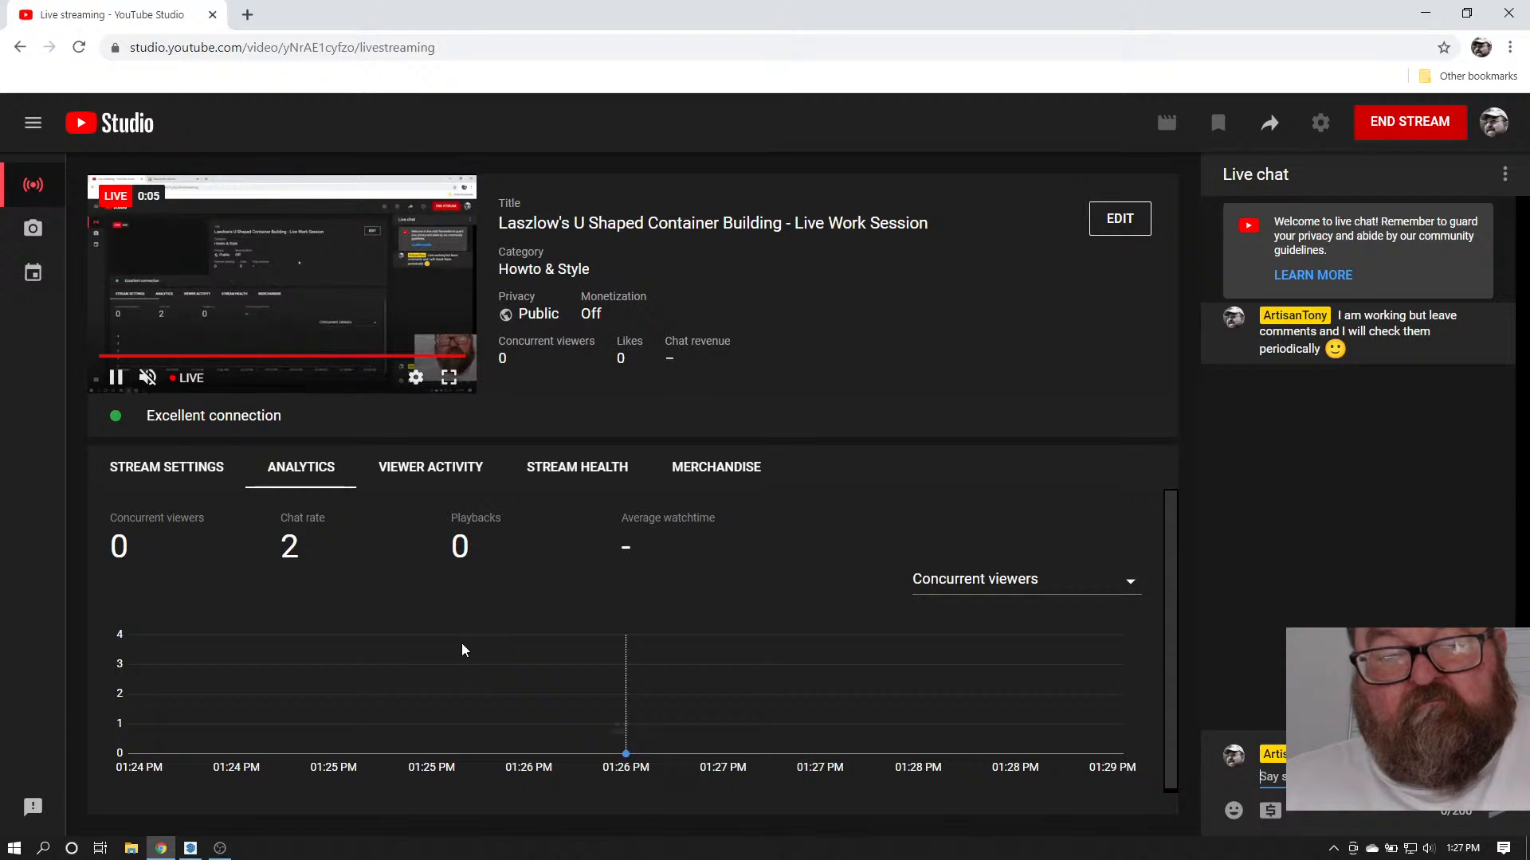
Switch to SketchUp and examine the U-shaped container building's post-and-beam frame and container layout from all sides
{"action": "left_click", "coordinate": [189, 849]}
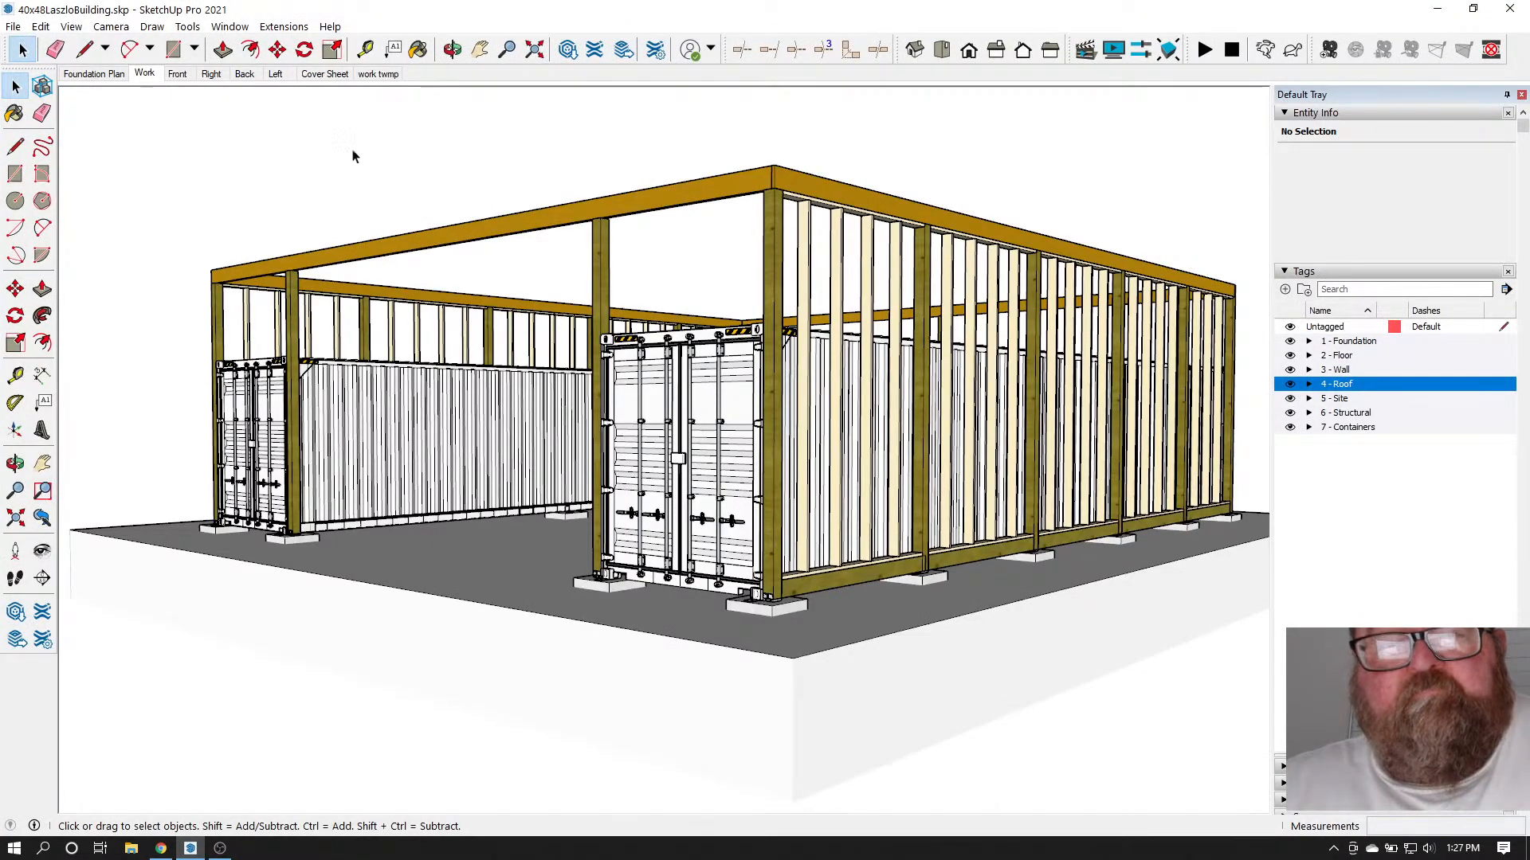
{"action": "left_click", "coordinate": [452, 50]}
{"action": "left_click_drag", "start_coordinate": [513, 173], "coordinate": [664, 561]}
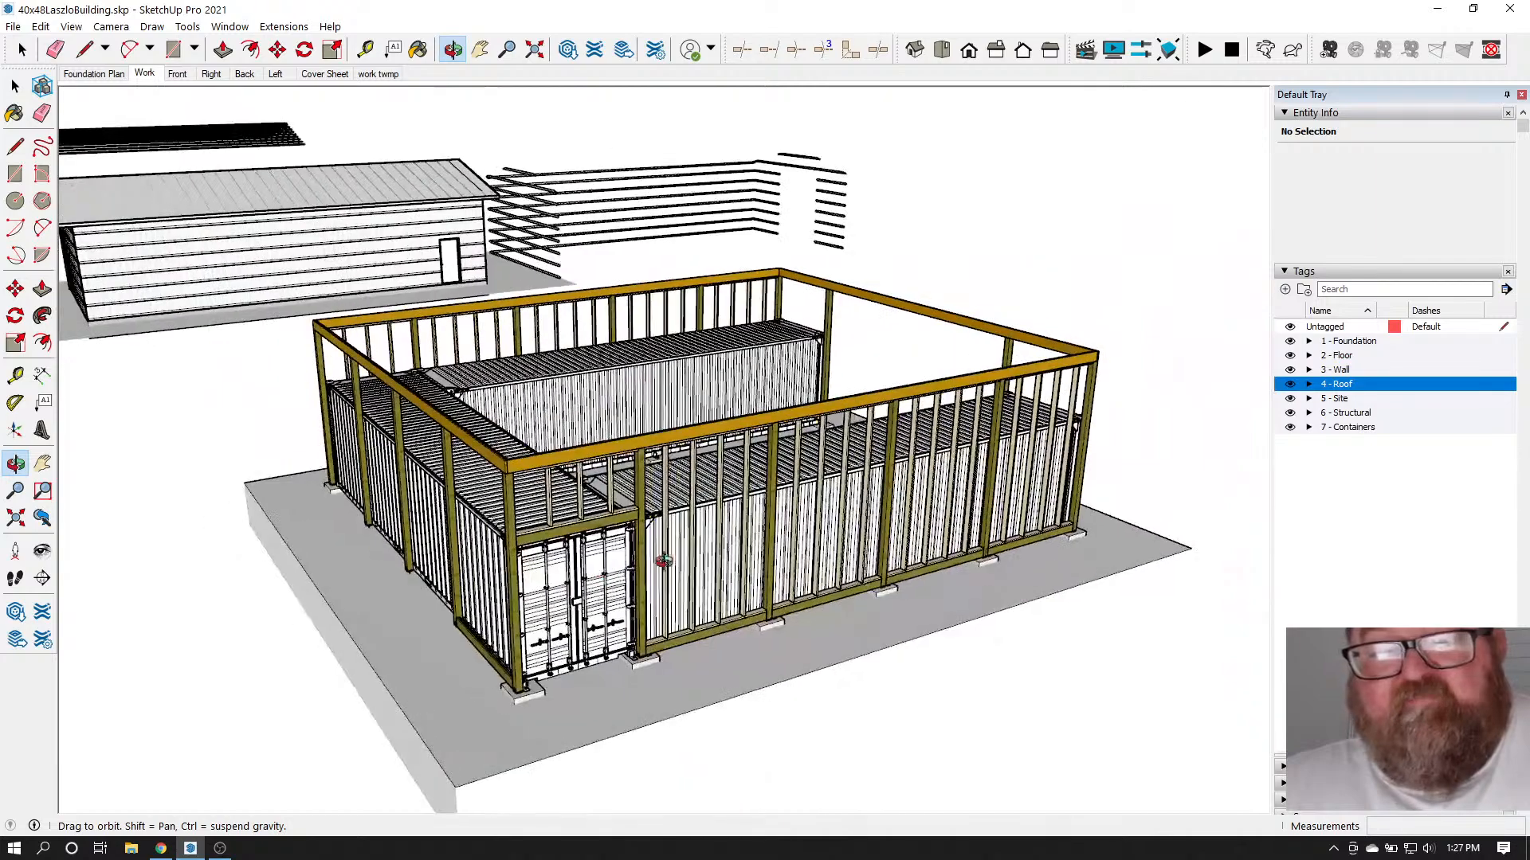
{"action": "left_click_drag", "start_coordinate": [890, 523], "coordinate": [576, 568]}
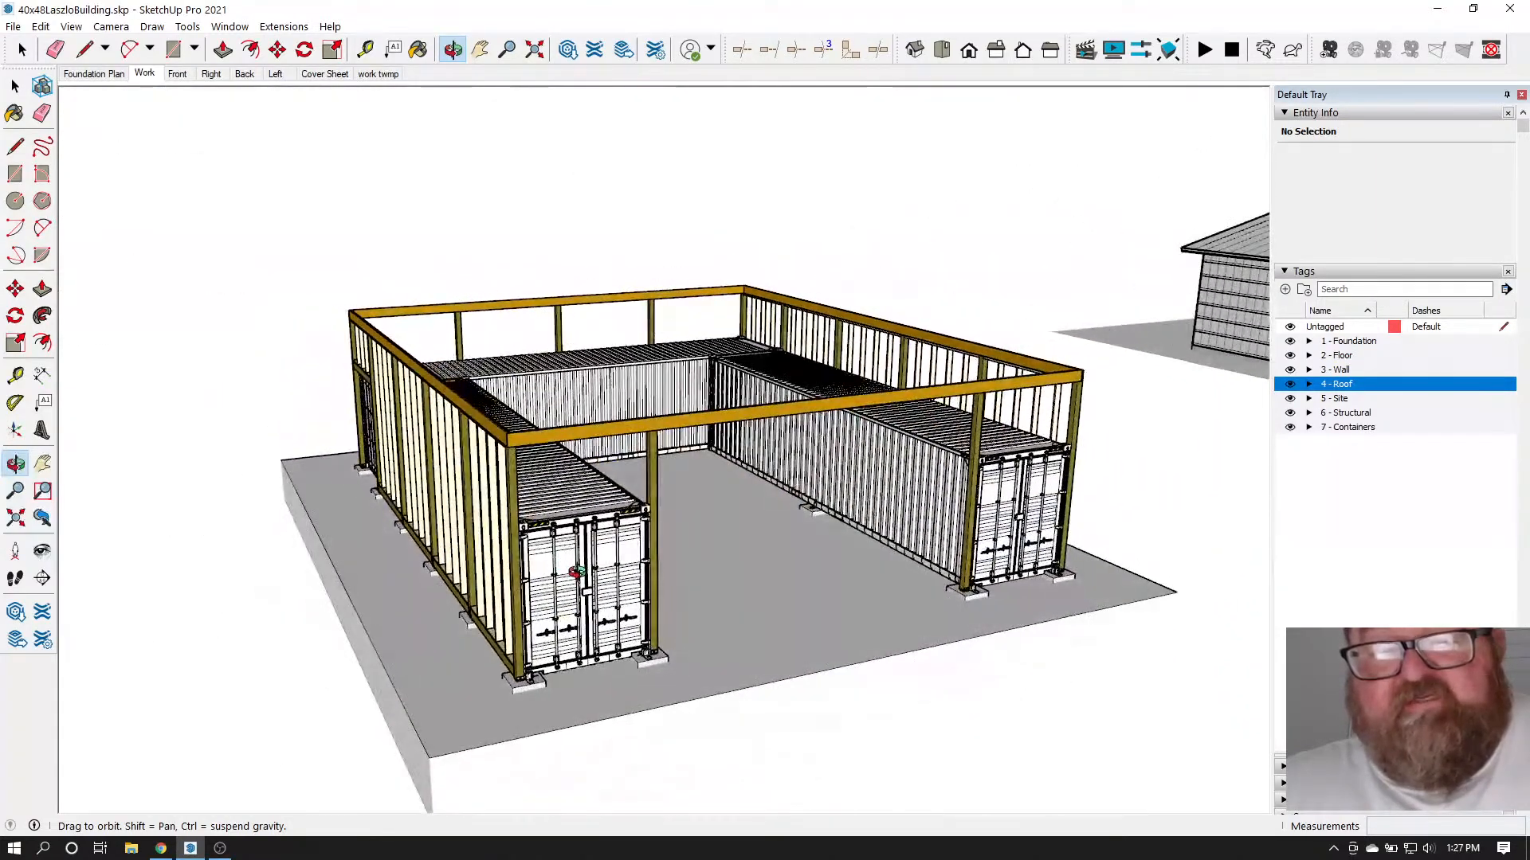
{"action": "scroll", "coordinate": [628, 625], "scroll_direction": "up", "scroll_amount": 5}
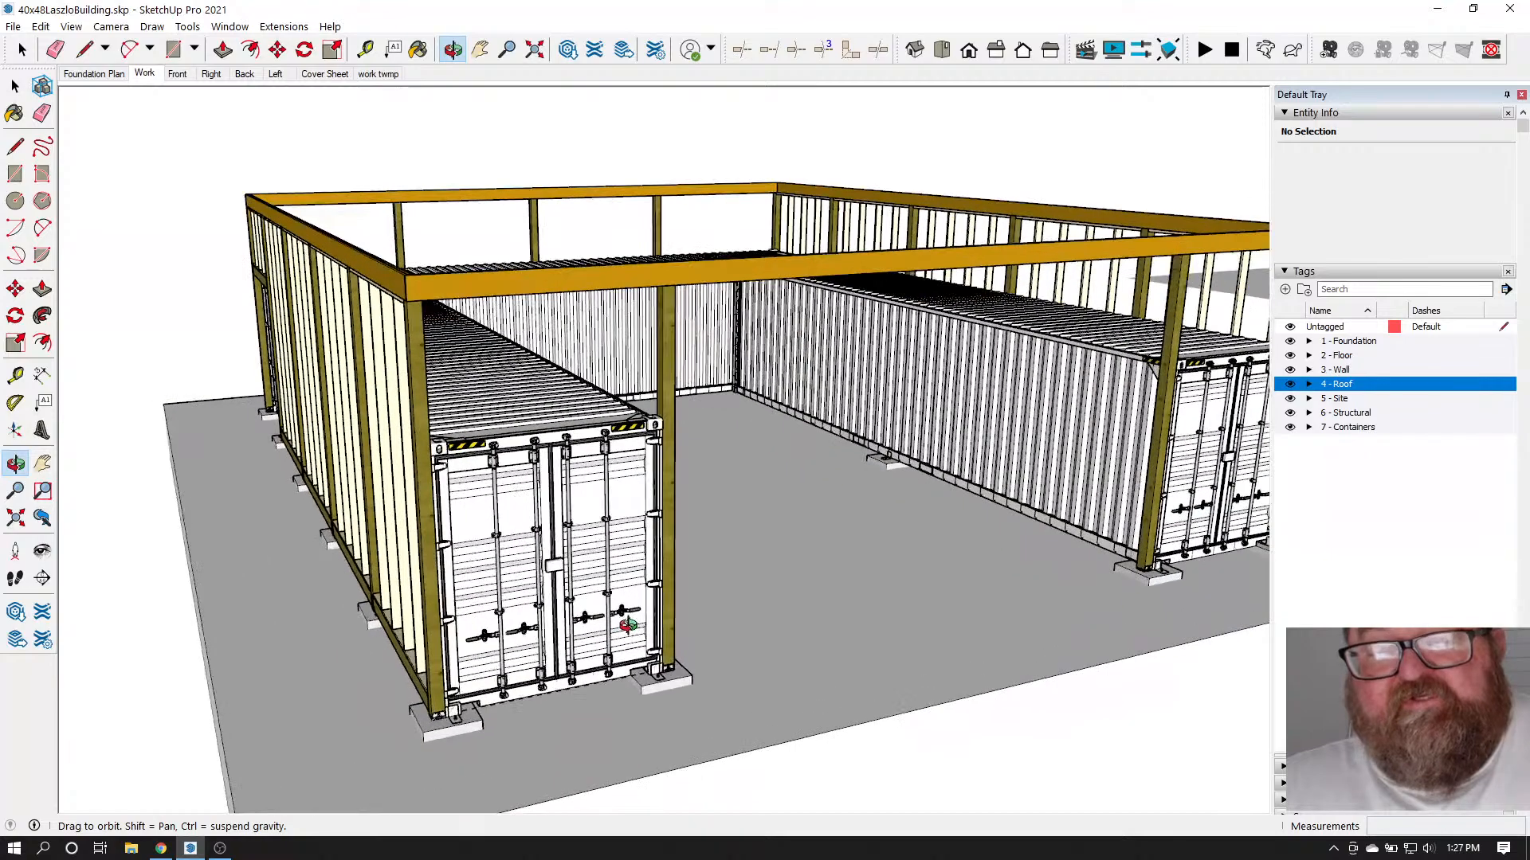
{"action": "scroll", "coordinate": [589, 584], "scroll_direction": "down", "scroll_amount": 5}
{"action": "left_click_drag", "start_coordinate": [589, 584], "coordinate": [408, 564]}
{"action": "left_click_drag", "start_coordinate": [1011, 566], "coordinate": [482, 490]}
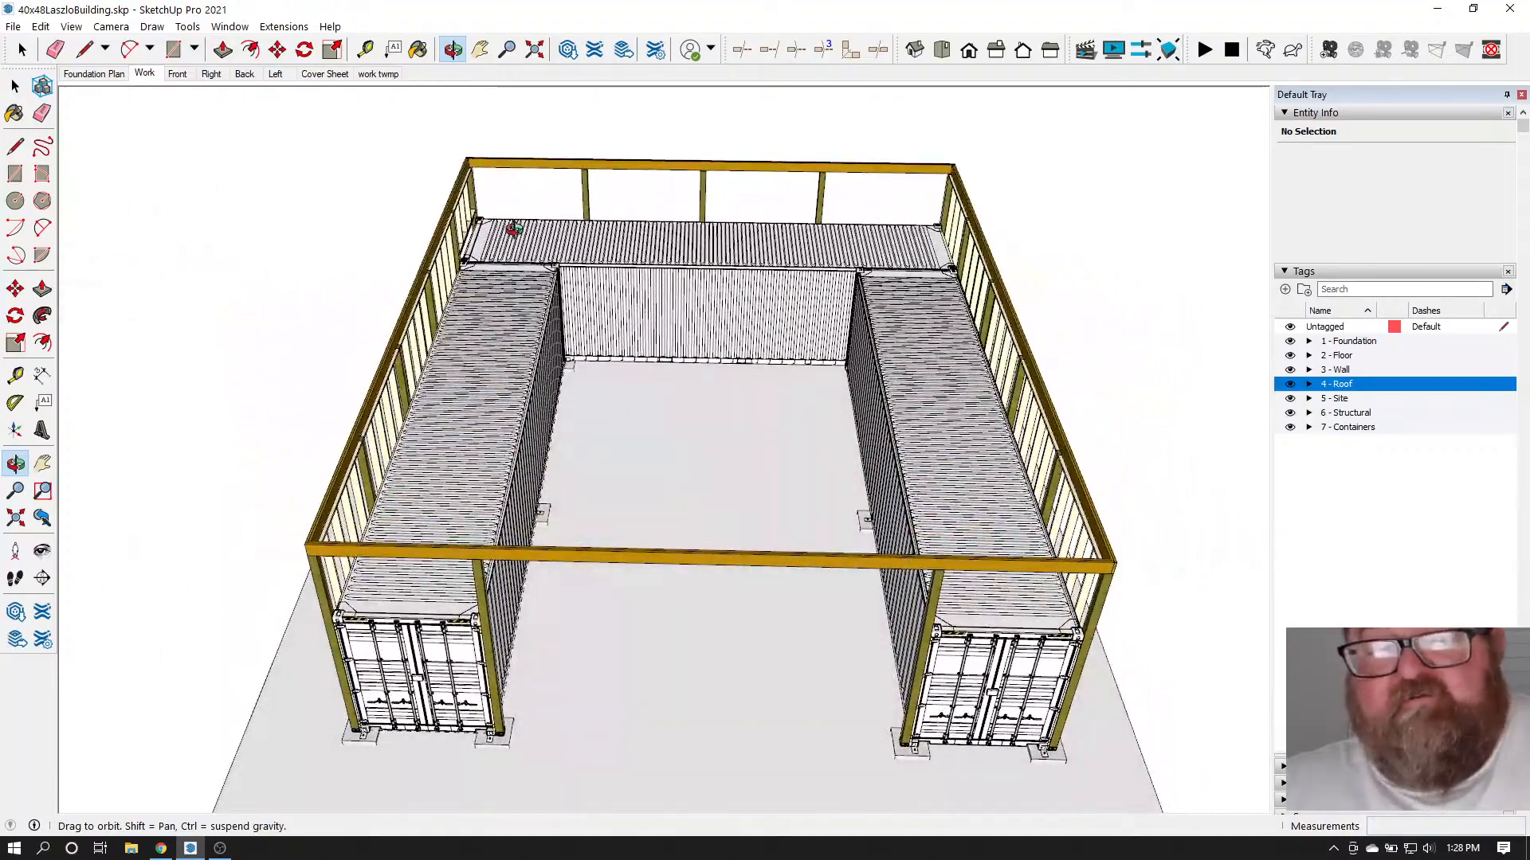
{"action": "left_click_drag", "start_coordinate": [514, 229], "coordinate": [509, 541]}
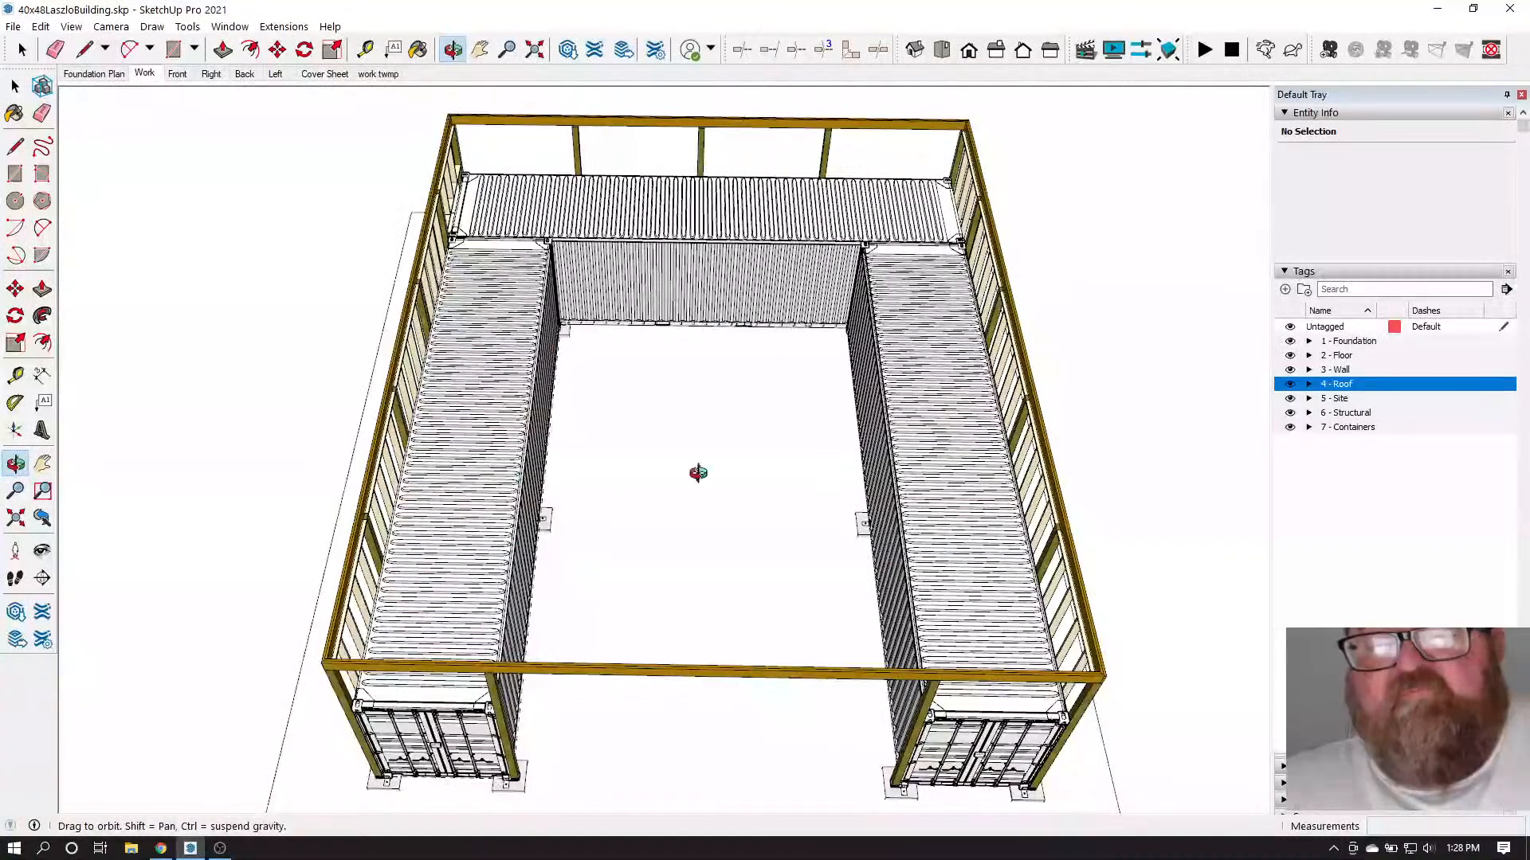
{"action": "left_click_drag", "start_coordinate": [942, 482], "coordinate": [838, 324]}
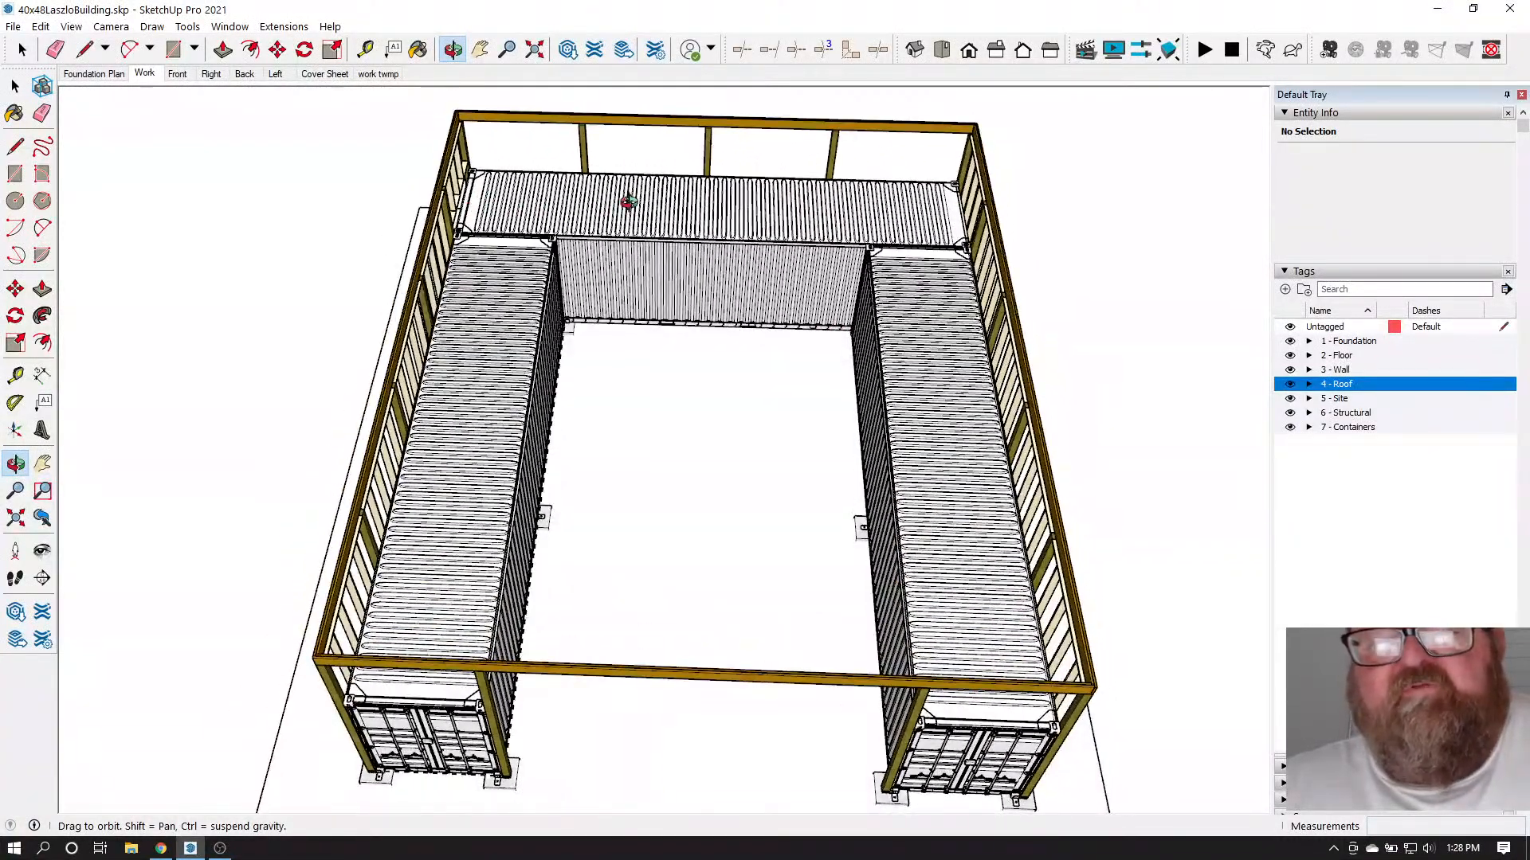
{"action": "left_click_drag", "start_coordinate": [619, 284], "coordinate": [754, 273]}
{"action": "left_click_drag", "start_coordinate": [360, 425], "coordinate": [649, 388]}
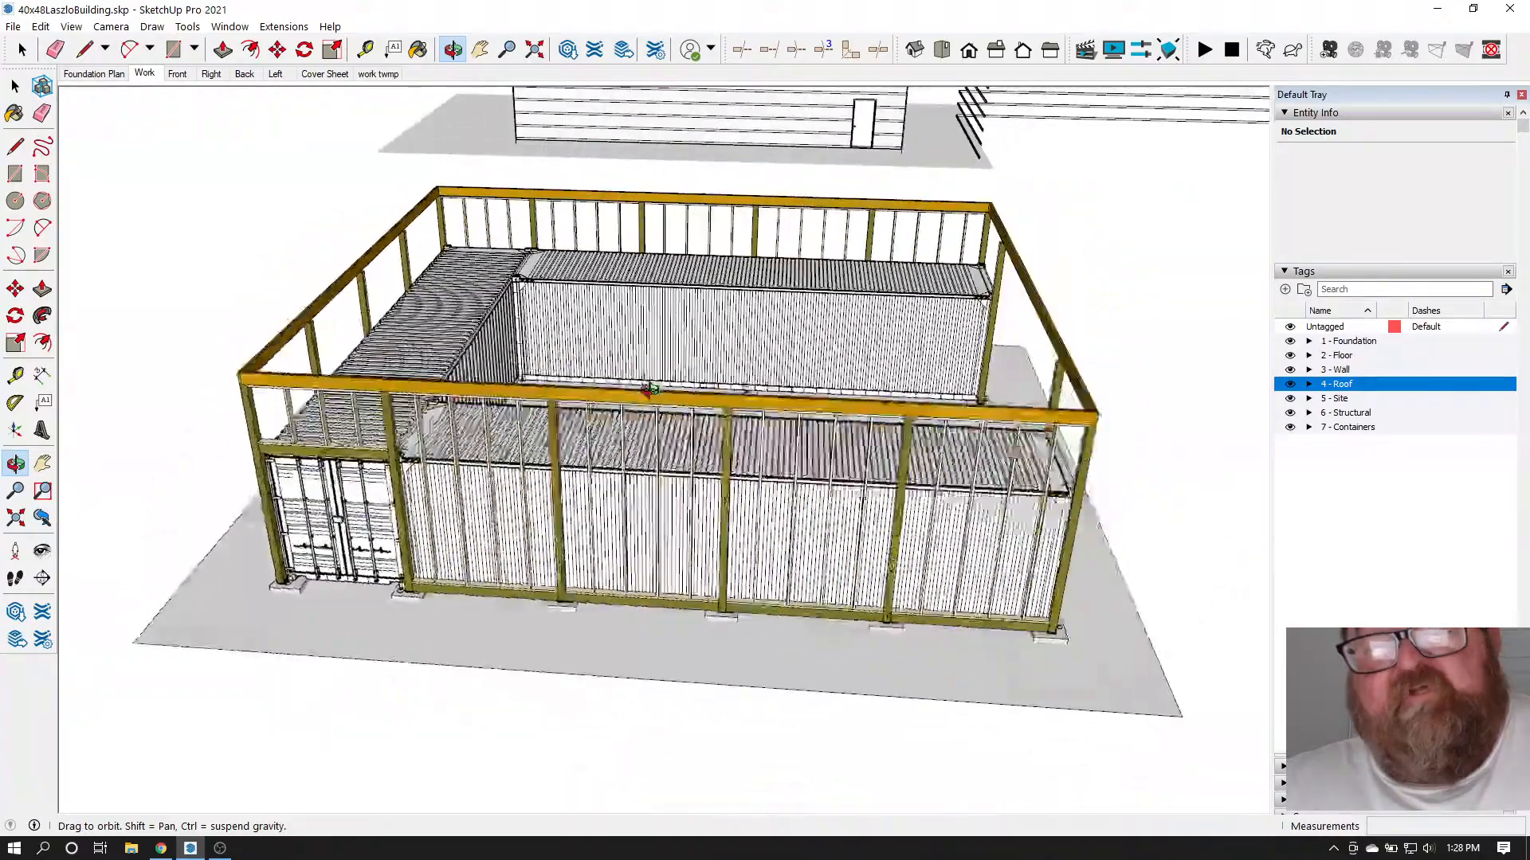
{"action": "left_click_drag", "start_coordinate": [1063, 506], "coordinate": [491, 504]}
Examine the neighbouring gable-roofed building, including its metal siding, entry door and end-wall opening
{"action": "scroll", "coordinate": [294, 478], "scroll_direction": "down", "scroll_amount": 8}
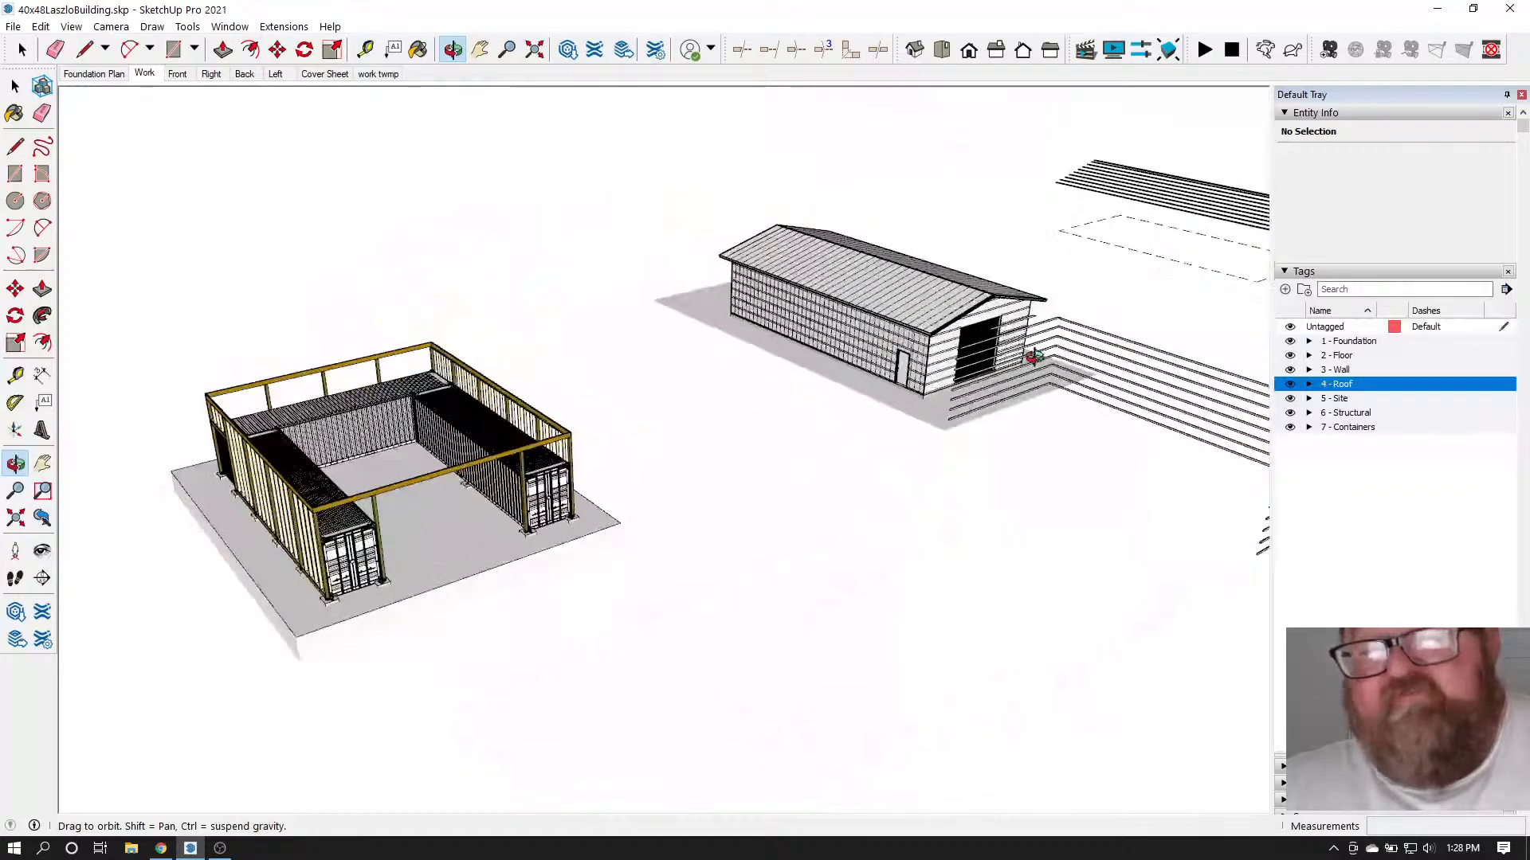
{"action": "scroll", "coordinate": [948, 251], "scroll_direction": "up", "scroll_amount": 10}
{"action": "scroll", "coordinate": [948, 251], "scroll_direction": "down", "scroll_amount": 4}
{"action": "left_click_drag", "start_coordinate": [948, 251], "coordinate": [1128, 376]}
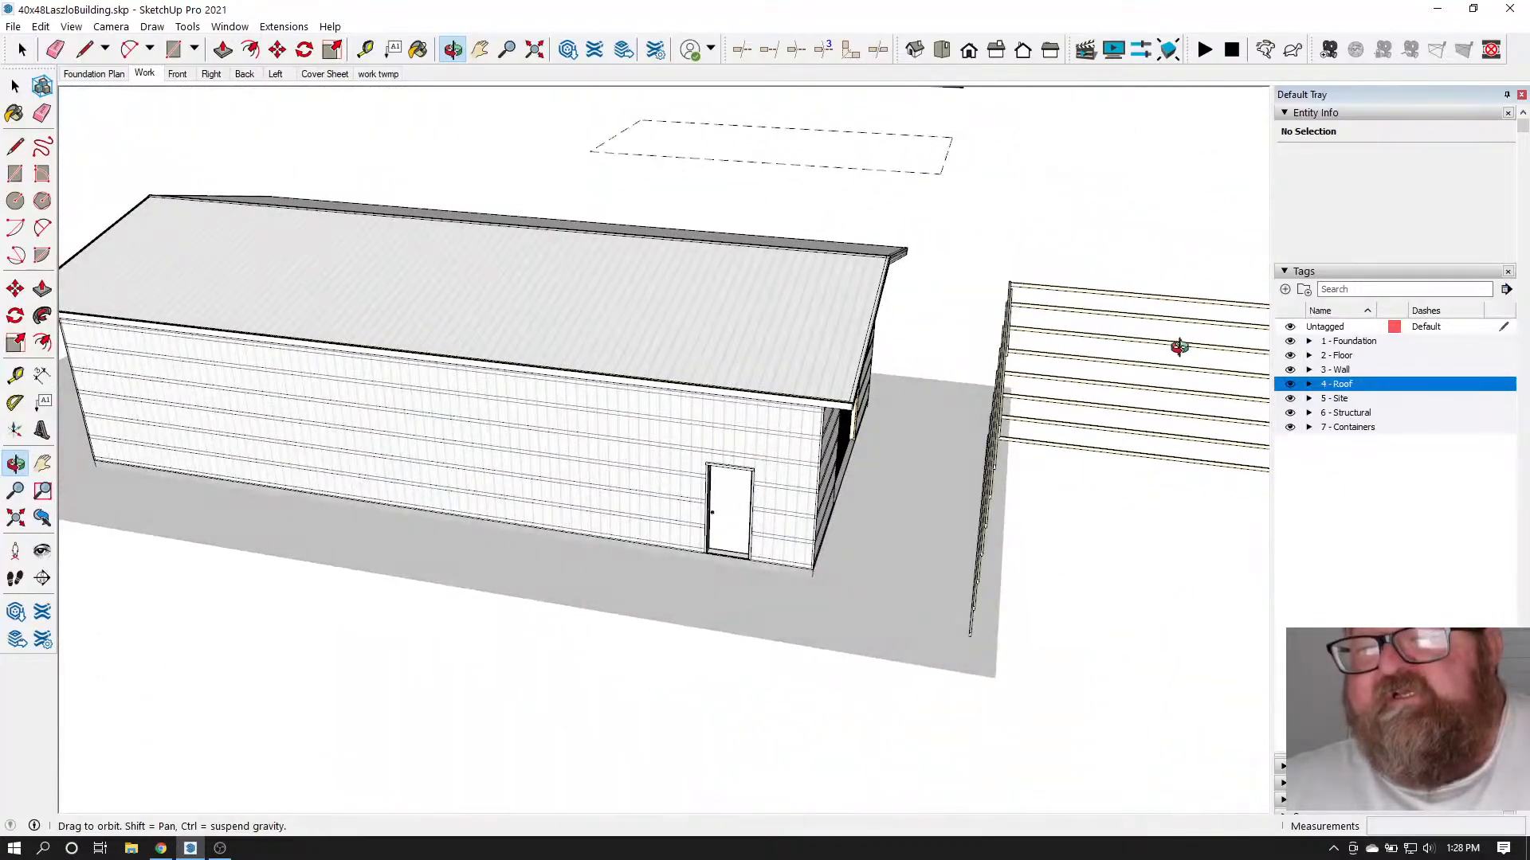
{"action": "left_click_drag", "start_coordinate": [1011, 369], "coordinate": [679, 362]}
{"action": "scroll", "coordinate": [598, 454], "scroll_direction": "up", "scroll_amount": 5}
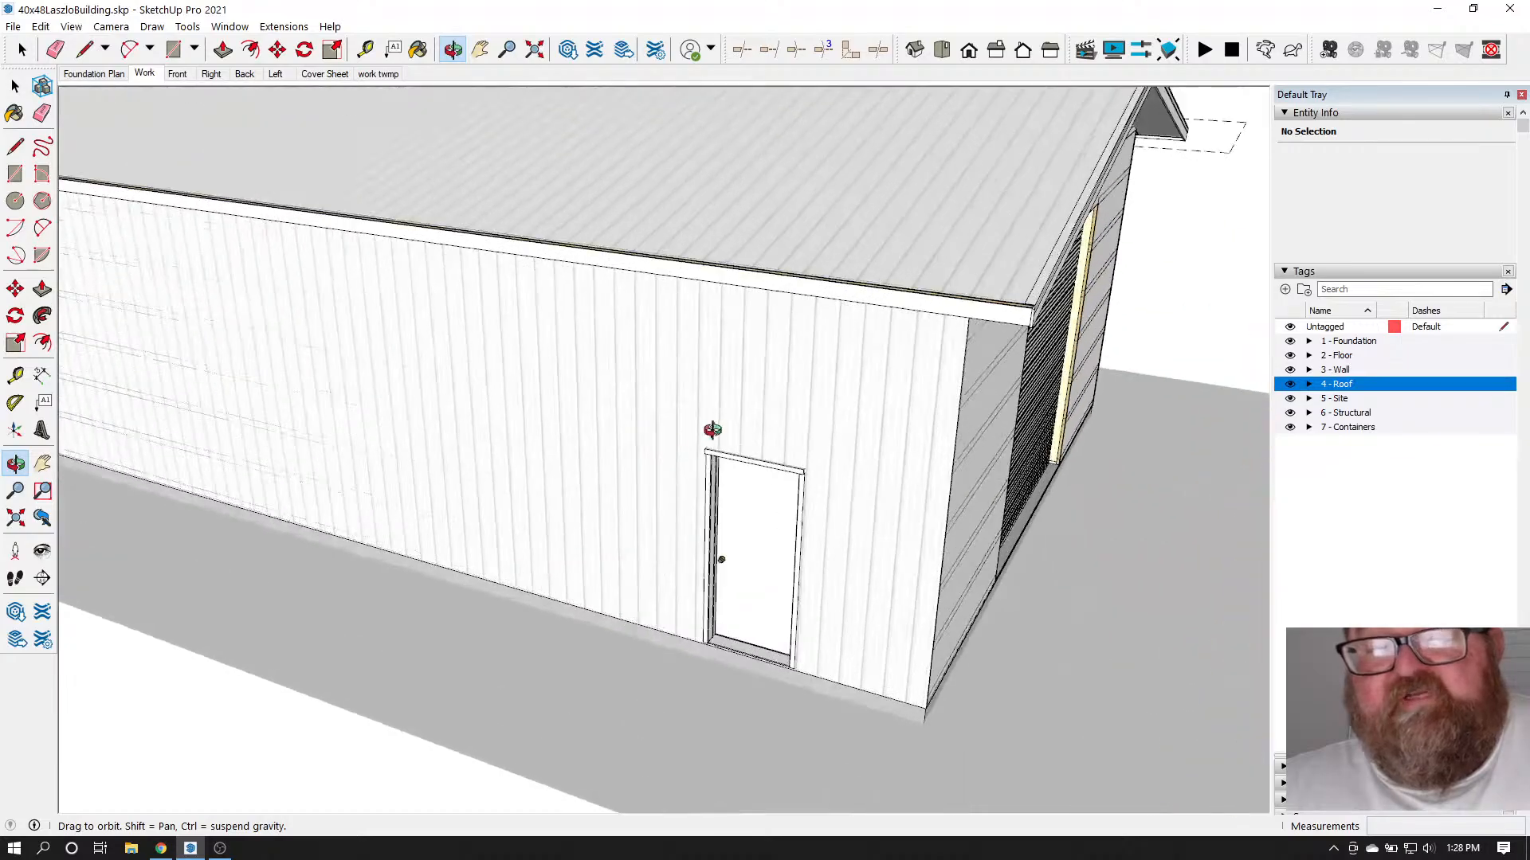
{"action": "left_click_drag", "start_coordinate": [712, 430], "coordinate": [660, 379]}
{"action": "scroll", "coordinate": [676, 355], "scroll_direction": "down", "scroll_amount": 3}
{"action": "scroll", "coordinate": [660, 379], "scroll_direction": "down", "scroll_amount": 2}
Copy the bottom beam group beside the corner post 9' 9 1/4" along the wall into the adjacent bay, against the next post
{"action": "scroll", "coordinate": [1029, 564], "scroll_direction": "up", "scroll_amount": 10}
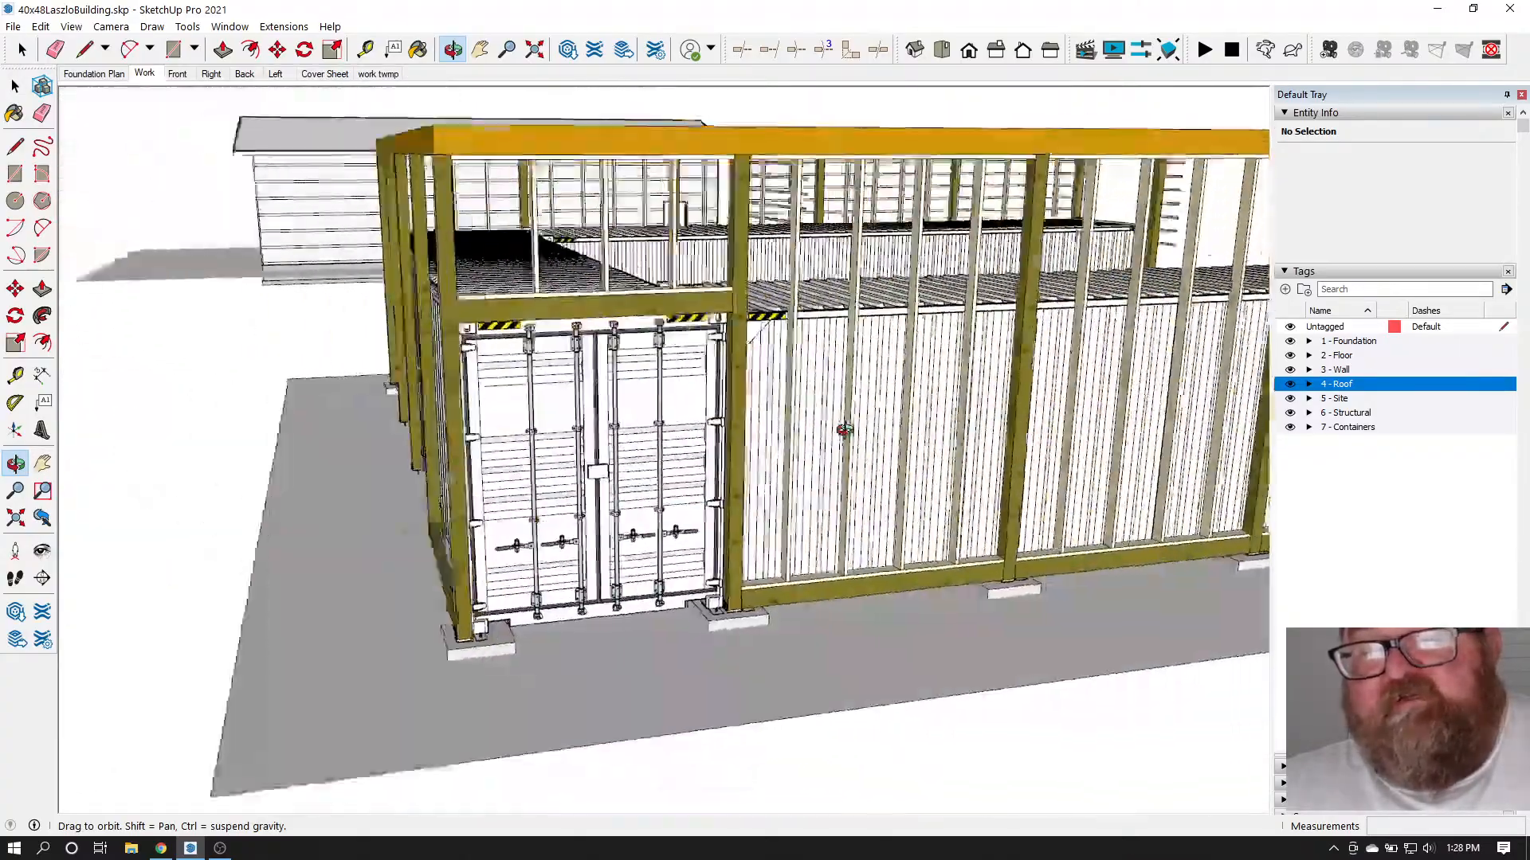
{"action": "left_click_drag", "start_coordinate": [845, 430], "coordinate": [591, 475]}
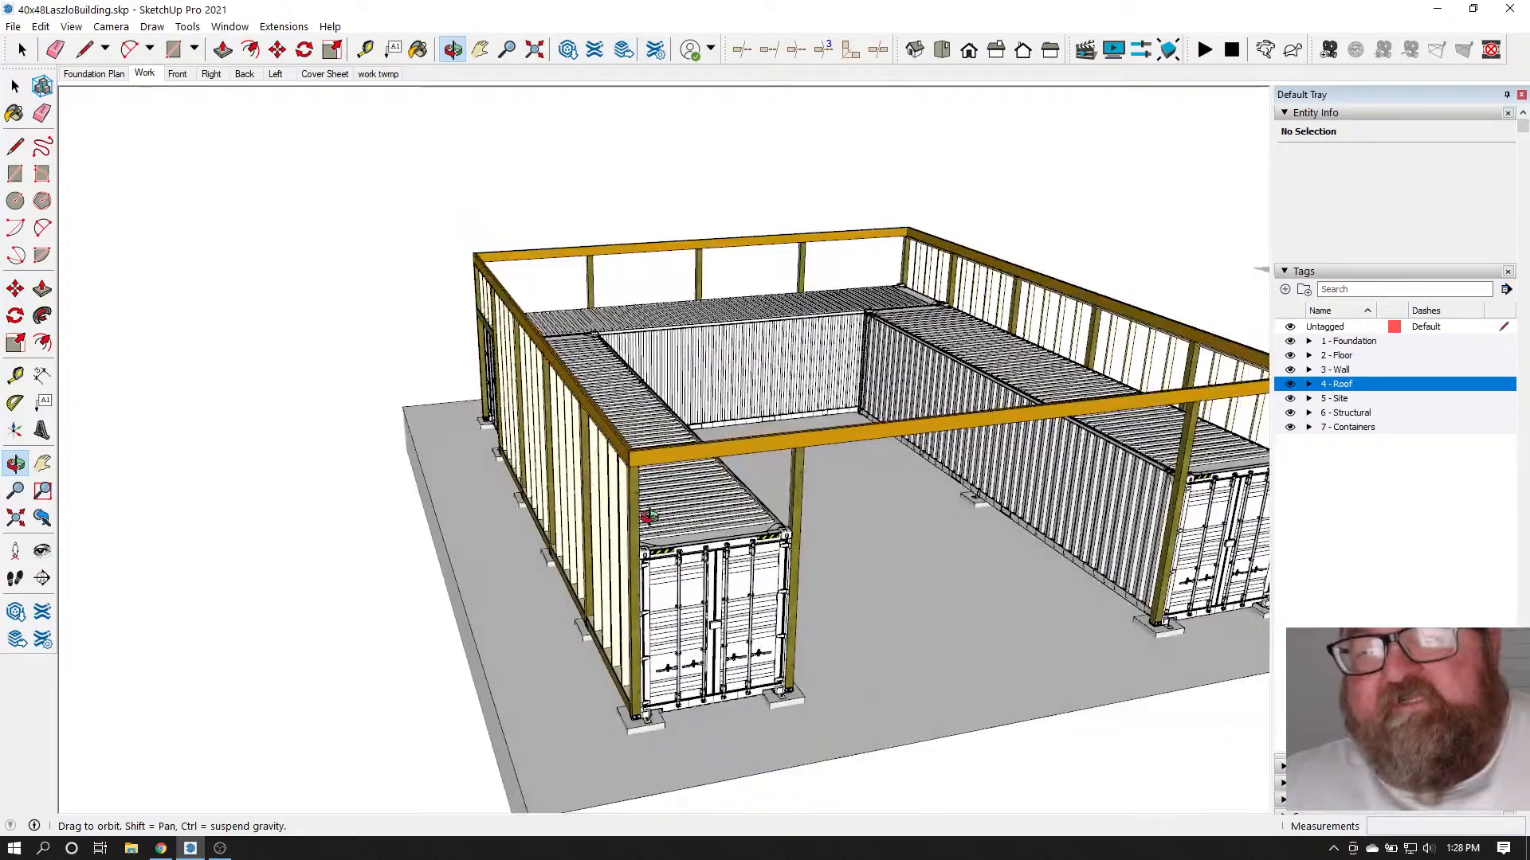
{"action": "left_click_drag", "start_coordinate": [649, 517], "coordinate": [597, 608]}
{"action": "scroll", "coordinate": [717, 621], "scroll_direction": "up", "scroll_amount": 10}
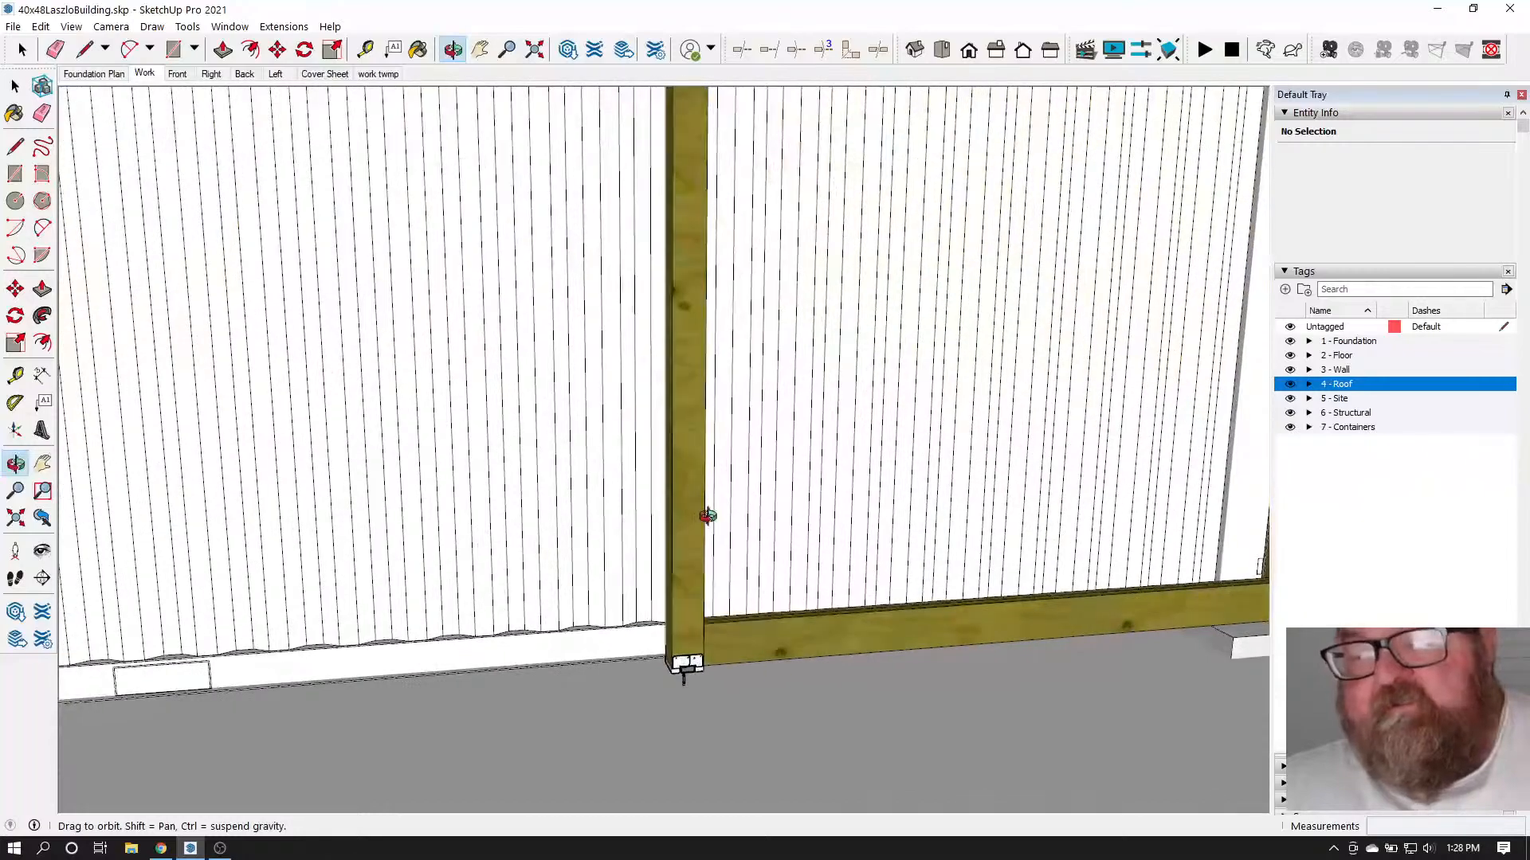
{"action": "scroll", "coordinate": [707, 516], "scroll_direction": "down", "scroll_amount": 8}
{"action": "left_click", "coordinate": [21, 50]}
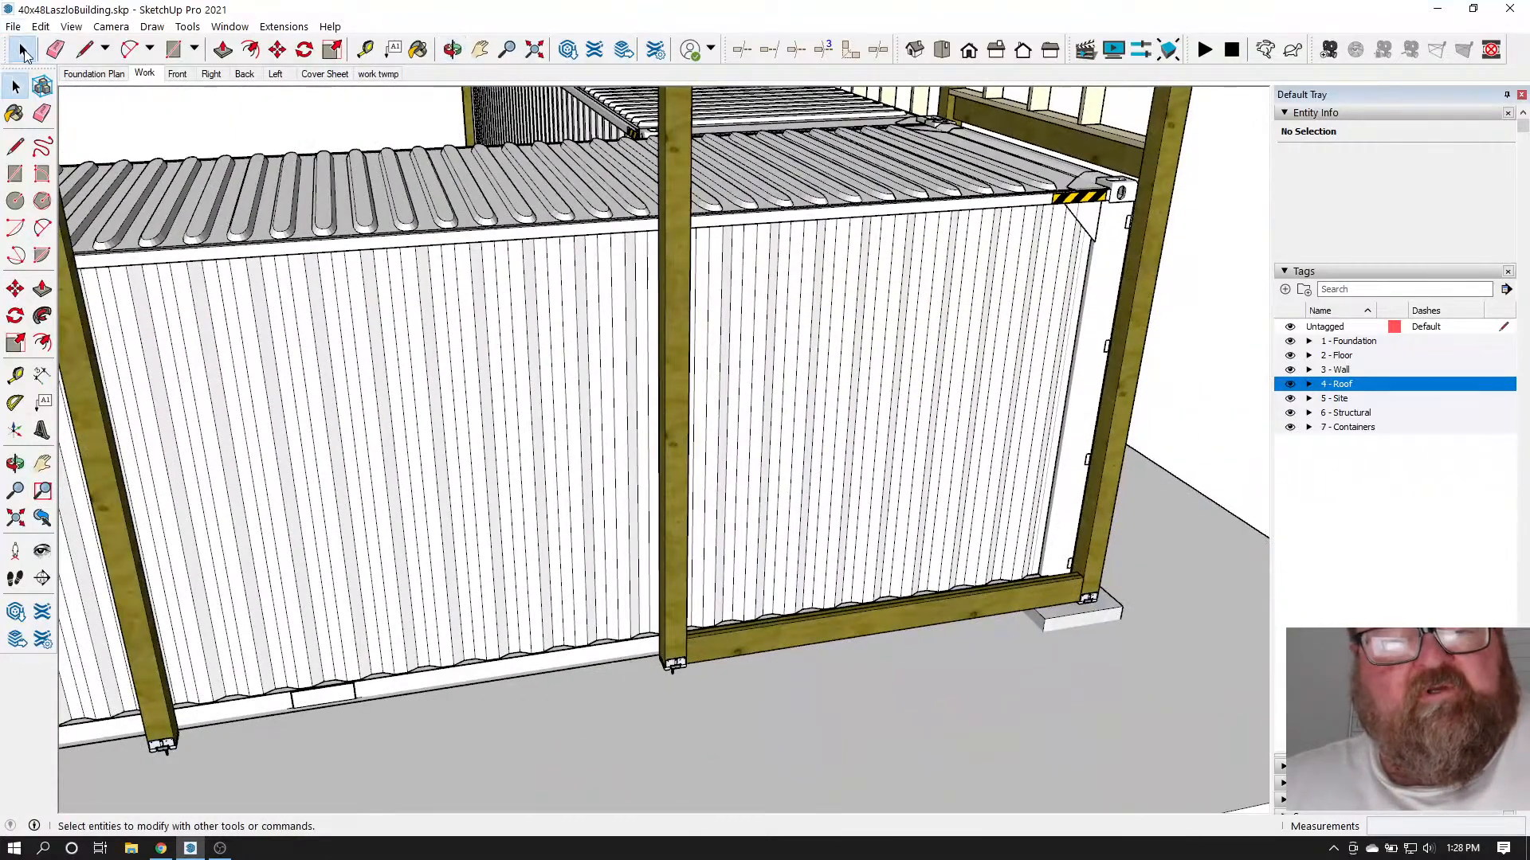
{"action": "scroll", "coordinate": [1040, 615], "scroll_direction": "up", "scroll_amount": 5}
{"action": "left_click", "coordinate": [1092, 562]}
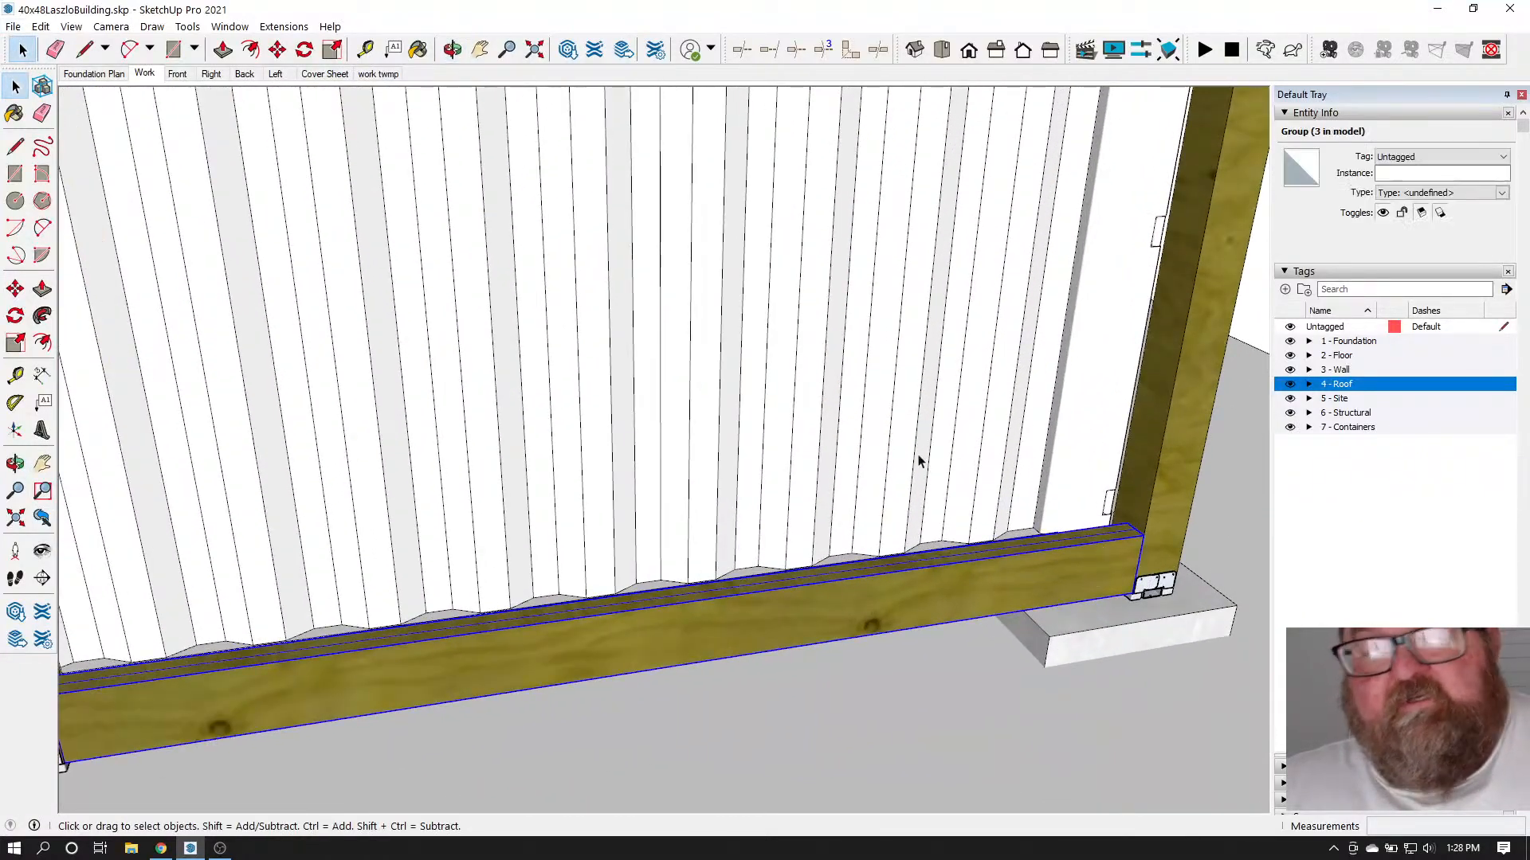
{"action": "left_click", "coordinate": [1148, 539]}
{"action": "scroll", "coordinate": [1155, 536], "scroll_direction": "down", "scroll_amount": 5}
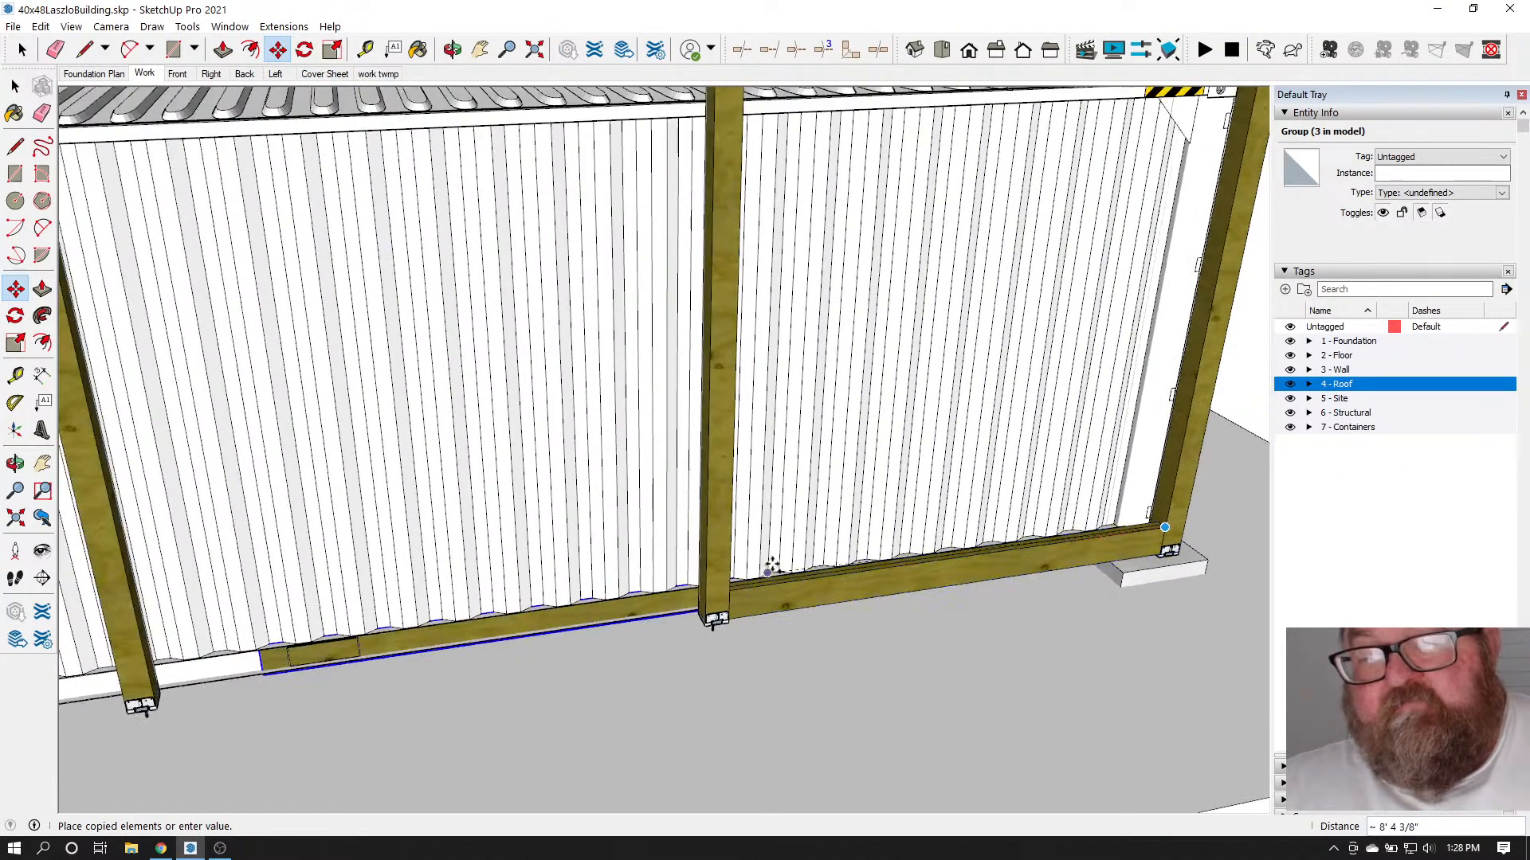
{"action": "scroll", "coordinate": [733, 586], "scroll_direction": "up", "scroll_amount": 5}
{"action": "scroll", "coordinate": [713, 603], "scroll_direction": "up", "scroll_amount": 1}
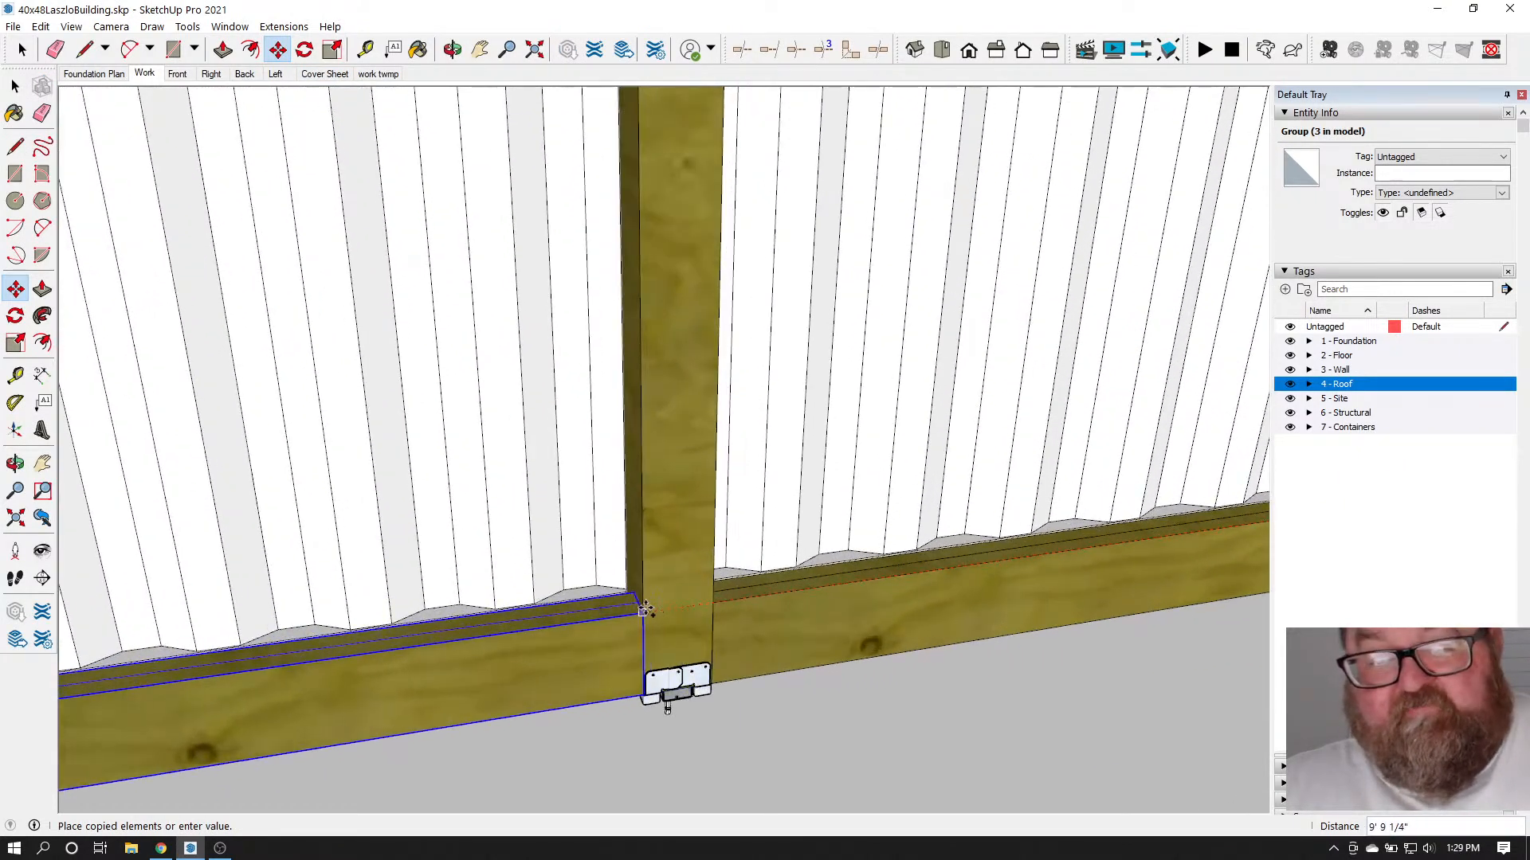
{"action": "left_click", "coordinate": [645, 609]}
Open the copied beam group and make its two boards unique components
{"action": "scroll", "coordinate": [652, 692], "scroll_direction": "down", "scroll_amount": 5}
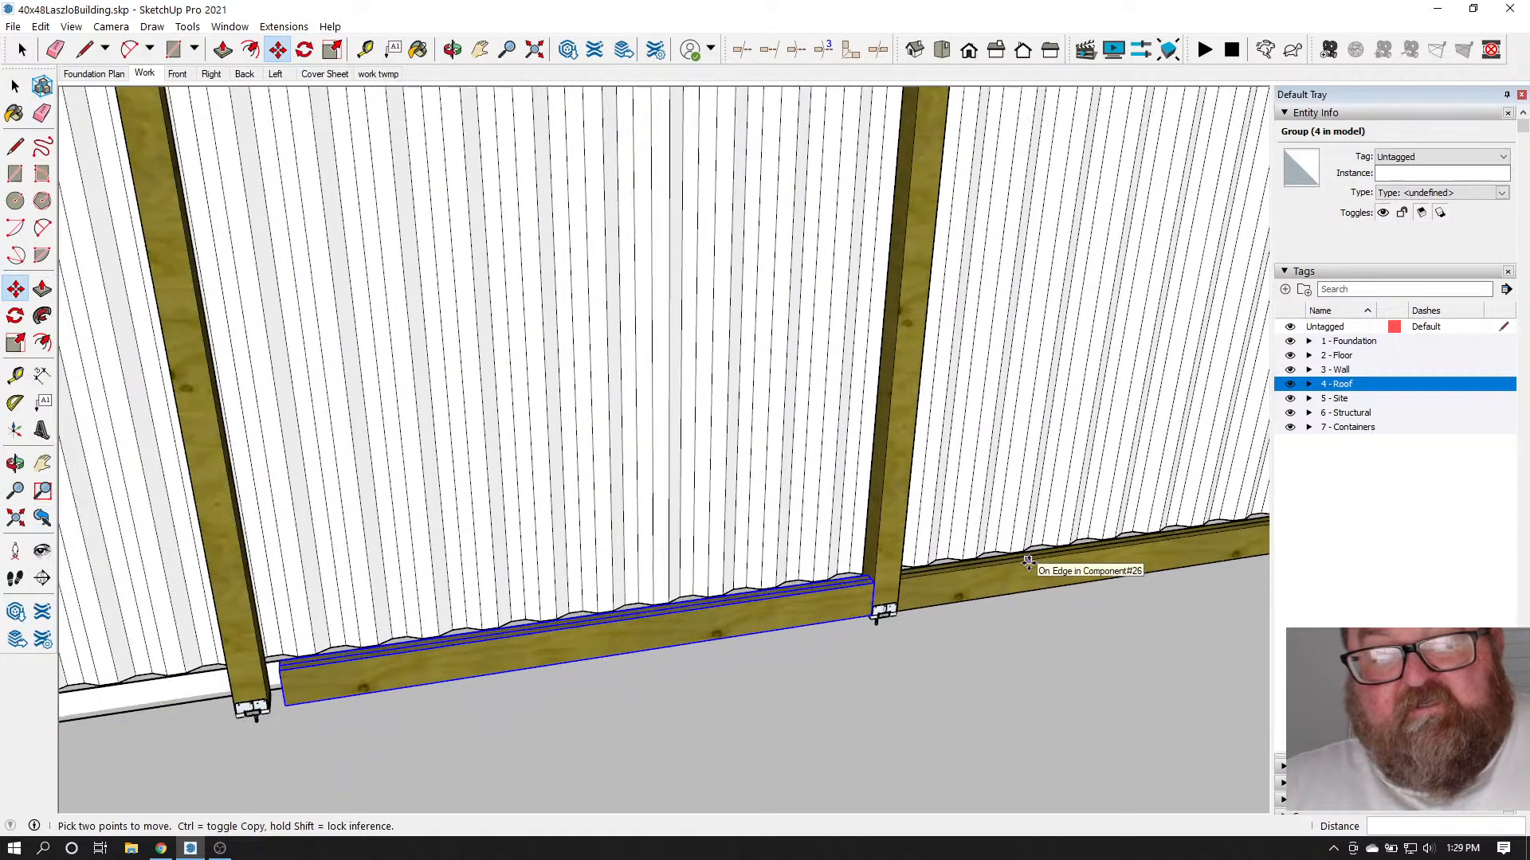
{"action": "scroll", "coordinate": [414, 683], "scroll_direction": "up", "scroll_amount": 3}
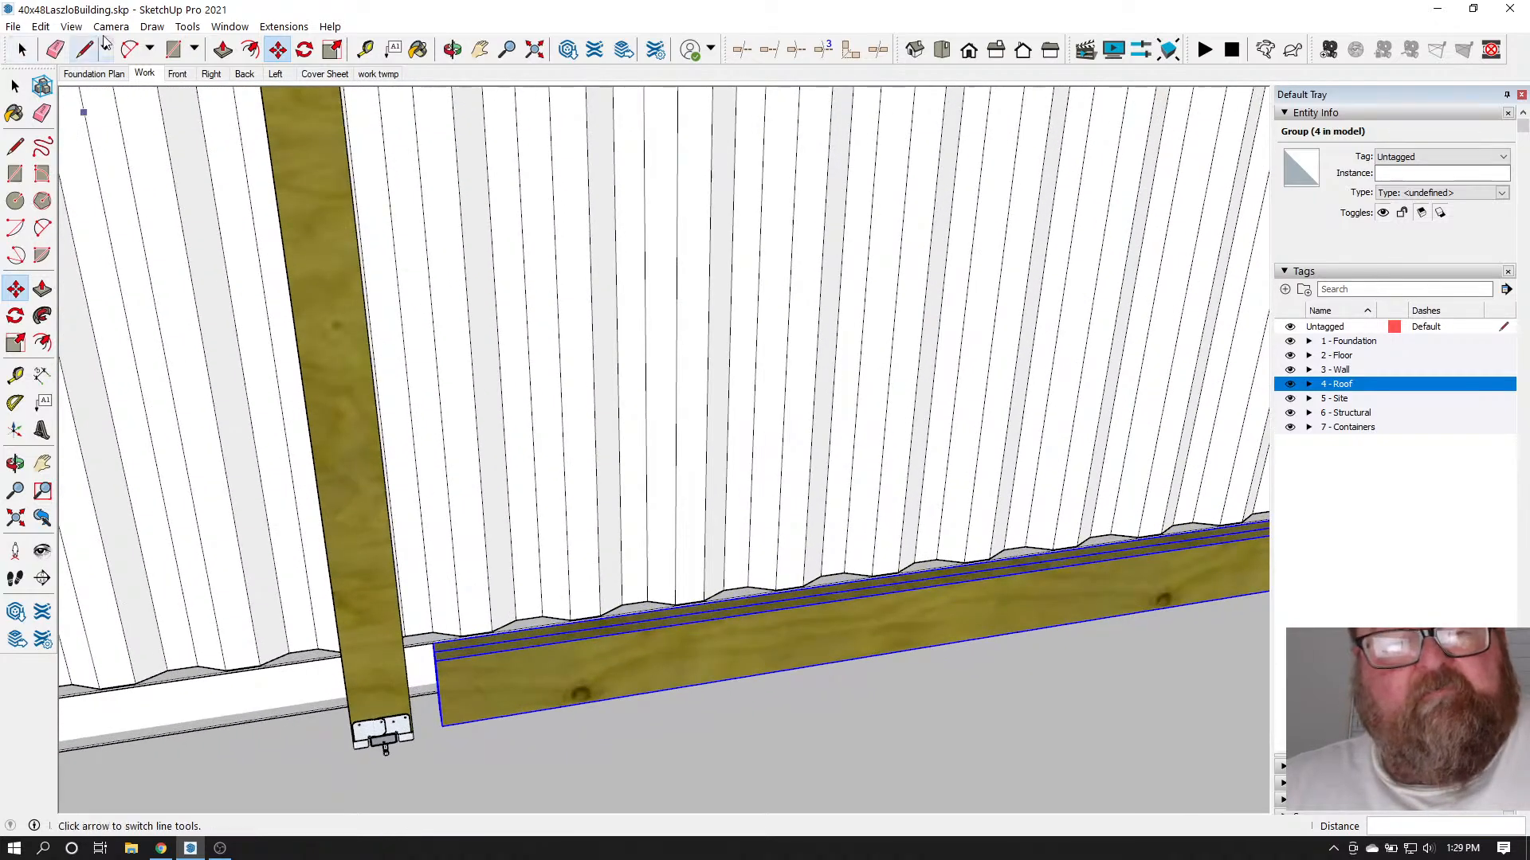
{"action": "left_click", "coordinate": [451, 49]}
{"action": "left_click_drag", "start_coordinate": [621, 239], "coordinate": [689, 446]}
{"action": "left_click", "coordinate": [19, 50]}
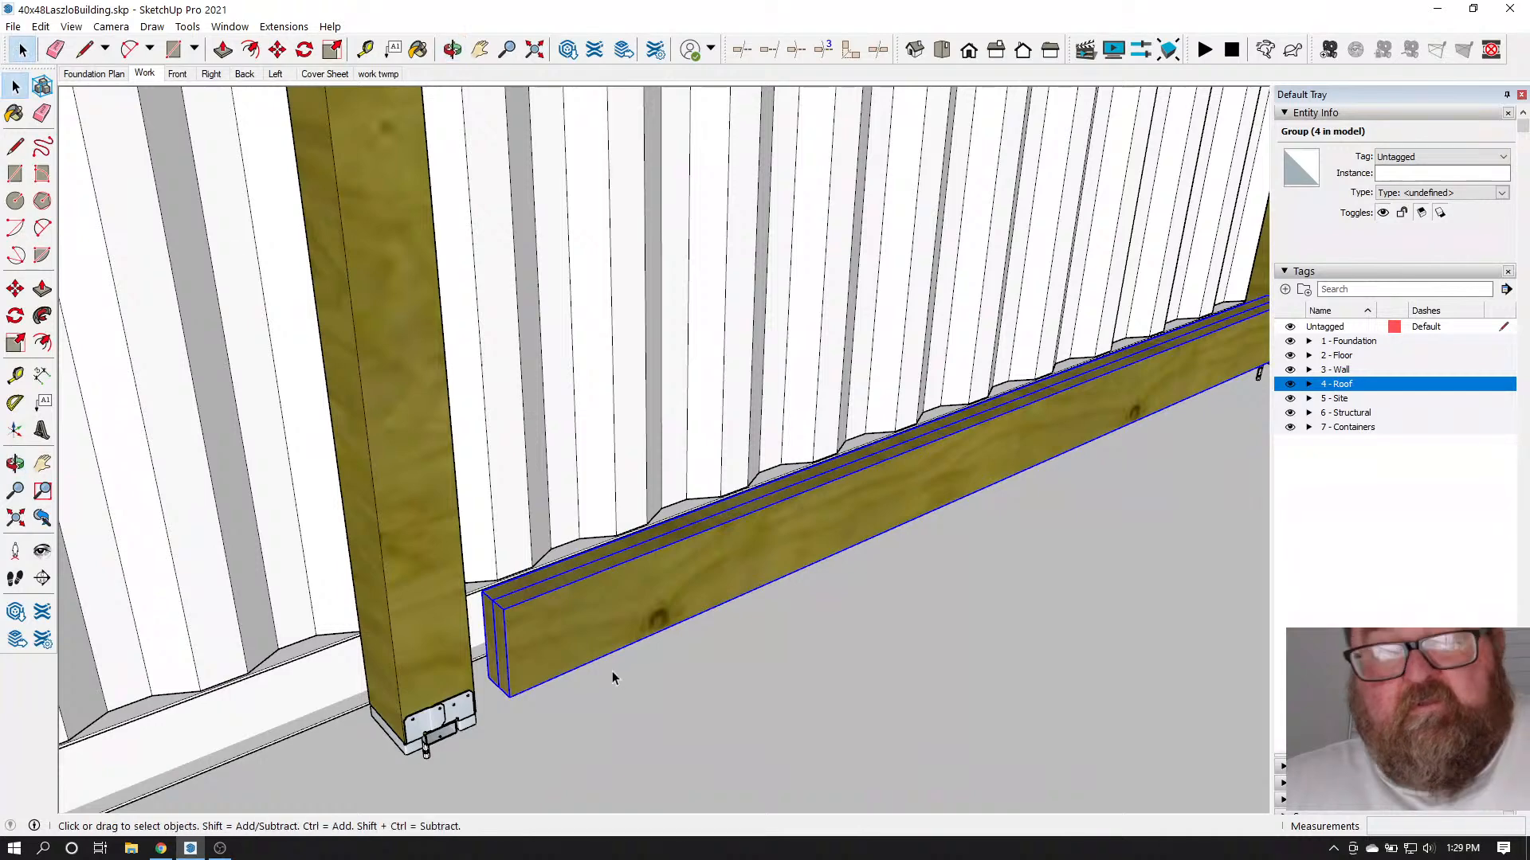
{"action": "double_click", "coordinate": [562, 620]}
{"action": "left_click", "coordinate": [540, 578]}
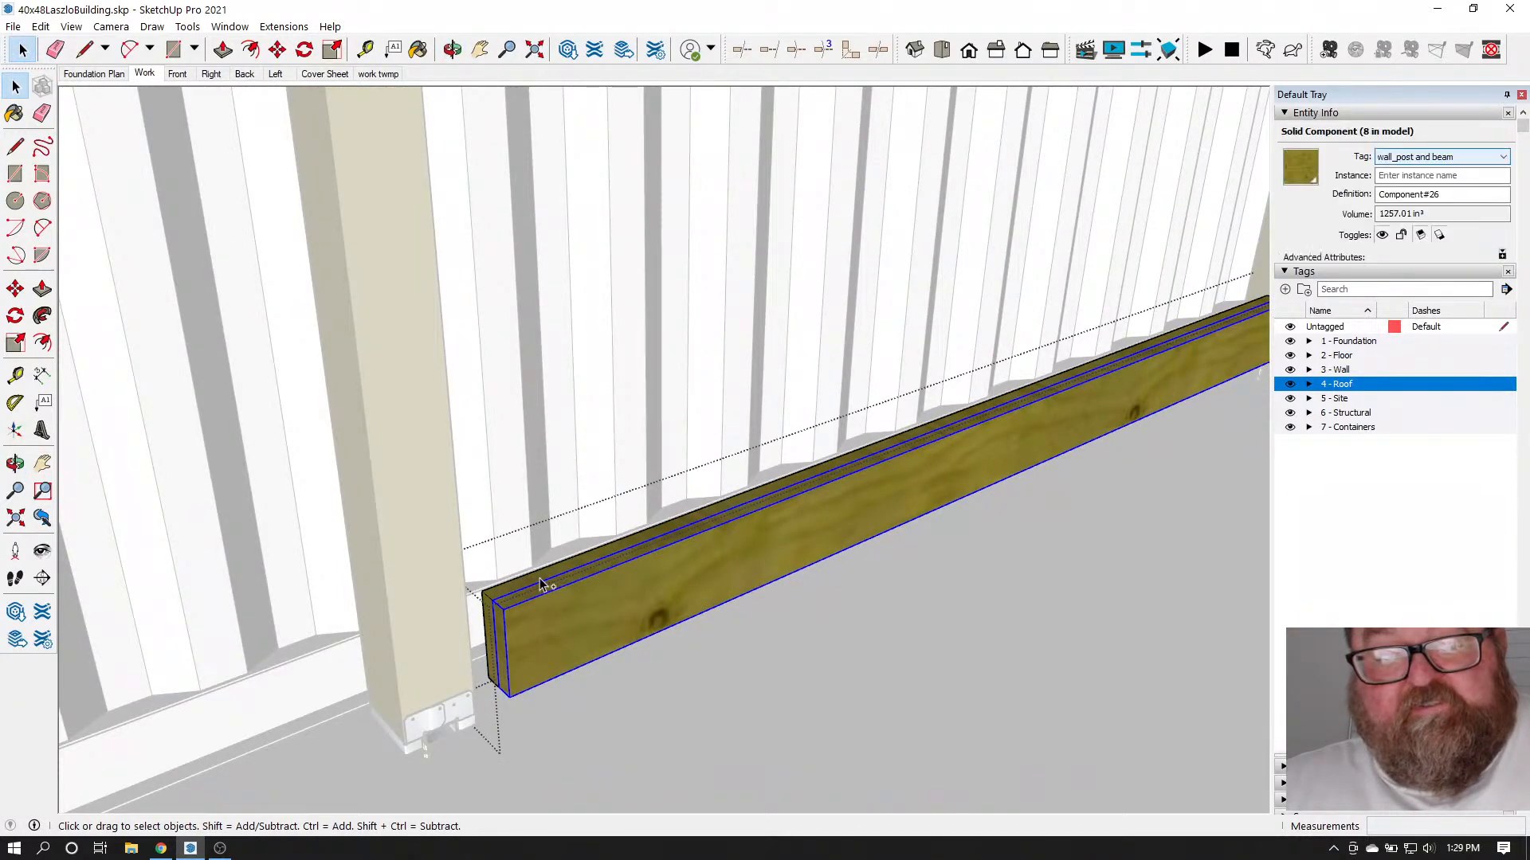
{"action": "right_click", "coordinate": [543, 578]}
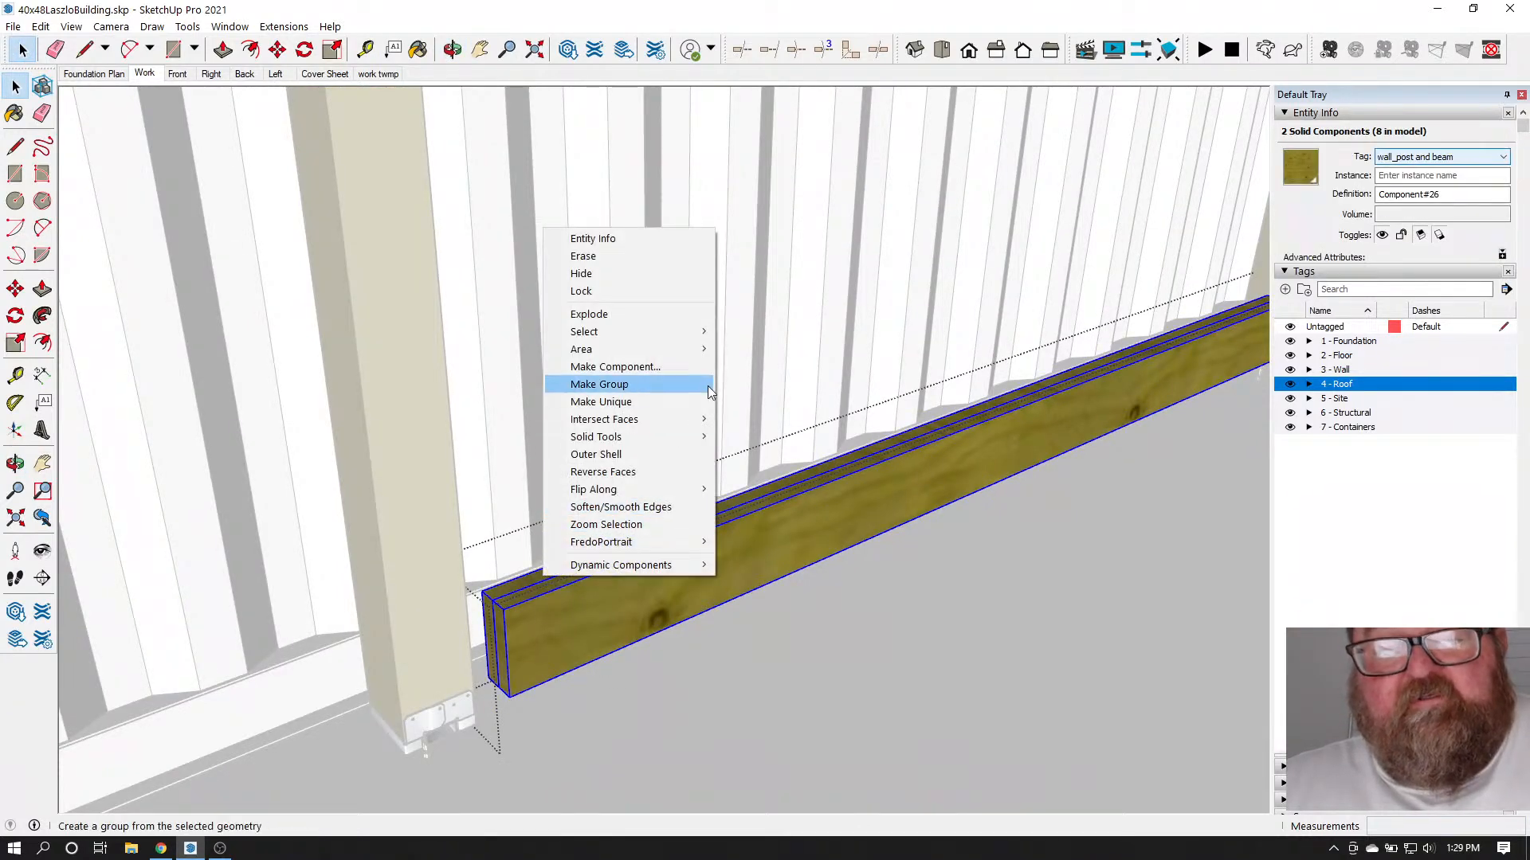
{"action": "left_click", "coordinate": [639, 403]}
Push/Pull the end face of the copied beam's boards about 2 3/4" to meet the post, and close the group
{"action": "scroll", "coordinate": [450, 658], "scroll_direction": "up", "scroll_amount": 2}
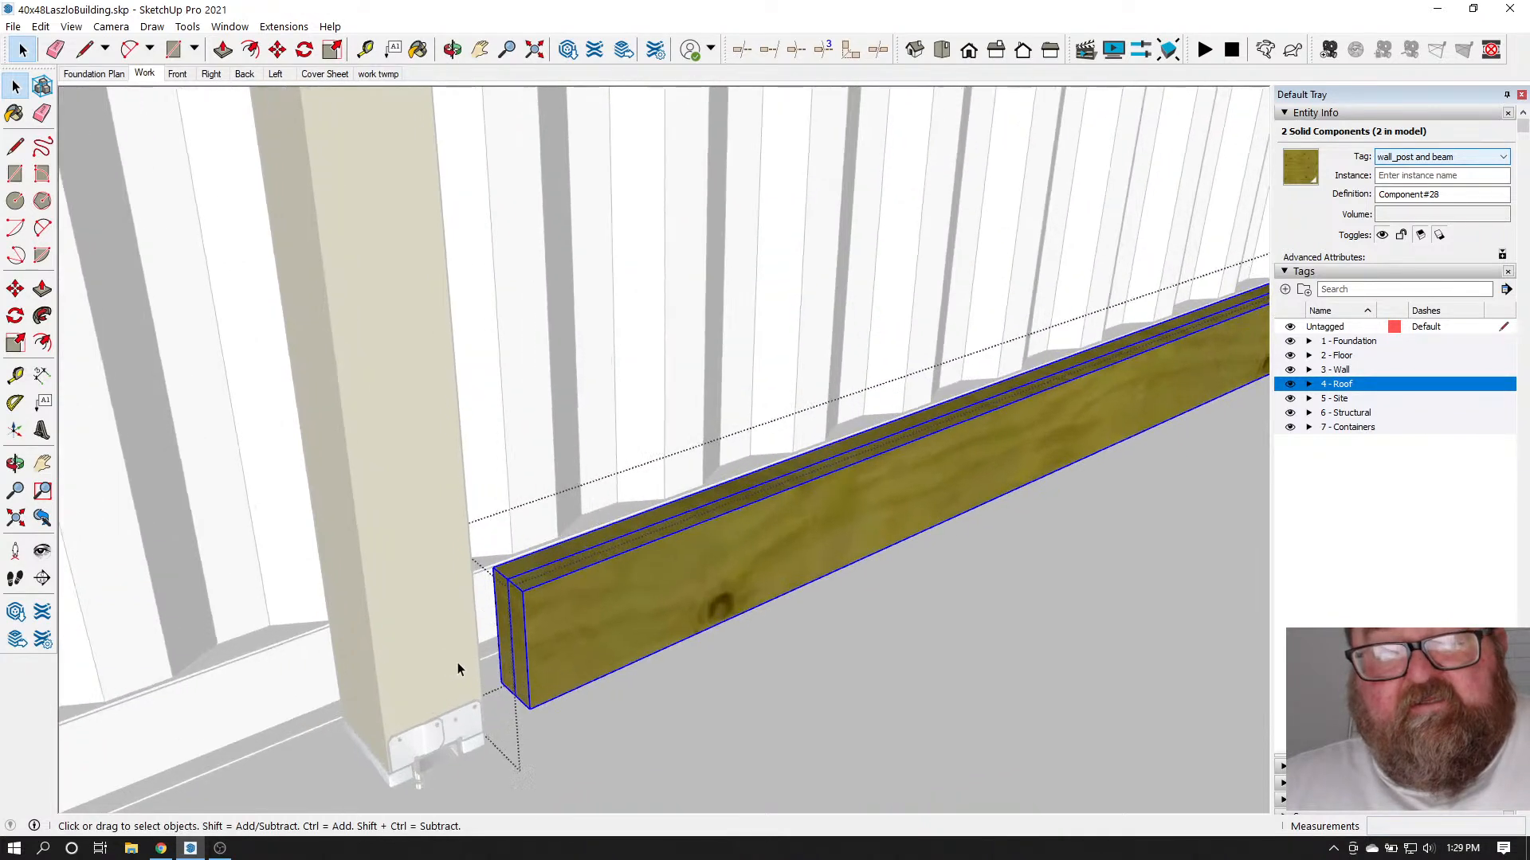
{"action": "left_click", "coordinate": [224, 51]}
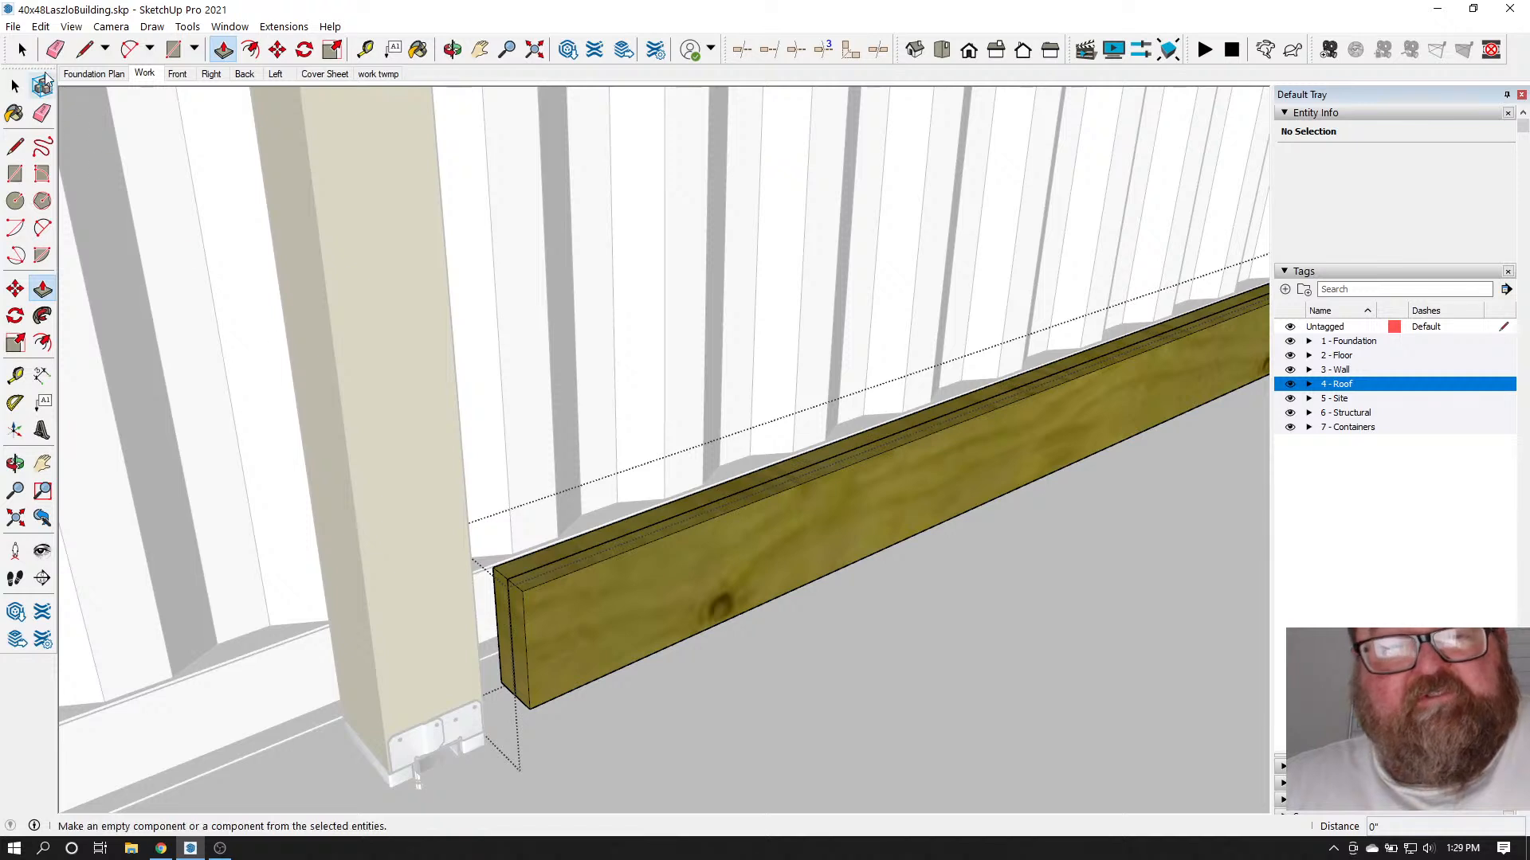
{"action": "key", "text": "space"}
{"action": "double_click", "coordinate": [549, 628]}
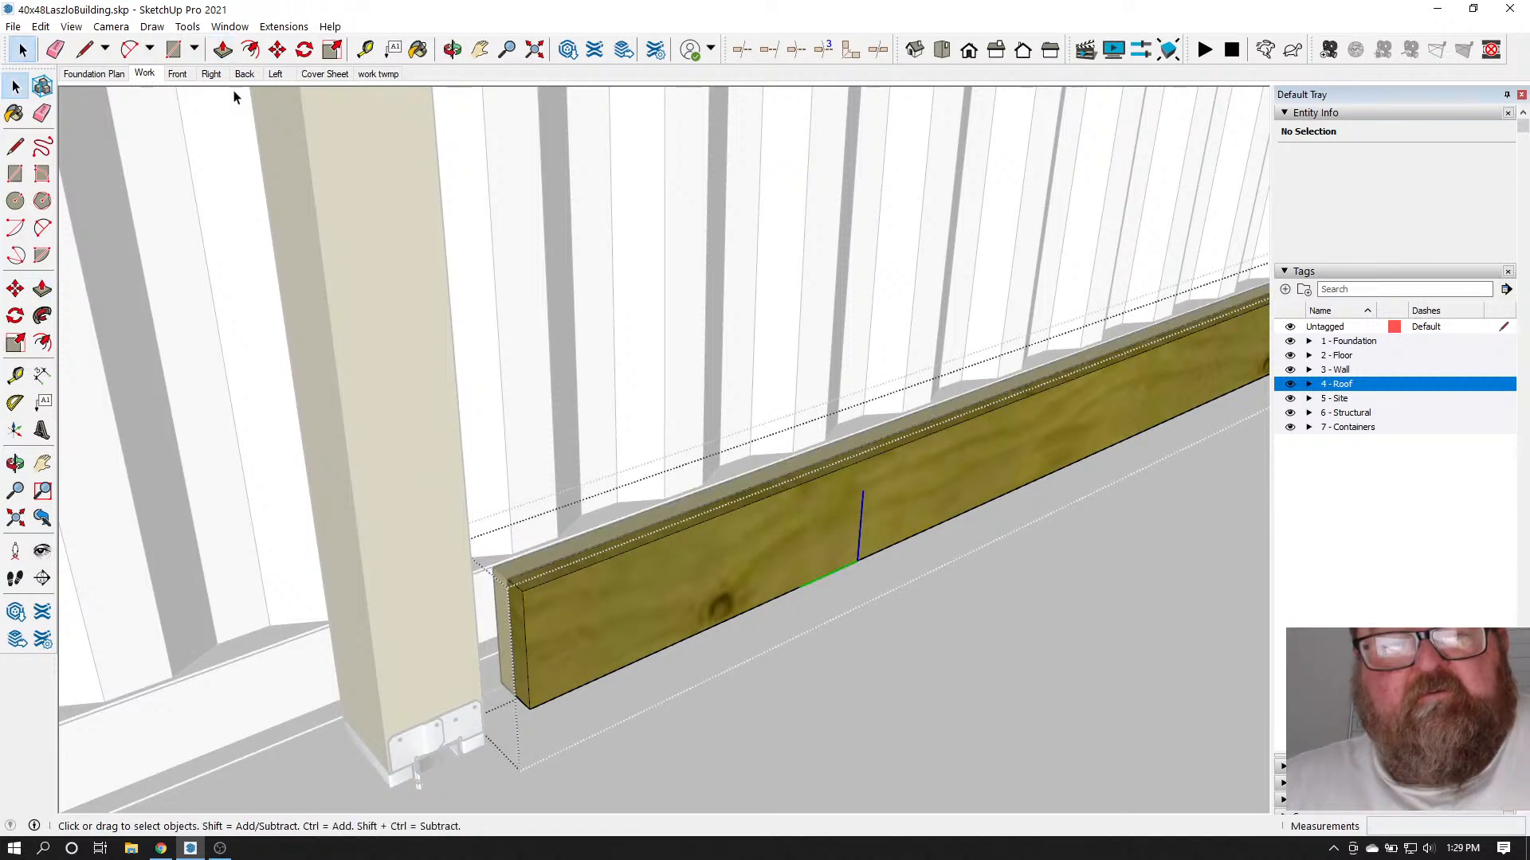
{"action": "left_click", "coordinate": [223, 51]}
{"action": "left_click_drag", "start_coordinate": [516, 612], "coordinate": [480, 612]}
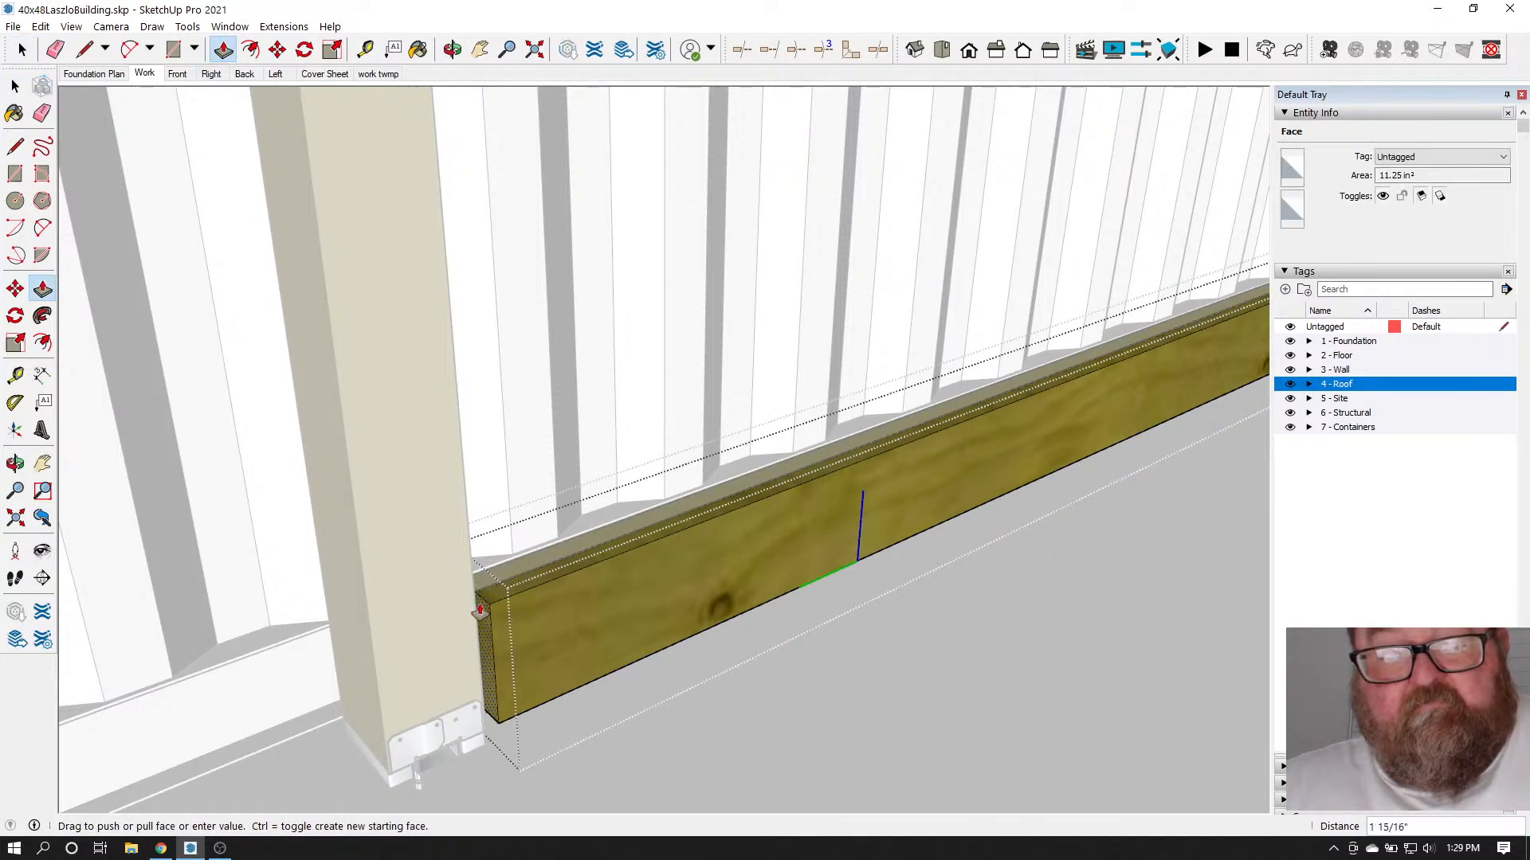
{"action": "left_click", "coordinate": [471, 590]}
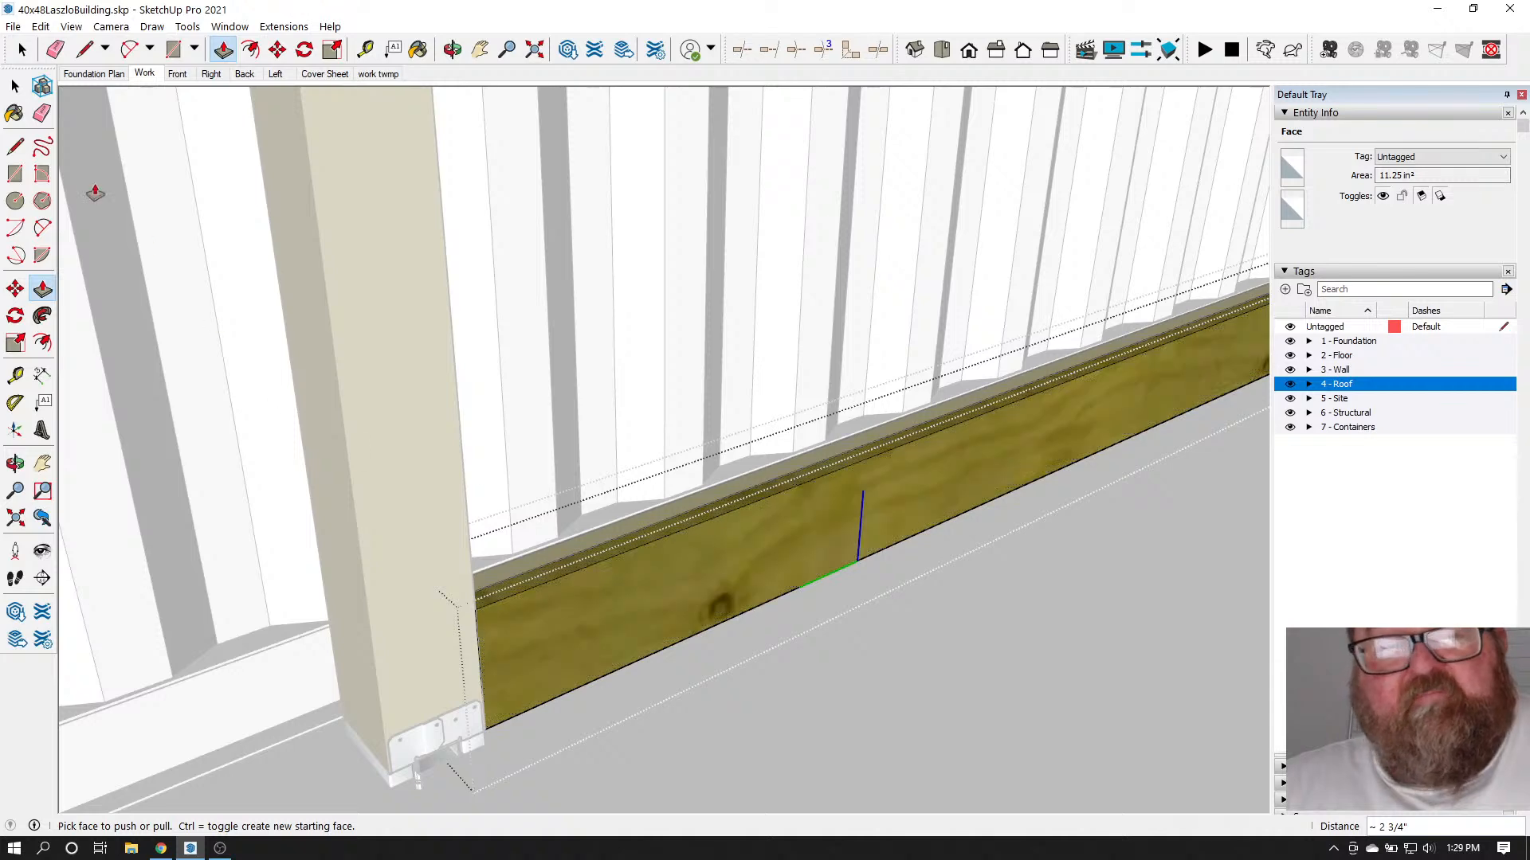
{"action": "left_click", "coordinate": [15, 86]}
{"action": "scroll", "coordinate": [677, 510], "scroll_direction": "up", "scroll_amount": 2}
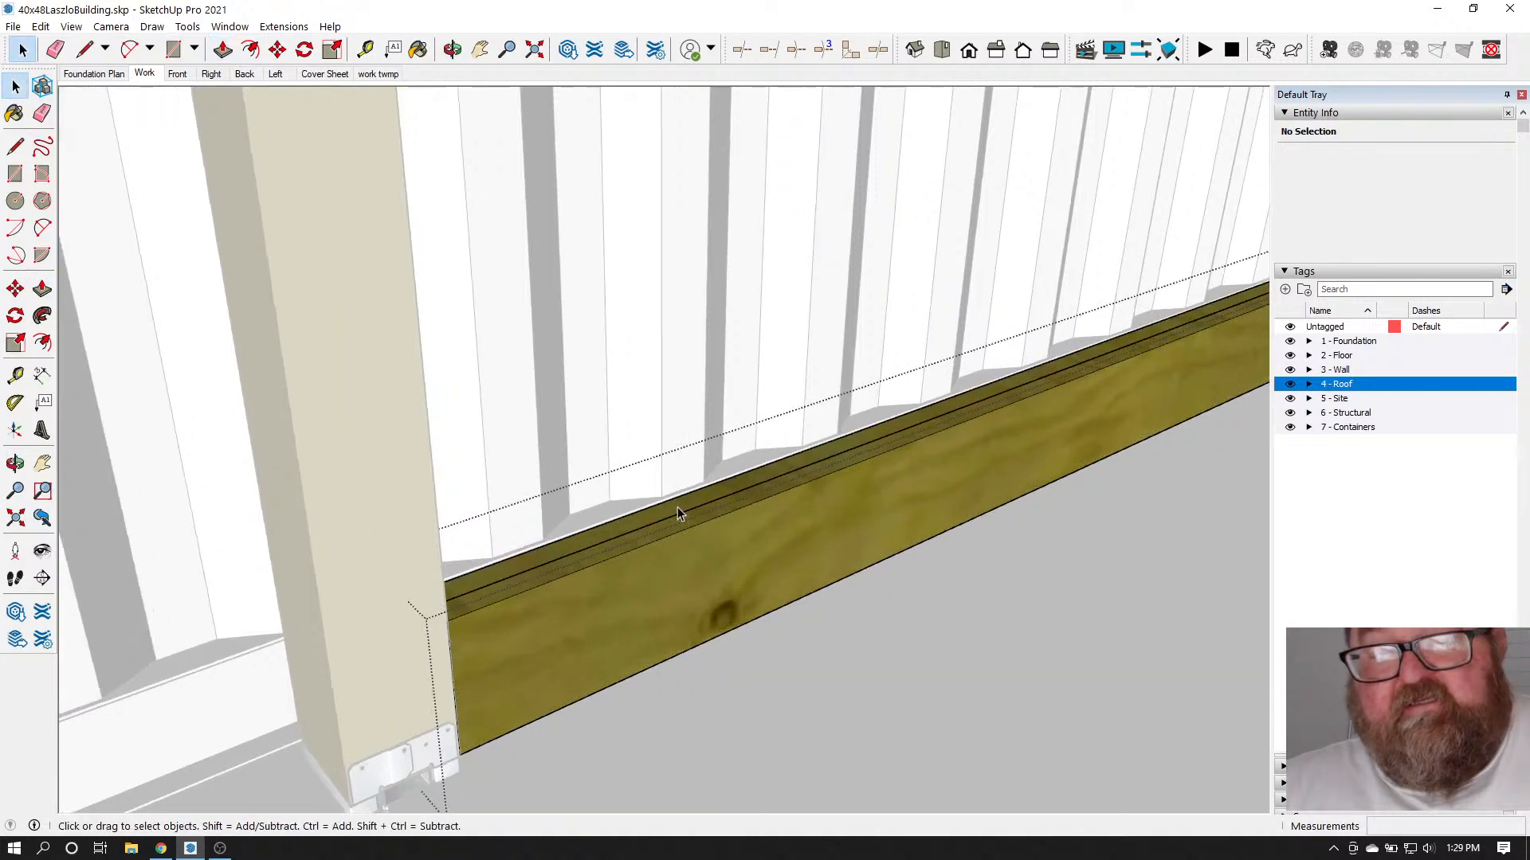
{"action": "scroll", "coordinate": [479, 614], "scroll_direction": "down", "scroll_amount": 4}
{"action": "scroll", "coordinate": [400, 581], "scroll_direction": "down", "scroll_amount": 2}
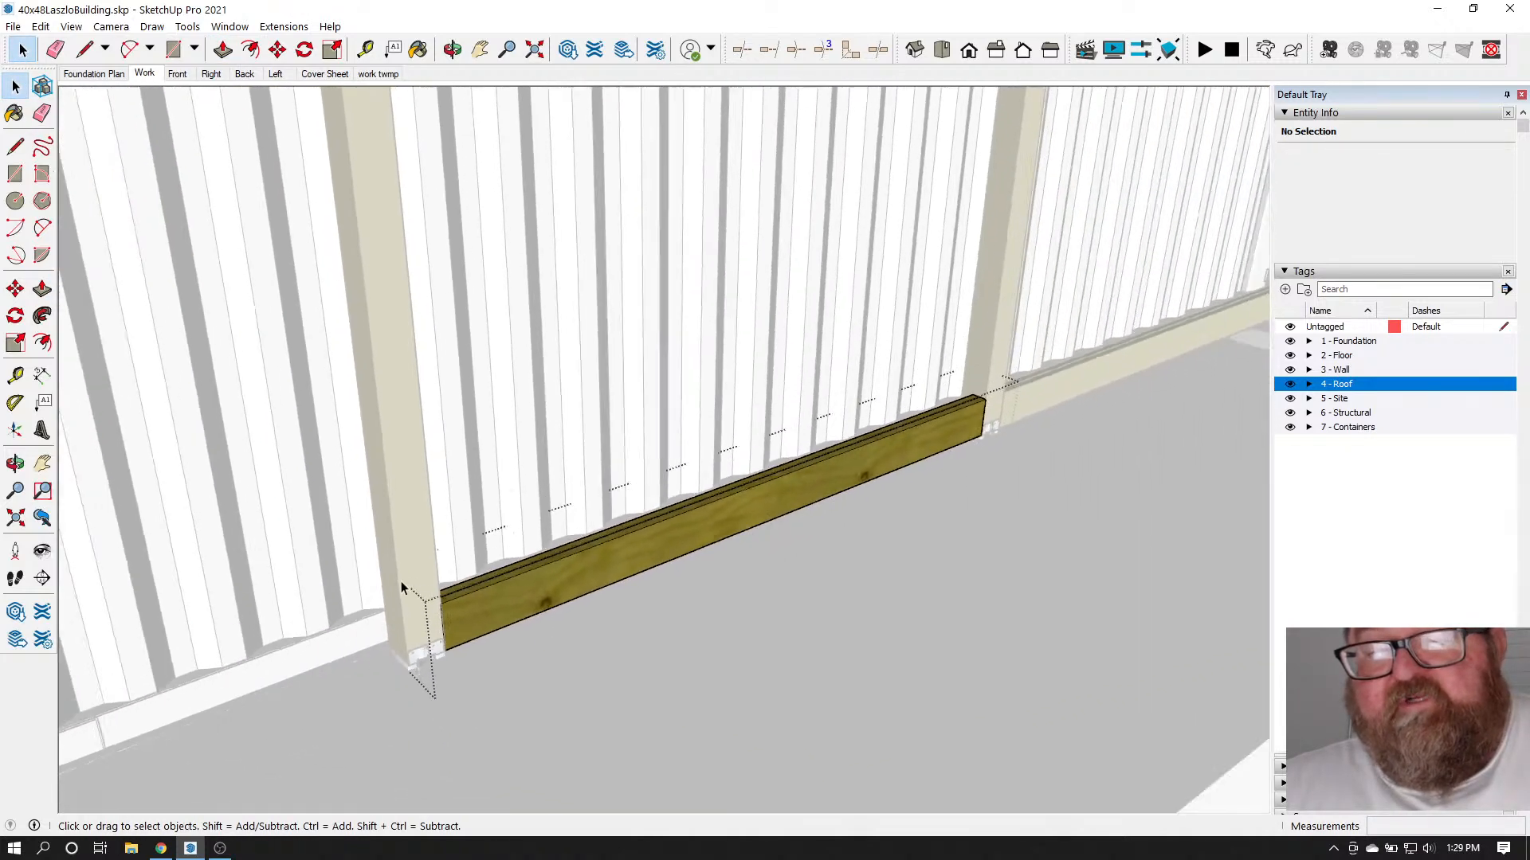
{"action": "scroll", "coordinate": [475, 610], "scroll_direction": "up", "scroll_amount": 3}
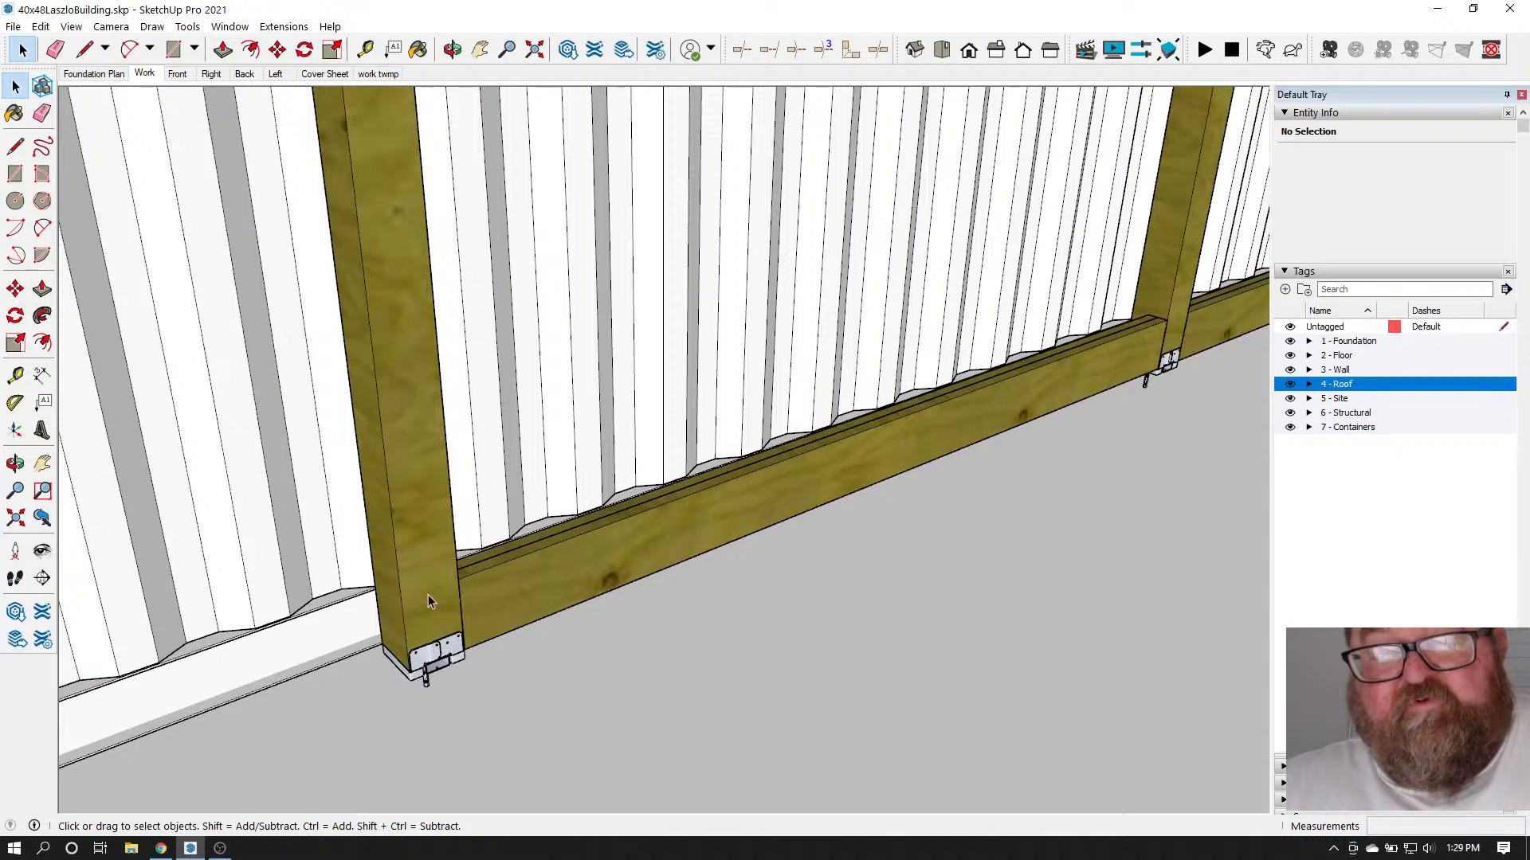
Copy the fitted second-bay bottom beam along the wall into the third bay, against the next post
{"action": "left_click", "coordinate": [453, 49]}
{"action": "left_click_drag", "start_coordinate": [508, 178], "coordinate": [669, 492]}
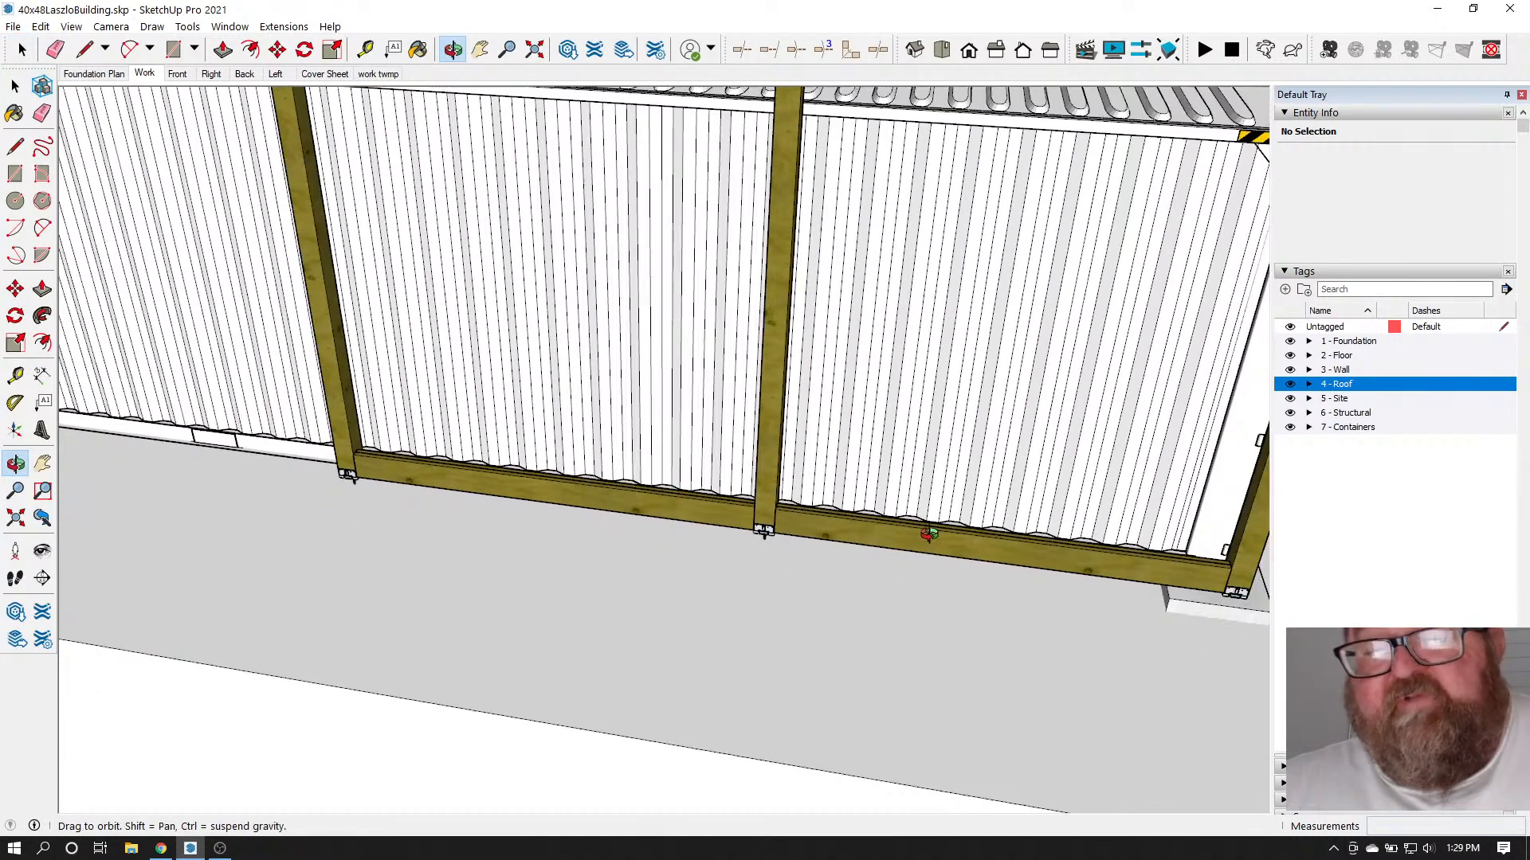
{"action": "scroll", "coordinate": [757, 532], "scroll_direction": "up", "scroll_amount": 5}
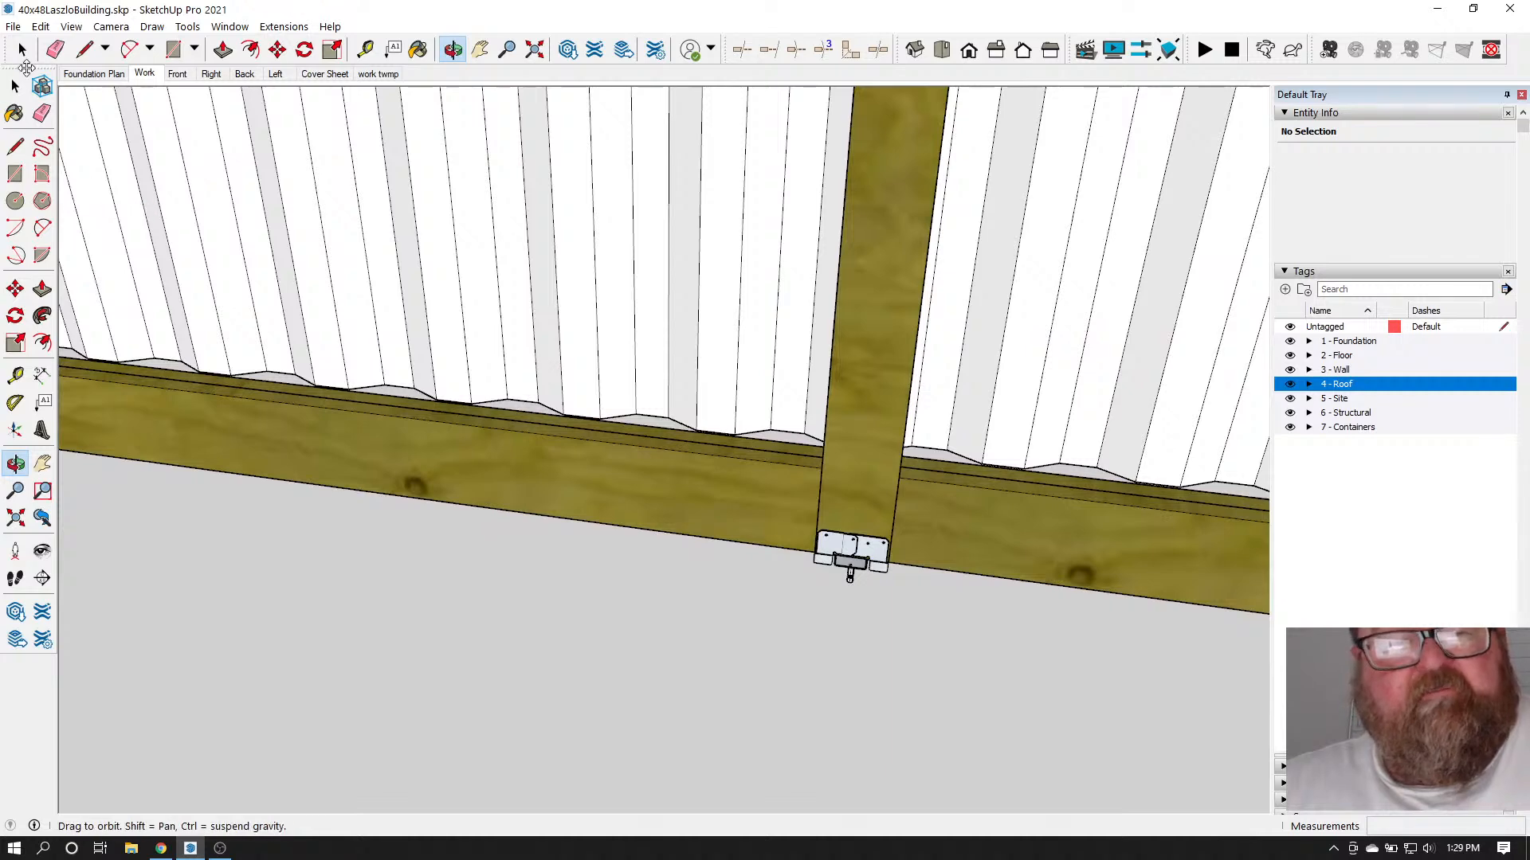
{"action": "scroll", "coordinate": [668, 485], "scroll_direction": "down", "scroll_amount": 2}
{"action": "scroll", "coordinate": [692, 496], "scroll_direction": "up", "scroll_amount": 3}
{"action": "left_click", "coordinate": [719, 481]}
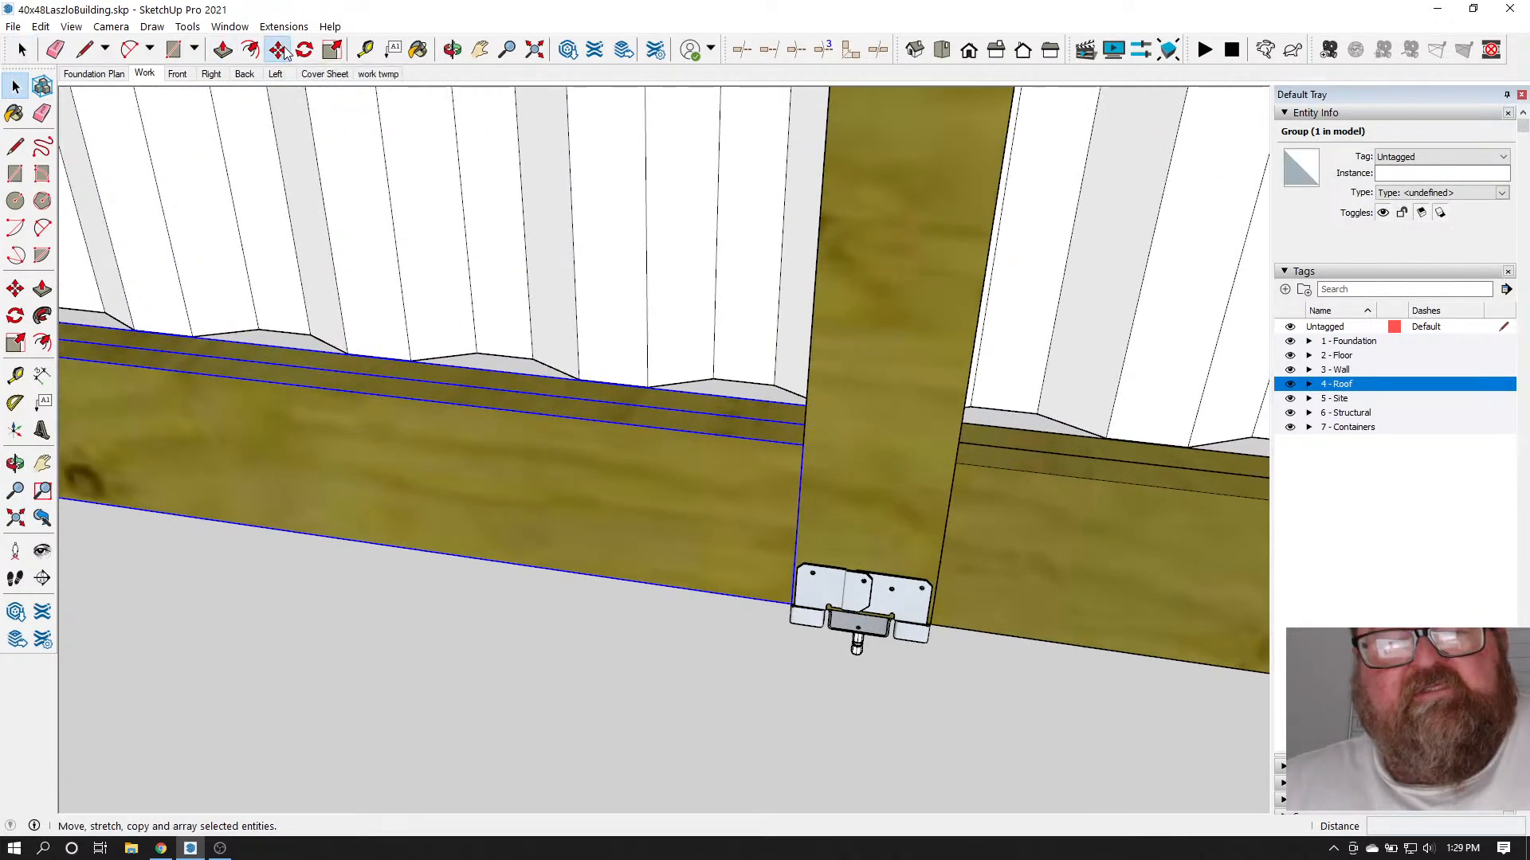
{"action": "left_click", "coordinate": [956, 464]}
{"action": "scroll", "coordinate": [1000, 512], "scroll_direction": "down", "scroll_amount": 7}
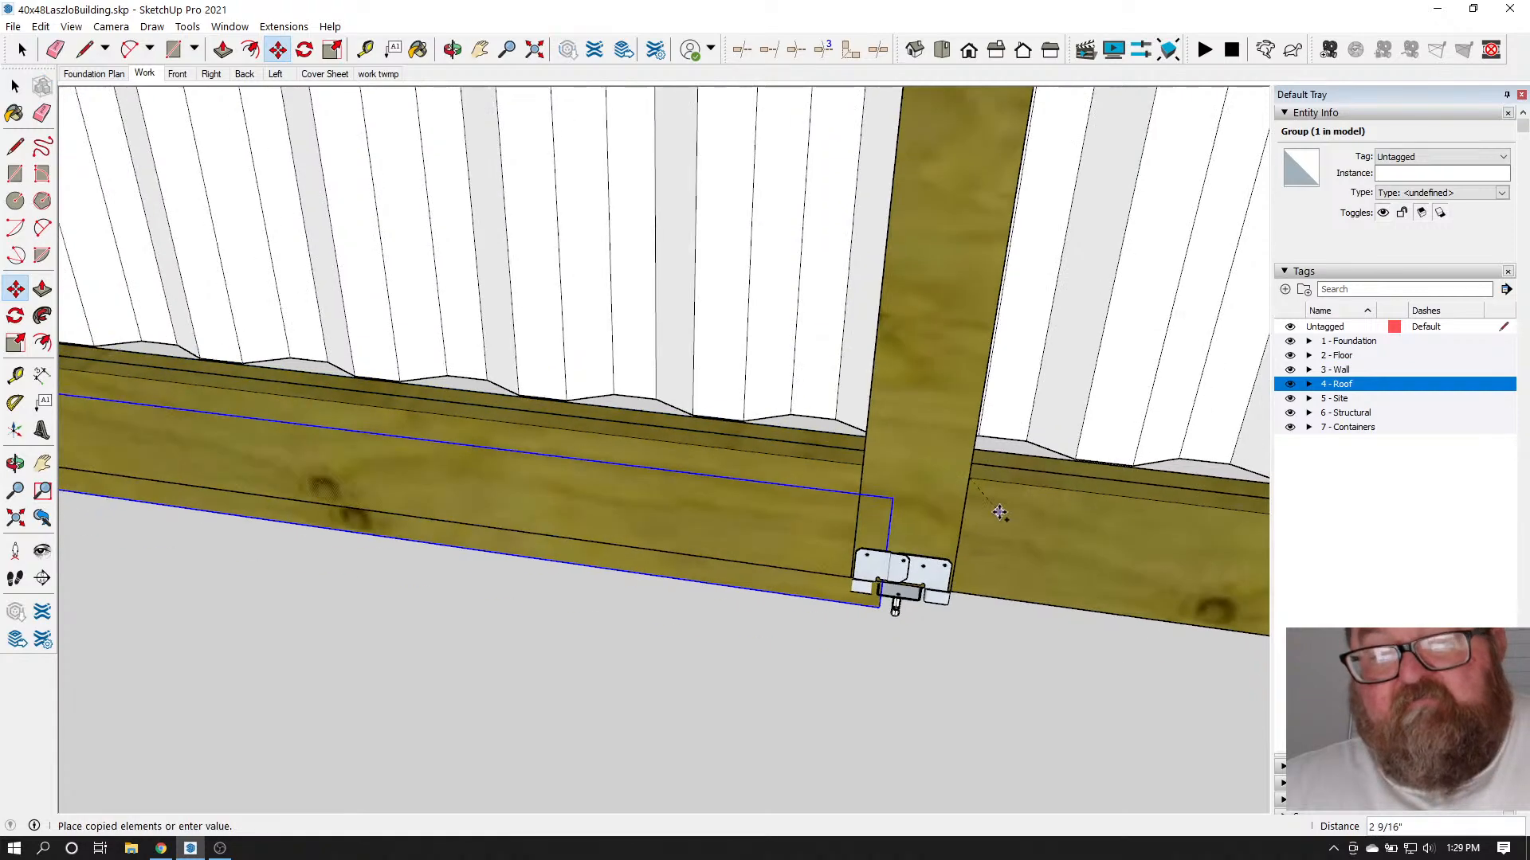
{"action": "scroll", "coordinate": [507, 492], "scroll_direction": "up", "scroll_amount": 3}
{"action": "scroll", "coordinate": [508, 491], "scroll_direction": "up", "scroll_amount": 3}
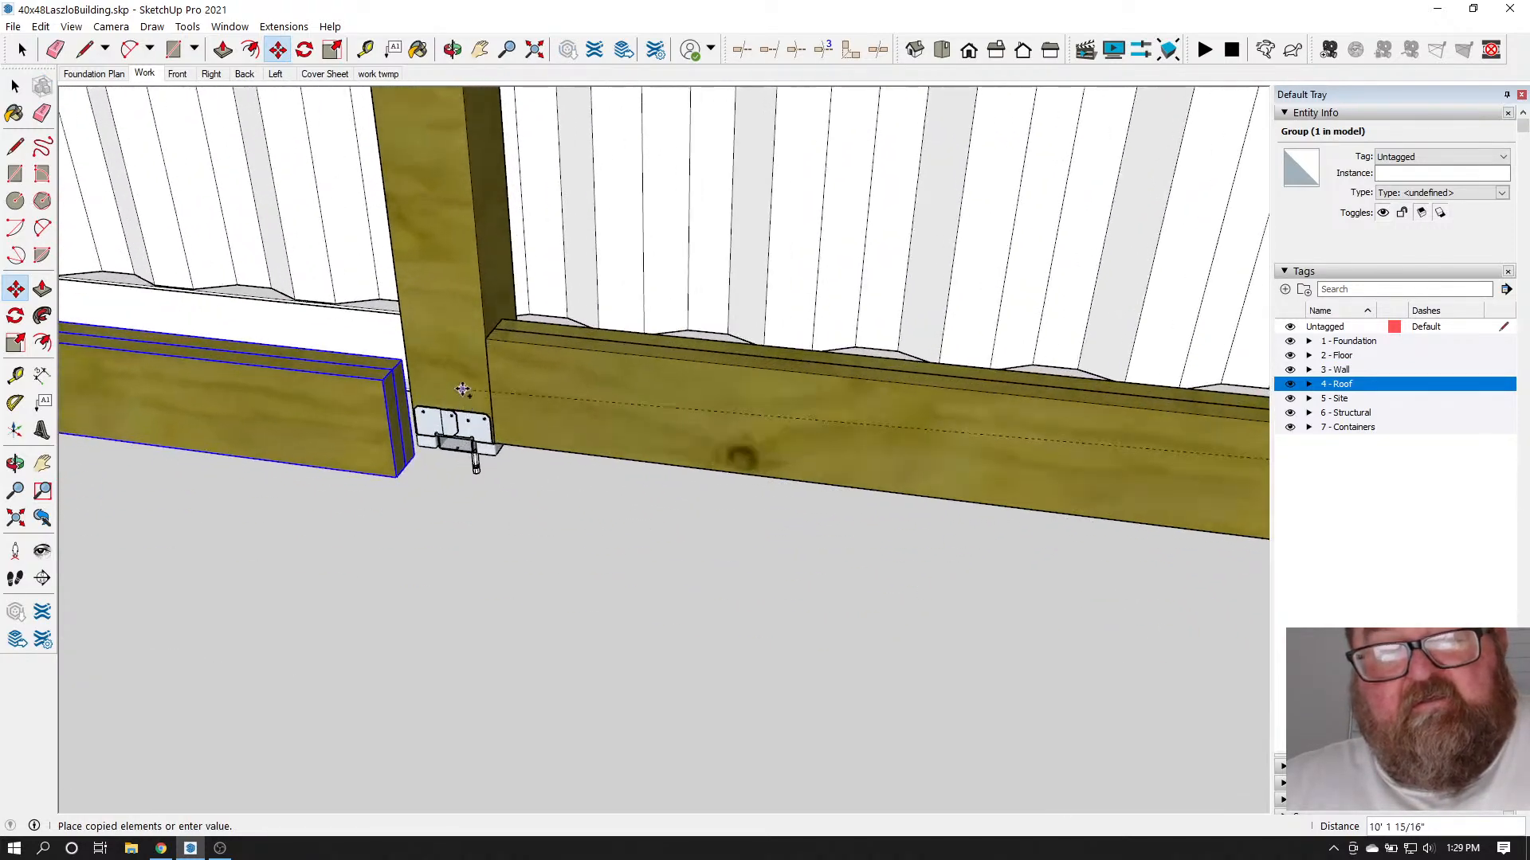
{"action": "left_click", "coordinate": [491, 335]}
{"action": "scroll", "coordinate": [491, 336], "scroll_direction": "down", "scroll_amount": 5}
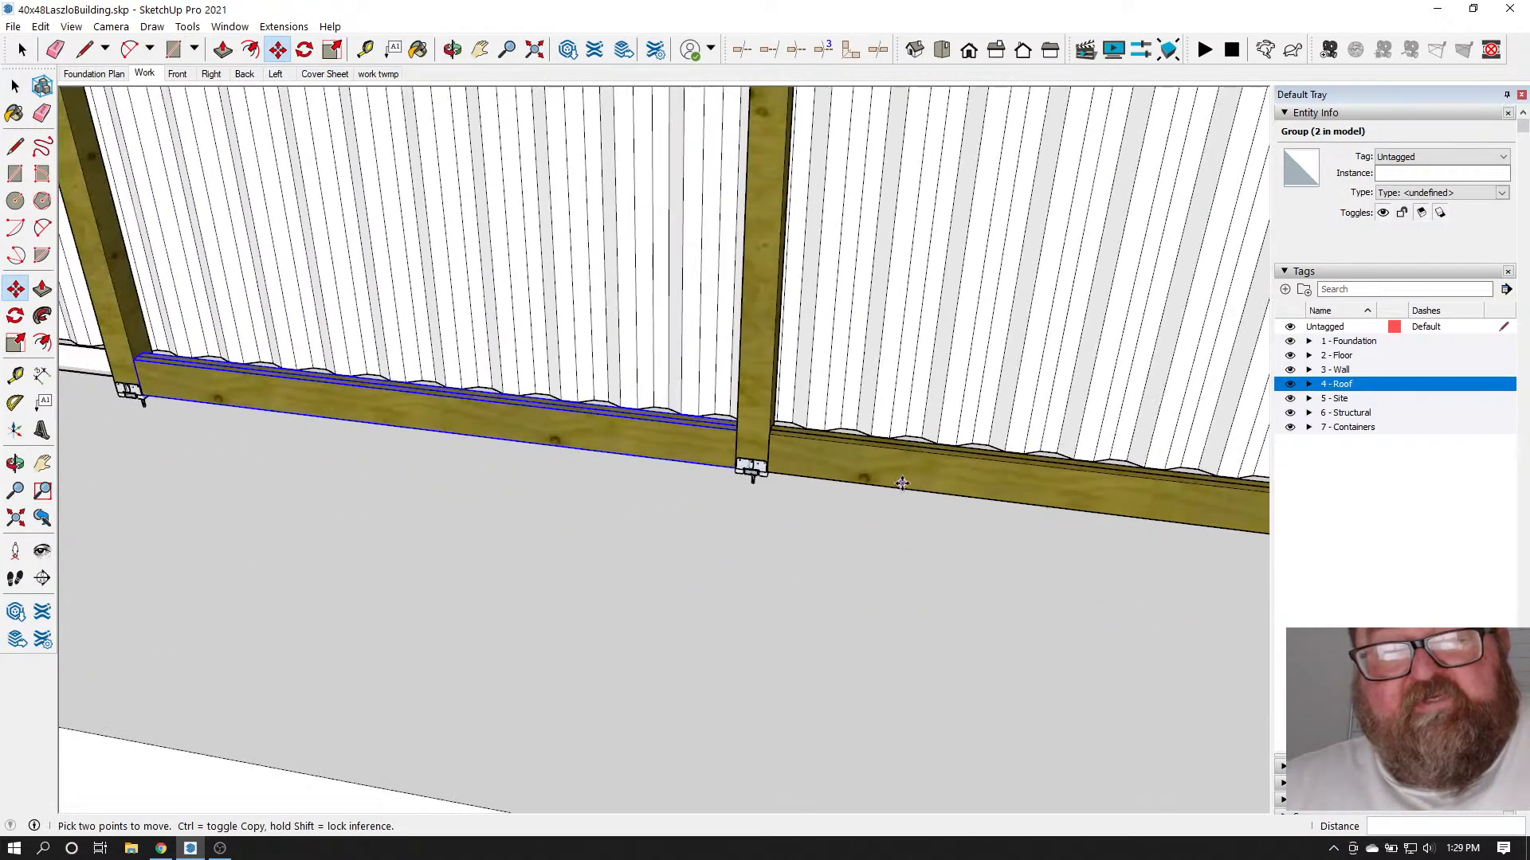
Try copying the third-bay bottom beam past the next post into the last bay, towards the far corner post
{"action": "scroll", "coordinate": [344, 368], "scroll_direction": "up", "scroll_amount": 4}
{"action": "scroll", "coordinate": [180, 455], "scroll_direction": "down", "scroll_amount": 5}
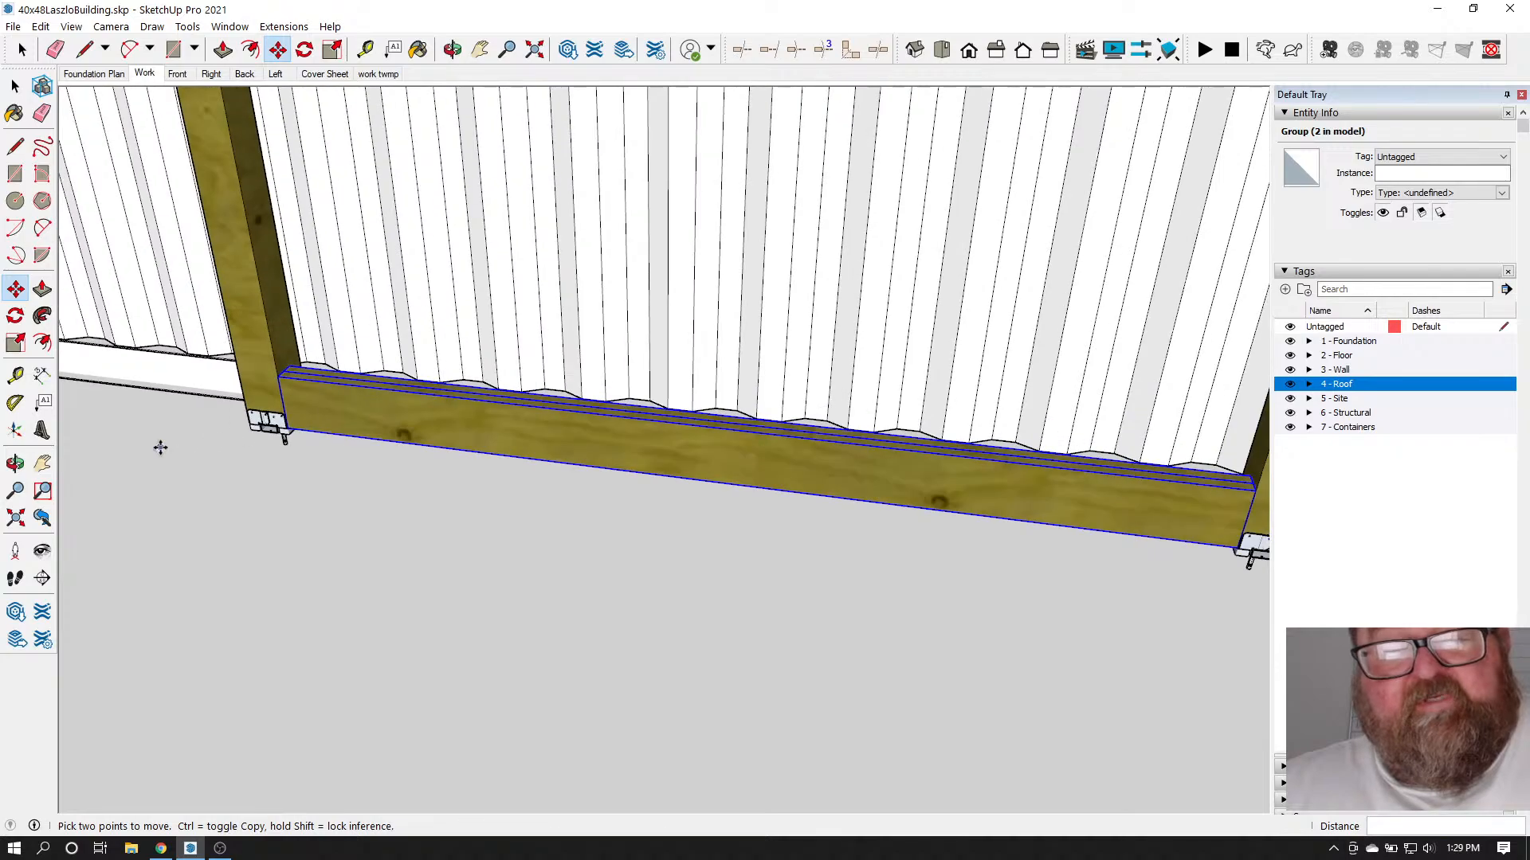
{"action": "scroll", "coordinate": [196, 463], "scroll_direction": "down", "scroll_amount": 3}
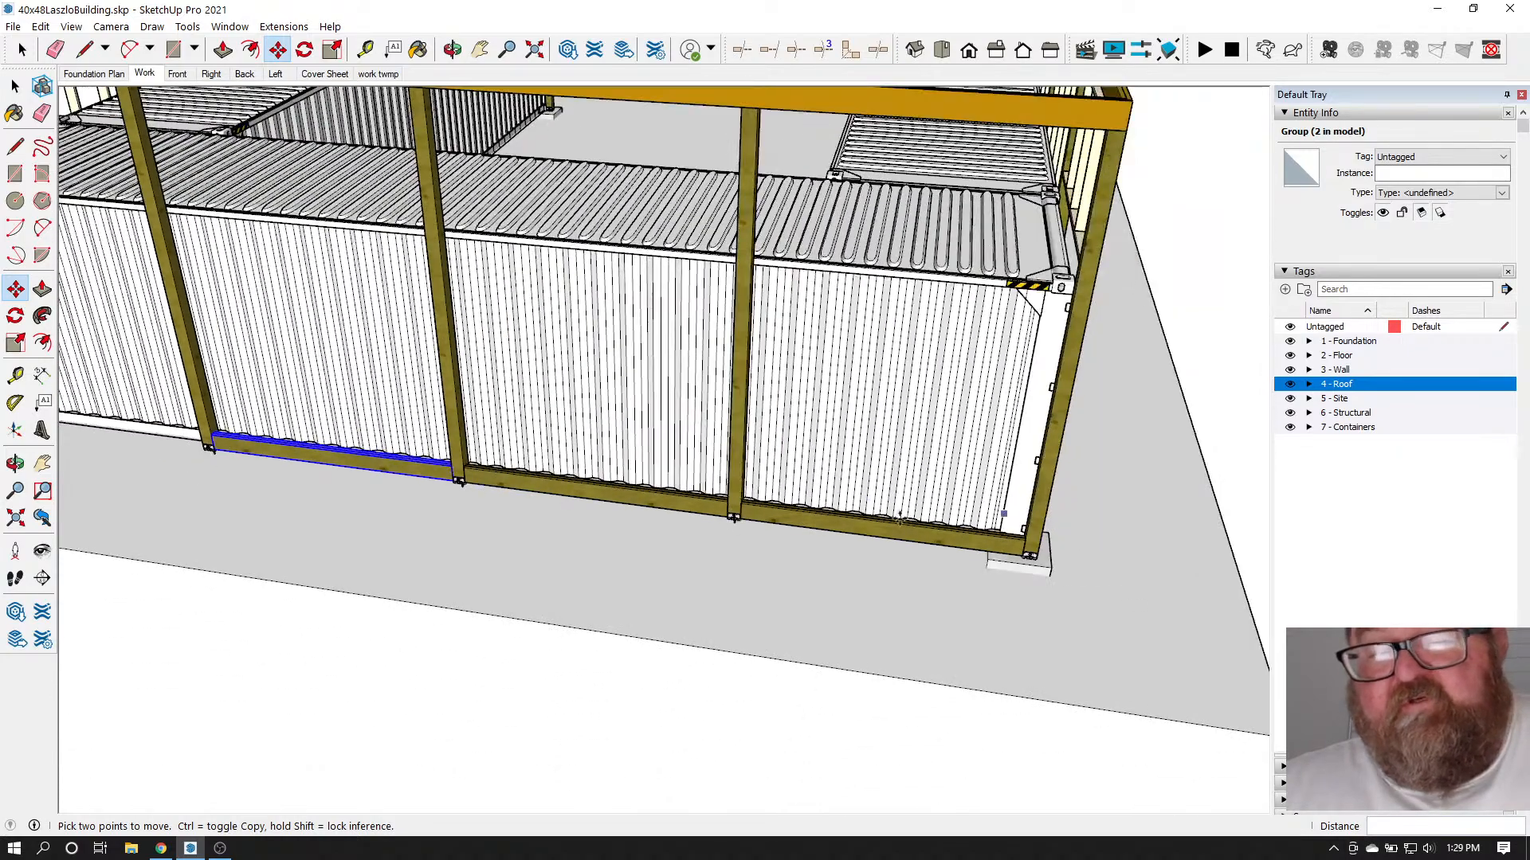
{"action": "scroll", "coordinate": [460, 478], "scroll_direction": "up", "scroll_amount": 6}
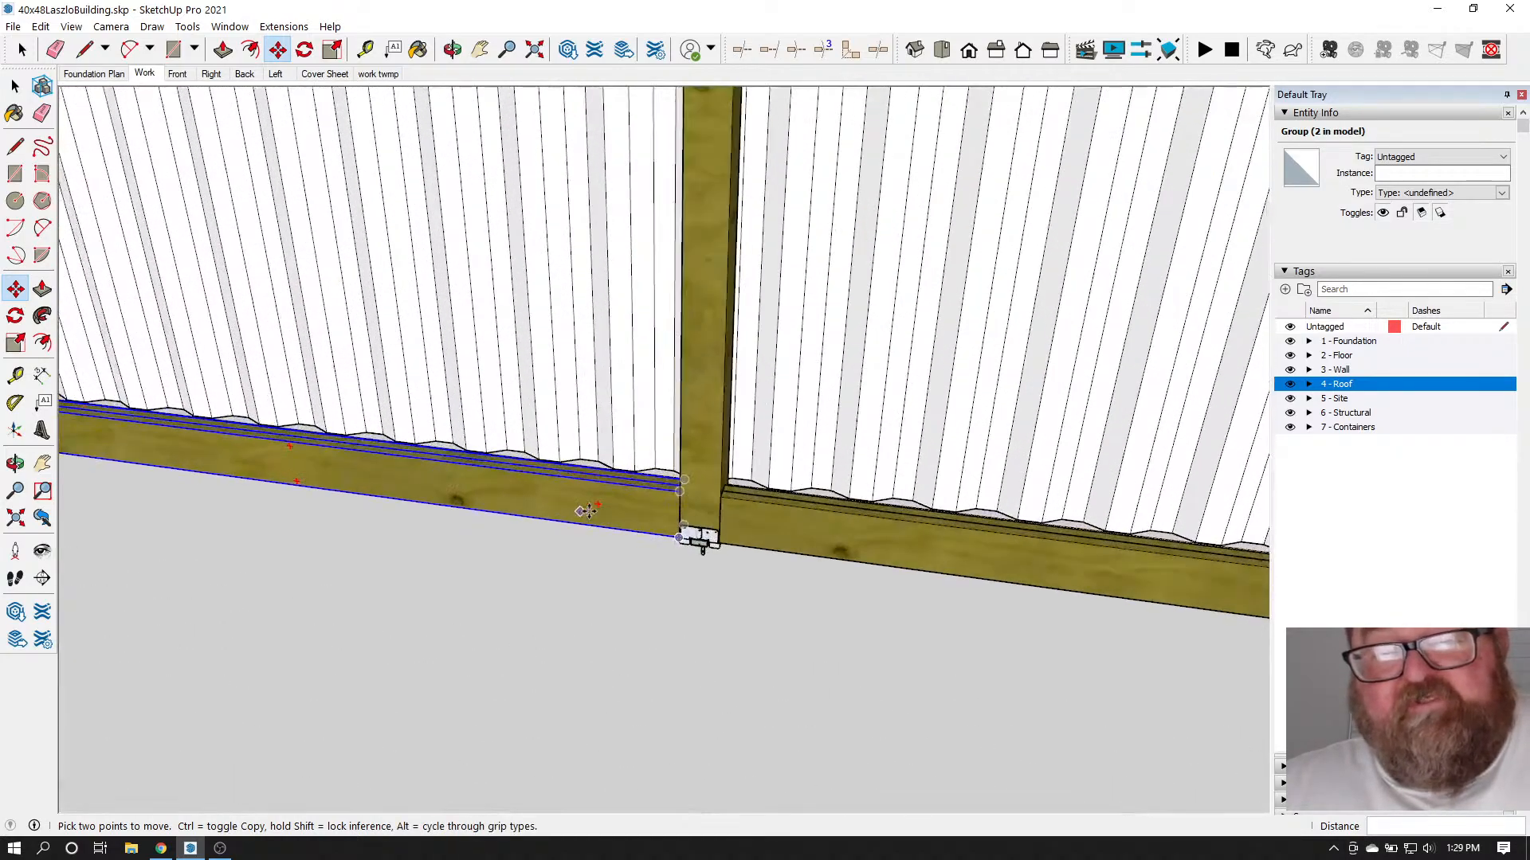
{"action": "scroll", "coordinate": [706, 511], "scroll_direction": "up", "scroll_amount": 2}
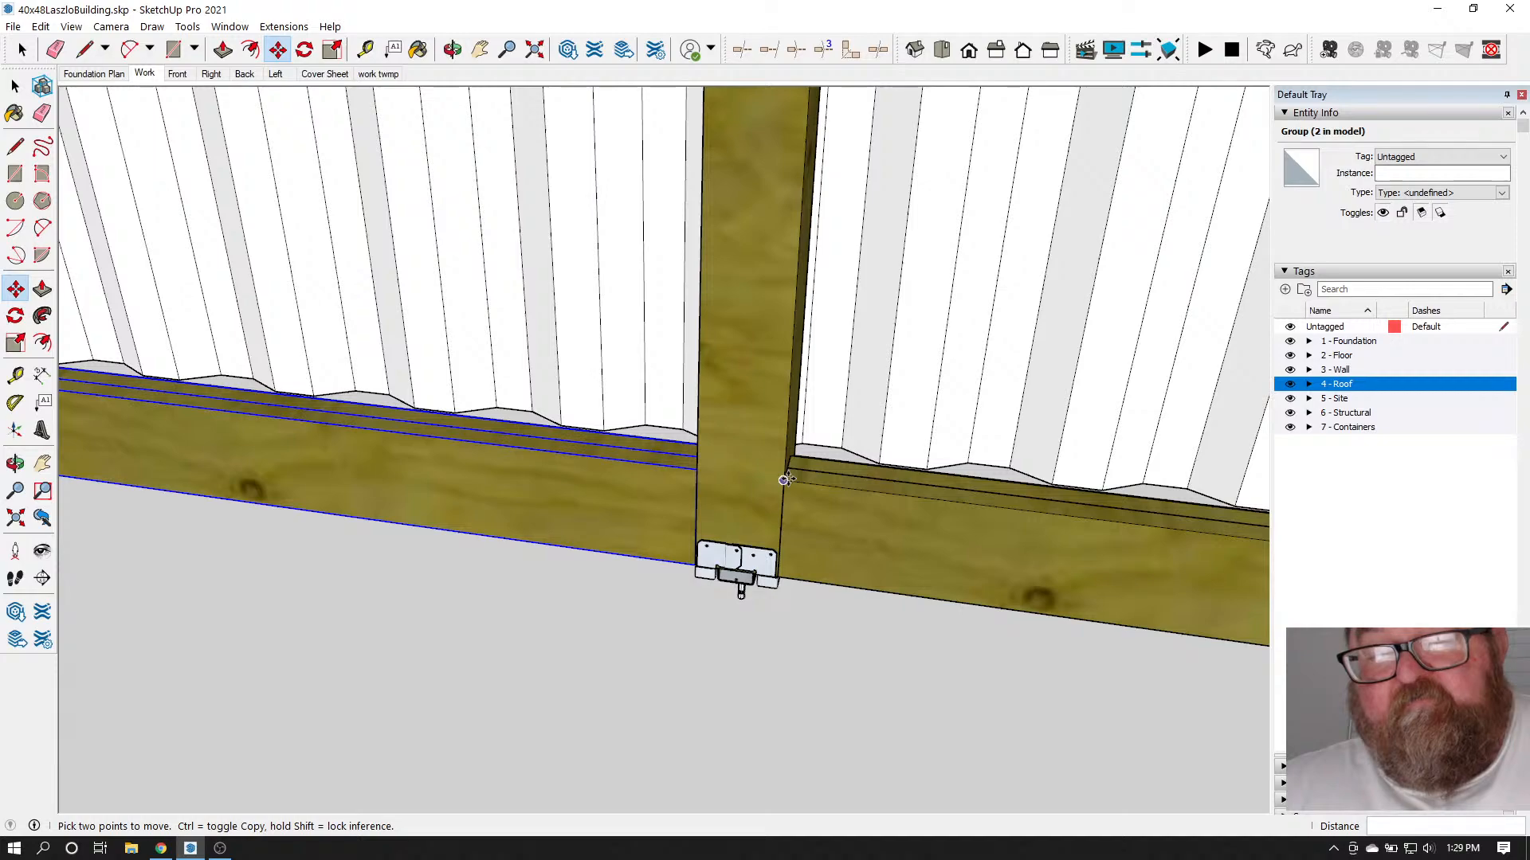
{"action": "left_click", "coordinate": [785, 480]}
{"action": "key", "text": "ctrl"}
{"action": "scroll", "coordinate": [844, 529], "scroll_direction": "down", "scroll_amount": 5}
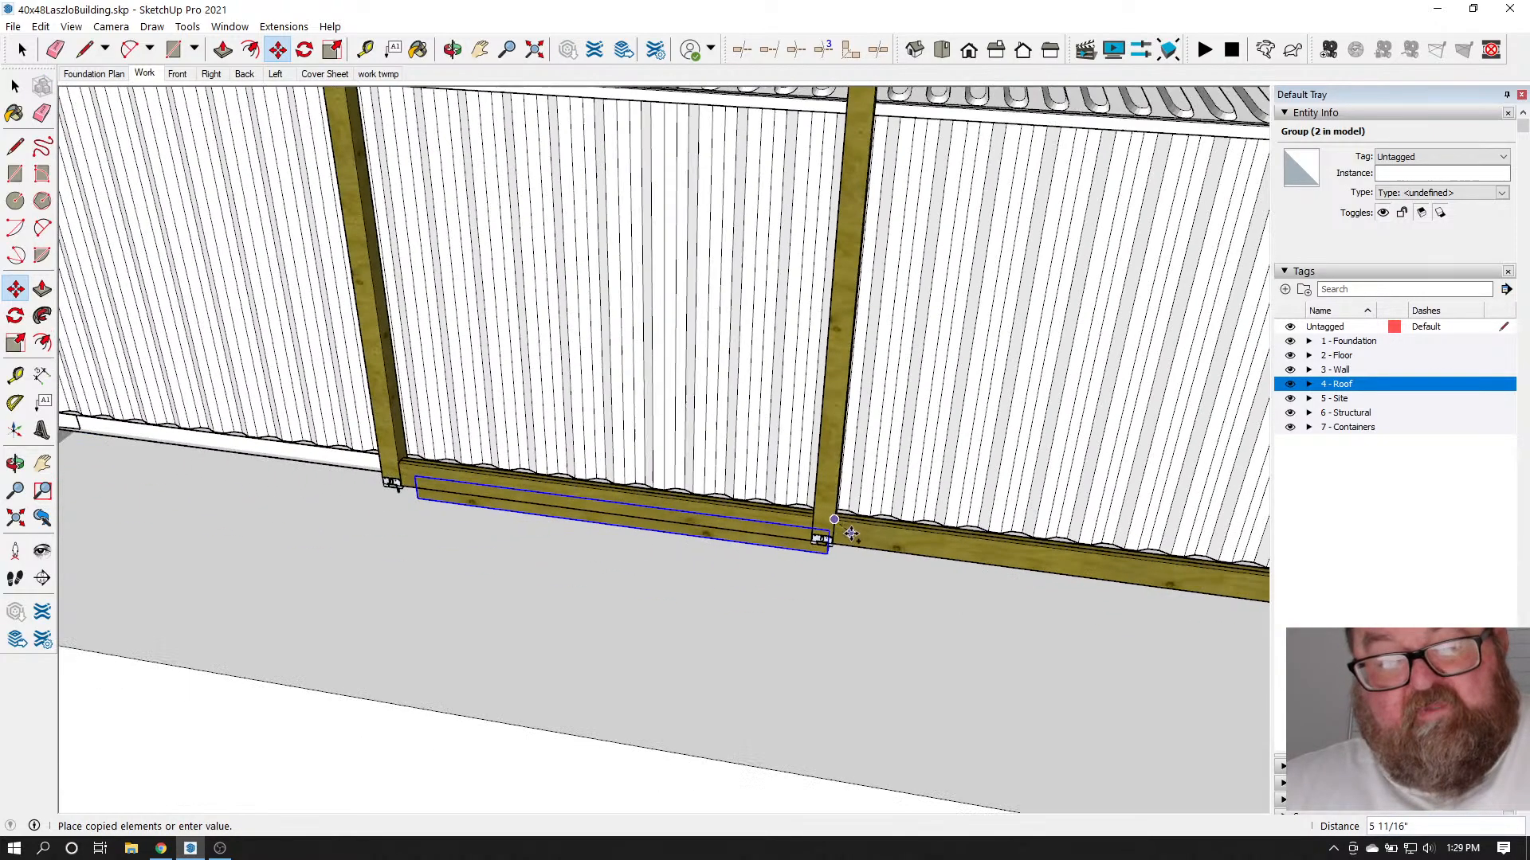
{"action": "scroll", "coordinate": [398, 478], "scroll_direction": "up", "scroll_amount": 4}
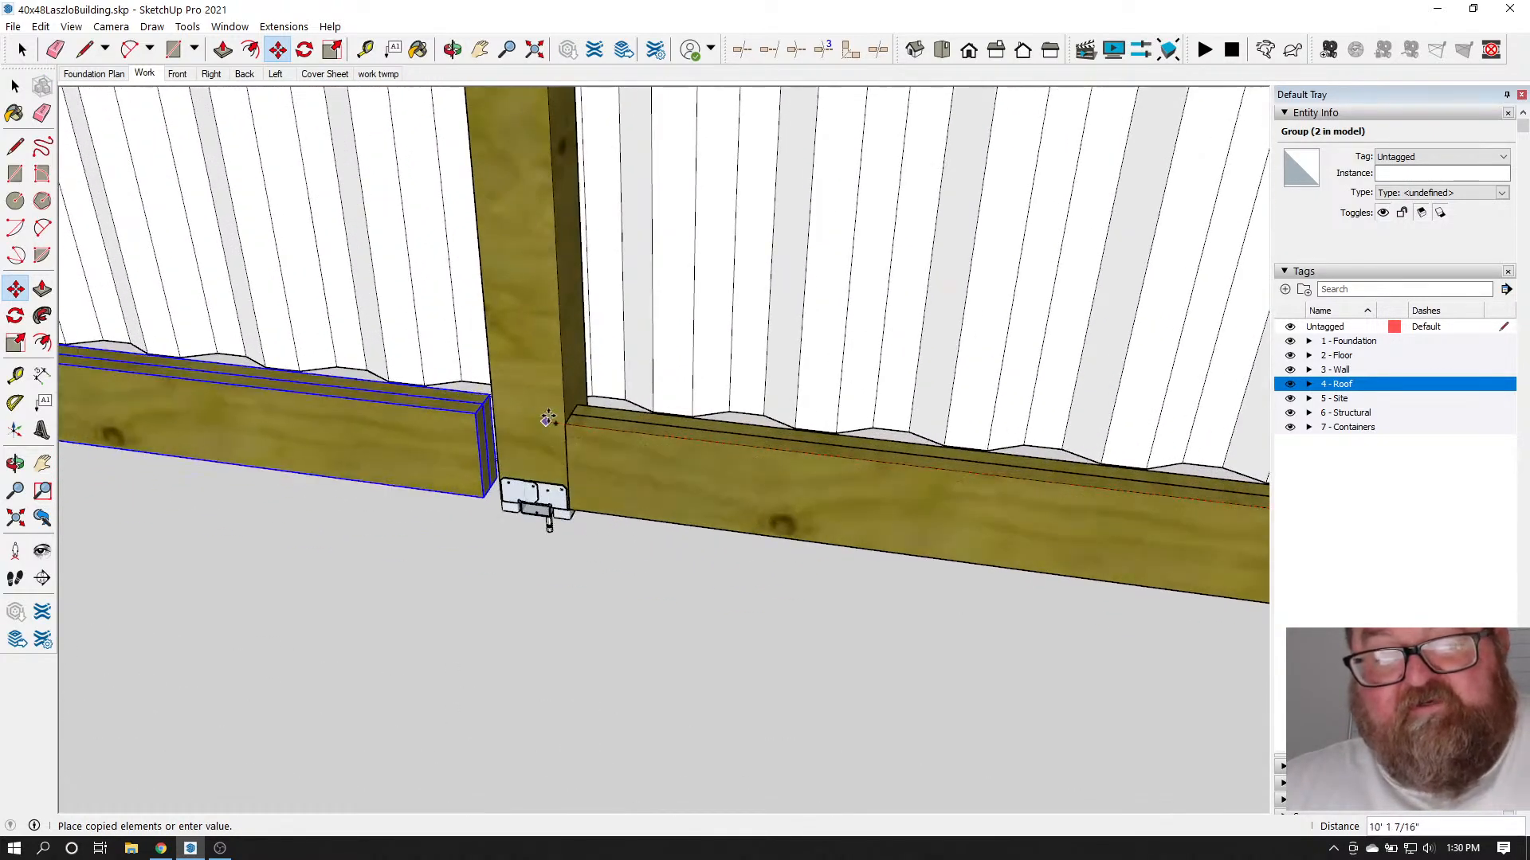
{"action": "left_click", "coordinate": [565, 424]}
{"action": "scroll", "coordinate": [717, 478], "scroll_direction": "down", "scroll_amount": 3}
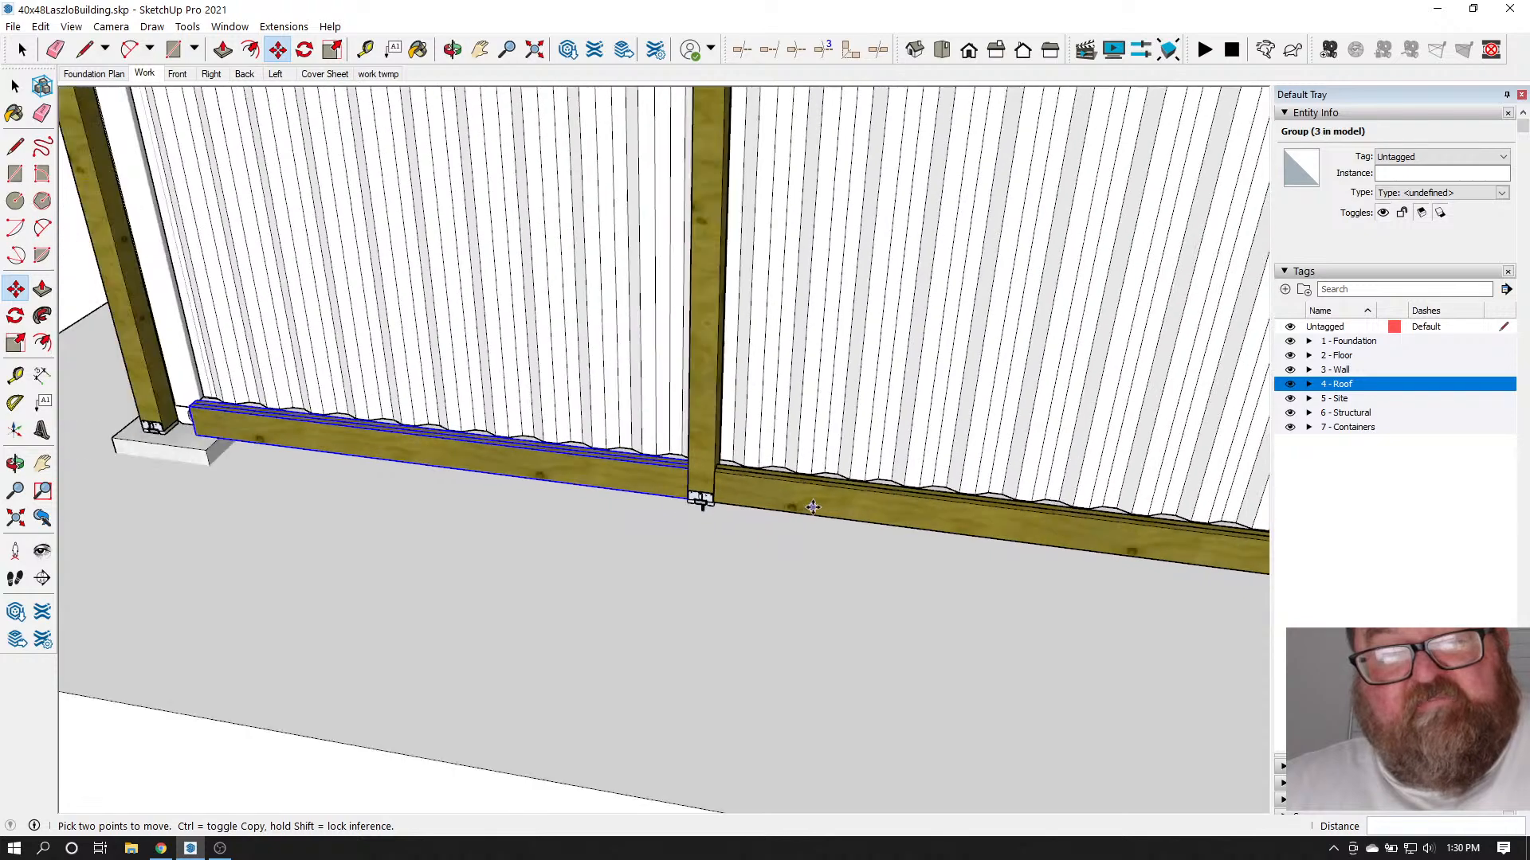
{"action": "scroll", "coordinate": [796, 512], "scroll_direction": "down", "scroll_amount": 8}
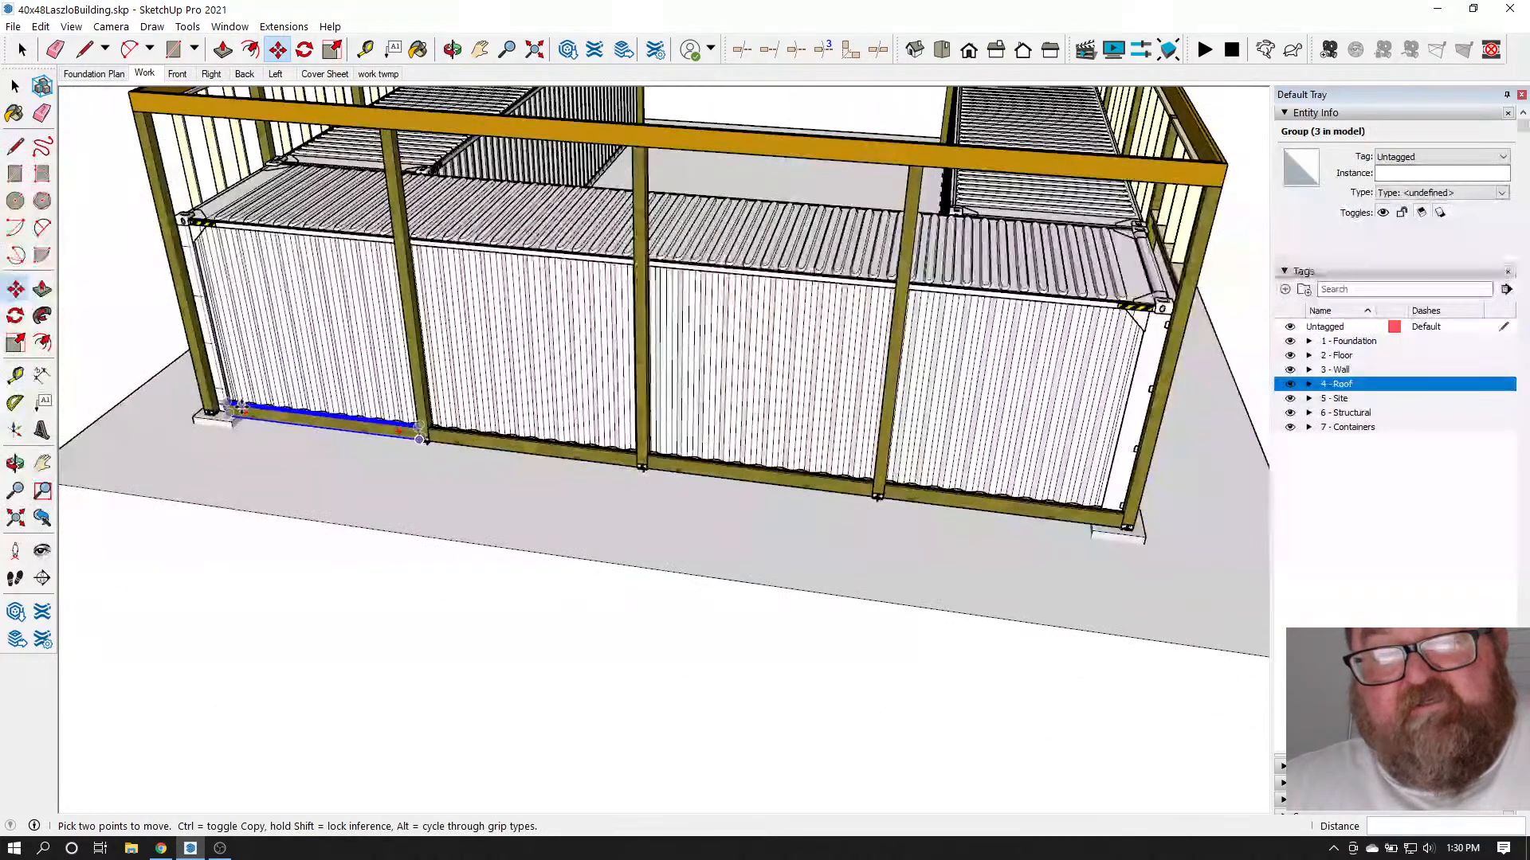
{"action": "left_click", "coordinate": [22, 51]}
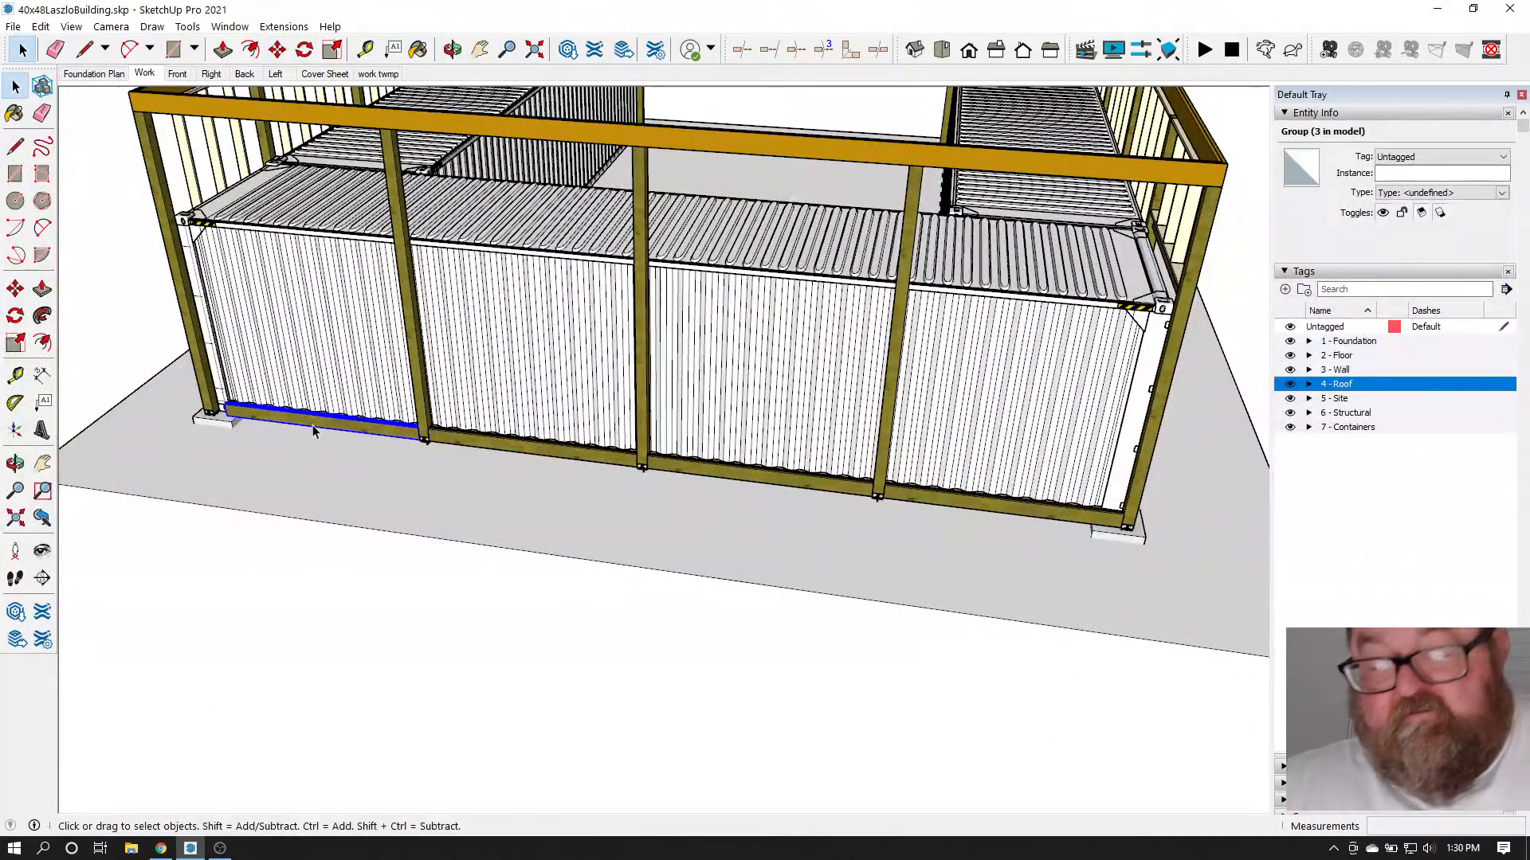
Copy the first bay's bottom beam about 30' 8 1/4" along the wall into the last bay, against the far corner post
{"action": "left_click", "coordinate": [949, 499]}
{"action": "scroll", "coordinate": [930, 496], "scroll_direction": "up", "scroll_amount": 6}
{"action": "key", "text": "t"}
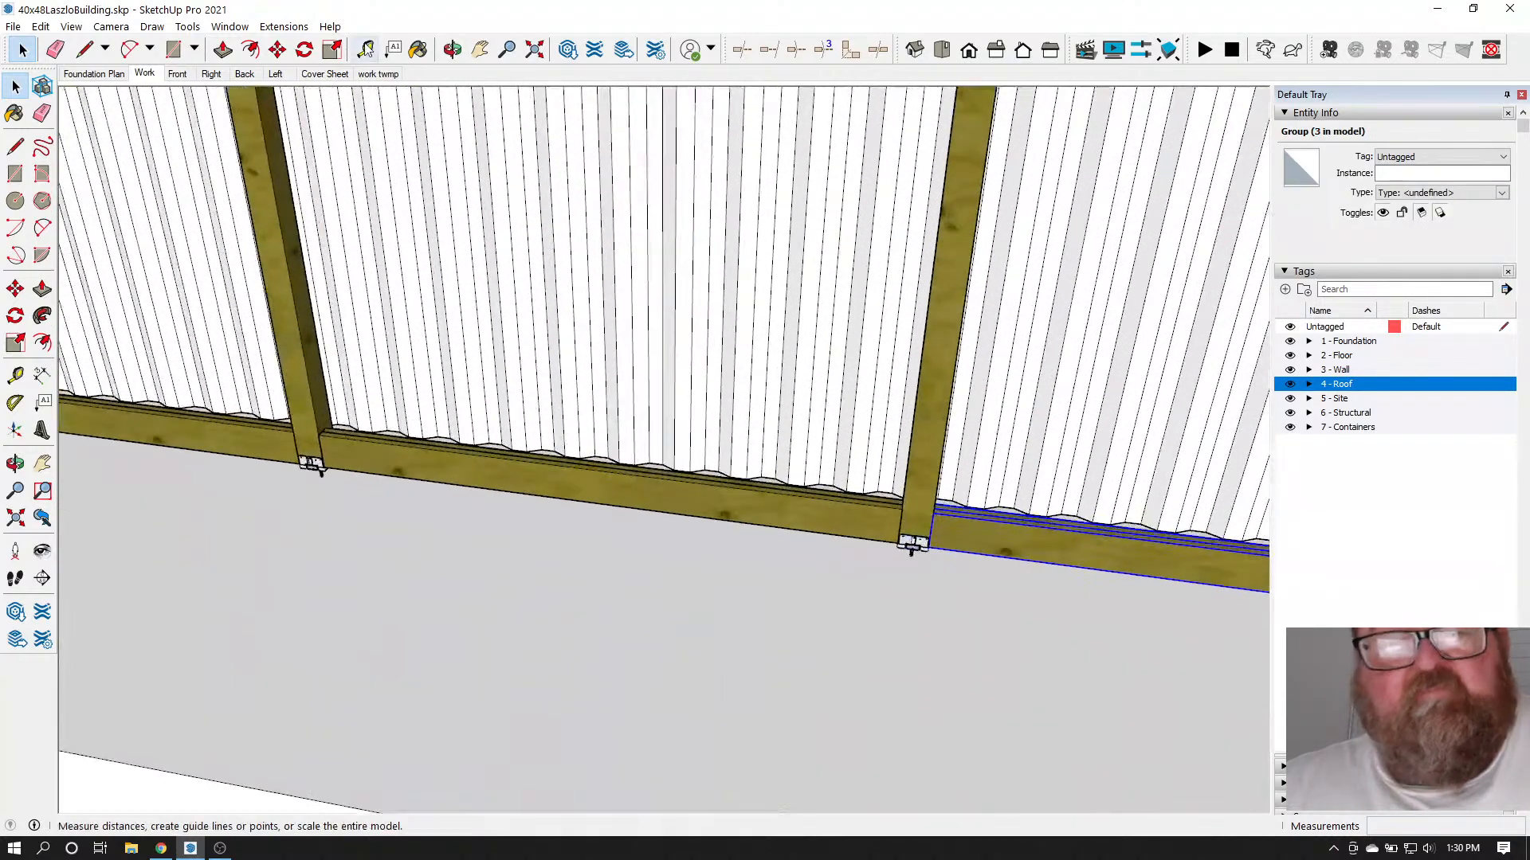
{"action": "left_click", "coordinate": [275, 52]}
{"action": "scroll", "coordinate": [744, 428], "scroll_direction": "down", "scroll_amount": 2}
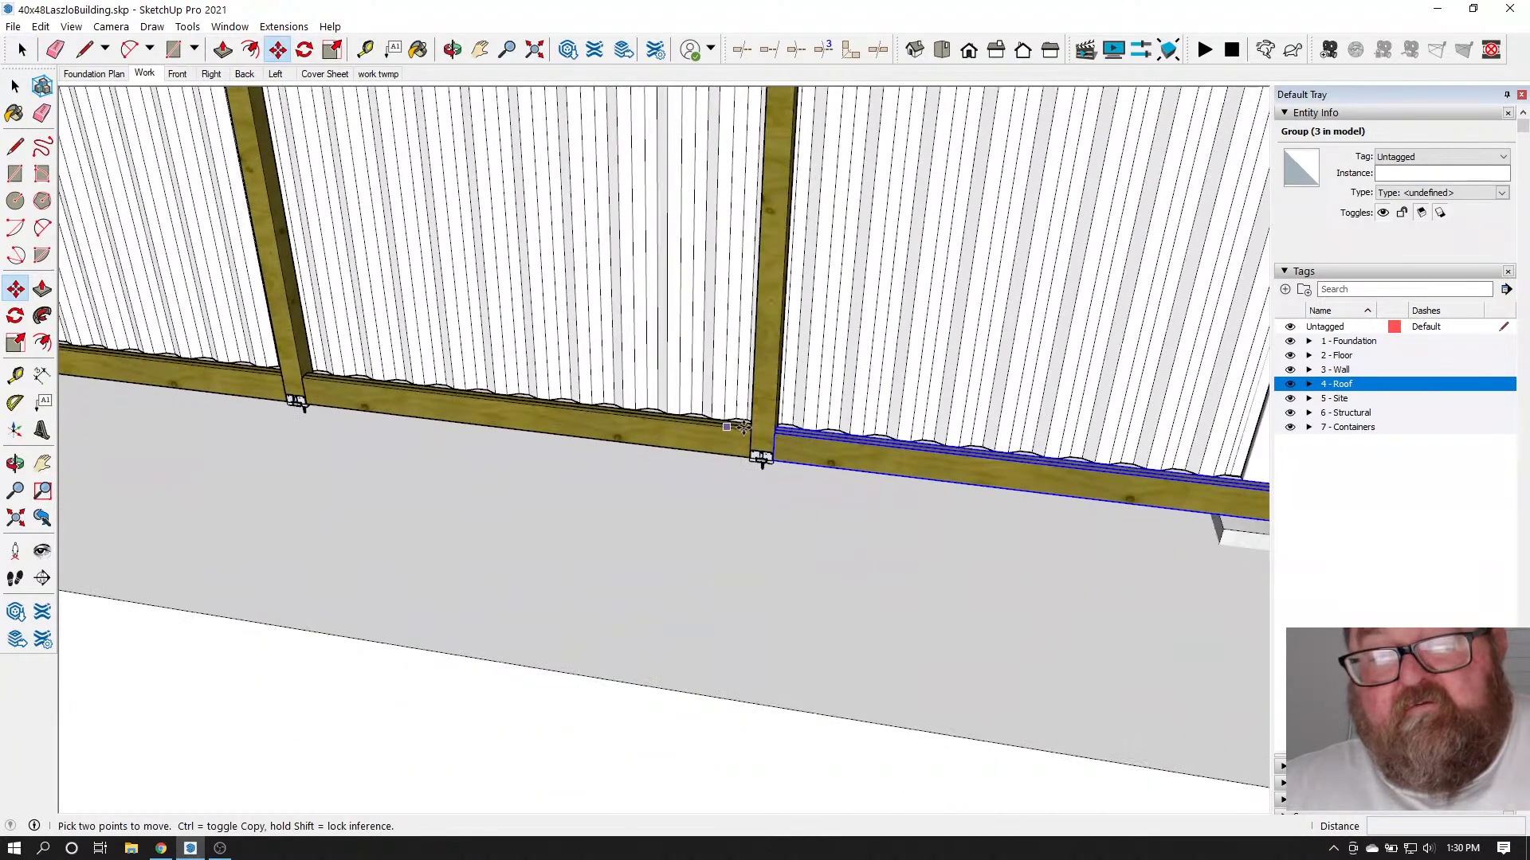
{"action": "left_click", "coordinate": [842, 443]}
{"action": "key", "text": "ctrl"}
{"action": "scroll", "coordinate": [841, 443], "scroll_direction": "down", "scroll_amount": 3}
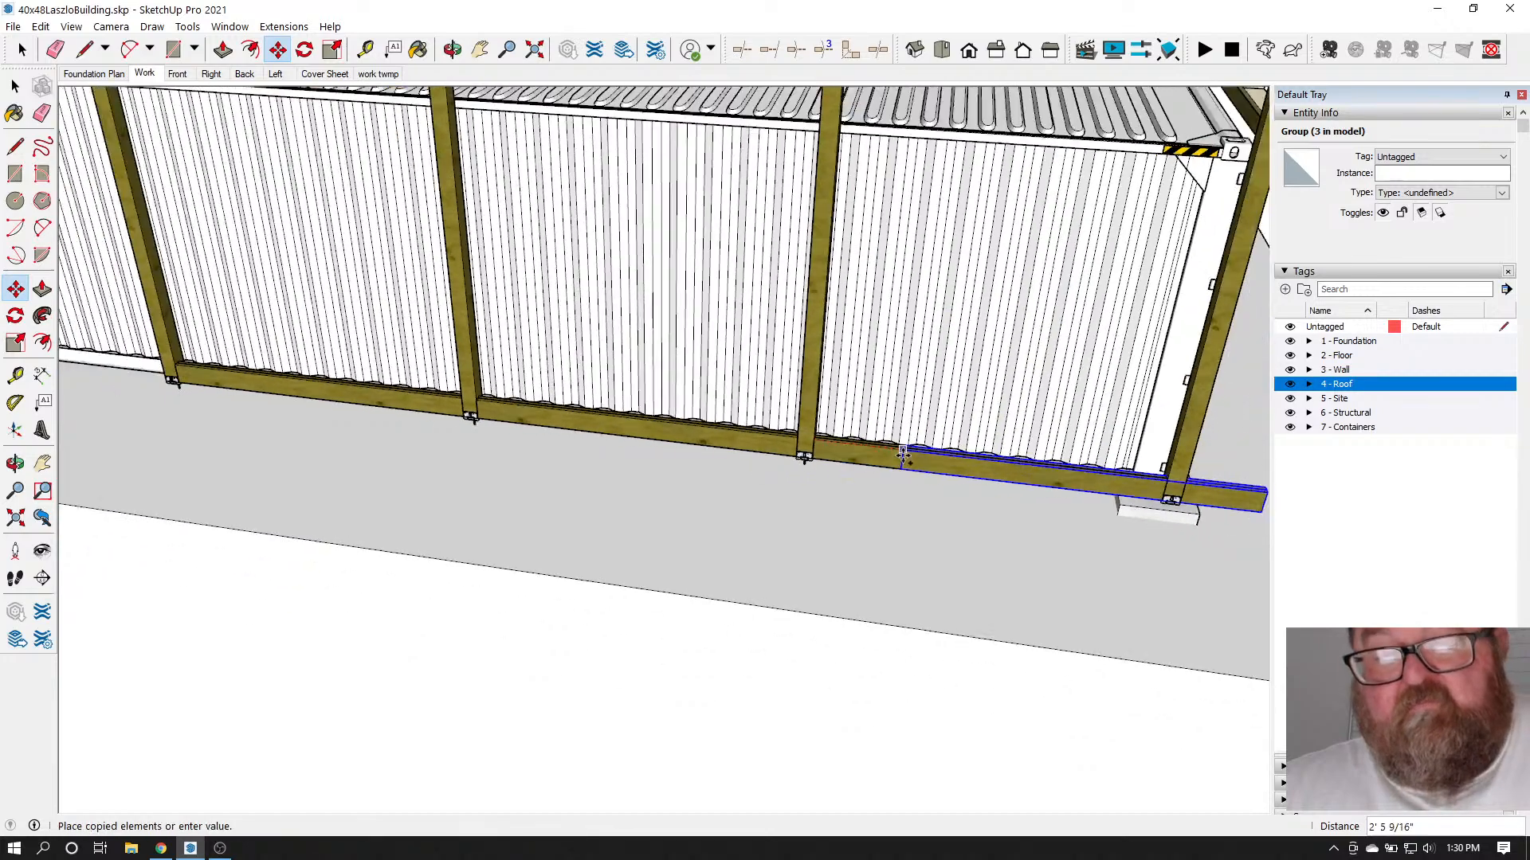
{"action": "scroll", "coordinate": [360, 412], "scroll_direction": "up", "scroll_amount": 5}
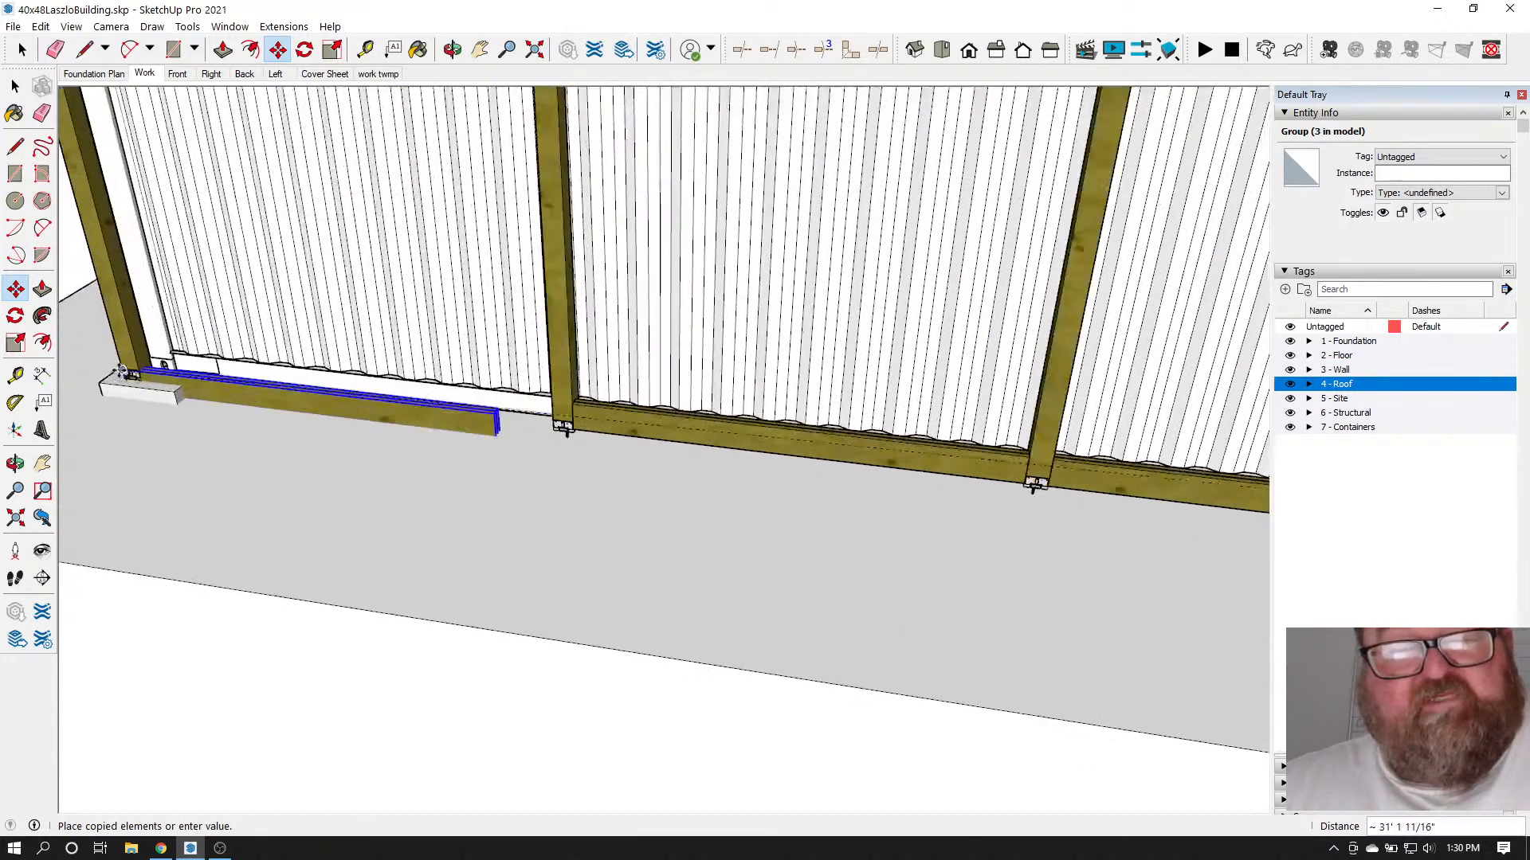
{"action": "scroll", "coordinate": [148, 357], "scroll_direction": "down", "scroll_amount": 2}
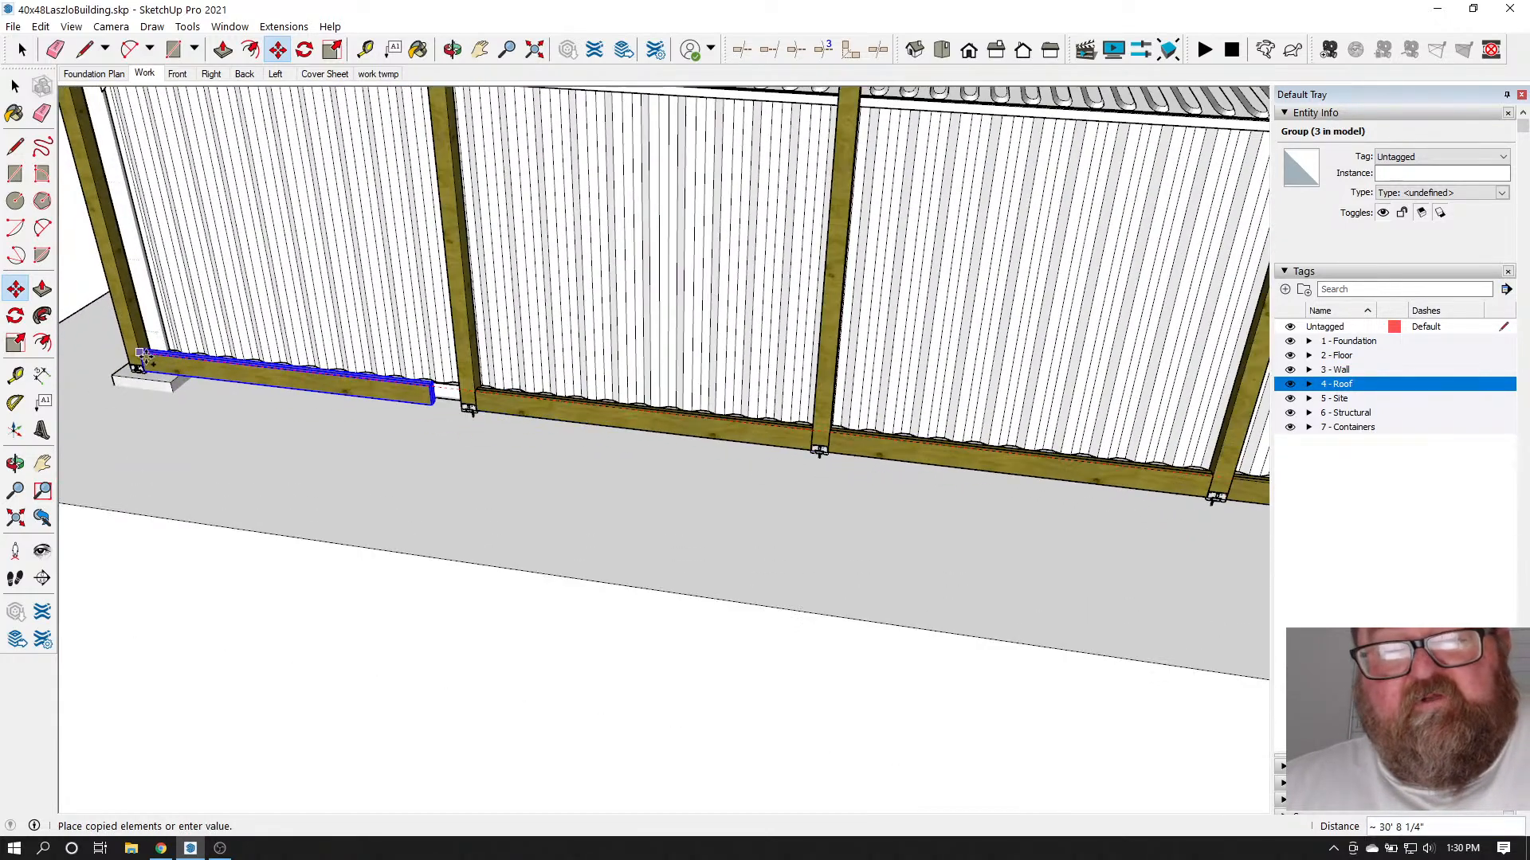
{"action": "scroll", "coordinate": [148, 355], "scroll_direction": "up", "scroll_amount": 5}
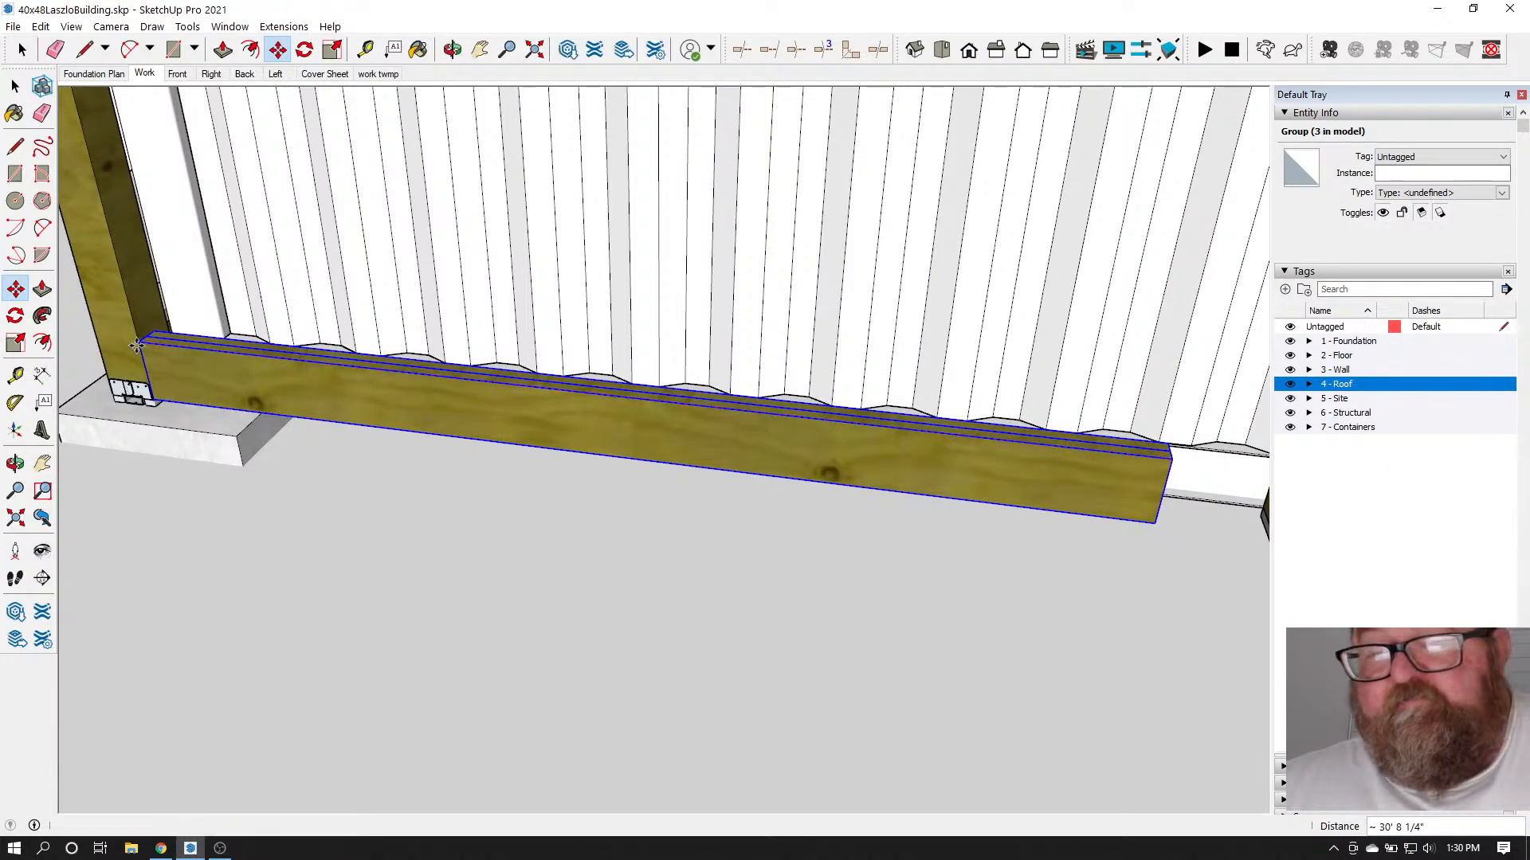
{"action": "left_click", "coordinate": [137, 345]}
{"action": "scroll", "coordinate": [137, 345], "scroll_direction": "down", "scroll_amount": 6}
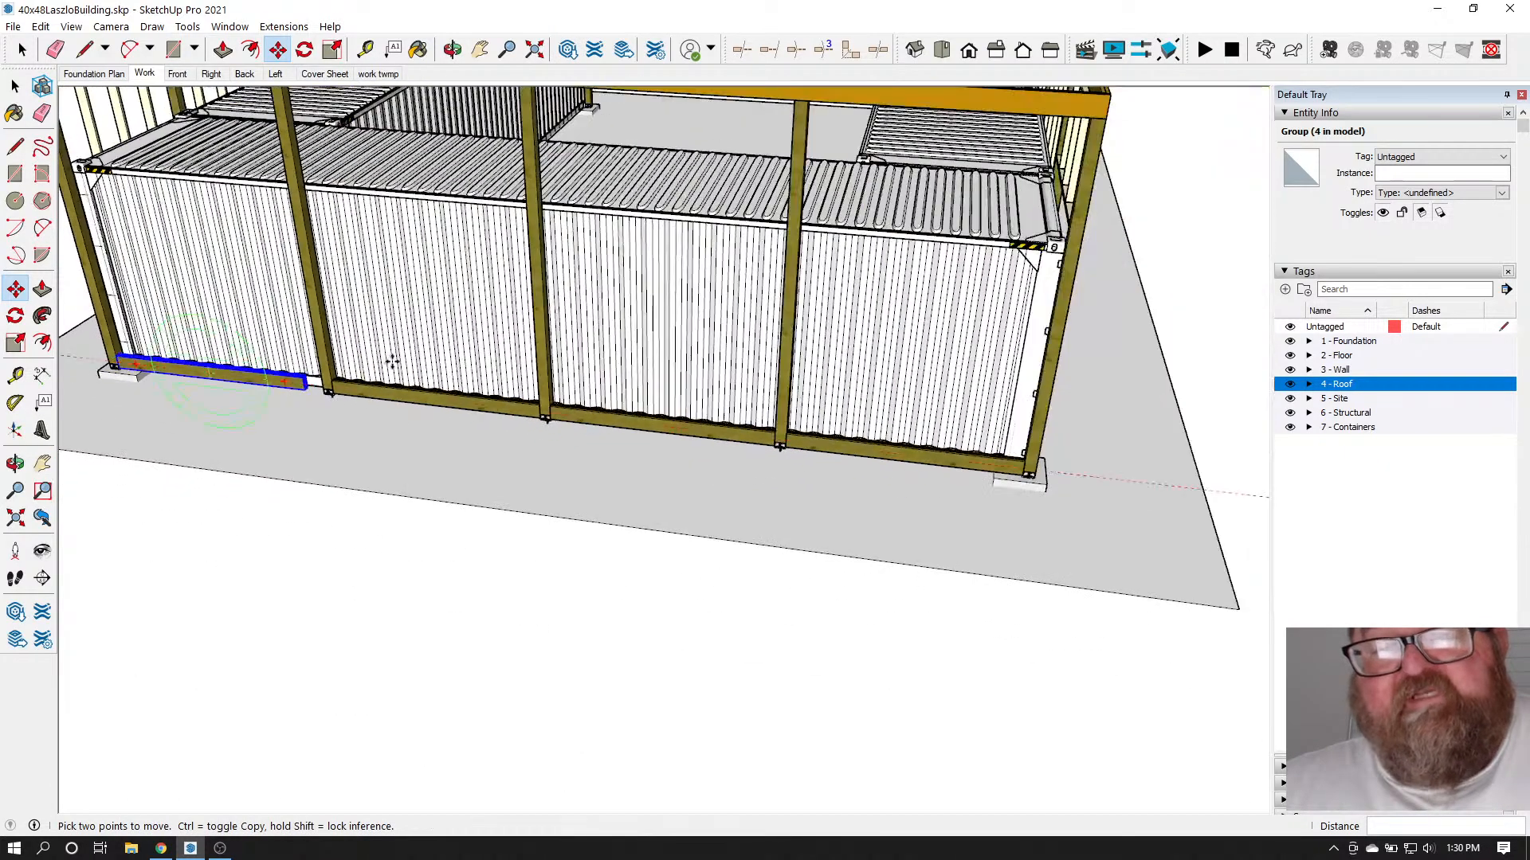
Examine the bottom beams along the container wall and the free end of the last-bay beam beside its post
{"action": "middle_click_drag", "start_coordinate": [947, 451], "coordinate": [819, 239]}
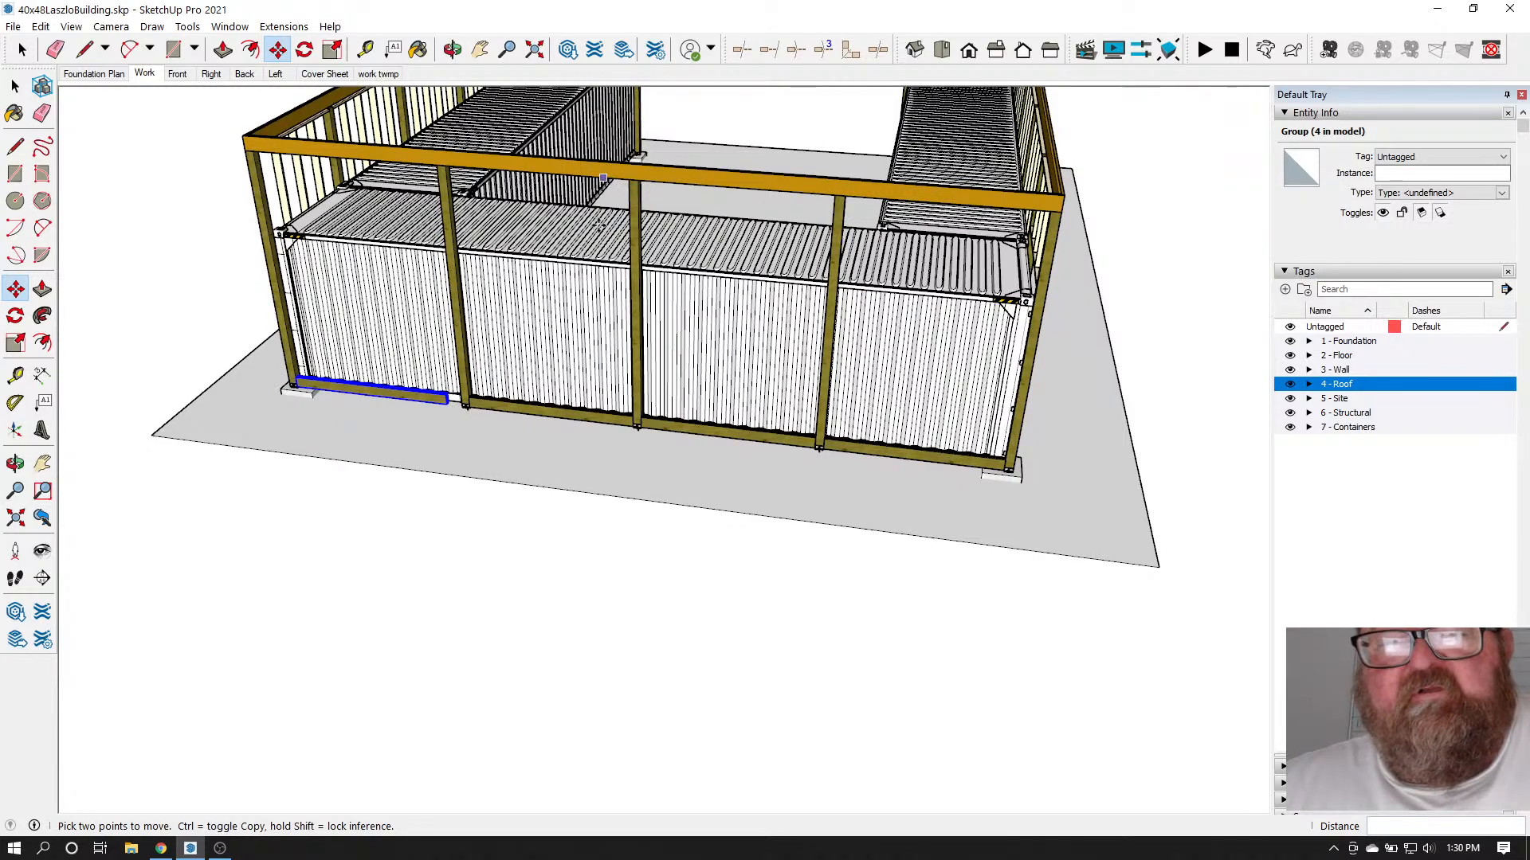
{"action": "left_click", "coordinate": [452, 50]}
{"action": "scroll", "coordinate": [603, 274], "scroll_direction": "up", "scroll_amount": 8}
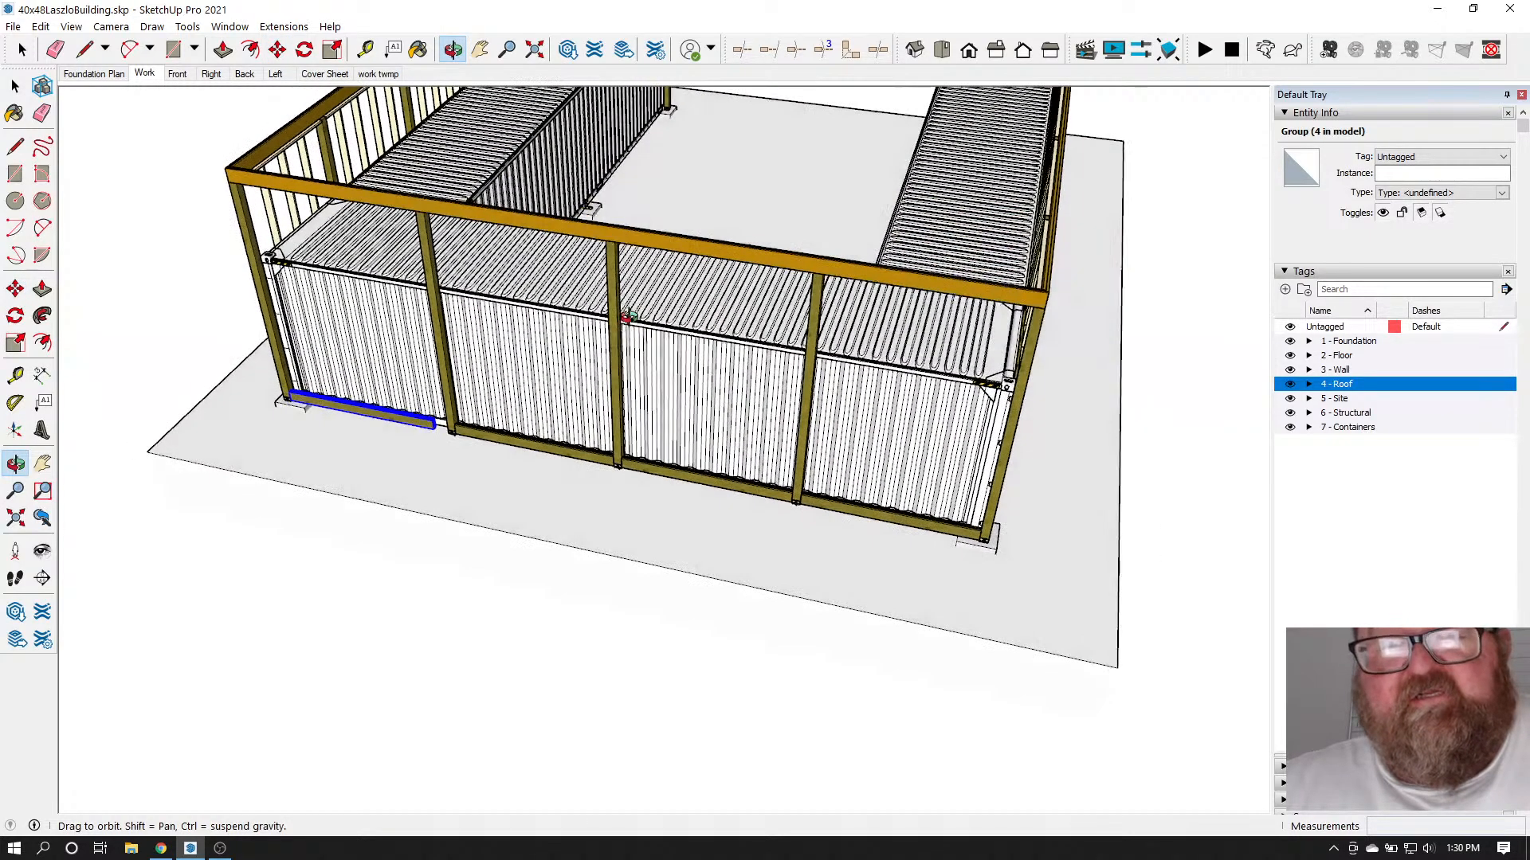
{"action": "scroll", "coordinate": [603, 275], "scroll_direction": "down", "scroll_amount": 10}
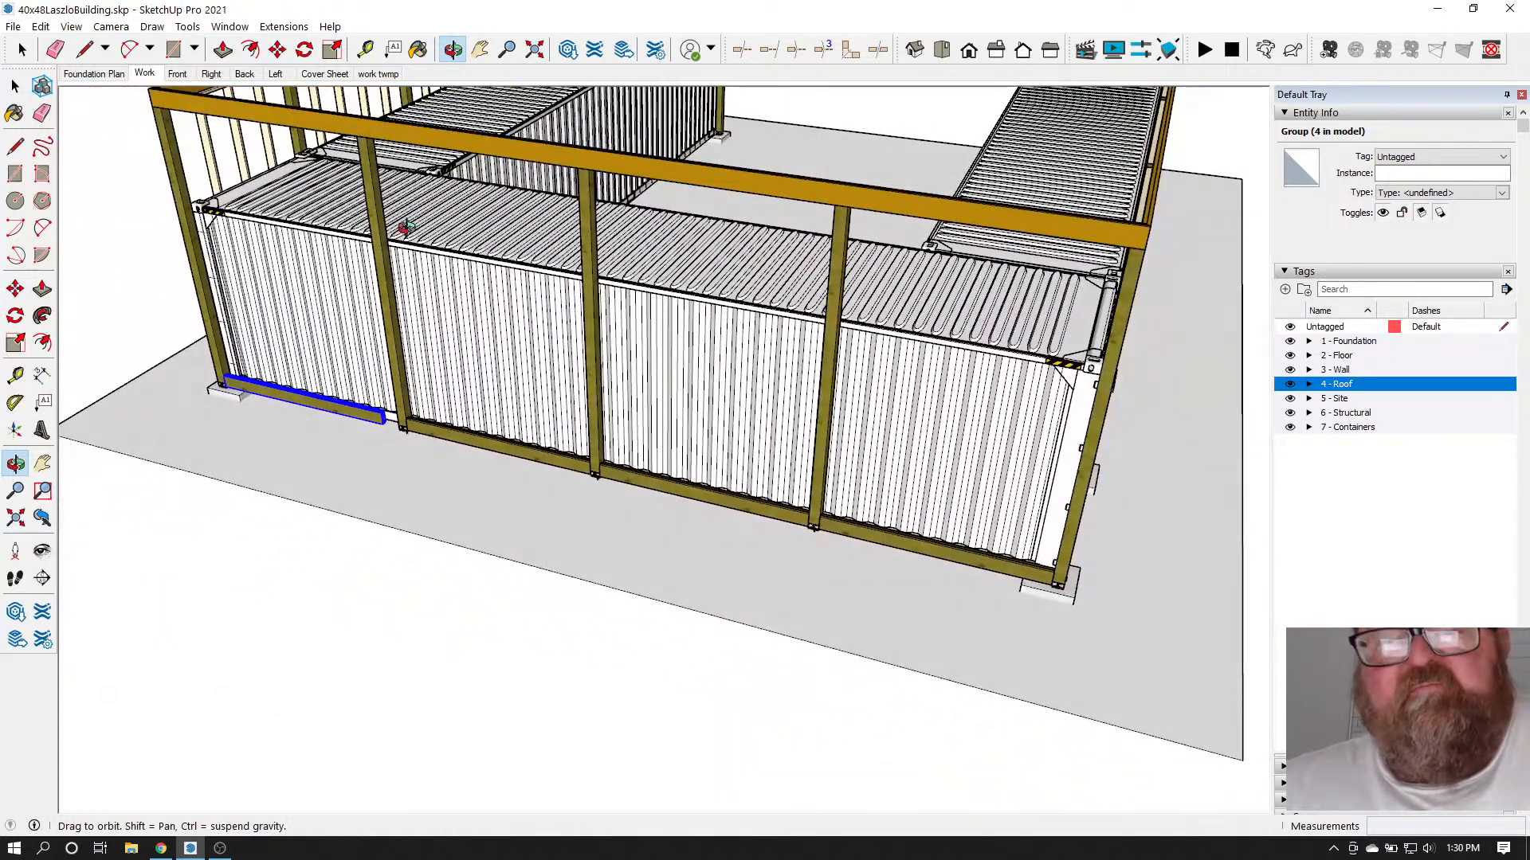
{"action": "left_click_drag", "start_coordinate": [765, 334], "coordinate": [684, 362]}
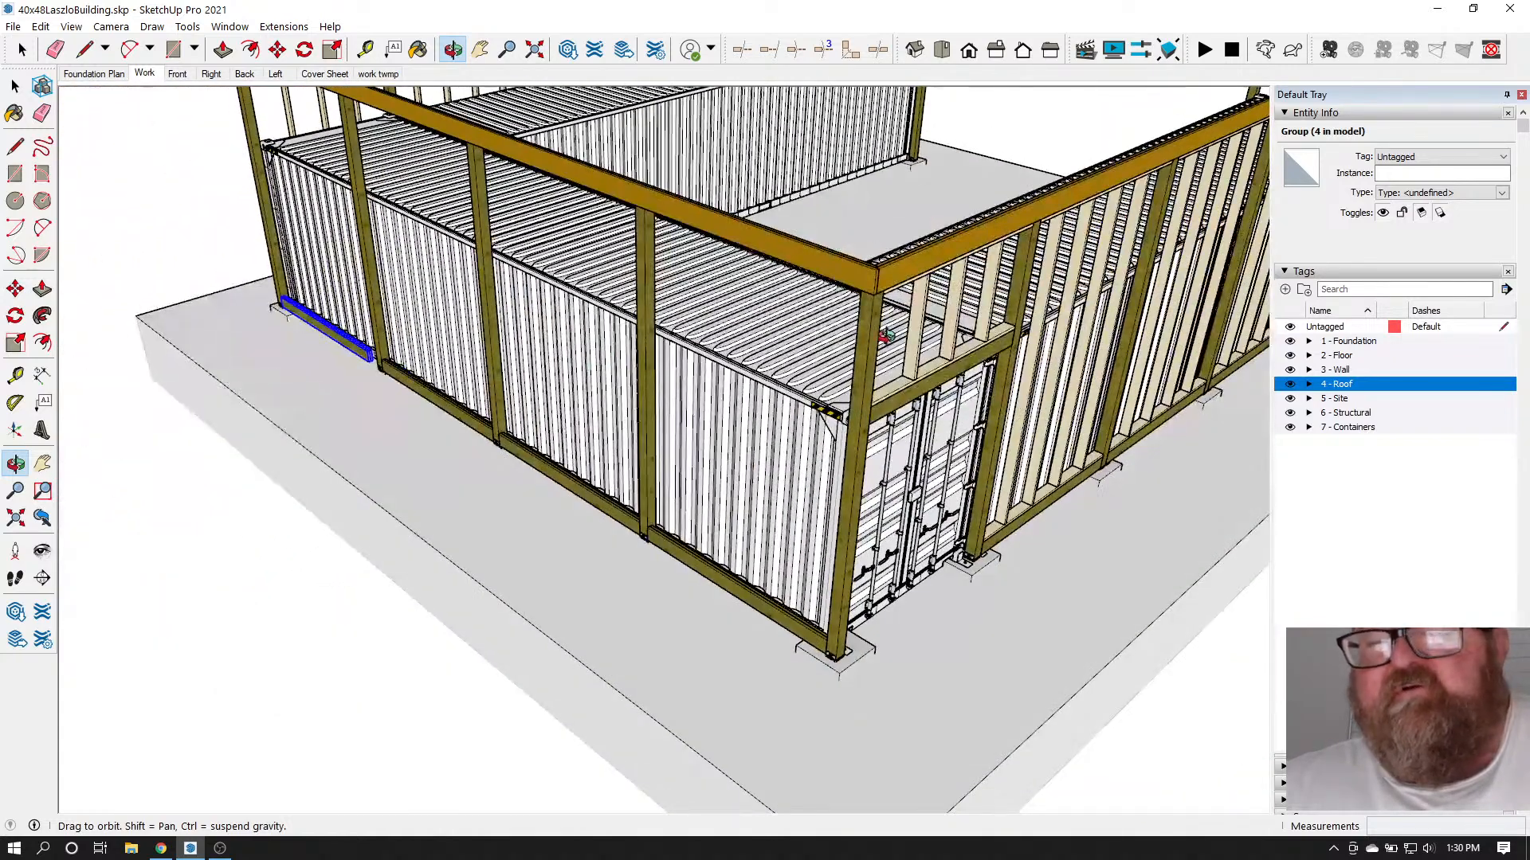
{"action": "left_click_drag", "start_coordinate": [885, 335], "coordinate": [1099, 427]}
{"action": "scroll", "coordinate": [454, 433], "scroll_direction": "up", "scroll_amount": 6}
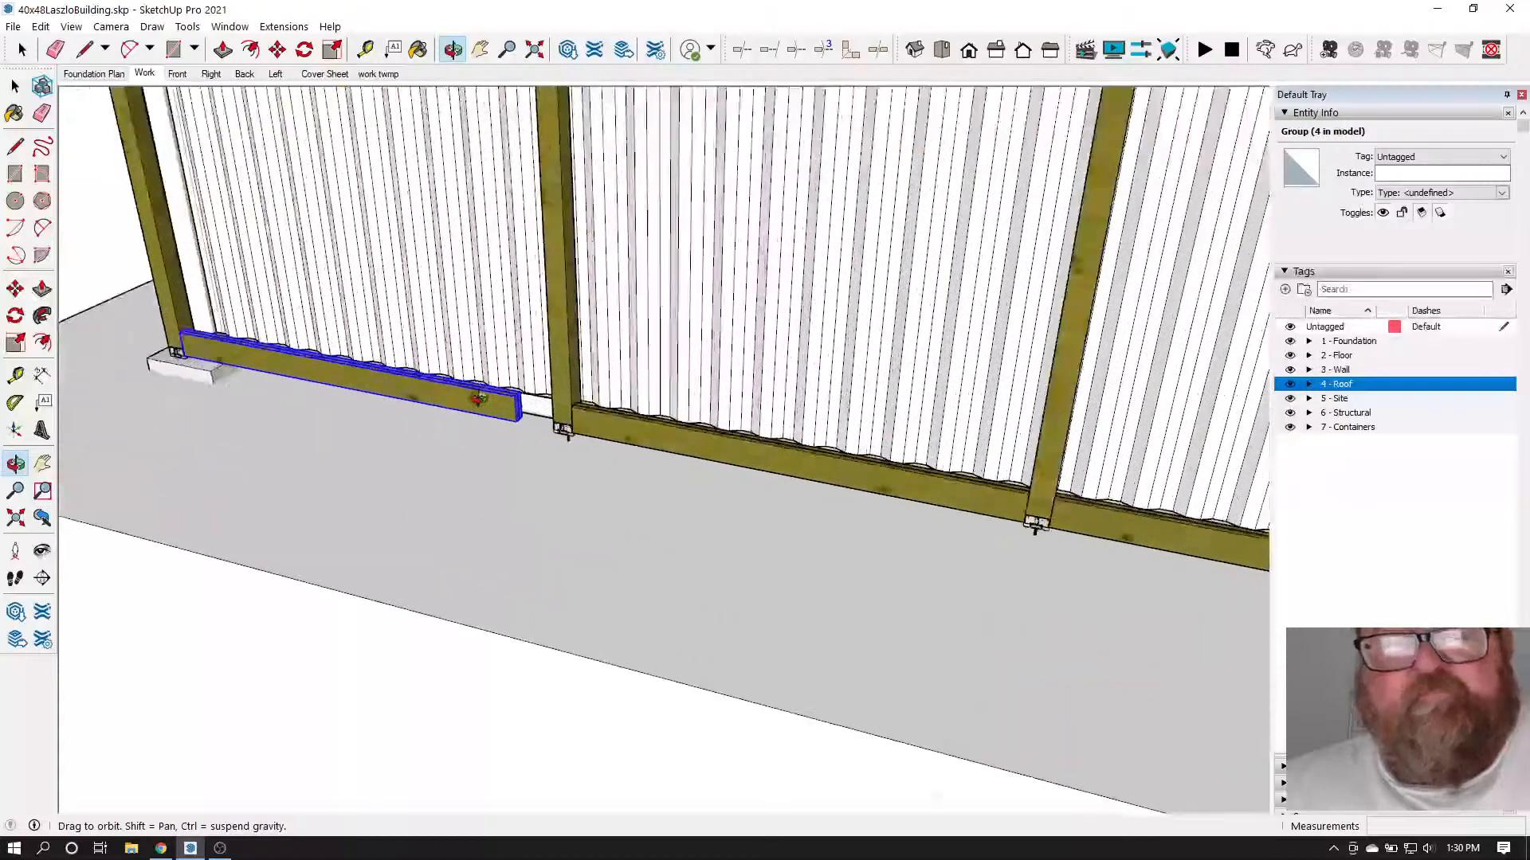
{"action": "scroll", "coordinate": [478, 398], "scroll_direction": "up", "scroll_amount": 8}
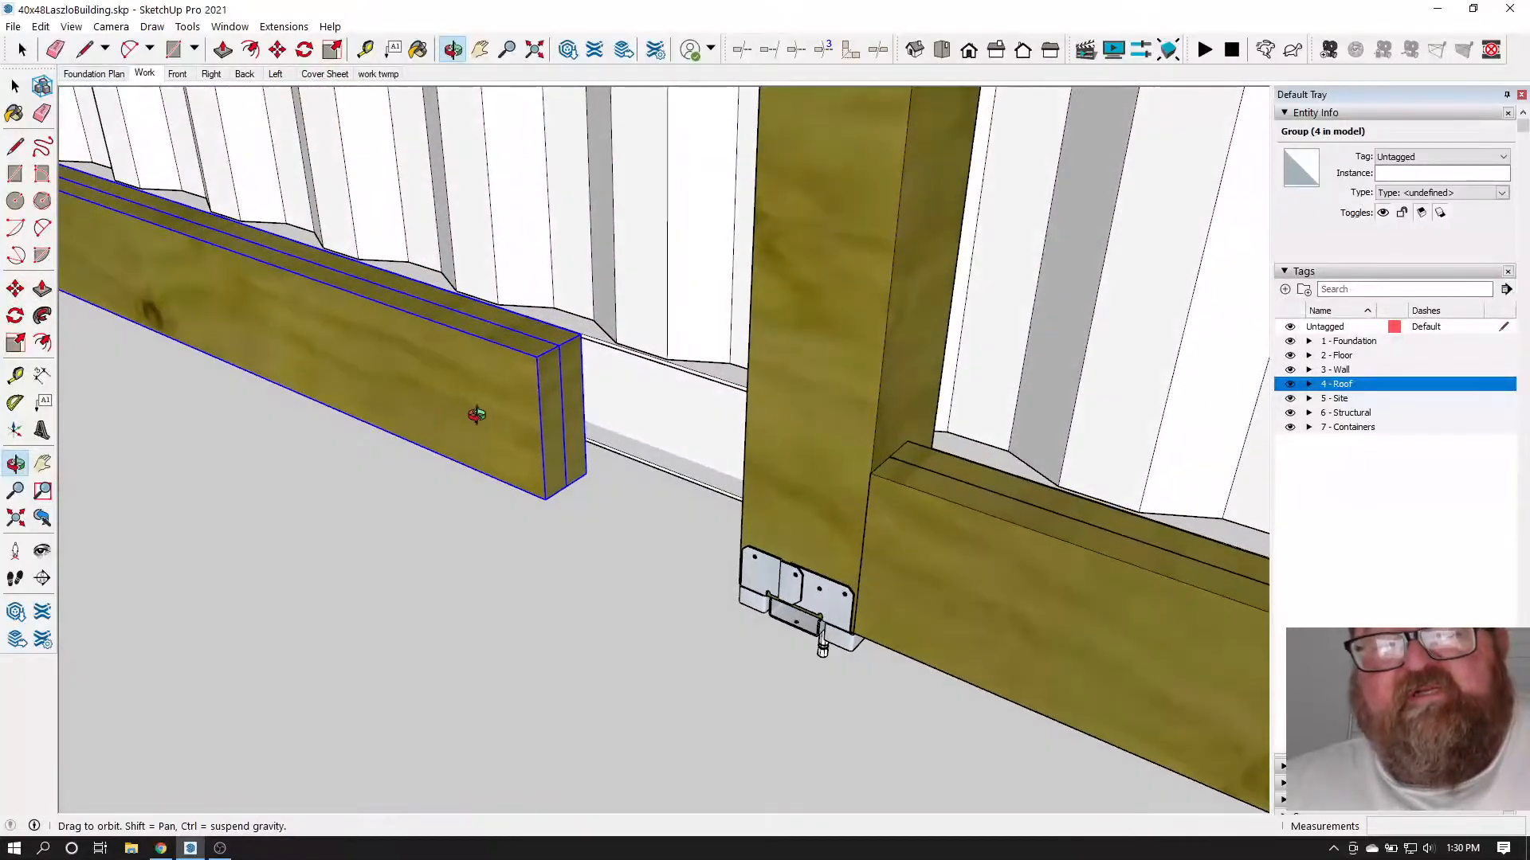
{"action": "scroll", "coordinate": [476, 414], "scroll_direction": "down", "scroll_amount": 10}
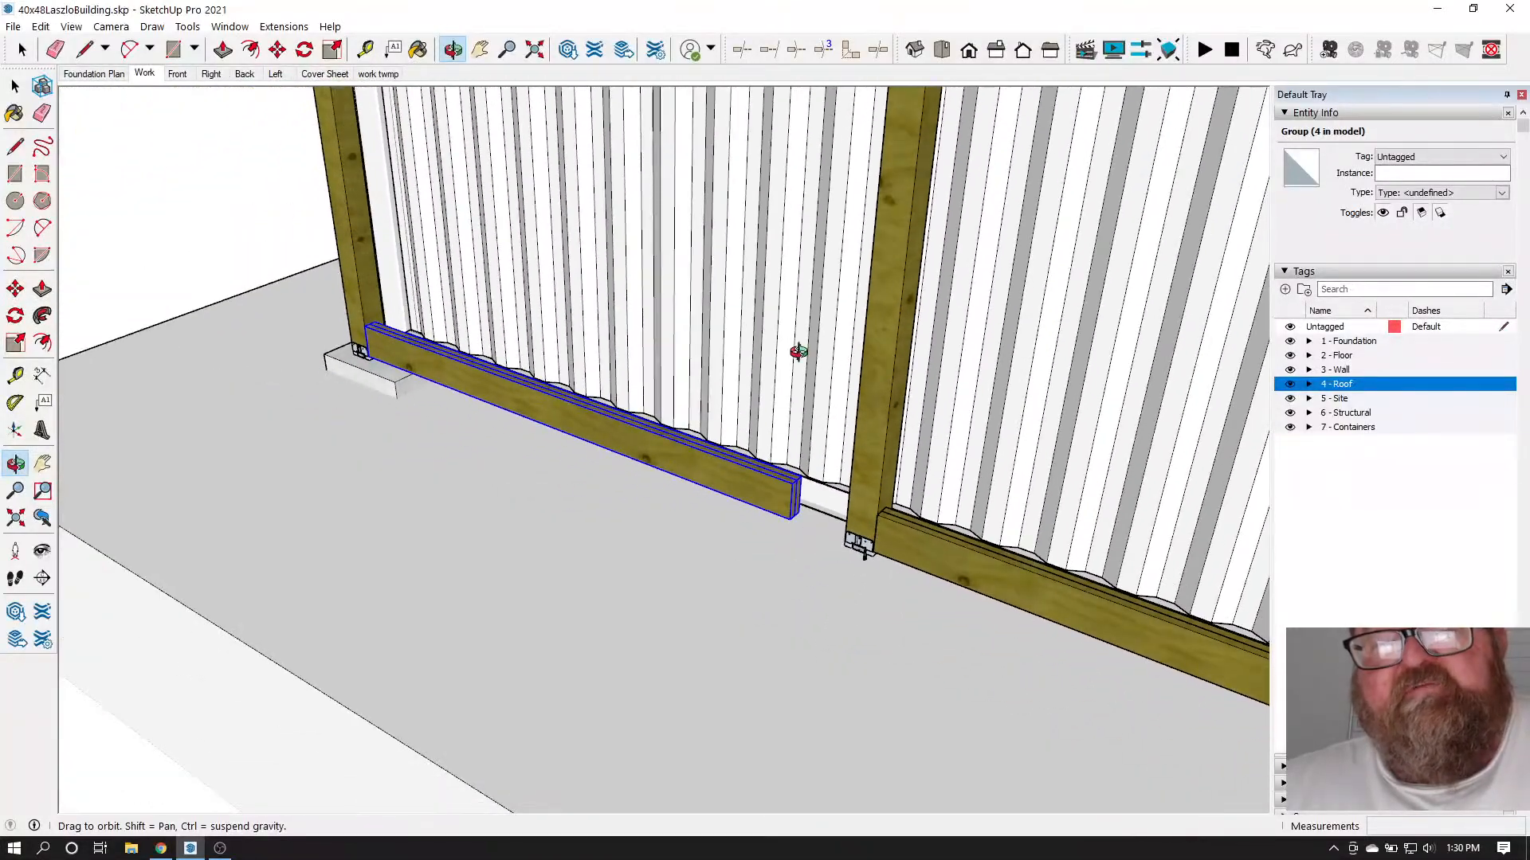
Open the front board inside the last-bay beam group and Push/Pull its end face about 11" to meet the post
{"action": "scroll", "coordinate": [828, 502], "scroll_direction": "up", "scroll_amount": 10}
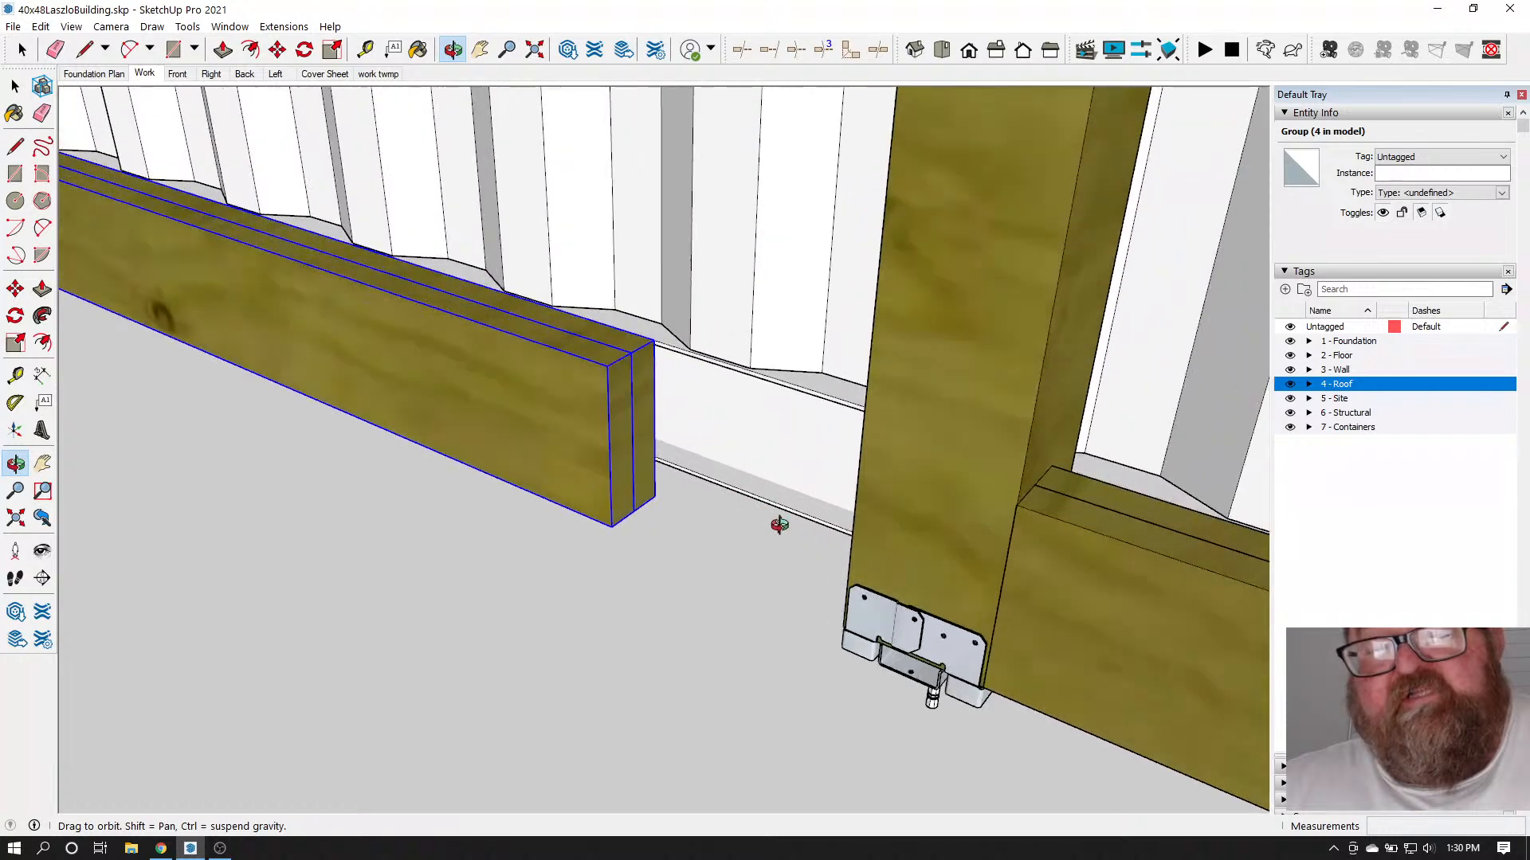
{"action": "left_click", "coordinate": [23, 51]}
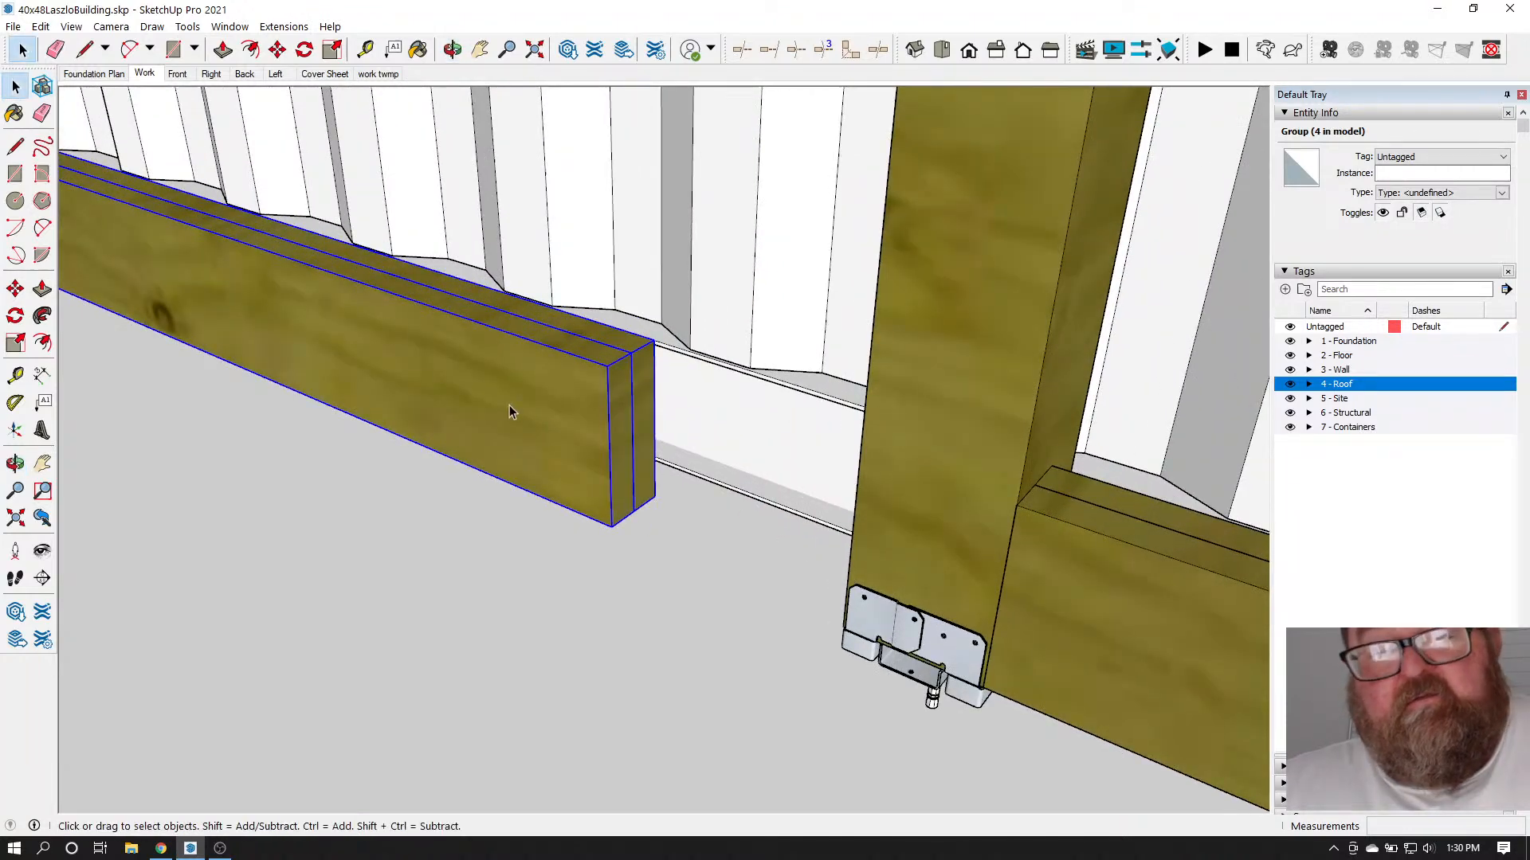
{"action": "double_click", "coordinate": [630, 406]}
{"action": "scroll", "coordinate": [626, 385], "scroll_direction": "down", "scroll_amount": 3}
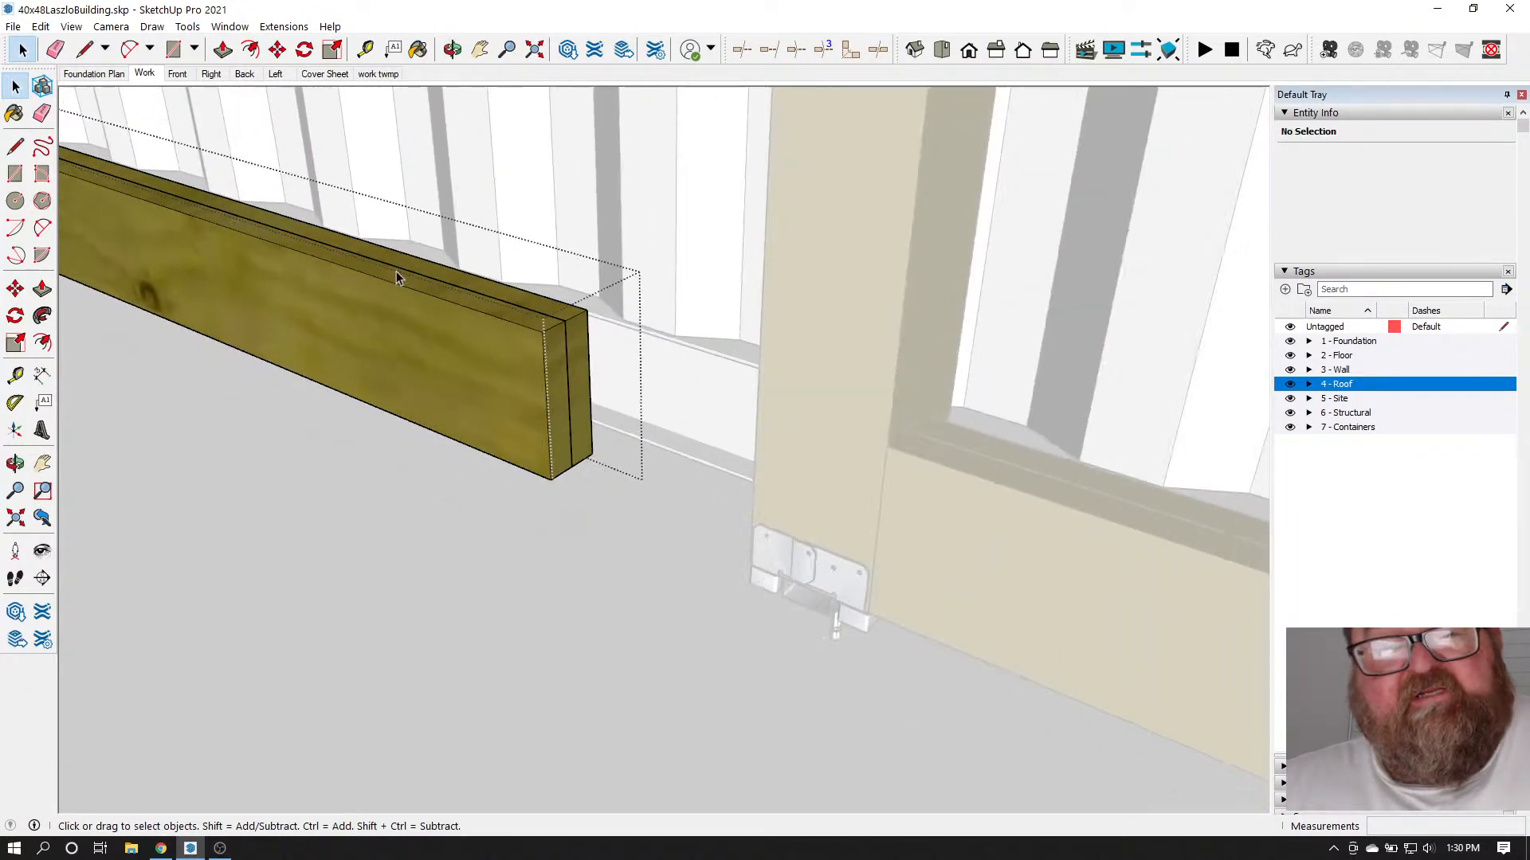
{"action": "double_click", "coordinate": [547, 346]}
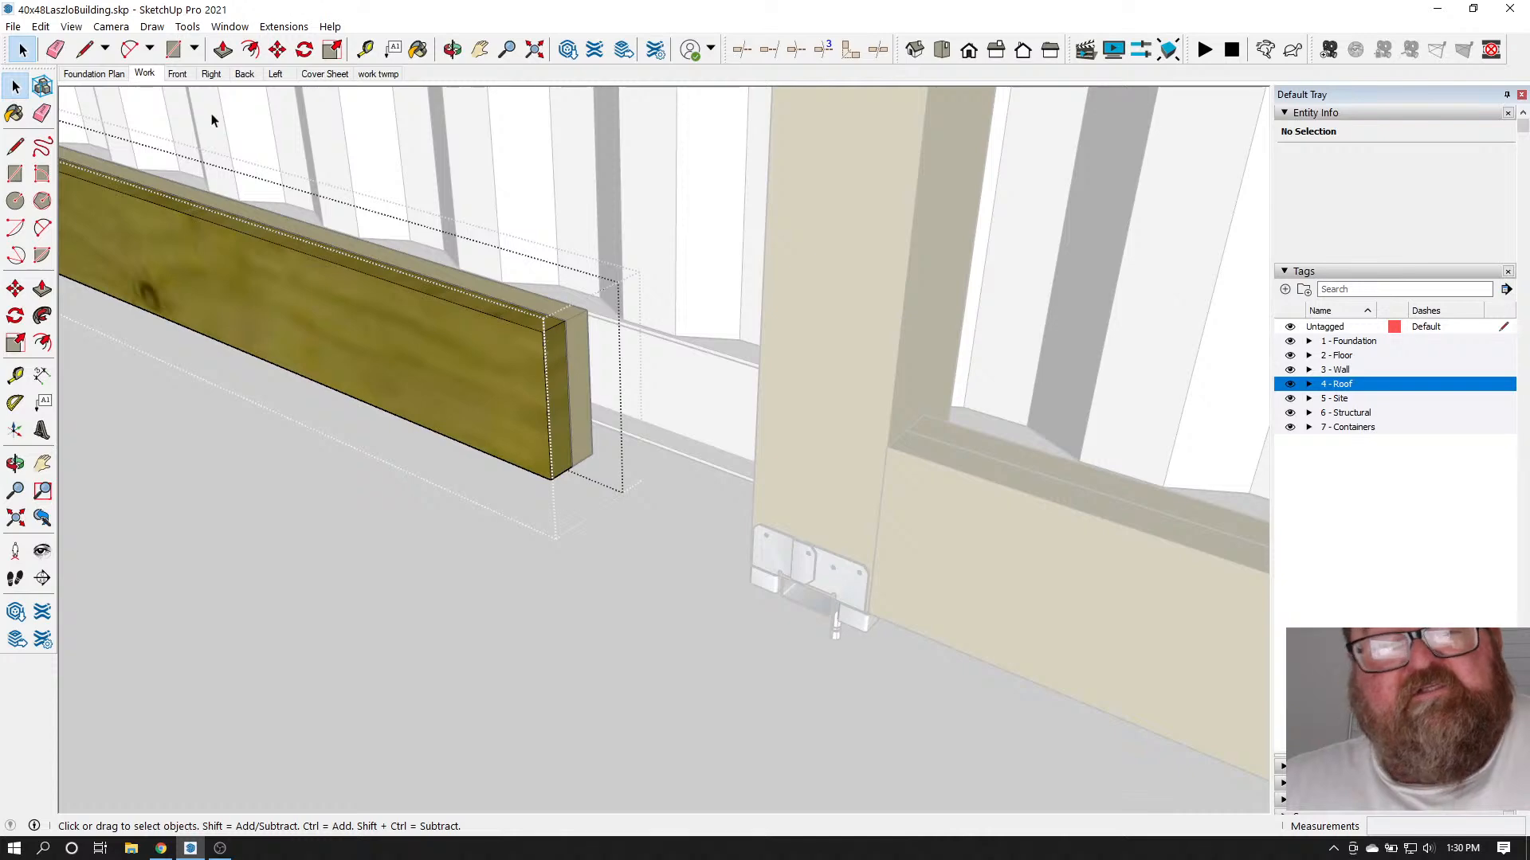
{"action": "left_click", "coordinate": [226, 54]}
{"action": "left_click_drag", "start_coordinate": [557, 338], "coordinate": [759, 386]}
{"action": "scroll", "coordinate": [796, 495], "scroll_direction": "down", "scroll_amount": 5}
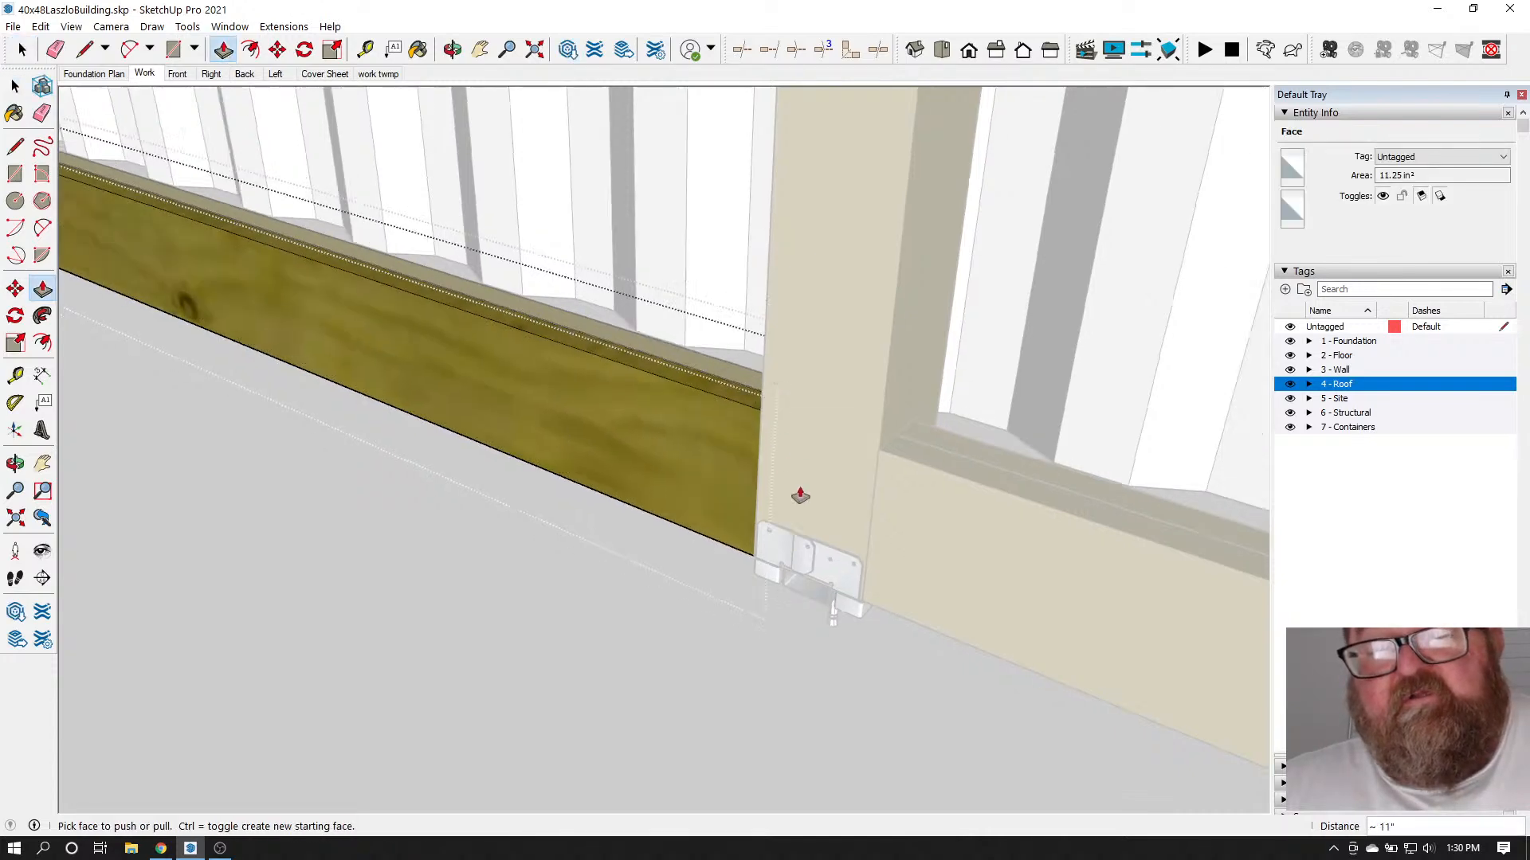
{"action": "scroll", "coordinate": [811, 587], "scroll_direction": "down", "scroll_amount": 3}
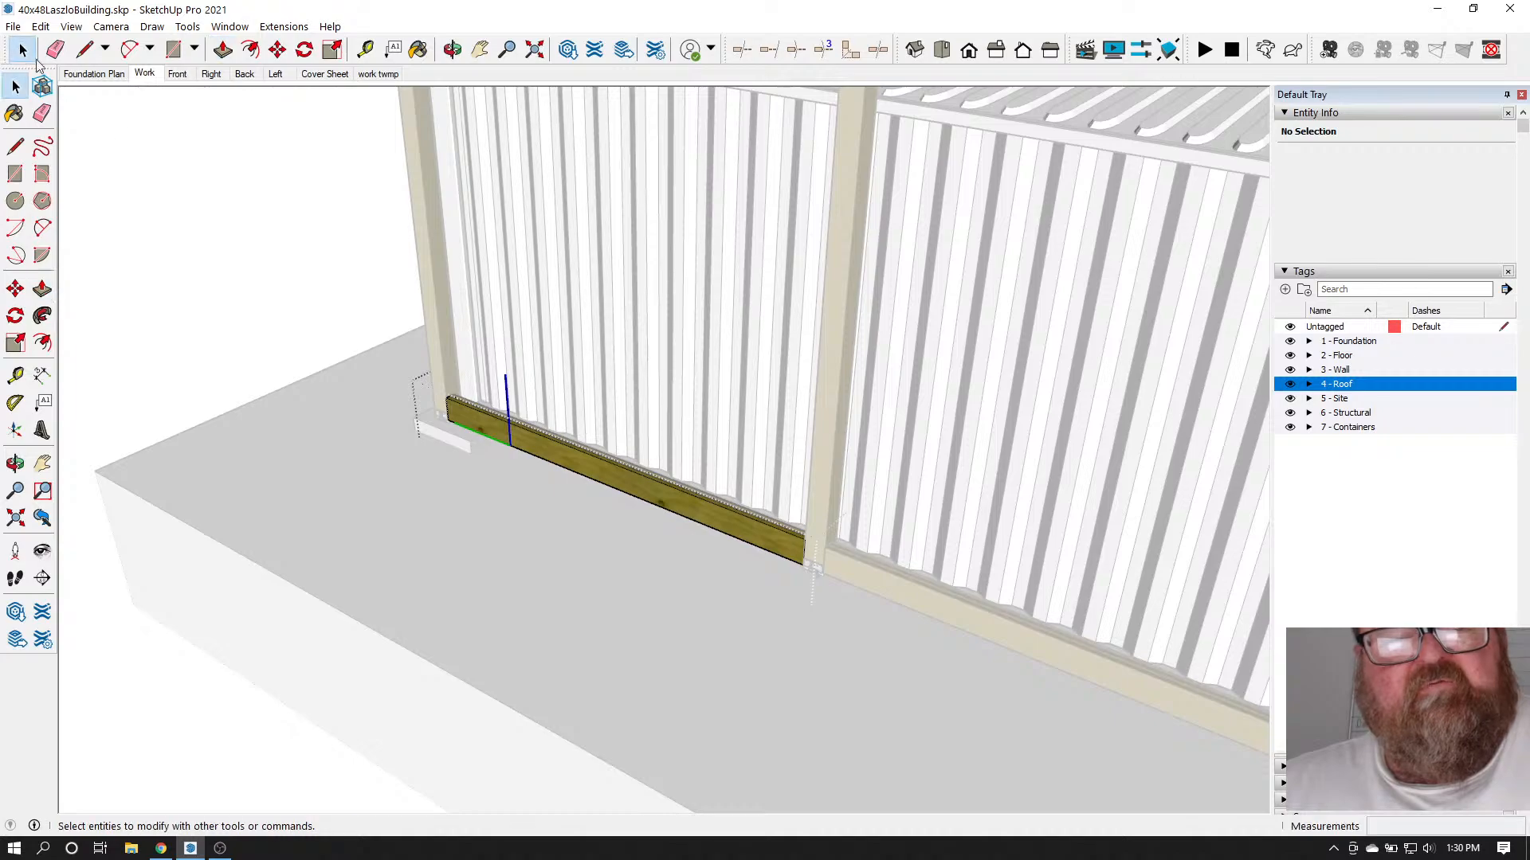
Examine the completed bottom beams along the container wall and the building's overall frame around the near corner
{"action": "scroll", "coordinate": [221, 206], "scroll_direction": "down", "scroll_amount": 1}
{"action": "middle_click_drag", "start_coordinate": [232, 324], "coordinate": [704, 498]}
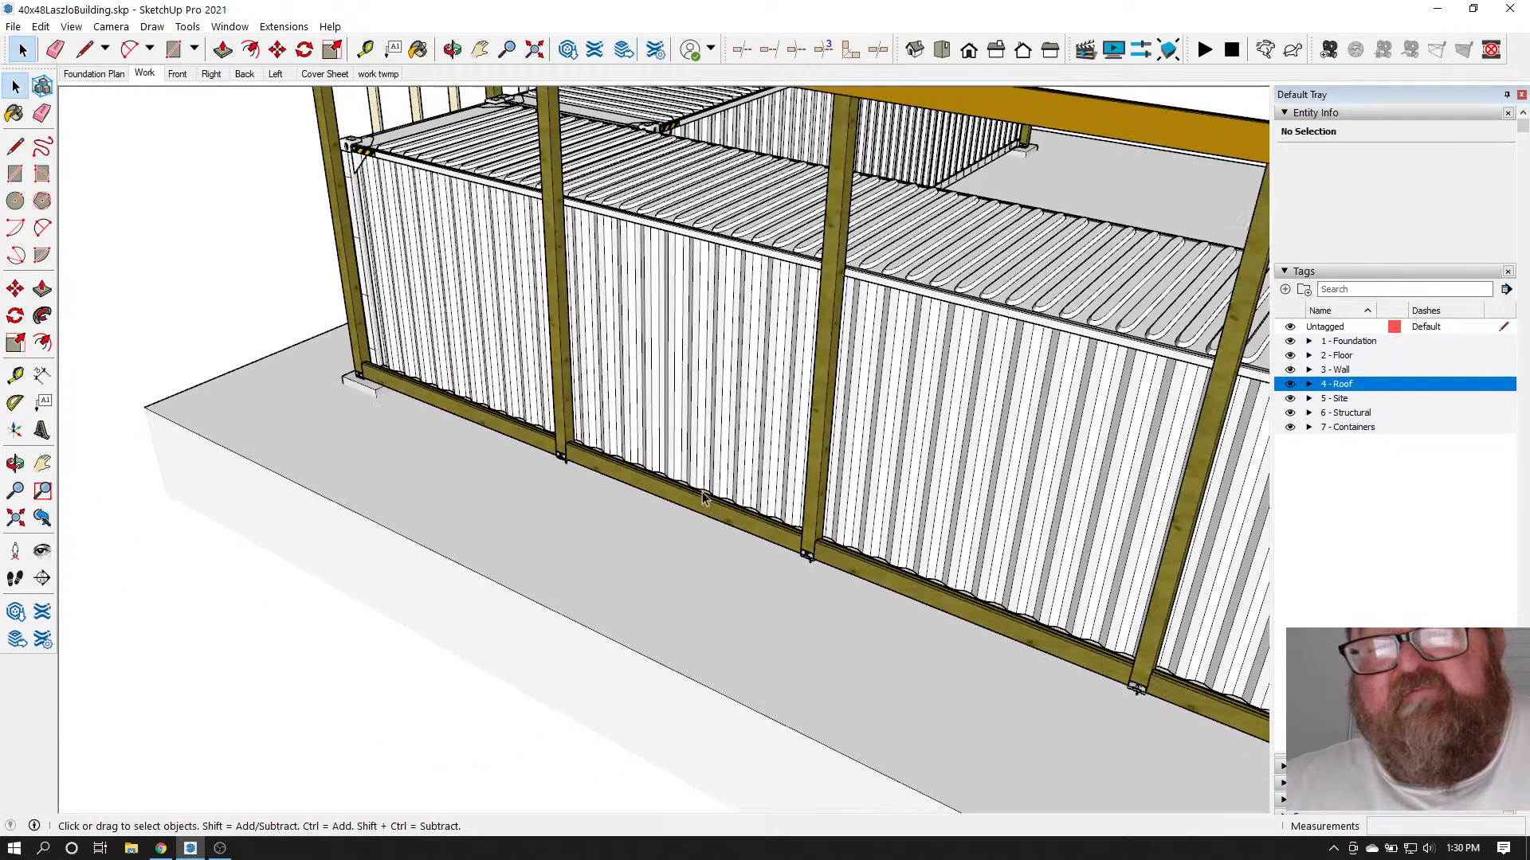
{"action": "scroll", "coordinate": [903, 477], "scroll_direction": "down", "scroll_amount": 10}
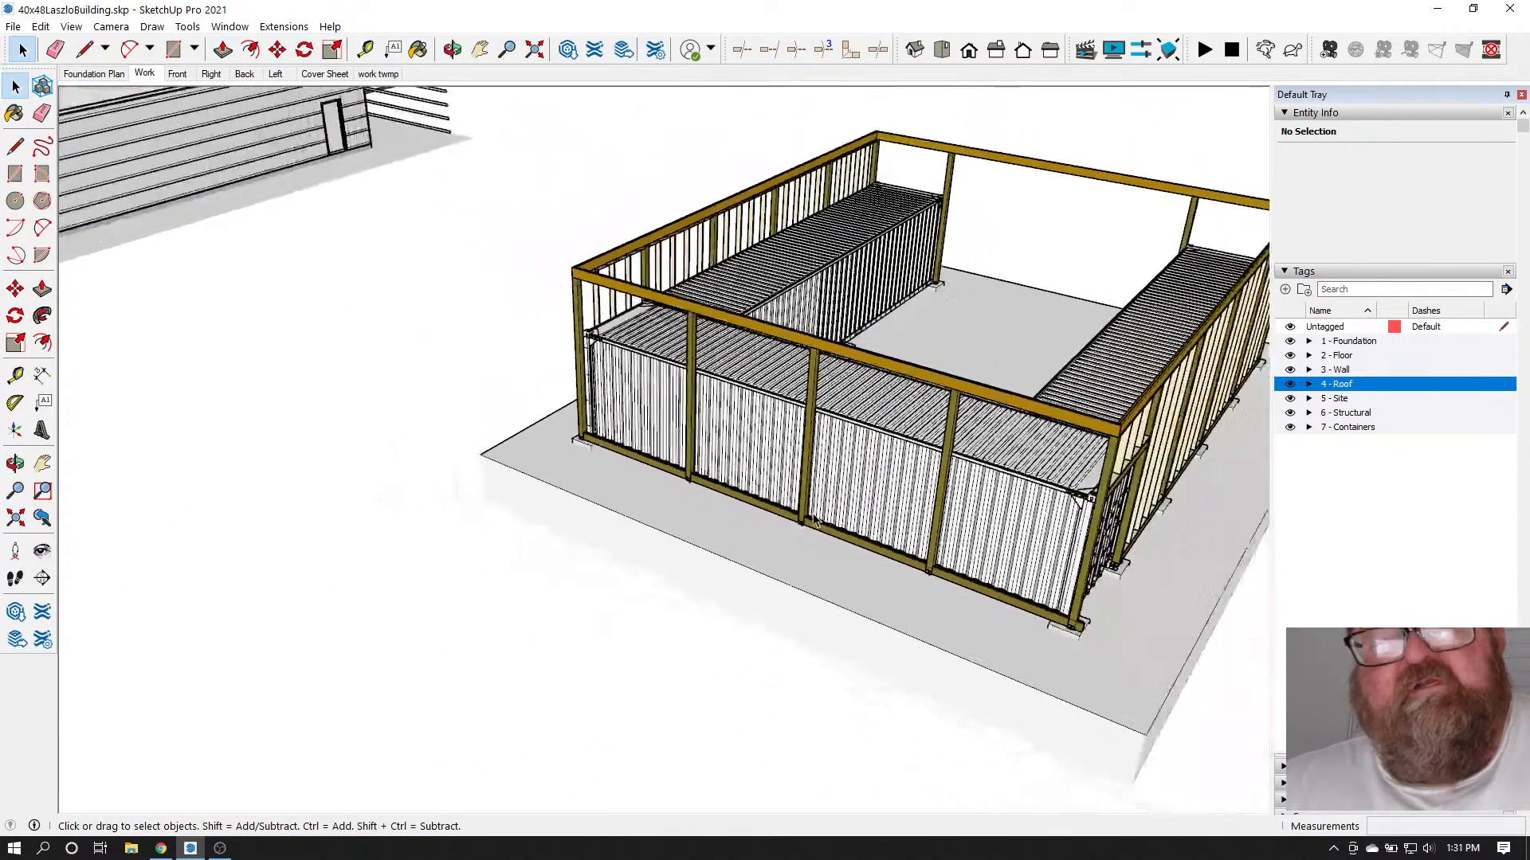
{"action": "middle_click_drag", "start_coordinate": [812, 522], "coordinate": [566, 120]}
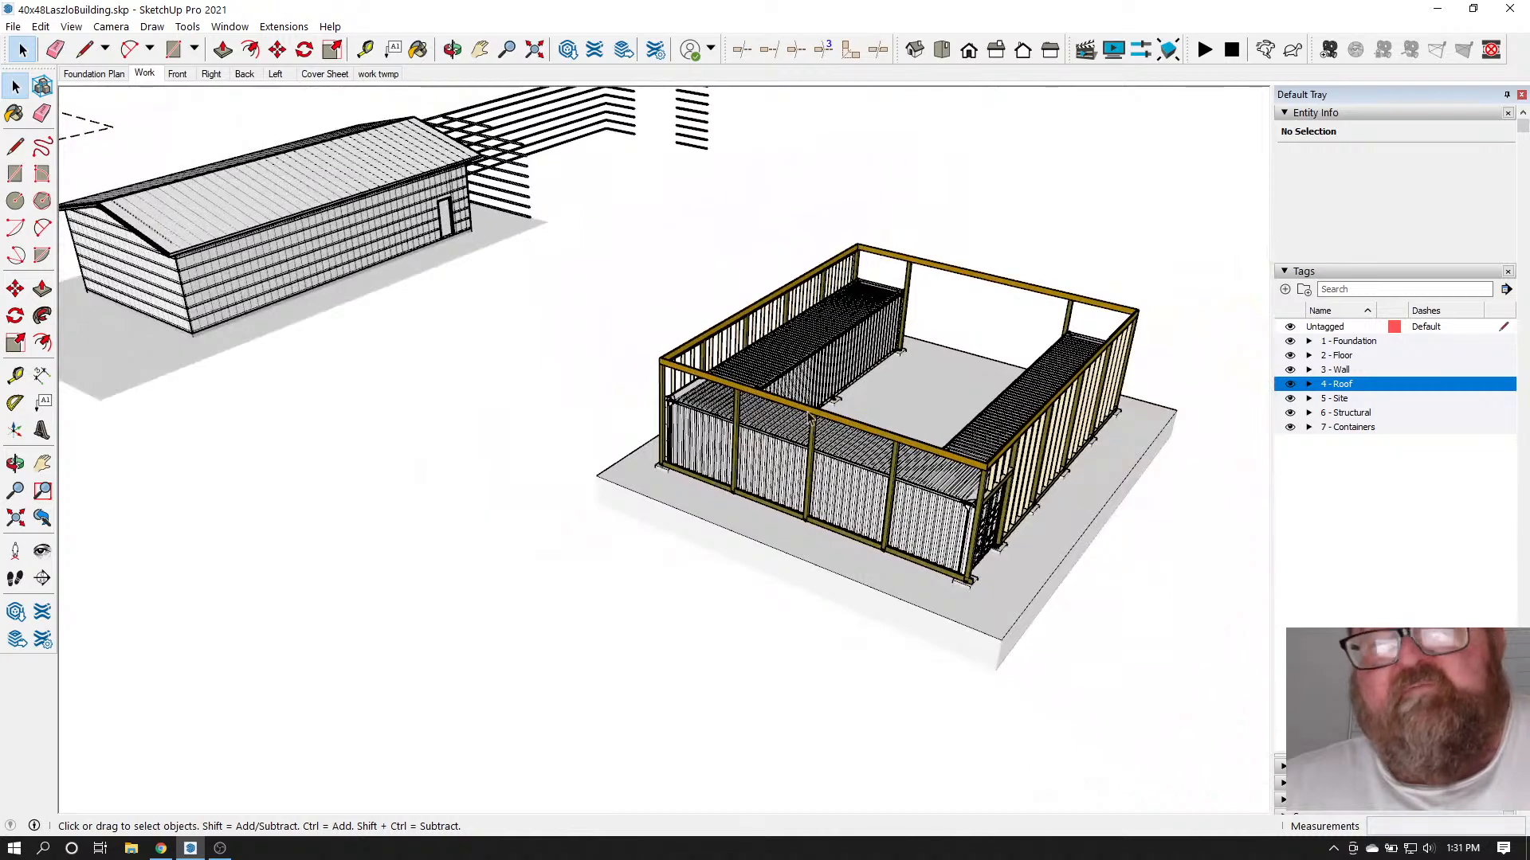
{"action": "scroll", "coordinate": [972, 510], "scroll_direction": "up", "scroll_amount": 3}
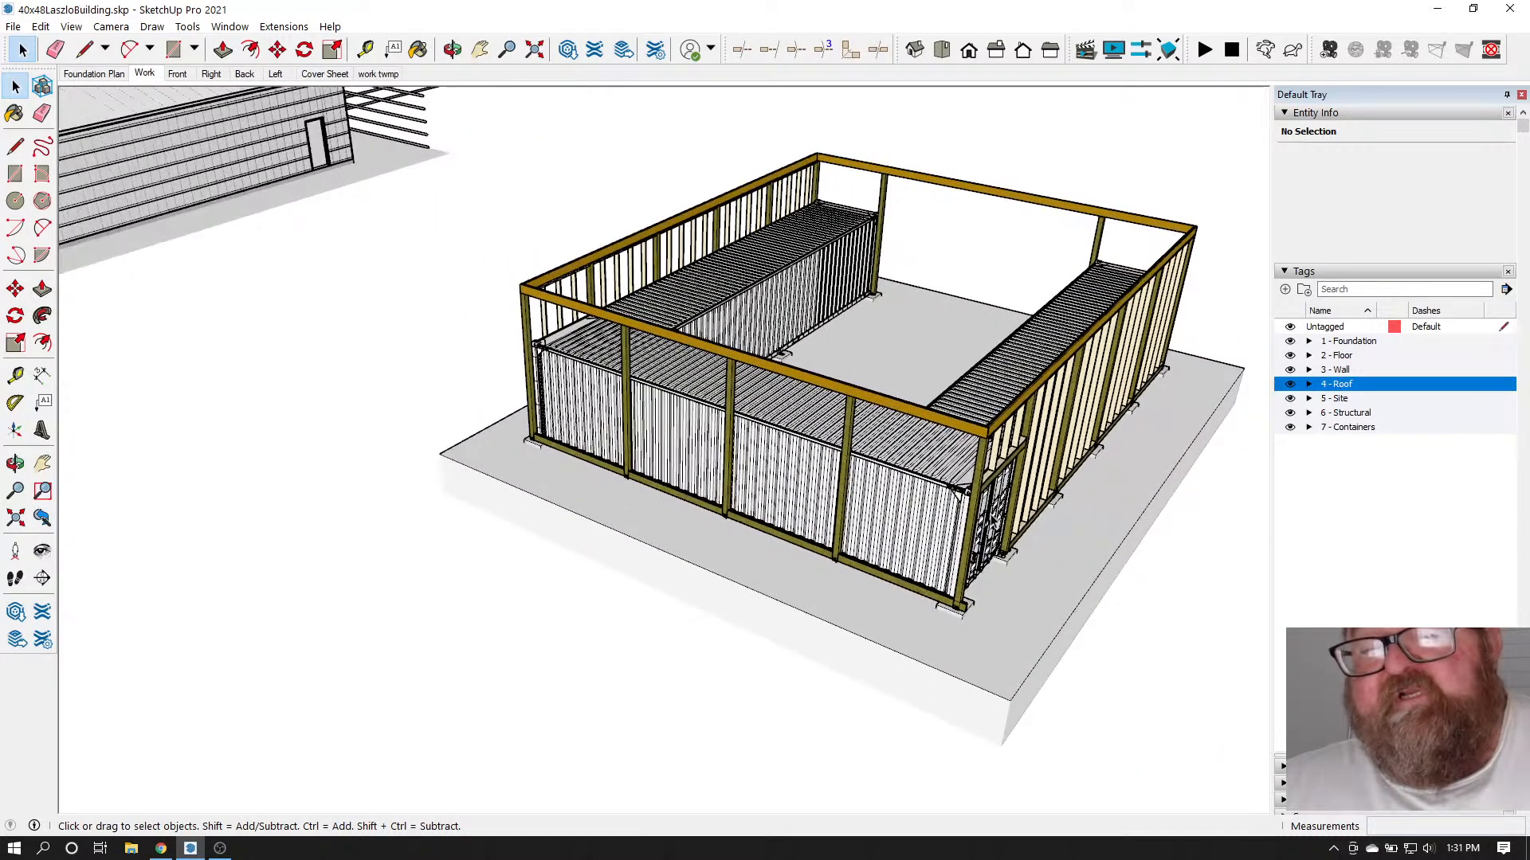
{"action": "scroll", "coordinate": [1000, 514], "scroll_direction": "up", "scroll_amount": 2}
{"action": "scroll", "coordinate": [548, 392], "scroll_direction": "up", "scroll_amount": 4}
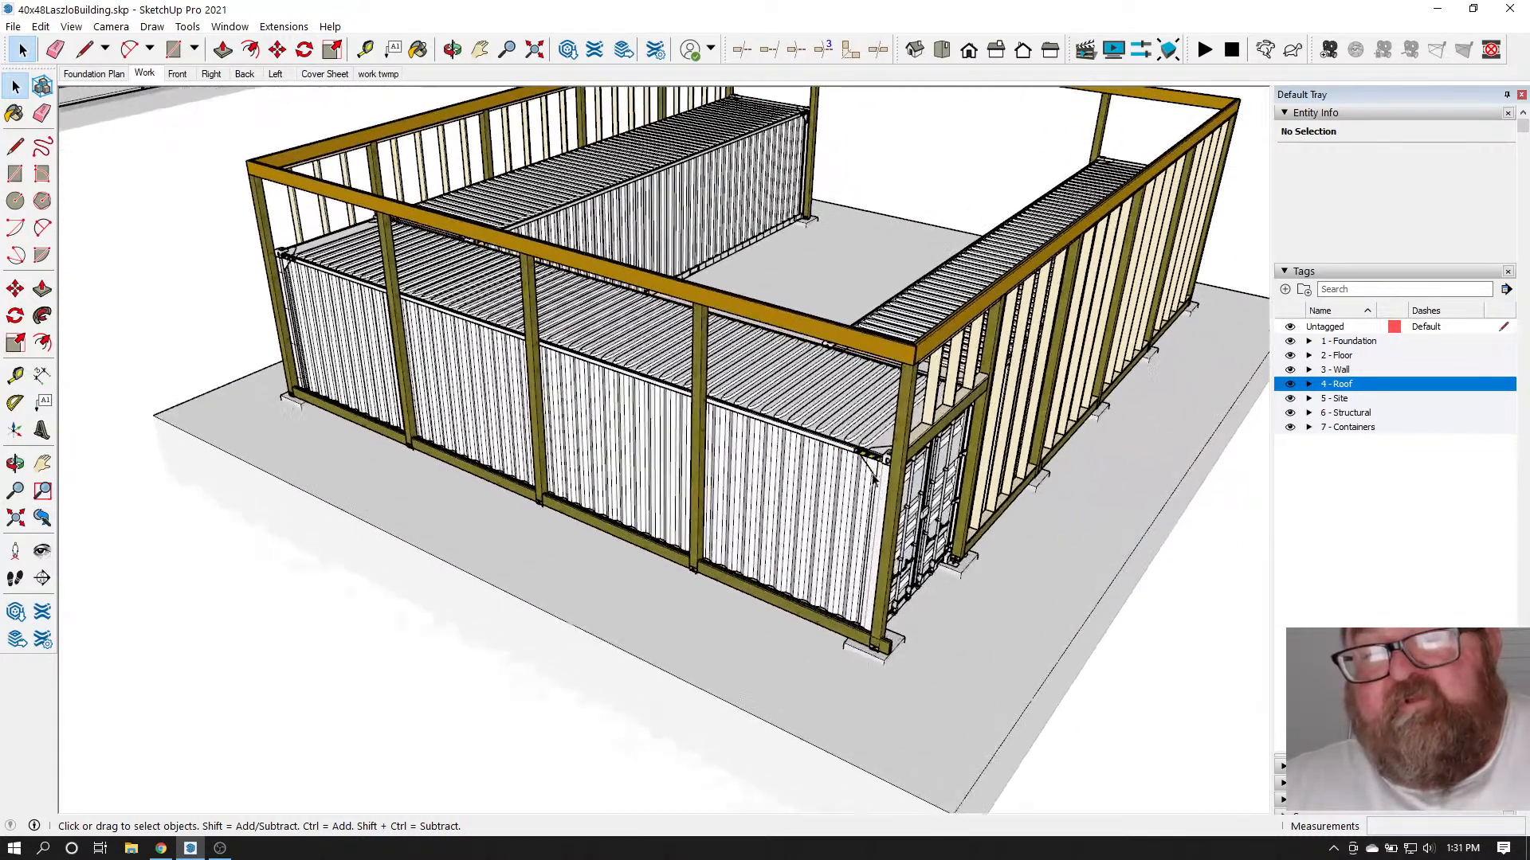
{"action": "scroll", "coordinate": [676, 443], "scroll_direction": "up", "scroll_amount": 1}
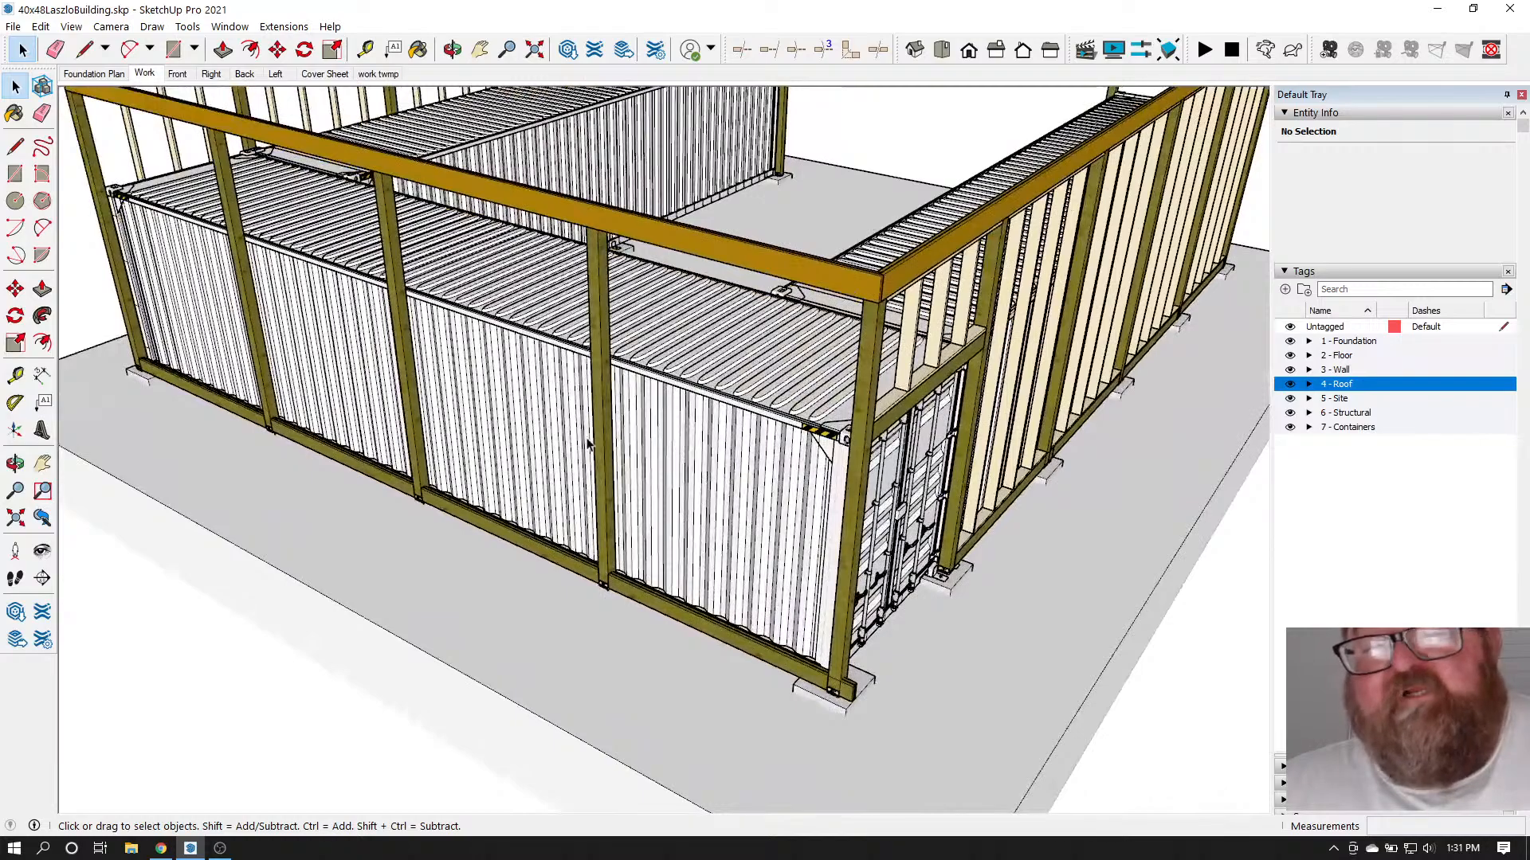
{"action": "scroll", "coordinate": [588, 443], "scroll_direction": "down", "scroll_amount": 5}
Open the stud-wall group beside the container doors and select the studs and plates of the first full-height bay
{"action": "left_click", "coordinate": [451, 51]}
{"action": "left_click_drag", "start_coordinate": [638, 494], "coordinate": [857, 495]}
{"action": "scroll", "coordinate": [335, 414], "scroll_direction": "up", "scroll_amount": 6}
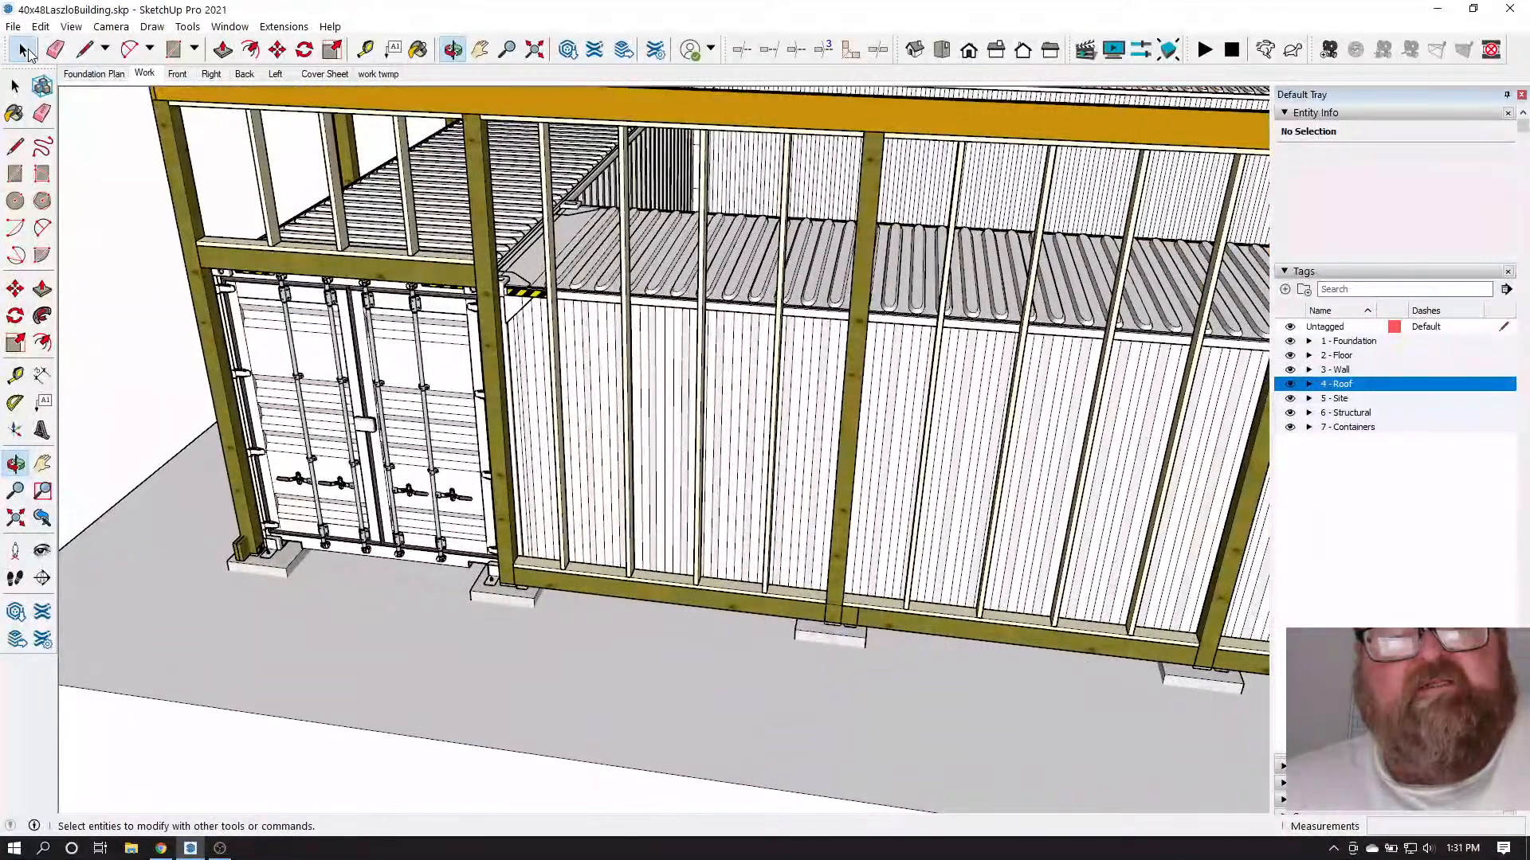
{"action": "left_click", "coordinate": [24, 51]}
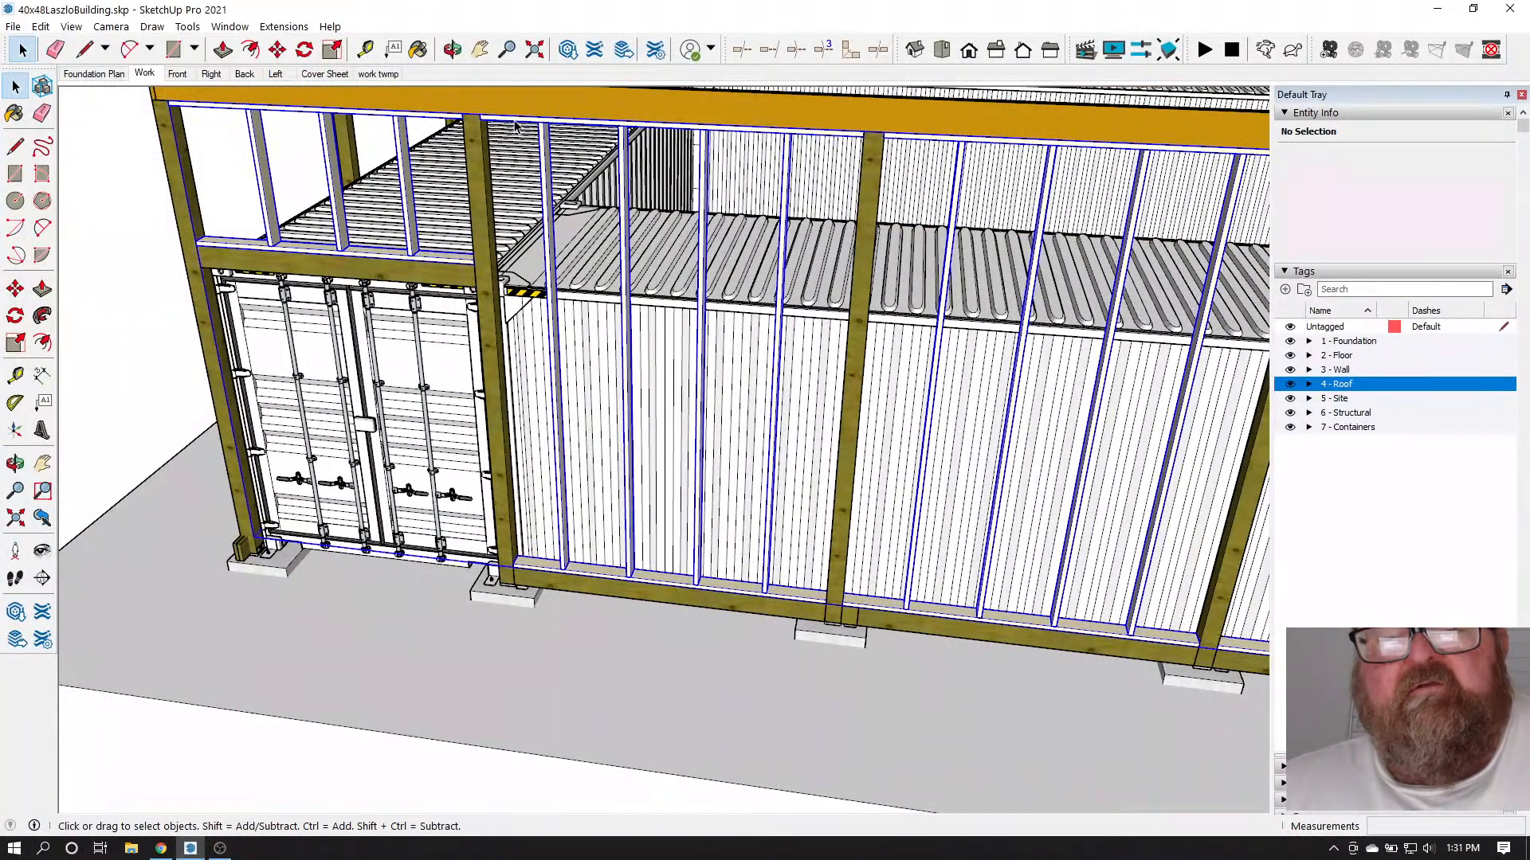
{"action": "double_click", "coordinate": [546, 177]}
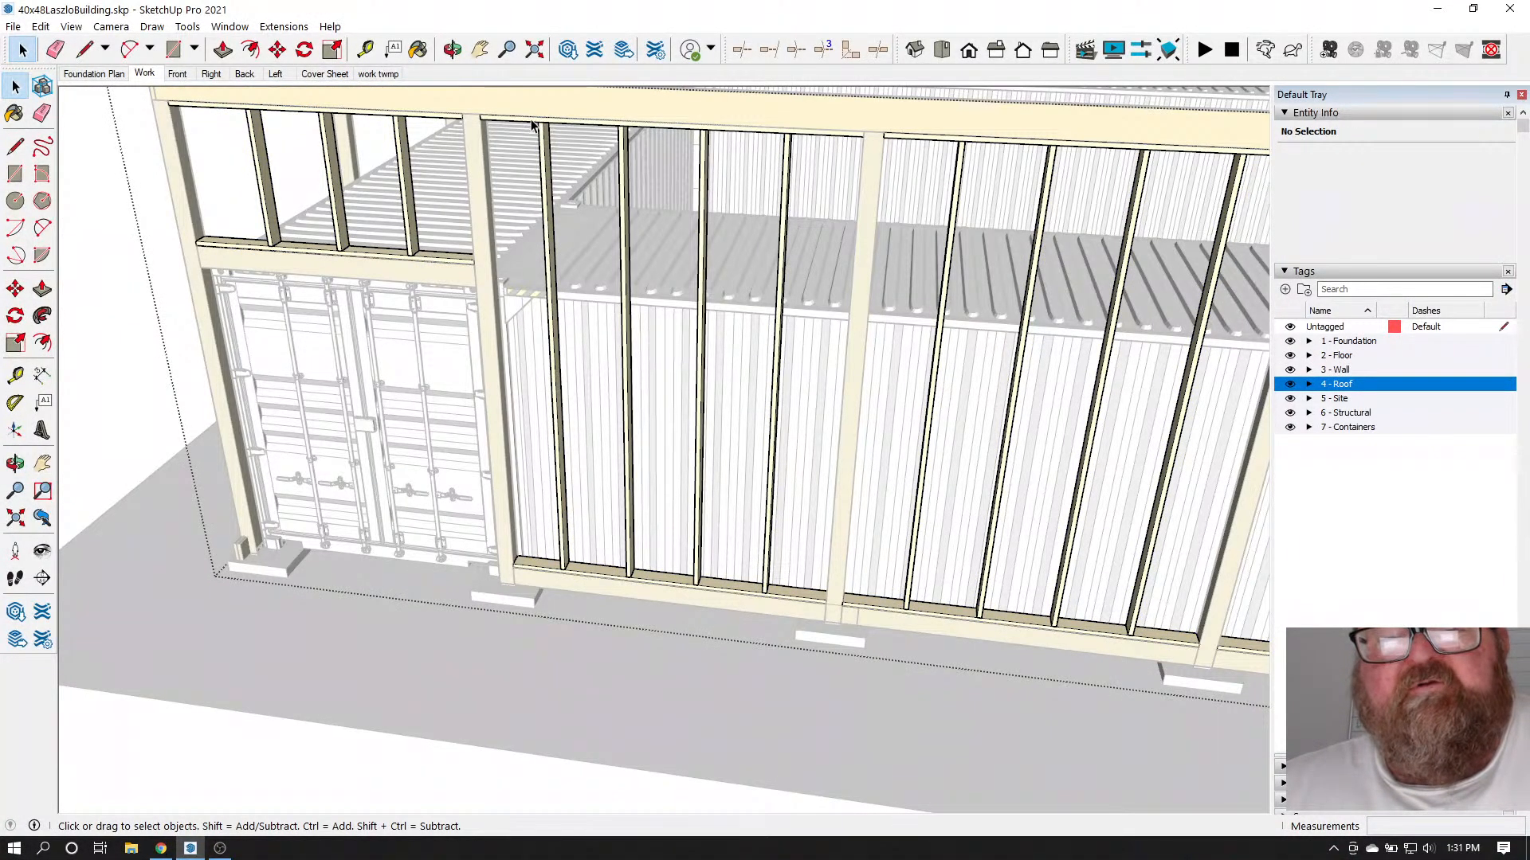
{"action": "left_click", "coordinate": [539, 136]}
{"action": "left_click", "coordinate": [625, 160], "text": "shift"}
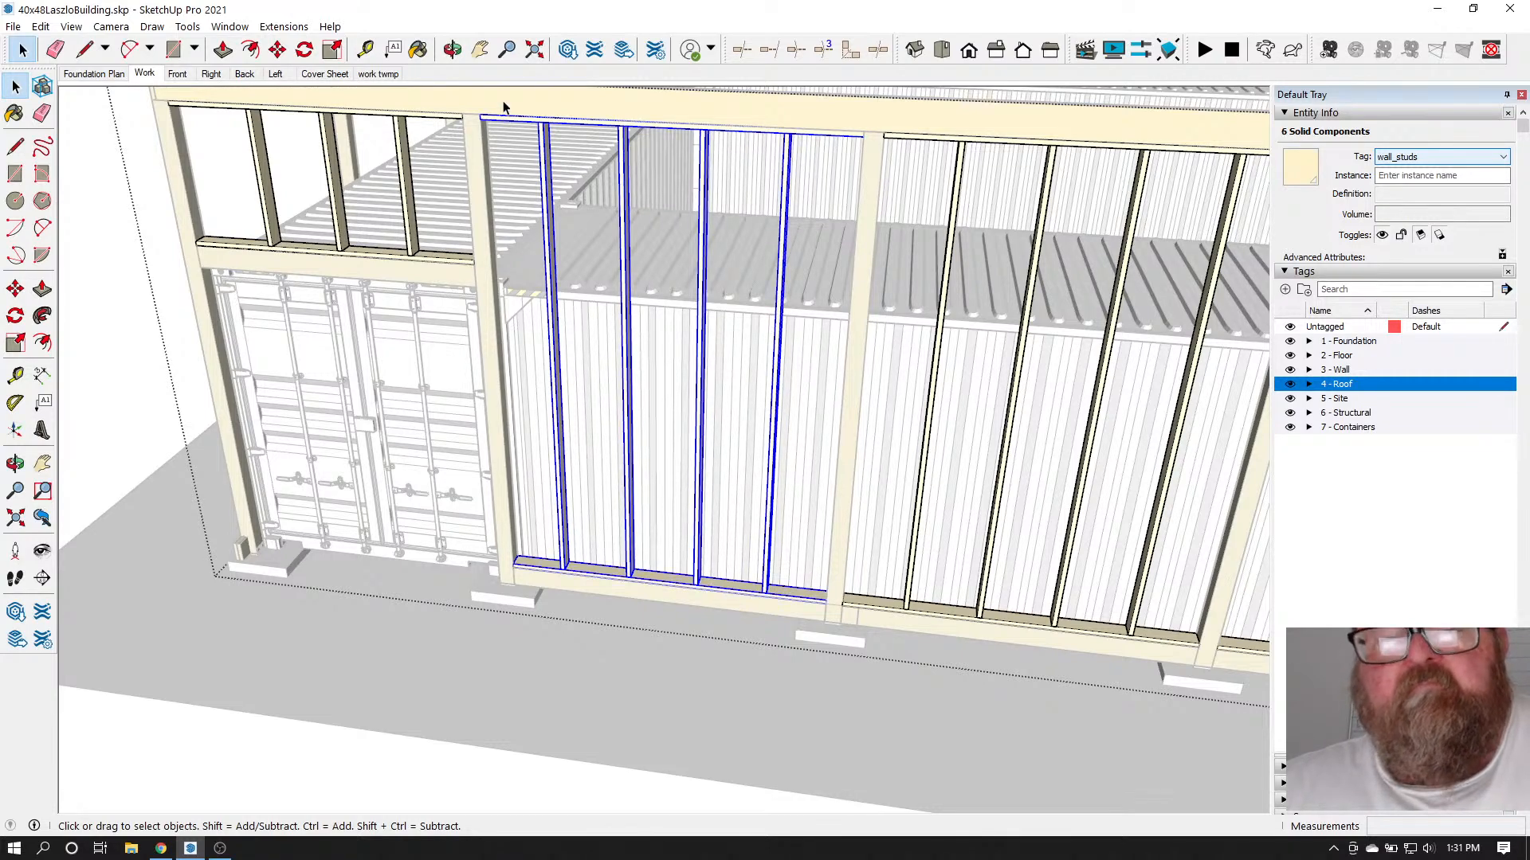
Copy the selected stud section about 18' 2 13/16" to the corner post, placing its top plate's end corner under the header beam
{"action": "left_click", "coordinate": [453, 50]}
{"action": "left_click_drag", "start_coordinate": [510, 239], "coordinate": [997, 371]}
{"action": "left_click", "coordinate": [278, 50]}
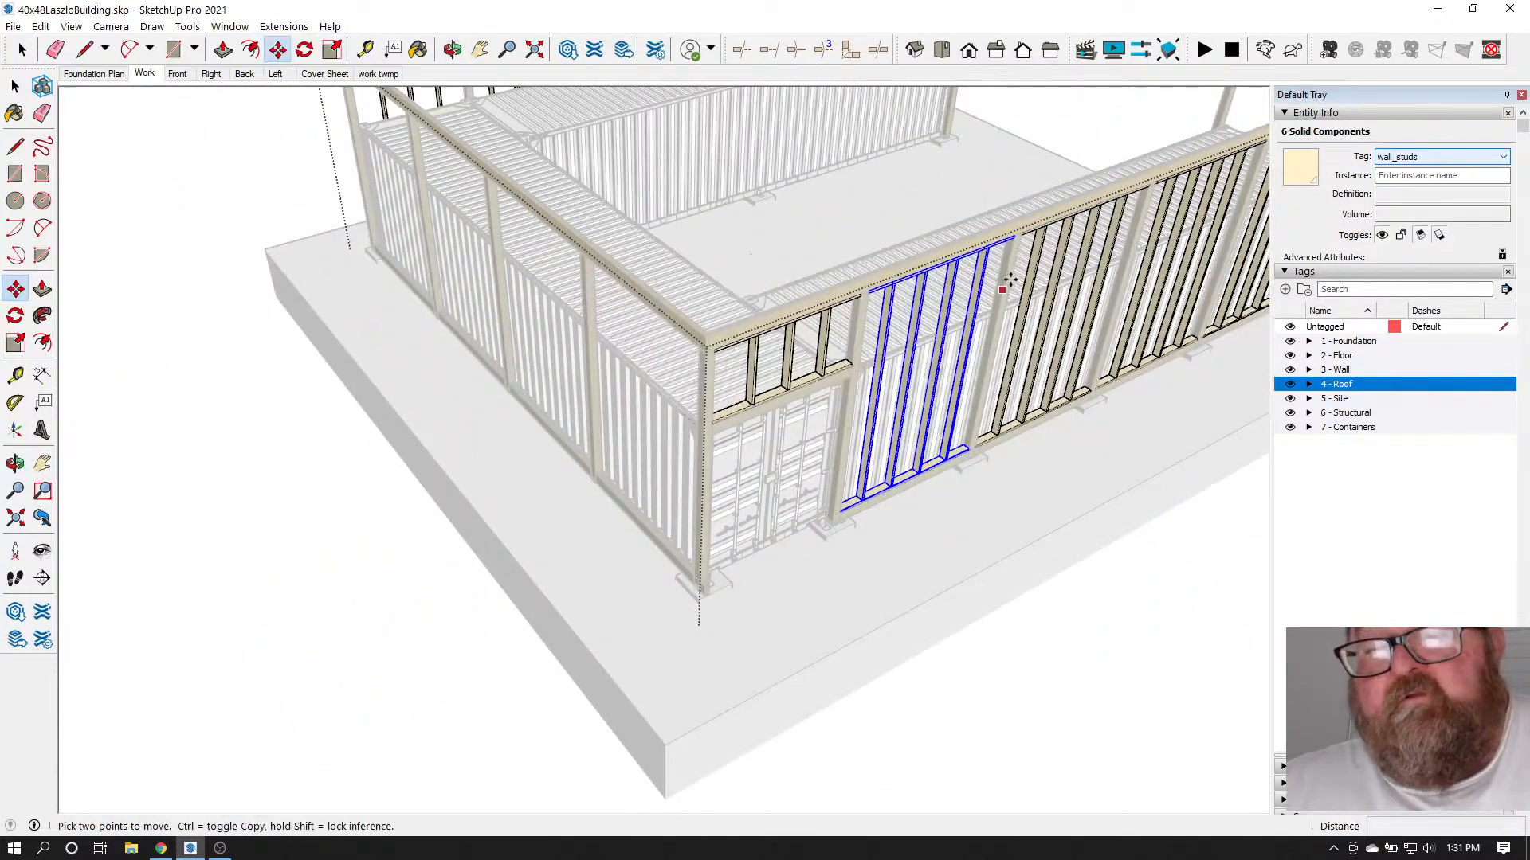
{"action": "scroll", "coordinate": [1011, 280], "scroll_direction": "up", "scroll_amount": 10}
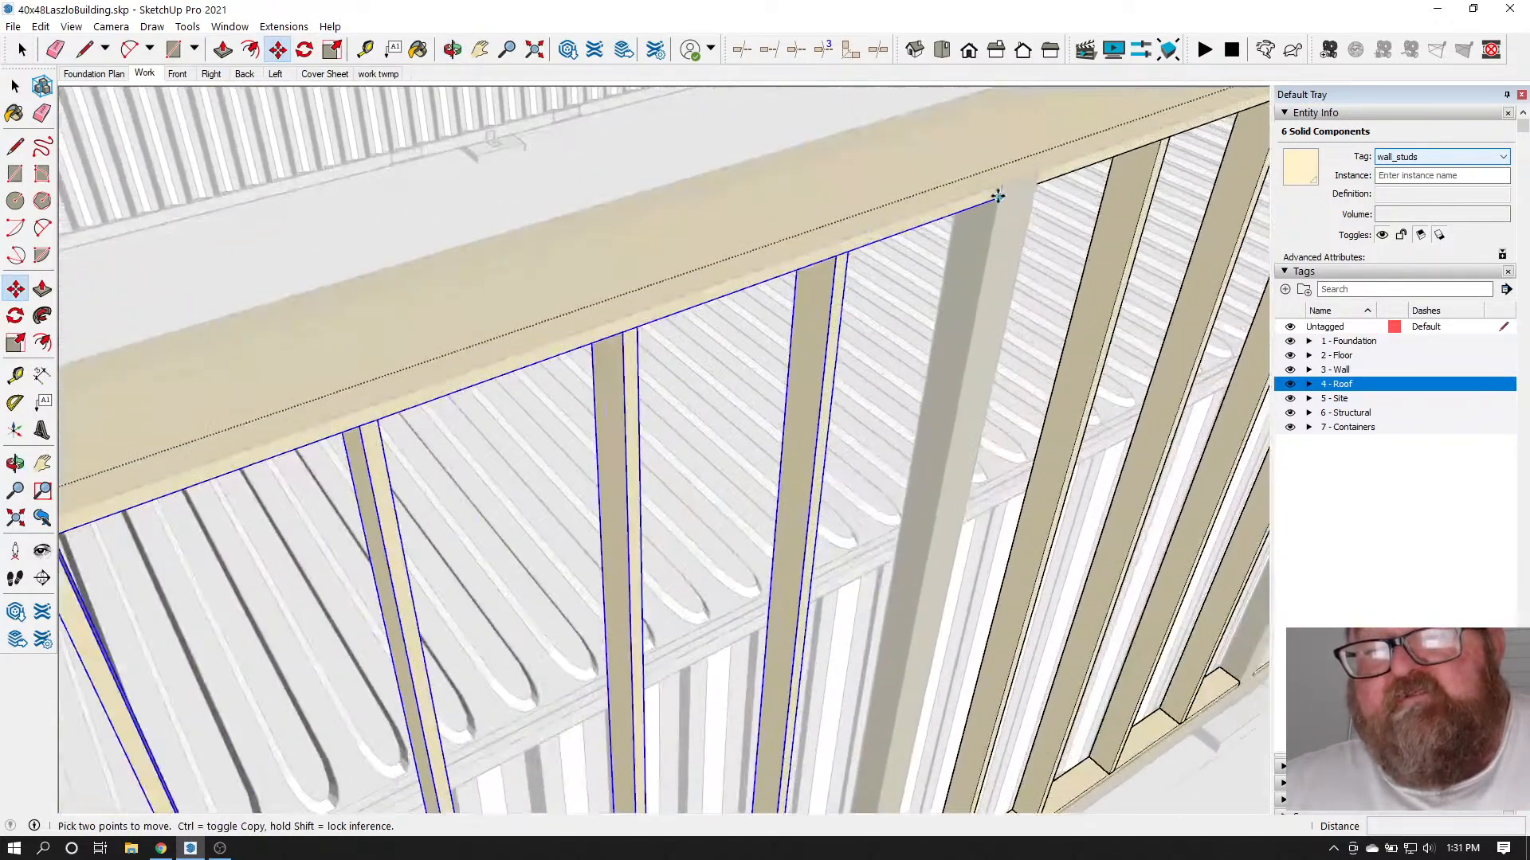
{"action": "scroll", "coordinate": [956, 239], "scroll_direction": "down", "scroll_amount": 3}
{"action": "left_click", "coordinate": [922, 283]}
{"action": "key", "text": "ctrl"}
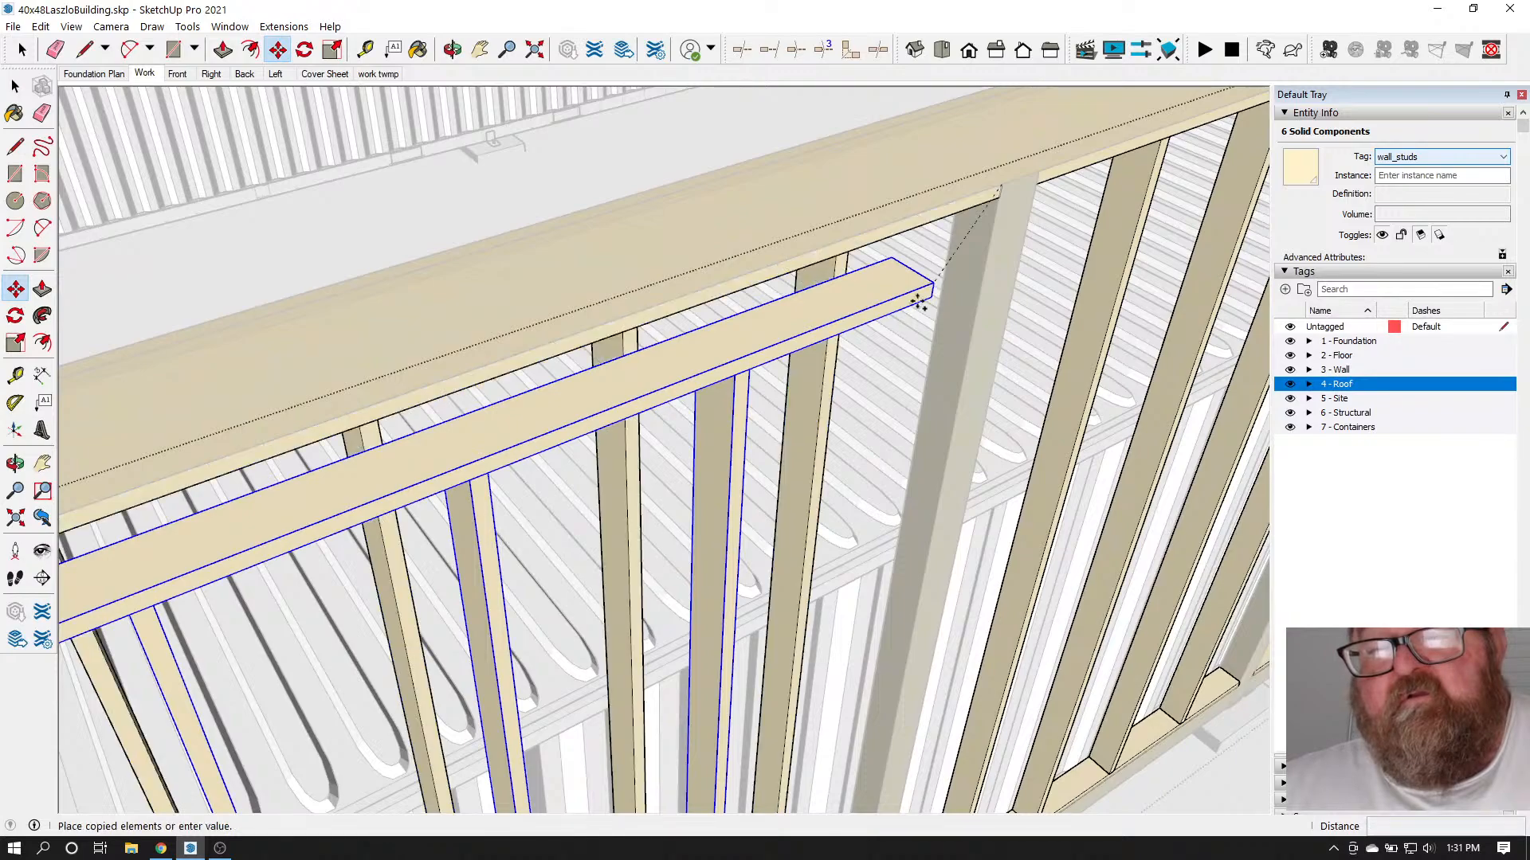
{"action": "scroll", "coordinate": [916, 294], "scroll_direction": "down", "scroll_amount": 8}
{"action": "scroll", "coordinate": [928, 322], "scroll_direction": "down", "scroll_amount": 3}
{"action": "scroll", "coordinate": [637, 410], "scroll_direction": "up", "scroll_amount": 10}
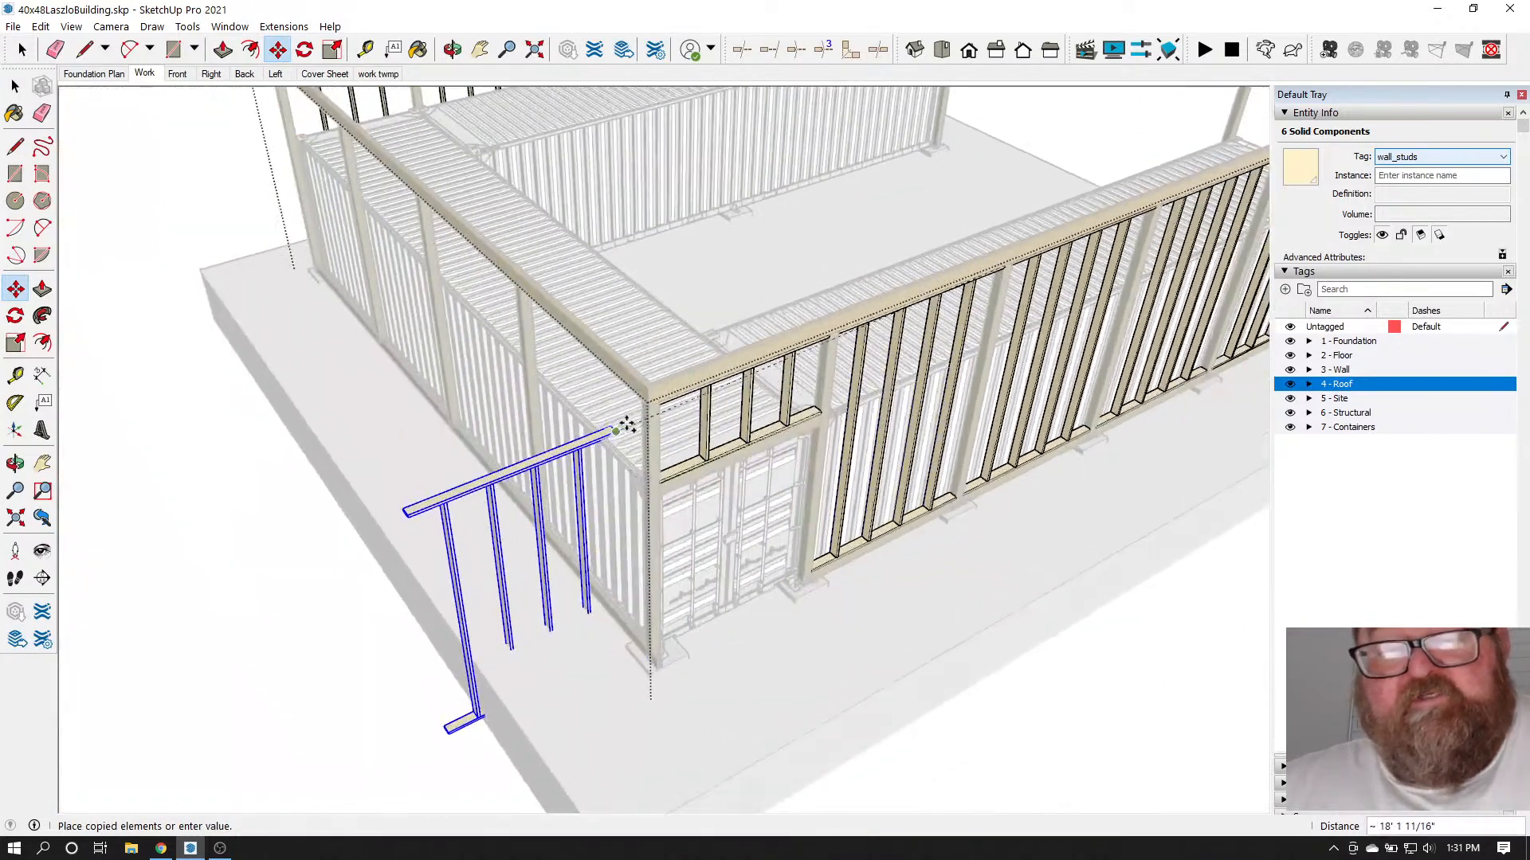
{"action": "scroll", "coordinate": [644, 409], "scroll_direction": "up", "scroll_amount": 8}
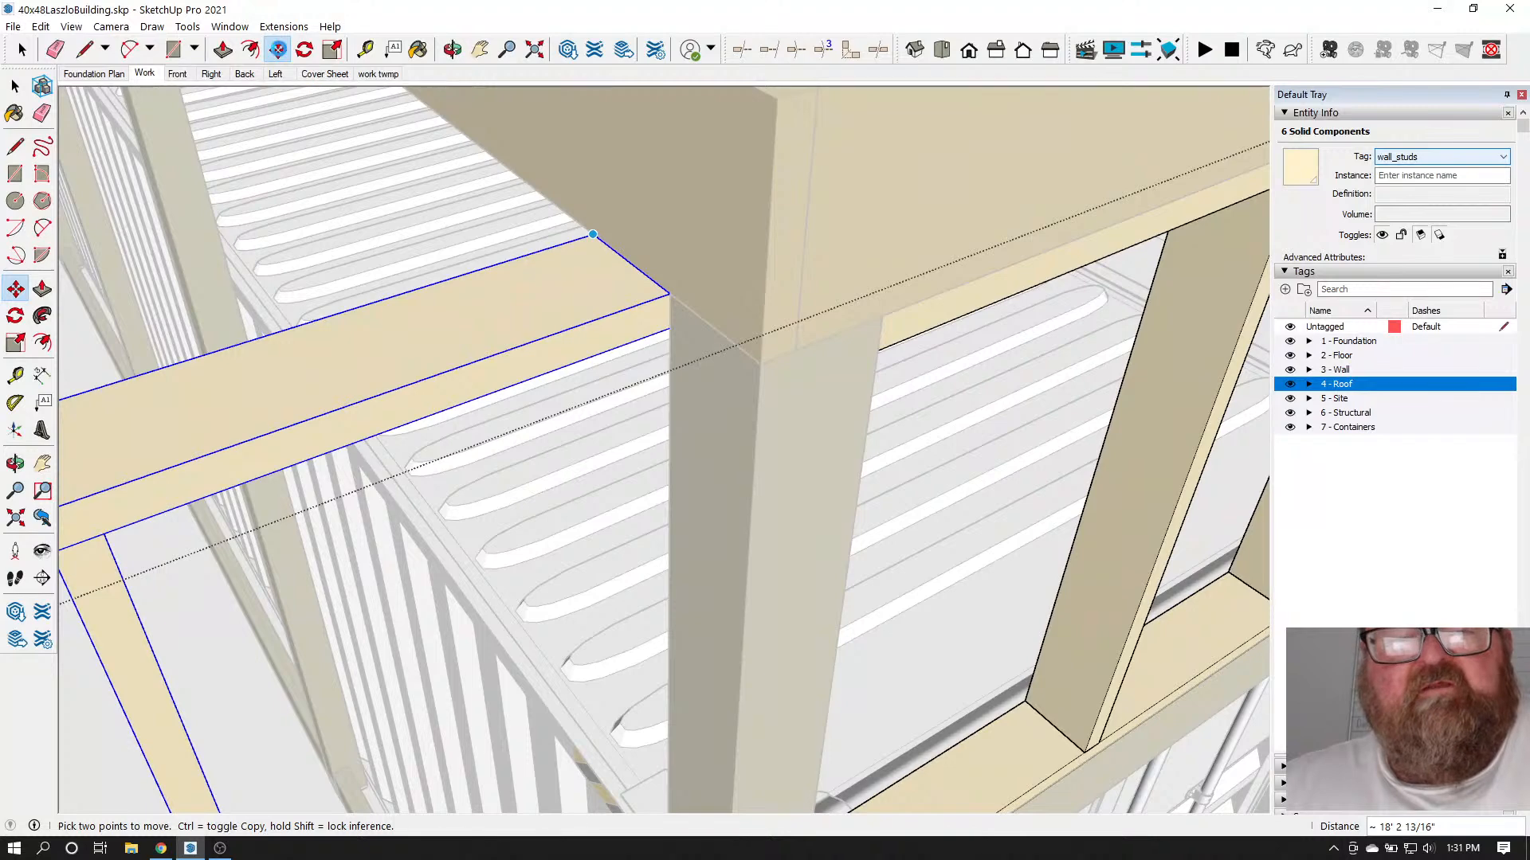
Rotate the copied stud section 90 degrees about its top plate's end corner to align it with the container wall
{"action": "left_click", "coordinate": [305, 51]}
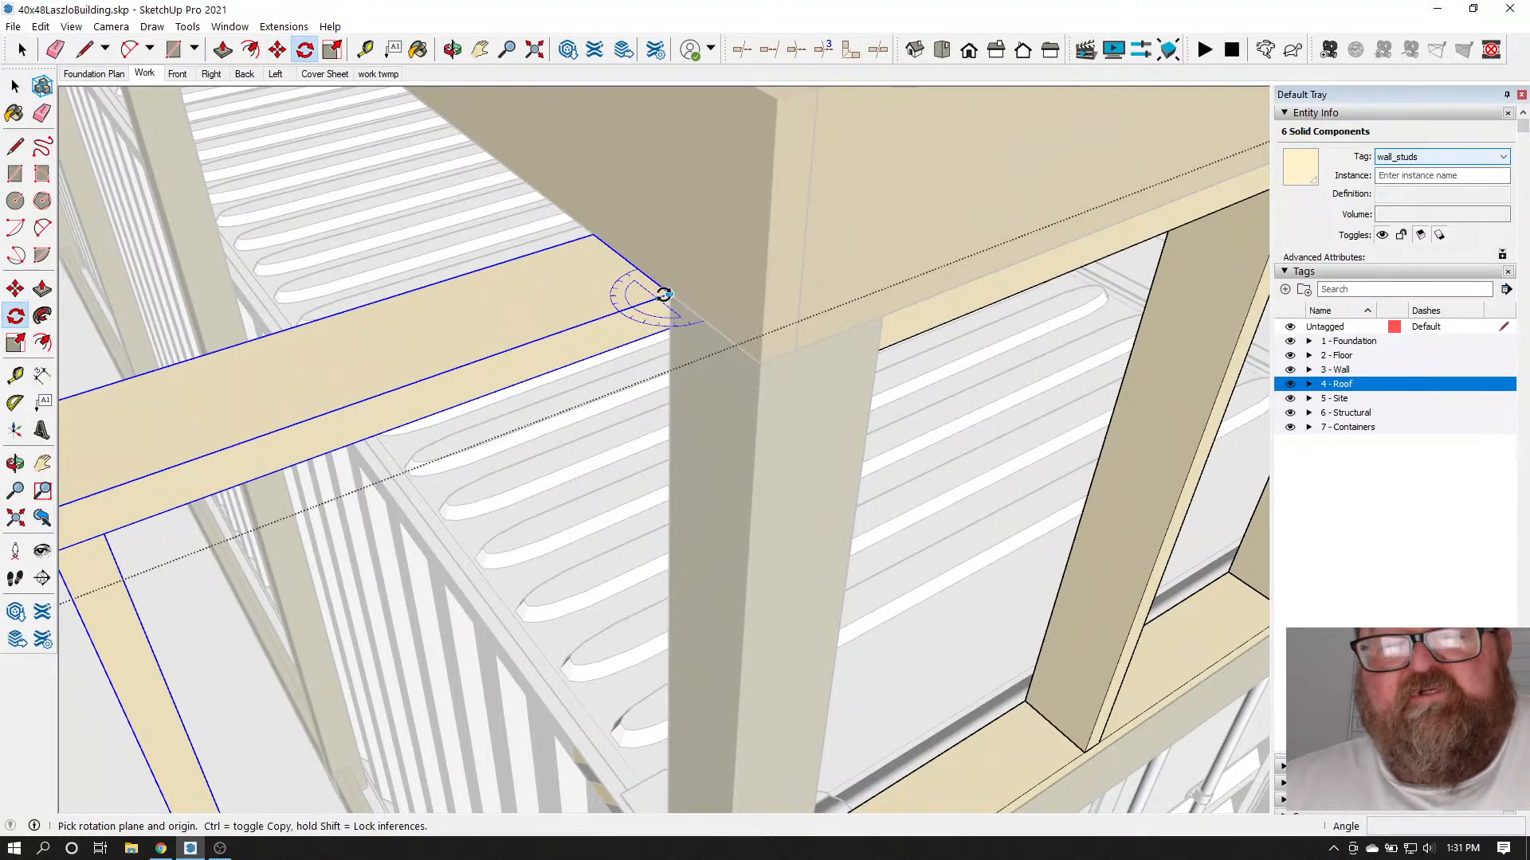
{"action": "left_click", "coordinate": [635, 265]}
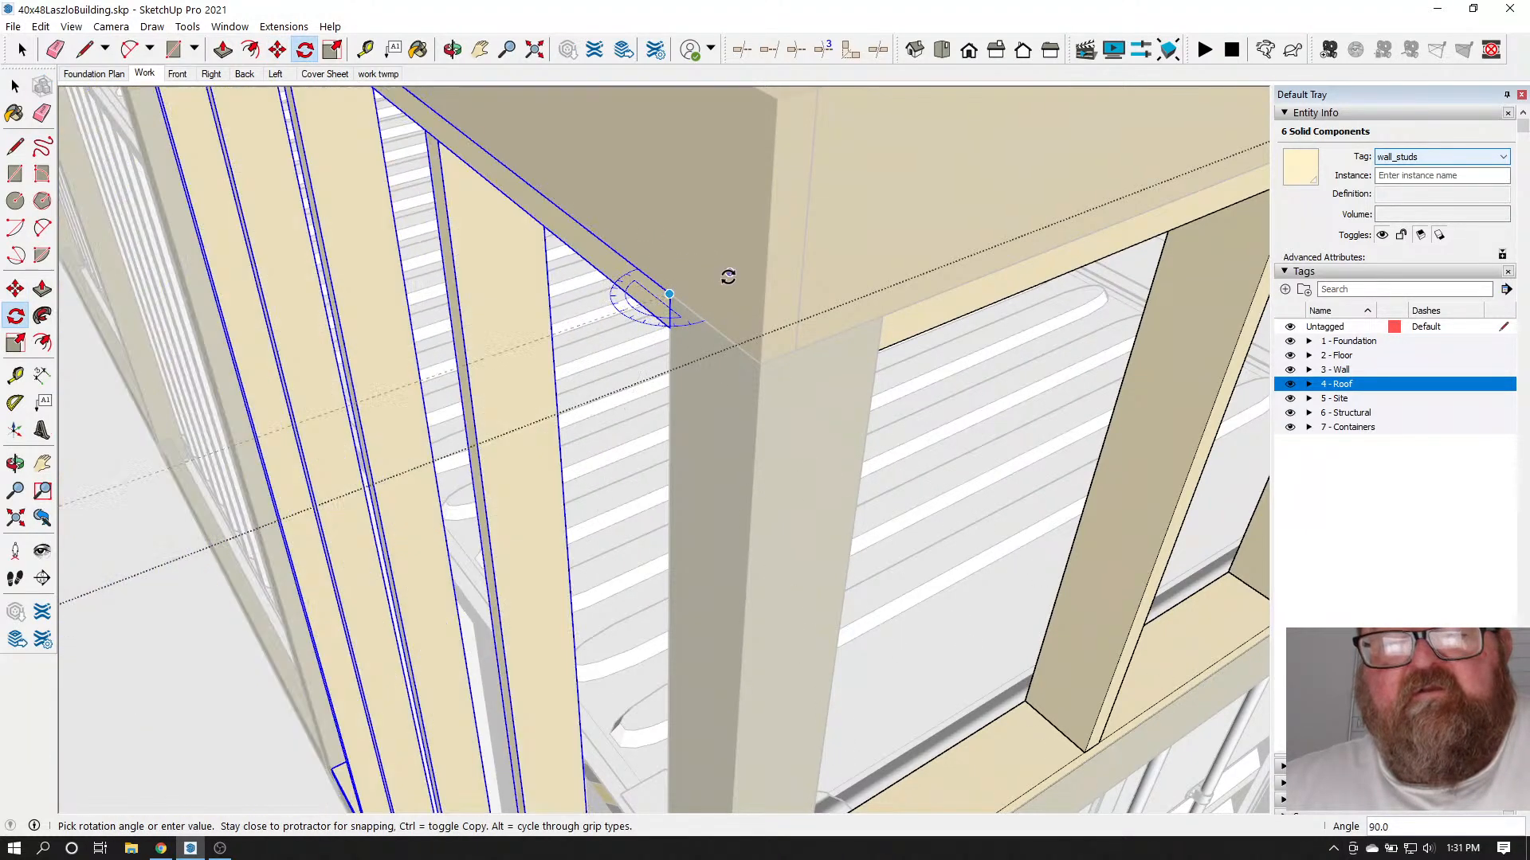
{"action": "left_click", "coordinate": [730, 280]}
{"action": "scroll", "coordinate": [878, 397], "scroll_direction": "down", "scroll_amount": 5}
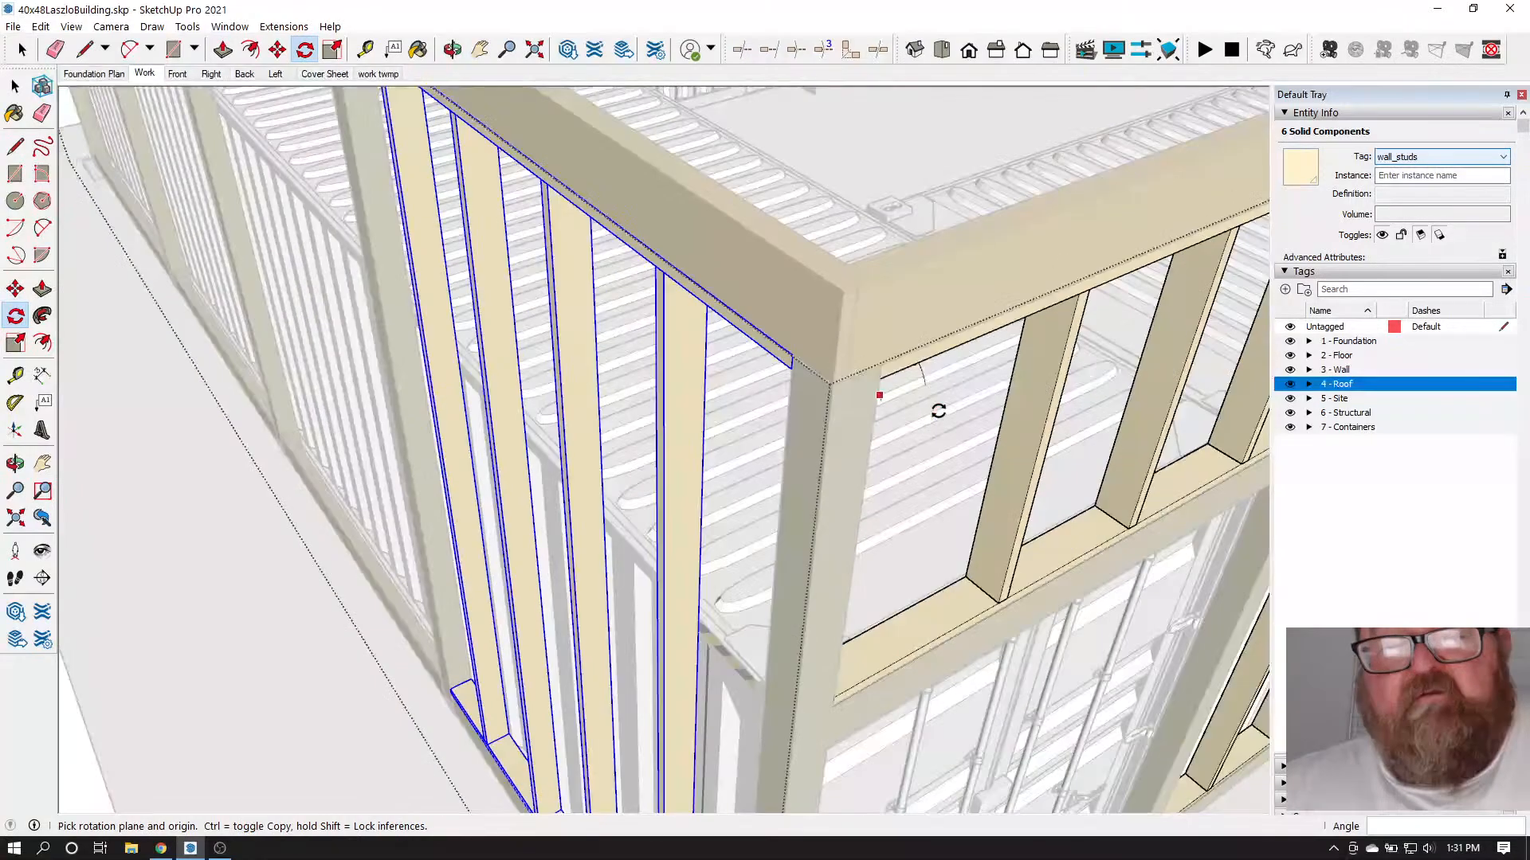
Copy the rotated stud section 9' 9 1/4" along the container wall into the next bay, against the post
{"action": "left_click", "coordinate": [451, 49]}
{"action": "left_click_drag", "start_coordinate": [677, 270], "coordinate": [880, 270]}
{"action": "scroll", "coordinate": [694, 155], "scroll_direction": "up", "scroll_amount": 10}
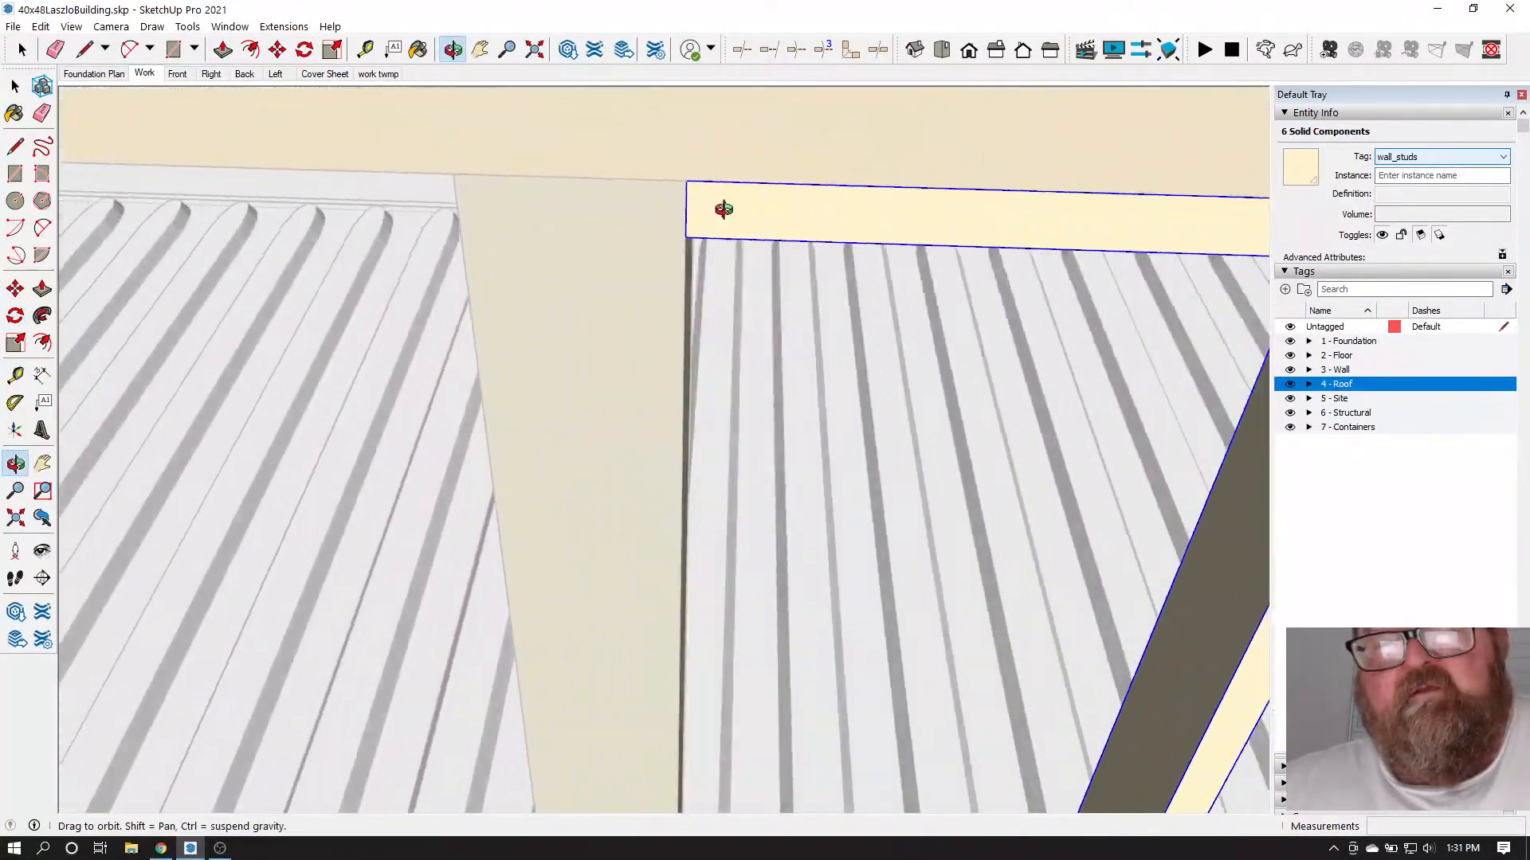
{"action": "left_click_drag", "start_coordinate": [723, 209], "coordinate": [455, 217]}
{"action": "scroll", "coordinate": [495, 218], "scroll_direction": "down", "scroll_amount": 8}
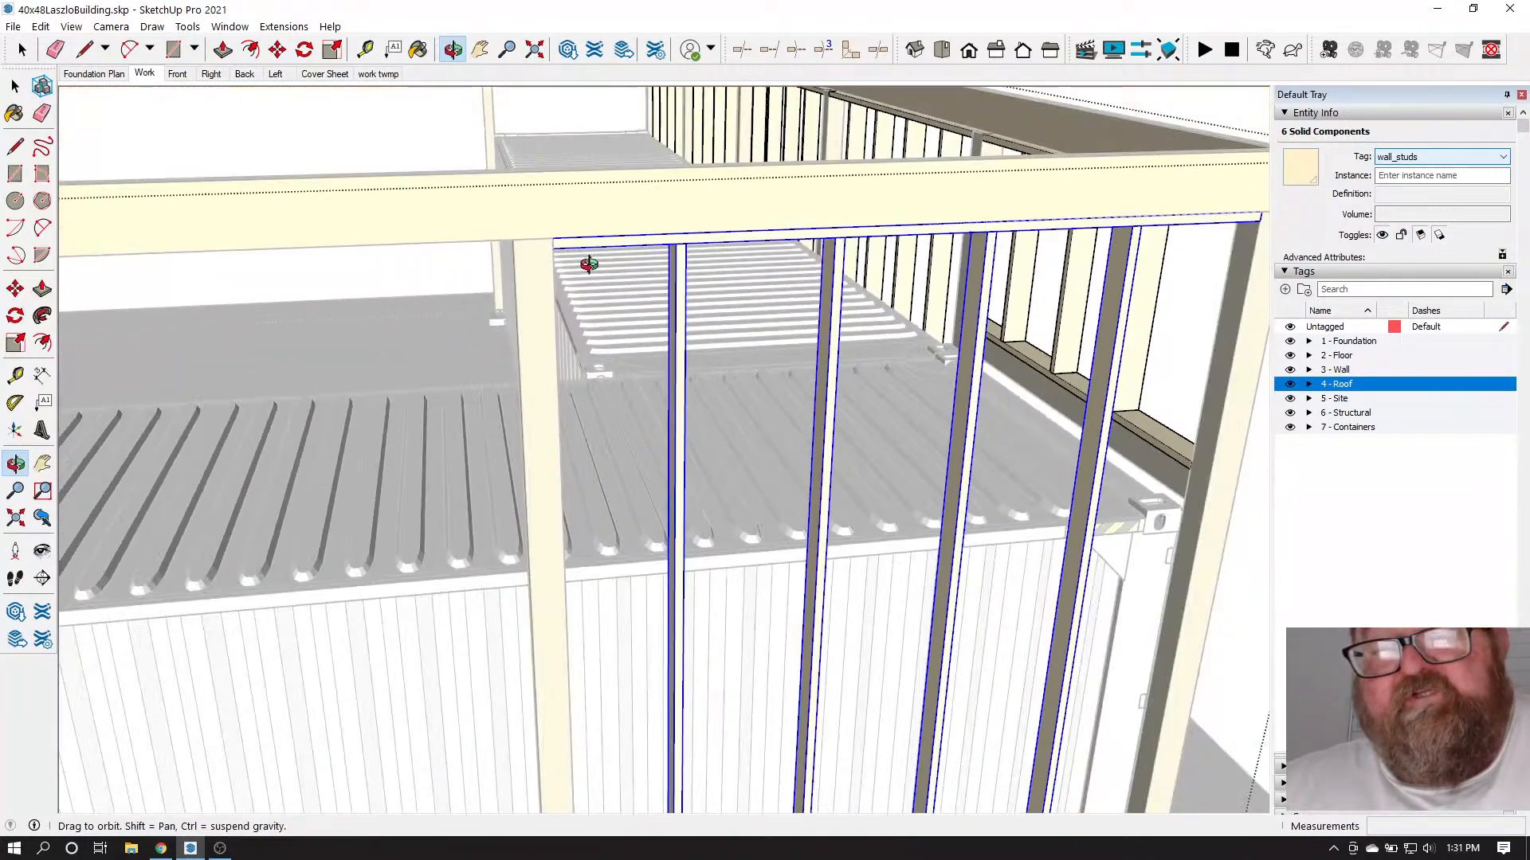
{"action": "scroll", "coordinate": [708, 468], "scroll_direction": "down", "scroll_amount": 3}
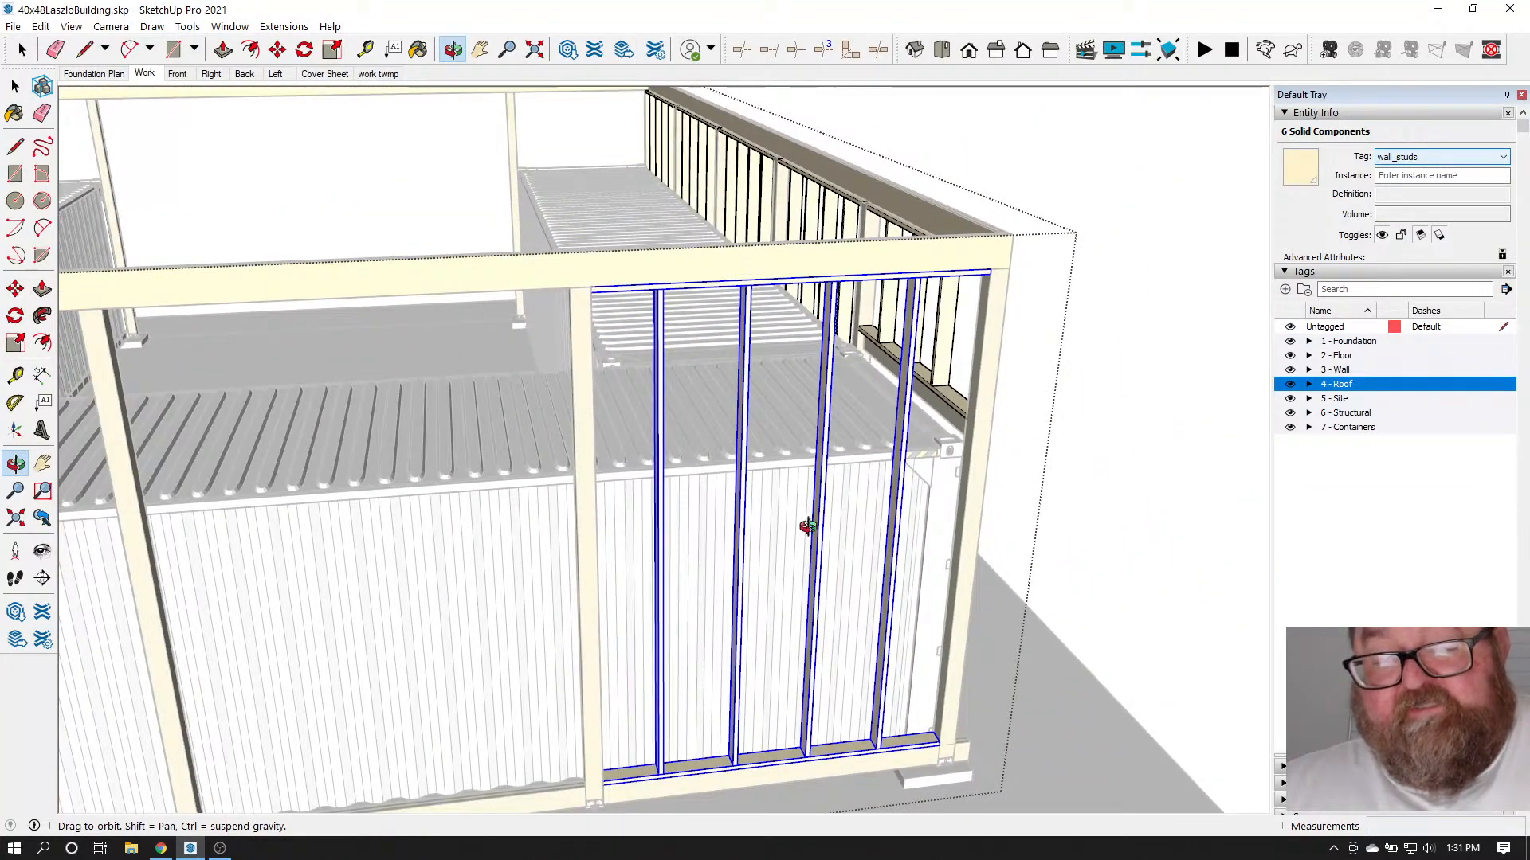
{"action": "scroll", "coordinate": [940, 280], "scroll_direction": "up", "scroll_amount": 10}
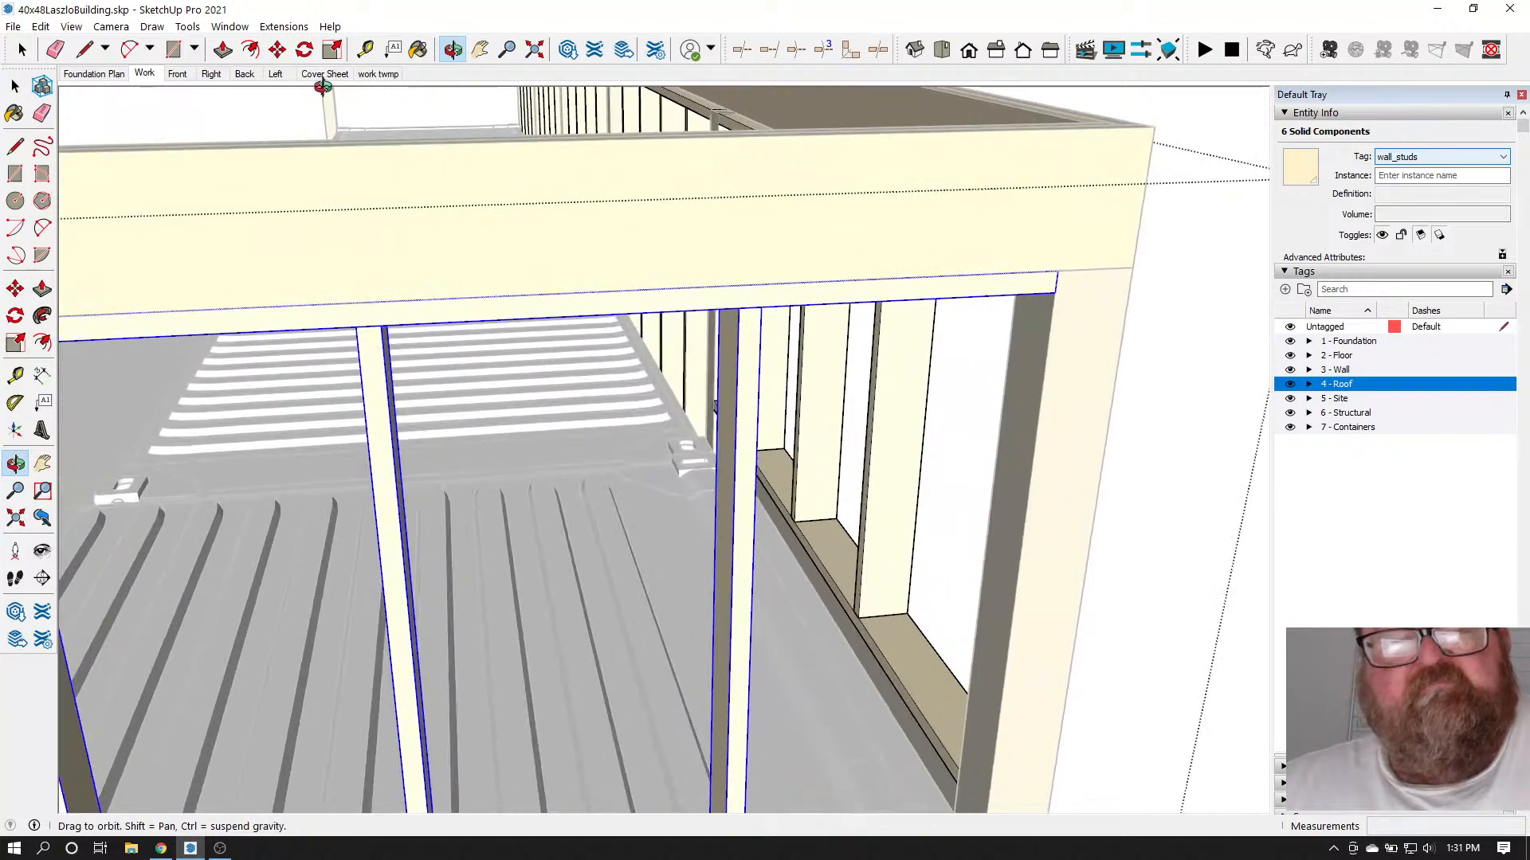
{"action": "left_click", "coordinate": [1058, 272]}
{"action": "key", "text": "ctrl"}
{"action": "middle_click_drag", "start_coordinate": [1100, 314], "coordinate": [672, 372]}
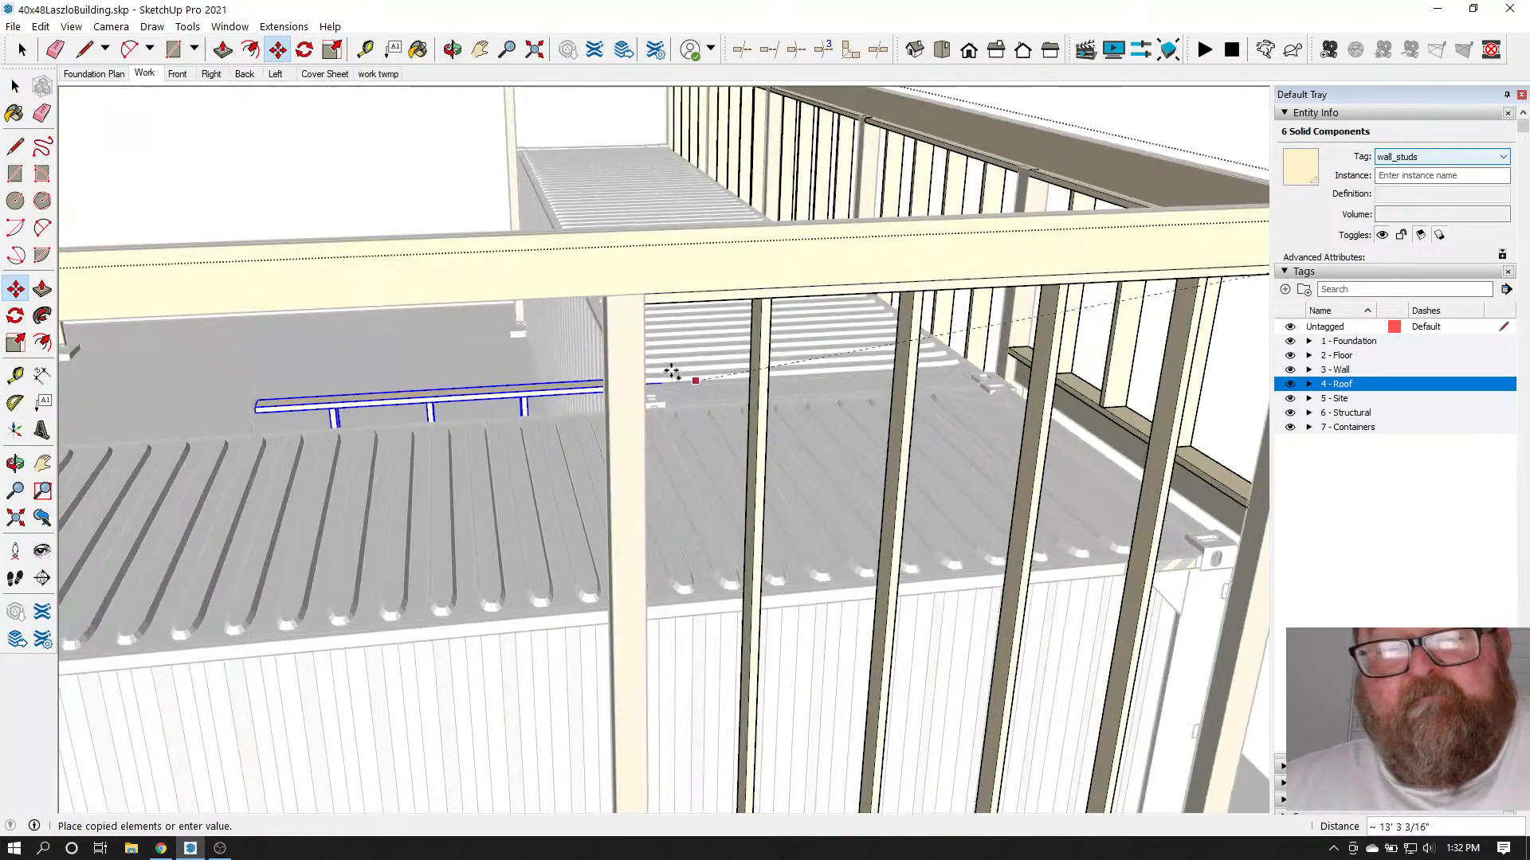
{"action": "scroll", "coordinate": [672, 372], "scroll_direction": "up", "scroll_amount": 5}
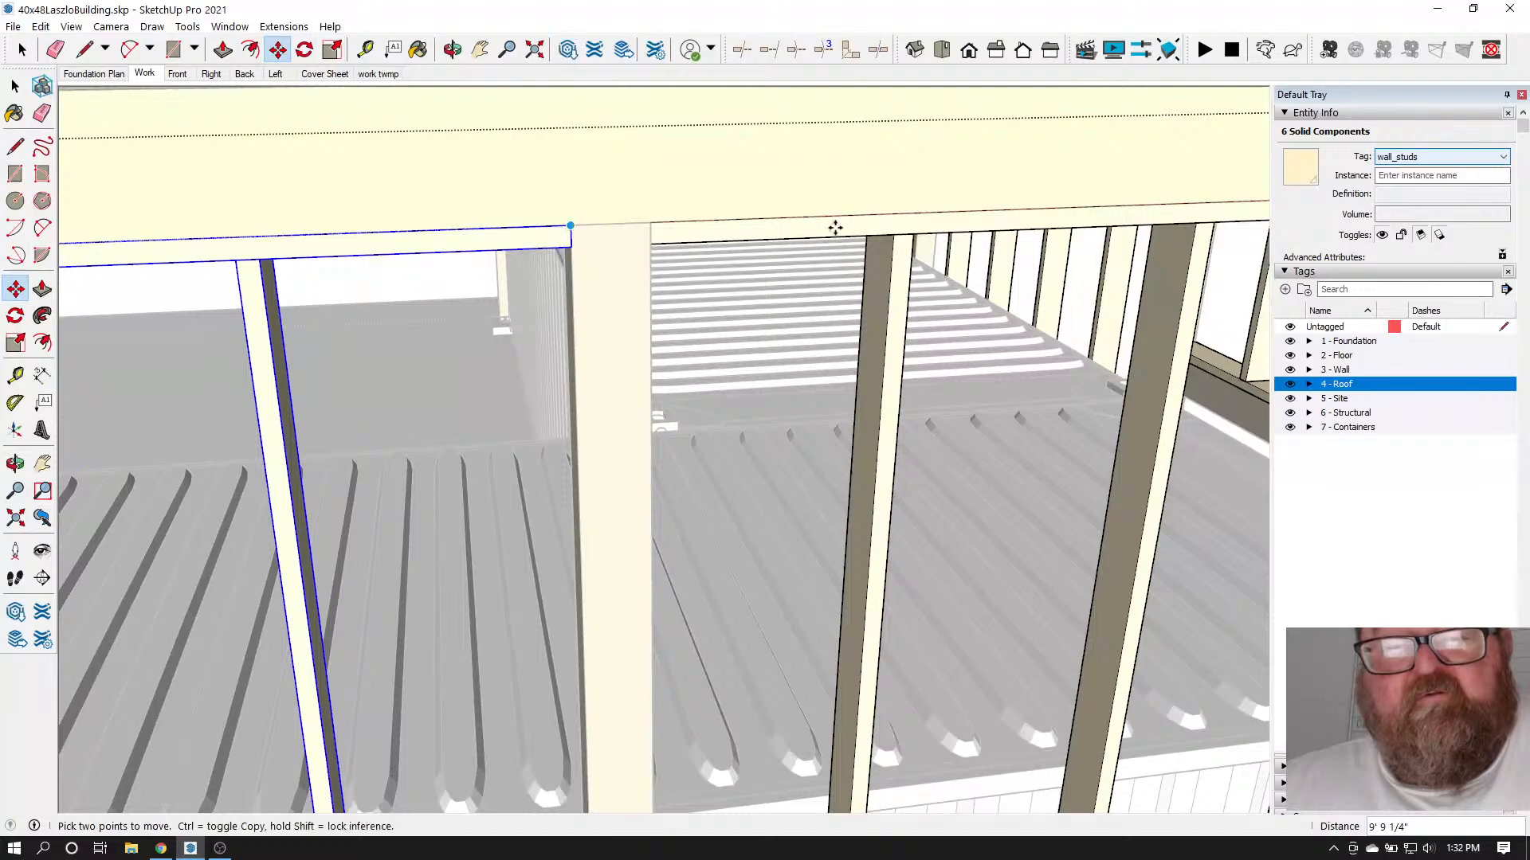
{"action": "left_click", "coordinate": [835, 229]}
{"action": "scroll", "coordinate": [835, 229], "scroll_direction": "down", "scroll_amount": 5}
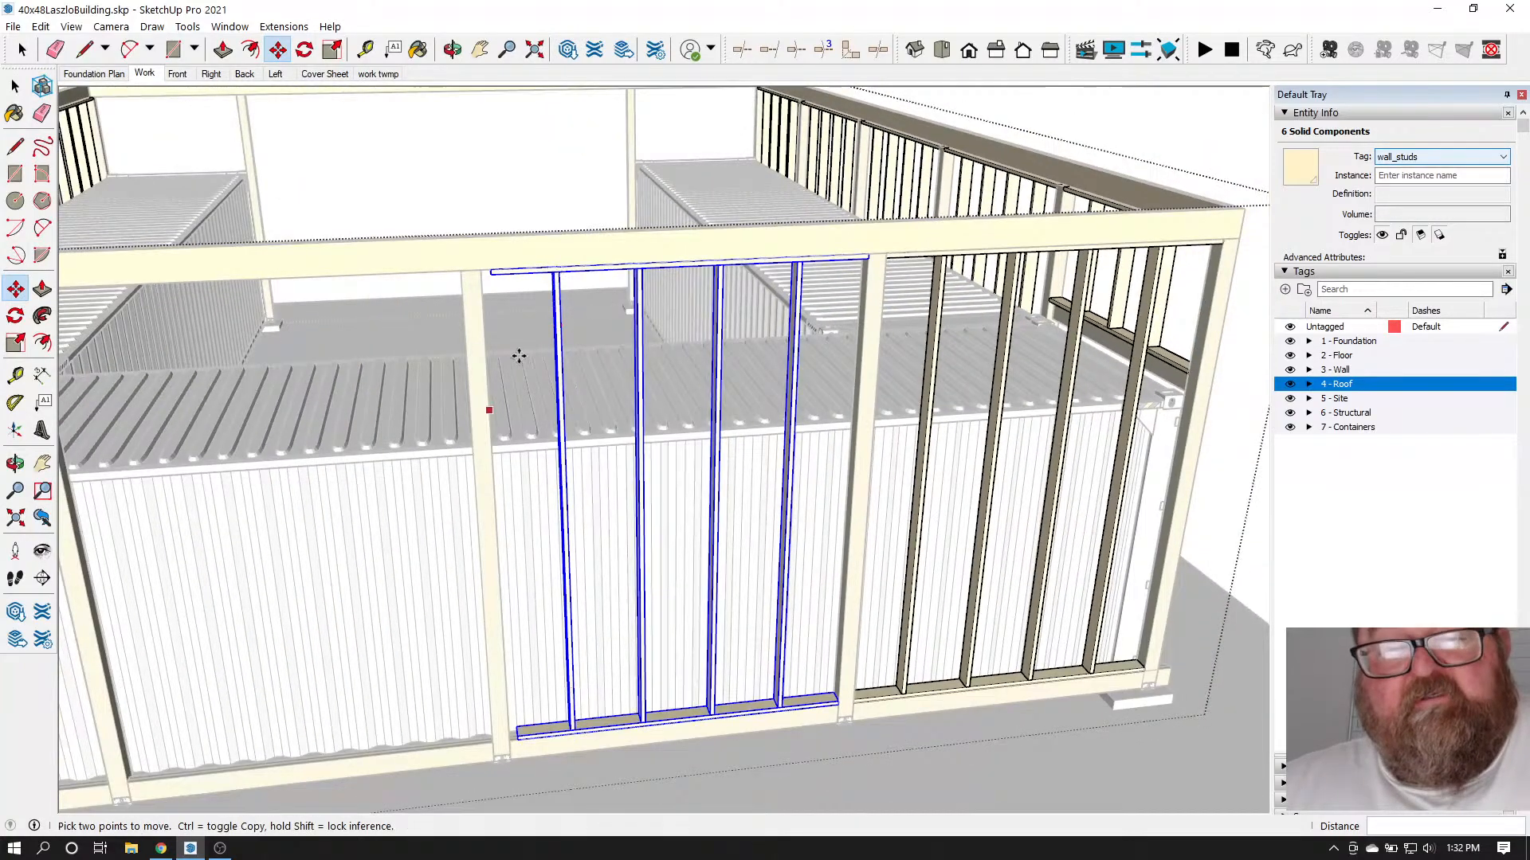
Examine the free end of the second bay's top plate beside the next post
{"action": "left_click", "coordinate": [453, 48]}
{"action": "scroll", "coordinate": [593, 295], "scroll_direction": "up", "scroll_amount": 8}
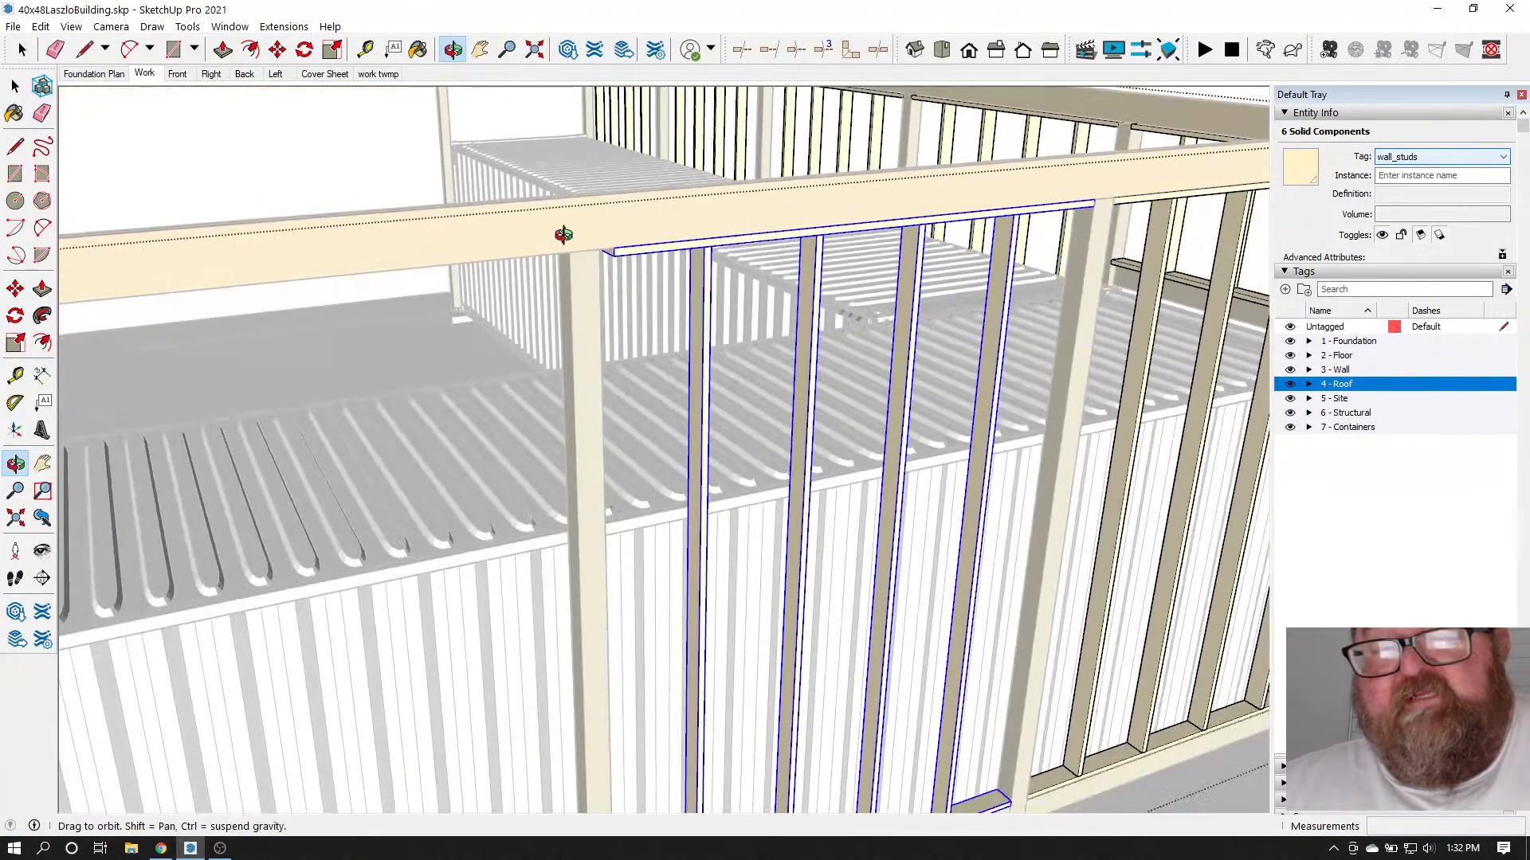
{"action": "scroll", "coordinate": [563, 234], "scroll_direction": "down", "scroll_amount": 5}
{"action": "left_click_drag", "start_coordinate": [557, 239], "coordinate": [601, 239]}
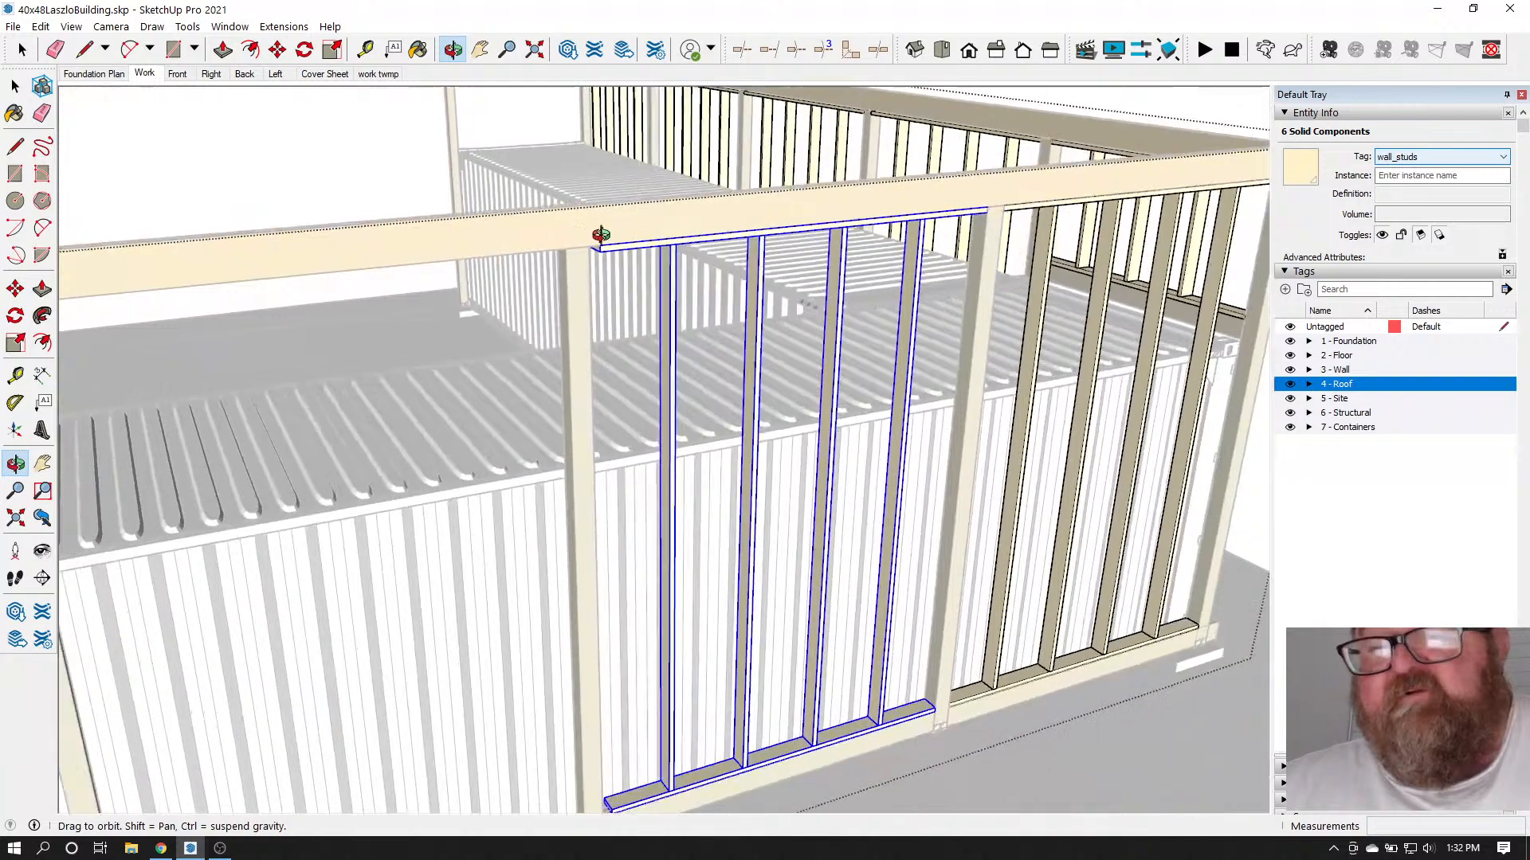
{"action": "scroll", "coordinate": [642, 239], "scroll_direction": "up", "scroll_amount": 6}
{"action": "scroll", "coordinate": [642, 239], "scroll_direction": "up", "scroll_amount": 1}
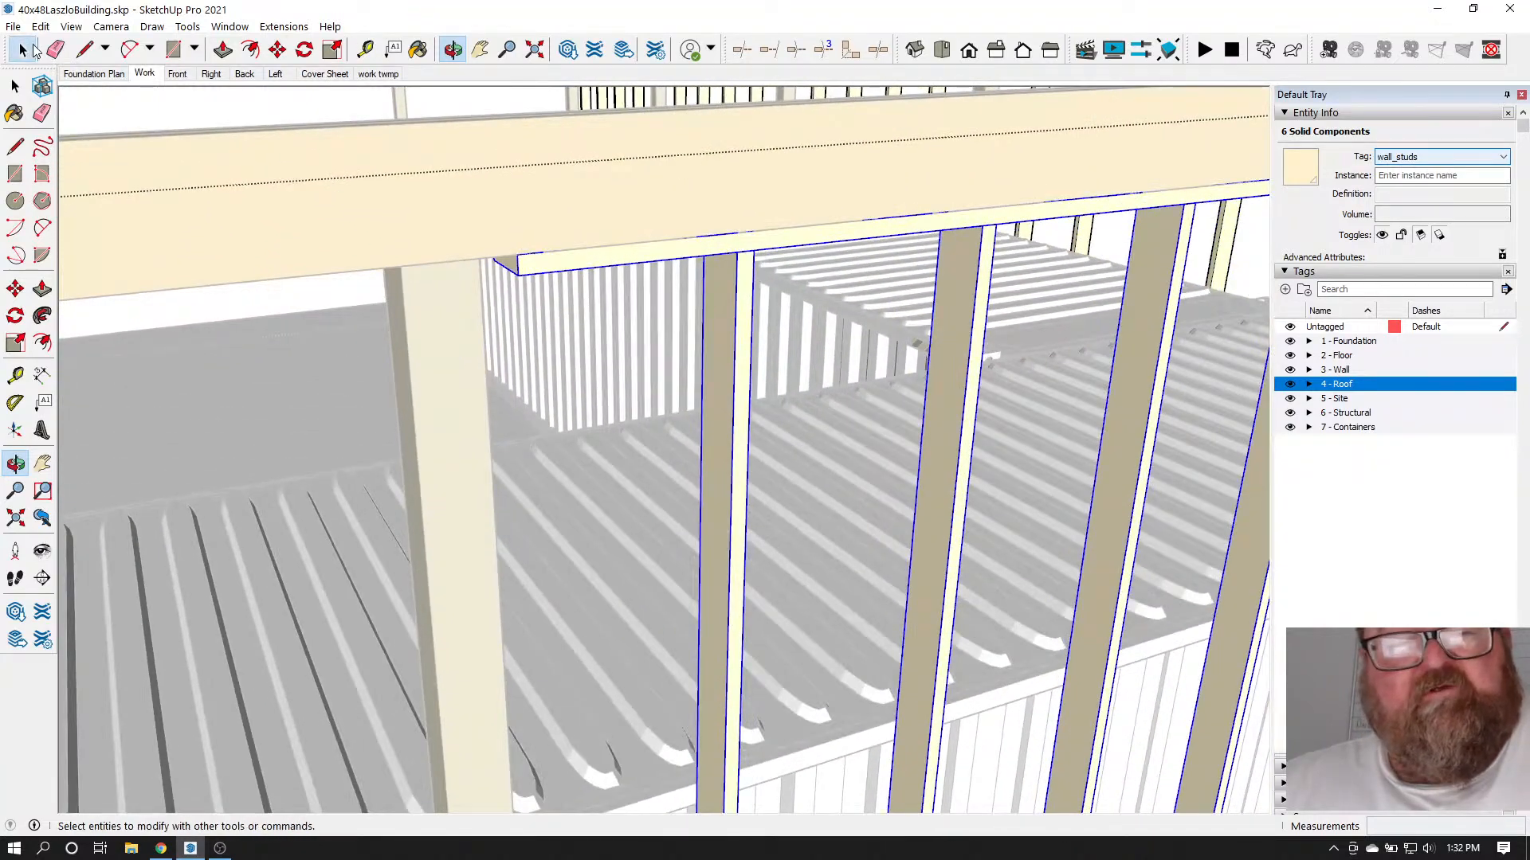
{"action": "left_click", "coordinate": [32, 50]}
{"action": "left_click", "coordinate": [524, 260]}
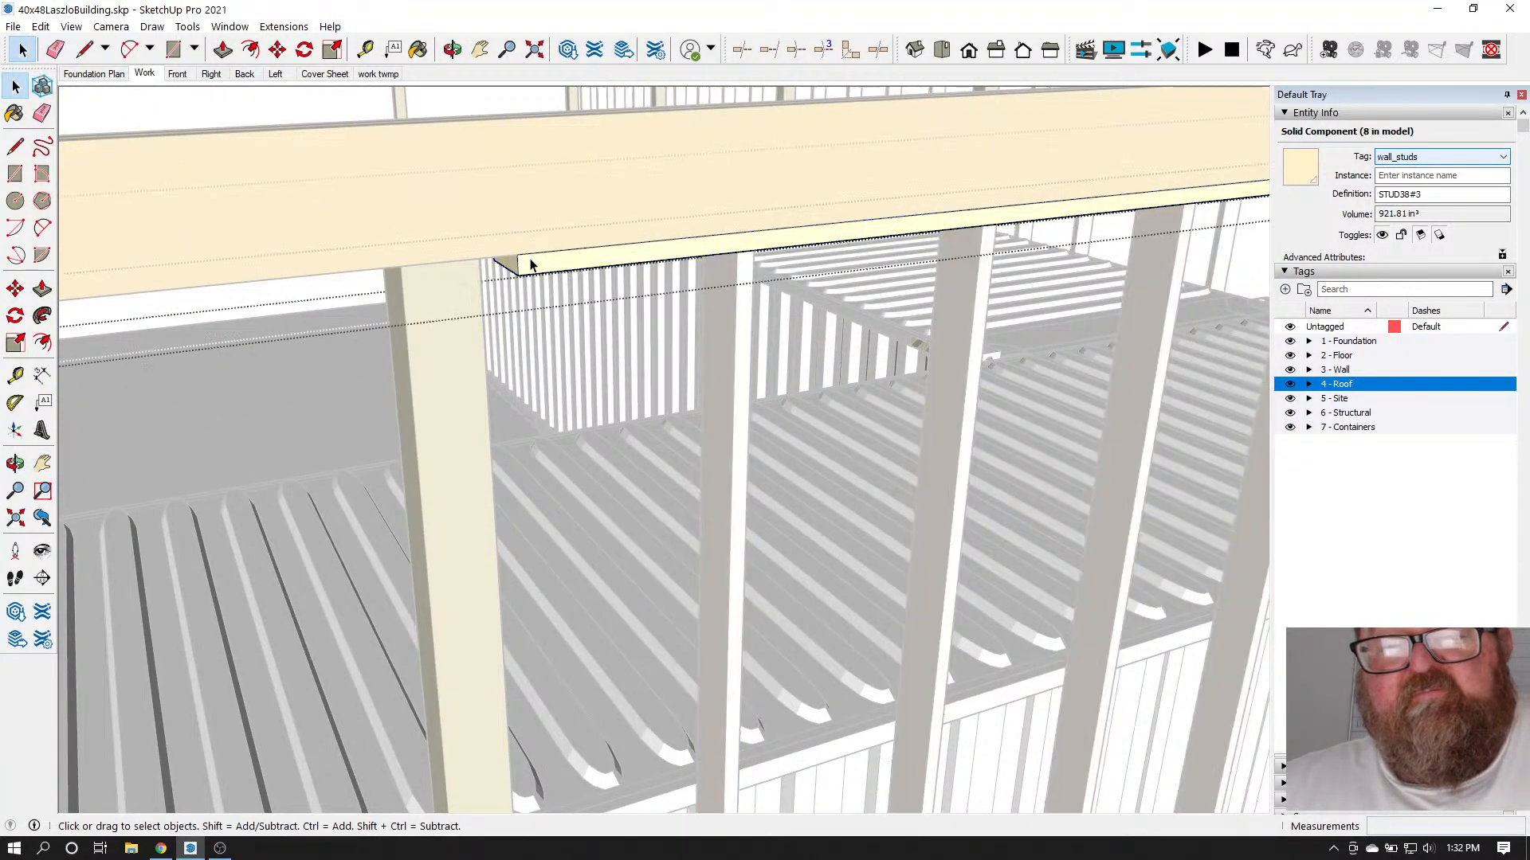
{"action": "left_click", "coordinate": [477, 188]}
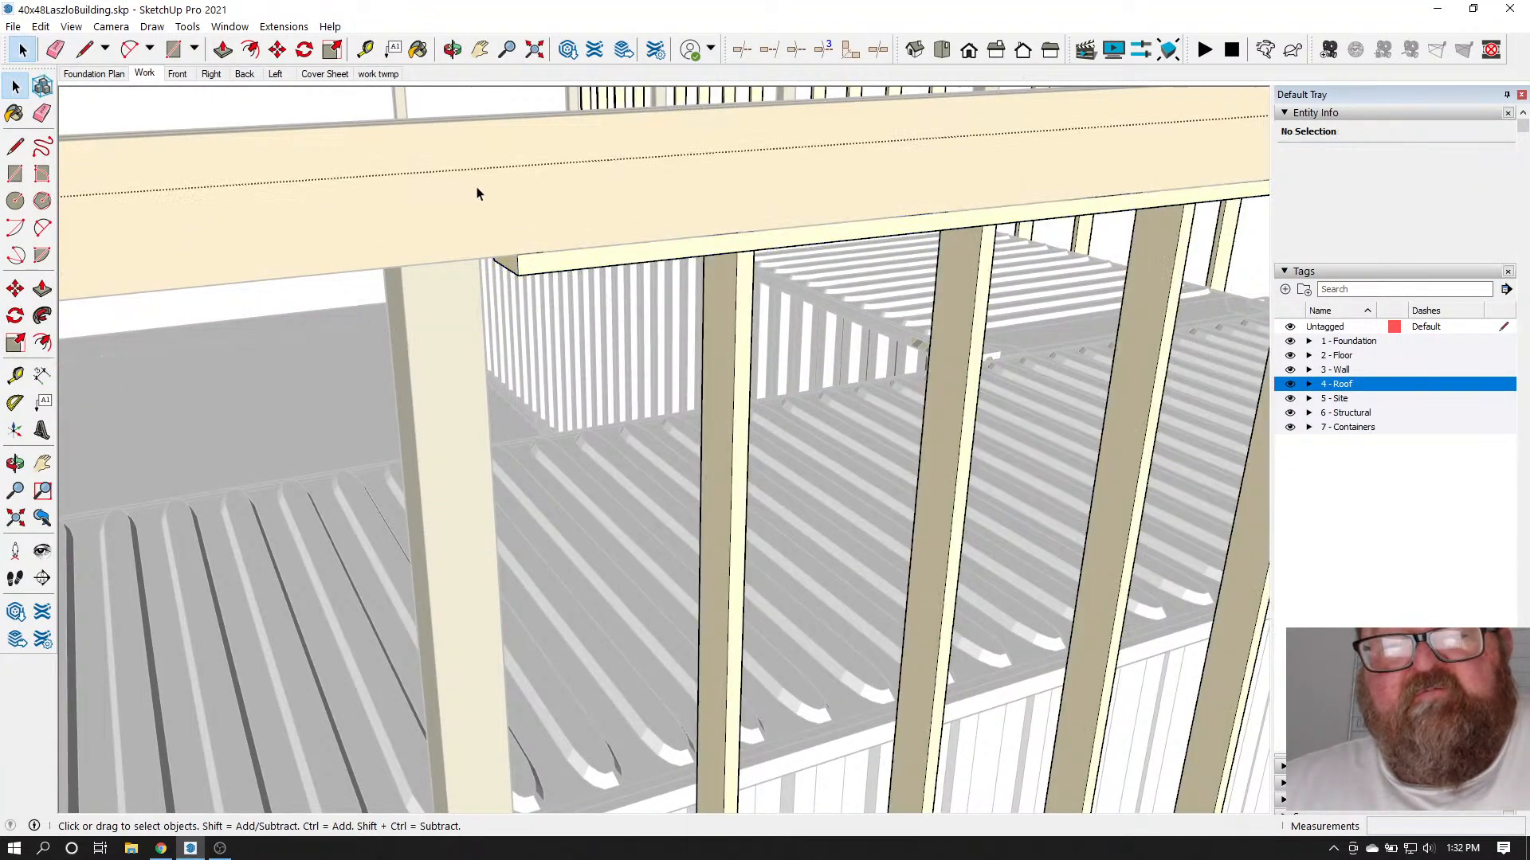
{"action": "right_click", "coordinate": [549, 271]}
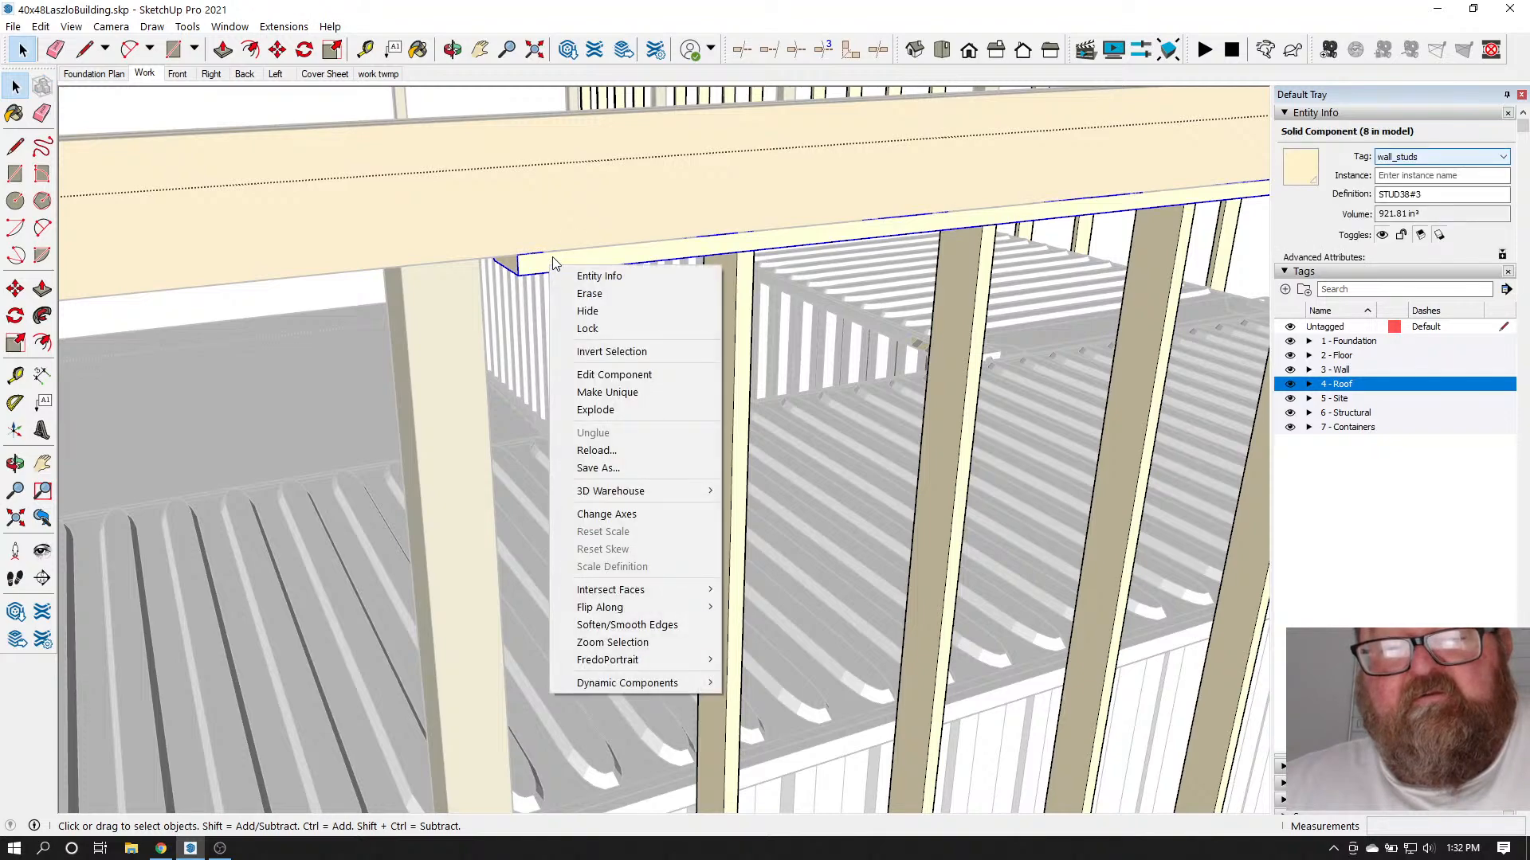
{"action": "left_click", "coordinate": [550, 211]}
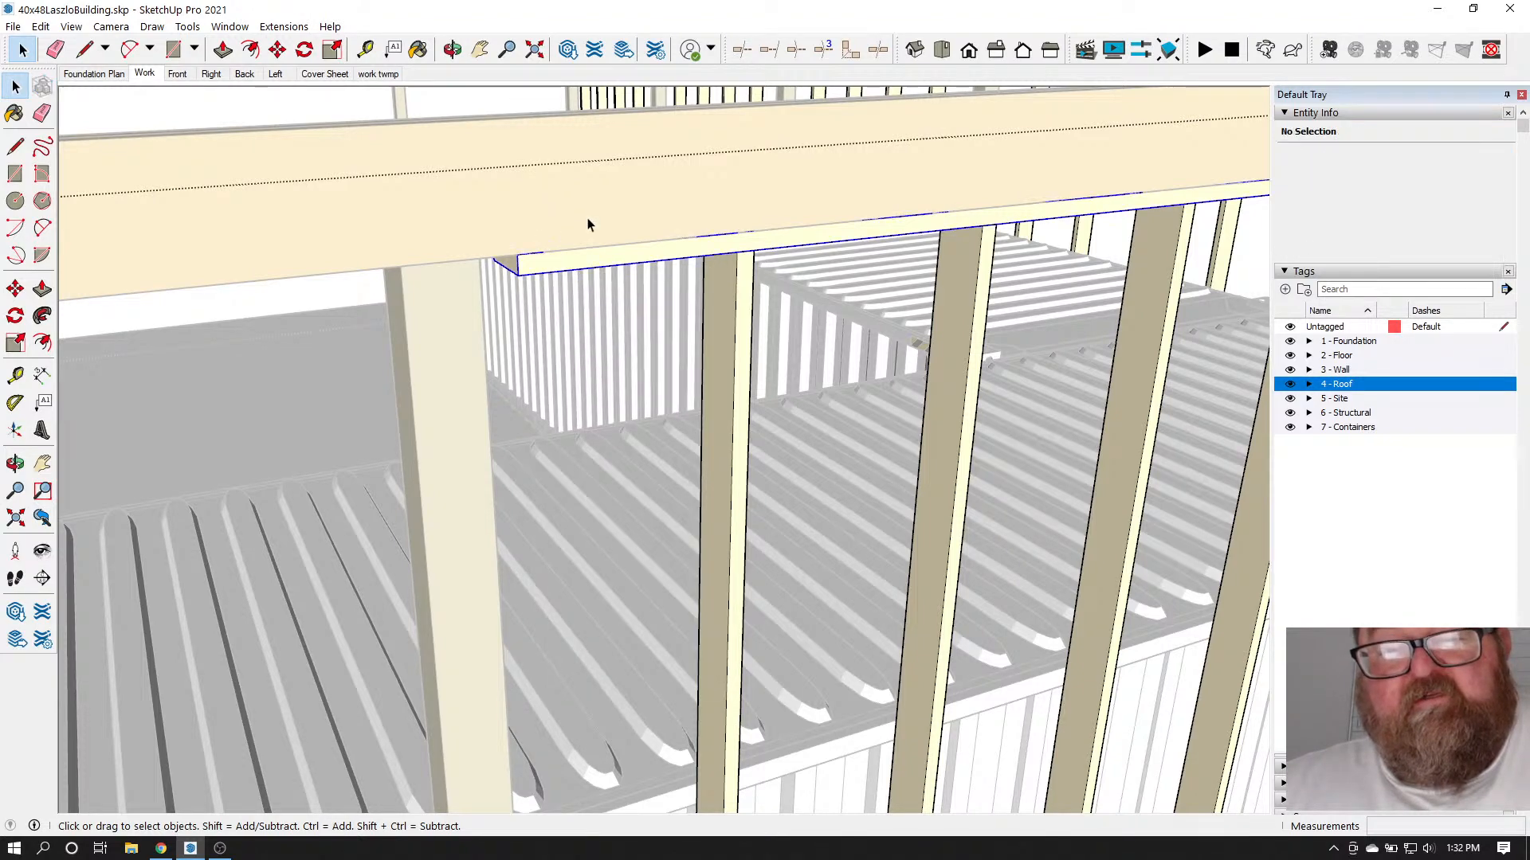
Select the second bay's bottom plate together with its top plate and make both components unique
{"action": "middle_click_drag", "start_coordinate": [588, 215], "coordinate": [677, 653]}
{"action": "scroll", "coordinate": [645, 766], "scroll_direction": "up", "scroll_amount": 3}
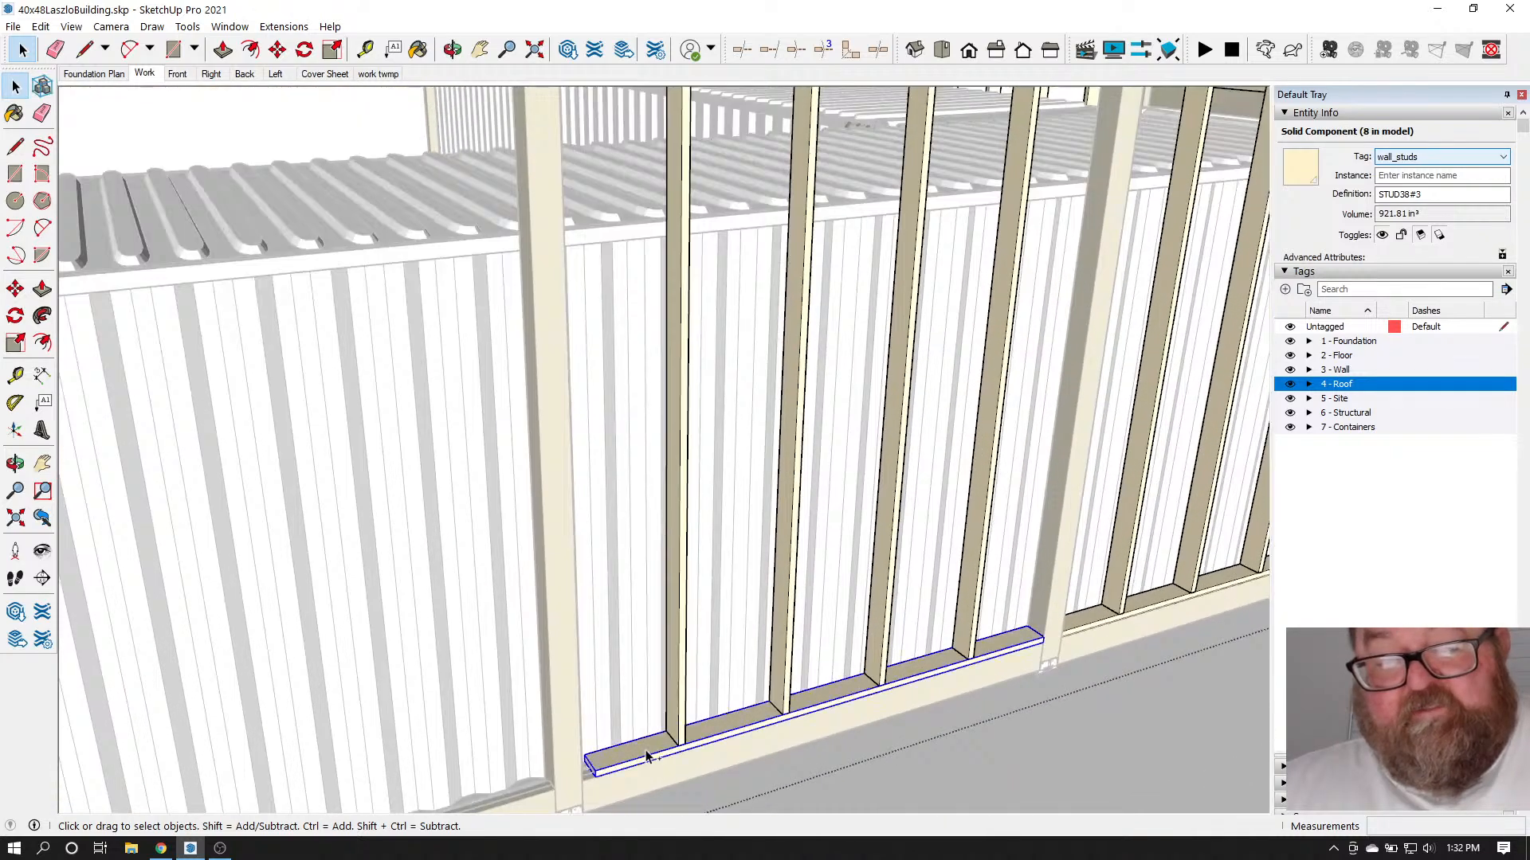
{"action": "right_click", "coordinate": [647, 757]}
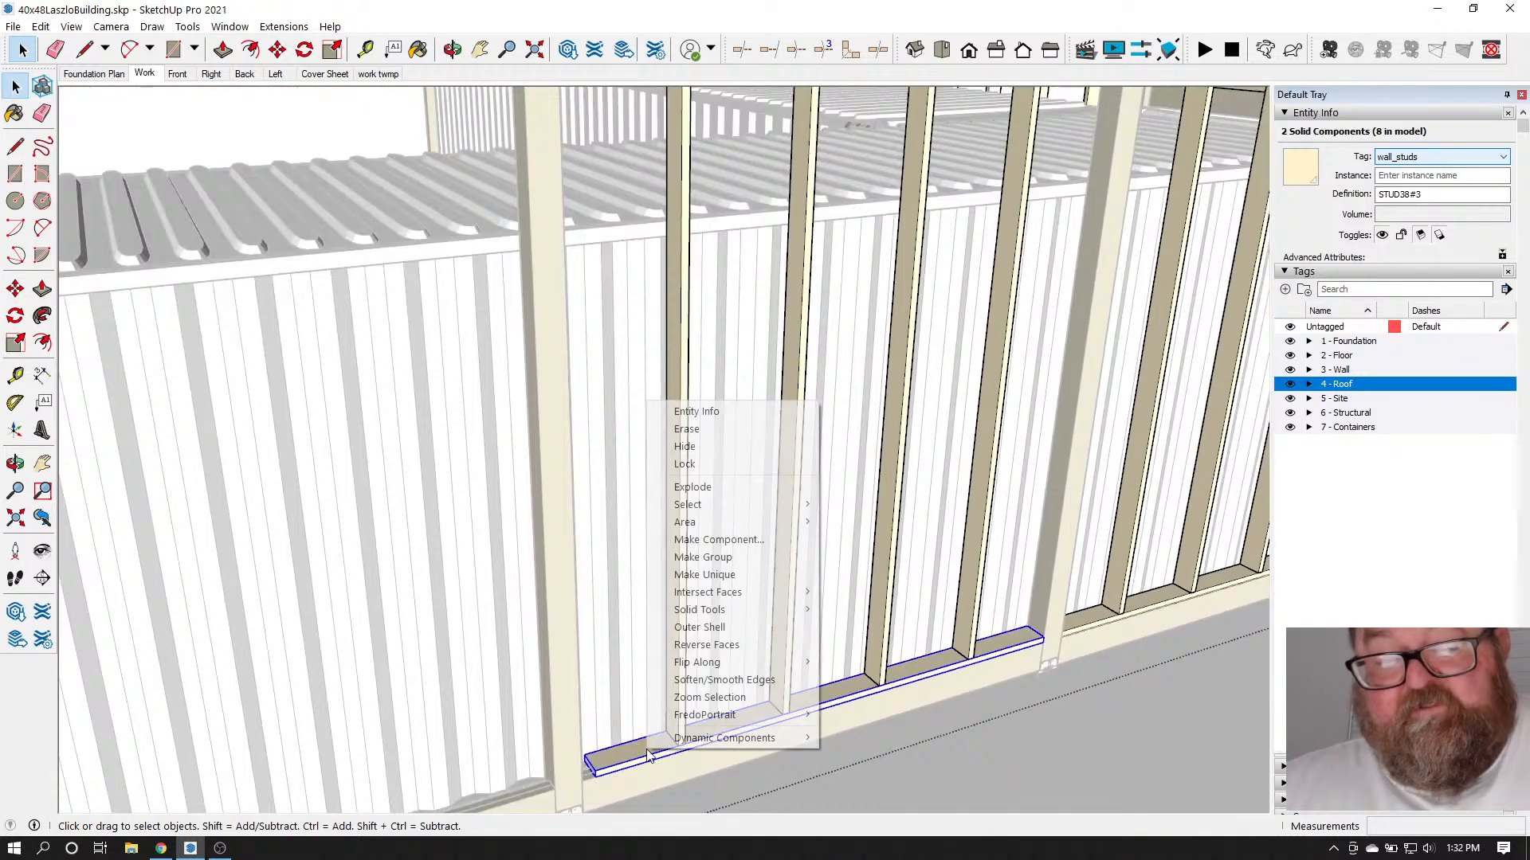
{"action": "left_click", "coordinate": [734, 576]}
{"action": "scroll", "coordinate": [622, 749], "scroll_direction": "up", "scroll_amount": 5}
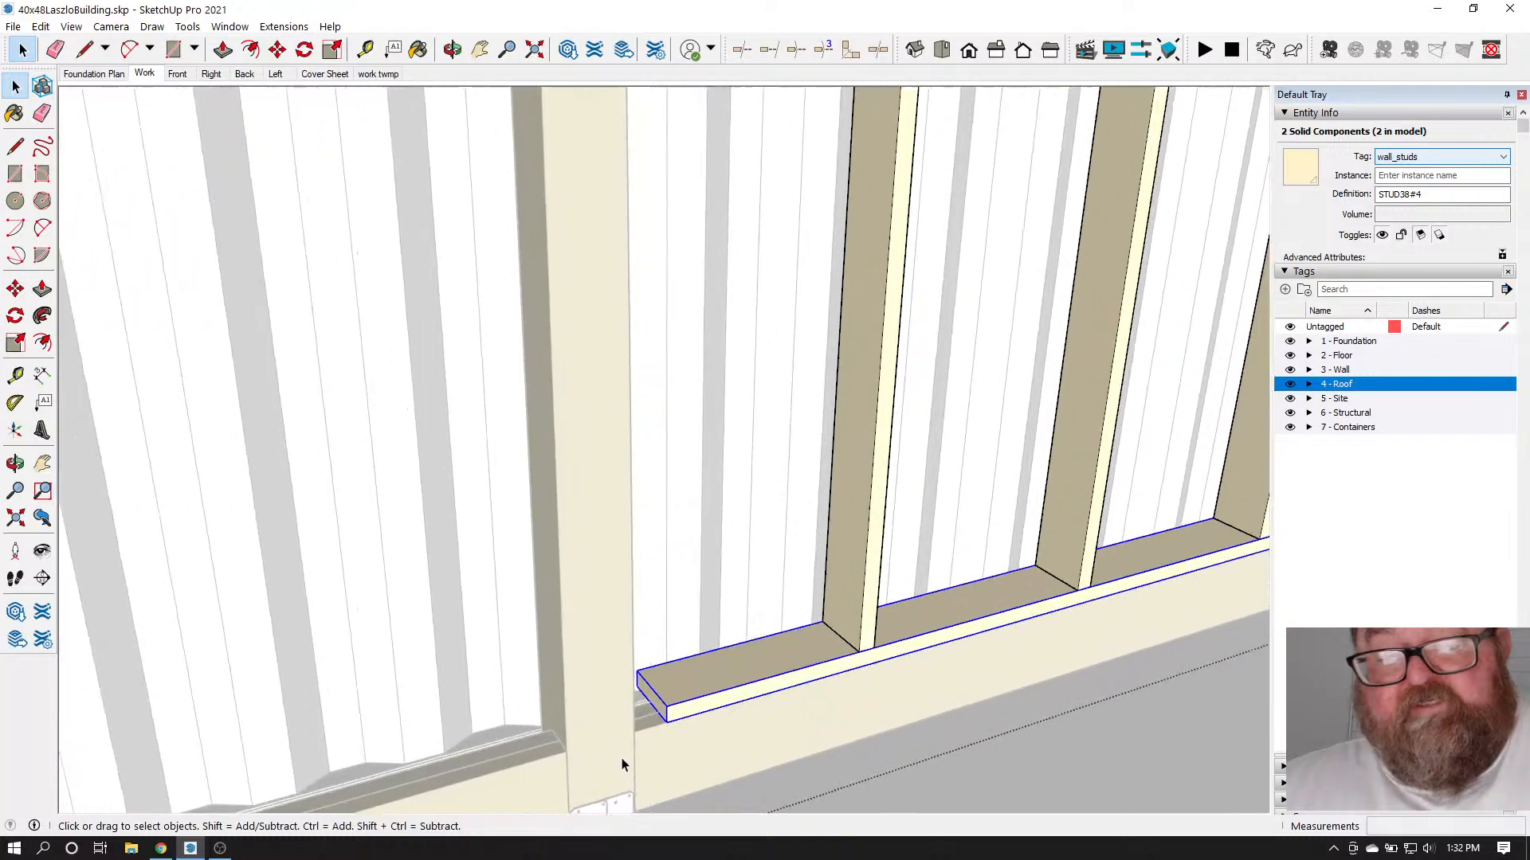
Extend the second bay's top and bottom plates about 2 3/4" with Push/Pull so their ends meet the next post
{"action": "scroll", "coordinate": [629, 754], "scroll_direction": "up", "scroll_amount": 3}
{"action": "double_click", "coordinate": [720, 656]}
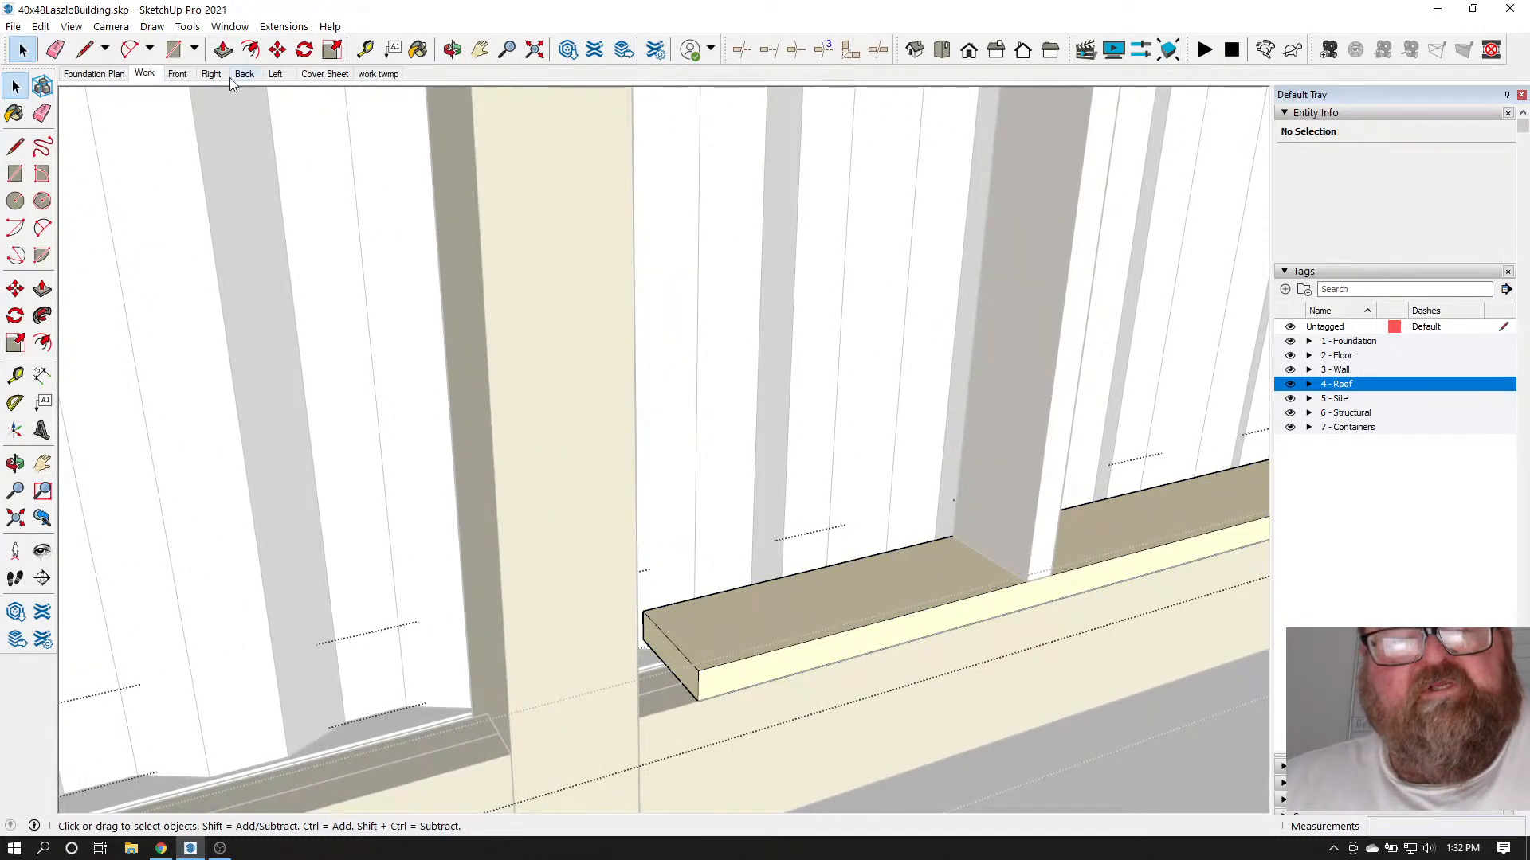
{"action": "left_click", "coordinate": [223, 49]}
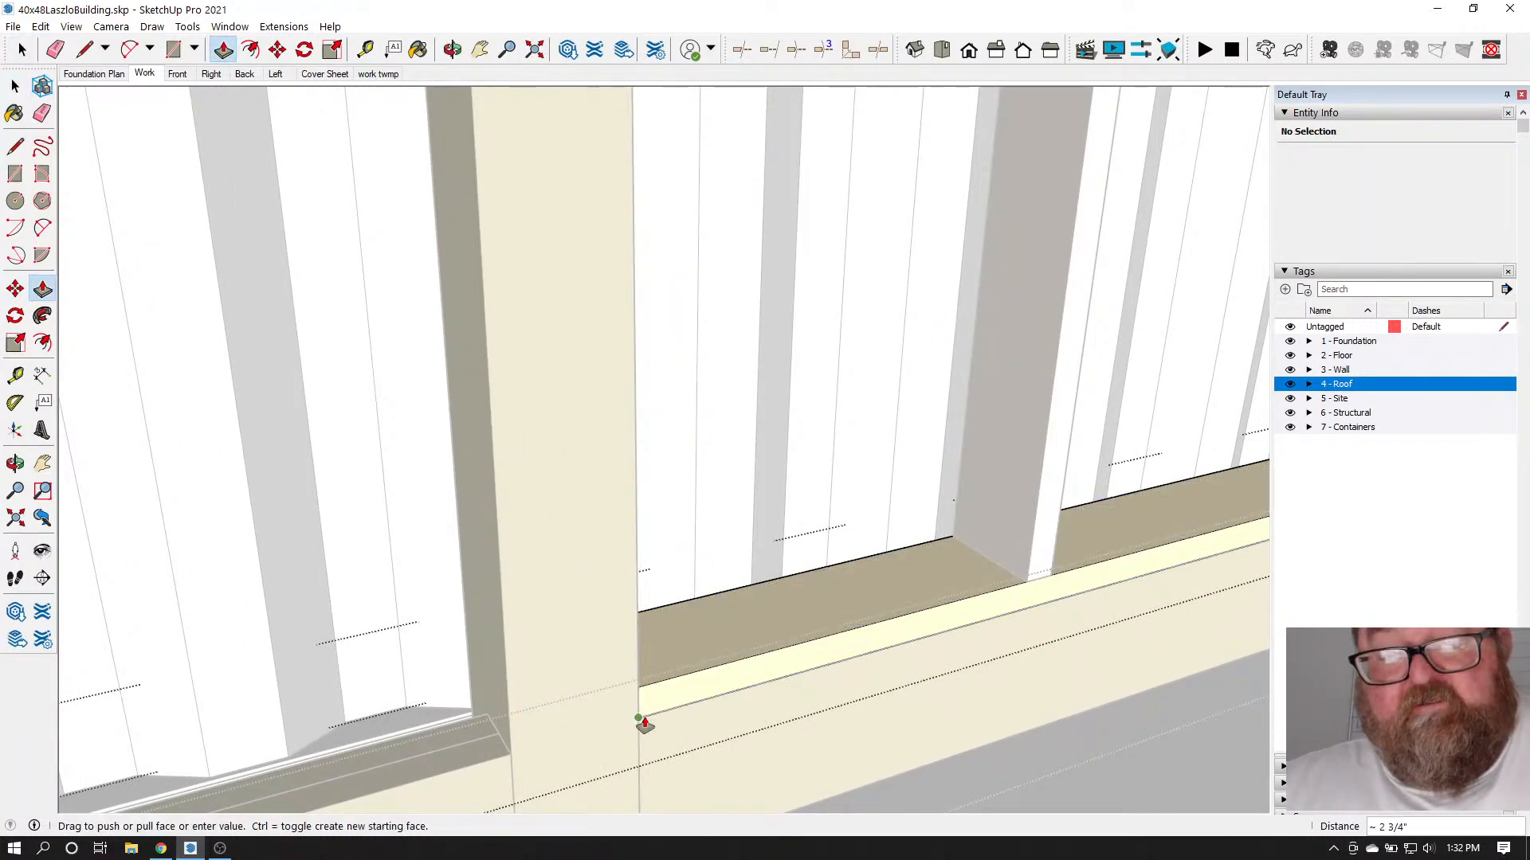
{"action": "scroll", "coordinate": [643, 725], "scroll_direction": "down", "scroll_amount": 6}
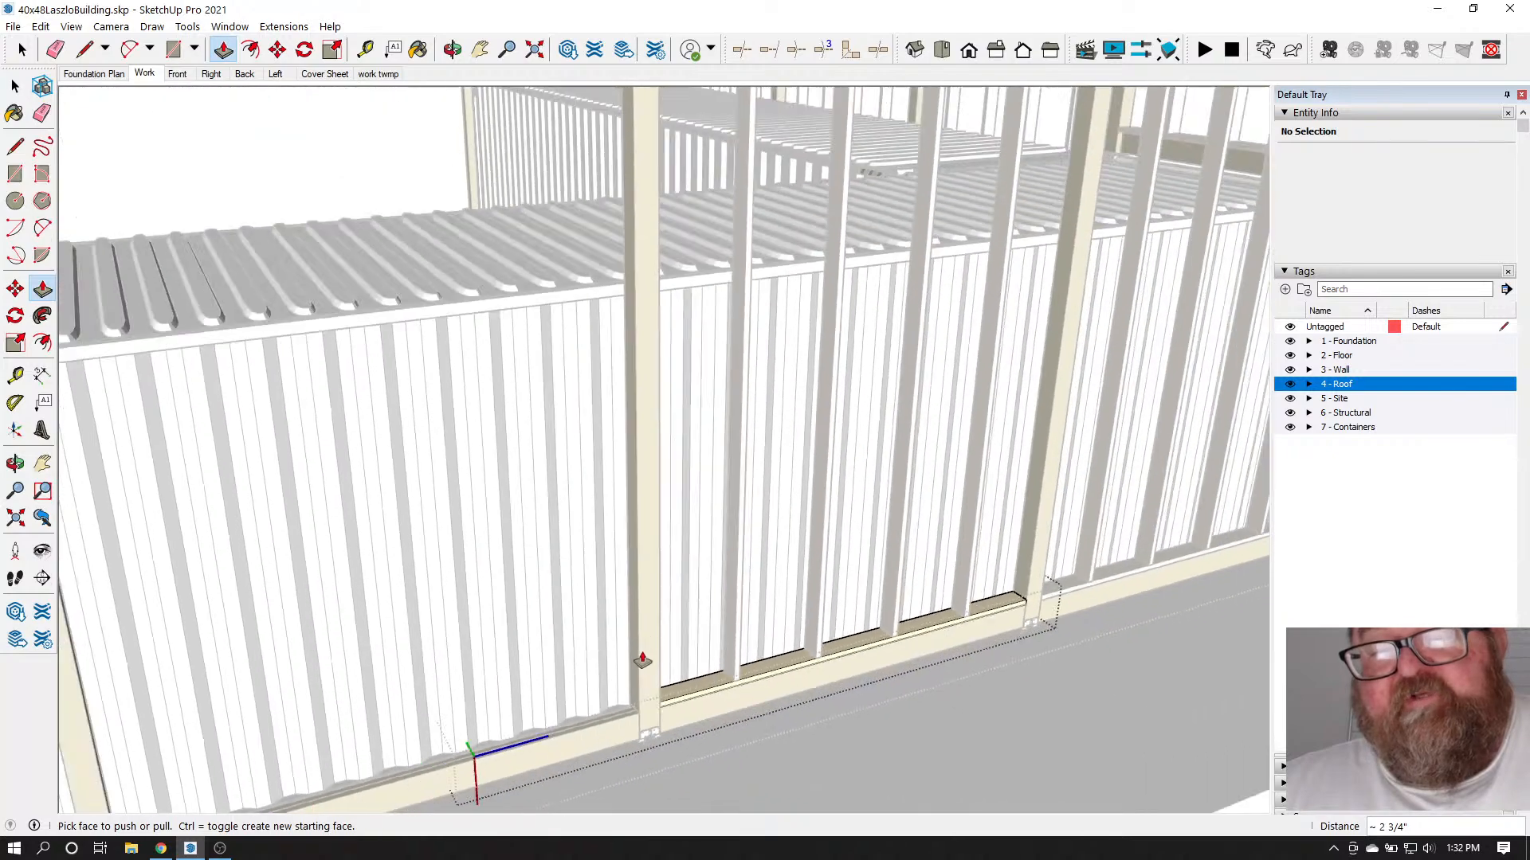
{"action": "scroll", "coordinate": [669, 470], "scroll_direction": "down", "scroll_amount": 3}
{"action": "scroll", "coordinate": [804, 248], "scroll_direction": "up", "scroll_amount": 3}
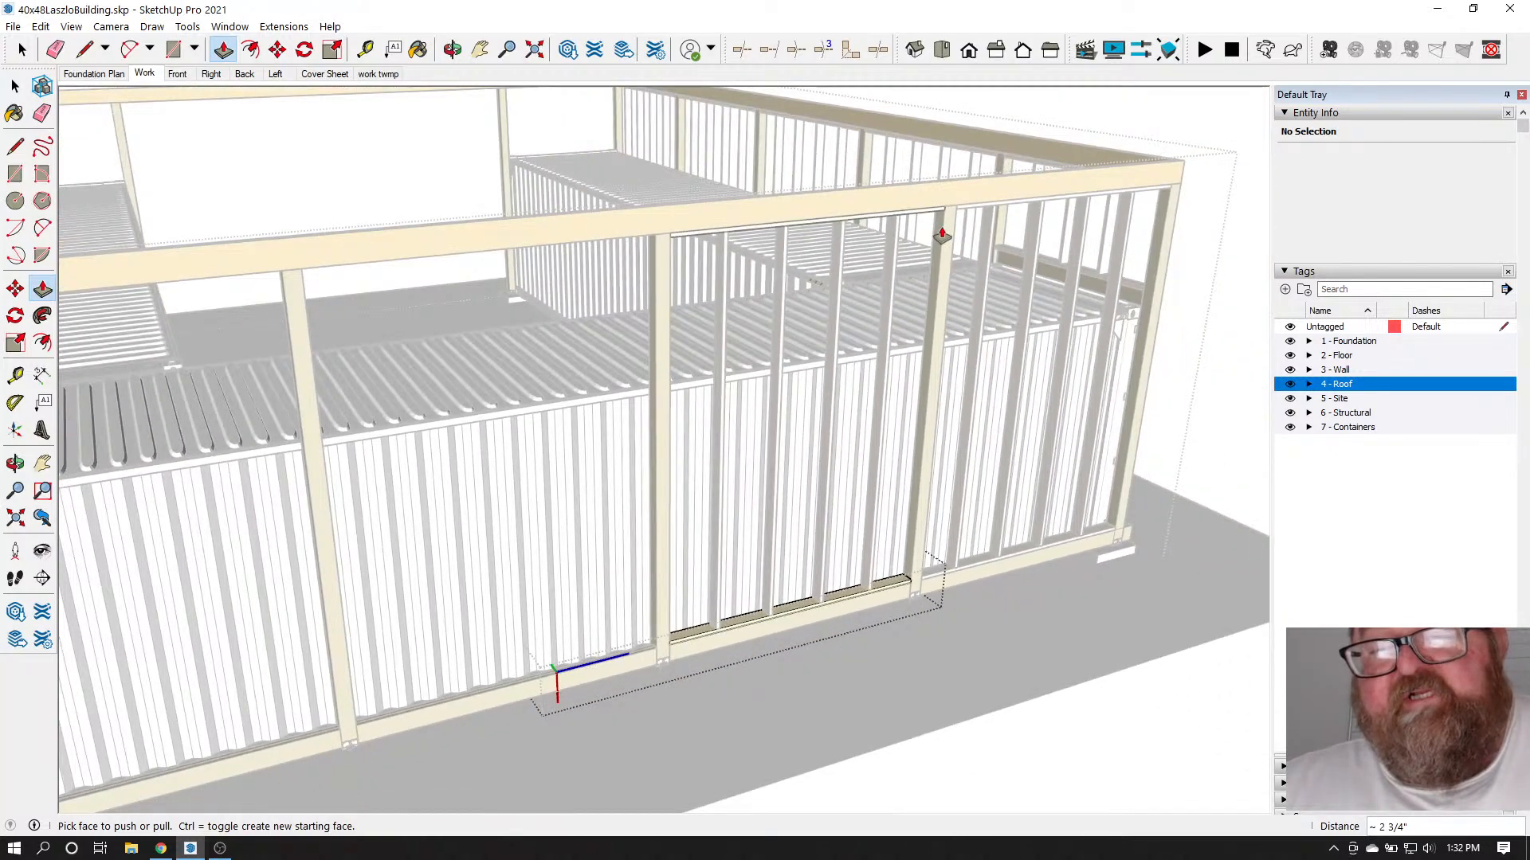
Switch to YouTube Studio in the browser to check the stream's live chat, and return to SketchUp
{"action": "left_click", "coordinate": [451, 51]}
{"action": "left_click_drag", "start_coordinate": [727, 236], "coordinate": [529, 267]}
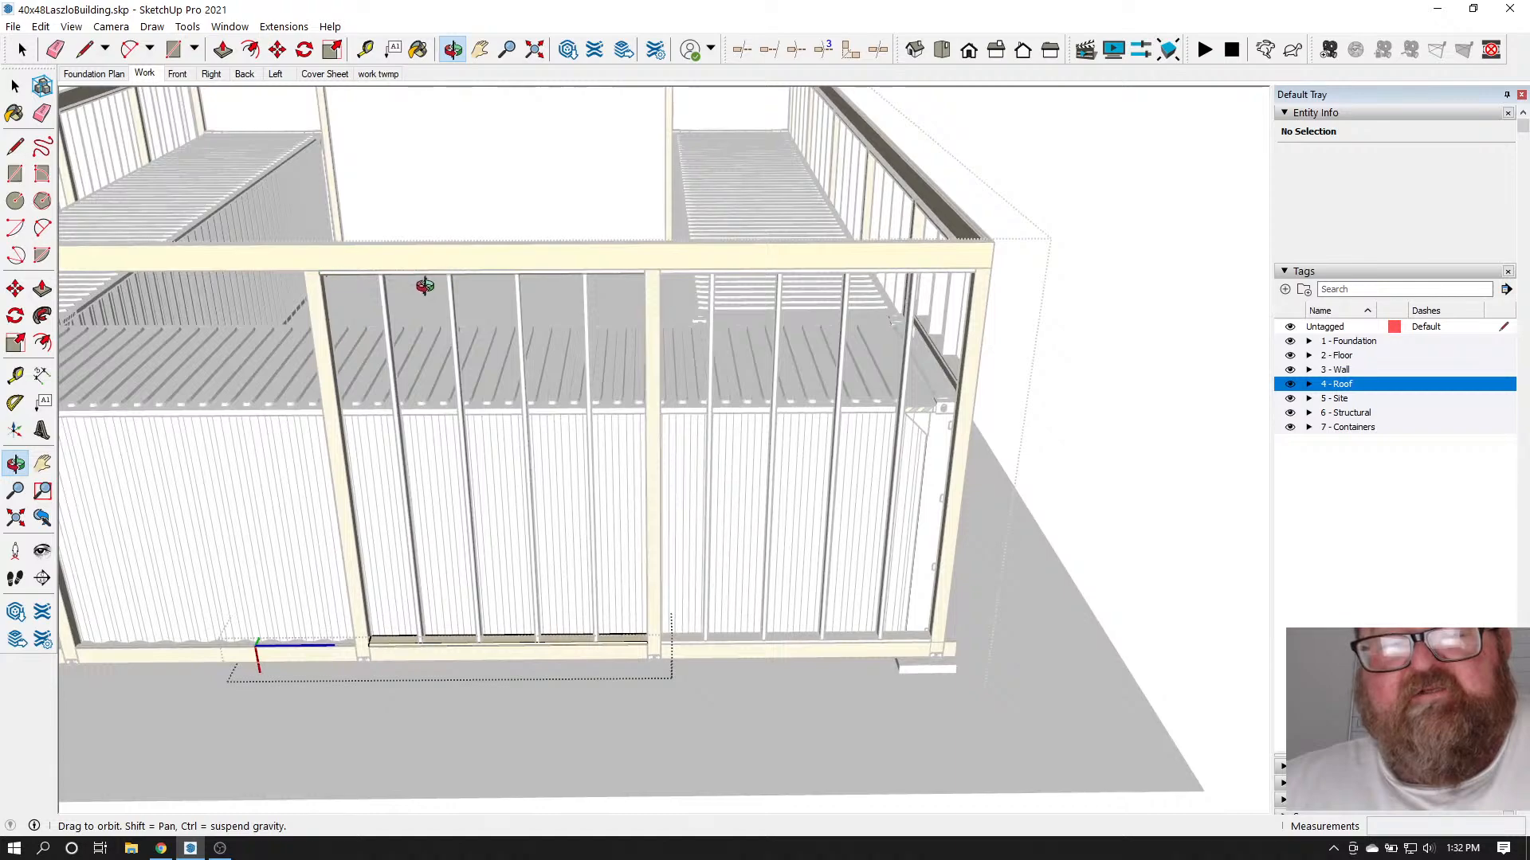
{"action": "left_click_drag", "start_coordinate": [639, 409], "coordinate": [753, 501]}
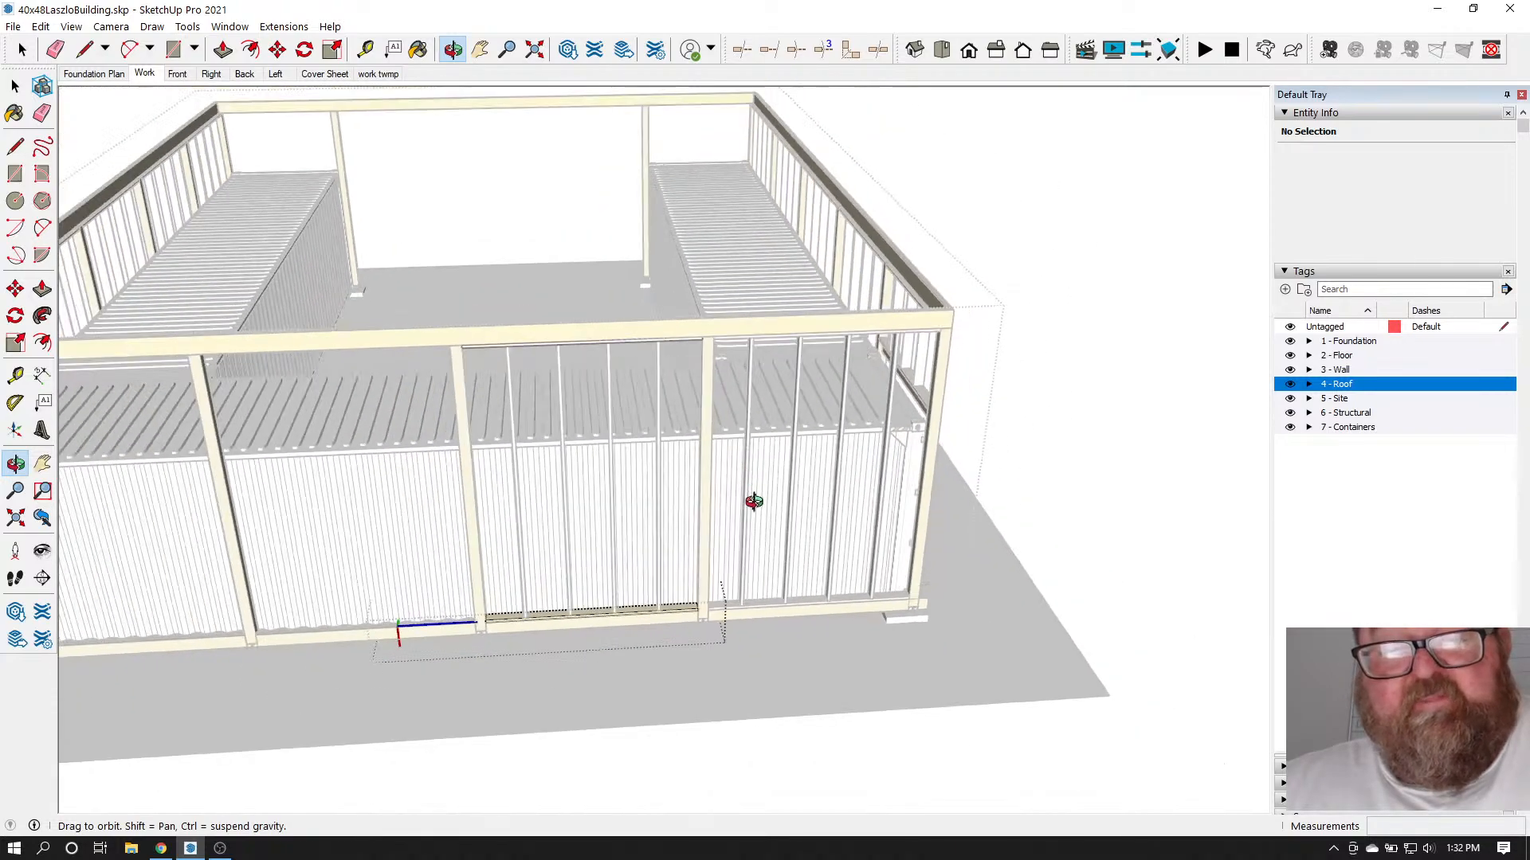
{"action": "left_click", "coordinate": [161, 848]}
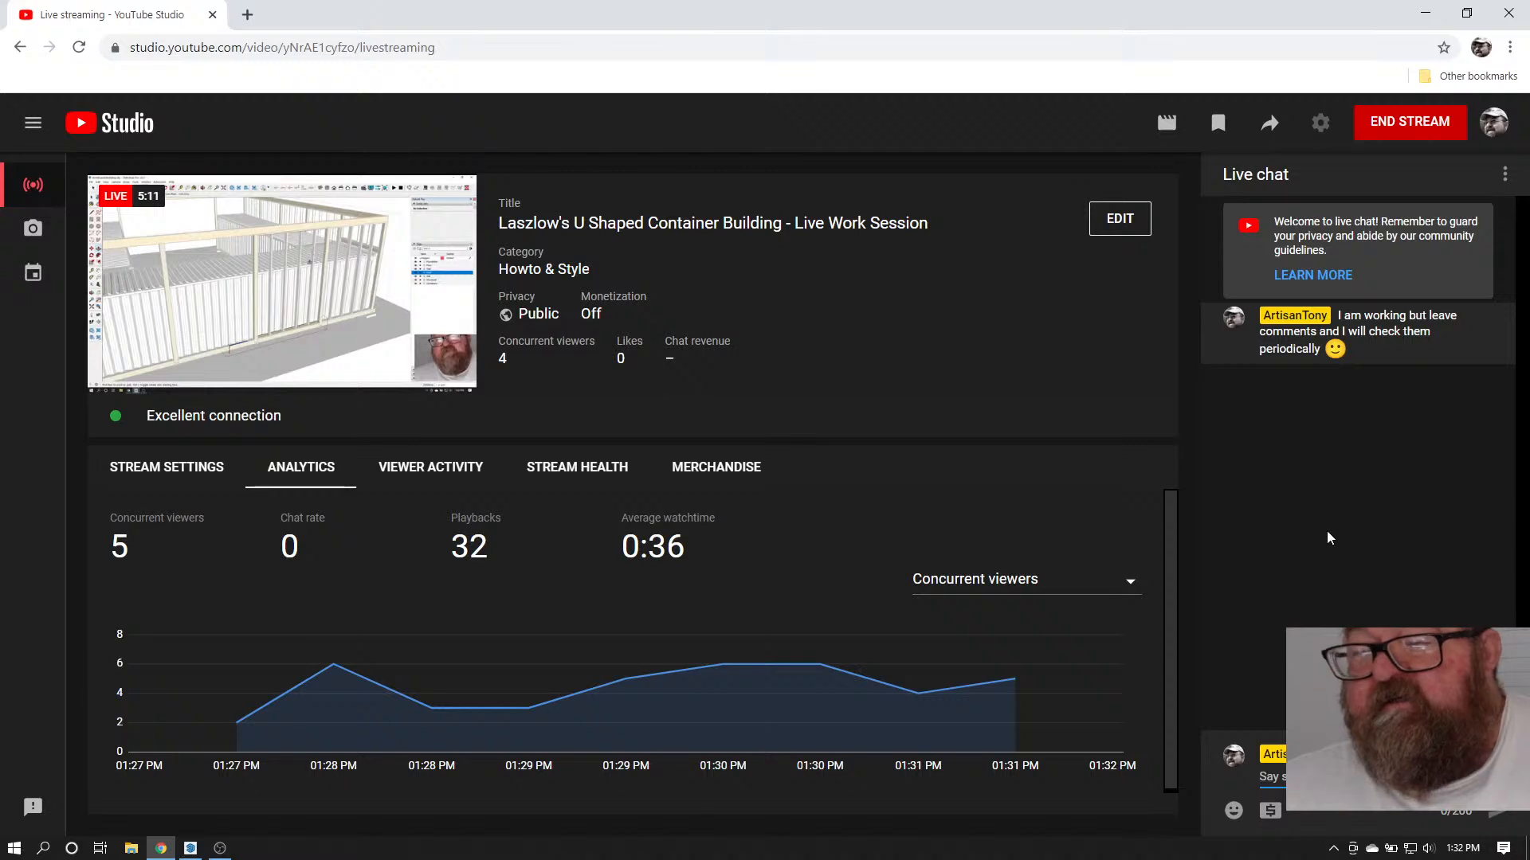
{"action": "left_click", "coordinate": [164, 856]}
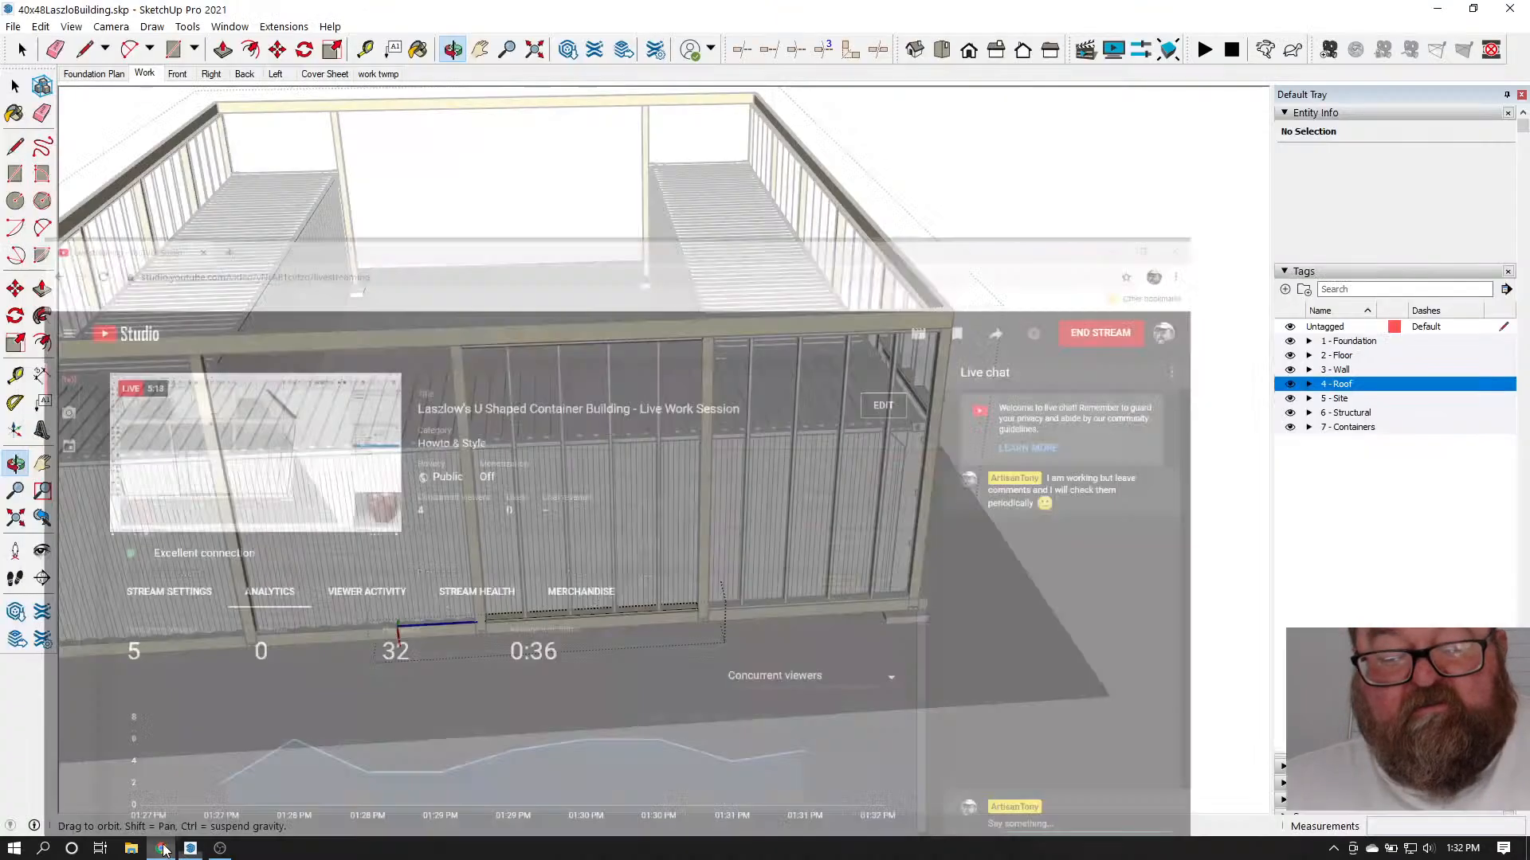
Open the wall framing for editing and select all studs and plates of the second bay
{"action": "left_click_drag", "start_coordinate": [822, 507], "coordinate": [746, 511]}
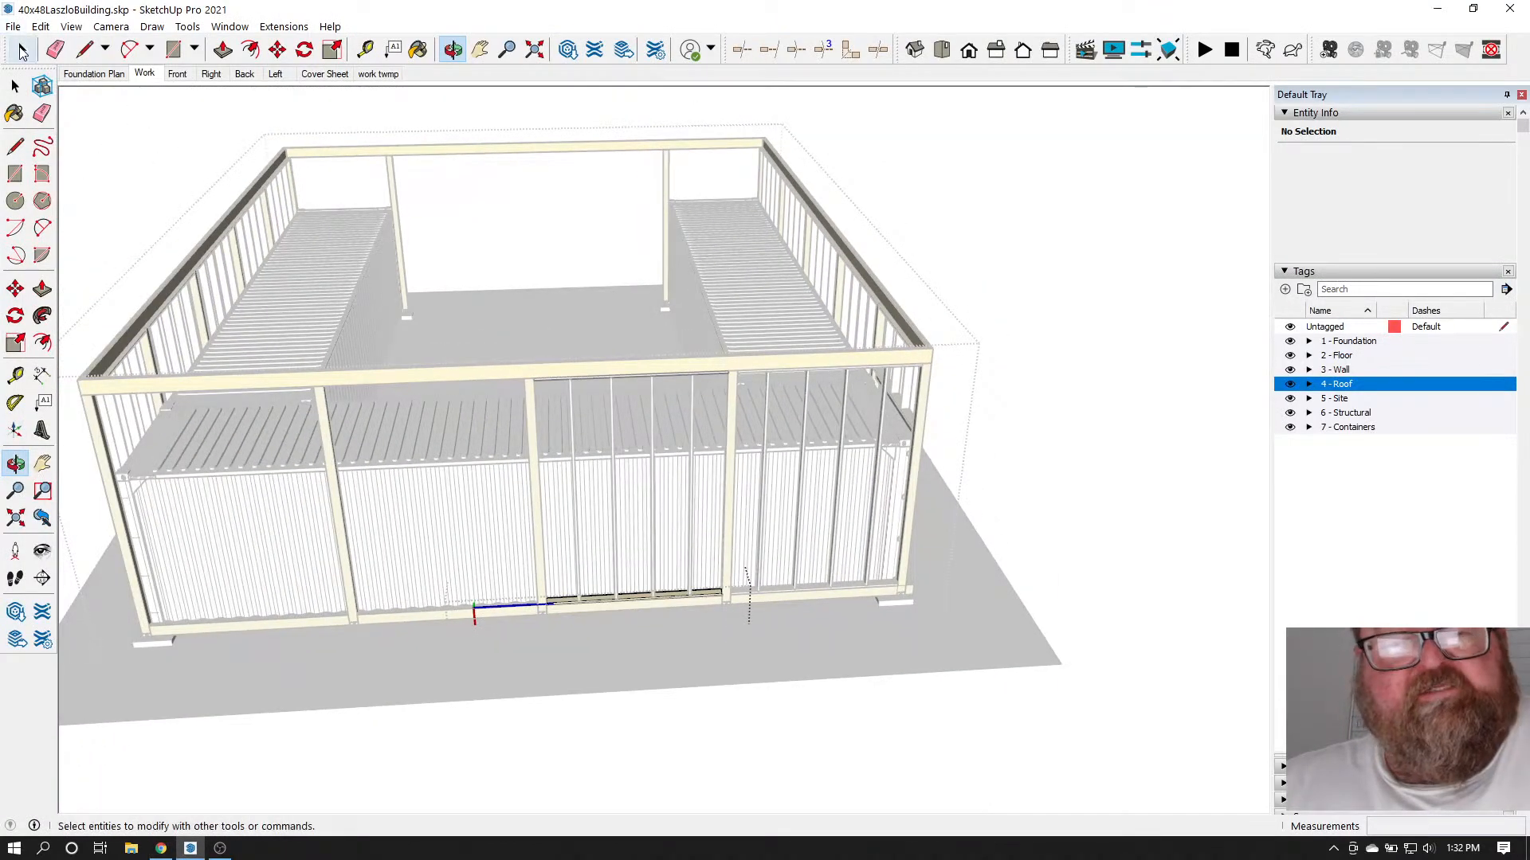
{"action": "left_click", "coordinate": [22, 51]}
{"action": "scroll", "coordinate": [328, 439], "scroll_direction": "up", "scroll_amount": 3}
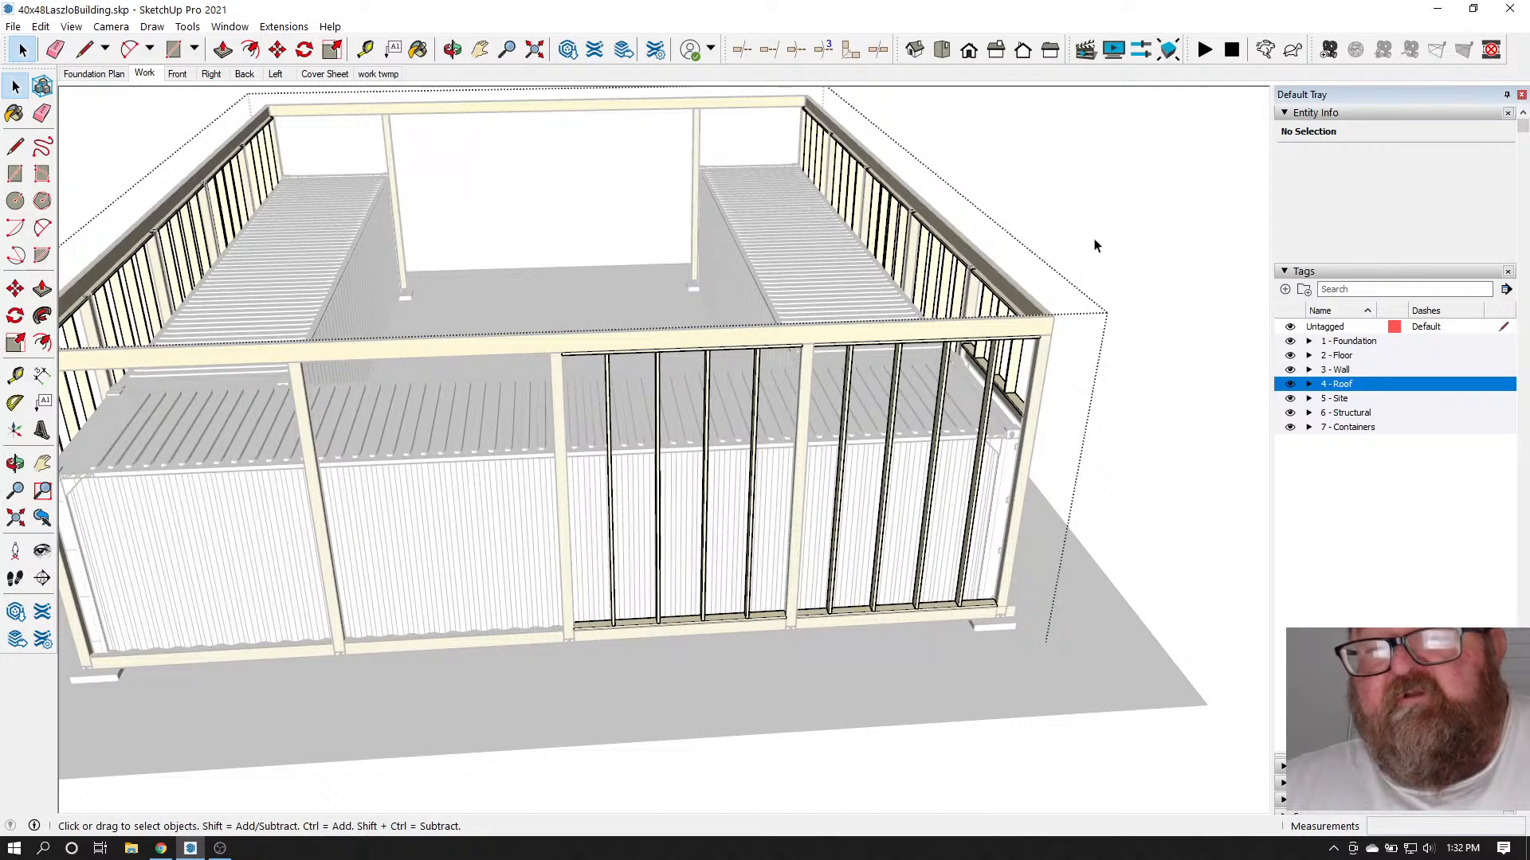
{"action": "scroll", "coordinate": [859, 317], "scroll_direction": "up", "scroll_amount": 5}
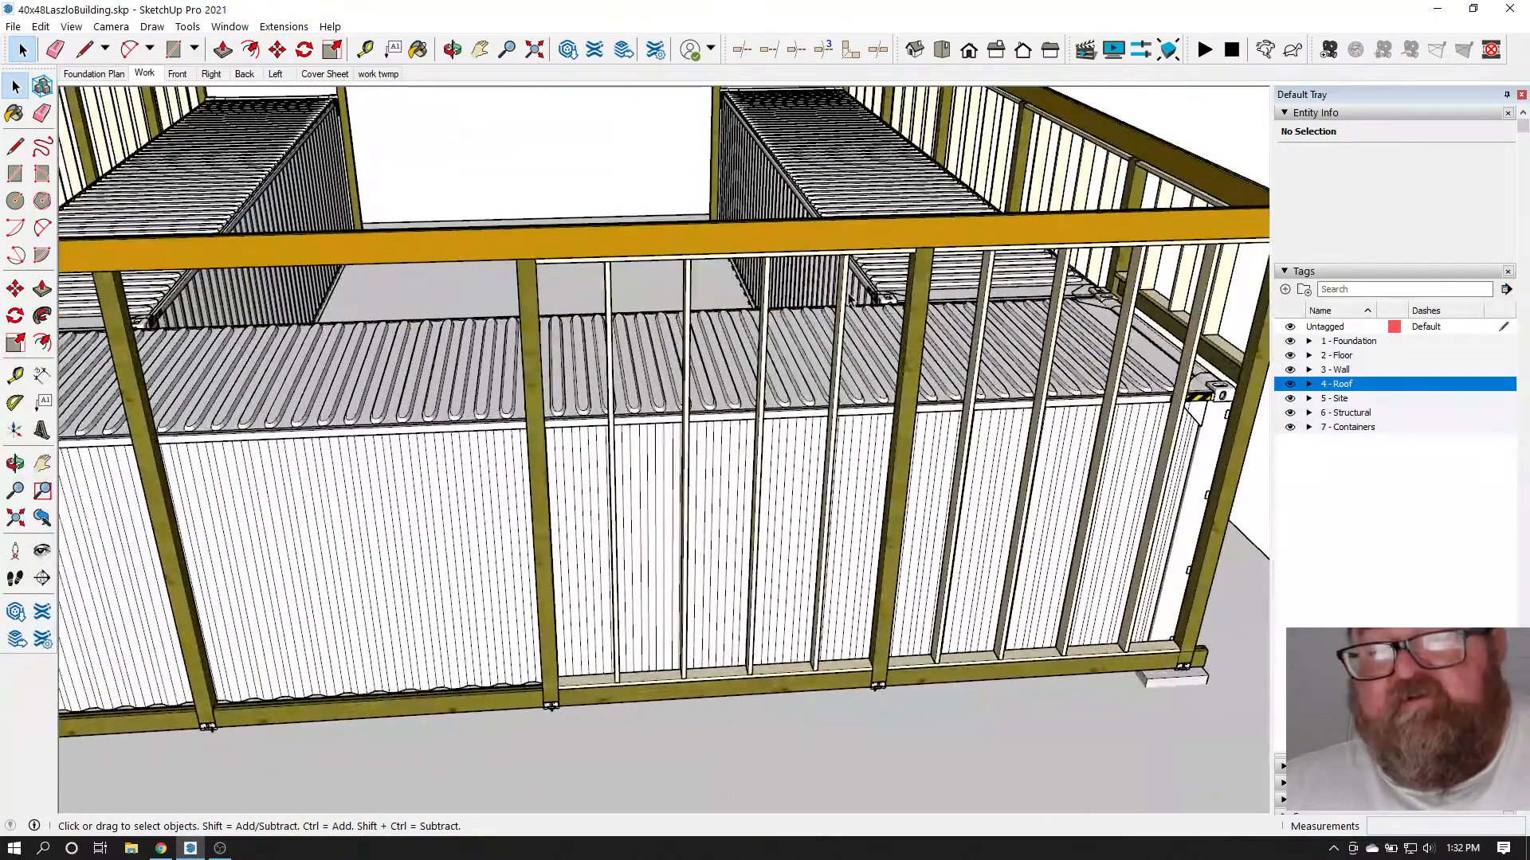
{"action": "double_click", "coordinate": [846, 296]}
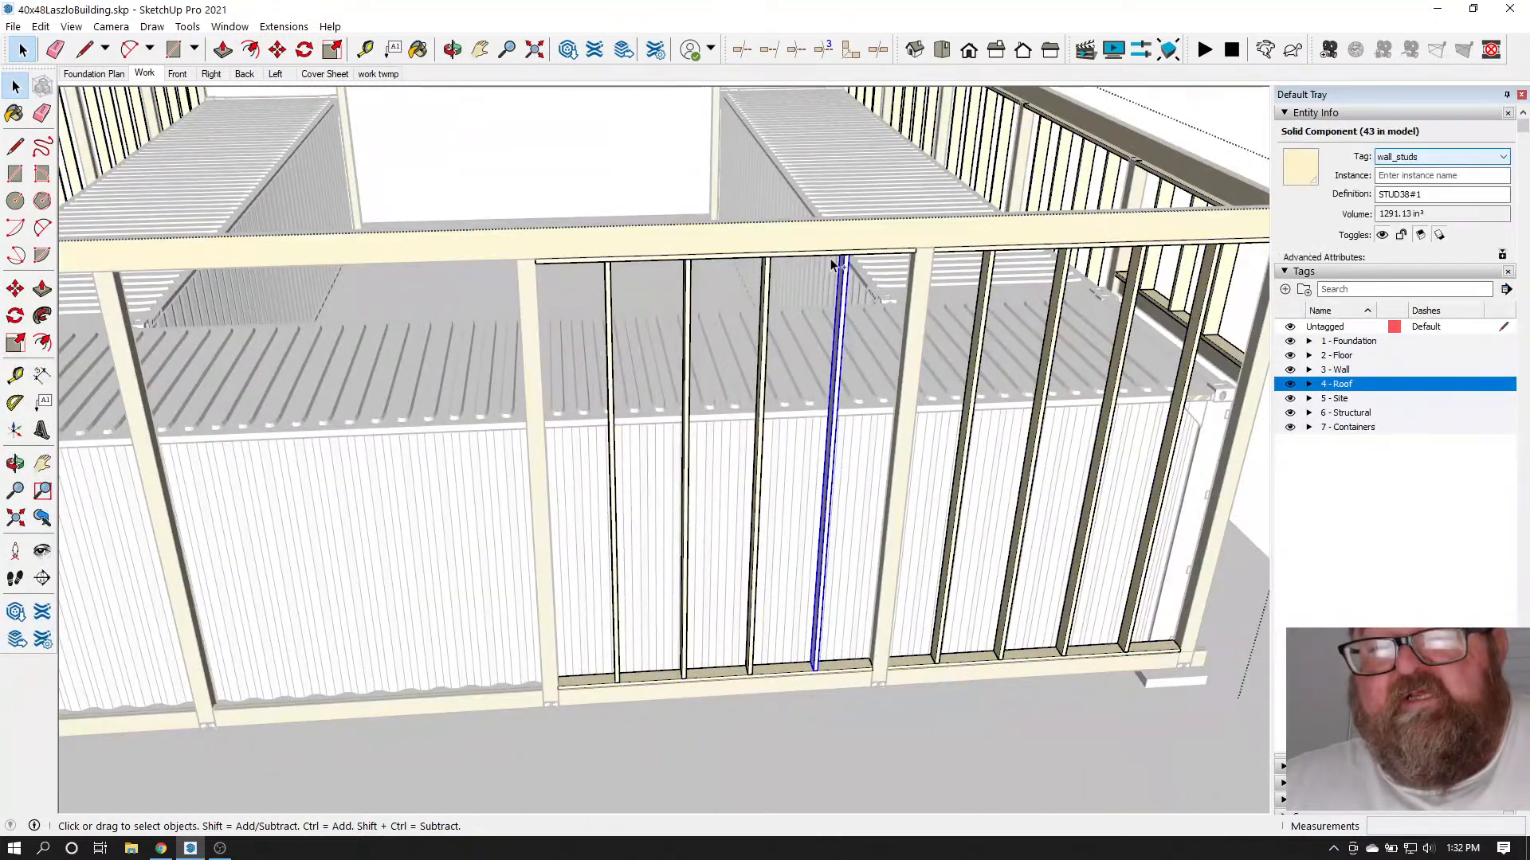
{"action": "left_click_drag", "start_coordinate": [494, 233], "coordinate": [918, 697], "text": "ctrl"}
{"action": "scroll", "coordinate": [930, 270], "scroll_direction": "up", "scroll_amount": 6}
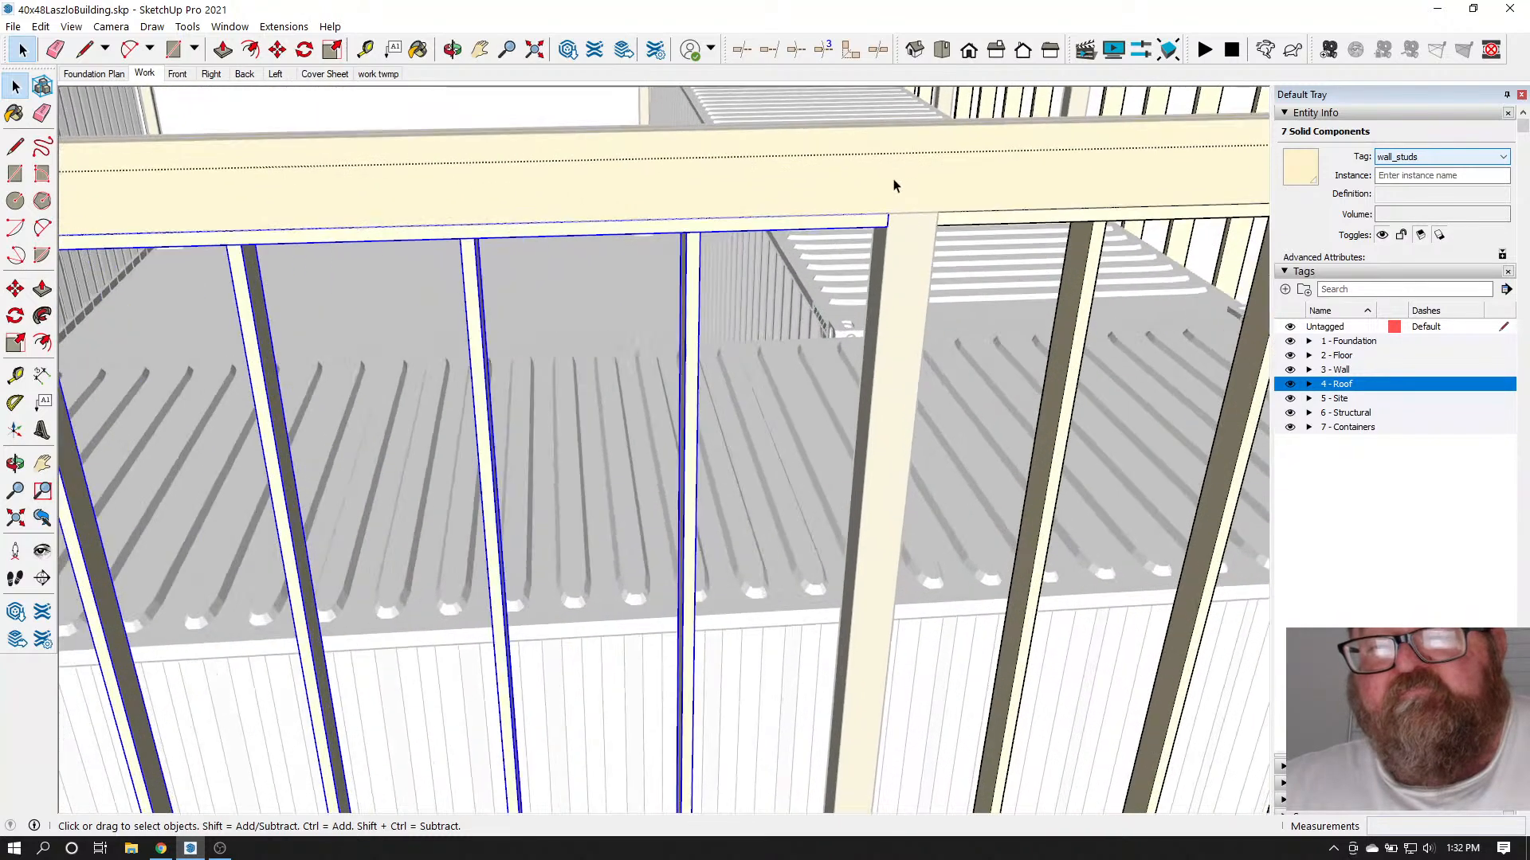
Copy the selected stud section 10' along the container wall into the third bay, with its top plate's end against the post
{"action": "left_click", "coordinate": [277, 49]}
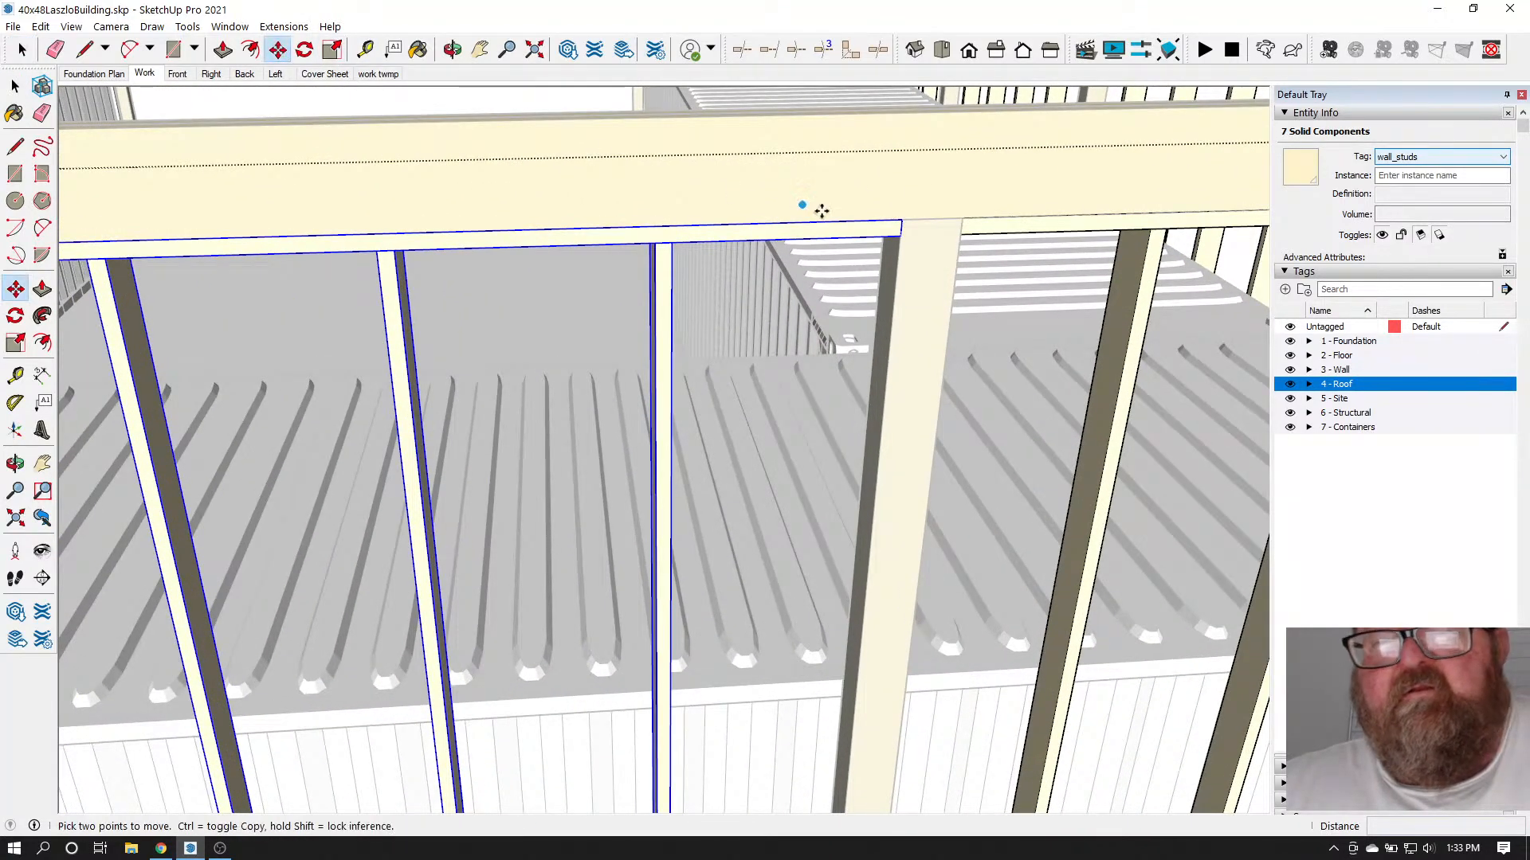
{"action": "left_click", "coordinate": [898, 221]}
{"action": "scroll", "coordinate": [944, 246], "scroll_direction": "down", "scroll_amount": 5}
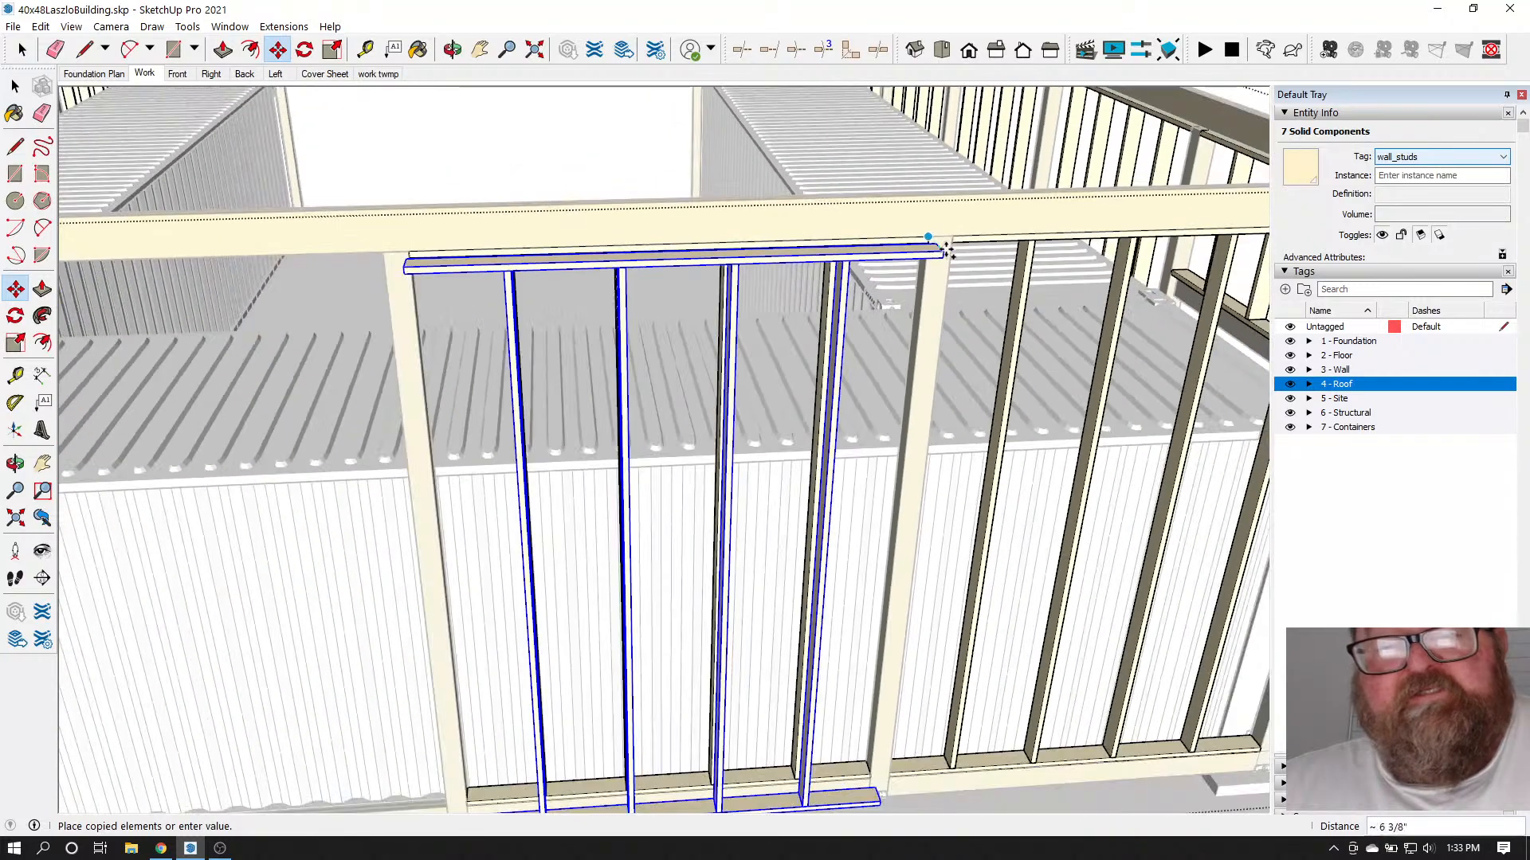
{"action": "scroll", "coordinate": [526, 254], "scroll_direction": "up", "scroll_amount": 8}
{"action": "scroll", "coordinate": [571, 245], "scroll_direction": "up", "scroll_amount": 6}
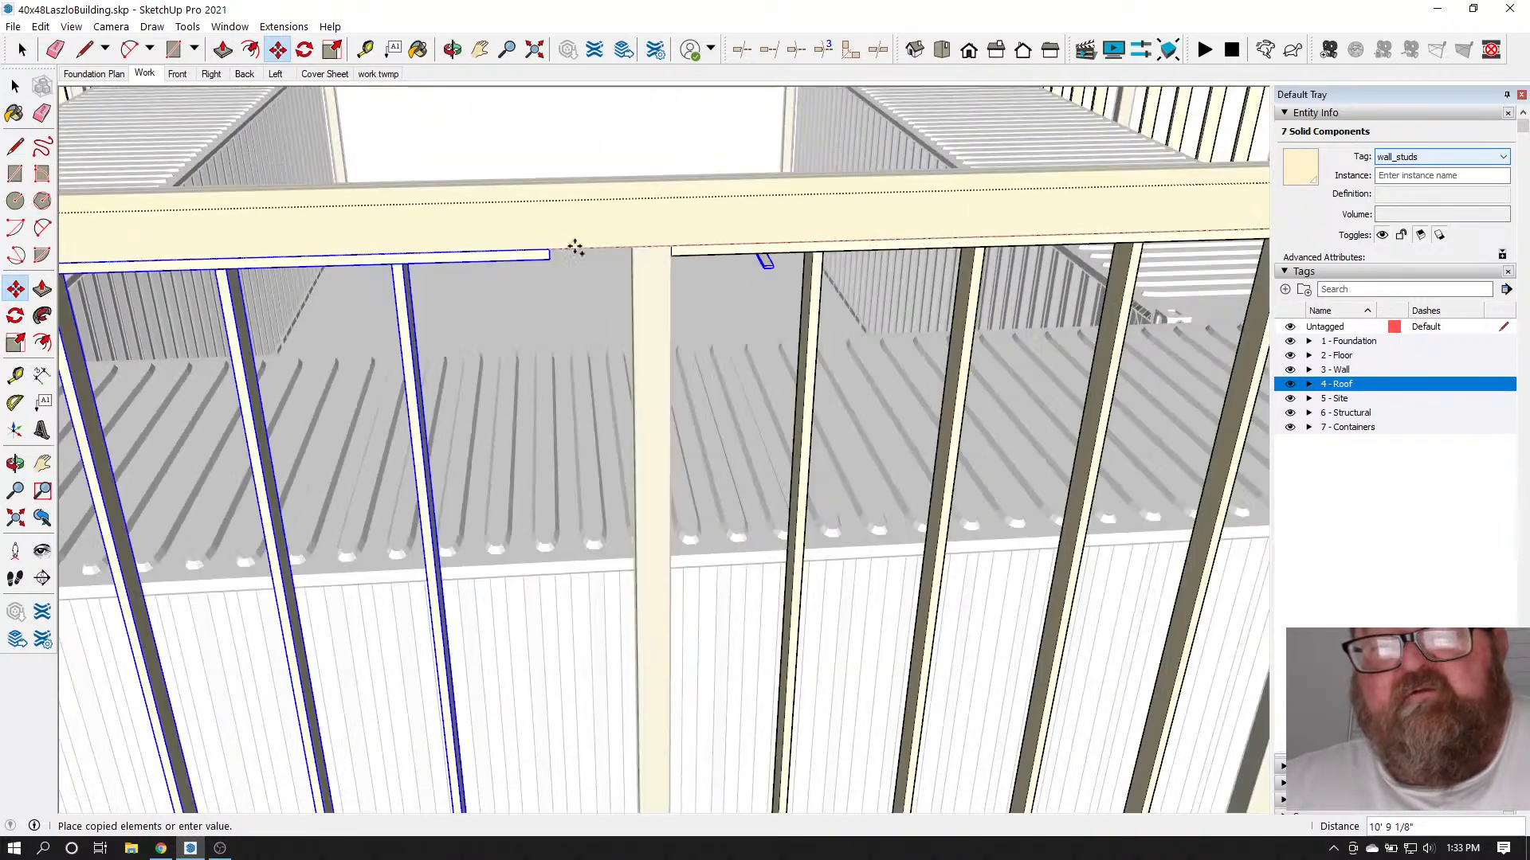
{"action": "scroll", "coordinate": [633, 250], "scroll_direction": "down", "scroll_amount": 6}
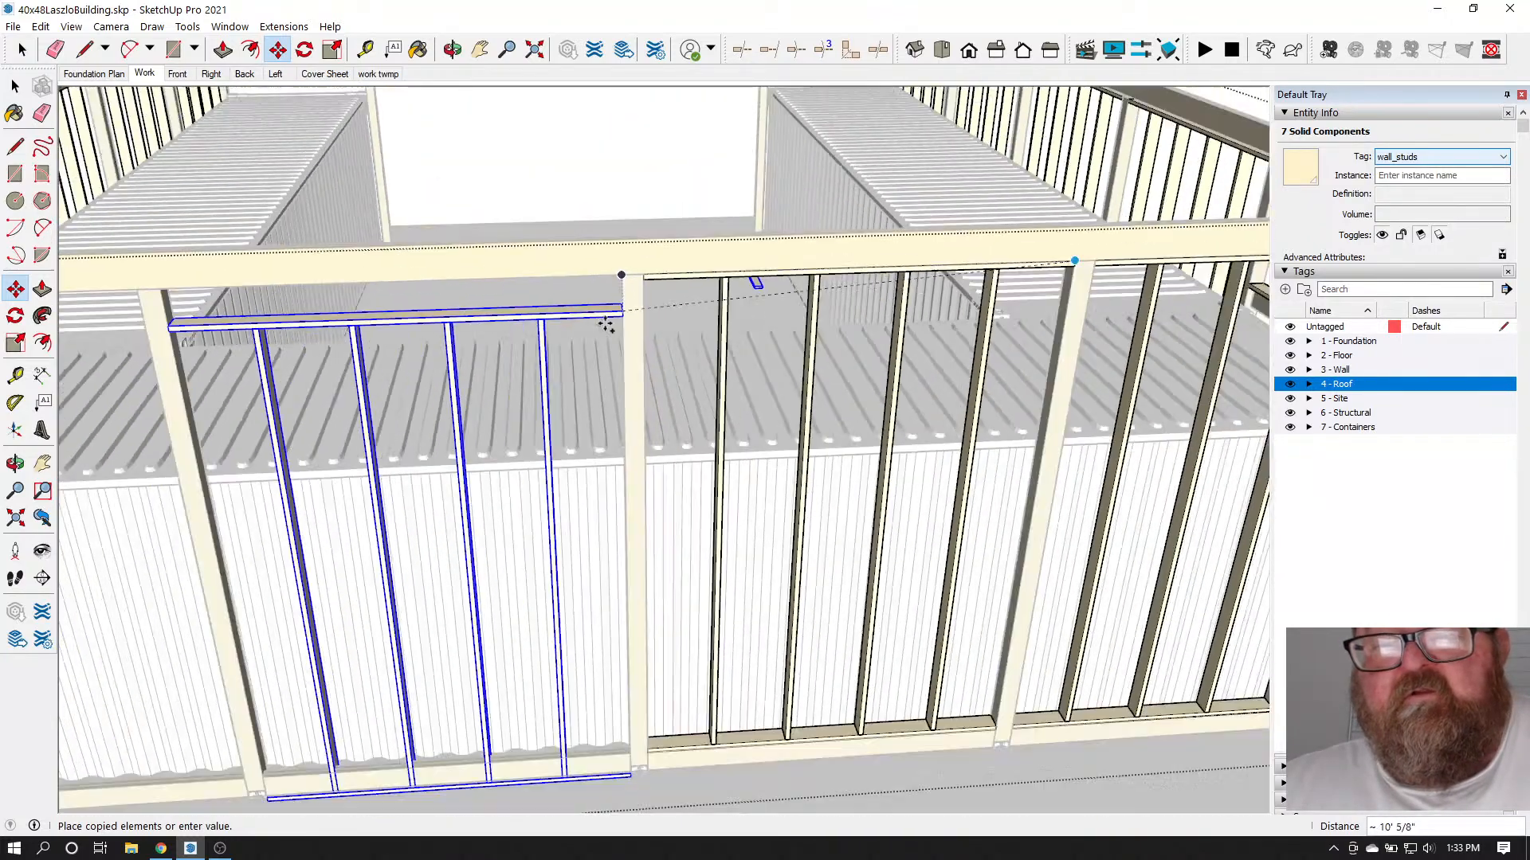
{"action": "left_click", "coordinate": [452, 51]}
{"action": "left_click_drag", "start_coordinate": [501, 239], "coordinate": [544, 254]}
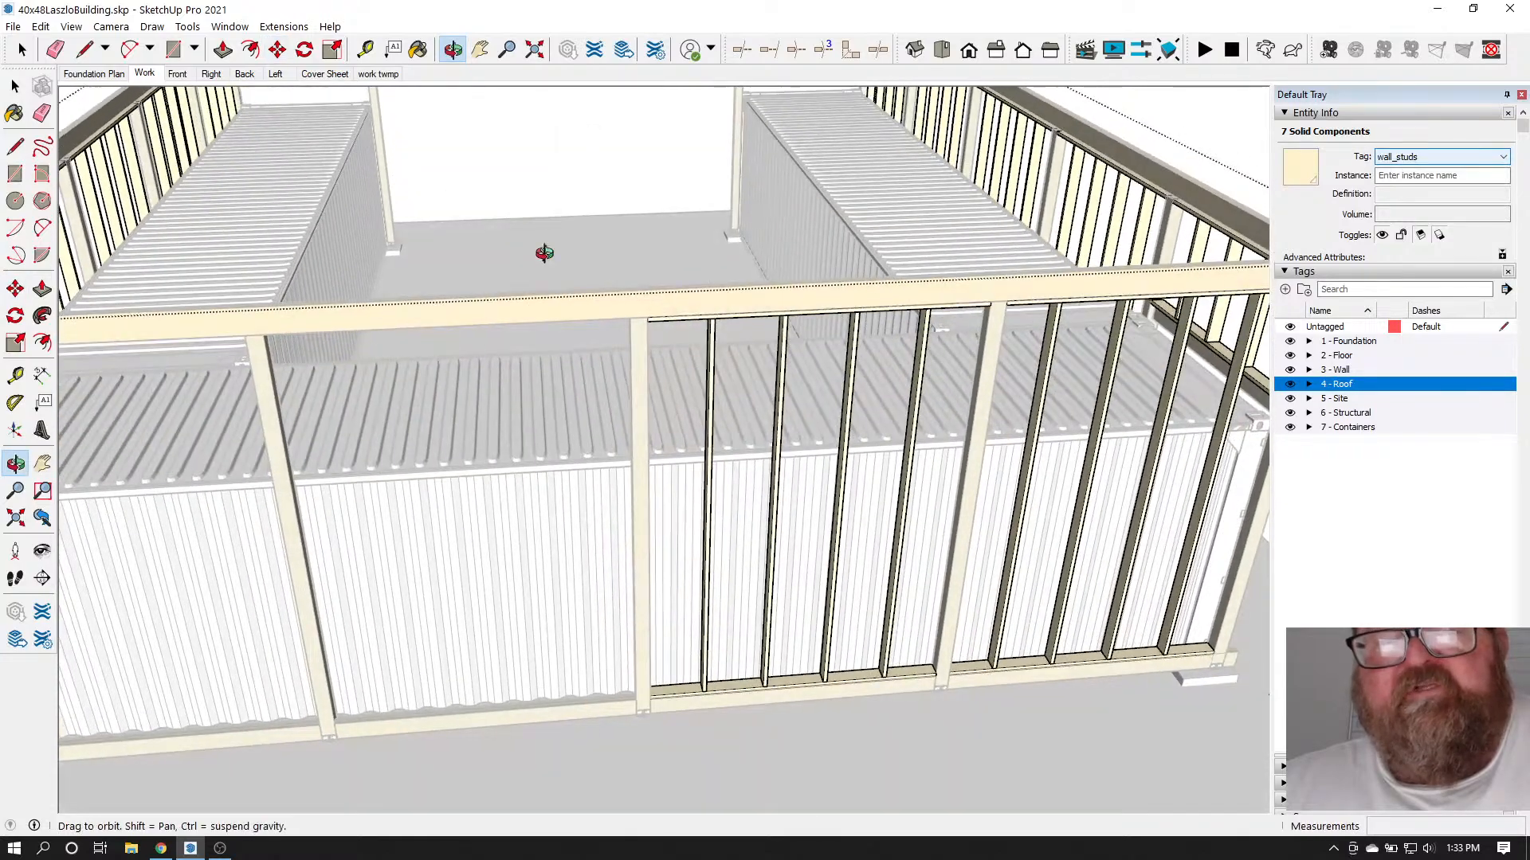
{"action": "scroll", "coordinate": [577, 320], "scroll_direction": "up", "scroll_amount": 3}
{"action": "right_click", "coordinate": [589, 317]}
{"action": "left_click", "coordinate": [612, 328]}
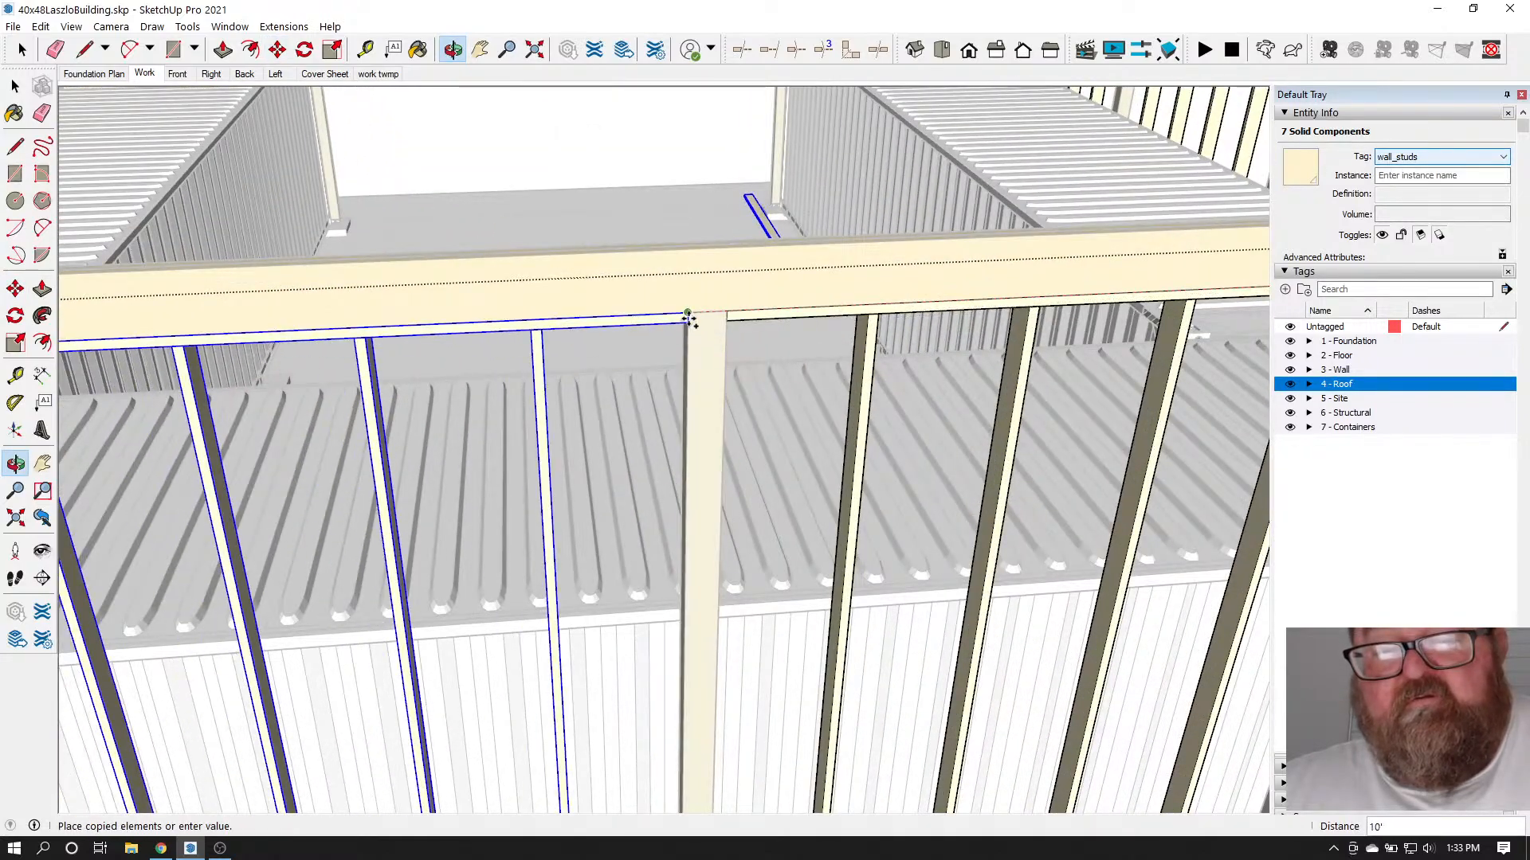
{"action": "scroll", "coordinate": [659, 439], "scroll_direction": "down", "scroll_amount": 5}
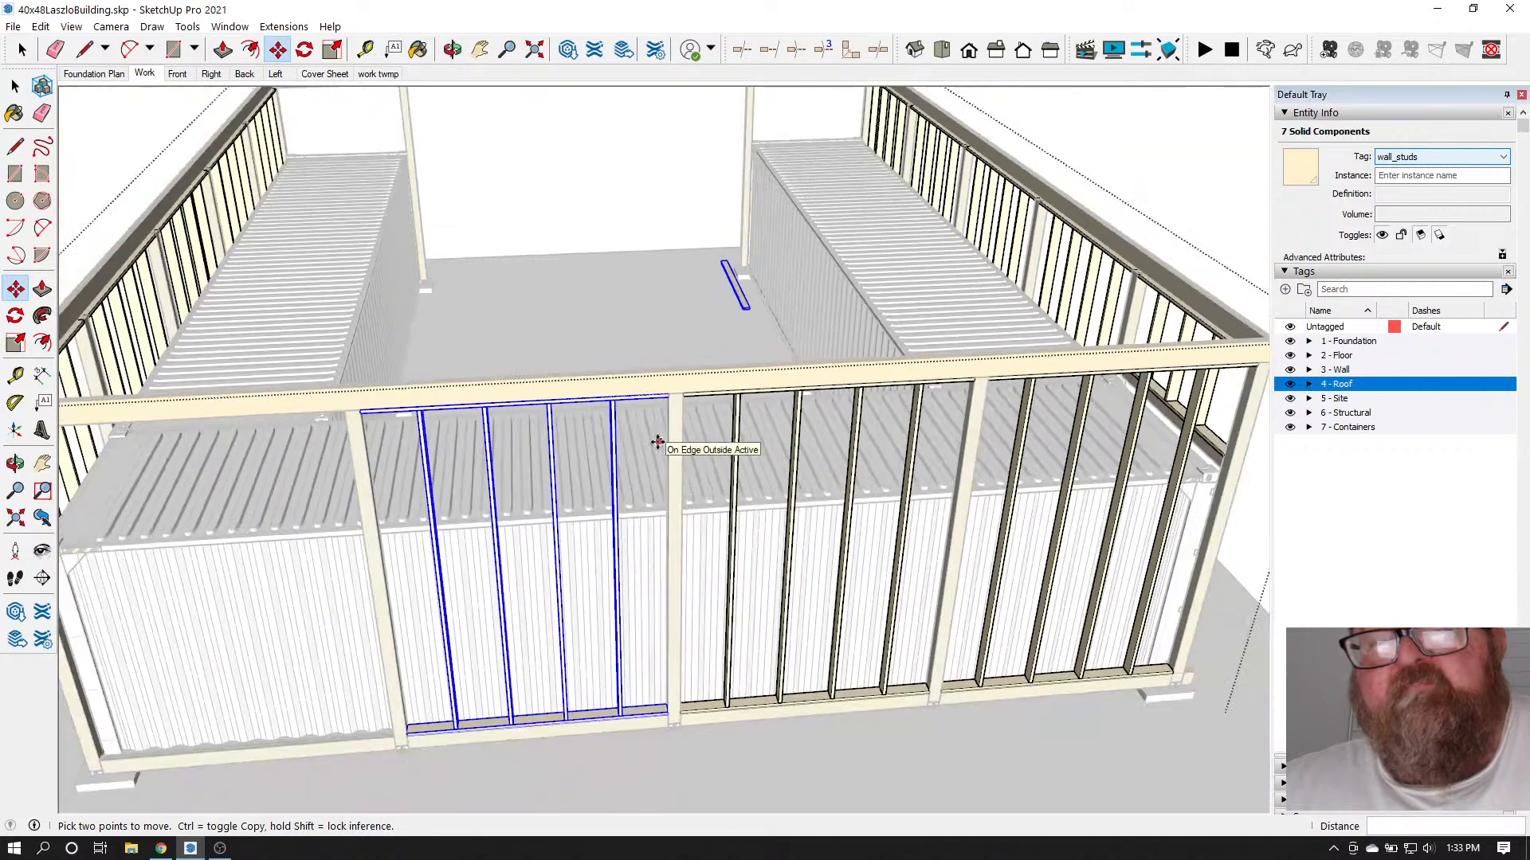
Delete the stray component copied onto the open floor between the two side containers
{"action": "left_click", "coordinate": [23, 51]}
{"action": "left_click", "coordinate": [671, 284]}
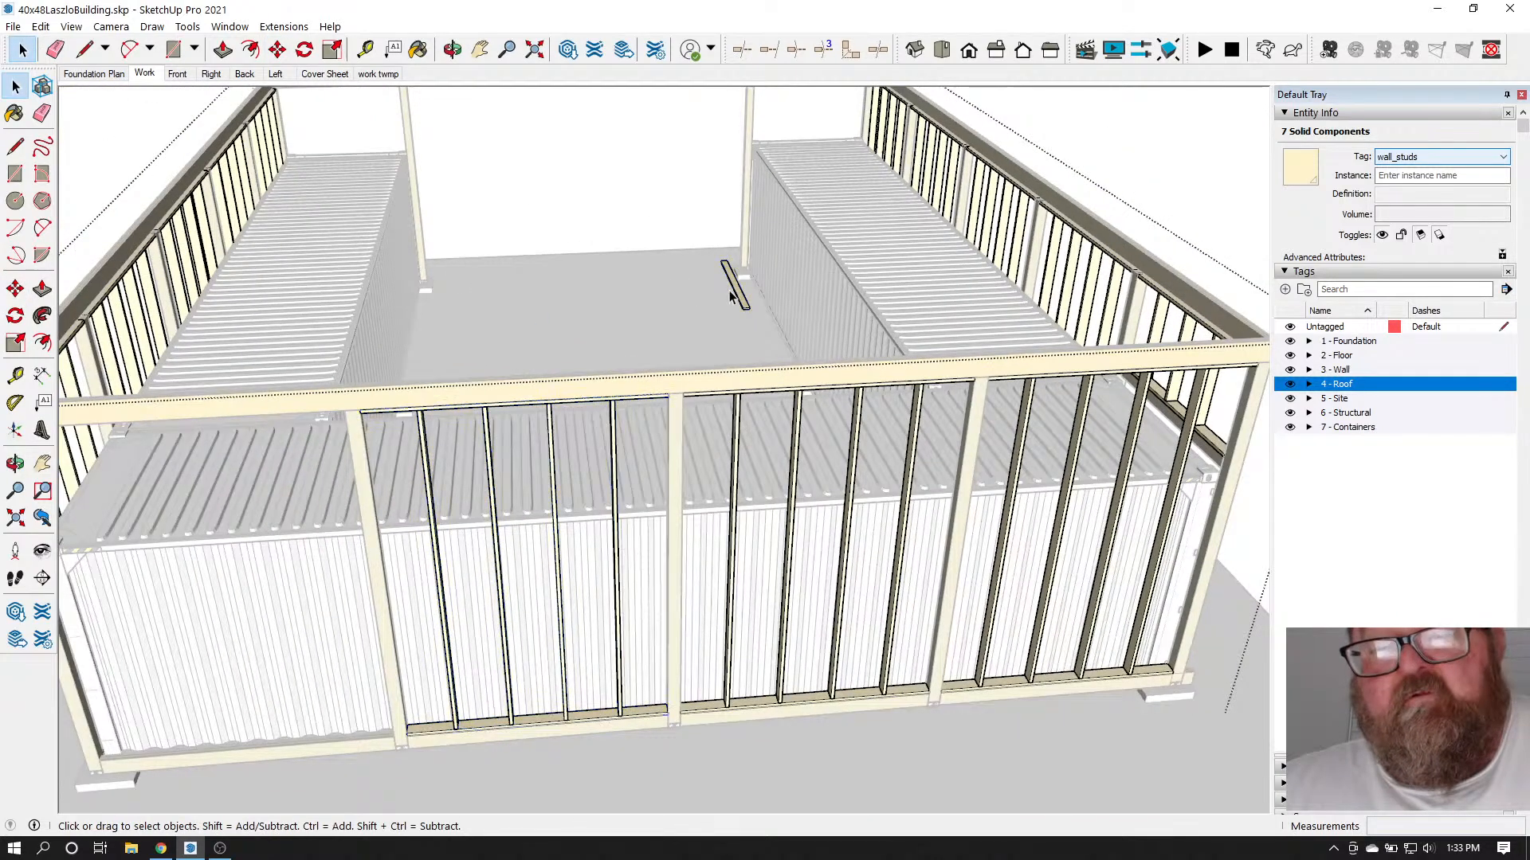
{"action": "left_click", "coordinate": [740, 294]}
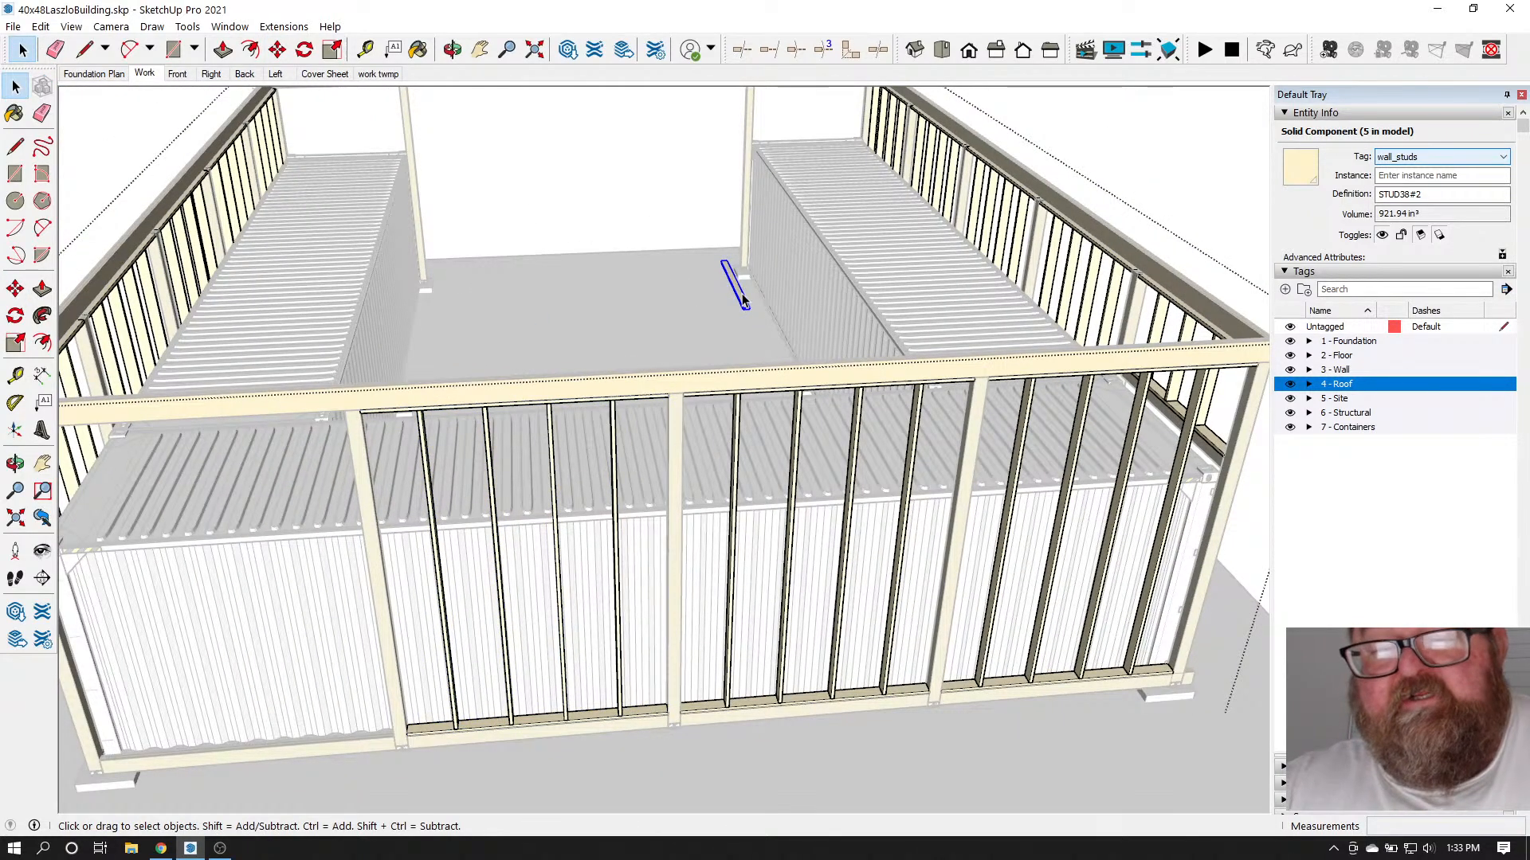
{"action": "key", "text": "Delete"}
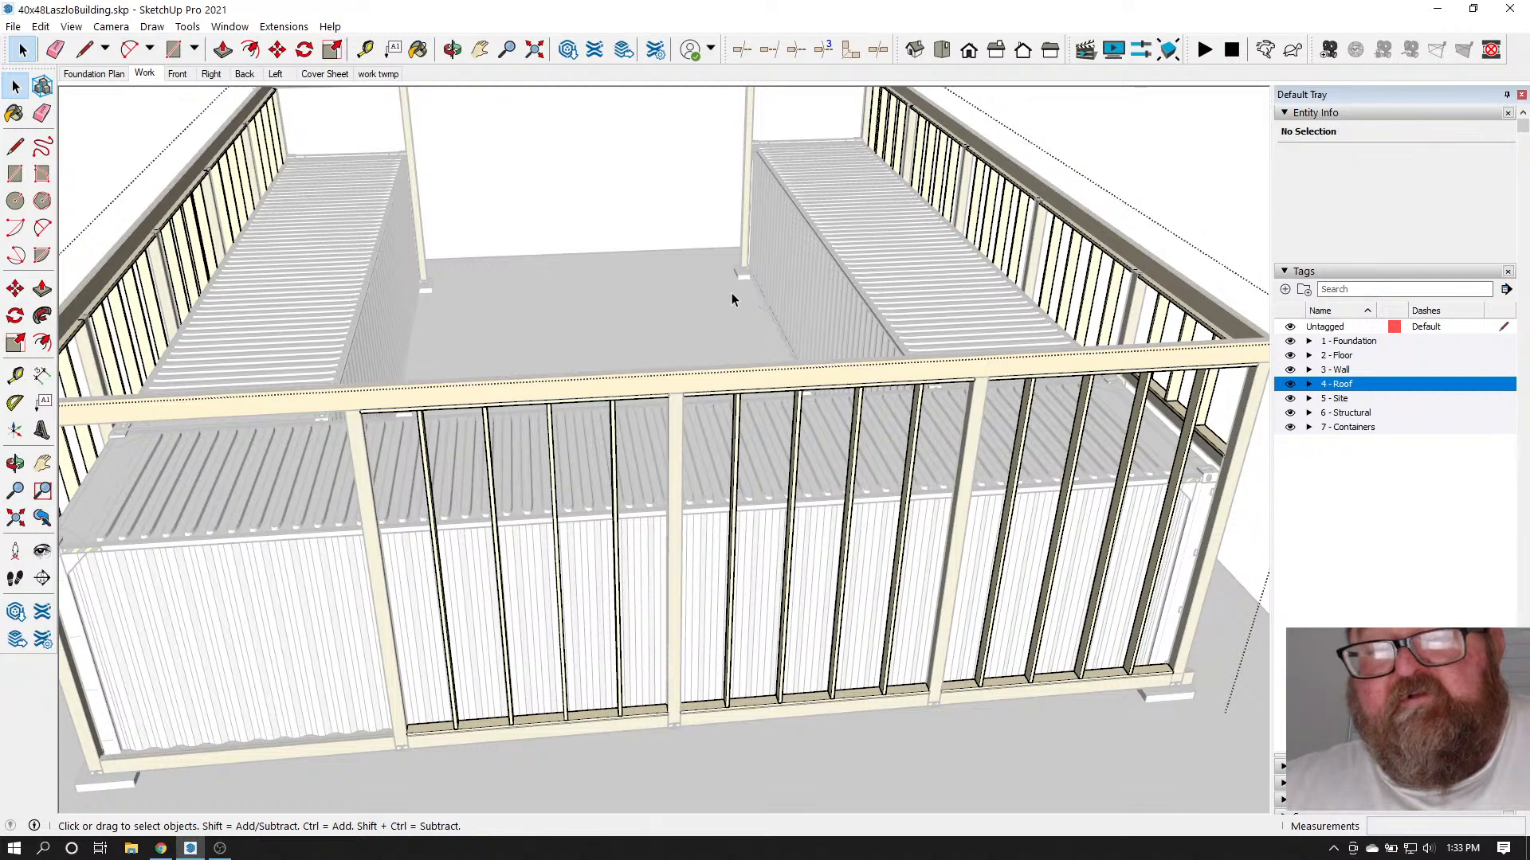
Examine the framed container wall from outside, including where the third bay's top plate meets the post beside the empty last bay
{"action": "scroll", "coordinate": [731, 293], "scroll_direction": "down", "scroll_amount": 2}
{"action": "left_click", "coordinate": [462, 49]}
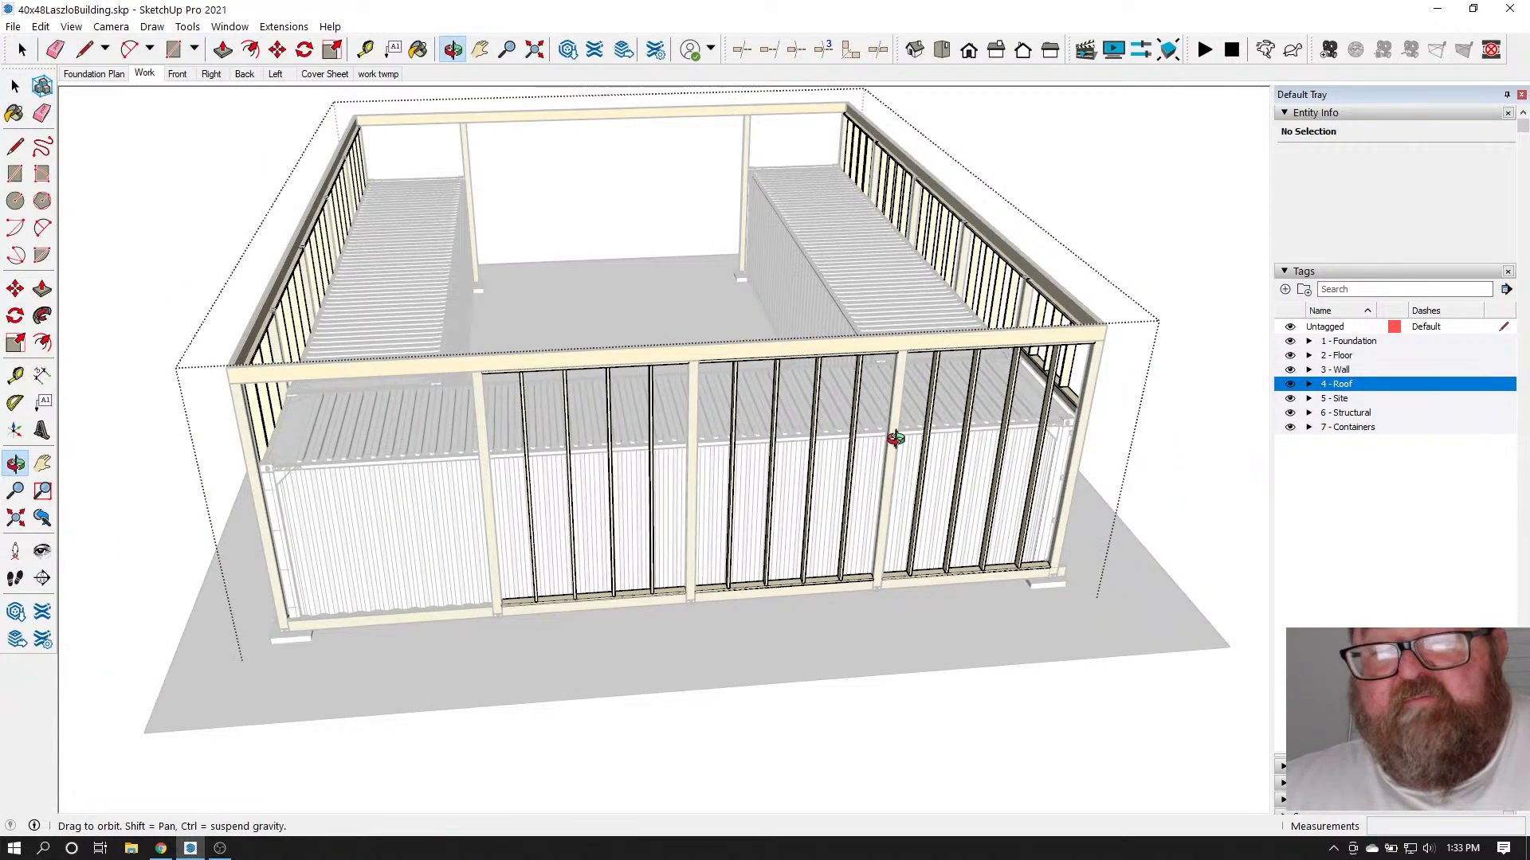
{"action": "left_click_drag", "start_coordinate": [895, 439], "coordinate": [1144, 384]}
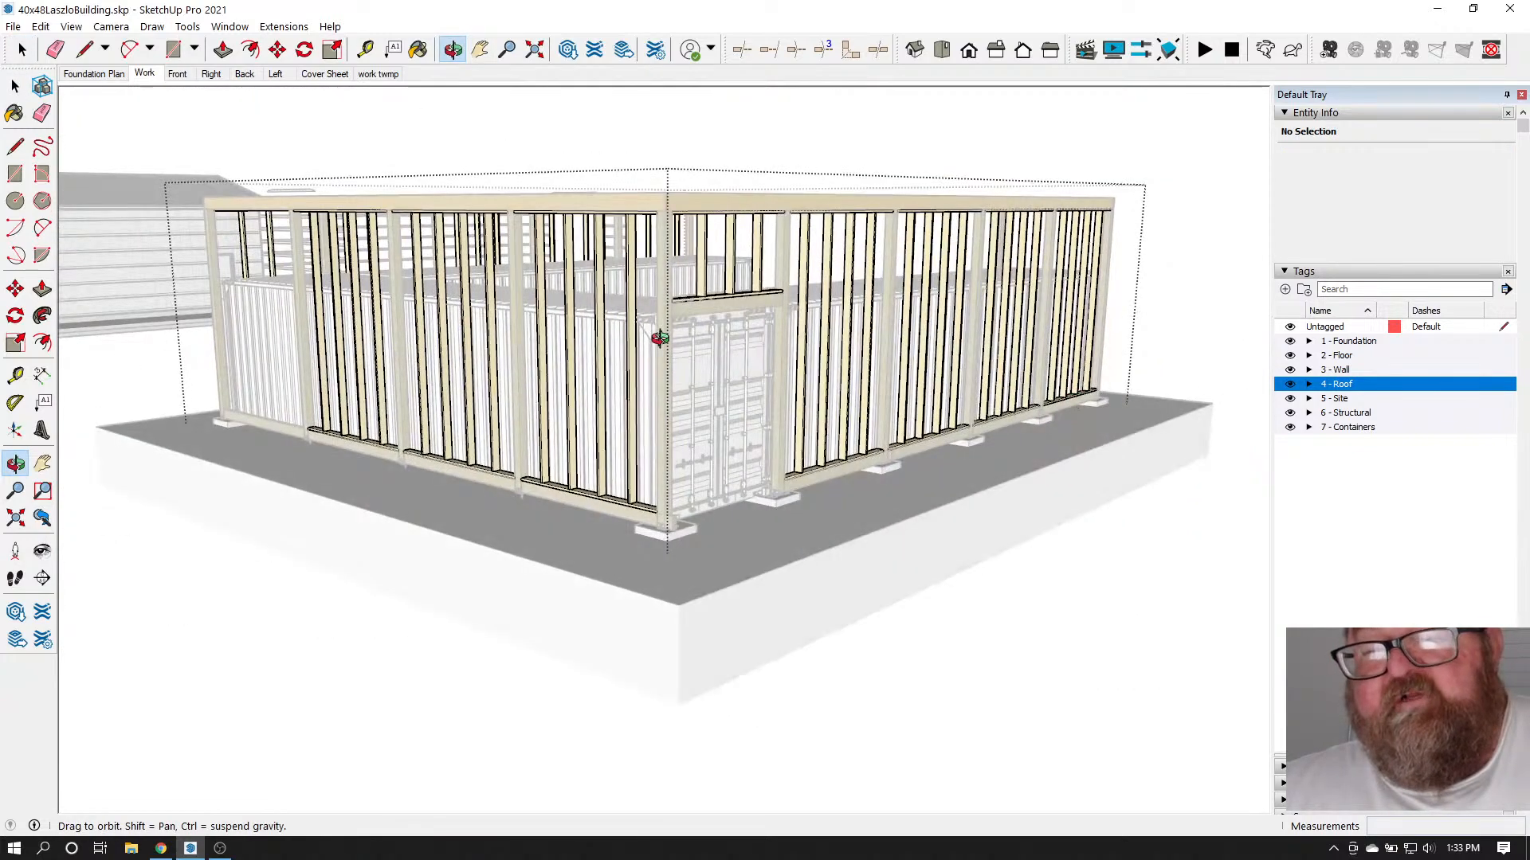
{"action": "left_click_drag", "start_coordinate": [660, 337], "coordinate": [518, 252]}
{"action": "scroll", "coordinate": [447, 450], "scroll_direction": "up", "scroll_amount": 5}
{"action": "scroll", "coordinate": [574, 215], "scroll_direction": "up", "scroll_amount": 8}
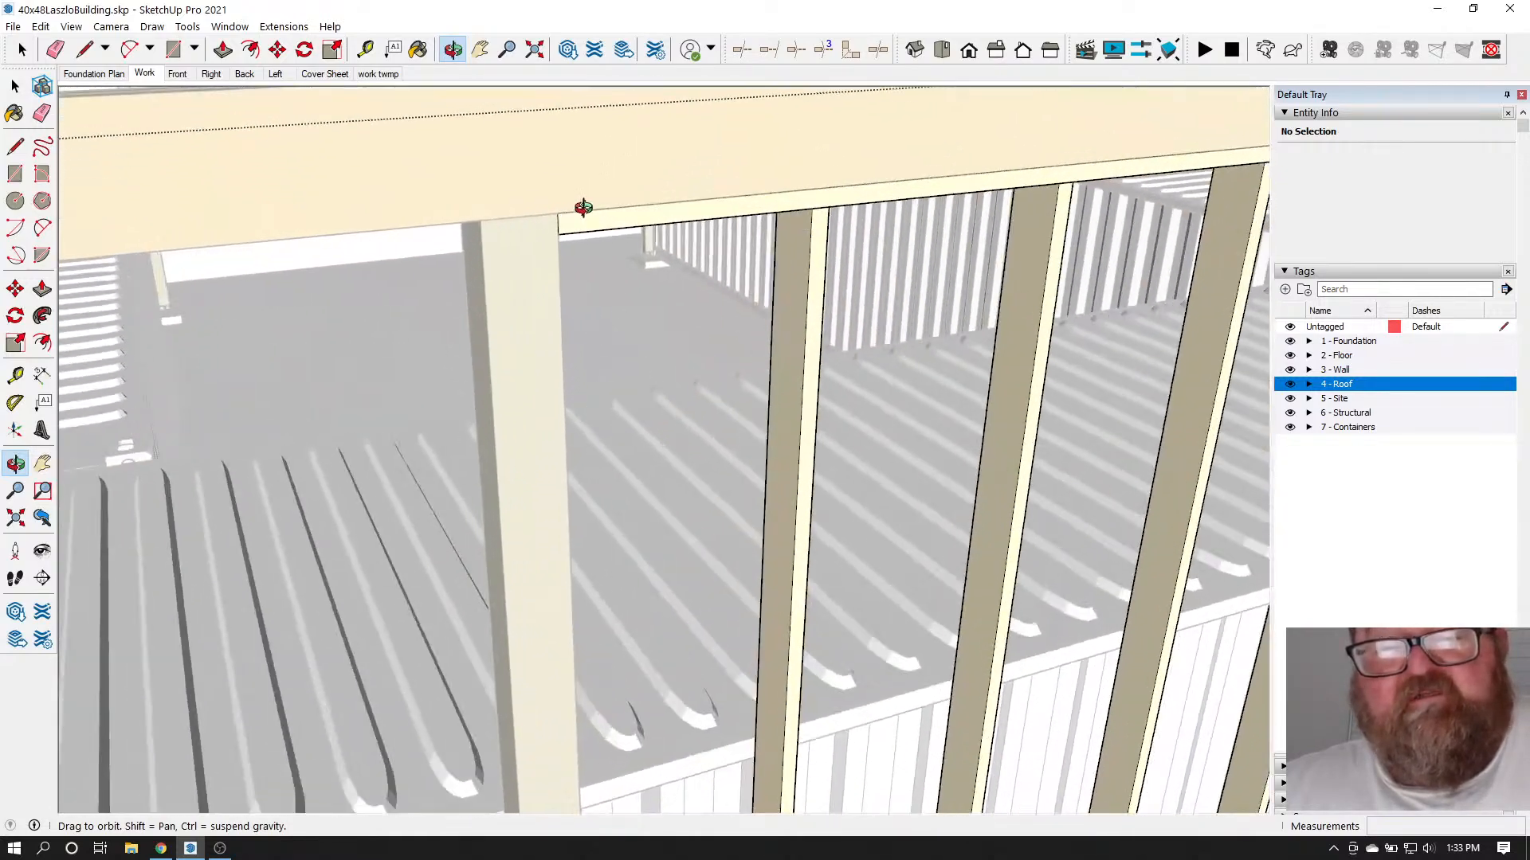
{"action": "scroll", "coordinate": [583, 212], "scroll_direction": "down", "scroll_amount": 10}
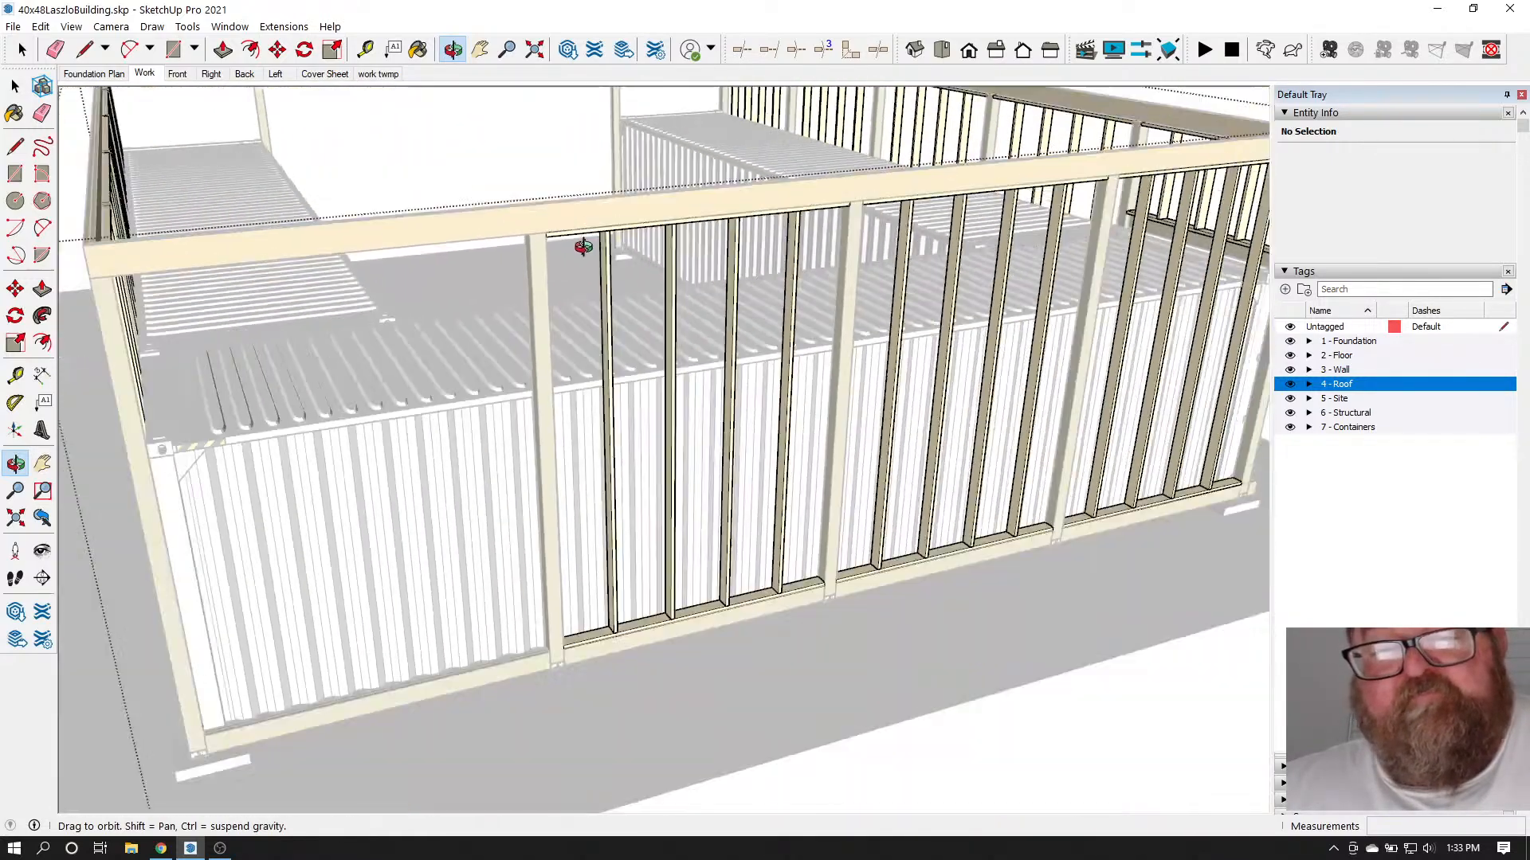
{"action": "scroll", "coordinate": [583, 247], "scroll_direction": "down", "scroll_amount": 5}
{"action": "left_click_drag", "start_coordinate": [683, 382], "coordinate": [590, 431]}
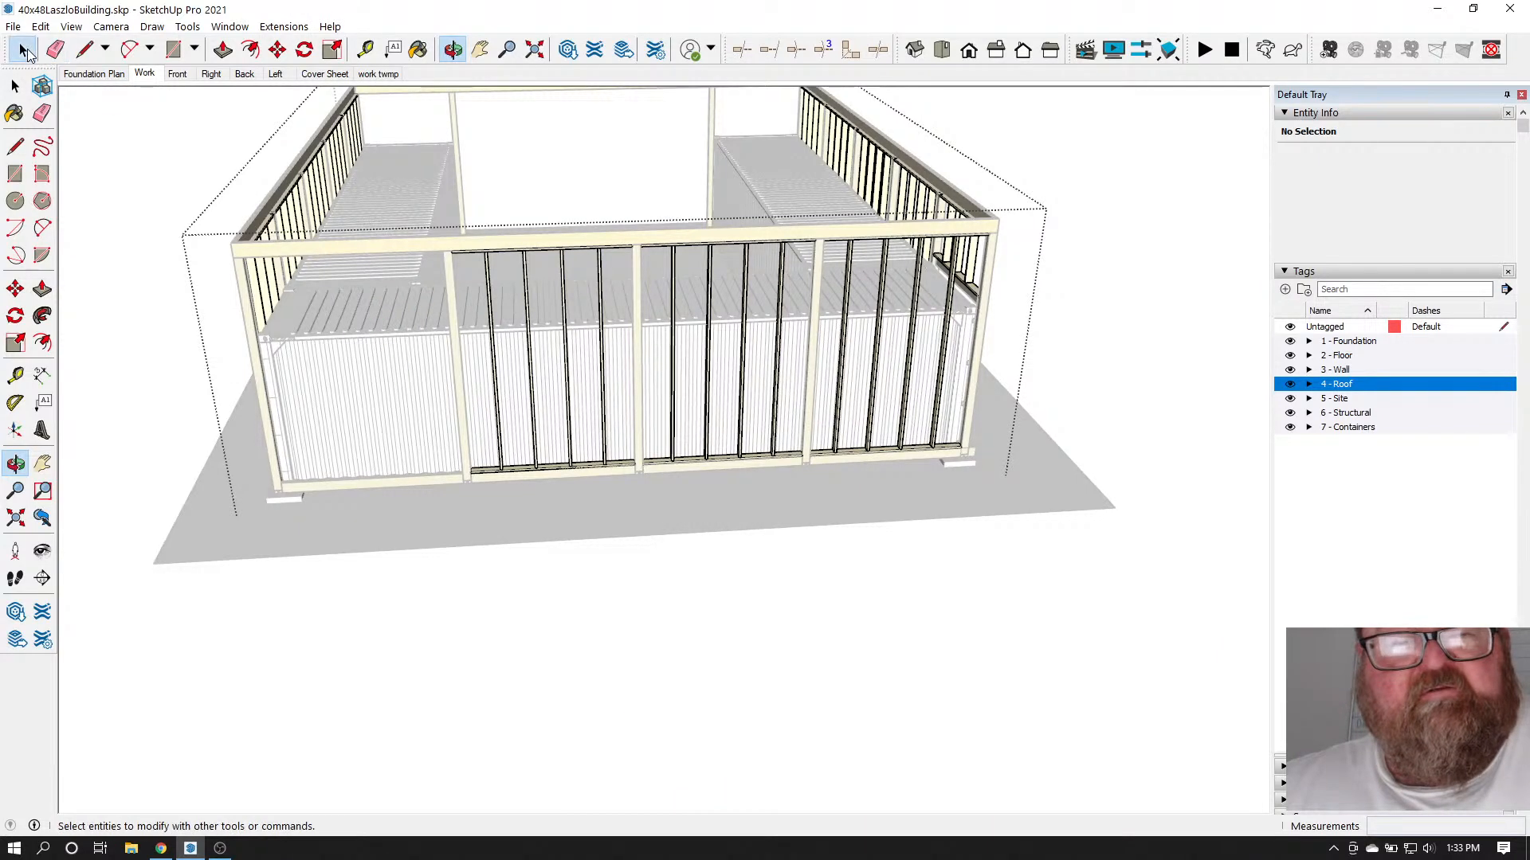
Copy the third bay's studs and plates 10' along the container wall into the last bay, against the post
{"action": "left_click", "coordinate": [24, 50]}
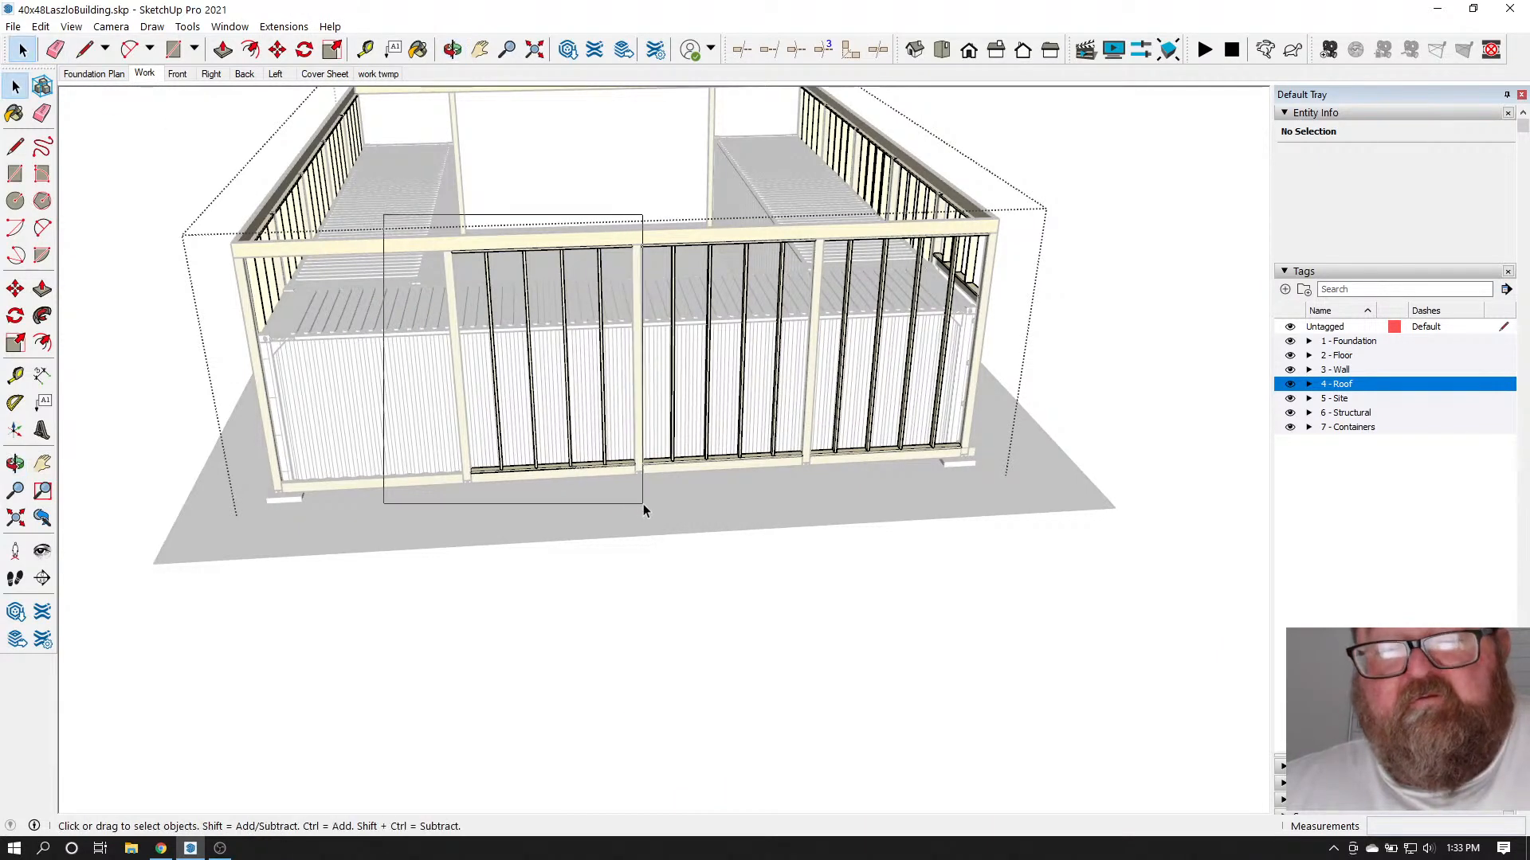
{"action": "left_click_drag", "start_coordinate": [383, 214], "coordinate": [642, 504]}
{"action": "scroll", "coordinate": [642, 239], "scroll_direction": "up", "scroll_amount": 5}
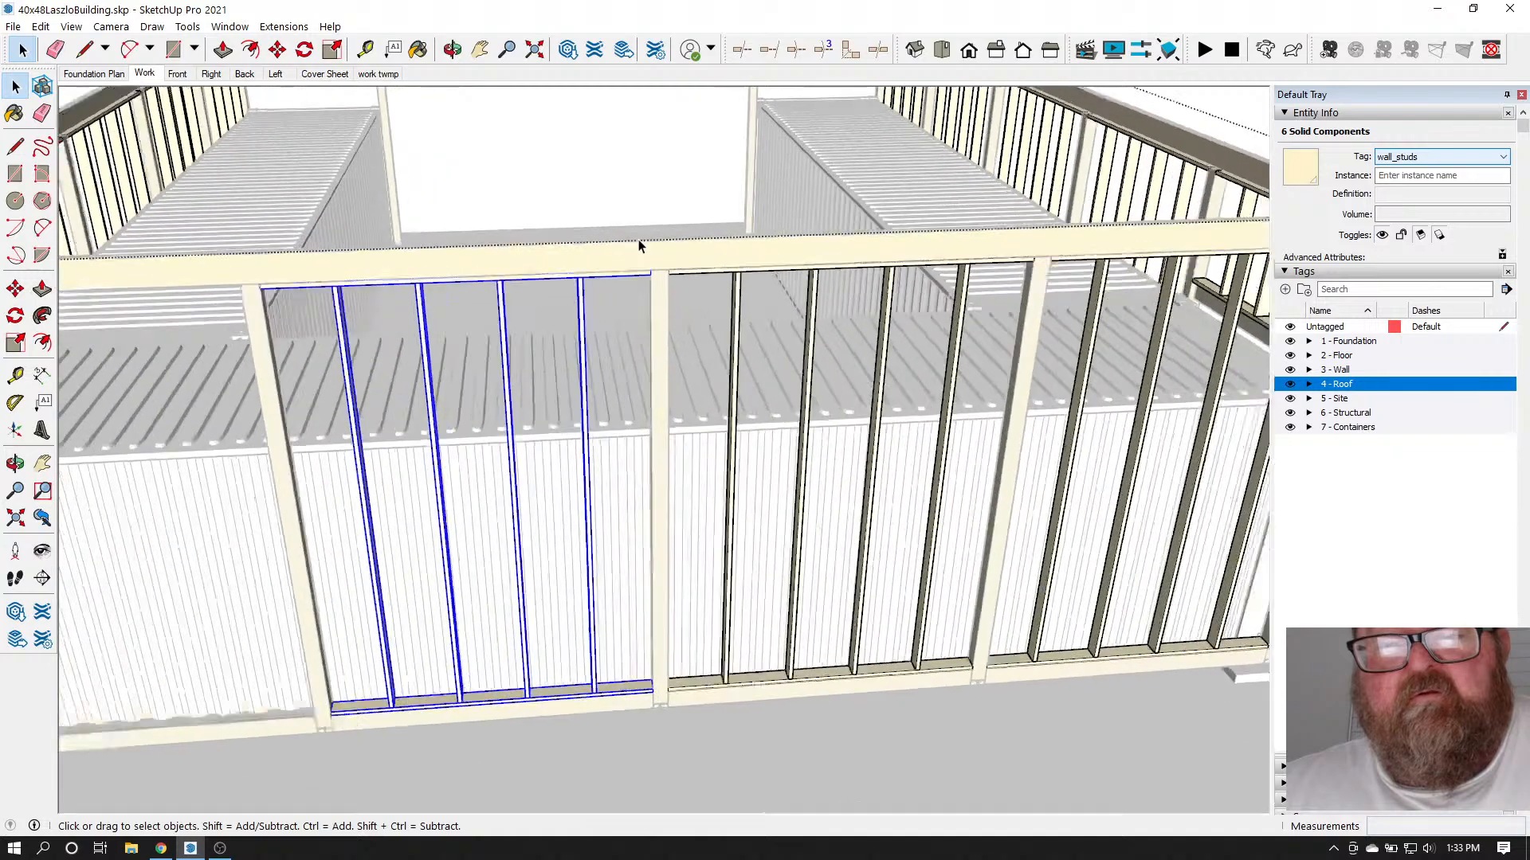
{"action": "scroll", "coordinate": [638, 243], "scroll_direction": "up", "scroll_amount": 4}
{"action": "left_click", "coordinate": [274, 51]}
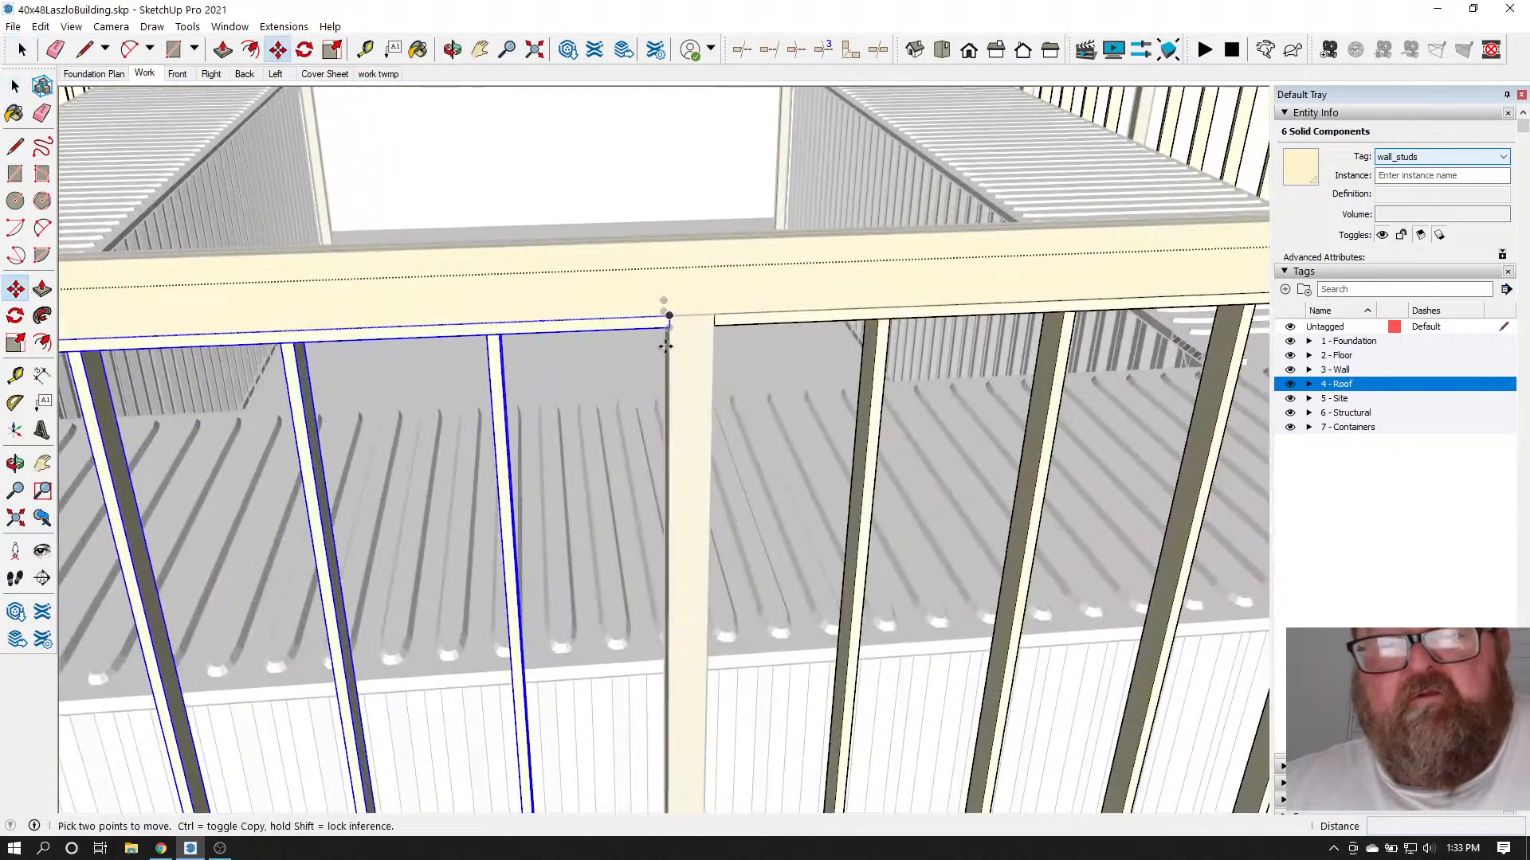
{"action": "left_click", "coordinate": [671, 315]}
{"action": "key", "text": "ctrl"}
{"action": "scroll", "coordinate": [671, 319], "scroll_direction": "down", "scroll_amount": 10}
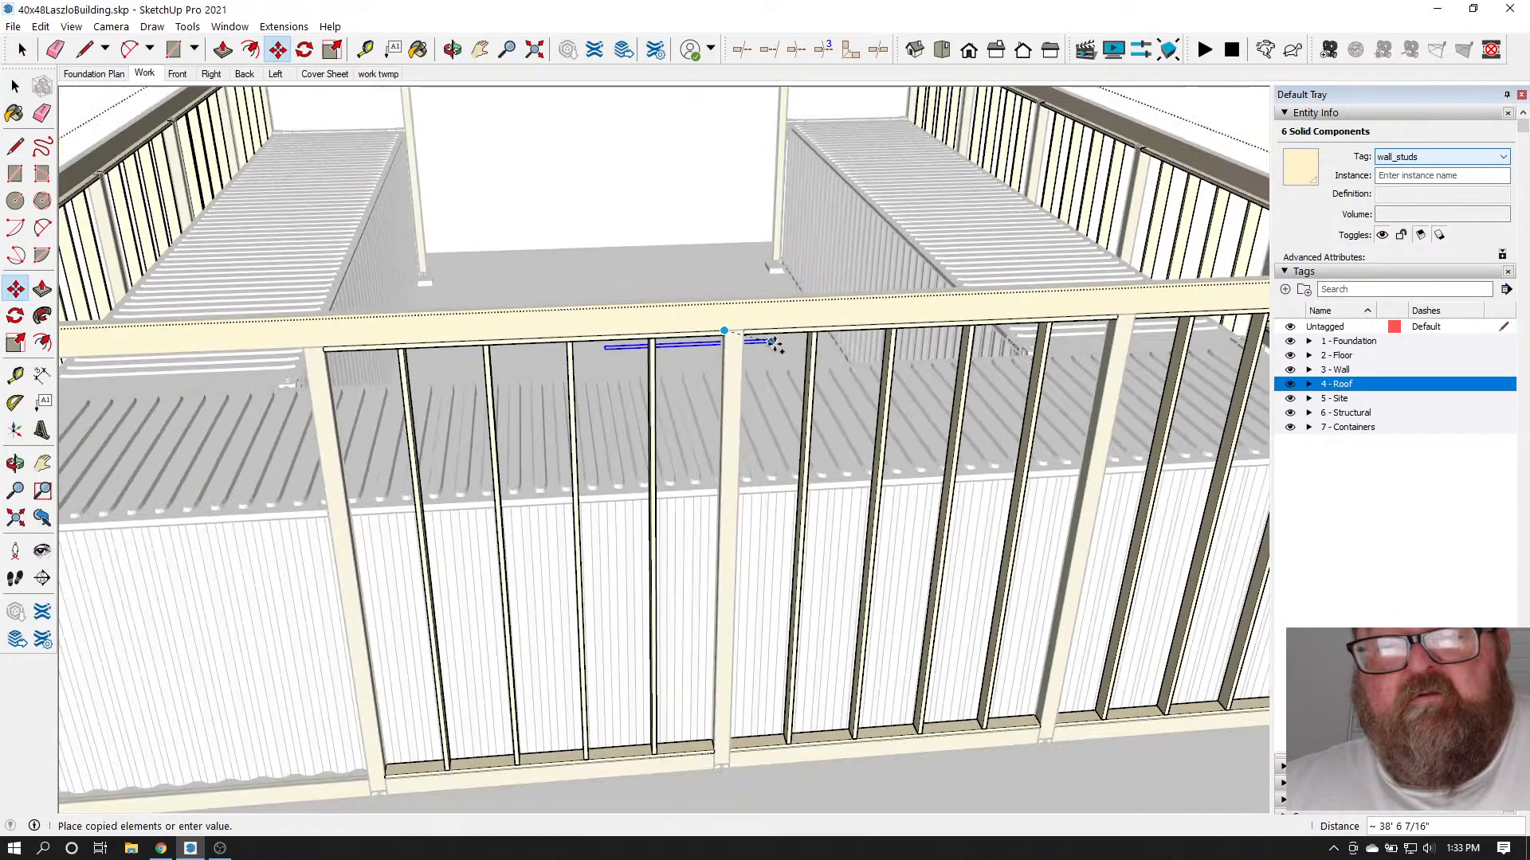
{"action": "scroll", "coordinate": [596, 360], "scroll_direction": "up", "scroll_amount": 10}
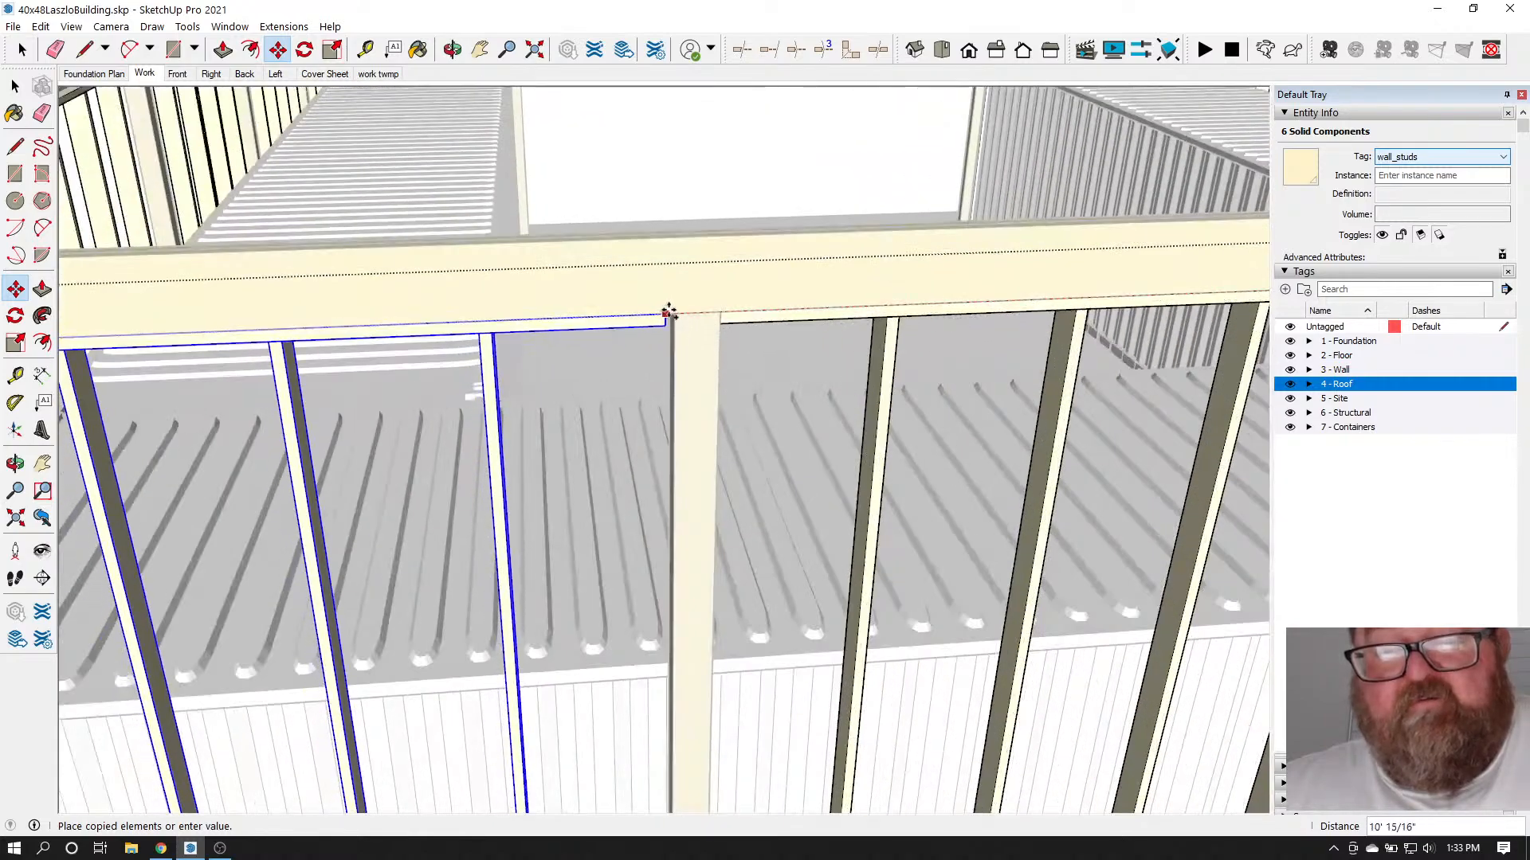
{"action": "left_click", "coordinate": [671, 313]}
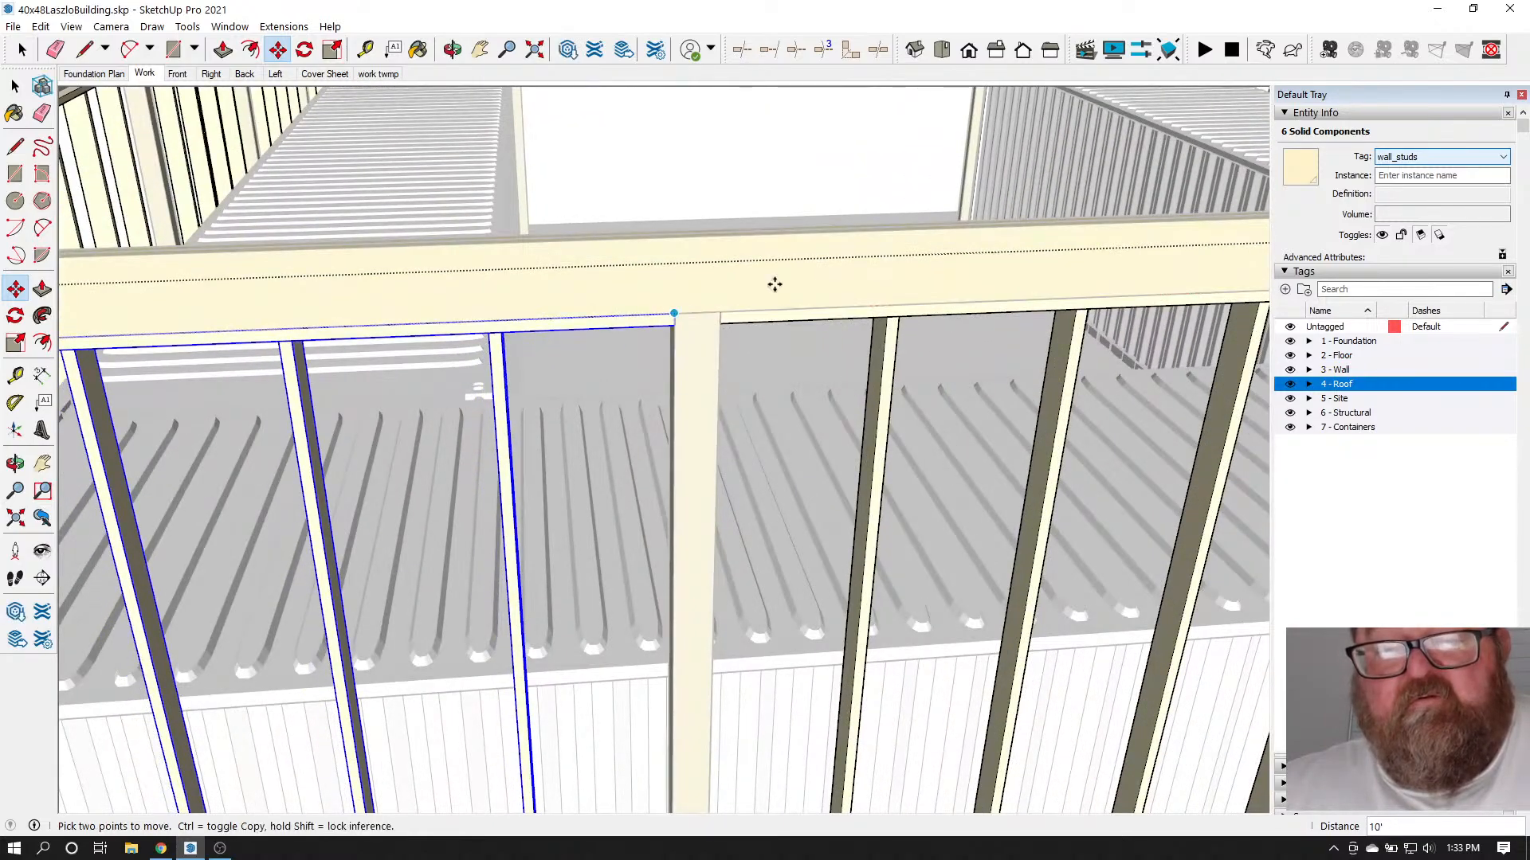
{"action": "scroll", "coordinate": [830, 274], "scroll_direction": "down", "scroll_amount": 5}
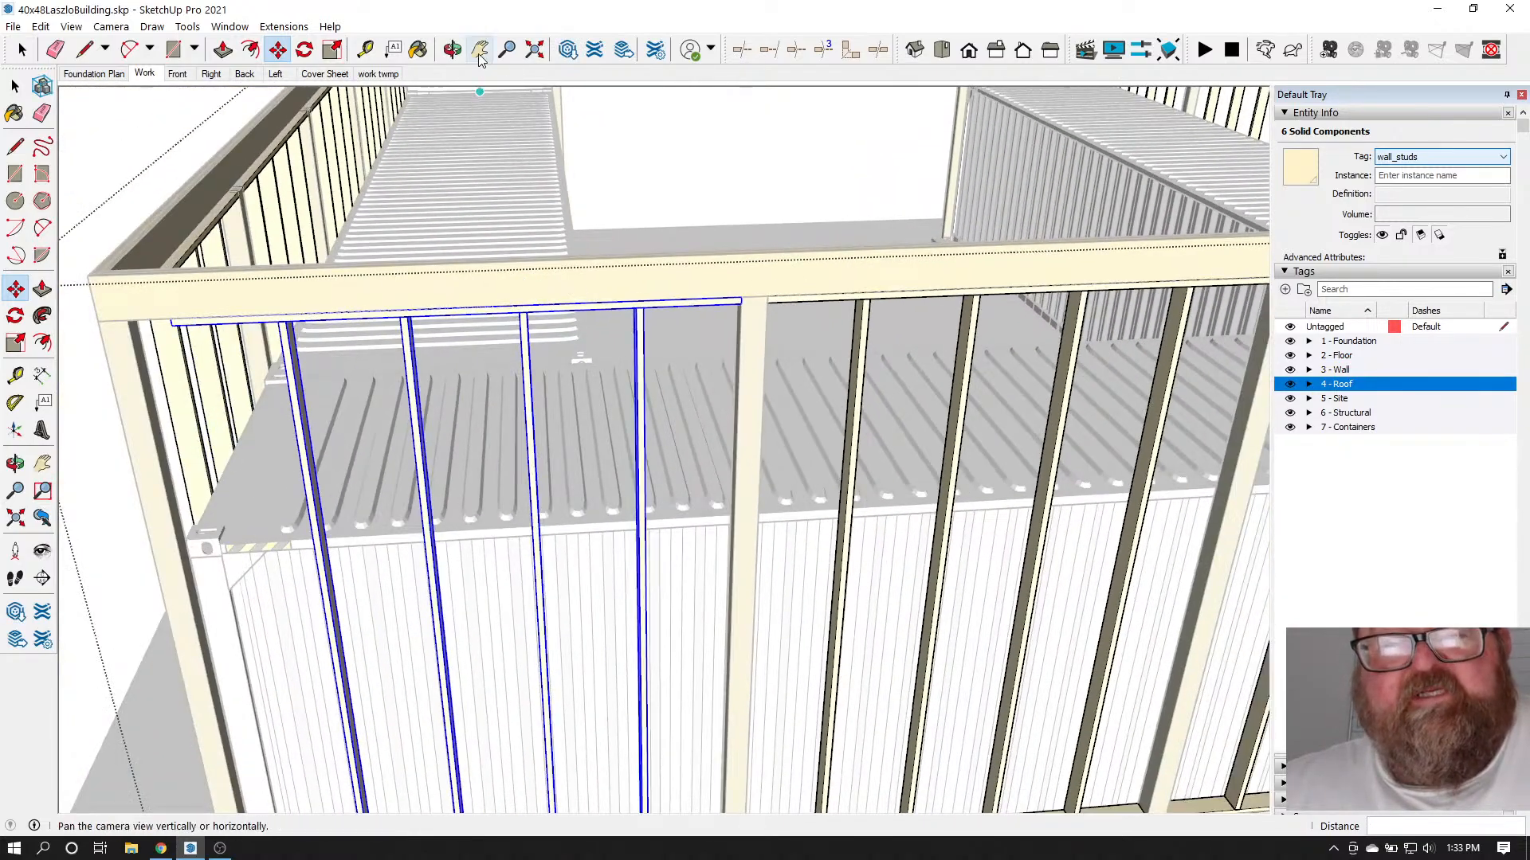
Make the last bay's top and bottom plates unique, independent of the matching plates in the other bays
{"action": "left_click", "coordinate": [452, 49]}
{"action": "left_click_drag", "start_coordinate": [444, 318], "coordinate": [679, 277]}
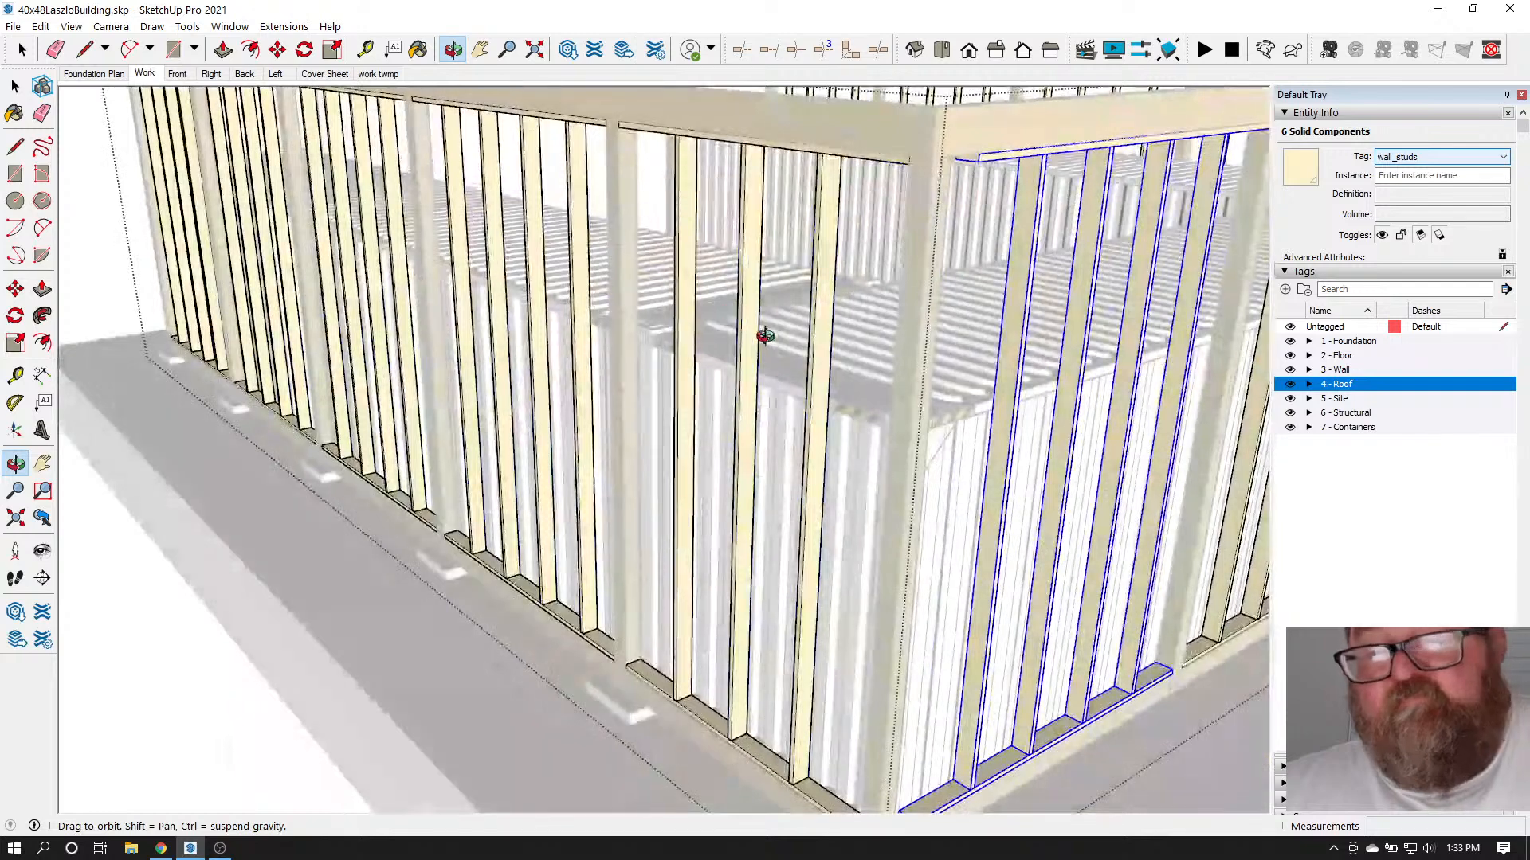
{"action": "left_click_drag", "start_coordinate": [763, 333], "coordinate": [909, 522]}
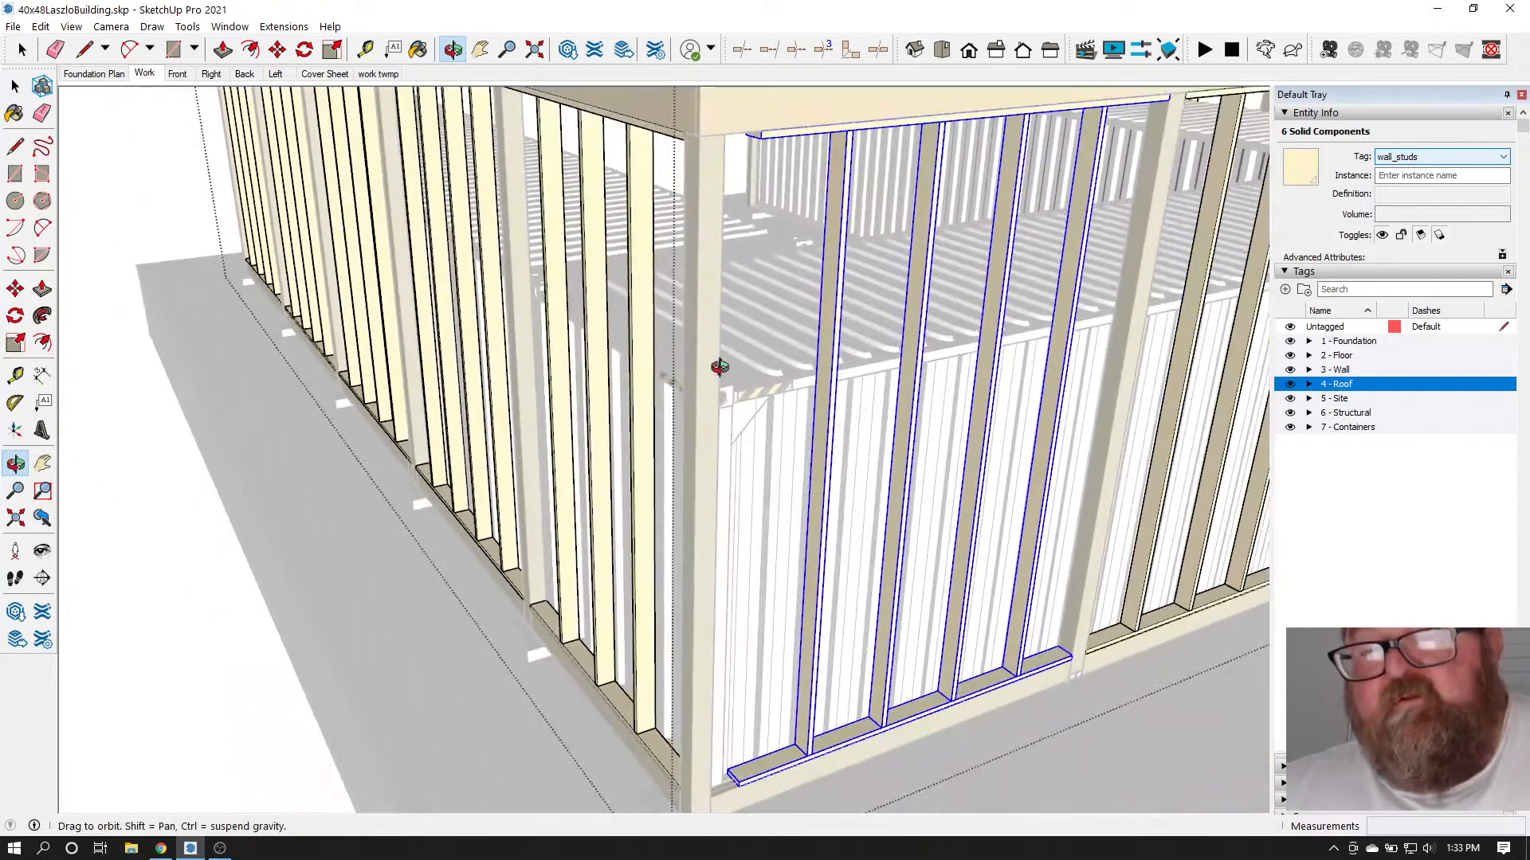
{"action": "left_click", "coordinate": [15, 86]}
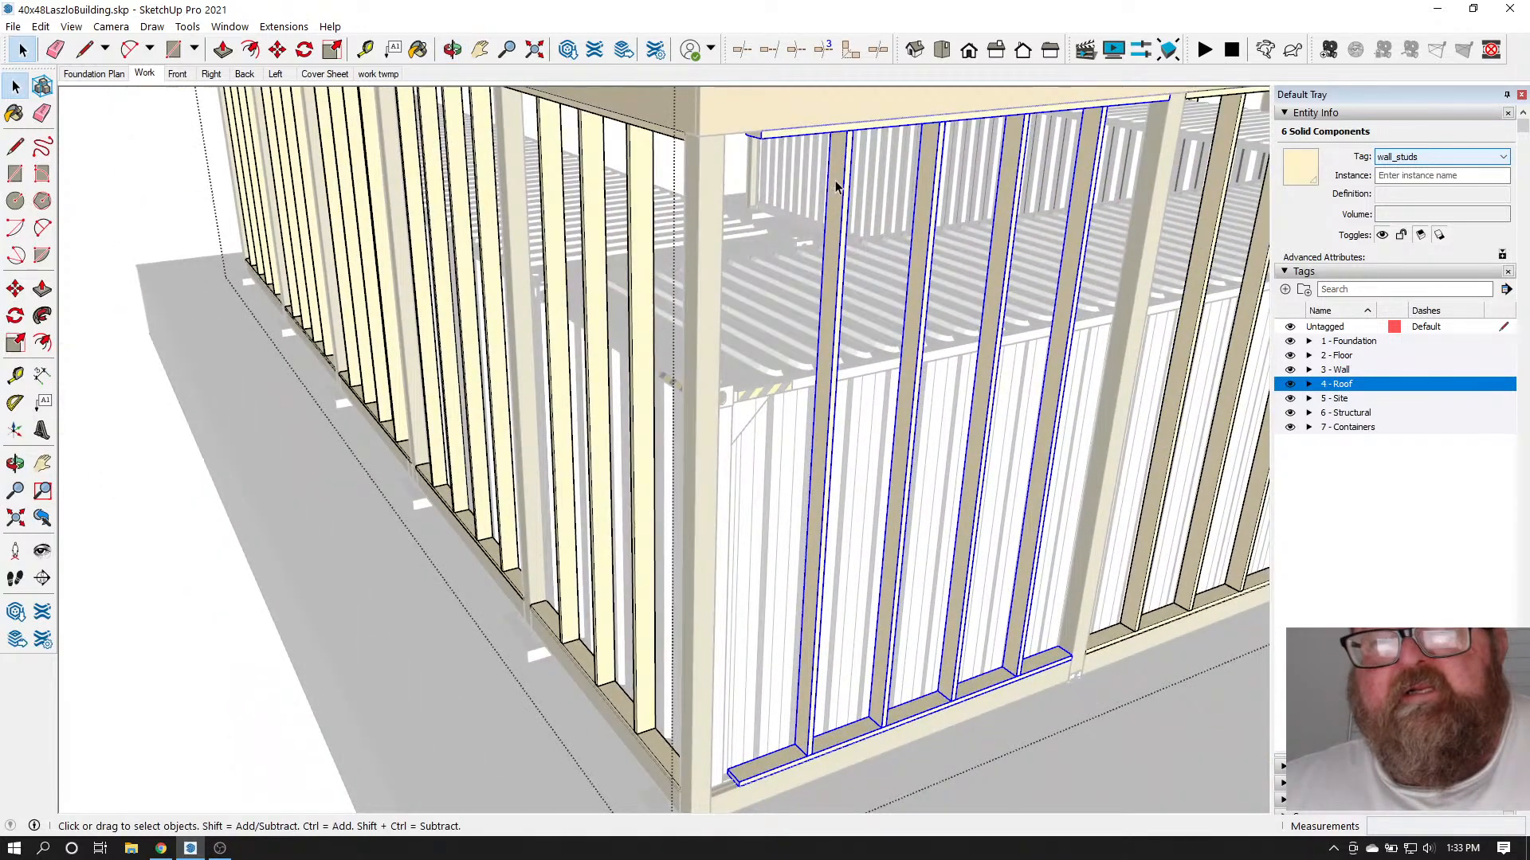
{"action": "left_click", "coordinate": [809, 132]}
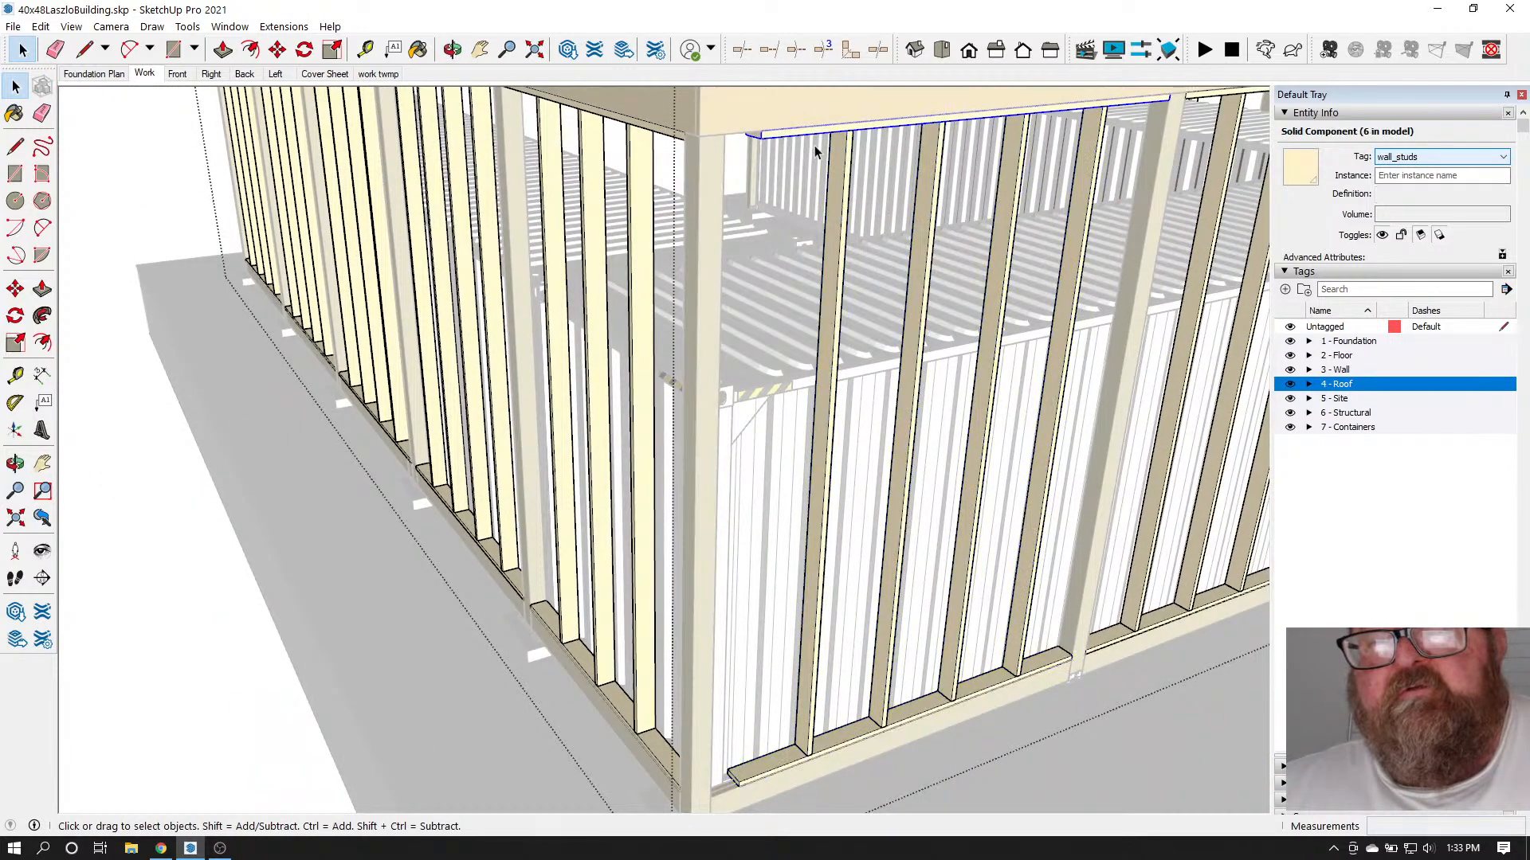
{"action": "right_click", "coordinate": [761, 771]}
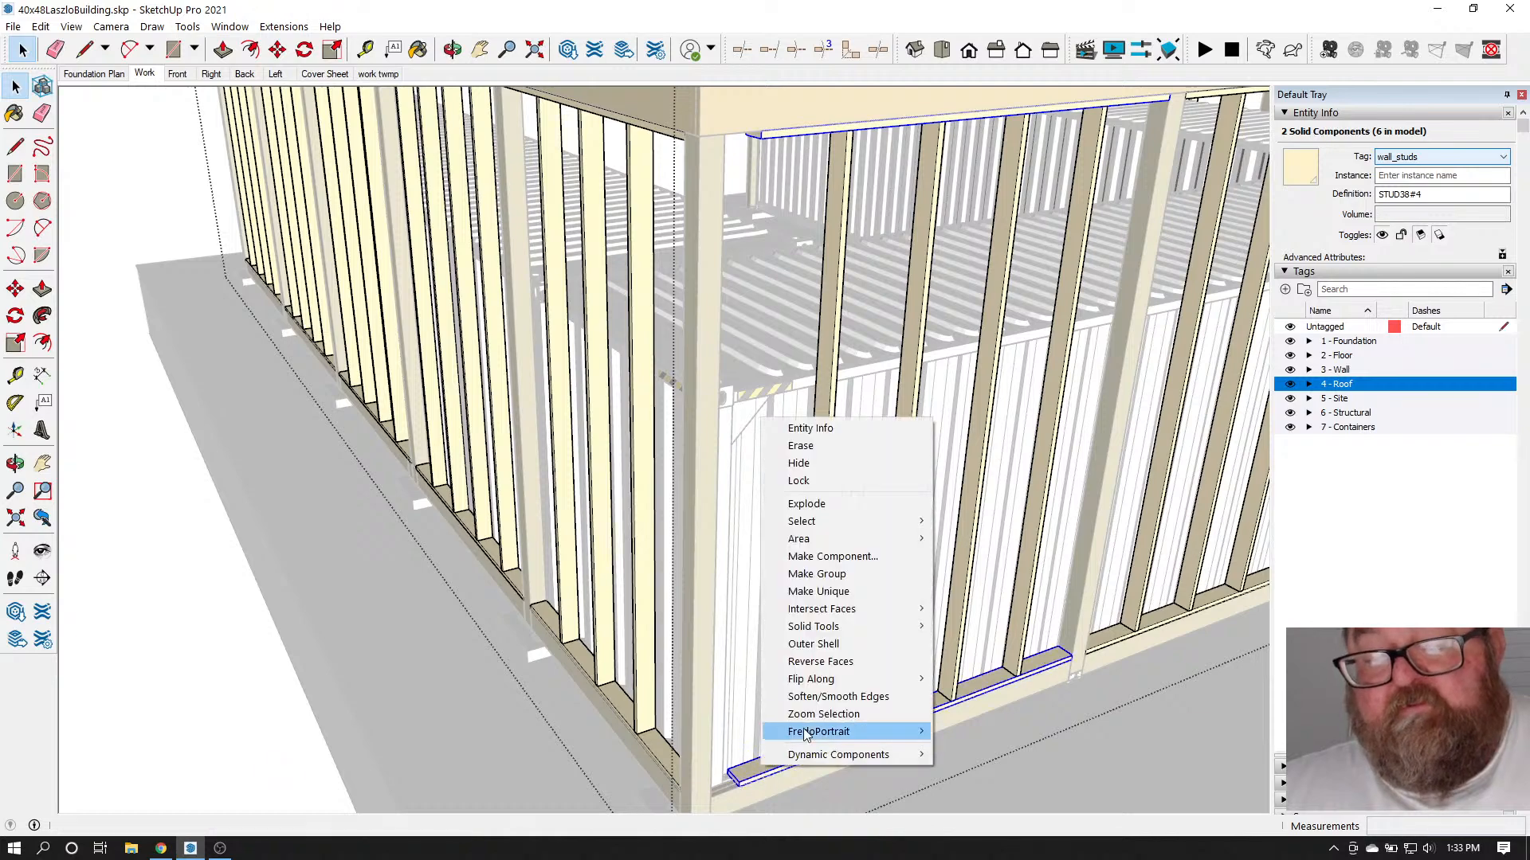
{"action": "left_click", "coordinate": [867, 594]}
Extend the last bay's plates 8 1/4" at the open end with Push/Pull so they meet the corner post
{"action": "scroll", "coordinate": [763, 529], "scroll_direction": "down", "scroll_amount": 1}
{"action": "scroll", "coordinate": [694, 789], "scroll_direction": "up", "scroll_amount": 5}
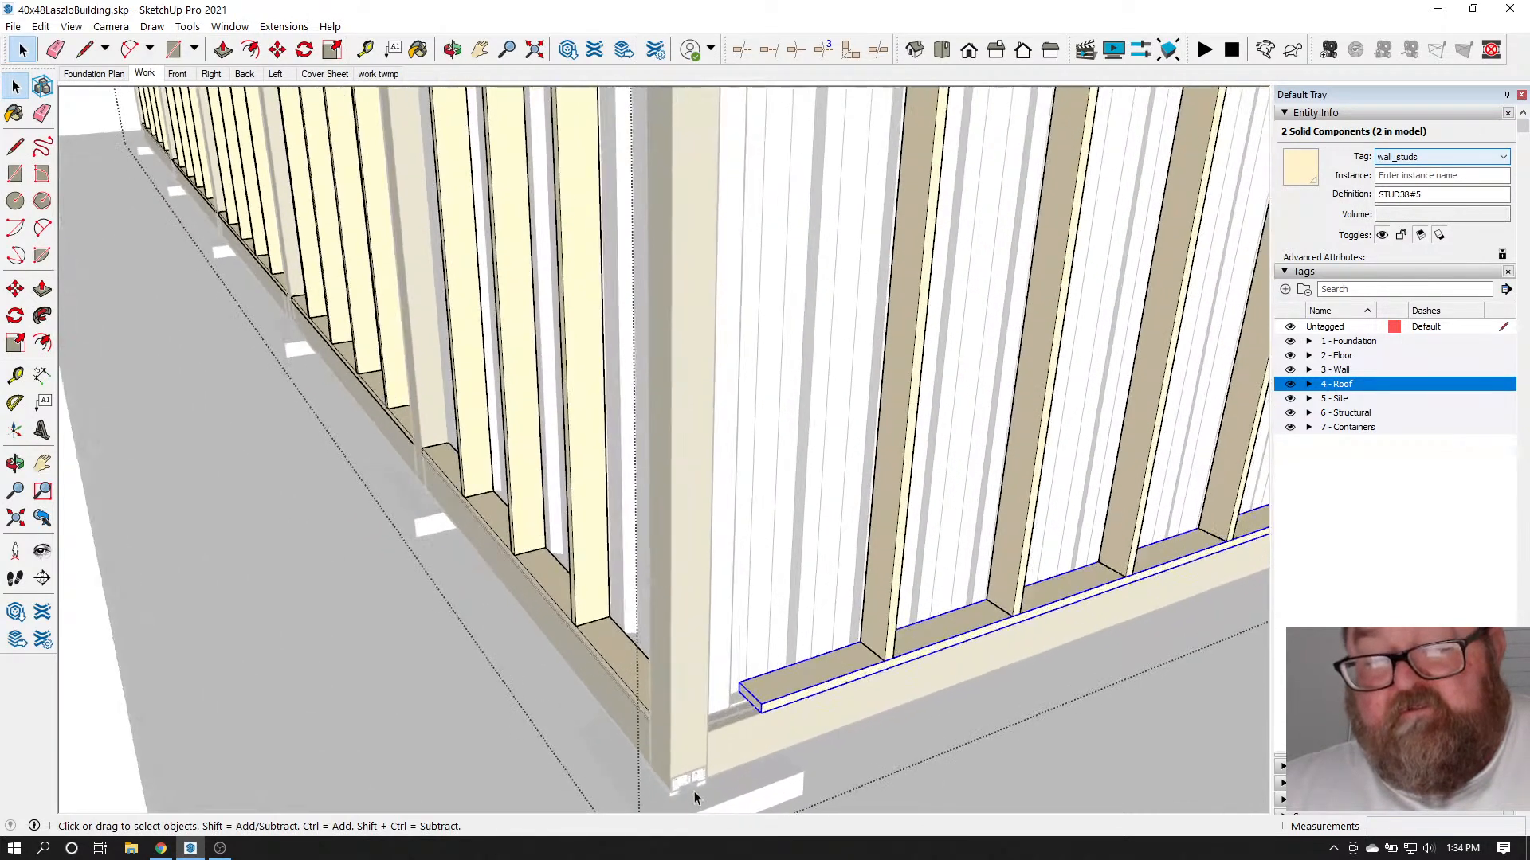
{"action": "double_click", "coordinate": [840, 586]}
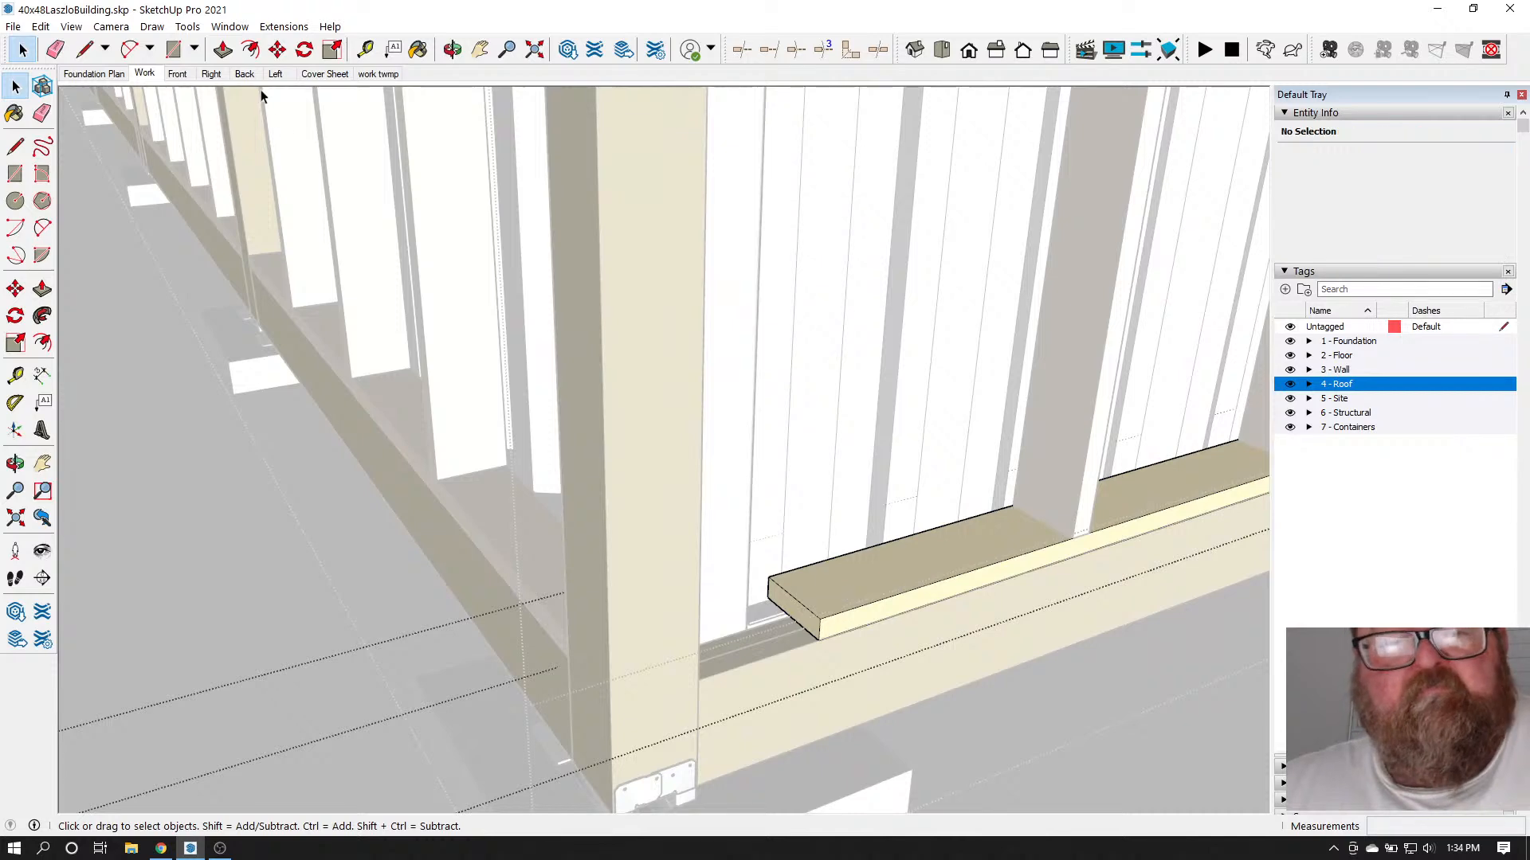
{"action": "left_click", "coordinate": [225, 50]}
{"action": "left_click", "coordinate": [783, 608]}
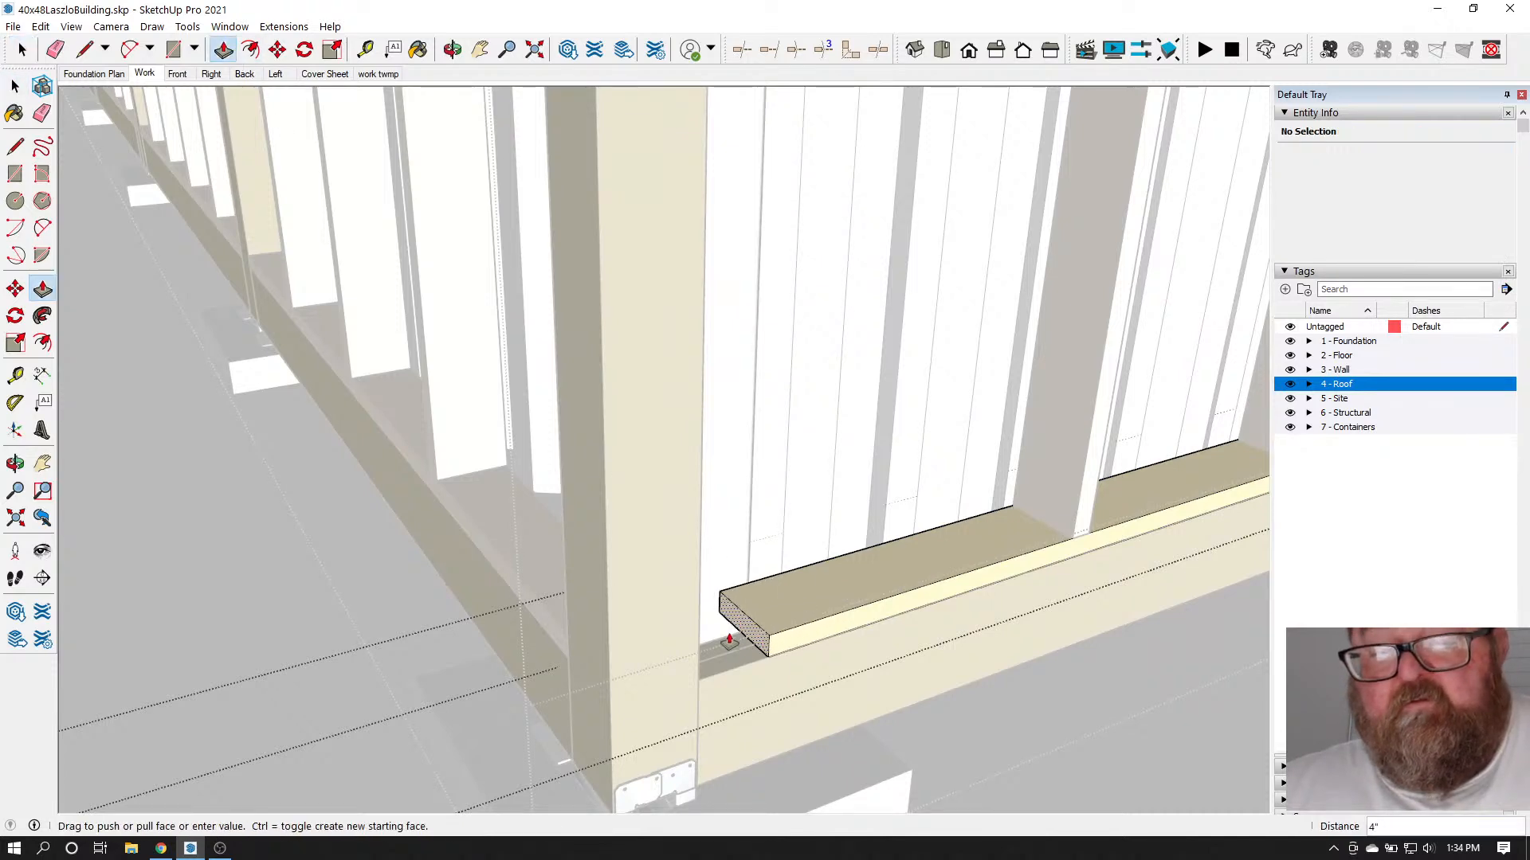
{"action": "left_click", "coordinate": [702, 693]}
{"action": "scroll", "coordinate": [522, 757], "scroll_direction": "down", "scroll_amount": 6}
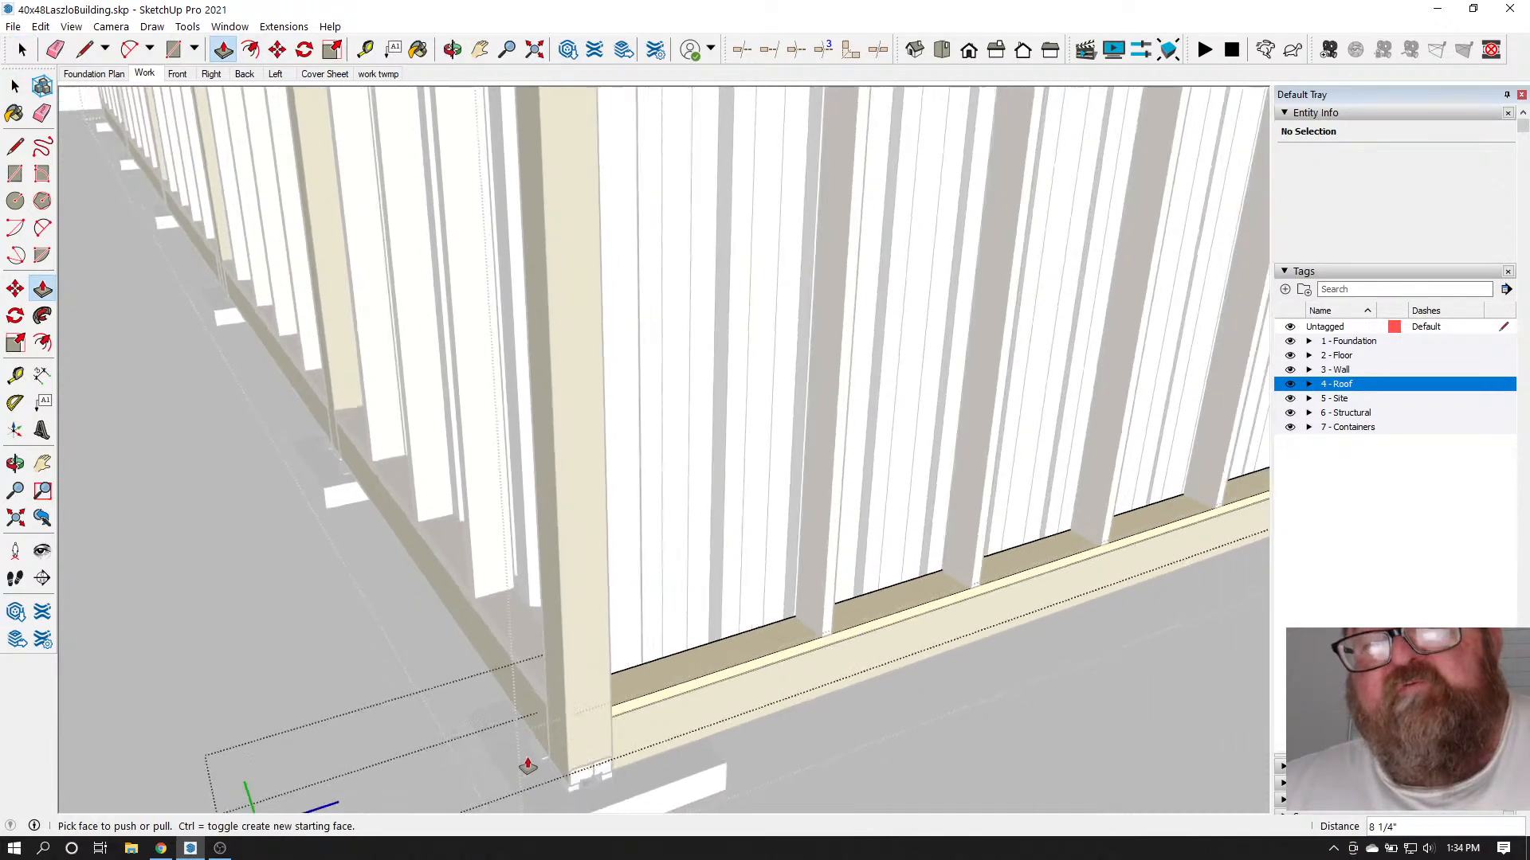
{"action": "scroll", "coordinate": [538, 429], "scroll_direction": "down", "scroll_amount": 3}
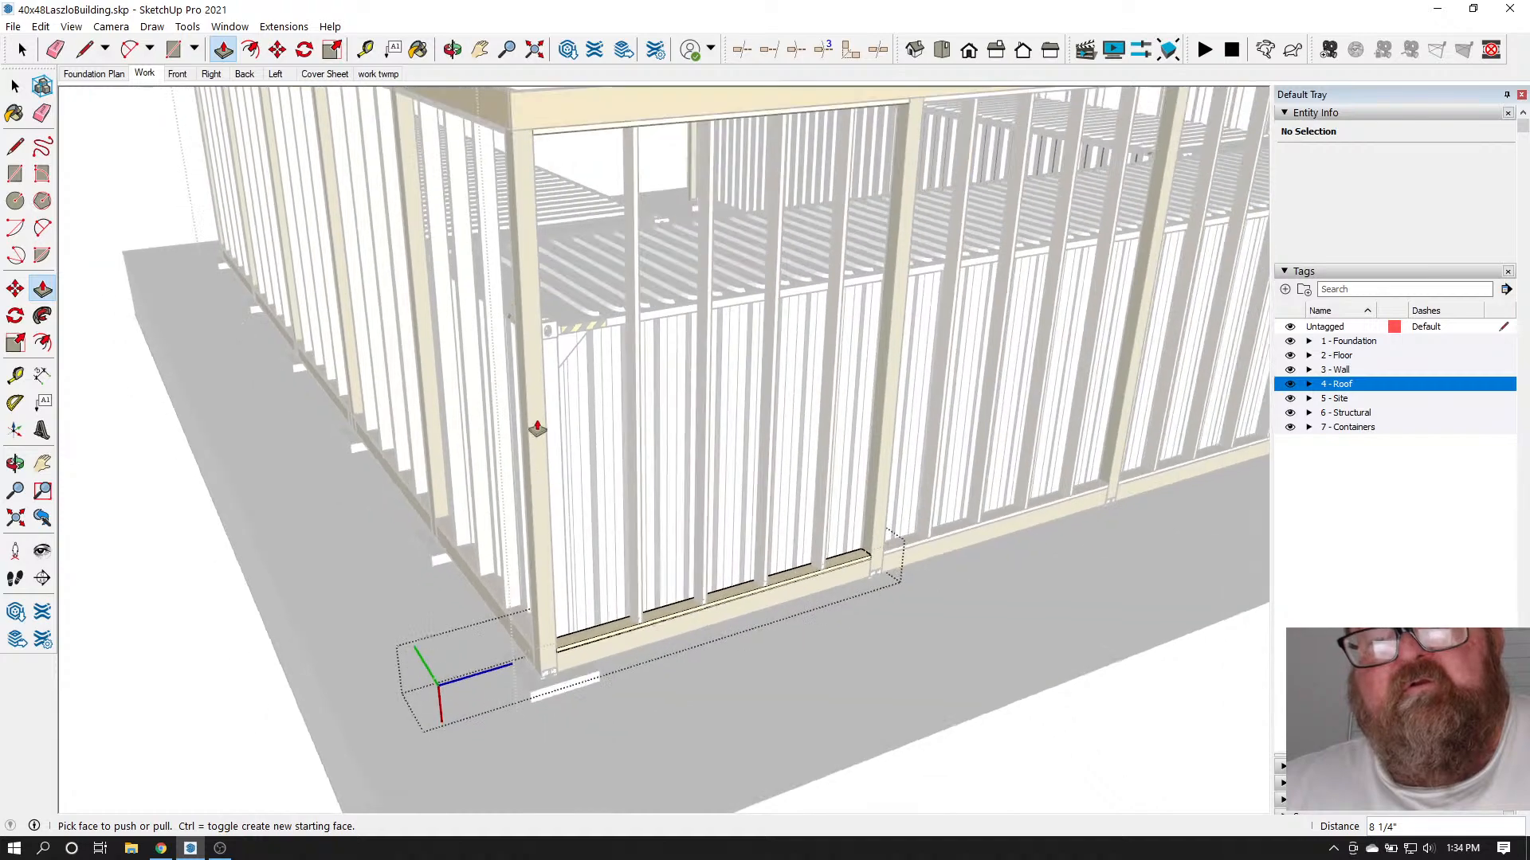
{"action": "scroll", "coordinate": [587, 556], "scroll_direction": "down", "scroll_amount": 2}
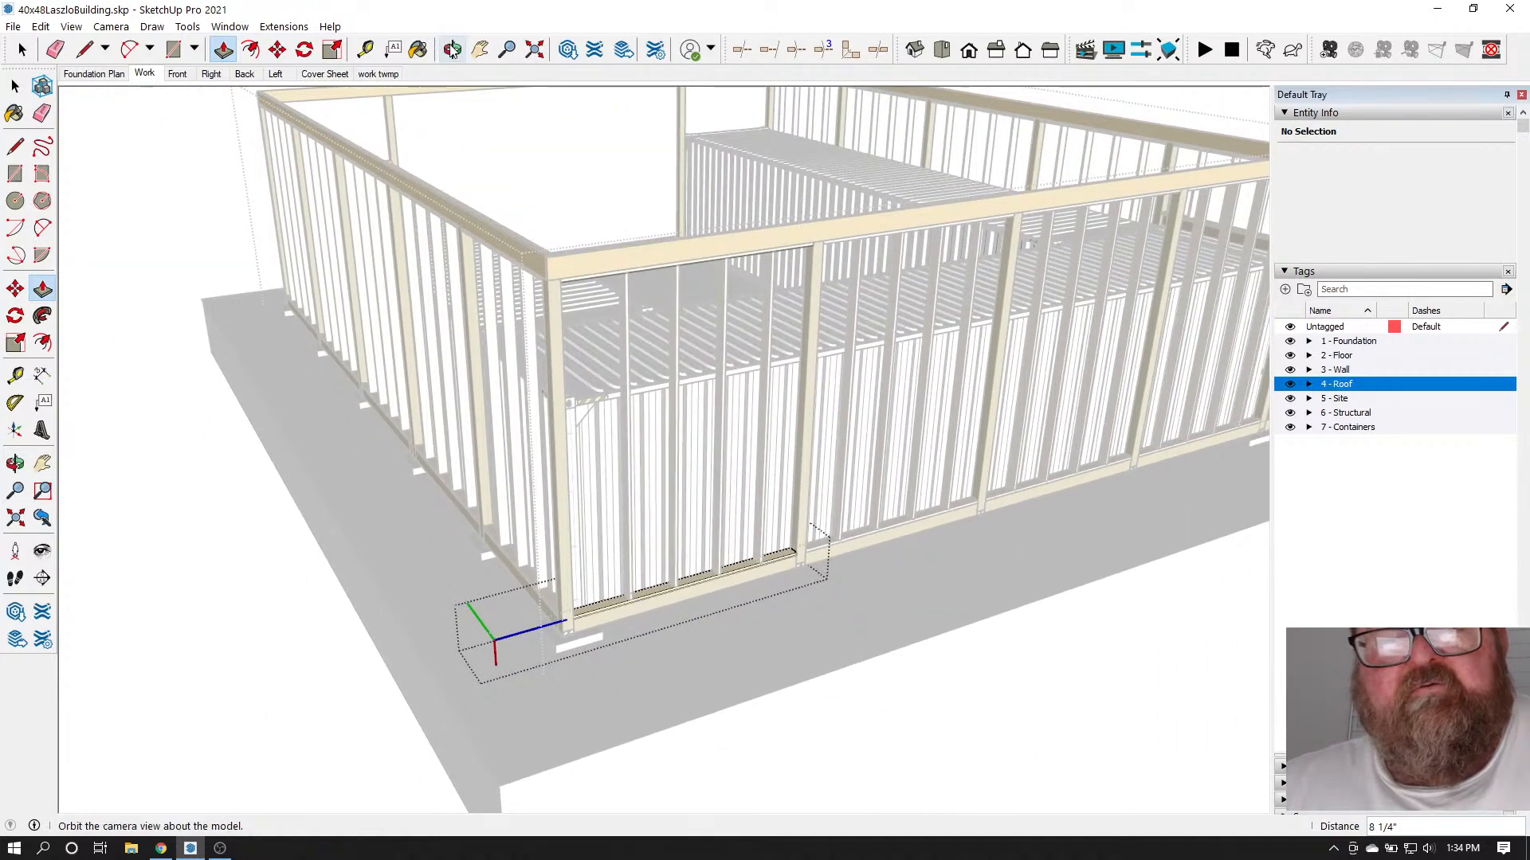
{"action": "left_click", "coordinate": [452, 49]}
{"action": "left_click_drag", "start_coordinate": [598, 432], "coordinate": [607, 479]}
{"action": "left_click", "coordinate": [15, 86]}
{"action": "left_click", "coordinate": [142, 188]}
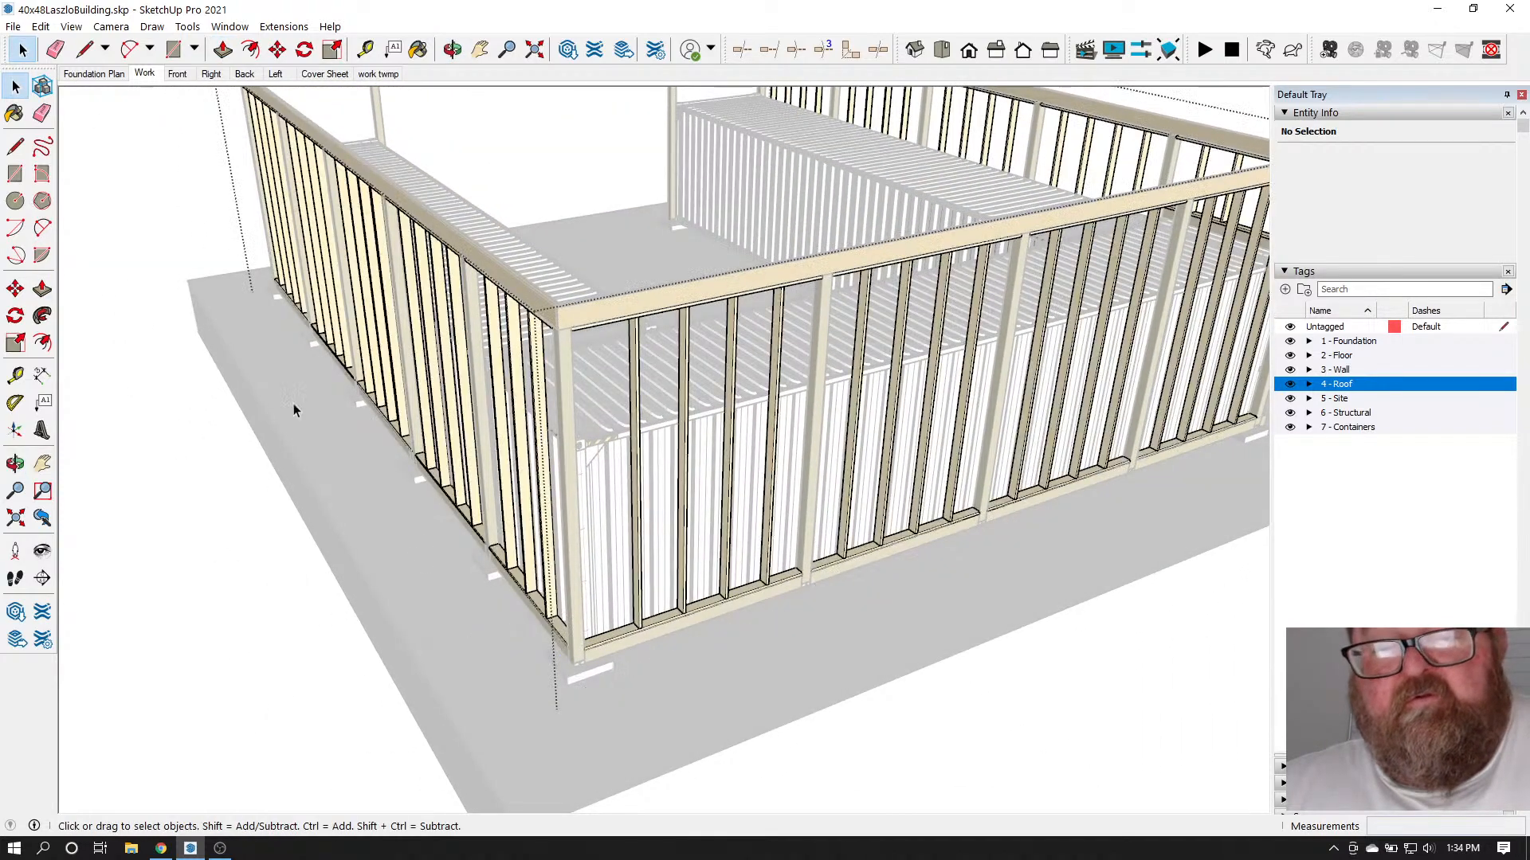
Copy the last bay's end stud 2' toward the corner post, using the existing stud spacing, and leave the wall studs group
{"action": "scroll", "coordinate": [449, 588], "scroll_direction": "down", "scroll_amount": 2}
{"action": "scroll", "coordinate": [618, 469], "scroll_direction": "up", "scroll_amount": 4}
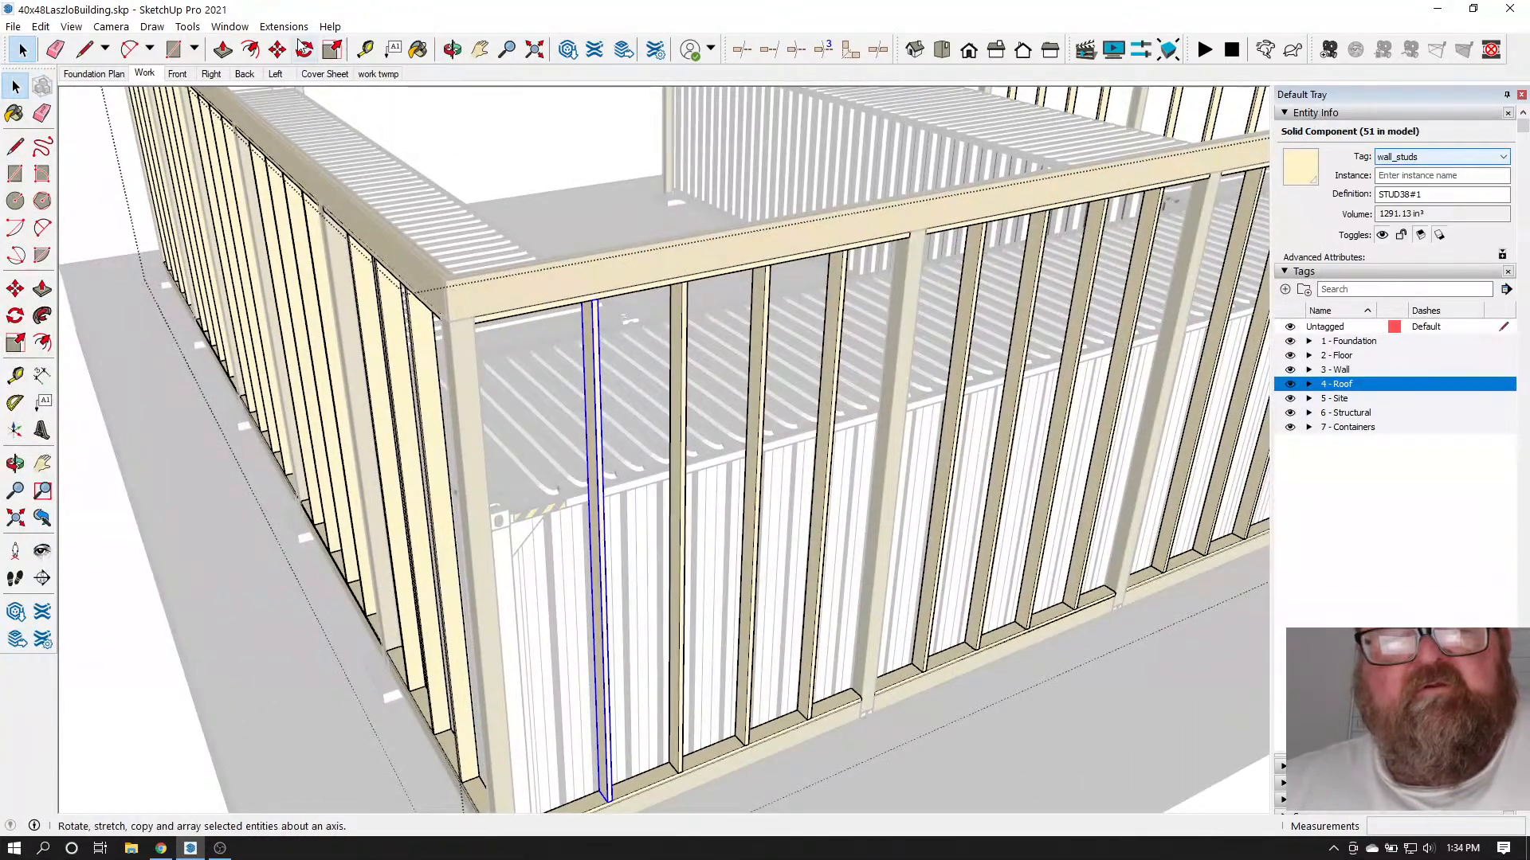
{"action": "key", "text": "m"}
{"action": "scroll", "coordinate": [658, 317], "scroll_direction": "up", "scroll_amount": 2}
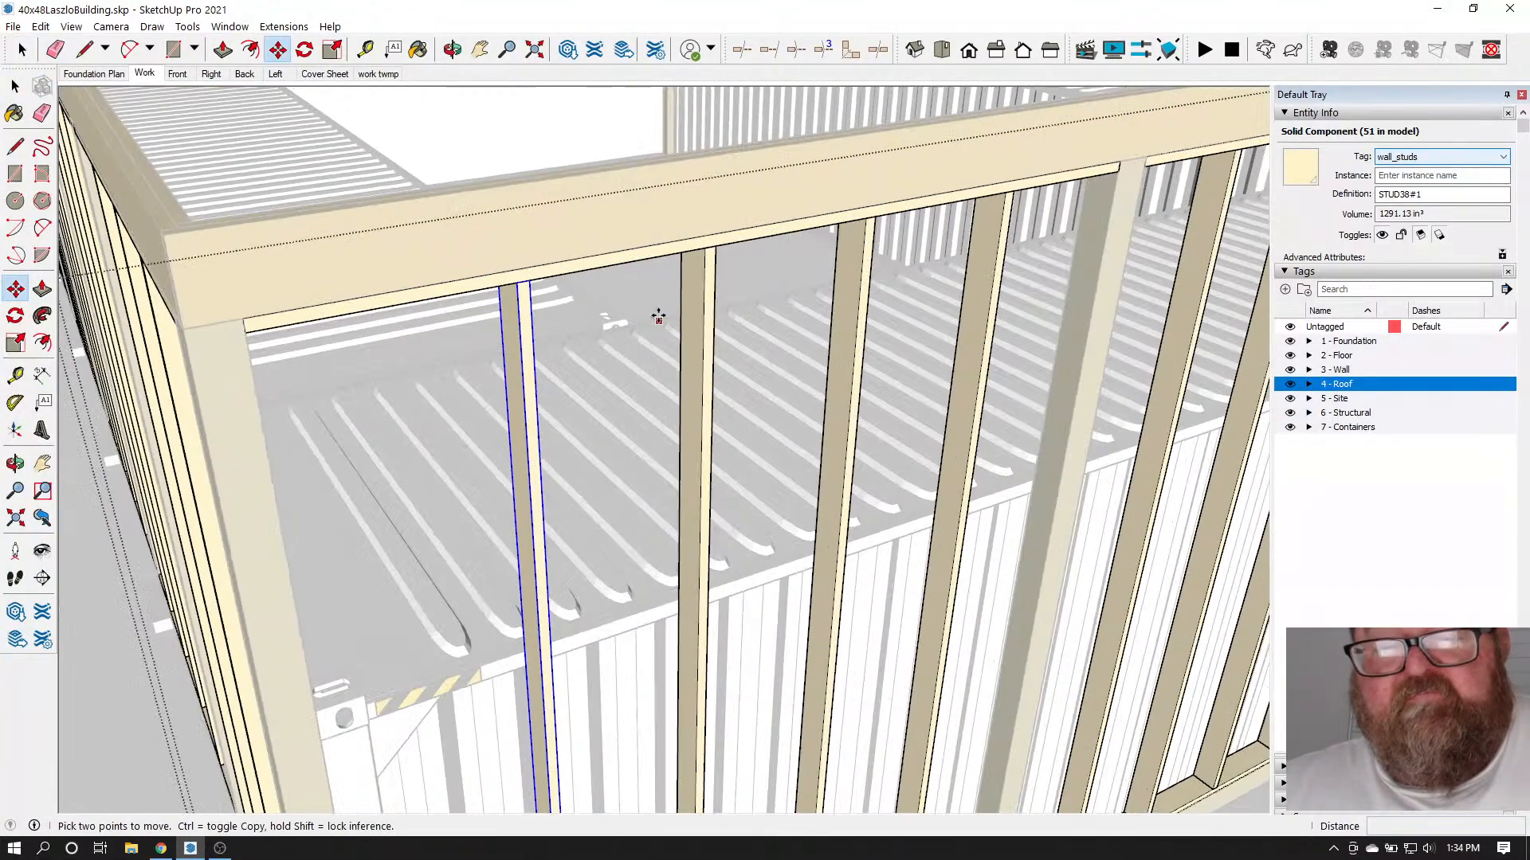
{"action": "left_click", "coordinate": [715, 250]}
{"action": "key", "text": "ctrl"}
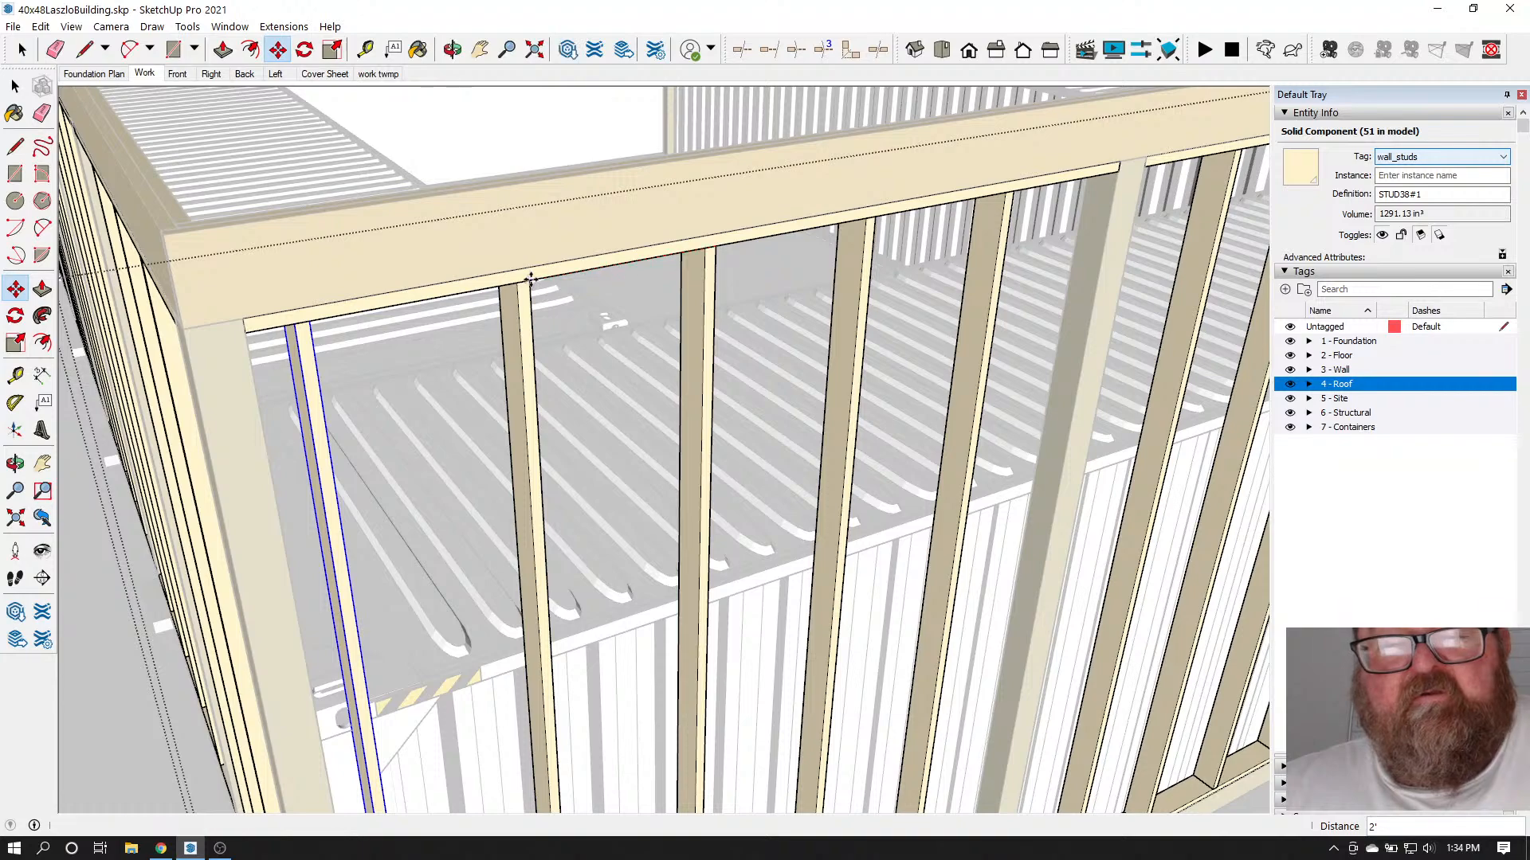
{"action": "left_click", "coordinate": [530, 279]}
{"action": "scroll", "coordinate": [526, 299], "scroll_direction": "down", "scroll_amount": 3}
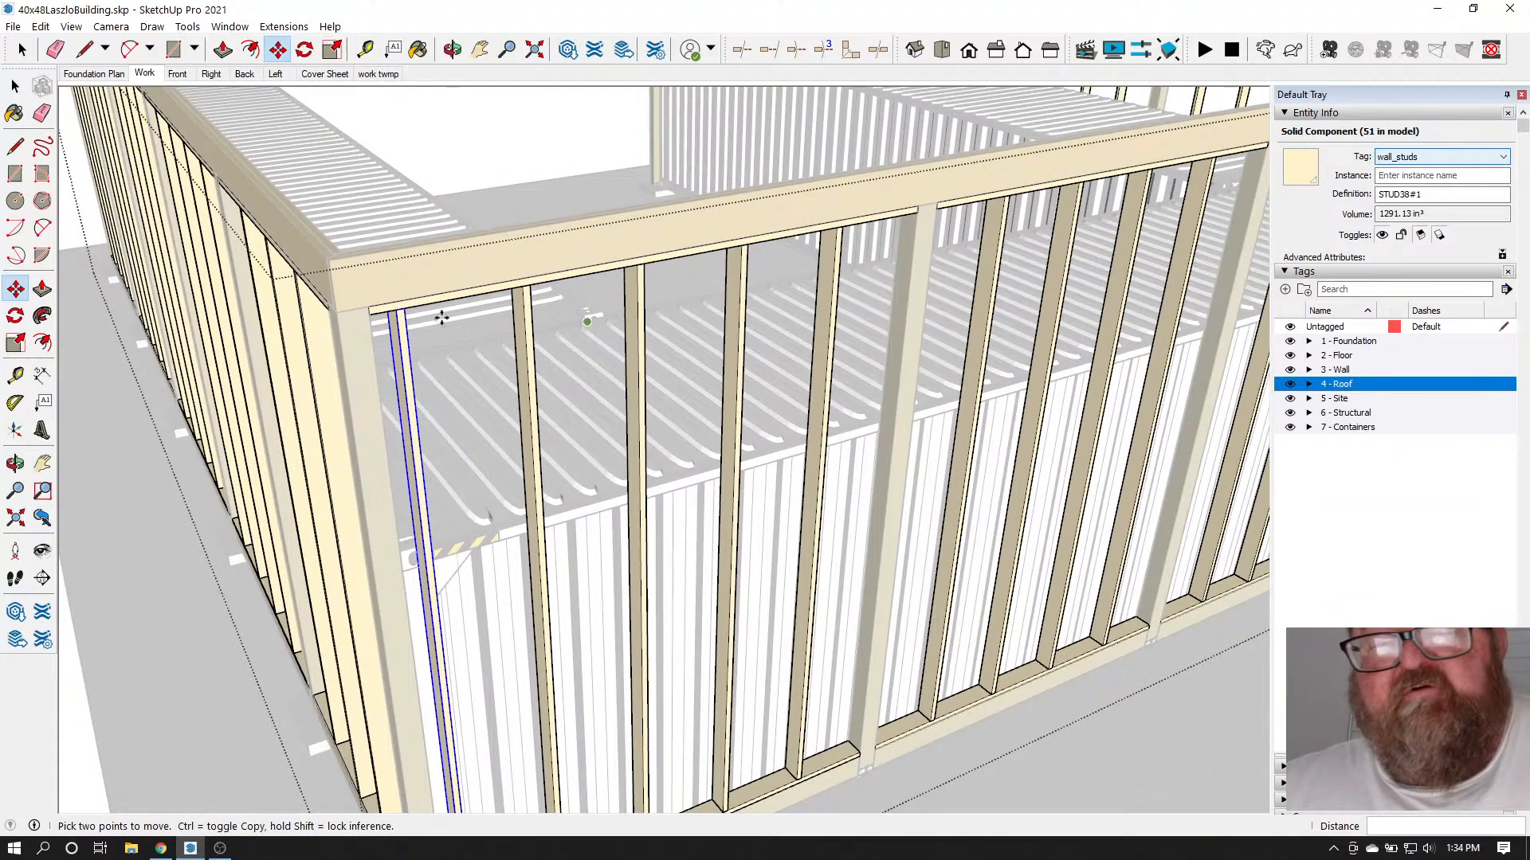
{"action": "scroll", "coordinate": [758, 338], "scroll_direction": "down", "scroll_amount": 5}
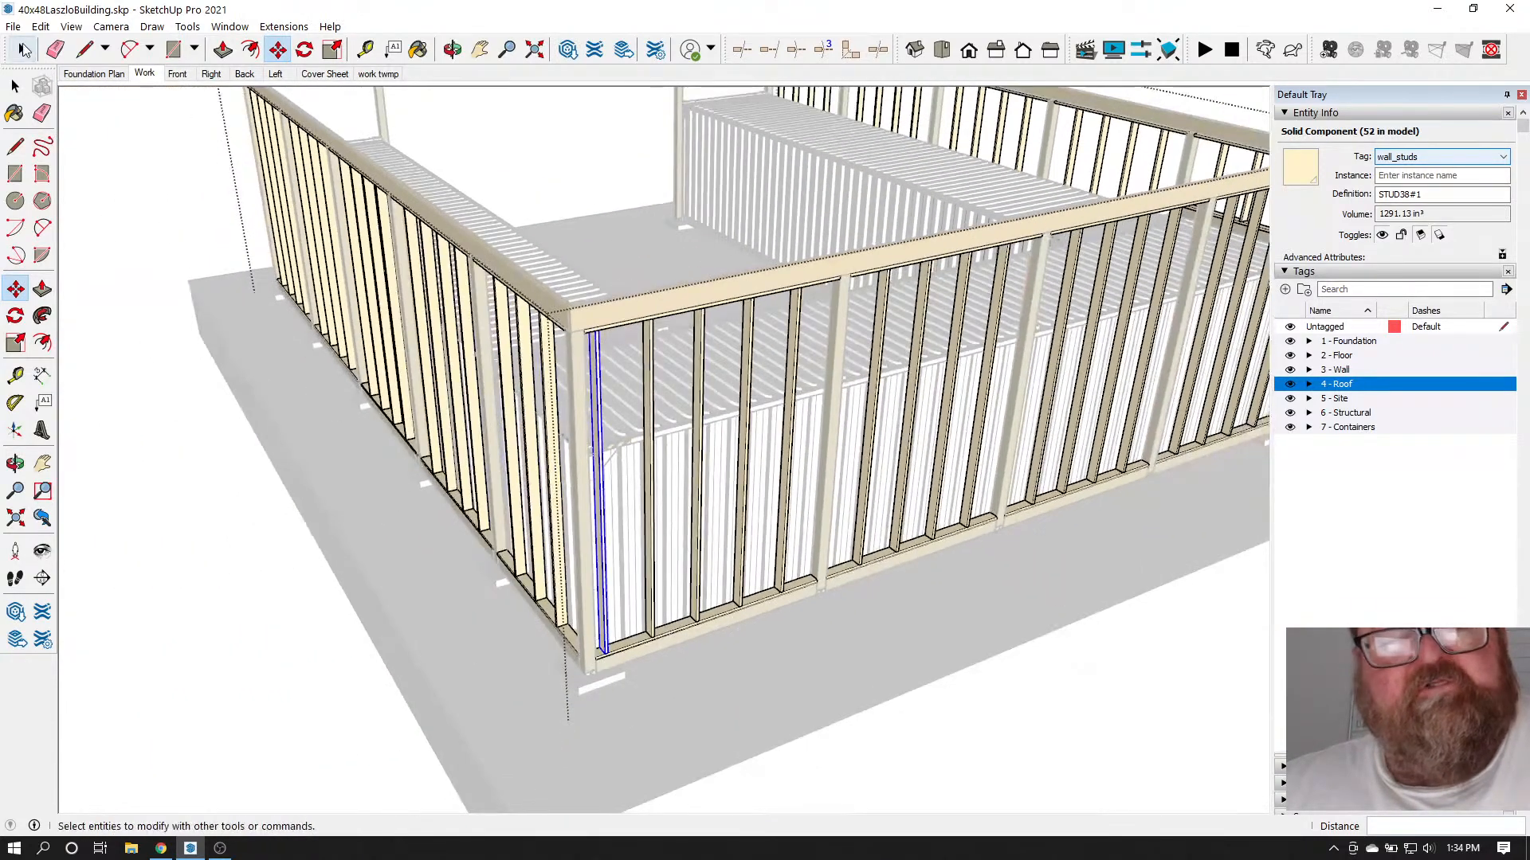
{"action": "left_click", "coordinate": [26, 50]}
{"action": "left_click", "coordinate": [114, 153]}
Examine the stud framing around the building, including the completed container wall and the adjoining side walls
{"action": "scroll", "coordinate": [333, 349], "scroll_direction": "down", "scroll_amount": 2}
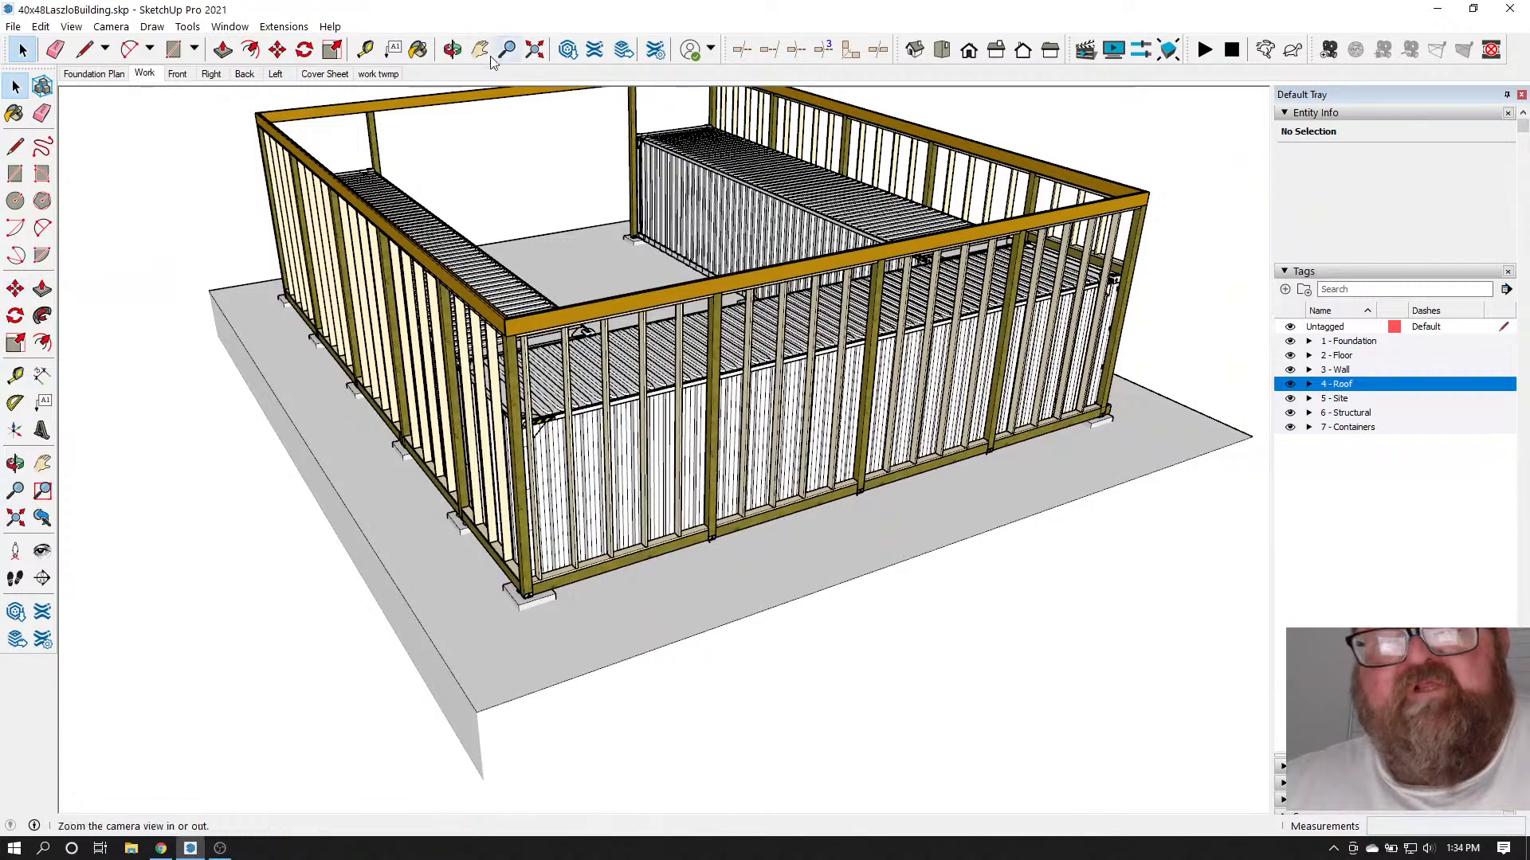
{"action": "left_click", "coordinate": [453, 50]}
{"action": "left_click_drag", "start_coordinate": [606, 334], "coordinate": [1054, 345]}
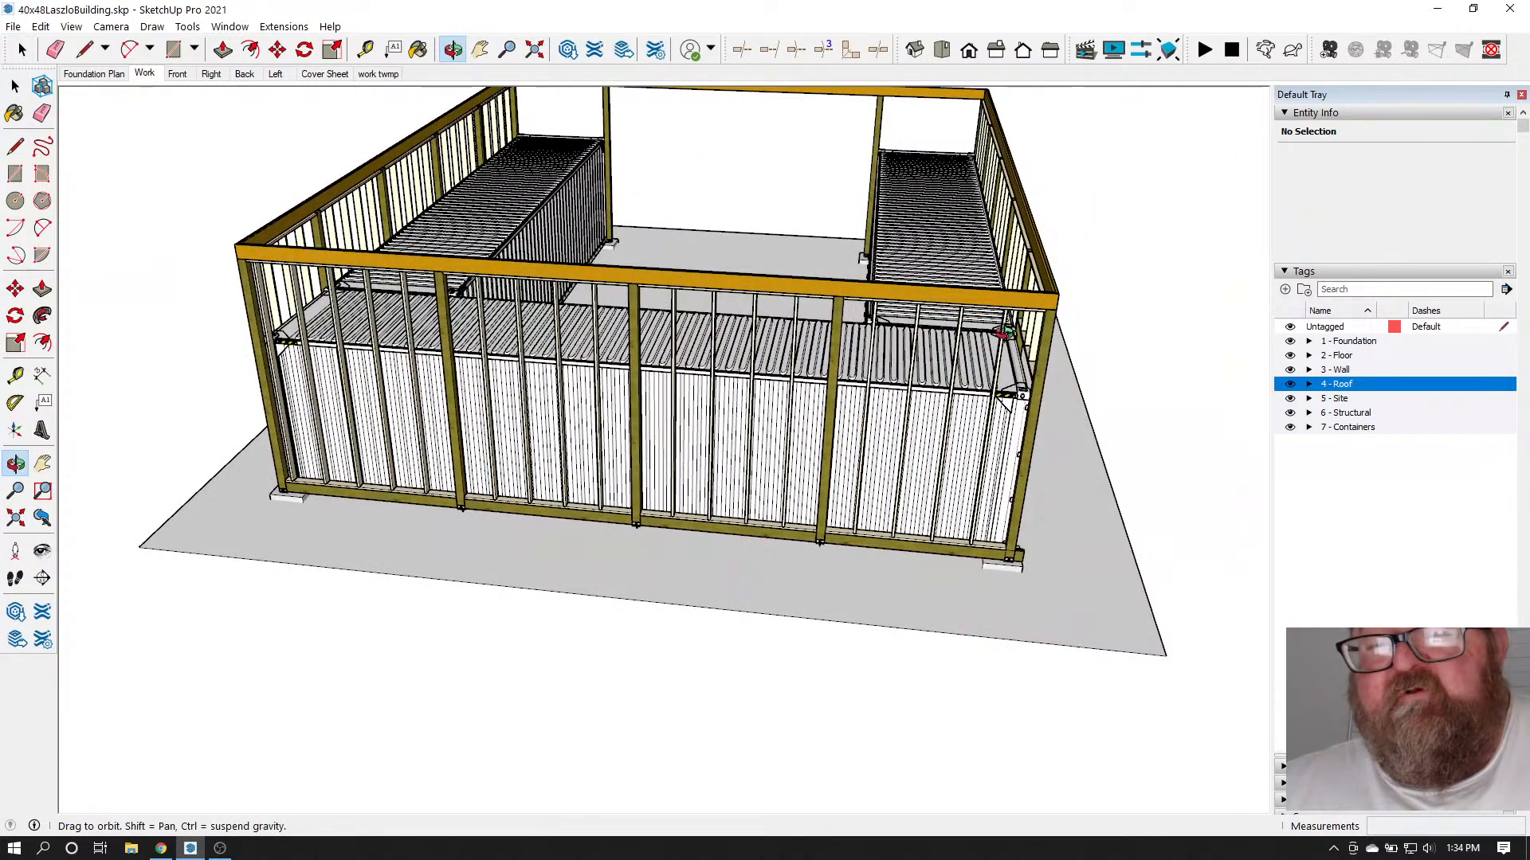
{"action": "scroll", "coordinate": [798, 454], "scroll_direction": "up", "scroll_amount": 8}
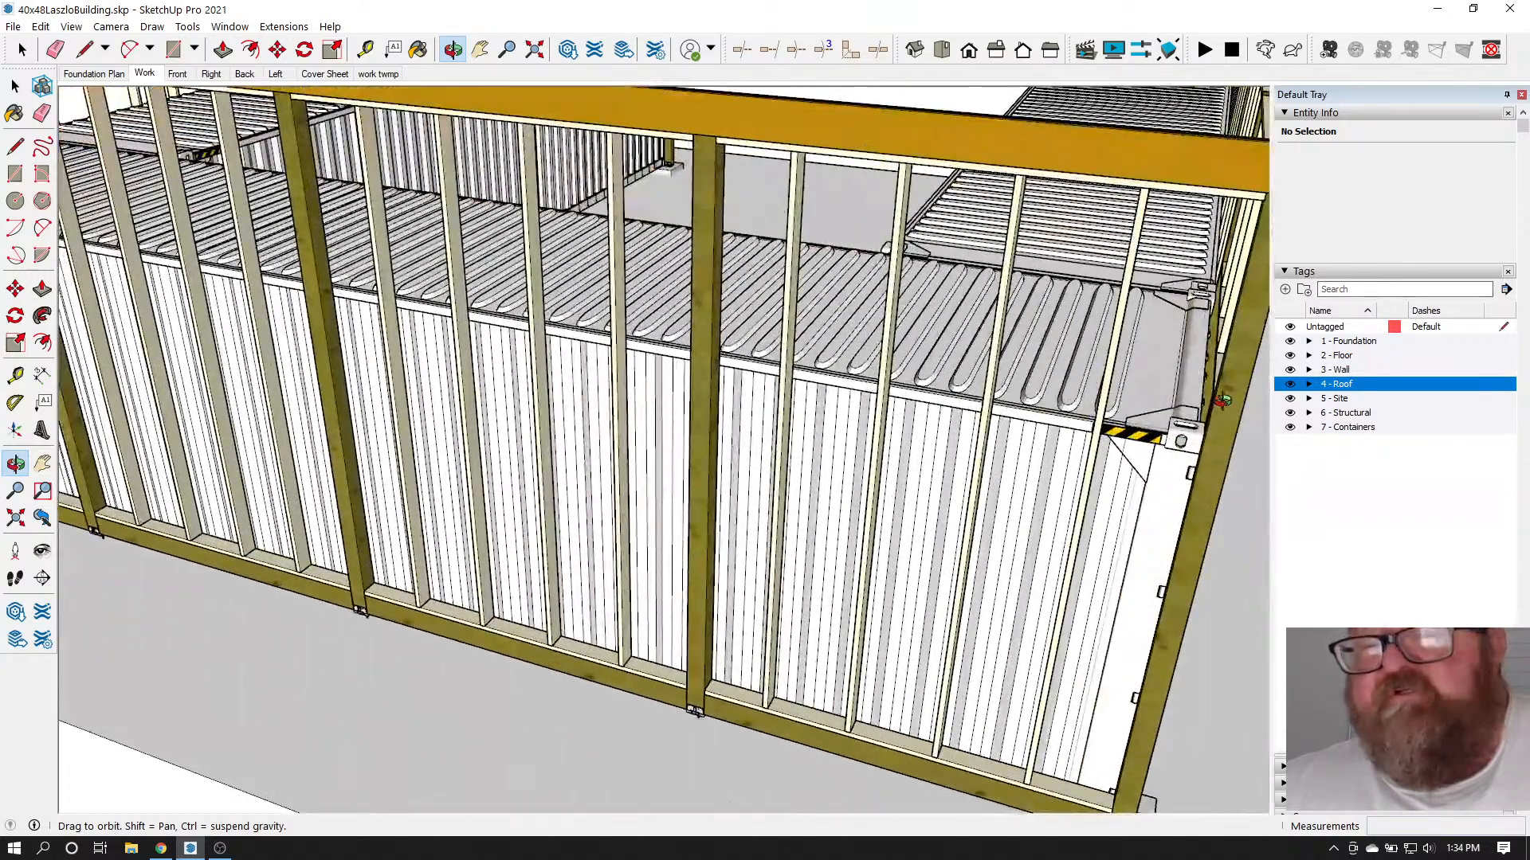
{"action": "left_click_drag", "start_coordinate": [1189, 413], "coordinate": [1219, 414]}
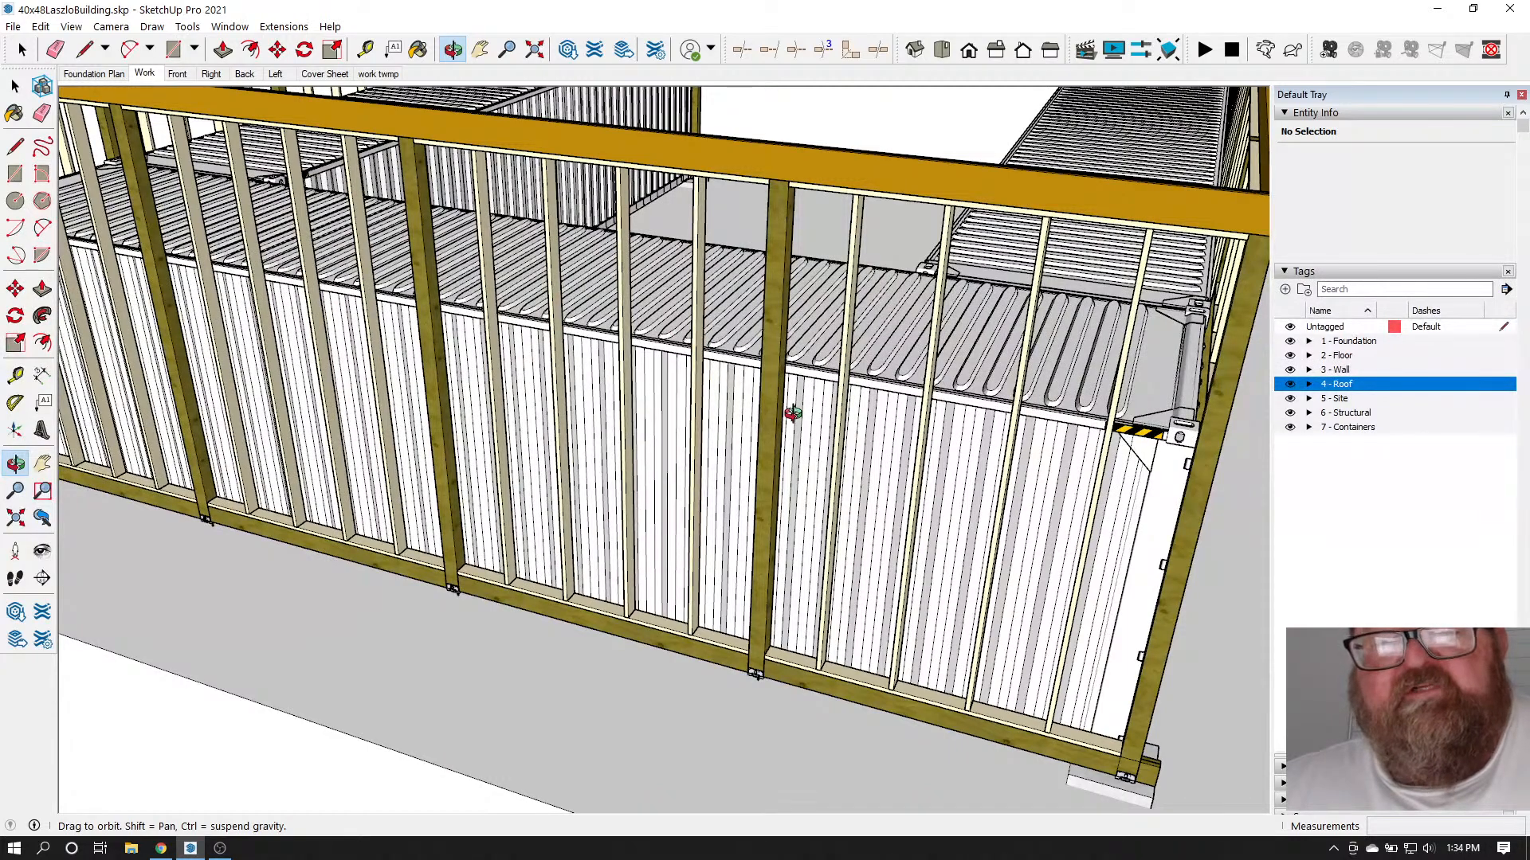
{"action": "left_click_drag", "start_coordinate": [792, 413], "coordinate": [284, 249]}
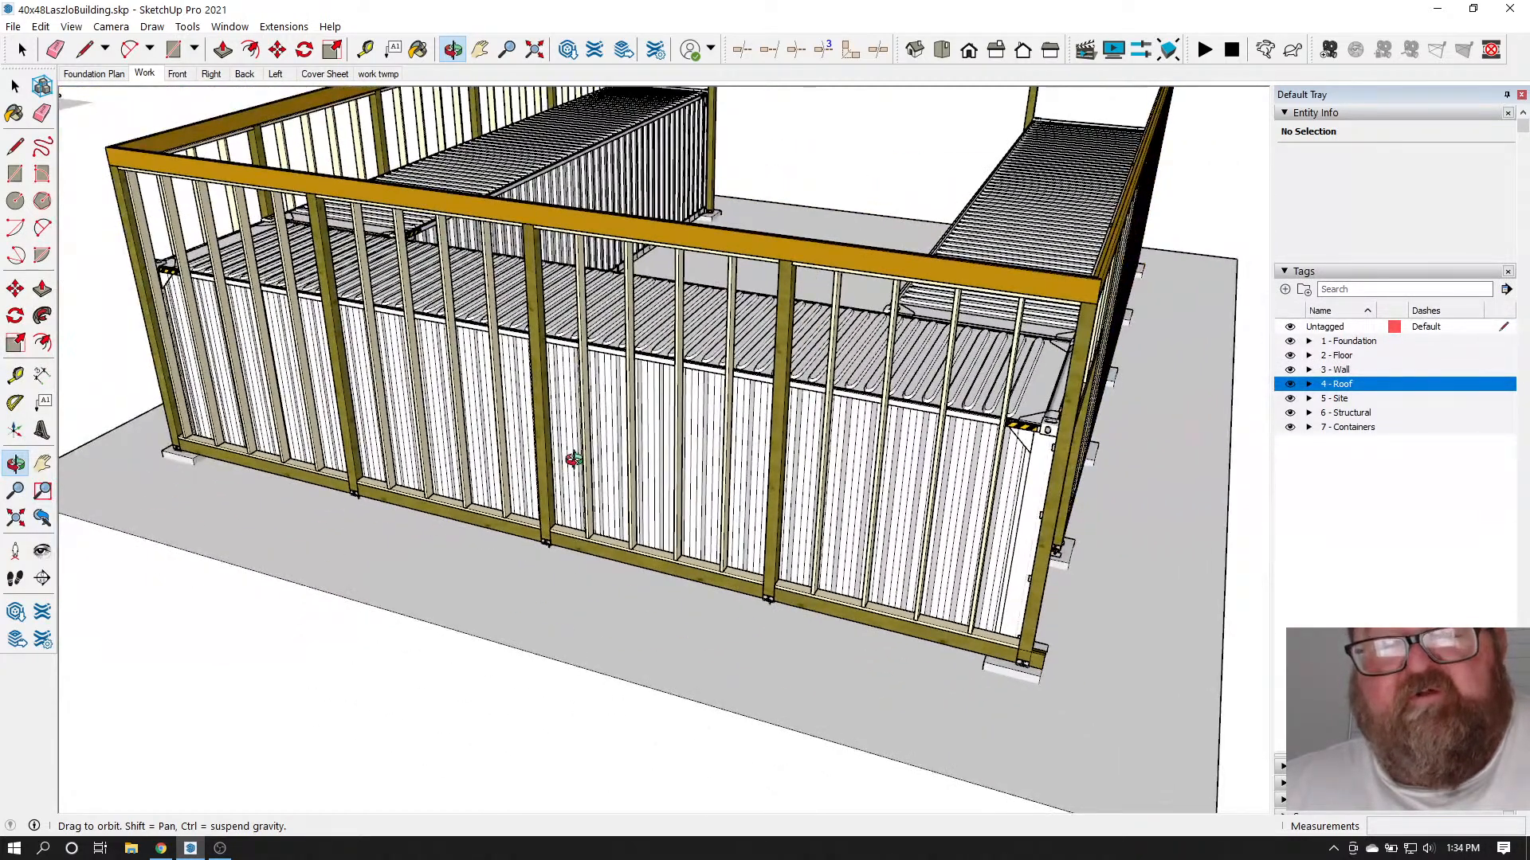
{"action": "left_click_drag", "start_coordinate": [572, 460], "coordinate": [709, 417]}
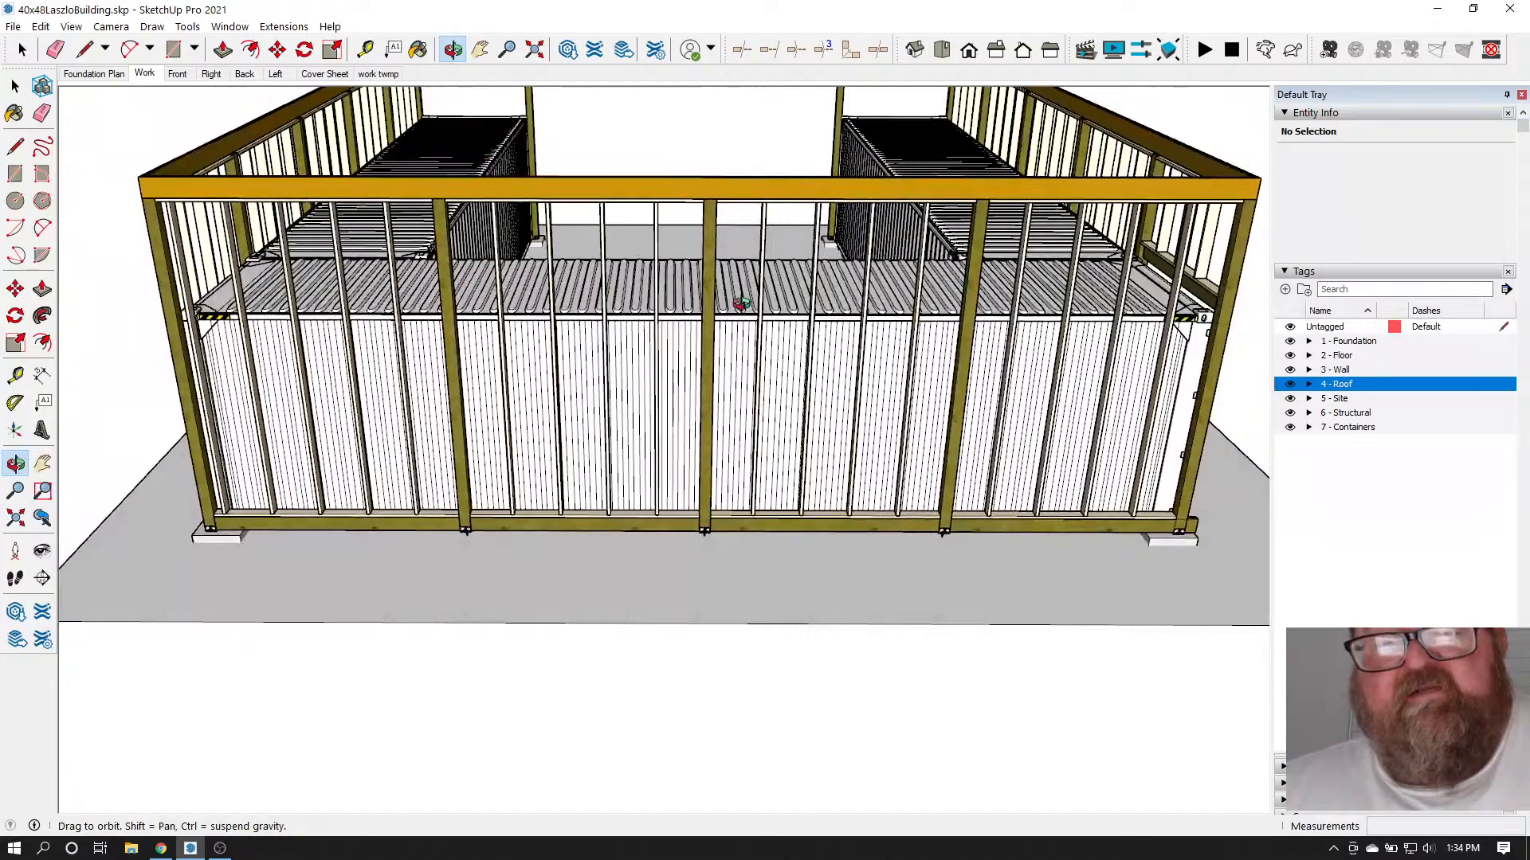
{"action": "left_click_drag", "start_coordinate": [741, 304], "coordinate": [282, 263]}
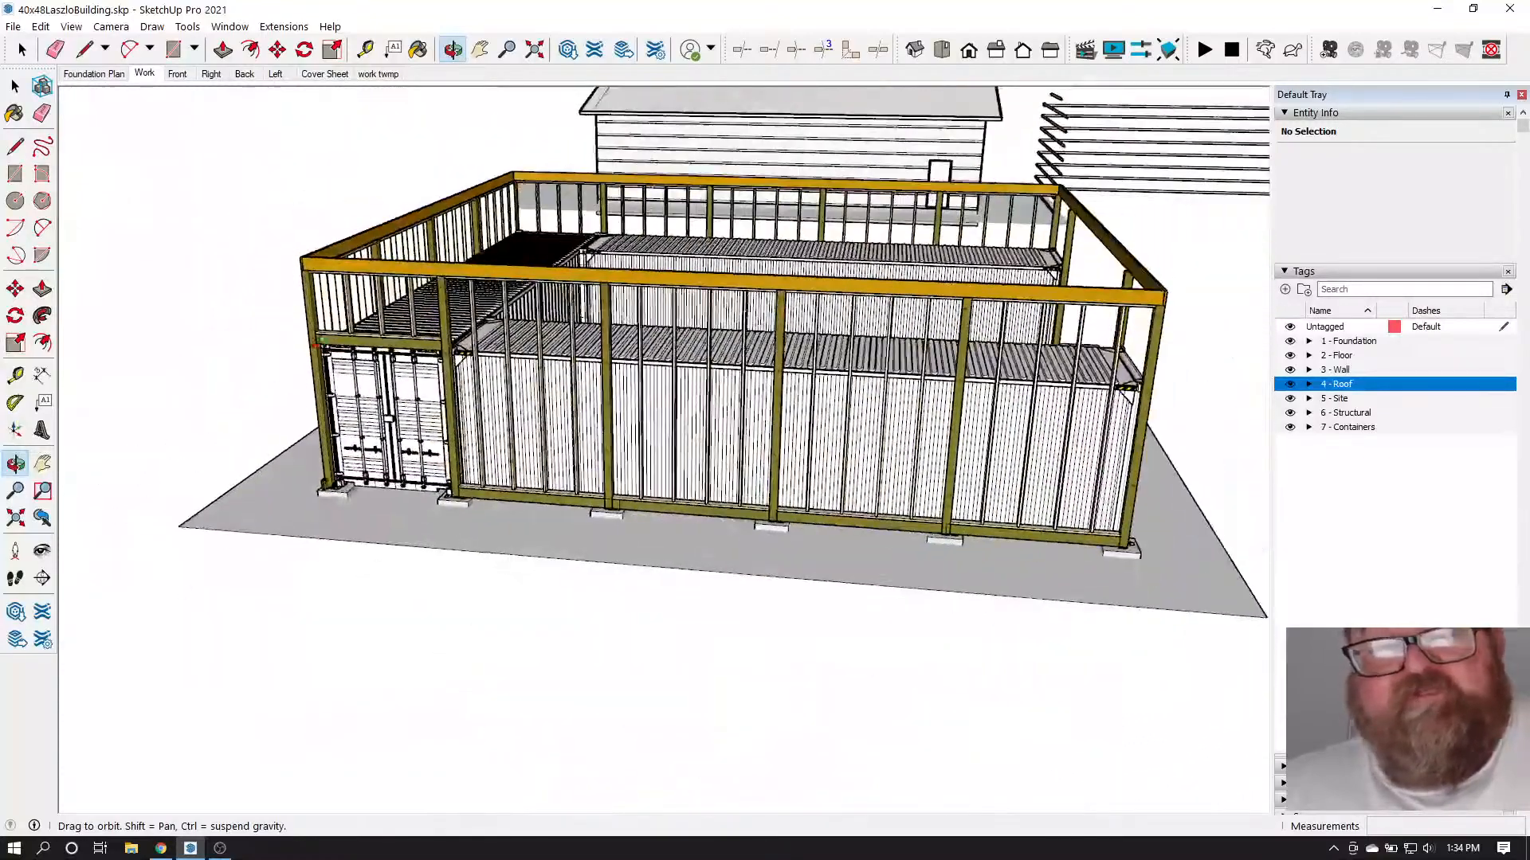
Open the wall studs group and select the three studs and two plates of the short panel above the container doors
{"action": "scroll", "coordinate": [282, 263], "scroll_direction": "up", "scroll_amount": 6}
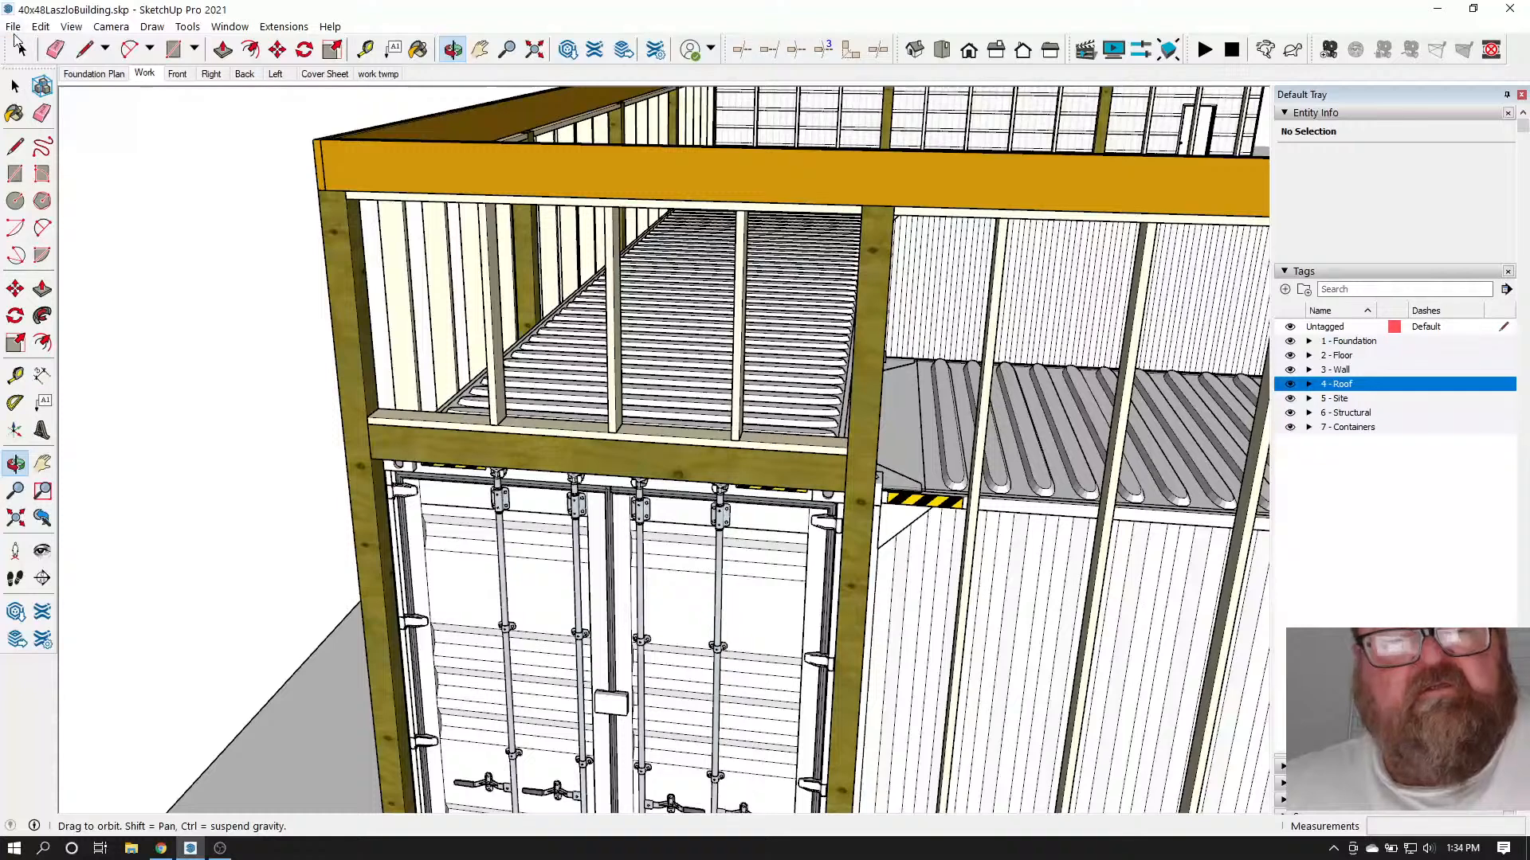
{"action": "left_click", "coordinate": [472, 206]}
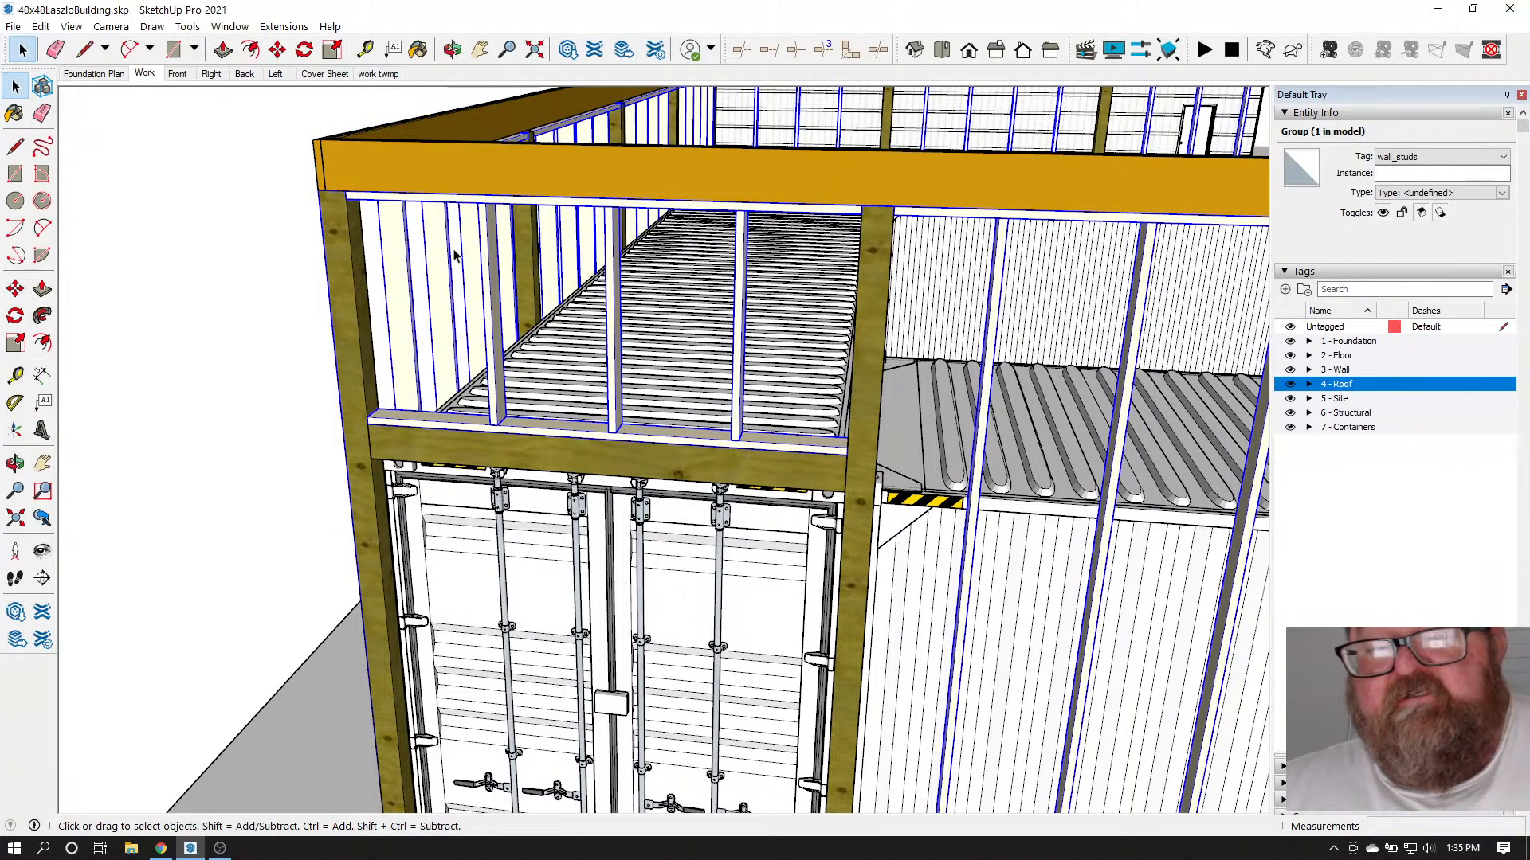
{"action": "double_click", "coordinate": [490, 239]}
{"action": "left_click", "coordinate": [490, 239]}
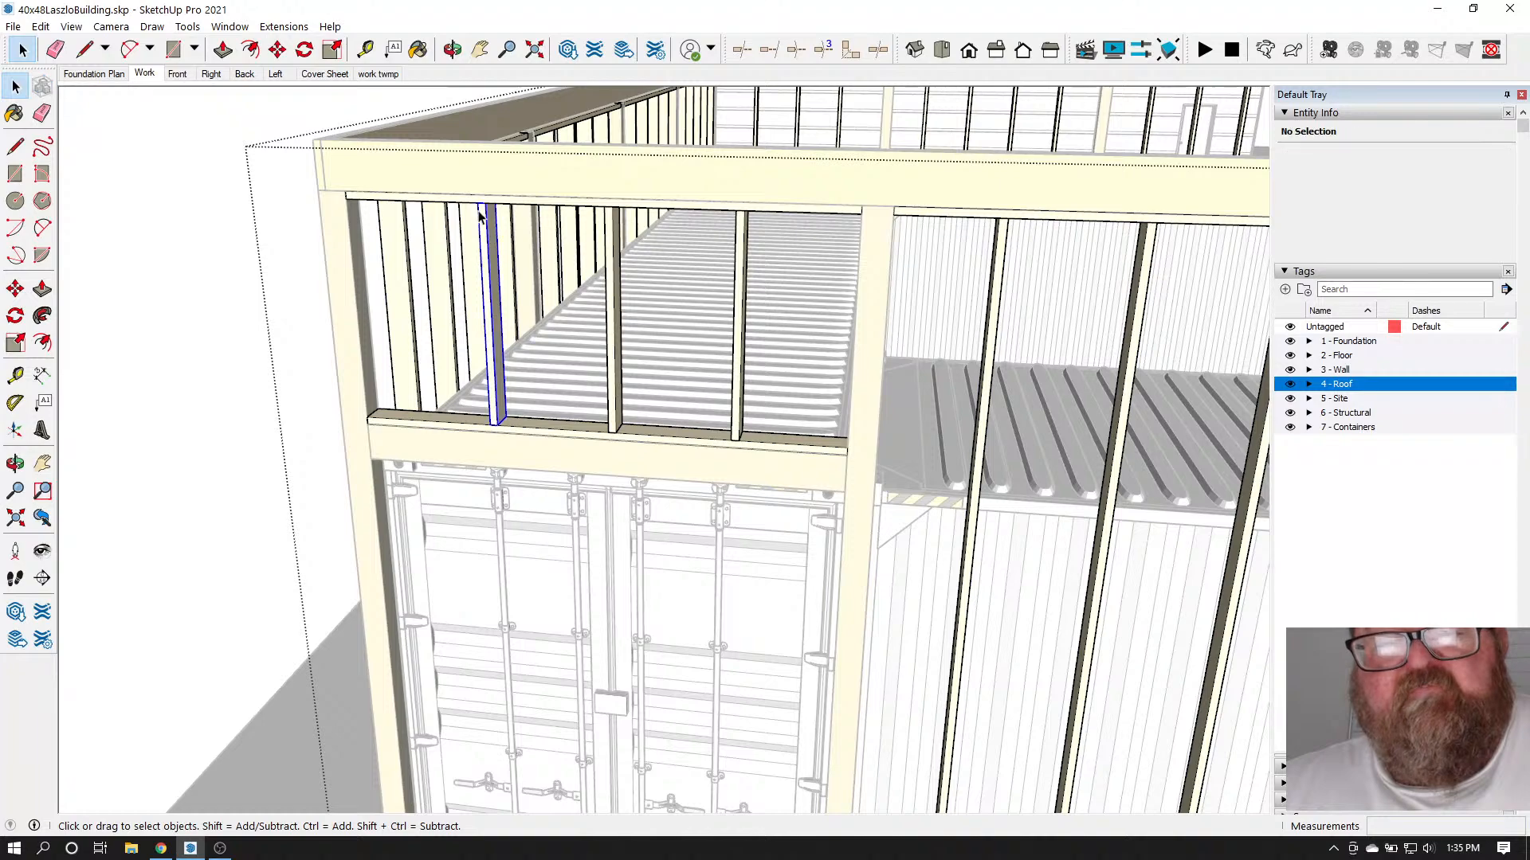
{"action": "left_click", "coordinate": [611, 249], "text": "ctrl"}
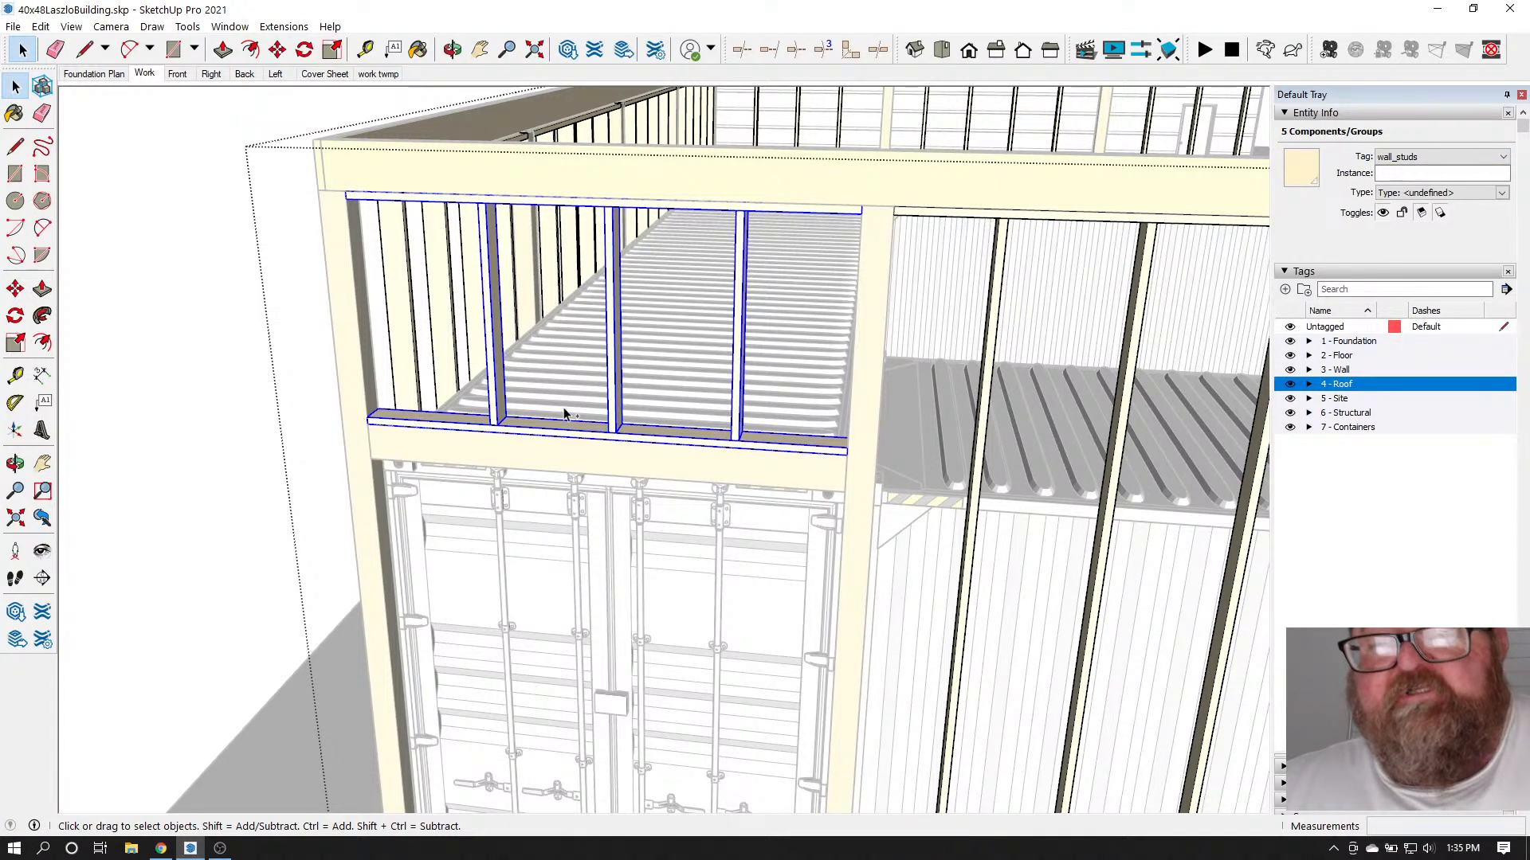
Copy the short stud panel about 48' along the long wall to the corner post at the building's open end, under the beam
{"action": "scroll", "coordinate": [460, 394], "scroll_direction": "down", "scroll_amount": 5}
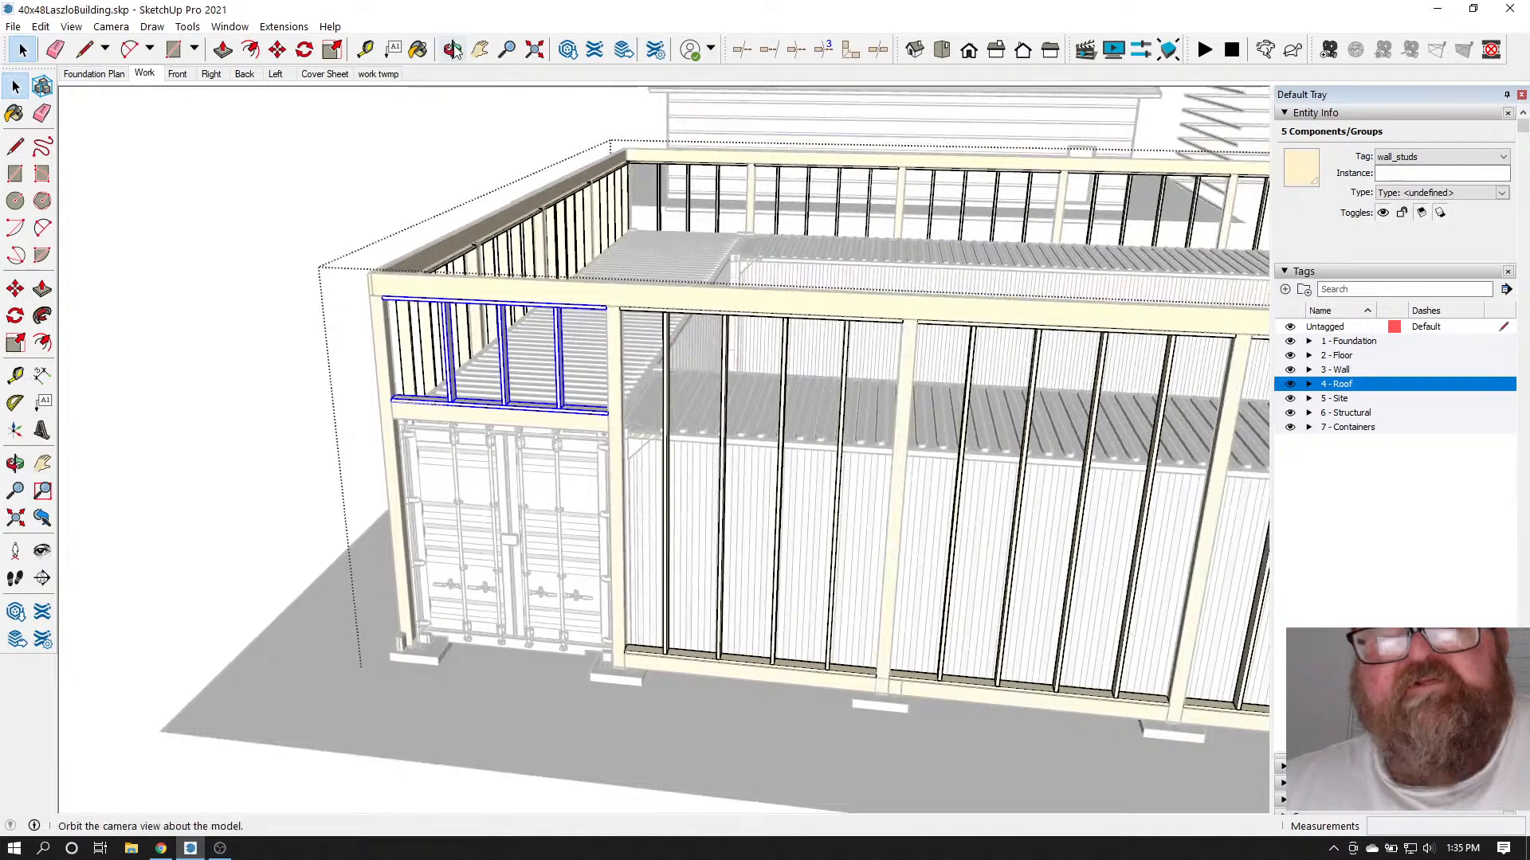
{"action": "left_click", "coordinate": [451, 50]}
{"action": "scroll", "coordinate": [342, 359], "scroll_direction": "down", "scroll_amount": 6}
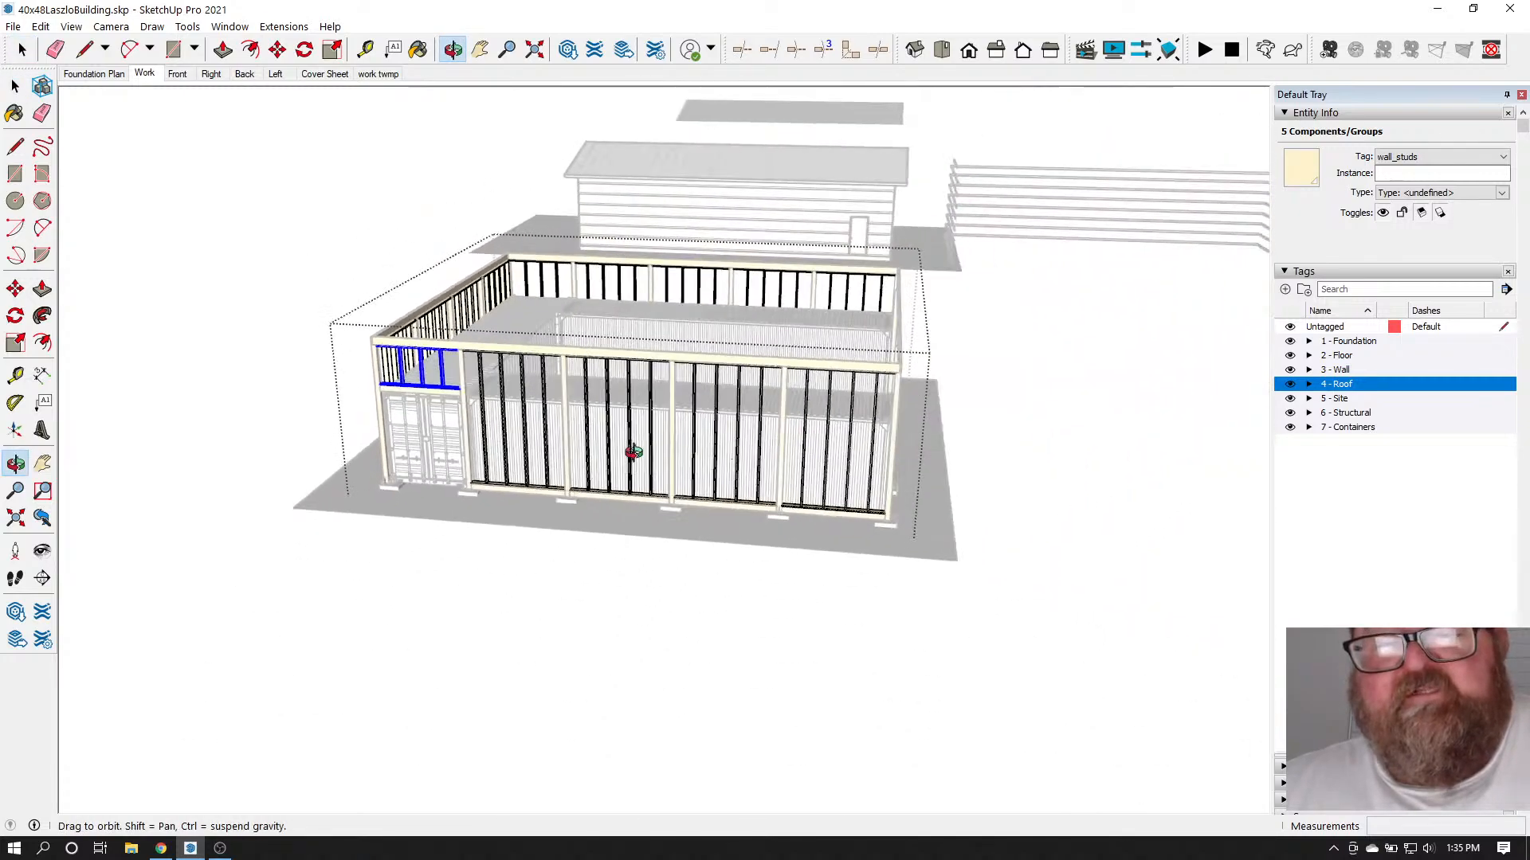
{"action": "left_click_drag", "start_coordinate": [633, 452], "coordinate": [437, 447]}
{"action": "scroll", "coordinate": [327, 259], "scroll_direction": "up", "scroll_amount": 5}
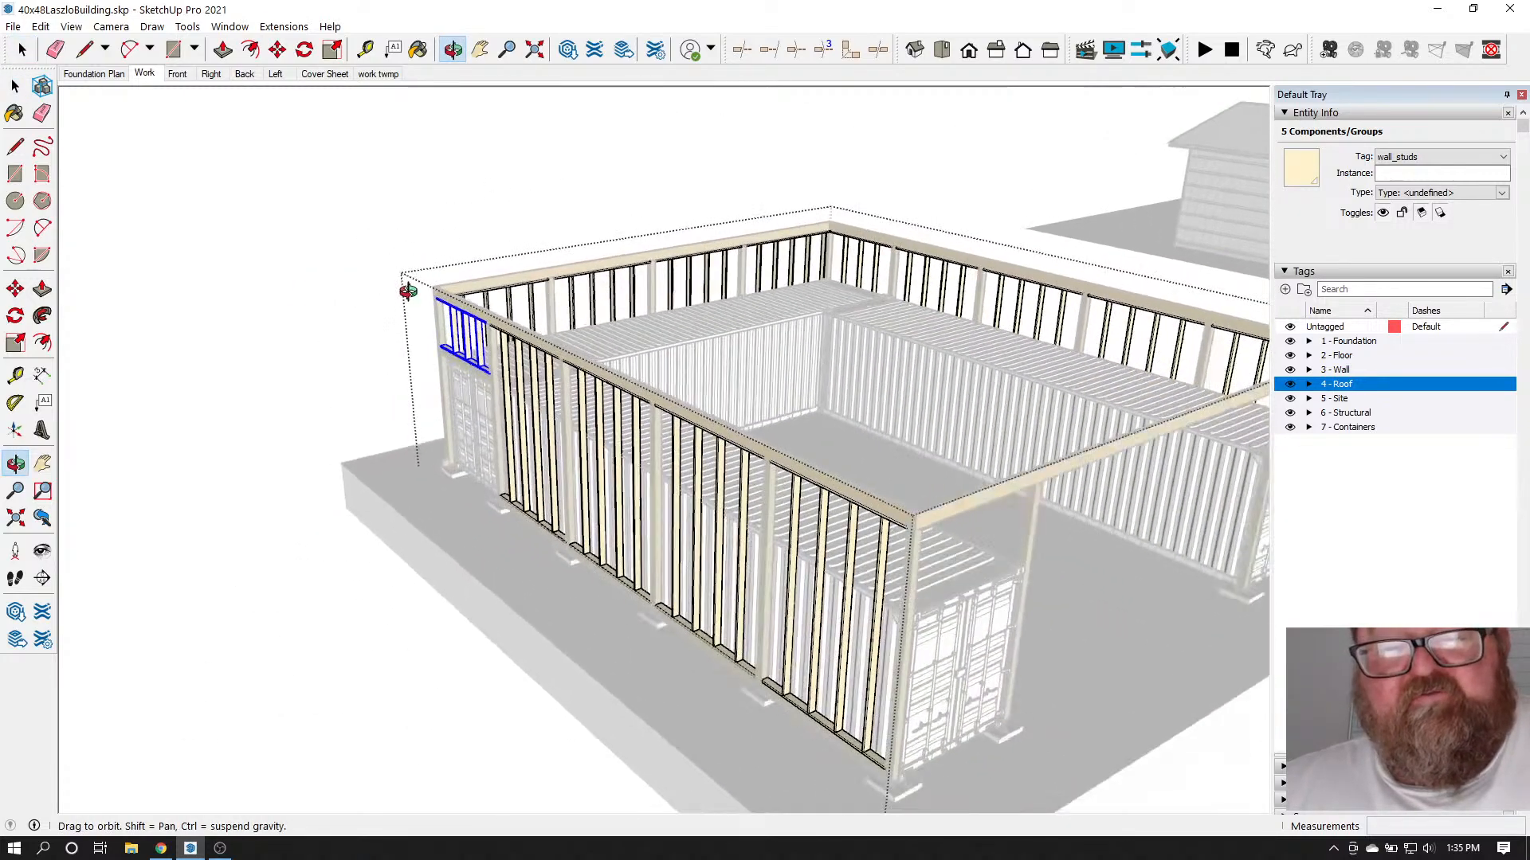
{"action": "scroll", "coordinate": [407, 291], "scroll_direction": "up", "scroll_amount": 8}
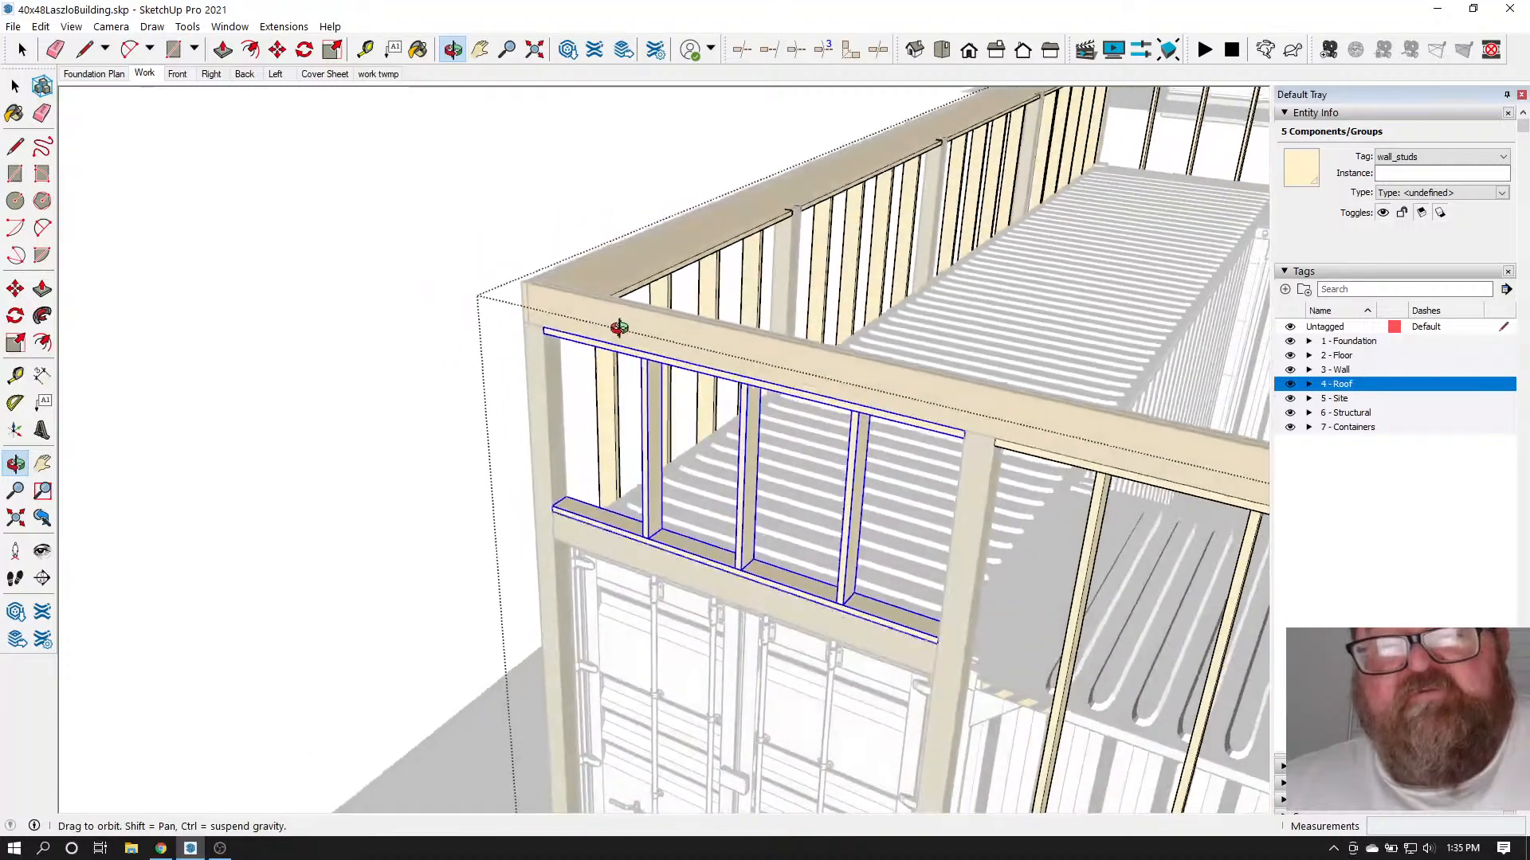
{"action": "scroll", "coordinate": [521, 378], "scroll_direction": "up", "scroll_amount": 3}
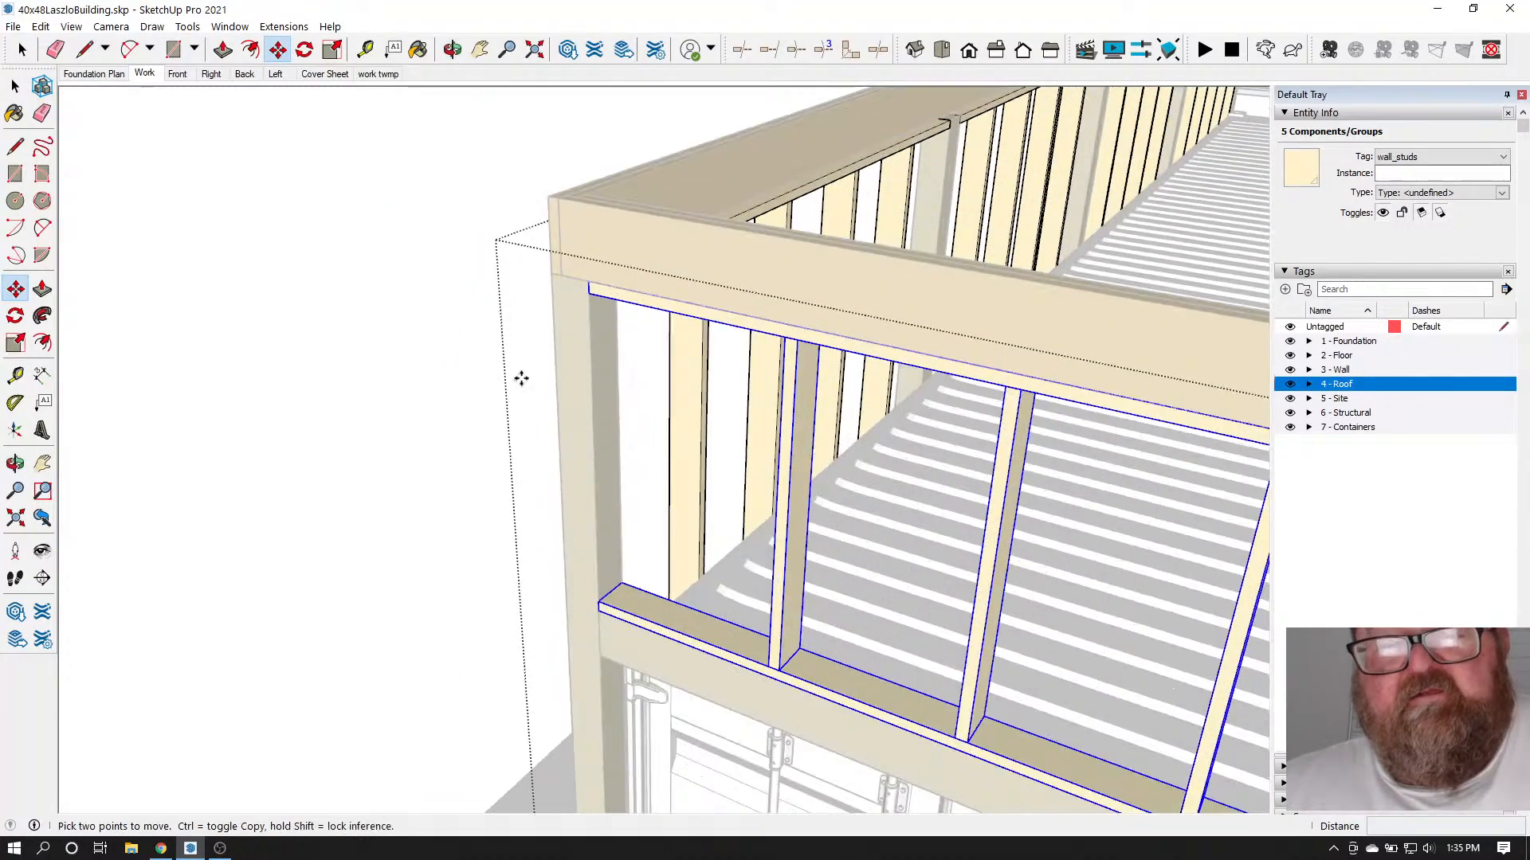
{"action": "left_click", "coordinate": [588, 282]}
{"action": "key", "text": "ctrl"}
{"action": "scroll", "coordinate": [478, 310], "scroll_direction": "down", "scroll_amount": 10}
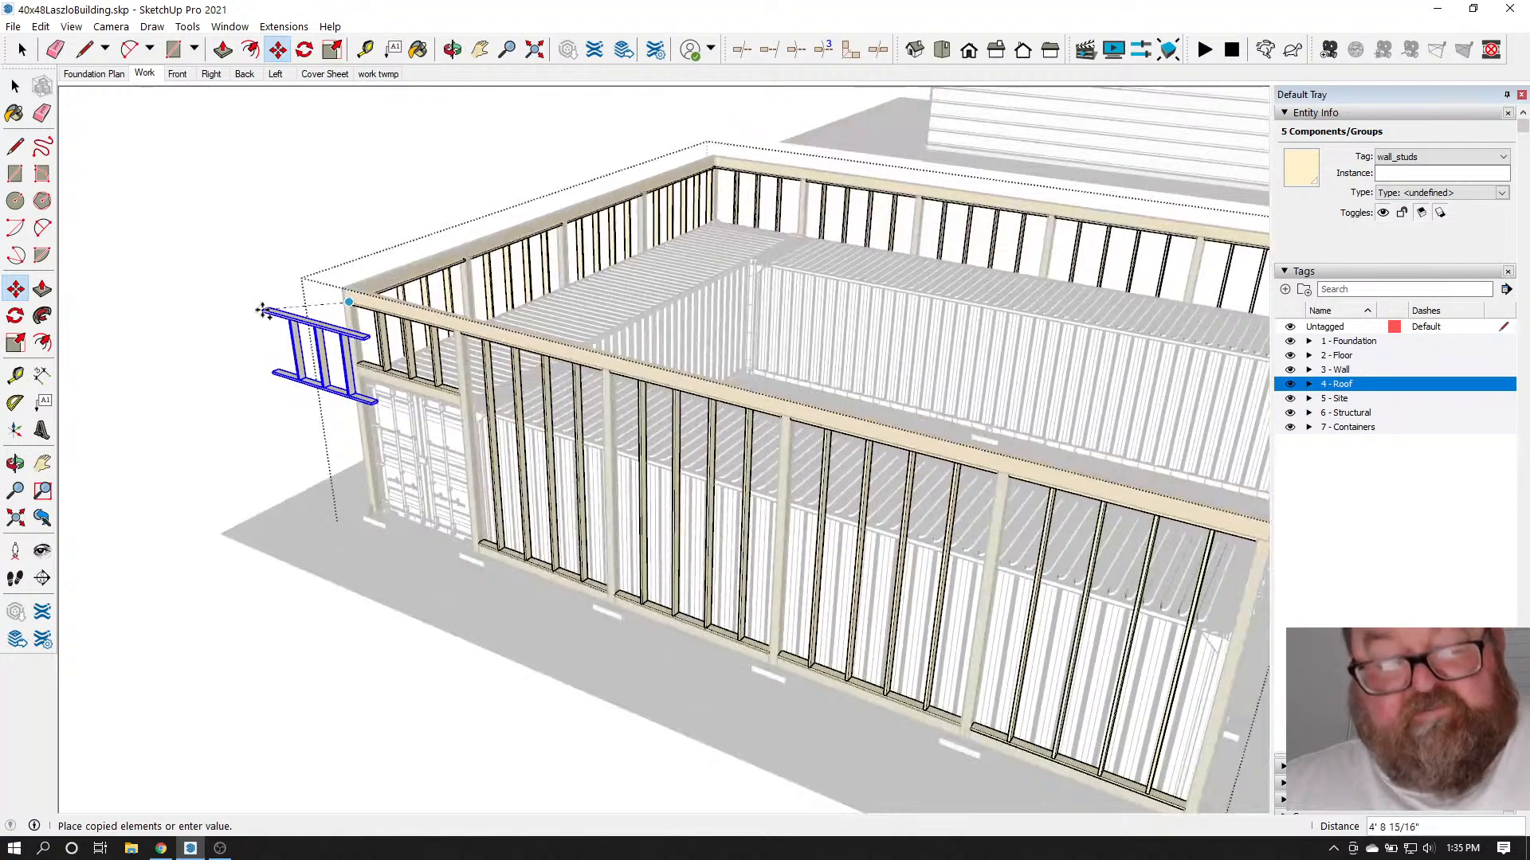
{"action": "scroll", "coordinate": [263, 311], "scroll_direction": "down", "scroll_amount": 5}
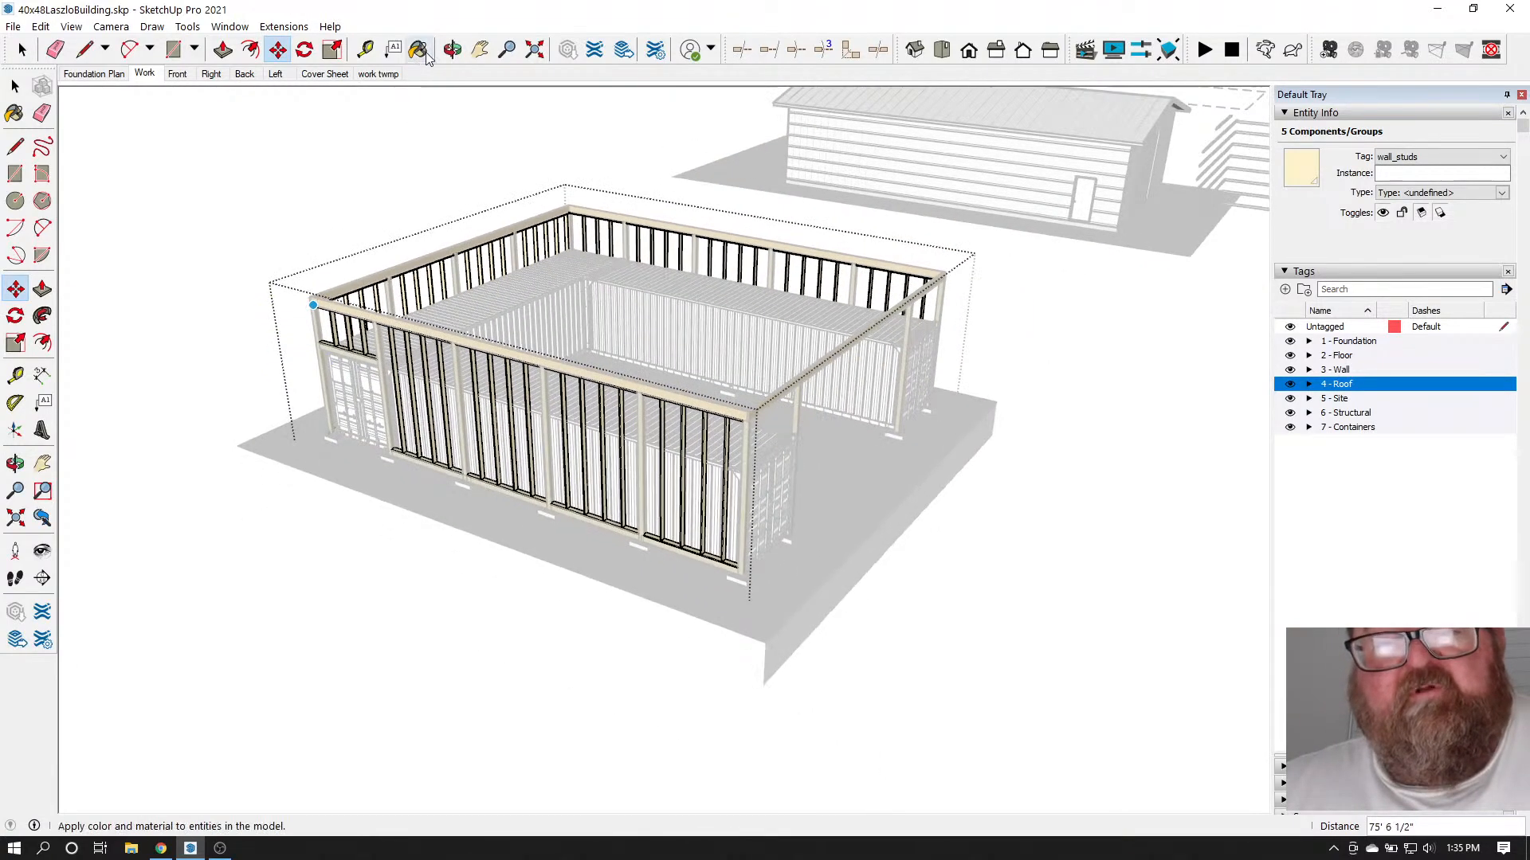
{"action": "middle_click_drag", "start_coordinate": [506, 313], "coordinate": [434, 383]}
{"action": "scroll", "coordinate": [520, 359], "scroll_direction": "up", "scroll_amount": 8}
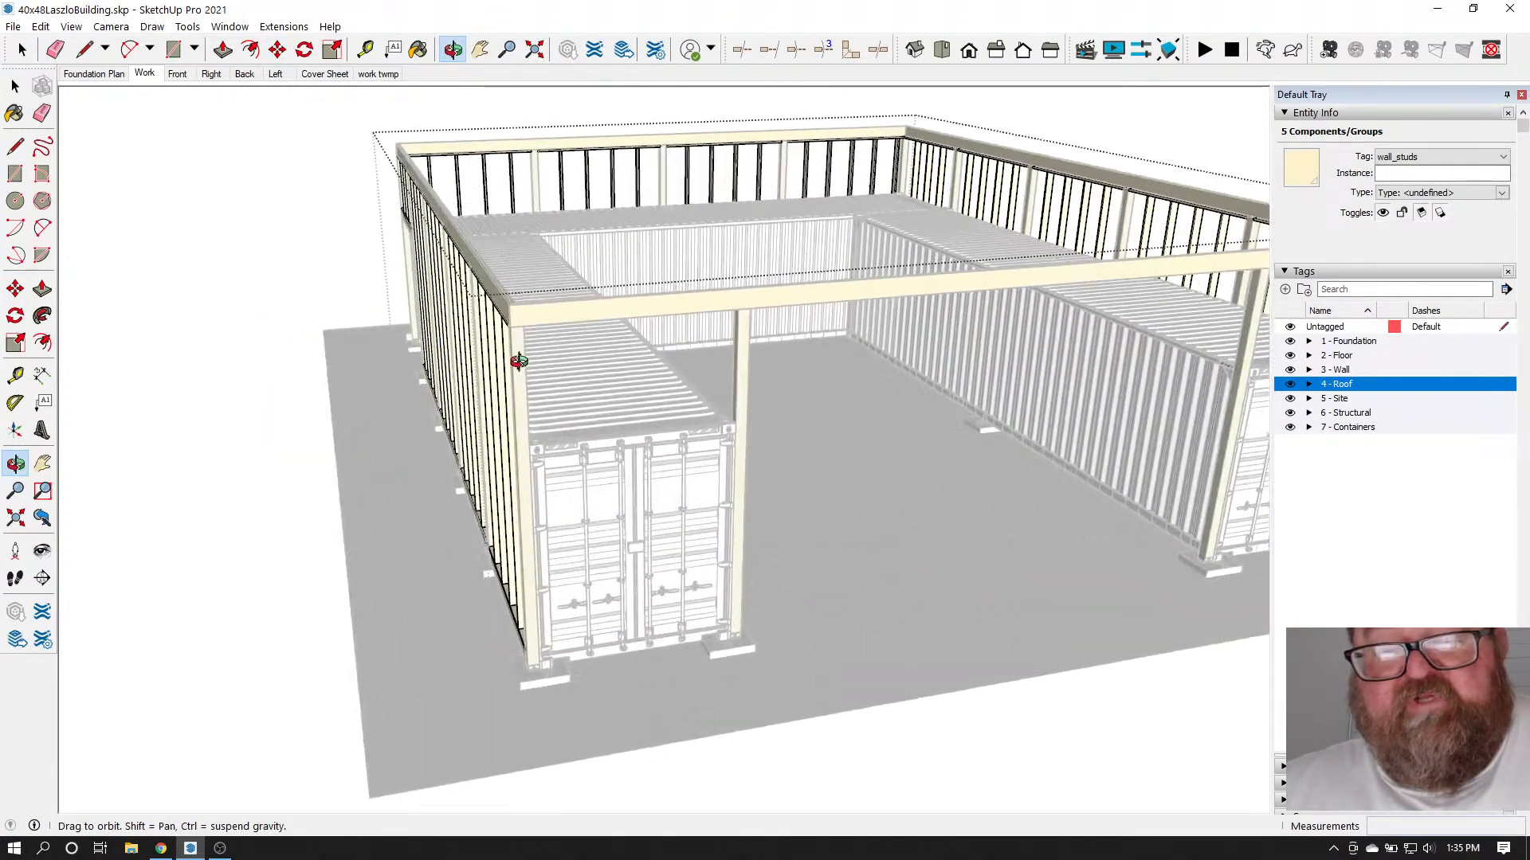
{"action": "scroll", "coordinate": [516, 296], "scroll_direction": "up", "scroll_amount": 6}
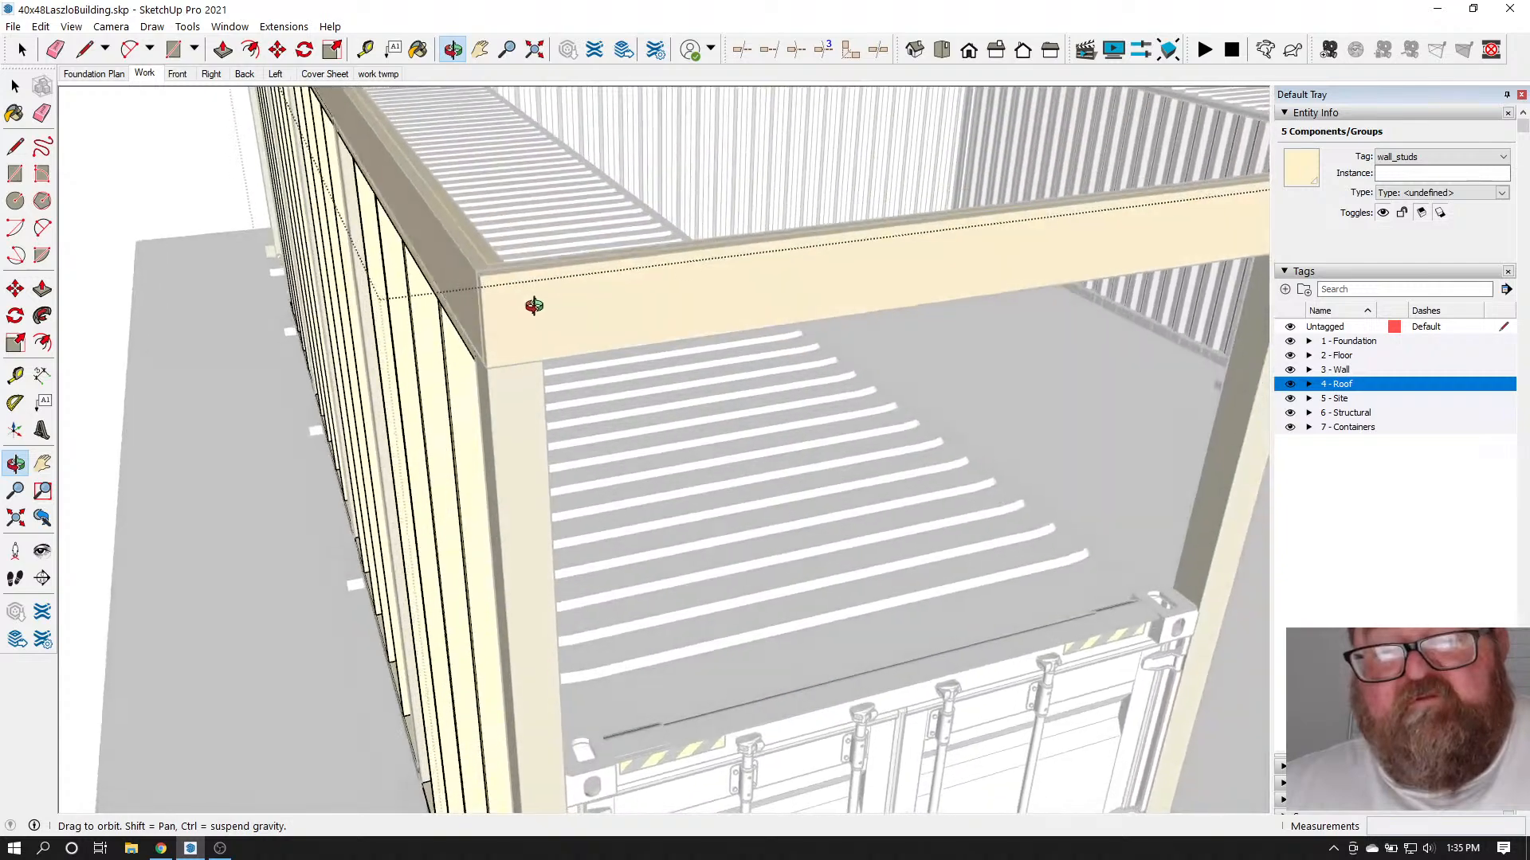
{"action": "right_click", "coordinate": [532, 323]}
{"action": "left_click", "coordinate": [562, 332]}
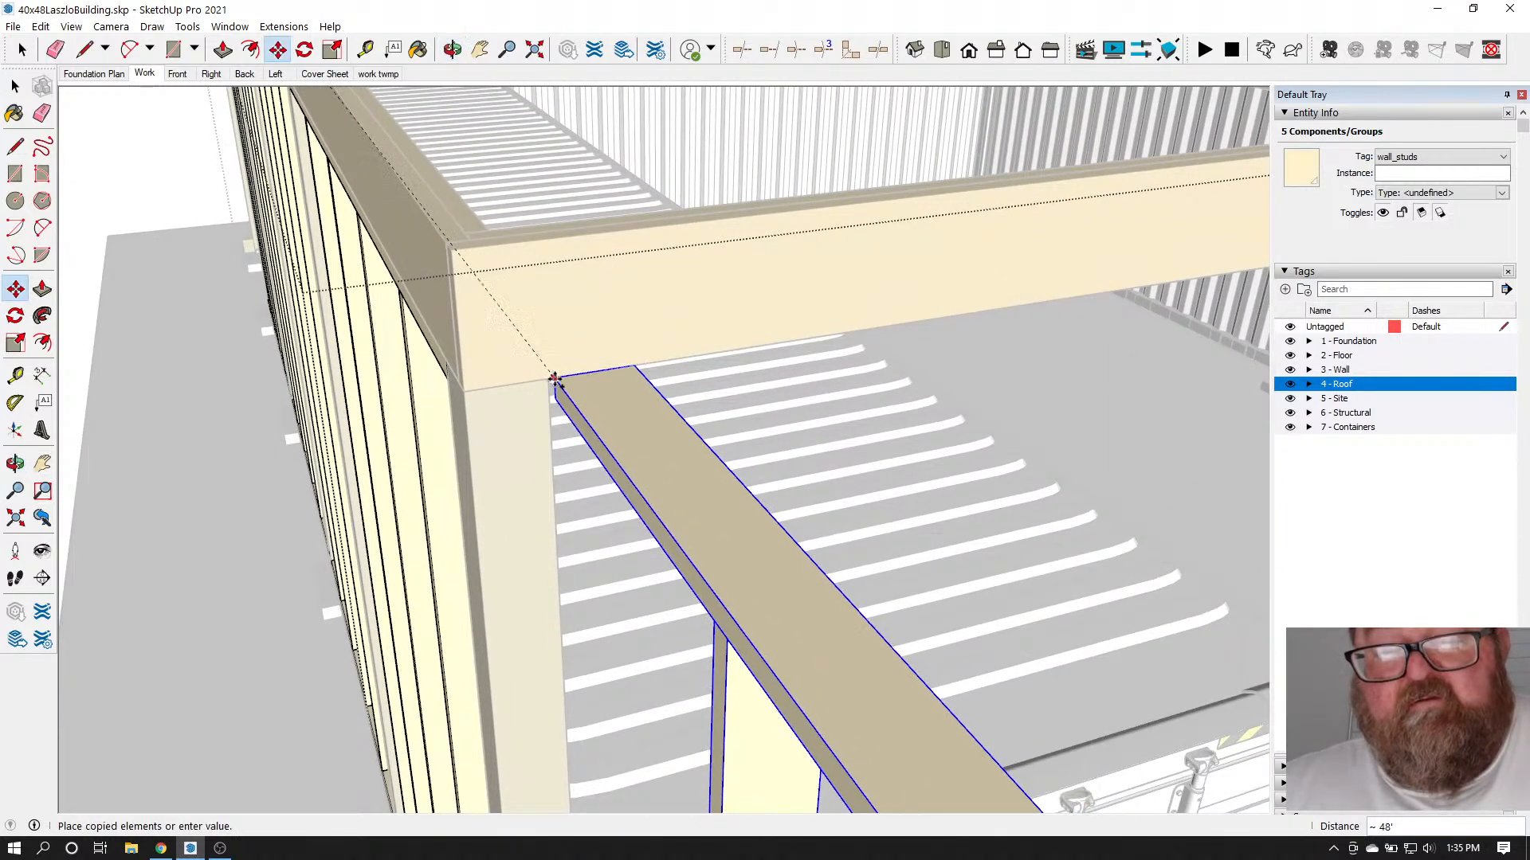
{"action": "left_click", "coordinate": [547, 382]}
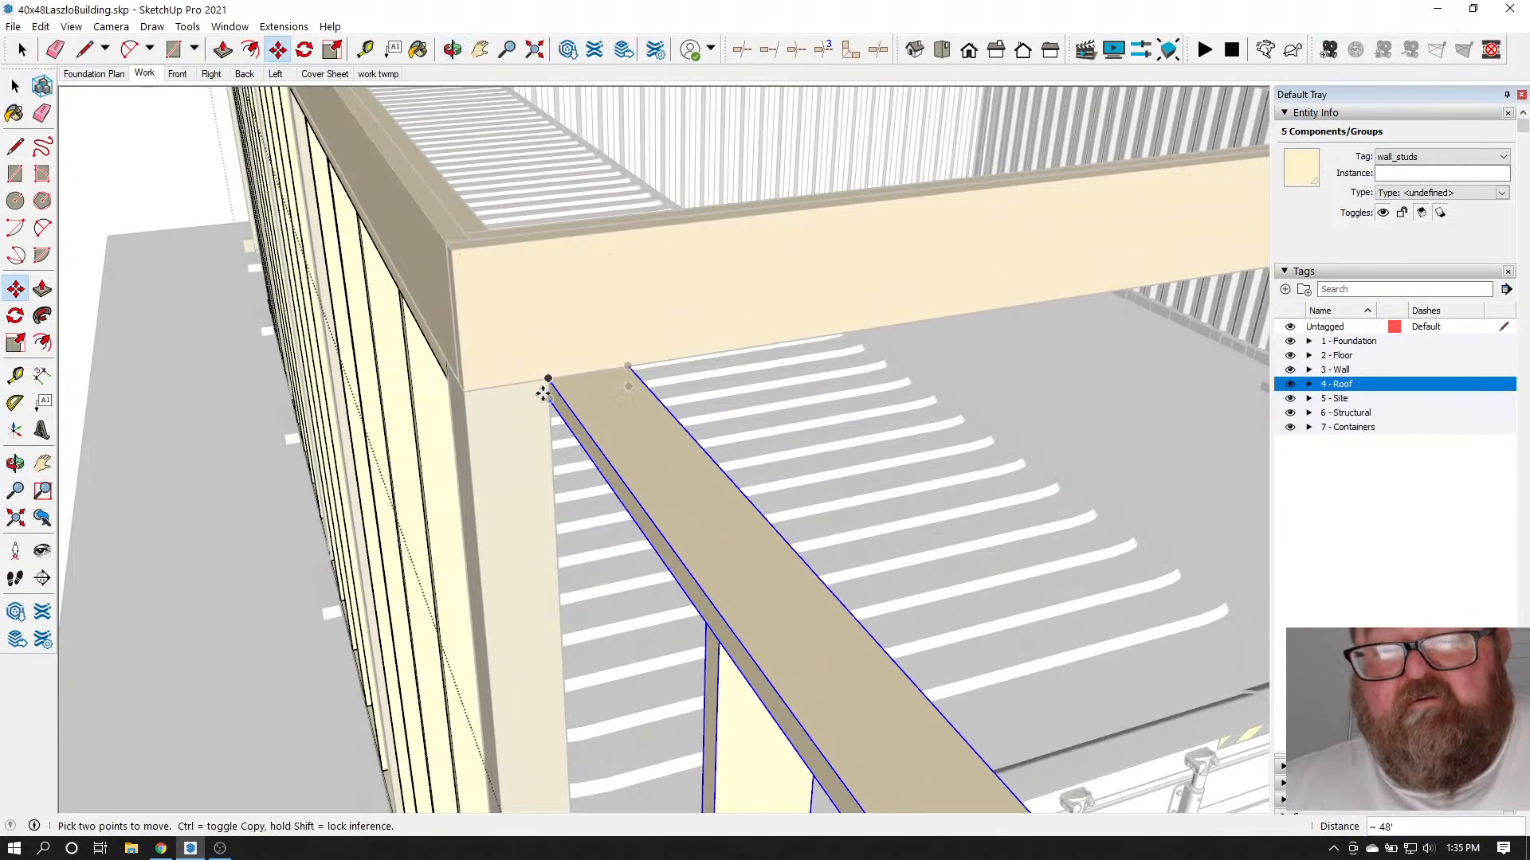
Rotate the copied panel 90° about its top plate's corner so it spans between the two posts above the container doors
{"action": "left_click", "coordinate": [306, 50]}
{"action": "scroll", "coordinate": [606, 399], "scroll_direction": "up", "scroll_amount": 3}
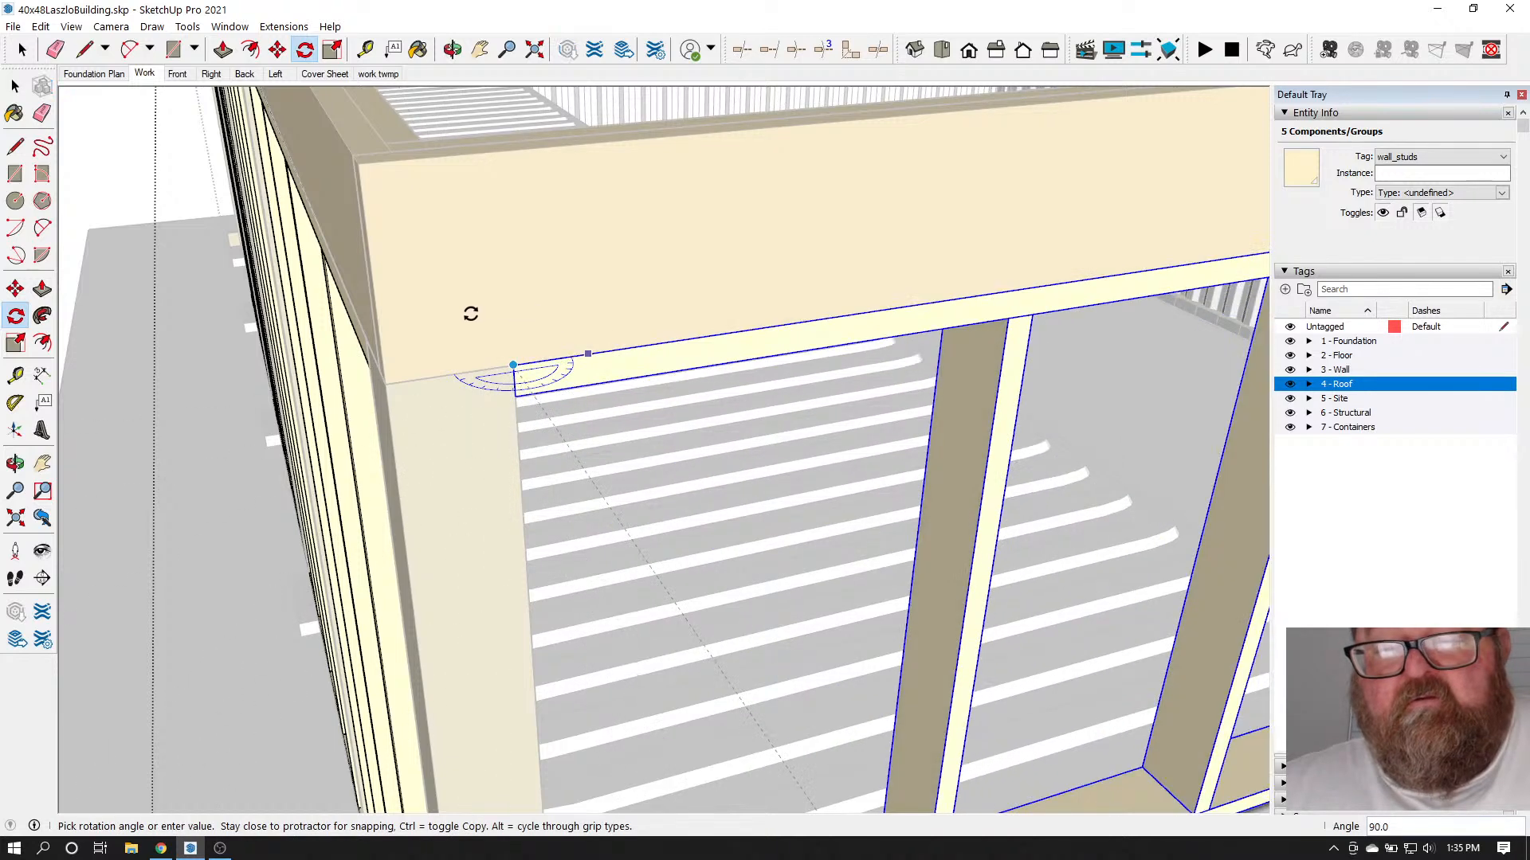
{"action": "left_click", "coordinate": [467, 313]}
{"action": "scroll", "coordinate": [432, 364], "scroll_direction": "down", "scroll_amount": 5}
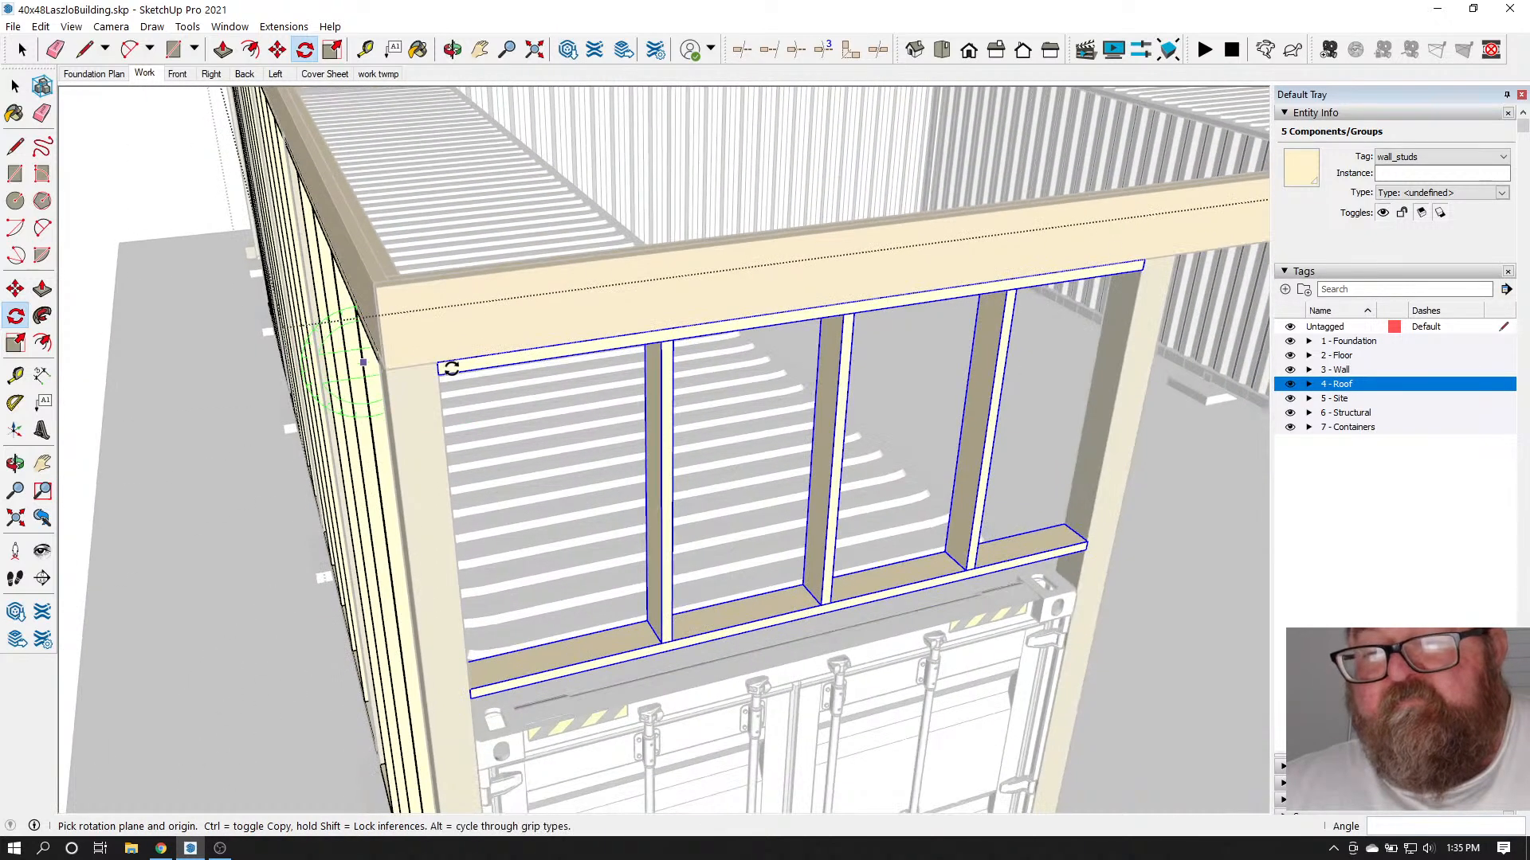
Examine how the rotated panel's plates meet the posts and beam at both ends, and leave the wall studs group
{"action": "left_click", "coordinate": [452, 50]}
{"action": "left_click_drag", "start_coordinate": [765, 343], "coordinate": [588, 267]}
{"action": "scroll", "coordinate": [1125, 774], "scroll_direction": "up", "scroll_amount": 8}
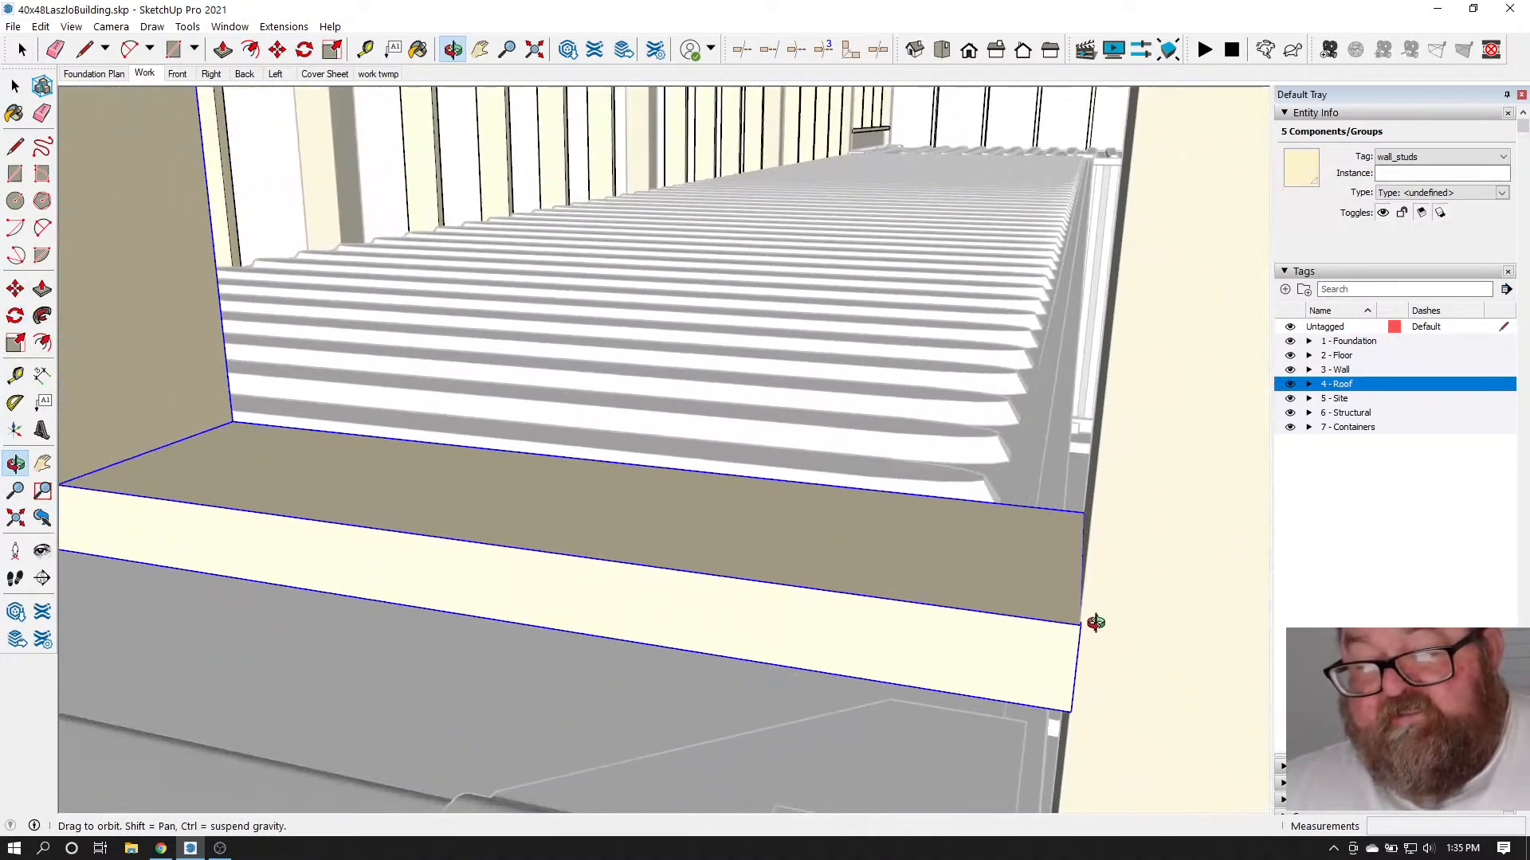
{"action": "left_click_drag", "start_coordinate": [1095, 622], "coordinate": [984, 653]}
{"action": "scroll", "coordinate": [984, 654], "scroll_direction": "down", "scroll_amount": 5}
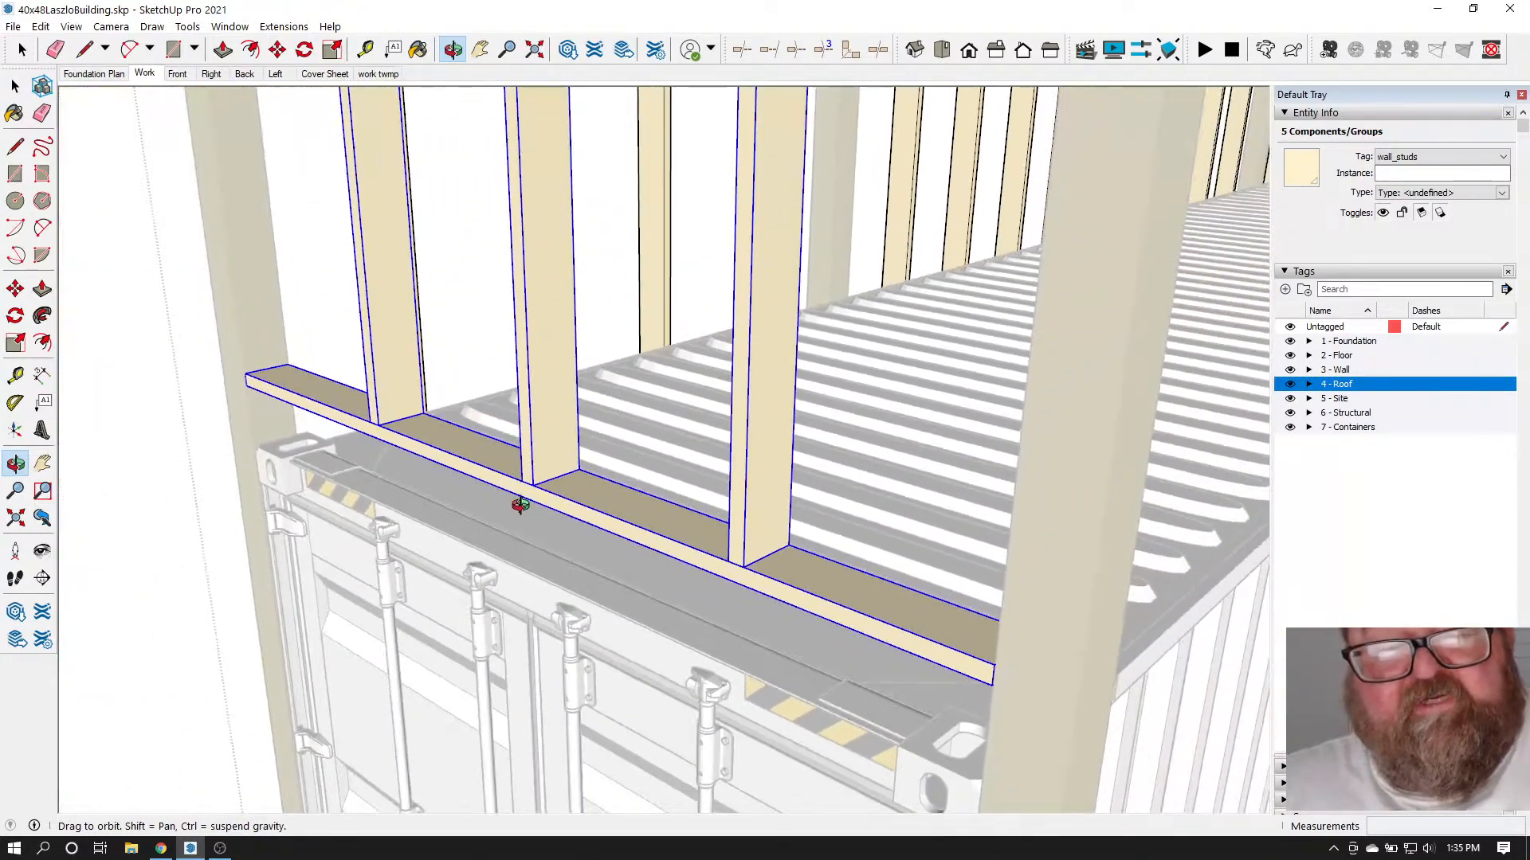
{"action": "left_click_drag", "start_coordinate": [520, 505], "coordinate": [942, 571]}
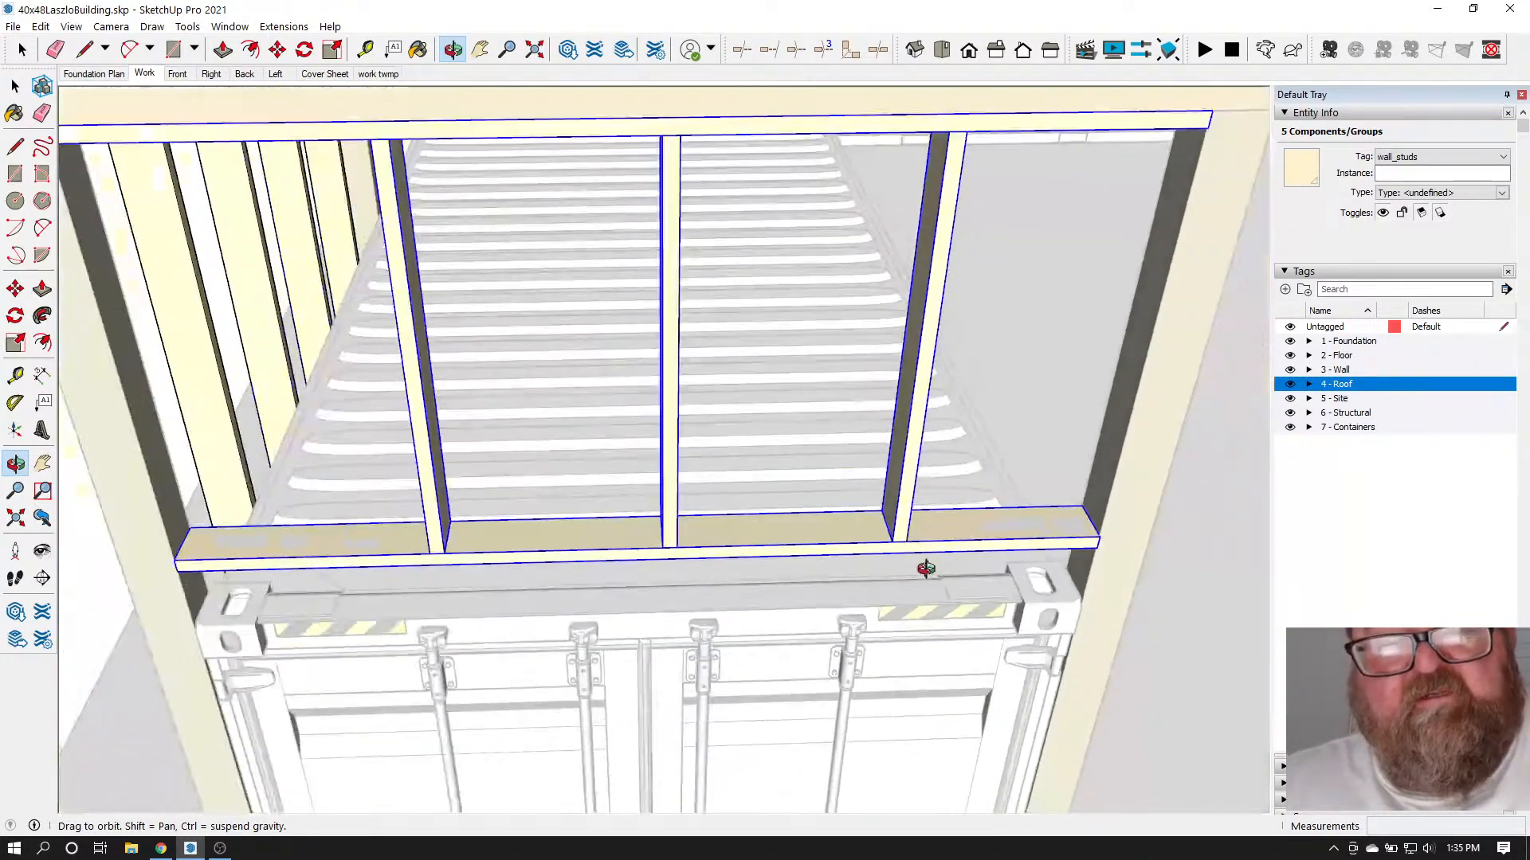
{"action": "scroll", "coordinate": [942, 571], "scroll_direction": "down", "scroll_amount": 3}
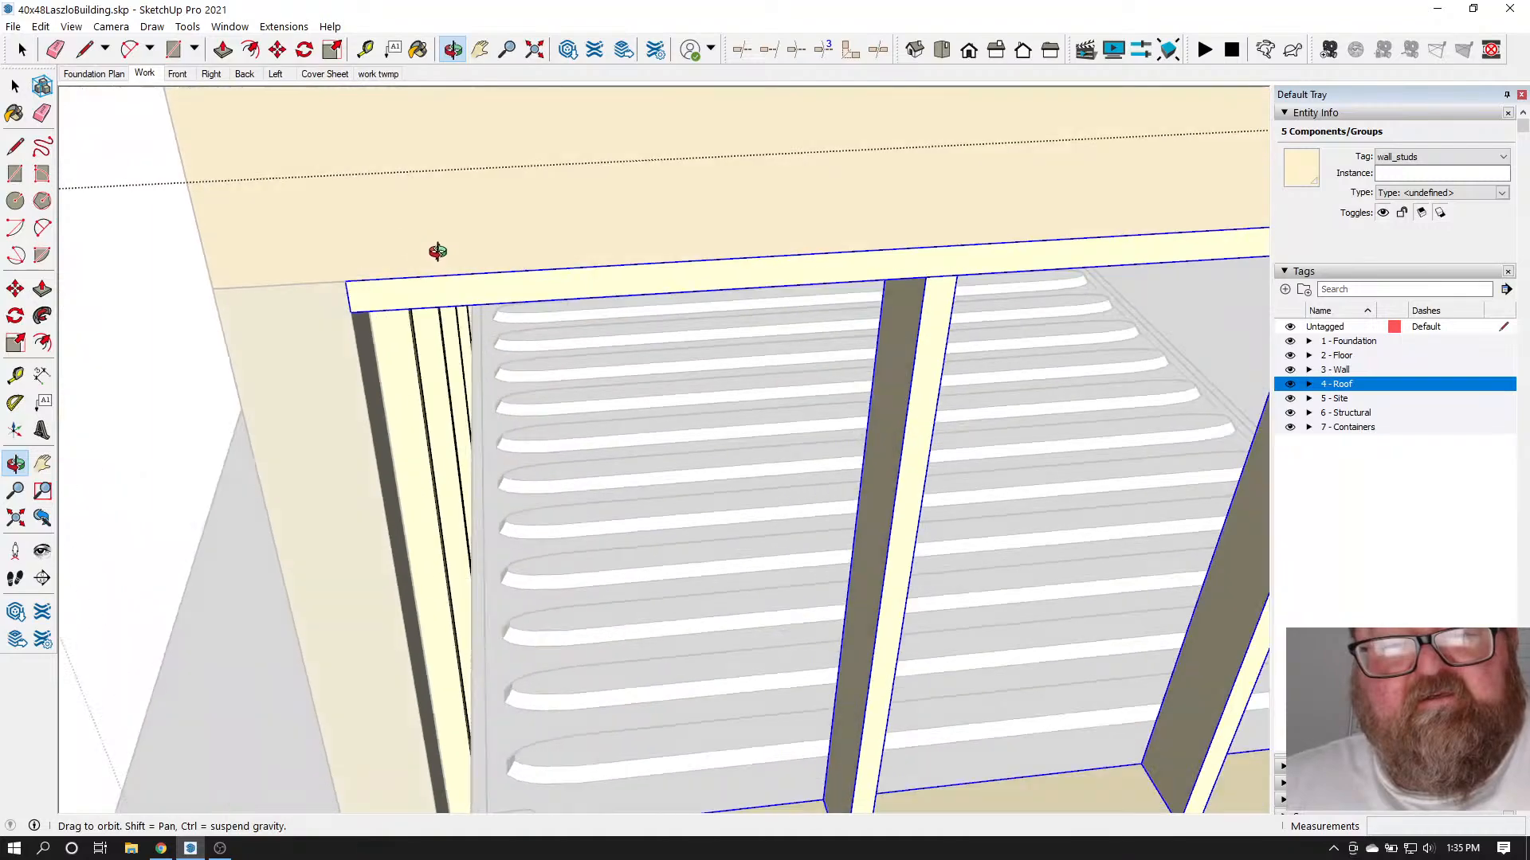
{"action": "left_click_drag", "start_coordinate": [438, 252], "coordinate": [836, 259]}
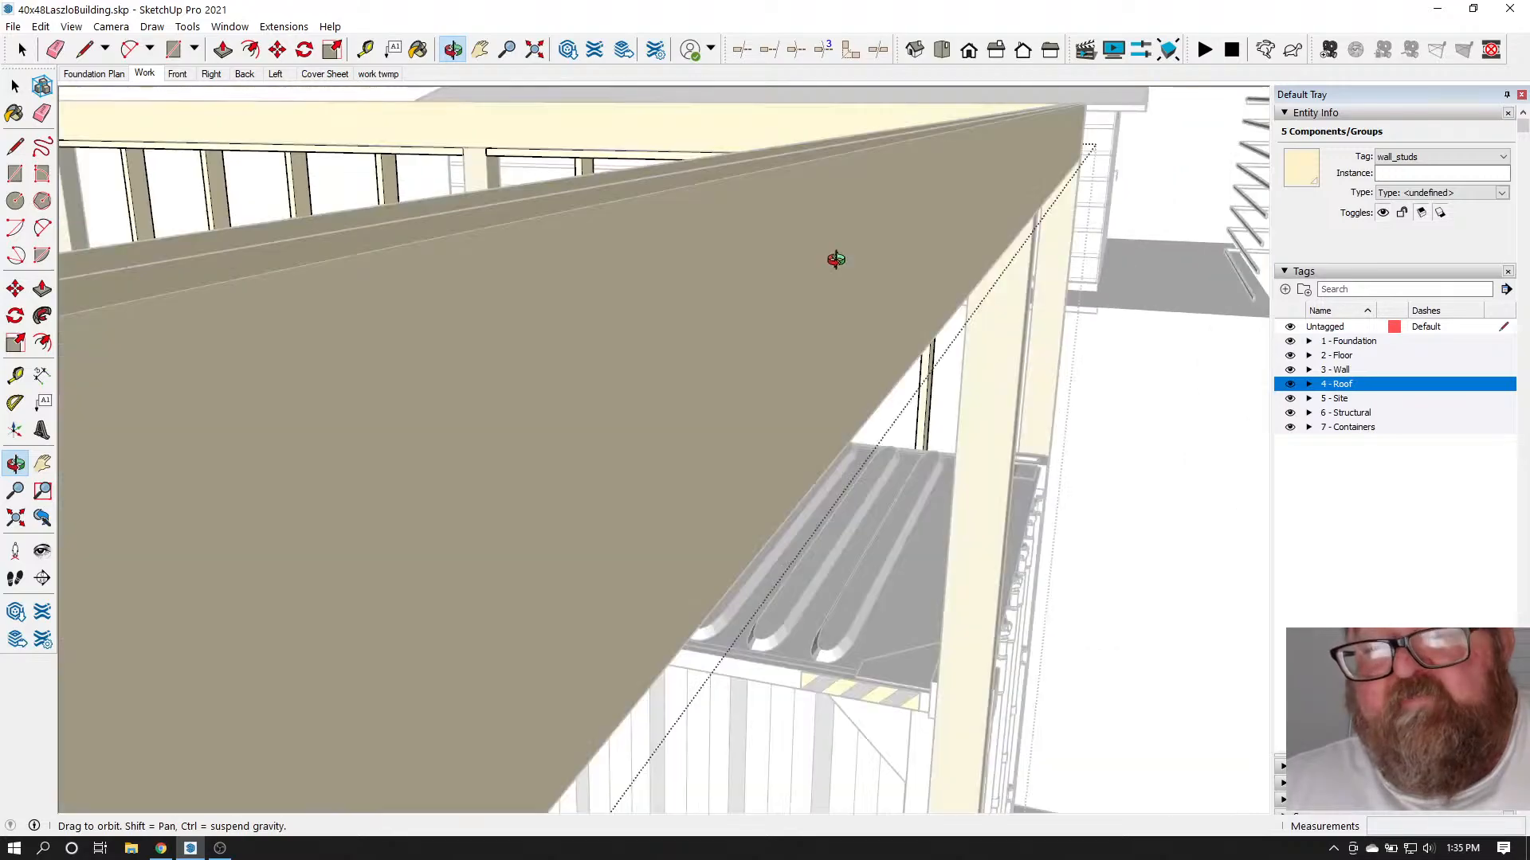
{"action": "left_click_drag", "start_coordinate": [997, 243], "coordinate": [437, 222]}
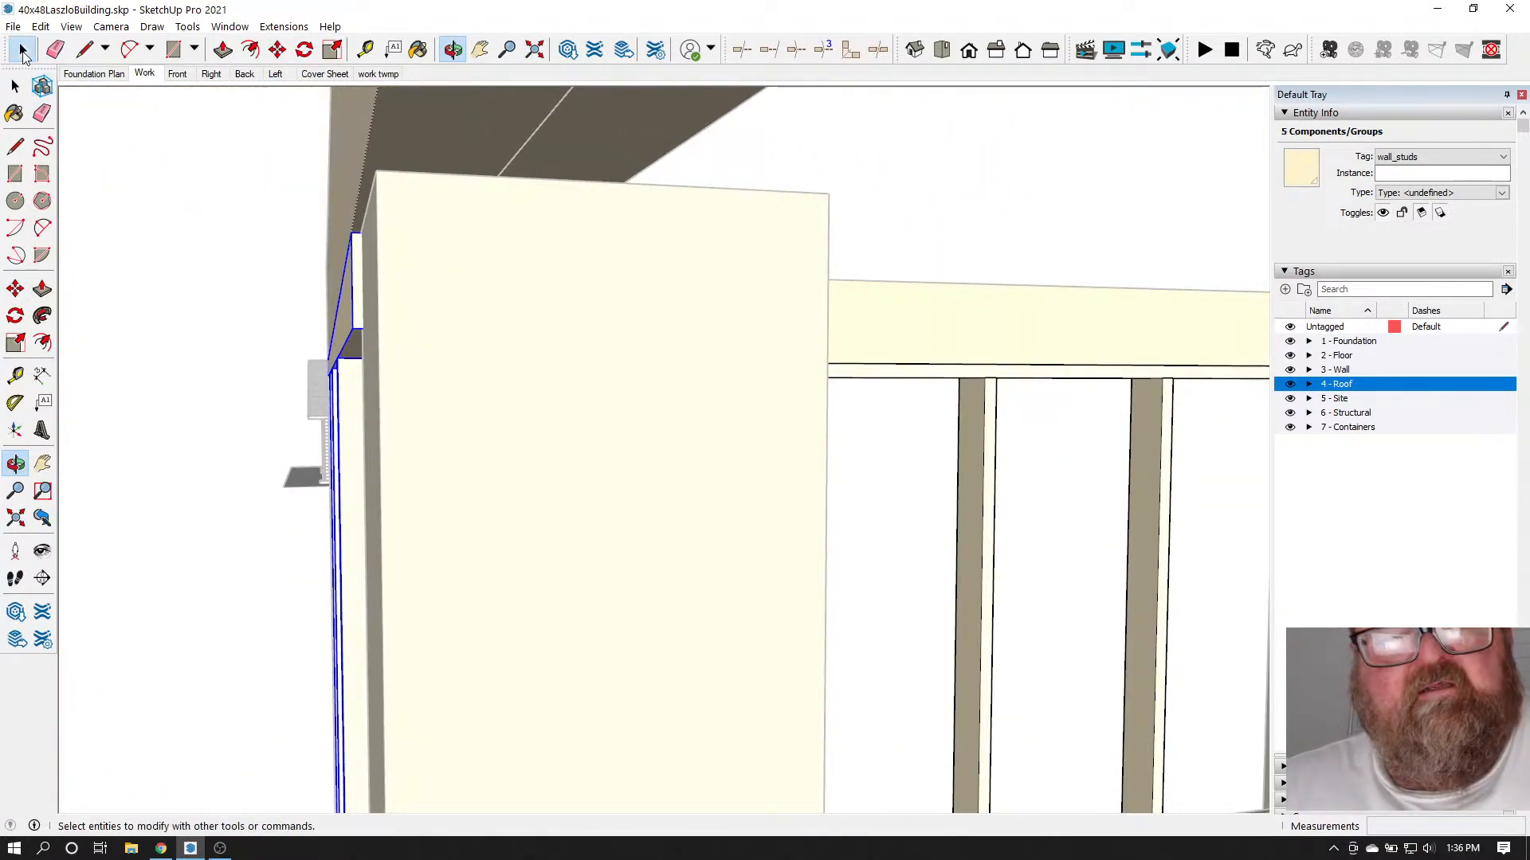
{"action": "left_click", "coordinate": [23, 54]}
{"action": "scroll", "coordinate": [914, 392], "scroll_direction": "down", "scroll_amount": 4}
{"action": "left_click", "coordinate": [399, 215]}
{"action": "scroll", "coordinate": [868, 478], "scroll_direction": "up", "scroll_amount": 4}
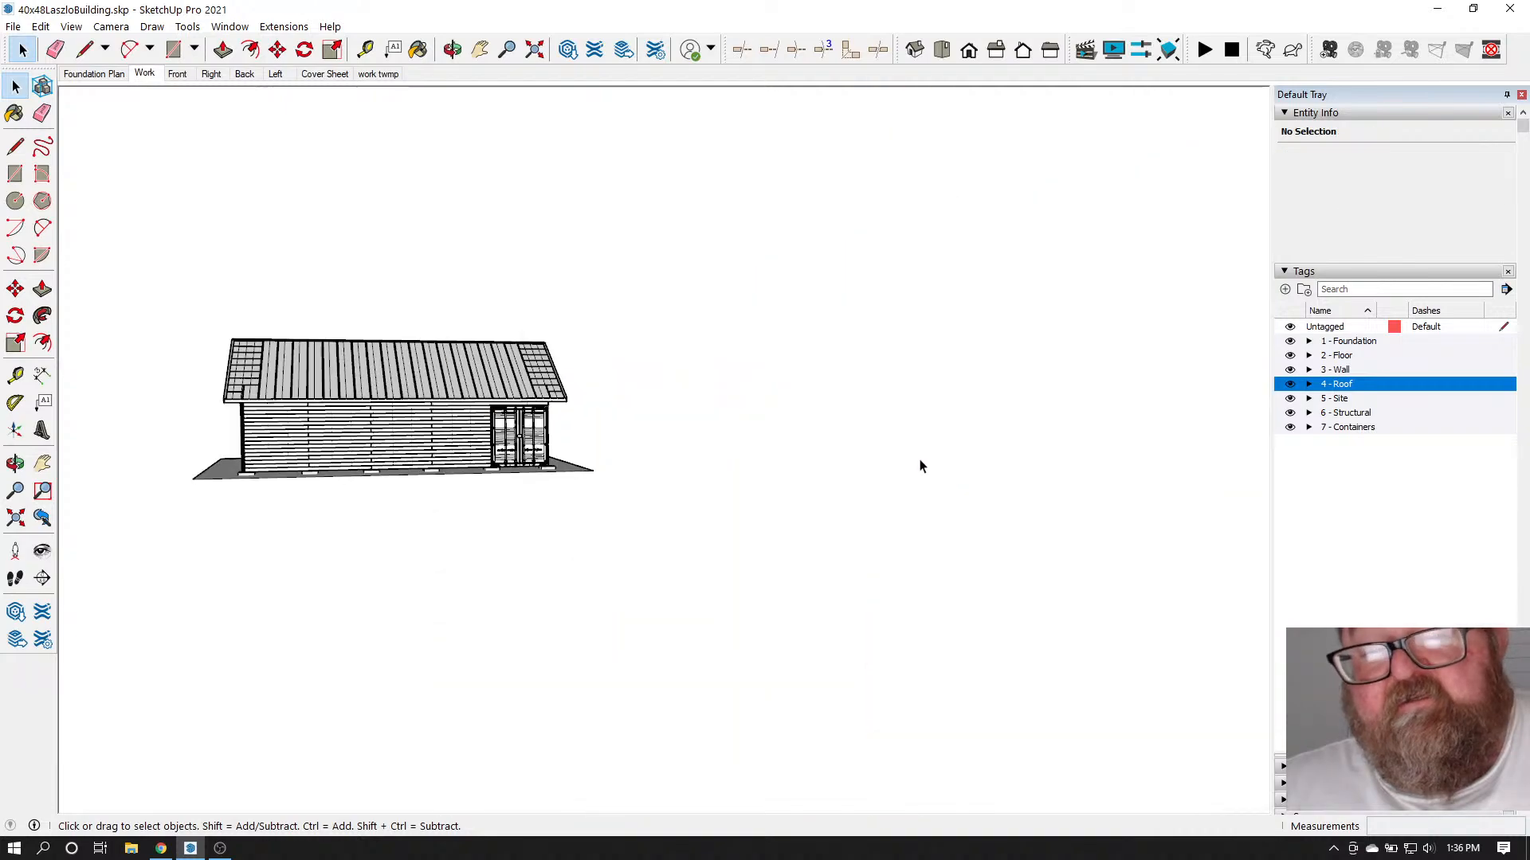
Move the inner post beside the container doors about 1/8" to align its top corner with the short panel's top plate
{"action": "scroll", "coordinate": [909, 478], "scroll_direction": "down", "scroll_amount": 2}
{"action": "scroll", "coordinate": [908, 458], "scroll_direction": "down", "scroll_amount": 3}
{"action": "scroll", "coordinate": [880, 434], "scroll_direction": "up", "scroll_amount": 4}
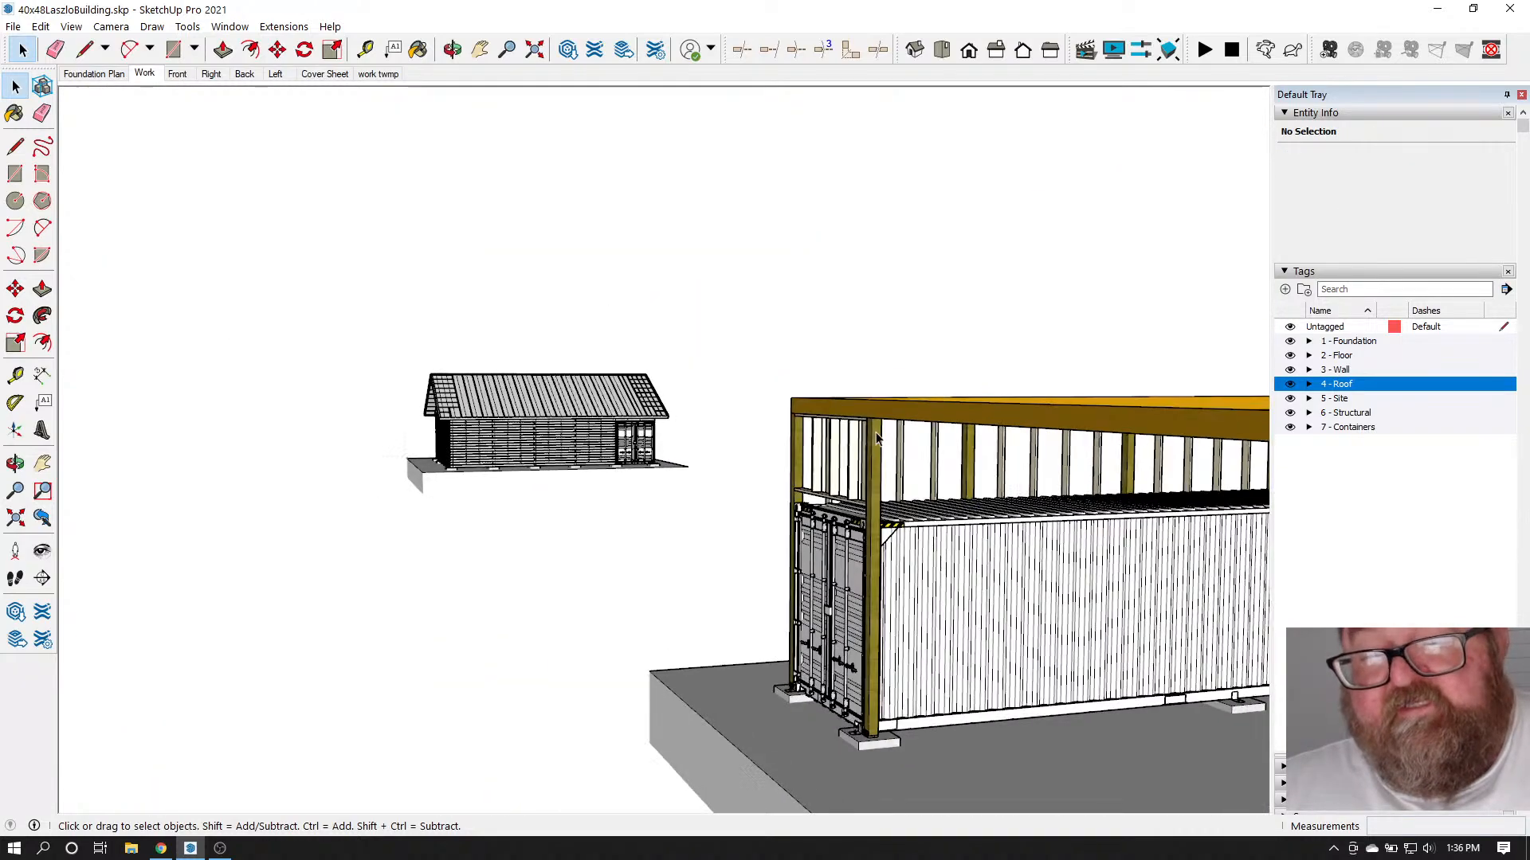
{"action": "scroll", "coordinate": [878, 429], "scroll_direction": "up", "scroll_amount": 6}
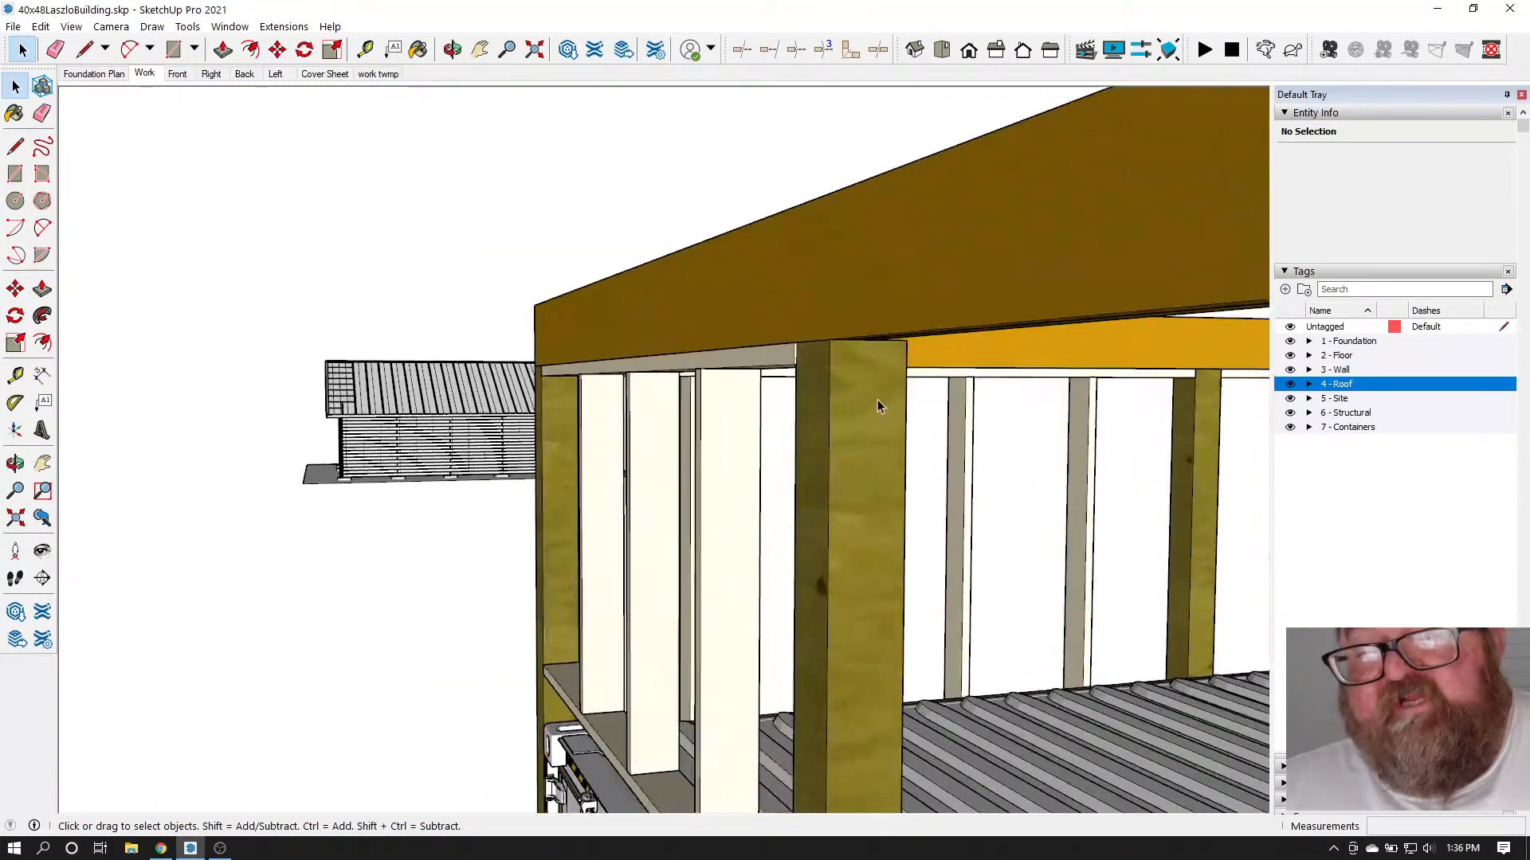
{"action": "scroll", "coordinate": [818, 341], "scroll_direction": "up", "scroll_amount": 5}
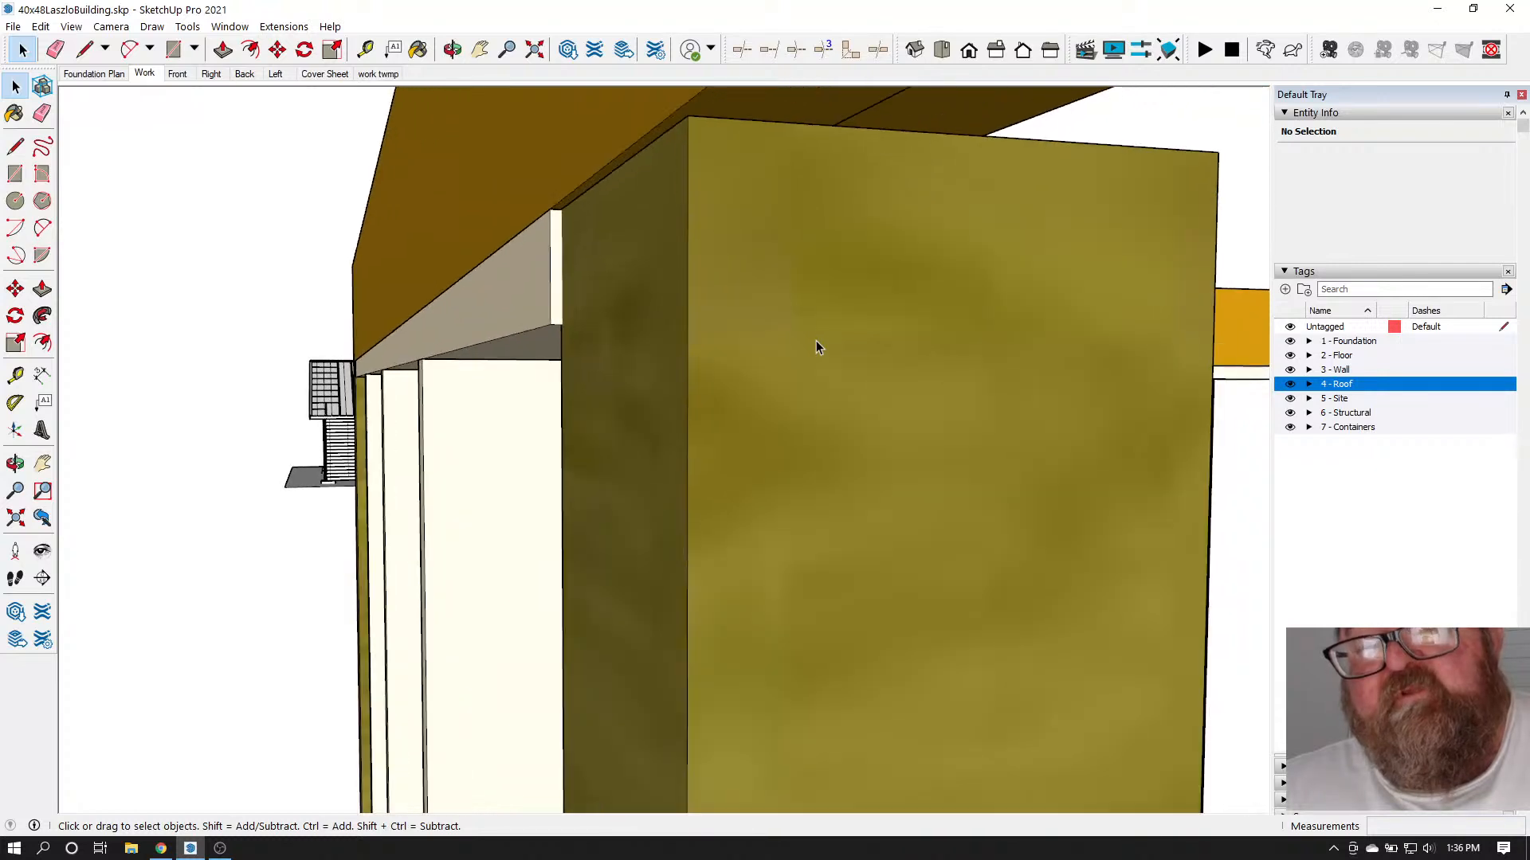
{"action": "left_click", "coordinate": [853, 309]}
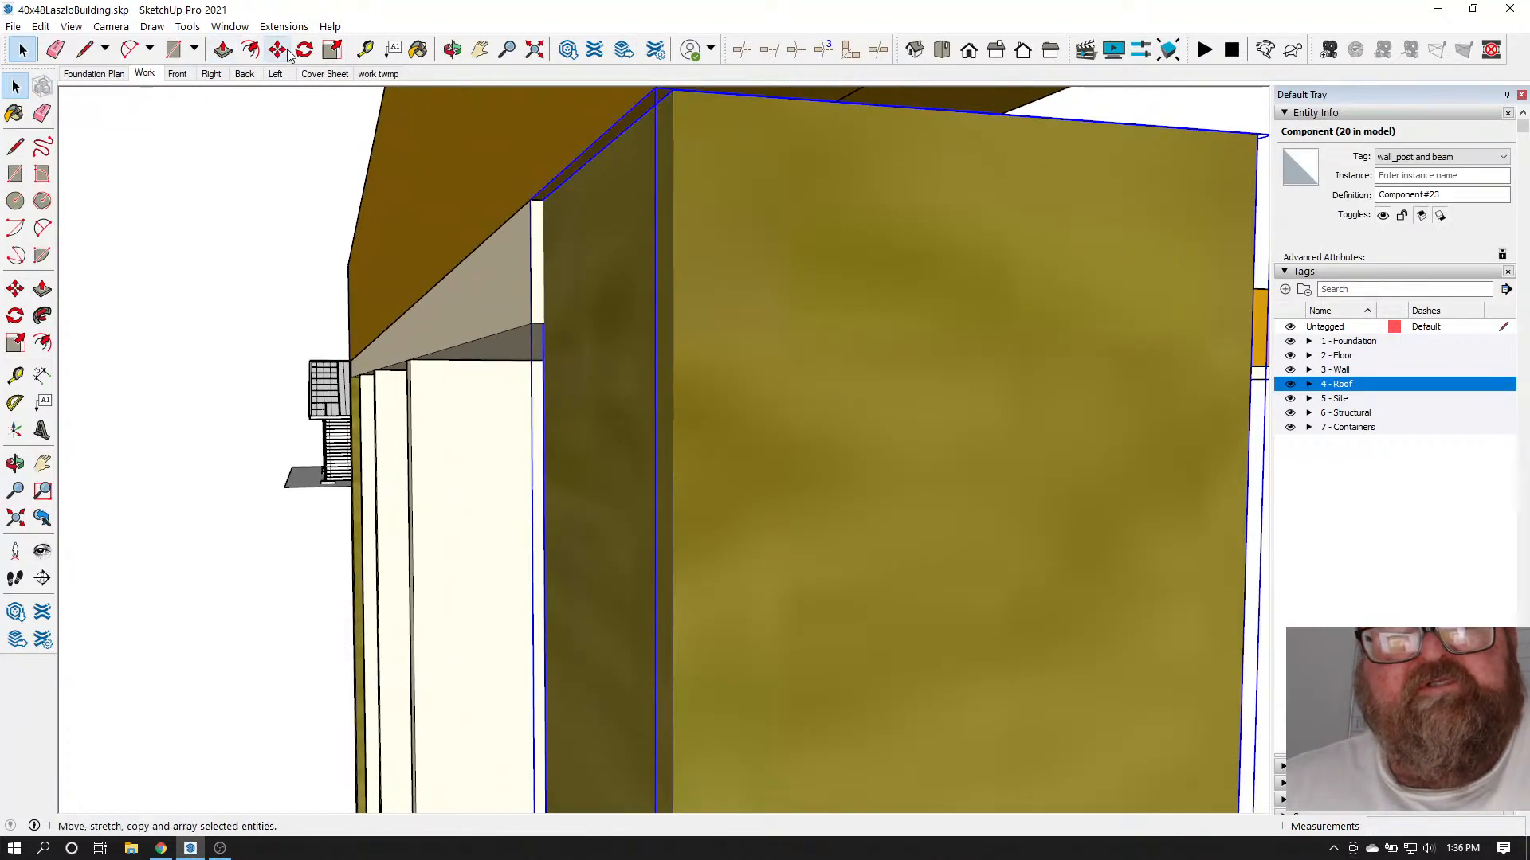
{"action": "left_click", "coordinate": [540, 204]}
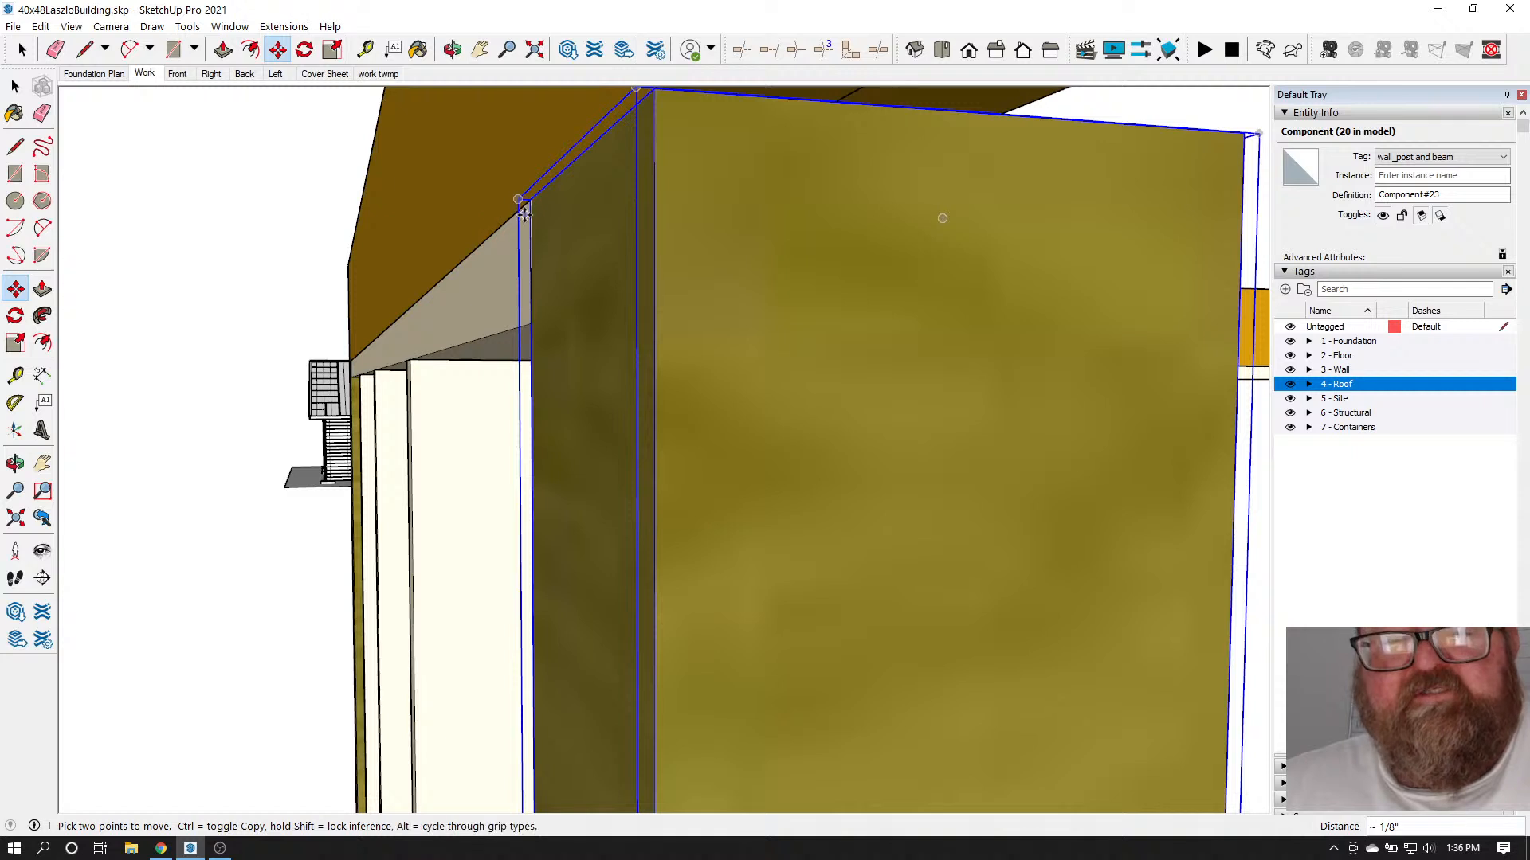
{"action": "key", "text": "Escape"}
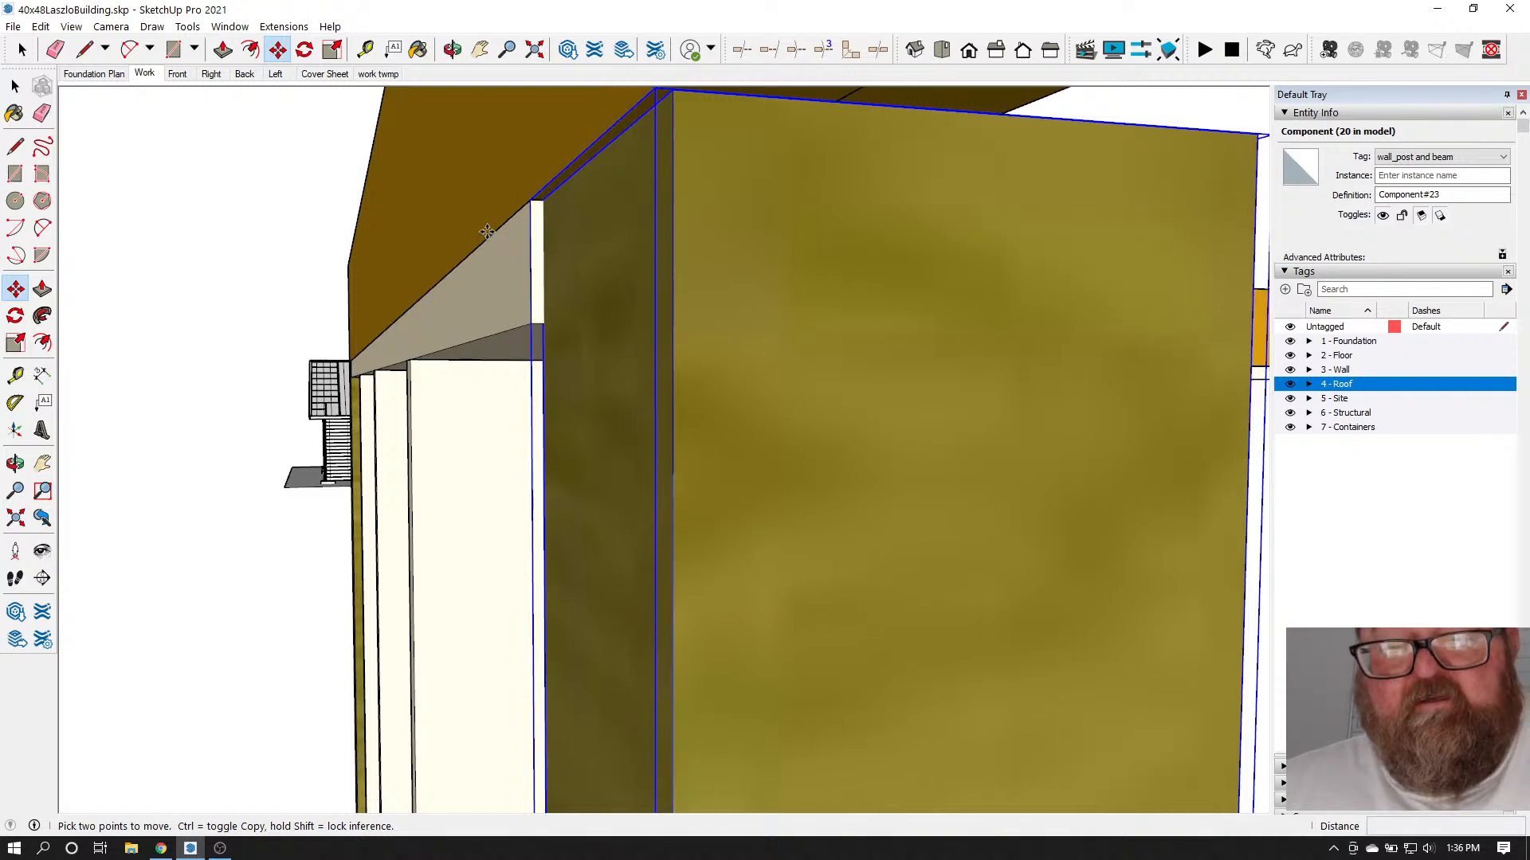
{"action": "left_click", "coordinate": [542, 200]}
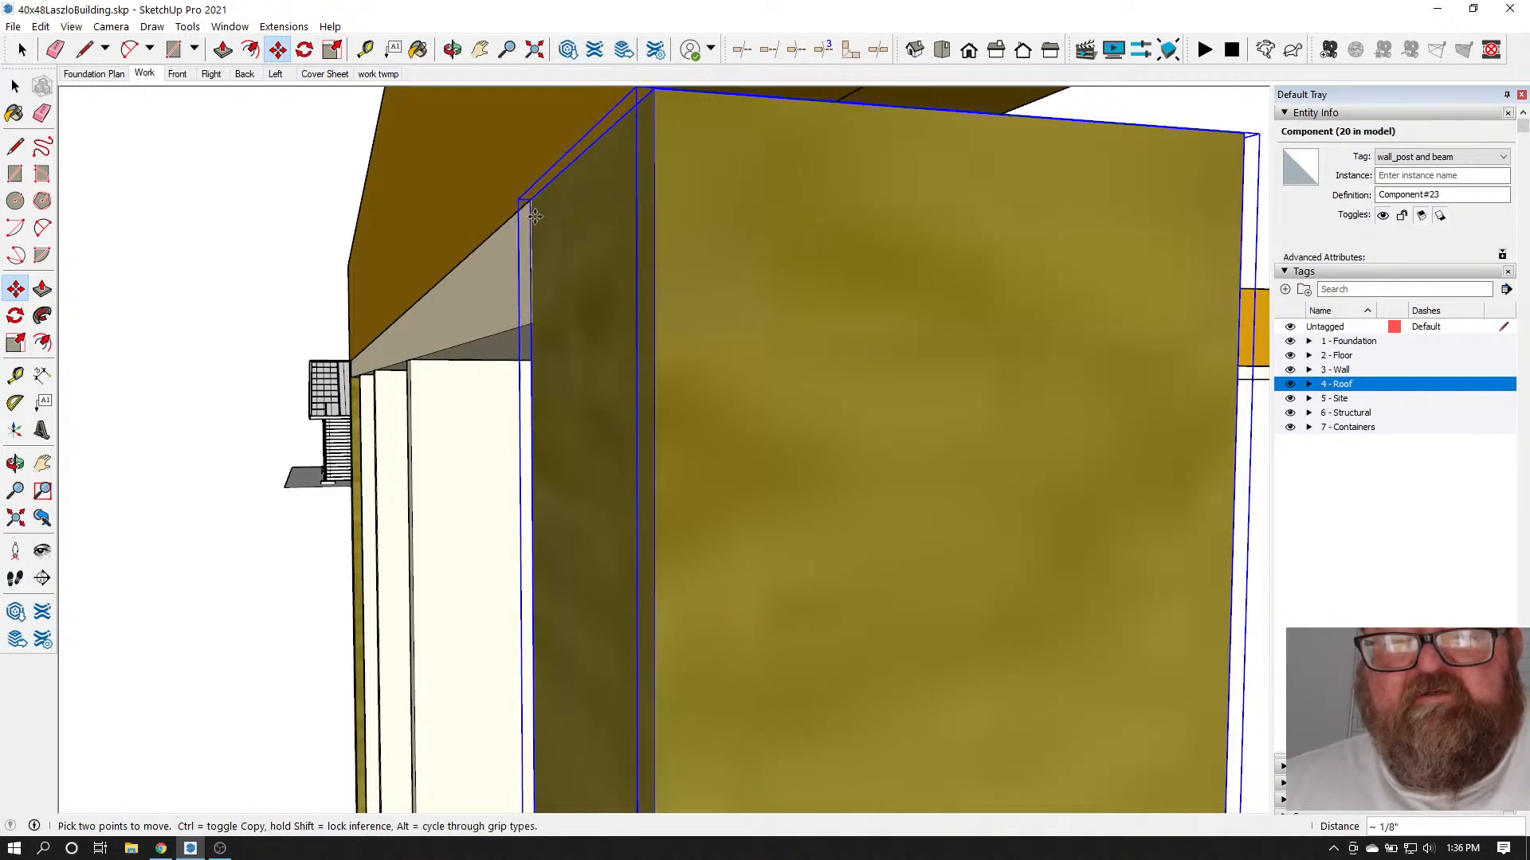
{"action": "scroll", "coordinate": [680, 268], "scroll_direction": "down", "scroll_amount": 2}
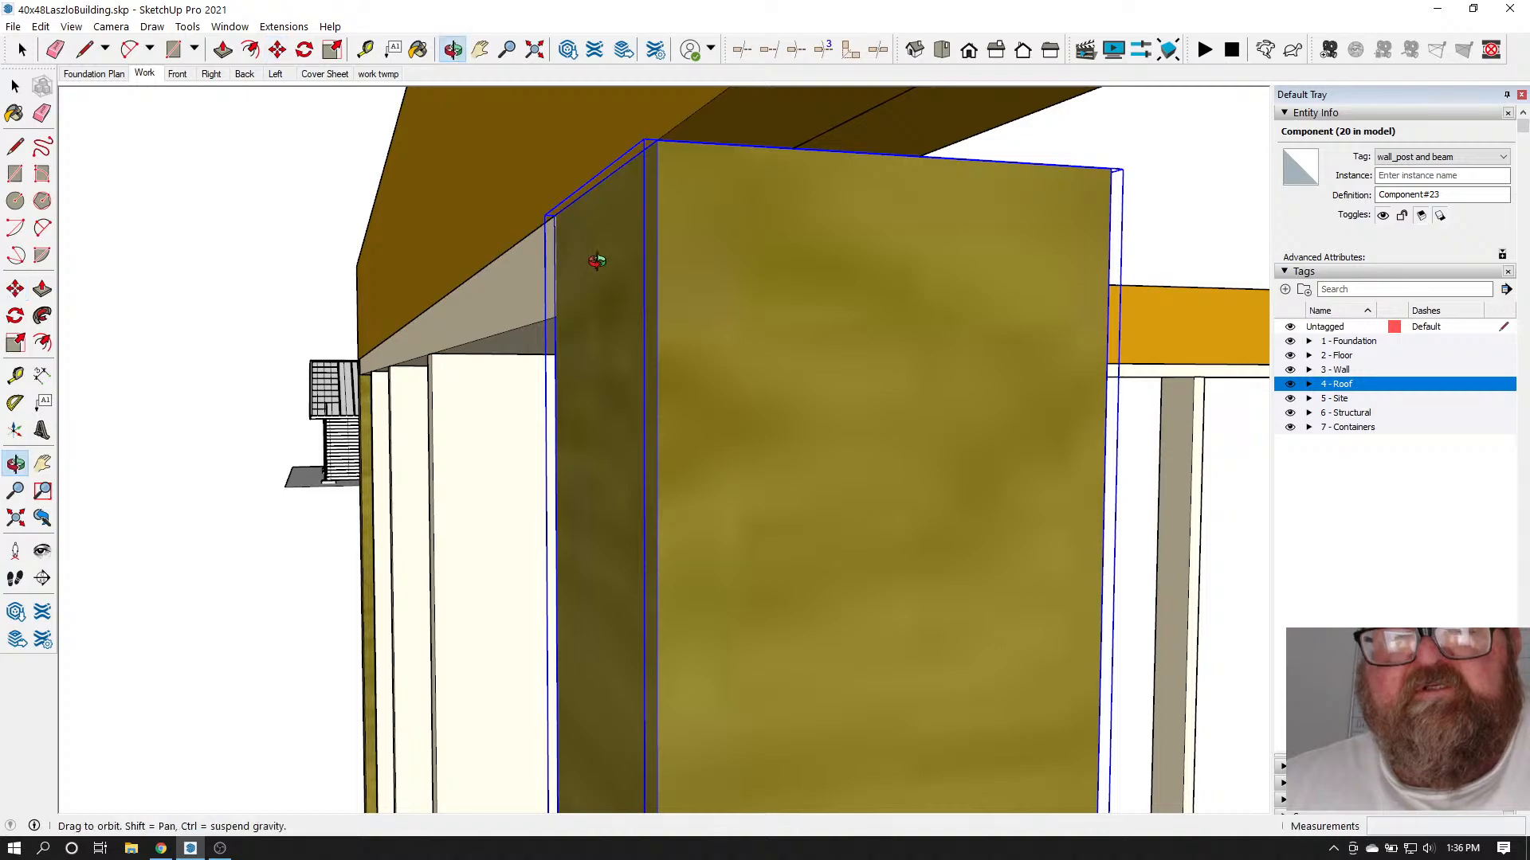
{"action": "middle_click_drag", "start_coordinate": [596, 261], "coordinate": [965, 237]}
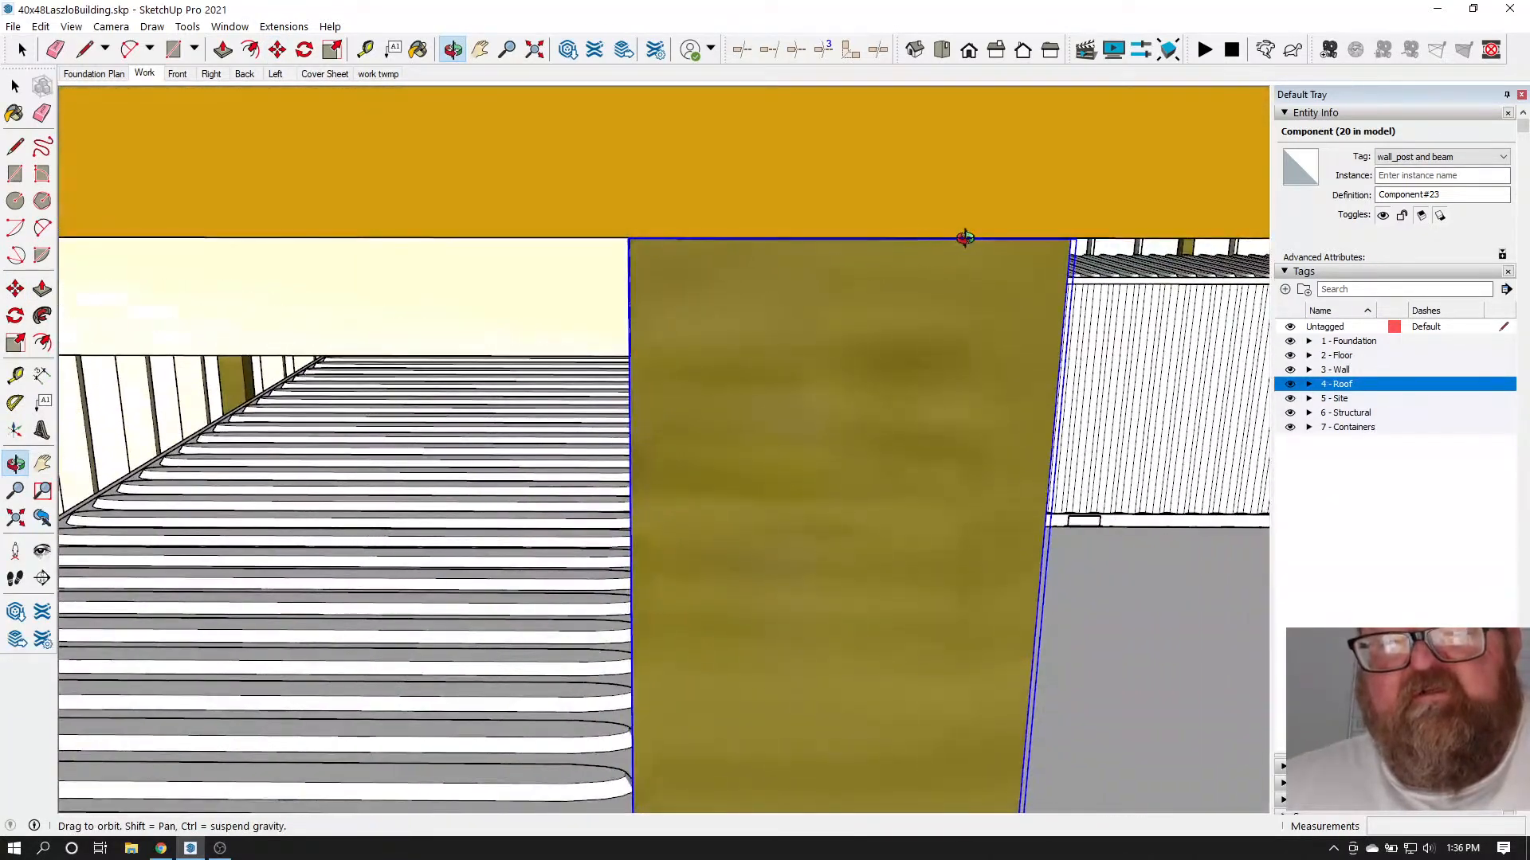
{"action": "scroll", "coordinate": [801, 253], "scroll_direction": "down", "scroll_amount": 10}
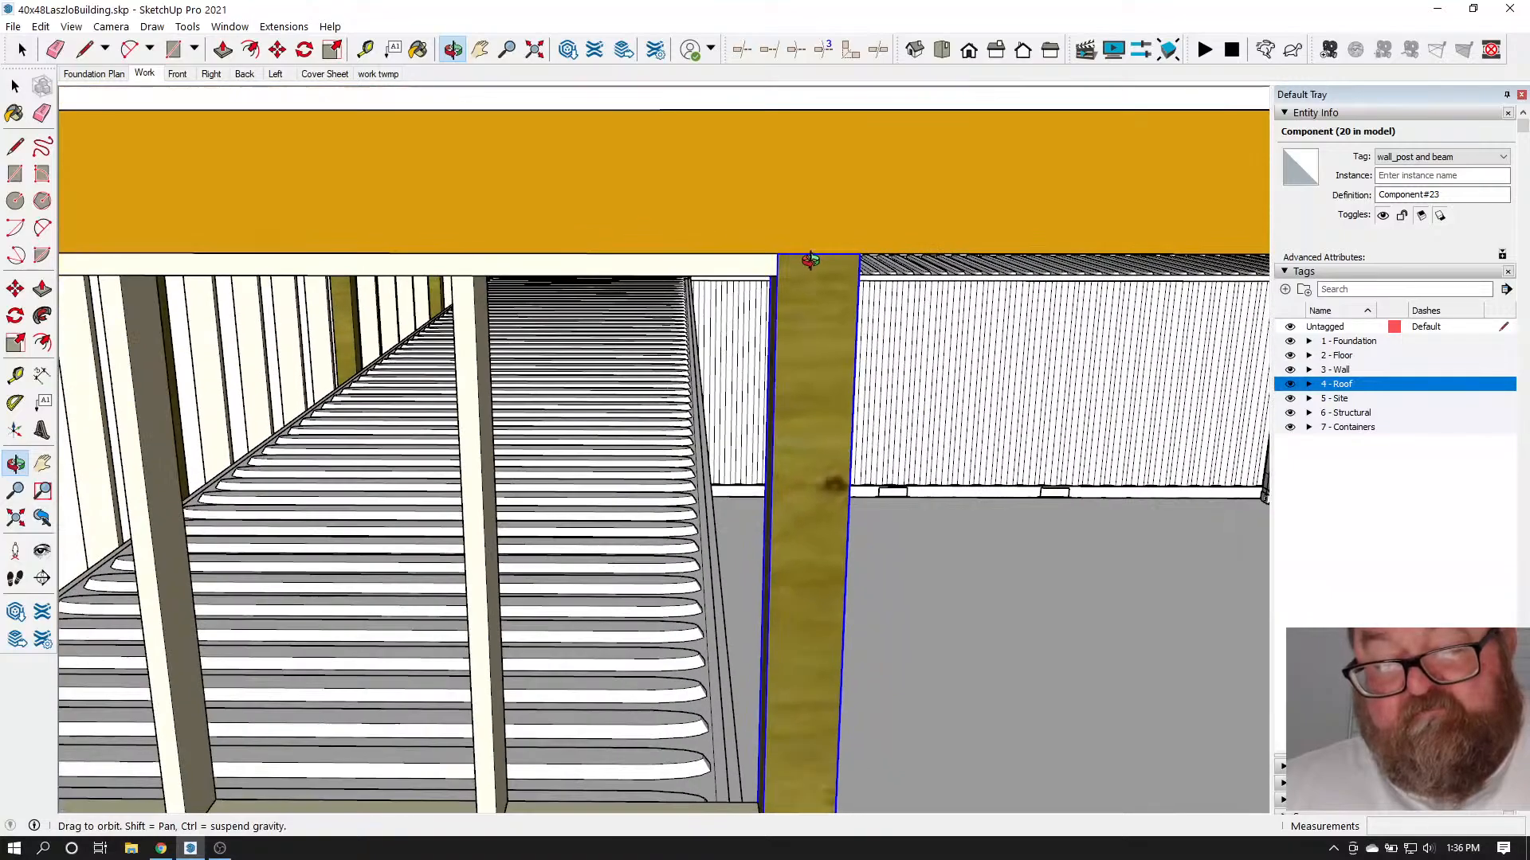
{"action": "scroll", "coordinate": [810, 261], "scroll_direction": "down", "scroll_amount": 8}
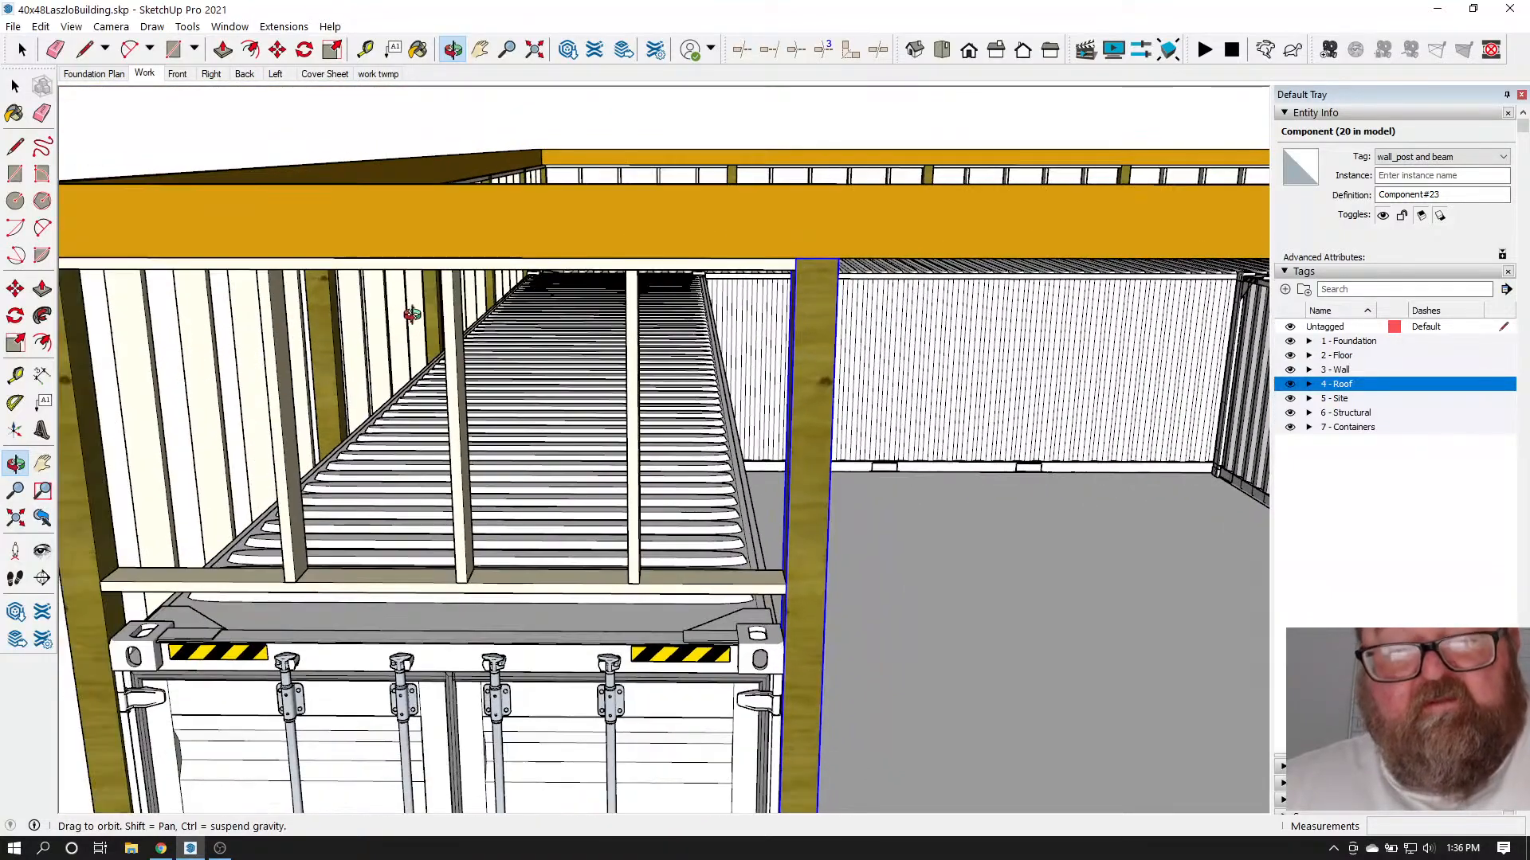
Copy the short panel's two plates and three studs 32' along the open-end beam into the bay above the other container's doors
{"action": "middle_click_drag", "start_coordinate": [411, 314], "coordinate": [545, 312]}
{"action": "scroll", "coordinate": [605, 303], "scroll_direction": "down", "scroll_amount": 8}
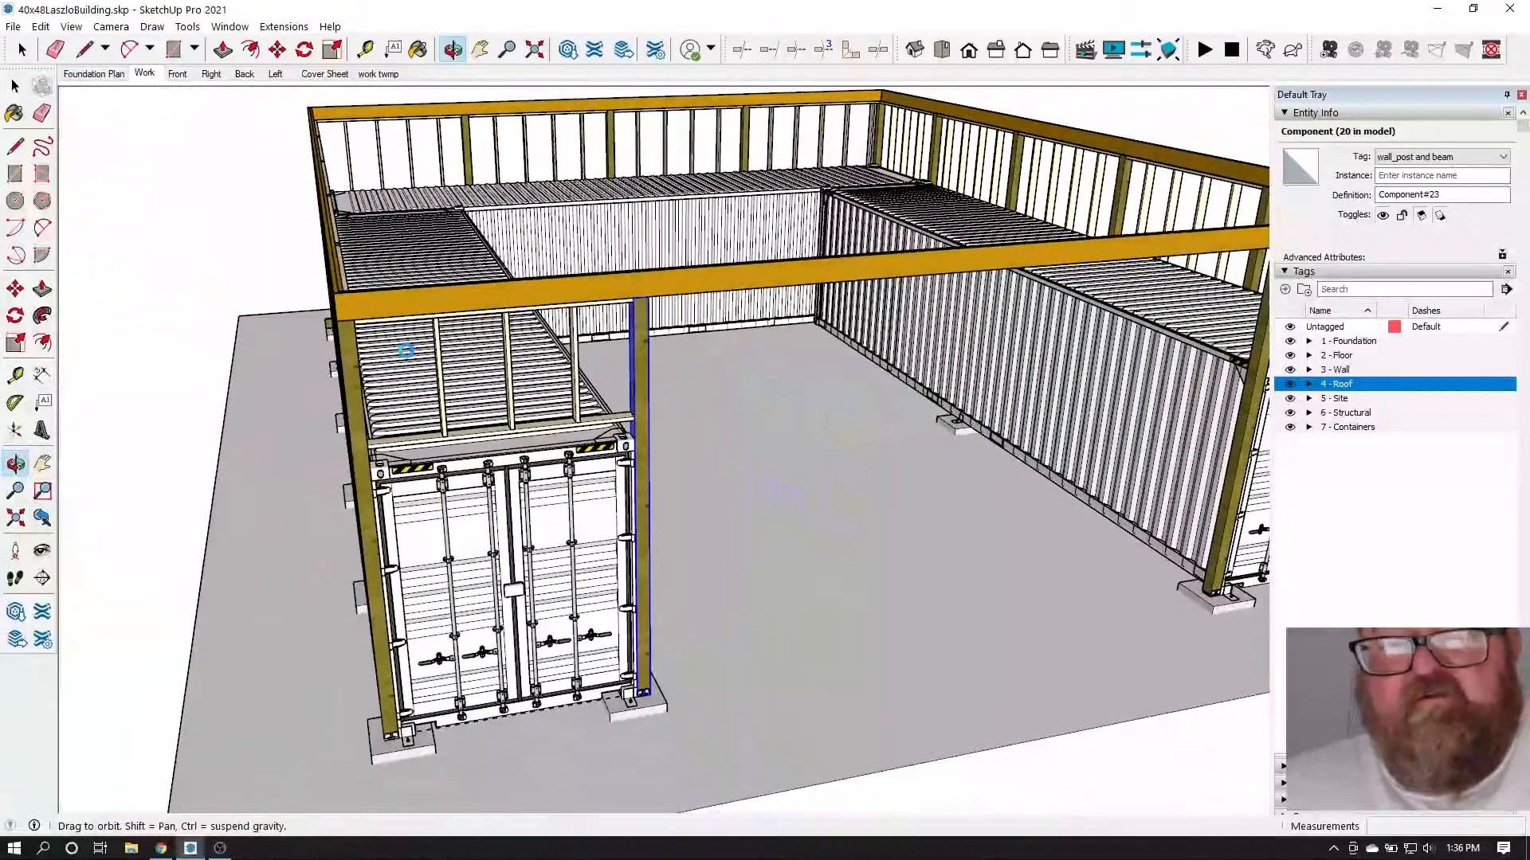
{"action": "scroll", "coordinate": [371, 355], "scroll_direction": "up", "scroll_amount": 8}
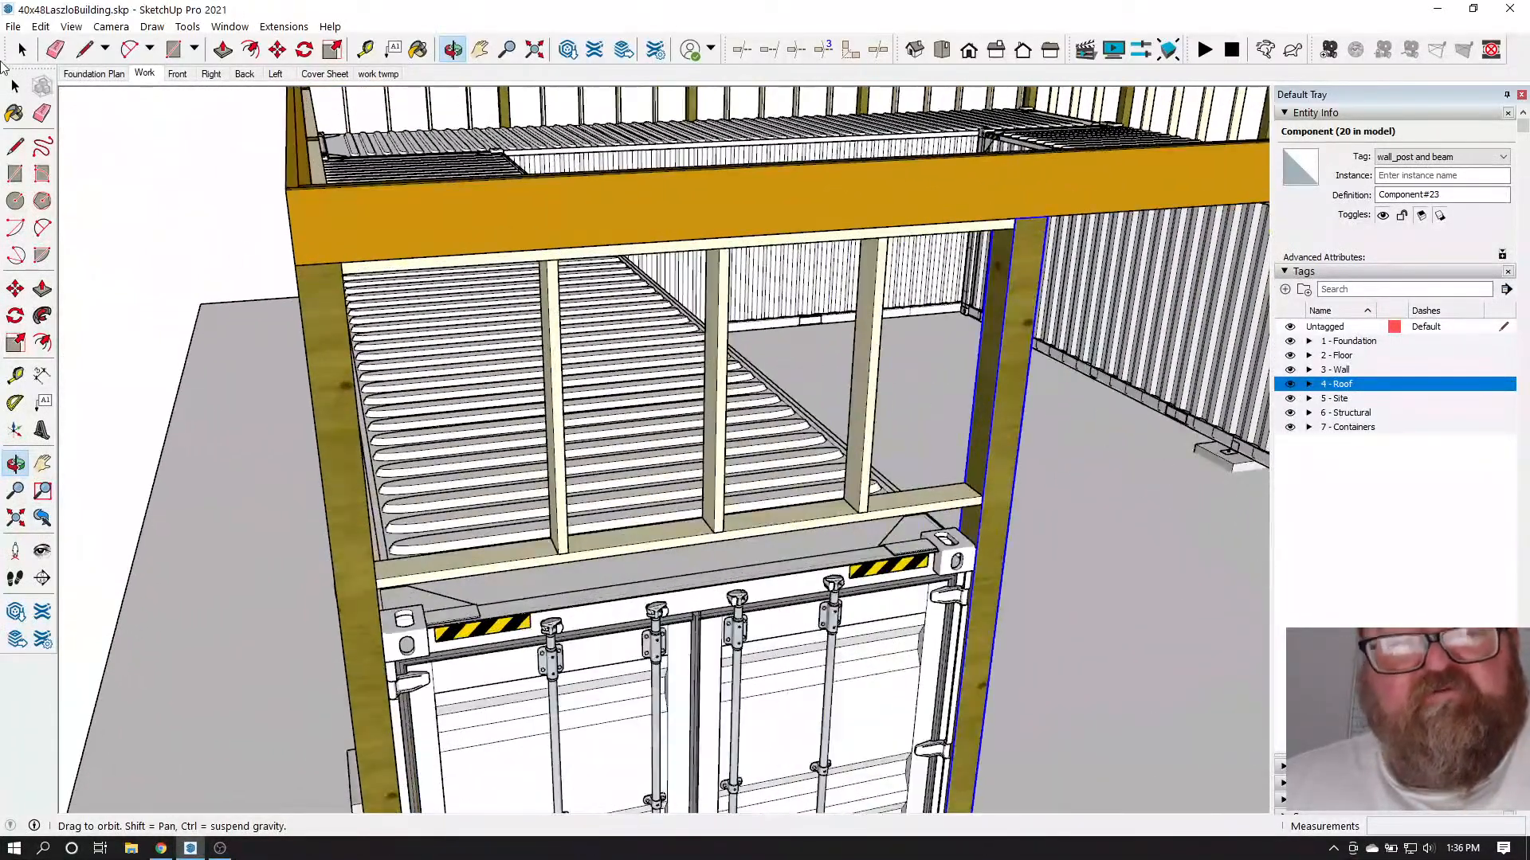
{"action": "left_click", "coordinate": [23, 51]}
{"action": "left_click", "coordinate": [554, 287]}
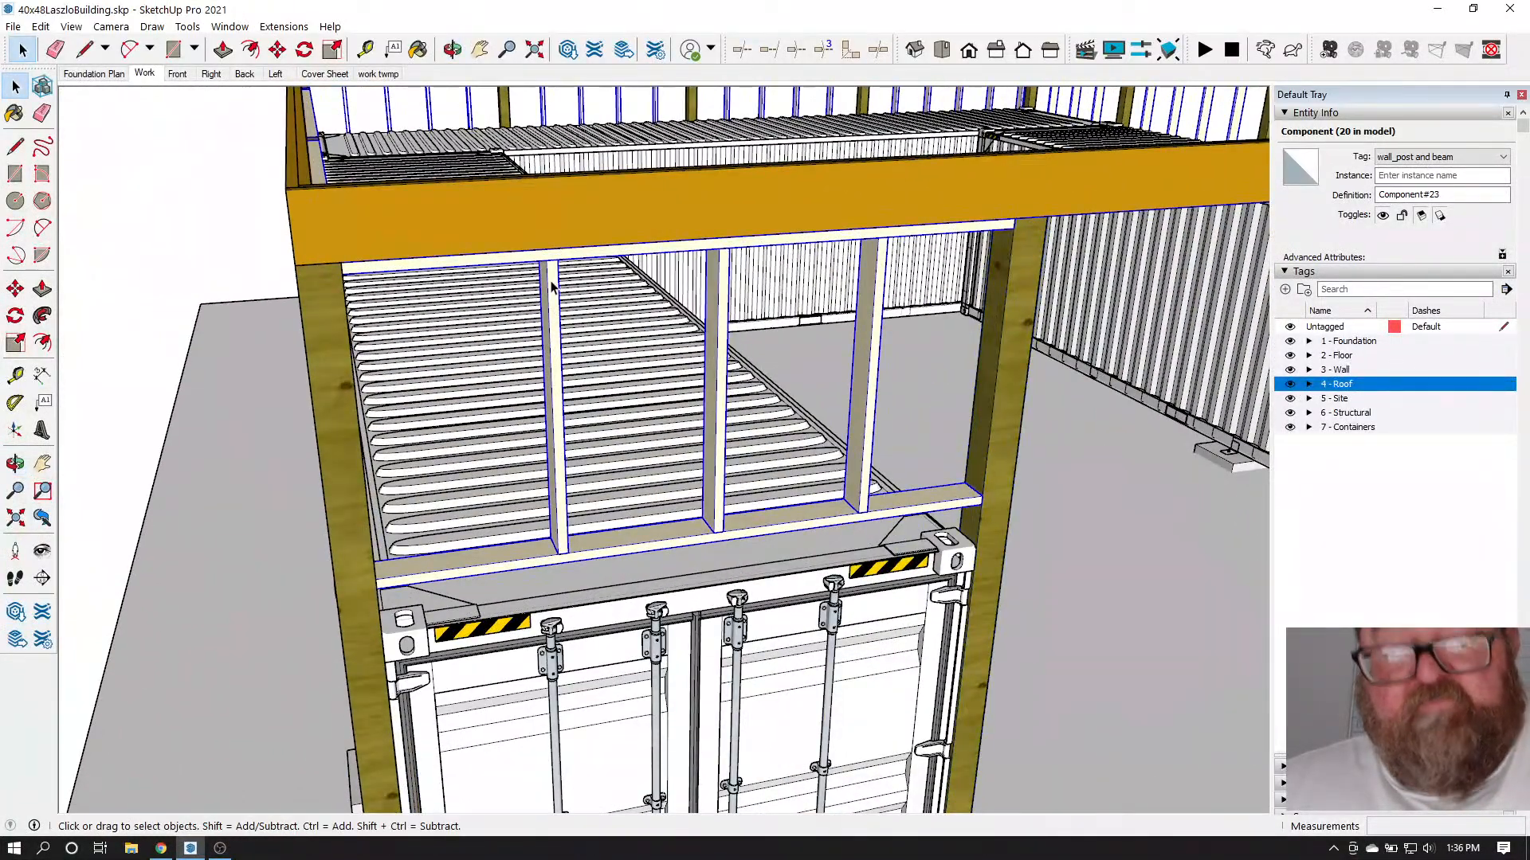
{"action": "double_click", "coordinate": [556, 290]}
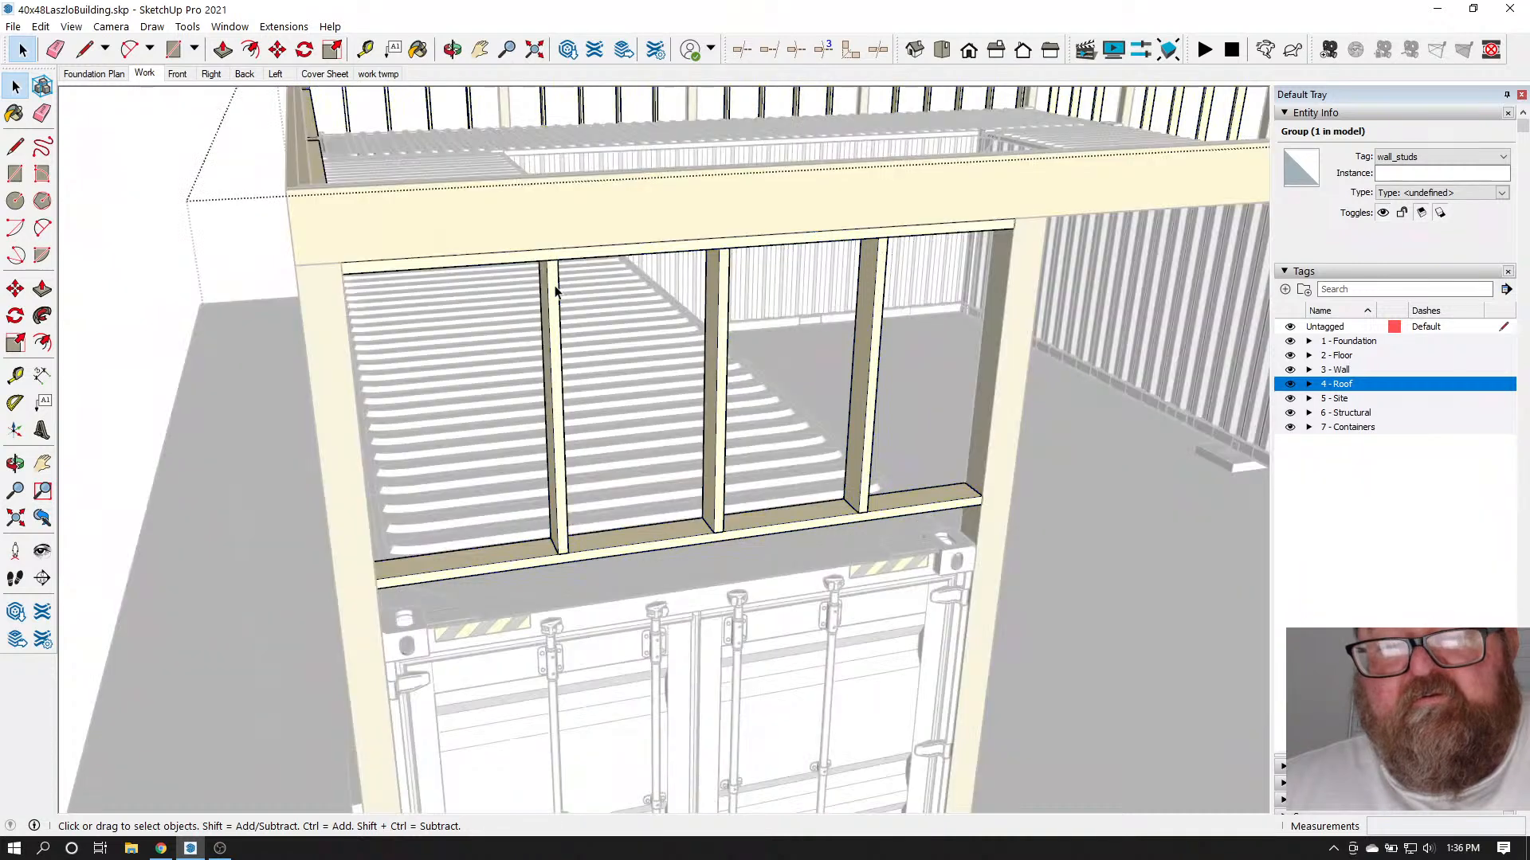
{"action": "left_click", "coordinate": [553, 290]}
{"action": "left_click", "coordinate": [715, 277], "text": "ctrl"}
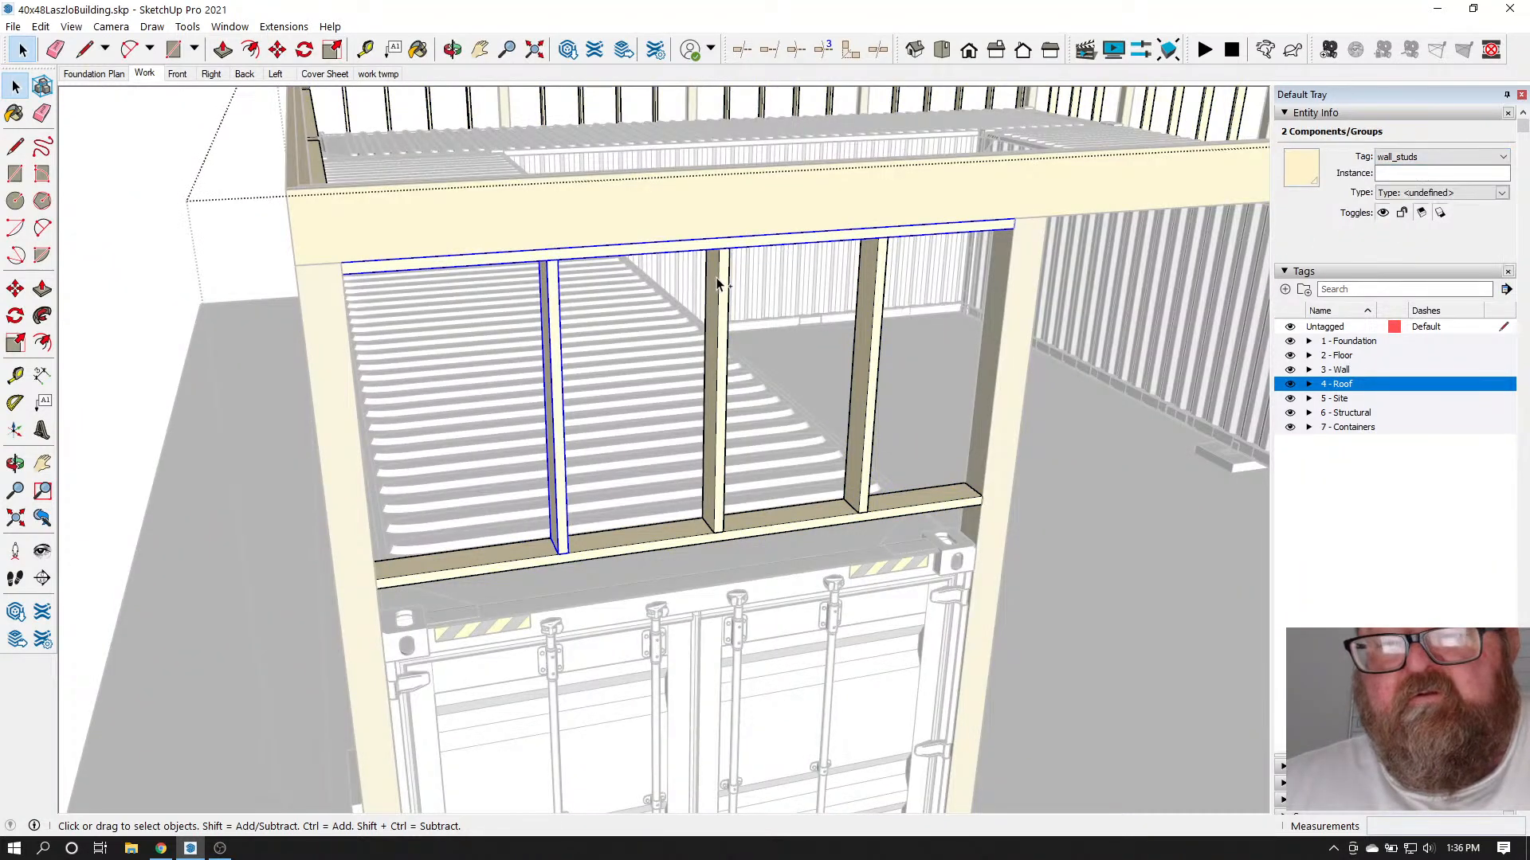
{"action": "left_click", "coordinate": [871, 299], "text": "ctrl"}
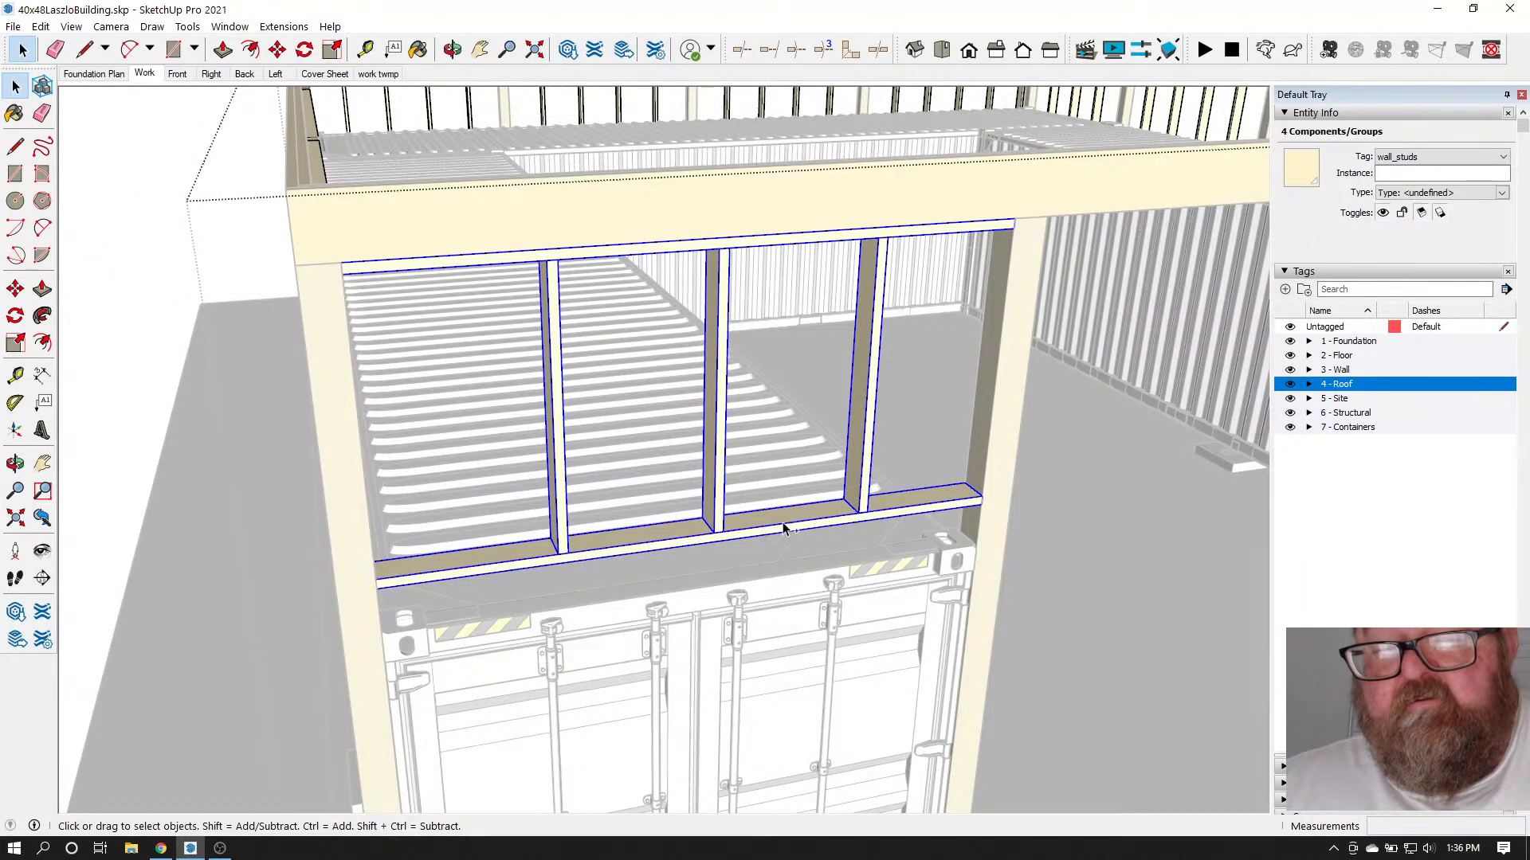
{"action": "left_click", "coordinate": [280, 50]}
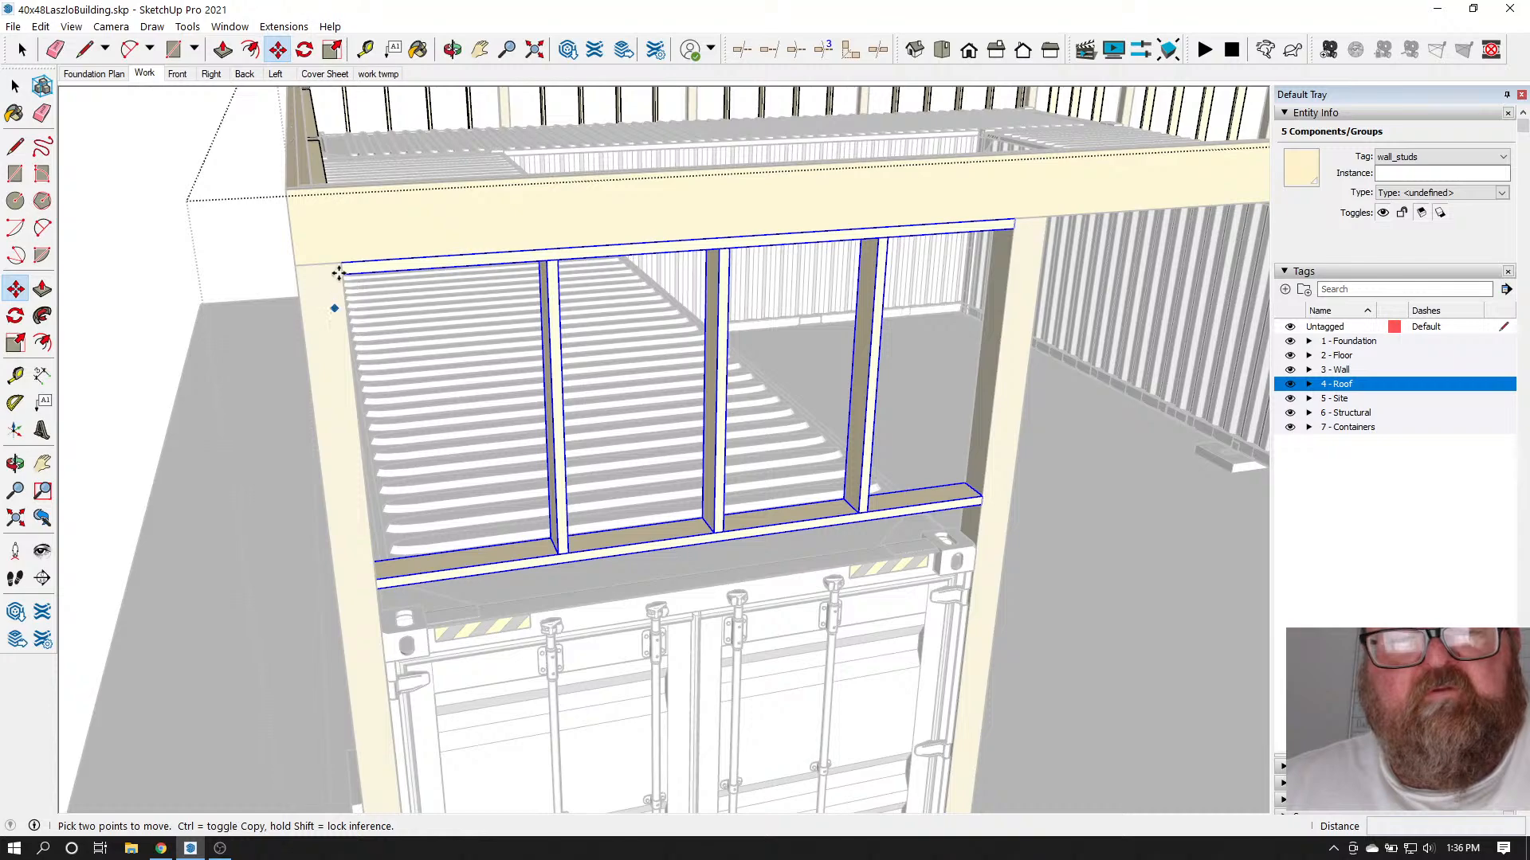
{"action": "scroll", "coordinate": [332, 329], "scroll_direction": "down", "scroll_amount": 6}
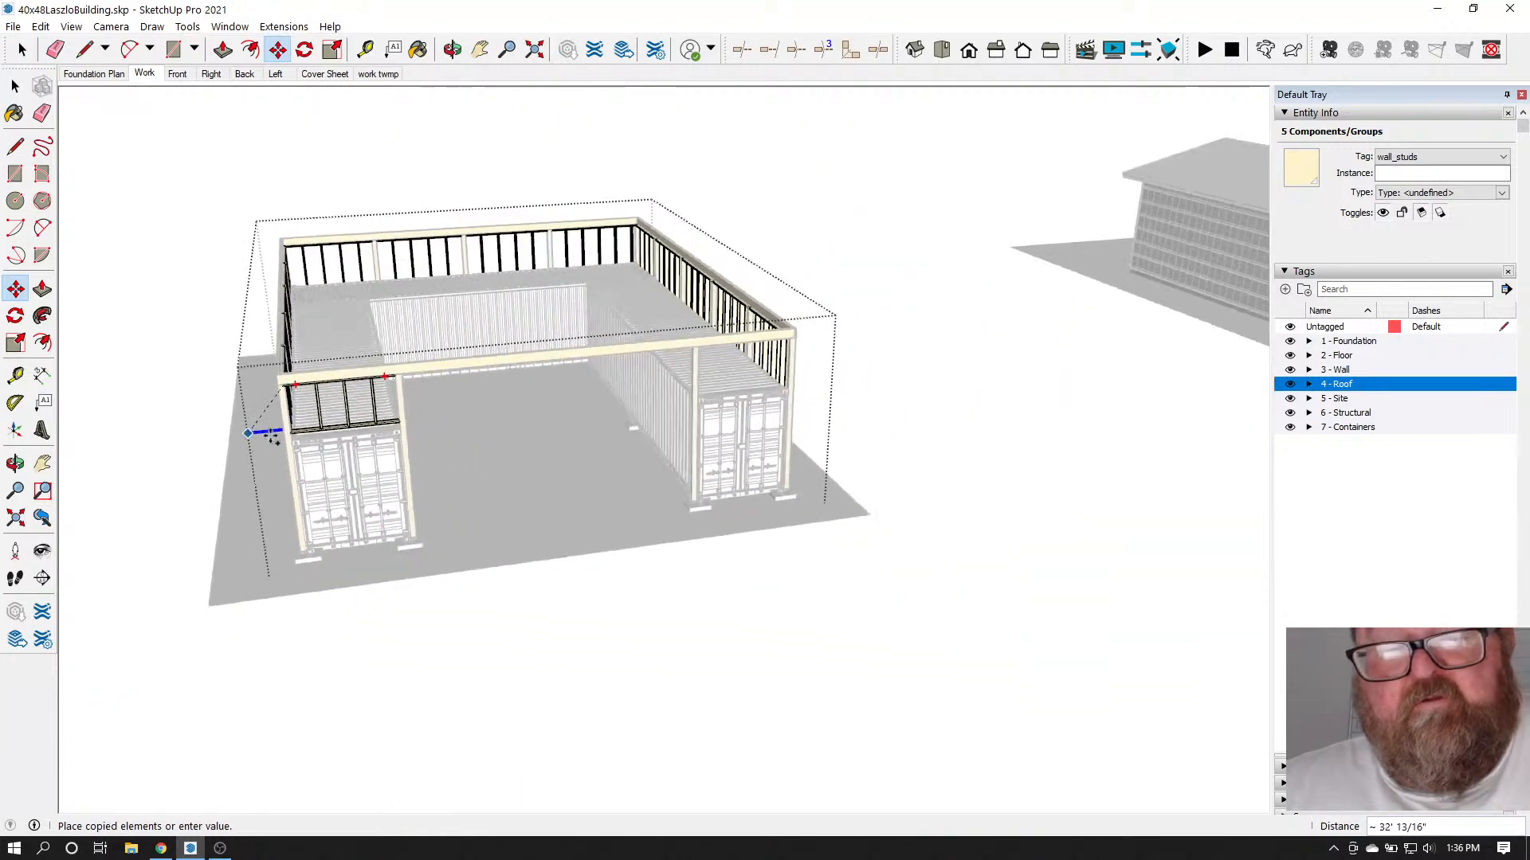
{"action": "scroll", "coordinate": [744, 410], "scroll_direction": "up", "scroll_amount": 5}
{"action": "scroll", "coordinate": [694, 333], "scroll_direction": "up", "scroll_amount": 6}
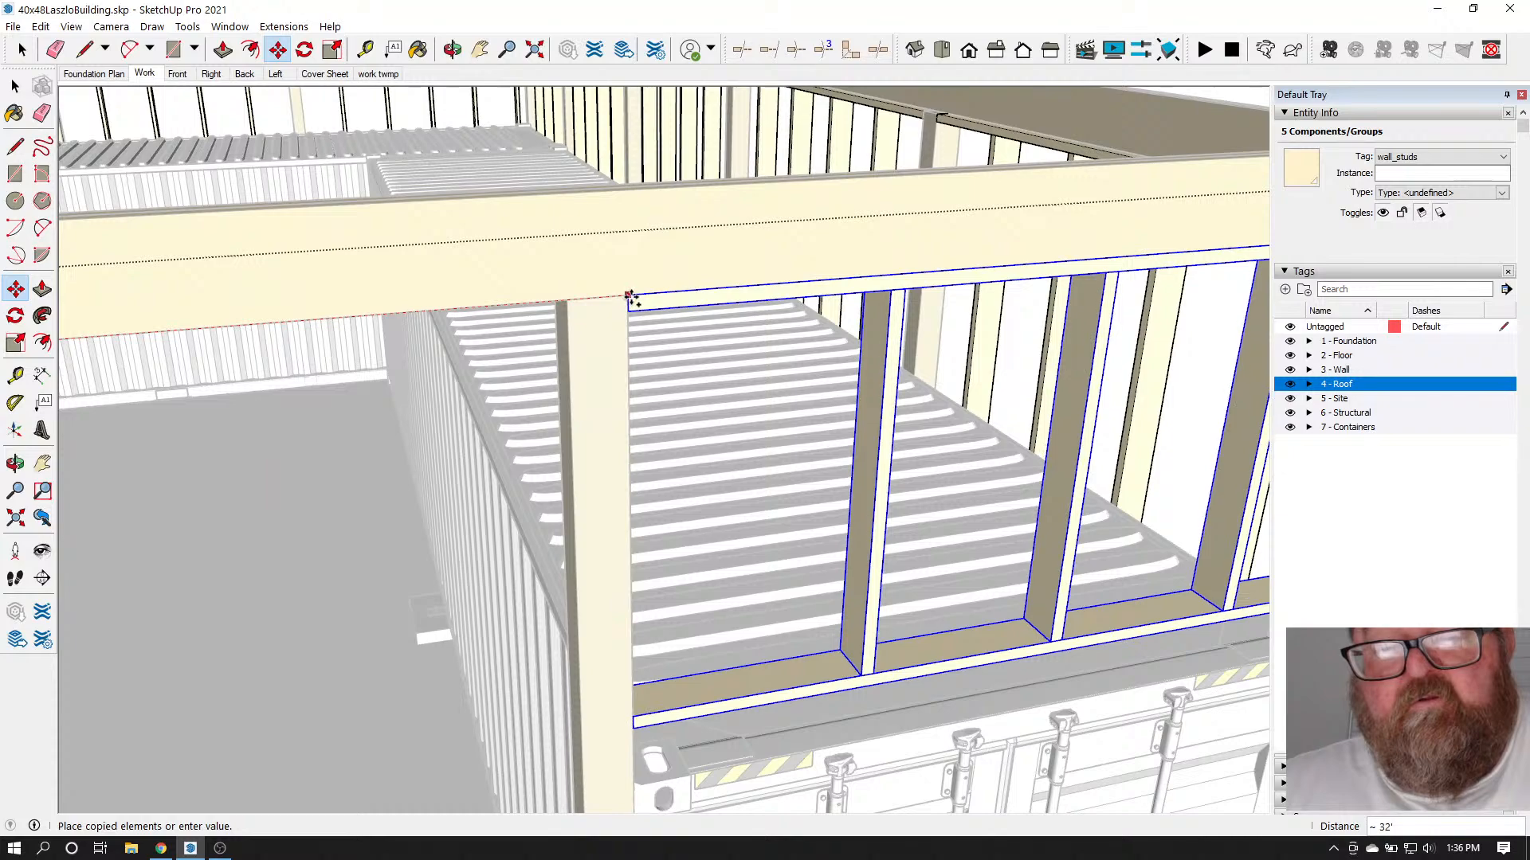
{"action": "left_click", "coordinate": [628, 301]}
Examine where the copied panel's top plate meets the inner post under the beam, and leave the wall studs group
{"action": "scroll", "coordinate": [594, 314], "scroll_direction": "up", "scroll_amount": 5}
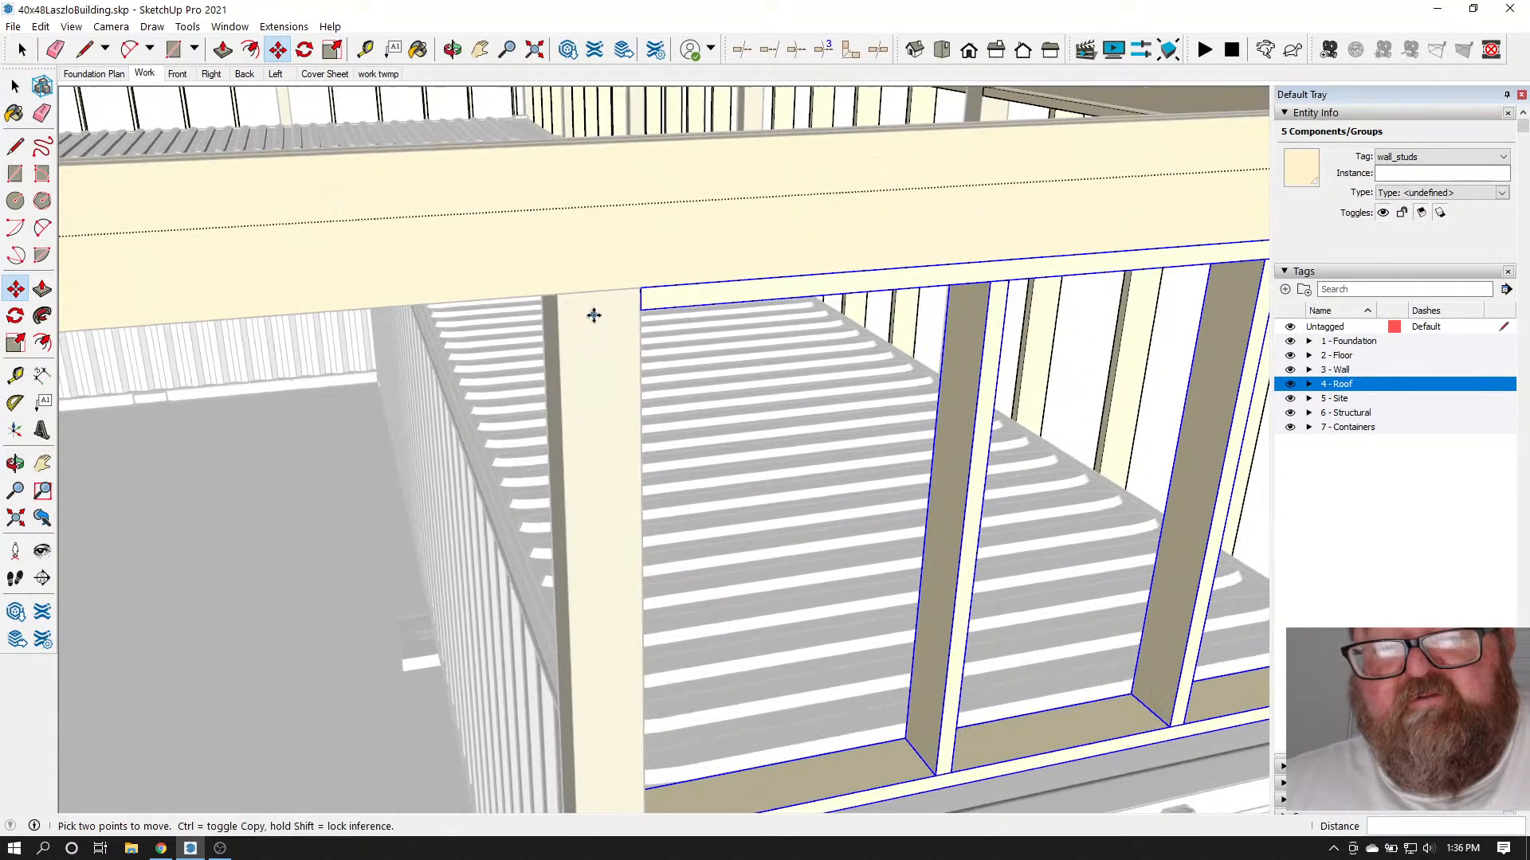
{"action": "left_click", "coordinate": [449, 50]}
{"action": "left_click_drag", "start_coordinate": [574, 240], "coordinate": [813, 228]}
{"action": "left_click", "coordinate": [22, 49]}
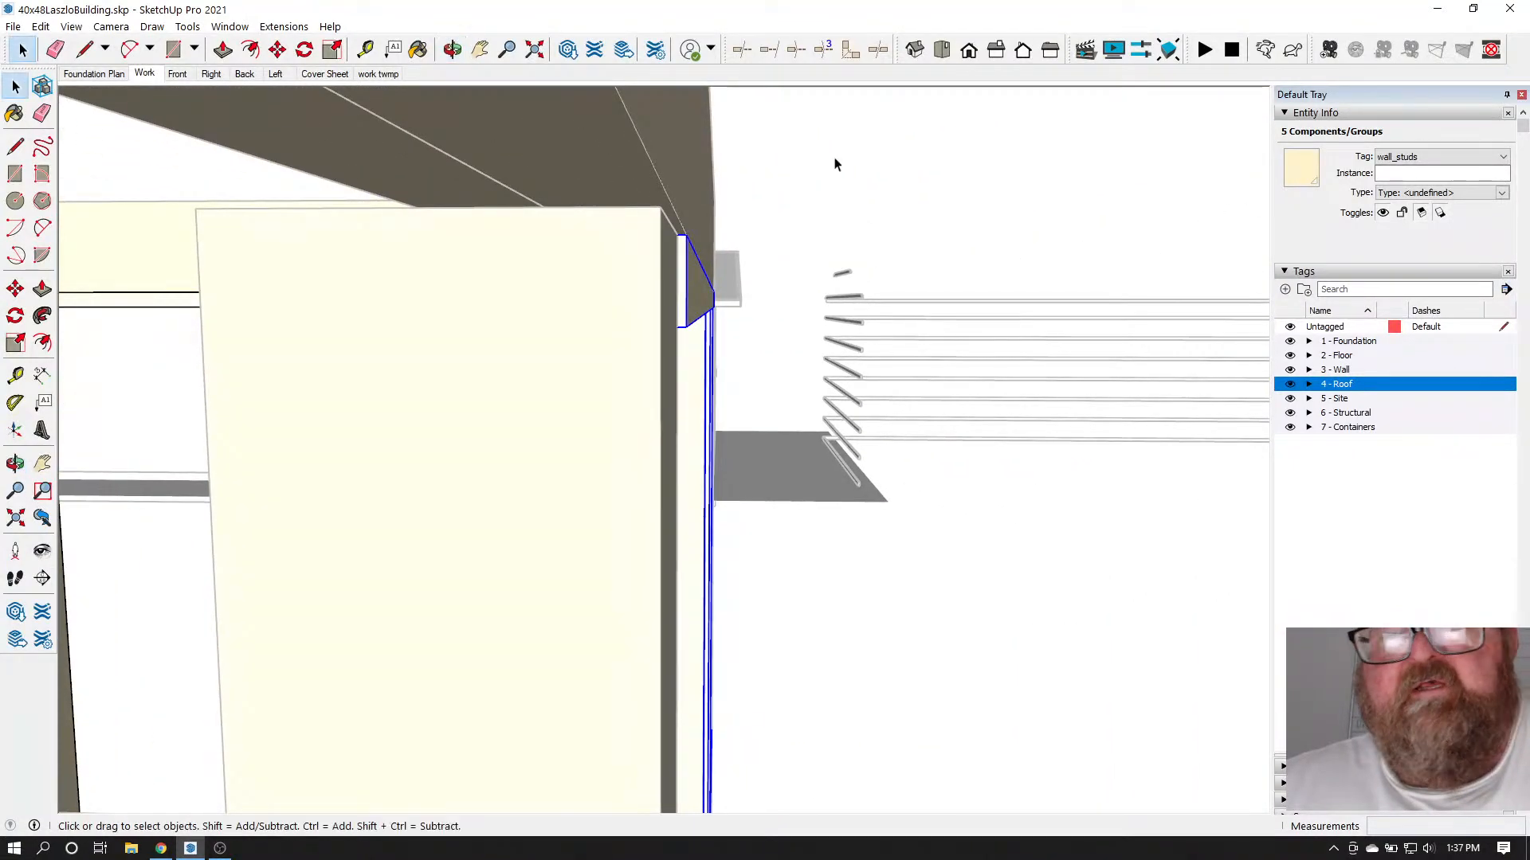
{"action": "left_click", "coordinate": [887, 160]}
{"action": "left_click", "coordinate": [644, 222]}
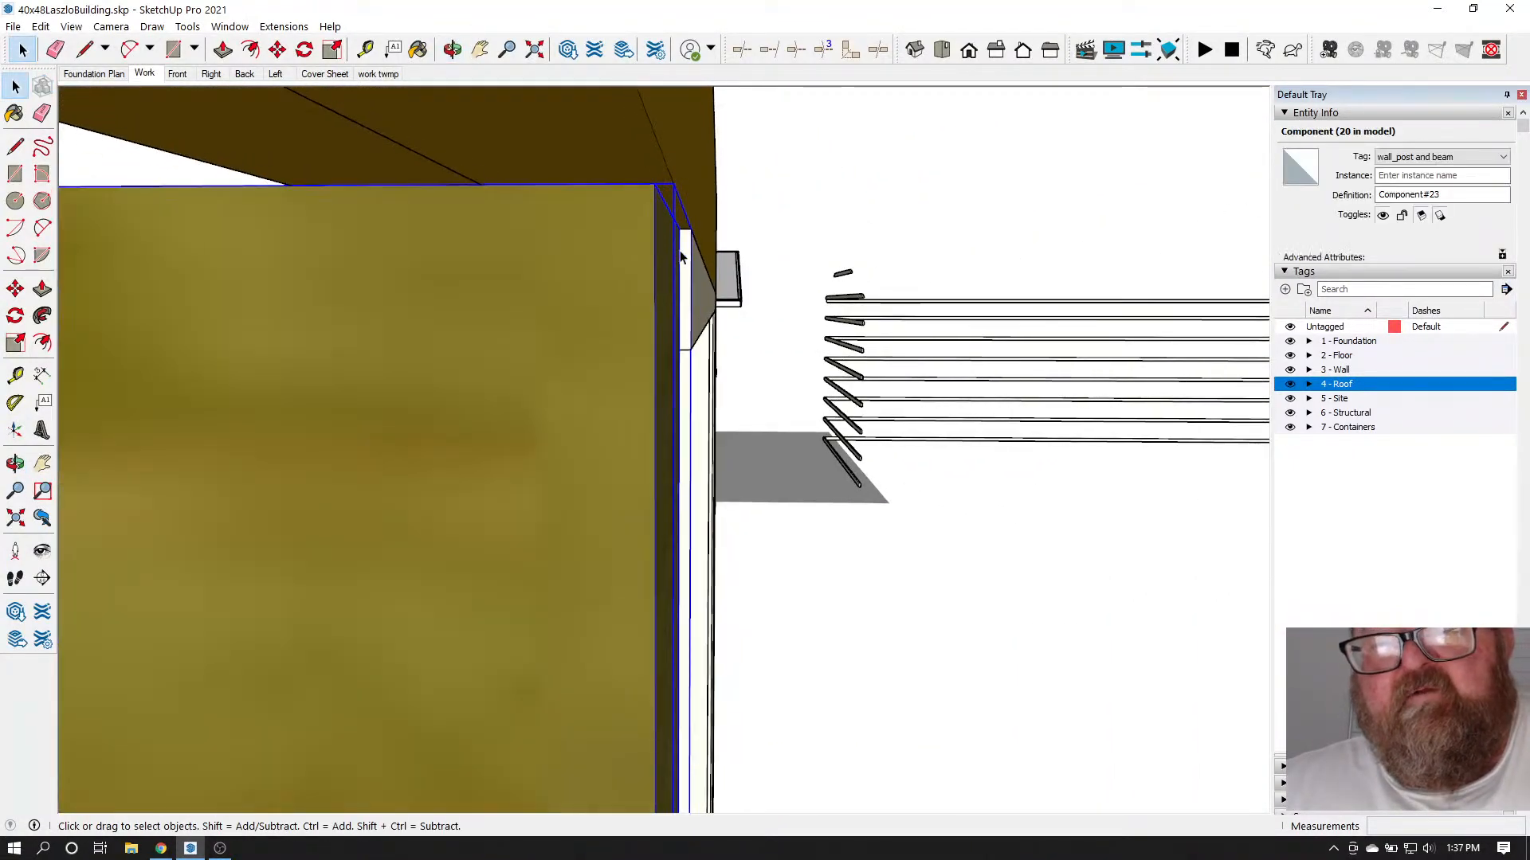
{"action": "scroll", "coordinate": [700, 252], "scroll_direction": "up", "scroll_amount": 2}
{"action": "left_click", "coordinate": [283, 54]}
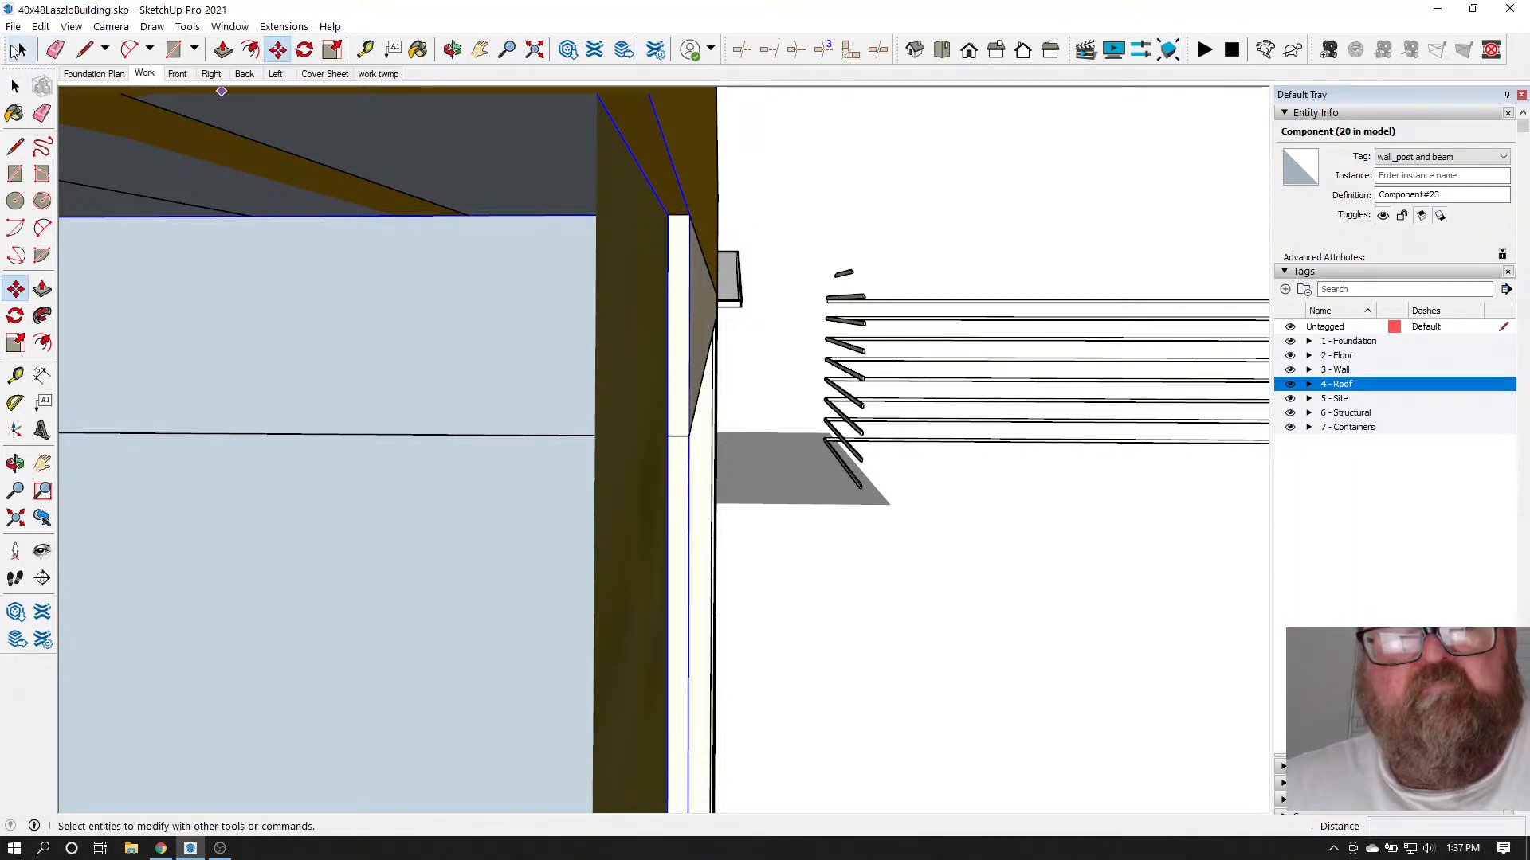
{"action": "left_click", "coordinate": [1015, 164]}
Move the inner post beside the second container's doors to align its top corner with the copied panel's top plate
{"action": "scroll", "coordinate": [577, 364], "scroll_direction": "down", "scroll_amount": 4}
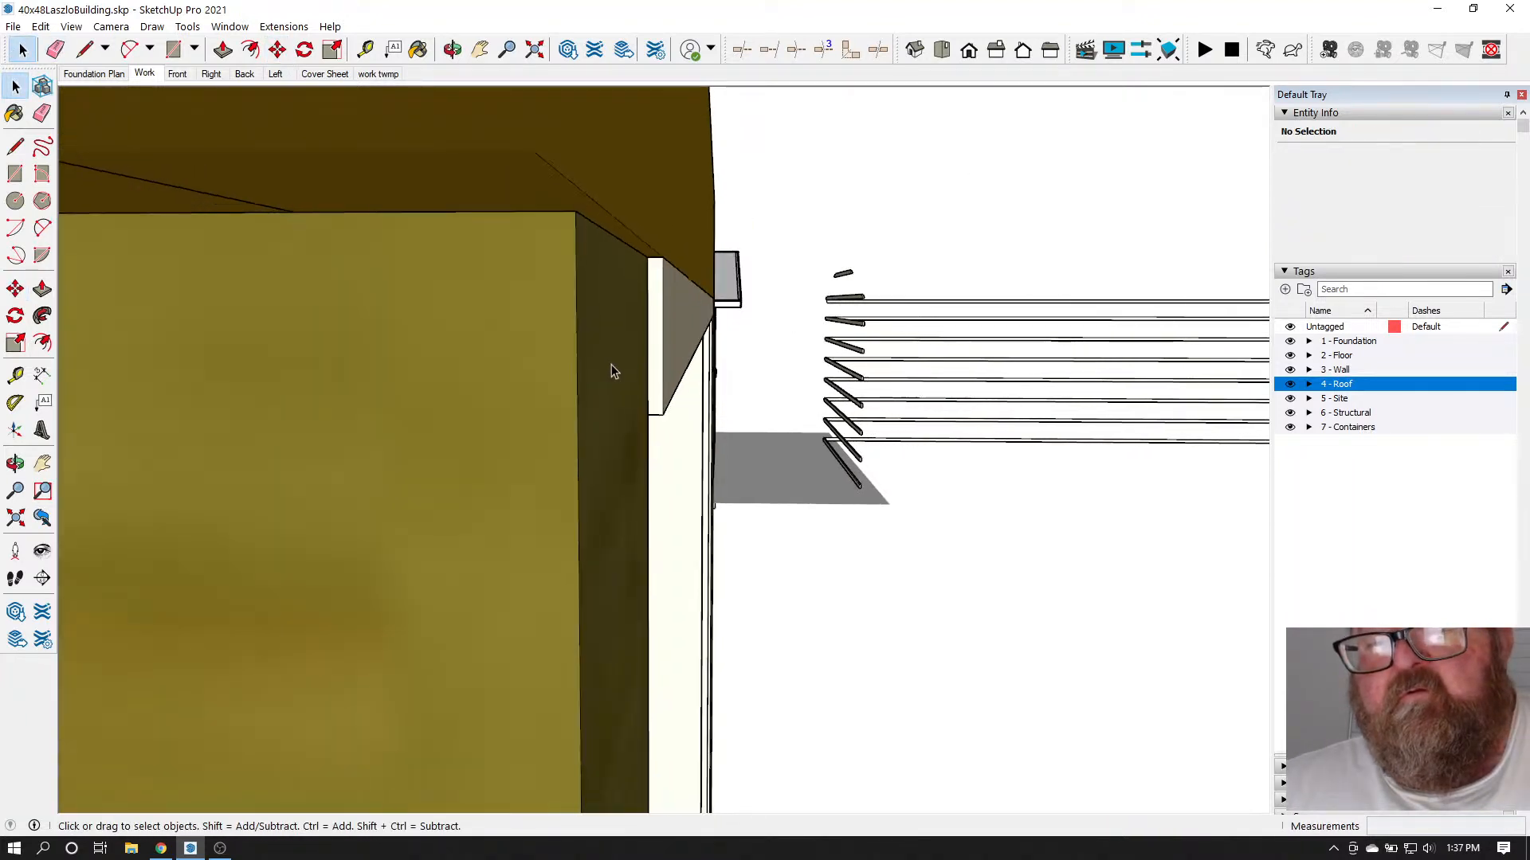
{"action": "left_click", "coordinate": [613, 335]}
{"action": "scroll", "coordinate": [621, 326], "scroll_direction": "up", "scroll_amount": 2}
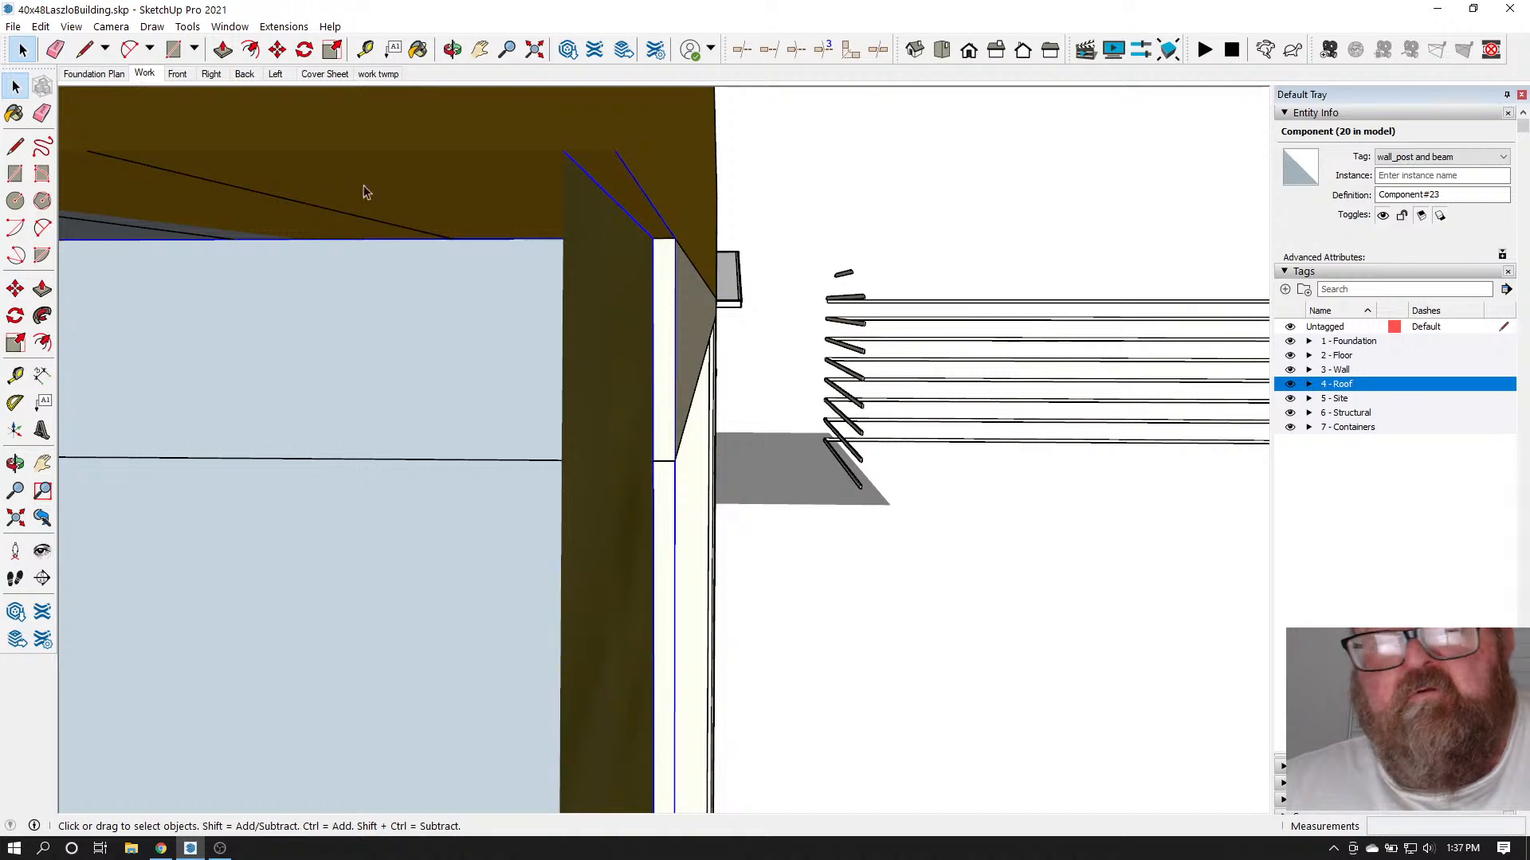
{"action": "left_click", "coordinate": [277, 50]}
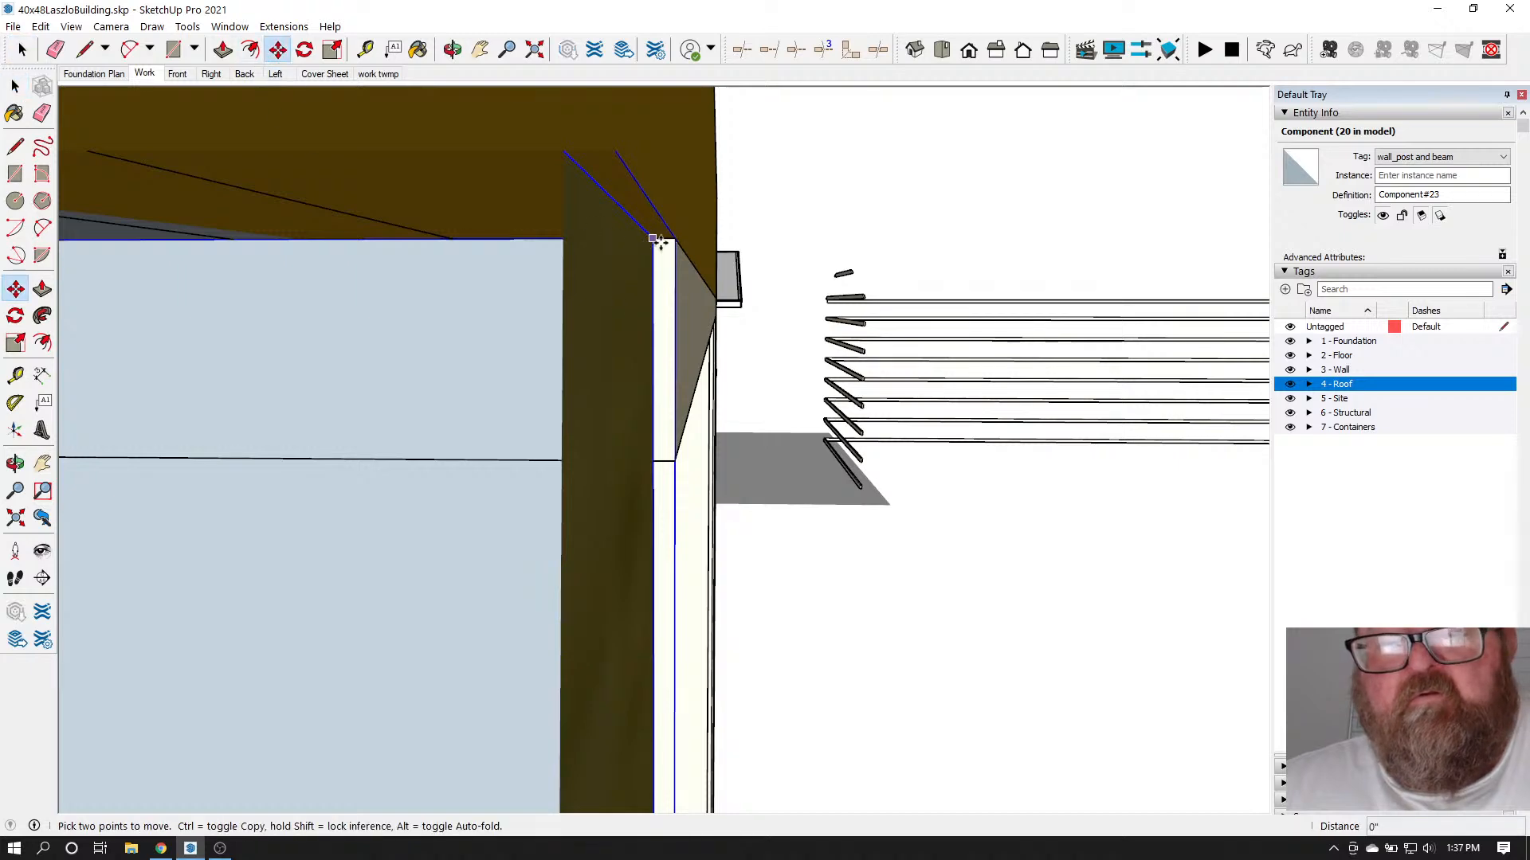
{"action": "left_click", "coordinate": [654, 239]}
{"action": "left_click", "coordinate": [675, 239]}
{"action": "scroll", "coordinate": [502, 324], "scroll_direction": "down", "scroll_amount": 1}
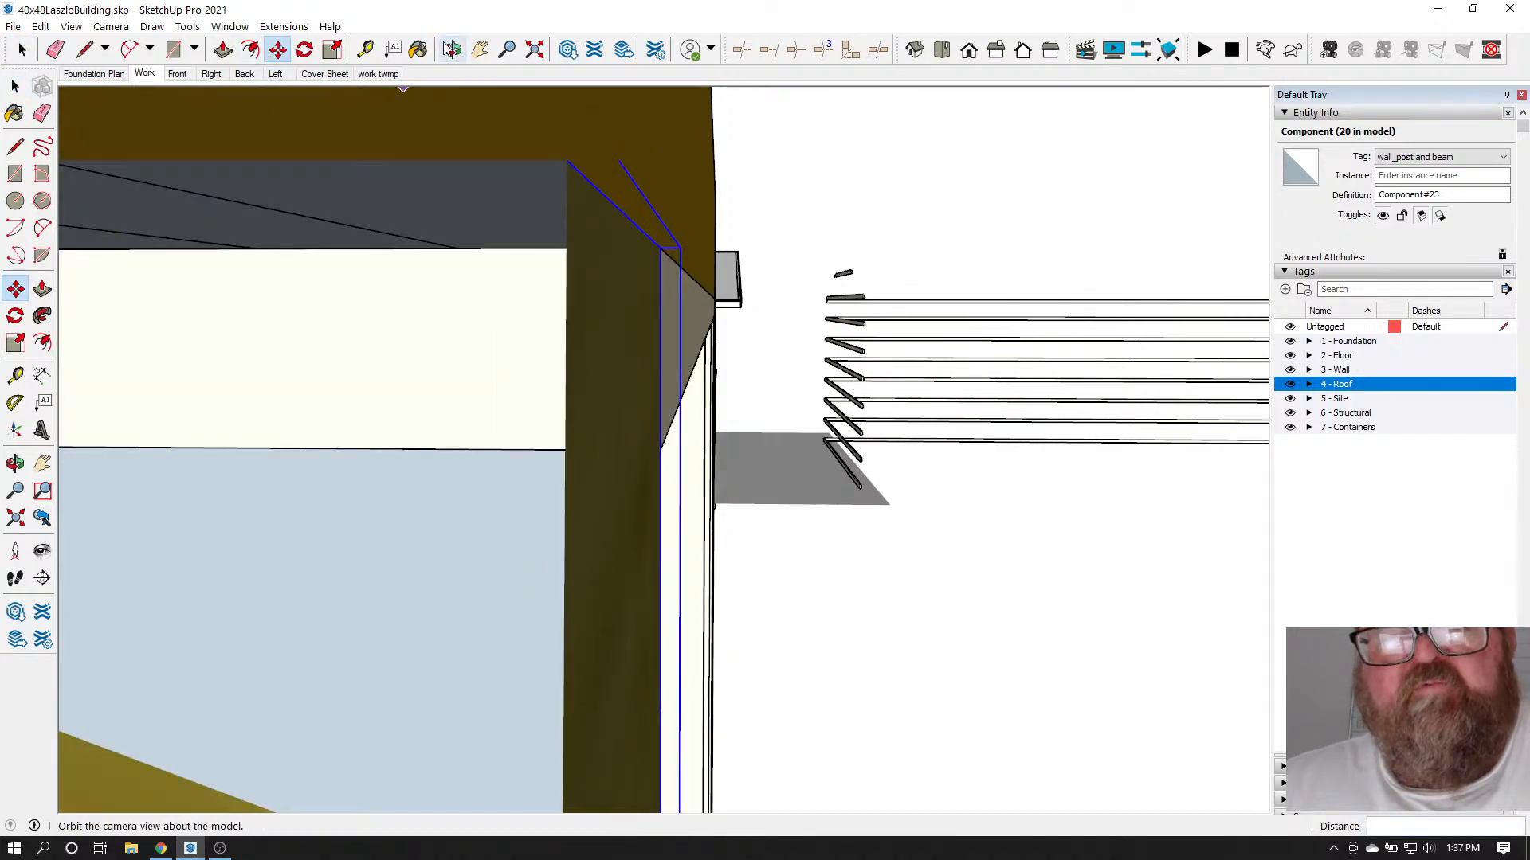
Measure the building's overall length from the open-end beam's outer edge to the back beam's outer edge
{"action": "left_click_drag", "start_coordinate": [692, 213], "coordinate": [212, 392]}
{"action": "scroll", "coordinate": [457, 423], "scroll_direction": "down", "scroll_amount": 8}
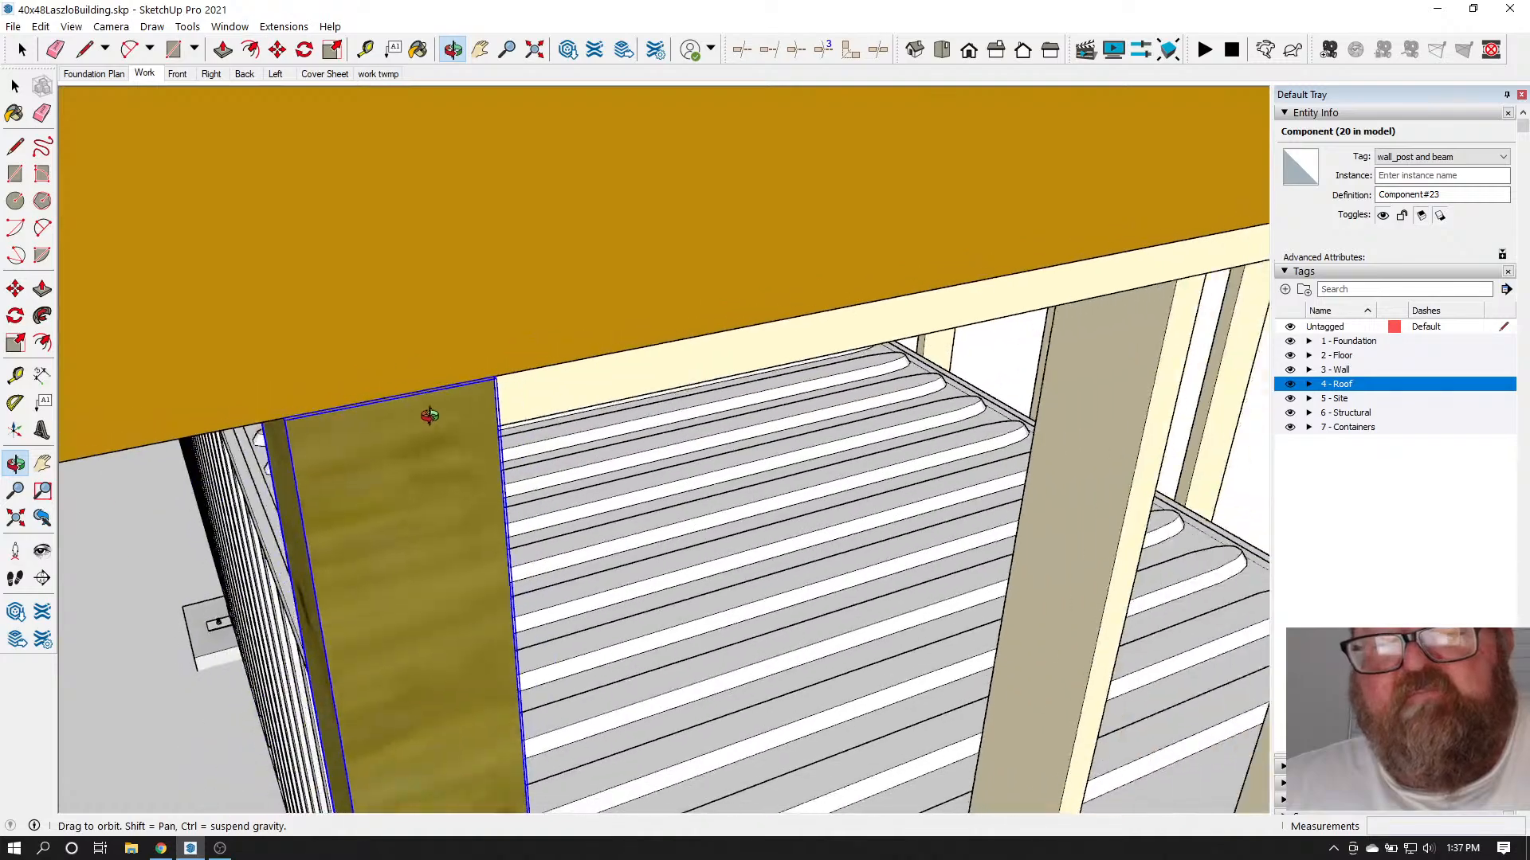
{"action": "scroll", "coordinate": [442, 414], "scroll_direction": "down", "scroll_amount": 10}
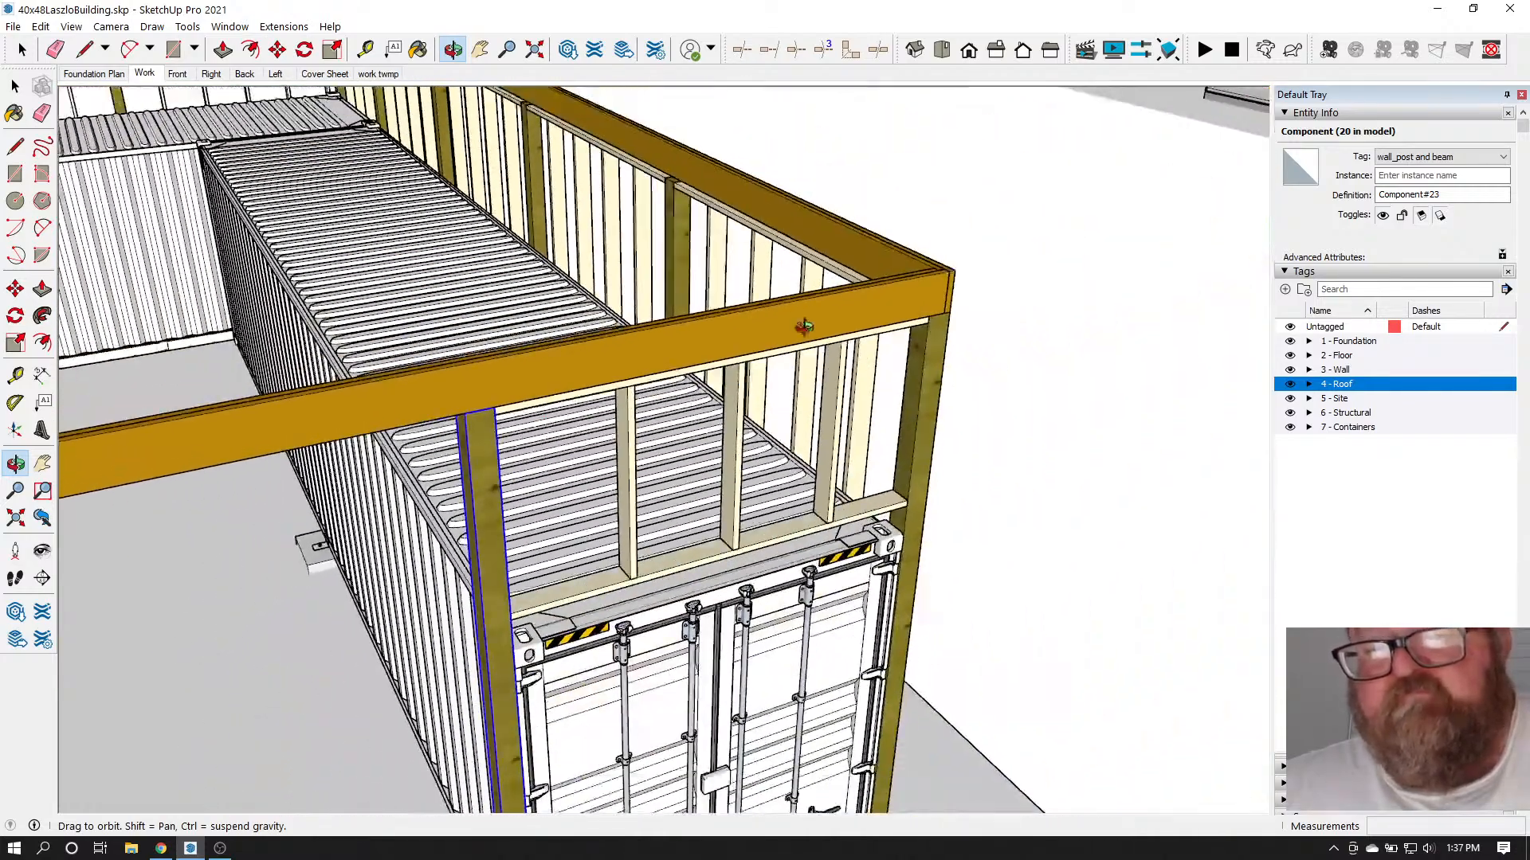
{"action": "left_click_drag", "start_coordinate": [801, 328], "coordinate": [287, 533]}
{"action": "scroll", "coordinate": [287, 533], "scroll_direction": "down", "scroll_amount": 5}
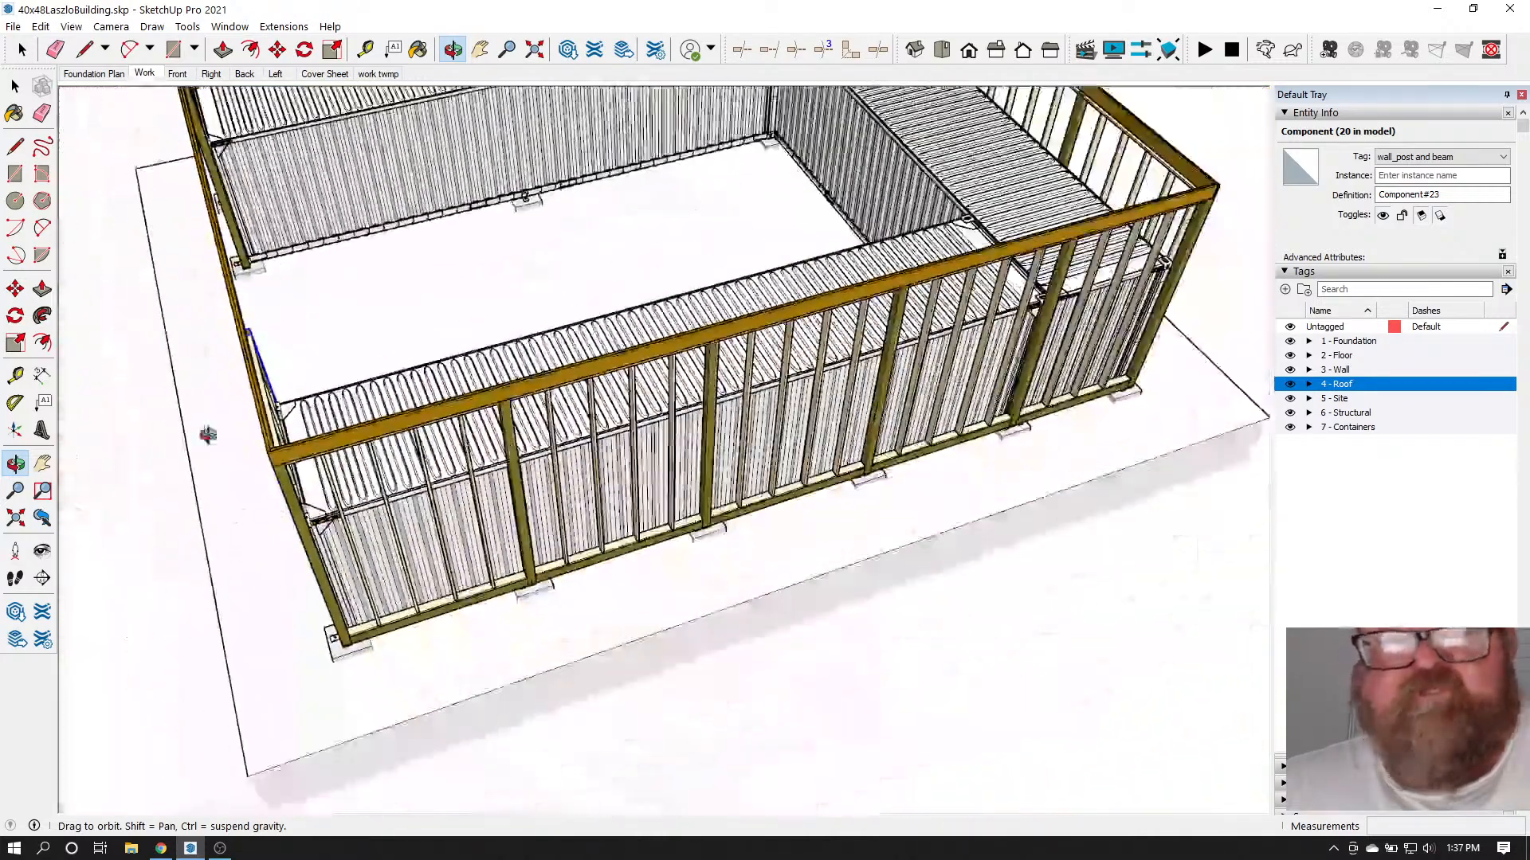
{"action": "left_click", "coordinate": [365, 49]}
{"action": "scroll", "coordinate": [212, 390], "scroll_direction": "up", "scroll_amount": 6}
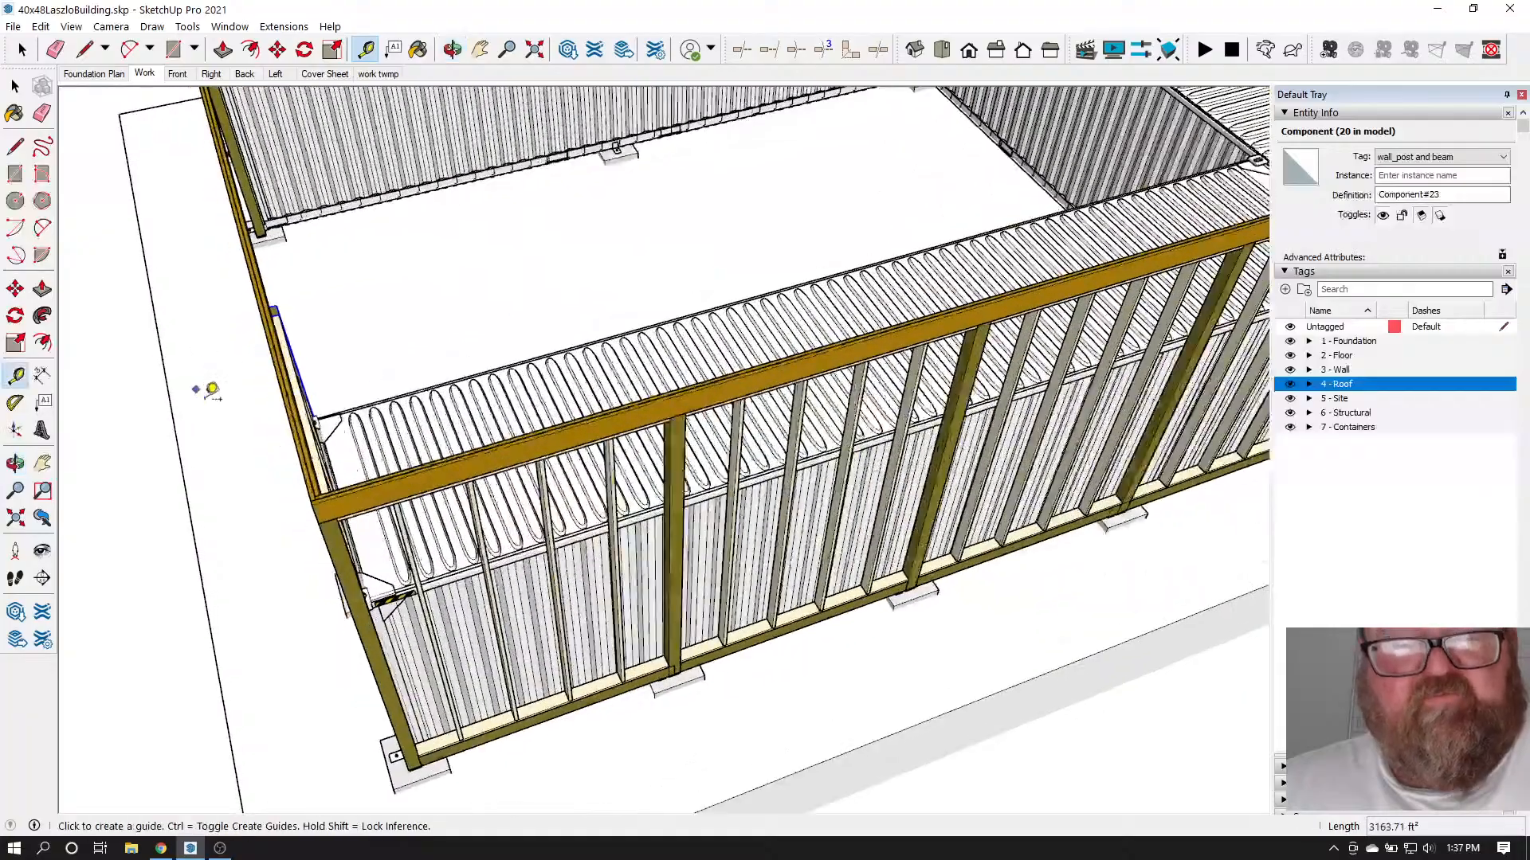
{"action": "scroll", "coordinate": [374, 468], "scroll_direction": "down", "scroll_amount": 10}
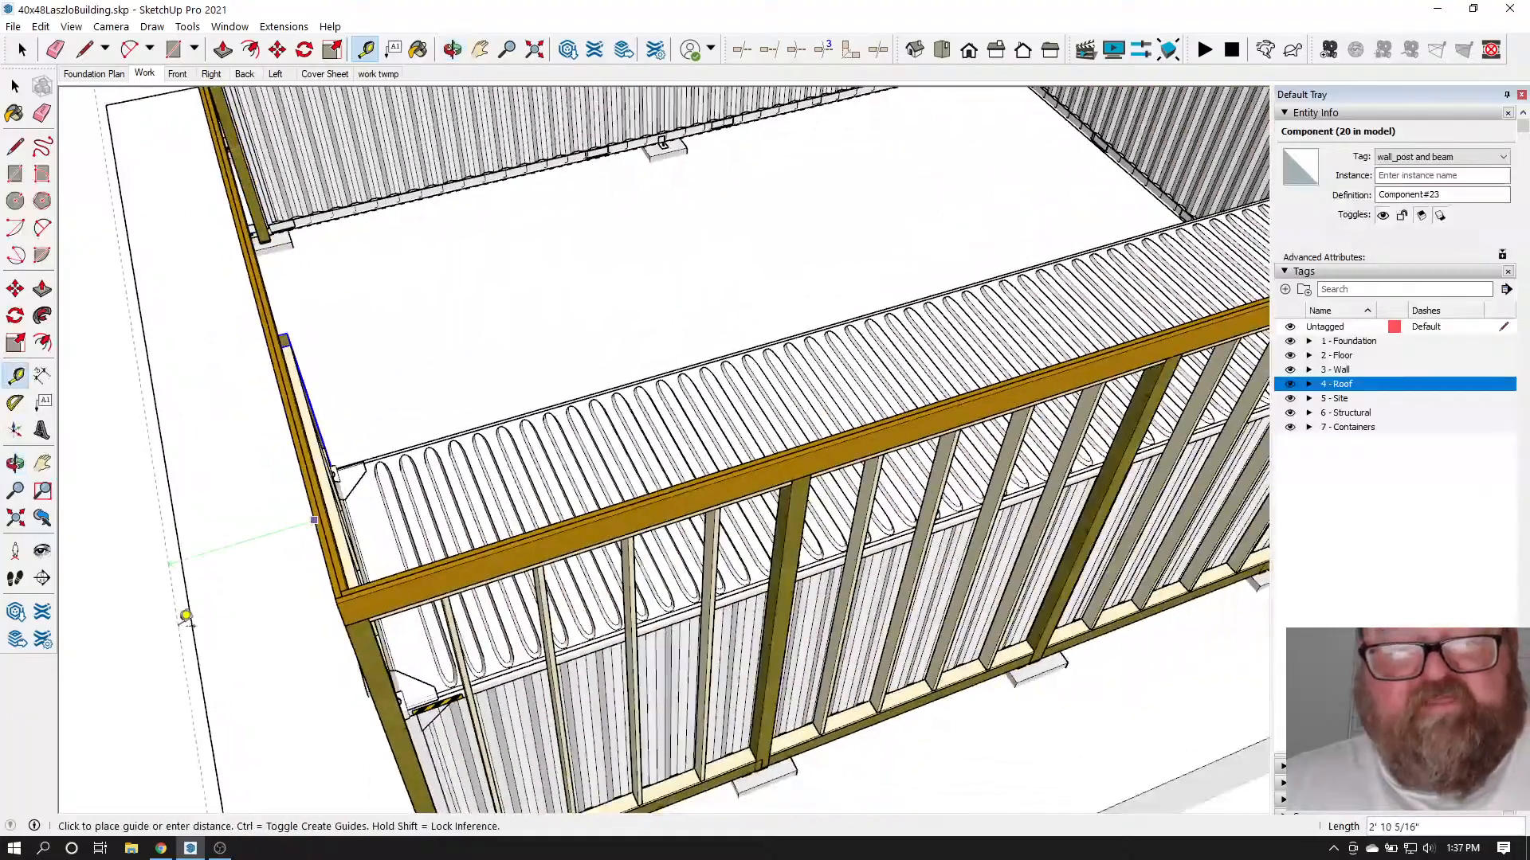
{"action": "scroll", "coordinate": [956, 311], "scroll_direction": "up", "scroll_amount": 8}
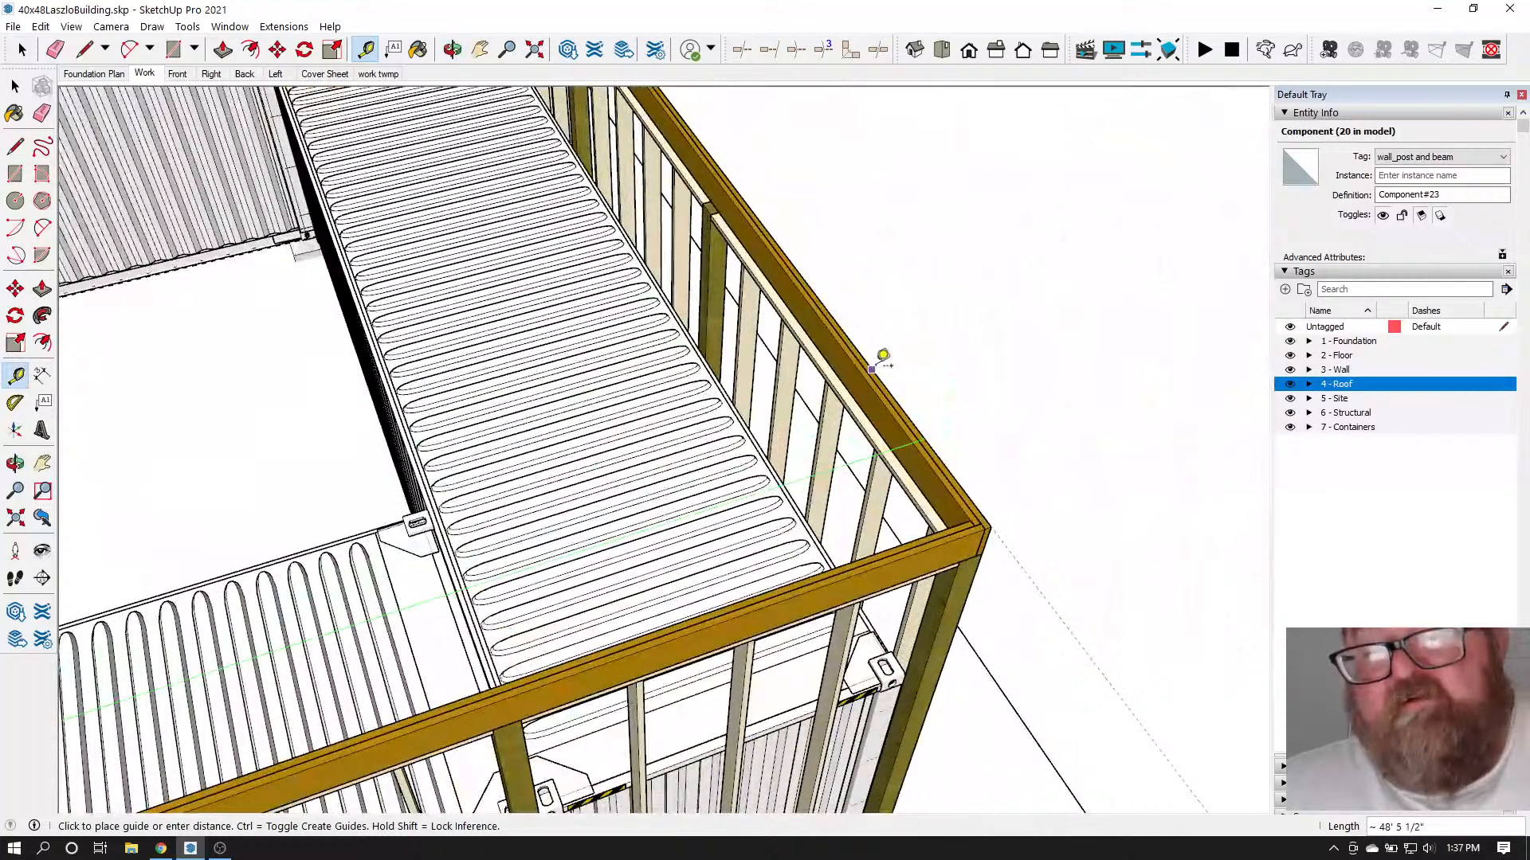
{"action": "scroll", "coordinate": [884, 356], "scroll_direction": "up", "scroll_amount": 4}
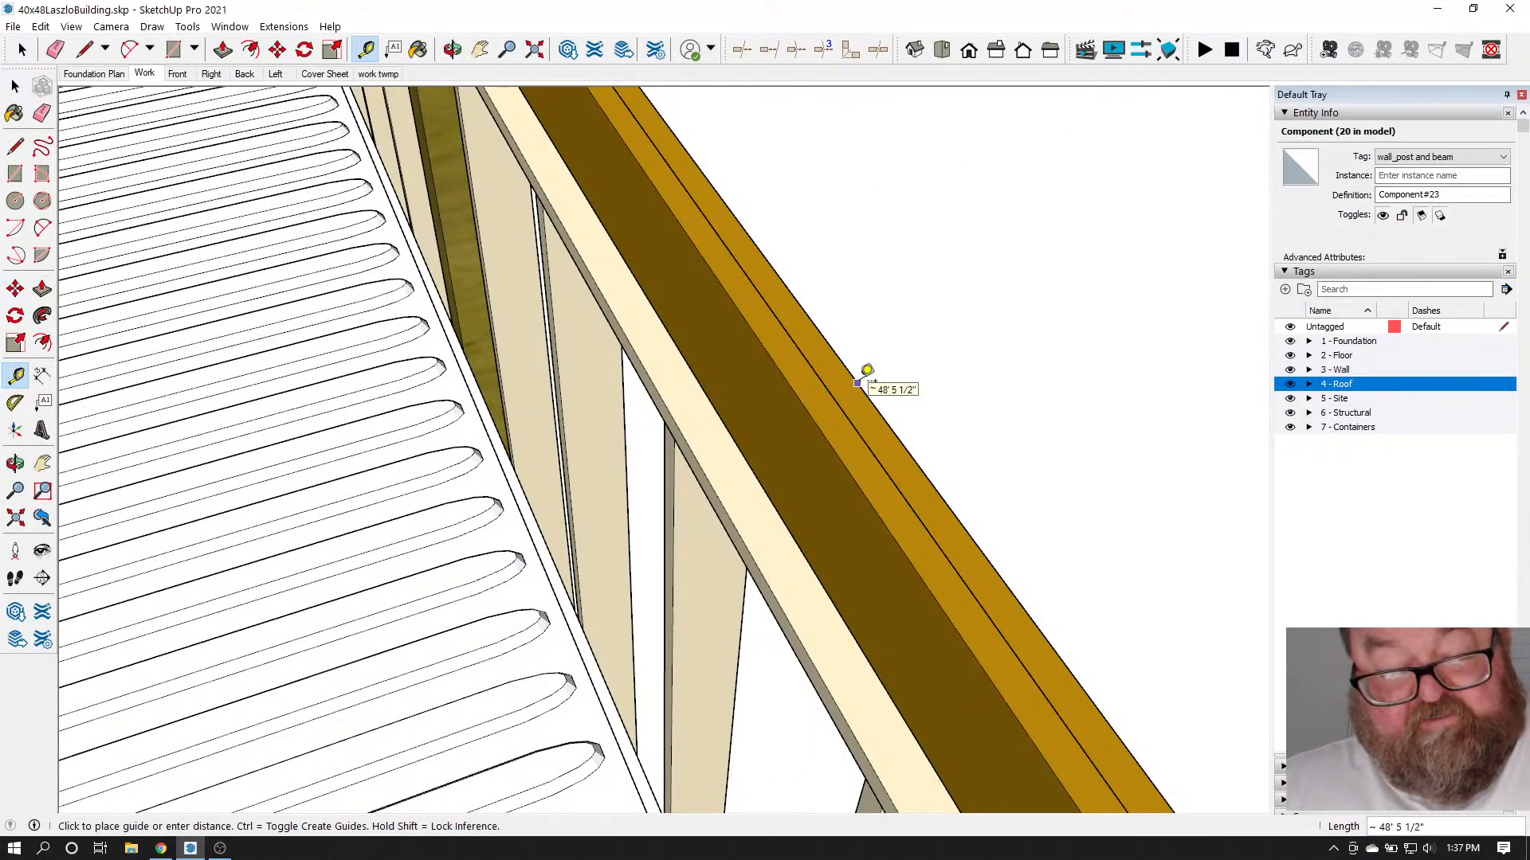
{"action": "scroll", "coordinate": [865, 350], "scroll_direction": "down", "scroll_amount": 5}
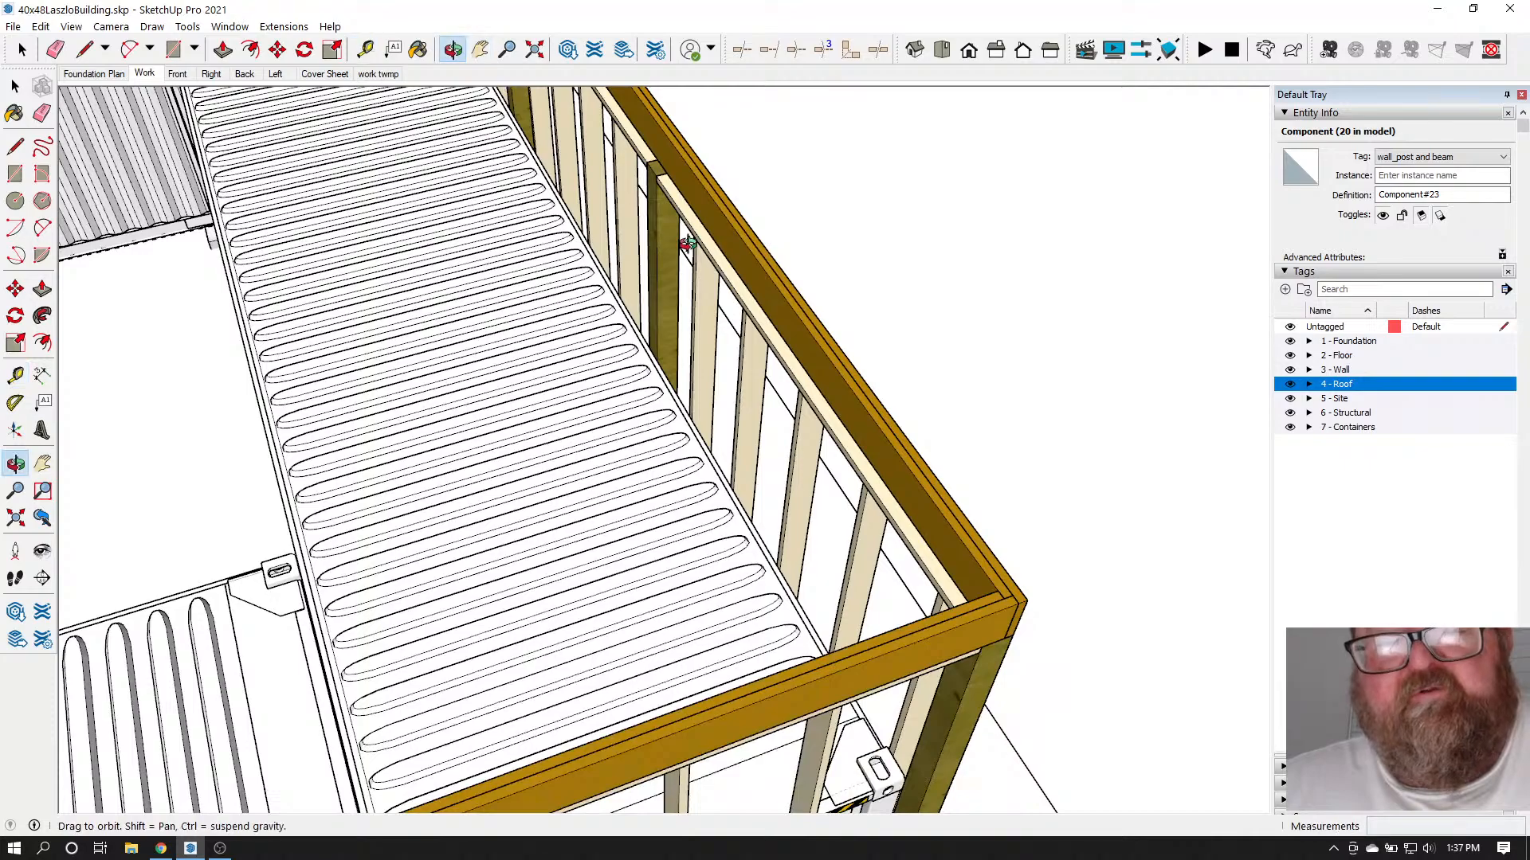
Examine the stud framing on all outer walls and above the container doors from around the building
{"action": "left_click_drag", "start_coordinate": [686, 243], "coordinate": [633, 285]}
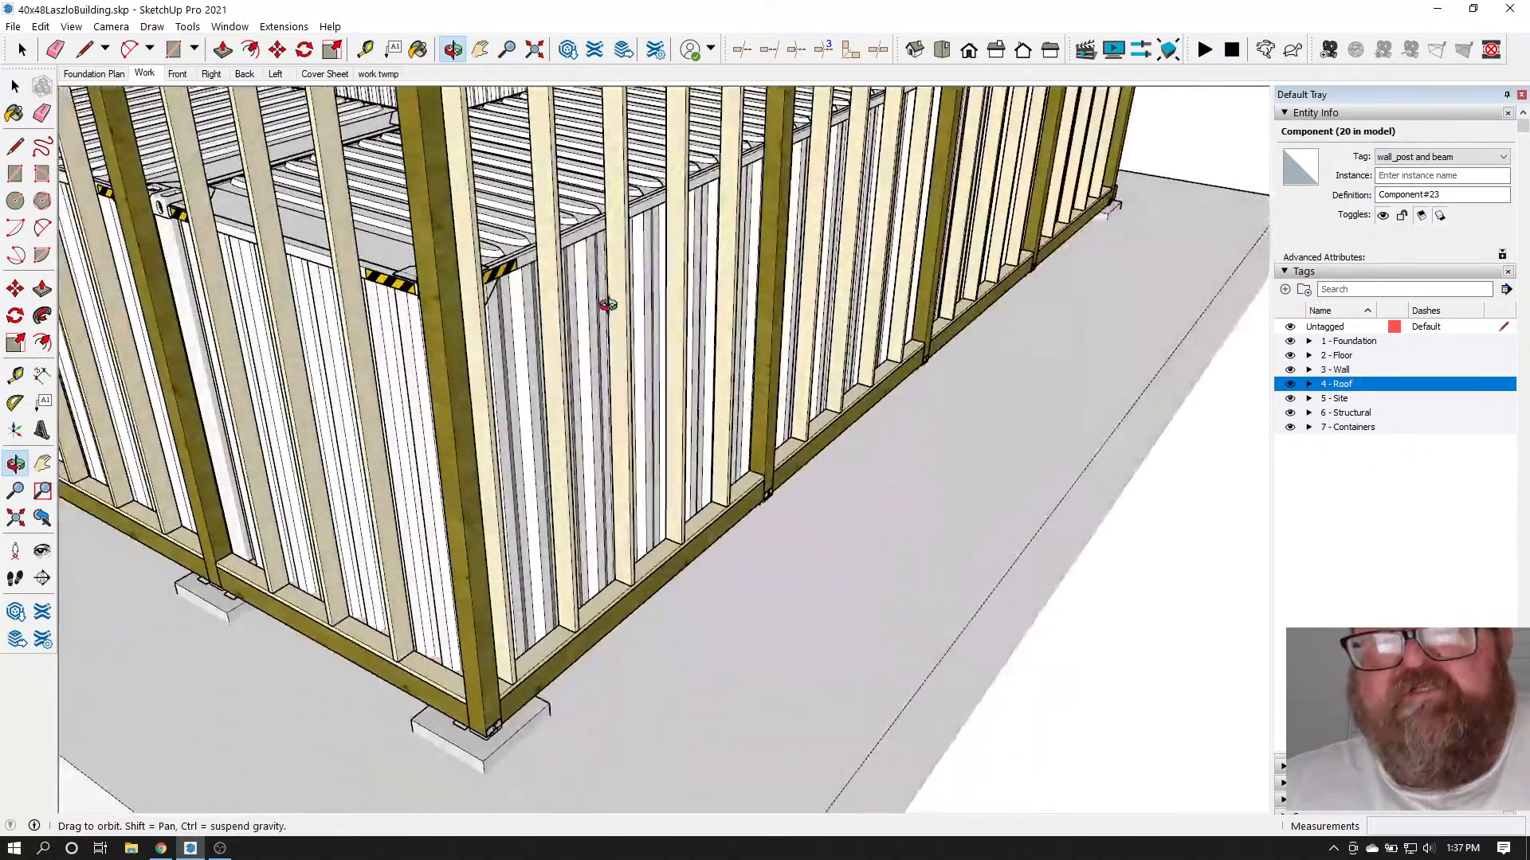
{"action": "left_click_drag", "start_coordinate": [607, 547], "coordinate": [709, 254]}
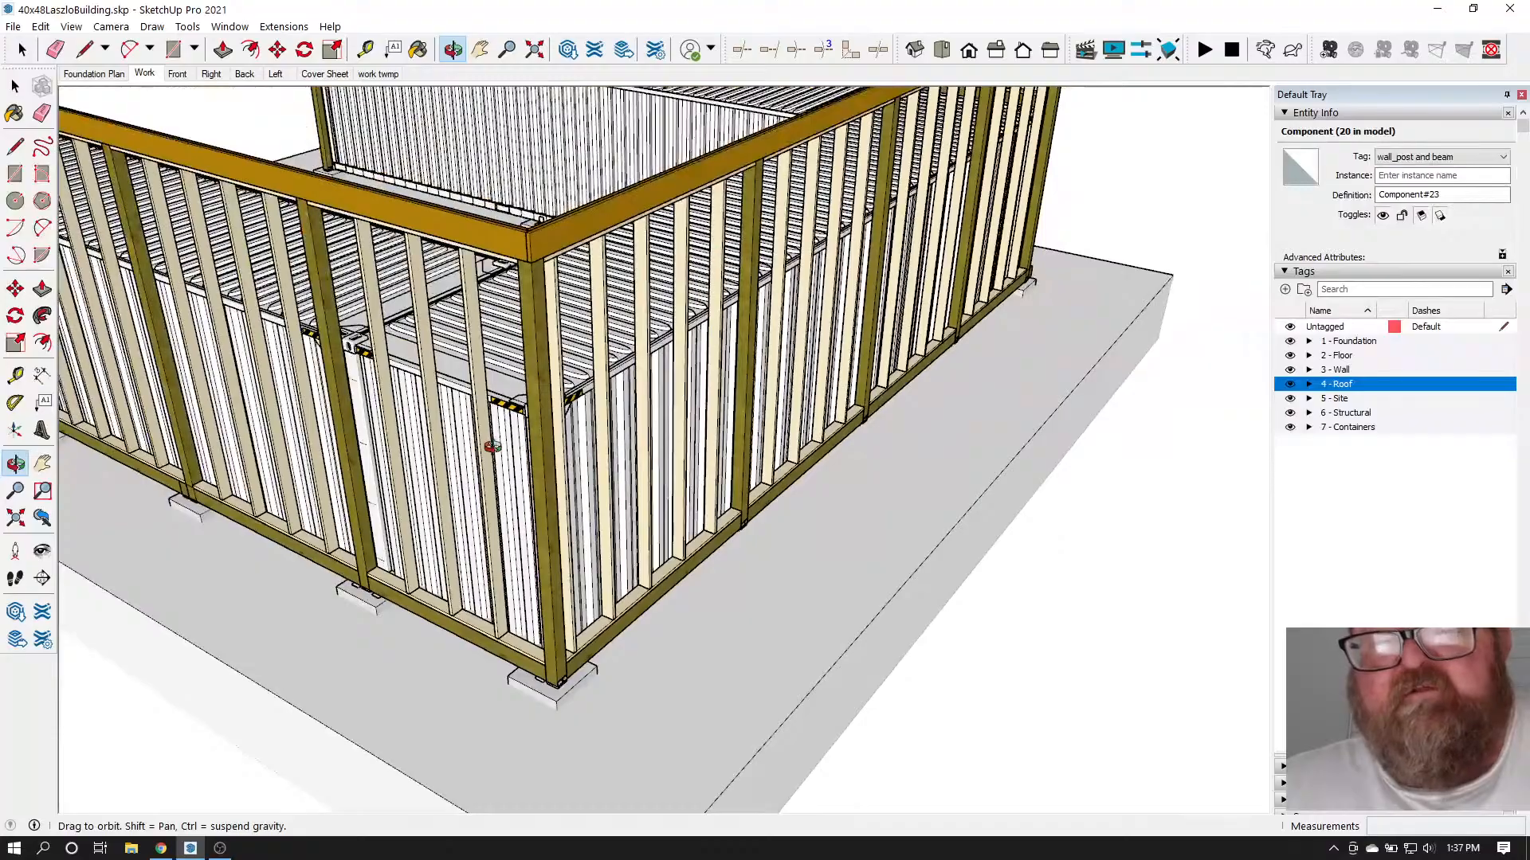
{"action": "left_click_drag", "start_coordinate": [492, 446], "coordinate": [510, 221]}
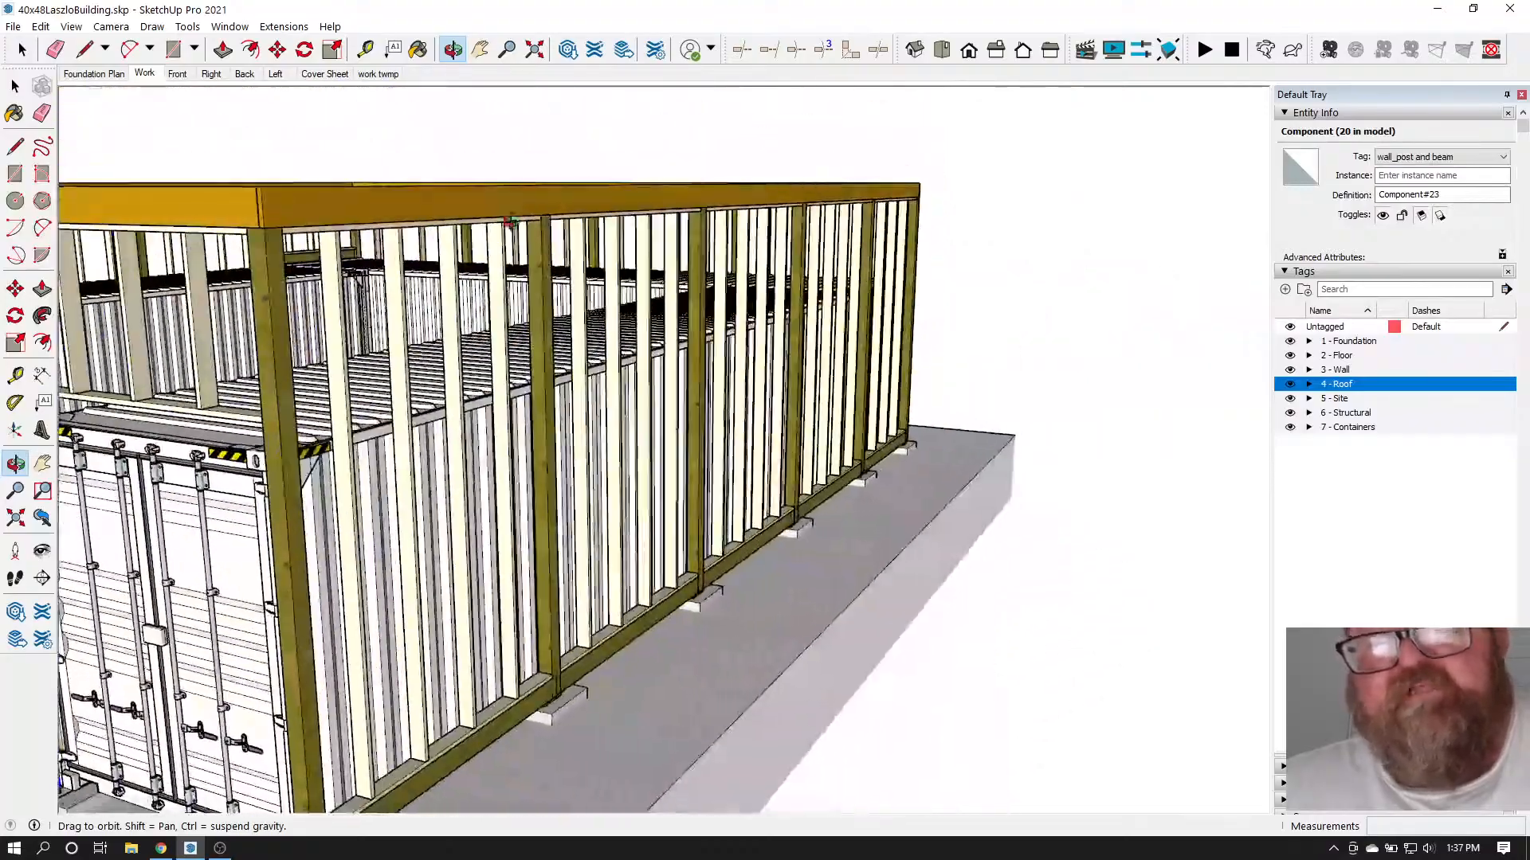
{"action": "left_click_drag", "start_coordinate": [456, 465], "coordinate": [533, 394]}
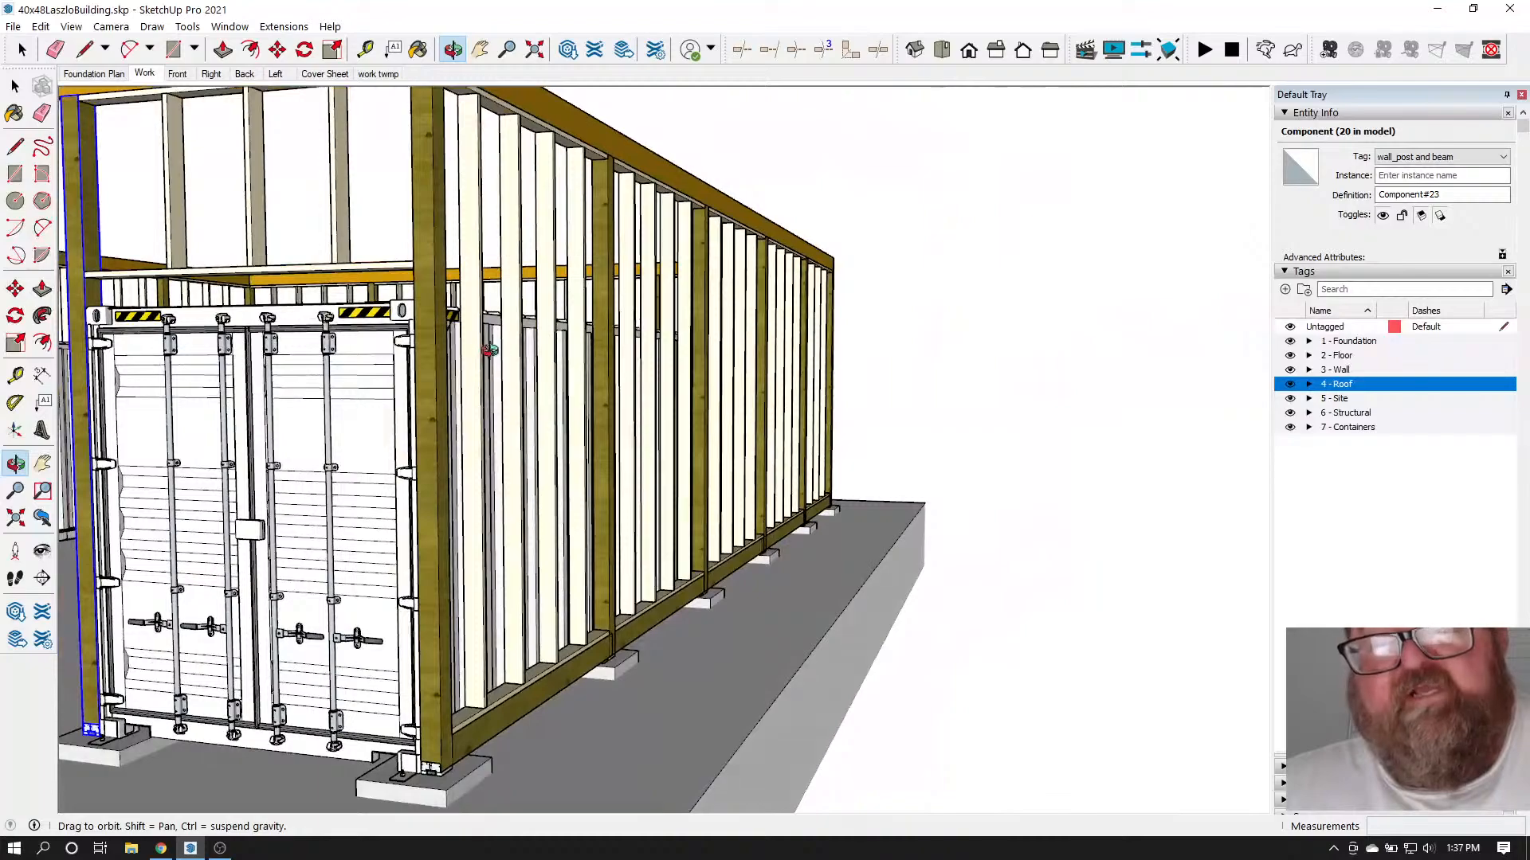
{"action": "left_click_drag", "start_coordinate": [400, 346], "coordinate": [532, 476]}
{"action": "scroll", "coordinate": [579, 450], "scroll_direction": "down", "scroll_amount": 5}
{"action": "scroll", "coordinate": [534, 477], "scroll_direction": "down", "scroll_amount": 1}
{"action": "left_click_drag", "start_coordinate": [625, 495], "coordinate": [806, 529]}
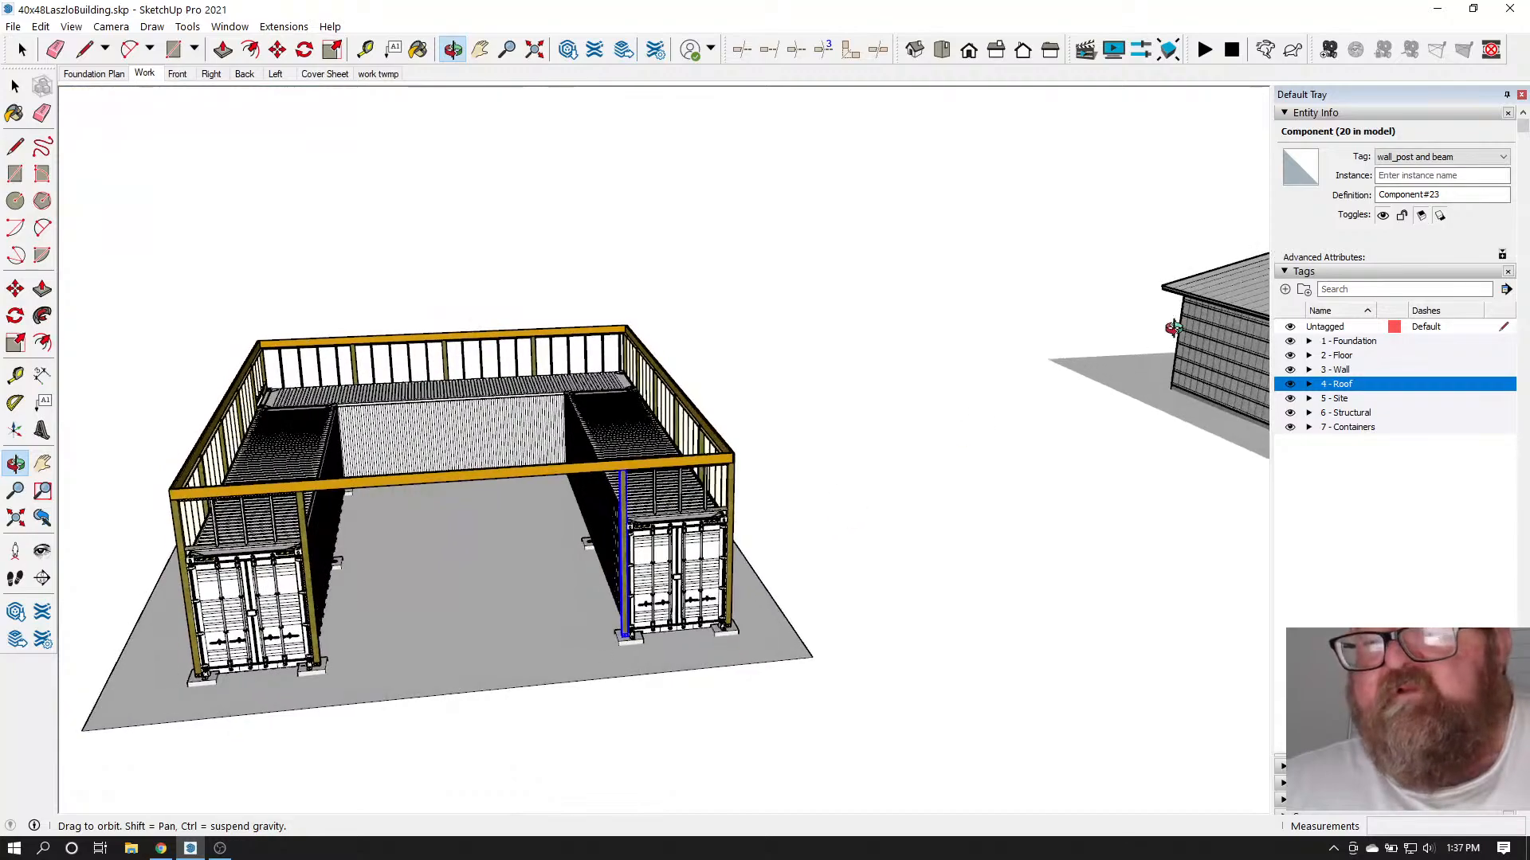
{"action": "scroll", "coordinate": [701, 405], "scroll_direction": "down", "scroll_amount": 1}
{"action": "left_click_drag", "start_coordinate": [701, 404], "coordinate": [495, 530]}
{"action": "scroll", "coordinate": [496, 529], "scroll_direction": "up", "scroll_amount": 3}
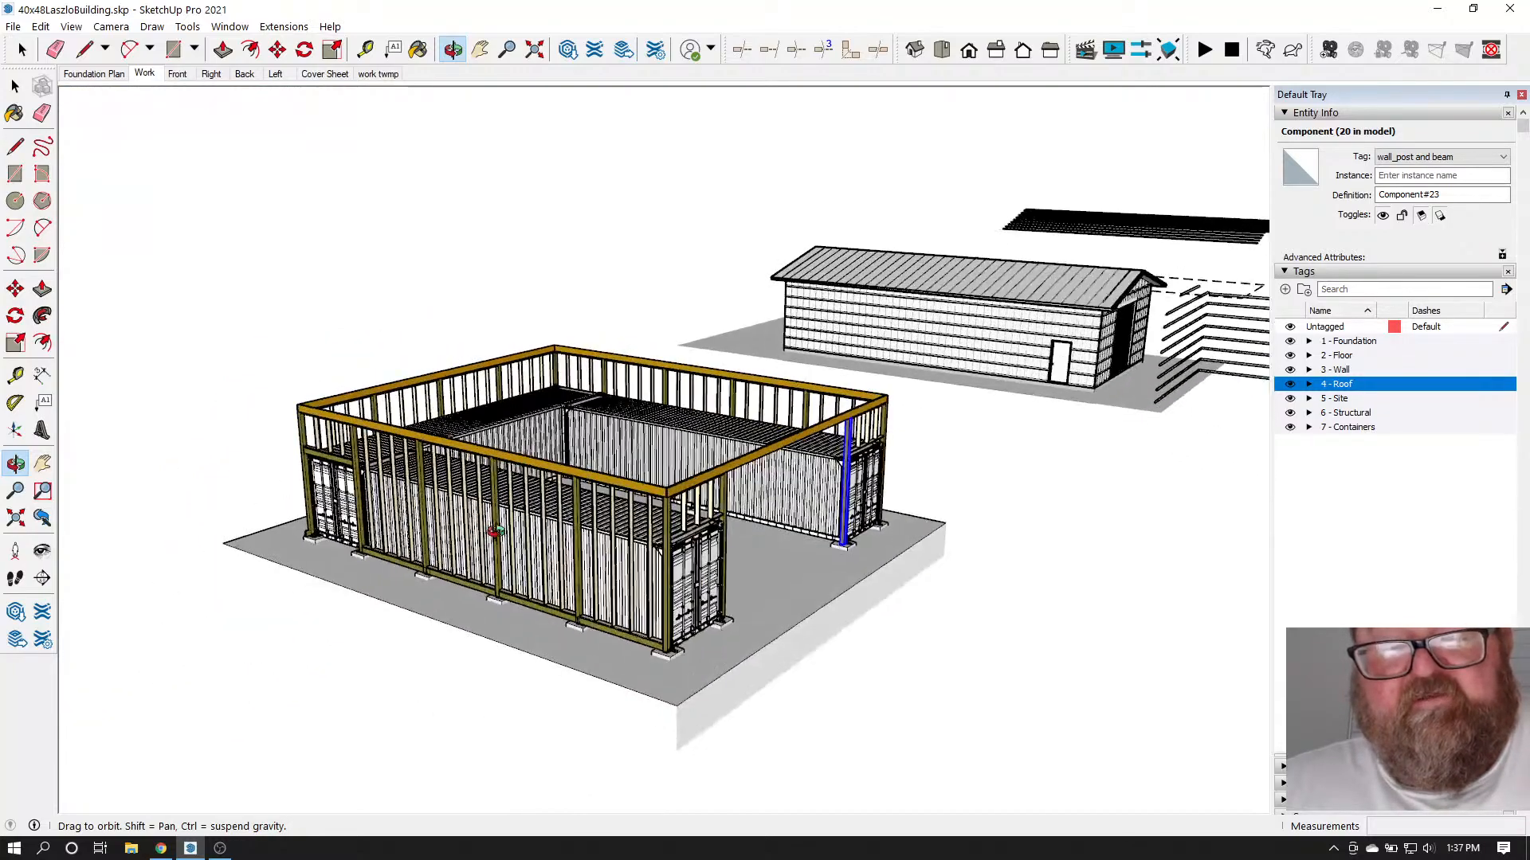
{"action": "left_click_drag", "start_coordinate": [183, 463], "coordinate": [167, 502]}
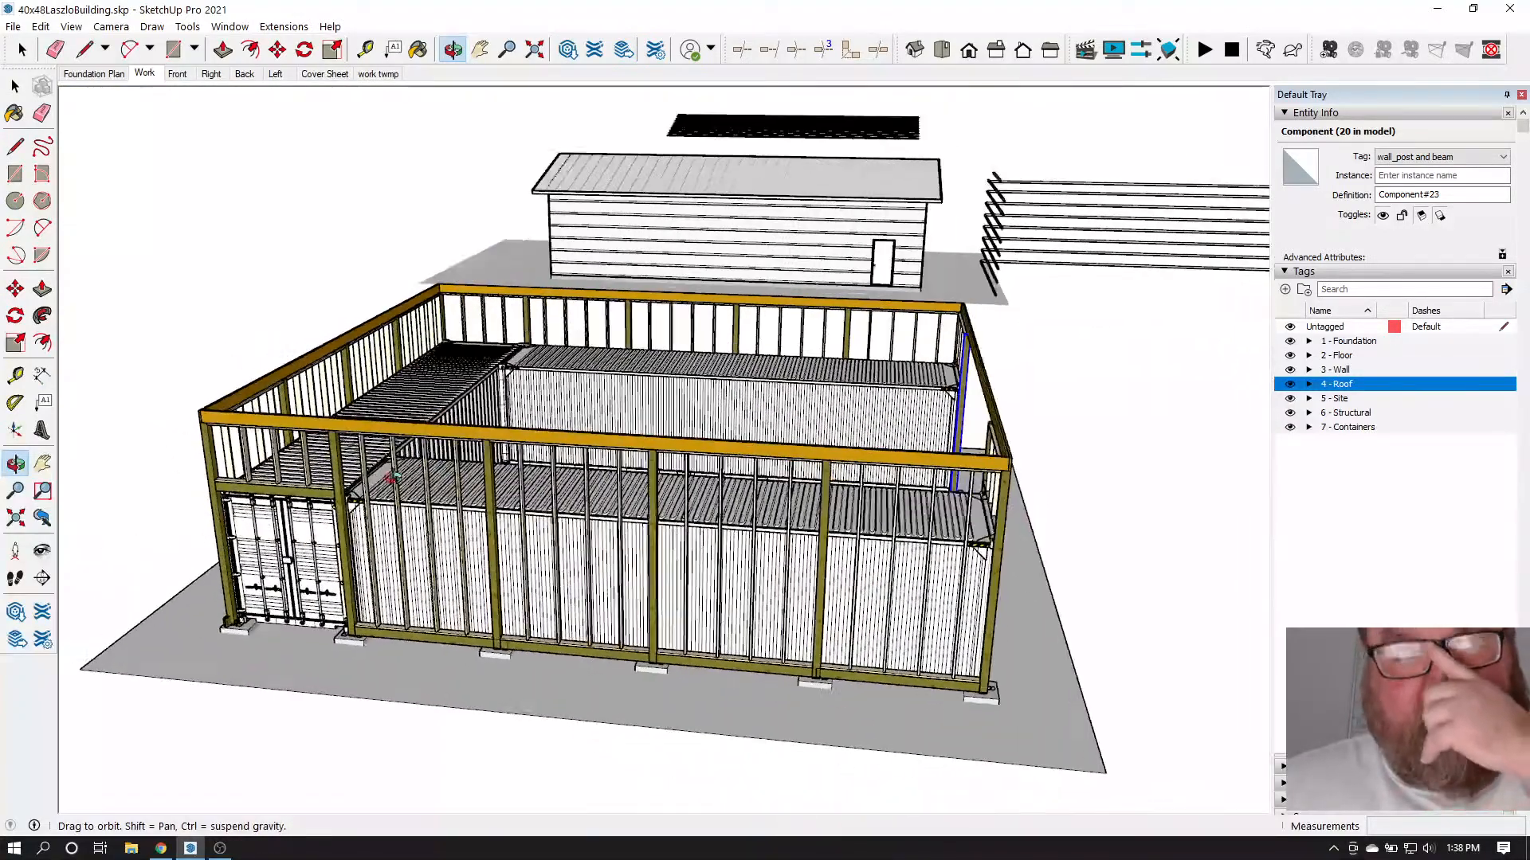
Copy the timber header from above the back container's doors to the nearer open-end container, meeting the outer post just below the short panel
{"action": "scroll", "coordinate": [167, 502], "scroll_direction": "up", "scroll_amount": 5}
{"action": "scroll", "coordinate": [239, 508], "scroll_direction": "up", "scroll_amount": 3}
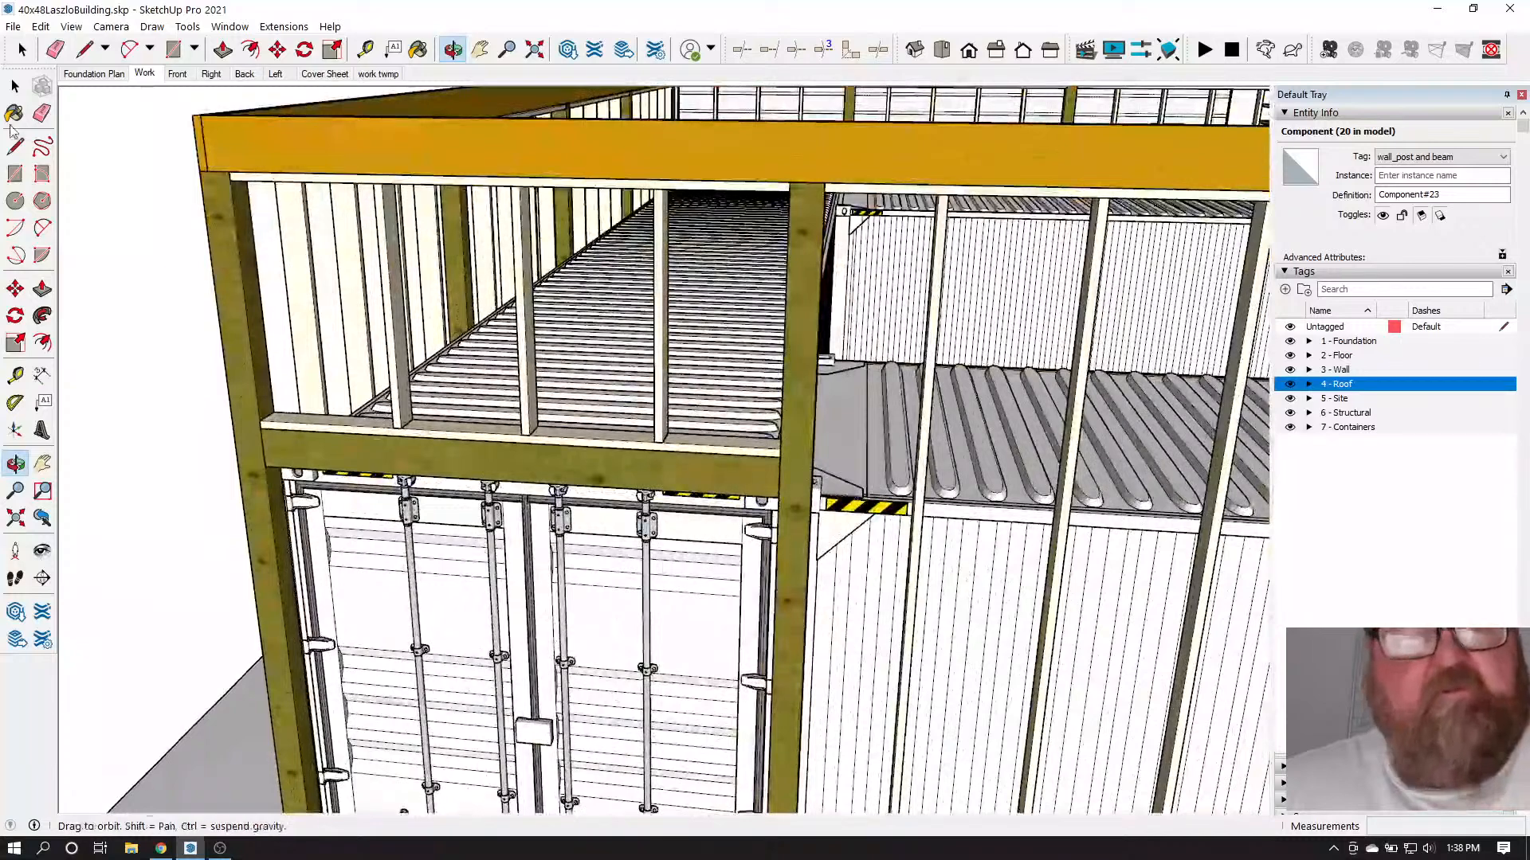
{"action": "key", "text": "space"}
{"action": "left_click", "coordinate": [281, 451]}
{"action": "scroll", "coordinate": [280, 451], "scroll_direction": "up", "scroll_amount": 2}
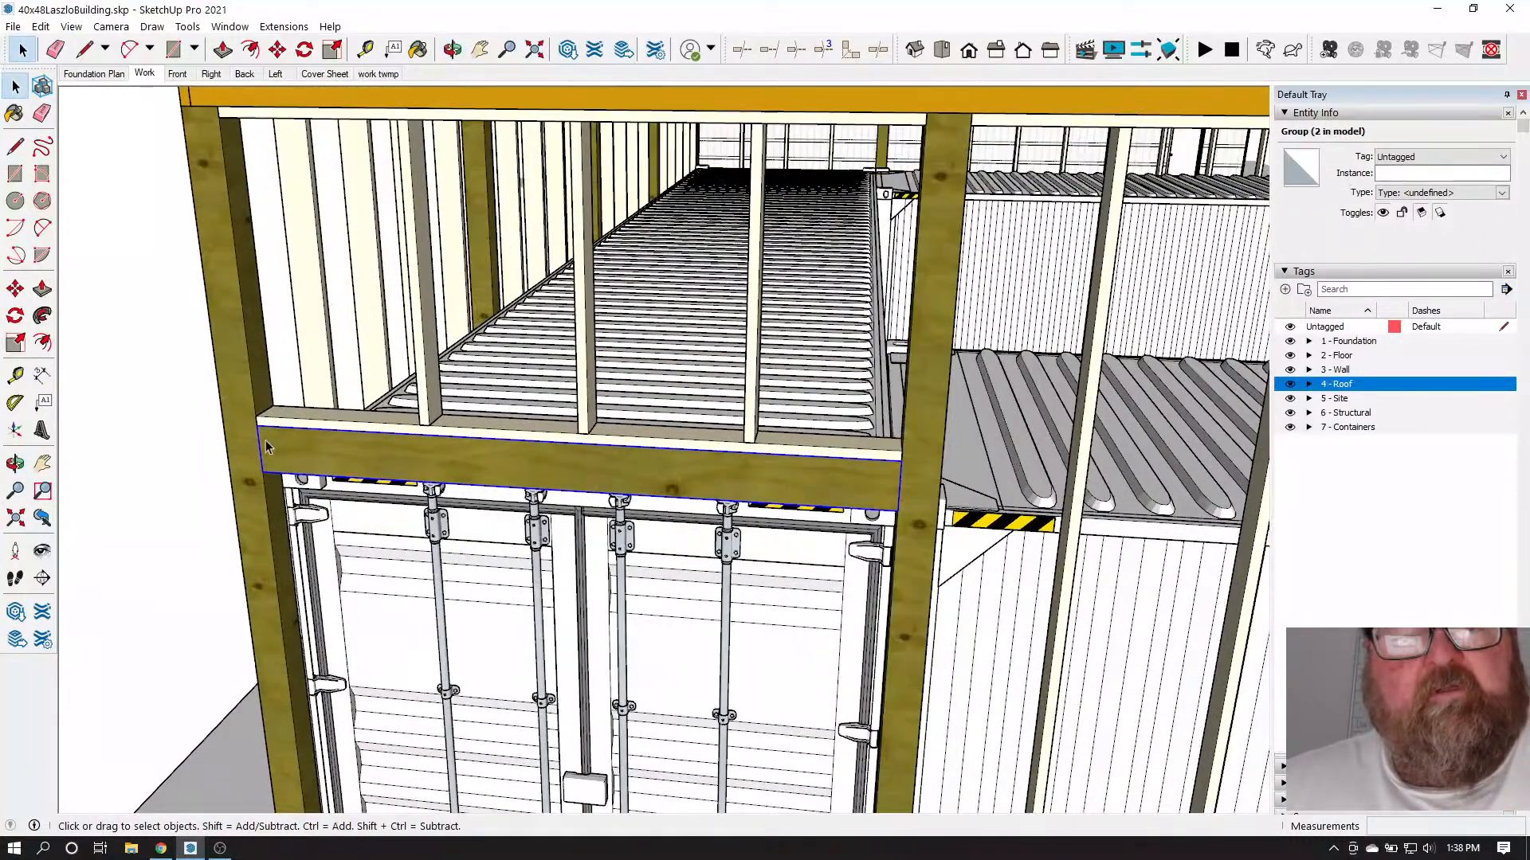
{"action": "left_click", "coordinate": [278, 50]}
{"action": "scroll", "coordinate": [250, 434], "scroll_direction": "up", "scroll_amount": 2}
{"action": "scroll", "coordinate": [254, 429], "scroll_direction": "up", "scroll_amount": 1}
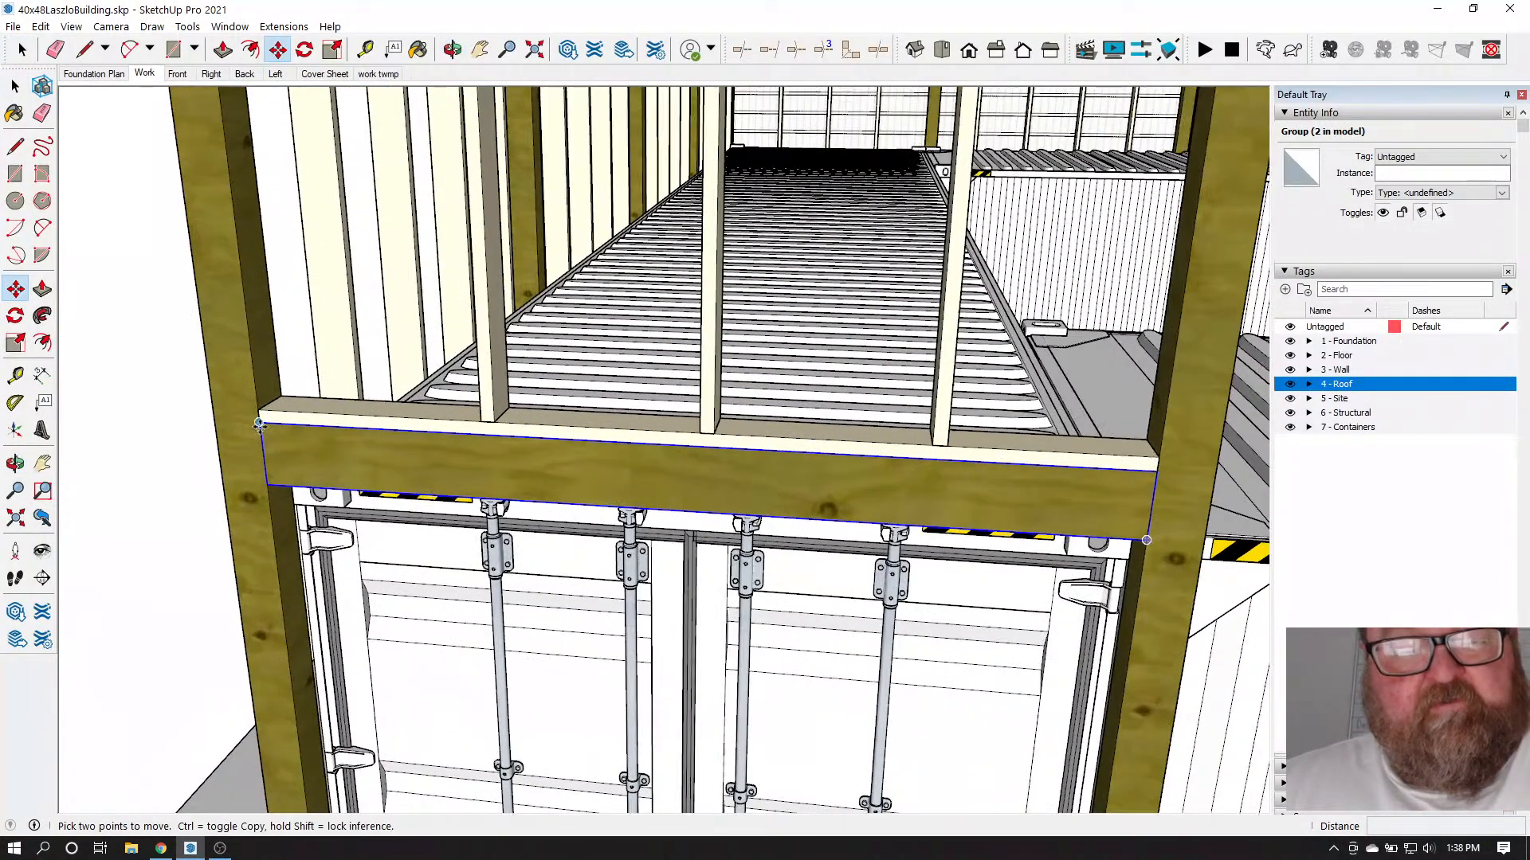
{"action": "left_click", "coordinate": [259, 425]}
{"action": "key", "text": "ctrl"}
{"action": "scroll", "coordinate": [205, 502], "scroll_direction": "down", "scroll_amount": 5}
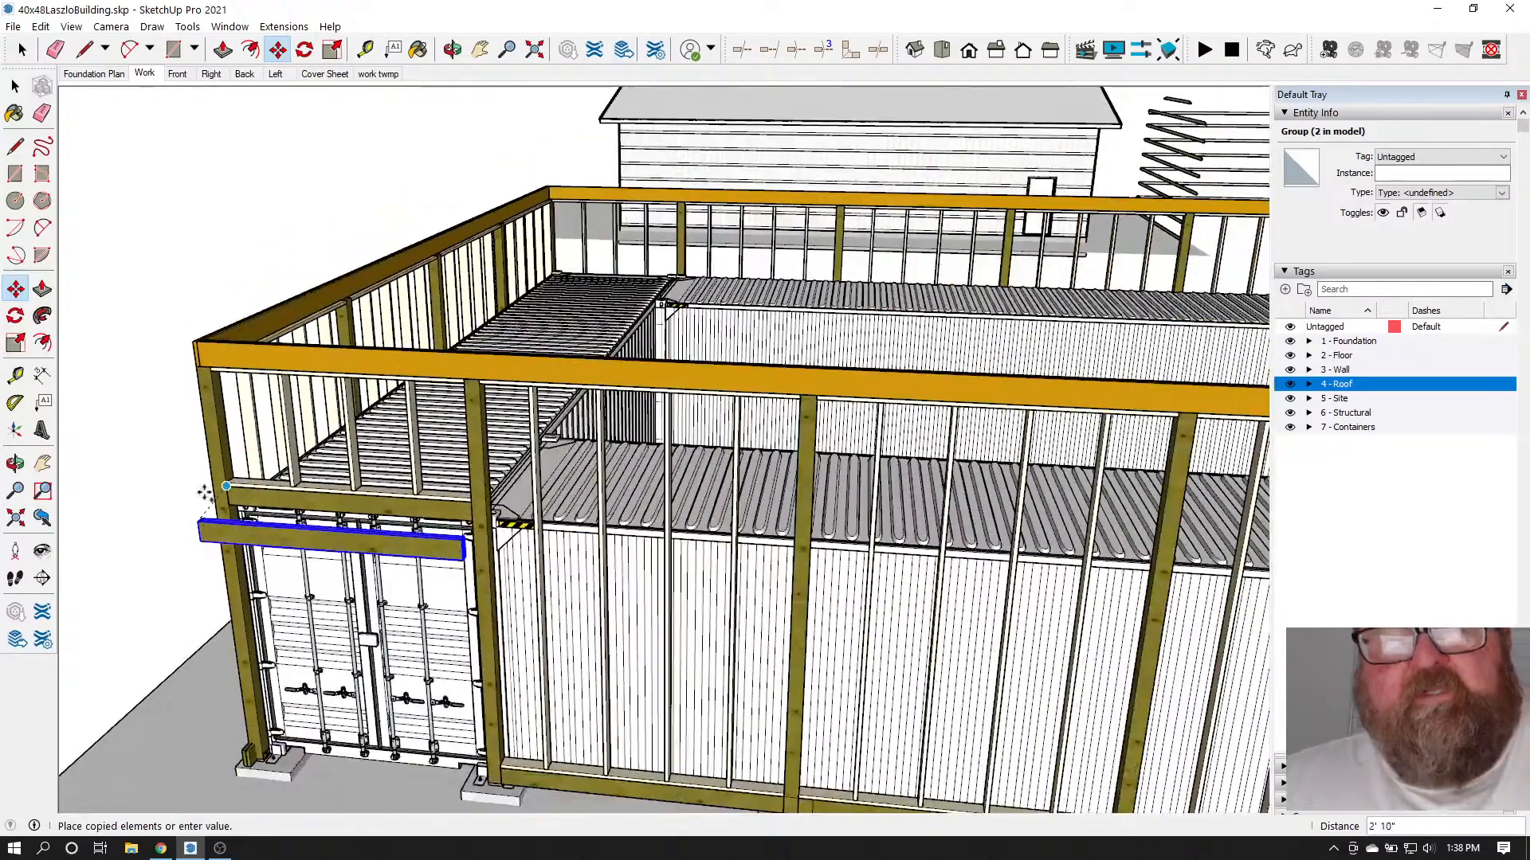
{"action": "middle_click_drag", "start_coordinate": [205, 493], "coordinate": [446, 103]}
{"action": "left_click", "coordinate": [453, 49]}
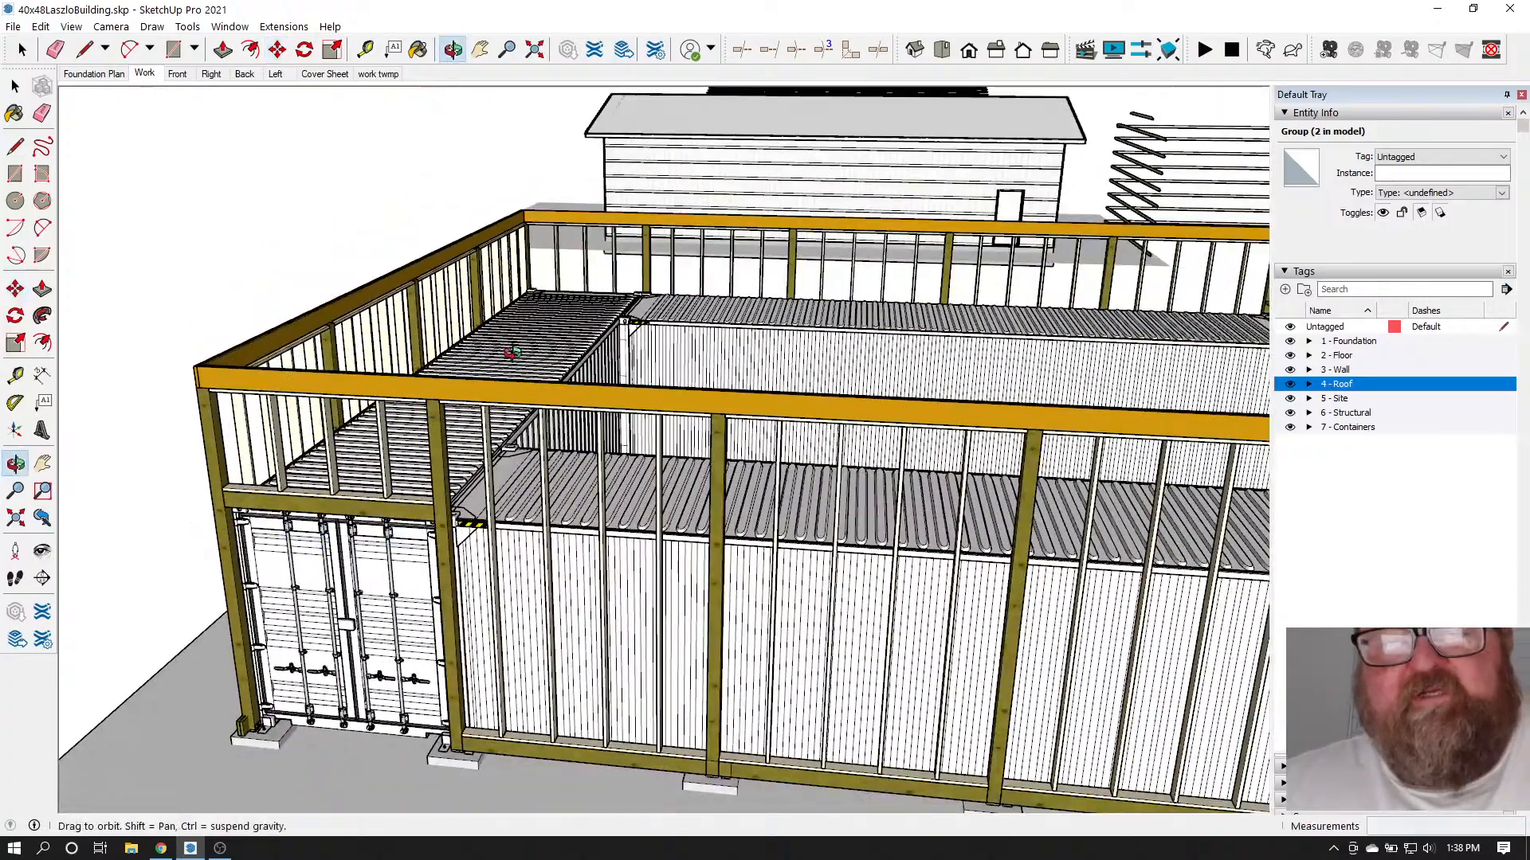
{"action": "scroll", "coordinate": [512, 351], "scroll_direction": "down", "scroll_amount": 6}
{"action": "scroll", "coordinate": [519, 562], "scroll_direction": "up", "scroll_amount": 3}
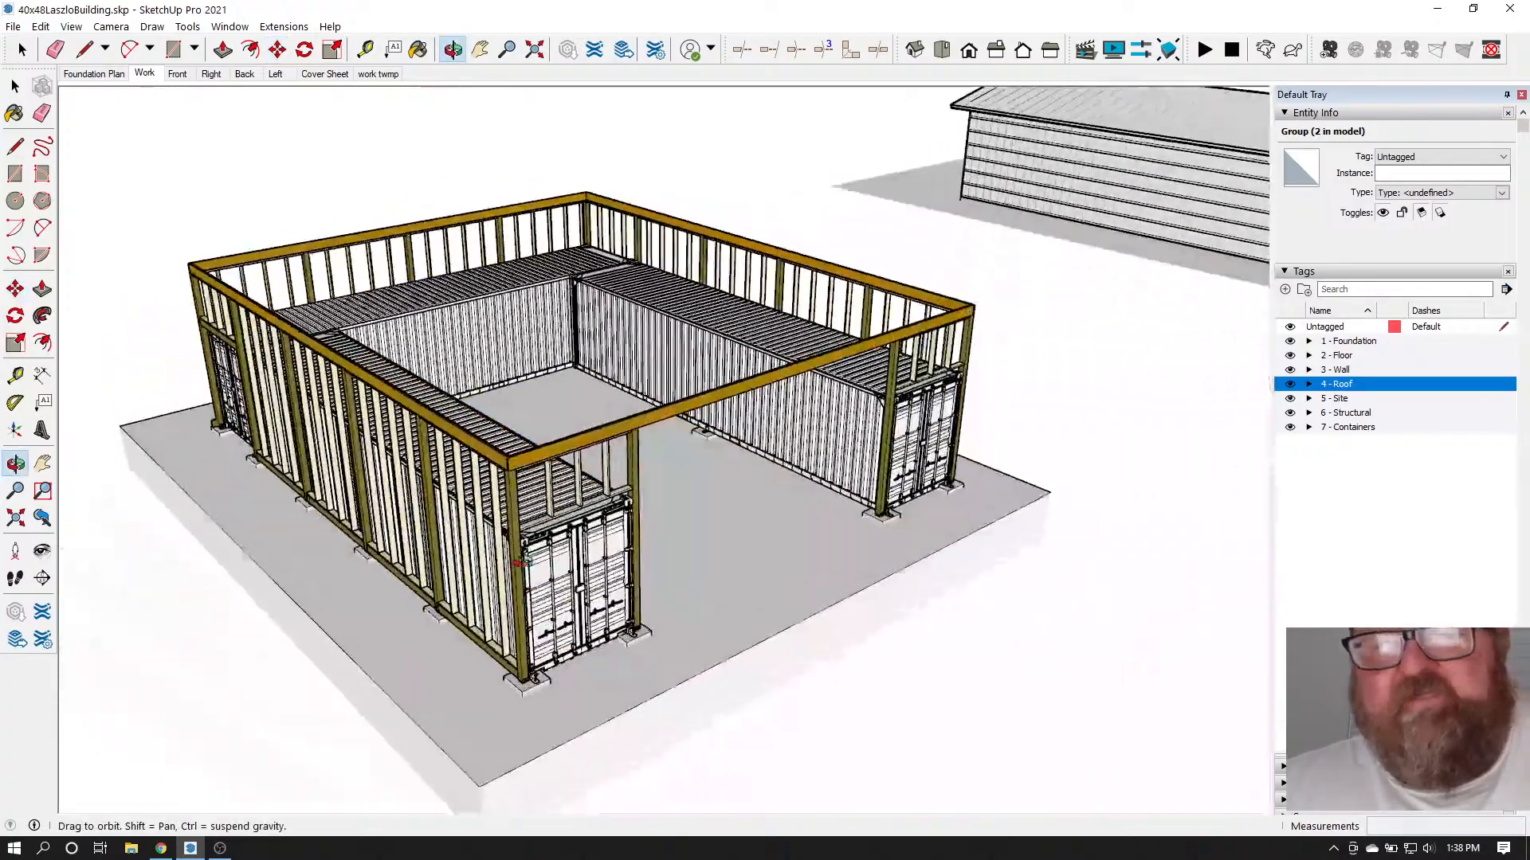
{"action": "scroll", "coordinate": [518, 562], "scroll_direction": "up", "scroll_amount": 8}
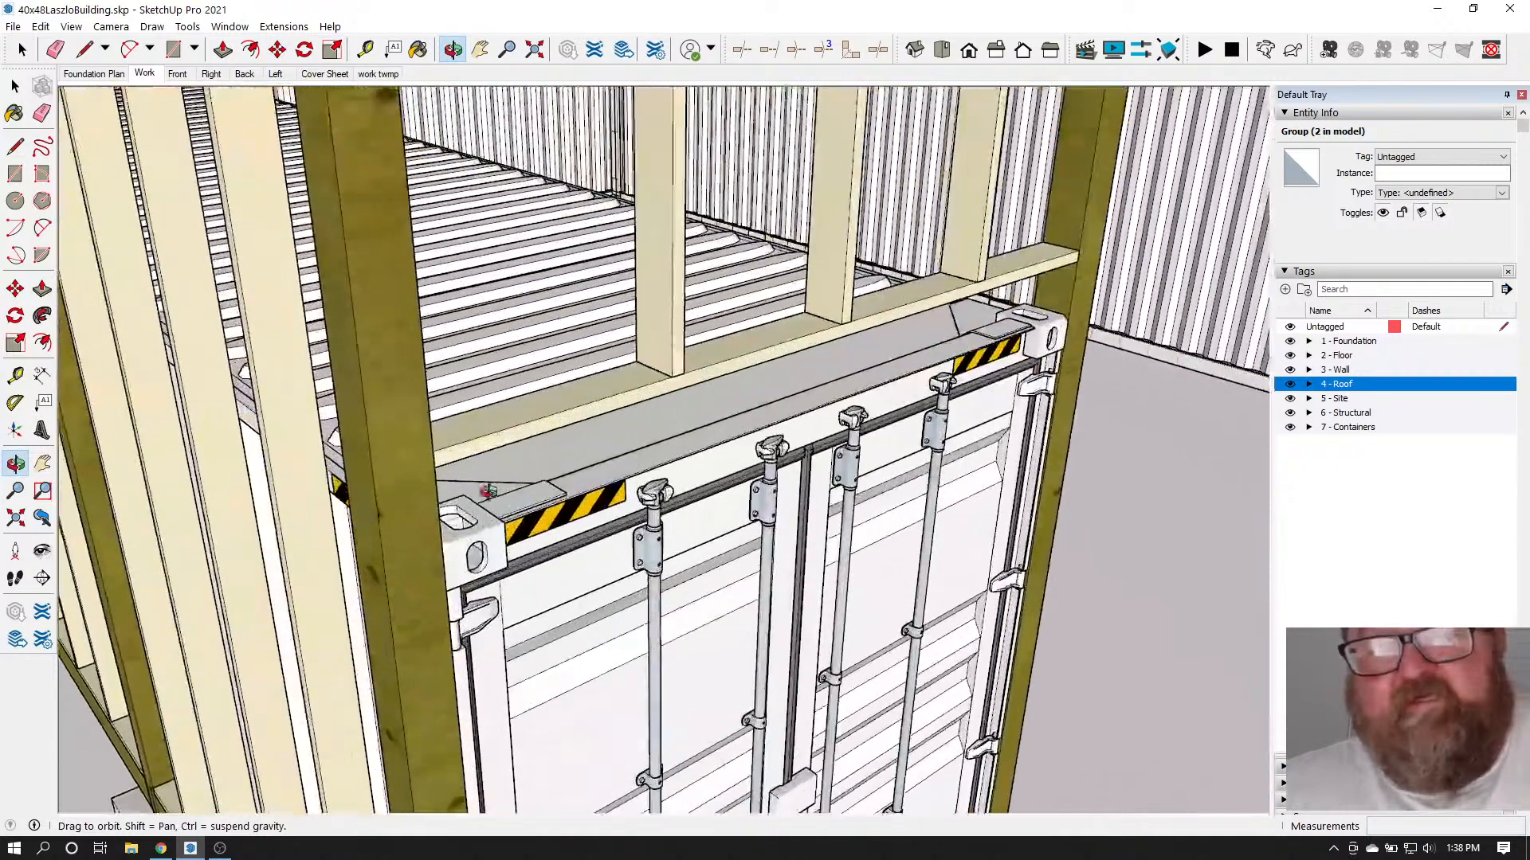
{"action": "right_click", "coordinate": [487, 491]}
{"action": "left_click", "coordinate": [533, 505]}
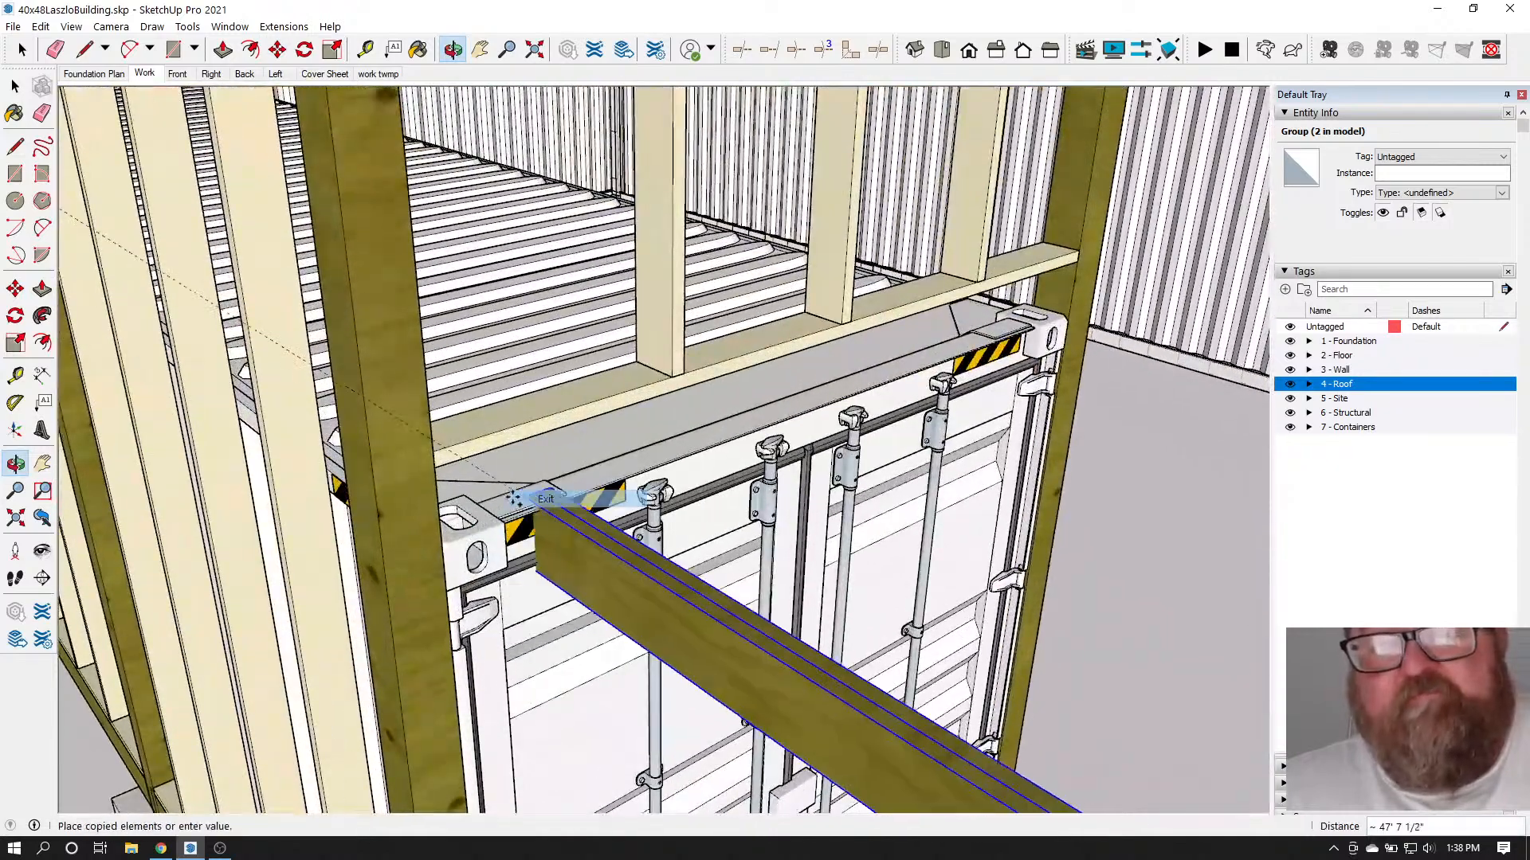
{"action": "left_click", "coordinate": [431, 471]}
{"action": "scroll", "coordinate": [434, 471], "scroll_direction": "up", "scroll_amount": 5}
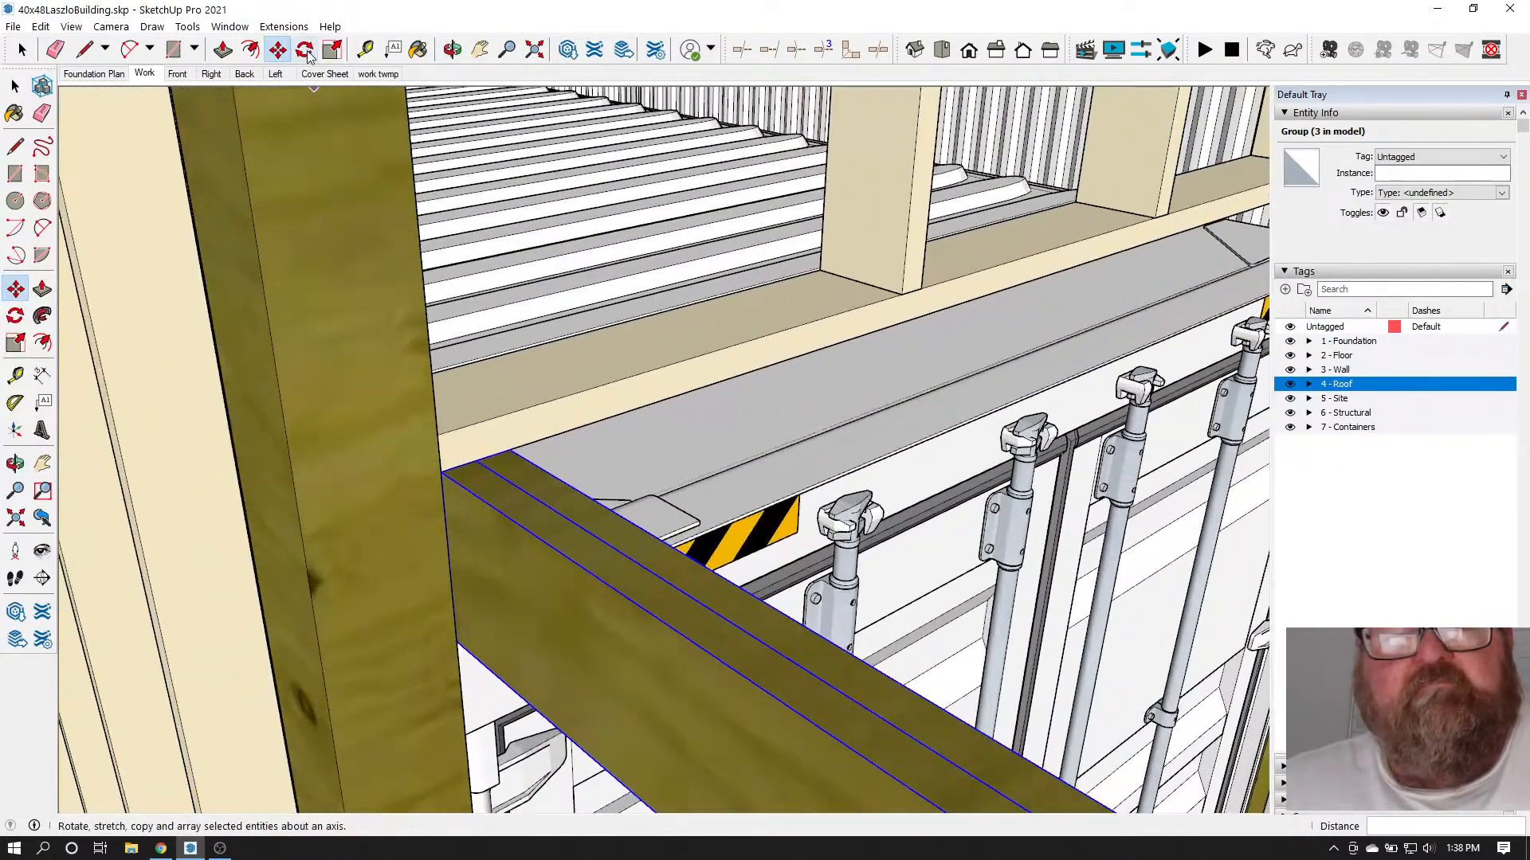
Rotate the copied header about its top corner at the post so it runs beneath the short panel's bottom plate
{"action": "left_click", "coordinate": [306, 51]}
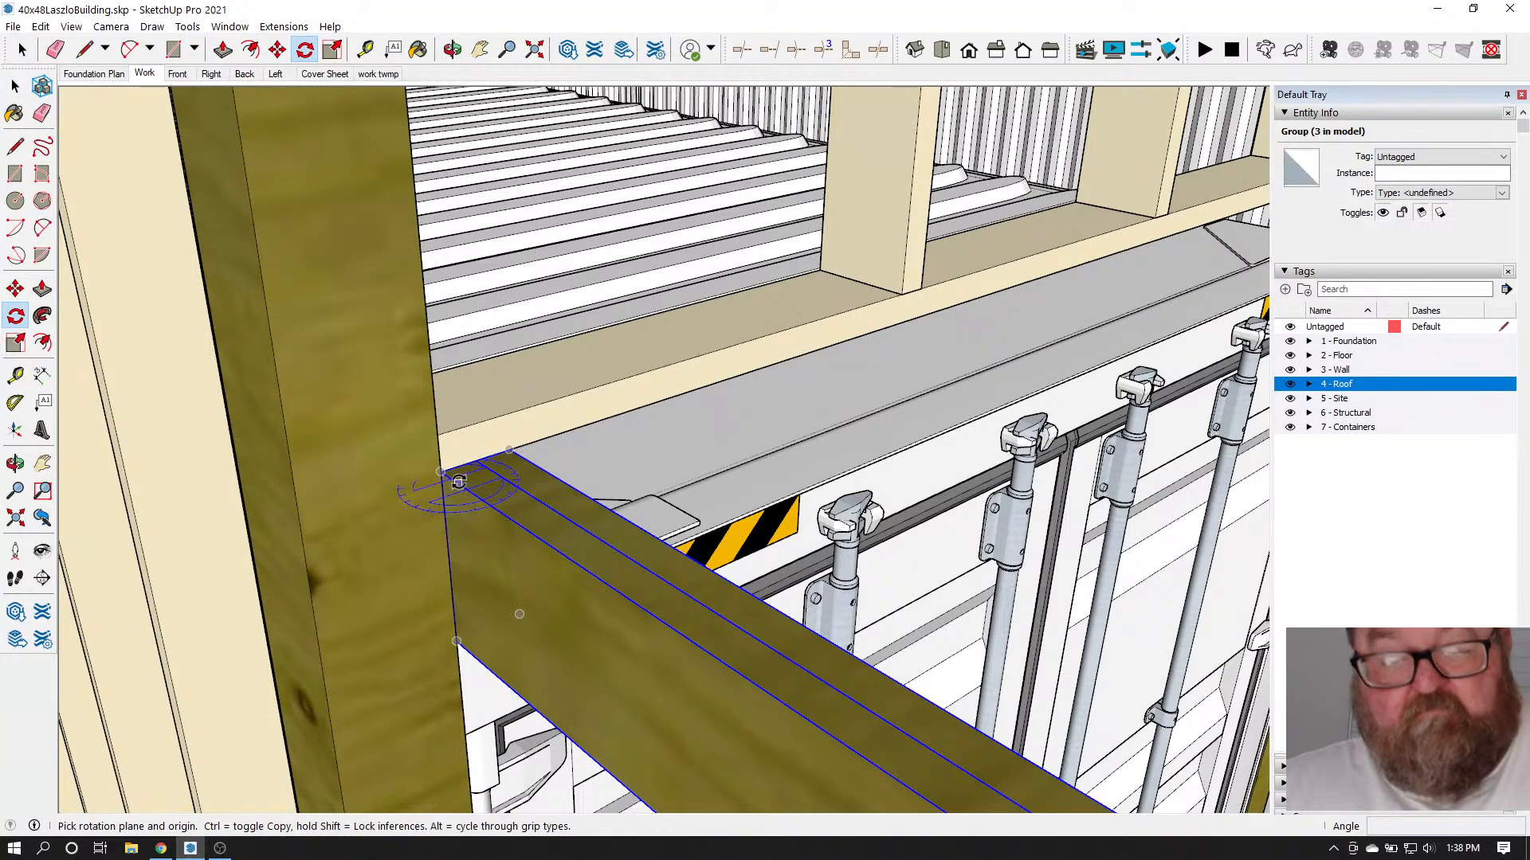
{"action": "left_click", "coordinate": [442, 472]}
{"action": "left_click", "coordinate": [507, 451]}
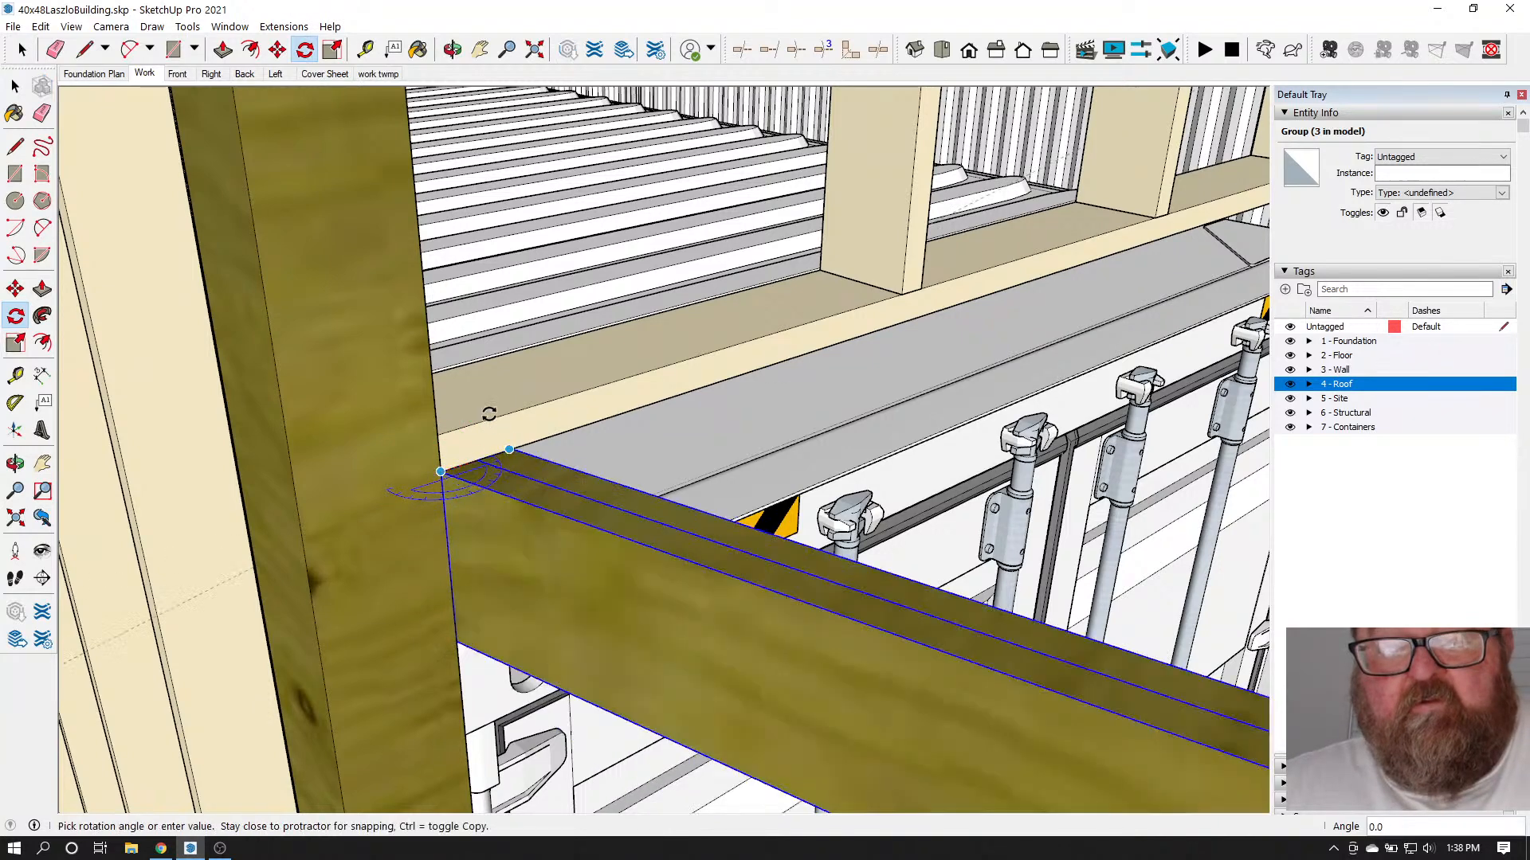
{"action": "left_click", "coordinate": [304, 383]}
{"action": "middle_click_drag", "start_coordinate": [303, 382], "coordinate": [113, 537]}
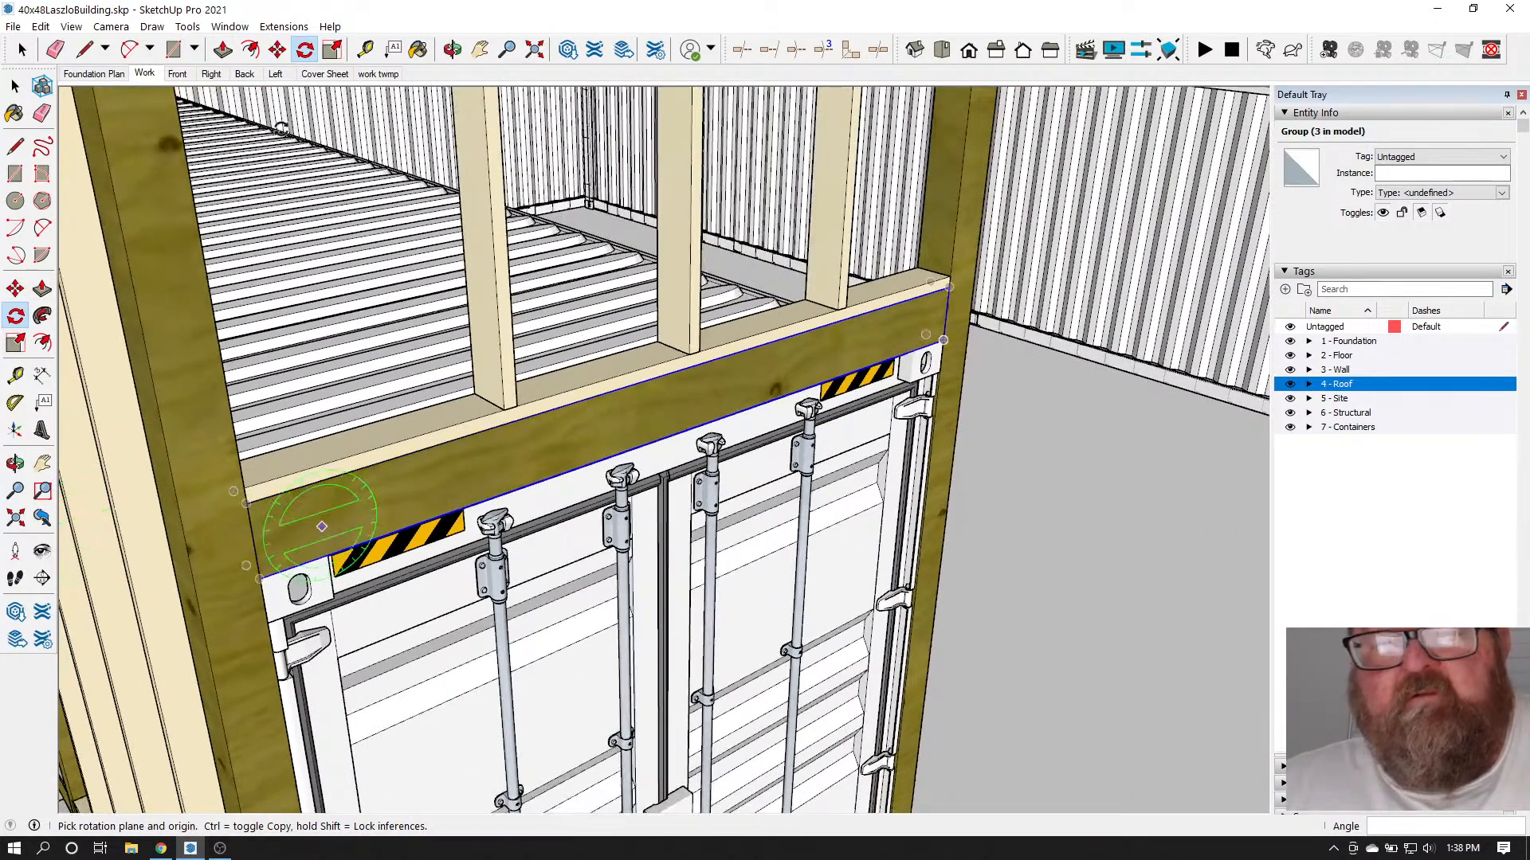
Copy the rotated header across the open end to the other container, aligning its top corner with the inner post beneath the short panel
{"action": "left_click", "coordinate": [453, 49]}
{"action": "left_click_drag", "start_coordinate": [824, 382], "coordinate": [599, 426]}
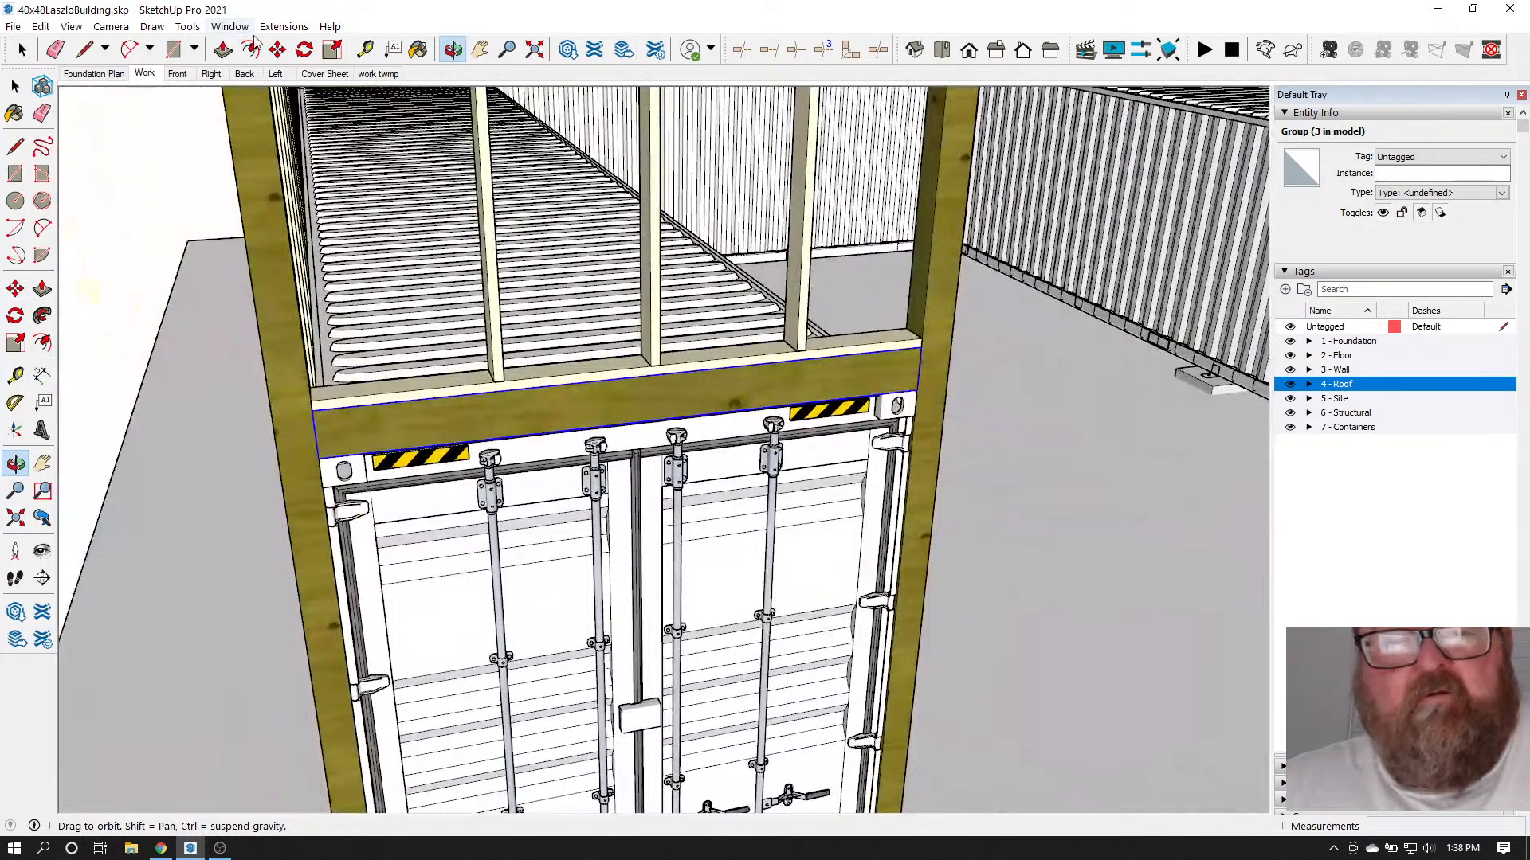
{"action": "left_click", "coordinate": [277, 50]}
{"action": "scroll", "coordinate": [323, 406], "scroll_direction": "up", "scroll_amount": 4}
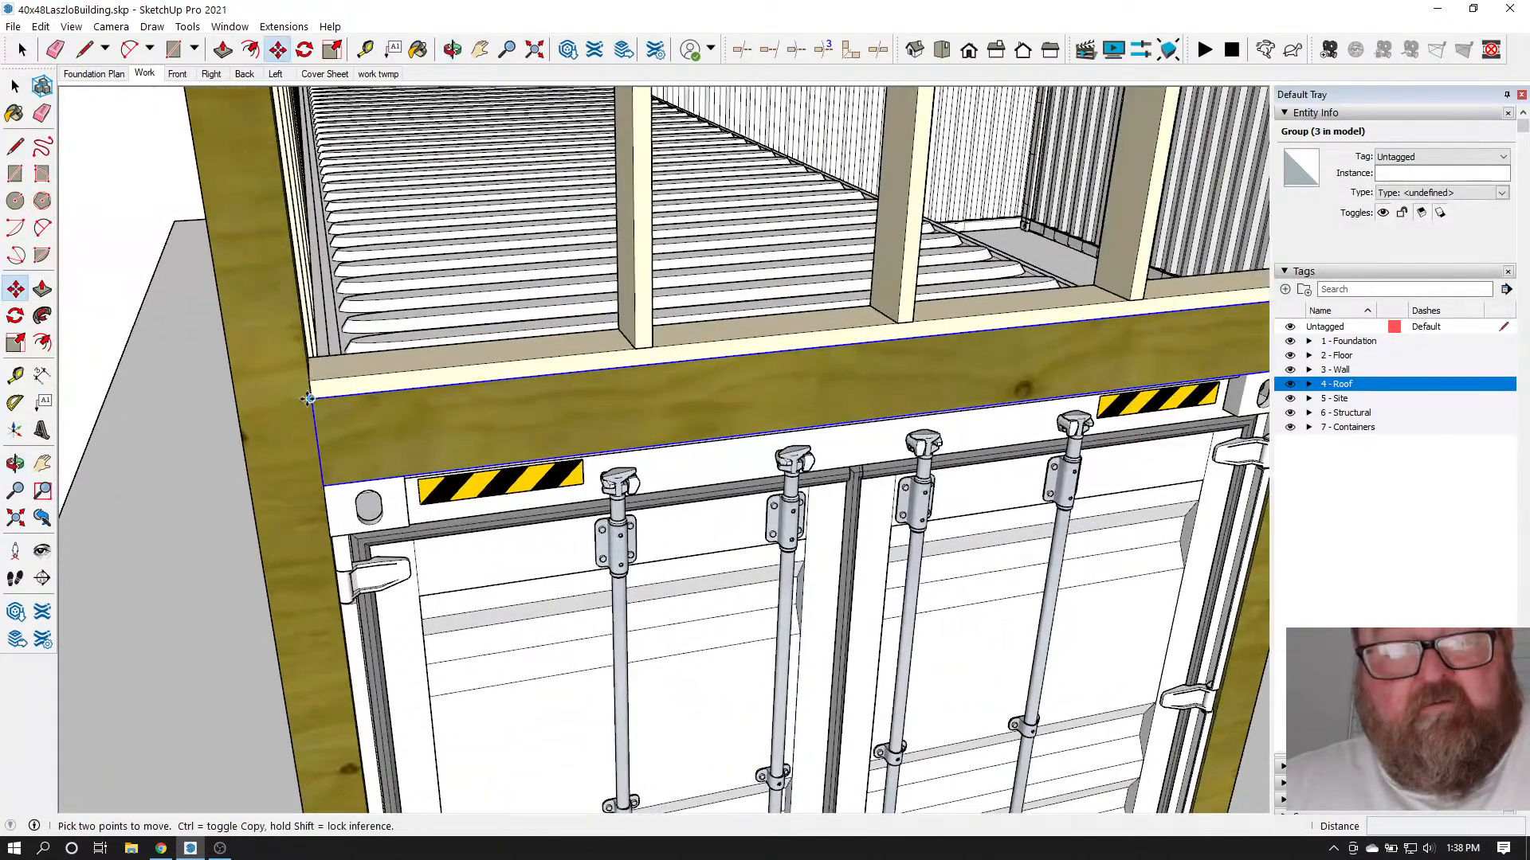
{"action": "left_click", "coordinate": [308, 399]}
{"action": "key", "text": "ctrl"}
{"action": "scroll", "coordinate": [478, 430], "scroll_direction": "down", "scroll_amount": 10}
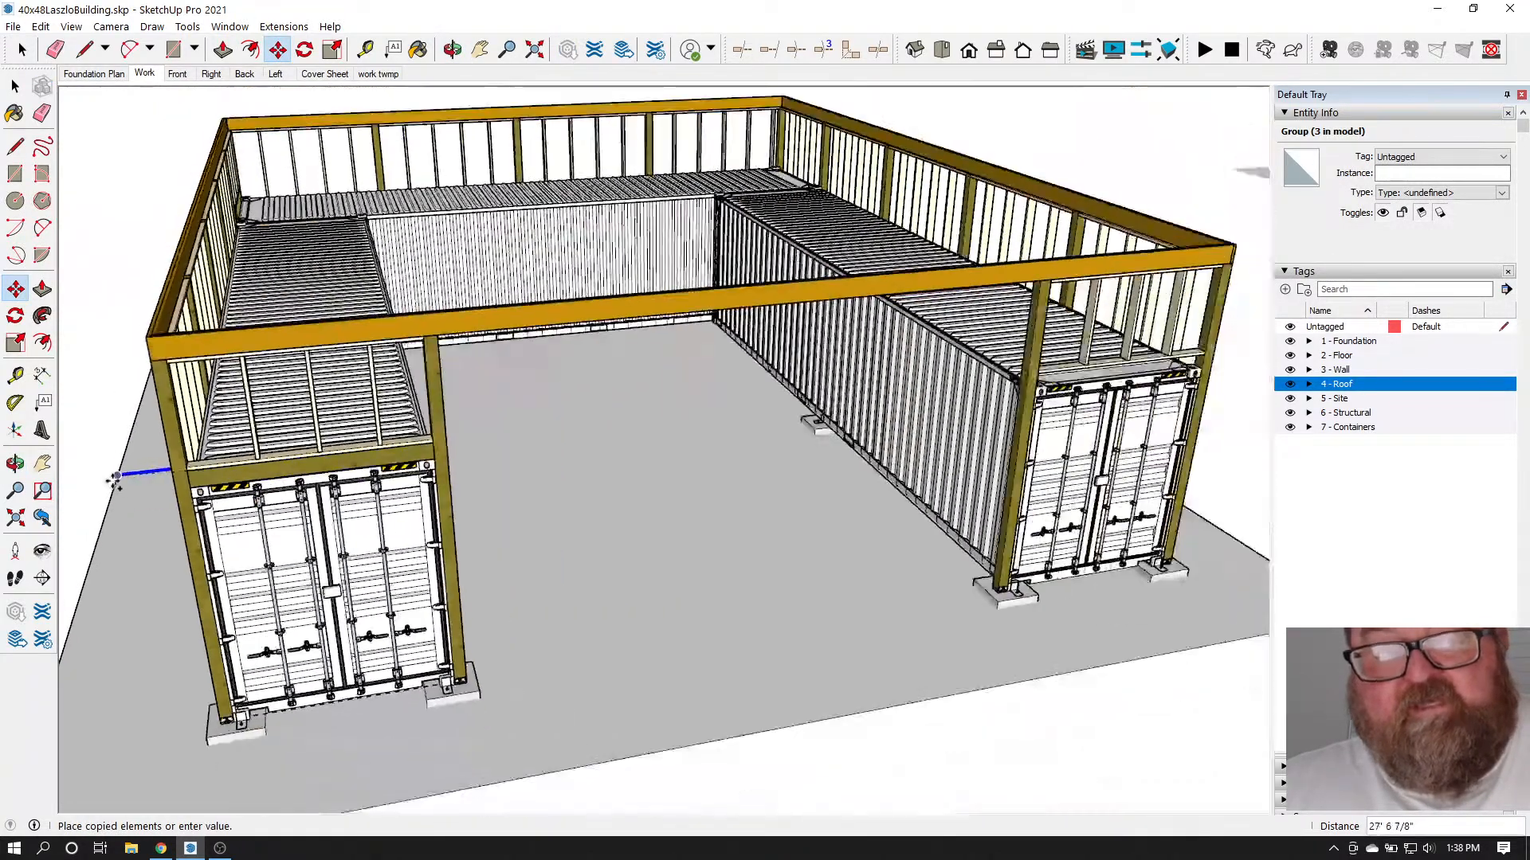
{"action": "scroll", "coordinate": [658, 429], "scroll_direction": "up", "scroll_amount": 12}
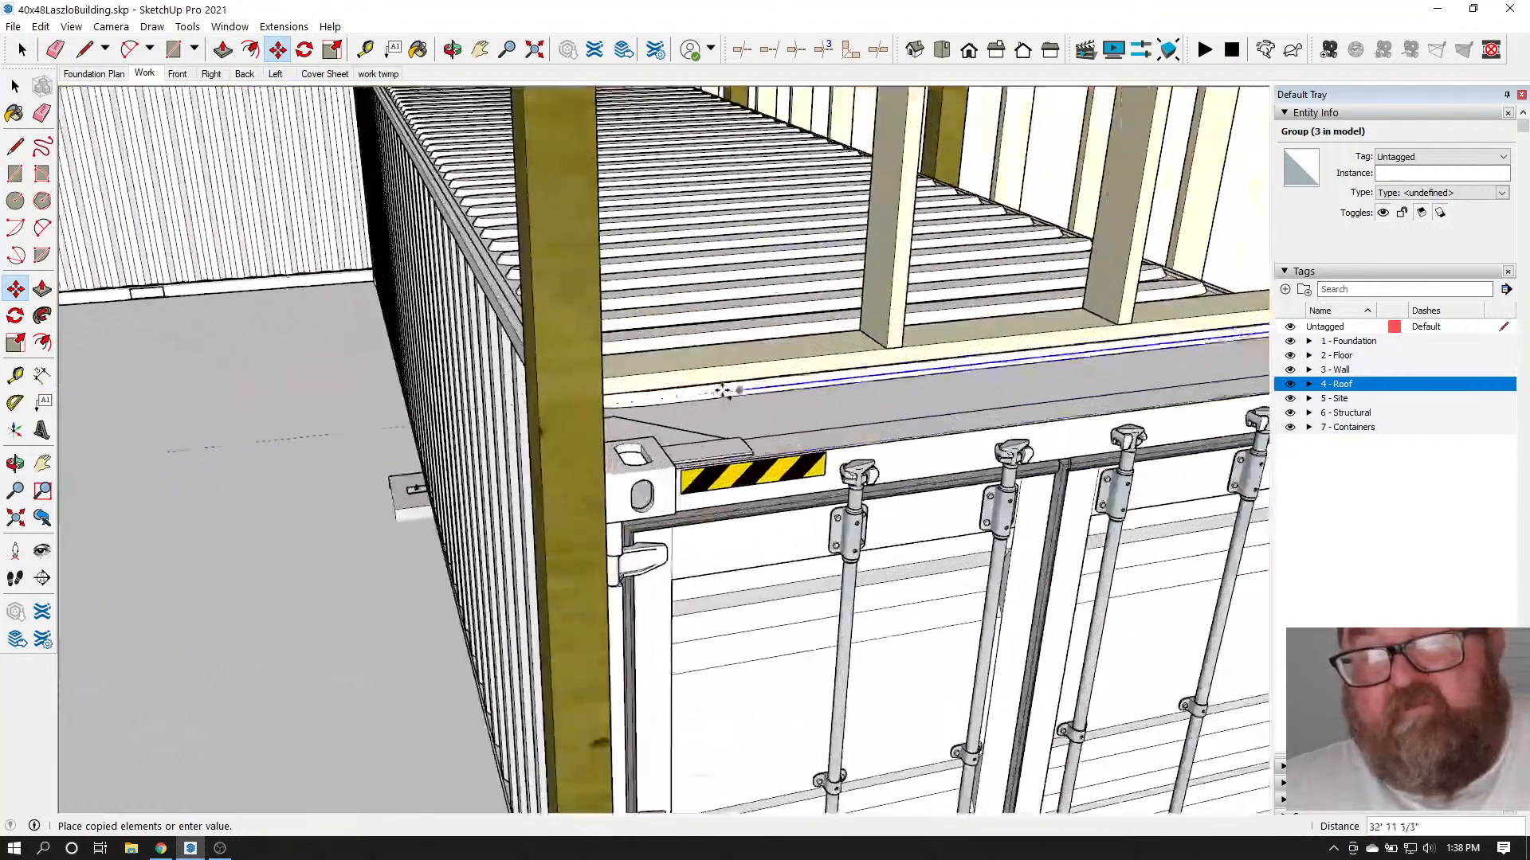
{"action": "scroll", "coordinate": [693, 393], "scroll_direction": "up", "scroll_amount": 2}
{"action": "left_click", "coordinate": [574, 396]}
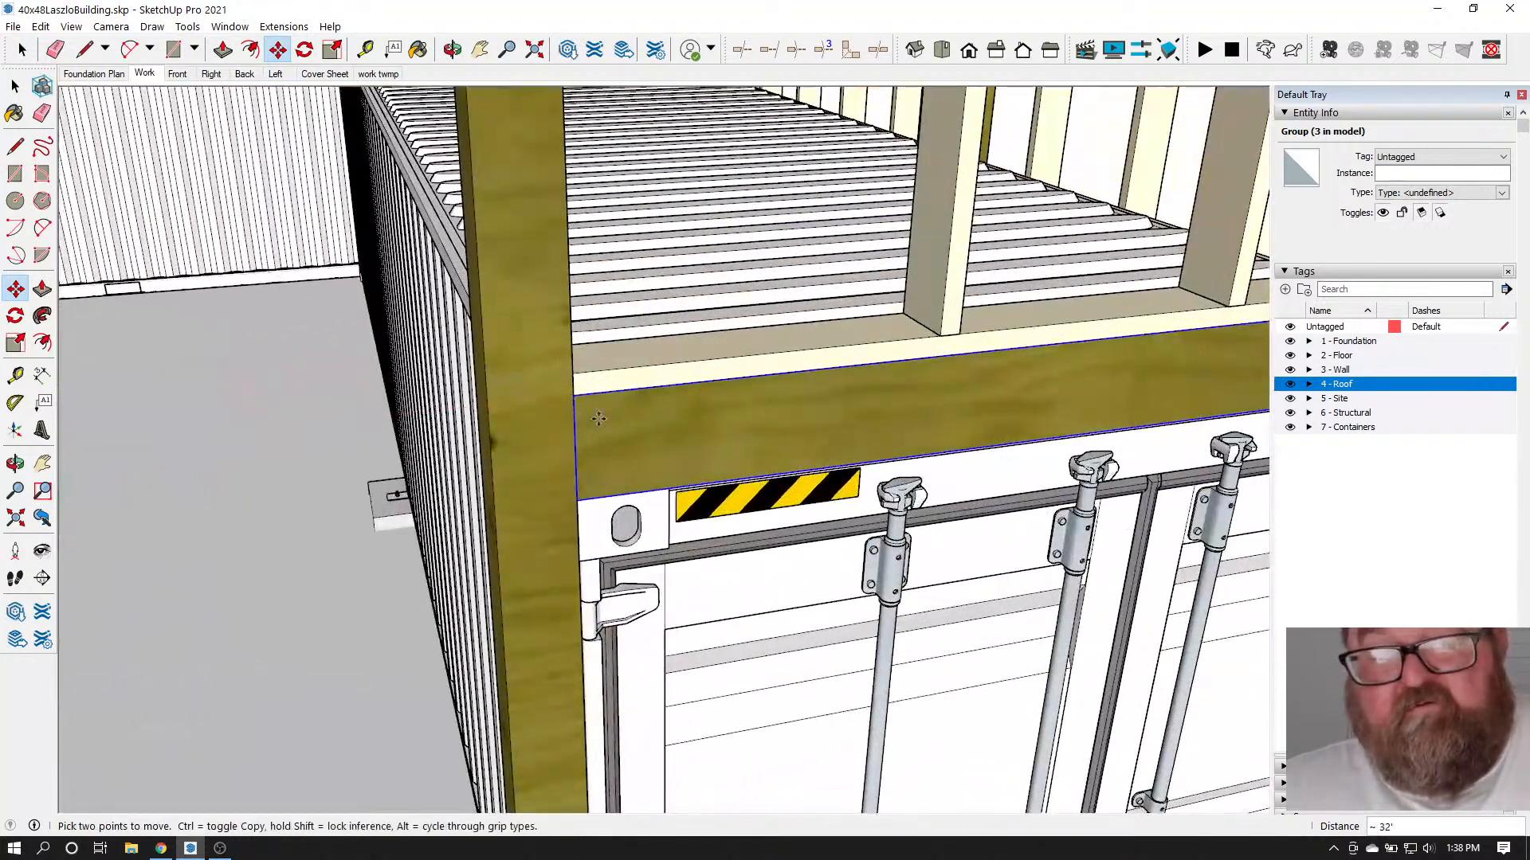
Examine the copied headers above the container doors from around the building
{"action": "left_click", "coordinate": [452, 49]}
{"action": "left_click_drag", "start_coordinate": [758, 393], "coordinate": [469, 344]}
{"action": "scroll", "coordinate": [469, 345], "scroll_direction": "down", "scroll_amount": 5}
{"action": "scroll", "coordinate": [706, 407], "scroll_direction": "up", "scroll_amount": 6}
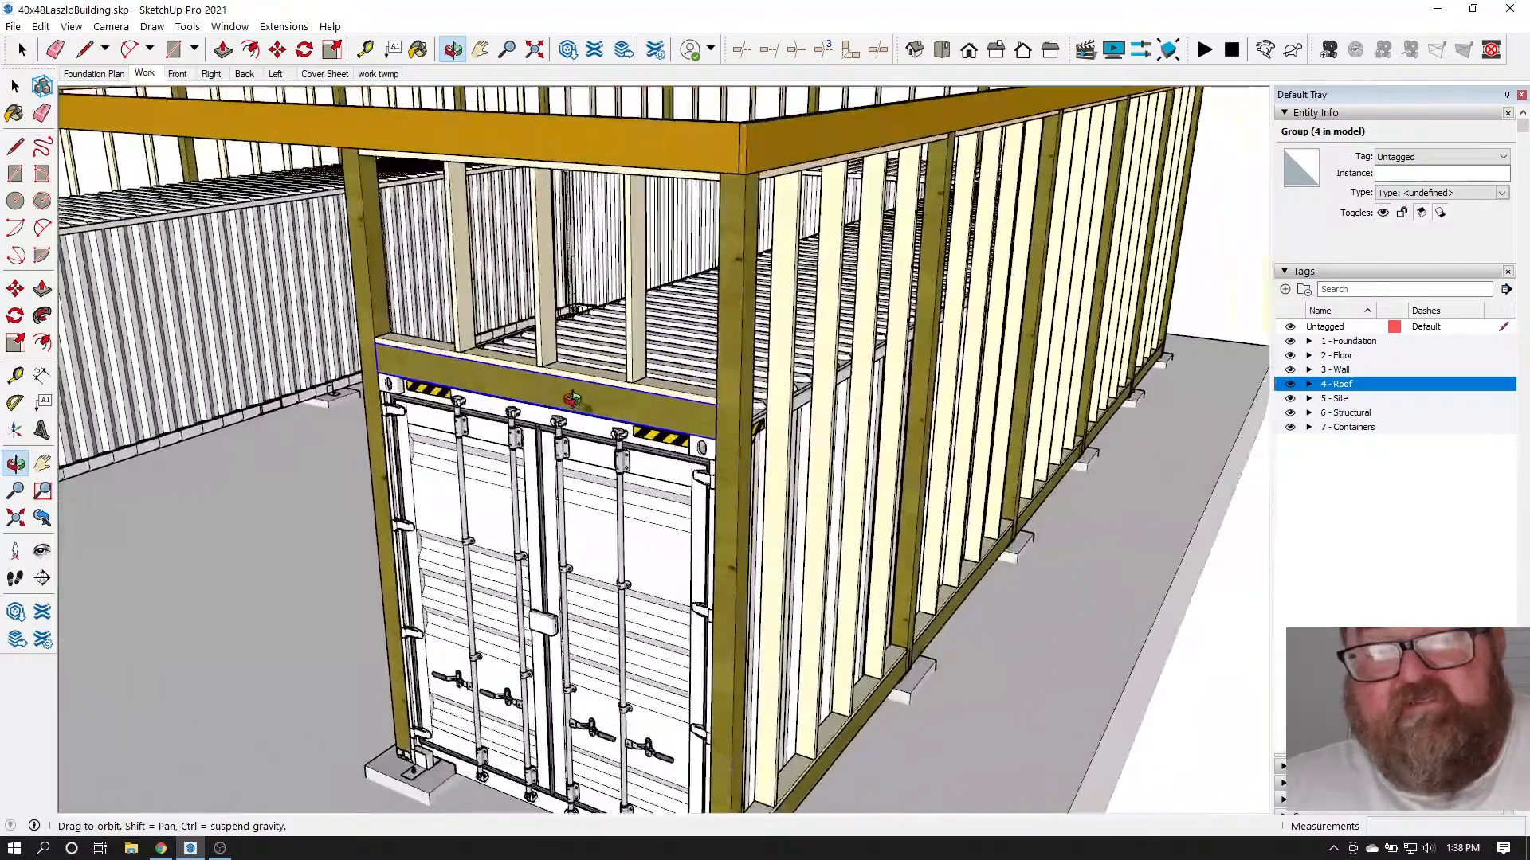
{"action": "scroll", "coordinate": [633, 411], "scroll_direction": "down", "scroll_amount": 3}
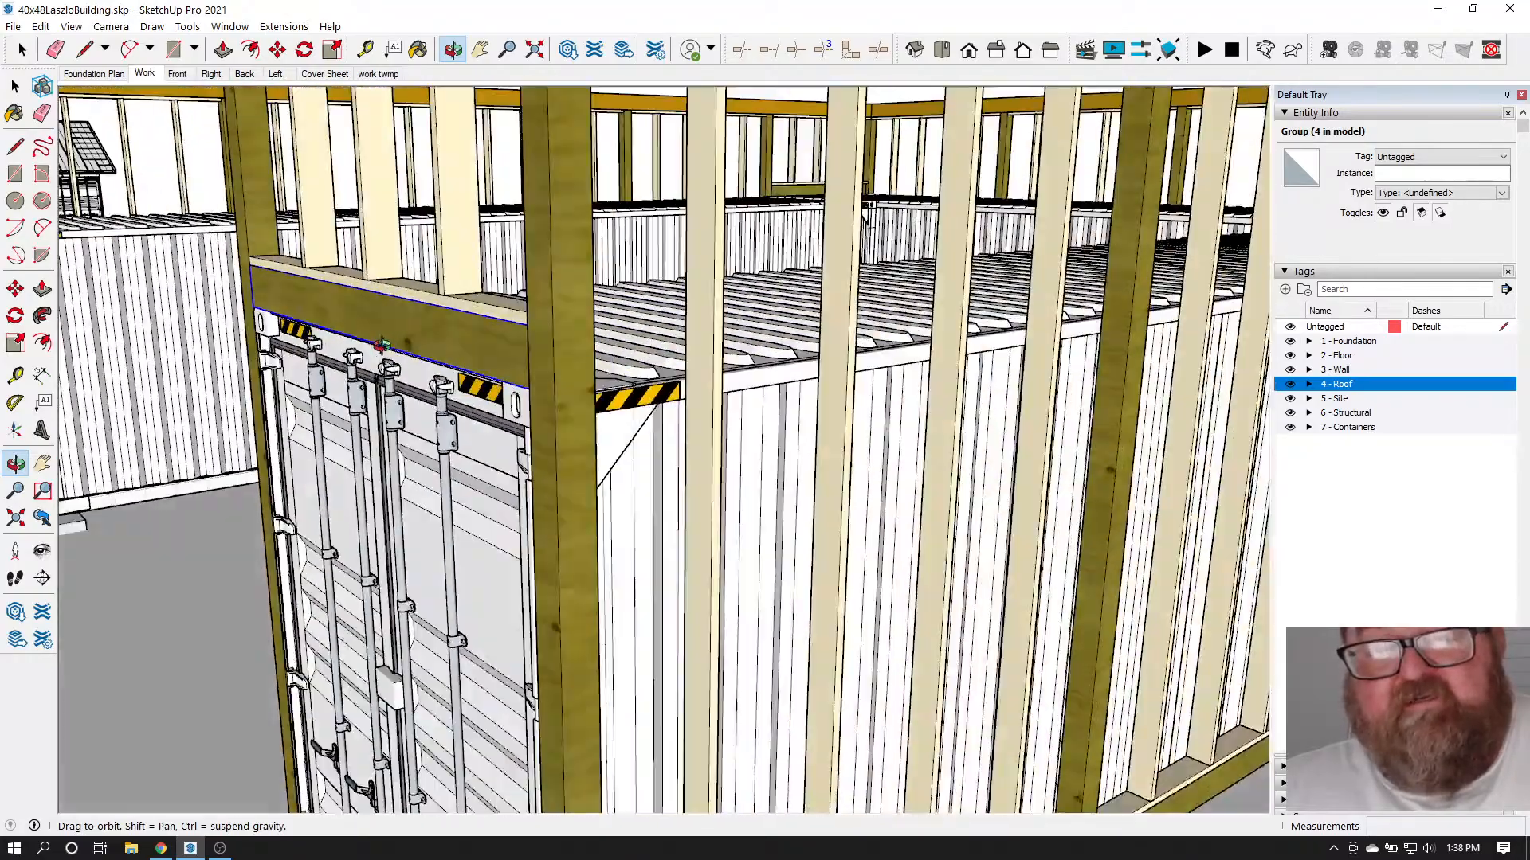
{"action": "scroll", "coordinate": [806, 430], "scroll_direction": "up", "scroll_amount": 4}
{"action": "scroll", "coordinate": [806, 430], "scroll_direction": "down", "scroll_amount": 4}
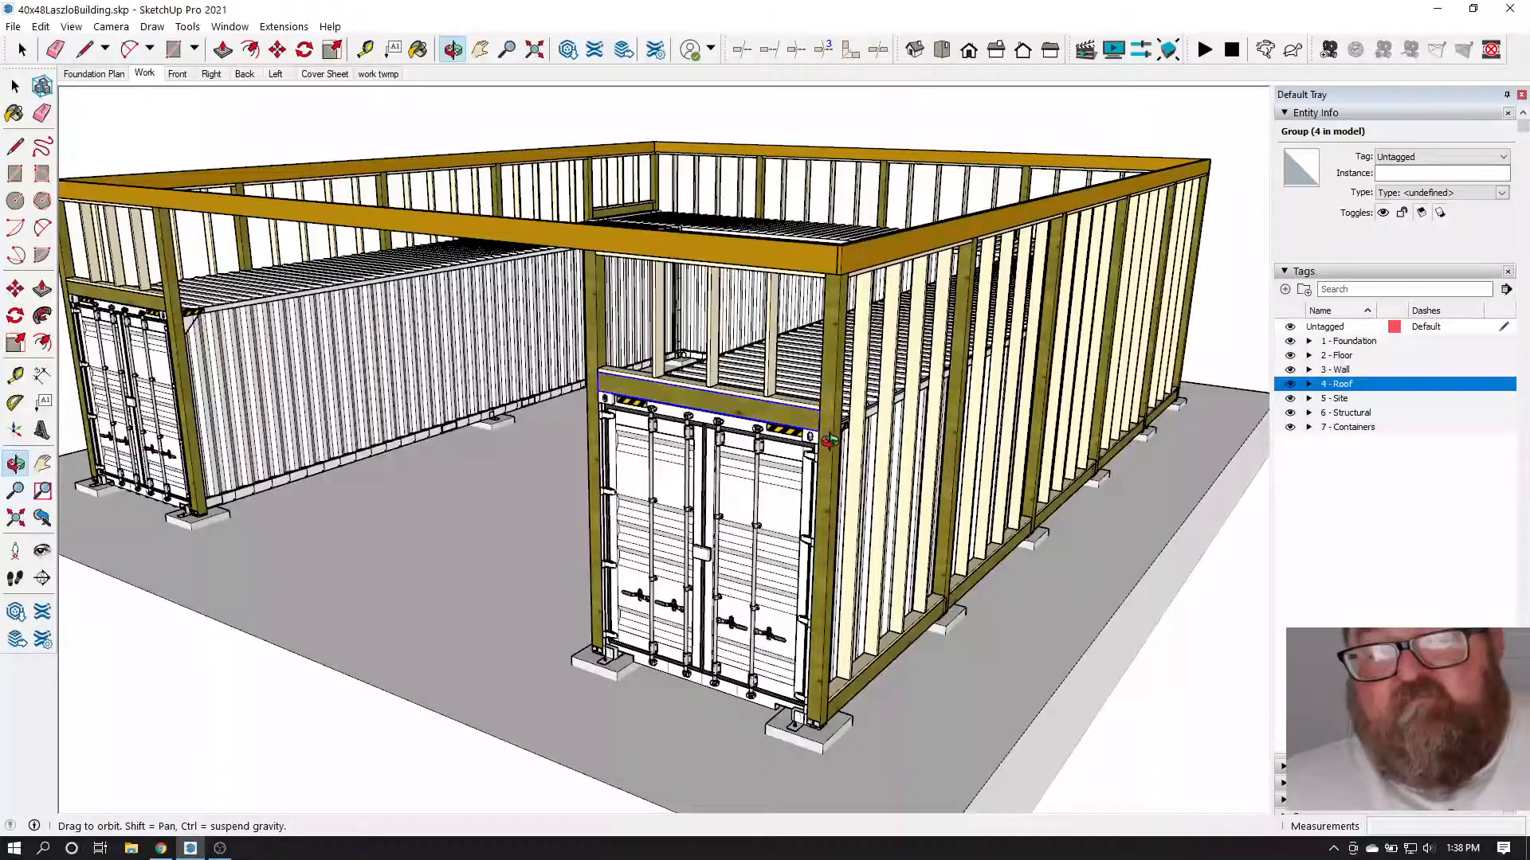
{"action": "left_click_drag", "start_coordinate": [829, 441], "coordinate": [780, 375]}
{"action": "scroll", "coordinate": [780, 375], "scroll_direction": "down", "scroll_amount": 3}
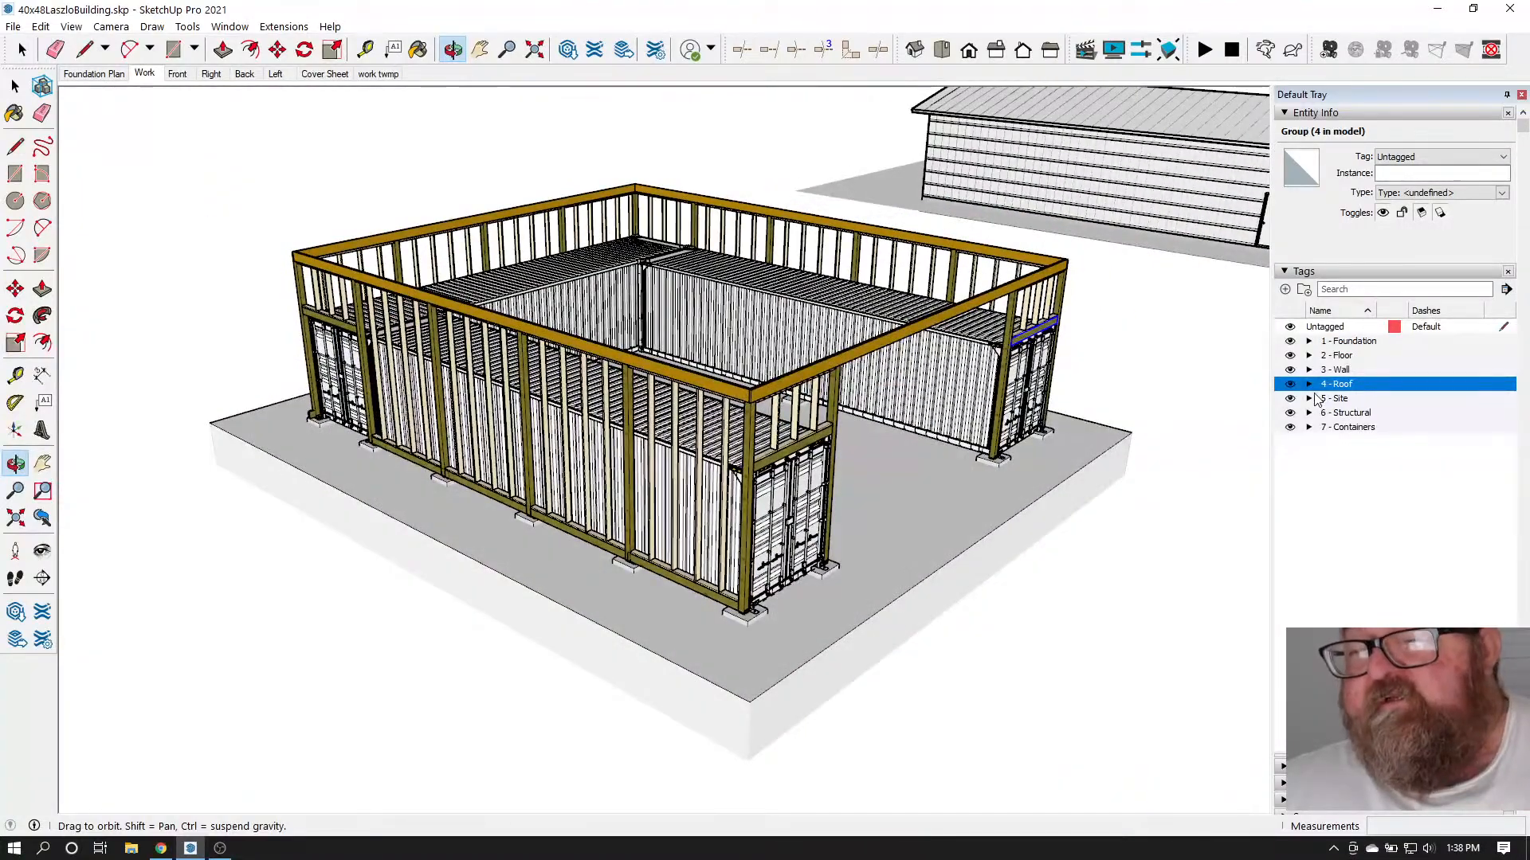
Switch to YouTube Studio to check the stream's live chat, and return to the SketchUp model
{"action": "left_click", "coordinate": [161, 849]}
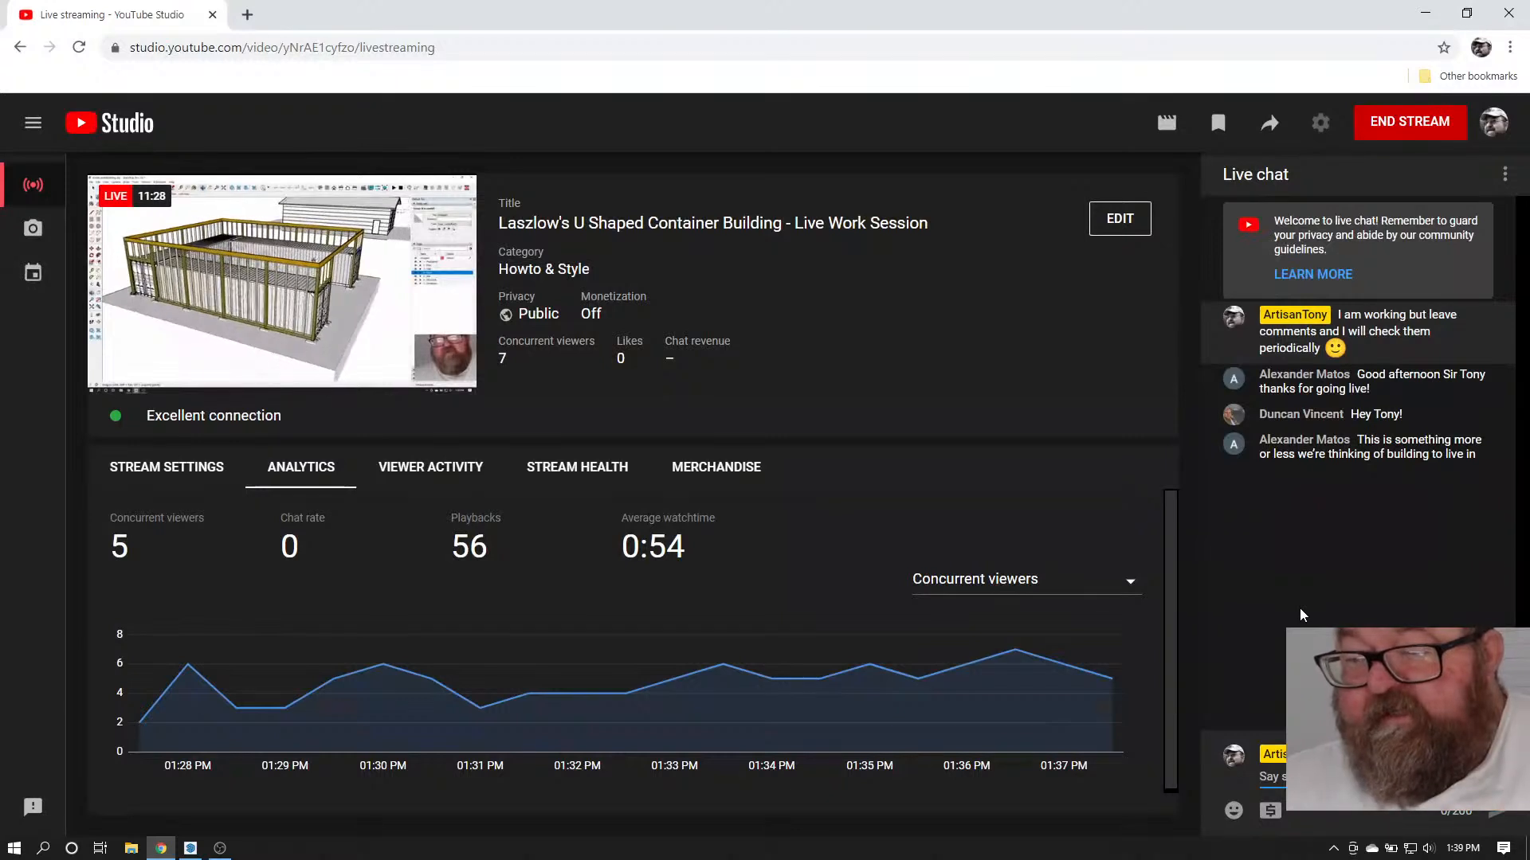
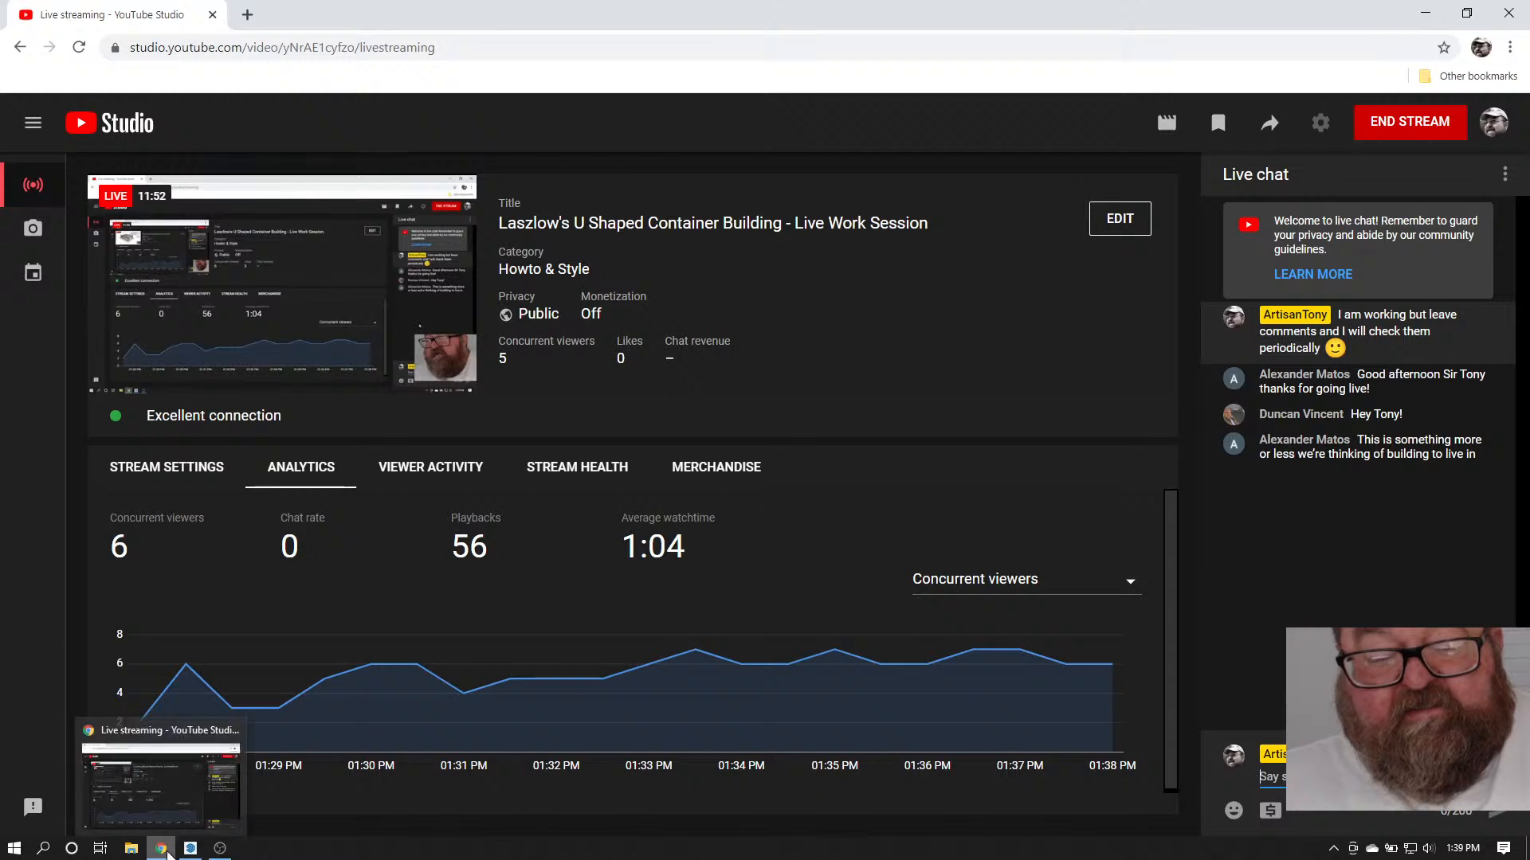
{"action": "left_click", "coordinate": [190, 848]}
Examine the open end of the building and the corner post's base on its footing beside the container doors
{"action": "left_click_drag", "start_coordinate": [706, 379], "coordinate": [615, 428]}
{"action": "scroll", "coordinate": [599, 480], "scroll_direction": "up", "scroll_amount": 8}
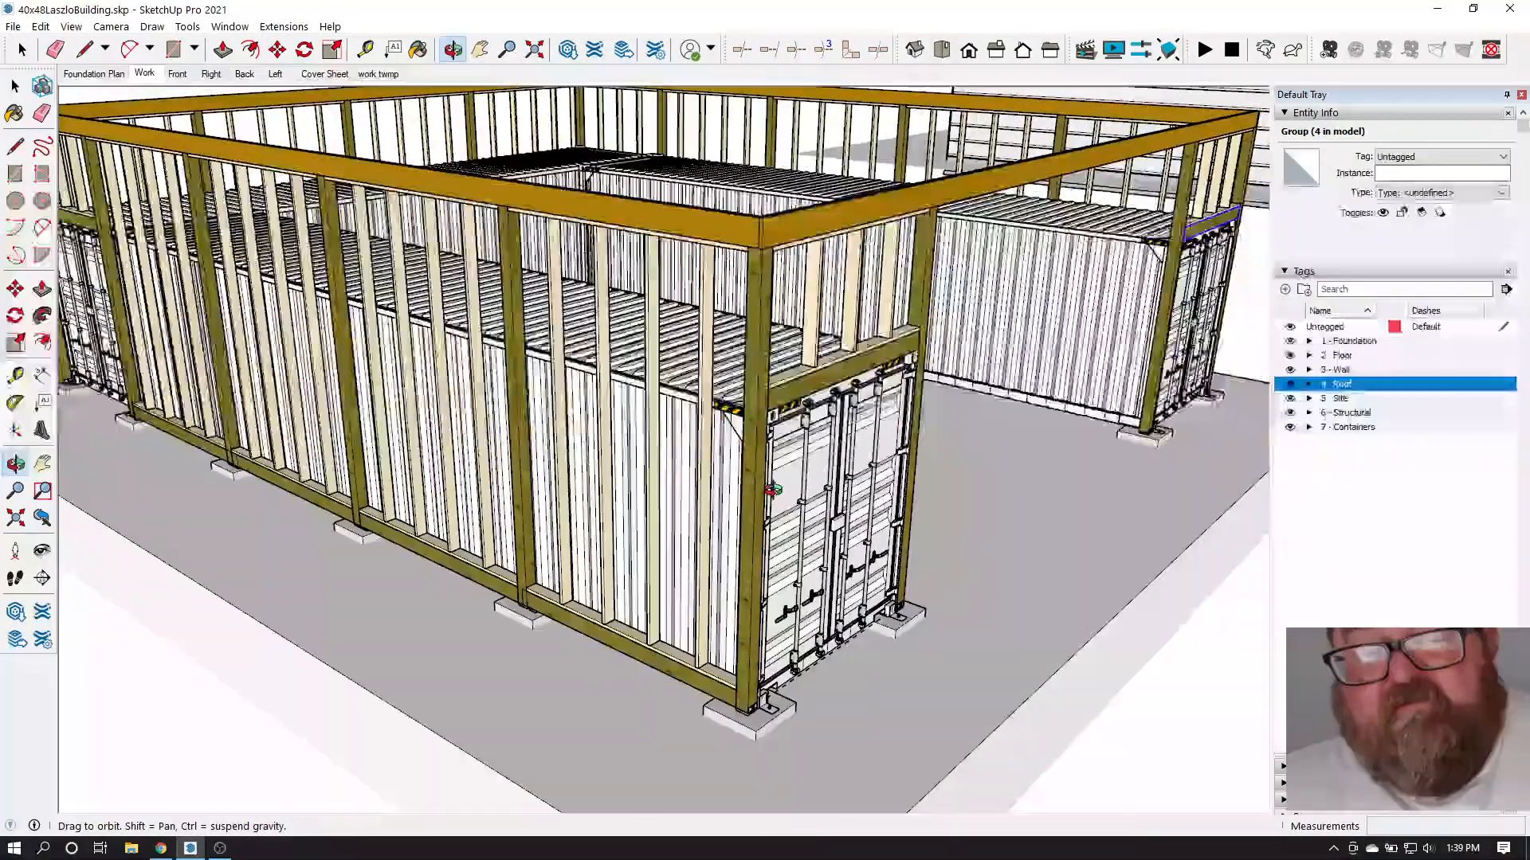
{"action": "scroll", "coordinate": [773, 489], "scroll_direction": "down", "scroll_amount": 8}
{"action": "left_click_drag", "start_coordinate": [773, 489], "coordinate": [500, 541]}
{"action": "mouse_move", "coordinate": [626, 545]}
{"action": "left_mouse_down"}
{"action": "mouse_move", "coordinate": [674, 464]}
{"action": "mouse_move", "coordinate": [628, 546]}
{"action": "left_mouse_up"}
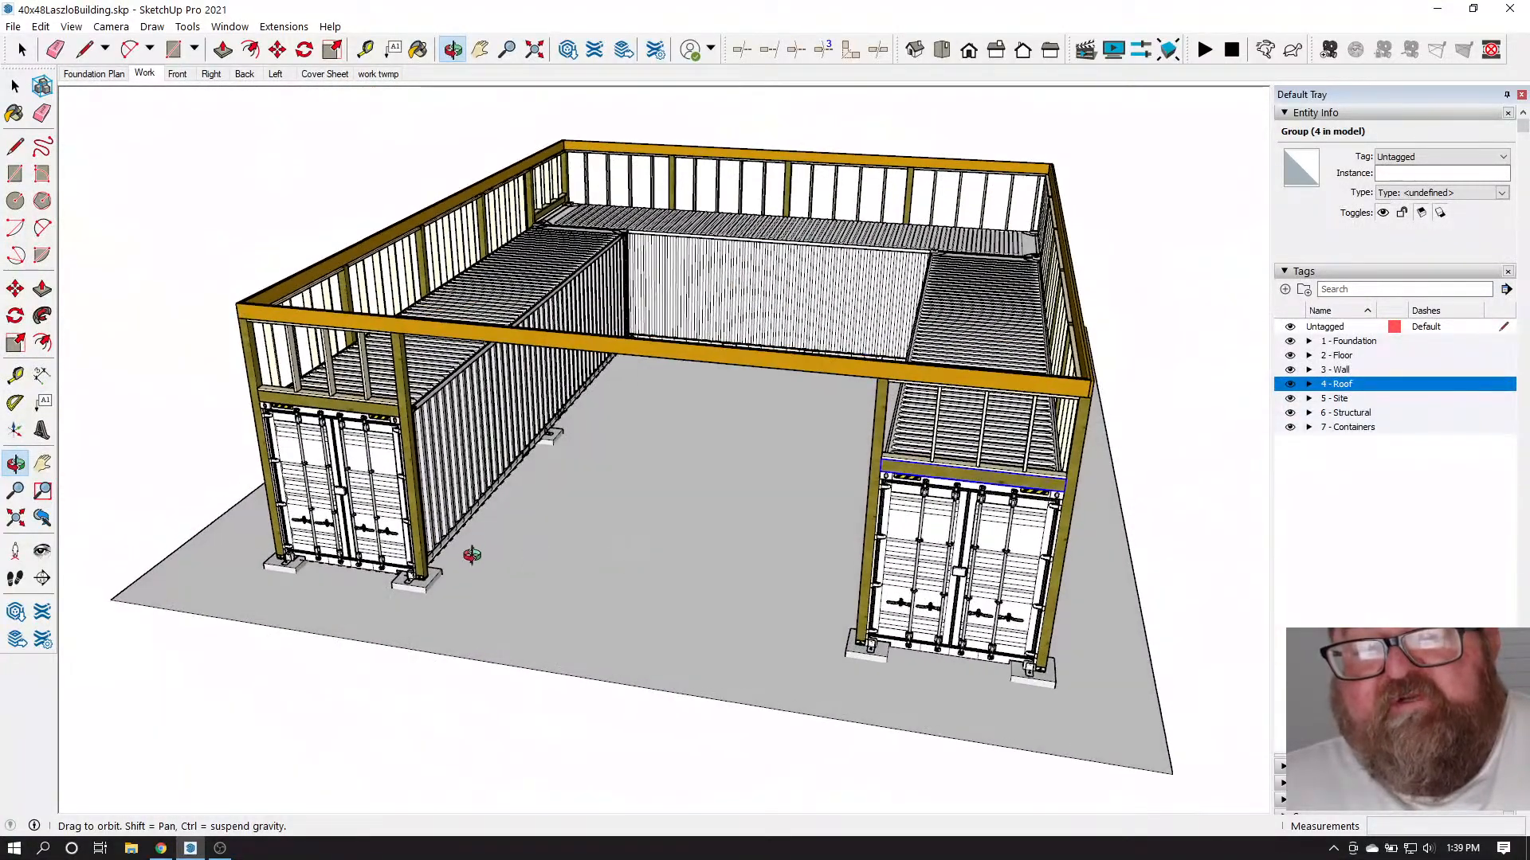
{"action": "scroll", "coordinate": [471, 550], "scroll_direction": "up", "scroll_amount": 5}
{"action": "scroll", "coordinate": [414, 590], "scroll_direction": "up", "scroll_amount": 5}
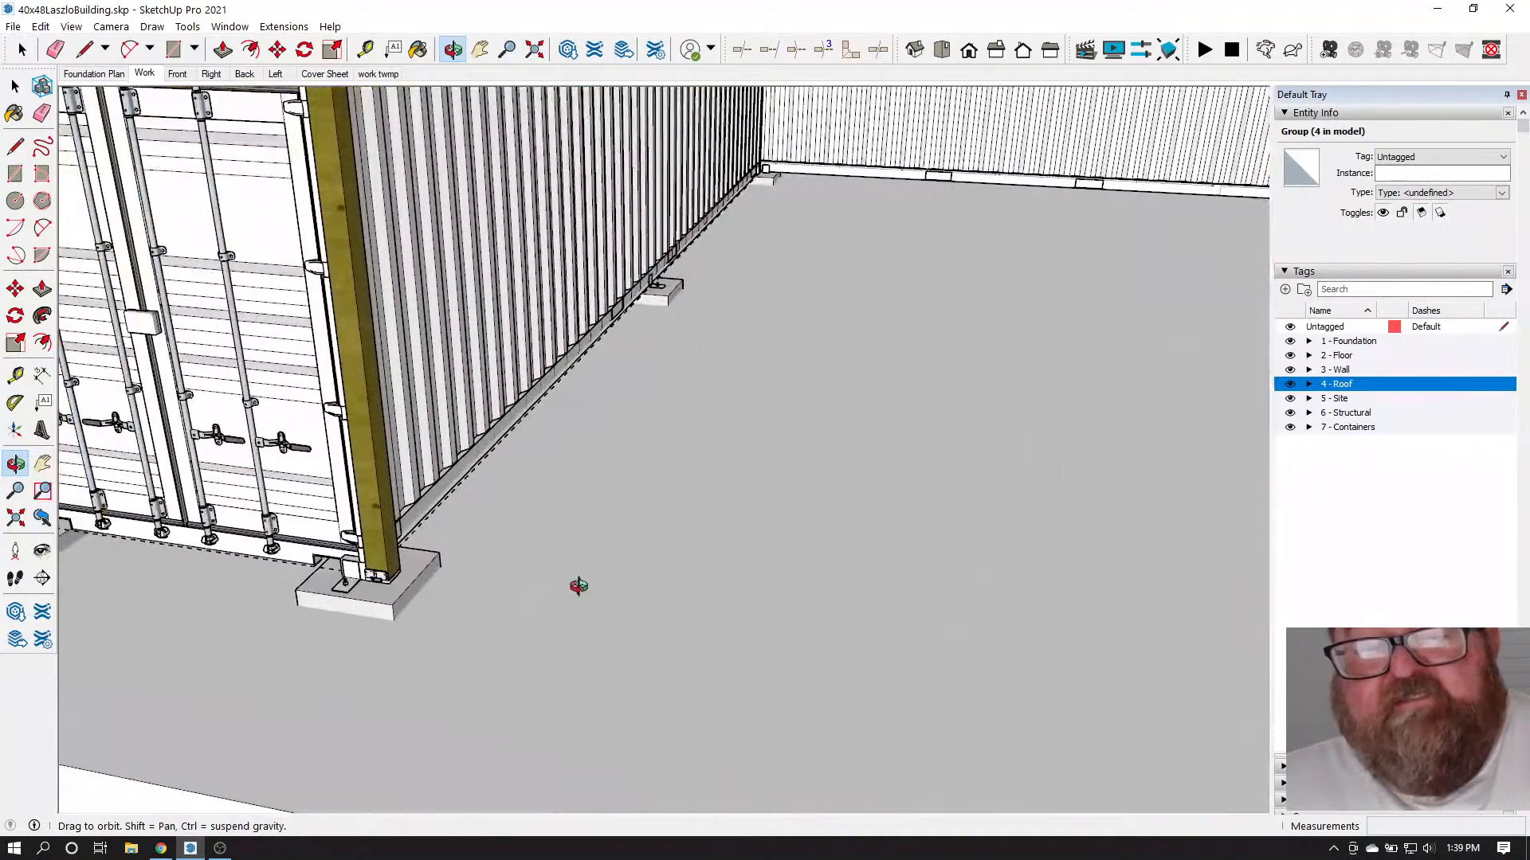
{"action": "scroll", "coordinate": [629, 352], "scroll_direction": "down", "scroll_amount": 4}
{"action": "left_click_drag", "start_coordinate": [368, 494], "coordinate": [582, 575]}
{"action": "scroll", "coordinate": [584, 579], "scroll_direction": "up", "scroll_amount": 6}
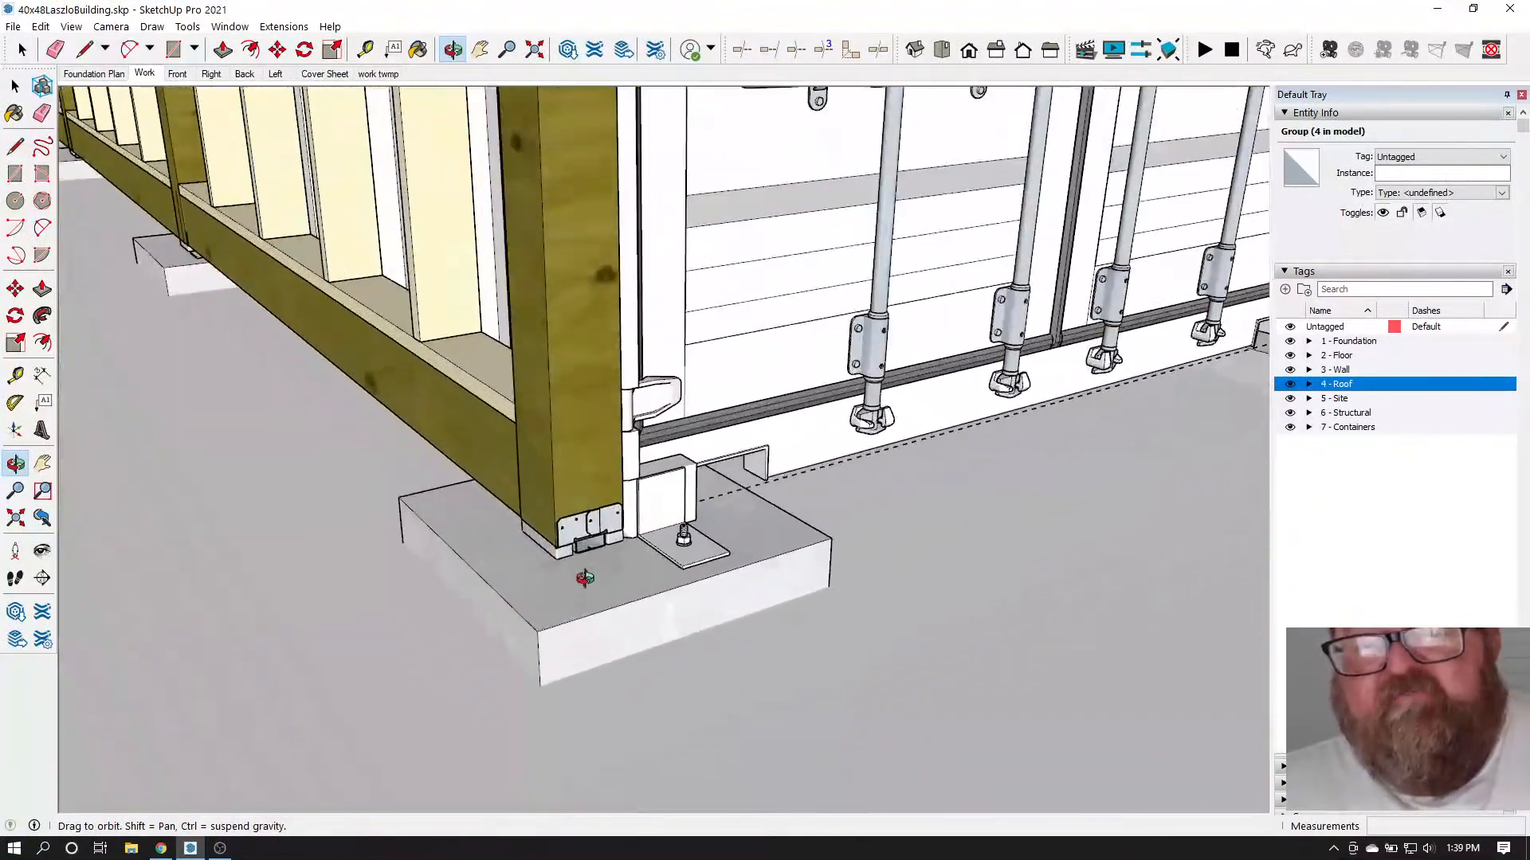
Hide the Grade tag in the 5 - Site tag folder to expose the foundation piers
{"action": "scroll", "coordinate": [606, 574], "scroll_direction": "down", "scroll_amount": 6}
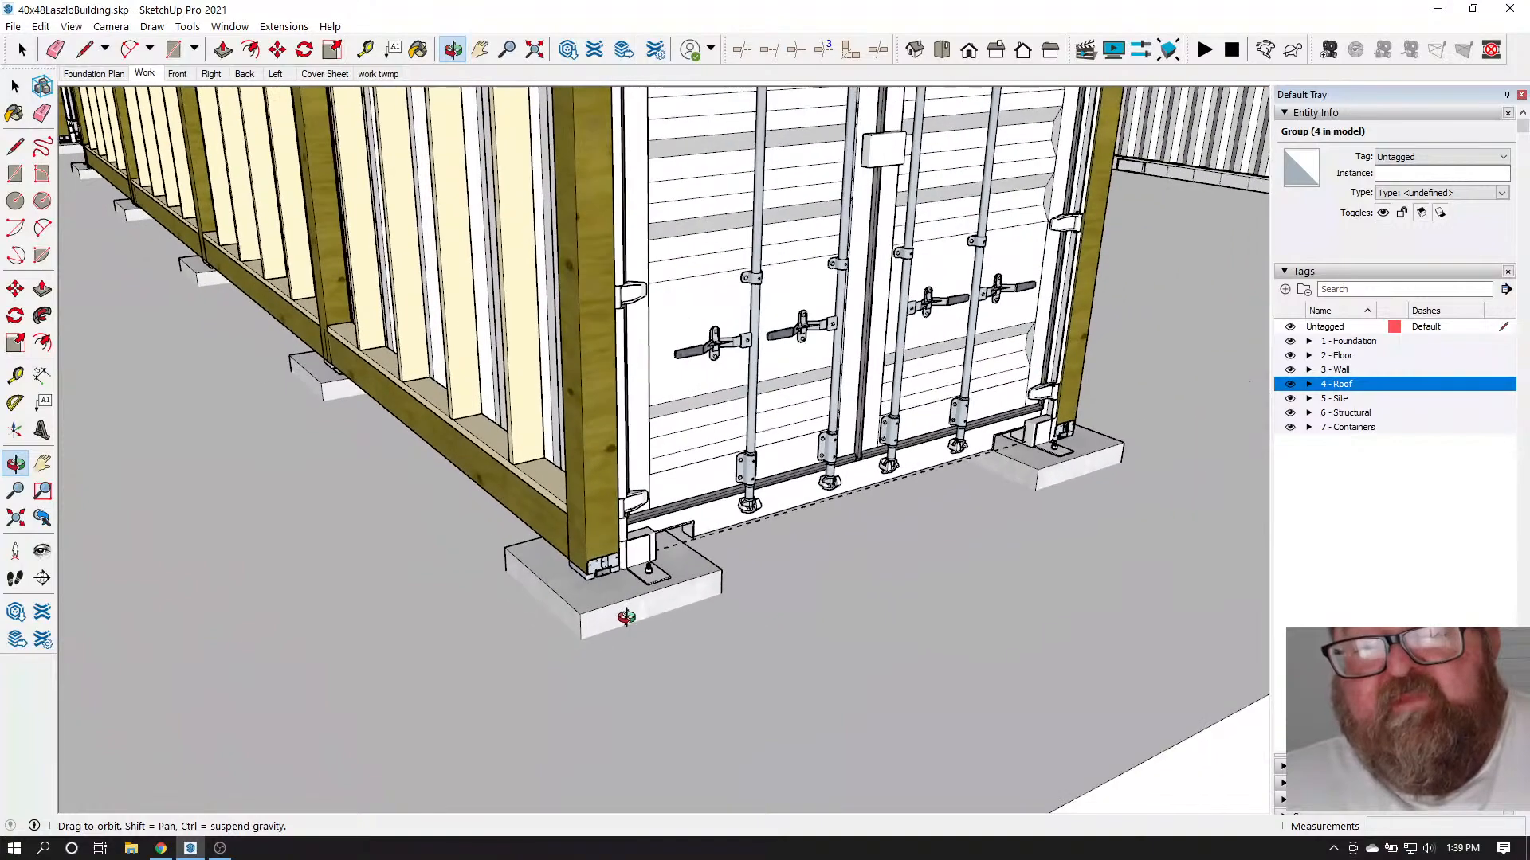
{"action": "scroll", "coordinate": [676, 553], "scroll_direction": "down", "scroll_amount": 2}
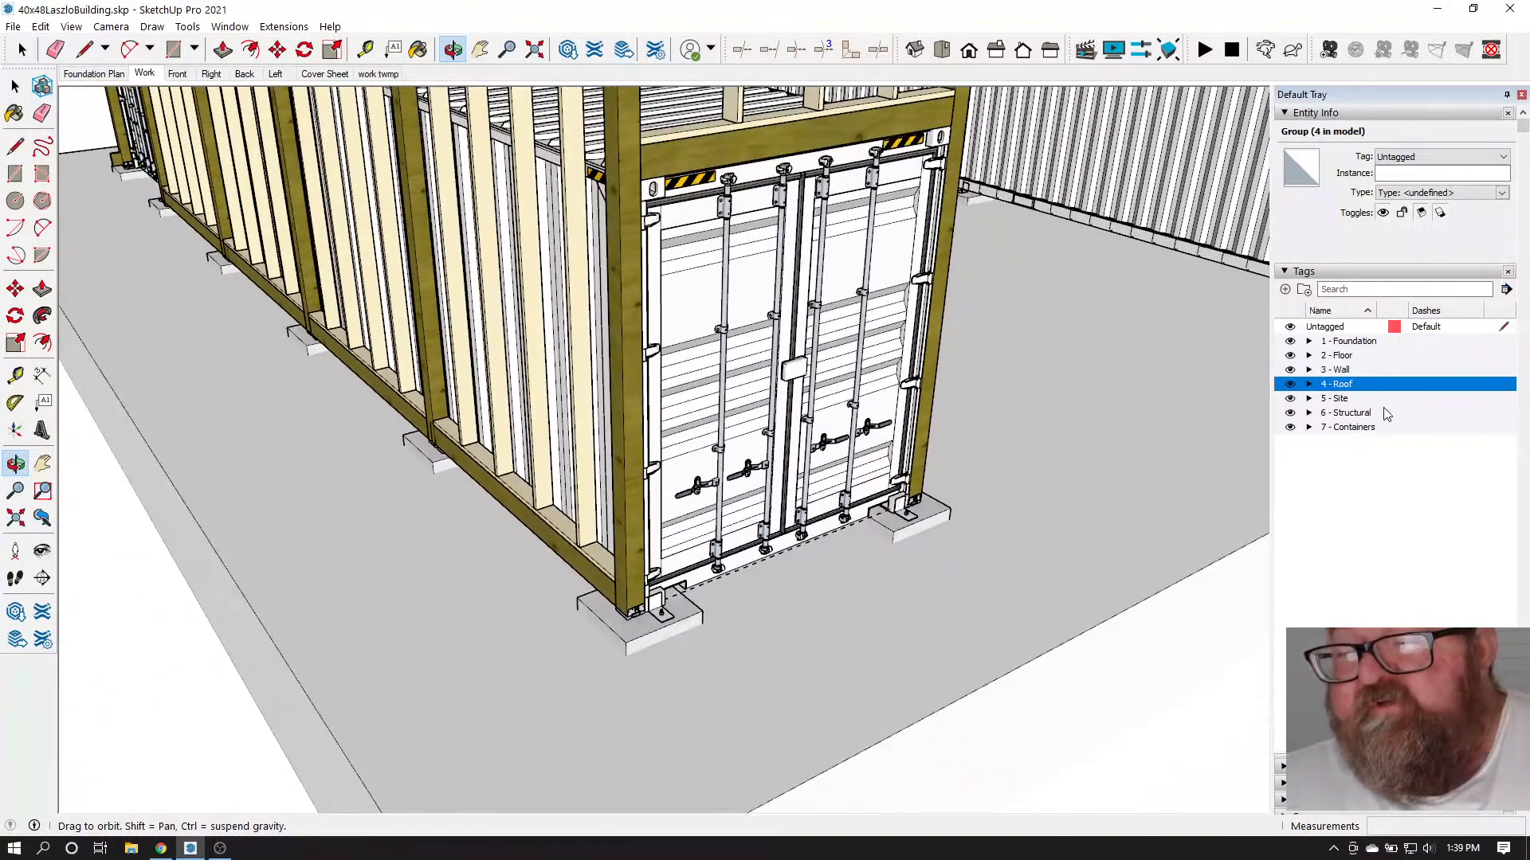
{"action": "scroll", "coordinate": [733, 428], "scroll_direction": "down", "scroll_amount": 3}
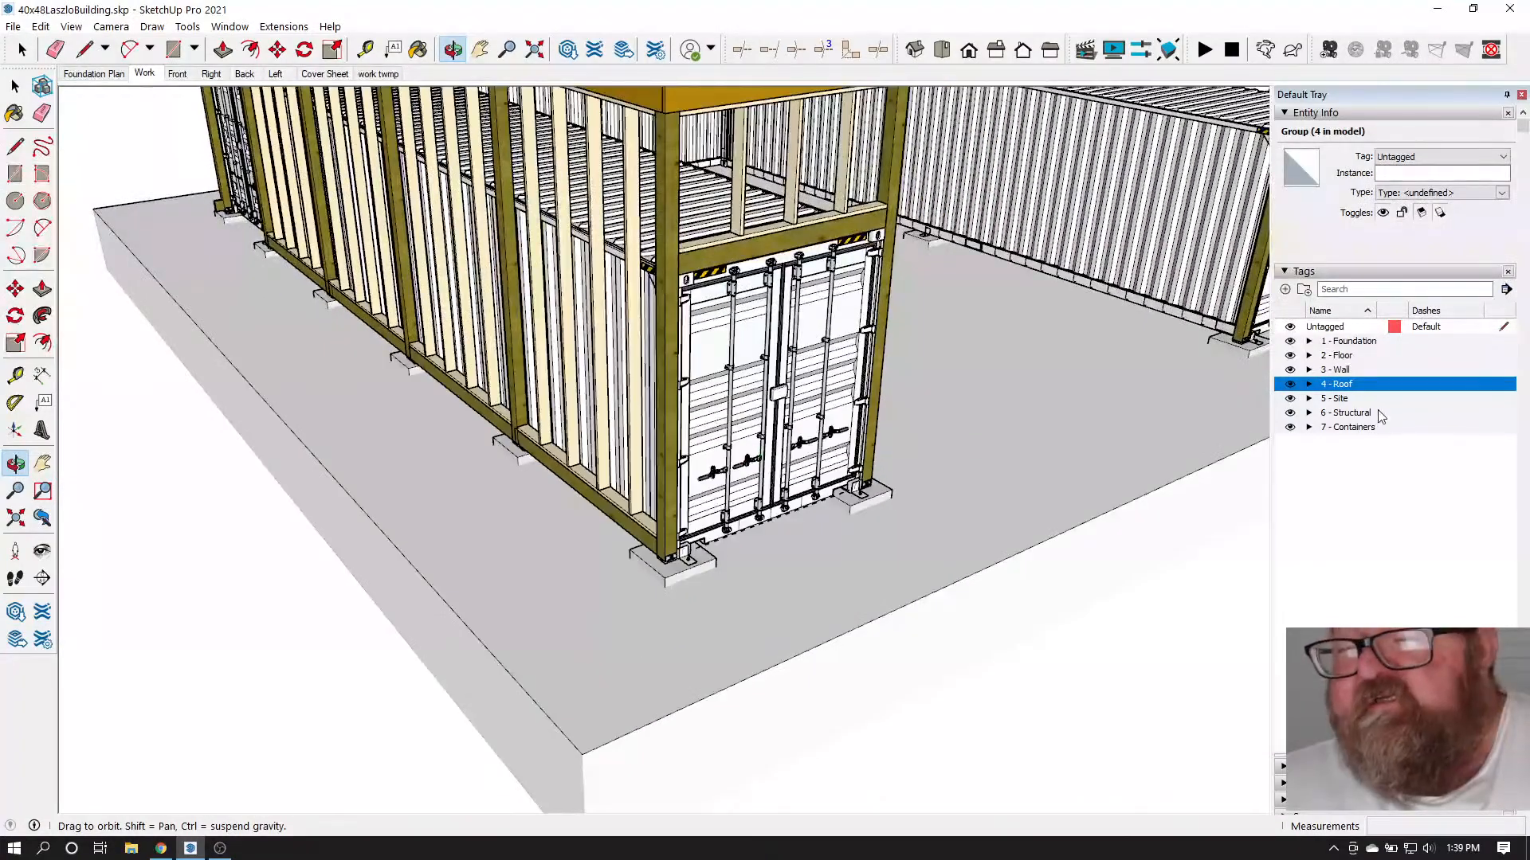
{"action": "left_click", "coordinate": [1308, 400]}
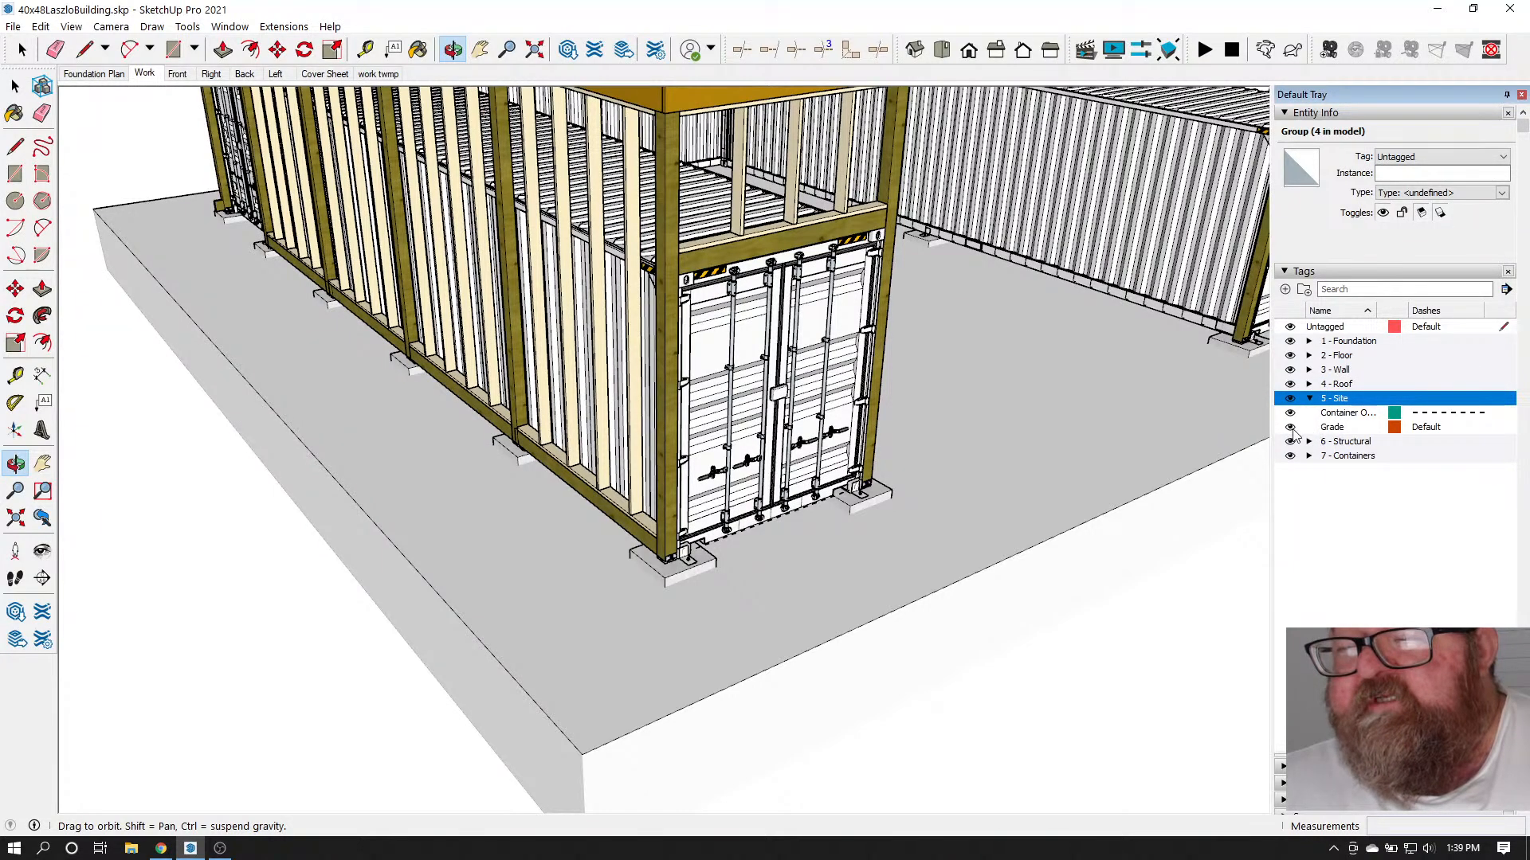
{"action": "left_click", "coordinate": [1290, 428]}
Examine the concrete piers and caps under the container corners and posts from below and above
{"action": "scroll", "coordinate": [728, 473], "scroll_direction": "up", "scroll_amount": 6}
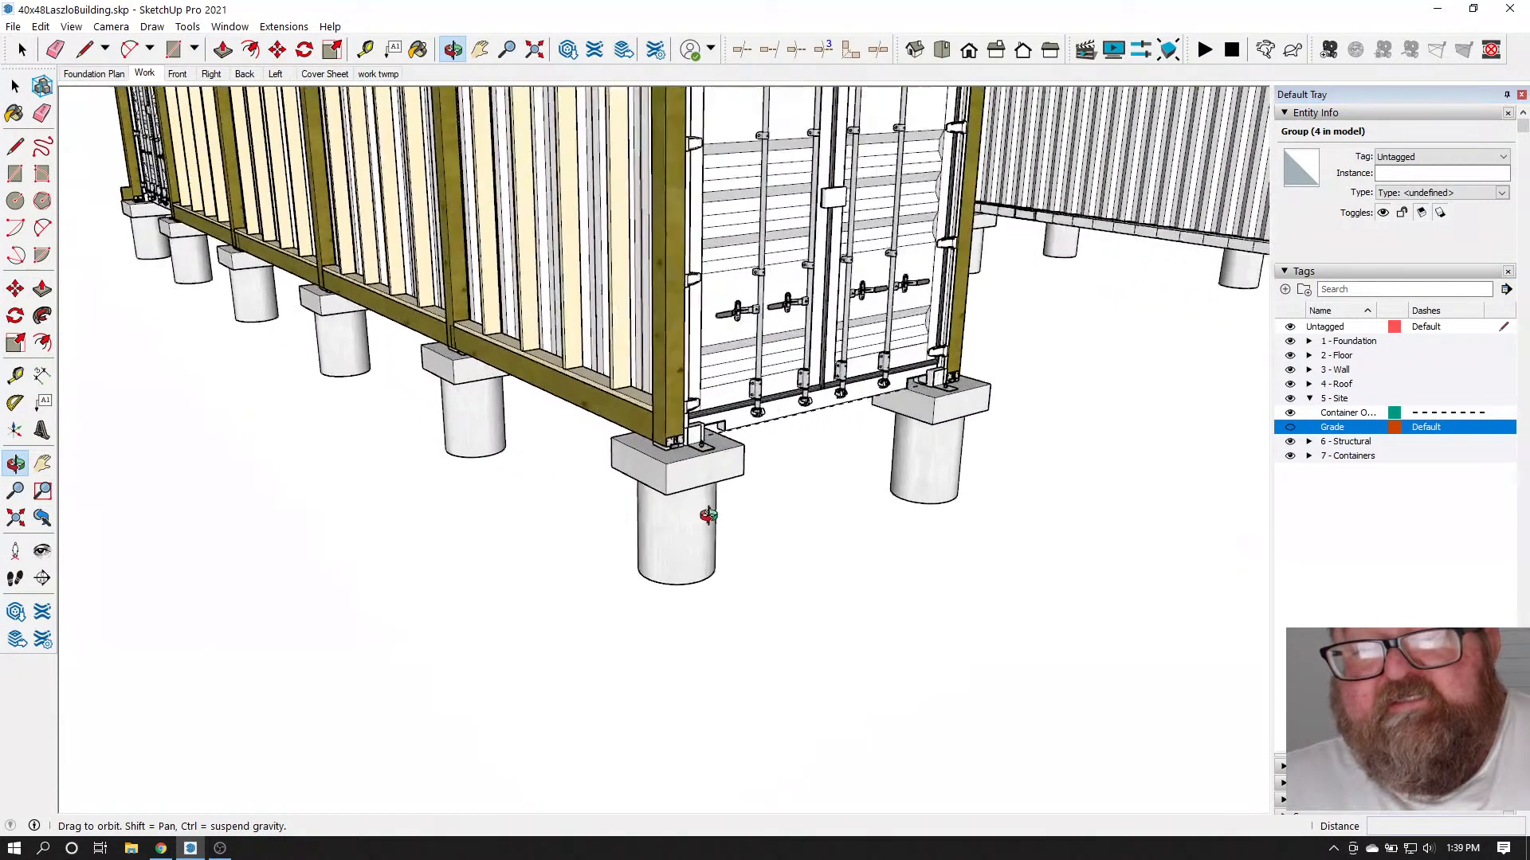
{"action": "left_click_drag", "start_coordinate": [691, 517], "coordinate": [541, 290]}
{"action": "left_click_drag", "start_coordinate": [542, 533], "coordinate": [309, 408]}
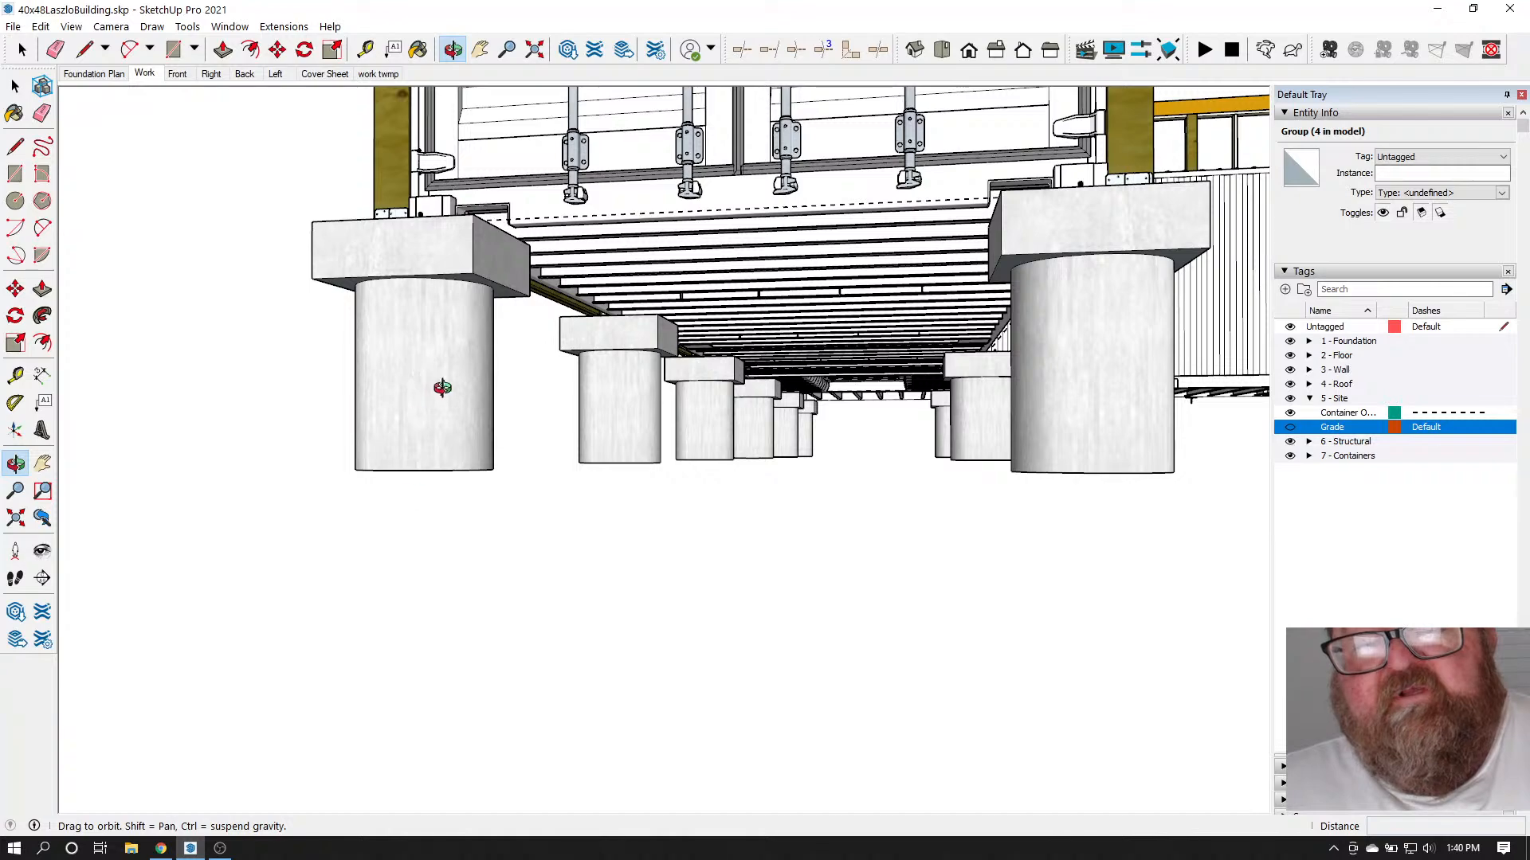
{"action": "left_click_drag", "start_coordinate": [442, 388], "coordinate": [669, 278]}
{"action": "left_click_drag", "start_coordinate": [635, 348], "coordinate": [647, 309]}
{"action": "left_click_drag", "start_coordinate": [640, 418], "coordinate": [640, 507]}
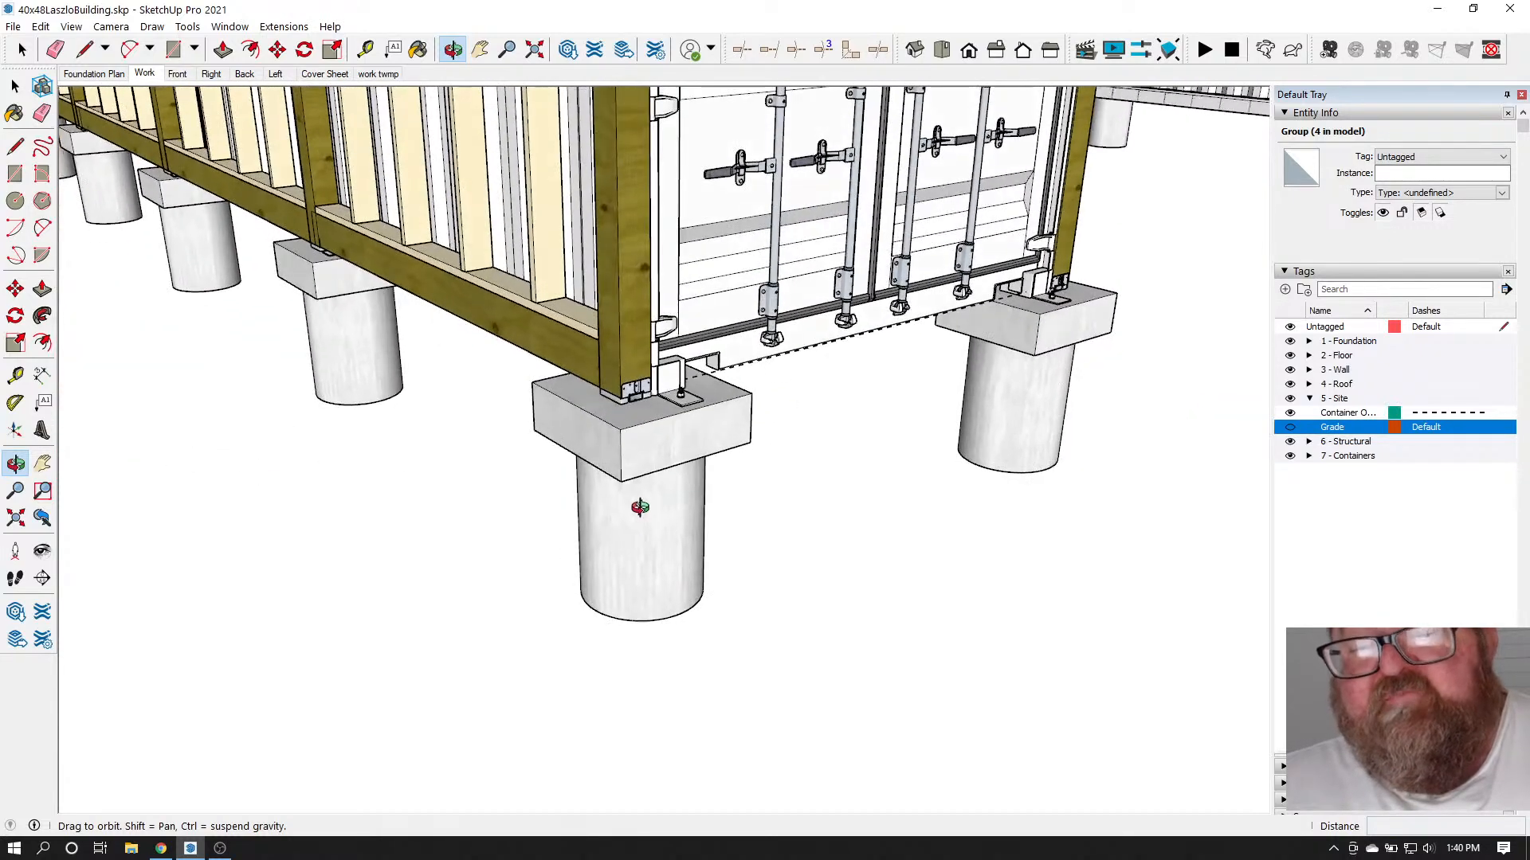
{"action": "left_click_drag", "start_coordinate": [562, 408], "coordinate": [734, 455]}
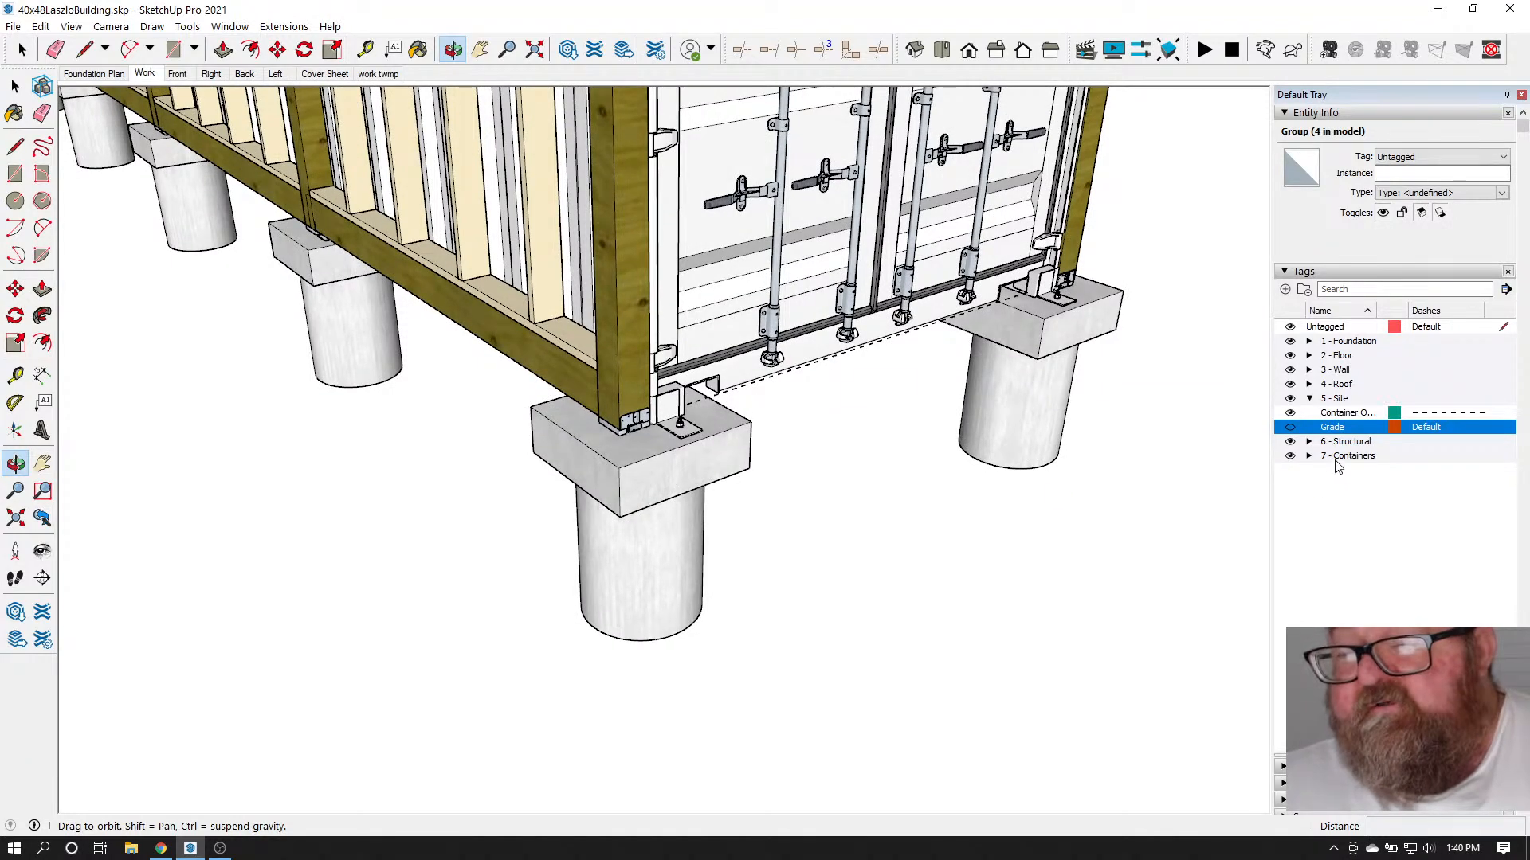
Show the Grade tag and examine the corner post base and container anchor bracket on their footing above grade
{"action": "left_click", "coordinate": [1291, 428]}
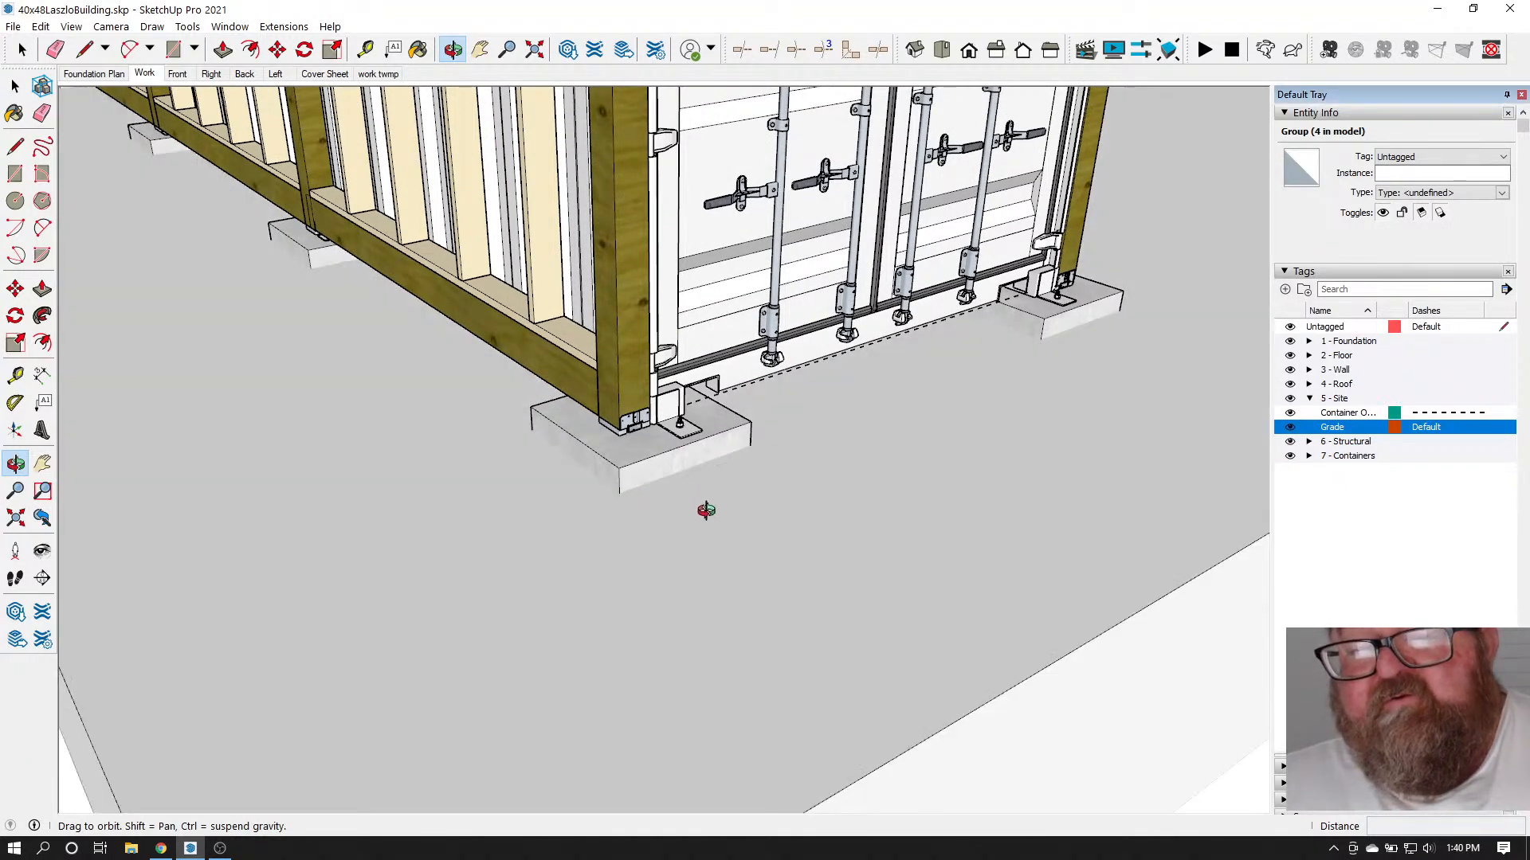
{"action": "left_click_drag", "start_coordinate": [706, 510], "coordinate": [791, 524]}
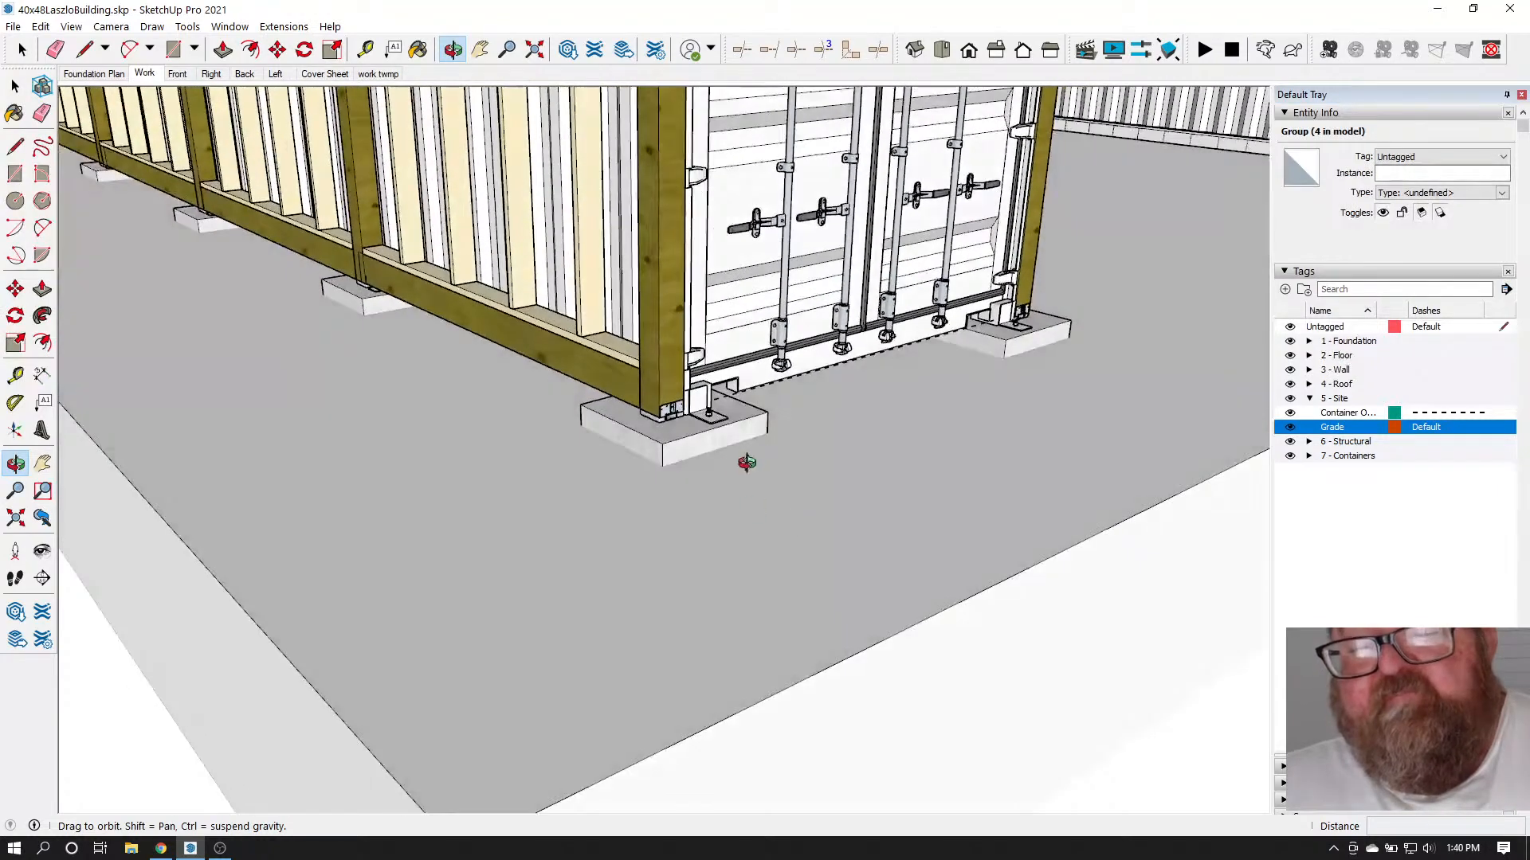
{"action": "scroll", "coordinate": [749, 546], "scroll_direction": "up", "scroll_amount": 6}
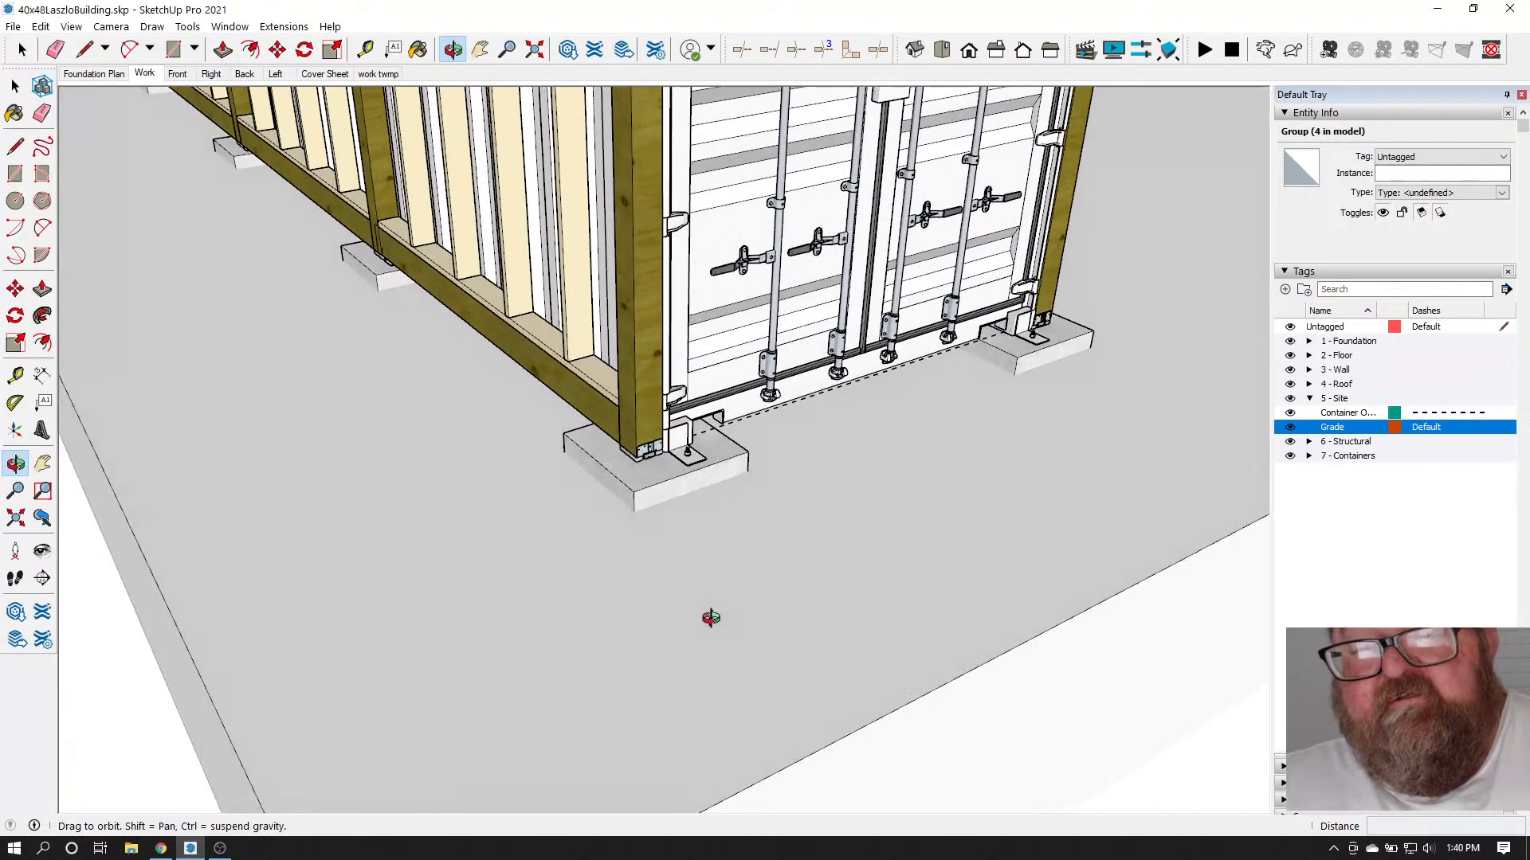
{"action": "left_click_drag", "start_coordinate": [726, 515], "coordinate": [598, 579]}
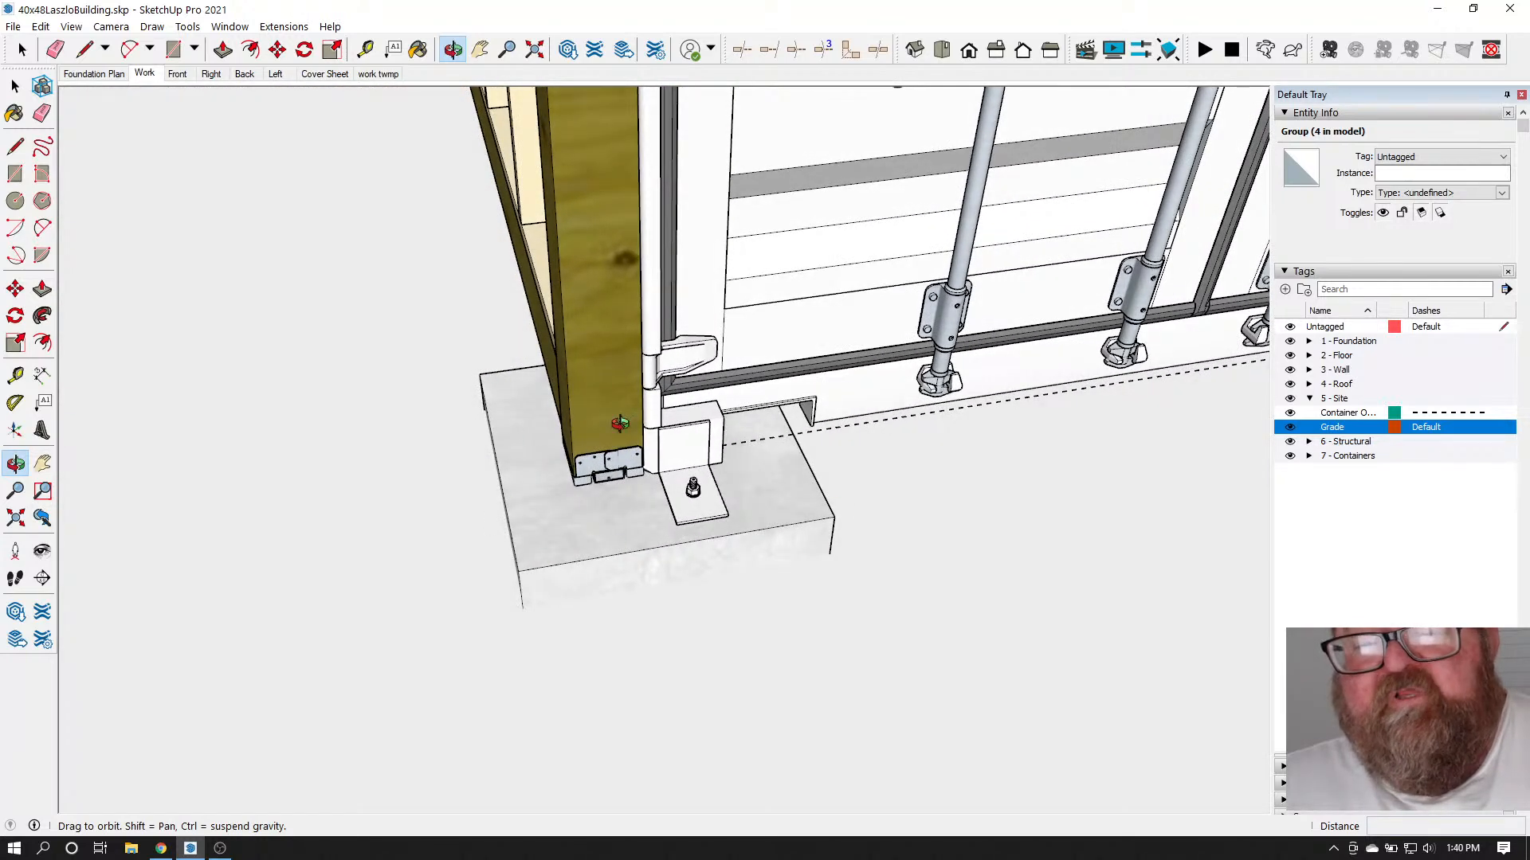
{"action": "left_click_drag", "start_coordinate": [483, 579], "coordinate": [707, 584]}
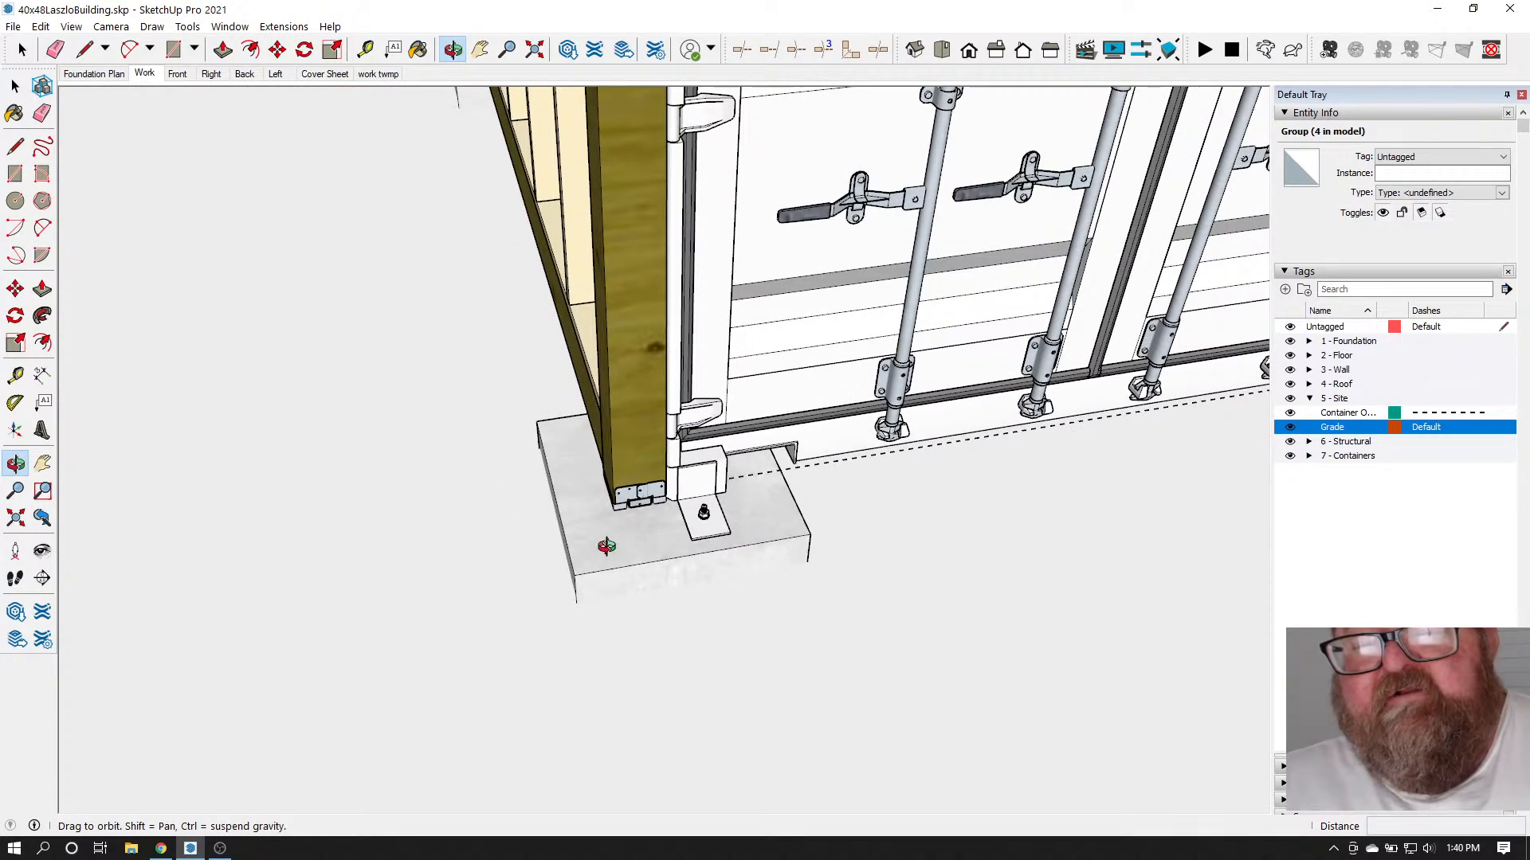
{"action": "left_click_drag", "start_coordinate": [606, 545], "coordinate": [596, 440]}
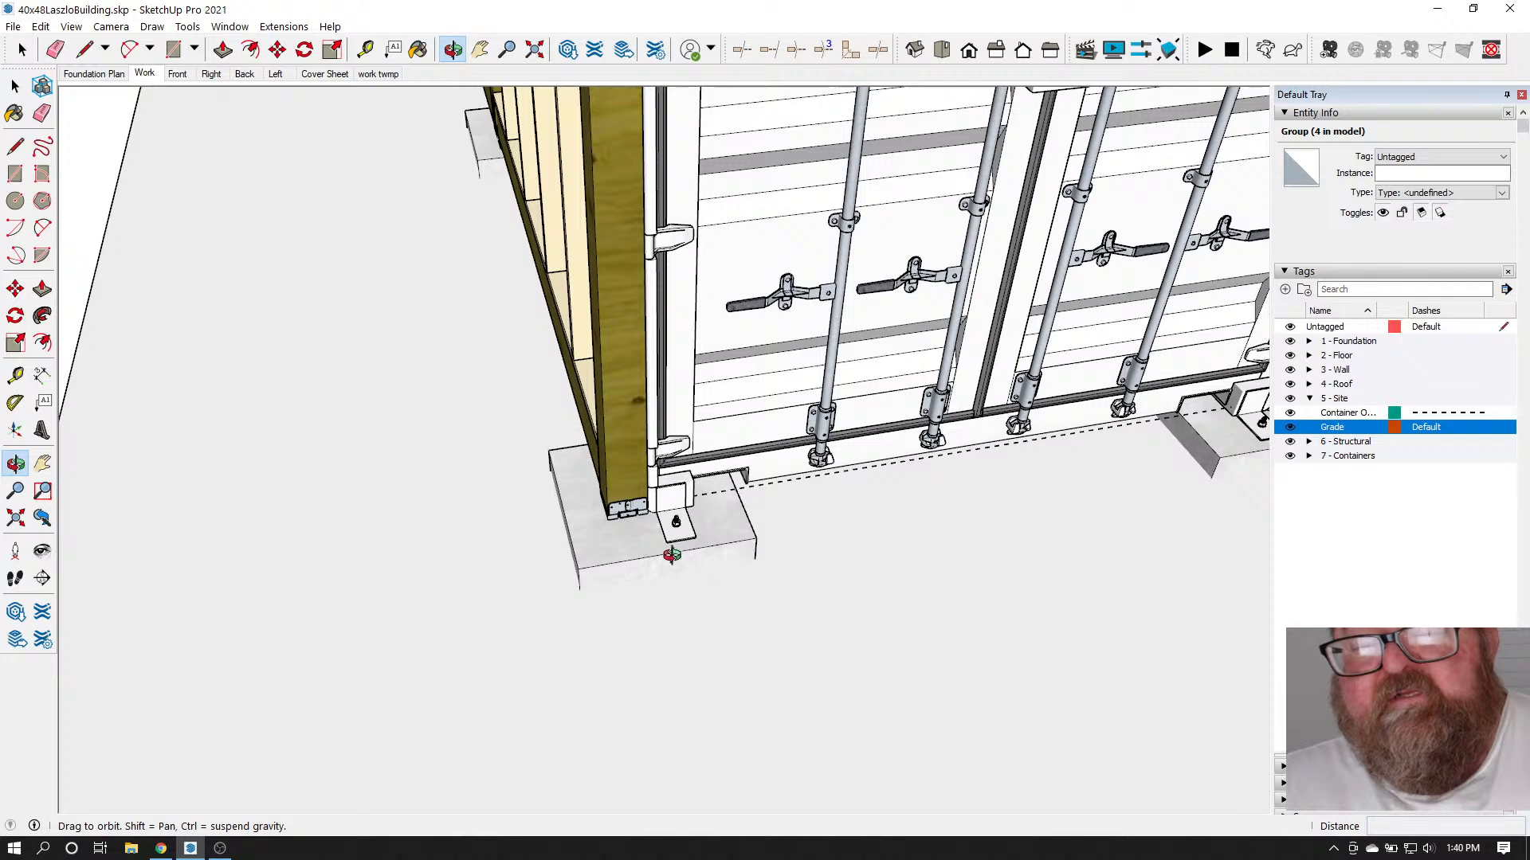
{"action": "left_click_drag", "start_coordinate": [672, 555], "coordinate": [639, 431]}
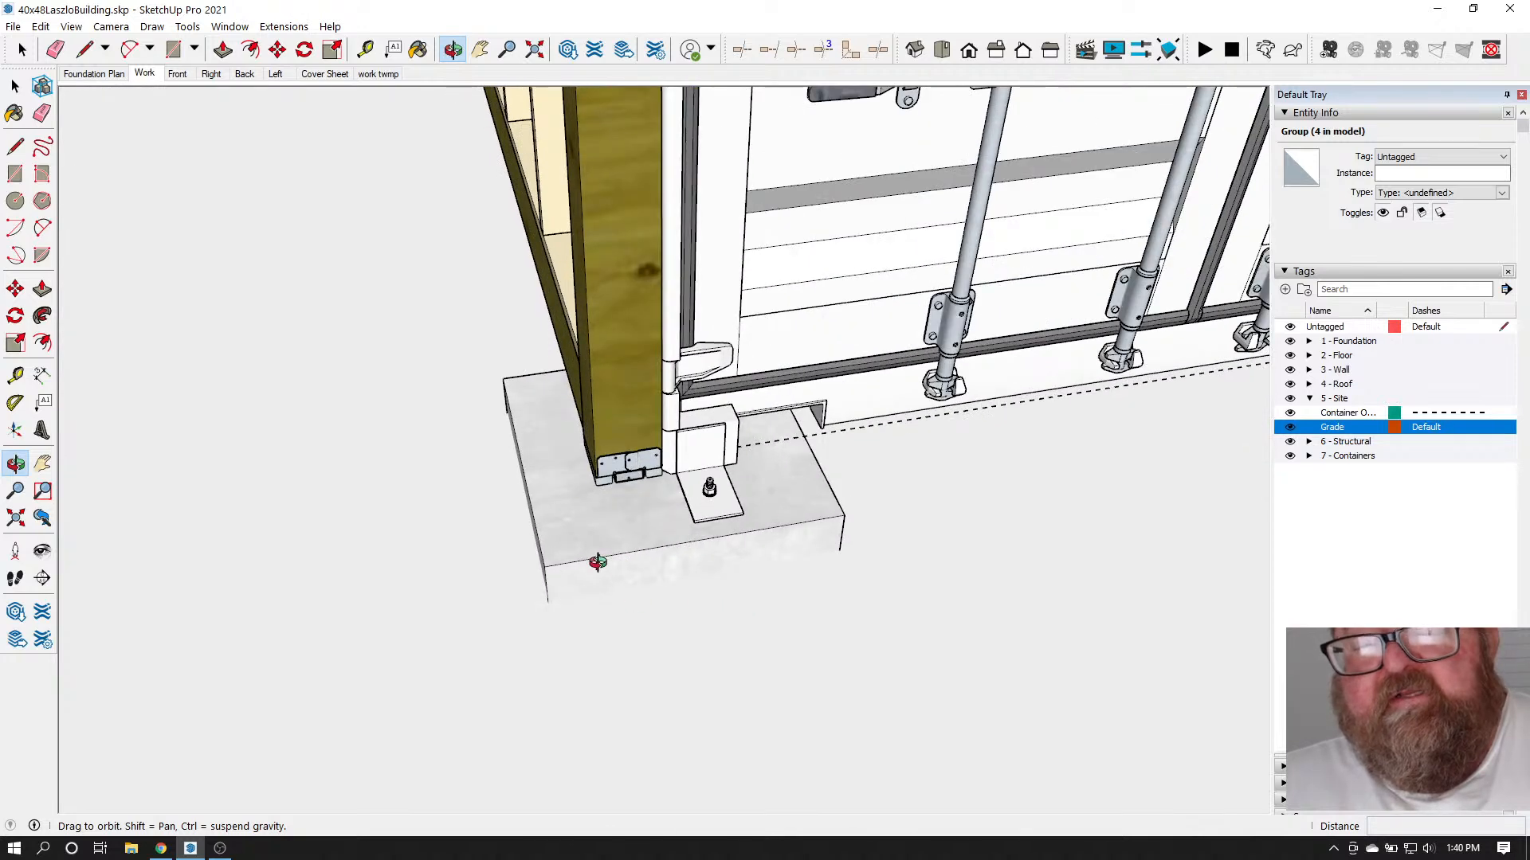
{"action": "left_click_drag", "start_coordinate": [597, 563], "coordinate": [566, 523]}
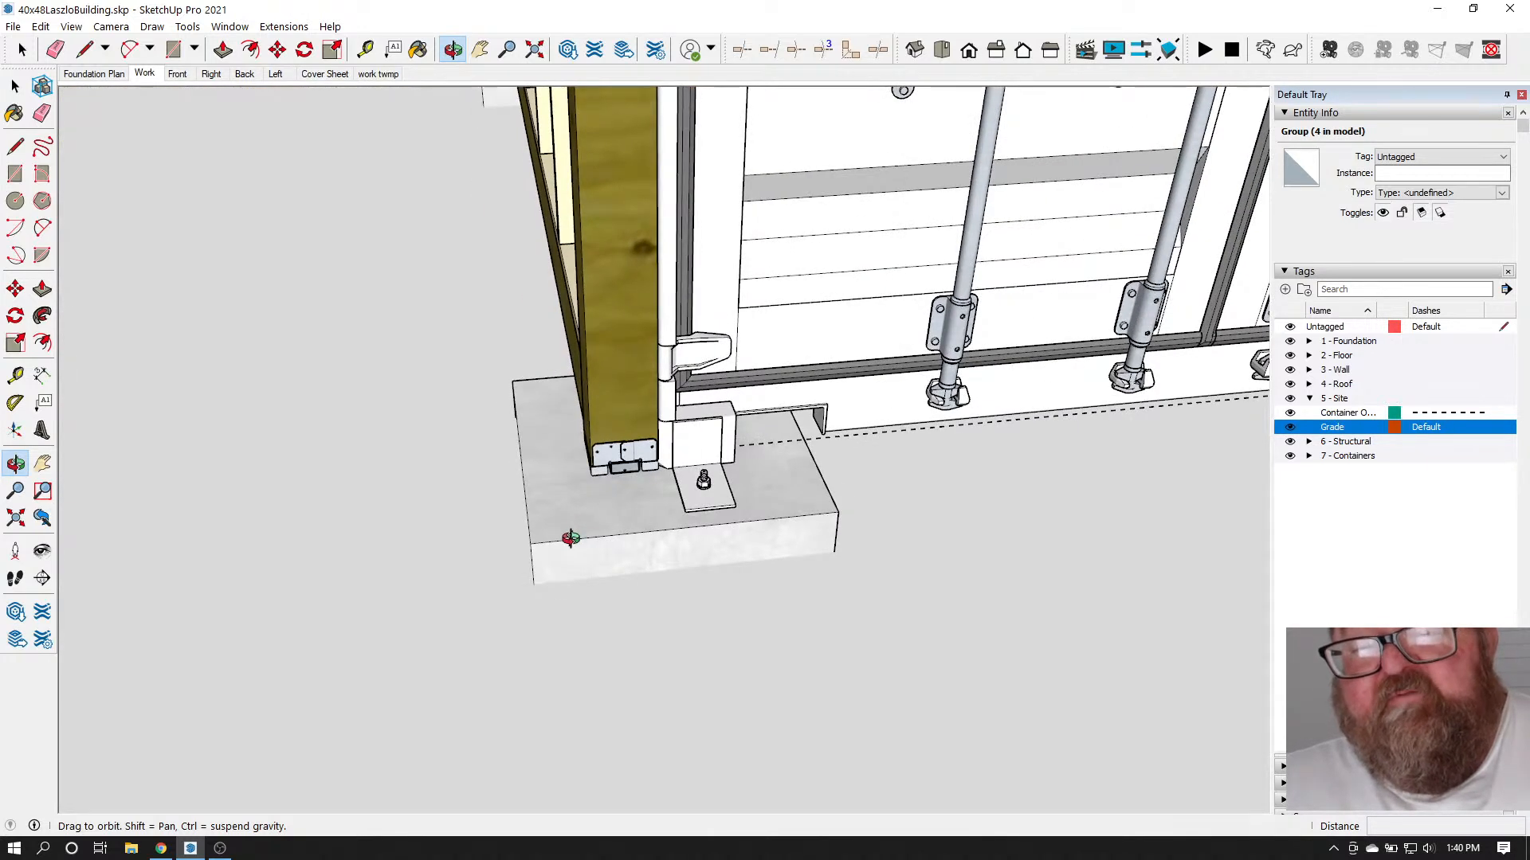
{"action": "left_click_drag", "start_coordinate": [589, 591], "coordinate": [623, 550]}
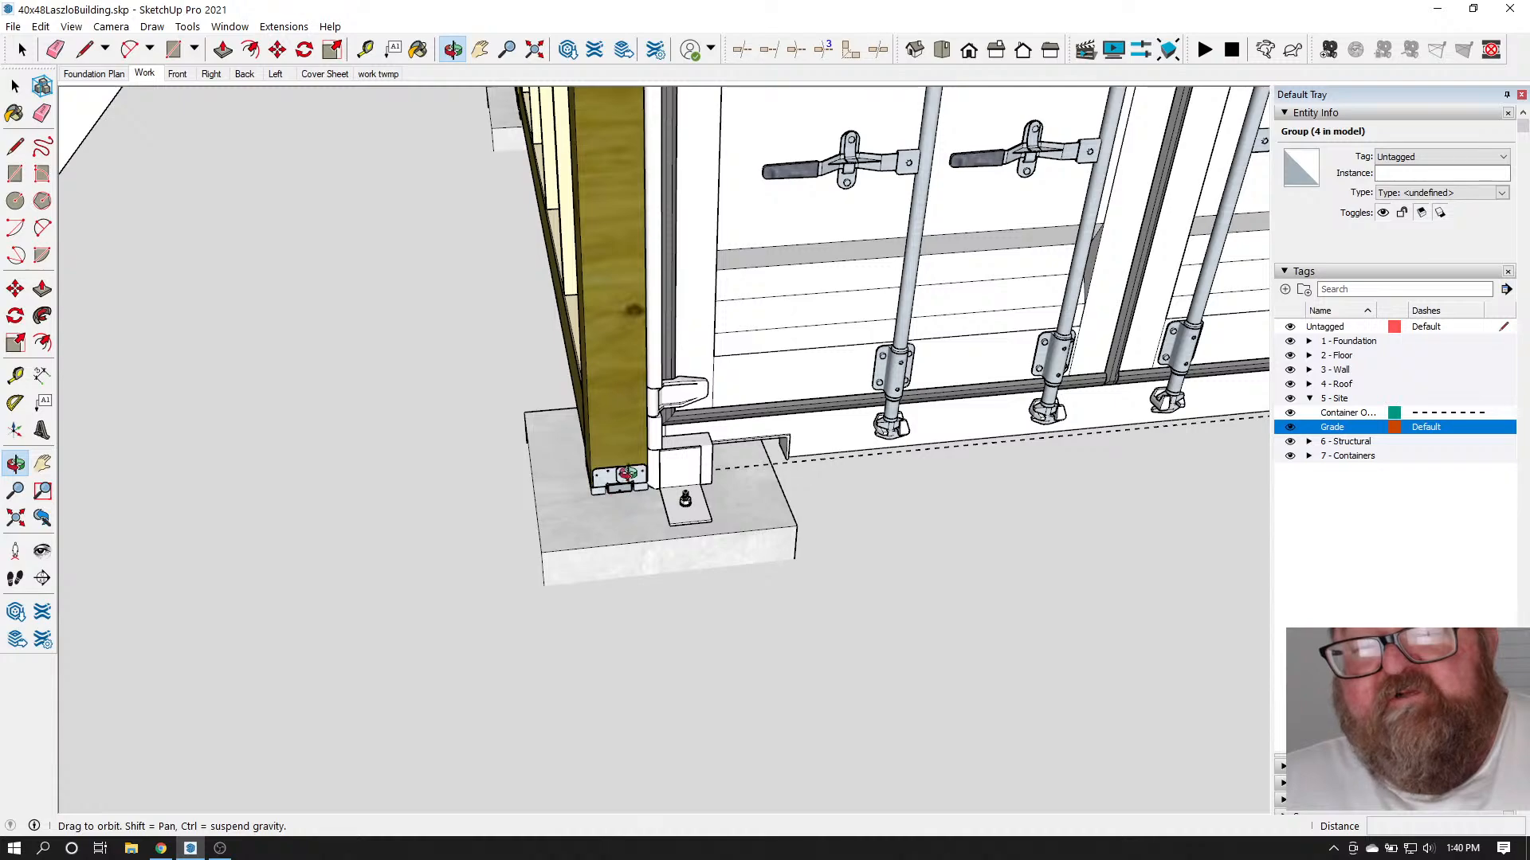
{"action": "left_click_drag", "start_coordinate": [627, 474], "coordinate": [707, 218]}
{"action": "left_click_drag", "start_coordinate": [678, 314], "coordinate": [1257, 478]}
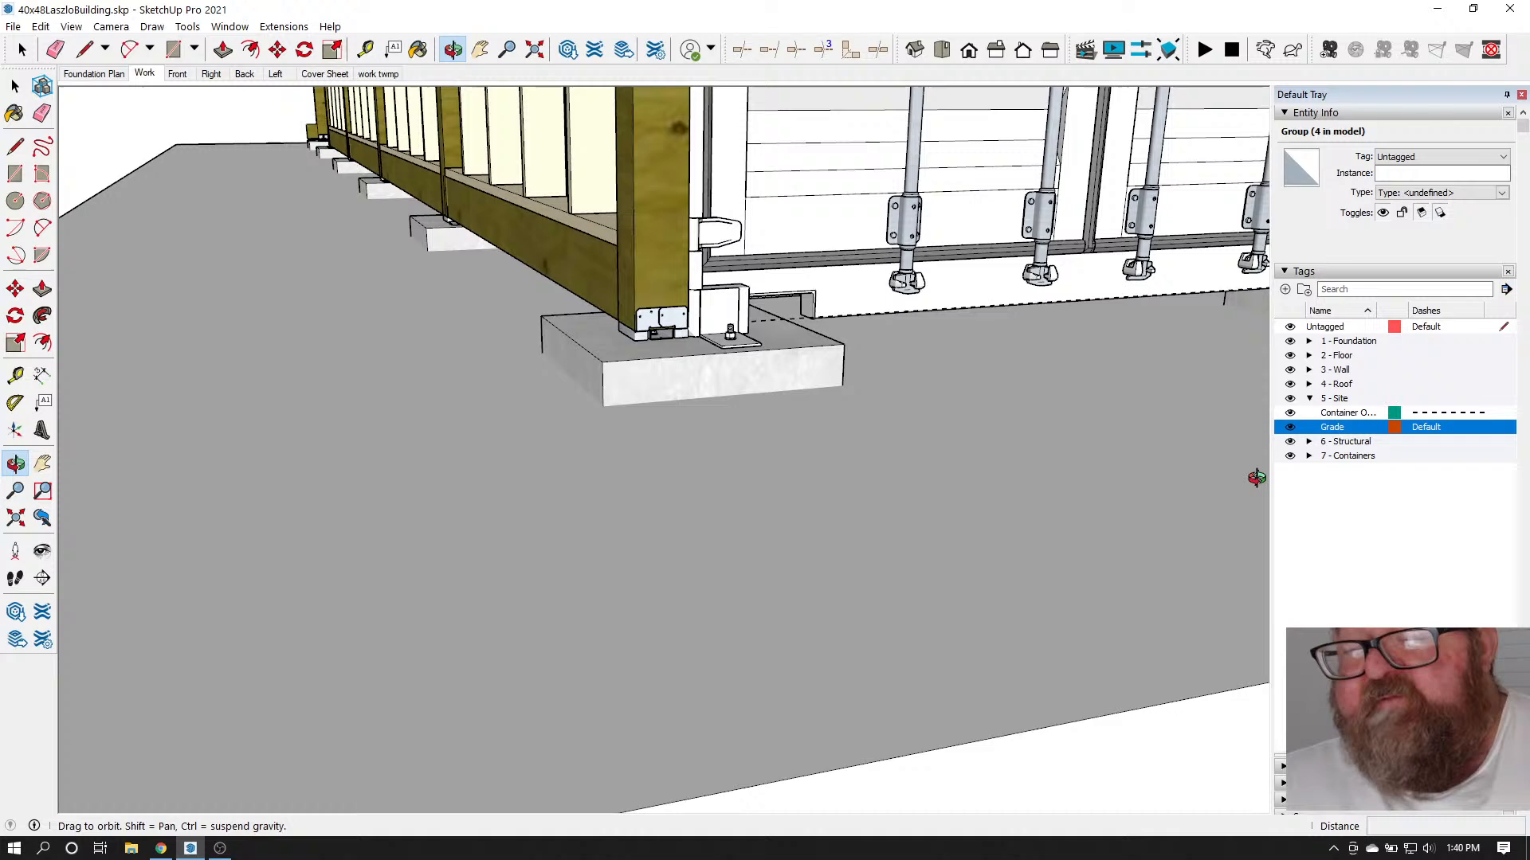
Hide the Grade tag and examine the full corner pier and cap beneath the post base and container anchor
{"action": "left_click", "coordinate": [1290, 428]}
{"action": "left_click_drag", "start_coordinate": [691, 420], "coordinate": [669, 468]}
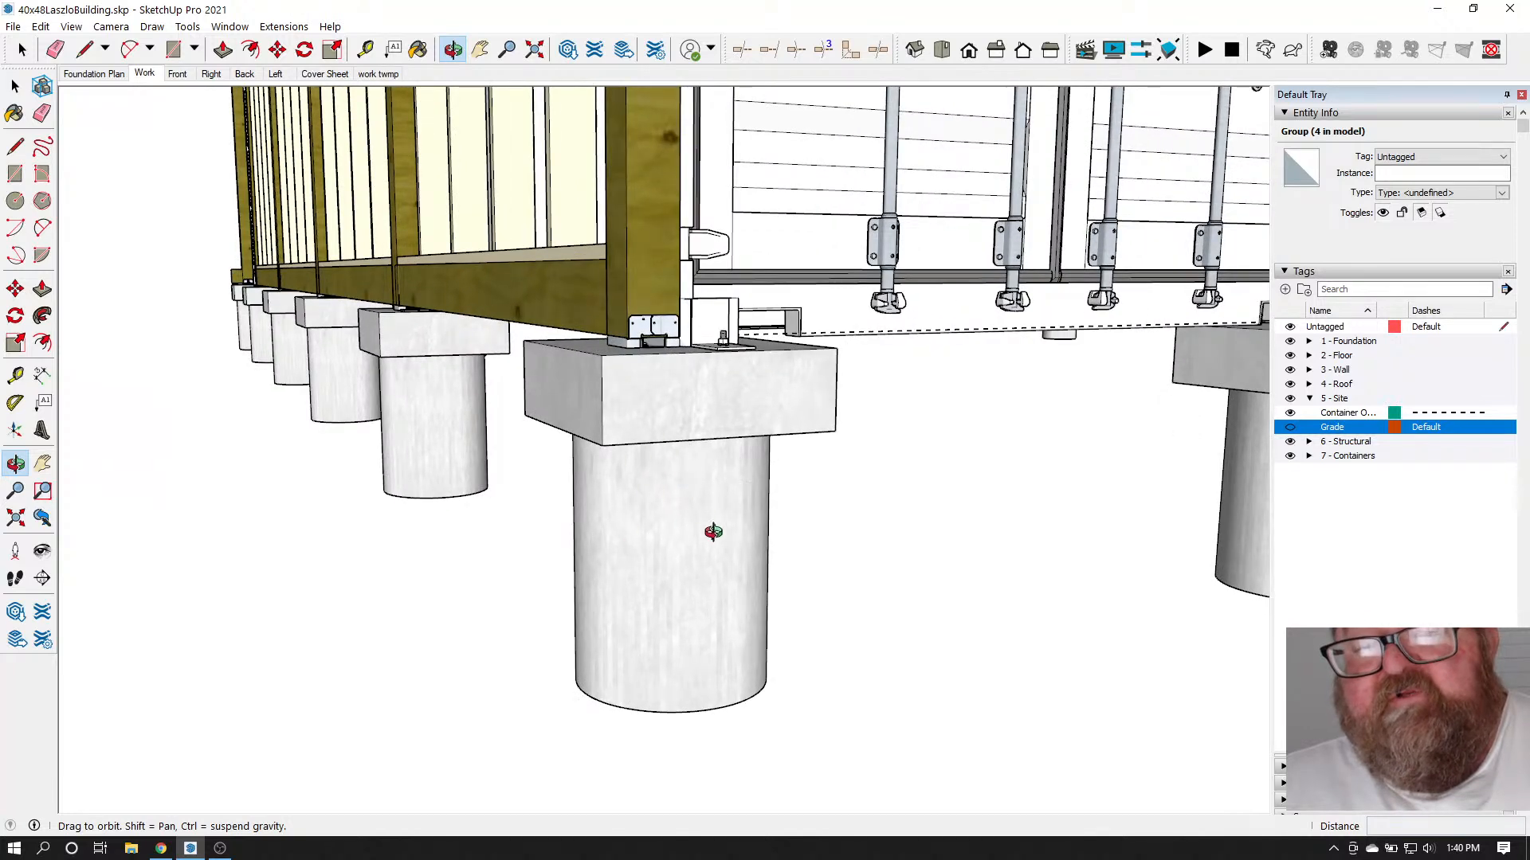
{"action": "left_click_drag", "start_coordinate": [690, 435], "coordinate": [698, 438]}
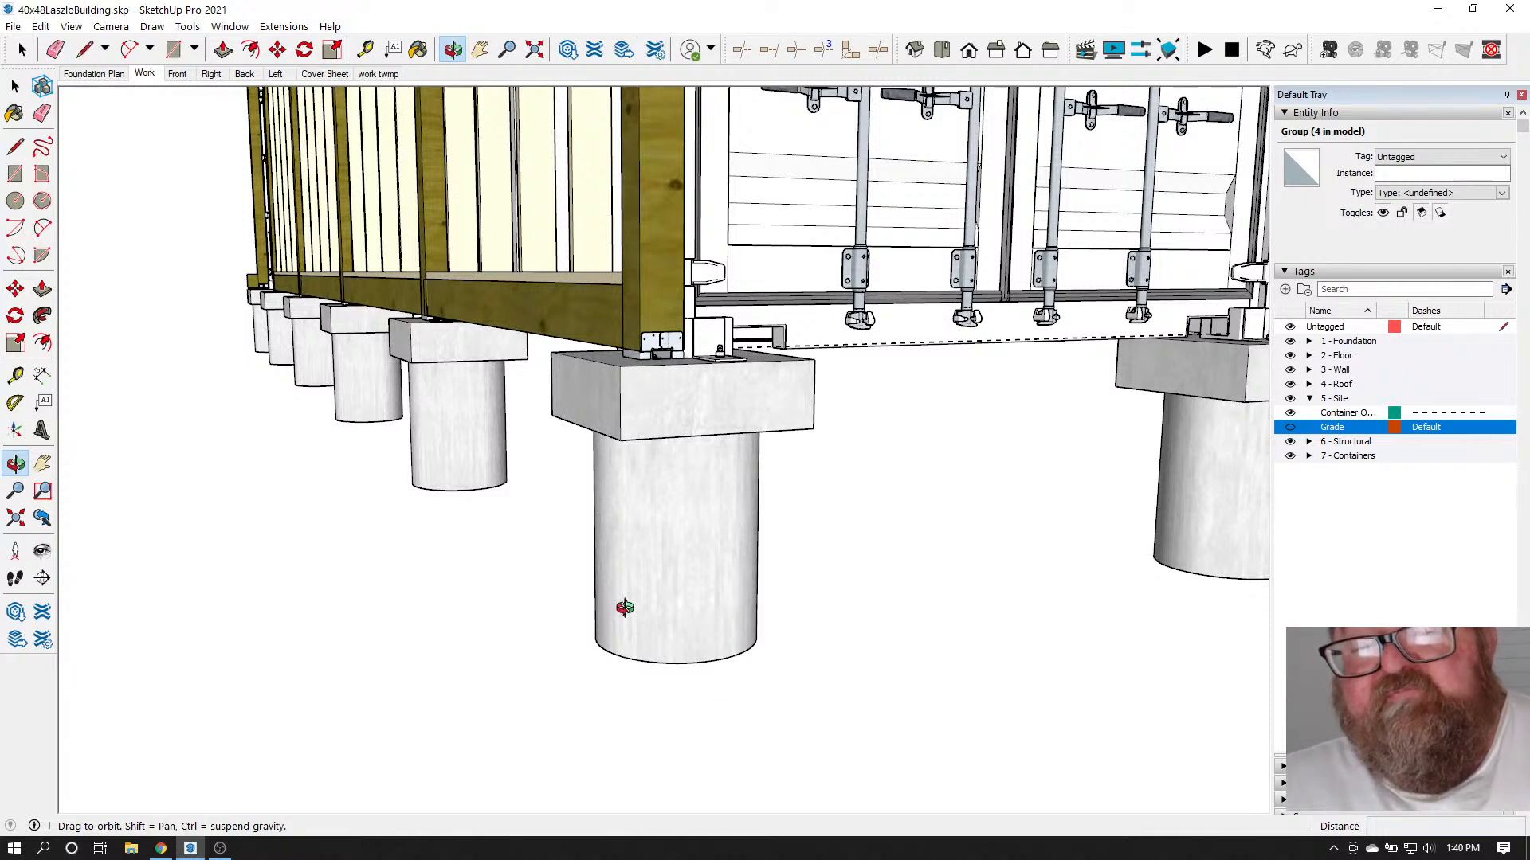
{"action": "left_click_drag", "start_coordinate": [723, 432], "coordinate": [625, 514]}
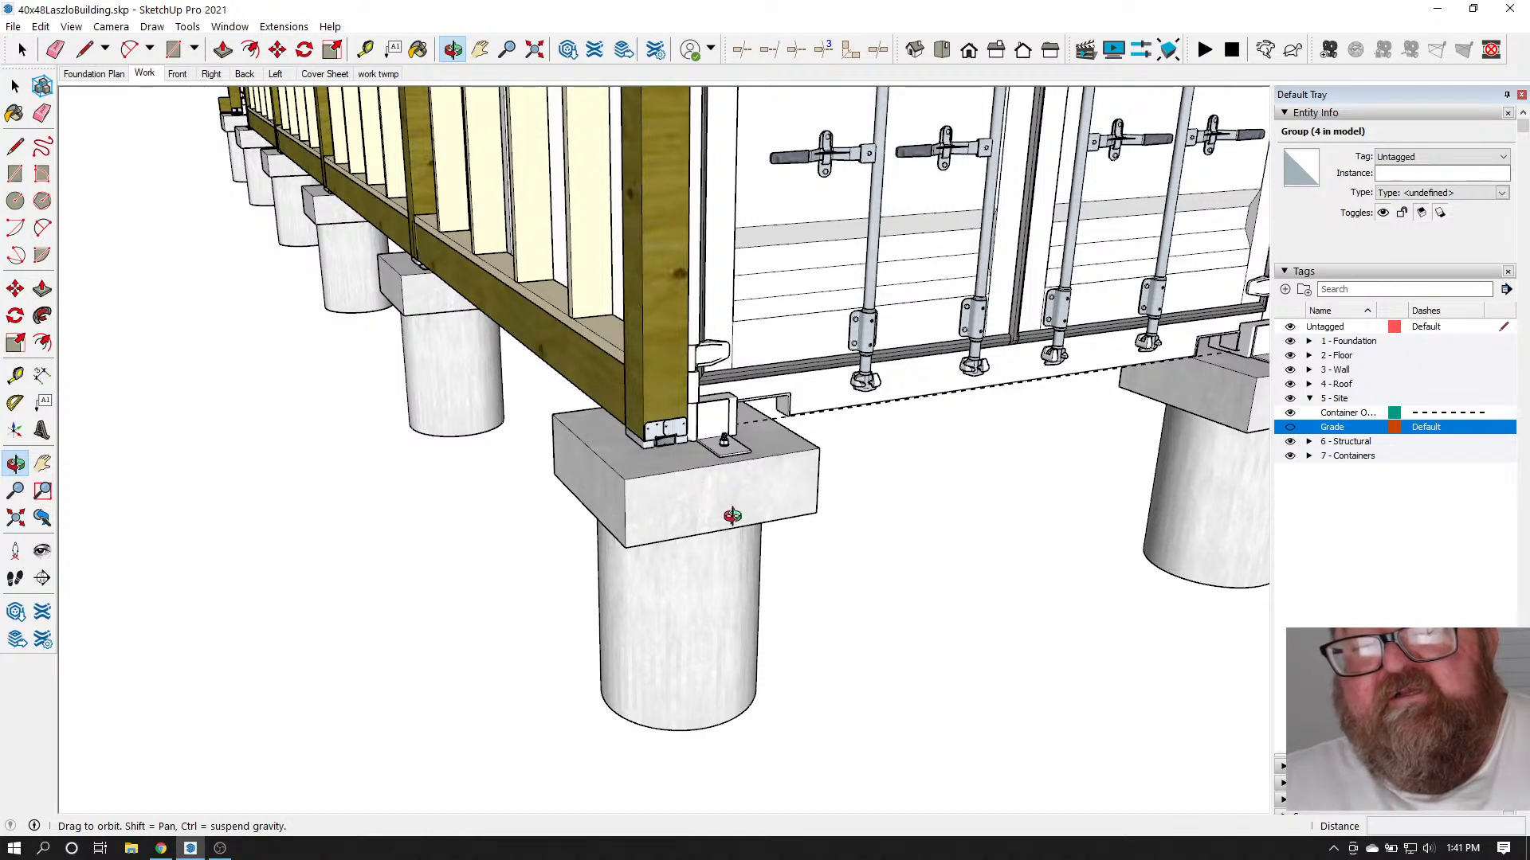
{"action": "left_click_drag", "start_coordinate": [732, 517], "coordinate": [686, 550]}
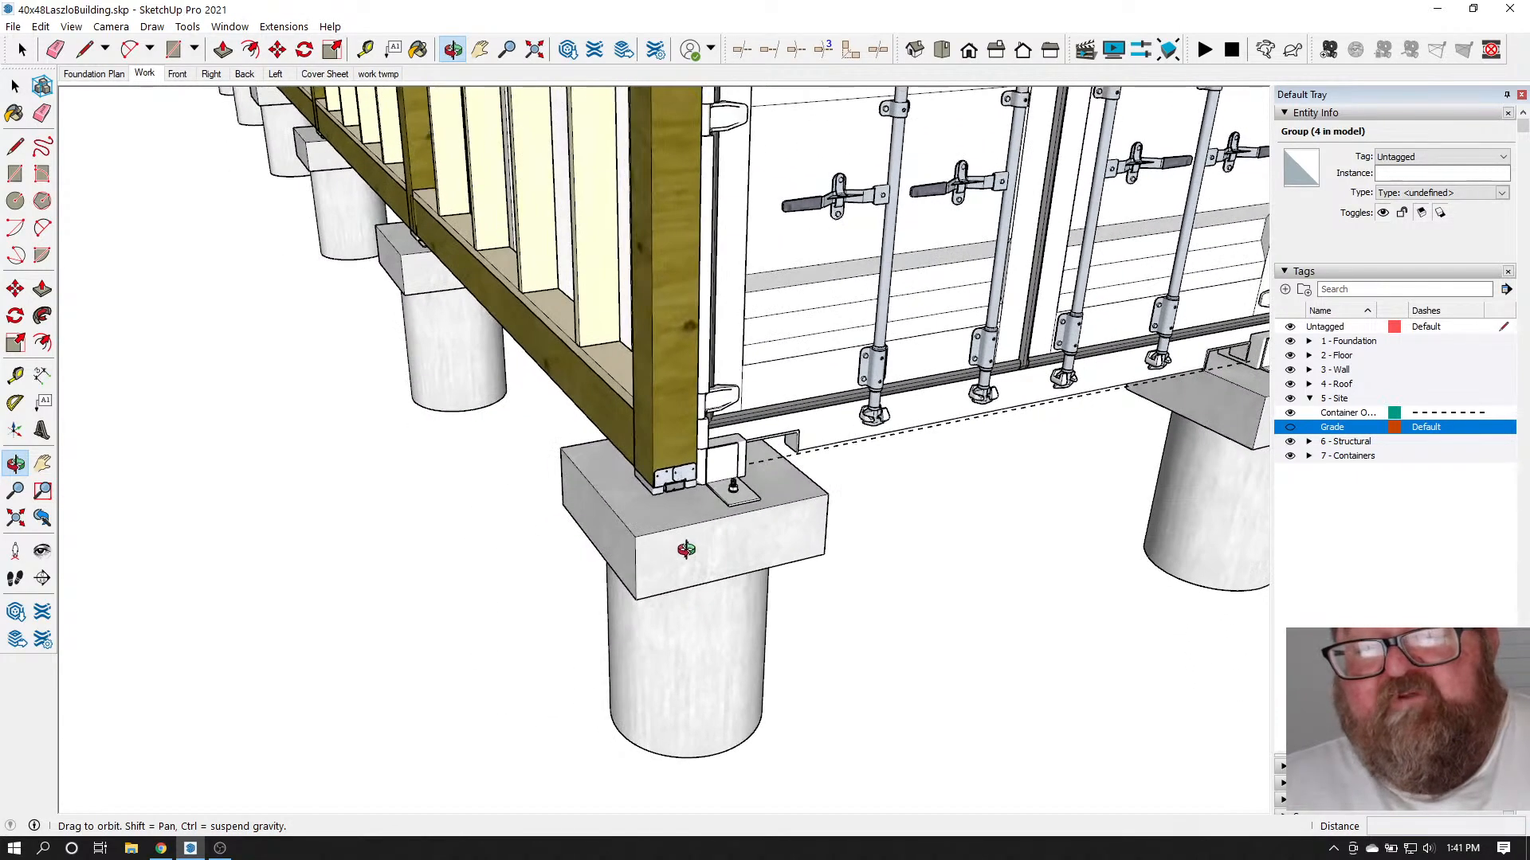
{"action": "scroll", "coordinate": [655, 552], "scroll_direction": "up", "scroll_amount": 5}
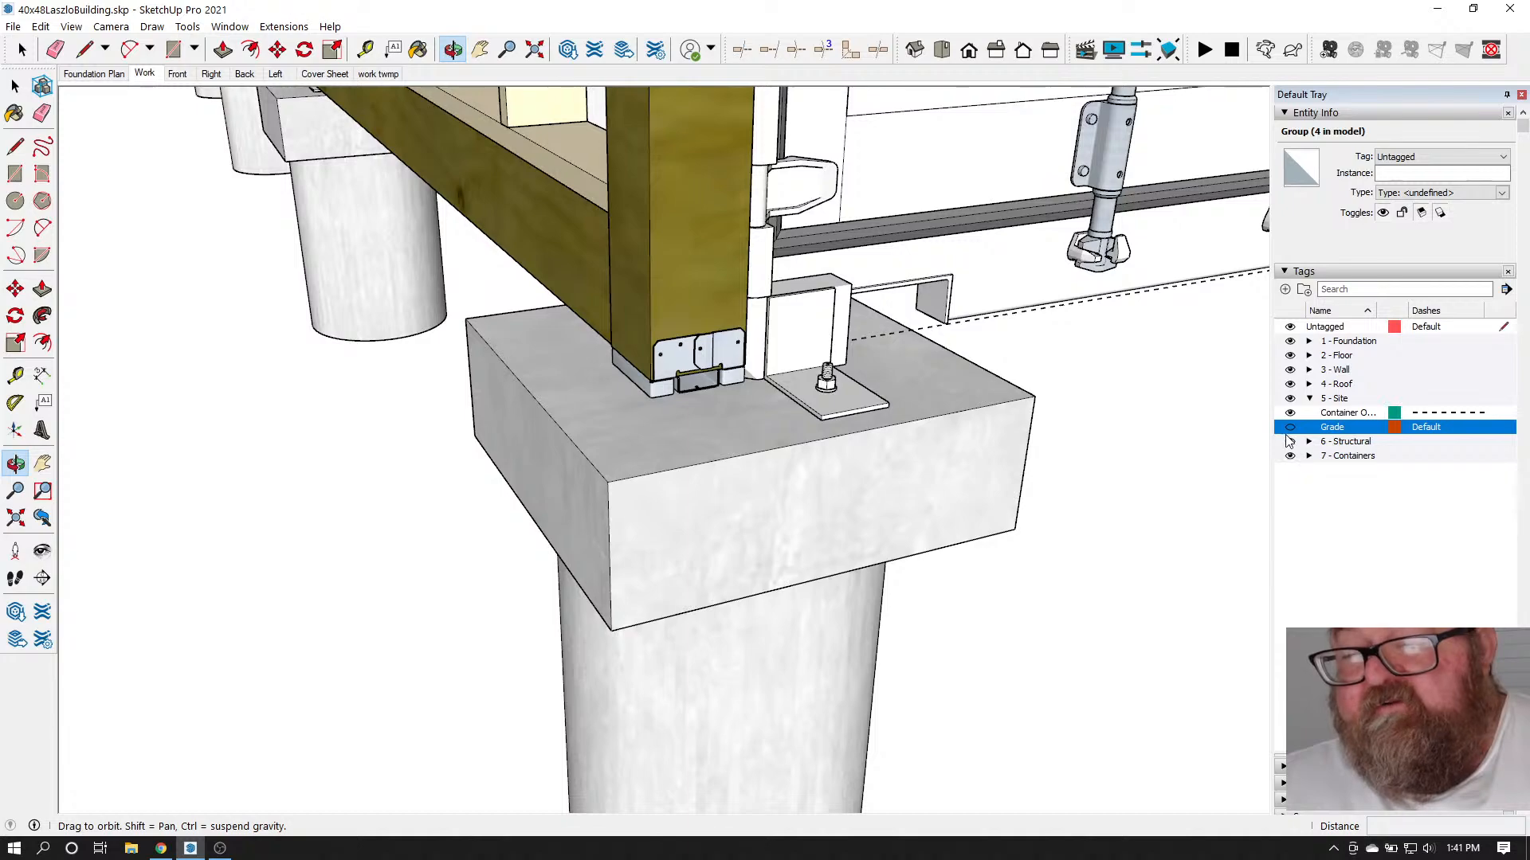
Compare the corner pier with the Grade tag shown and hidden, leaving Grade visible
{"action": "left_click", "coordinate": [1290, 428]}
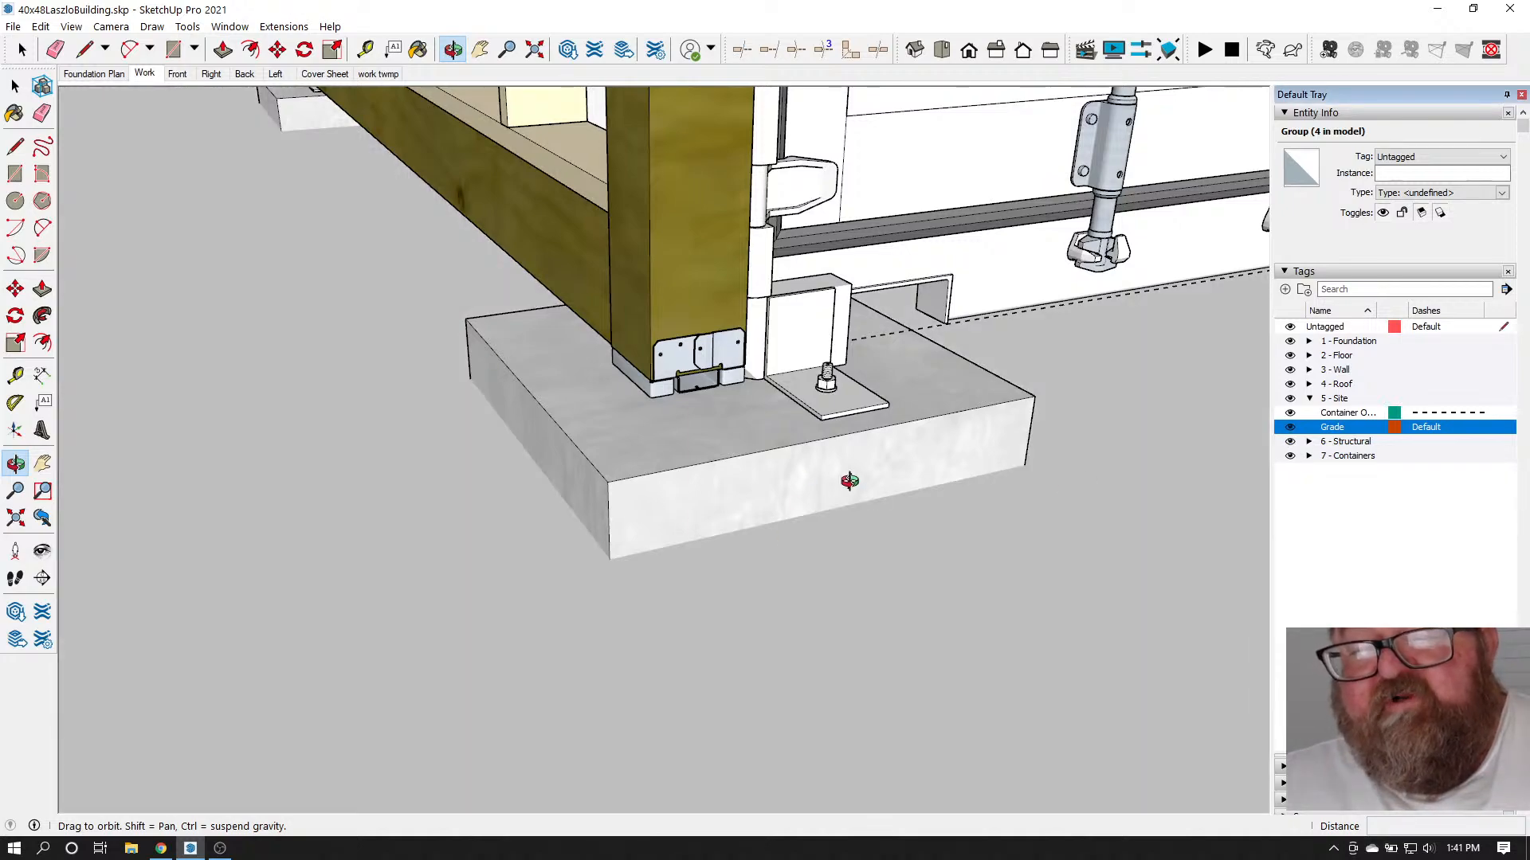
{"action": "left_click", "coordinate": [1290, 428]}
{"action": "left_click_drag", "start_coordinate": [1147, 478], "coordinate": [578, 475]}
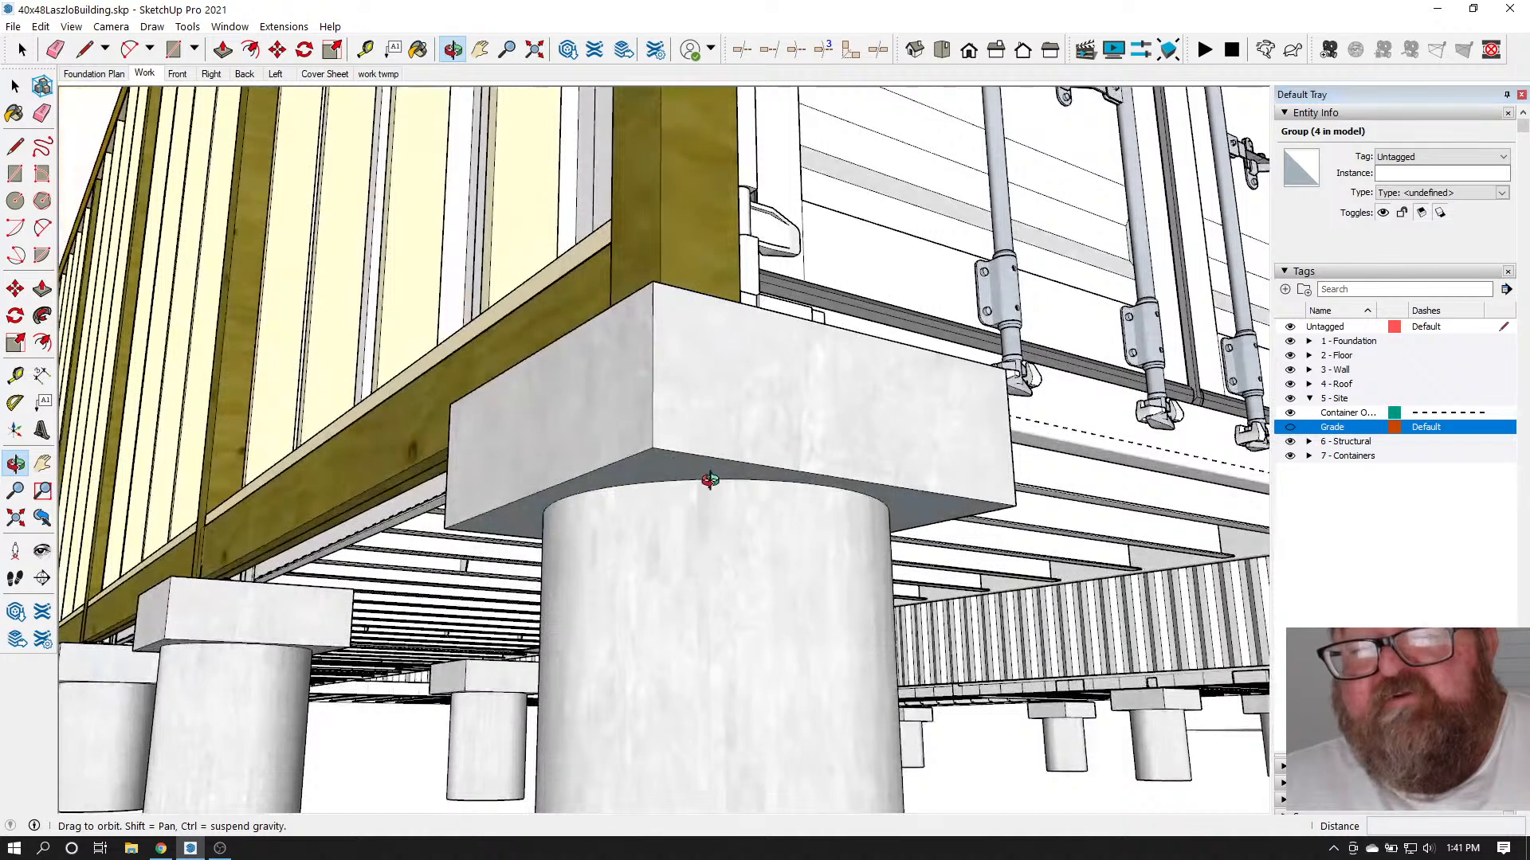
{"action": "left_click_drag", "start_coordinate": [709, 479], "coordinate": [693, 573]}
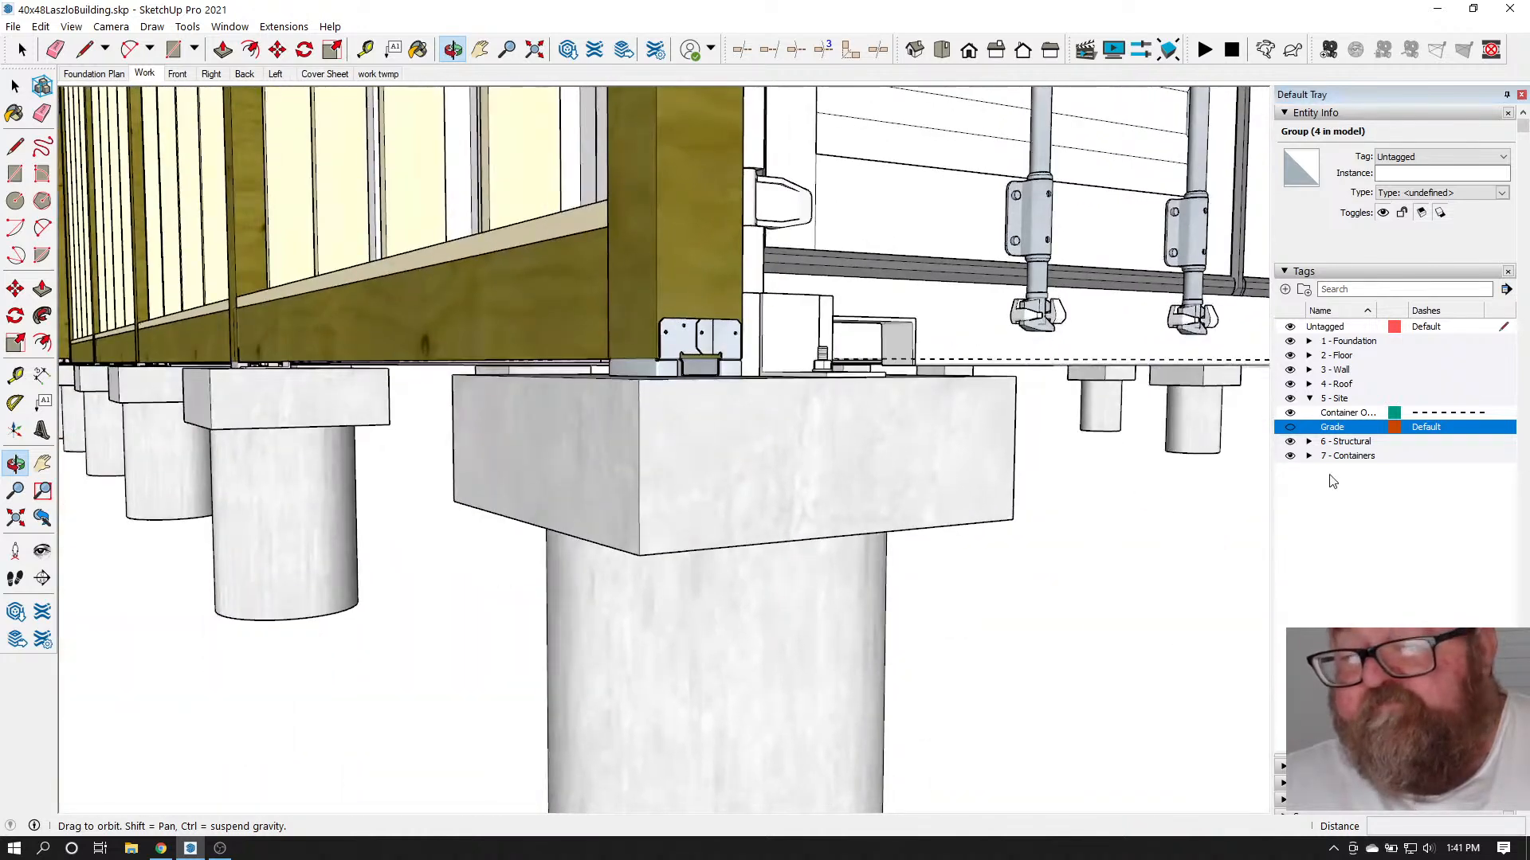
{"action": "left_click", "coordinate": [1290, 427]}
{"action": "left_click_drag", "start_coordinate": [778, 430], "coordinate": [780, 392]}
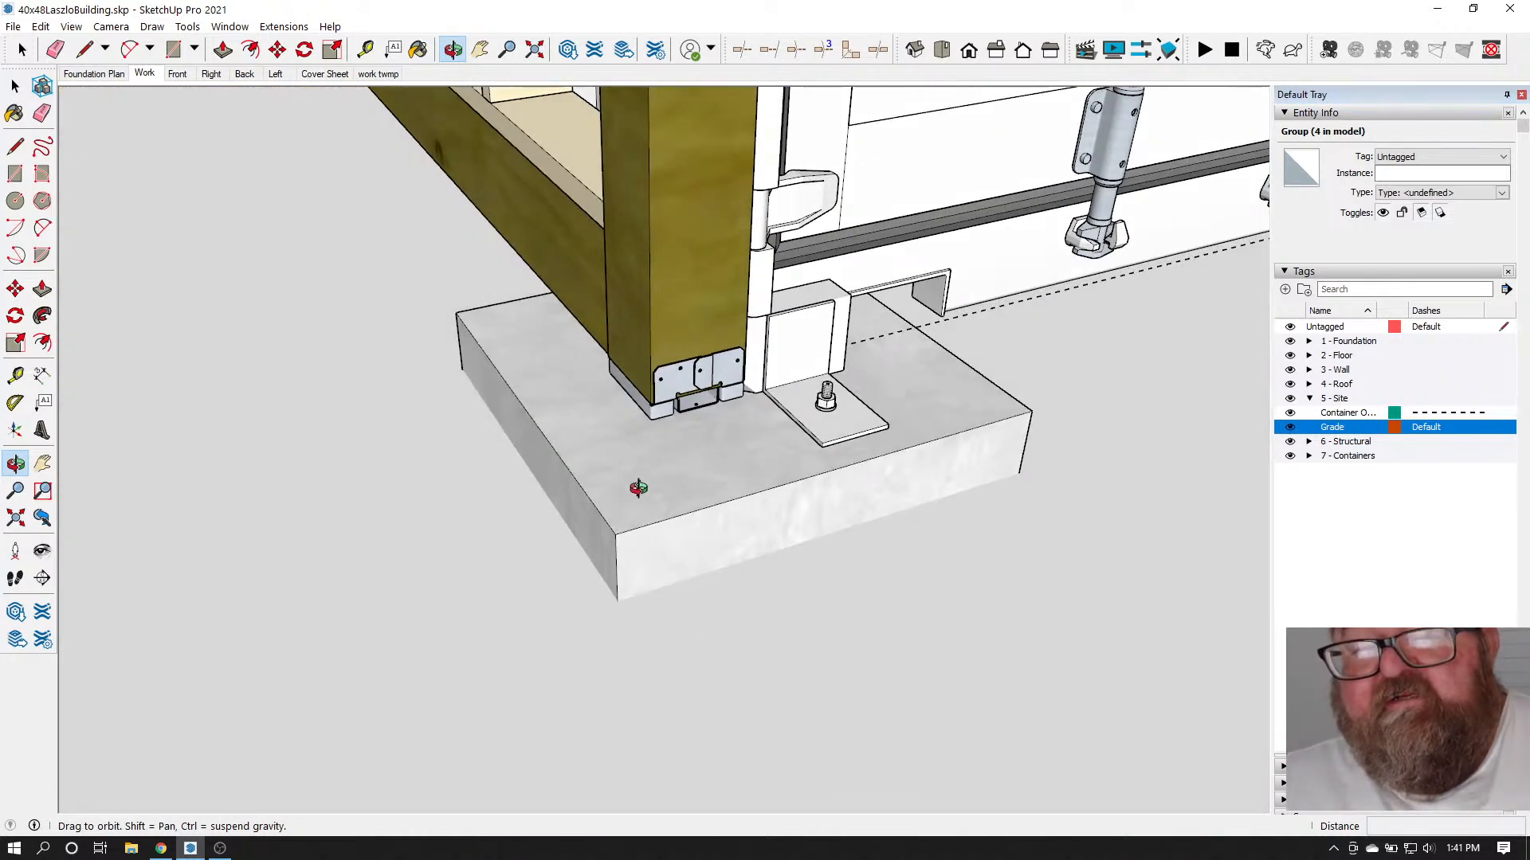
Expand the 3 - Wall tag folder, widen its Name column, and hide the wall_post and beam and wall_studs tags
{"action": "left_click_drag", "start_coordinate": [638, 488], "coordinate": [777, 526]}
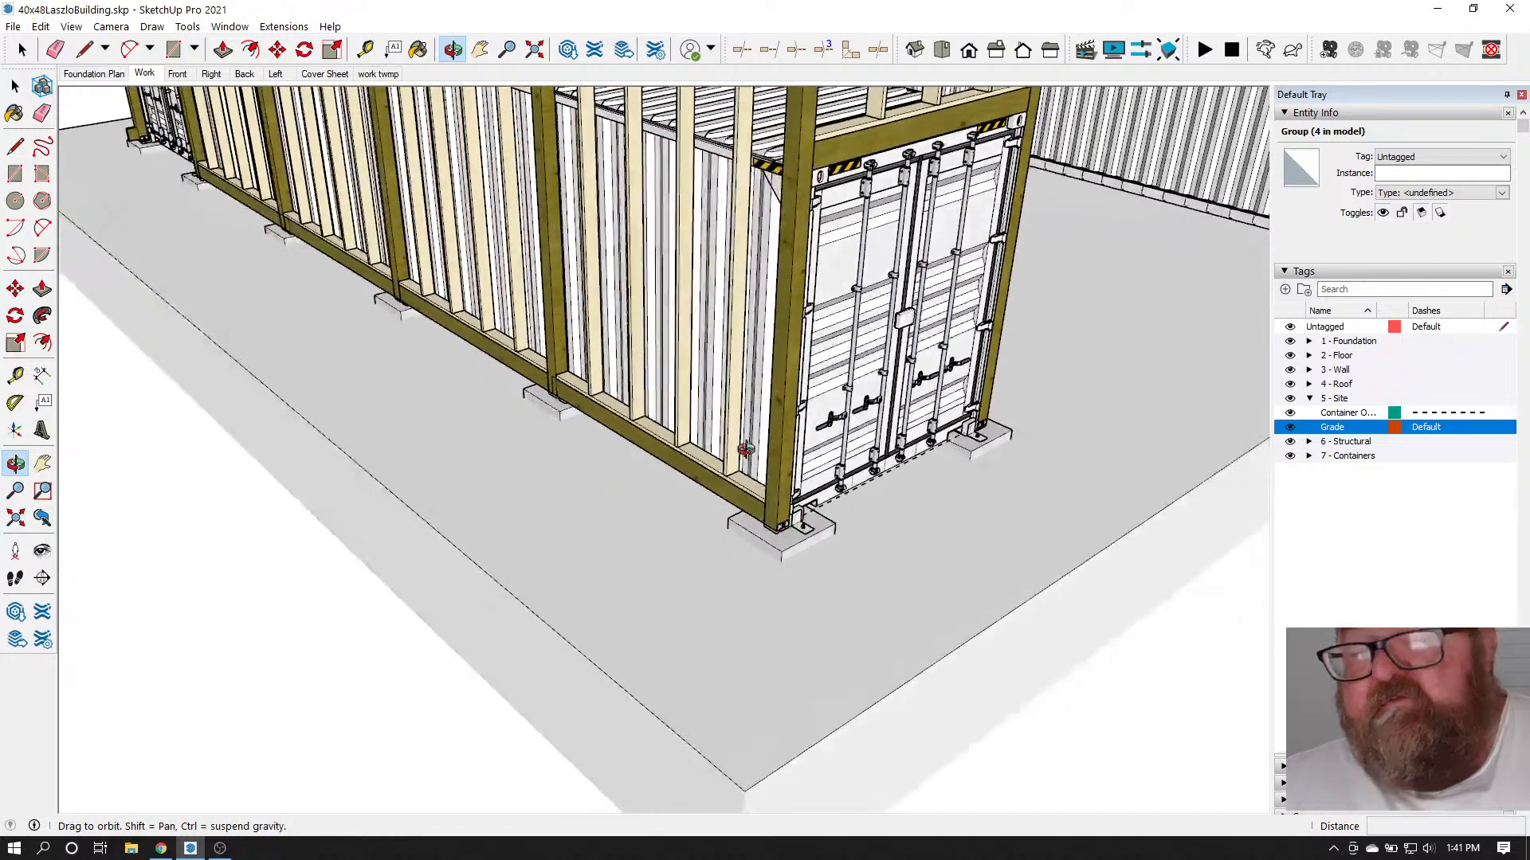
{"action": "scroll", "coordinate": [778, 522], "scroll_direction": "up", "scroll_amount": 3}
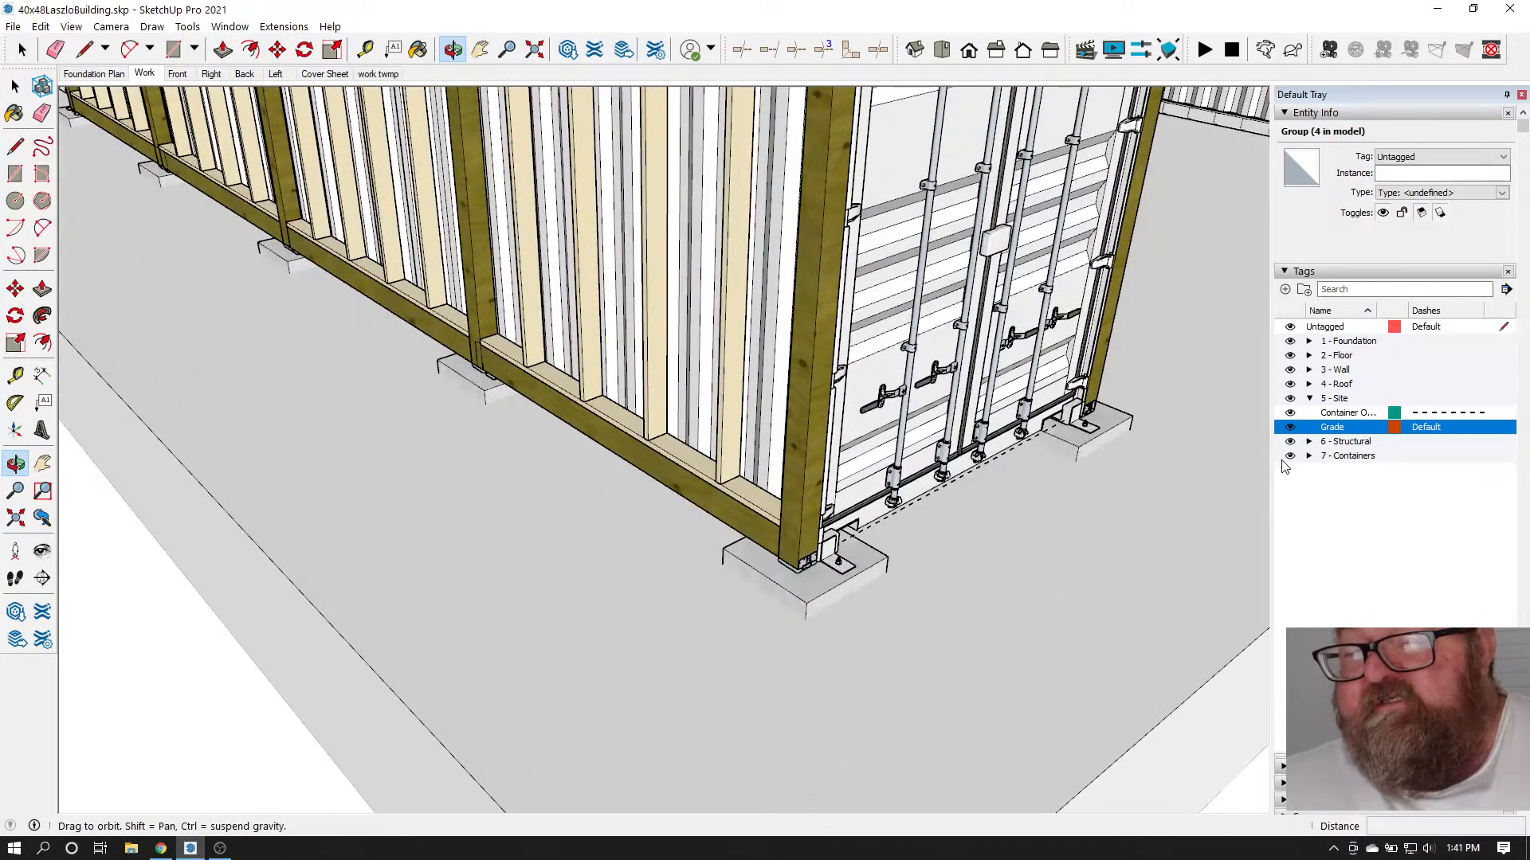
{"action": "left_click", "coordinate": [1309, 370]}
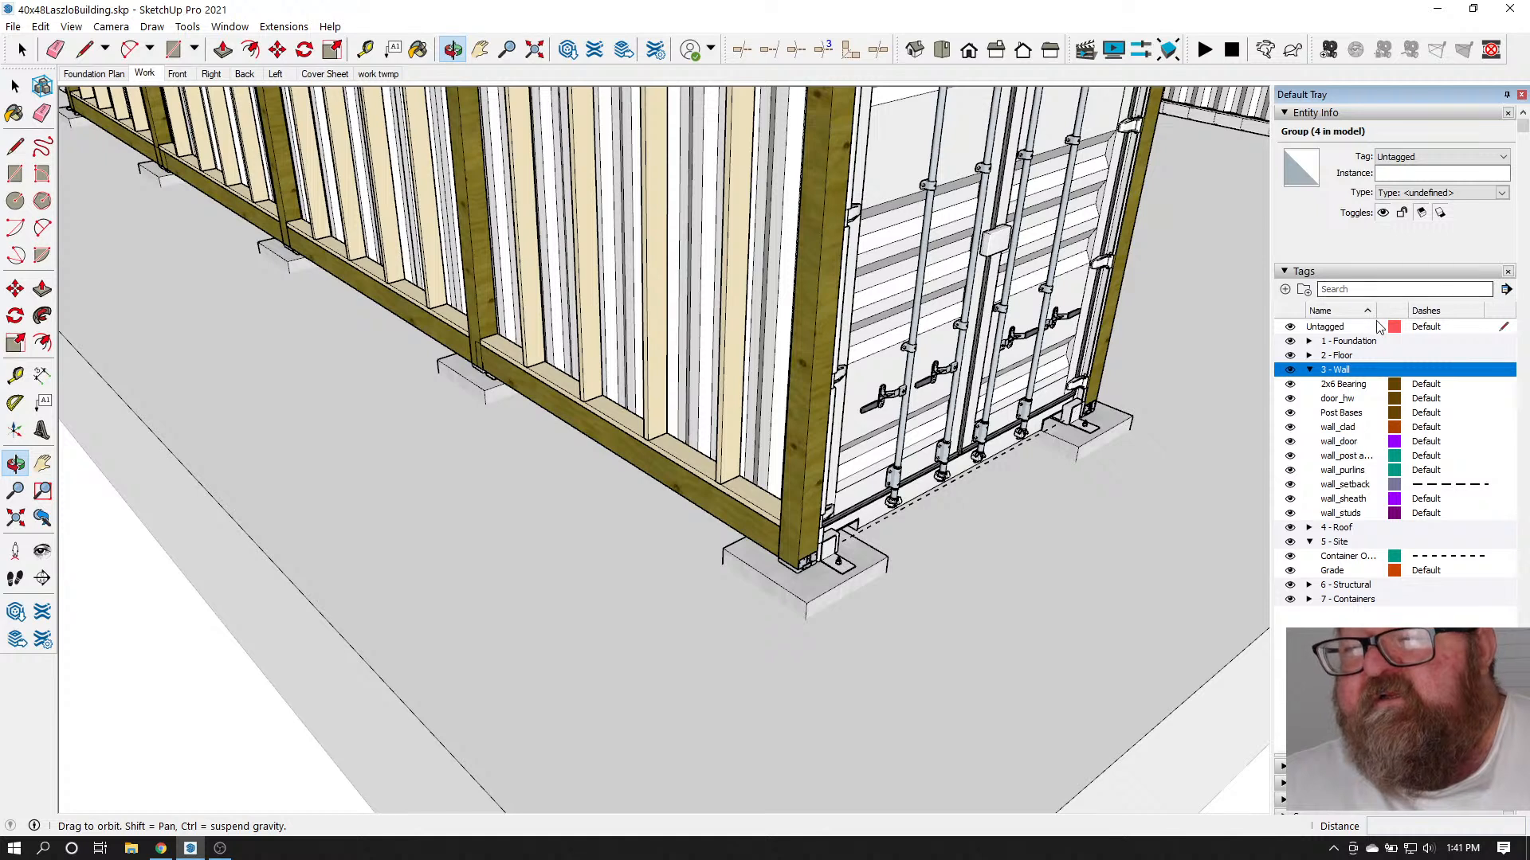
{"action": "left_click_drag", "start_coordinate": [1378, 314], "coordinate": [1431, 314]}
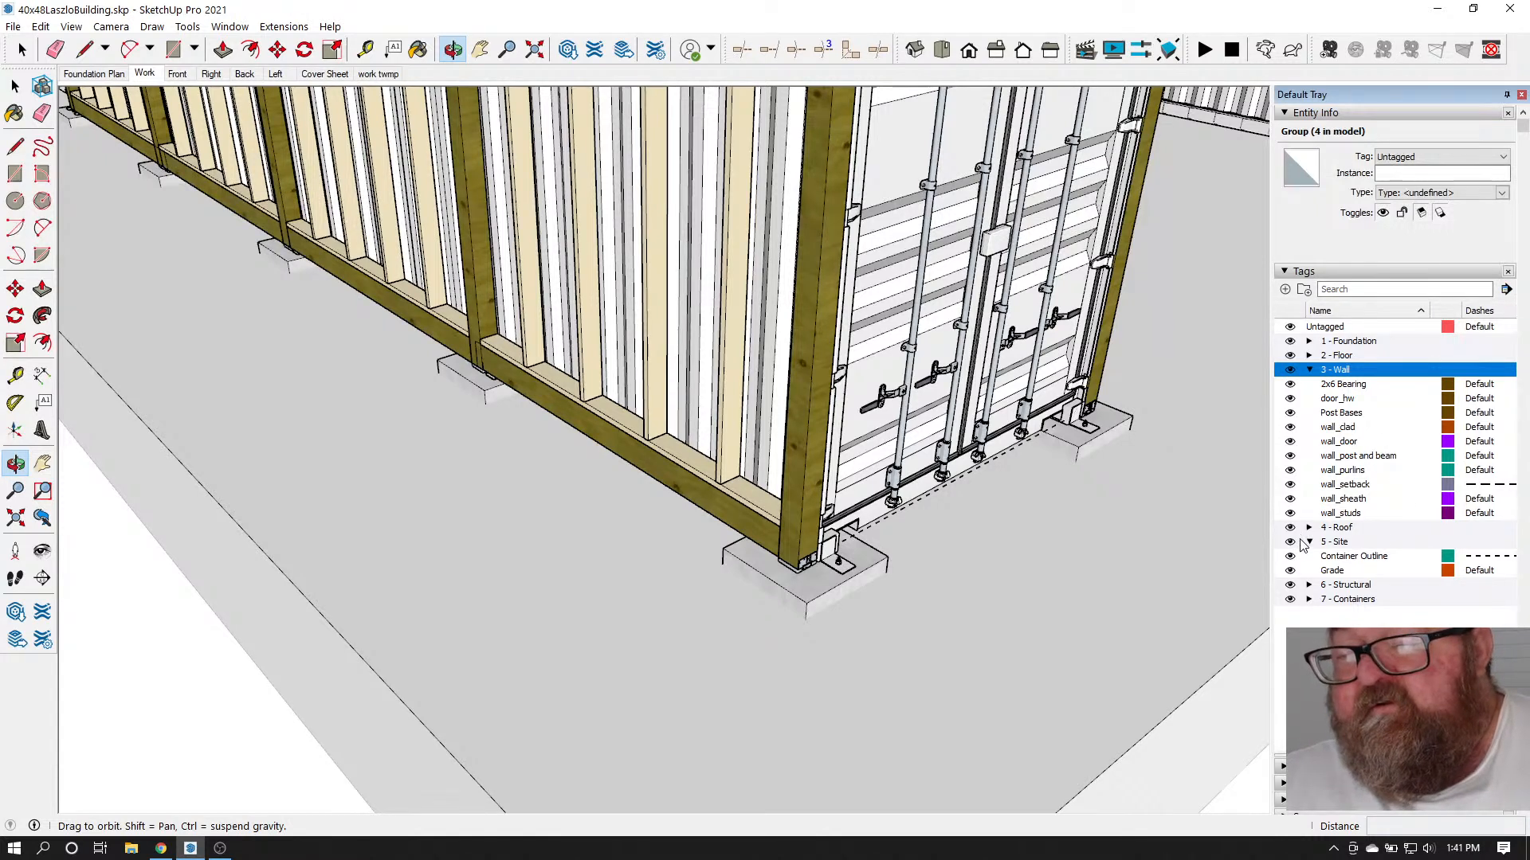
{"action": "left_click", "coordinate": [1292, 457]}
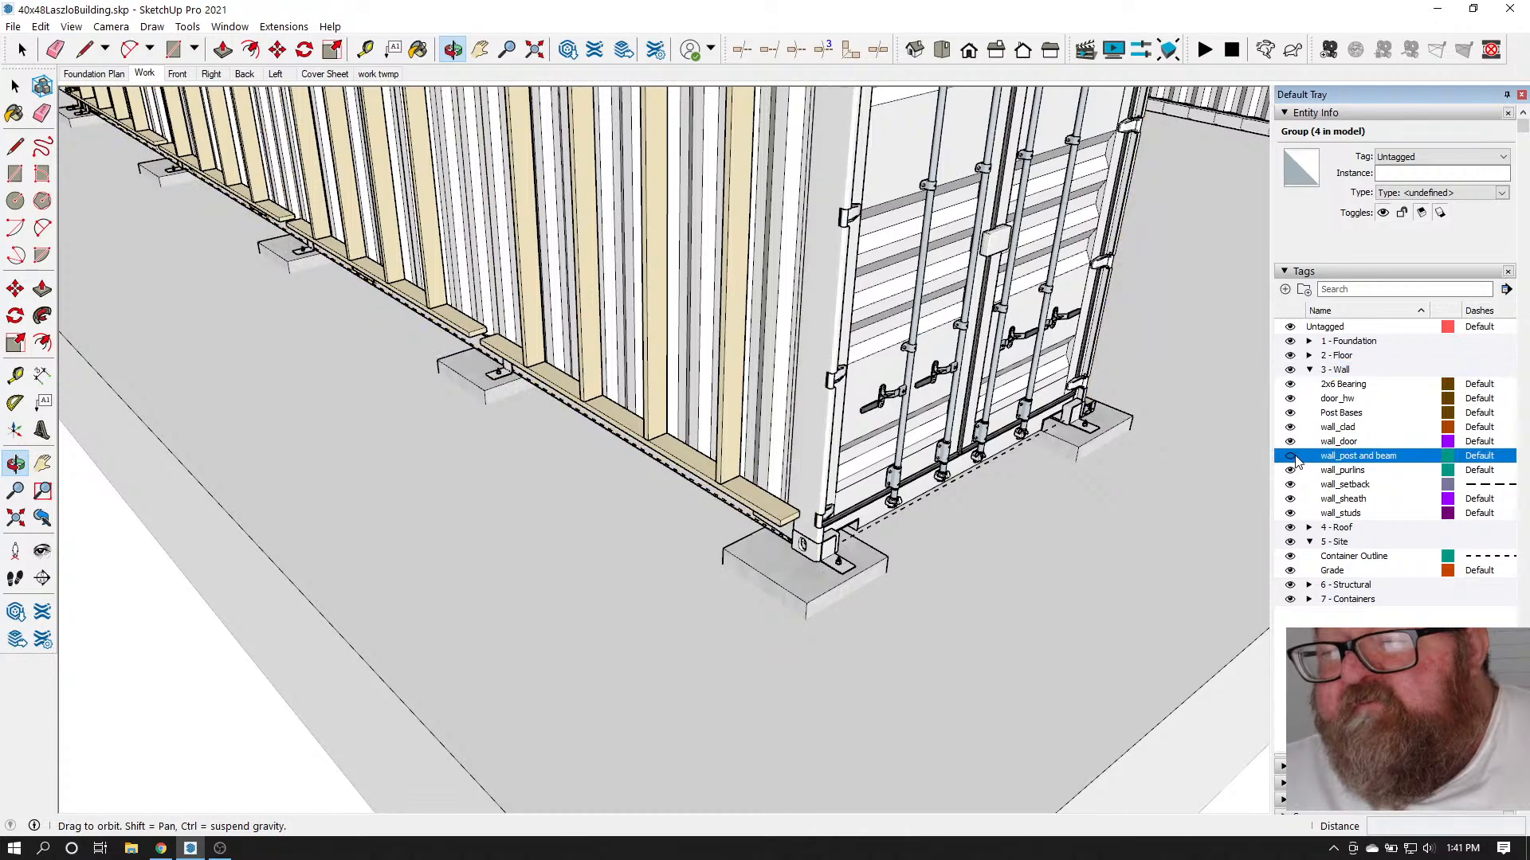
{"action": "left_click", "coordinate": [1291, 514]}
{"action": "left_click_drag", "start_coordinate": [833, 629], "coordinate": [829, 564]}
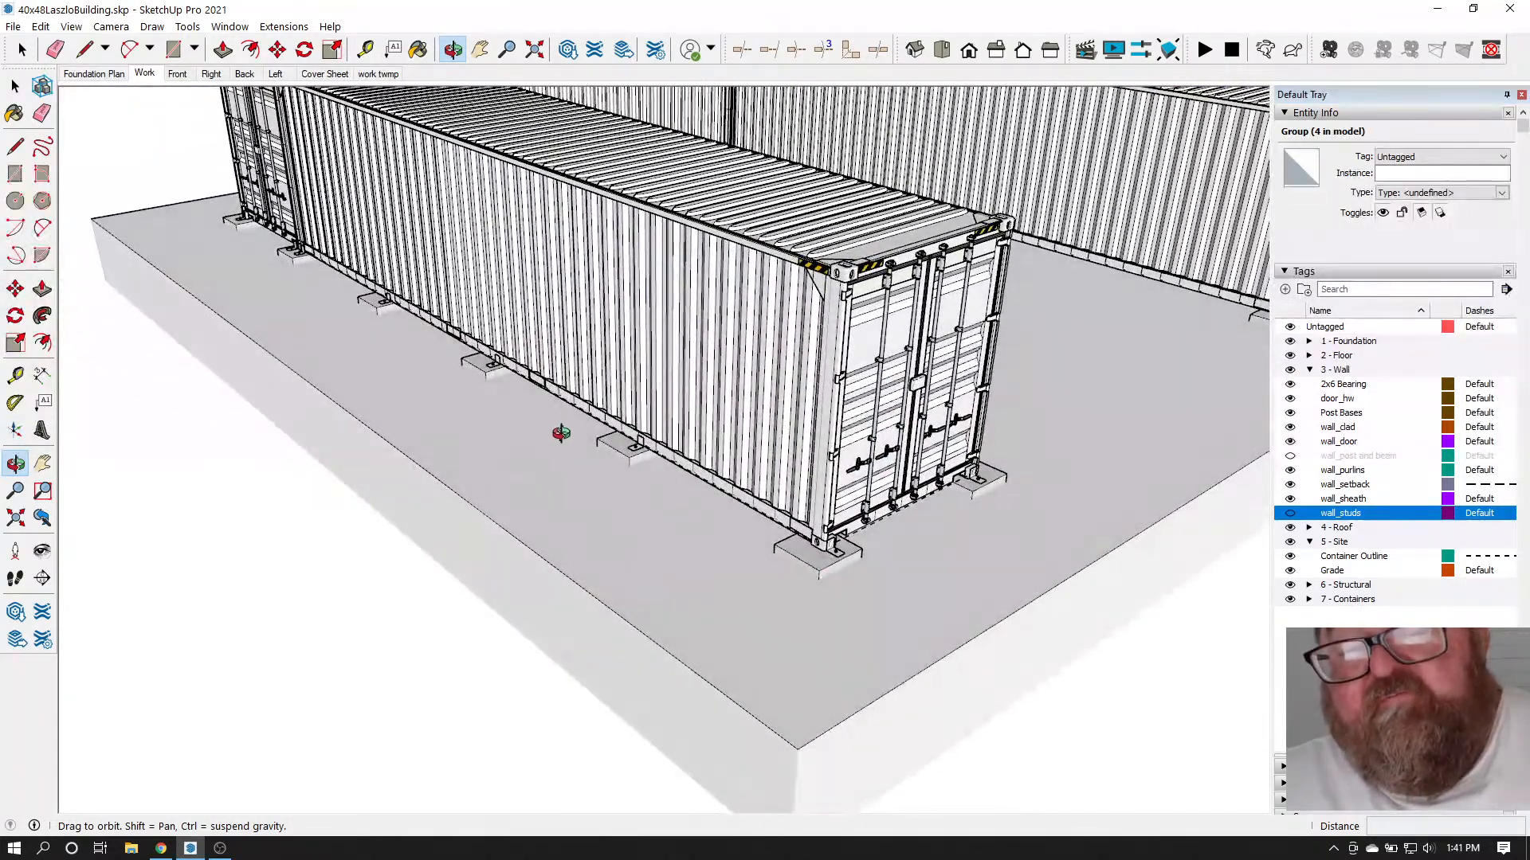
{"action": "left_click_drag", "start_coordinate": [796, 608], "coordinate": [868, 630]}
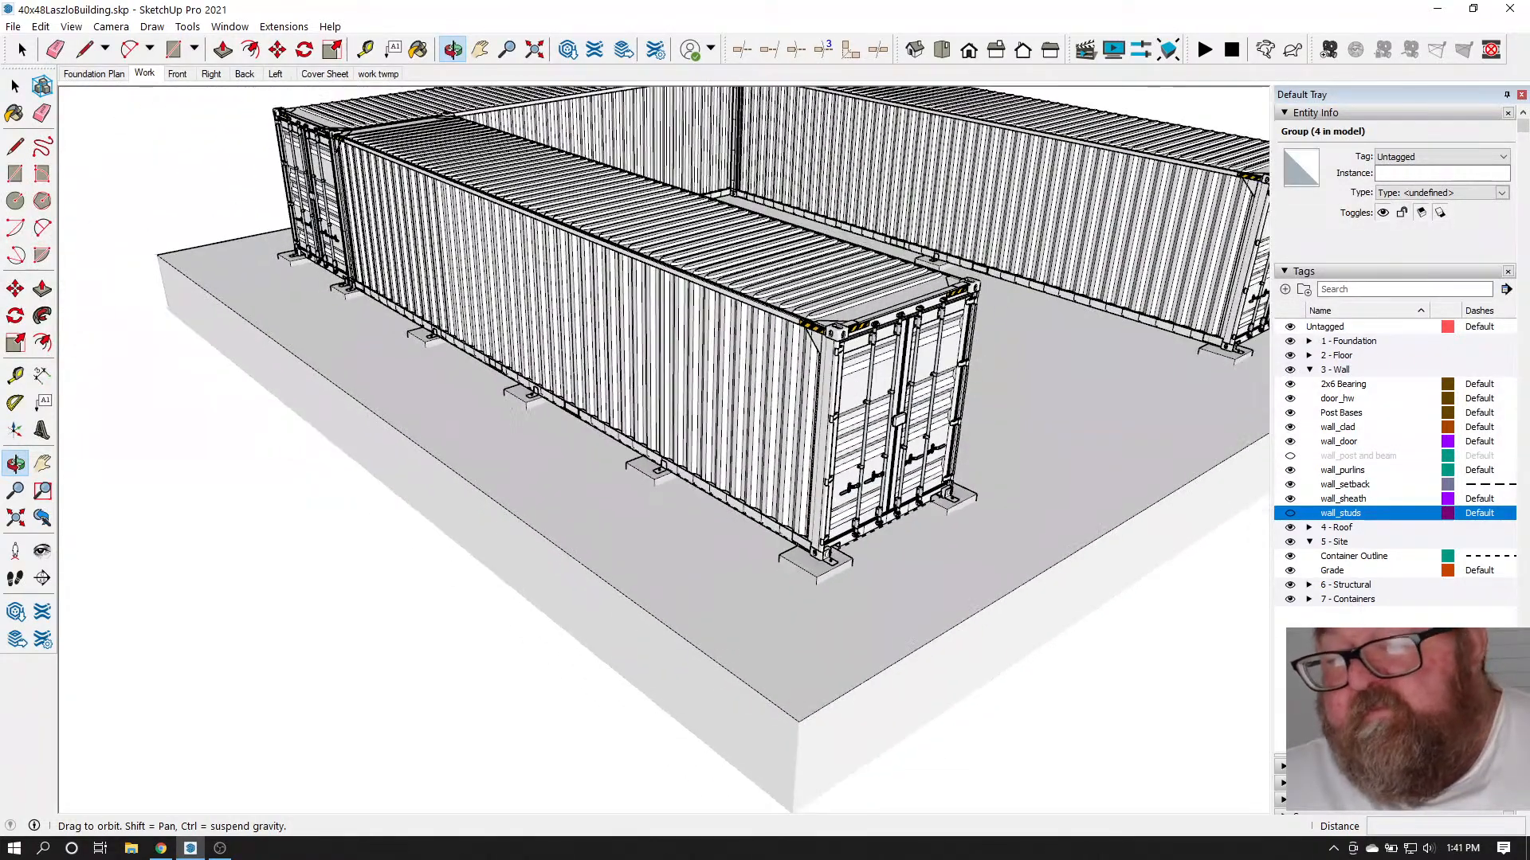
Hide the Container tag in the 7 - Containers folder to examine the footing layout, and show the containers again
{"action": "left_click", "coordinate": [1310, 601]}
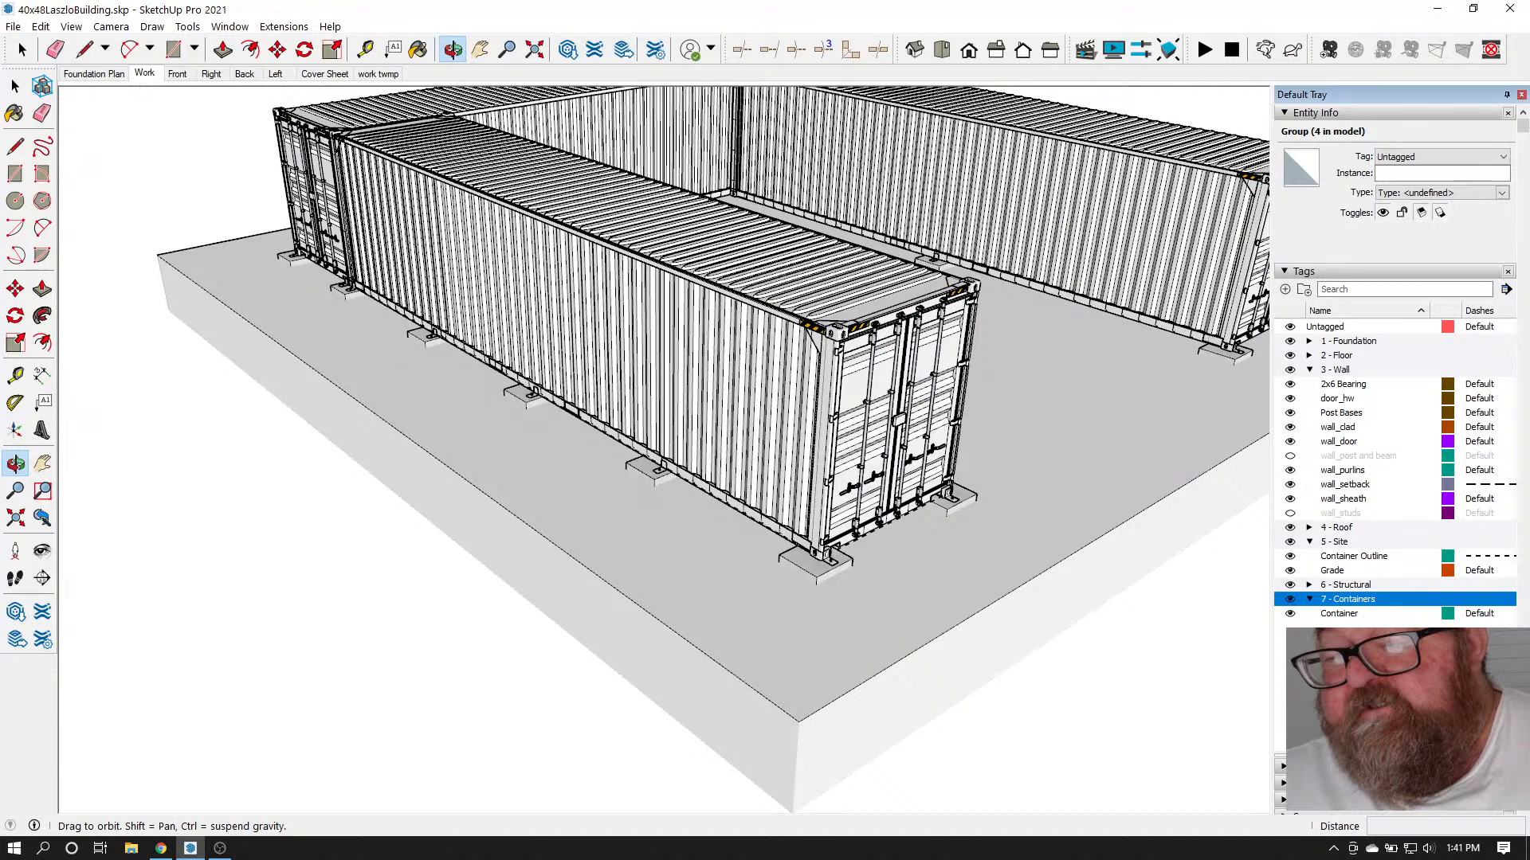
{"action": "left_click", "coordinate": [1292, 614]}
{"action": "mouse_move", "coordinate": [834, 642]}
{"action": "left_mouse_down"}
{"action": "mouse_move", "coordinate": [836, 605]}
{"action": "mouse_move", "coordinate": [823, 619]}
{"action": "left_mouse_up"}
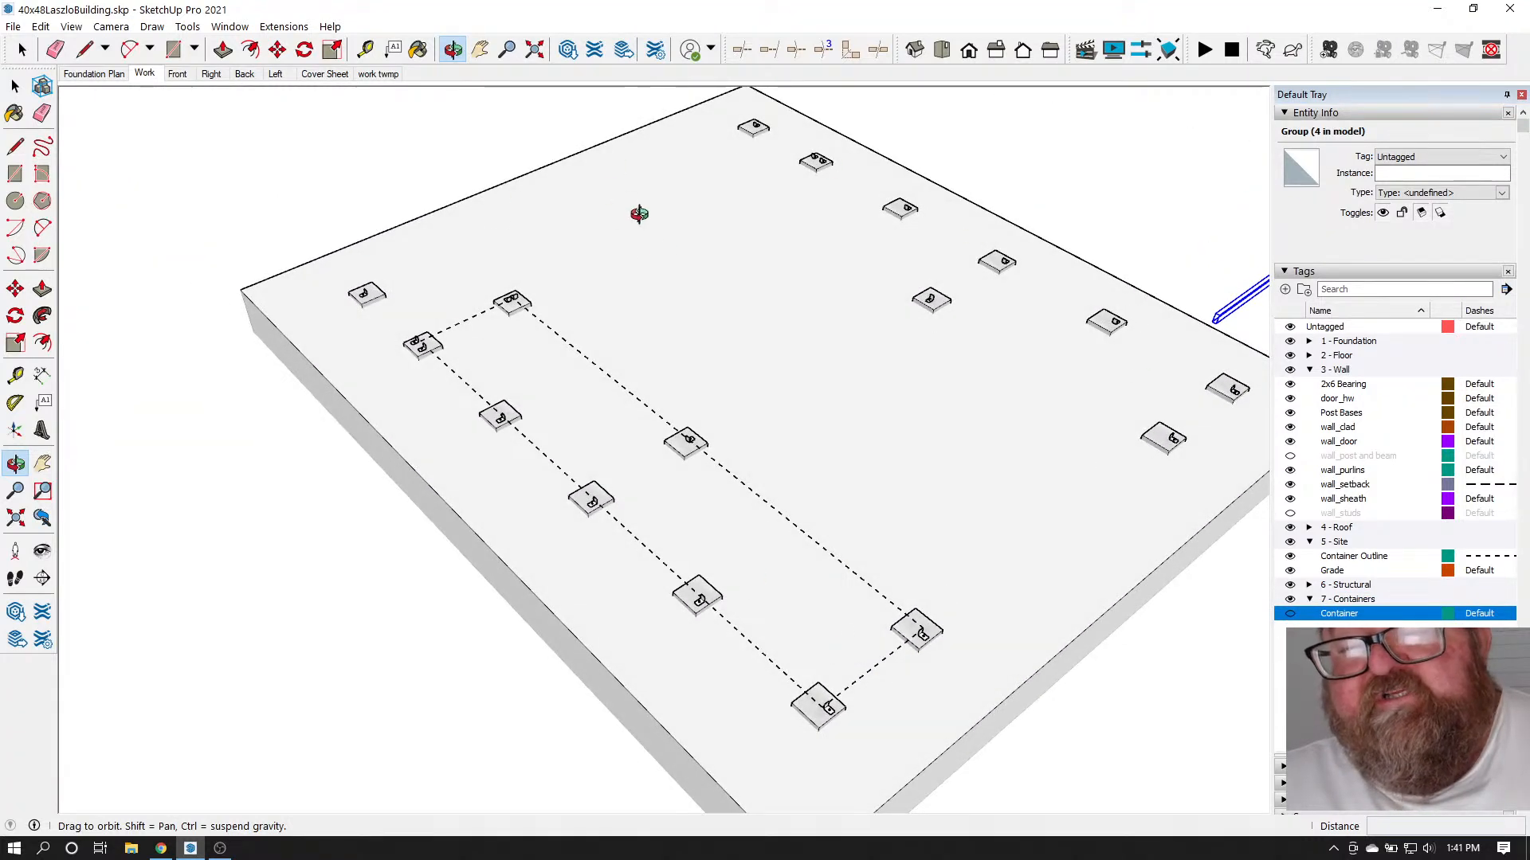
{"action": "left_click", "coordinate": [1291, 613]}
{"action": "left_click_drag", "start_coordinate": [796, 446], "coordinate": [686, 438]}
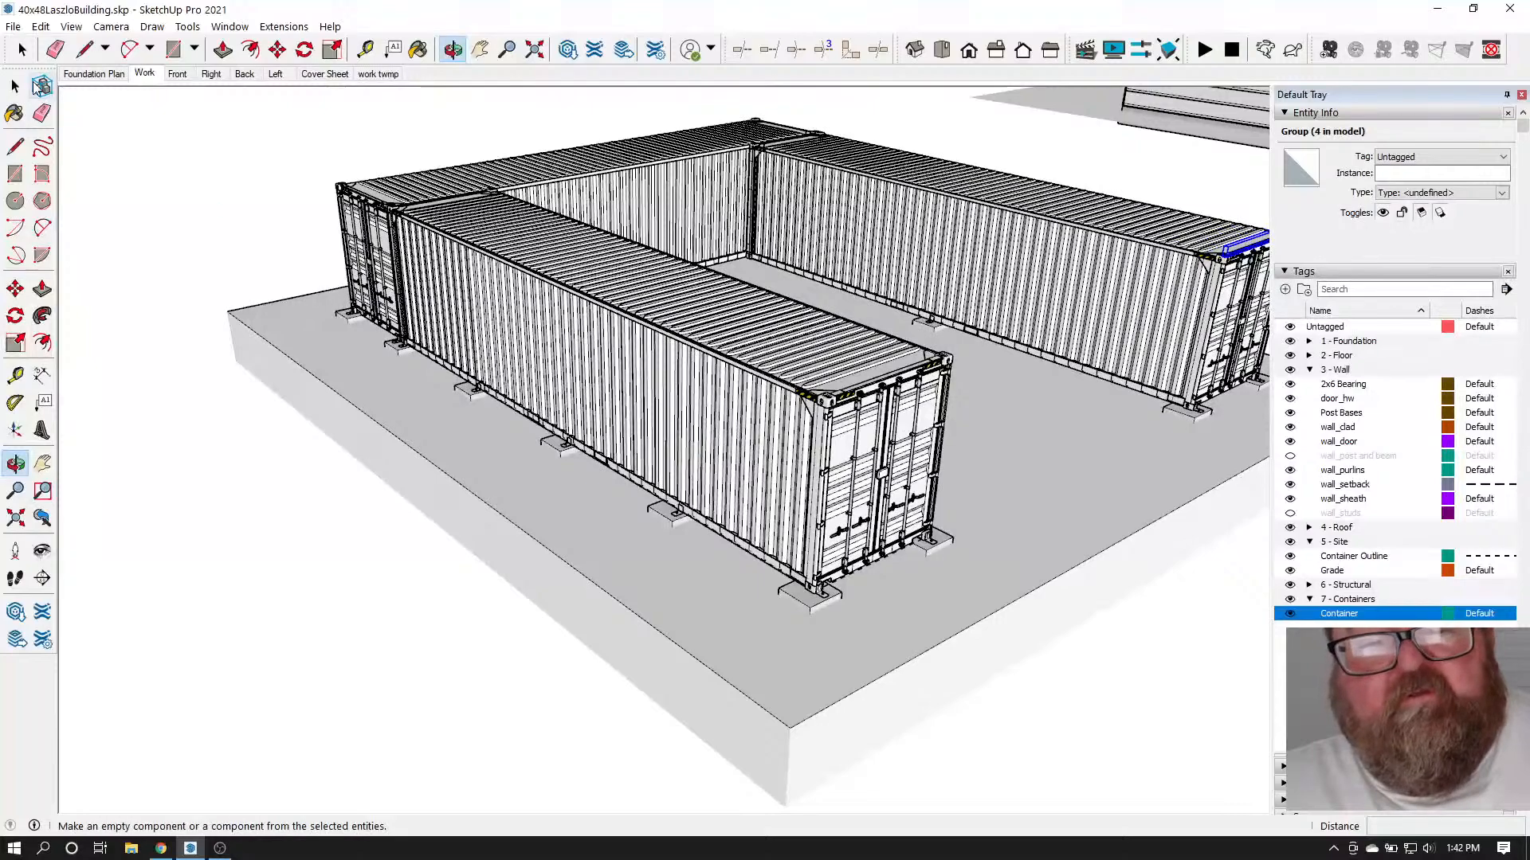
Clear the selection and examine the bolted anchor brackets on the footings along the container's long side and at its door-end corner
{"action": "left_click", "coordinate": [15, 86]}
{"action": "left_click", "coordinate": [115, 110]}
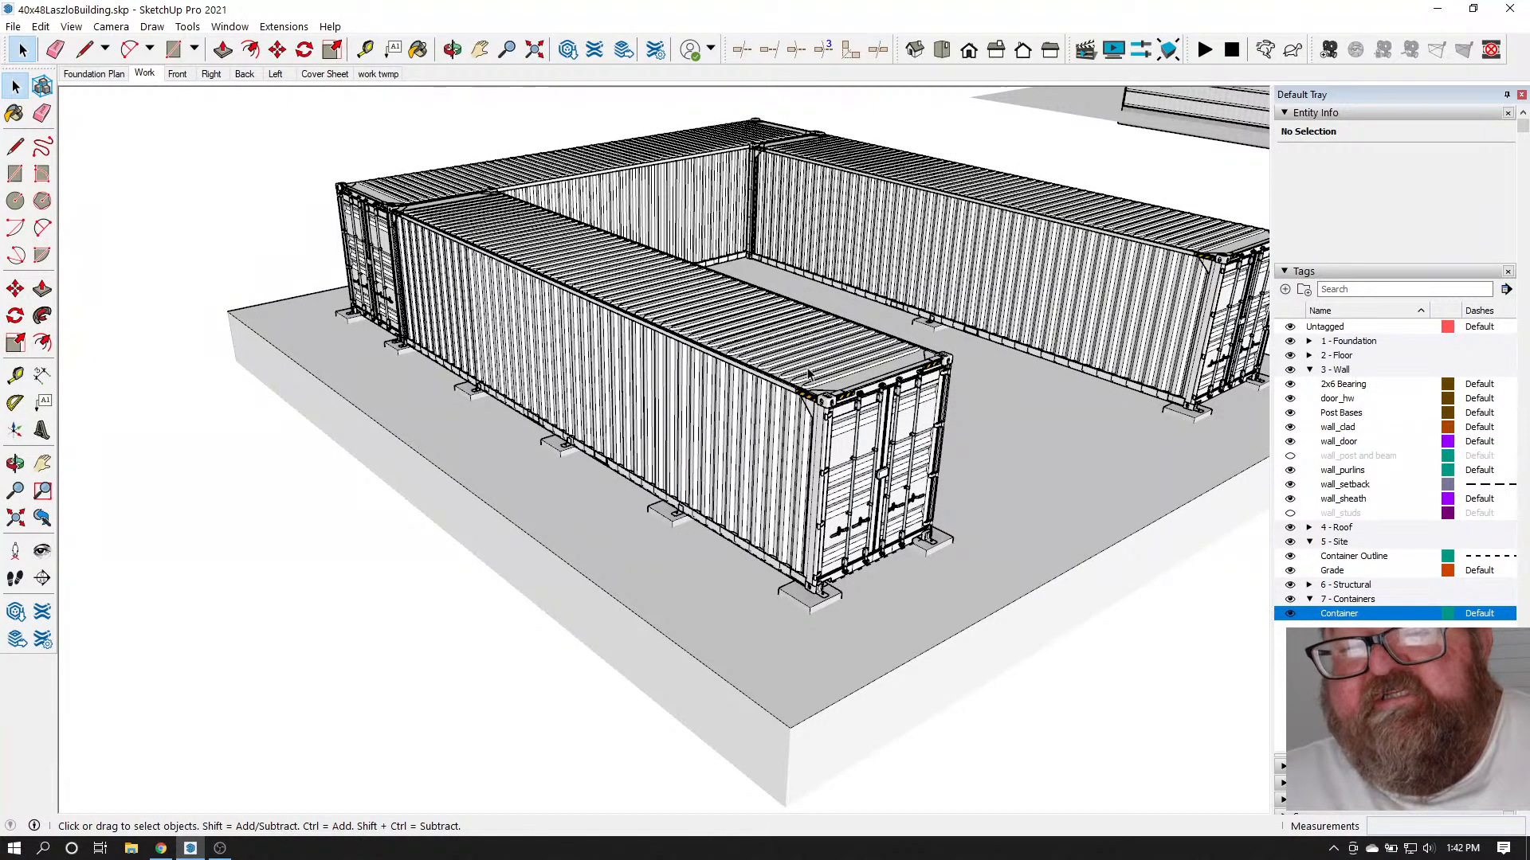
{"action": "left_click", "coordinate": [457, 51]}
{"action": "left_click_drag", "start_coordinate": [796, 382], "coordinate": [940, 581]}
{"action": "scroll", "coordinate": [939, 581], "scroll_direction": "up", "scroll_amount": 6}
{"action": "scroll", "coordinate": [556, 427], "scroll_direction": "up", "scroll_amount": 10}
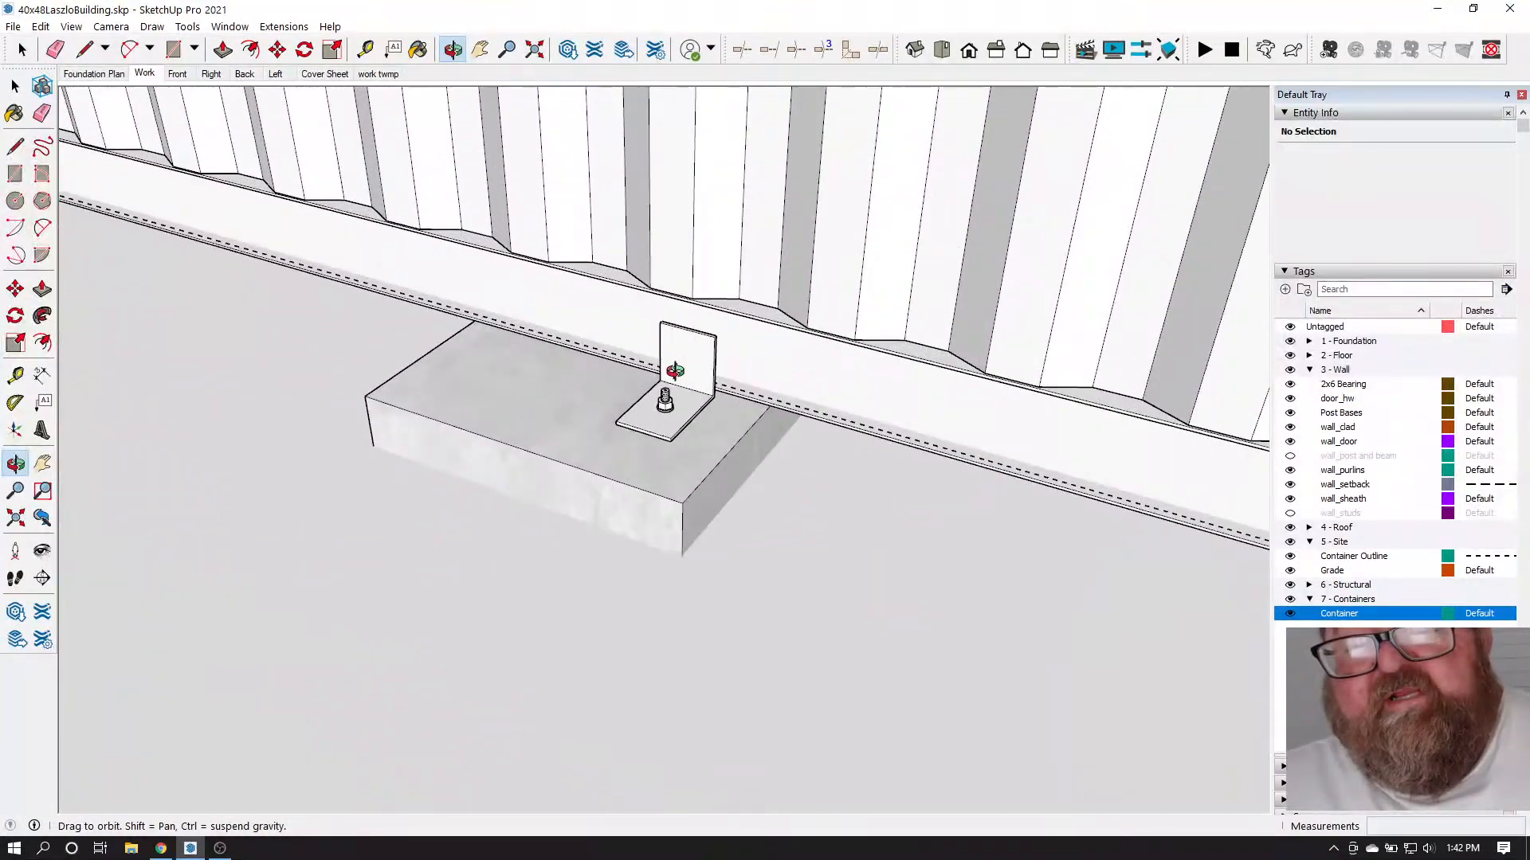
{"action": "left_click_drag", "start_coordinate": [681, 376], "coordinate": [698, 345]}
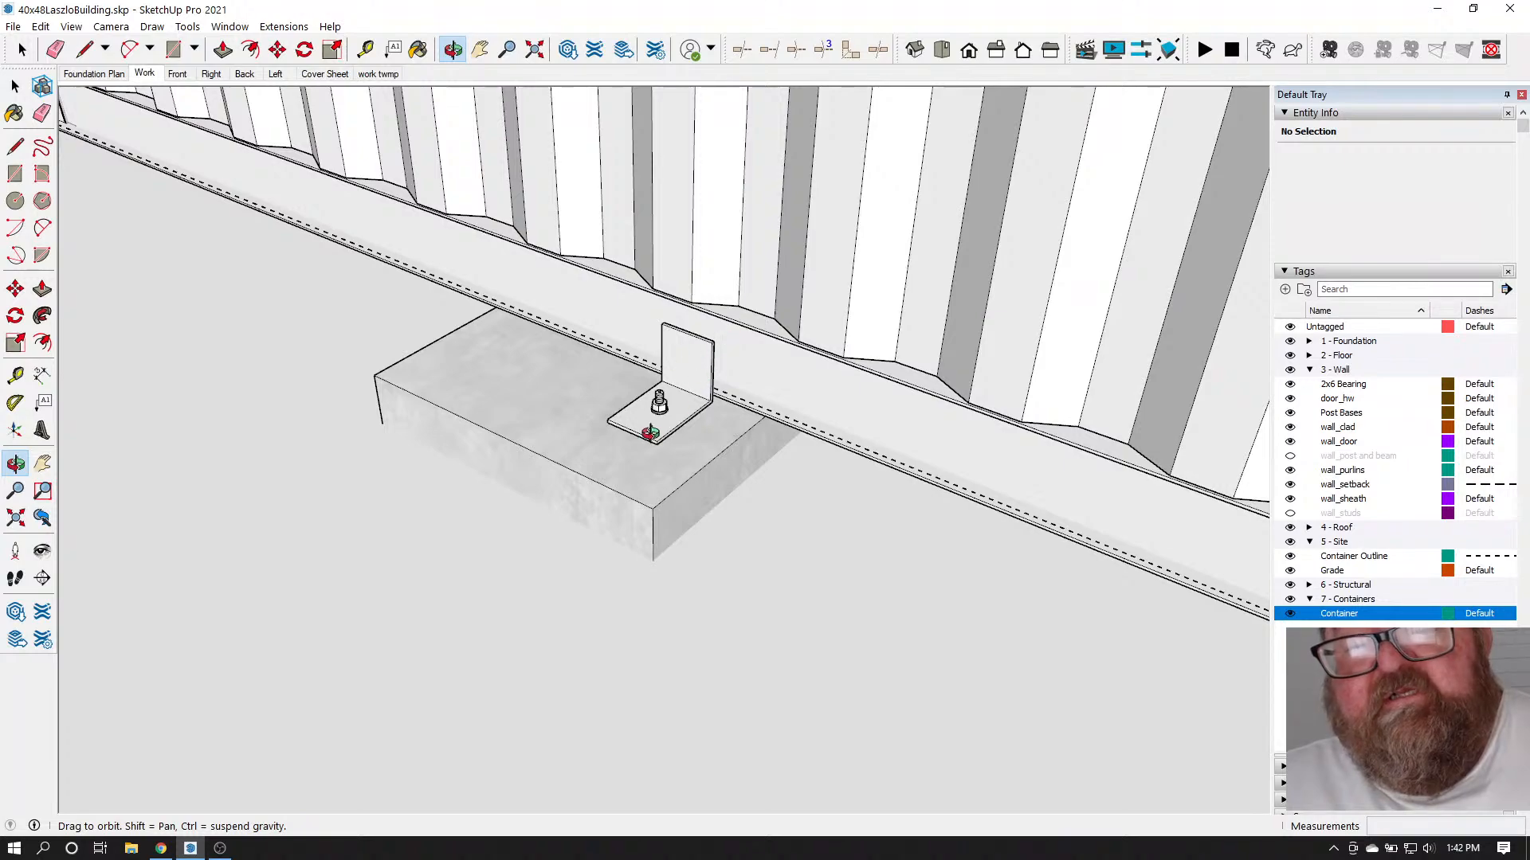
{"action": "scroll", "coordinate": [659, 414], "scroll_direction": "down", "scroll_amount": 10}
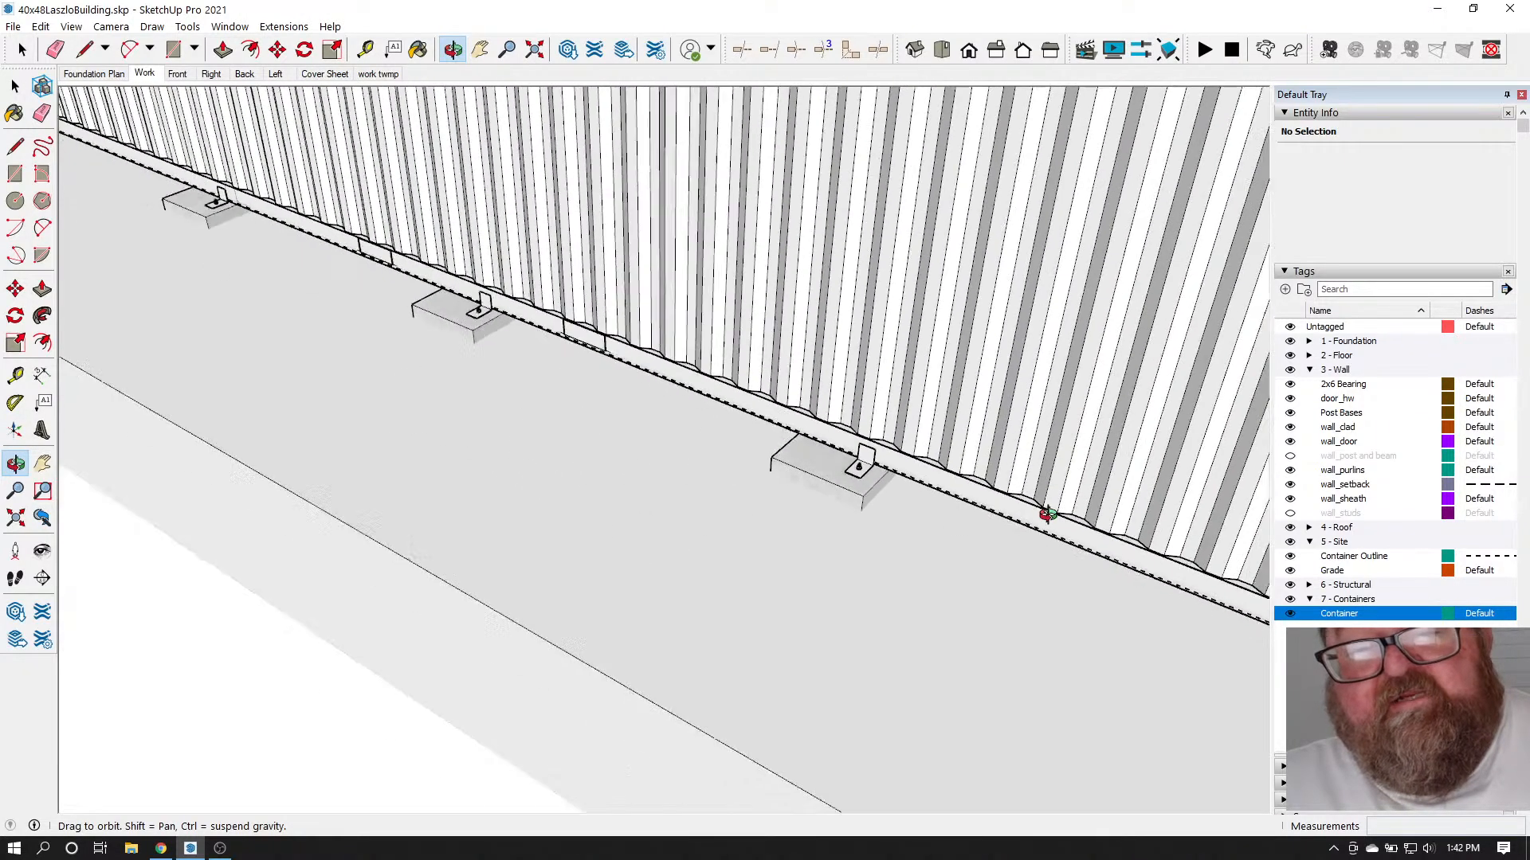
{"action": "scroll", "coordinate": [989, 509], "scroll_direction": "down", "scroll_amount": 4}
{"action": "left_click_drag", "start_coordinate": [990, 492], "coordinate": [813, 437]}
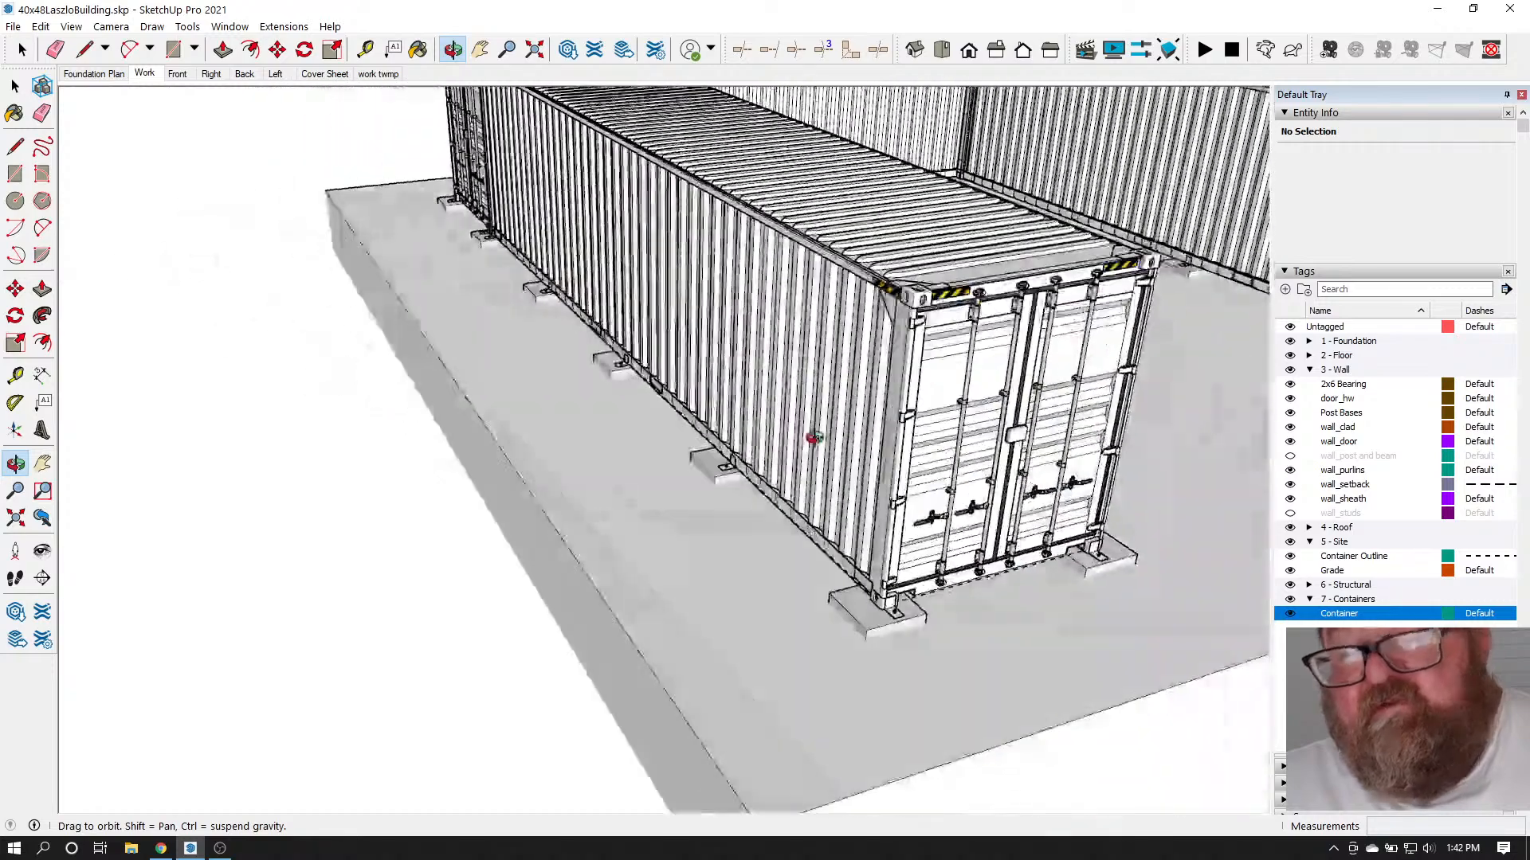
{"action": "scroll", "coordinate": [945, 591], "scroll_direction": "up", "scroll_amount": 3}
{"action": "scroll", "coordinate": [943, 590], "scroll_direction": "up", "scroll_amount": 3}
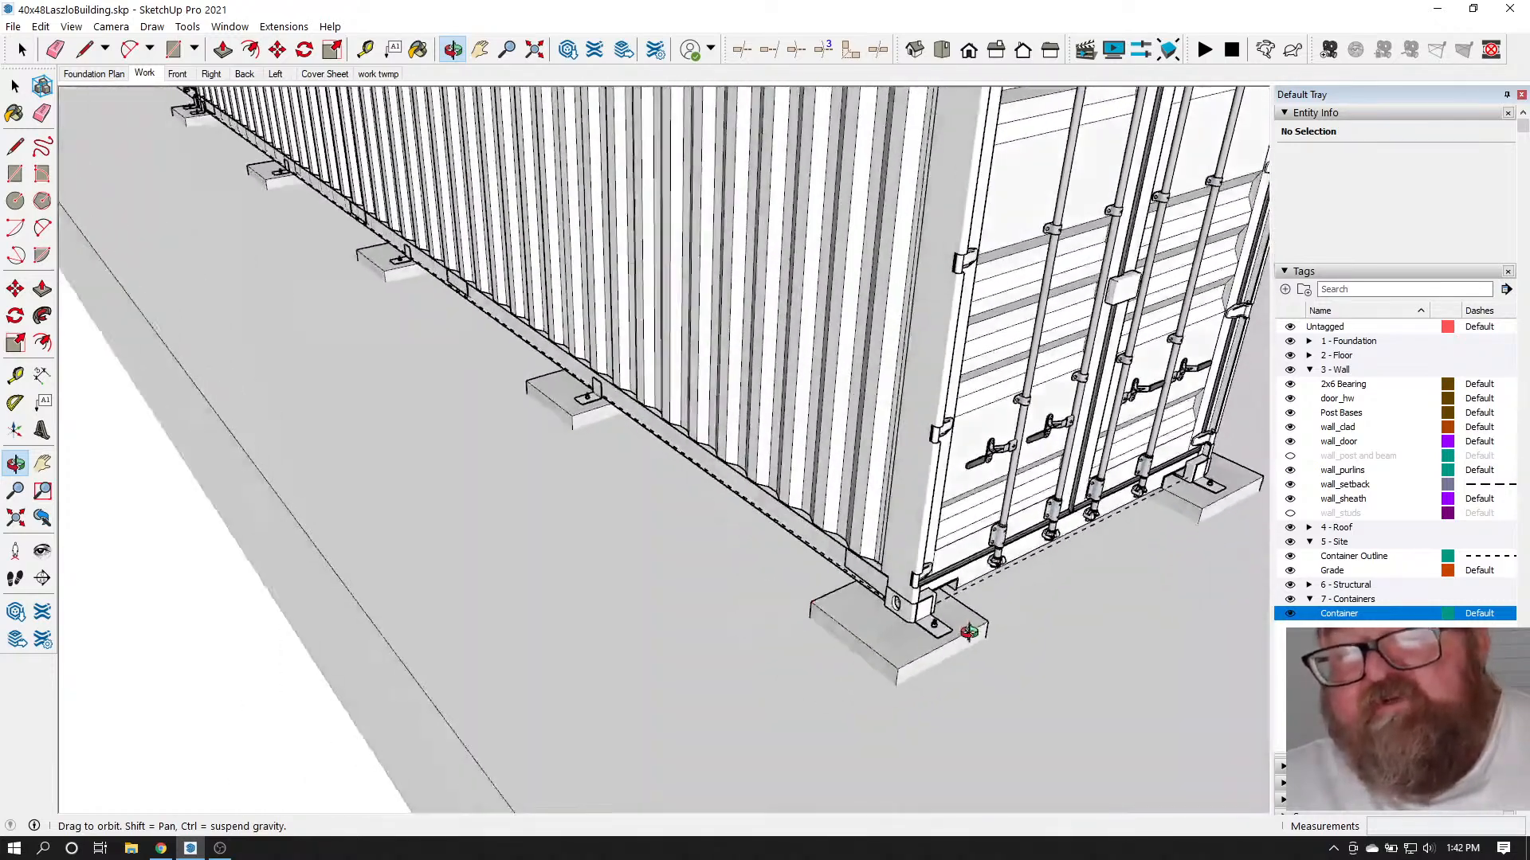
Show the wall_post and beam tag and examine how the posts stand against the container's long side and top rail
{"action": "scroll", "coordinate": [942, 603], "scroll_direction": "down", "scroll_amount": 3}
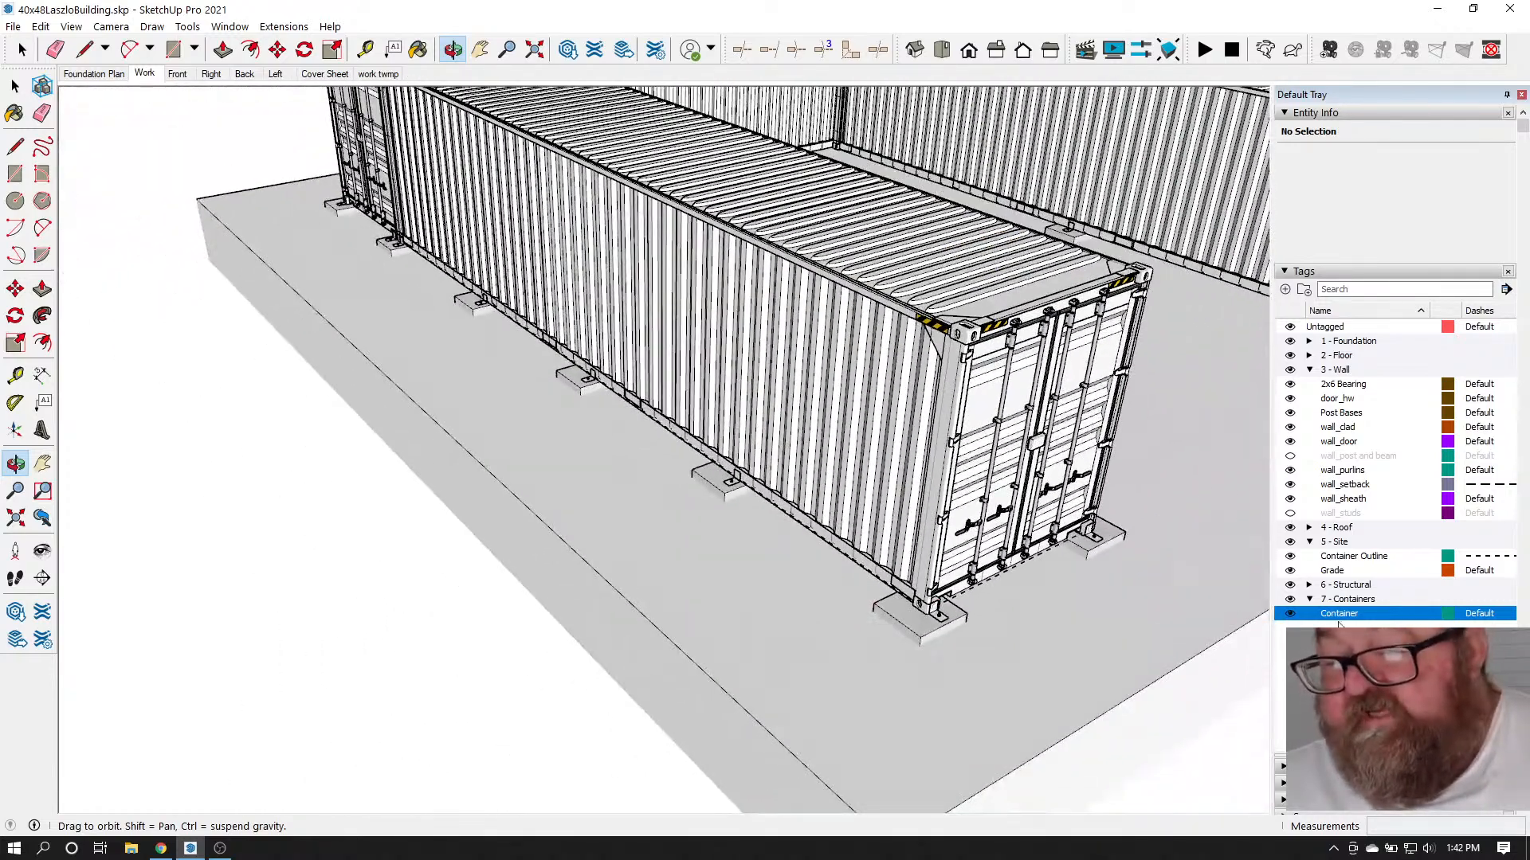
{"action": "left_click", "coordinate": [1290, 456]}
{"action": "left_click_drag", "start_coordinate": [891, 554], "coordinate": [1007, 605]}
{"action": "scroll", "coordinate": [978, 542], "scroll_direction": "up", "scroll_amount": 3}
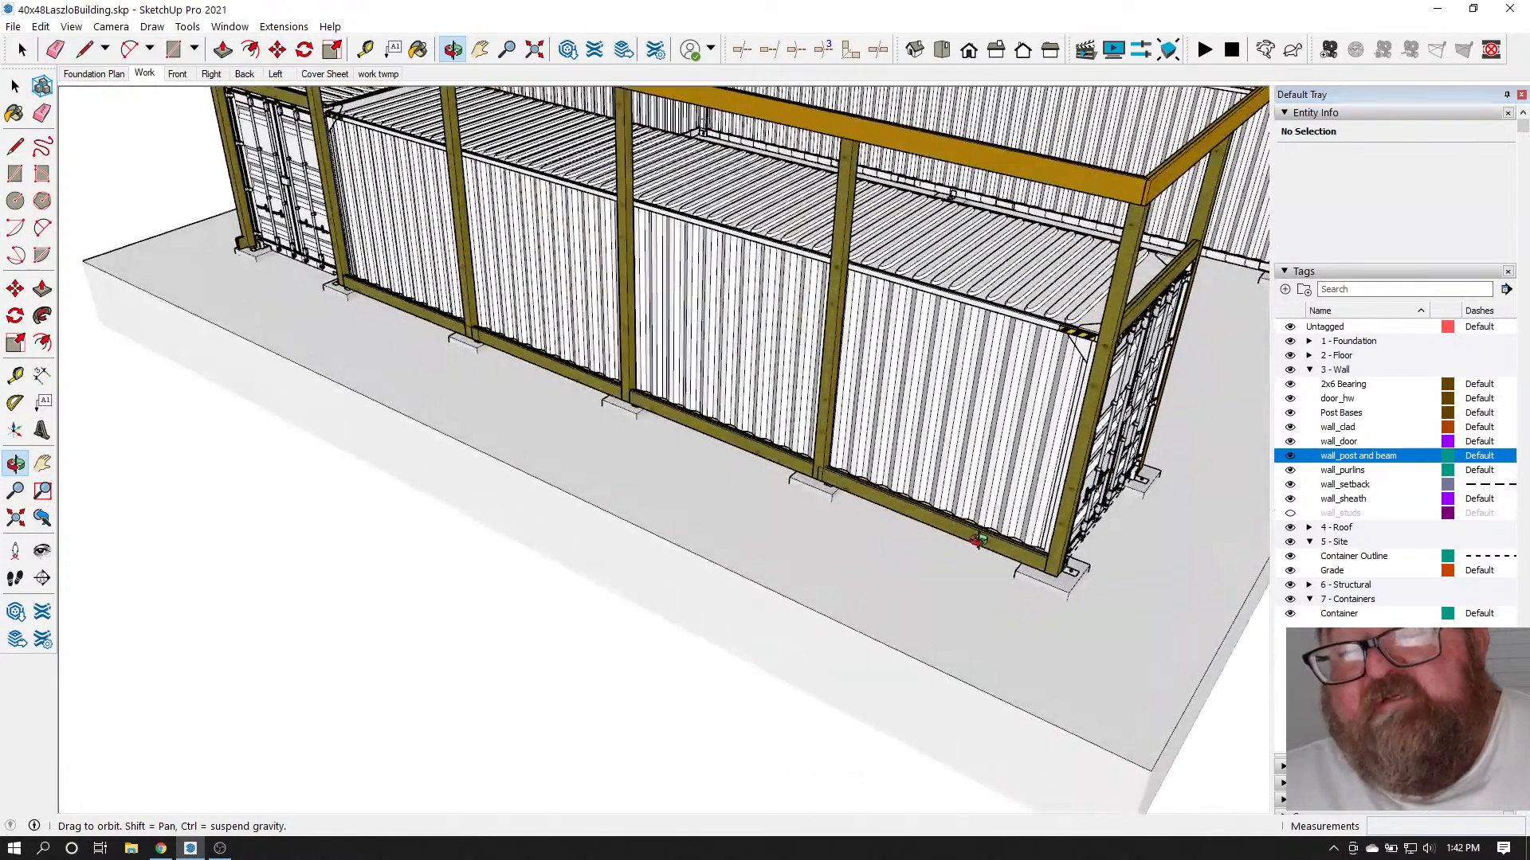
{"action": "left_click_drag", "start_coordinate": [979, 542], "coordinate": [825, 453]}
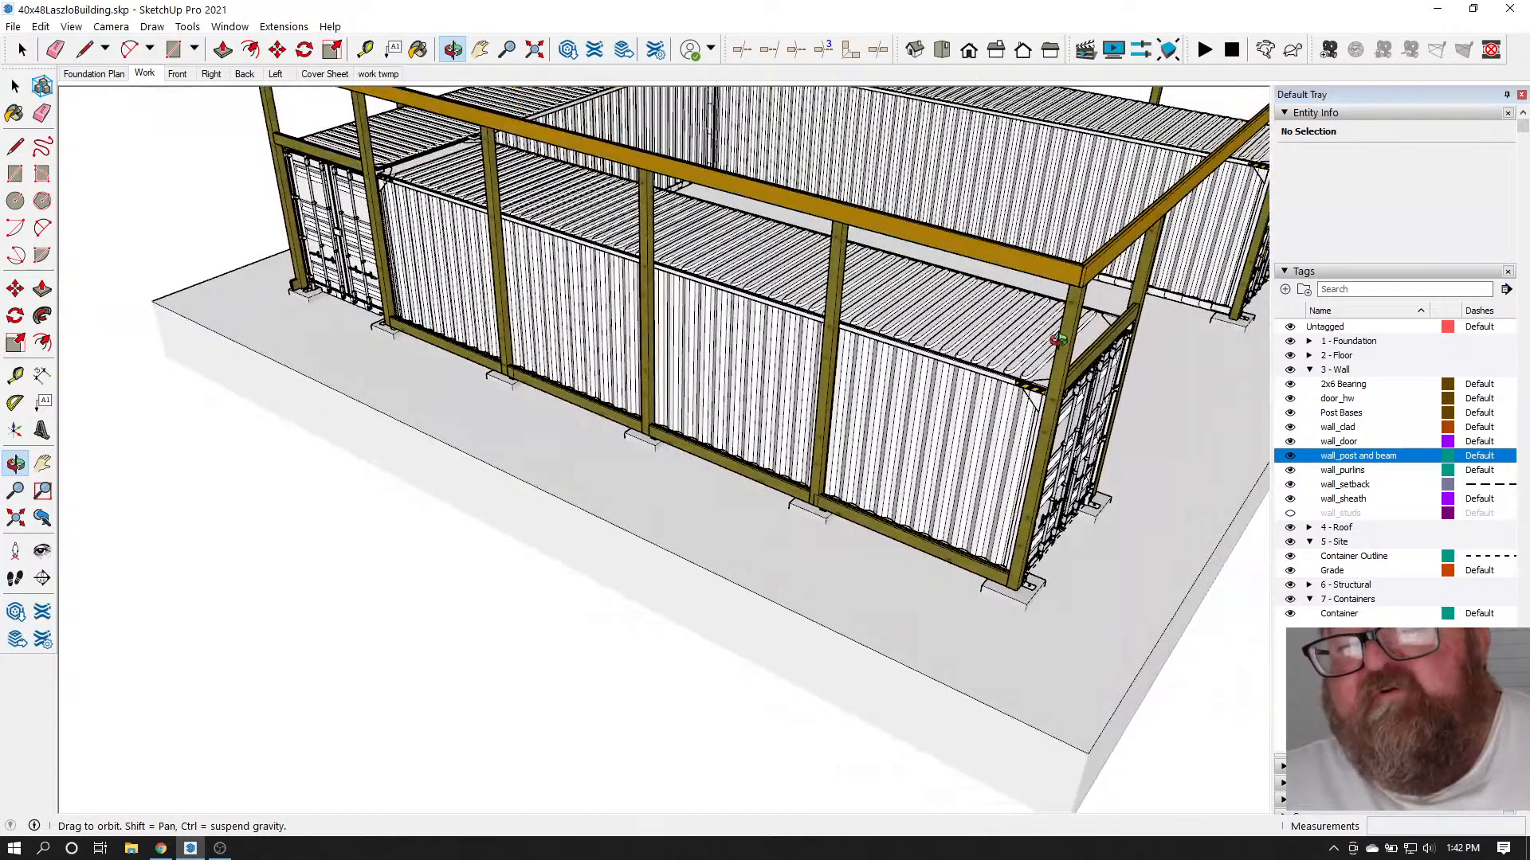
{"action": "scroll", "coordinate": [852, 325], "scroll_direction": "up", "scroll_amount": 8}
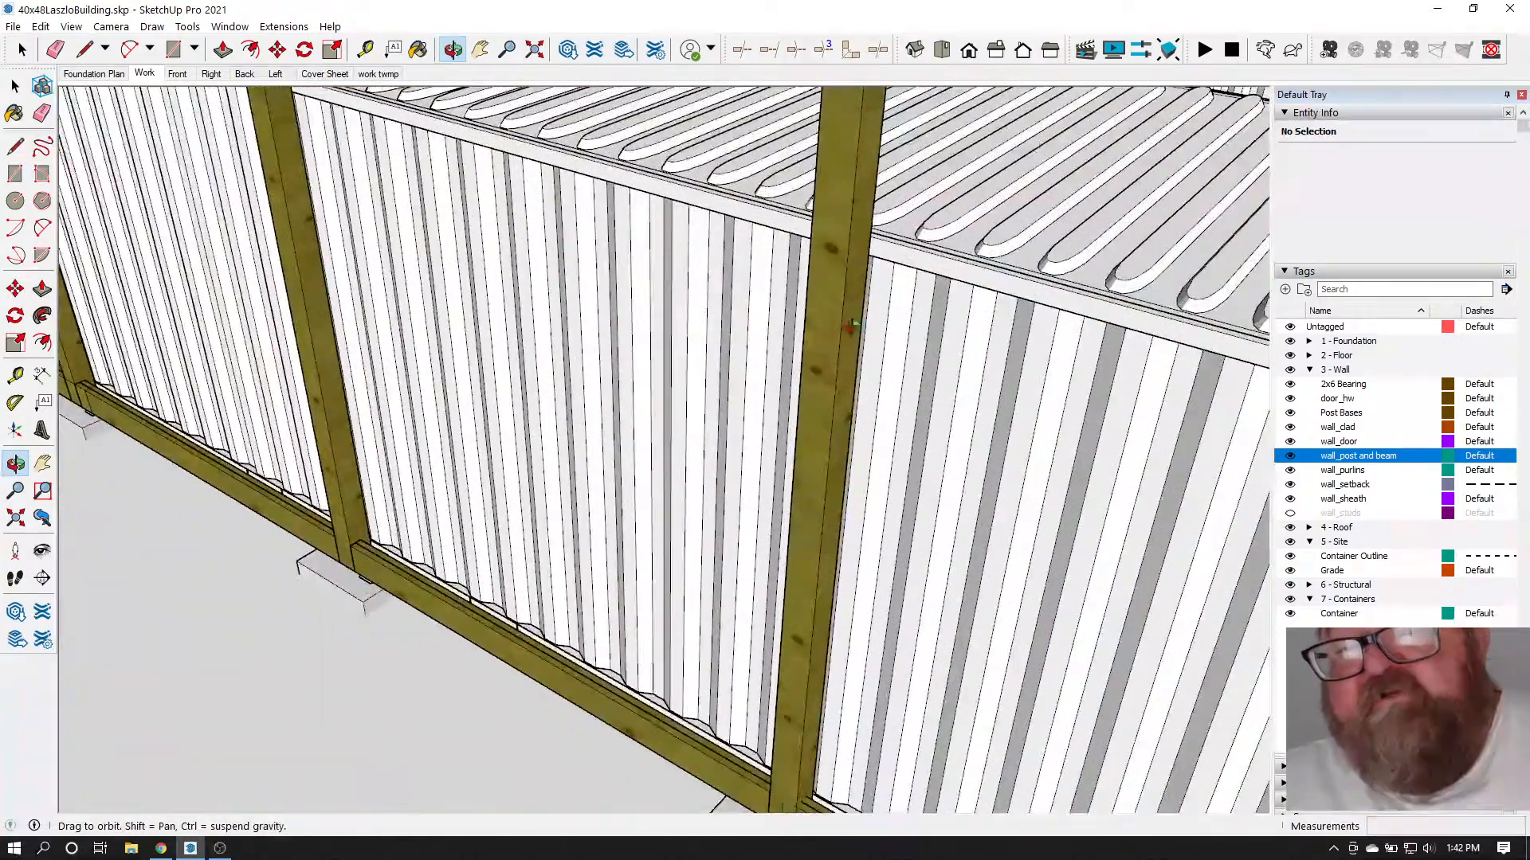
{"action": "scroll", "coordinate": [843, 385], "scroll_direction": "up", "scroll_amount": 5}
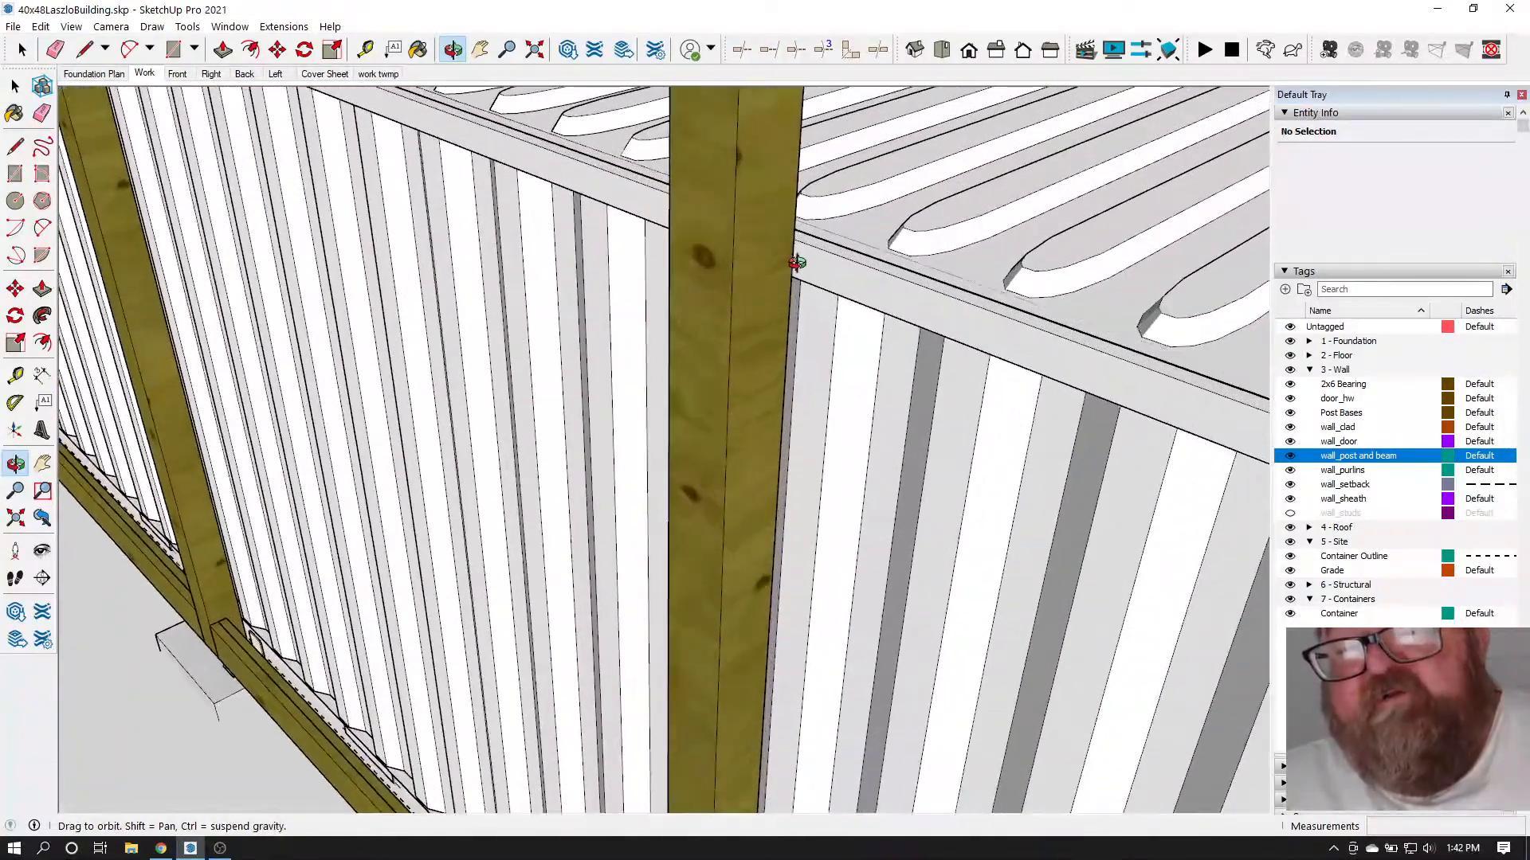
{"action": "scroll", "coordinate": [798, 271], "scroll_direction": "down", "scroll_amount": 4}
{"action": "scroll", "coordinate": [776, 255], "scroll_direction": "up", "scroll_amount": 4}
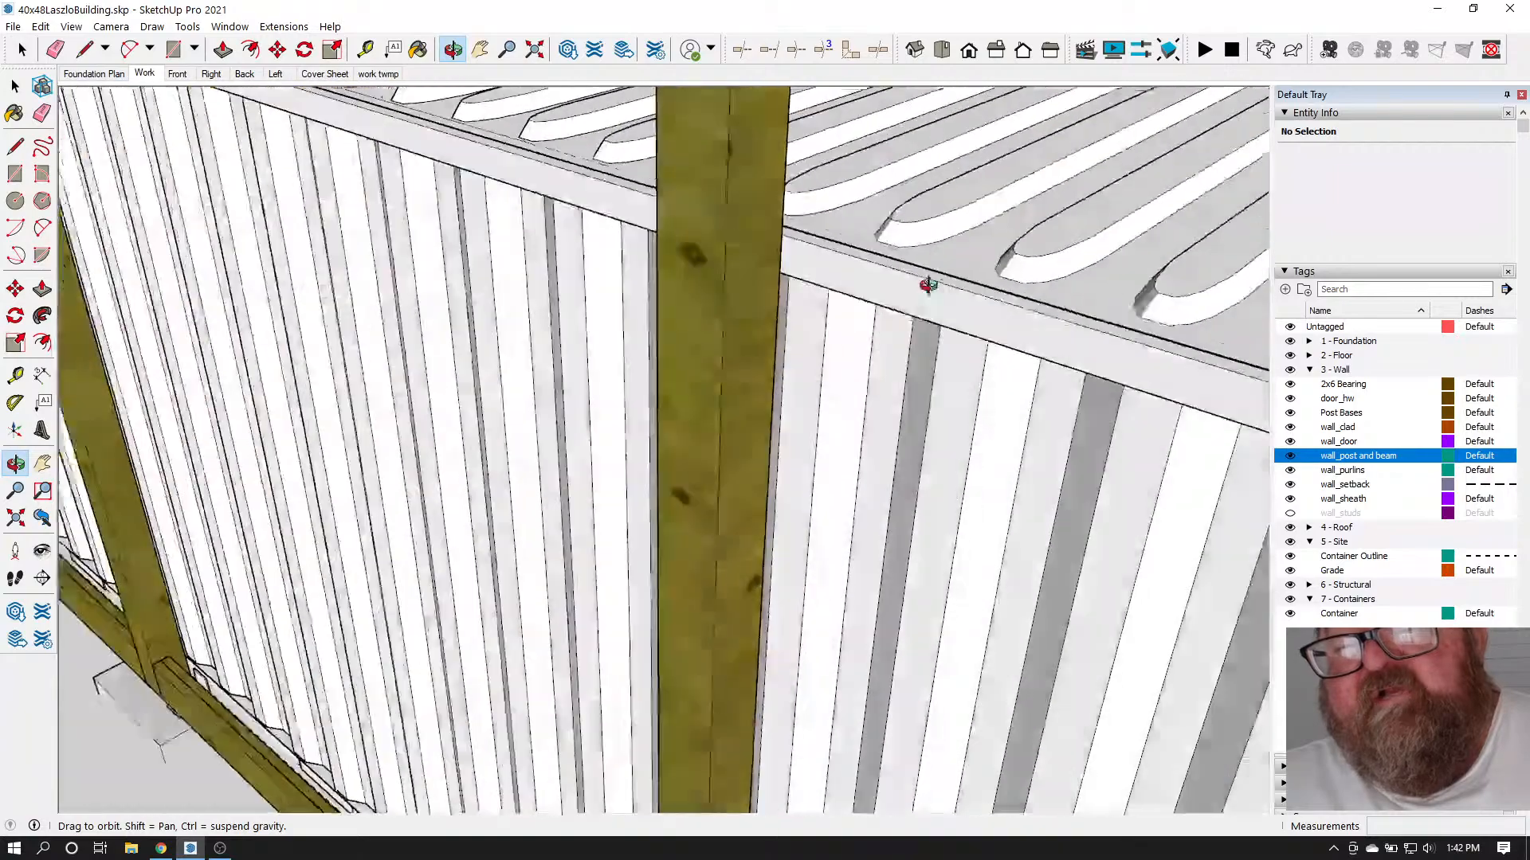
{"action": "scroll", "coordinate": [841, 255], "scroll_direction": "down", "scroll_amount": 6}
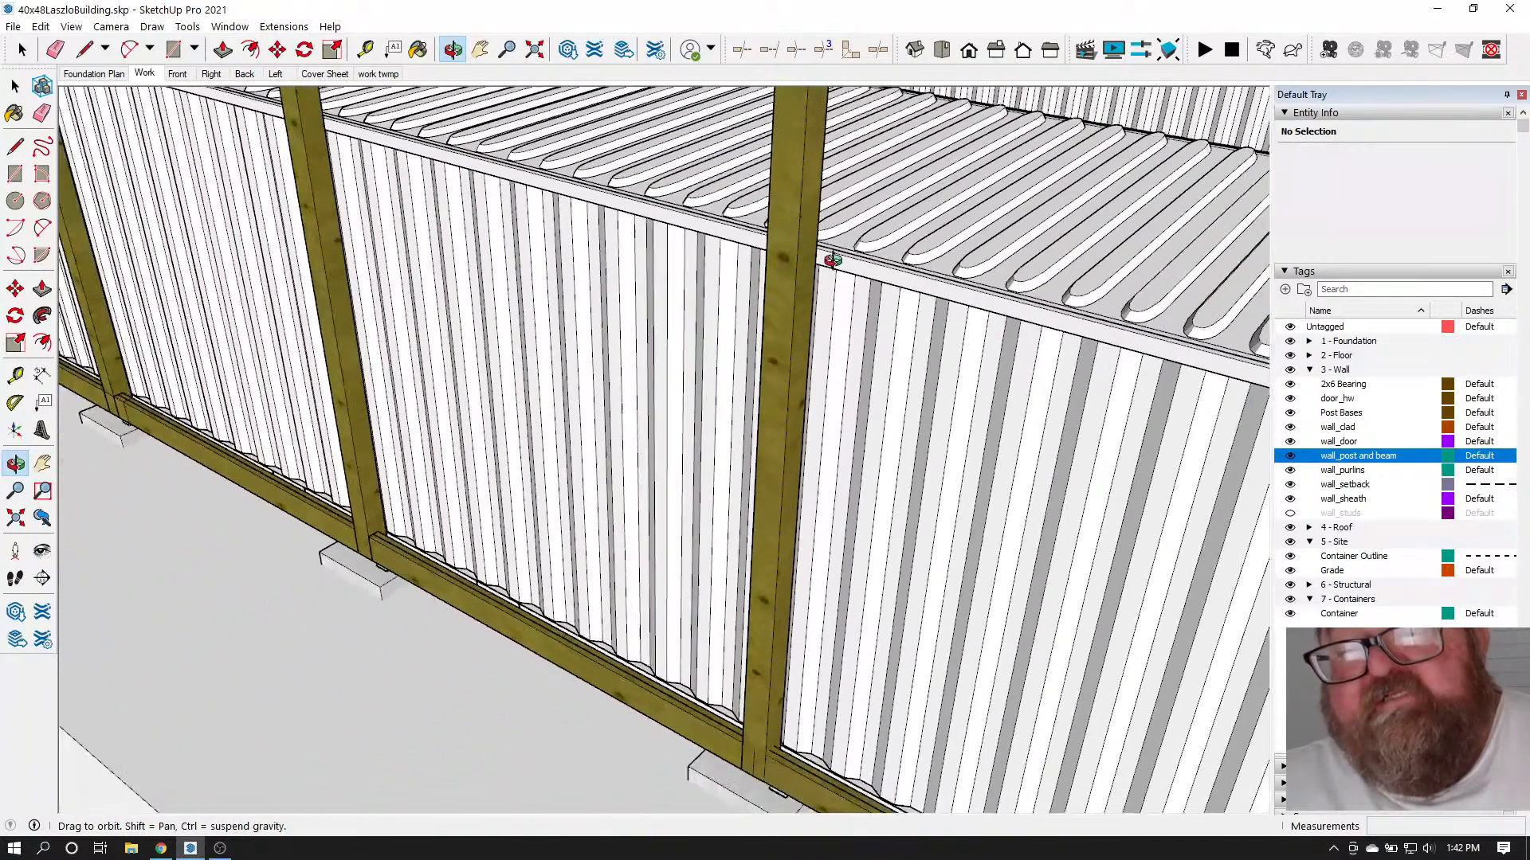
{"action": "scroll", "coordinate": [856, 307], "scroll_direction": "down", "scroll_amount": 2}
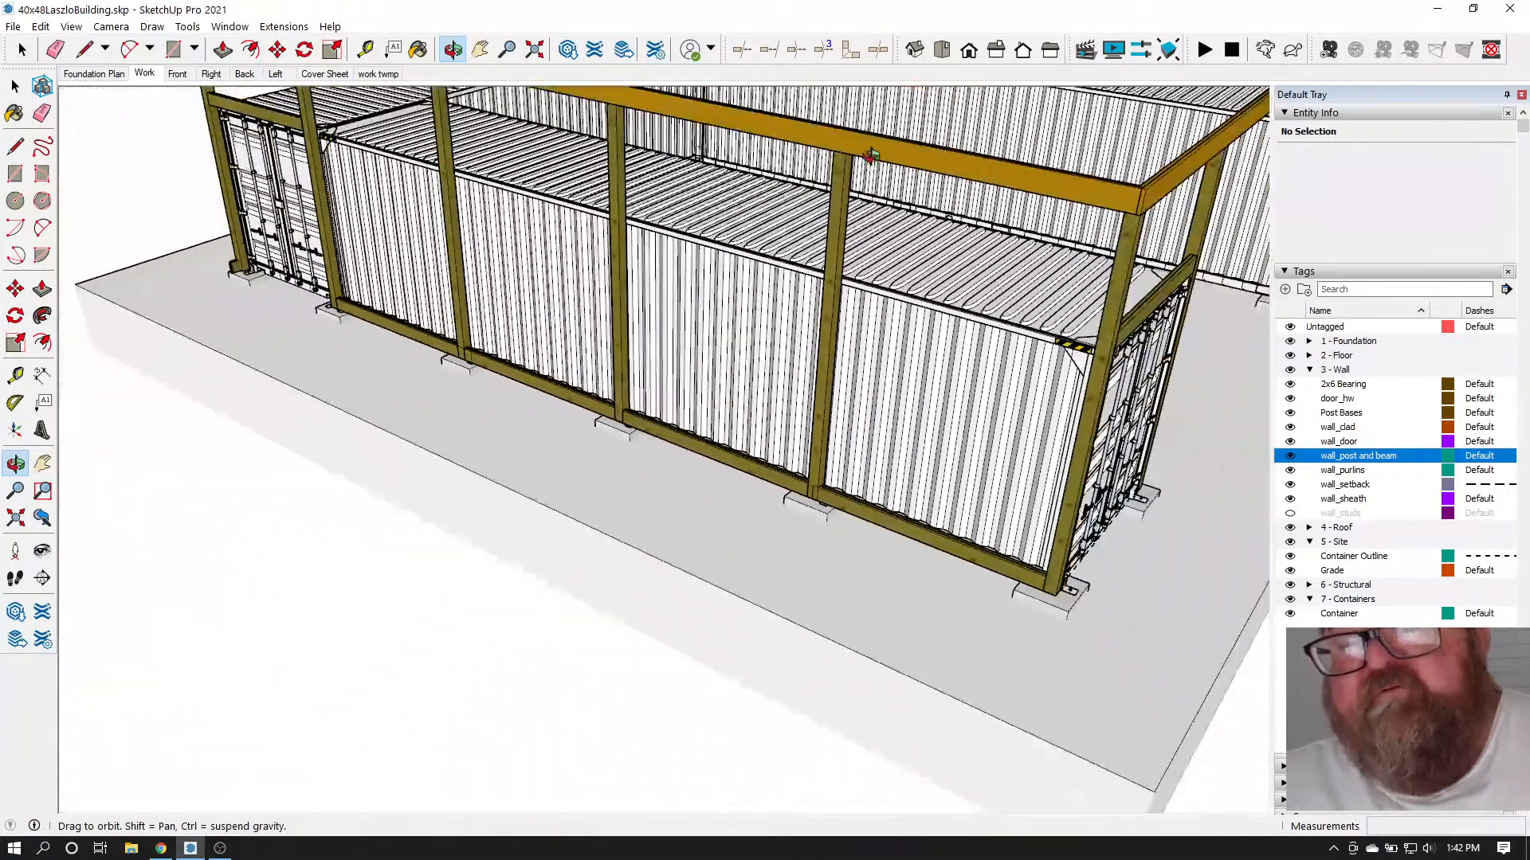
{"action": "left_click_drag", "start_coordinate": [877, 426], "coordinate": [1096, 467]}
Show the wall_studs tag and inspect the metal post base between the timber post and its footing
{"action": "scroll", "coordinate": [830, 550], "scroll_direction": "up", "scroll_amount": 10}
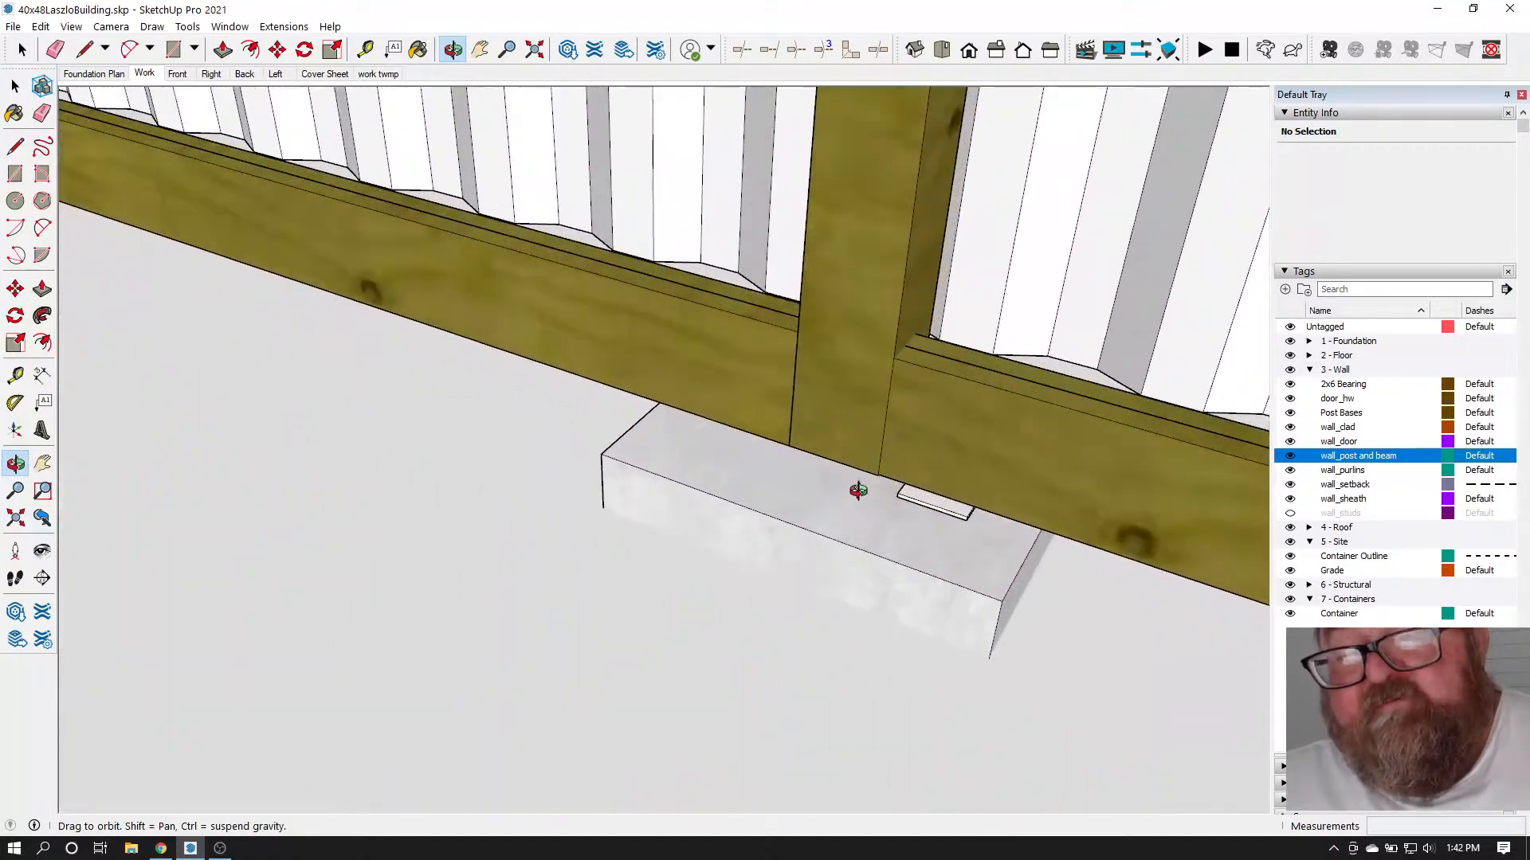
{"action": "left_click_drag", "start_coordinate": [858, 490], "coordinate": [542, 203]}
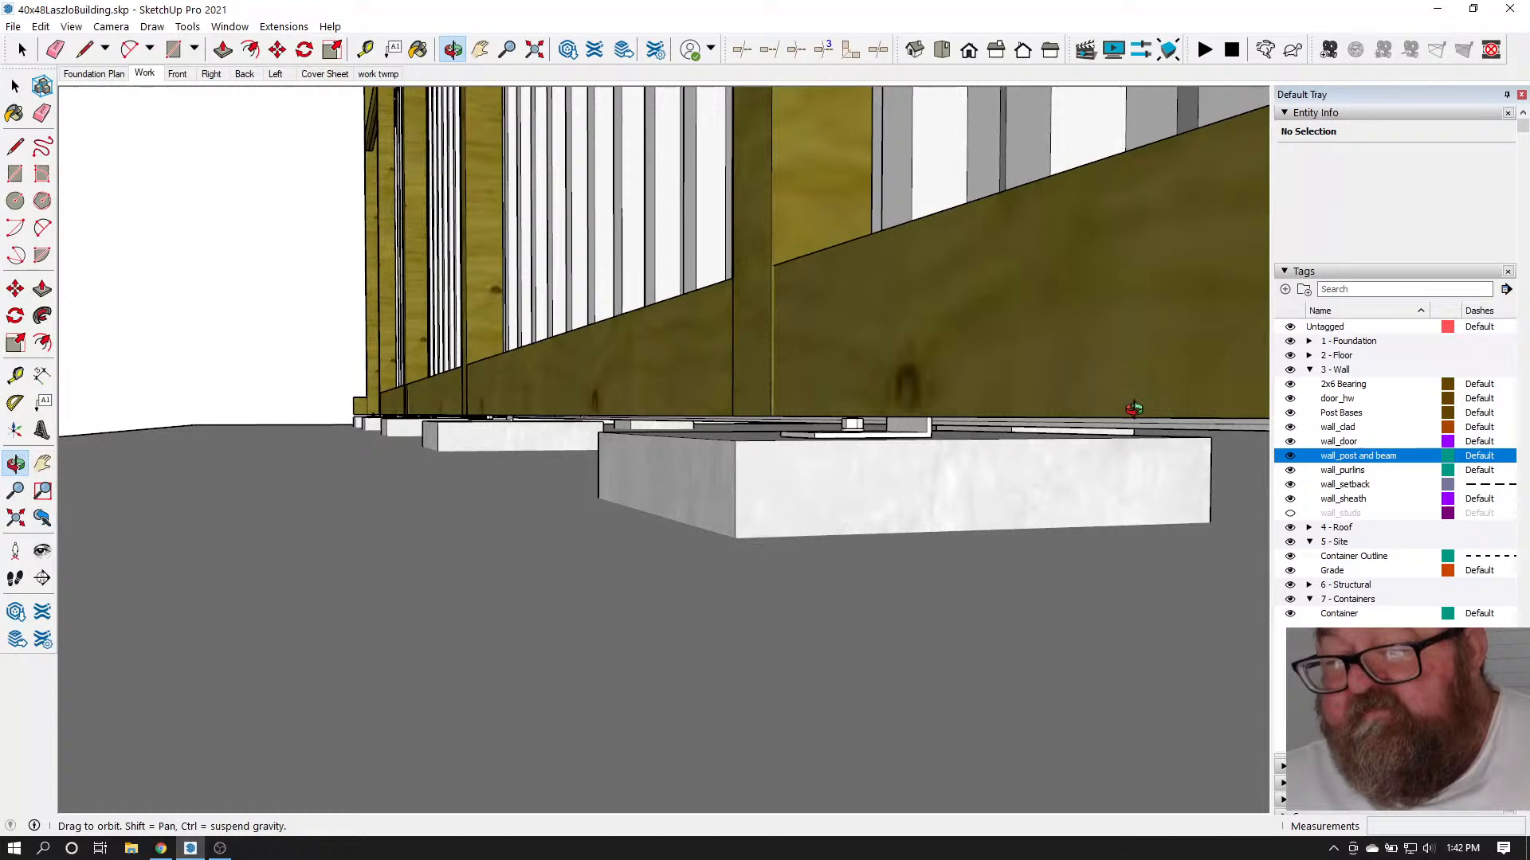
{"action": "left_click", "coordinate": [1290, 514]}
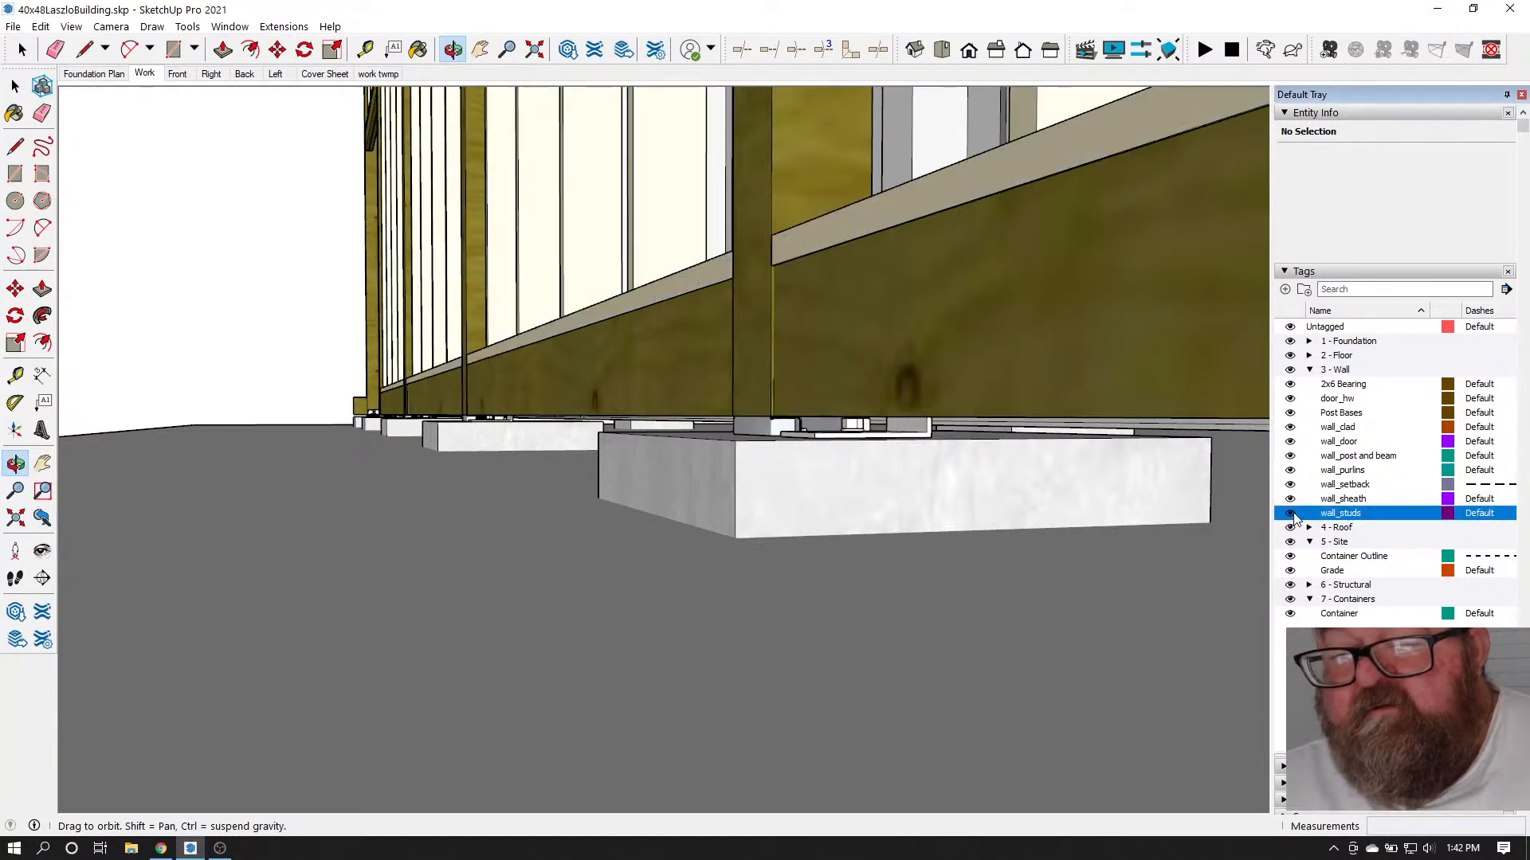
{"action": "scroll", "coordinate": [741, 434], "scroll_direction": "up", "scroll_amount": 8}
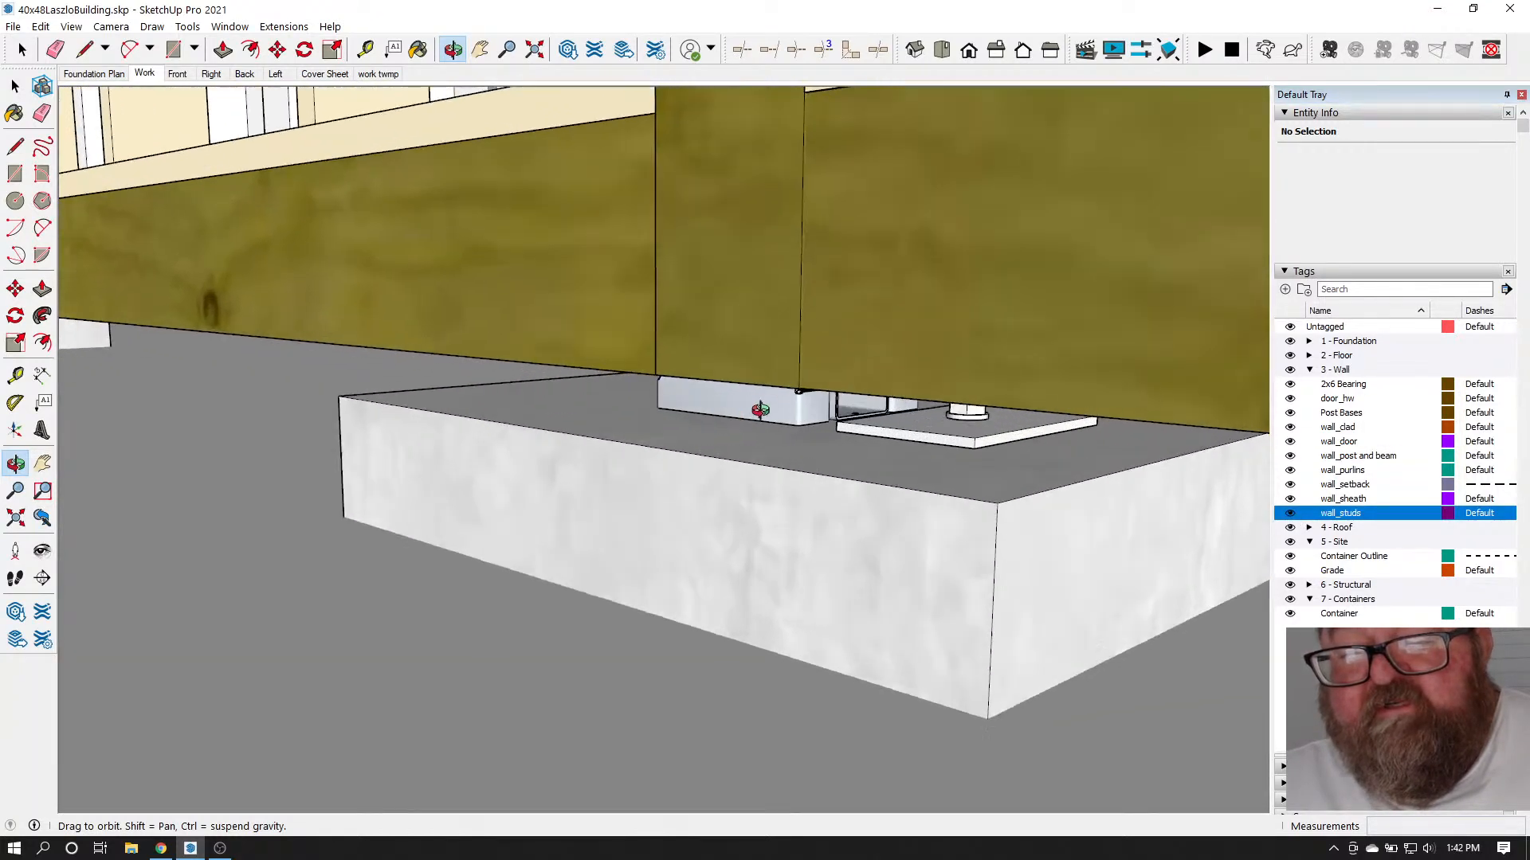
{"action": "left_click_drag", "start_coordinate": [771, 404], "coordinate": [687, 341]}
Open the post's parent component, assign the nested post-and-base component the wall_post and beam tag, and leave component editing
{"action": "key", "text": "space"}
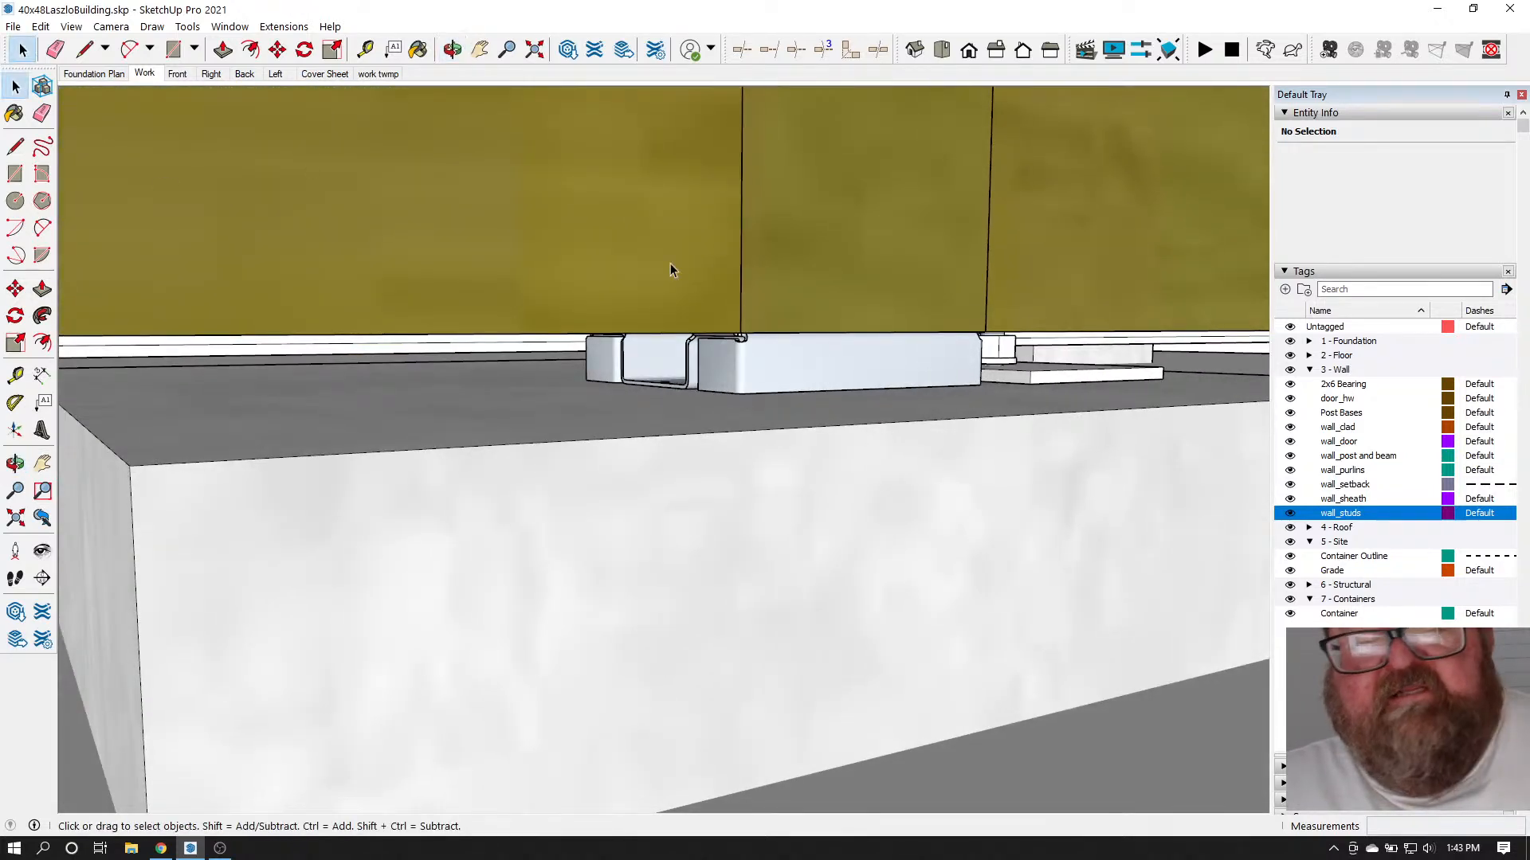
{"action": "double_click", "coordinate": [770, 377]}
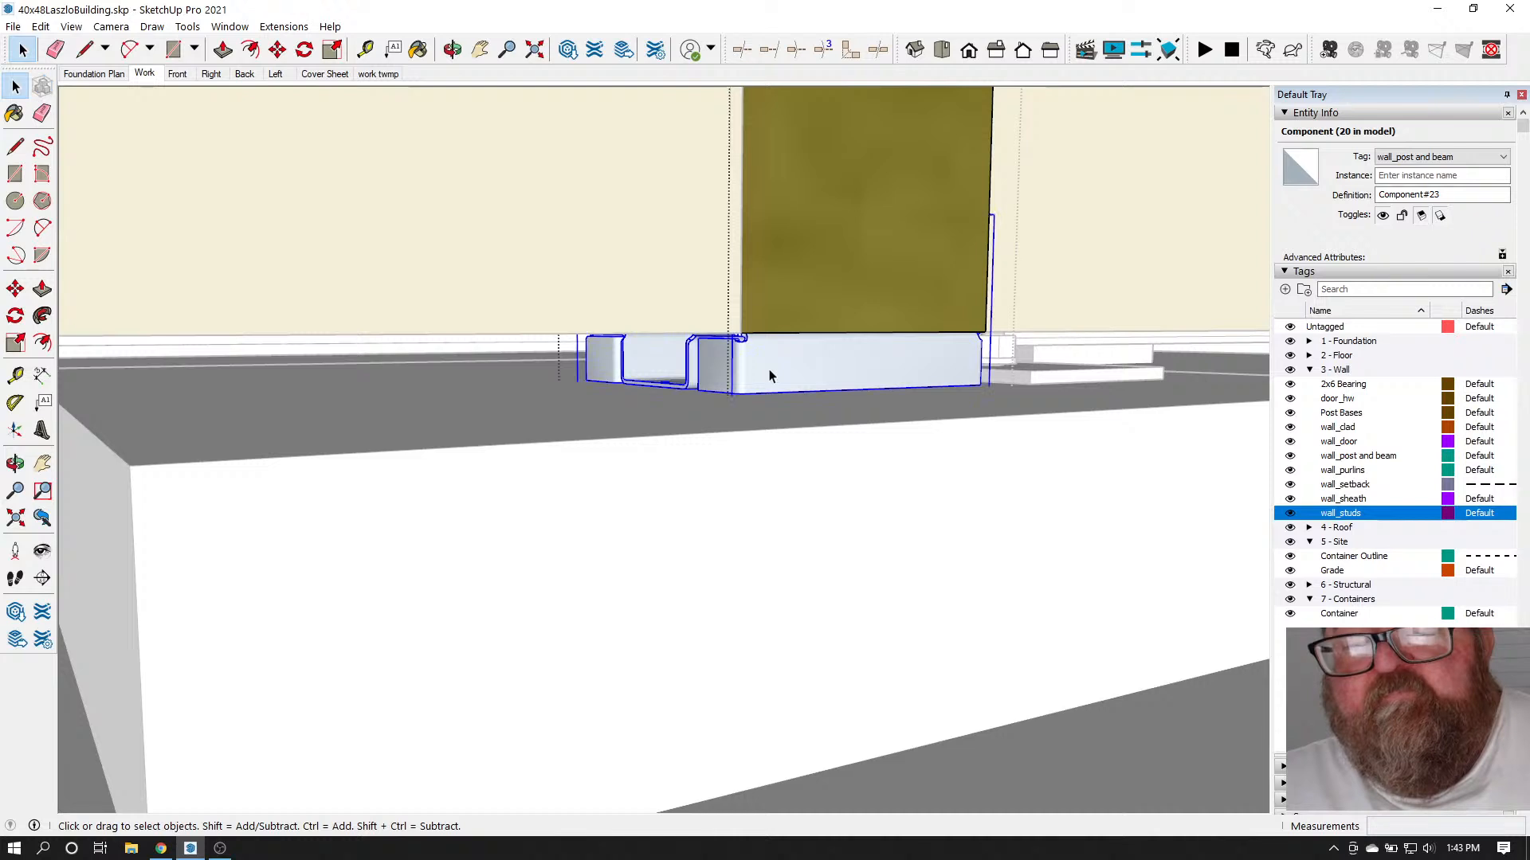
{"action": "double_click", "coordinate": [768, 370]}
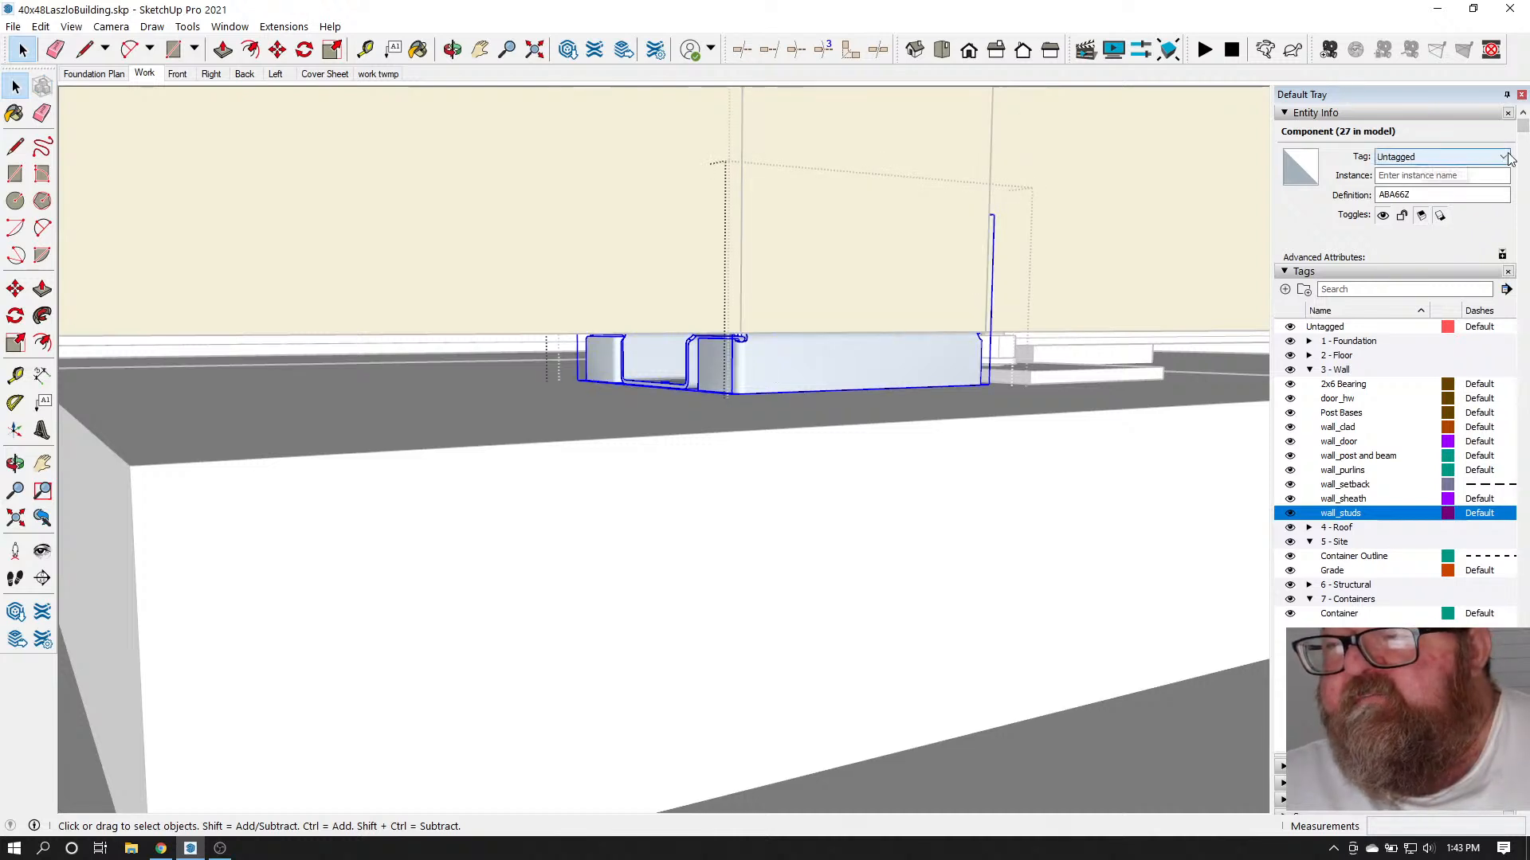
{"action": "scroll", "coordinate": [823, 342], "scroll_direction": "down", "scroll_amount": 3}
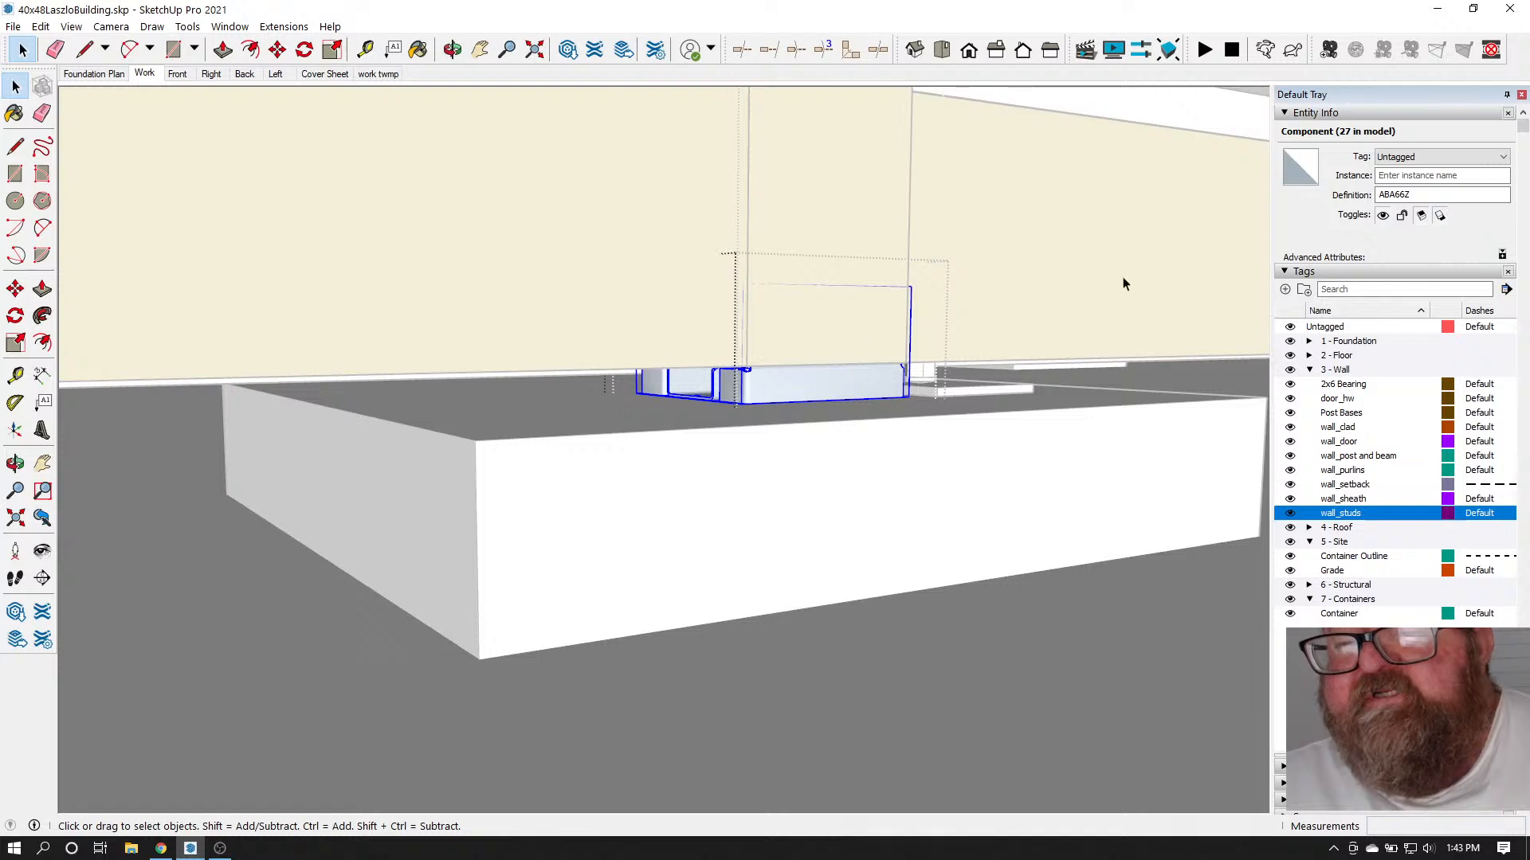
{"action": "left_click", "coordinate": [1083, 625]}
{"action": "left_click", "coordinate": [808, 386]}
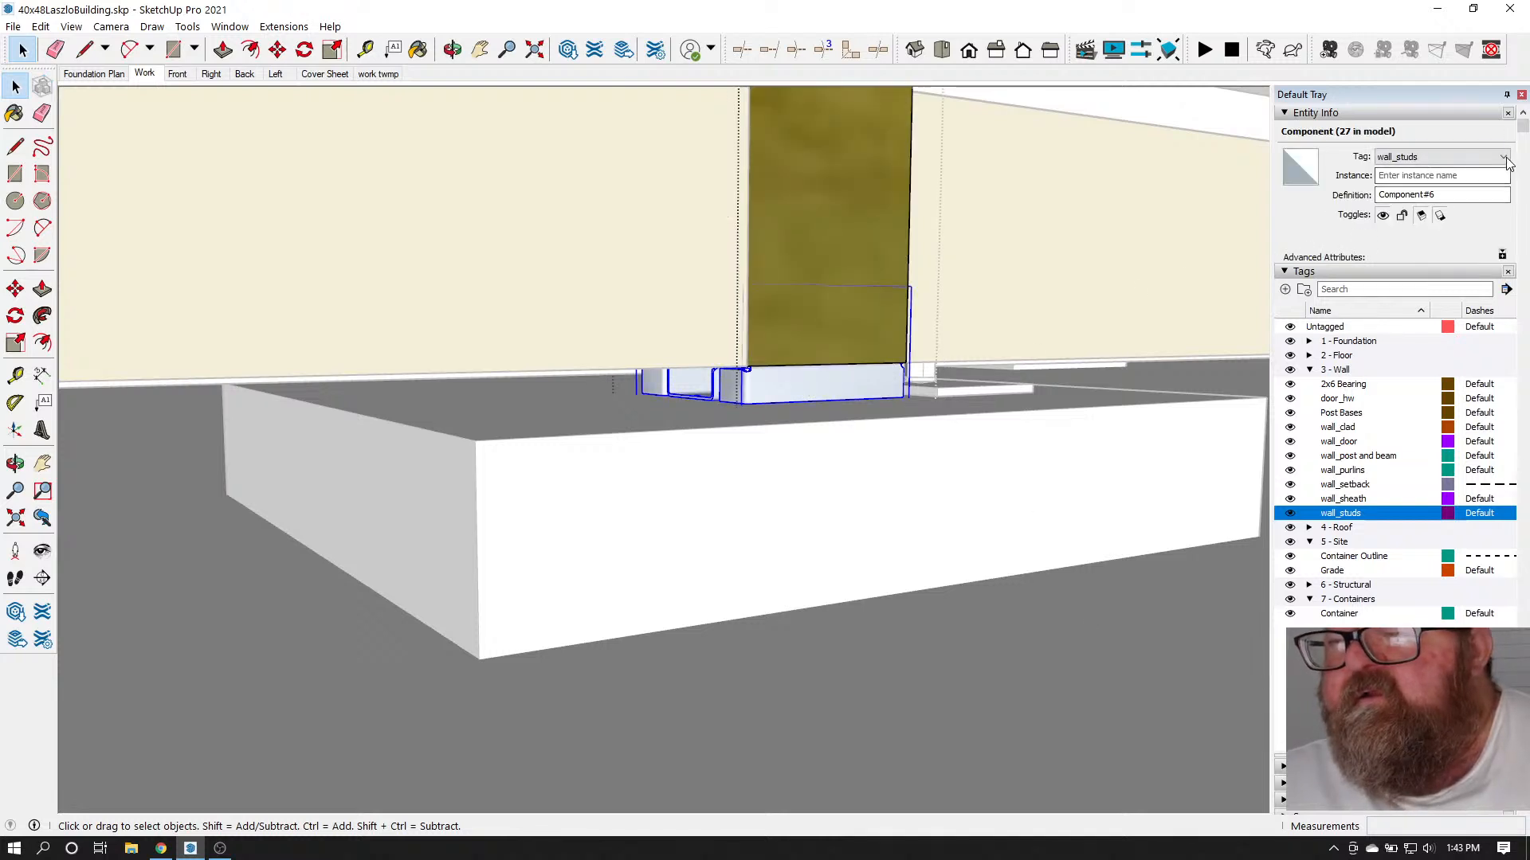
{"action": "left_click", "coordinate": [1504, 159]}
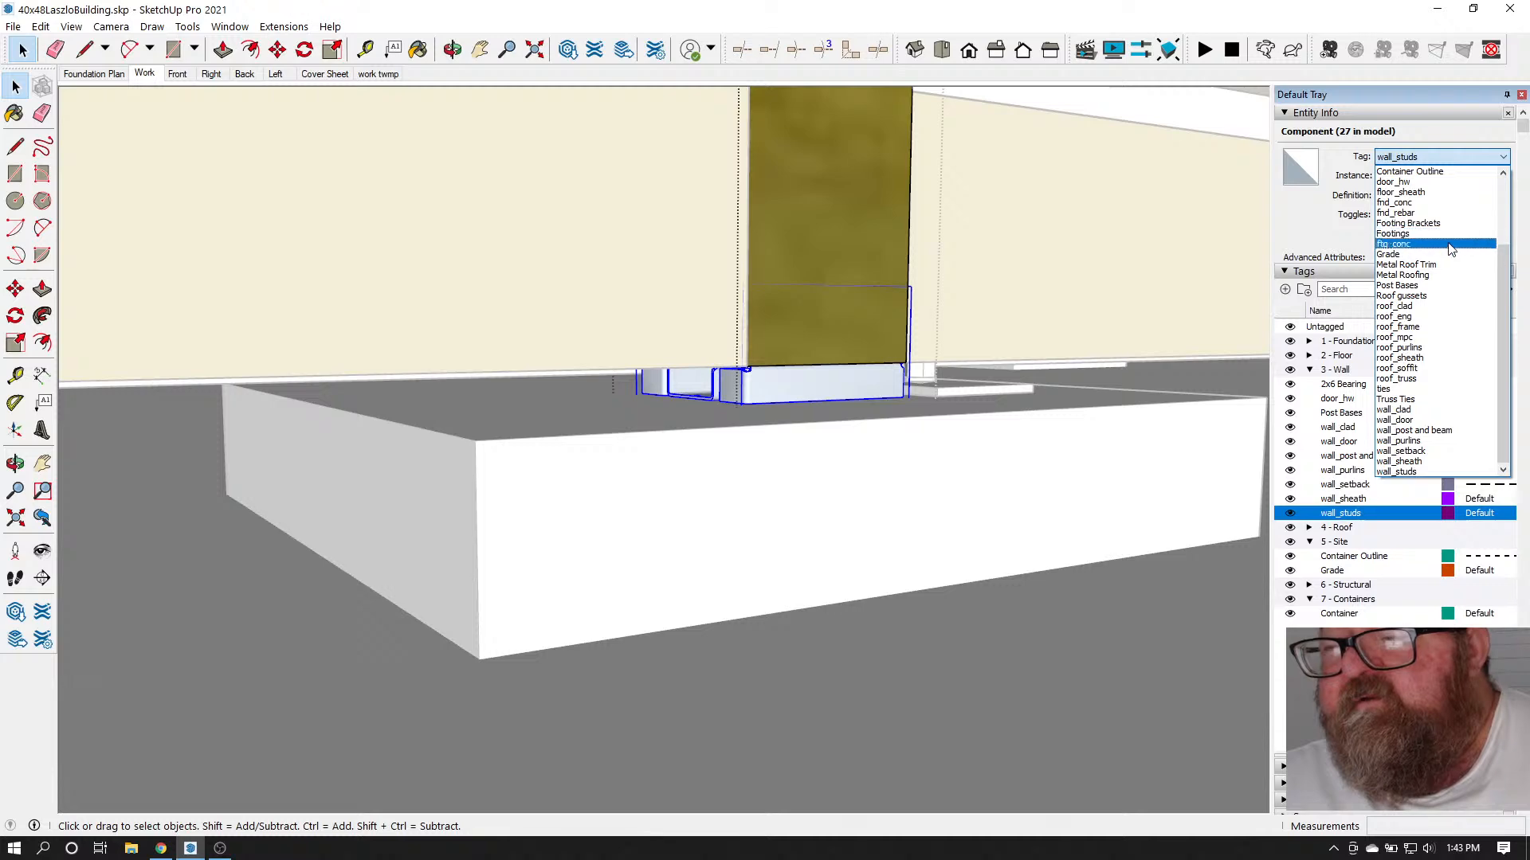
{"action": "left_click", "coordinate": [1434, 431]}
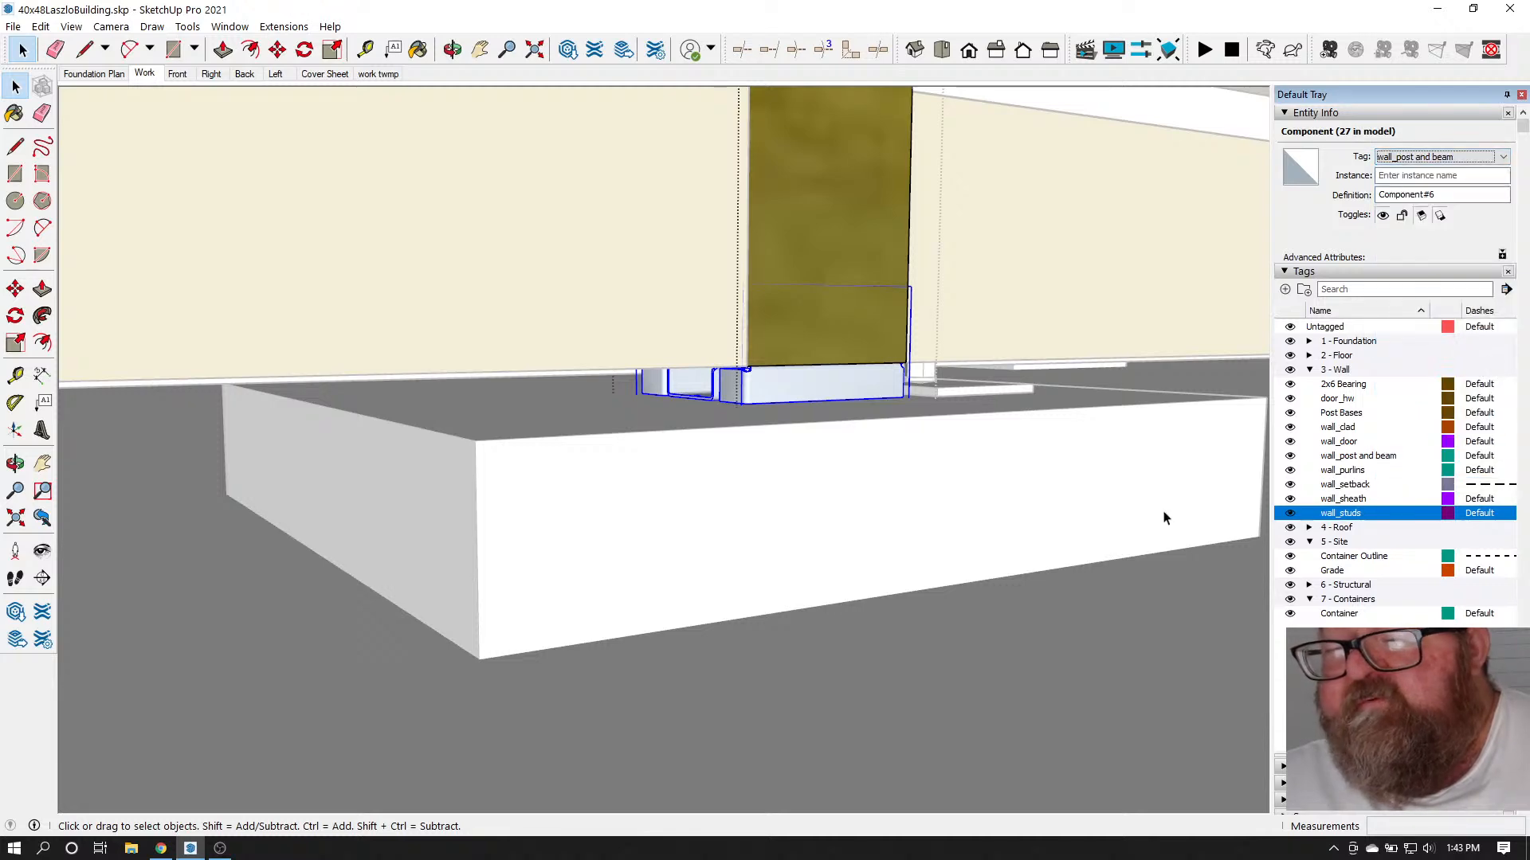
{"action": "left_click", "coordinate": [1113, 595]}
{"action": "scroll", "coordinate": [986, 605], "scroll_direction": "down", "scroll_amount": 2}
{"action": "left_click", "coordinate": [987, 605]}
Examine the post base, the adjacent bolted anchor plate and the bottom beam's clearance above the footings
{"action": "scroll", "coordinate": [811, 448], "scroll_direction": "up", "scroll_amount": 2}
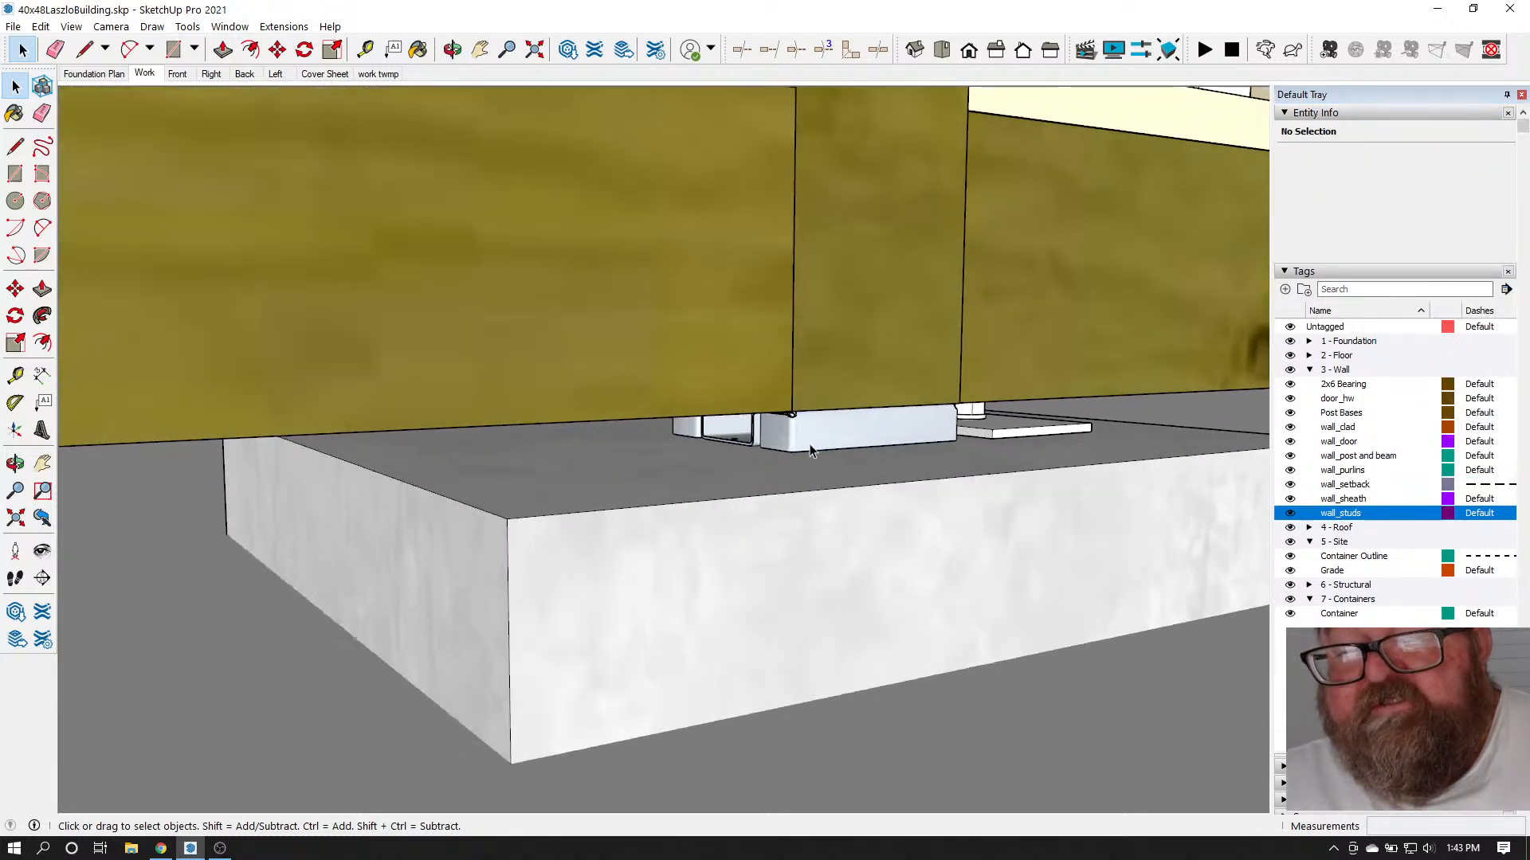
{"action": "scroll", "coordinate": [811, 451], "scroll_direction": "up", "scroll_amount": 3}
{"action": "left_click", "coordinate": [452, 49]}
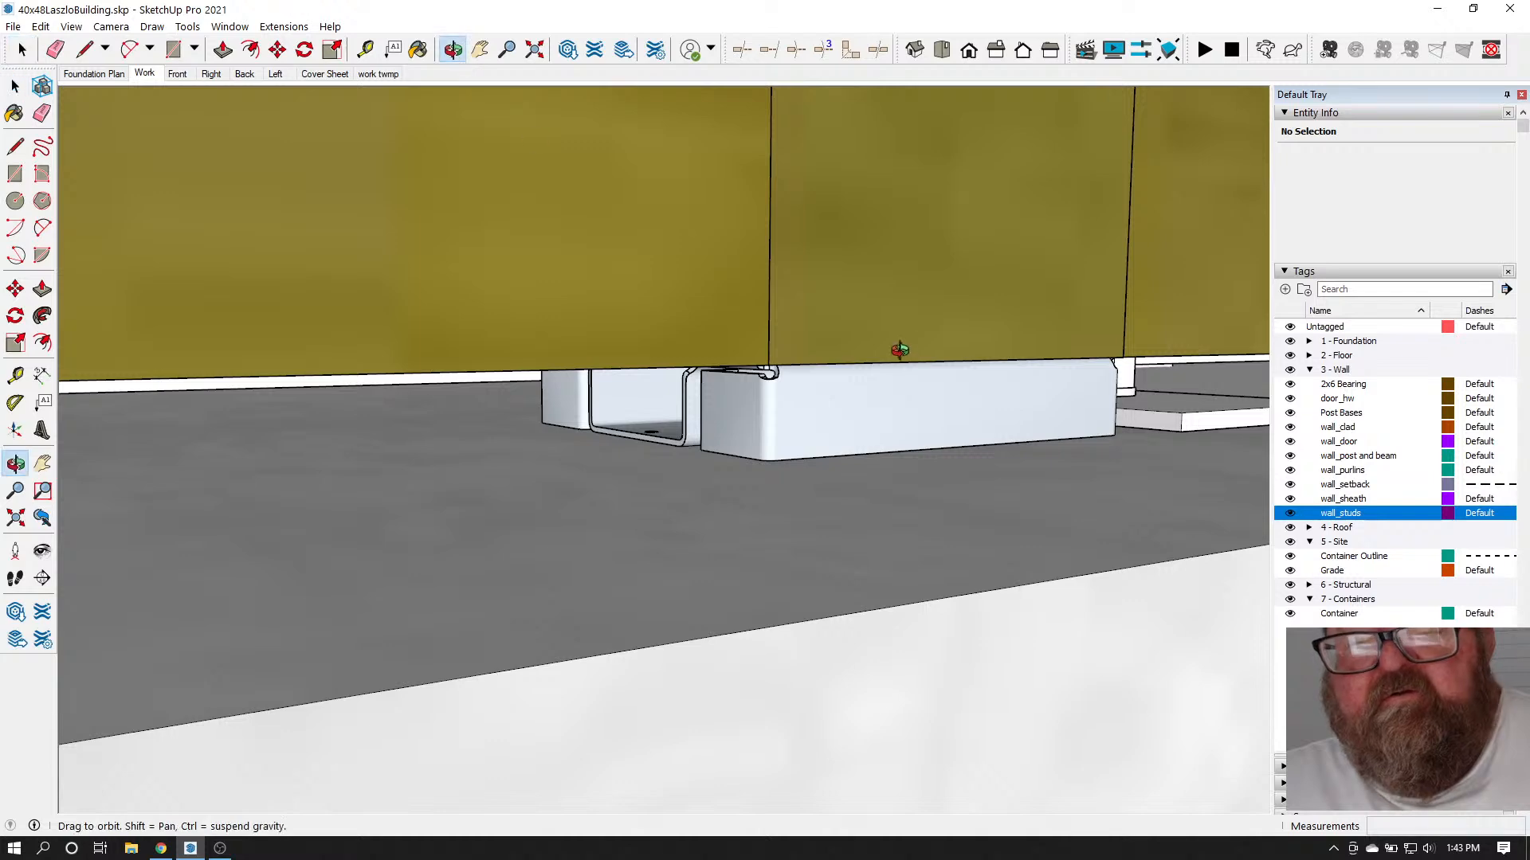
{"action": "left_click_drag", "start_coordinate": [898, 345], "coordinate": [414, 344]}
{"action": "scroll", "coordinate": [646, 374], "scroll_direction": "up", "scroll_amount": 3}
{"action": "left_click_drag", "start_coordinate": [646, 375], "coordinate": [575, 390]}
{"action": "left_click_drag", "start_coordinate": [767, 306], "coordinate": [643, 422]}
{"action": "scroll", "coordinate": [796, 414], "scroll_direction": "down", "scroll_amount": 4}
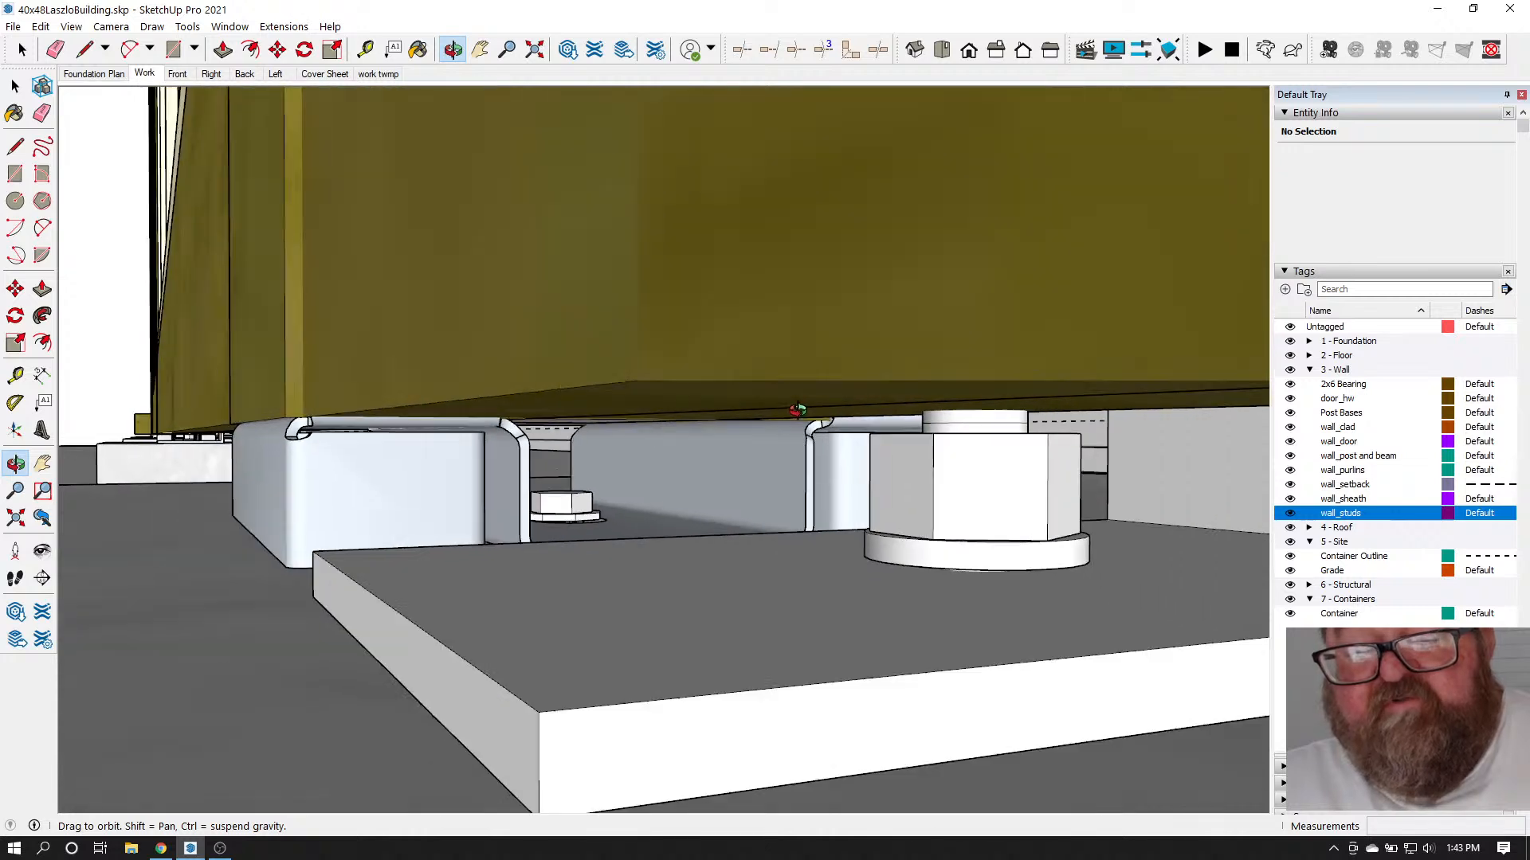
{"action": "left_click_drag", "start_coordinate": [494, 396], "coordinate": [563, 433]}
{"action": "left_click_drag", "start_coordinate": [770, 534], "coordinate": [517, 400]}
{"action": "left_click_drag", "start_coordinate": [939, 437], "coordinate": [683, 358]}
{"action": "scroll", "coordinate": [731, 394], "scroll_direction": "up", "scroll_amount": 2}
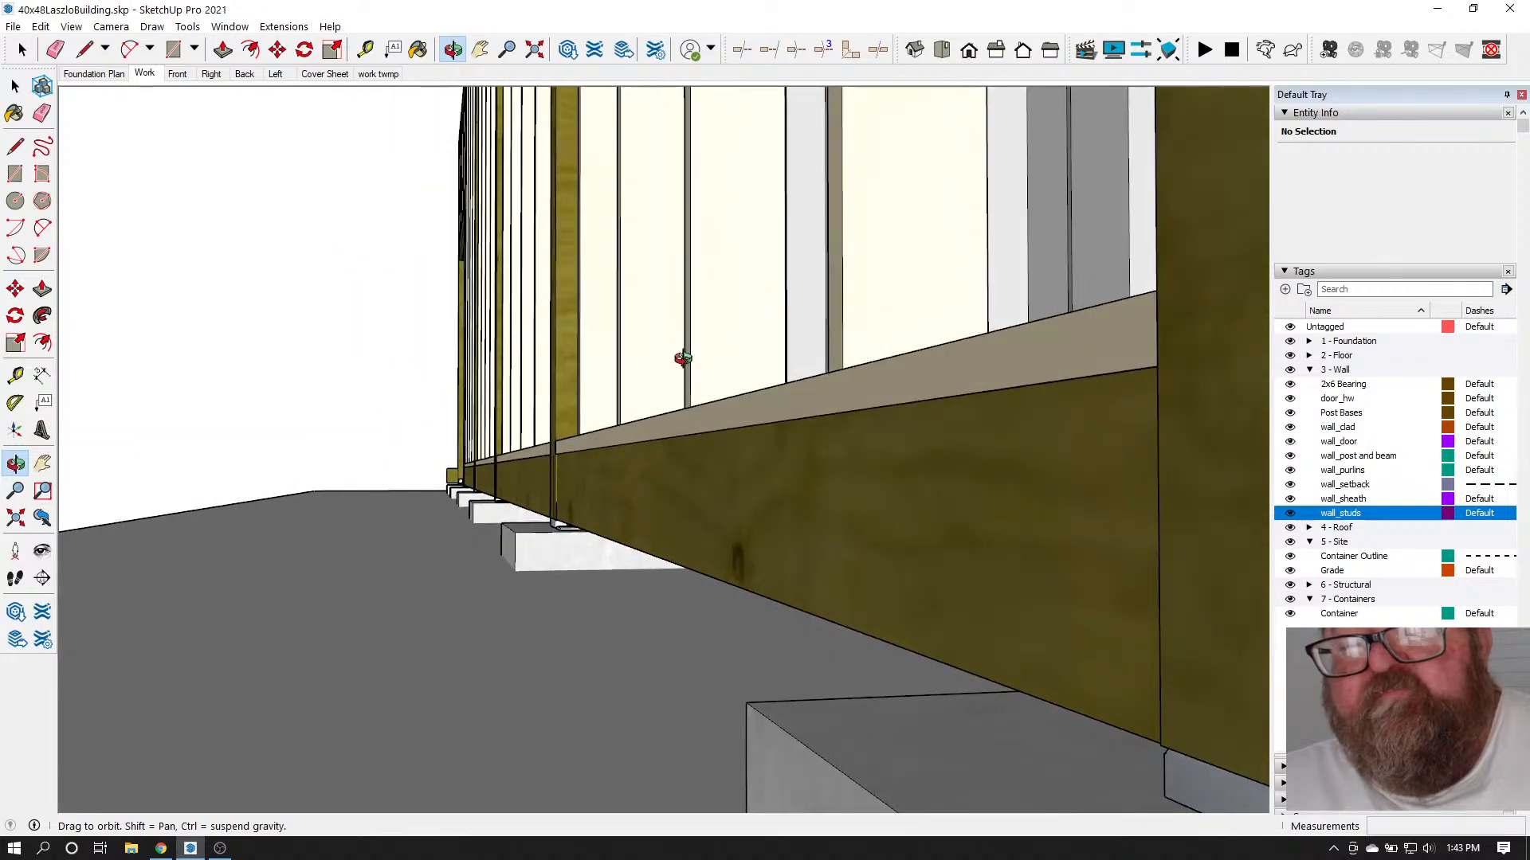
Examine the stud and post framing along the container's long side and under the top beam at the corner
{"action": "left_click_drag", "start_coordinate": [689, 469], "coordinate": [895, 360]}
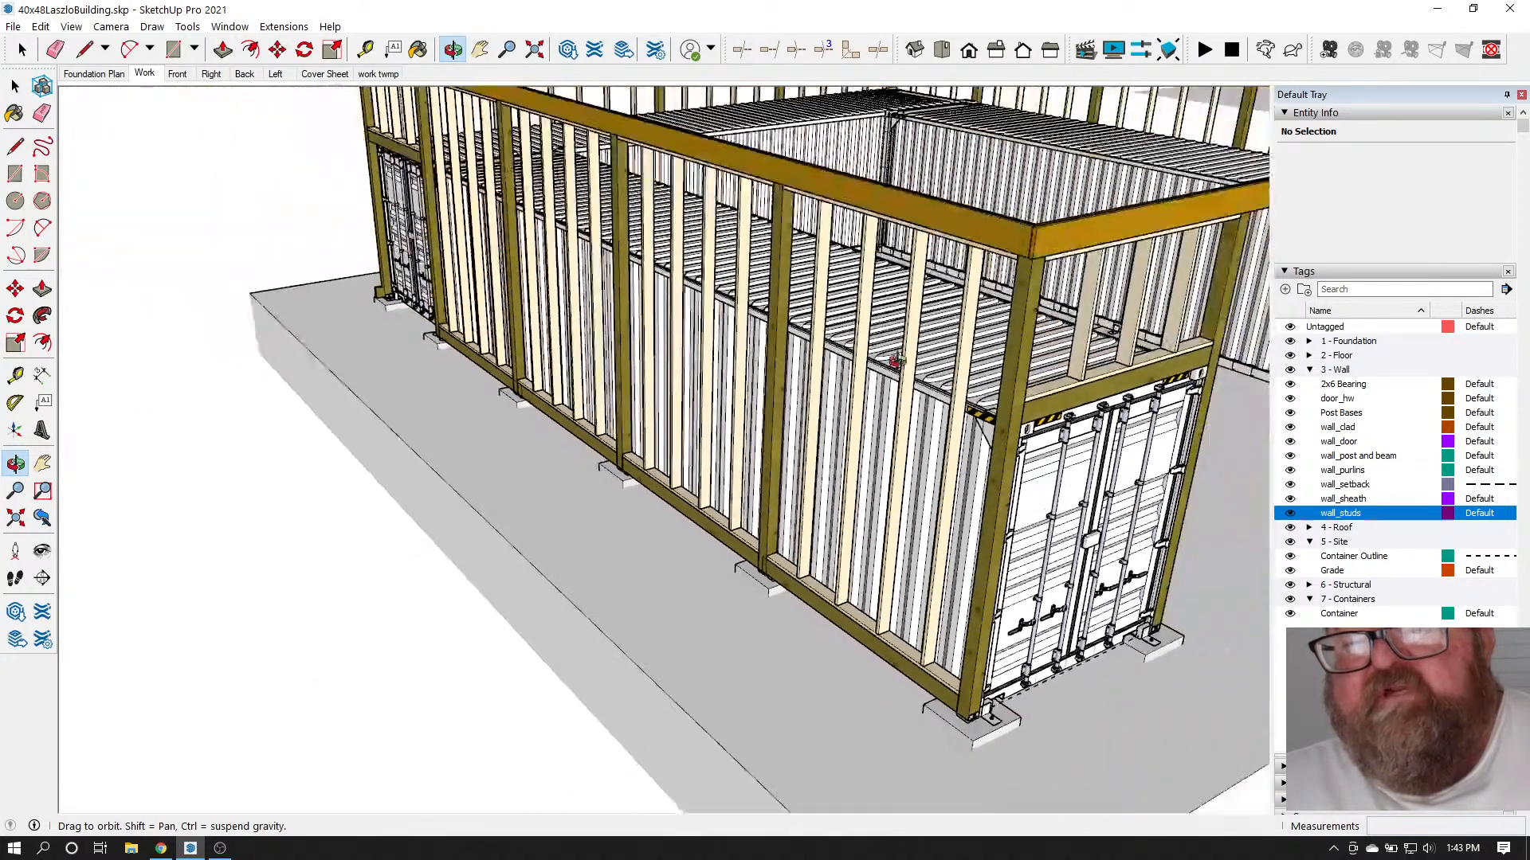
{"action": "scroll", "coordinate": [1027, 265], "scroll_direction": "up", "scroll_amount": 8}
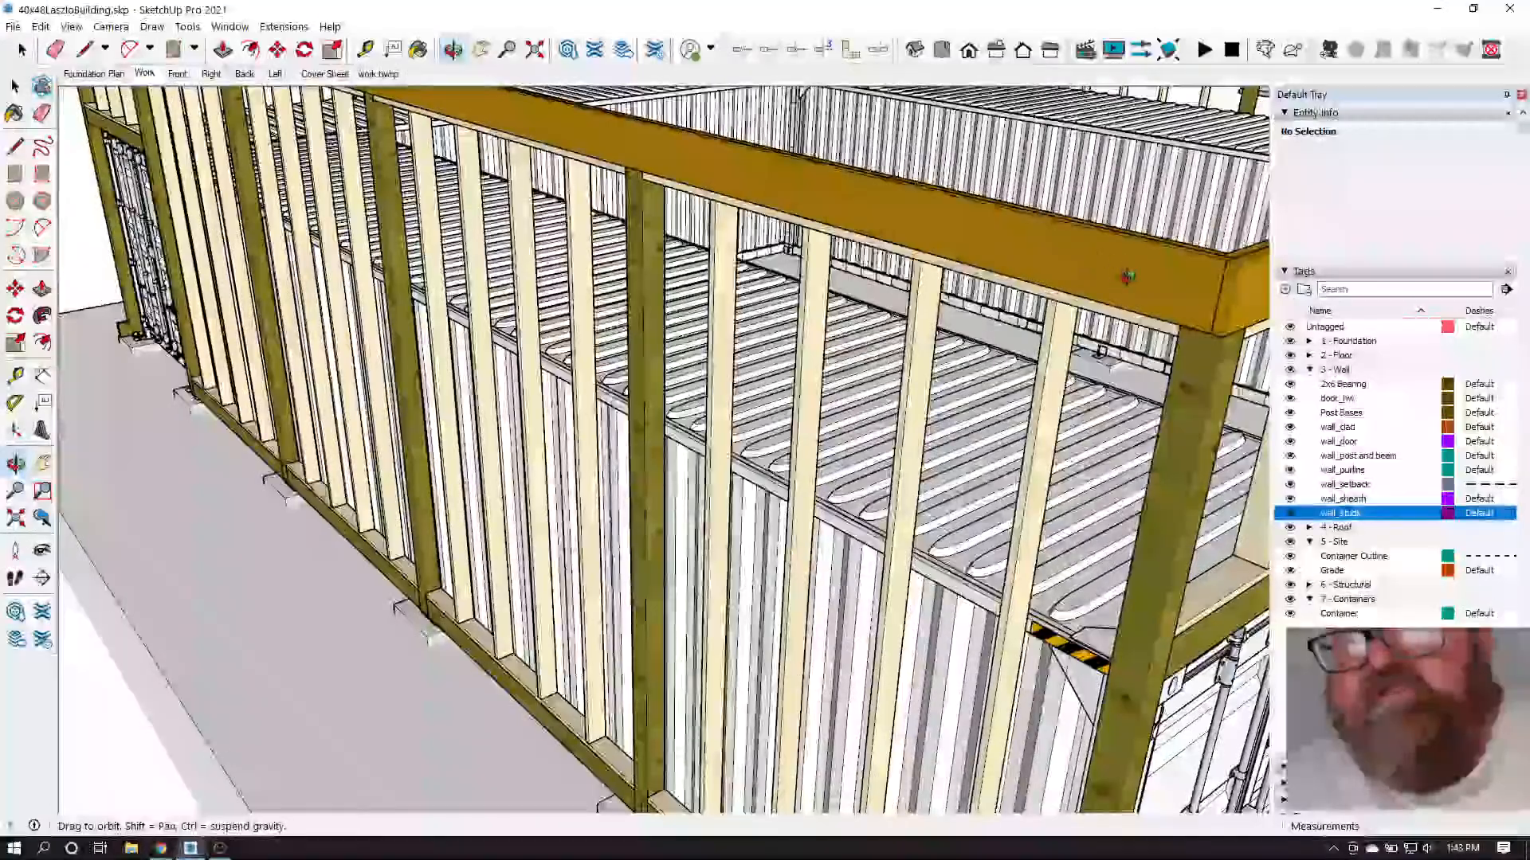
{"action": "left_click_drag", "start_coordinate": [1128, 276], "coordinate": [1082, 370]}
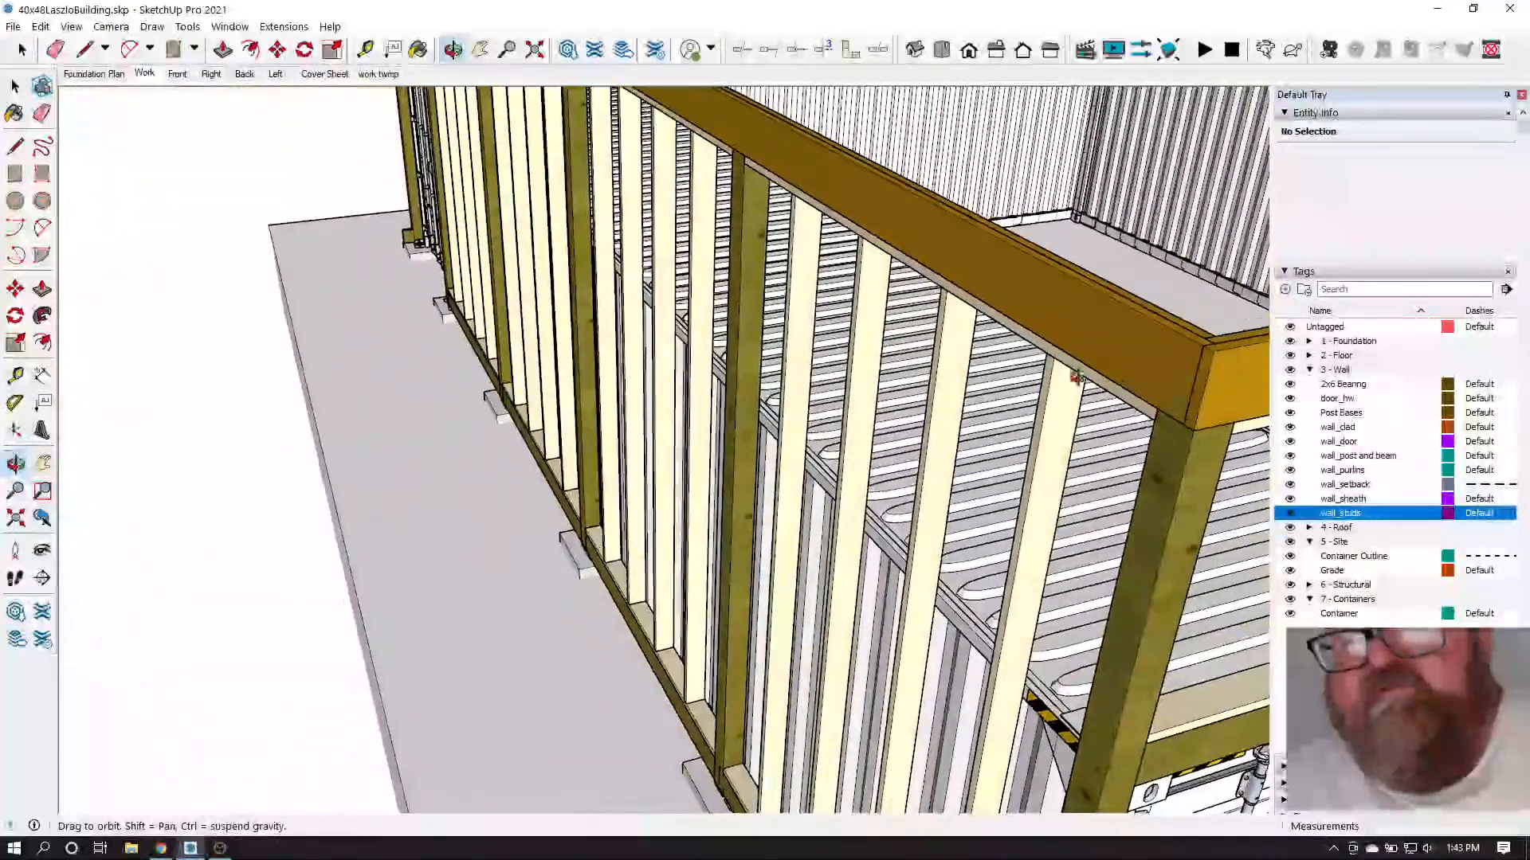
{"action": "left_click_drag", "start_coordinate": [978, 263], "coordinate": [849, 128]}
{"action": "scroll", "coordinate": [769, 218], "scroll_direction": "down", "scroll_amount": 6}
{"action": "left_click_drag", "start_coordinate": [769, 220], "coordinate": [856, 327]}
Switch to YouTube Studio to check the live stream's chat, glance at OBS, and return to SketchUp
{"action": "left_click", "coordinate": [169, 851]}
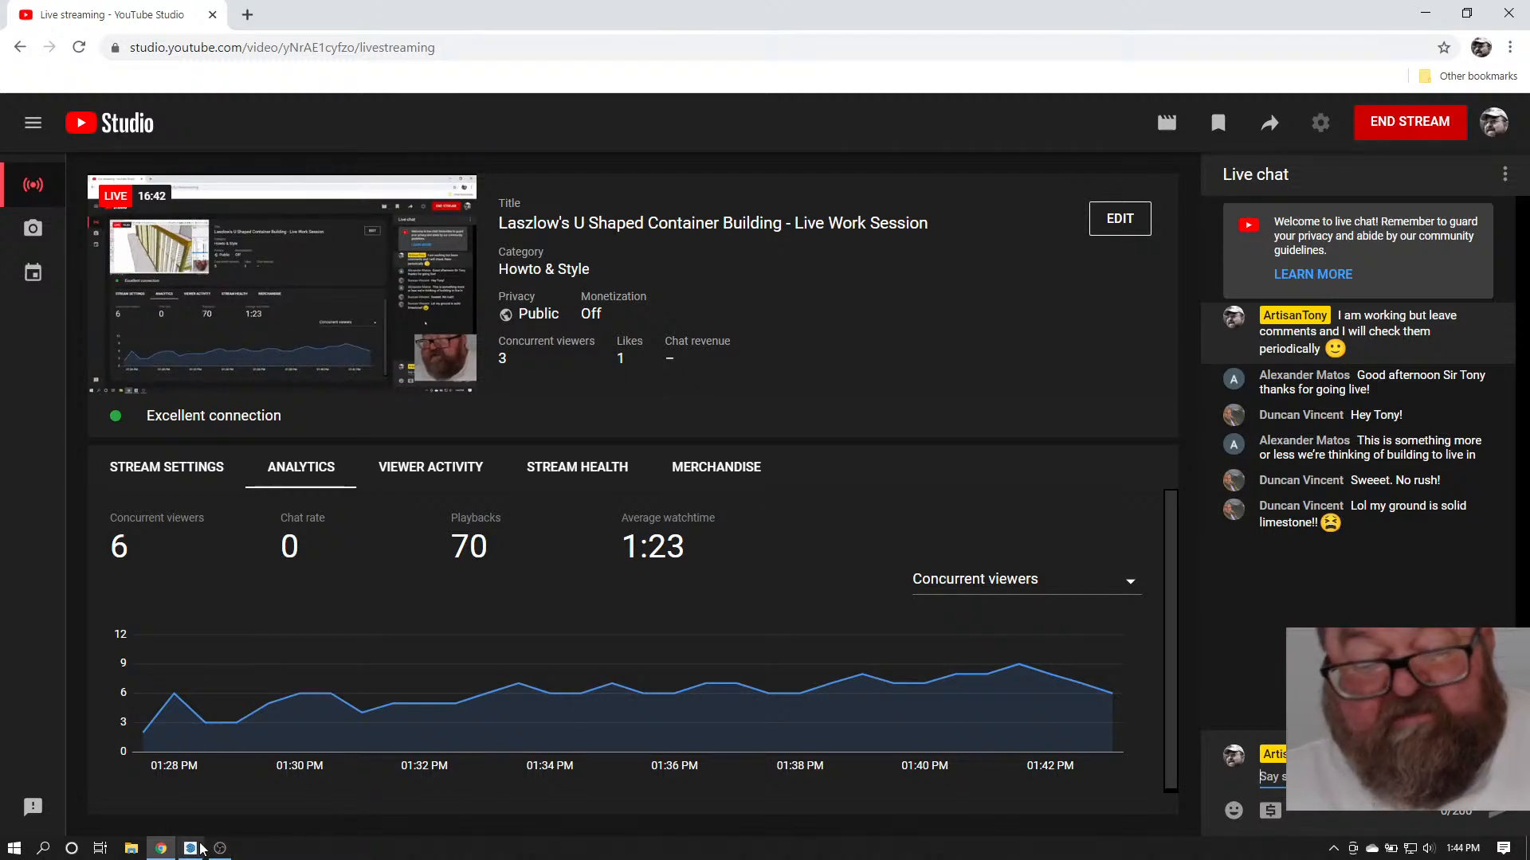
{"action": "left_click", "coordinate": [219, 849]}
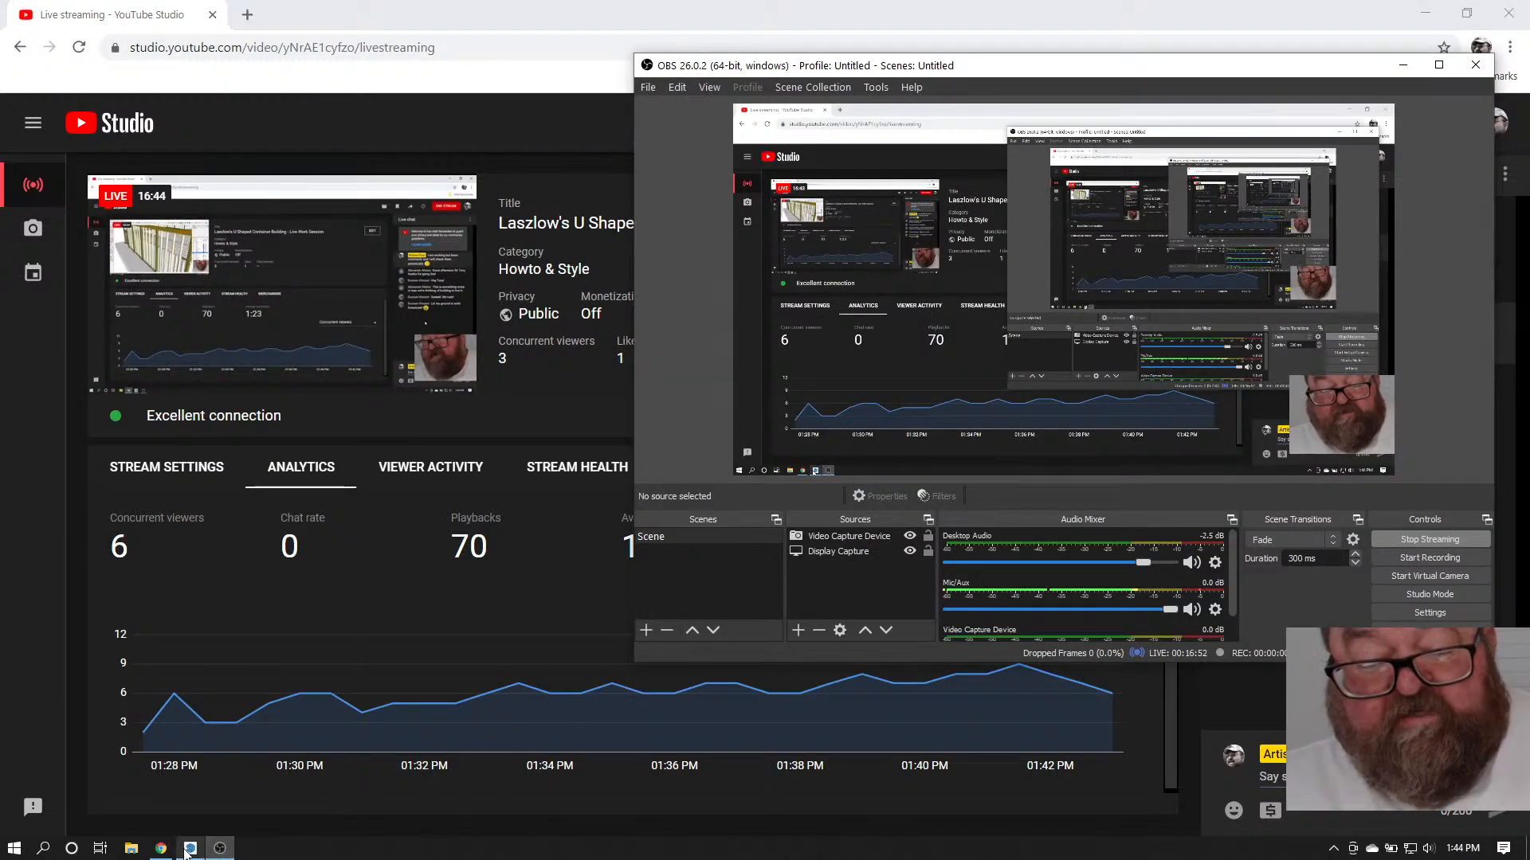
{"action": "left_click", "coordinate": [189, 849]}
Review the whole framed building, focusing on the container's door end and the footings beneath its corner posts
{"action": "scroll", "coordinate": [638, 608], "scroll_direction": "down", "scroll_amount": 5}
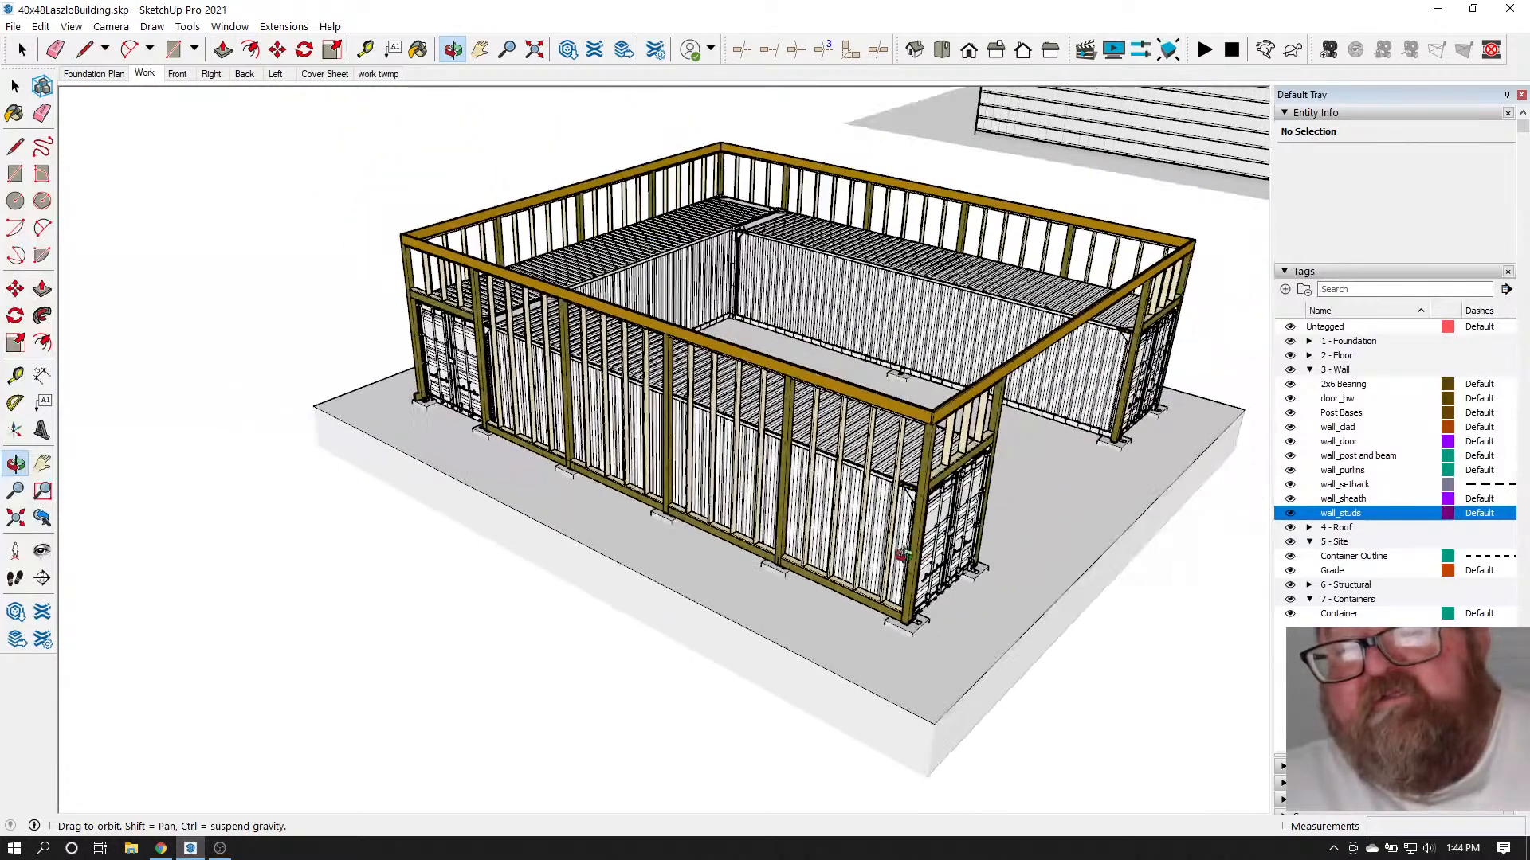
{"action": "left_click_drag", "start_coordinate": [638, 608], "coordinate": [689, 698]}
{"action": "scroll", "coordinate": [719, 581], "scroll_direction": "up", "scroll_amount": 6}
{"action": "scroll", "coordinate": [719, 582], "scroll_direction": "down", "scroll_amount": 4}
{"action": "scroll", "coordinate": [688, 698], "scroll_direction": "up", "scroll_amount": 5}
{"action": "scroll", "coordinate": [688, 698], "scroll_direction": "down", "scroll_amount": 4}
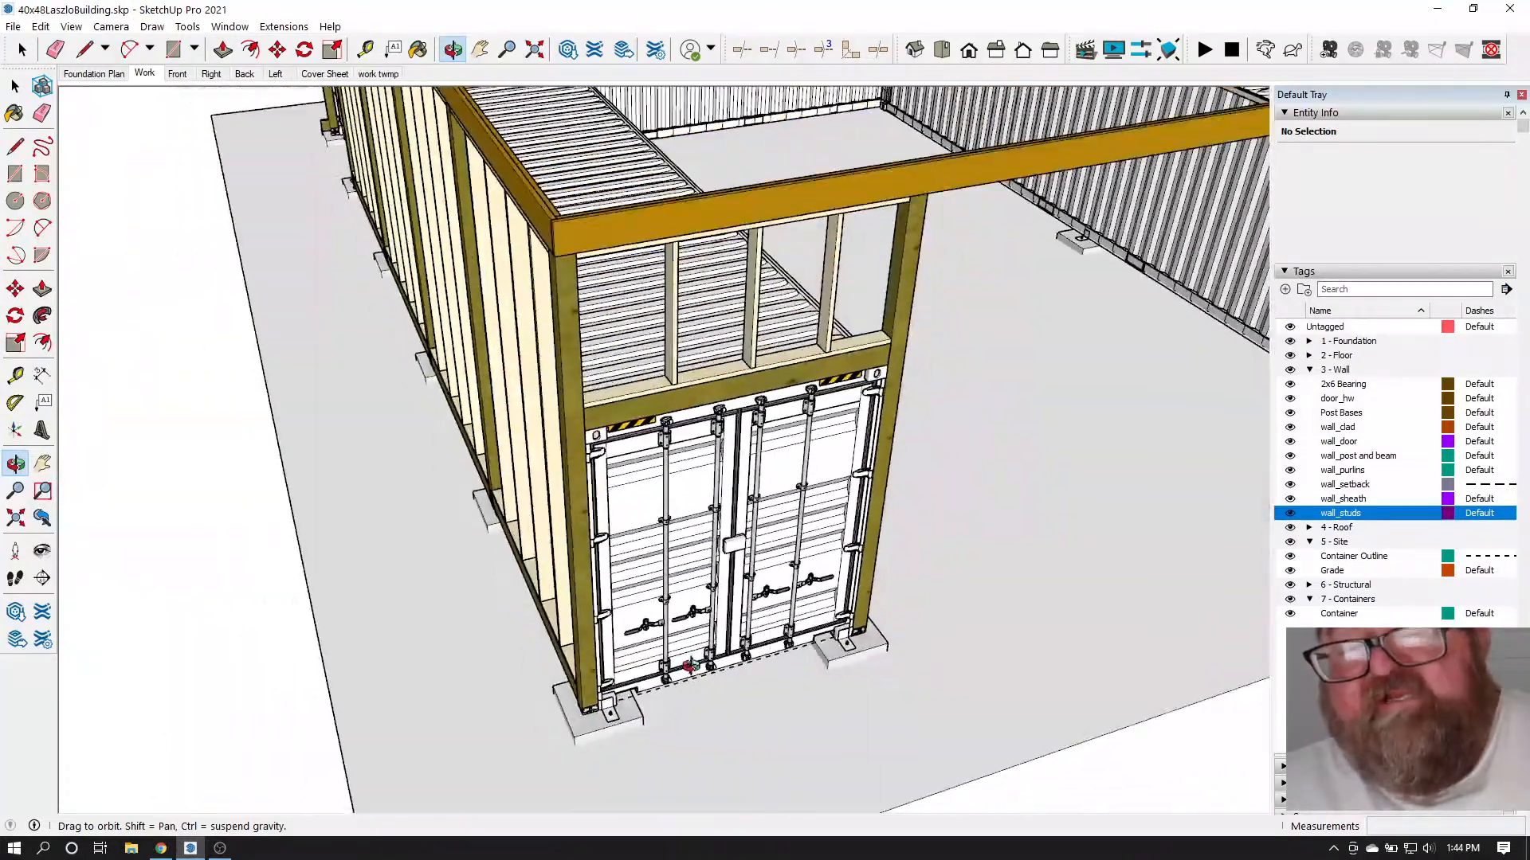
{"action": "left_click_drag", "start_coordinate": [673, 637], "coordinate": [857, 568]}
{"action": "scroll", "coordinate": [857, 568], "scroll_direction": "up", "scroll_amount": 4}
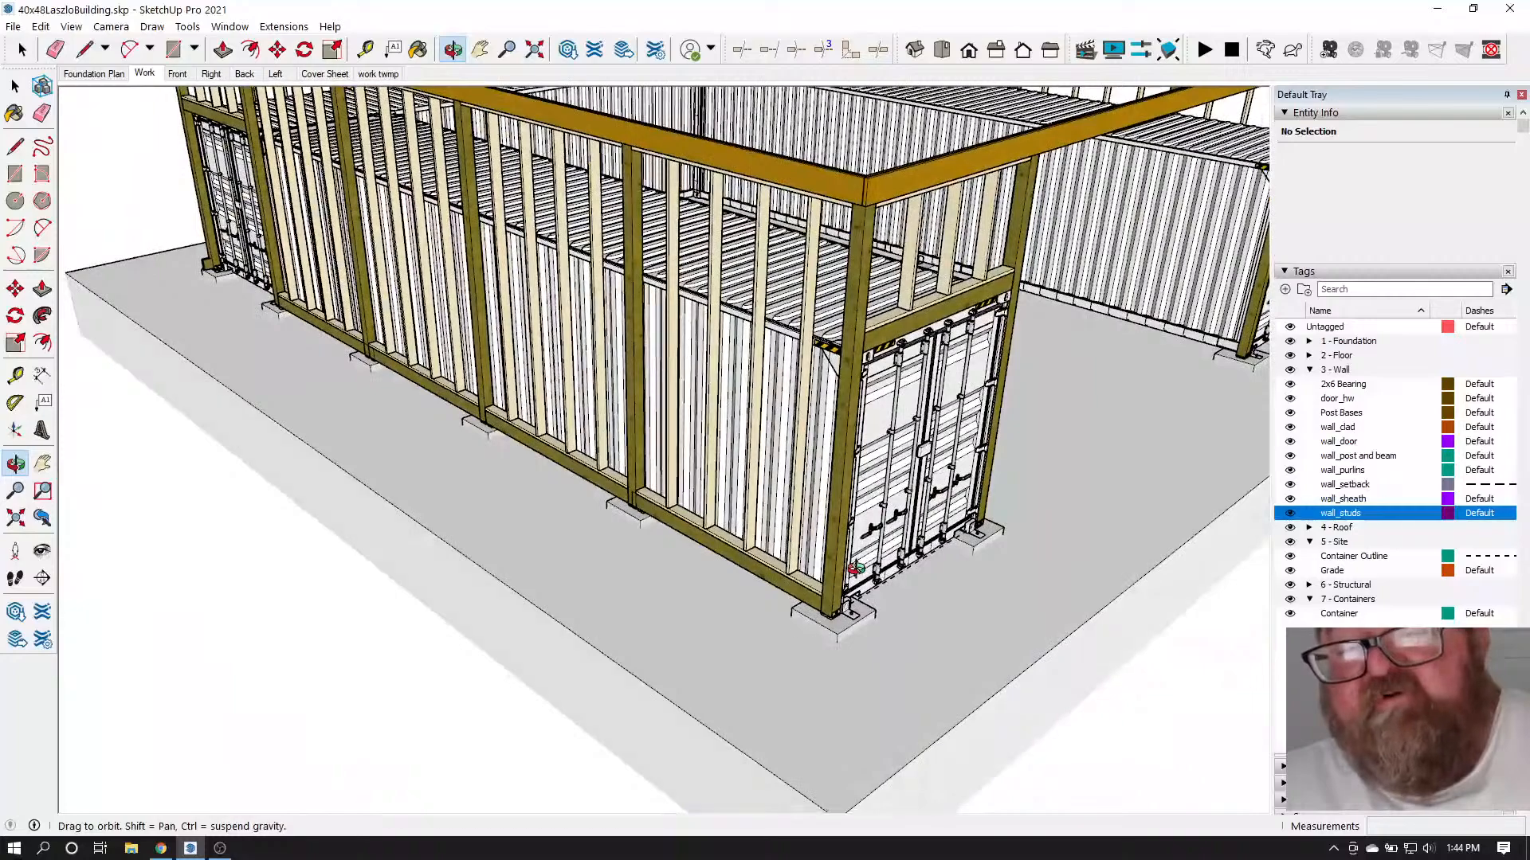
{"action": "left_click_drag", "start_coordinate": [871, 557], "coordinate": [814, 529]}
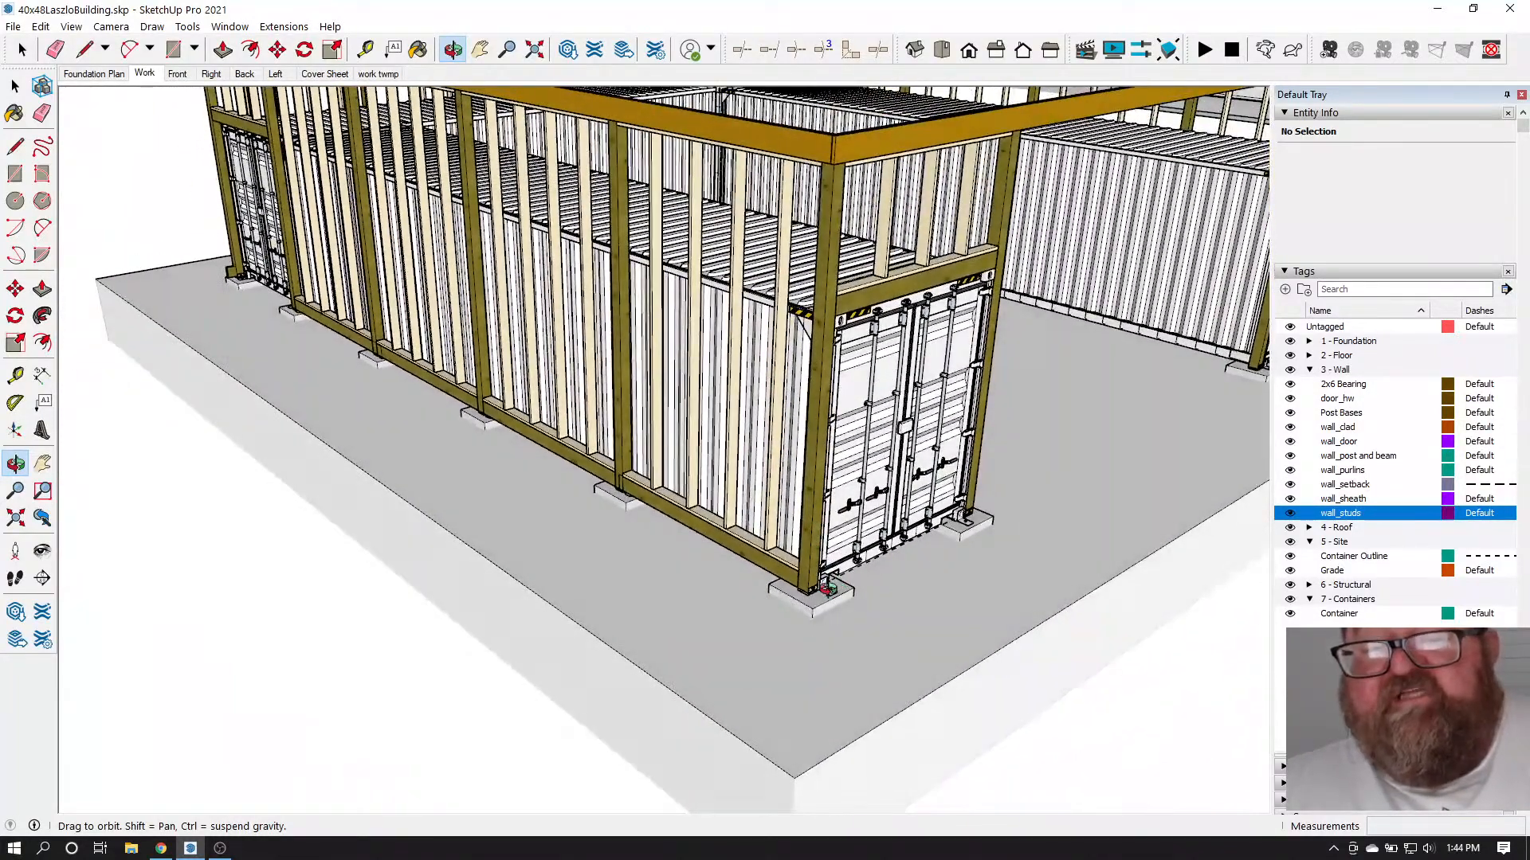
Hide the Grade tag and examine the round concrete piers and square caps beneath the container corner
{"action": "left_click", "coordinate": [1291, 571]}
{"action": "scroll", "coordinate": [832, 651], "scroll_direction": "up", "scroll_amount": 8}
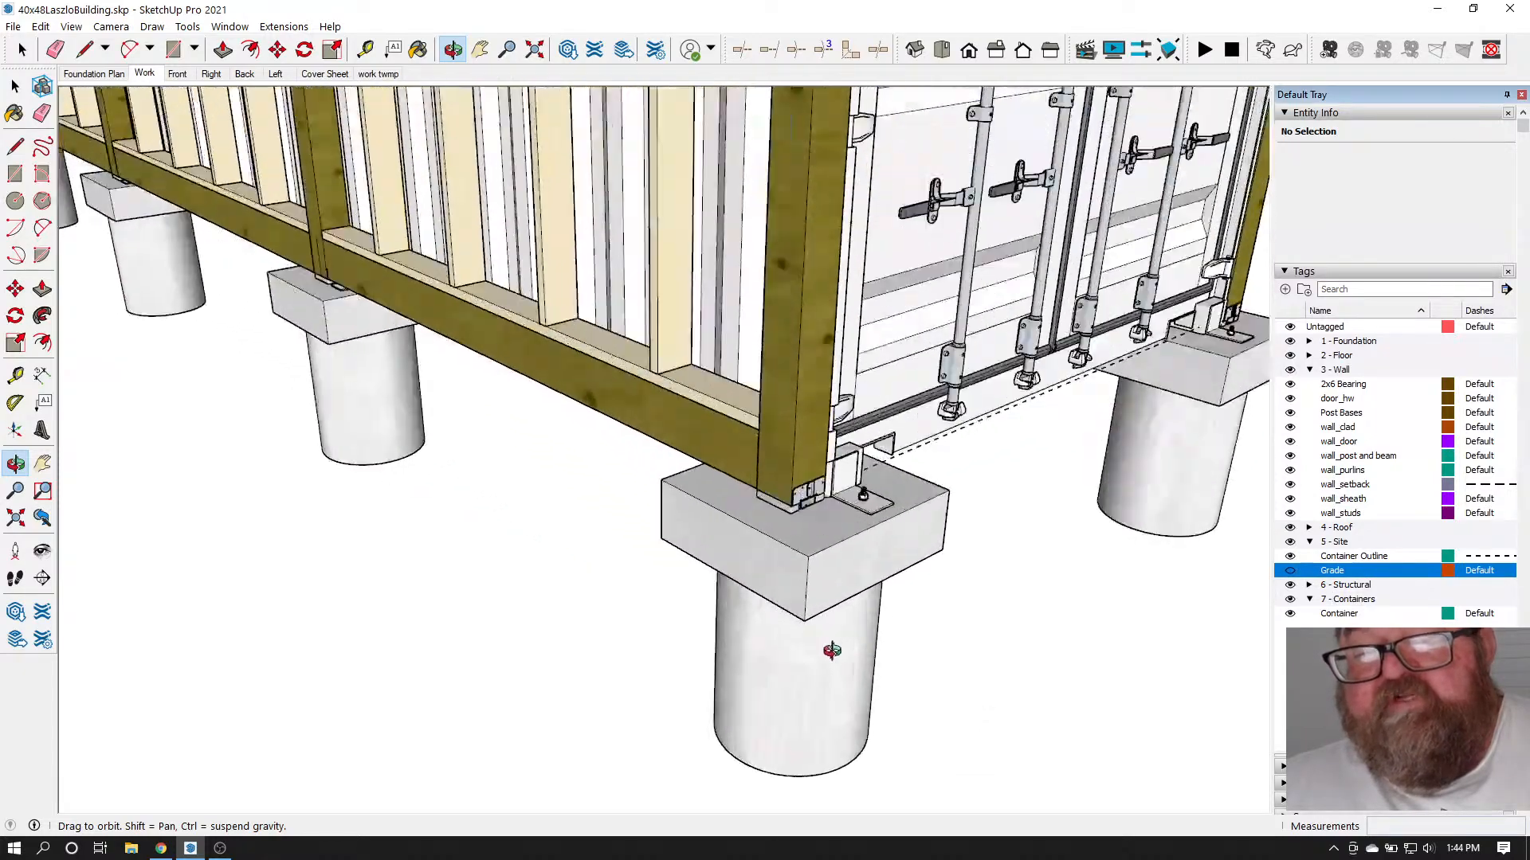
{"action": "left_click_drag", "start_coordinate": [831, 651], "coordinate": [693, 547]}
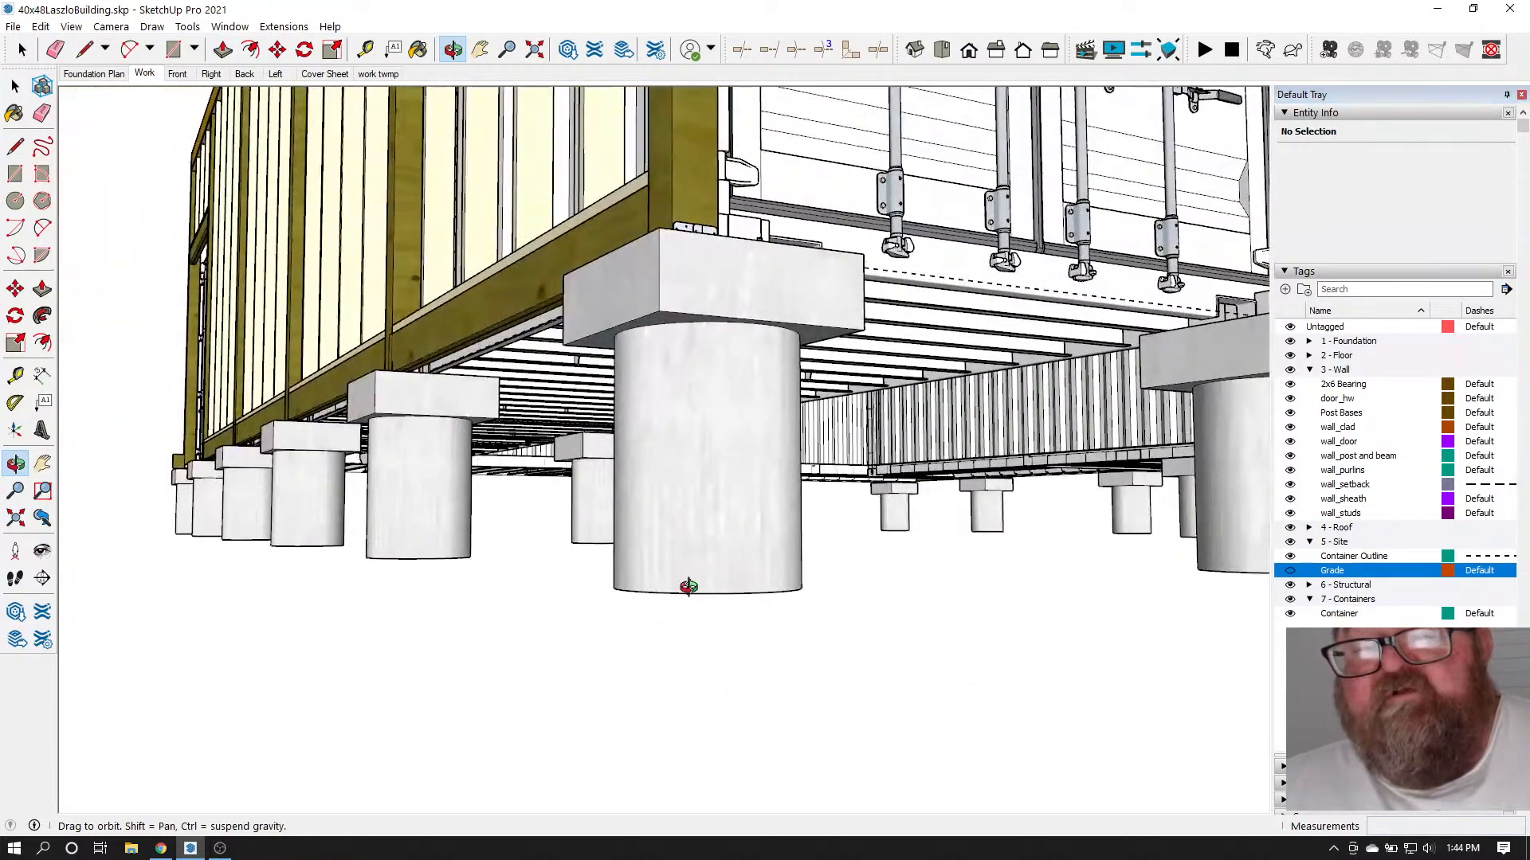
{"action": "left_click_drag", "start_coordinate": [727, 422], "coordinate": [542, 383]}
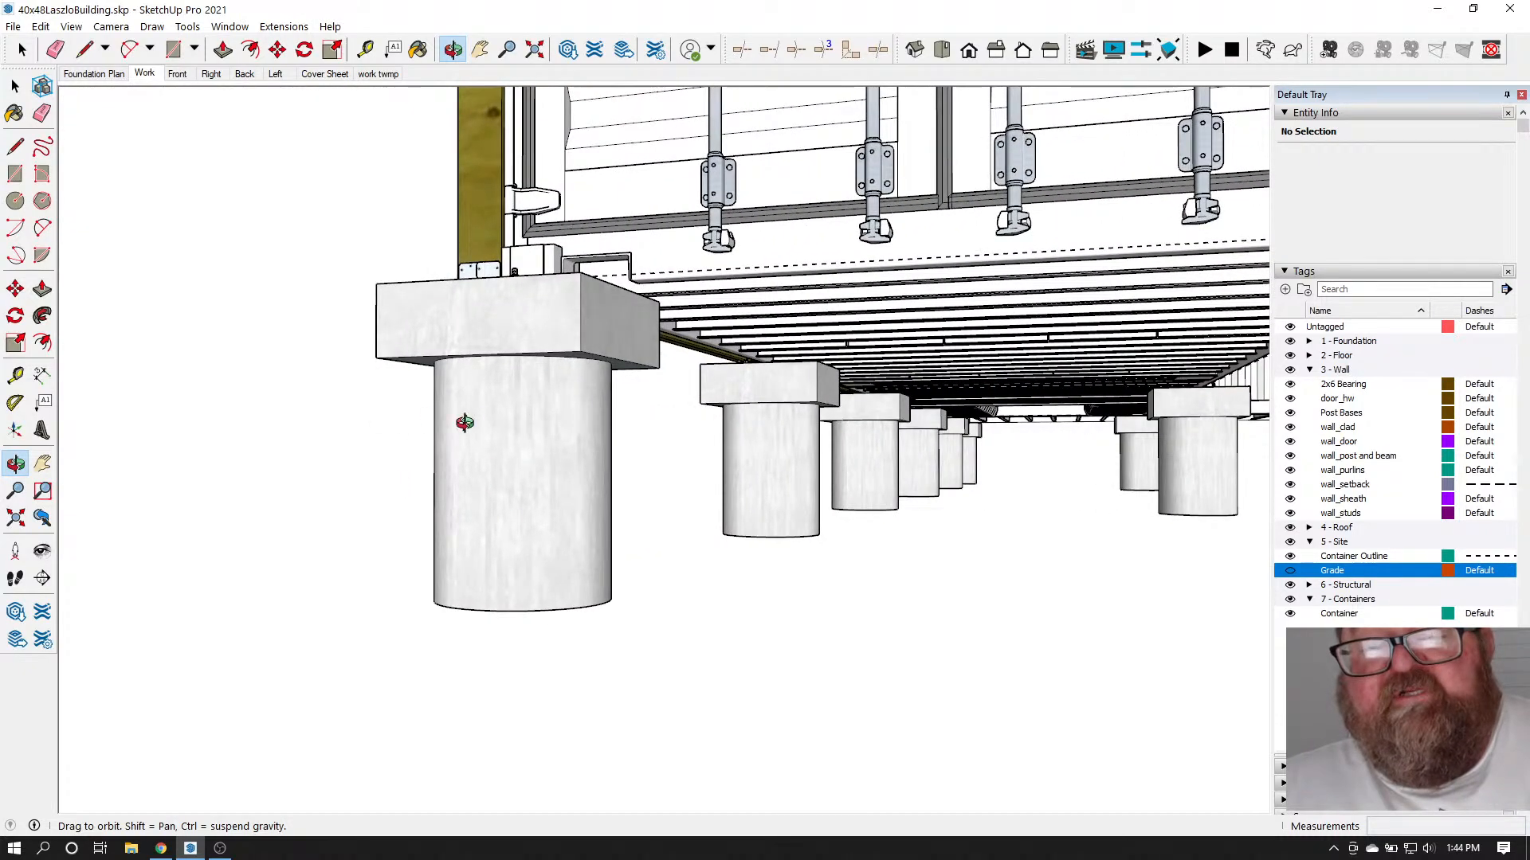
Examine the round piers and square caps from beneath the container floor, along the row and at both door-end corners
{"action": "left_click_drag", "start_coordinate": [465, 422], "coordinate": [396, 477]}
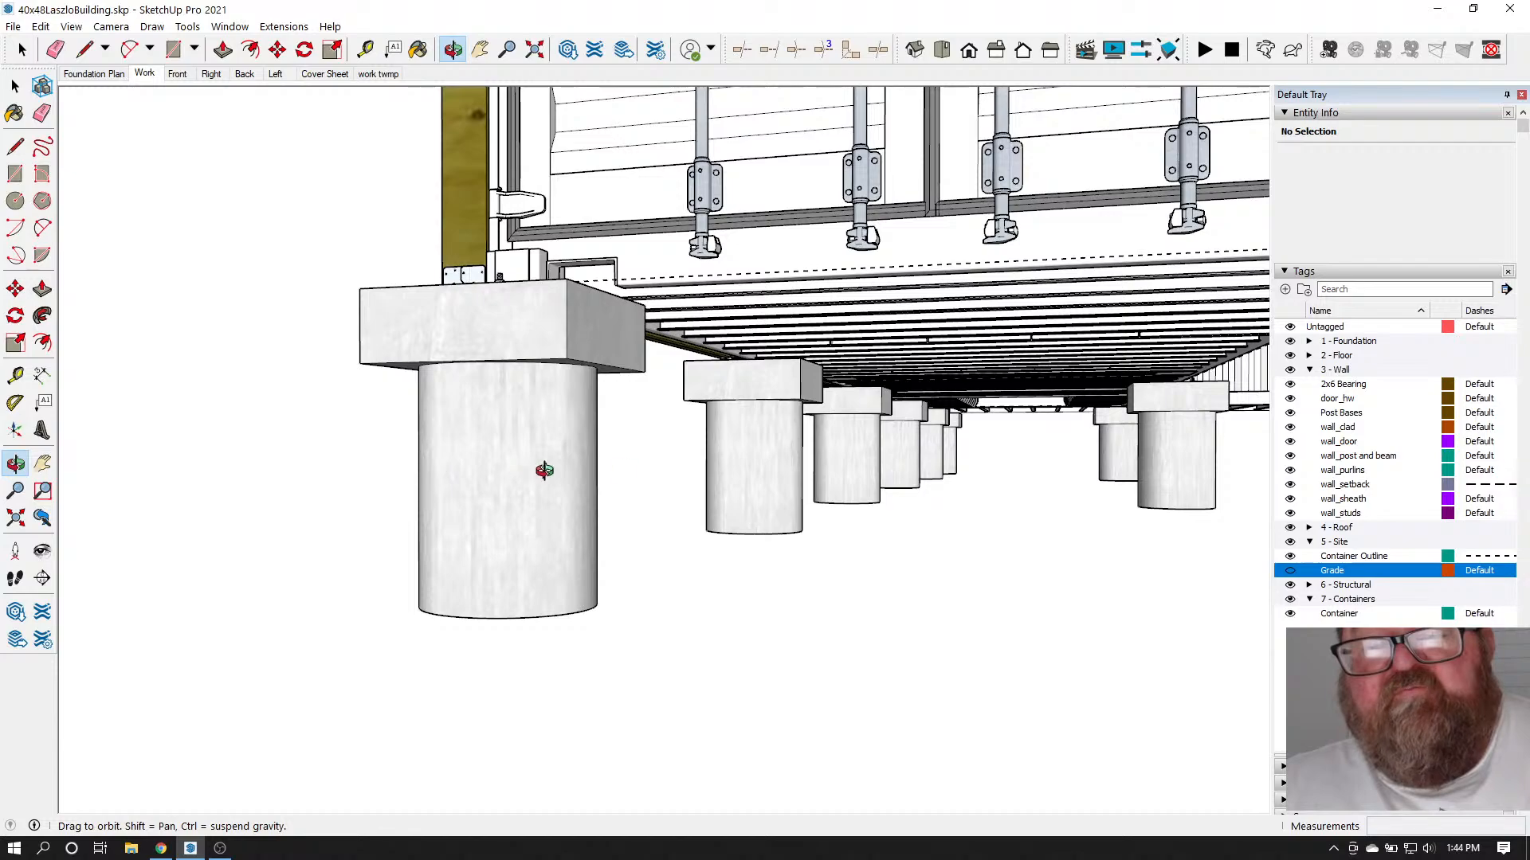
{"action": "left_click_drag", "start_coordinate": [496, 507], "coordinate": [532, 356]}
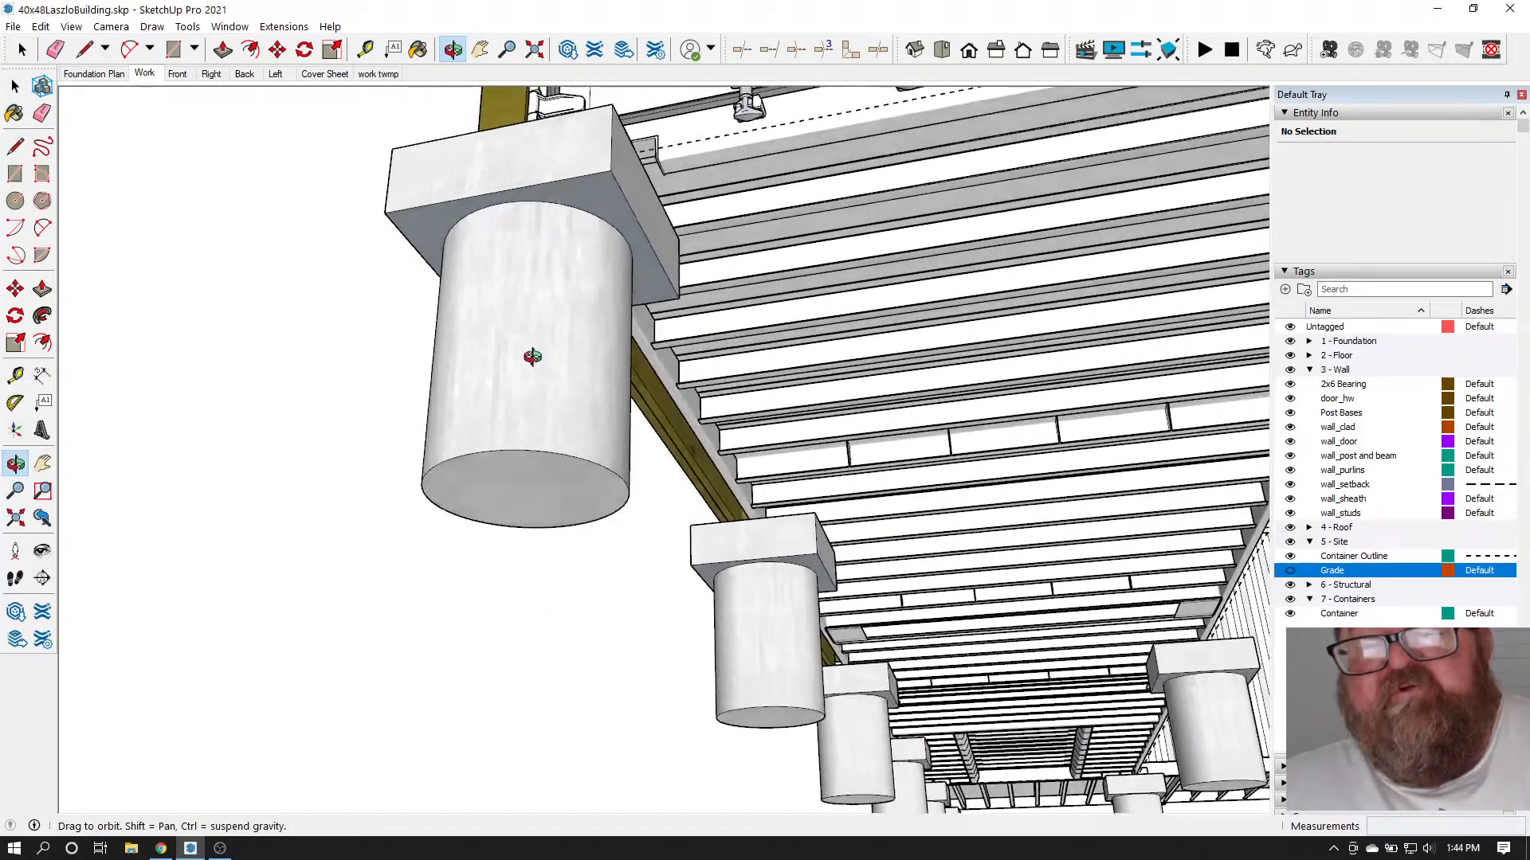
{"action": "left_click_drag", "start_coordinate": [530, 710], "coordinate": [603, 403]}
{"action": "left_click_drag", "start_coordinate": [558, 561], "coordinate": [562, 501]}
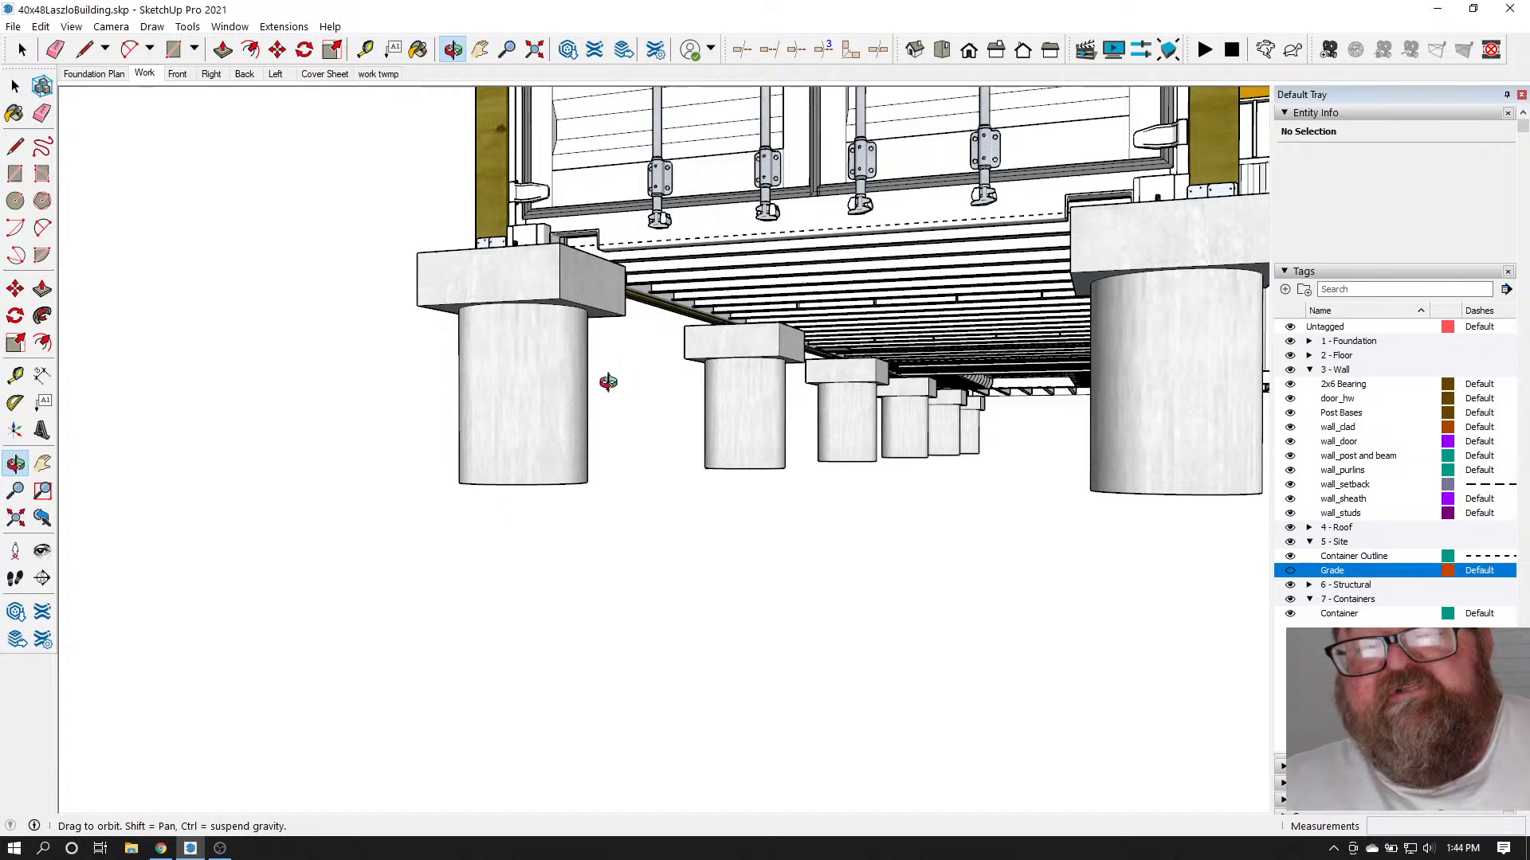
{"action": "left_click_drag", "start_coordinate": [498, 410], "coordinate": [677, 487]}
Show the Grade tag again and review the whole framed container building on its ground slab from above
{"action": "left_click", "coordinate": [1291, 571]}
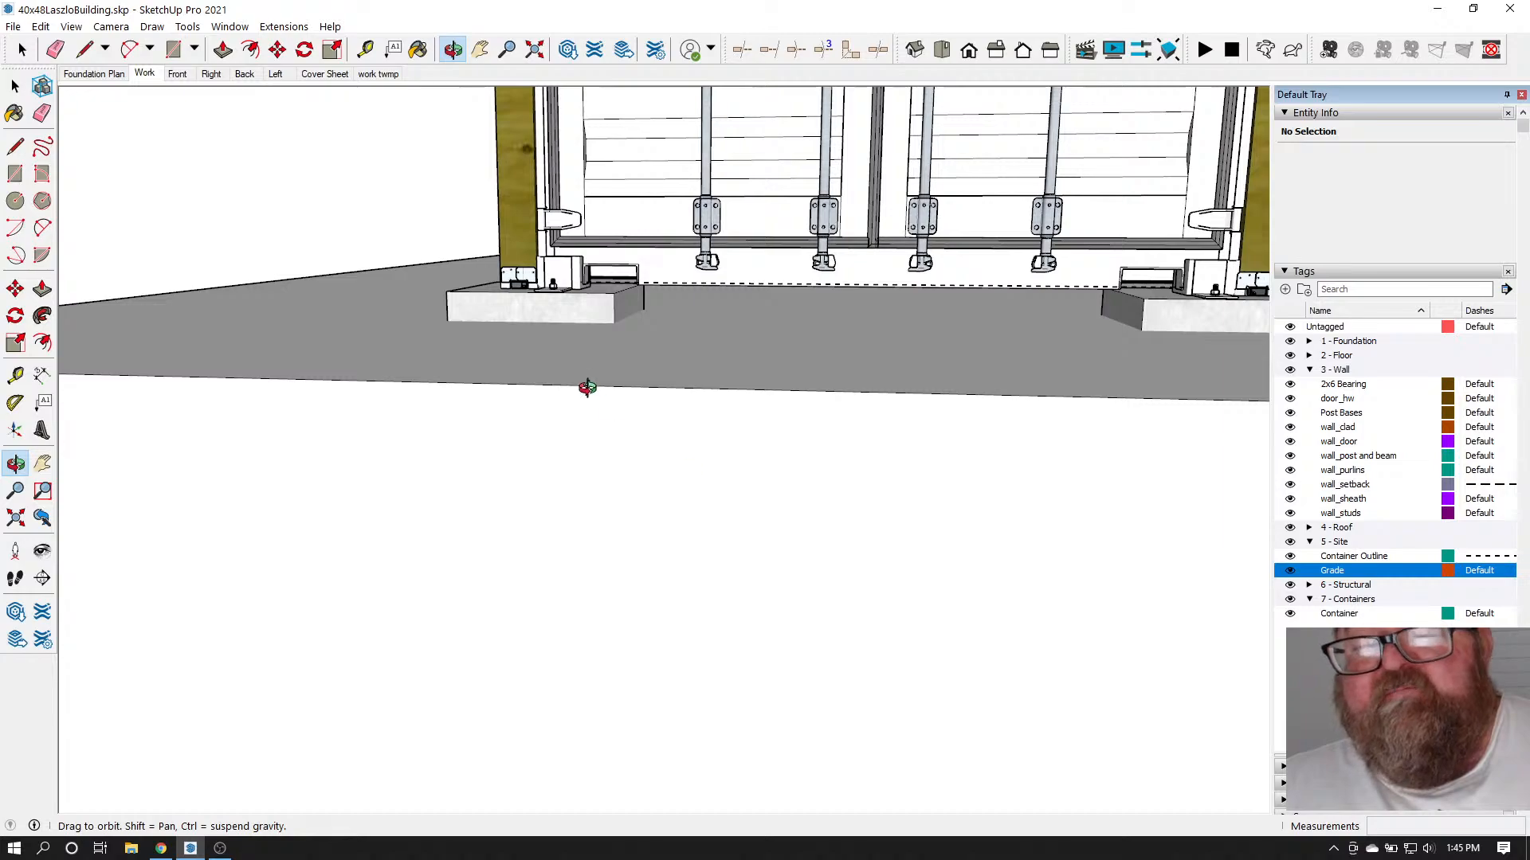
{"action": "left_click_drag", "start_coordinate": [587, 388], "coordinate": [730, 319]}
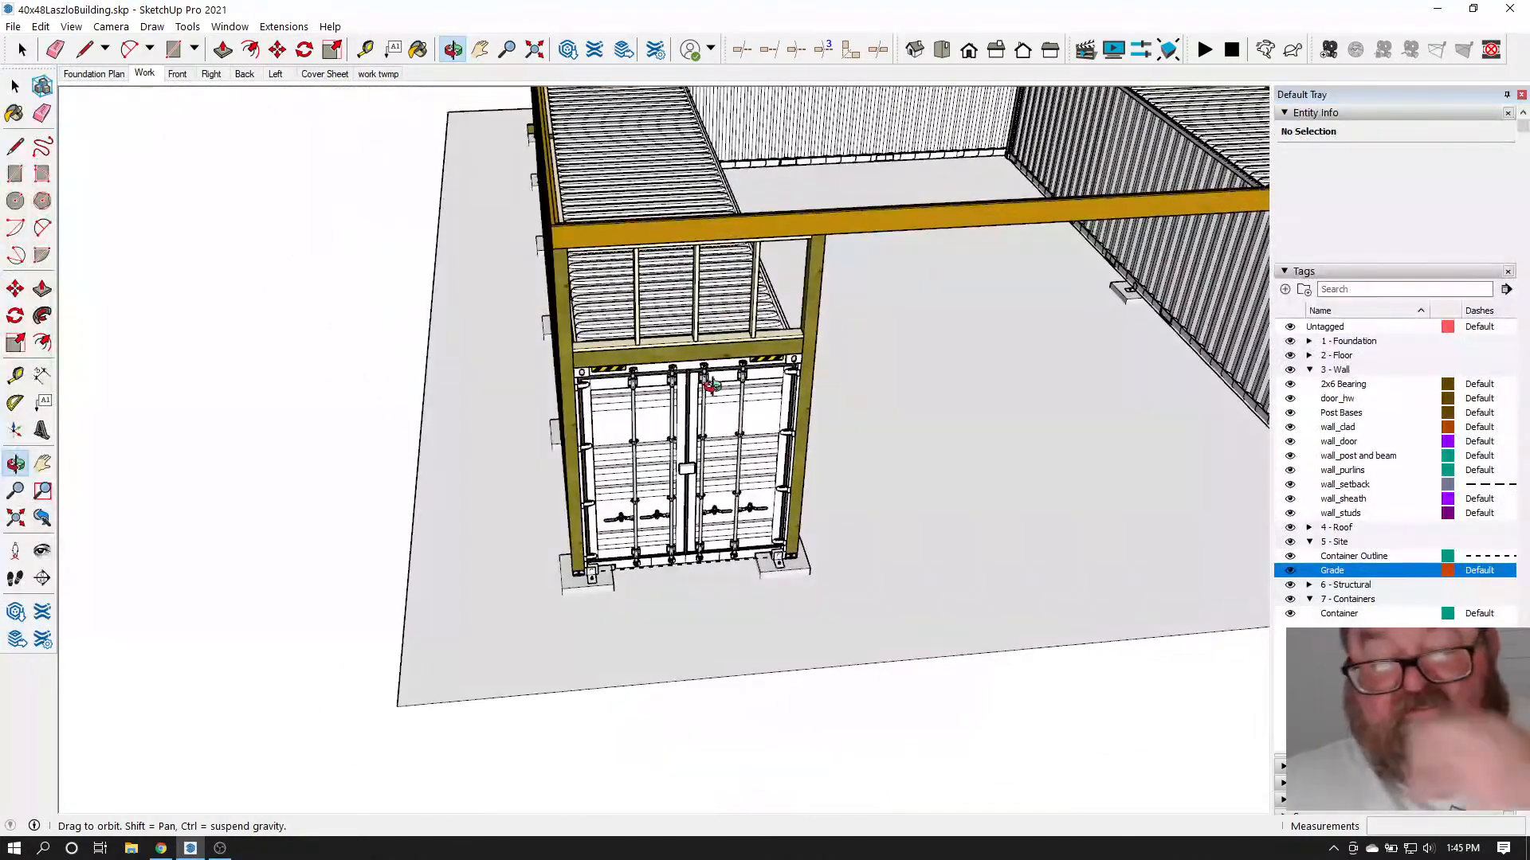
{"action": "left_click_drag", "start_coordinate": [682, 406], "coordinate": [818, 250]}
{"action": "scroll", "coordinate": [465, 343], "scroll_direction": "down", "scroll_amount": 5}
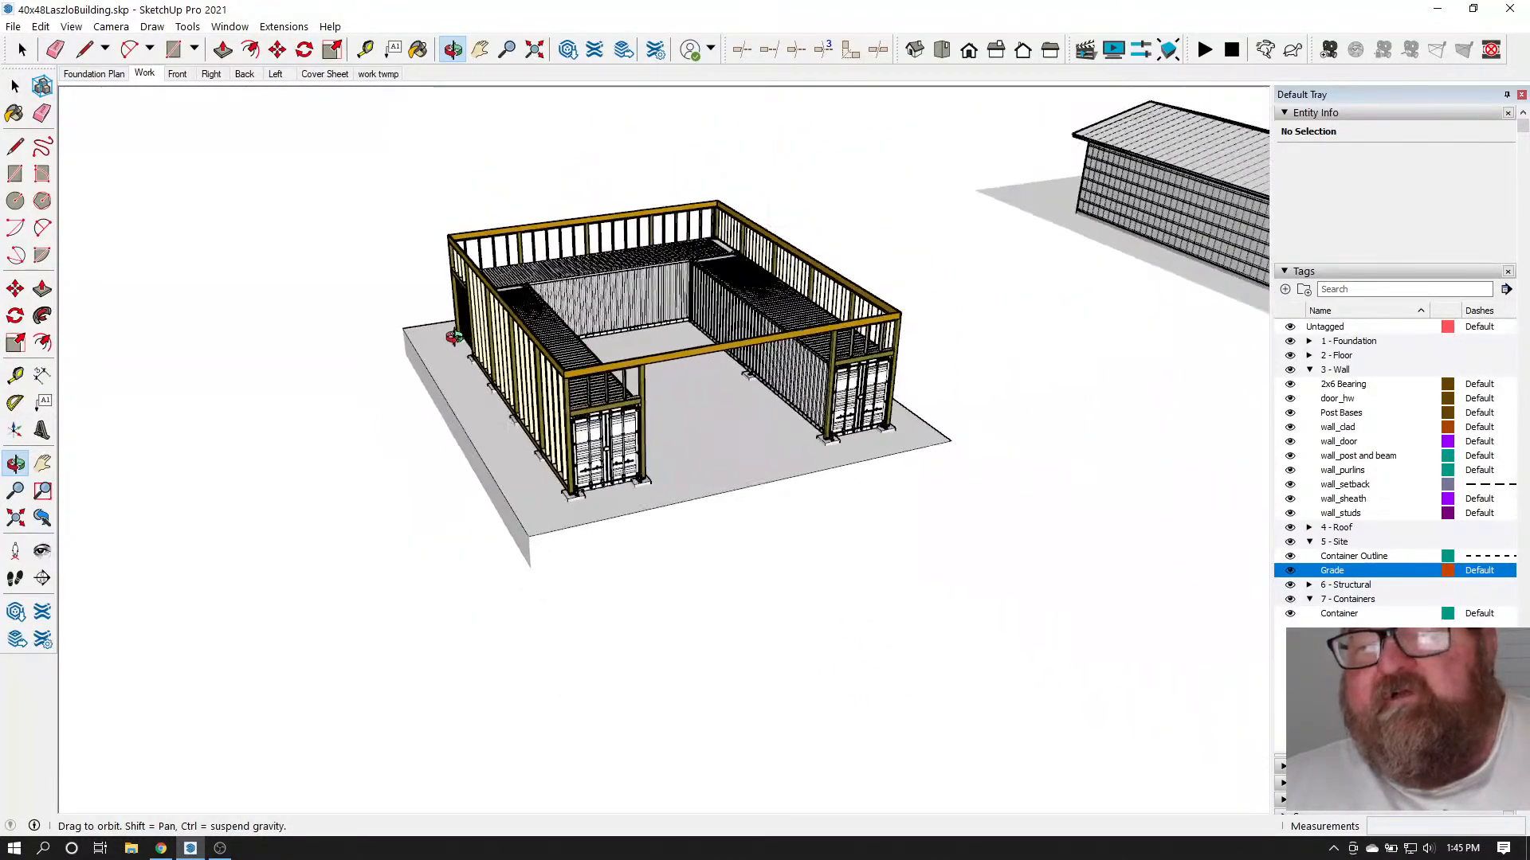
Inside the wall_purlins group, select the eight purlins along one long side and start moving them from the lowest purlin's corner end
{"action": "scroll", "coordinate": [1157, 340], "scroll_direction": "up", "scroll_amount": 6}
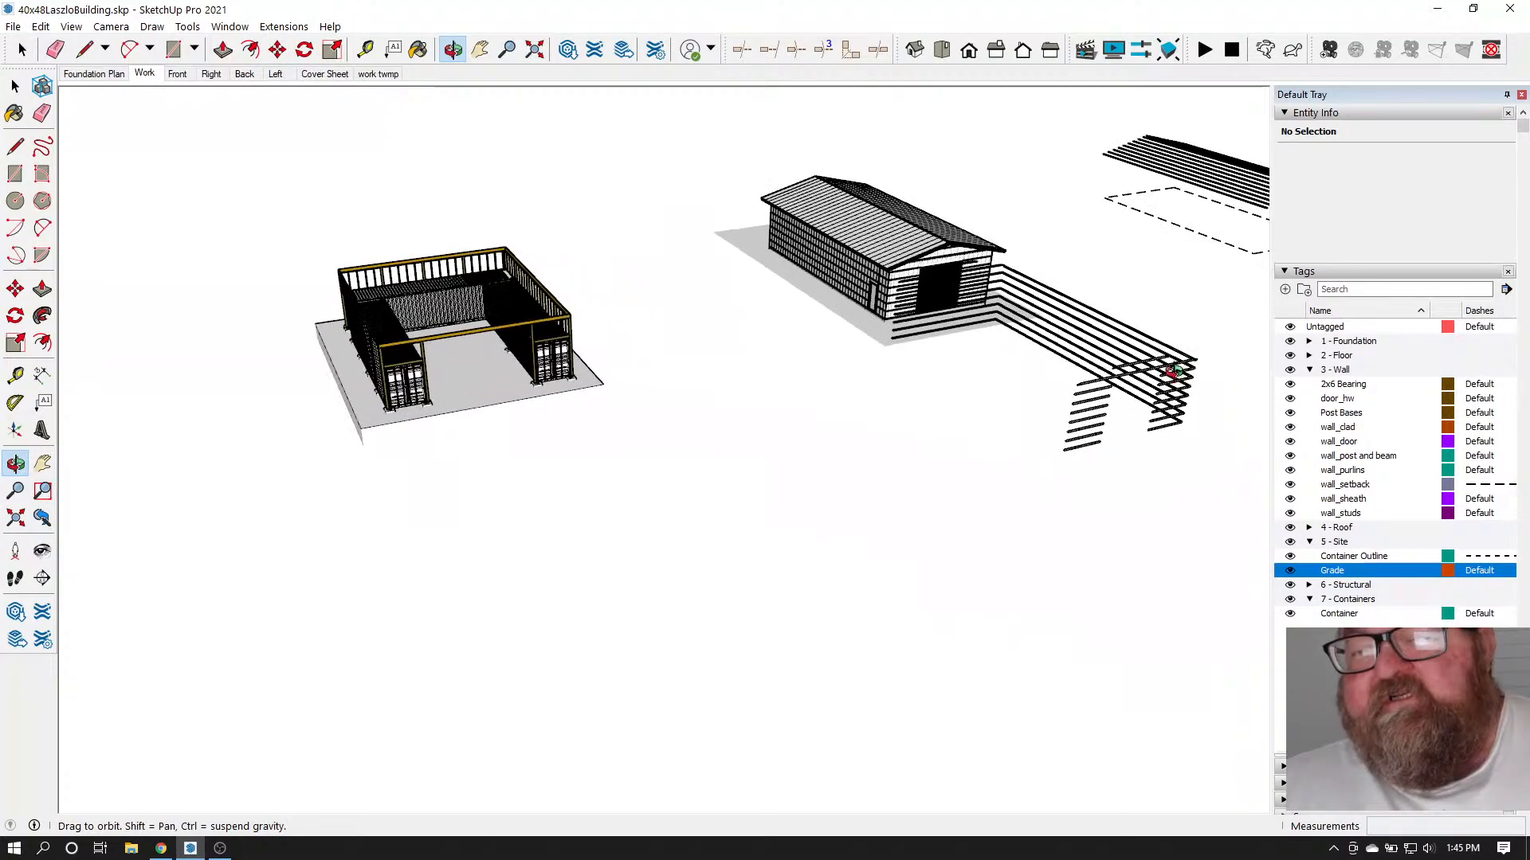
{"action": "left_click_drag", "start_coordinate": [1173, 365], "coordinate": [712, 368]}
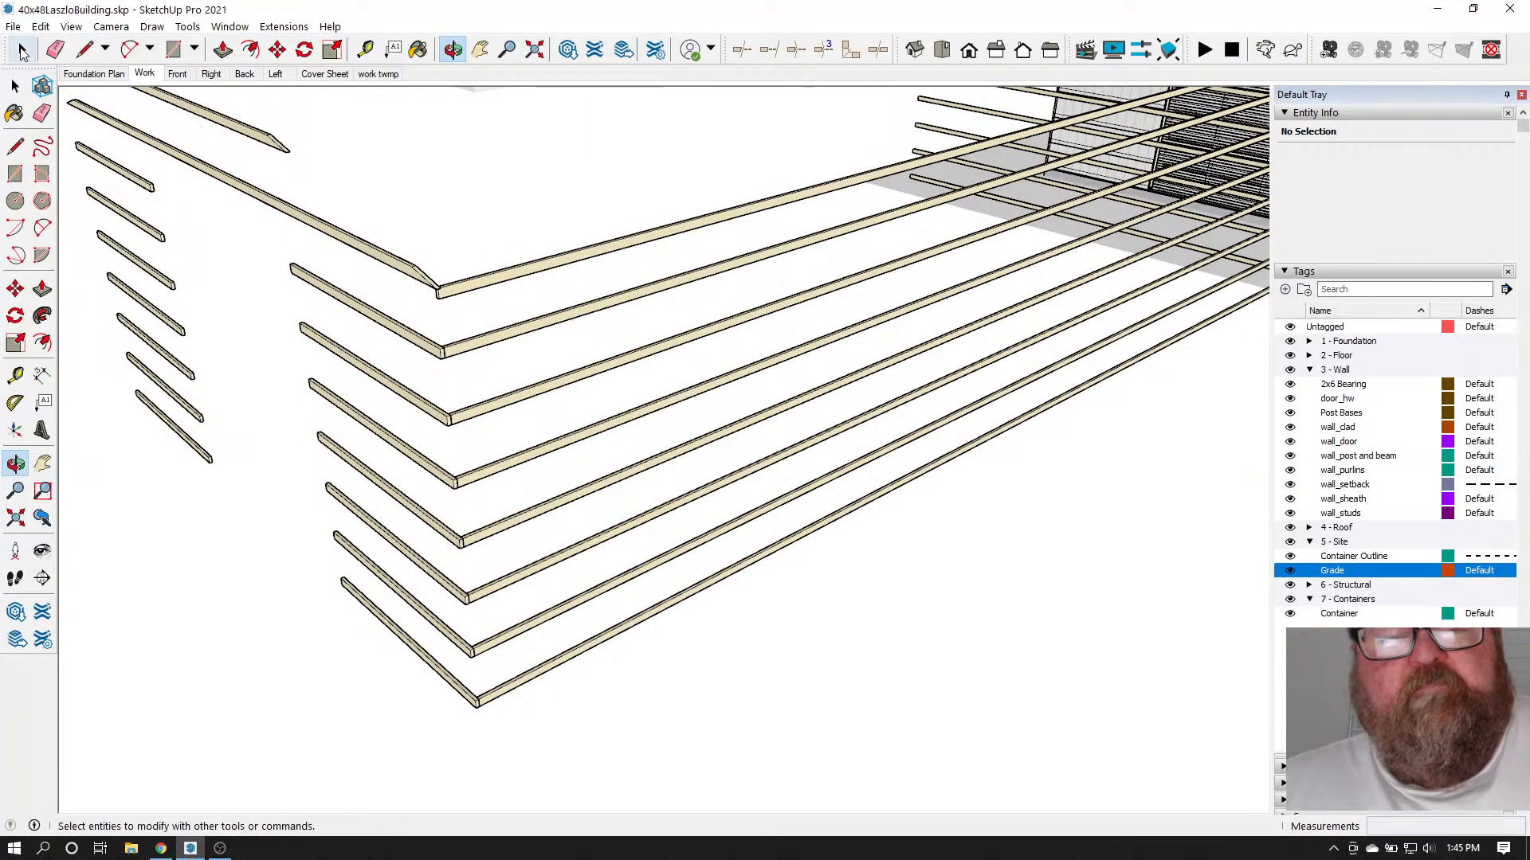
{"action": "left_click", "coordinate": [22, 50]}
{"action": "left_click", "coordinate": [499, 274]}
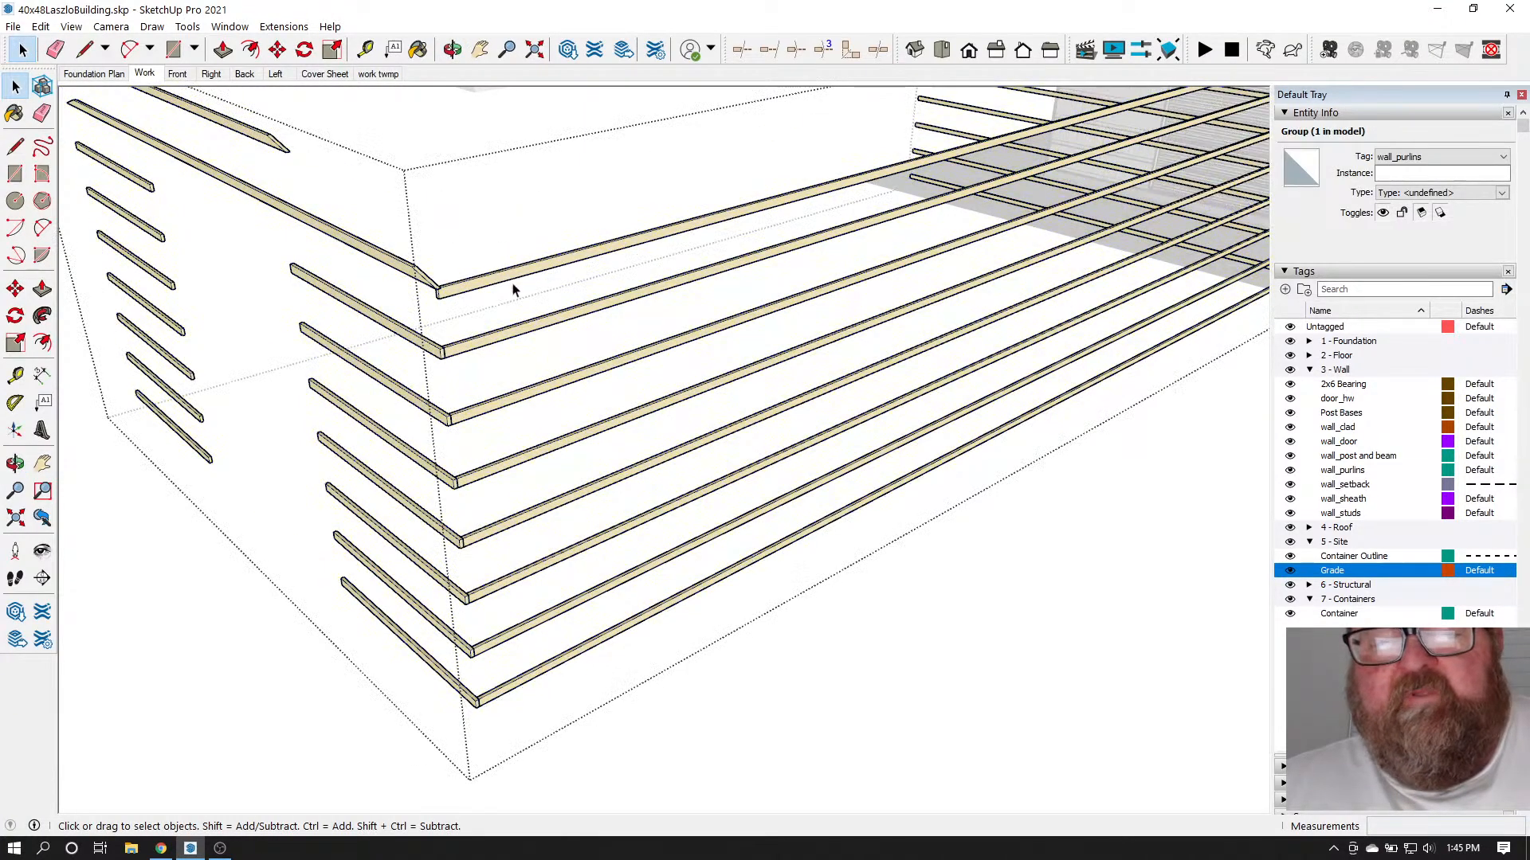
{"action": "left_click", "coordinate": [513, 292]}
{"action": "scroll", "coordinate": [558, 350], "scroll_direction": "down", "scroll_amount": 6}
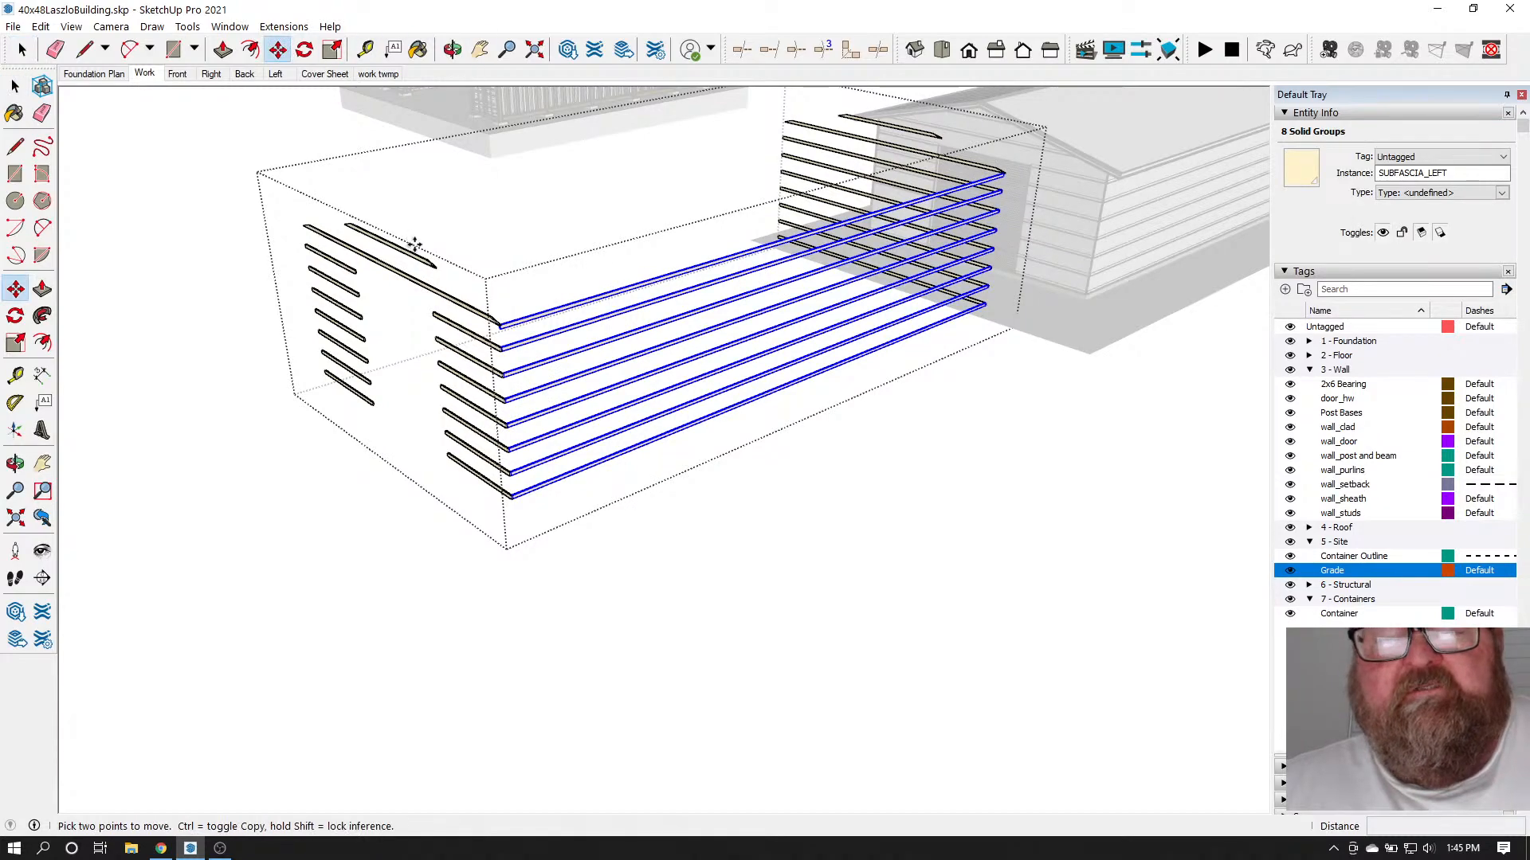
{"action": "scroll", "coordinate": [489, 331], "scroll_direction": "up", "scroll_amount": 5}
{"action": "scroll", "coordinate": [700, 403], "scroll_direction": "down", "scroll_amount": 3}
{"action": "scroll", "coordinate": [571, 593], "scroll_direction": "up", "scroll_amount": 4}
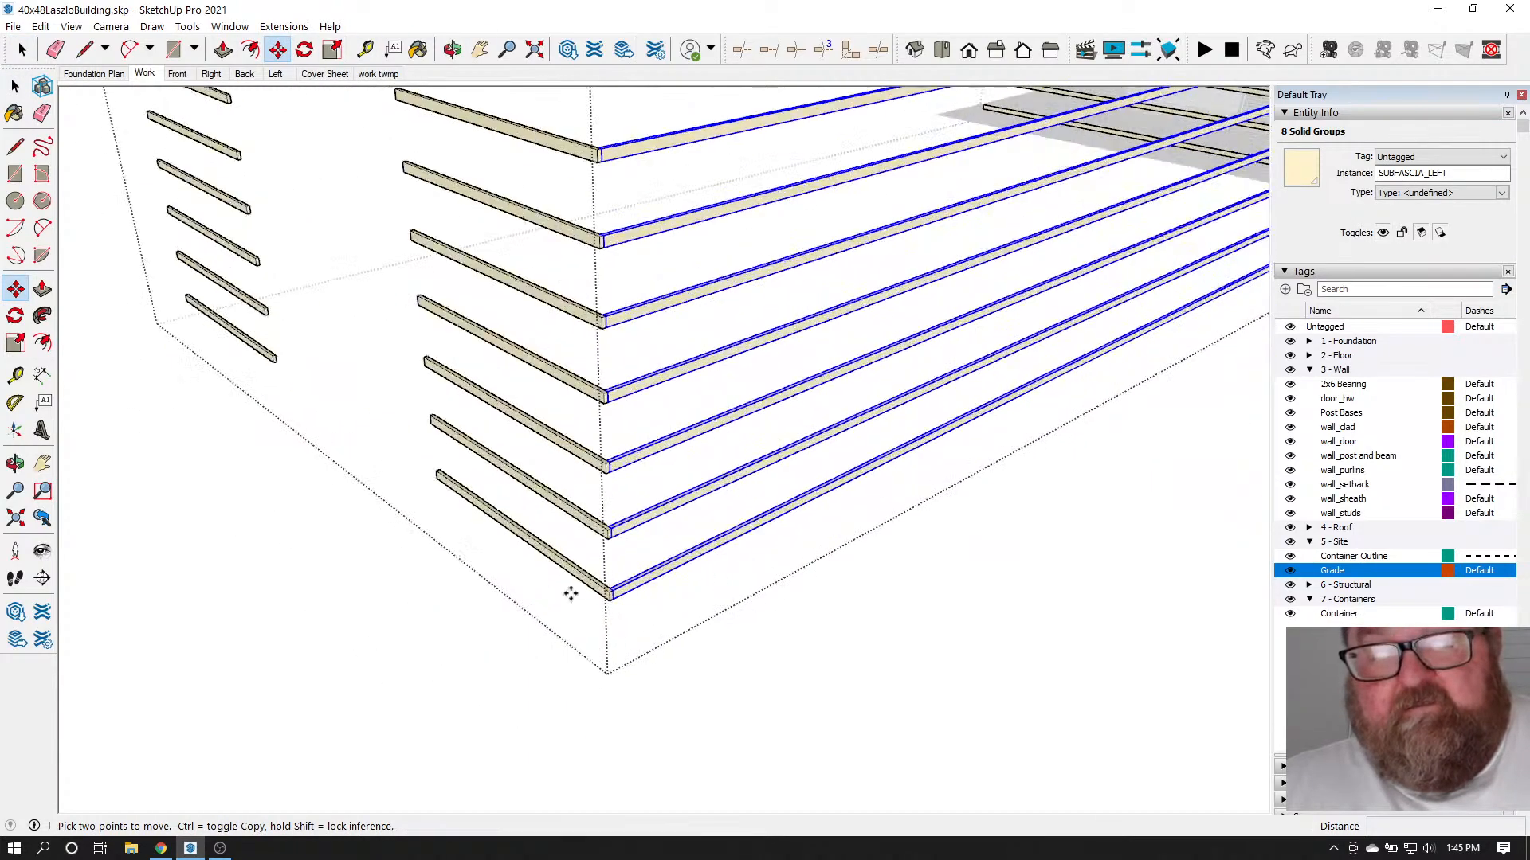
{"action": "scroll", "coordinate": [571, 593], "scroll_direction": "up", "scroll_amount": 6}
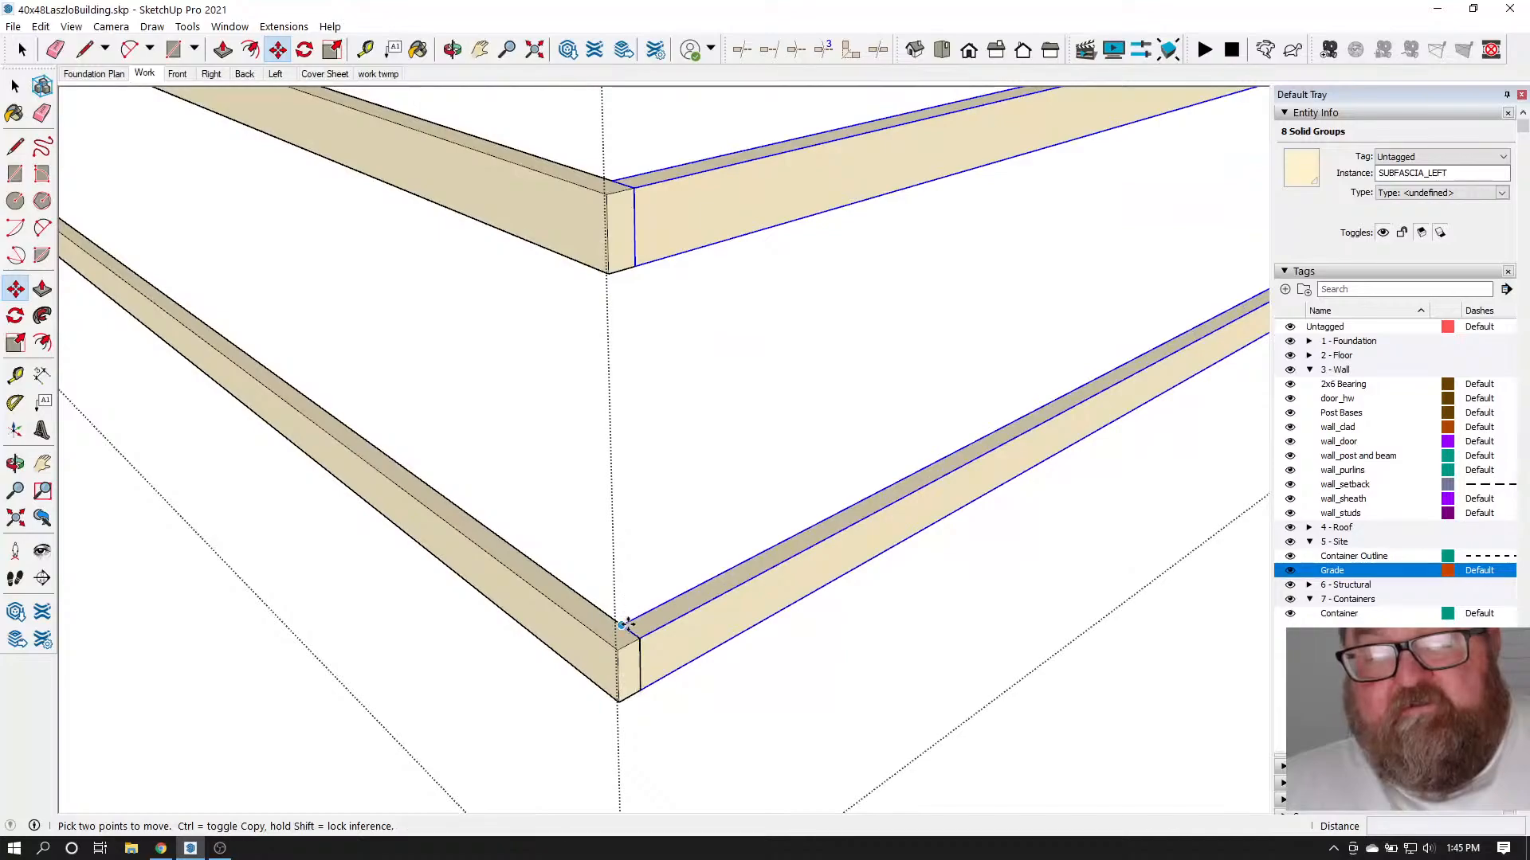
Copy the eight selected purlins from the separate purlin layout onto the outer face of the container building's front corner post
{"action": "left_click", "coordinate": [623, 625]}
{"action": "key", "text": "ctrl"}
{"action": "scroll", "coordinate": [623, 625], "scroll_direction": "down", "scroll_amount": 10}
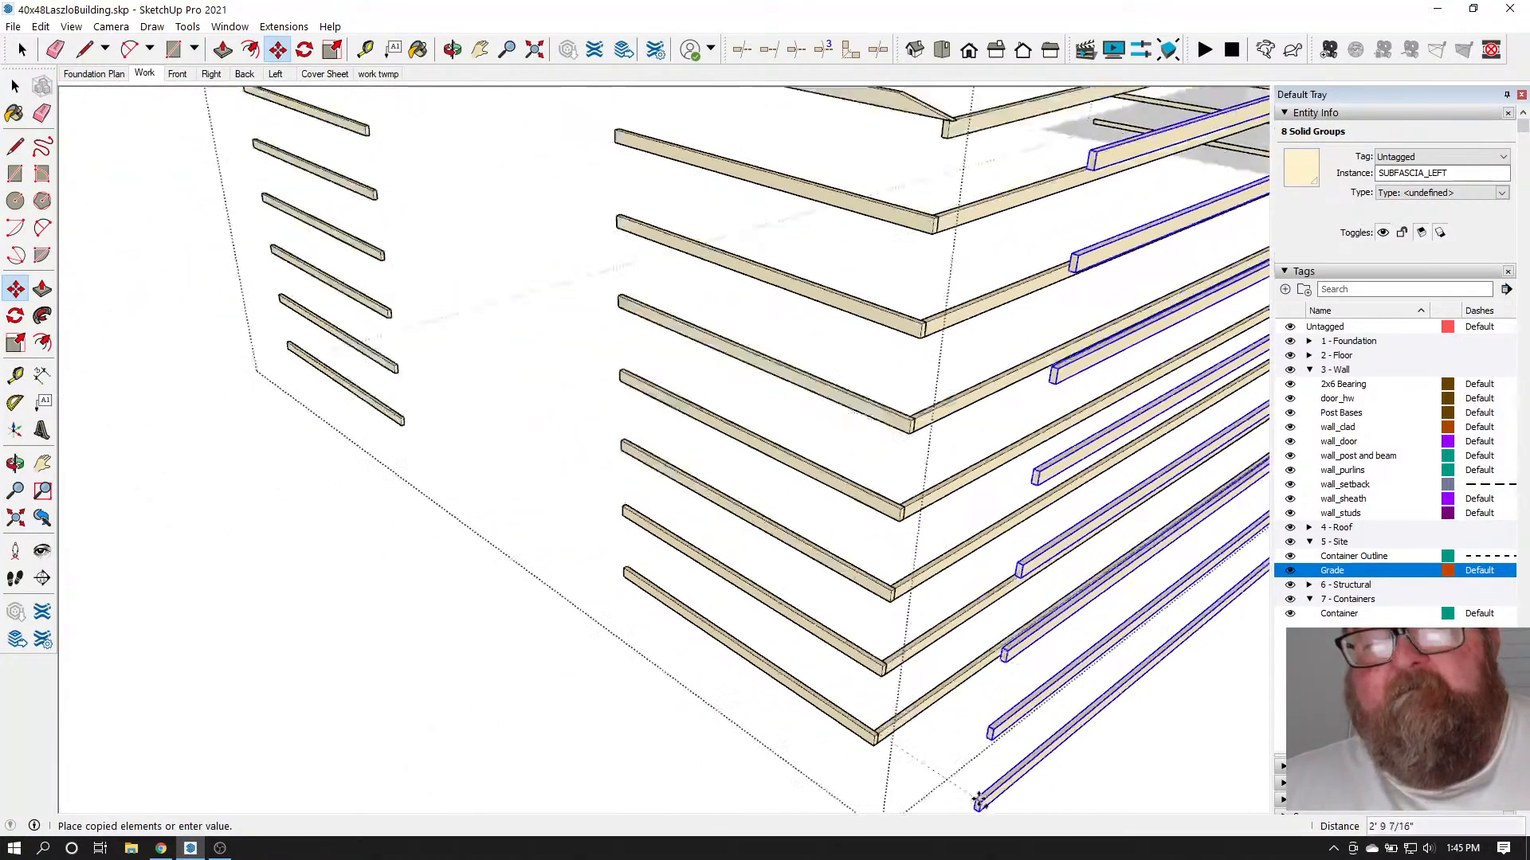
{"action": "scroll", "coordinate": [996, 793], "scroll_direction": "down", "scroll_amount": 5}
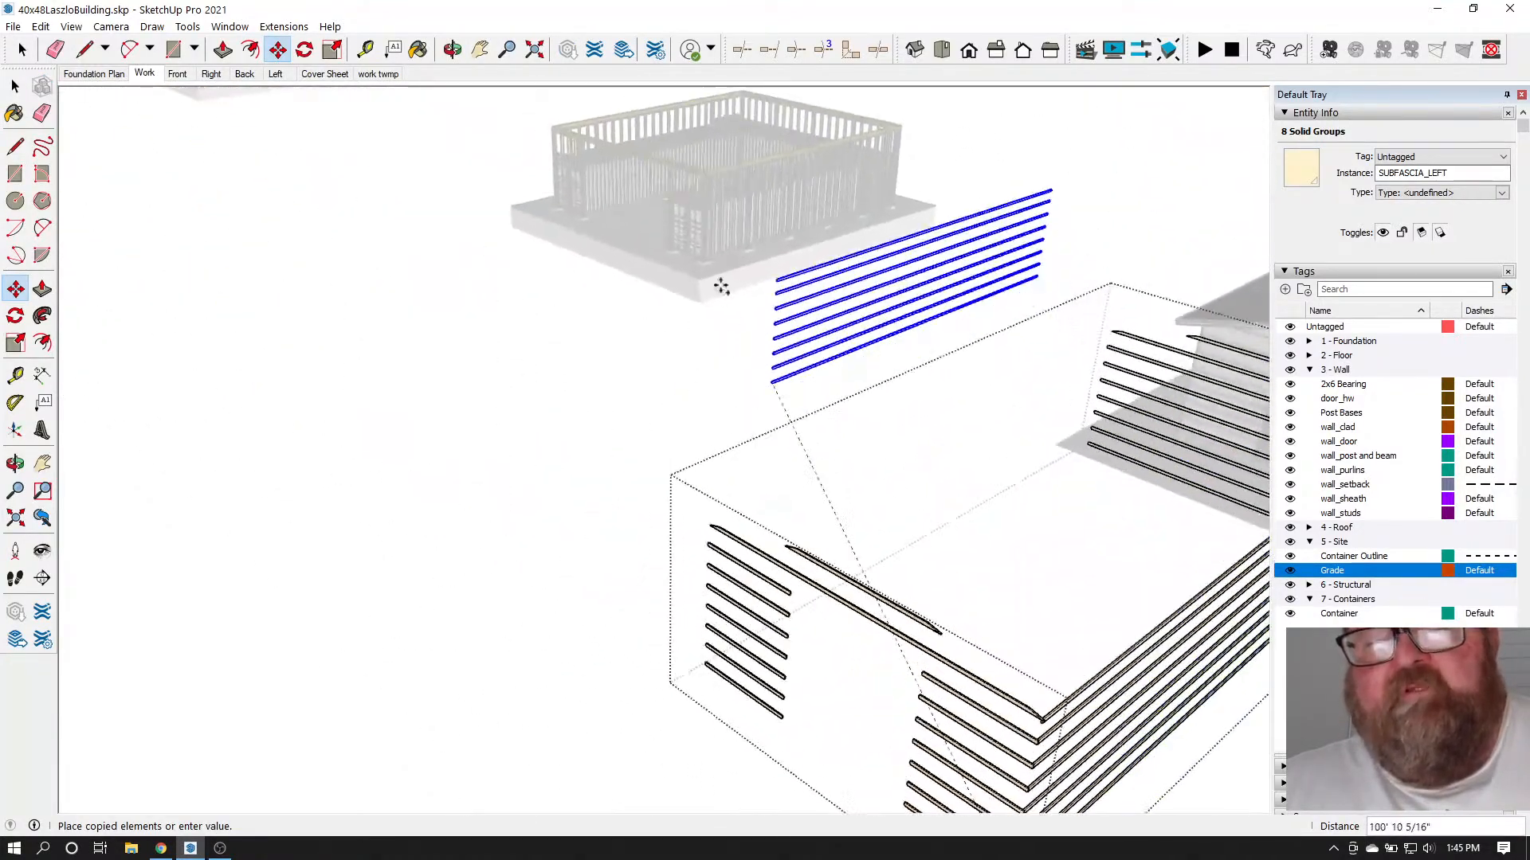
{"action": "scroll", "coordinate": [690, 171], "scroll_direction": "up", "scroll_amount": 3}
{"action": "scroll", "coordinate": [690, 172], "scroll_direction": "up", "scroll_amount": 8}
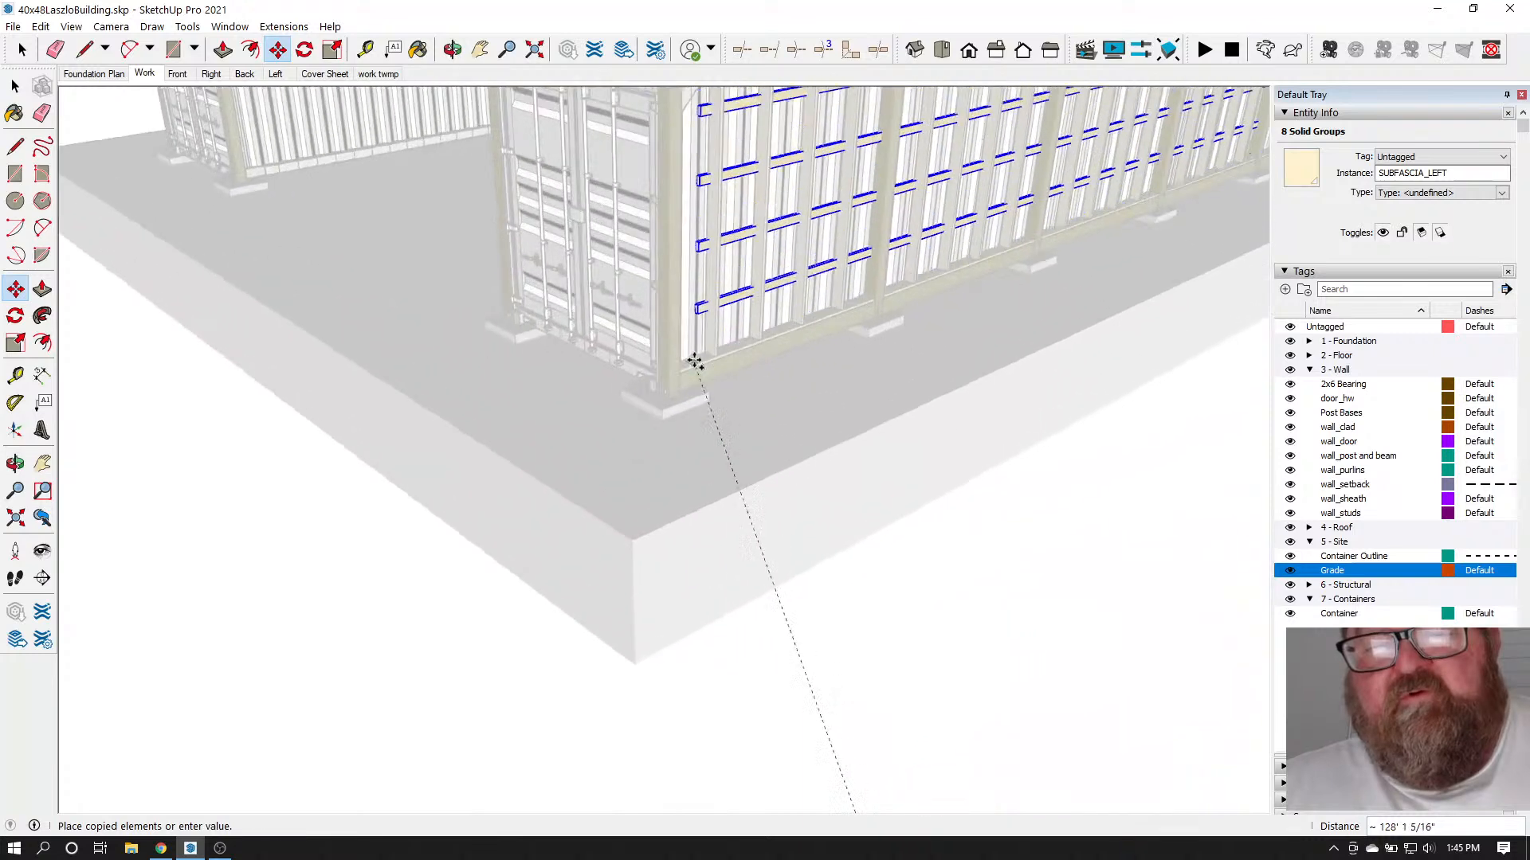
{"action": "scroll", "coordinate": [684, 376], "scroll_direction": "up", "scroll_amount": 4}
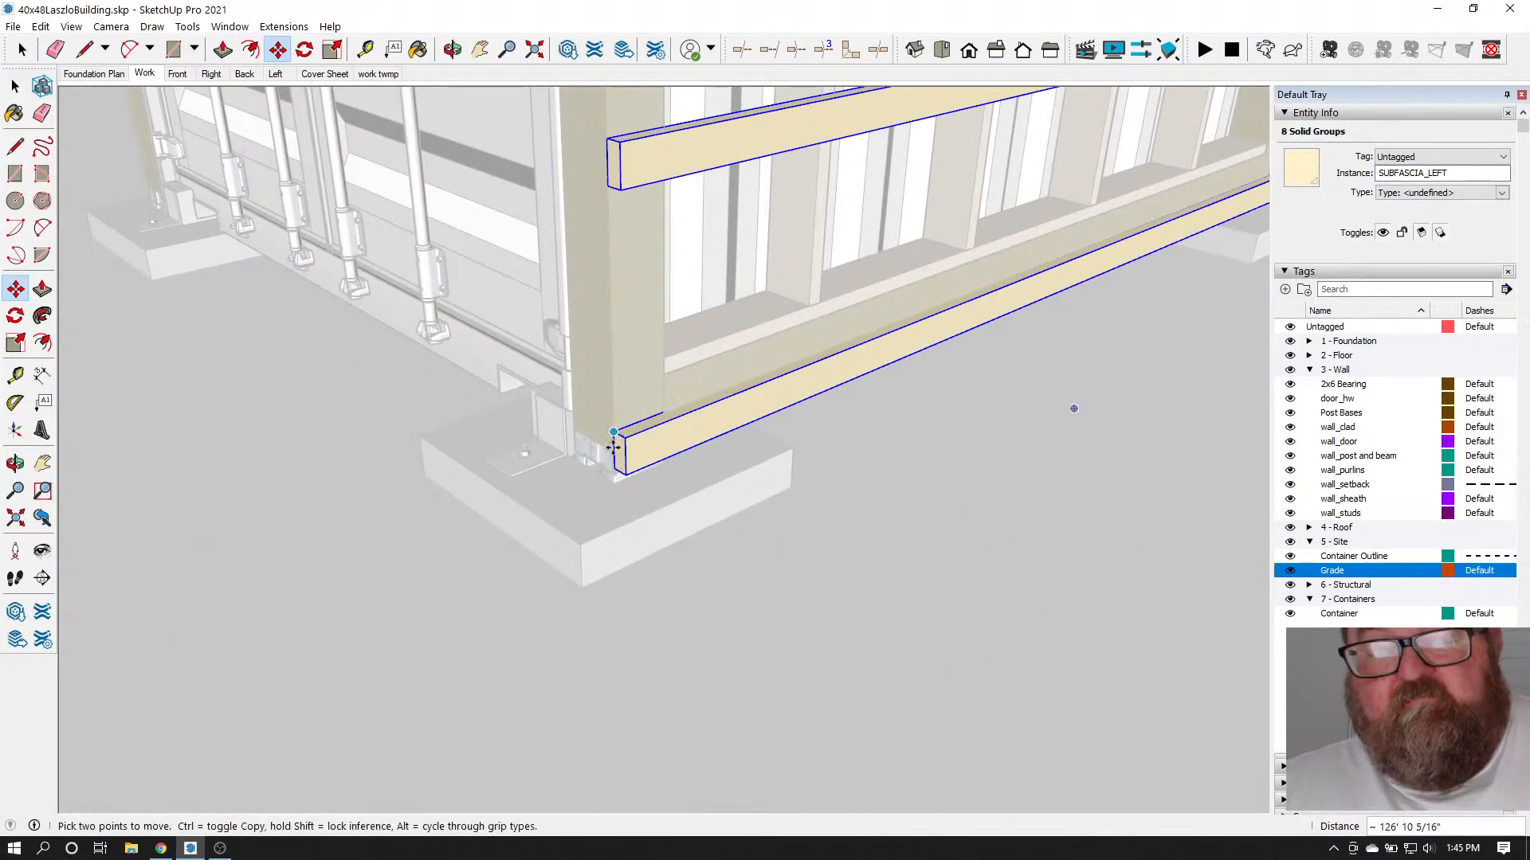
Shift the eight copied purlins slightly so the lowest one lines up with the bottom of the corner post base
{"action": "scroll", "coordinate": [614, 446], "scroll_direction": "up", "scroll_amount": 8}
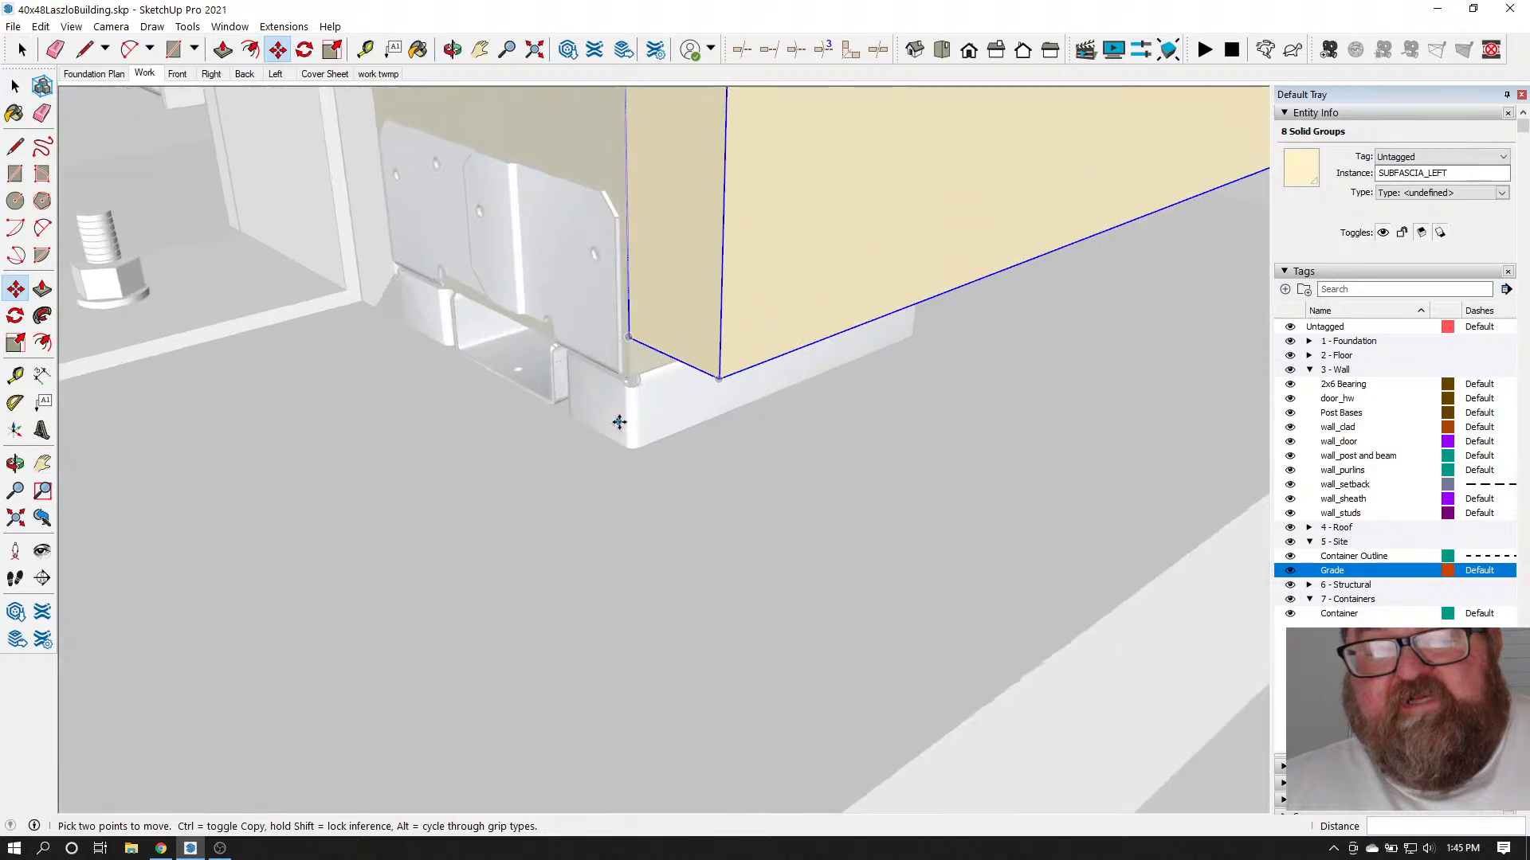
{"action": "scroll", "coordinate": [614, 362], "scroll_direction": "up", "scroll_amount": 2}
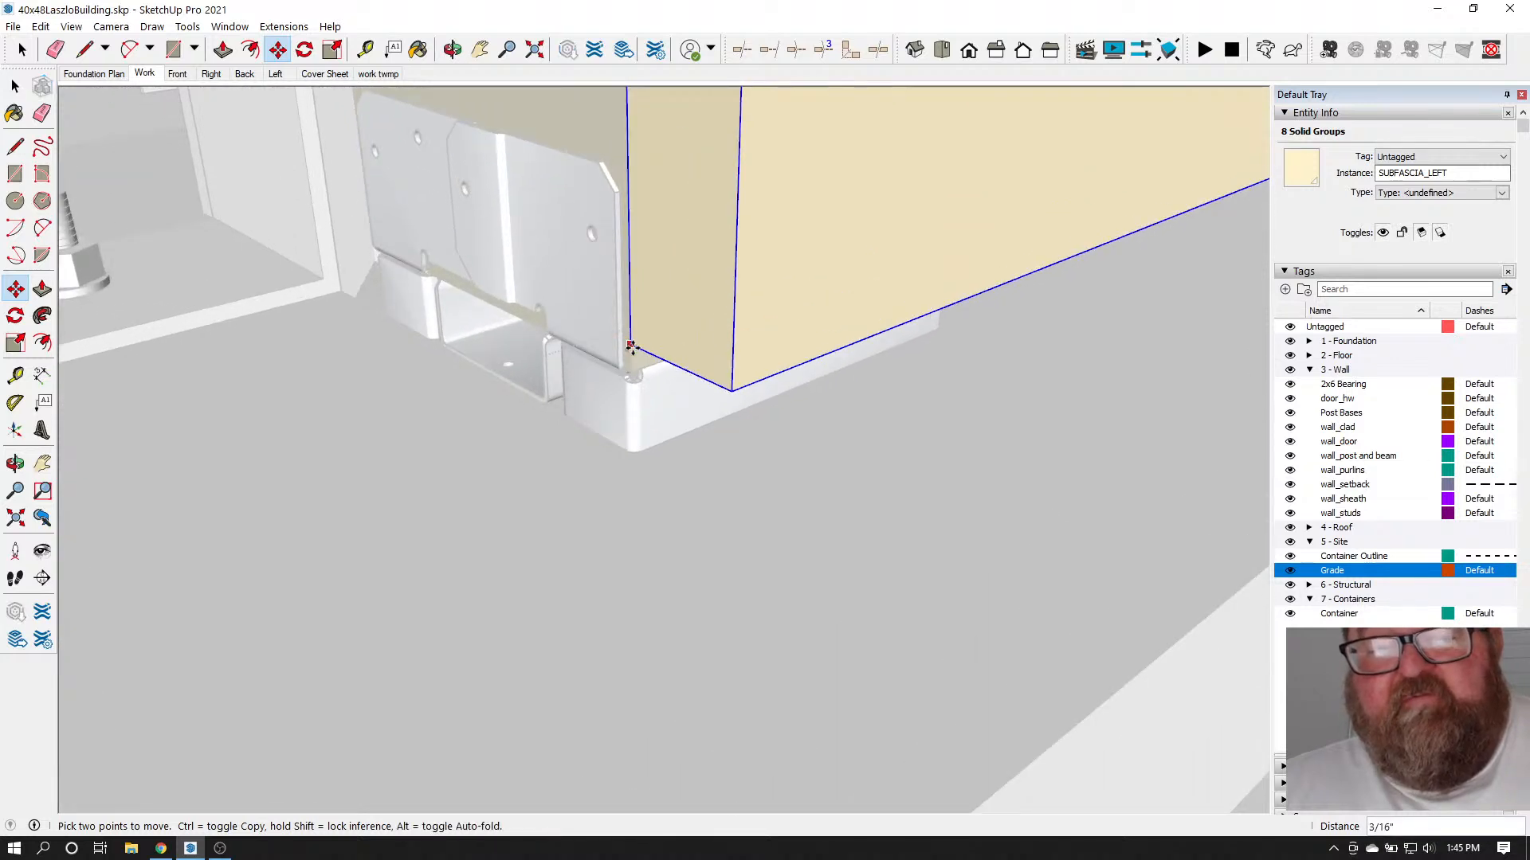
{"action": "scroll", "coordinate": [565, 488], "scroll_direction": "down", "scroll_amount": 8}
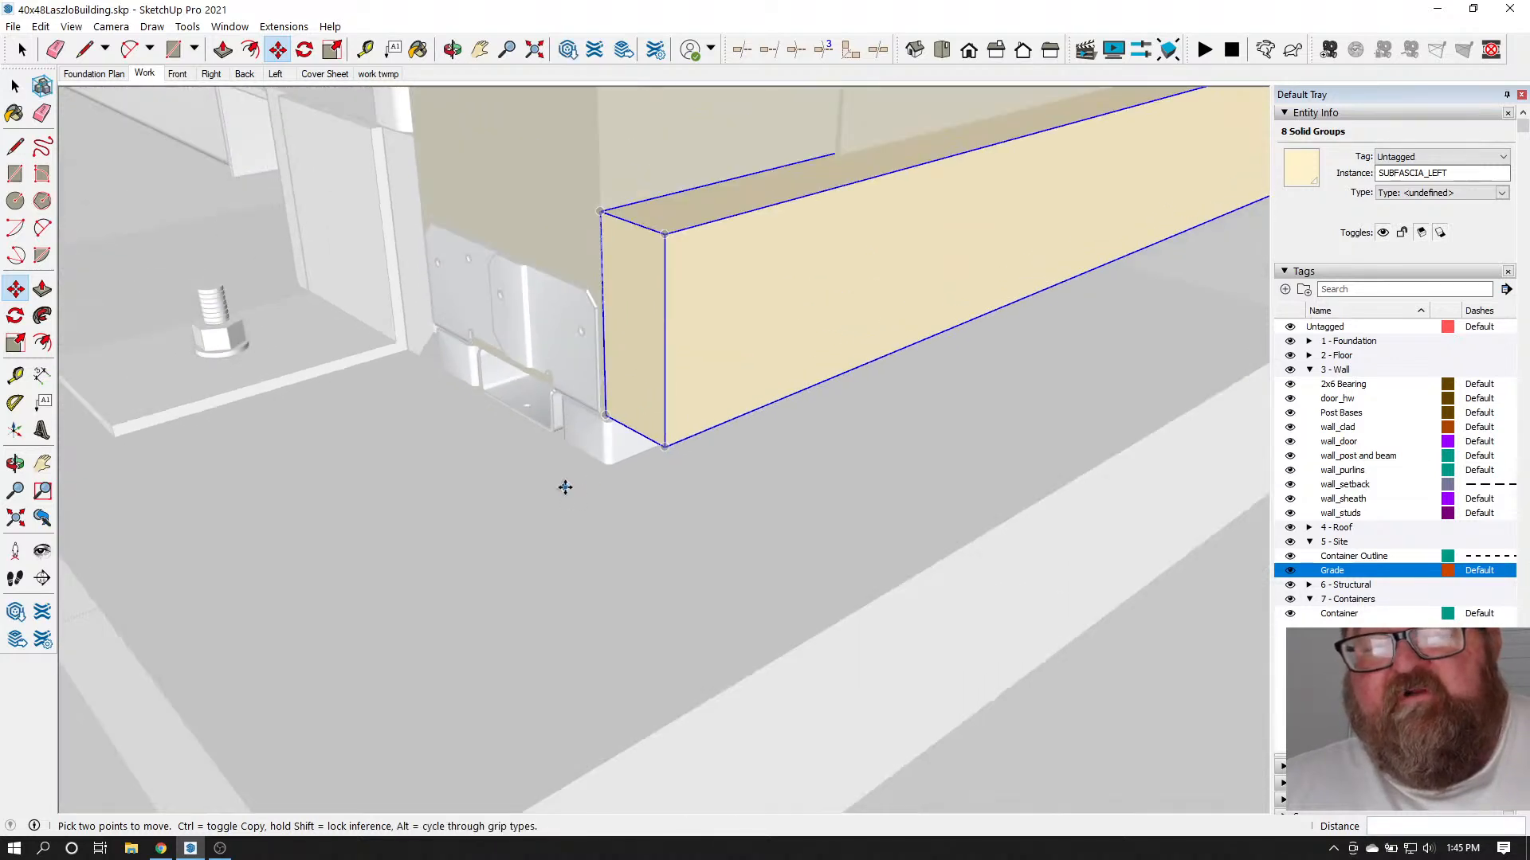
{"action": "scroll", "coordinate": [641, 538], "scroll_direction": "down", "scroll_amount": 10}
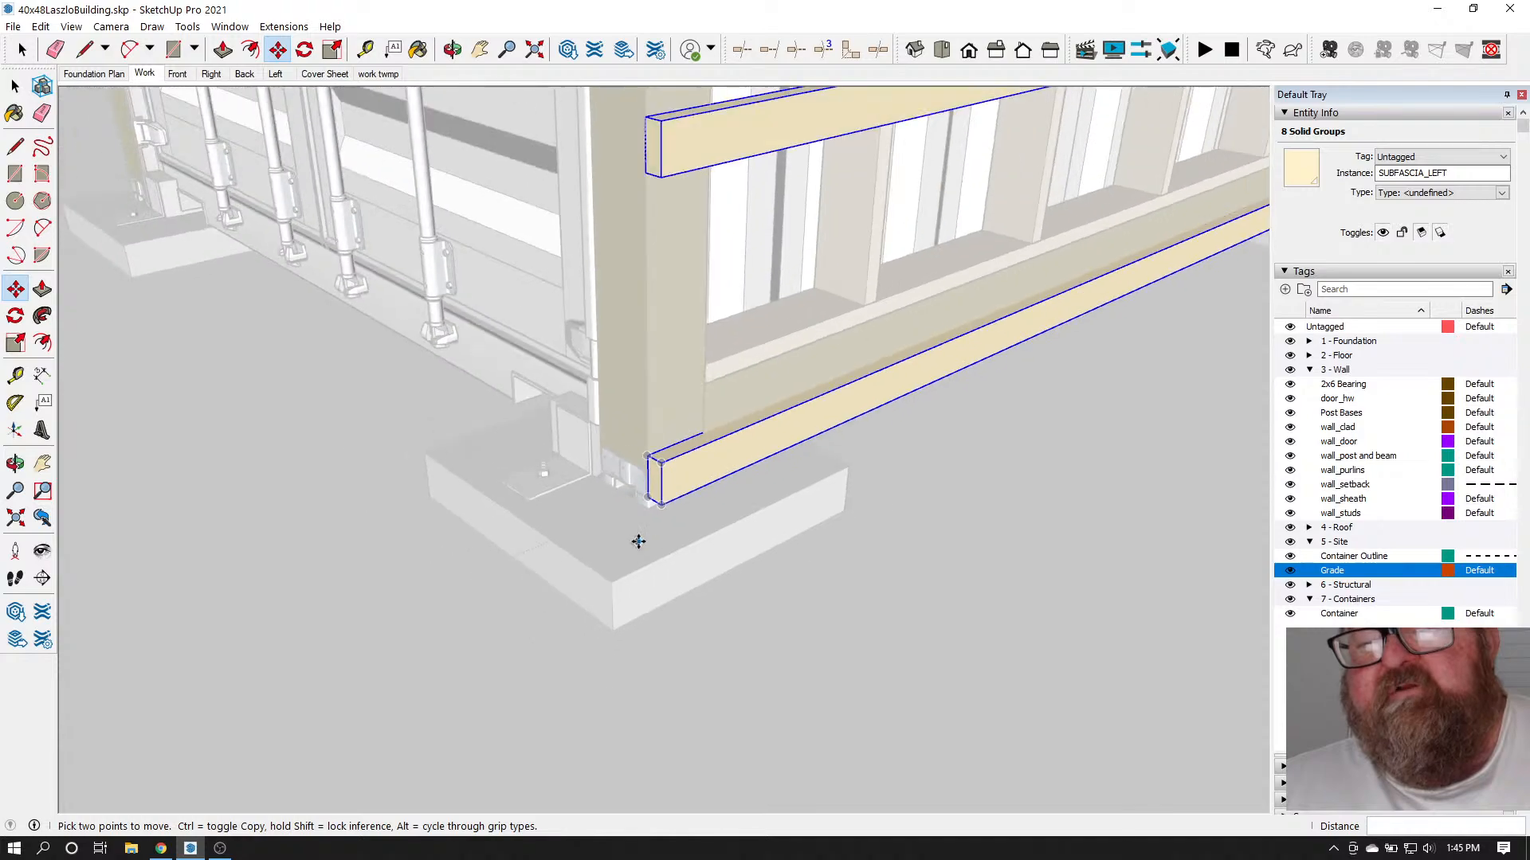
{"action": "scroll", "coordinate": [641, 544], "scroll_direction": "down", "scroll_amount": 3}
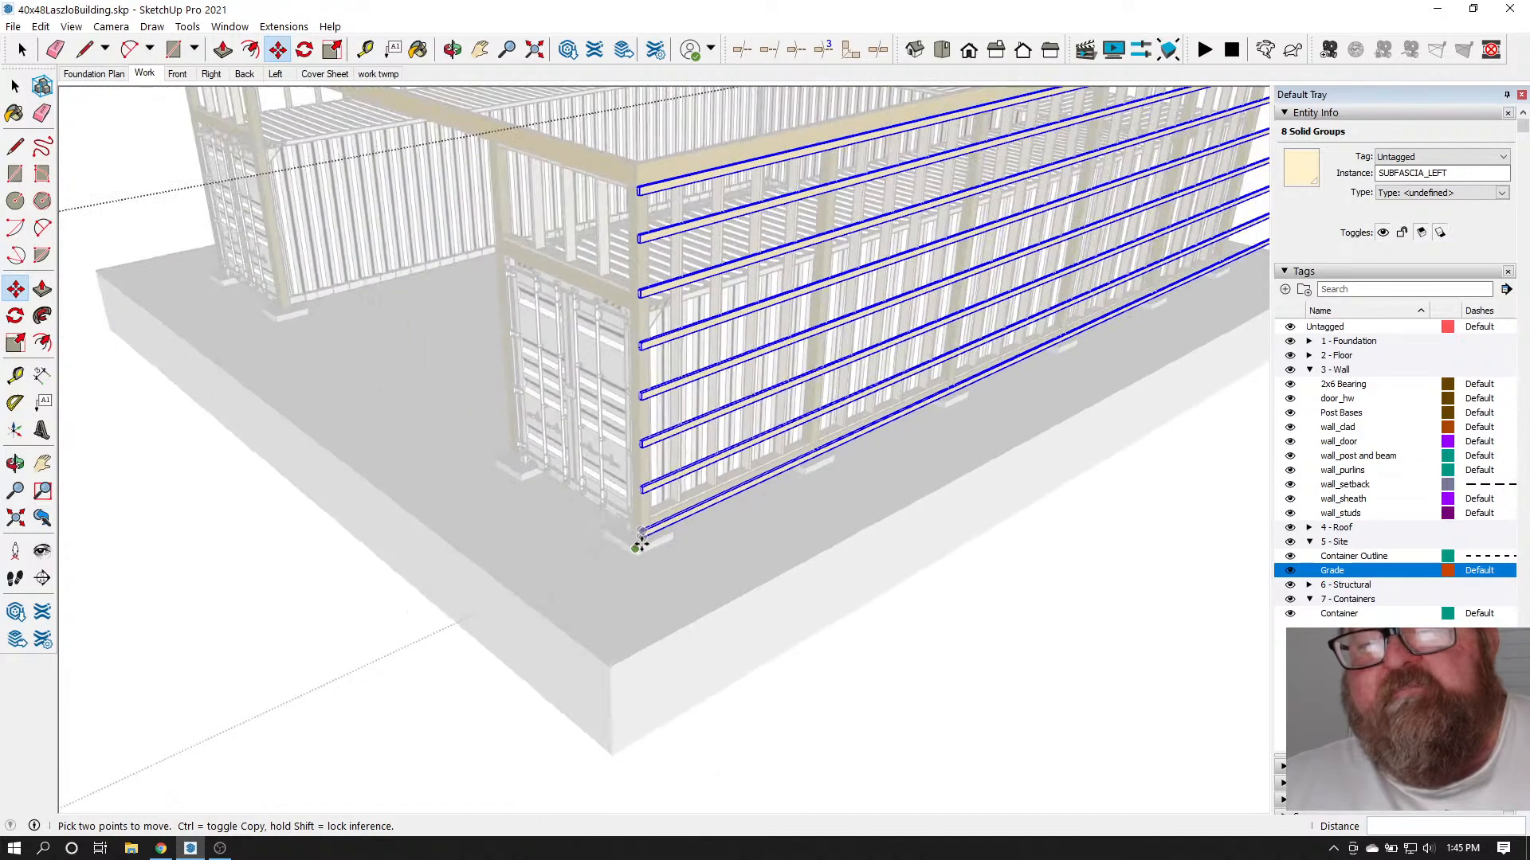
Examine the copied purlins along the side wall and where they run past the far corner post
{"action": "scroll", "coordinate": [641, 545], "scroll_direction": "up", "scroll_amount": 2}
{"action": "scroll", "coordinate": [673, 231], "scroll_direction": "up", "scroll_amount": 8}
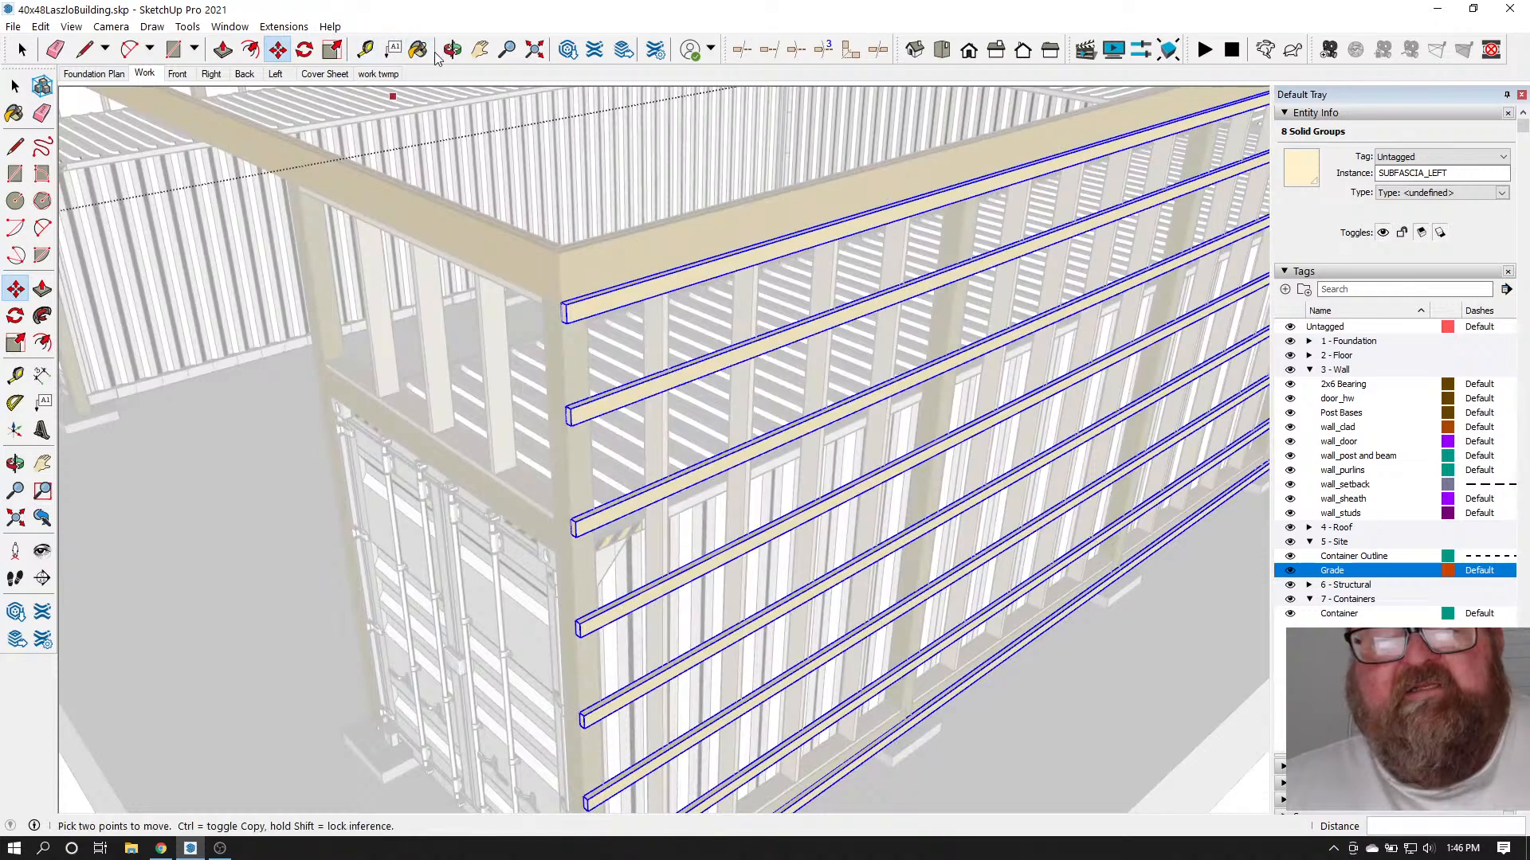
{"action": "left_click", "coordinate": [451, 50]}
{"action": "left_click_drag", "start_coordinate": [399, 297], "coordinate": [877, 345]}
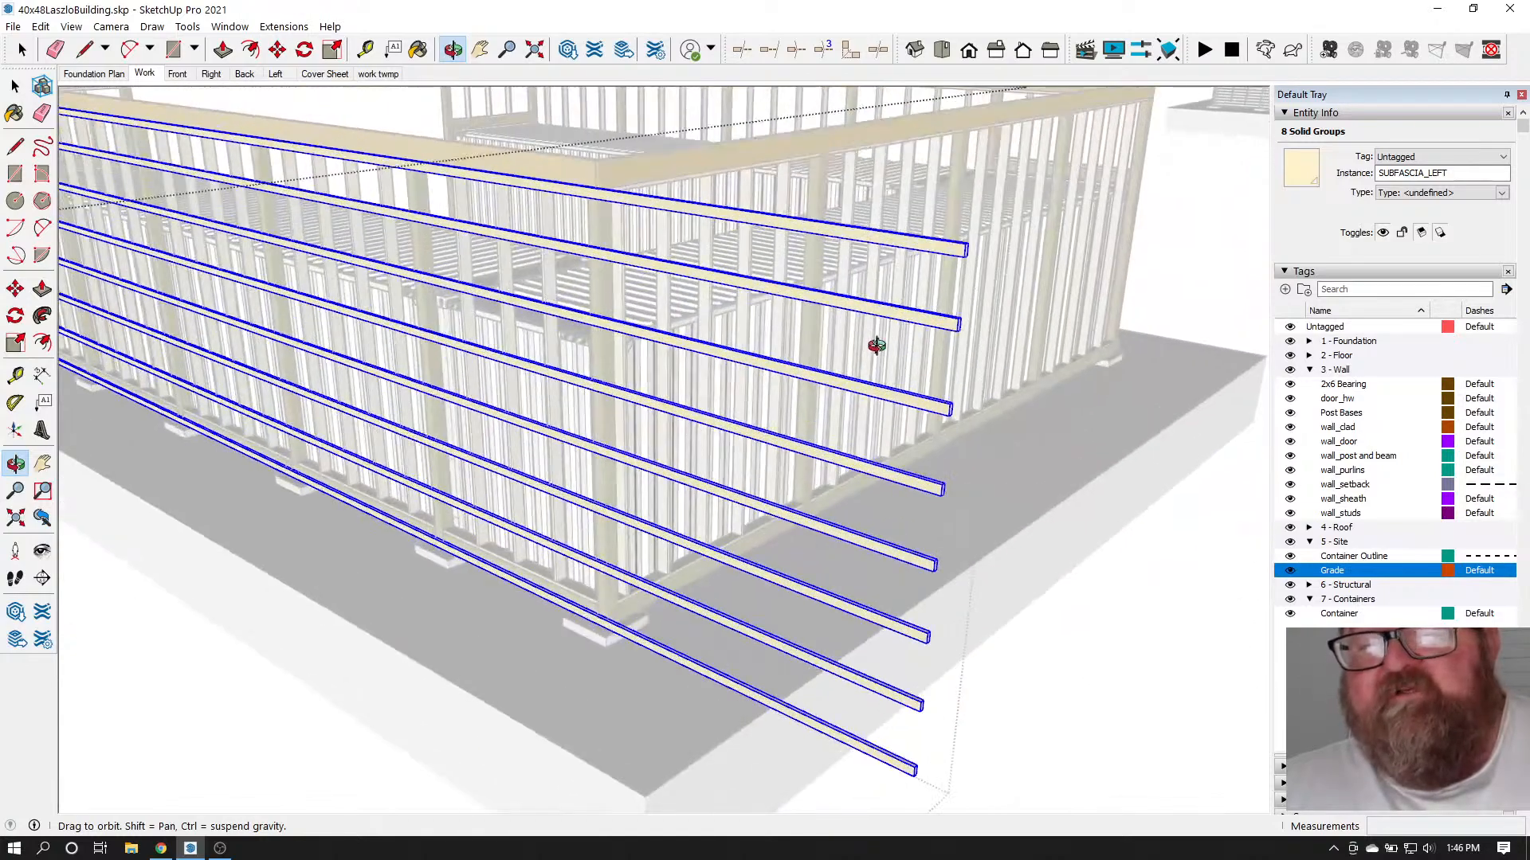
{"action": "left_click", "coordinate": [24, 49]}
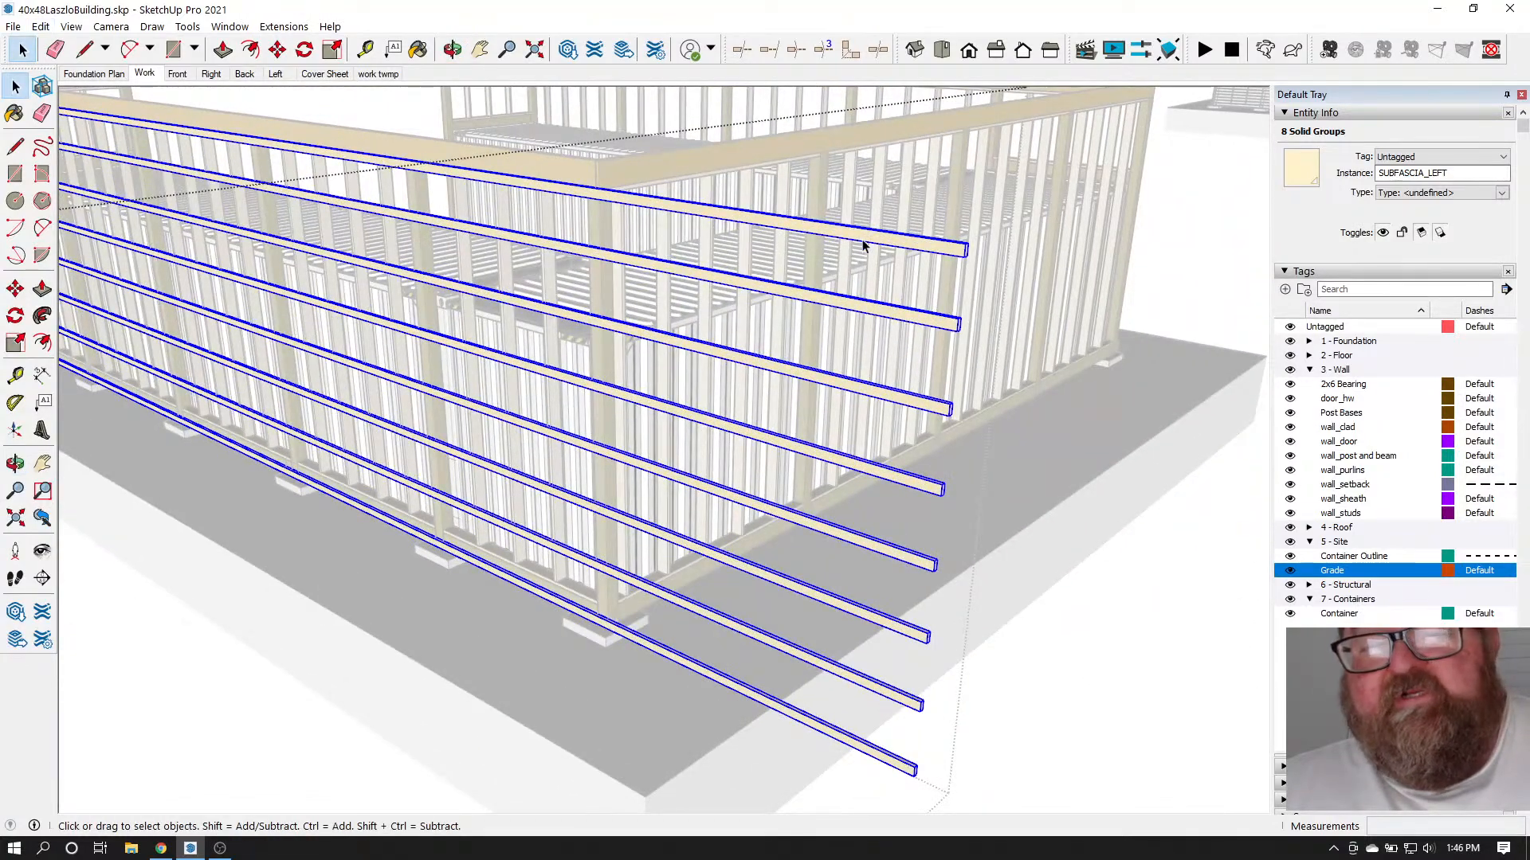
{"action": "left_click", "coordinate": [452, 49]}
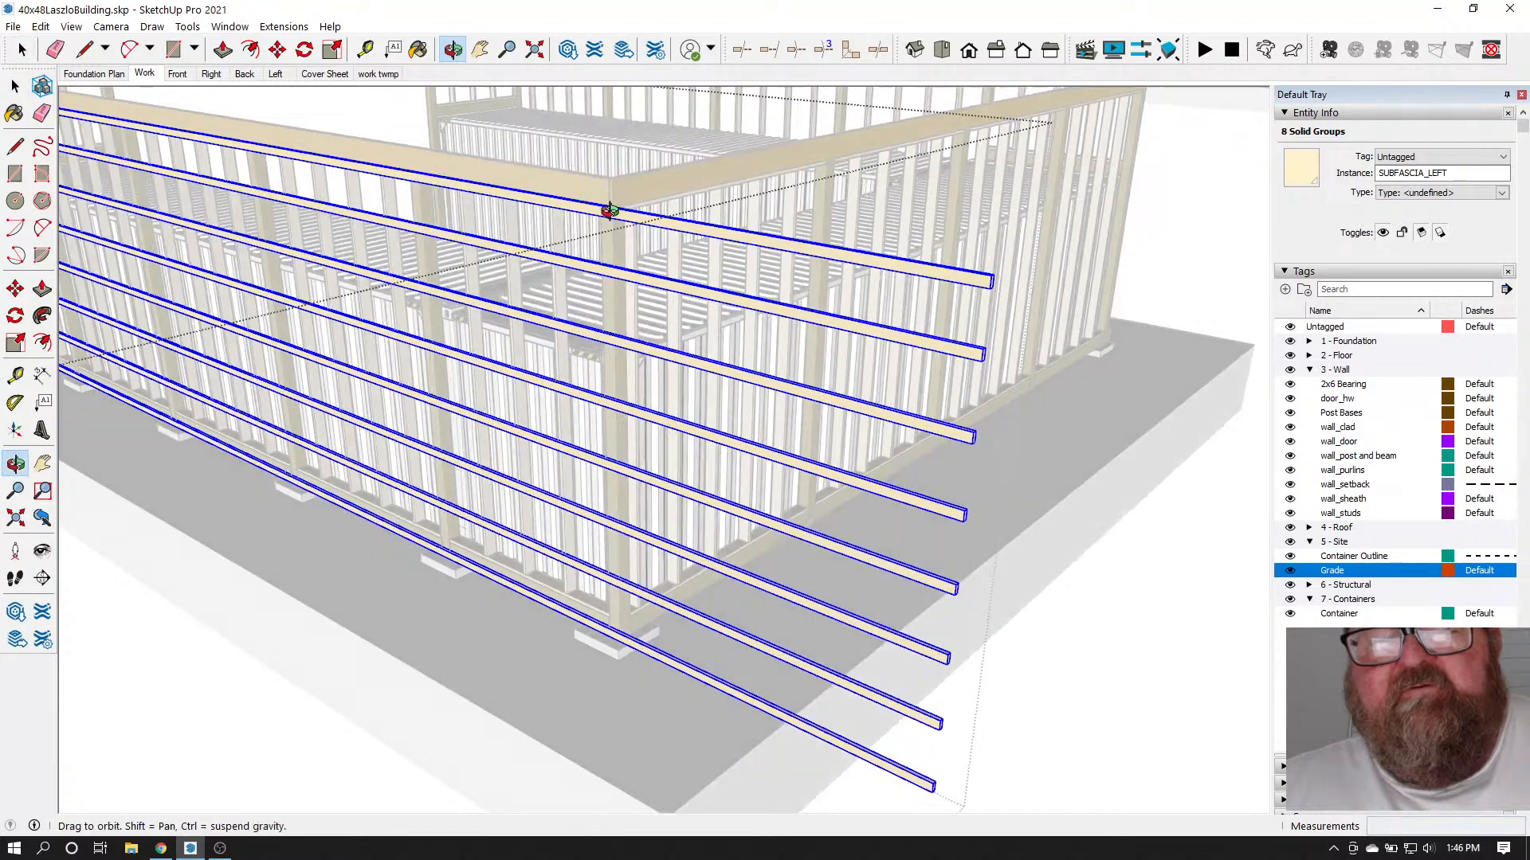
{"action": "left_click_drag", "start_coordinate": [608, 211], "coordinate": [720, 332]}
{"action": "scroll", "coordinate": [744, 342], "scroll_direction": "up", "scroll_amount": 5}
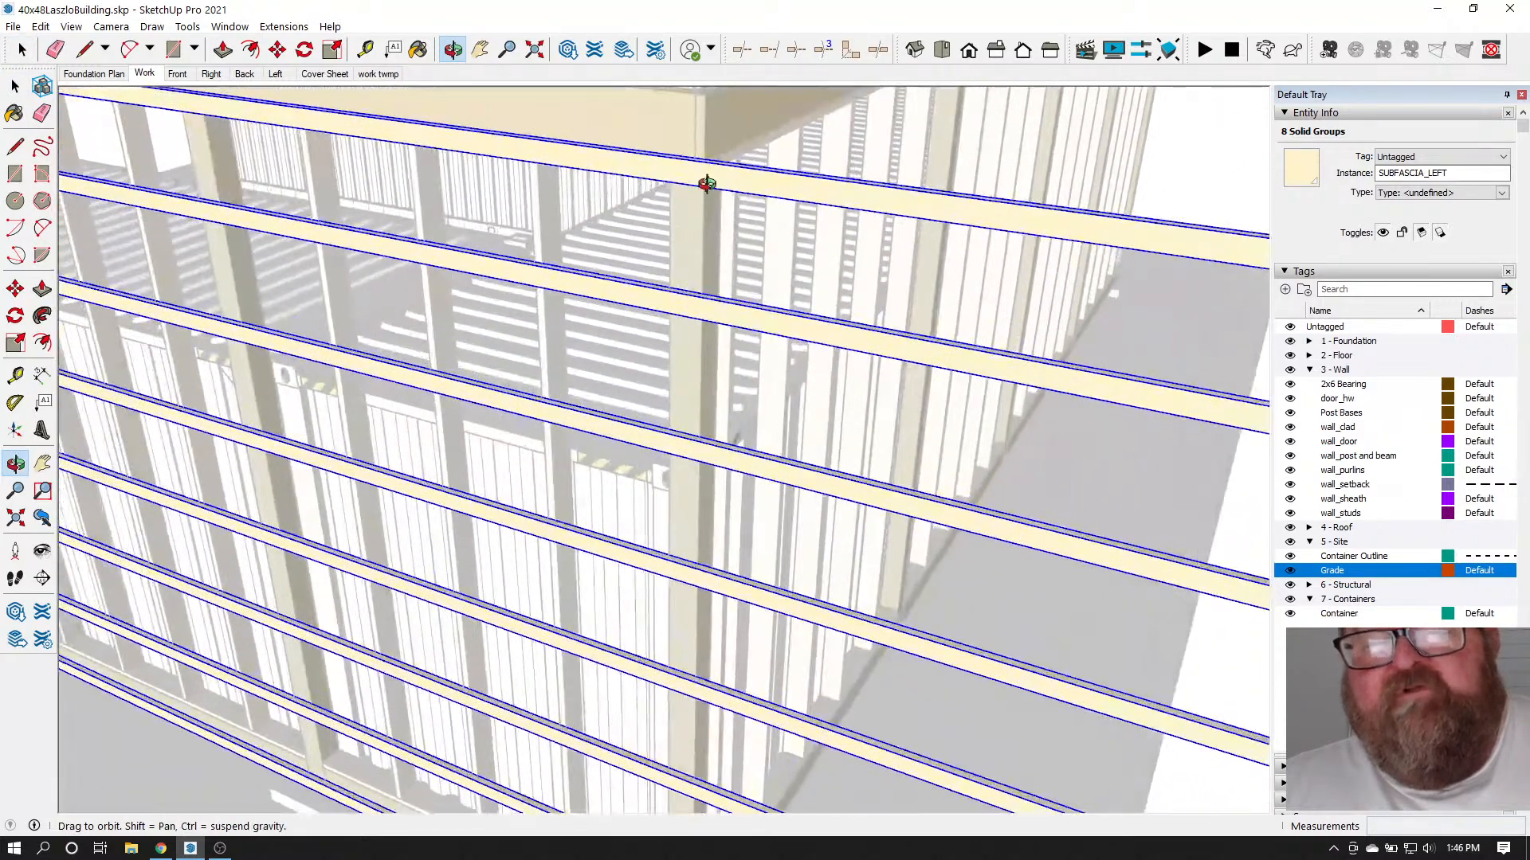
{"action": "left_click_drag", "start_coordinate": [706, 184], "coordinate": [599, 198]}
{"action": "scroll", "coordinate": [600, 192], "scroll_direction": "up", "scroll_amount": 2}
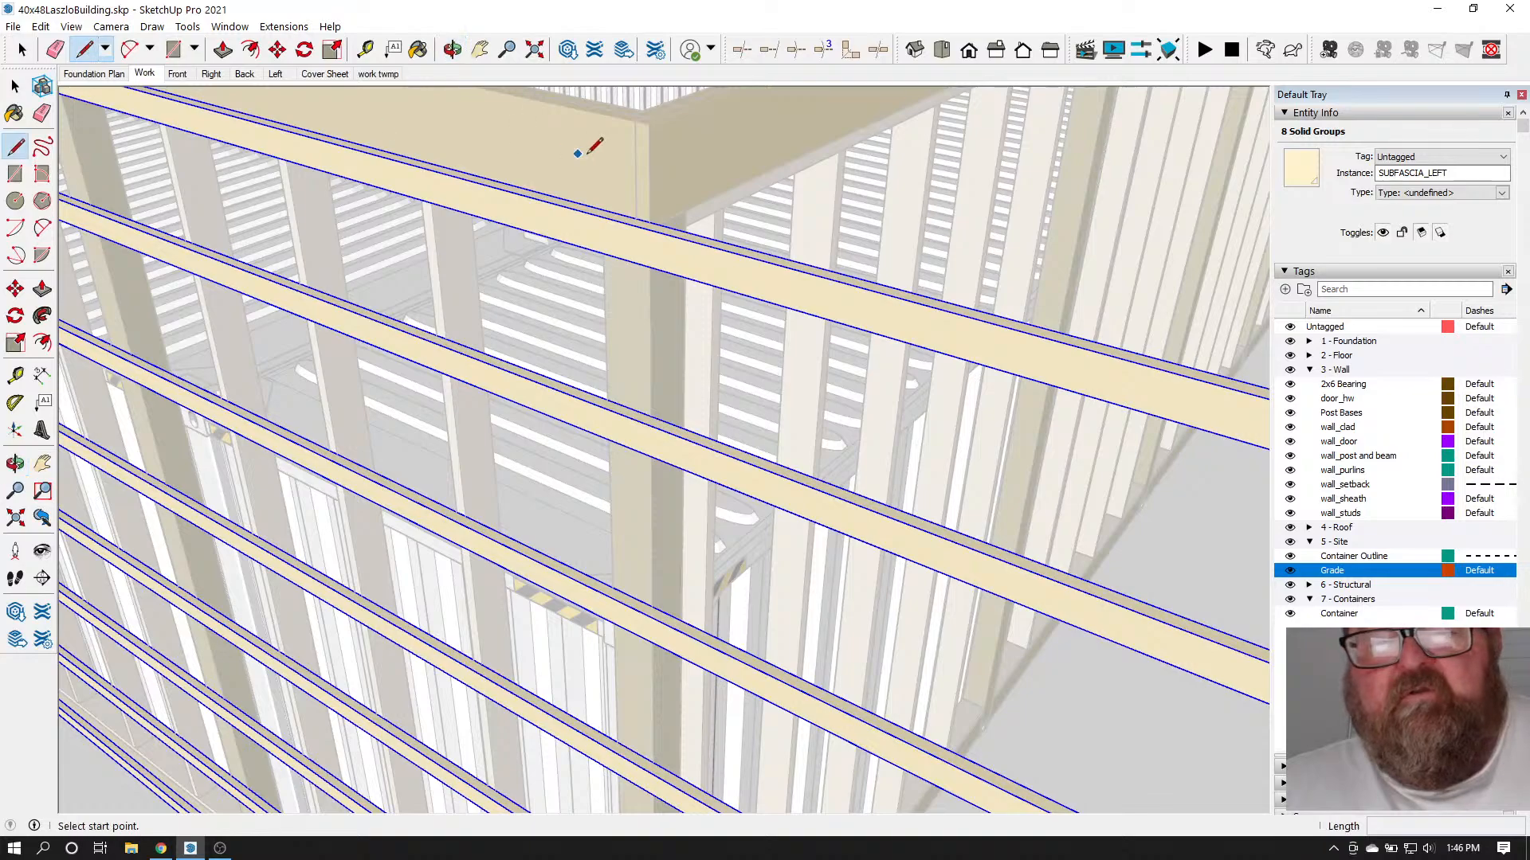
{"action": "scroll", "coordinate": [717, 151], "scroll_direction": "down", "scroll_amount": 8}
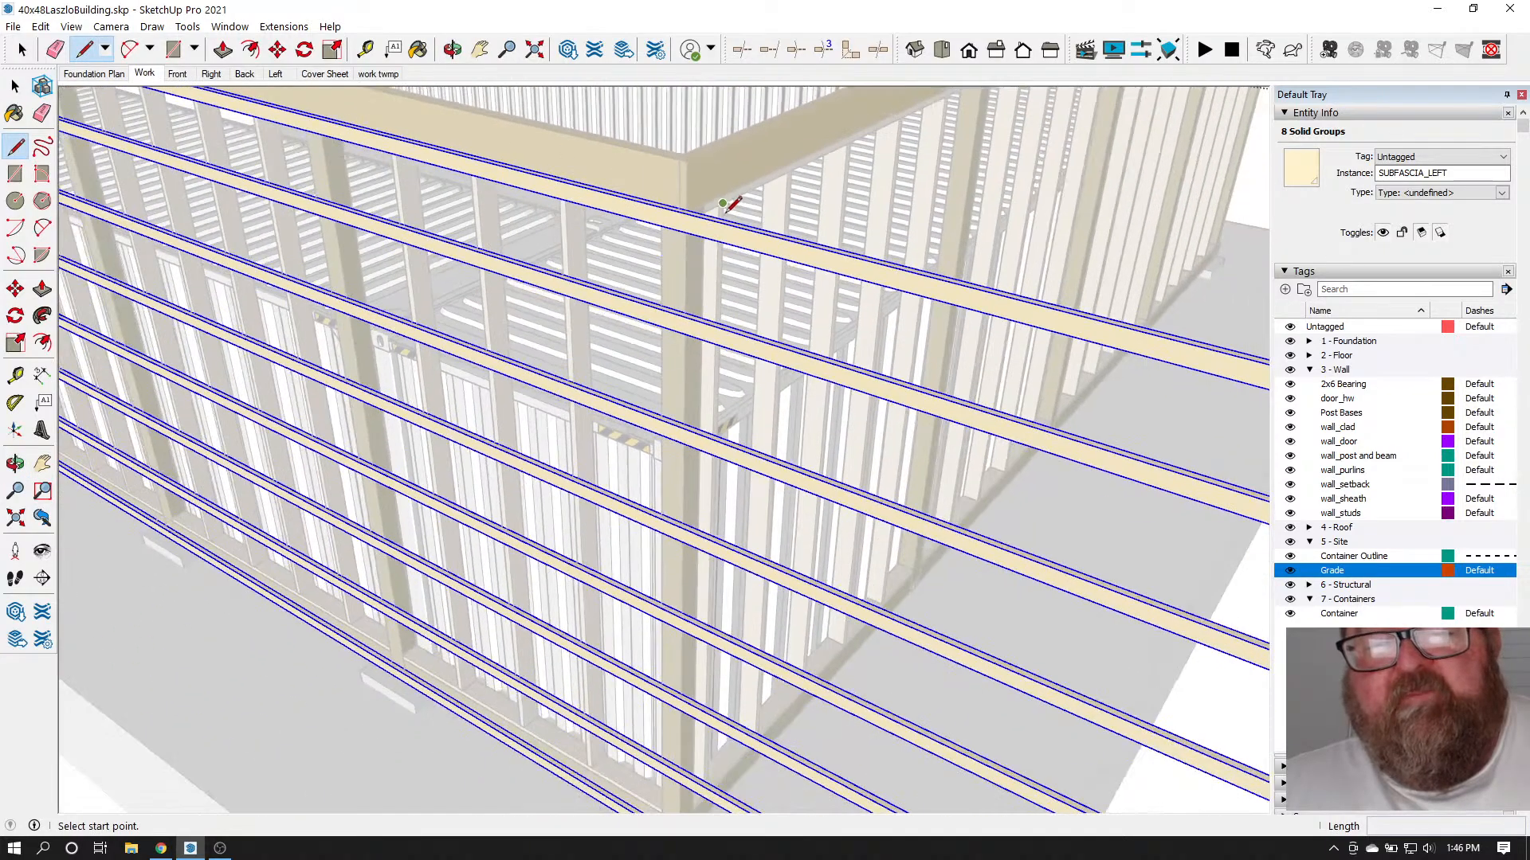
{"action": "scroll", "coordinate": [753, 223], "scroll_direction": "down", "scroll_amount": 3}
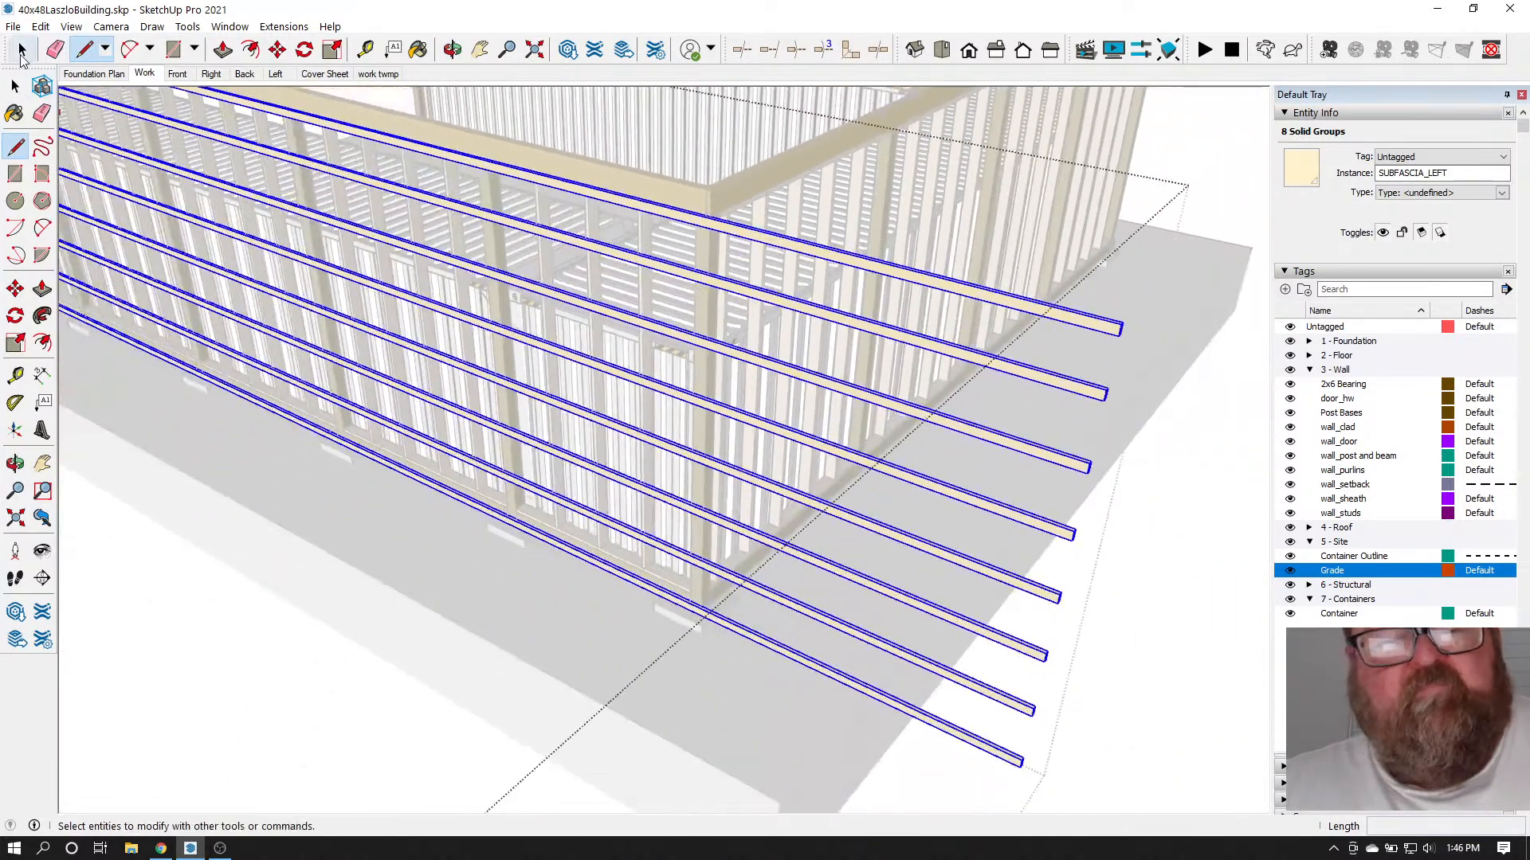
Copy the wall stud nearest the far corner post from inside the wall framing group and leave the group
{"action": "left_click", "coordinate": [22, 51]}
{"action": "left_click", "coordinate": [1199, 176]}
{"action": "scroll", "coordinate": [610, 219], "scroll_direction": "up", "scroll_amount": 5}
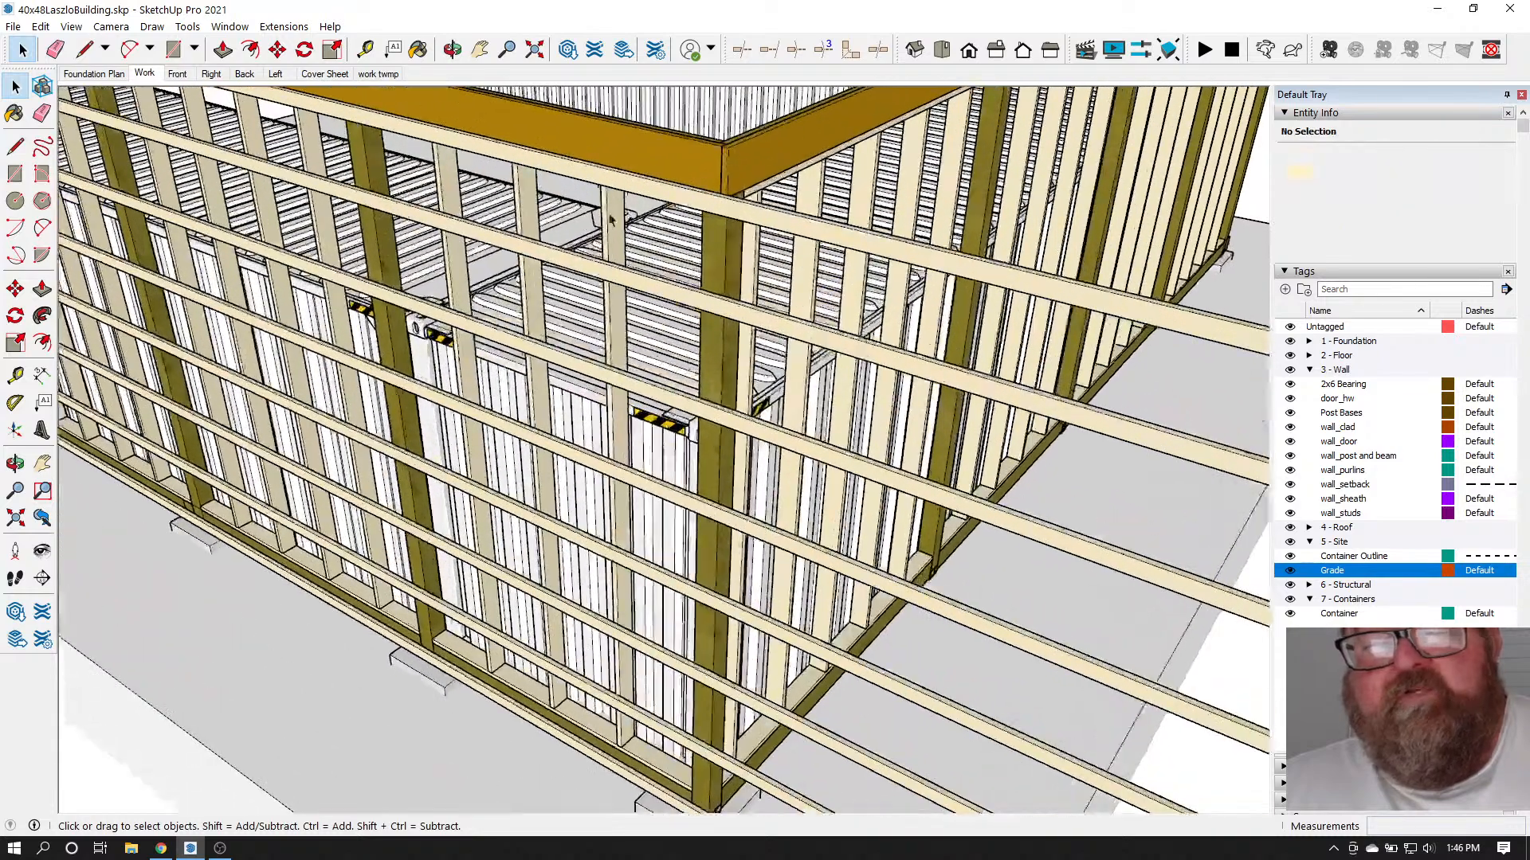
{"action": "double_click", "coordinate": [612, 215]}
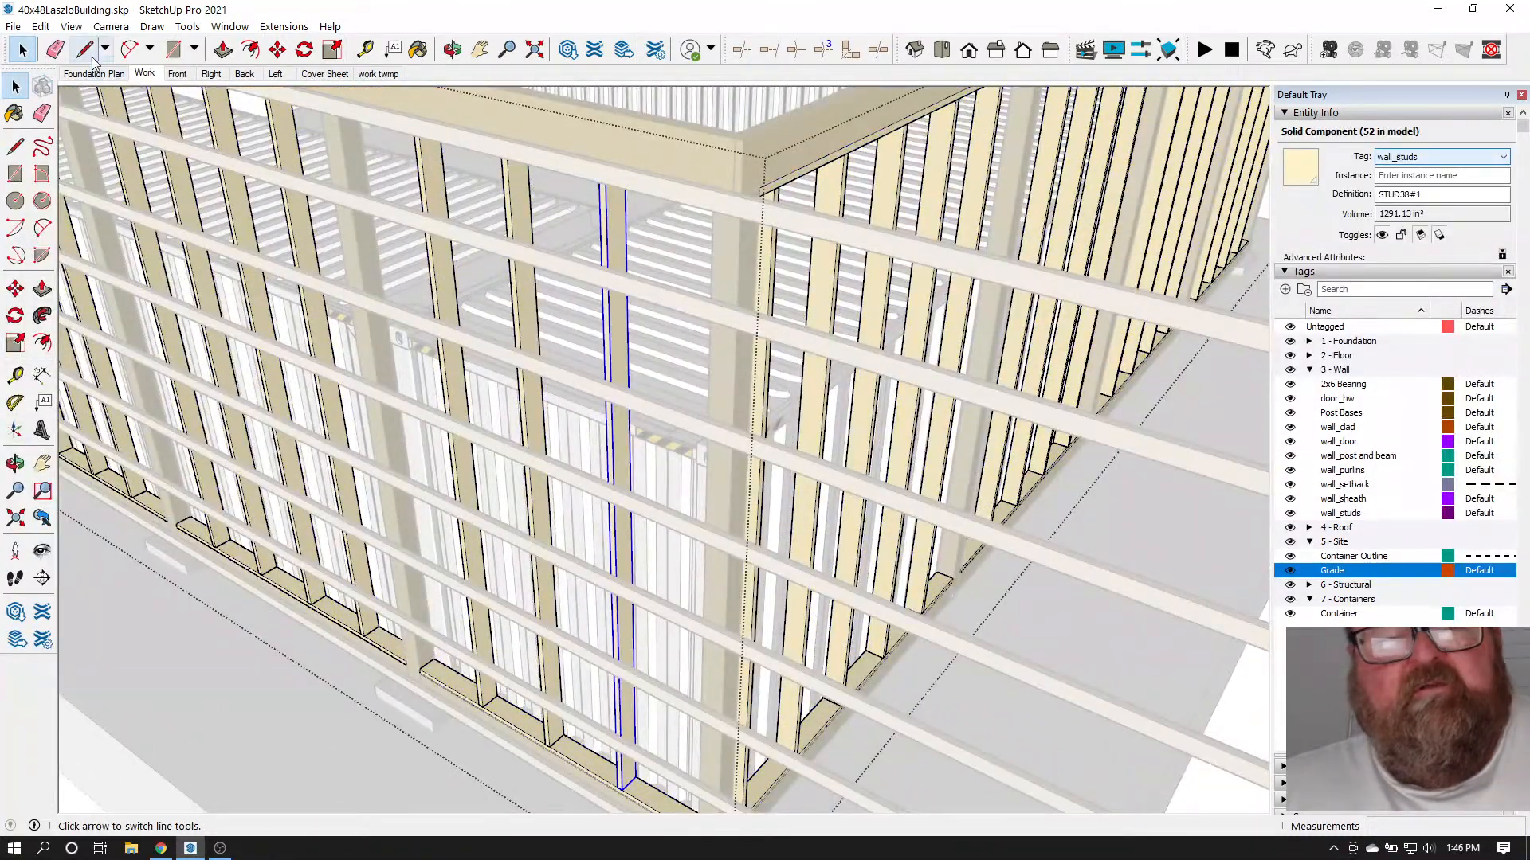
{"action": "left_click", "coordinate": [41, 26]}
{"action": "left_click", "coordinate": [70, 103]}
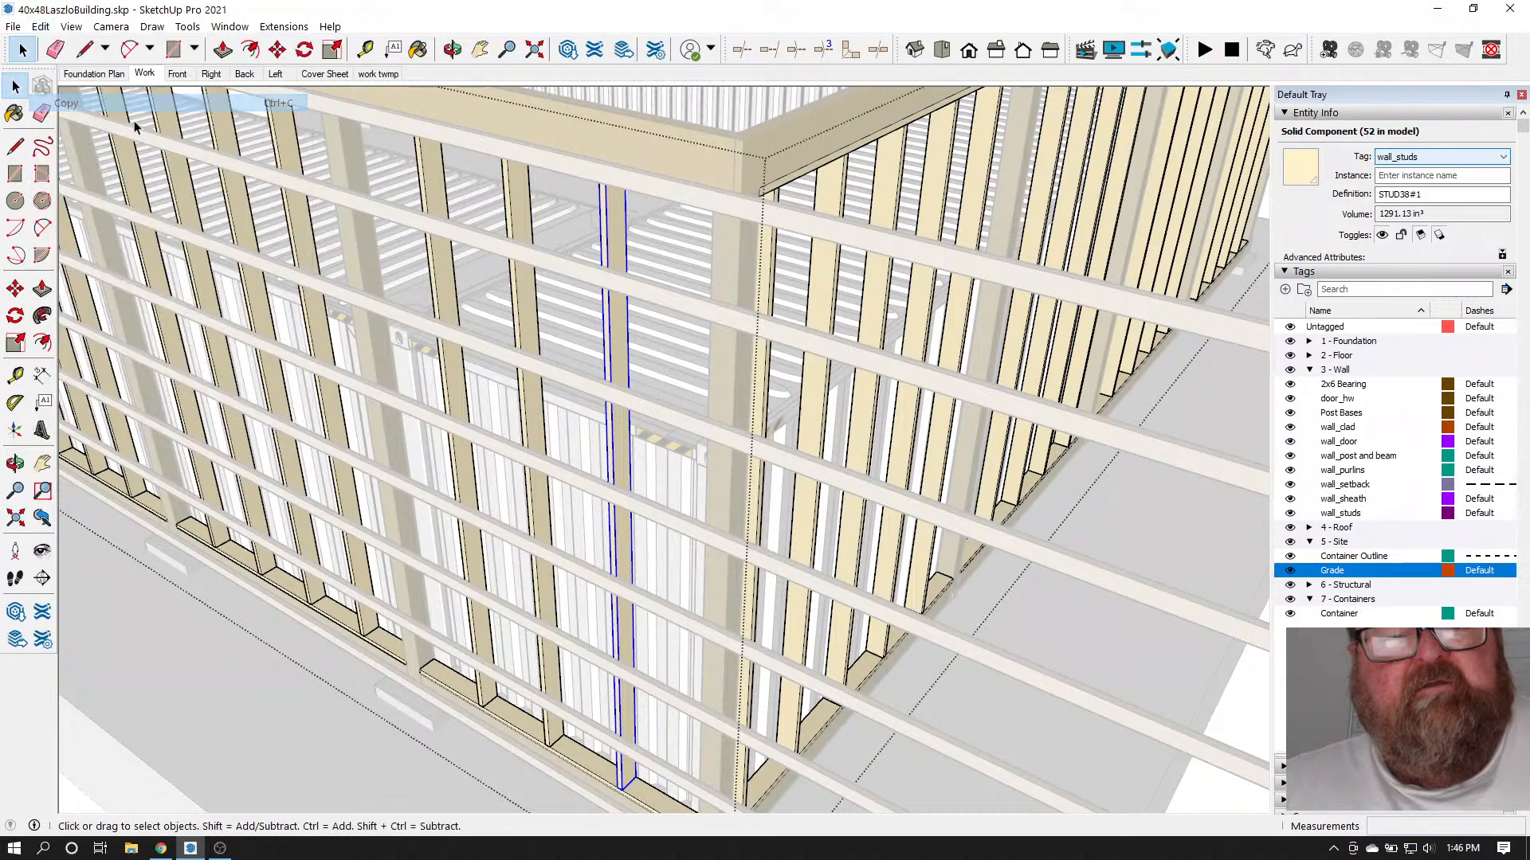
{"action": "scroll", "coordinate": [574, 299], "scroll_direction": "down", "scroll_amount": 5}
{"action": "left_click", "coordinate": [1155, 161]}
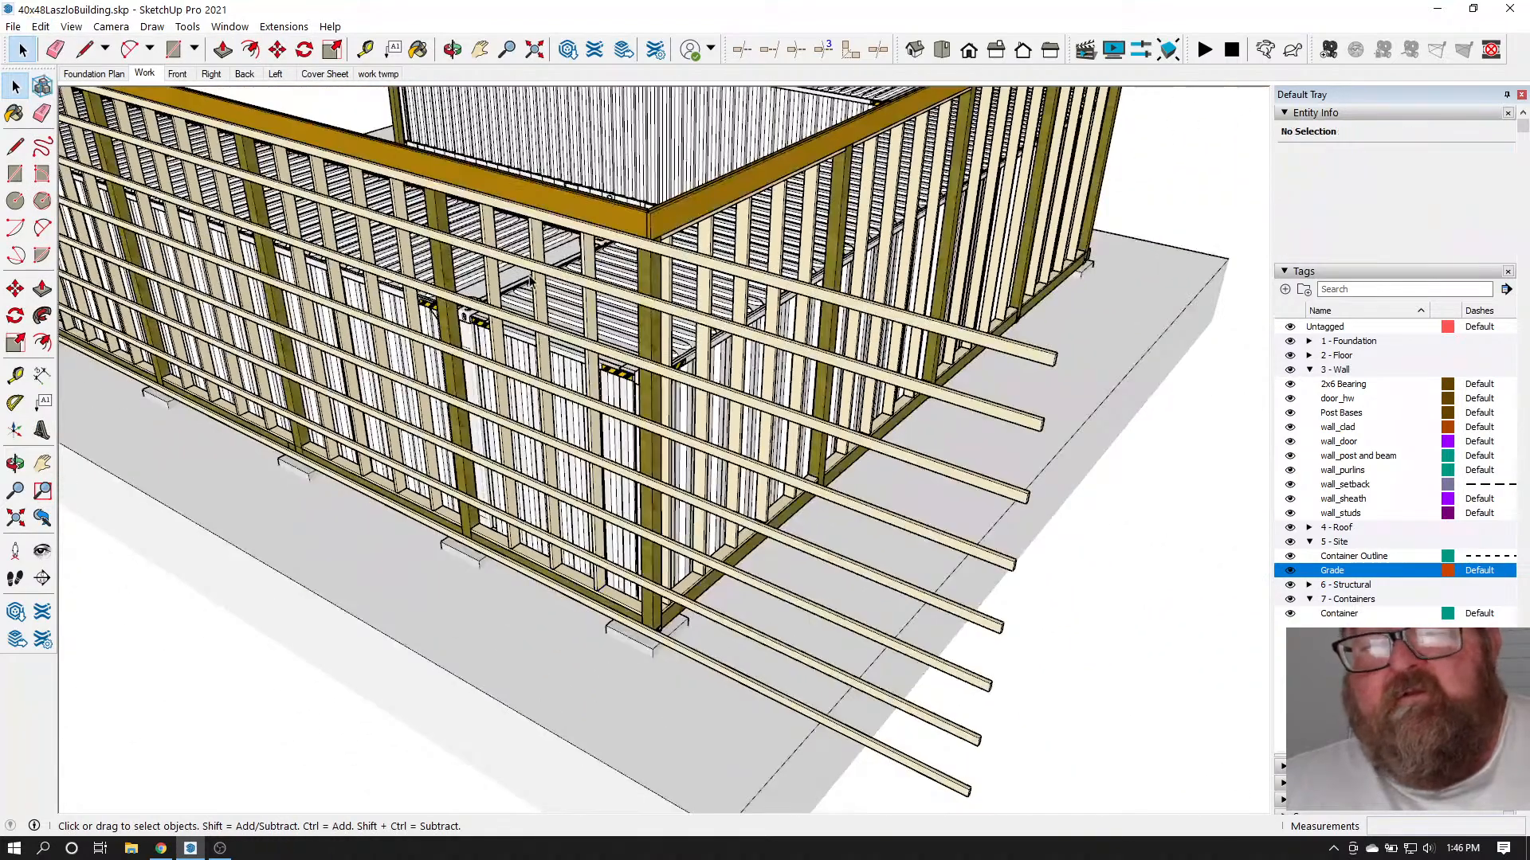
Paste the copied stud outside the wall framing group, near the top of the far corner post
{"action": "scroll", "coordinate": [531, 263], "scroll_direction": "up", "scroll_amount": 5}
{"action": "left_click", "coordinate": [41, 26]}
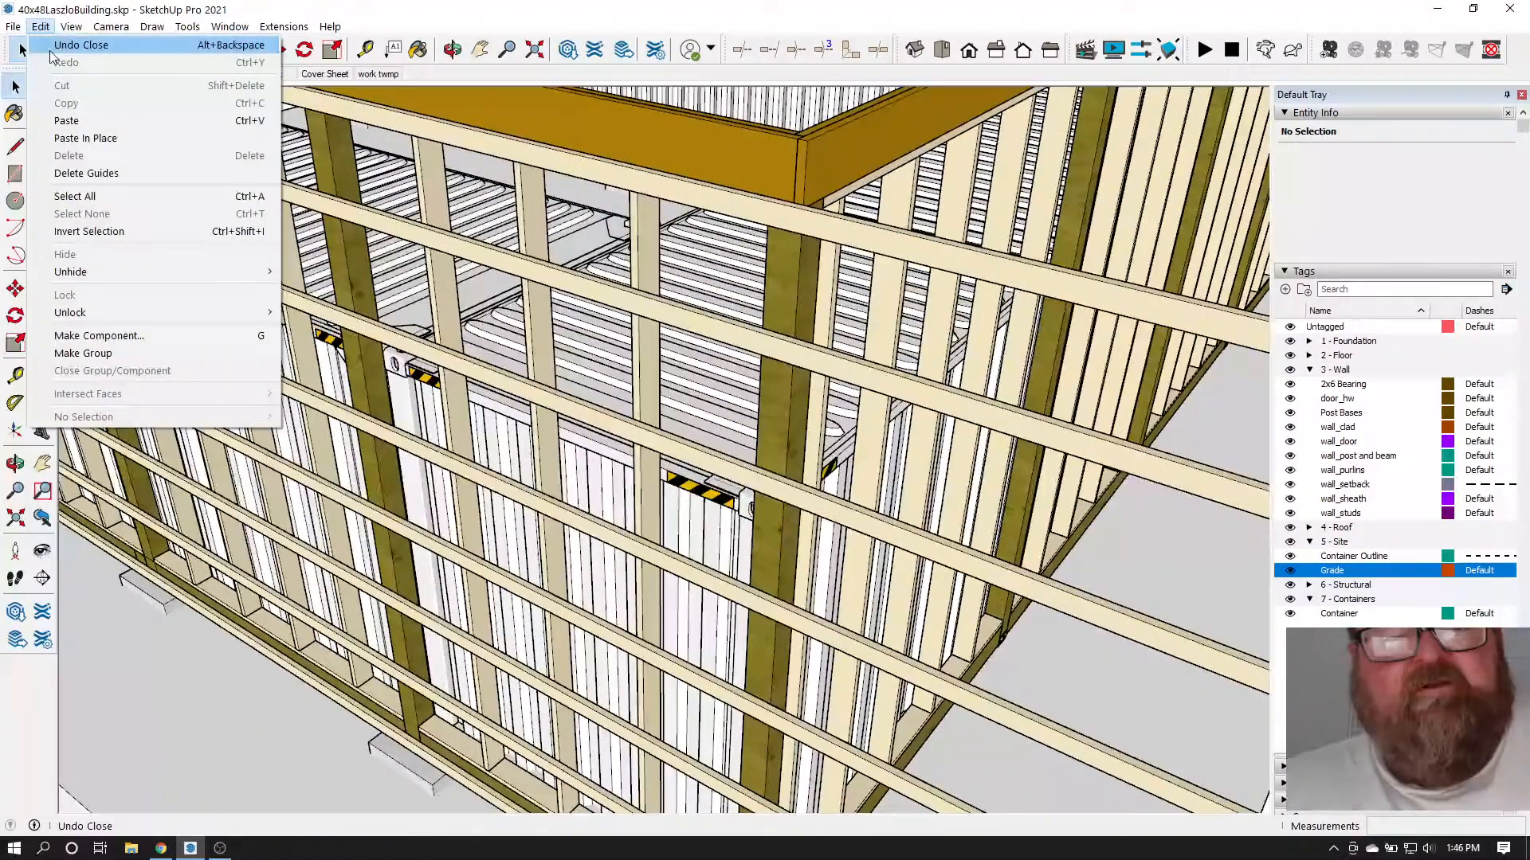
{"action": "left_click", "coordinate": [66, 121]}
{"action": "scroll", "coordinate": [825, 212], "scroll_direction": "up", "scroll_amount": 3}
{"action": "scroll", "coordinate": [825, 211], "scroll_direction": "up", "scroll_amount": 1}
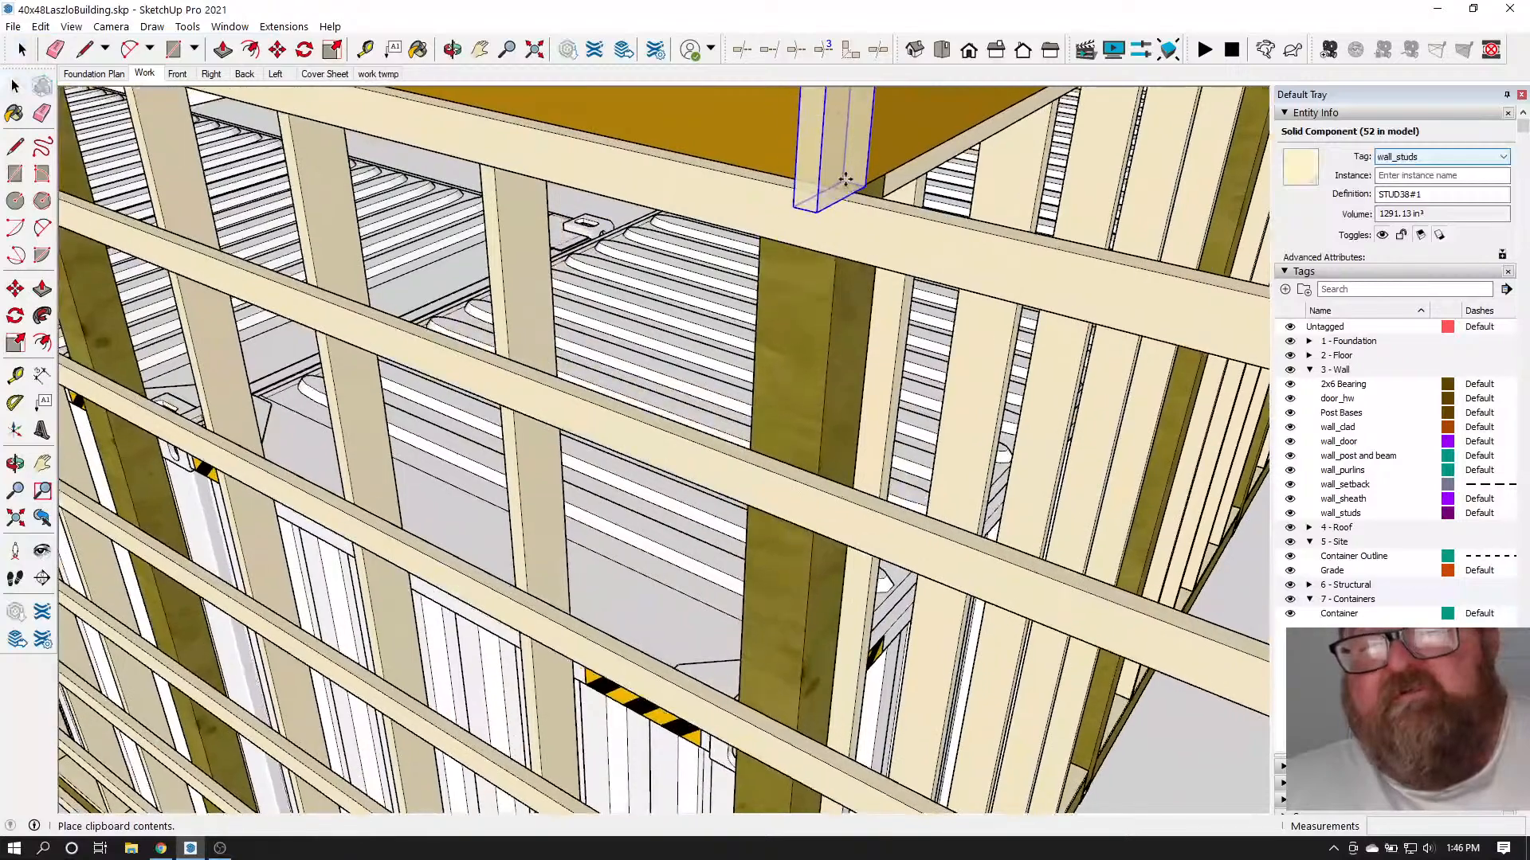
{"action": "left_click", "coordinate": [761, 213]}
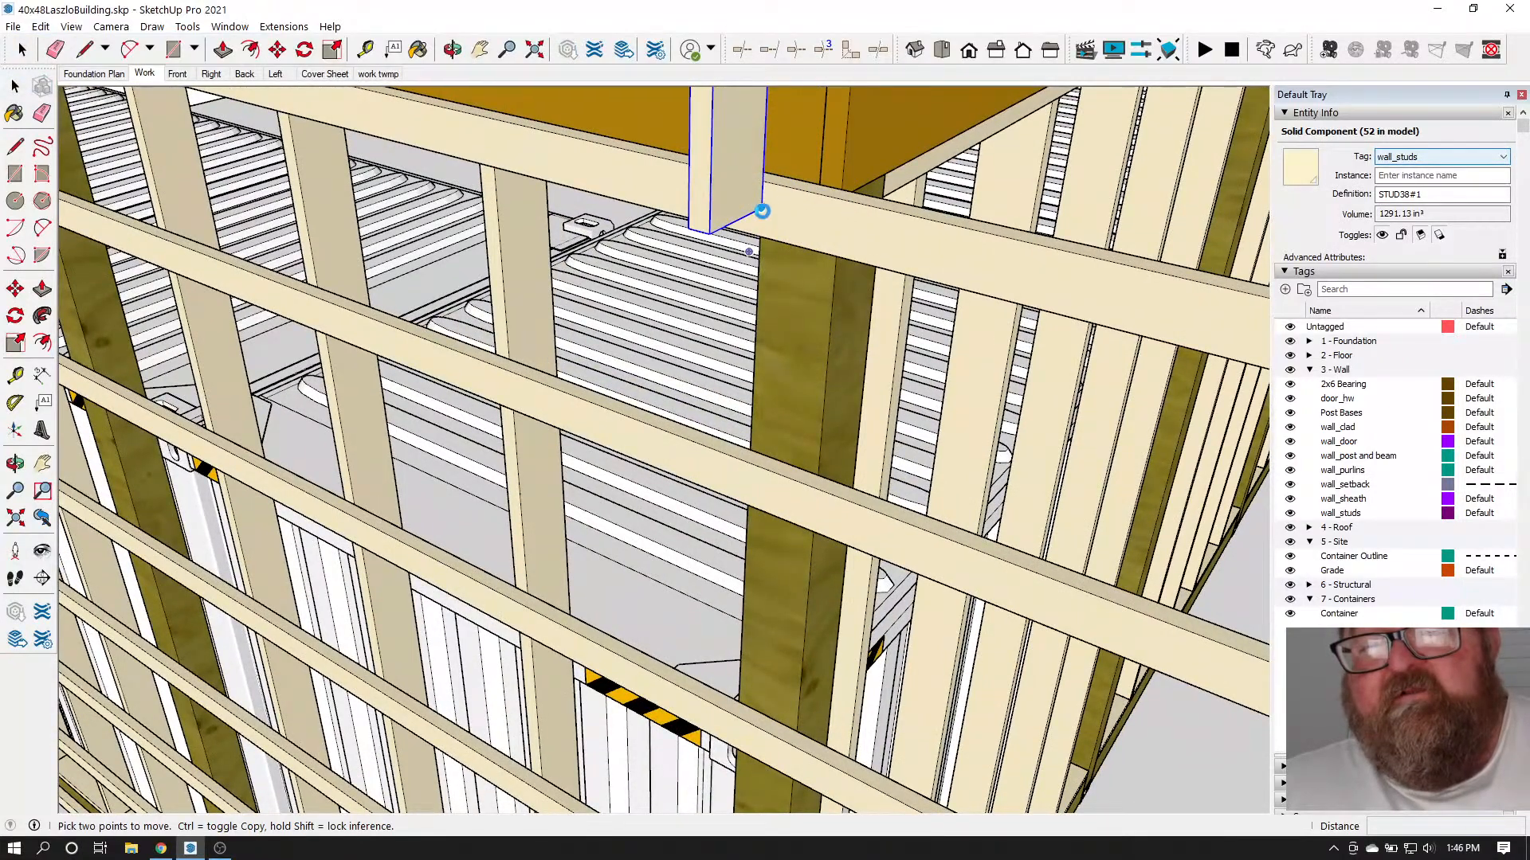
Move the pasted stud down so its lower inner corner sits against the outer edge near the foot of the corner post
{"action": "scroll", "coordinate": [744, 217], "scroll_direction": "down", "scroll_amount": 10}
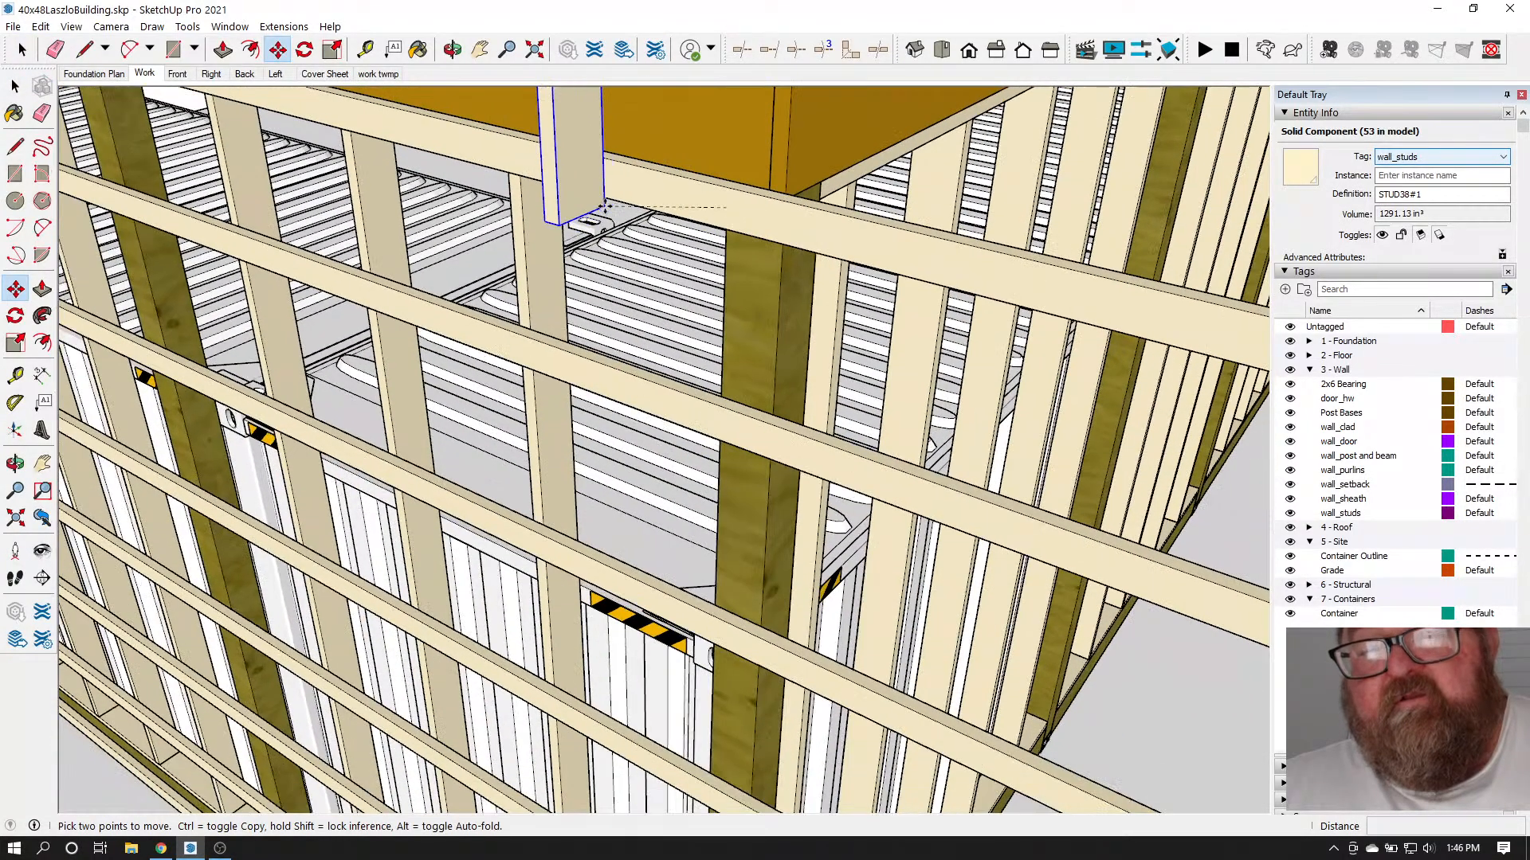
{"action": "scroll", "coordinate": [571, 373], "scroll_direction": "up", "scroll_amount": 10}
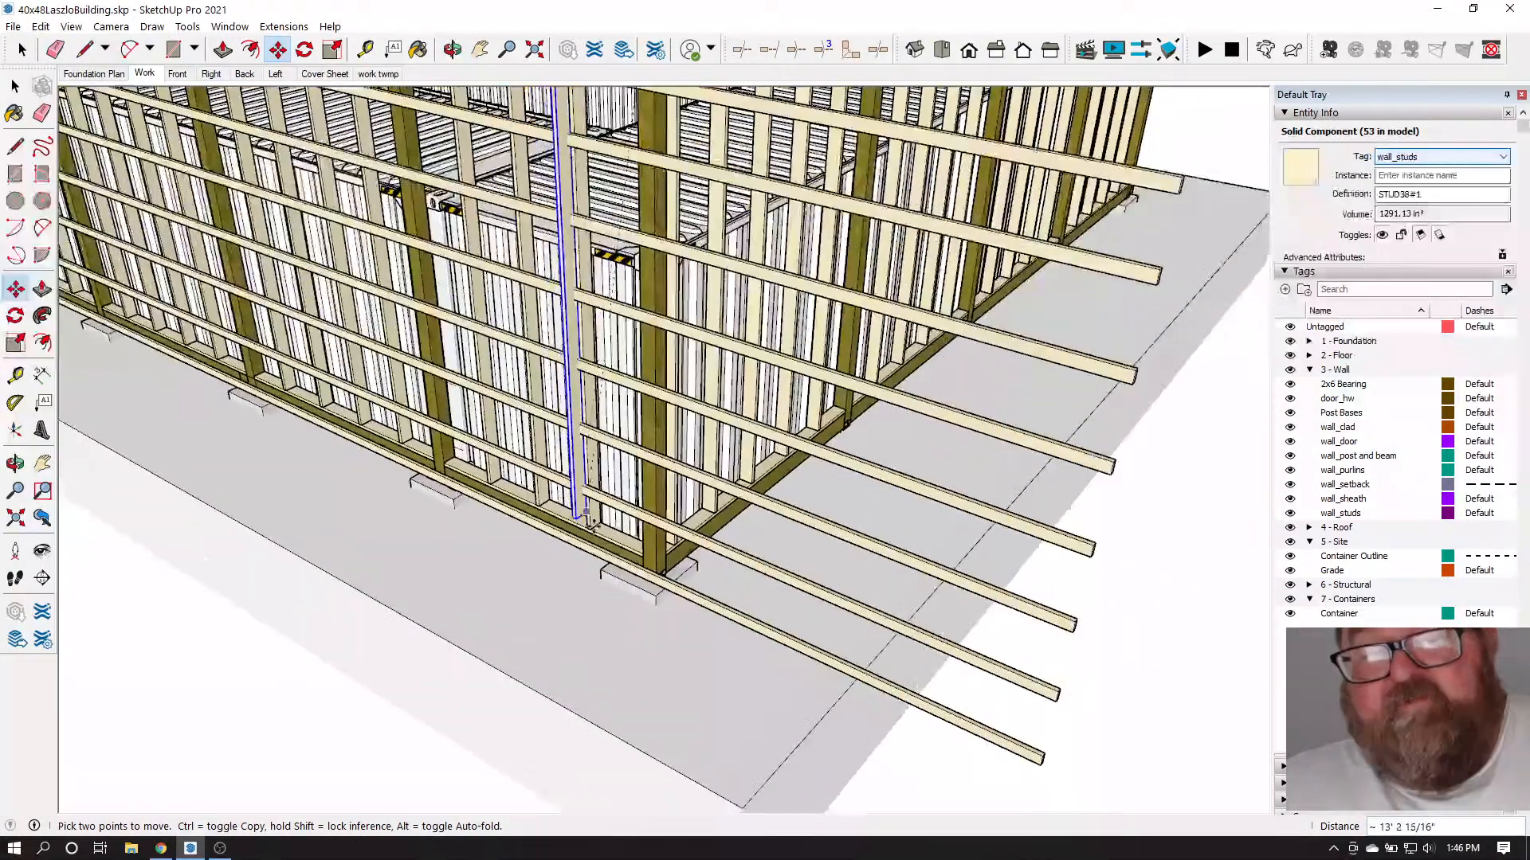
{"action": "scroll", "coordinate": [690, 547], "scroll_direction": "up", "scroll_amount": 8}
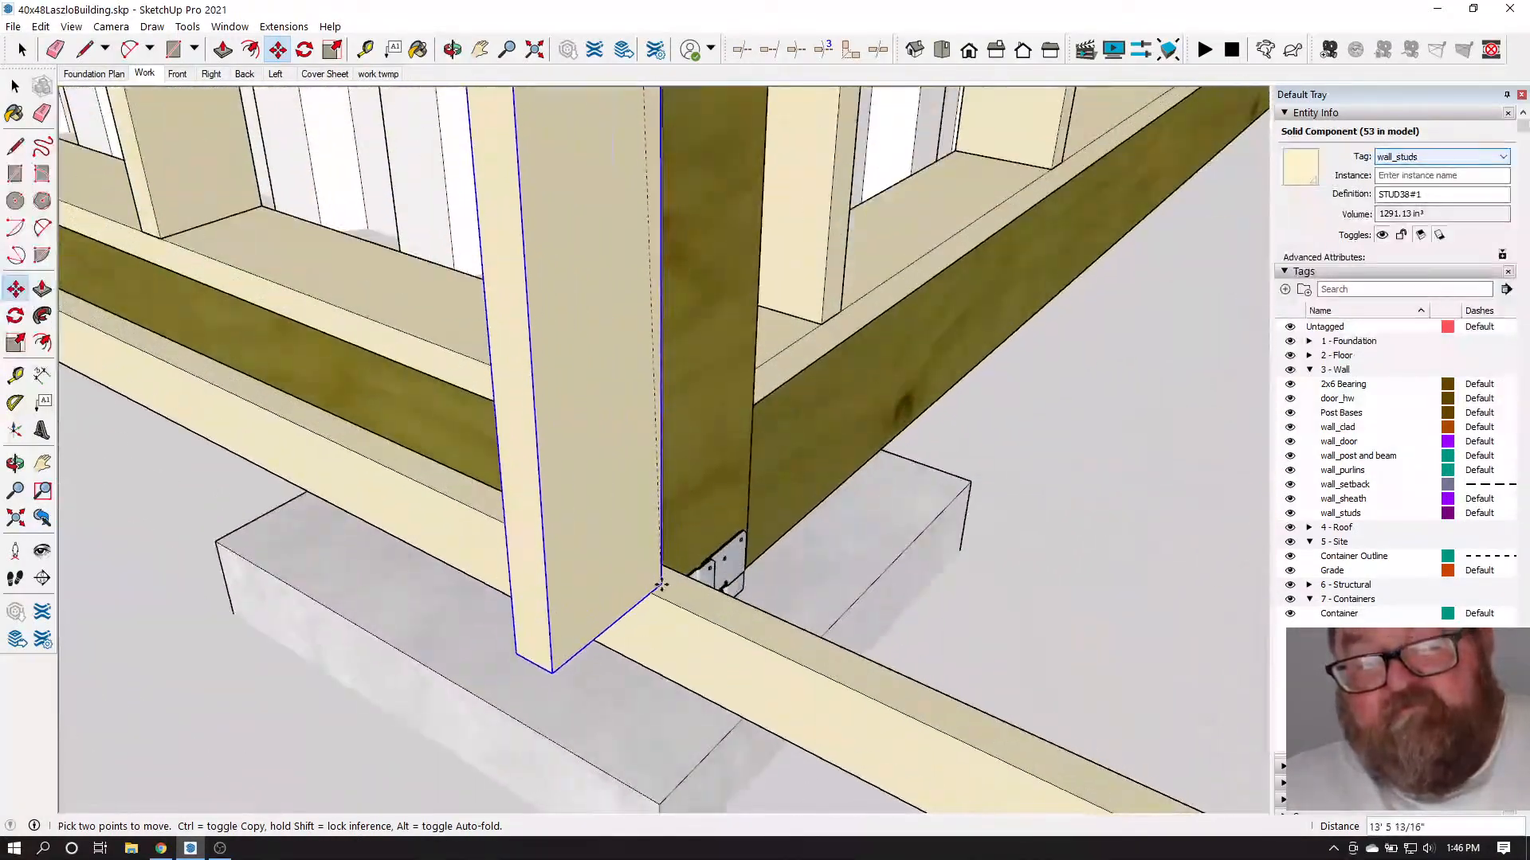
{"action": "scroll", "coordinate": [666, 312], "scroll_direction": "up", "scroll_amount": 8}
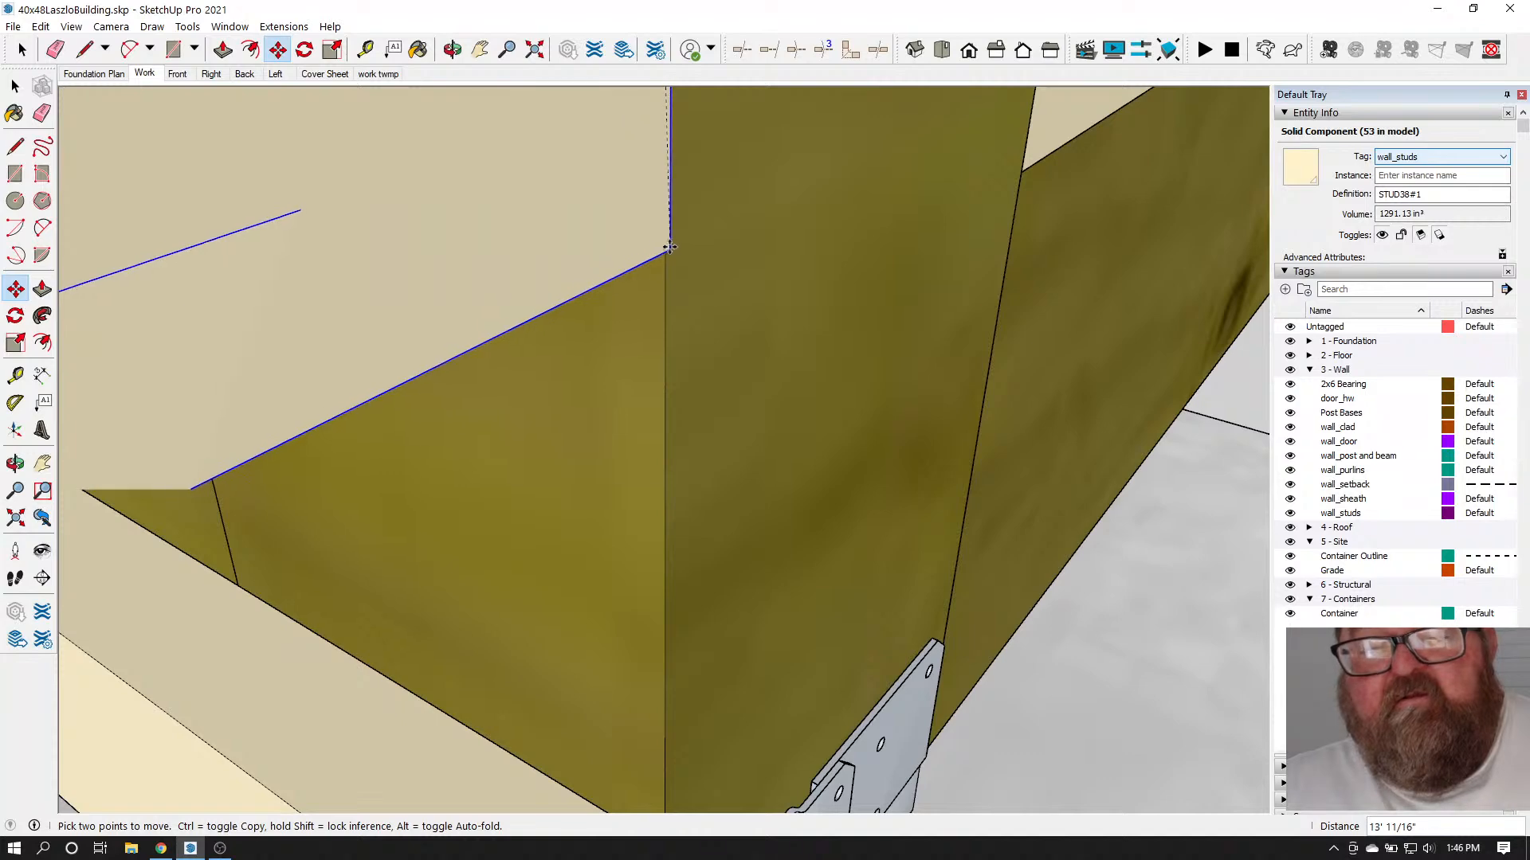
{"action": "scroll", "coordinate": [664, 252], "scroll_direction": "up", "scroll_amount": 6}
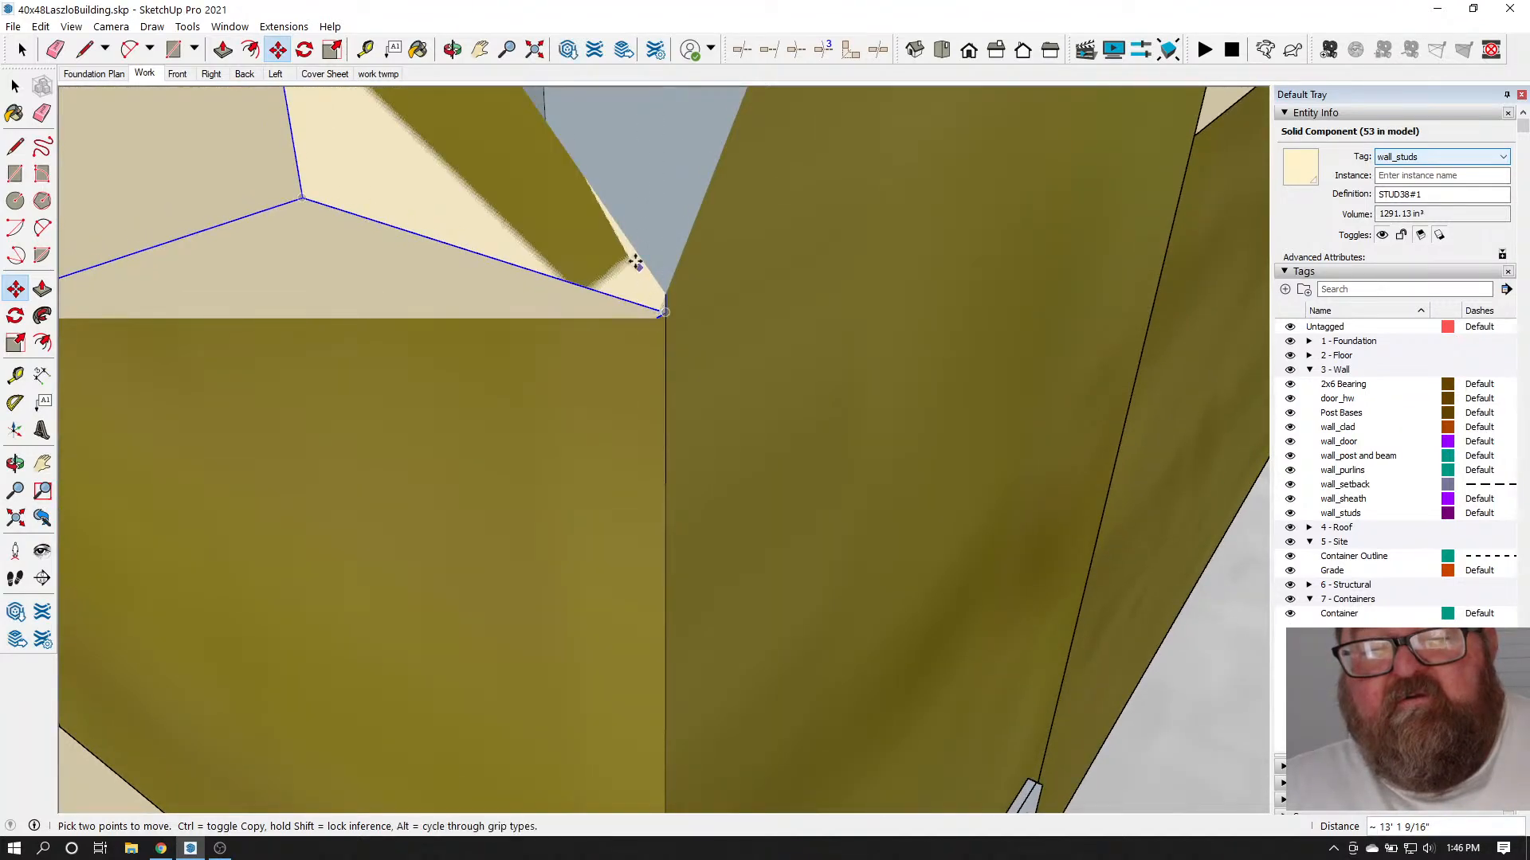
{"action": "left_click", "coordinate": [636, 263]}
Lower the pasted stud a further 3 5/16" along the corner post, down to the bottom of the post base
{"action": "scroll", "coordinate": [605, 247], "scroll_direction": "down", "scroll_amount": 5}
{"action": "left_click", "coordinate": [452, 49]}
{"action": "left_click_drag", "start_coordinate": [717, 383], "coordinate": [611, 229]}
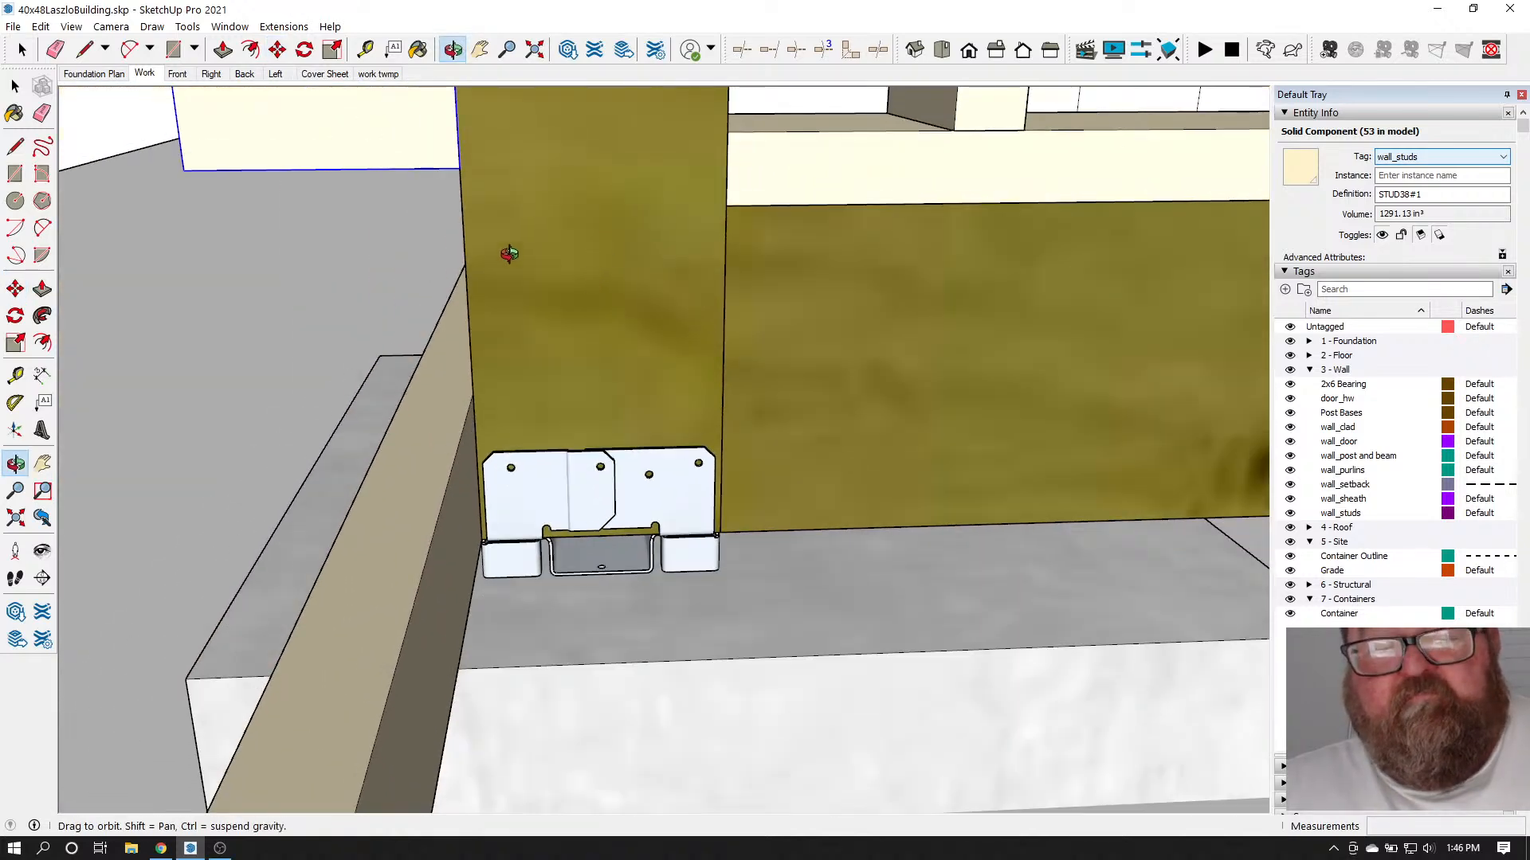
{"action": "left_click", "coordinate": [278, 50]}
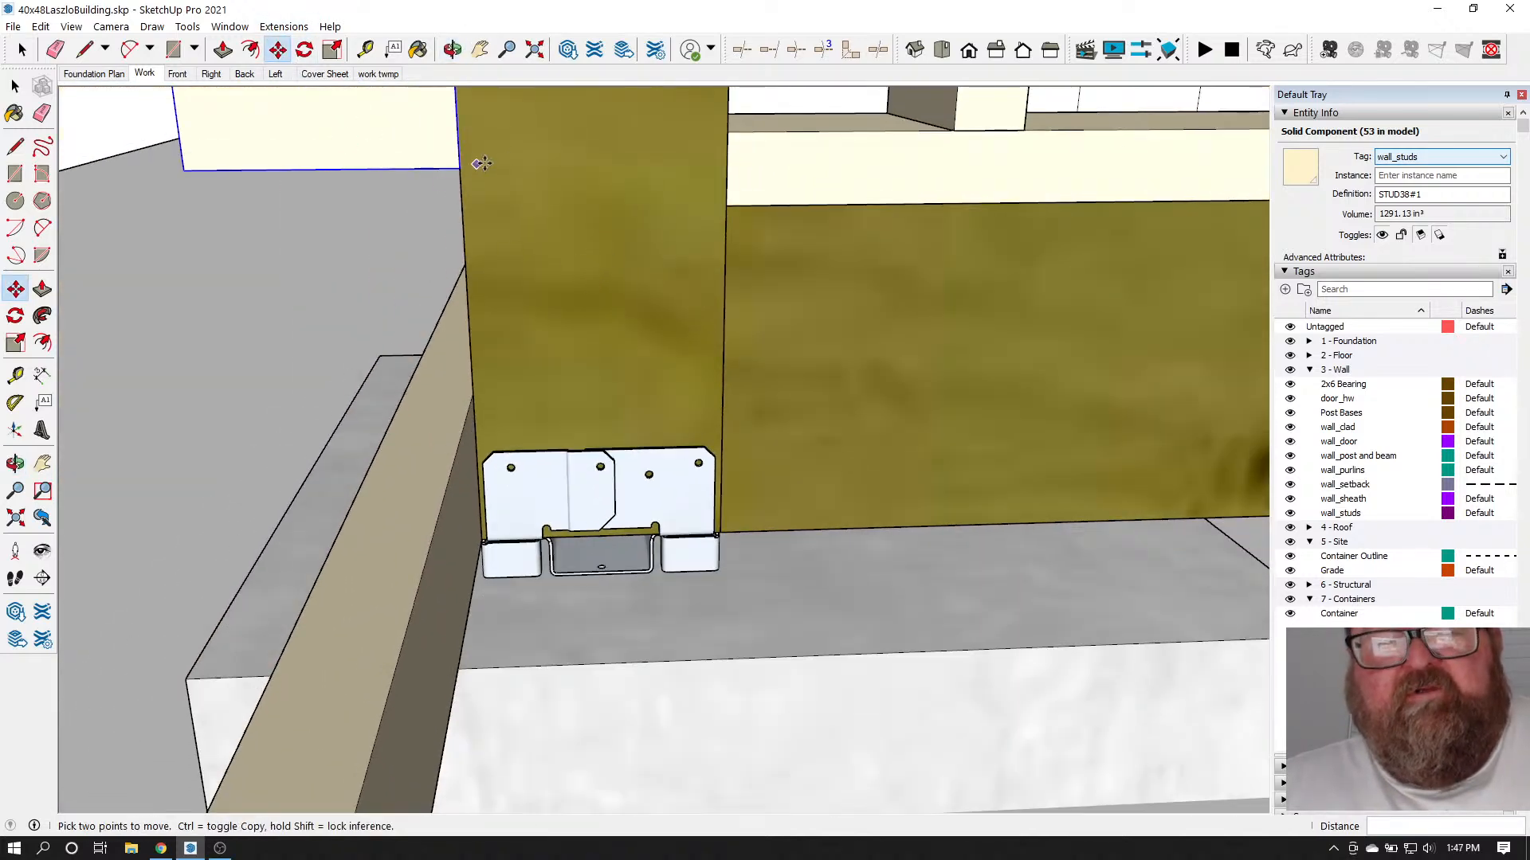
{"action": "left_click", "coordinate": [522, 154]}
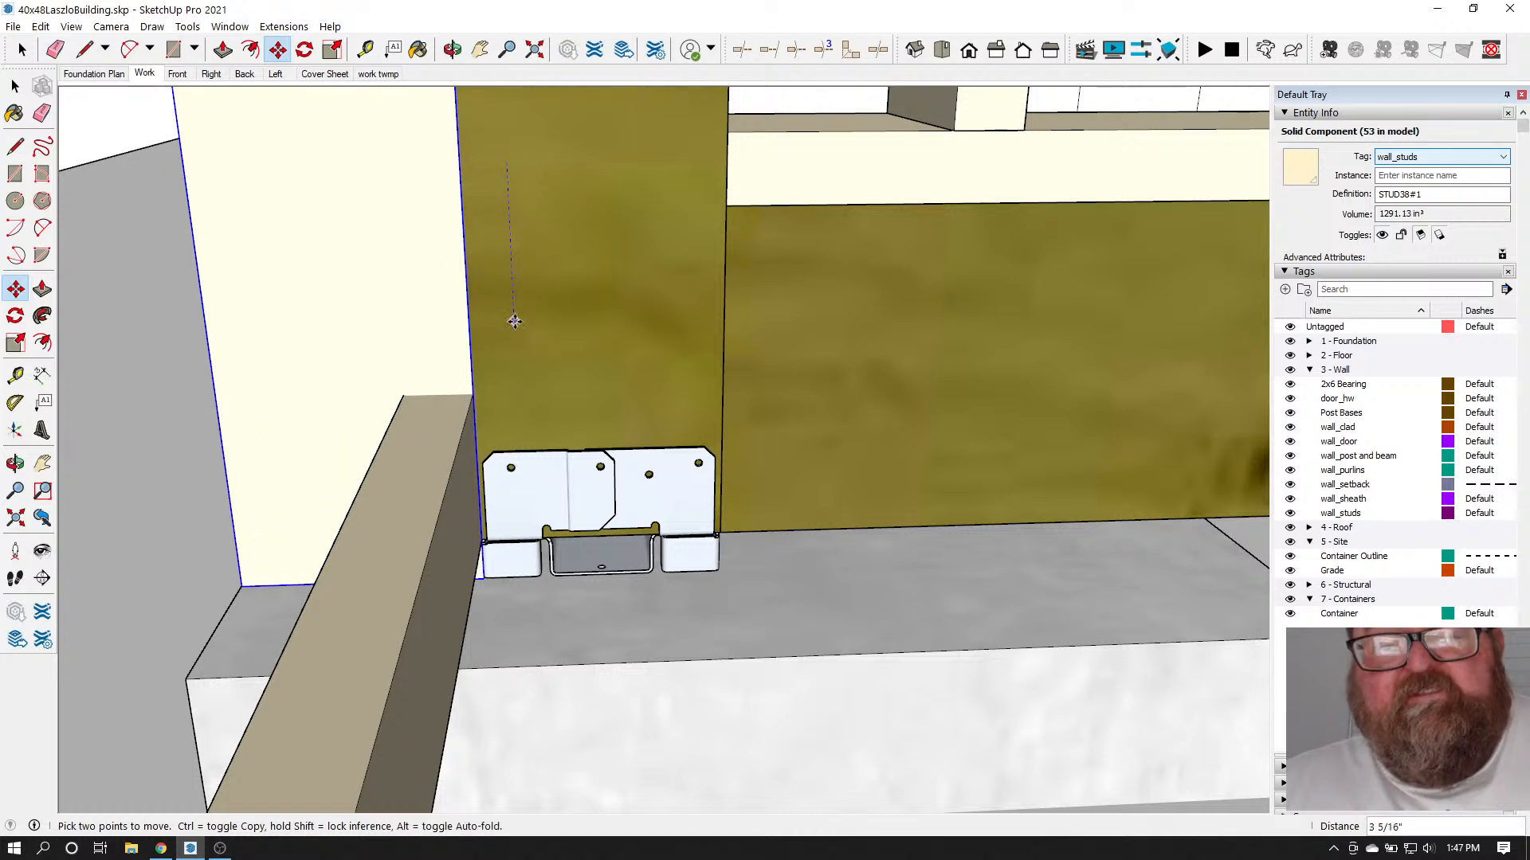
Inspect the pasted stud's fit against the corner post and purlins, from its foot to its top end
{"action": "left_click", "coordinate": [451, 49]}
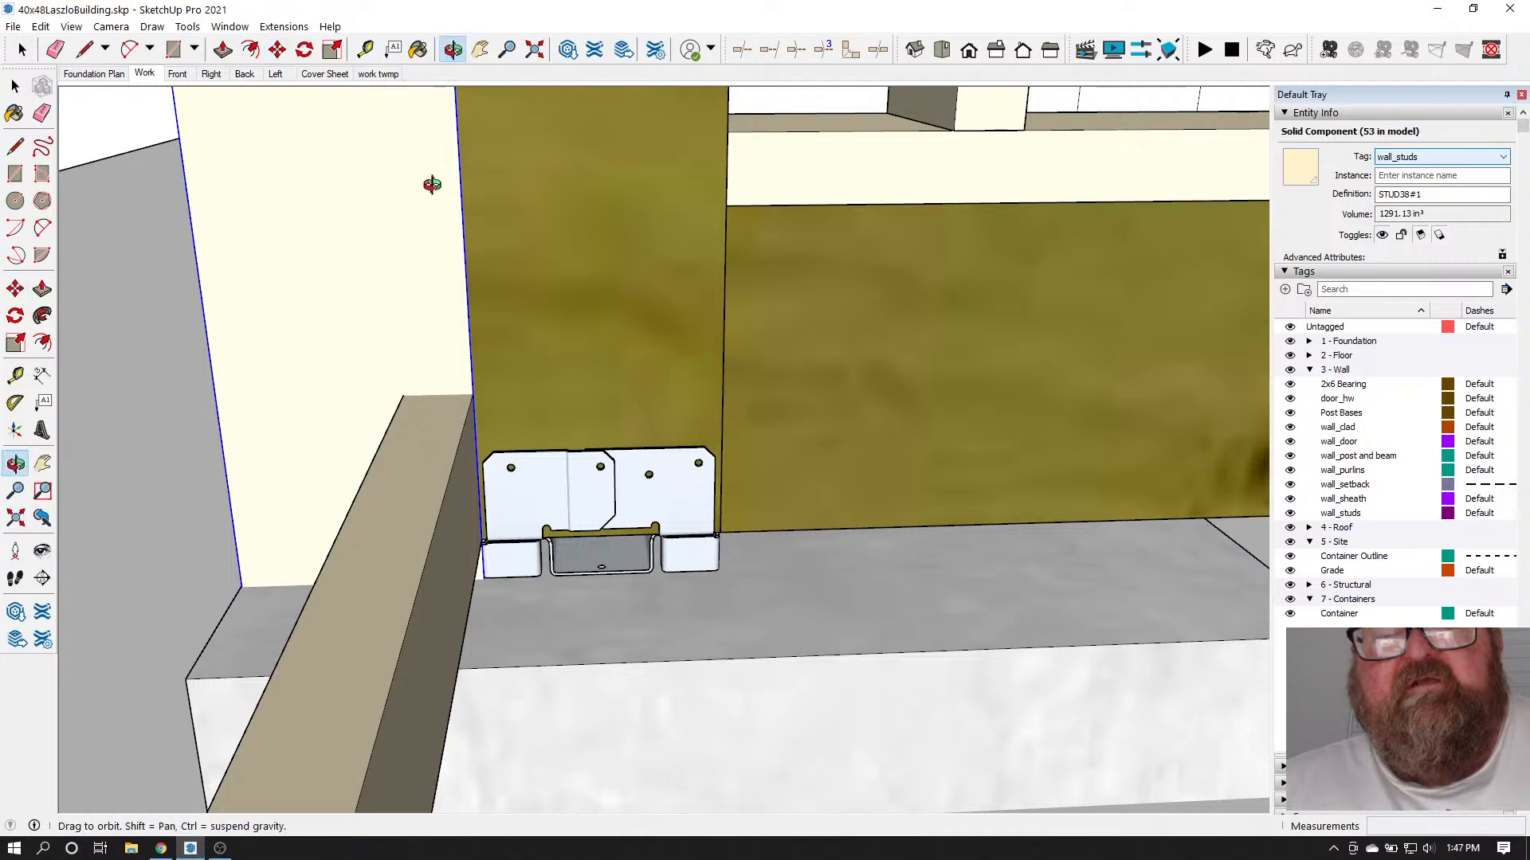
{"action": "left_click_drag", "start_coordinate": [433, 181], "coordinate": [647, 591]}
{"action": "scroll", "coordinate": [647, 591], "scroll_direction": "down", "scroll_amount": 10}
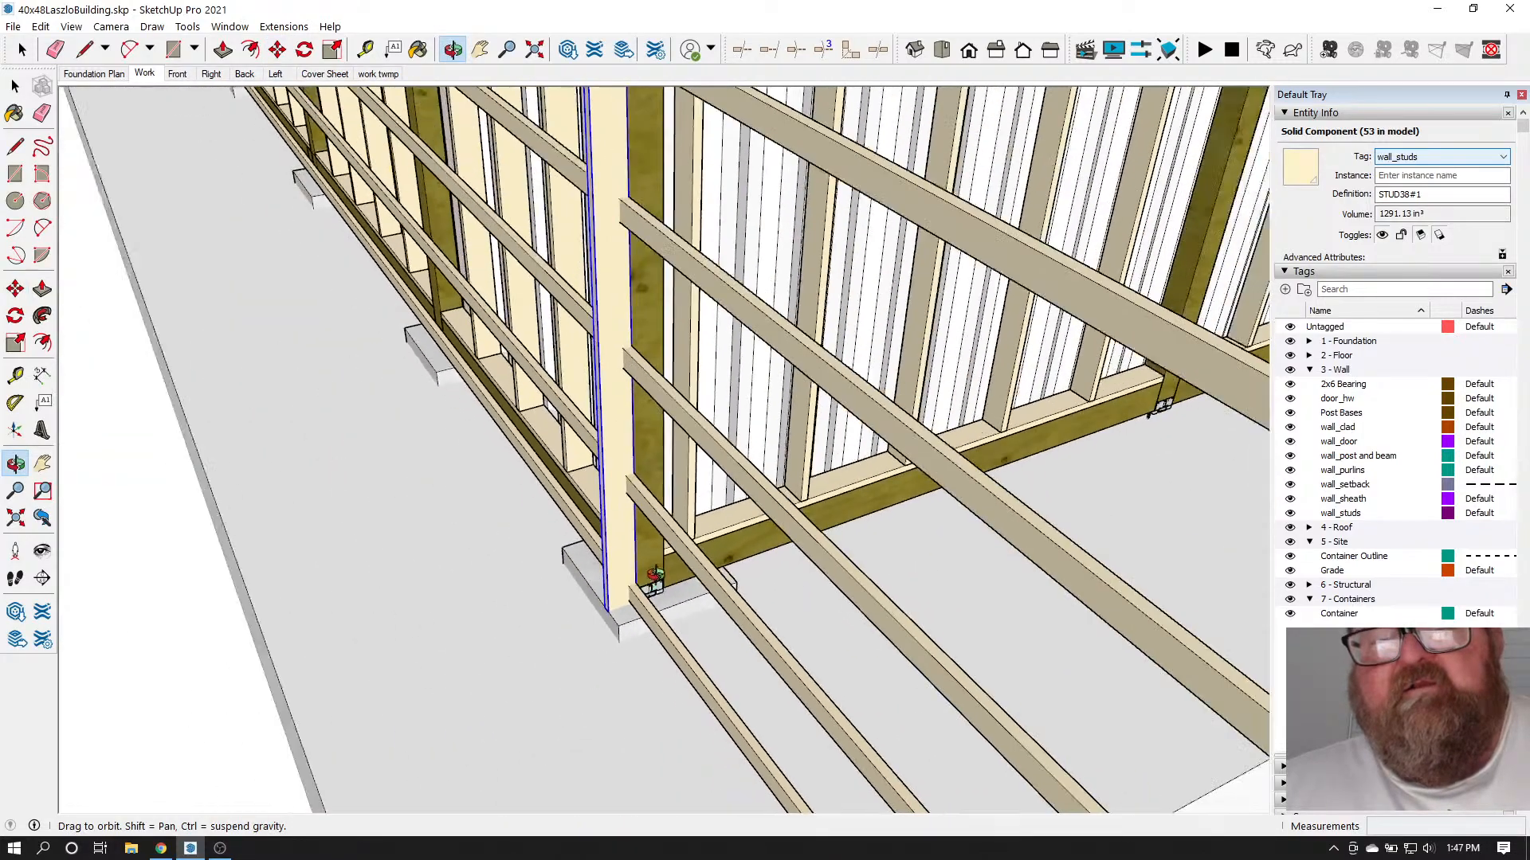
{"action": "scroll", "coordinate": [635, 101], "scroll_direction": "up", "scroll_amount": 4}
{"action": "scroll", "coordinate": [635, 100], "scroll_direction": "up", "scroll_amount": 3}
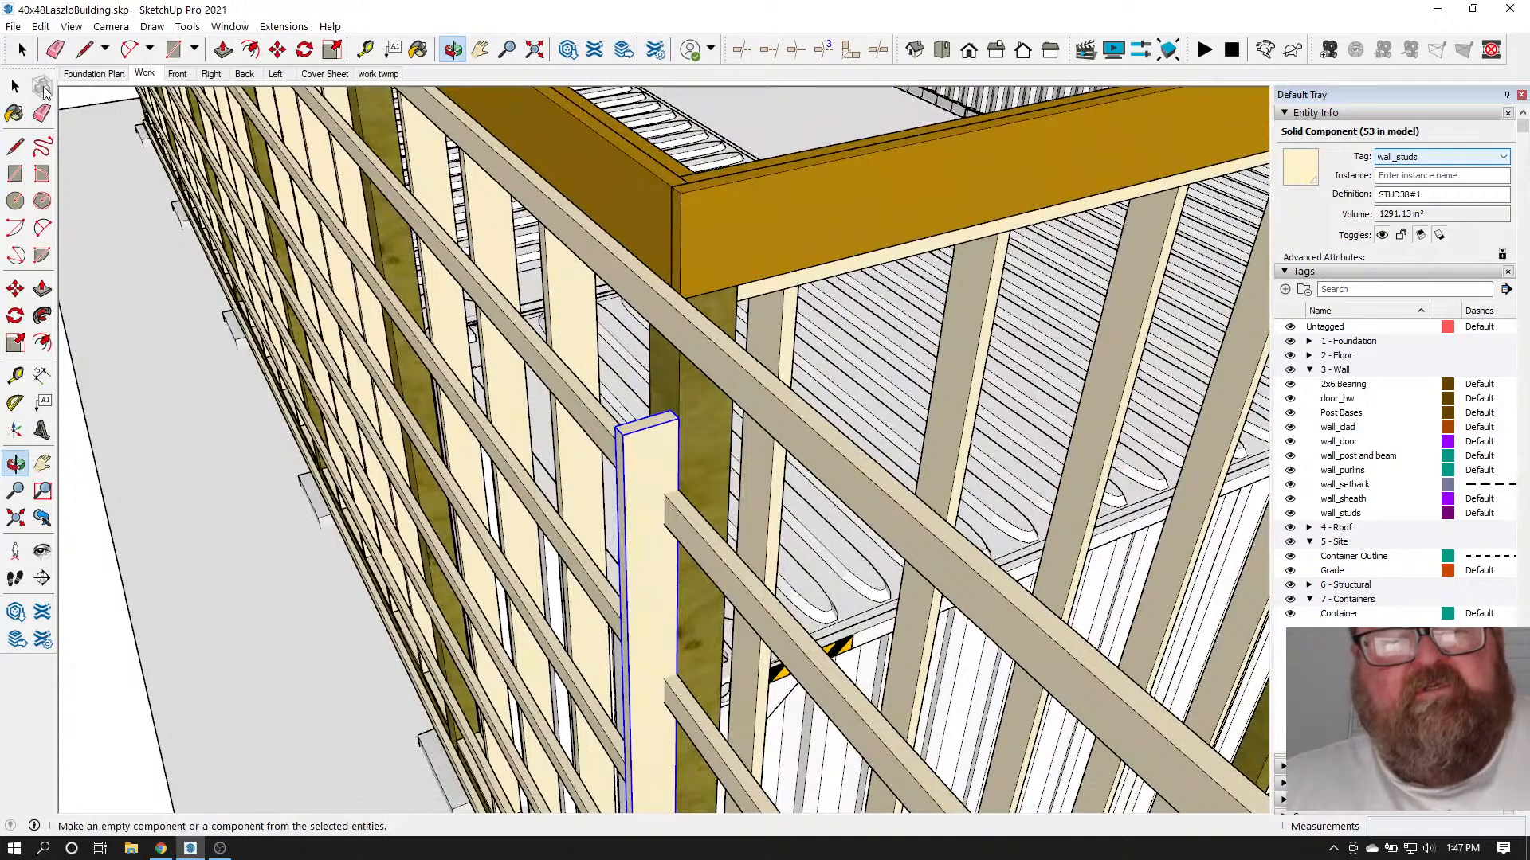
Try to extend the pasted corner stud's top face upward by 1' 4 5/16", then undo the change
{"action": "double_click", "coordinate": [674, 428]}
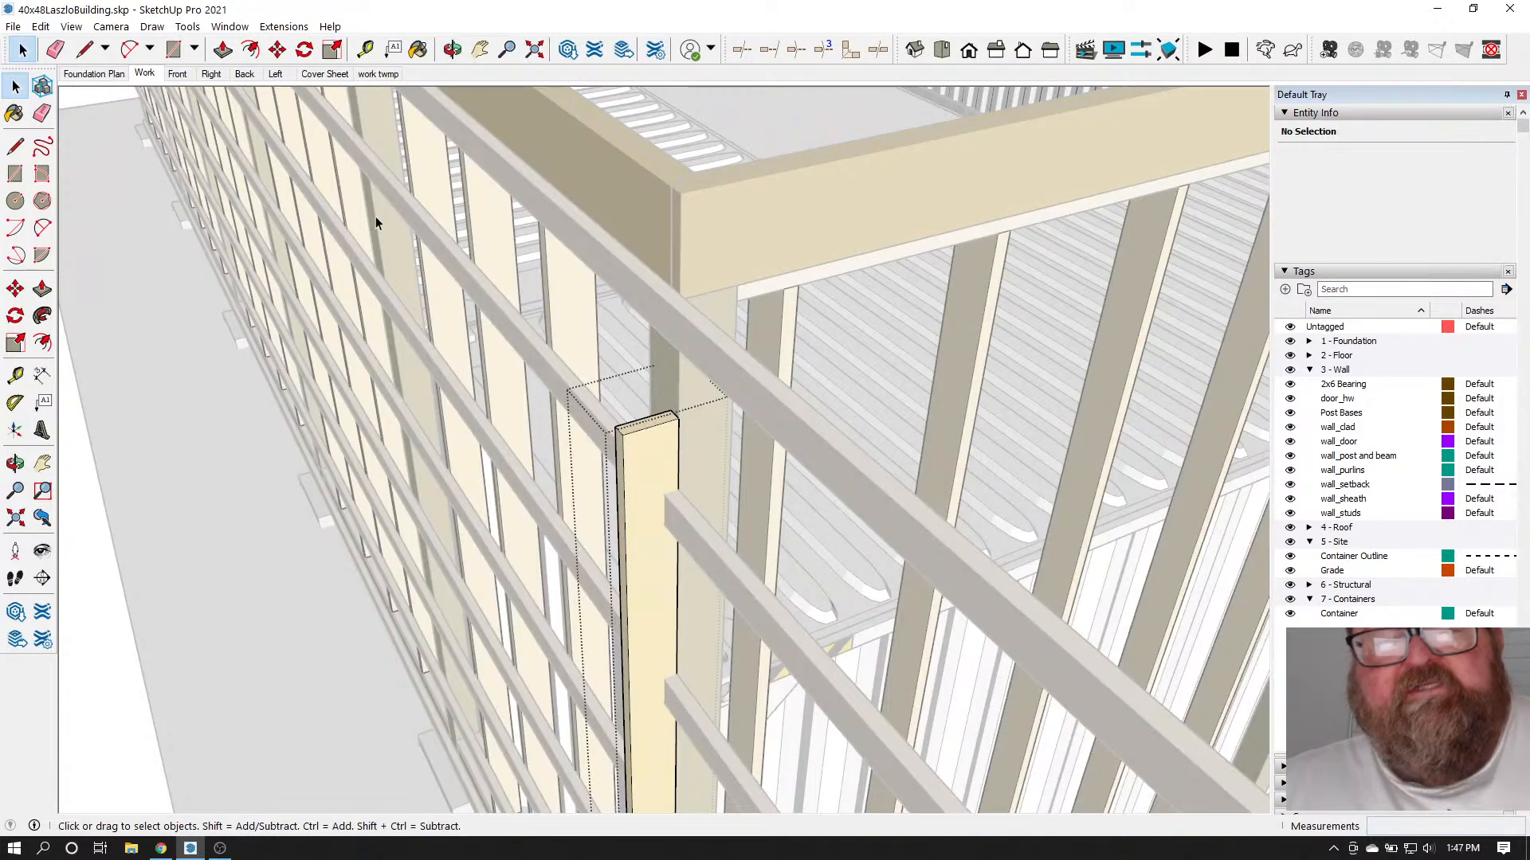
{"action": "left_click", "coordinate": [223, 49]}
{"action": "left_click_drag", "start_coordinate": [648, 430], "coordinate": [676, 253]}
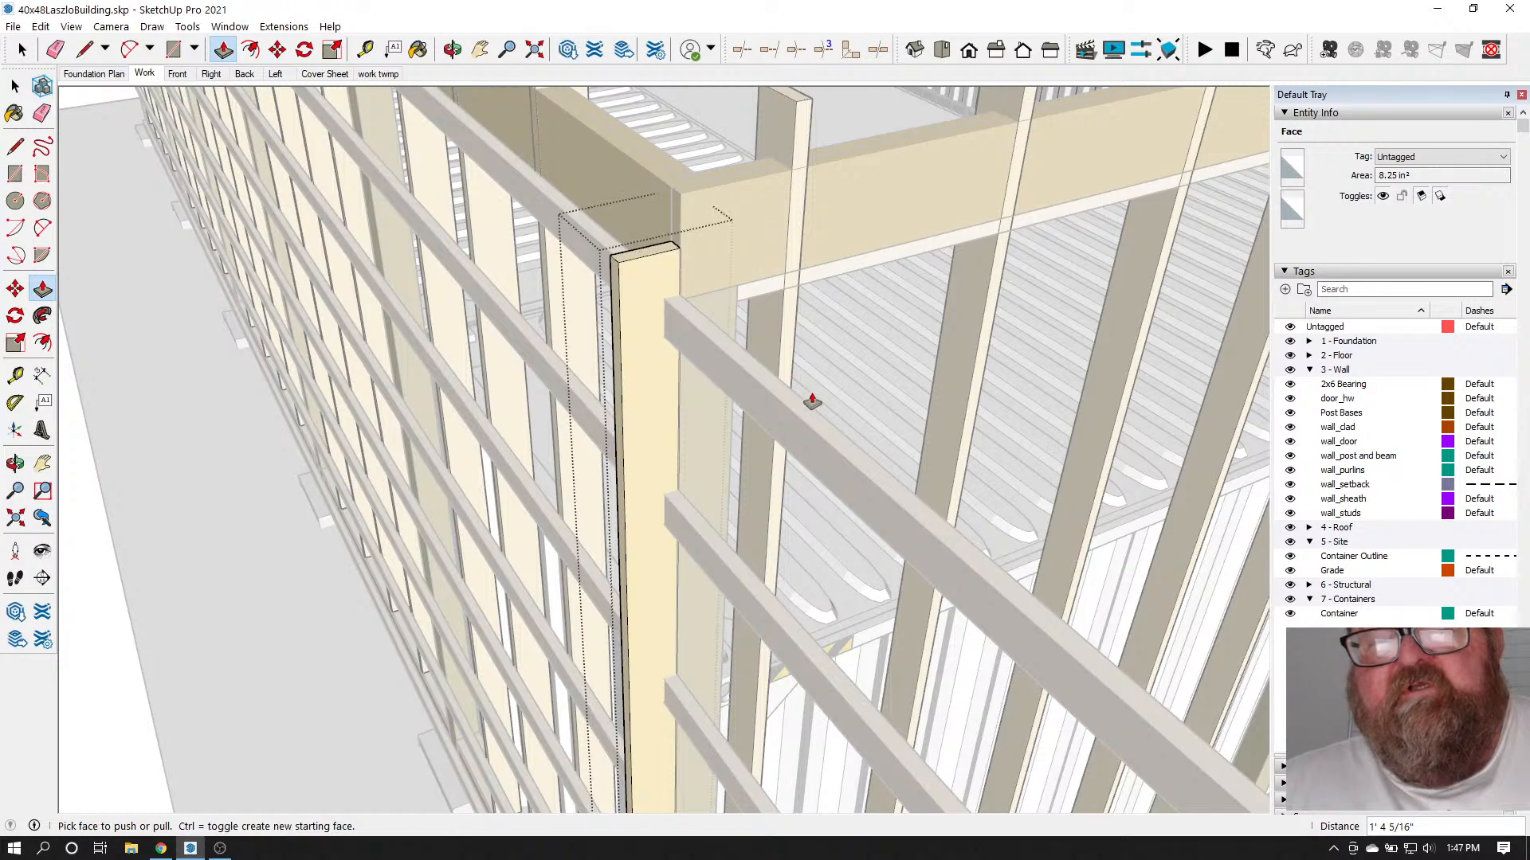
{"action": "middle_click_drag", "start_coordinate": [809, 400], "coordinate": [842, 430]}
{"action": "key", "text": "ctrl+z"}
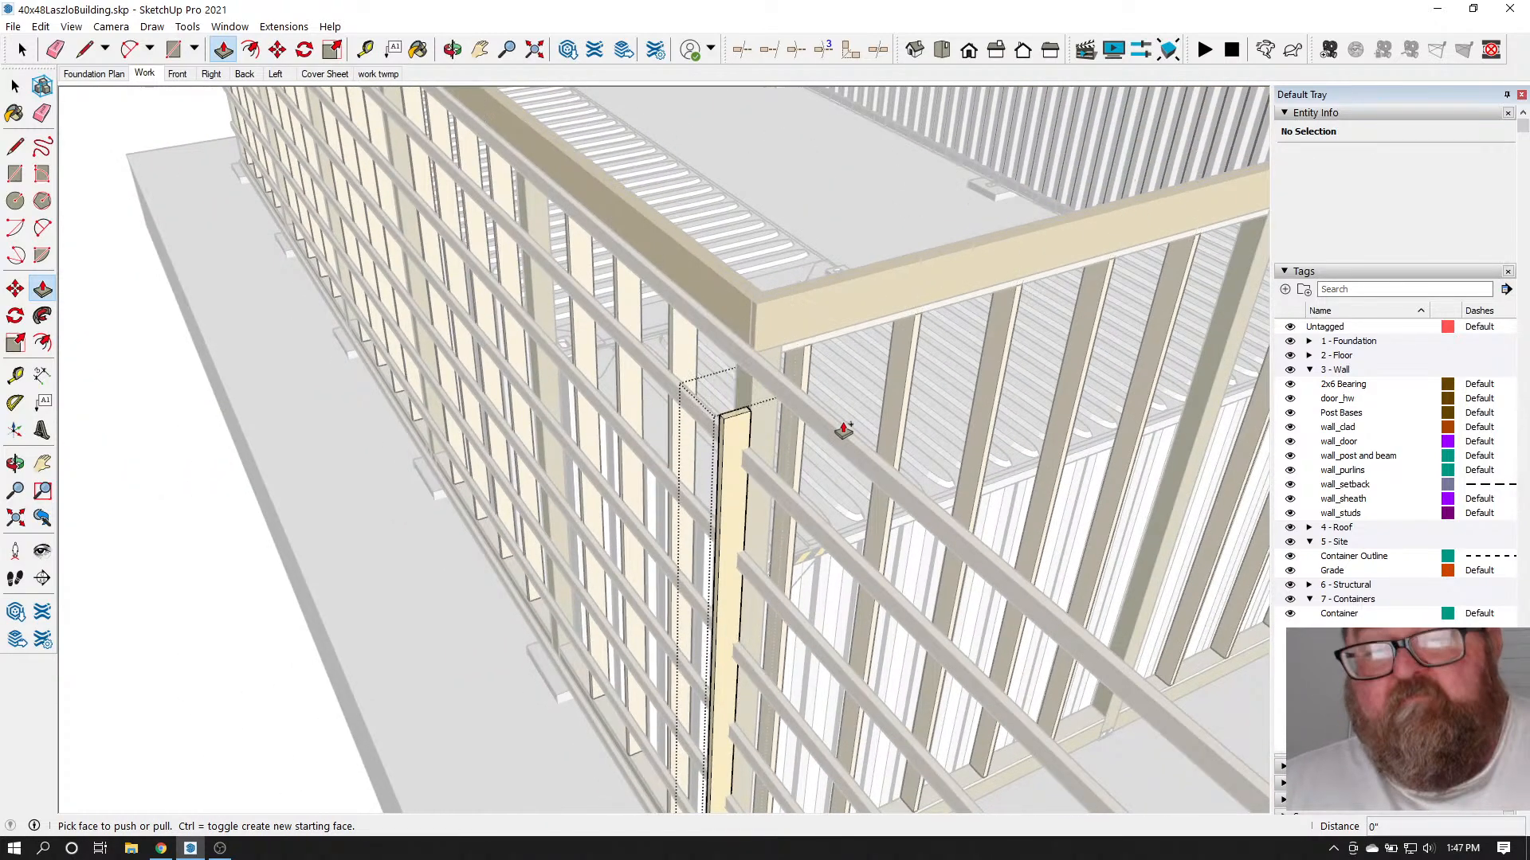
{"action": "left_click", "coordinate": [21, 52]}
{"action": "key", "text": "Escape"}
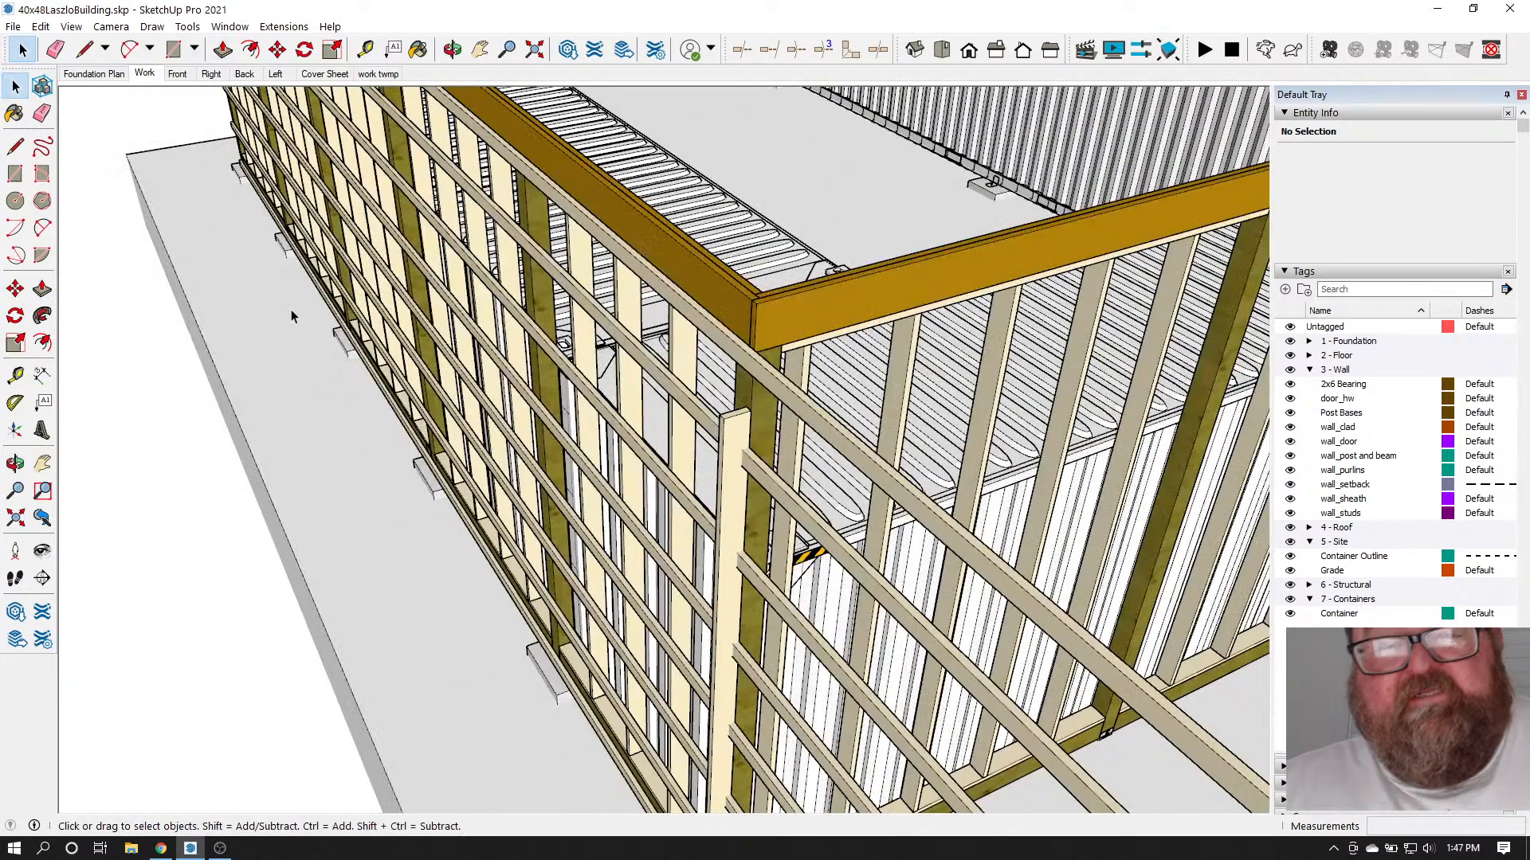
Make the pasted corner stud unique and pull its top face up past the uppermost purlin
{"action": "right_click", "coordinate": [735, 430]}
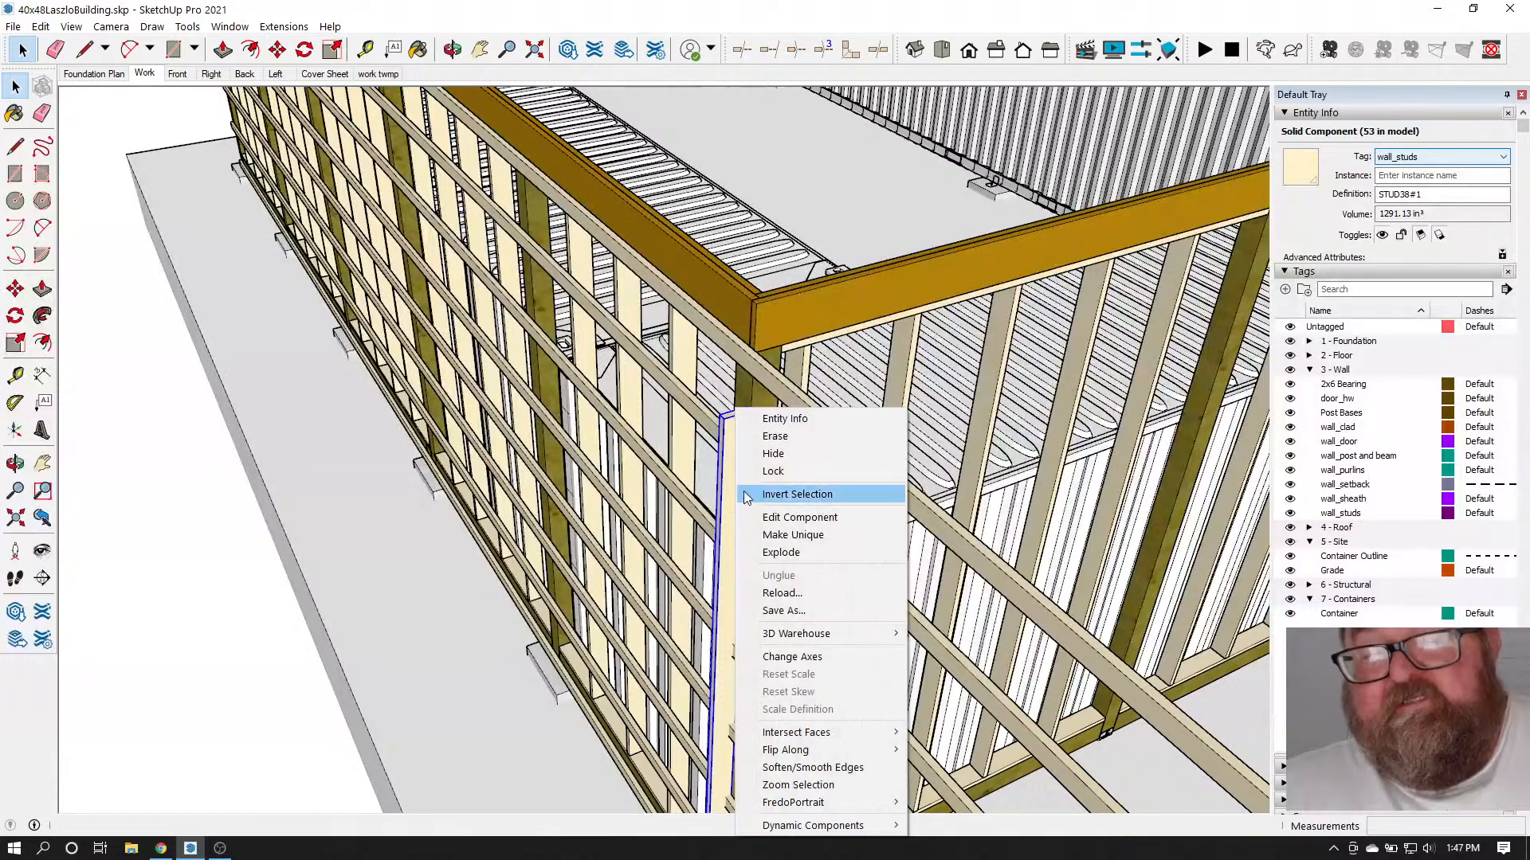
{"action": "left_click", "coordinate": [728, 445]}
{"action": "double_click", "coordinate": [729, 435]}
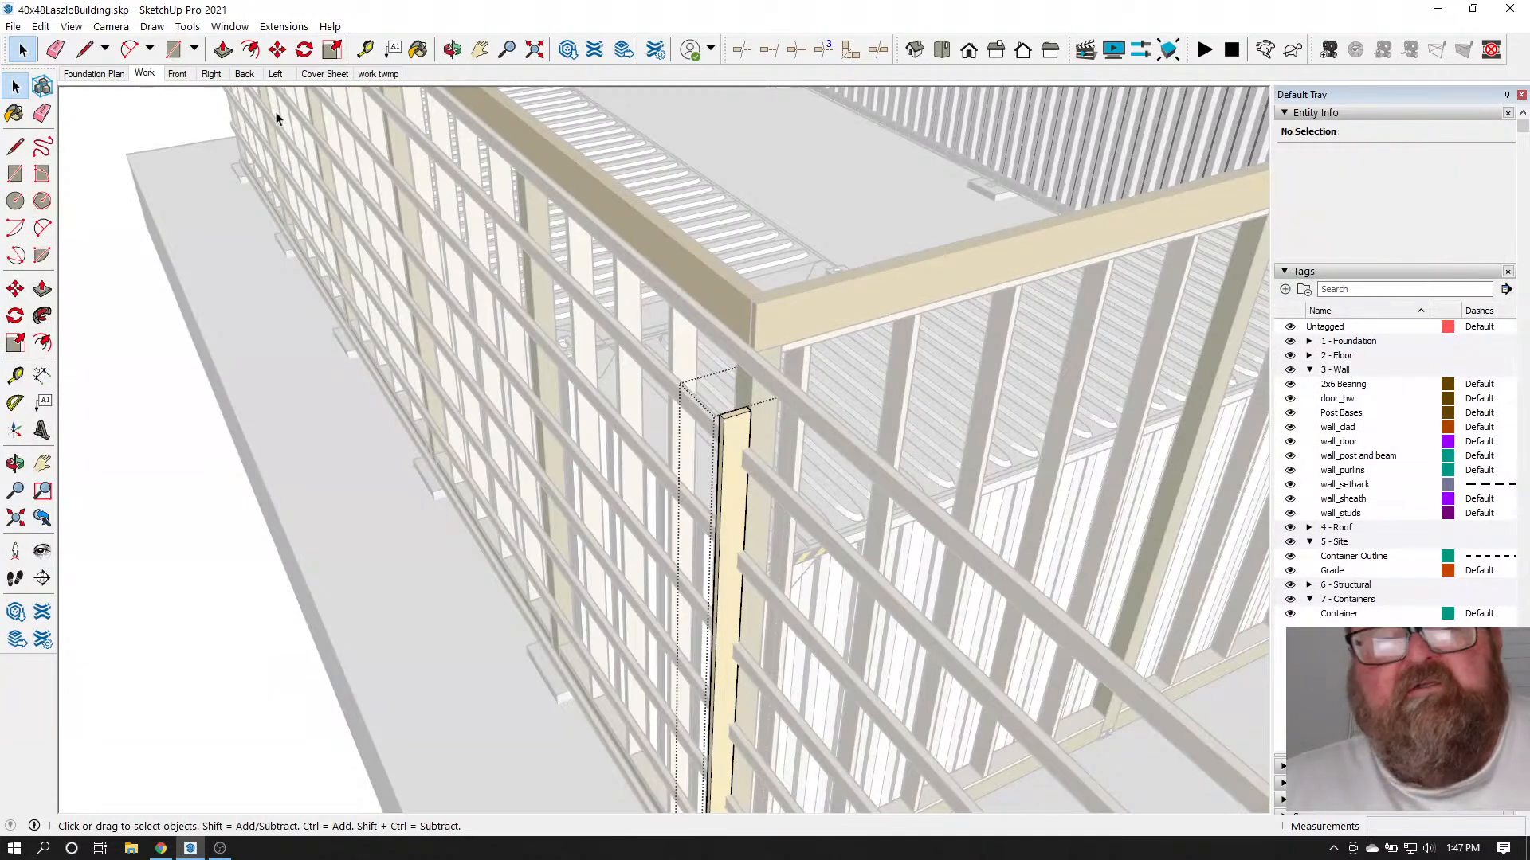
{"action": "left_click", "coordinate": [223, 52]}
{"action": "scroll", "coordinate": [717, 398], "scroll_direction": "up", "scroll_amount": 2}
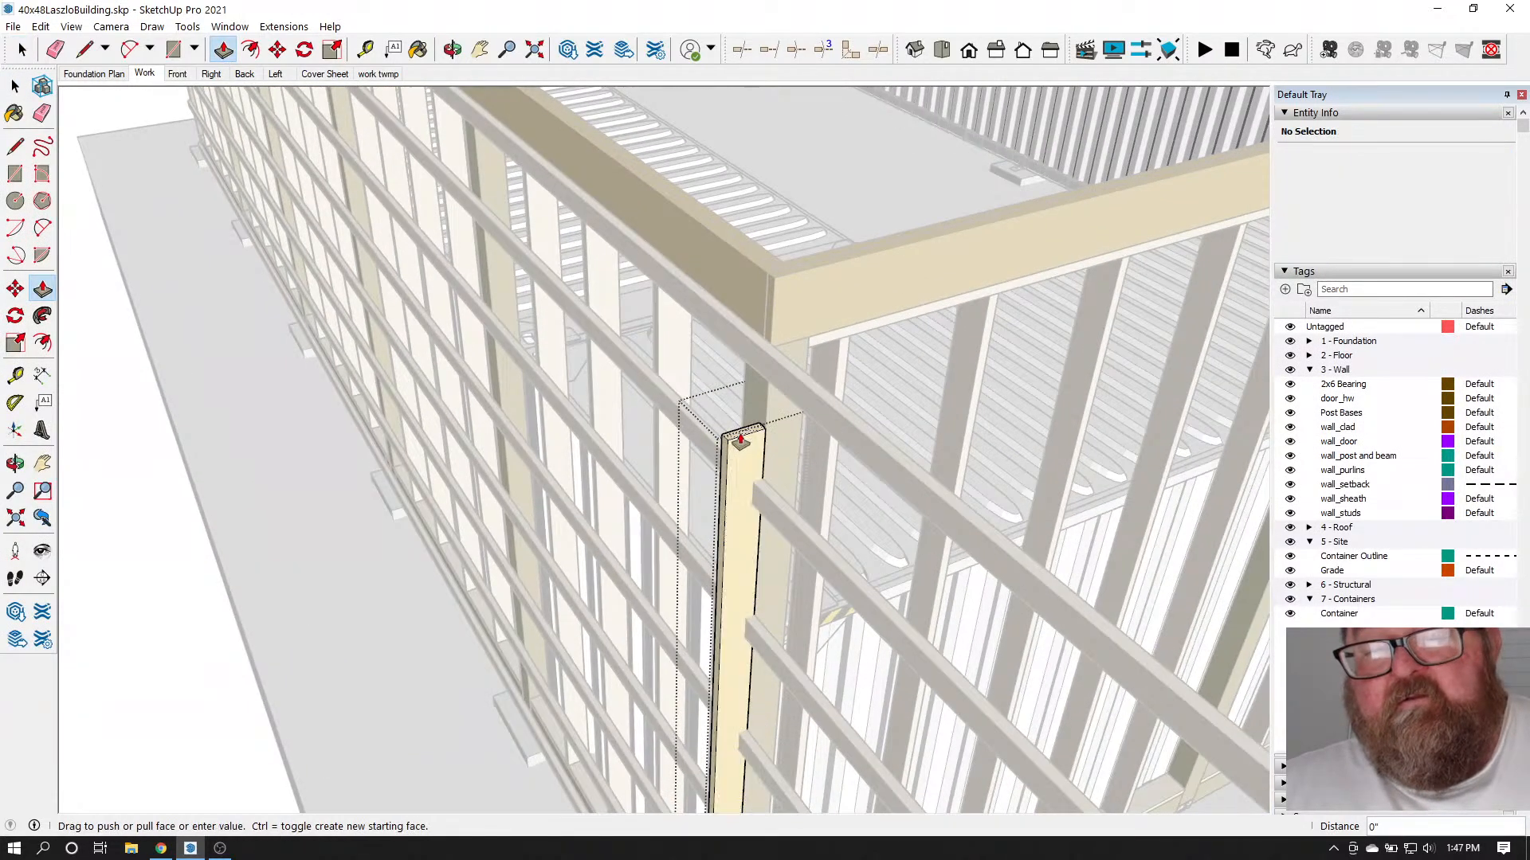
{"action": "left_click", "coordinate": [777, 308]}
{"action": "left_click", "coordinate": [16, 87]}
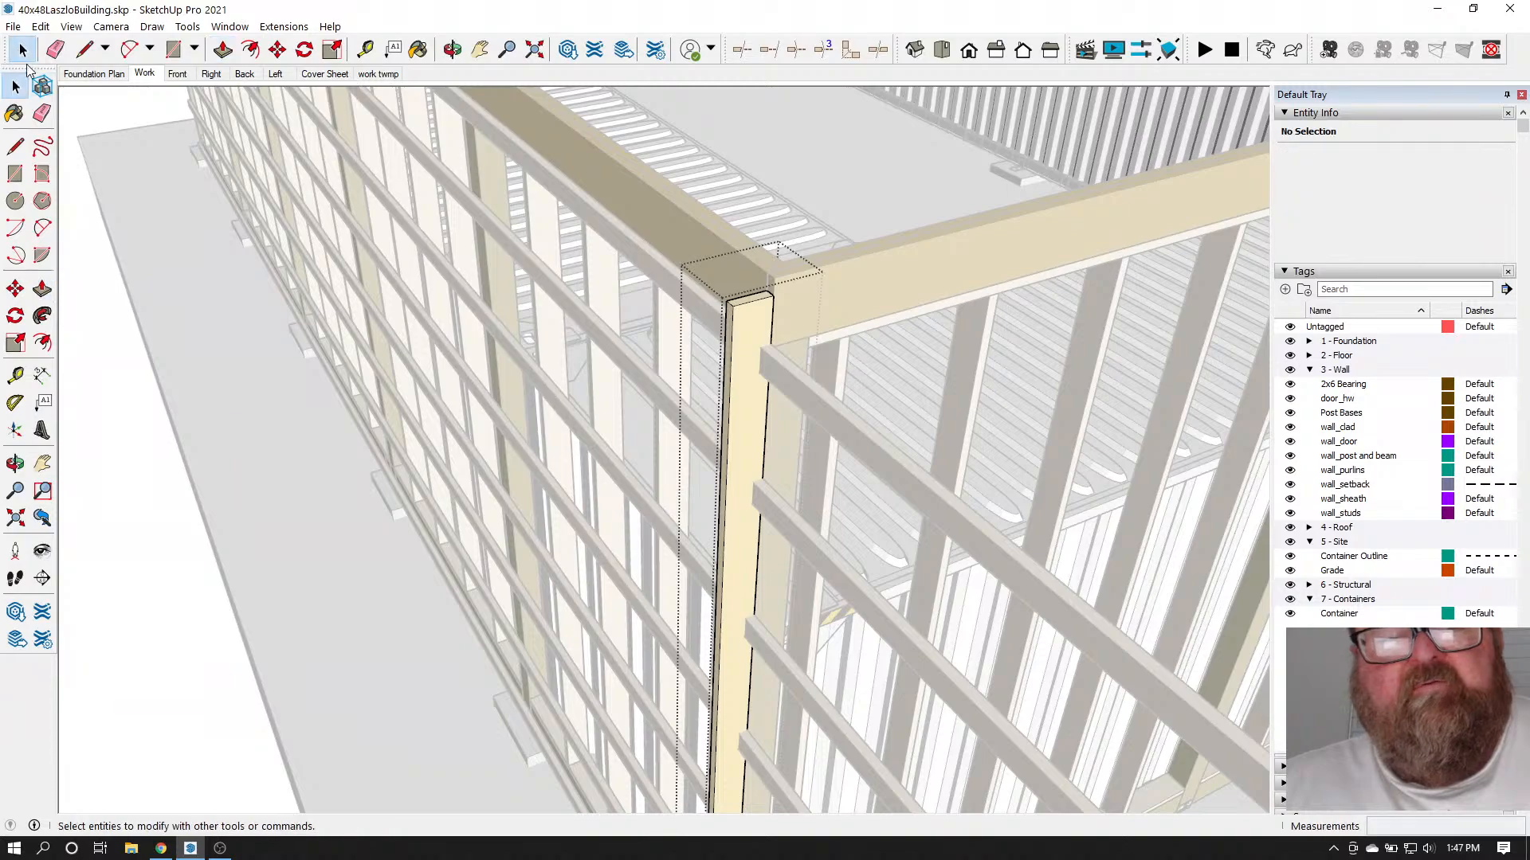
{"action": "left_click", "coordinate": [118, 100]}
{"action": "scroll", "coordinate": [383, 211], "scroll_direction": "down", "scroll_amount": 2}
{"action": "scroll", "coordinate": [714, 230], "scroll_direction": "down", "scroll_amount": 1}
{"action": "scroll", "coordinate": [715, 229], "scroll_direction": "down", "scroll_amount": 1}
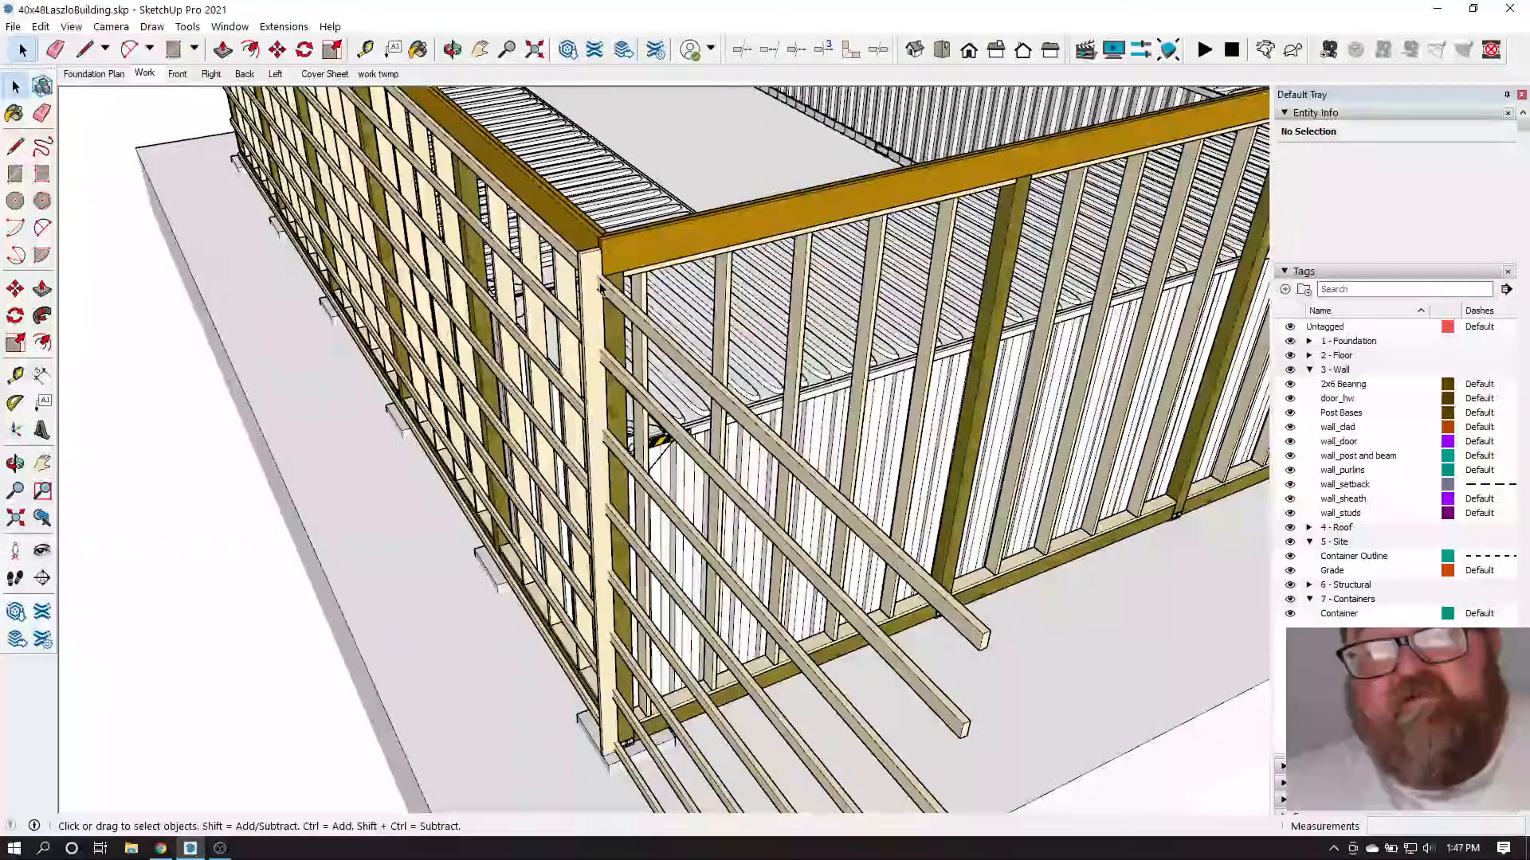
With the Medeek Trim tool, use the corner stud's face as trimming plane and cut off the two uppermost overhanging purlins
{"action": "scroll", "coordinate": [459, 211], "scroll_direction": "up", "scroll_amount": 1}
{"action": "left_click", "coordinate": [283, 29]}
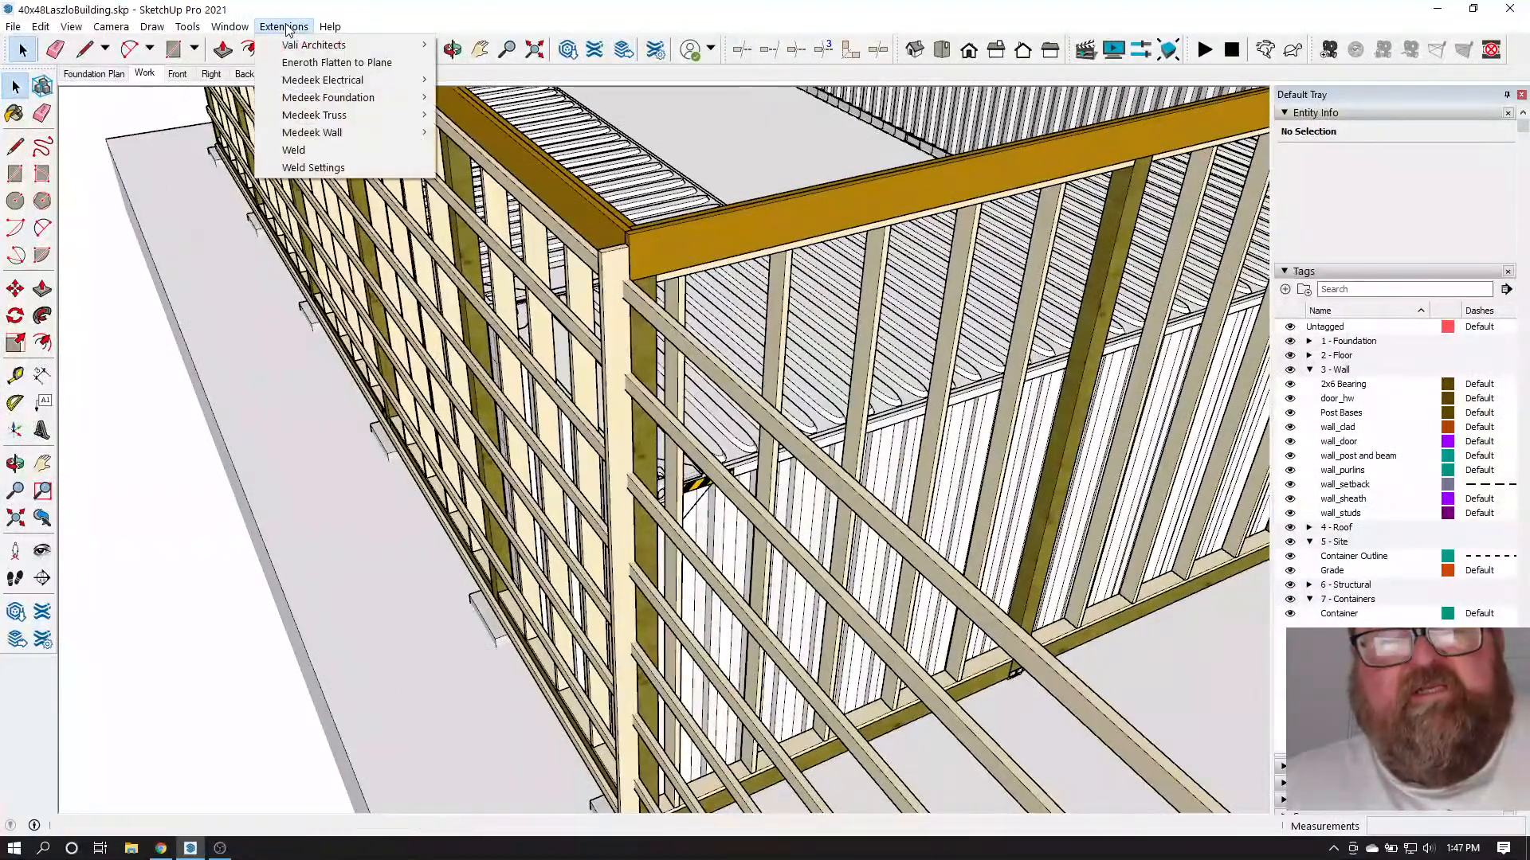
{"action": "mouse_move", "coordinate": [333, 120]}
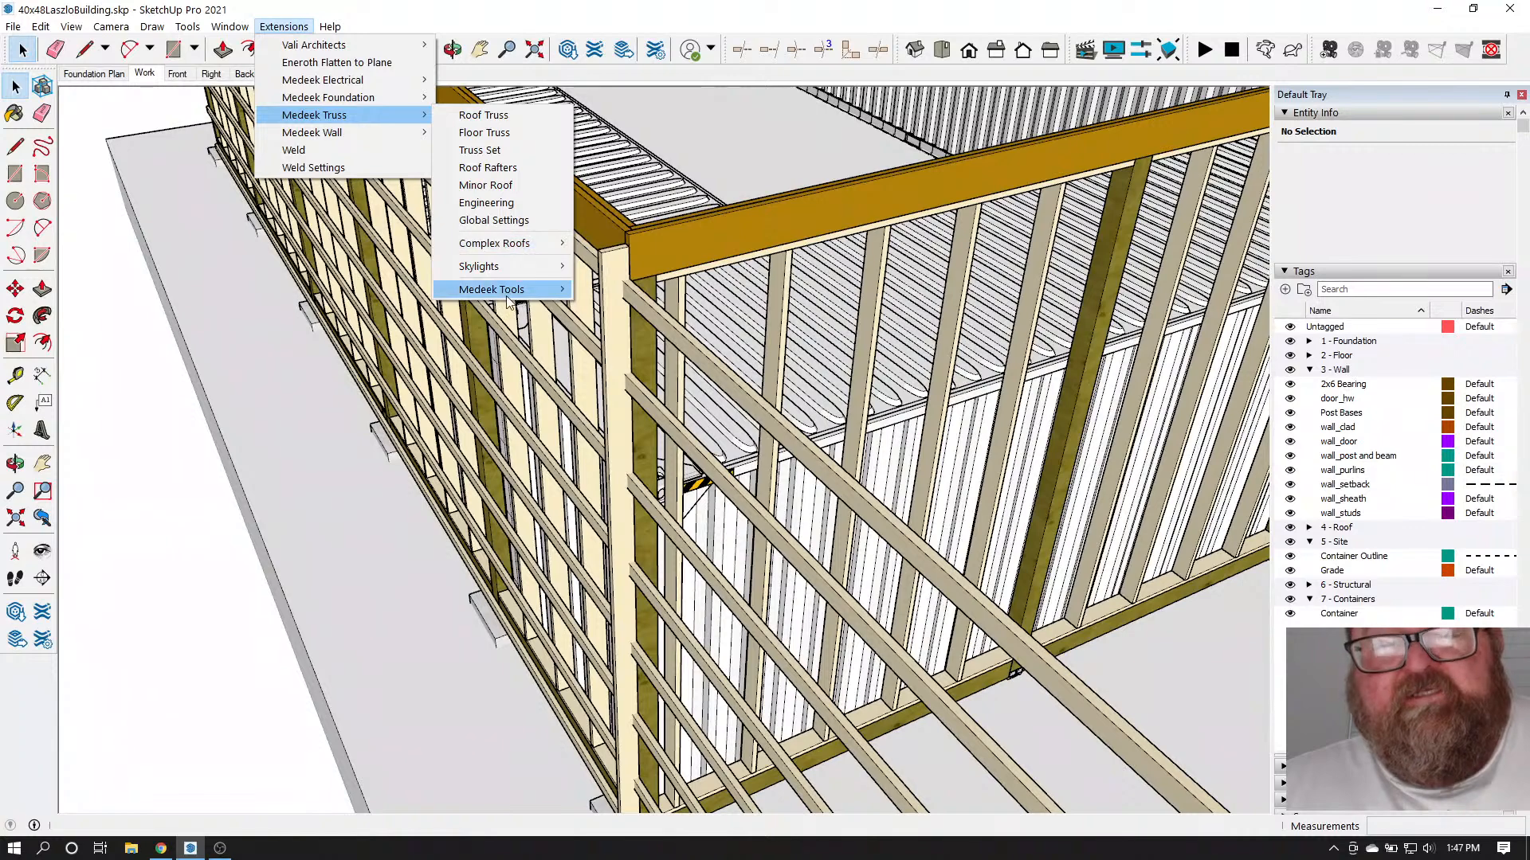
{"action": "mouse_move", "coordinate": [514, 290]}
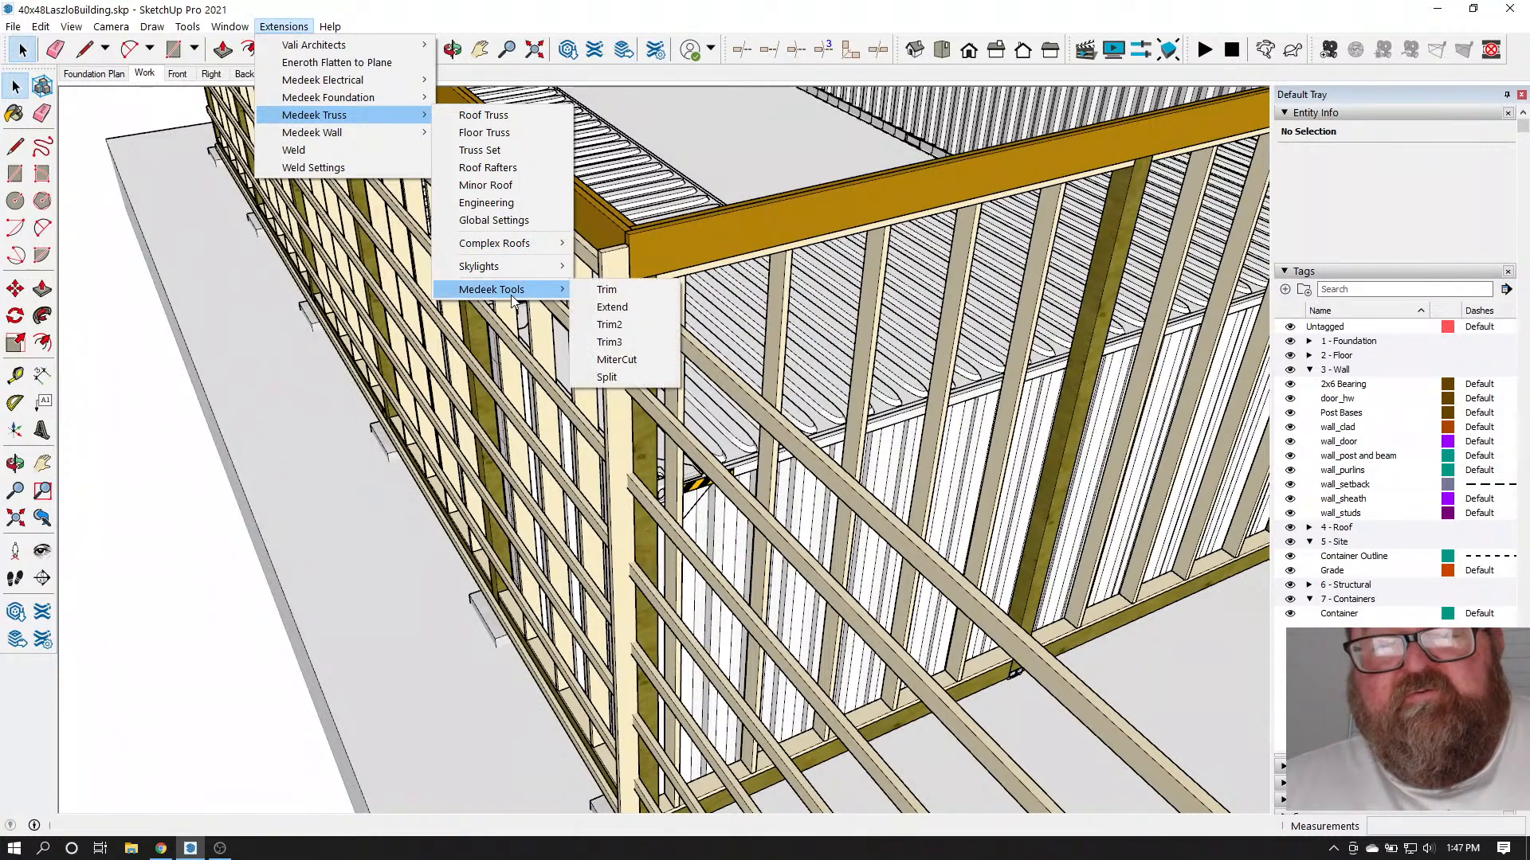
{"action": "left_click", "coordinate": [623, 289]}
{"action": "scroll", "coordinate": [605, 292], "scroll_direction": "up", "scroll_amount": 2}
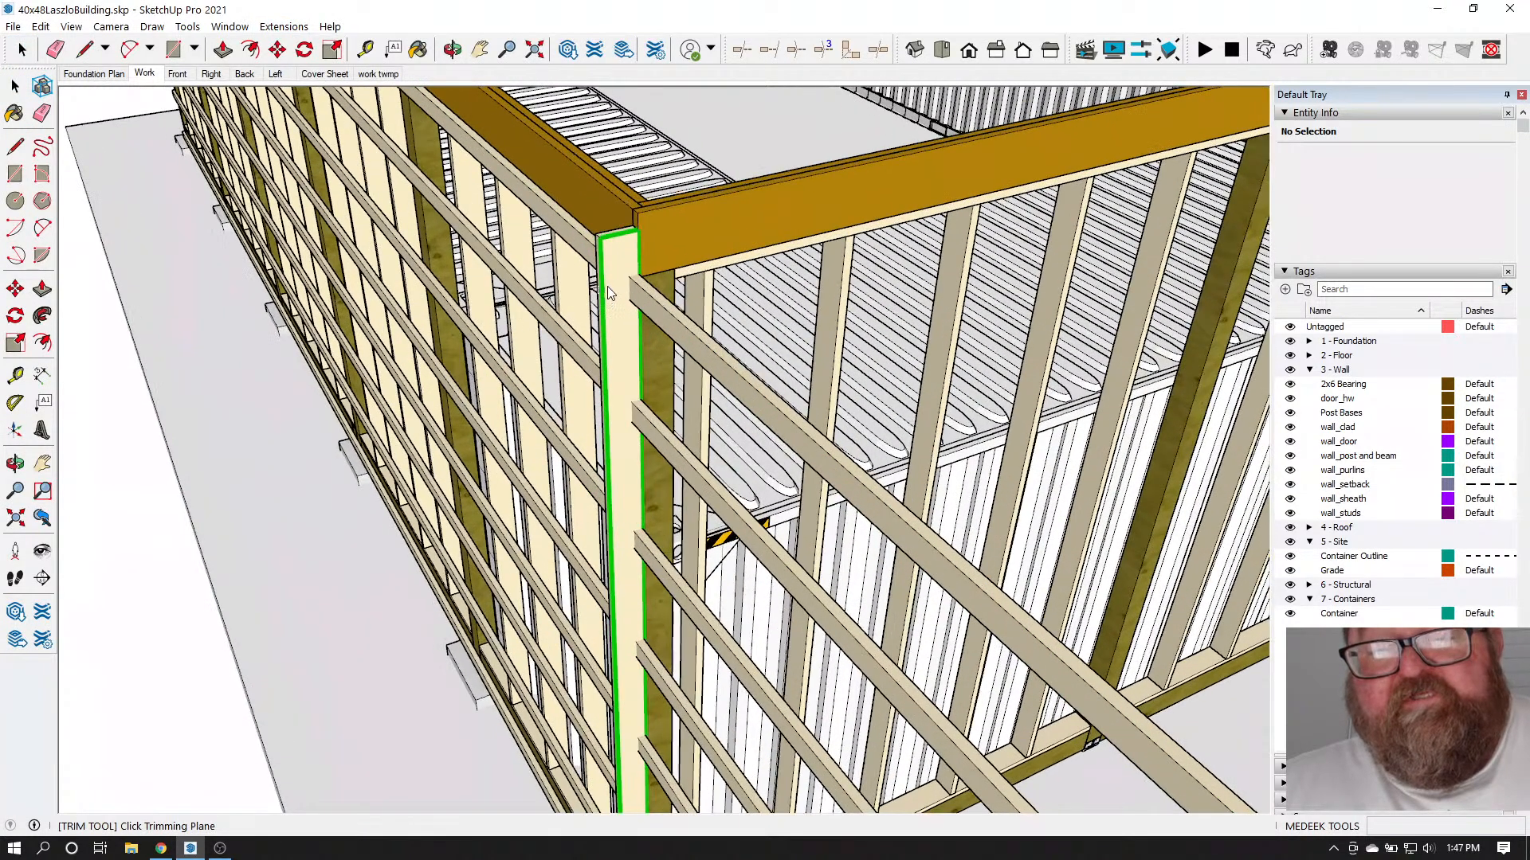
{"action": "left_click", "coordinate": [613, 266]}
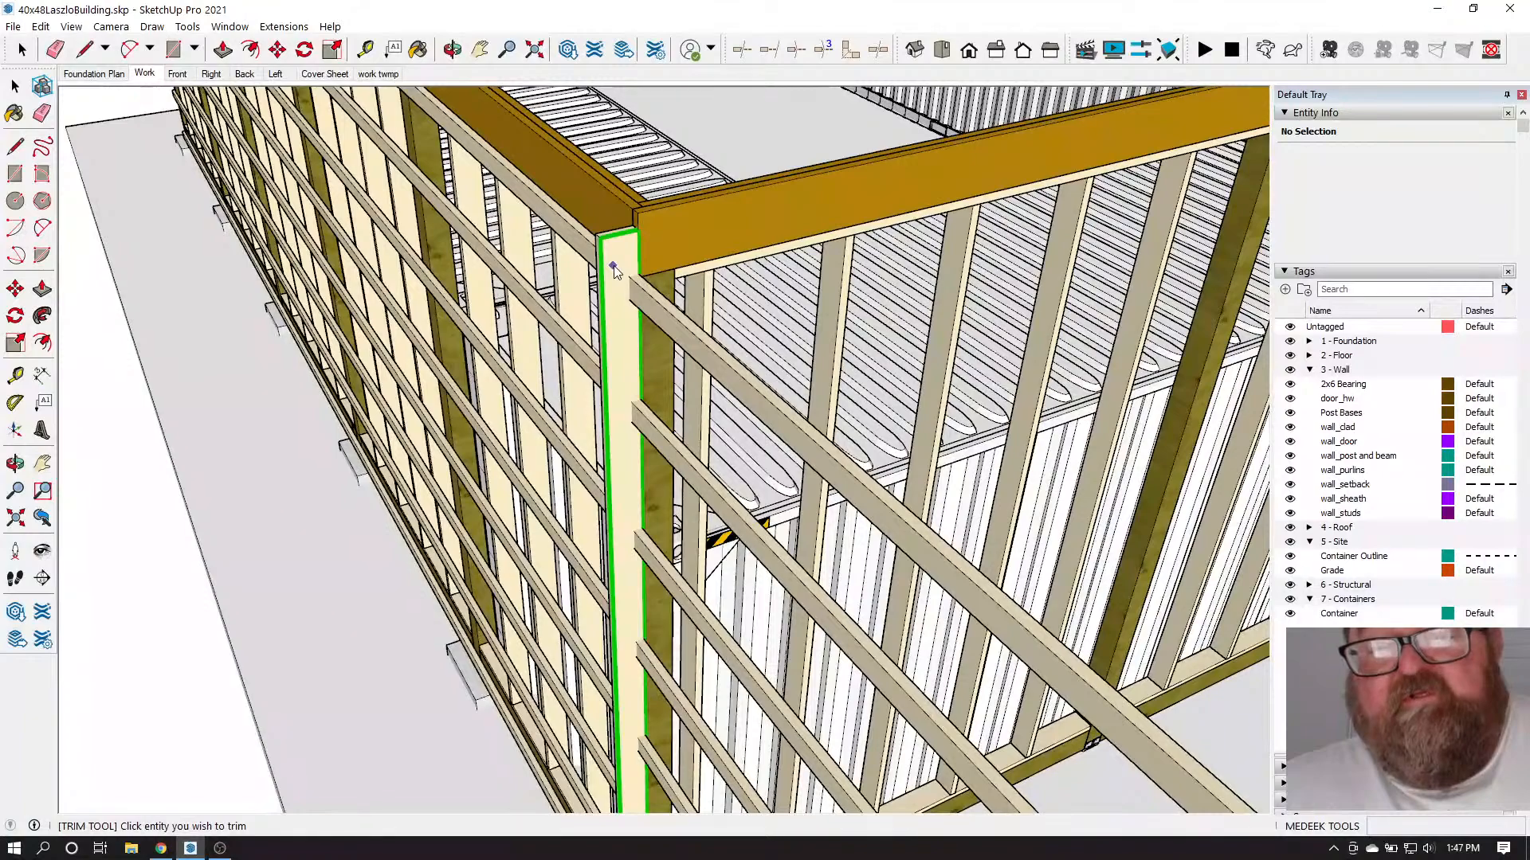
{"action": "scroll", "coordinate": [797, 212], "scroll_direction": "down", "scroll_amount": 4}
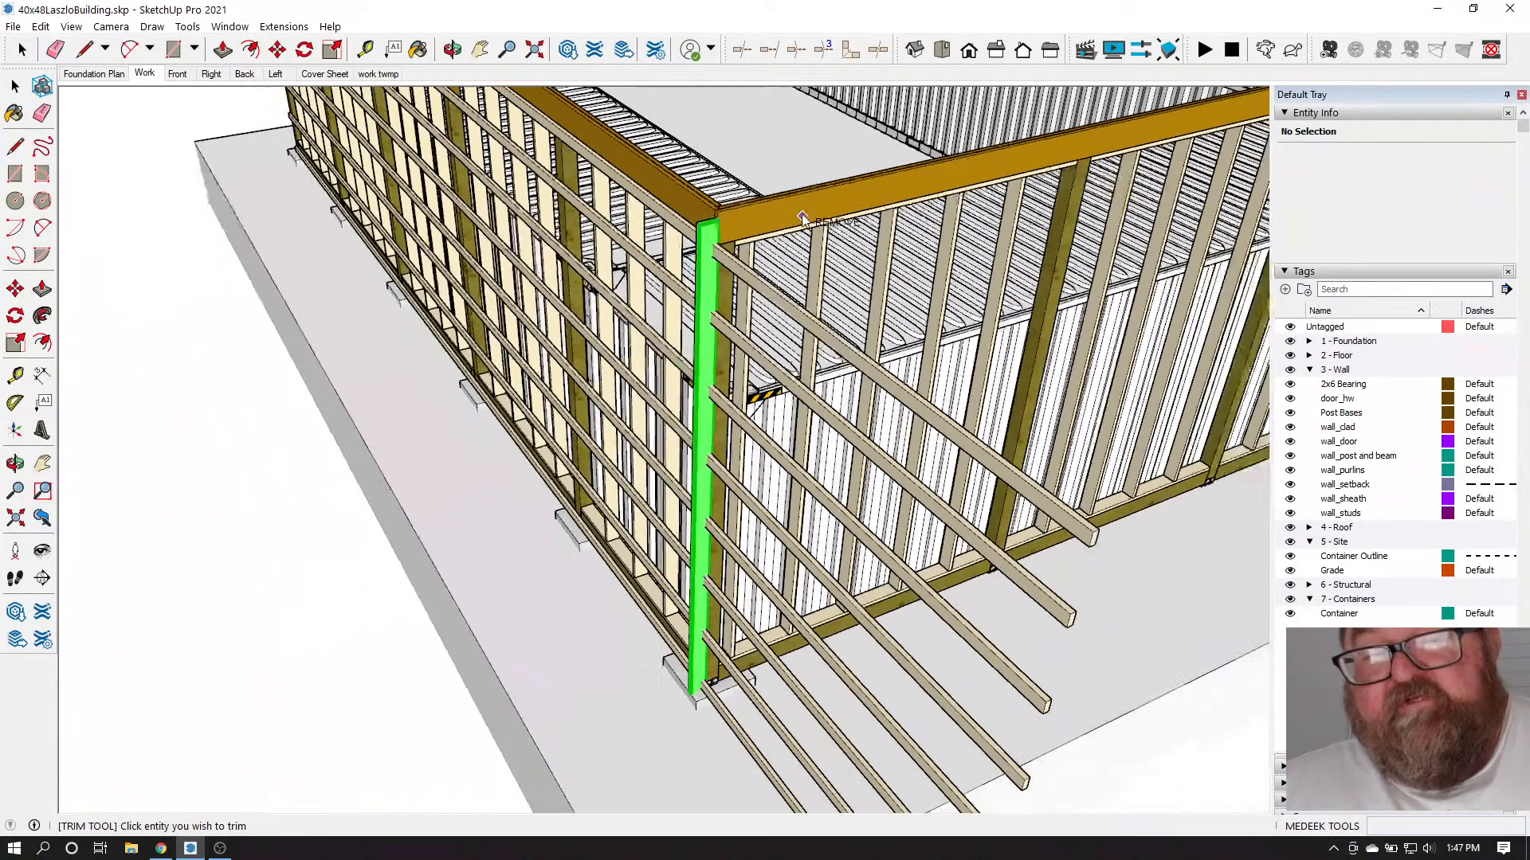
{"action": "scroll", "coordinate": [1026, 431], "scroll_direction": "up", "scroll_amount": 3}
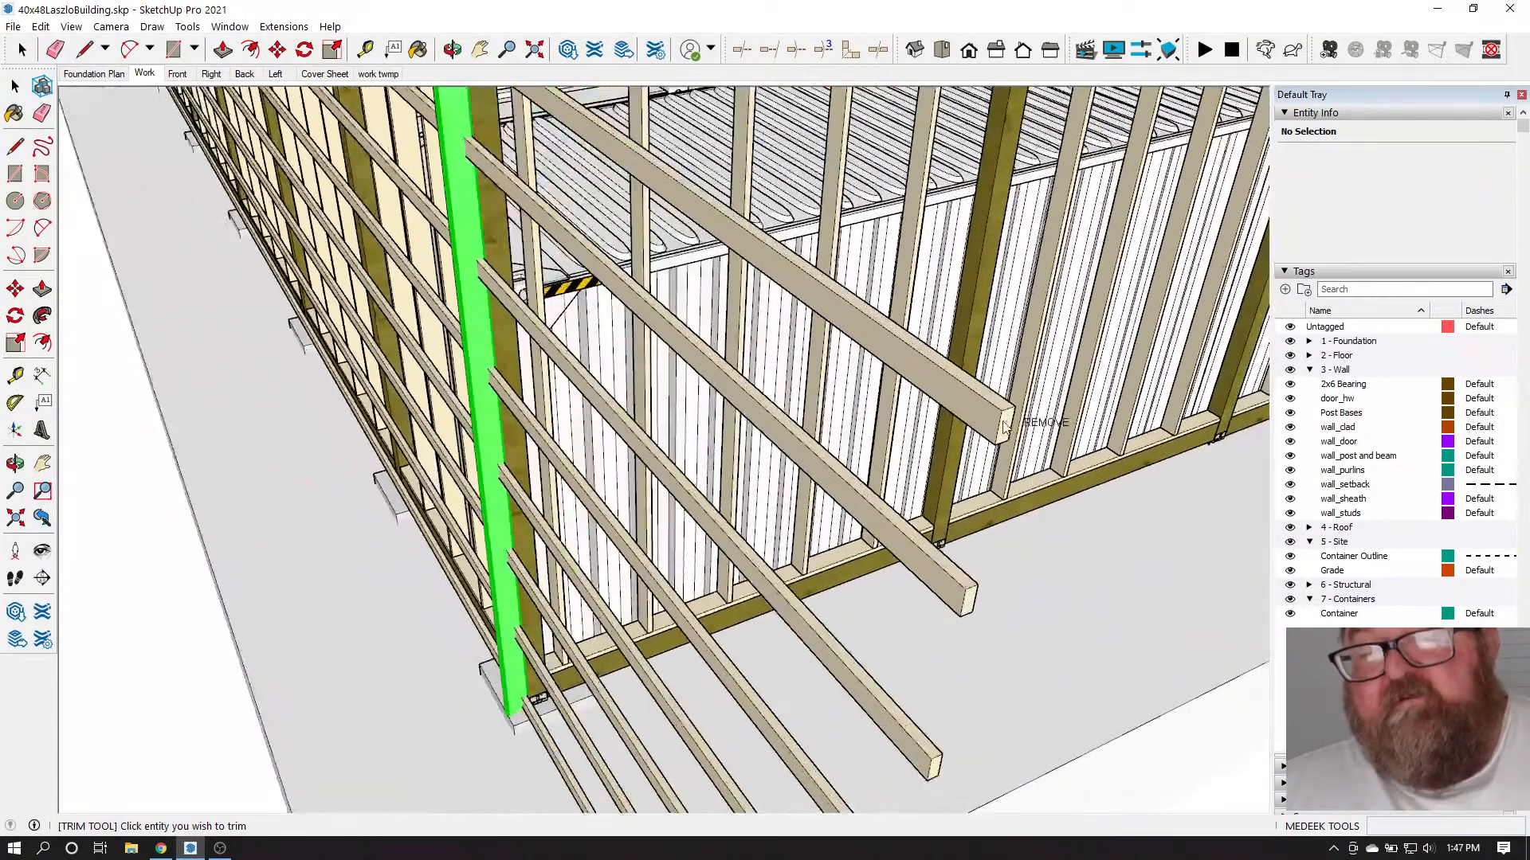
{"action": "scroll", "coordinate": [1003, 426], "scroll_direction": "down", "scroll_amount": 4}
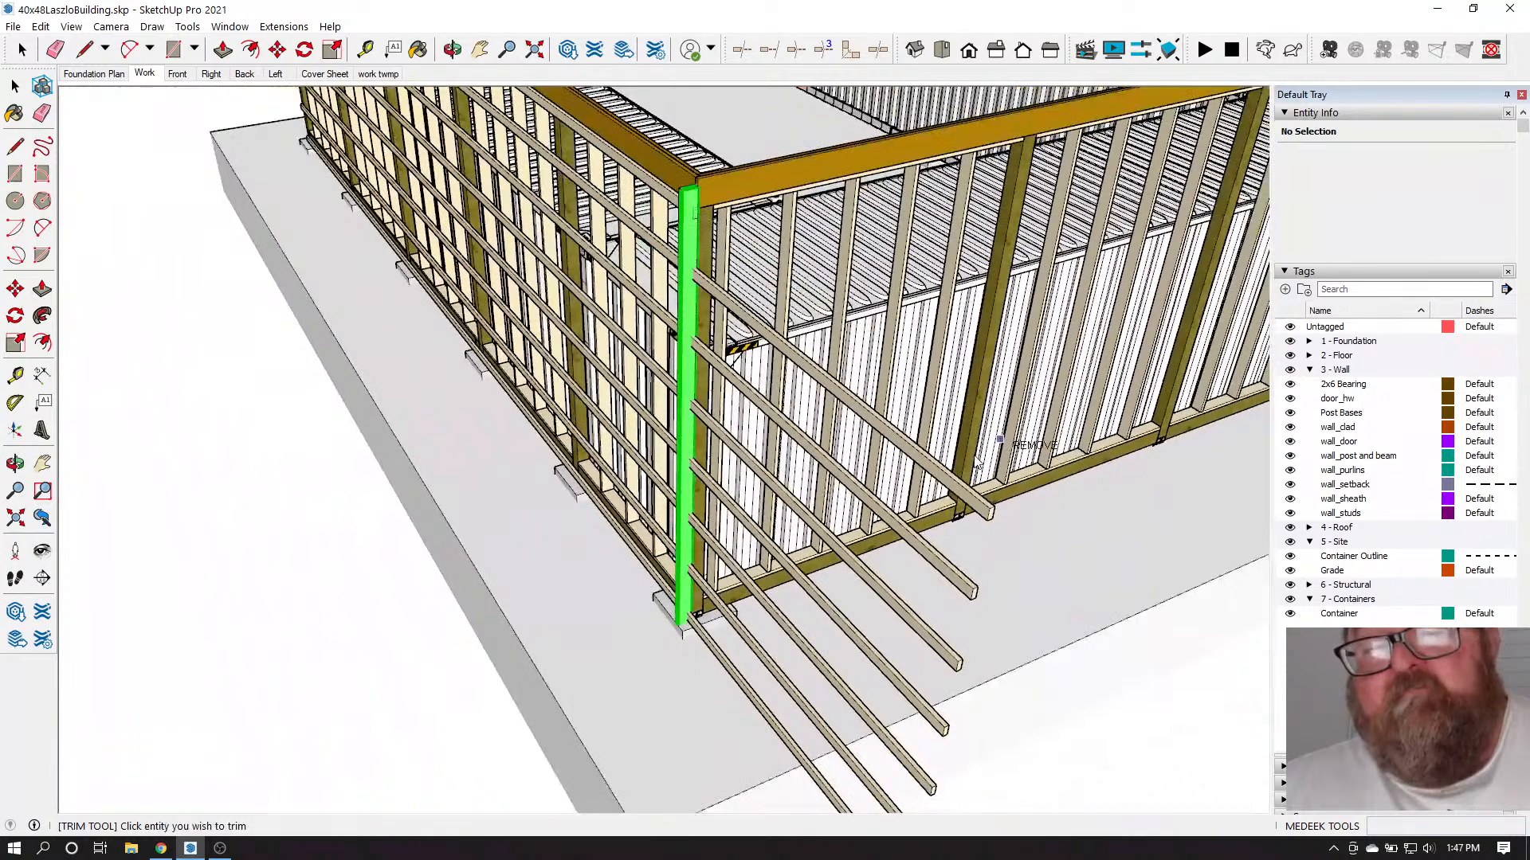
{"action": "left_click", "coordinate": [957, 488]}
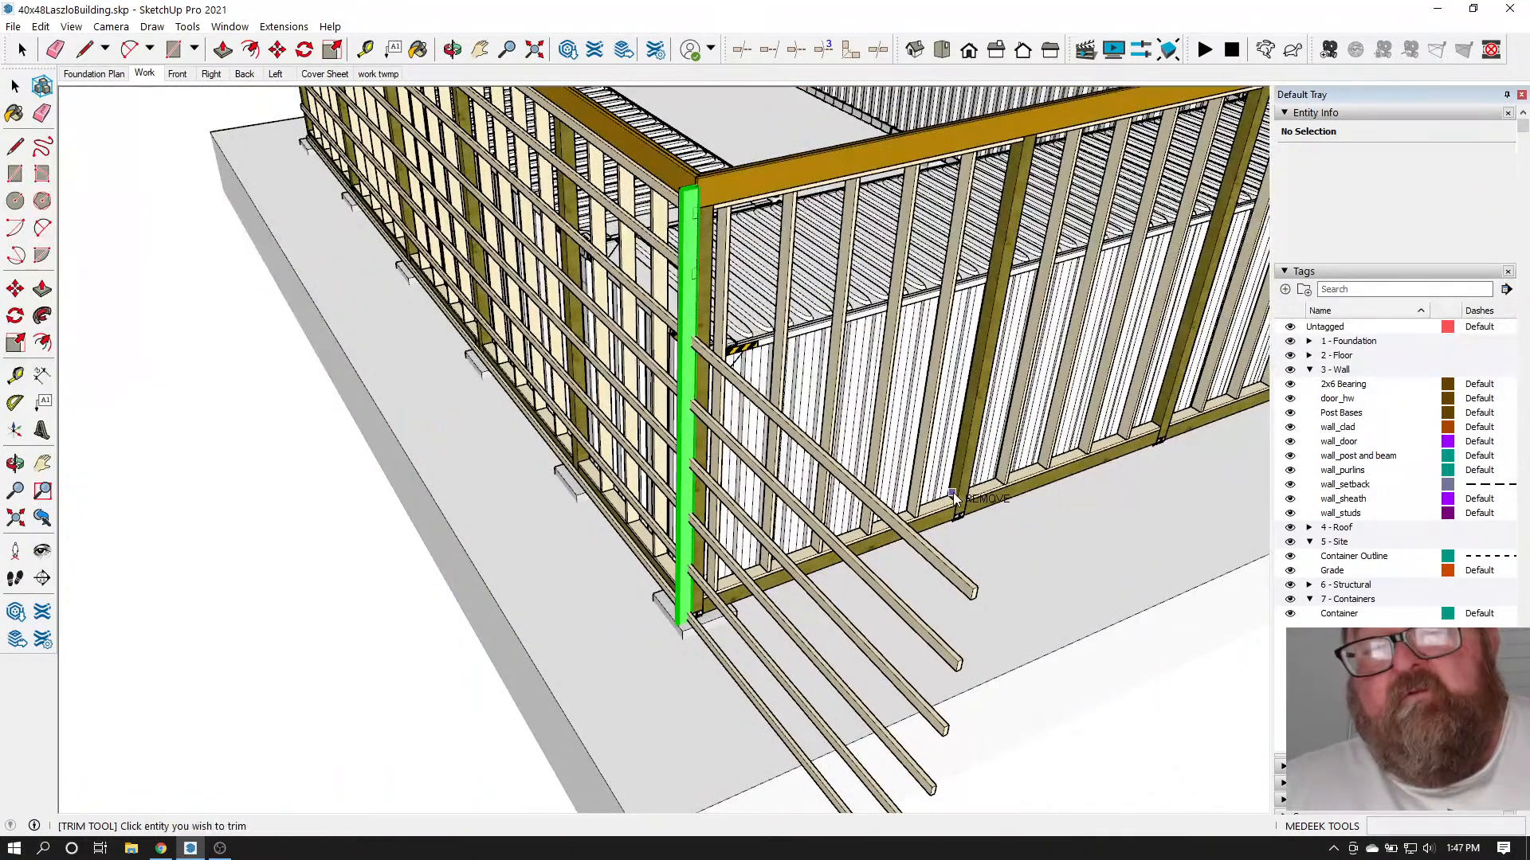
Trim the remaining overhanging purlins to the same corner stud face, down to the lowest one
{"action": "left_click", "coordinate": [781, 430]}
{"action": "scroll", "coordinate": [700, 487], "scroll_direction": "up", "scroll_amount": 3}
{"action": "left_click", "coordinate": [728, 440]}
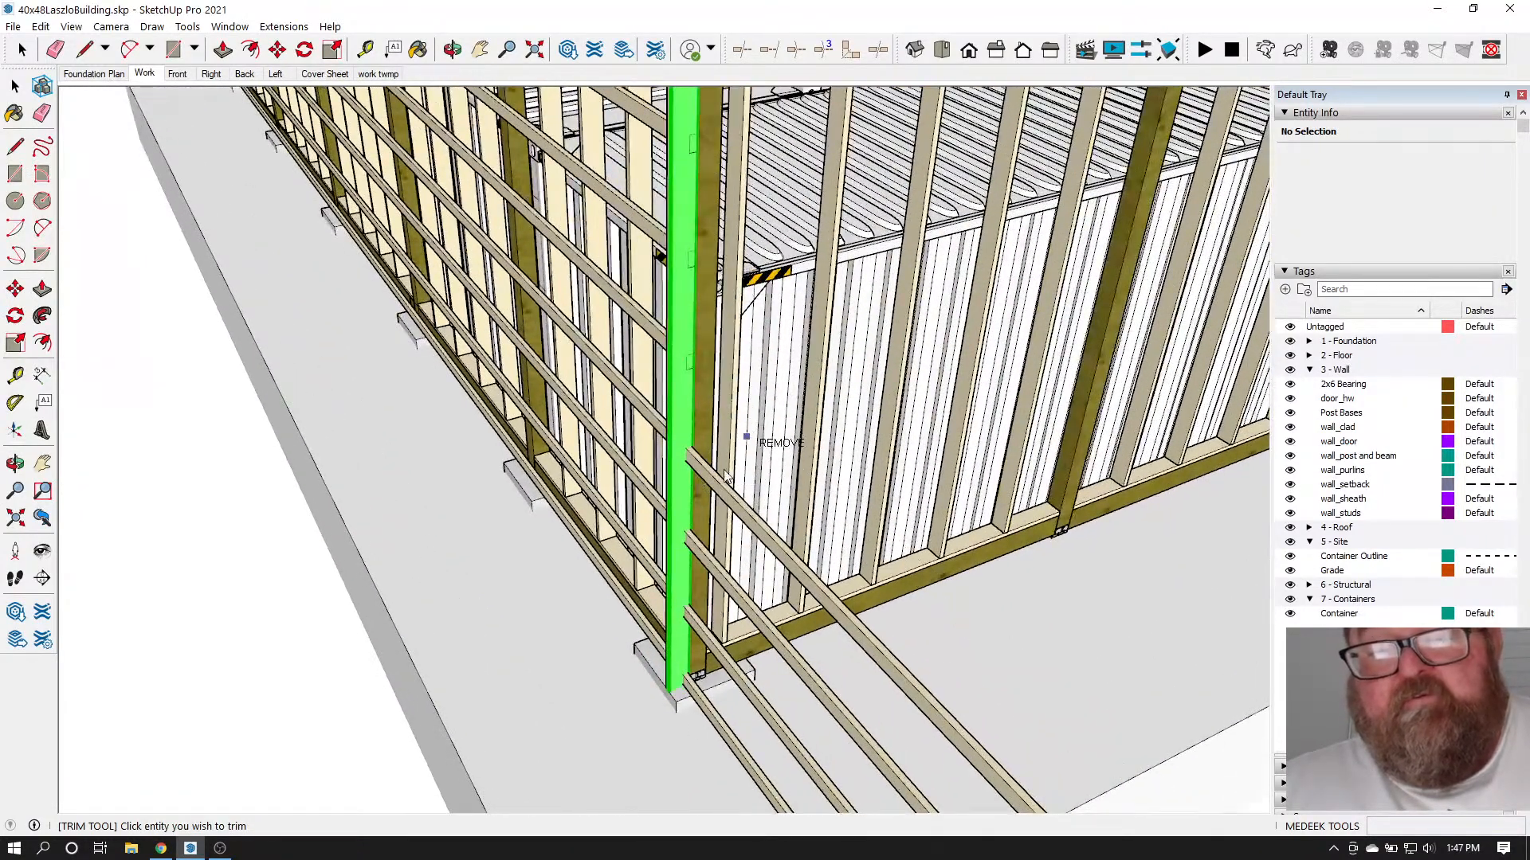
{"action": "left_click", "coordinate": [721, 482]}
{"action": "left_click", "coordinate": [695, 551]}
{"action": "left_click", "coordinate": [692, 635]}
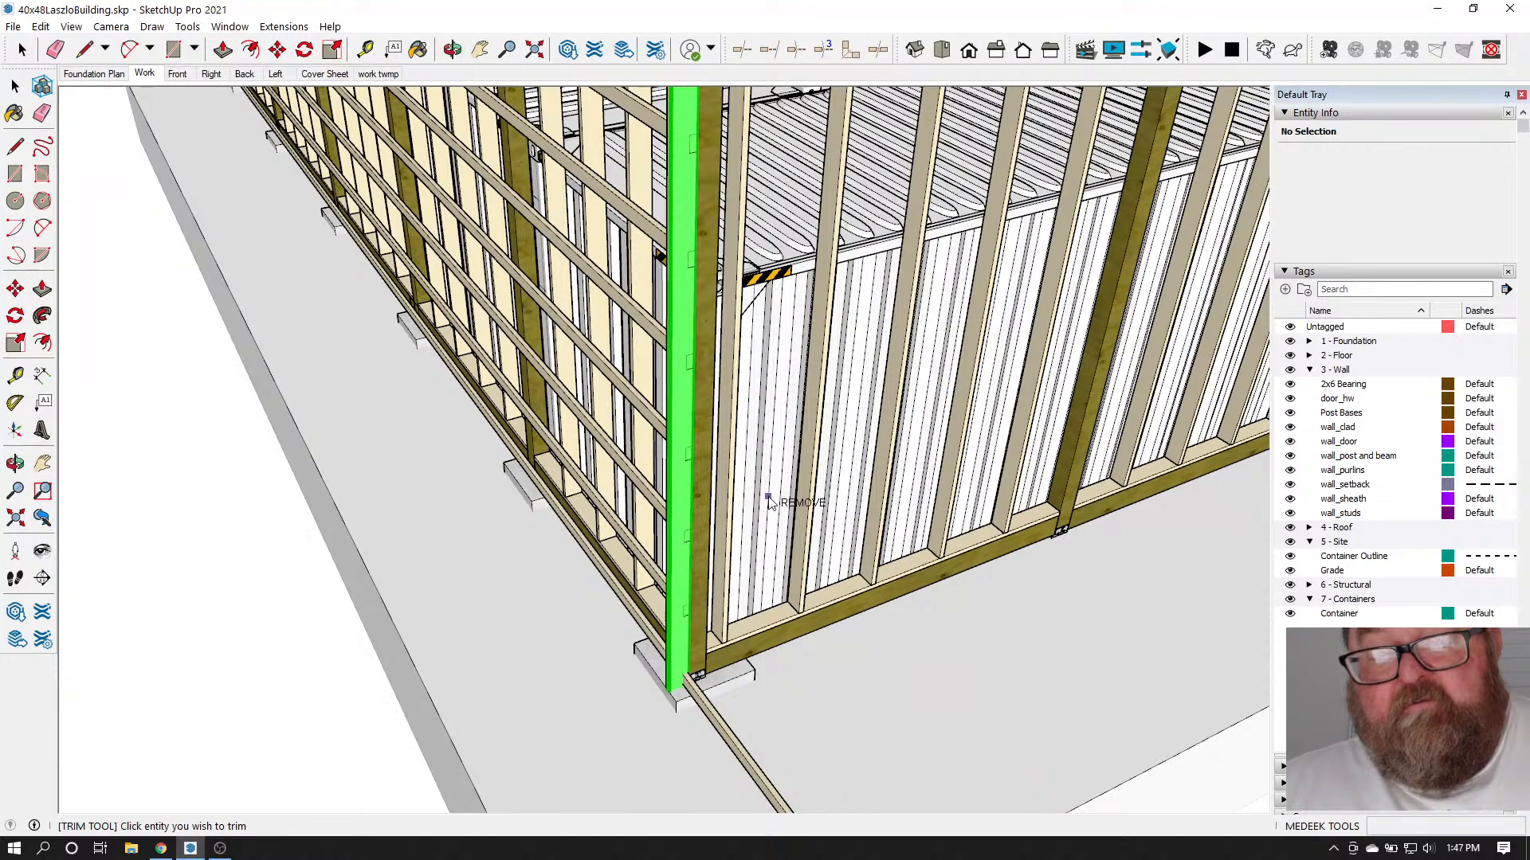
{"action": "scroll", "coordinate": [761, 585], "scroll_direction": "down", "scroll_amount": 3}
{"action": "left_click", "coordinate": [753, 665]}
{"action": "scroll", "coordinate": [705, 351], "scroll_direction": "up", "scroll_amount": 3}
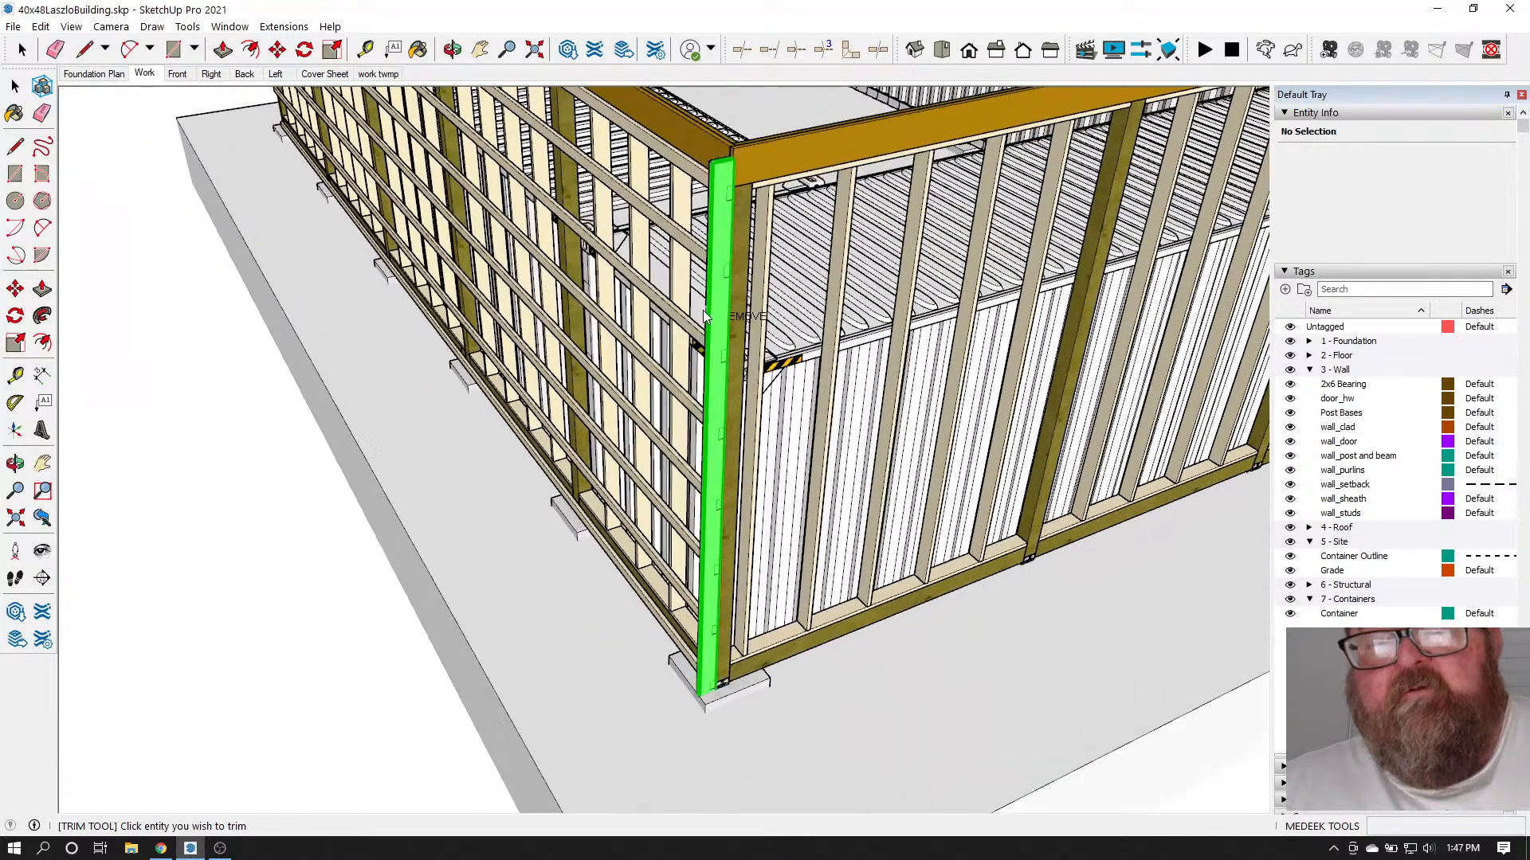
{"action": "left_click", "coordinate": [22, 49]}
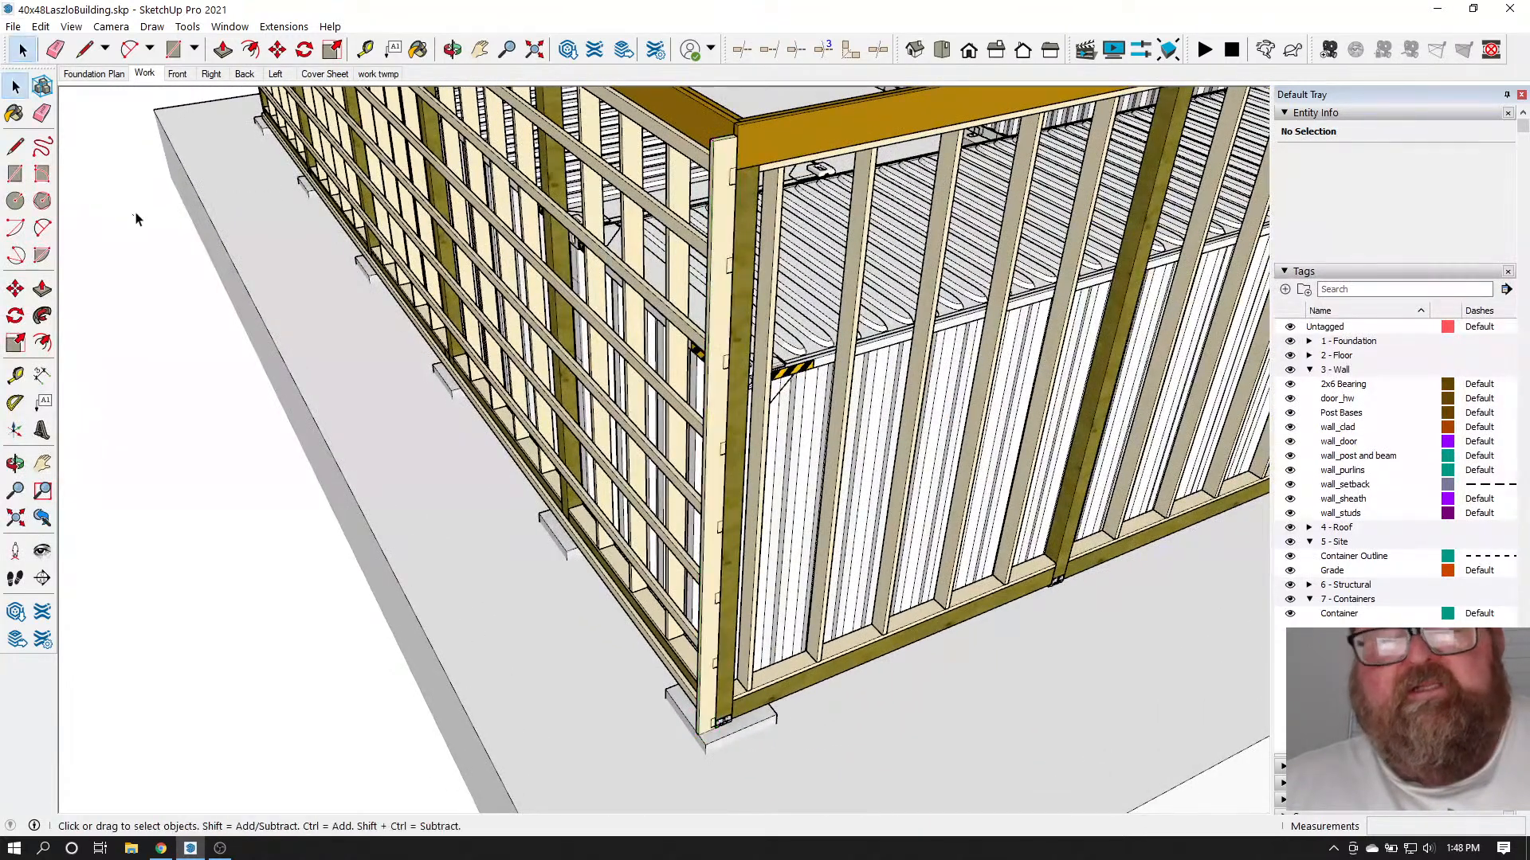
{"action": "left_click", "coordinate": [722, 207]}
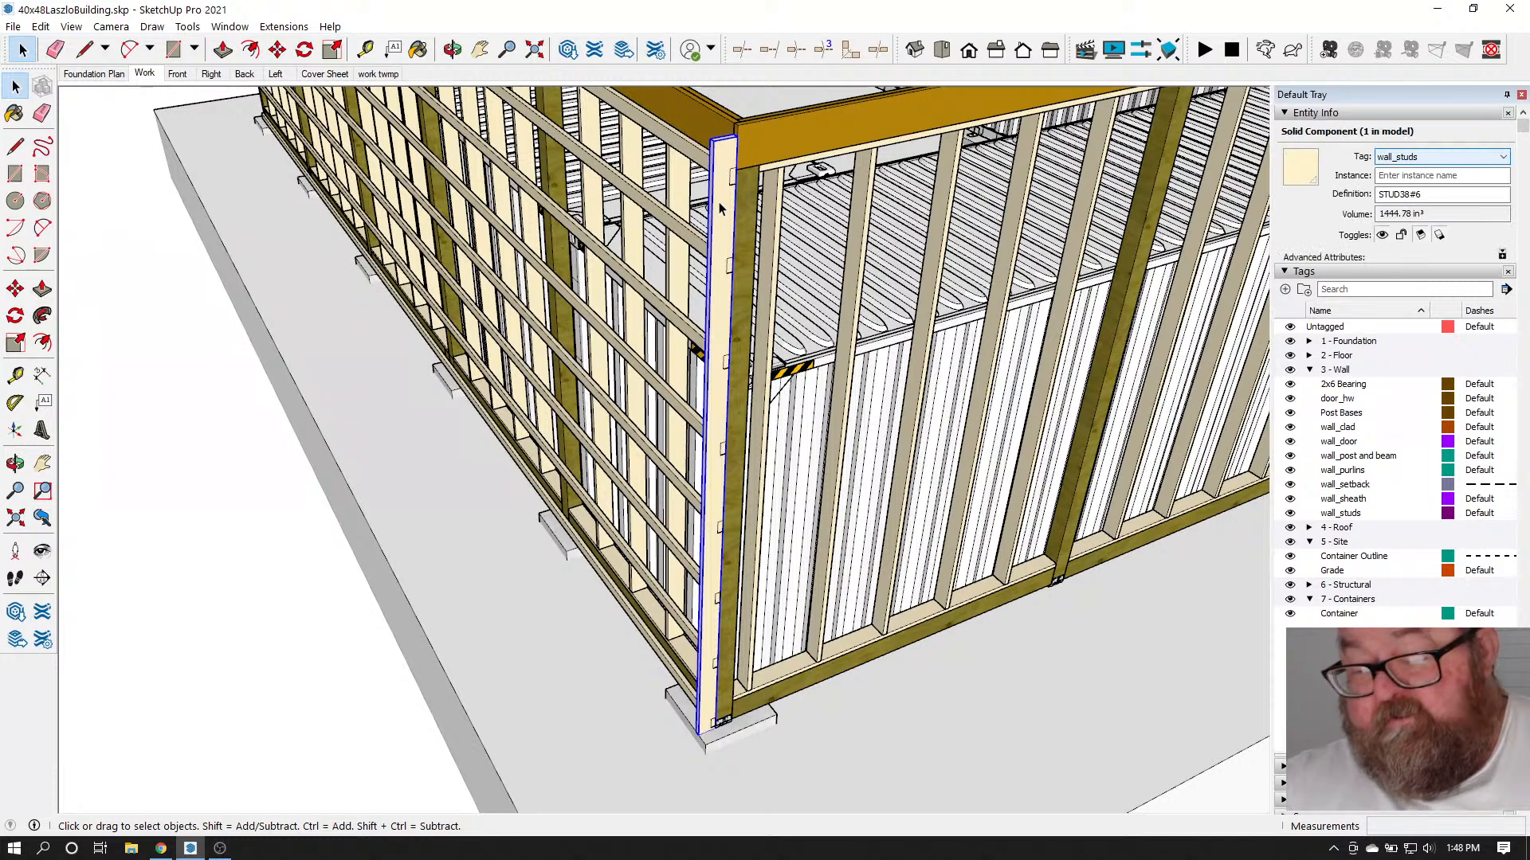
{"action": "key", "text": "Page_Up"}
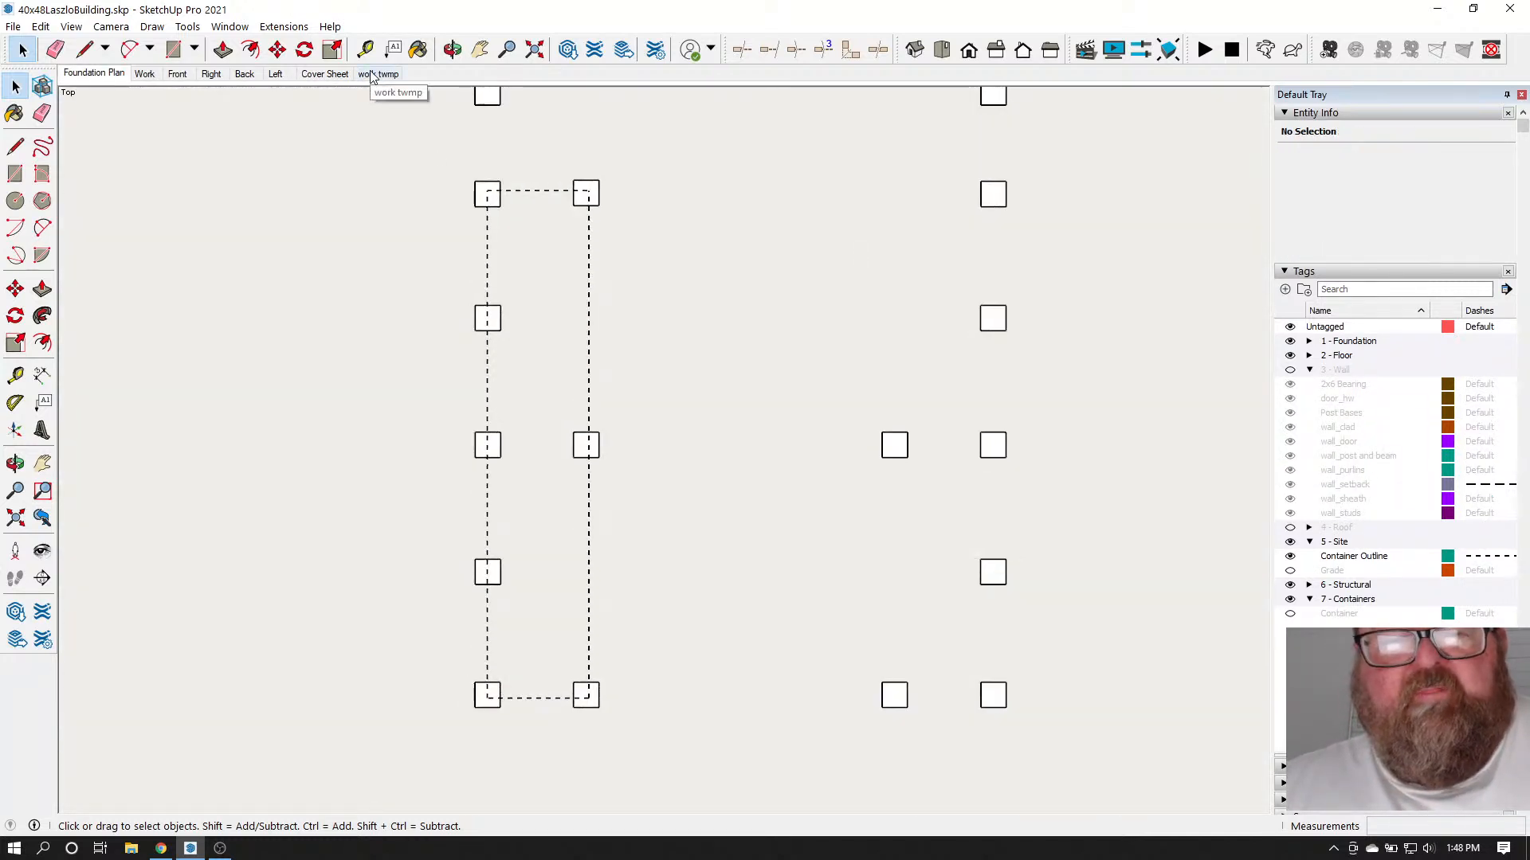
{"action": "left_click", "coordinate": [145, 74]}
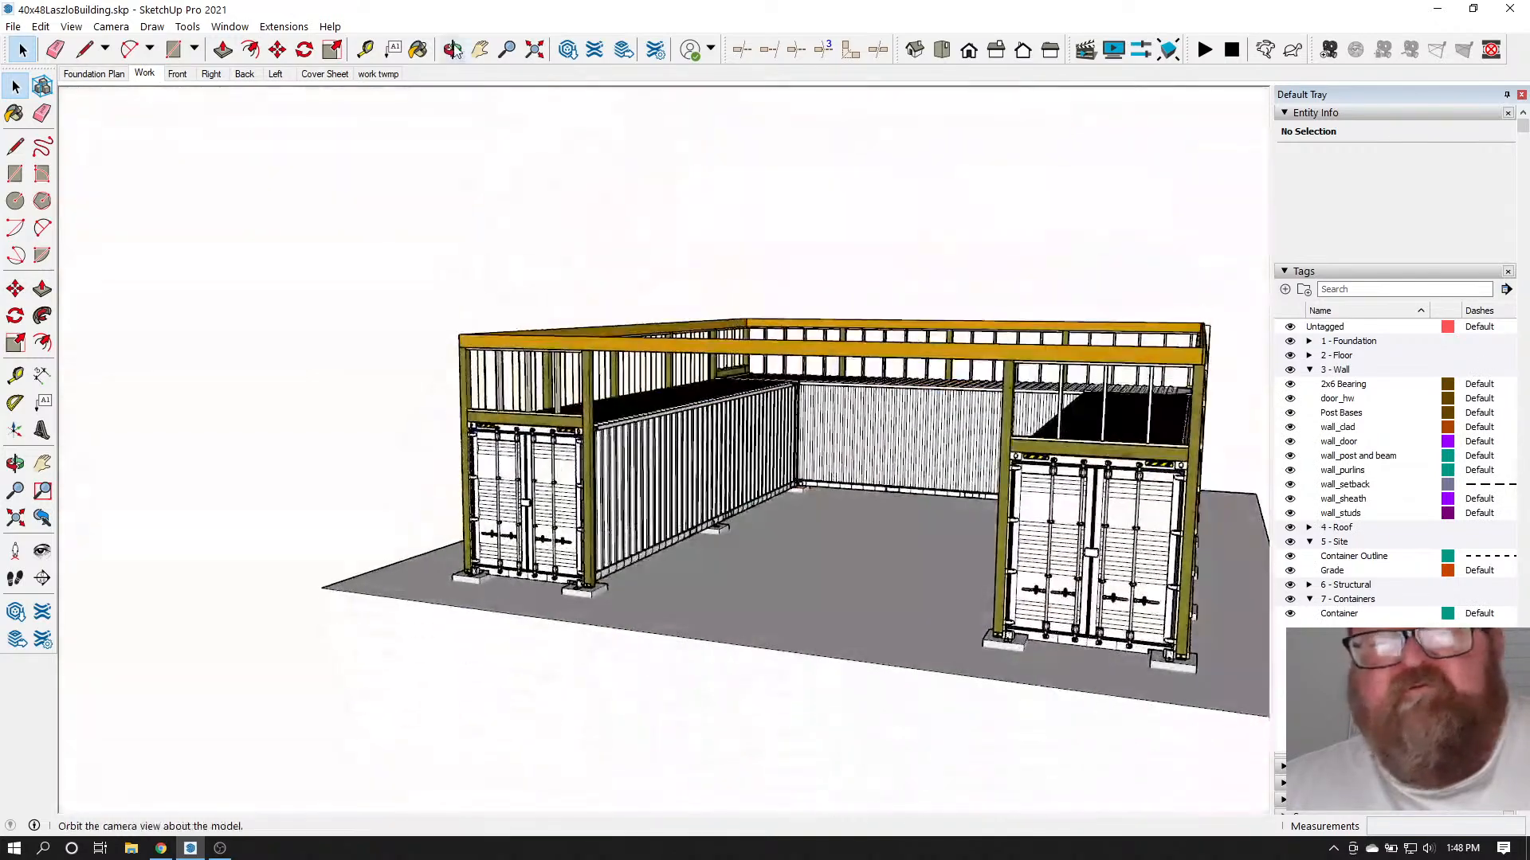
Delete the reference stud standing against the far corner post
{"action": "left_click", "coordinate": [453, 50]}
{"action": "left_click_drag", "start_coordinate": [1000, 408], "coordinate": [745, 557]}
{"action": "scroll", "coordinate": [745, 557], "scroll_direction": "up", "scroll_amount": 5}
{"action": "scroll", "coordinate": [745, 558], "scroll_direction": "down", "scroll_amount": 4}
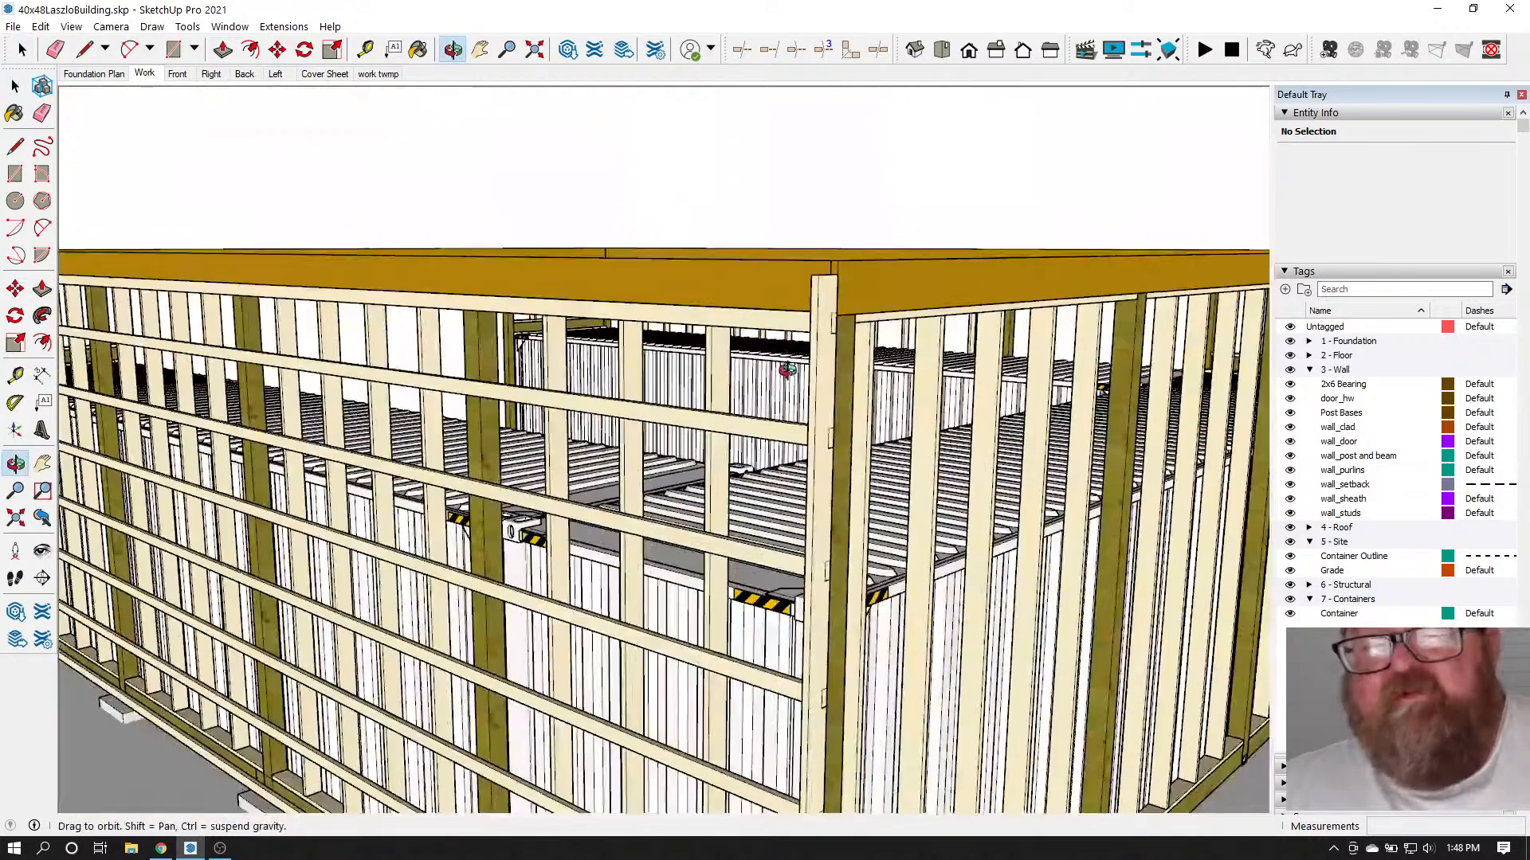
{"action": "left_click", "coordinate": [15, 85]}
{"action": "left_click", "coordinate": [810, 333]}
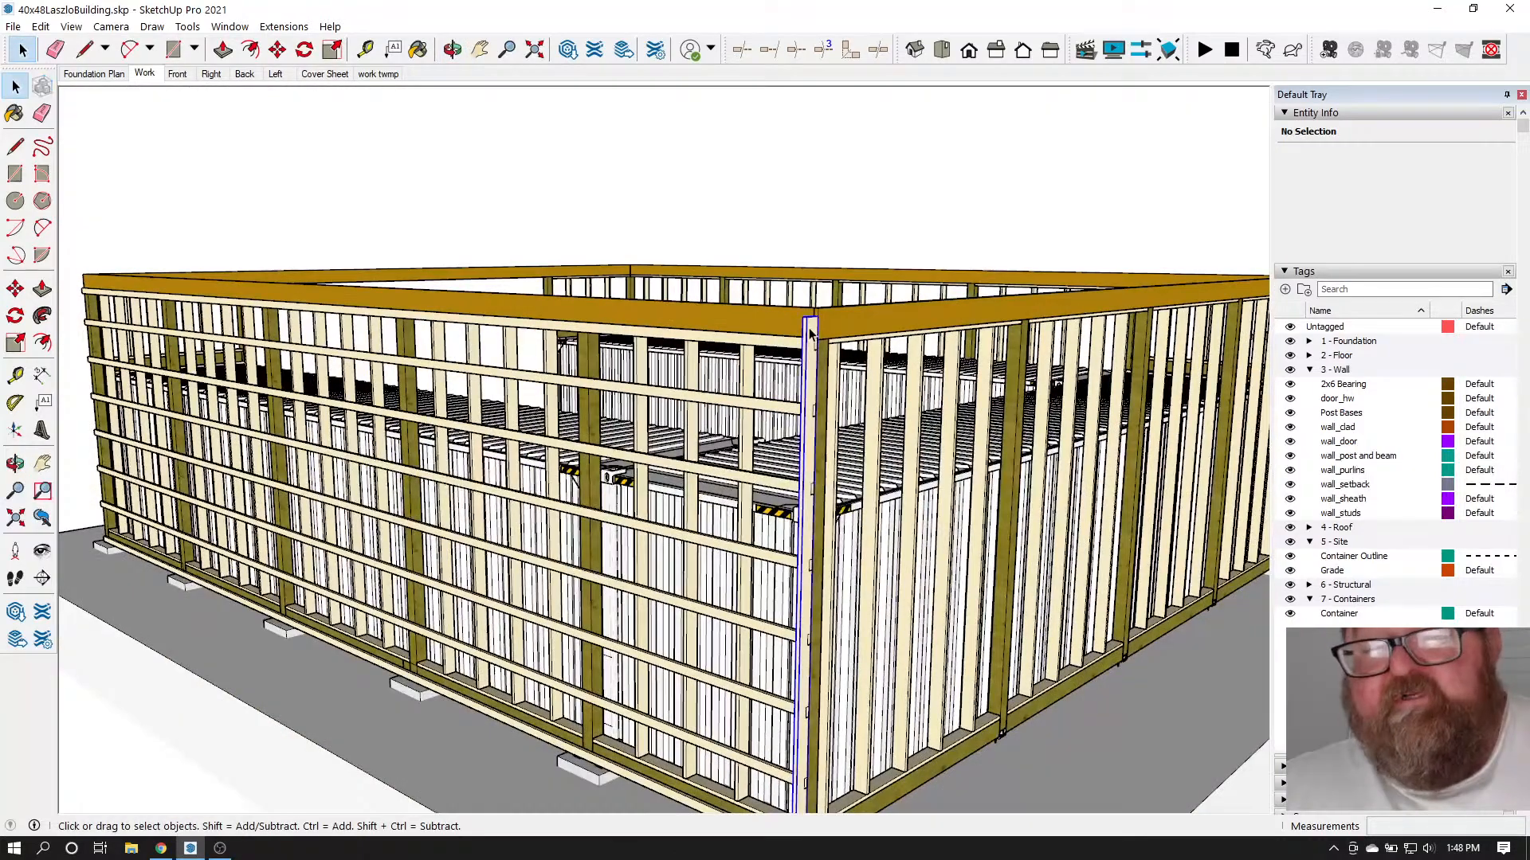
{"action": "key", "text": "Escape"}
{"action": "scroll", "coordinate": [804, 339], "scroll_direction": "down", "scroll_amount": 4}
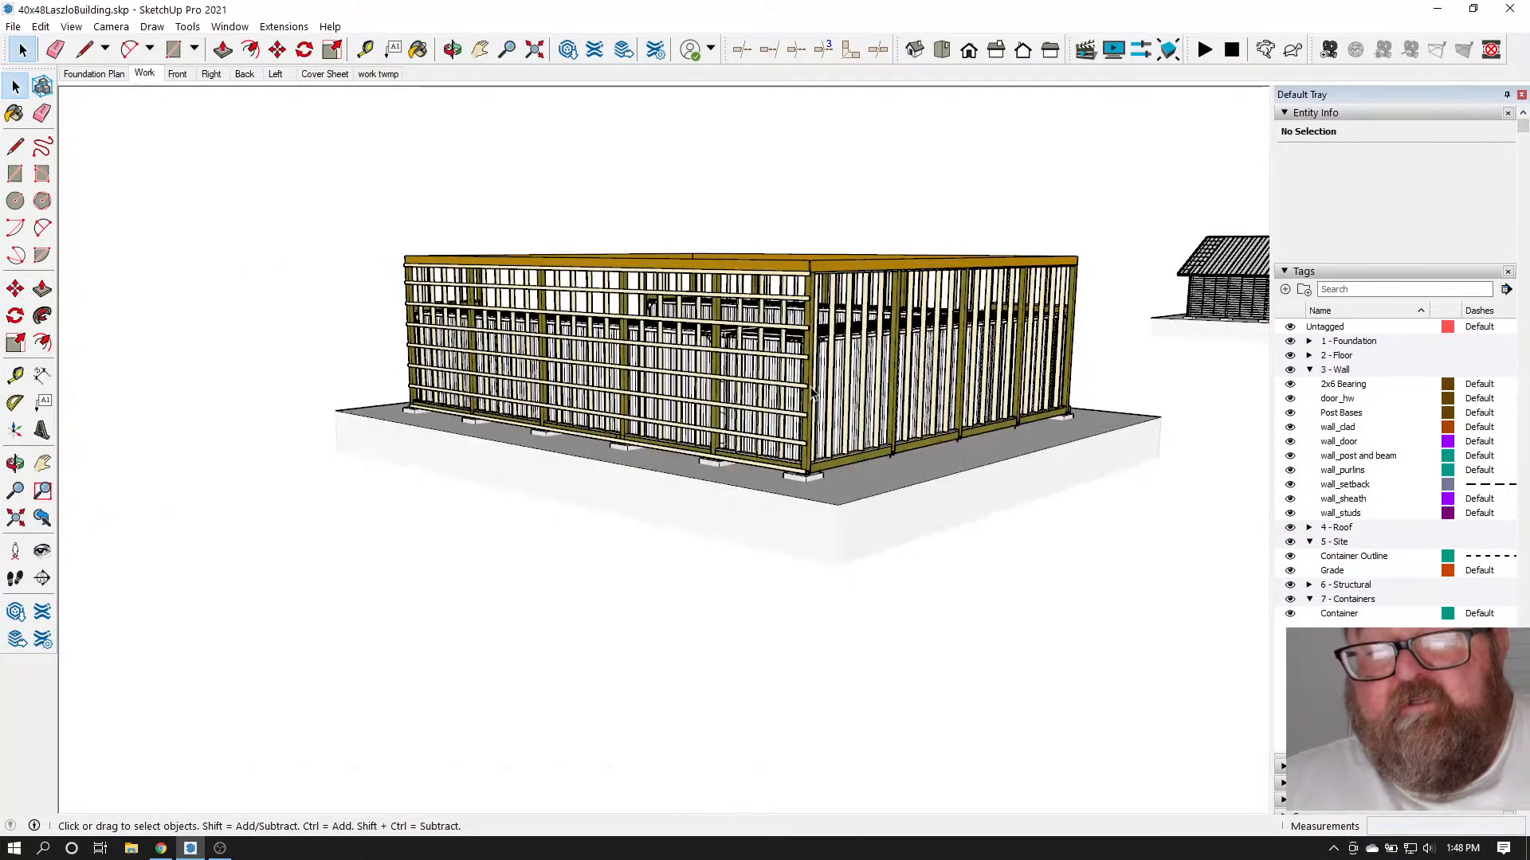
Open the side wall's purlin group for editing and inspect the third purlin from the top and the trimmed ends
{"action": "scroll", "coordinate": [799, 342], "scroll_direction": "up", "scroll_amount": 5}
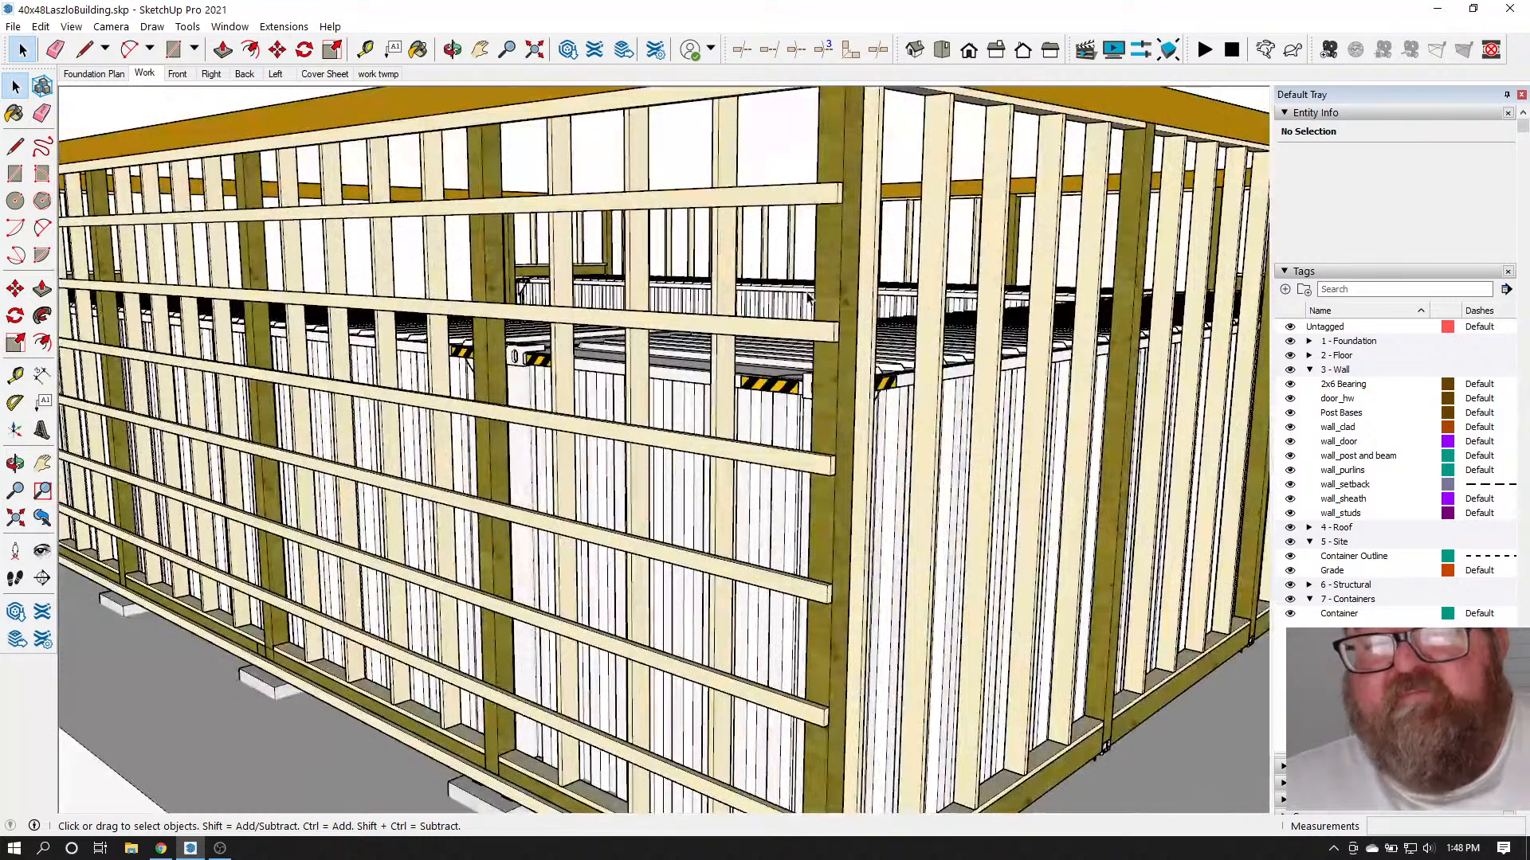
{"action": "double_click", "coordinate": [788, 332]}
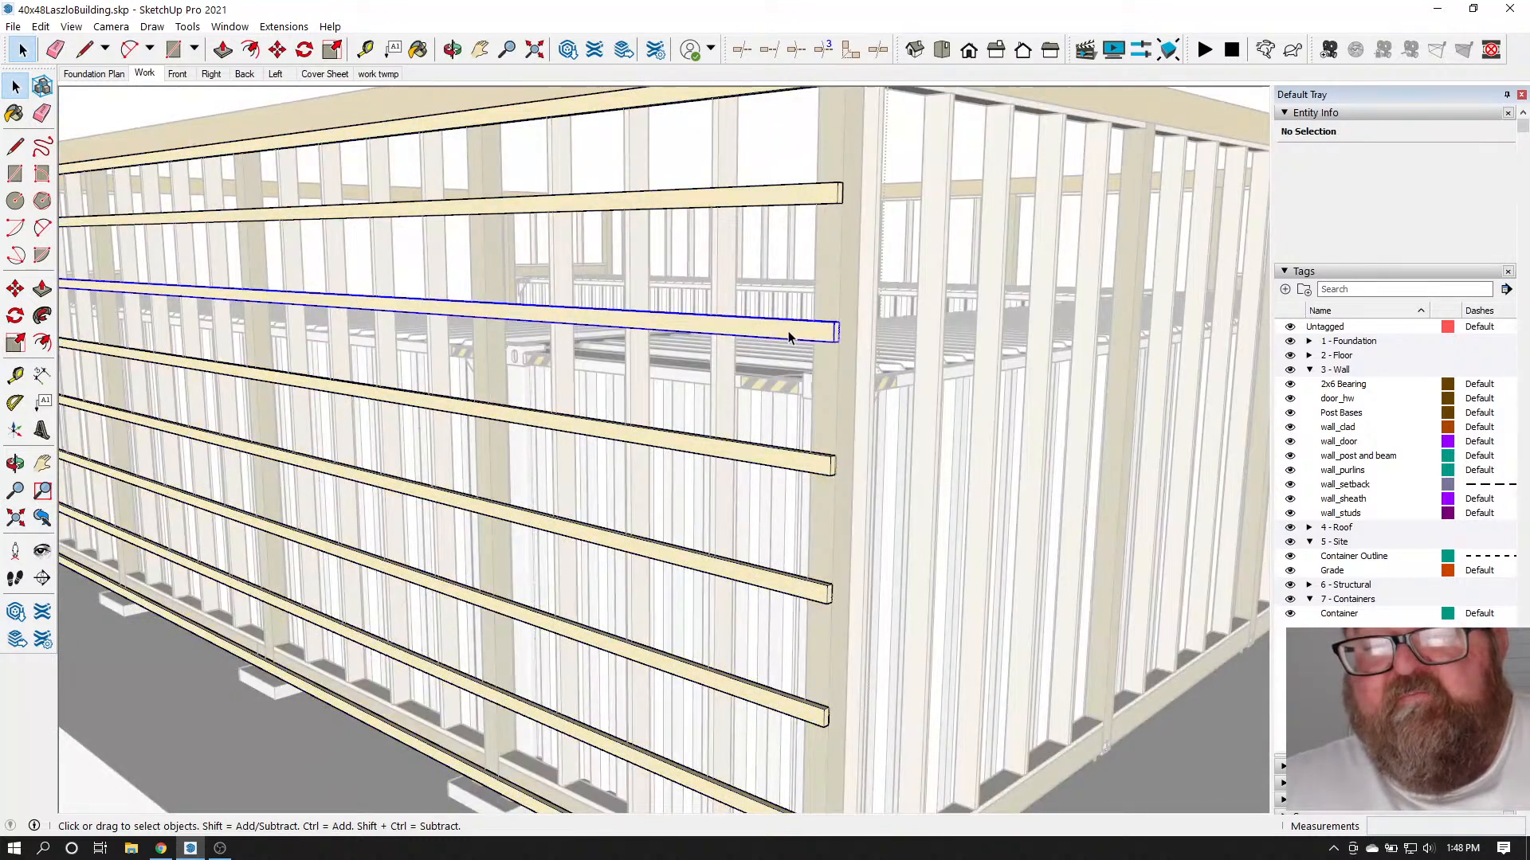
{"action": "right_click", "coordinate": [790, 331]}
{"action": "left_click", "coordinate": [723, 324]}
{"action": "middle_click_drag", "start_coordinate": [722, 331], "coordinate": [762, 480]}
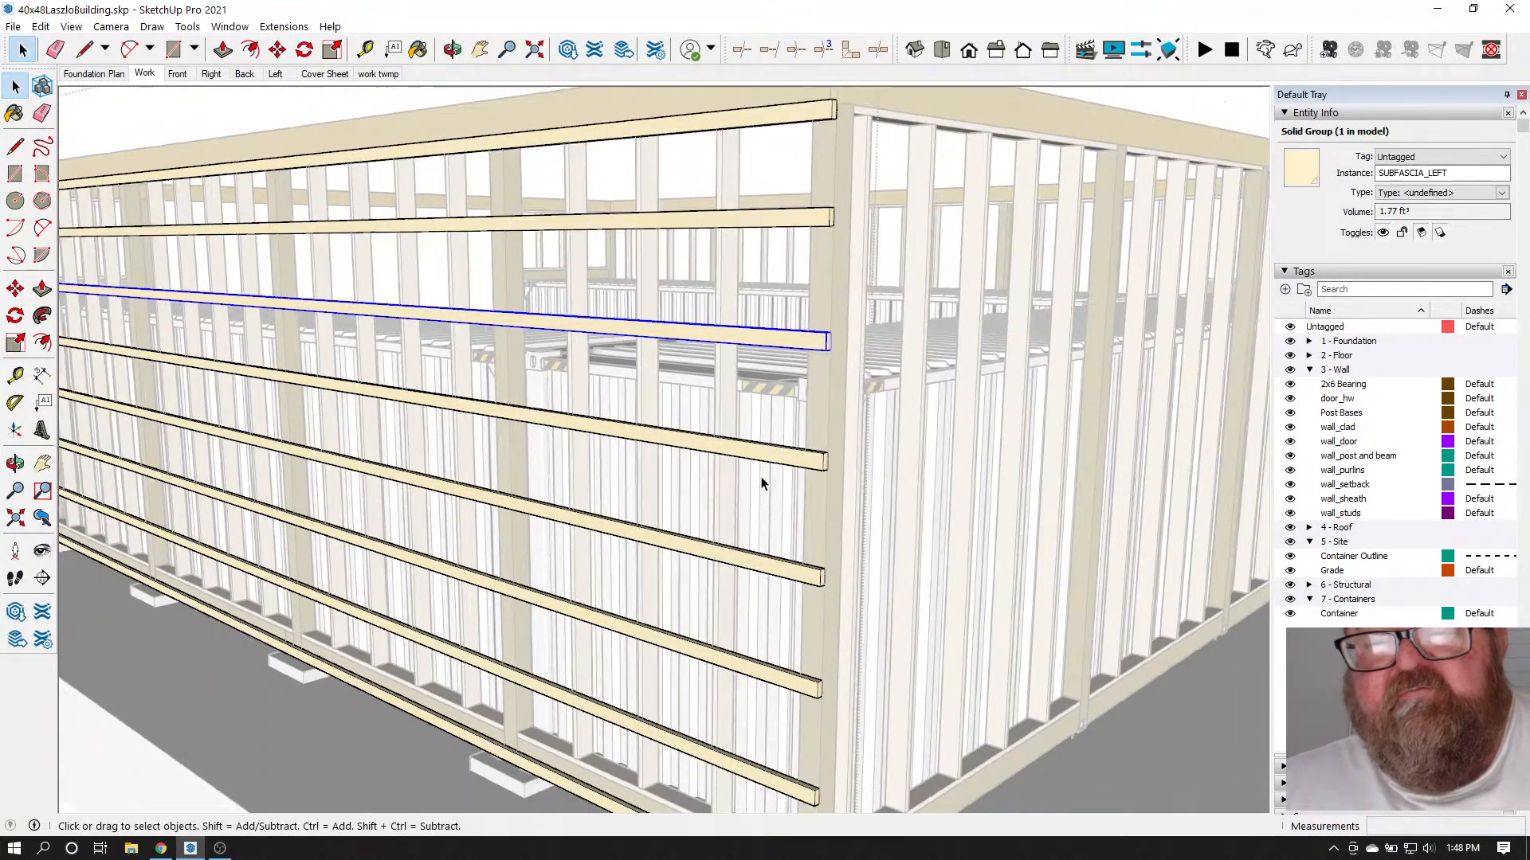
{"action": "scroll", "coordinate": [761, 480], "scroll_direction": "down", "scroll_amount": 3}
{"action": "scroll", "coordinate": [603, 287], "scroll_direction": "down", "scroll_amount": 1}
{"action": "left_click", "coordinate": [543, 121]}
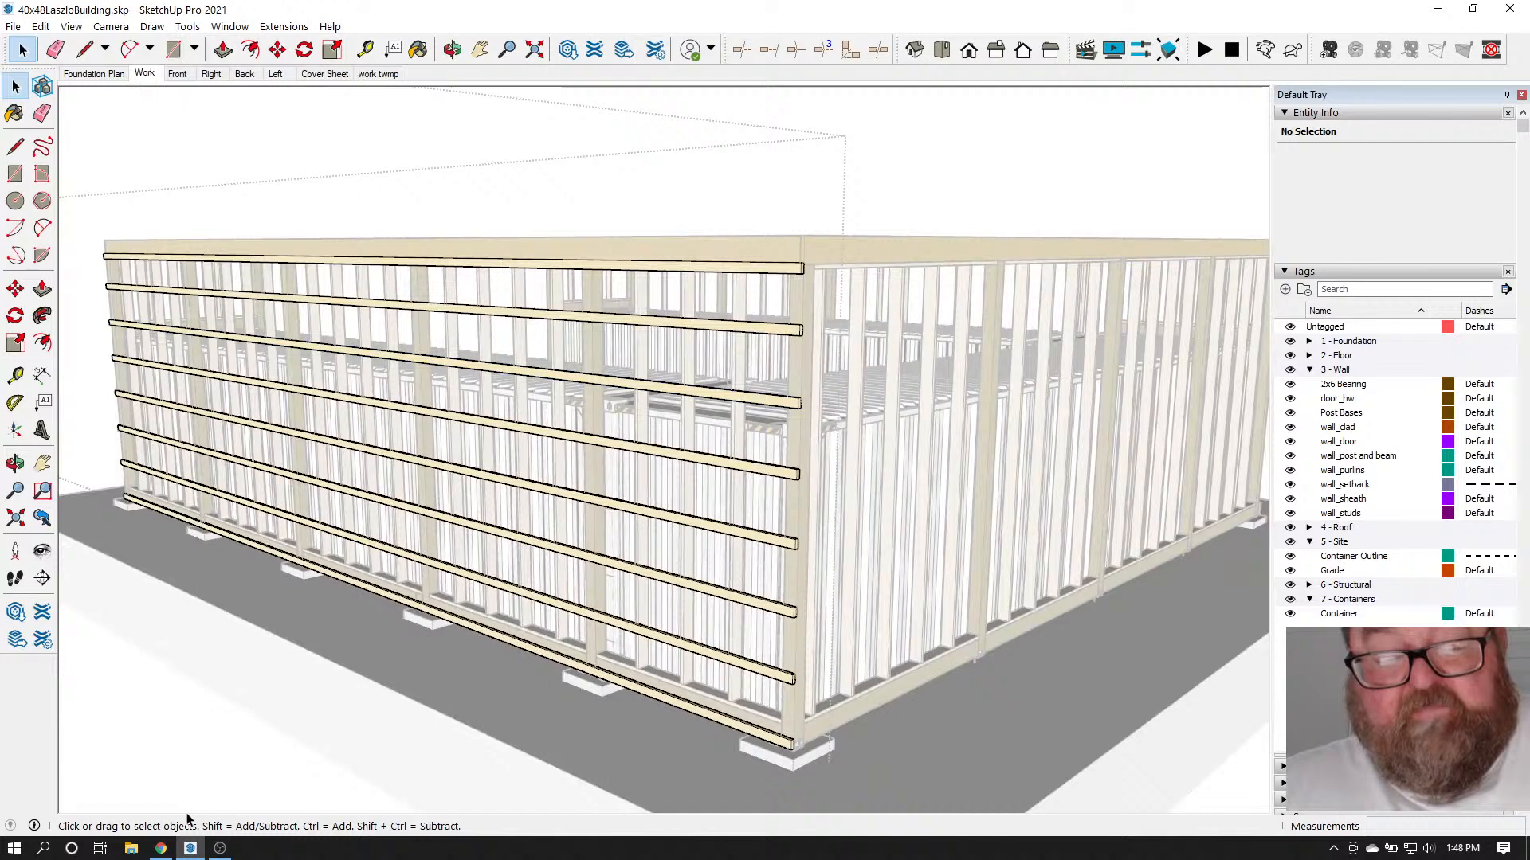
Switch to YouTube Studio to check the live chat, and return to SketchUp
{"action": "left_click", "coordinate": [160, 849]}
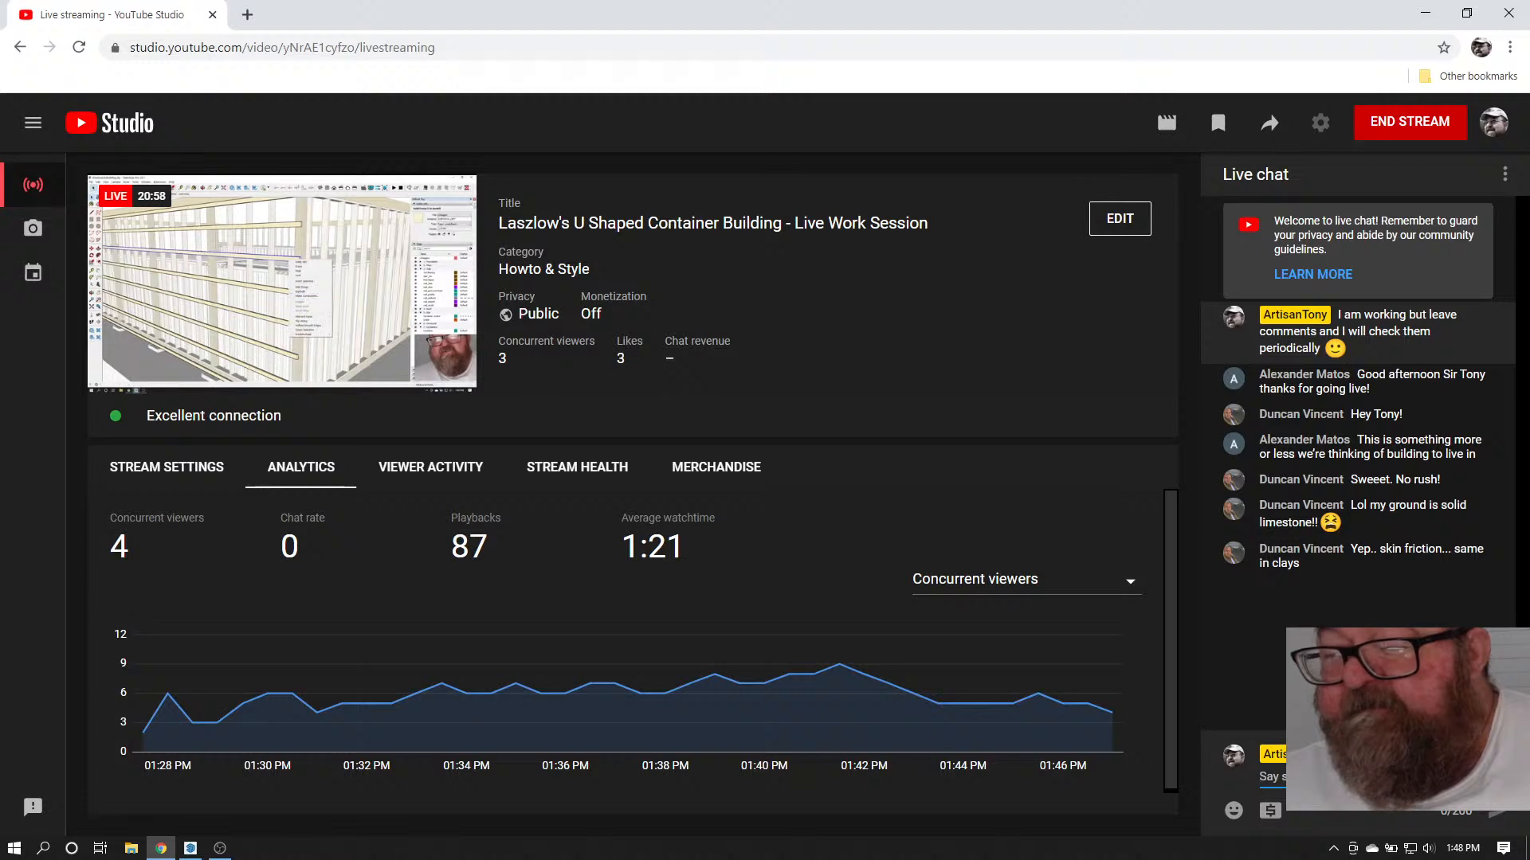
{"action": "left_click", "coordinate": [189, 848]}
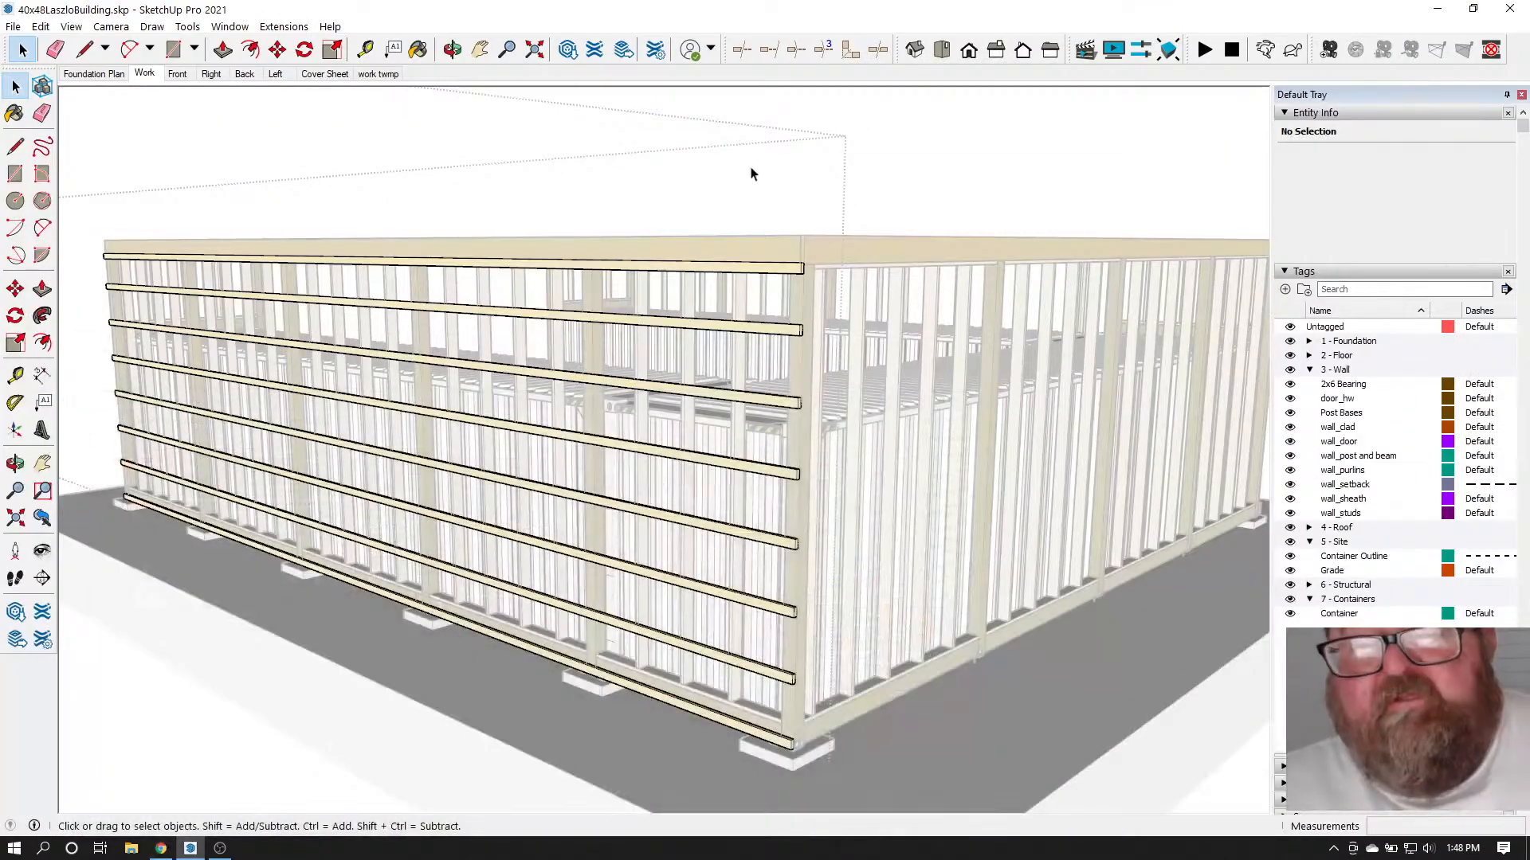
Close the purlin group and examine the trimmed purlins at the building's corner
{"action": "left_click", "coordinate": [902, 211]}
{"action": "scroll", "coordinate": [902, 212], "scroll_direction": "down", "scroll_amount": 2}
{"action": "left_click", "coordinate": [453, 50]}
{"action": "left_click_drag", "start_coordinate": [774, 510], "coordinate": [760, 543]}
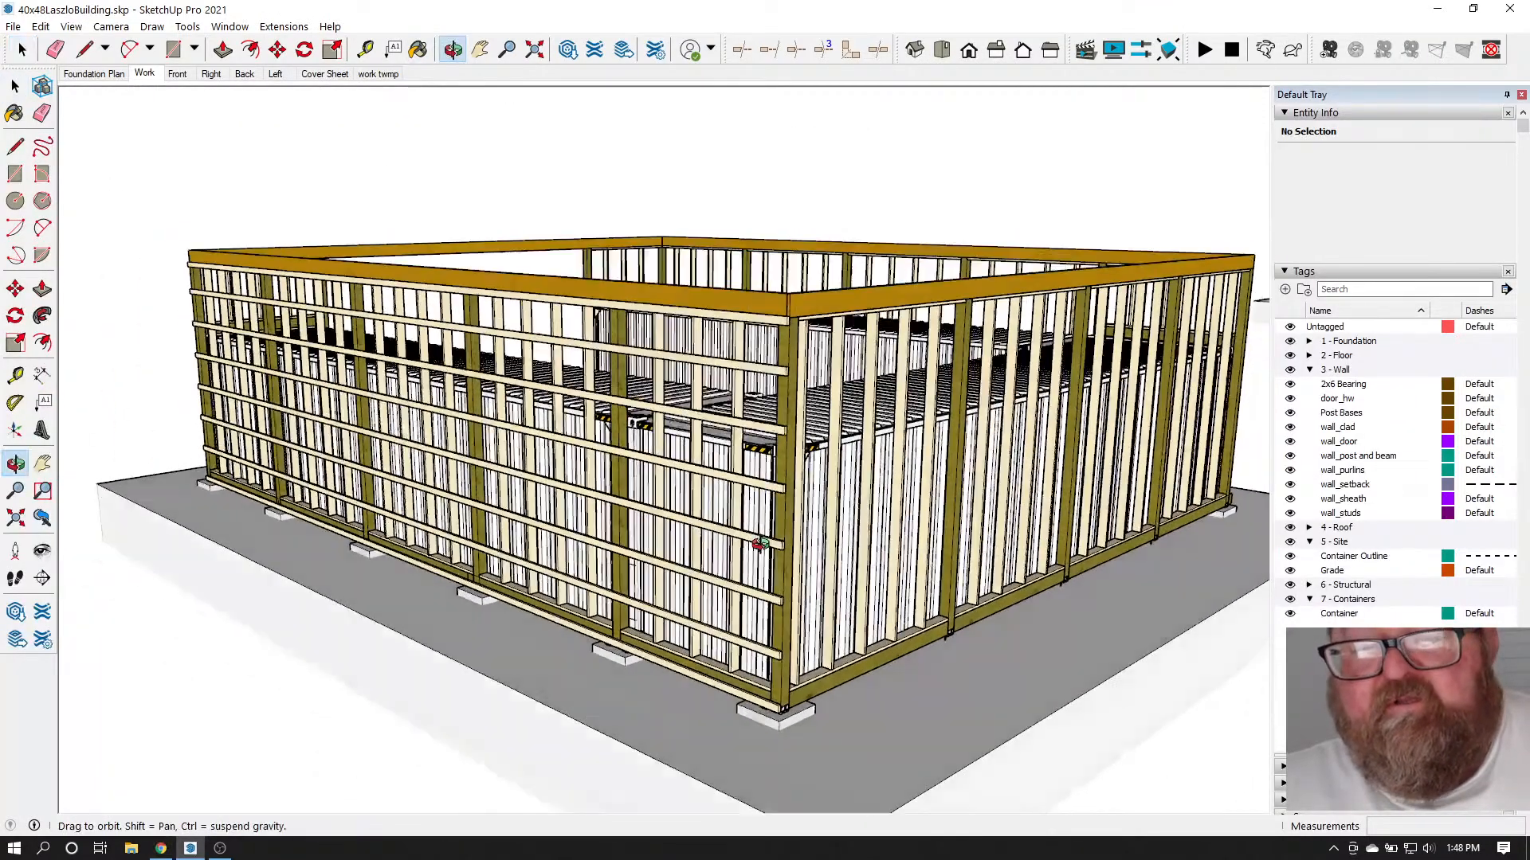
Examine the purlins and corner posts along the side and rear walls, comparing the framing from several angles
{"action": "middle_click_drag", "start_coordinate": [760, 544], "coordinate": [995, 462]}
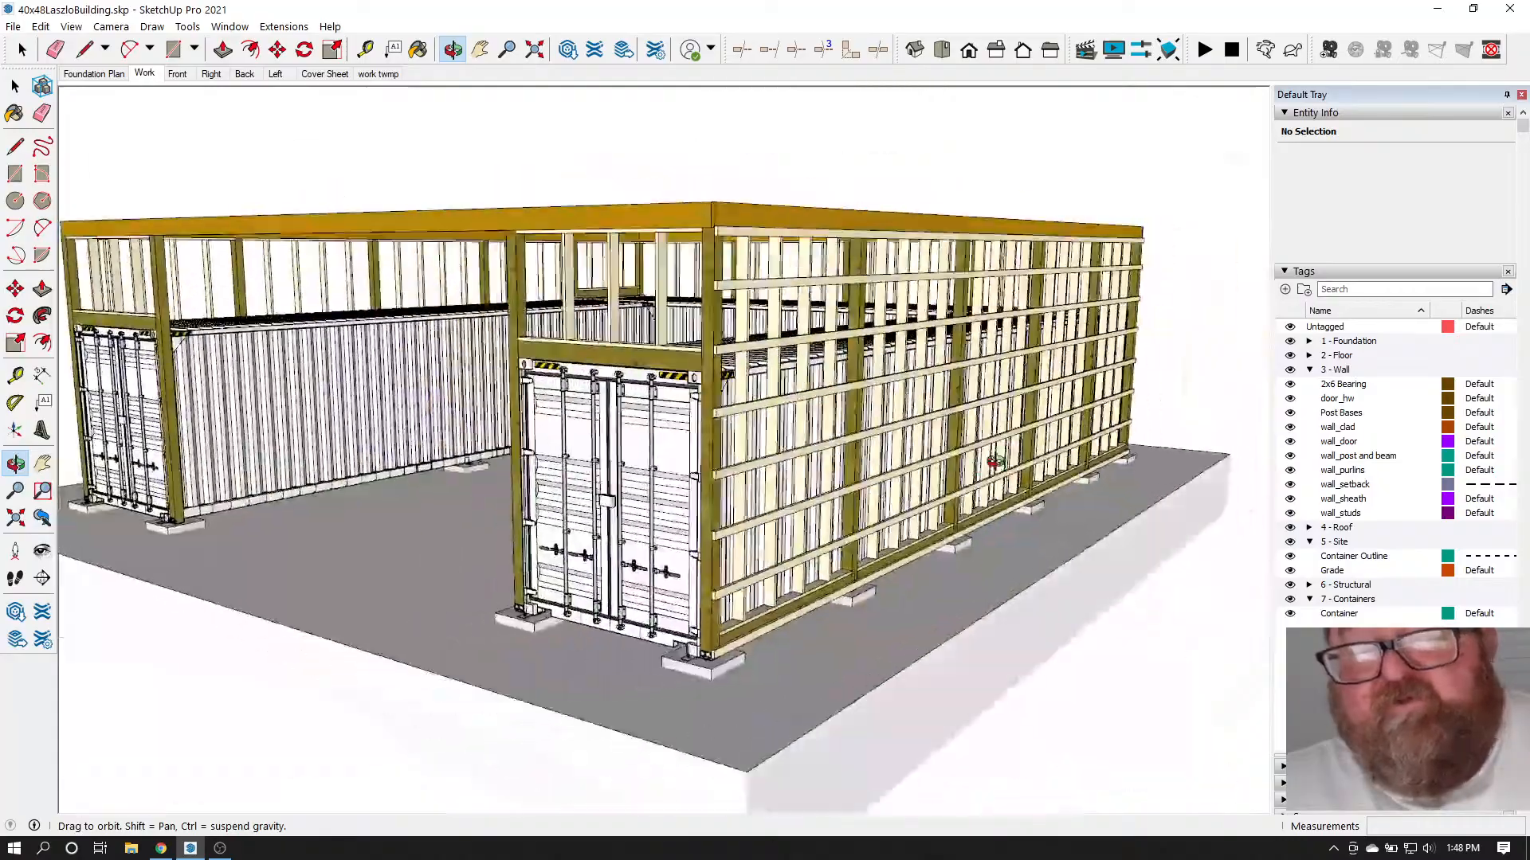
{"action": "left_click_drag", "start_coordinate": [885, 569], "coordinate": [335, 476]}
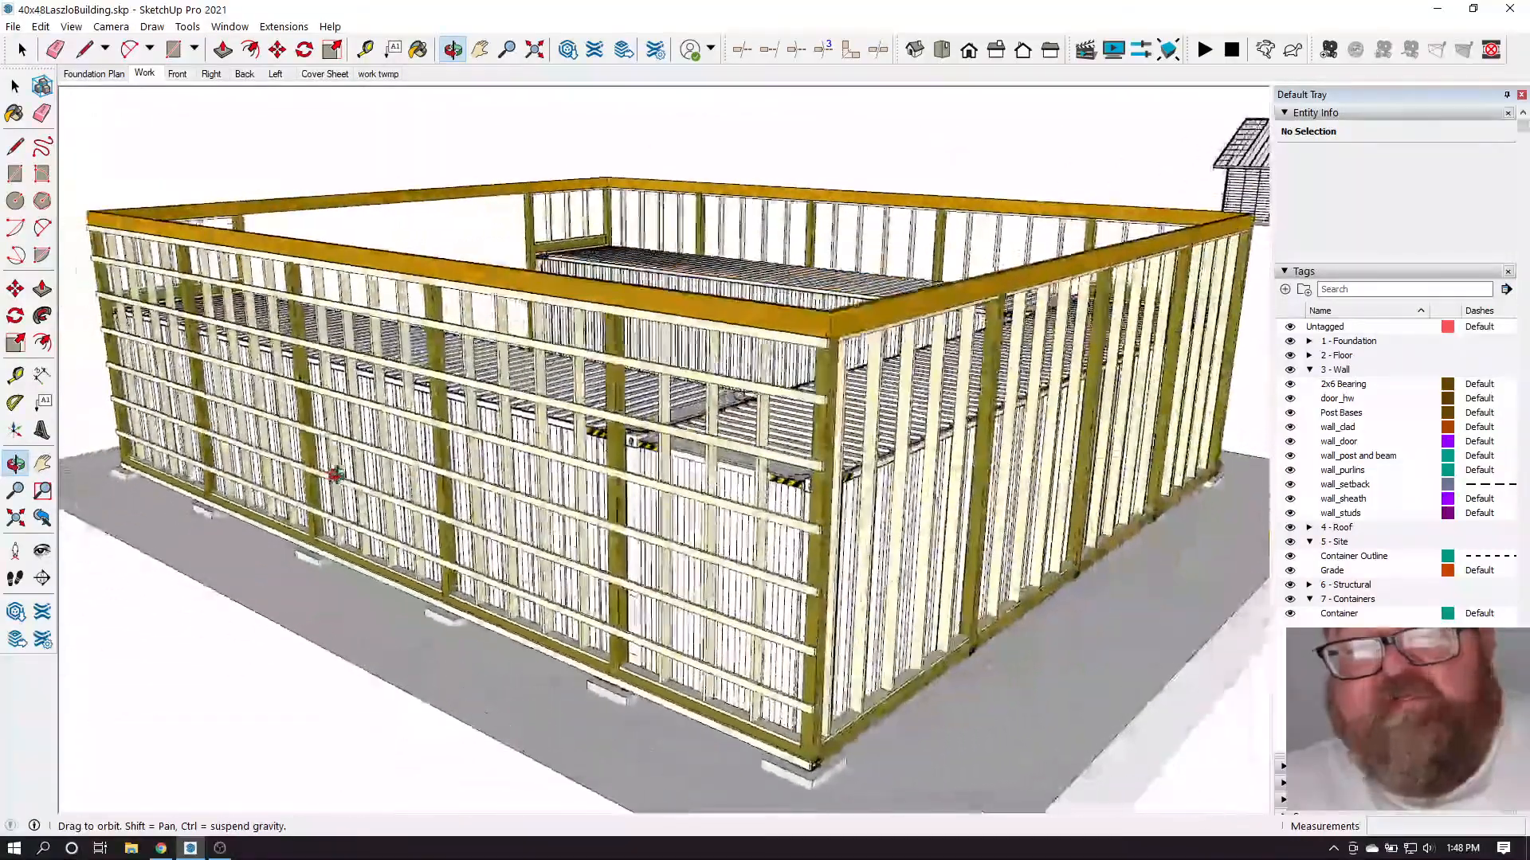
{"action": "scroll", "coordinate": [727, 587], "scroll_direction": "up", "scroll_amount": 3}
{"action": "scroll", "coordinate": [829, 454], "scroll_direction": "down", "scroll_amount": 2}
{"action": "scroll", "coordinate": [609, 477], "scroll_direction": "up", "scroll_amount": 4}
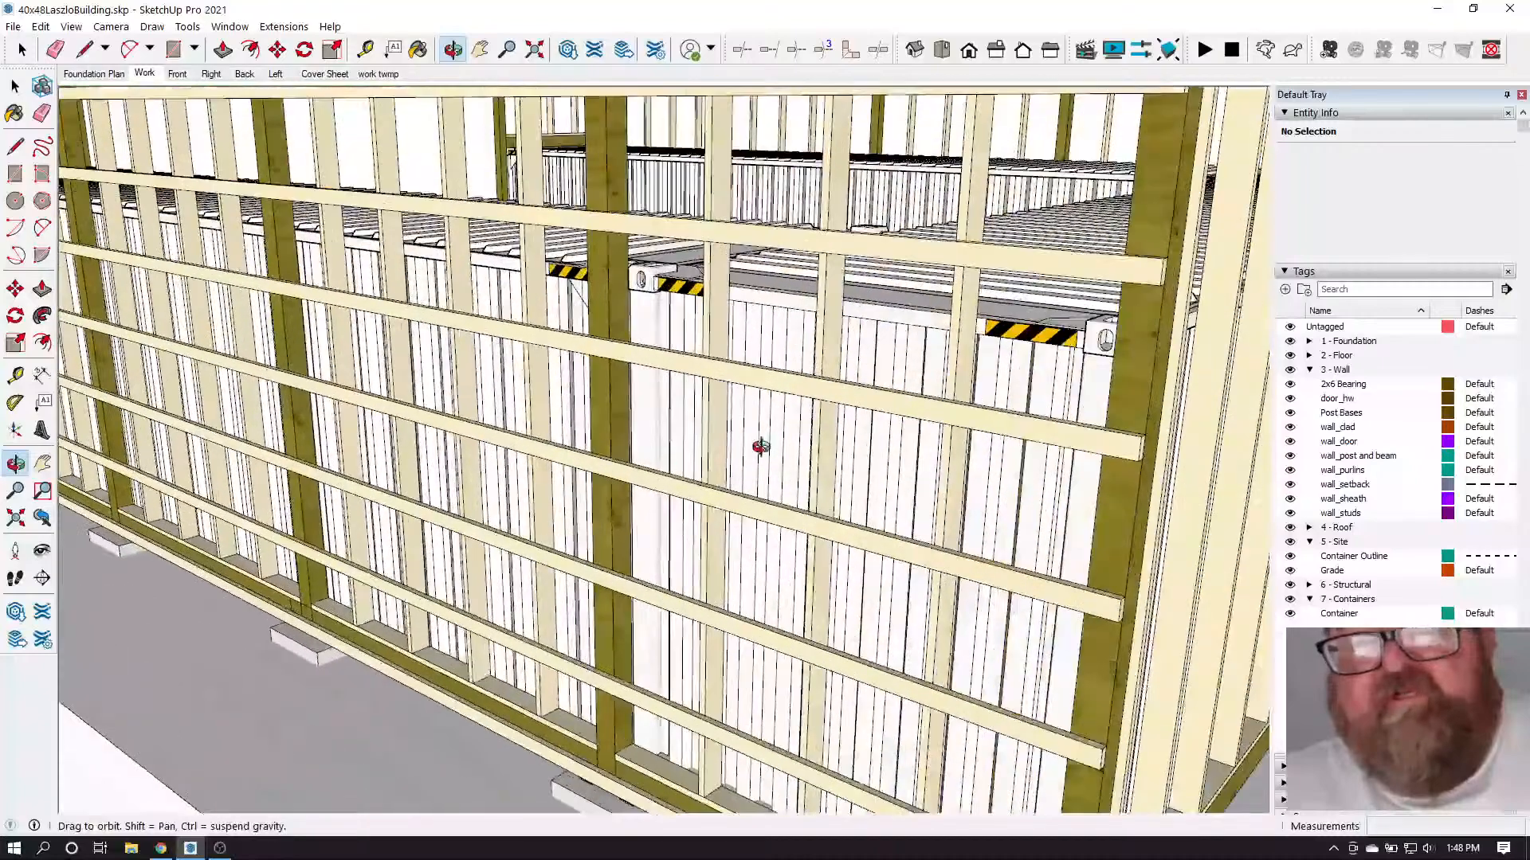
{"action": "scroll", "coordinate": [760, 446], "scroll_direction": "down", "scroll_amount": 2}
{"action": "scroll", "coordinate": [802, 475], "scroll_direction": "down", "scroll_amount": 3}
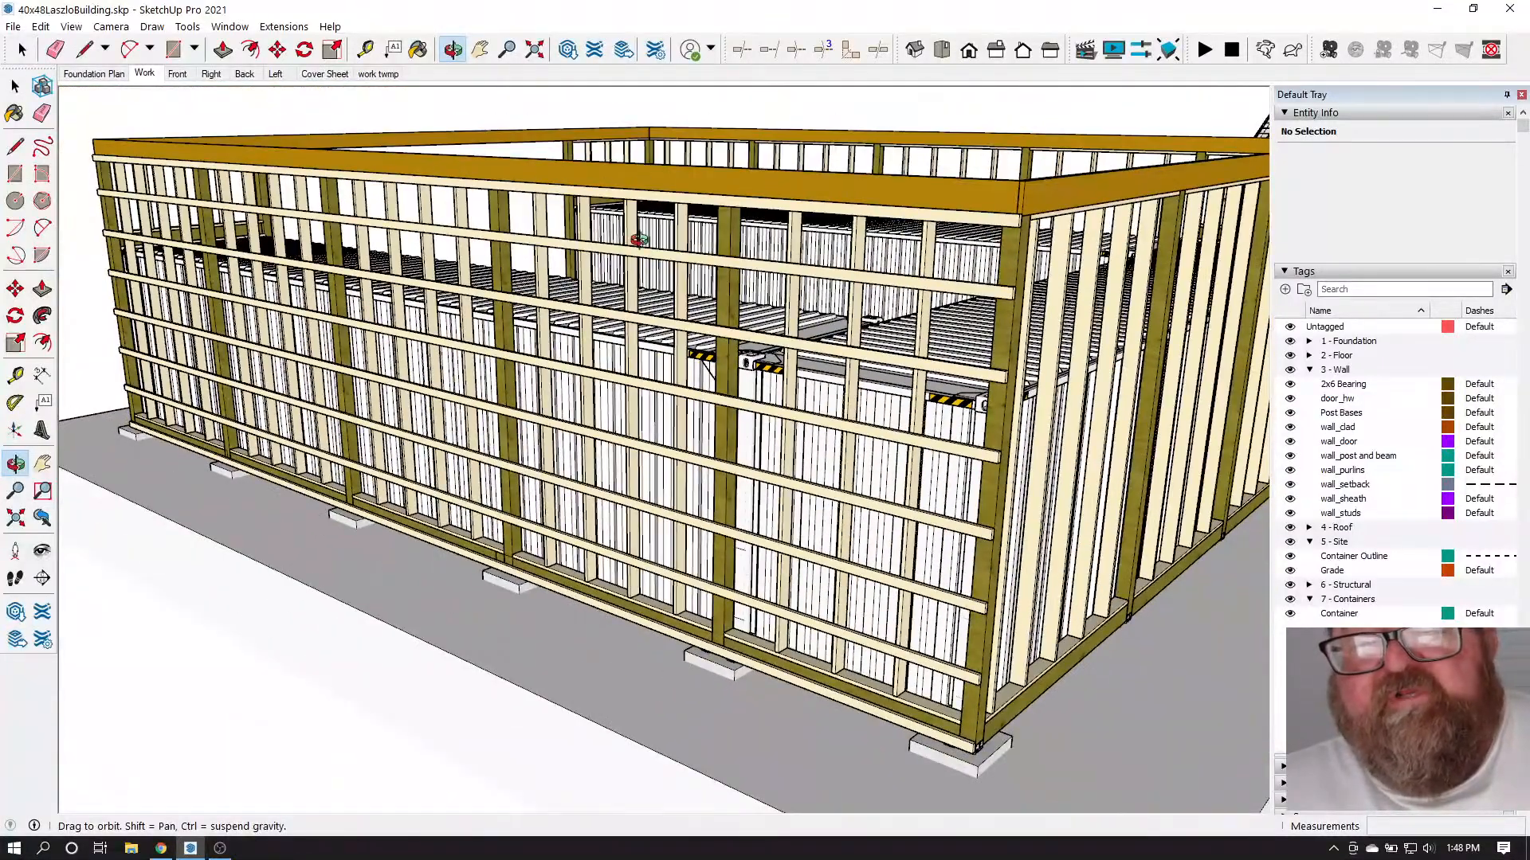
{"action": "middle_click_drag", "start_coordinate": [746, 385], "coordinate": [780, 412]}
{"action": "middle_click_drag", "start_coordinate": [456, 217], "coordinate": [1000, 341]}
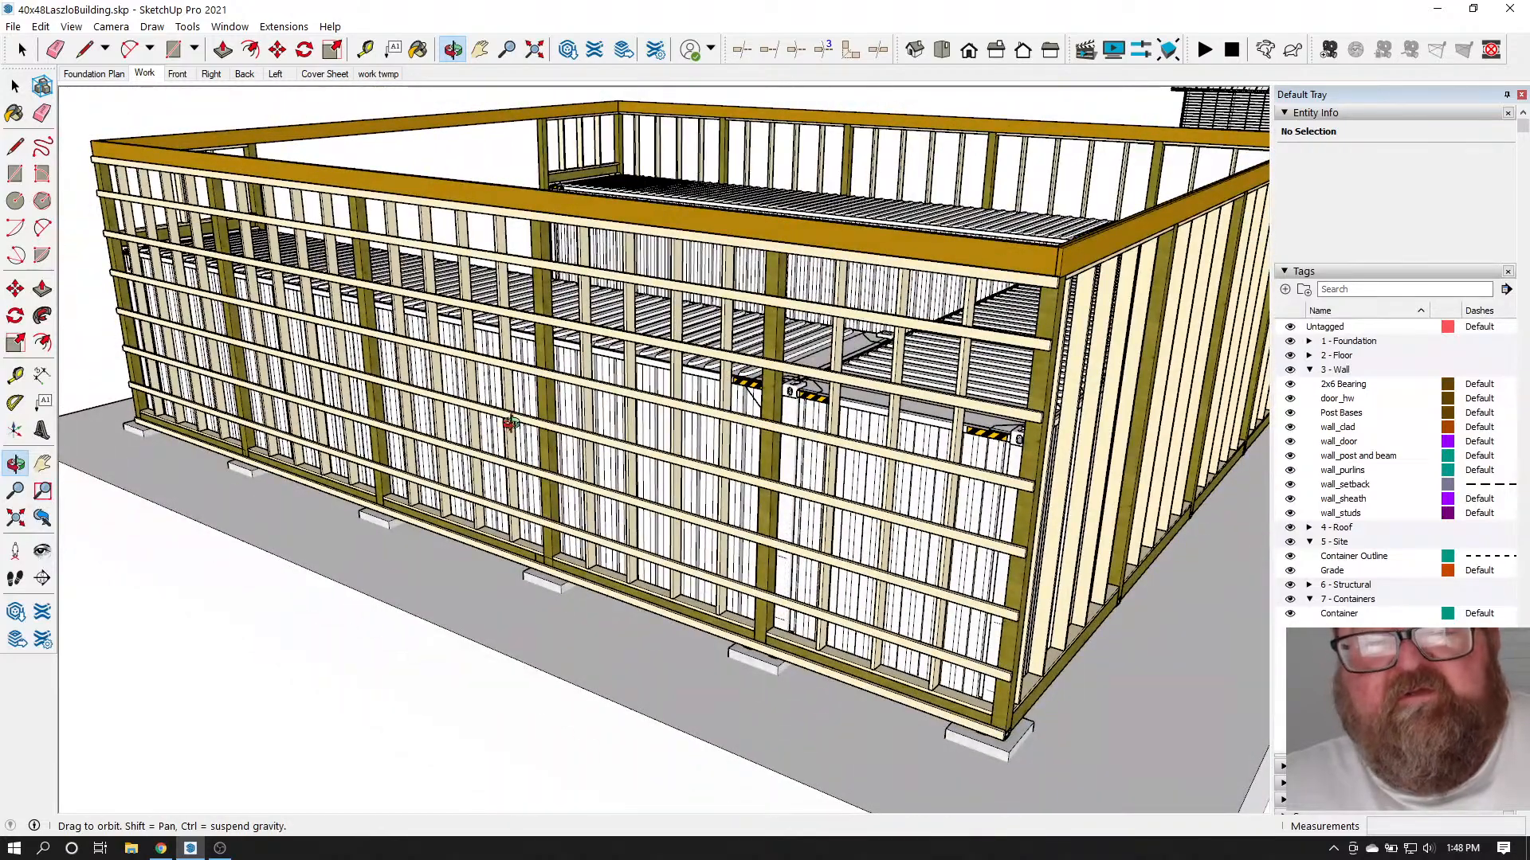
{"action": "middle_click_drag", "start_coordinate": [510, 424], "coordinate": [481, 428]}
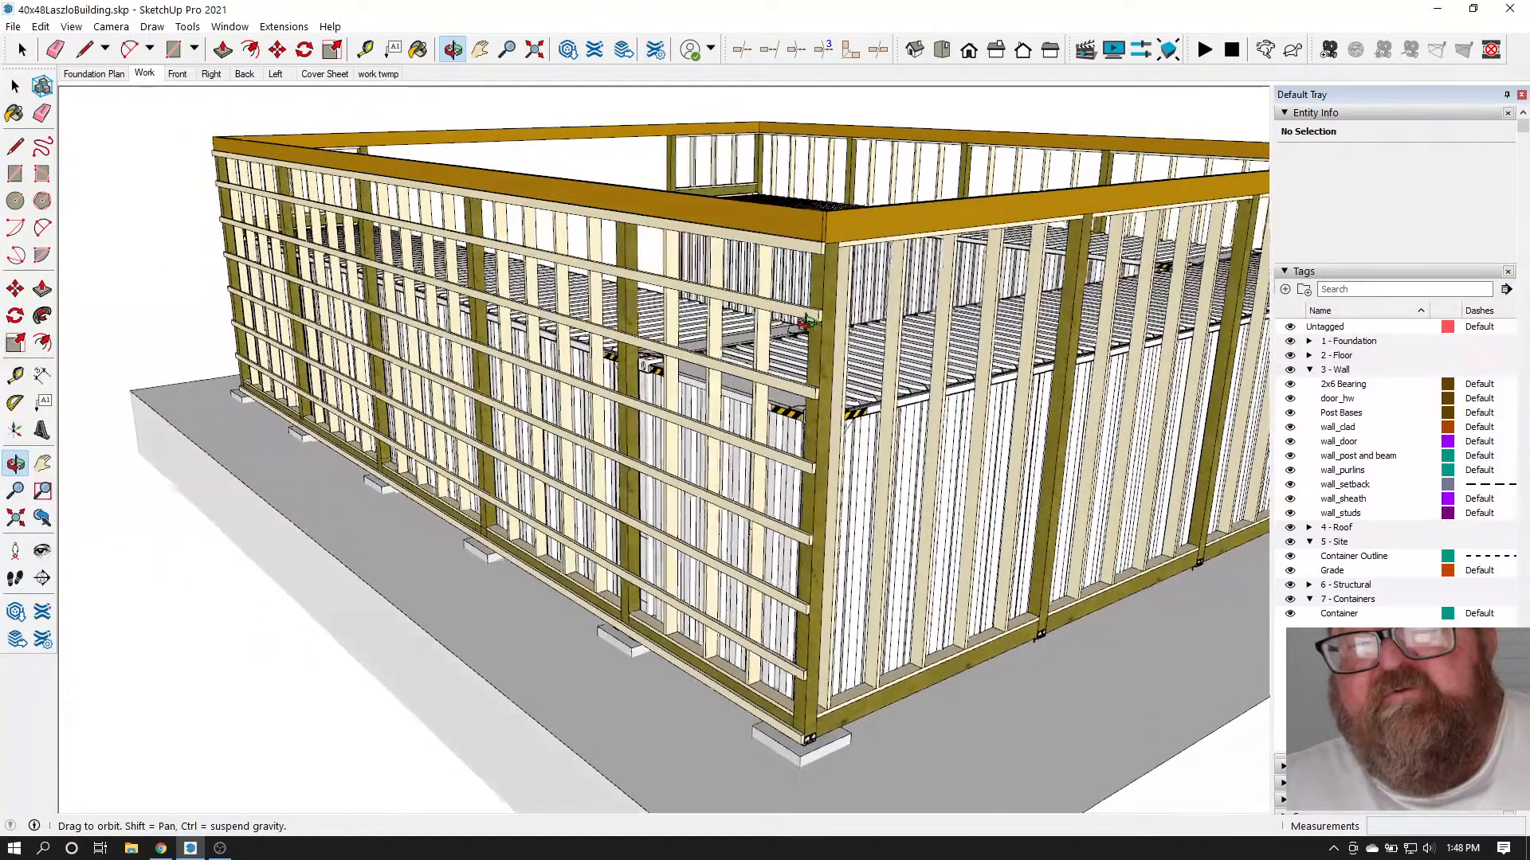
{"action": "scroll", "coordinate": [837, 253], "scroll_direction": "up", "scroll_amount": 5}
{"action": "middle_click_drag", "start_coordinate": [813, 392], "coordinate": [772, 169]}
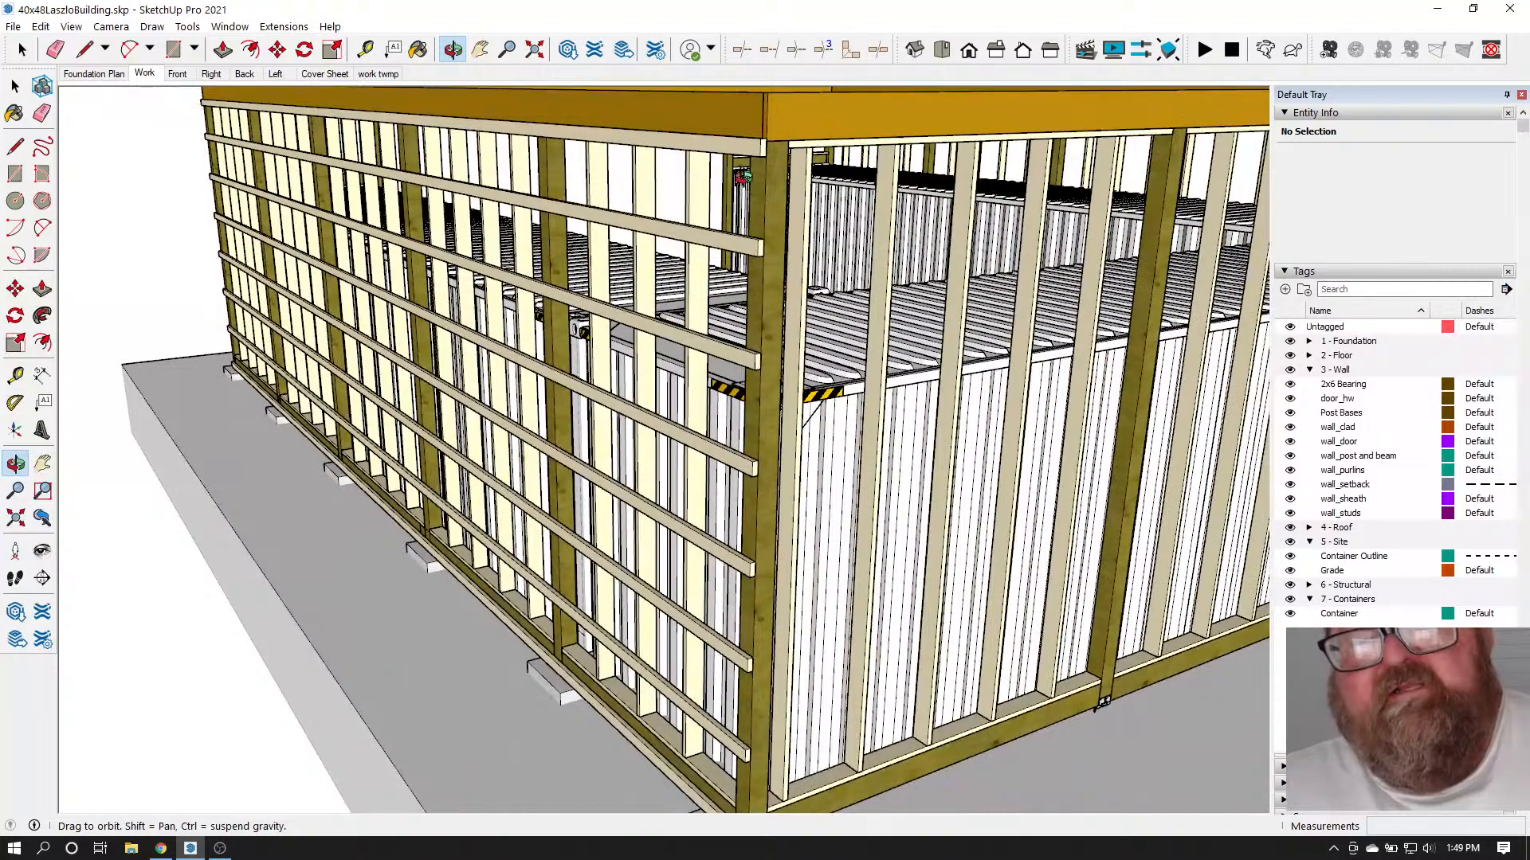
{"action": "scroll", "coordinate": [748, 164], "scroll_direction": "down", "scroll_amount": 3}
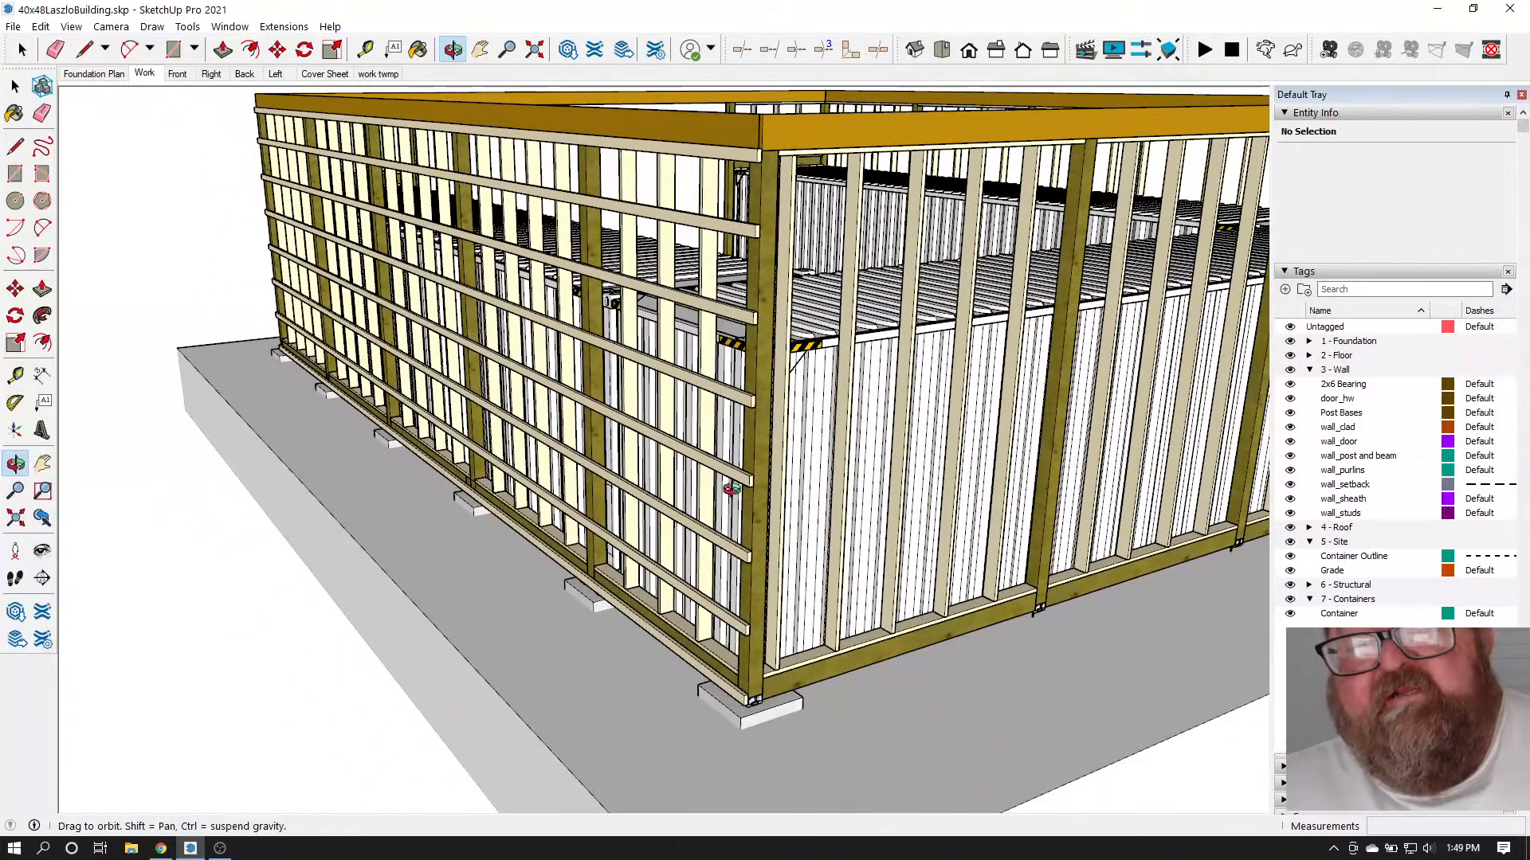
{"action": "middle_click_drag", "start_coordinate": [712, 400], "coordinate": [960, 507]}
{"action": "scroll", "coordinate": [960, 506], "scroll_direction": "down", "scroll_amount": 3}
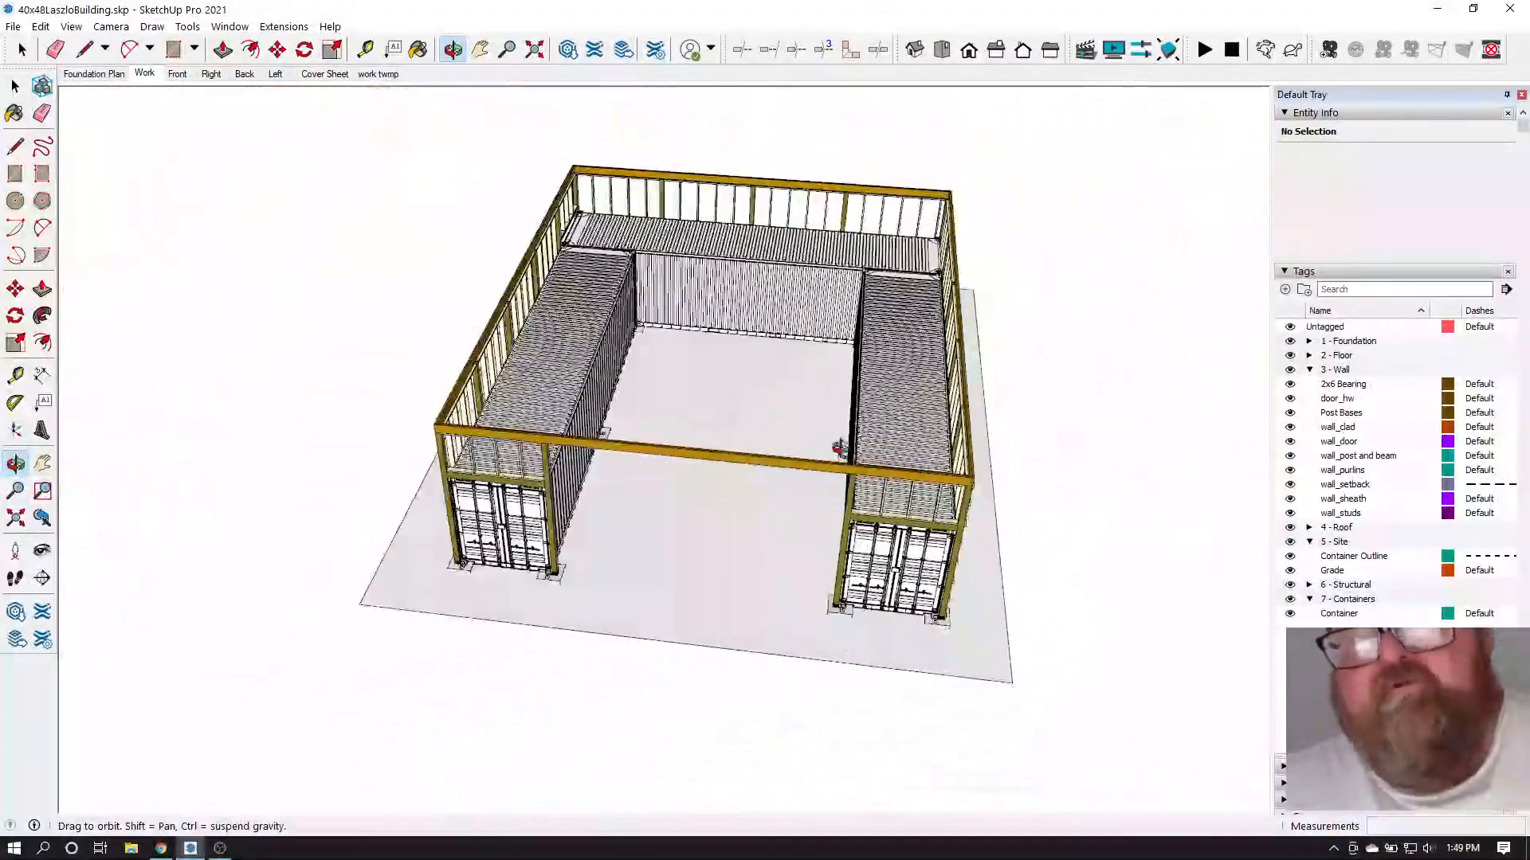
Start a Common roof truss with Medeek Truss and set its front left corner at the outer top corner of the perimeter beam
{"action": "scroll", "coordinate": [495, 336], "scroll_direction": "down", "scroll_amount": 3}
{"action": "scroll", "coordinate": [496, 337], "scroll_direction": "up", "scroll_amount": 5}
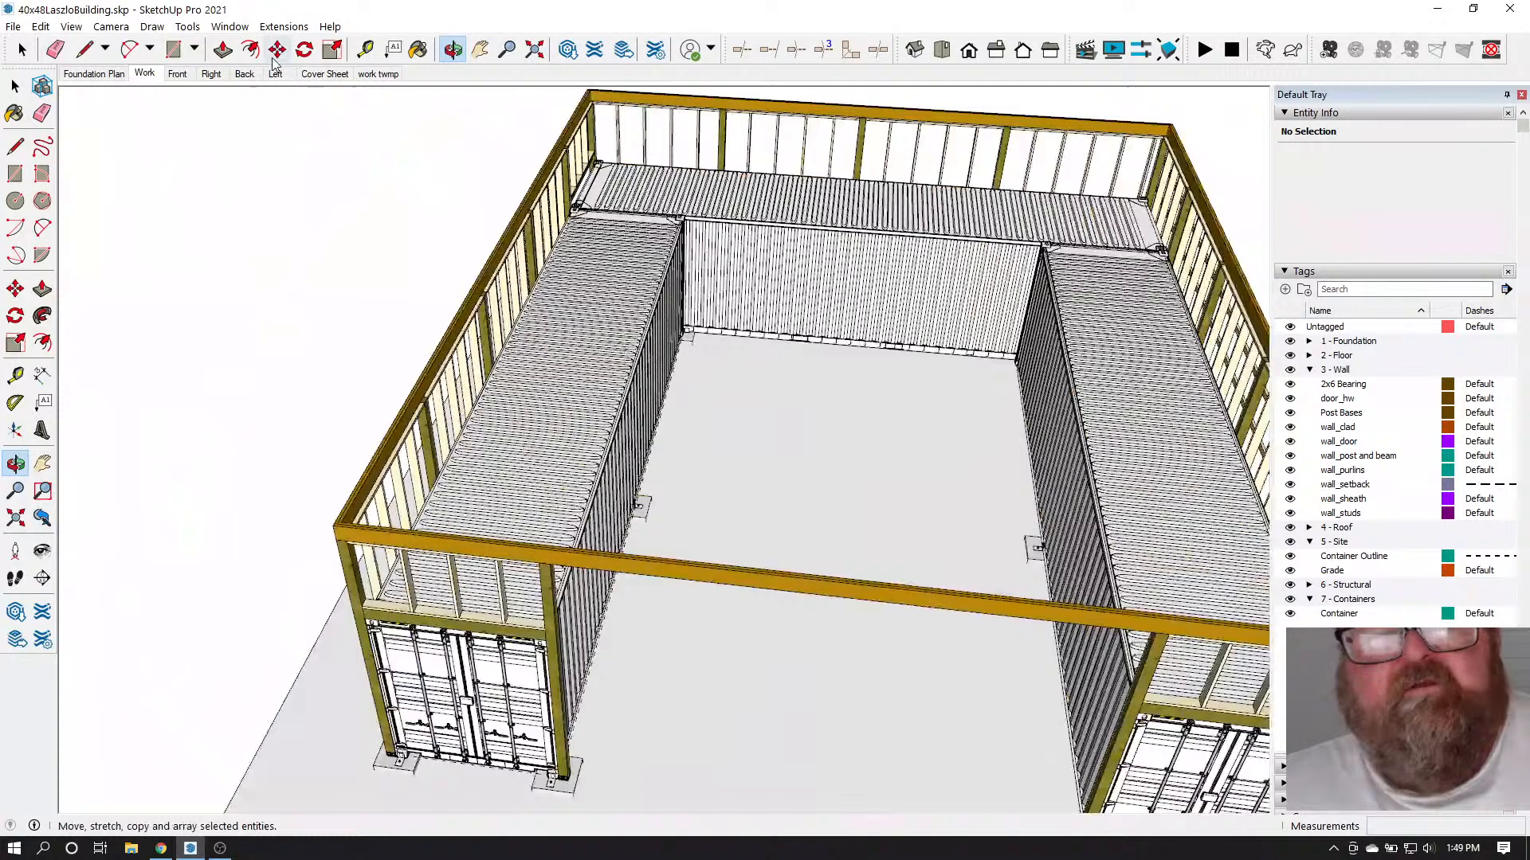
{"action": "left_click", "coordinate": [283, 27]}
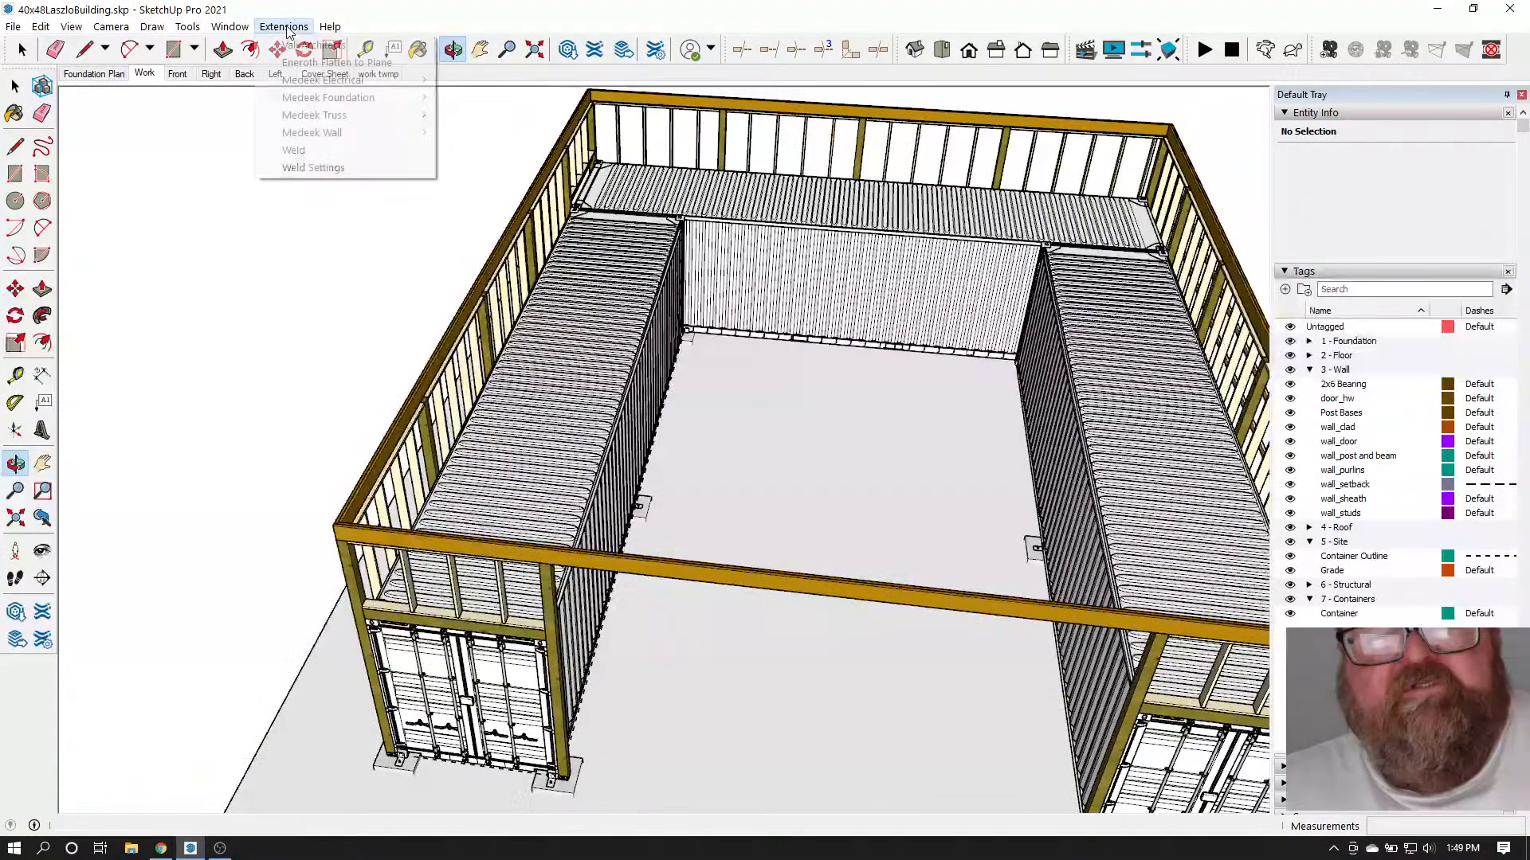
{"action": "mouse_move", "coordinate": [303, 119]}
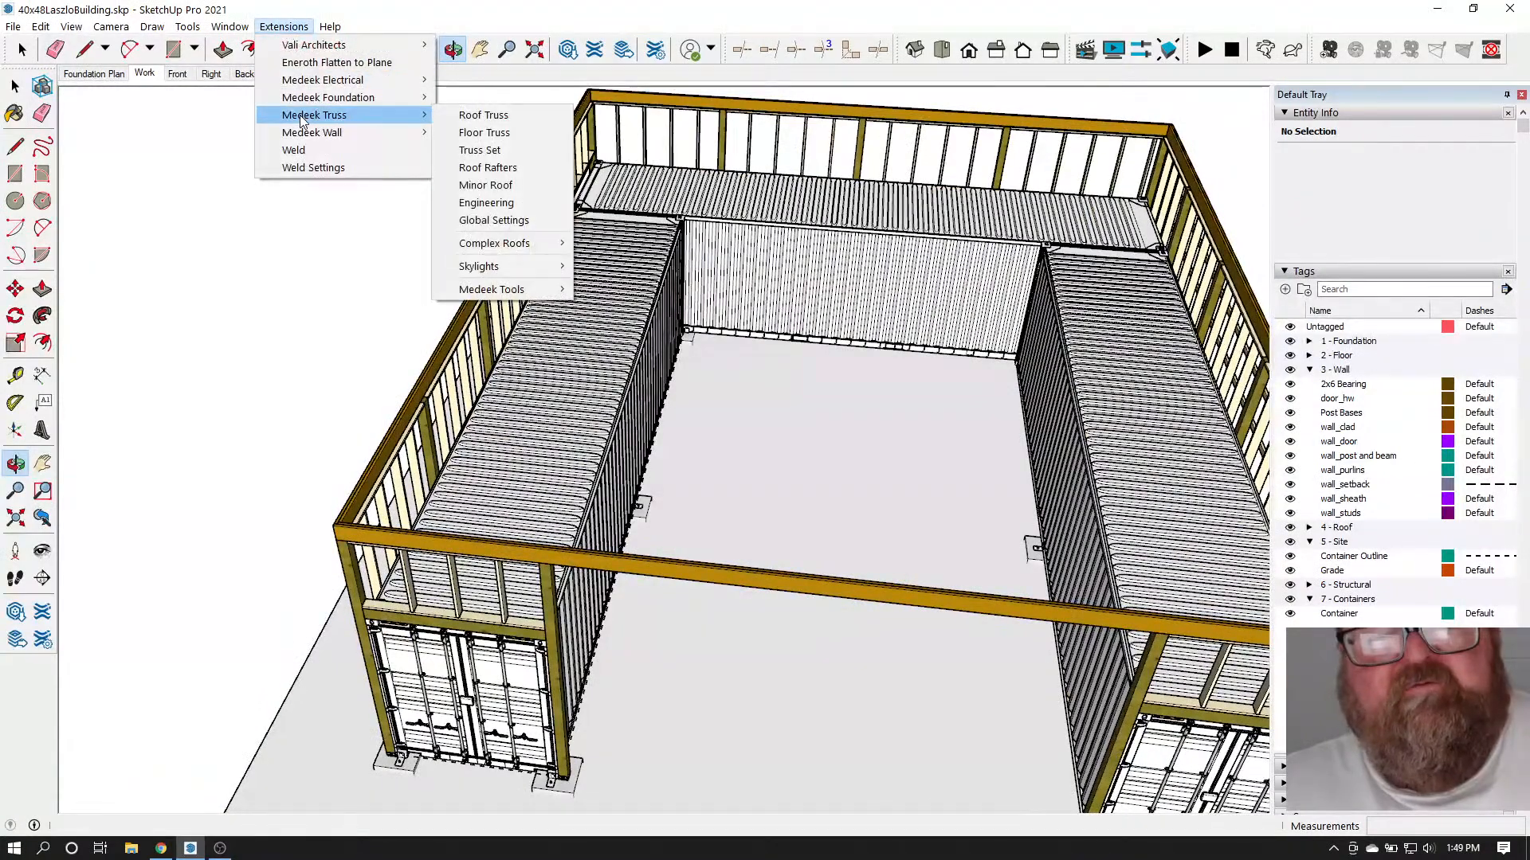
{"action": "left_click", "coordinate": [515, 117]}
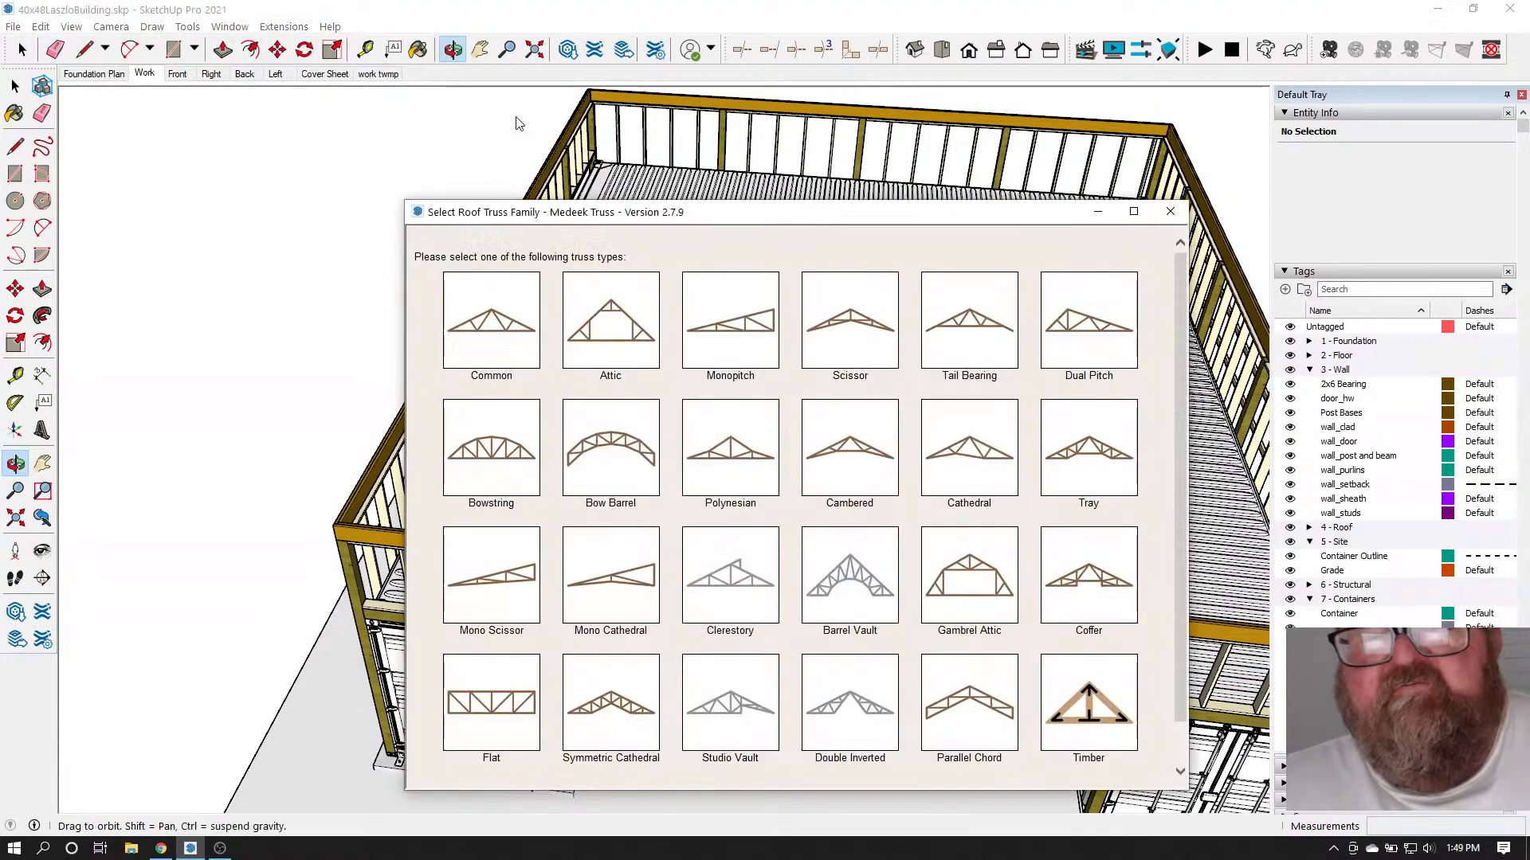
{"action": "left_click", "coordinate": [508, 329]}
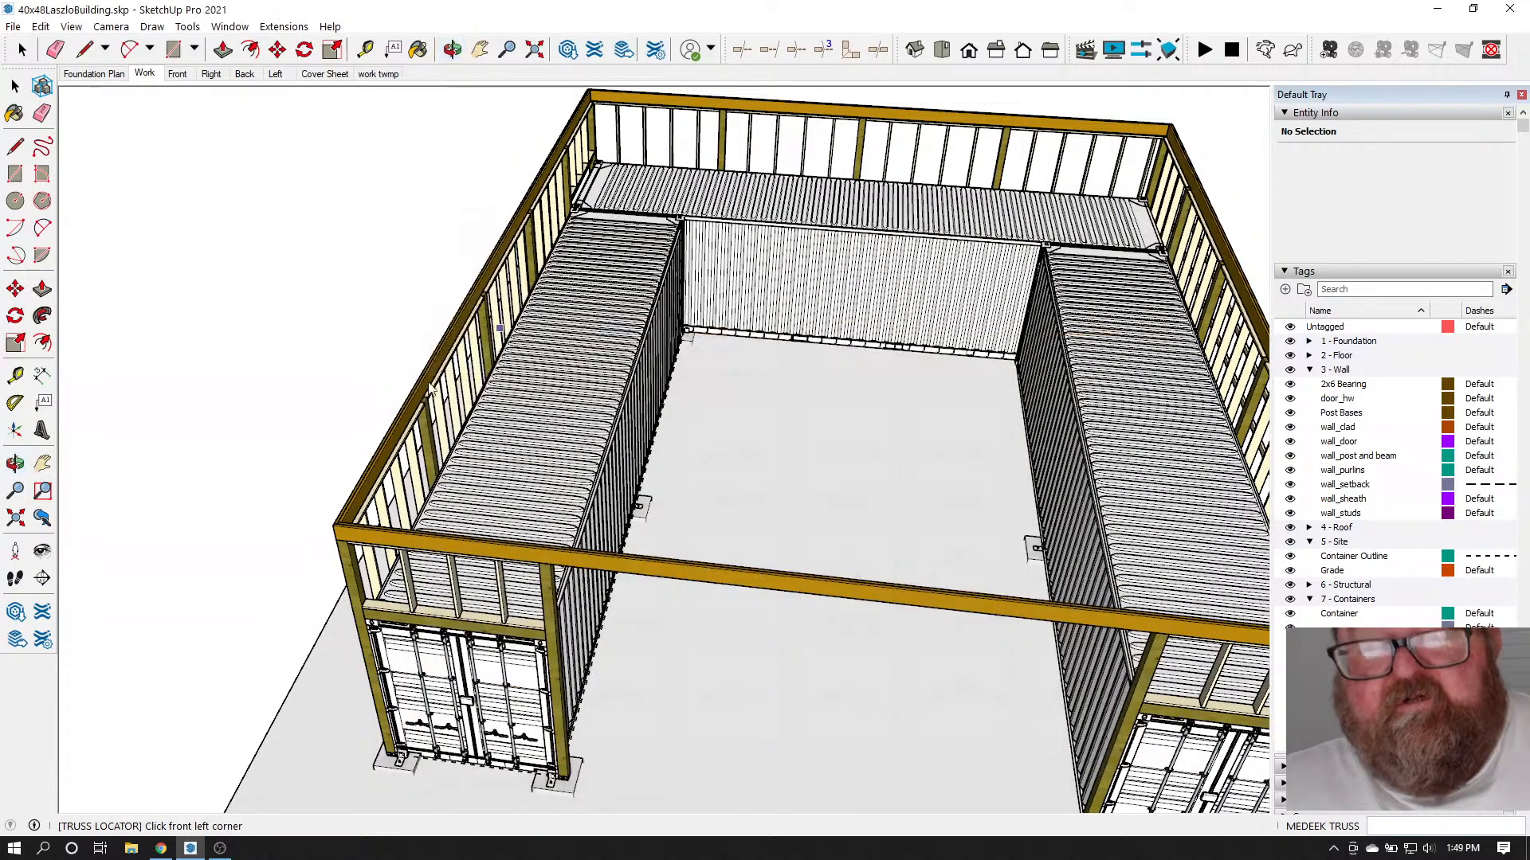
{"action": "scroll", "coordinate": [320, 532], "scroll_direction": "up", "scroll_amount": 5}
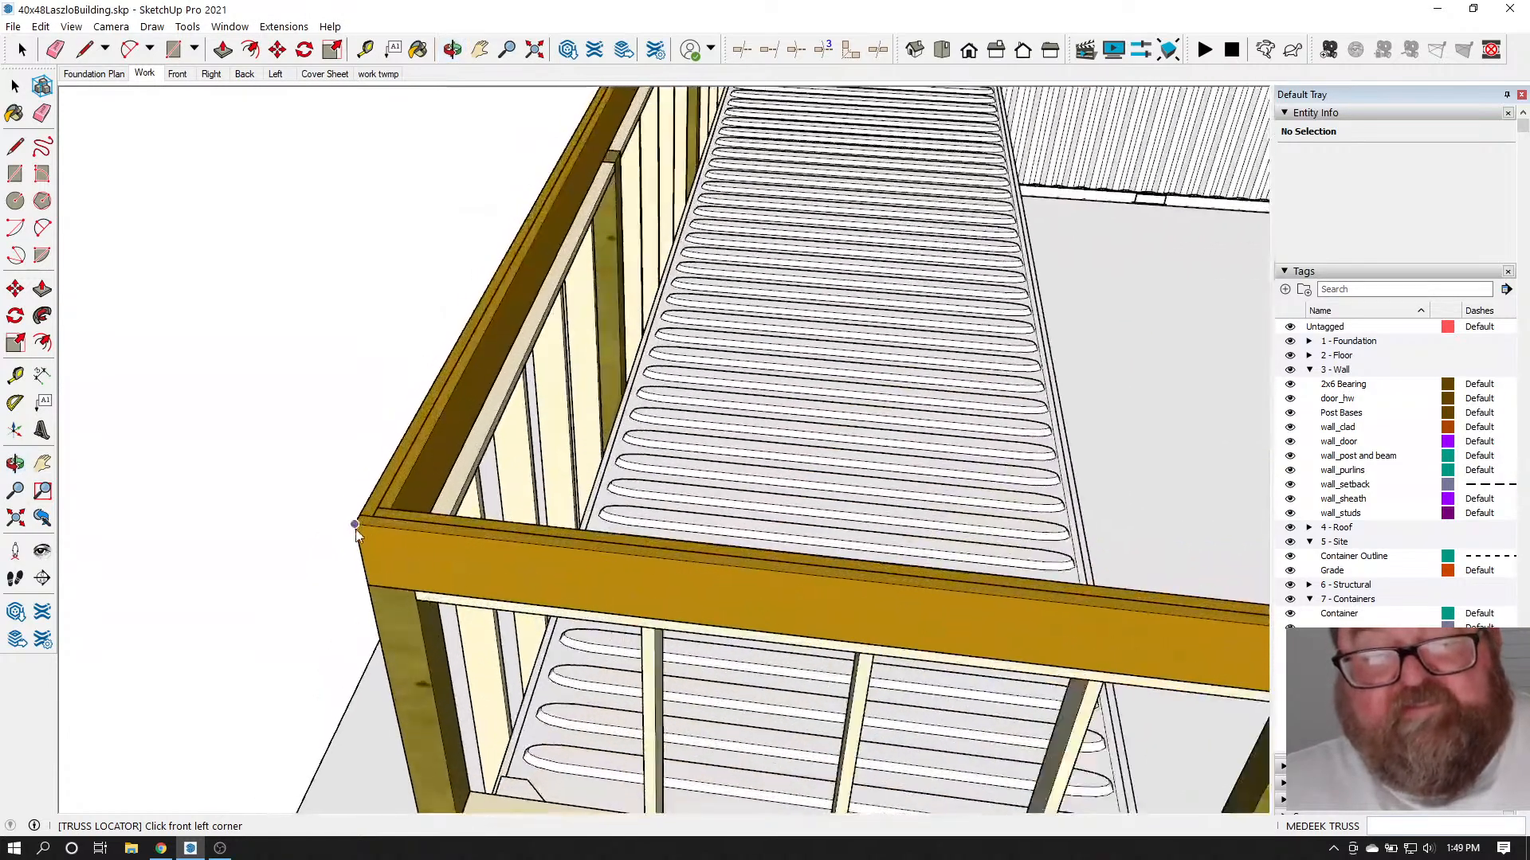
{"action": "left_click", "coordinate": [356, 524]}
Set the truss's second front corner at the opposite outer top corner of the front beam
{"action": "scroll", "coordinate": [188, 506], "scroll_direction": "down", "scroll_amount": 6}
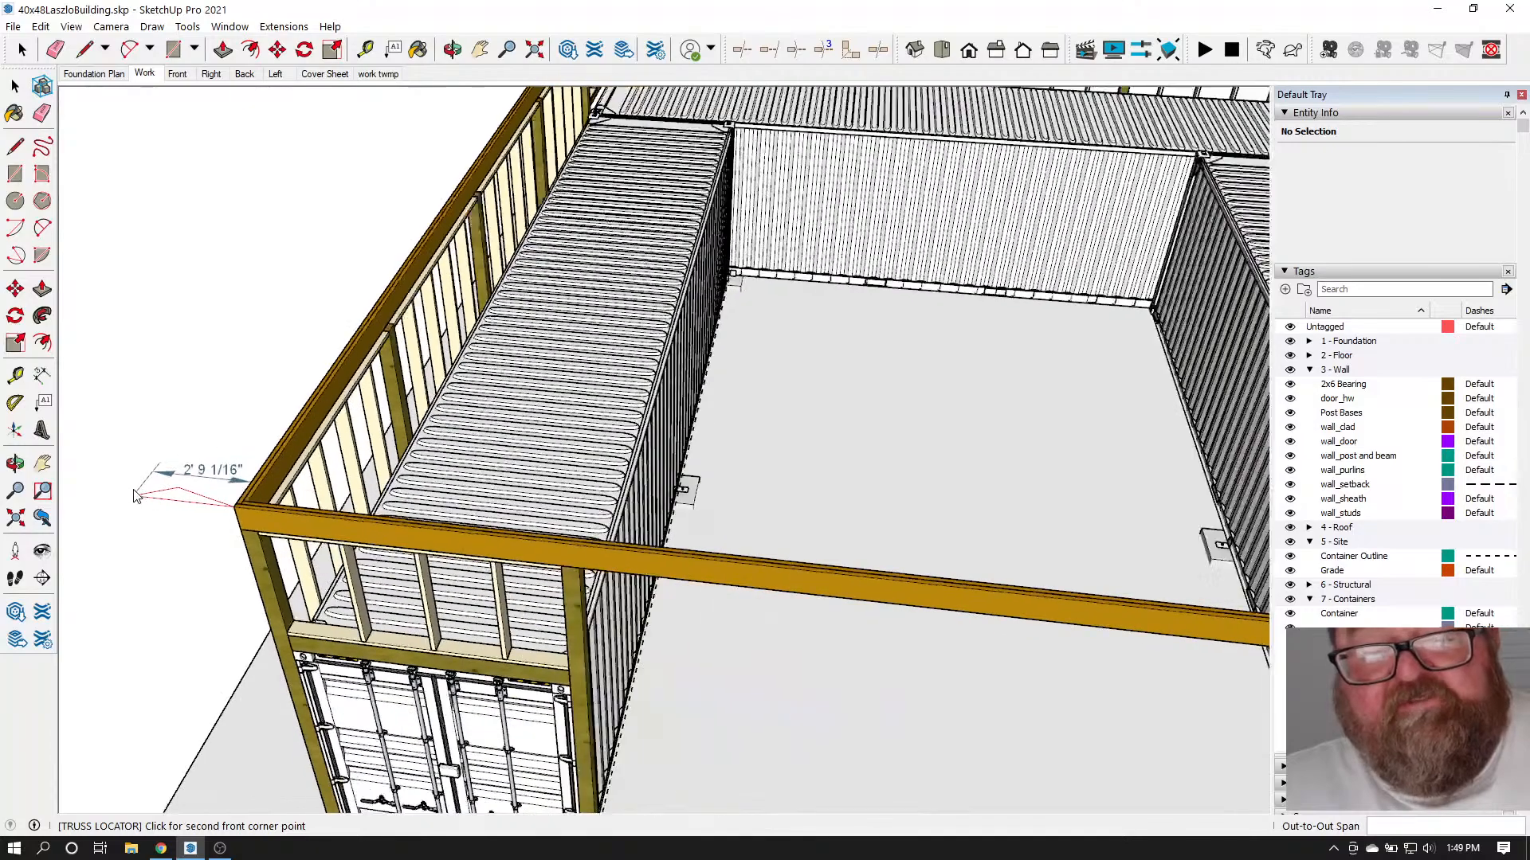
{"action": "scroll", "coordinate": [134, 492], "scroll_direction": "down", "scroll_amount": 3}
{"action": "scroll", "coordinate": [705, 561], "scroll_direction": "up", "scroll_amount": 5}
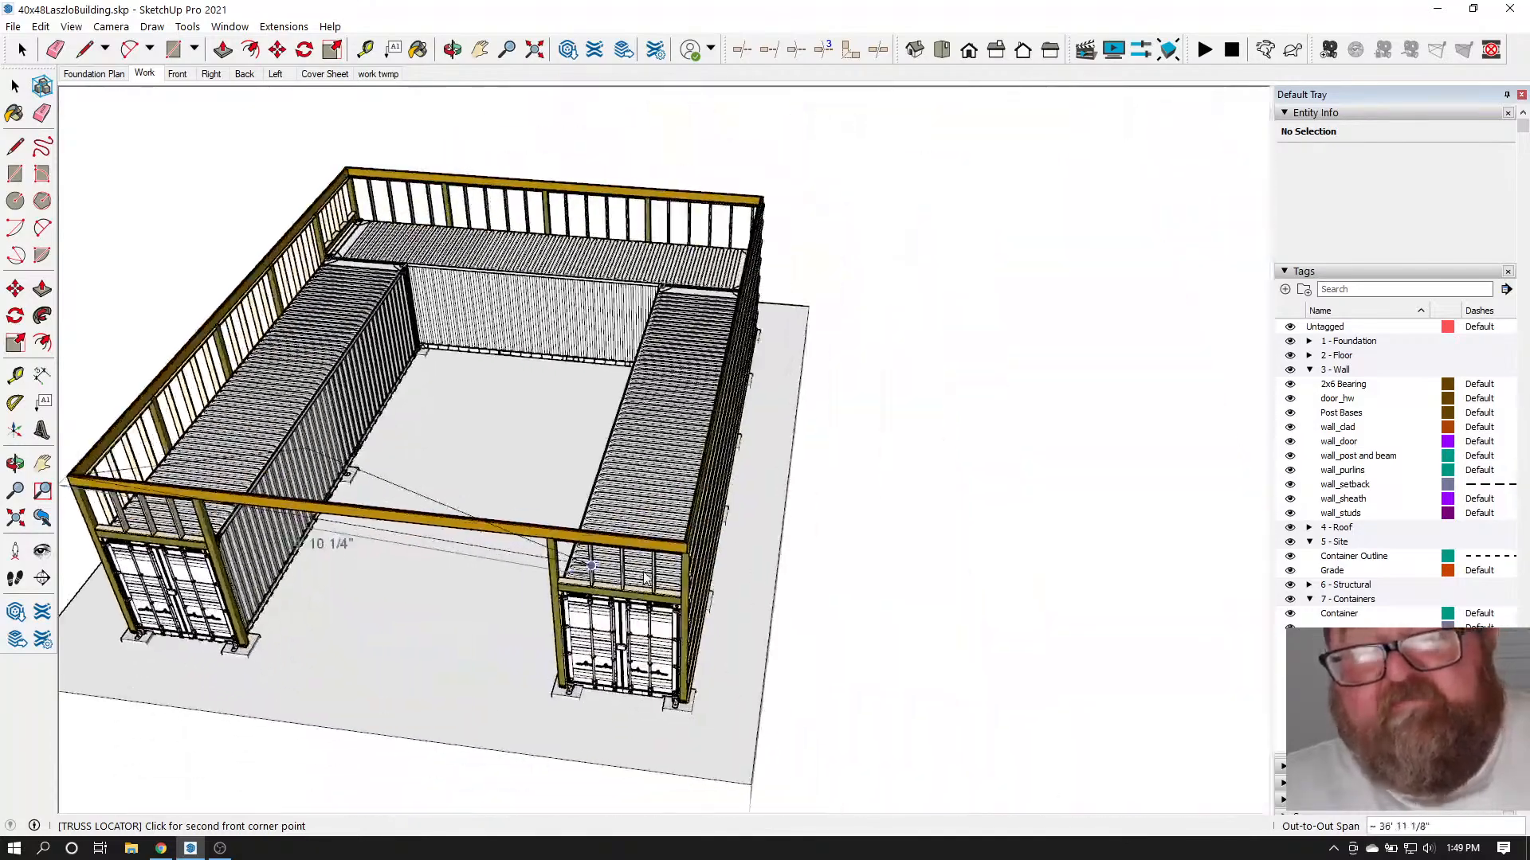
{"action": "scroll", "coordinate": [705, 562], "scroll_direction": "up", "scroll_amount": 6}
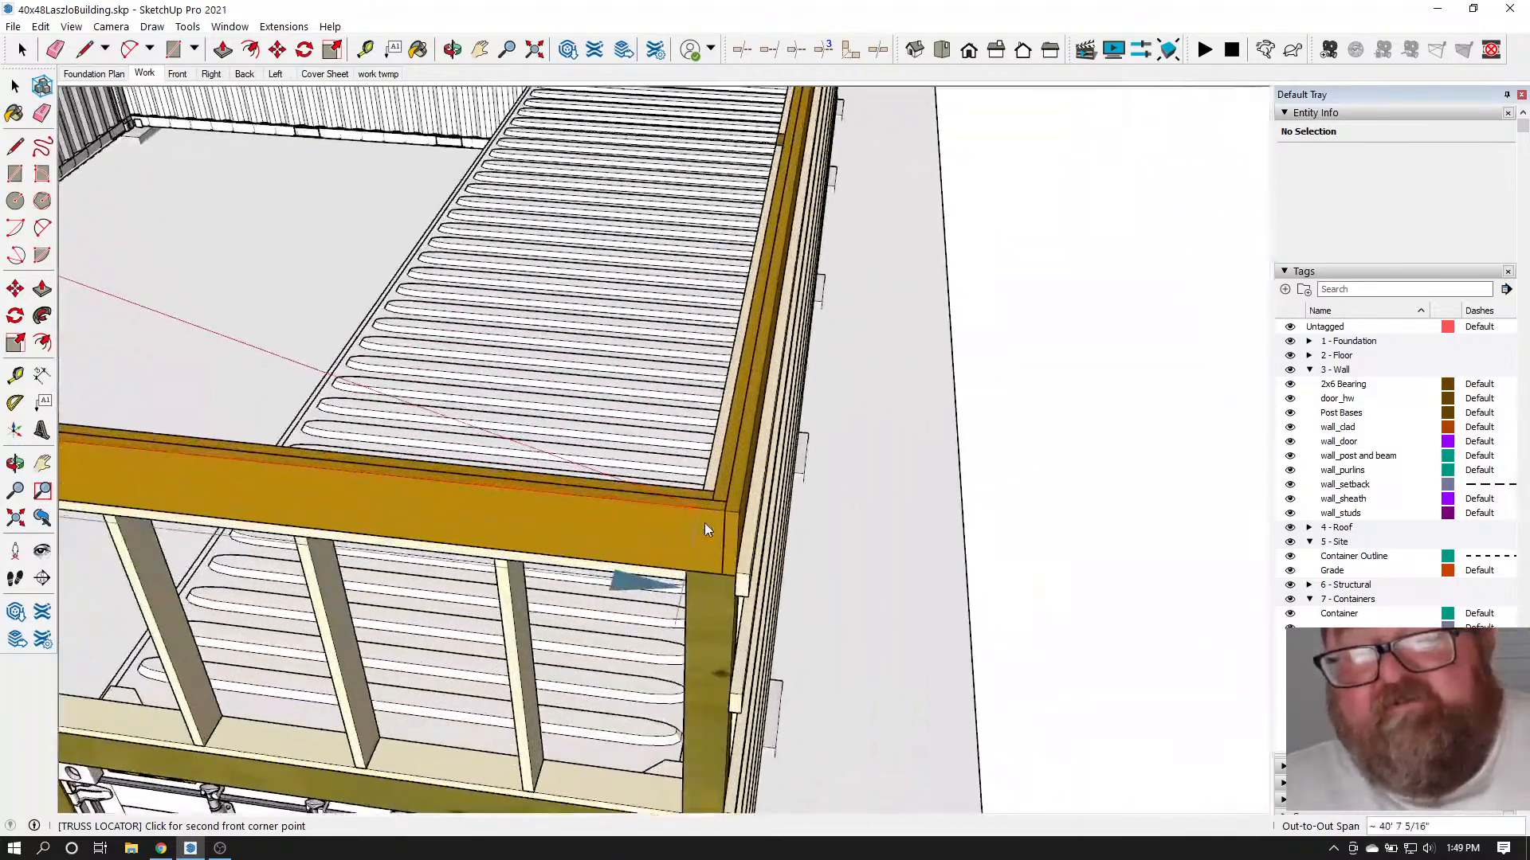
{"action": "left_click", "coordinate": [743, 510]}
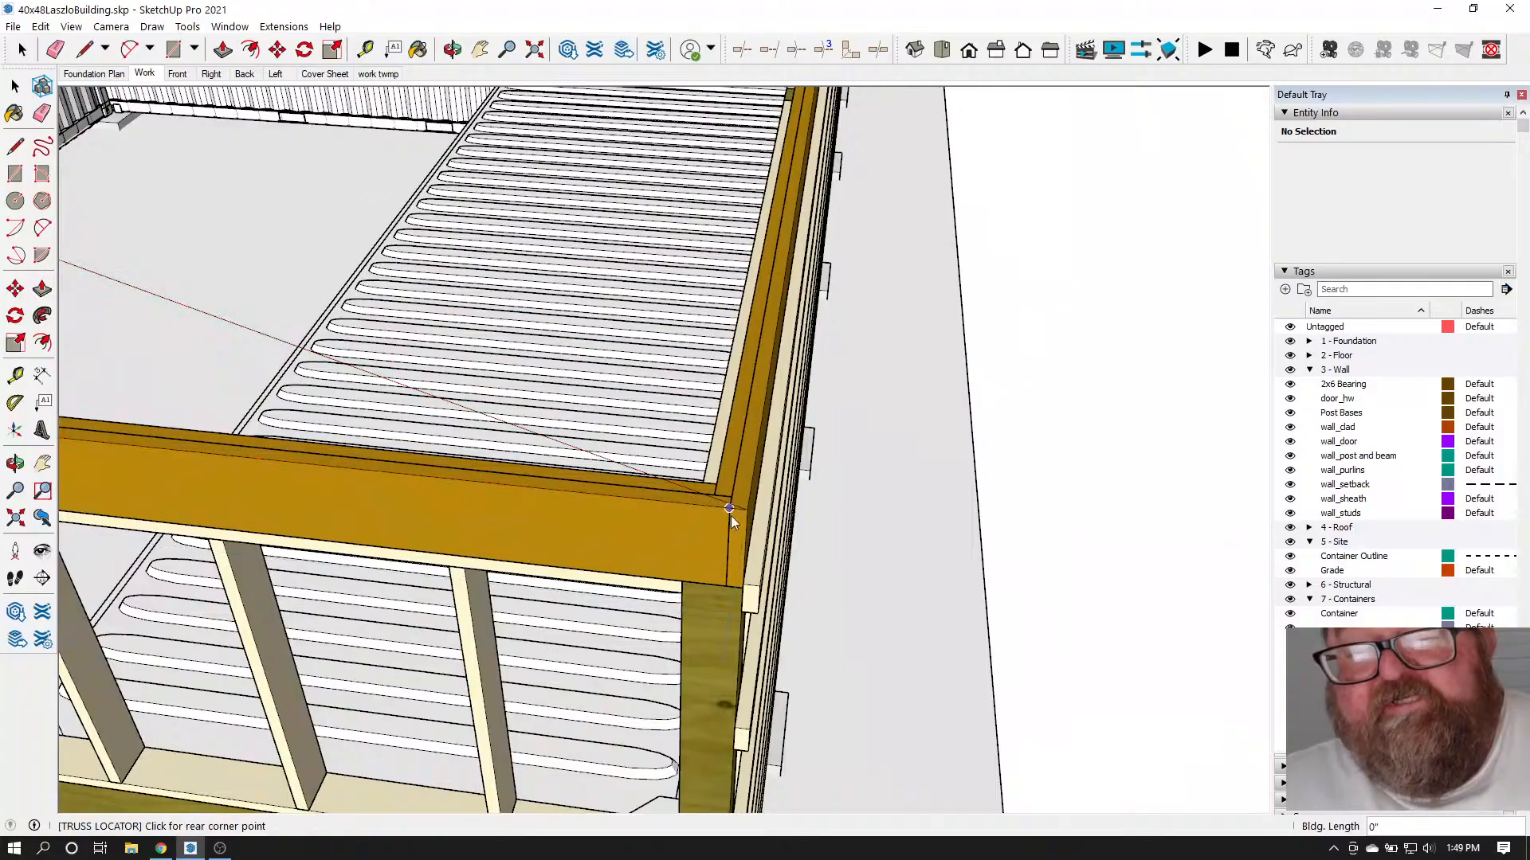
Define the building length by setting the rear corner point at the outer top corner of the rear beam
{"action": "scroll", "coordinate": [533, 617], "scroll_direction": "down", "scroll_amount": 2}
{"action": "scroll", "coordinate": [532, 617], "scroll_direction": "down", "scroll_amount": 8}
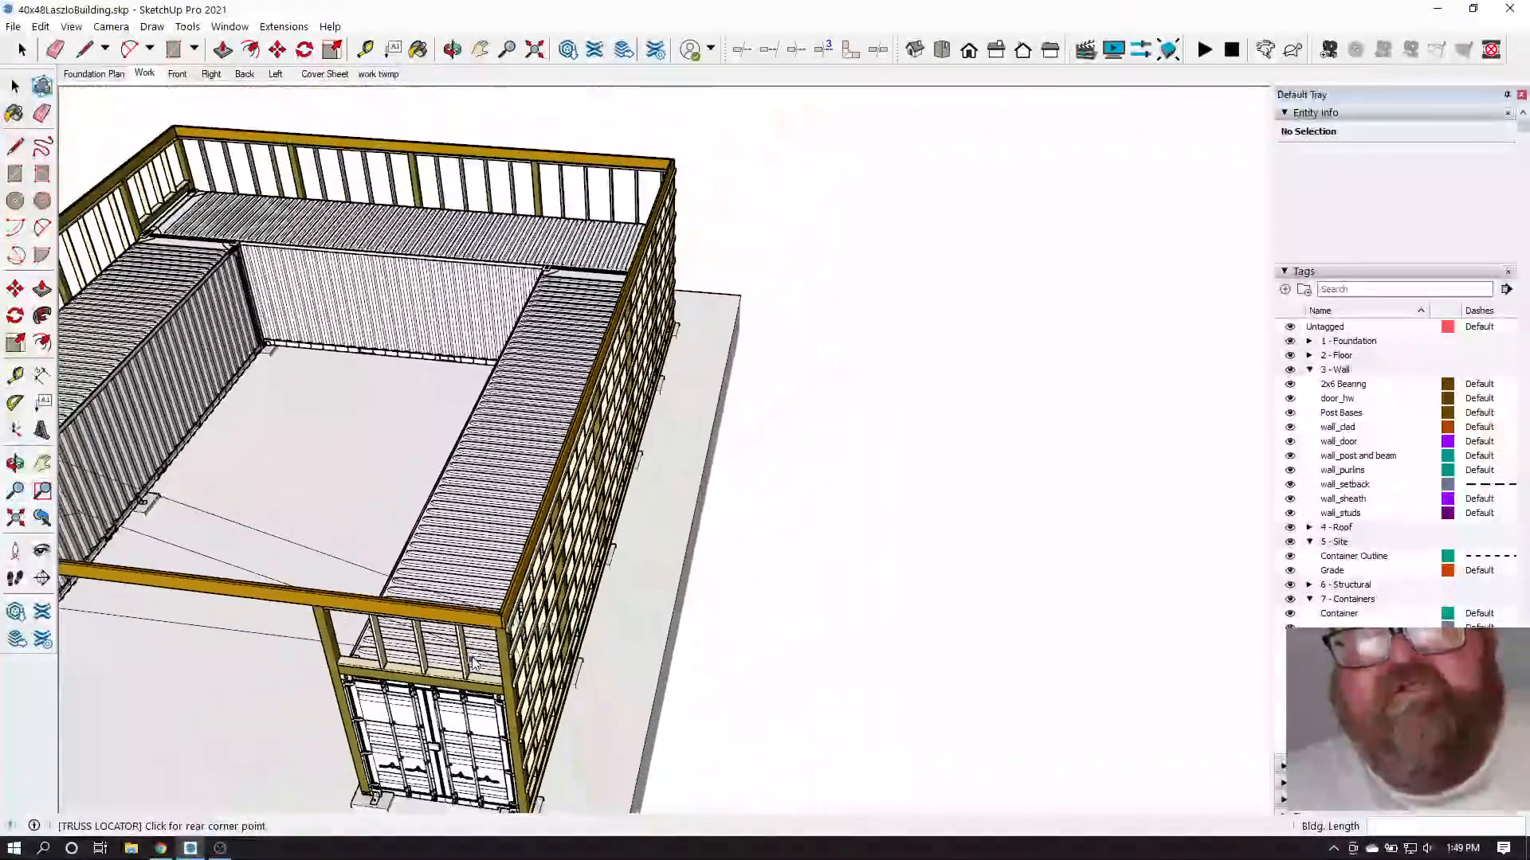
{"action": "scroll", "coordinate": [691, 226], "scroll_direction": "up", "scroll_amount": 8}
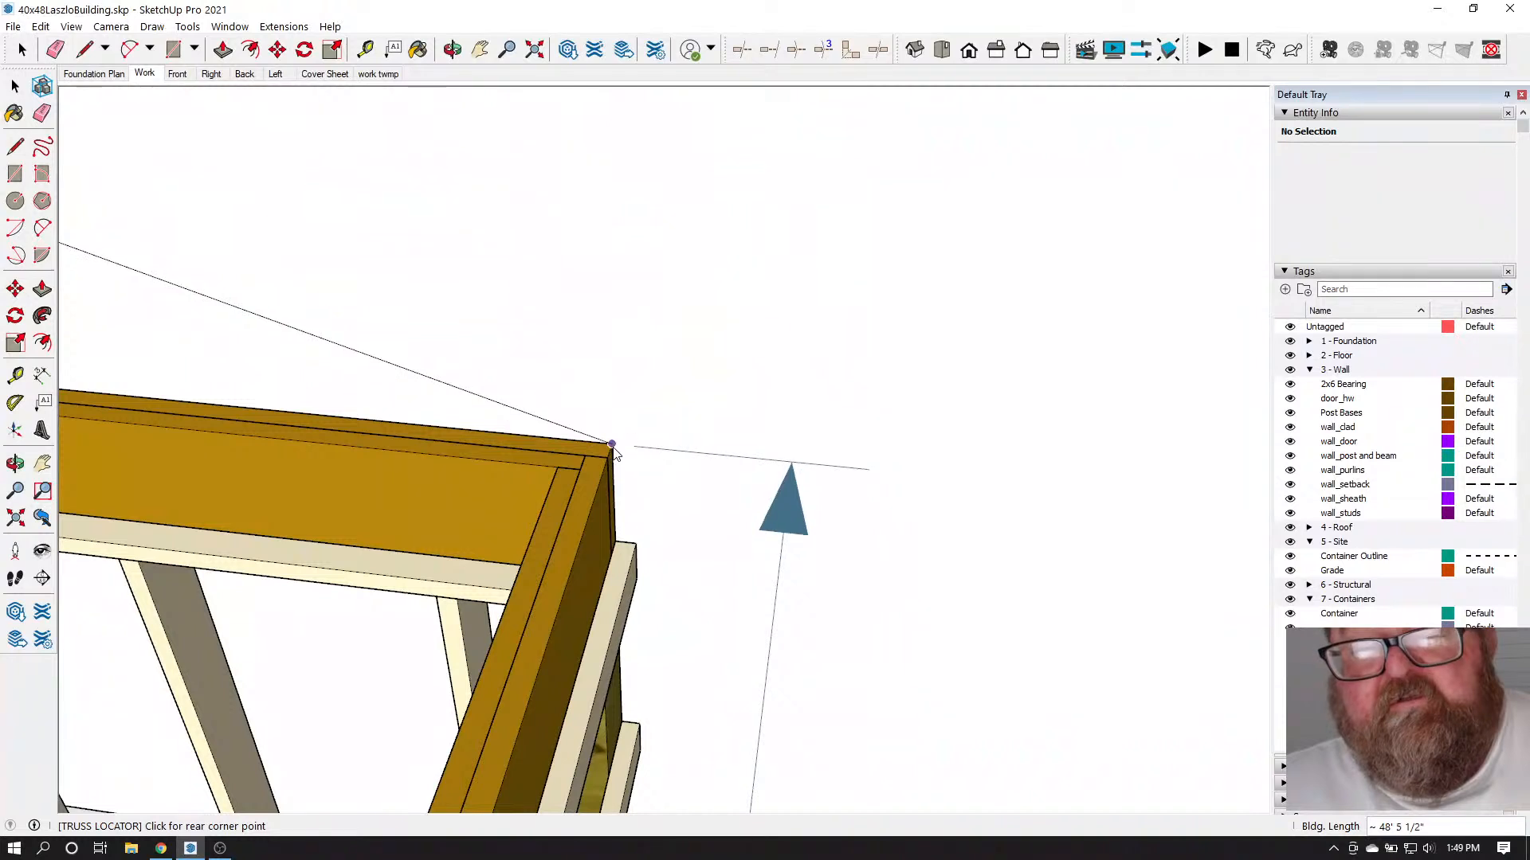
{"action": "left_click", "coordinate": [613, 445]}
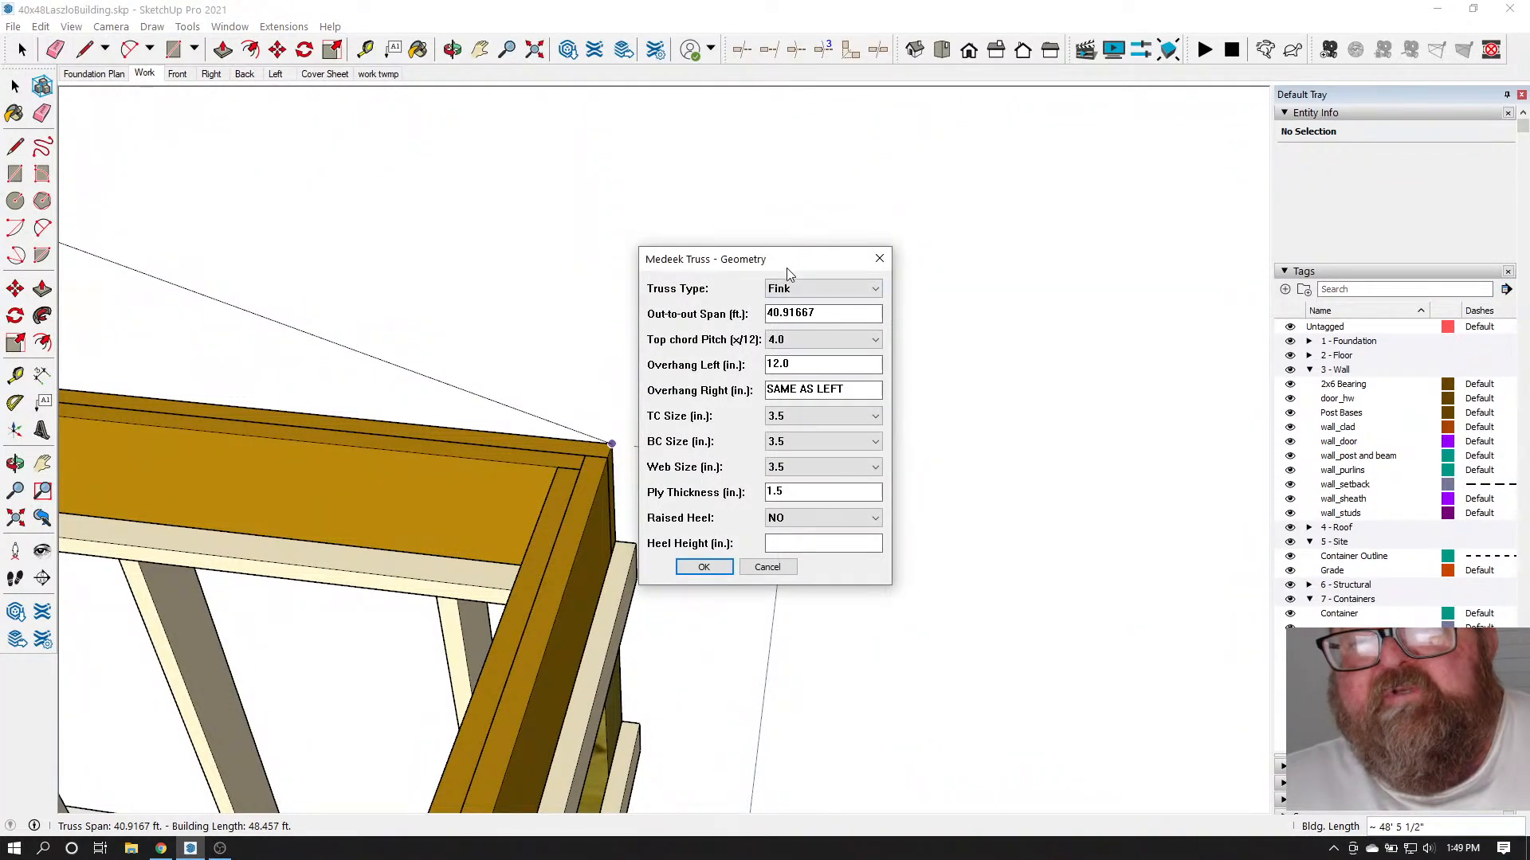
Set the truss geometry to a 3.0/12 top chord pitch and 24 in. overhang, and accept it
{"action": "left_click_drag", "start_coordinate": [786, 268], "coordinate": [934, 155]}
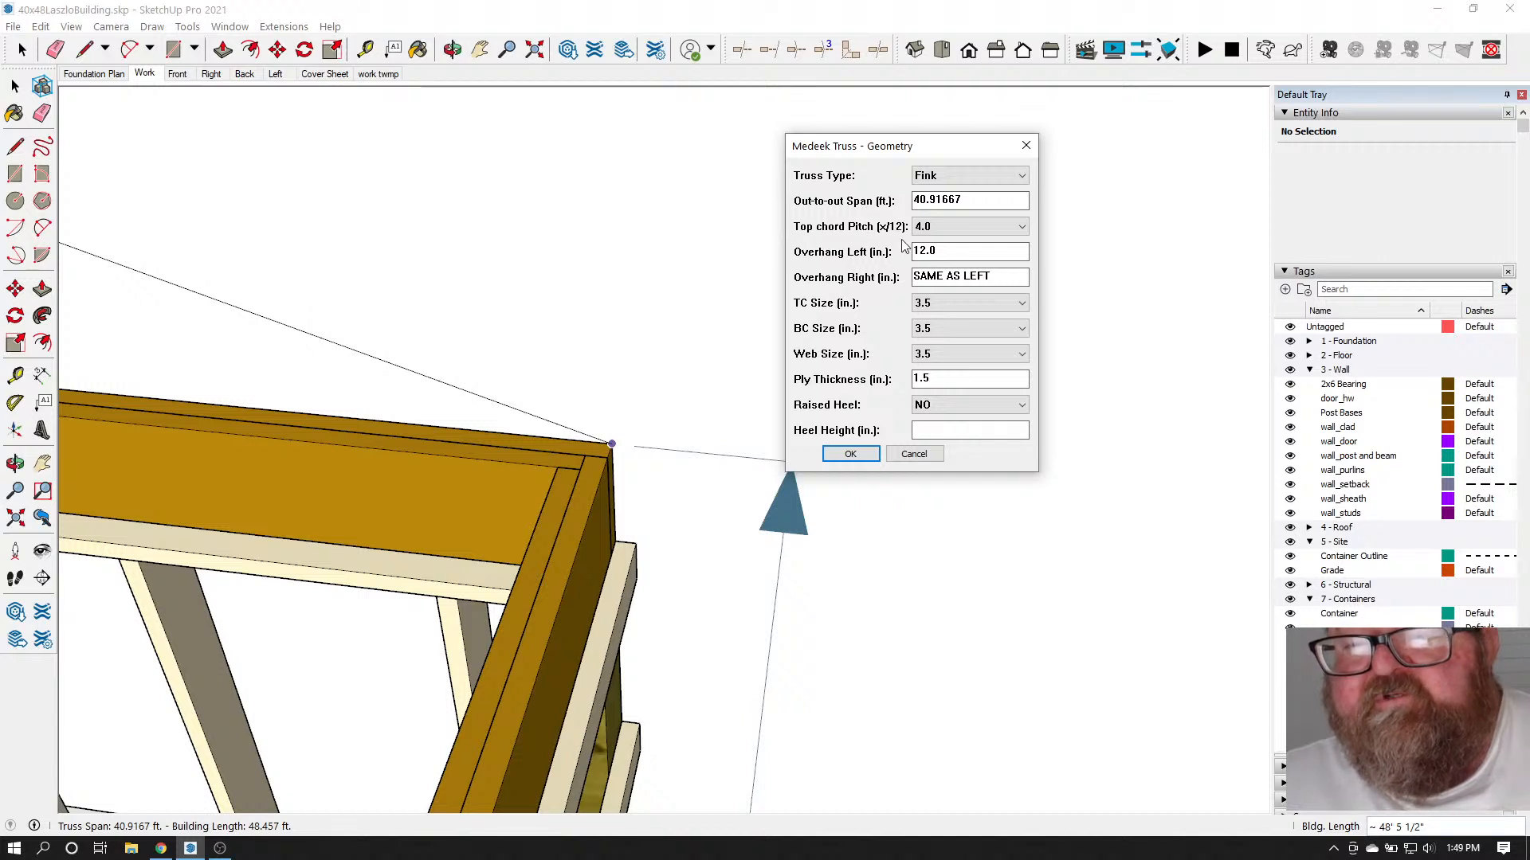
{"action": "left_click", "coordinate": [1021, 226]}
{"action": "left_click", "coordinate": [986, 254]}
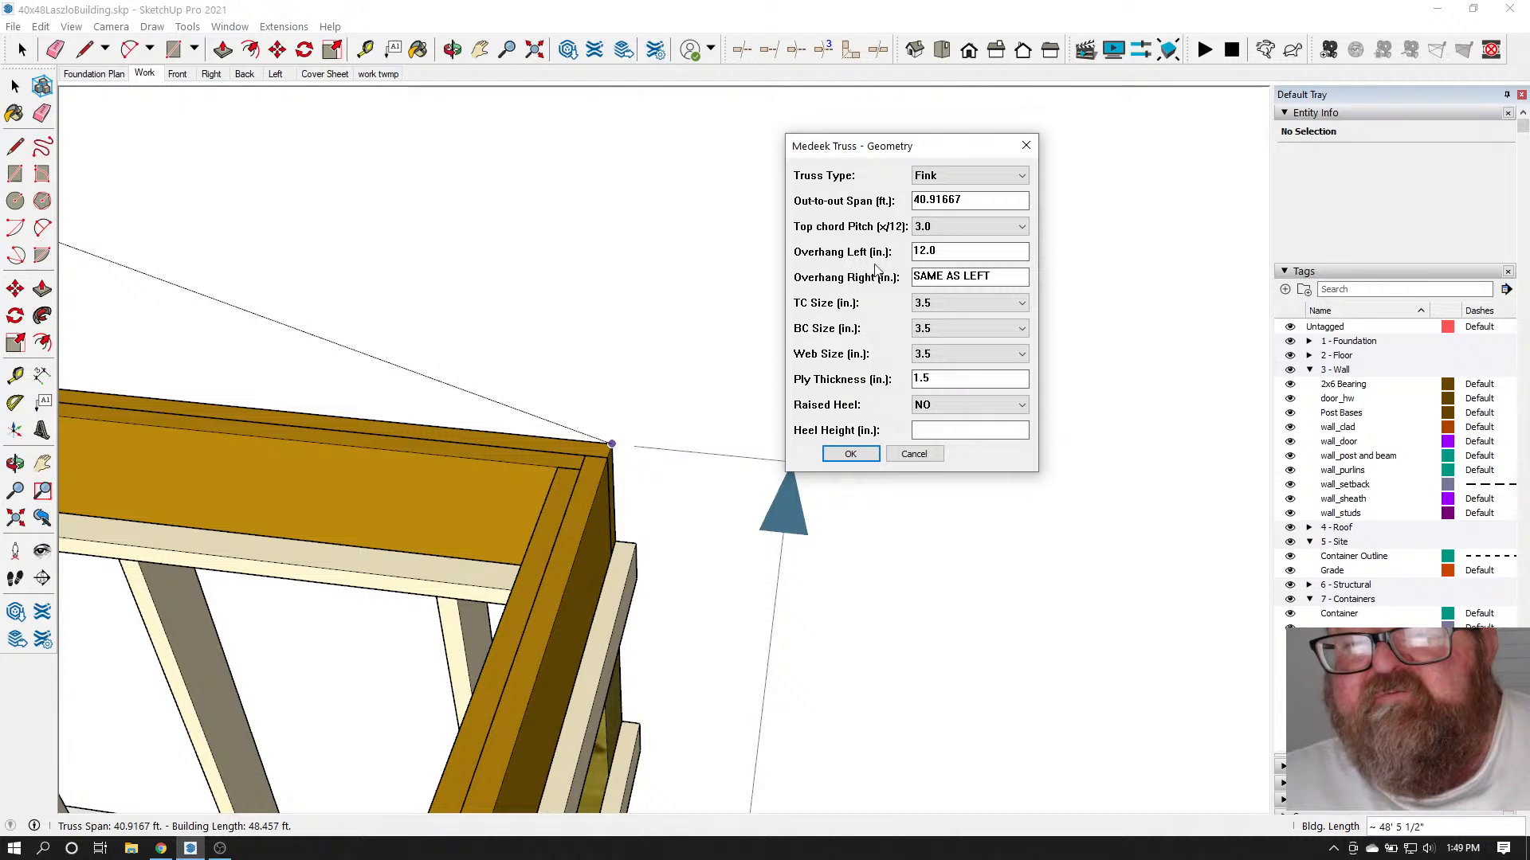
{"action": "left_click_drag", "start_coordinate": [946, 252], "coordinate": [870, 259]}
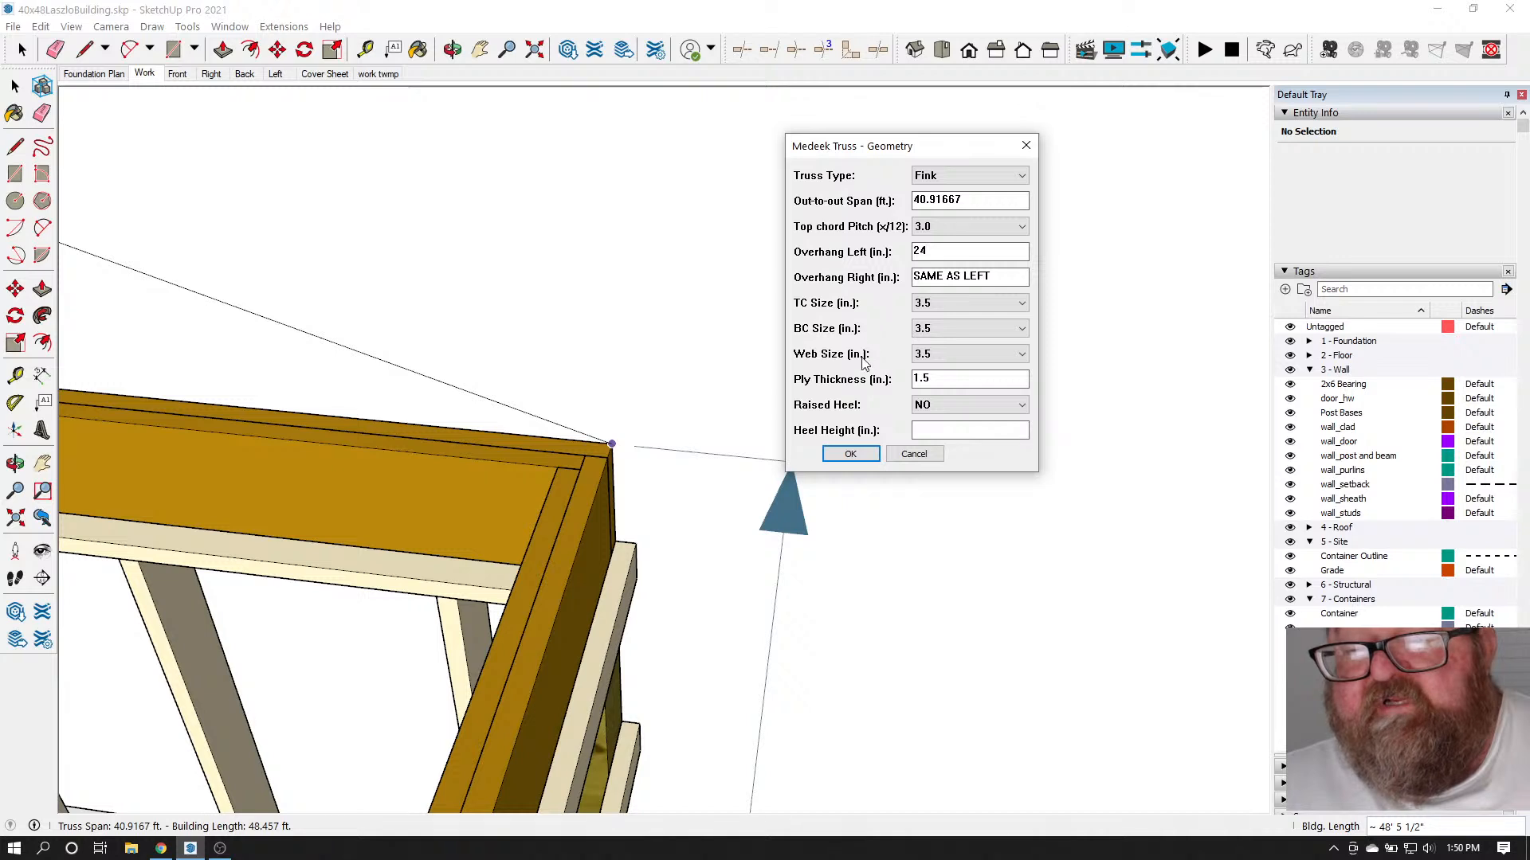
{"action": "left_click", "coordinate": [850, 453]}
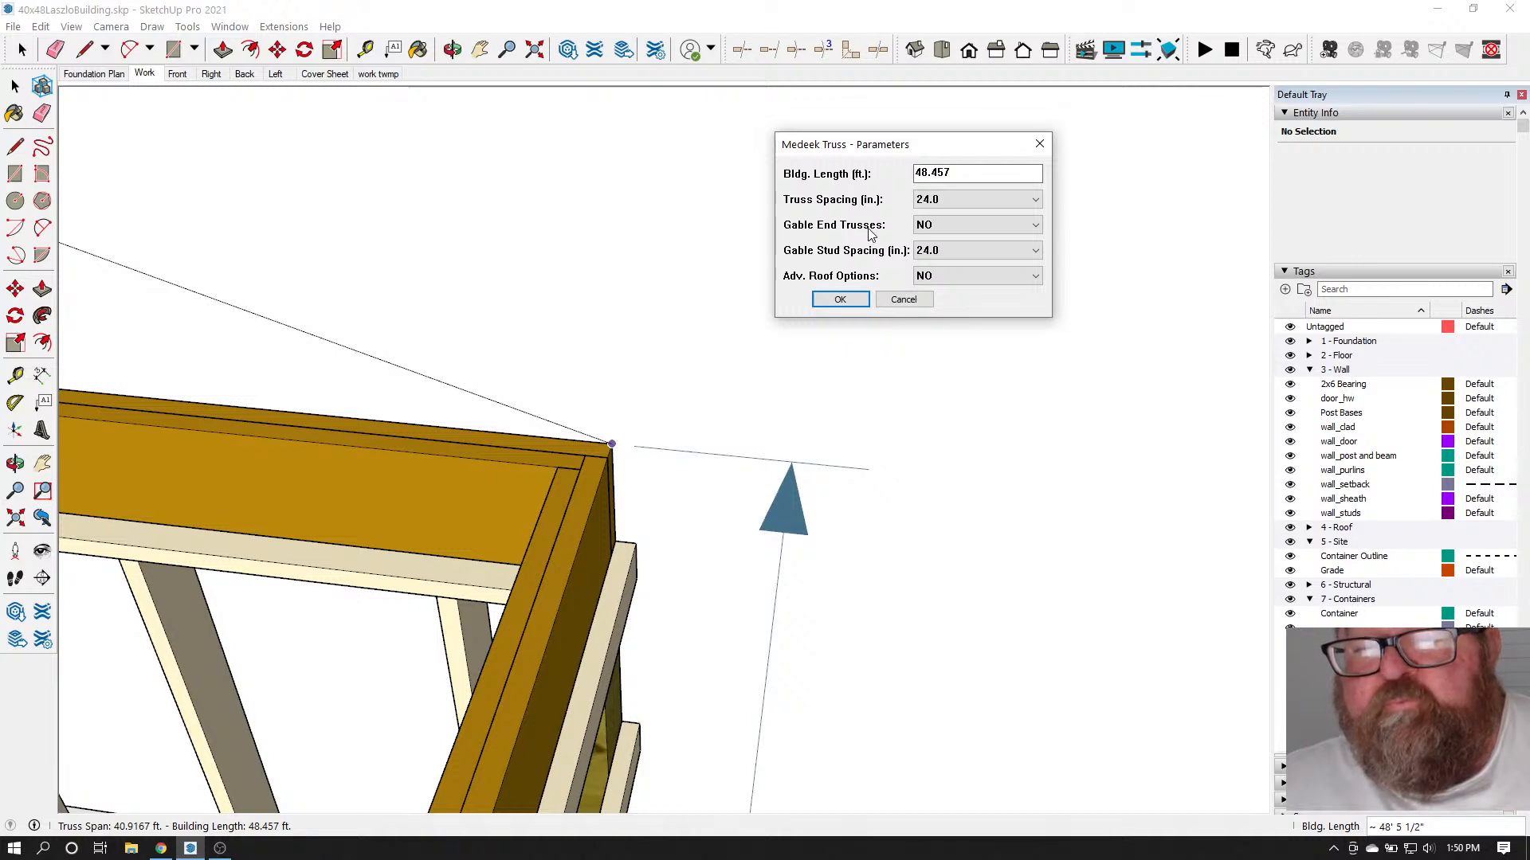
Enable gable end trusses and advanced roof options in the truss parameters, and accept them
{"action": "left_click", "coordinate": [940, 231]}
{"action": "left_click", "coordinate": [996, 244]}
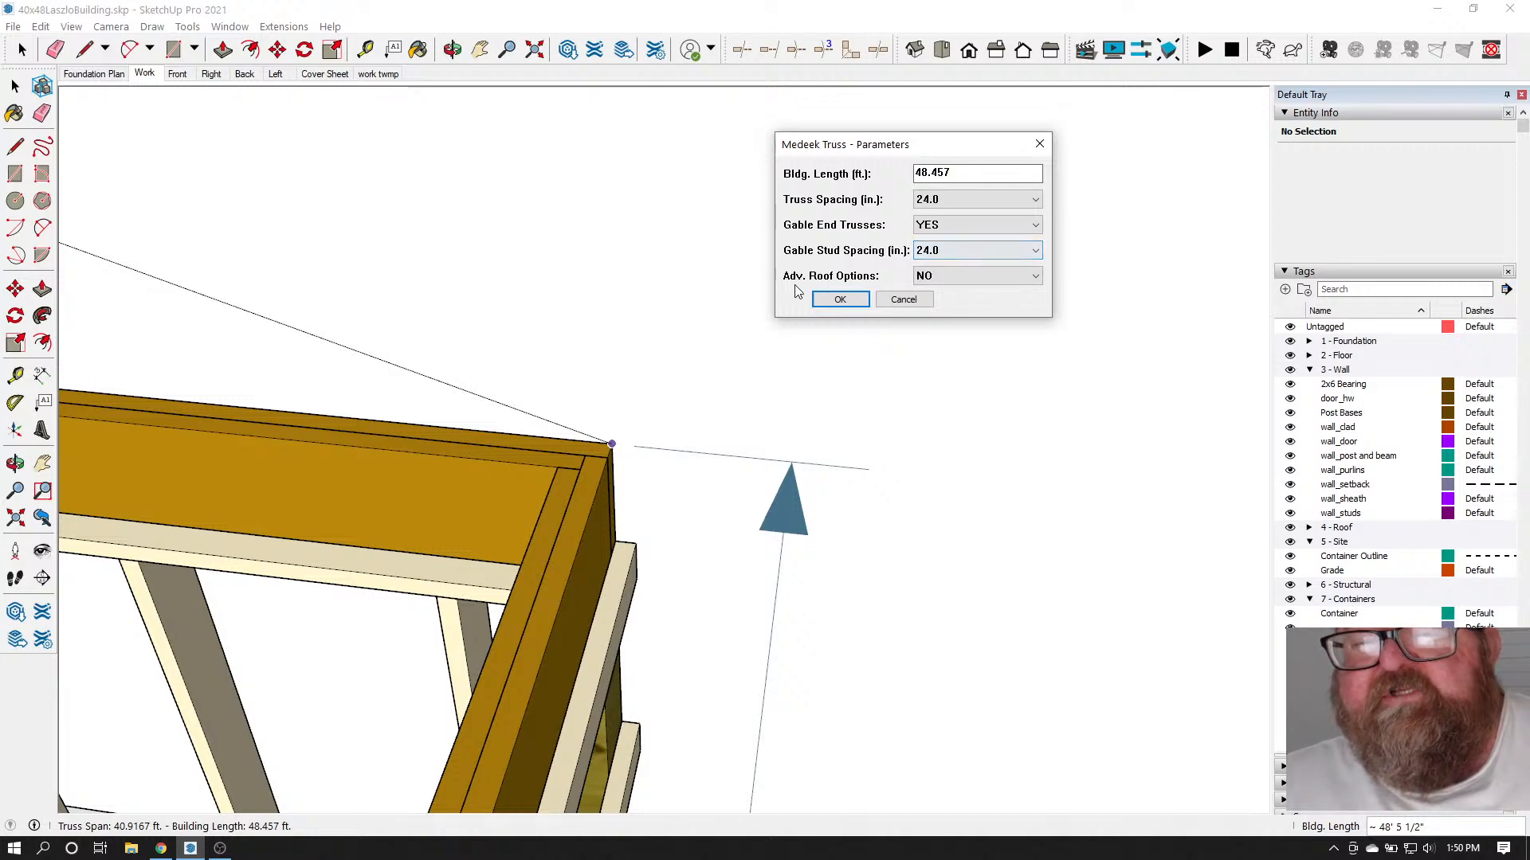
{"action": "left_click", "coordinate": [1033, 279]}
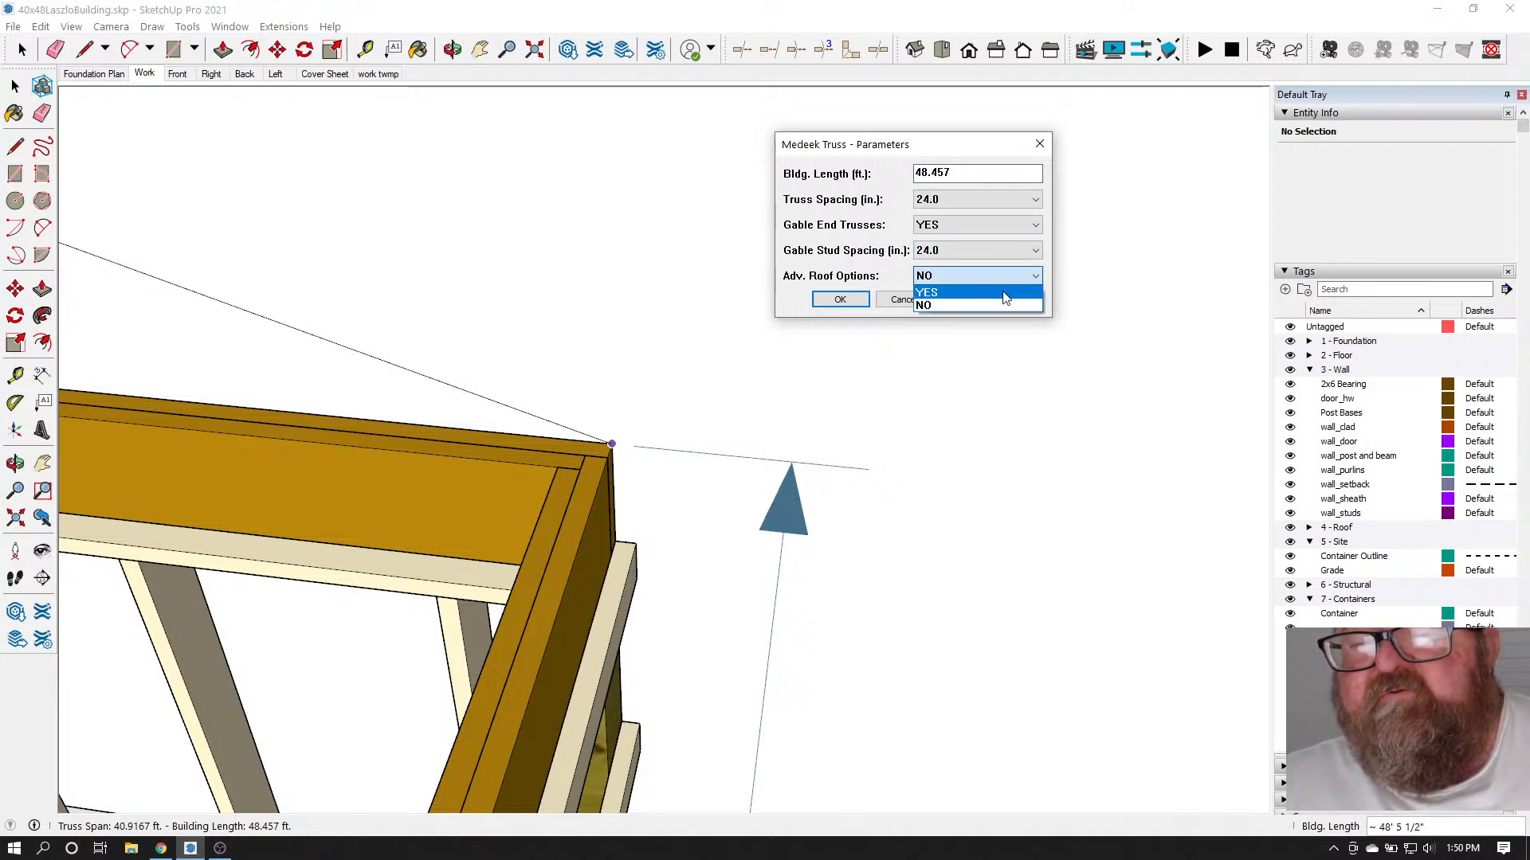
{"action": "left_click", "coordinate": [948, 293]}
{"action": "left_click", "coordinate": [837, 299]}
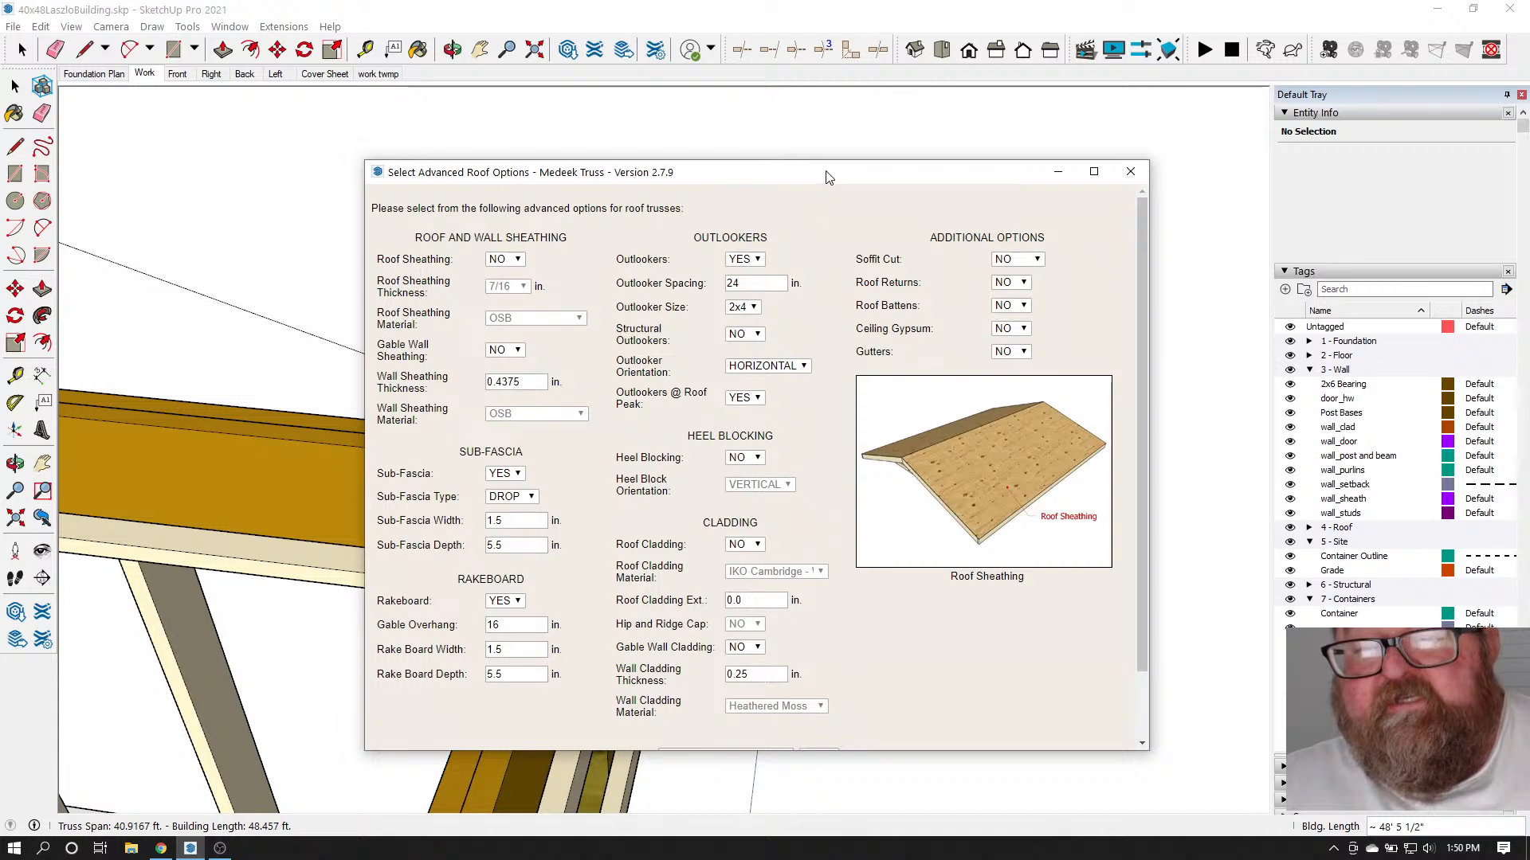
Enable roof sheathing in the advanced roof options and submit them to generate the roof
{"action": "left_click_drag", "start_coordinate": [826, 177], "coordinate": [966, 121]}
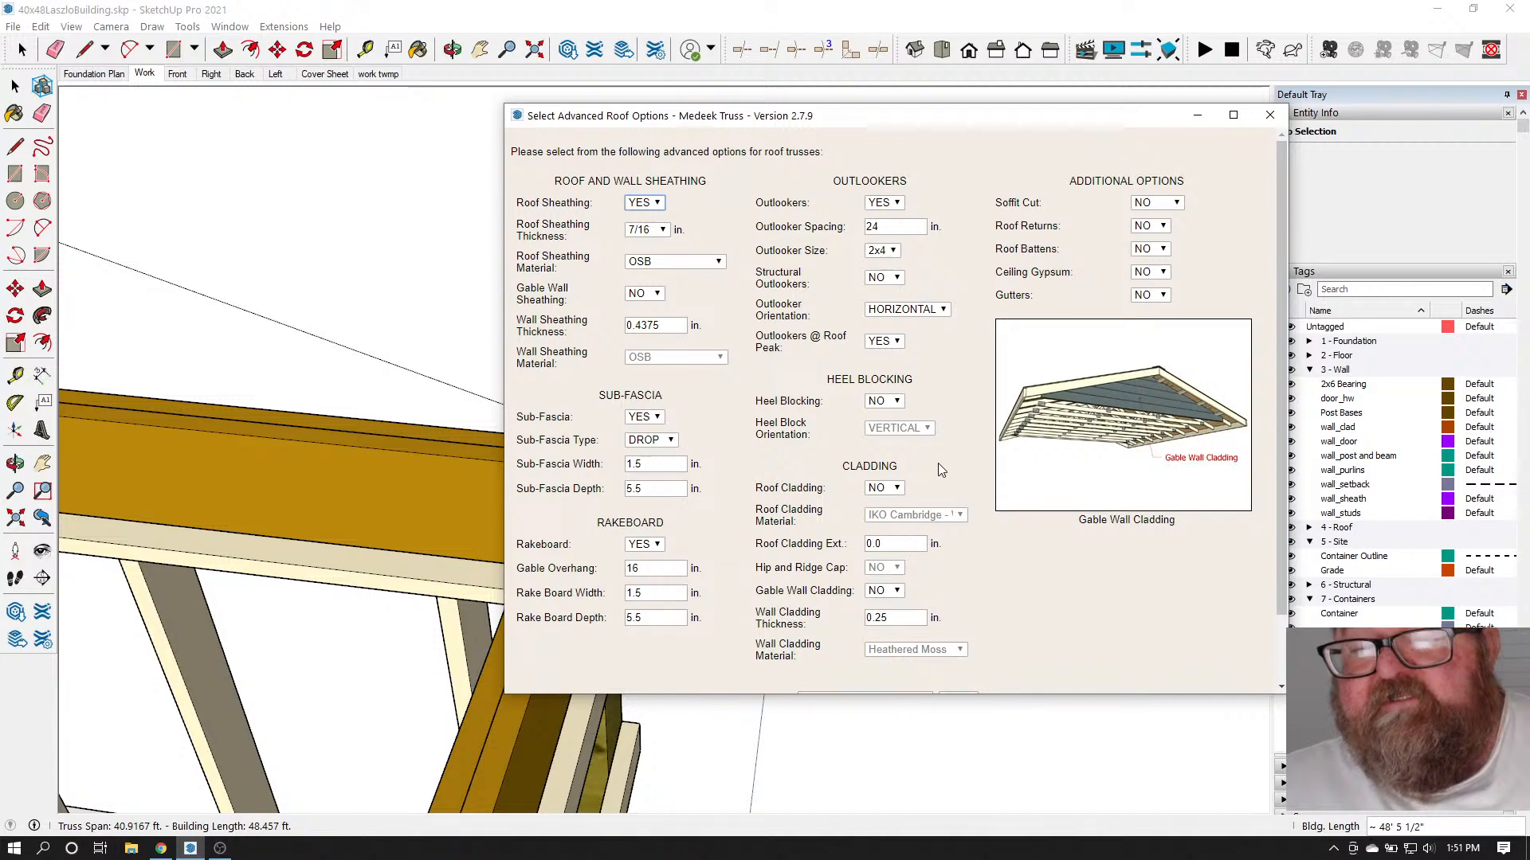
{"action": "scroll", "coordinate": [901, 615], "scroll_direction": "down", "scroll_amount": 2}
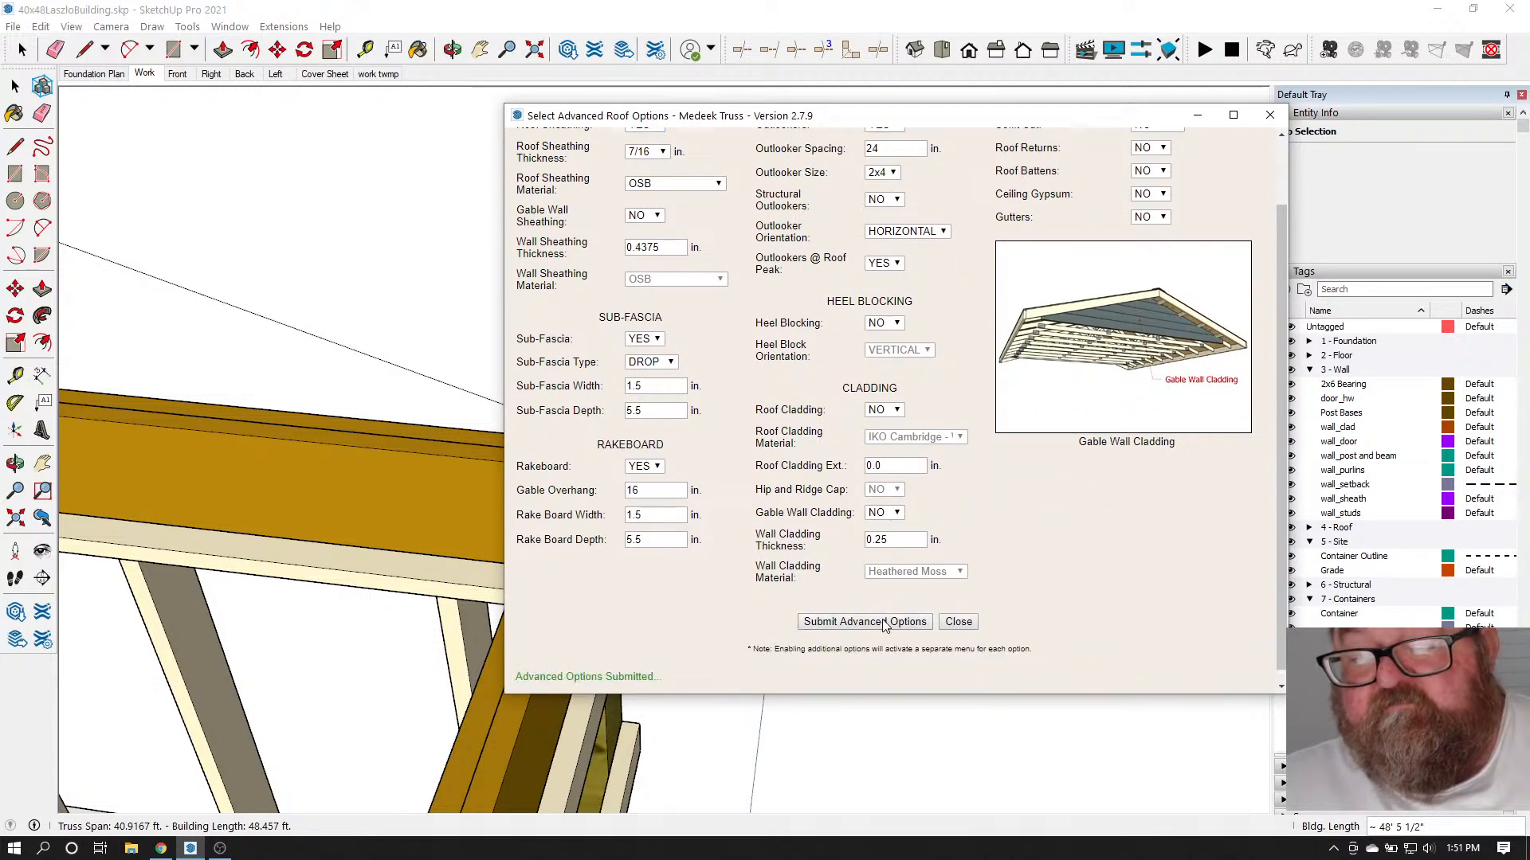
{"action": "scroll", "coordinate": [1031, 322], "scroll_direction": "down", "scroll_amount": 3}
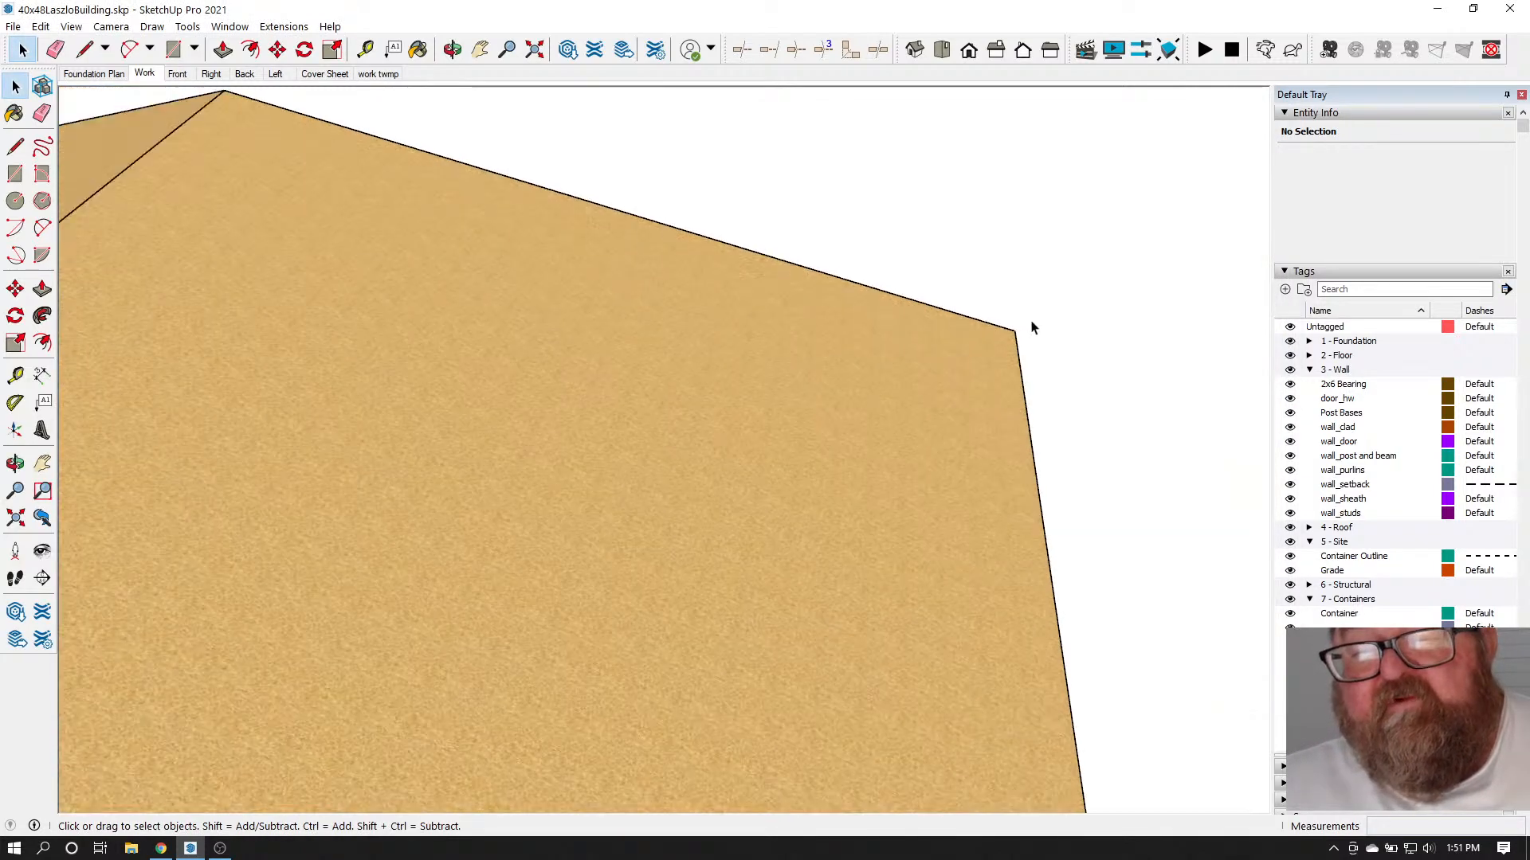
Examine the truss roof from above and at the front gable, including the gable end truss and overhangs
{"action": "scroll", "coordinate": [1031, 327], "scroll_direction": "down", "scroll_amount": 8}
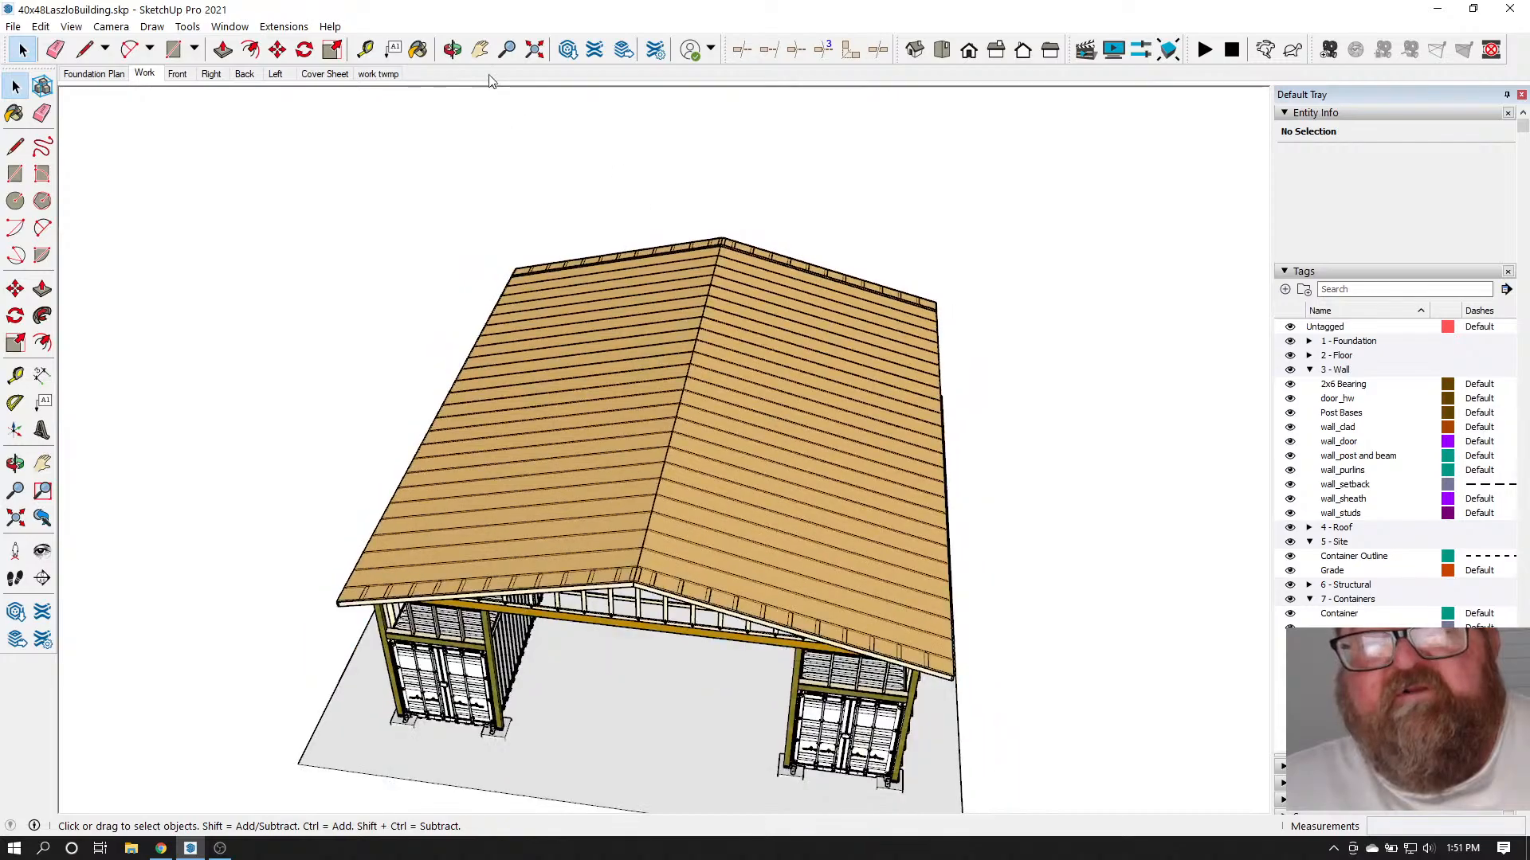
{"action": "left_click", "coordinate": [453, 49]}
{"action": "left_click_drag", "start_coordinate": [569, 366], "coordinate": [608, 256]}
{"action": "scroll", "coordinate": [667, 498], "scroll_direction": "up", "scroll_amount": 5}
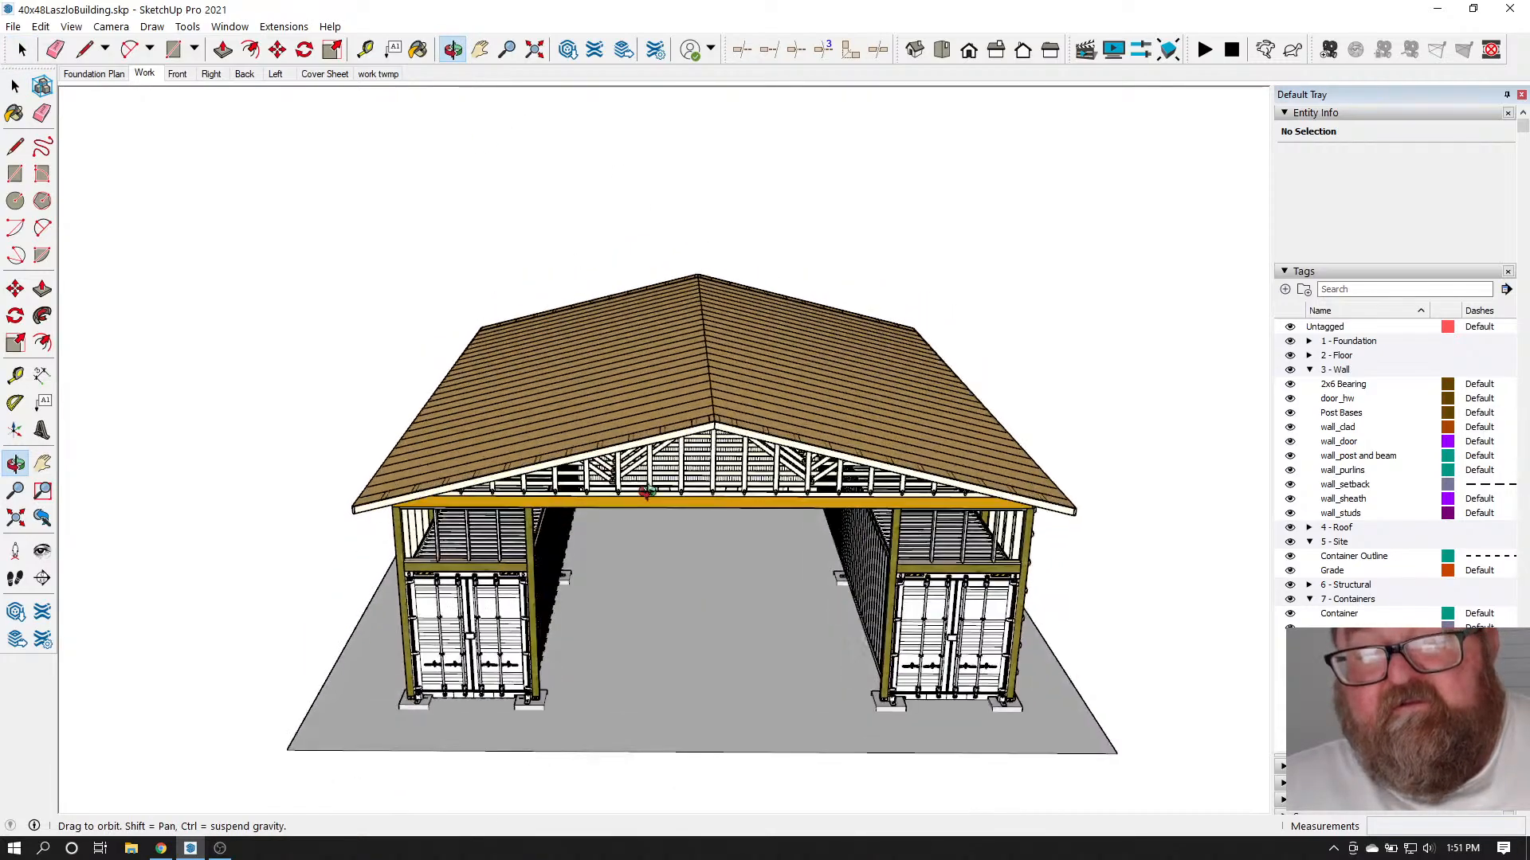
{"action": "scroll", "coordinate": [667, 498], "scroll_direction": "up", "scroll_amount": 2}
{"action": "left_click_drag", "start_coordinate": [667, 498], "coordinate": [478, 418]}
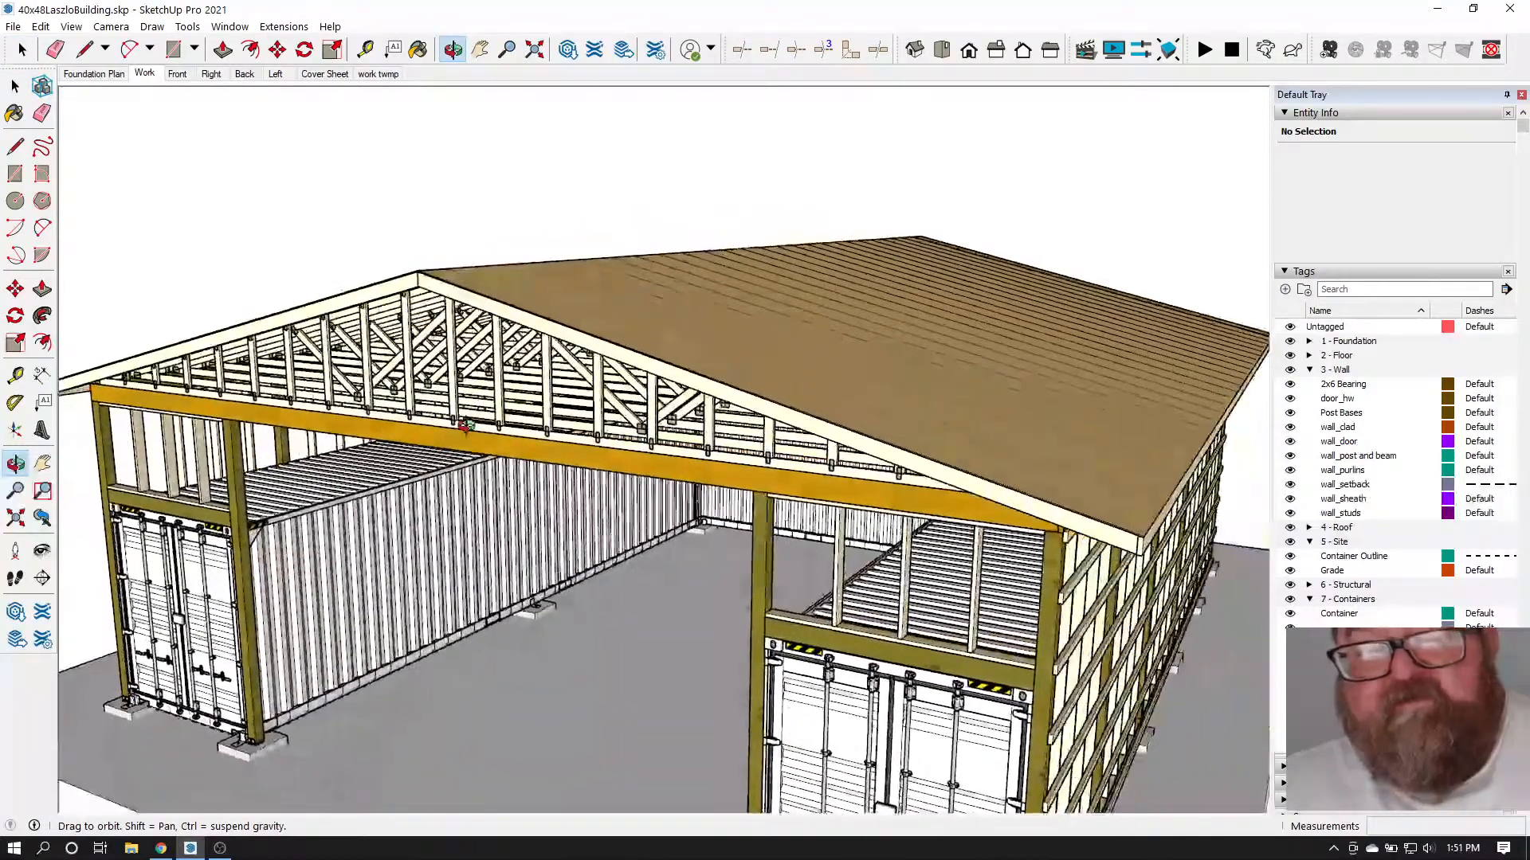
Examine the gable end truss, front beam and sheathed roof overhangs of the framed container building
{"action": "scroll", "coordinate": [478, 418], "scroll_direction": "up", "scroll_amount": 5}
{"action": "scroll", "coordinate": [477, 416], "scroll_direction": "up", "scroll_amount": 2}
{"action": "scroll", "coordinate": [583, 405], "scroll_direction": "up", "scroll_amount": 3}
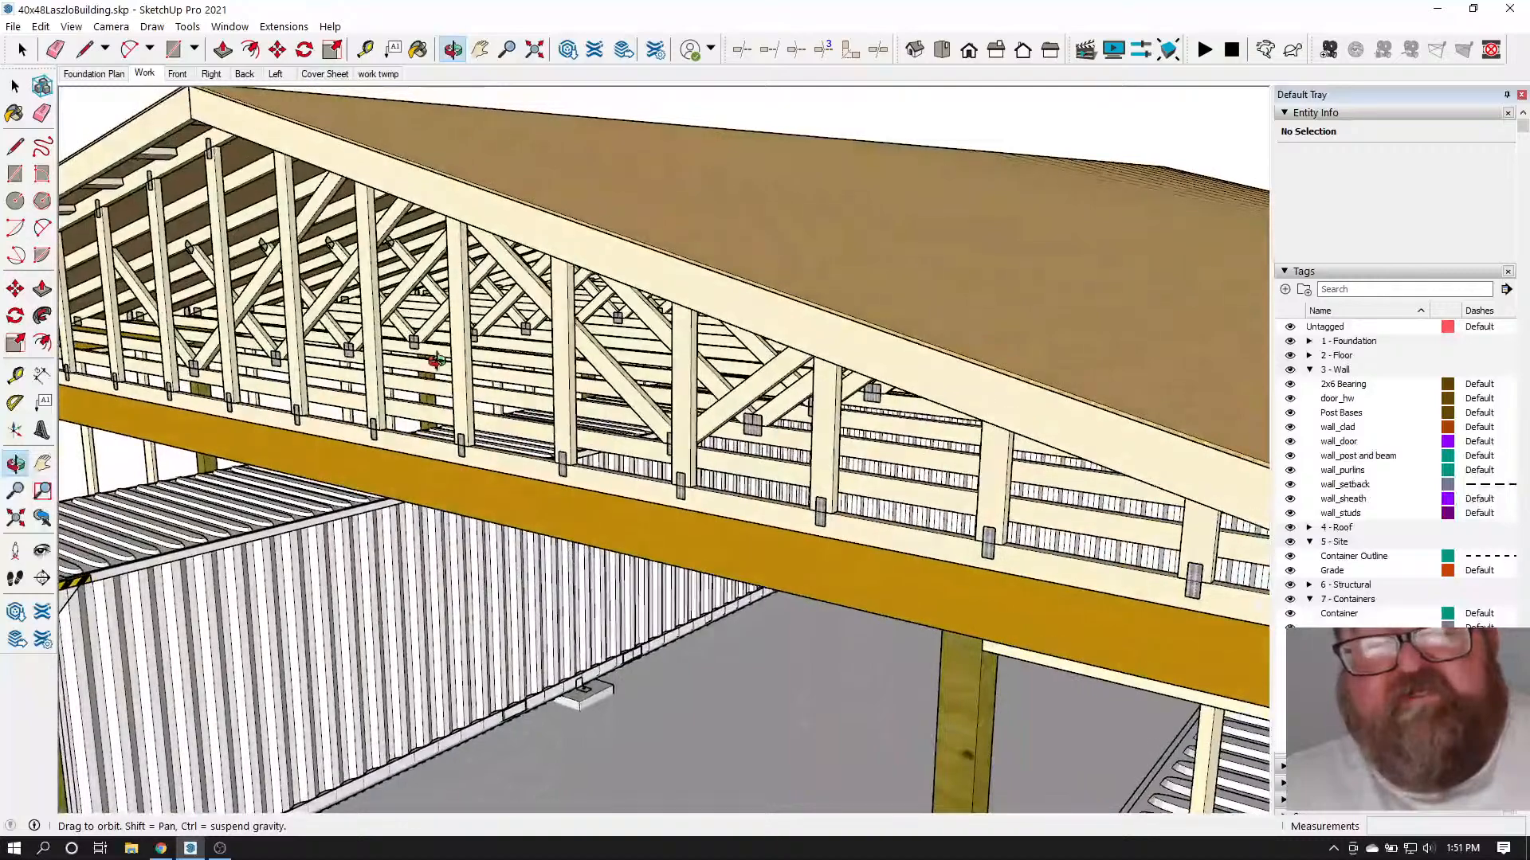
{"action": "scroll", "coordinate": [560, 350], "scroll_direction": "up", "scroll_amount": 2}
{"action": "scroll", "coordinate": [560, 351], "scroll_direction": "down", "scroll_amount": 4}
{"action": "left_click_drag", "start_coordinate": [590, 359], "coordinate": [671, 377]}
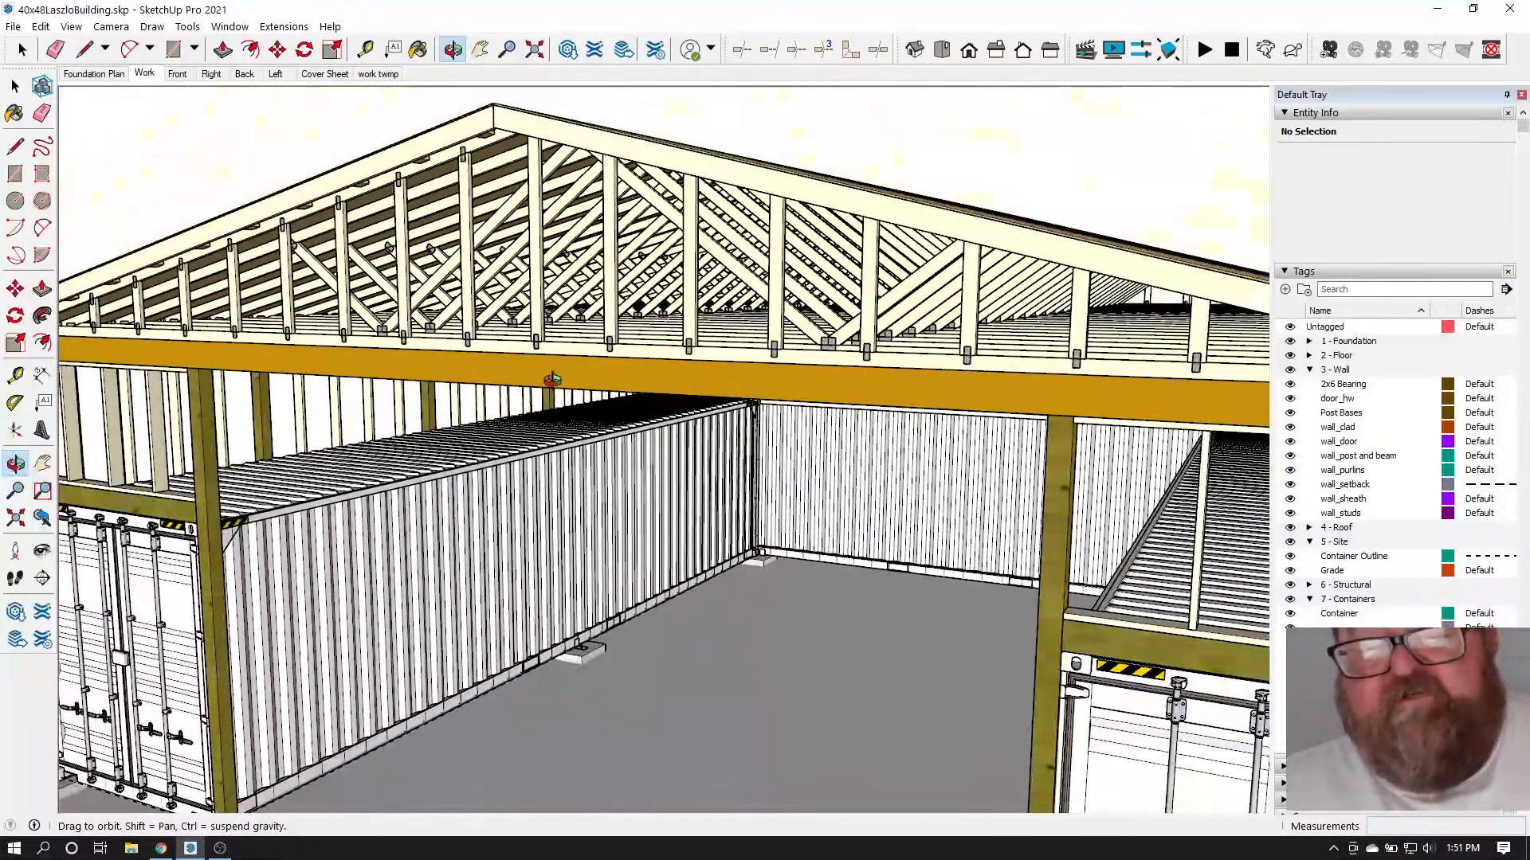
{"action": "left_click_drag", "start_coordinate": [552, 379], "coordinate": [481, 380]}
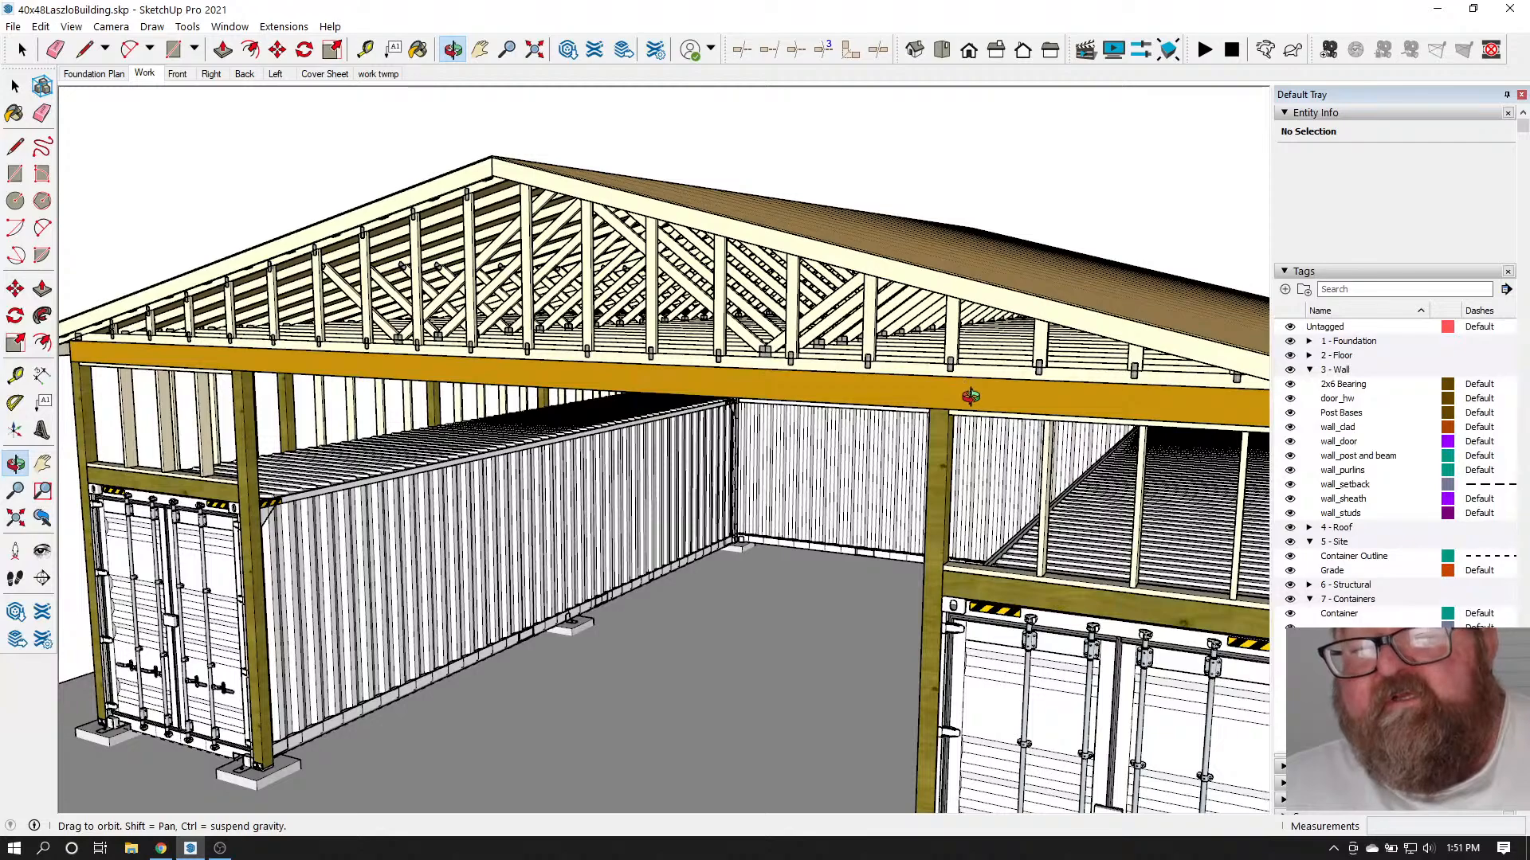
{"action": "left_click_drag", "start_coordinate": [970, 396], "coordinate": [328, 399]}
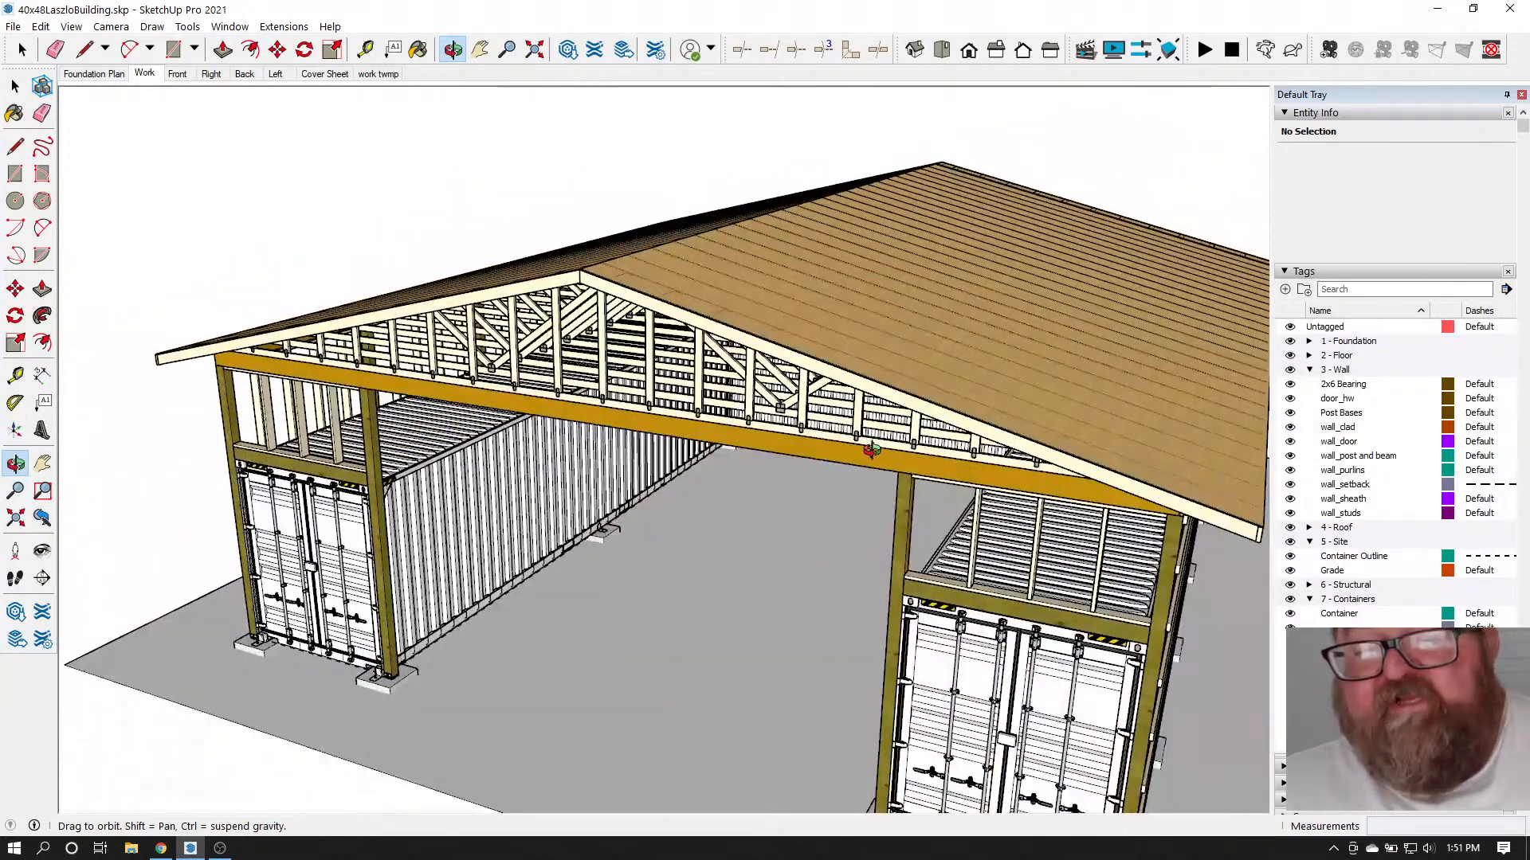
{"action": "left_click_drag", "start_coordinate": [971, 379], "coordinate": [925, 412]}
{"action": "left_click_drag", "start_coordinate": [1010, 383], "coordinate": [546, 491]}
{"action": "scroll", "coordinate": [589, 510], "scroll_direction": "up", "scroll_amount": 5}
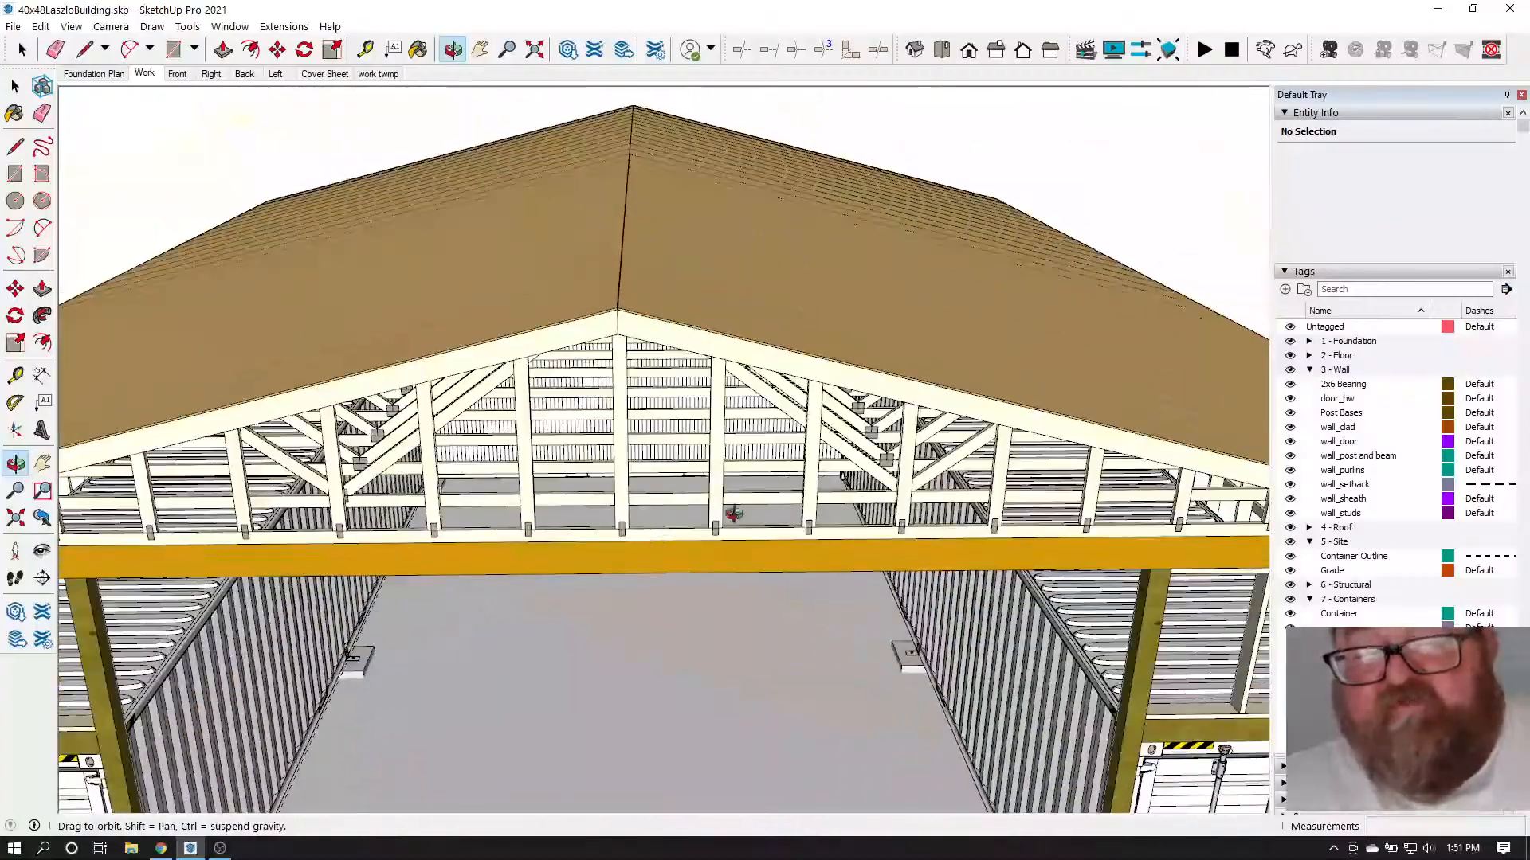
{"action": "left_click_drag", "start_coordinate": [727, 512], "coordinate": [552, 428]}
{"action": "scroll", "coordinate": [1026, 489], "scroll_direction": "down", "scroll_amount": 5}
{"action": "scroll", "coordinate": [478, 346], "scroll_direction": "up", "scroll_amount": 5}
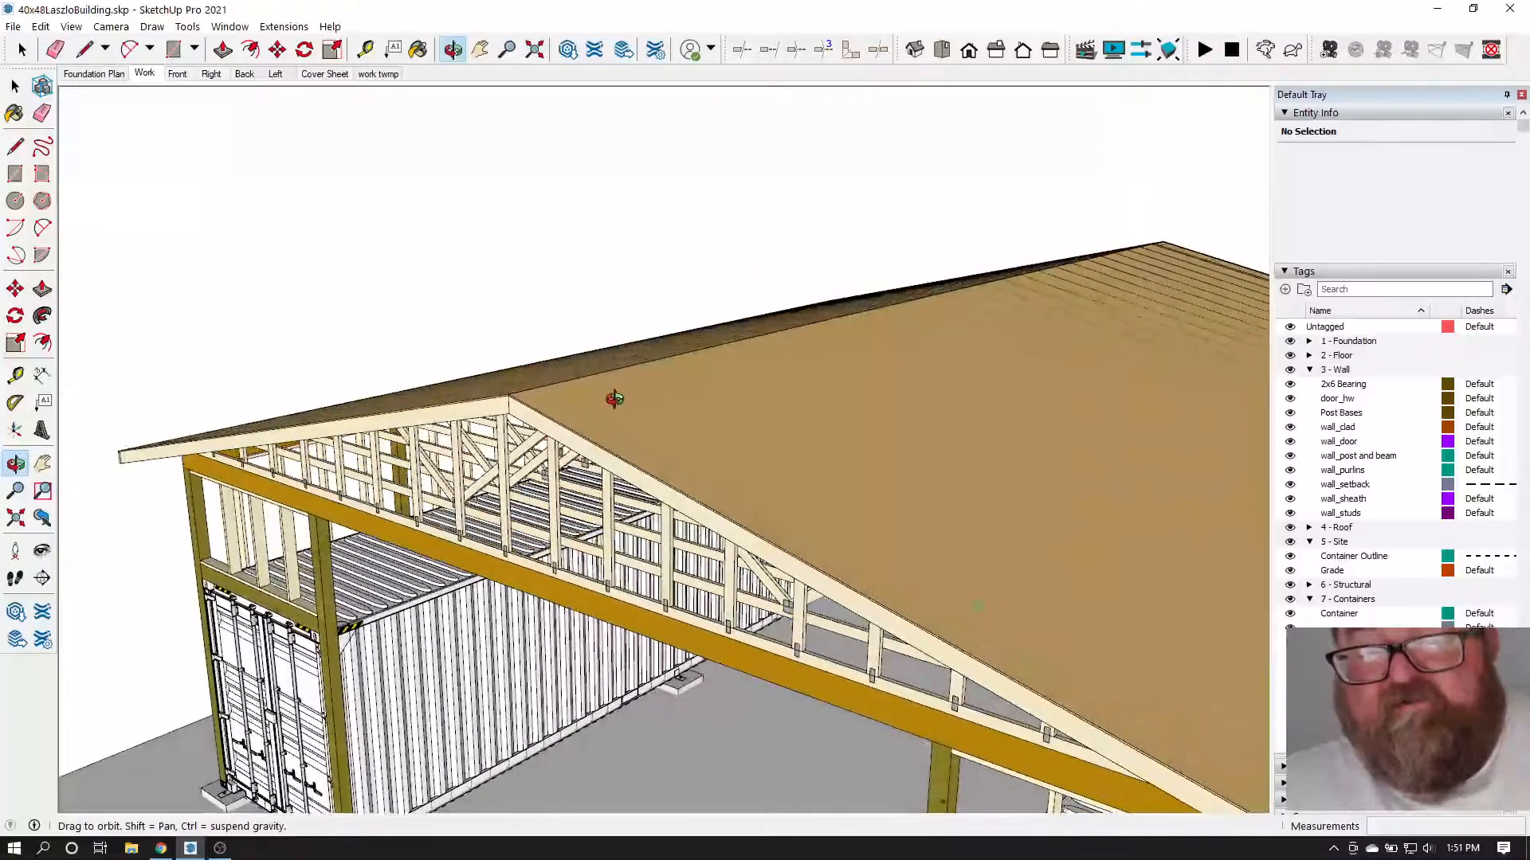
{"action": "left_click_drag", "start_coordinate": [707, 504], "coordinate": [710, 474]}
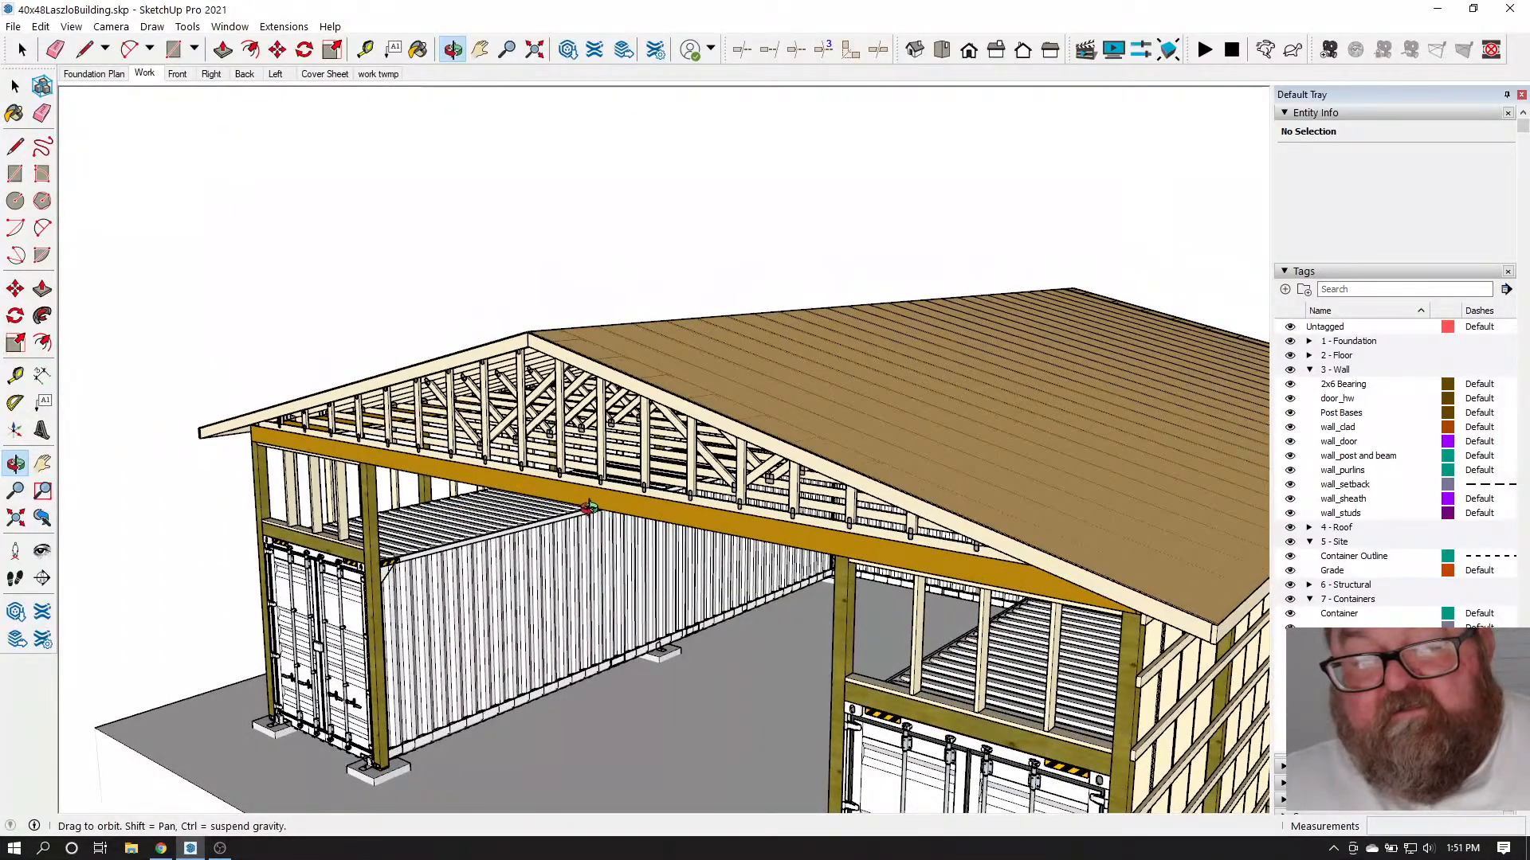
{"action": "scroll", "coordinate": [588, 508], "scroll_direction": "up", "scroll_amount": 2}
{"action": "left_click_drag", "start_coordinate": [680, 474], "coordinate": [763, 473]}
{"action": "scroll", "coordinate": [763, 473], "scroll_direction": "down", "scroll_amount": 6}
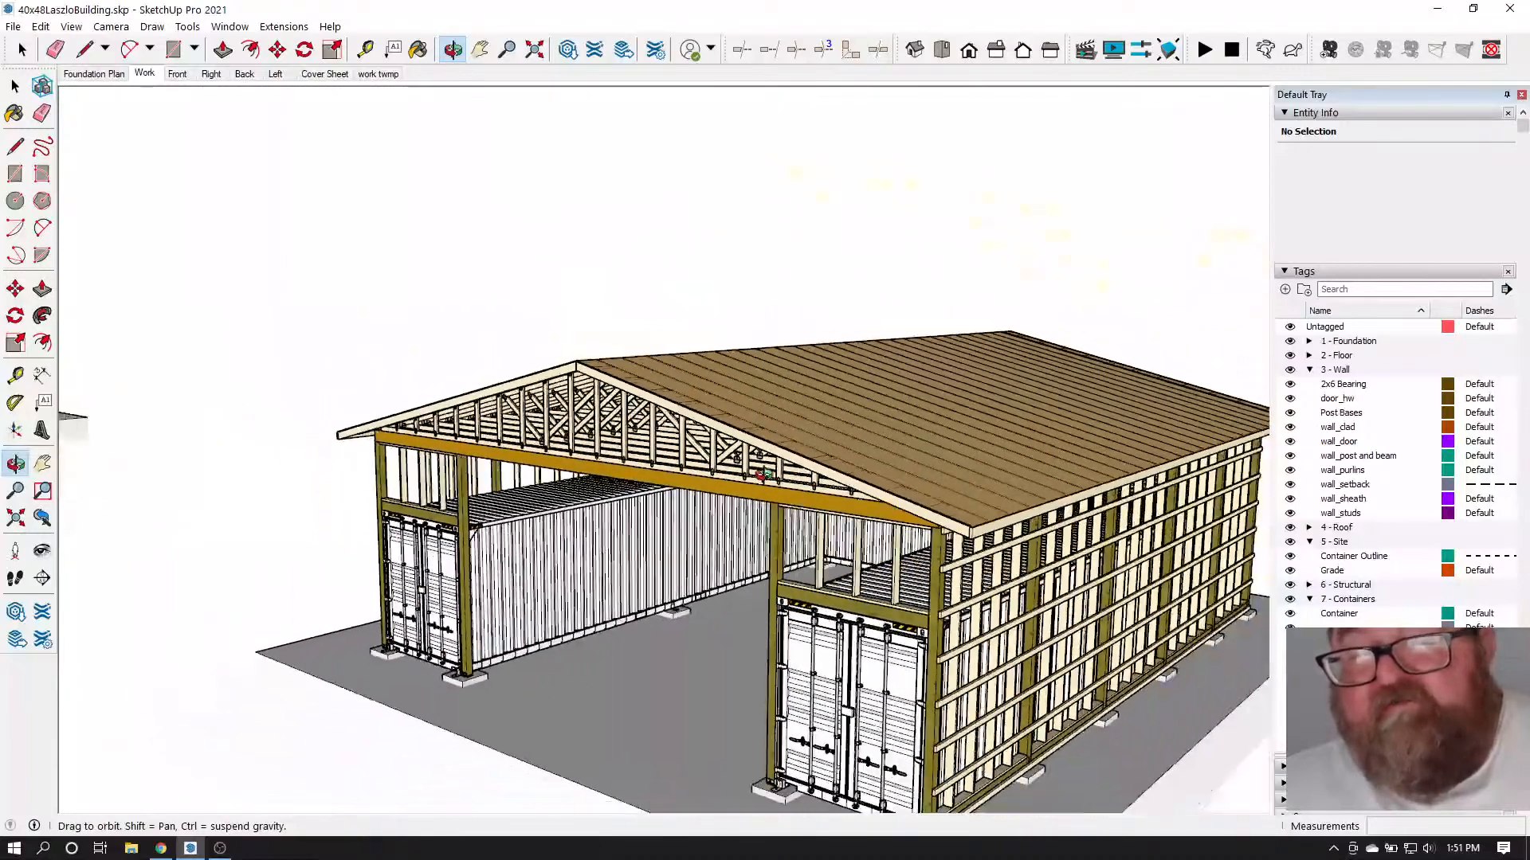
Examine the ribbed metal roof, rake trim and eave corner on the reference building with sliding barn doors
{"action": "scroll", "coordinate": [1031, 518], "scroll_direction": "down", "scroll_amount": 2}
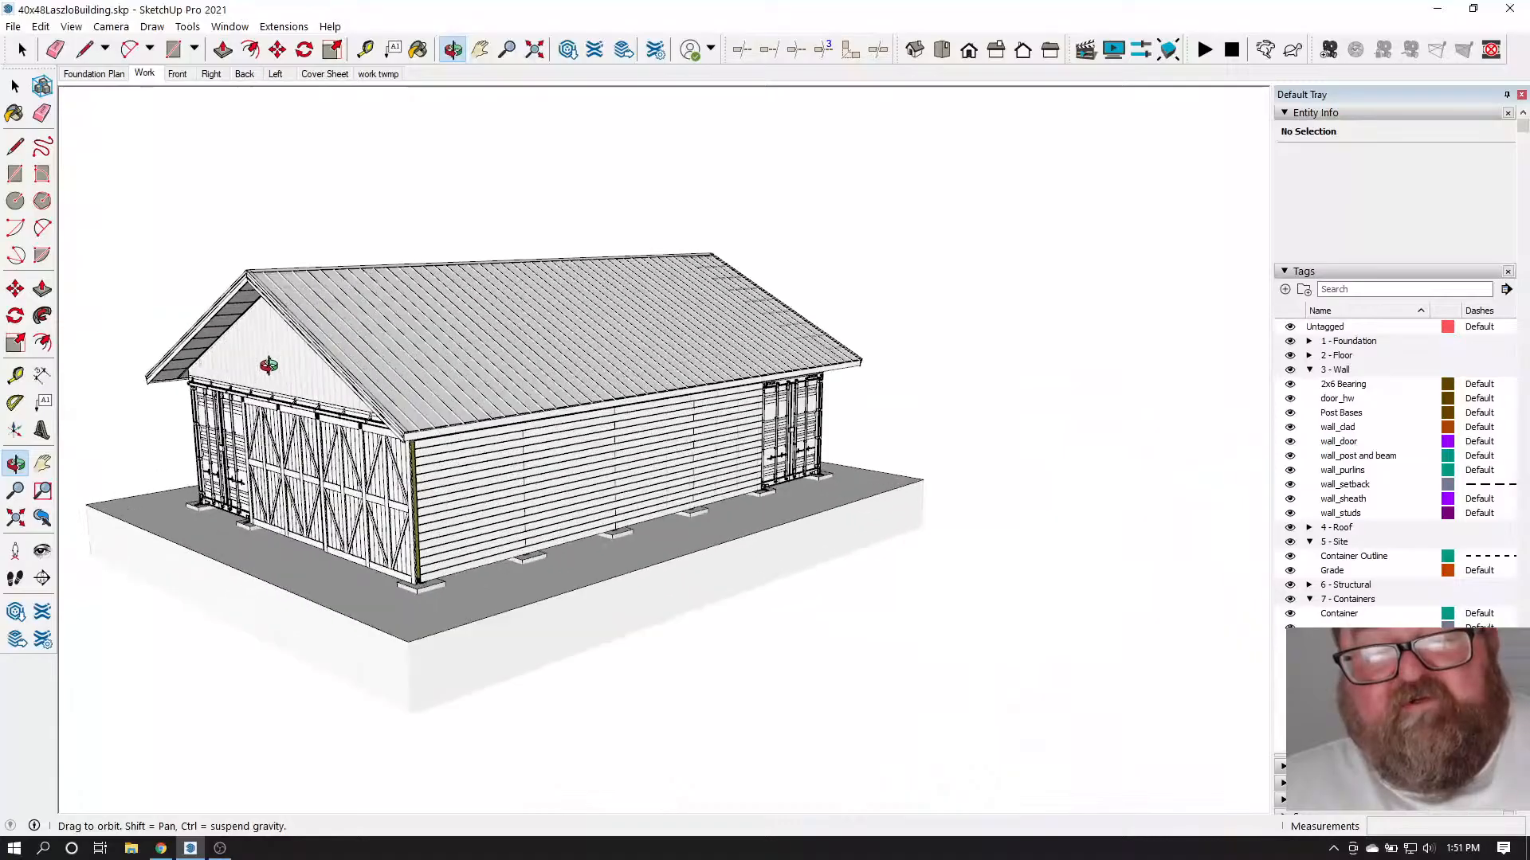
{"action": "left_click_drag", "start_coordinate": [269, 365], "coordinate": [437, 439]}
{"action": "scroll", "coordinate": [391, 430], "scroll_direction": "up", "scroll_amount": 3}
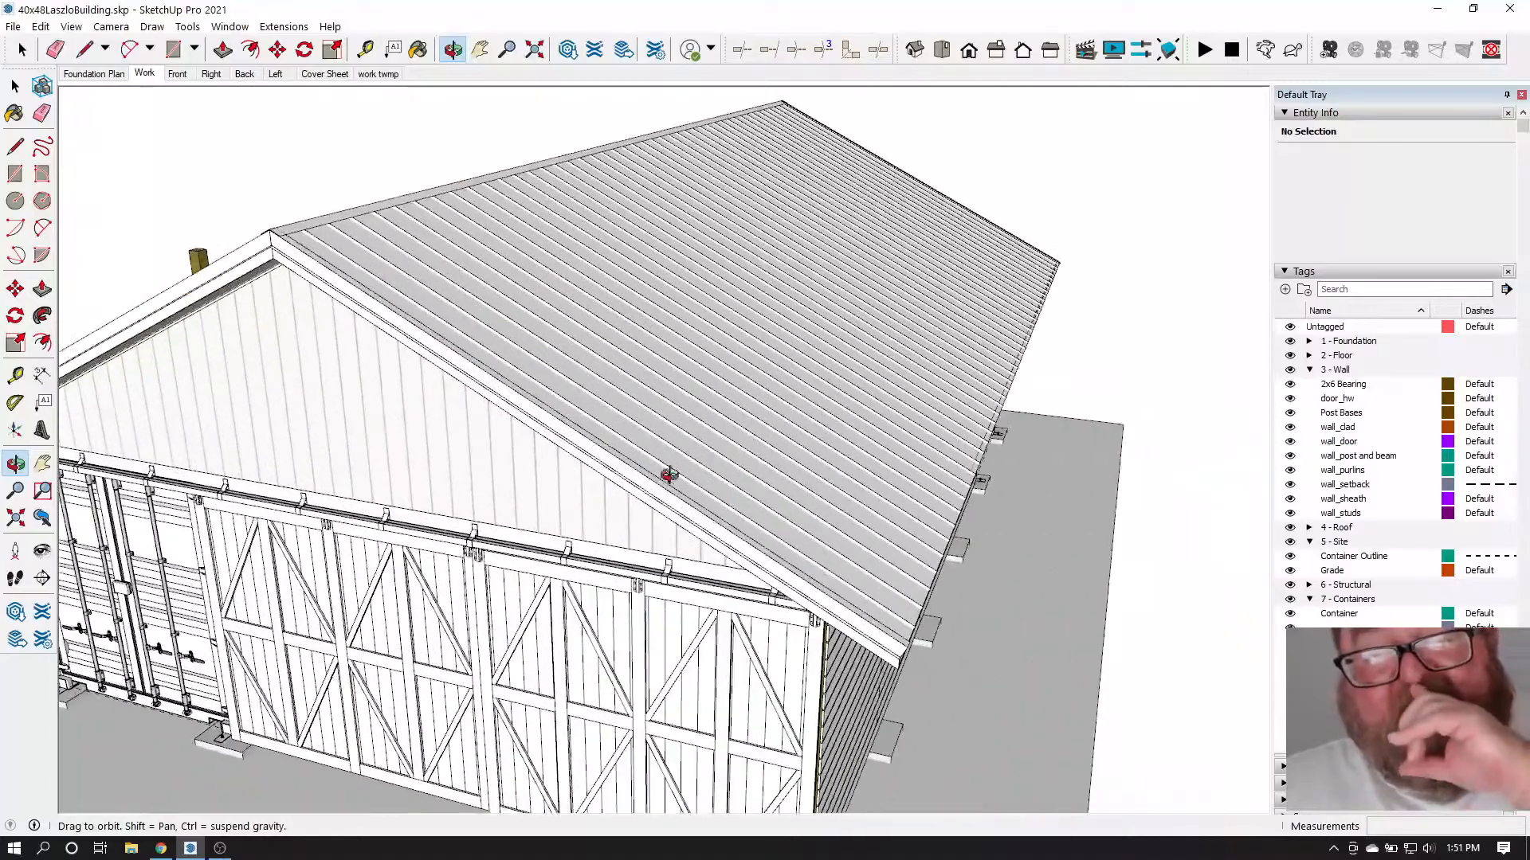
{"action": "scroll", "coordinate": [669, 476], "scroll_direction": "up", "scroll_amount": 6}
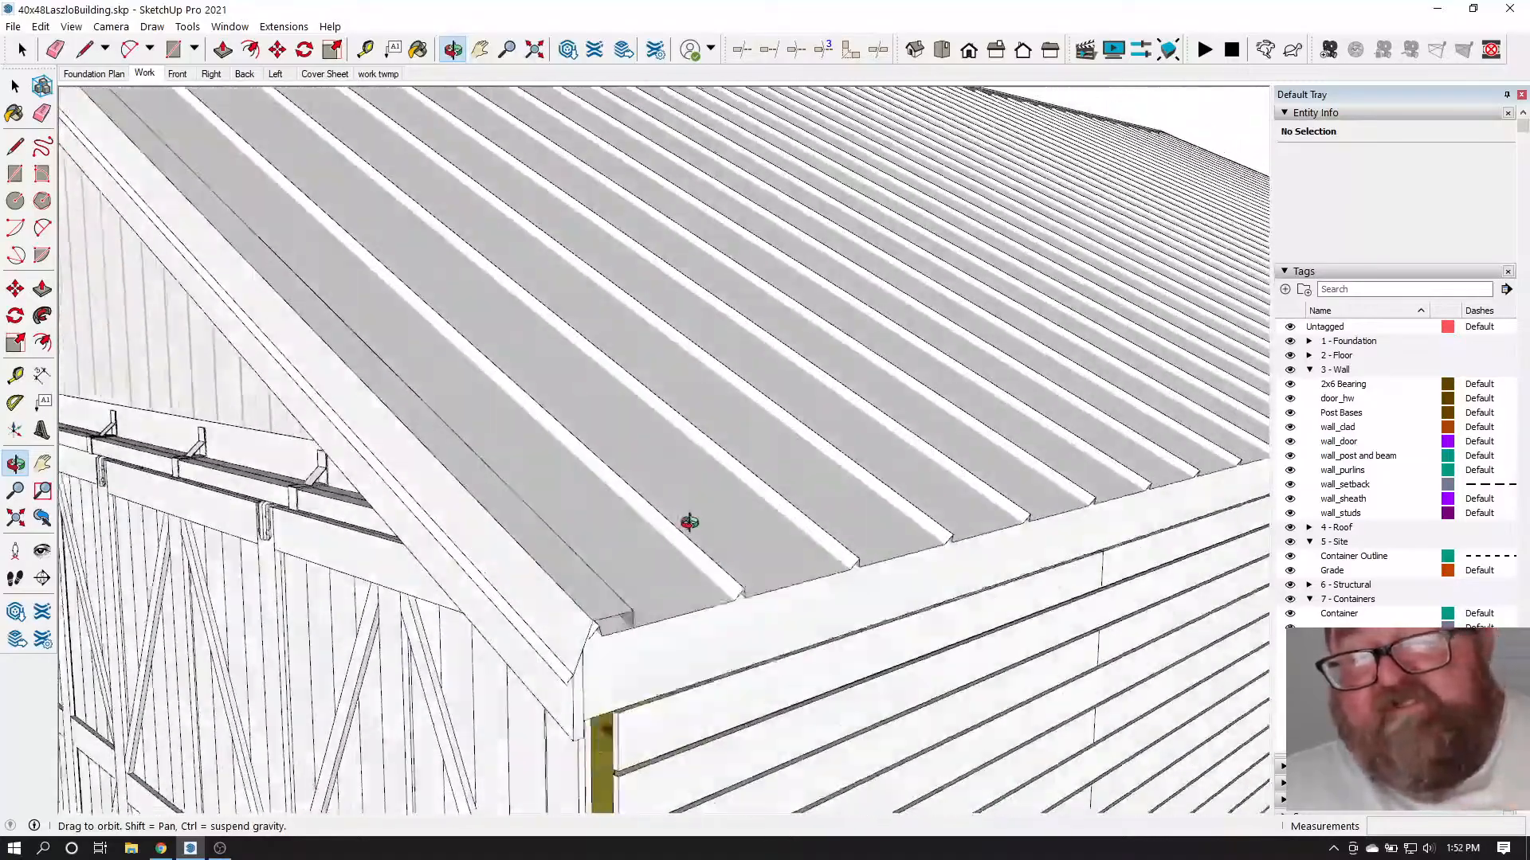
{"action": "left_click_drag", "start_coordinate": [689, 522], "coordinate": [762, 510]}
{"action": "scroll", "coordinate": [482, 580], "scroll_direction": "down", "scroll_amount": 5}
{"action": "left_click_drag", "start_coordinate": [482, 580], "coordinate": [693, 577]}
Examine the roof cladding, fascia and wall siding on the grey metal reference building with the roll-up door
{"action": "scroll", "coordinate": [366, 515], "scroll_direction": "down", "scroll_amount": 4}
{"action": "scroll", "coordinate": [331, 493], "scroll_direction": "down", "scroll_amount": 5}
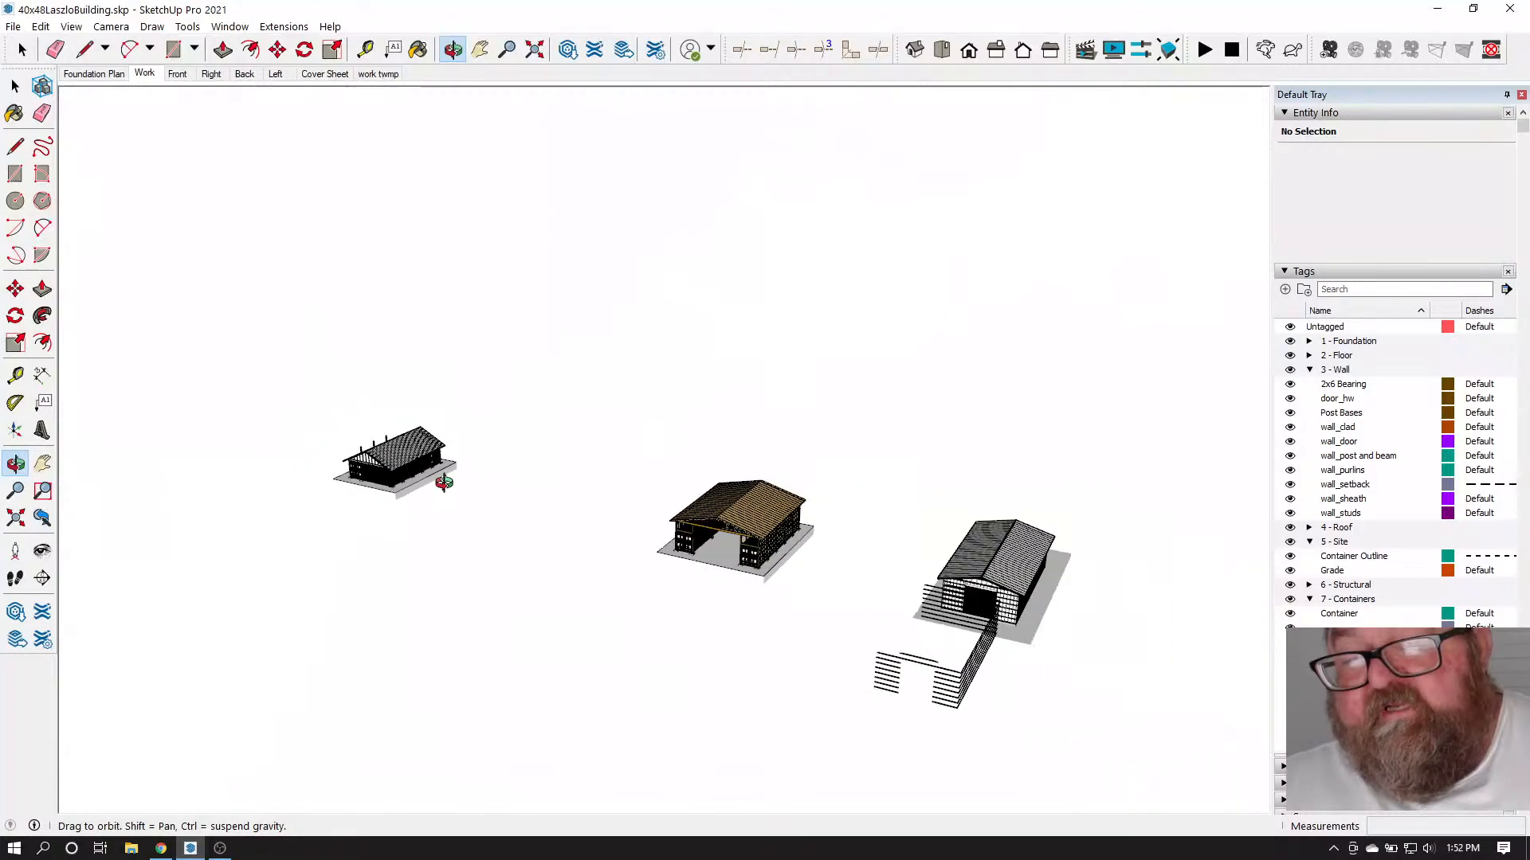
{"action": "scroll", "coordinate": [1056, 572], "scroll_direction": "up", "scroll_amount": 10}
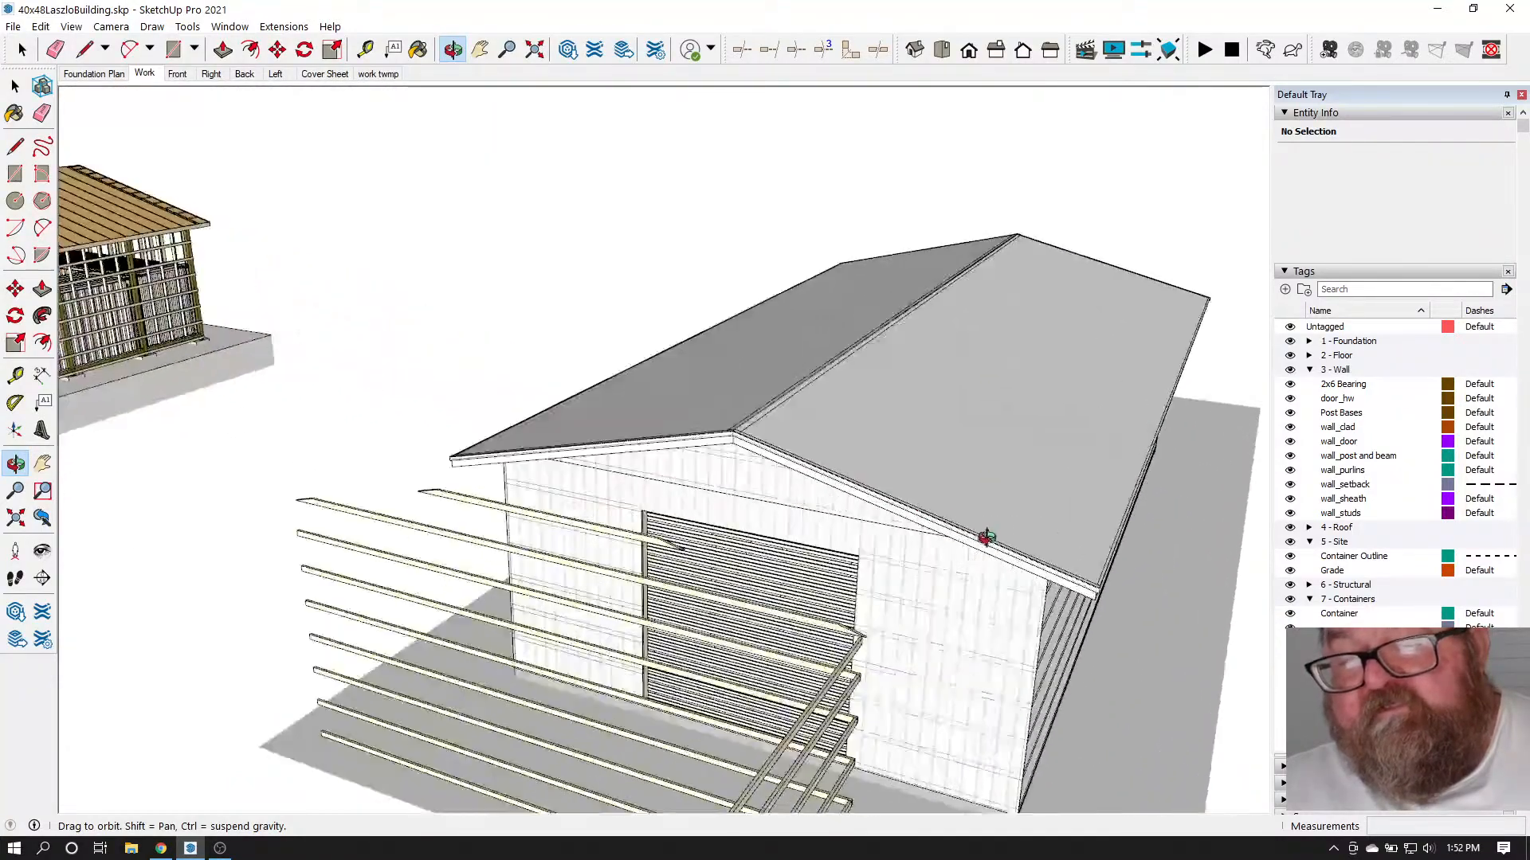
{"action": "left_click_drag", "start_coordinate": [1111, 568], "coordinate": [492, 495]}
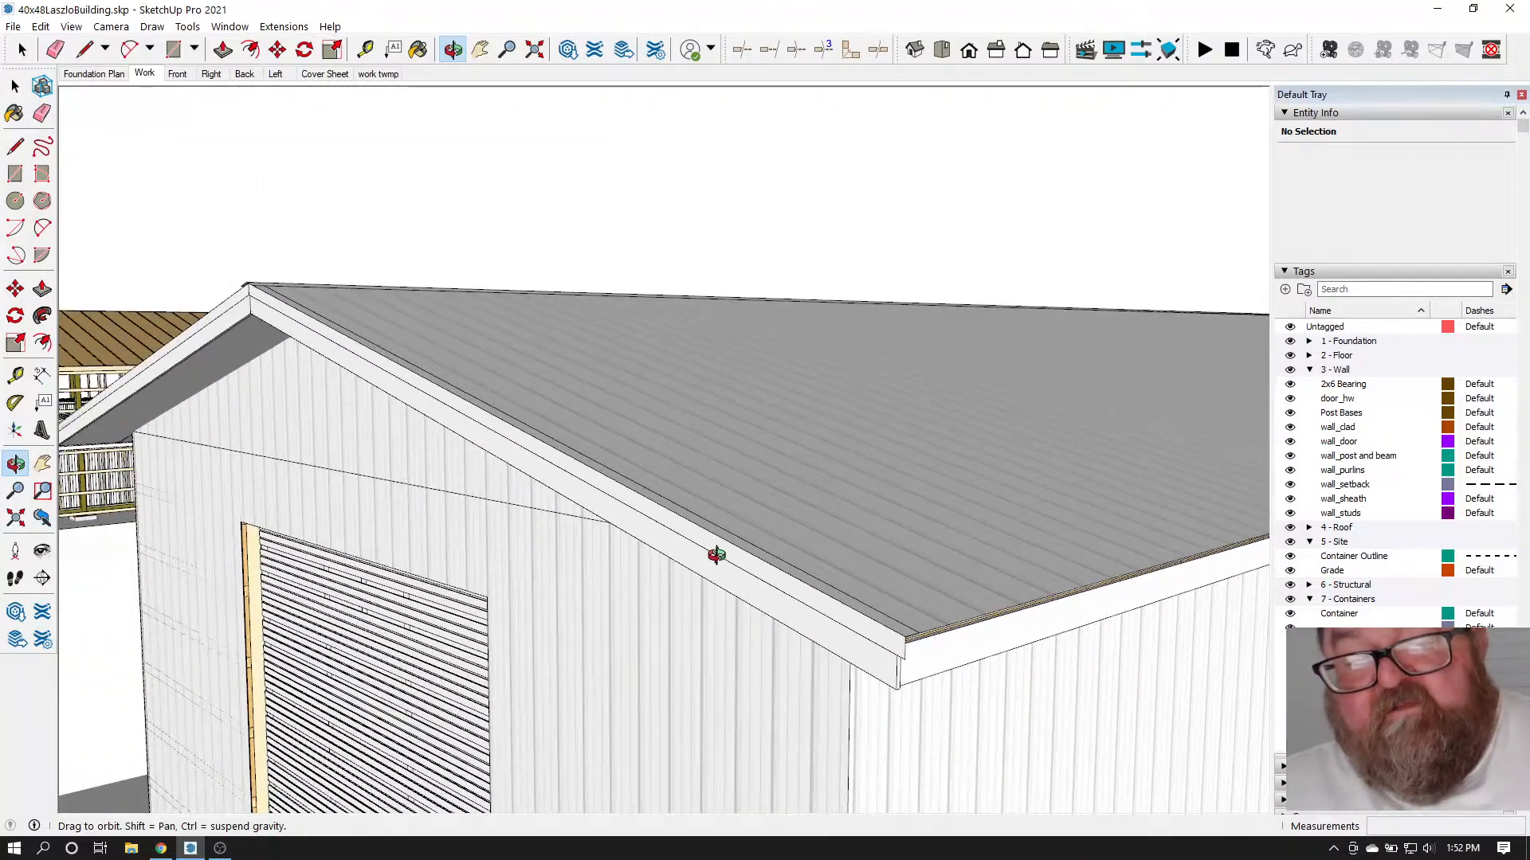
{"action": "left_click_drag", "start_coordinate": [716, 555], "coordinate": [825, 455]}
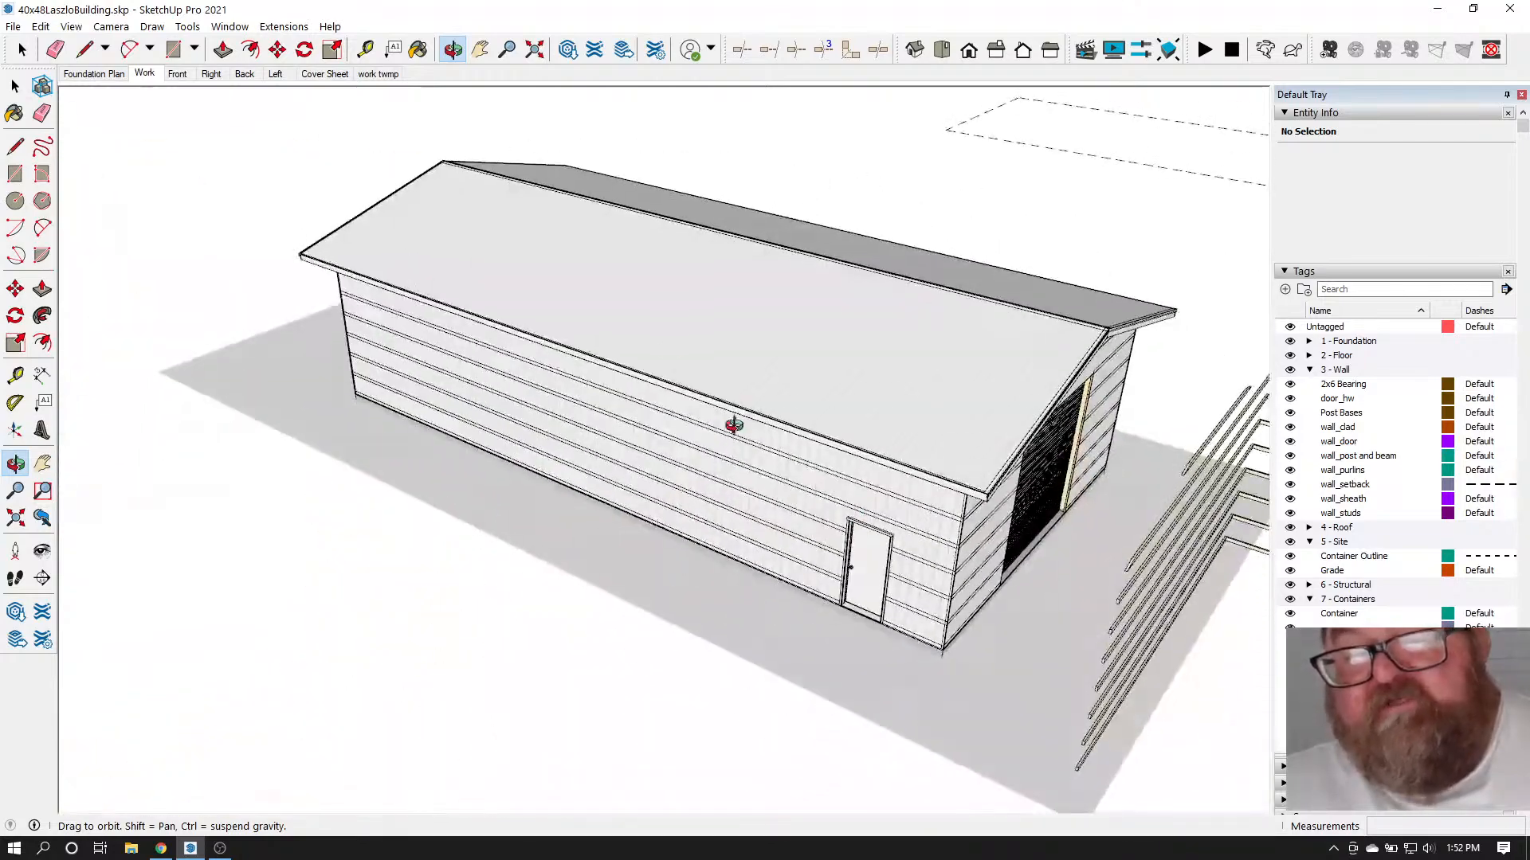
{"action": "left_click_drag", "start_coordinate": [1003, 351], "coordinate": [872, 380]}
{"action": "scroll", "coordinate": [898, 346], "scroll_direction": "up", "scroll_amount": 6}
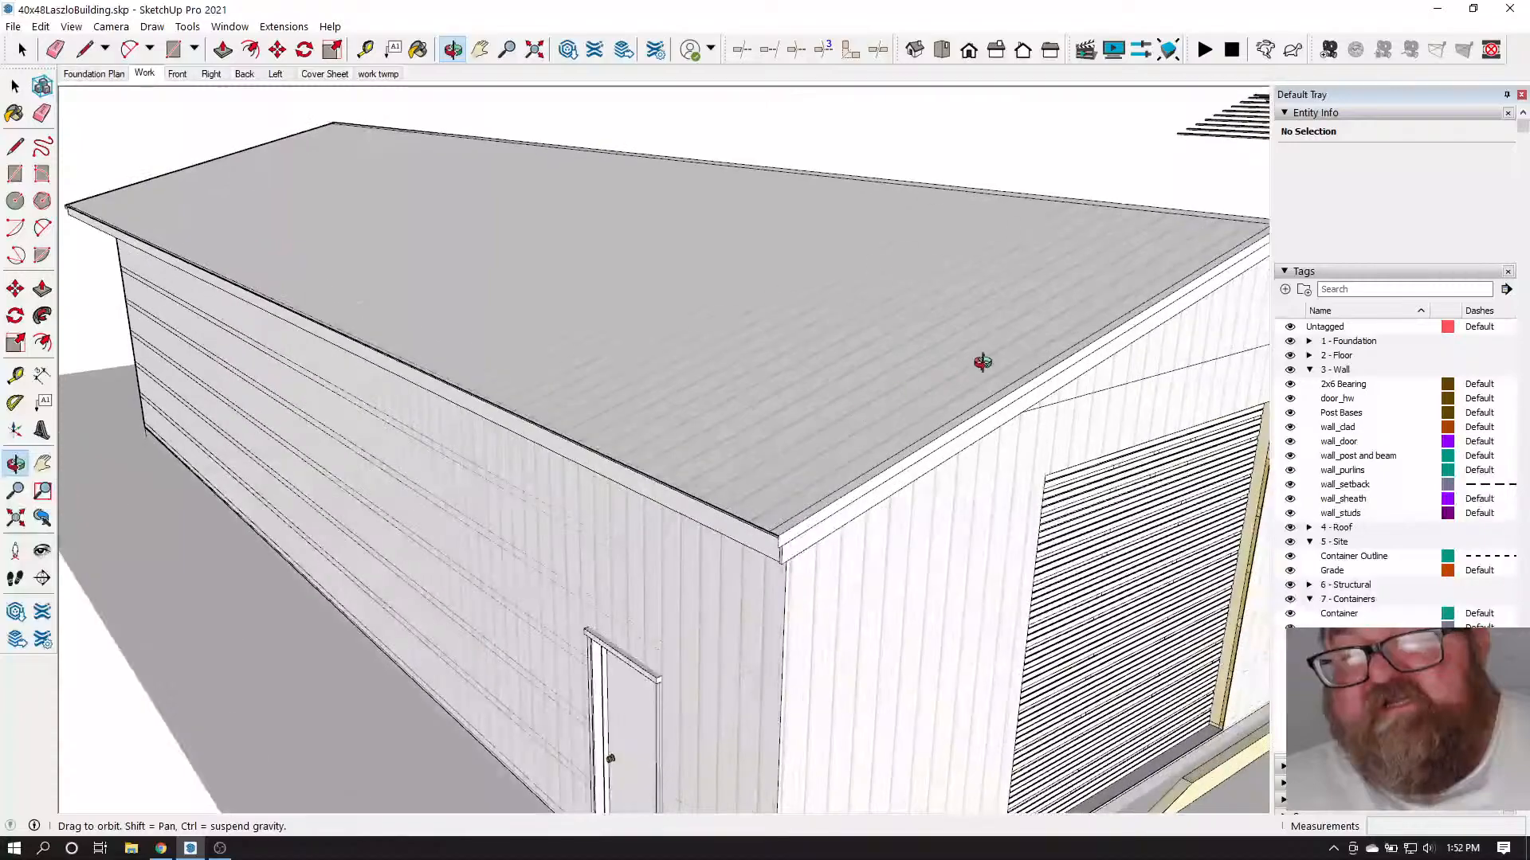
{"action": "scroll", "coordinate": [1004, 398], "scroll_direction": "down", "scroll_amount": 2}
{"action": "scroll", "coordinate": [868, 487], "scroll_direction": "up", "scroll_amount": 4}
{"action": "scroll", "coordinate": [829, 514], "scroll_direction": "up", "scroll_amount": 2}
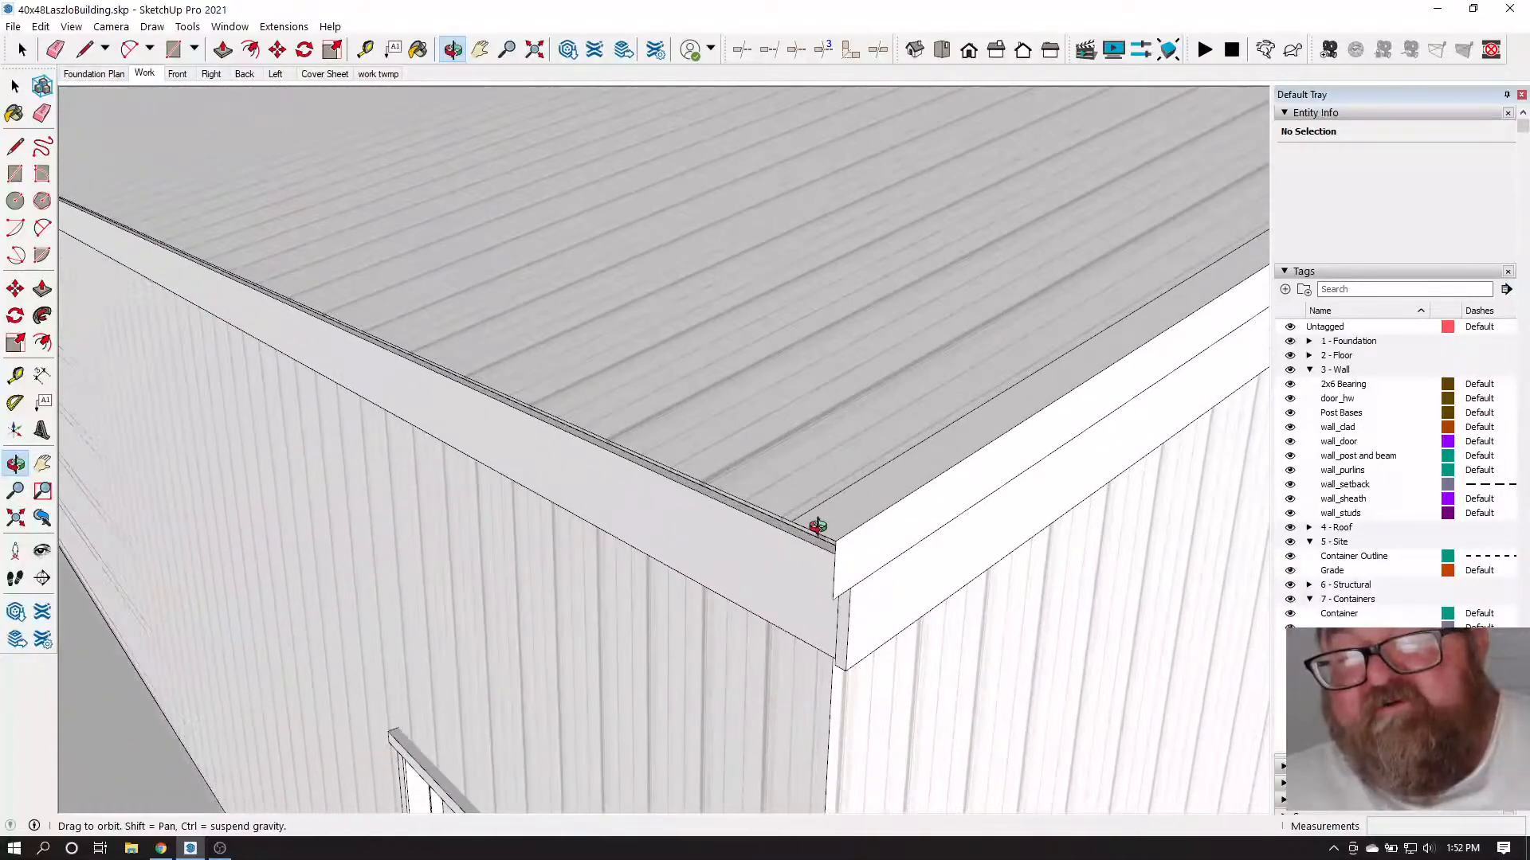
Compare the sheathed container building with the reference building, and inspect its front truss framing and ceiling
{"action": "scroll", "coordinate": [969, 482], "scroll_direction": "down", "scroll_amount": 8}
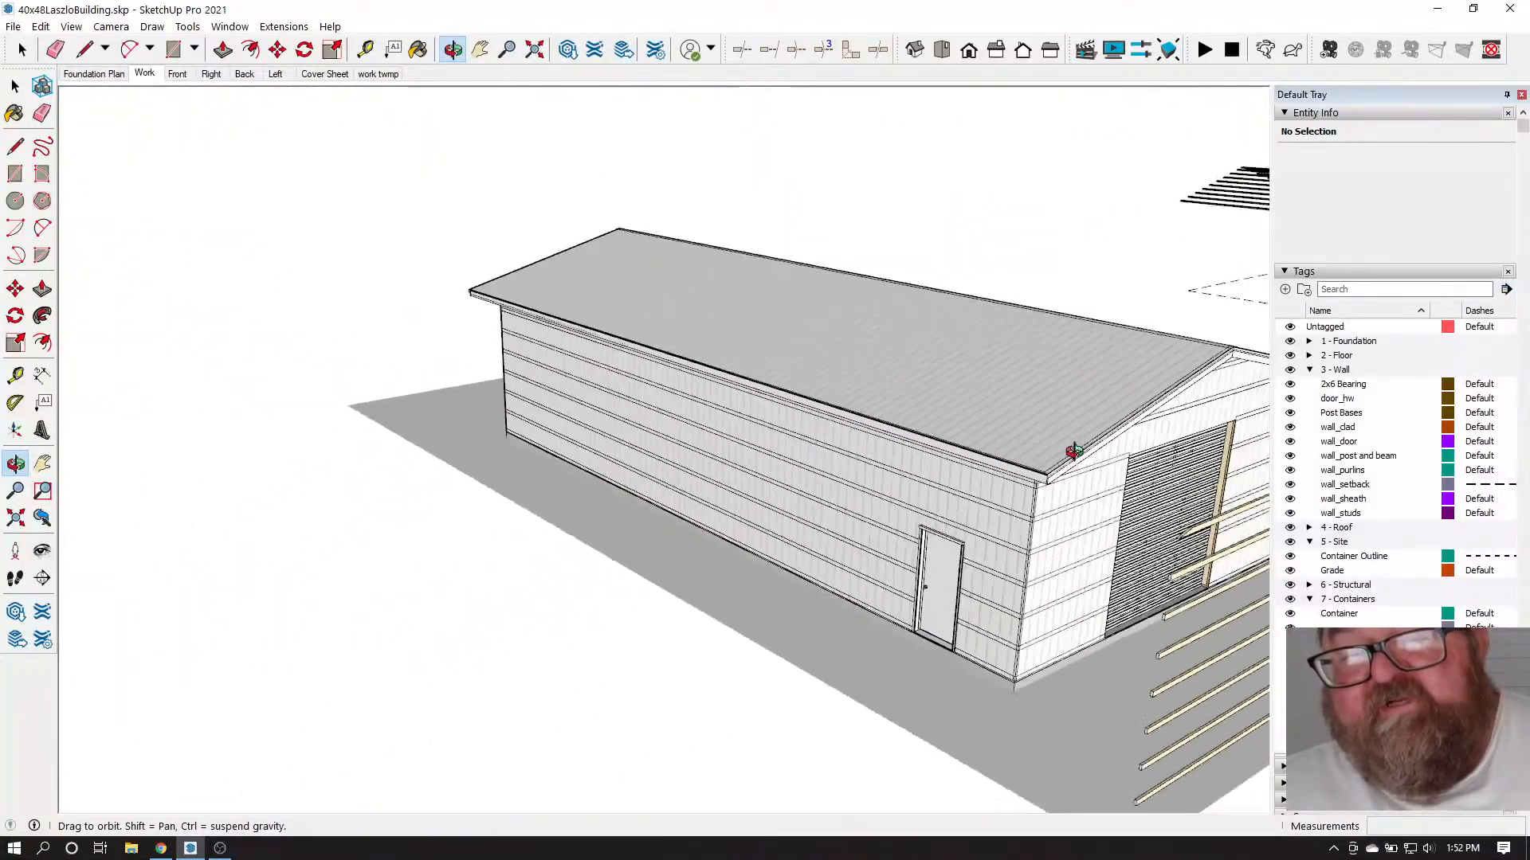
{"action": "scroll", "coordinate": [1081, 448], "scroll_direction": "down", "scroll_amount": 2}
{"action": "scroll", "coordinate": [812, 555], "scroll_direction": "down", "scroll_amount": 2}
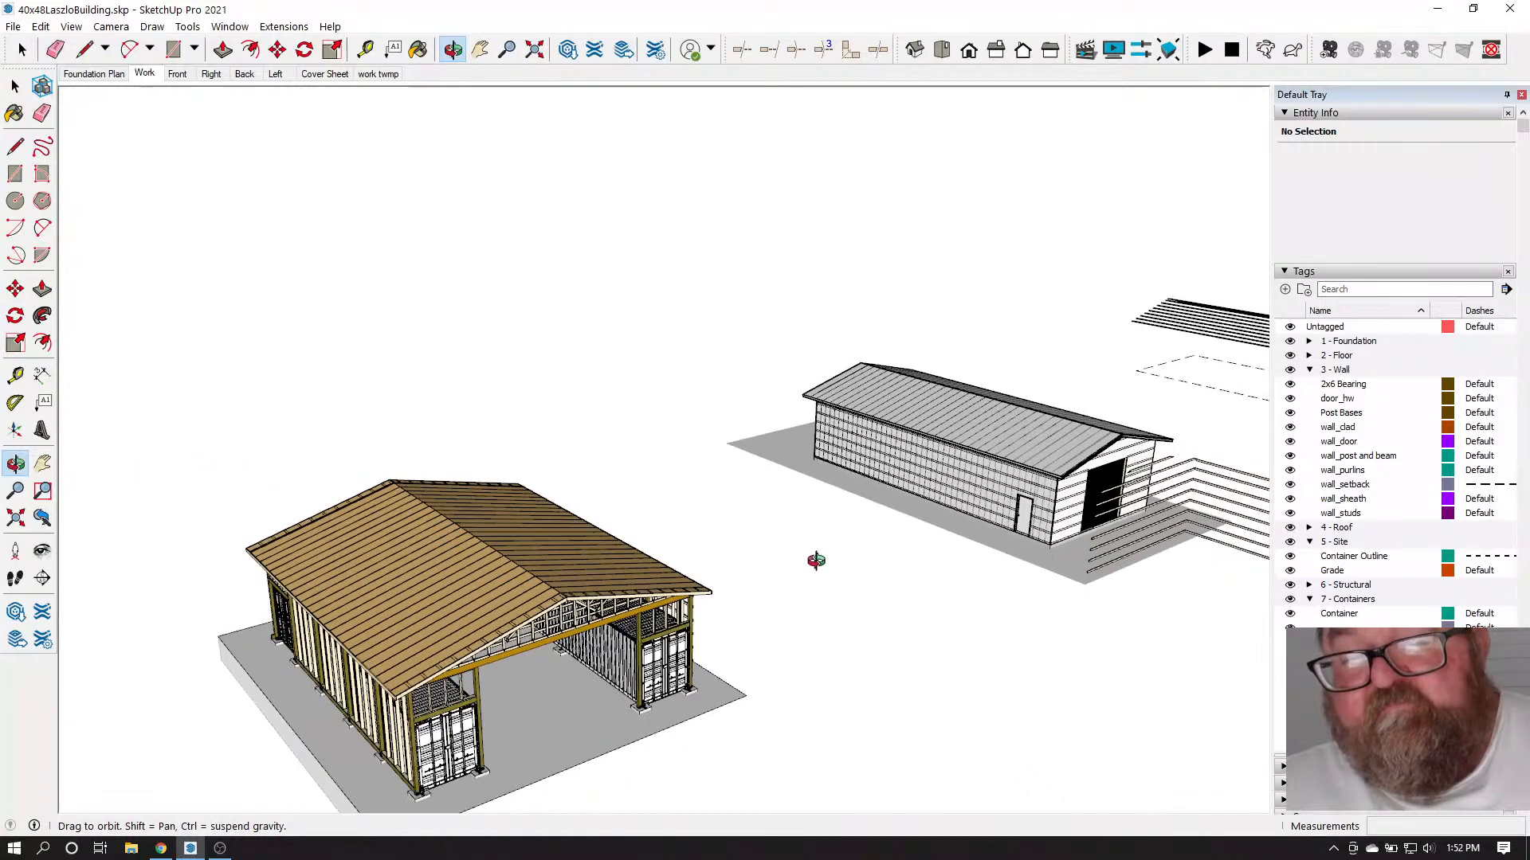
{"action": "scroll", "coordinate": [503, 599], "scroll_direction": "up", "scroll_amount": 3}
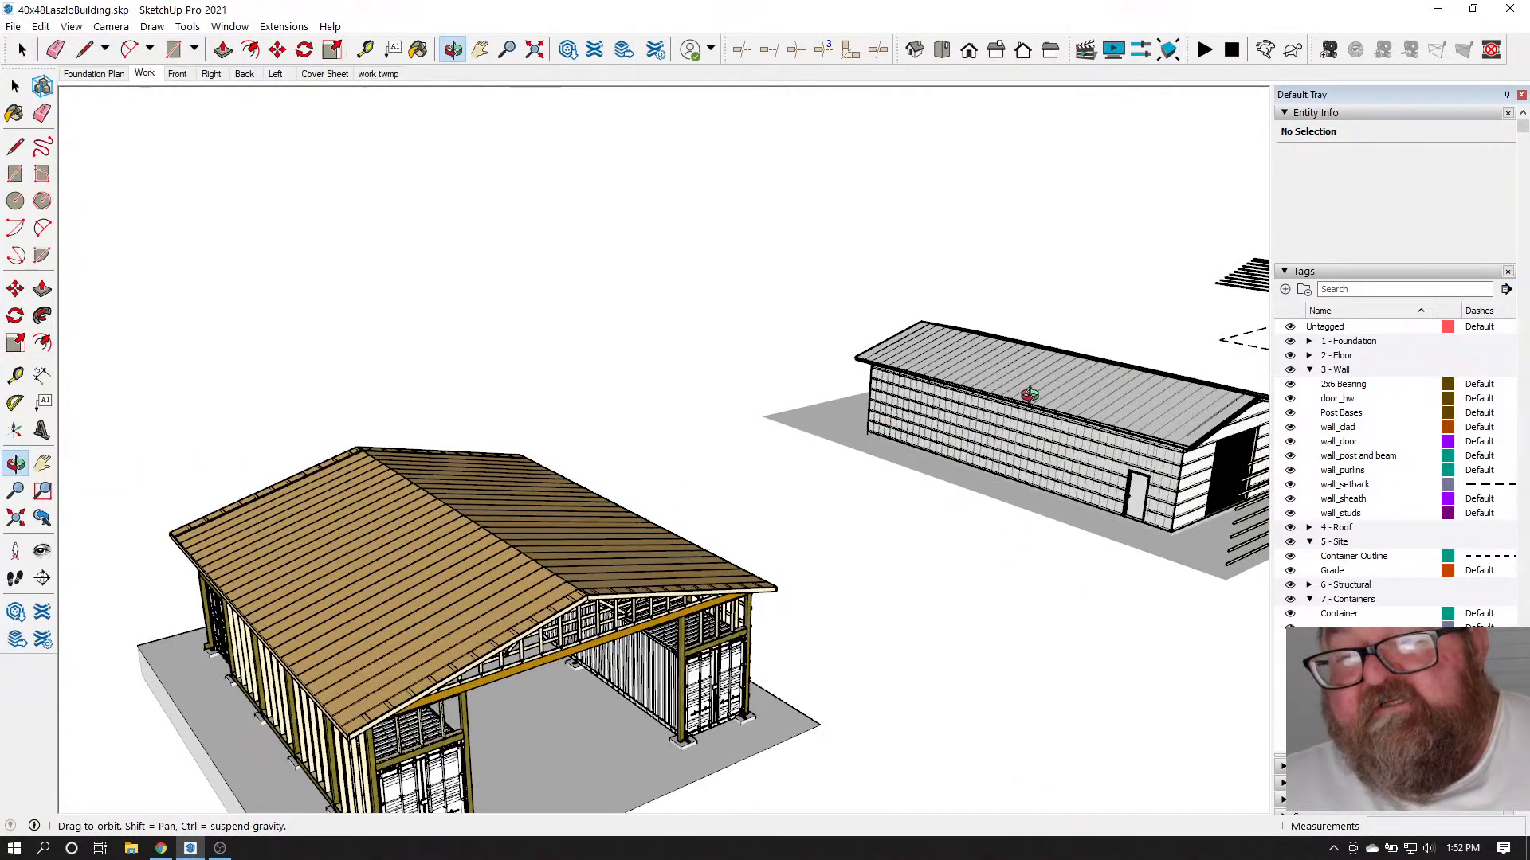
{"action": "left_click_drag", "start_coordinate": [1144, 414], "coordinate": [1028, 432]}
{"action": "scroll", "coordinate": [534, 589], "scroll_direction": "up", "scroll_amount": 10}
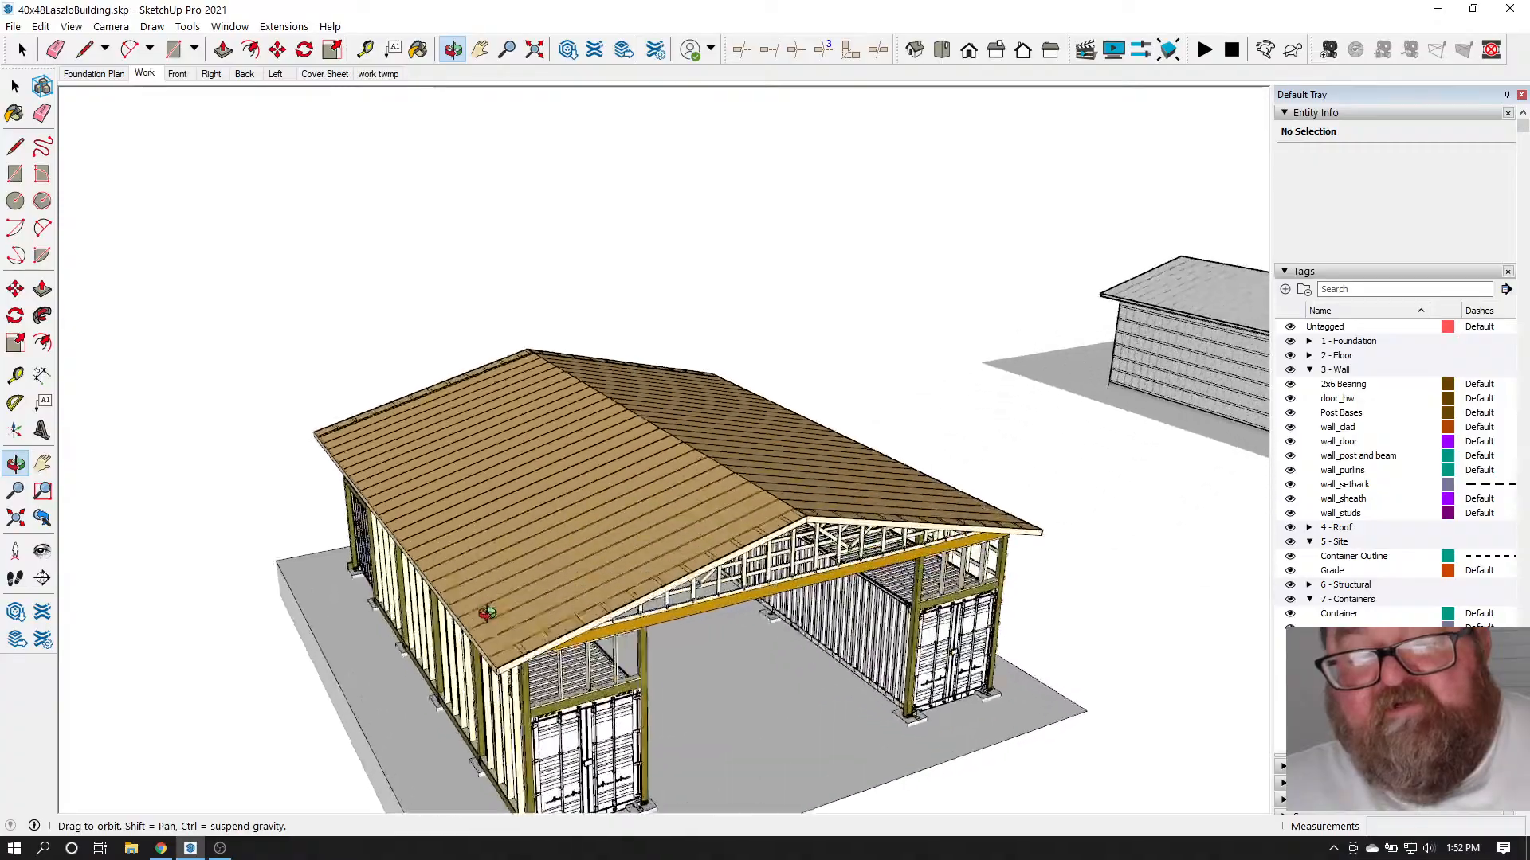
{"action": "left_click_drag", "start_coordinate": [534, 590], "coordinate": [718, 359]}
{"action": "scroll", "coordinate": [779, 339], "scroll_direction": "down", "scroll_amount": 3}
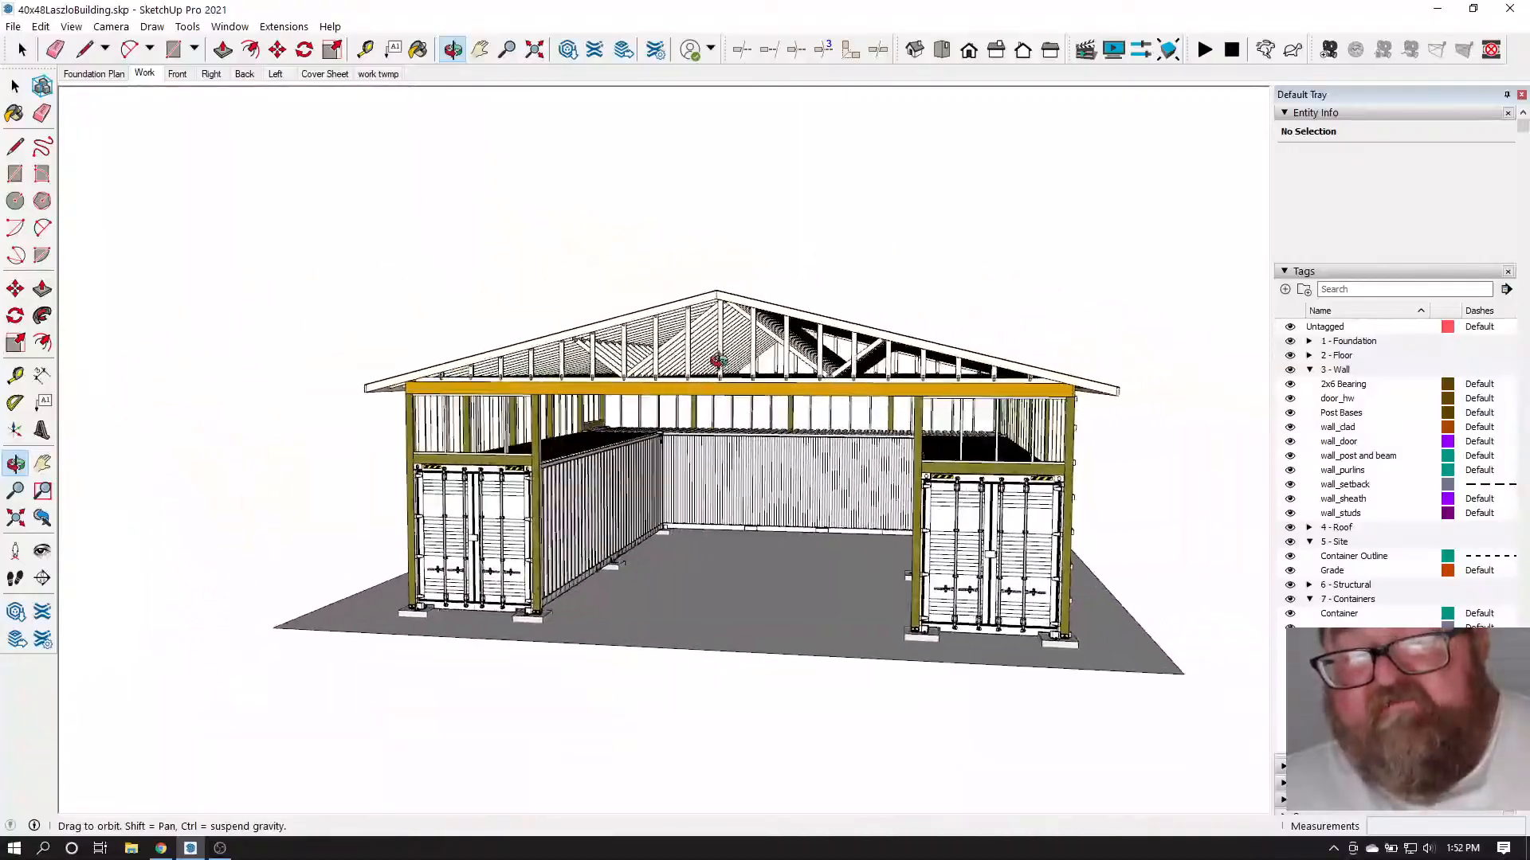
{"action": "scroll", "coordinate": [883, 510], "scroll_direction": "up", "scroll_amount": 4}
{"action": "scroll", "coordinate": [609, 504], "scroll_direction": "down", "scroll_amount": 2}
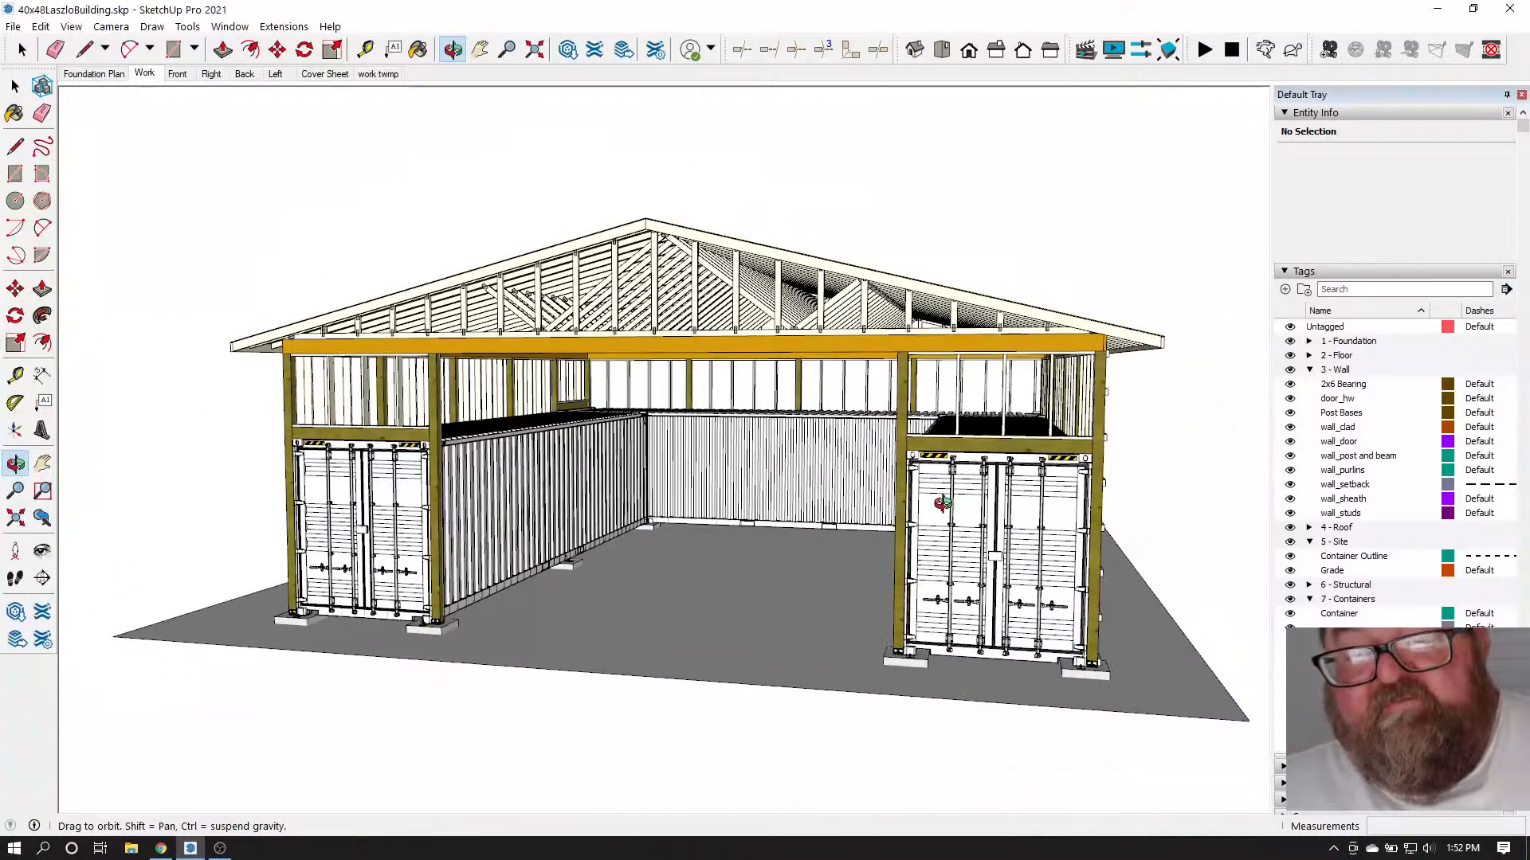
{"action": "left_click_drag", "start_coordinate": [609, 504], "coordinate": [619, 395]}
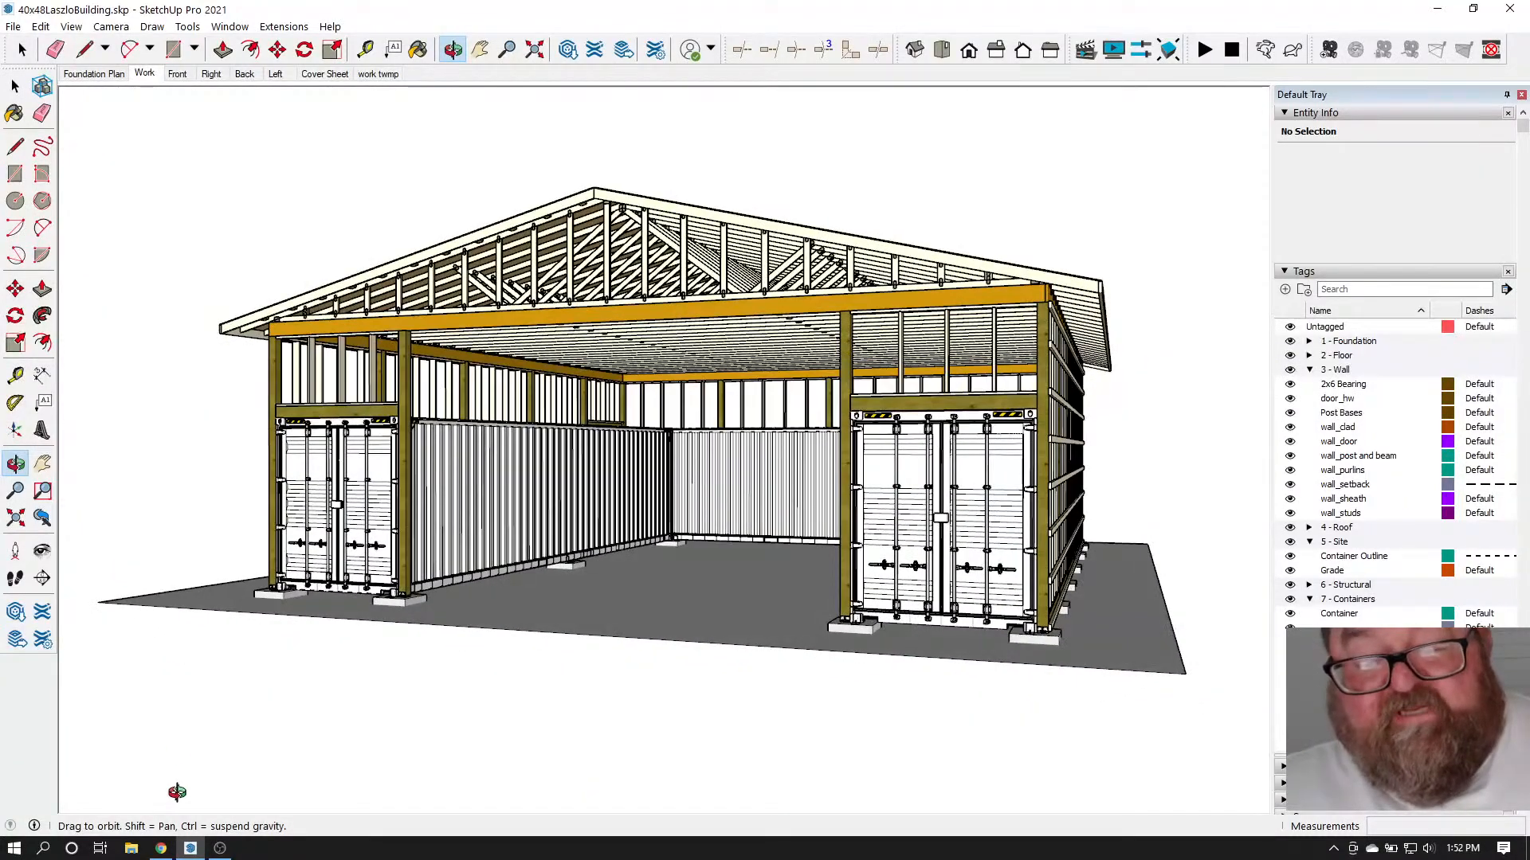
Check the live chat in YouTube Studio, then switch back to SketchUp and review the container building's roof
{"action": "left_click", "coordinate": [162, 848]}
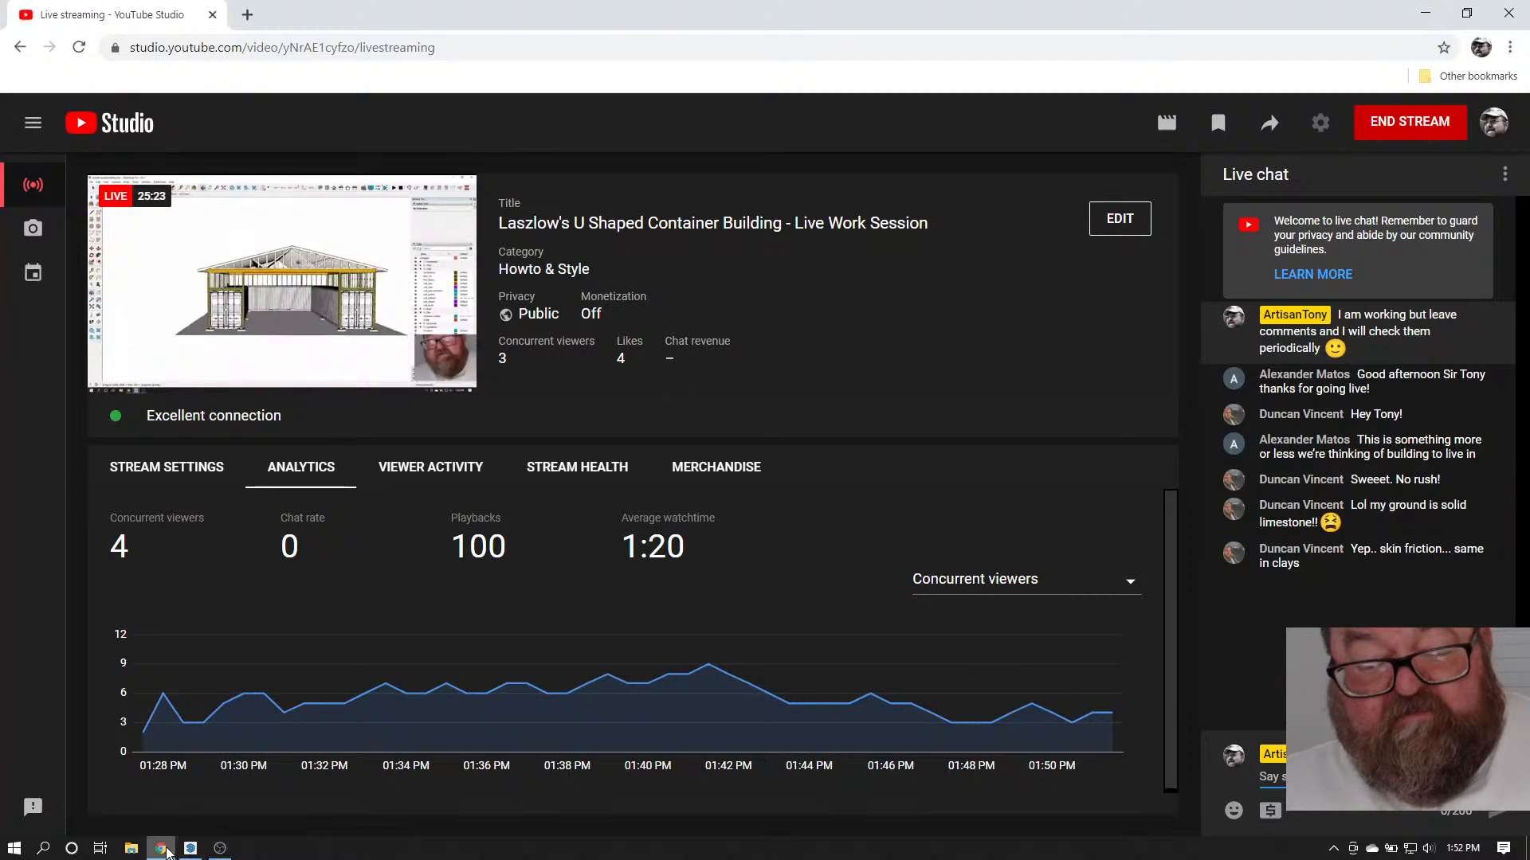
{"action": "left_click", "coordinate": [189, 849]}
{"action": "left_click_drag", "start_coordinate": [880, 406], "coordinate": [761, 547]}
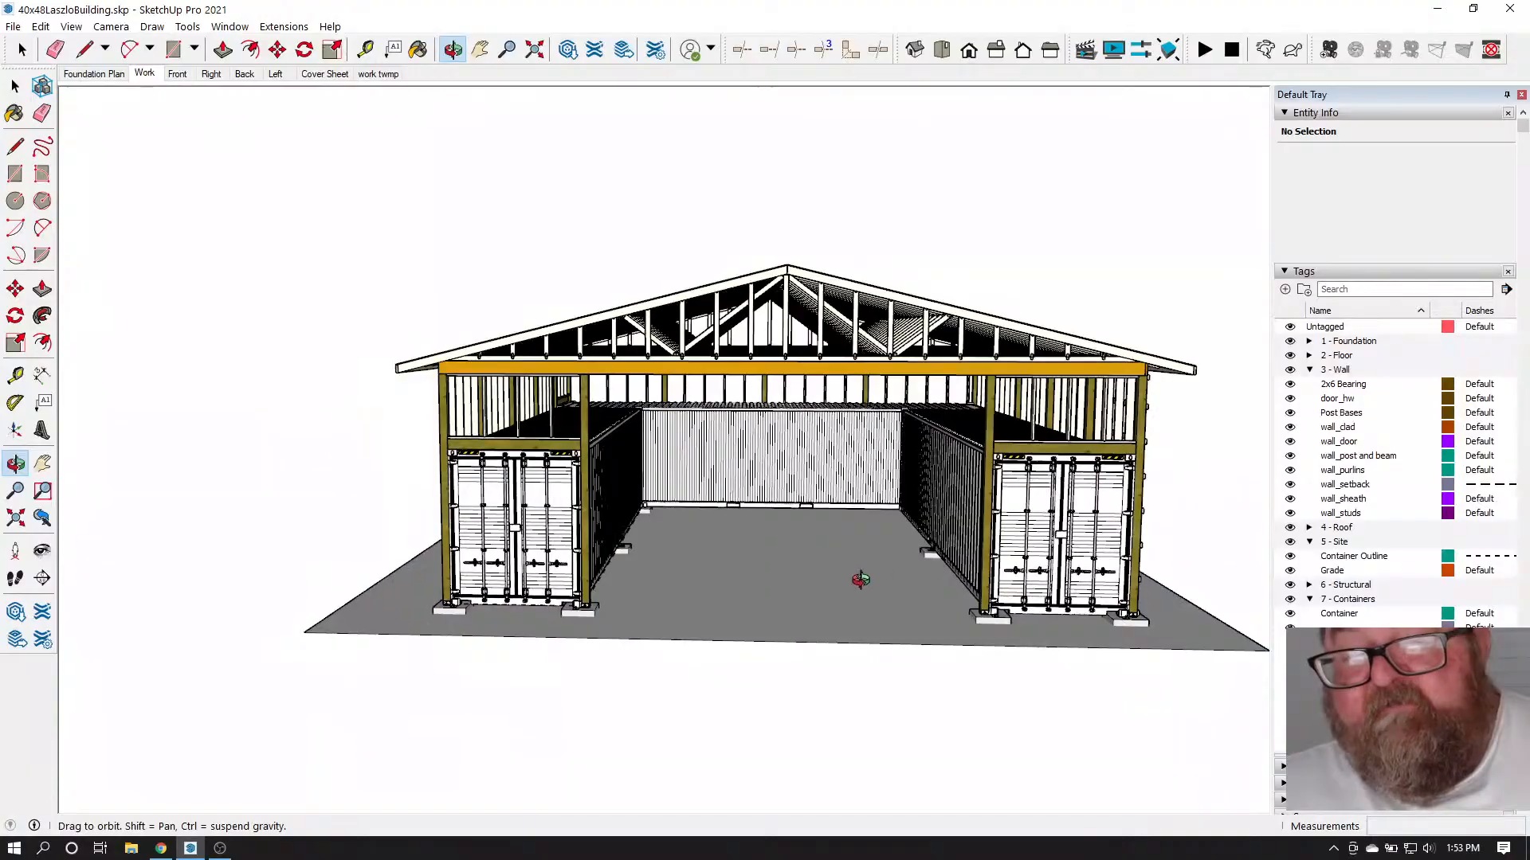
{"action": "left_click_drag", "start_coordinate": [860, 580], "coordinate": [761, 548]}
{"action": "scroll", "coordinate": [762, 546], "scroll_direction": "up", "scroll_amount": 4}
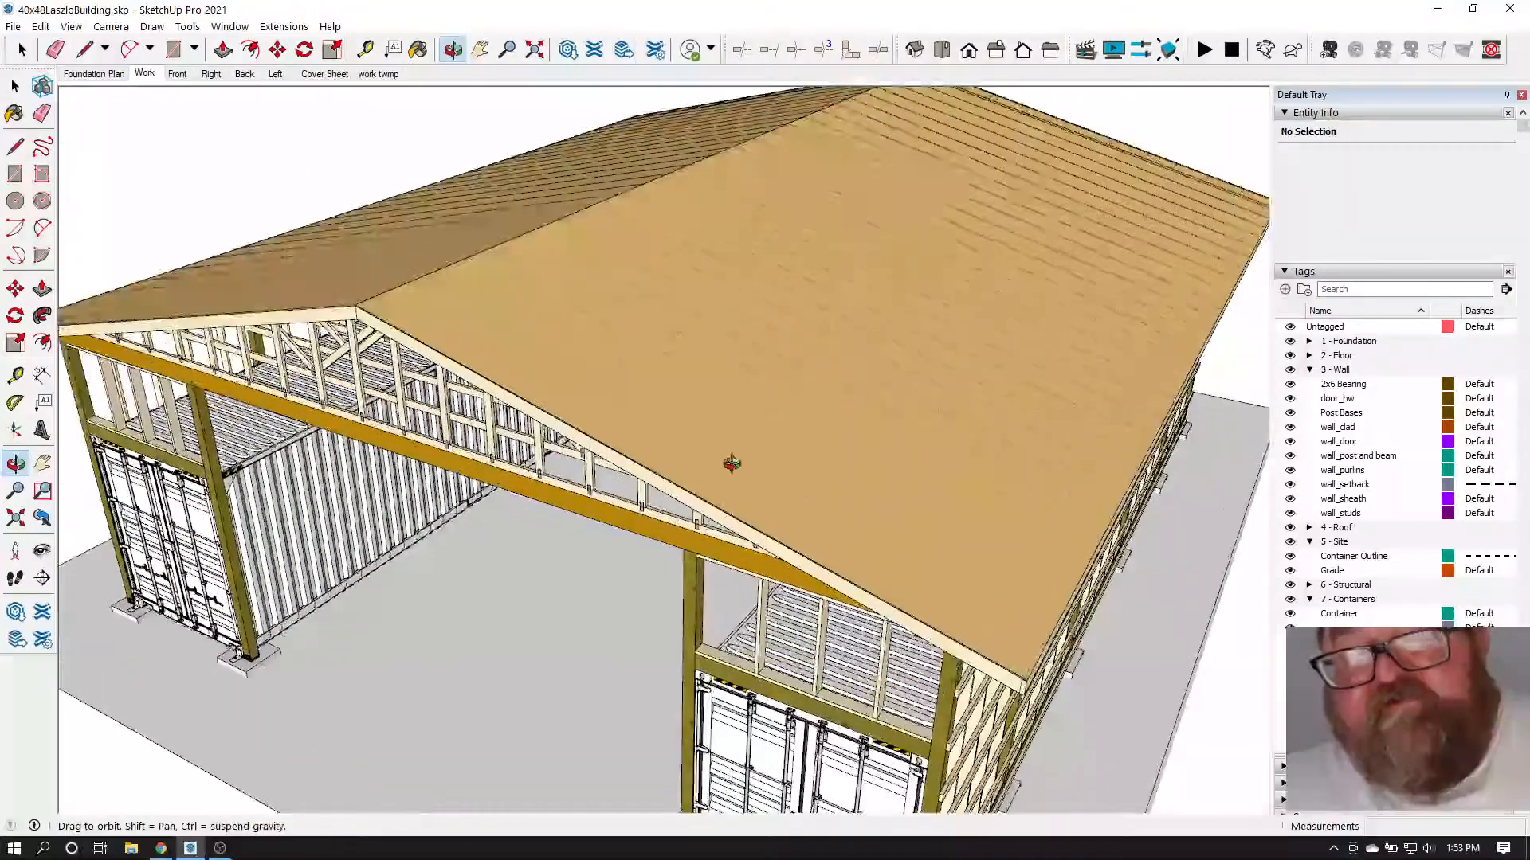
Open the roof's truss assembly for editing and enable gable wall sheathing in the advanced options
{"action": "left_click", "coordinate": [30, 59]}
{"action": "scroll", "coordinate": [154, 199], "scroll_direction": "down", "scroll_amount": 4}
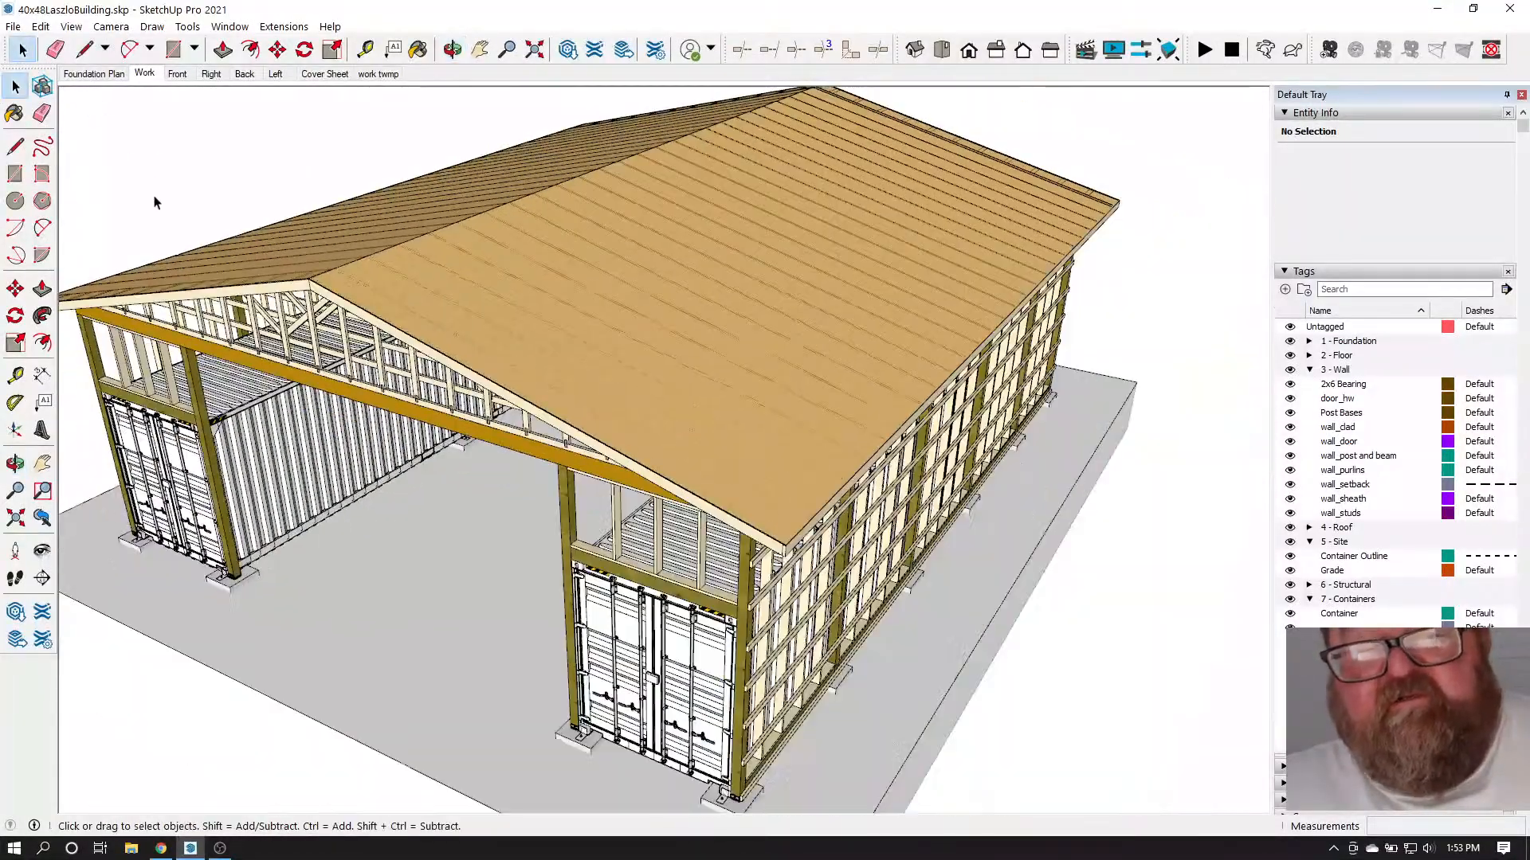
{"action": "right_click", "coordinate": [365, 261]}
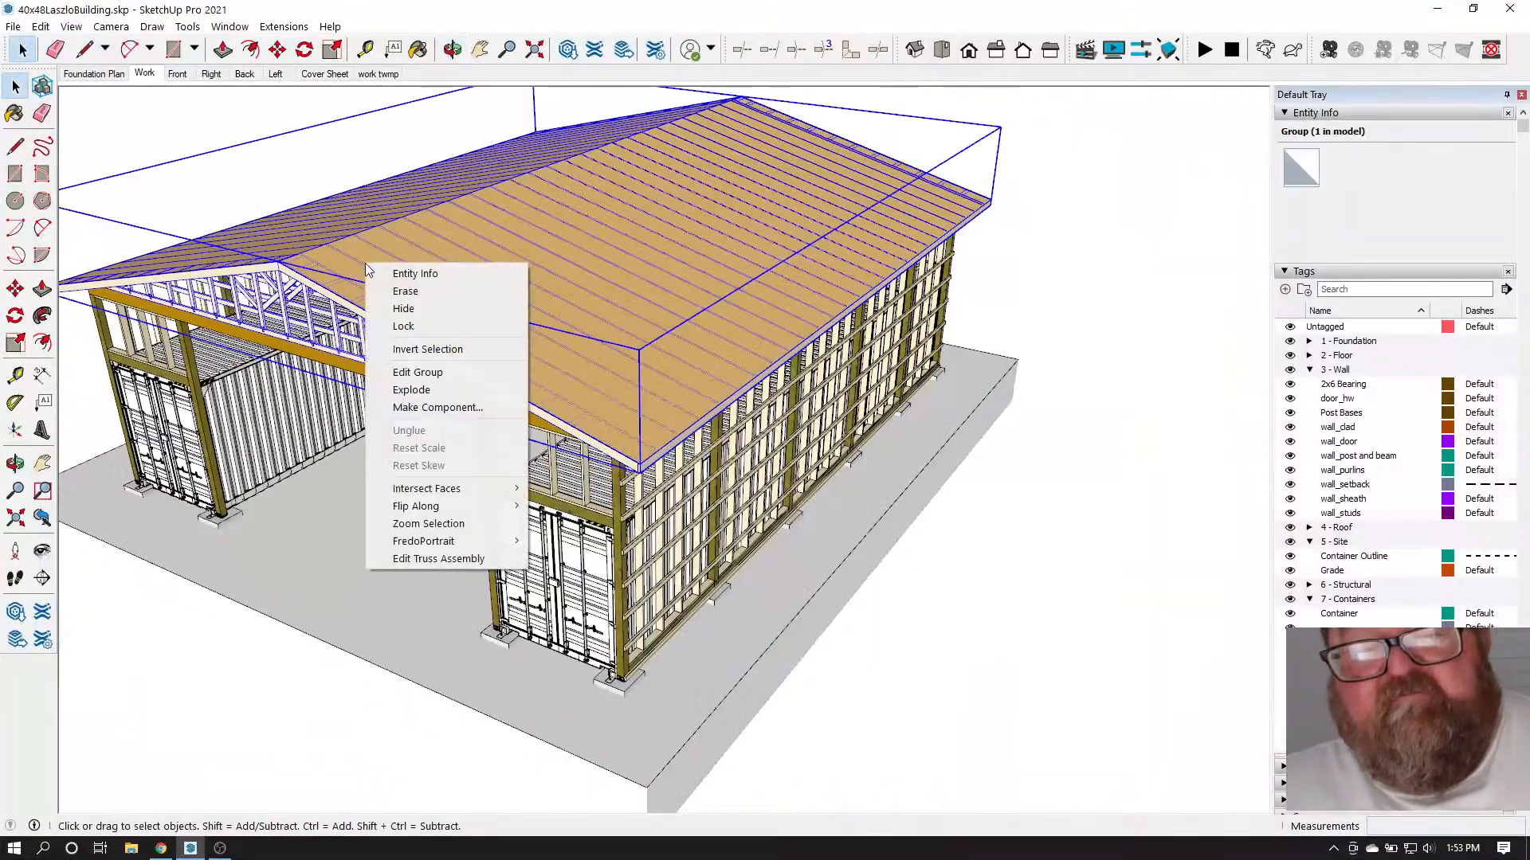
{"action": "left_click", "coordinate": [404, 560]}
{"action": "scroll", "coordinate": [954, 494], "scroll_direction": "down", "scroll_amount": 4}
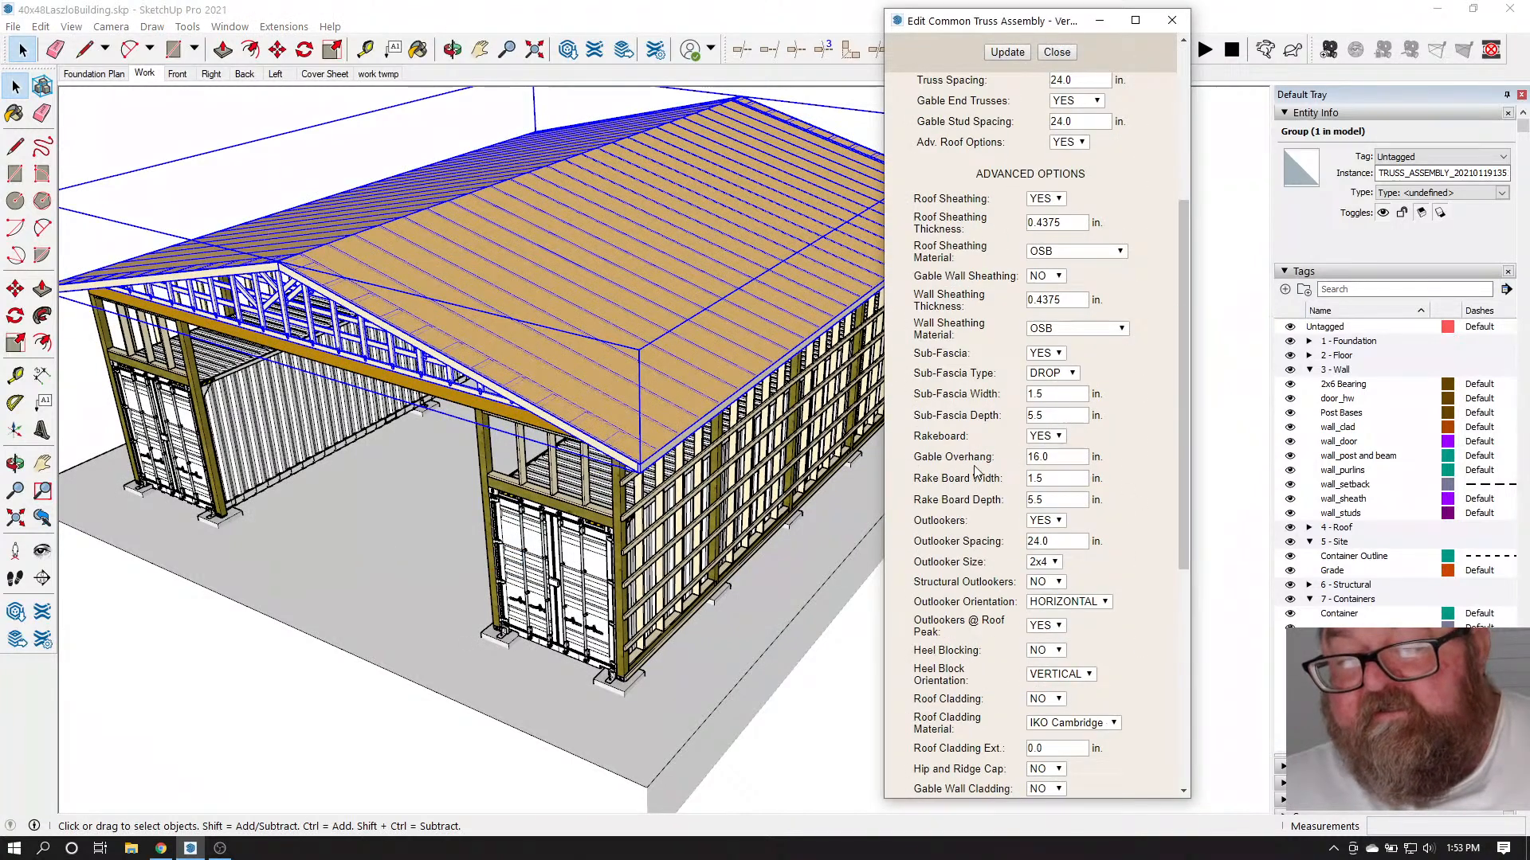
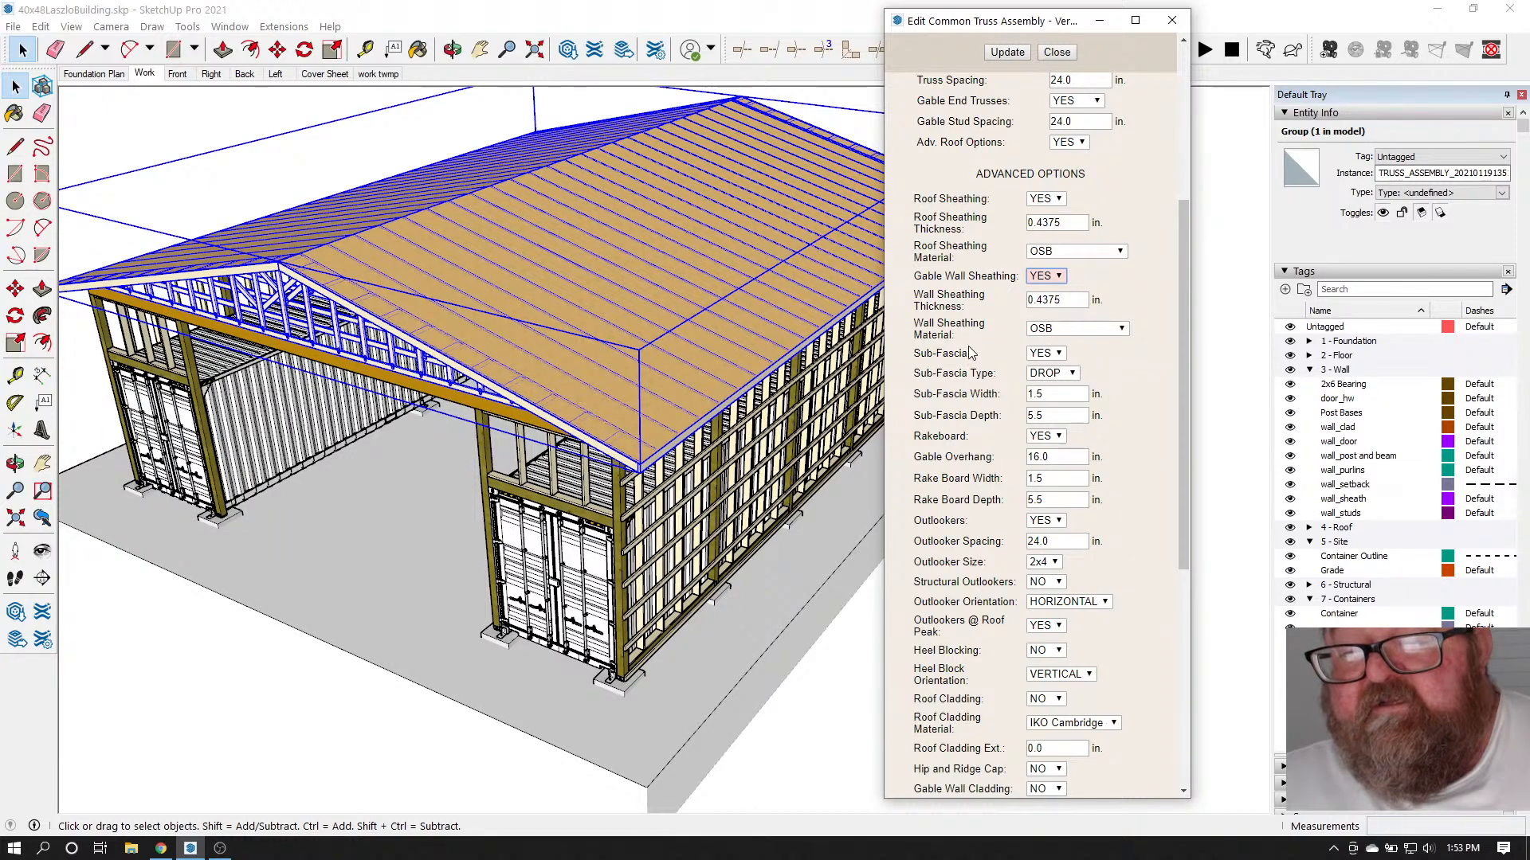
Enable roof cladding with the corrugated_metal material and update the truss assembly
{"action": "scroll", "coordinate": [979, 449], "scroll_direction": "down", "scroll_amount": 2}
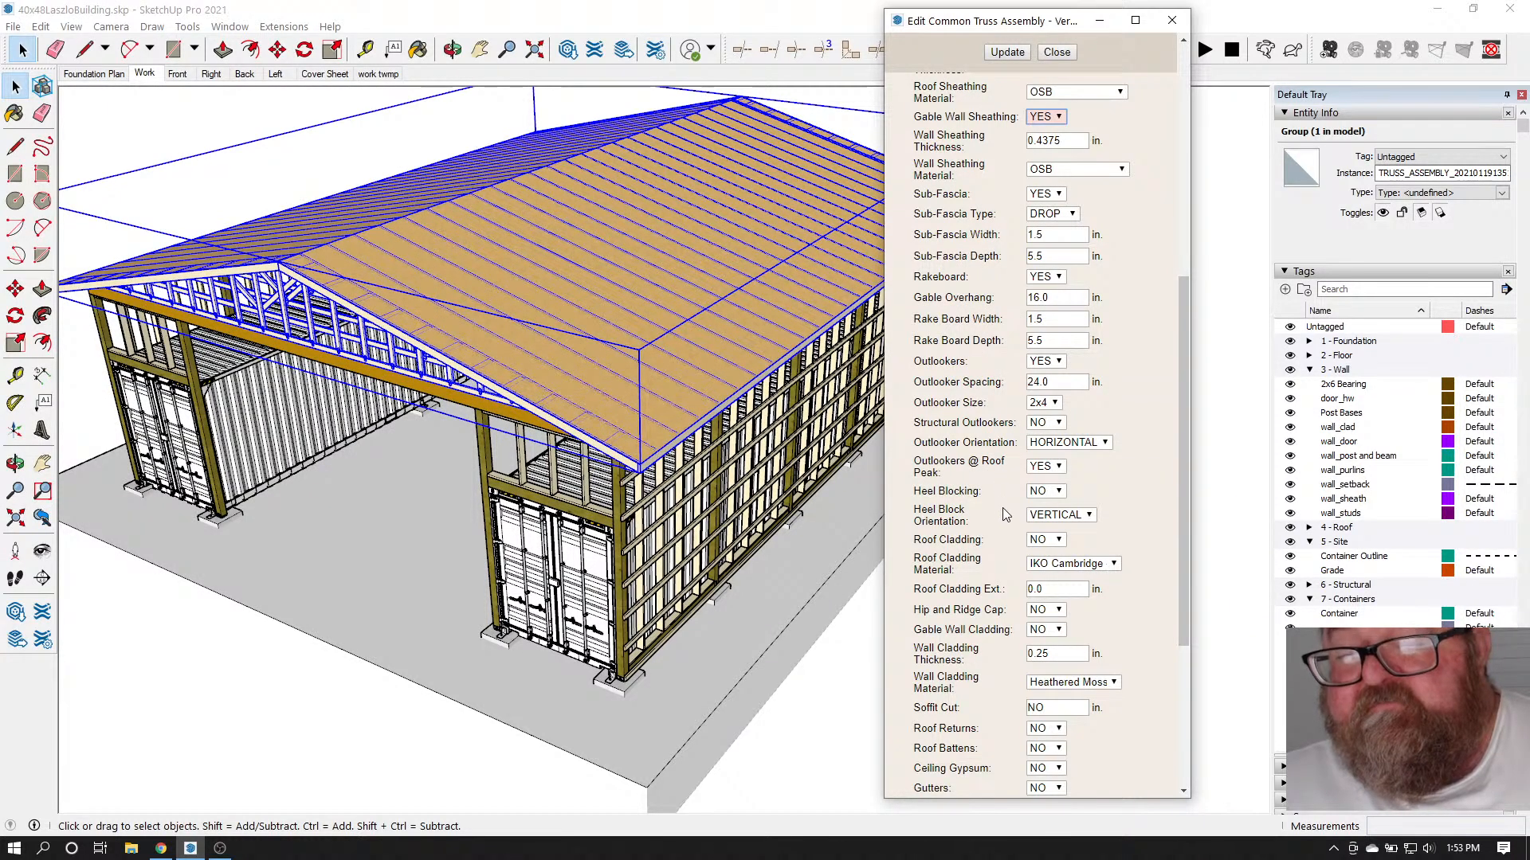
{"action": "scroll", "coordinate": [996, 527], "scroll_direction": "down", "scroll_amount": 1}
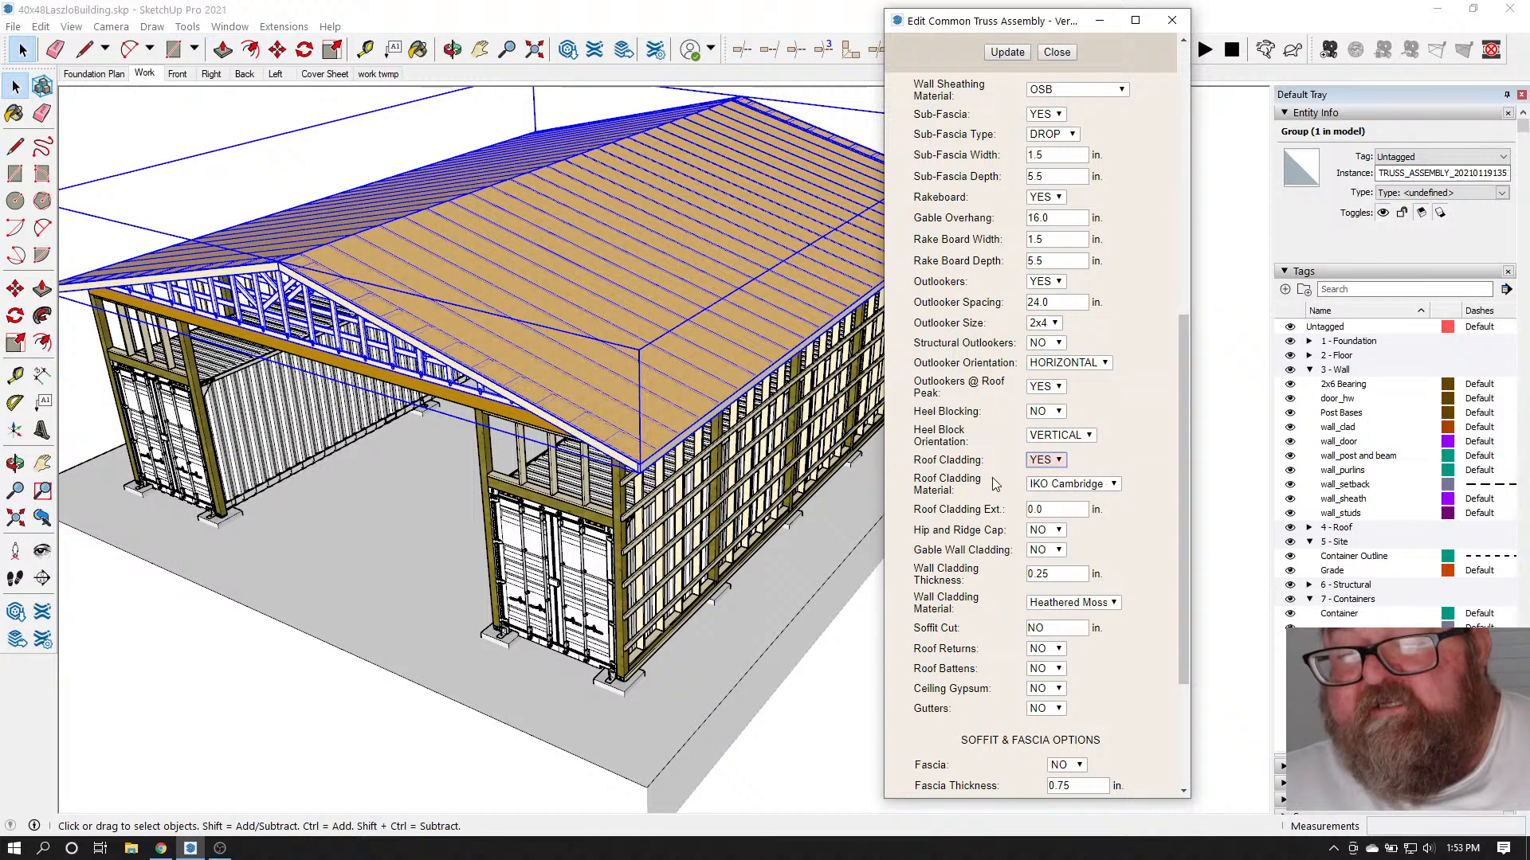
{"action": "scroll", "coordinate": [992, 482], "scroll_direction": "down", "scroll_amount": 2}
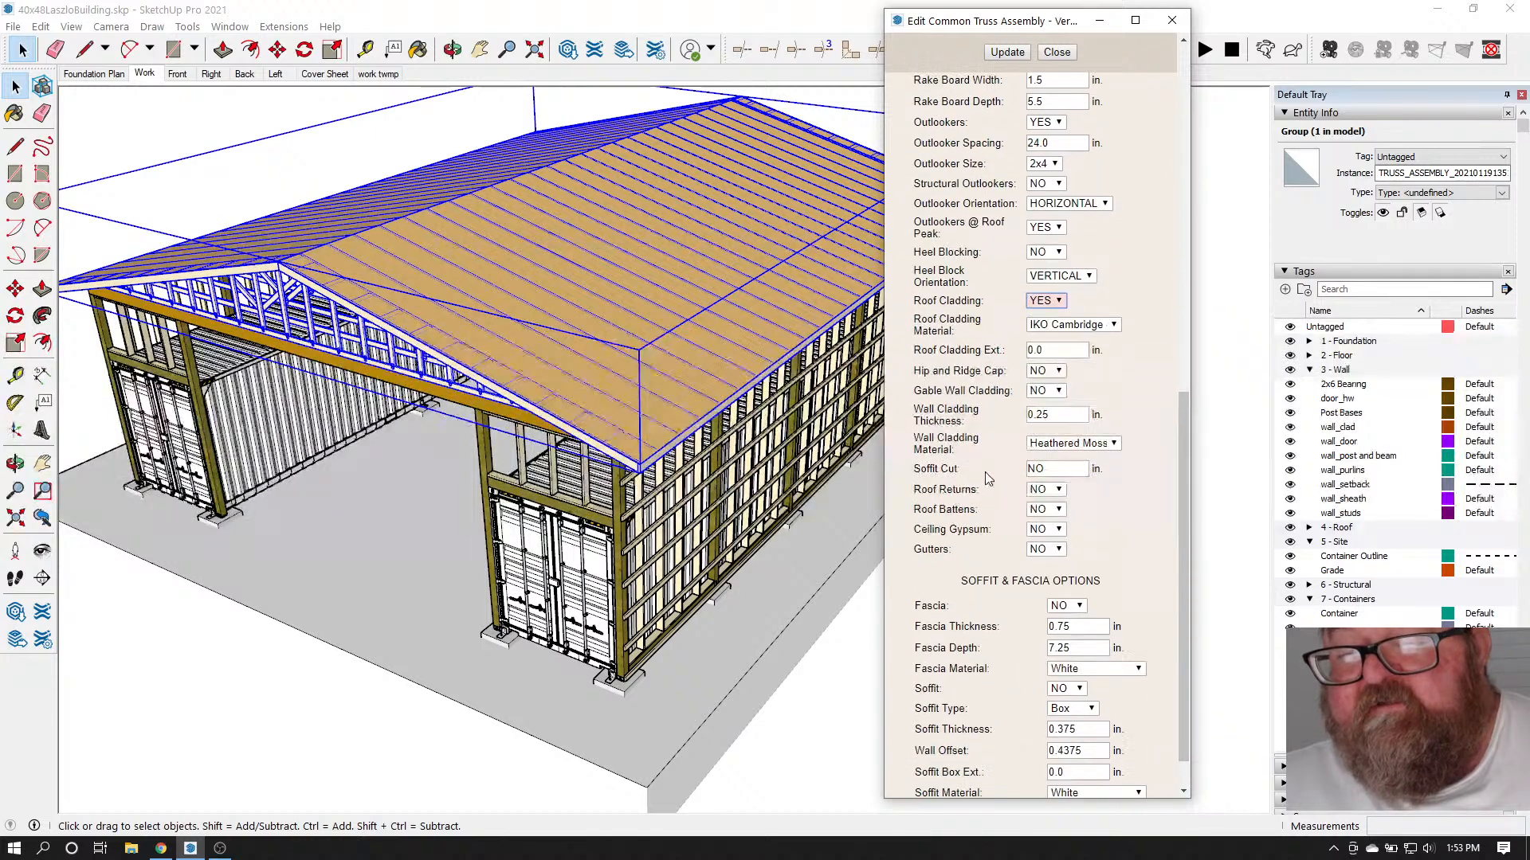
{"action": "left_click", "coordinate": [1115, 444]}
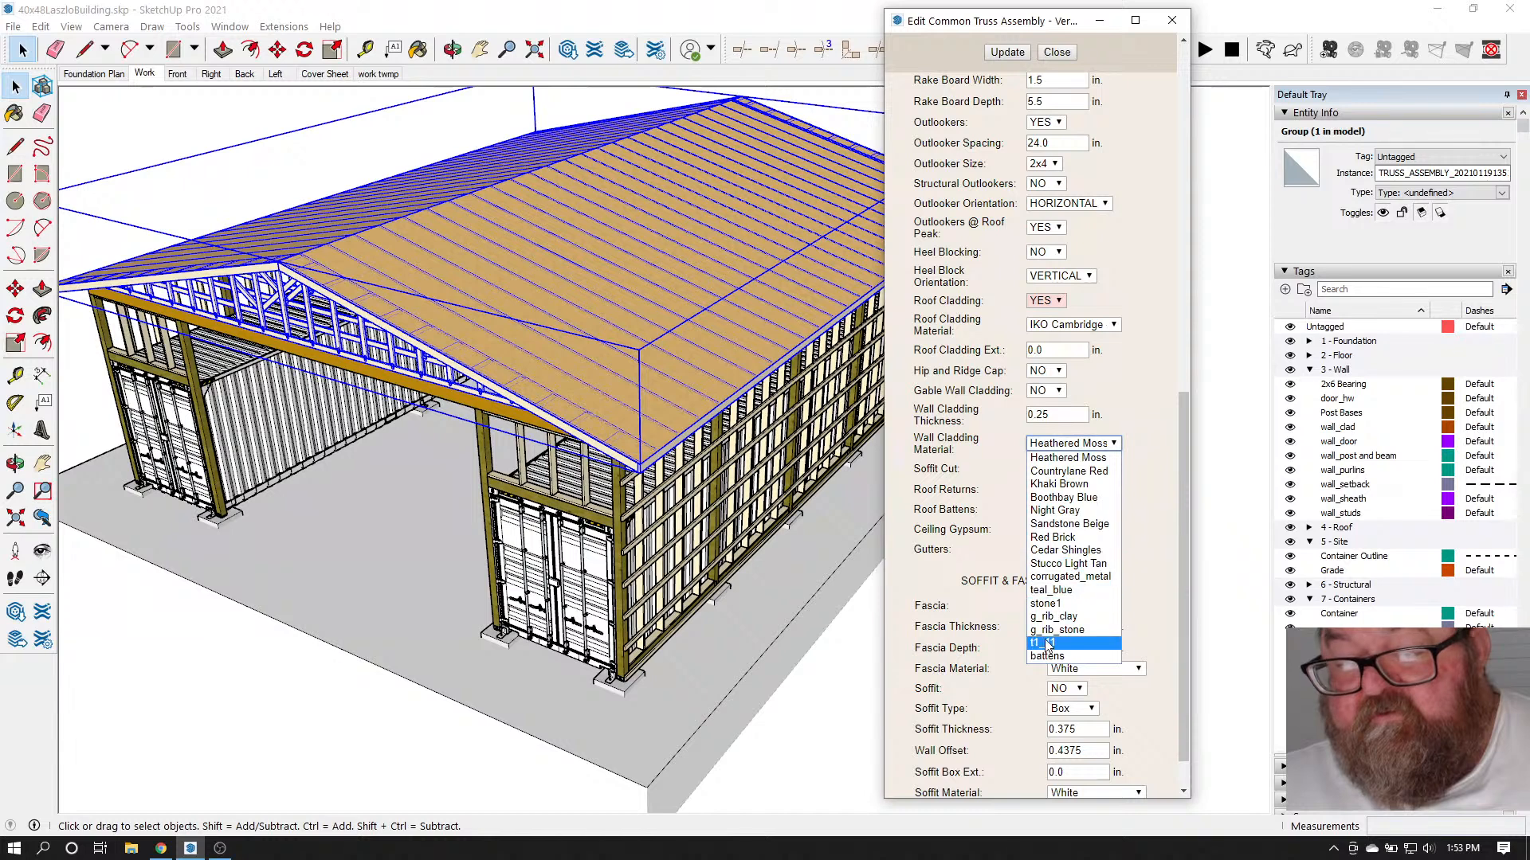
{"action": "left_click", "coordinate": [1147, 369]}
{"action": "left_click", "coordinate": [1120, 328]}
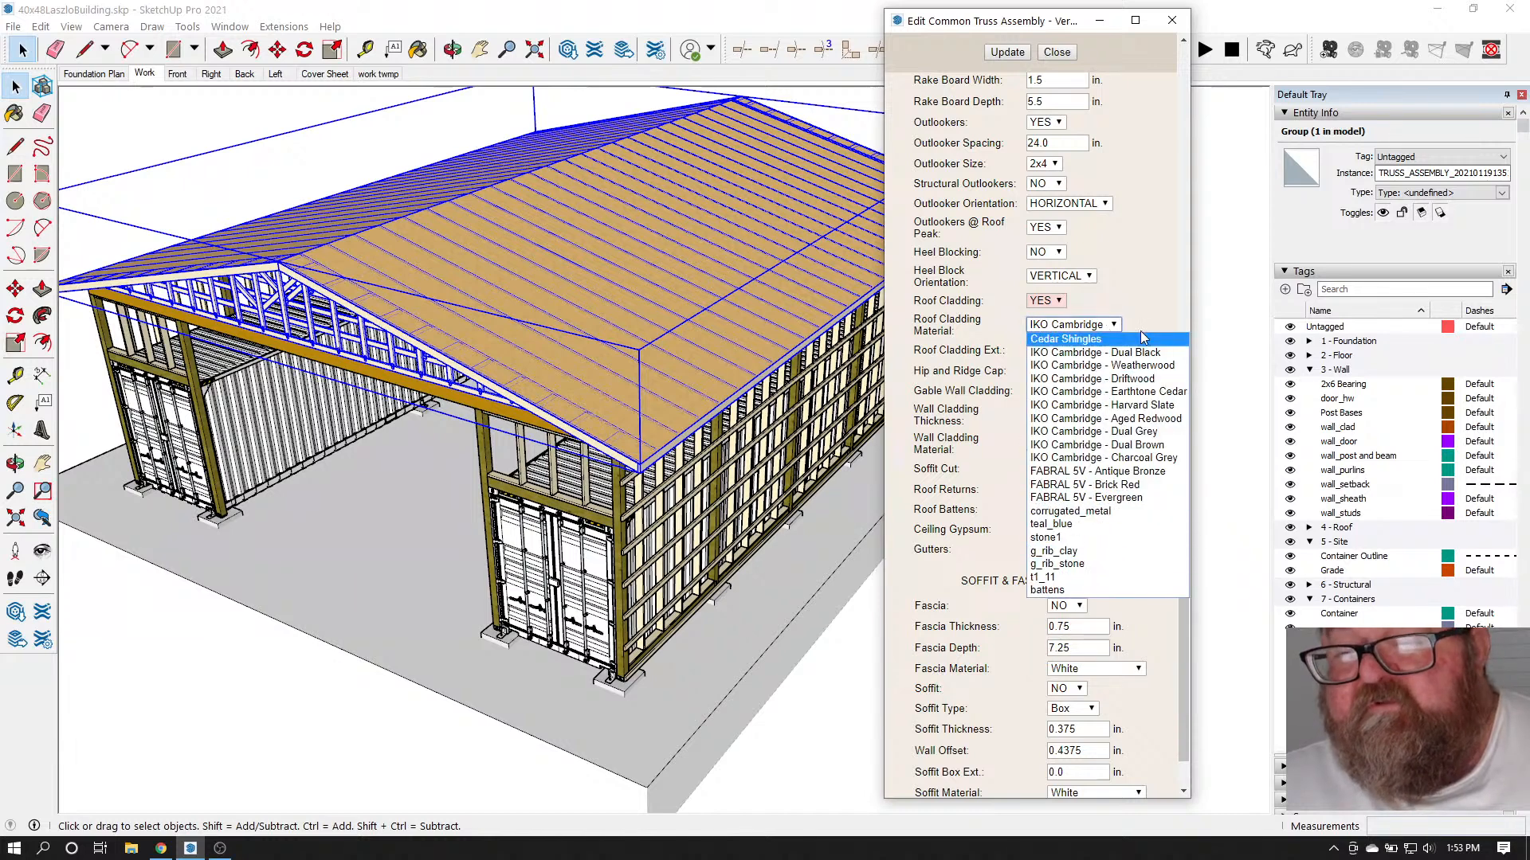
{"action": "left_click", "coordinate": [1150, 293]}
{"action": "left_click", "coordinate": [1114, 327]}
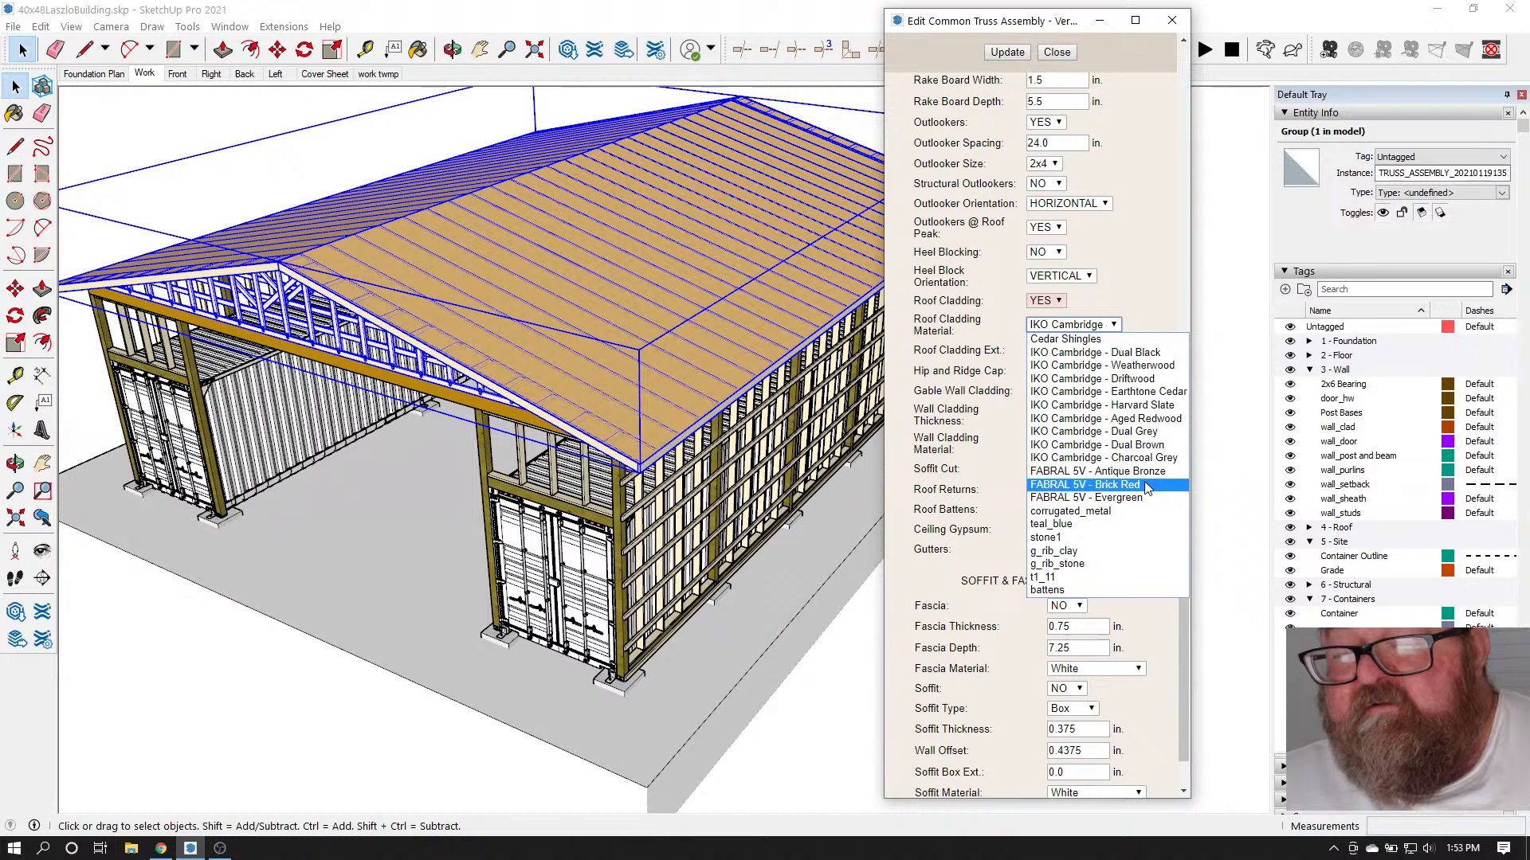
{"action": "left_click", "coordinate": [1110, 511]}
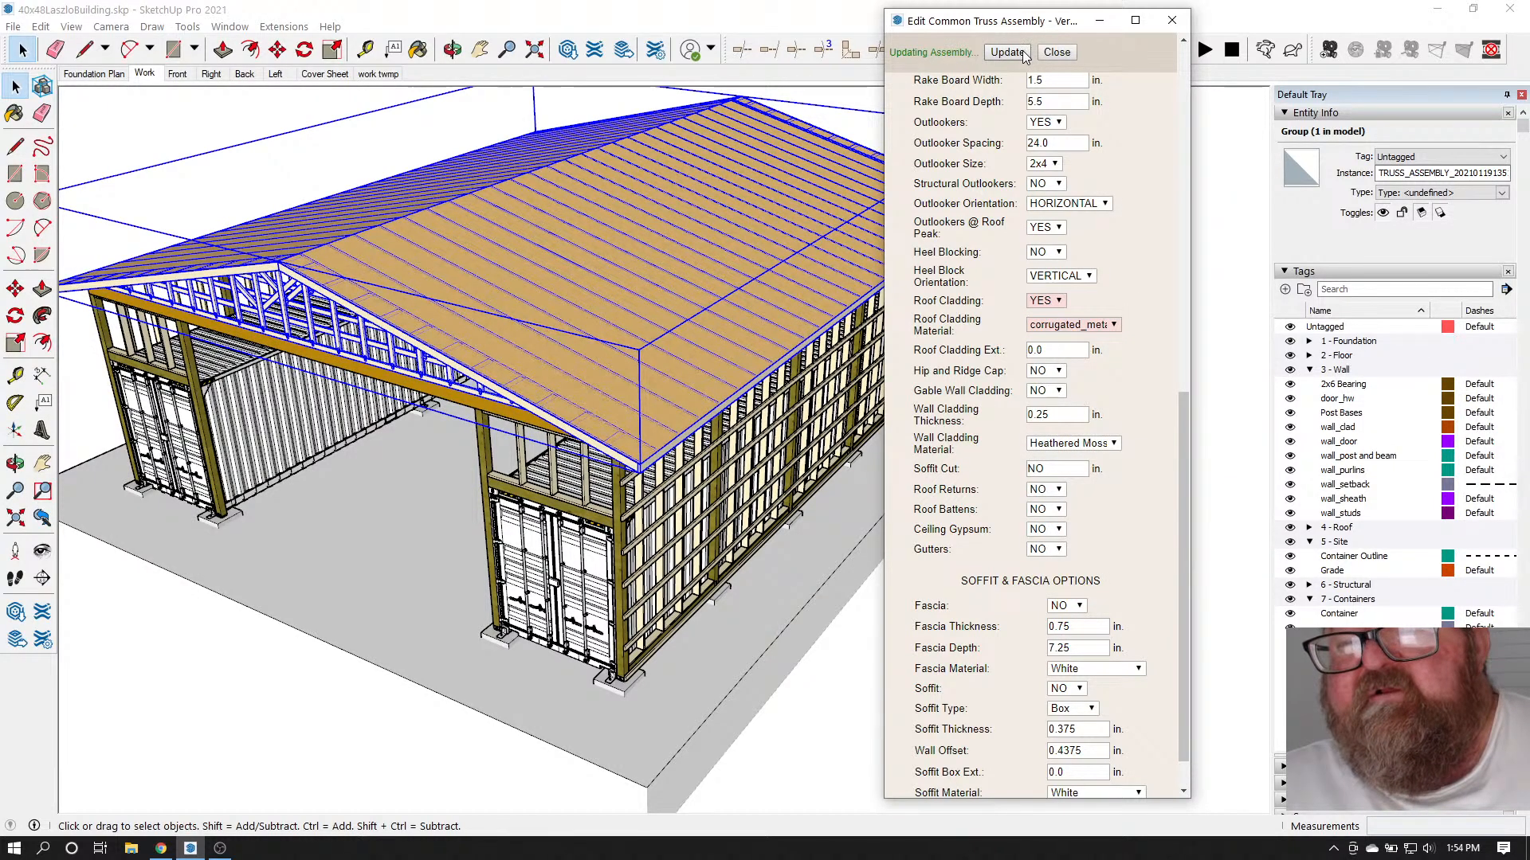
{"action": "left_click", "coordinate": [1056, 53]}
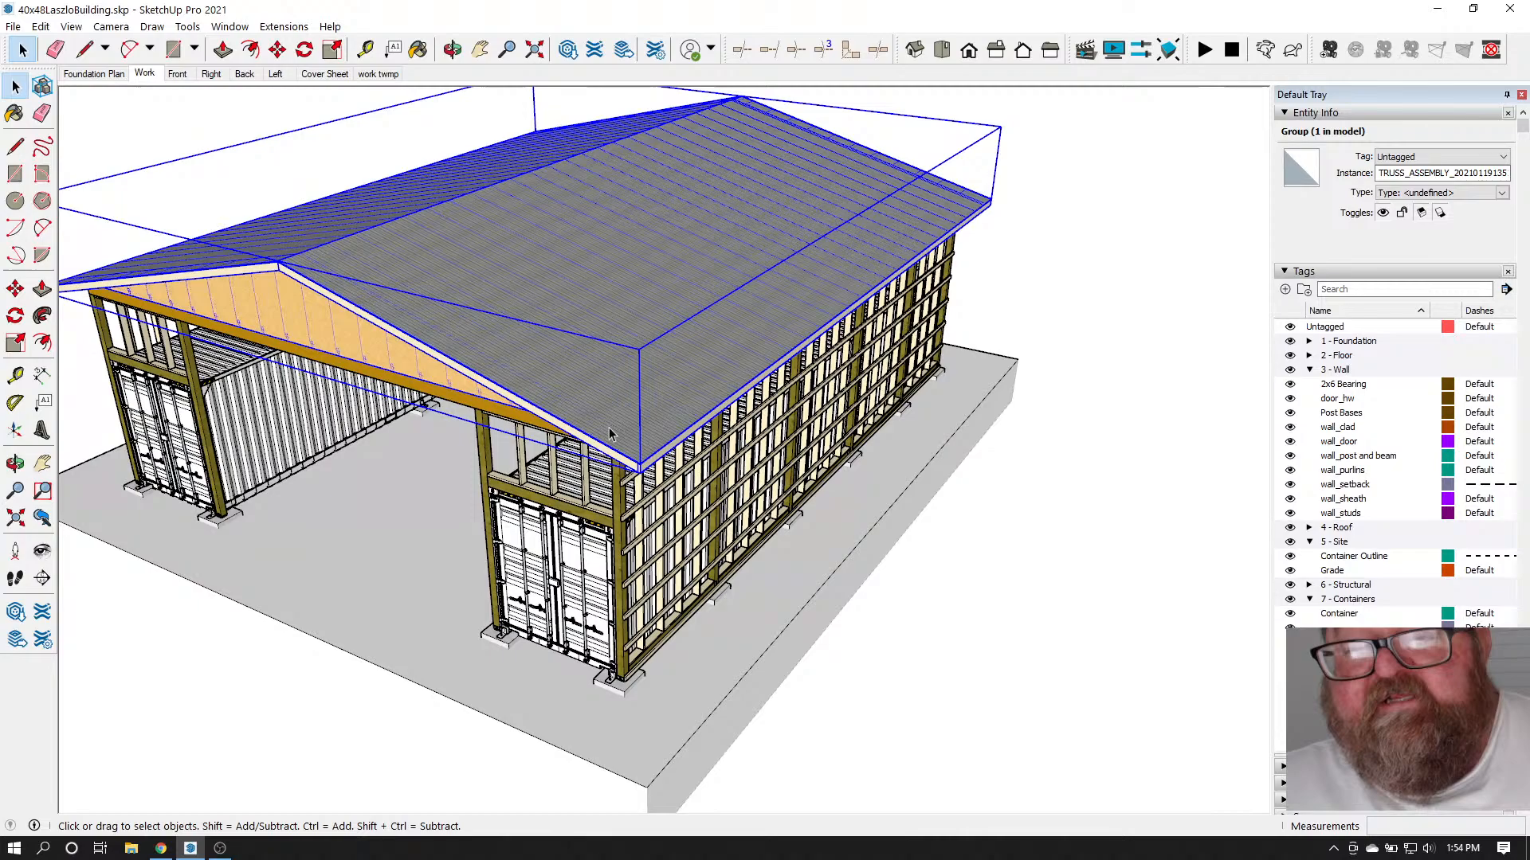
Inspect the corrugated metal roof cladding up close at the building's front eave corner
{"action": "left_click", "coordinate": [295, 471]}
{"action": "scroll", "coordinate": [634, 414], "scroll_direction": "up", "scroll_amount": 5}
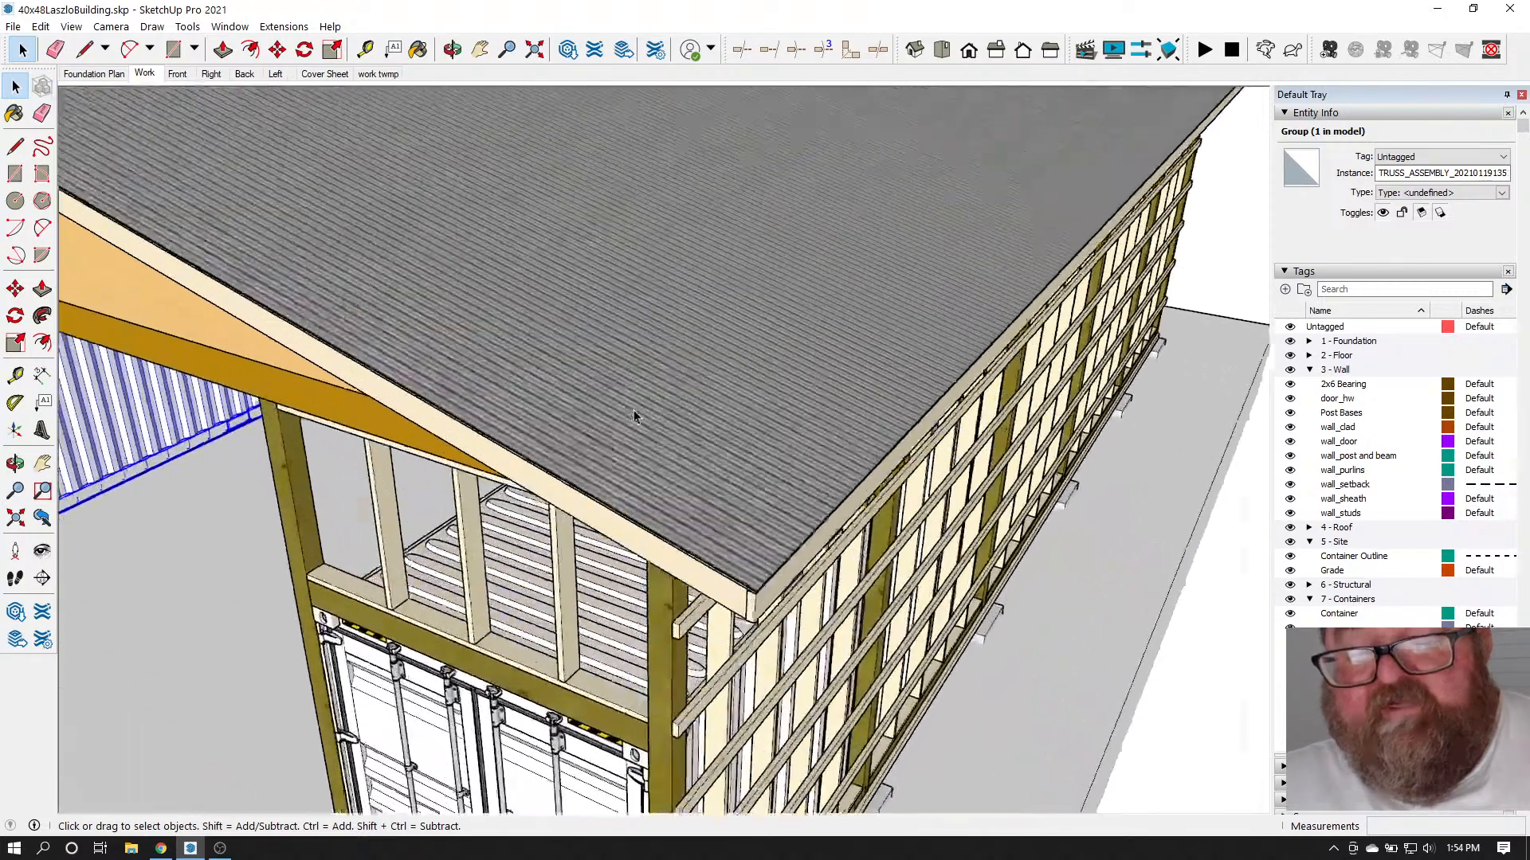
{"action": "scroll", "coordinate": [762, 494], "scroll_direction": "up", "scroll_amount": 2}
{"action": "left_click", "coordinate": [452, 60]}
{"action": "scroll", "coordinate": [553, 442], "scroll_direction": "up", "scroll_amount": 6}
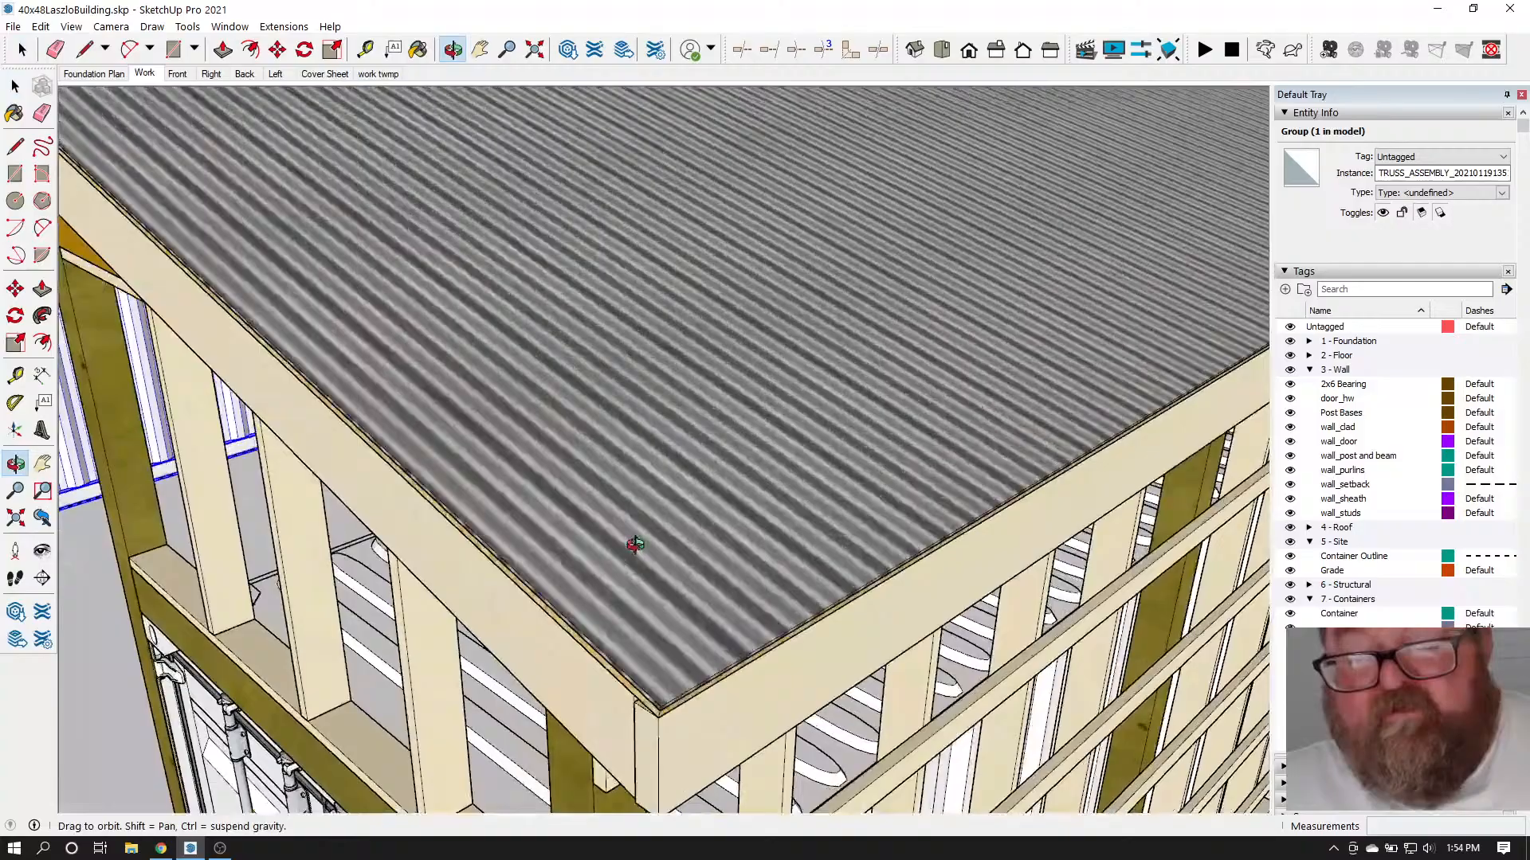
{"action": "left_click_drag", "start_coordinate": [635, 544], "coordinate": [580, 550]}
{"action": "scroll", "coordinate": [581, 550], "scroll_direction": "down", "scroll_amount": 4}
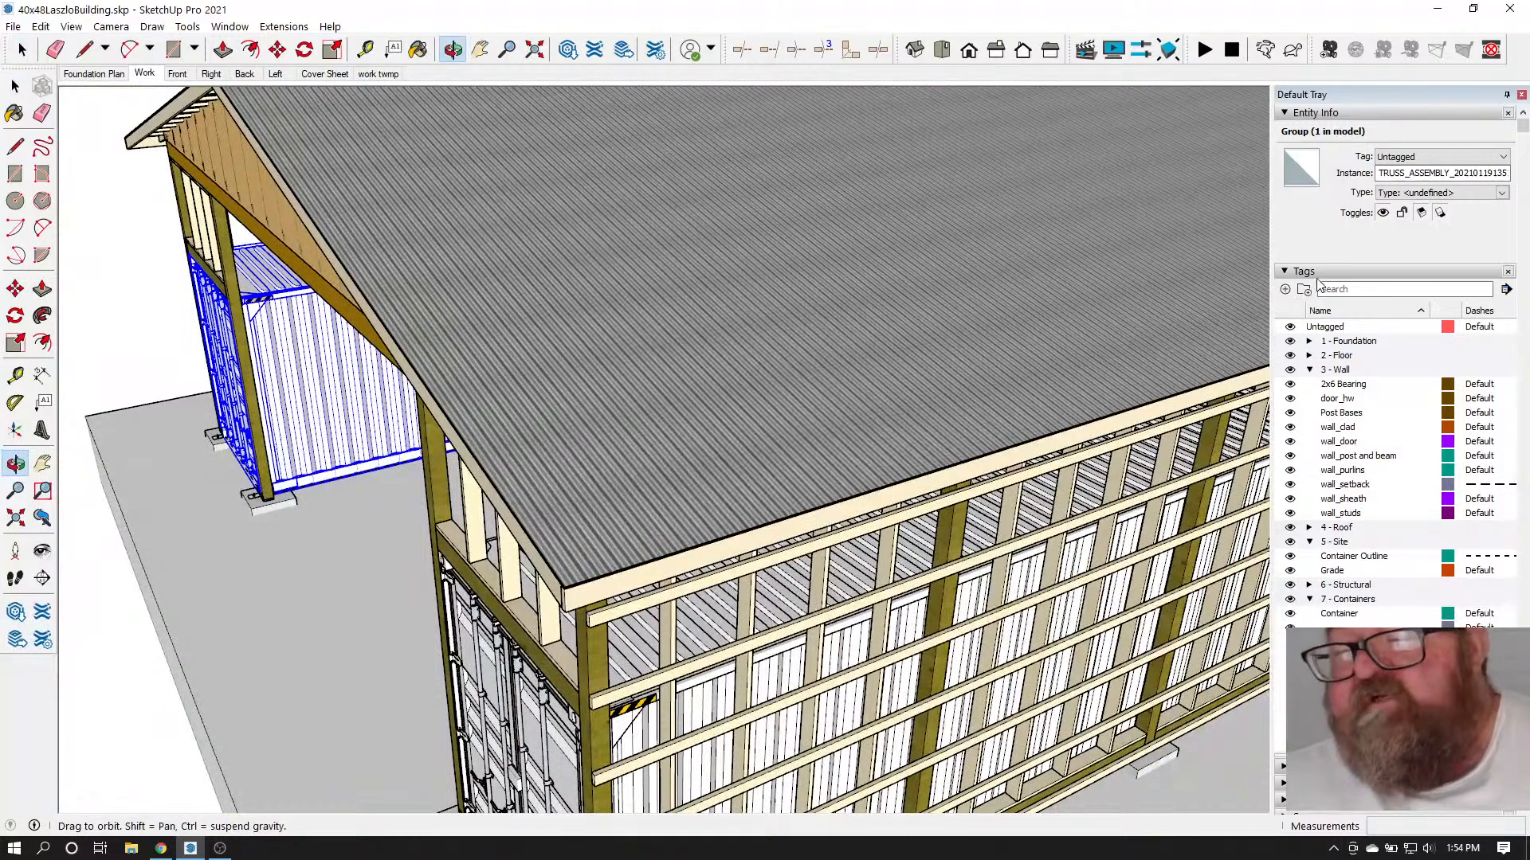
Fold up the tag list and review the clad building in the Front and Right scenes, including the roof slope from above
{"action": "left_click", "coordinate": [1285, 272]}
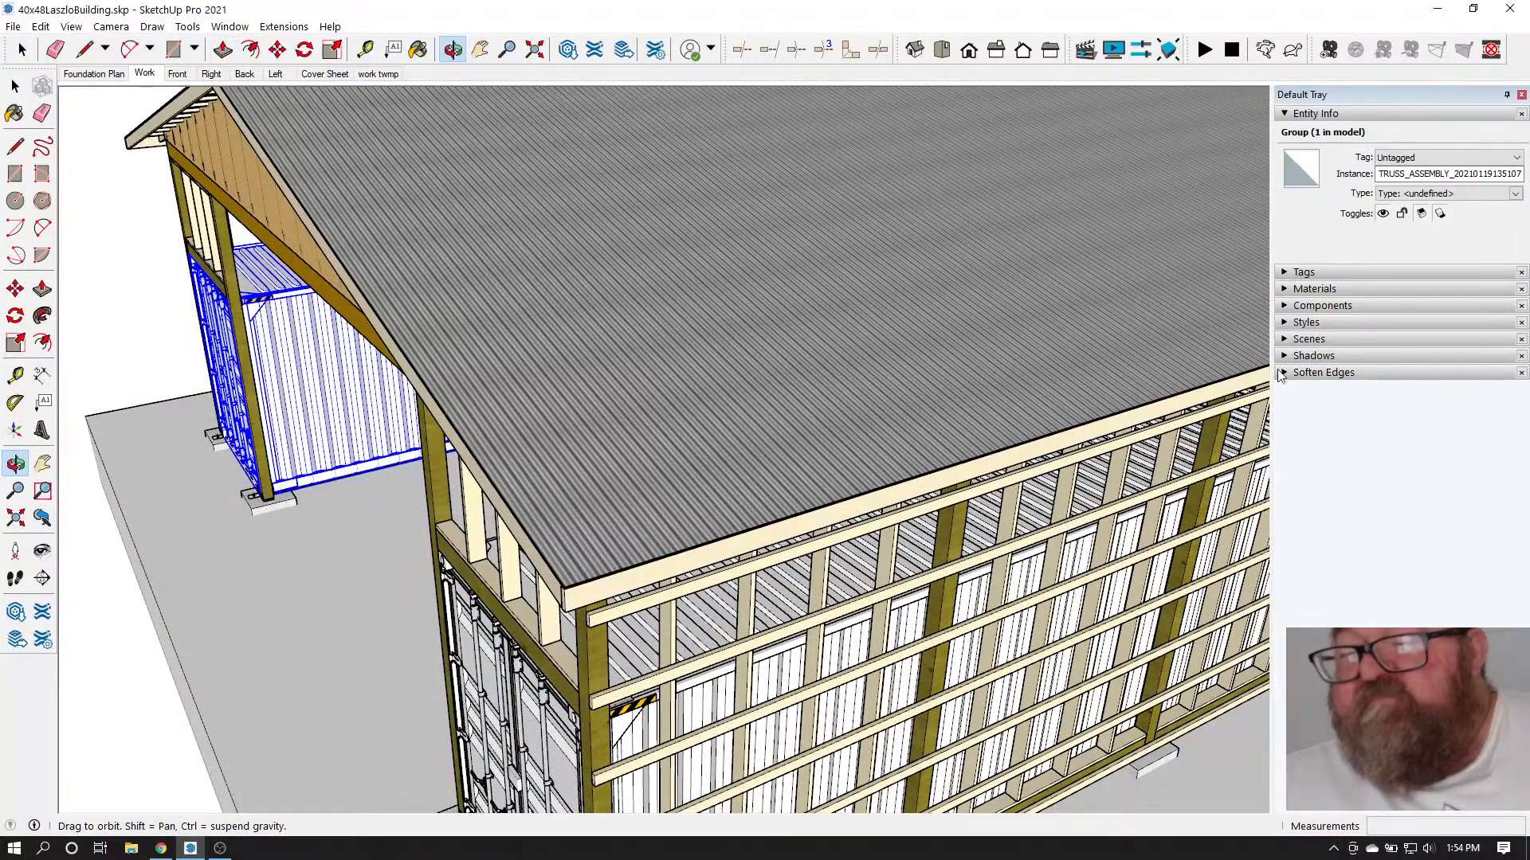
{"action": "left_click", "coordinate": [176, 74]}
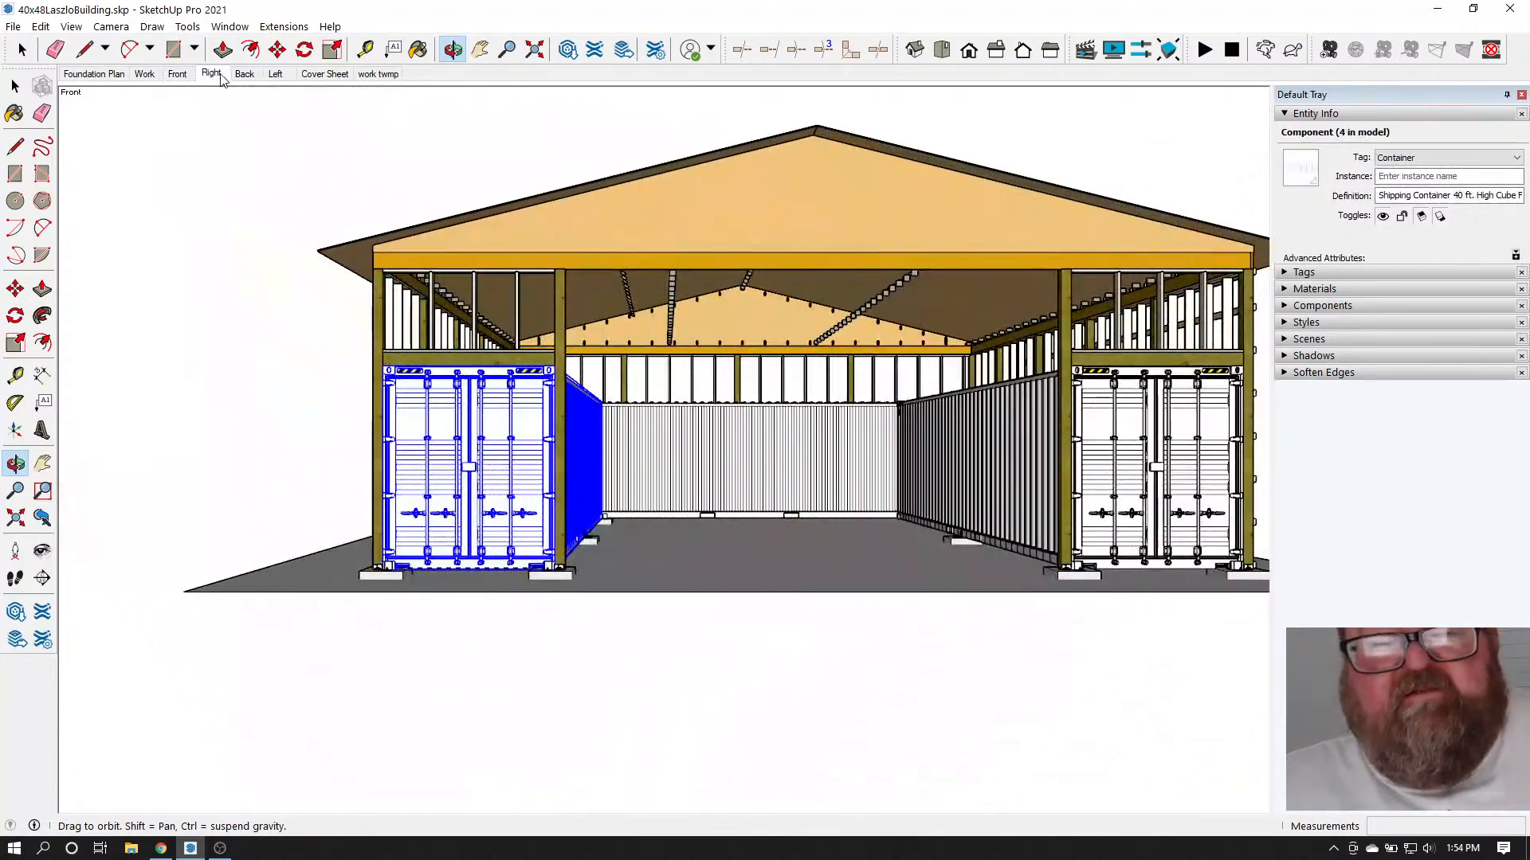
{"action": "left_click", "coordinate": [217, 74]}
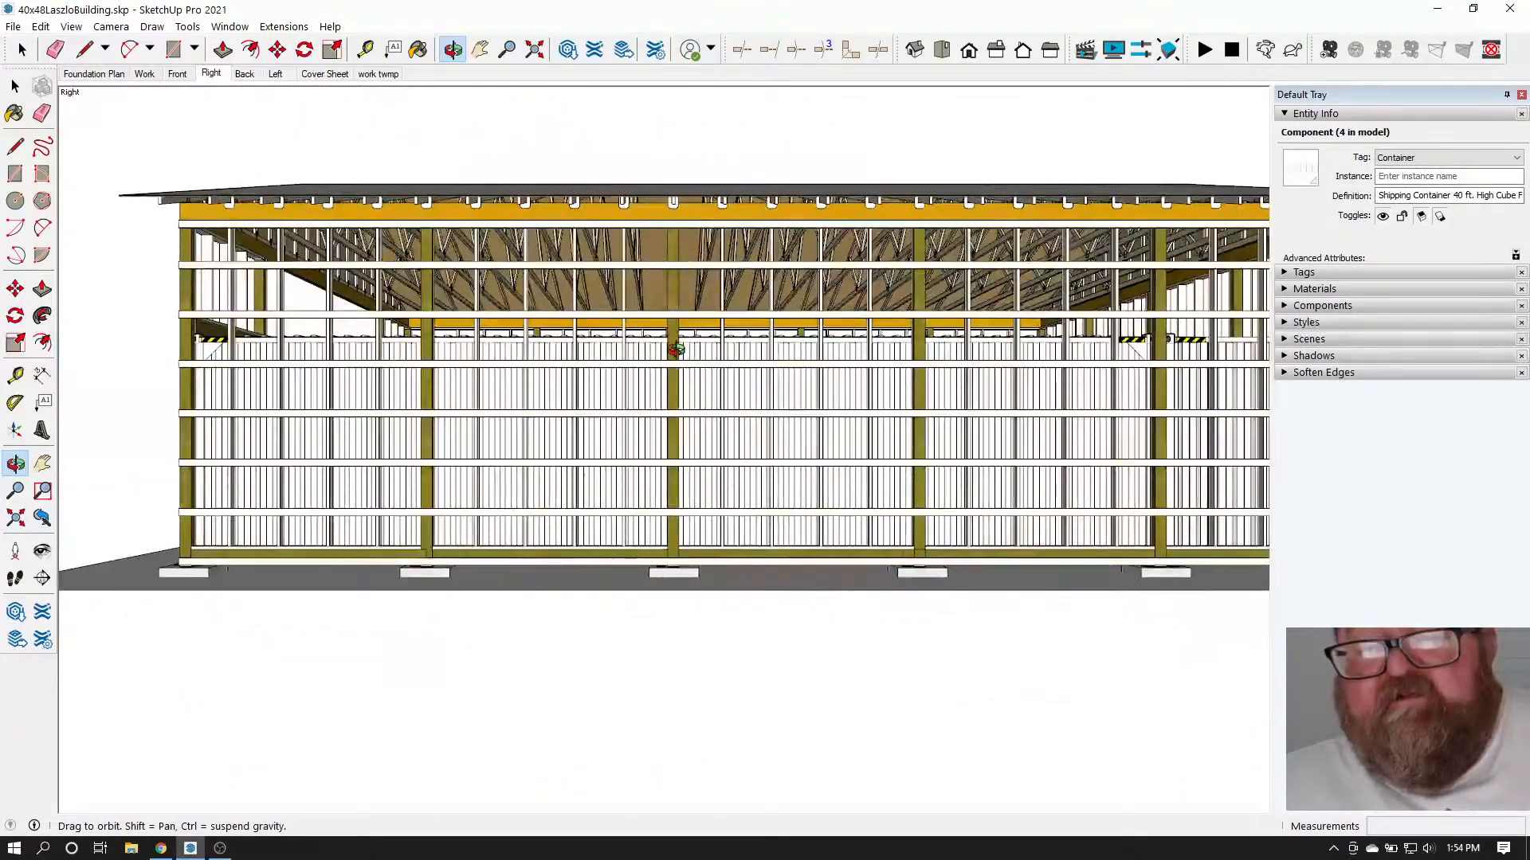
{"action": "left_click_drag", "start_coordinate": [676, 349], "coordinate": [679, 430]}
{"action": "left_click", "coordinate": [23, 52]}
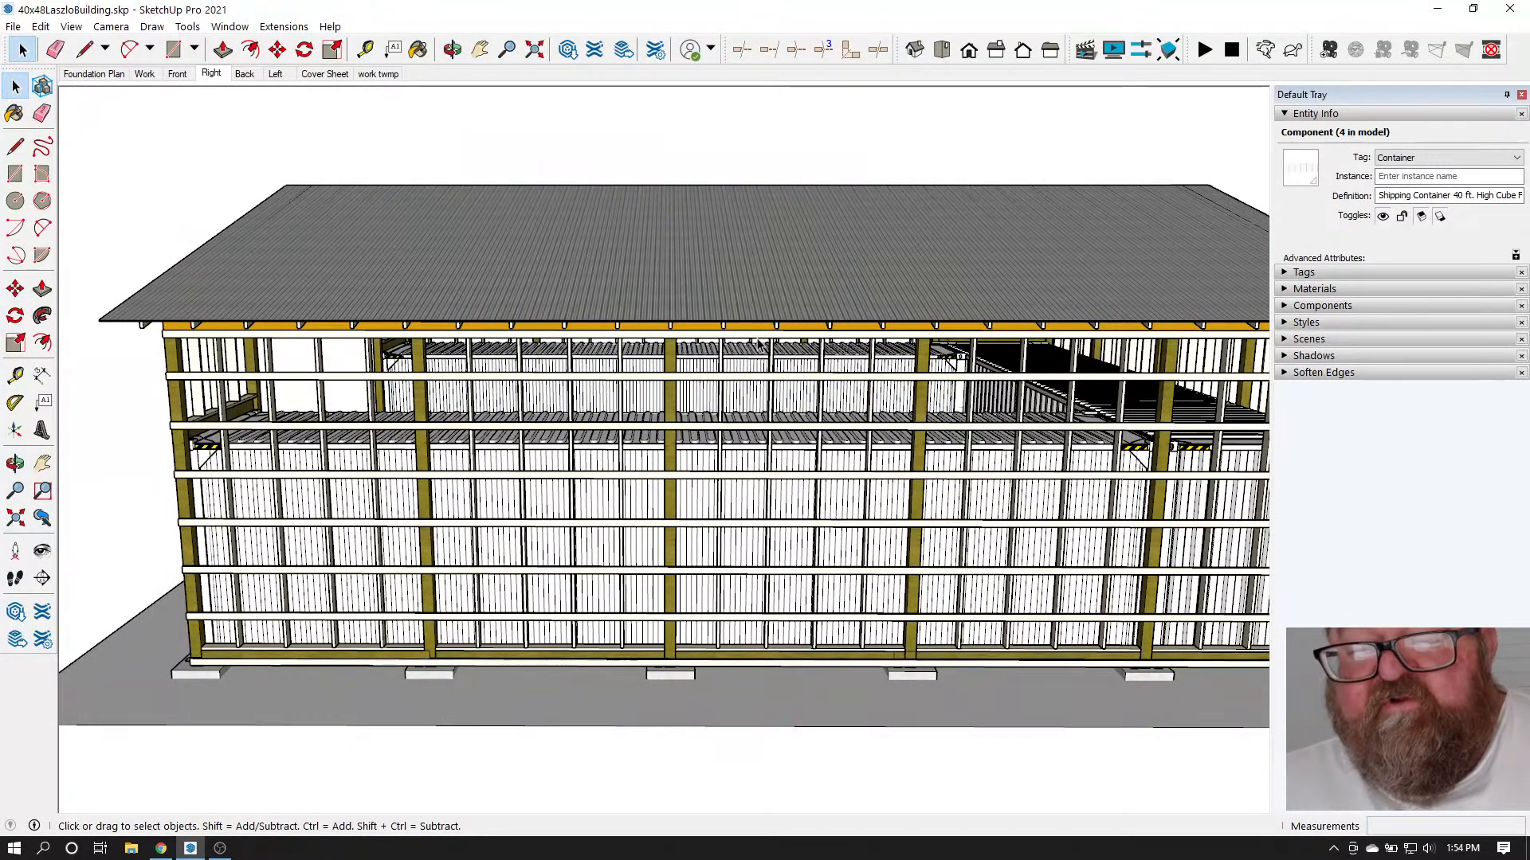
Apply the HiddenLine style from the default styles to the model
{"action": "left_click", "coordinate": [1288, 324]}
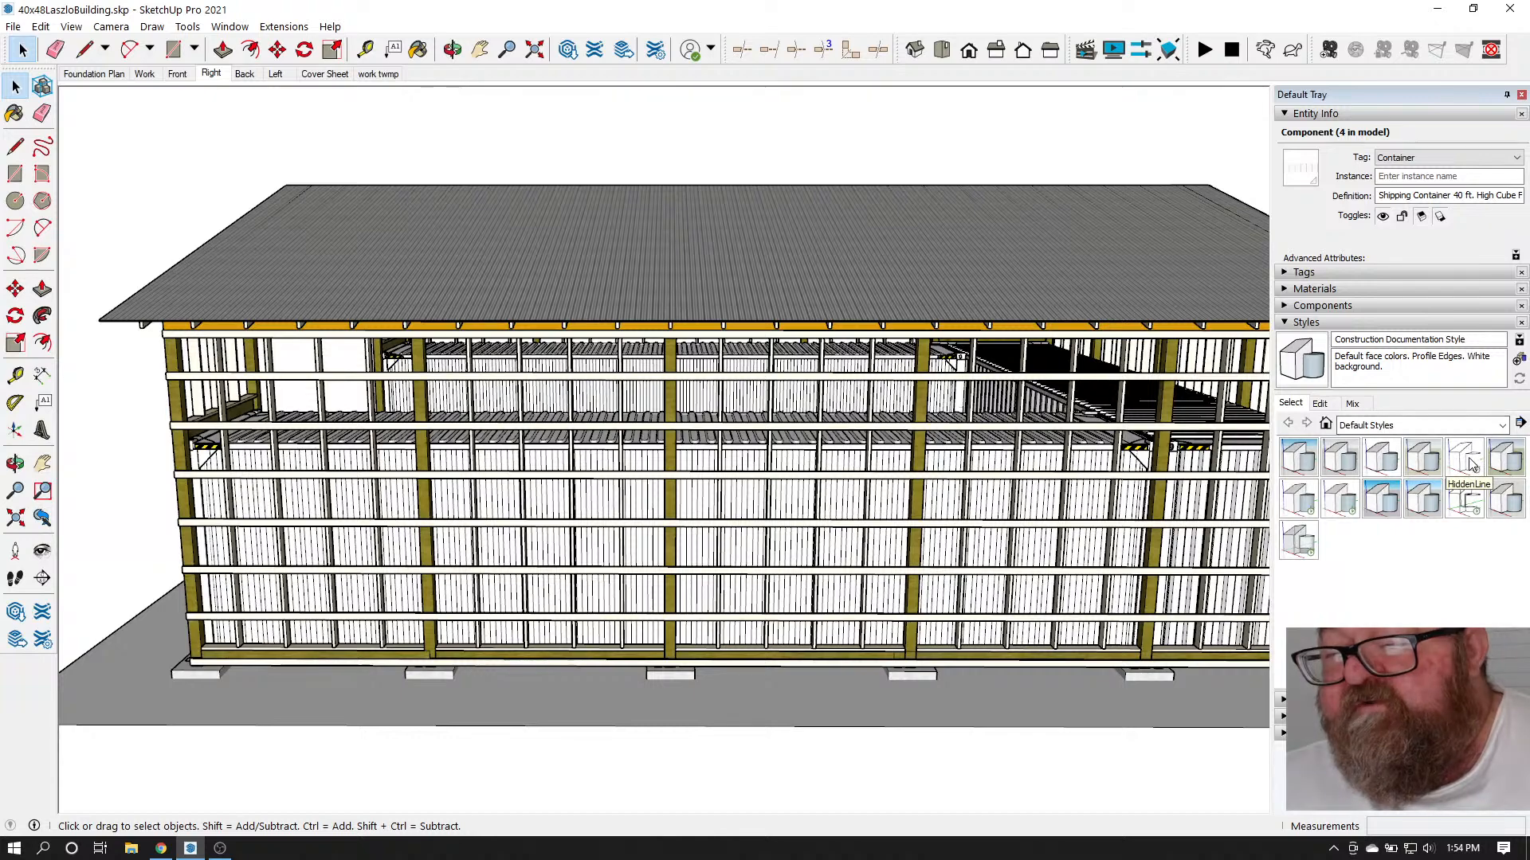
{"action": "left_click", "coordinate": [1468, 458]}
{"action": "scroll", "coordinate": [633, 351], "scroll_direction": "down", "scroll_amount": 2}
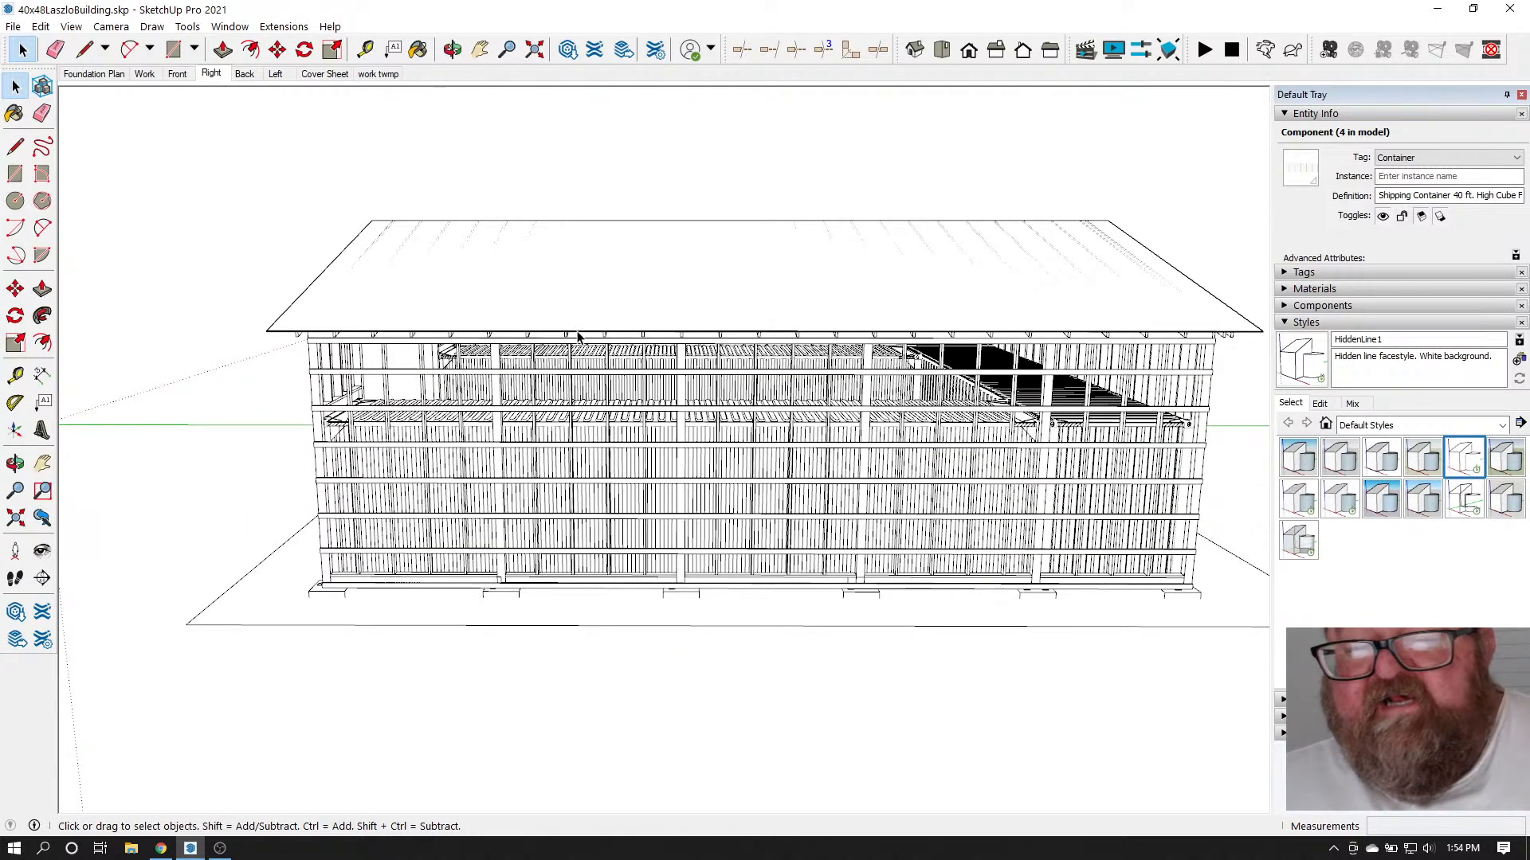
{"action": "scroll", "coordinate": [1118, 426], "scroll_direction": "up", "scroll_amount": 1}
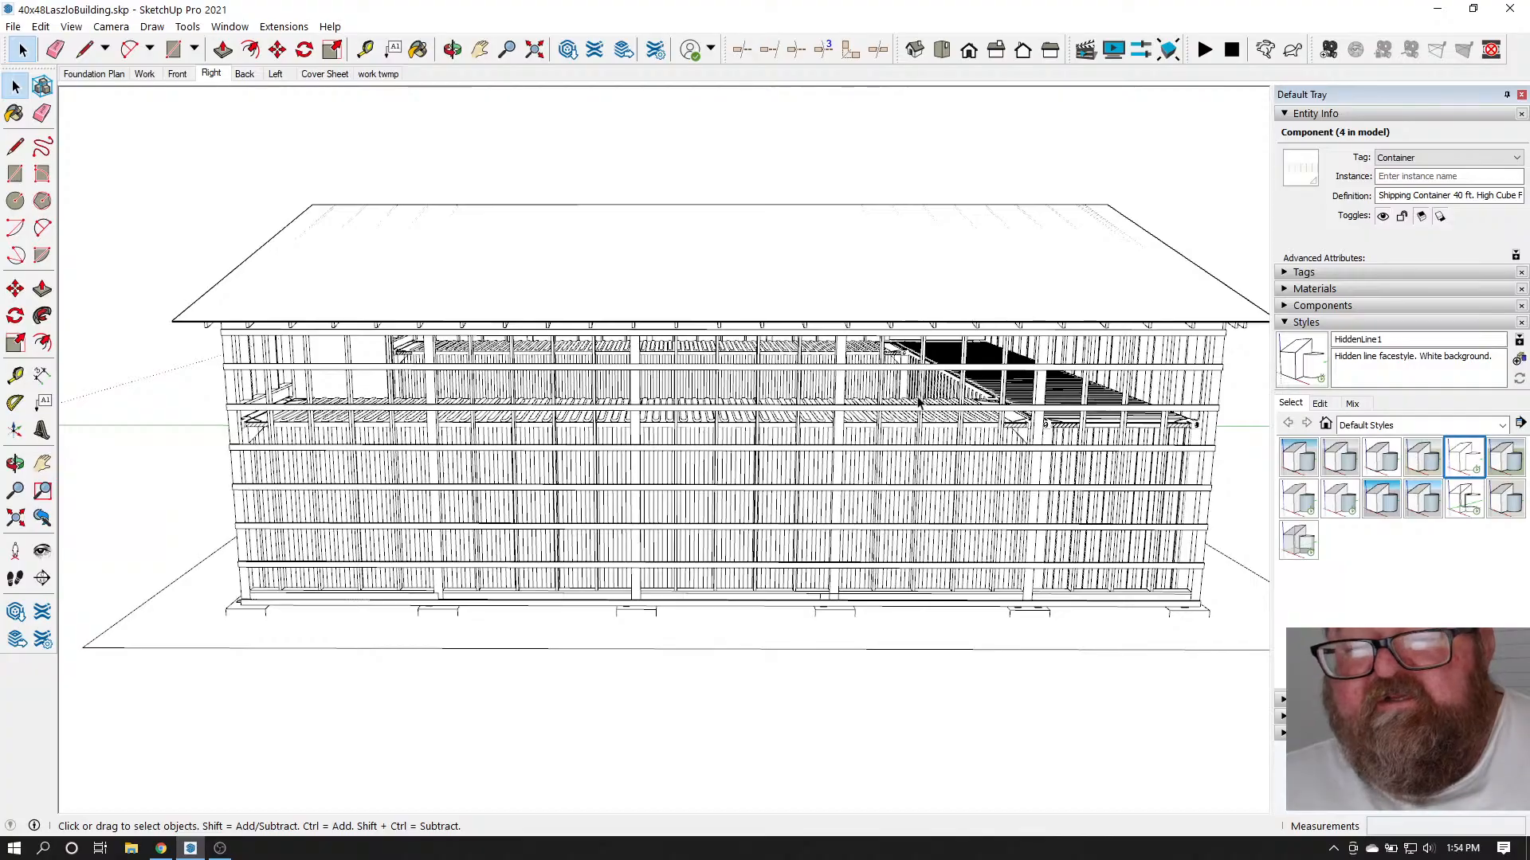
Compare the container building's plain roof surface with the modelled ribs on the distant reference building's metal roof
{"action": "left_click", "coordinate": [452, 49]}
{"action": "left_click_drag", "start_coordinate": [744, 318], "coordinate": [830, 405]}
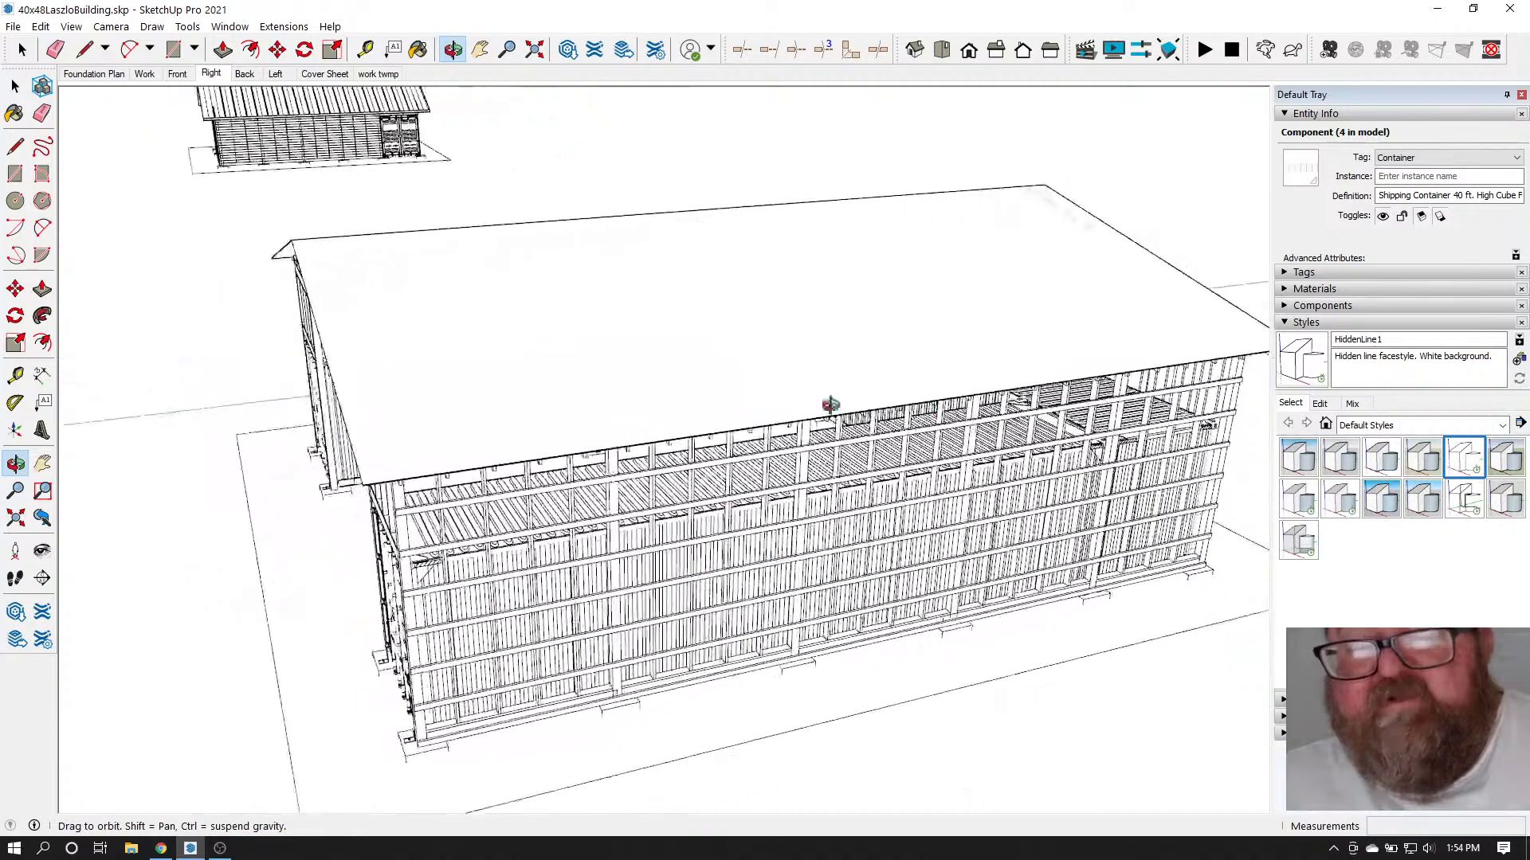
{"action": "left_click_drag", "start_coordinate": [526, 384], "coordinate": [489, 117]}
{"action": "scroll", "coordinate": [489, 117], "scroll_direction": "up", "scroll_amount": 10}
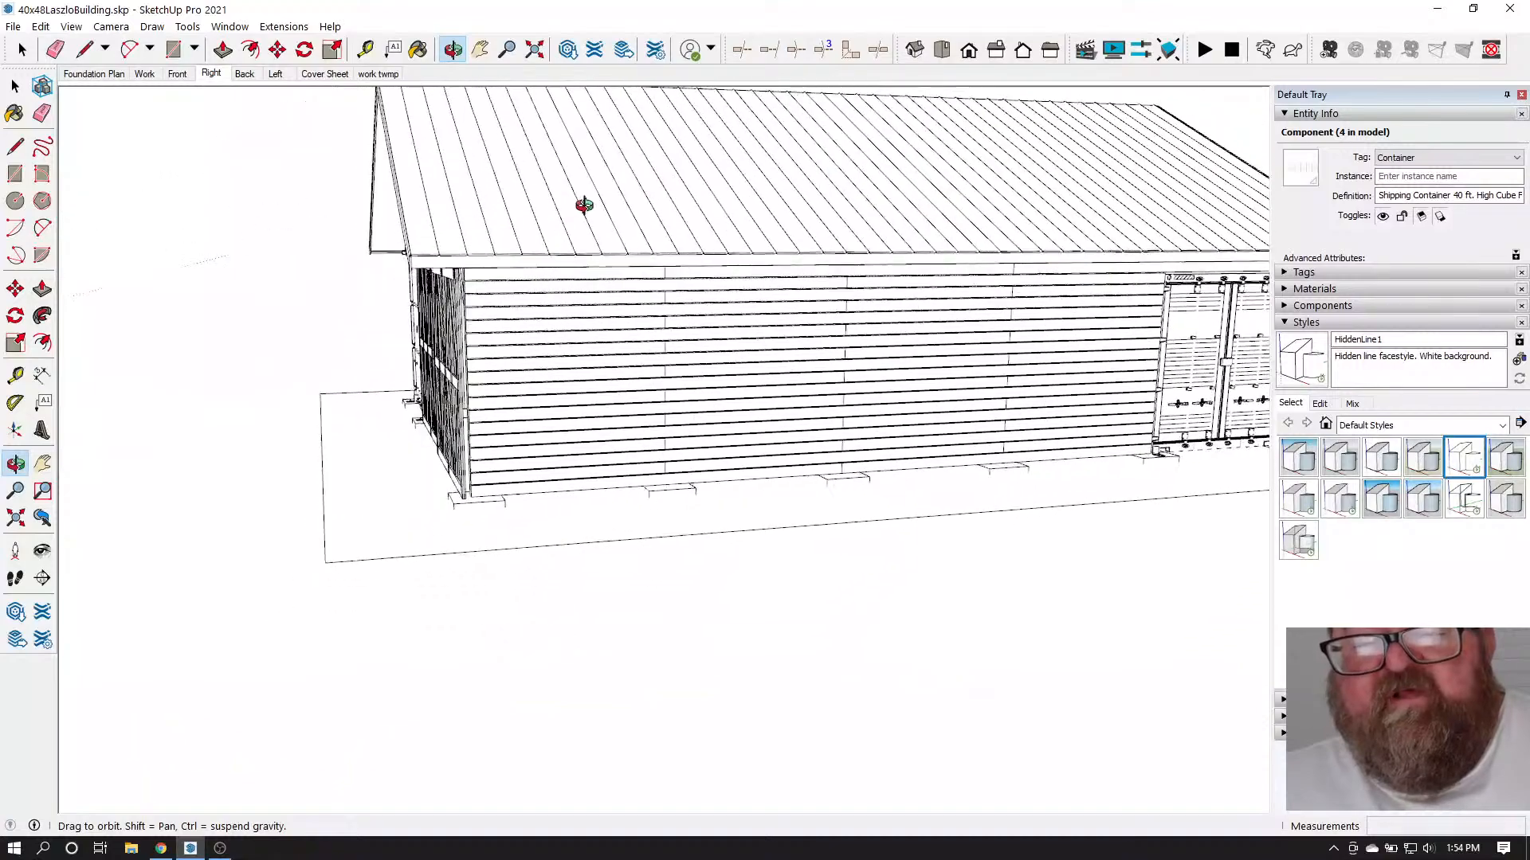
{"action": "scroll", "coordinate": [463, 193], "scroll_direction": "up", "scroll_amount": 8}
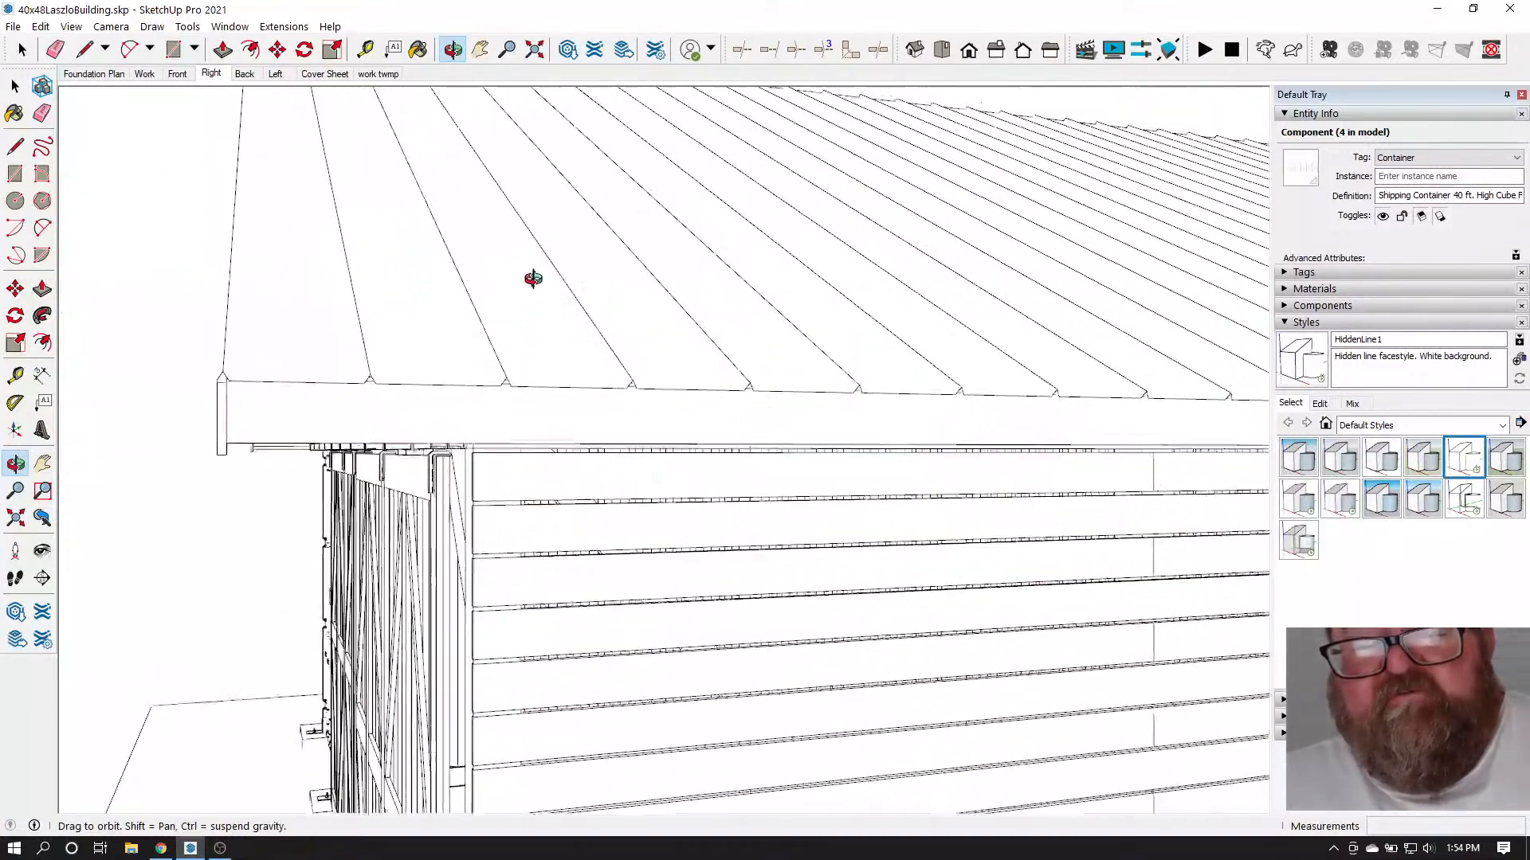
{"action": "scroll", "coordinate": [474, 334], "scroll_direction": "up", "scroll_amount": 5}
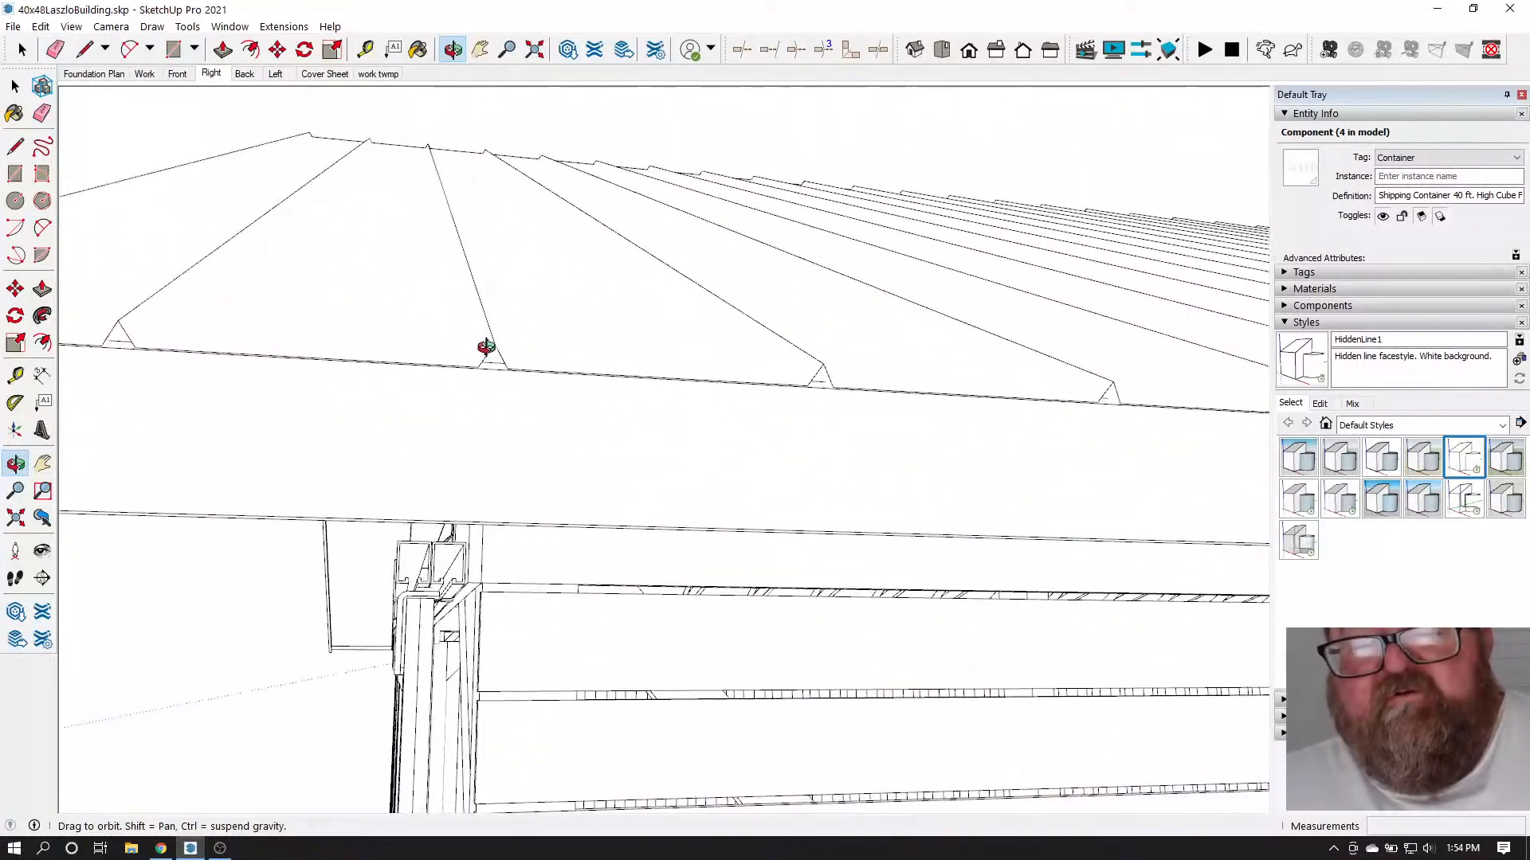
Examine the ribbed building's roof and siding linework, and compare it with the other reference building's roof and wall
{"action": "scroll", "coordinate": [486, 347], "scroll_direction": "down", "scroll_amount": 10}
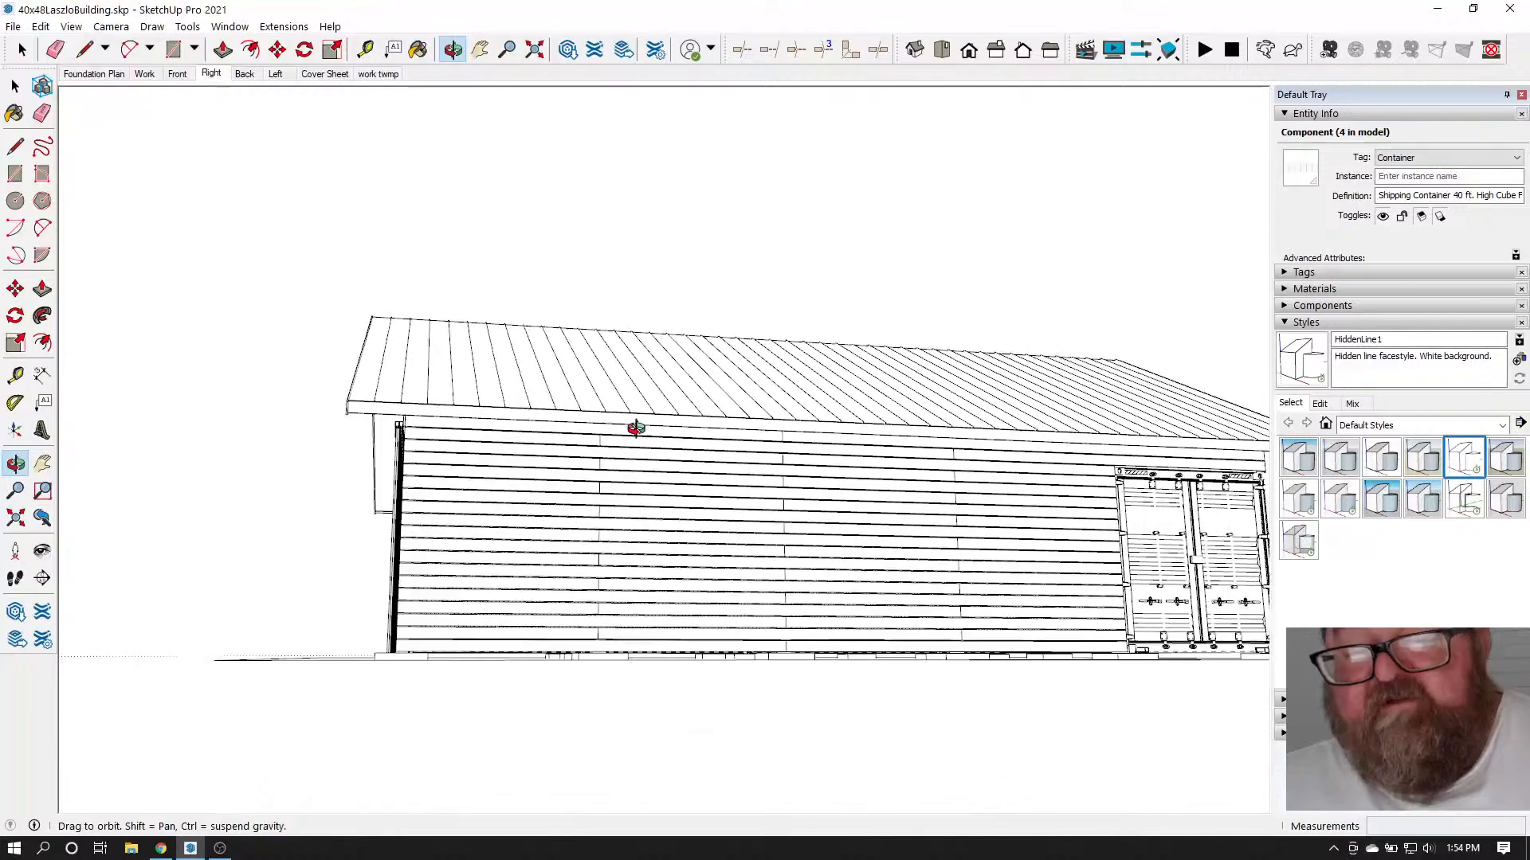
{"action": "left_click_drag", "start_coordinate": [636, 428], "coordinate": [482, 502]}
{"action": "scroll", "coordinate": [481, 502], "scroll_direction": "down", "scroll_amount": 3}
{"action": "scroll", "coordinate": [644, 531], "scroll_direction": "up", "scroll_amount": 4}
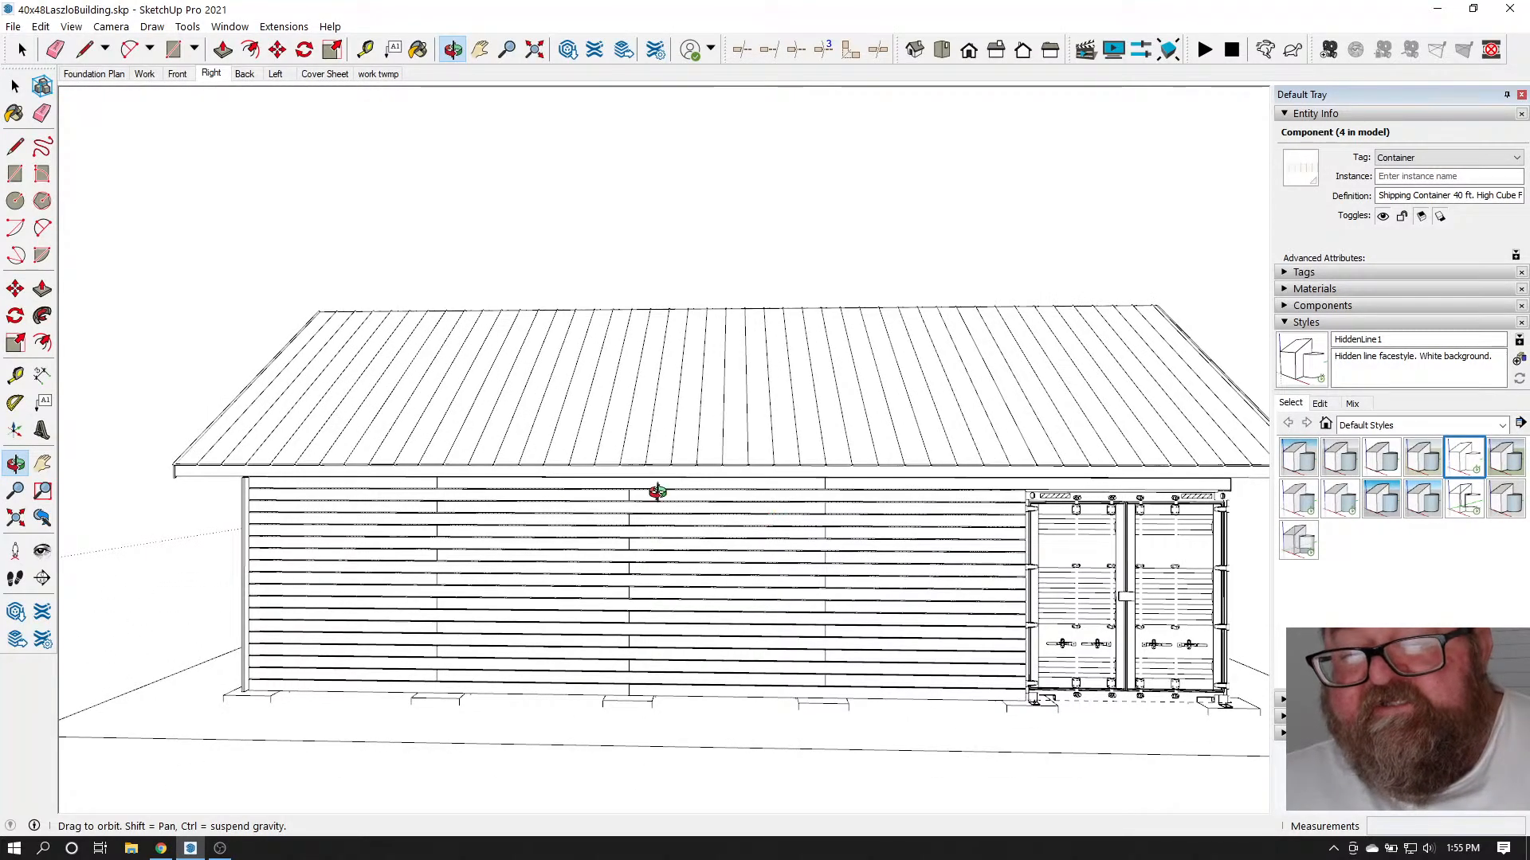
{"action": "scroll", "coordinate": [658, 492], "scroll_direction": "down", "scroll_amount": 10}
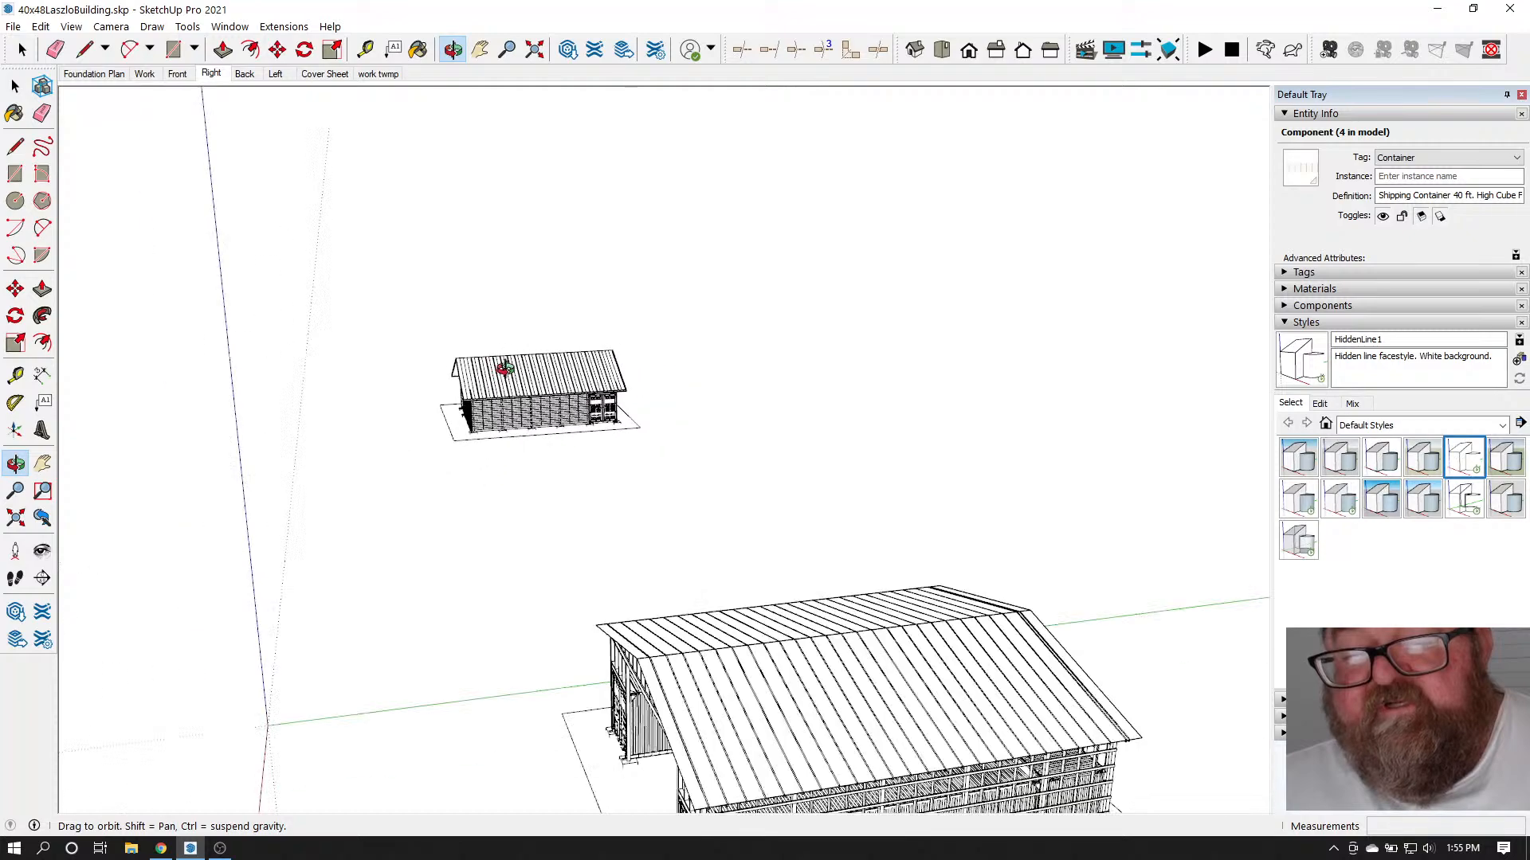
{"action": "left_click_drag", "start_coordinate": [505, 368], "coordinate": [760, 453]}
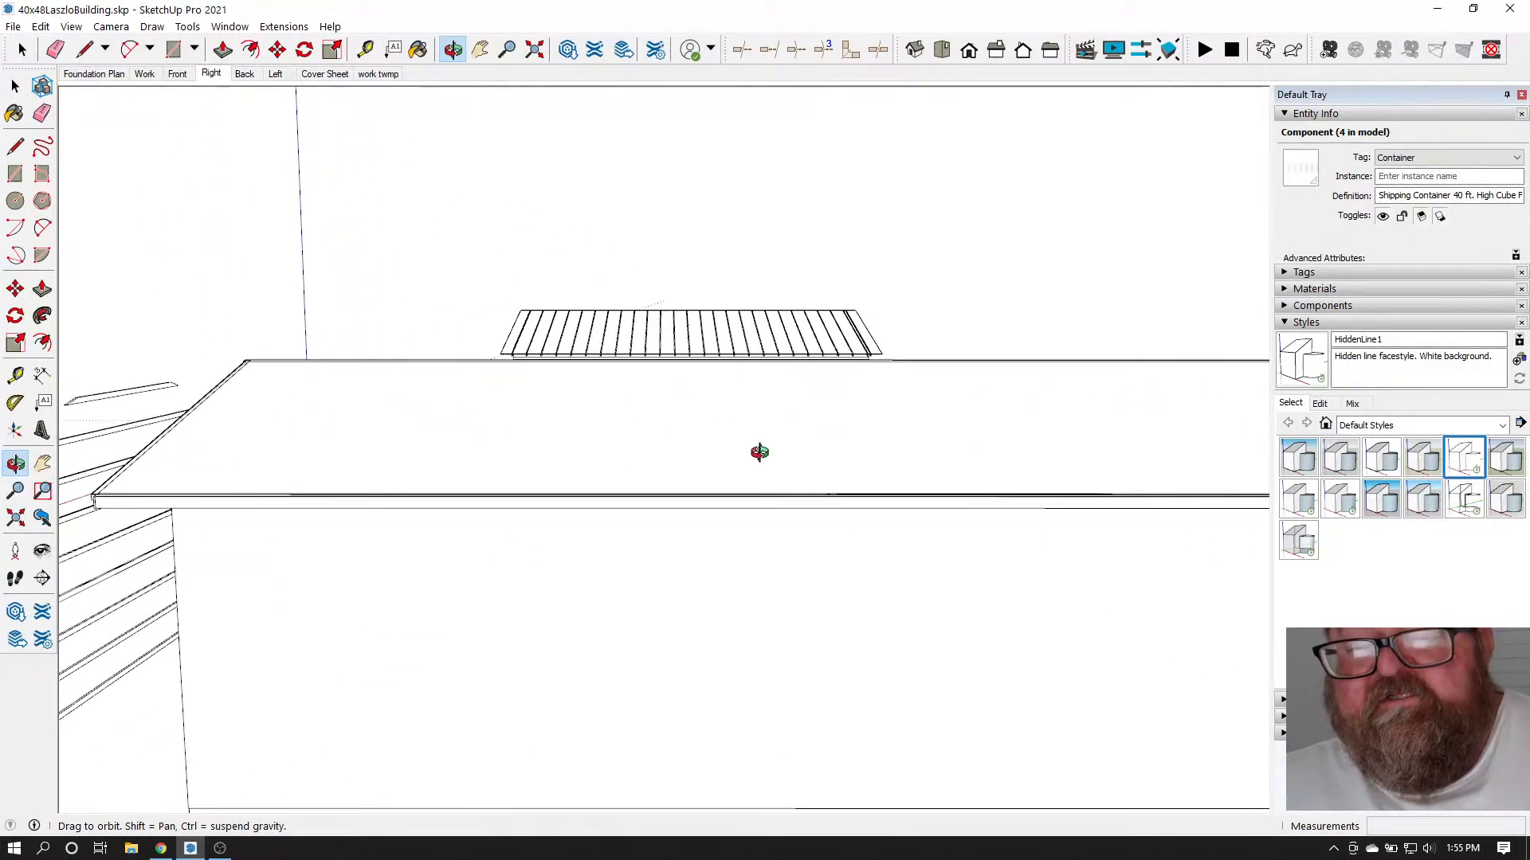
{"action": "left_click_drag", "start_coordinate": [537, 550], "coordinate": [460, 502]}
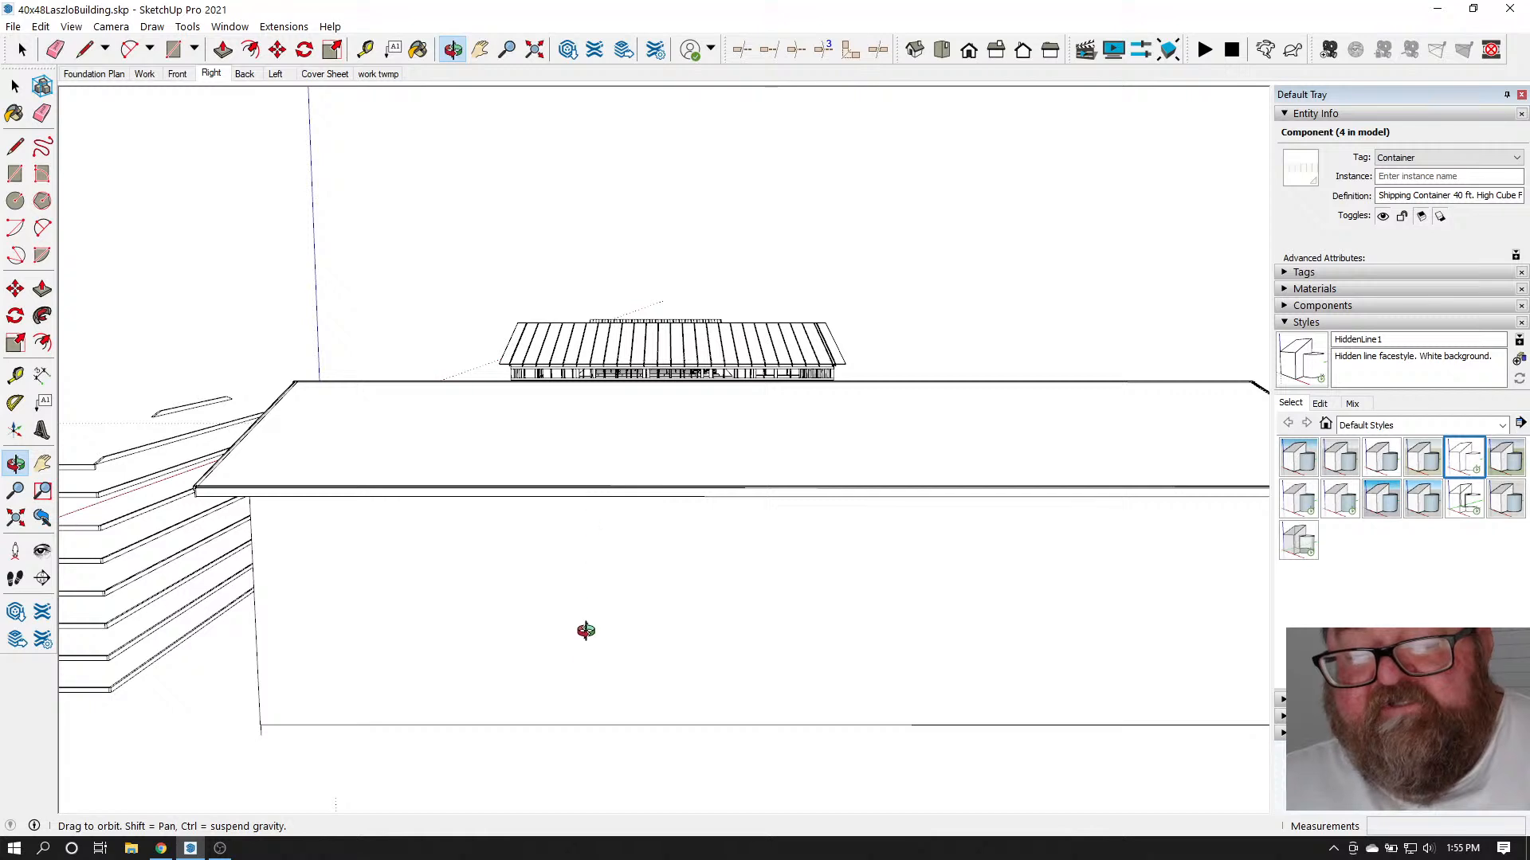
Apply the Construction Documentation Style to the model and bring the container building back into view
{"action": "left_click", "coordinate": [1339, 463]}
{"action": "left_click", "coordinate": [1381, 463]}
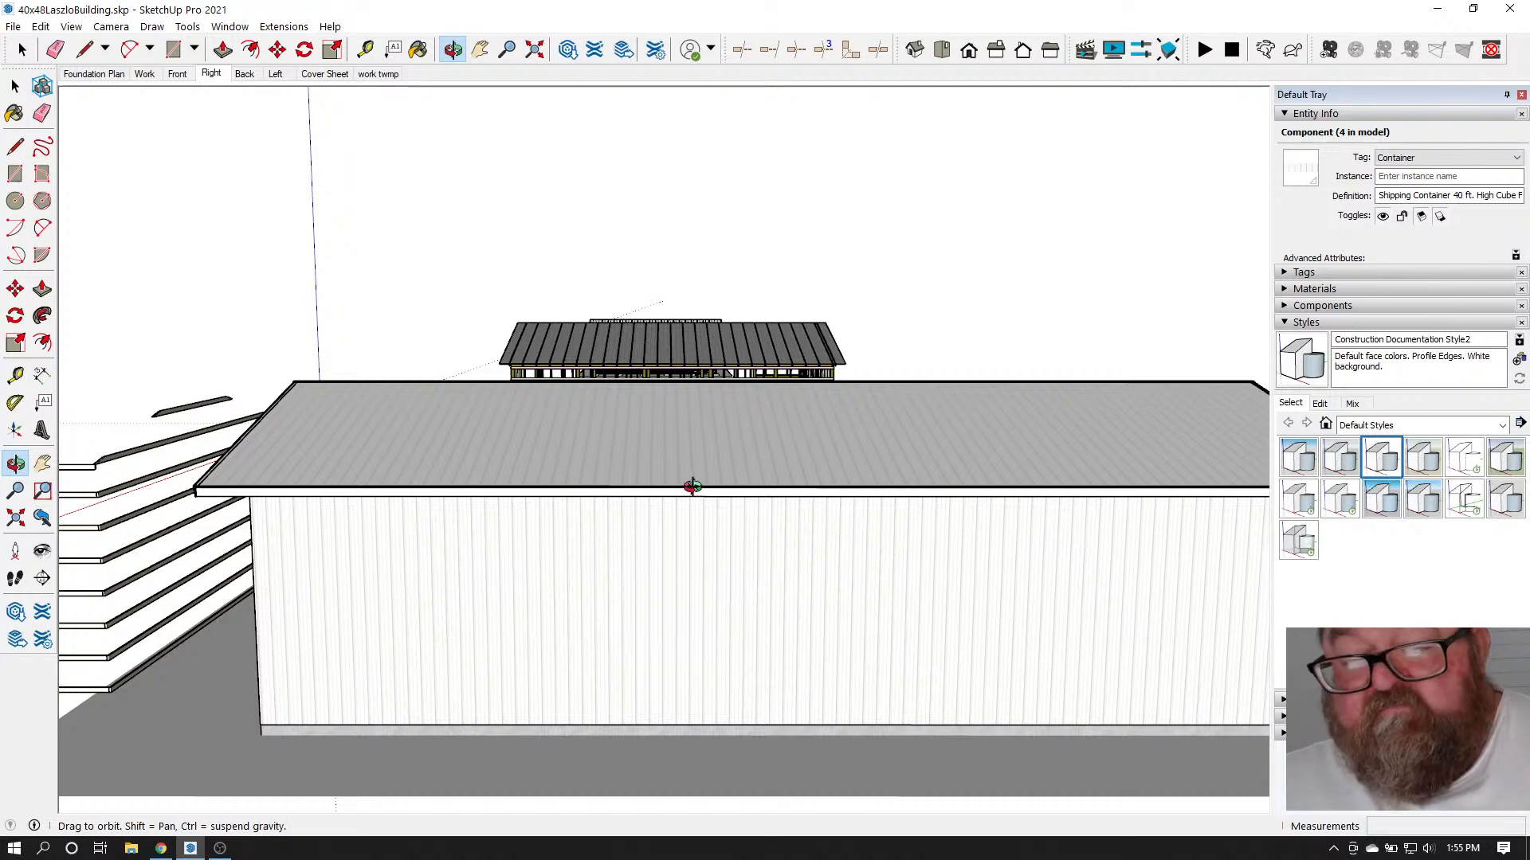
{"action": "left_click_drag", "start_coordinate": [494, 490], "coordinate": [1027, 702]}
{"action": "scroll", "coordinate": [1036, 685], "scroll_direction": "down", "scroll_amount": 5}
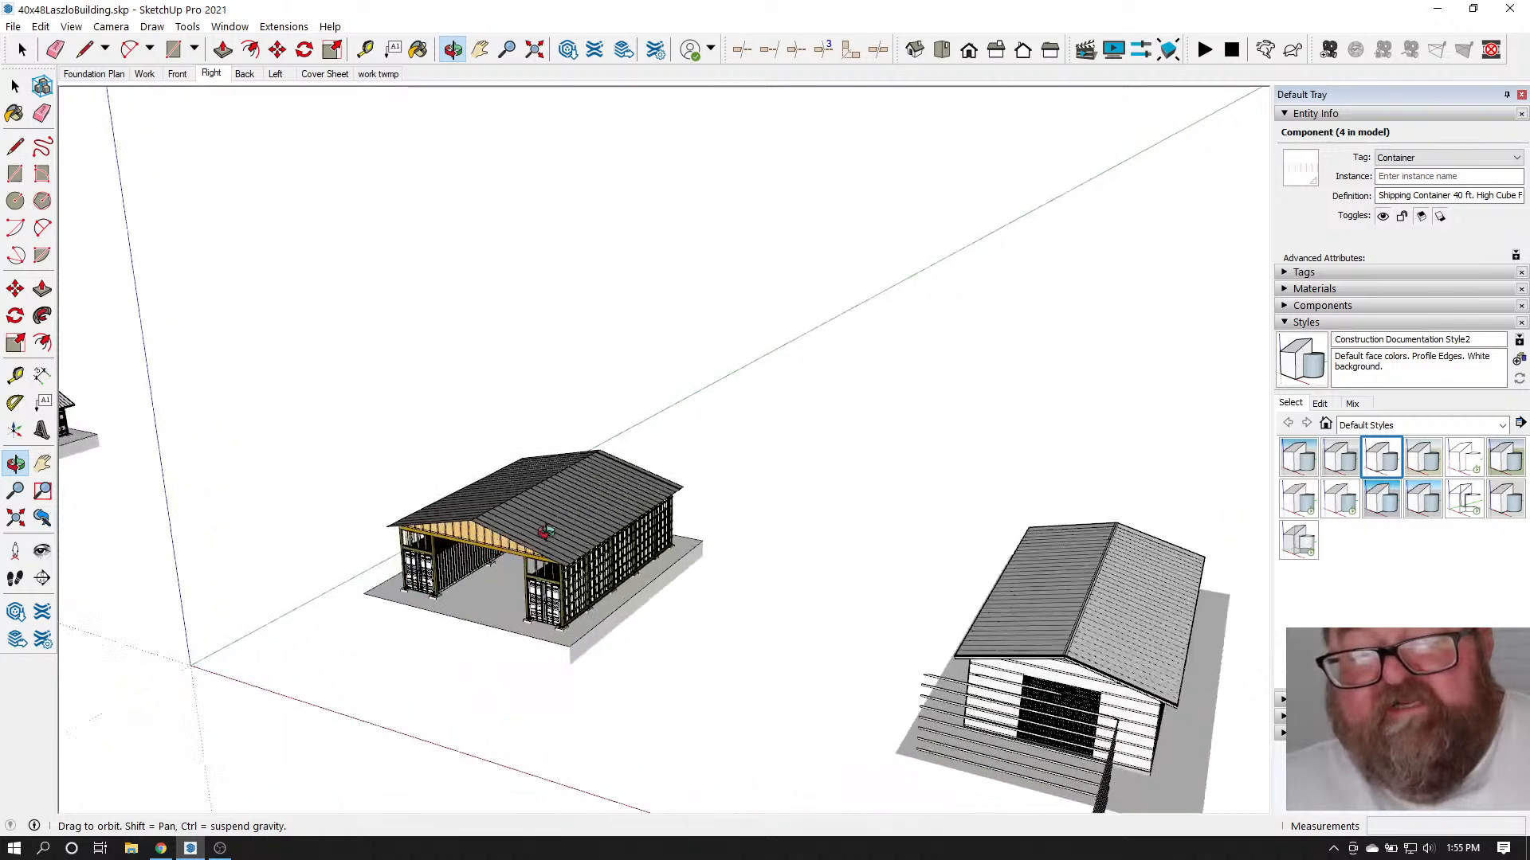
{"action": "scroll", "coordinate": [448, 550], "scroll_direction": "up", "scroll_amount": 3}
{"action": "scroll", "coordinate": [449, 549], "scroll_direction": "up", "scroll_amount": 2}
{"action": "scroll", "coordinate": [558, 558], "scroll_direction": "down", "scroll_amount": 3}
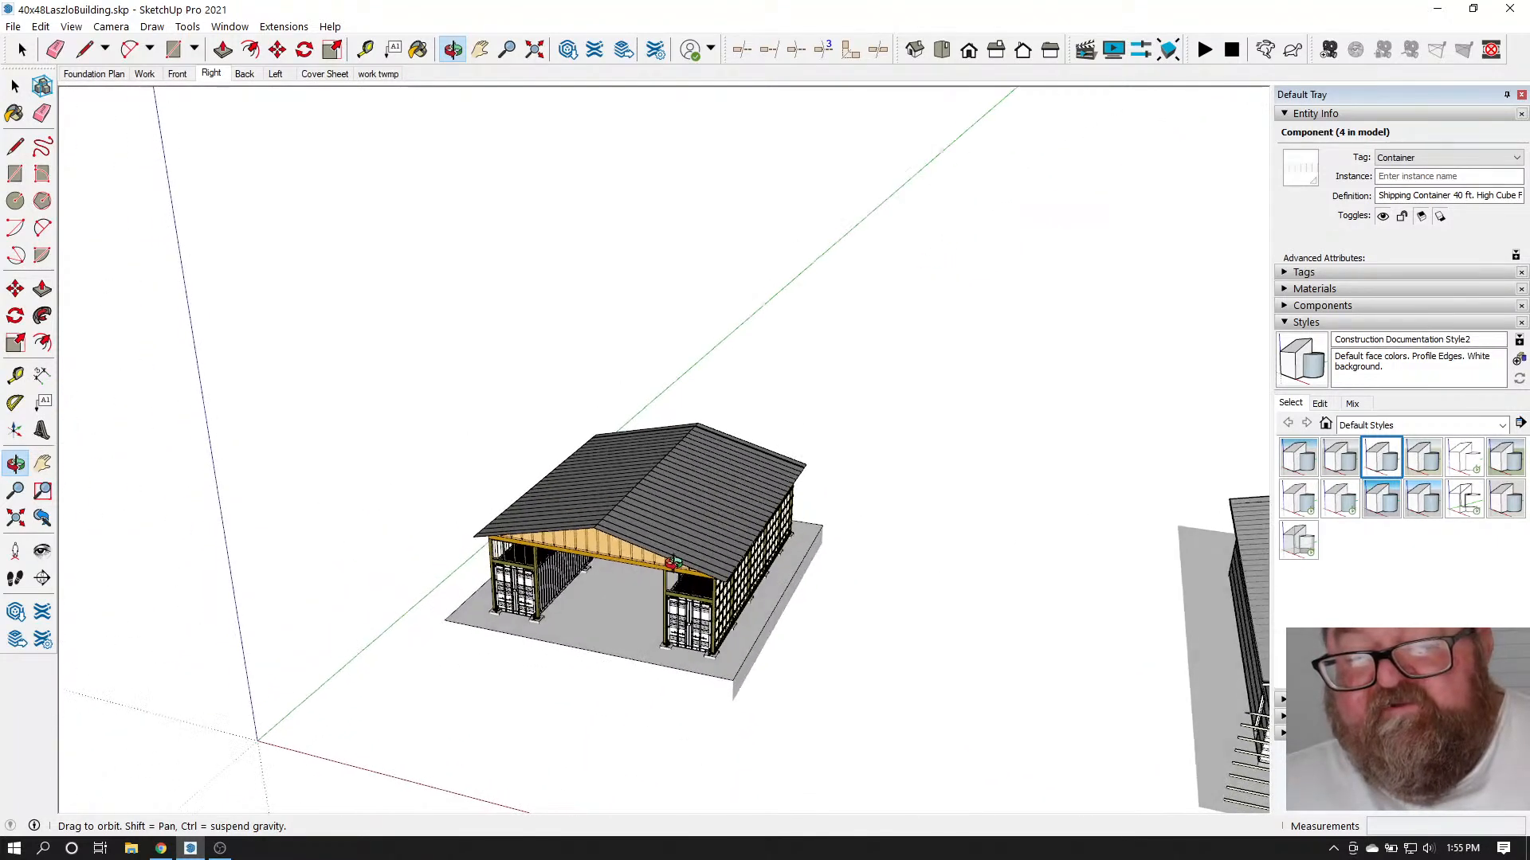
Turn off the model axes in the Construction Documentation Style and update the style
{"action": "left_click", "coordinate": [1320, 404]}
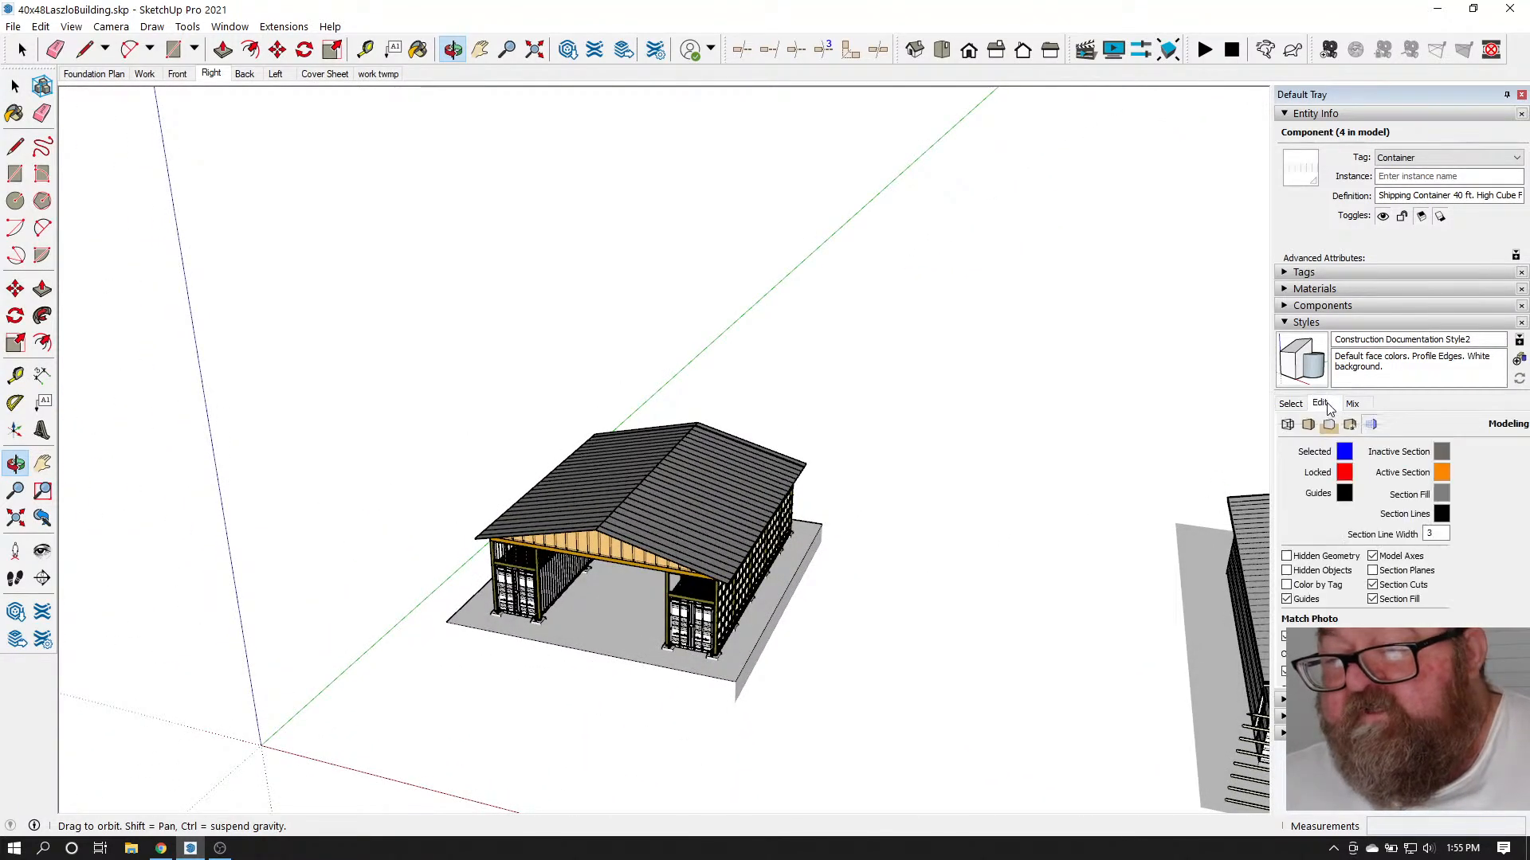
{"action": "left_click", "coordinate": [1372, 557]}
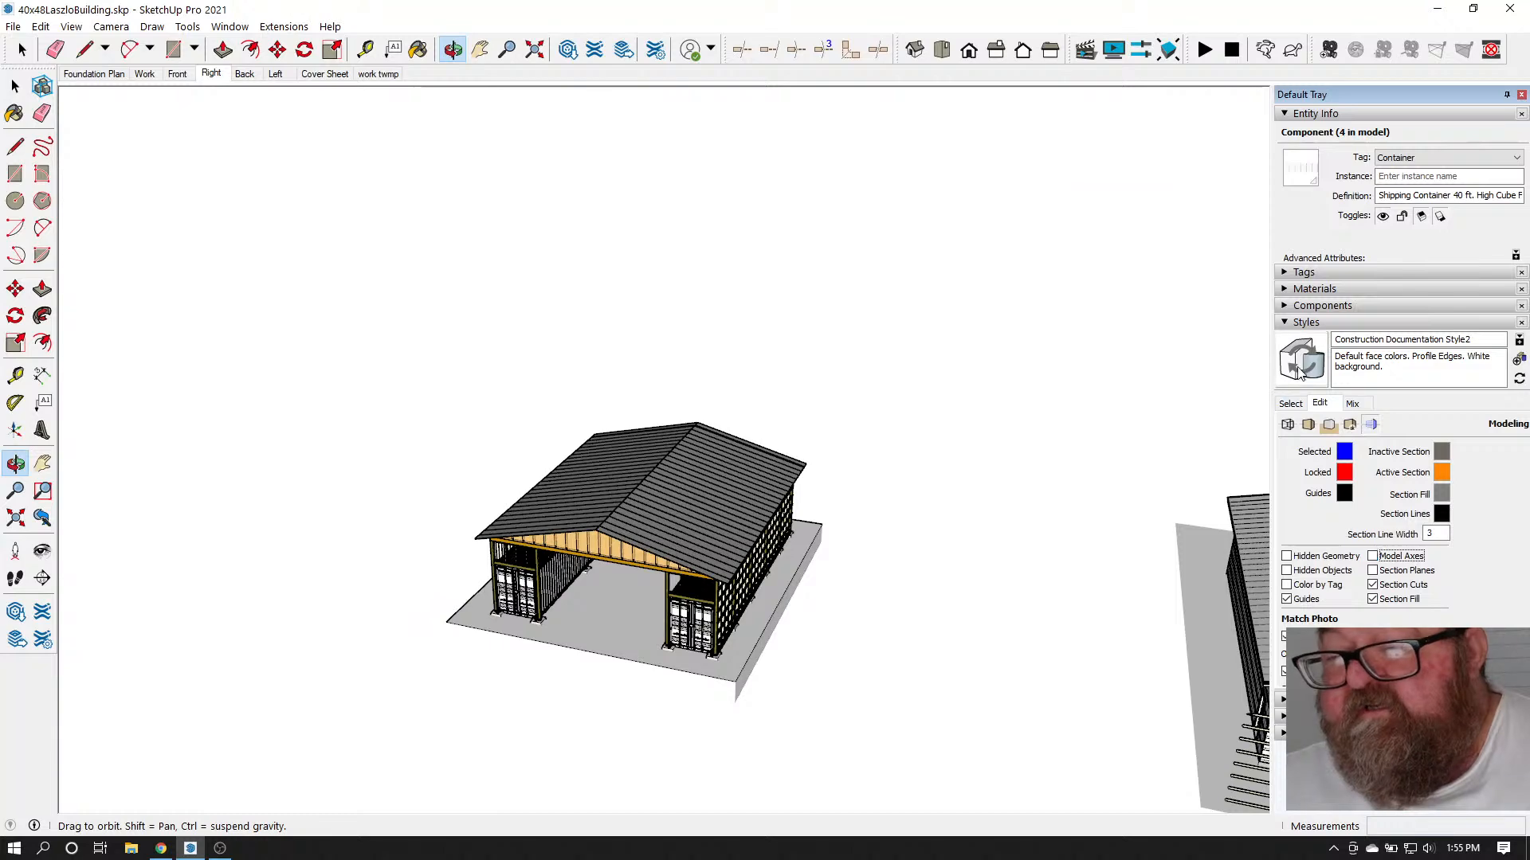
{"action": "scroll", "coordinate": [657, 551], "scroll_direction": "up", "scroll_amount": 5}
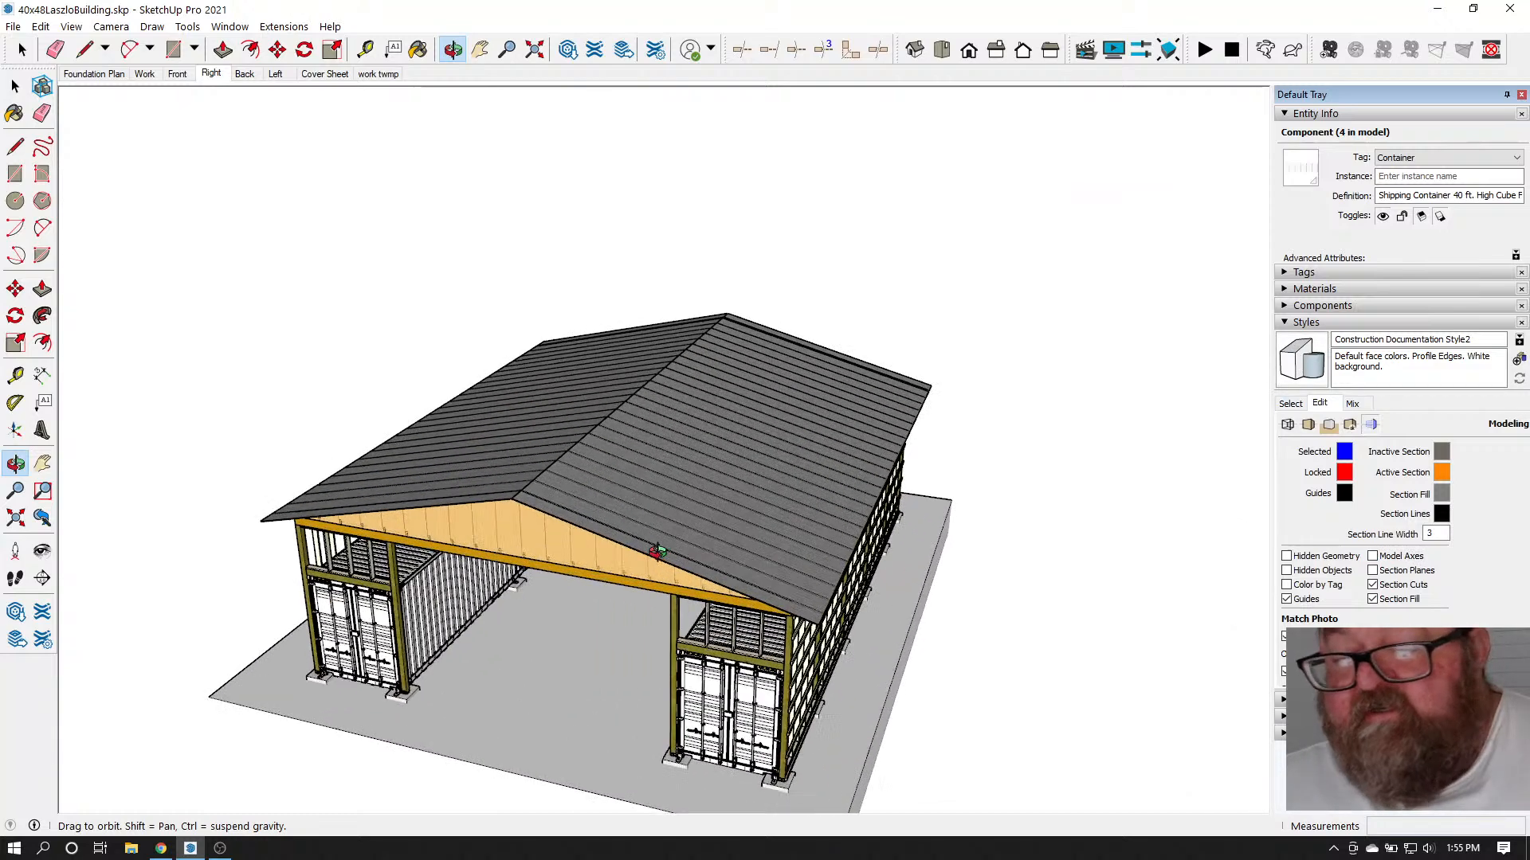
Expand the 4 - Roof tag folder and hide the roof_clad tag to remove the roof cladding from view
{"action": "left_click", "coordinate": [1284, 323]}
{"action": "left_click", "coordinate": [1282, 272]}
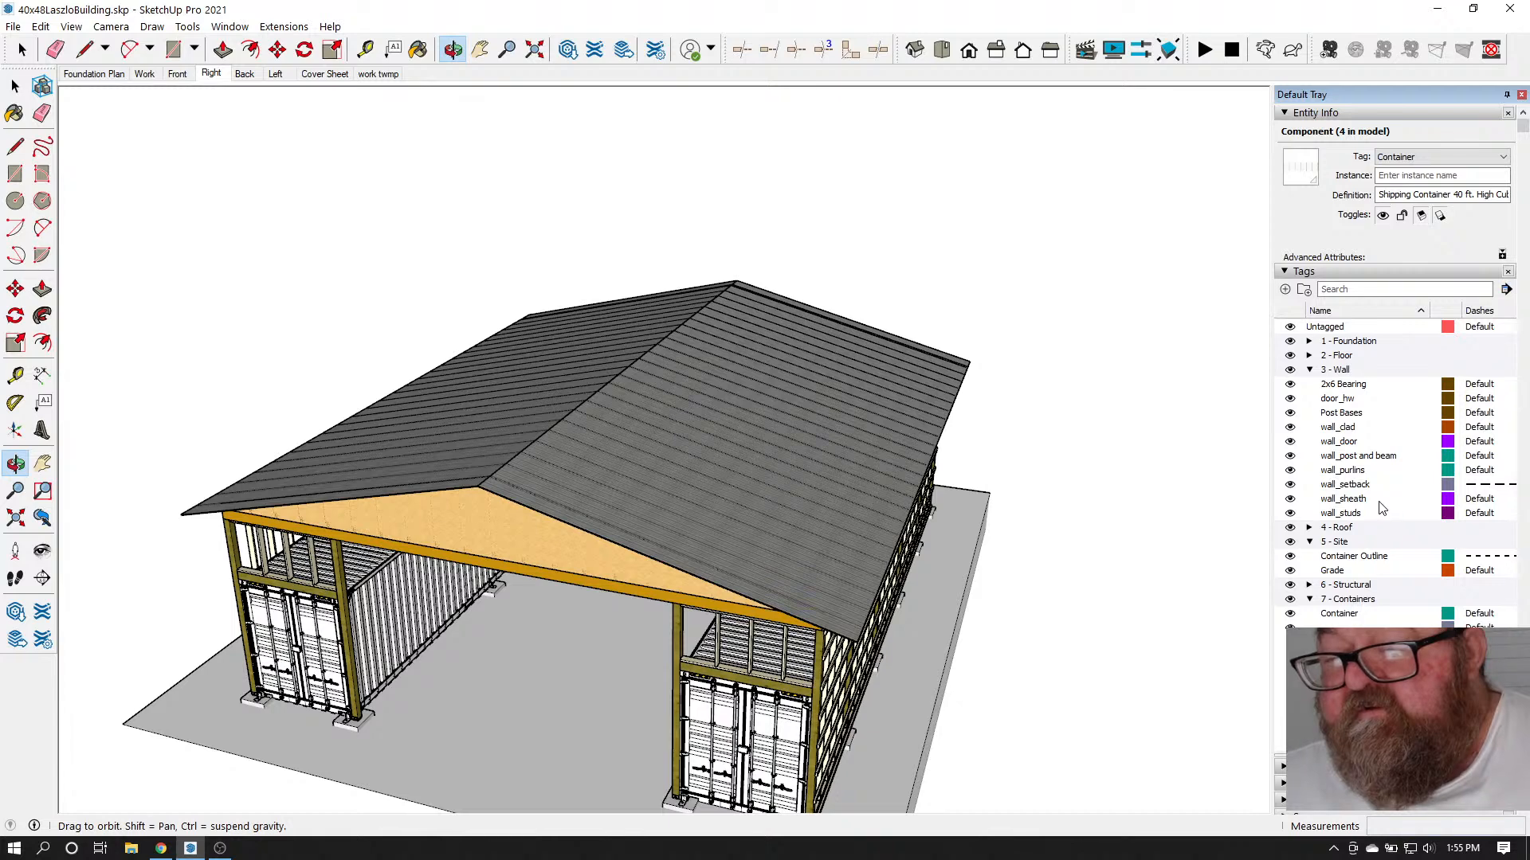
{"action": "left_click", "coordinate": [1309, 371]}
{"action": "left_click", "coordinate": [1309, 385]}
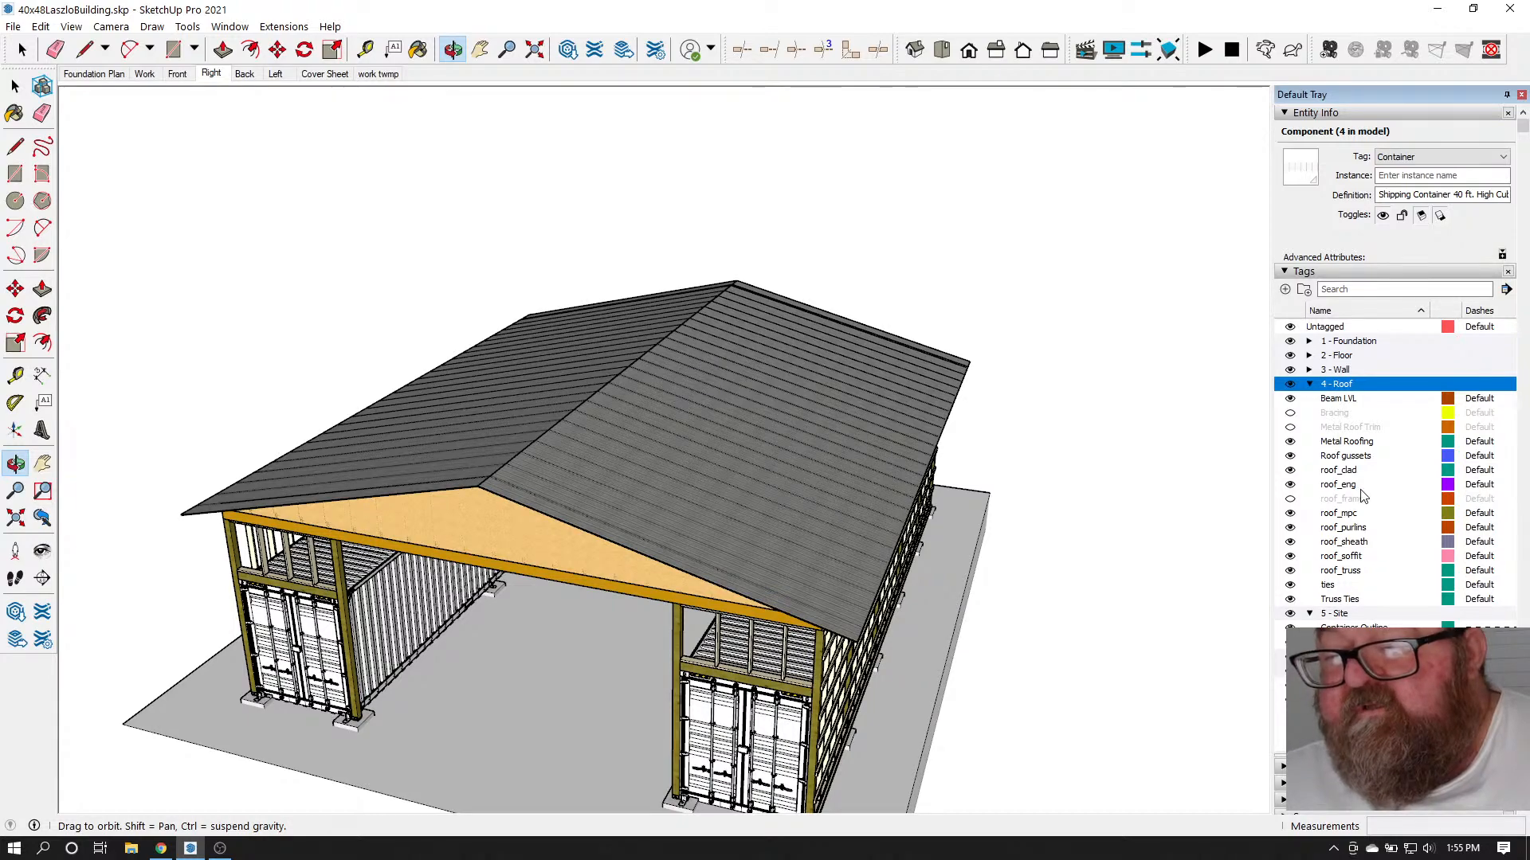
{"action": "left_click", "coordinate": [1291, 471]}
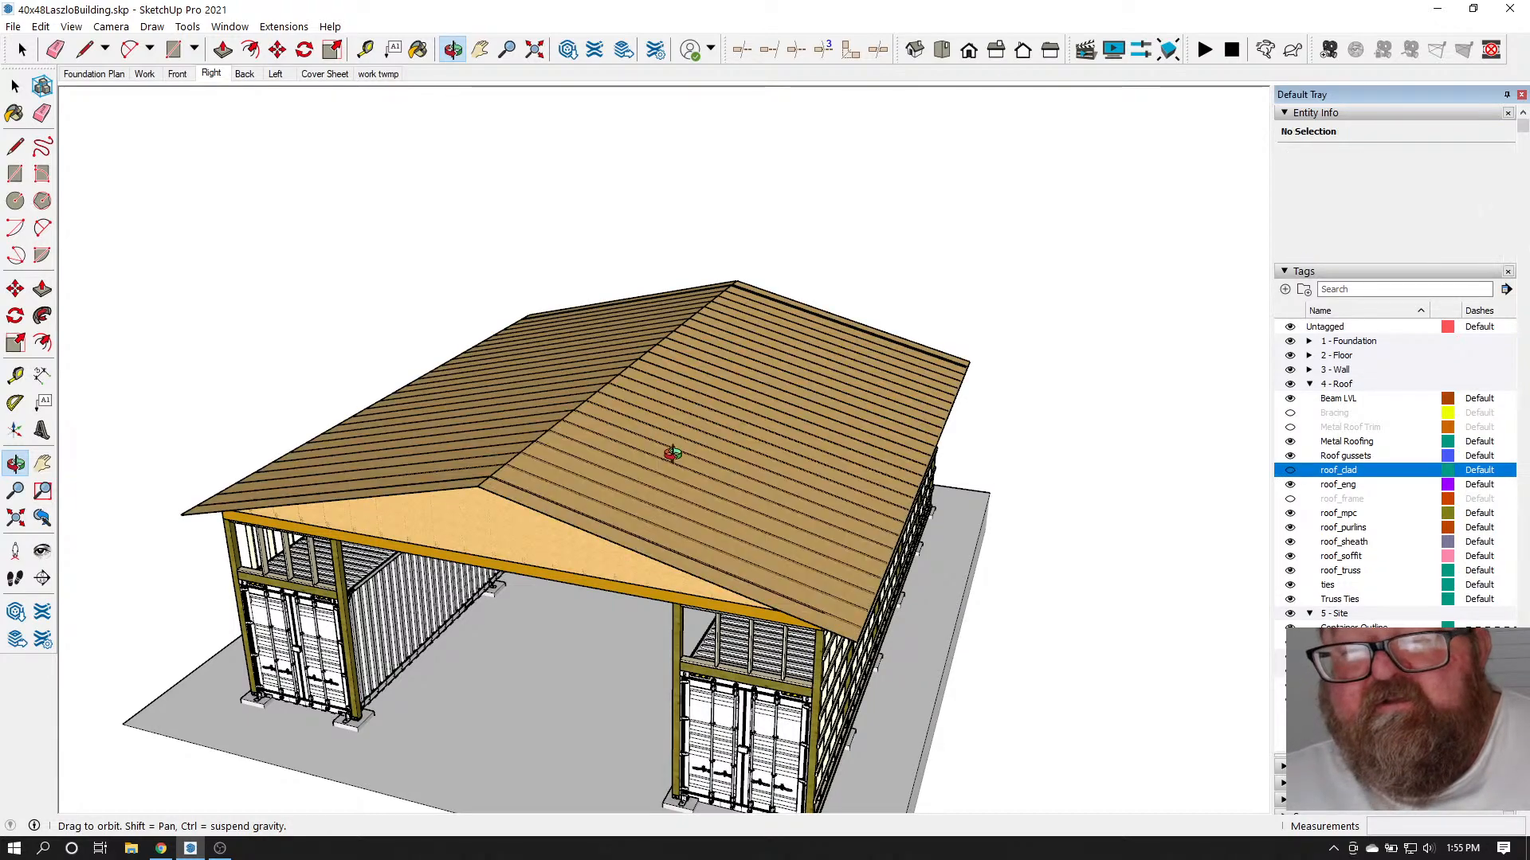
Turn on the roof_frame tag so the container building's roof edge boards are shown
{"action": "left_click_drag", "start_coordinate": [574, 455], "coordinate": [741, 470]}
{"action": "scroll", "coordinate": [626, 529], "scroll_direction": "up", "scroll_amount": 8}
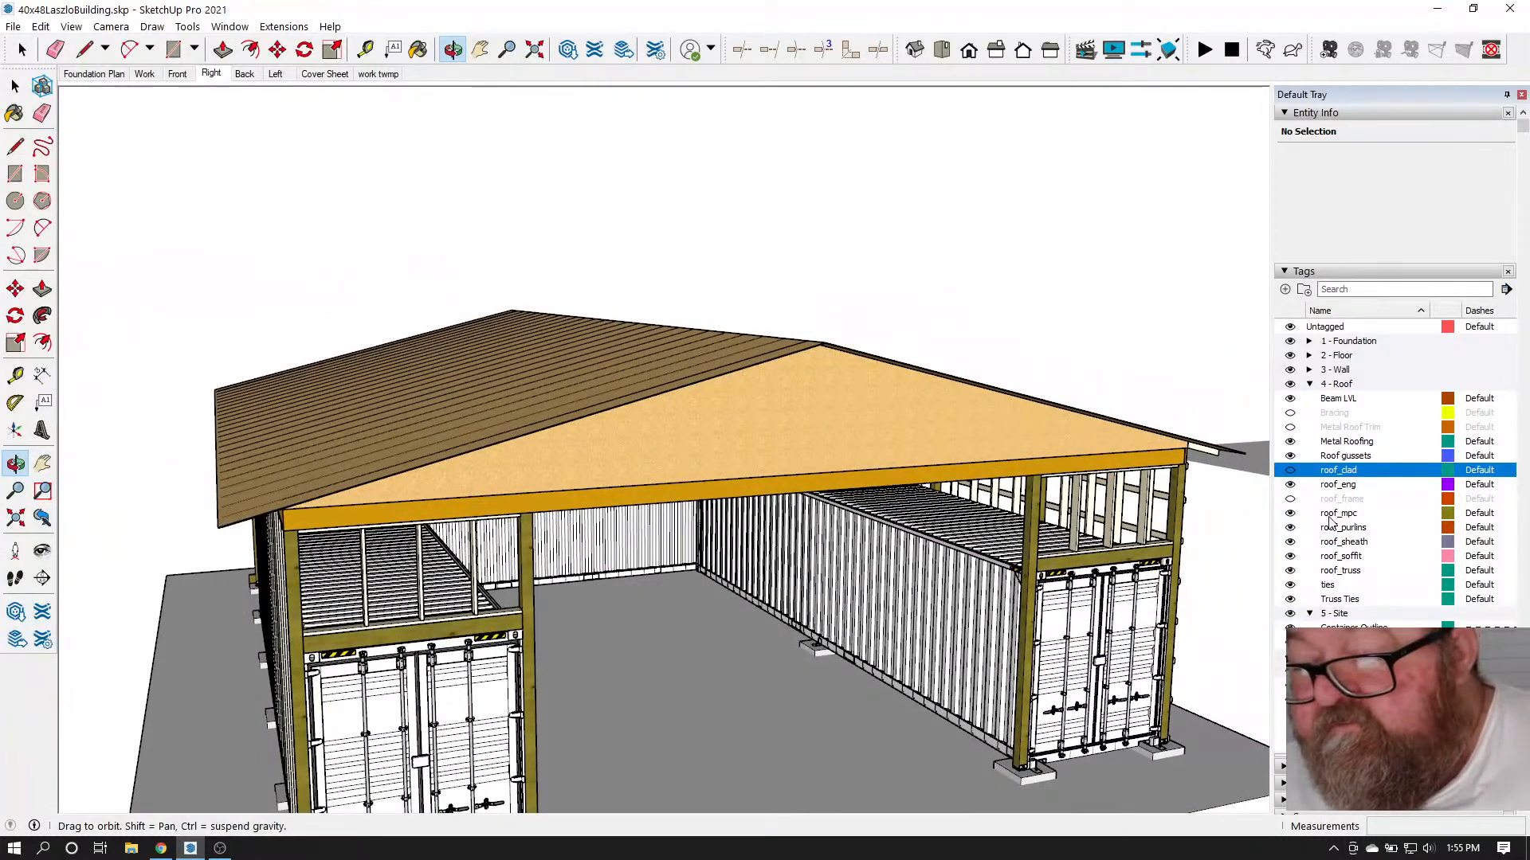
{"action": "left_click", "coordinate": [1290, 499]}
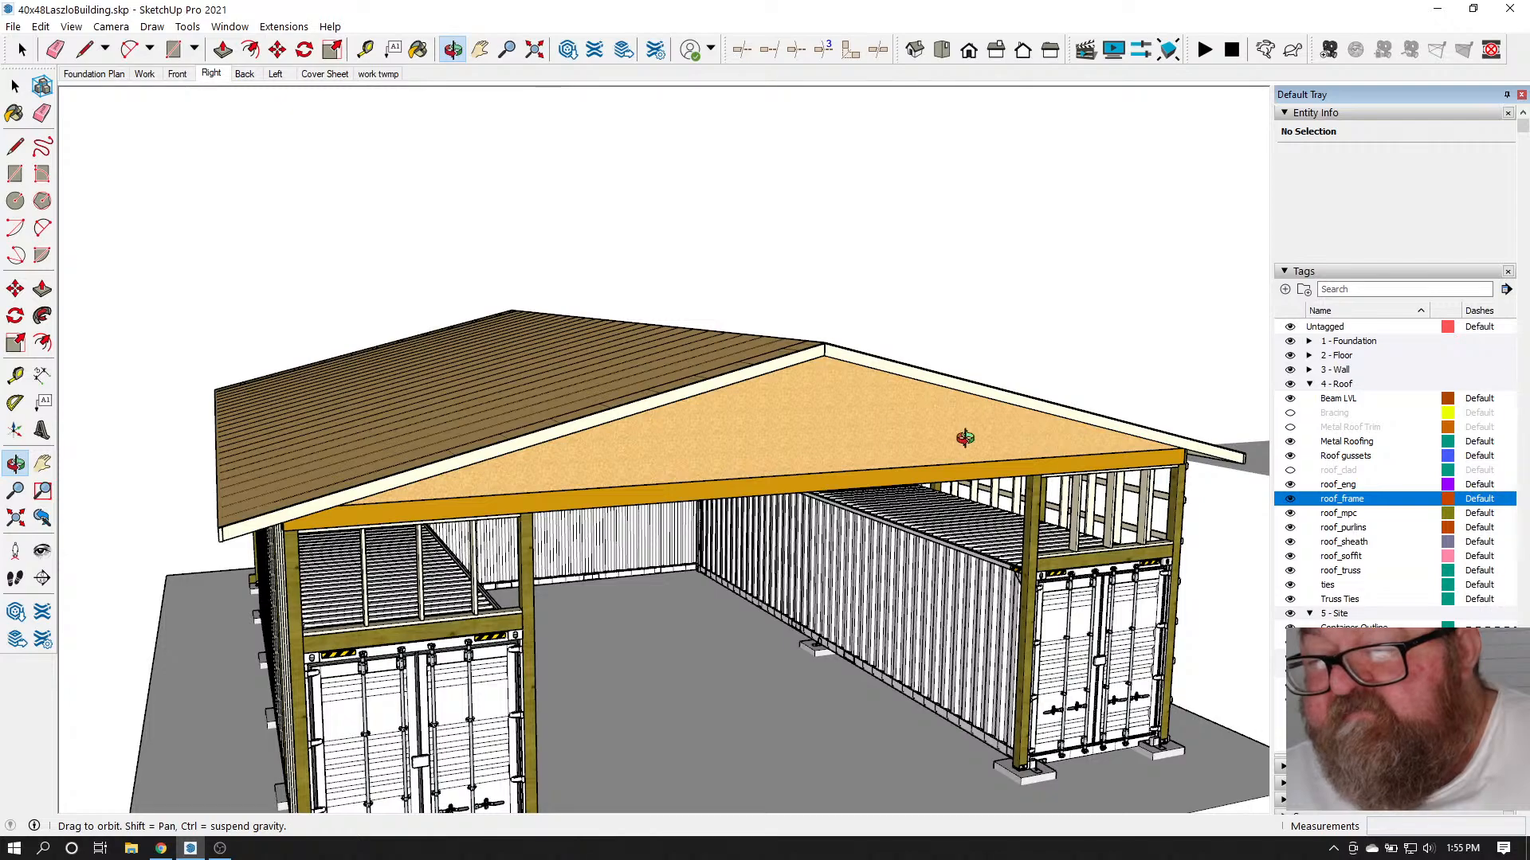
{"action": "left_click_drag", "start_coordinate": [965, 437], "coordinate": [932, 415]}
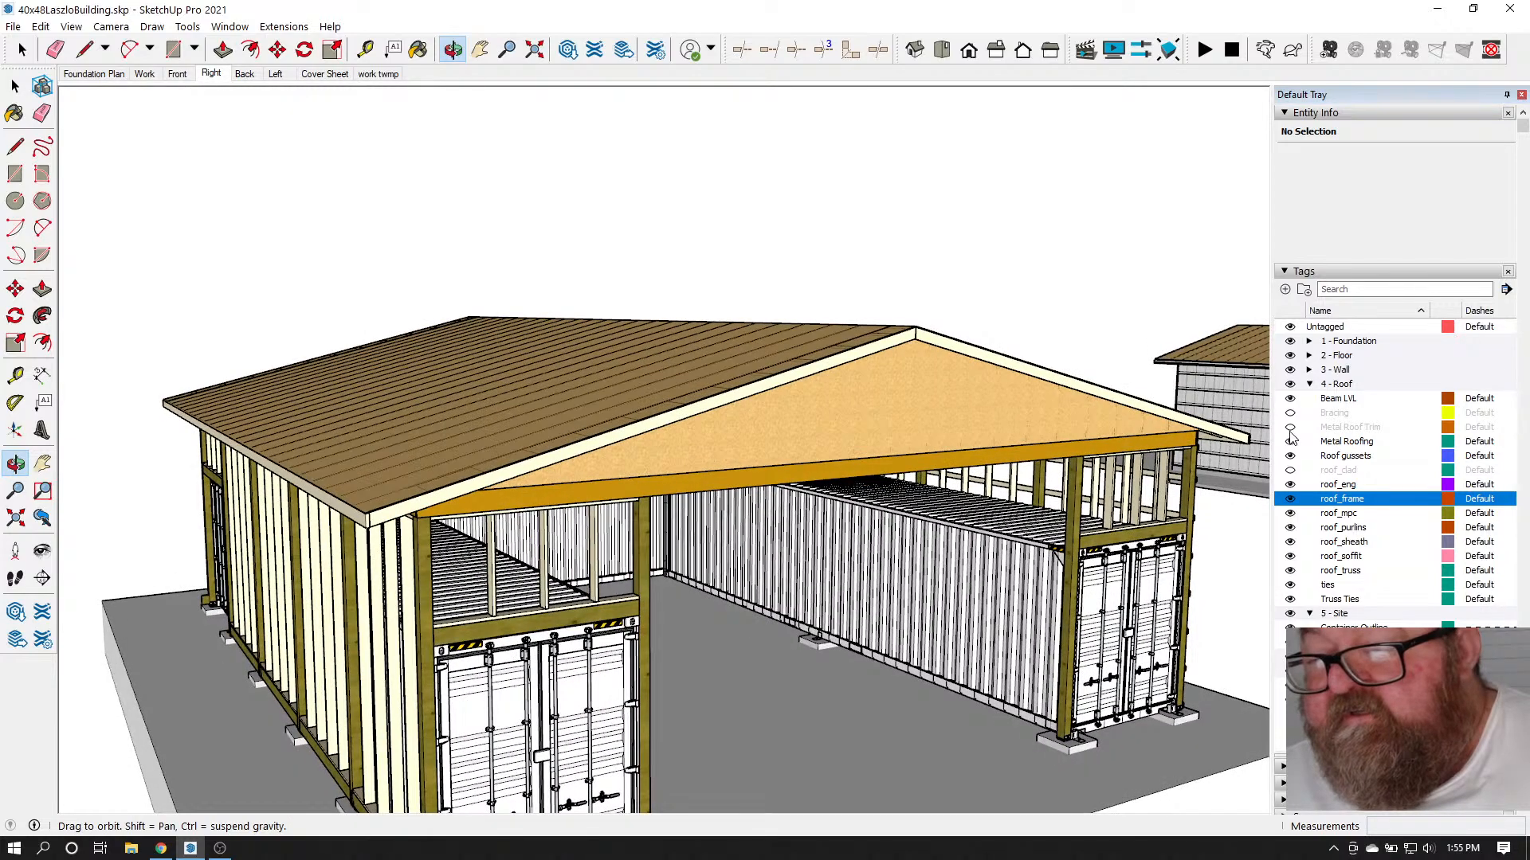
{"action": "scroll", "coordinate": [1280, 465], "scroll_direction": "down", "scroll_amount": 1}
{"action": "left_click_drag", "start_coordinate": [820, 413], "coordinate": [330, 706]}
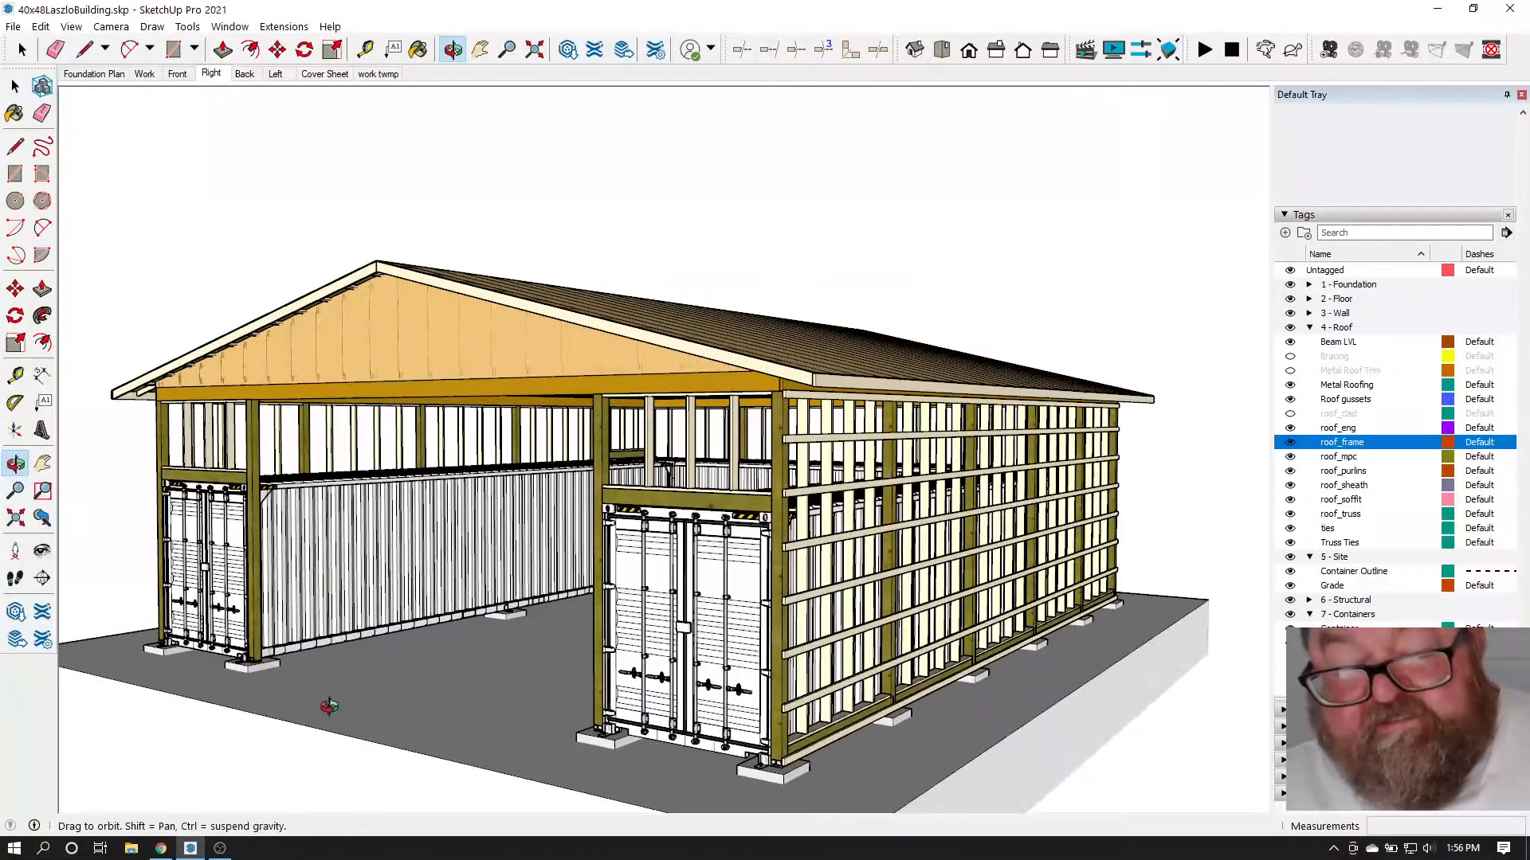
Check the live chat in YouTube Studio, and return to the SketchUp model
{"action": "left_click", "coordinate": [166, 849]}
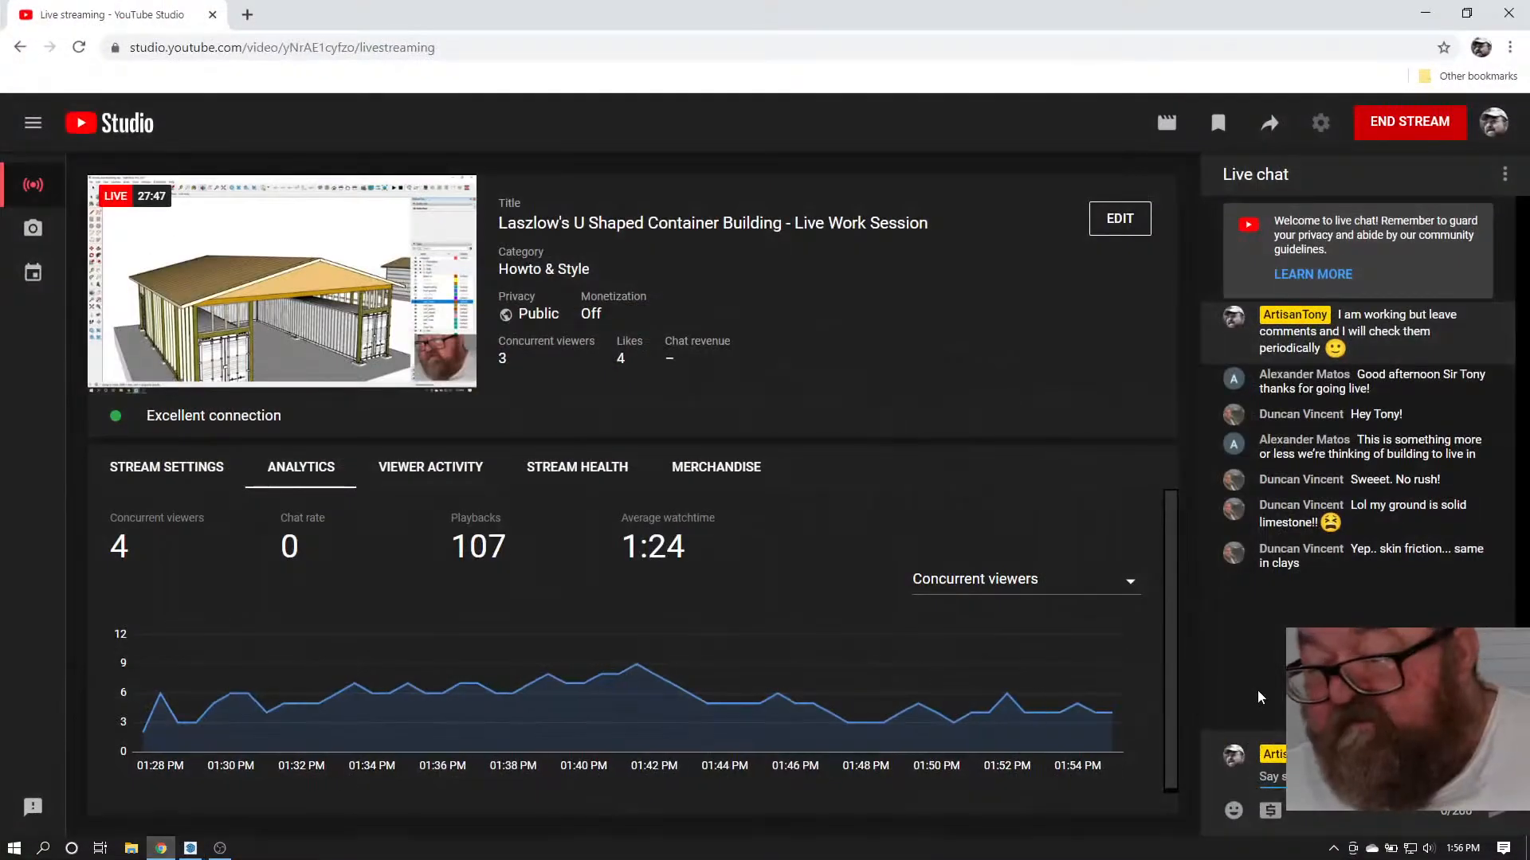
{"action": "left_click", "coordinate": [191, 847]}
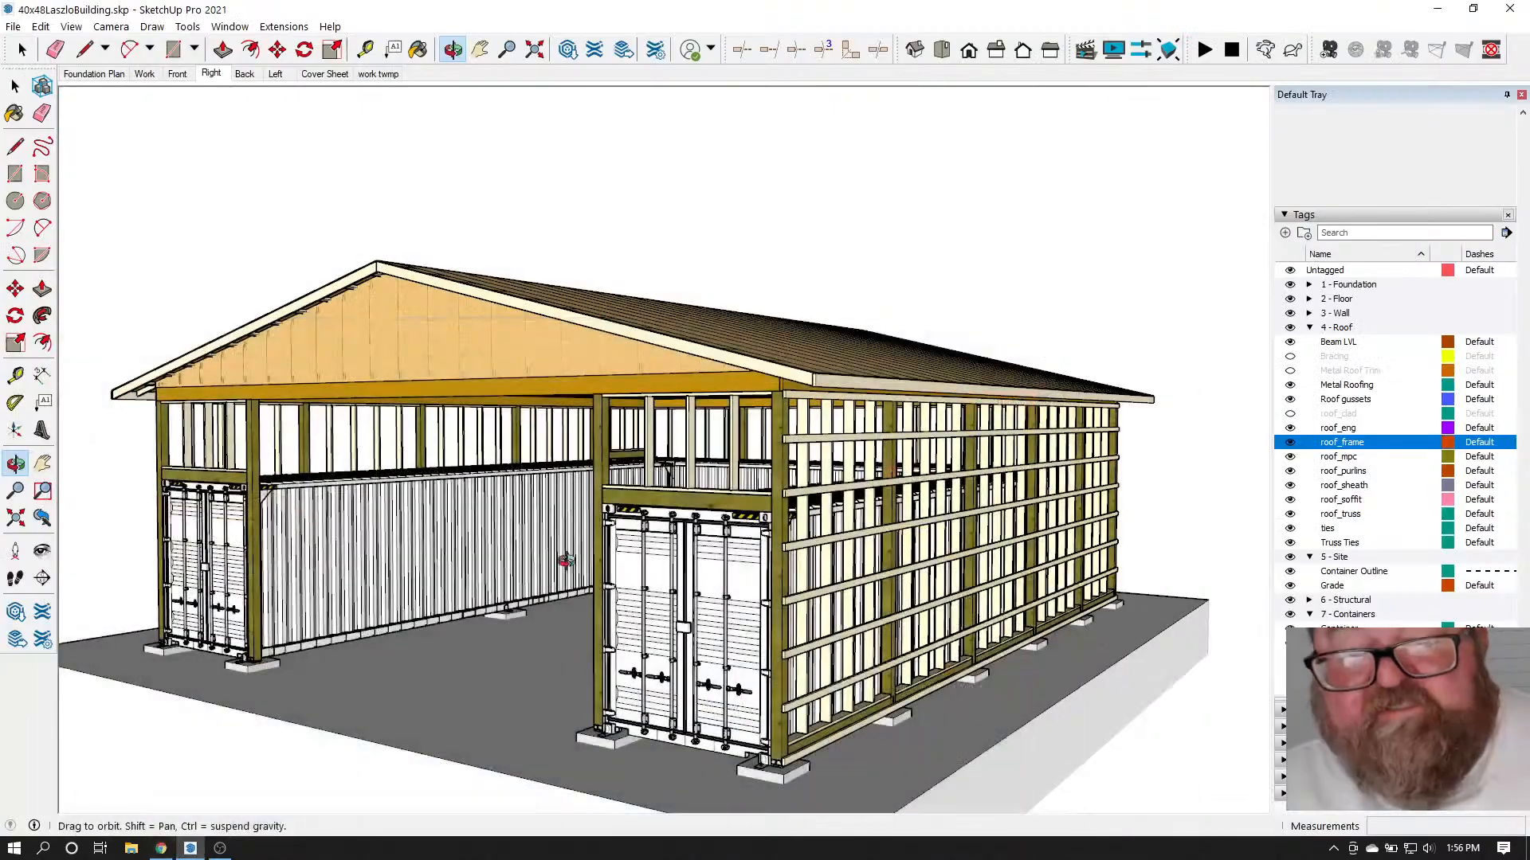
Examine the container building's roof sheathing and wall framing, and locate the reference building with the ribbed metal roof
{"action": "left_click_drag", "start_coordinate": [701, 564], "coordinate": [756, 610]}
{"action": "scroll", "coordinate": [578, 630], "scroll_direction": "up", "scroll_amount": 5}
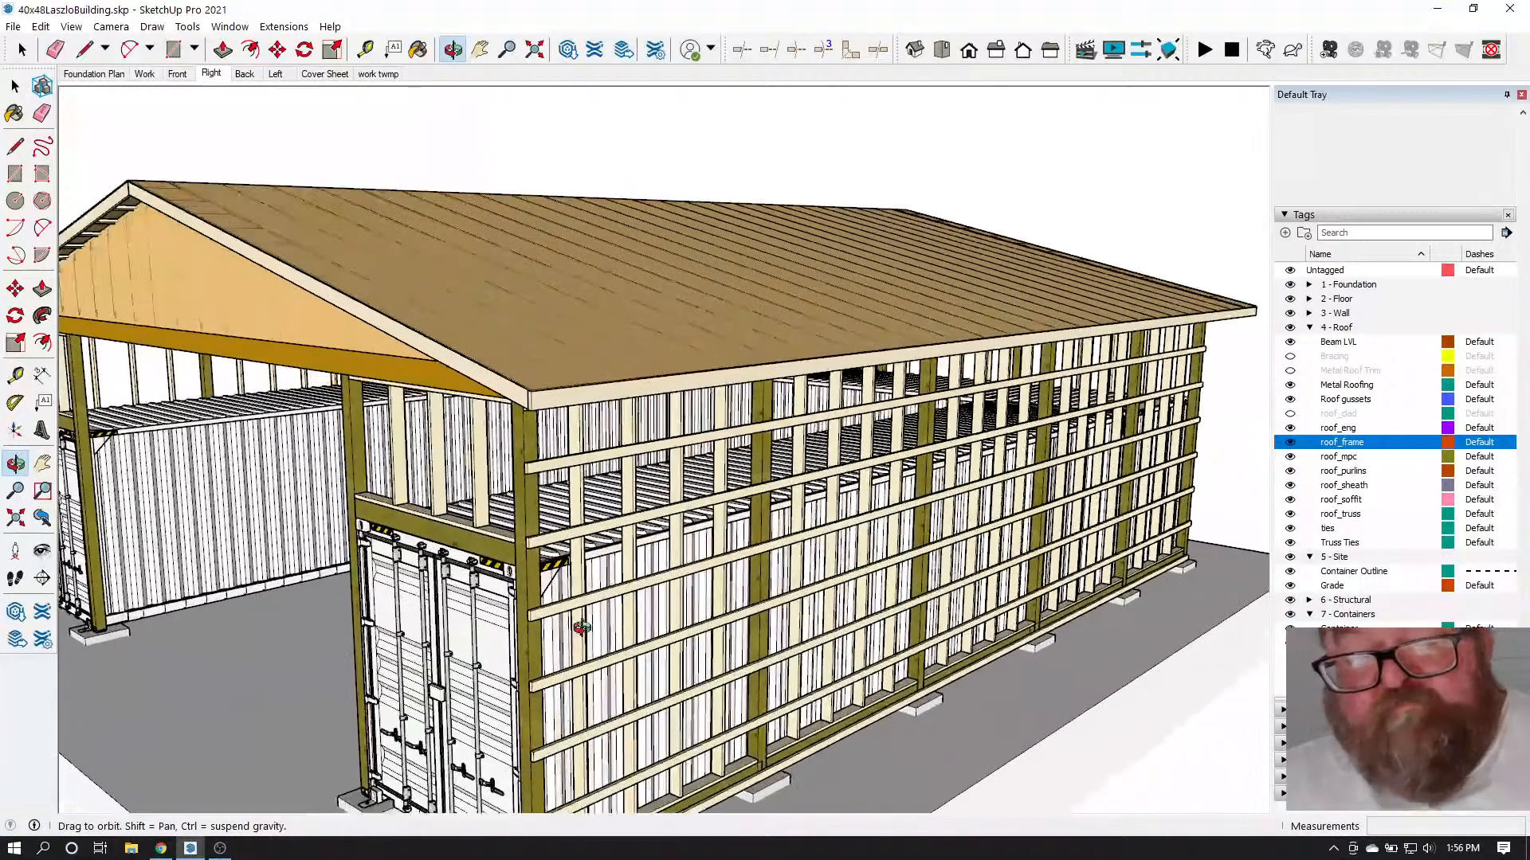
{"action": "left_click_drag", "start_coordinate": [590, 623], "coordinate": [1001, 635]}
{"action": "scroll", "coordinate": [1002, 635], "scroll_direction": "down", "scroll_amount": 6}
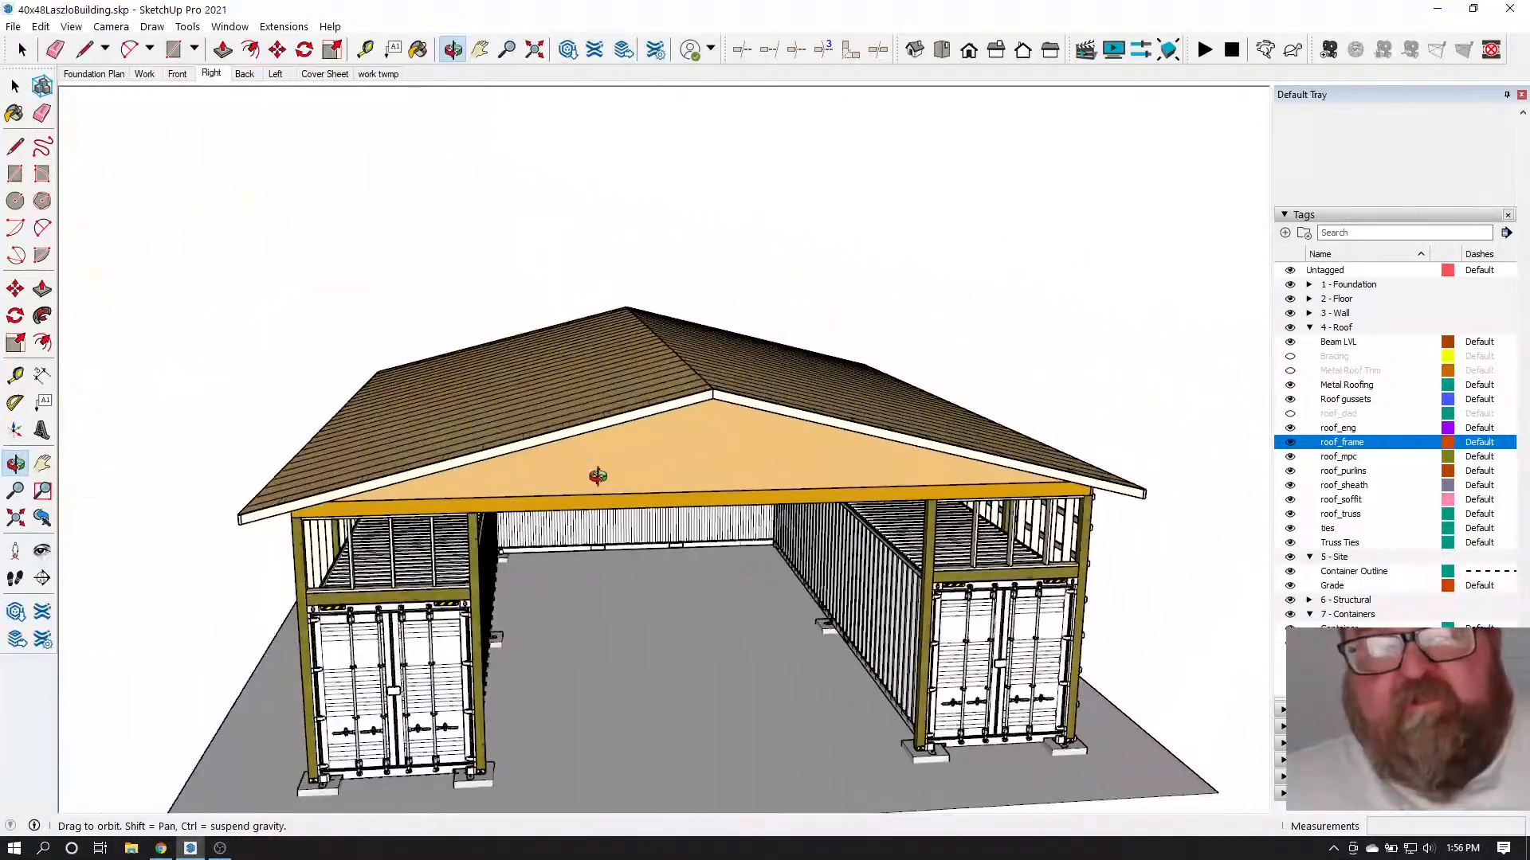
{"action": "left_click_drag", "start_coordinate": [617, 466], "coordinate": [882, 498]}
{"action": "scroll", "coordinate": [881, 499], "scroll_direction": "down", "scroll_amount": 8}
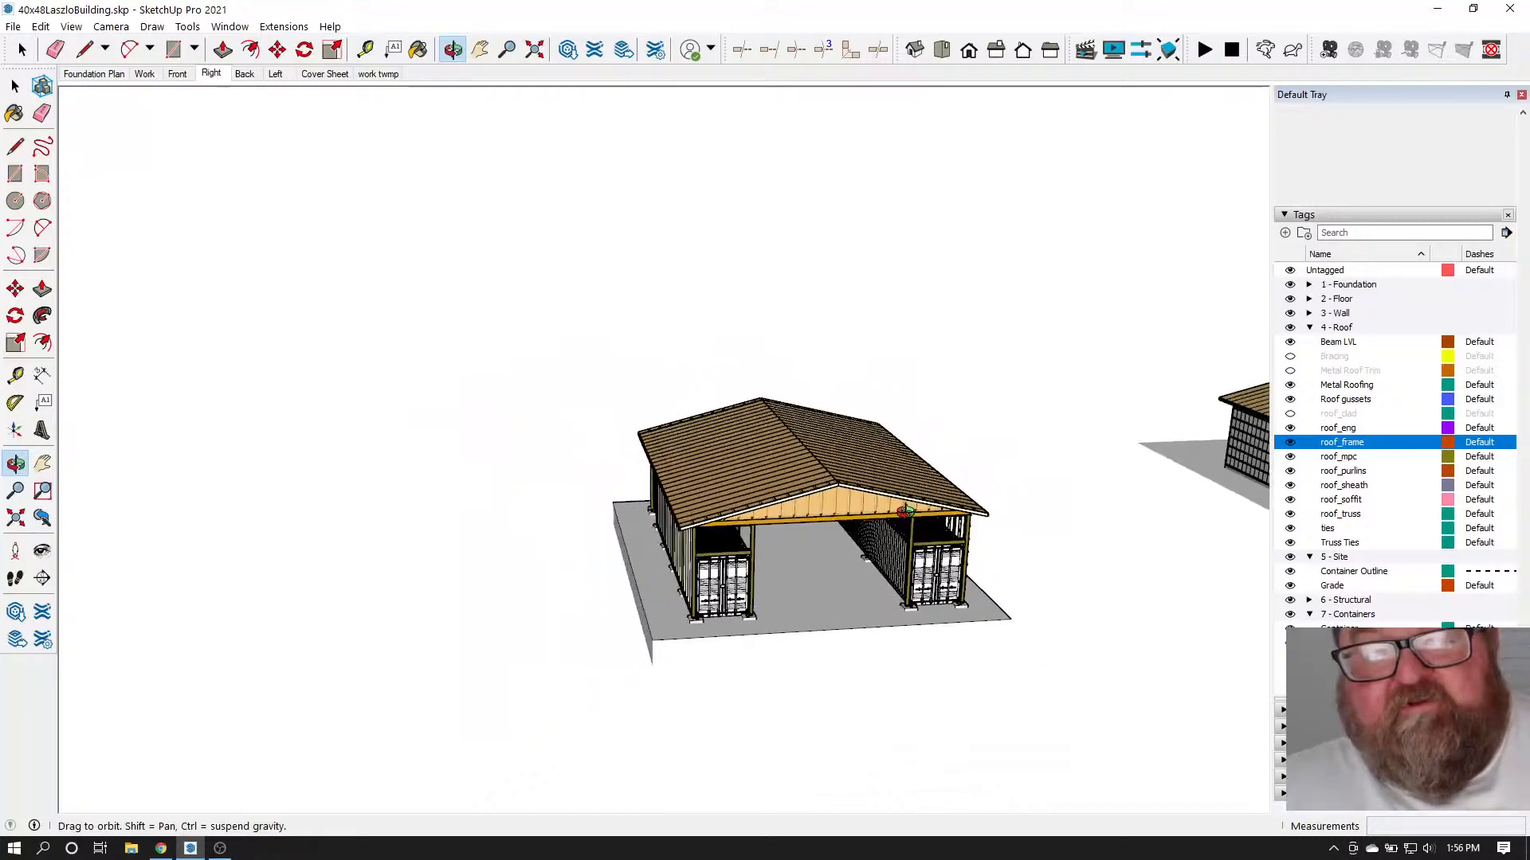
{"action": "scroll", "coordinate": [896, 517], "scroll_direction": "down", "scroll_amount": 2}
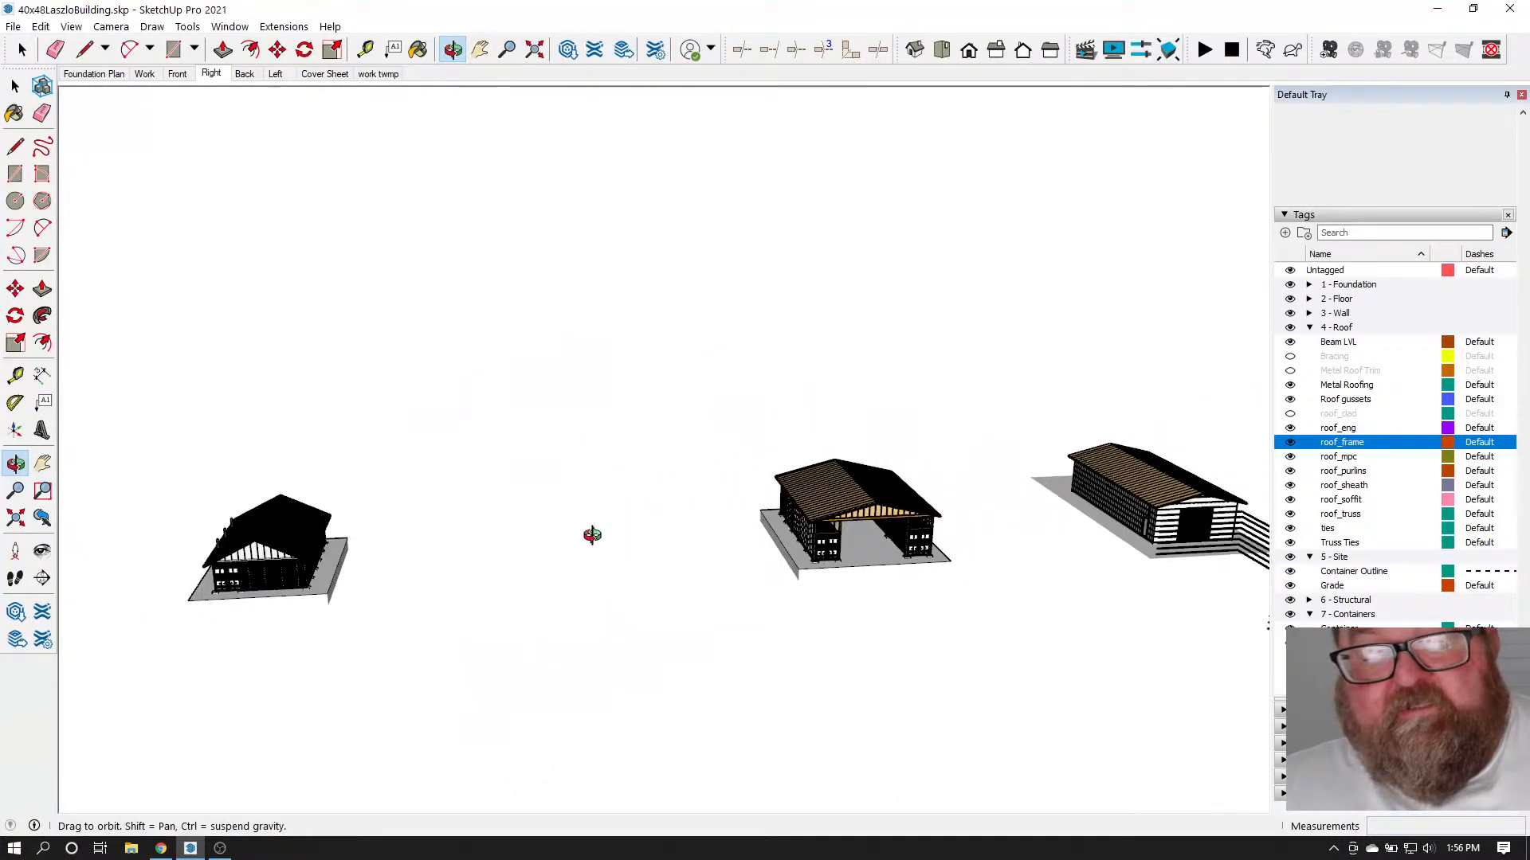
{"action": "scroll", "coordinate": [235, 539], "scroll_direction": "up", "scroll_amount": 8}
{"action": "scroll", "coordinate": [296, 566], "scroll_direction": "up", "scroll_amount": 10}
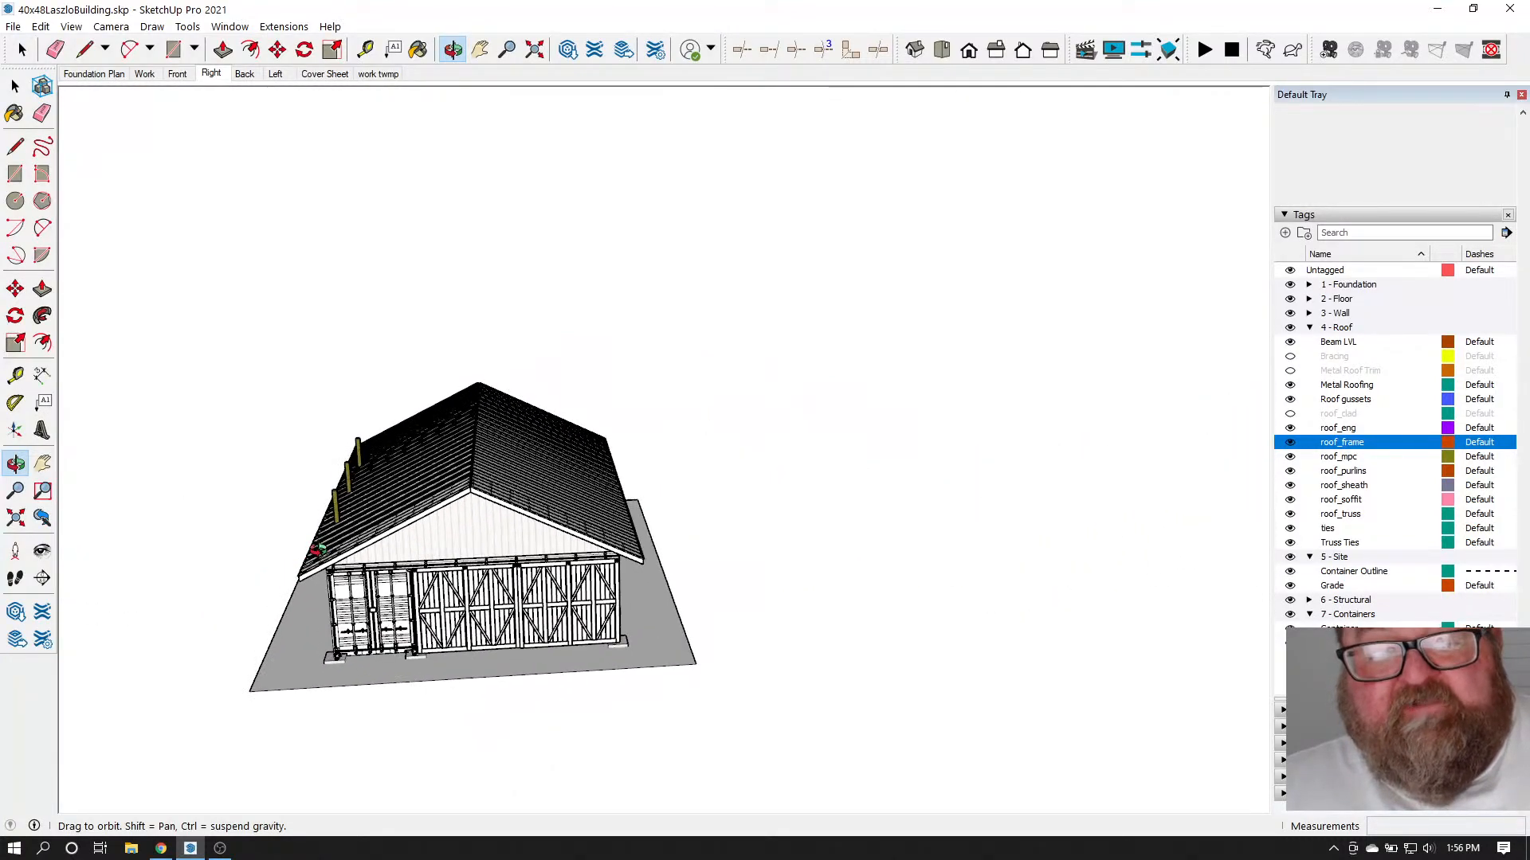
{"action": "scroll", "coordinate": [549, 545], "scroll_direction": "up", "scroll_amount": 3}
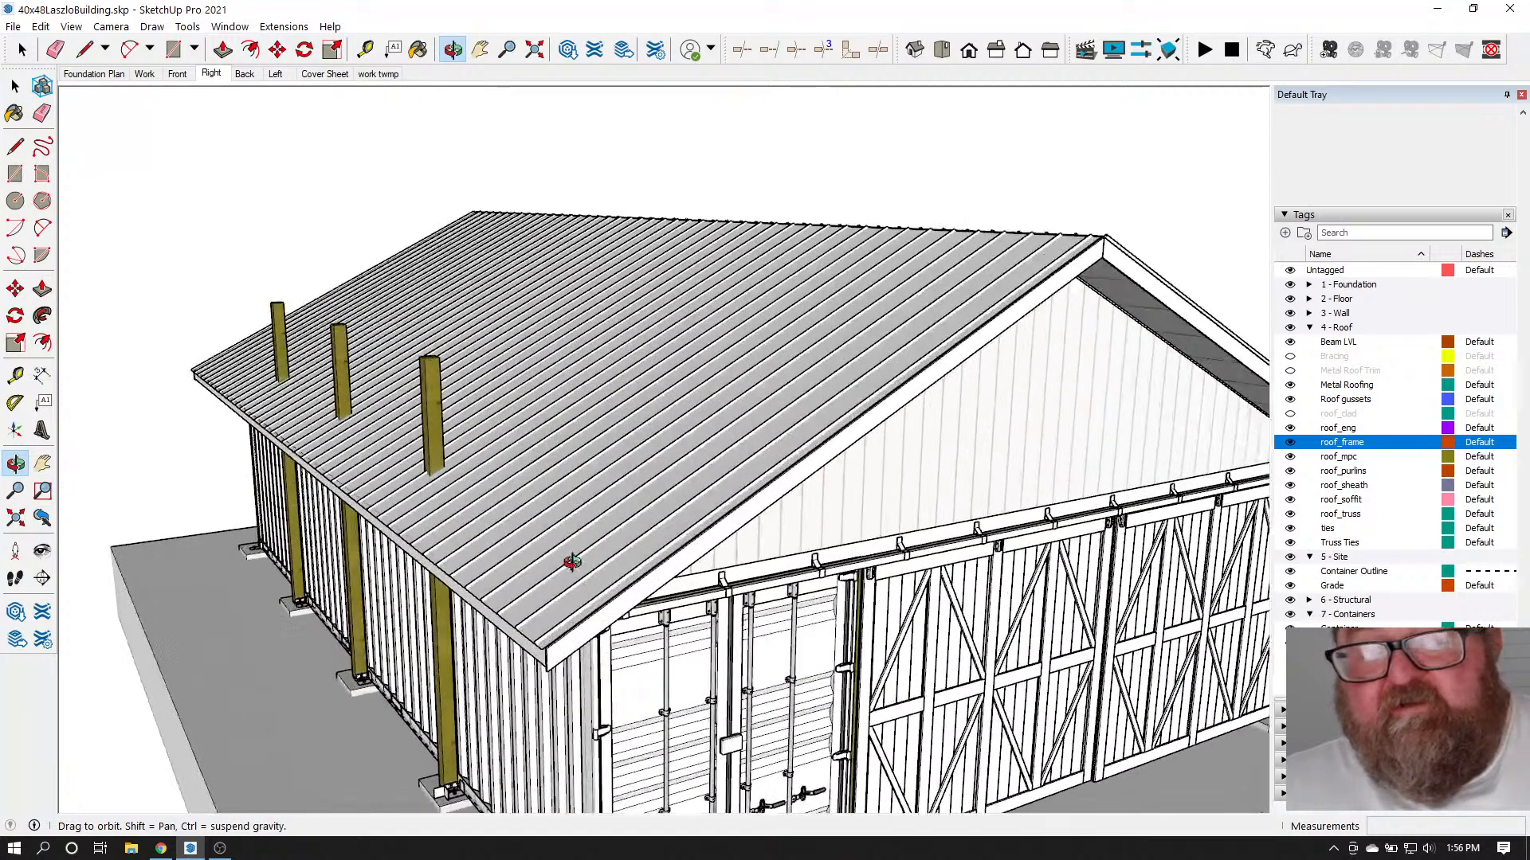
Inspect the ribbed roofing geometry inside the group on the reference building's near roof slope, and leave the group
{"action": "left_click", "coordinate": [23, 50]}
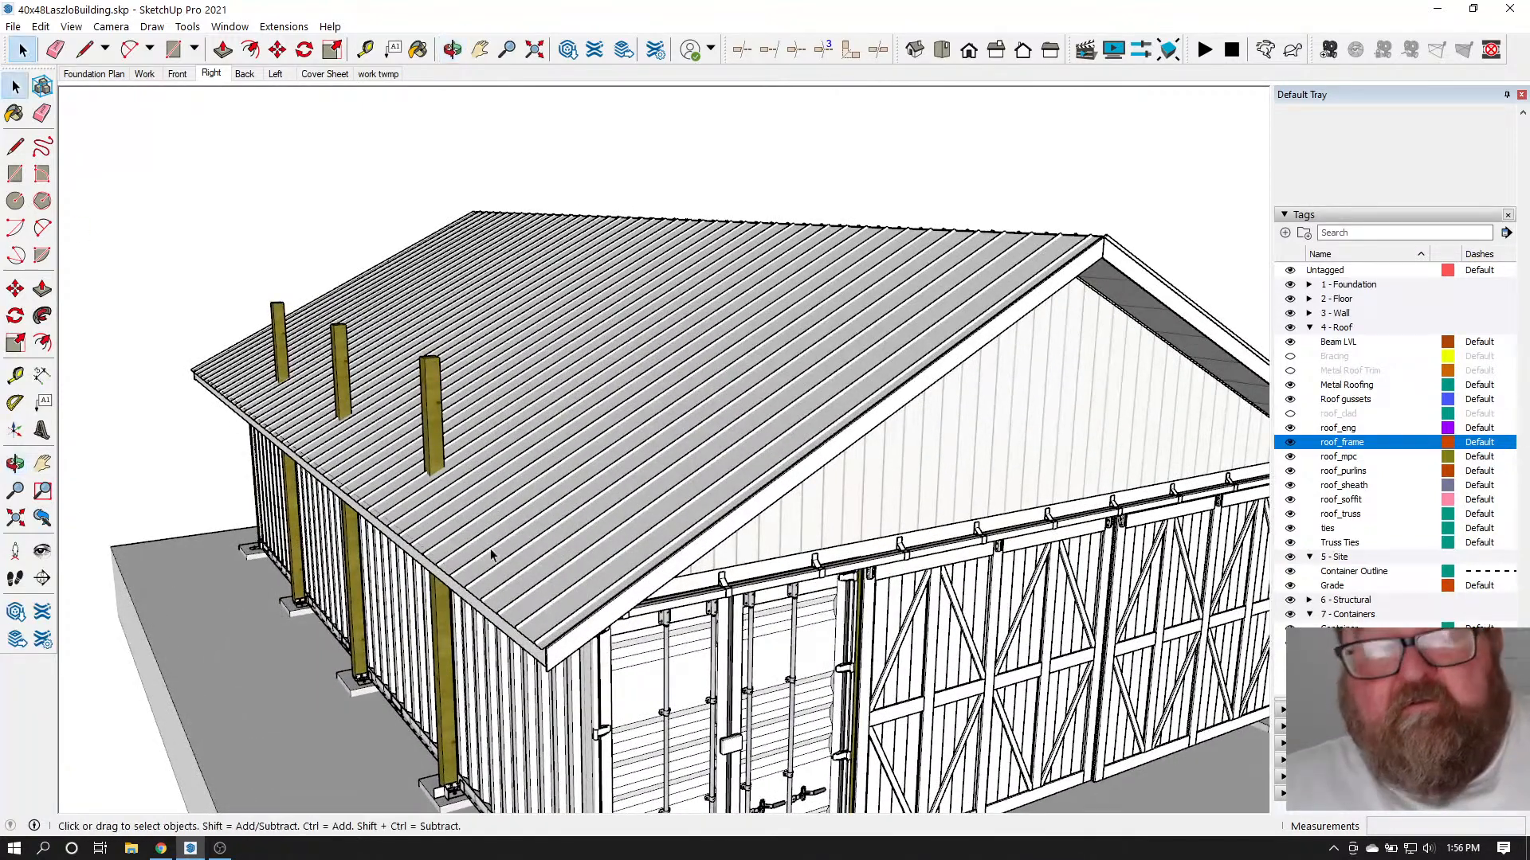
{"action": "double_click", "coordinate": [599, 588]}
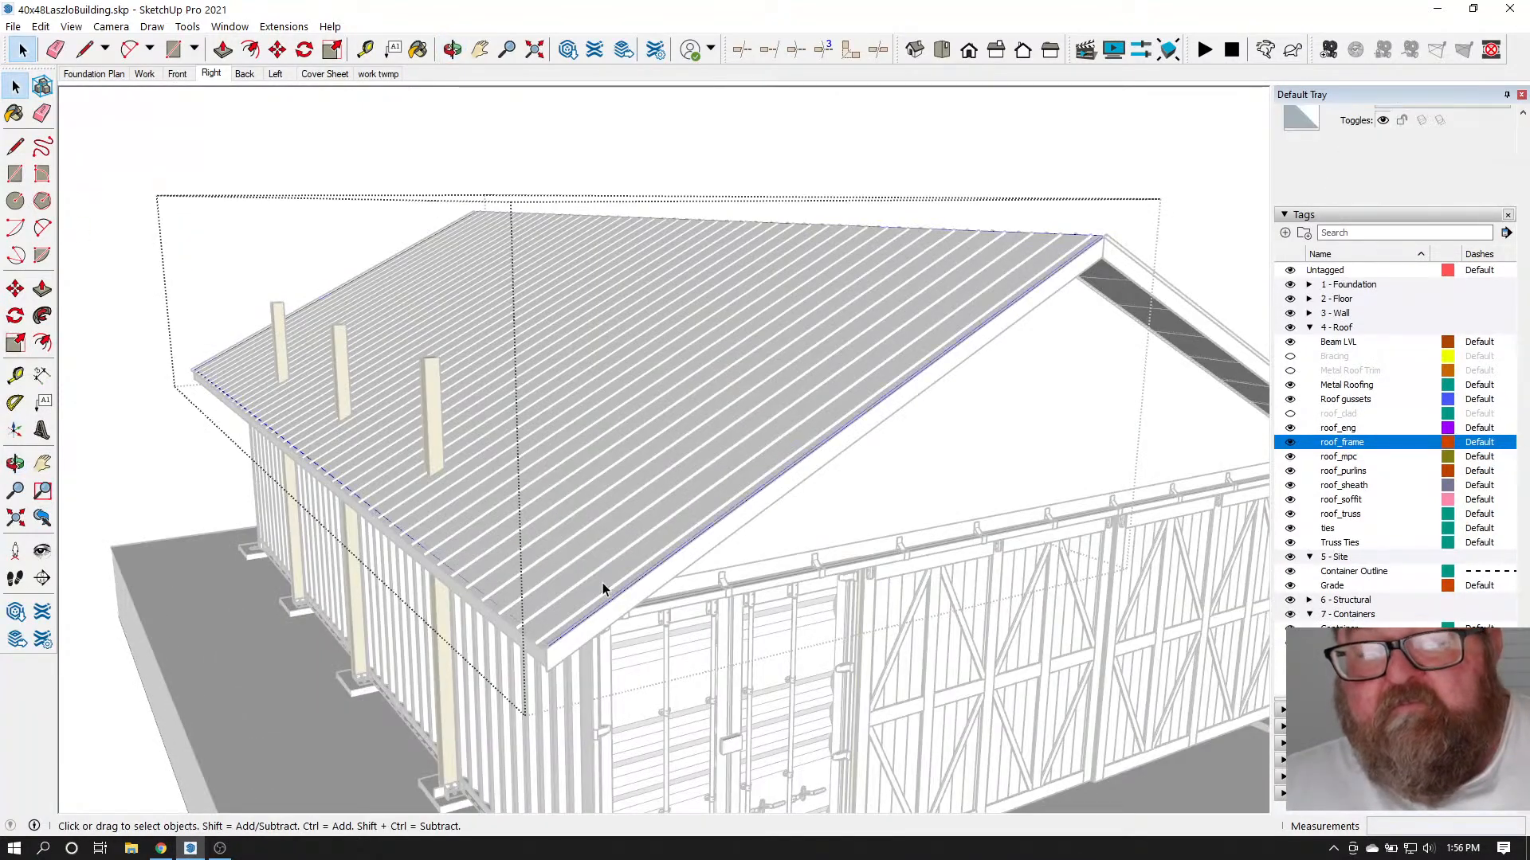
{"action": "left_click", "coordinate": [622, 546]}
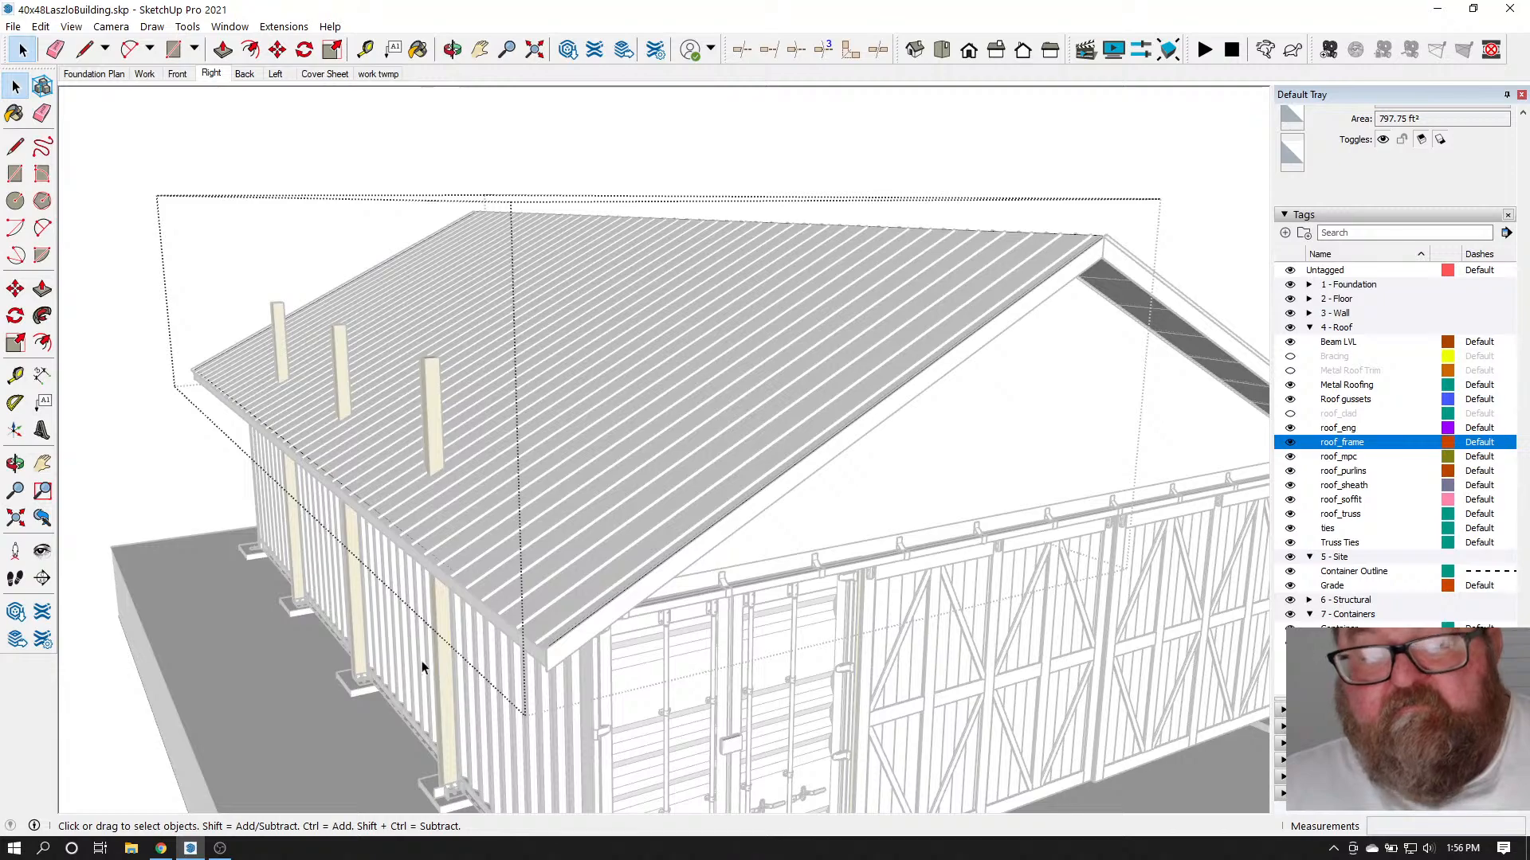
{"action": "scroll", "coordinate": [422, 663], "scroll_direction": "down", "scroll_amount": 2}
{"action": "left_click", "coordinate": [168, 388]}
{"action": "scroll", "coordinate": [550, 538], "scroll_direction": "up", "scroll_amount": 3}
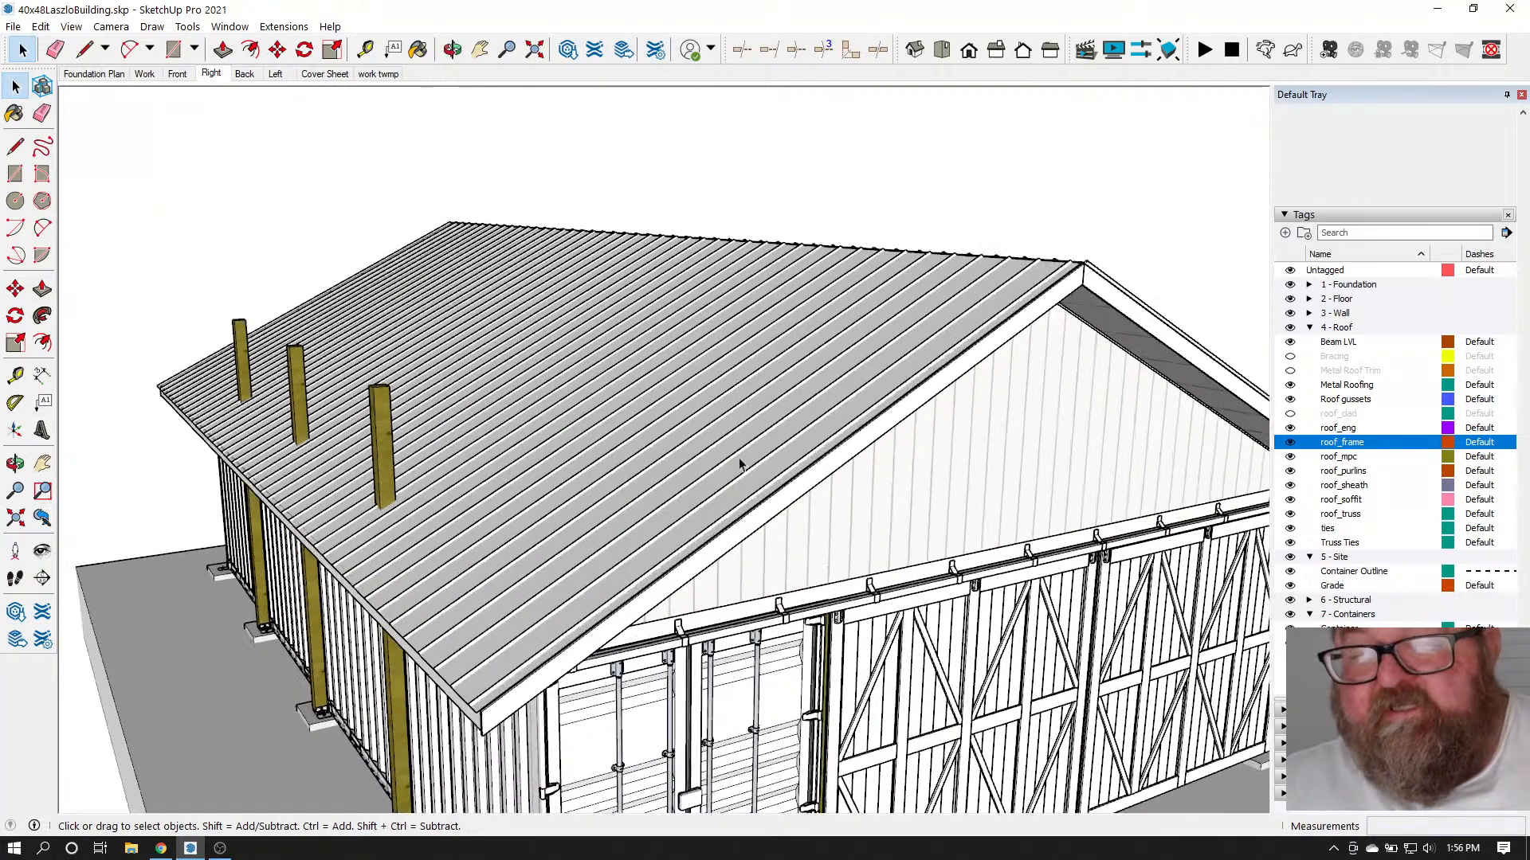
Open the roofing group on the far slope of the reference building's ridge and copy the ribbed metal panel component at the gable end
{"action": "scroll", "coordinate": [1072, 324], "scroll_direction": "up", "scroll_amount": 5}
{"action": "scroll", "coordinate": [958, 321], "scroll_direction": "down", "scroll_amount": 3}
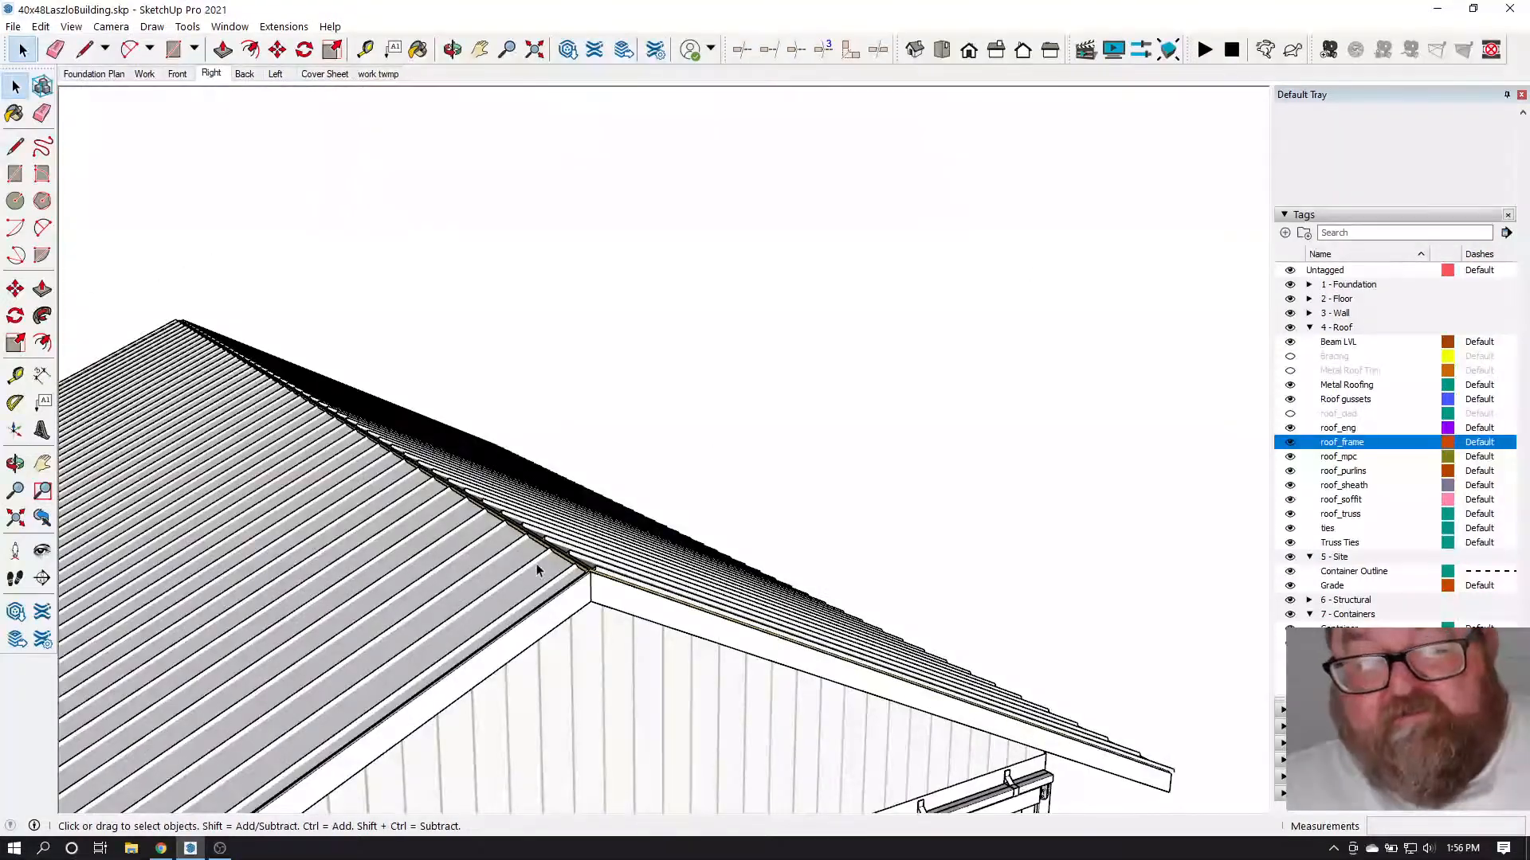
{"action": "scroll", "coordinate": [537, 562], "scroll_direction": "up", "scroll_amount": 4}
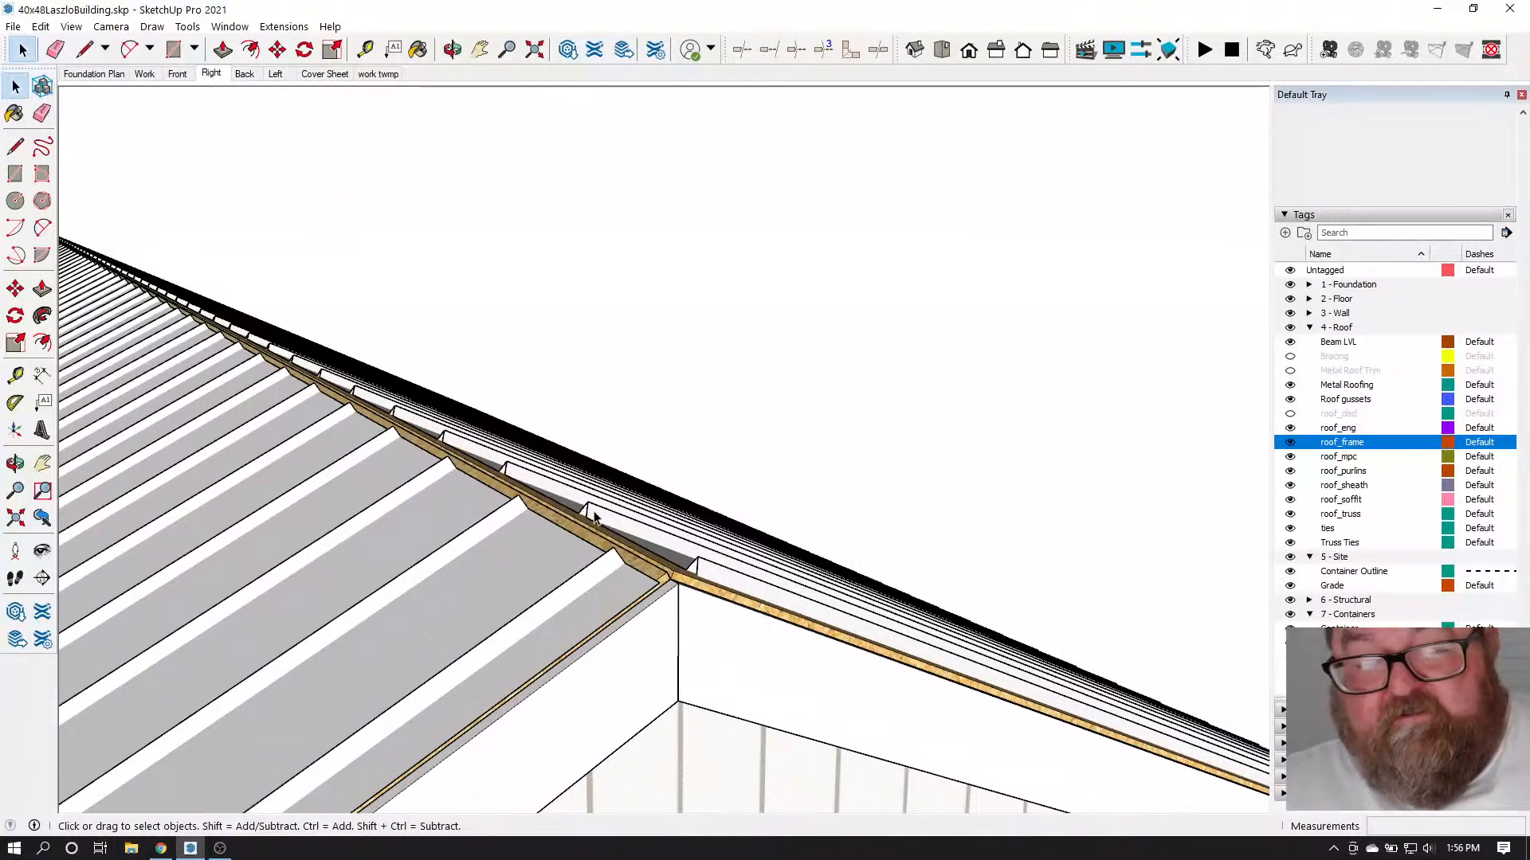
{"action": "left_click", "coordinate": [594, 516]}
{"action": "double_click", "coordinate": [593, 516]}
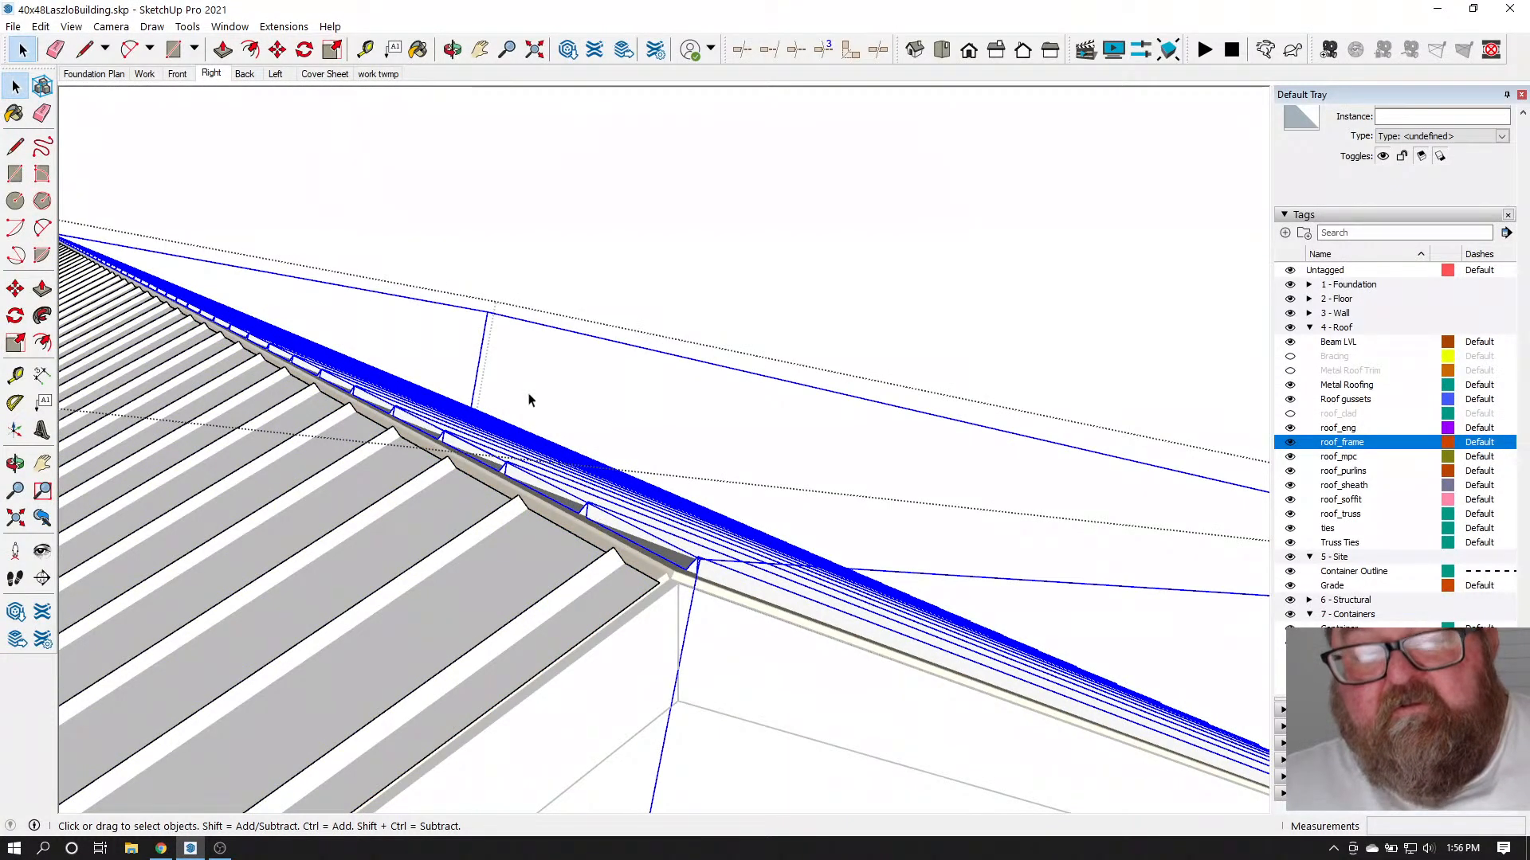
{"action": "left_click", "coordinate": [453, 50]}
{"action": "left_click_drag", "start_coordinate": [503, 422], "coordinate": [499, 547]}
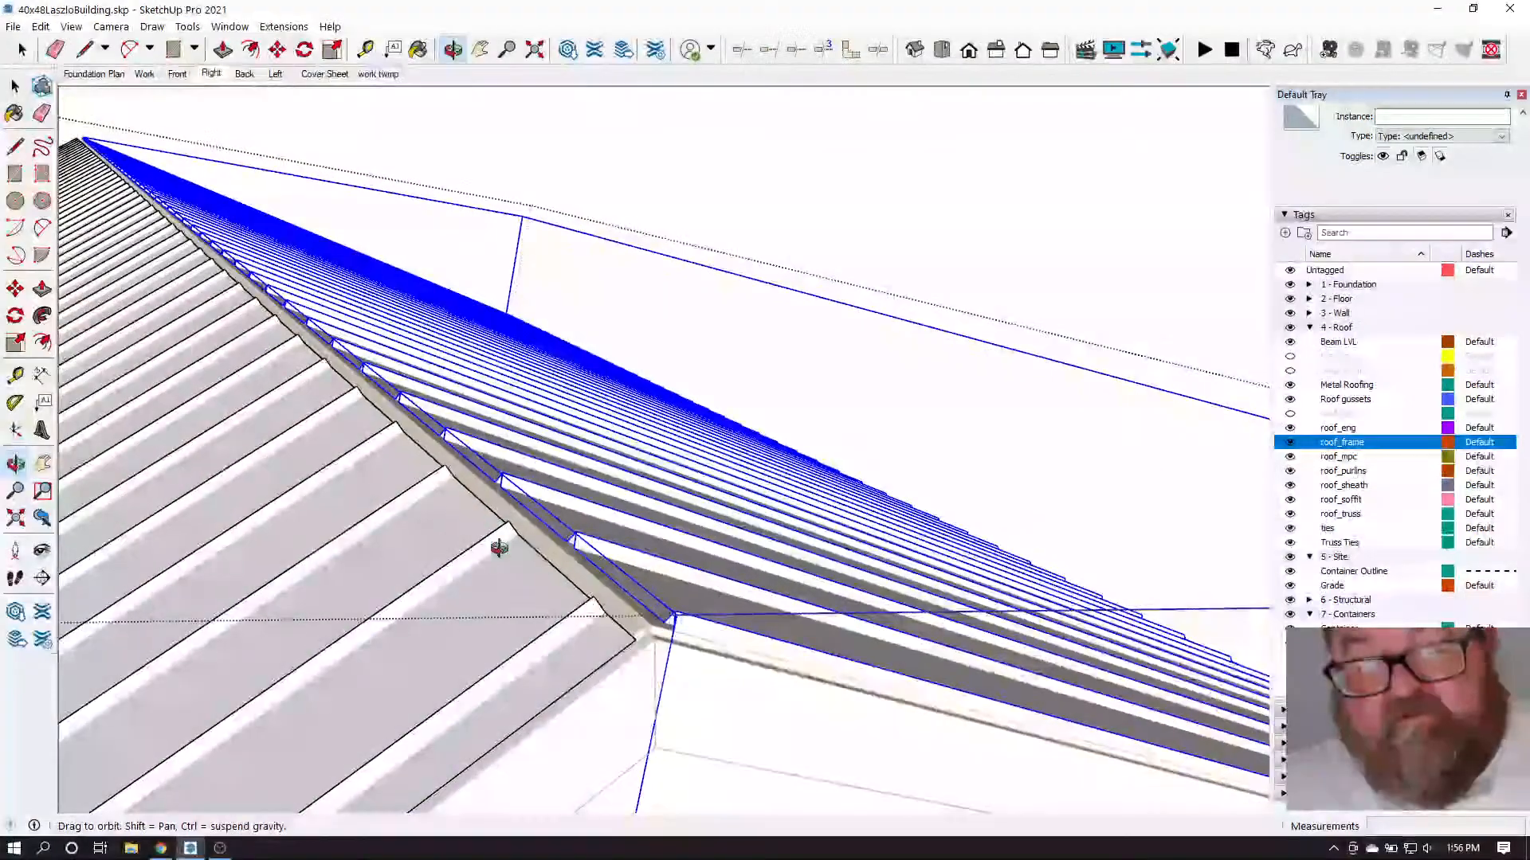
{"action": "left_click", "coordinate": [23, 51]}
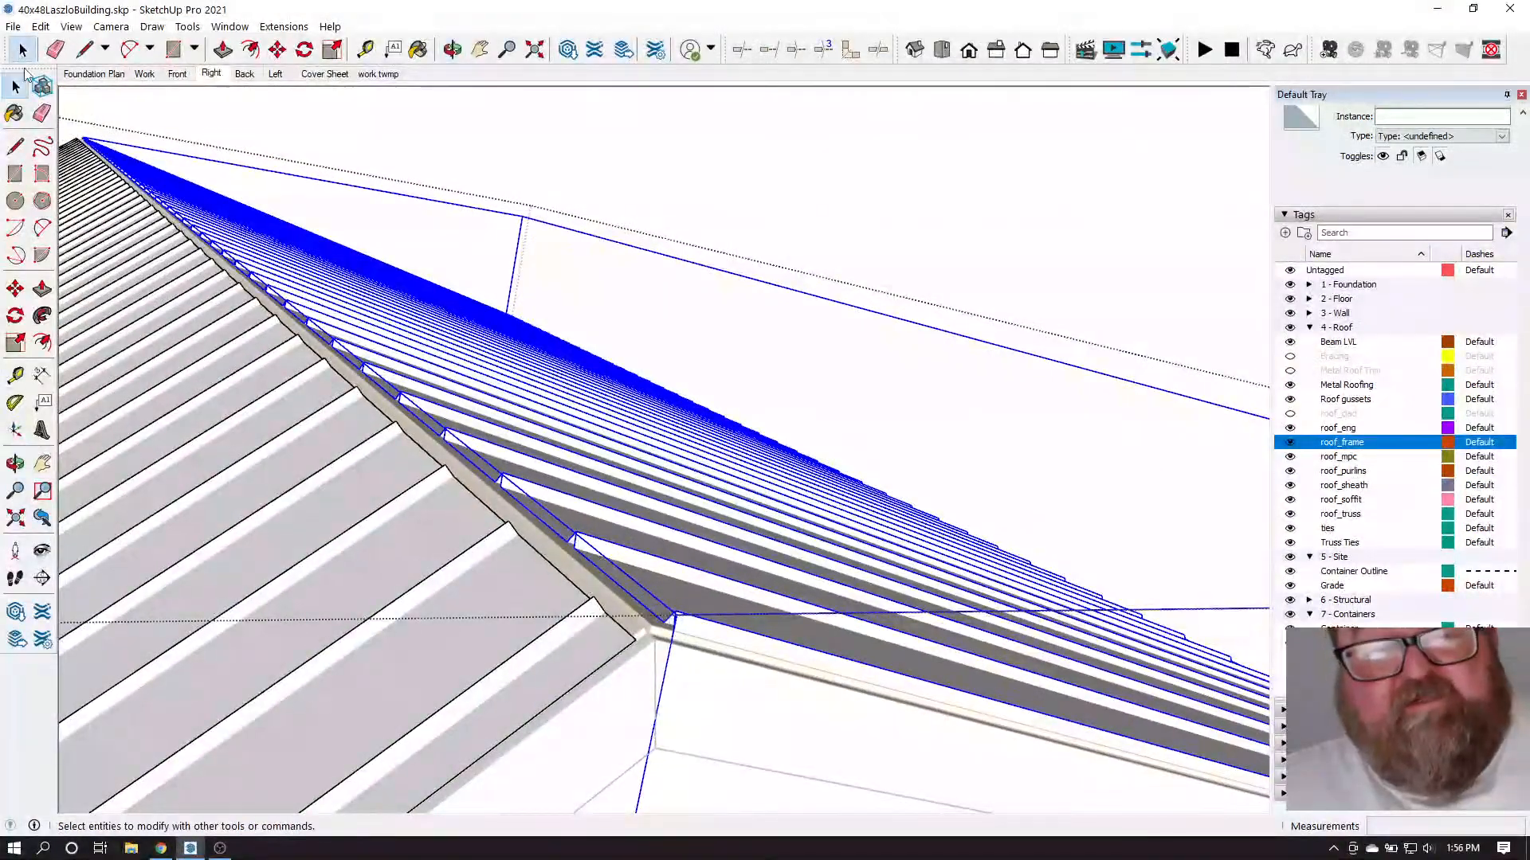
{"action": "left_click", "coordinate": [587, 548]}
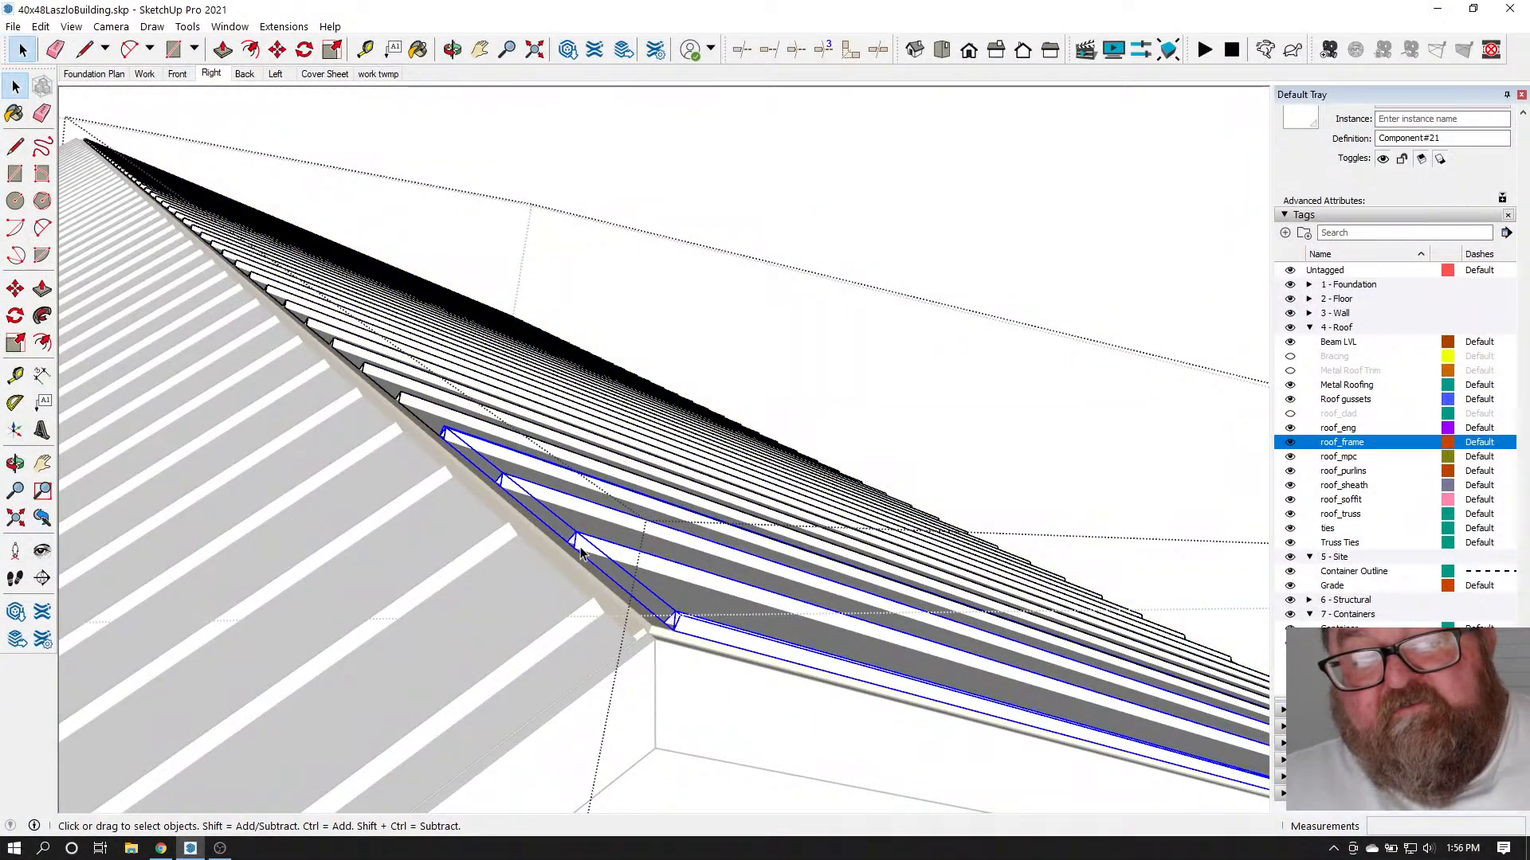
{"action": "left_click", "coordinate": [40, 26]}
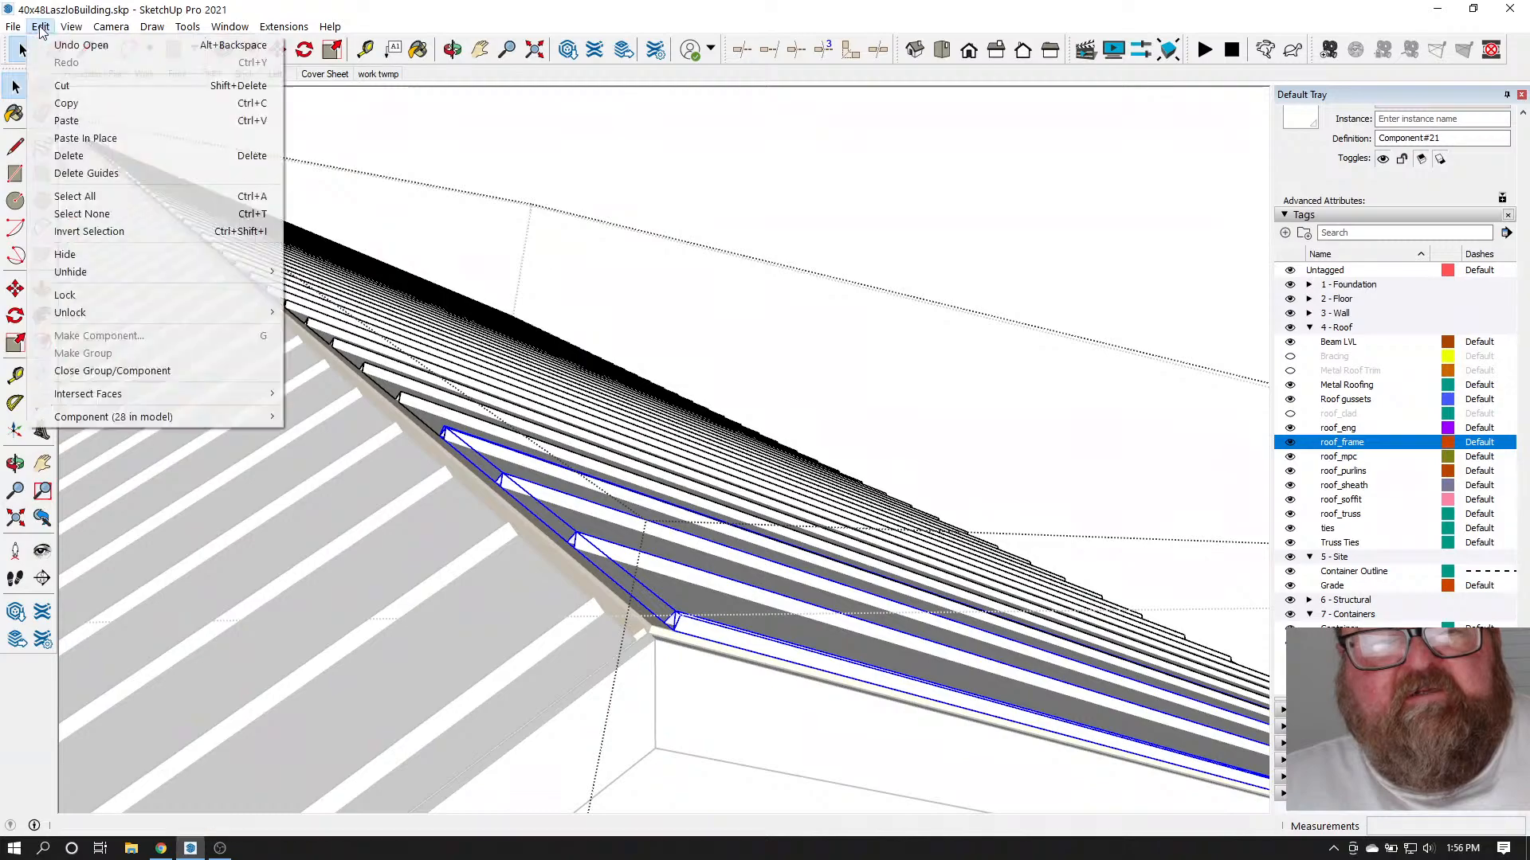
{"action": "left_click", "coordinate": [62, 107]}
Close the reference roofing group and paste the copied ribbed metal panel beside the container building's roof near the front gable
{"action": "scroll", "coordinate": [119, 479], "scroll_direction": "down", "scroll_amount": 6}
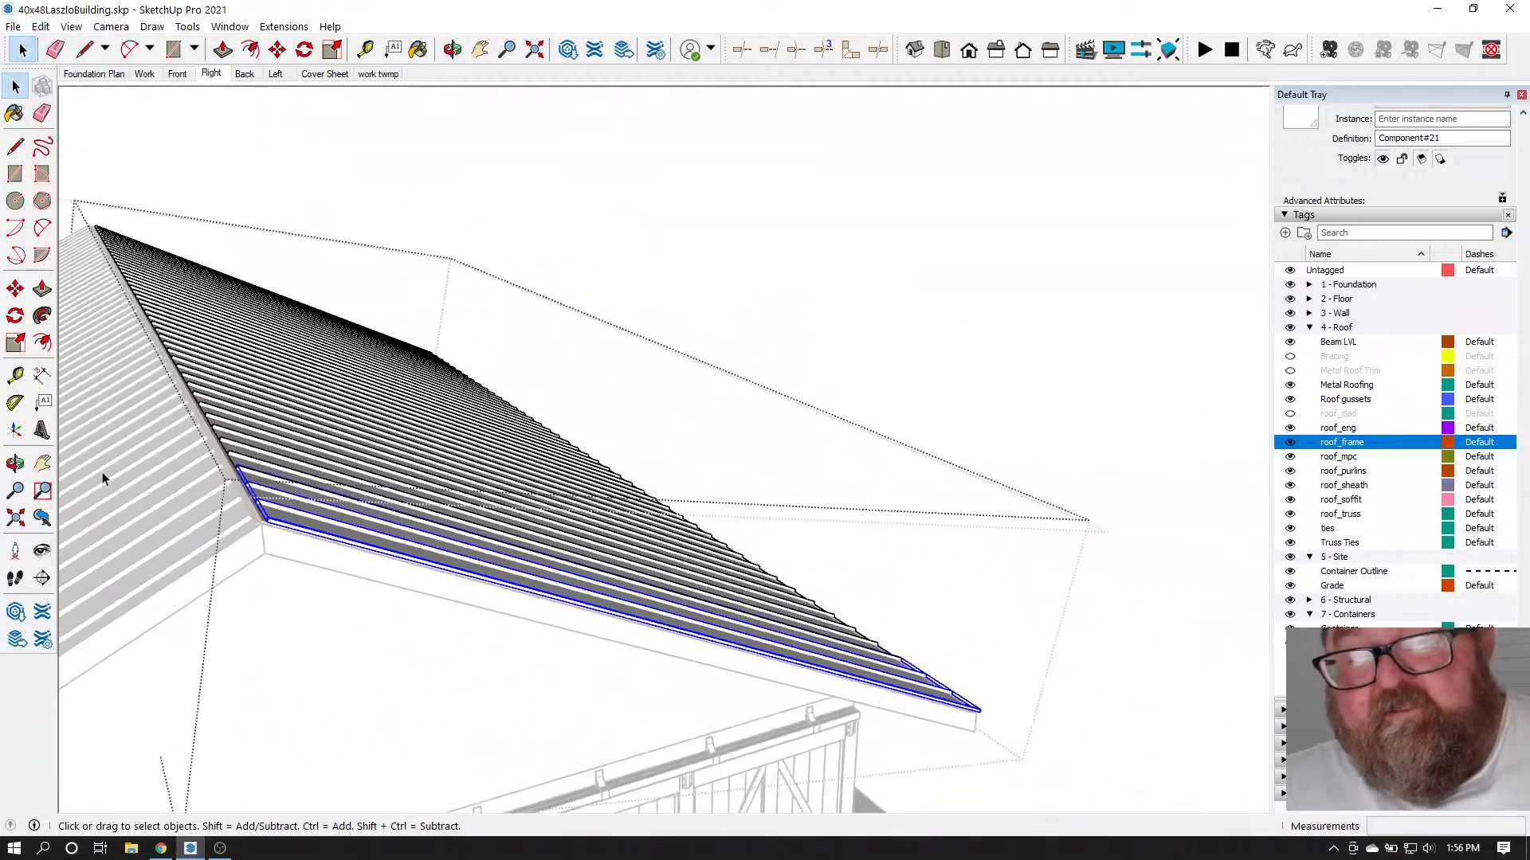
{"action": "scroll", "coordinate": [103, 482], "scroll_direction": "down", "scroll_amount": 8}
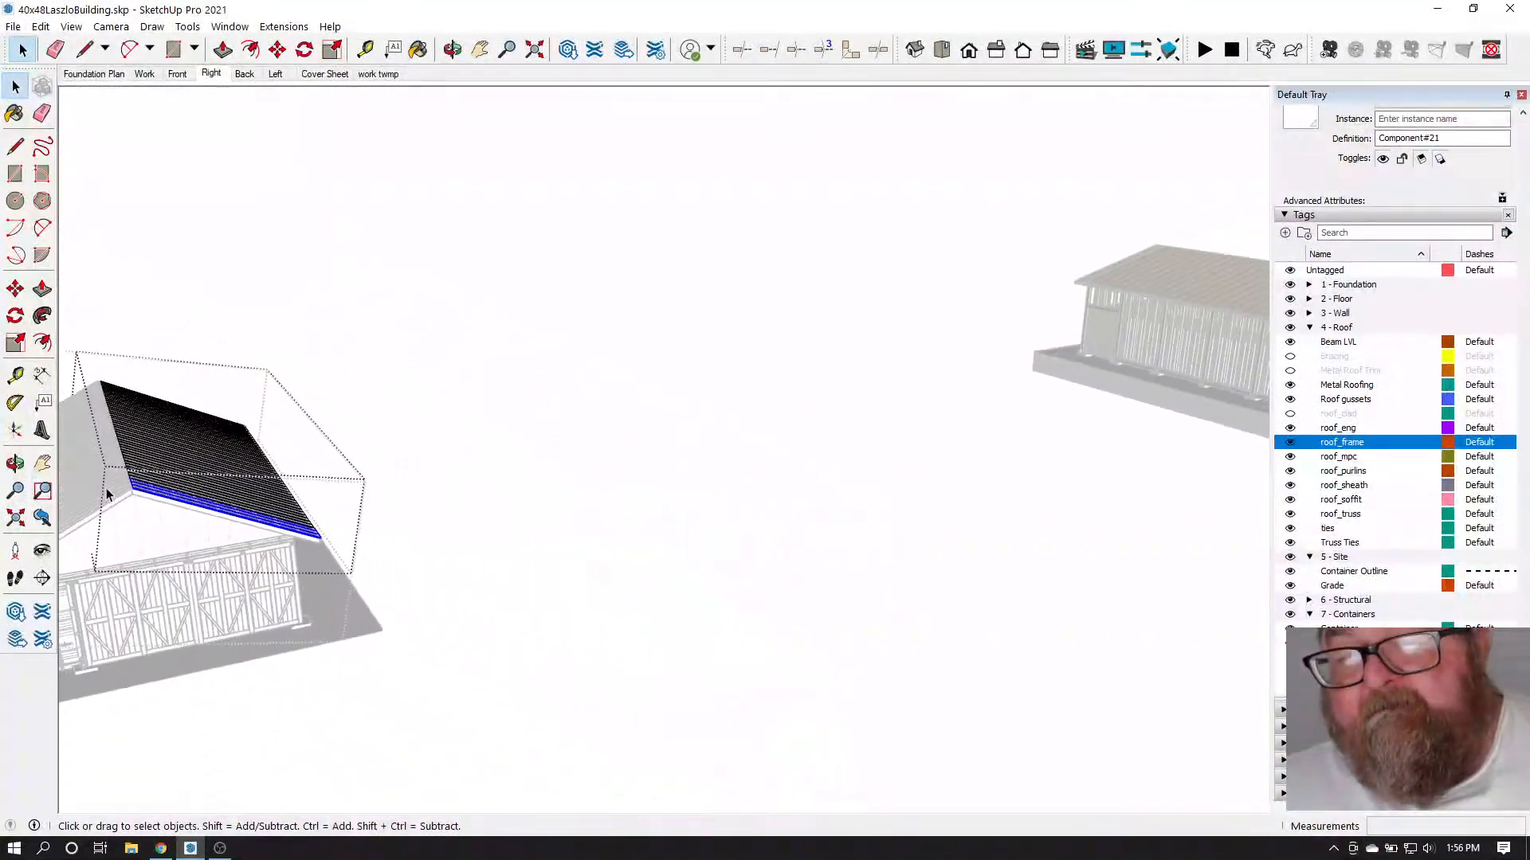
{"action": "scroll", "coordinate": [980, 302], "scroll_direction": "up", "scroll_amount": 6}
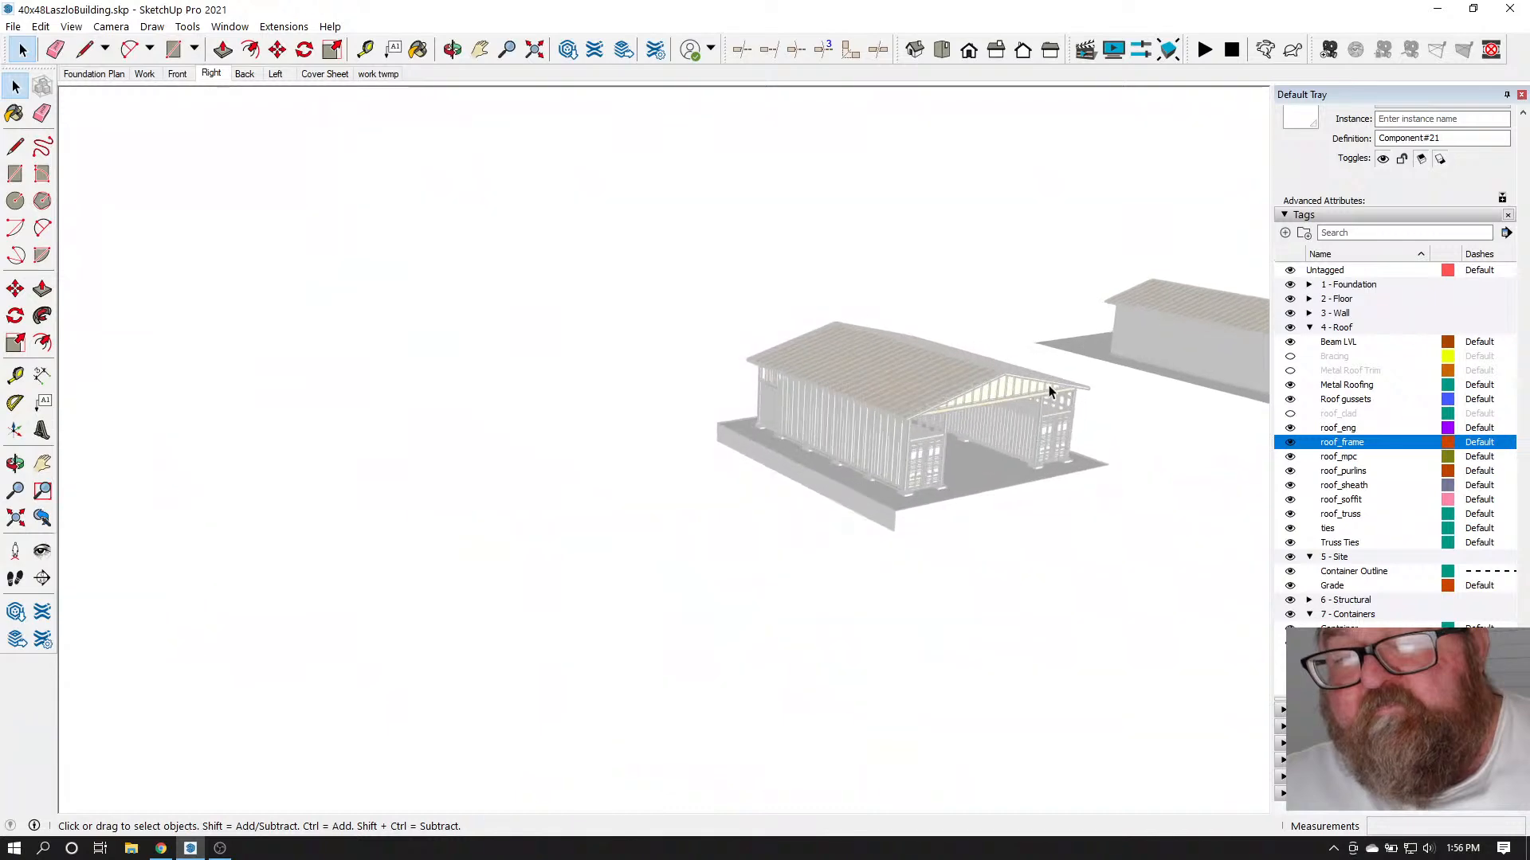
{"action": "scroll", "coordinate": [996, 350], "scroll_direction": "up", "scroll_amount": 8}
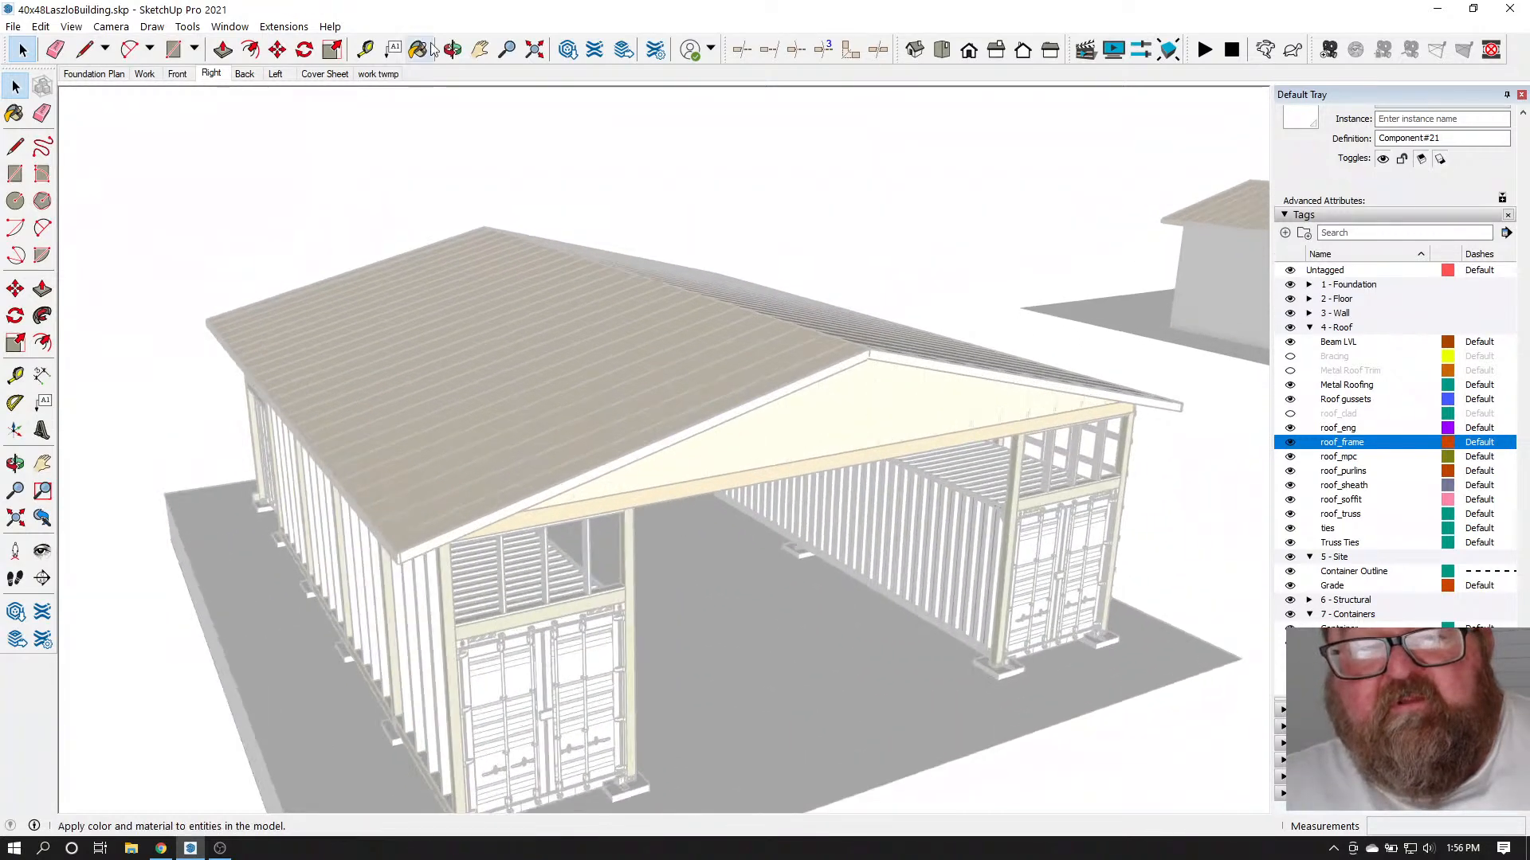
{"action": "key", "text": "o"}
{"action": "middle_click_drag", "start_coordinate": [927, 314], "coordinate": [547, 393]}
{"action": "scroll", "coordinate": [518, 407], "scroll_direction": "up", "scroll_amount": 3}
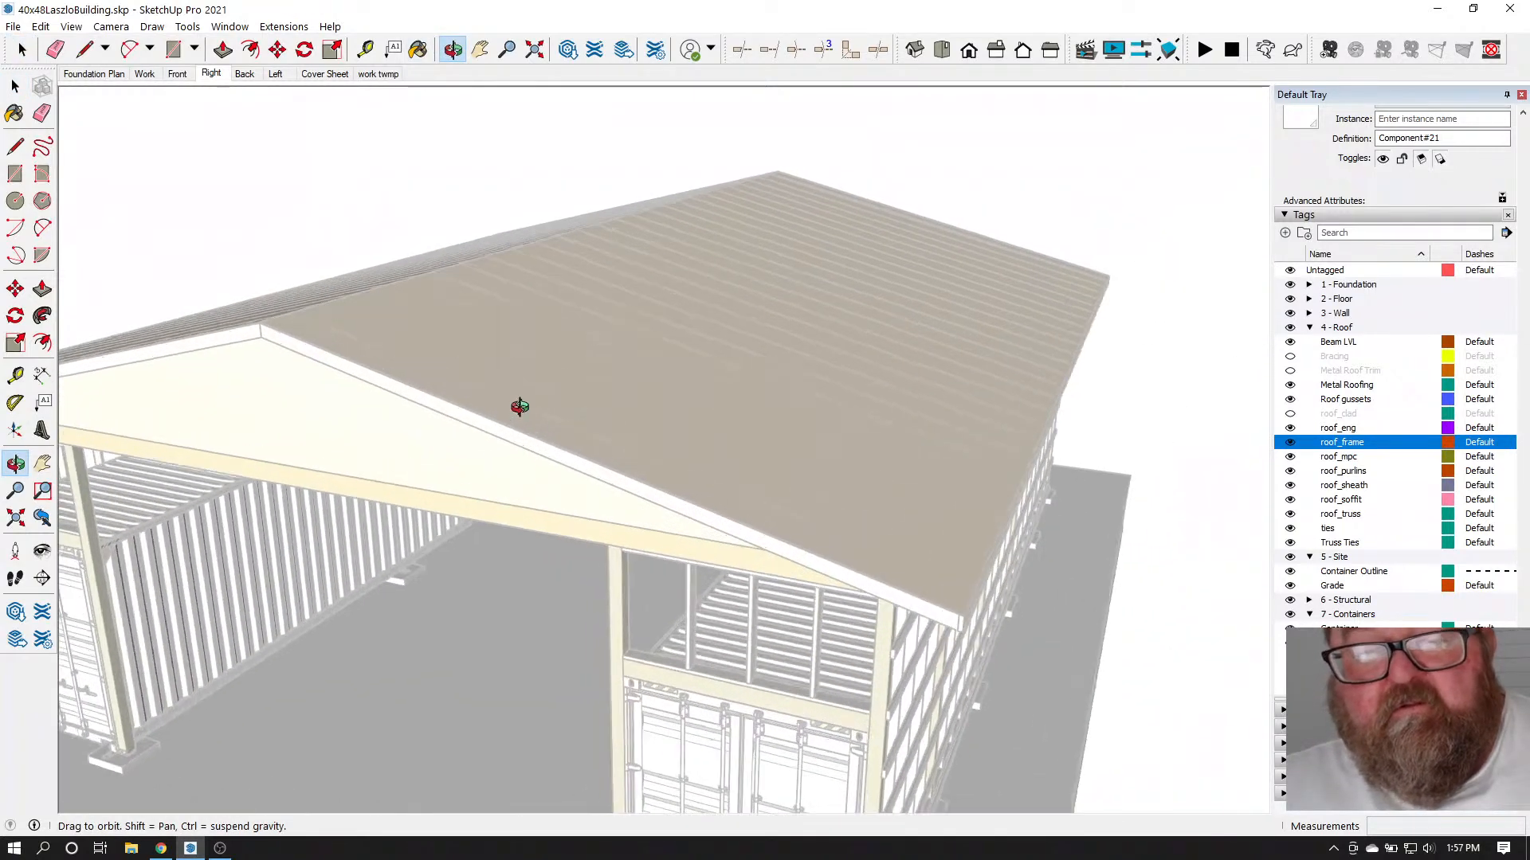
{"action": "middle_click_drag", "start_coordinate": [243, 339], "coordinate": [309, 288]}
{"action": "left_click", "coordinate": [22, 49]}
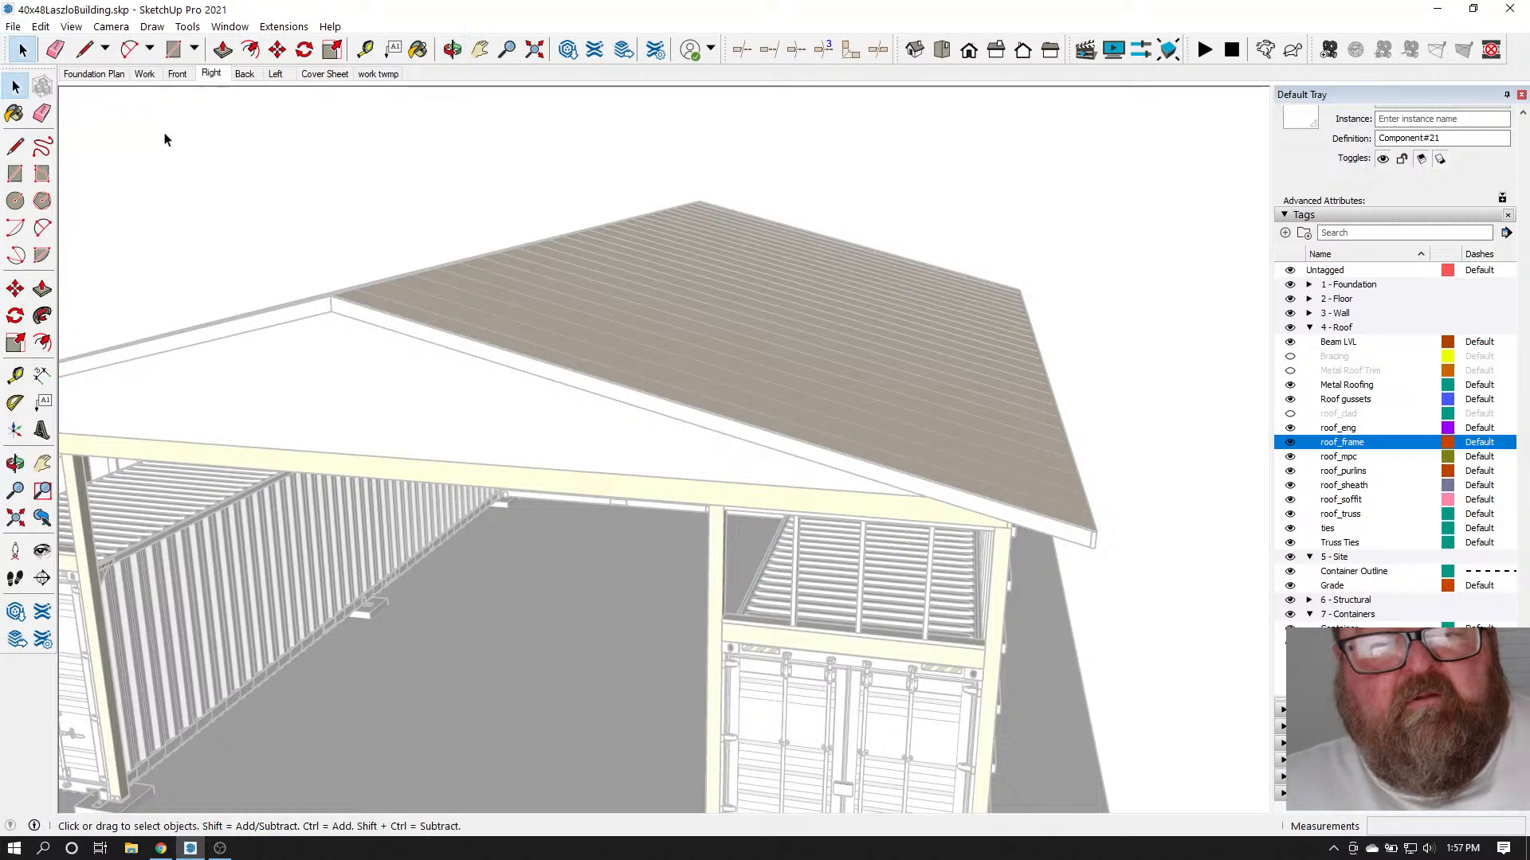
{"action": "left_click", "coordinate": [312, 181]}
{"action": "left_click", "coordinate": [40, 26]}
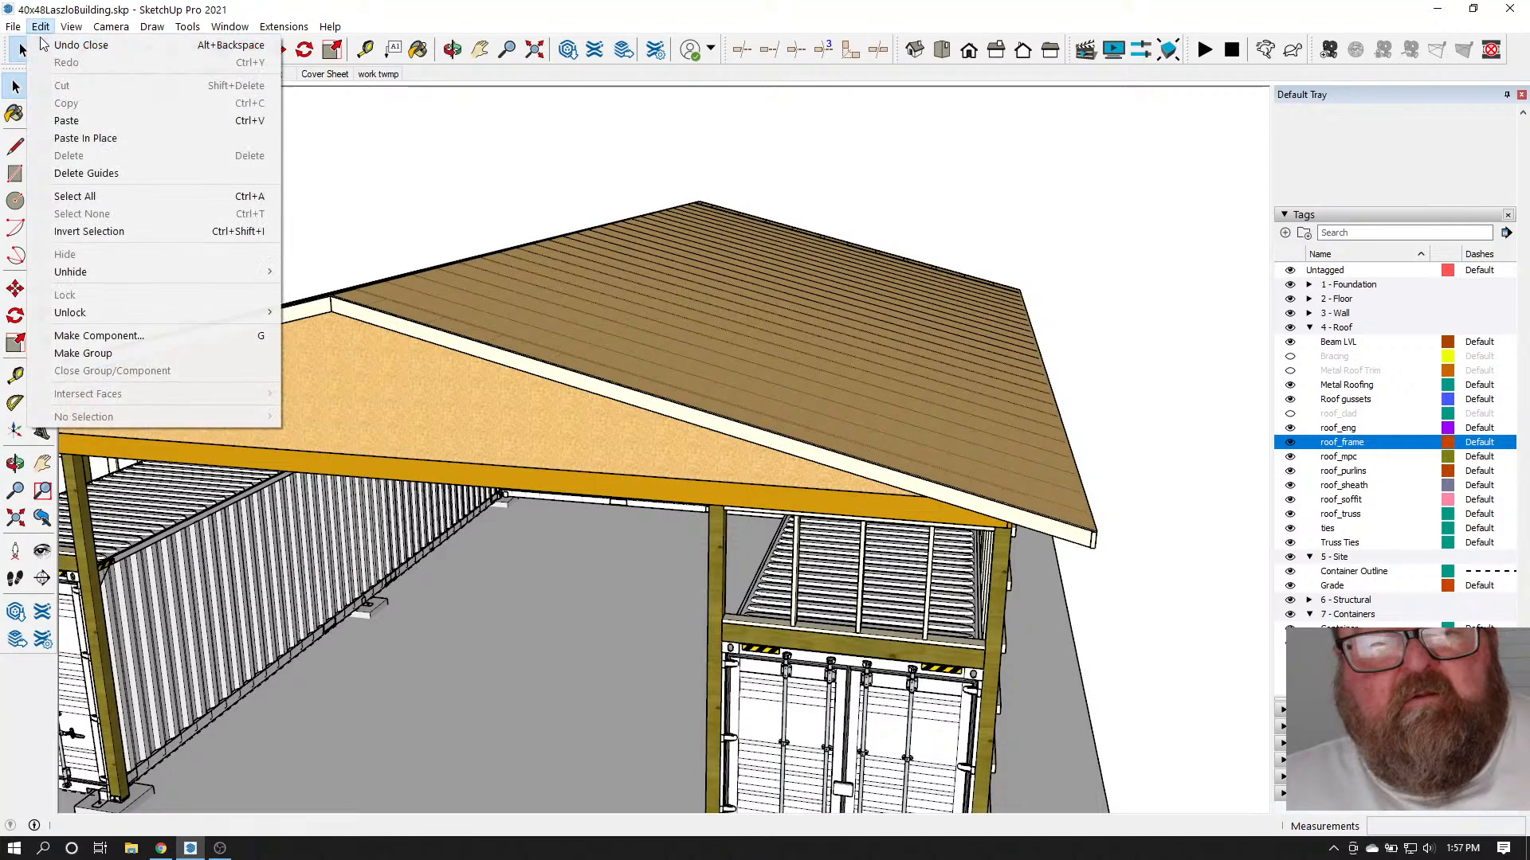
{"action": "left_click", "coordinate": [66, 120]}
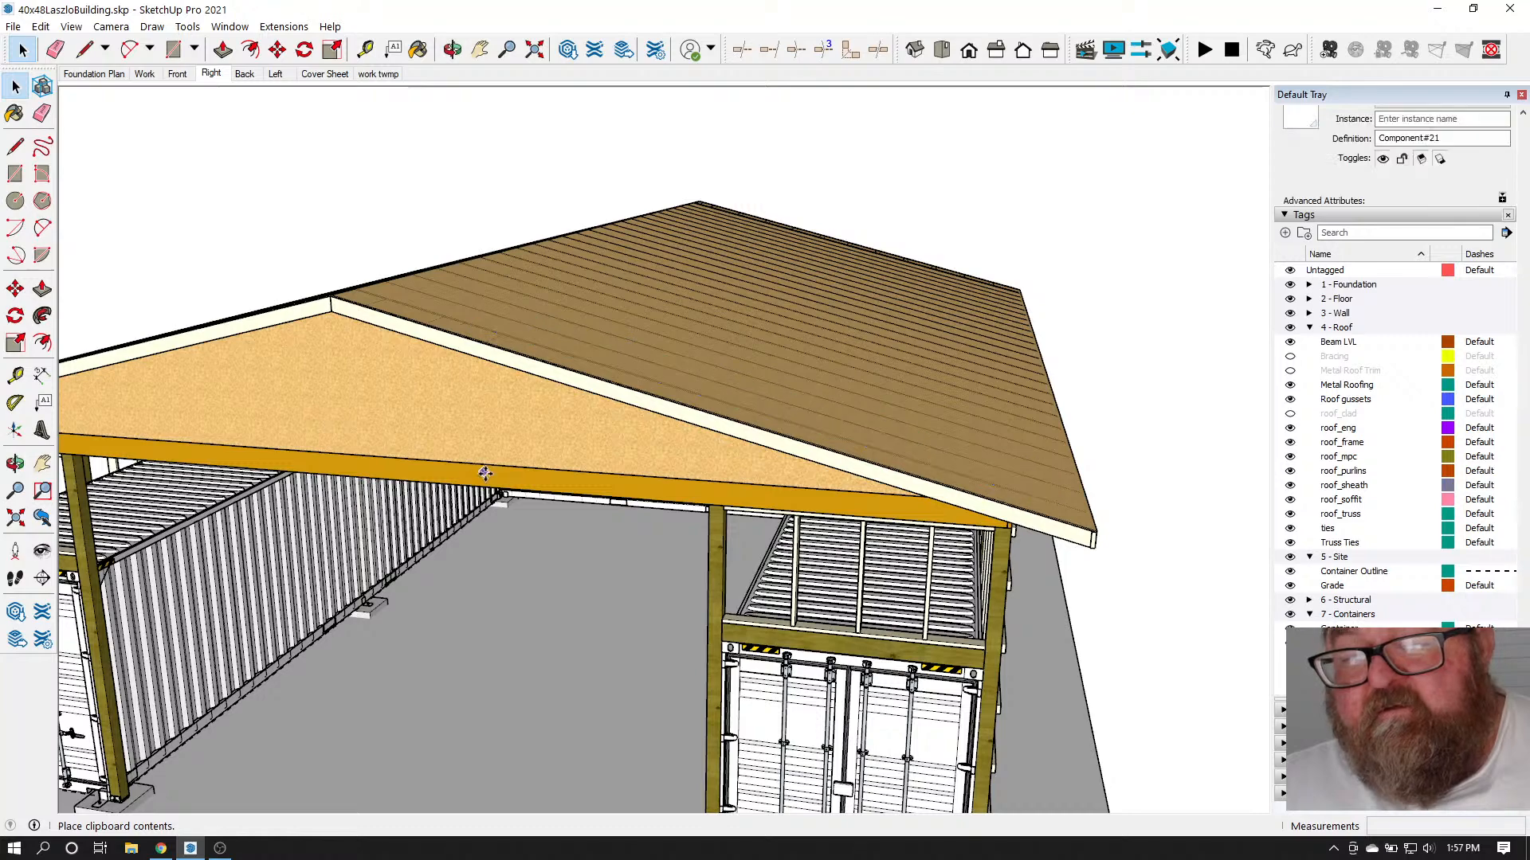
{"action": "left_click", "coordinate": [535, 483]}
{"action": "scroll", "coordinate": [629, 413], "scroll_direction": "up", "scroll_amount": 3}
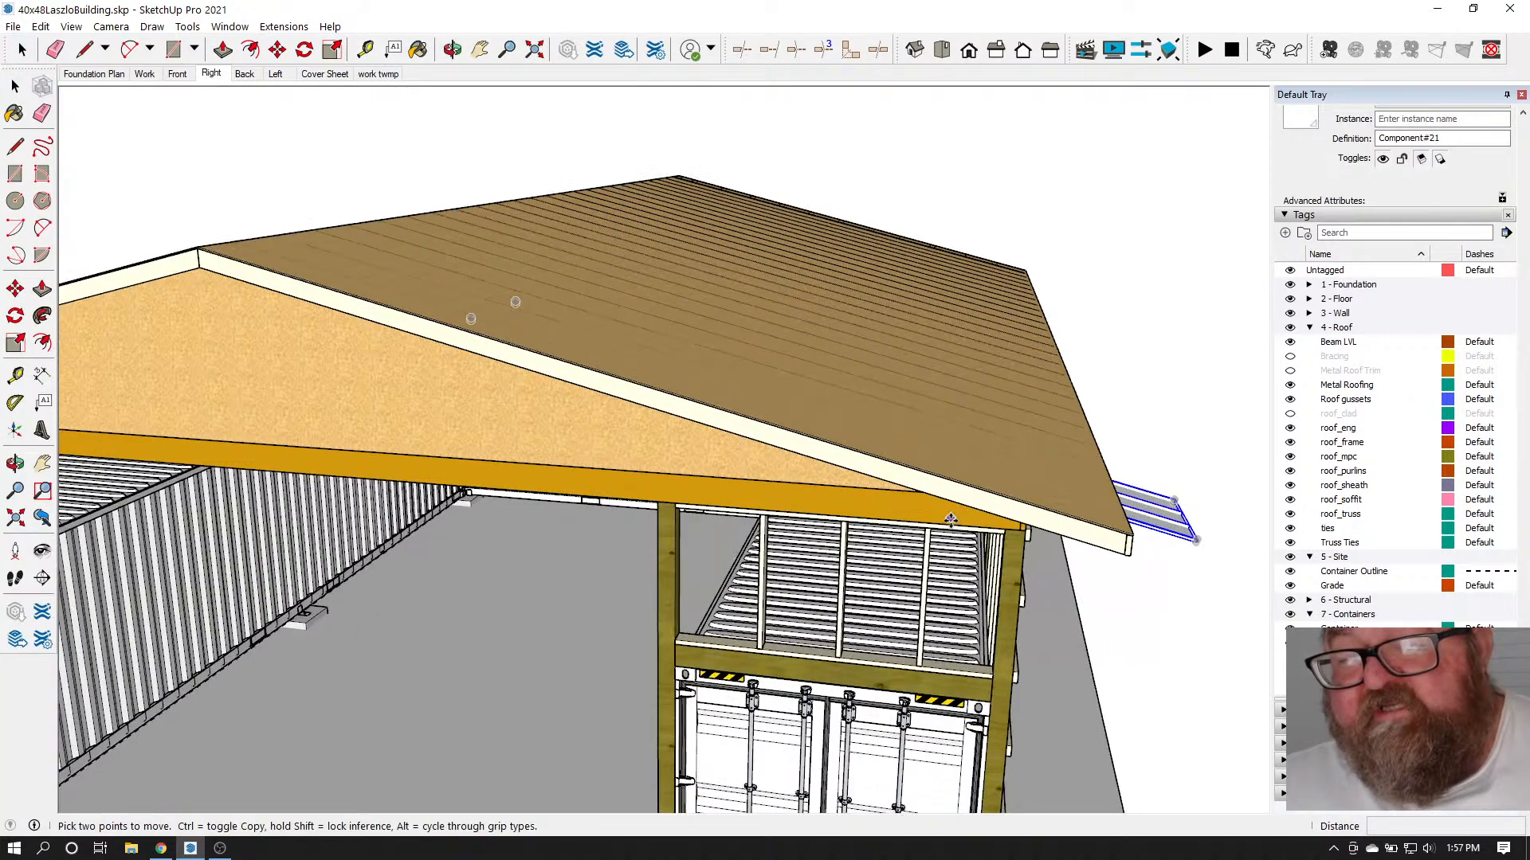
Move the ribbed metal panel by its lower end corner onto the roof sheathing corner at the front eave
{"action": "scroll", "coordinate": [419, 366], "scroll_direction": "down", "scroll_amount": 3}
{"action": "scroll", "coordinate": [1011, 509], "scroll_direction": "up", "scroll_amount": 7}
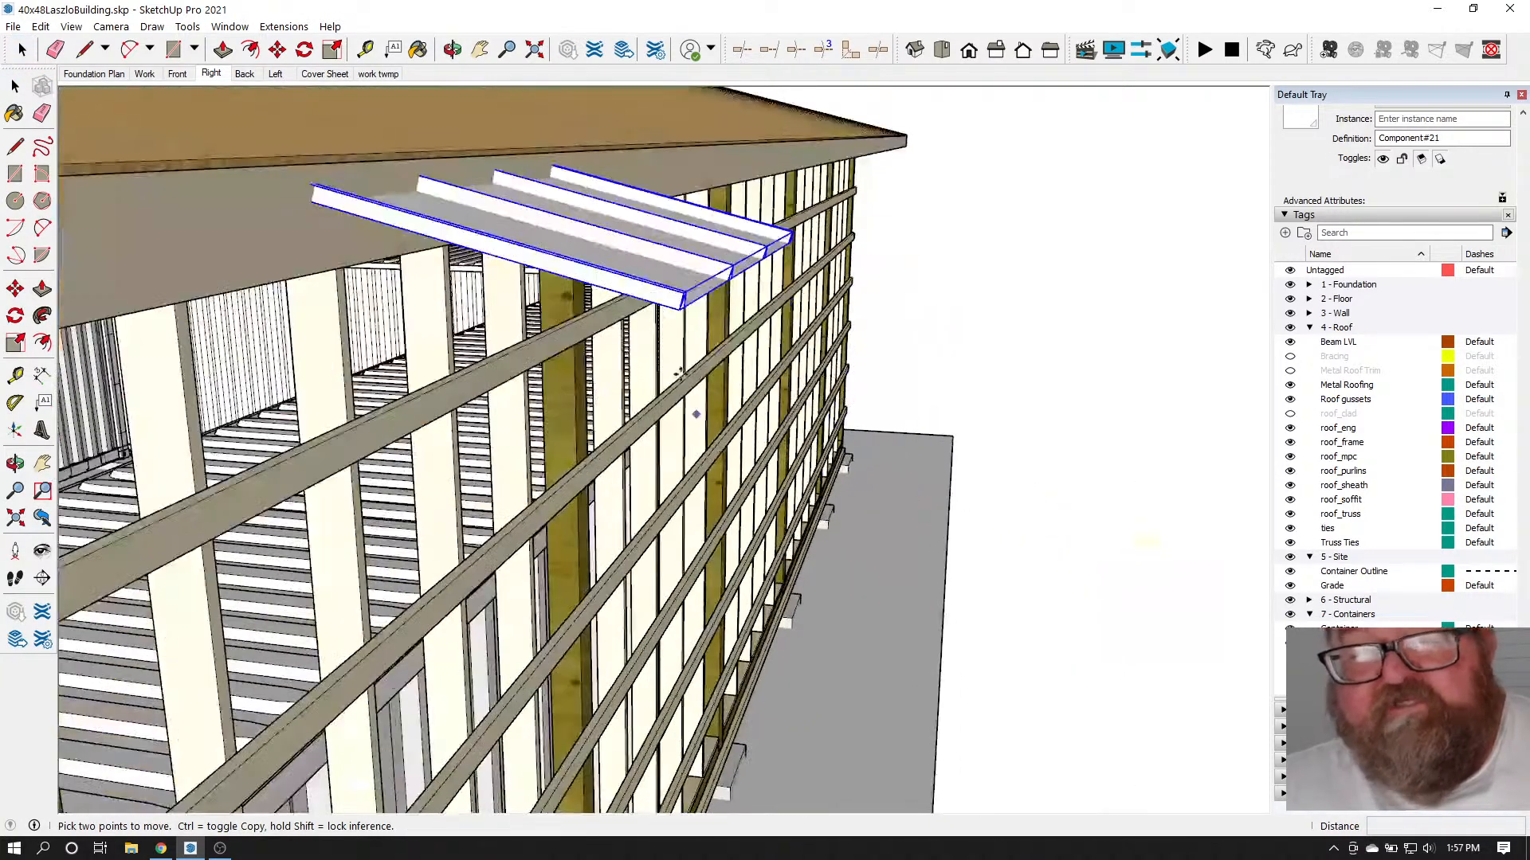
{"action": "left_click", "coordinate": [674, 309]}
{"action": "scroll", "coordinate": [866, 433], "scroll_direction": "down", "scroll_amount": 4}
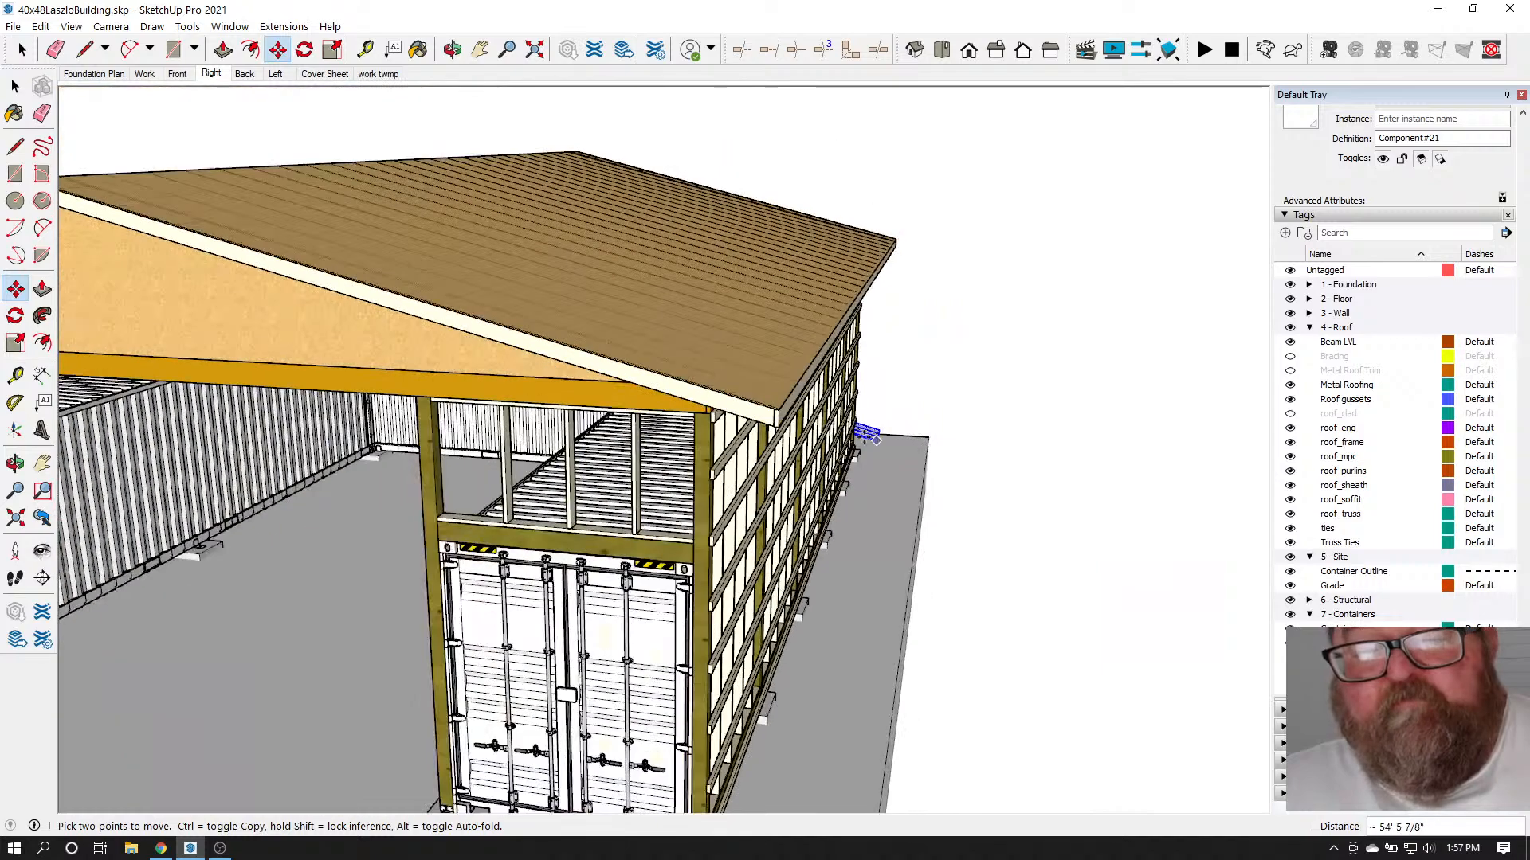
{"action": "scroll", "coordinate": [726, 395], "scroll_direction": "up", "scroll_amount": 3}
{"action": "scroll", "coordinate": [721, 371], "scroll_direction": "up", "scroll_amount": 4}
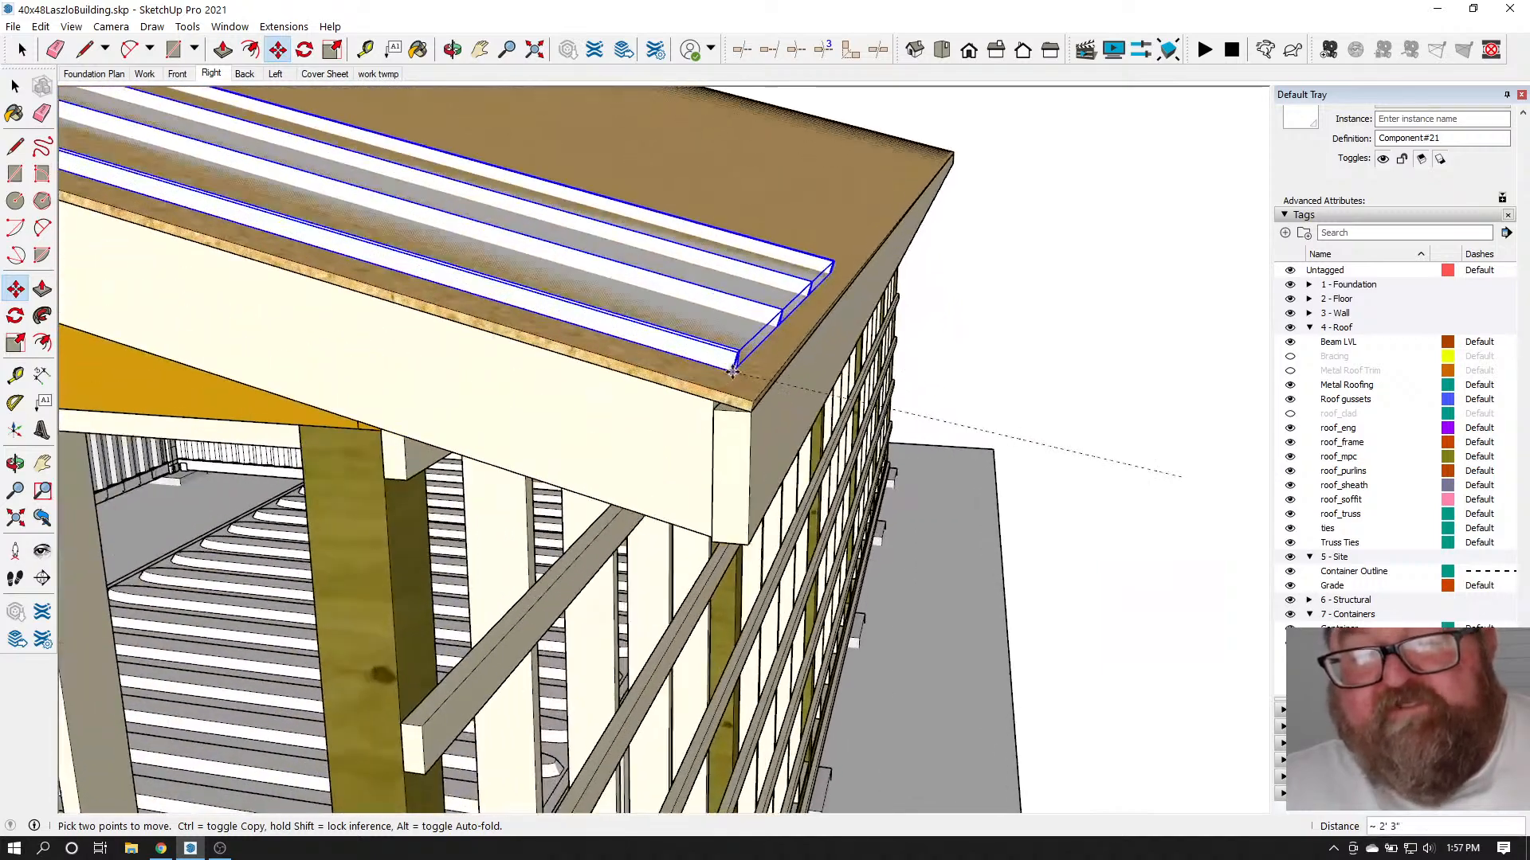
{"action": "left_click", "coordinate": [764, 416]}
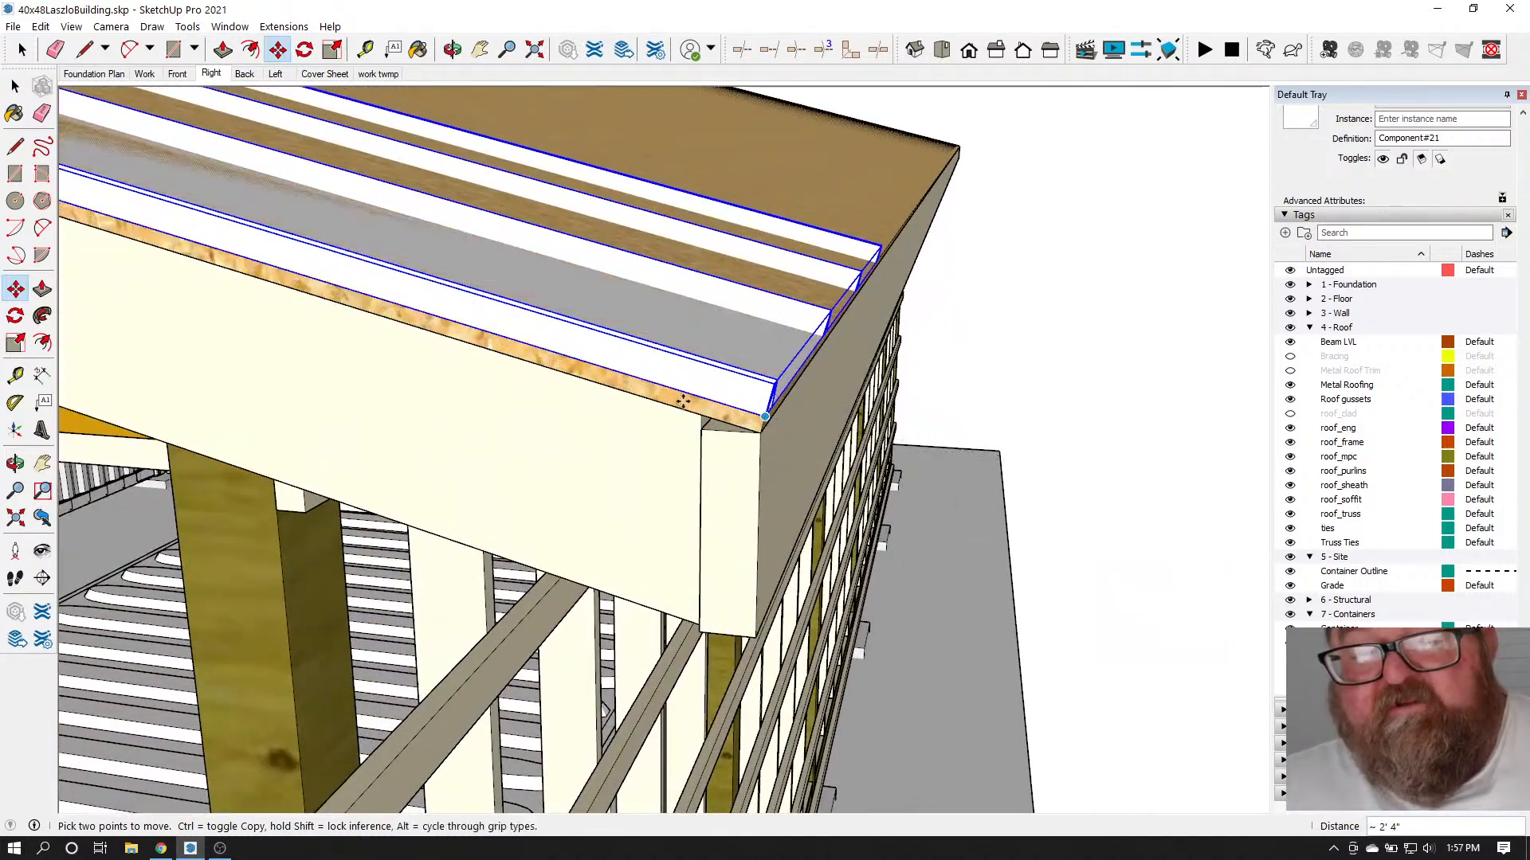
Shift the panel 2.5" down the slope past the eave edge and raise it 1/4" off the sheathing
{"action": "left_click", "coordinate": [632, 380]}
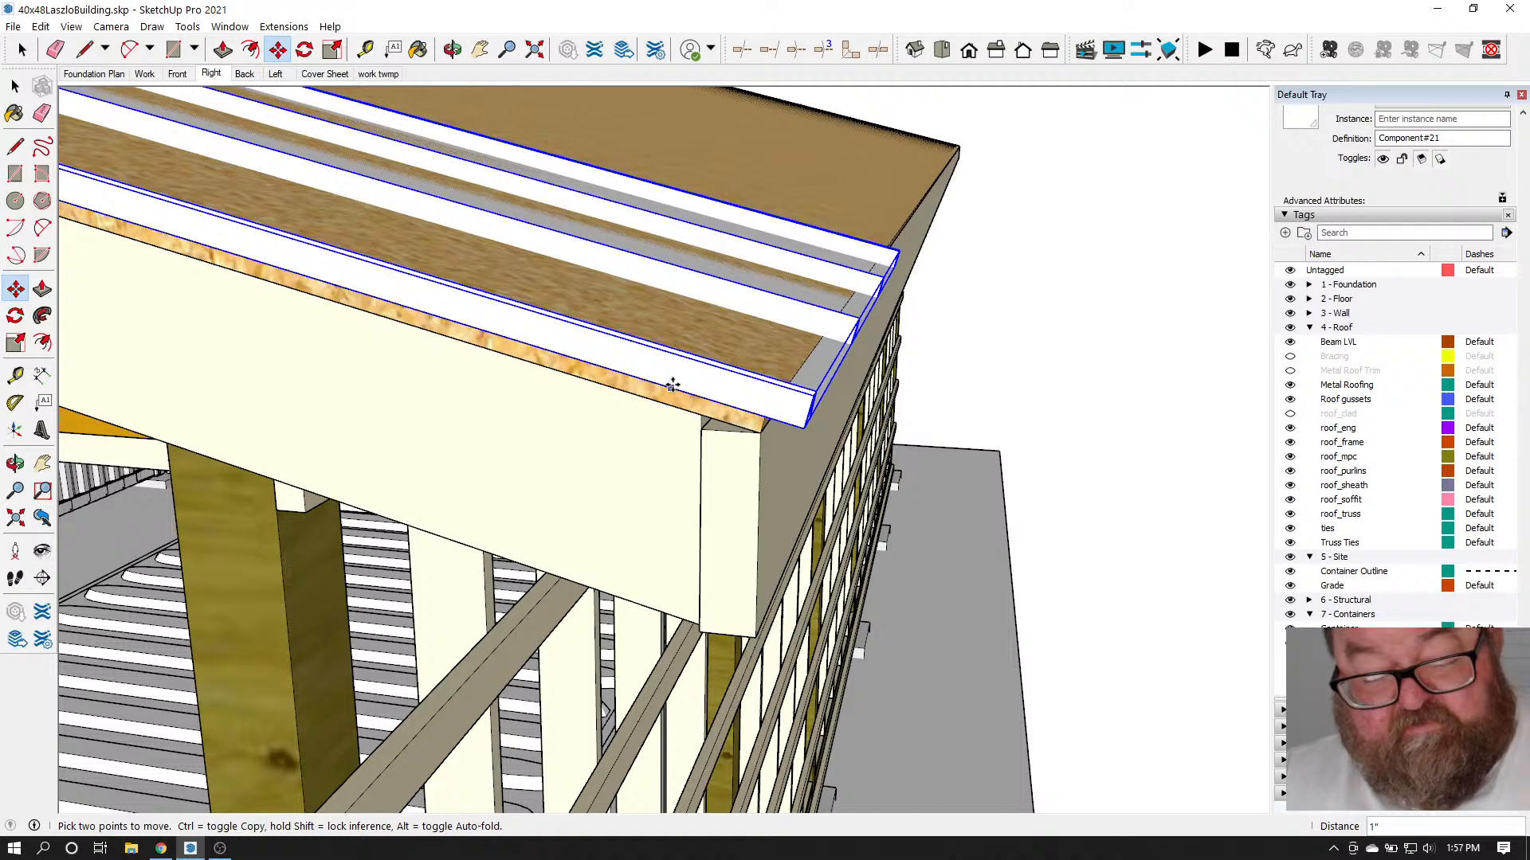
{"action": "key", "text": "Return"}
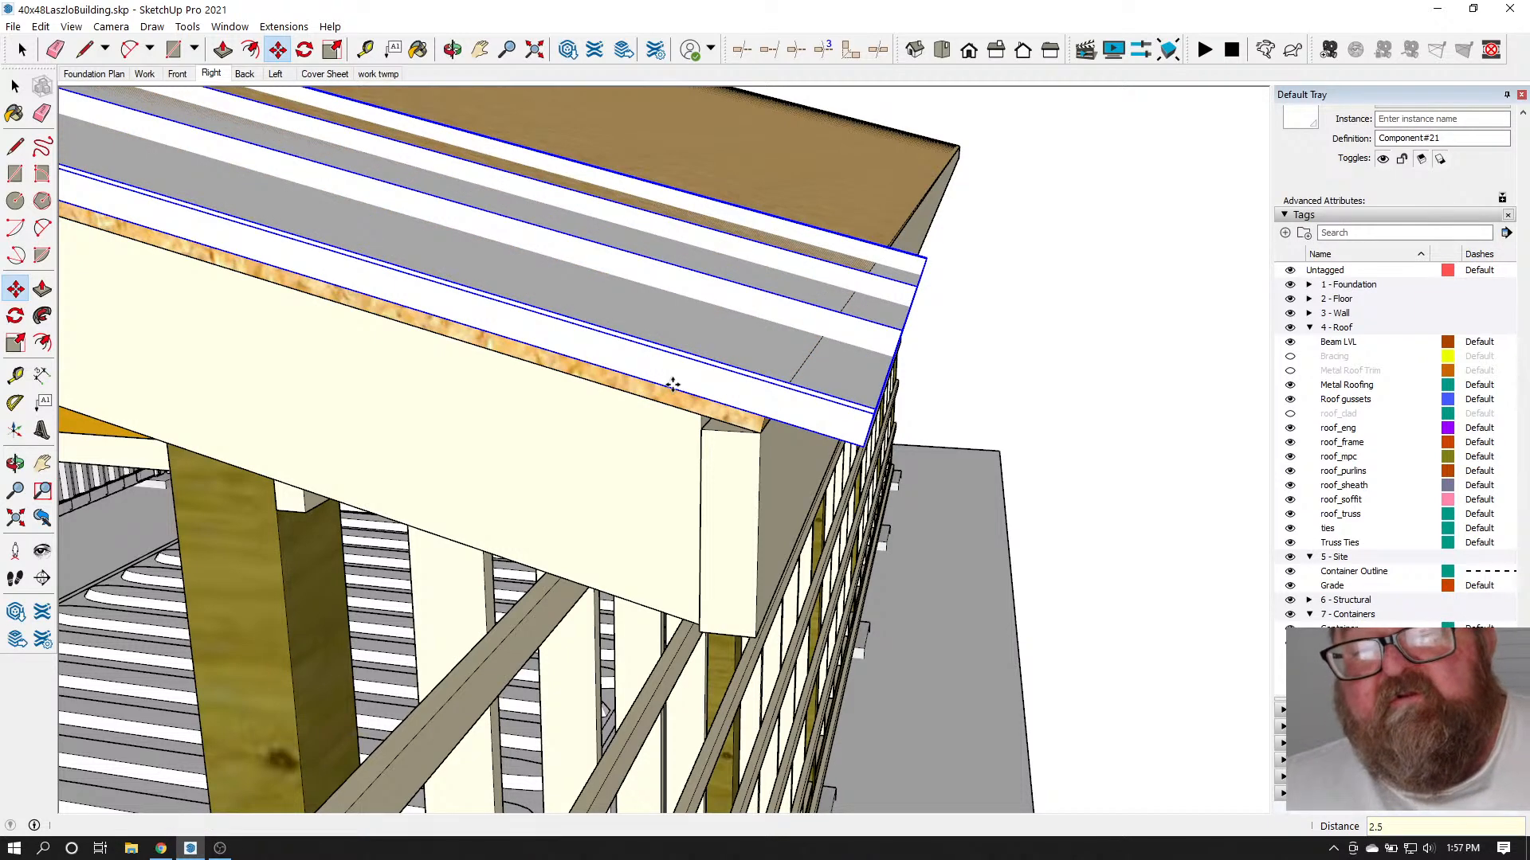
{"action": "left_click", "coordinate": [757, 470]}
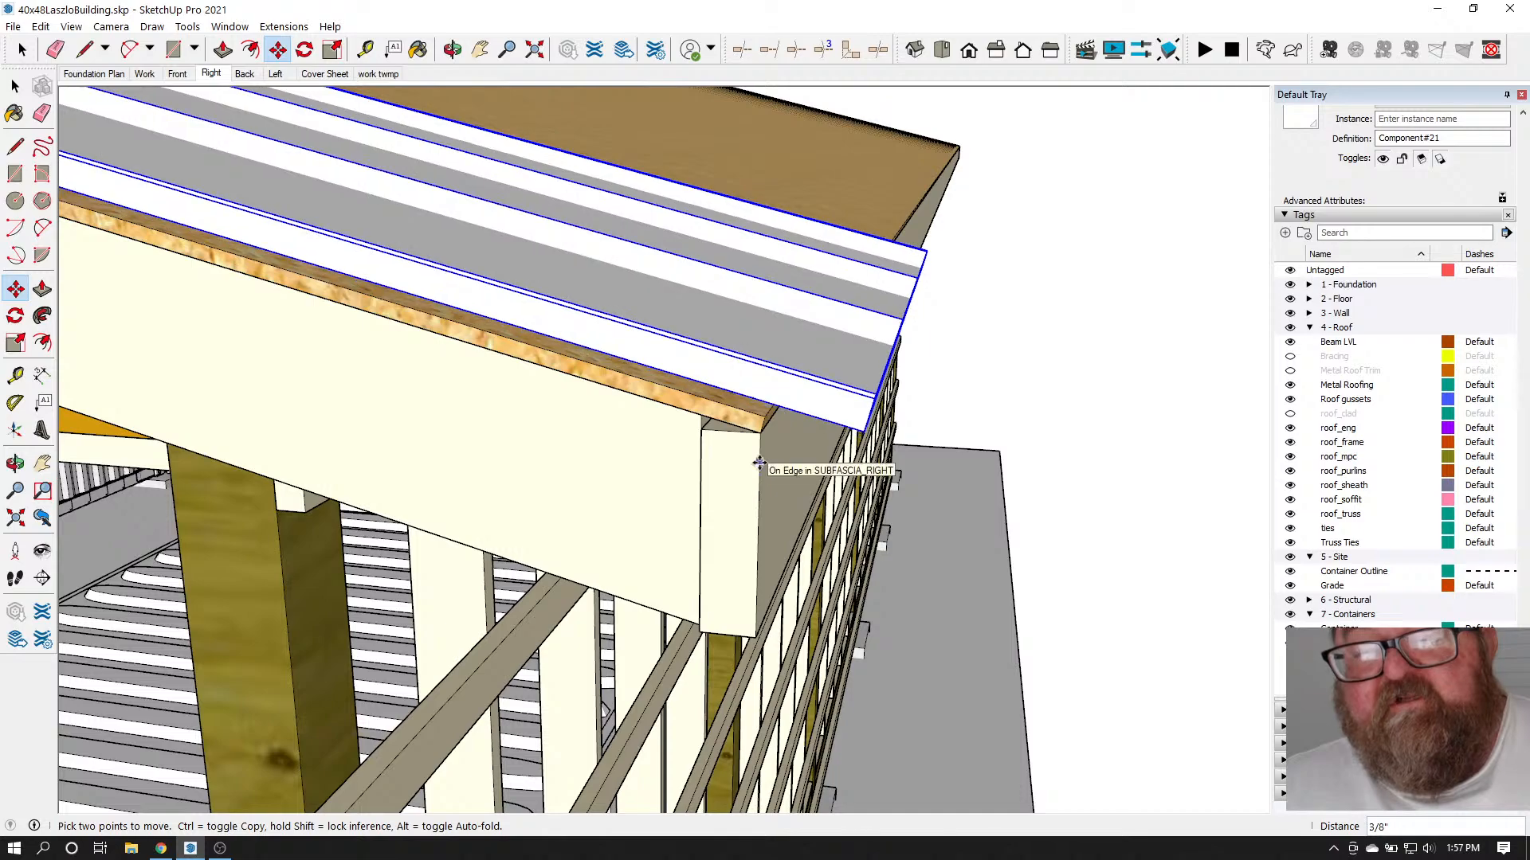
{"action": "type", "text": "1/4"}
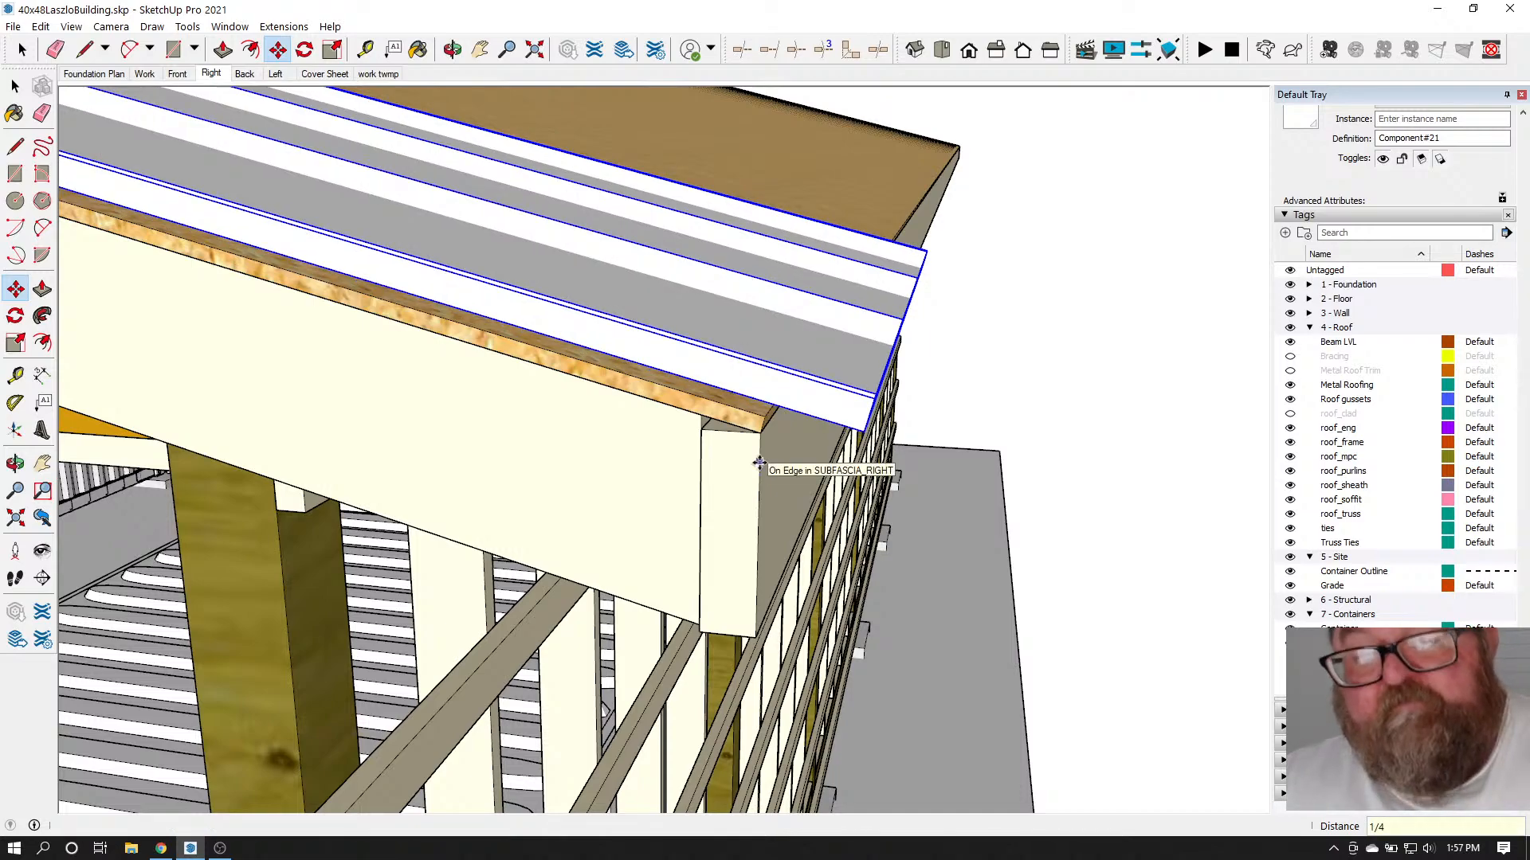
{"action": "key", "text": "Return"}
Examine the panel's placement along the eave and front gable, and how far it reaches up towards the ridge
{"action": "left_click", "coordinate": [457, 48]}
{"action": "left_click_drag", "start_coordinate": [522, 306], "coordinate": [267, 521]}
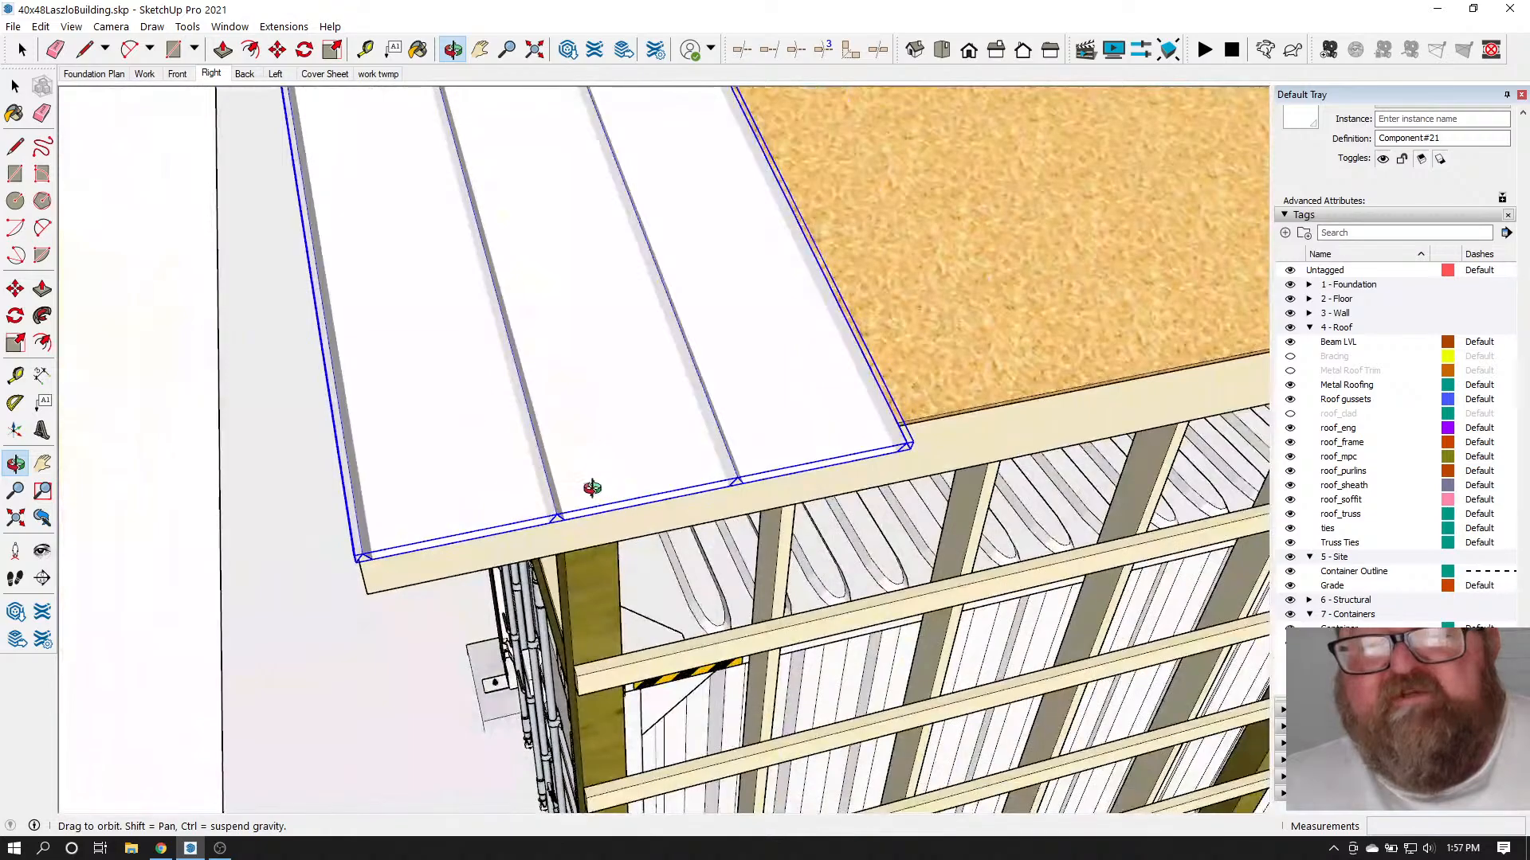
{"action": "left_click_drag", "start_coordinate": [592, 487], "coordinate": [604, 418]}
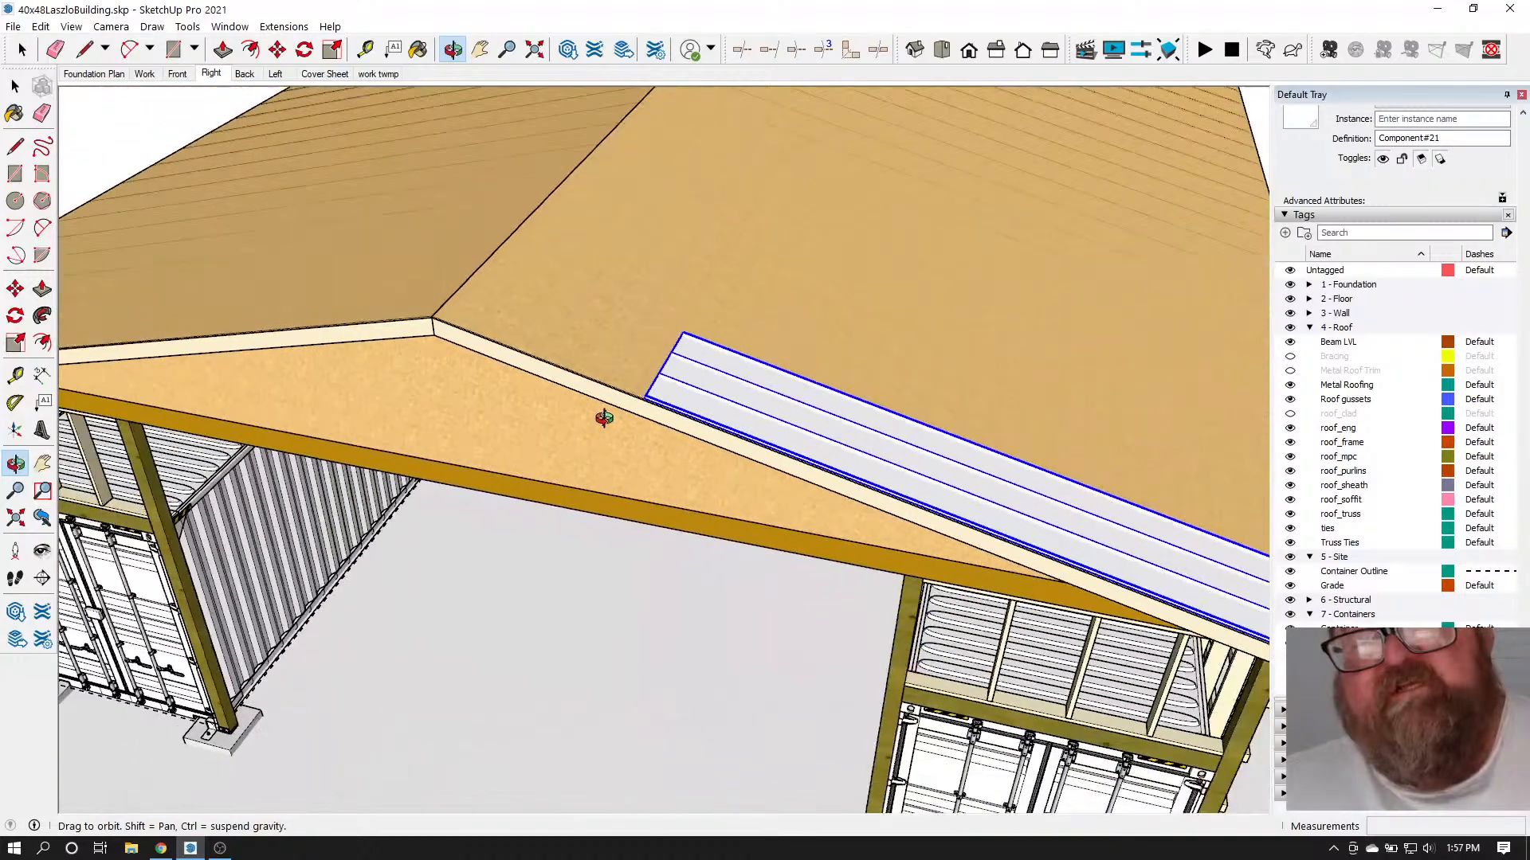
{"action": "scroll", "coordinate": [604, 417], "scroll_direction": "down", "scroll_amount": 2}
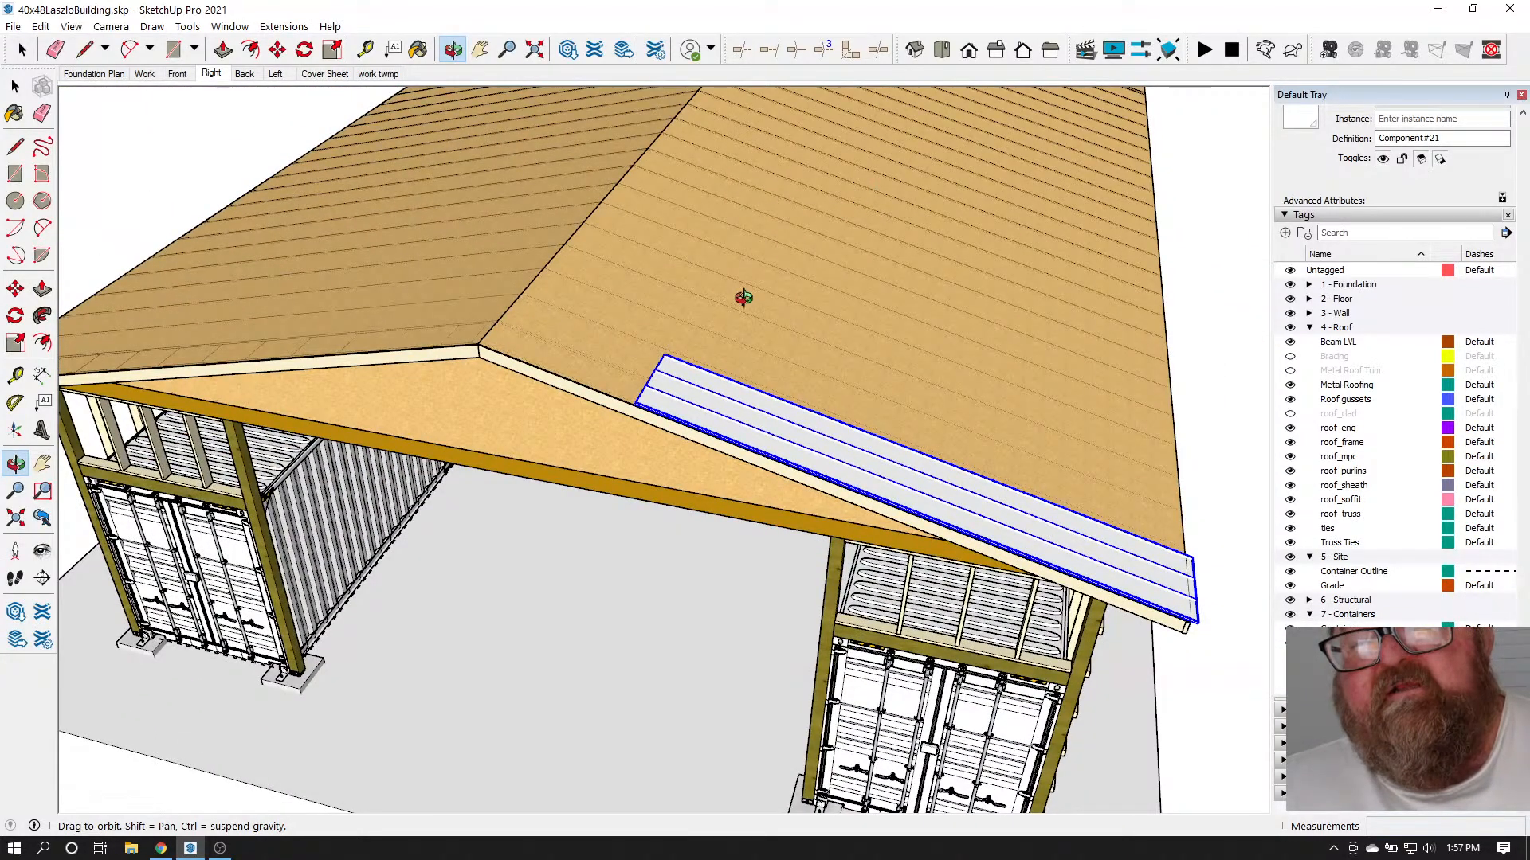
{"action": "left_click_drag", "start_coordinate": [743, 297], "coordinate": [758, 235]}
{"action": "scroll", "coordinate": [739, 293], "scroll_direction": "down", "scroll_amount": 5}
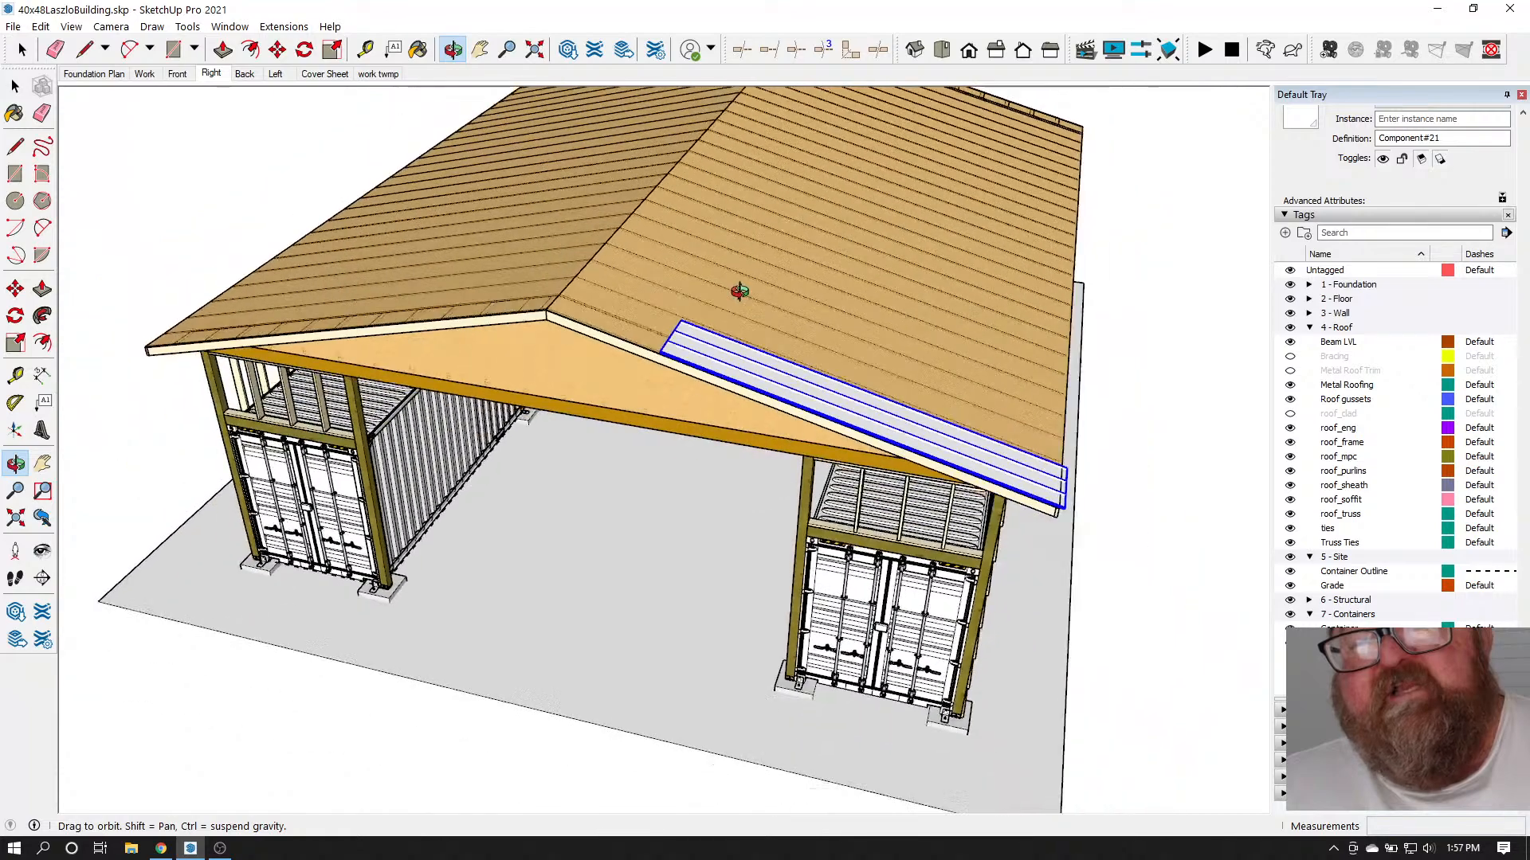
{"action": "scroll", "coordinate": [739, 292], "scroll_direction": "up", "scroll_amount": 7}
{"action": "scroll", "coordinate": [739, 291], "scroll_direction": "up", "scroll_amount": 2}
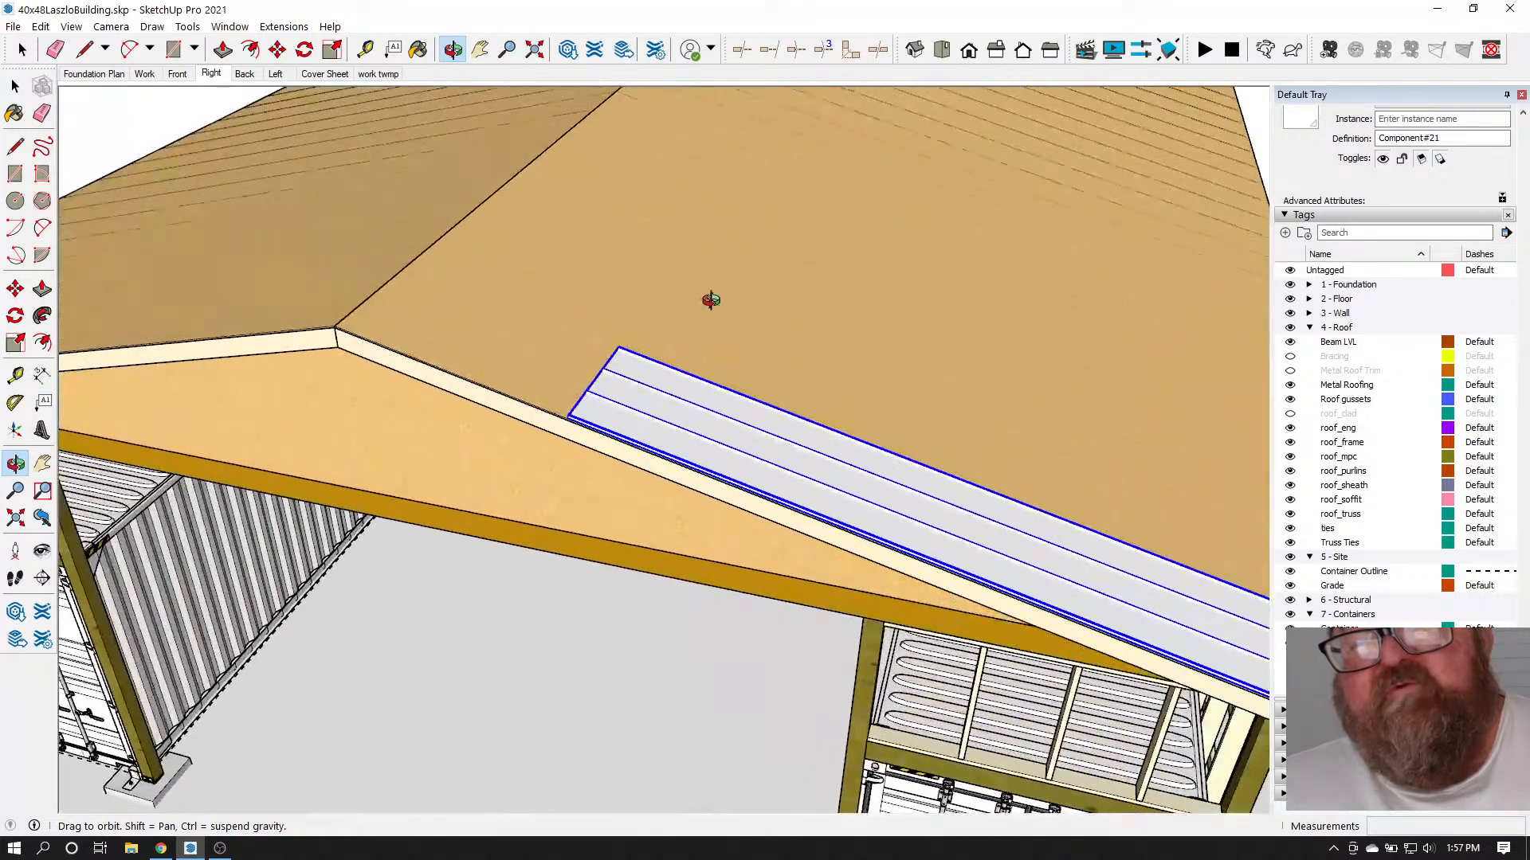
Open the panel component and stretch its upper end edges about 5' 3" up the slope to just short of the ridge
{"action": "scroll", "coordinate": [779, 385], "scroll_direction": "up", "scroll_amount": 6}
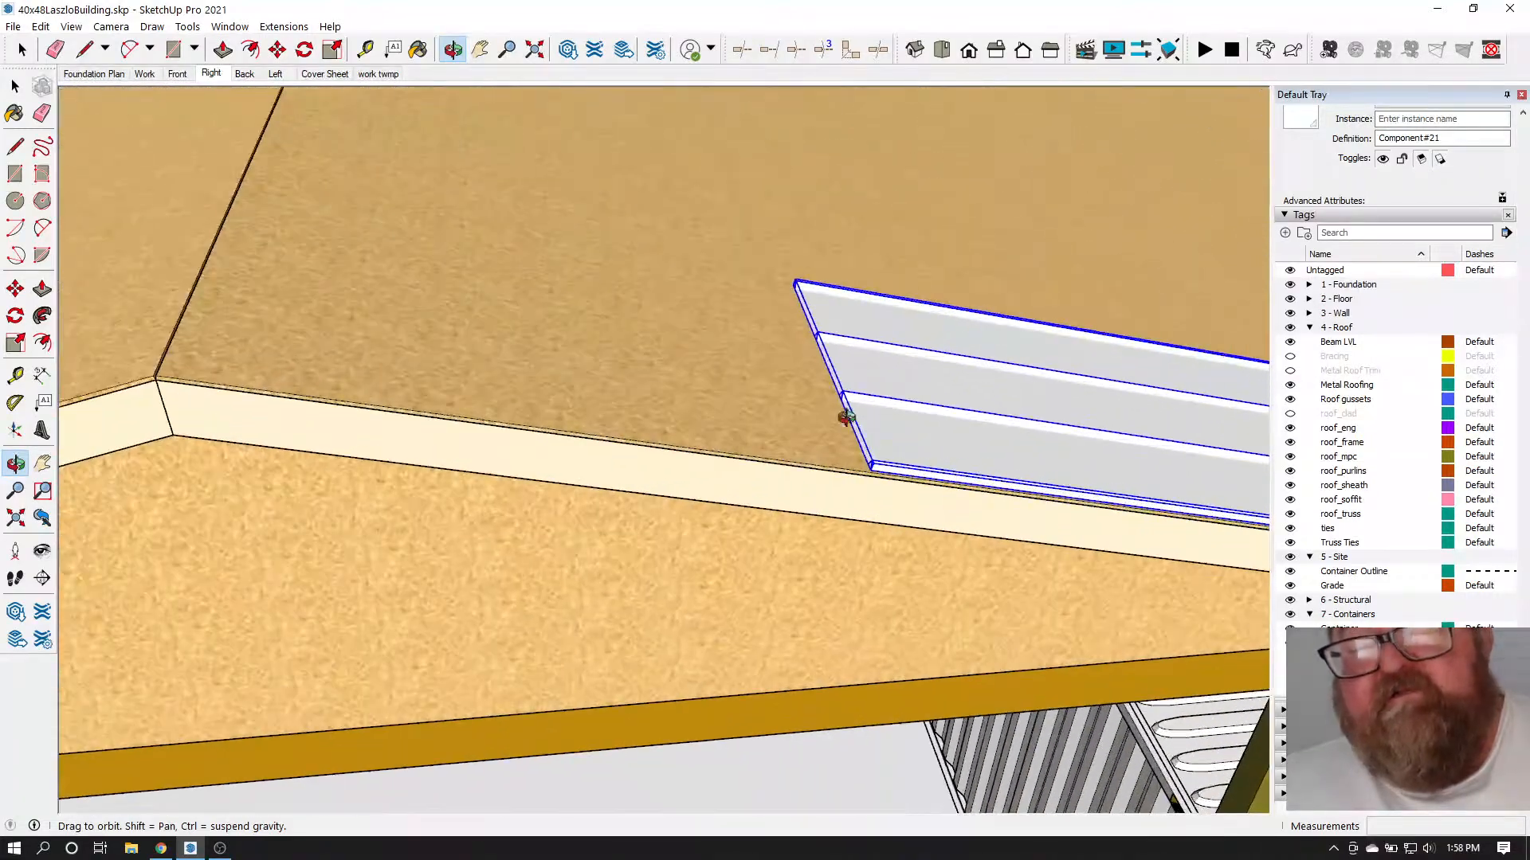
{"action": "key", "text": "space"}
{"action": "scroll", "coordinate": [804, 296], "scroll_direction": "down", "scroll_amount": 2}
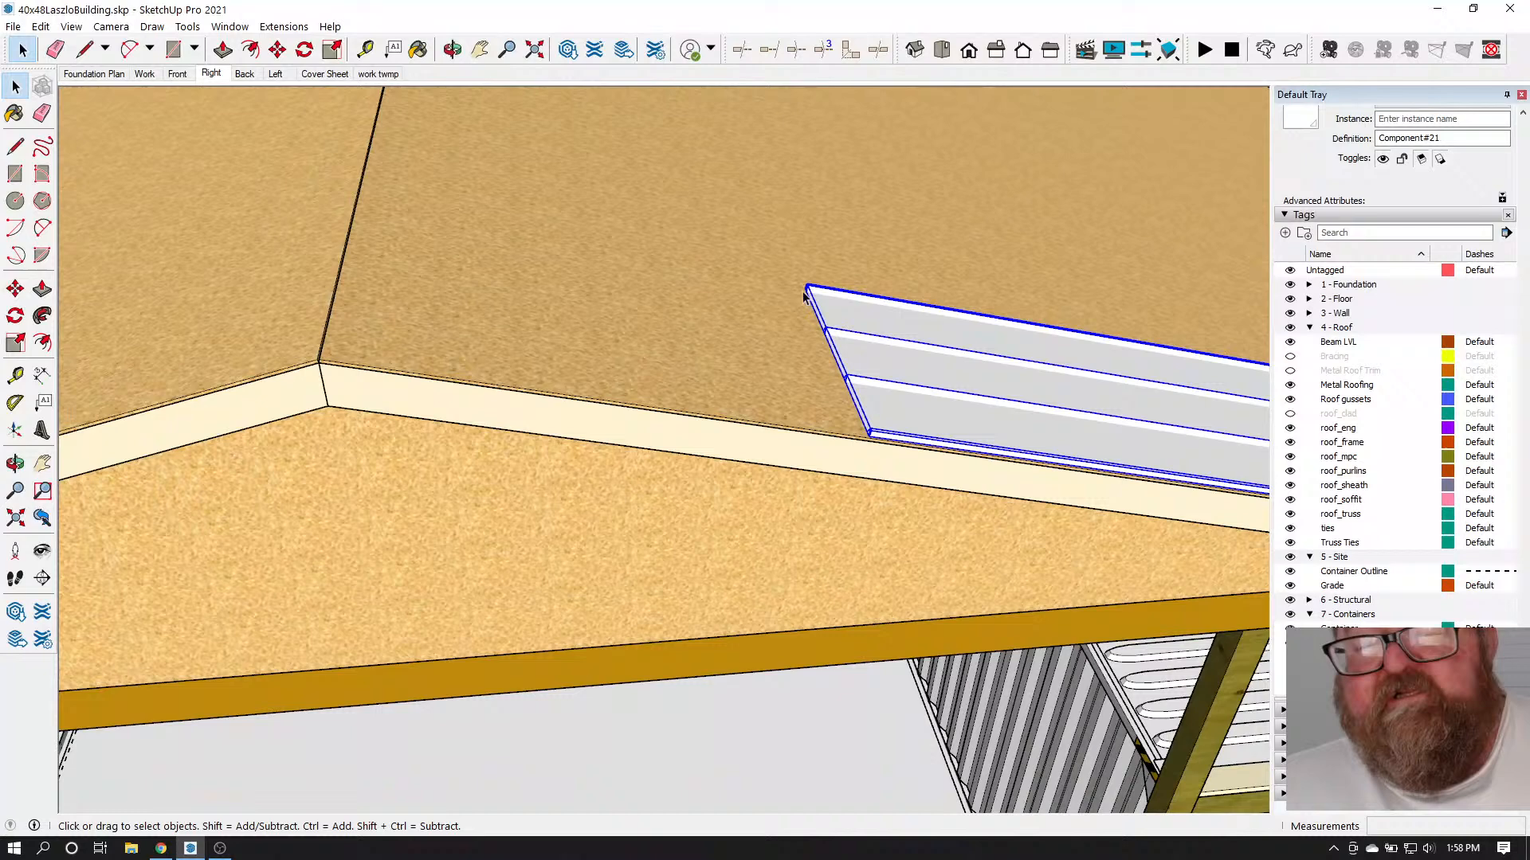
{"action": "double_click", "coordinate": [838, 339]}
{"action": "left_click", "coordinate": [827, 334]}
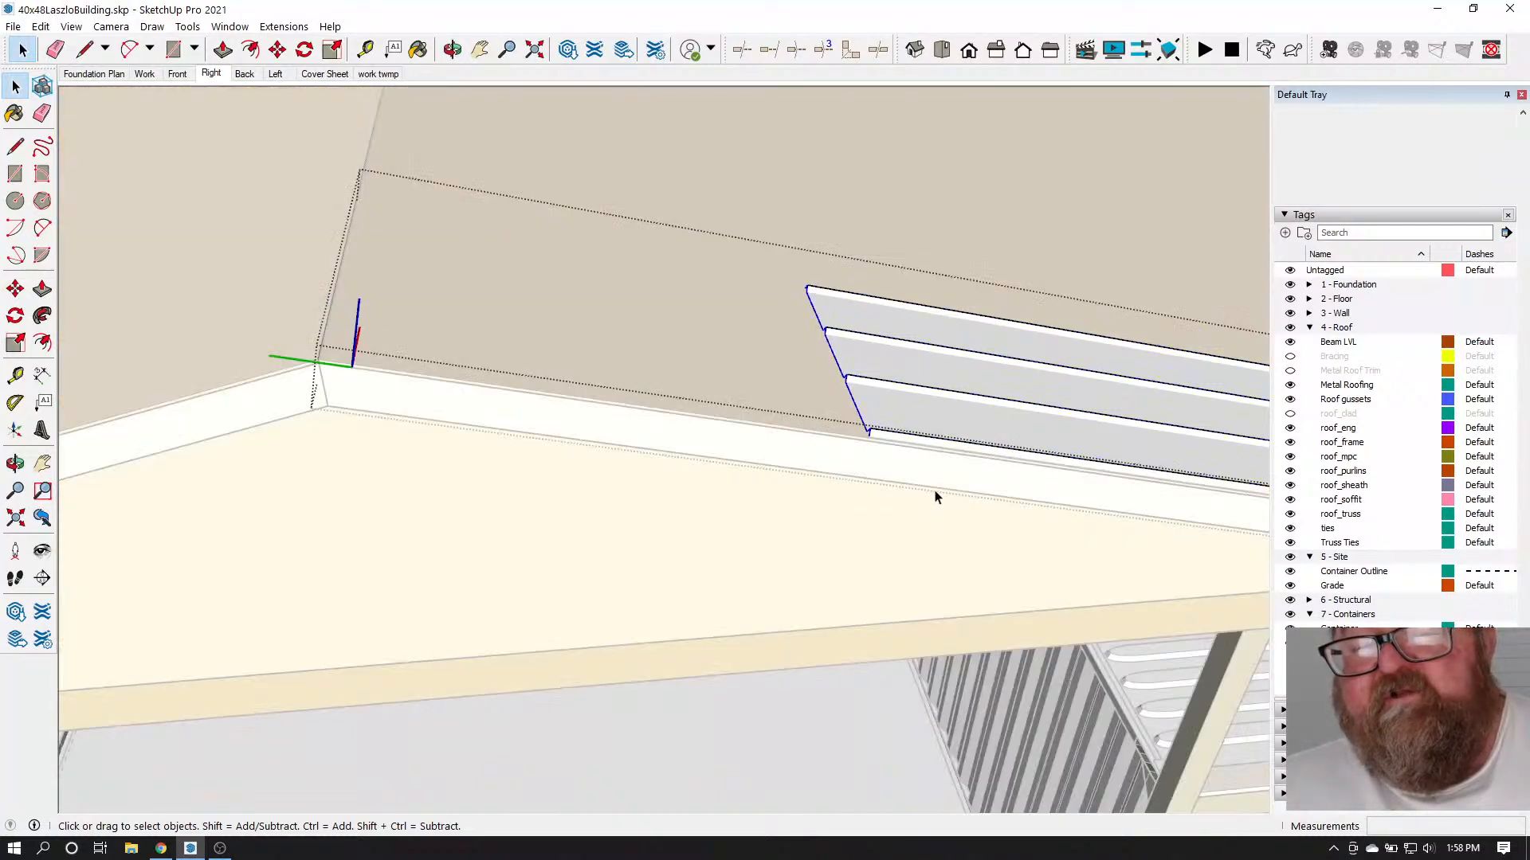
{"action": "left_click", "coordinate": [276, 54]}
{"action": "scroll", "coordinate": [551, 437], "scroll_direction": "up", "scroll_amount": 1}
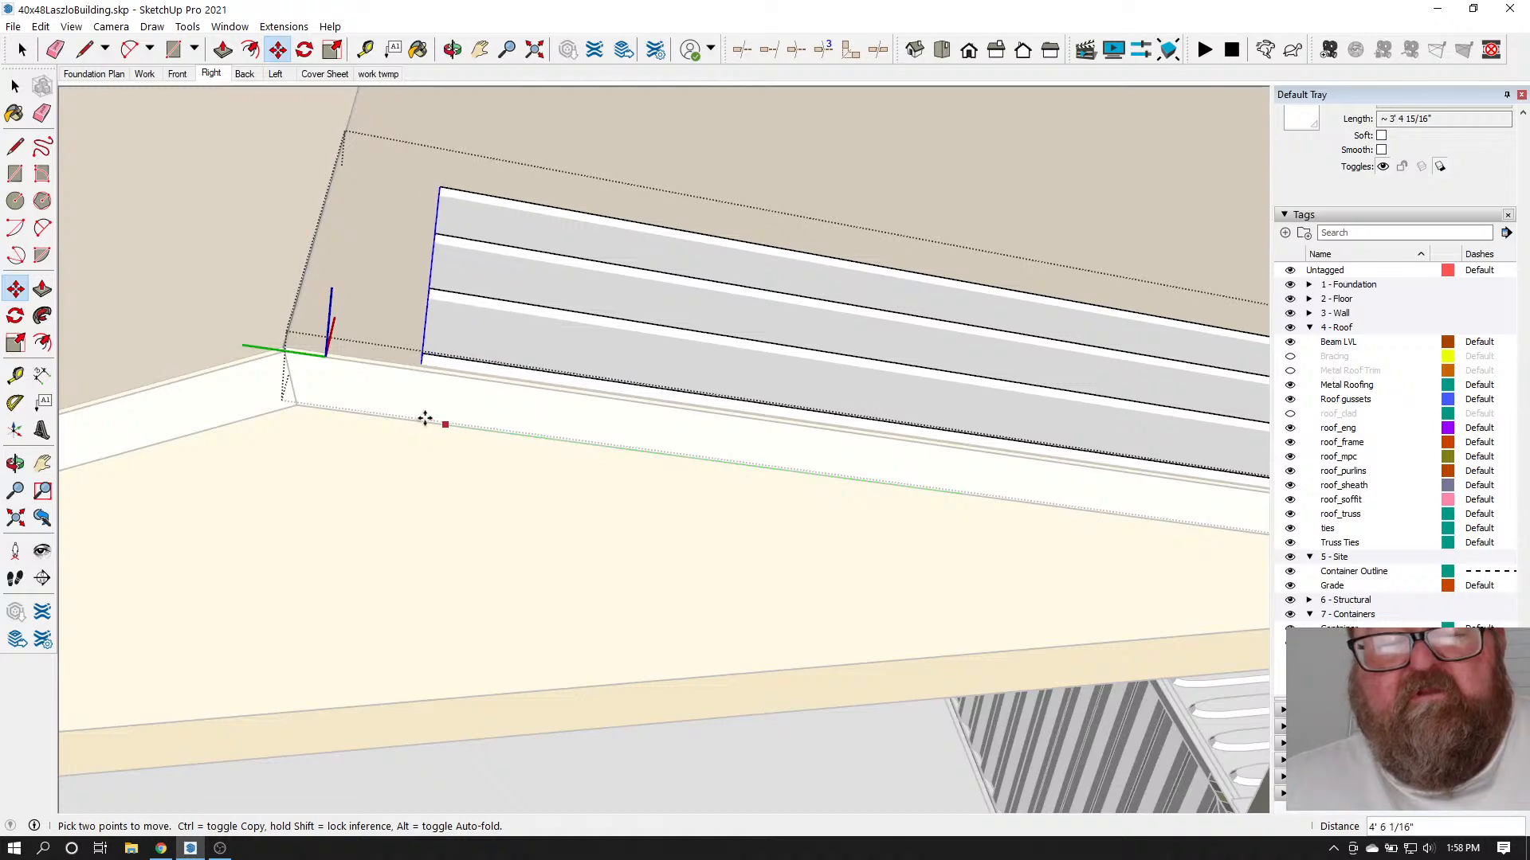
{"action": "left_click", "coordinate": [325, 403]}
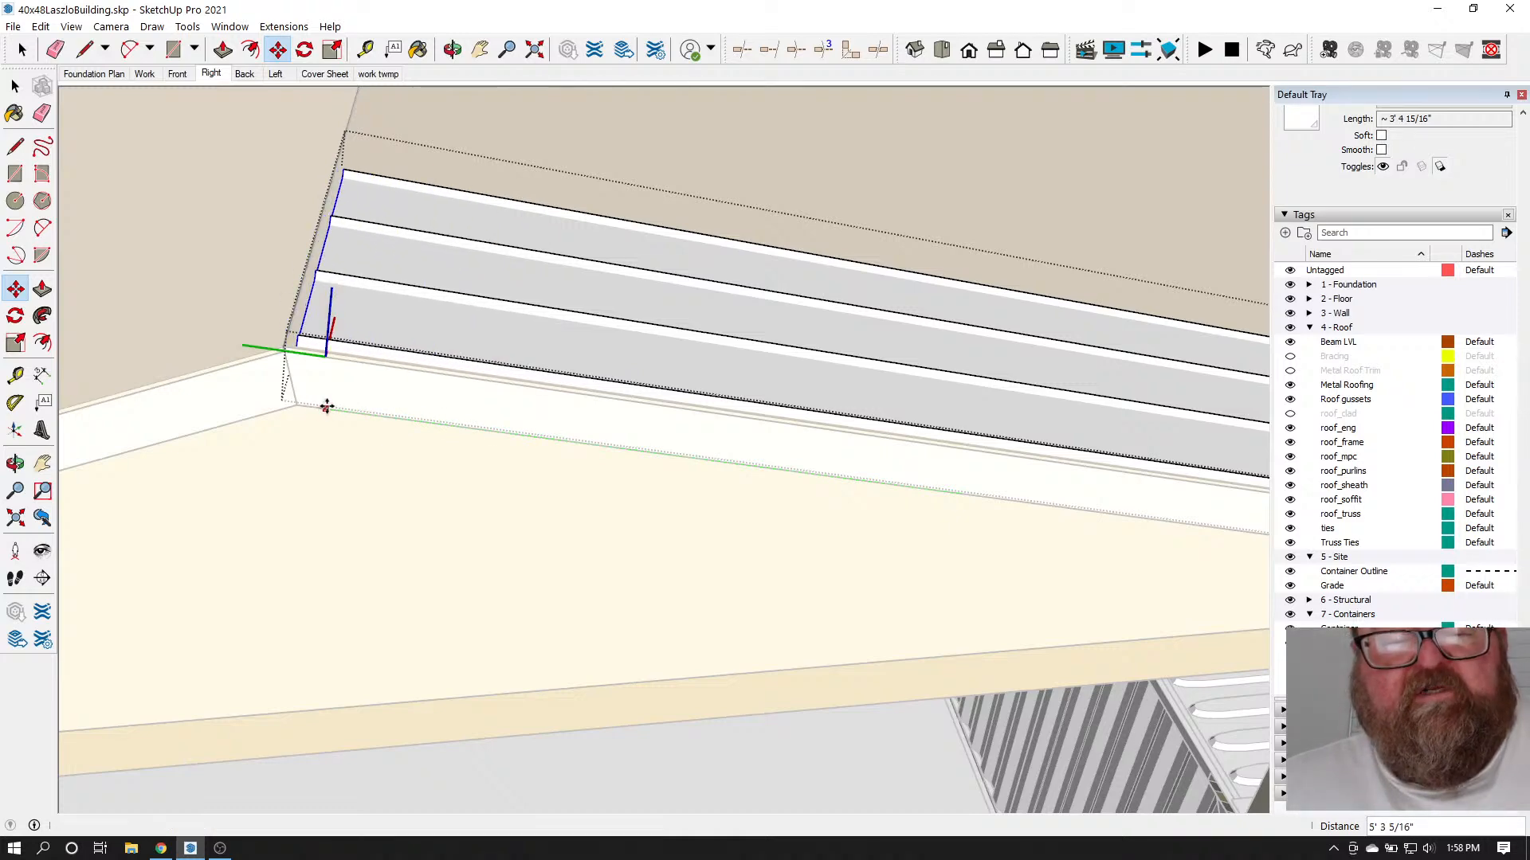
Check the gap between the lengthened panel and the ridge, and leave the panel component
{"action": "scroll", "coordinate": [607, 440], "scroll_direction": "down", "scroll_amount": 1}
{"action": "left_click", "coordinate": [452, 51]}
{"action": "left_click_drag", "start_coordinate": [366, 255], "coordinate": [400, 462]}
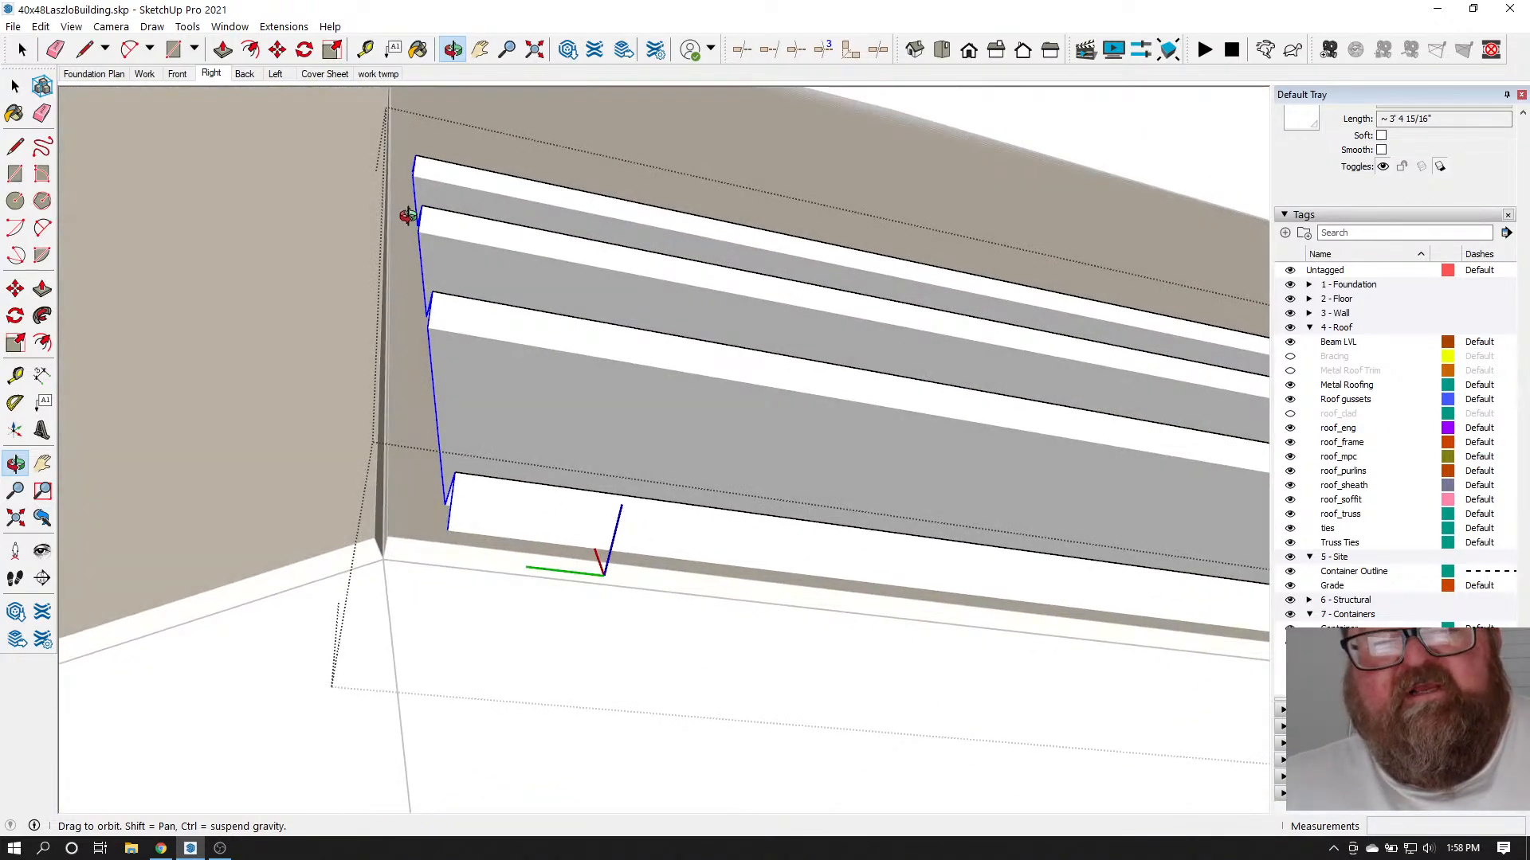
{"action": "left_click_drag", "start_coordinate": [551, 318], "coordinate": [499, 417]}
{"action": "left_click_drag", "start_coordinate": [608, 432], "coordinate": [450, 285]}
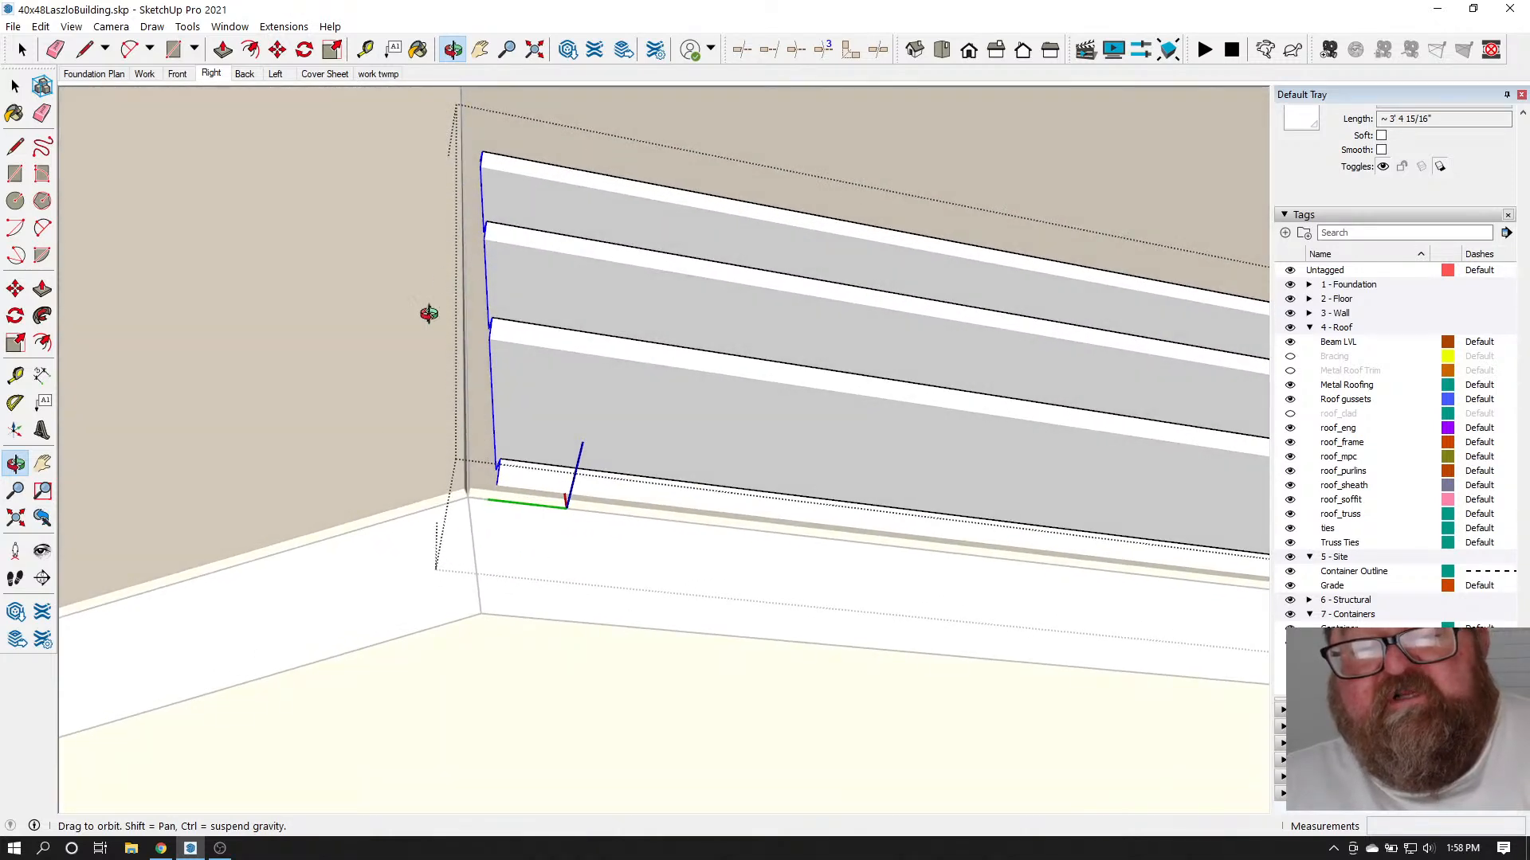
{"action": "scroll", "coordinate": [365, 454], "scroll_direction": "down", "scroll_amount": 3}
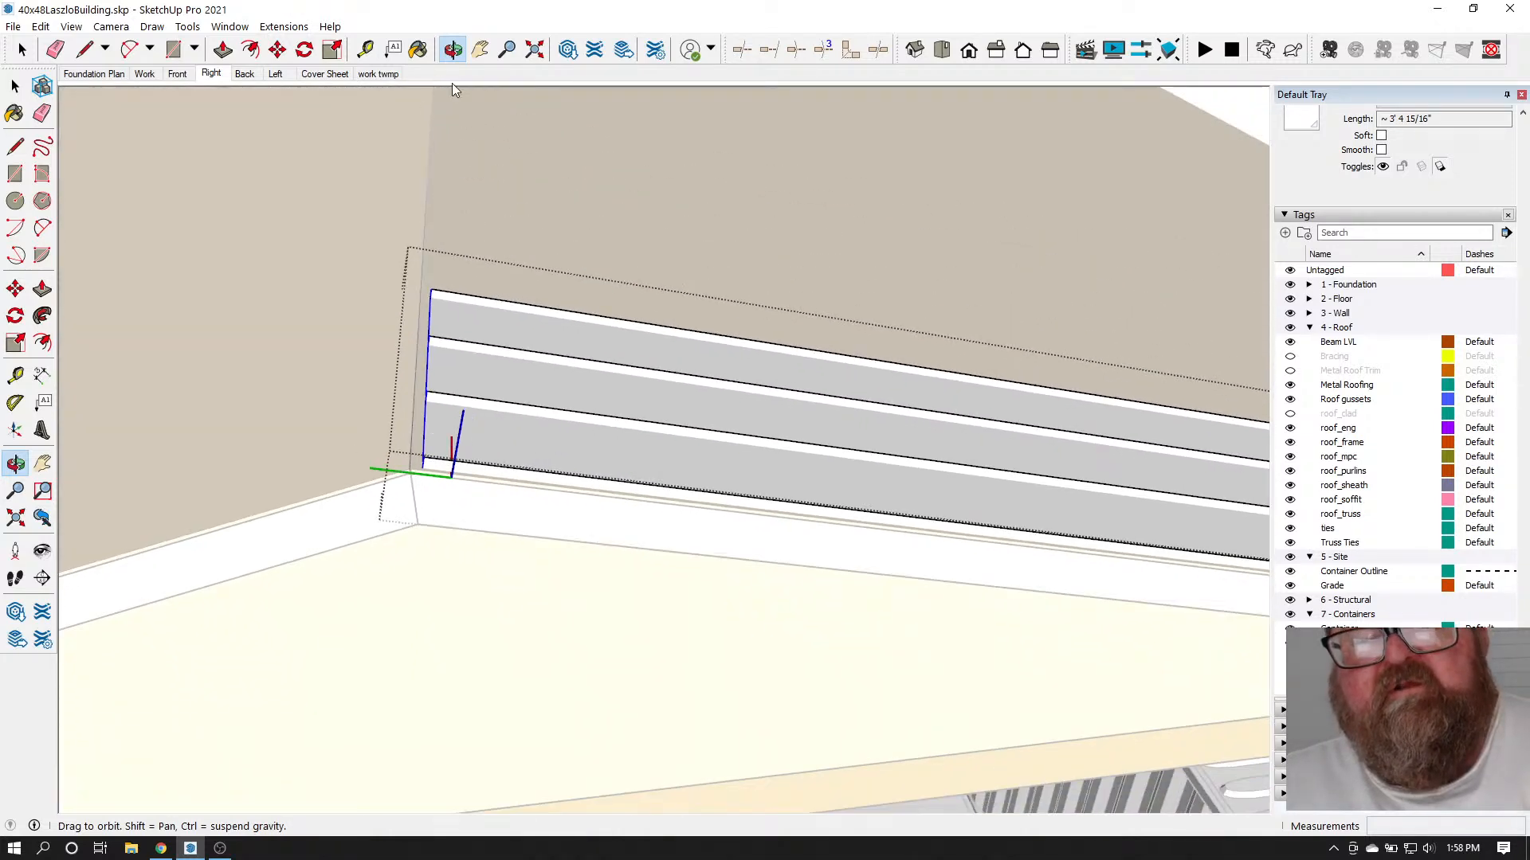
{"action": "left_click_drag", "start_coordinate": [462, 240], "coordinate": [461, 470]}
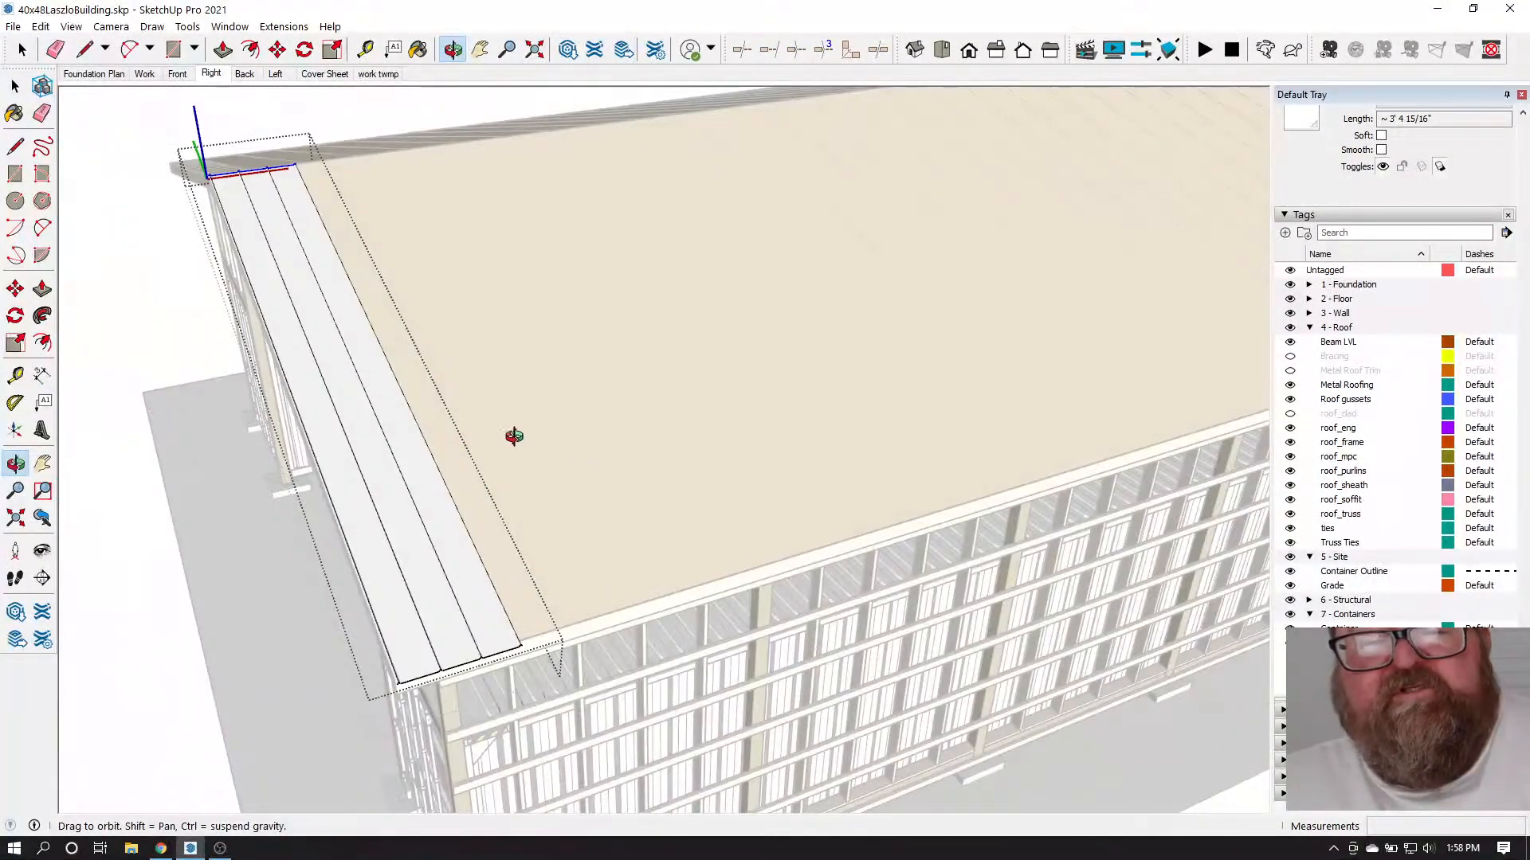
{"action": "key", "text": "space"}
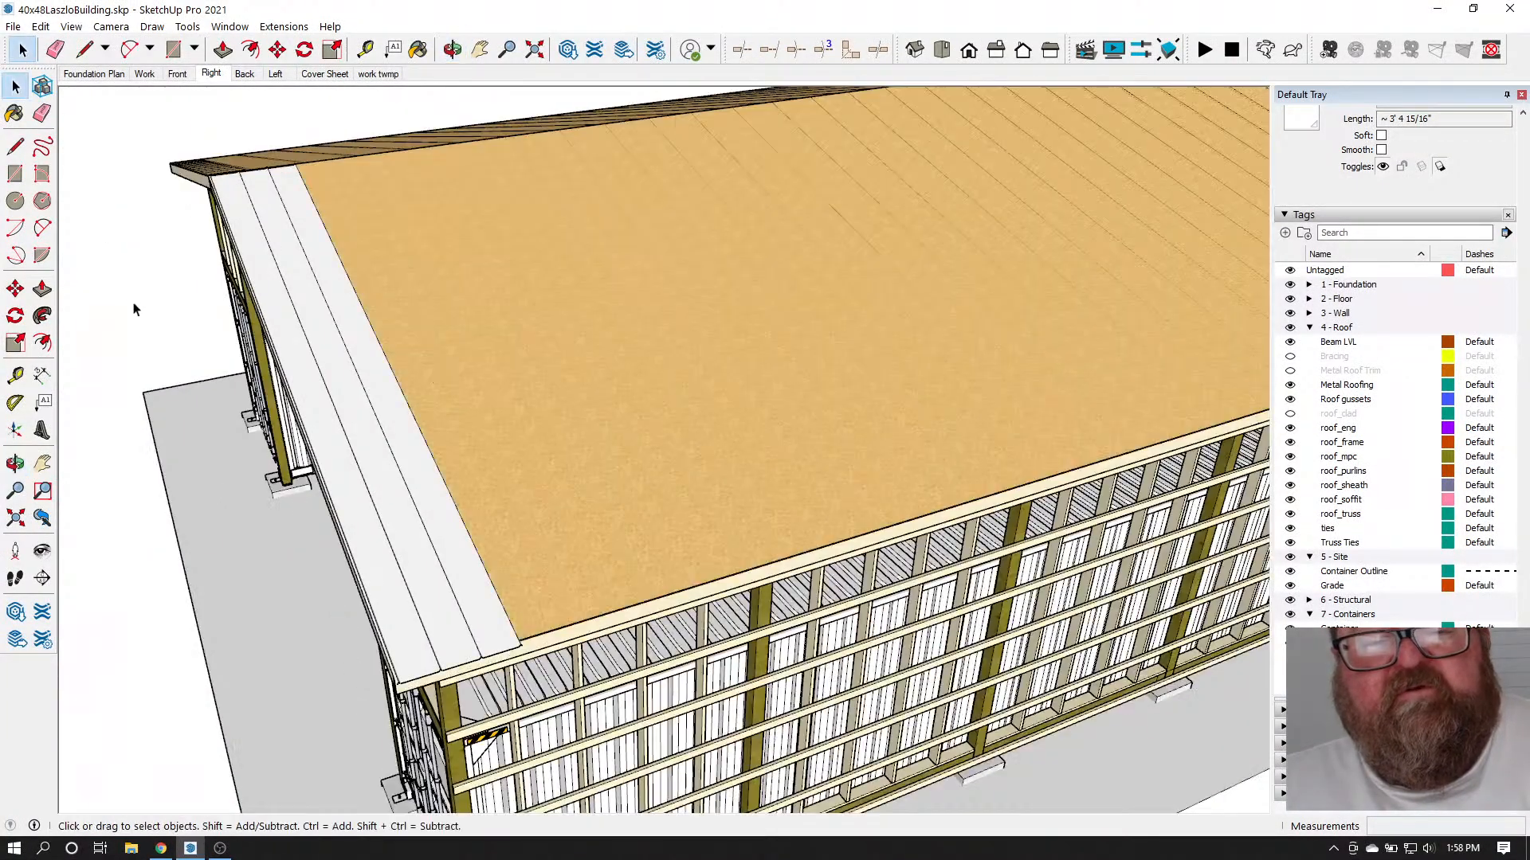
{"action": "left_click", "coordinate": [201, 318]}
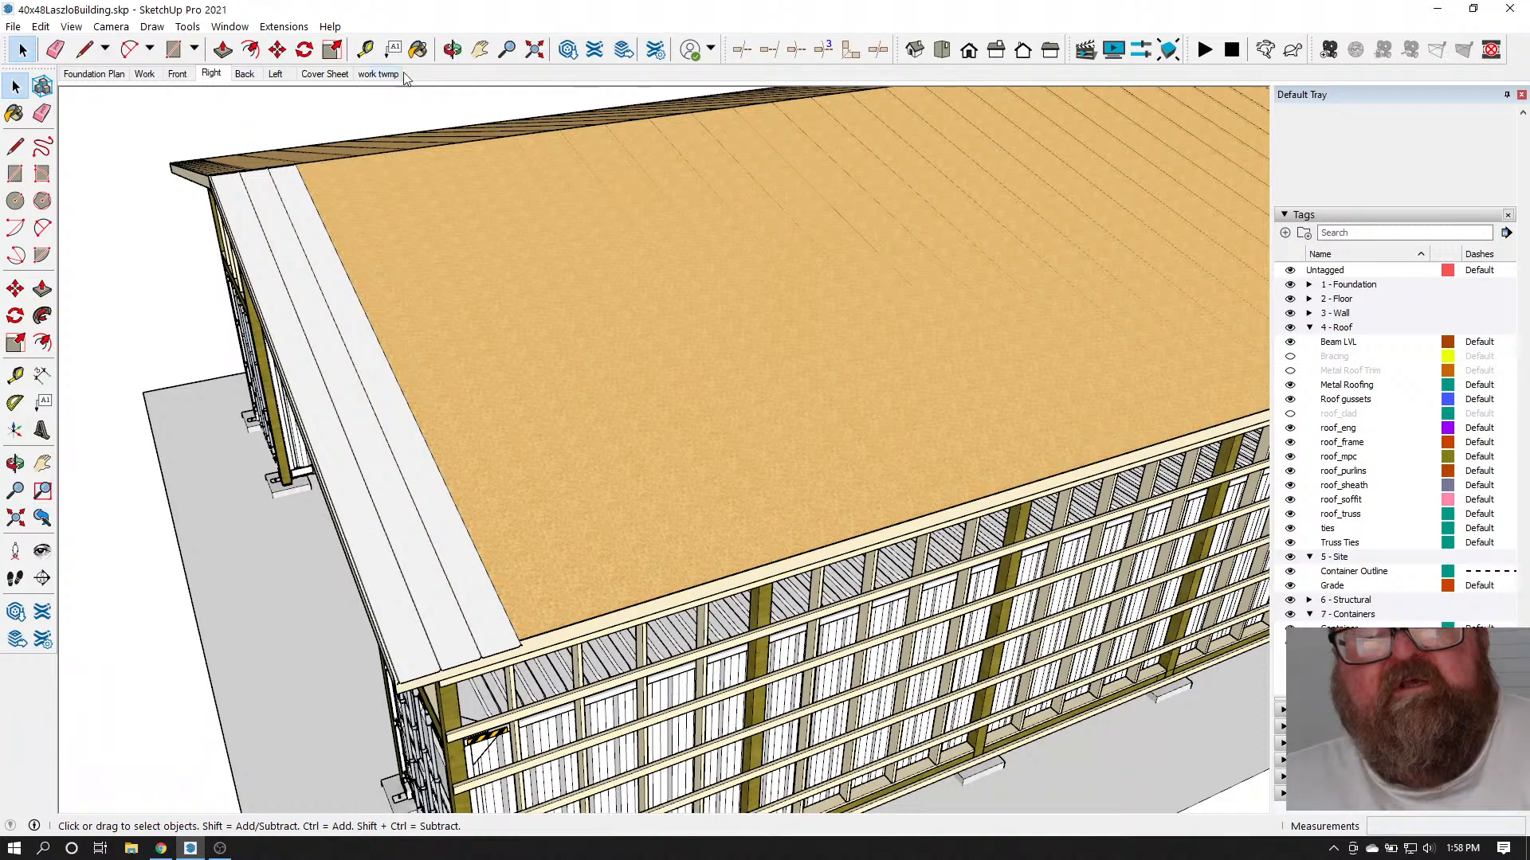
Examine from above and below how the panel's outer rib sits against the sheathing and subfascia at the front eave corner
{"action": "scroll", "coordinate": [383, 677], "scroll_direction": "up", "scroll_amount": 3}
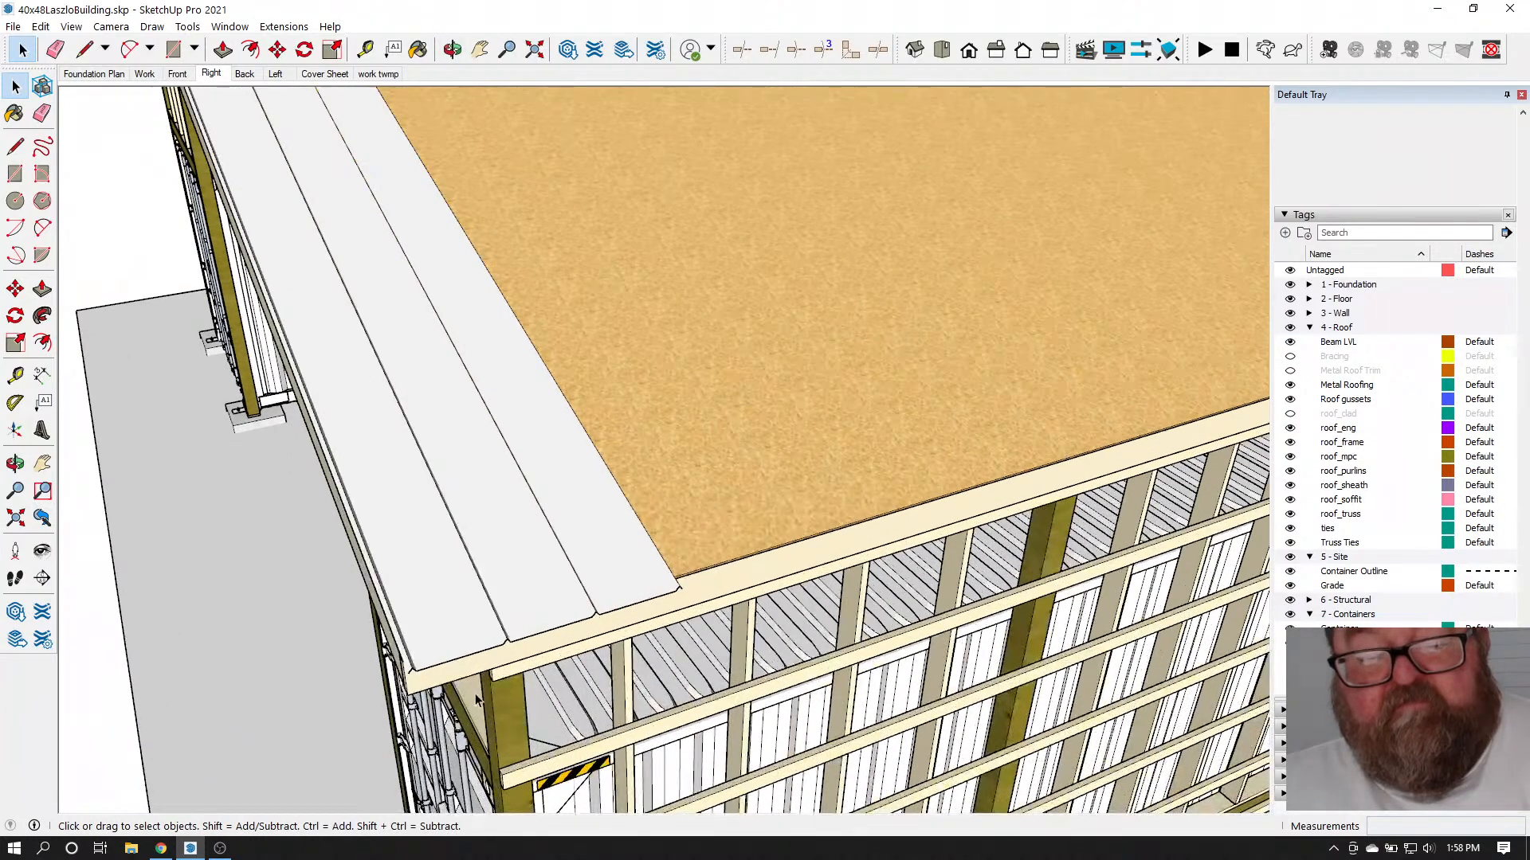
{"action": "scroll", "coordinate": [476, 699], "scroll_direction": "up", "scroll_amount": 3}
{"action": "scroll", "coordinate": [569, 566], "scroll_direction": "up", "scroll_amount": 3}
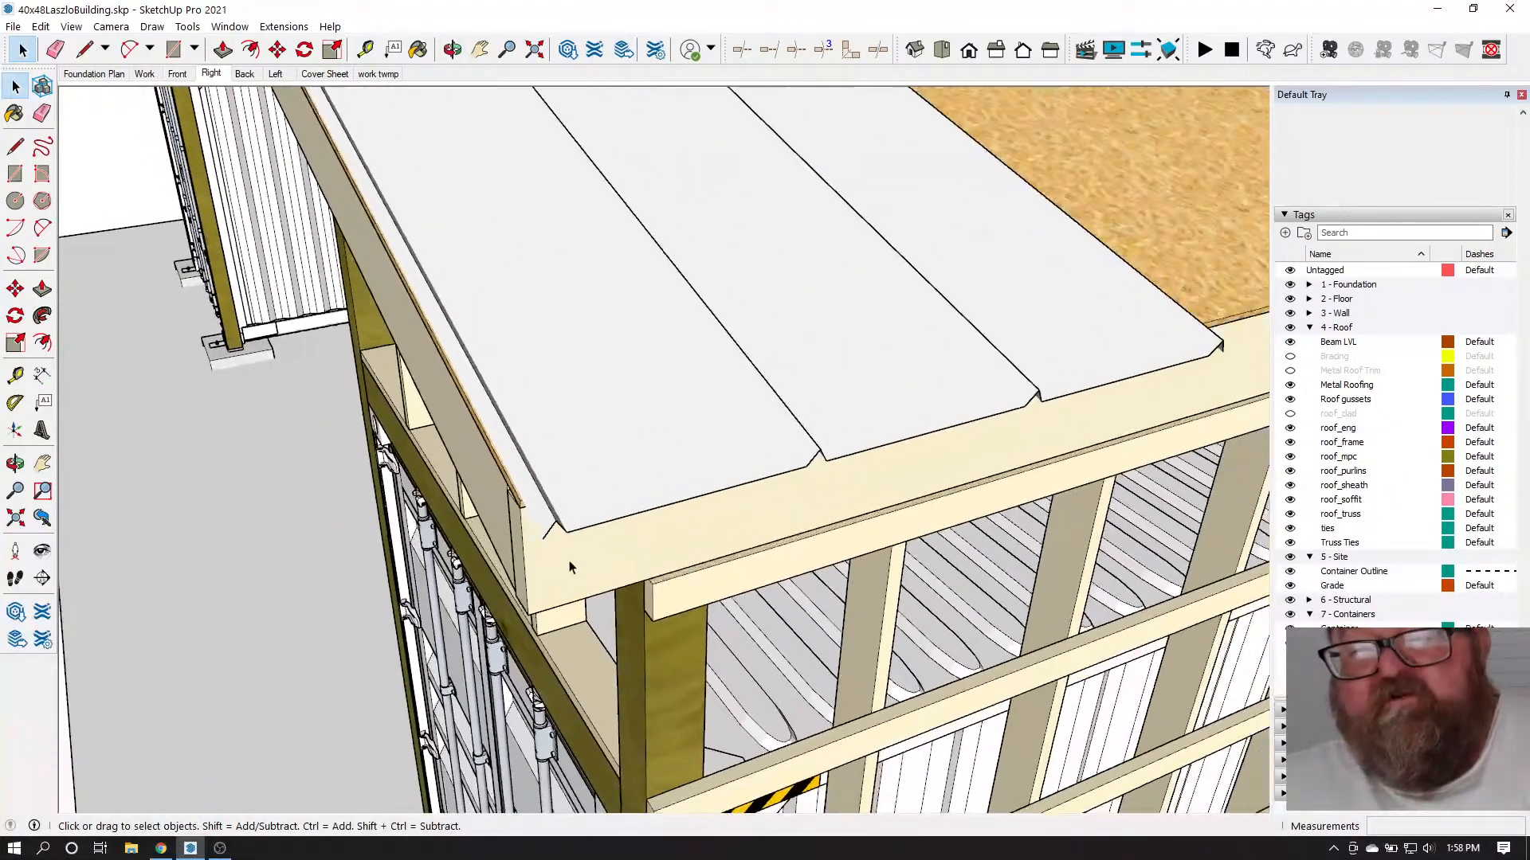
{"action": "scroll", "coordinate": [658, 588], "scroll_direction": "down", "scroll_amount": 2}
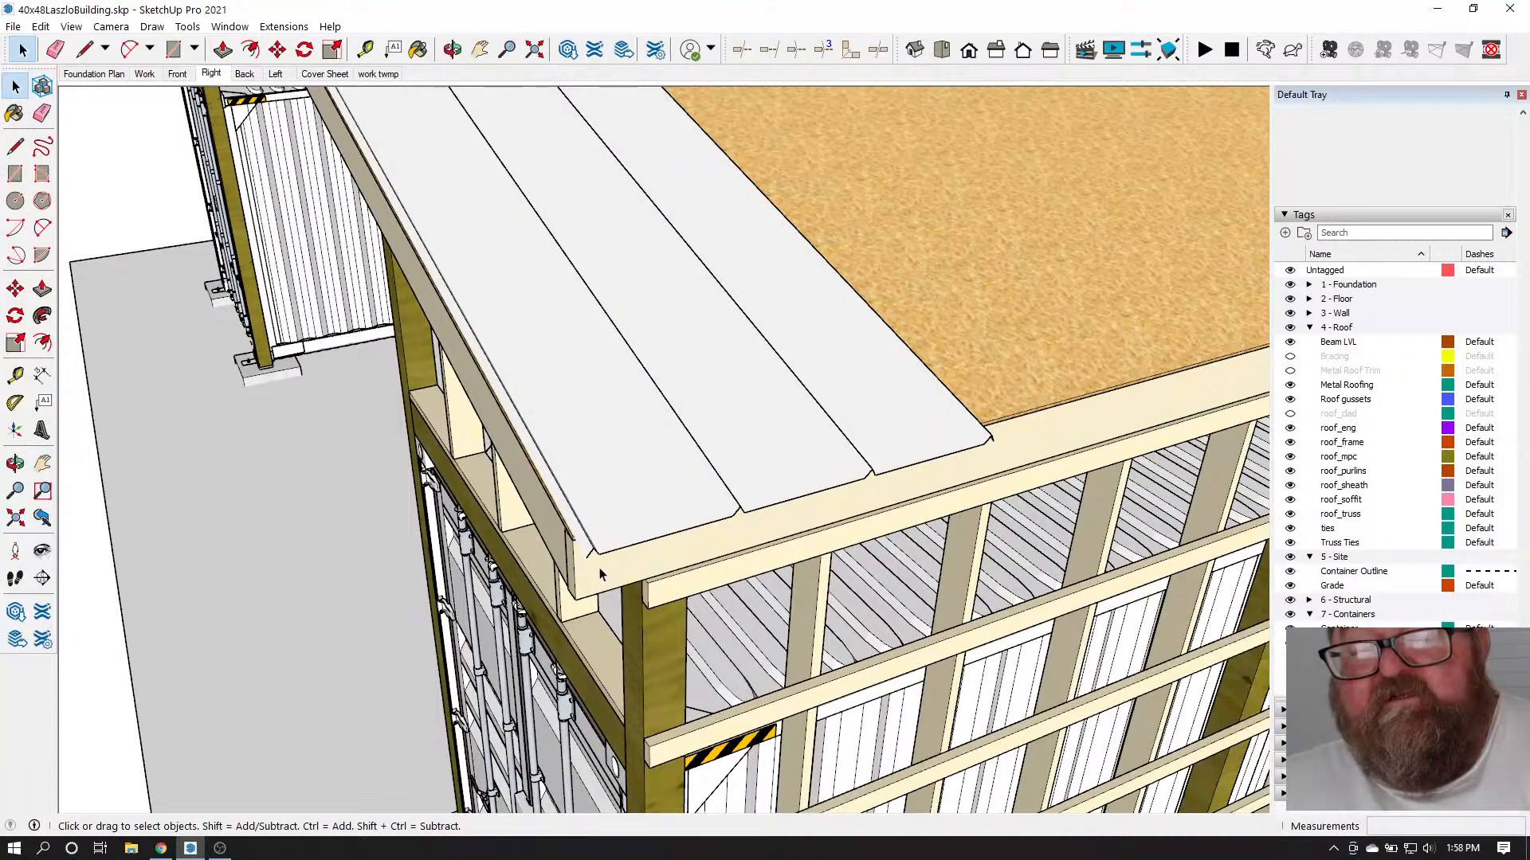
{"action": "scroll", "coordinate": [596, 521], "scroll_direction": "up", "scroll_amount": 4}
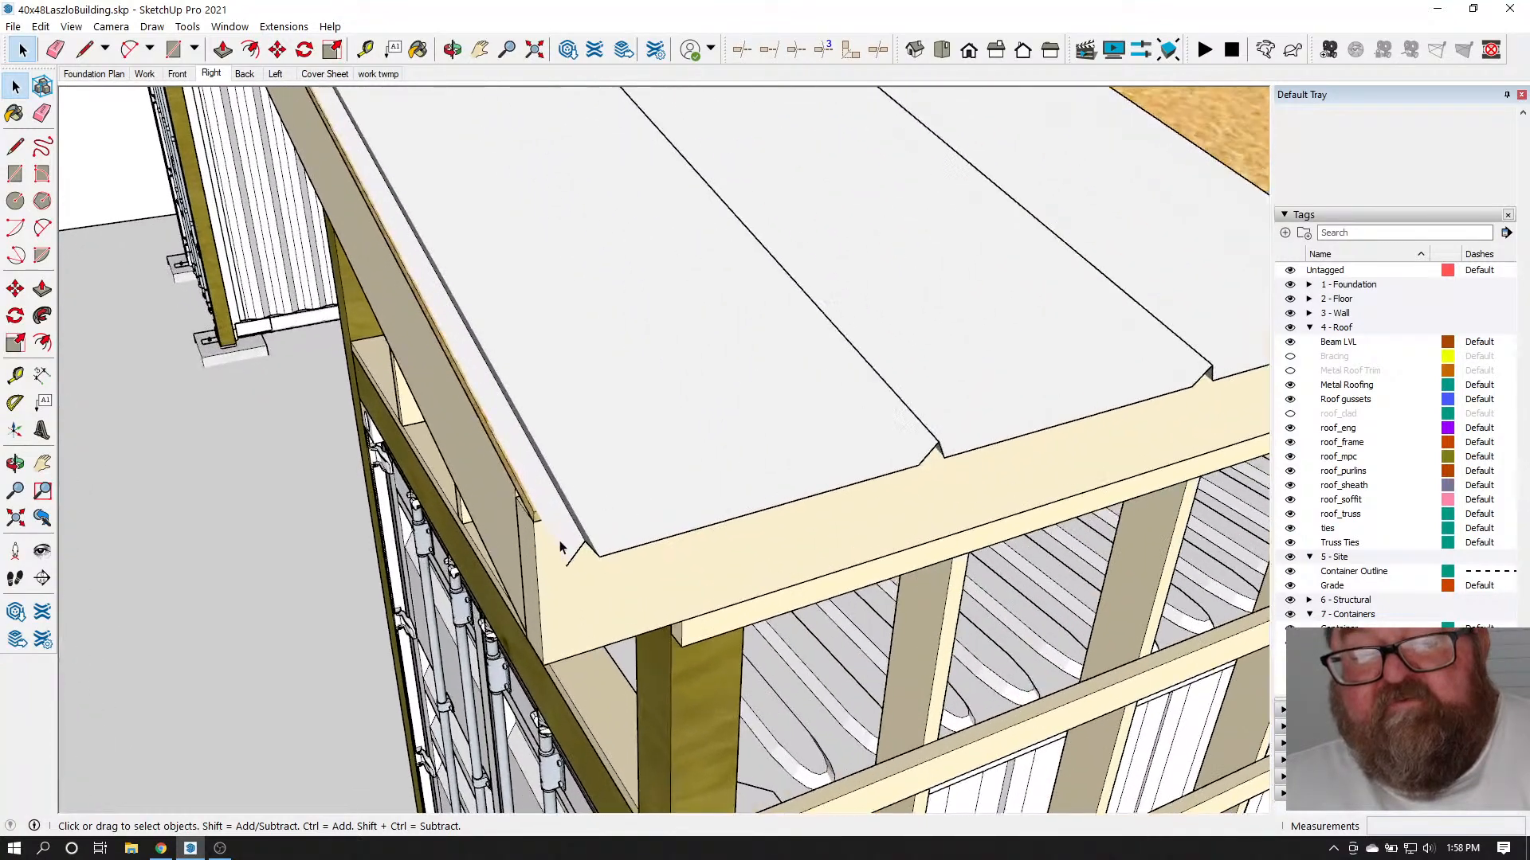
{"action": "left_click", "coordinate": [453, 49]}
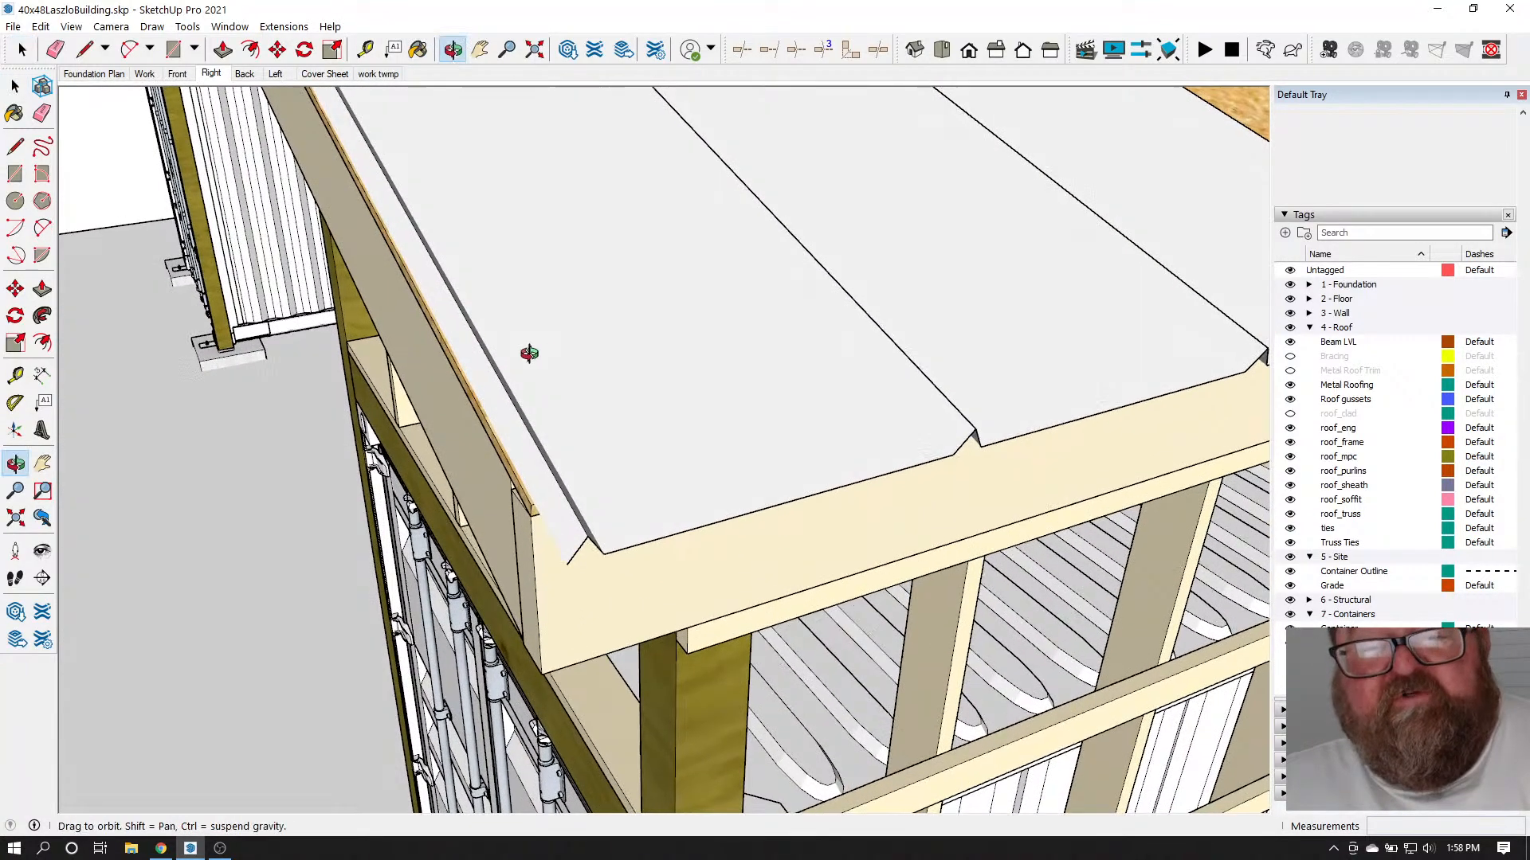
{"action": "left_click_drag", "start_coordinate": [530, 348], "coordinate": [496, 131]}
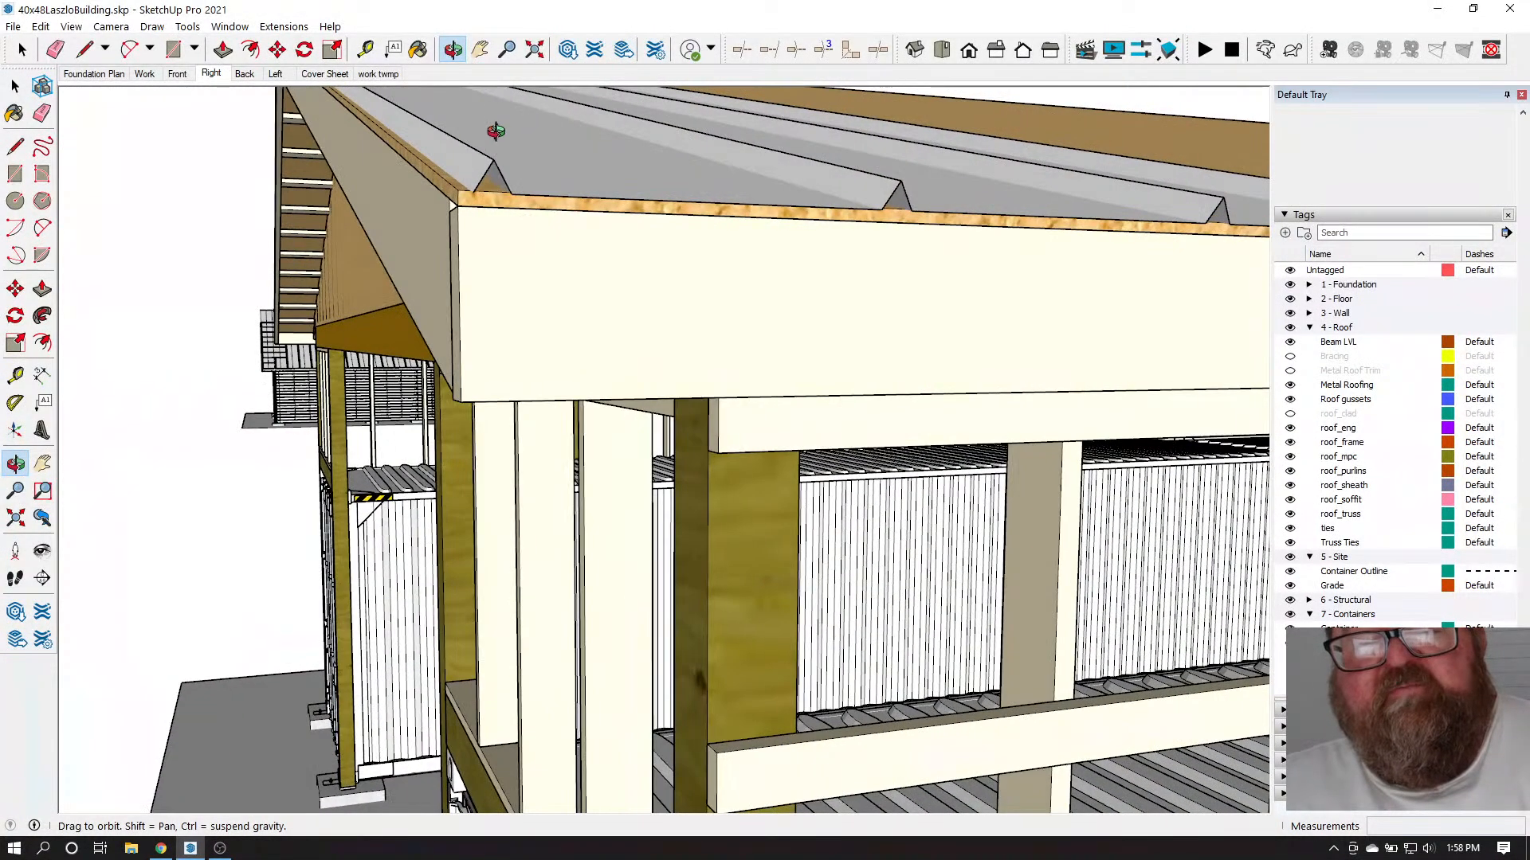
{"action": "left_click_drag", "start_coordinate": [467, 273], "coordinate": [417, 177]}
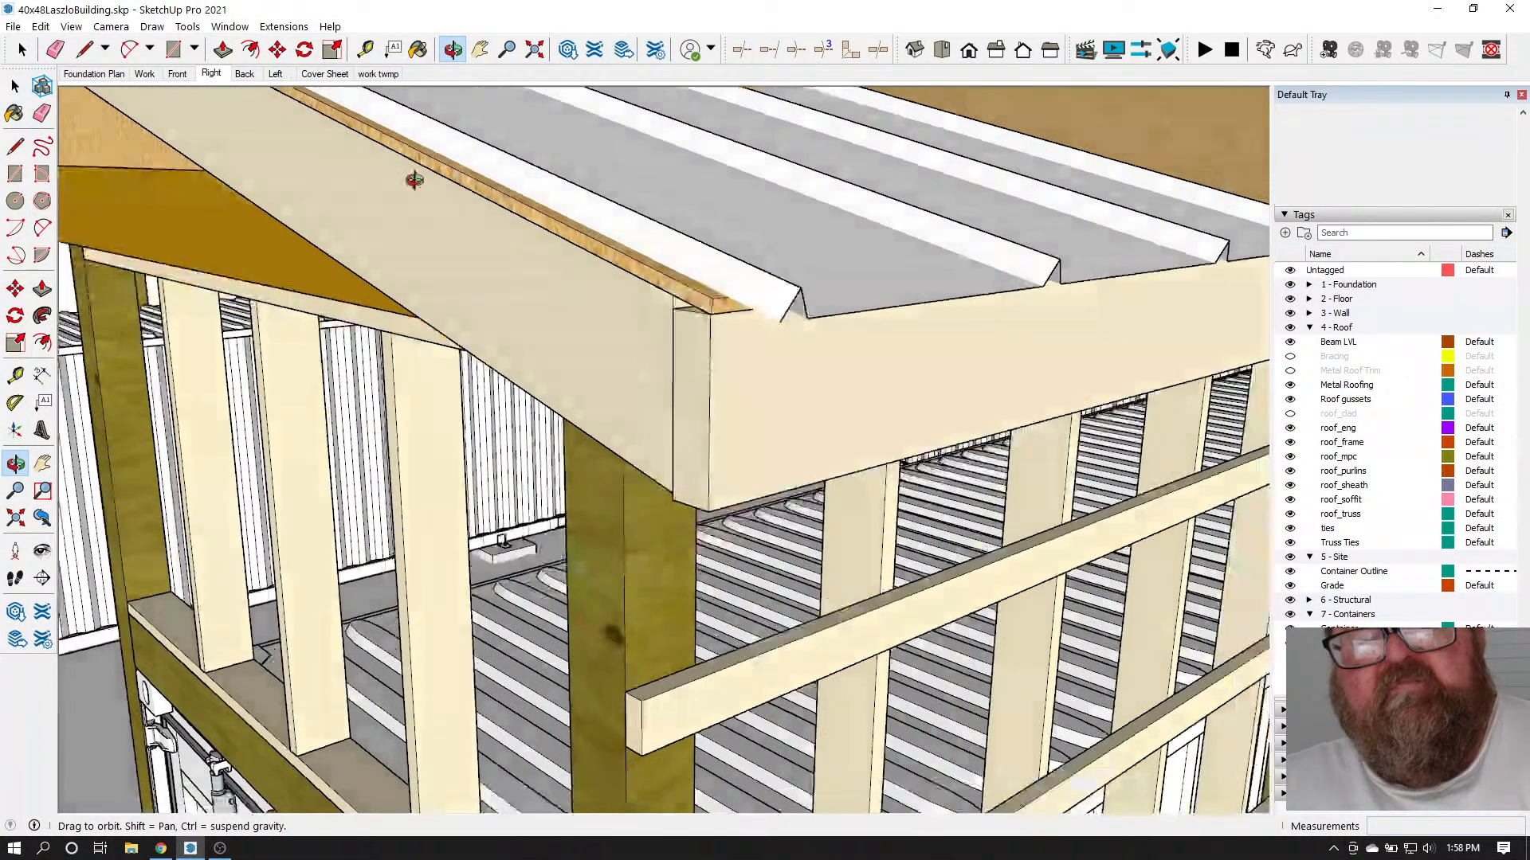
{"action": "left_click_drag", "start_coordinate": [622, 357], "coordinate": [705, 312]}
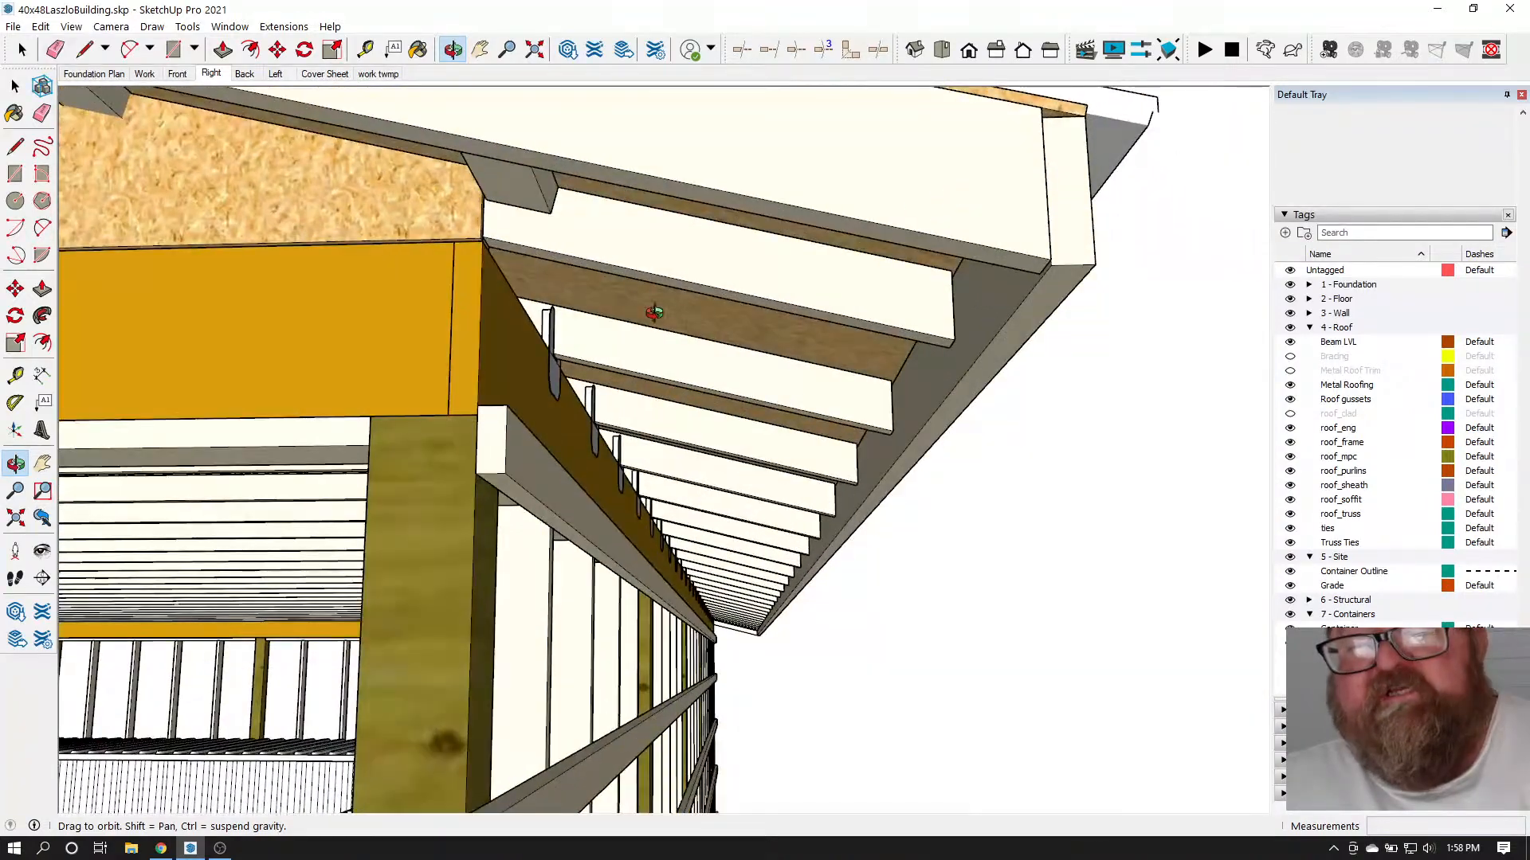
{"action": "left_click_drag", "start_coordinate": [851, 352], "coordinate": [398, 593]}
{"action": "scroll", "coordinate": [398, 596], "scroll_direction": "up", "scroll_amount": 10}
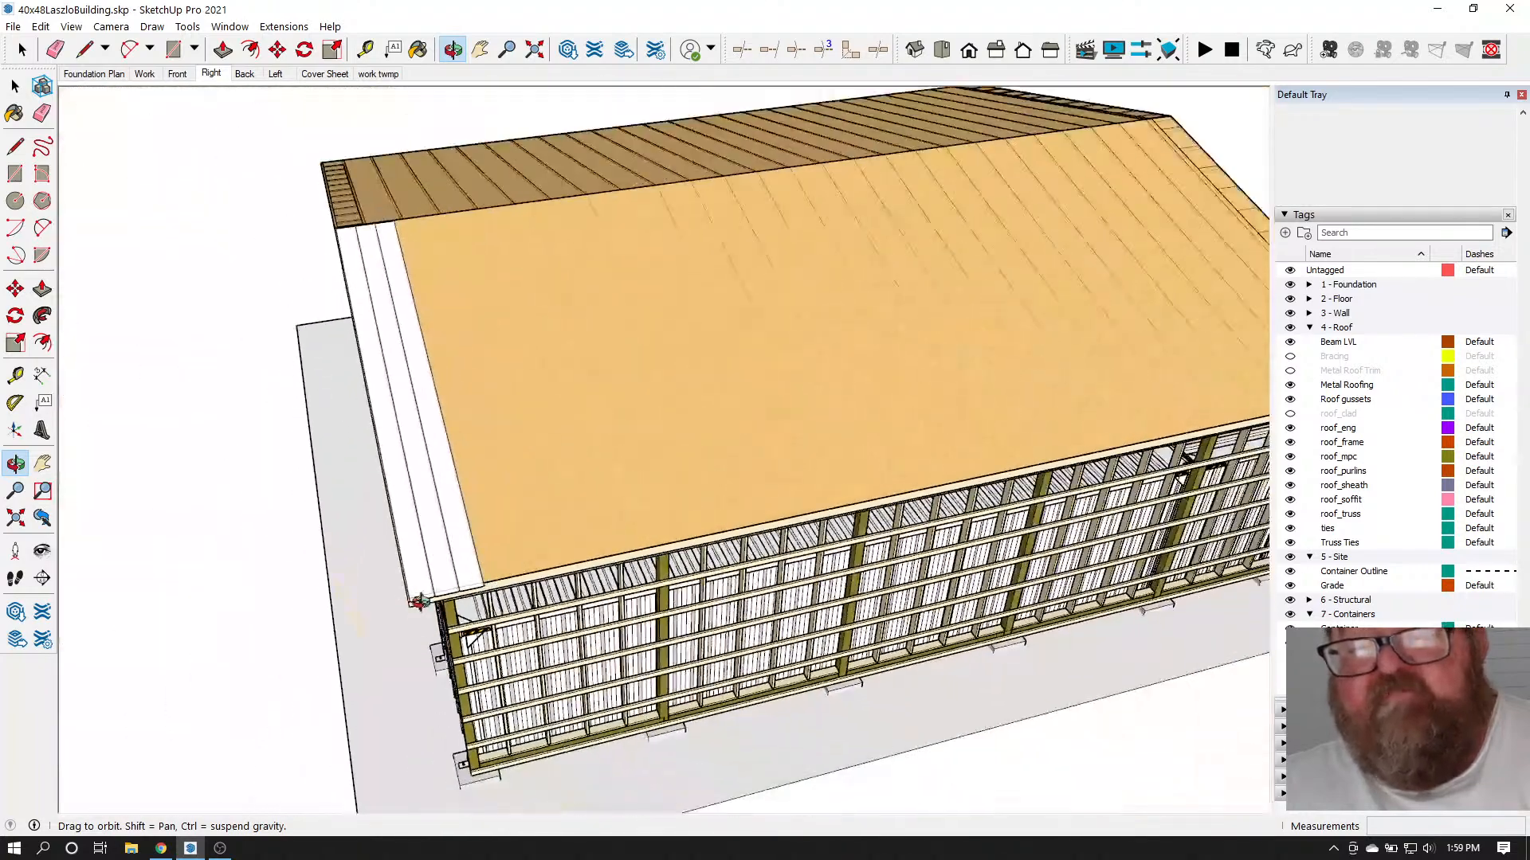
{"action": "scroll", "coordinate": [397, 602], "scroll_direction": "up", "scroll_amount": 5}
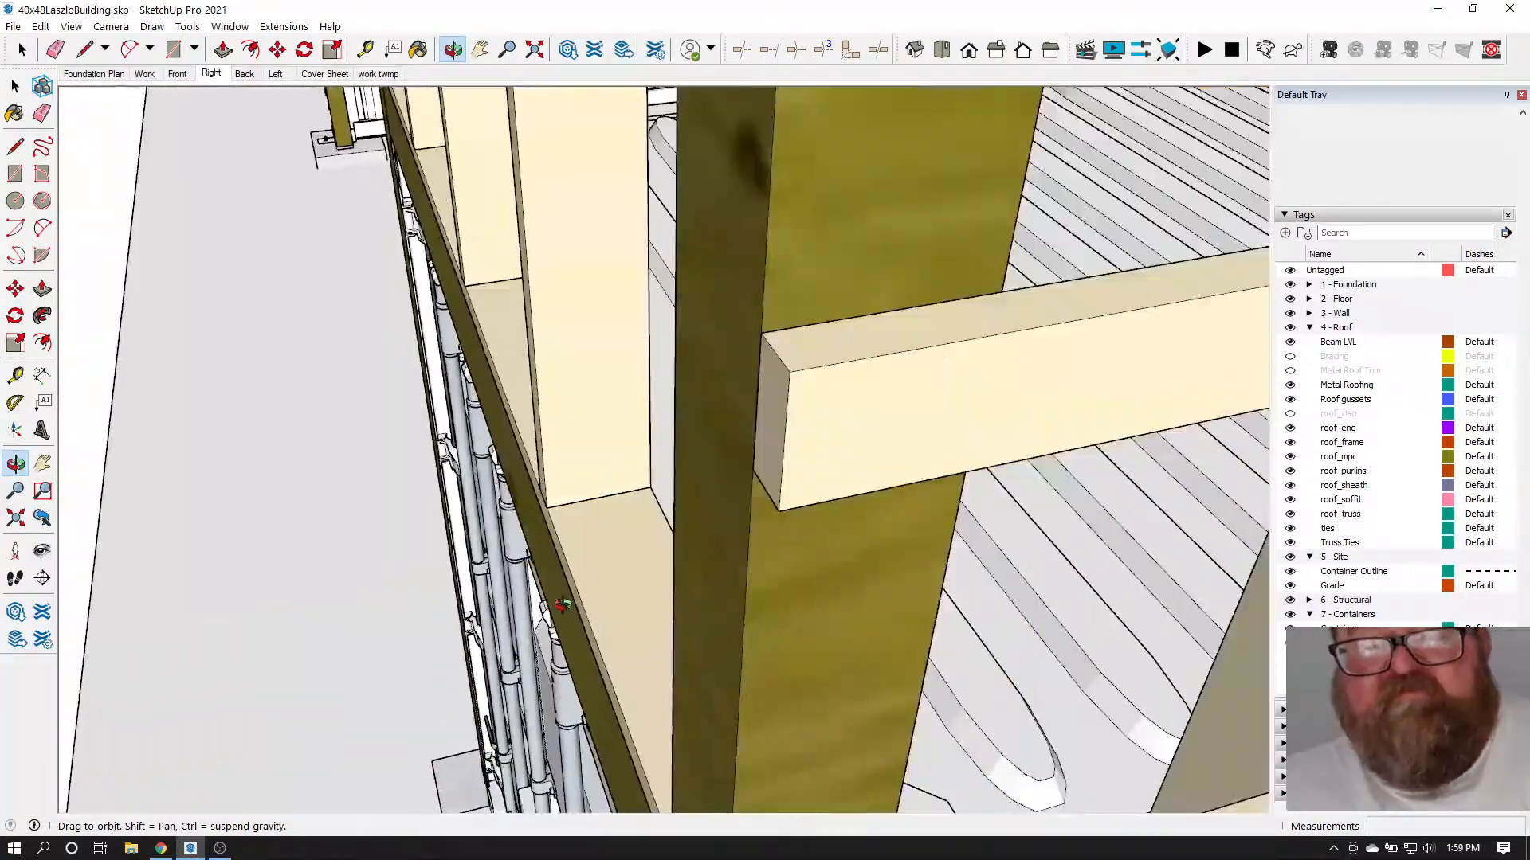
{"action": "scroll", "coordinate": [565, 606], "scroll_direction": "down", "scroll_amount": 6}
{"action": "scroll", "coordinate": [669, 494], "scroll_direction": "down", "scroll_amount": 1}
{"action": "left_click_drag", "start_coordinate": [669, 494], "coordinate": [301, 98]}
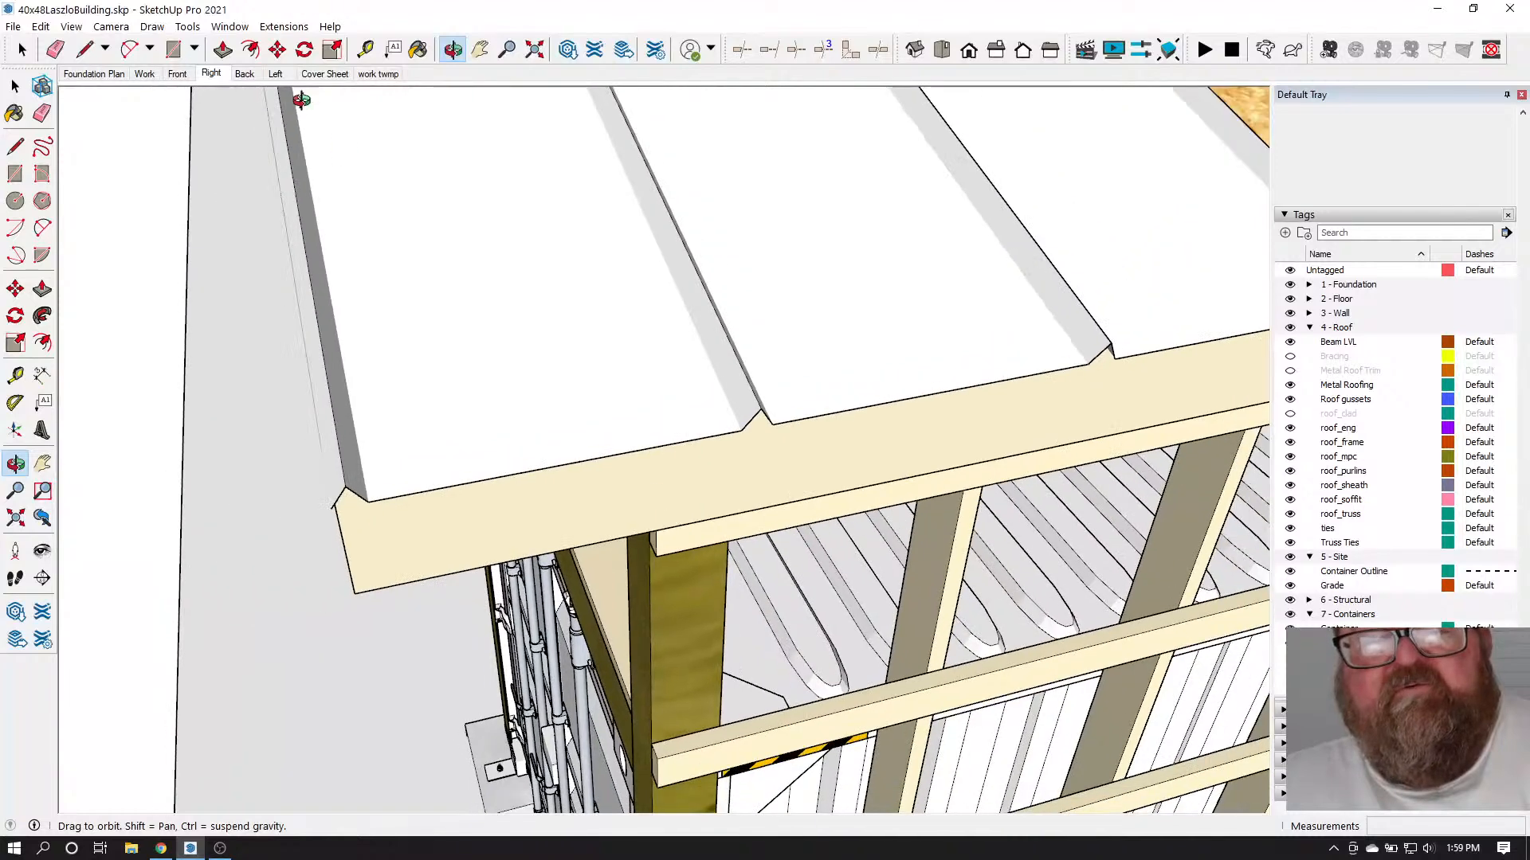
Copy the roofing panel one panel width along the eave so the edge ribs overlap, and array the copy 15 times (*15)
{"action": "left_click", "coordinate": [21, 49]}
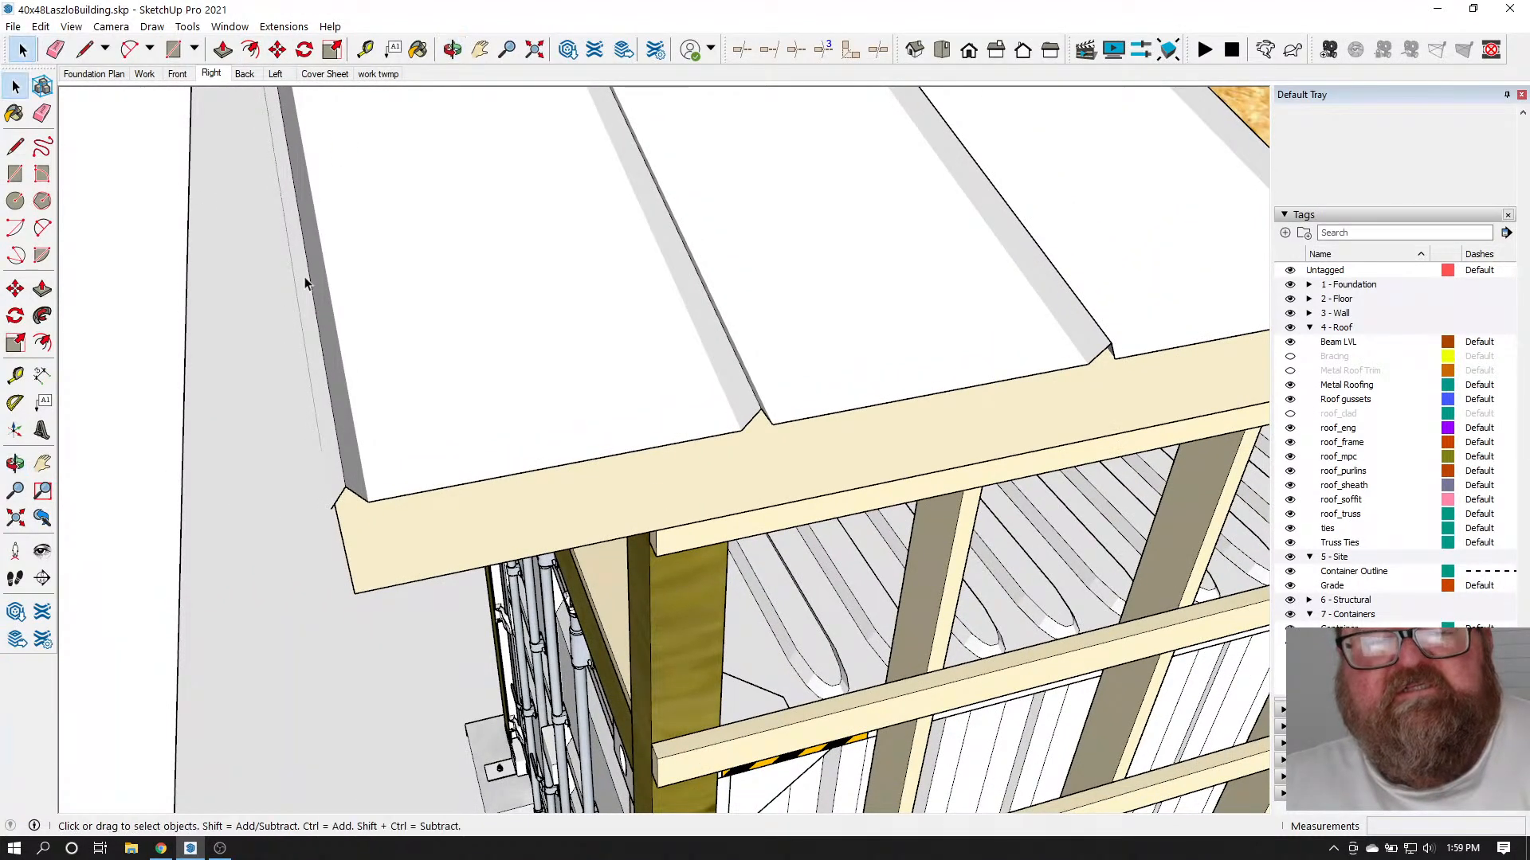
{"action": "left_click", "coordinate": [315, 320]}
{"action": "key", "text": "m"}
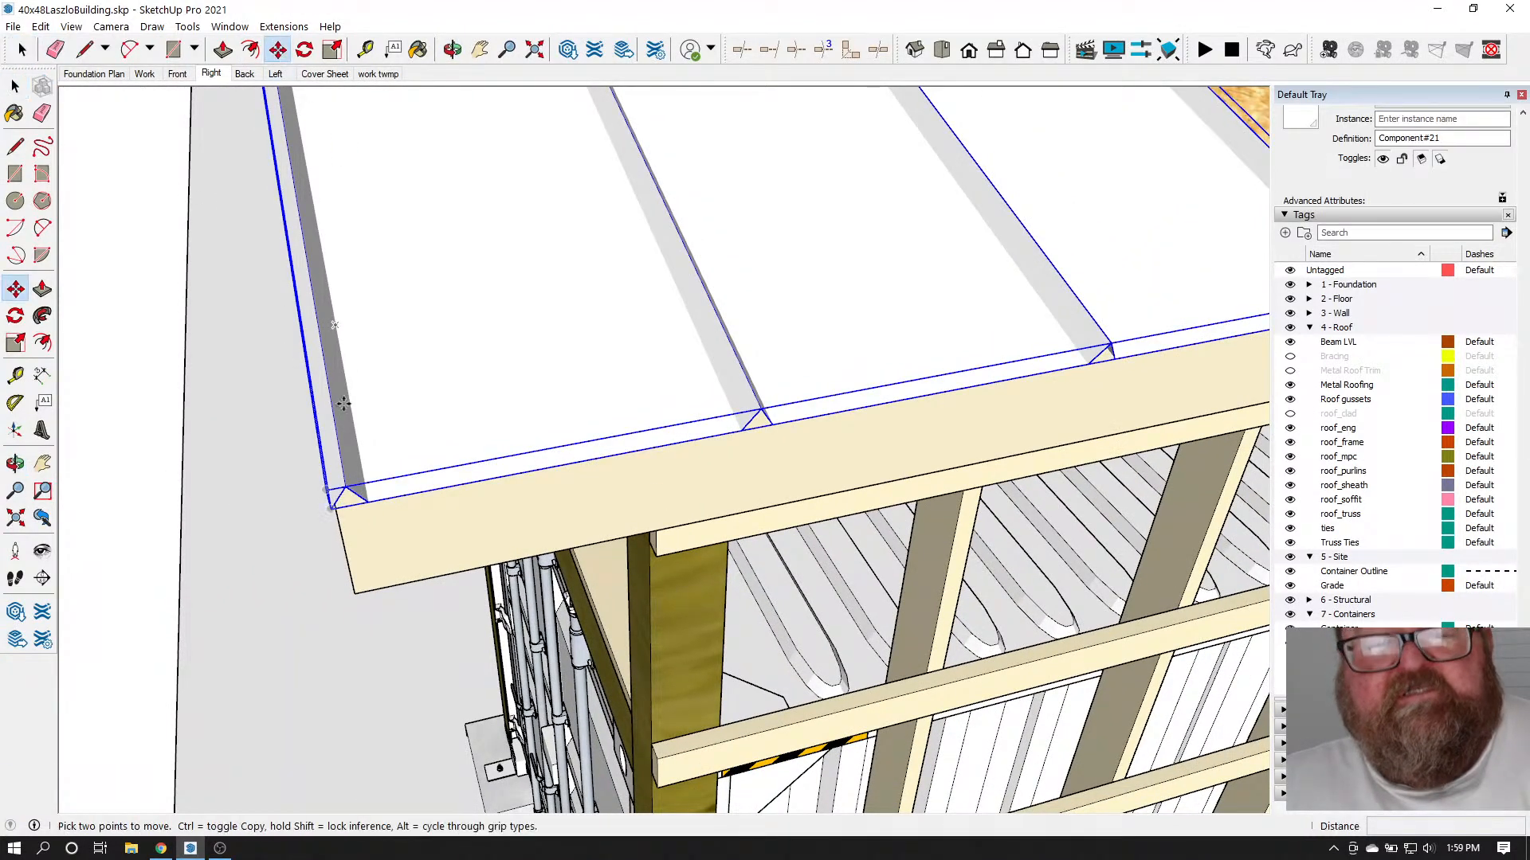
{"action": "key", "text": "ctrl"}
{"action": "left_click", "coordinate": [326, 490]}
{"action": "scroll", "coordinate": [267, 488], "scroll_direction": "down", "scroll_amount": 5}
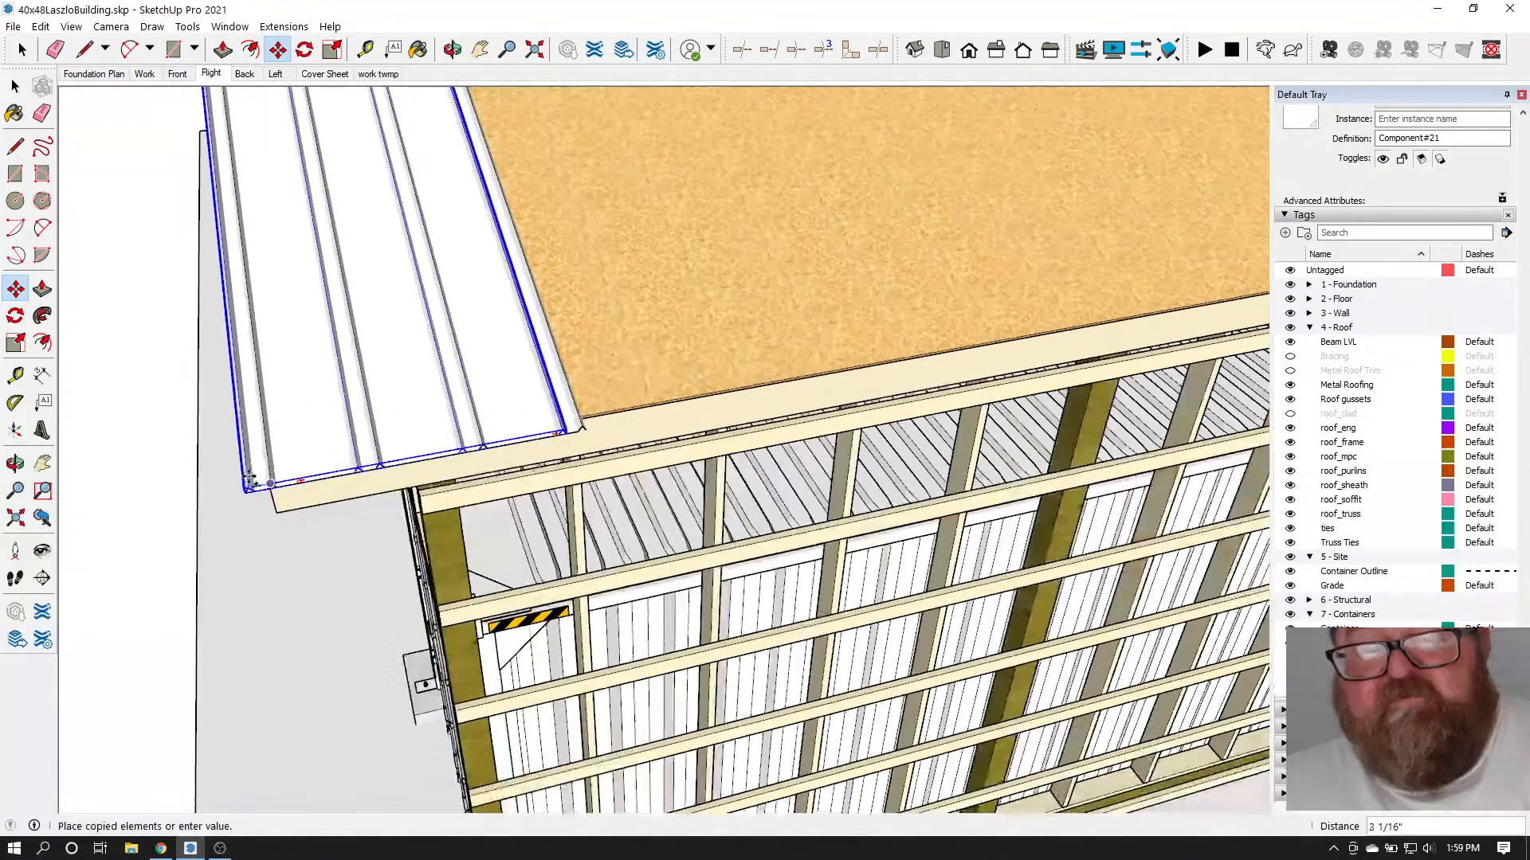
{"action": "scroll", "coordinate": [408, 448], "scroll_direction": "up", "scroll_amount": 3}
{"action": "scroll", "coordinate": [441, 432], "scroll_direction": "up", "scroll_amount": 4}
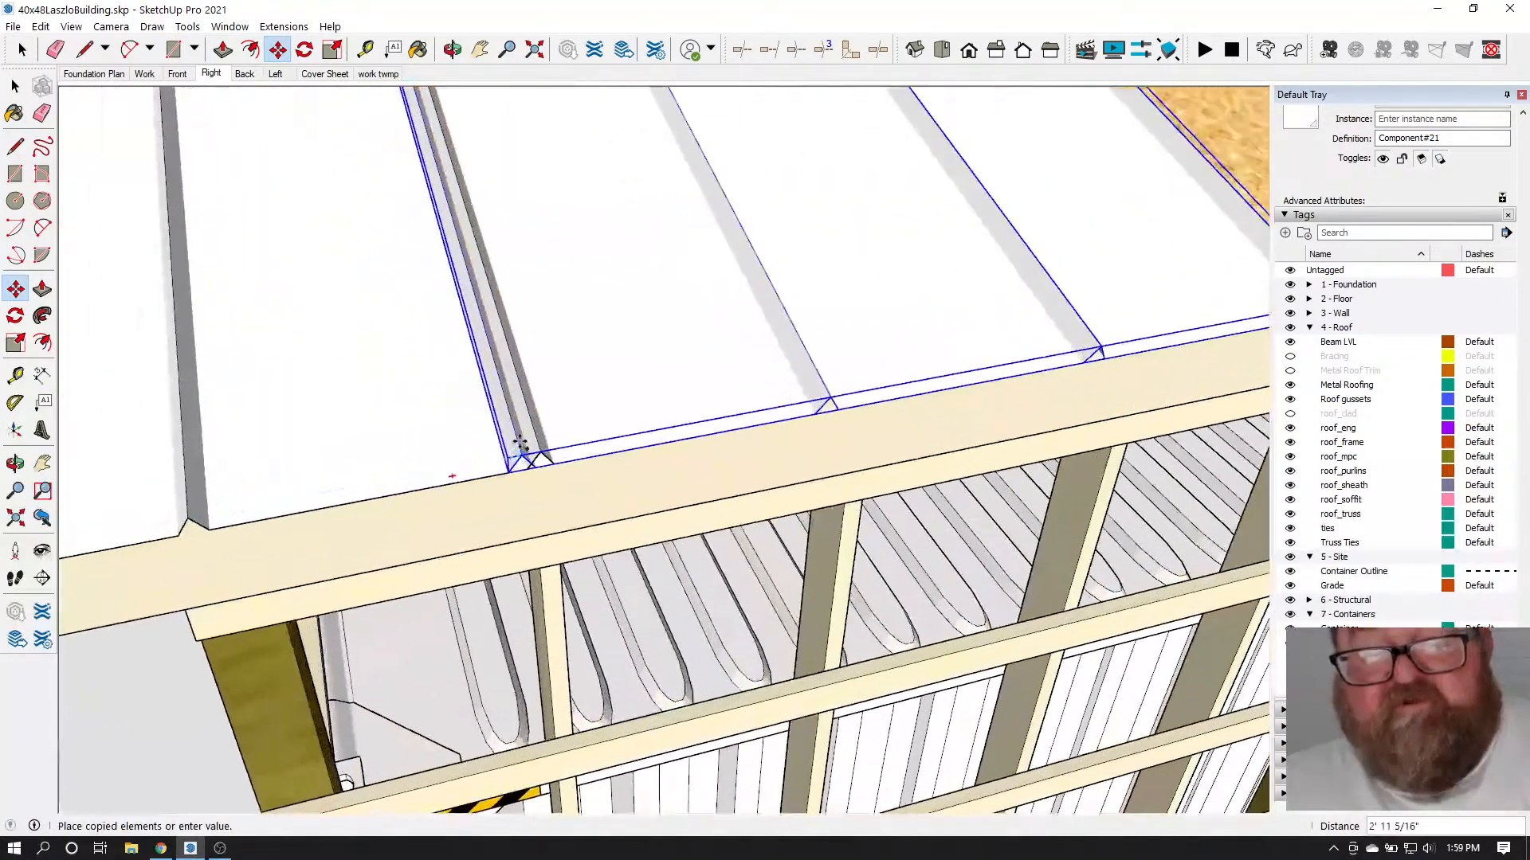
{"action": "left_click", "coordinate": [529, 452]}
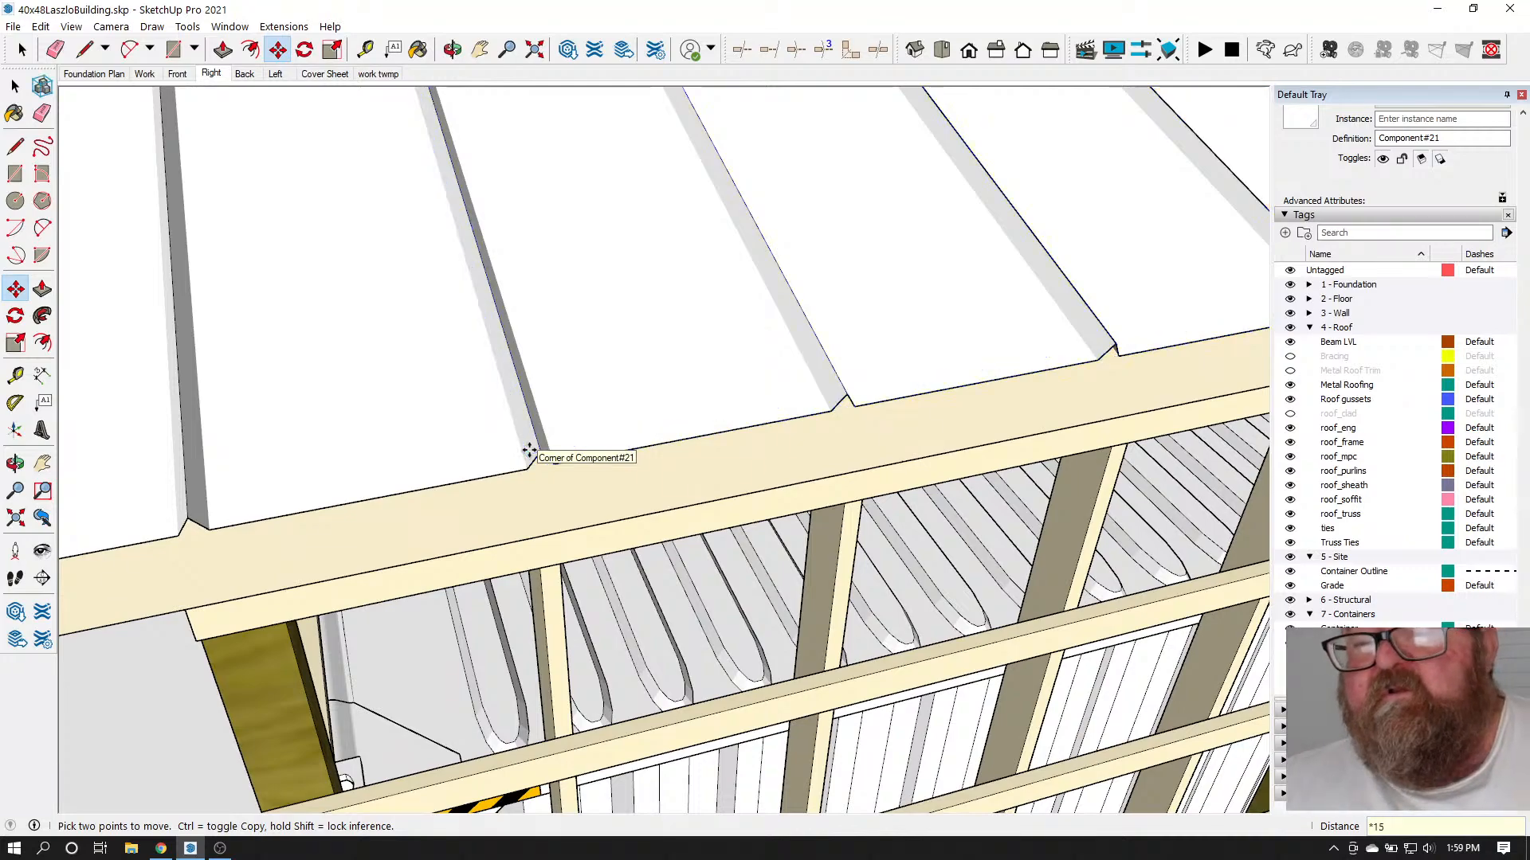
{"action": "key", "text": "Return"}
{"action": "scroll", "coordinate": [454, 574], "scroll_direction": "down", "scroll_amount": 5}
{"action": "scroll", "coordinate": [173, 599], "scroll_direction": "down", "scroll_amount": 8}
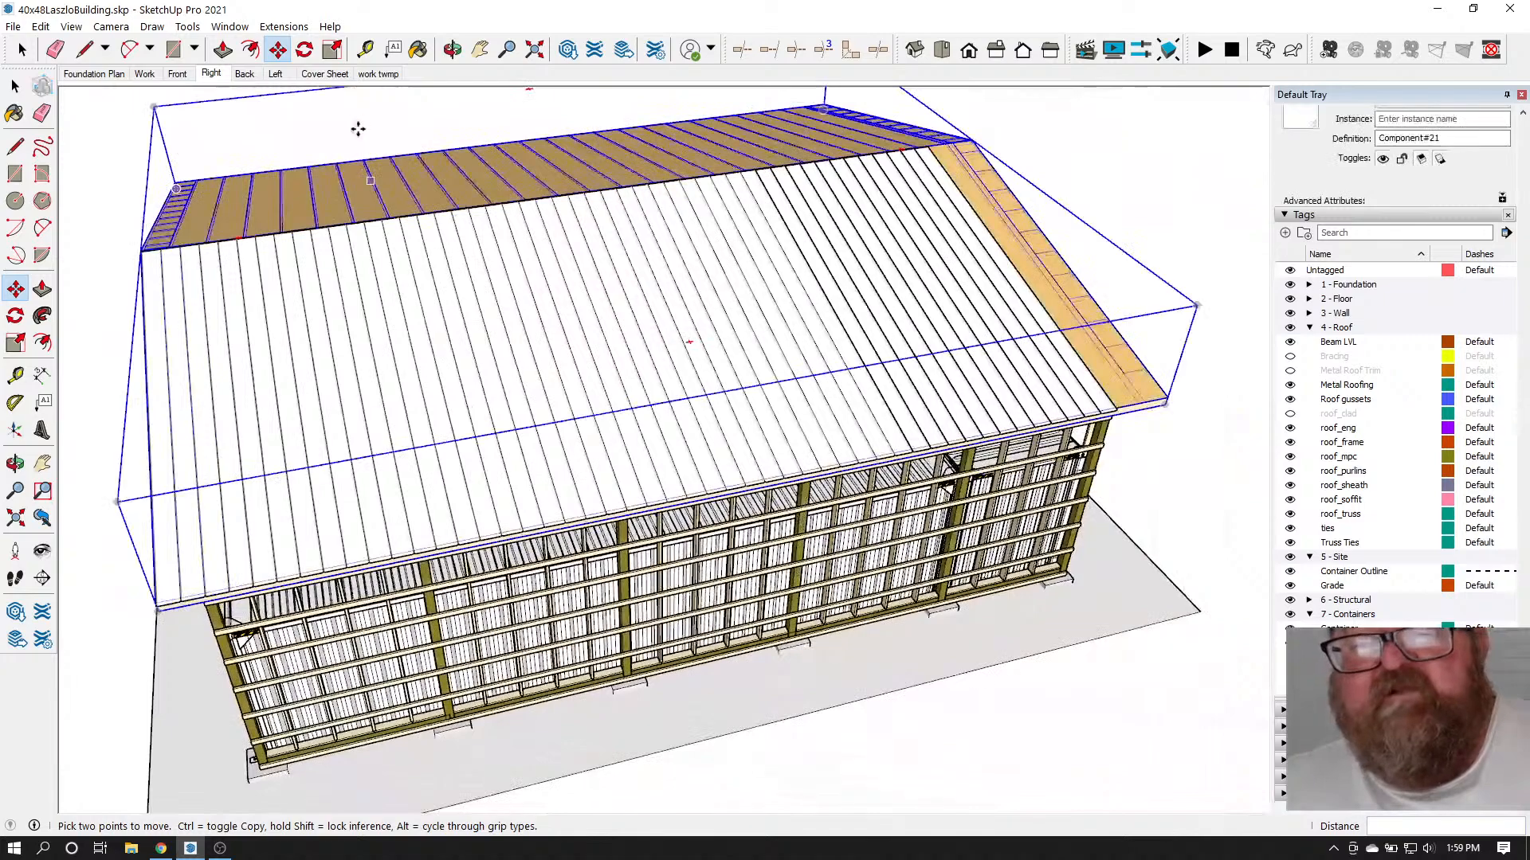
Copy the last panel of the array 3' further along the eave towards the far gable, overlapping its edge rib
{"action": "key", "text": "o"}
{"action": "left_click_drag", "start_coordinate": [922, 335], "coordinate": [642, 335]}
{"action": "scroll", "coordinate": [922, 491], "scroll_direction": "up", "scroll_amount": 10}
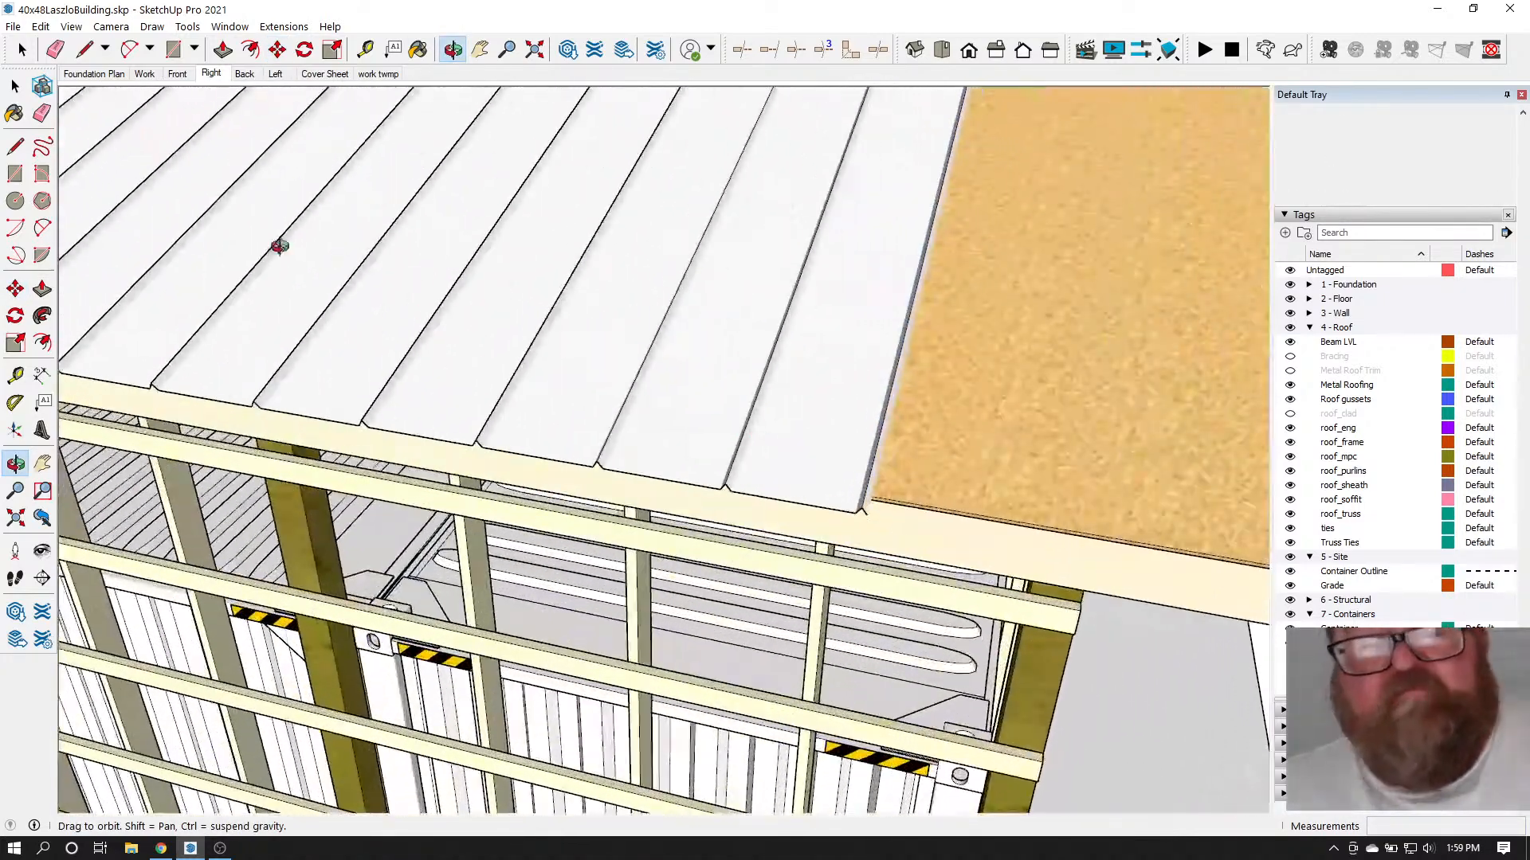
{"action": "left_click", "coordinate": [21, 50]}
{"action": "scroll", "coordinate": [785, 504], "scroll_direction": "up", "scroll_amount": 3}
{"action": "left_click", "coordinate": [785, 504]}
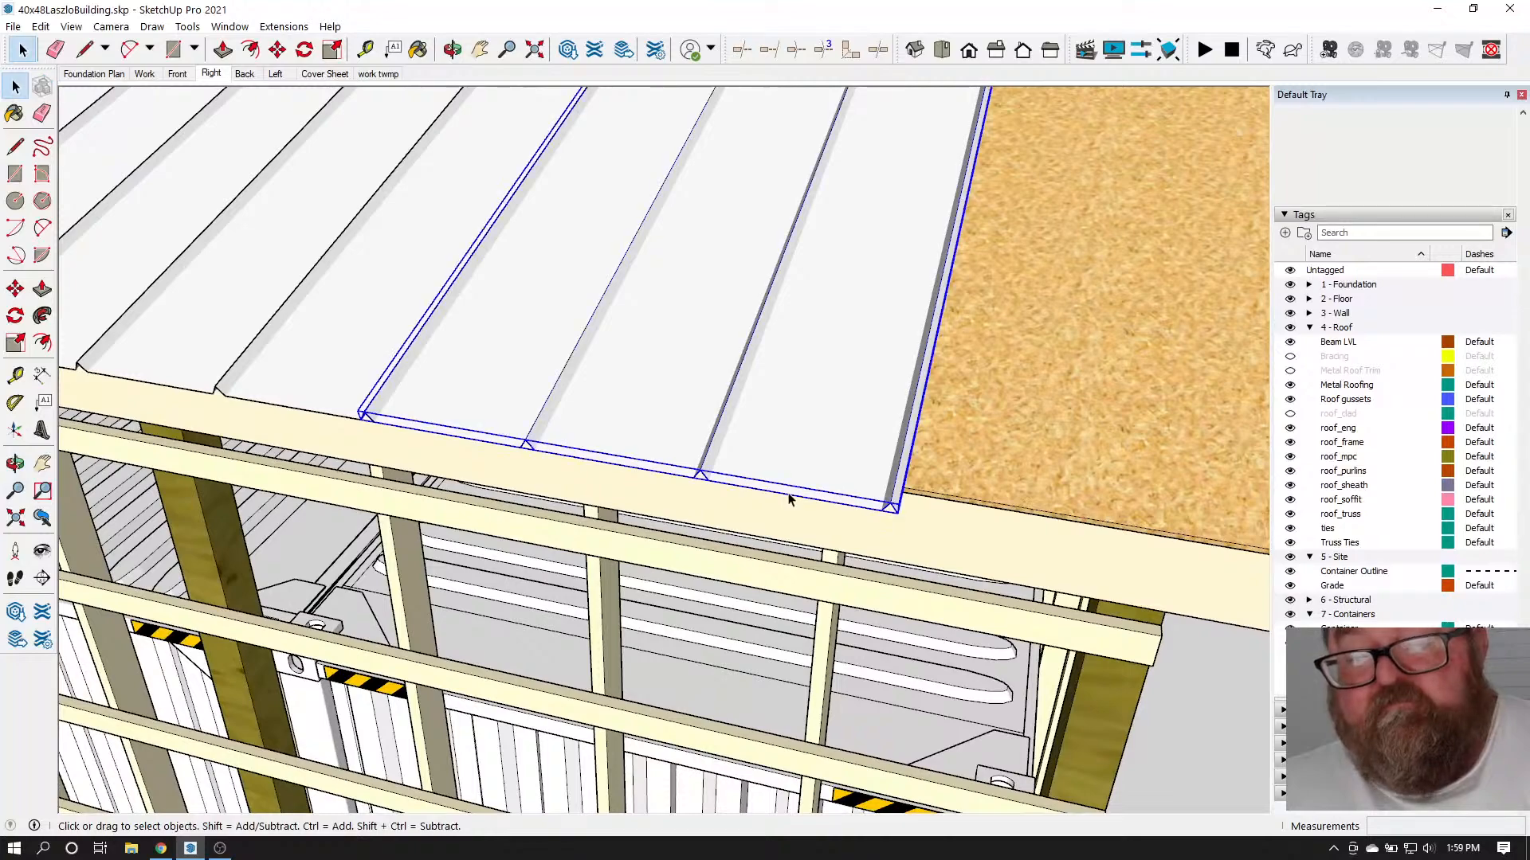
{"action": "scroll", "coordinate": [598, 433], "scroll_direction": "up", "scroll_amount": 5}
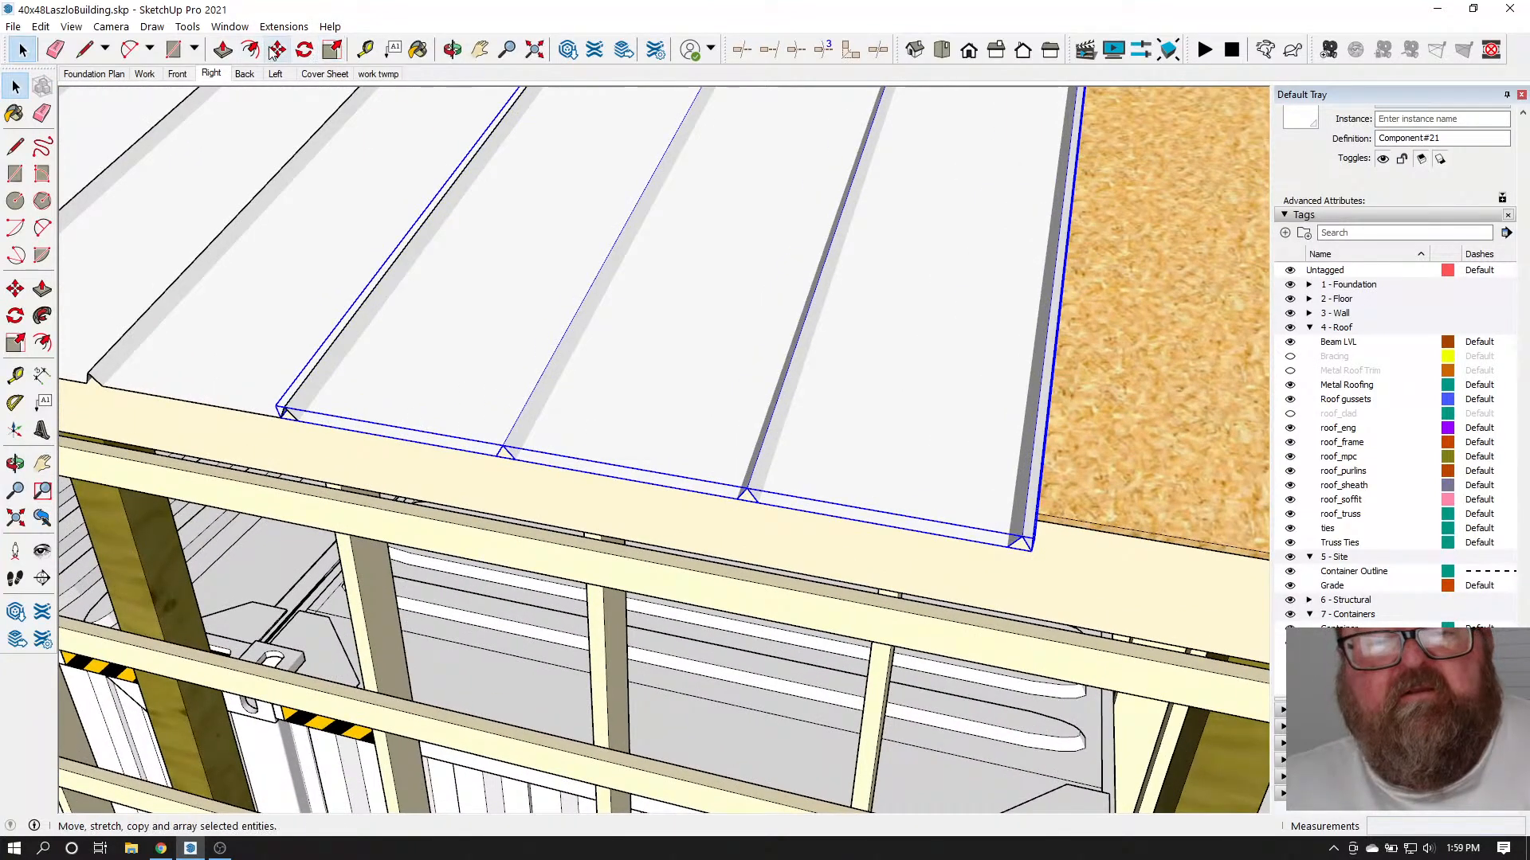
{"action": "left_click", "coordinate": [276, 50]}
{"action": "scroll", "coordinate": [287, 410], "scroll_direction": "up", "scroll_amount": 2}
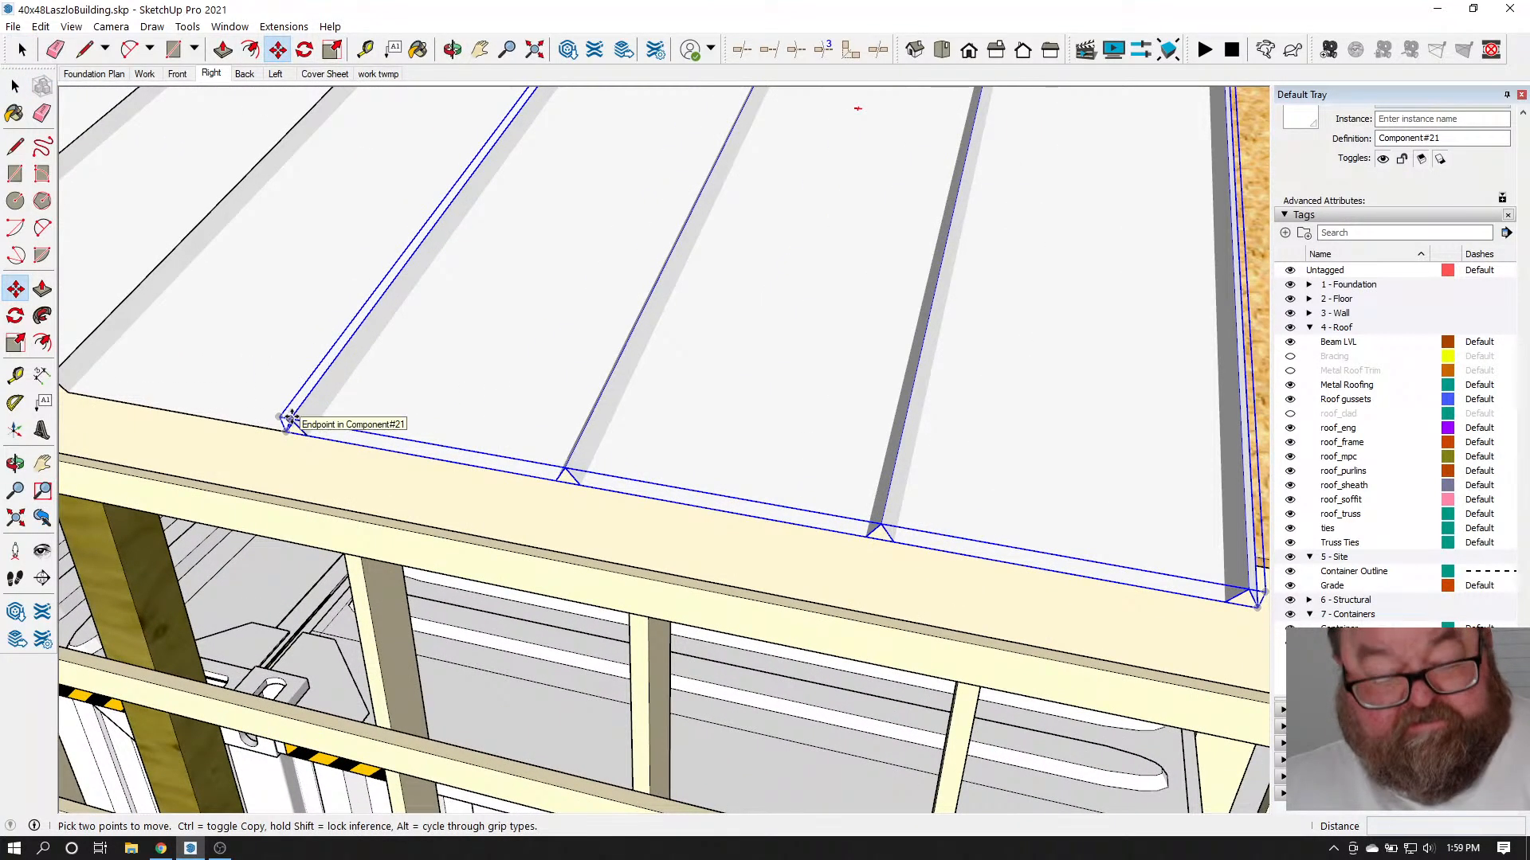
{"action": "left_click", "coordinate": [292, 417]}
{"action": "key", "text": "ctrl"}
{"action": "scroll", "coordinate": [379, 431], "scroll_direction": "down", "scroll_amount": 2}
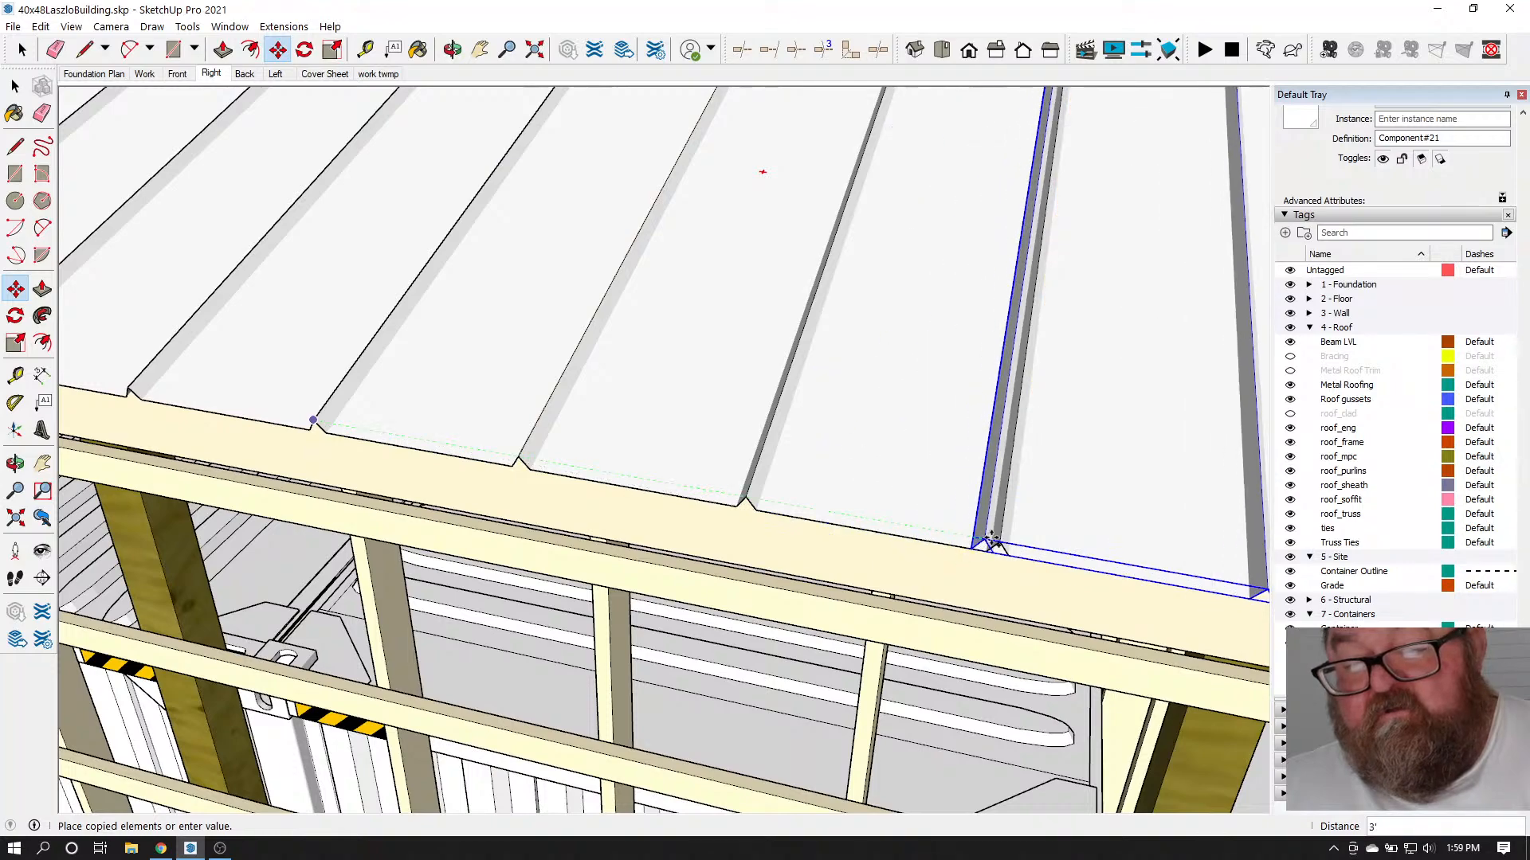
{"action": "left_click", "coordinate": [992, 542]}
Copy that panel once more so it overlaps the previous edge rib and runs past the far gable end of the roof
{"action": "scroll", "coordinate": [478, 466], "scroll_direction": "down", "scroll_amount": 3}
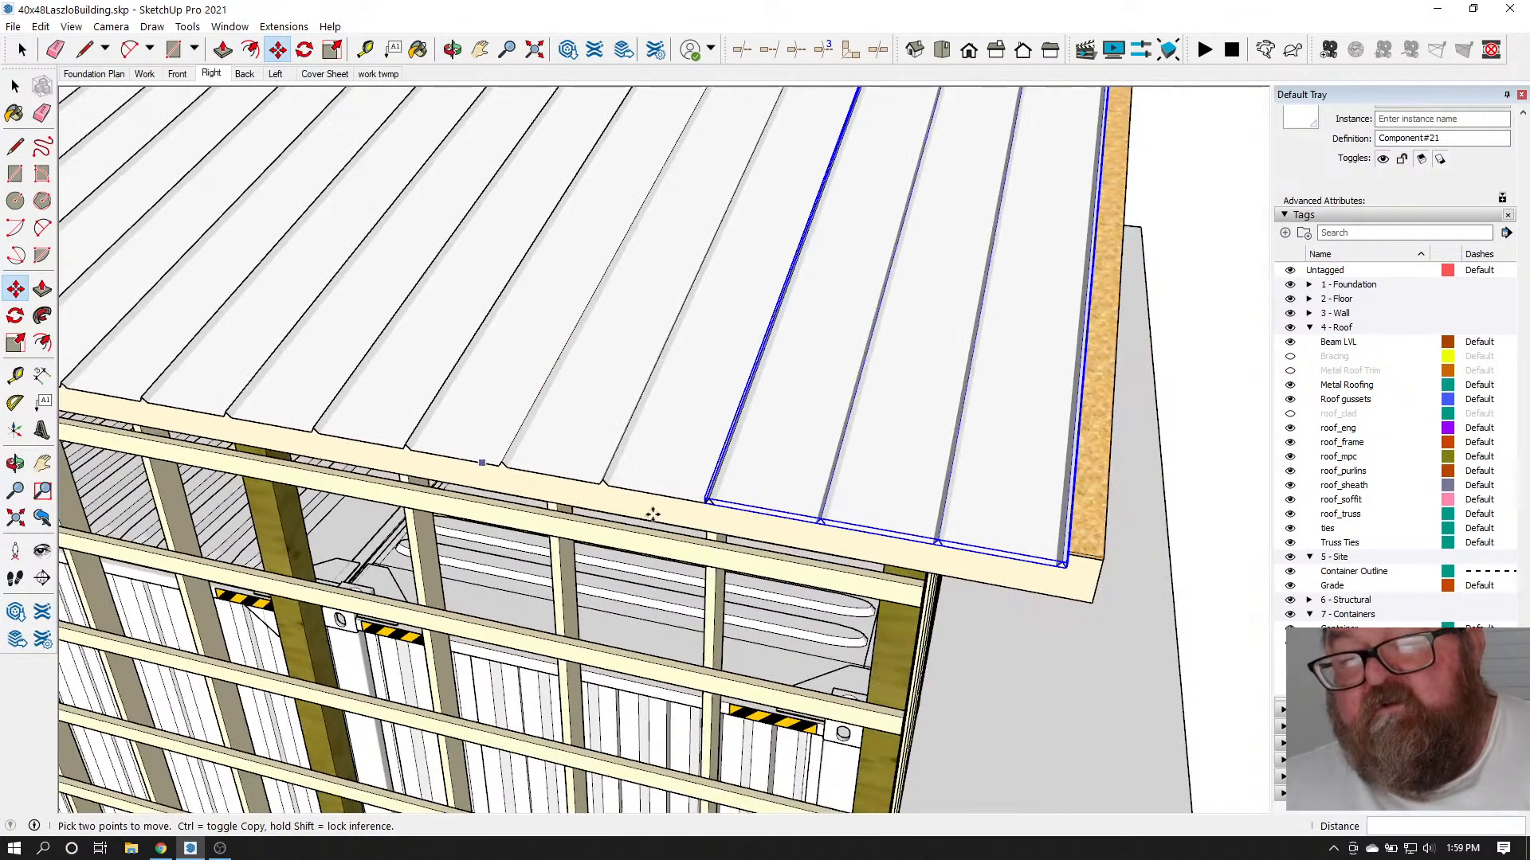
{"action": "scroll", "coordinate": [705, 526], "scroll_direction": "down", "scroll_amount": 2}
{"action": "scroll", "coordinate": [834, 488], "scroll_direction": "up", "scroll_amount": 7}
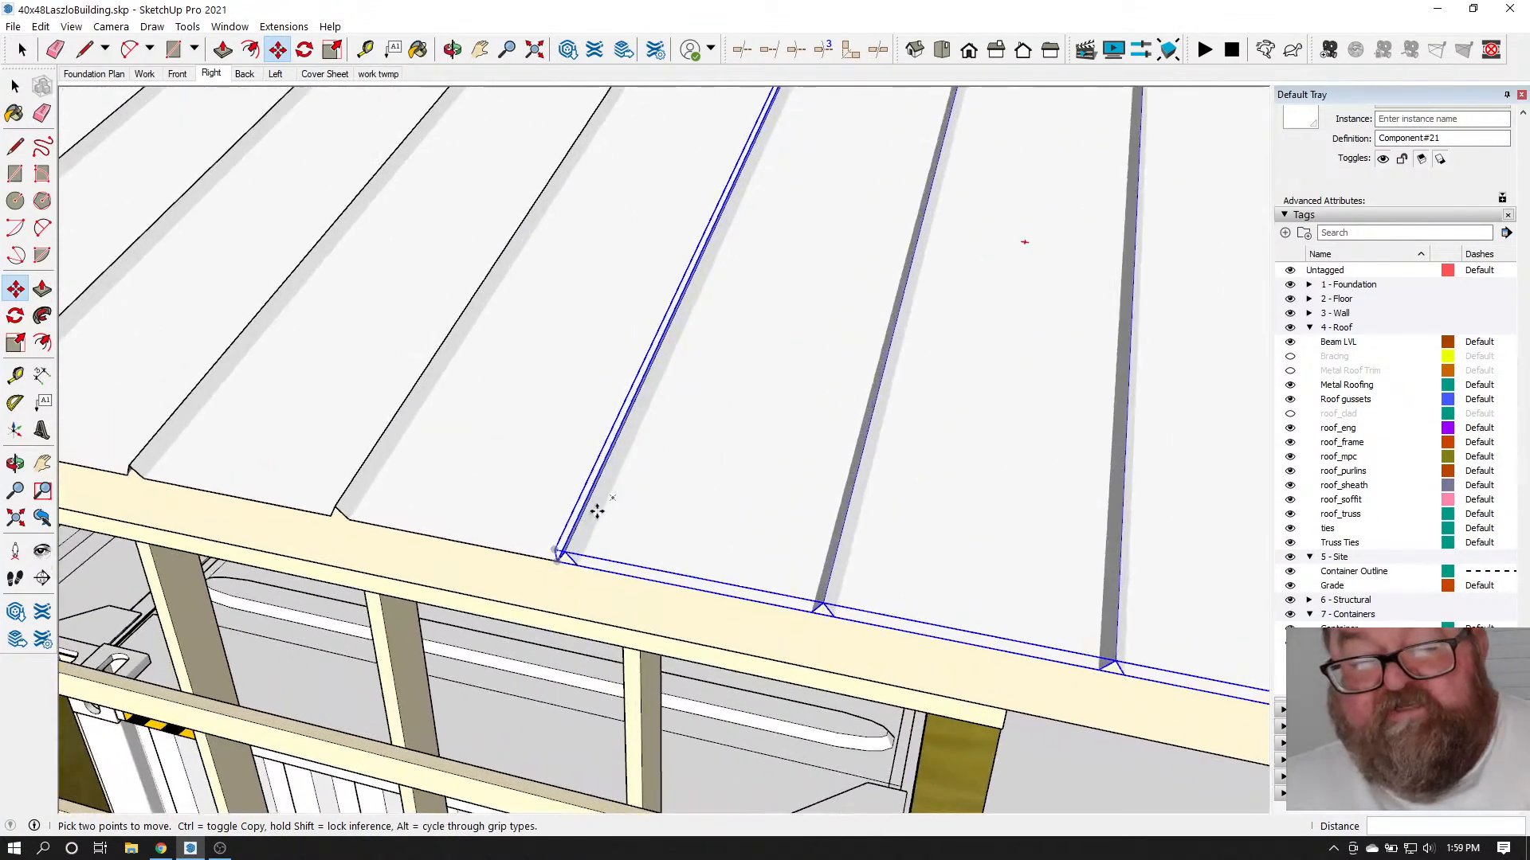
{"action": "scroll", "coordinate": [582, 534], "scroll_direction": "up", "scroll_amount": 3}
{"action": "left_click", "coordinate": [553, 568]}
{"action": "scroll", "coordinate": [514, 506], "scroll_direction": "down", "scroll_amount": 5}
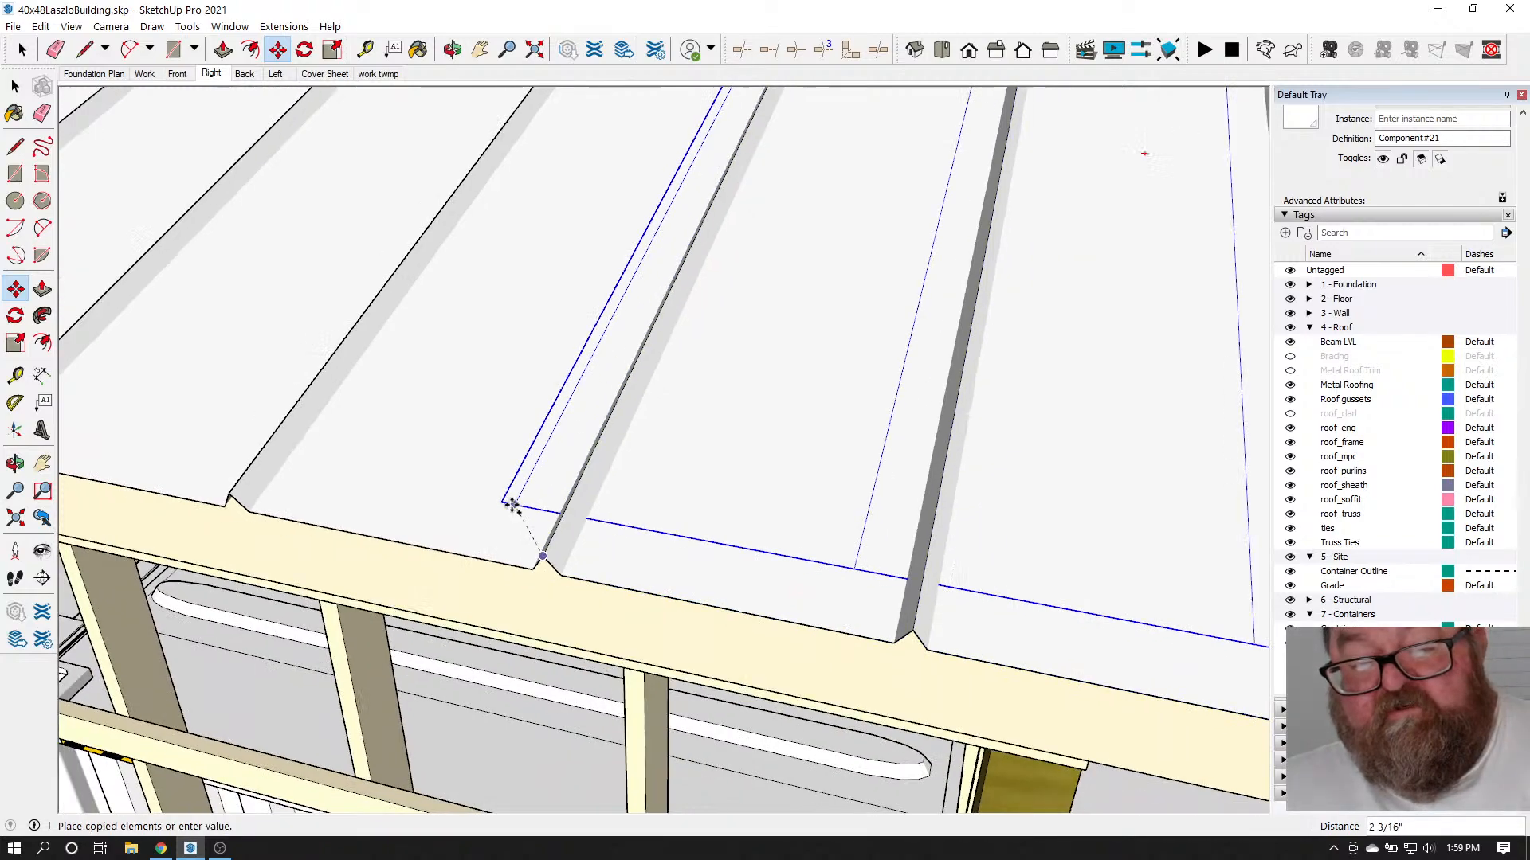
{"action": "scroll", "coordinate": [802, 351], "scroll_direction": "down", "scroll_amount": 3}
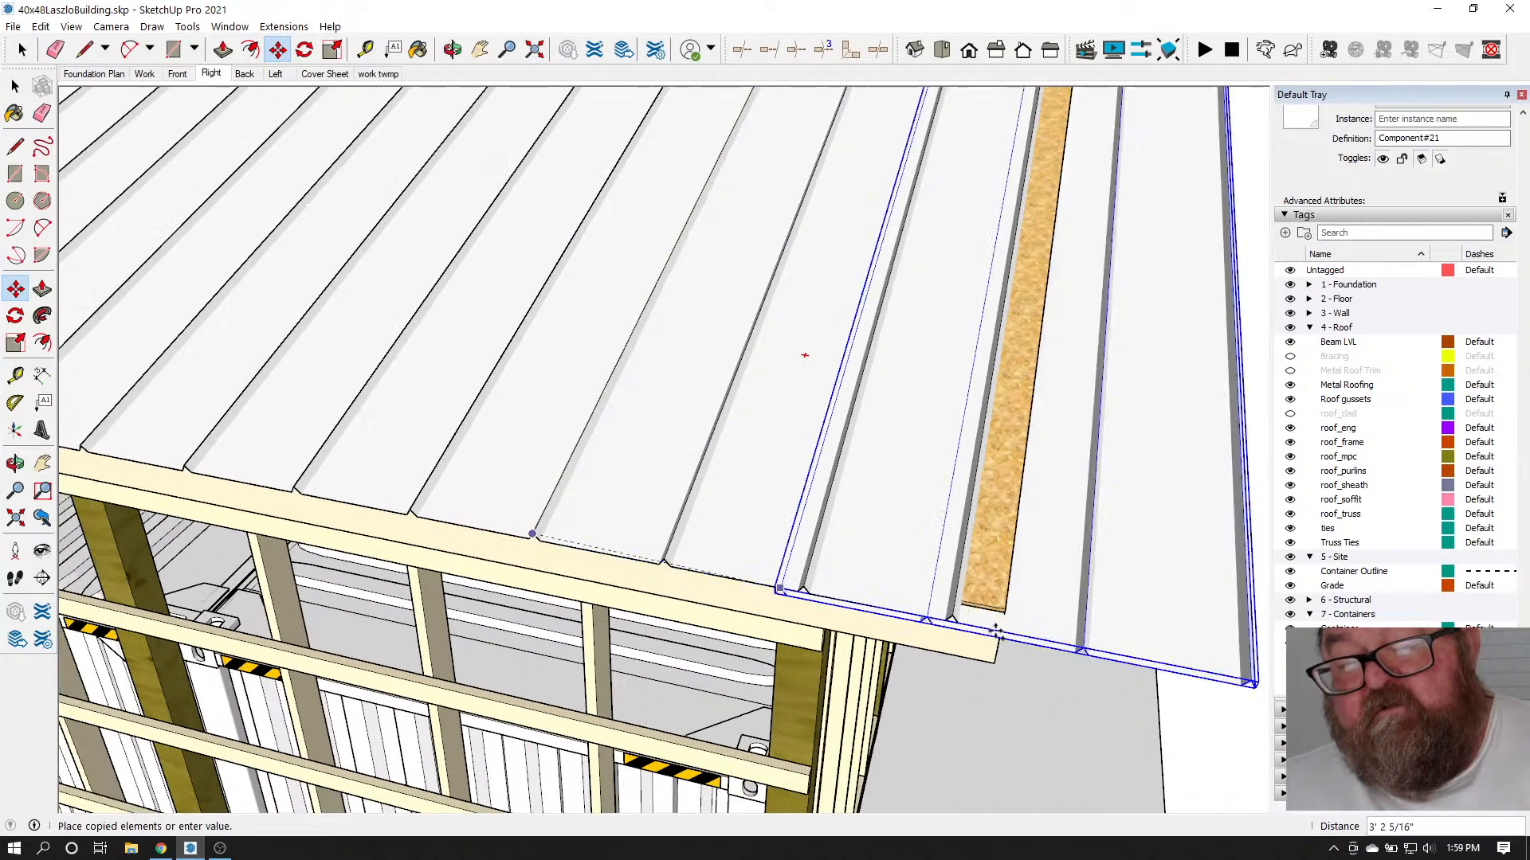
{"action": "scroll", "coordinate": [916, 606], "scroll_direction": "up", "scroll_amount": 6}
{"action": "left_click", "coordinate": [899, 596]}
{"action": "scroll", "coordinate": [427, 488], "scroll_direction": "down", "scroll_amount": 5}
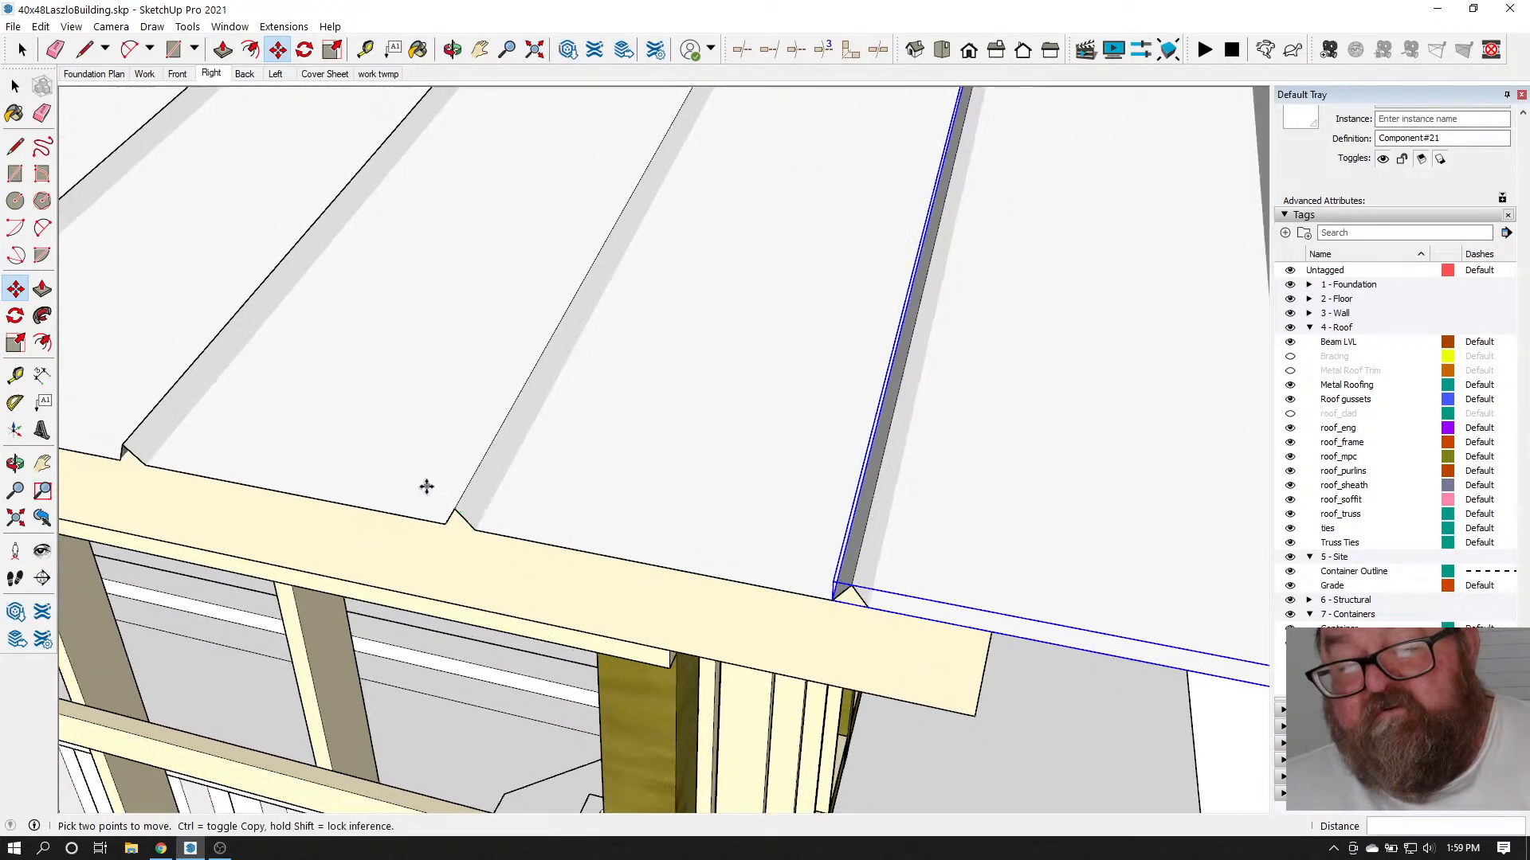
Make the overhanging end panel a unique component and open it for editing
{"action": "left_click", "coordinate": [22, 49]}
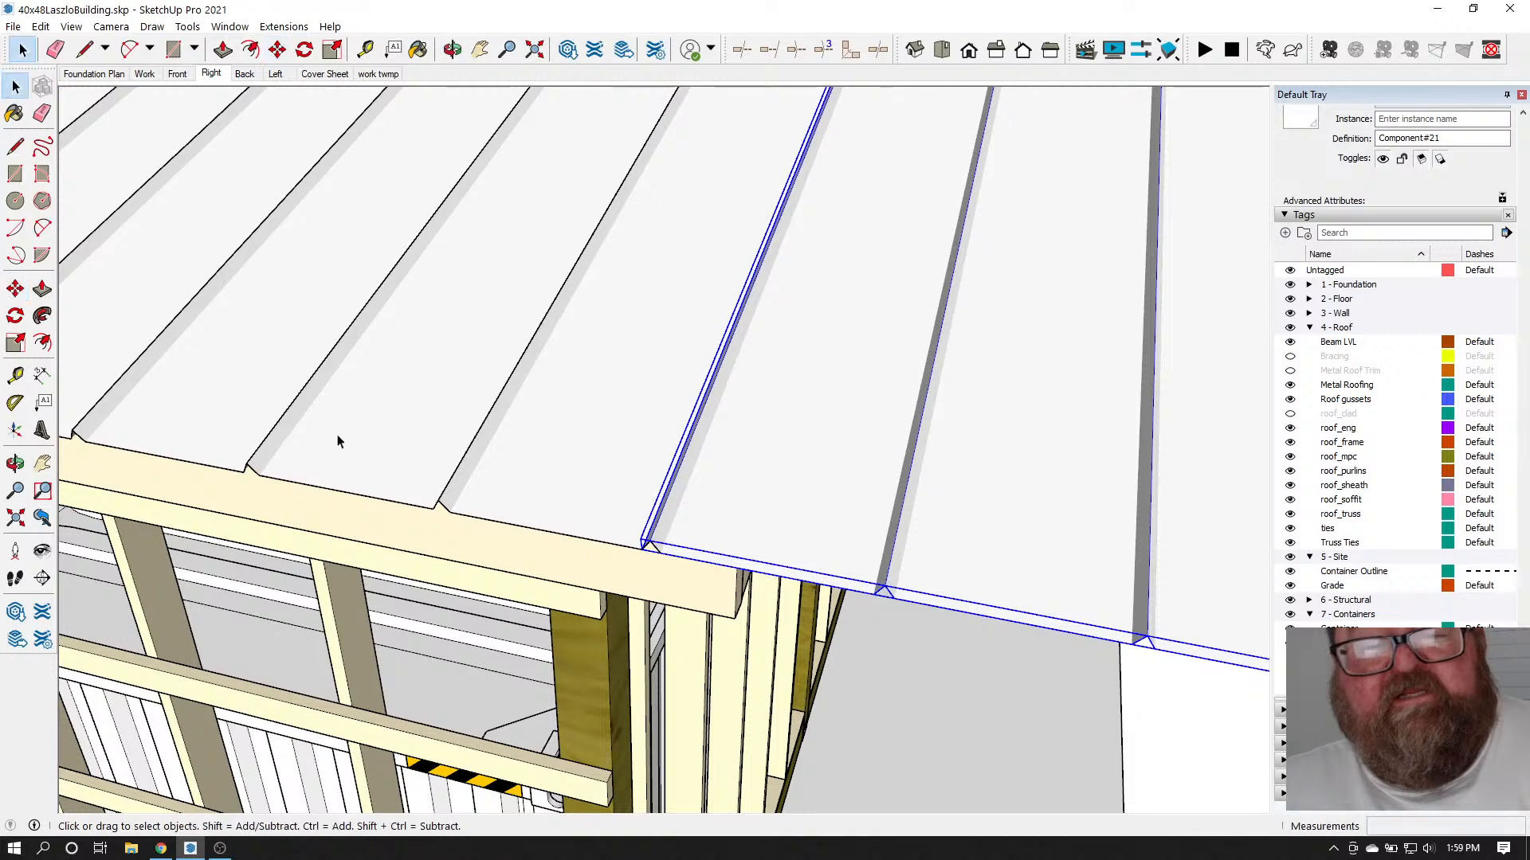
{"action": "scroll", "coordinate": [870, 542], "scroll_direction": "down", "scroll_amount": 3}
{"action": "right_click", "coordinate": [870, 542]}
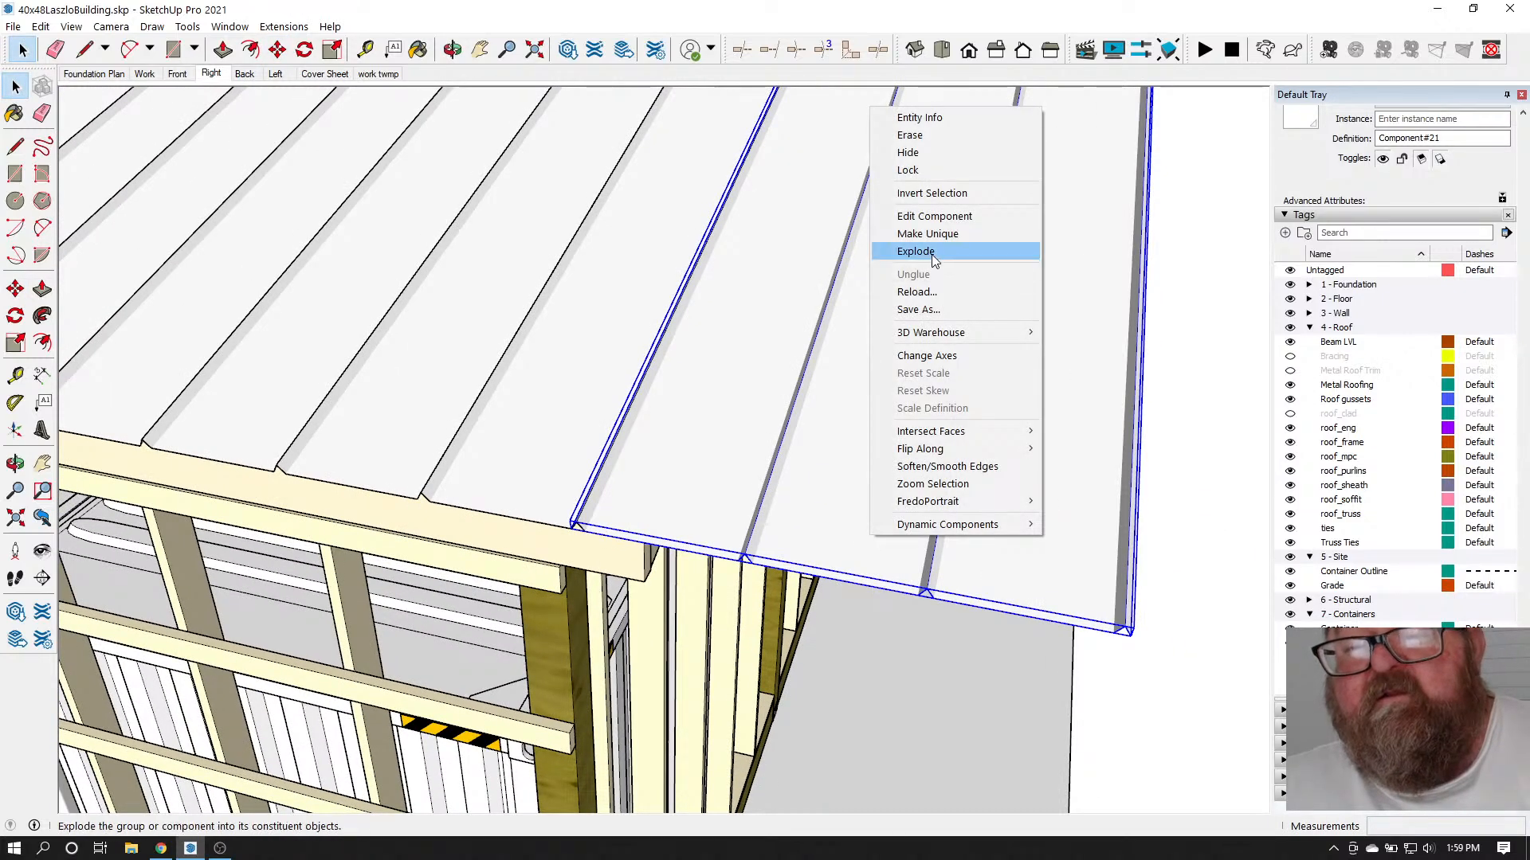
{"action": "left_click", "coordinate": [928, 234]}
{"action": "double_click", "coordinate": [879, 411]}
Place a vertical guide line on the end edge of the subfascia at the gable corner
{"action": "scroll", "coordinate": [786, 530], "scroll_direction": "up", "scroll_amount": 6}
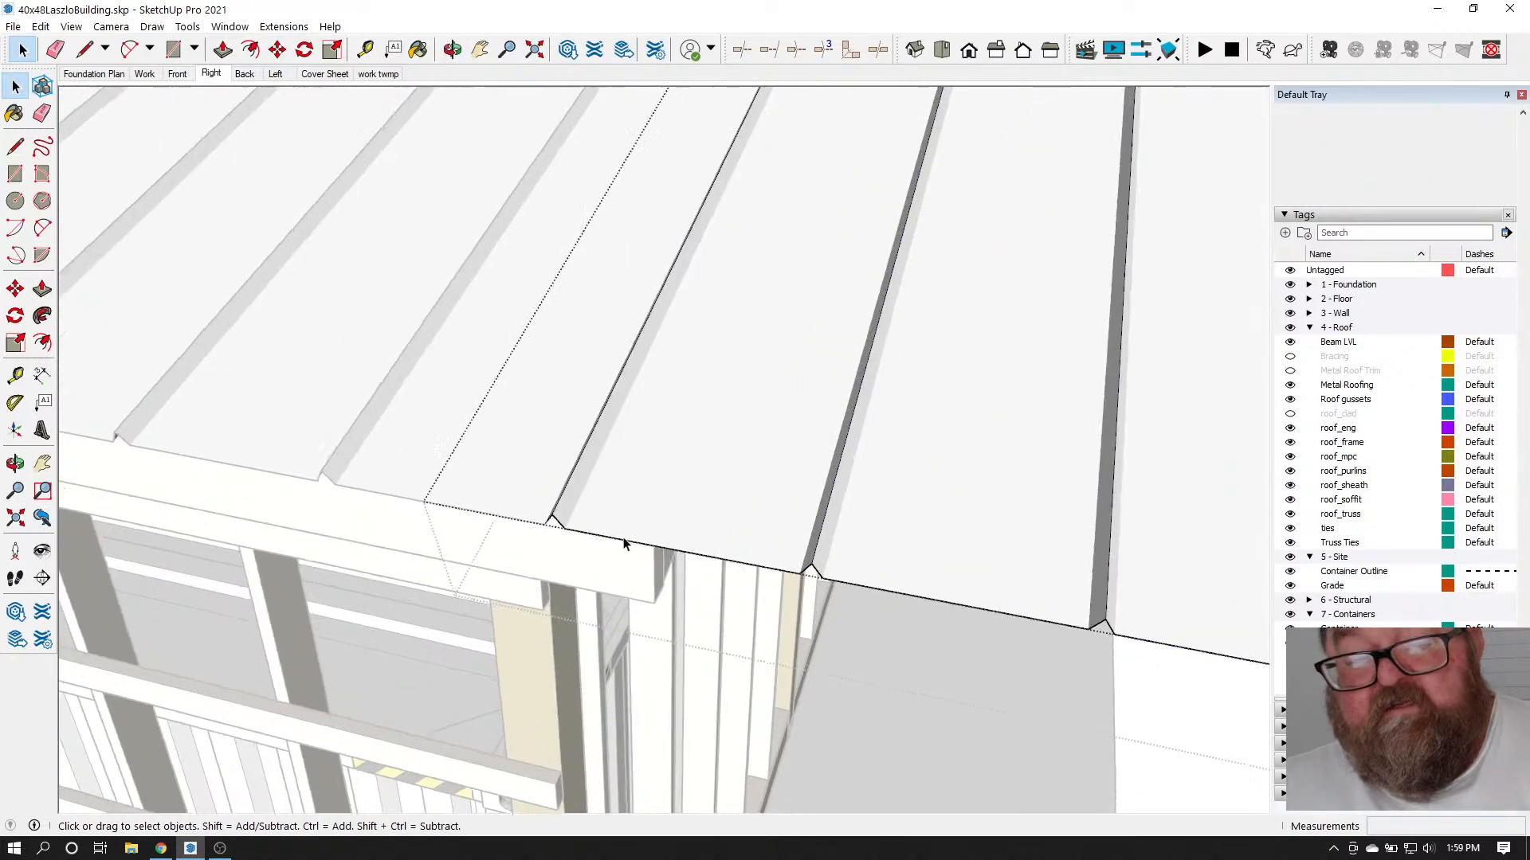
{"action": "left_click", "coordinate": [452, 50]}
{"action": "left_click_drag", "start_coordinate": [566, 300], "coordinate": [588, 199]}
{"action": "key", "text": "t"}
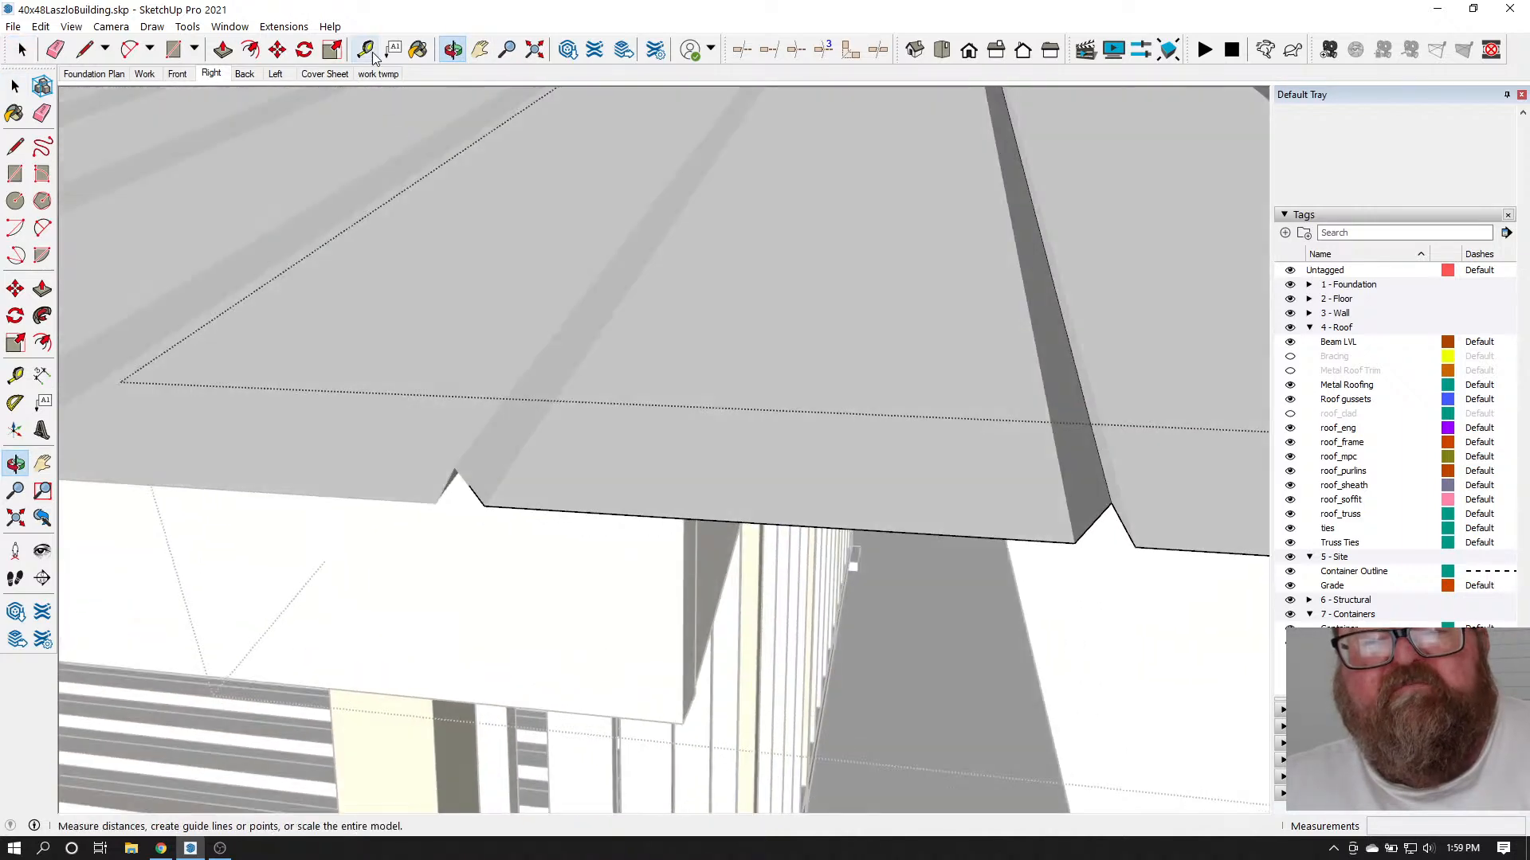
{"action": "left_click", "coordinate": [697, 575]}
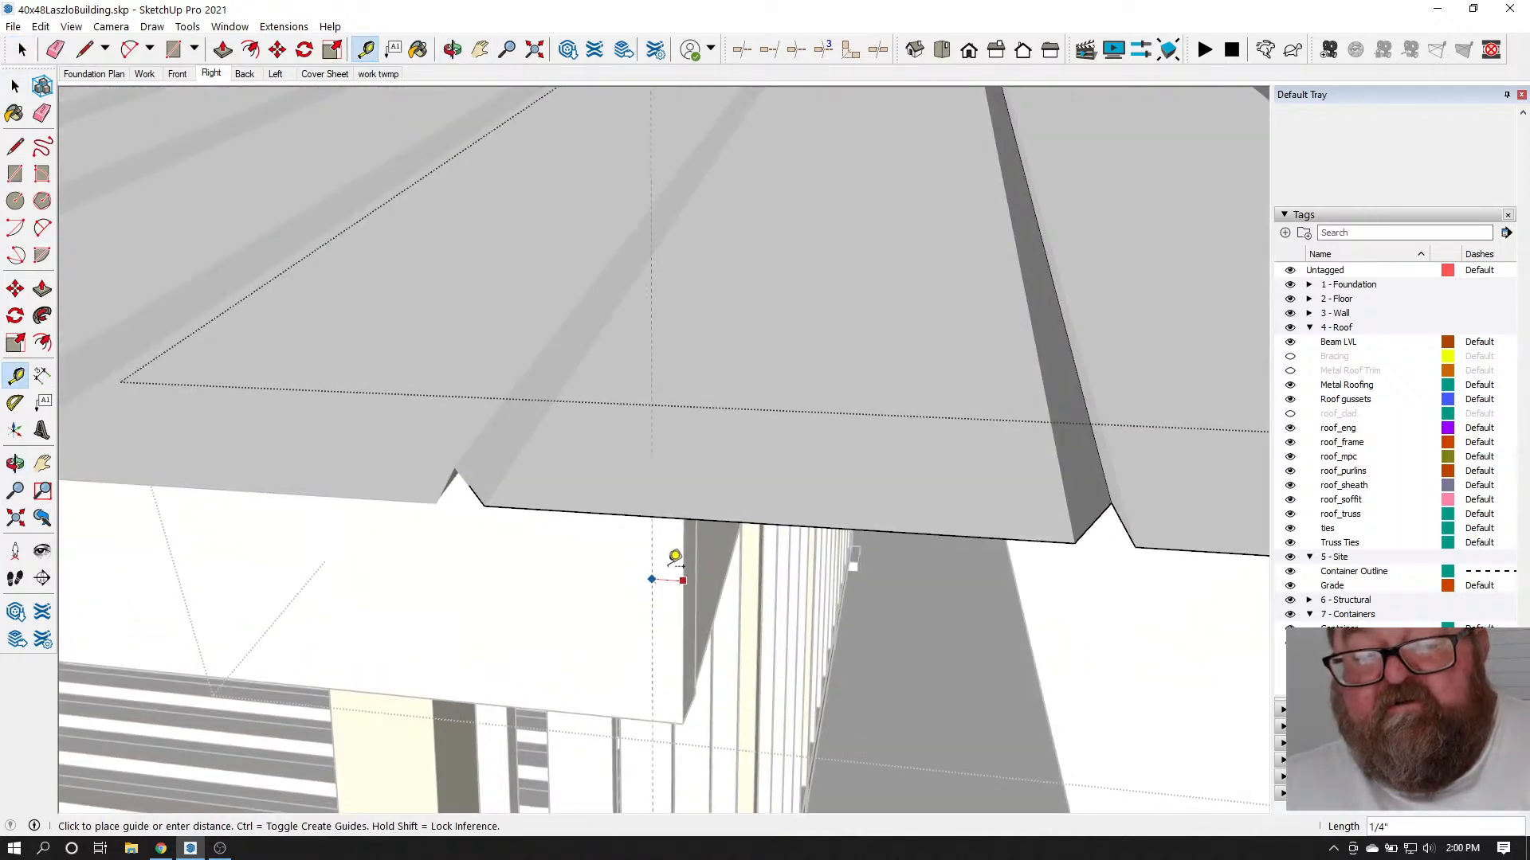
{"action": "left_click", "coordinate": [690, 556]}
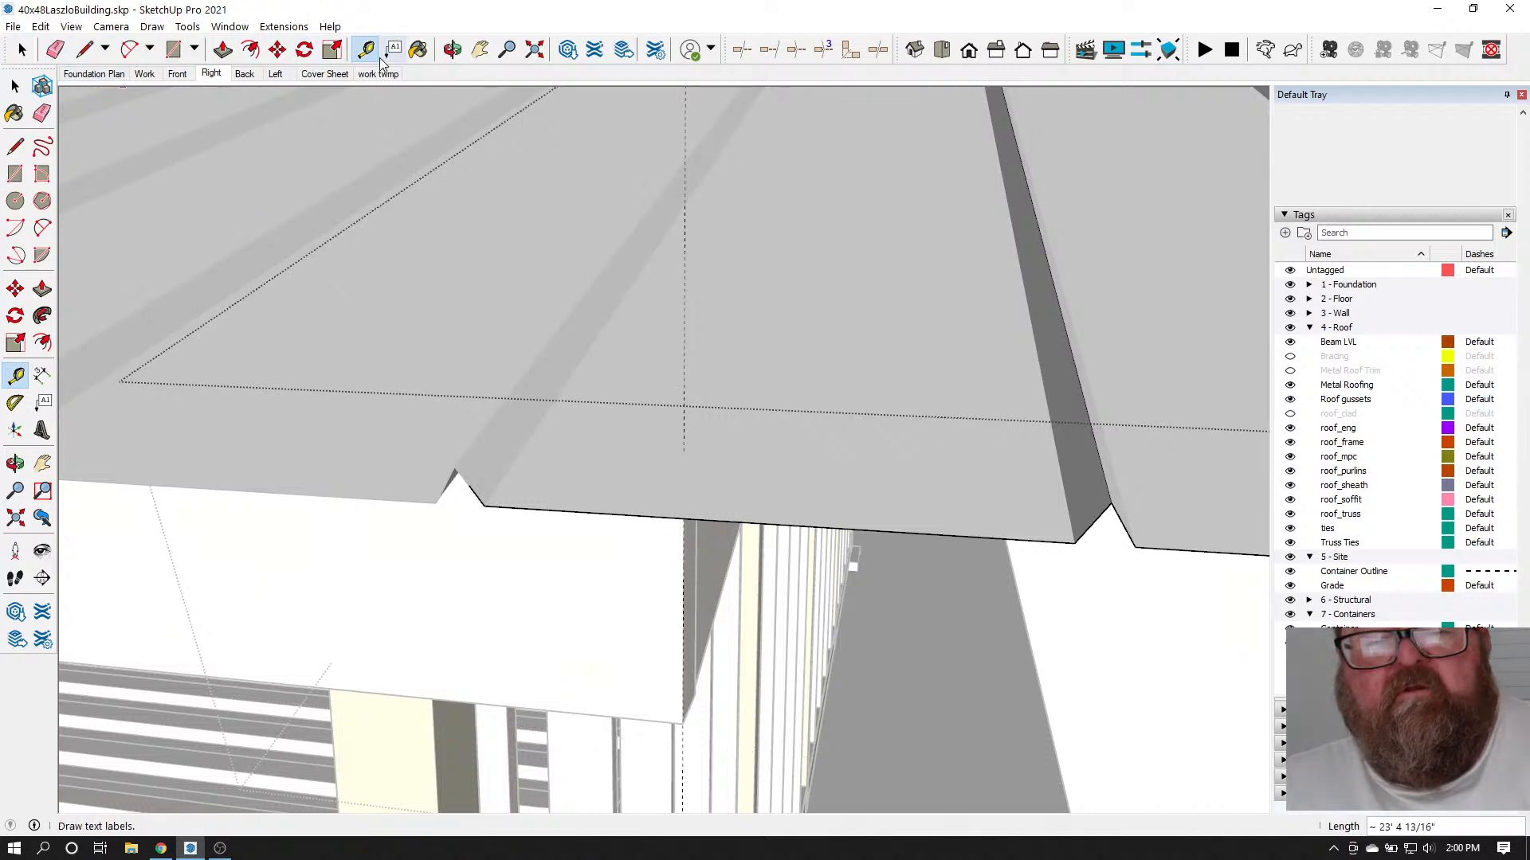
Place a guide parallel to the panel's rib, running up the slope from the vertical guide at the subfascia's end
{"action": "left_click", "coordinate": [547, 422]}
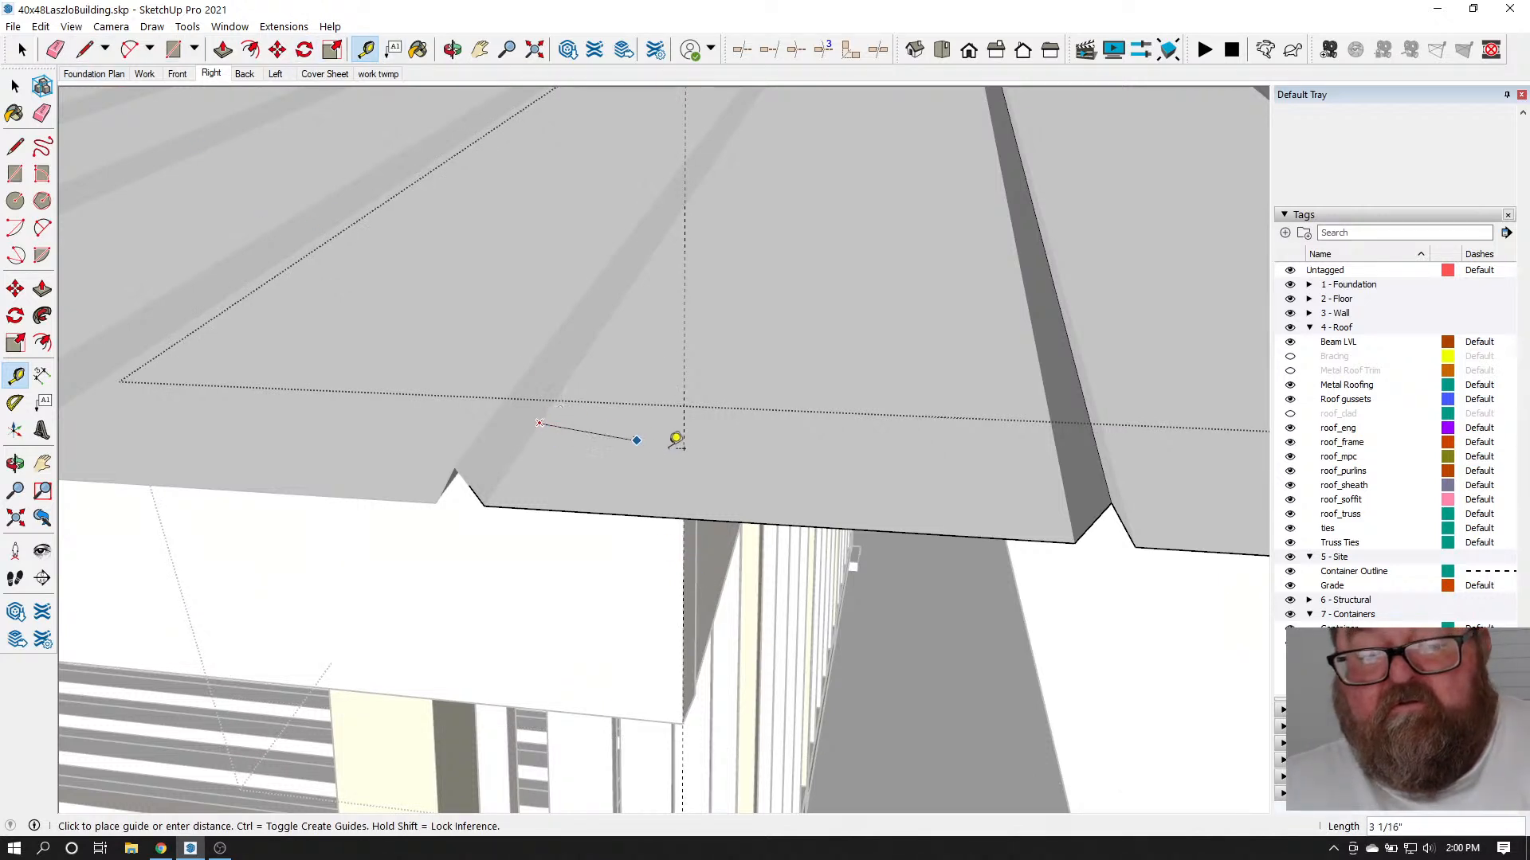
{"action": "key", "text": "Escape"}
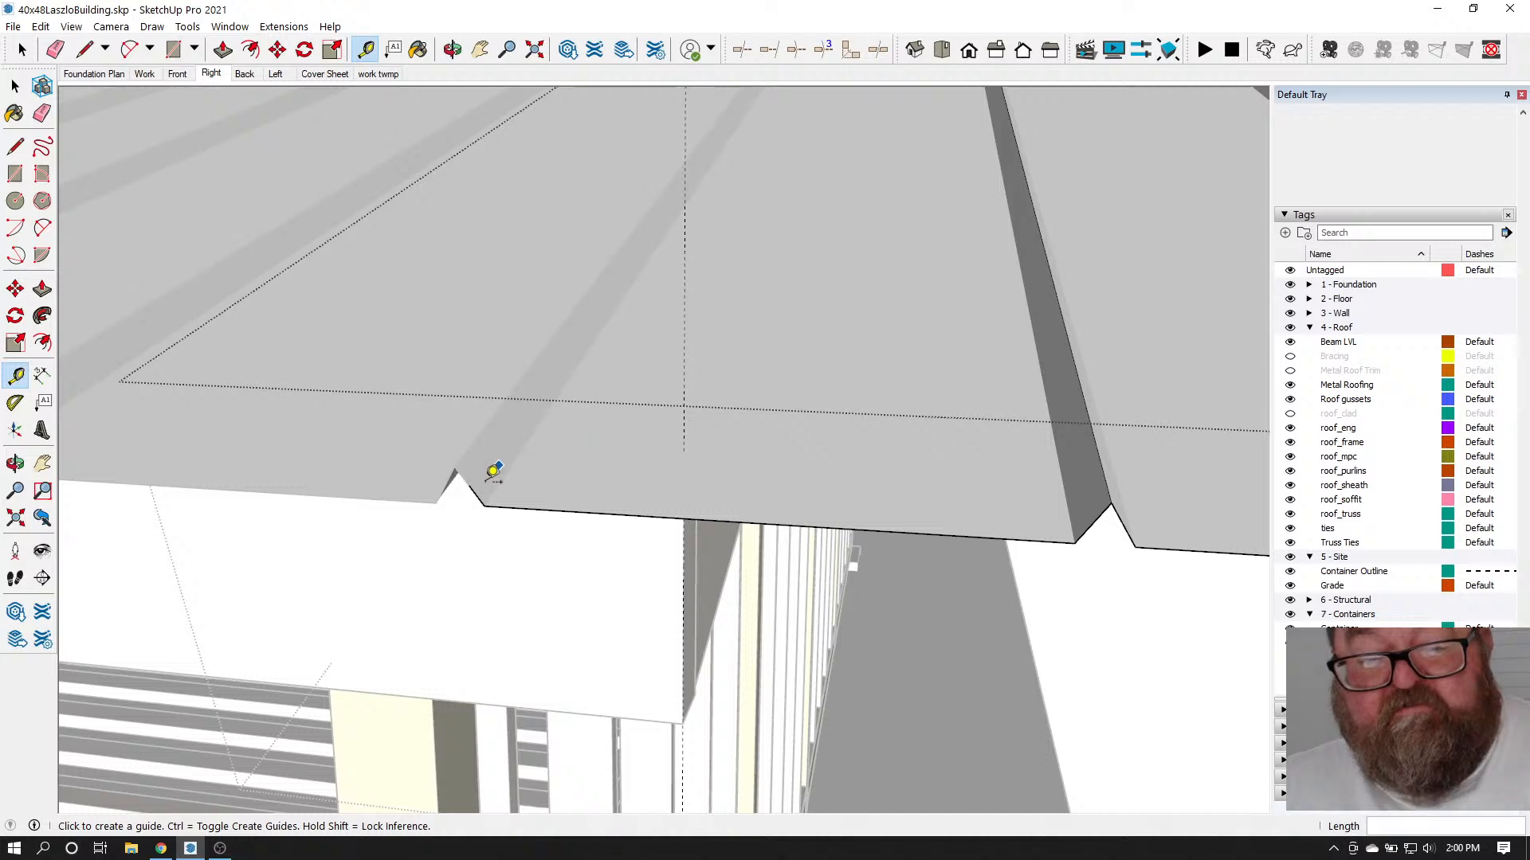
{"action": "scroll", "coordinate": [494, 472], "scroll_direction": "up", "scroll_amount": 3}
{"action": "left_click", "coordinate": [459, 420]}
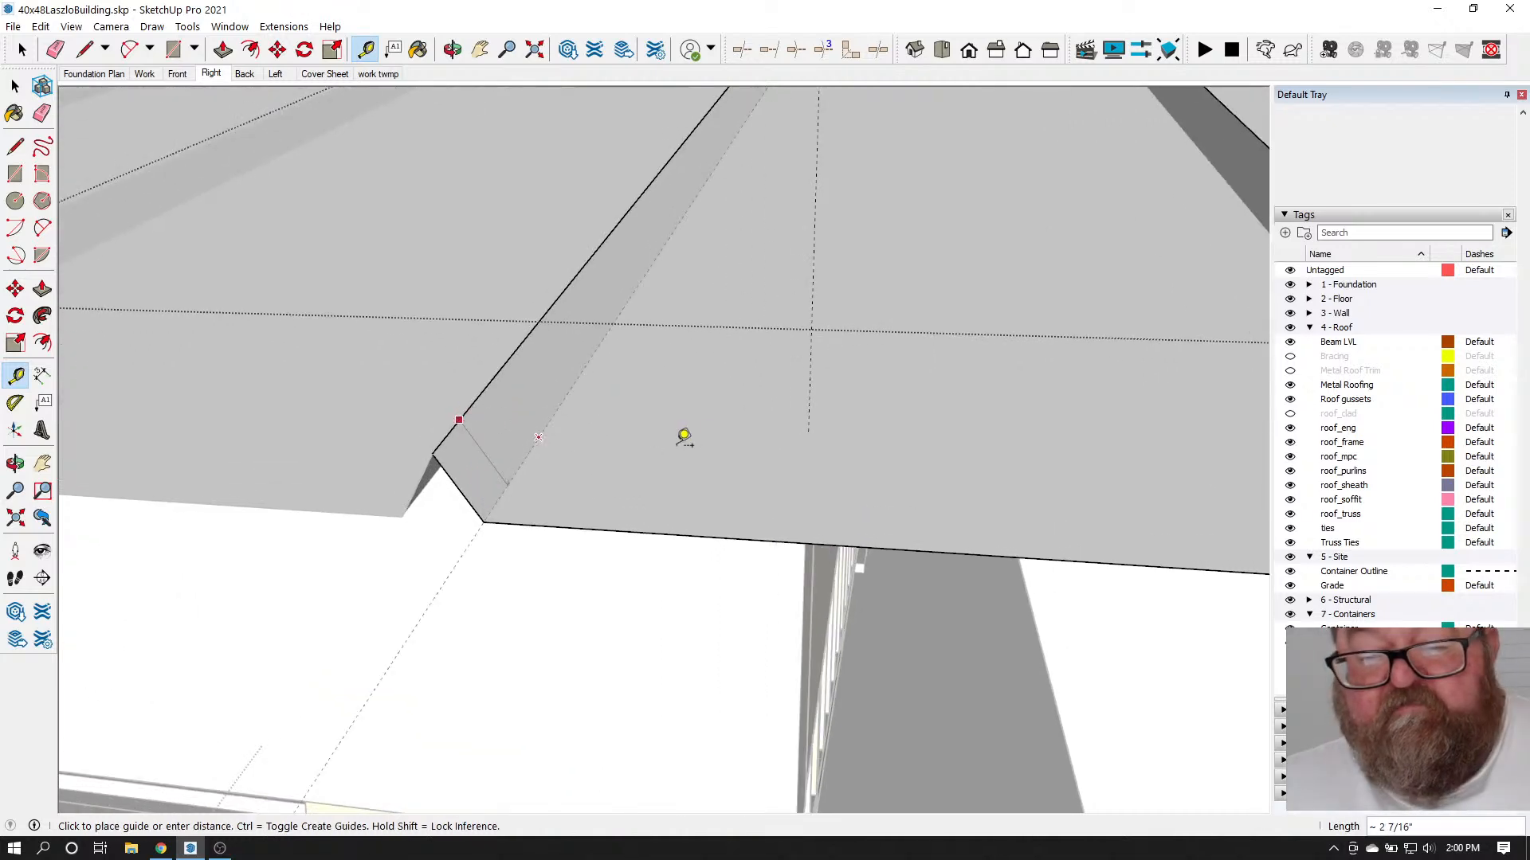
{"action": "left_click", "coordinate": [813, 418]}
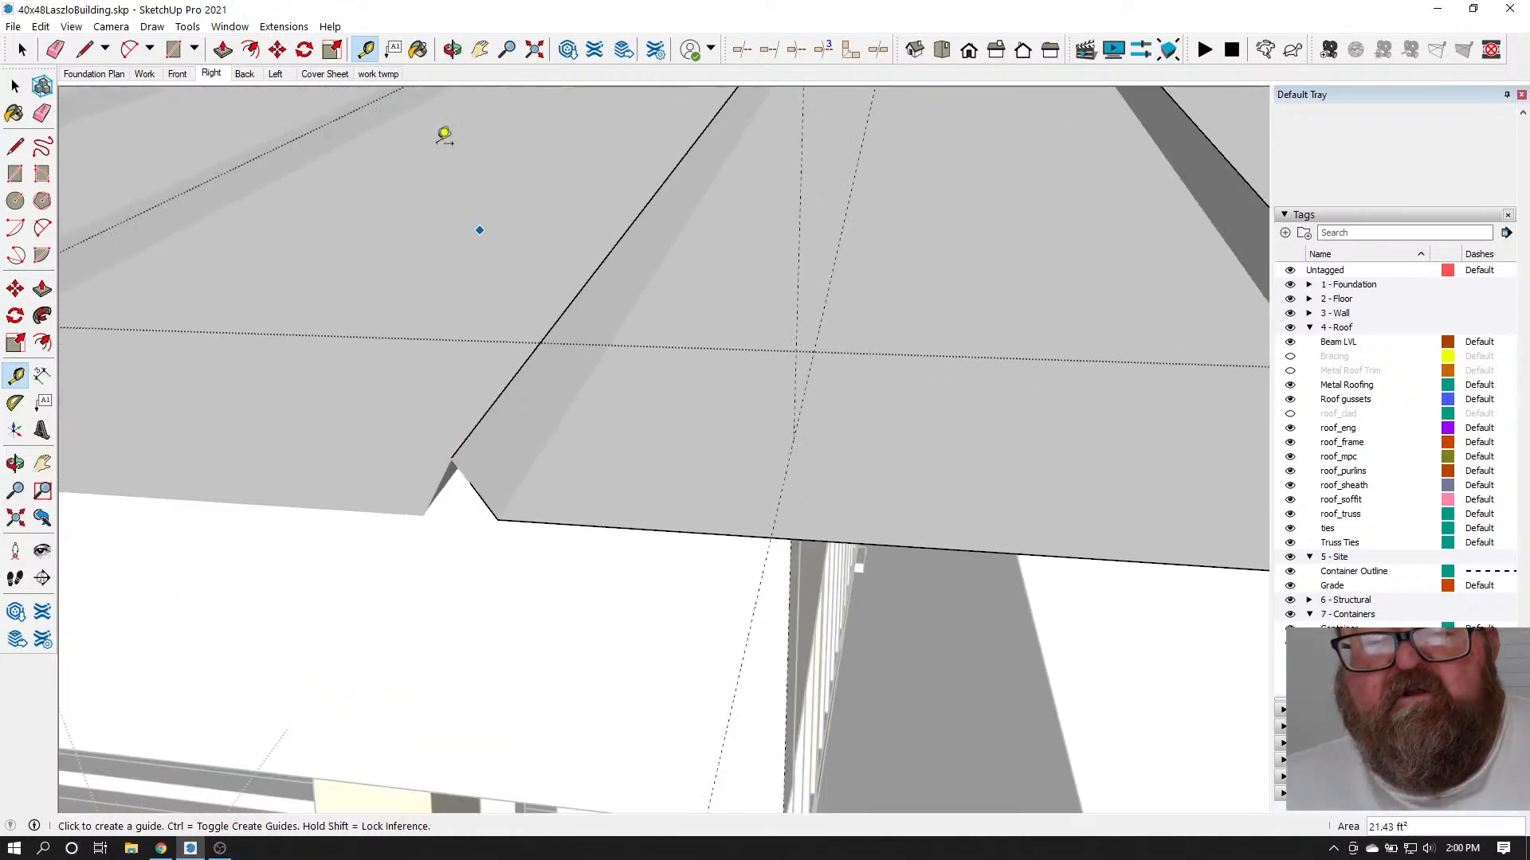
Draw a cut line along the sloped guide across the end panel, from its eave edge to its upper edge near the ridge
{"action": "left_click", "coordinate": [452, 50]}
{"action": "left_click_drag", "start_coordinate": [638, 302], "coordinate": [154, 205]}
{"action": "left_click", "coordinate": [84, 49]}
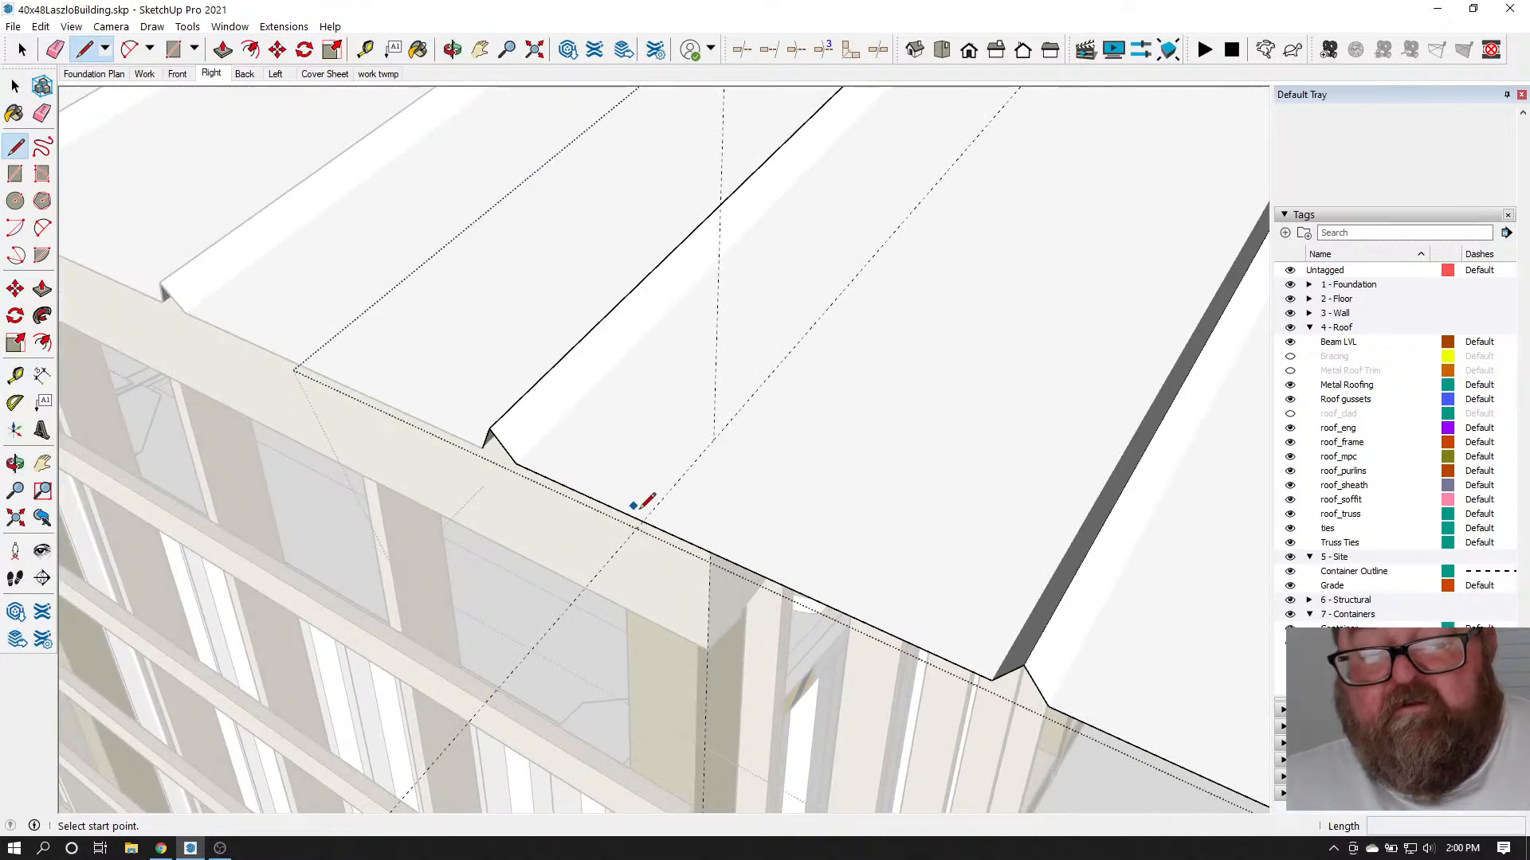
{"action": "scroll", "coordinate": [528, 704], "scroll_direction": "down", "scroll_amount": 10}
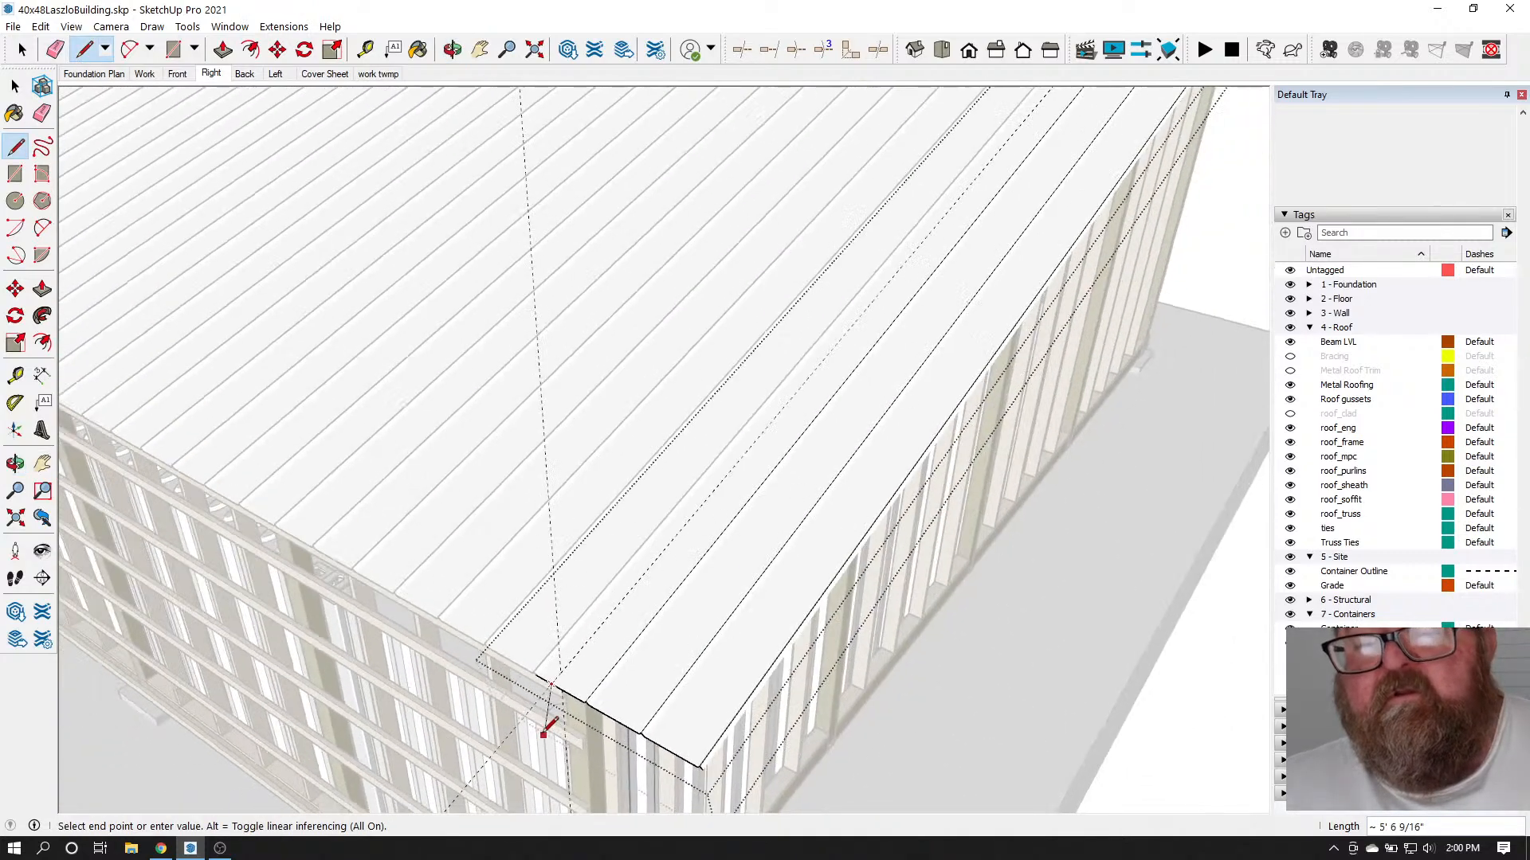
{"action": "scroll", "coordinate": [958, 210], "scroll_direction": "up", "scroll_amount": 6}
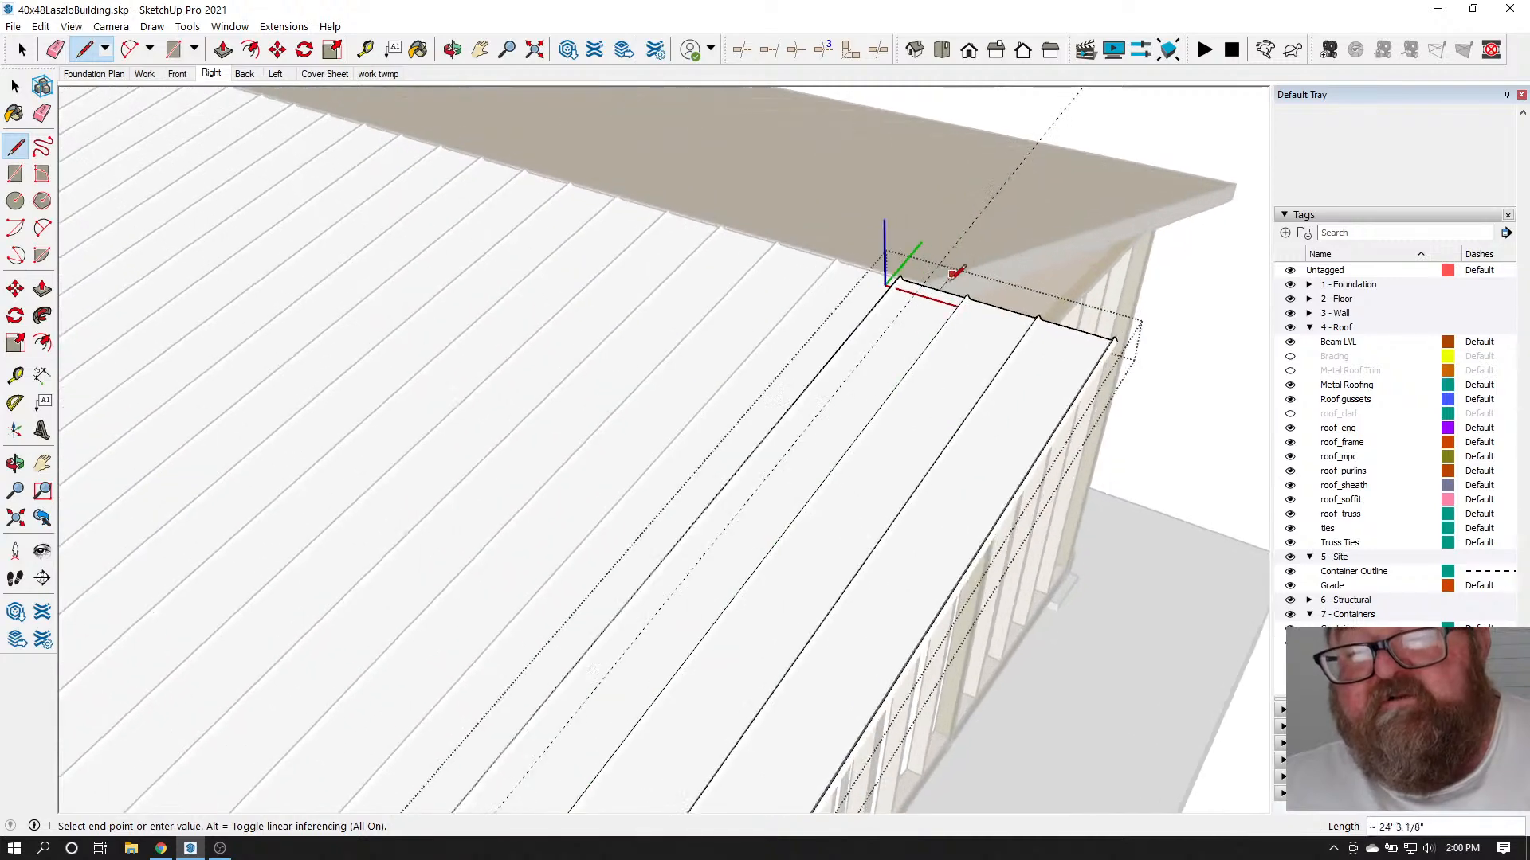
{"action": "scroll", "coordinate": [917, 275], "scroll_direction": "up", "scroll_amount": 4}
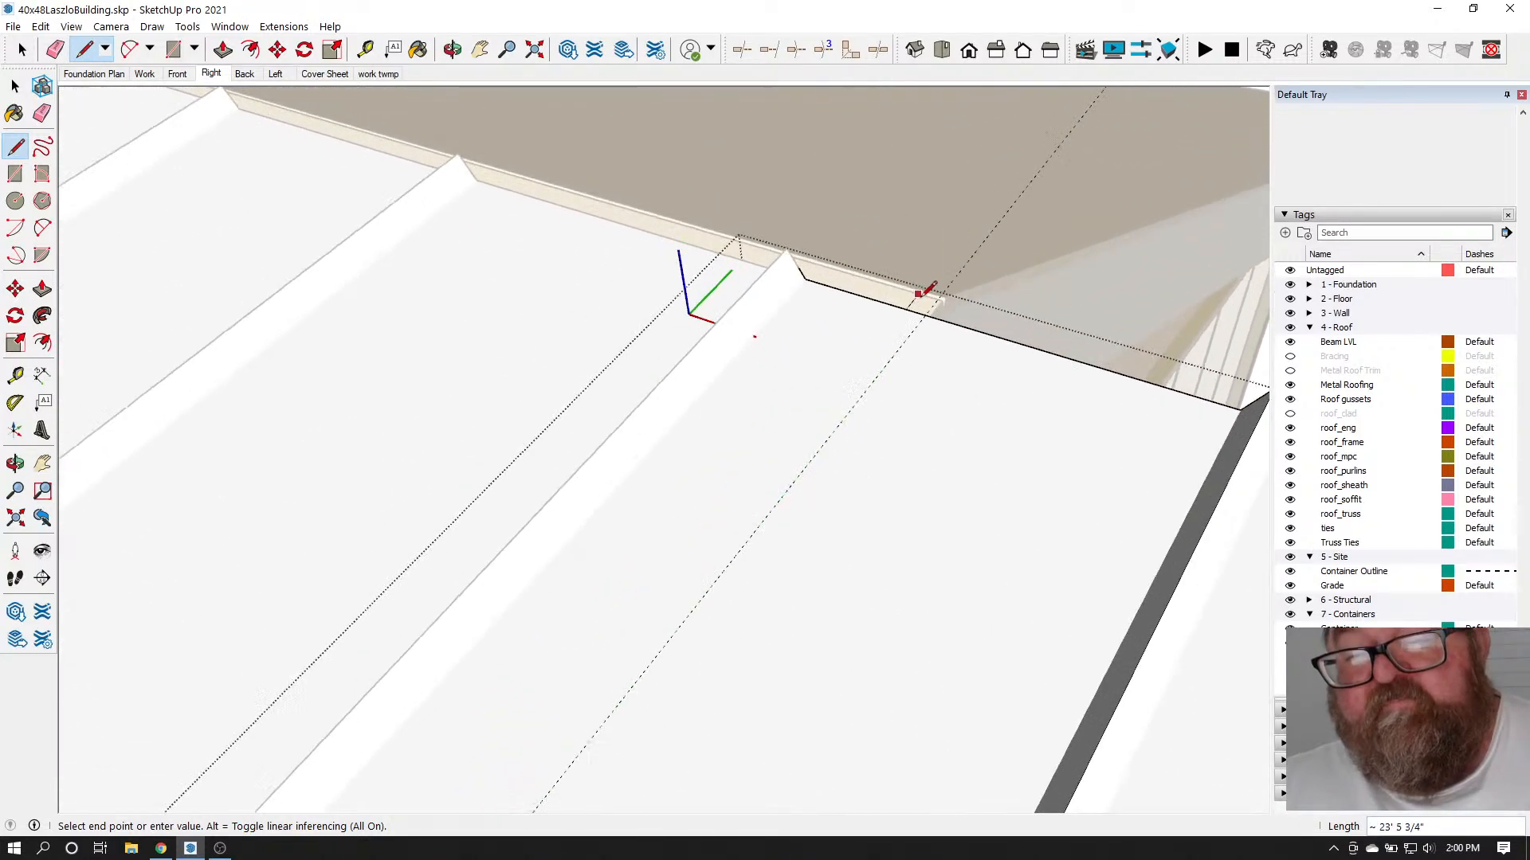
{"action": "left_click", "coordinate": [940, 307]}
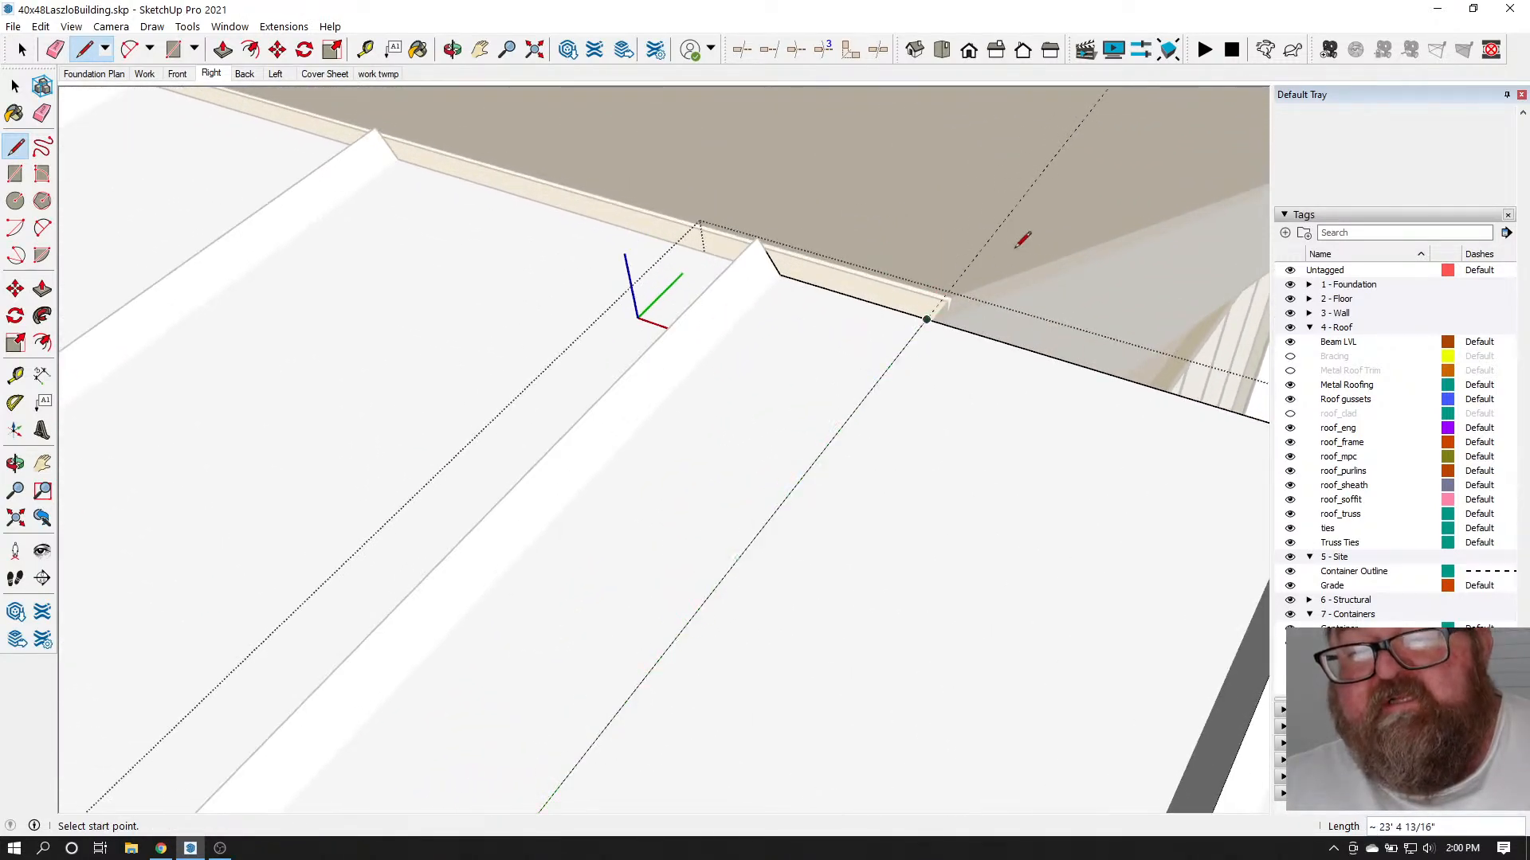
{"action": "scroll", "coordinate": [1026, 241], "scroll_direction": "down", "scroll_amount": 5}
{"action": "scroll", "coordinate": [1062, 259], "scroll_direction": "down", "scroll_amount": 3}
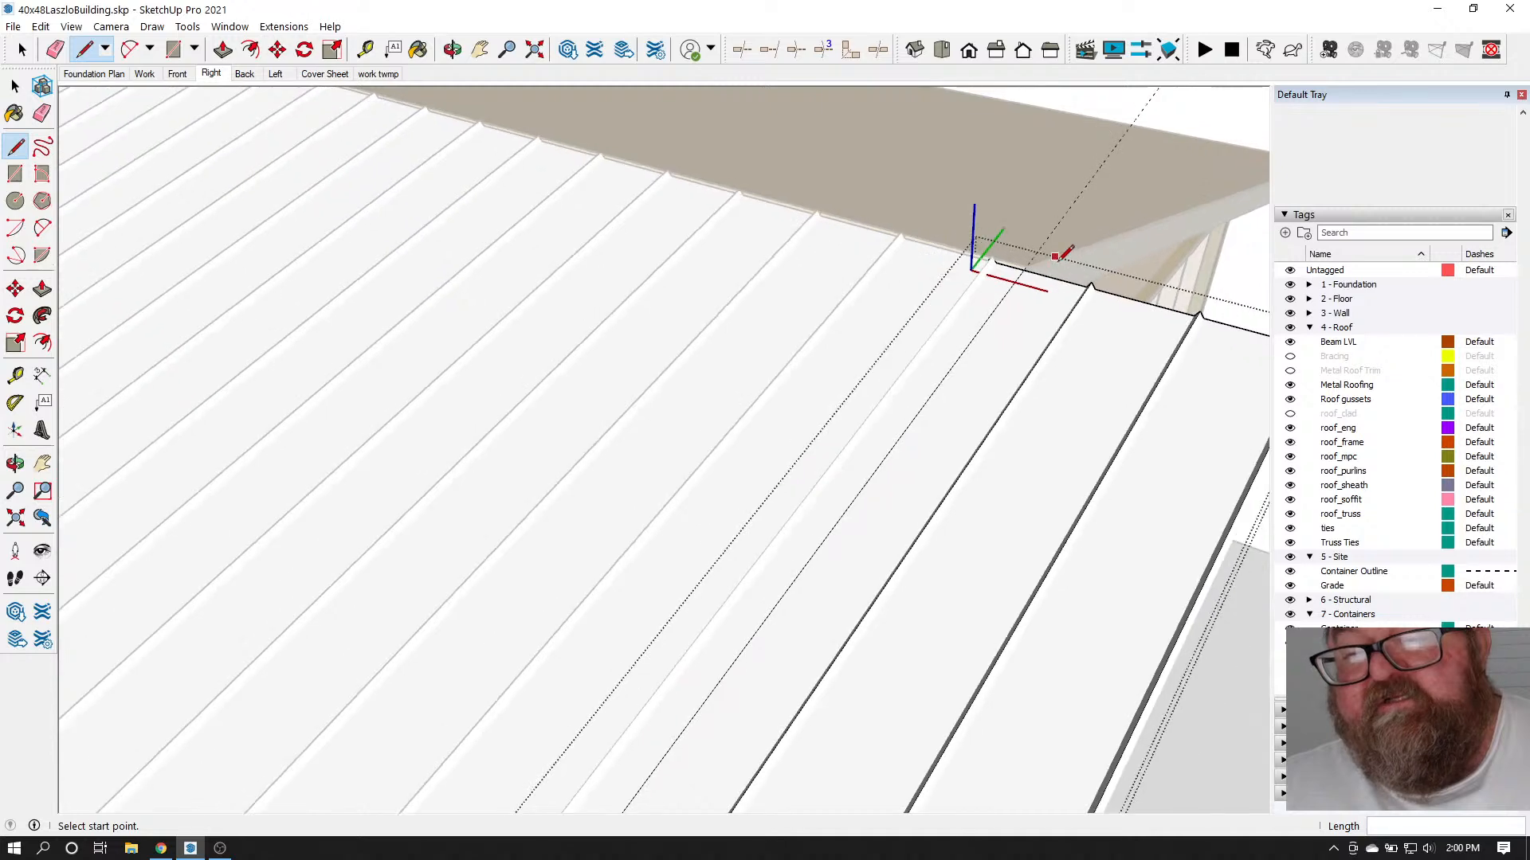
Erase the end panel's surfaces and ribs beyond the cut line, including the leftover rib profiles near the ridge
{"action": "left_click", "coordinate": [67, 49]}
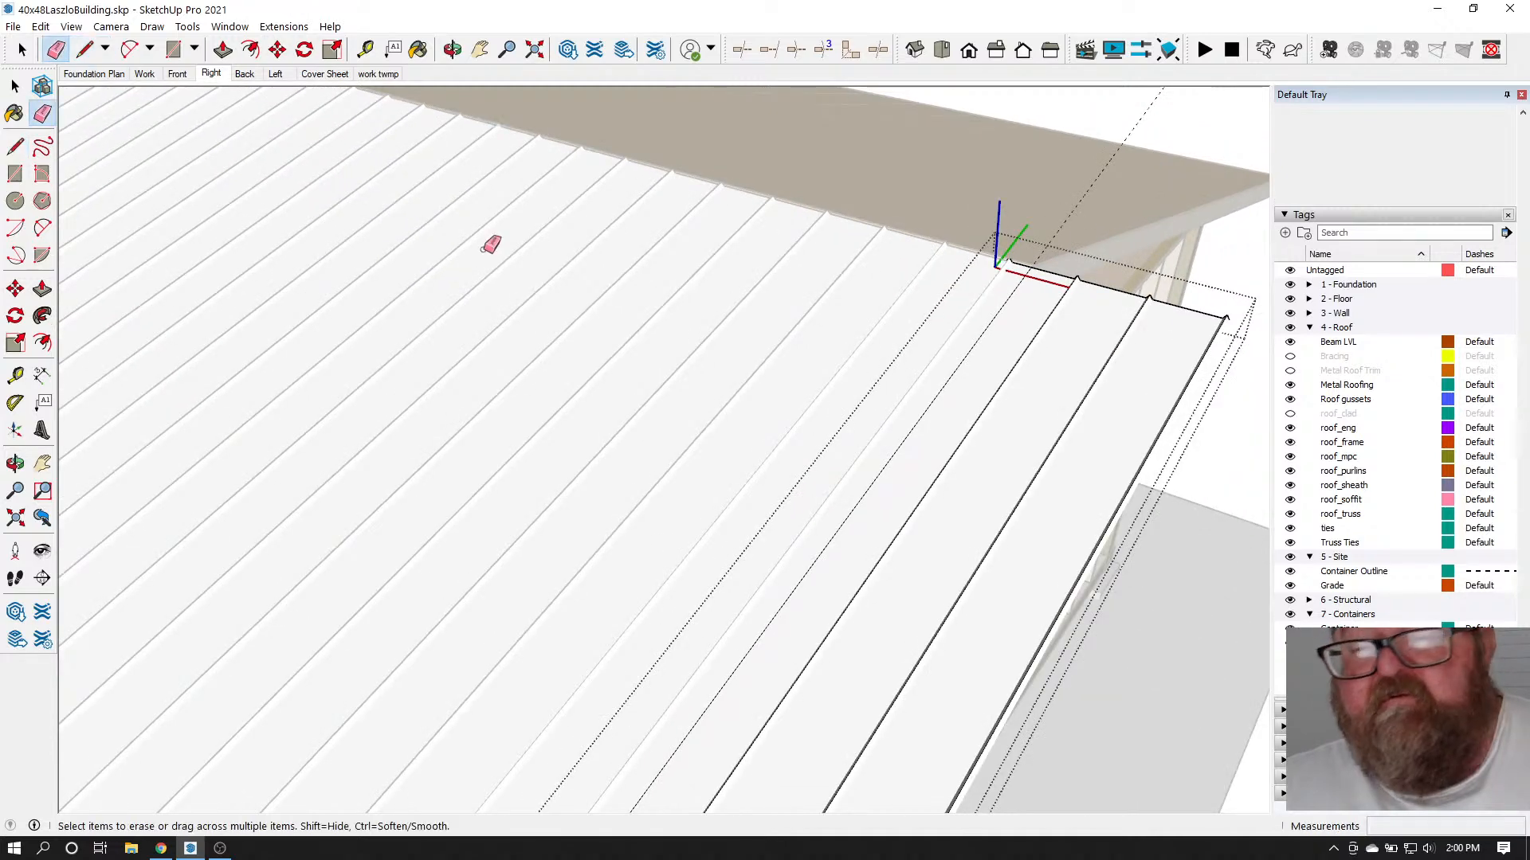
{"action": "scroll", "coordinate": [495, 246], "scroll_direction": "down", "scroll_amount": 2}
{"action": "left_click", "coordinate": [1012, 305]}
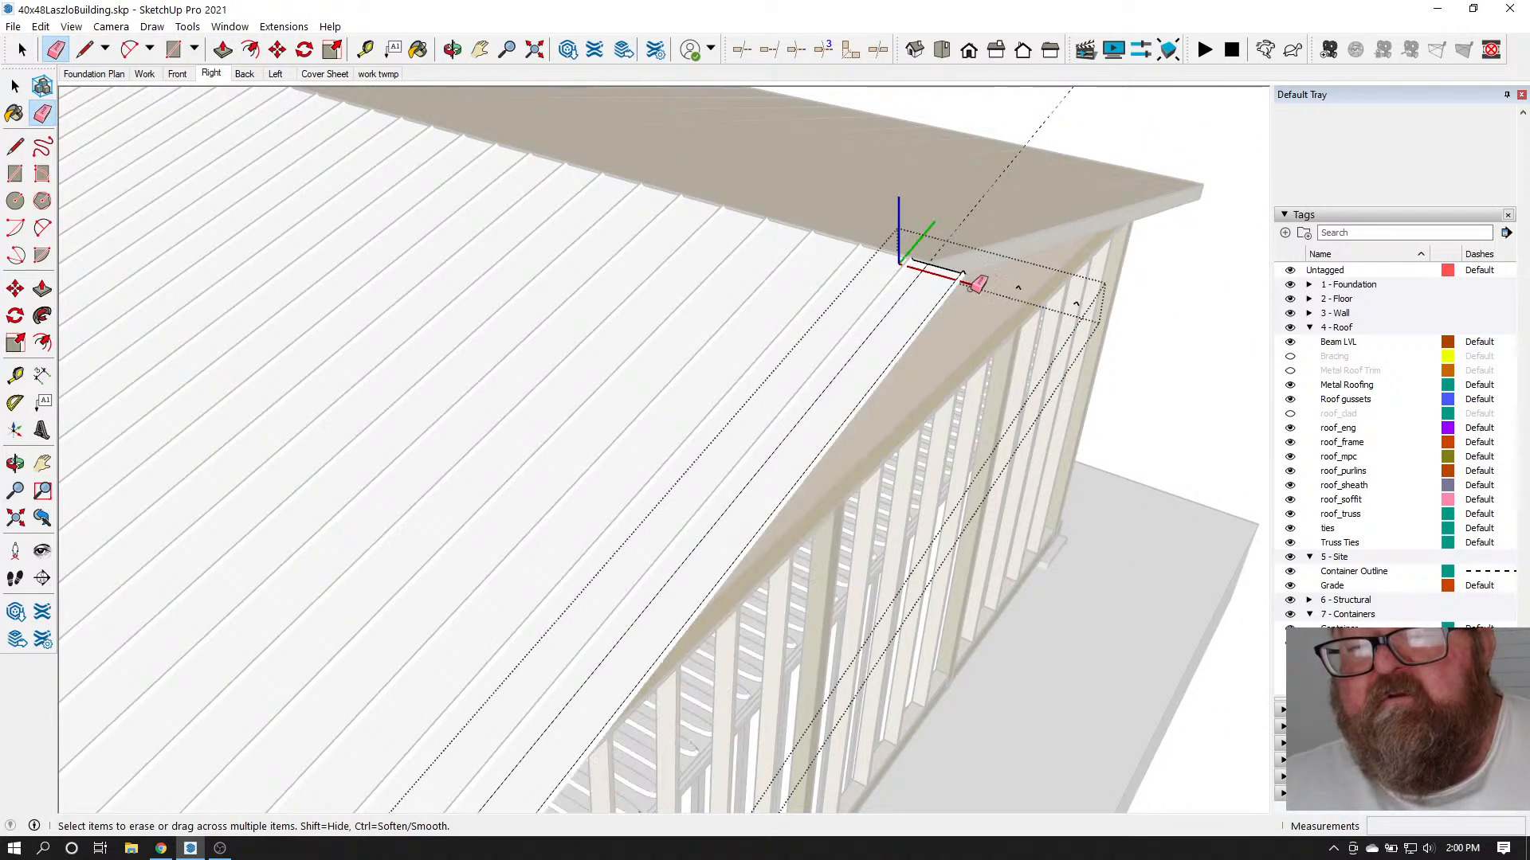
{"action": "left_click", "coordinate": [968, 265]}
{"action": "left_click", "coordinate": [960, 279]}
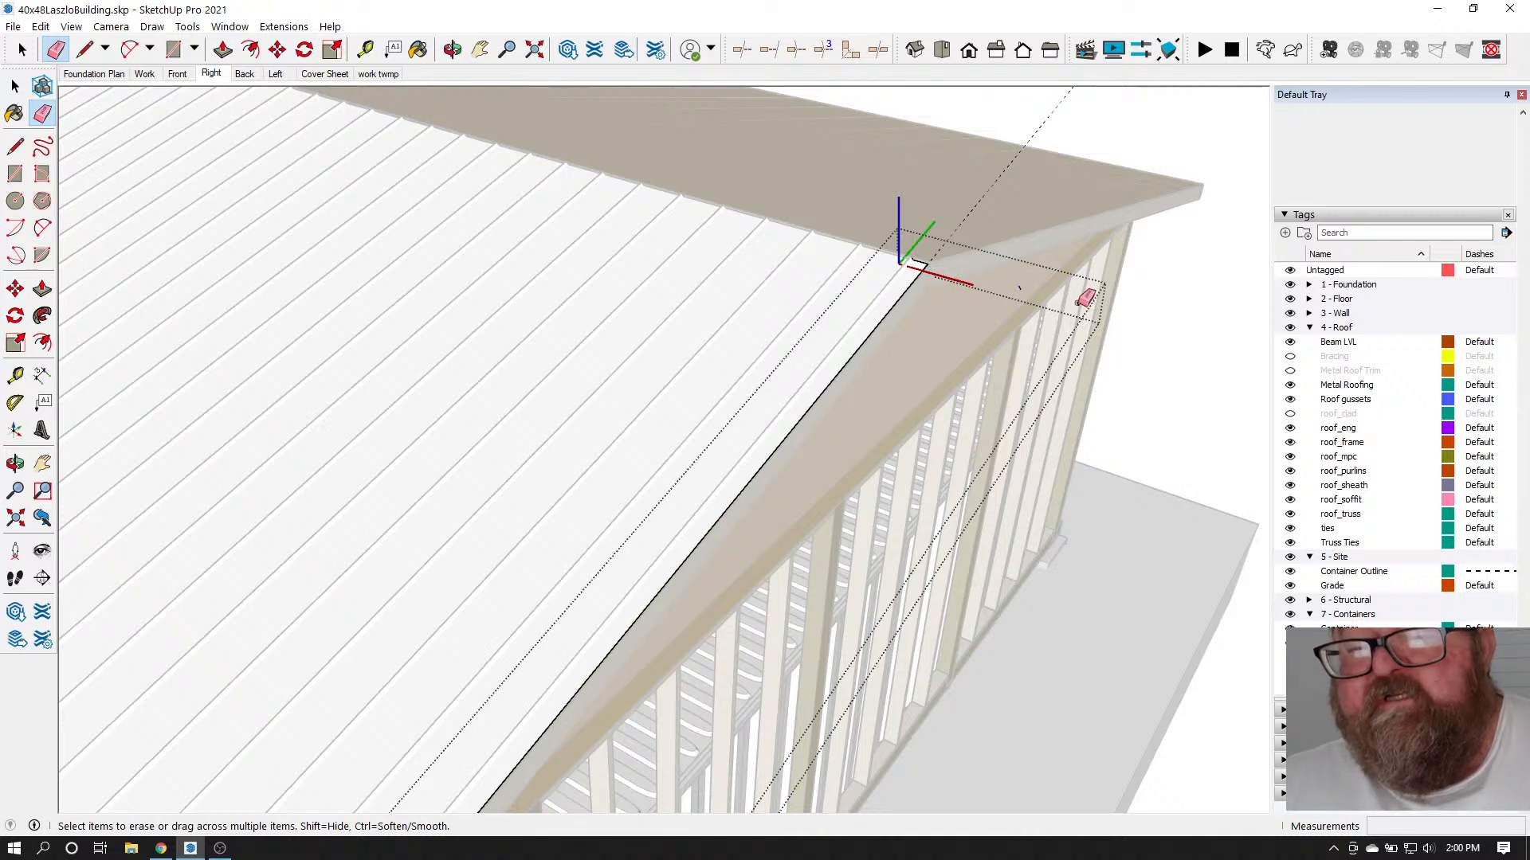
{"action": "scroll", "coordinate": [1023, 279], "scroll_direction": "up", "scroll_amount": 5}
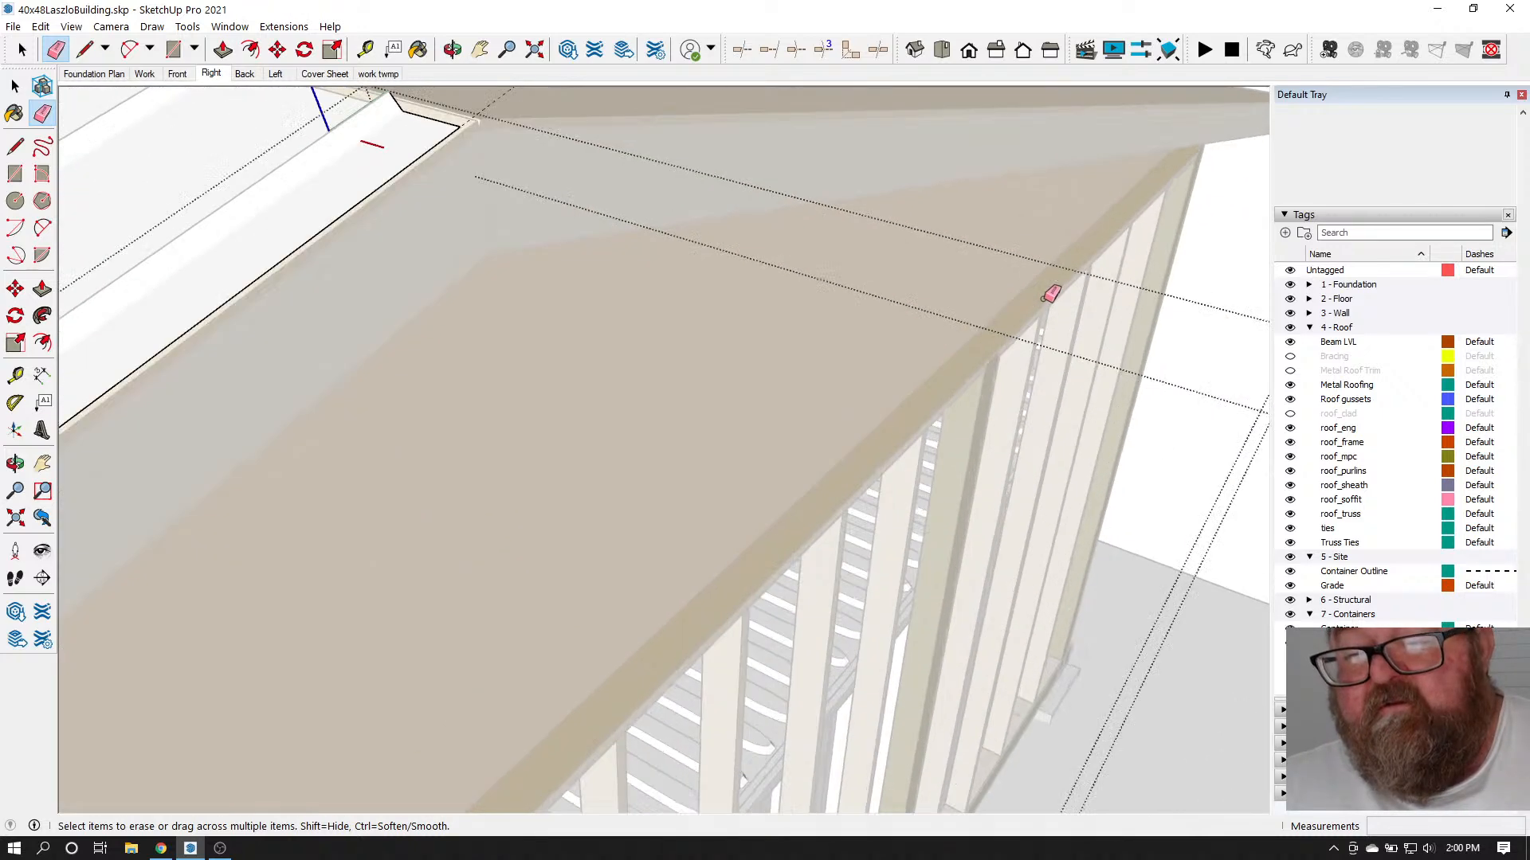
{"action": "scroll", "coordinate": [956, 329], "scroll_direction": "down", "scroll_amount": 8}
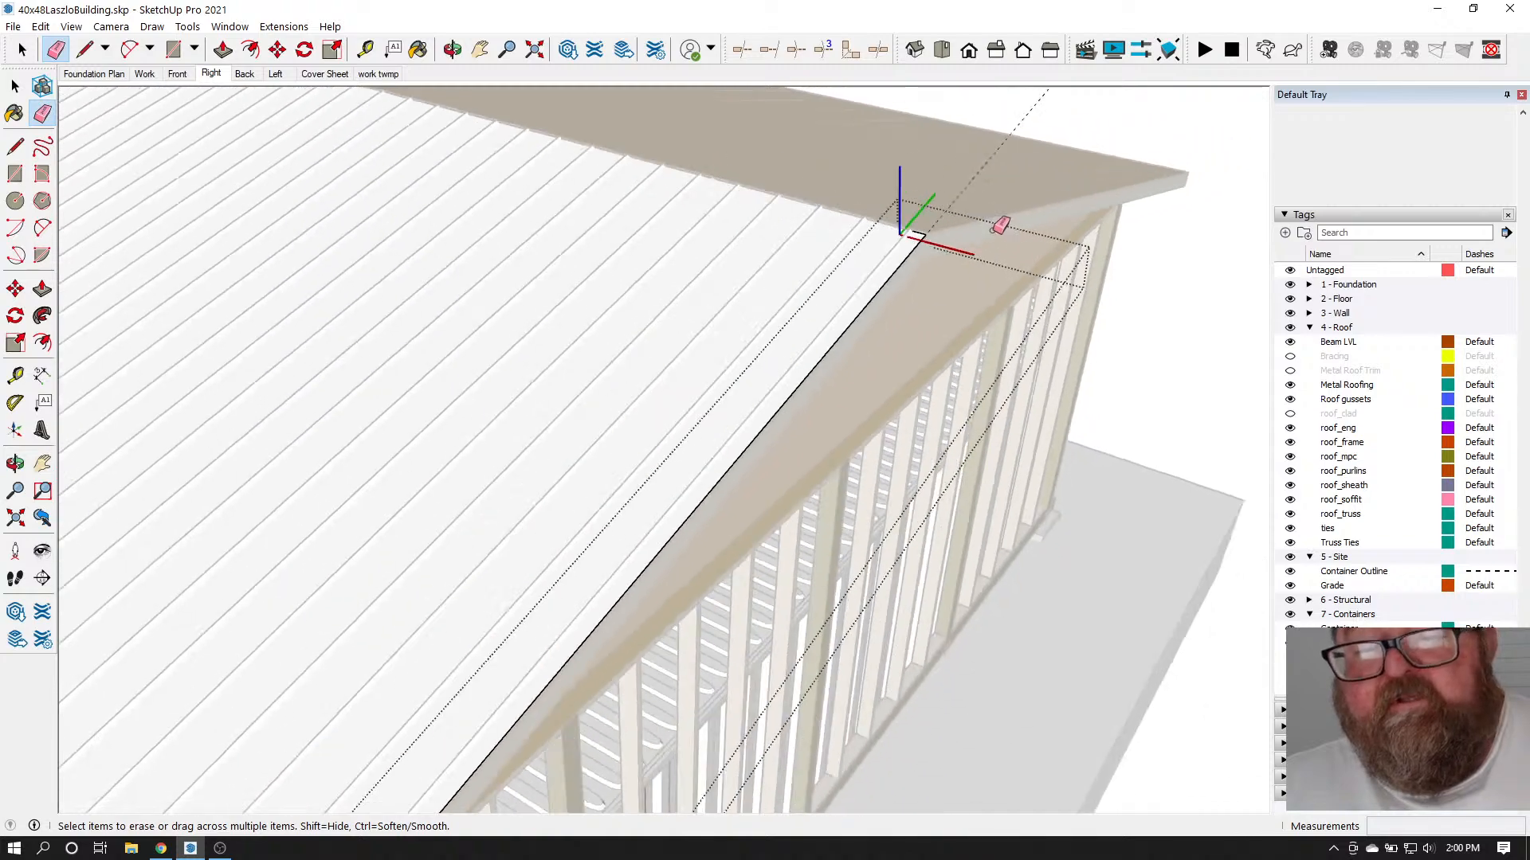
Erase the leftover panel edge and rib profile past the cut line at the eave
{"action": "scroll", "coordinate": [768, 537], "scroll_direction": "down", "scroll_amount": 2}
{"action": "scroll", "coordinate": [701, 624], "scroll_direction": "up", "scroll_amount": 10}
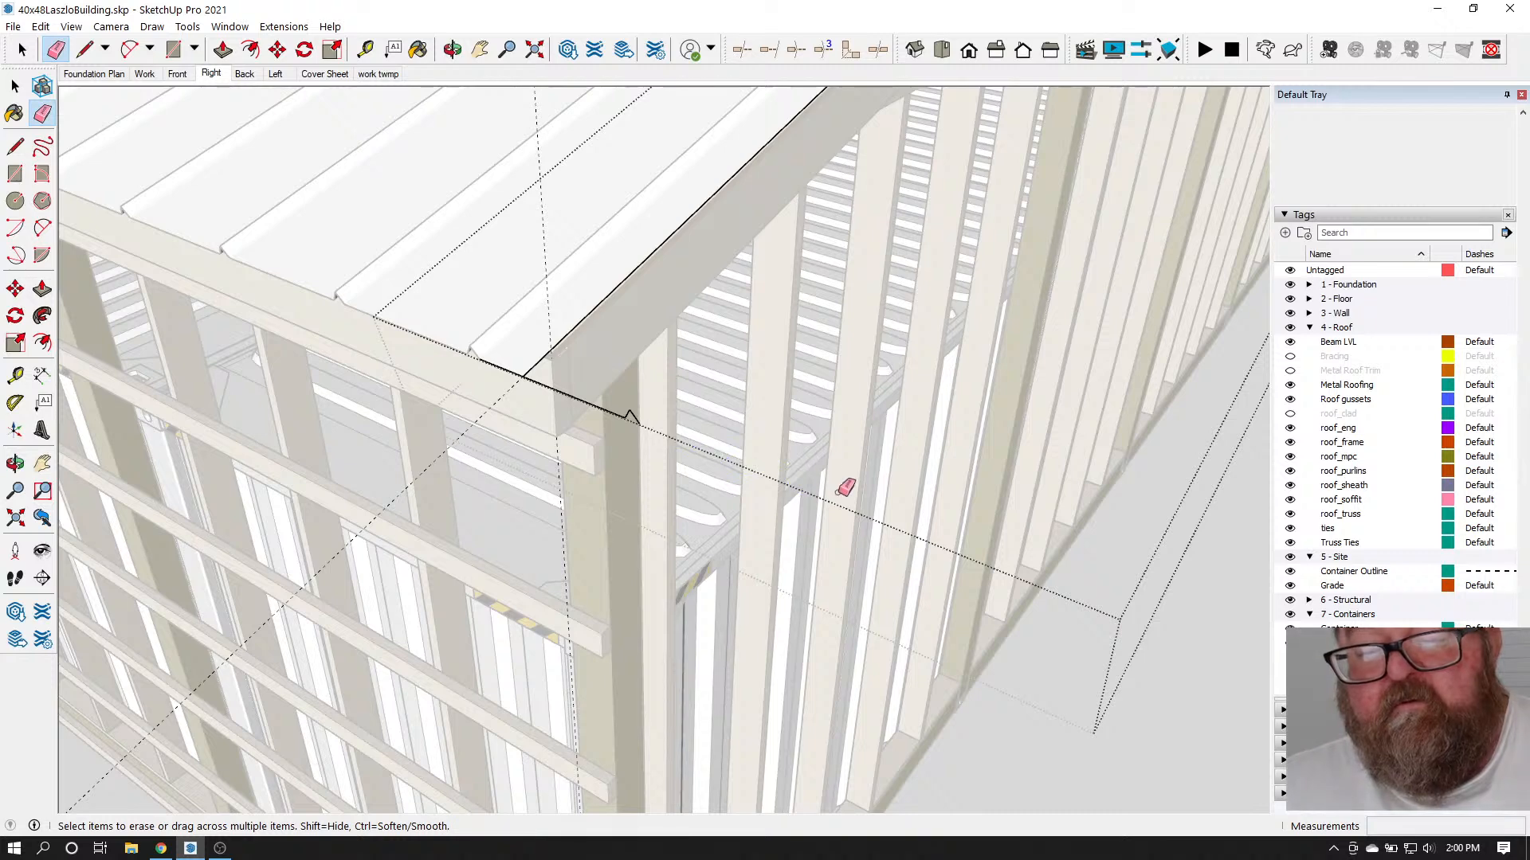
{"action": "scroll", "coordinate": [738, 476], "scroll_direction": "down", "scroll_amount": 5}
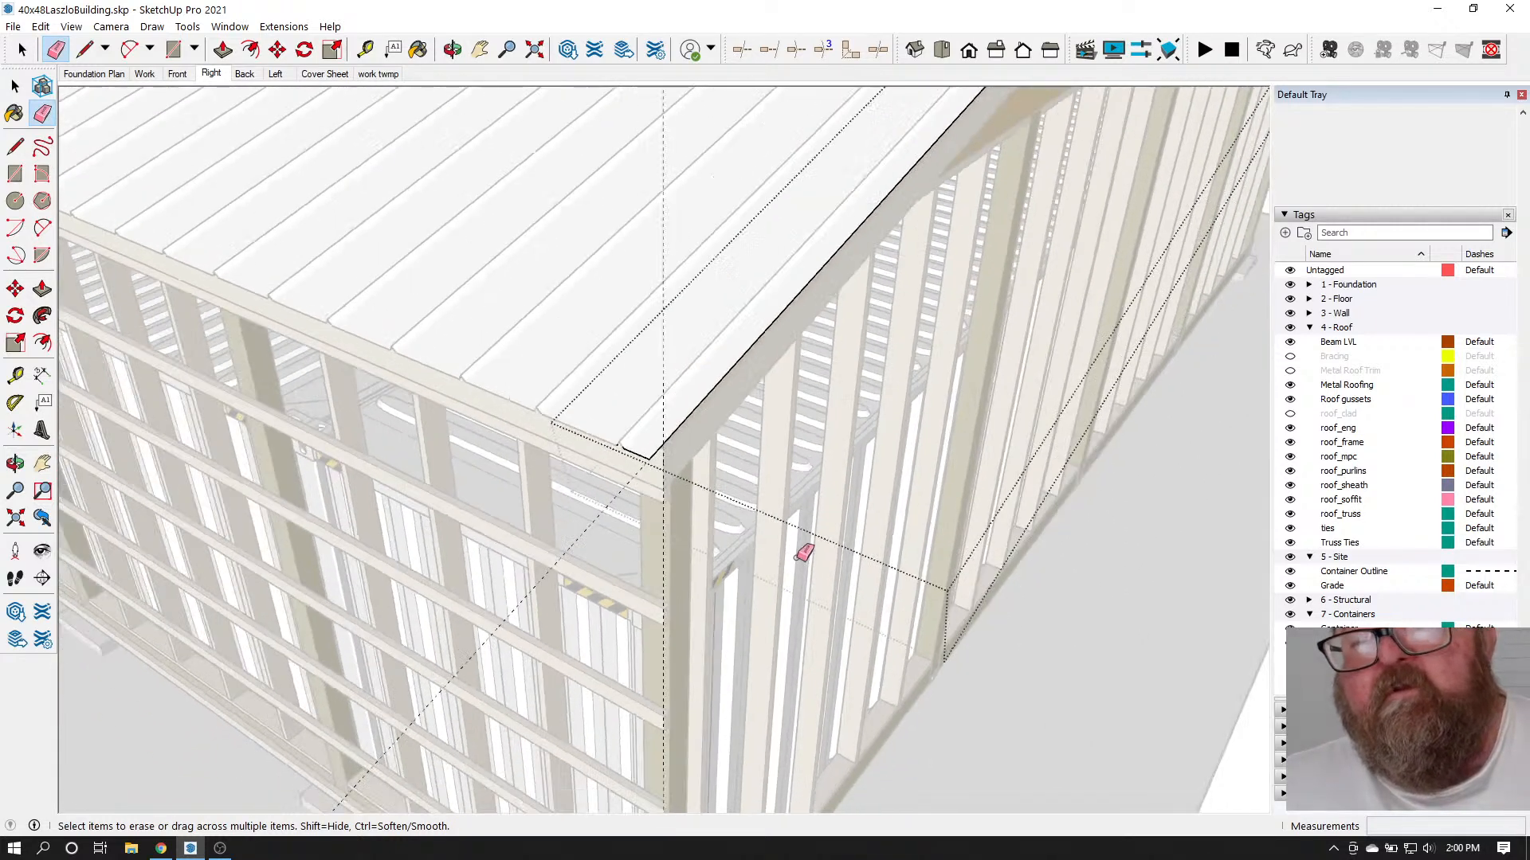
{"action": "scroll", "coordinate": [805, 547], "scroll_direction": "up", "scroll_amount": 4}
Delete the construction guides at the gable corner and close the end panel component
{"action": "left_click", "coordinate": [21, 50]}
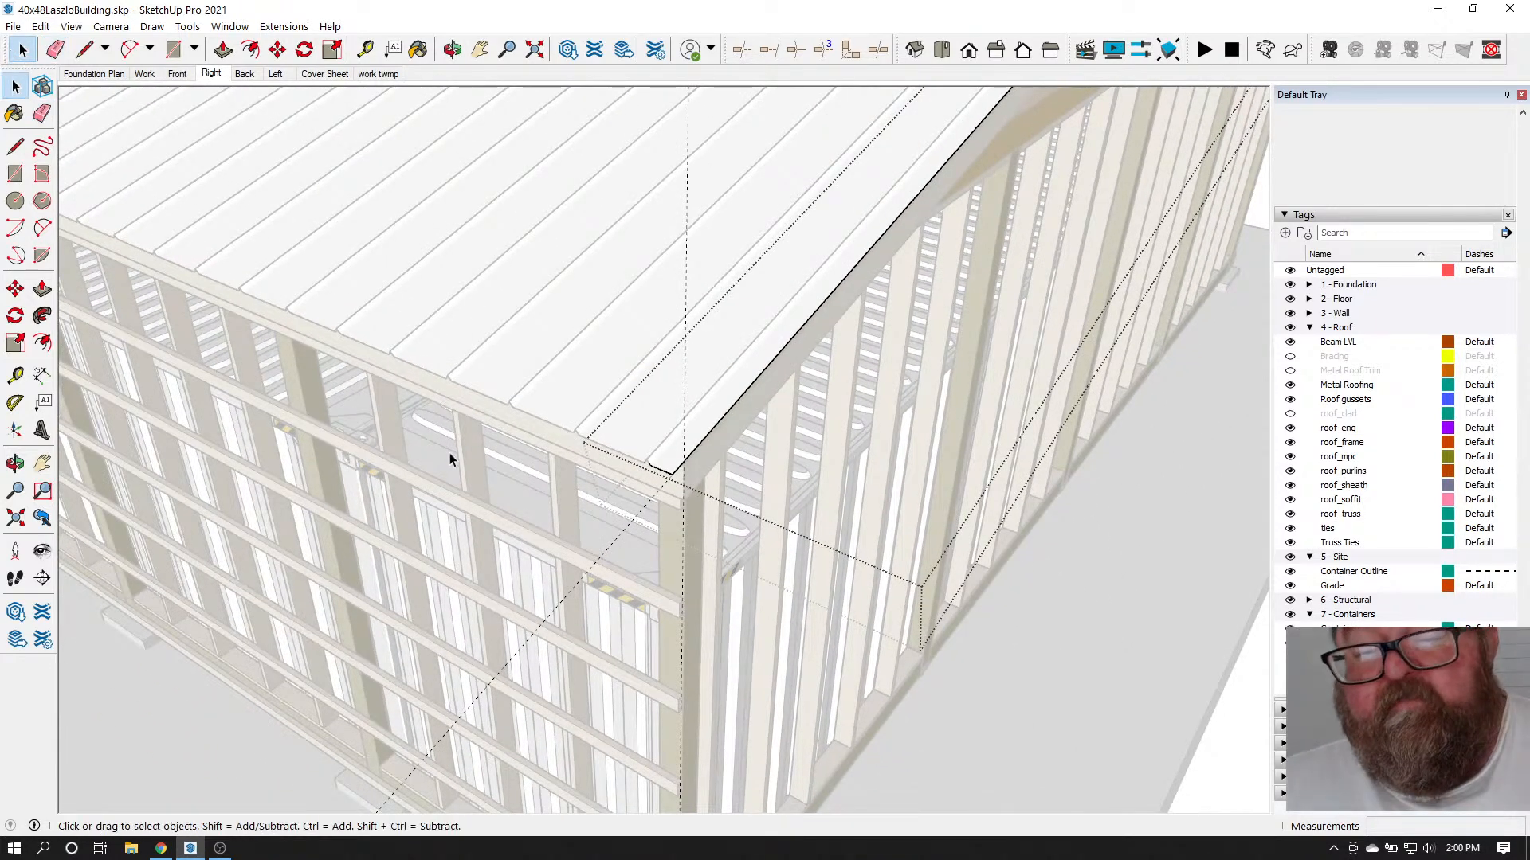
{"action": "scroll", "coordinate": [451, 454], "scroll_direction": "down", "scroll_amount": 2}
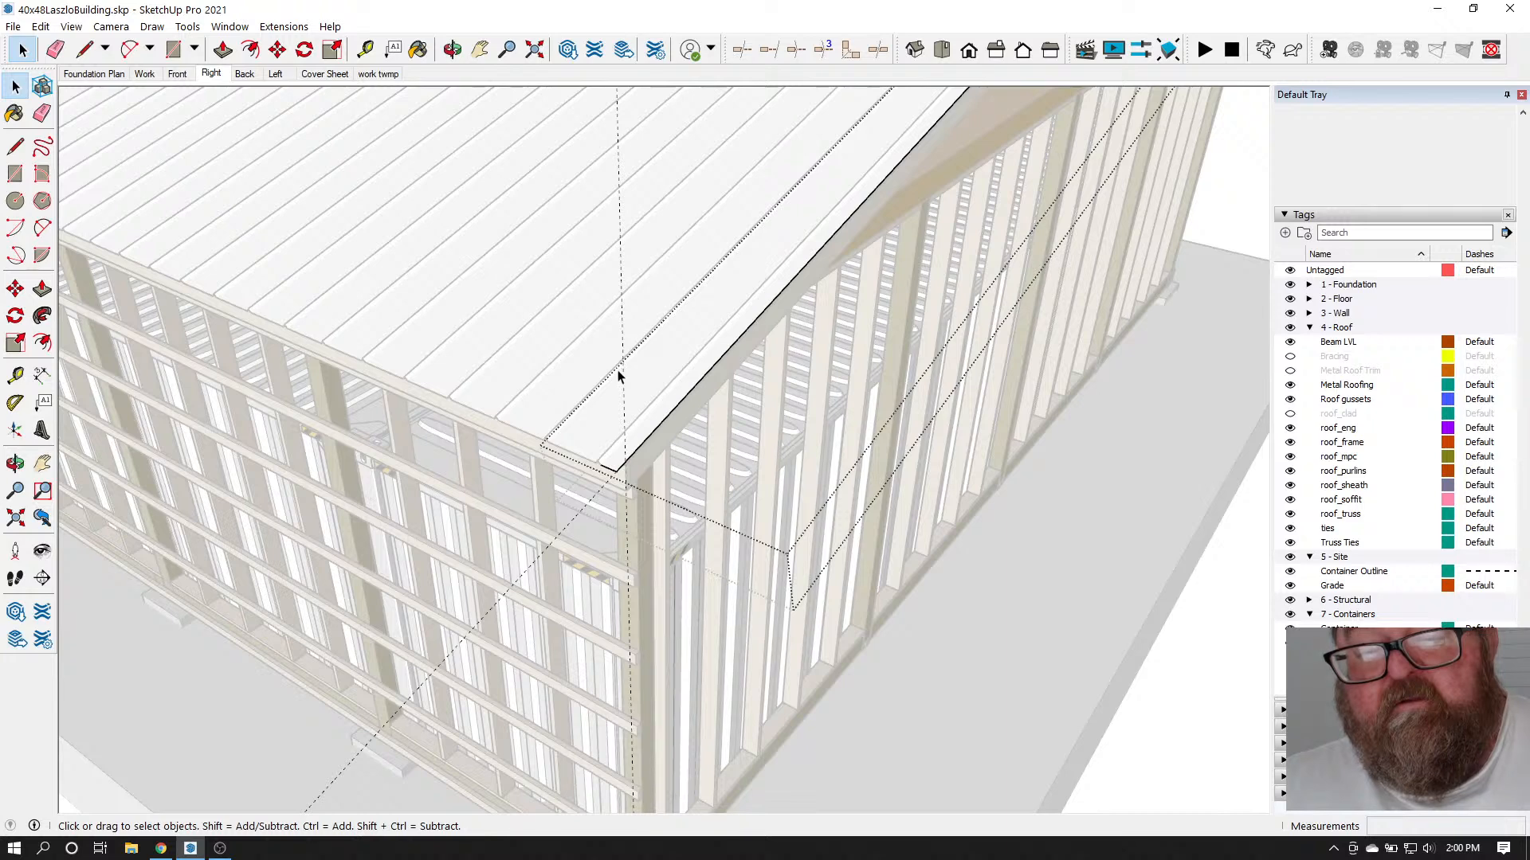
{"action": "key", "text": "Delete"}
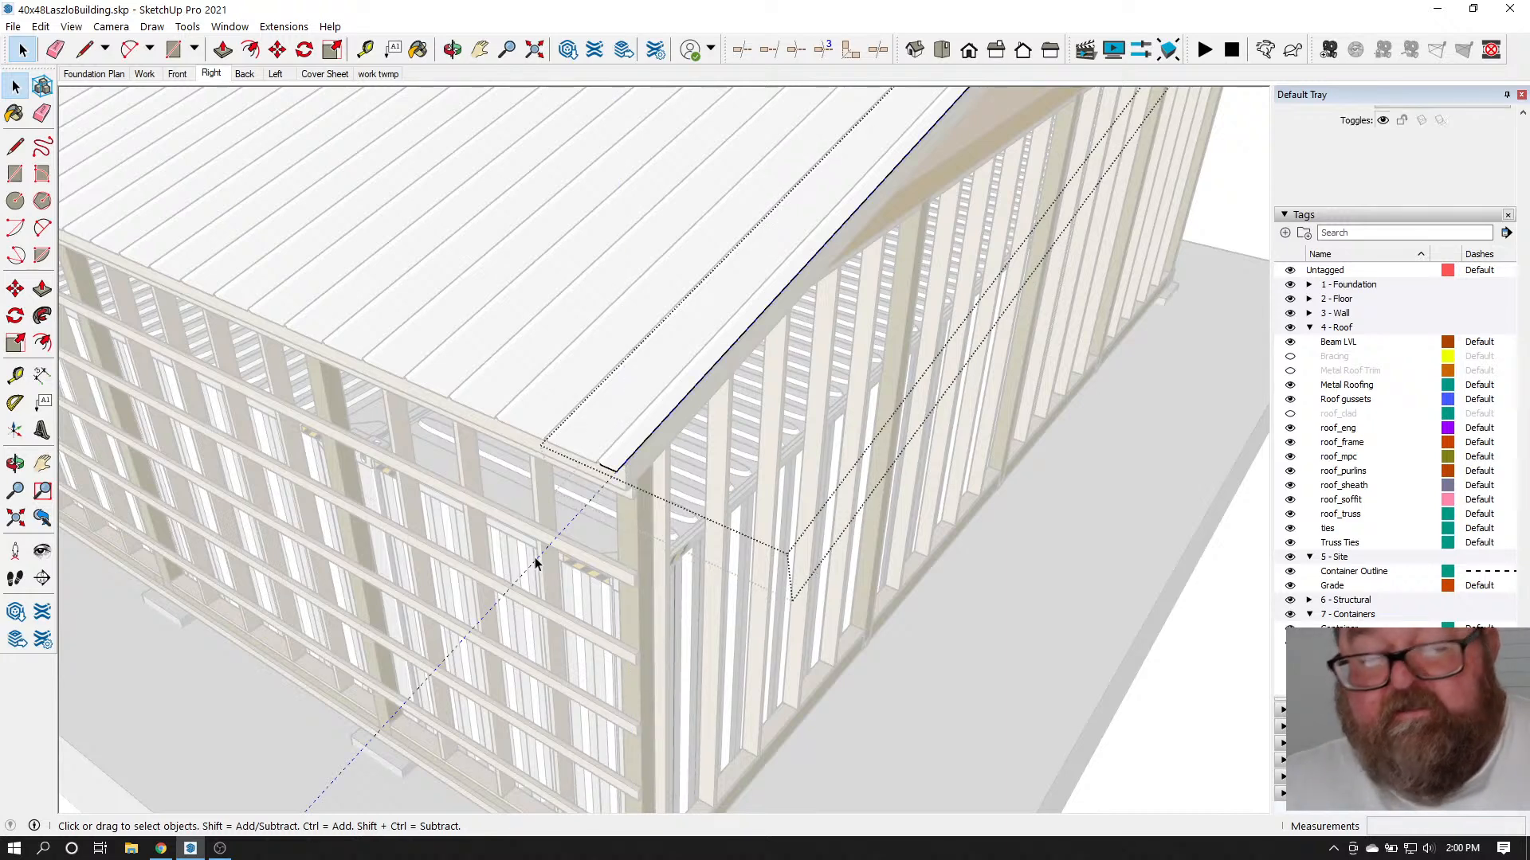
{"action": "key", "text": "Delete"}
{"action": "middle_click_drag", "start_coordinate": [534, 556], "coordinate": [892, 619]}
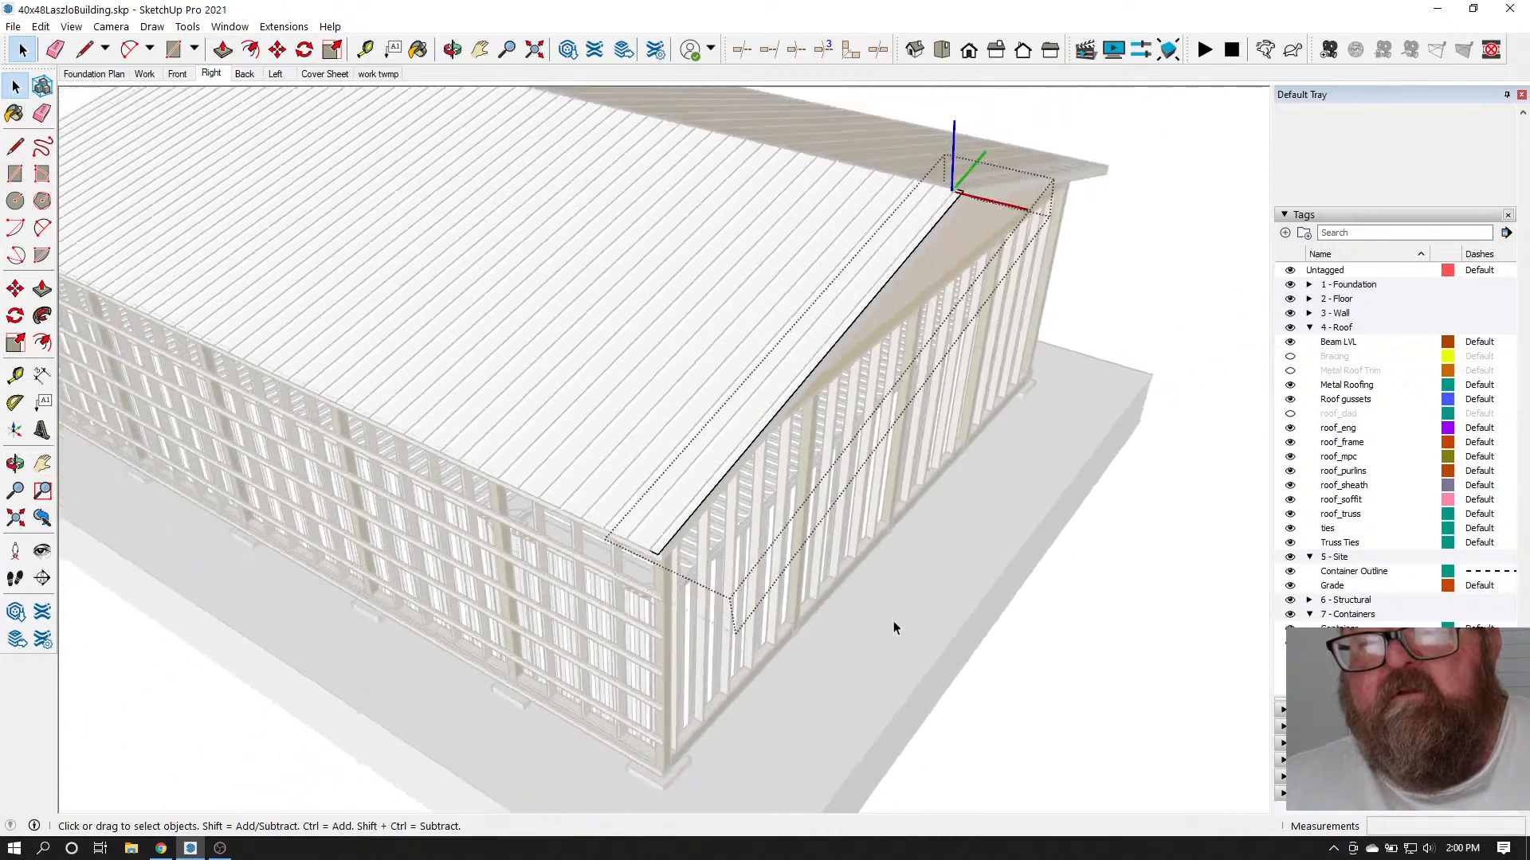
{"action": "scroll", "coordinate": [892, 620], "scroll_direction": "down", "scroll_amount": 2}
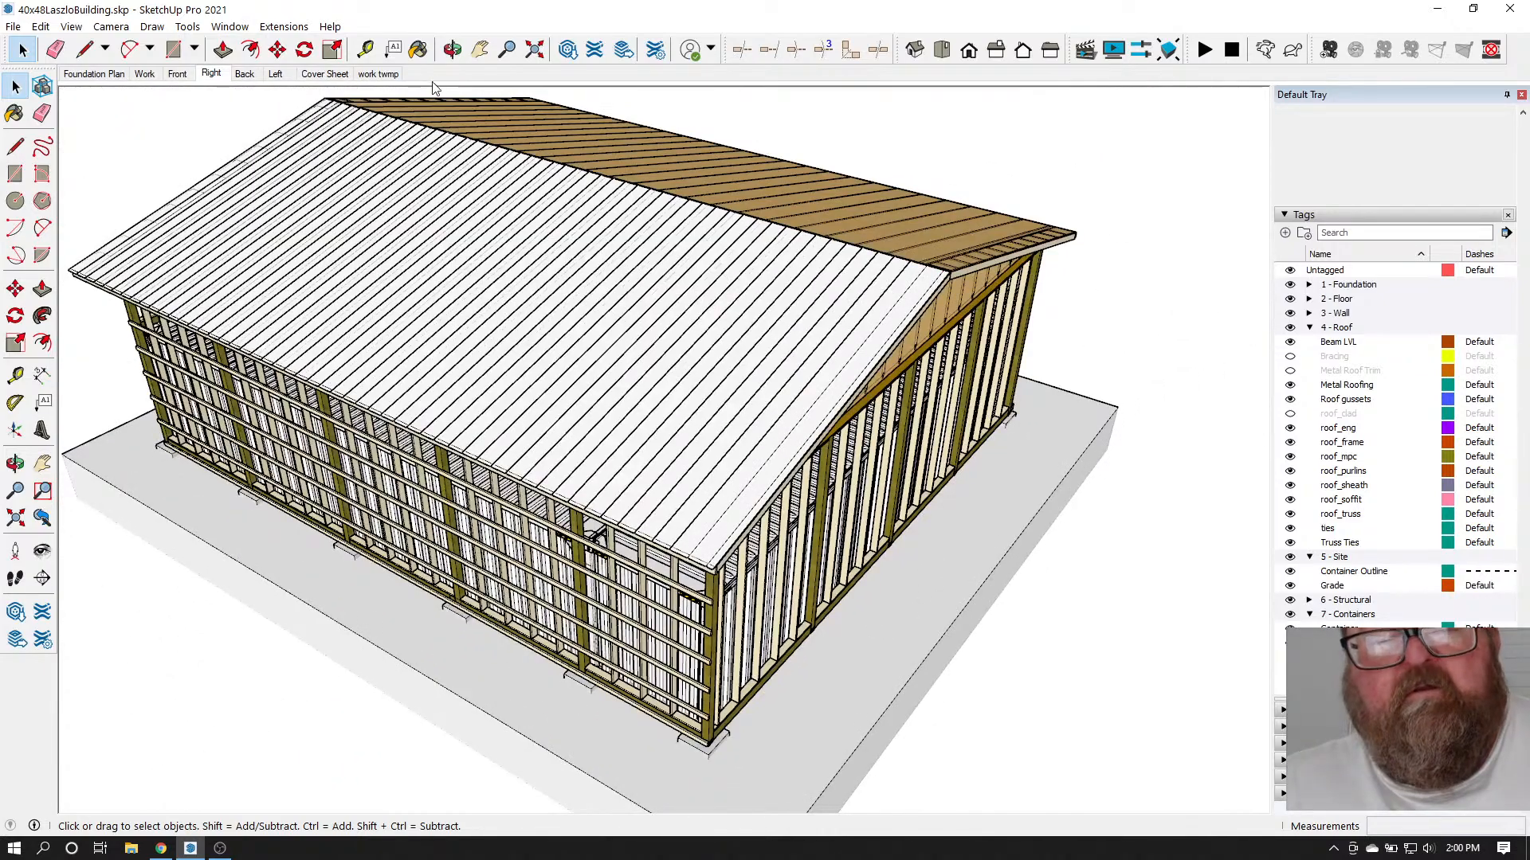
Group all the metal roofing panels on the slope, including the trimmed end panel
{"action": "left_click", "coordinate": [452, 50]}
{"action": "left_click_drag", "start_coordinate": [677, 359], "coordinate": [358, 414]}
{"action": "left_click", "coordinate": [22, 49]}
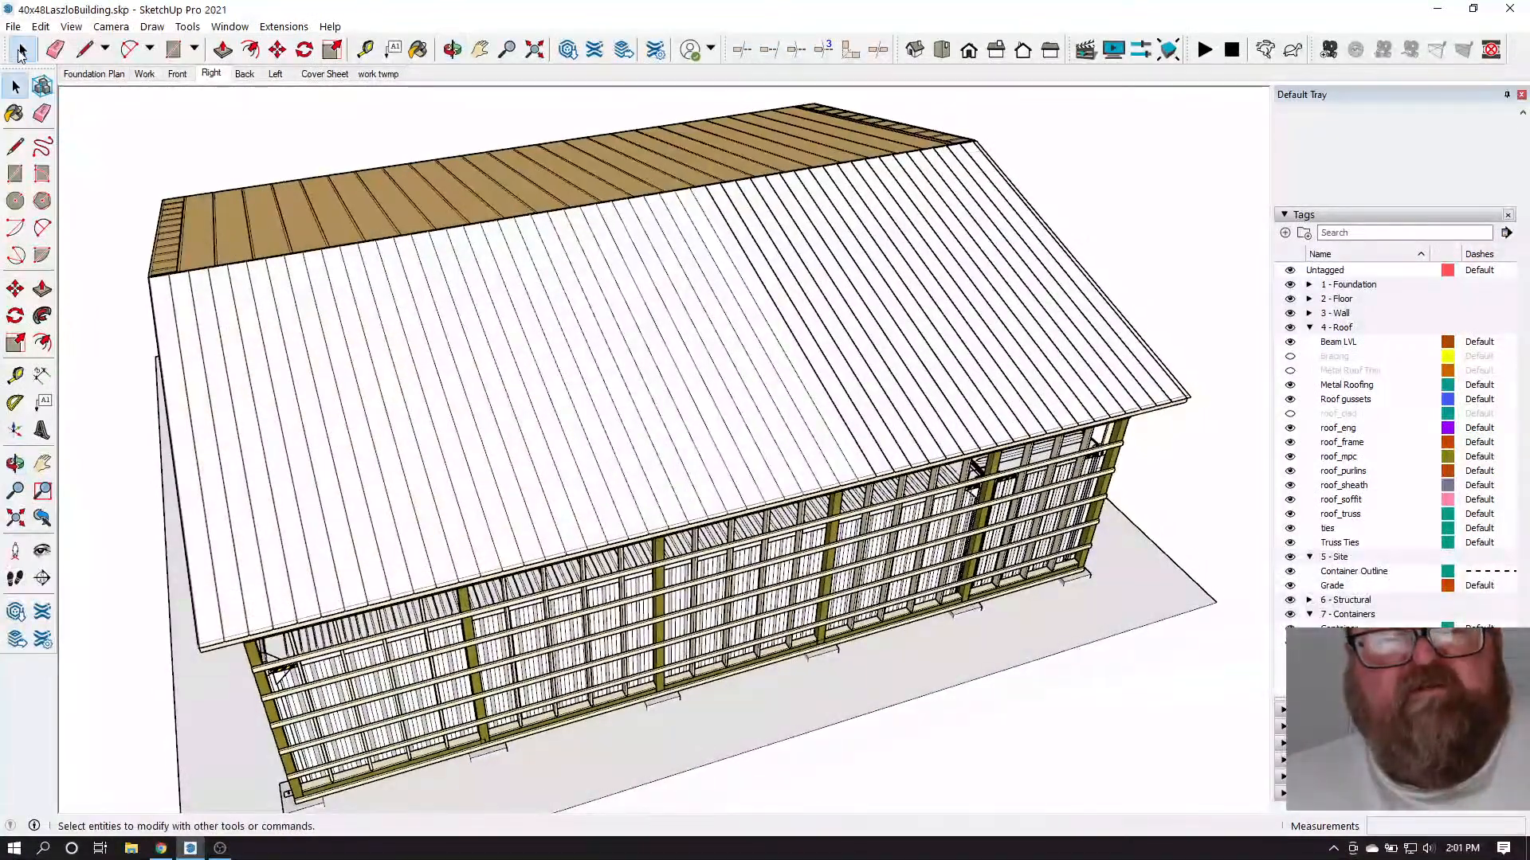
{"action": "left_click", "coordinate": [183, 327]}
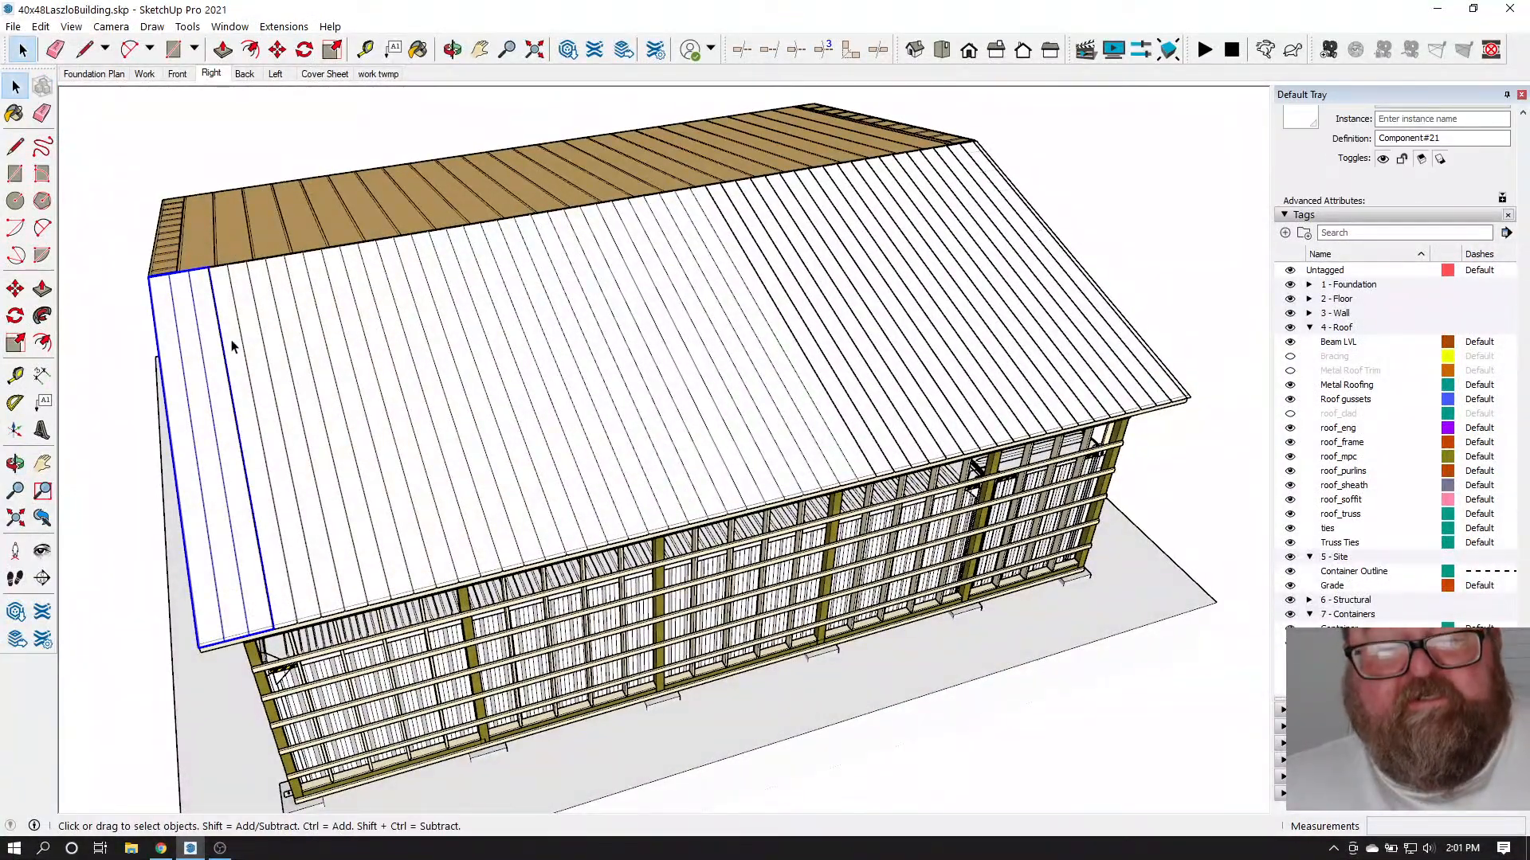
{"action": "left_click", "coordinate": [269, 336], "text": "ctrl"}
{"action": "left_click", "coordinate": [317, 323], "text": "ctrl"}
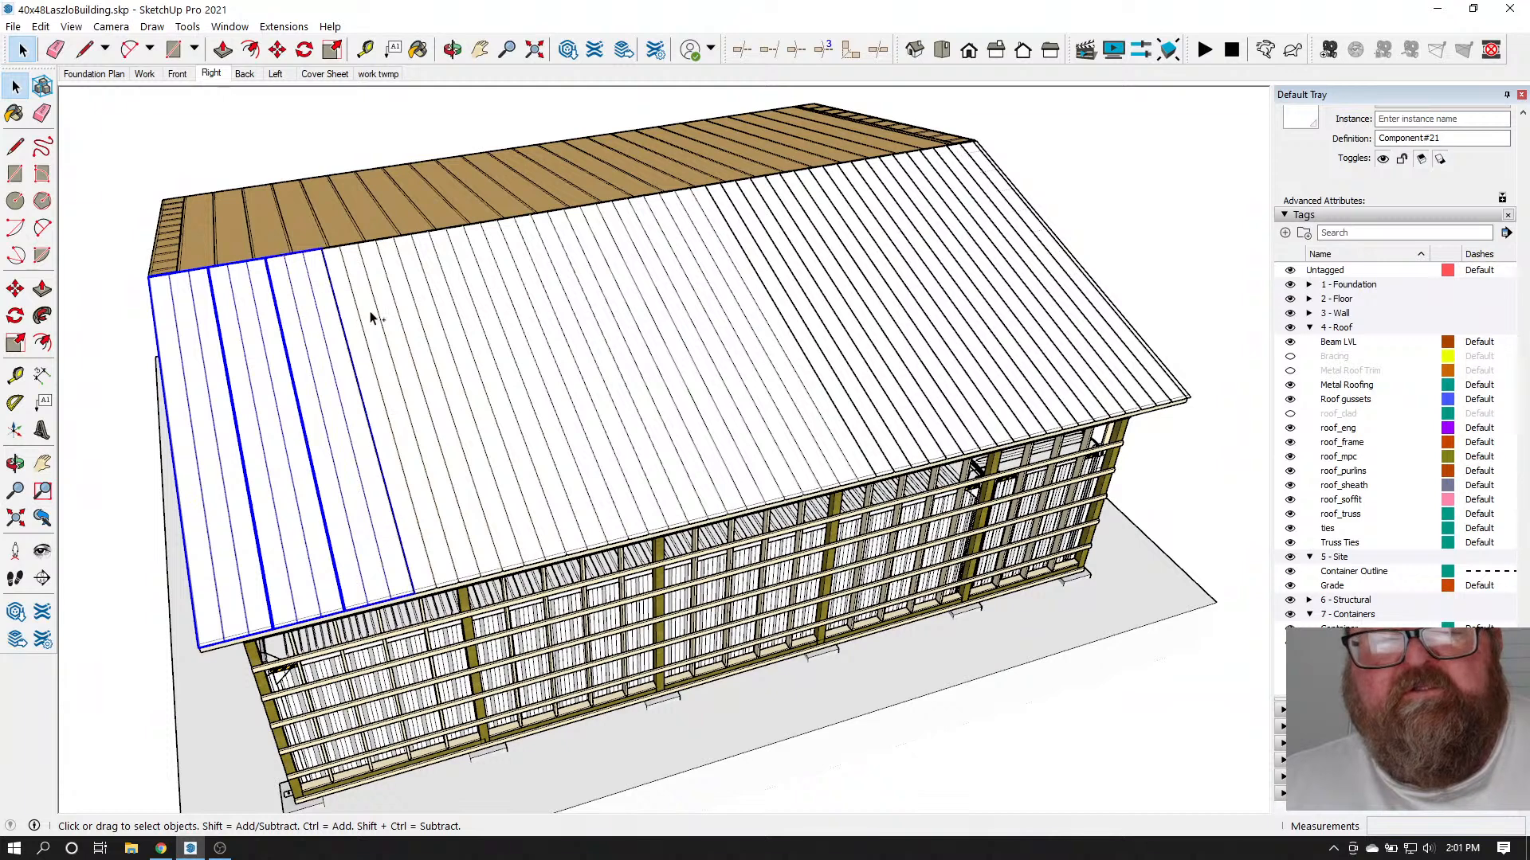
{"action": "left_click", "coordinate": [381, 318], "text": "ctrl"}
{"action": "left_click", "coordinate": [430, 312], "text": "ctrl"}
{"action": "left_click", "coordinate": [492, 304], "text": "ctrl"}
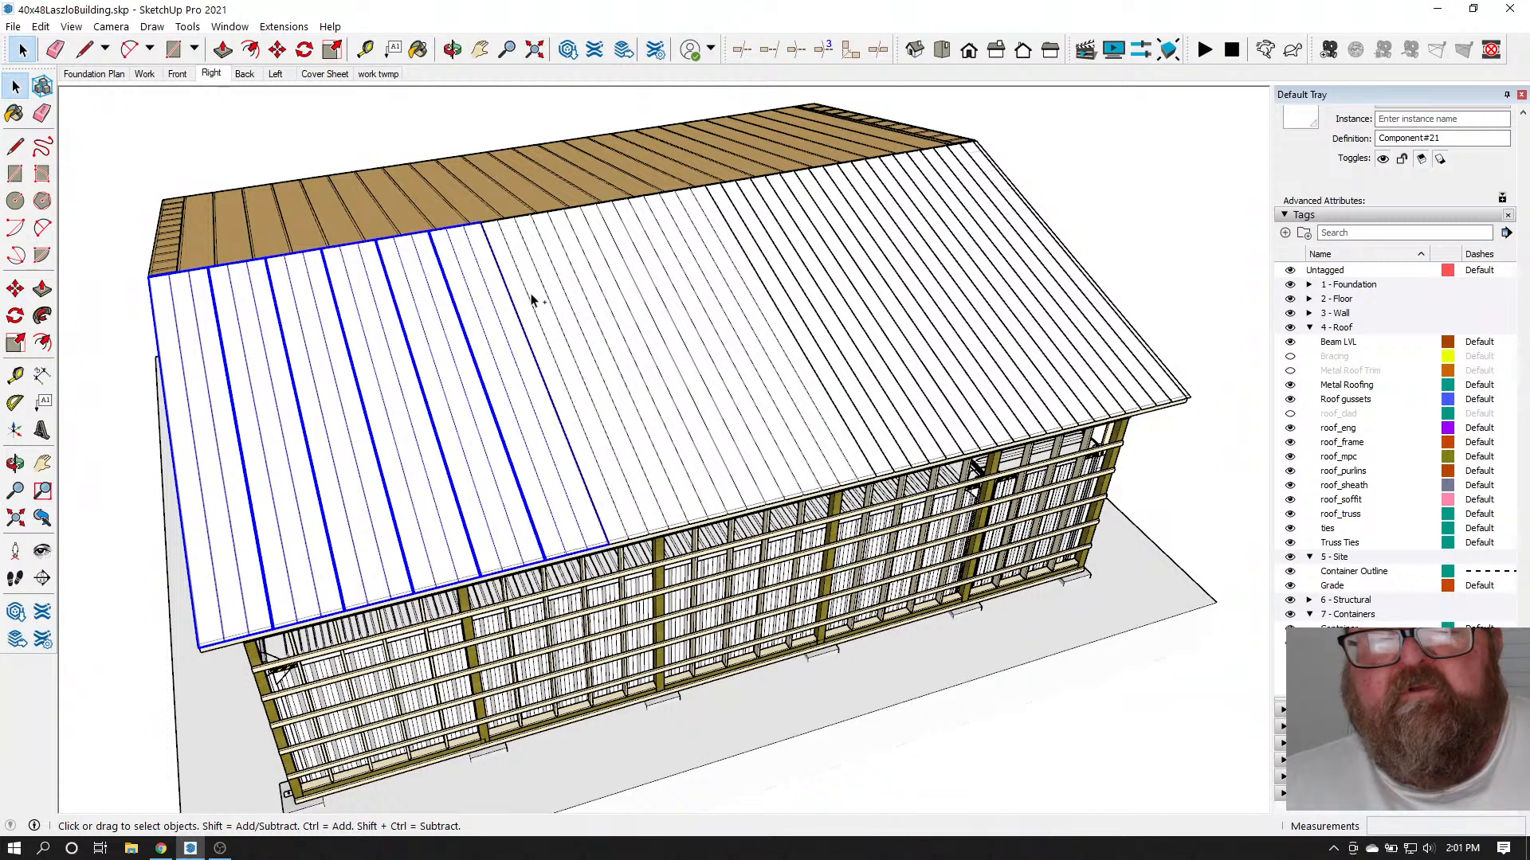
{"action": "left_click", "coordinate": [549, 298], "text": "ctrl"}
{"action": "left_click", "coordinate": [582, 292], "text": "ctrl"}
{"action": "left_click", "coordinate": [642, 279], "text": "ctrl"}
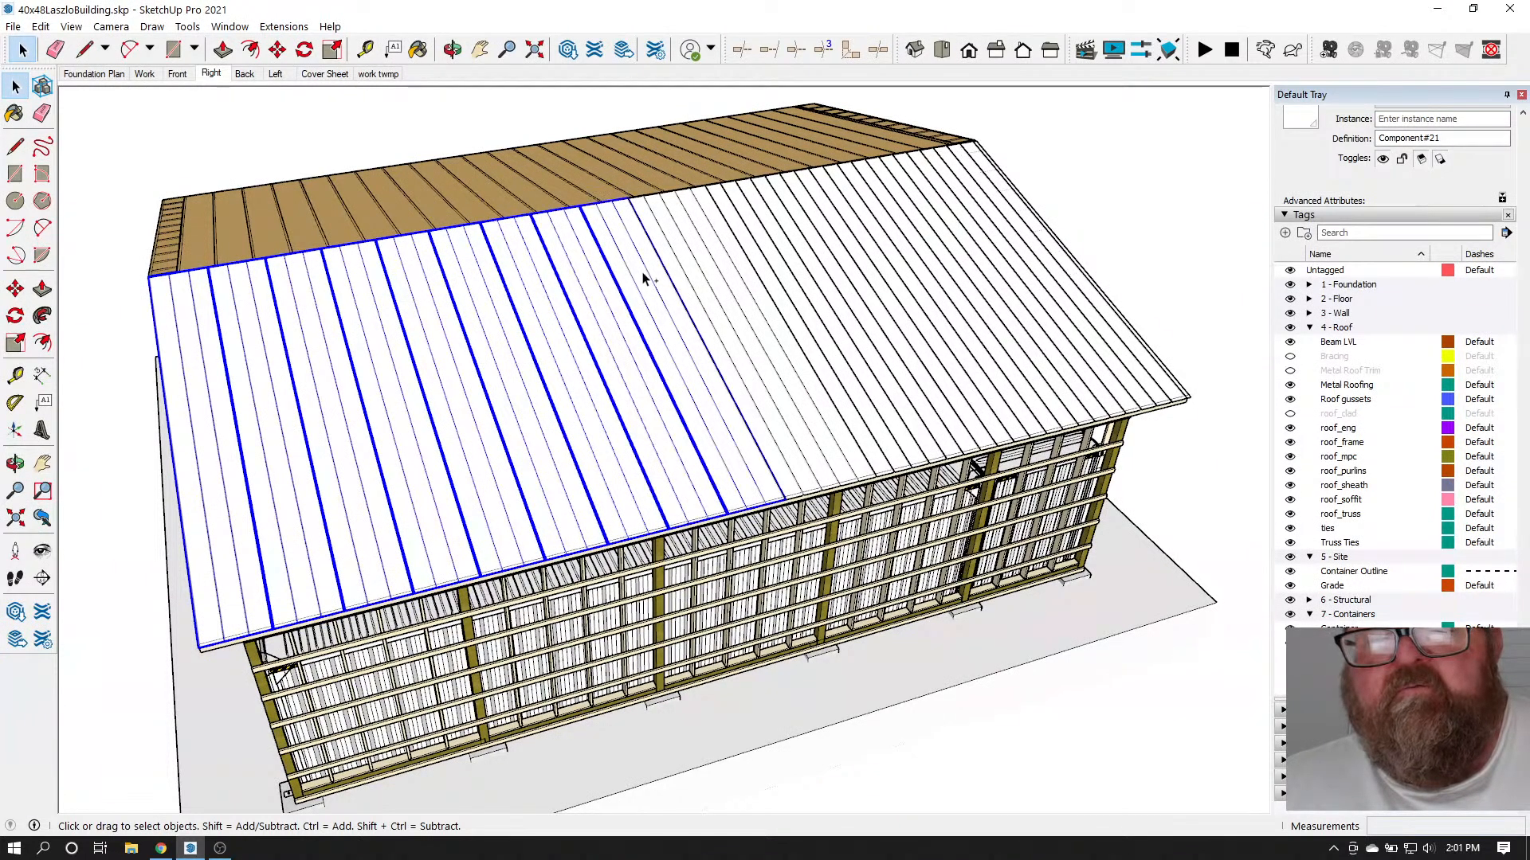
{"action": "left_click", "coordinate": [709, 268], "text": "ctrl"}
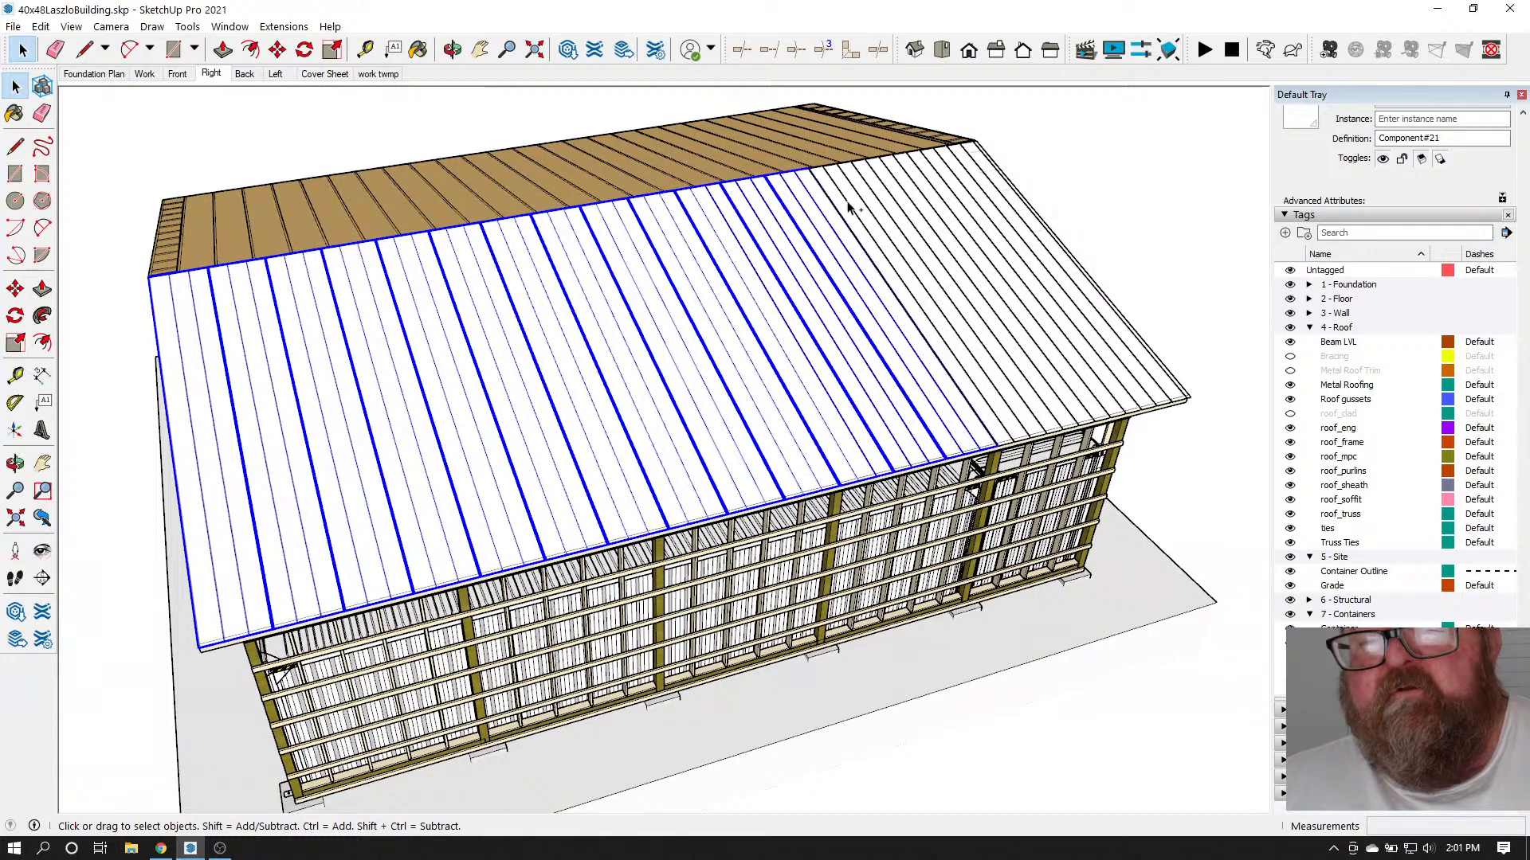
{"action": "key", "text": "o"}
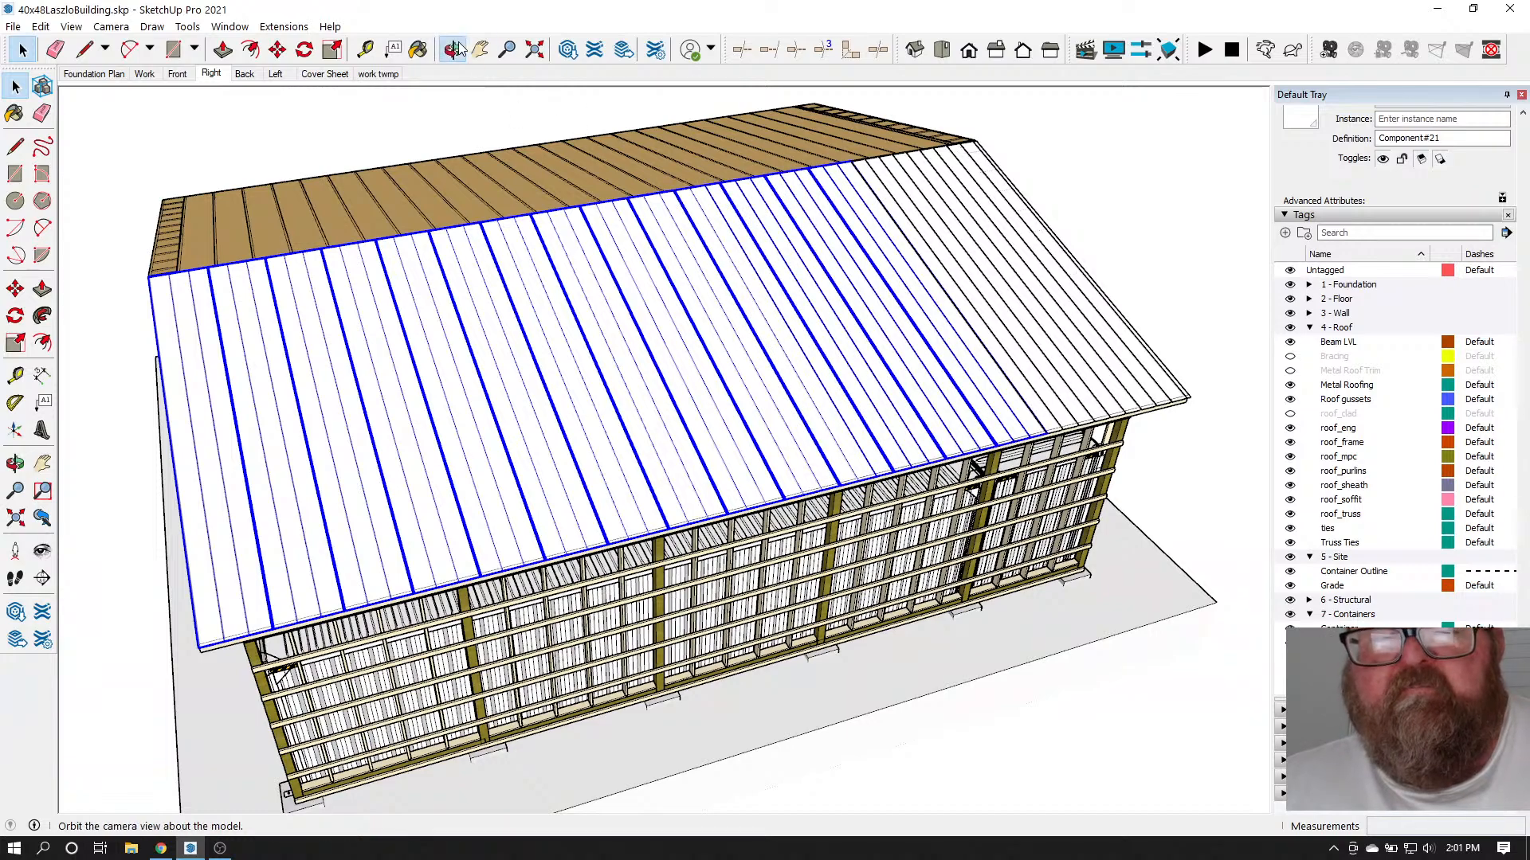
{"action": "left_click_drag", "start_coordinate": [605, 319], "coordinate": [601, 399]}
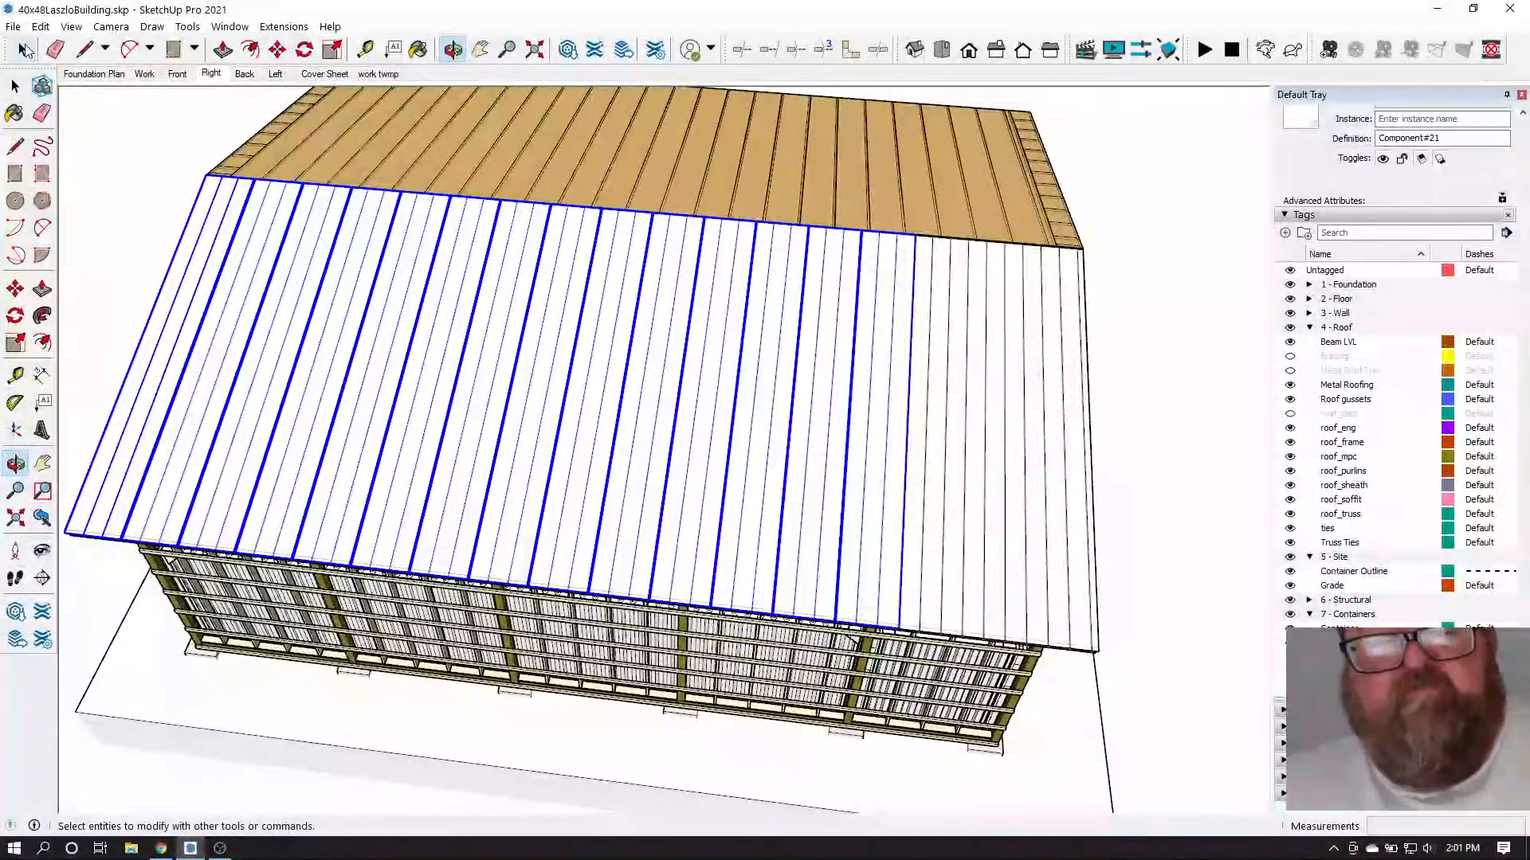
{"action": "left_click", "coordinate": [15, 86]}
{"action": "left_click", "coordinate": [942, 317], "text": "ctrl"}
{"action": "left_click", "coordinate": [1005, 329], "text": "ctrl"}
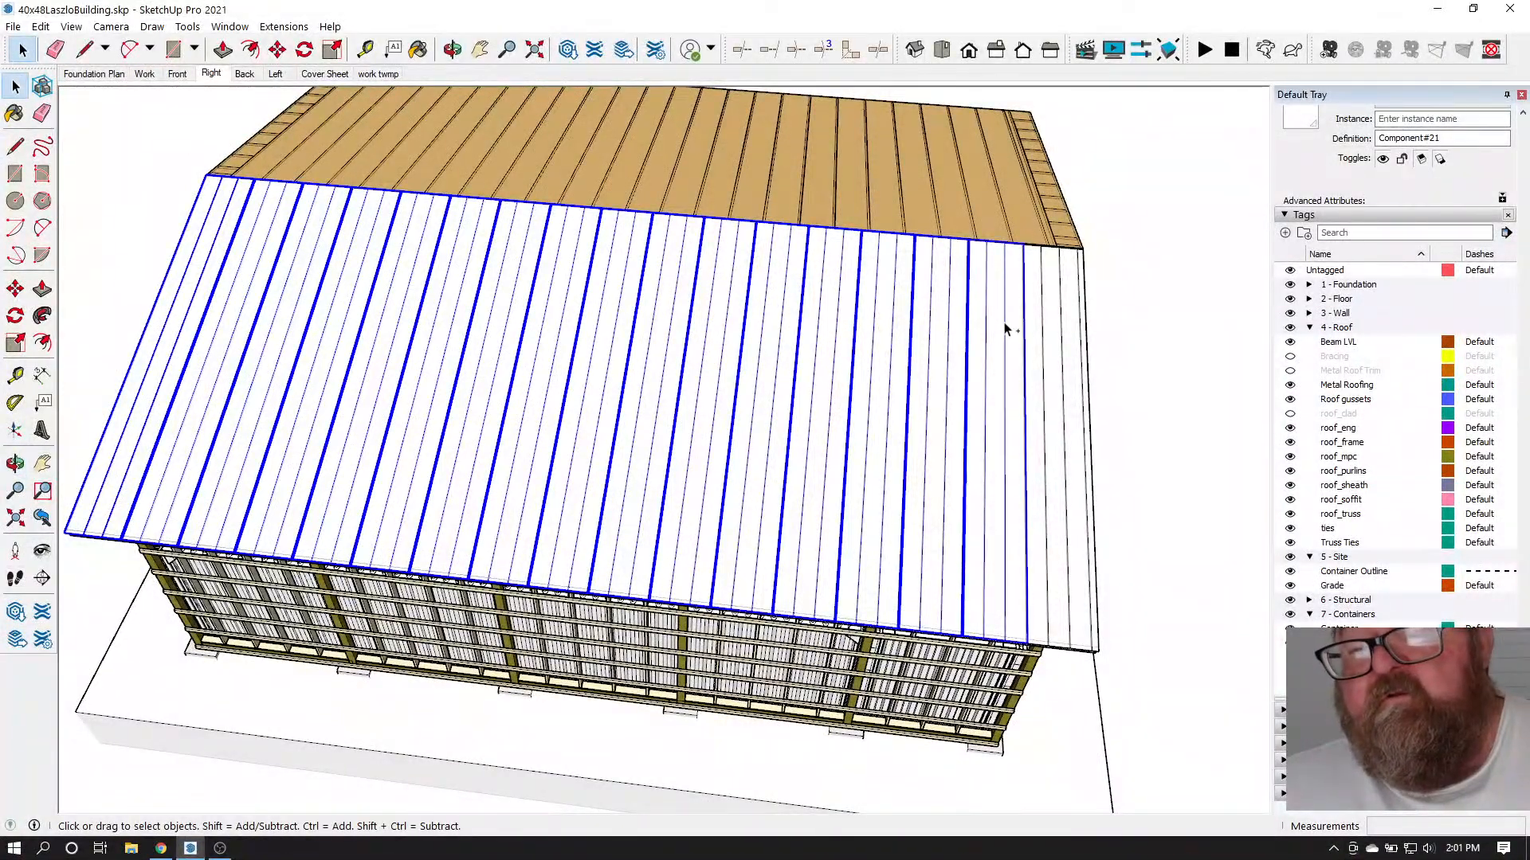
{"action": "left_click", "coordinate": [1049, 322], "text": "ctrl"}
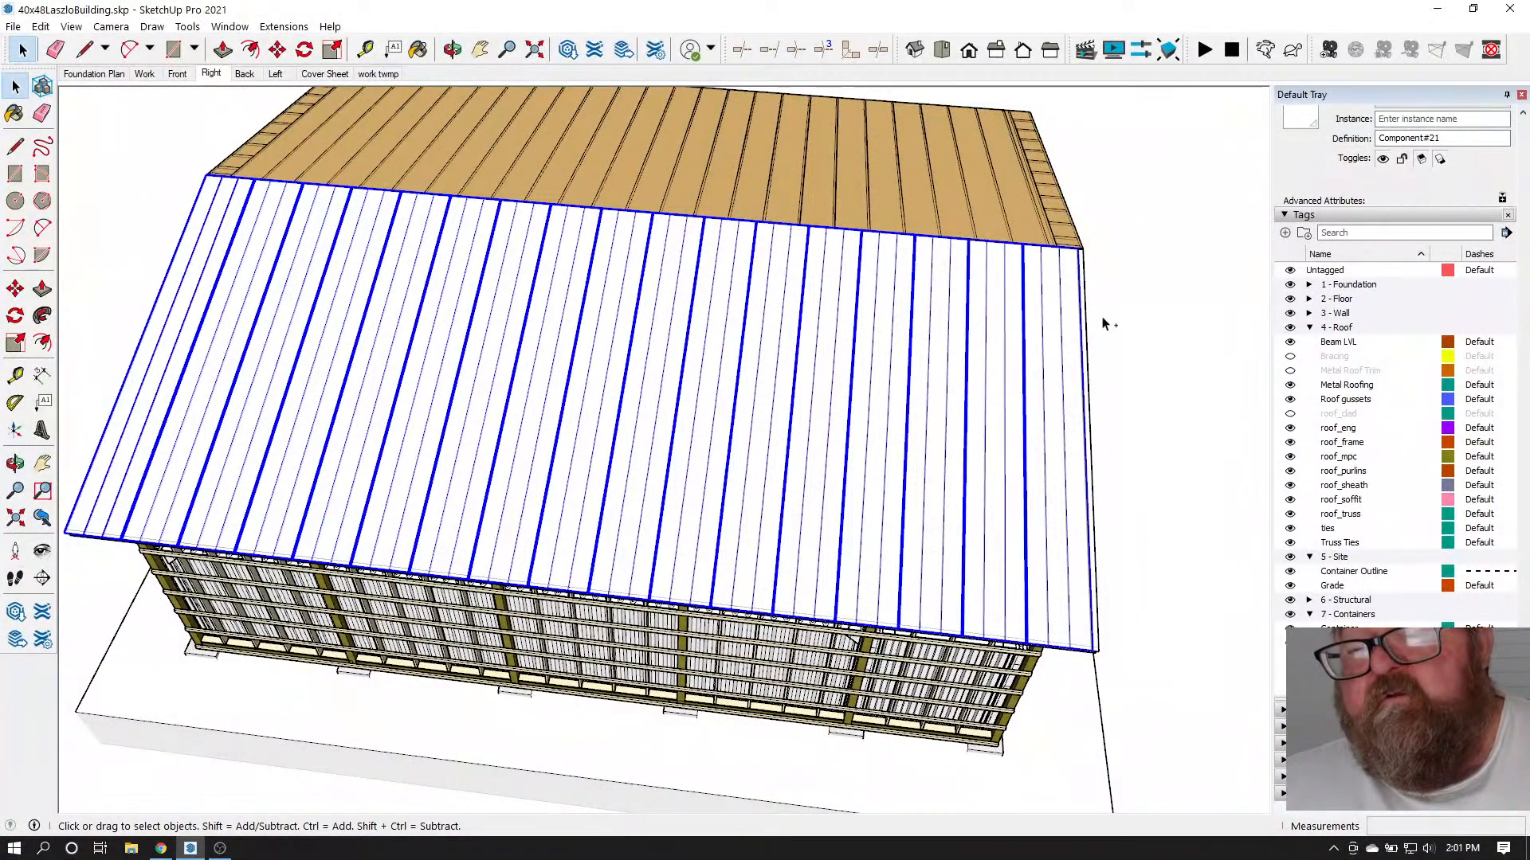
{"action": "left_click", "coordinate": [1086, 355], "text": "ctrl"}
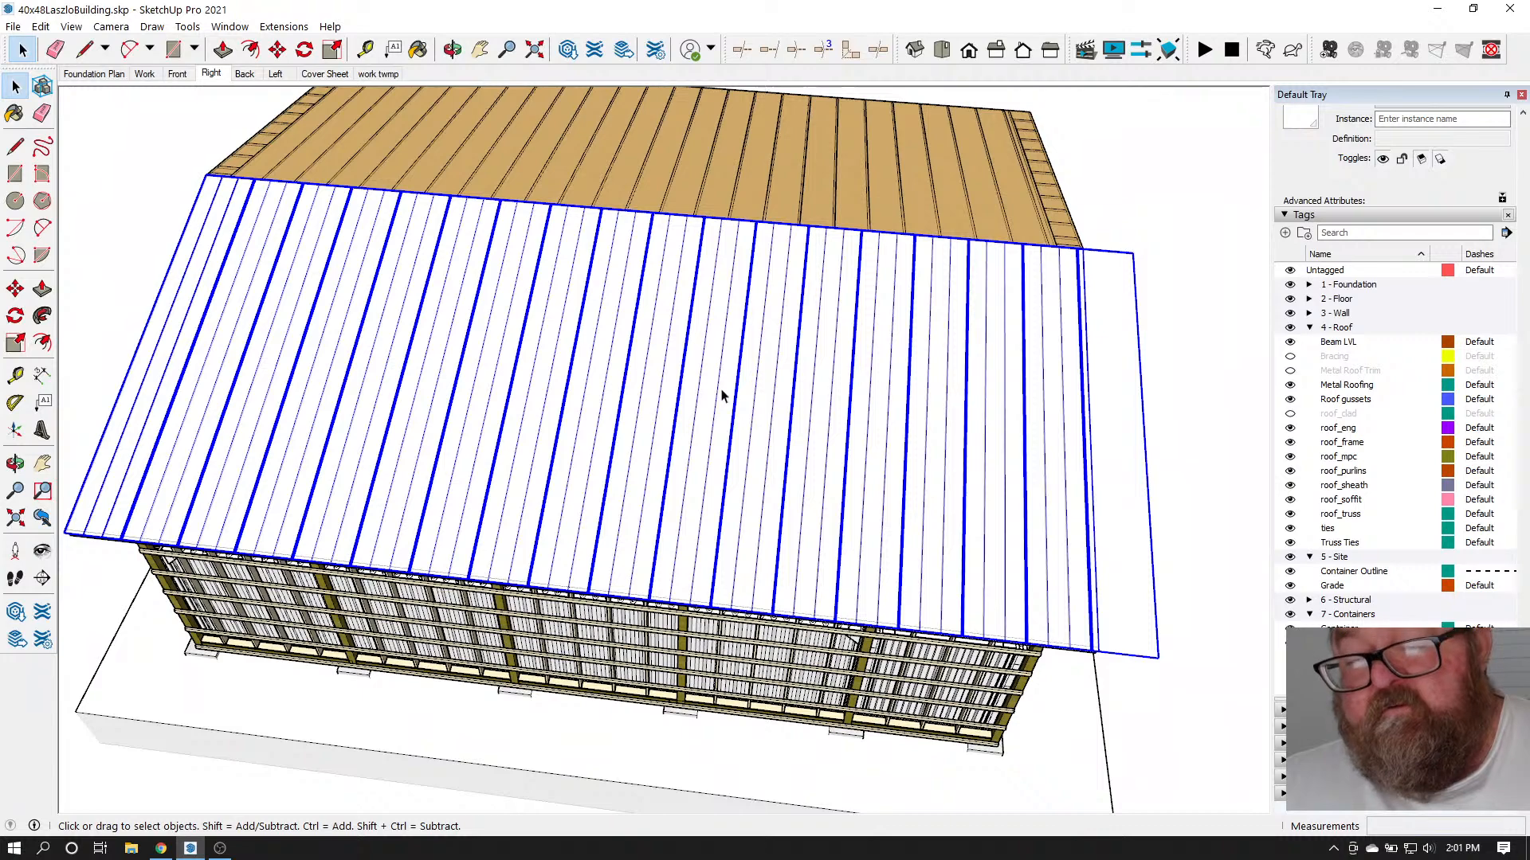
{"action": "right_click", "coordinate": [630, 388]}
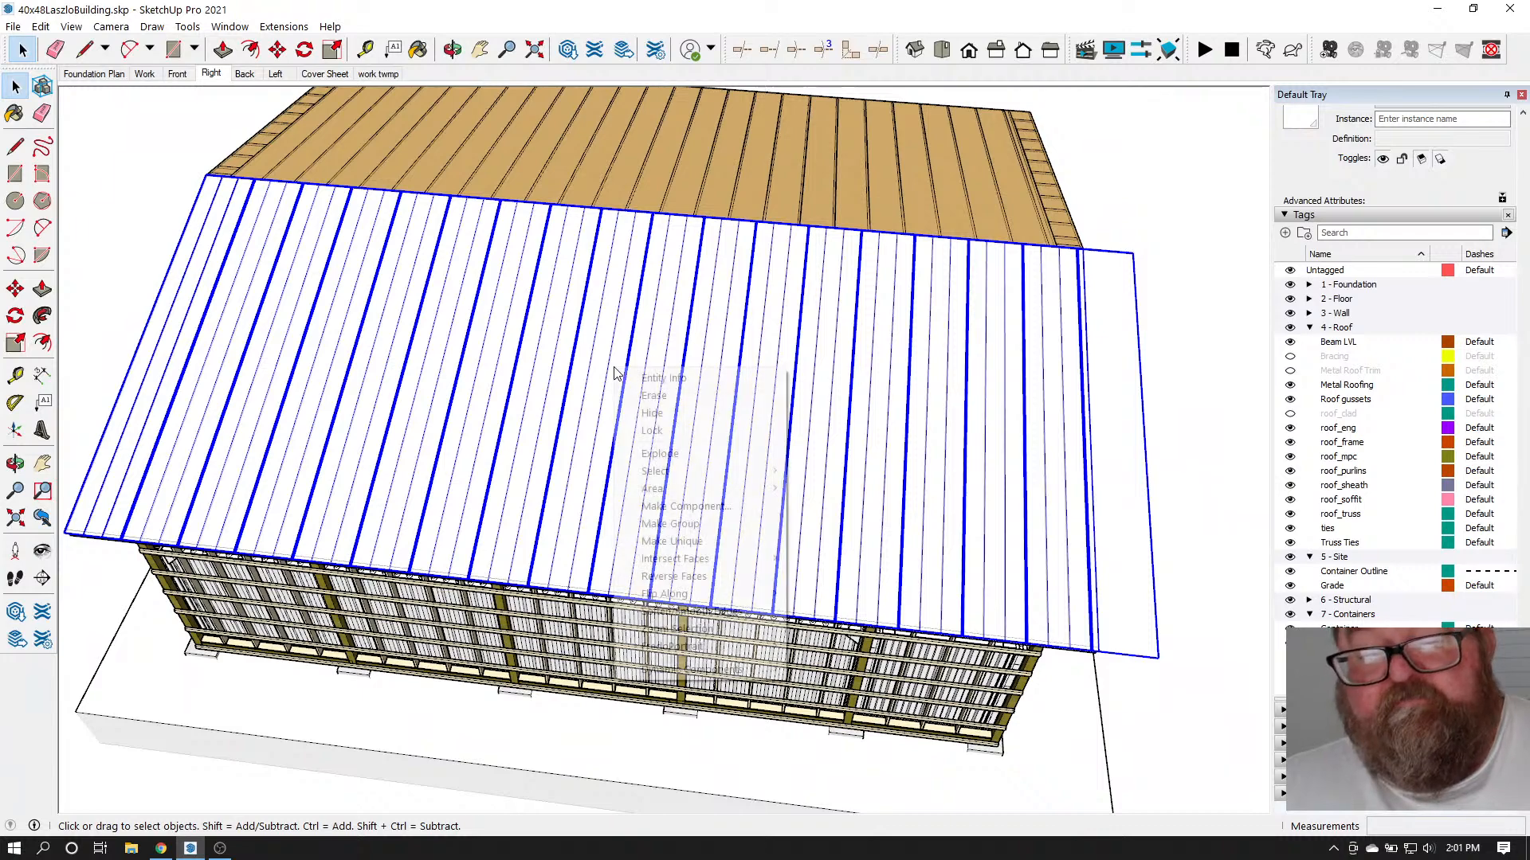
{"action": "left_click", "coordinate": [635, 520]}
Open the roofing group and its trimmed end panel for editing at the ridge
{"action": "left_click", "coordinate": [451, 49]}
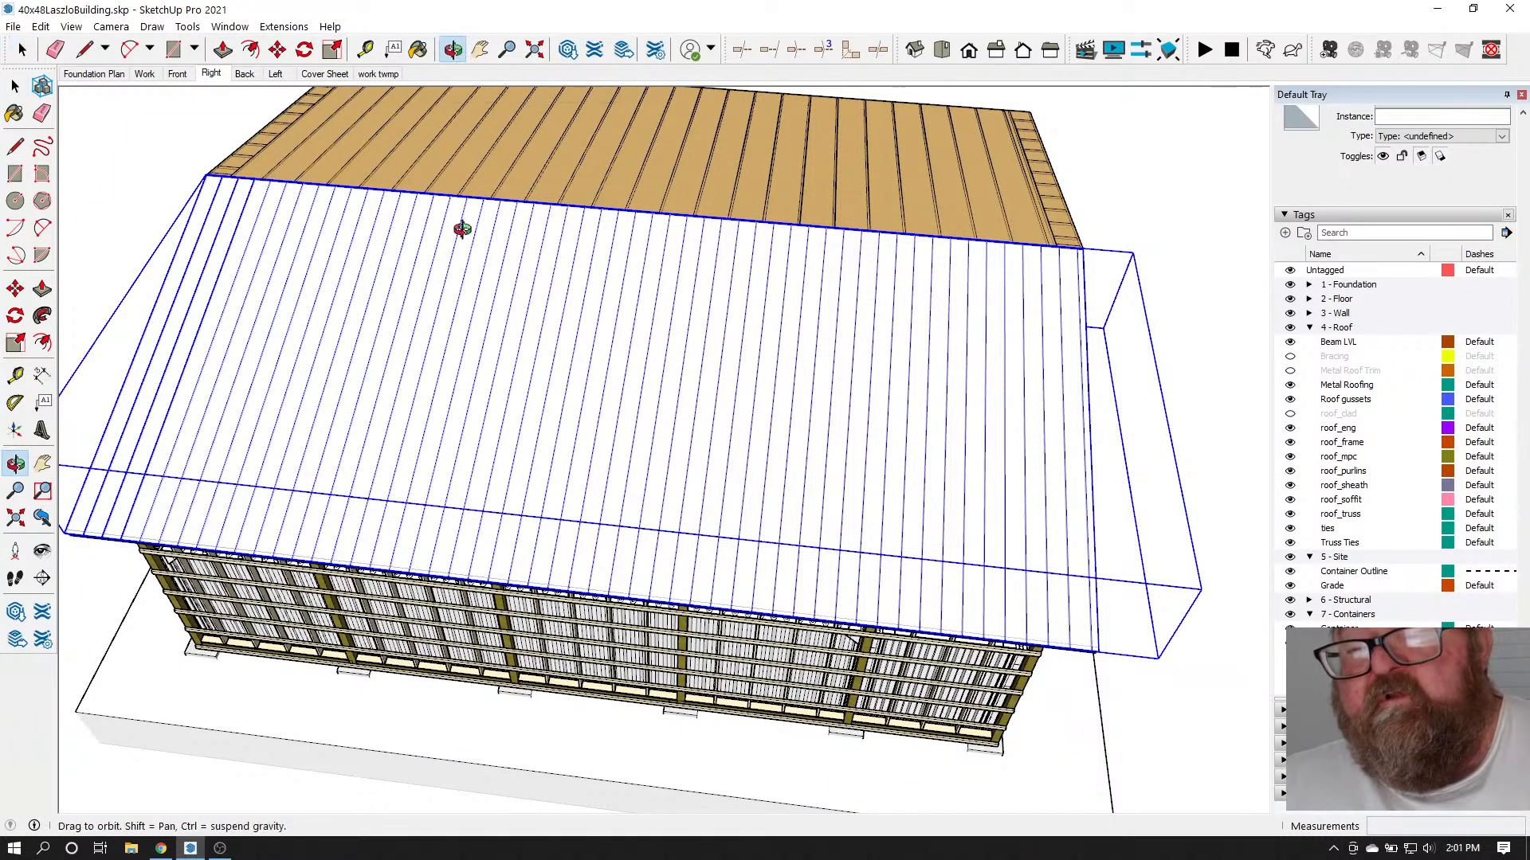
{"action": "left_click_drag", "start_coordinate": [505, 136], "coordinate": [1042, 283]}
{"action": "scroll", "coordinate": [996, 255], "scroll_direction": "up", "scroll_amount": 3}
{"action": "scroll", "coordinate": [829, 201], "scroll_direction": "up", "scroll_amount": 4}
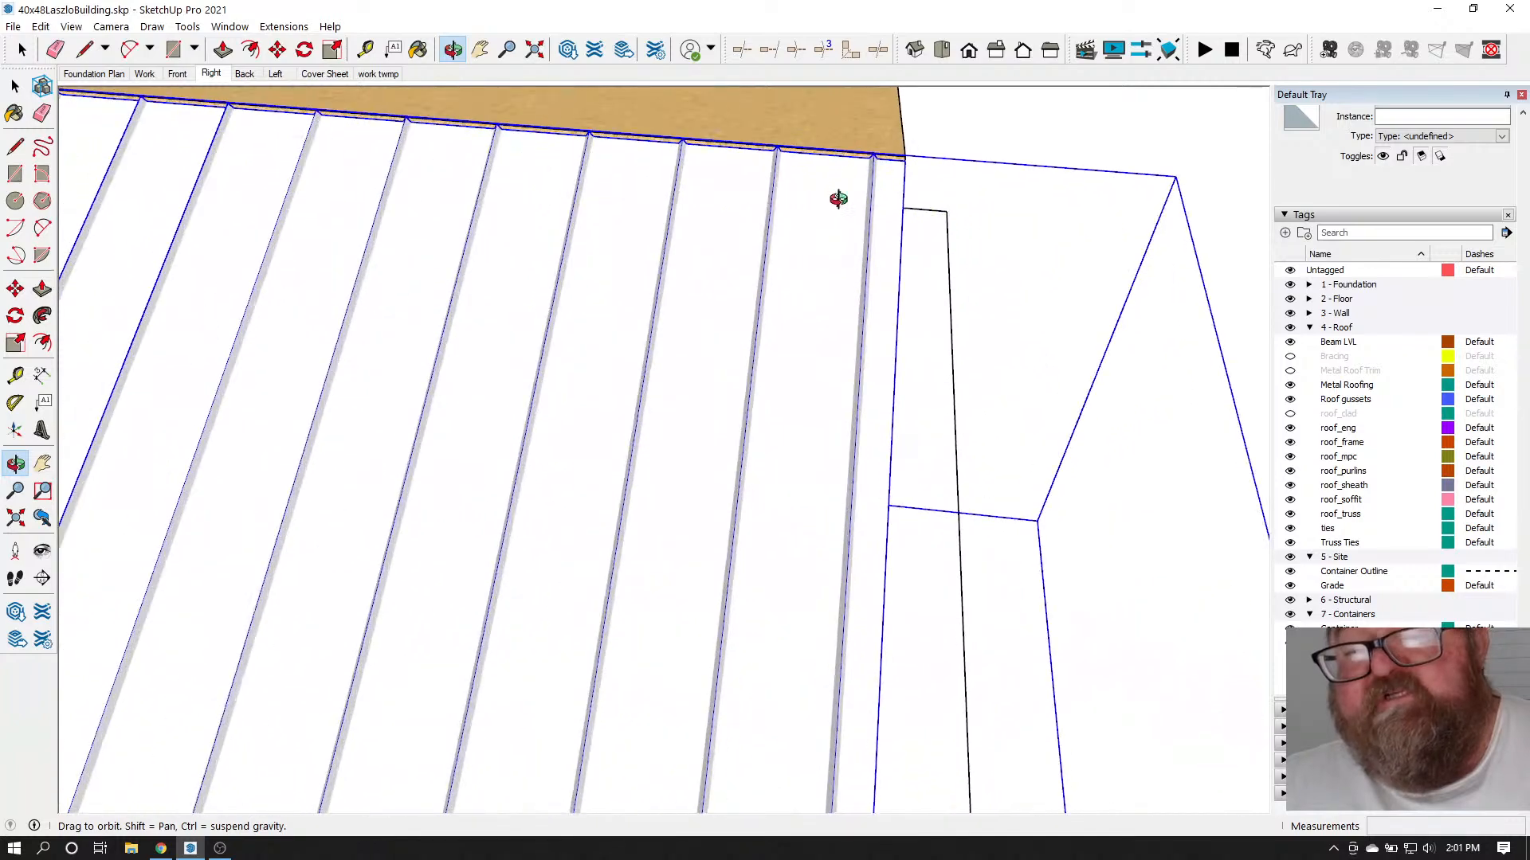
{"action": "left_click_drag", "start_coordinate": [787, 216], "coordinate": [627, 260]}
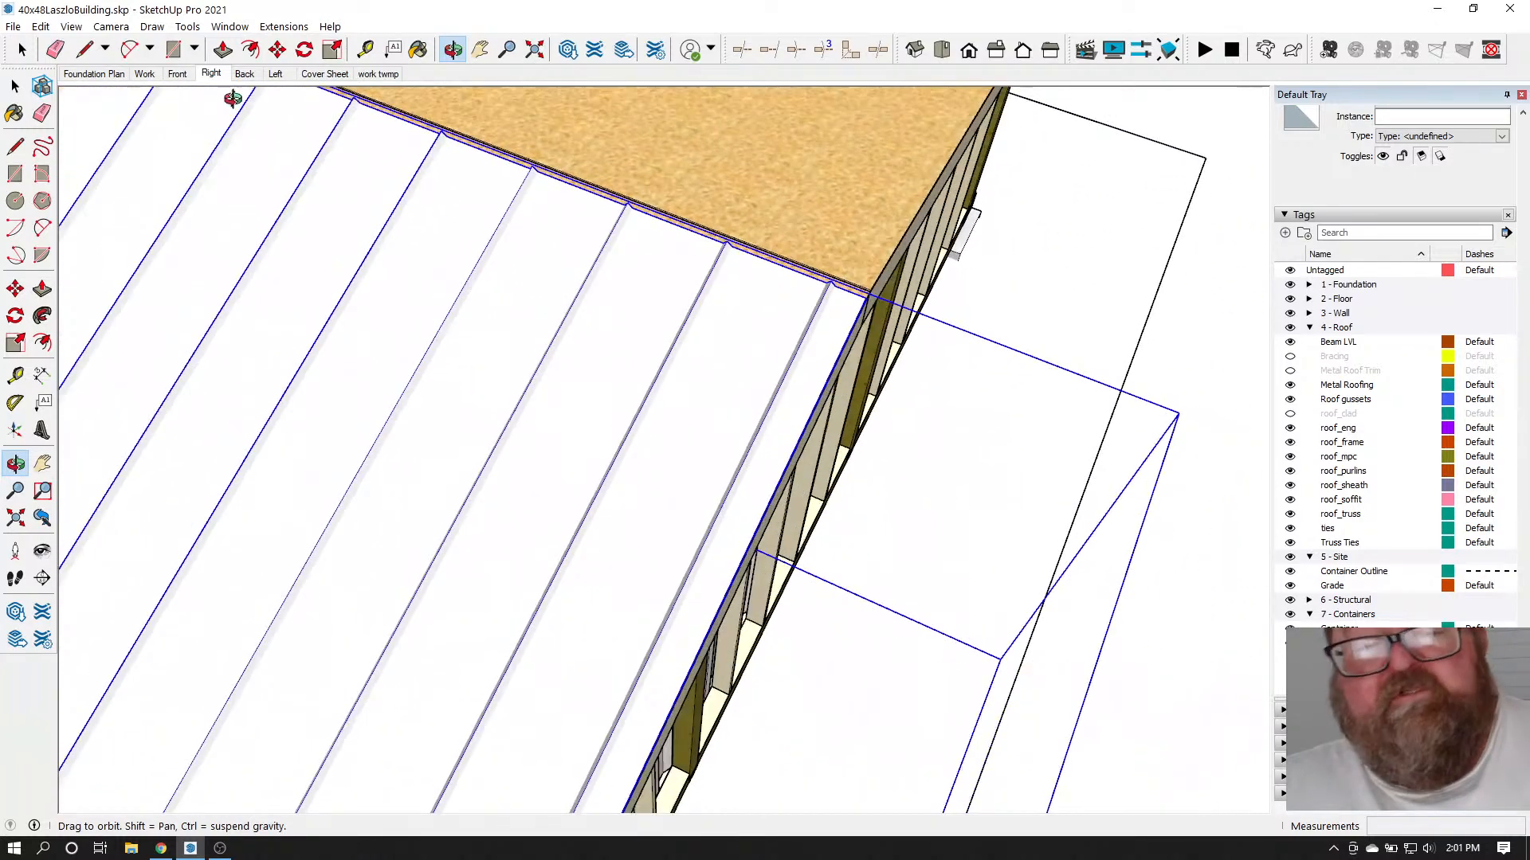
{"action": "left_click", "coordinate": [21, 49]}
{"action": "scroll", "coordinate": [824, 328], "scroll_direction": "up", "scroll_amount": 2}
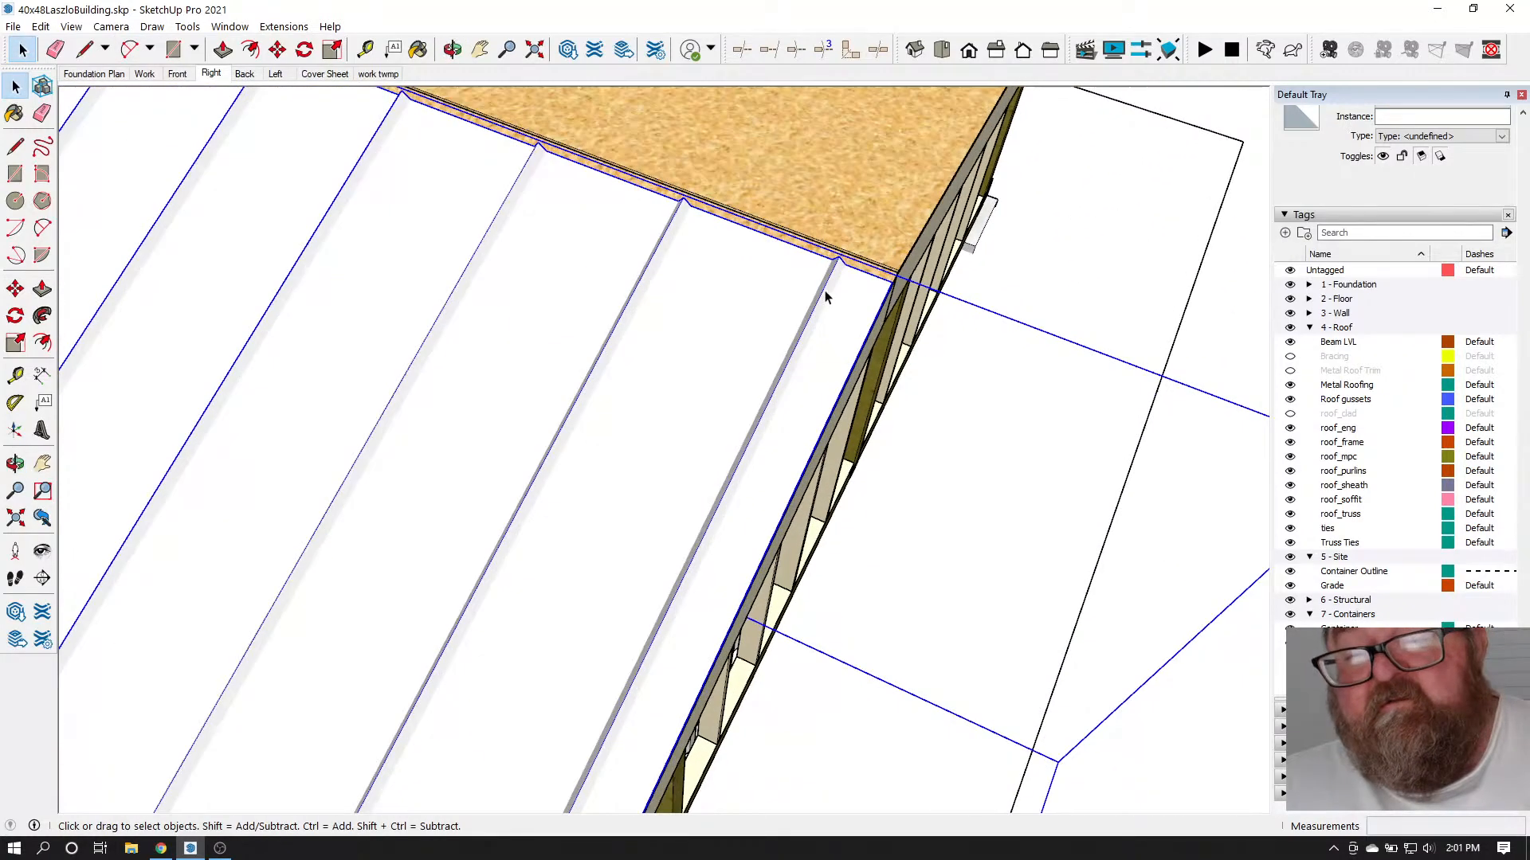
{"action": "double_click", "coordinate": [854, 304]}
{"action": "left_click", "coordinate": [853, 300]}
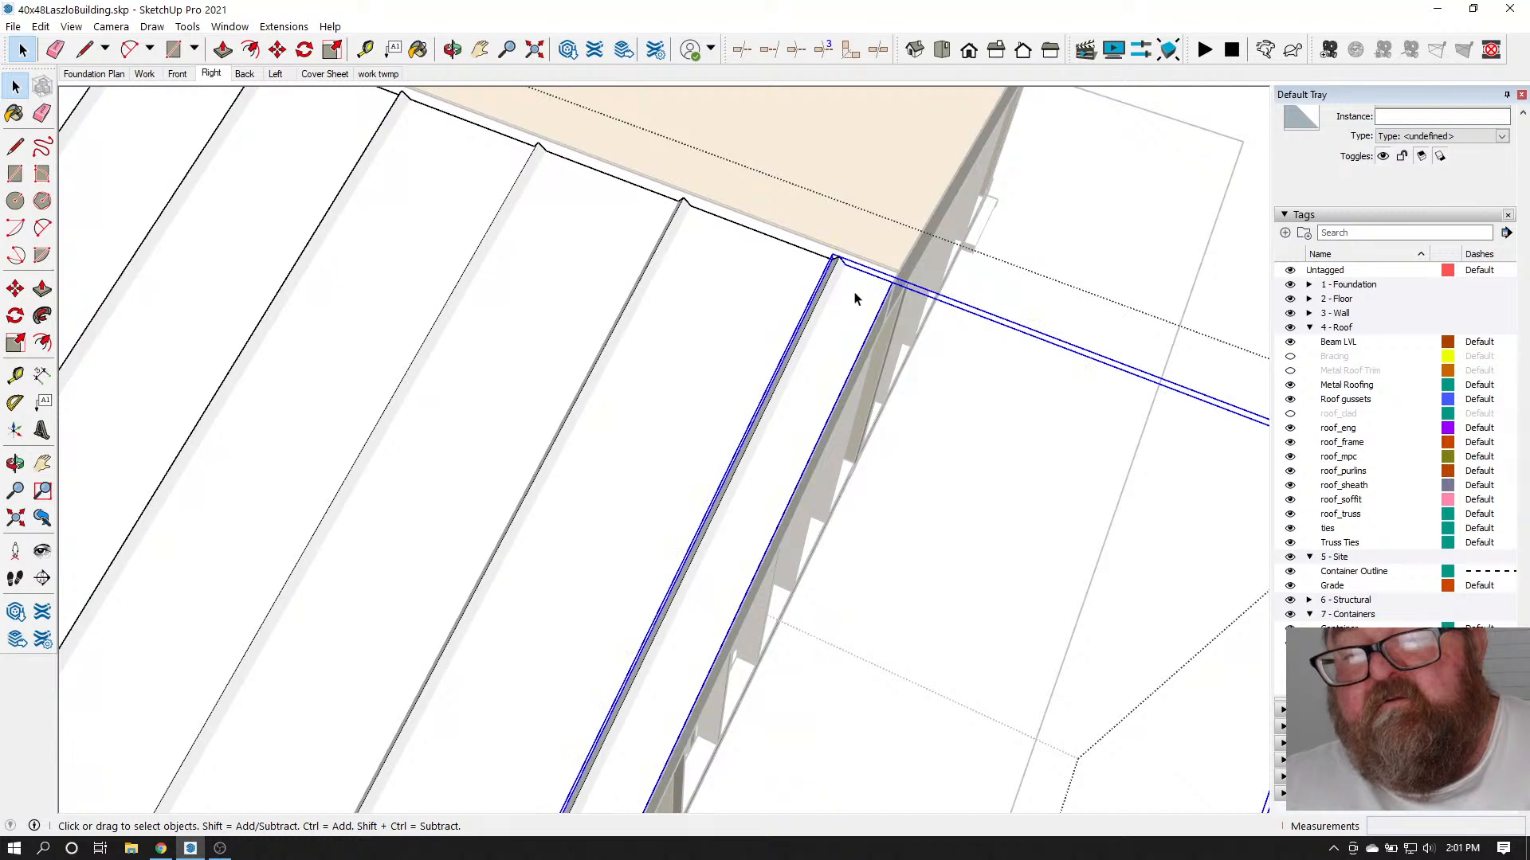
{"action": "double_click", "coordinate": [859, 294]}
Examine the trimmed end panel's cut edge from ridge to eave, and close the panel and the roofing group
{"action": "scroll", "coordinate": [754, 199], "scroll_direction": "down", "scroll_amount": 3}
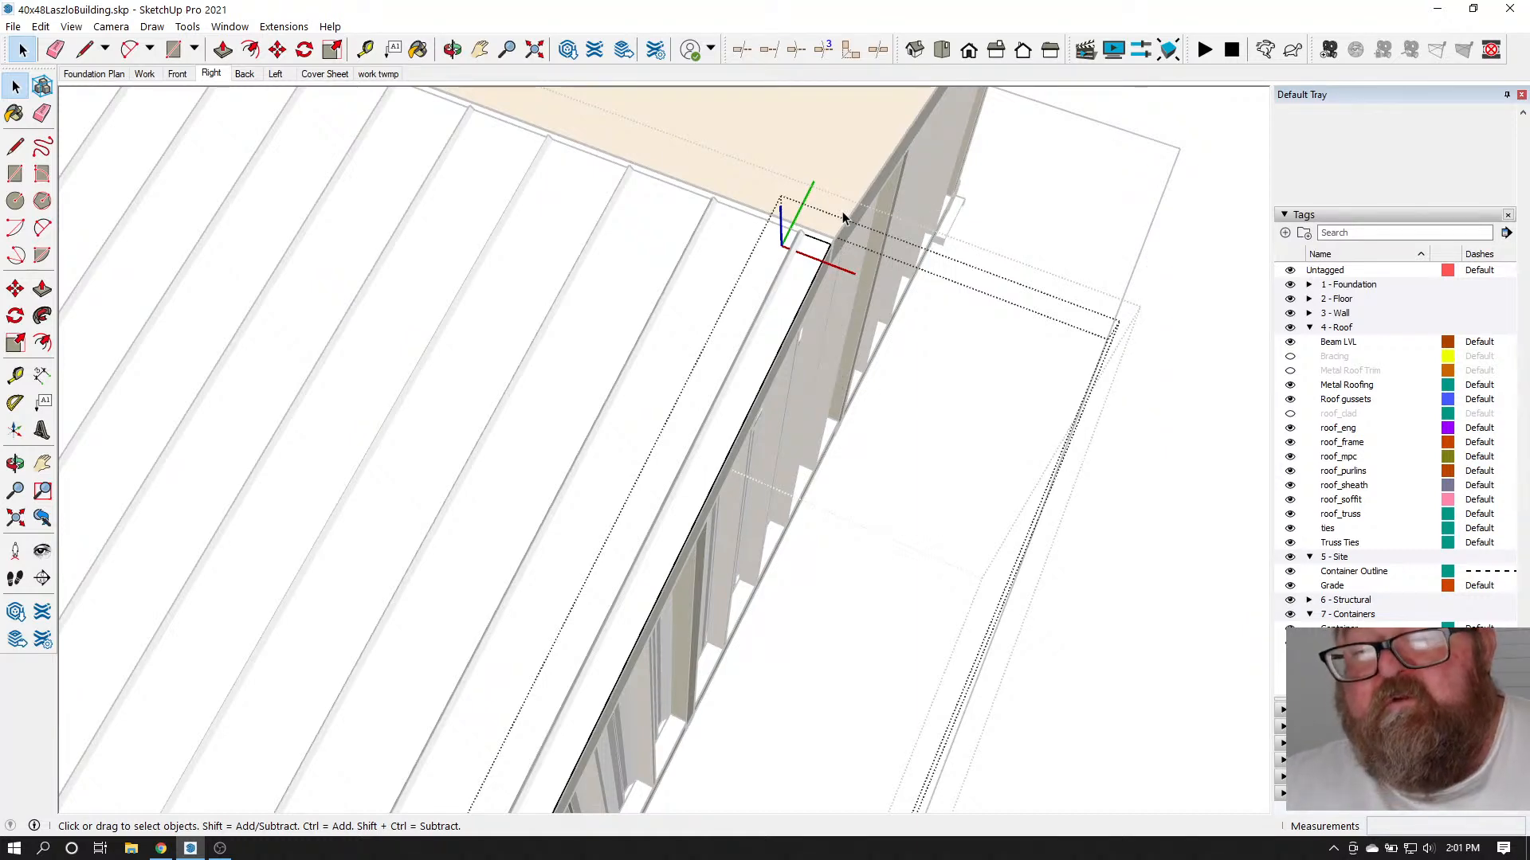
{"action": "scroll", "coordinate": [842, 212], "scroll_direction": "down", "scroll_amount": 5}
{"action": "scroll", "coordinate": [730, 563], "scroll_direction": "up", "scroll_amount": 8}
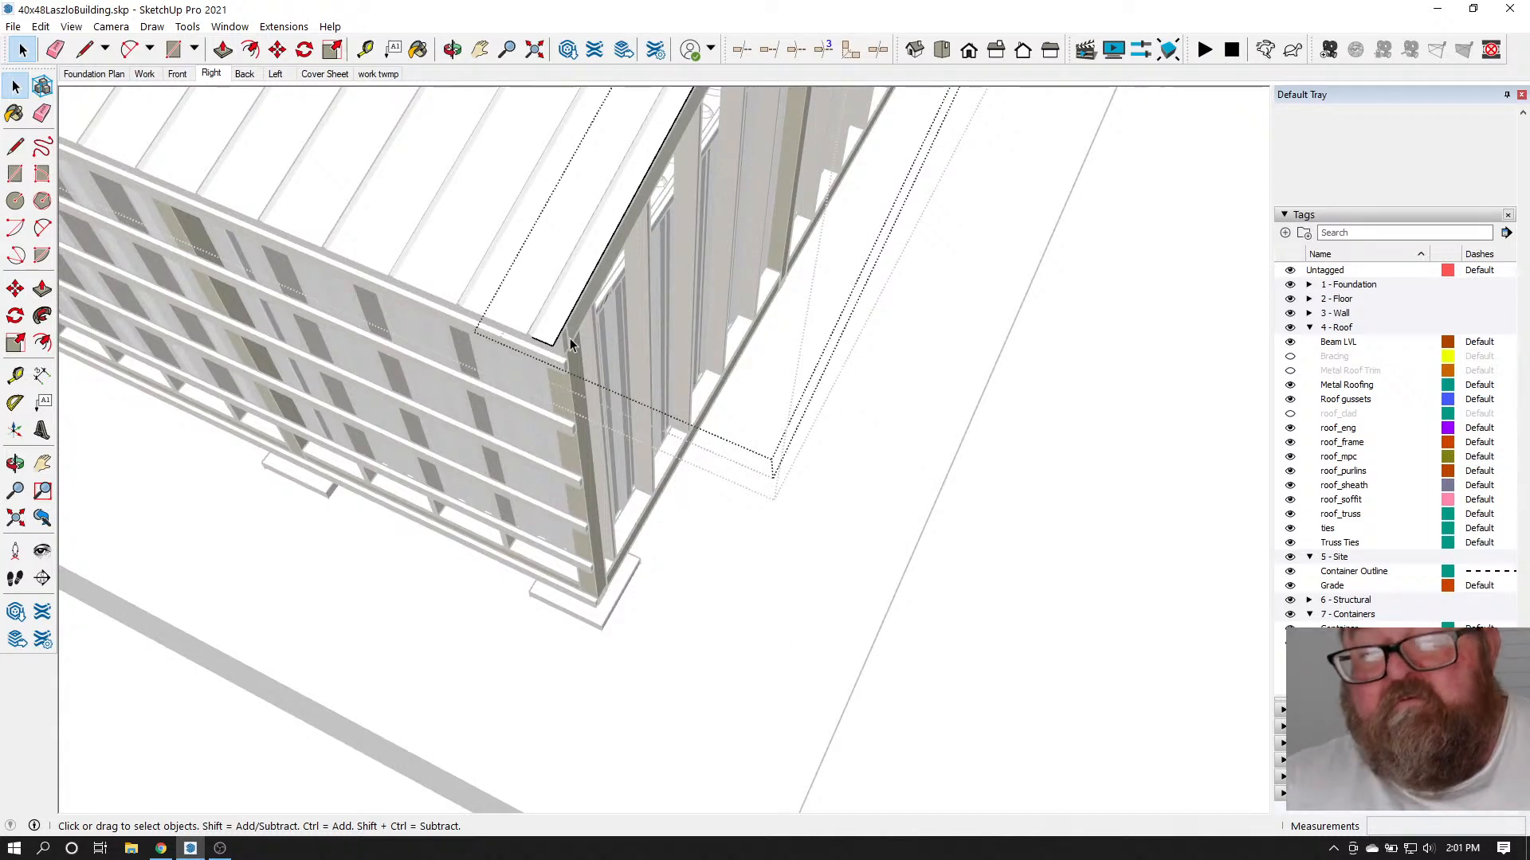
{"action": "scroll", "coordinate": [570, 338], "scroll_direction": "down", "scroll_amount": 5}
{"action": "middle_click_drag", "start_coordinate": [868, 475], "coordinate": [926, 678]}
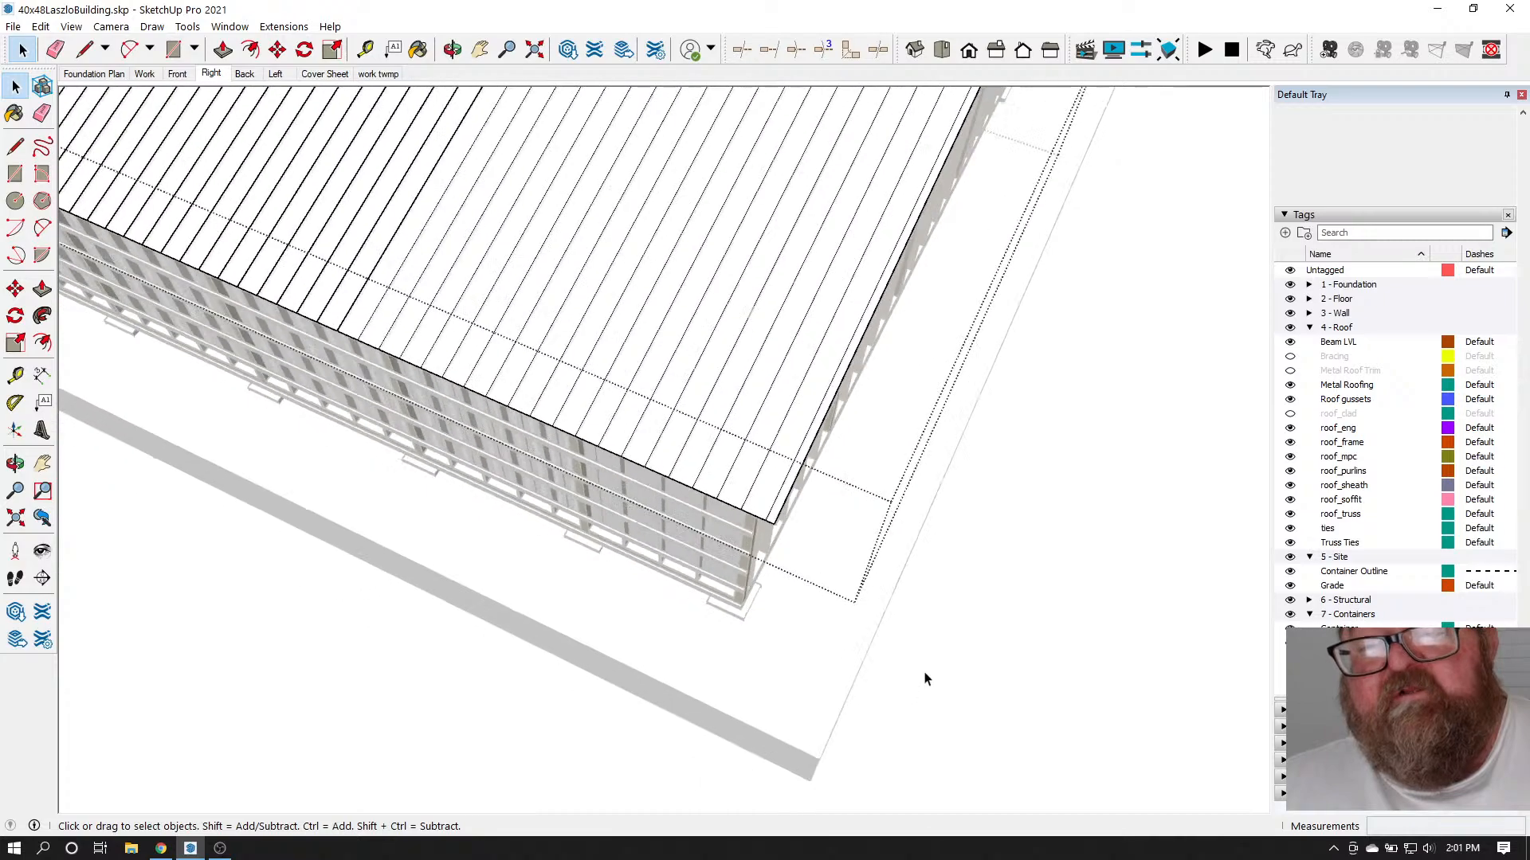
{"action": "scroll", "coordinate": [926, 678], "scroll_direction": "down", "scroll_amount": 2}
{"action": "left_click", "coordinate": [1039, 519]}
Examine the roof from the gable end, where the panelled slope meets the bare sheathed slope at the ridge
{"action": "left_click", "coordinate": [452, 50]}
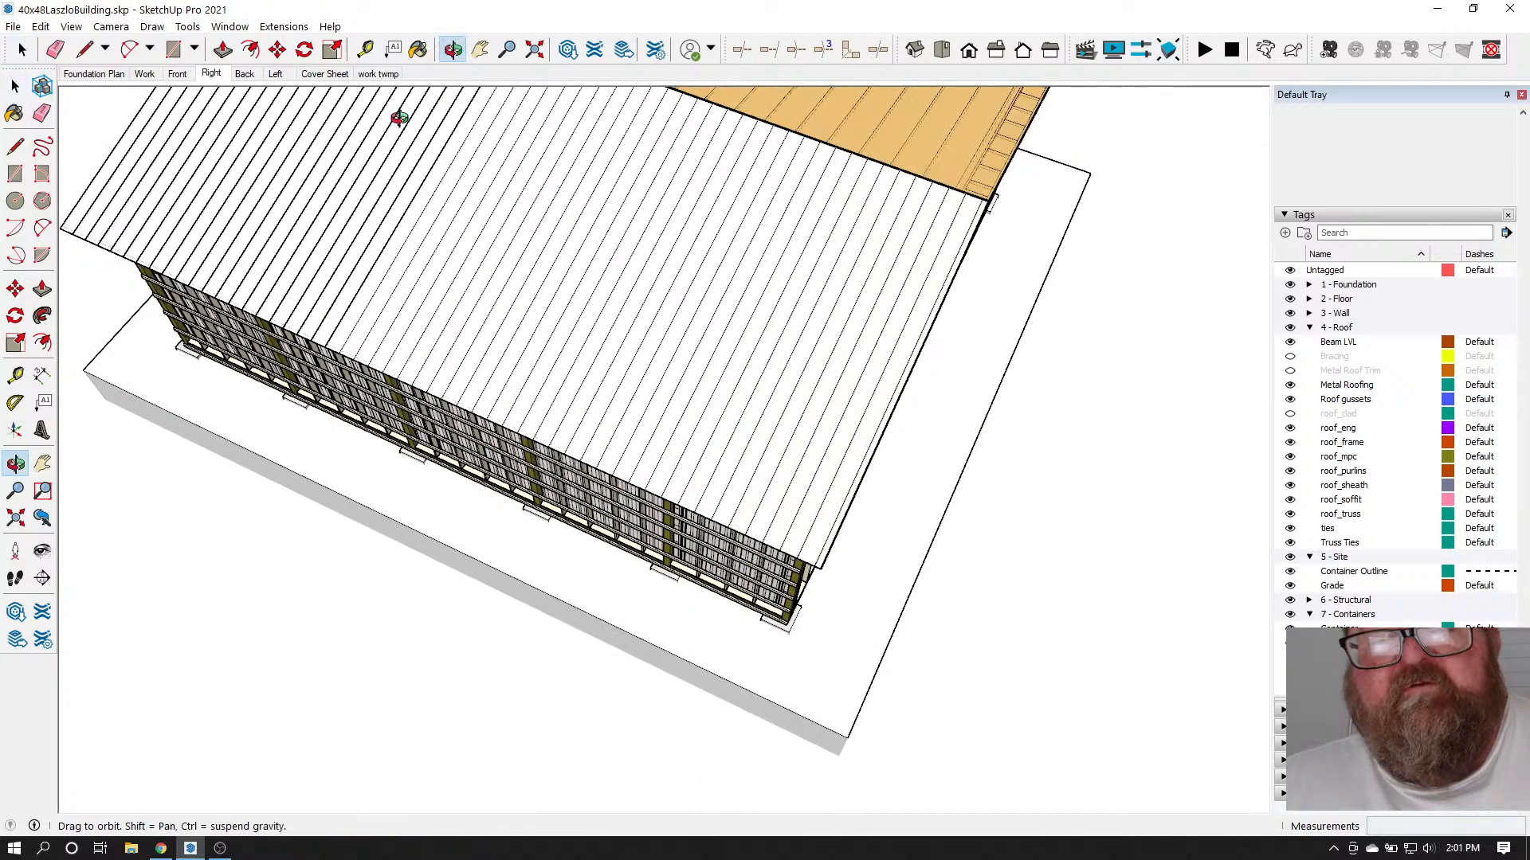
{"action": "left_click_drag", "start_coordinate": [403, 112], "coordinate": [505, 437]}
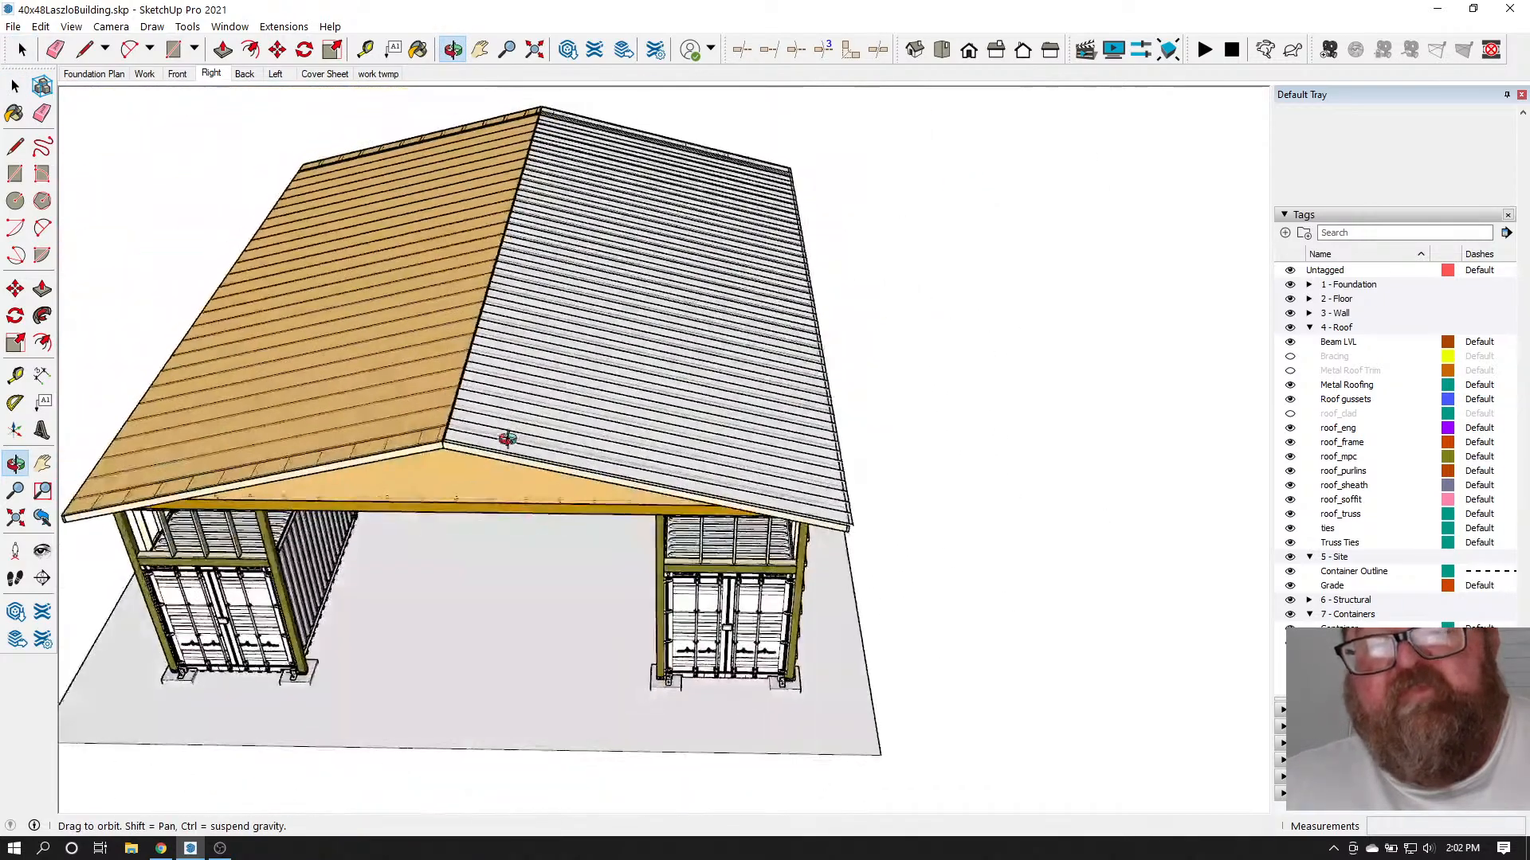
{"action": "scroll", "coordinate": [486, 426], "scroll_direction": "up", "scroll_amount": 5}
{"action": "key", "text": "space"}
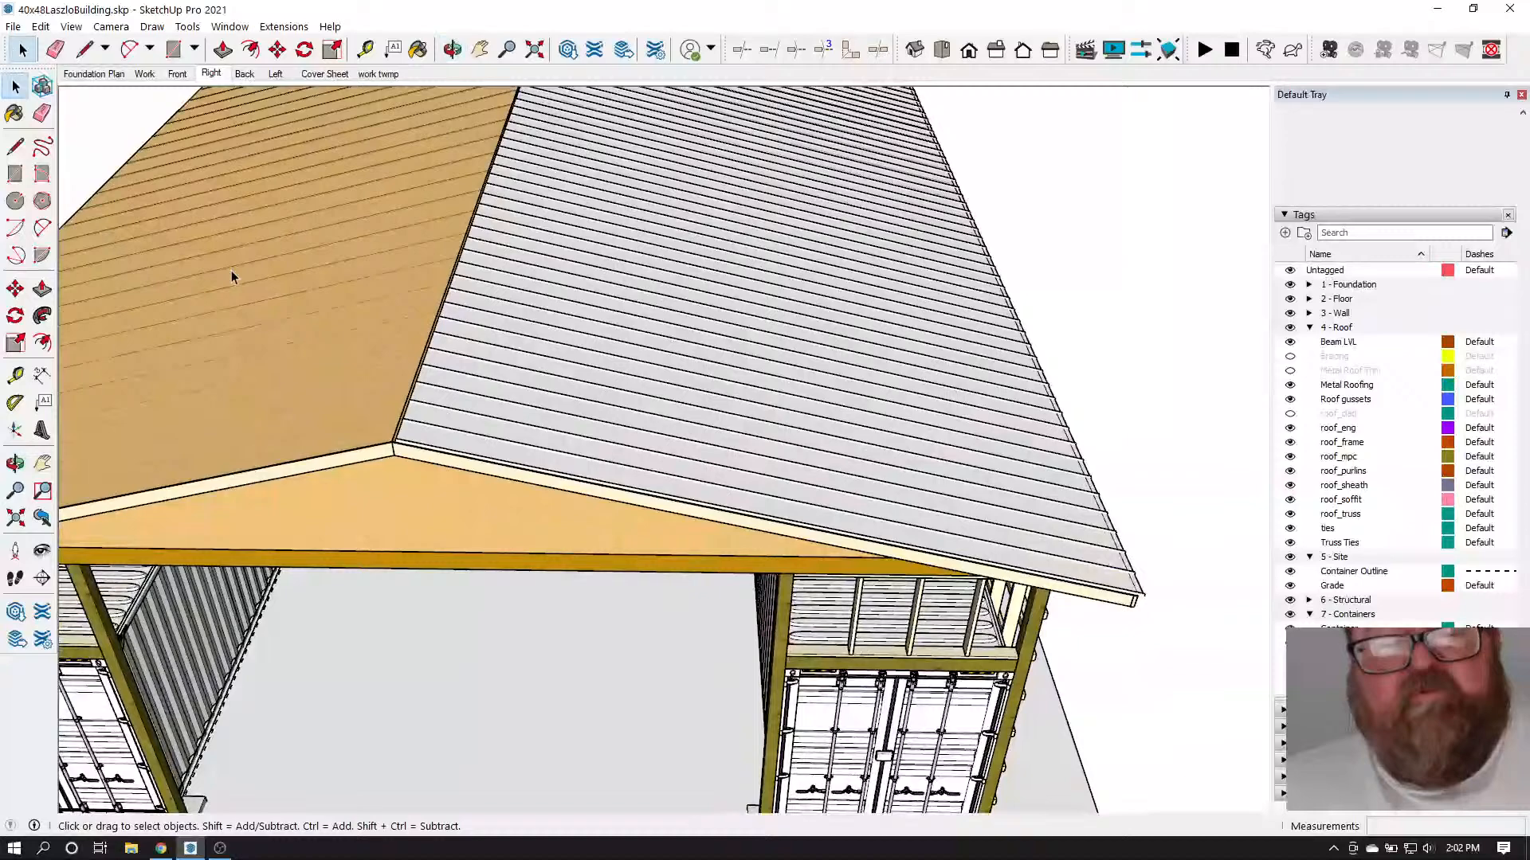
Copy the metal roofing group horizontally across the building and place the copy clear of the bare slope's eave
{"action": "left_click", "coordinate": [412, 430]}
{"action": "scroll", "coordinate": [447, 150], "scroll_direction": "down", "scroll_amount": 5}
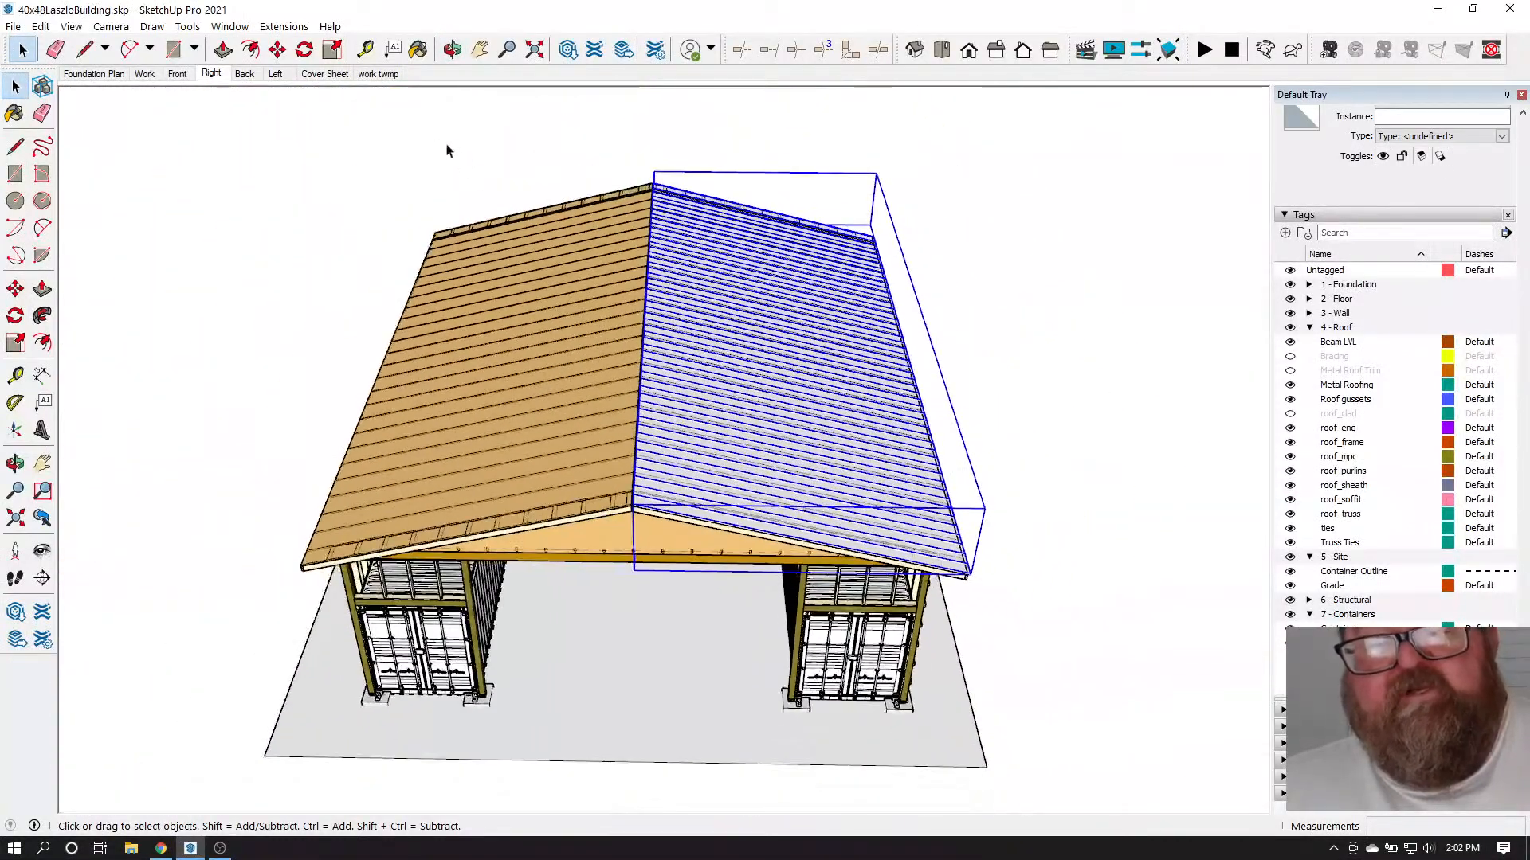
{"action": "key", "text": "m"}
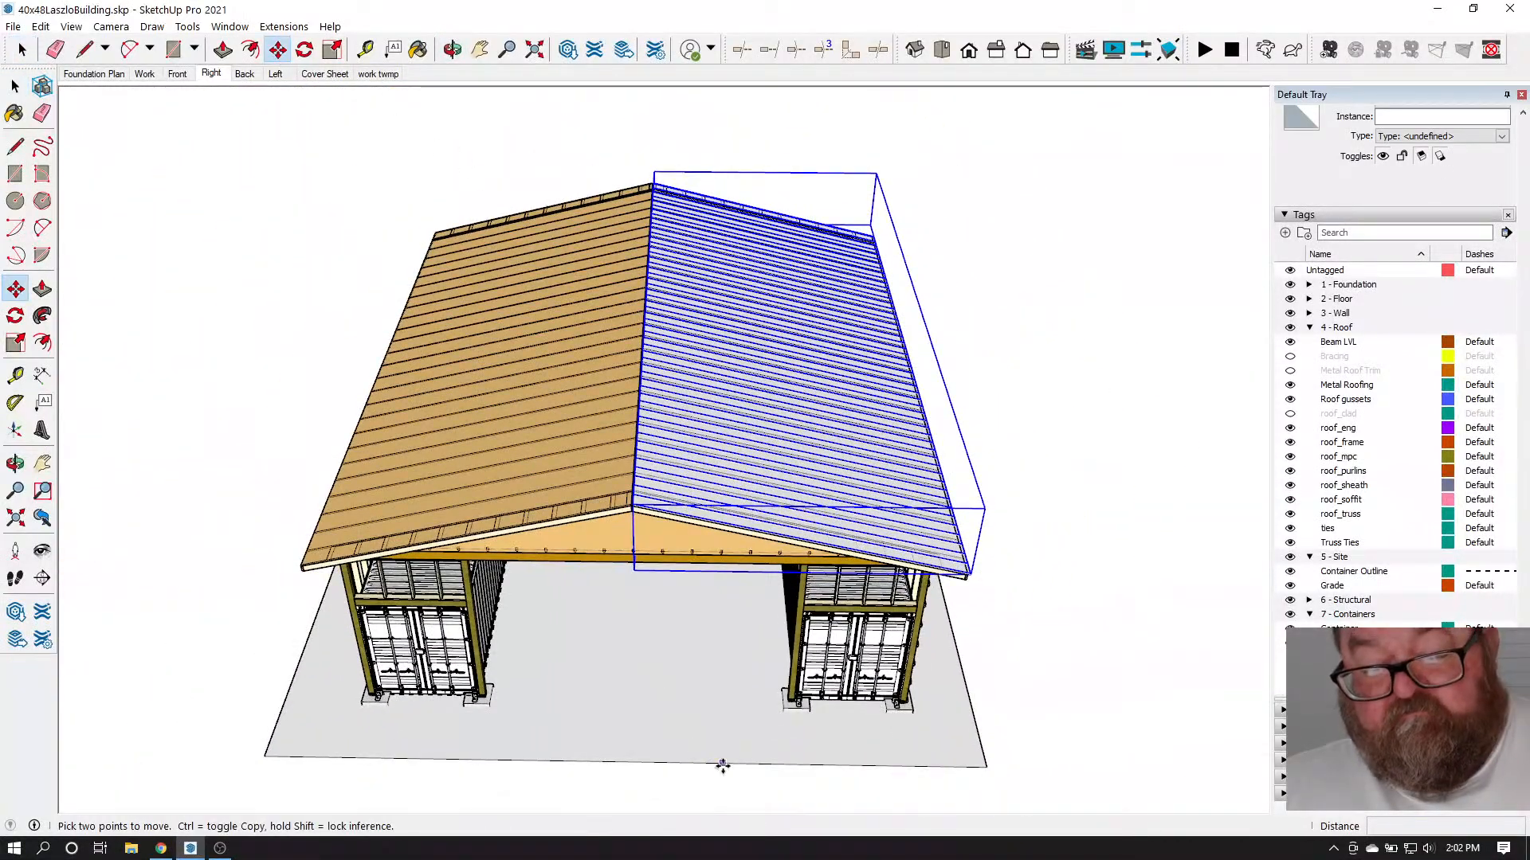
{"action": "key", "text": "ctrl"}
{"action": "left_click", "coordinate": [723, 766]}
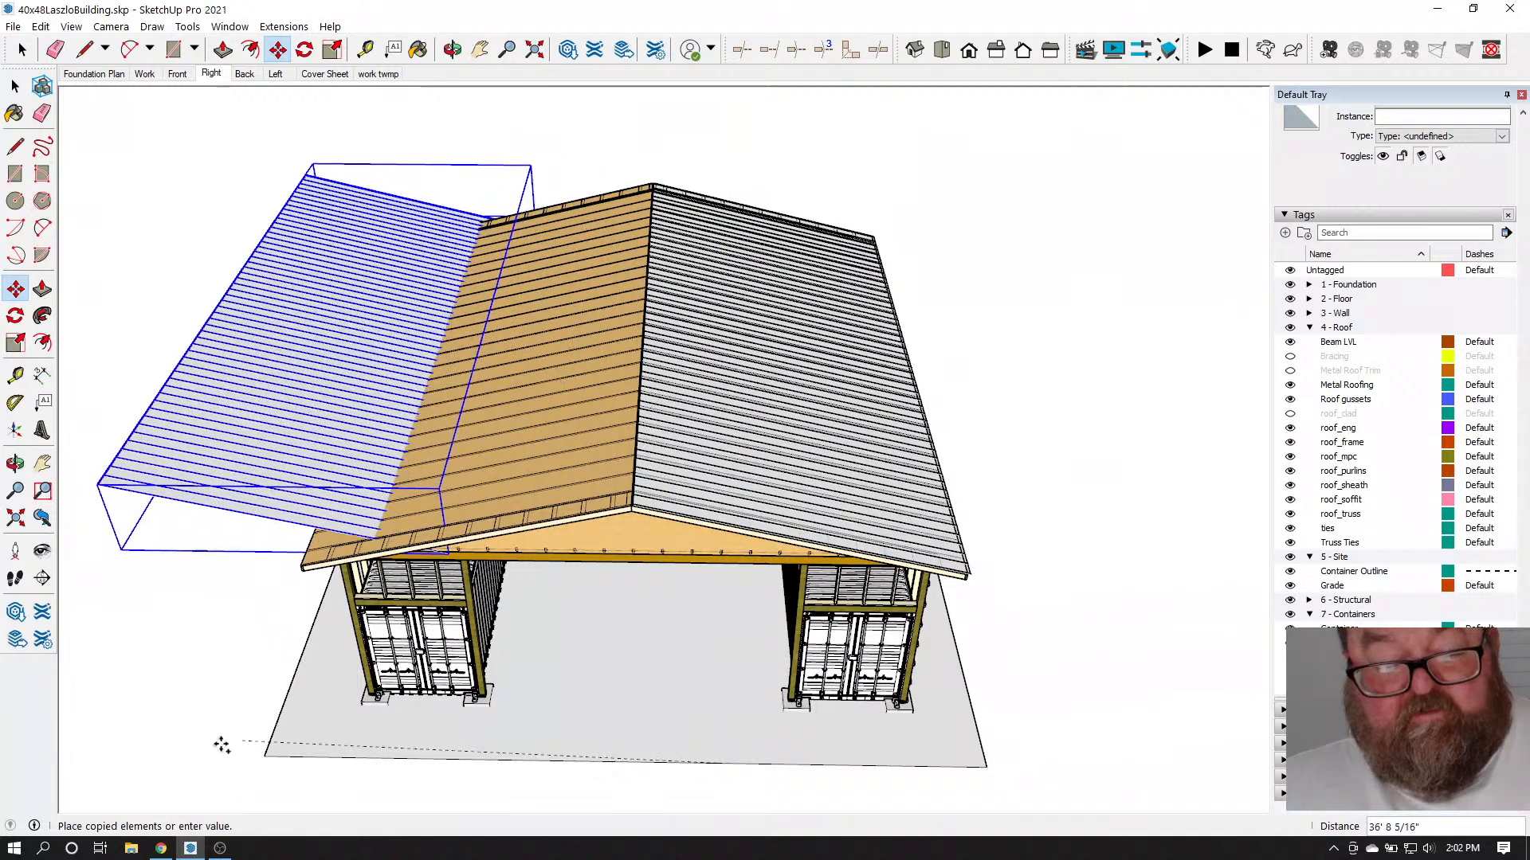
{"action": "scroll", "coordinate": [789, 421], "scroll_direction": "down", "scroll_amount": 3}
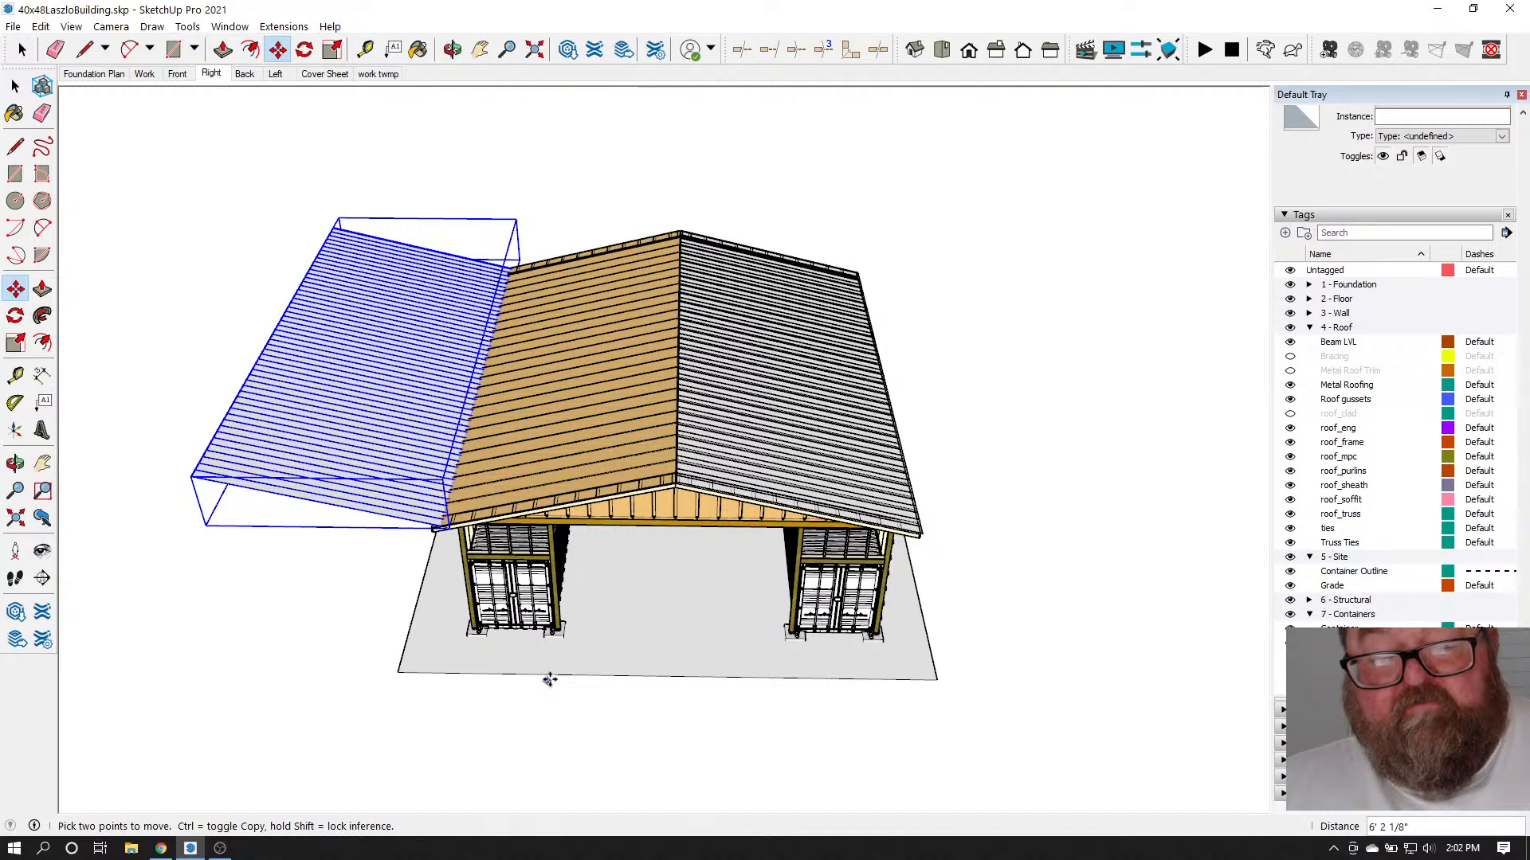
{"action": "left_click", "coordinate": [475, 672]}
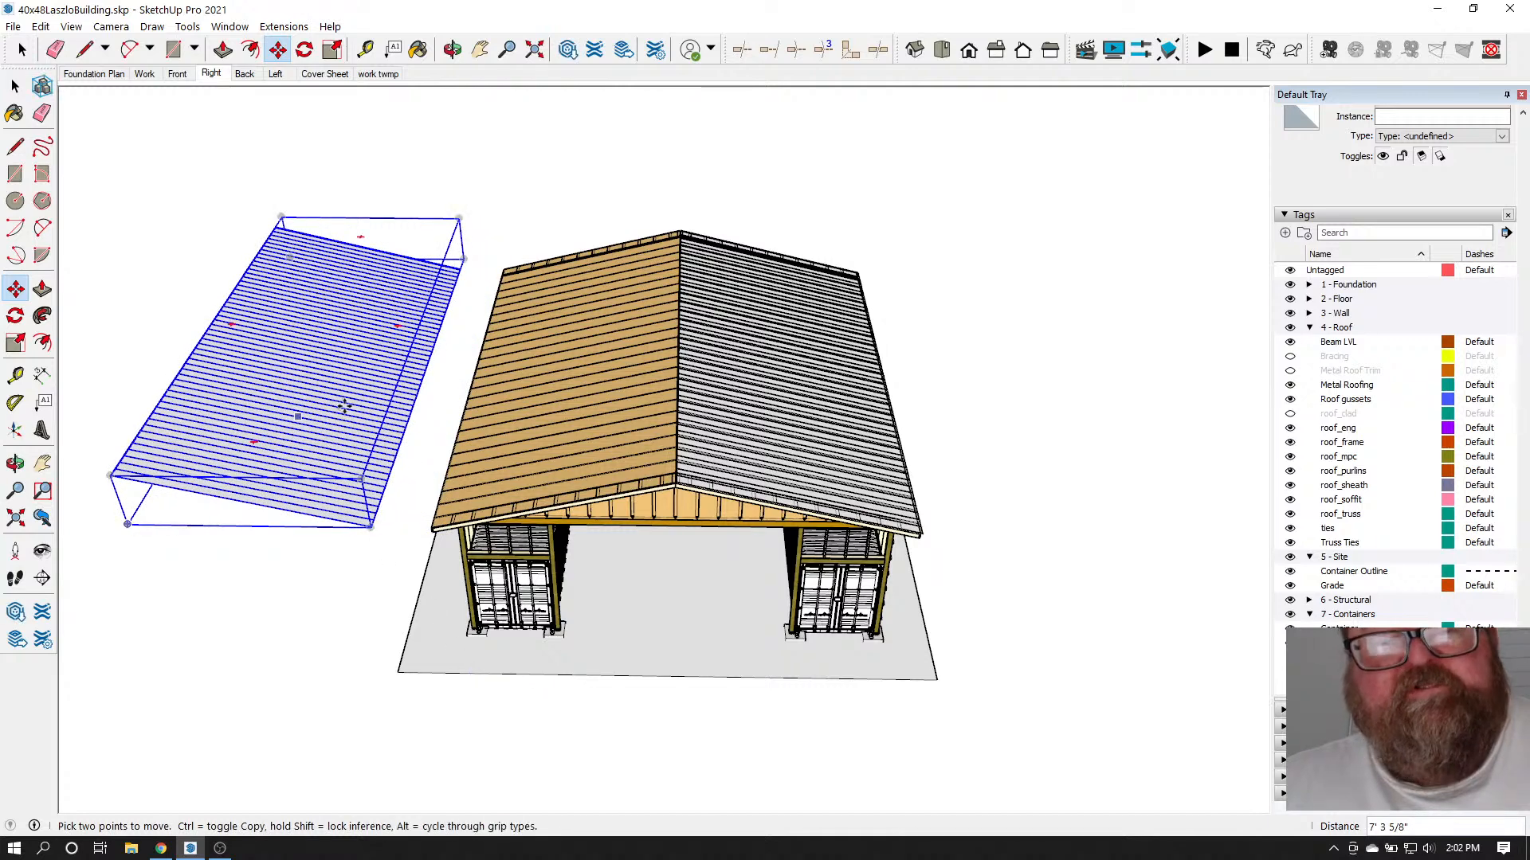
Mirror the copied roofing group along the red axis with a scale of -1 so it slopes the opposite way
{"action": "left_click", "coordinate": [332, 49]}
{"action": "scroll", "coordinate": [436, 372], "scroll_direction": "up", "scroll_amount": 3}
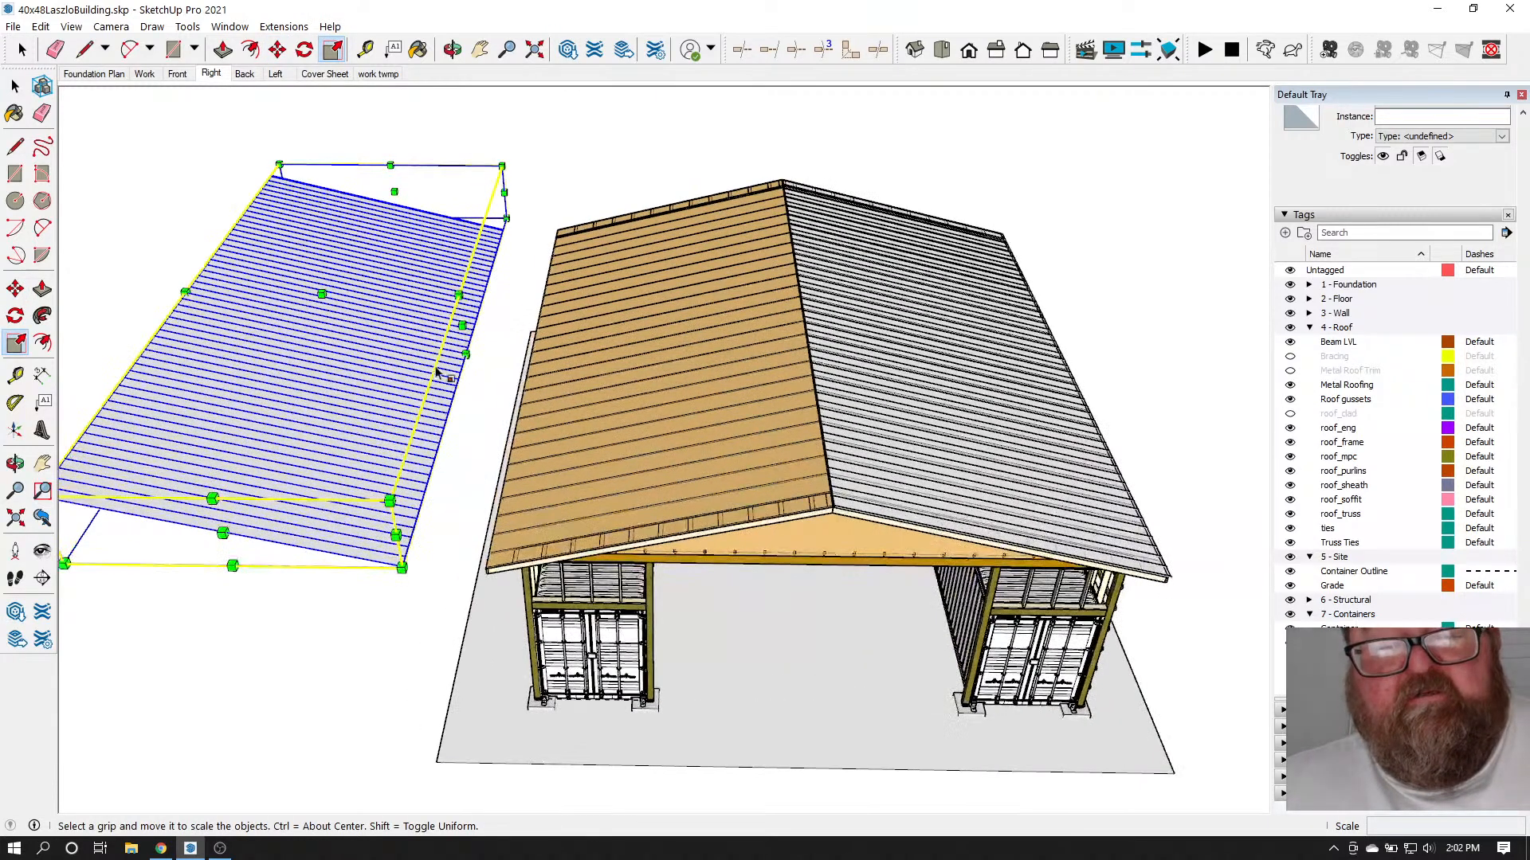
{"action": "scroll", "coordinate": [558, 398], "scroll_direction": "down", "scroll_amount": 1}
{"action": "left_click_drag", "start_coordinate": [479, 334], "coordinate": [87, 341]}
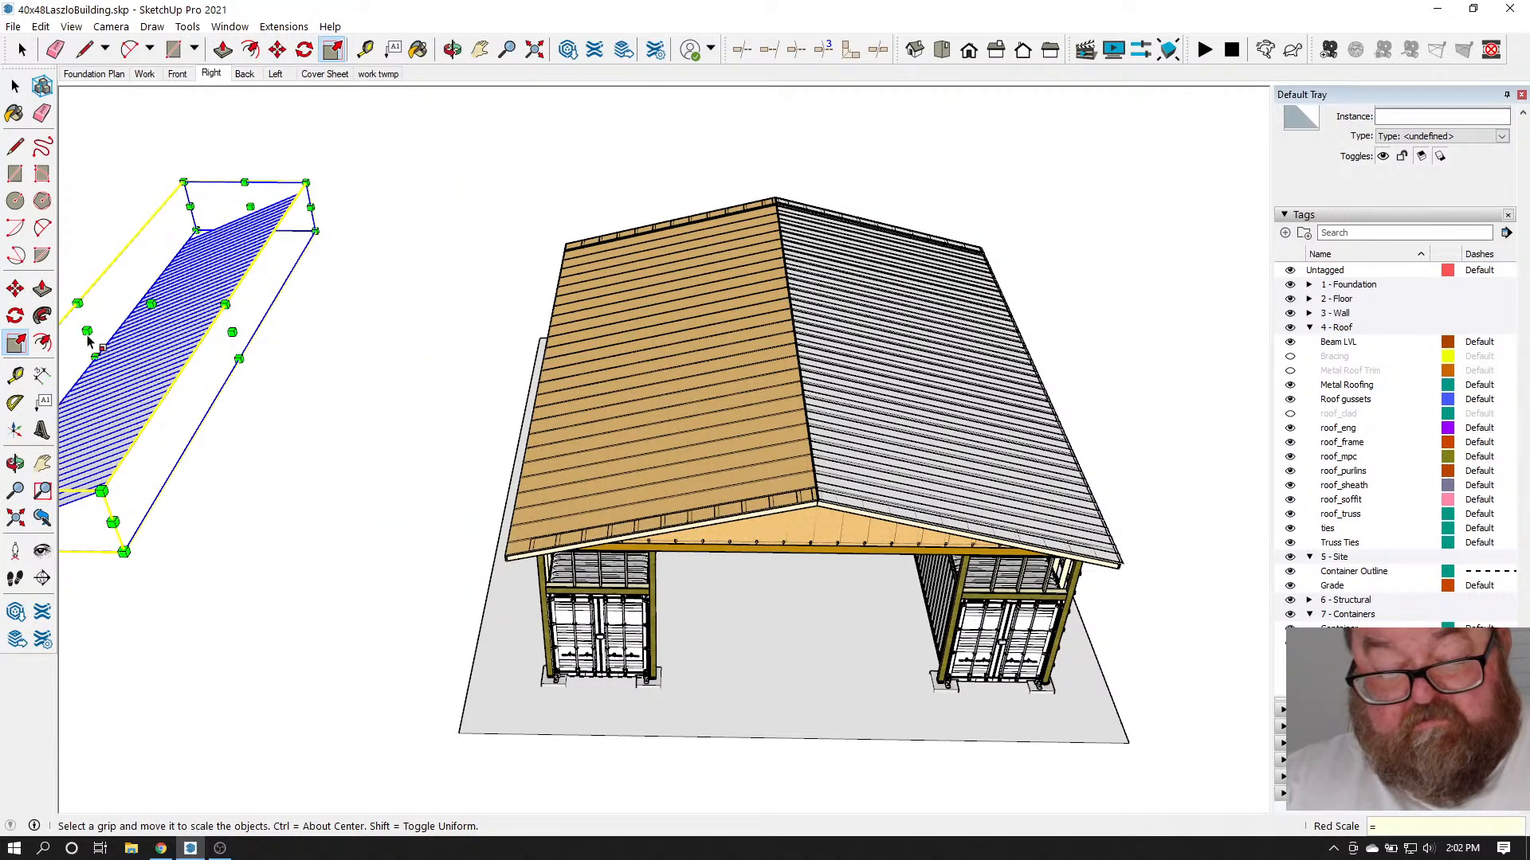
{"action": "key", "text": "Return"}
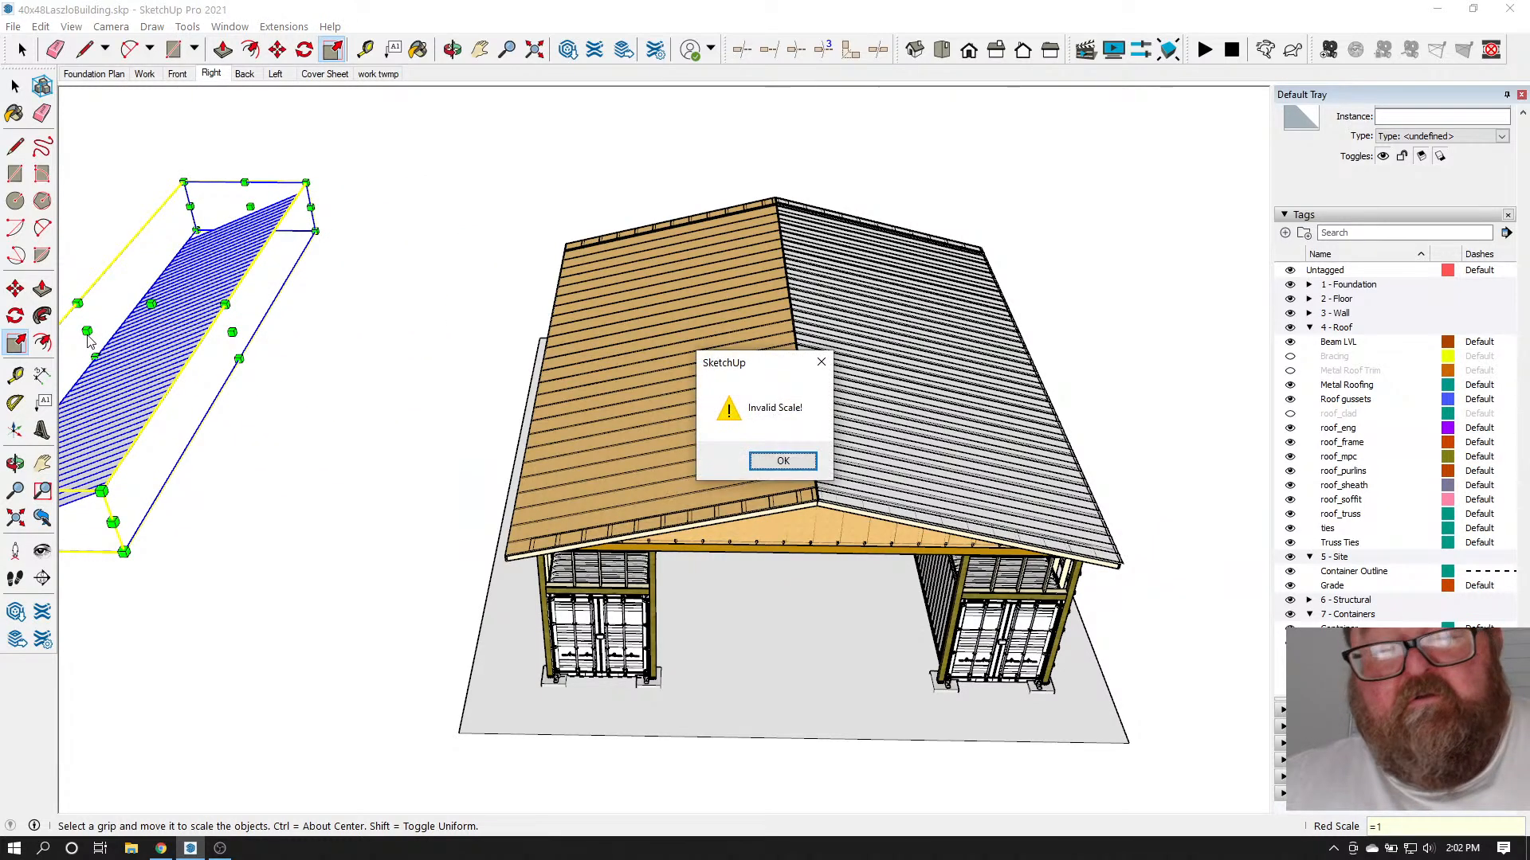
{"action": "left_click", "coordinate": [787, 462]}
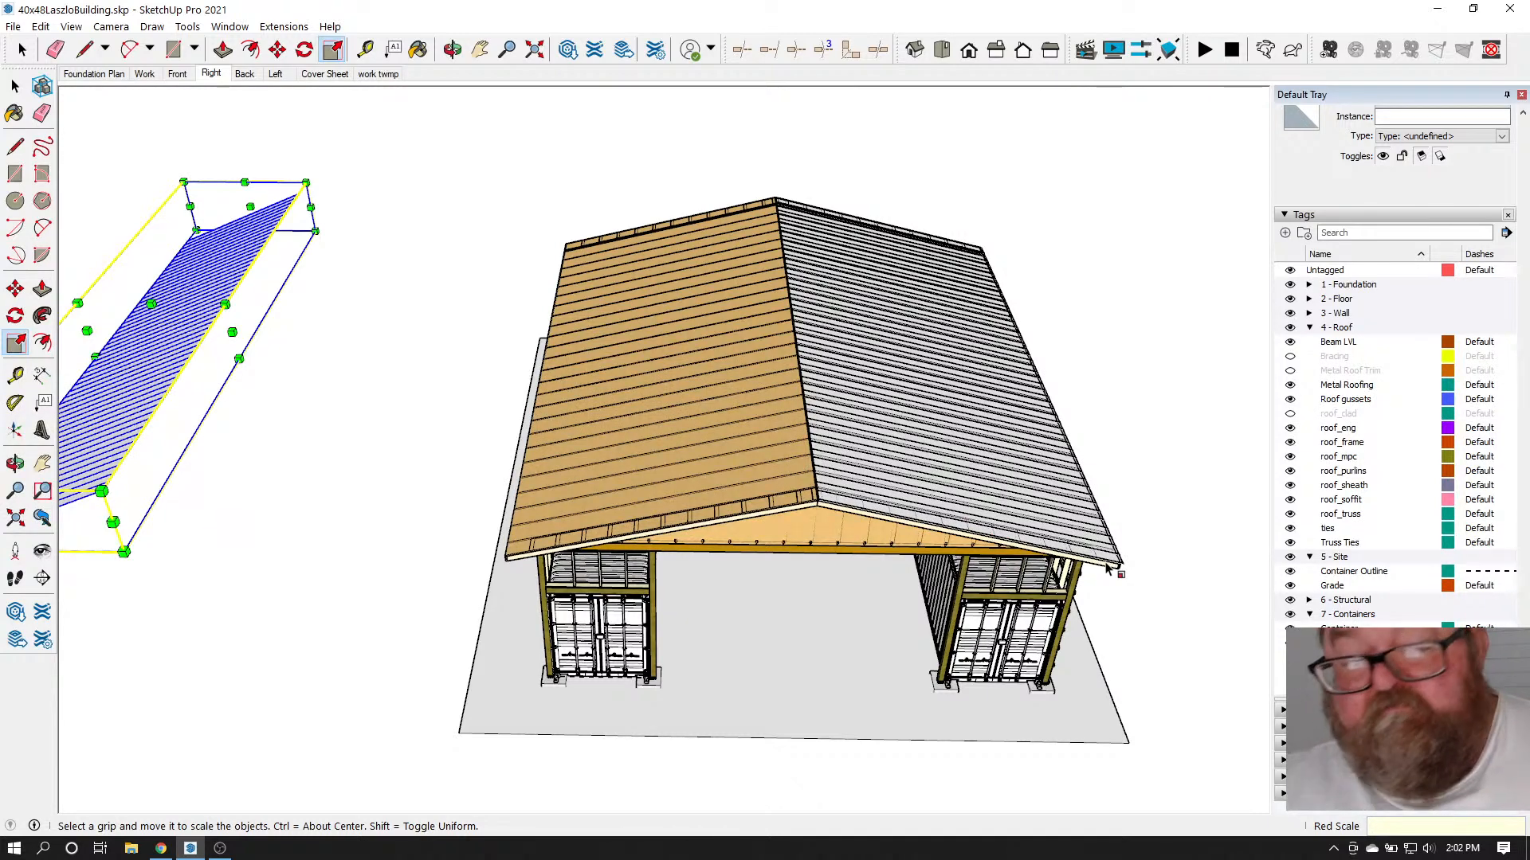
{"action": "scroll", "coordinate": [1158, 544], "scroll_direction": "down", "scroll_amount": 2}
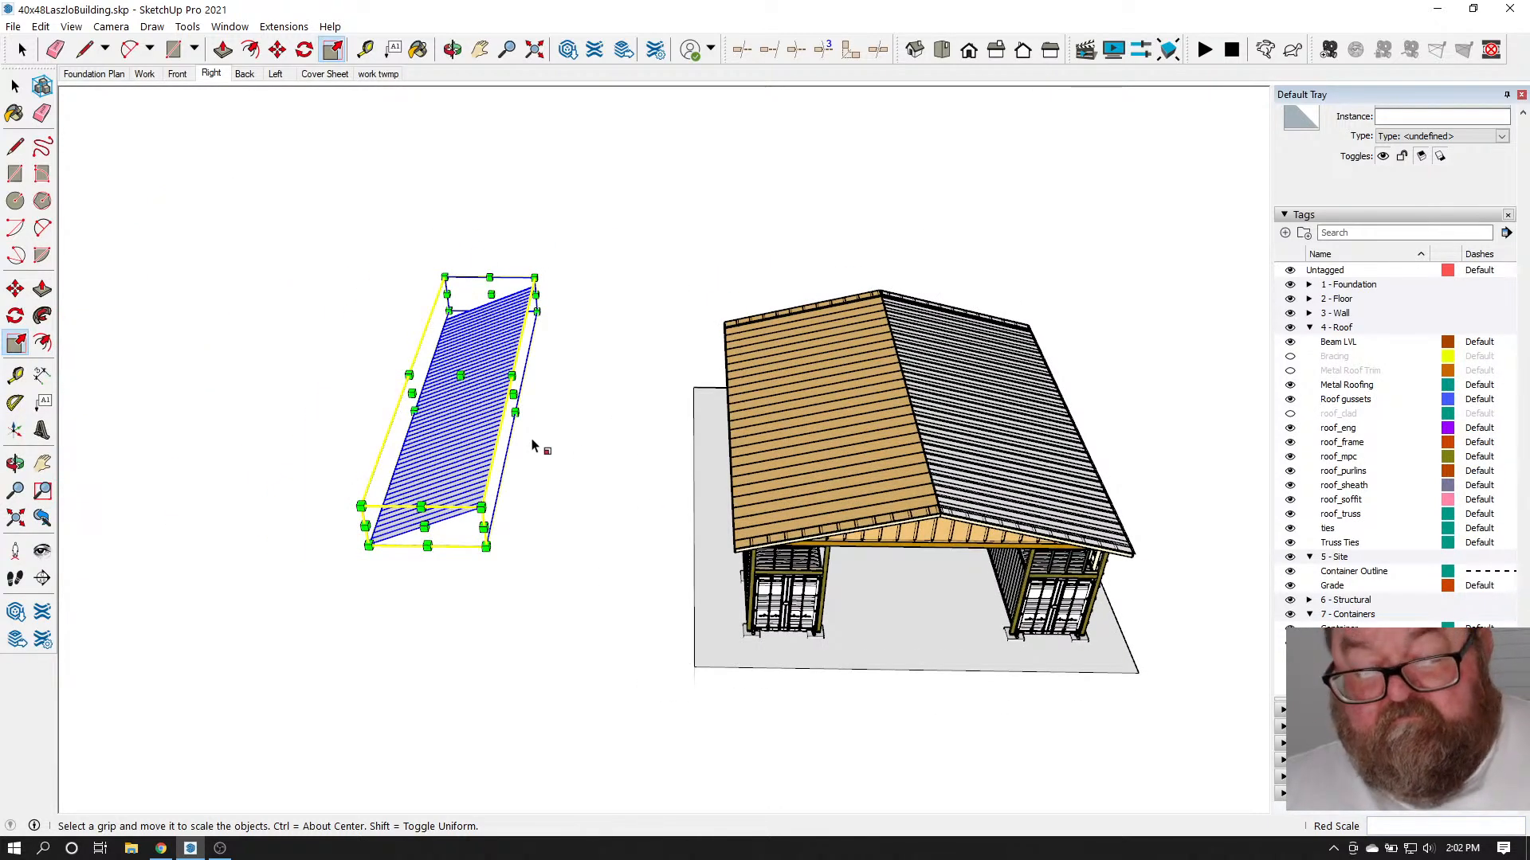
{"action": "key", "text": "Escape"}
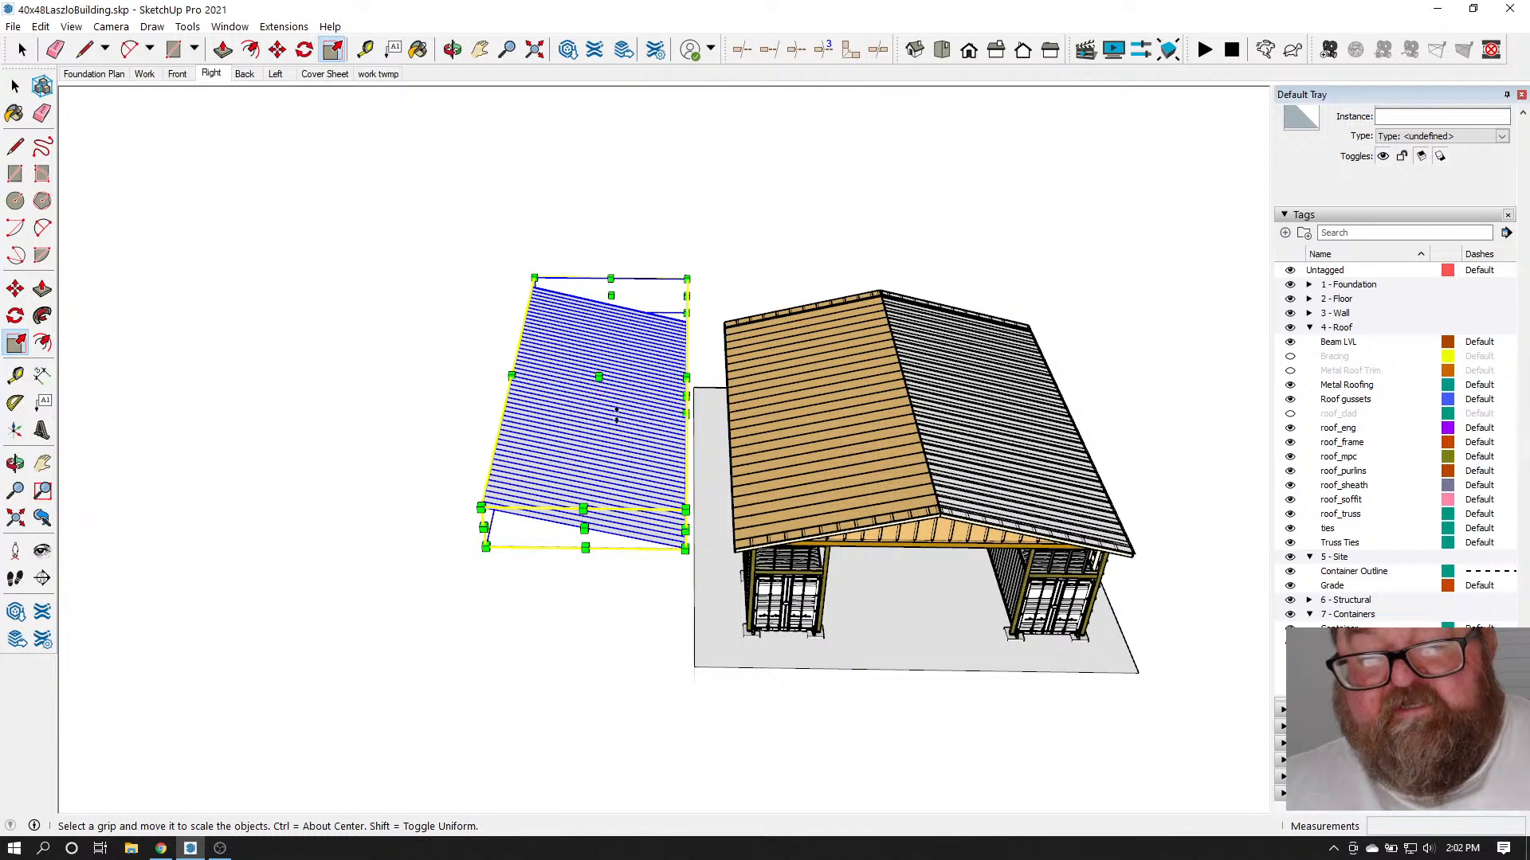
{"action": "left_click_drag", "start_coordinate": [666, 396], "coordinate": [355, 398]}
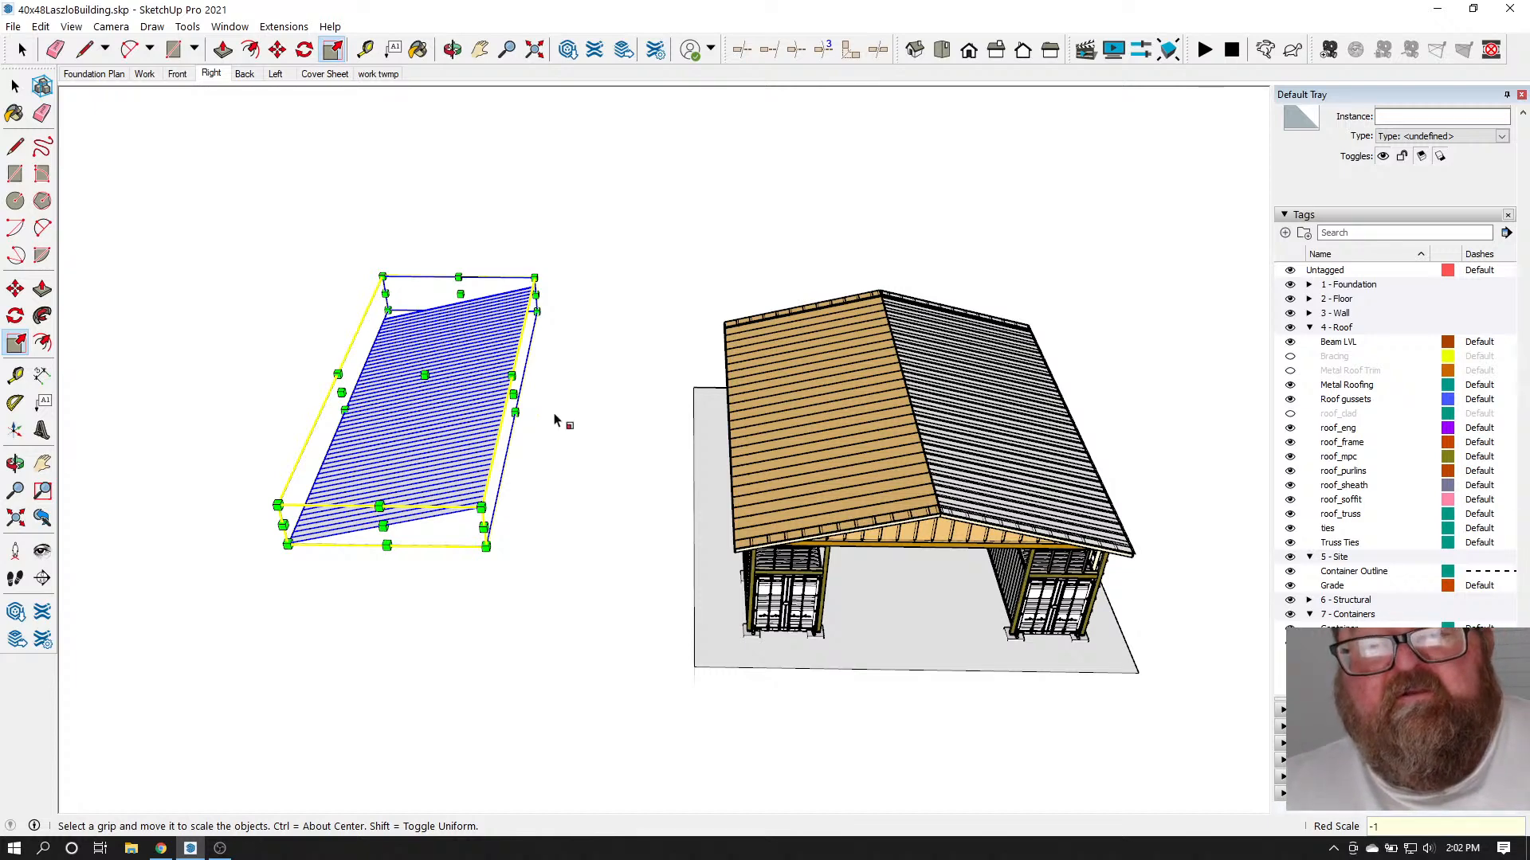
Move the mirrored roofing group by its lower front corner onto the bare slope's sheathing corner at the eave
{"action": "scroll", "coordinate": [556, 420], "scroll_direction": "up", "scroll_amount": 2}
{"action": "left_click", "coordinate": [277, 49]}
{"action": "scroll", "coordinate": [187, 622], "scroll_direction": "up", "scroll_amount": 2}
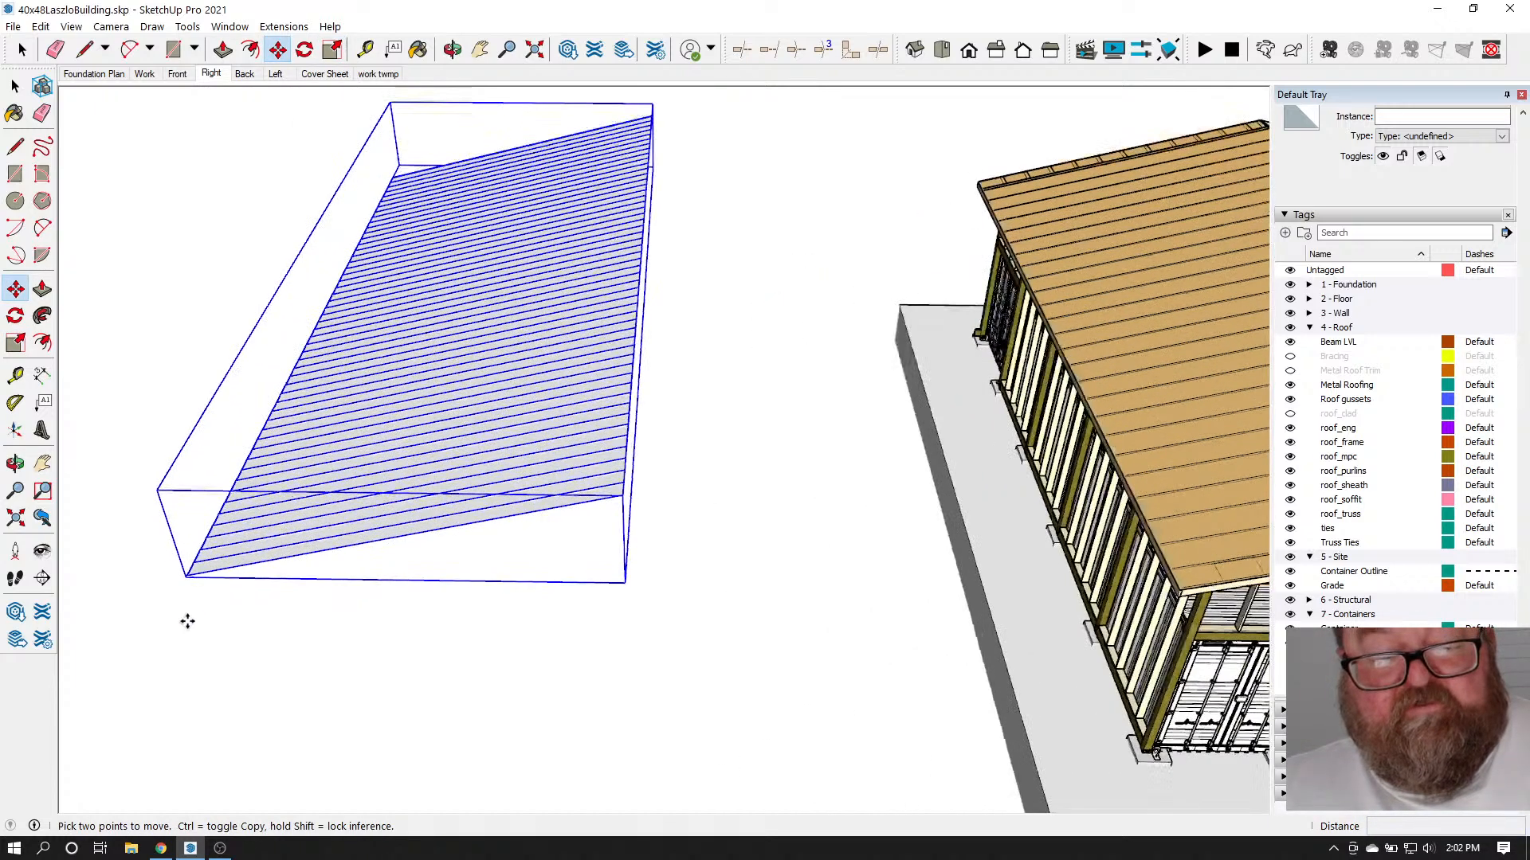
{"action": "scroll", "coordinate": [187, 621], "scroll_direction": "up", "scroll_amount": 5}
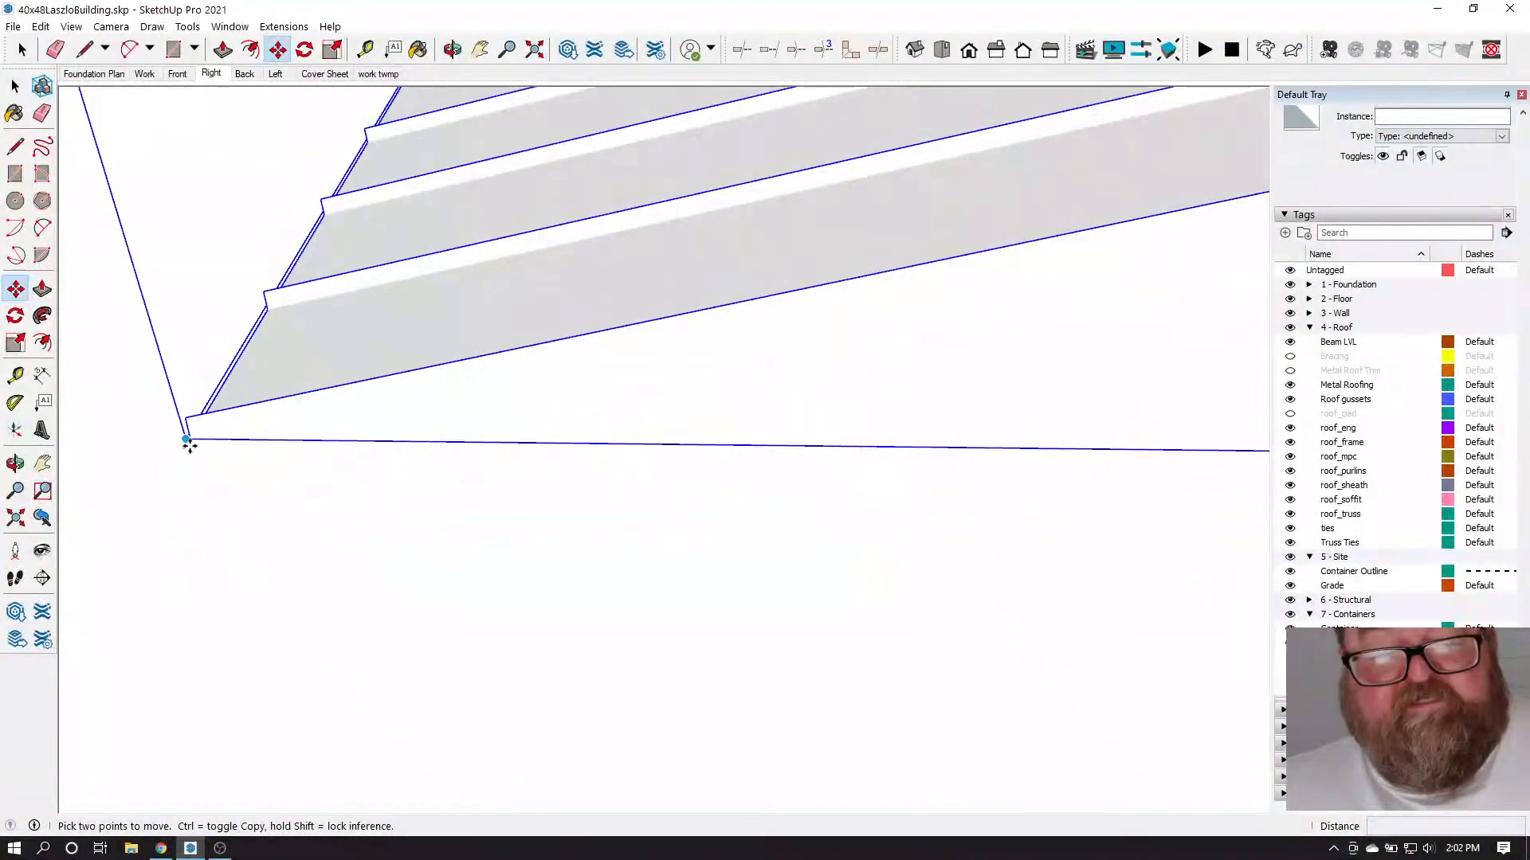
{"action": "left_click", "coordinate": [189, 438]}
{"action": "scroll", "coordinate": [223, 450], "scroll_direction": "down", "scroll_amount": 6}
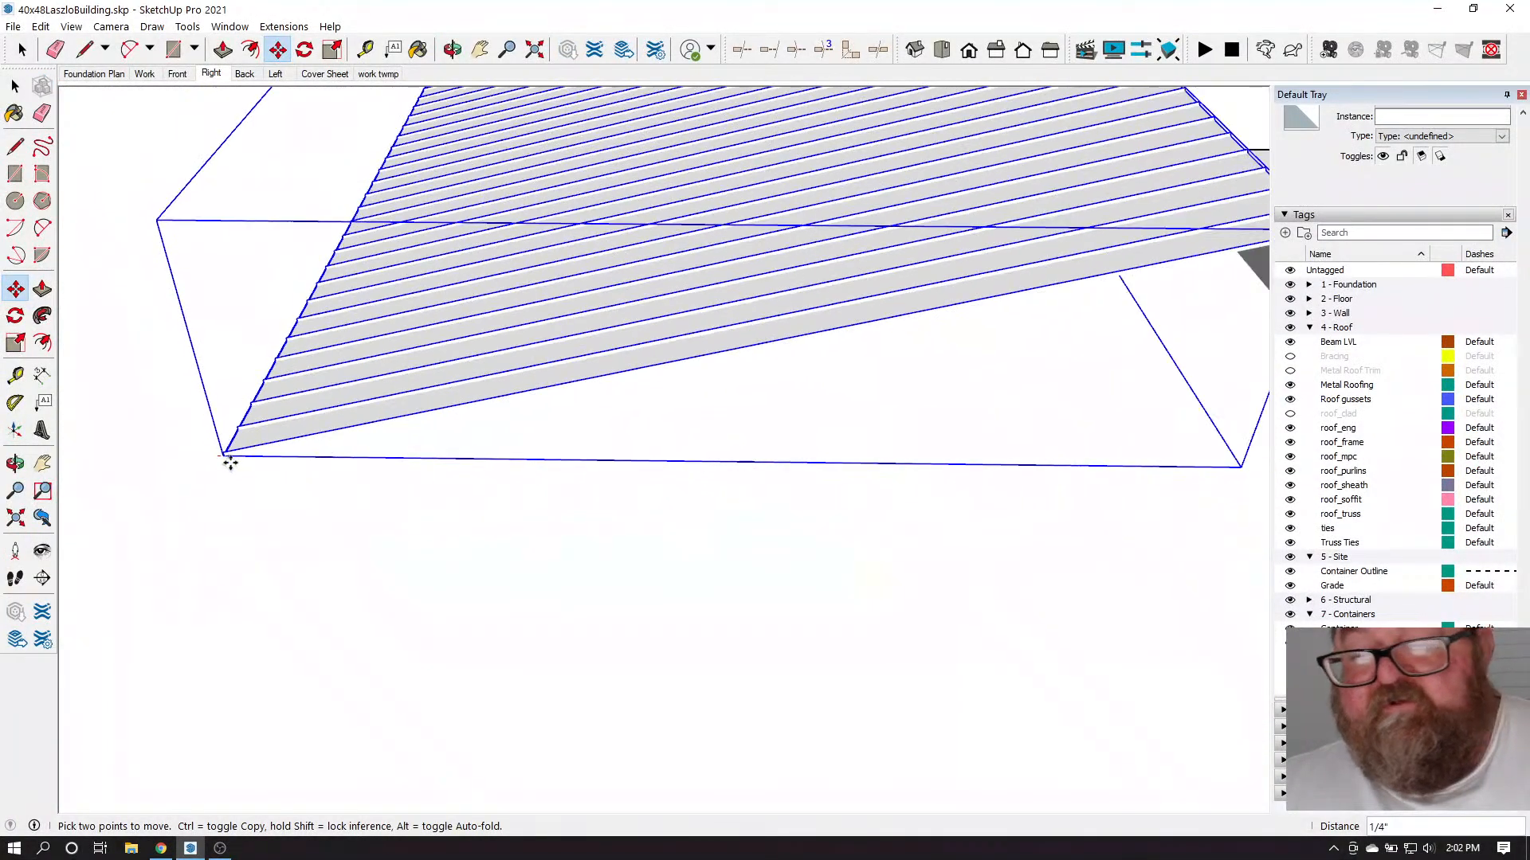
{"action": "scroll", "coordinate": [741, 515], "scroll_direction": "up", "scroll_amount": 5}
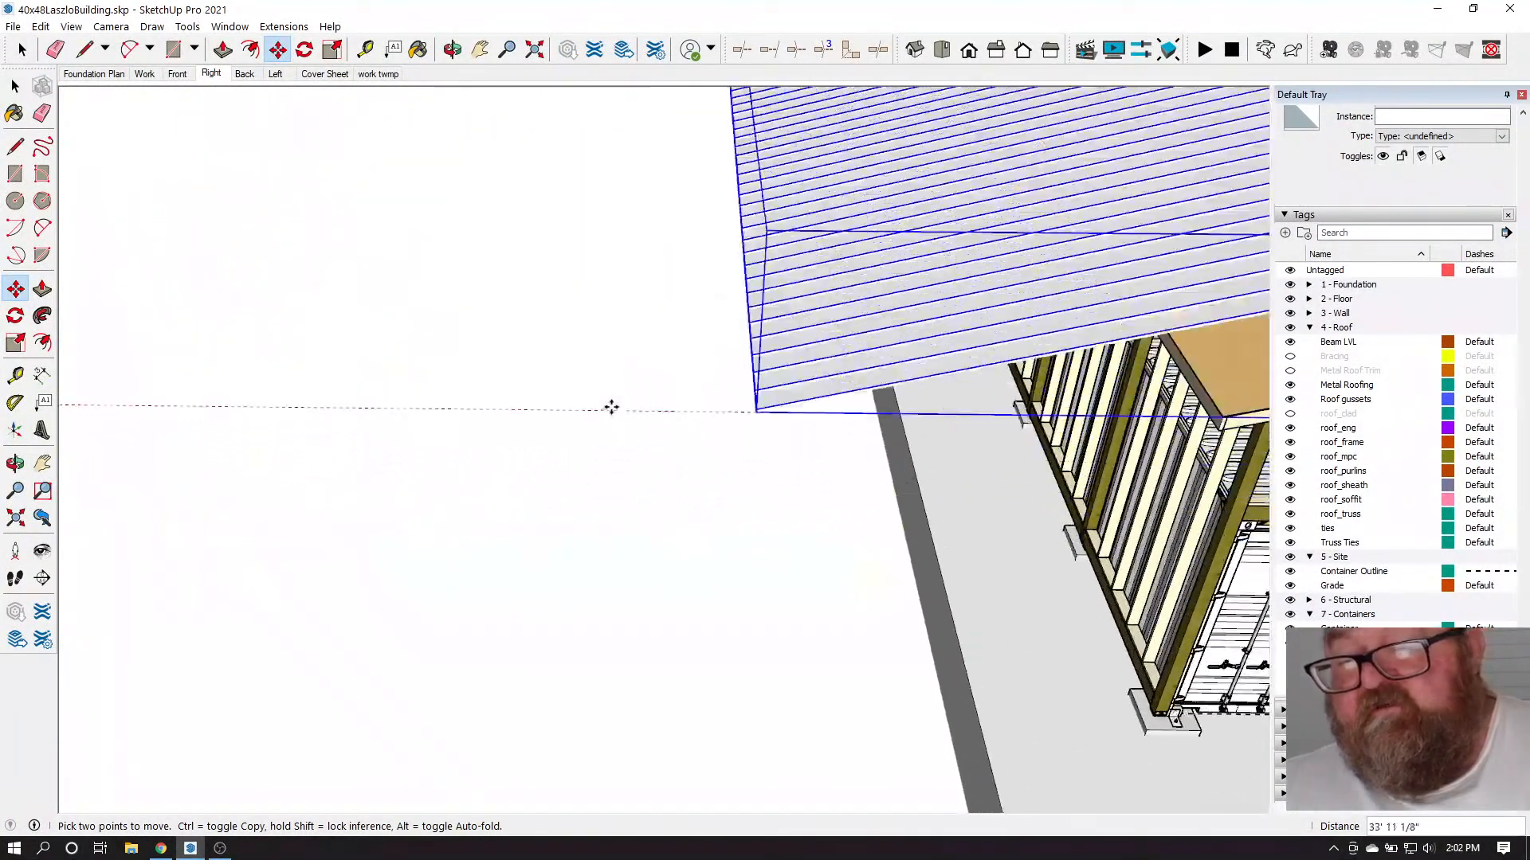
{"action": "scroll", "coordinate": [1050, 449], "scroll_direction": "up", "scroll_amount": 6}
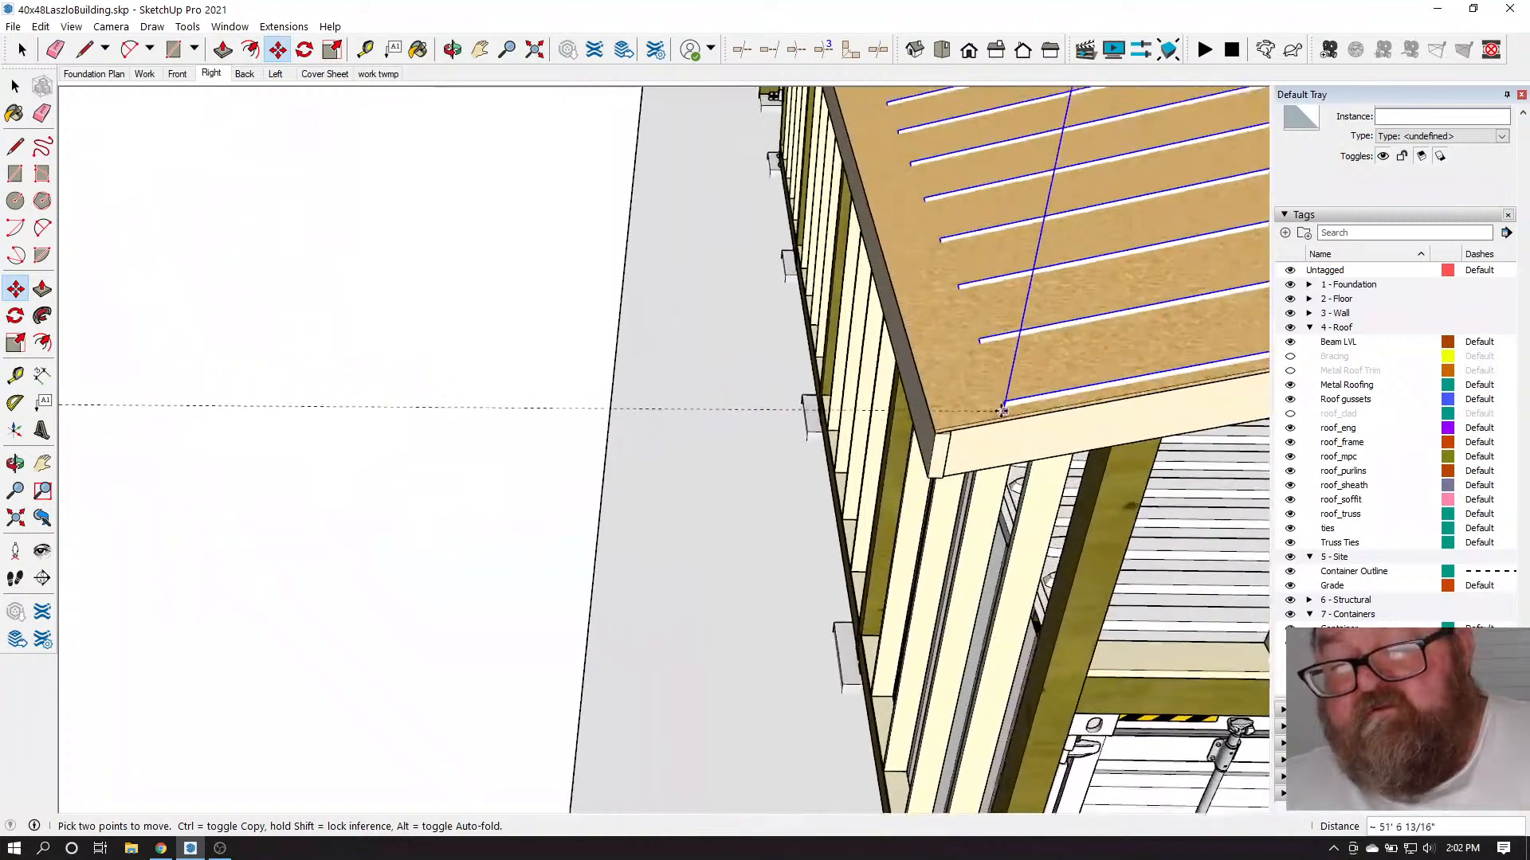
{"action": "scroll", "coordinate": [947, 435], "scroll_direction": "up", "scroll_amount": 4}
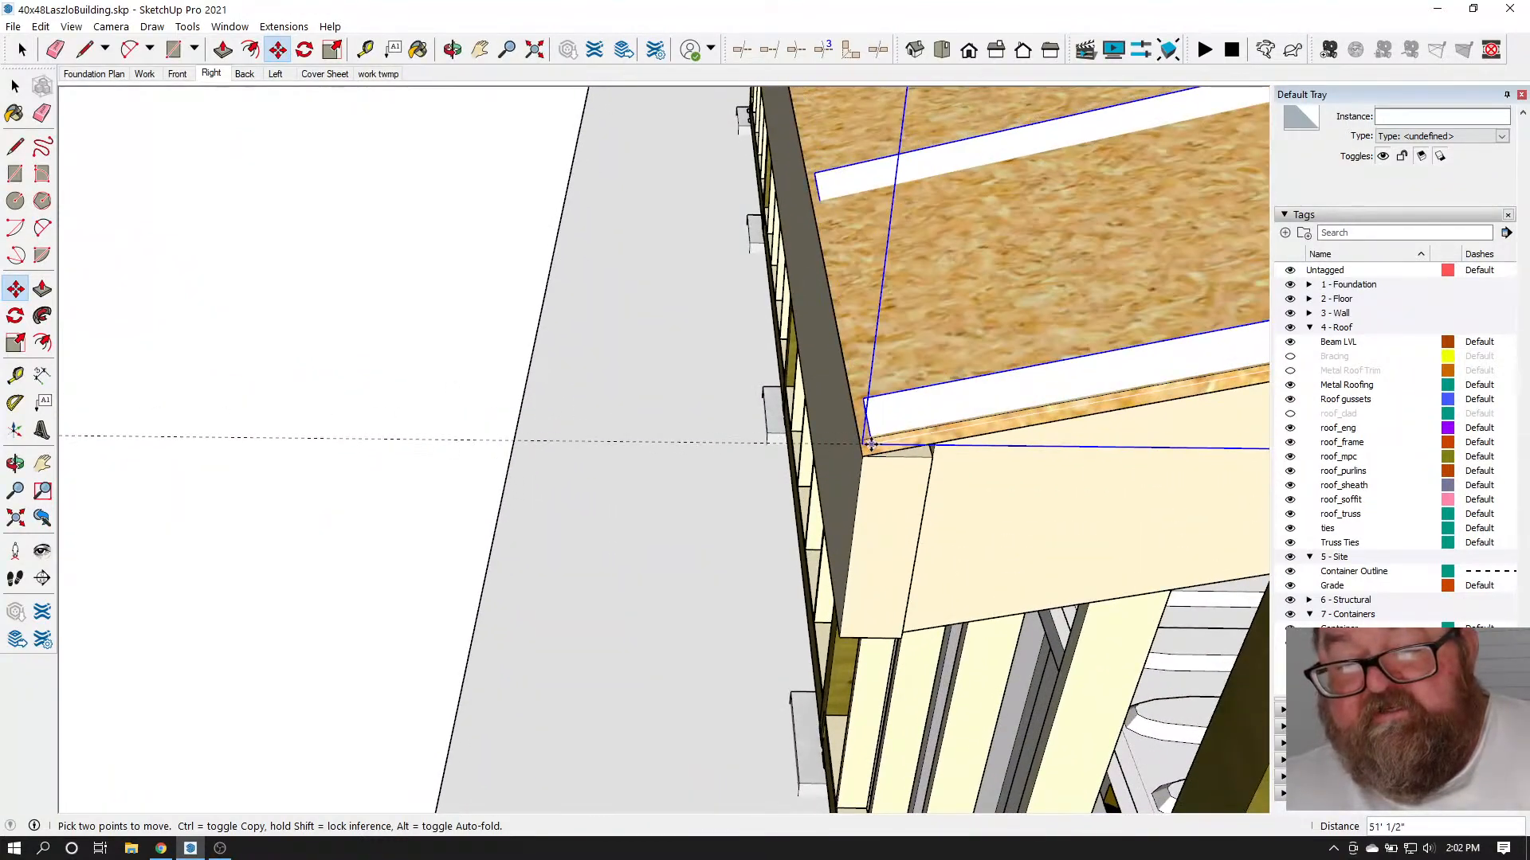
{"action": "left_click", "coordinate": [860, 441]}
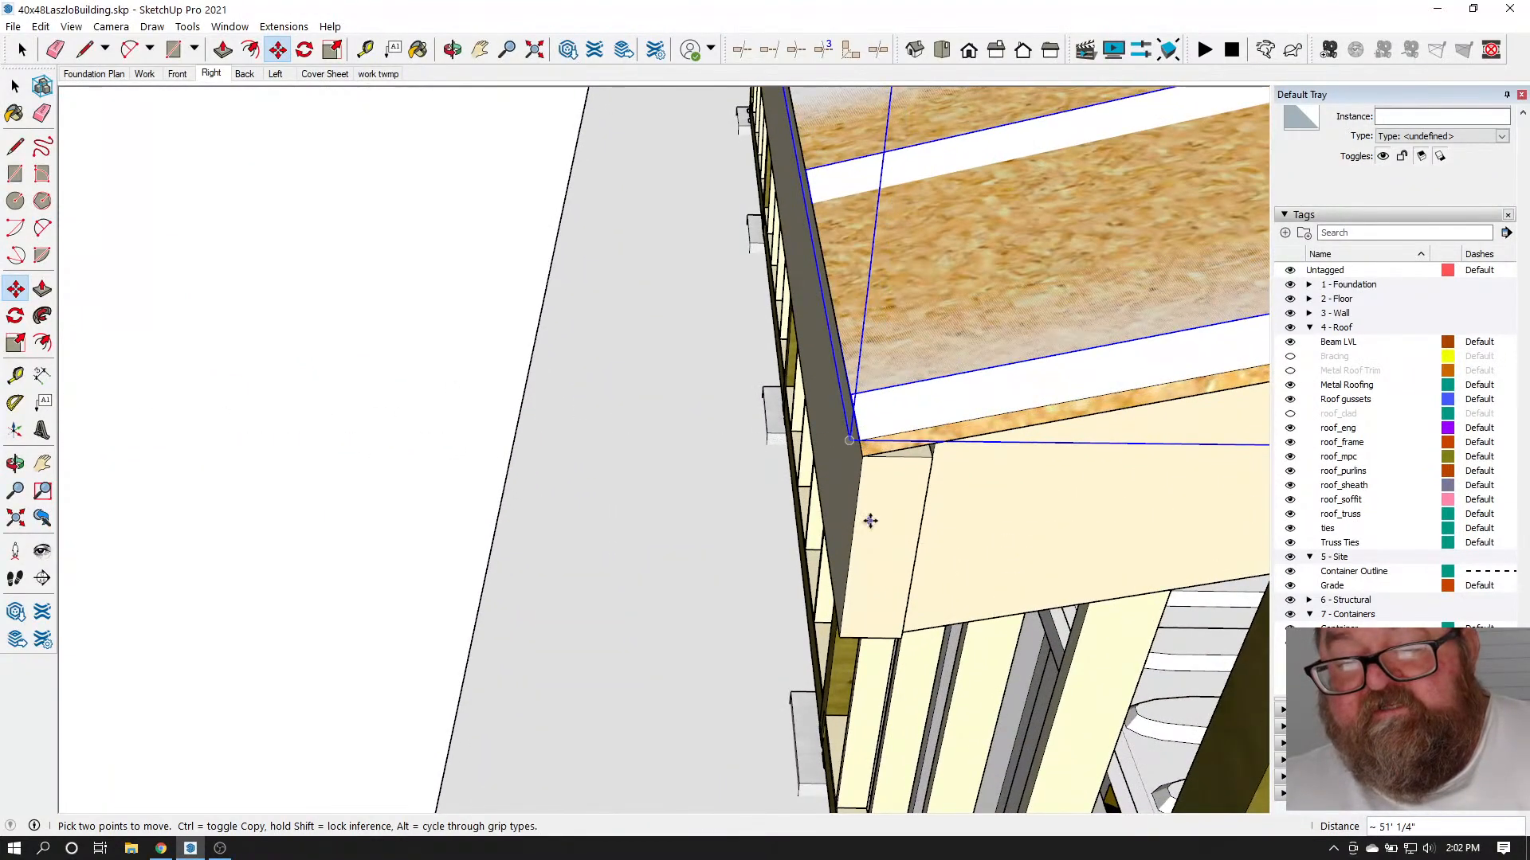
Shift the mirrored roofing 2.5" outward past the eave along the sheathing edge, and raise it 1/4"
{"action": "left_click", "coordinate": [1177, 384]}
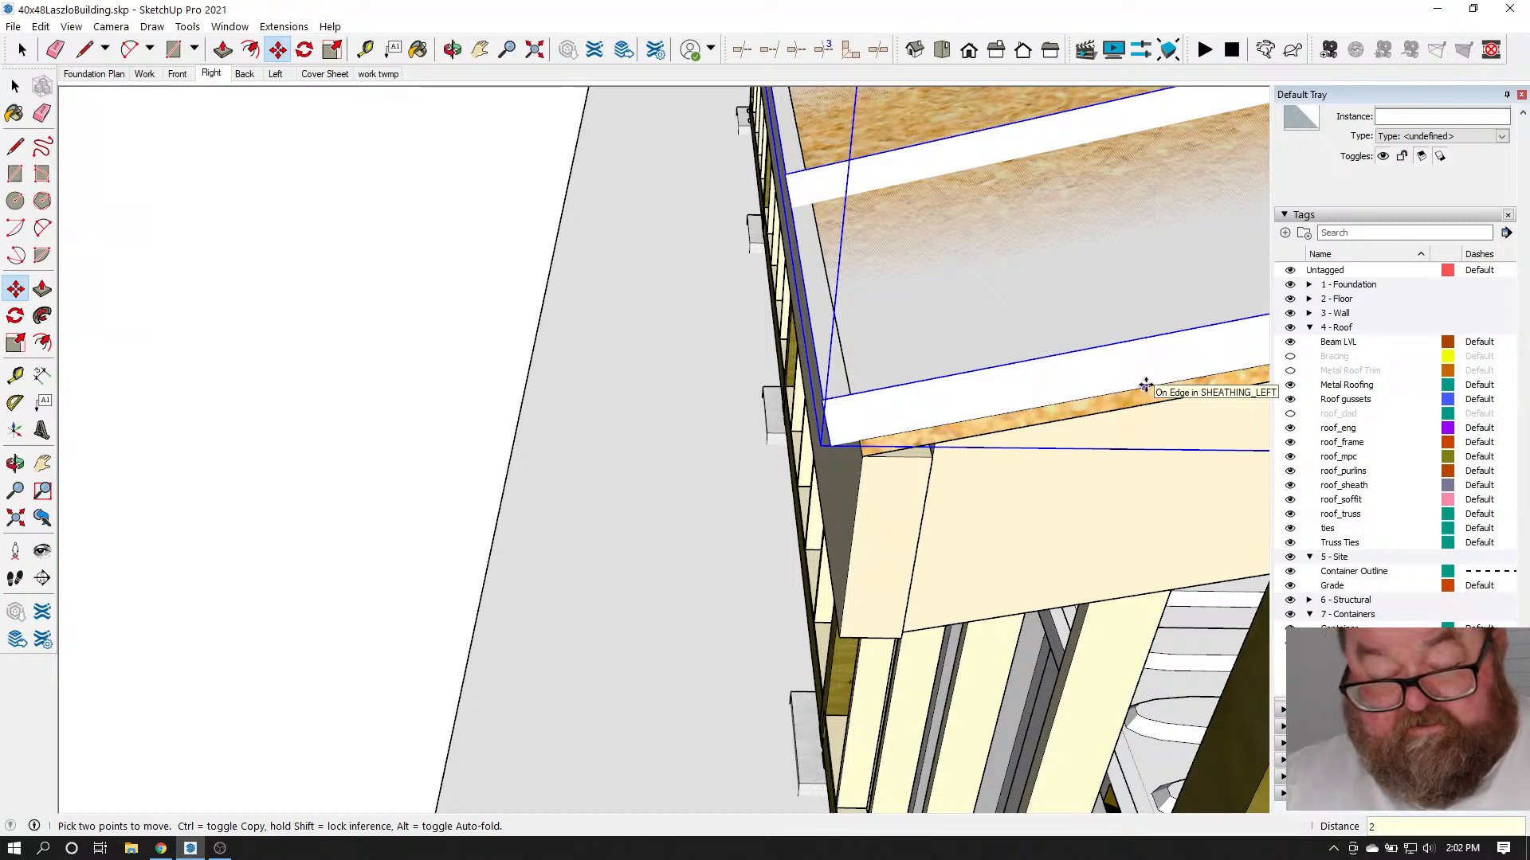
{"action": "type", "text": "2.5"}
{"action": "key", "text": "Return"}
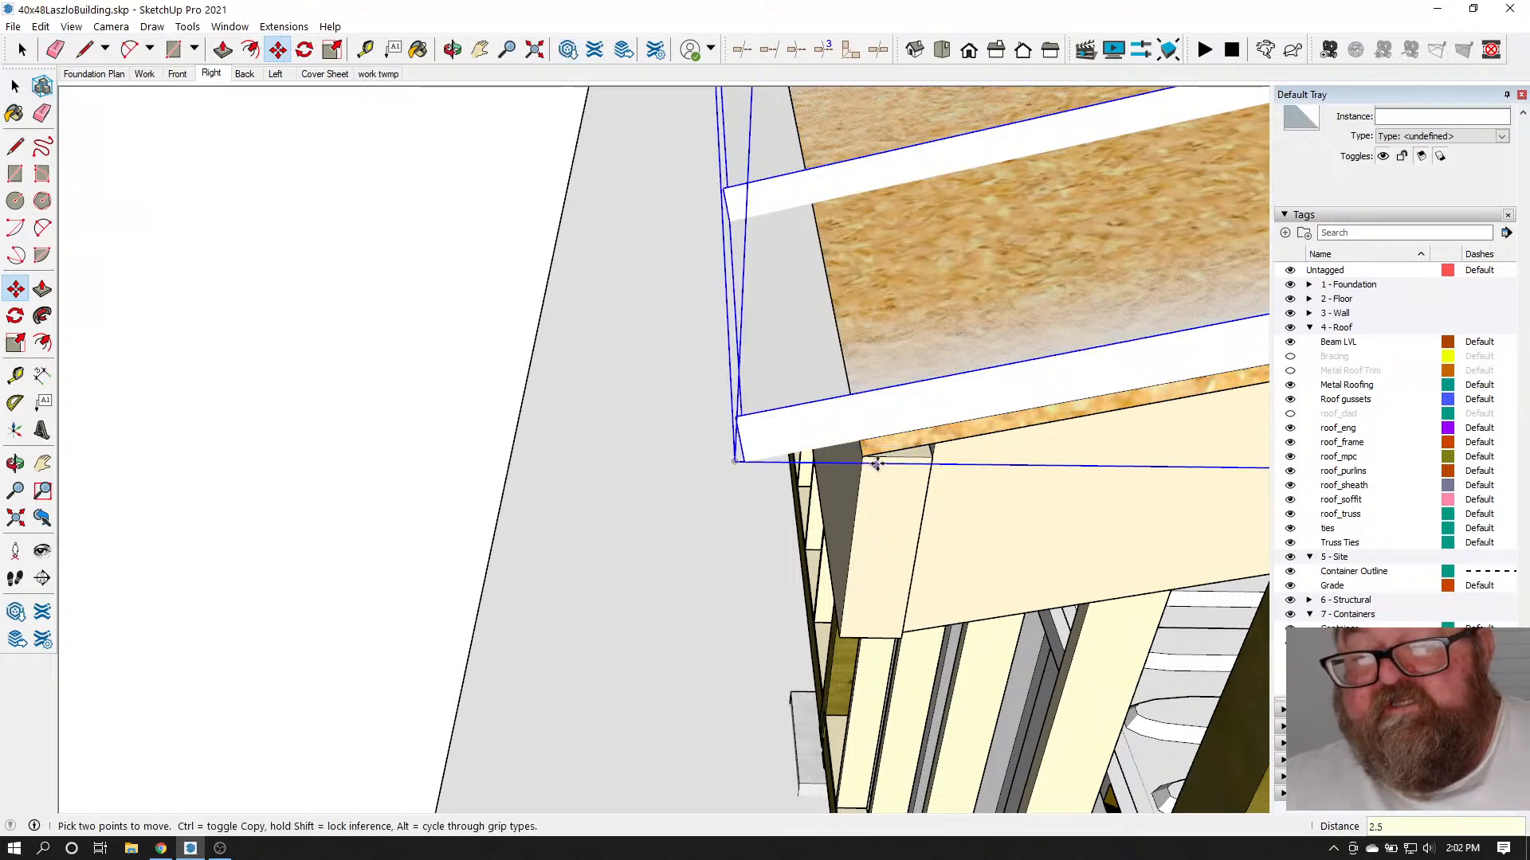
{"action": "left_click", "coordinate": [855, 516]}
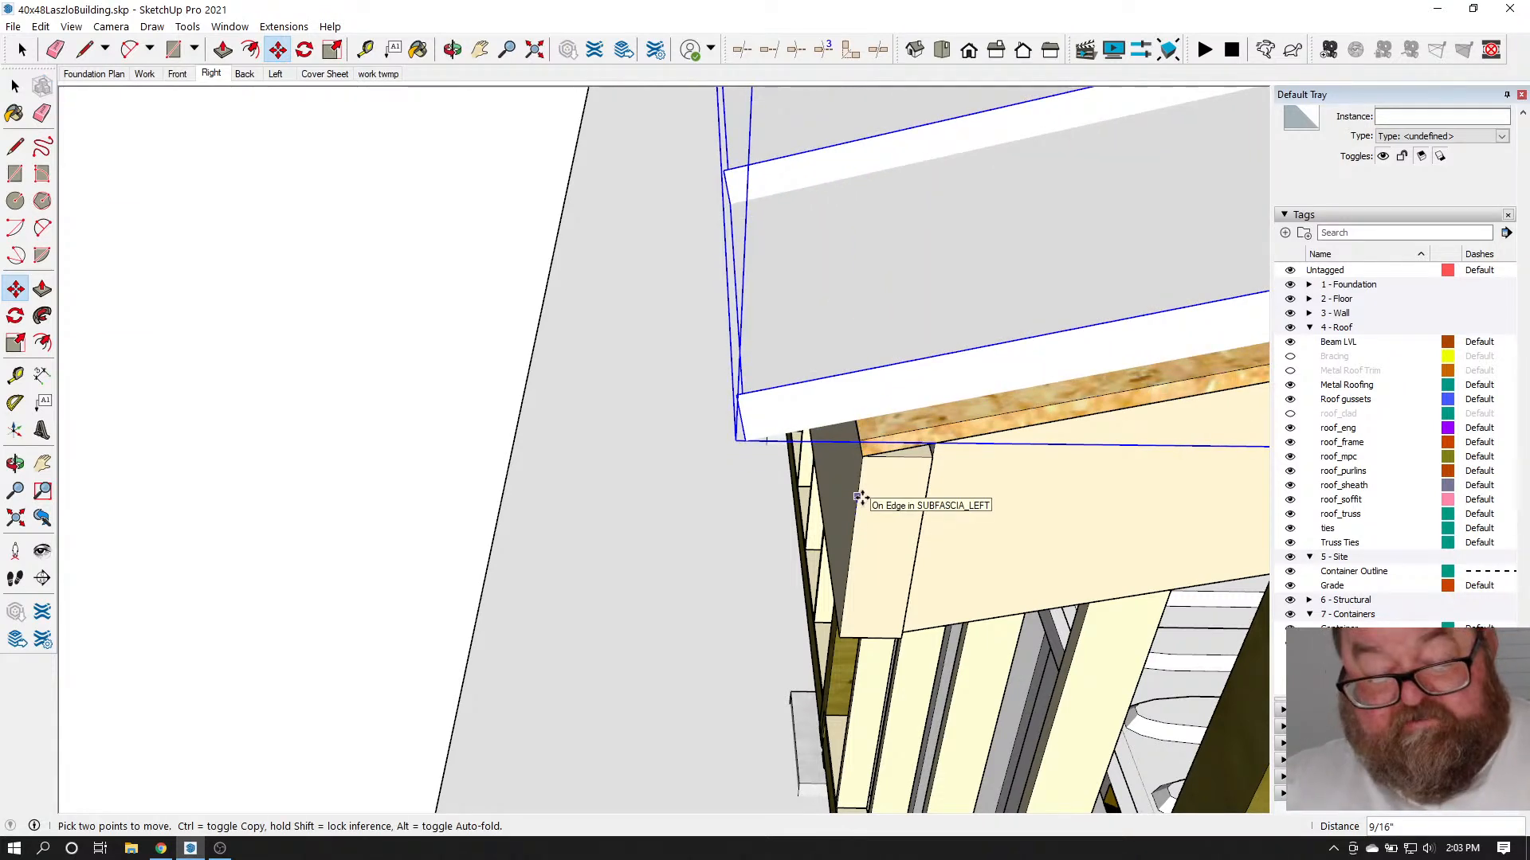
{"action": "type", "text": "1/4"}
{"action": "key", "text": "Return"}
{"action": "scroll", "coordinate": [451, 536], "scroll_direction": "down", "scroll_amount": 10}
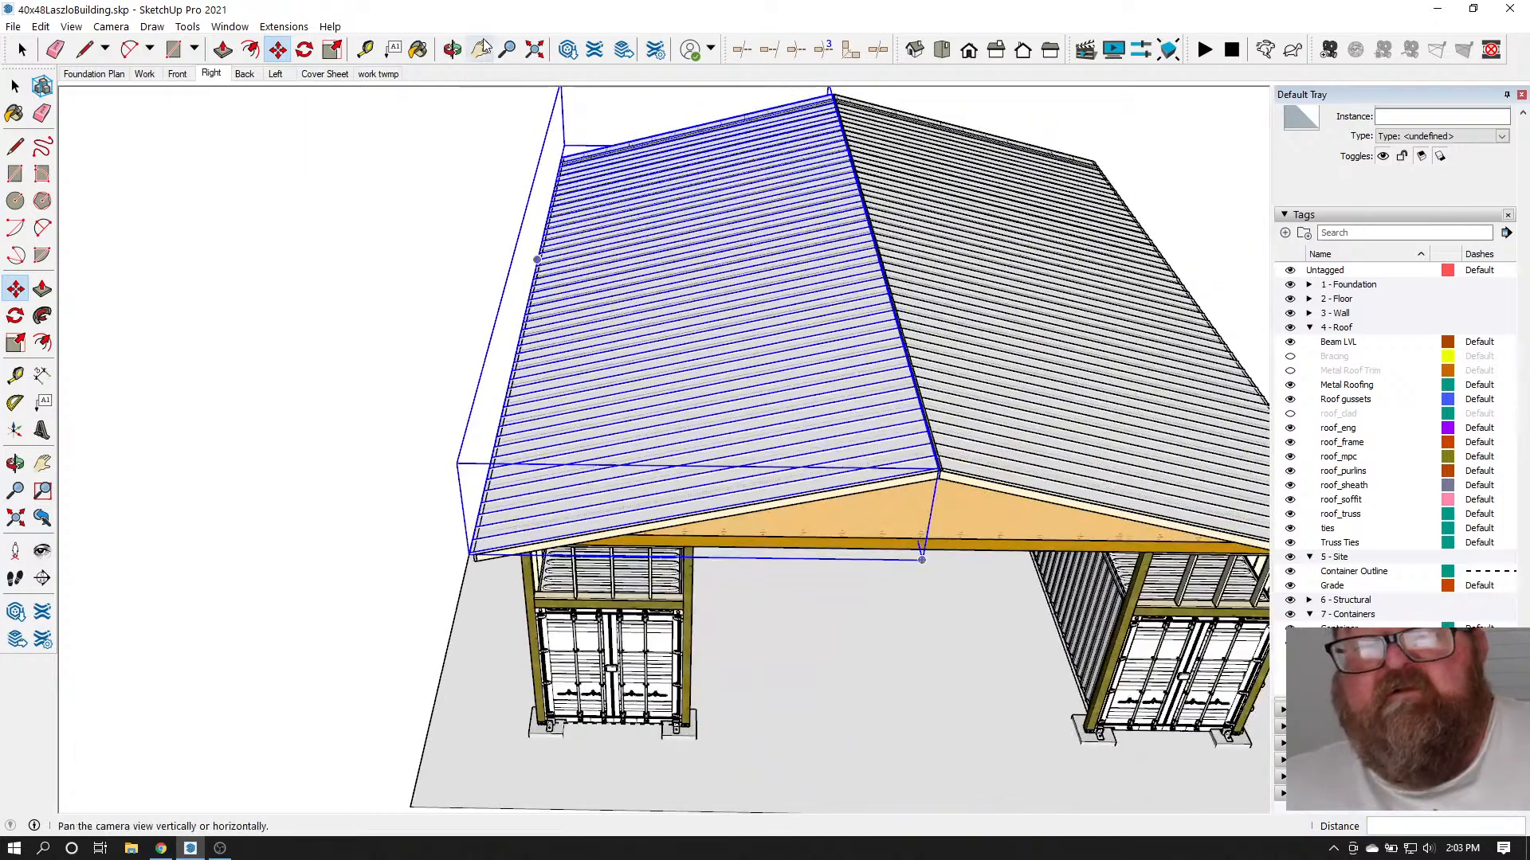
Examine the ridge and gable where the two metal roofing slopes meet
{"action": "left_click", "coordinate": [452, 50]}
{"action": "left_click_drag", "start_coordinate": [887, 425], "coordinate": [835, 388]}
{"action": "scroll", "coordinate": [835, 387], "scroll_direction": "up", "scroll_amount": 8}
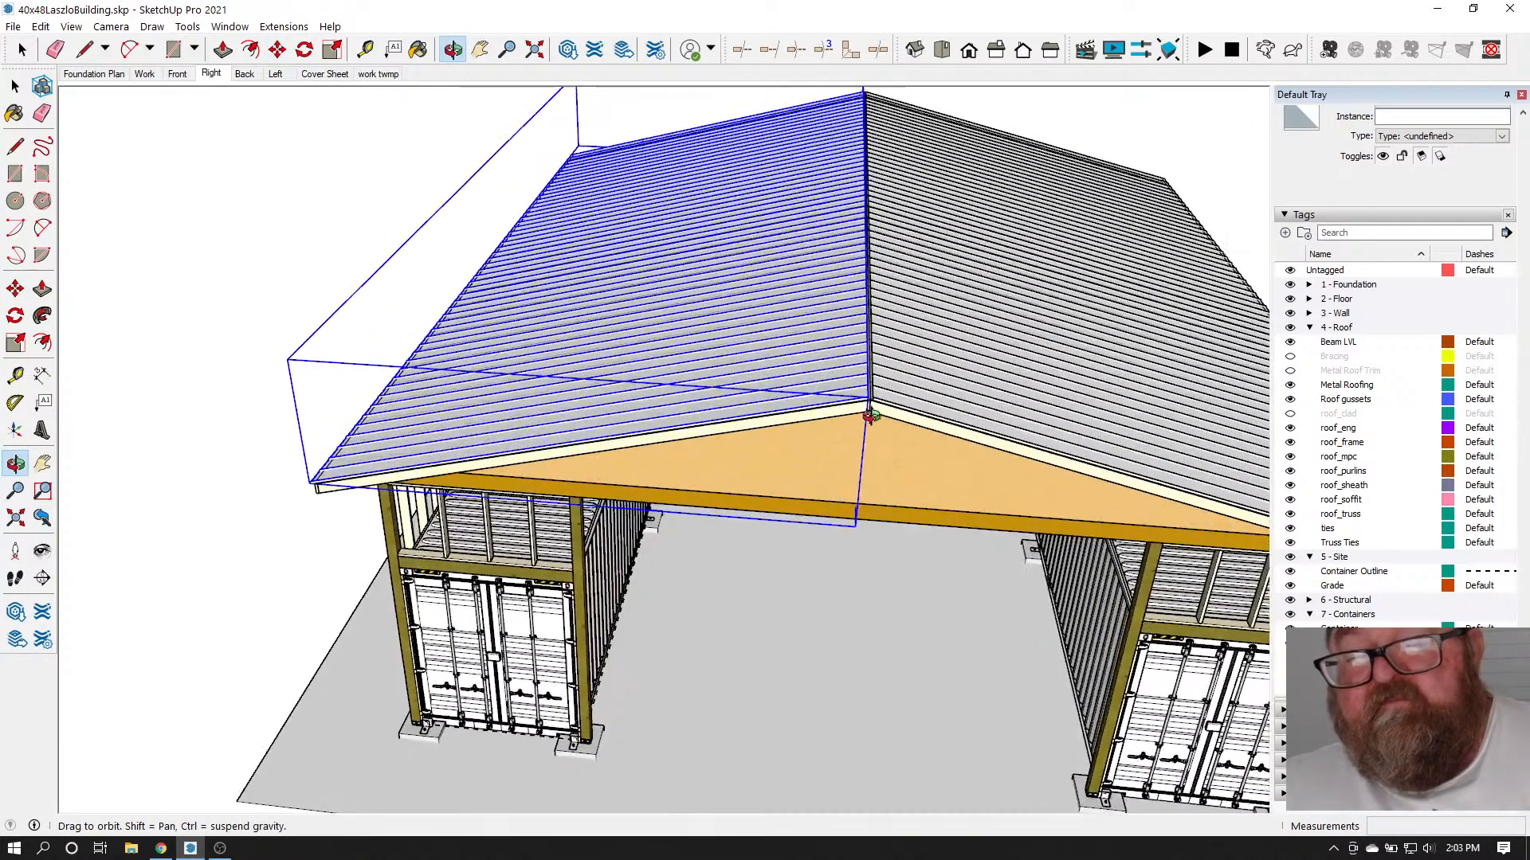
{"action": "scroll", "coordinate": [855, 314], "scroll_direction": "down", "scroll_amount": 10}
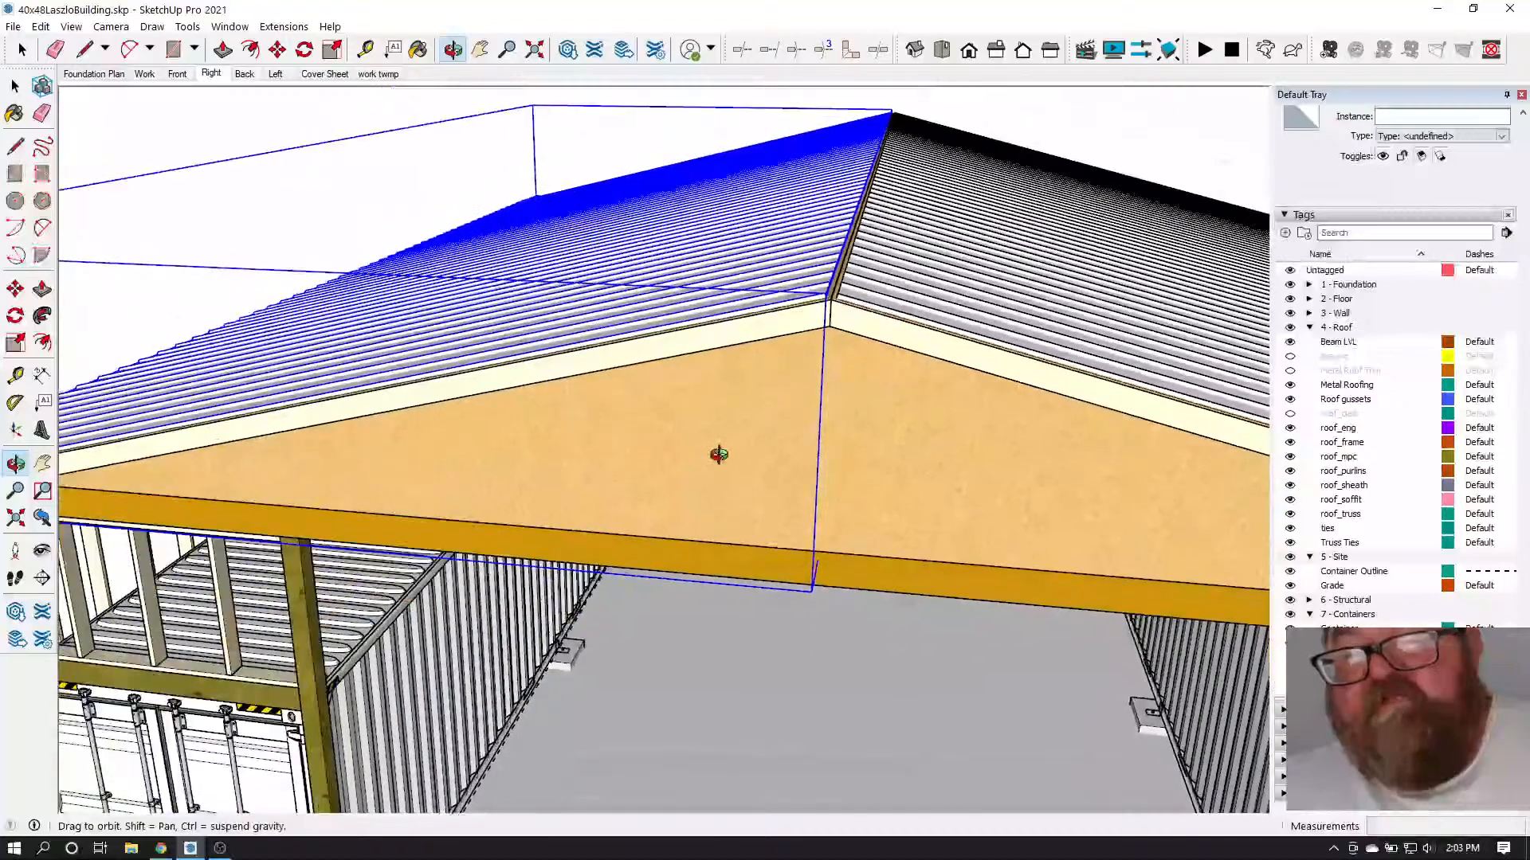
{"action": "scroll", "coordinate": [668, 449], "scroll_direction": "down", "scroll_amount": 10}
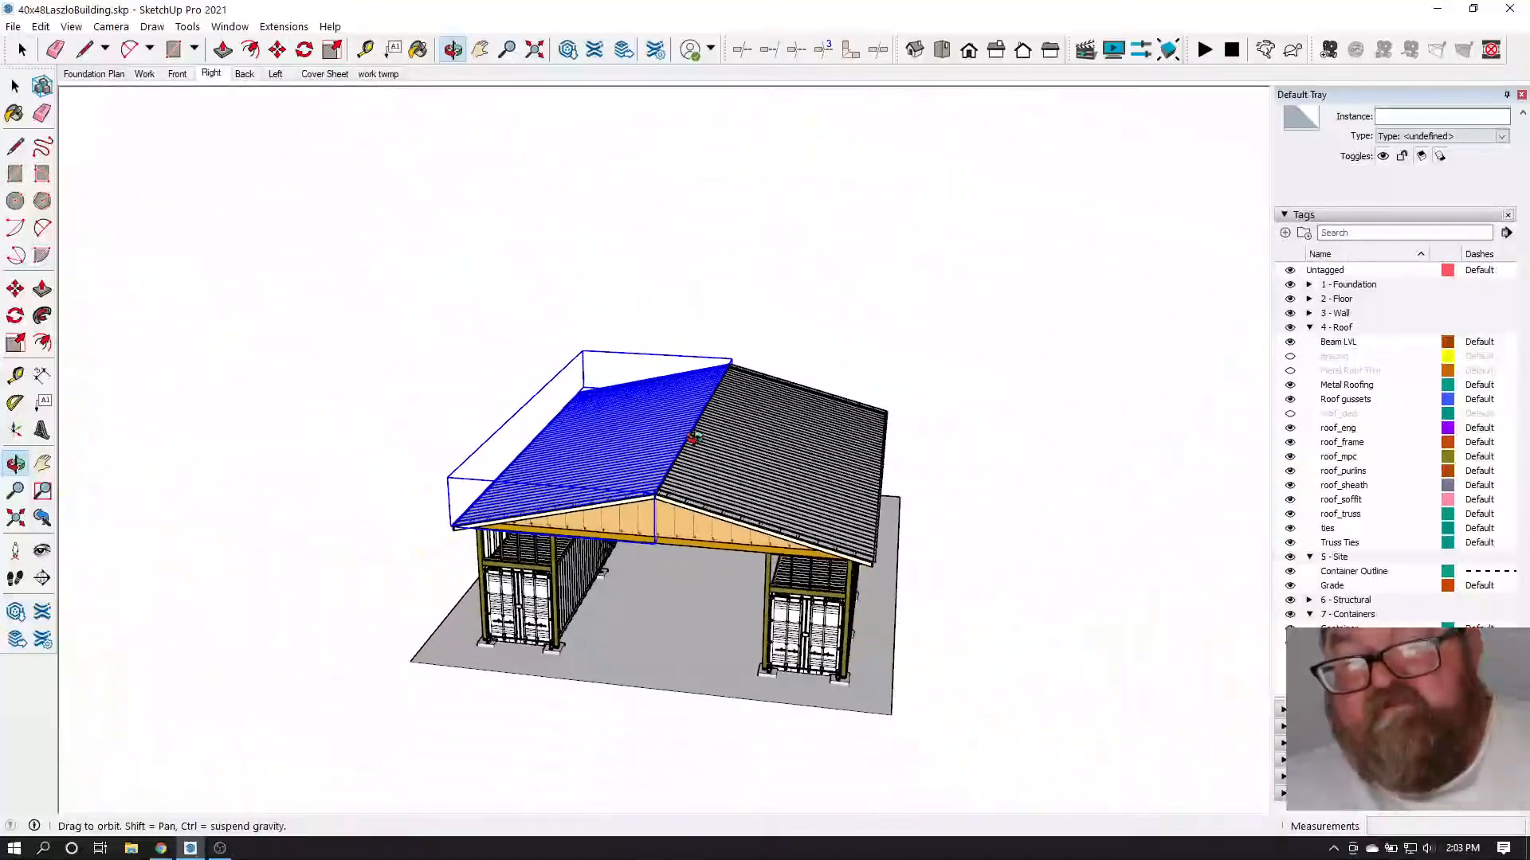
Examine the other building copies in the model, including the barn-door building's overlapping roofing at the ridge
{"action": "left_click_drag", "start_coordinate": [1102, 495], "coordinate": [1085, 573]}
{"action": "scroll", "coordinate": [1092, 571], "scroll_direction": "up", "scroll_amount": 10}
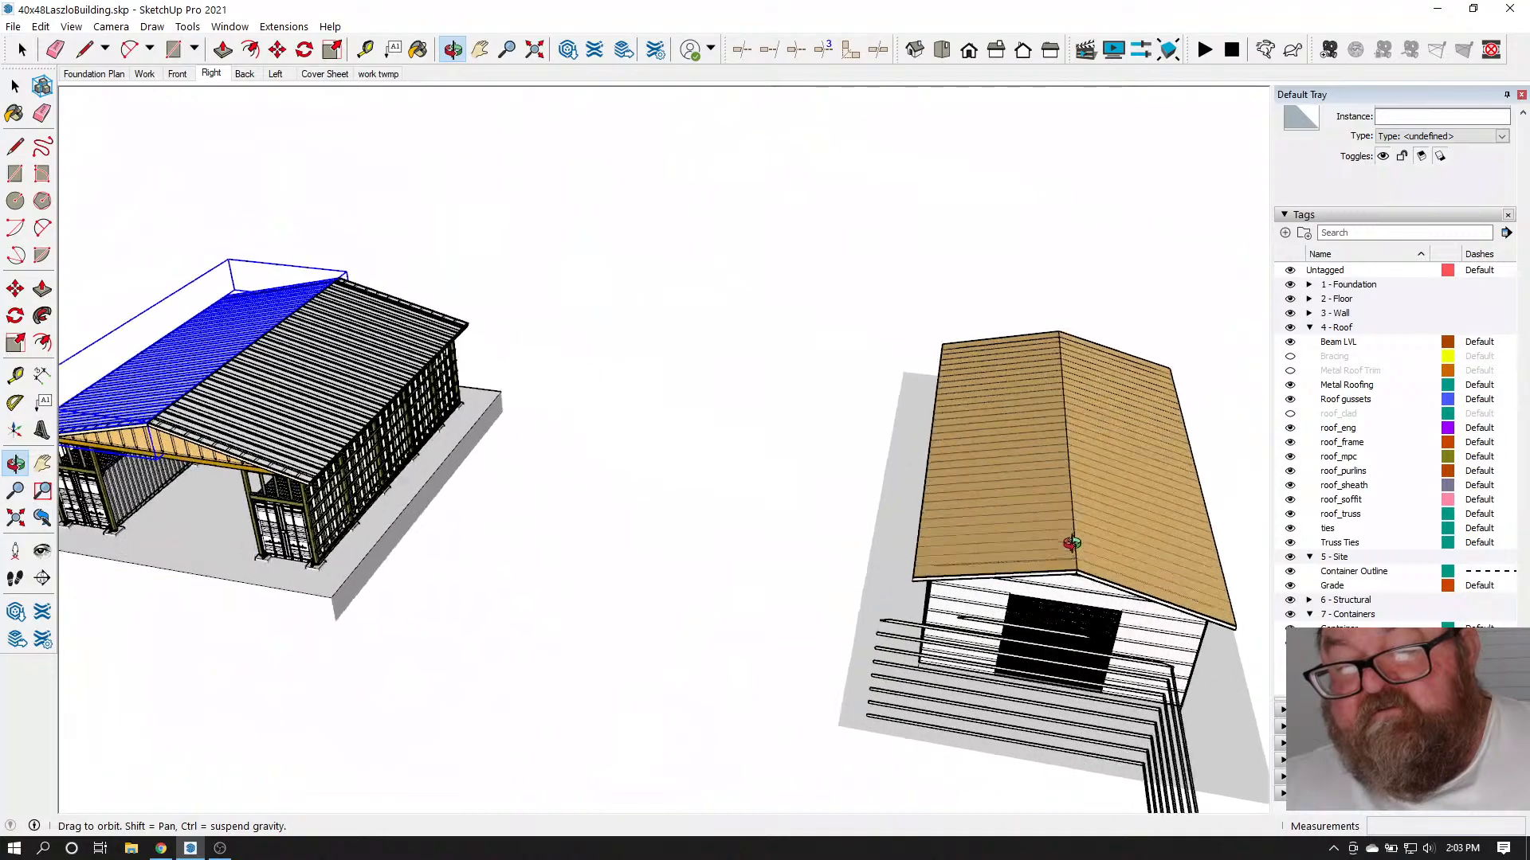
{"action": "scroll", "coordinate": [1141, 589], "scroll_direction": "down", "scroll_amount": 10}
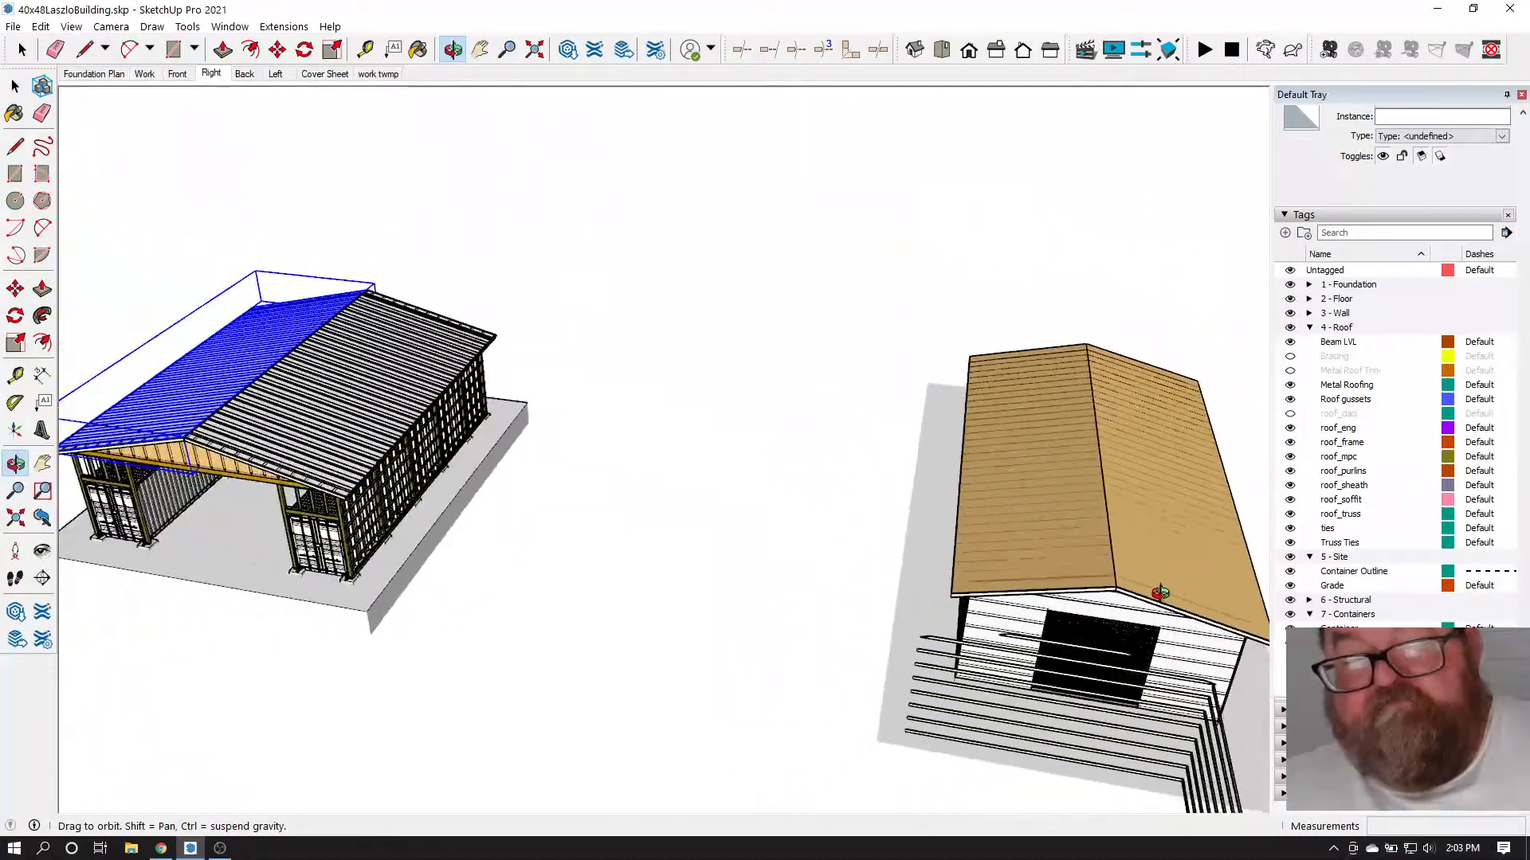
{"action": "left_click_drag", "start_coordinate": [1163, 591], "coordinate": [249, 450]}
{"action": "scroll", "coordinate": [250, 450], "scroll_direction": "up", "scroll_amount": 10}
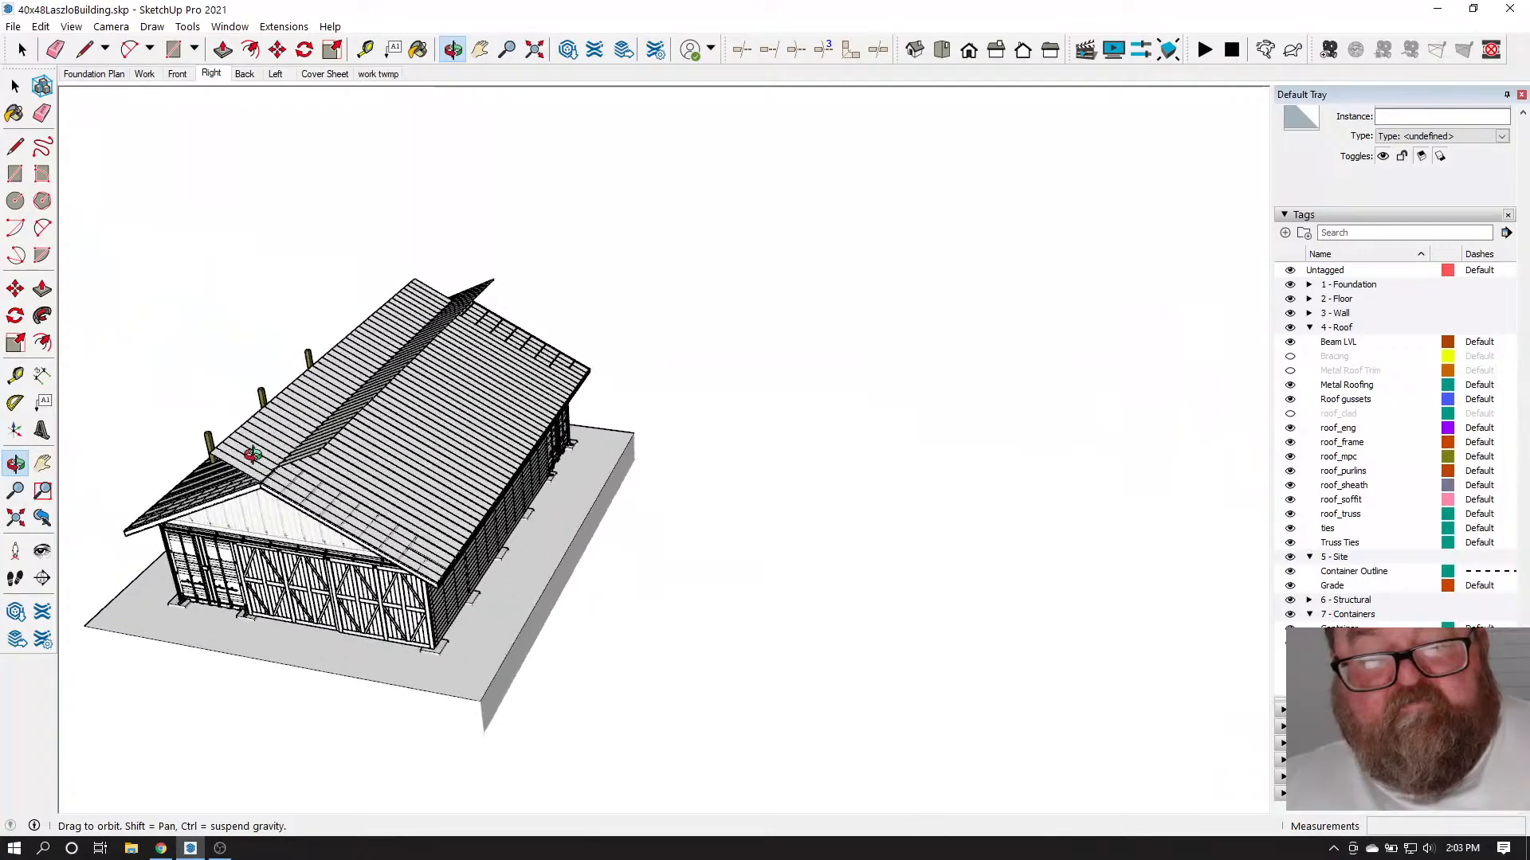
{"action": "scroll", "coordinate": [464, 403], "scroll_direction": "up", "scroll_amount": 10}
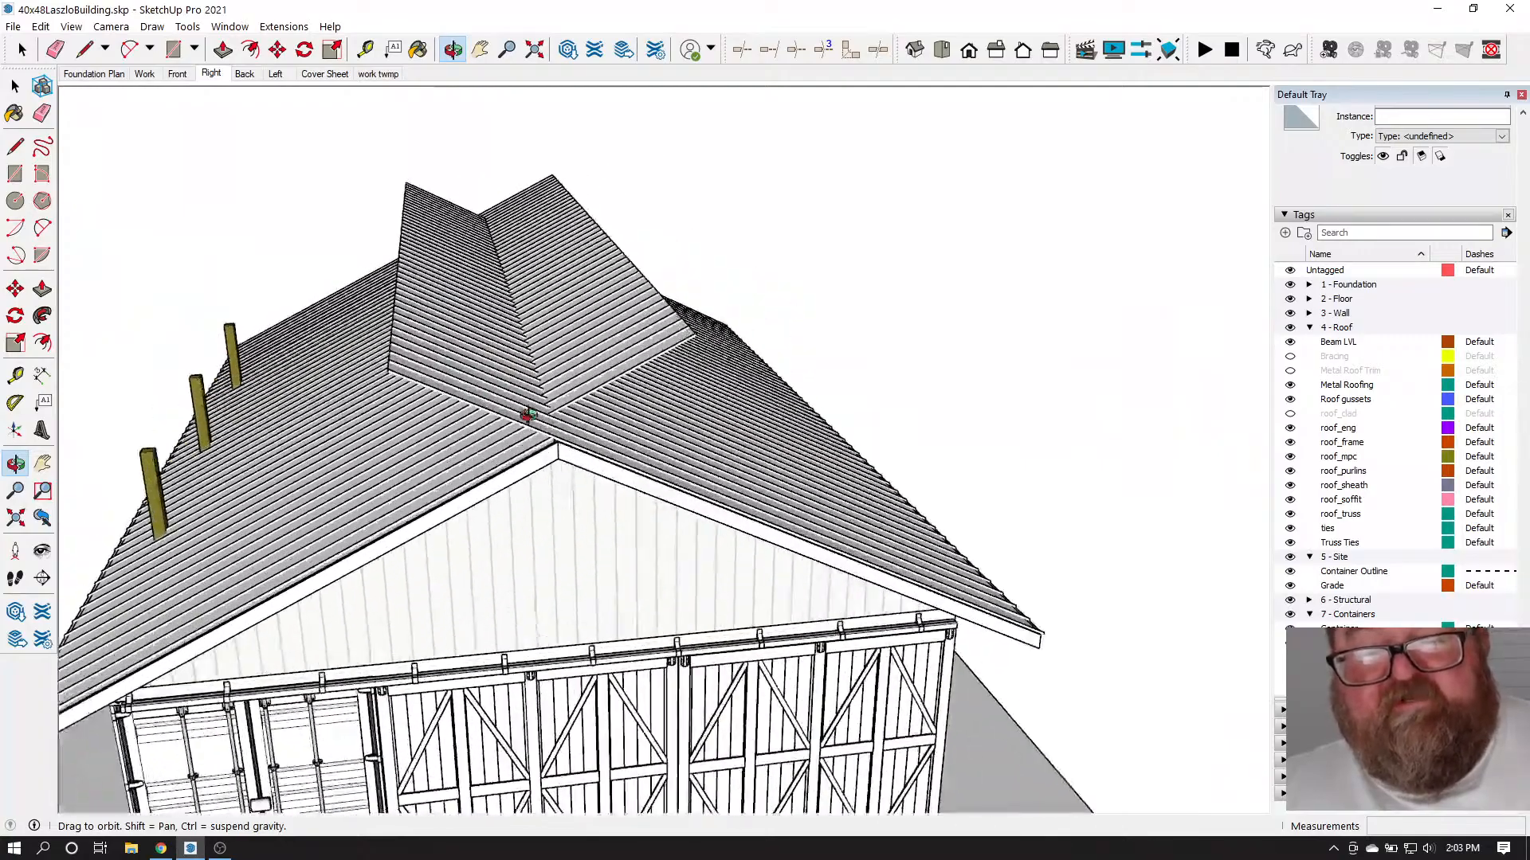
{"action": "left_click_drag", "start_coordinate": [645, 311], "coordinate": [568, 424]}
{"action": "scroll", "coordinate": [630, 400], "scroll_direction": "down", "scroll_amount": 12}
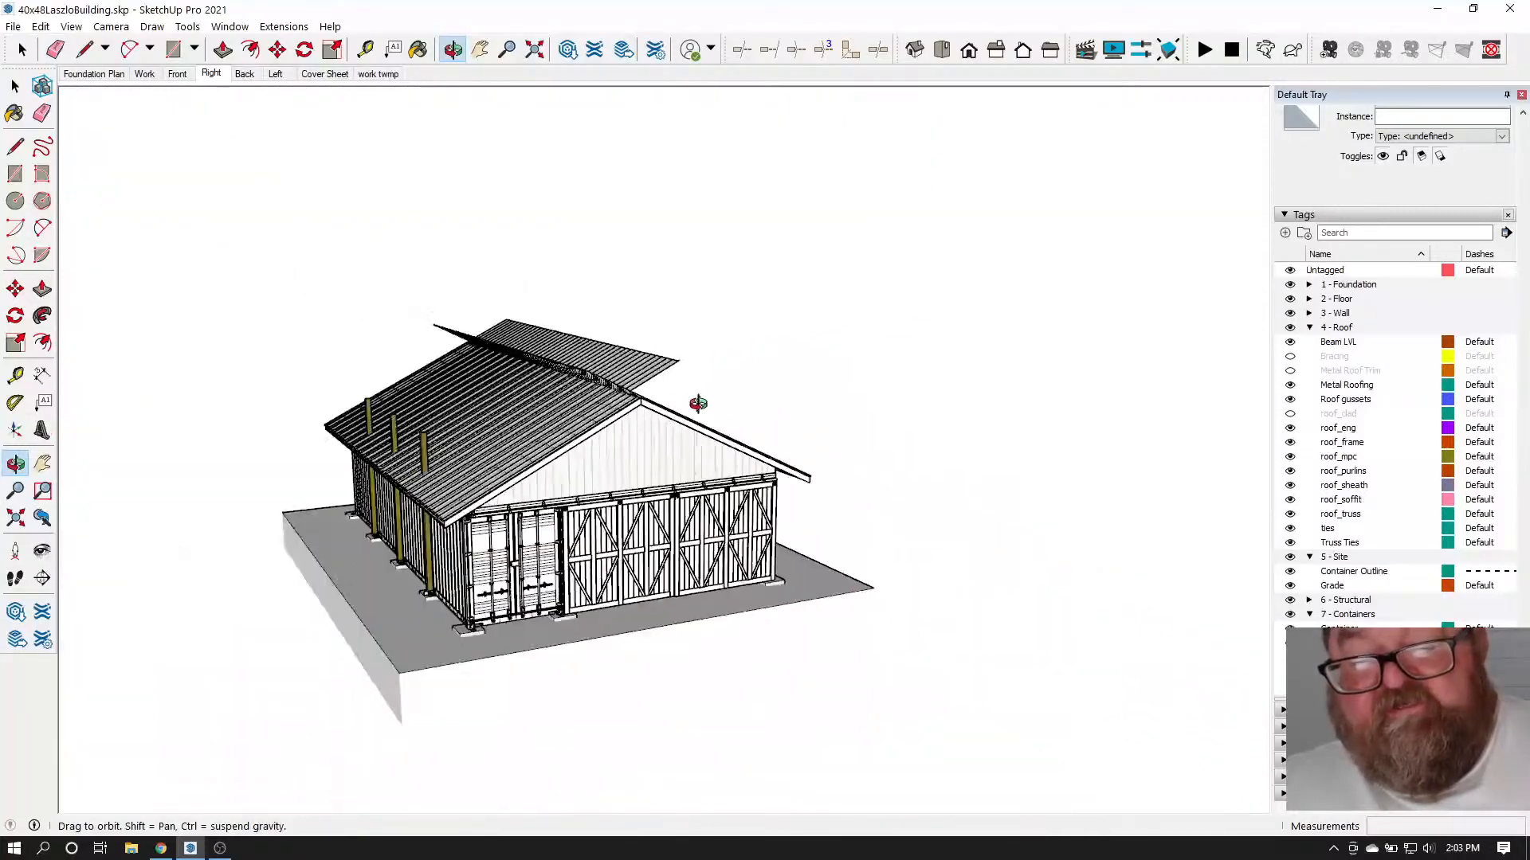
{"action": "left_click_drag", "start_coordinate": [680, 457], "coordinate": [451, 406]}
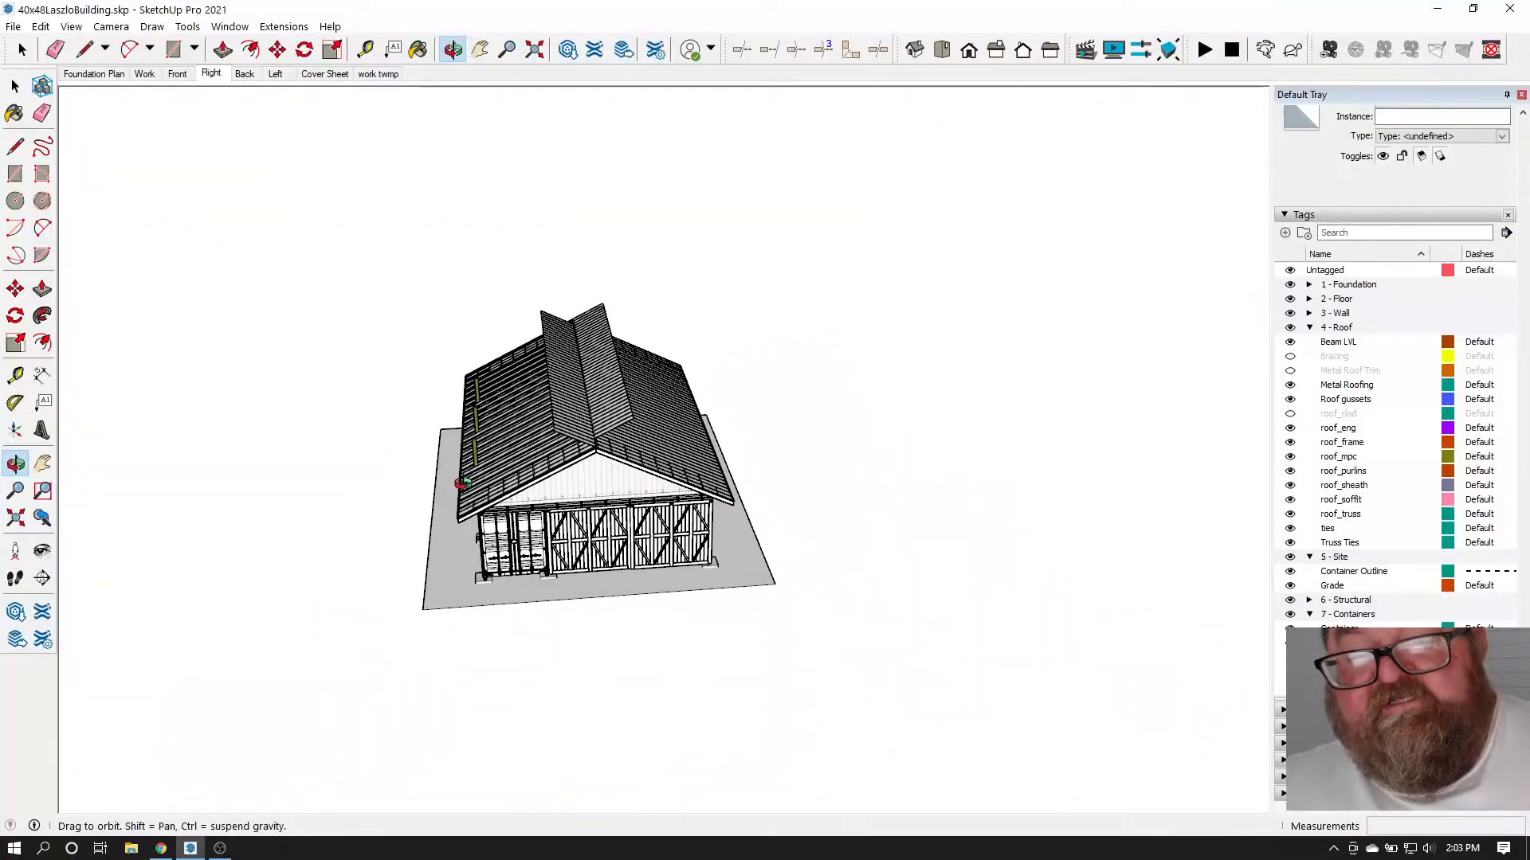
Delete the whole barn-door building copy together with its slab and the stray roofing at its ridge
{"action": "left_click_drag", "start_coordinate": [461, 483], "coordinate": [247, 222]}
{"action": "left_click", "coordinate": [24, 51]}
{"action": "scroll", "coordinate": [358, 371], "scroll_direction": "down", "scroll_amount": 1}
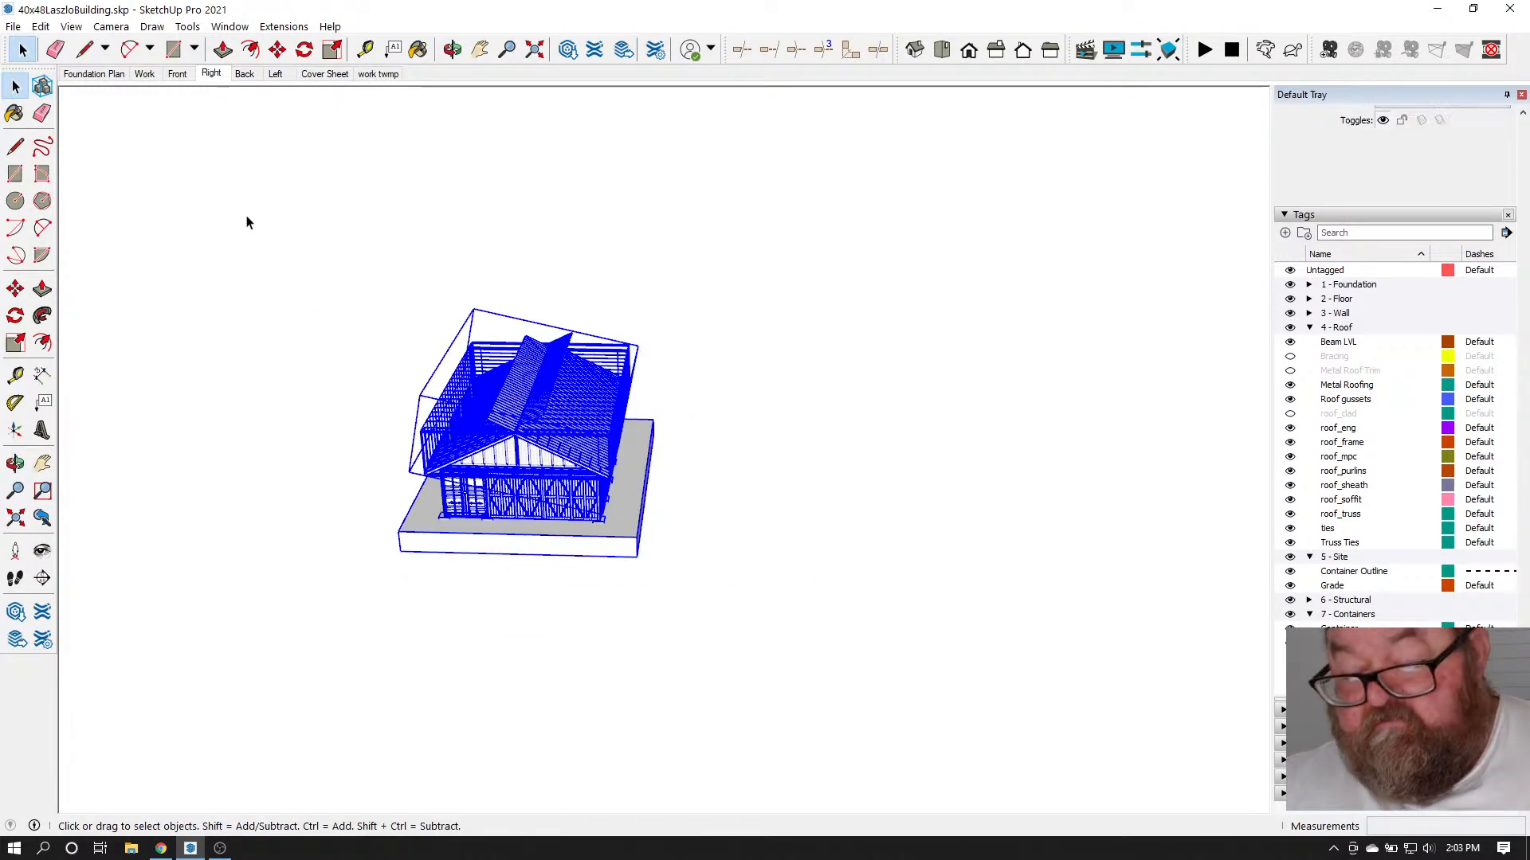
{"action": "key", "text": "Delete"}
Delete the sheathed-roof building copy and the loose parts laid out in front of it
{"action": "scroll", "coordinate": [154, 423], "scroll_direction": "down", "scroll_amount": 8}
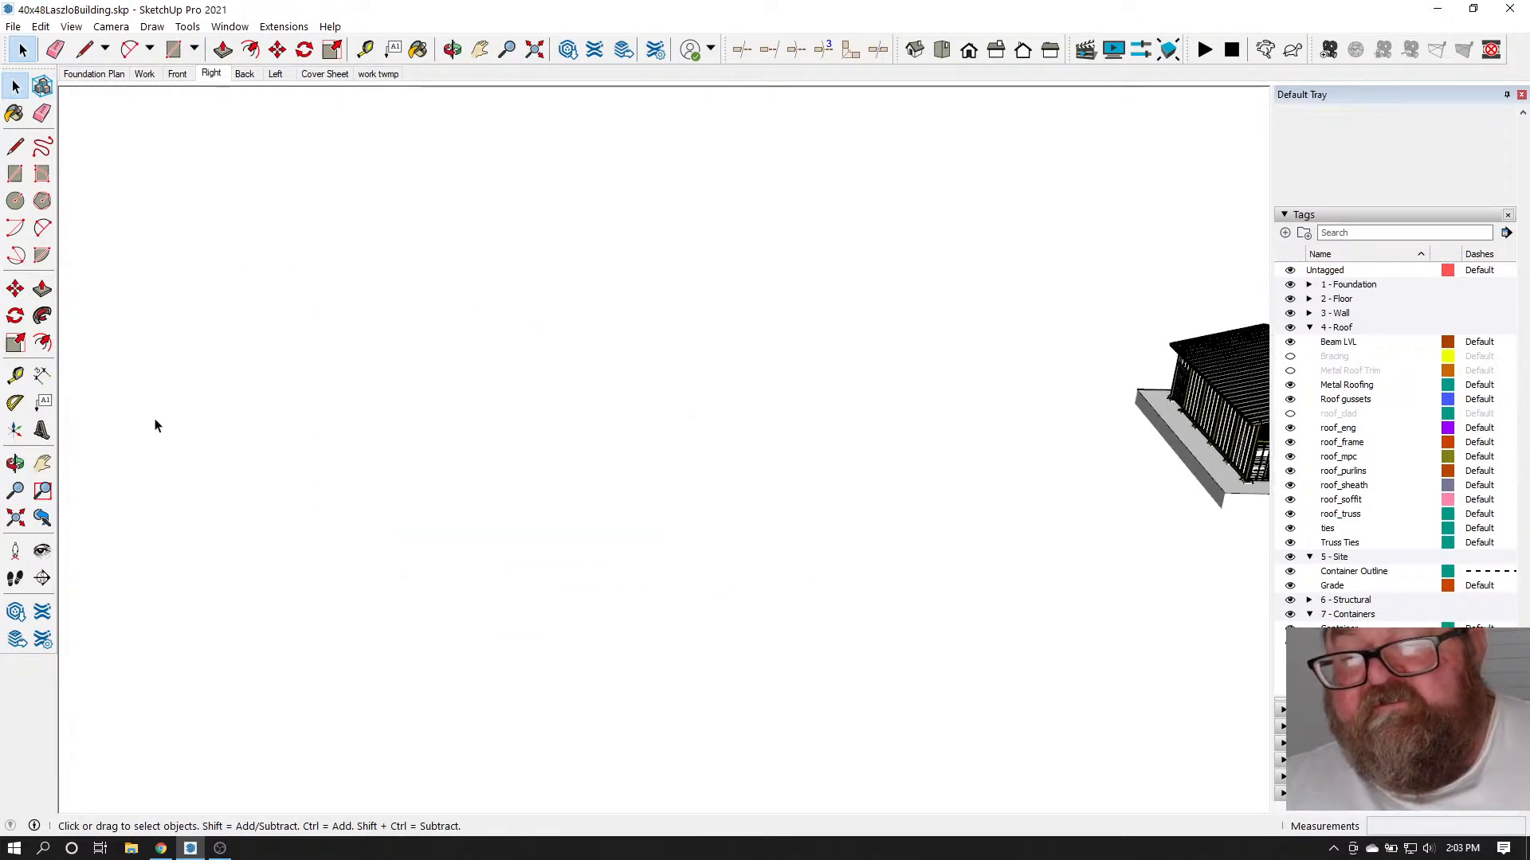
{"action": "middle_click_drag", "start_coordinate": [835, 403], "coordinate": [806, 544]}
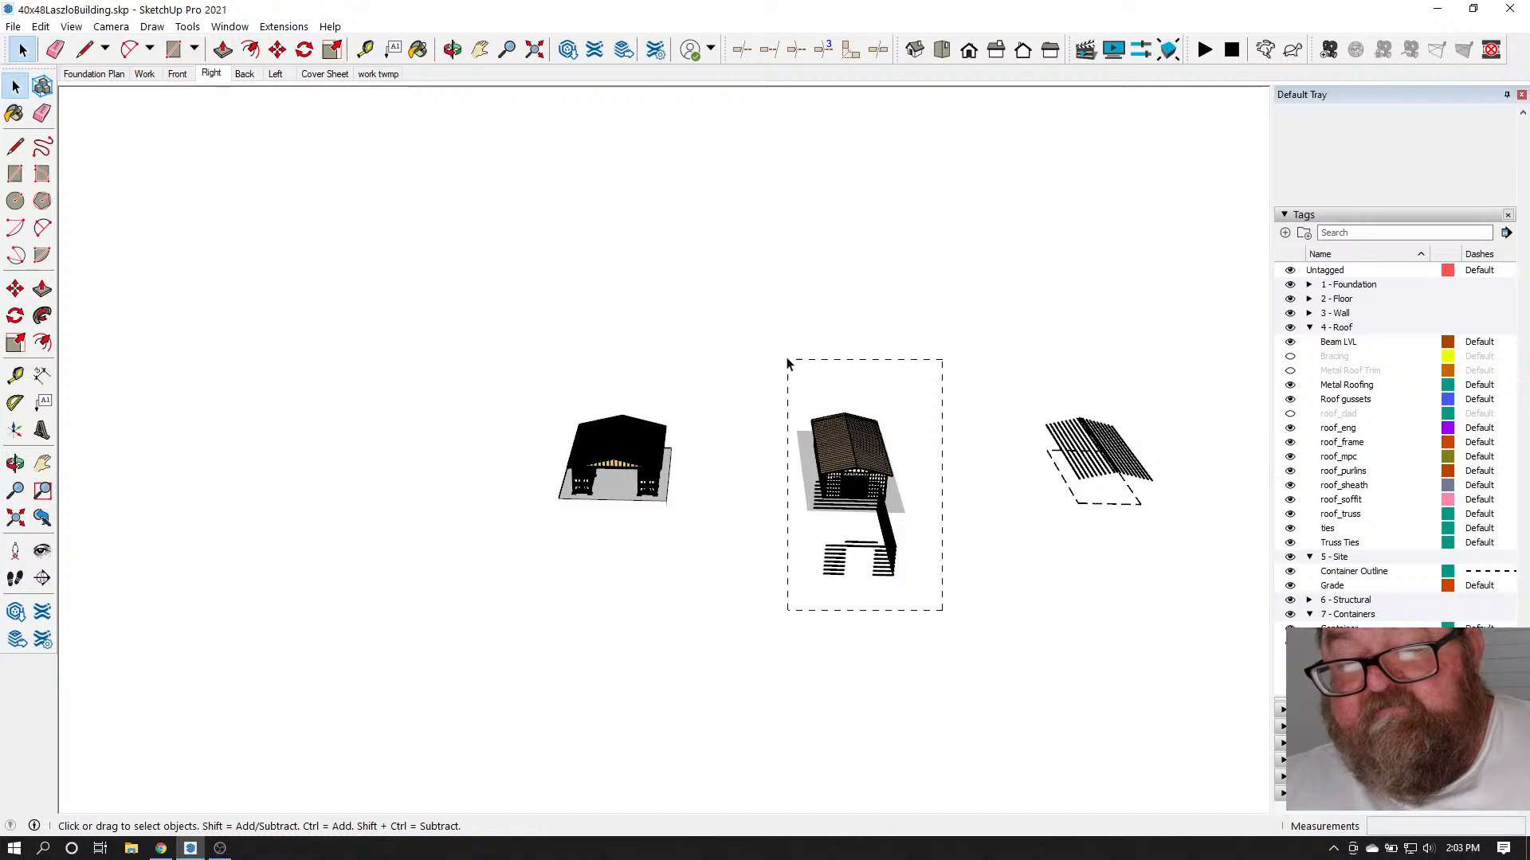
{"action": "left_click_drag", "start_coordinate": [787, 364], "coordinate": [779, 352]}
{"action": "key", "text": "Delete"}
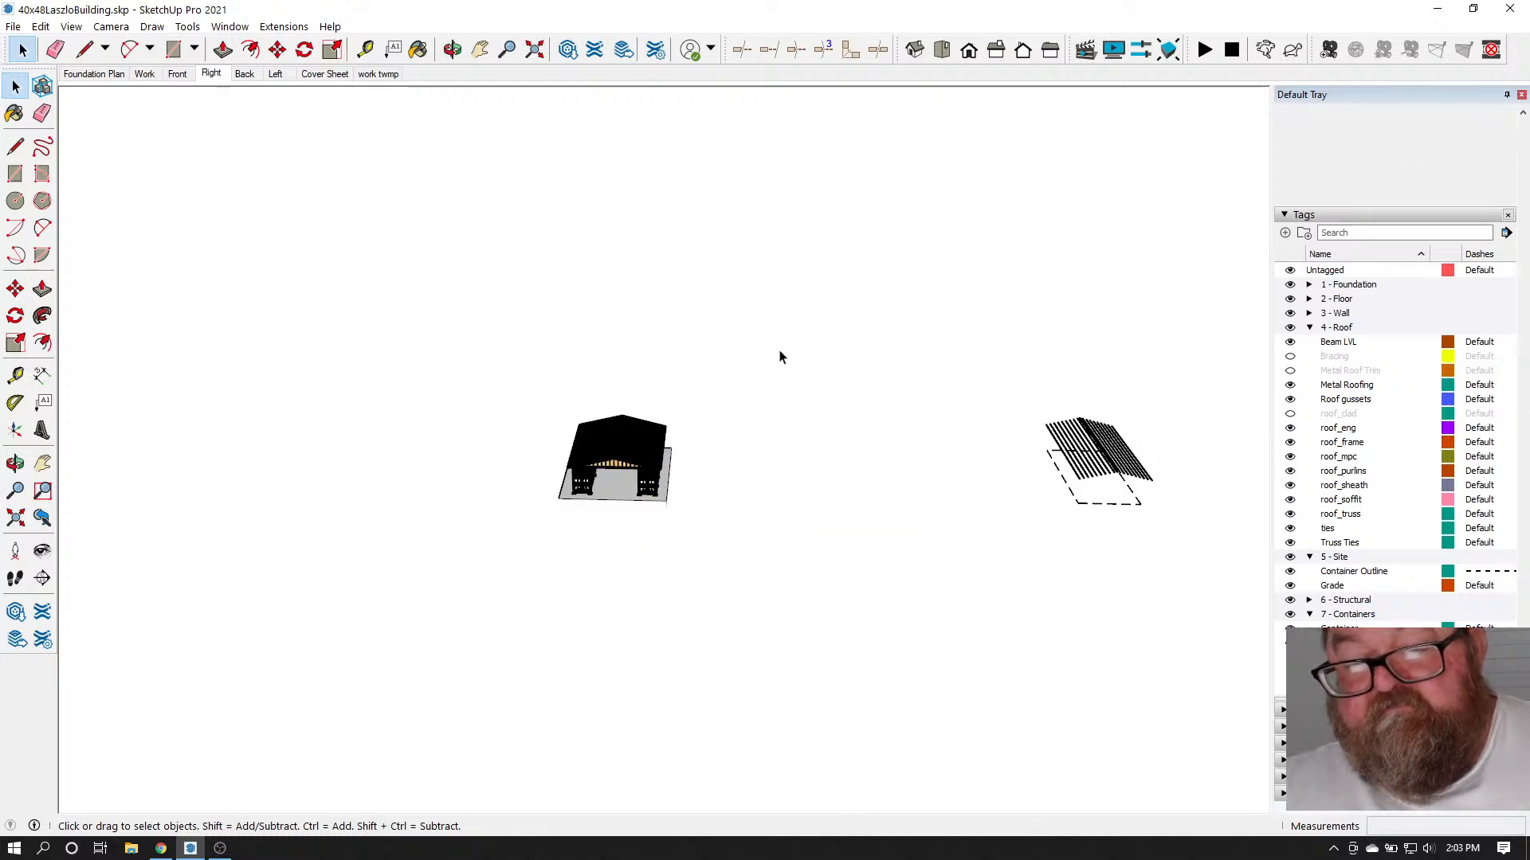
{"action": "scroll", "coordinate": [1130, 430], "scroll_direction": "up", "scroll_amount": 7}
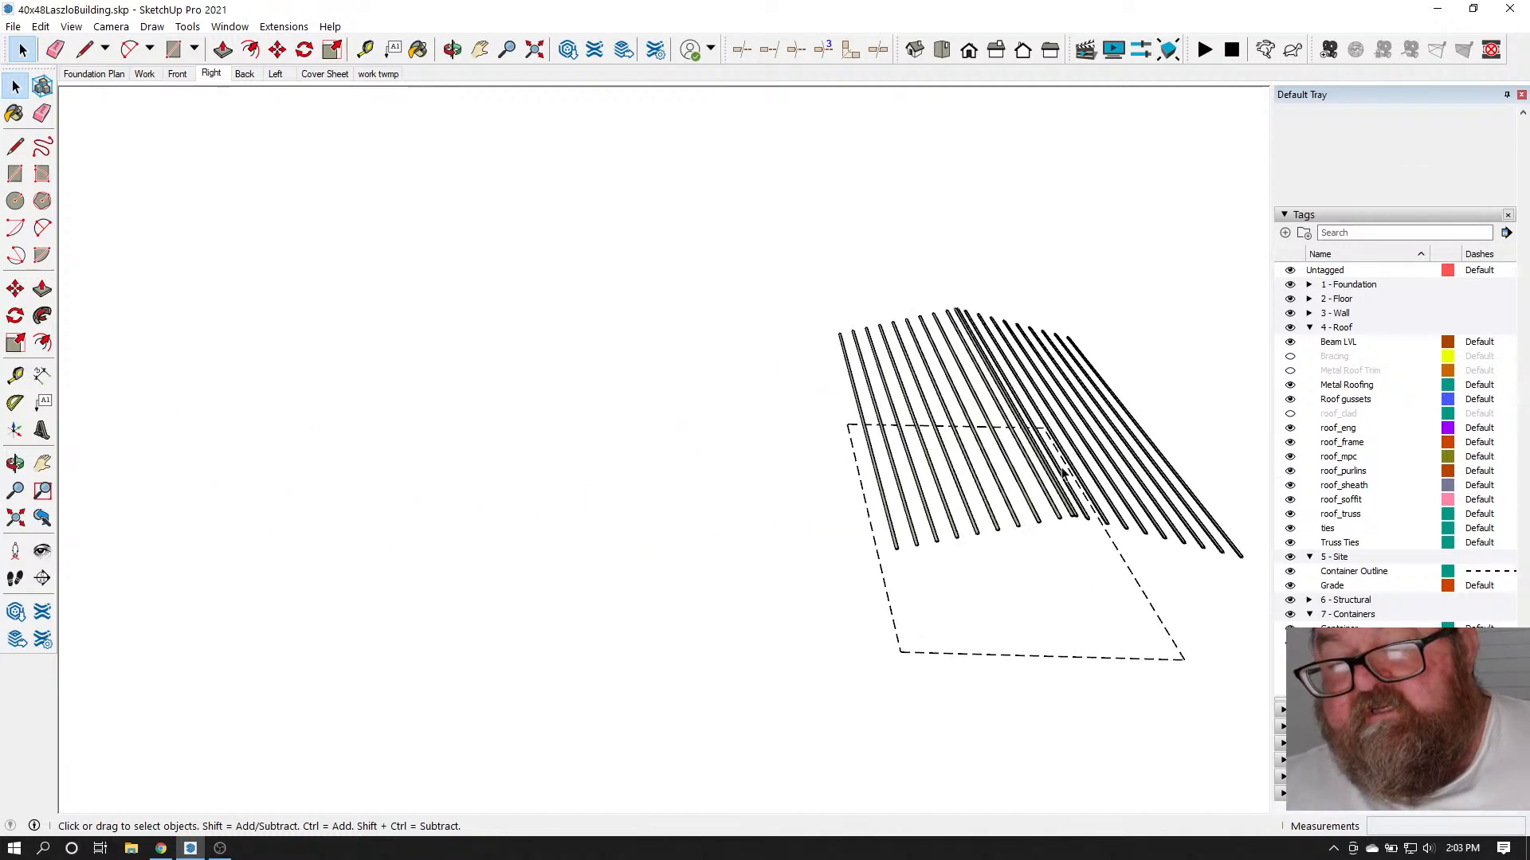
Examine the separate set of roof members beside the building, and the front gable and containers of the main building
{"action": "scroll", "coordinate": [1062, 471], "scroll_direction": "up", "scroll_amount": 5}
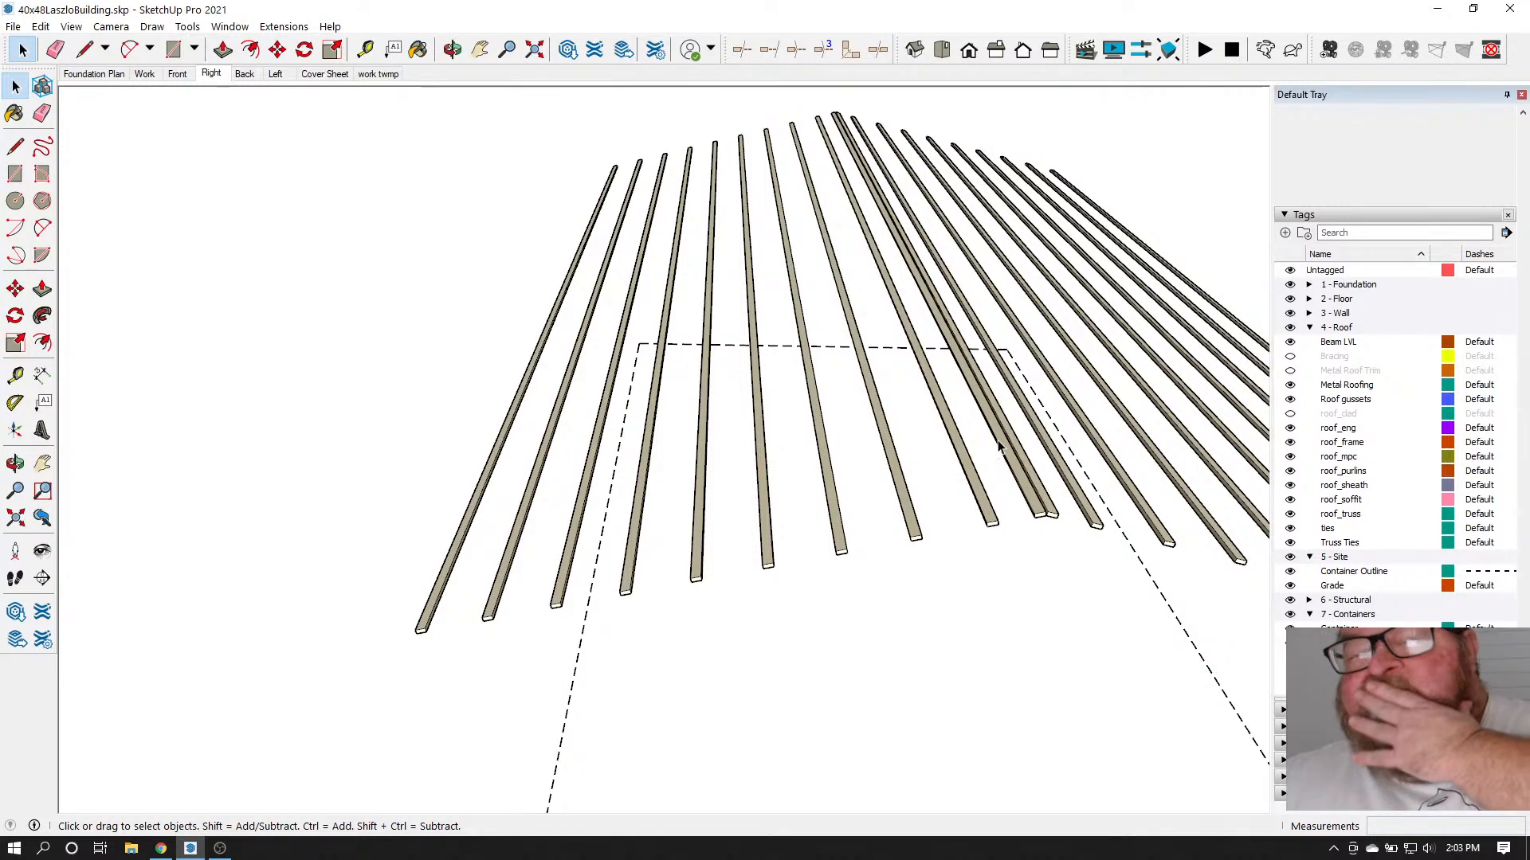
{"action": "scroll", "coordinate": [1000, 446], "scroll_direction": "up", "scroll_amount": 5}
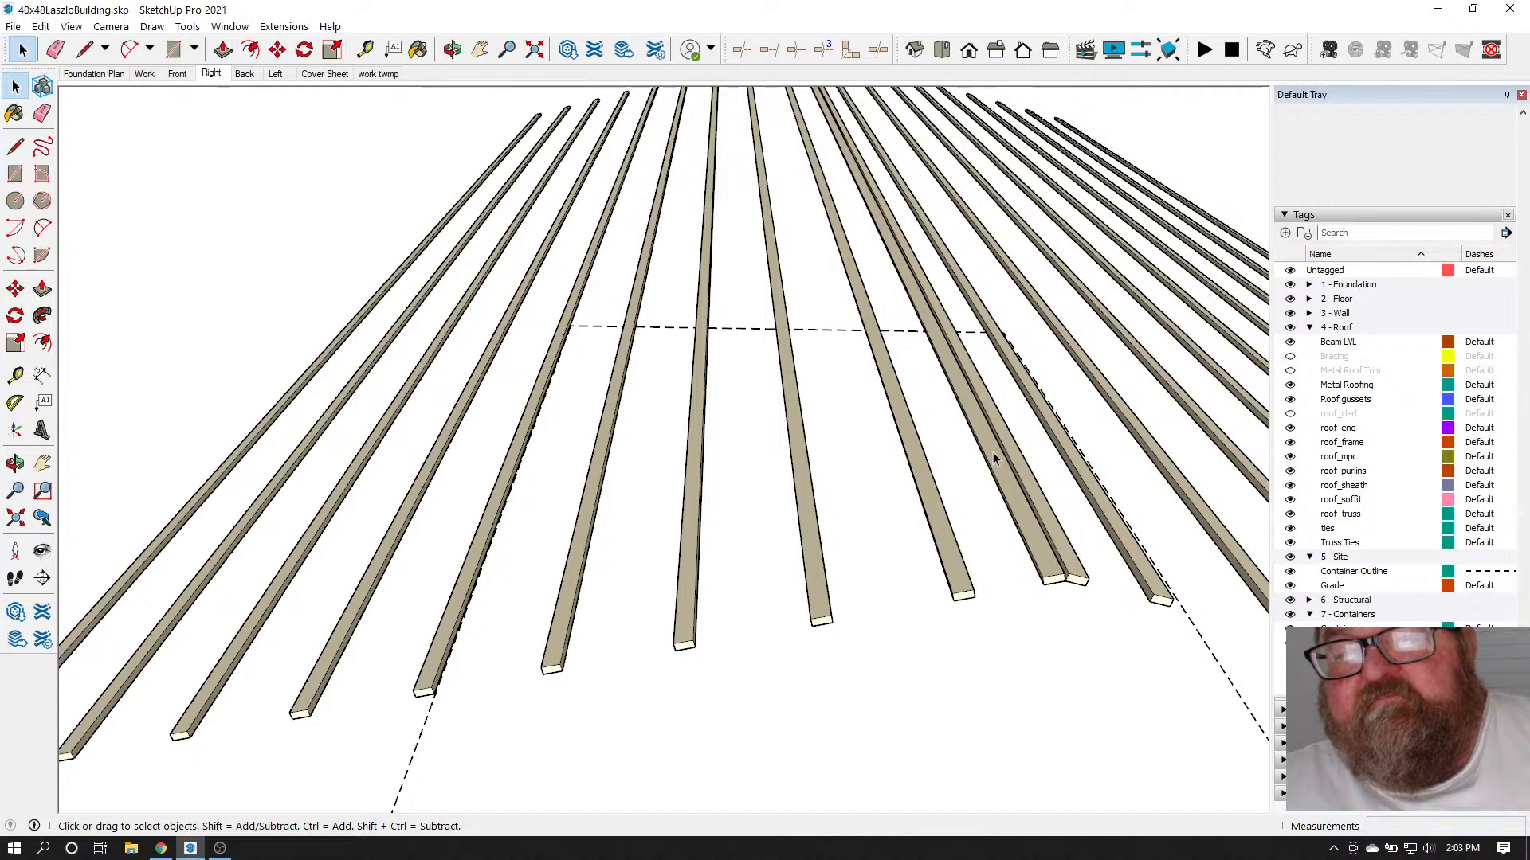
{"action": "scroll", "coordinate": [992, 452], "scroll_direction": "down", "scroll_amount": 6}
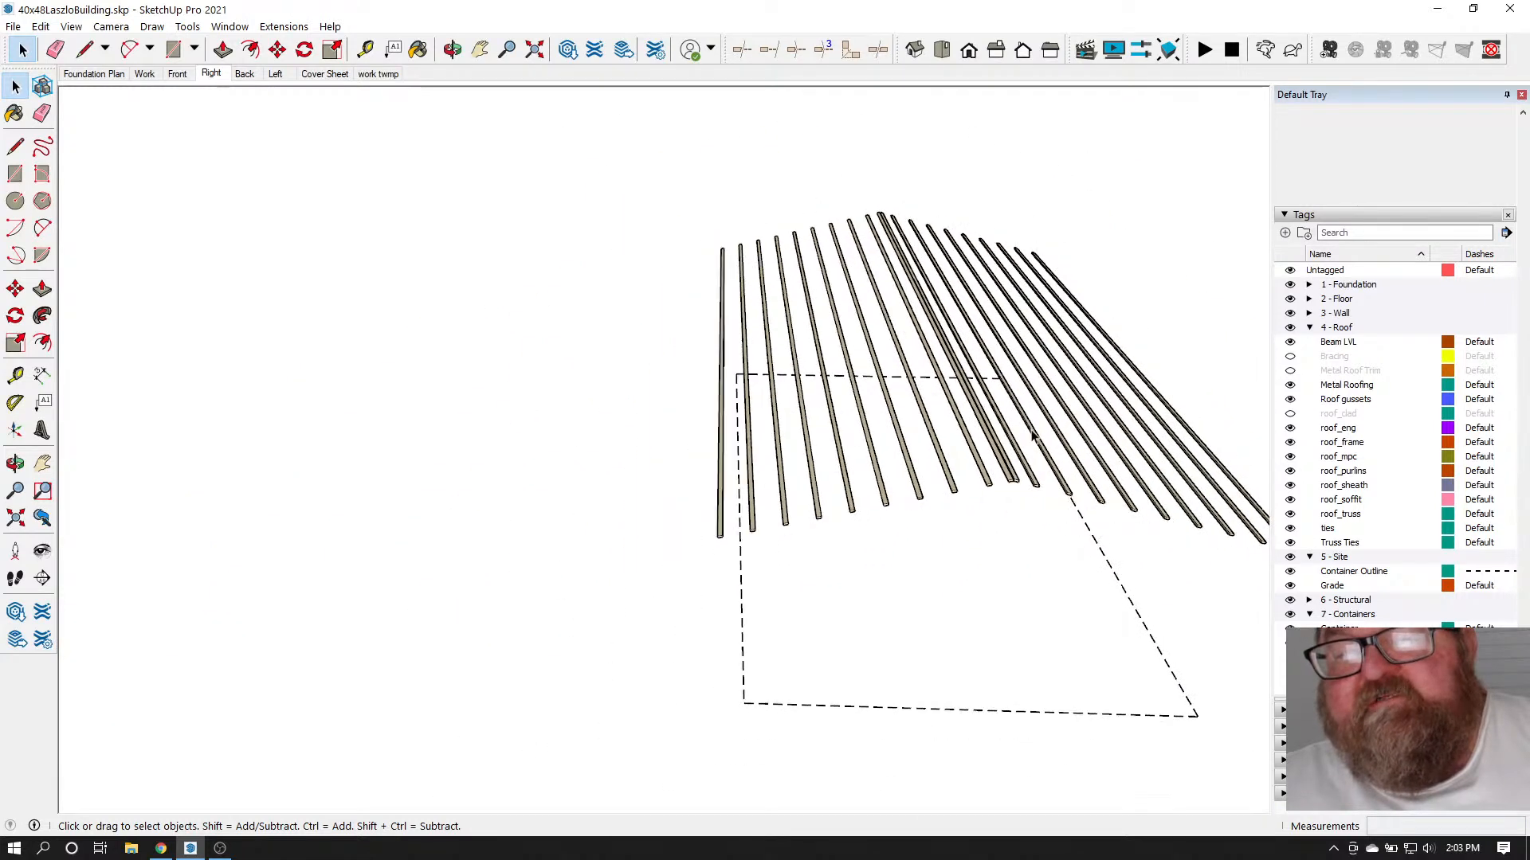
{"action": "scroll", "coordinate": [1032, 436], "scroll_direction": "down", "scroll_amount": 8}
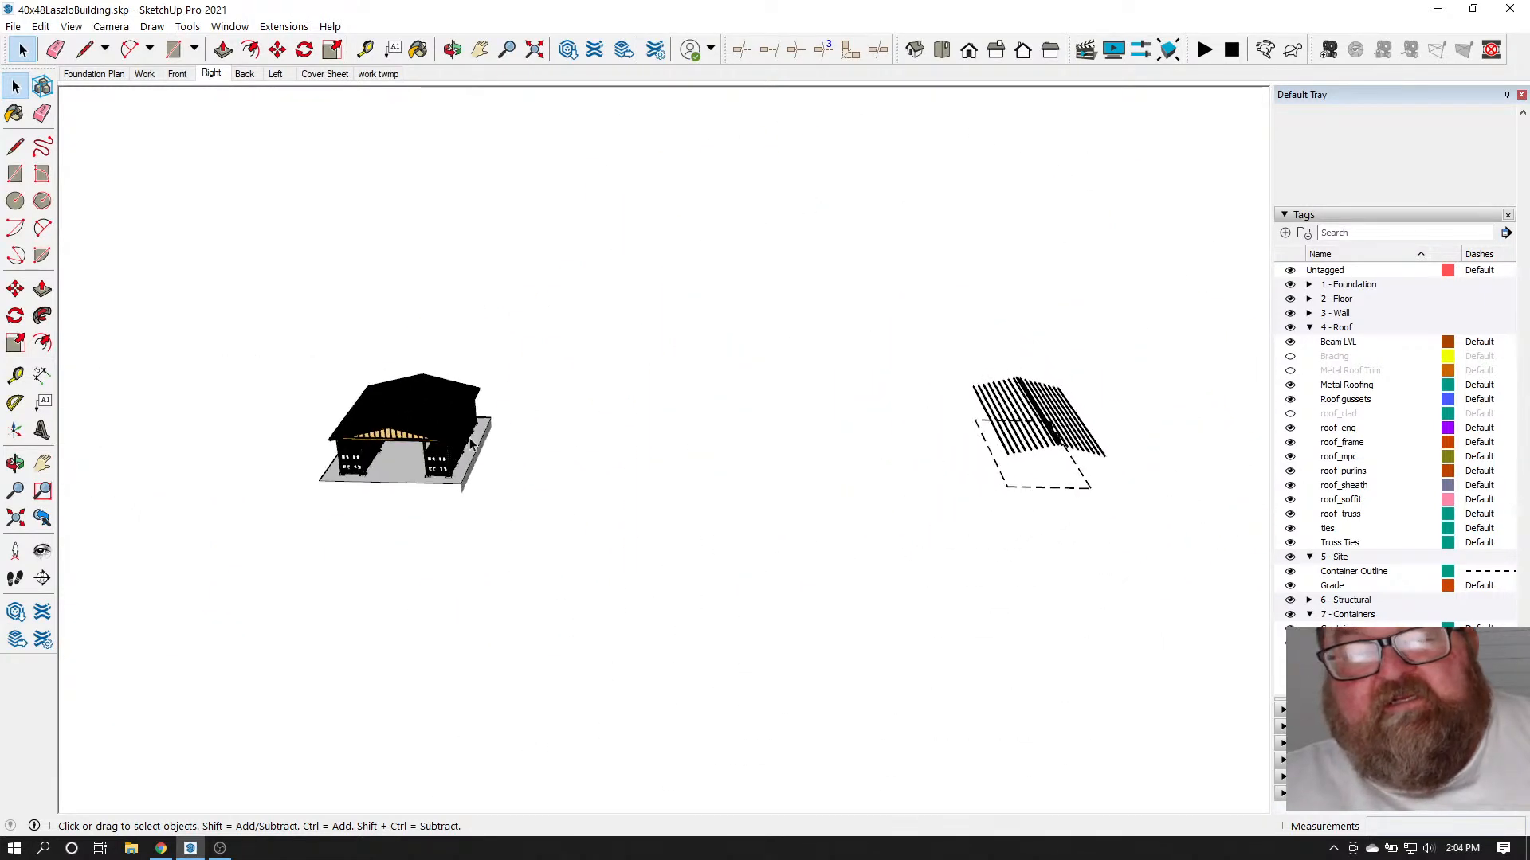
{"action": "scroll", "coordinate": [470, 443], "scroll_direction": "up", "scroll_amount": 8}
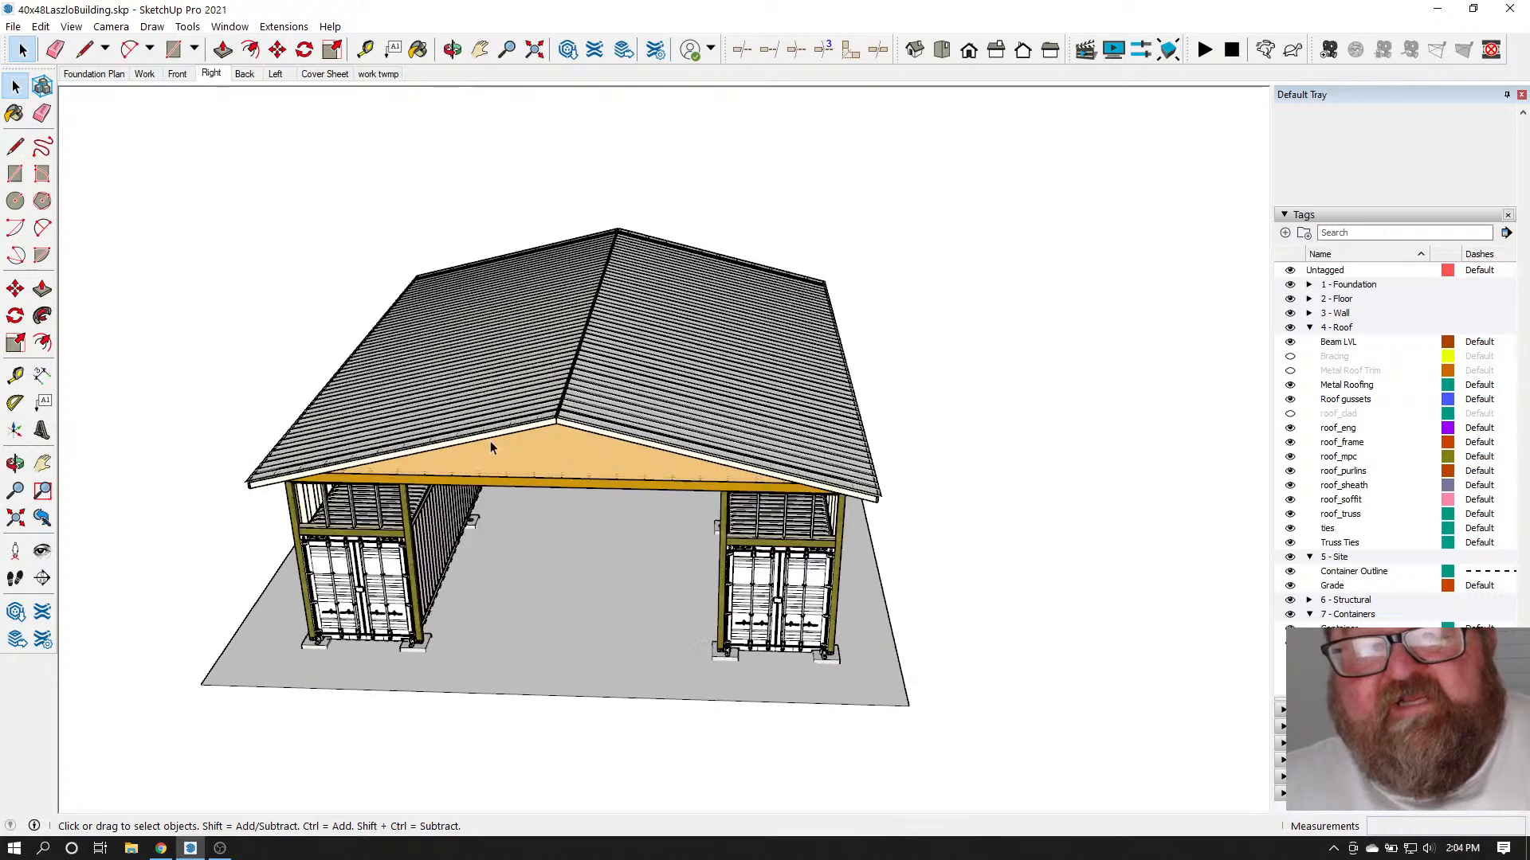
{"action": "scroll", "coordinate": [494, 442], "scroll_direction": "up", "scroll_amount": 5}
{"action": "left_click", "coordinate": [453, 49]}
{"action": "left_click_drag", "start_coordinate": [518, 303], "coordinate": [543, 264]}
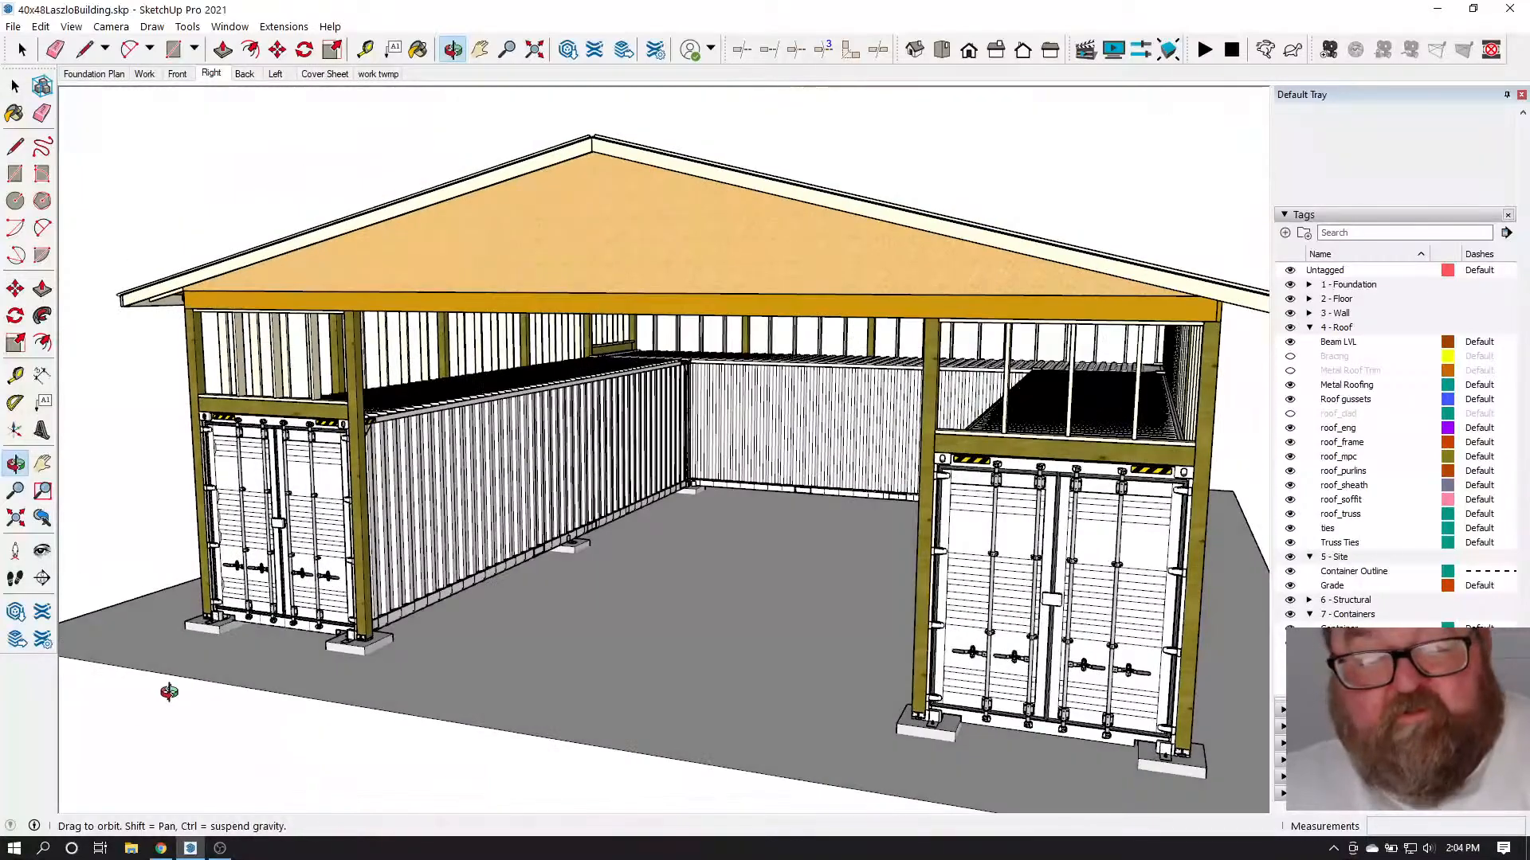
Switch to the browser to check the YouTube Studio livestream and its chat, and return to the SketchUp model
{"action": "left_click", "coordinate": [160, 846]}
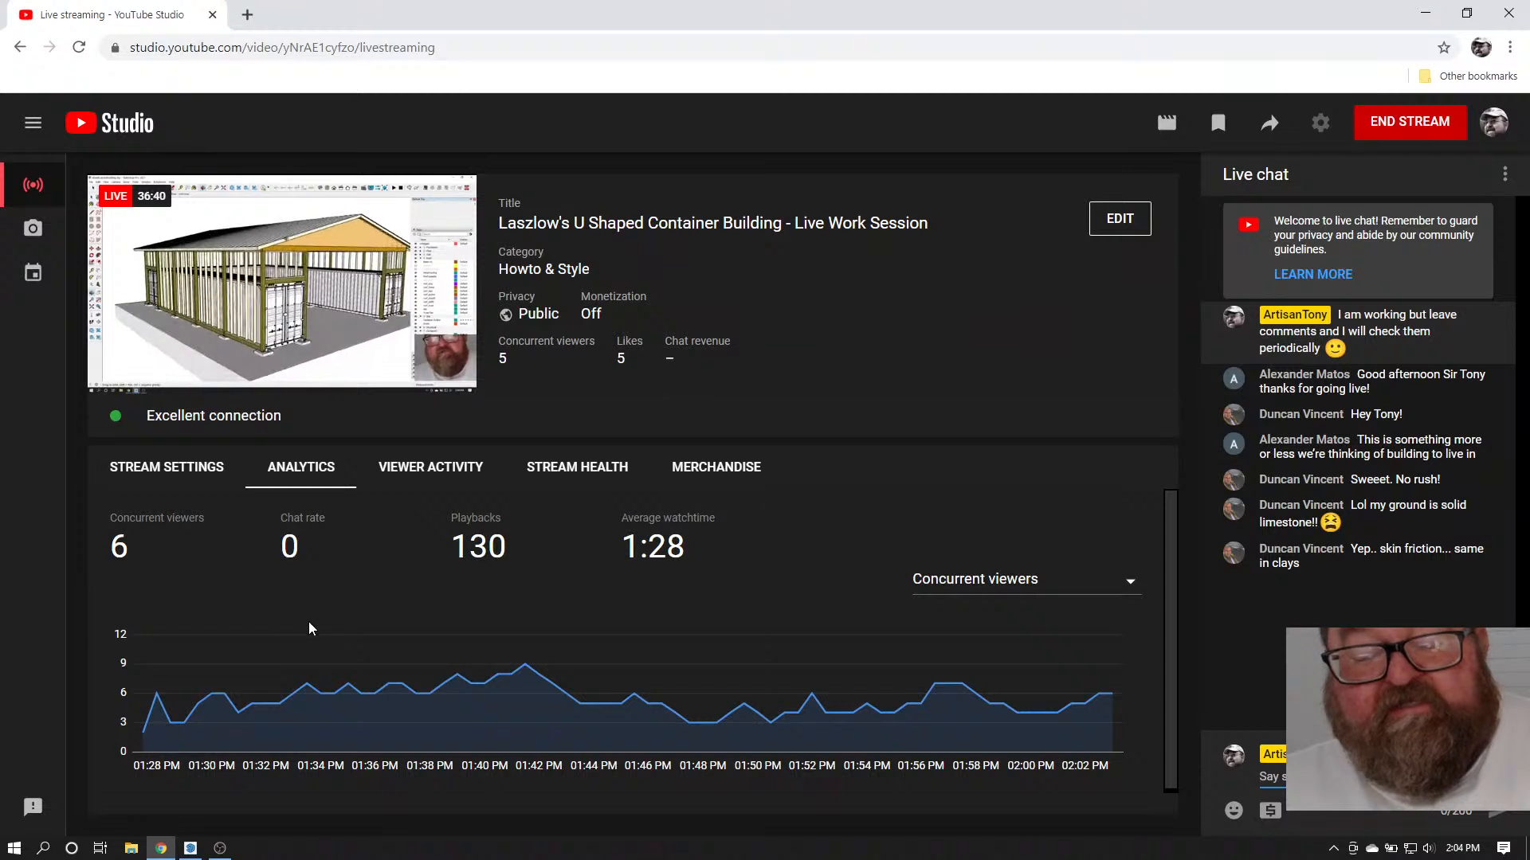
{"action": "left_click", "coordinate": [160, 850]}
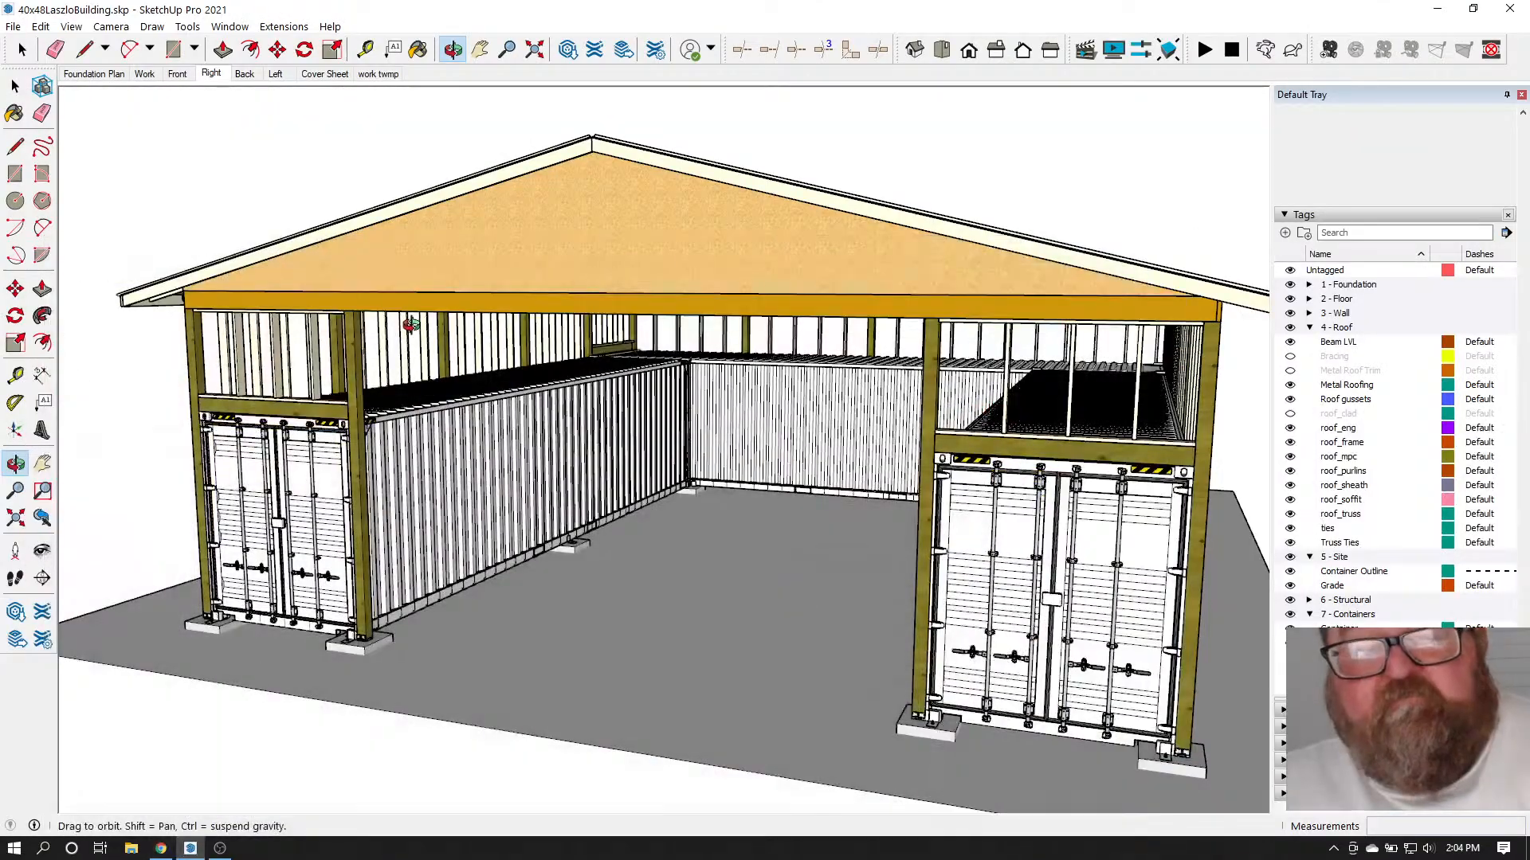
Inspect the building's metal roof, side stud wall and the post framing around the container doors from several angles
{"action": "left_click_drag", "start_coordinate": [575, 279], "coordinate": [803, 256]}
{"action": "left_click_drag", "start_coordinate": [870, 238], "coordinate": [484, 440]}
{"action": "scroll", "coordinate": [483, 441], "scroll_direction": "down", "scroll_amount": 5}
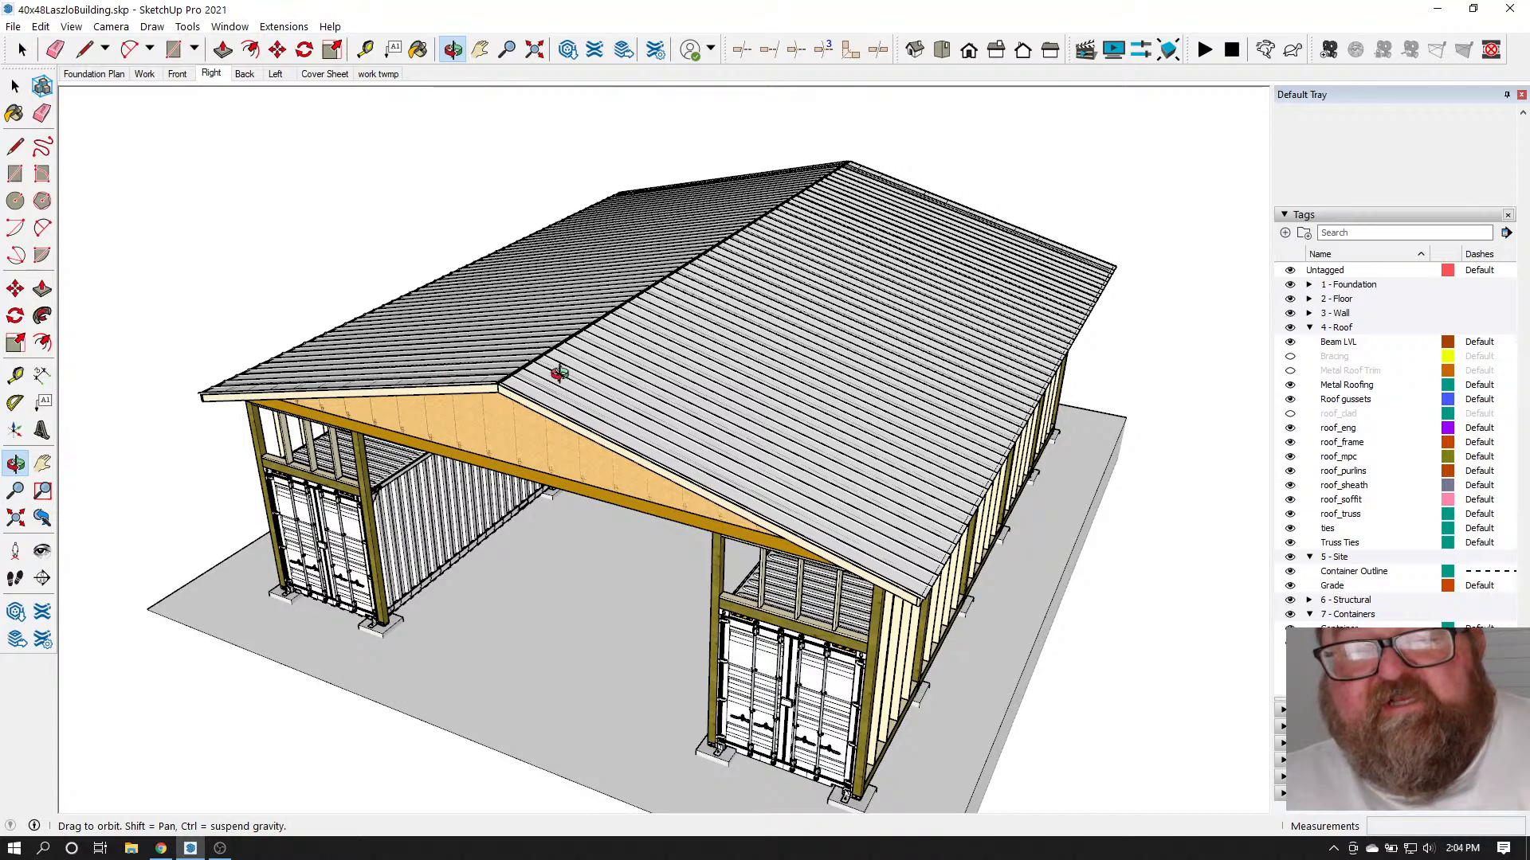
{"action": "left_click_drag", "start_coordinate": [560, 372], "coordinate": [845, 482]}
{"action": "scroll", "coordinate": [845, 482], "scroll_direction": "up", "scroll_amount": 8}
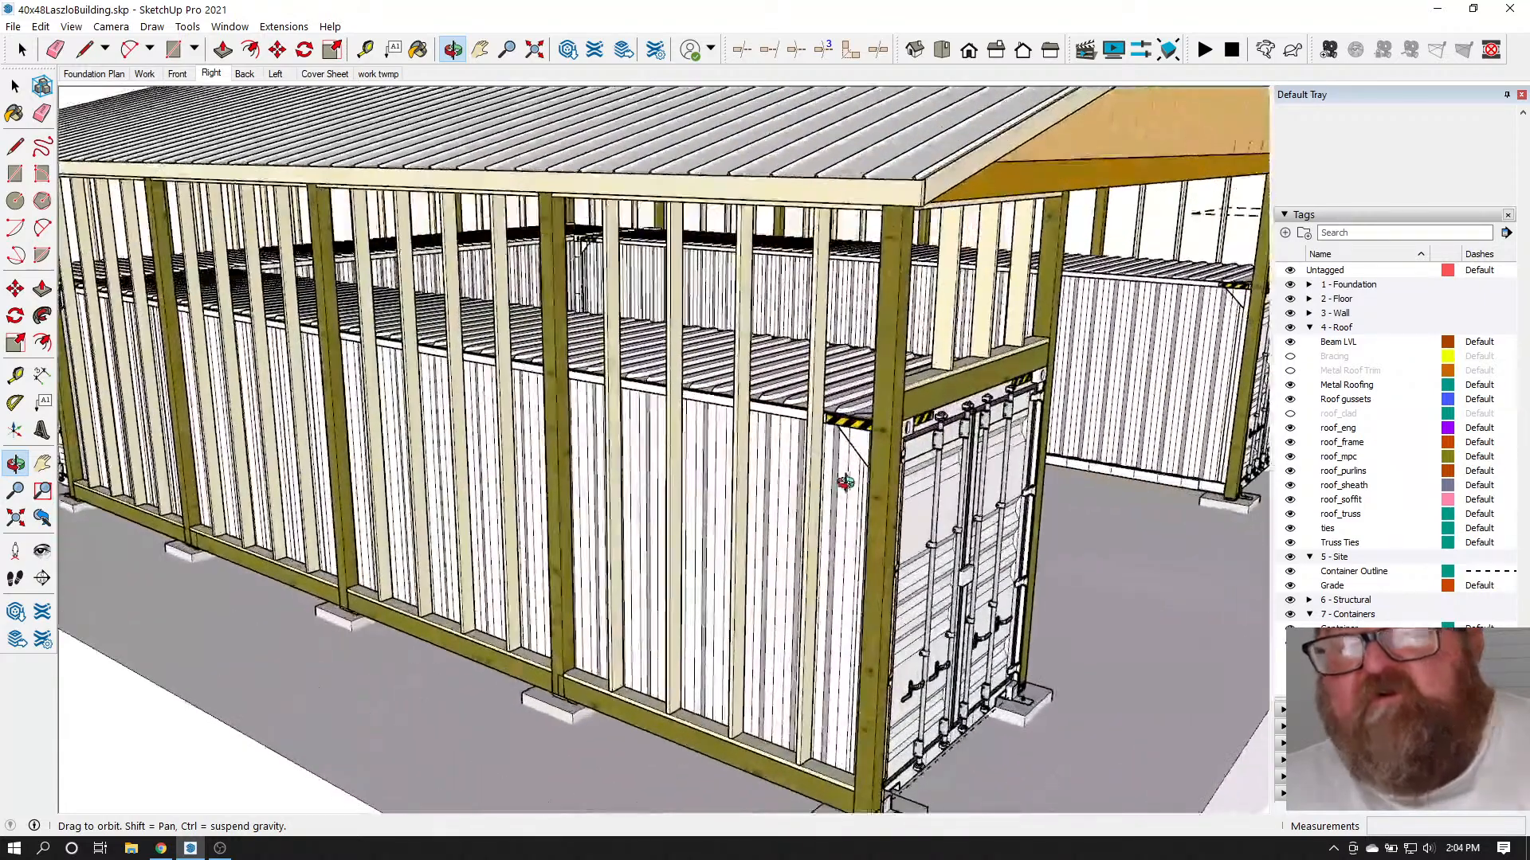
{"action": "left_click_drag", "start_coordinate": [907, 459], "coordinate": [663, 442]}
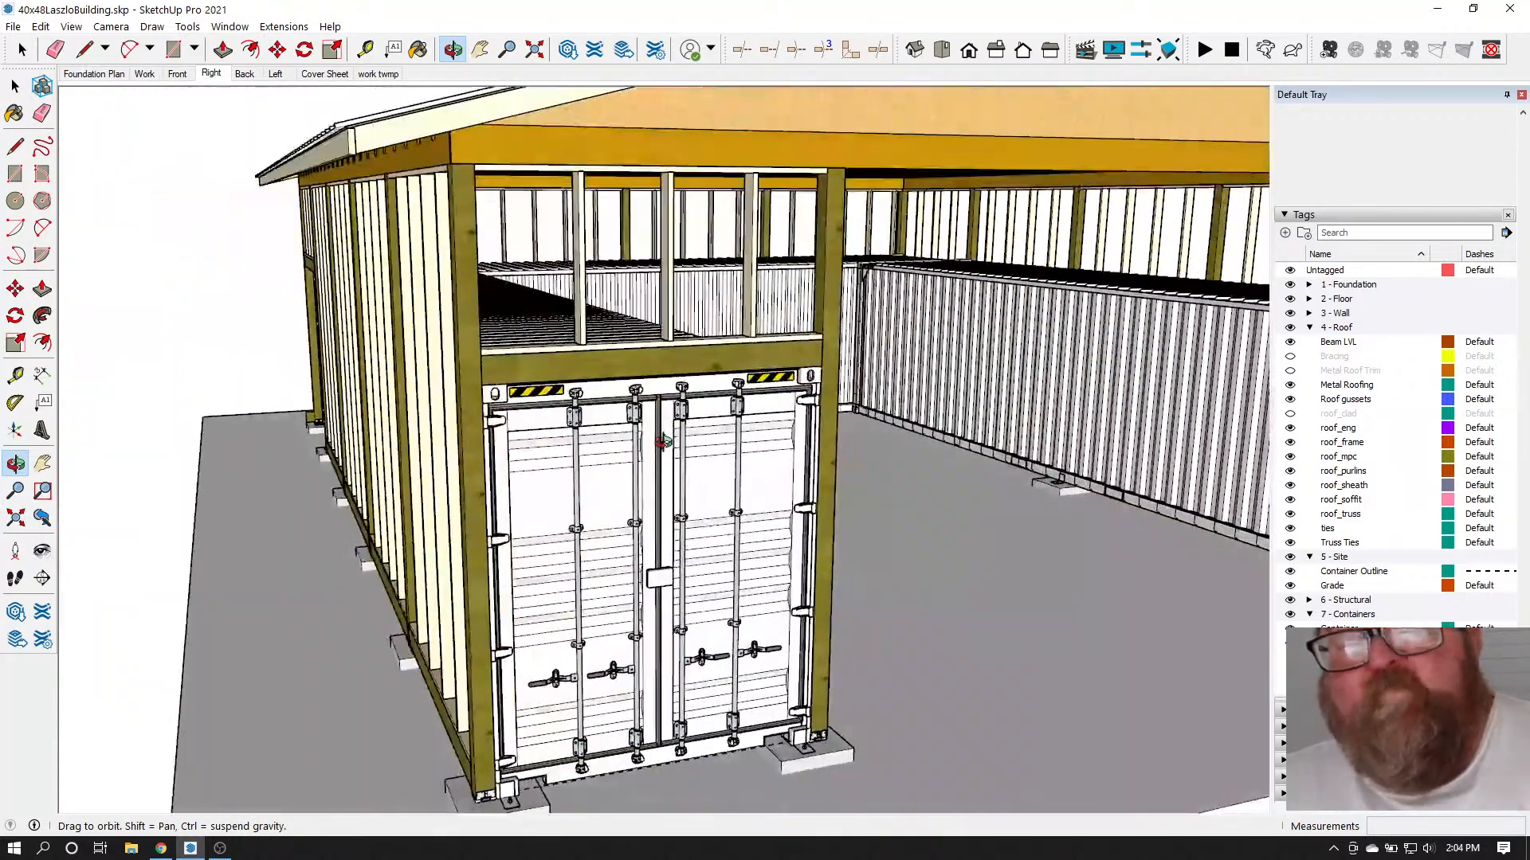
{"action": "left_click_drag", "start_coordinate": [542, 348], "coordinate": [456, 389]}
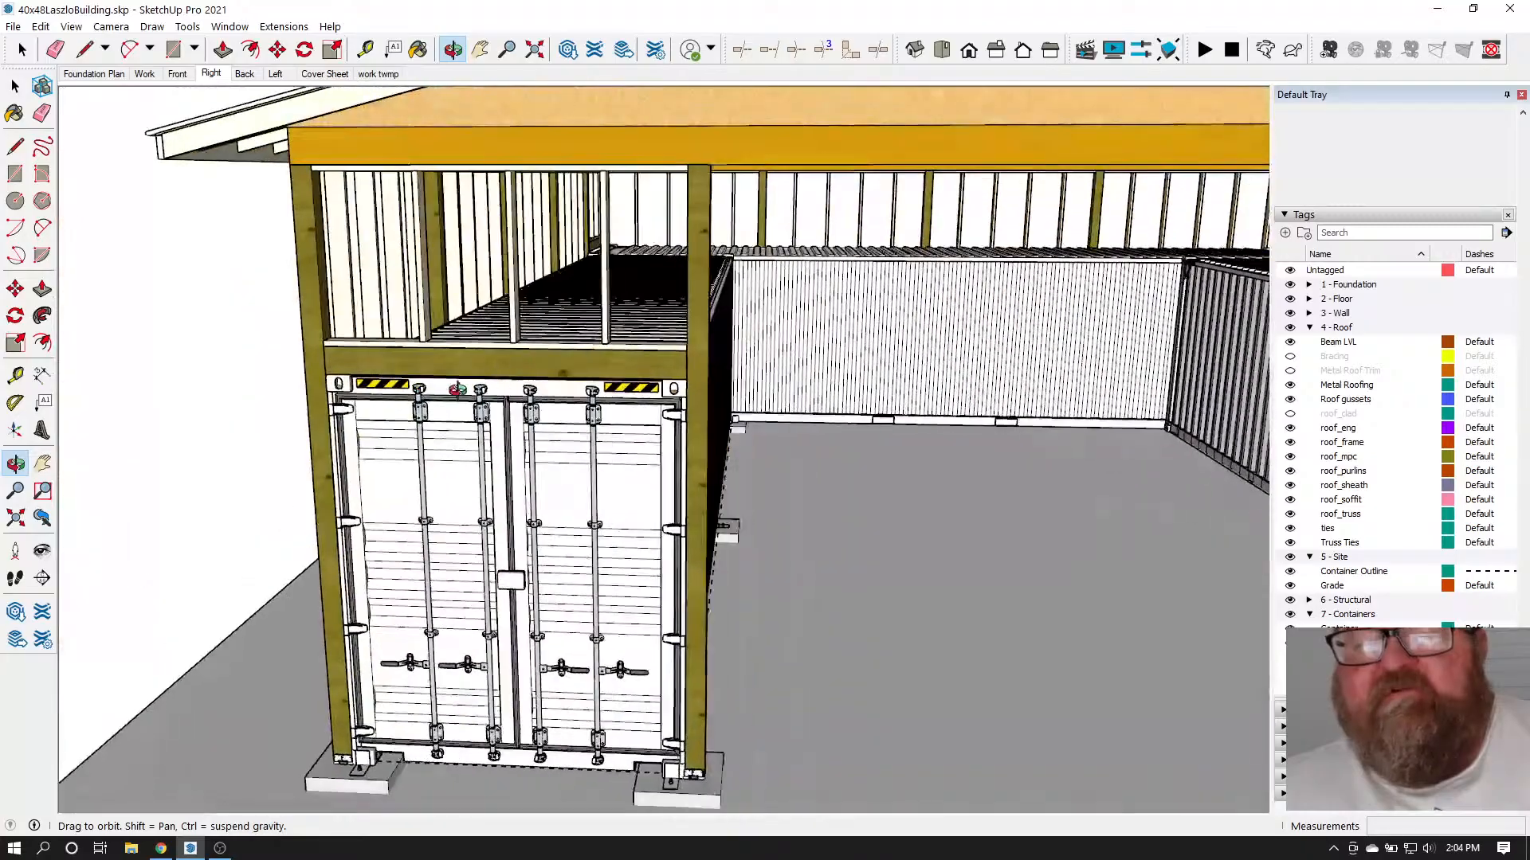
{"action": "left_click_drag", "start_coordinate": [600, 360], "coordinate": [1164, 324]}
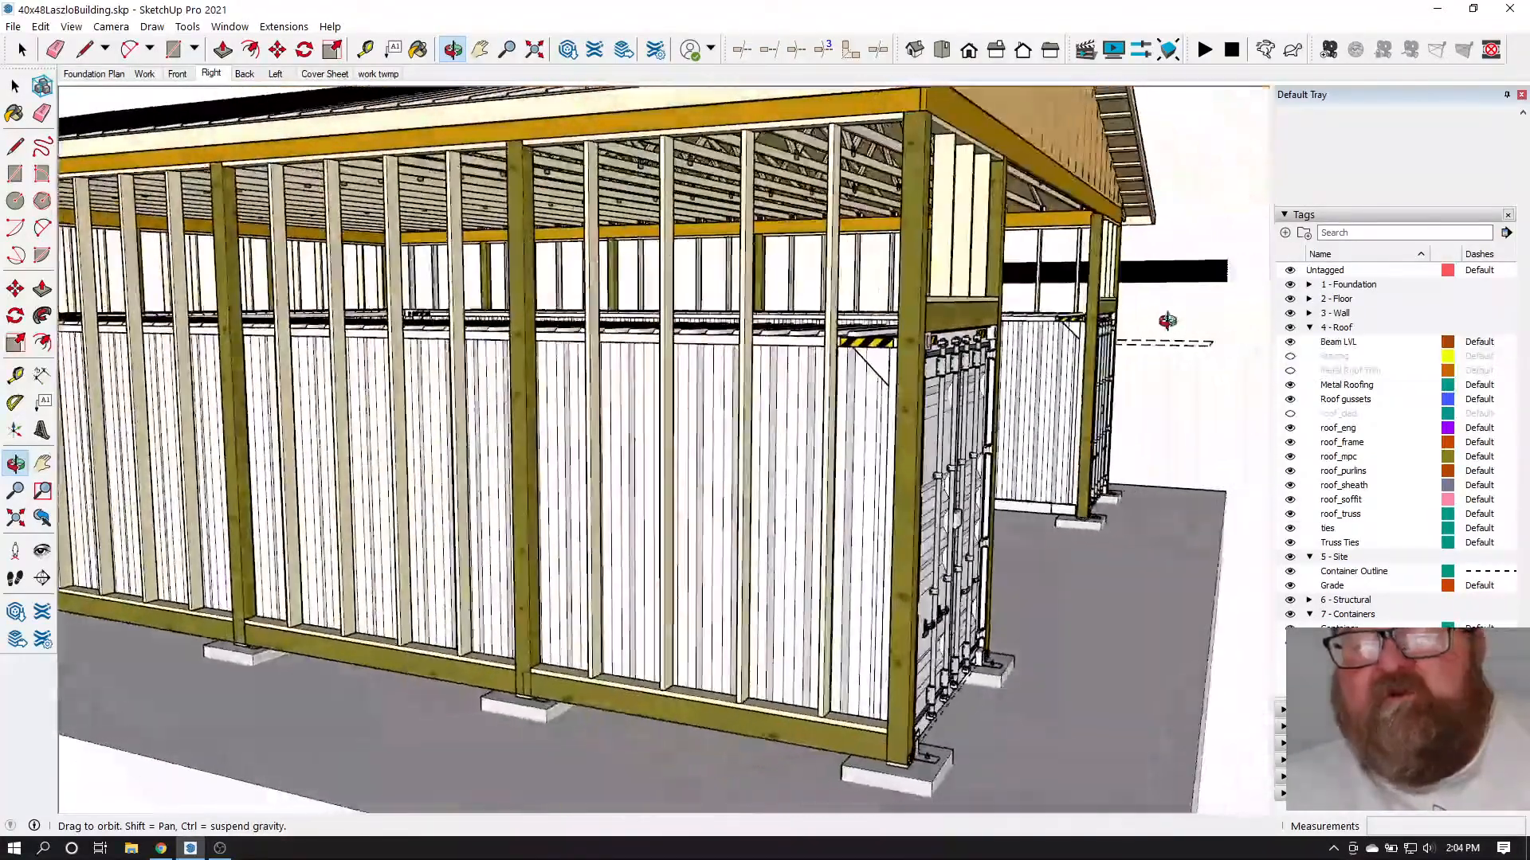
Switch to Chrome and search Google Images for "metal strap brace" in a new tab
{"action": "left_click", "coordinate": [160, 849]}
{"action": "left_click", "coordinate": [237, 15]}
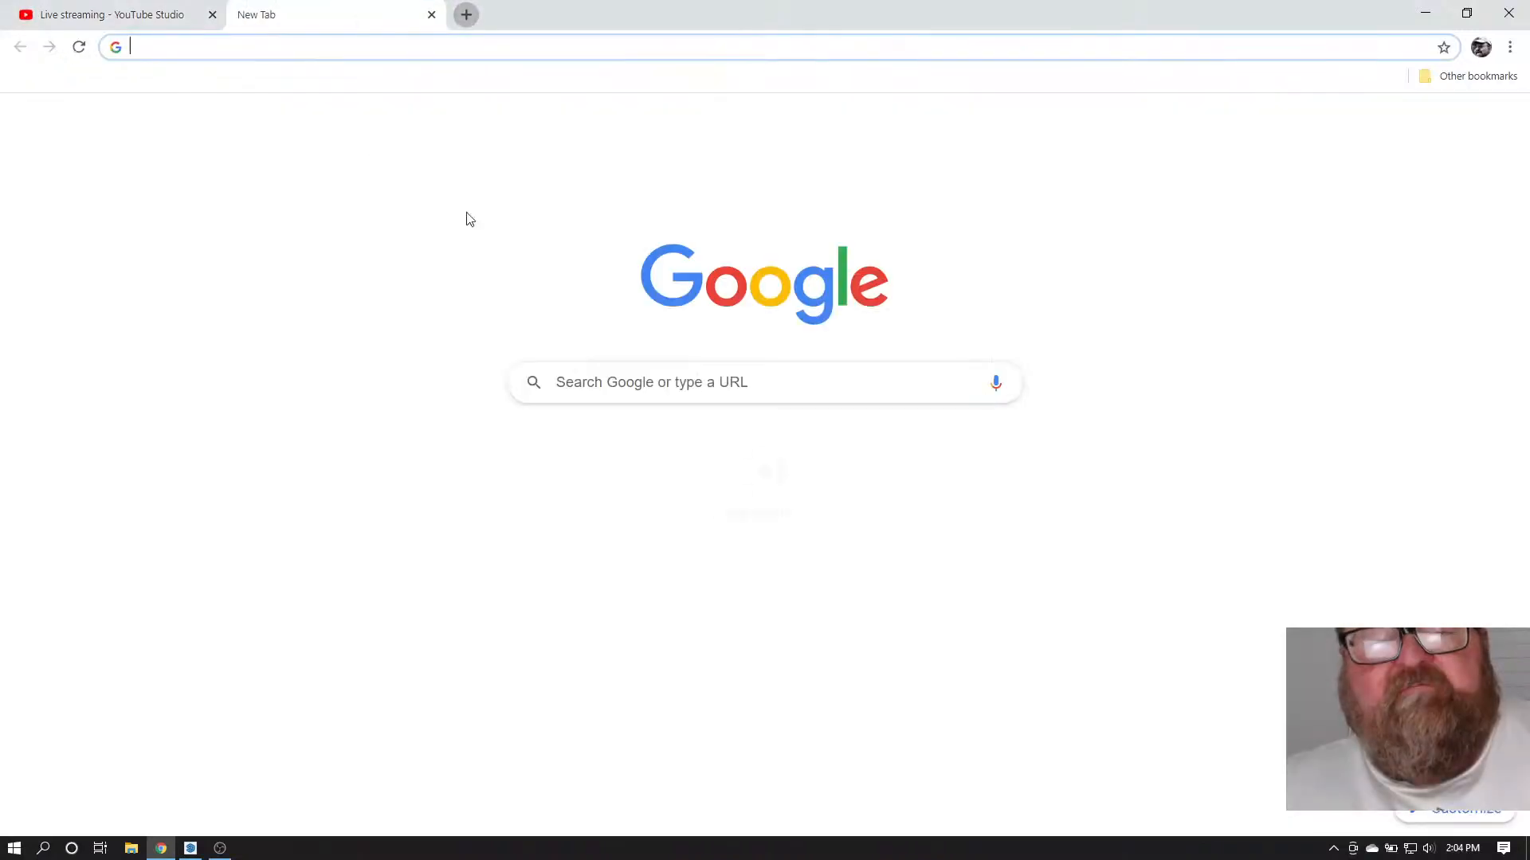
{"action": "left_click", "coordinate": [599, 386]}
{"action": "type", "text": "m"}
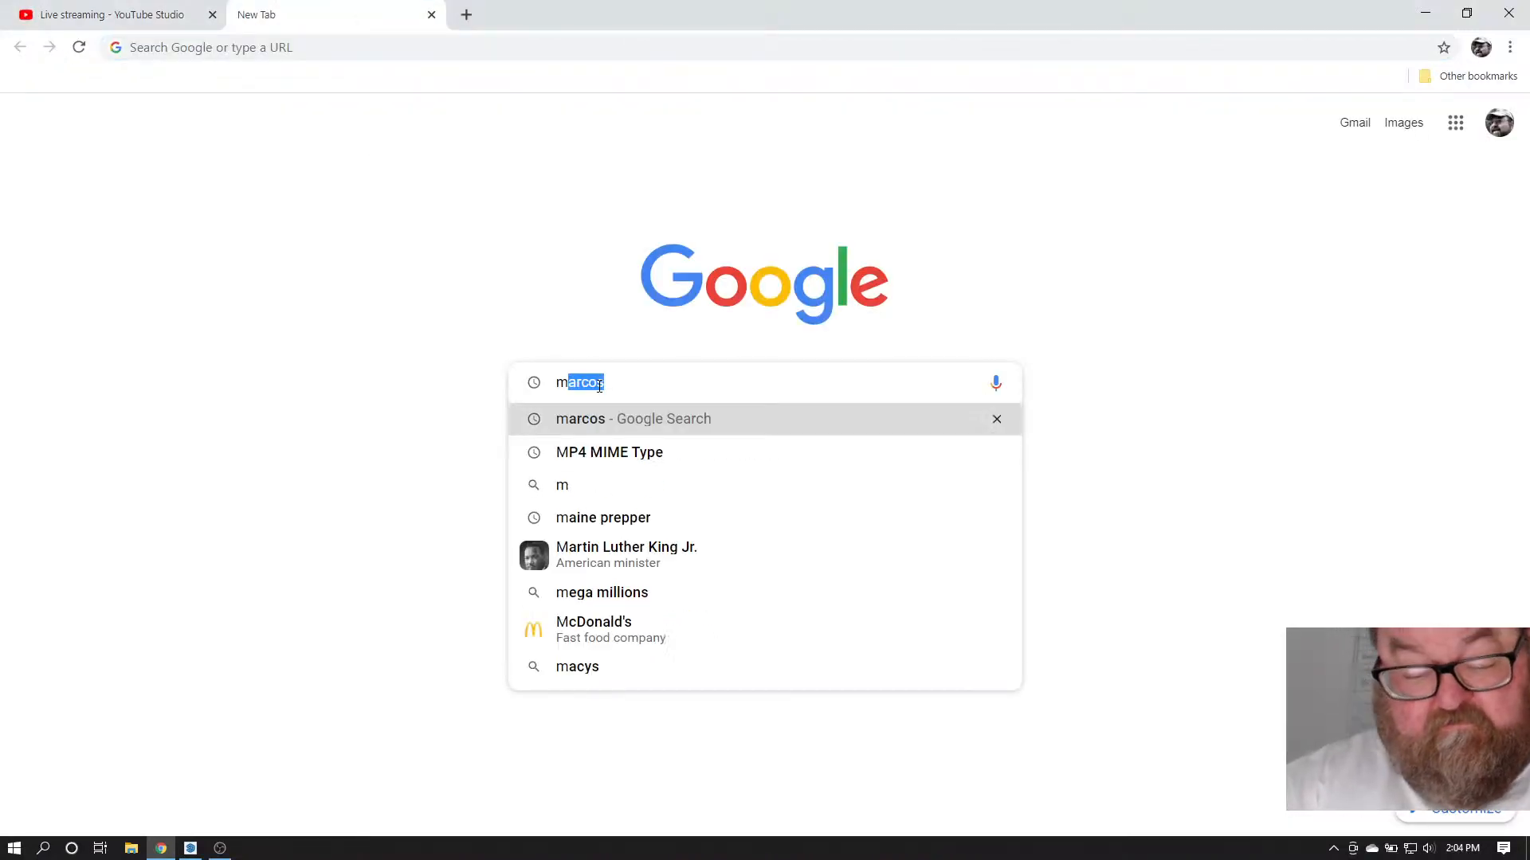
{"action": "type", "text": "etal st"}
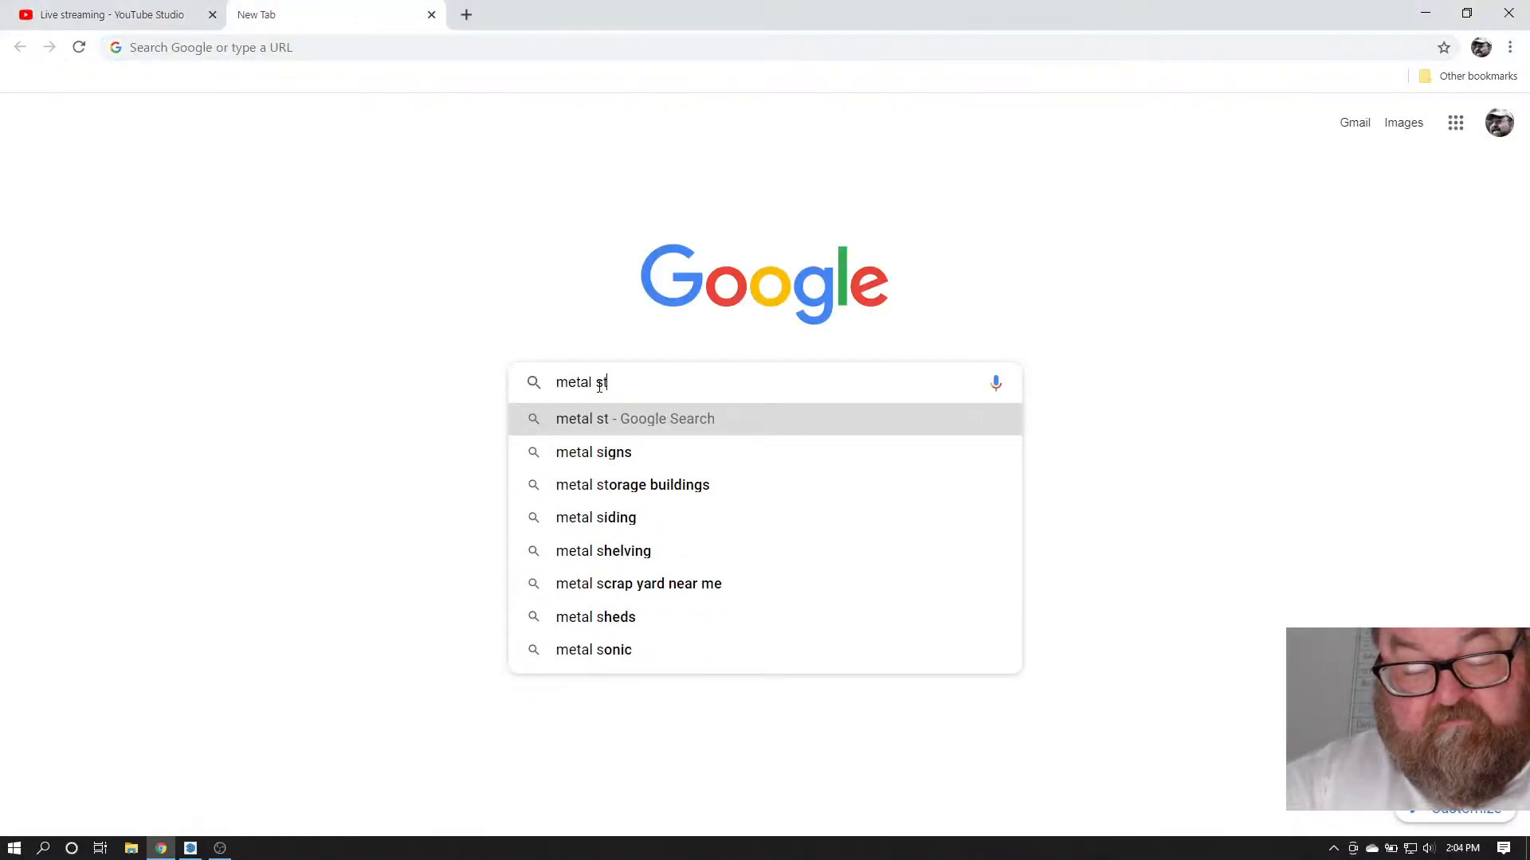
{"action": "type", "text": "rap bra"}
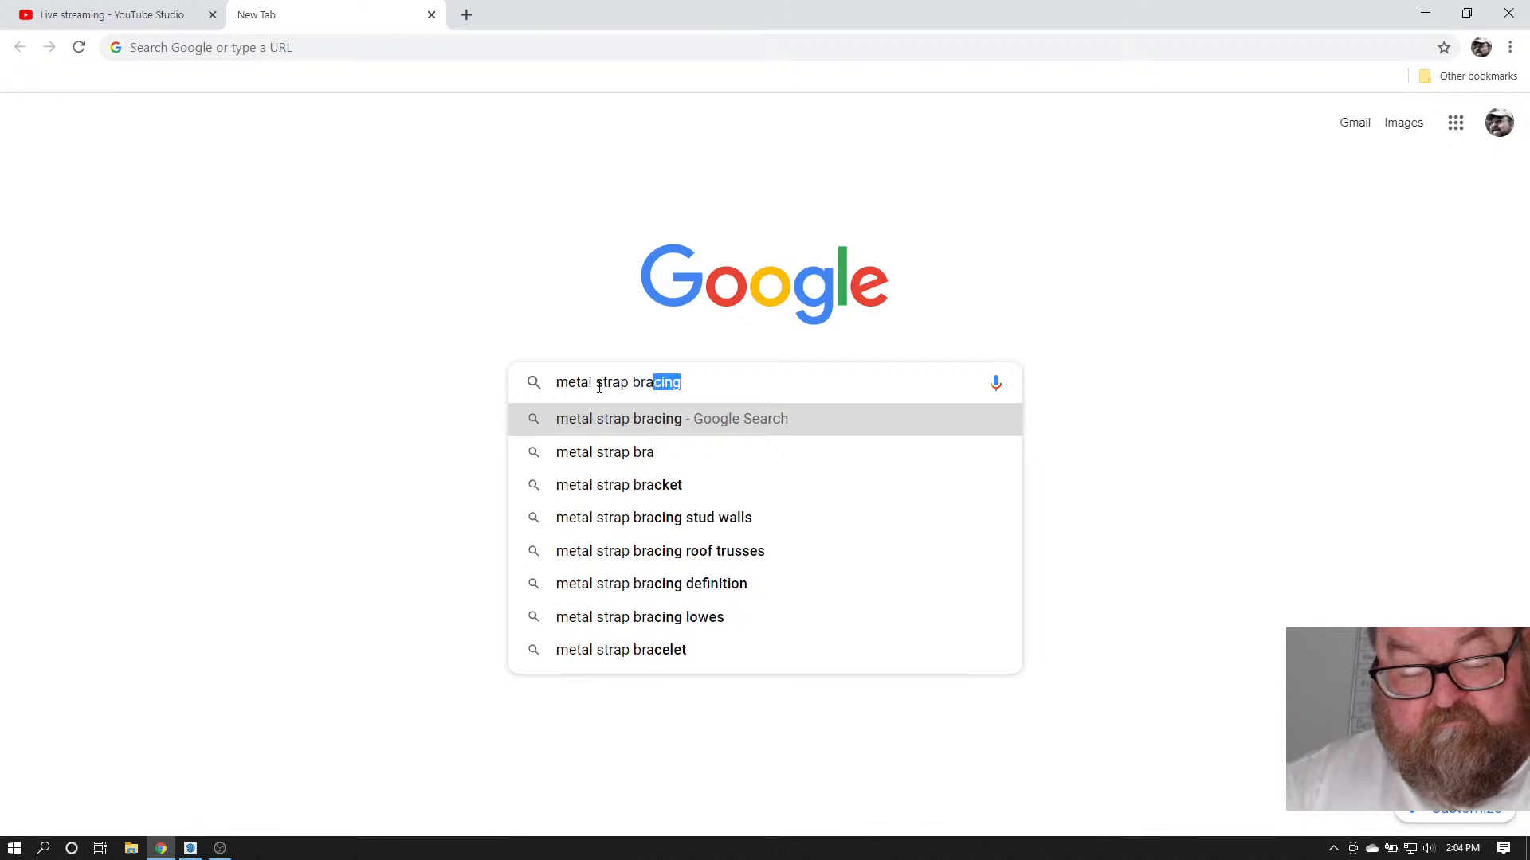
{"action": "type", "text": "cie"}
{"action": "key", "text": "Return"}
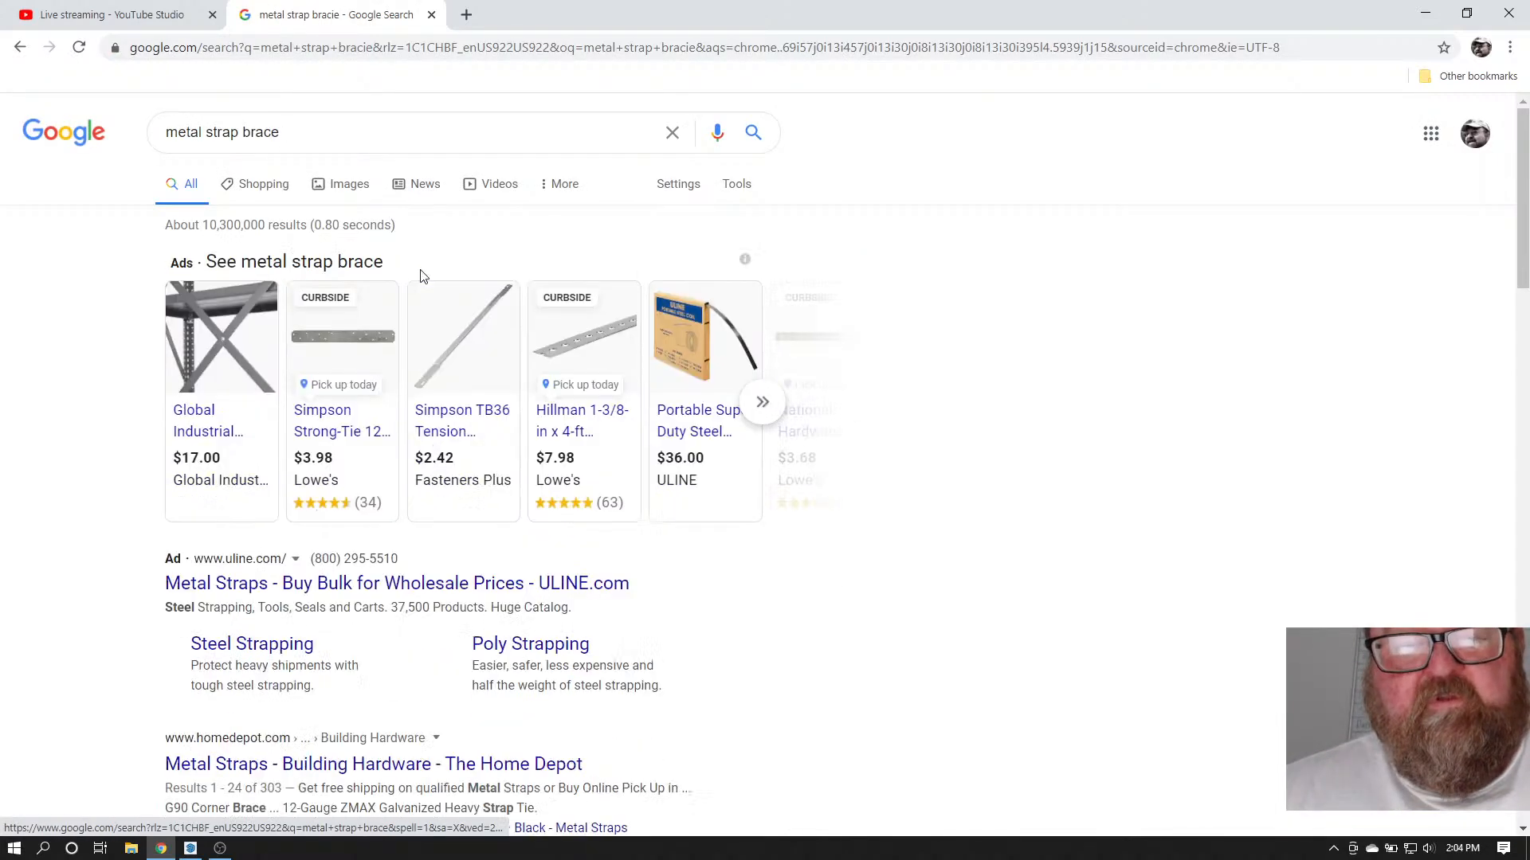
{"action": "mouse_move", "coordinate": [478, 328]}
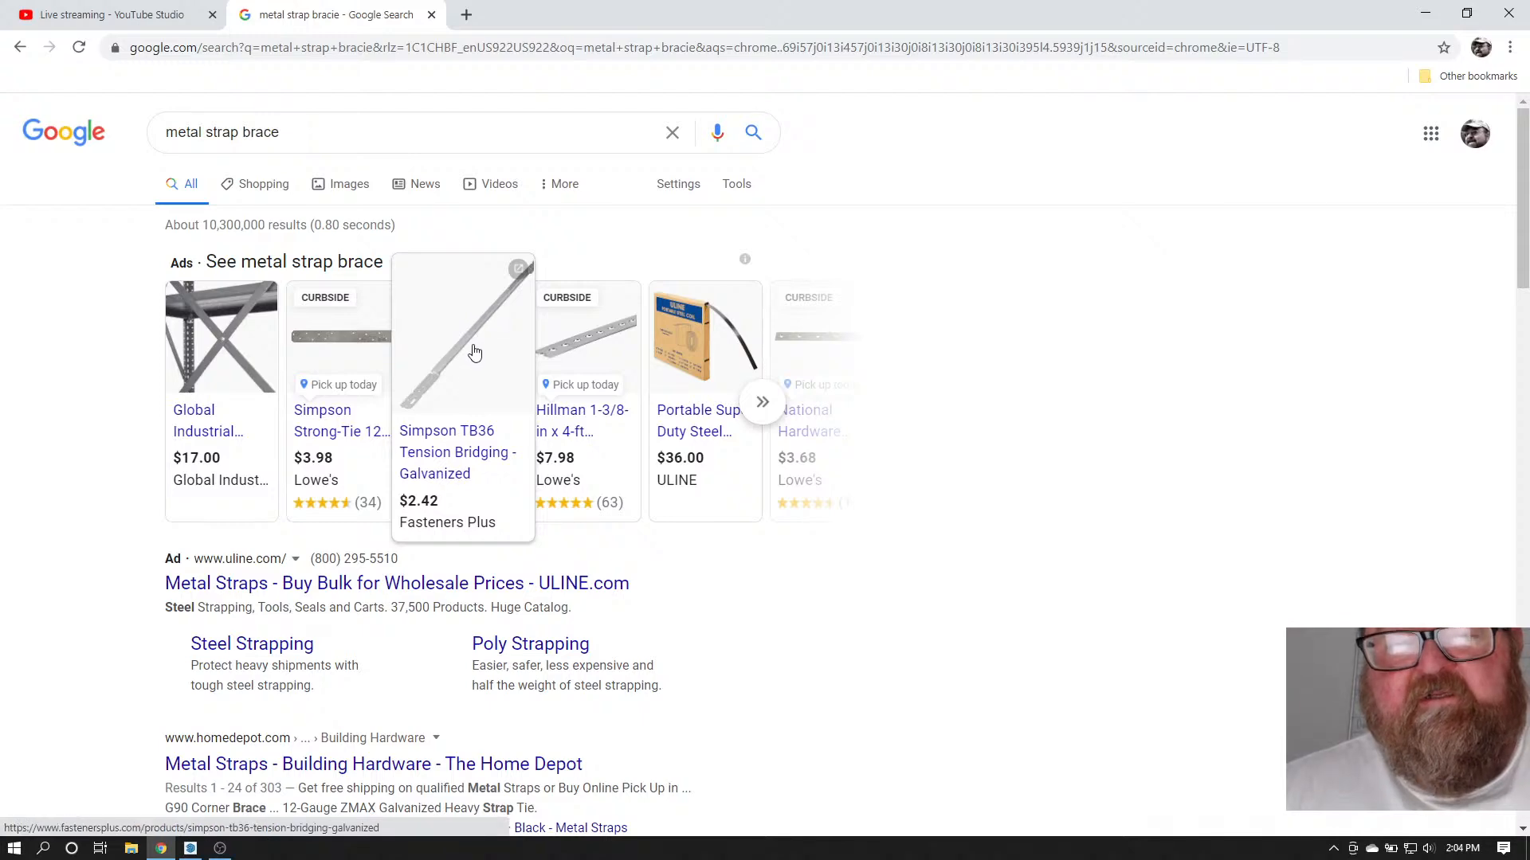
{"action": "left_click", "coordinate": [348, 188]}
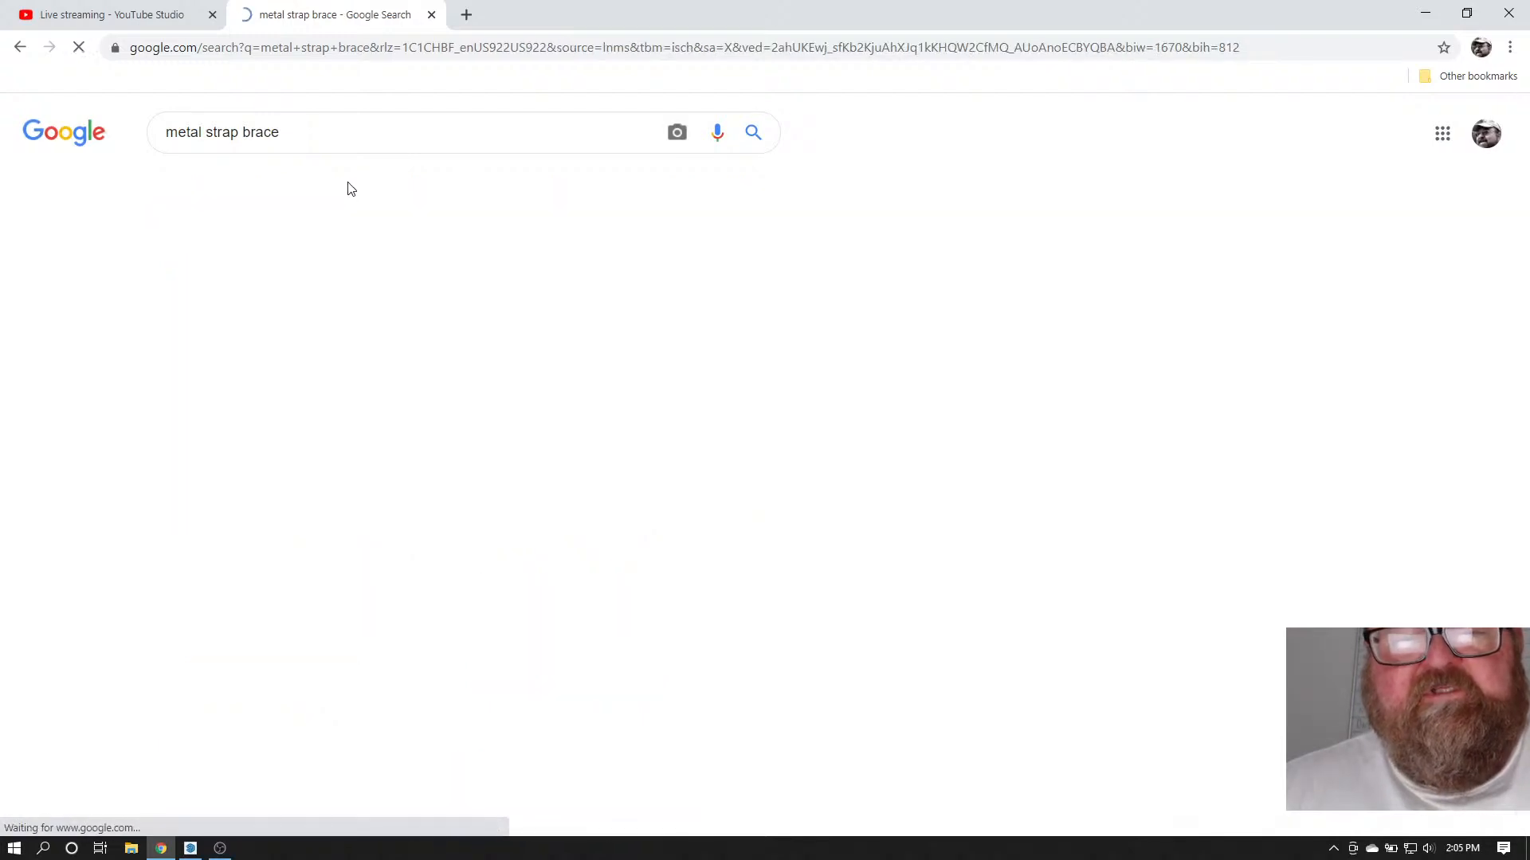
Preview the Tamlyn WB / WBT typical installation image and the Fine Homebuilding image of paired metal braces
{"action": "scroll", "coordinate": [558, 399], "scroll_direction": "down", "scroll_amount": 3}
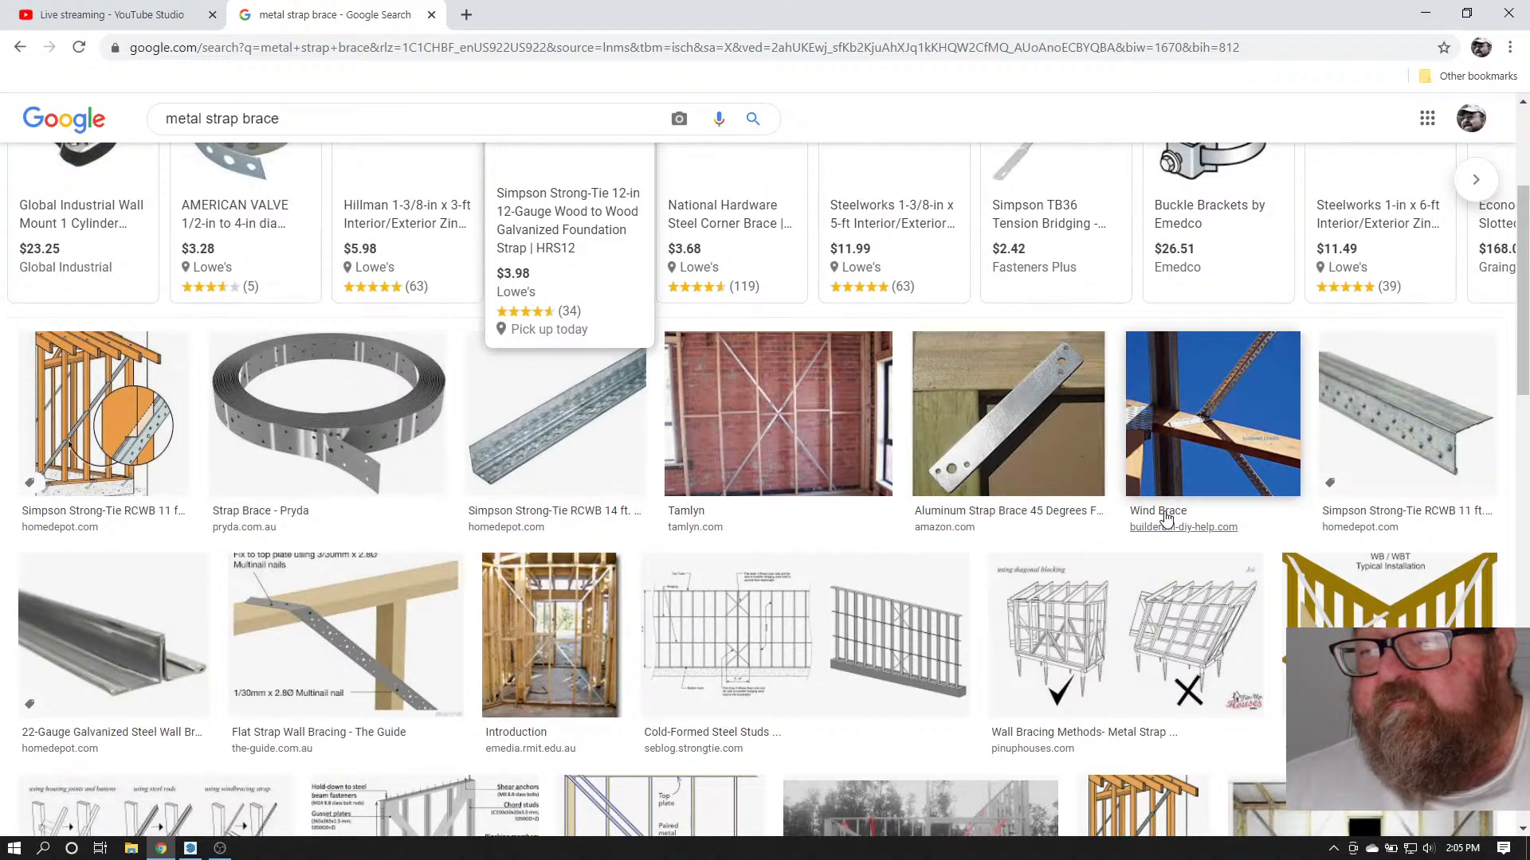
{"action": "scroll", "coordinate": [971, 514], "scroll_direction": "down", "scroll_amount": 3}
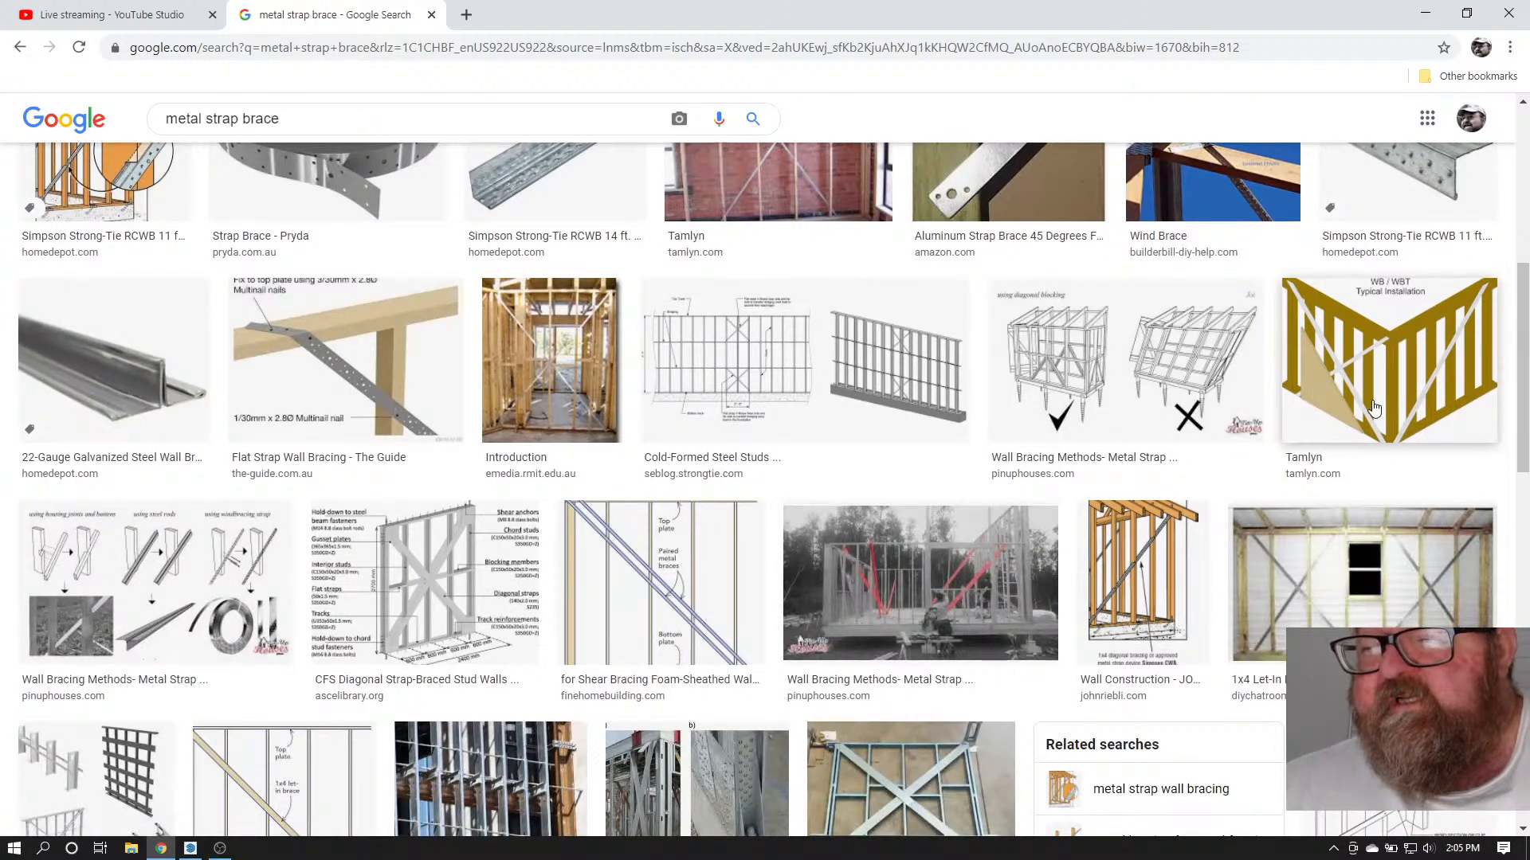
{"action": "left_click", "coordinate": [1367, 363]}
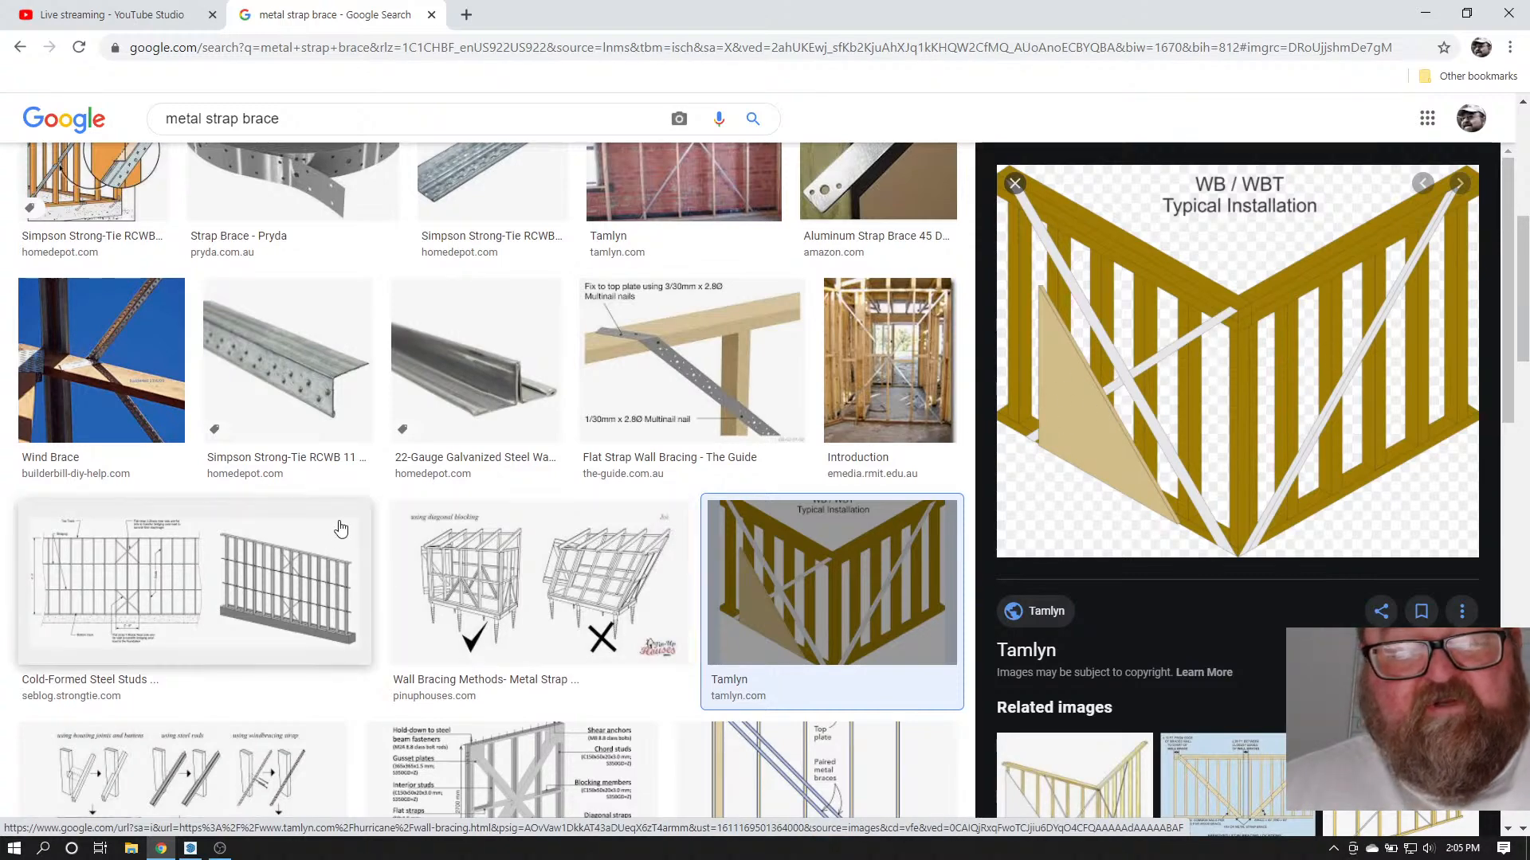
{"action": "scroll", "coordinate": [434, 510], "scroll_direction": "down", "scroll_amount": 4}
{"action": "scroll", "coordinate": [427, 490], "scroll_direction": "down", "scroll_amount": 3}
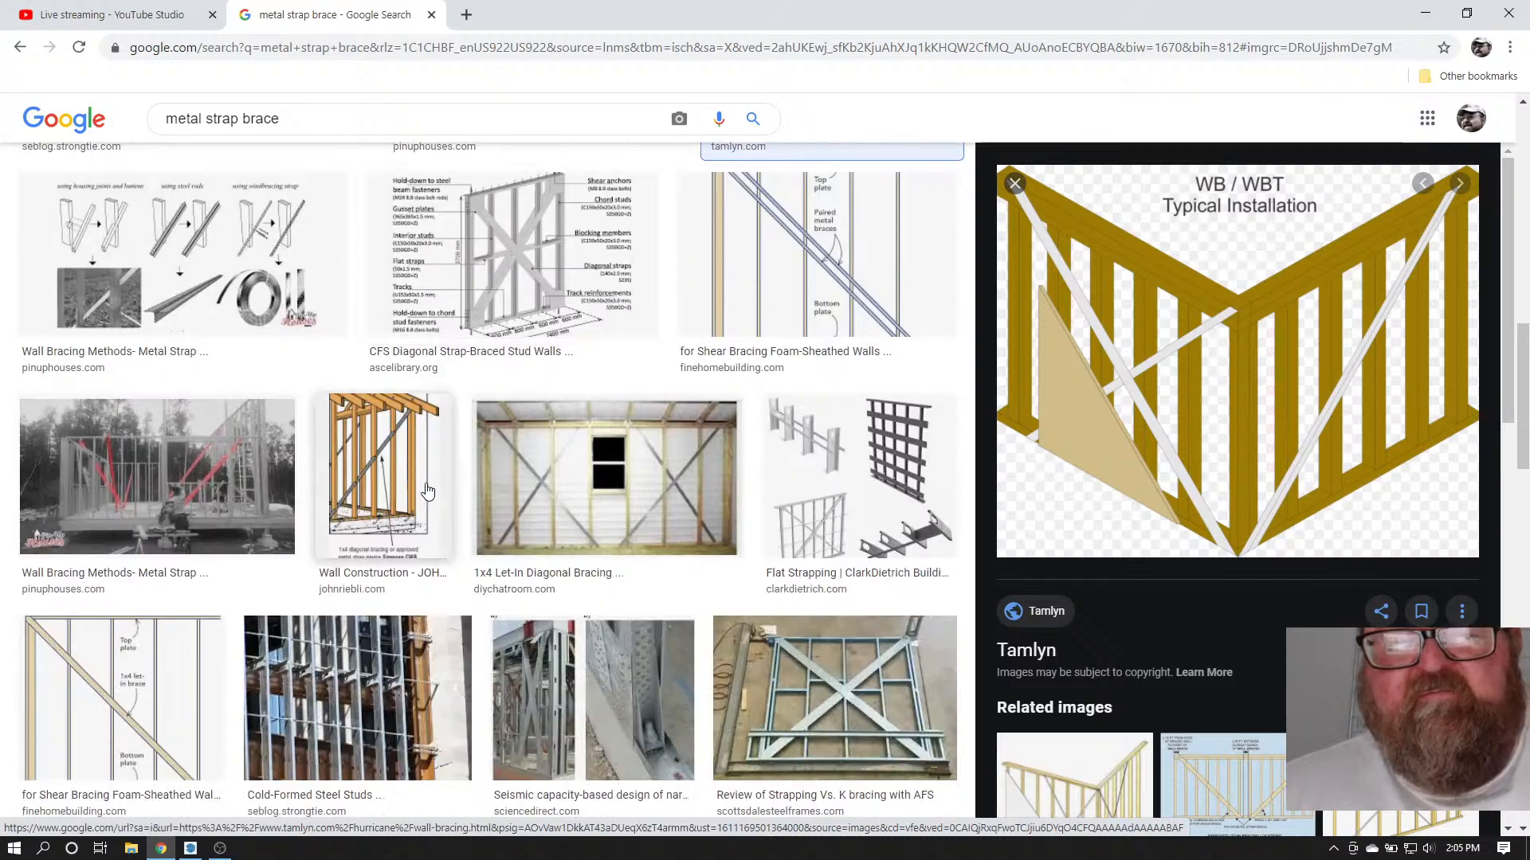
{"action": "left_click", "coordinate": [813, 273]}
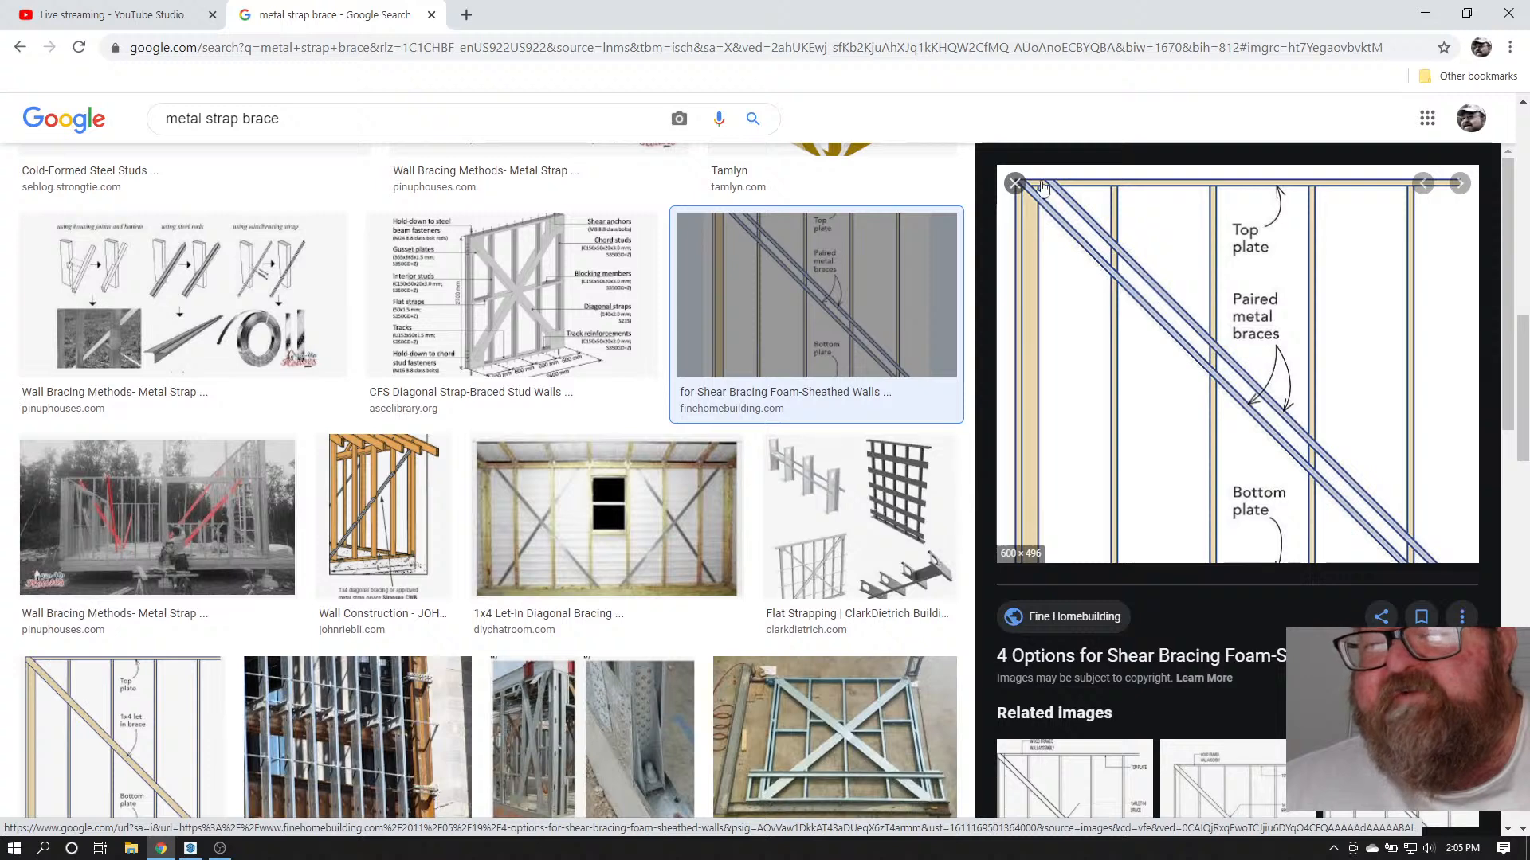
Preview the Scottsdale strapping versus K bracing image and the DIY Chatroom image of 1x4 let-in diagonal bracing alternatives
{"action": "scroll", "coordinate": [355, 316], "scroll_direction": "down", "scroll_amount": 3}
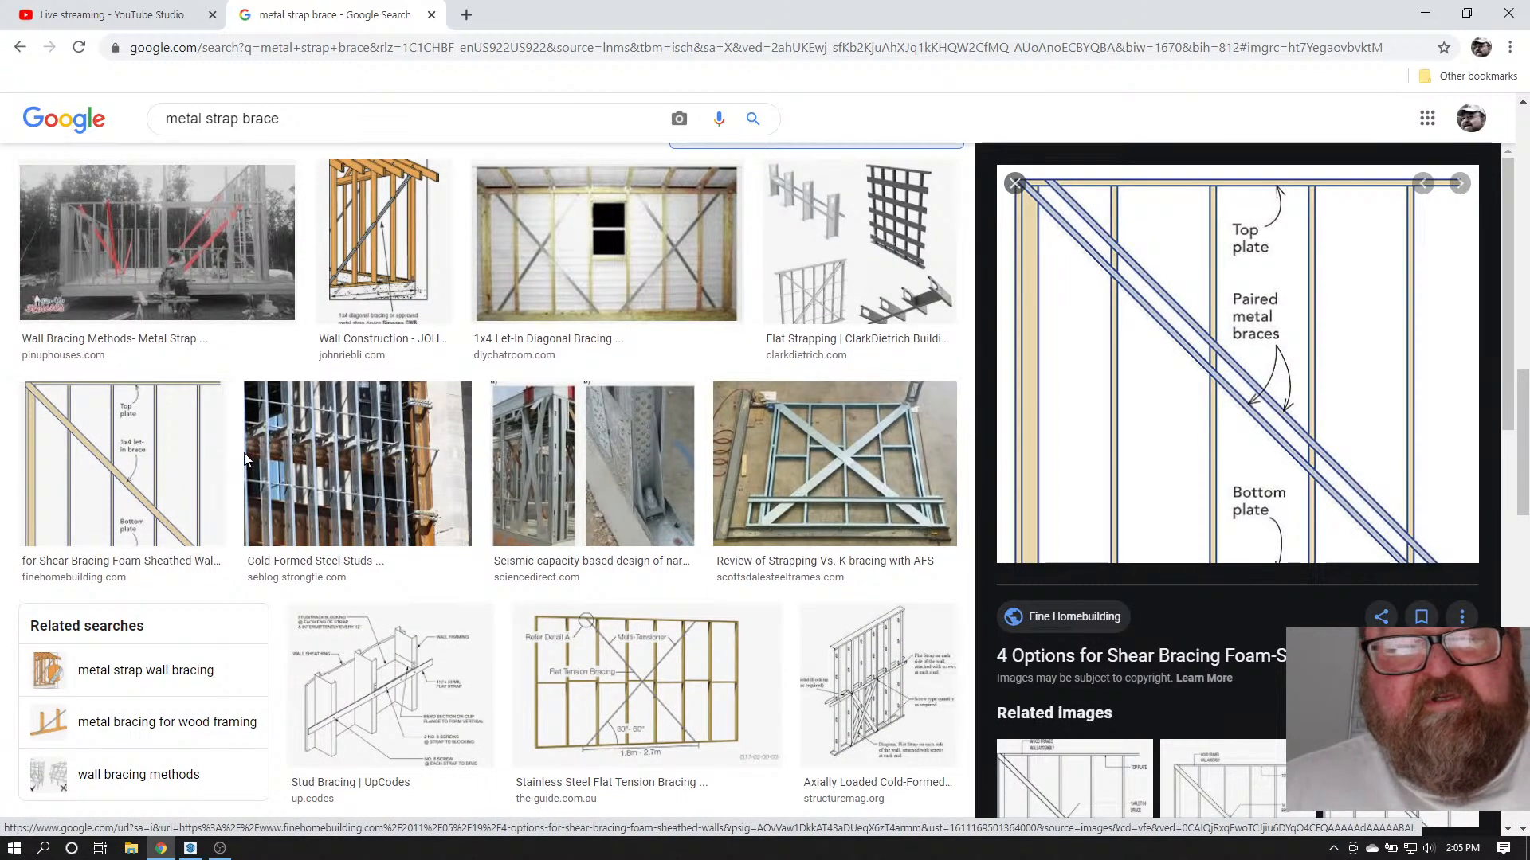
{"action": "left_click", "coordinate": [882, 462]}
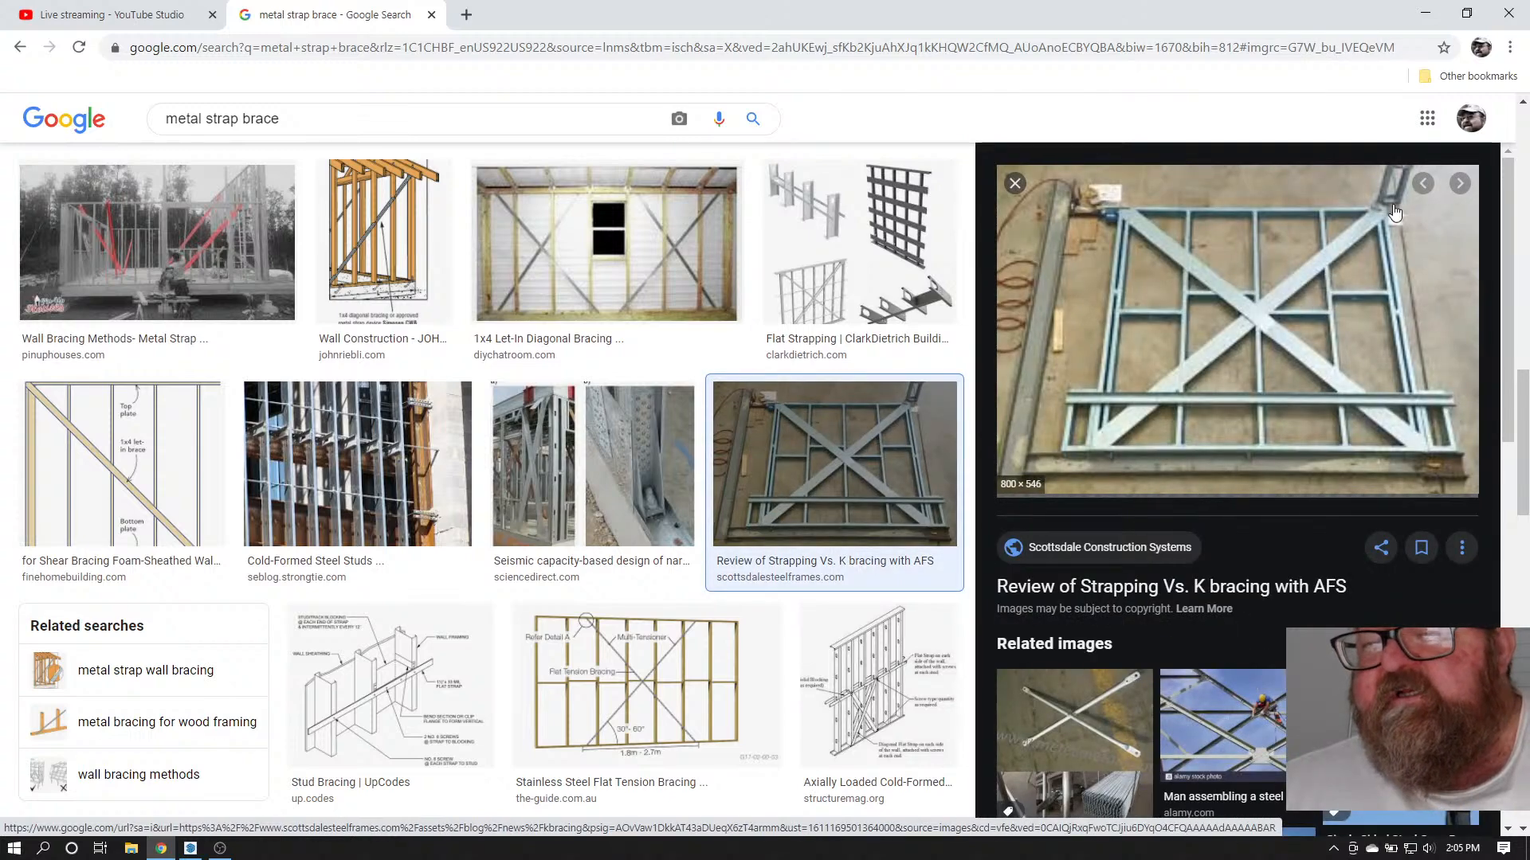
{"action": "scroll", "coordinate": [1394, 213], "scroll_direction": "down", "scroll_amount": 2}
{"action": "scroll", "coordinate": [643, 301], "scroll_direction": "down", "scroll_amount": 2}
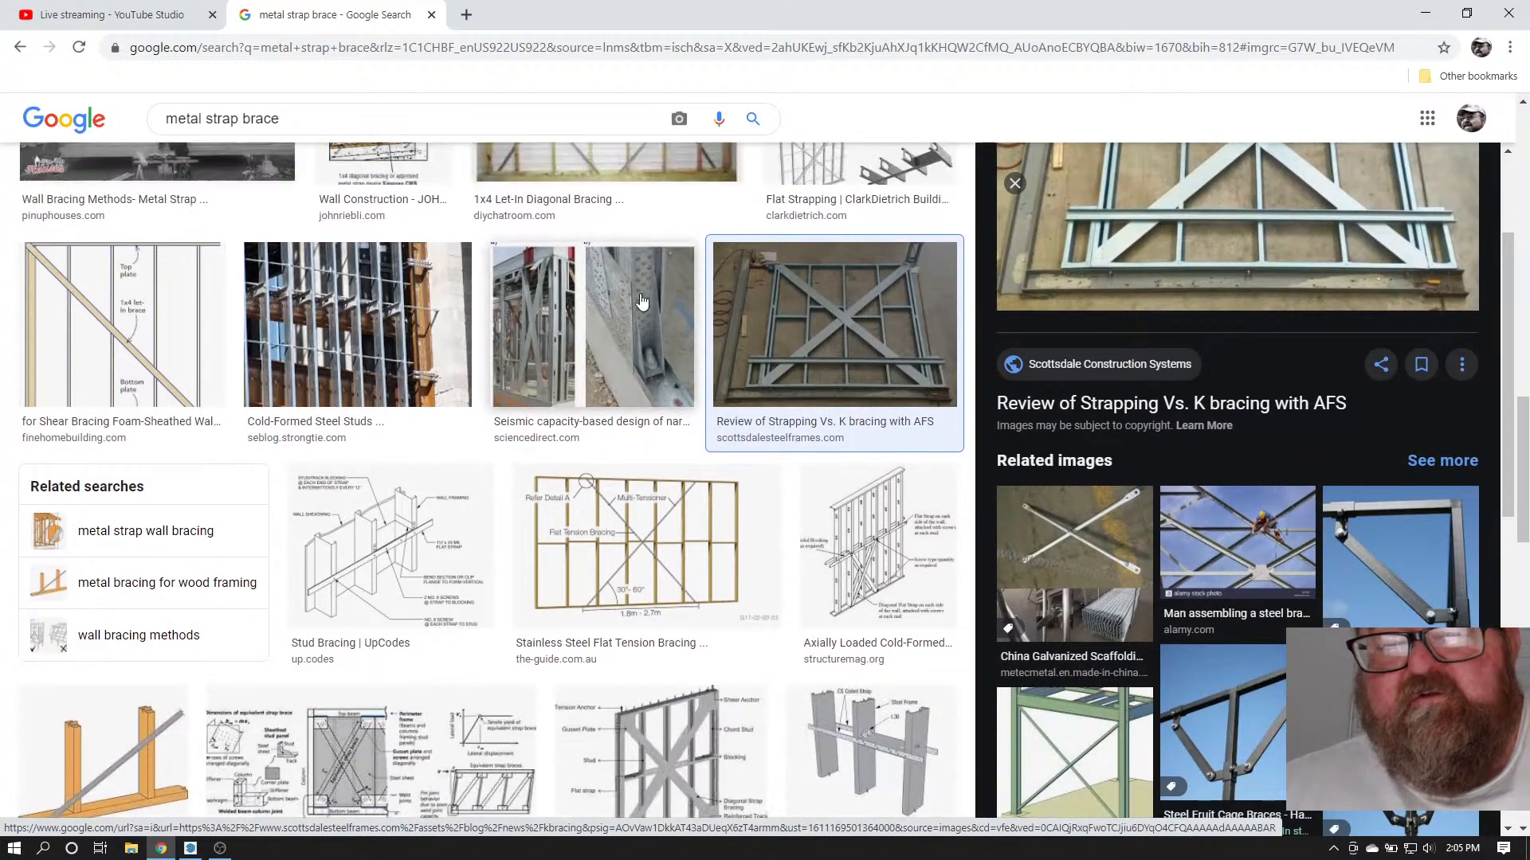
{"action": "scroll", "coordinate": [642, 301], "scroll_direction": "up", "scroll_amount": 4}
{"action": "left_click", "coordinate": [607, 422]}
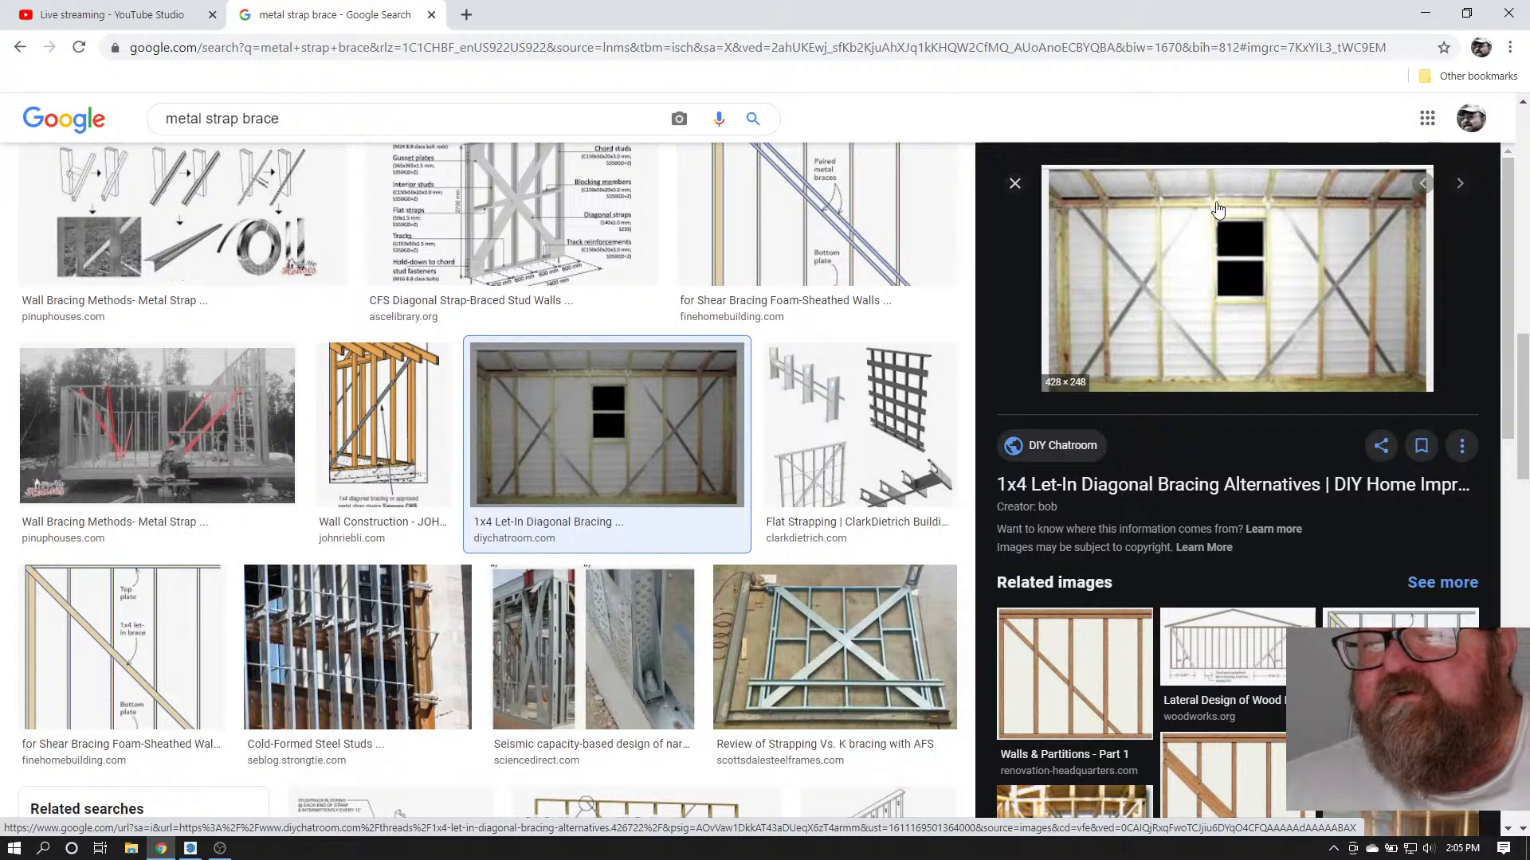
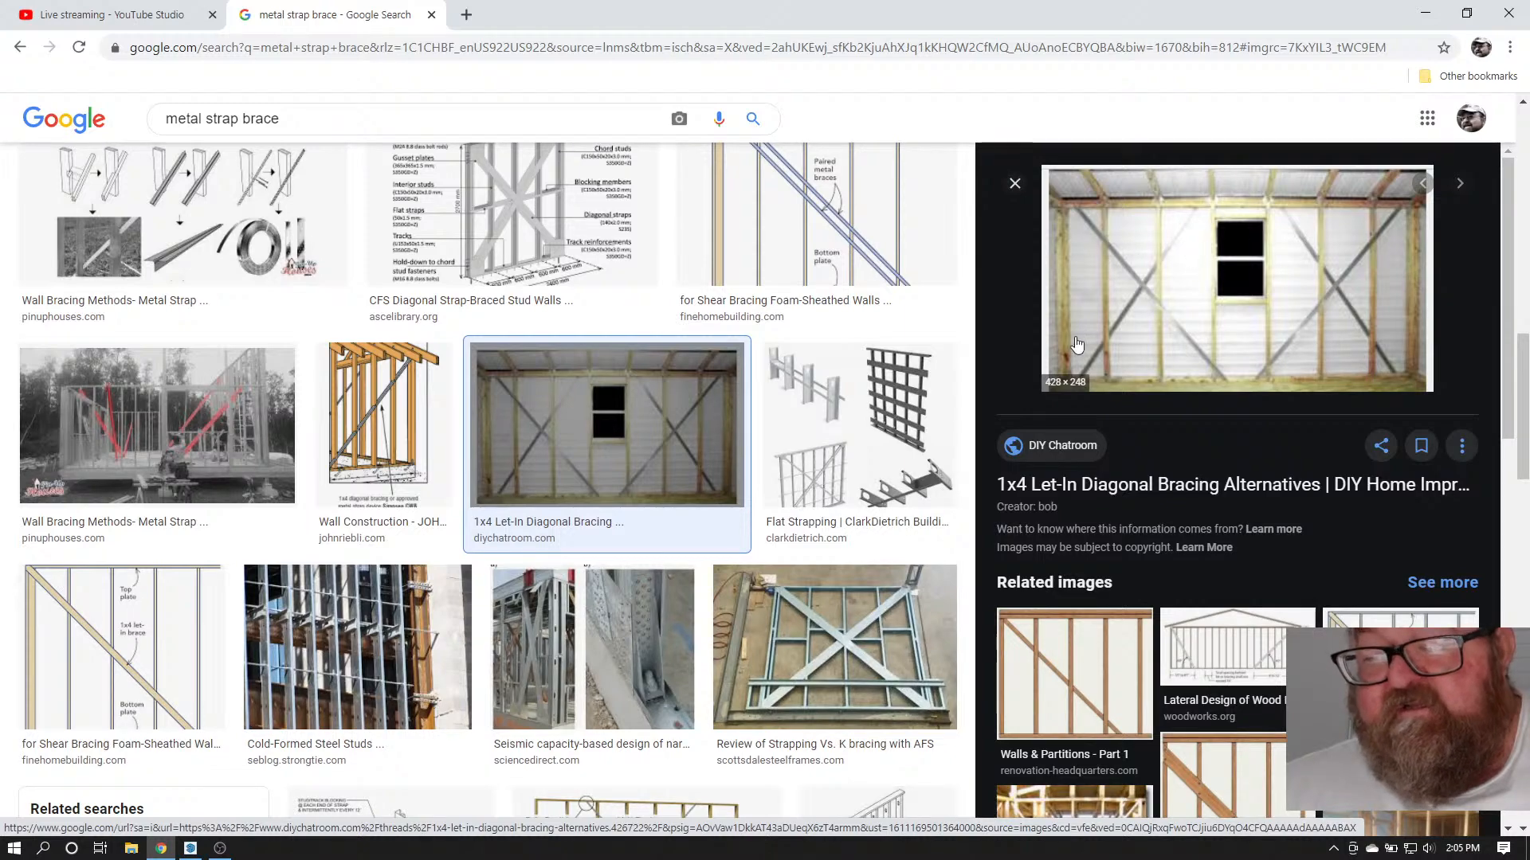
Preview the Stainless Steel Flat Tension Bracing image from The Guide and browse further down the strap brace results
{"action": "scroll", "coordinate": [679, 408], "scroll_direction": "down", "scroll_amount": 3}
{"action": "scroll", "coordinate": [678, 408], "scroll_direction": "down", "scroll_amount": 2}
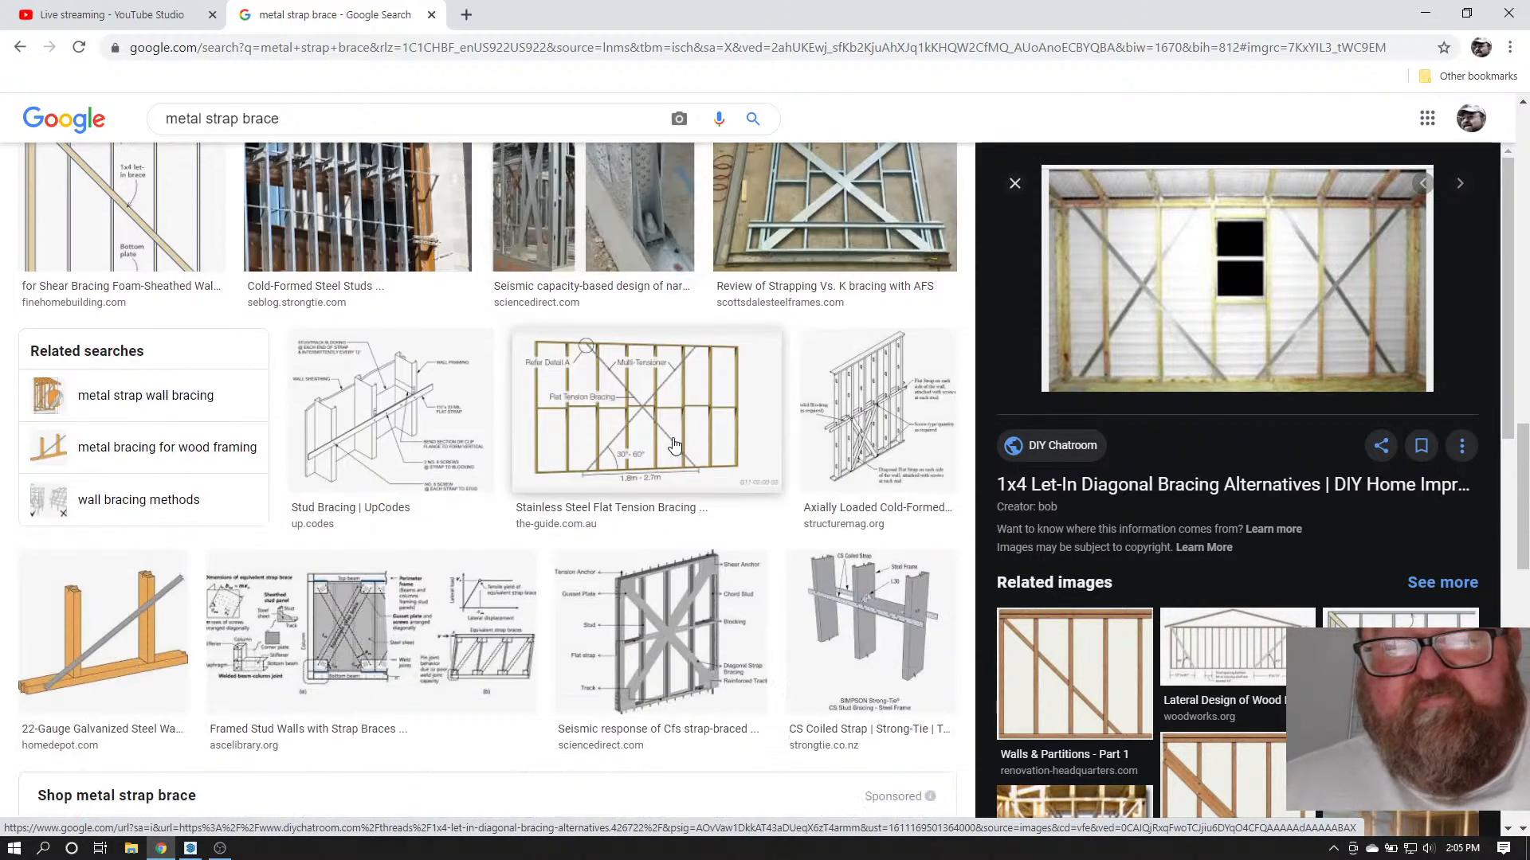
{"action": "left_click", "coordinate": [683, 385]}
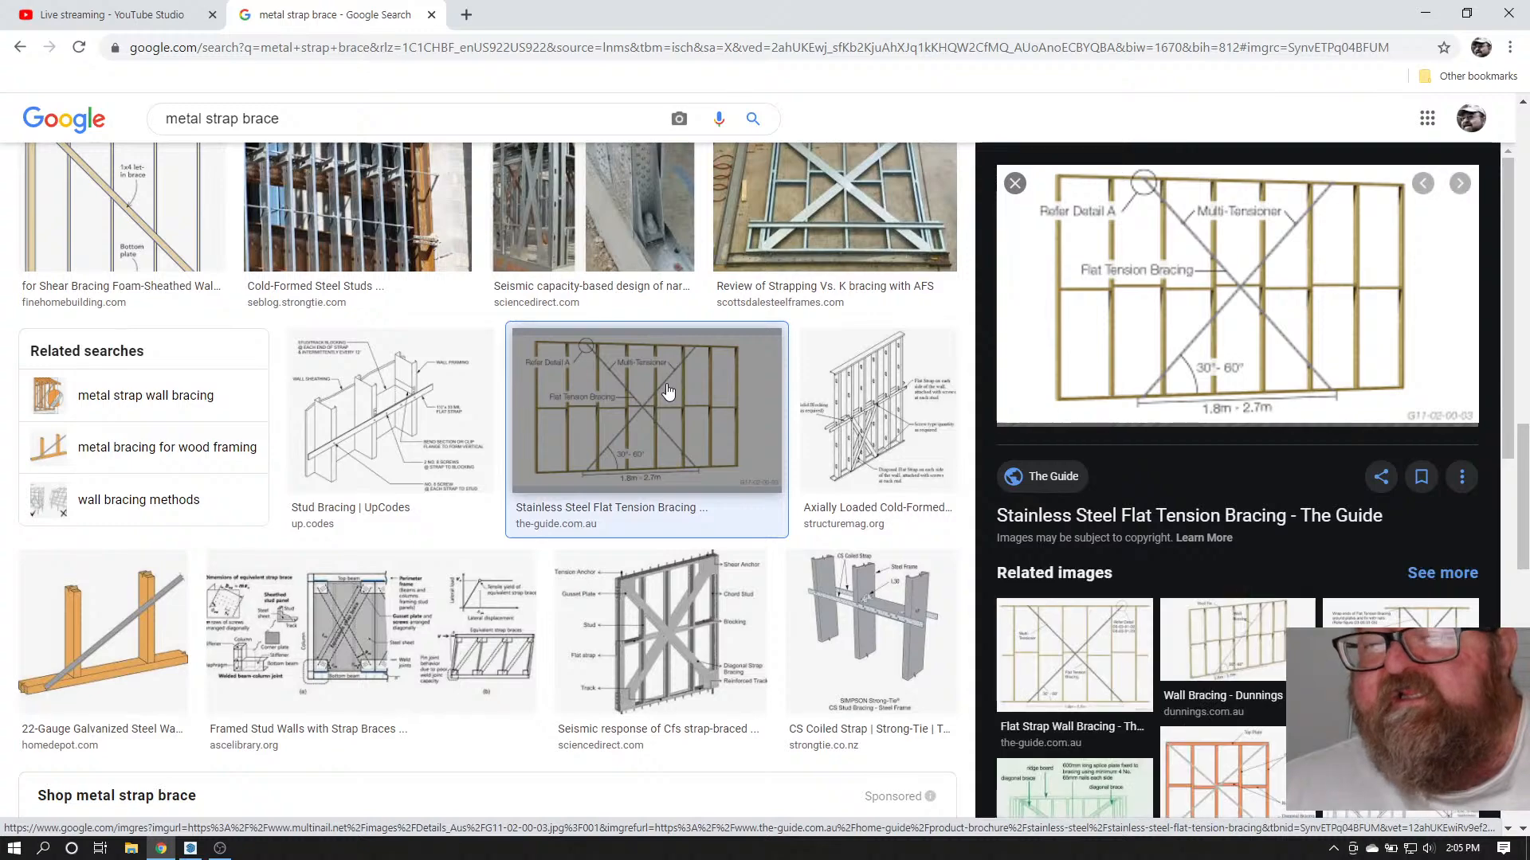
{"action": "scroll", "coordinate": [443, 489], "scroll_direction": "down", "scroll_amount": 4}
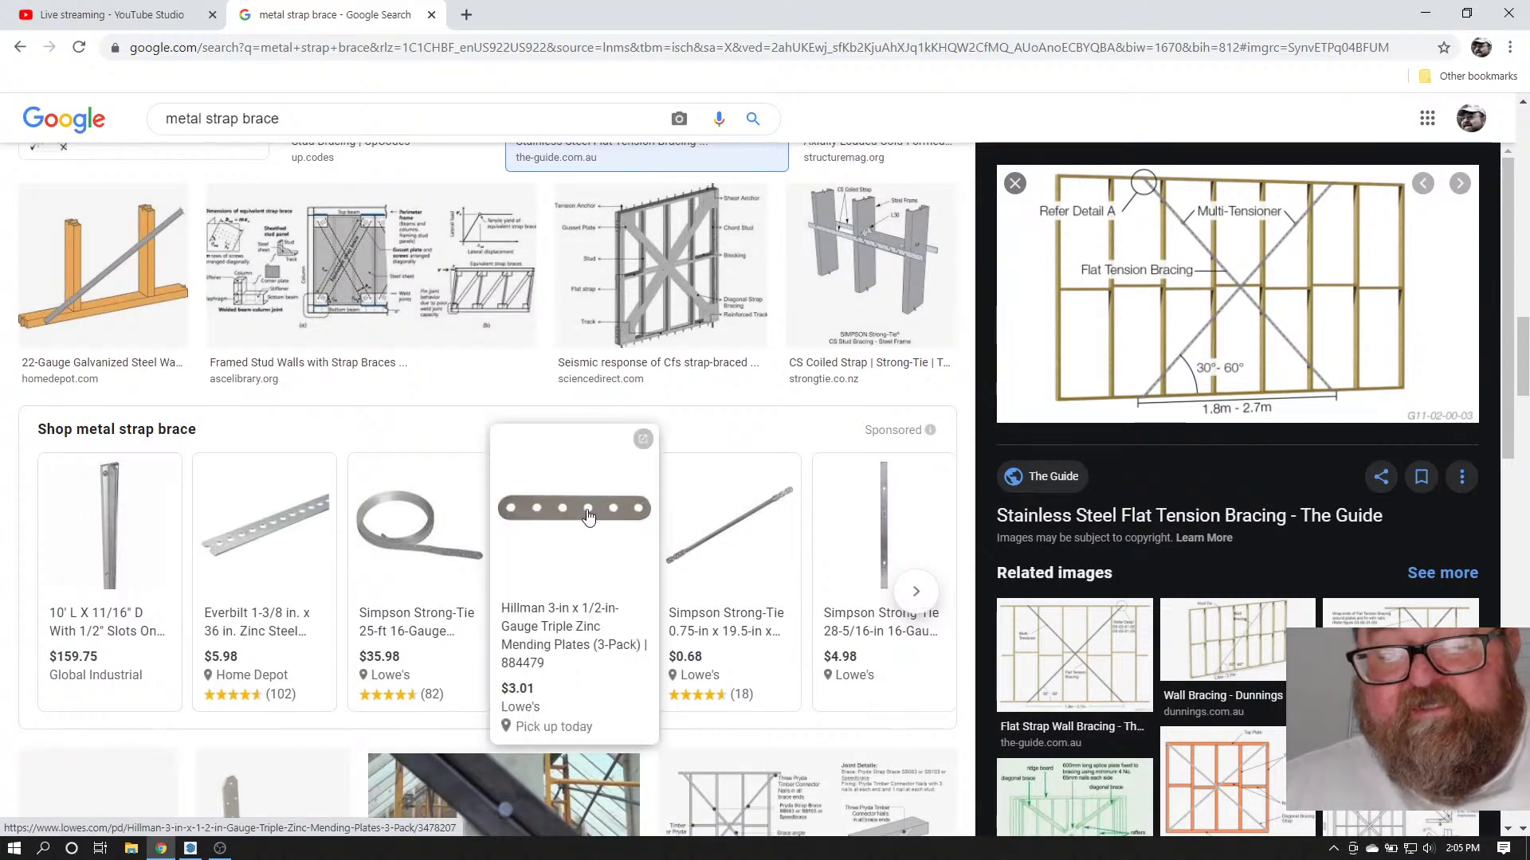
{"action": "scroll", "coordinate": [589, 526], "scroll_direction": "down", "scroll_amount": 3}
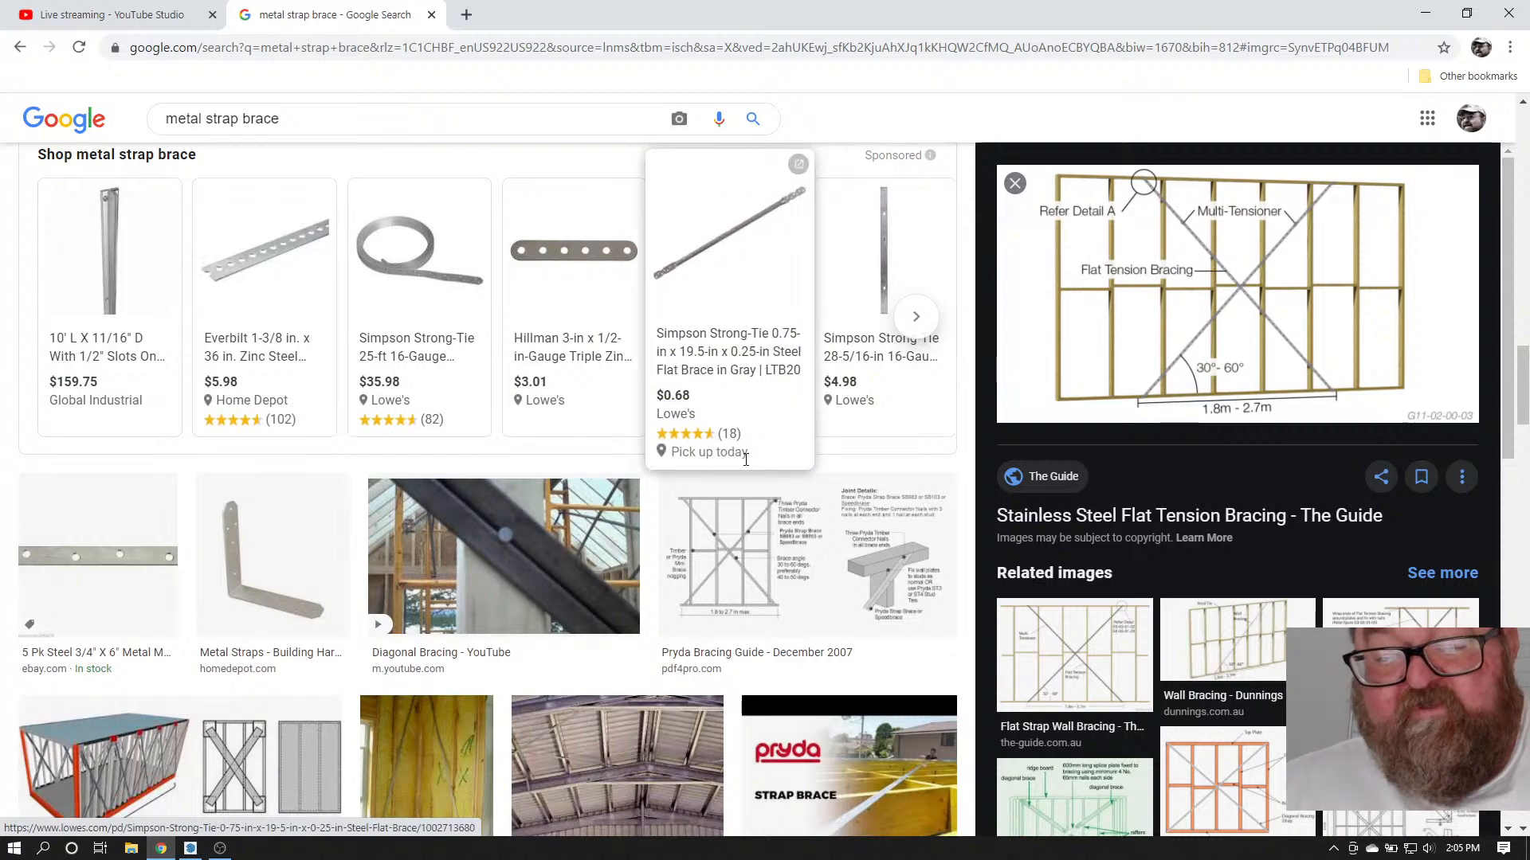
{"action": "scroll", "coordinate": [283, 526], "scroll_direction": "down", "scroll_amount": 5}
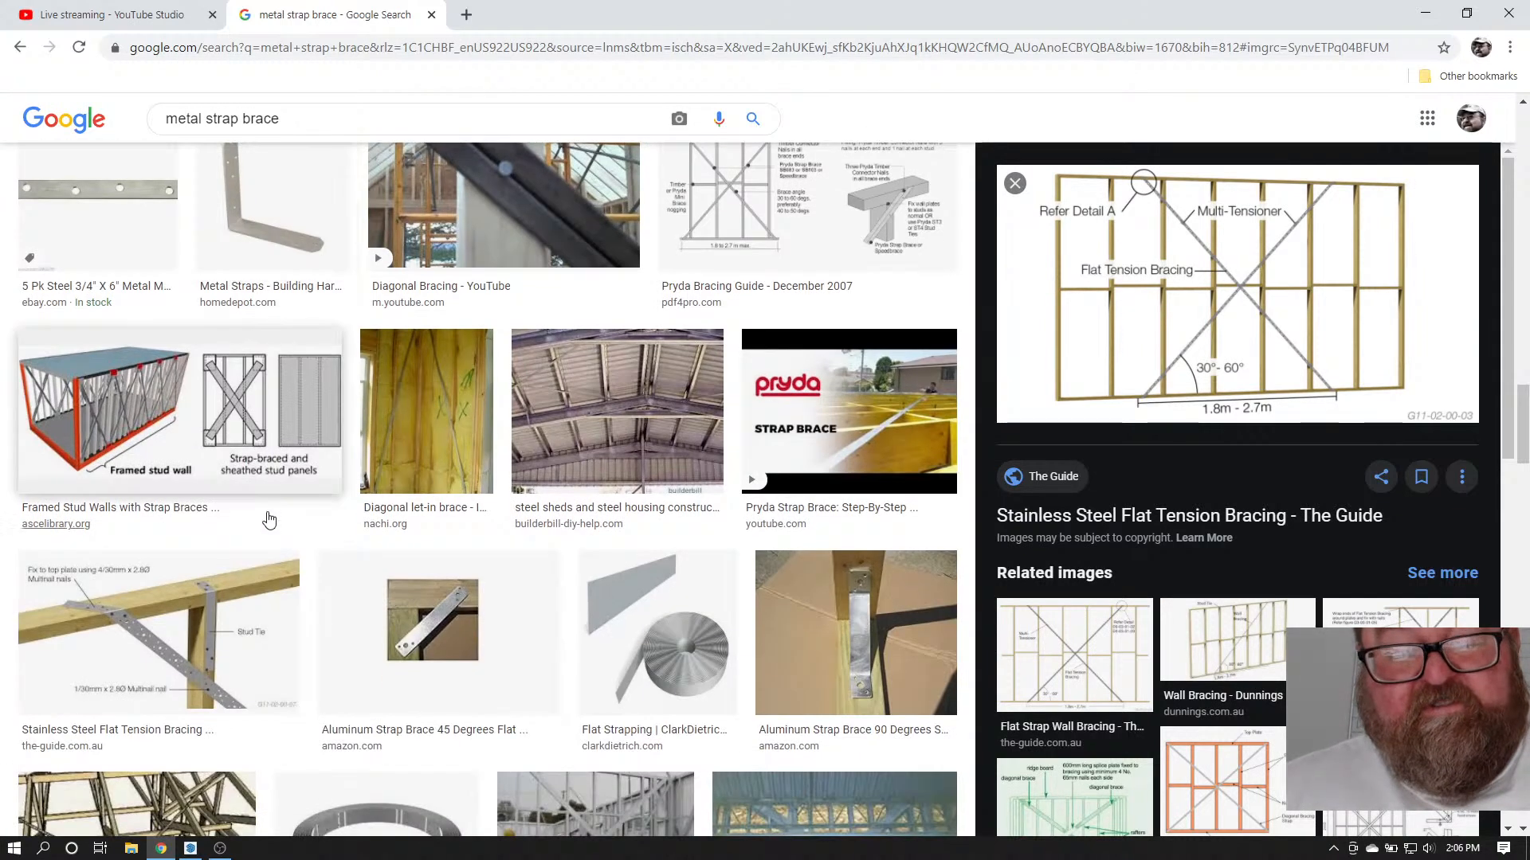
Preview the Stainless Steel Flat Tension Bracing image with the stud tie detail and browse further down the strap brace results
{"action": "scroll", "coordinate": [271, 534], "scroll_direction": "down", "scroll_amount": 3}
{"action": "left_click", "coordinate": [216, 443]}
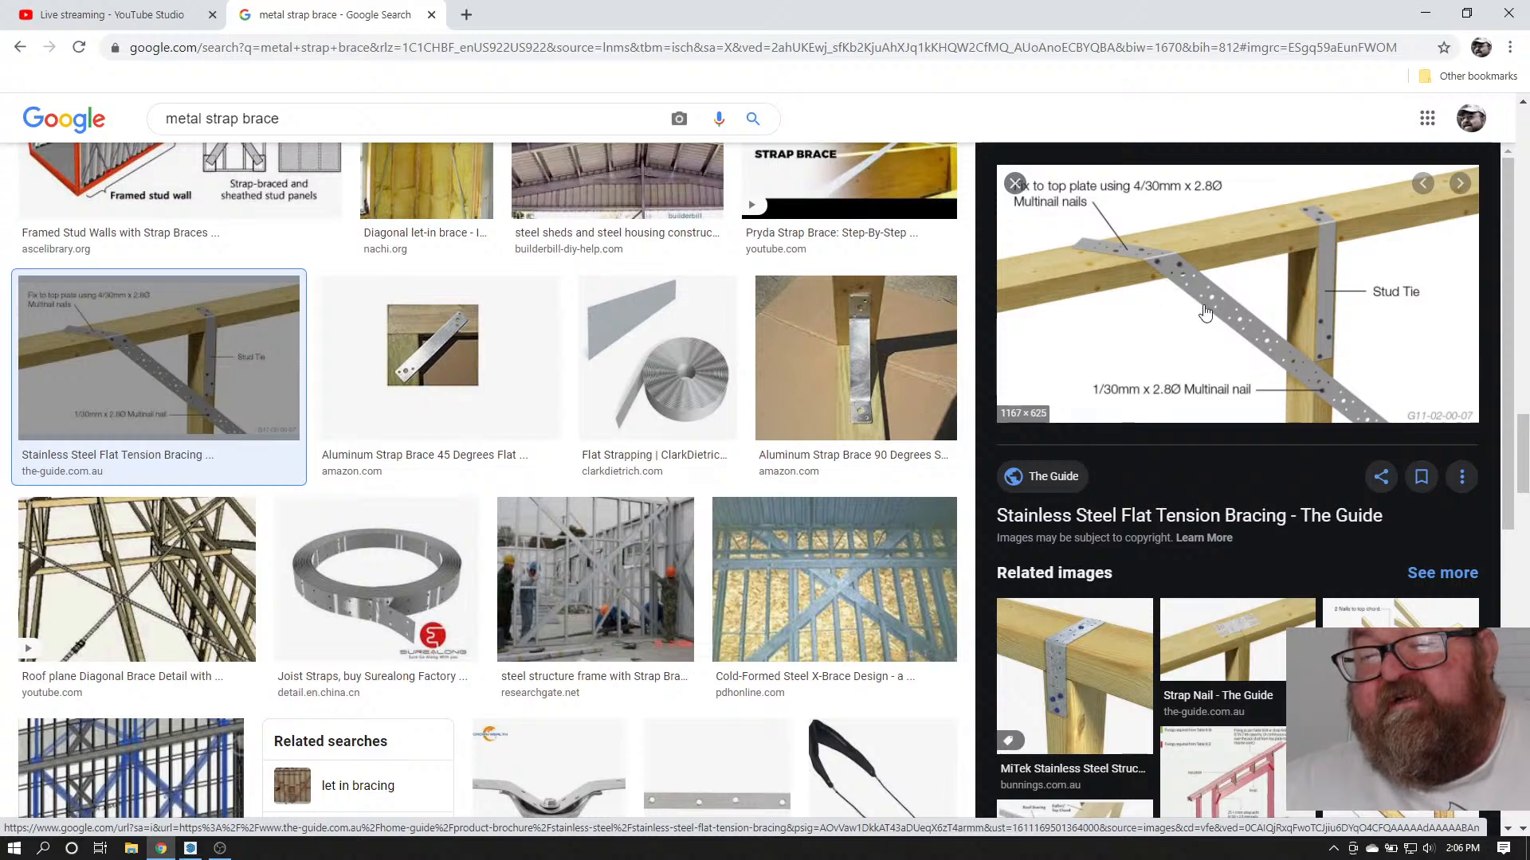
{"action": "scroll", "coordinate": [1168, 279], "scroll_direction": "down", "scroll_amount": 2}
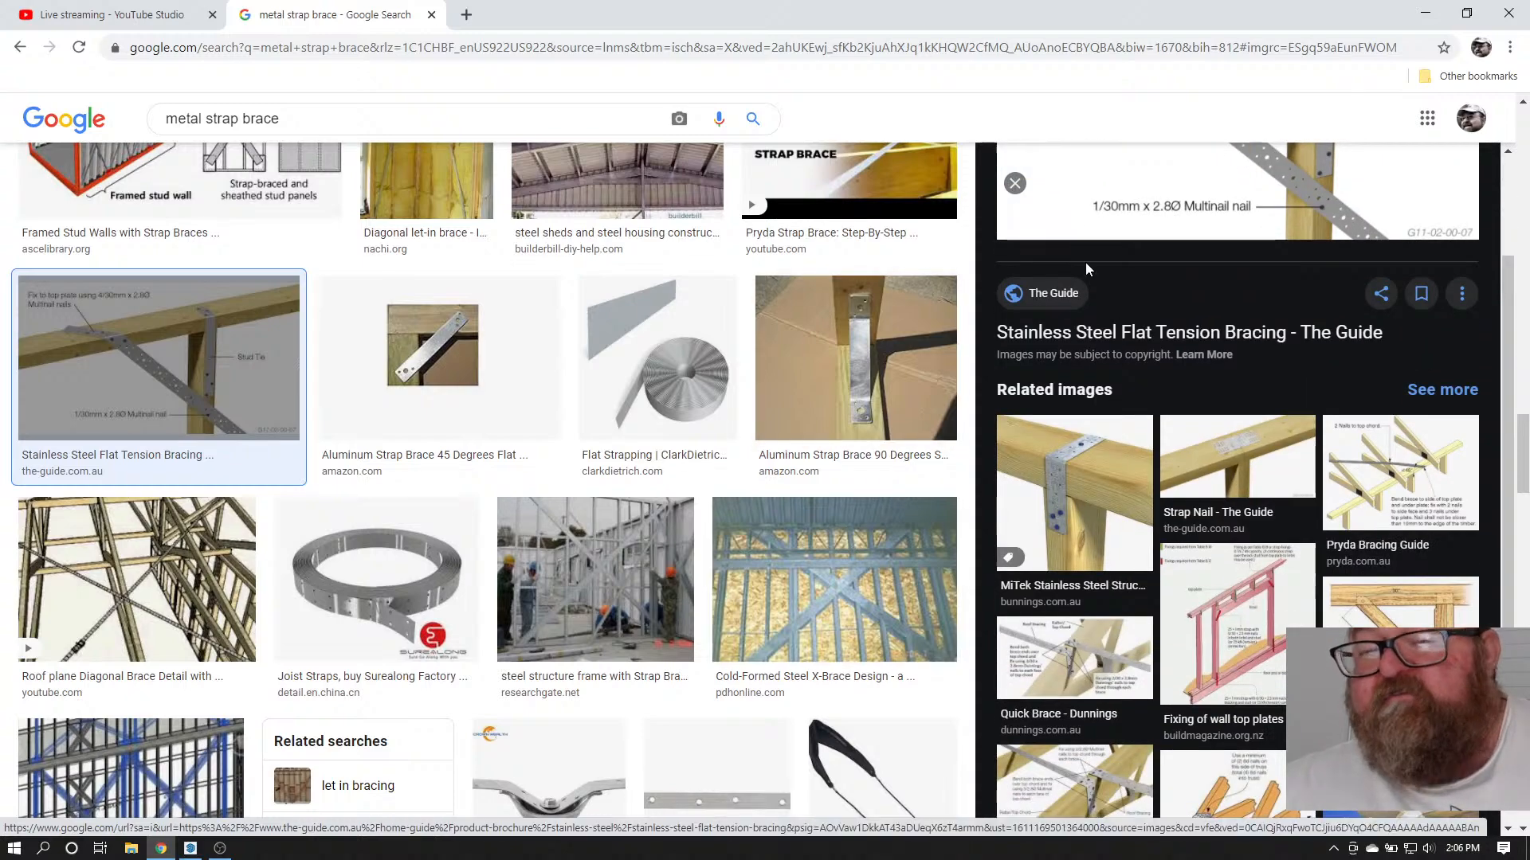
{"action": "scroll", "coordinate": [1164, 263], "scroll_direction": "up", "scroll_amount": 2}
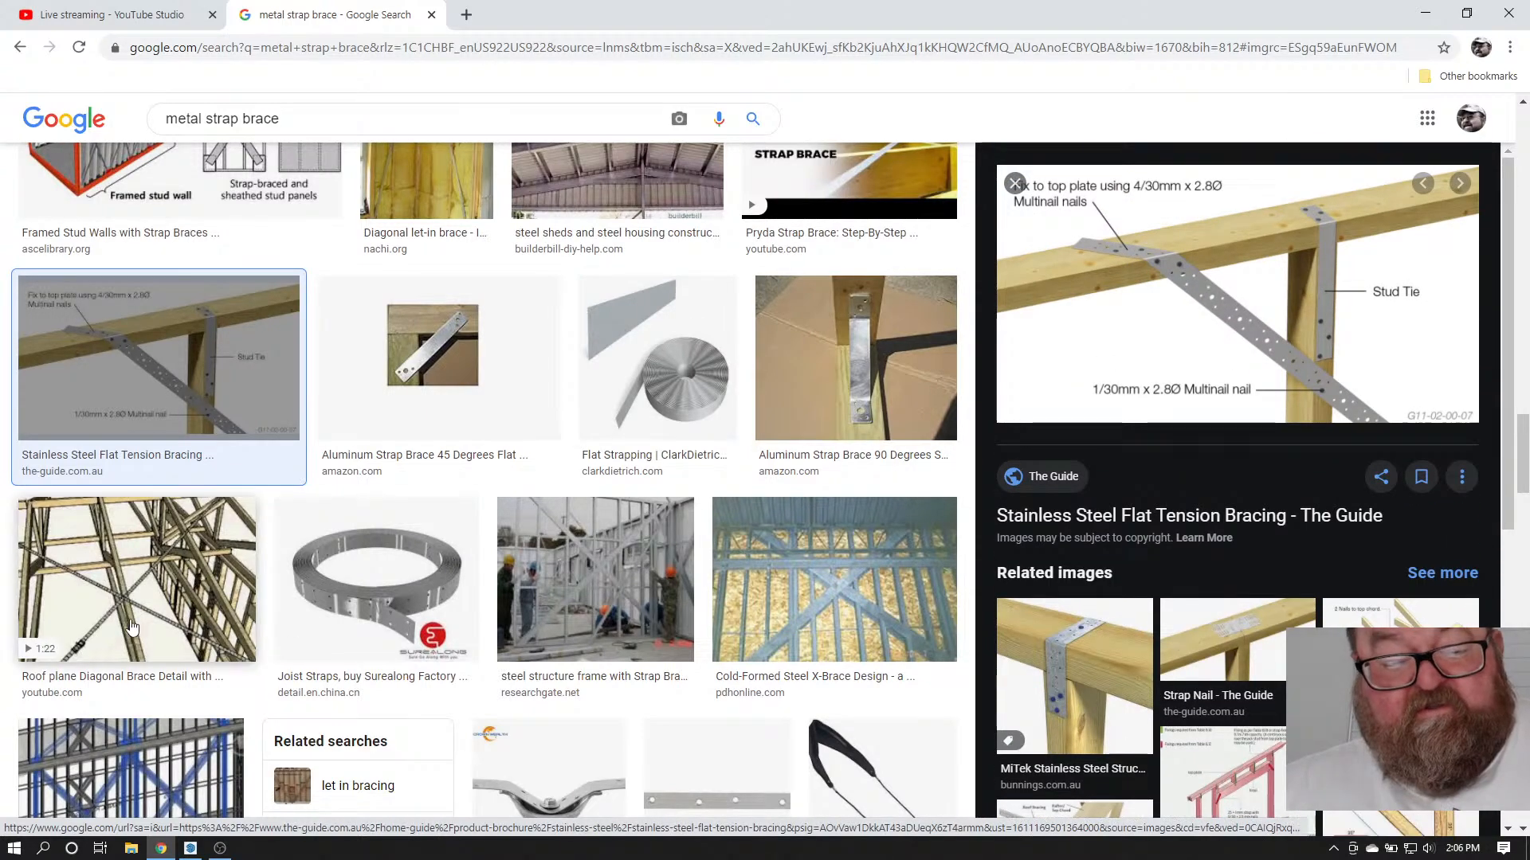
{"action": "scroll", "coordinate": [157, 539], "scroll_direction": "down", "scroll_amount": 5}
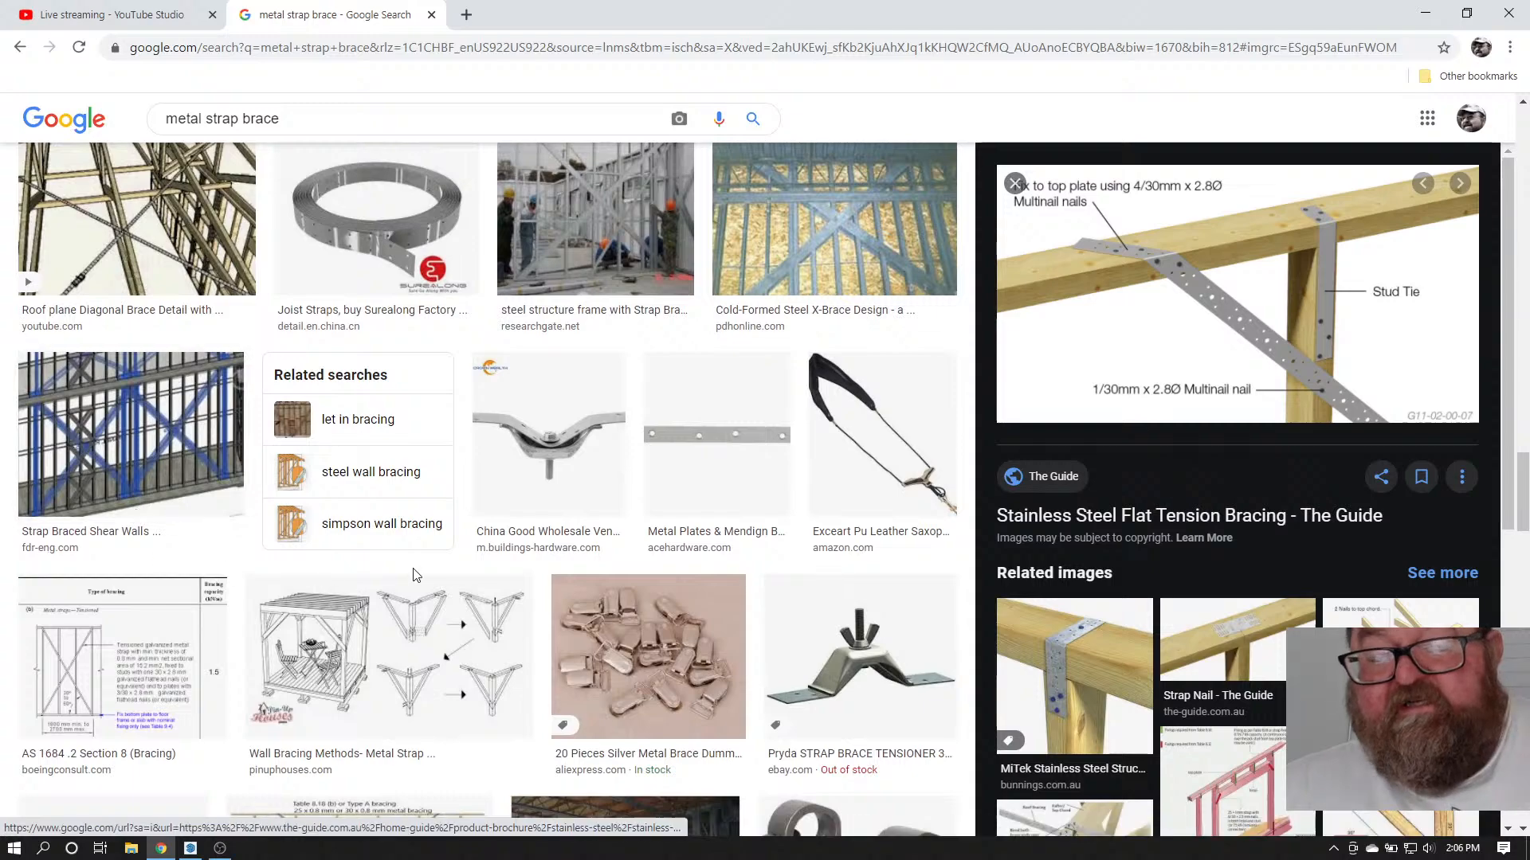
Switch to SketchUp and examine the post, beam and stud framing around the corner of the container building
{"action": "left_click", "coordinate": [191, 850]}
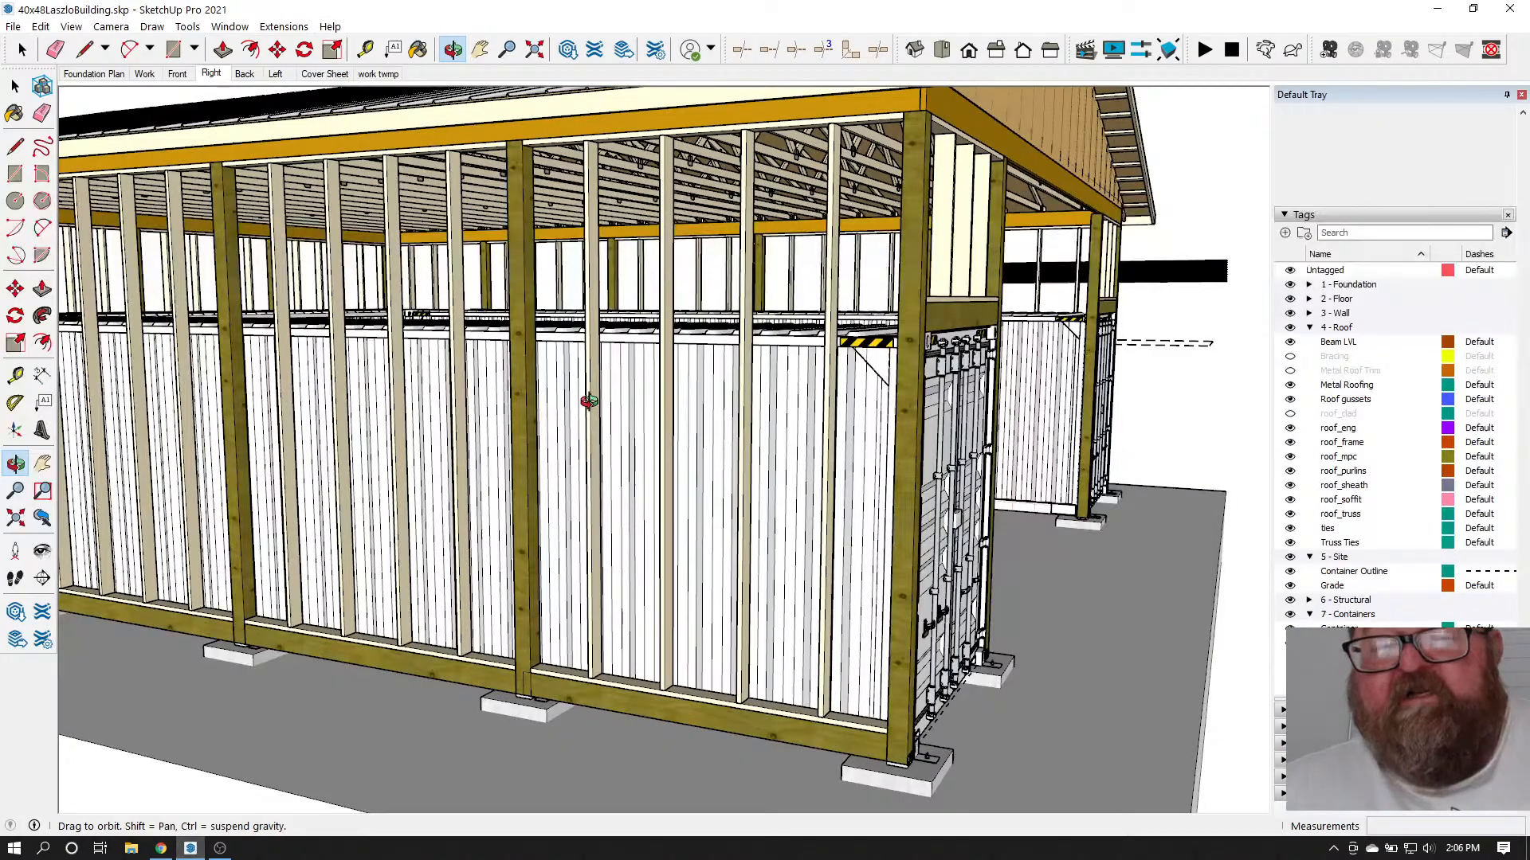
{"action": "left_click_drag", "start_coordinate": [828, 516], "coordinate": [862, 239]}
{"action": "left_click_drag", "start_coordinate": [883, 137], "coordinate": [536, 368]}
{"action": "scroll", "coordinate": [275, 267], "scroll_direction": "up", "scroll_amount": 5}
{"action": "scroll", "coordinate": [257, 258], "scroll_direction": "down", "scroll_amount": 4}
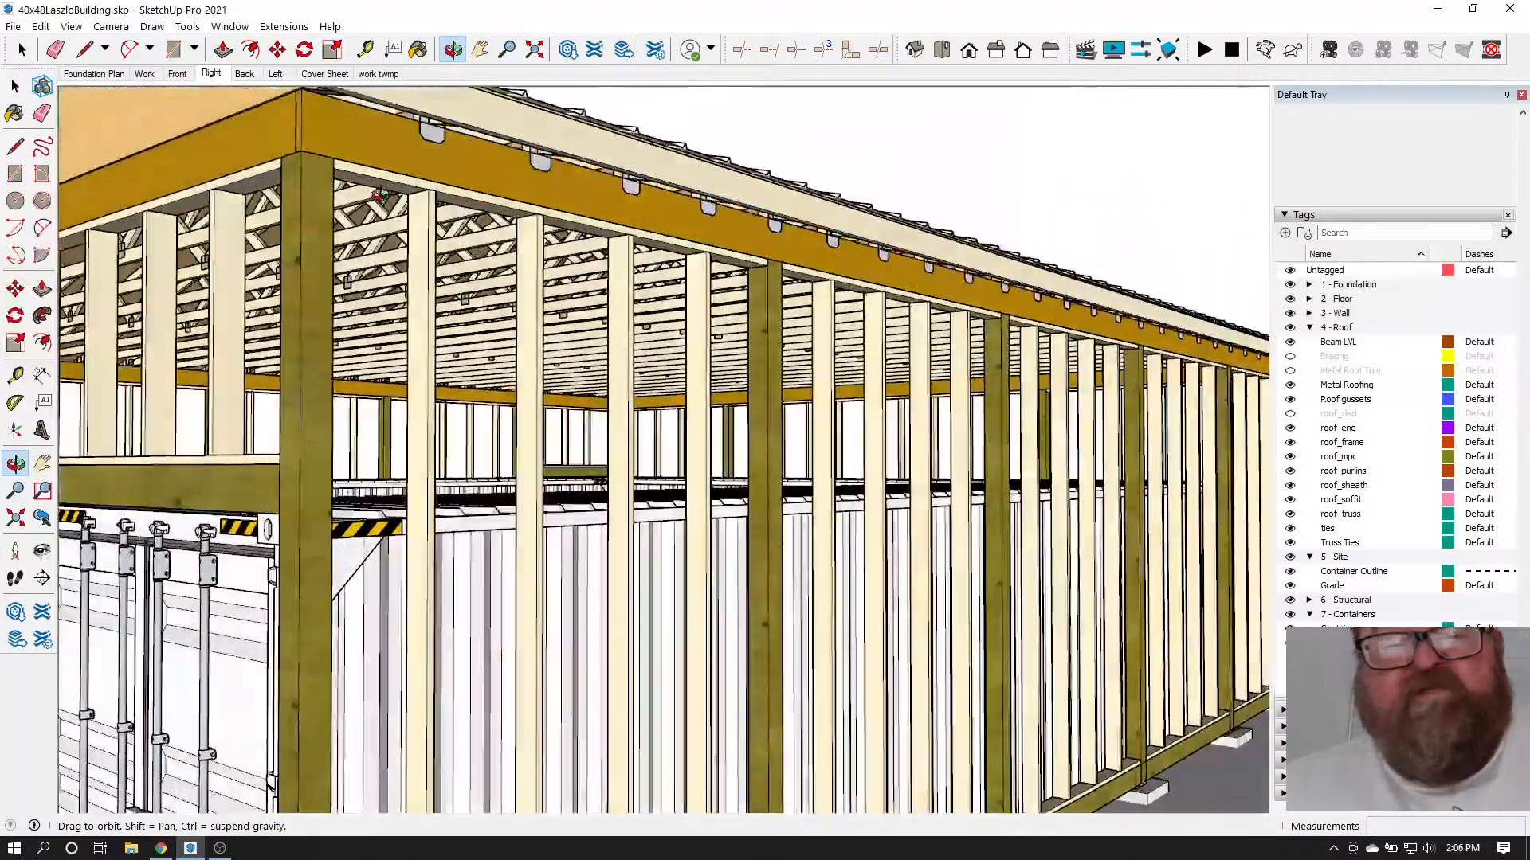
{"action": "scroll", "coordinate": [568, 238], "scroll_direction": "down", "scroll_amount": 2}
{"action": "left_click_drag", "start_coordinate": [548, 237], "coordinate": [548, 197]}
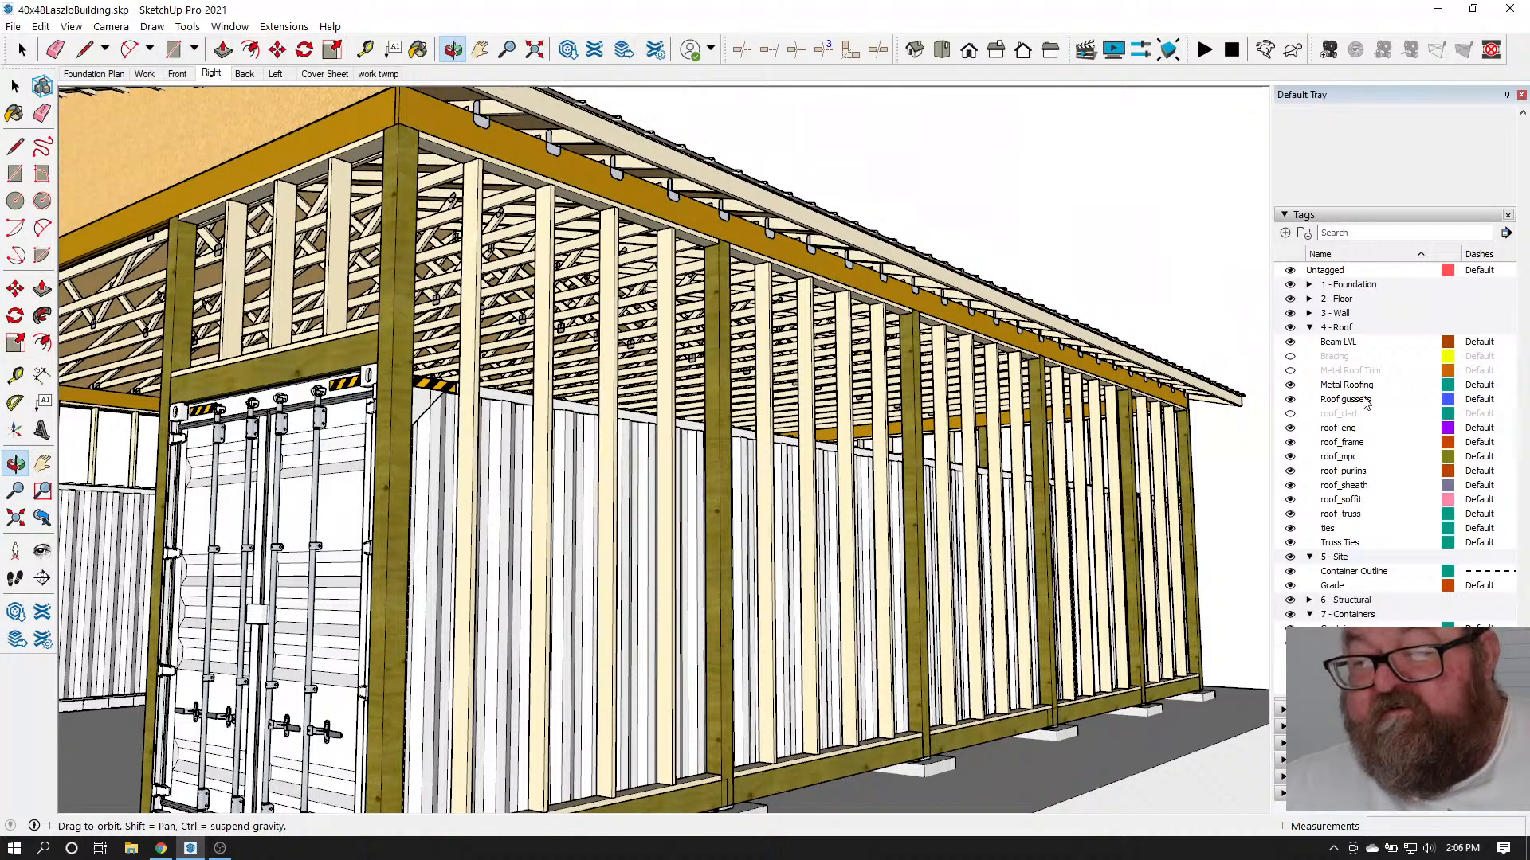
Toggle the 3 - Wall tag folder off and back on, expand it, and check the wall purlin tag
{"action": "left_click", "coordinate": [1290, 313]}
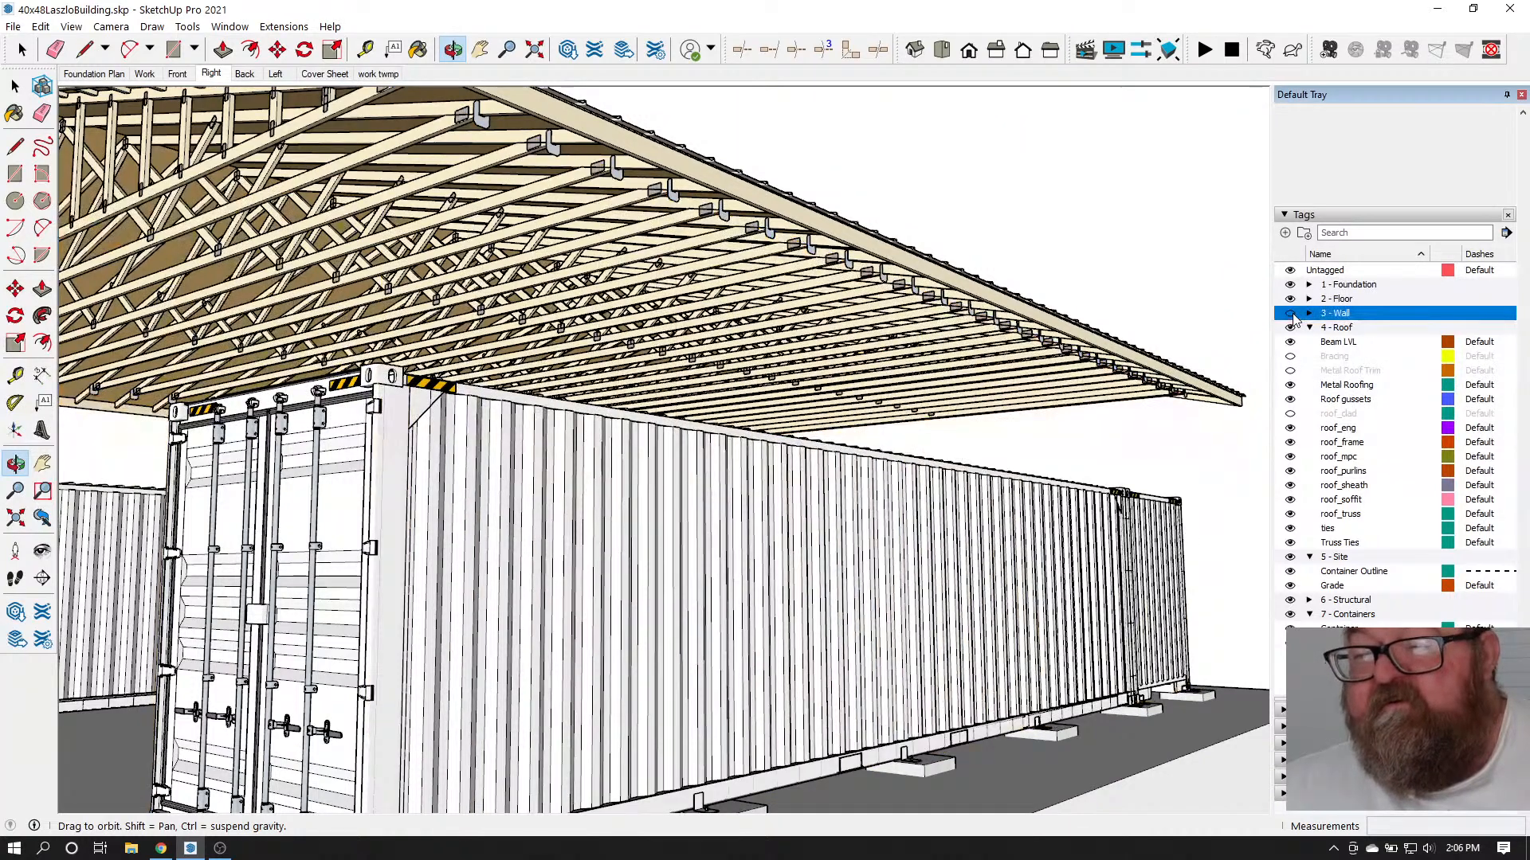
{"action": "left_click", "coordinate": [1291, 313]}
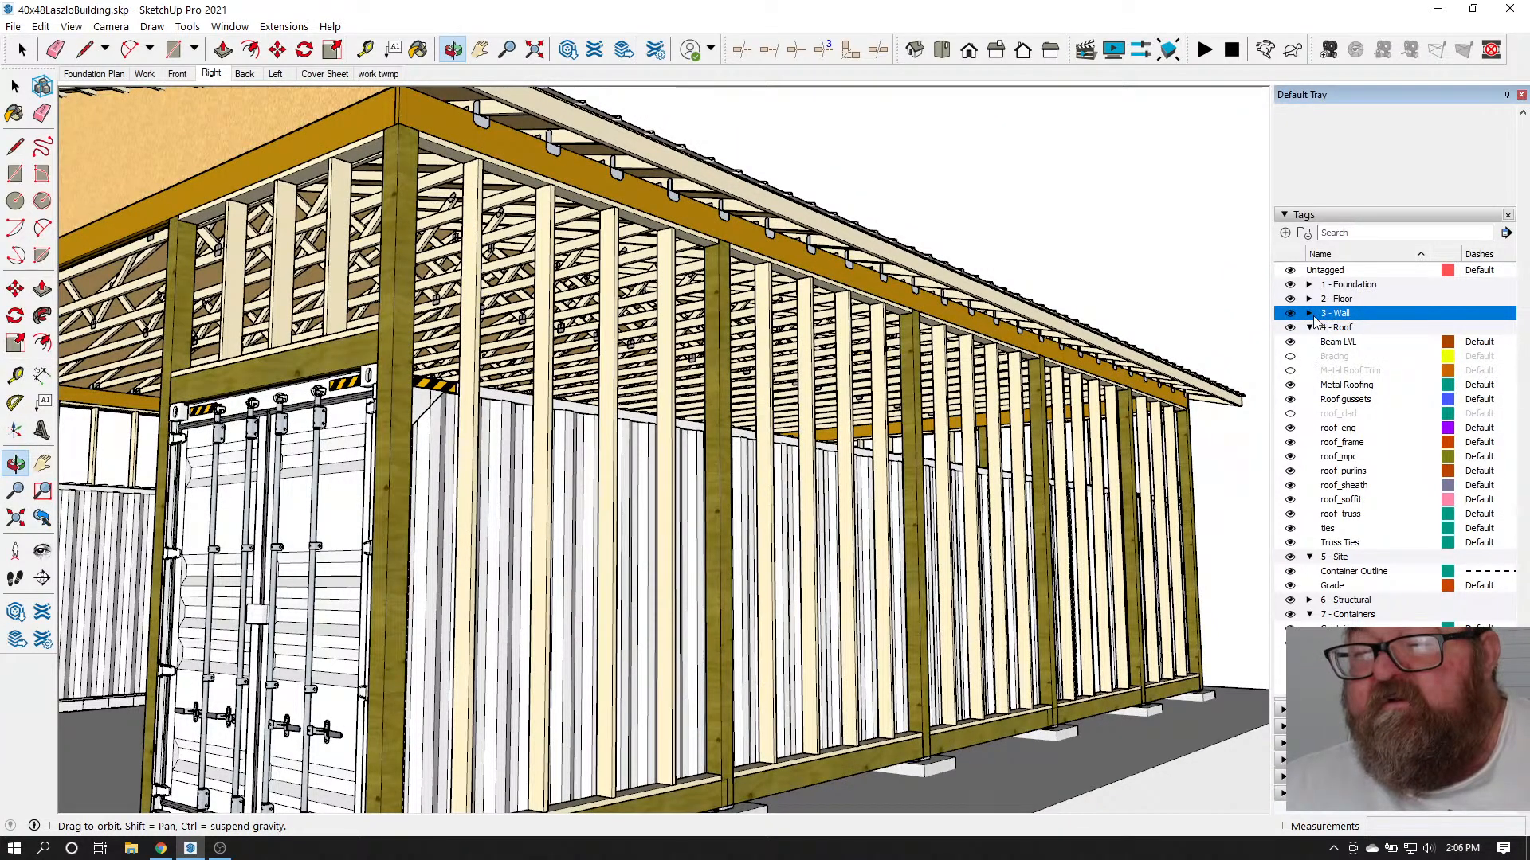
{"action": "left_click", "coordinate": [1310, 315]}
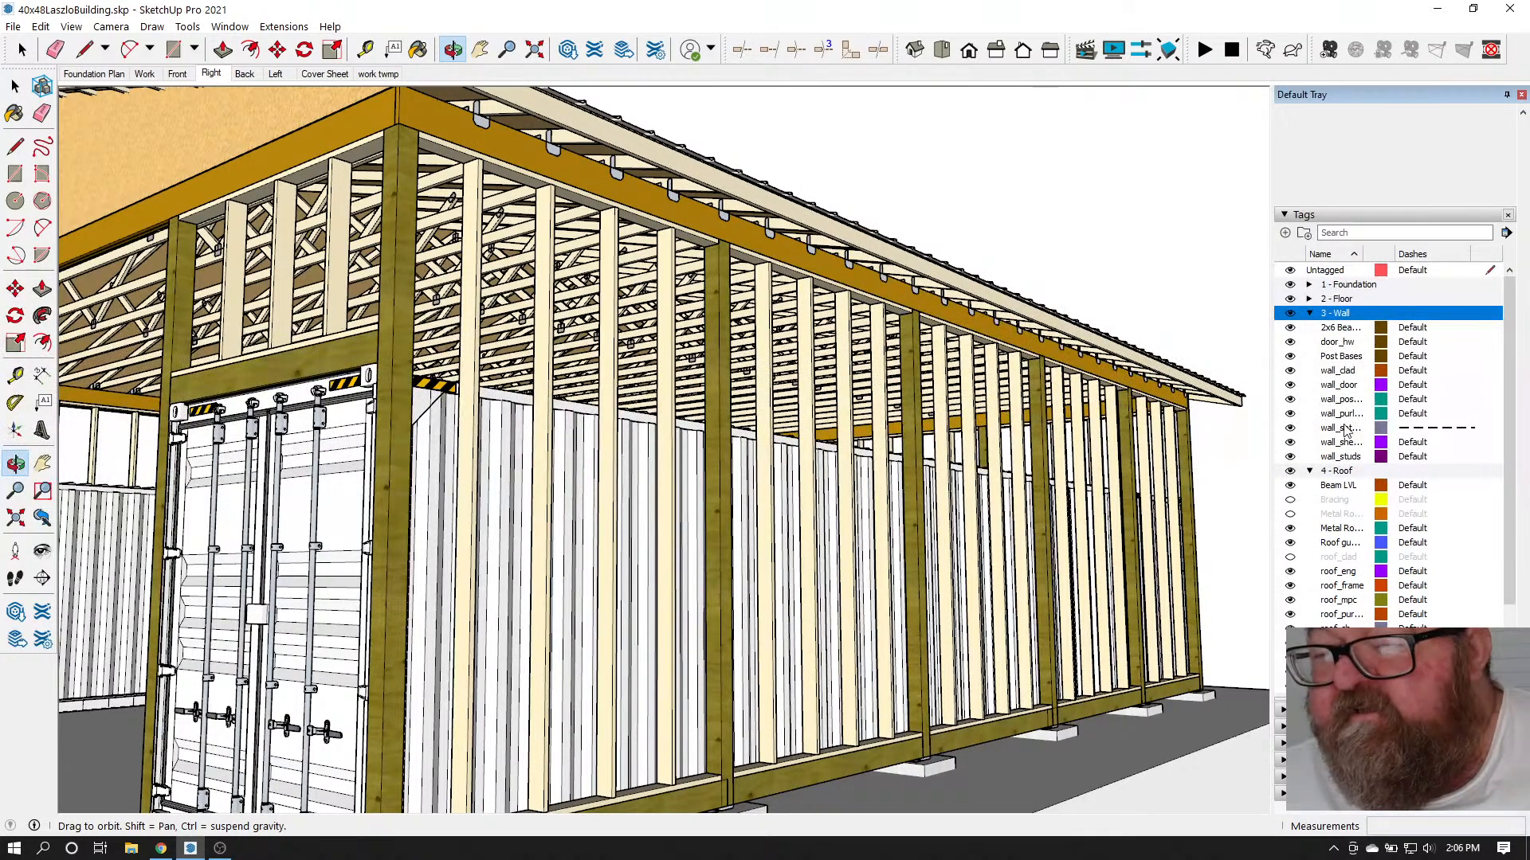
{"action": "left_click", "coordinate": [1293, 415]}
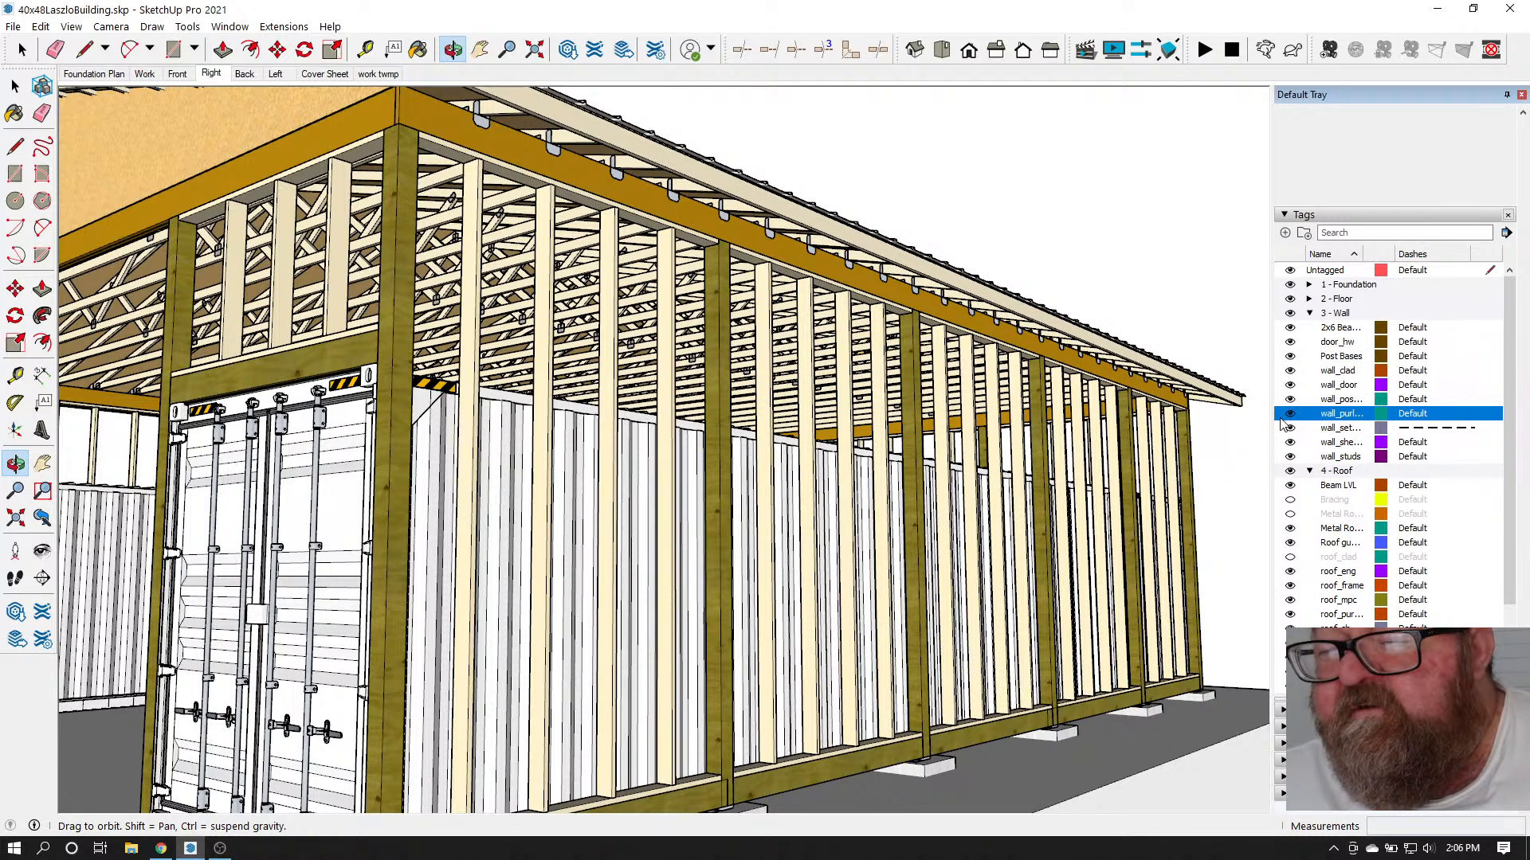
Examine the whole building, then the front corner post, the roof beam and the studs above the container doors
{"action": "scroll", "coordinate": [846, 419], "scroll_direction": "down", "scroll_amount": 5}
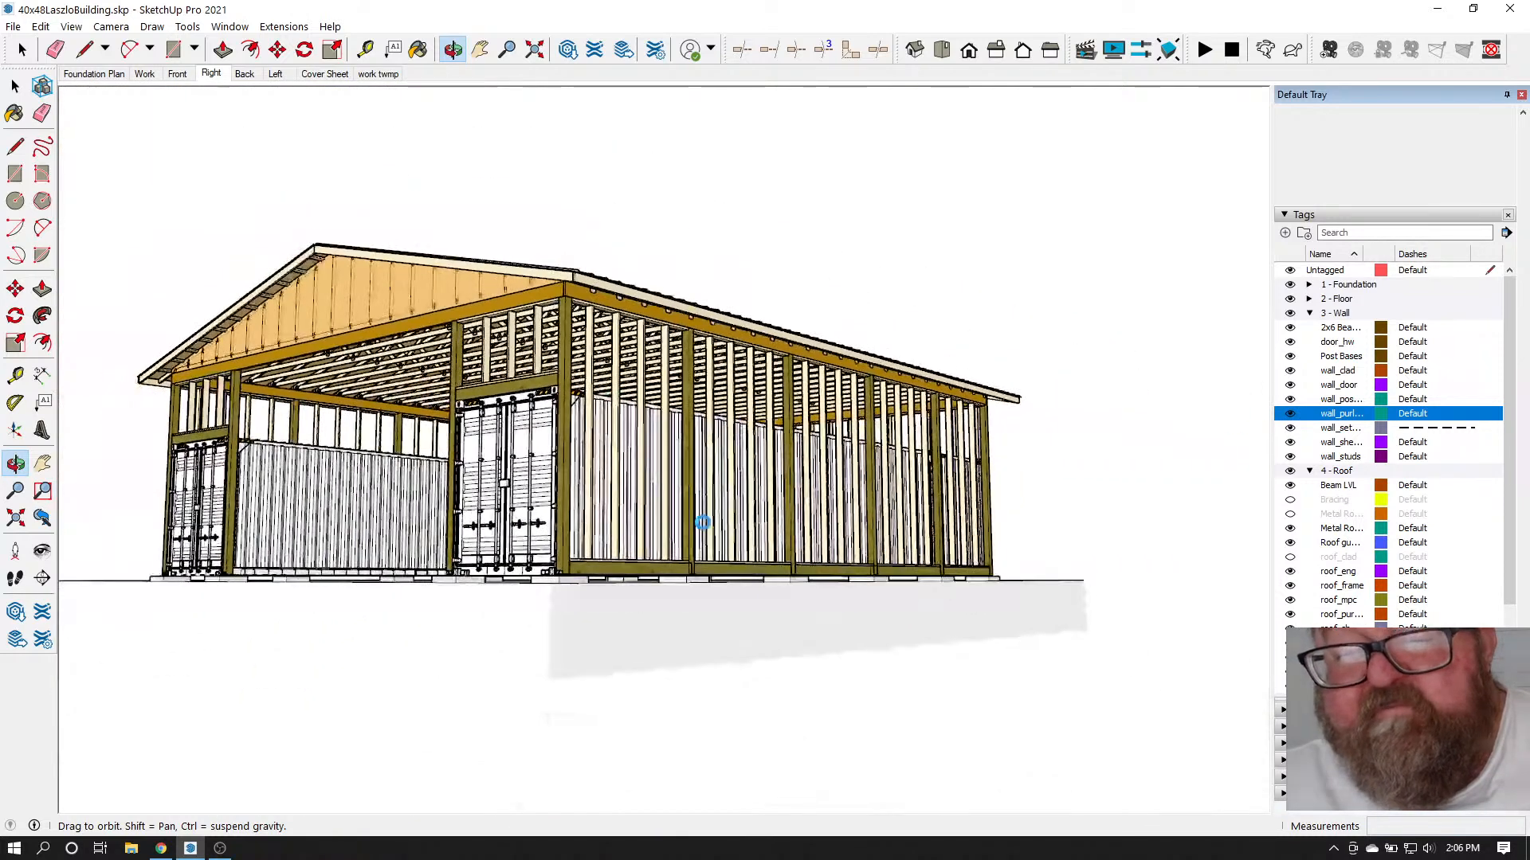
{"action": "left_click_drag", "start_coordinate": [732, 561], "coordinate": [1051, 483]}
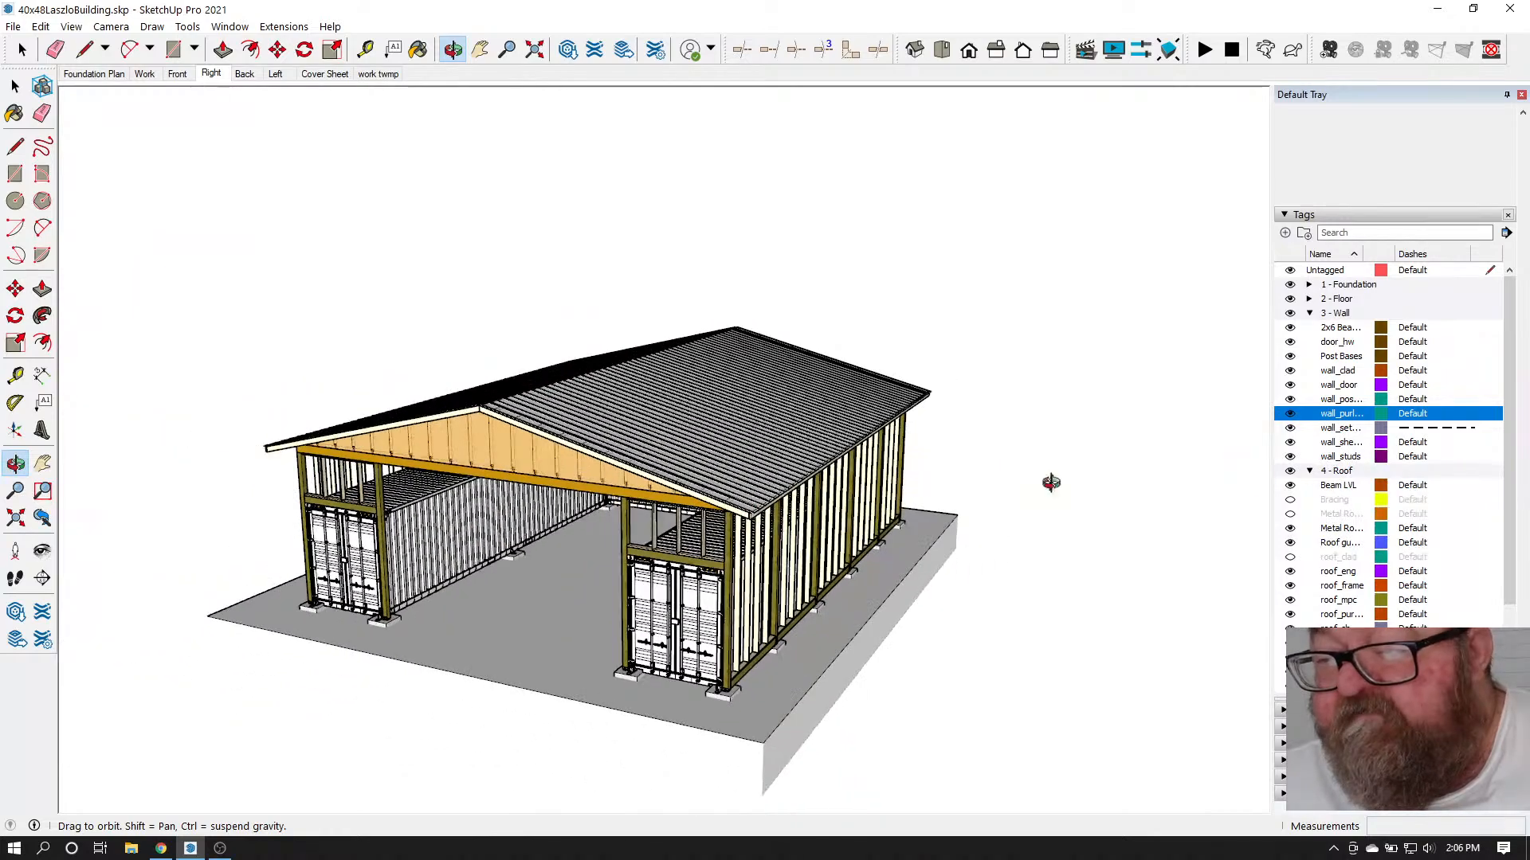
{"action": "scroll", "coordinate": [868, 518], "scroll_direction": "down", "scroll_amount": 4}
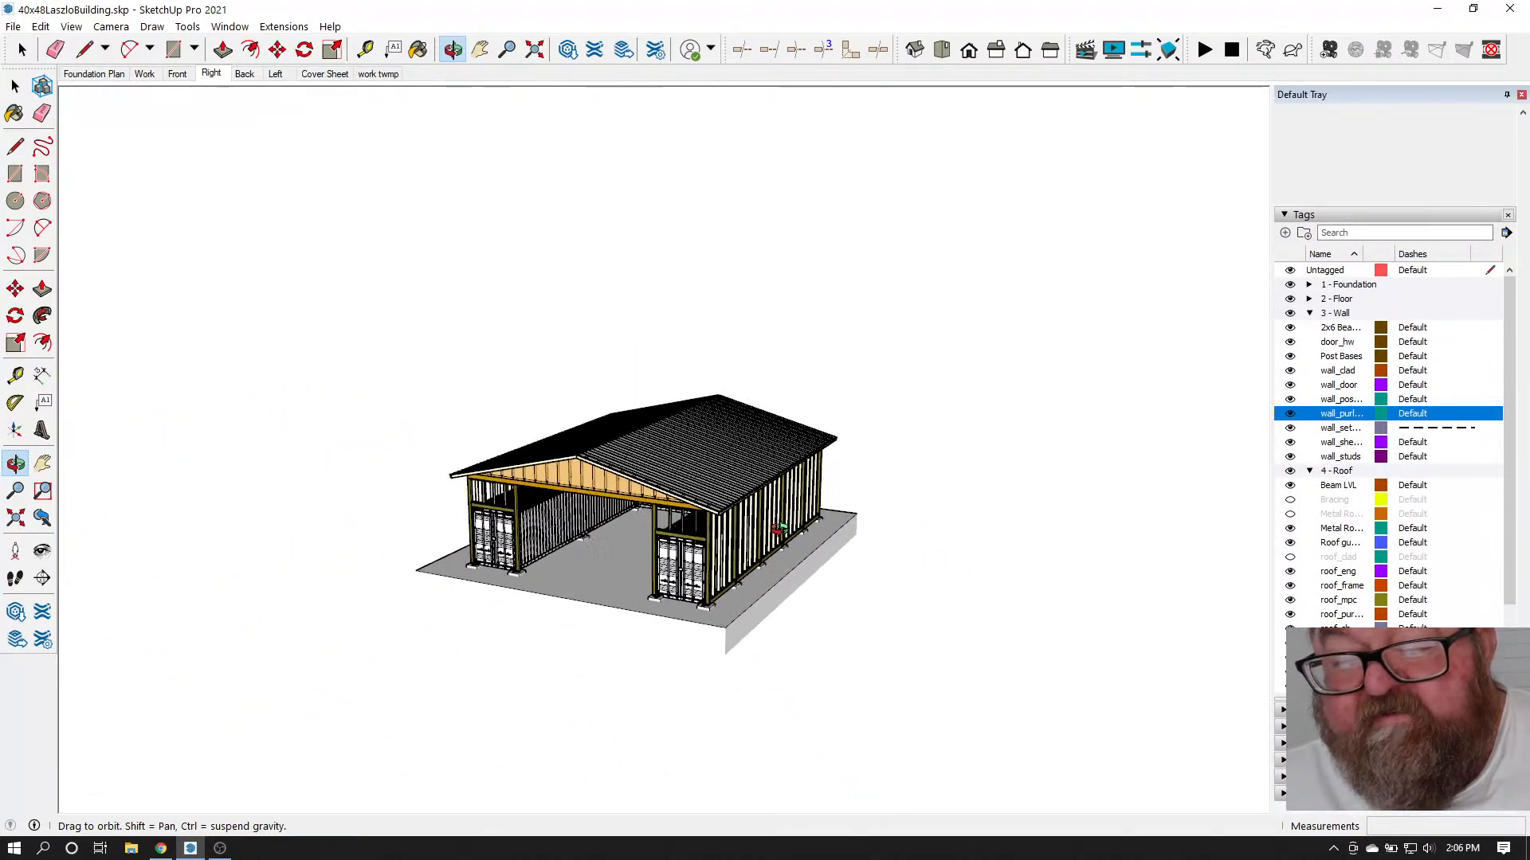
{"action": "left_click_drag", "start_coordinate": [868, 519], "coordinate": [618, 516]}
{"action": "scroll", "coordinate": [618, 517], "scroll_direction": "up", "scroll_amount": 8}
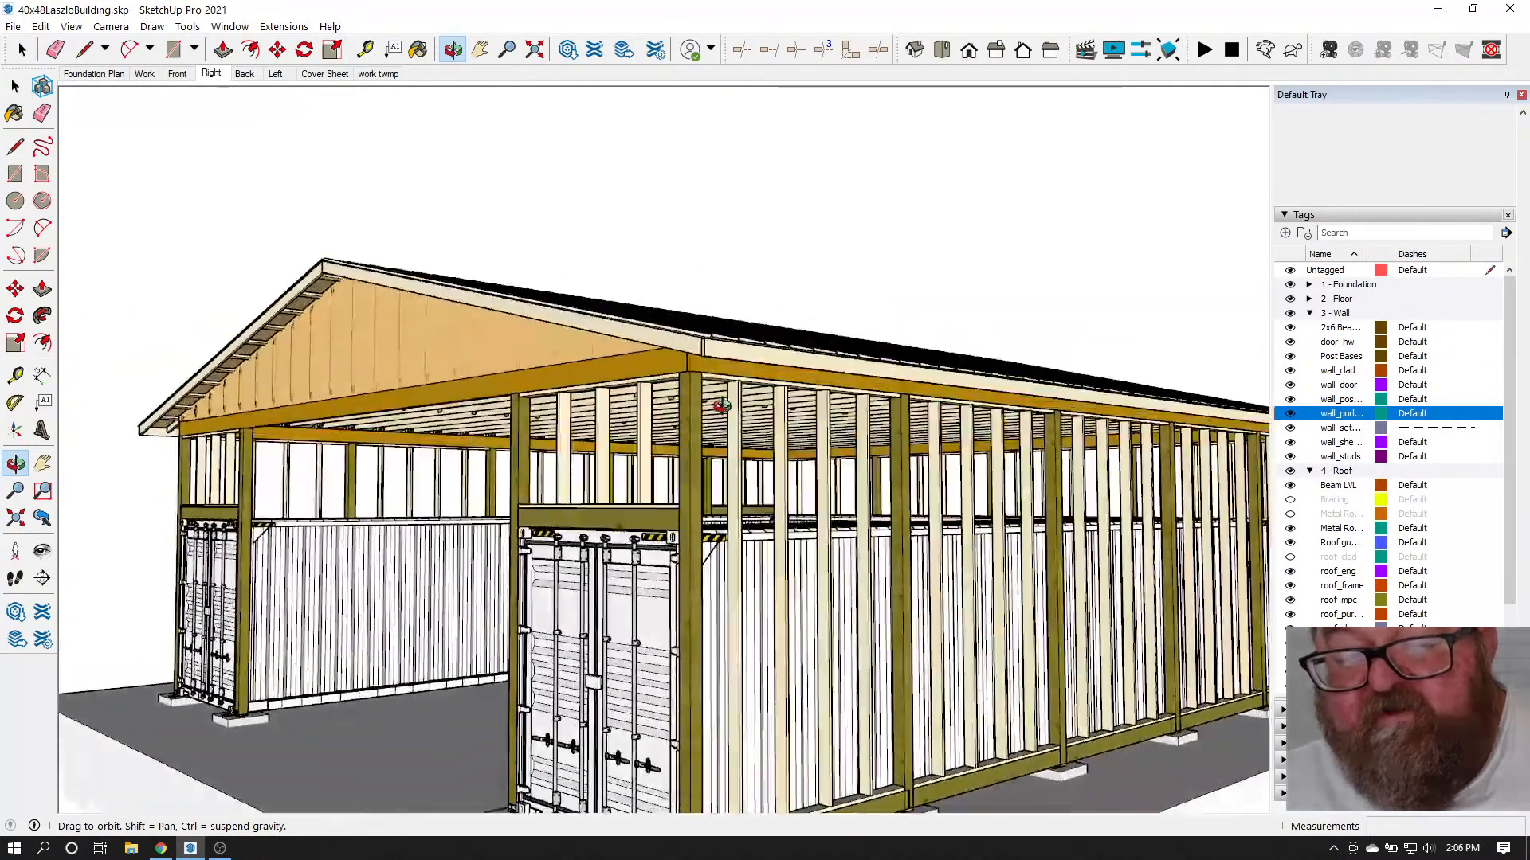
{"action": "mouse_move", "coordinate": [721, 406]}
{"action": "left_mouse_down"}
{"action": "mouse_move", "coordinate": [692, 361]}
{"action": "mouse_move", "coordinate": [716, 380]}
{"action": "left_mouse_up"}
{"action": "scroll", "coordinate": [756, 416], "scroll_direction": "up", "scroll_amount": 4}
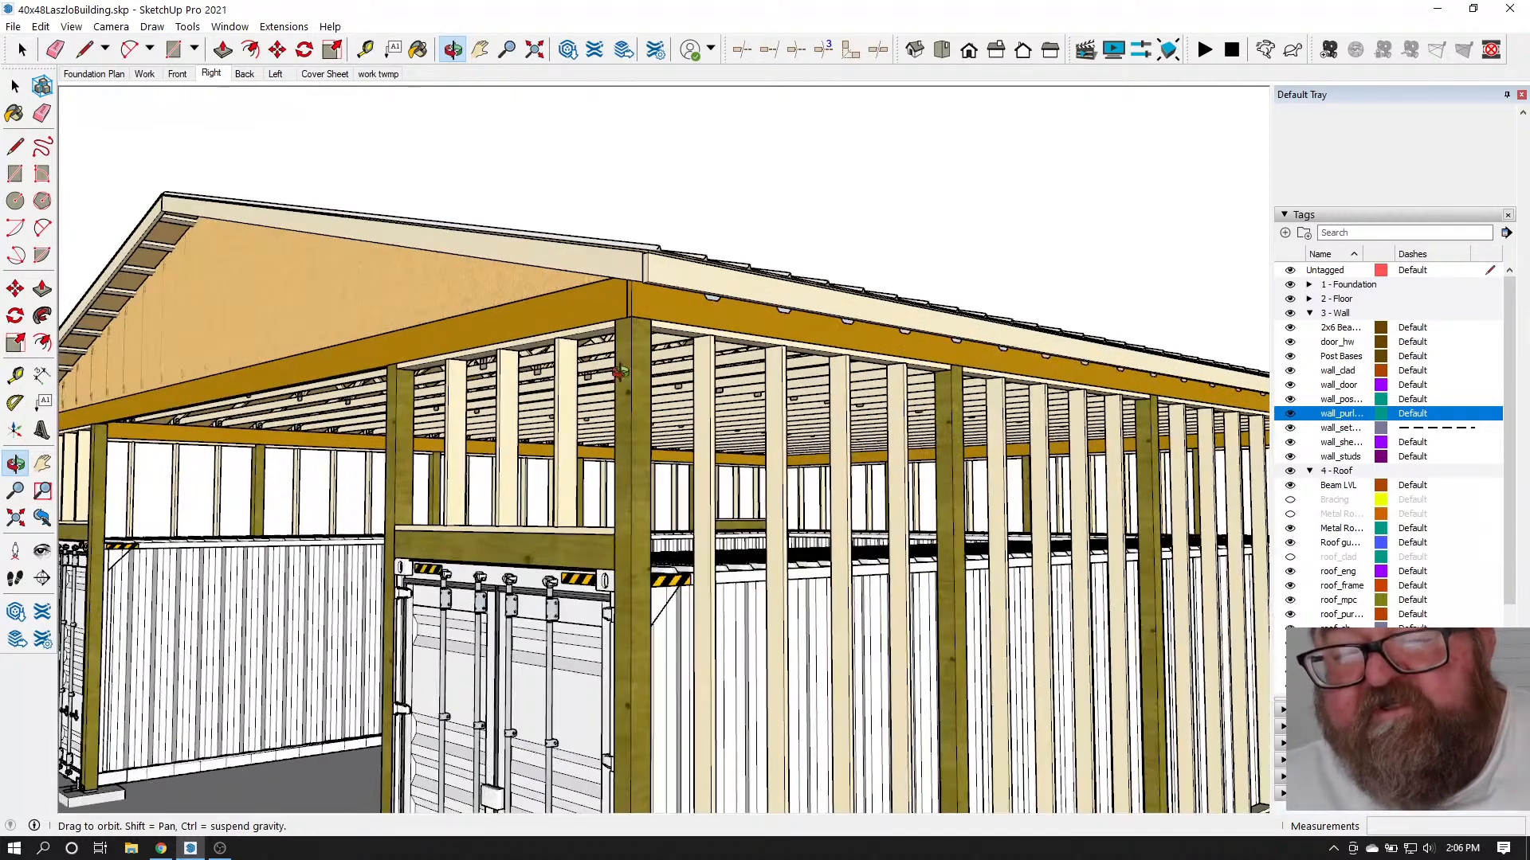
{"action": "scroll", "coordinate": [612, 365], "scroll_direction": "down", "scroll_amount": 1}
{"action": "scroll", "coordinate": [642, 349], "scroll_direction": "down", "scroll_amount": 1}
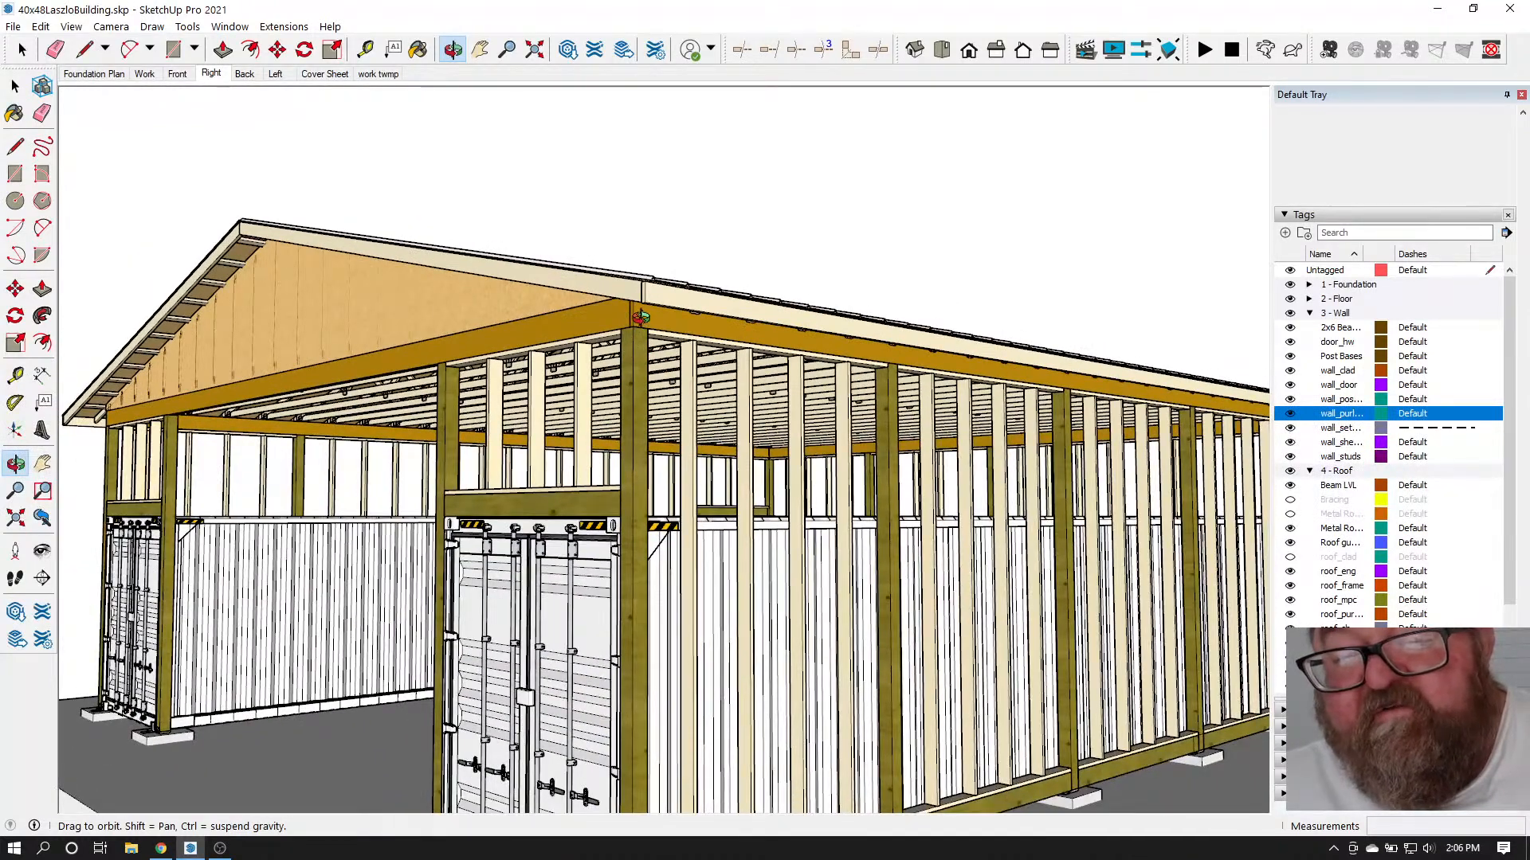
{"action": "scroll", "coordinate": [640, 317], "scroll_direction": "down", "scroll_amount": 1}
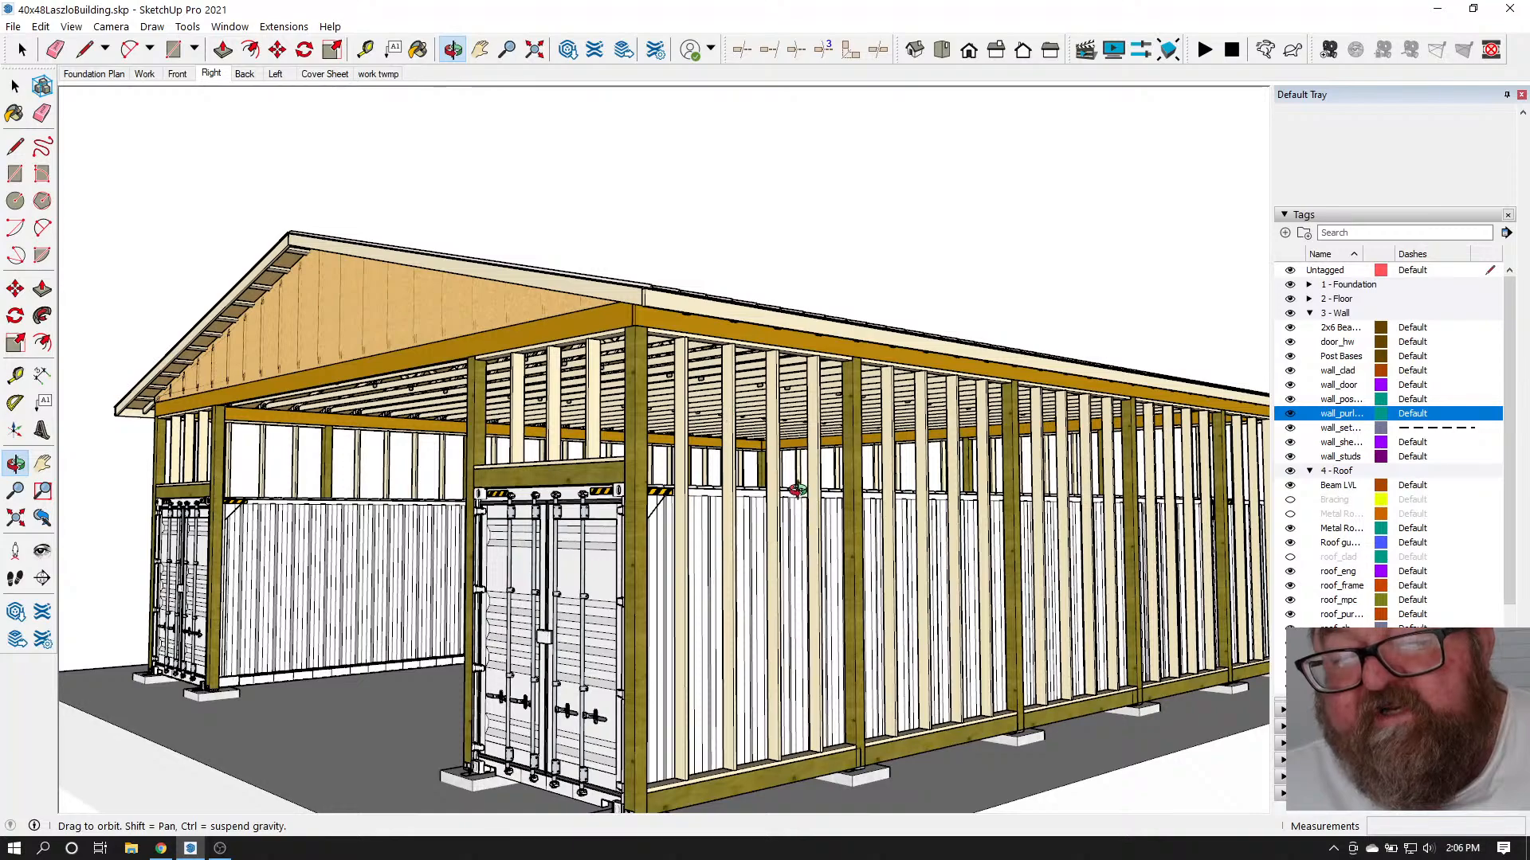
Examine the long side wall's studs, intermediate posts and bottom beam along the container
{"action": "scroll", "coordinate": [964, 715], "scroll_direction": "up", "scroll_amount": 5}
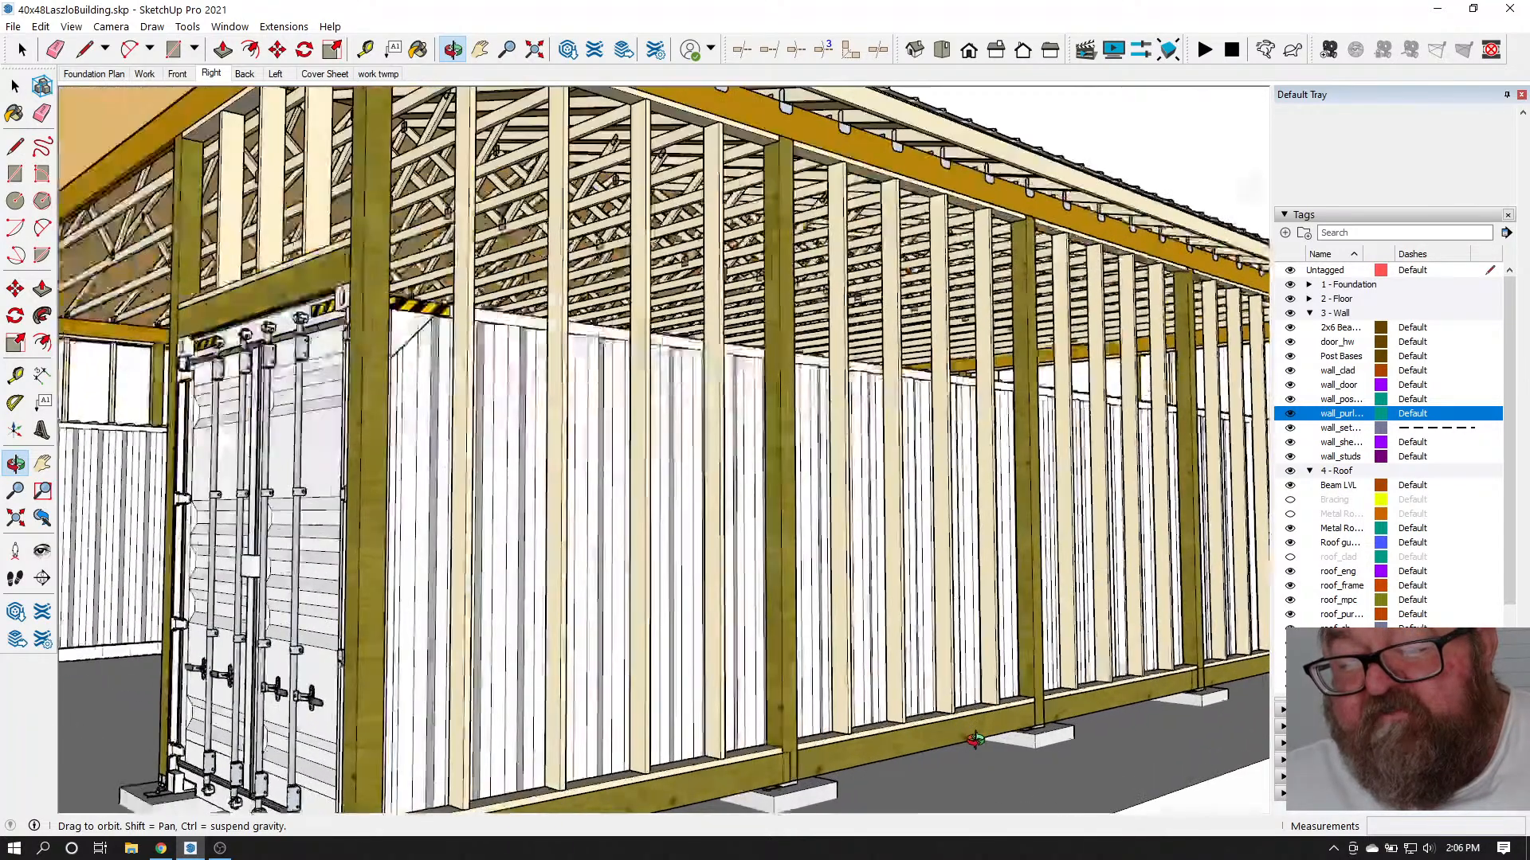
{"action": "scroll", "coordinate": [1011, 725], "scroll_direction": "down", "scroll_amount": 6}
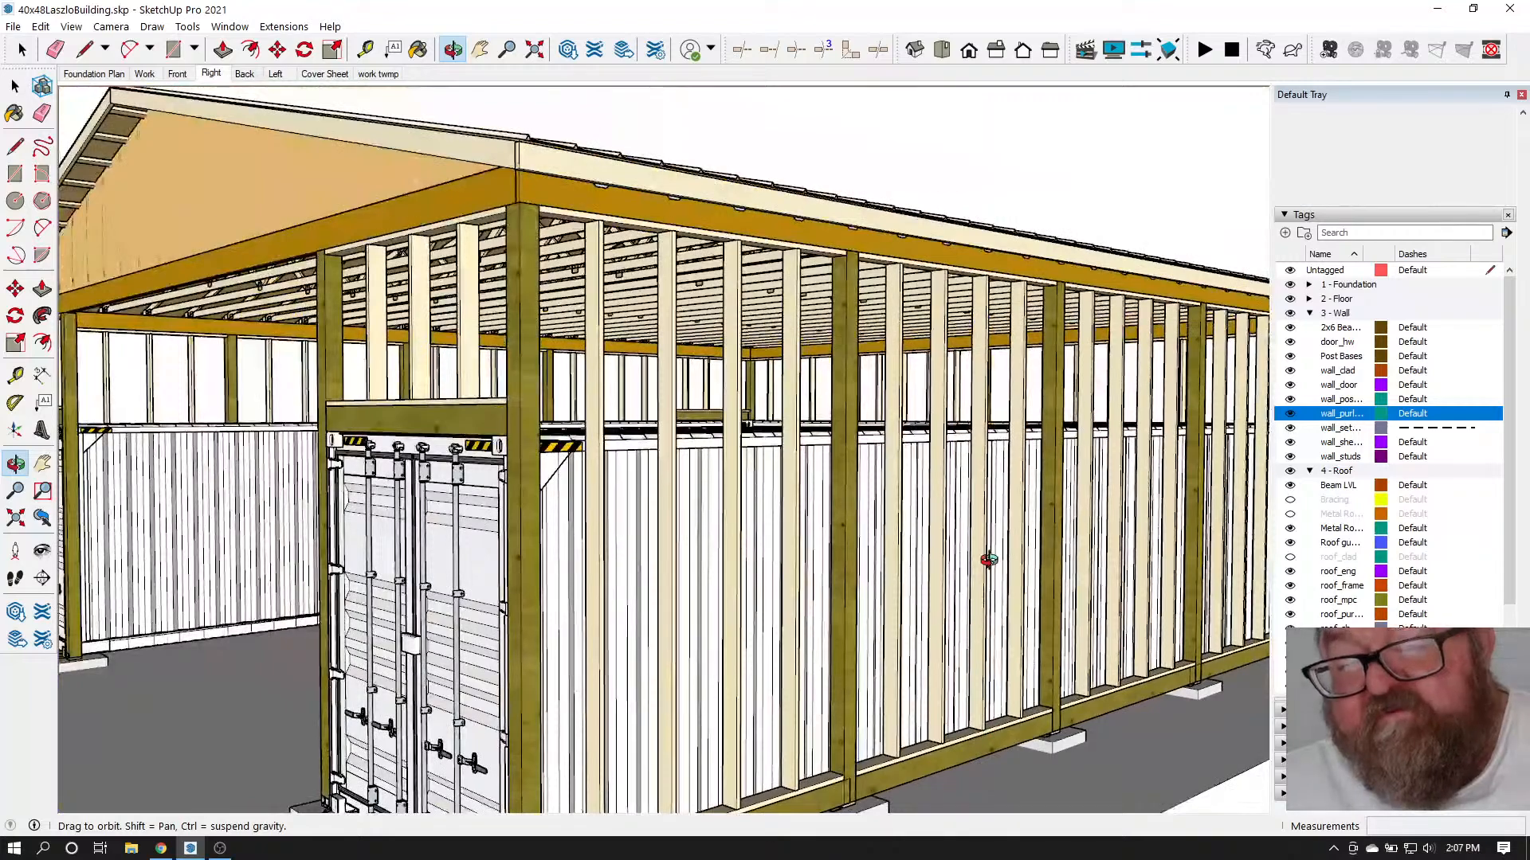
{"action": "scroll", "coordinate": [964, 614], "scroll_direction": "down", "scroll_amount": 5}
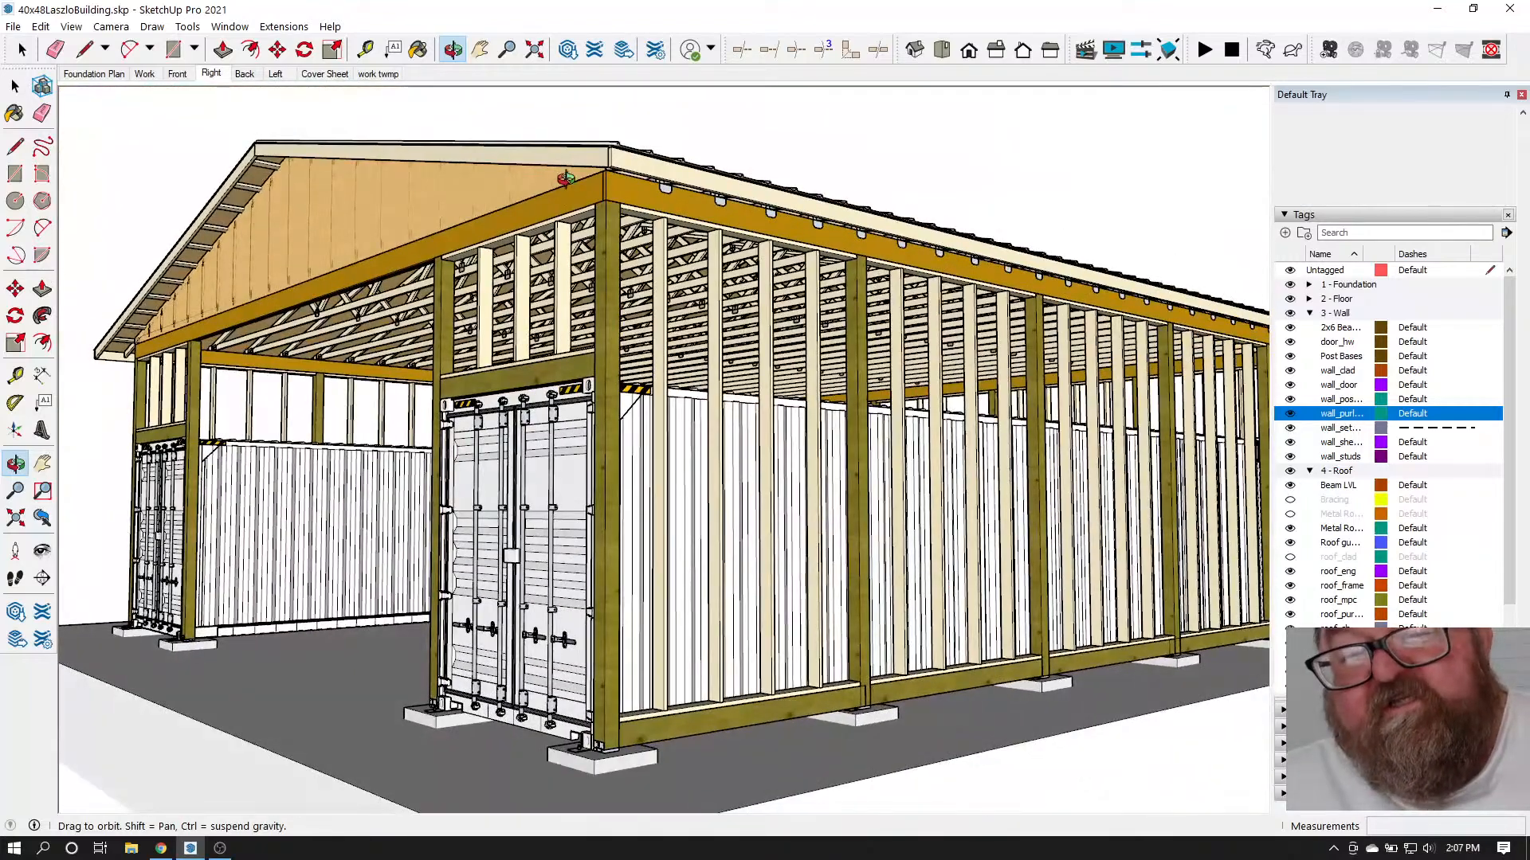
{"action": "left_click_drag", "start_coordinate": [982, 649], "coordinate": [706, 632]}
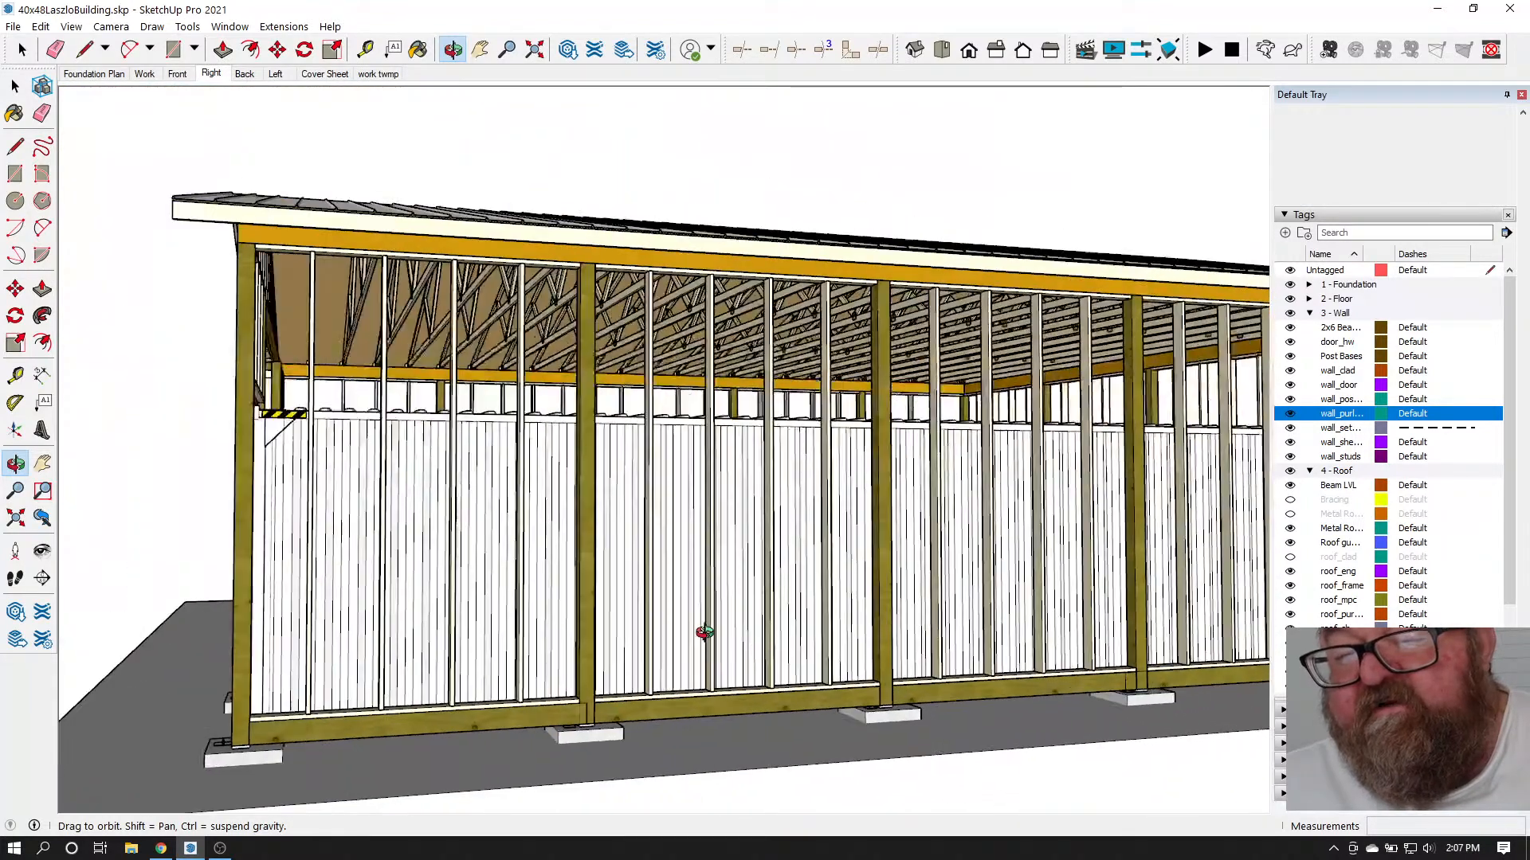
{"action": "scroll", "coordinate": [685, 620], "scroll_direction": "down", "scroll_amount": 4}
{"action": "scroll", "coordinate": [793, 521], "scroll_direction": "down", "scroll_amount": 1}
{"action": "left_click_drag", "start_coordinate": [842, 521], "coordinate": [1219, 417]}
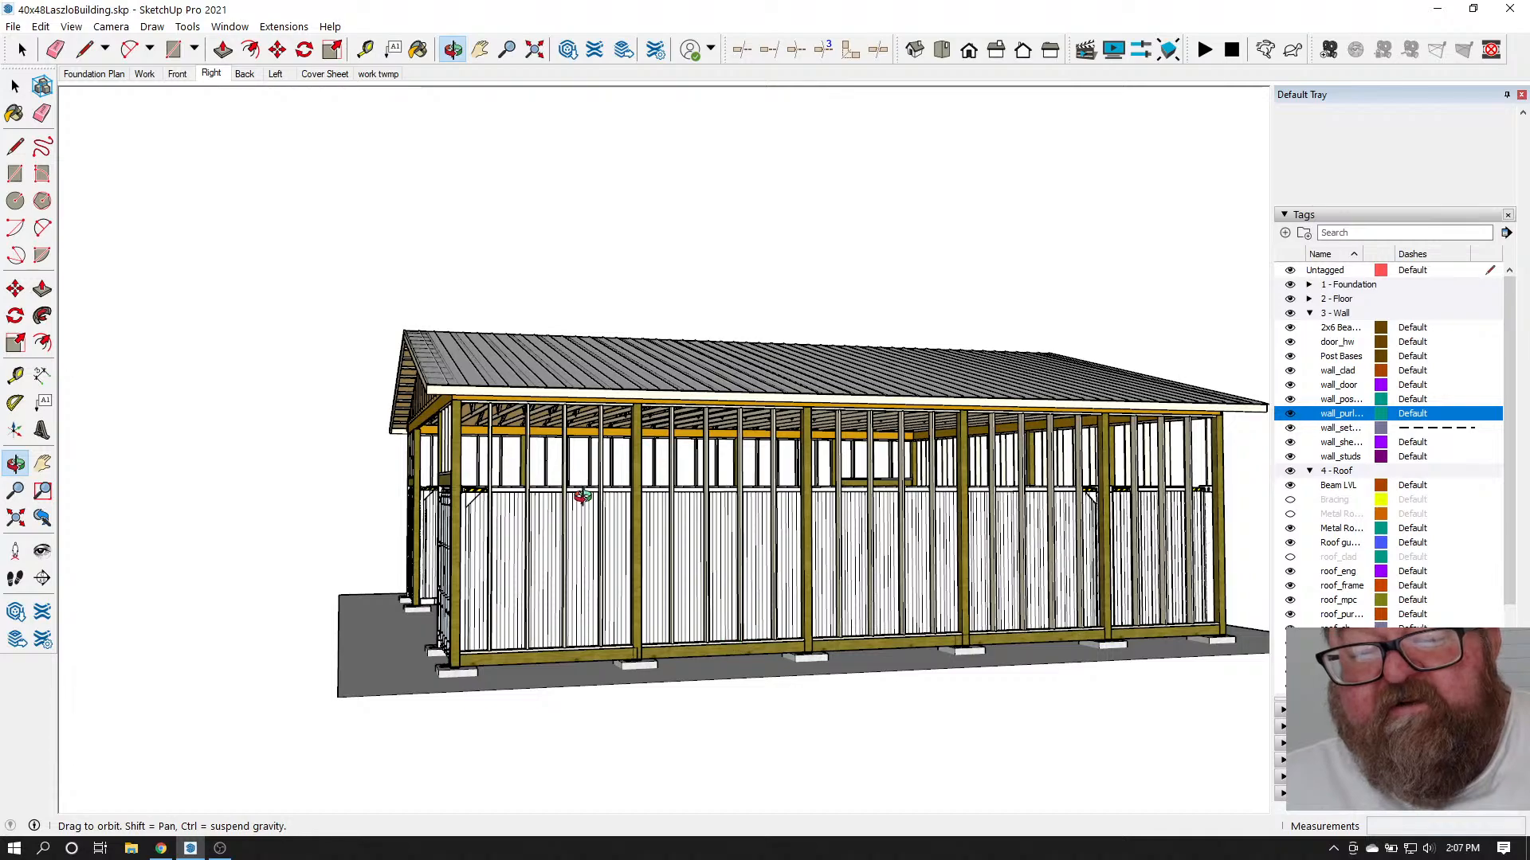
Examine the front gable end, its long beam and the stud framing above both container doors
{"action": "left_click_drag", "start_coordinate": [582, 496], "coordinate": [996, 526]}
{"action": "scroll", "coordinate": [1039, 528], "scroll_direction": "up", "scroll_amount": 3}
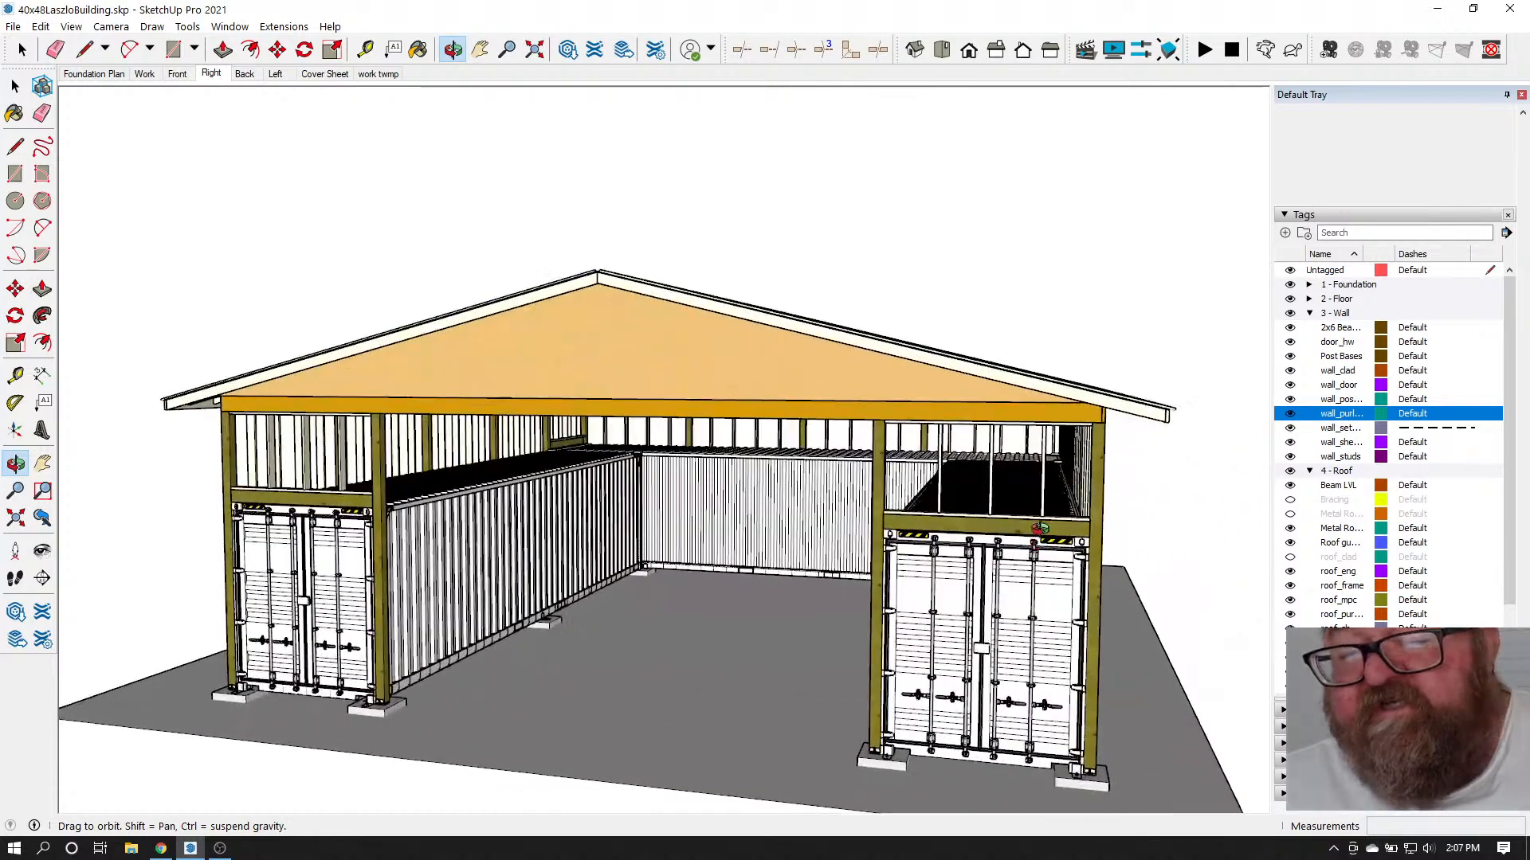
{"action": "scroll", "coordinate": [1039, 528], "scroll_direction": "up", "scroll_amount": 2}
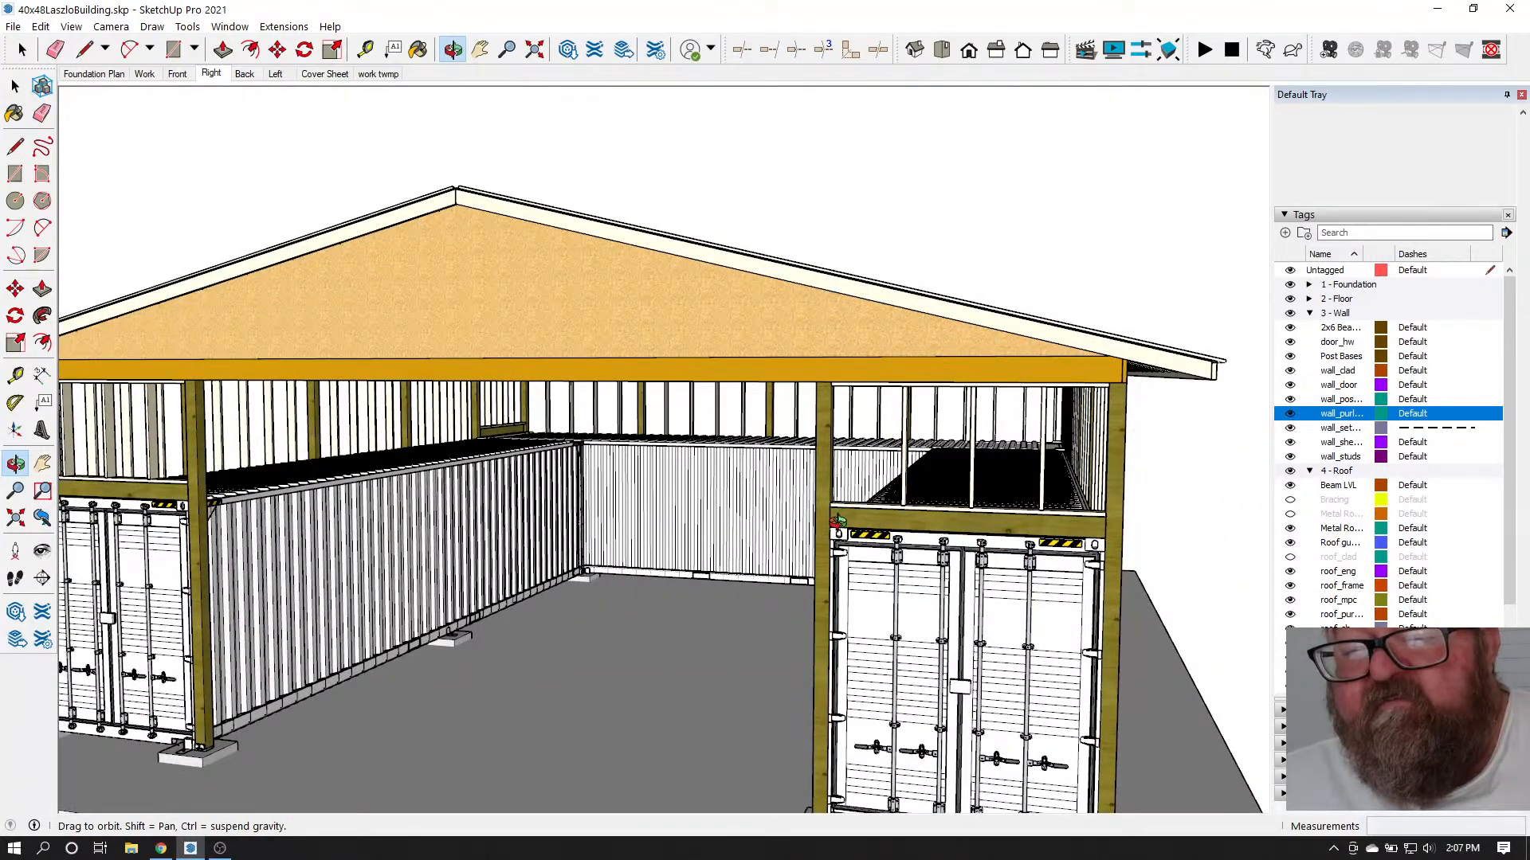
{"action": "scroll", "coordinate": [1064, 511], "scroll_direction": "down", "scroll_amount": 3}
{"action": "left_click_drag", "start_coordinate": [312, 390], "coordinate": [468, 414]}
{"action": "scroll", "coordinate": [544, 409], "scroll_direction": "up", "scroll_amount": 3}
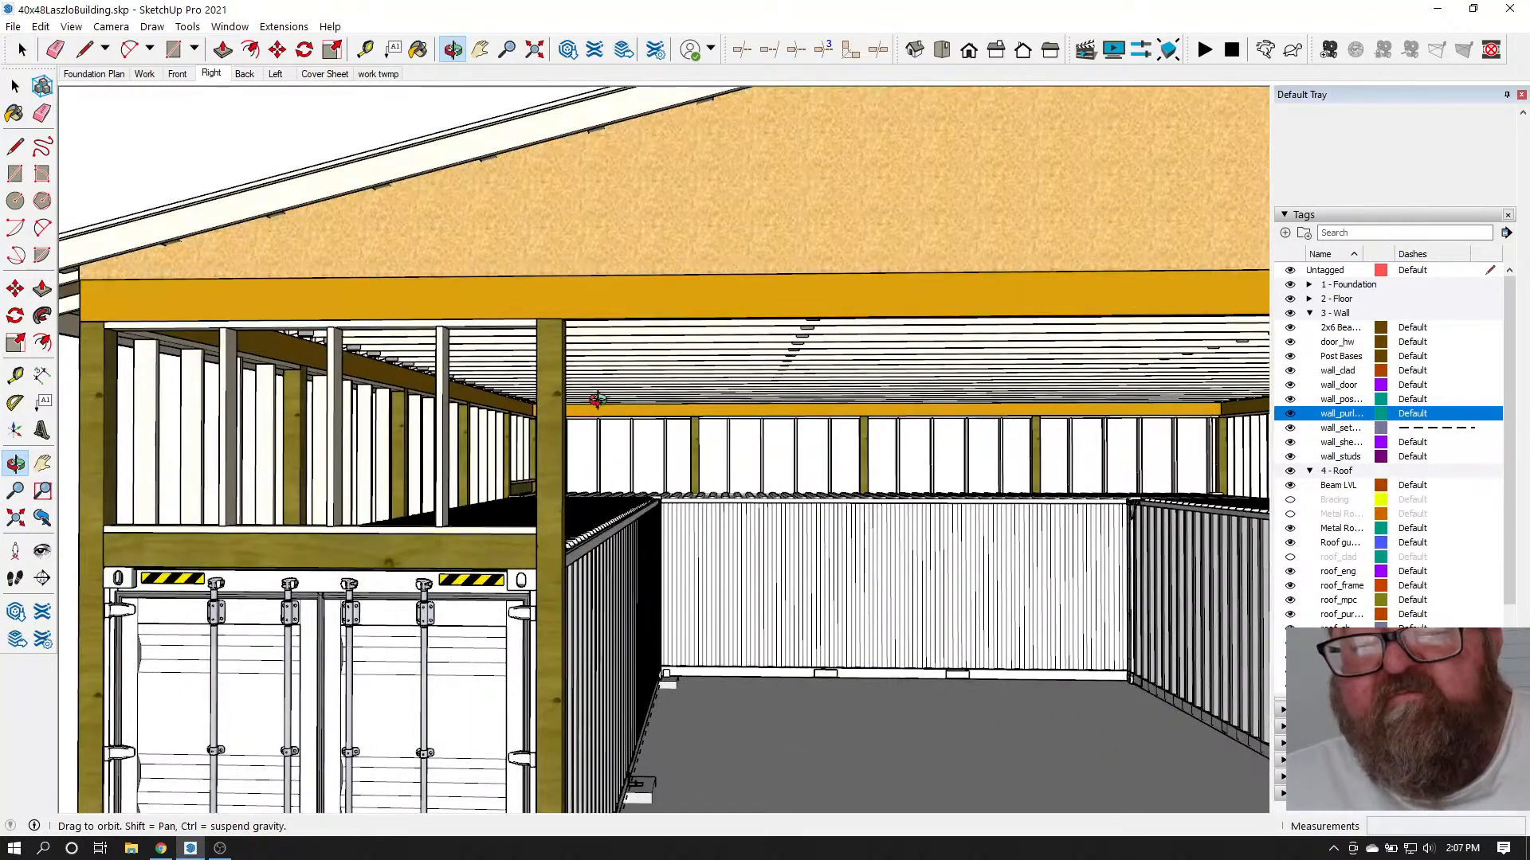
{"action": "scroll", "coordinate": [704, 304], "scroll_direction": "down", "scroll_amount": 2}
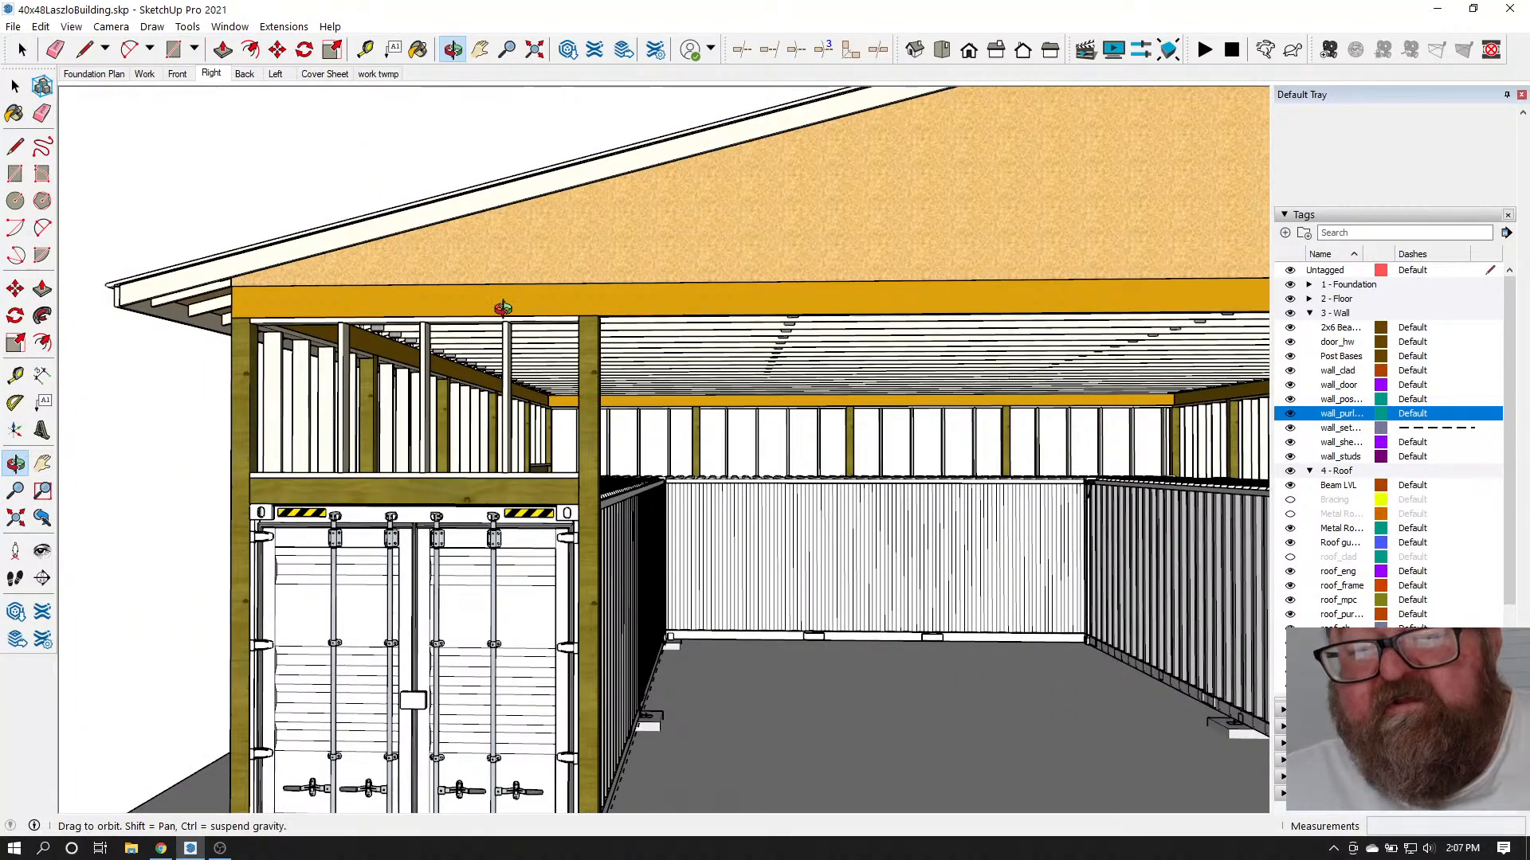
Hide the Metal Roofing tag in the 4 - Roof folder
{"action": "scroll", "coordinate": [493, 310], "scroll_direction": "down", "scroll_amount": 1}
{"action": "left_click_drag", "start_coordinate": [804, 282], "coordinate": [1195, 413]}
{"action": "scroll", "coordinate": [638, 417], "scroll_direction": "down", "scroll_amount": 2}
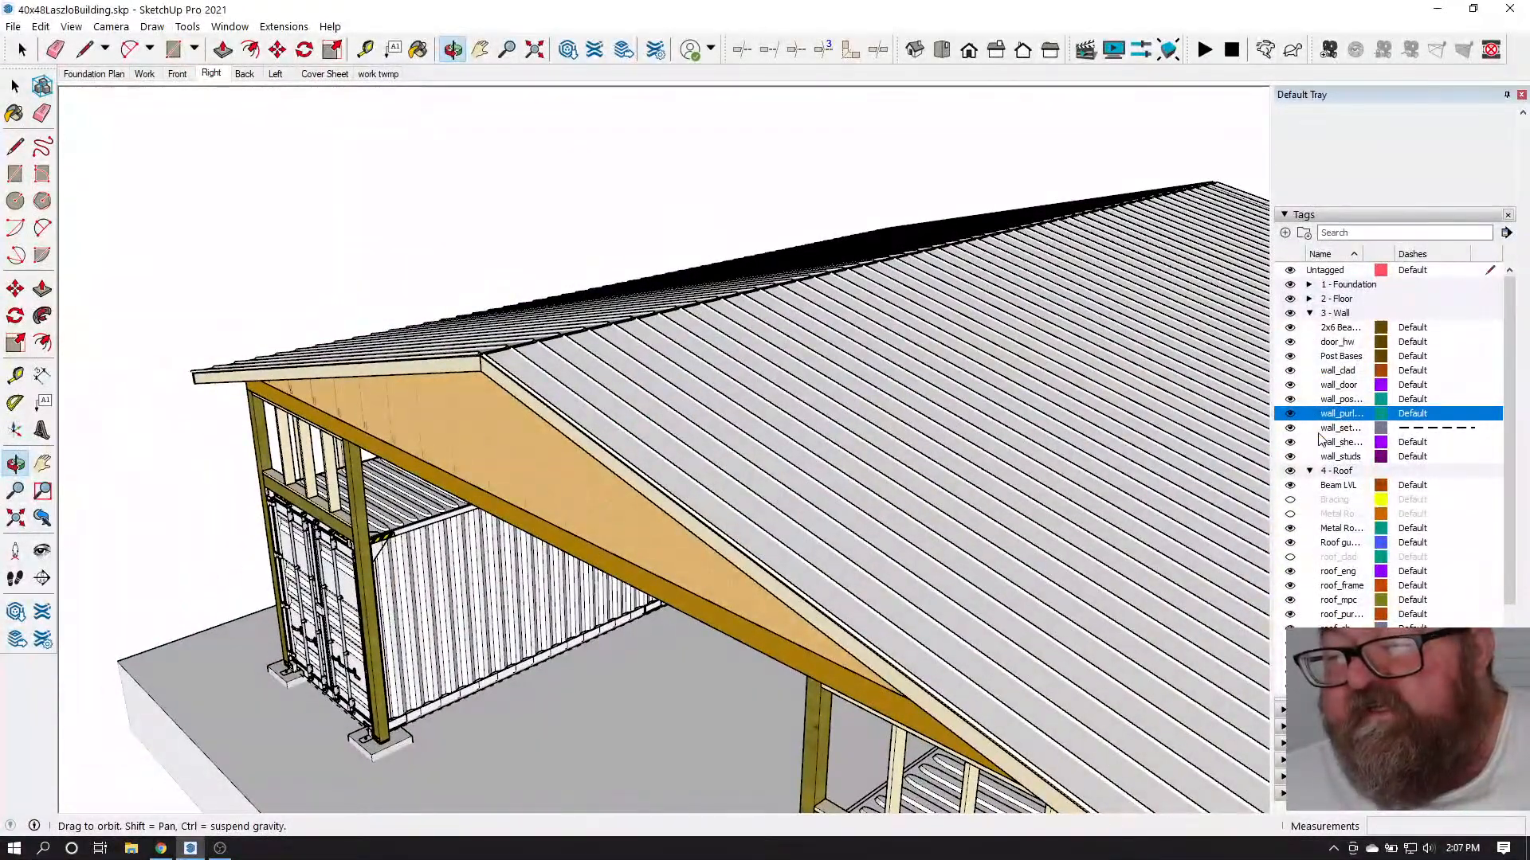
{"action": "left_click", "coordinate": [1292, 532]}
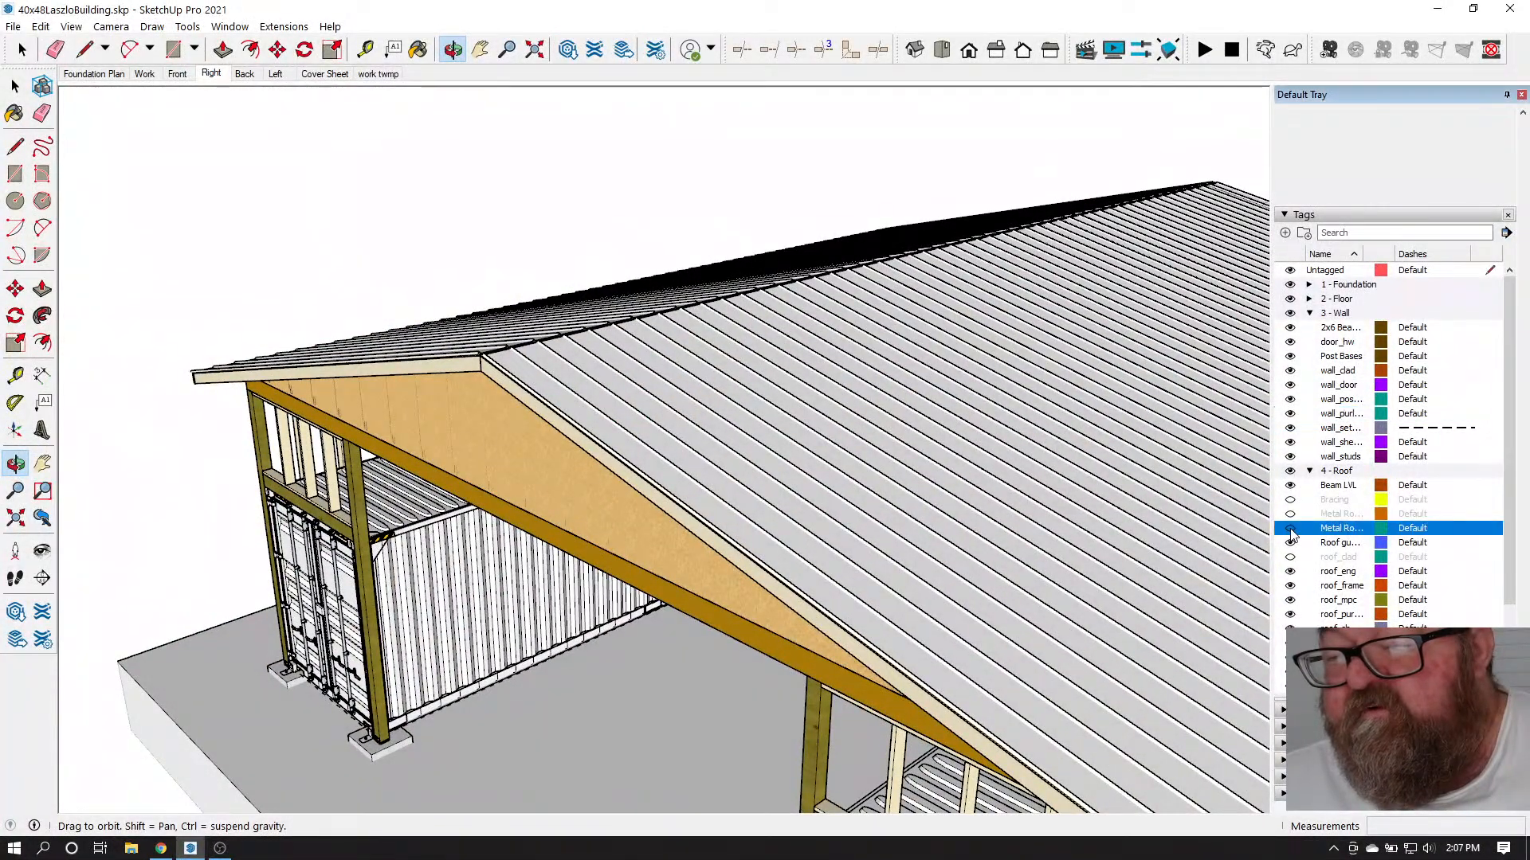
Select both untagged metal roof panel groups on either side of the ridge and assign them the roof_clad tag
{"action": "scroll", "coordinate": [526, 390], "scroll_direction": "up", "scroll_amount": 6}
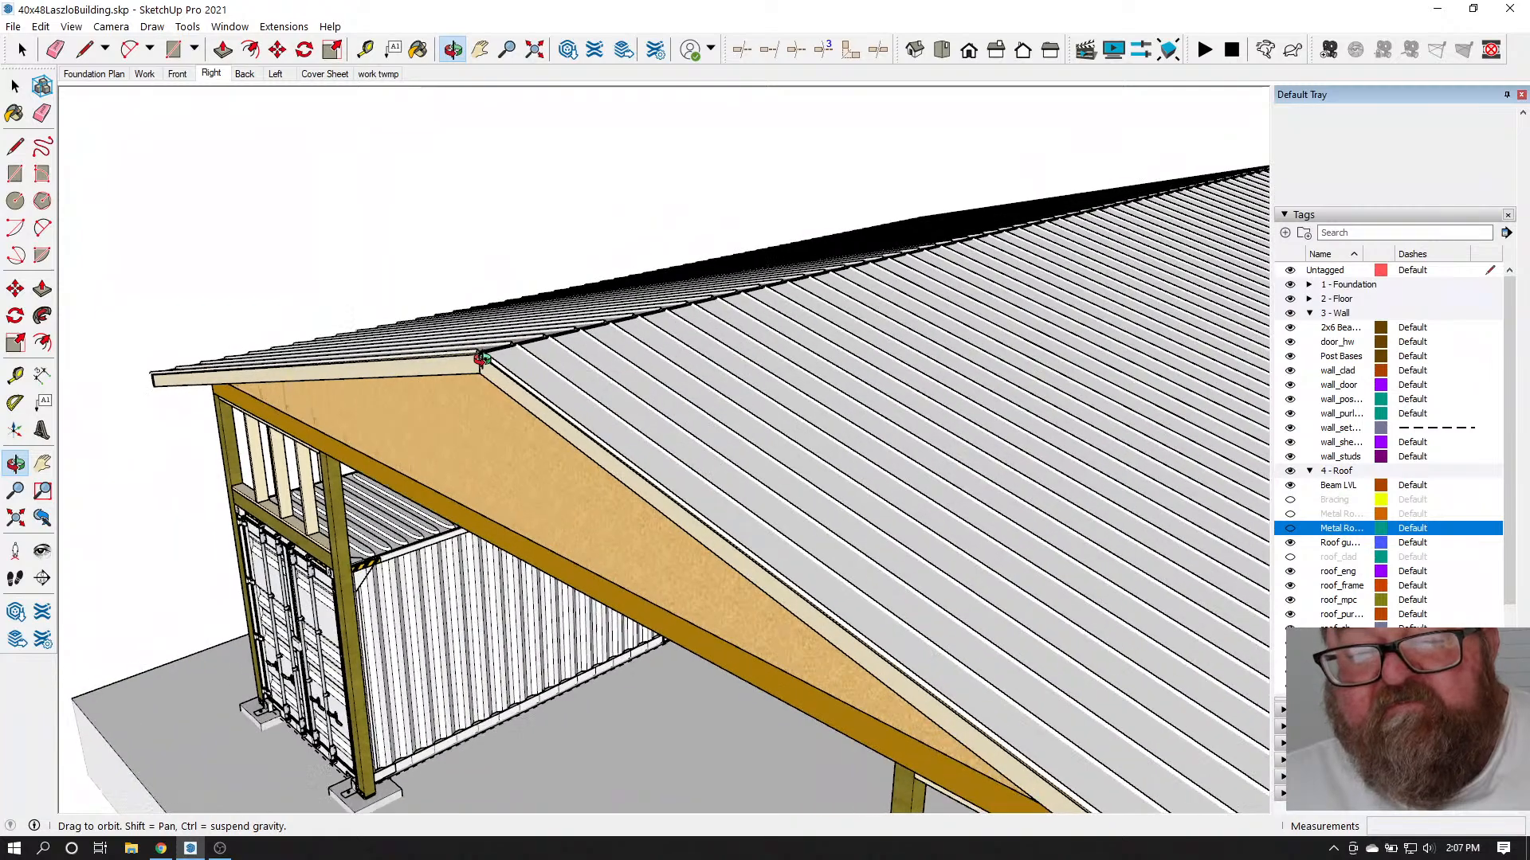
{"action": "middle_click_drag", "start_coordinate": [518, 348], "coordinate": [601, 311]}
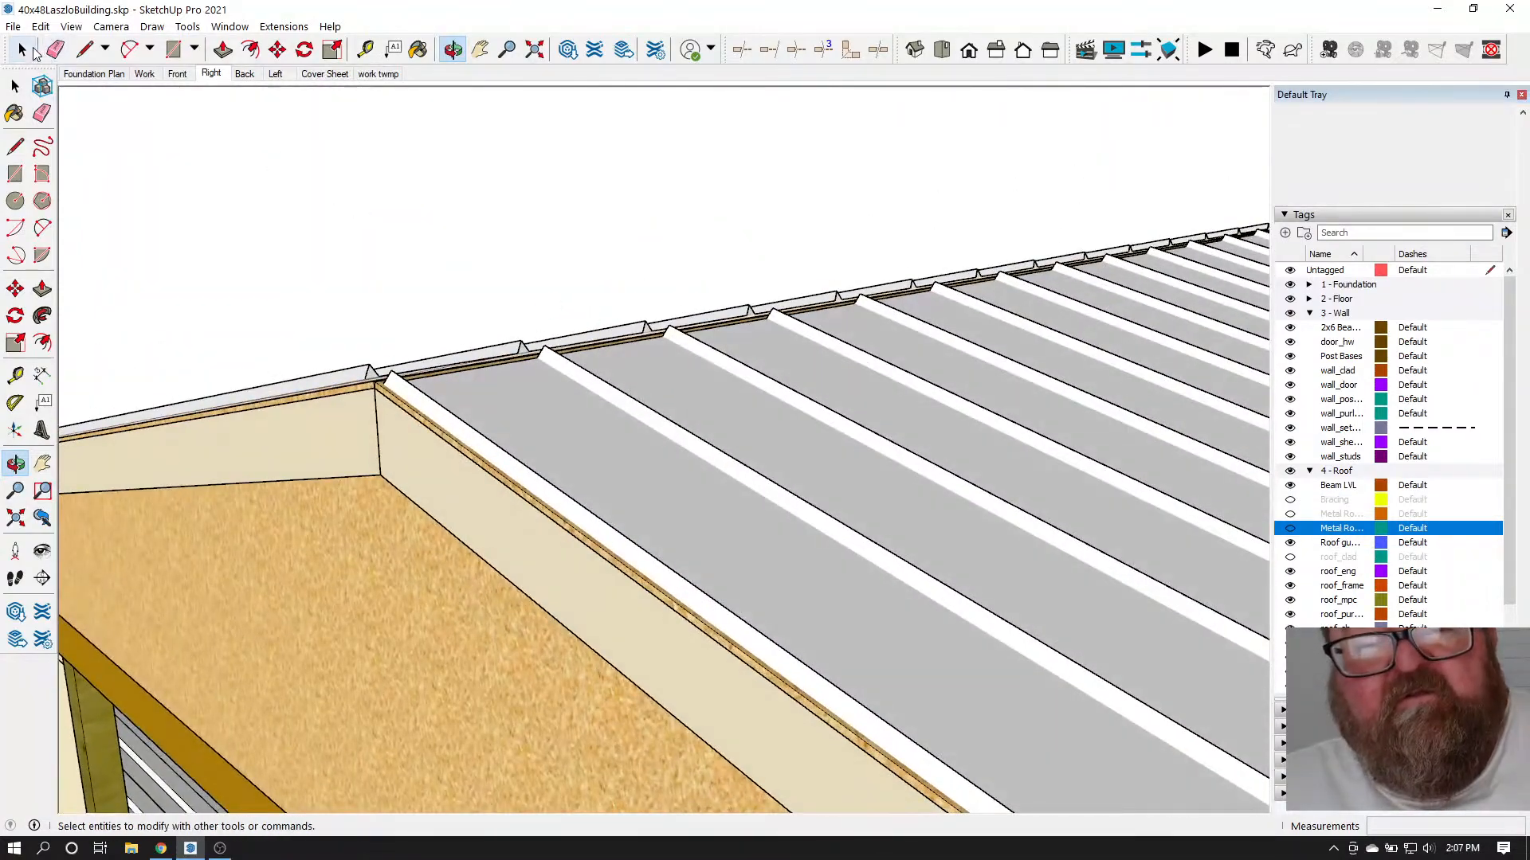
{"action": "left_click", "coordinate": [648, 329]}
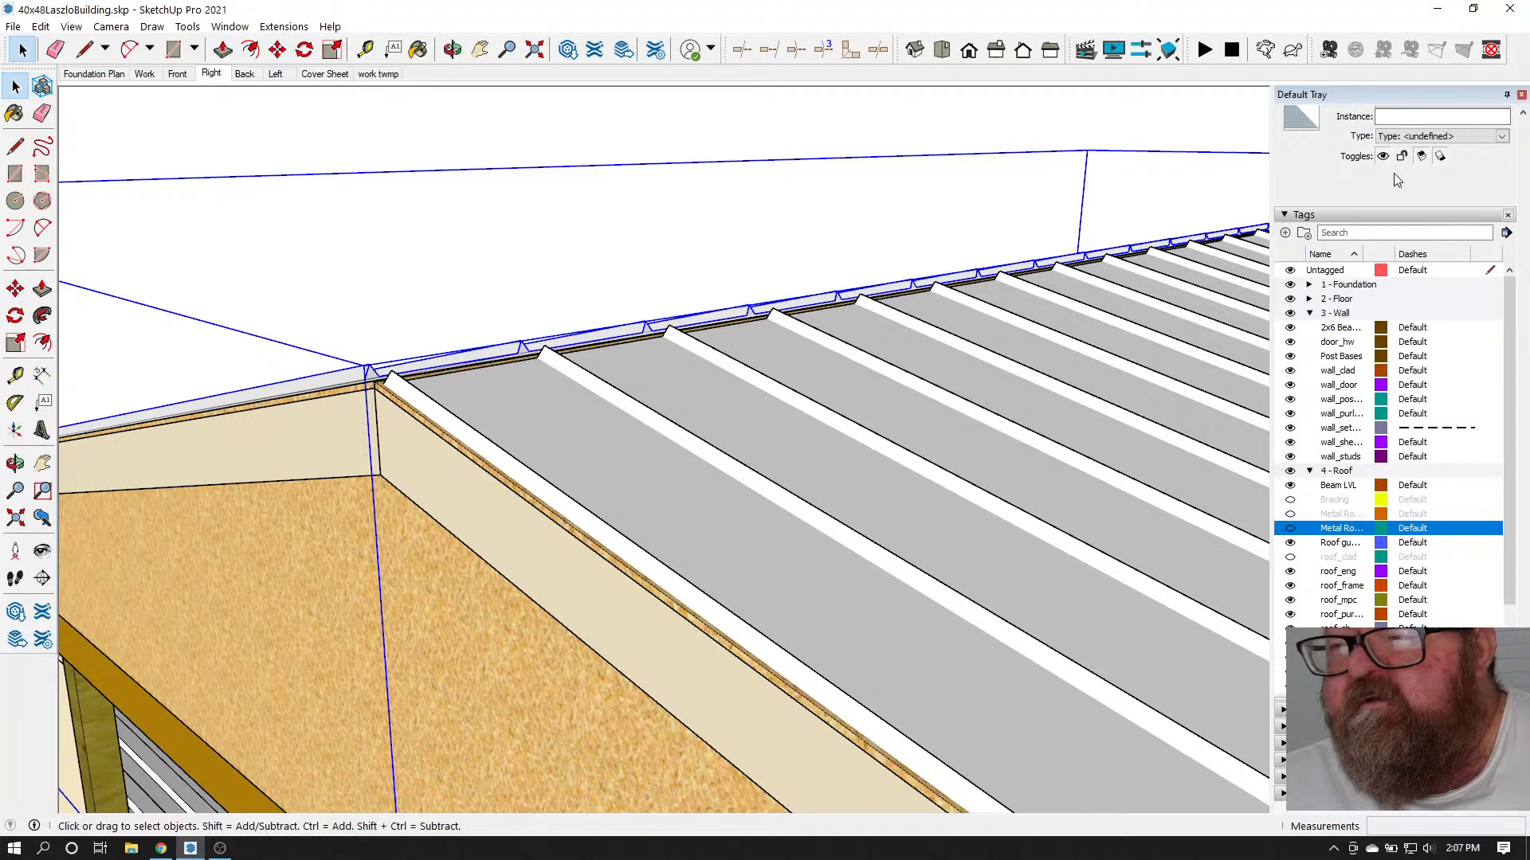
{"action": "scroll", "coordinate": [1395, 177], "scroll_direction": "up", "scroll_amount": 1}
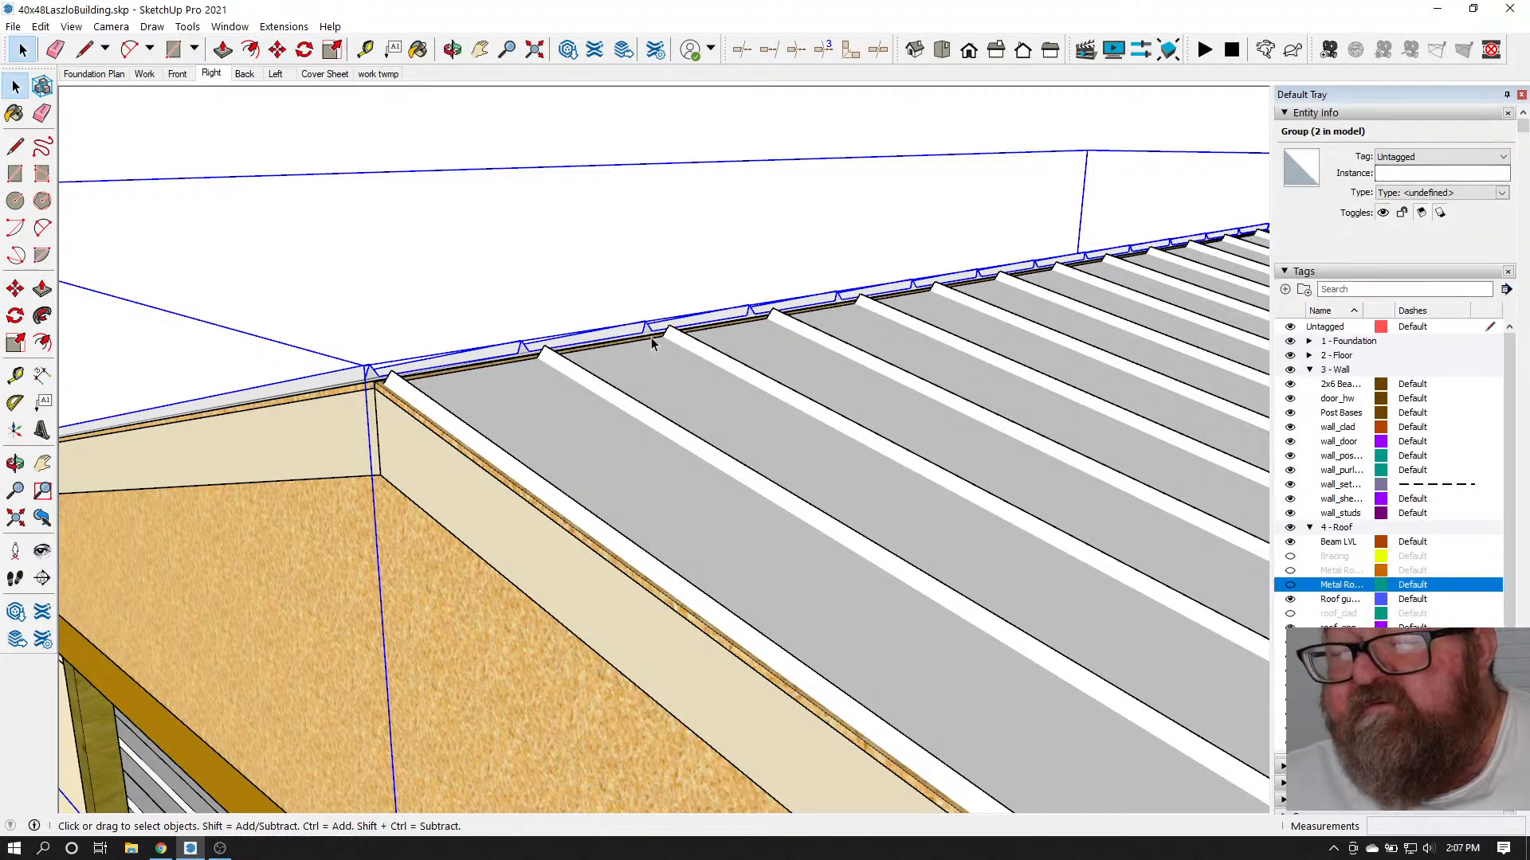
{"action": "scroll", "coordinate": [443, 384], "scroll_direction": "up", "scroll_amount": 3}
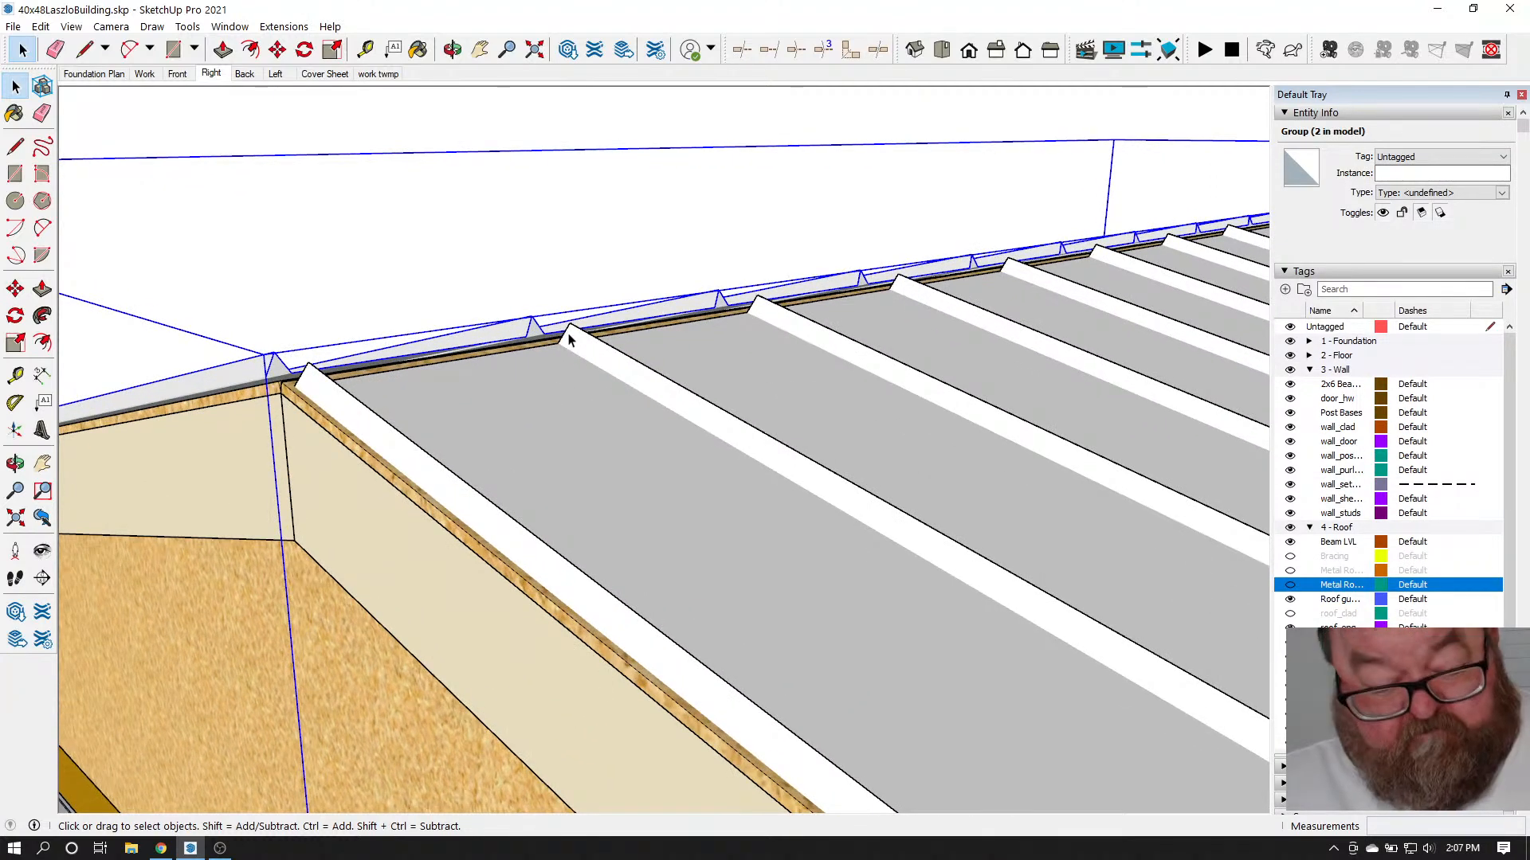
{"action": "left_click", "coordinate": [574, 333]}
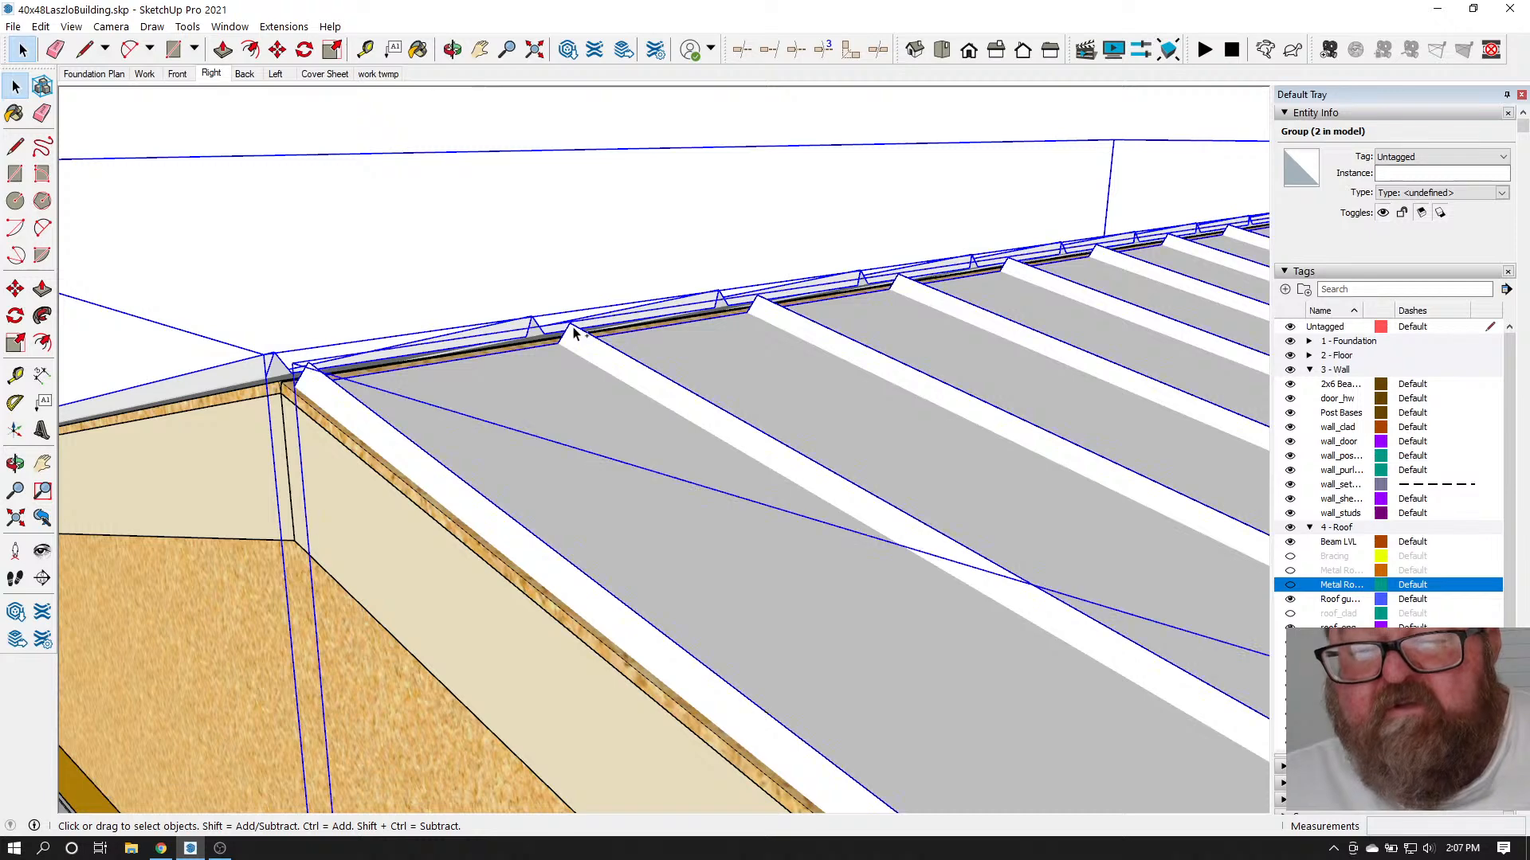
{"action": "left_click", "coordinate": [1503, 157]}
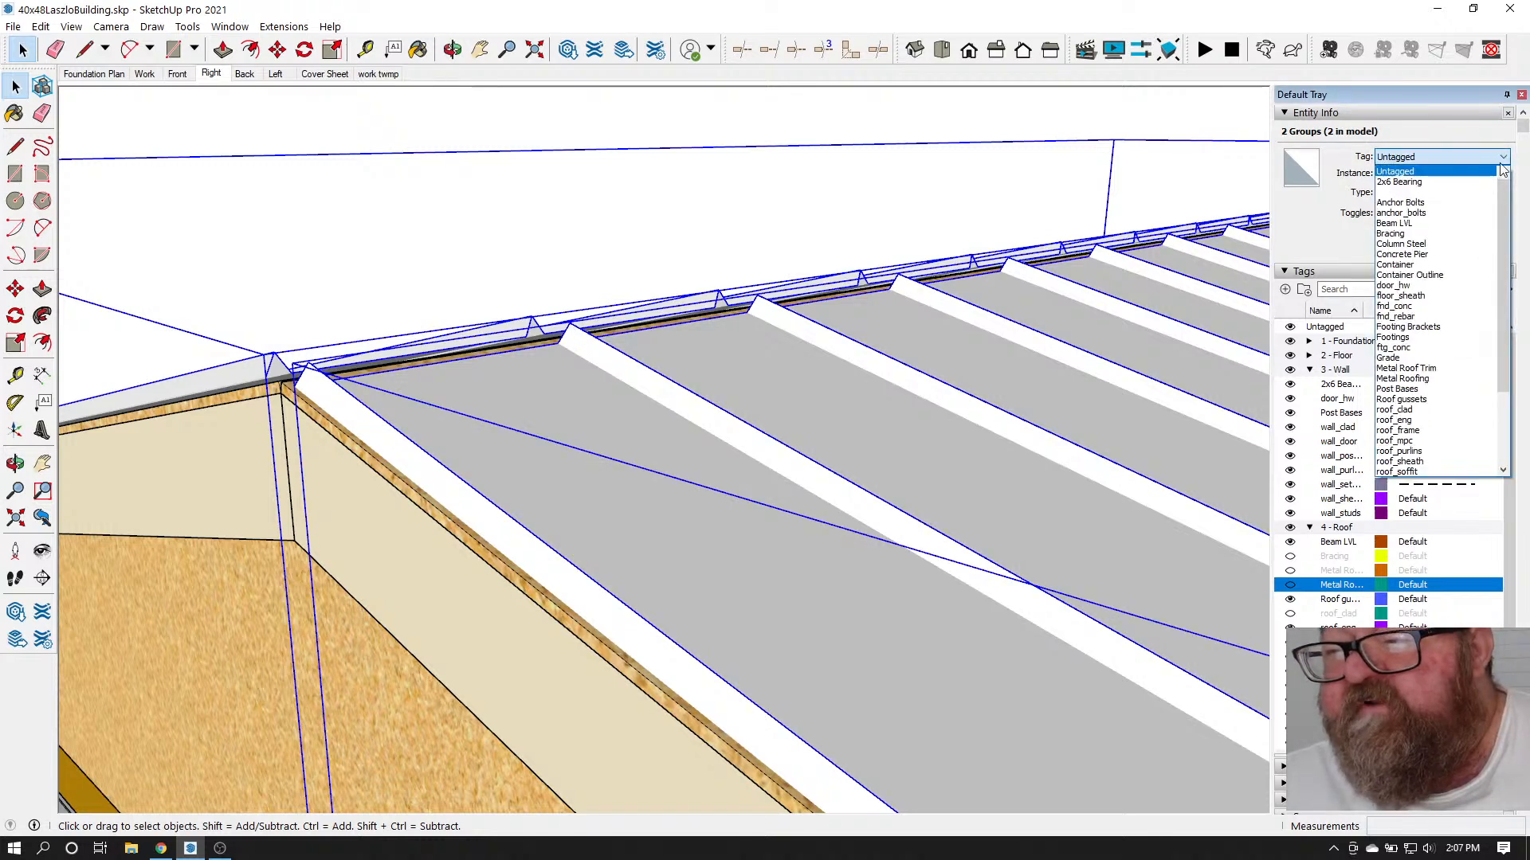
{"action": "scroll", "coordinate": [1444, 398], "scroll_direction": "down", "scroll_amount": 3}
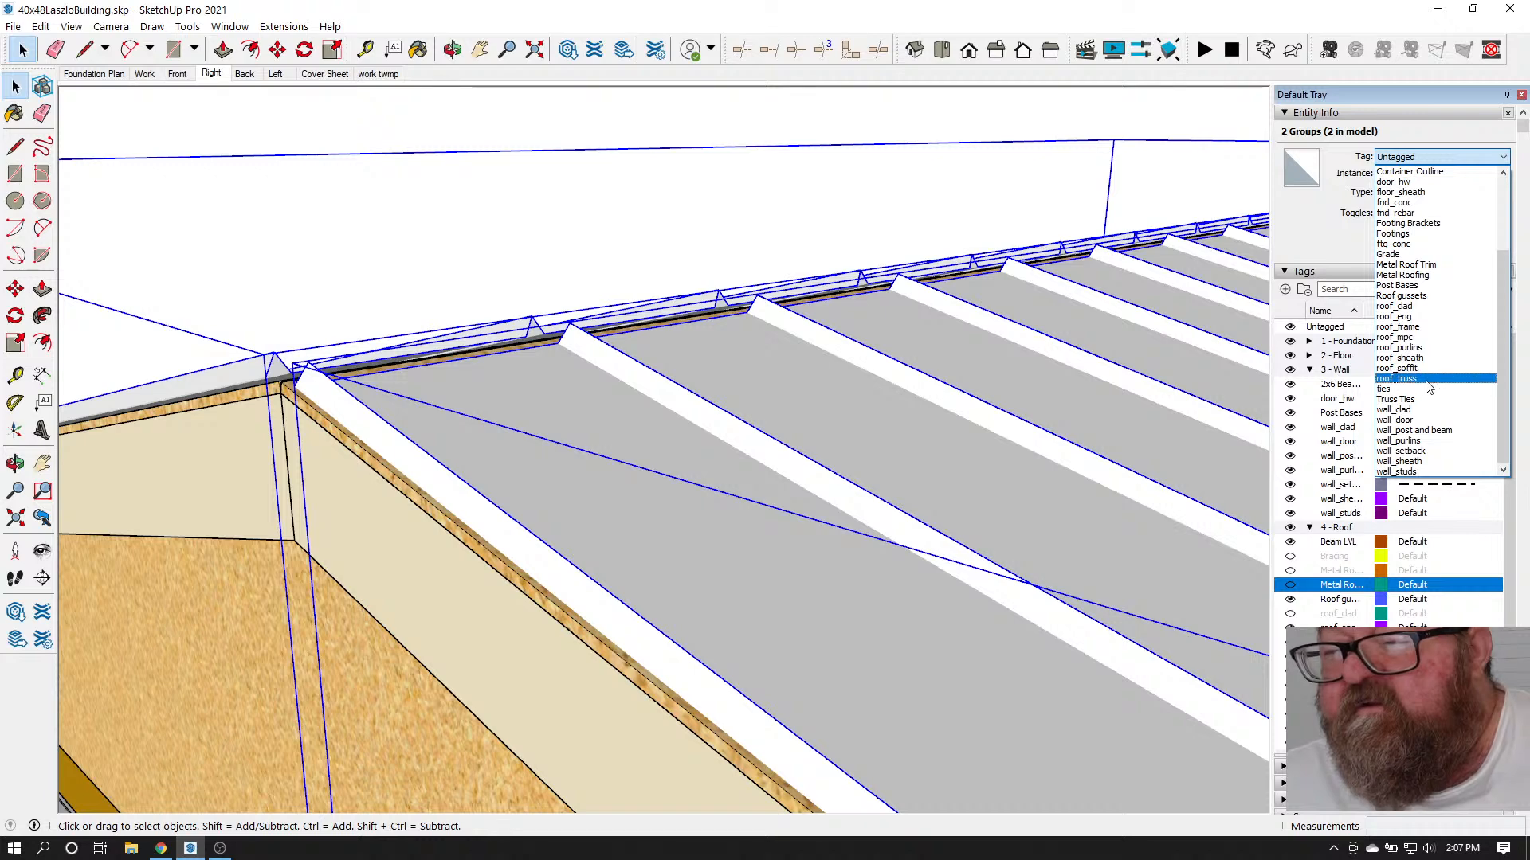
{"action": "left_click", "coordinate": [1418, 308]}
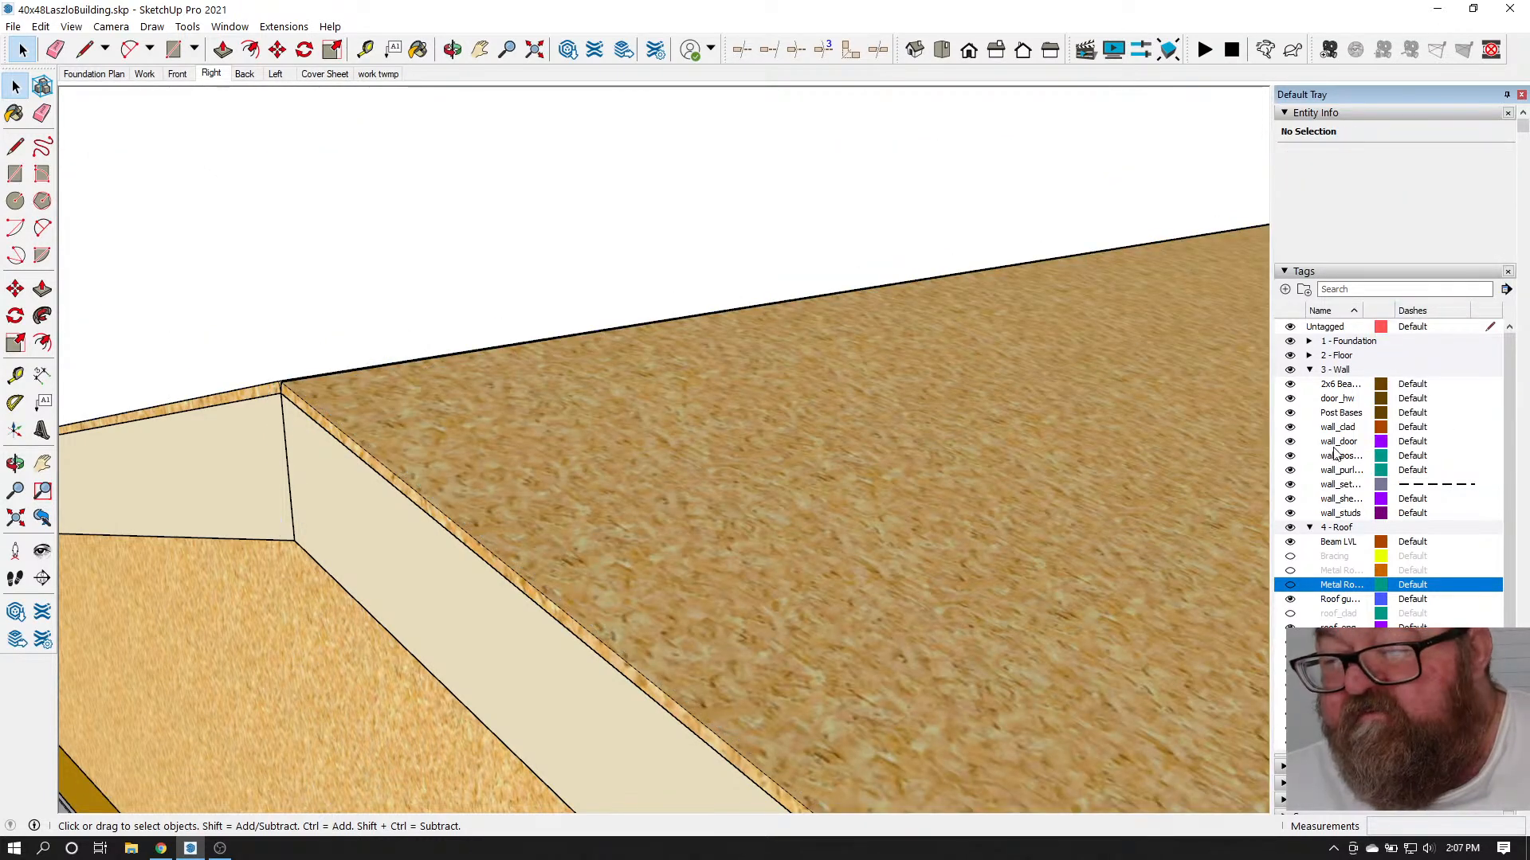
Widen the tag list's name column and hide the roof_sheath tag in the 4 - Roof folder
{"action": "scroll", "coordinate": [1351, 472], "scroll_direction": "down", "scroll_amount": 2}
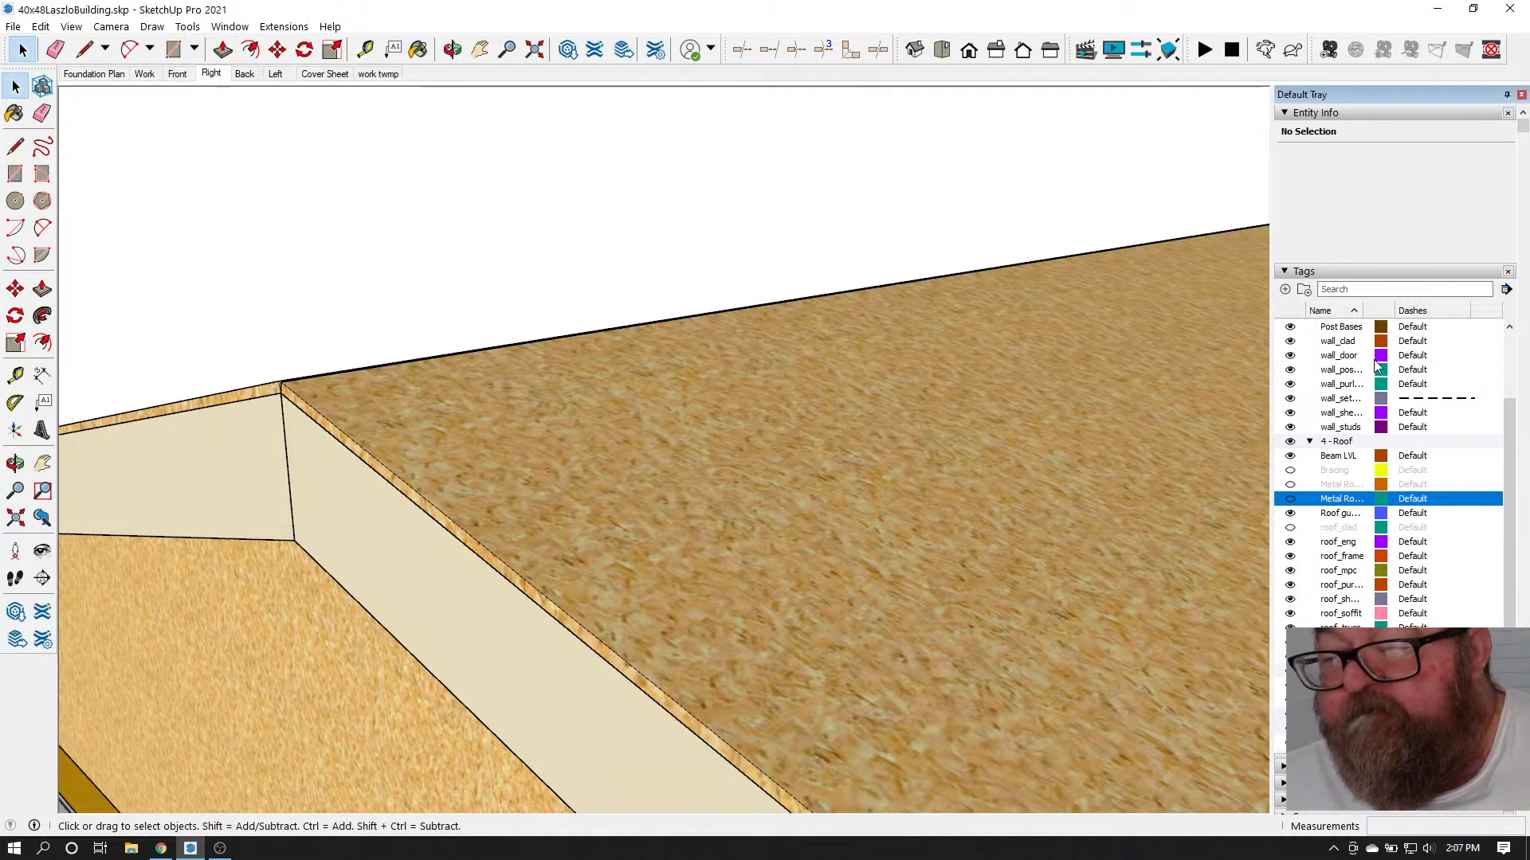
{"action": "left_click_drag", "start_coordinate": [1412, 312], "coordinate": [1436, 312]}
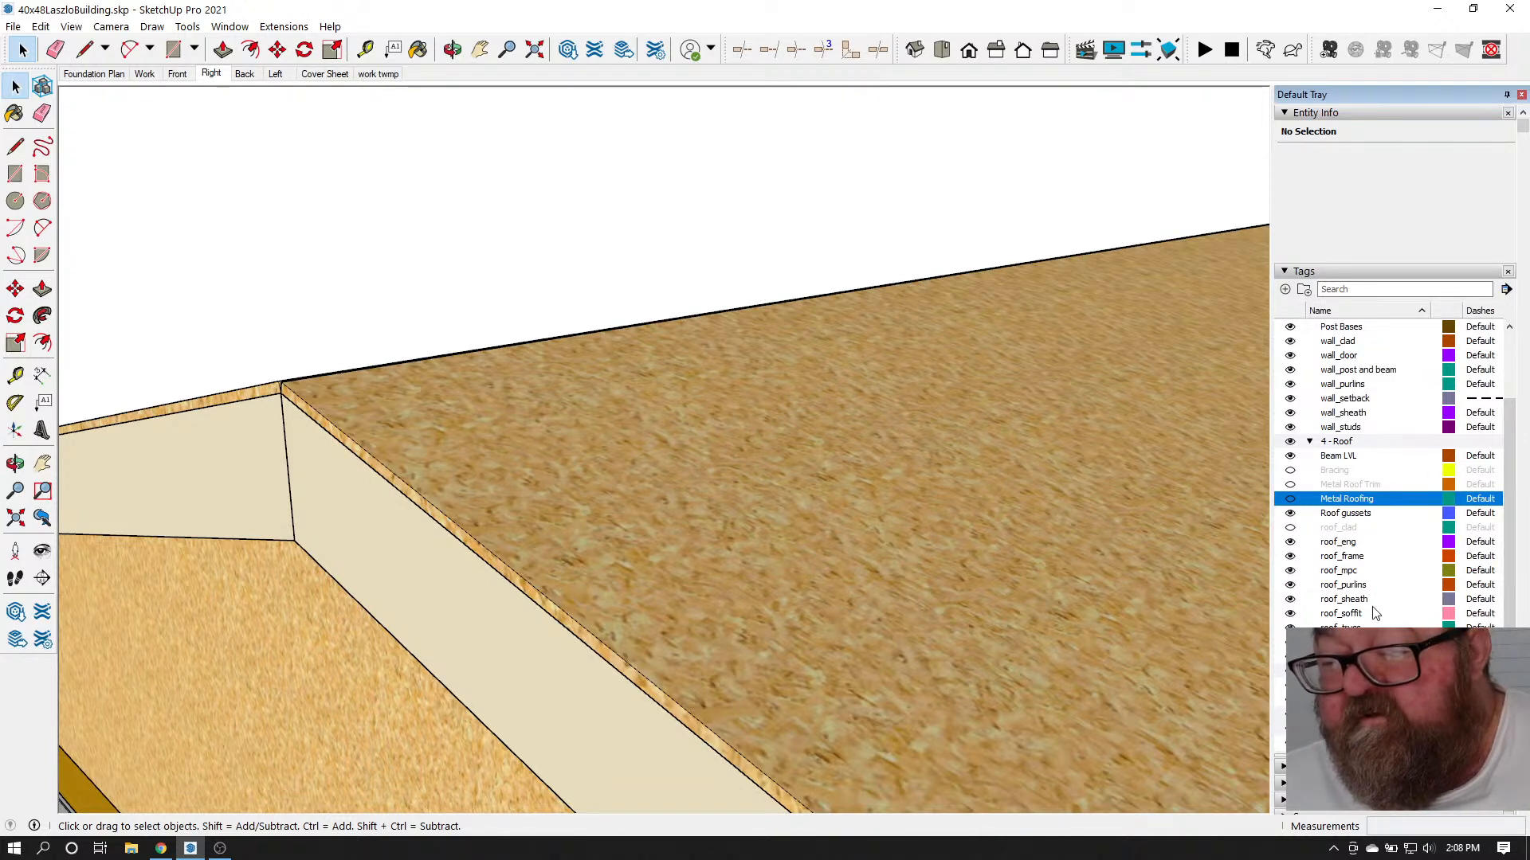
{"action": "left_click", "coordinate": [1290, 599]}
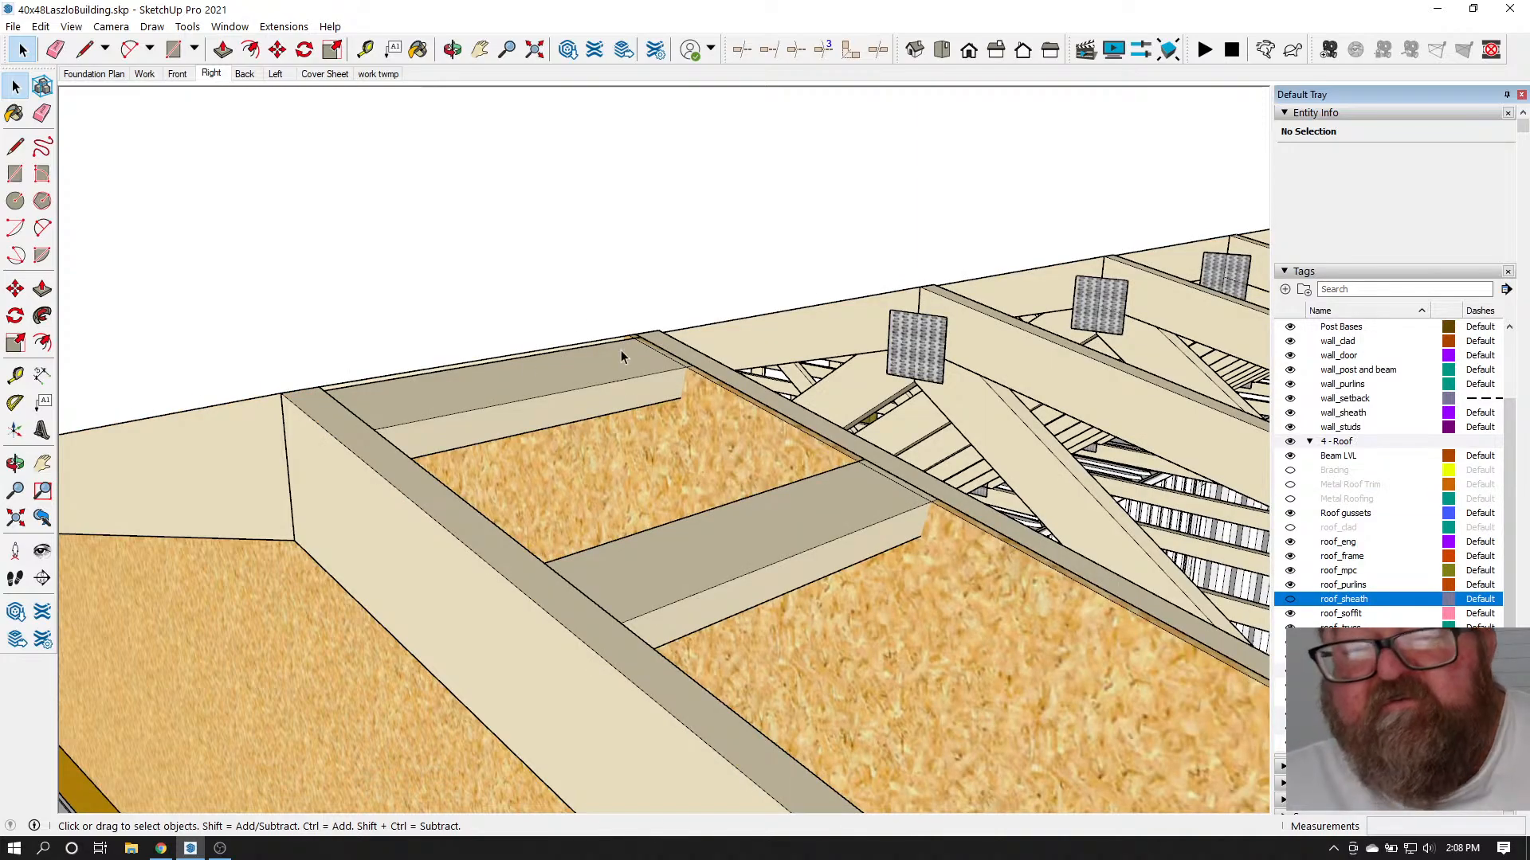
Show the Bracing tag in the 4 - Roof folder with the whole roof framing in view
{"action": "left_click", "coordinate": [452, 49]}
{"action": "left_click_drag", "start_coordinate": [471, 164], "coordinate": [288, 466]}
{"action": "scroll", "coordinate": [275, 450], "scroll_direction": "down", "scroll_amount": 8}
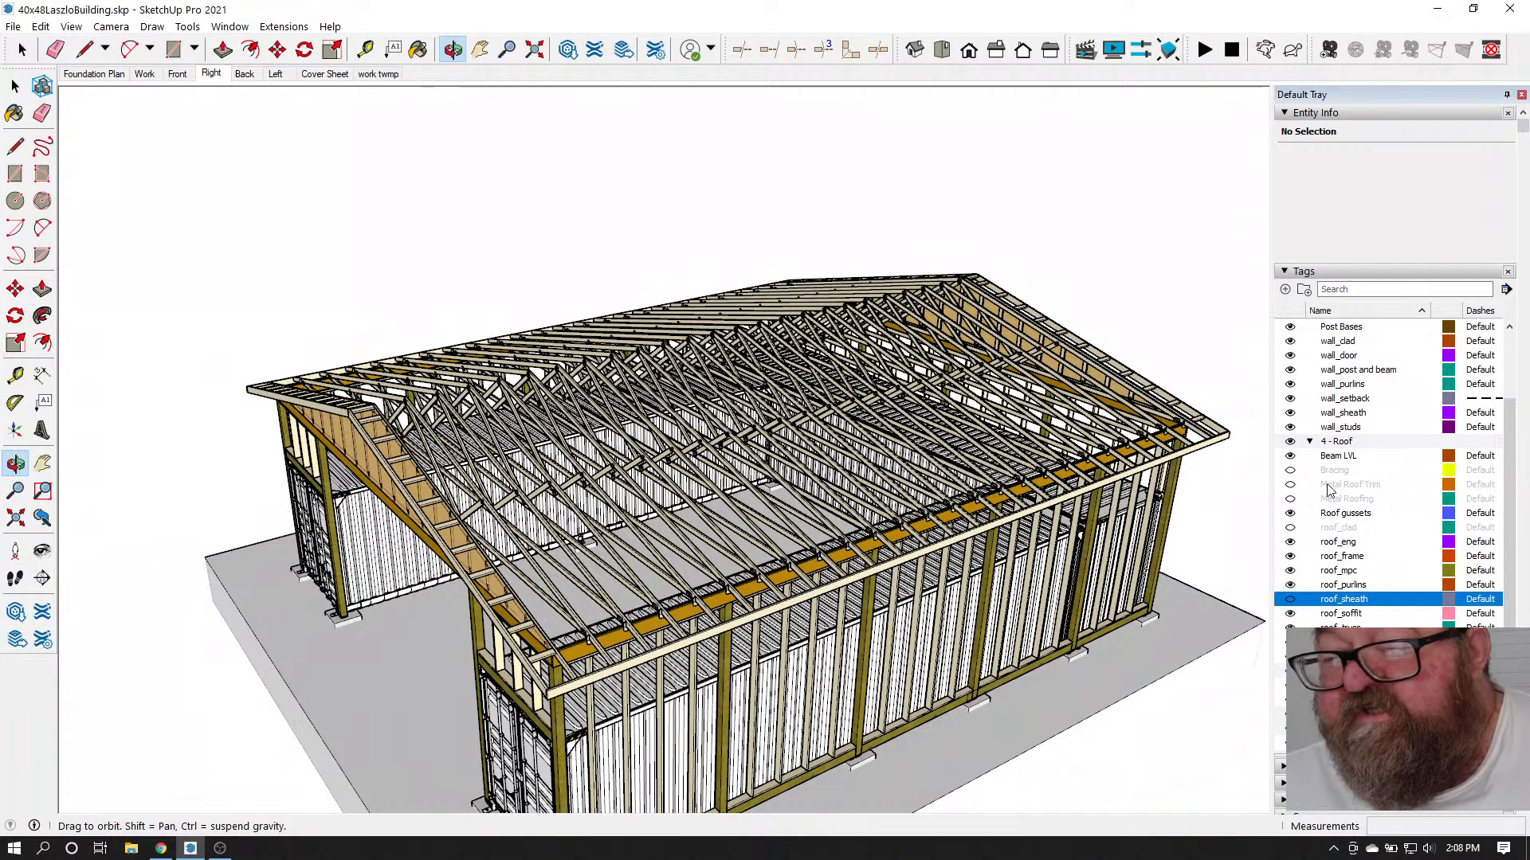
{"action": "left_click", "coordinate": [1290, 472]}
{"action": "scroll", "coordinate": [676, 510], "scroll_direction": "down", "scroll_amount": 4}
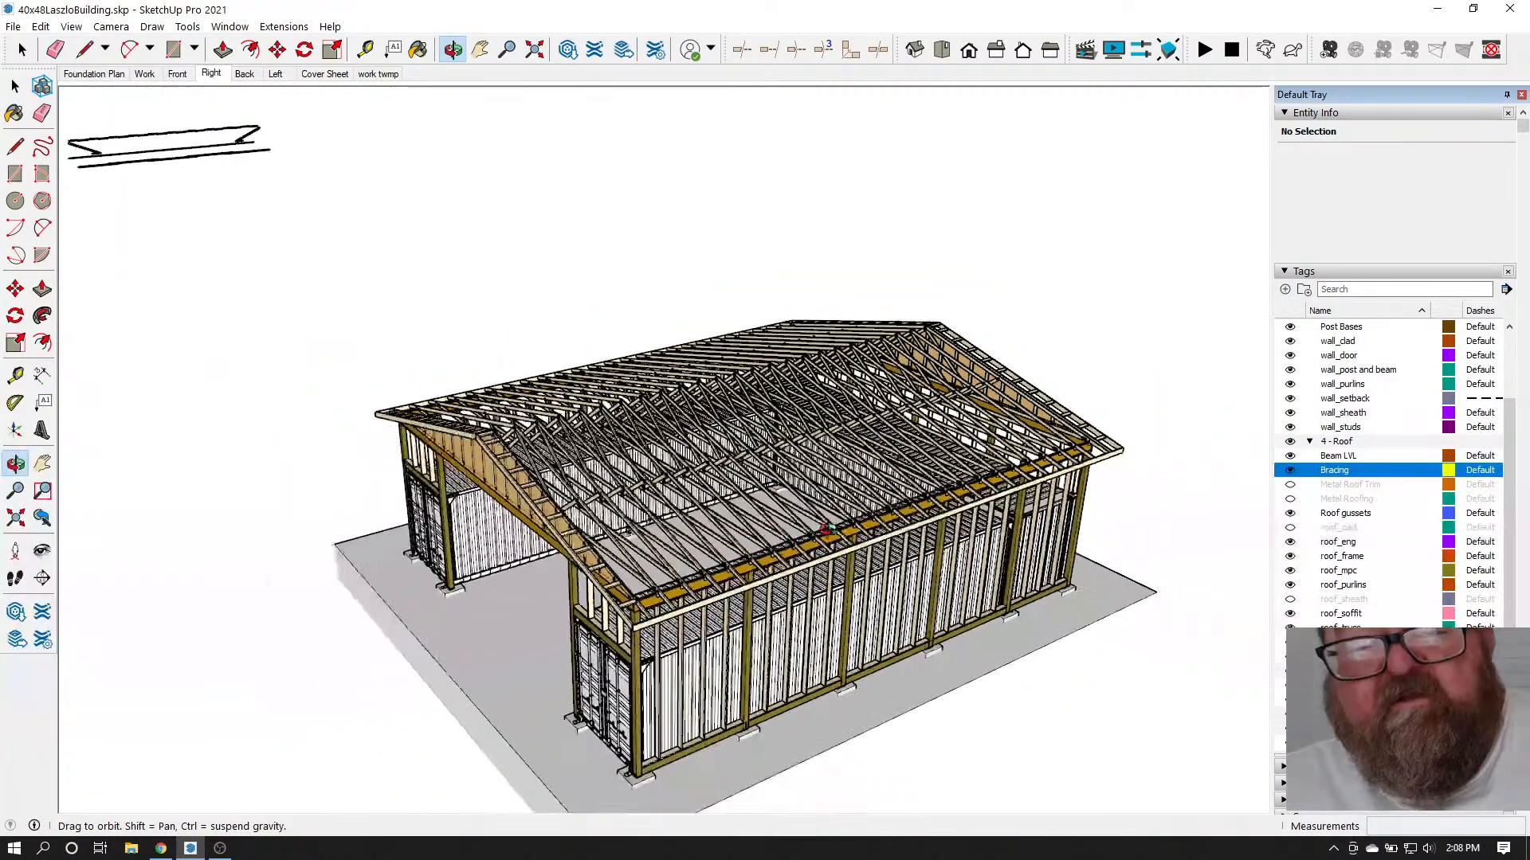
Find the truss bracing group lying away from the building and select it
{"action": "scroll", "coordinate": [676, 510], "scroll_direction": "down", "scroll_amount": 8}
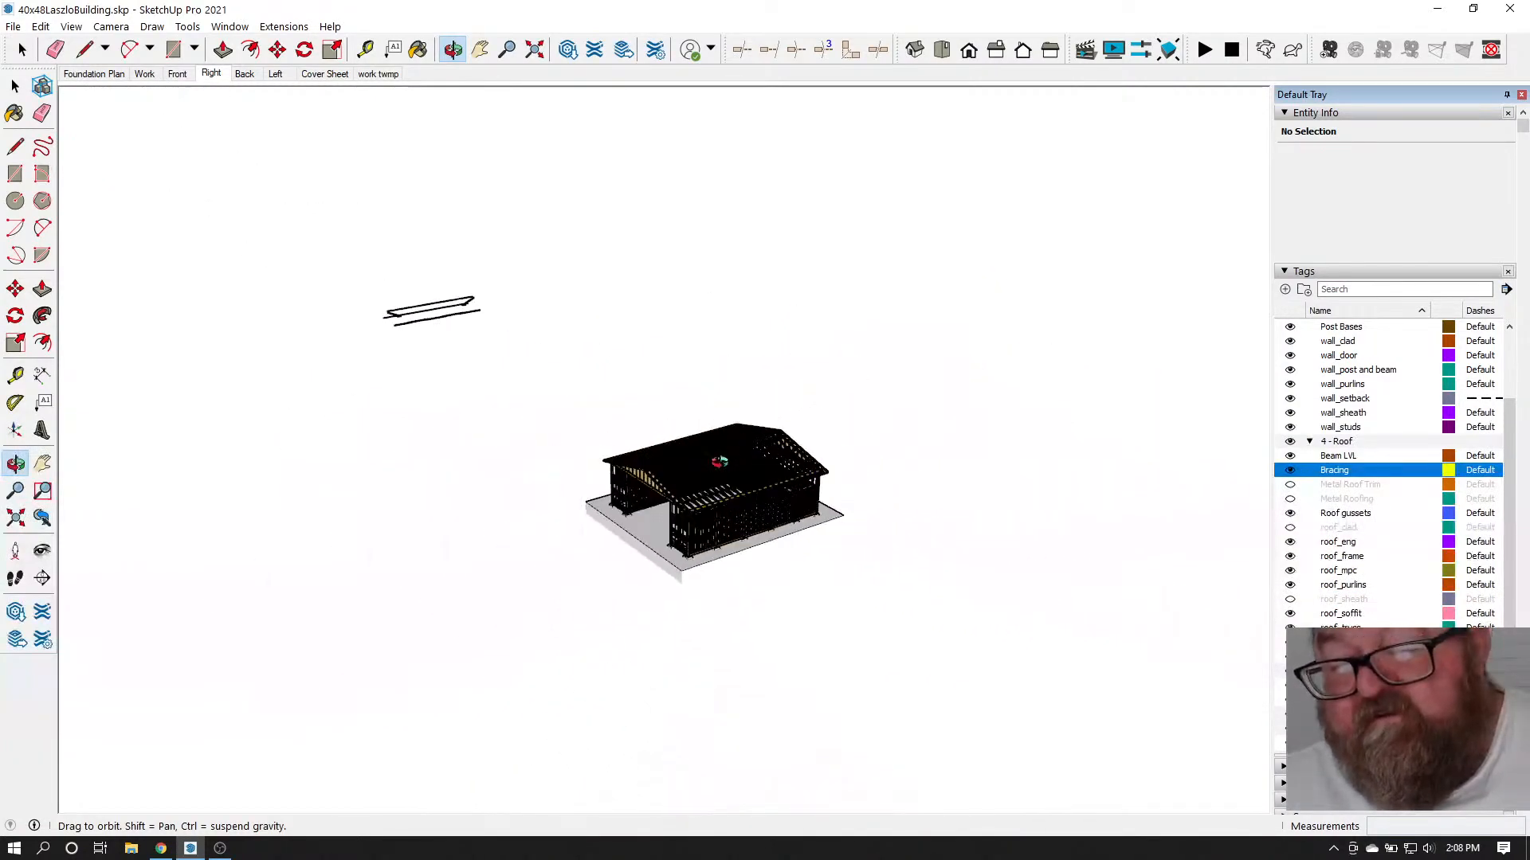
{"action": "scroll", "coordinate": [513, 375], "scroll_direction": "up", "scroll_amount": 8}
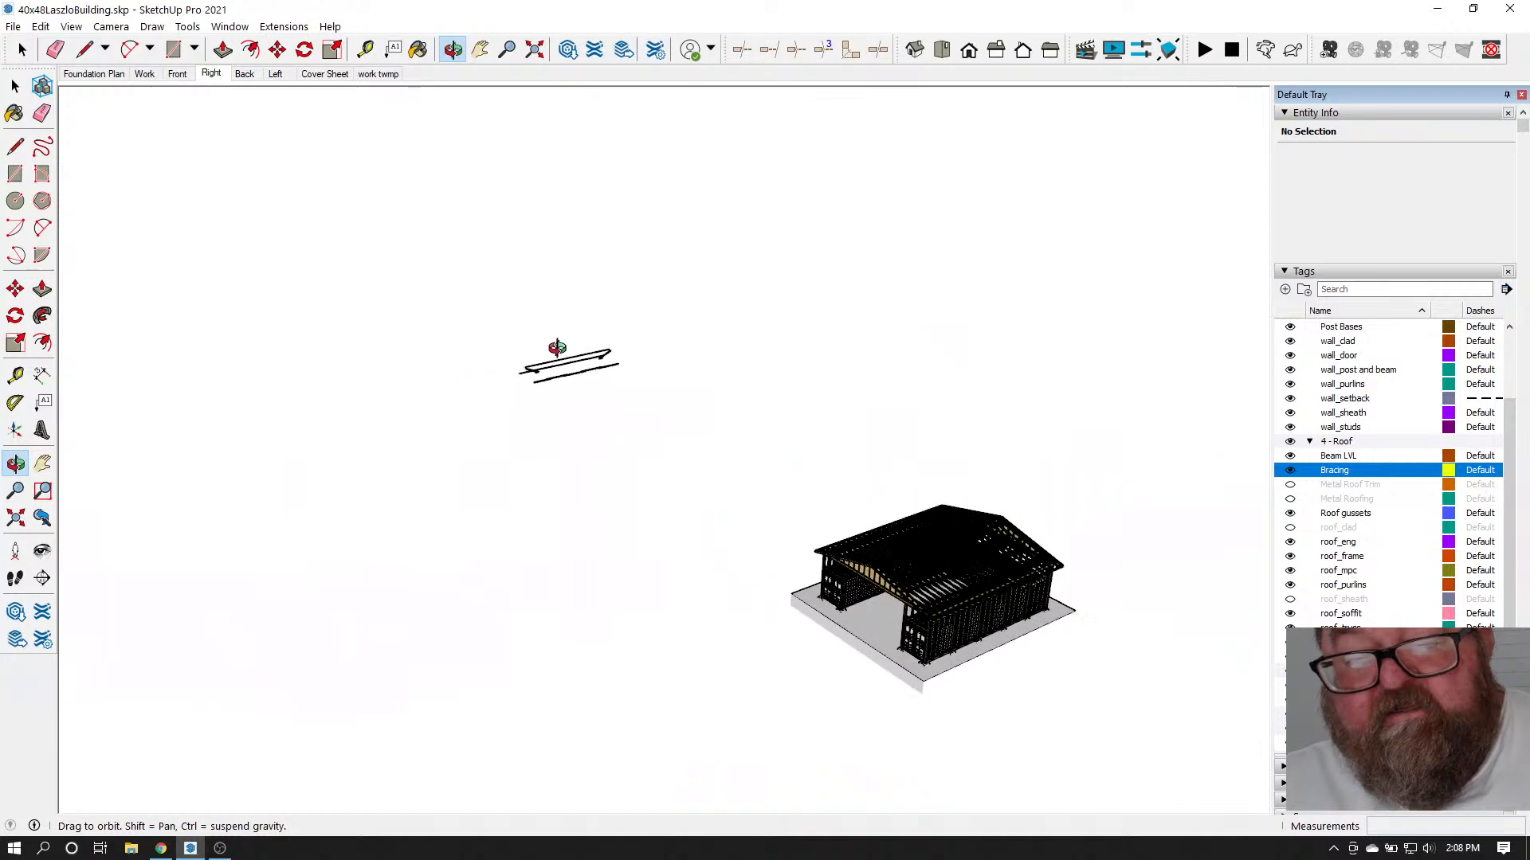
{"action": "scroll", "coordinate": [513, 384], "scroll_direction": "up", "scroll_amount": 10}
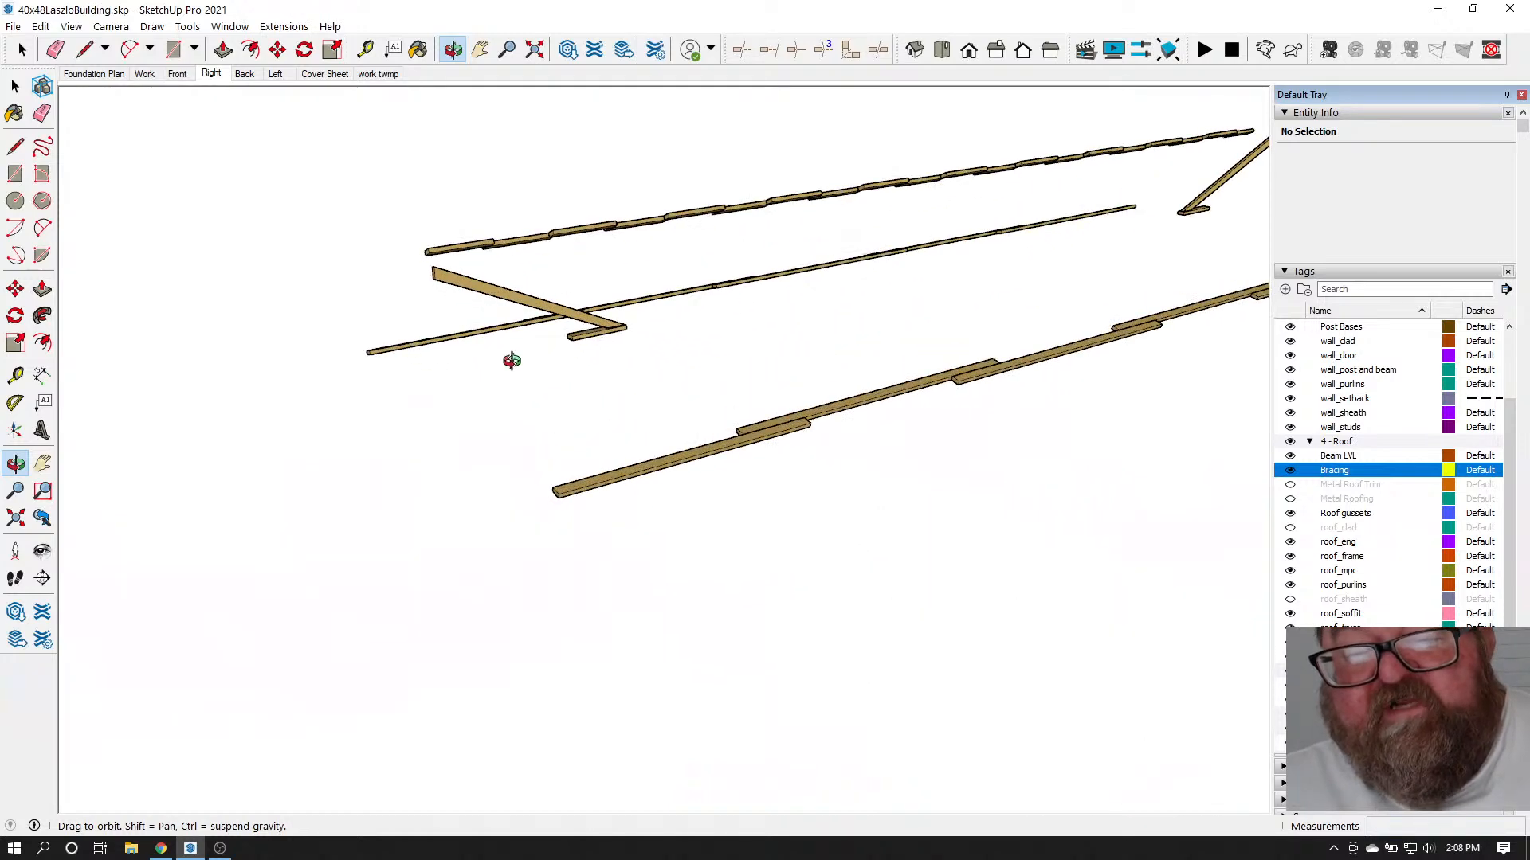
{"action": "left_click_drag", "start_coordinate": [496, 279], "coordinate": [742, 497]}
{"action": "scroll", "coordinate": [1017, 358], "scroll_direction": "down", "scroll_amount": 5}
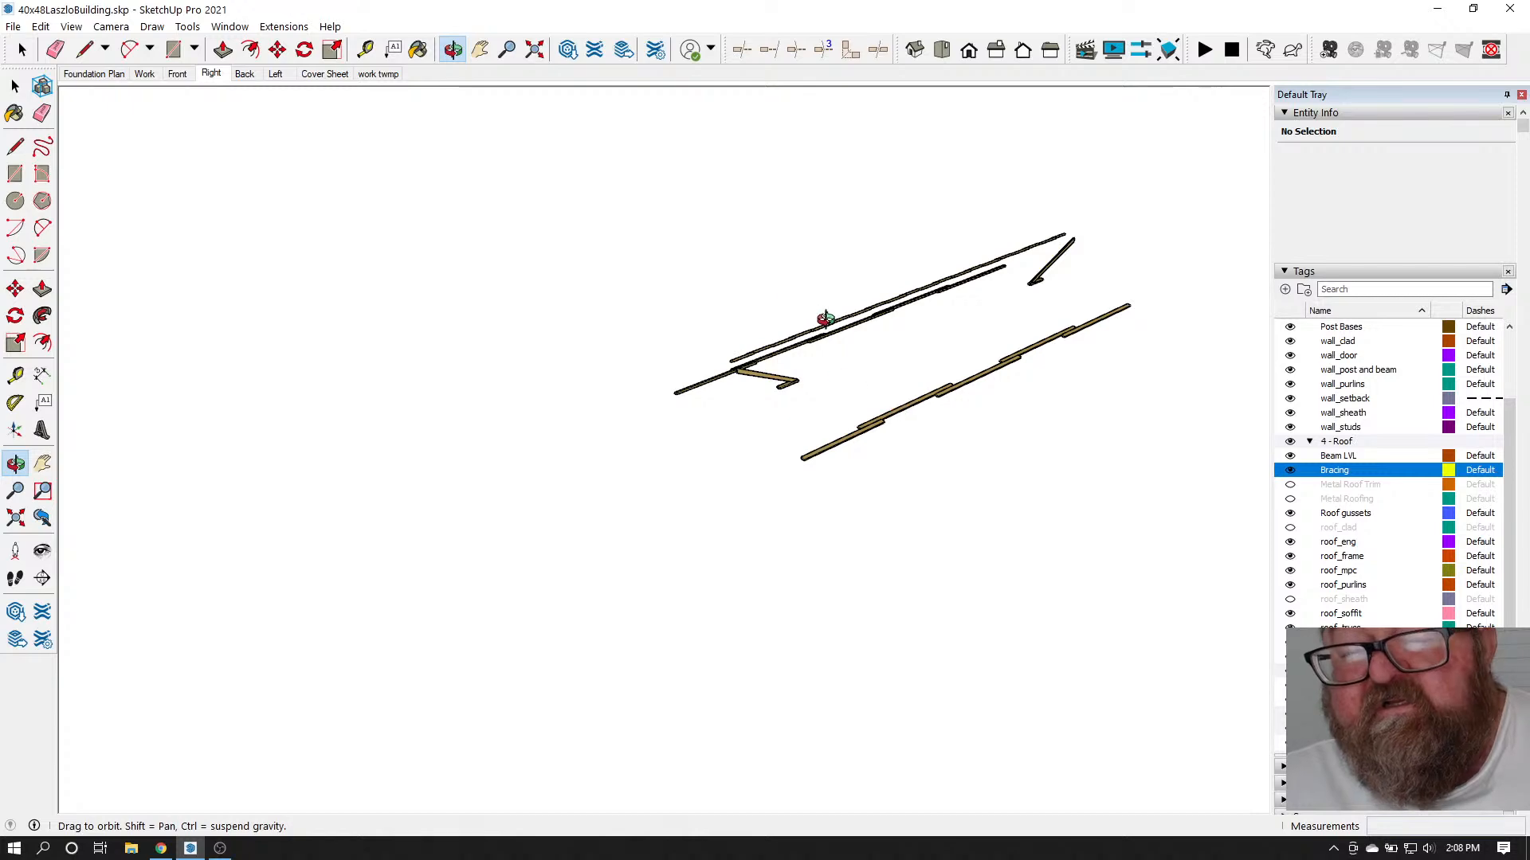
{"action": "key", "text": "space"}
{"action": "left_click_drag", "start_coordinate": [598, 193], "coordinate": [1203, 528]}
Move the bracing group into the roof by its diagonal brace's upper end corner, fitting it just below the end truss's peak plate
{"action": "scroll", "coordinate": [753, 322], "scroll_direction": "up", "scroll_amount": 5}
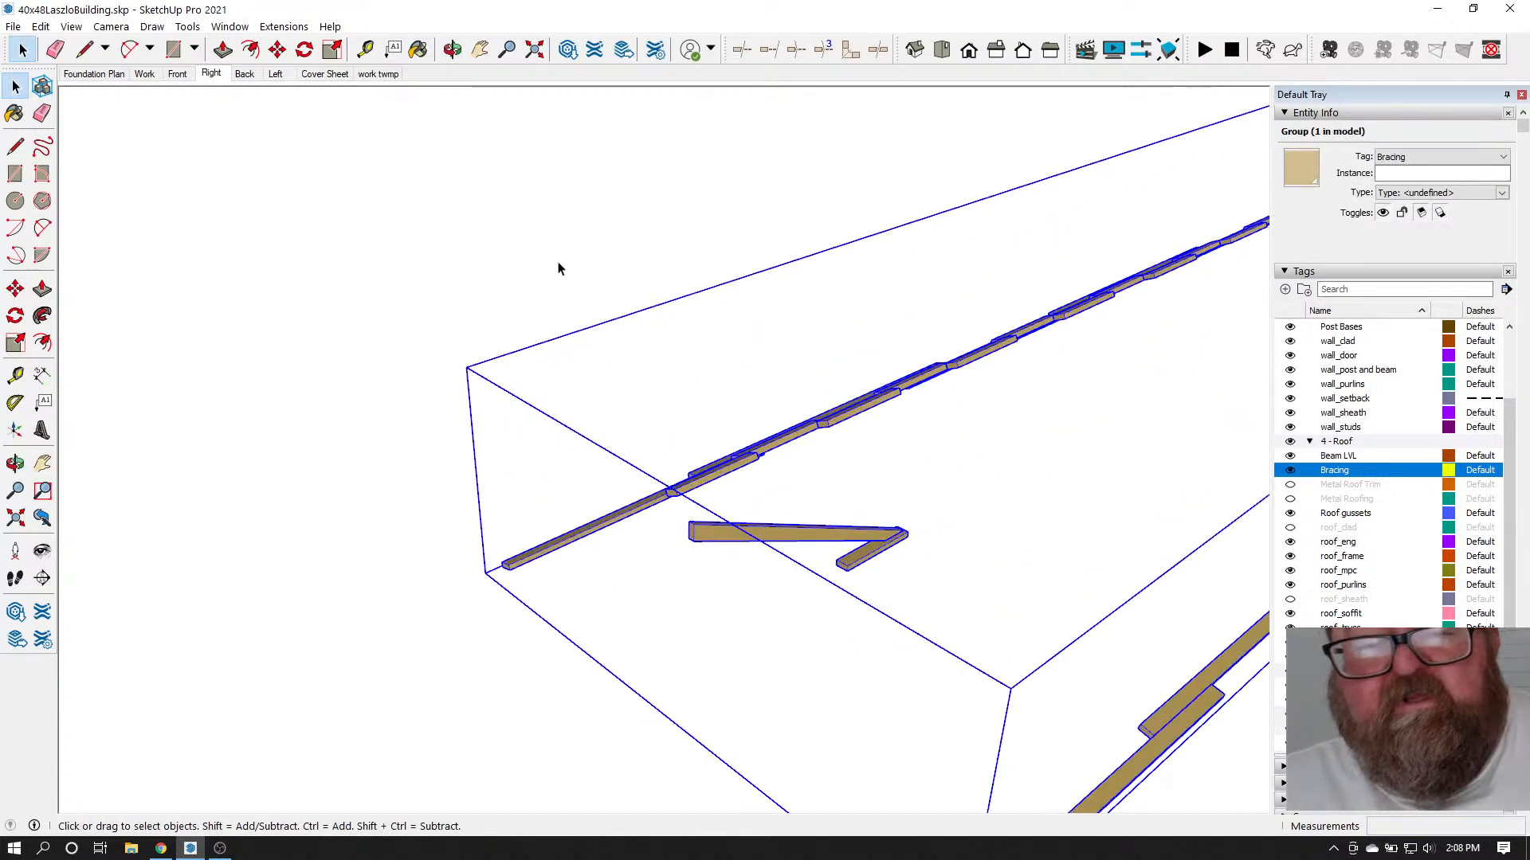
{"action": "left_click", "coordinate": [275, 50]}
{"action": "scroll", "coordinate": [691, 535], "scroll_direction": "up", "scroll_amount": 3}
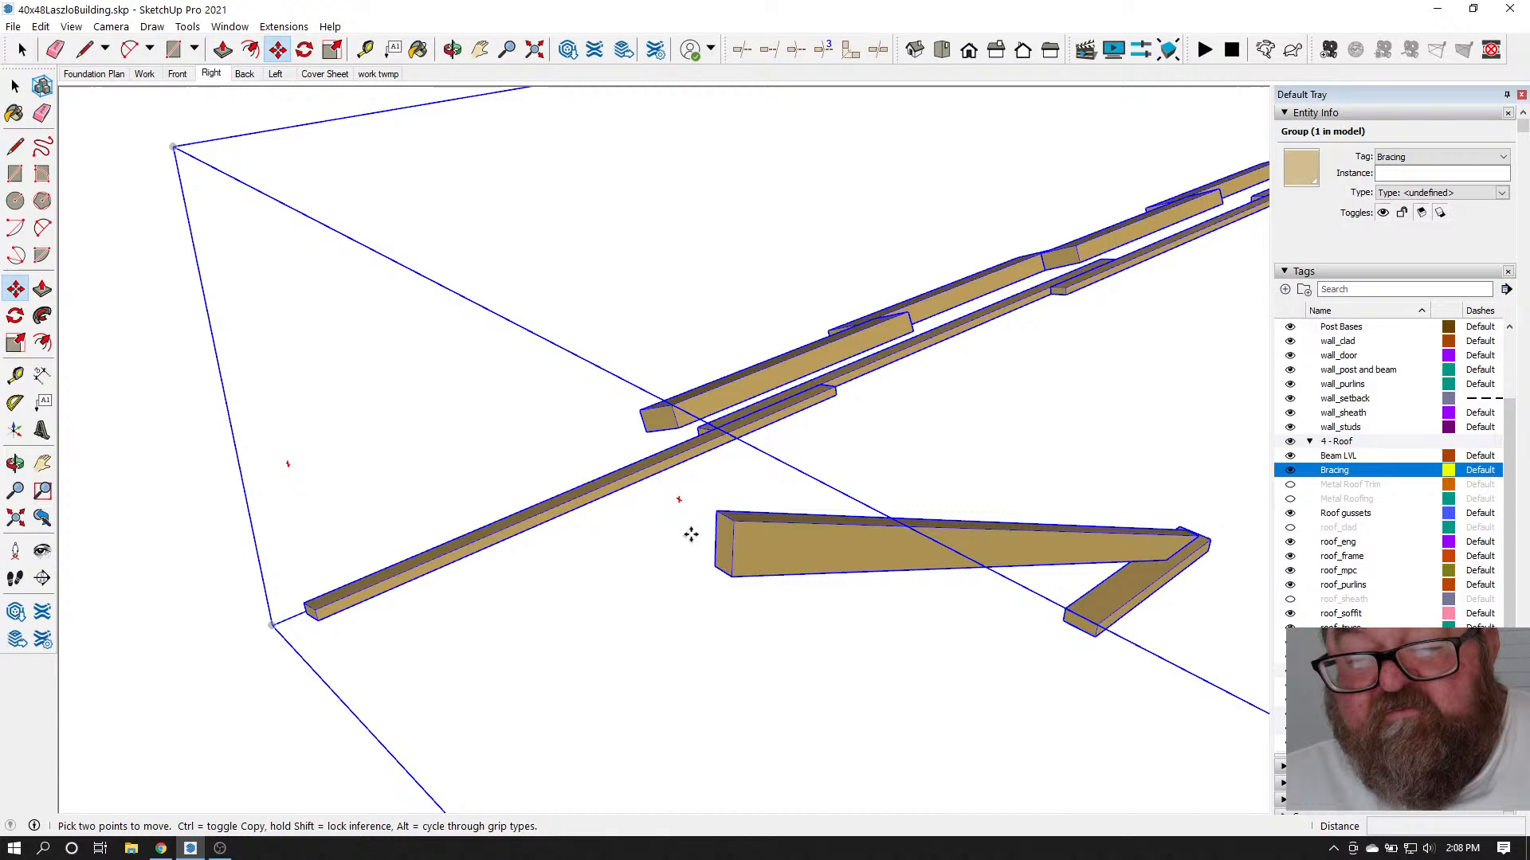
{"action": "left_click", "coordinate": [734, 524]}
{"action": "scroll", "coordinate": [734, 523], "scroll_direction": "down", "scroll_amount": 8}
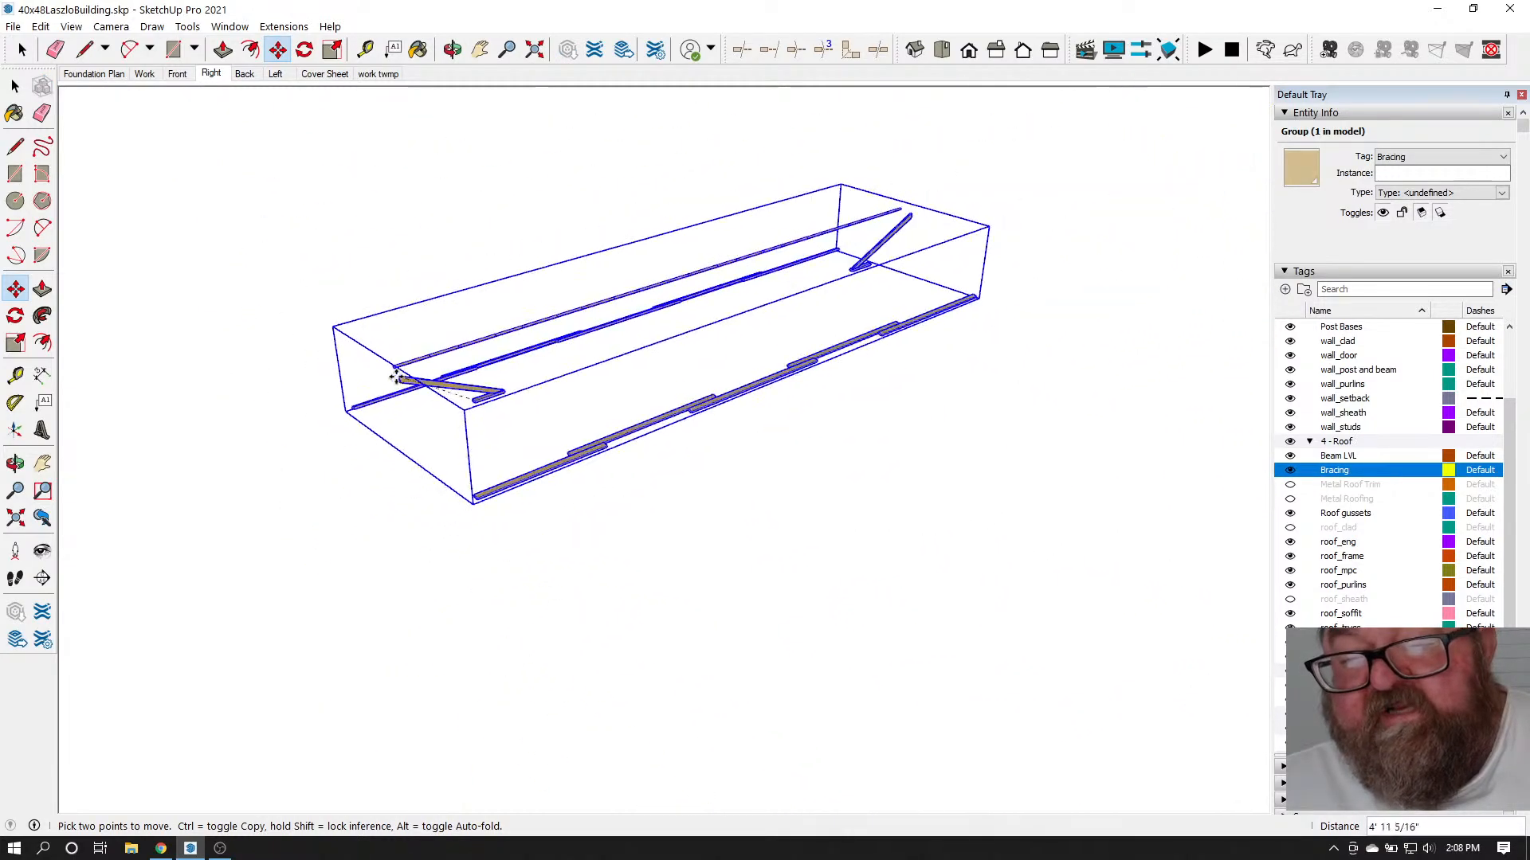
{"action": "scroll", "coordinate": [369, 376], "scroll_direction": "down", "scroll_amount": 6}
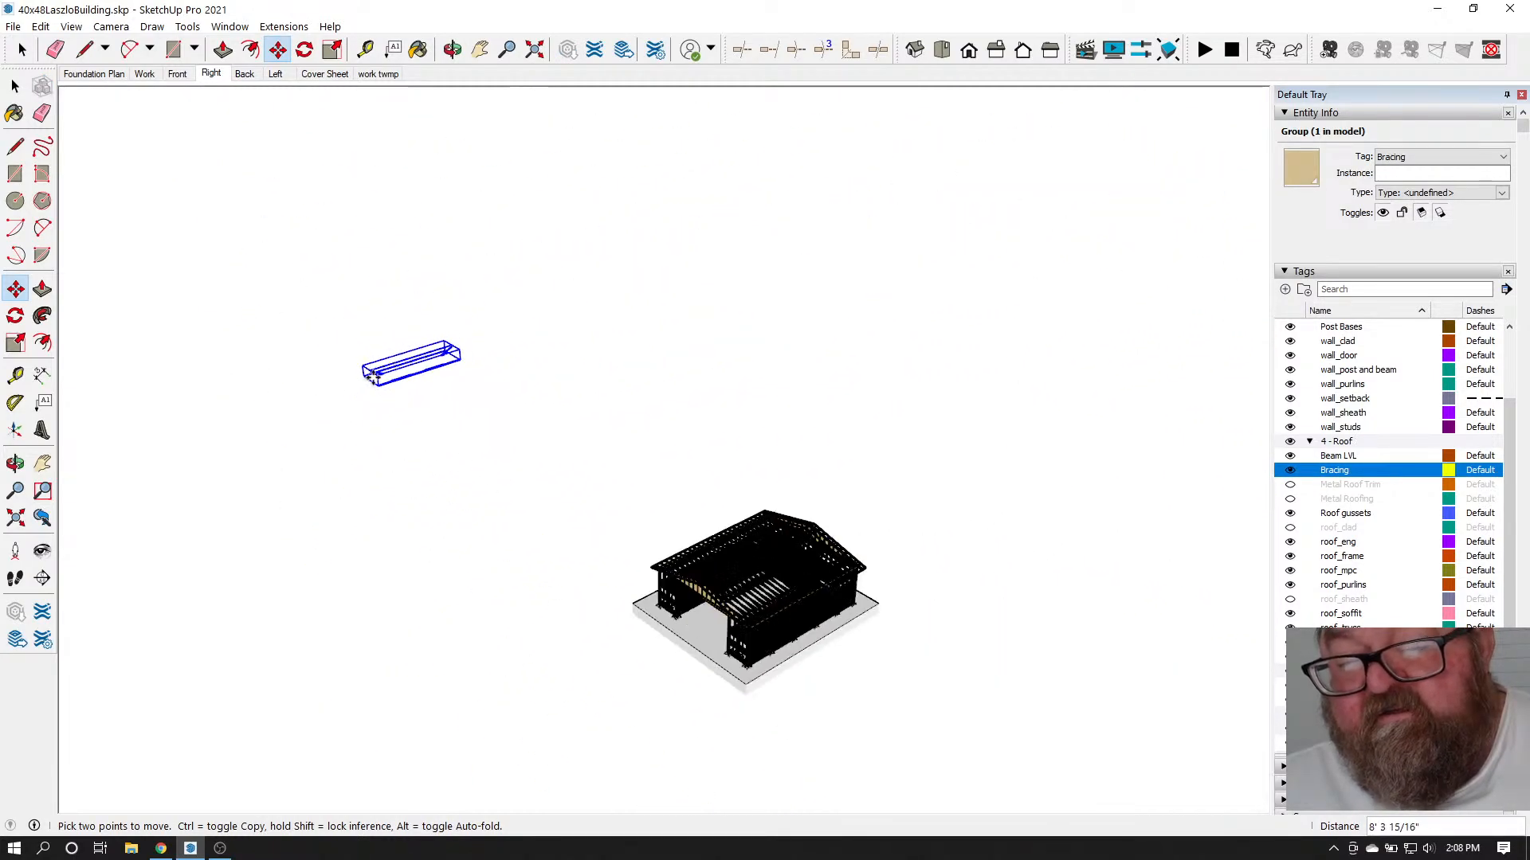
{"action": "scroll", "coordinate": [683, 635], "scroll_direction": "up", "scroll_amount": 10}
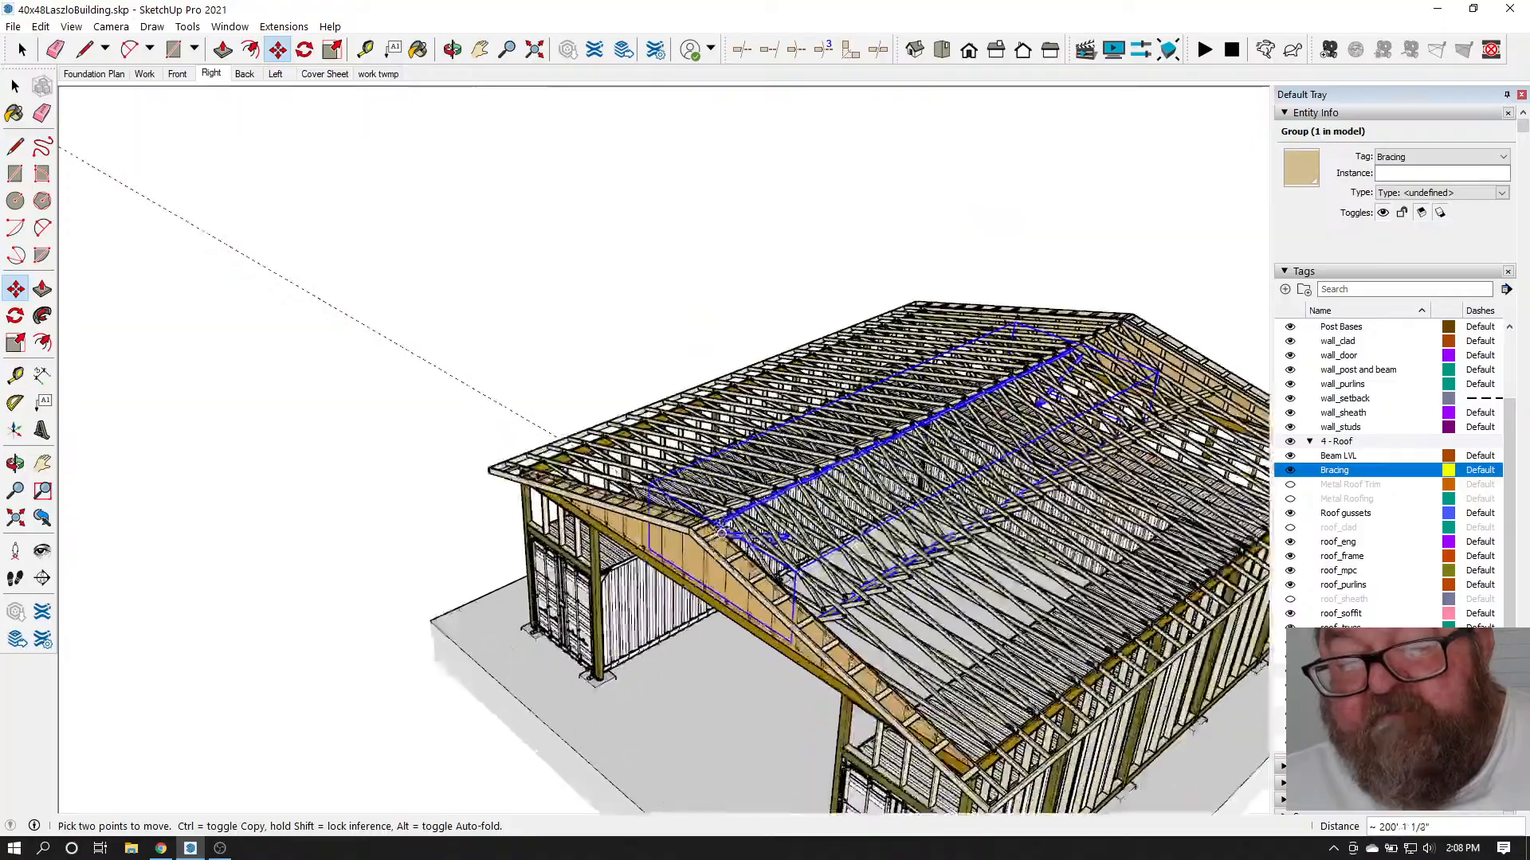
{"action": "scroll", "coordinate": [716, 530], "scroll_direction": "up", "scroll_amount": 10}
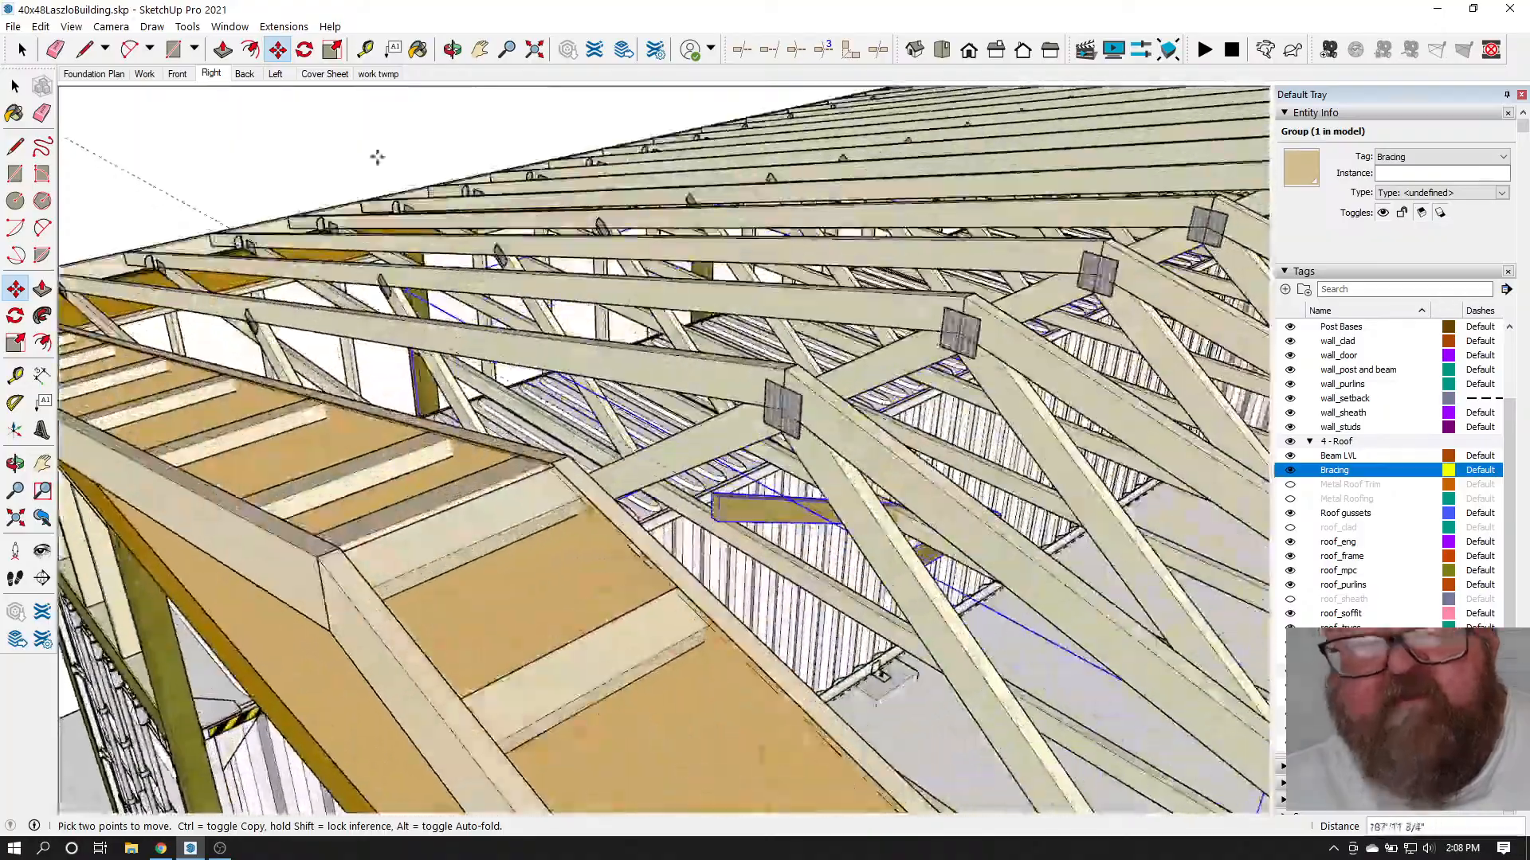
{"action": "left_click", "coordinate": [452, 49]}
{"action": "left_click_drag", "start_coordinate": [342, 398], "coordinate": [273, 418]}
{"action": "right_click", "coordinate": [319, 418]}
{"action": "left_click", "coordinate": [342, 425]}
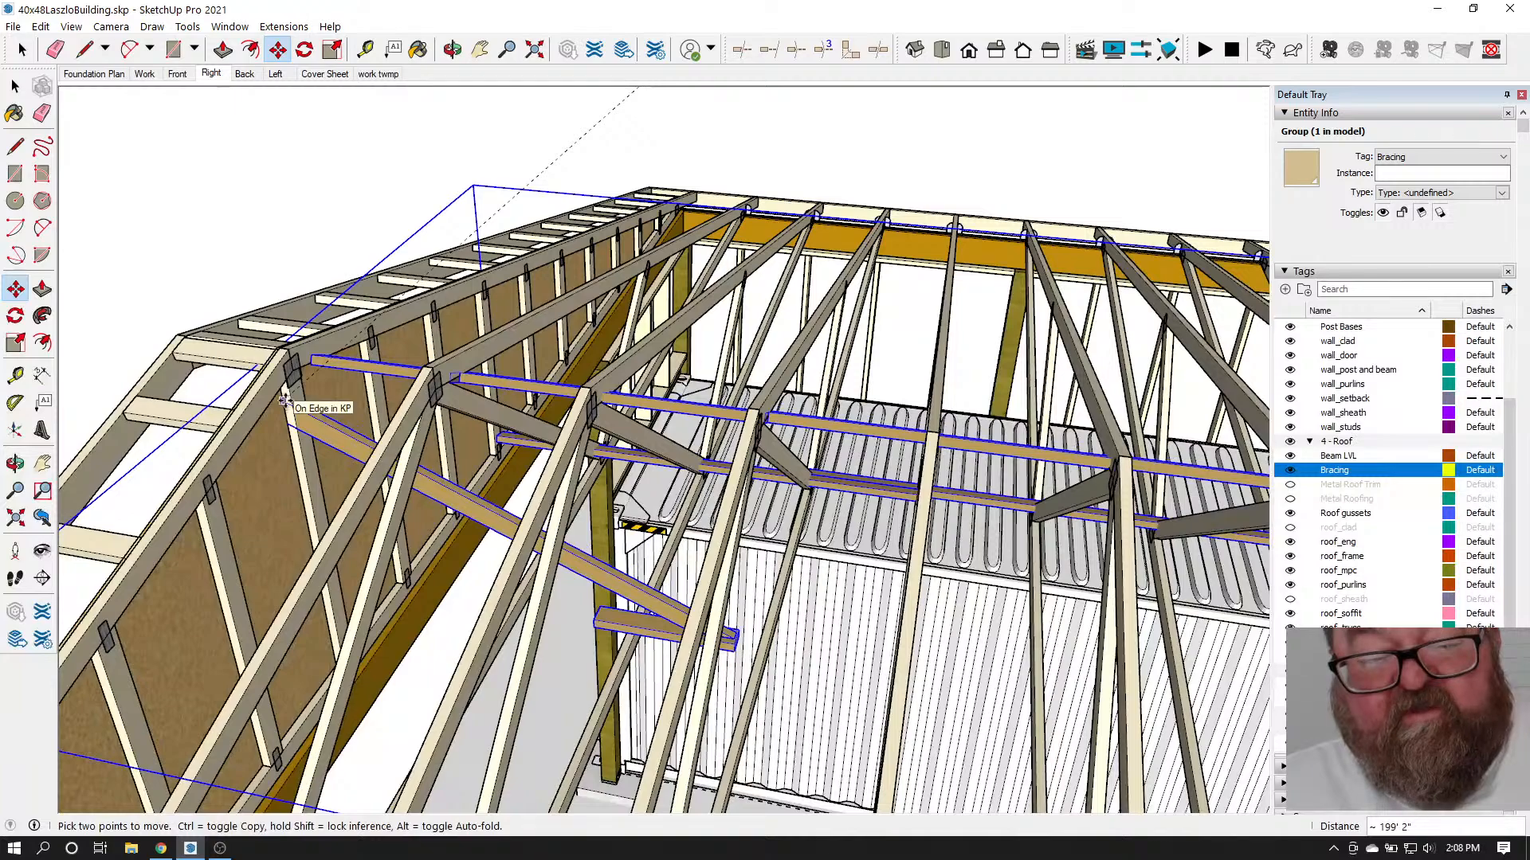
{"action": "scroll", "coordinate": [284, 402], "scroll_direction": "up", "scroll_amount": 8}
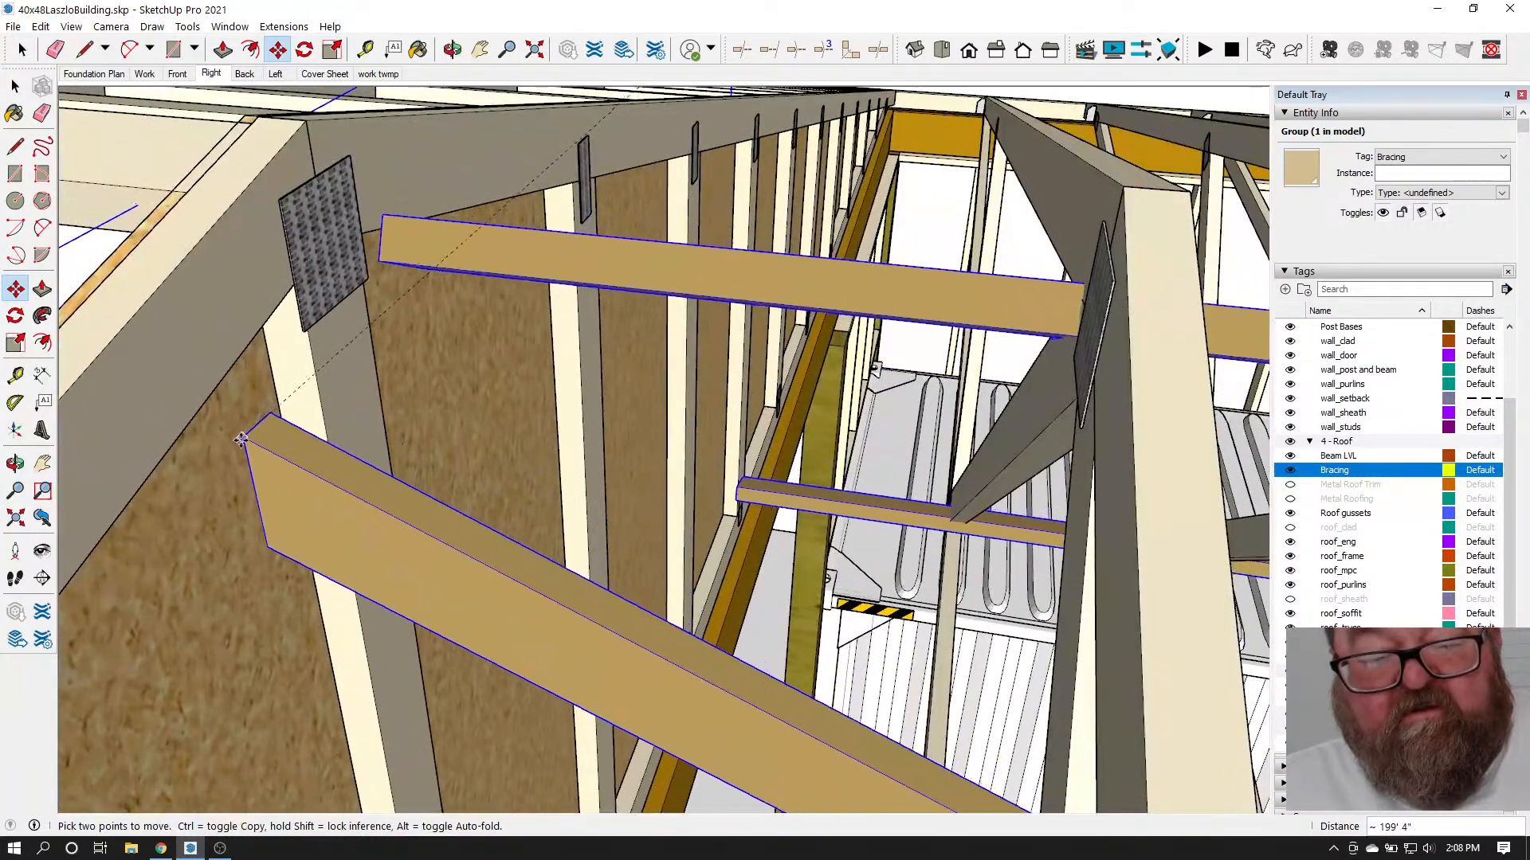
{"action": "left_click", "coordinate": [277, 394]}
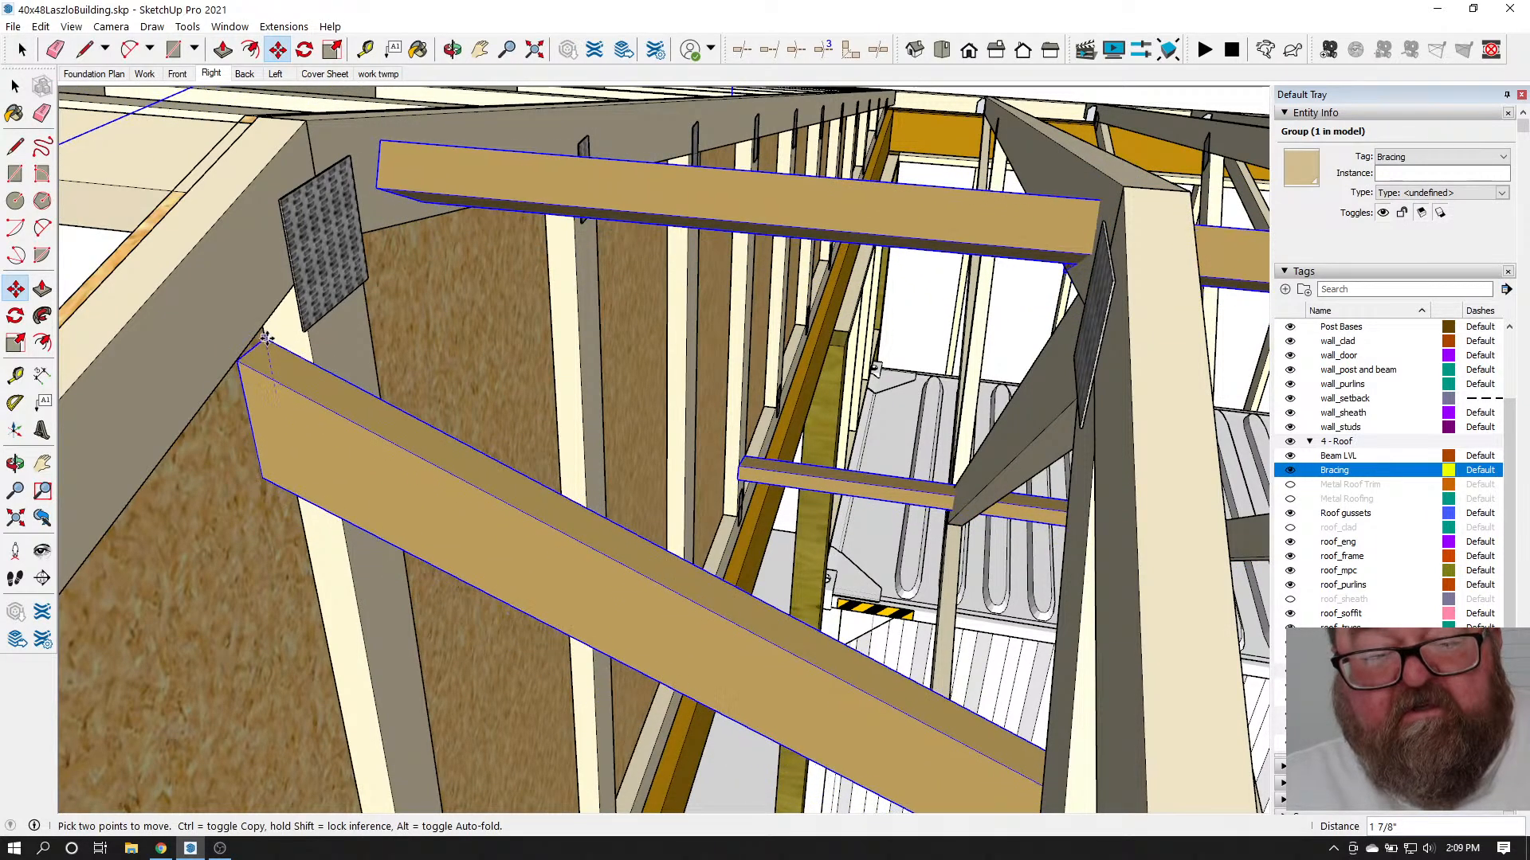
{"action": "left_click", "coordinate": [267, 335]}
Examine how the diagonal brace and the continuous bracing boards run through the truss webs from the gable end
{"action": "scroll", "coordinate": [271, 339], "scroll_direction": "down", "scroll_amount": 5}
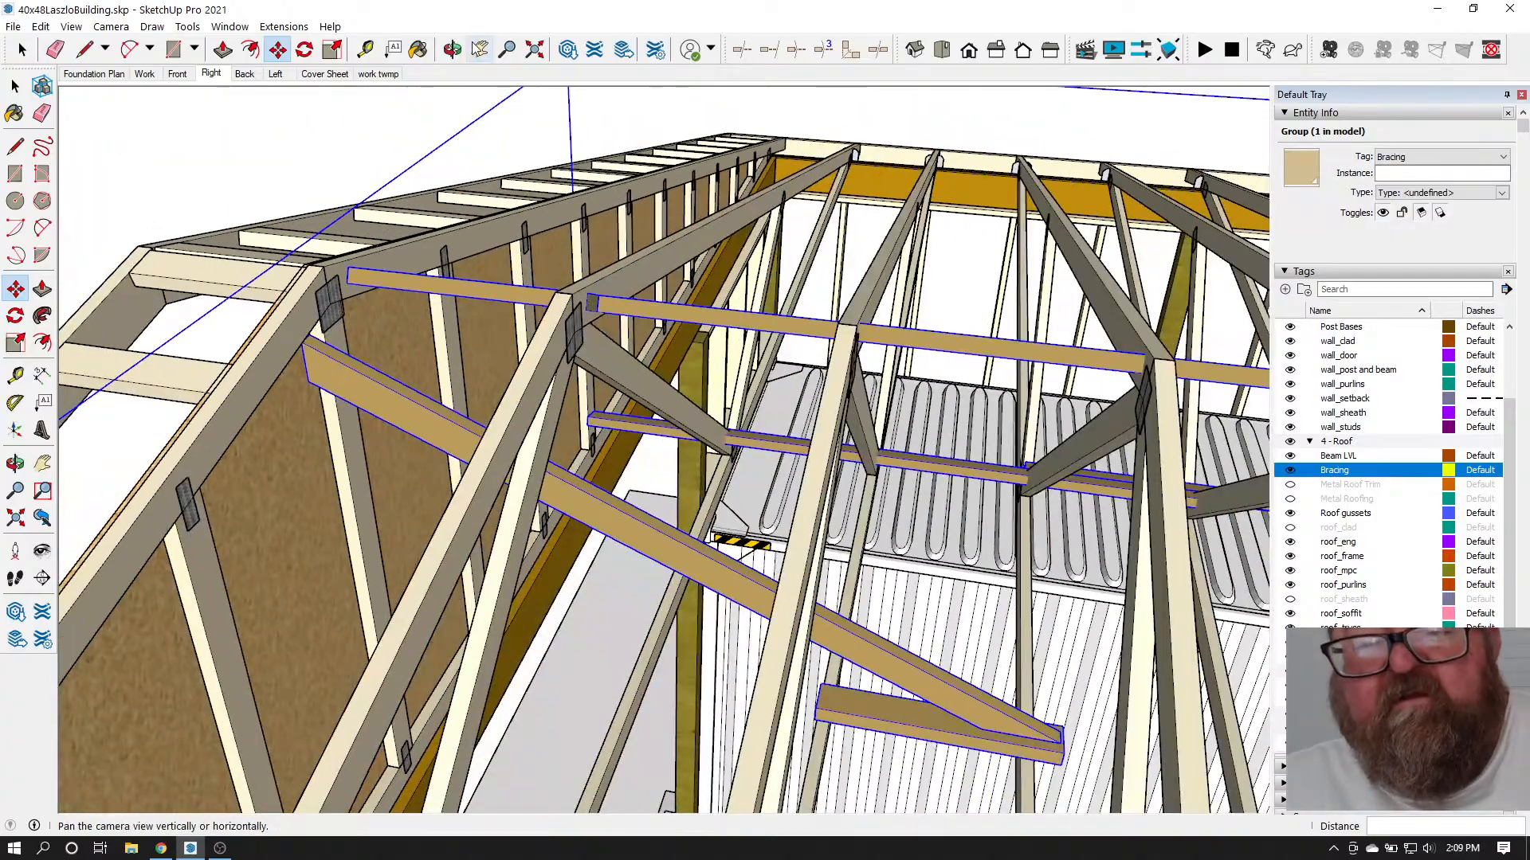
{"action": "left_click", "coordinate": [452, 49]}
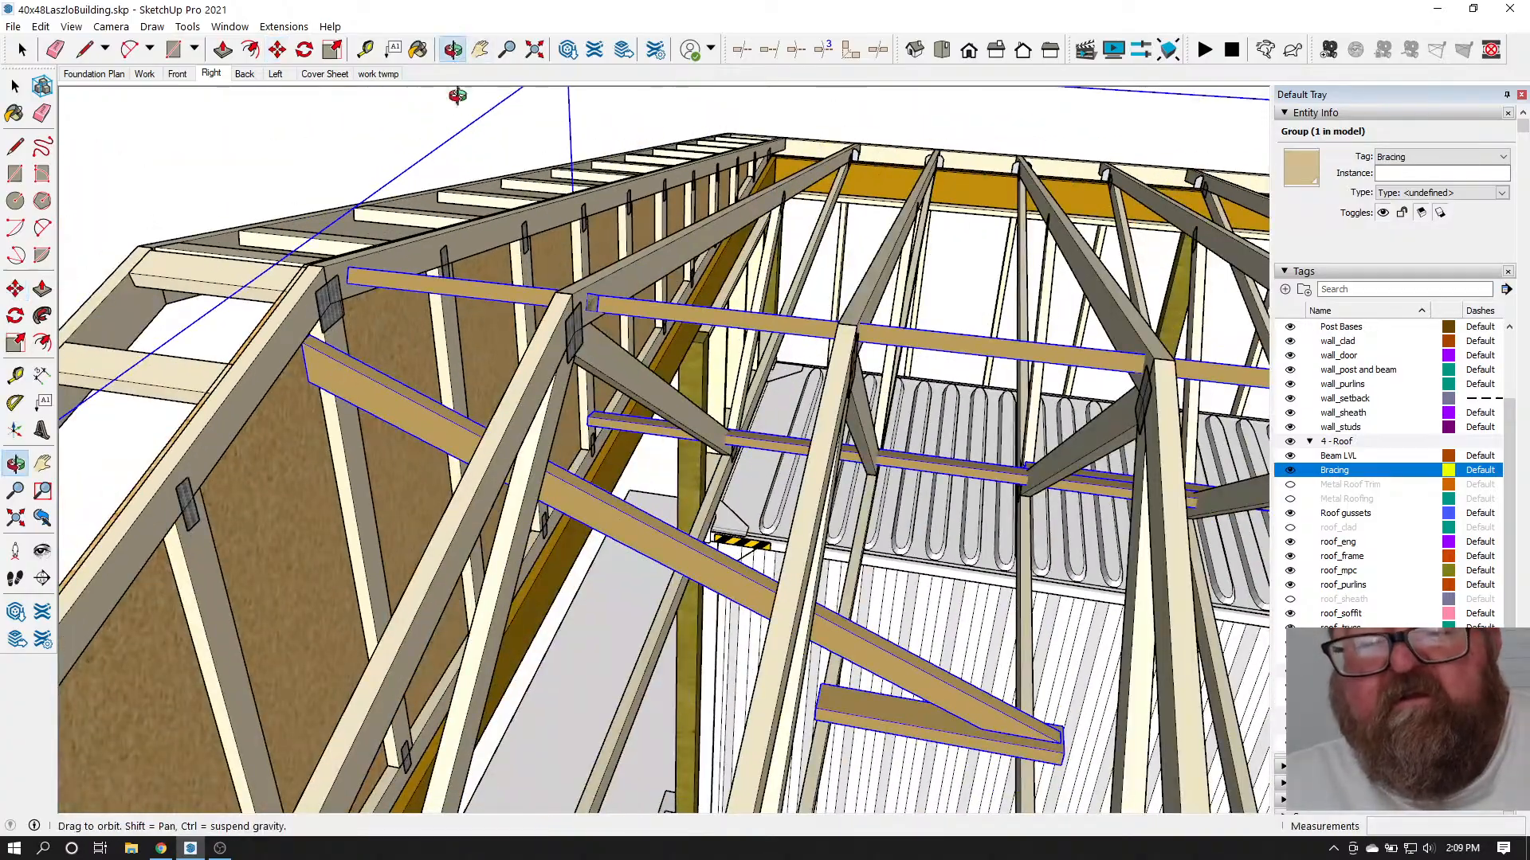
{"action": "left_click_drag", "start_coordinate": [446, 239], "coordinate": [693, 335]}
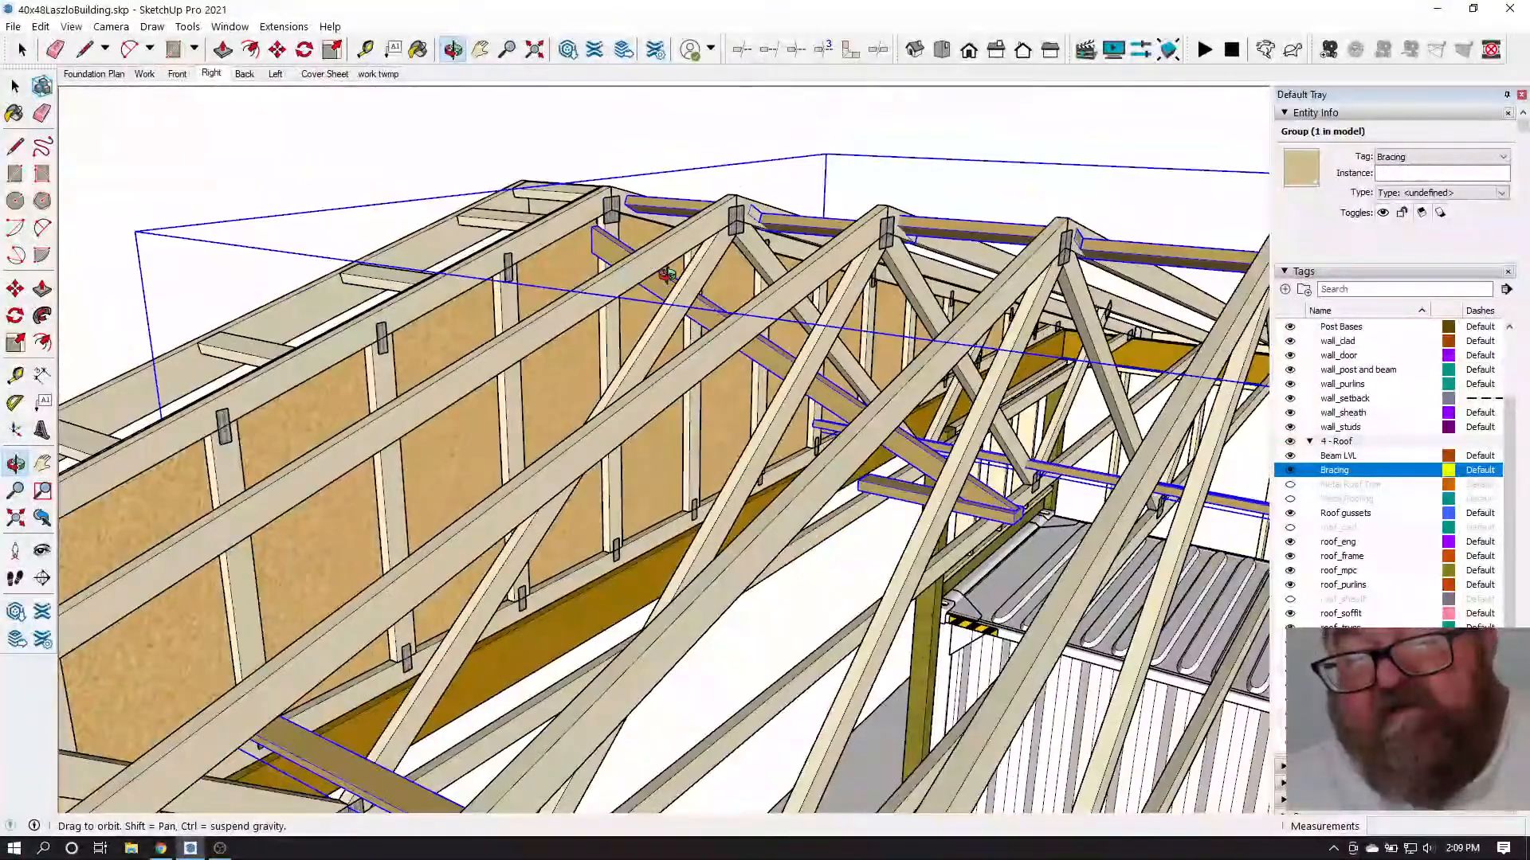
{"action": "left_click_drag", "start_coordinate": [889, 416], "coordinate": [990, 466]}
{"action": "left_click_drag", "start_coordinate": [896, 395], "coordinate": [831, 457]}
{"action": "left_click_drag", "start_coordinate": [747, 489], "coordinate": [459, 223]}
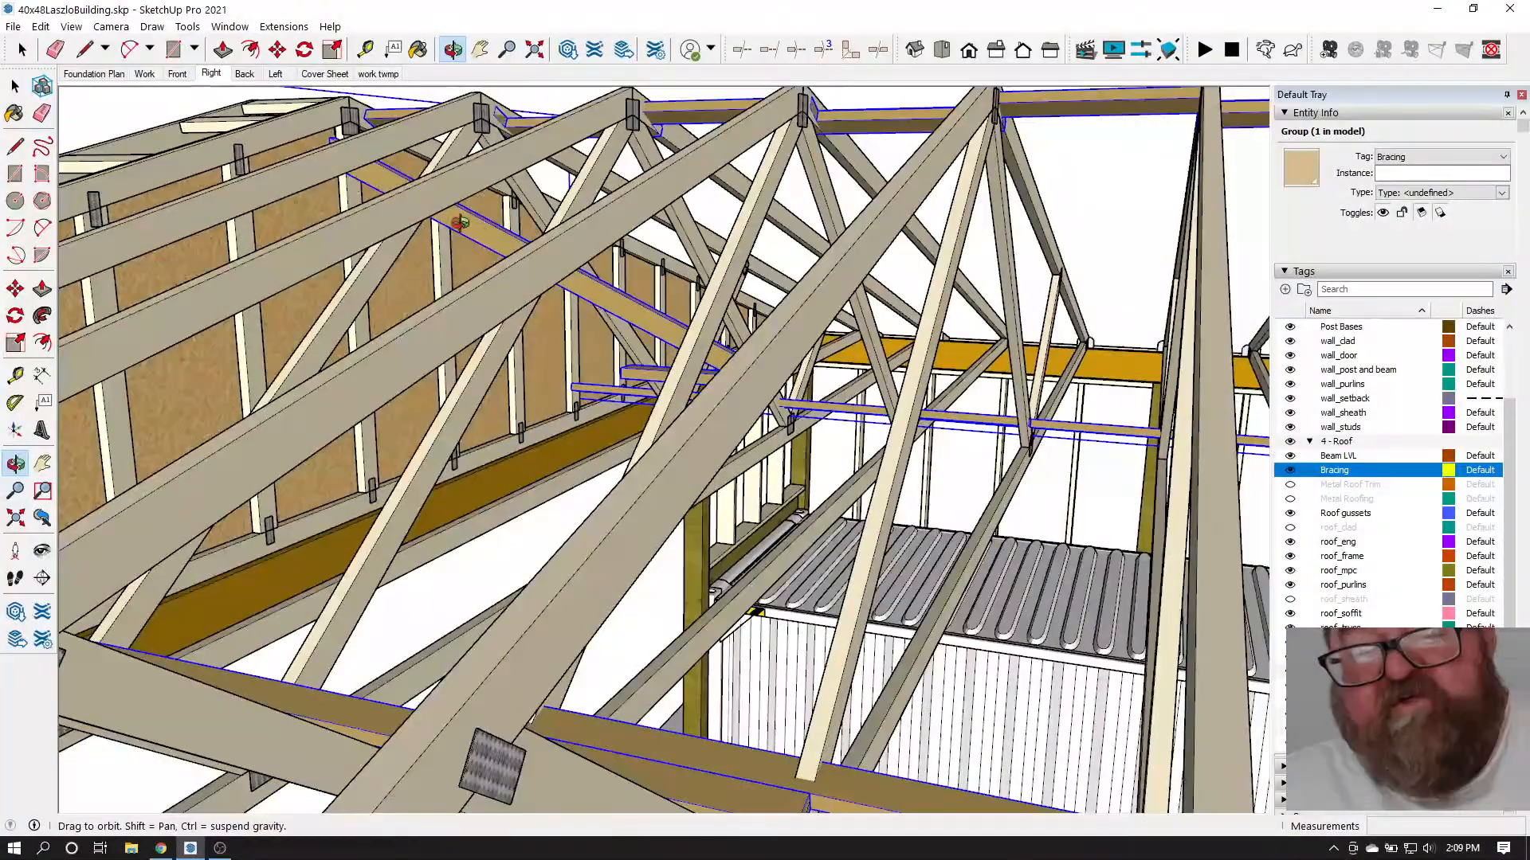
{"action": "scroll", "coordinate": [965, 508], "scroll_direction": "down", "scroll_amount": 5}
{"action": "left_click_drag", "start_coordinate": [961, 508], "coordinate": [667, 504]}
{"action": "left_click_drag", "start_coordinate": [808, 554], "coordinate": [564, 455]}
{"action": "scroll", "coordinate": [622, 485], "scroll_direction": "up", "scroll_amount": 3}
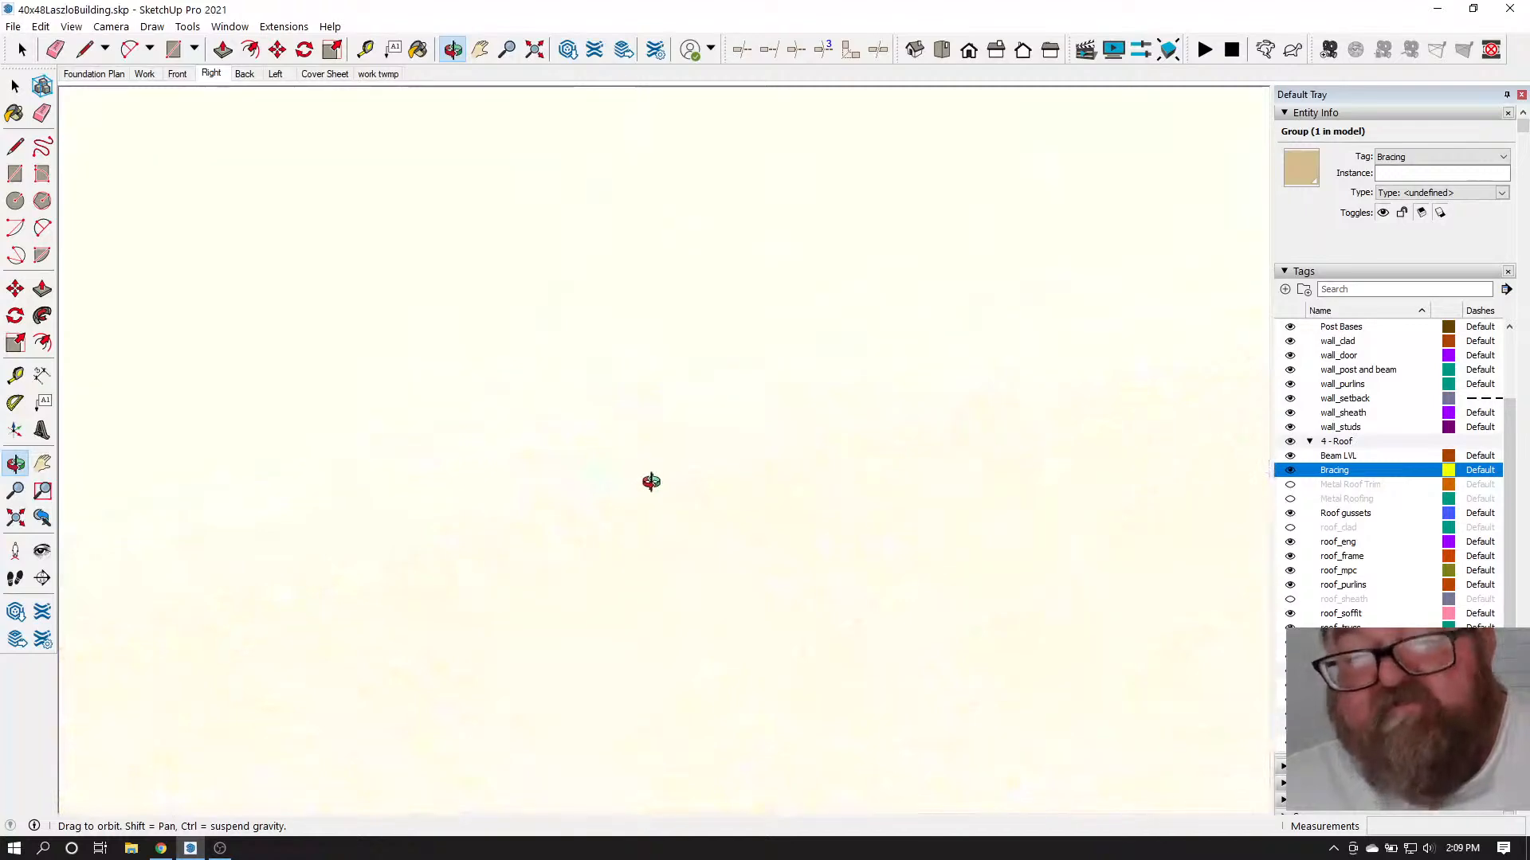
Fit the whole model in view and return to an overview of the building's open gable front
{"action": "left_click", "coordinate": [537, 51]}
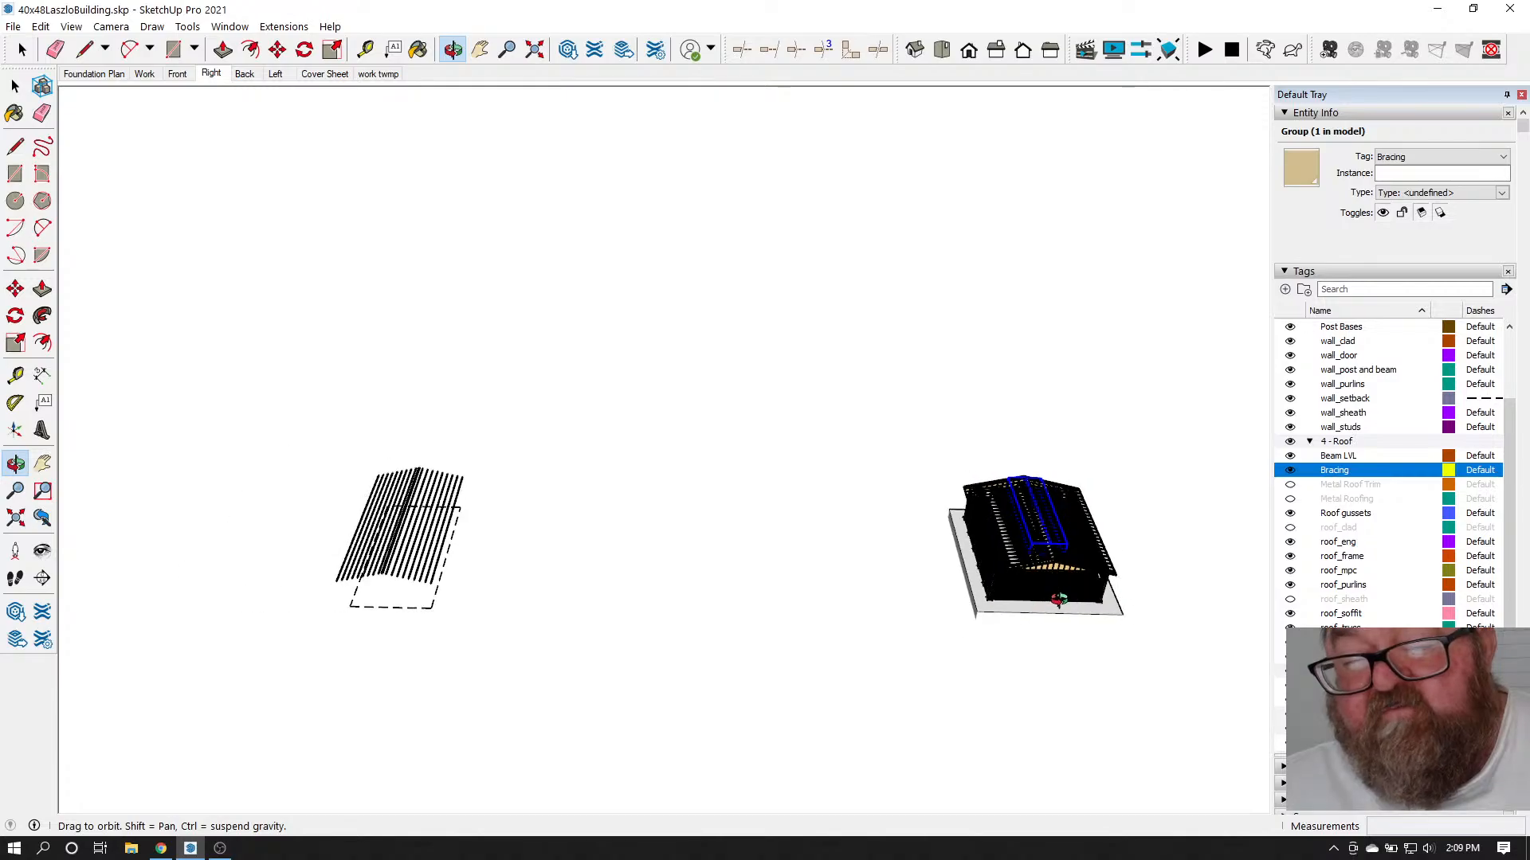
{"action": "scroll", "coordinate": [1103, 575], "scroll_direction": "up", "scroll_amount": 10}
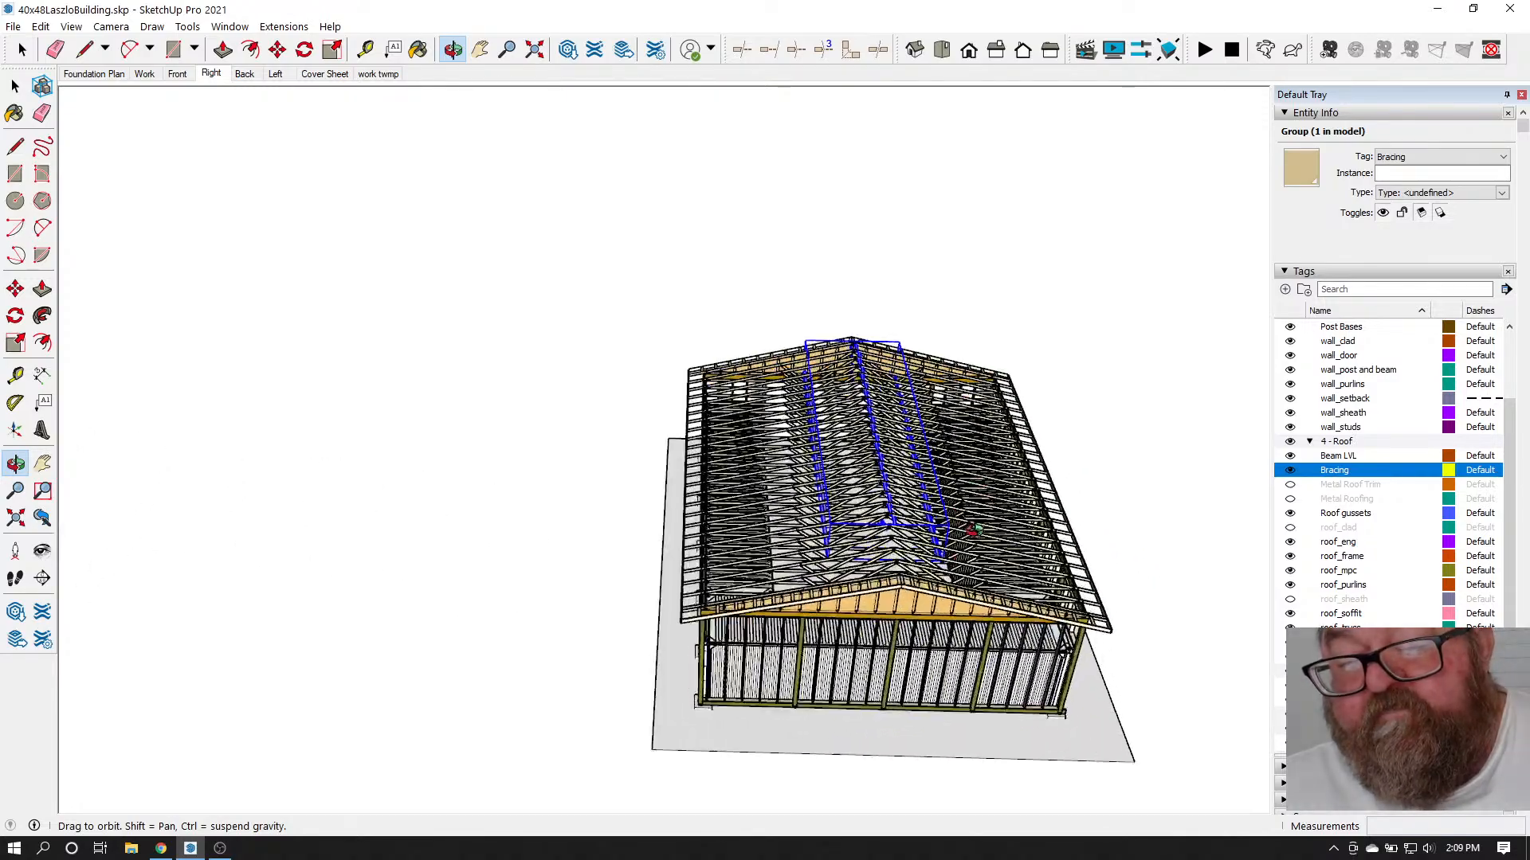
{"action": "left_click_drag", "start_coordinate": [946, 531], "coordinate": [279, 494]}
{"action": "scroll", "coordinate": [630, 506], "scroll_direction": "down", "scroll_amount": 2}
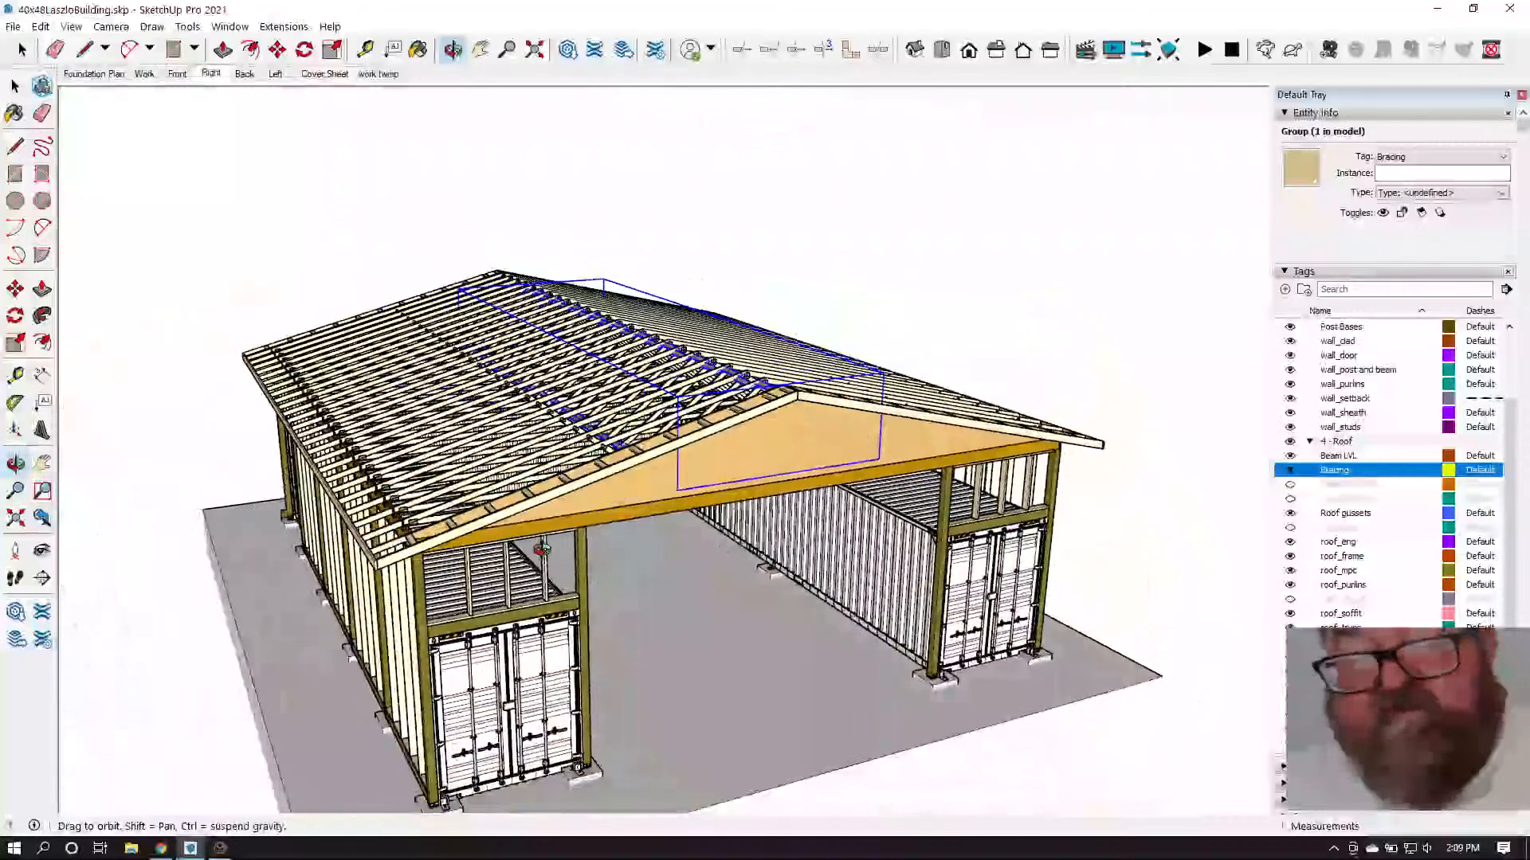
Examine the container bay at the building's front corner, including its posts, header beam, footings and adjoining side wall studs
{"action": "scroll", "coordinate": [613, 495], "scroll_direction": "up", "scroll_amount": 5}
{"action": "scroll", "coordinate": [613, 495], "scroll_direction": "down", "scroll_amount": 8}
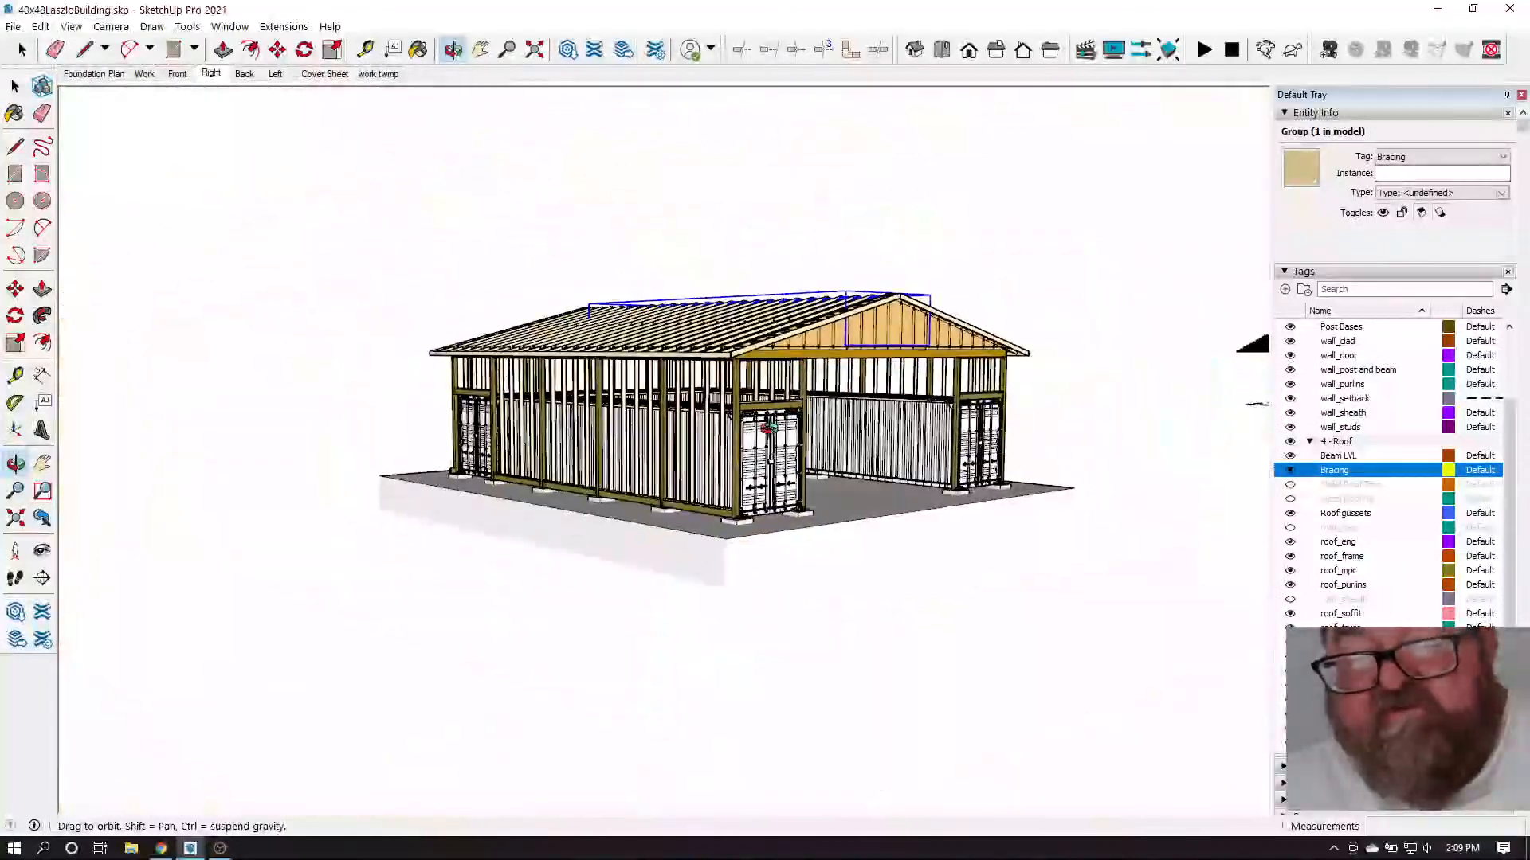
{"action": "scroll", "coordinate": [740, 476], "scroll_direction": "up", "scroll_amount": 6}
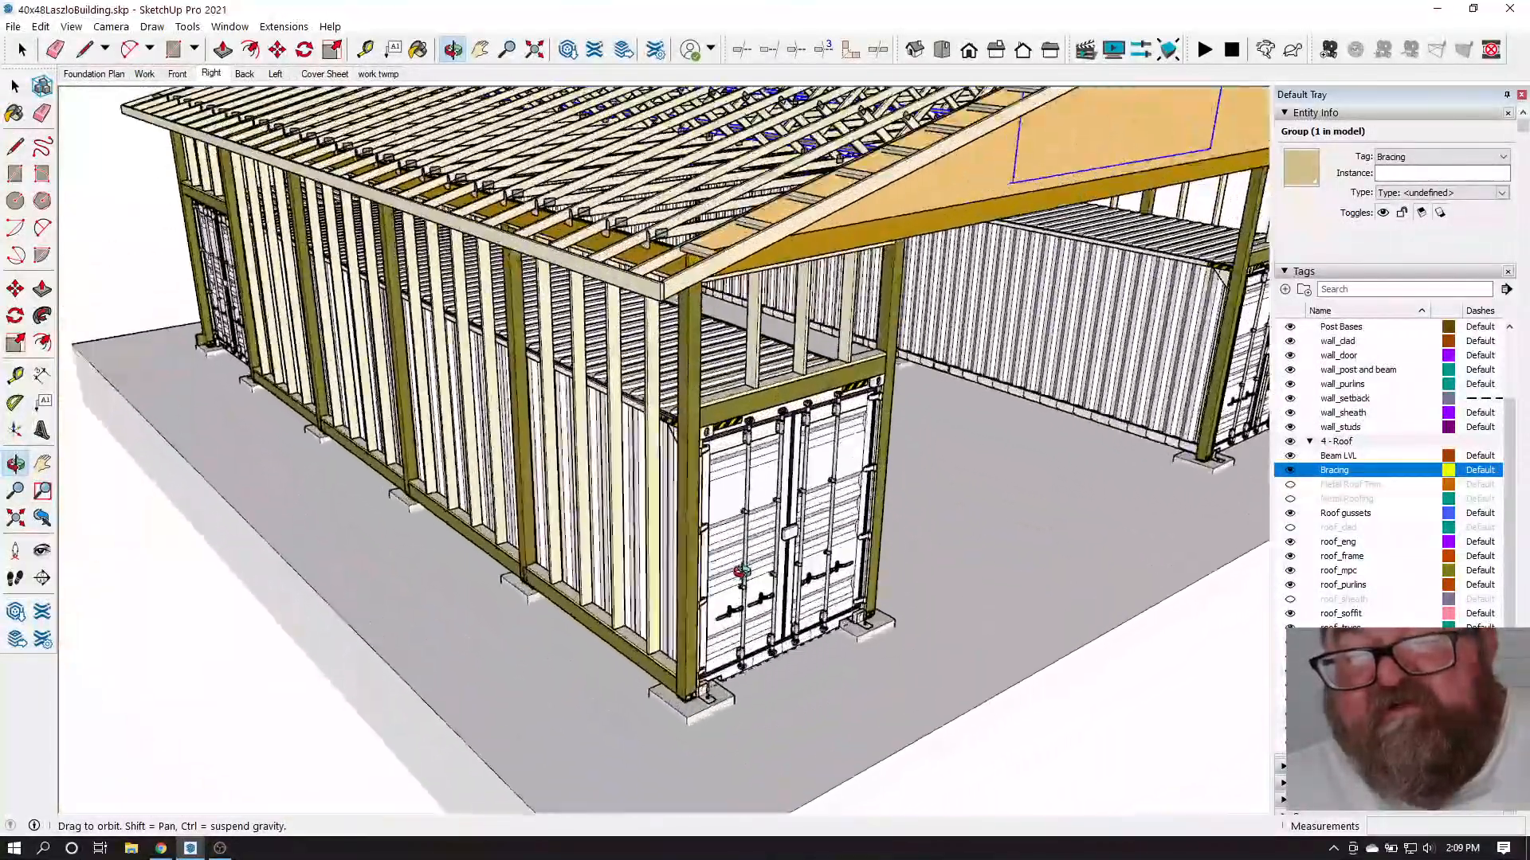
{"action": "scroll", "coordinate": [741, 572], "scroll_direction": "up", "scroll_amount": 1}
{"action": "left_click_drag", "start_coordinate": [546, 491], "coordinate": [763, 458]}
{"action": "left_click_drag", "start_coordinate": [823, 404], "coordinate": [603, 428]}
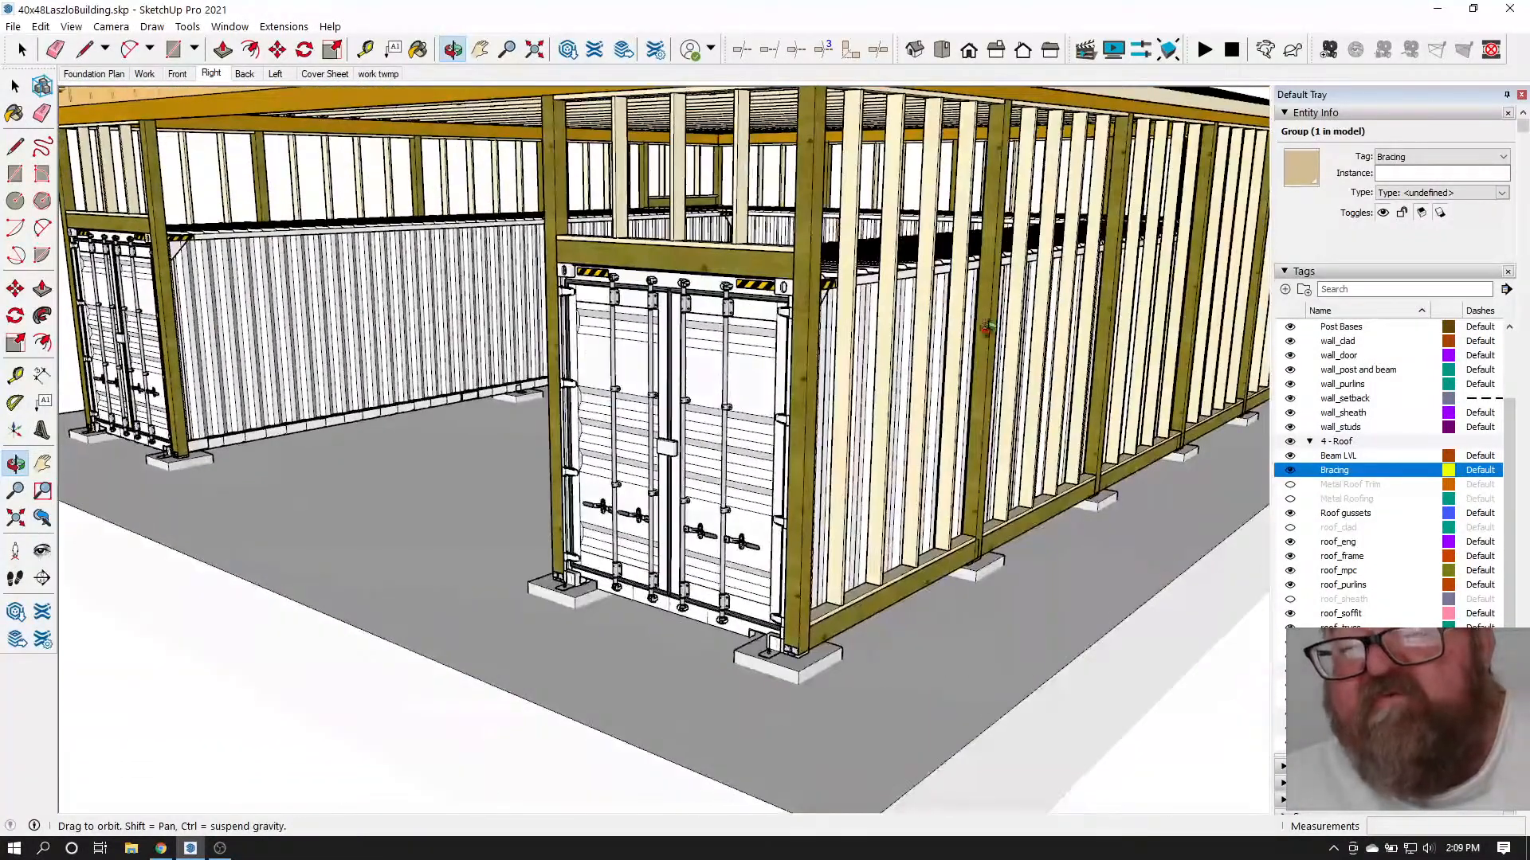
{"action": "mouse_move", "coordinate": [894, 415]}
{"action": "left_mouse_down"}
{"action": "mouse_move", "coordinate": [759, 507]}
{"action": "mouse_move", "coordinate": [878, 480]}
{"action": "mouse_move", "coordinate": [881, 422]}
{"action": "left_mouse_up"}
{"action": "scroll", "coordinate": [868, 550], "scroll_direction": "up", "scroll_amount": 2}
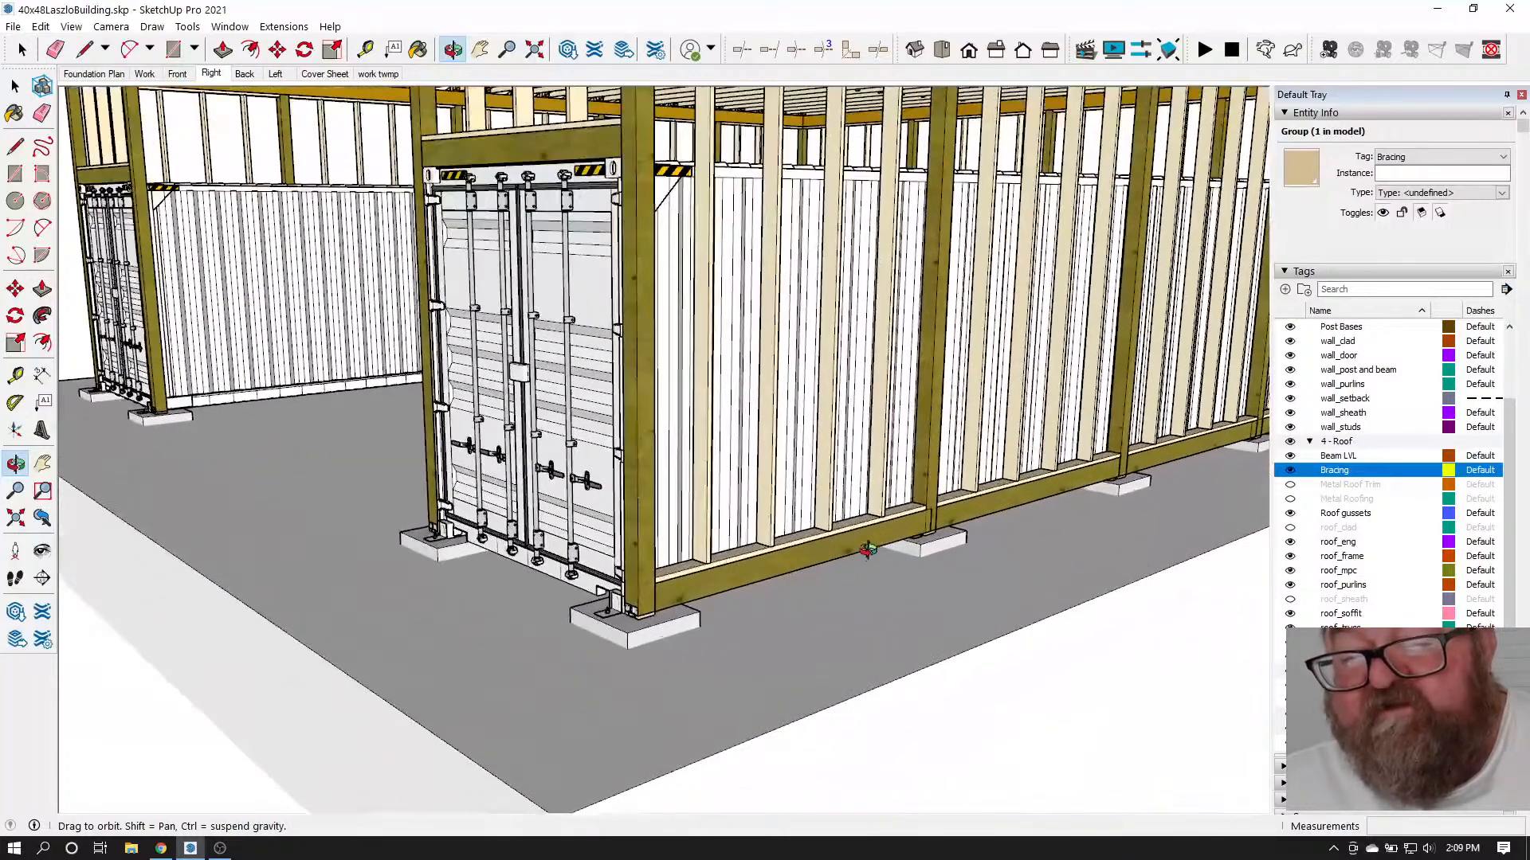
Inspect the long side wall's posts and studs up to the eave beam and the truss ends resting on it
{"action": "left_click_drag", "start_coordinate": [835, 527], "coordinate": [799, 563]}
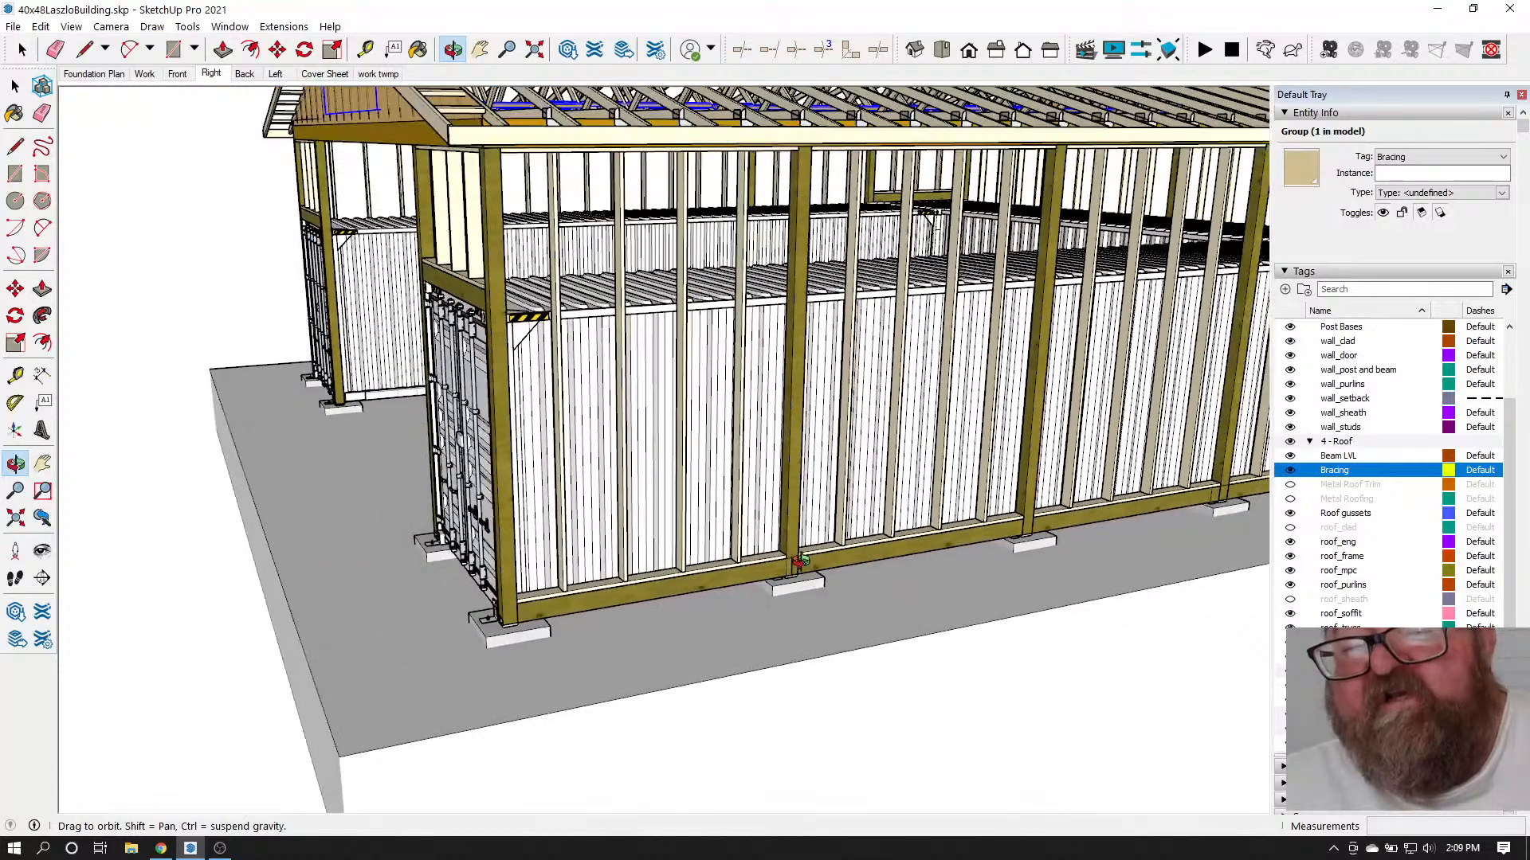
{"action": "left_click_drag", "start_coordinate": [799, 288], "coordinate": [984, 526]}
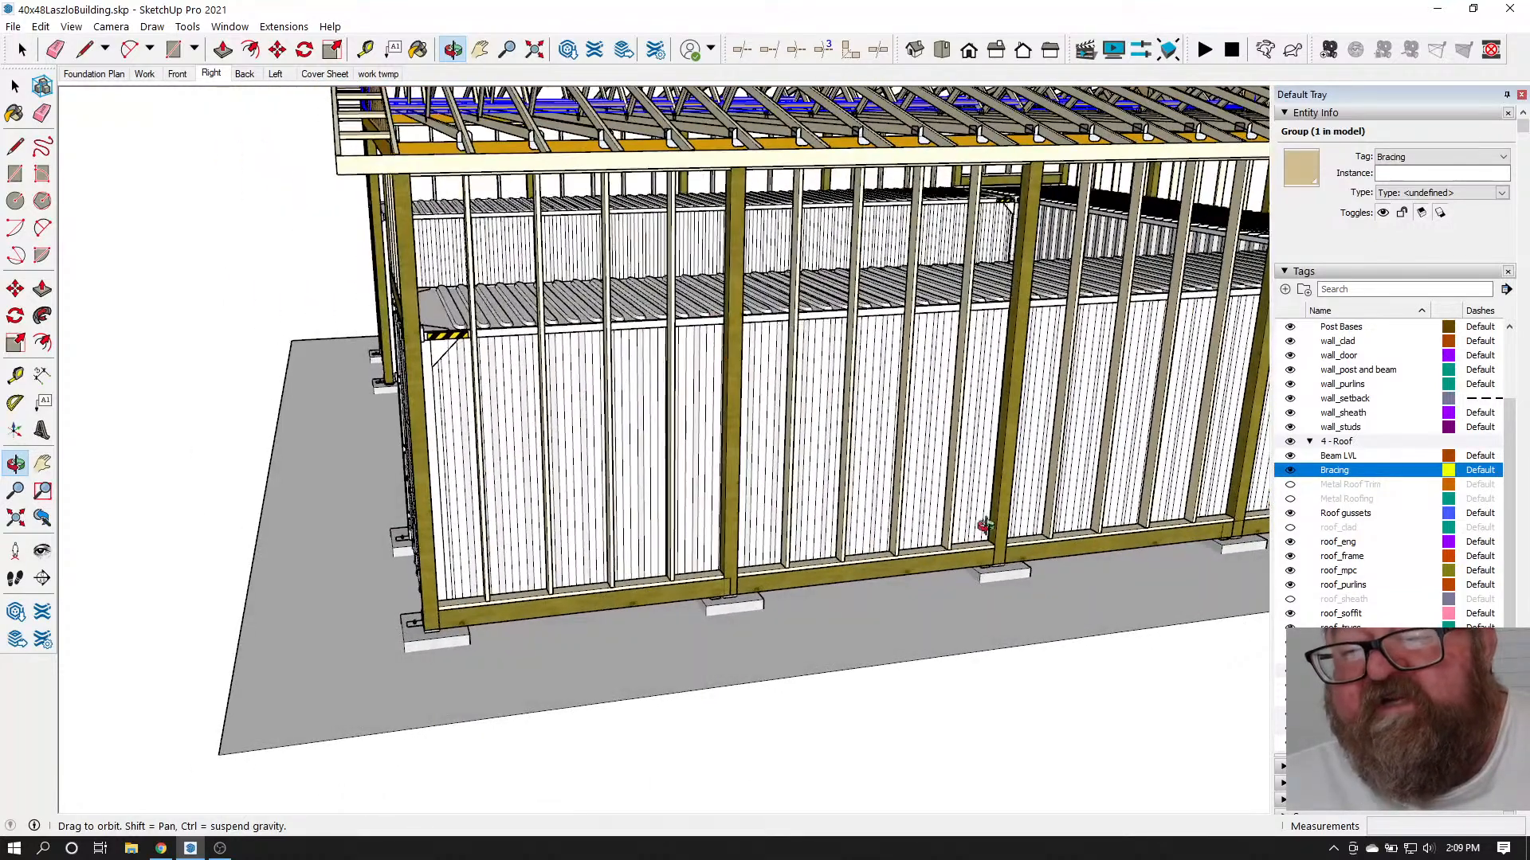
{"action": "left_click_drag", "start_coordinate": [693, 182], "coordinate": [573, 263]}
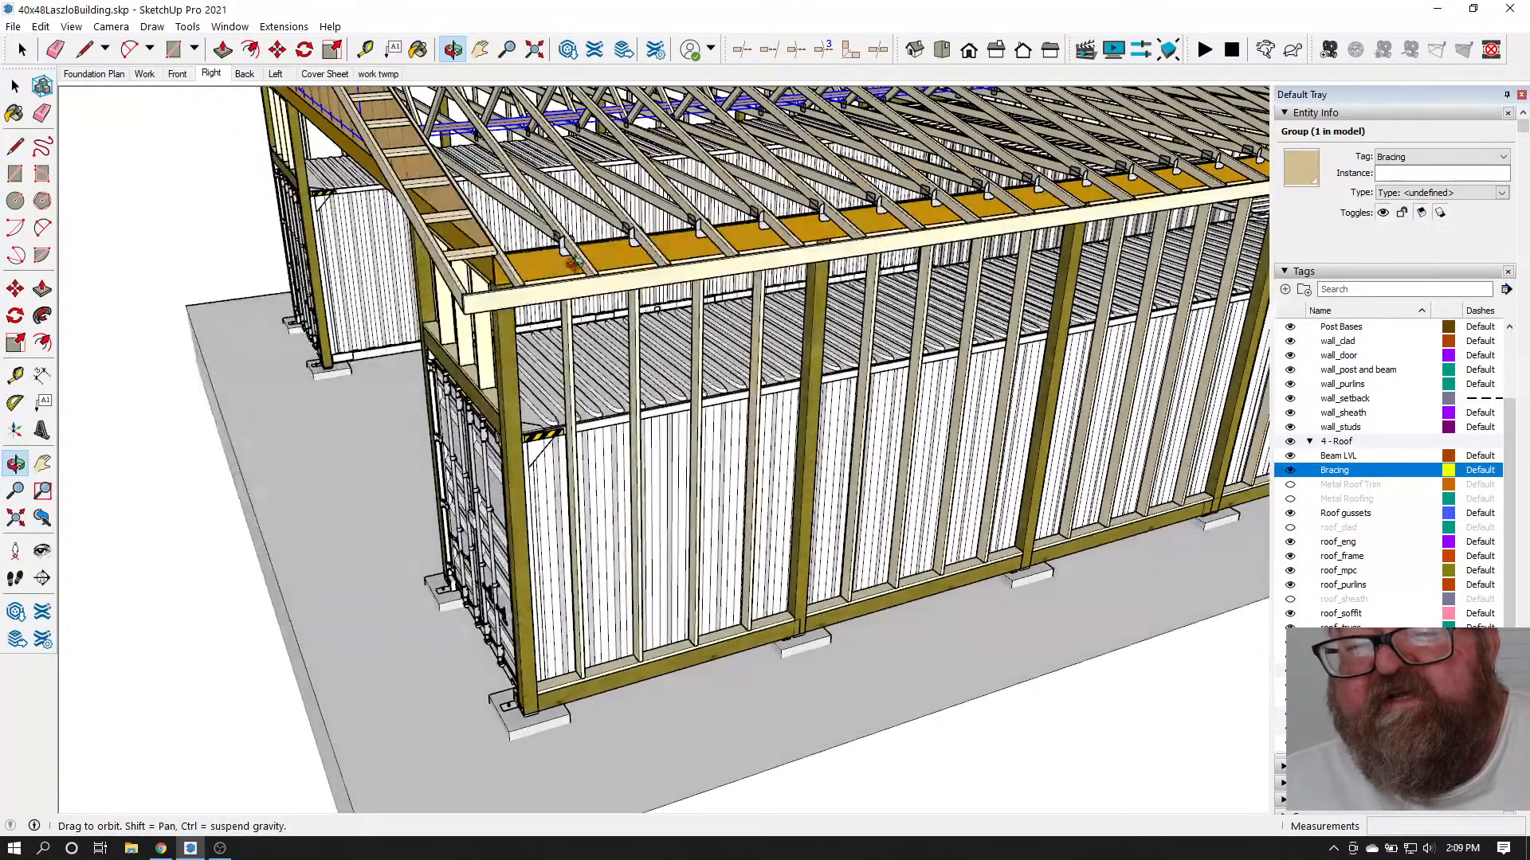
{"action": "scroll", "coordinate": [781, 227], "scroll_direction": "up", "scroll_amount": 5}
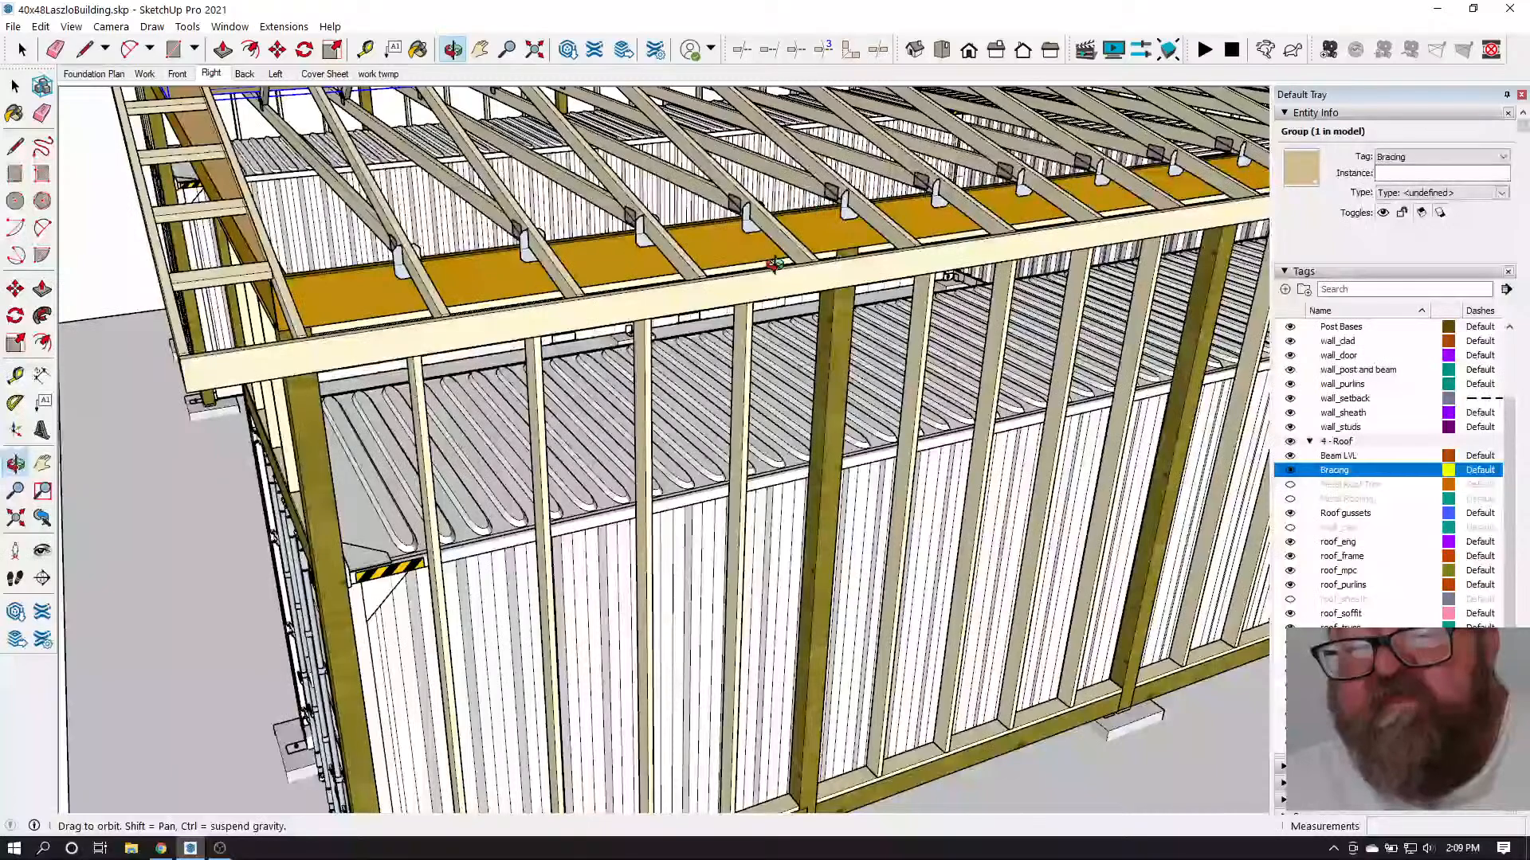
{"action": "left_click_drag", "start_coordinate": [774, 264], "coordinate": [631, 166]}
{"action": "scroll", "coordinate": [630, 167], "scroll_direction": "down", "scroll_amount": 2}
{"action": "left_click_drag", "start_coordinate": [724, 446], "coordinate": [781, 378]}
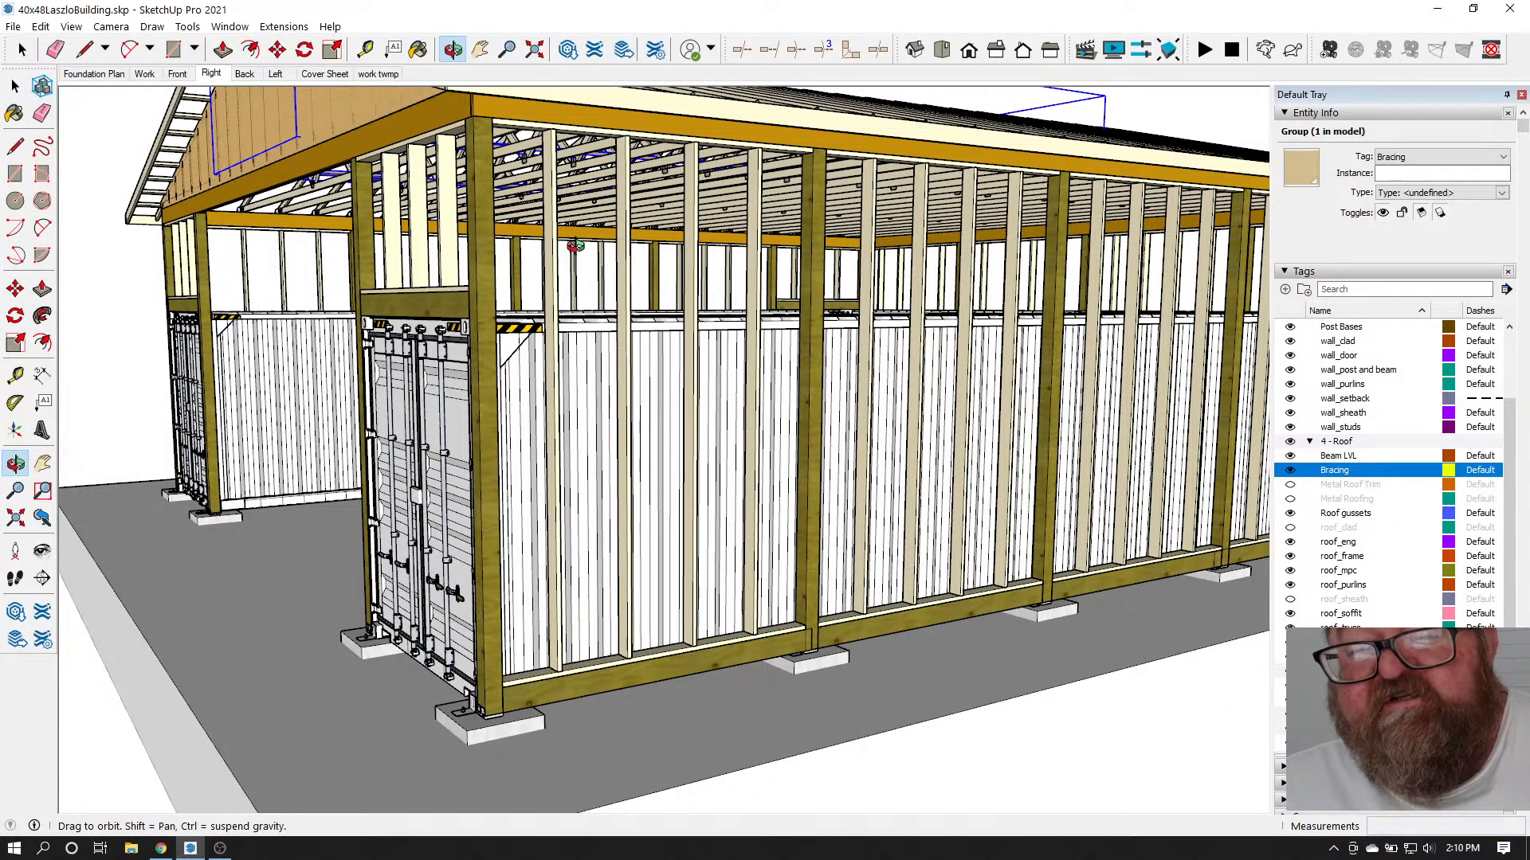
Inspect the bottom beam and sill plate between the corner post and the next post, including the post base connection
{"action": "scroll", "coordinate": [652, 659], "scroll_direction": "up", "scroll_amount": 10}
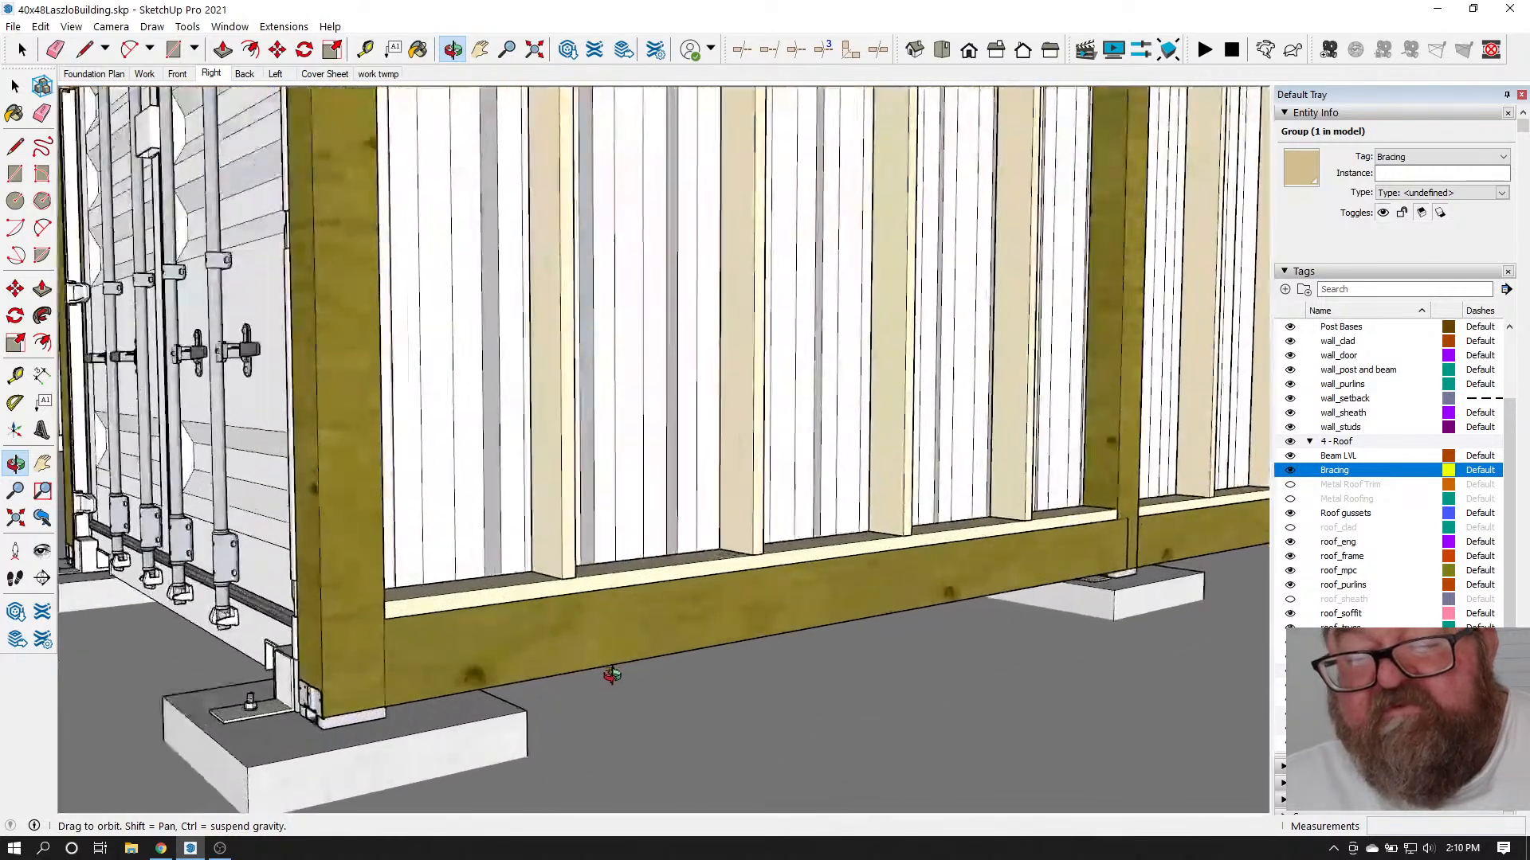
{"action": "left_click_drag", "start_coordinate": [611, 675], "coordinate": [761, 604]}
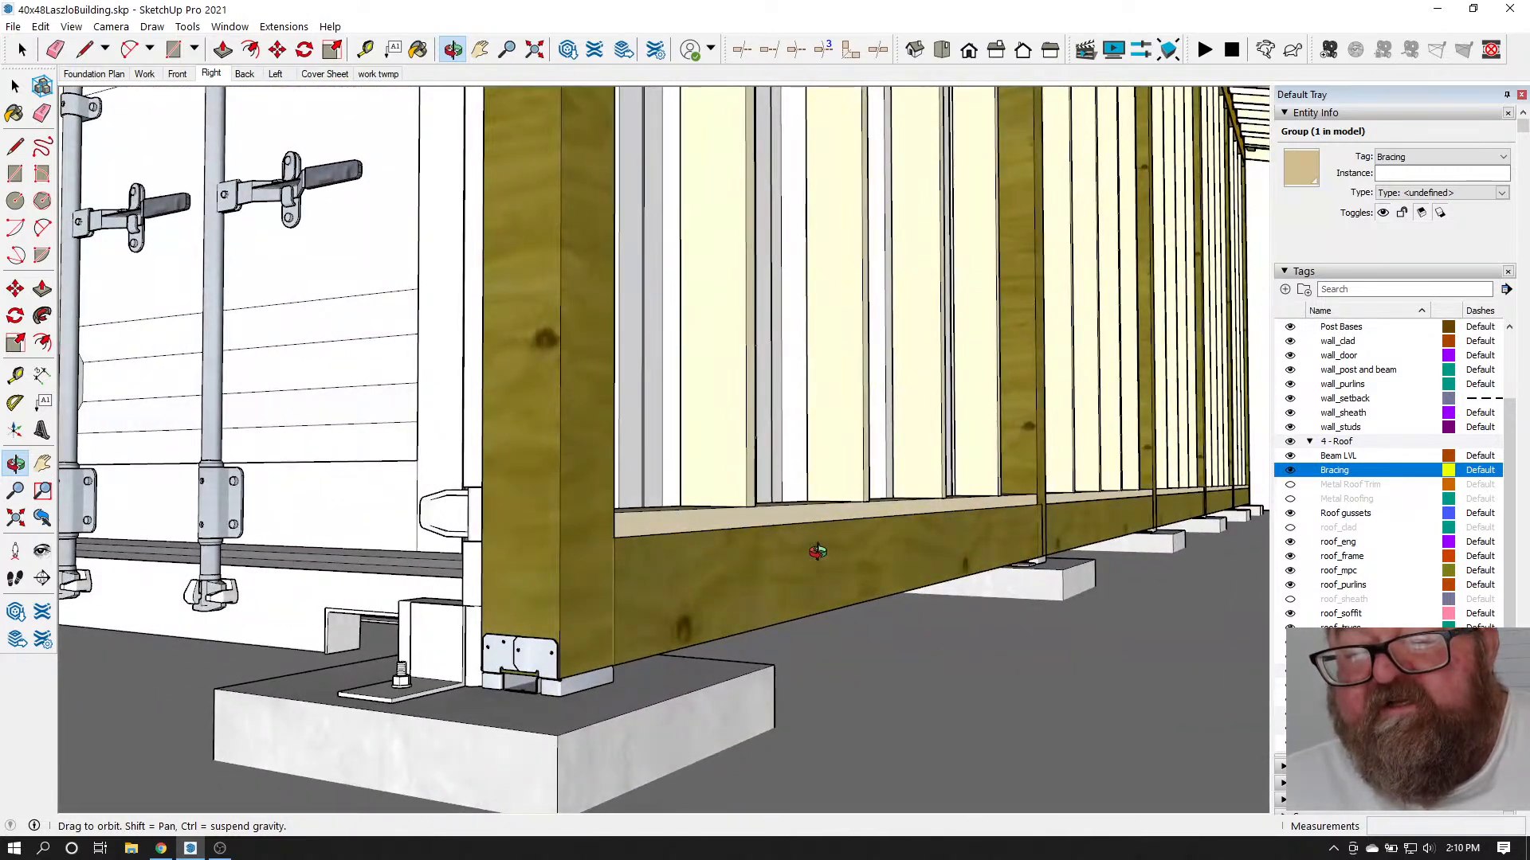
{"action": "left_click_drag", "start_coordinate": [779, 563], "coordinate": [606, 582]}
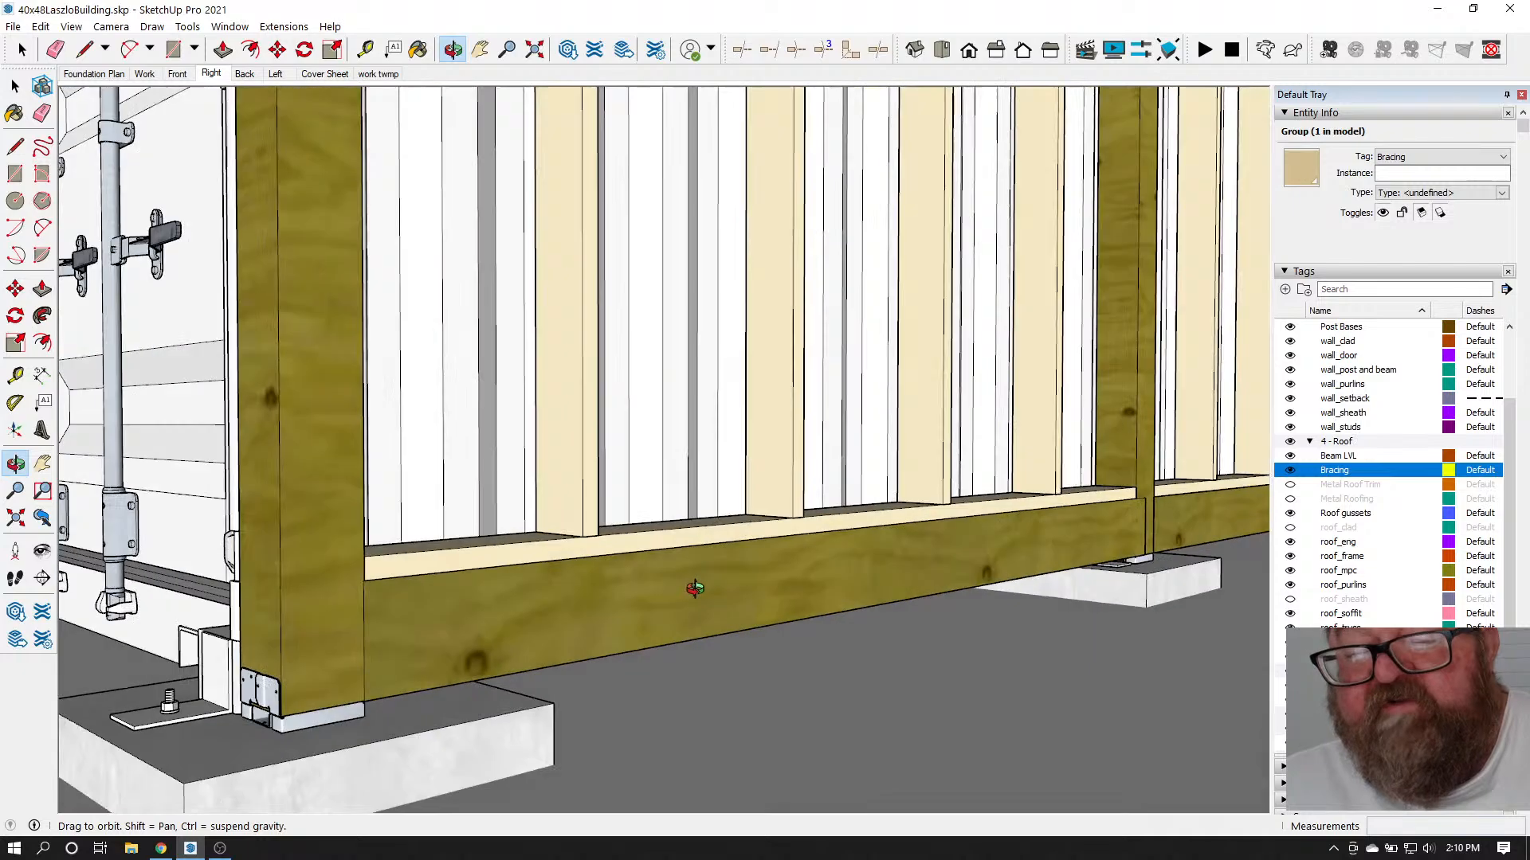
{"action": "scroll", "coordinate": [557, 578], "scroll_direction": "up", "scroll_amount": 5}
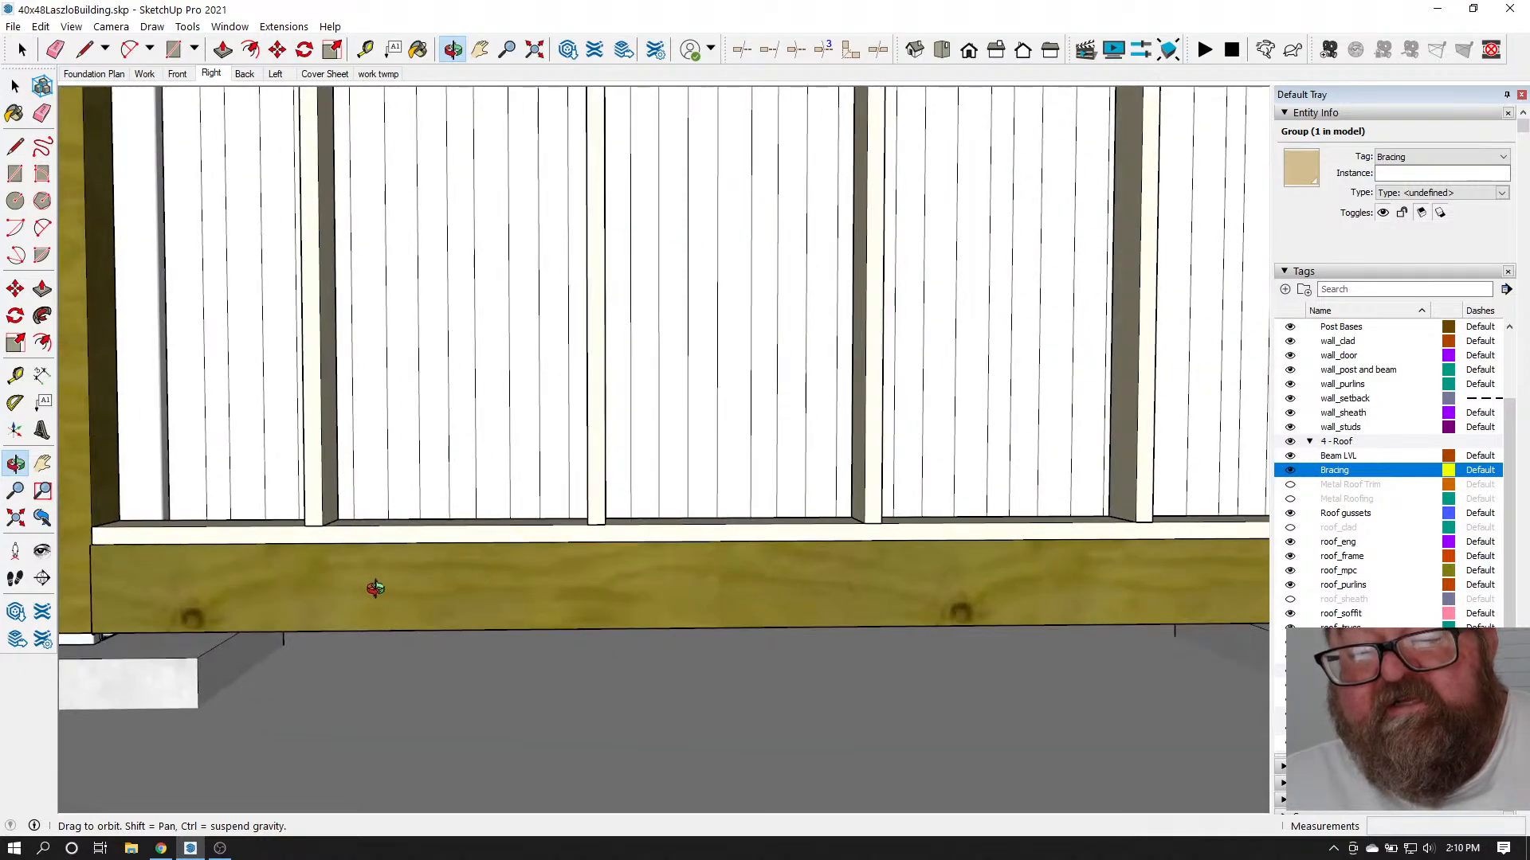
{"action": "left_click_drag", "start_coordinate": [375, 588], "coordinate": [766, 554]}
{"action": "left_click_drag", "start_coordinate": [729, 476], "coordinate": [710, 616]}
{"action": "scroll", "coordinate": [709, 618], "scroll_direction": "down", "scroll_amount": 6}
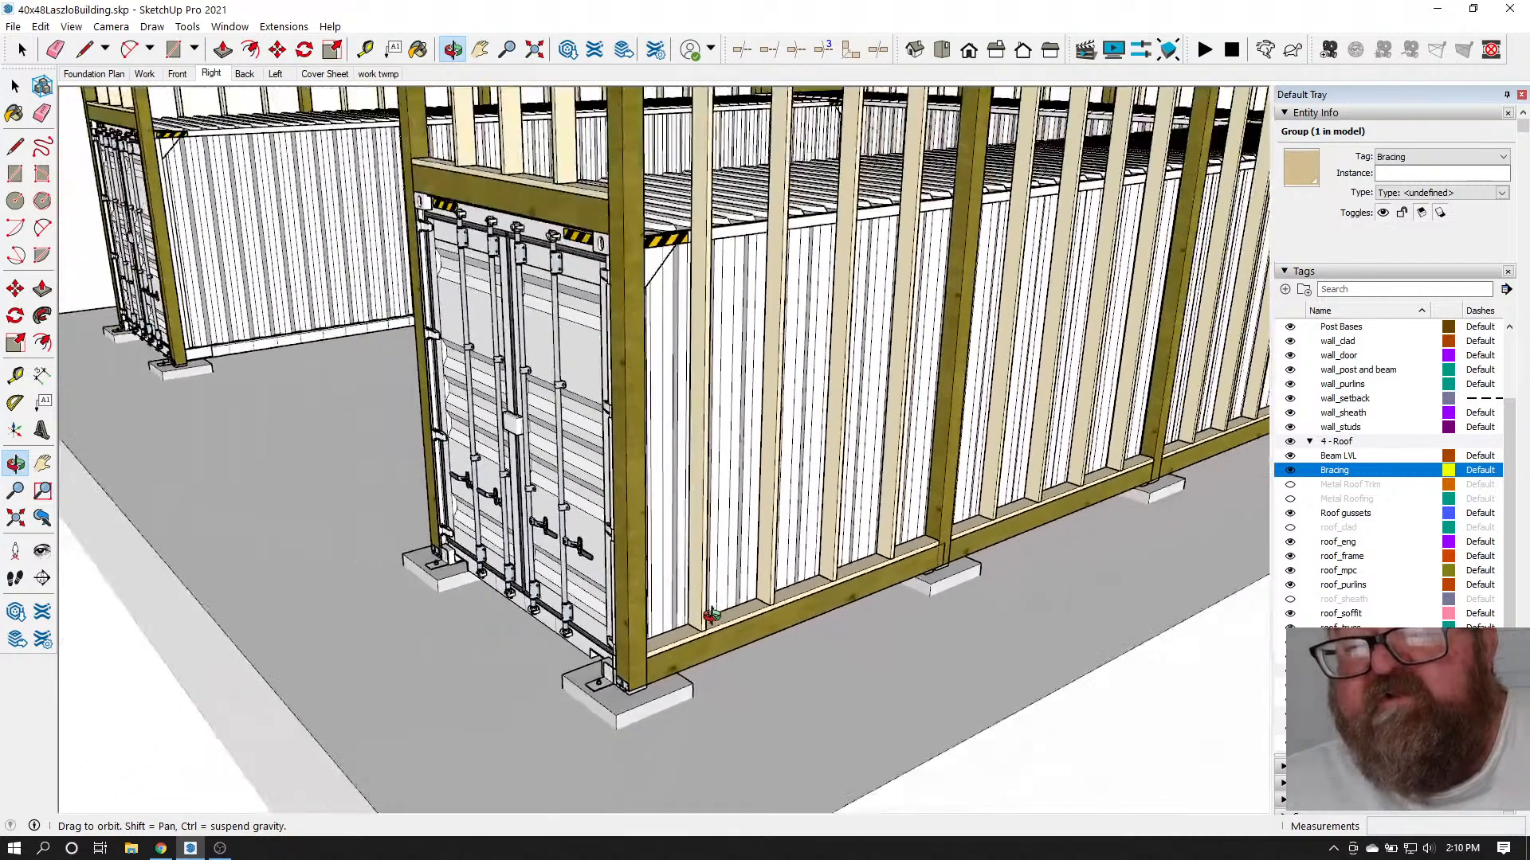
Review the framing of the outer walls and roof edge all around the building, including the rear corners
{"action": "scroll", "coordinate": [756, 350], "scroll_direction": "up", "scroll_amount": 2}
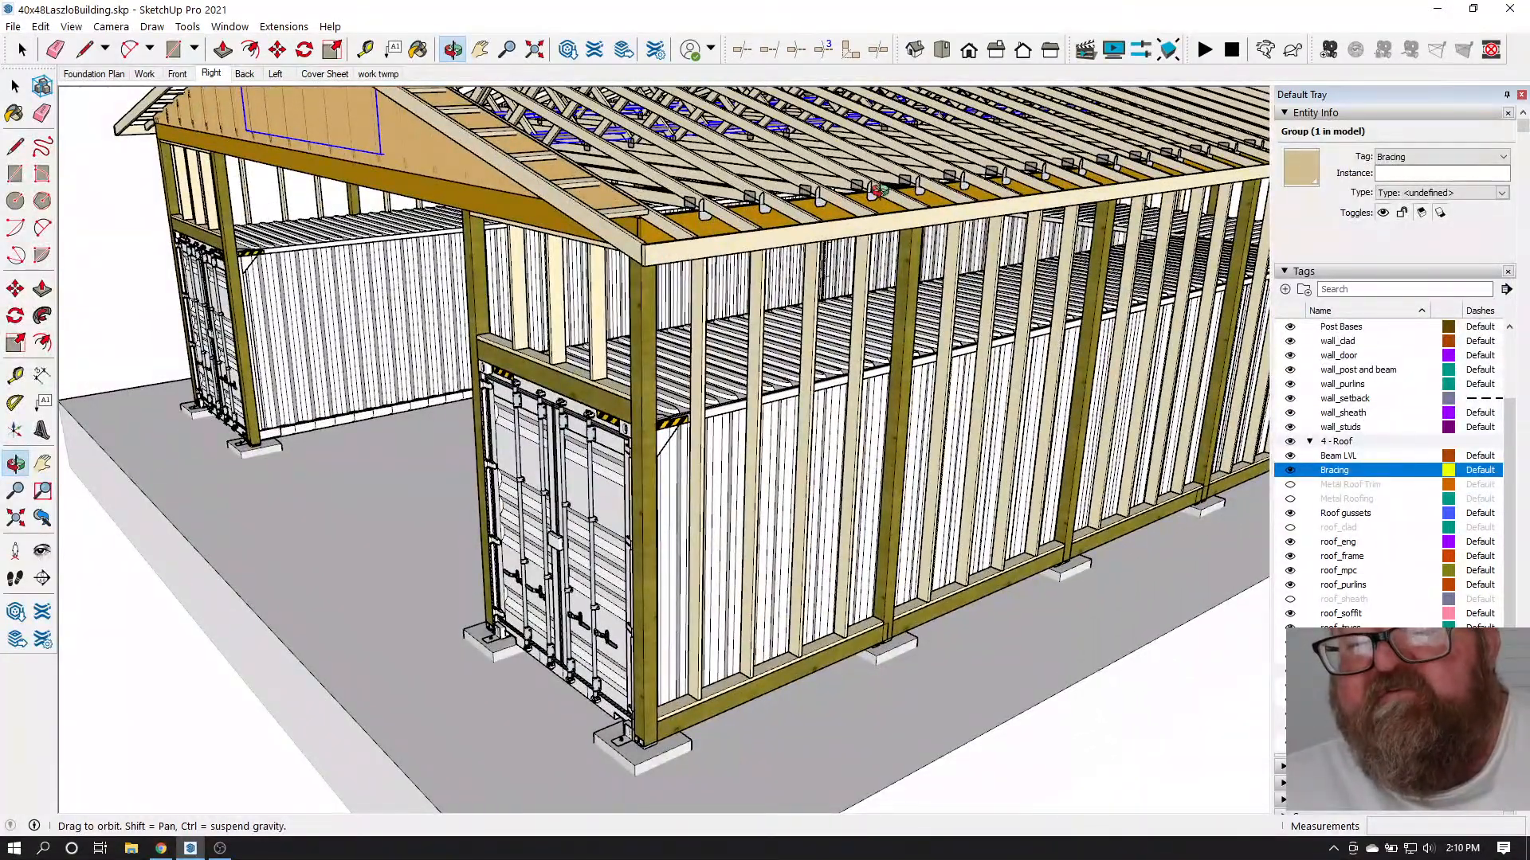
{"action": "scroll", "coordinate": [637, 201], "scroll_direction": "down", "scroll_amount": 4}
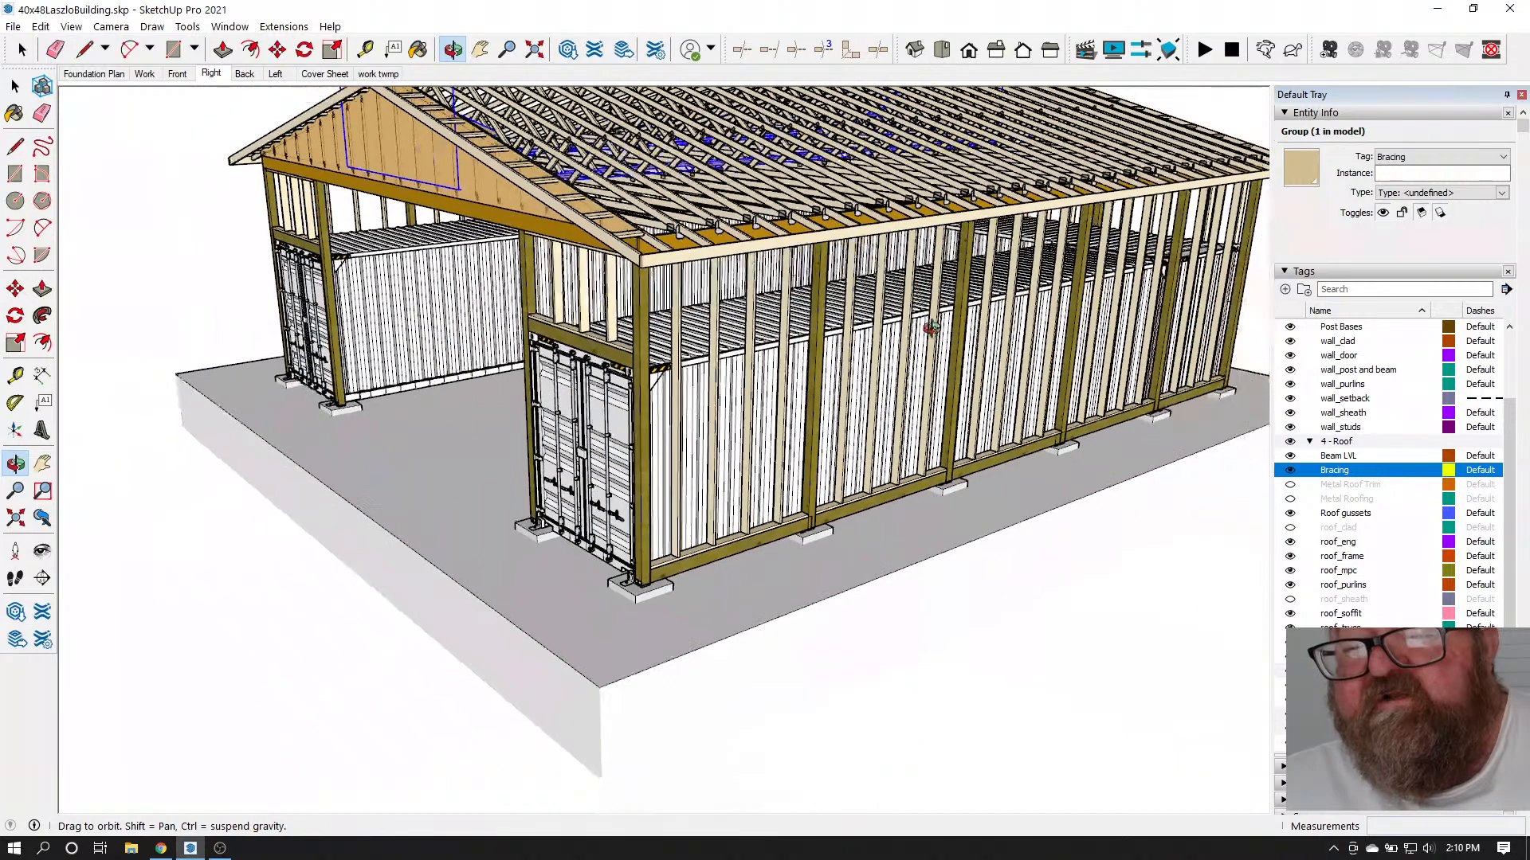
{"action": "left_click_drag", "start_coordinate": [757, 279], "coordinate": [792, 310]}
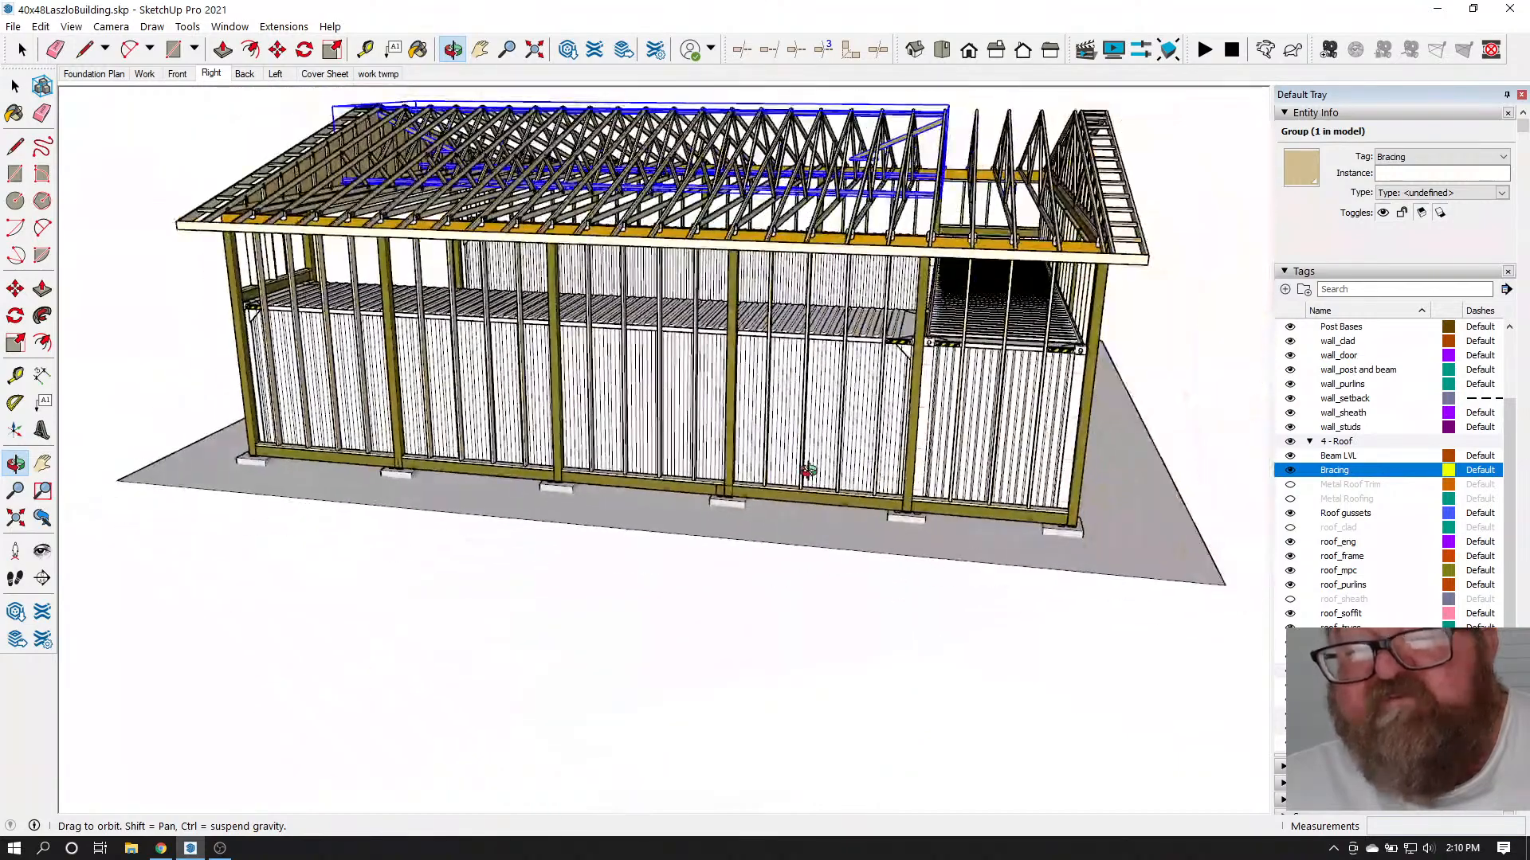
{"action": "left_click_drag", "start_coordinate": [808, 470], "coordinate": [660, 423]}
{"action": "scroll", "coordinate": [689, 414], "scroll_direction": "up", "scroll_amount": 4}
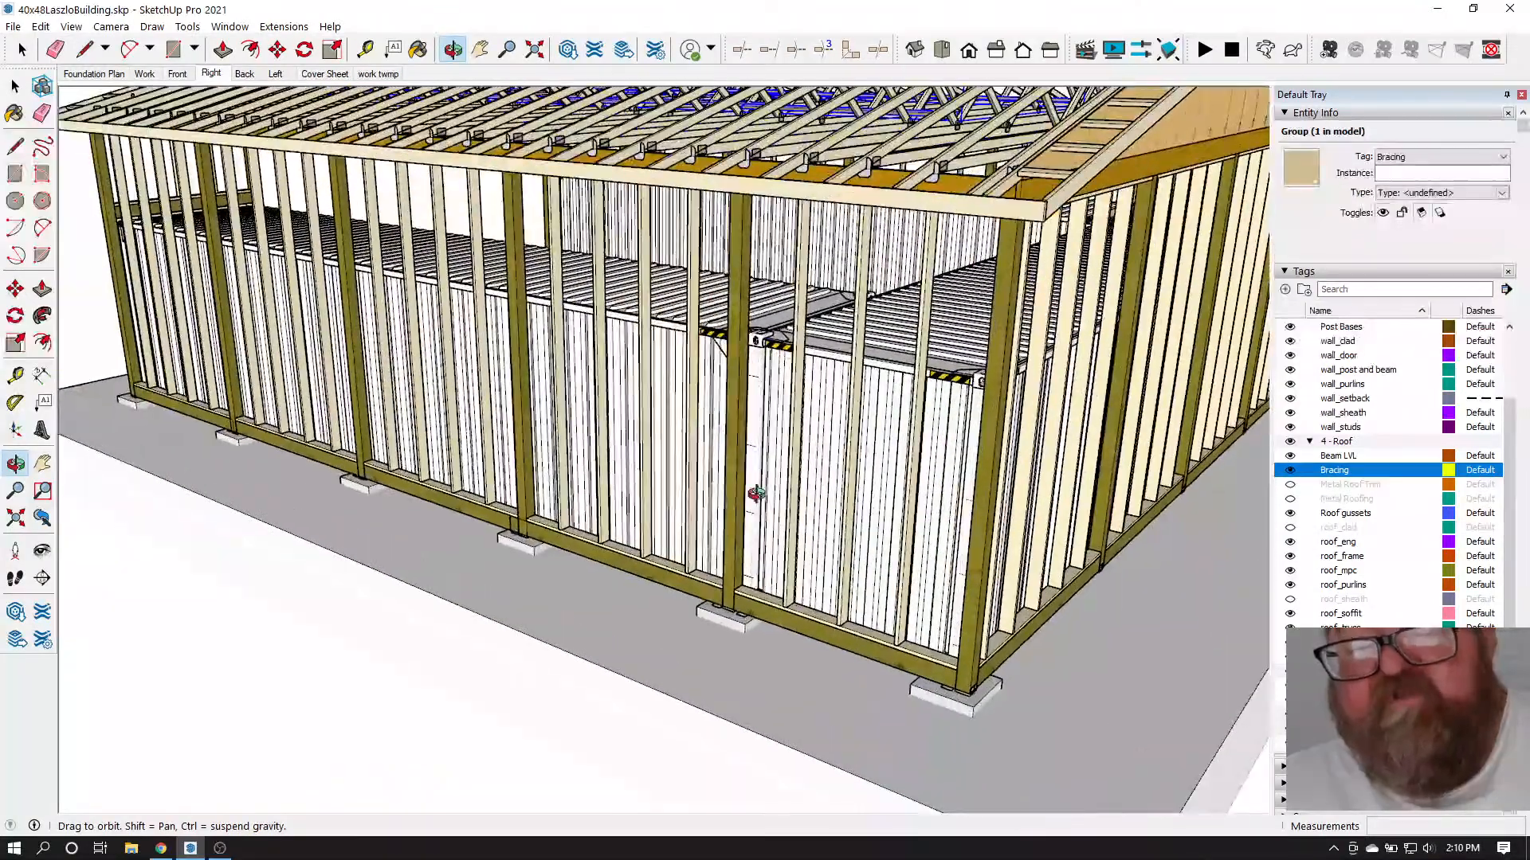
{"action": "left_click_drag", "start_coordinate": [757, 494], "coordinate": [658, 506]}
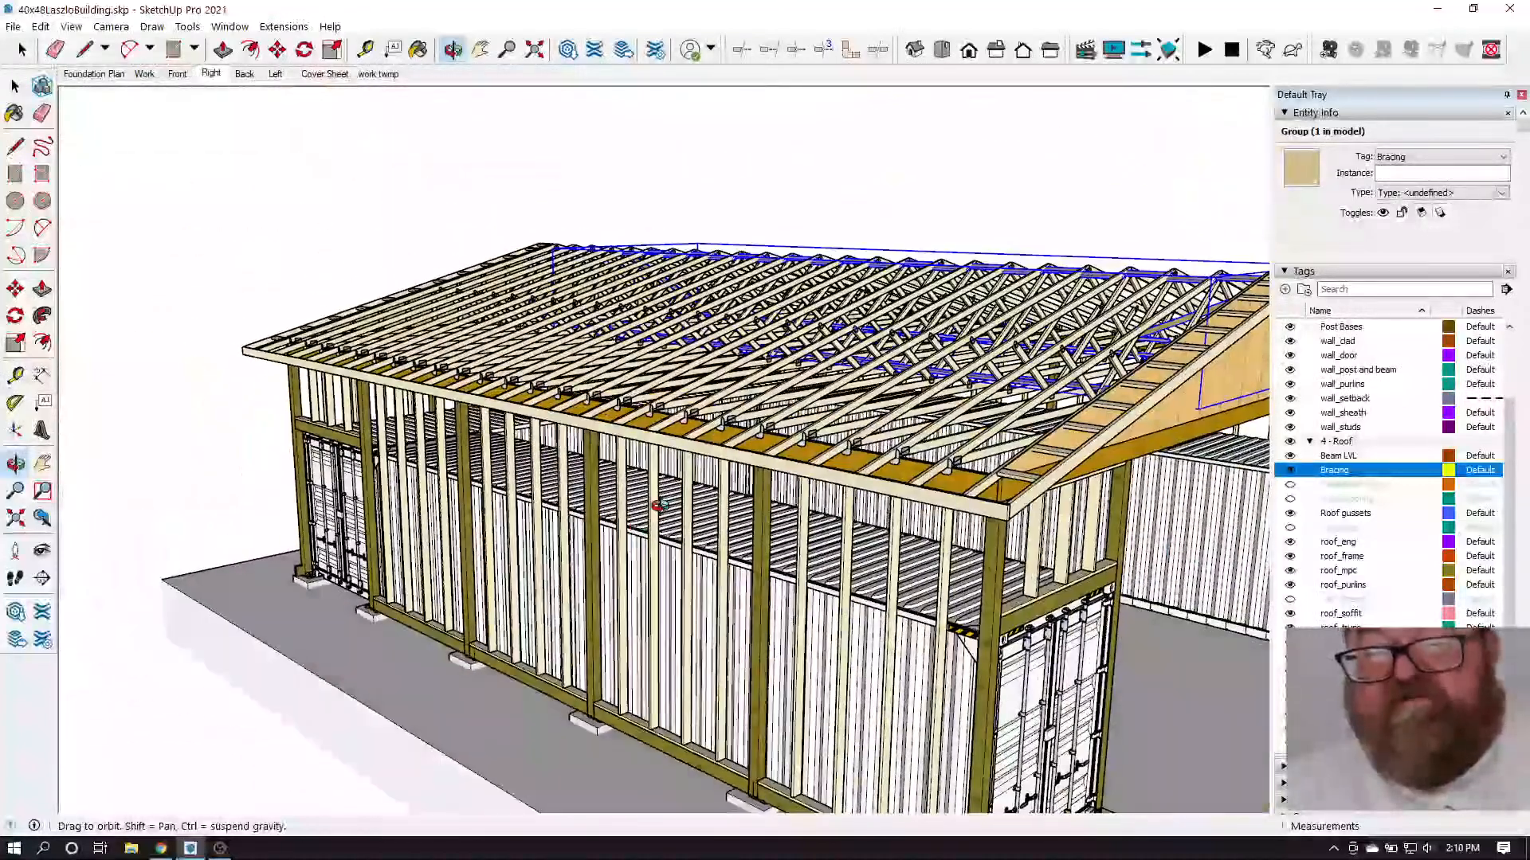
Deselect the truss bracing group and return to orbiting the model
{"action": "left_click", "coordinate": [21, 51]}
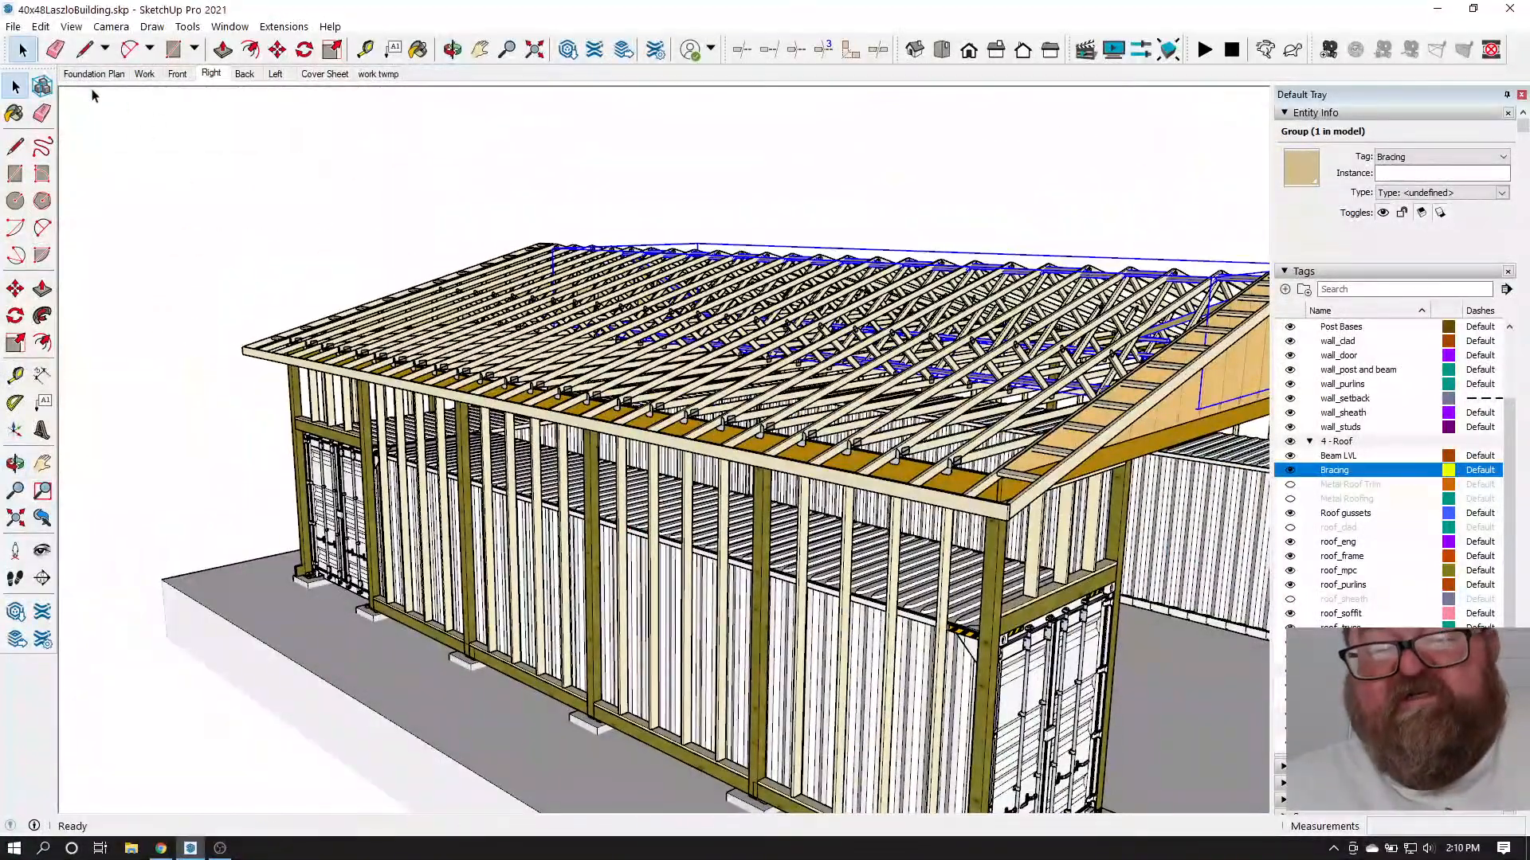
{"action": "left_click", "coordinate": [243, 150]}
{"action": "left_click", "coordinate": [457, 53]}
Examine the covered space between the containers, from the front container bay to the rear container and the trusses overhead
{"action": "scroll", "coordinate": [462, 335], "scroll_direction": "down", "scroll_amount": 3}
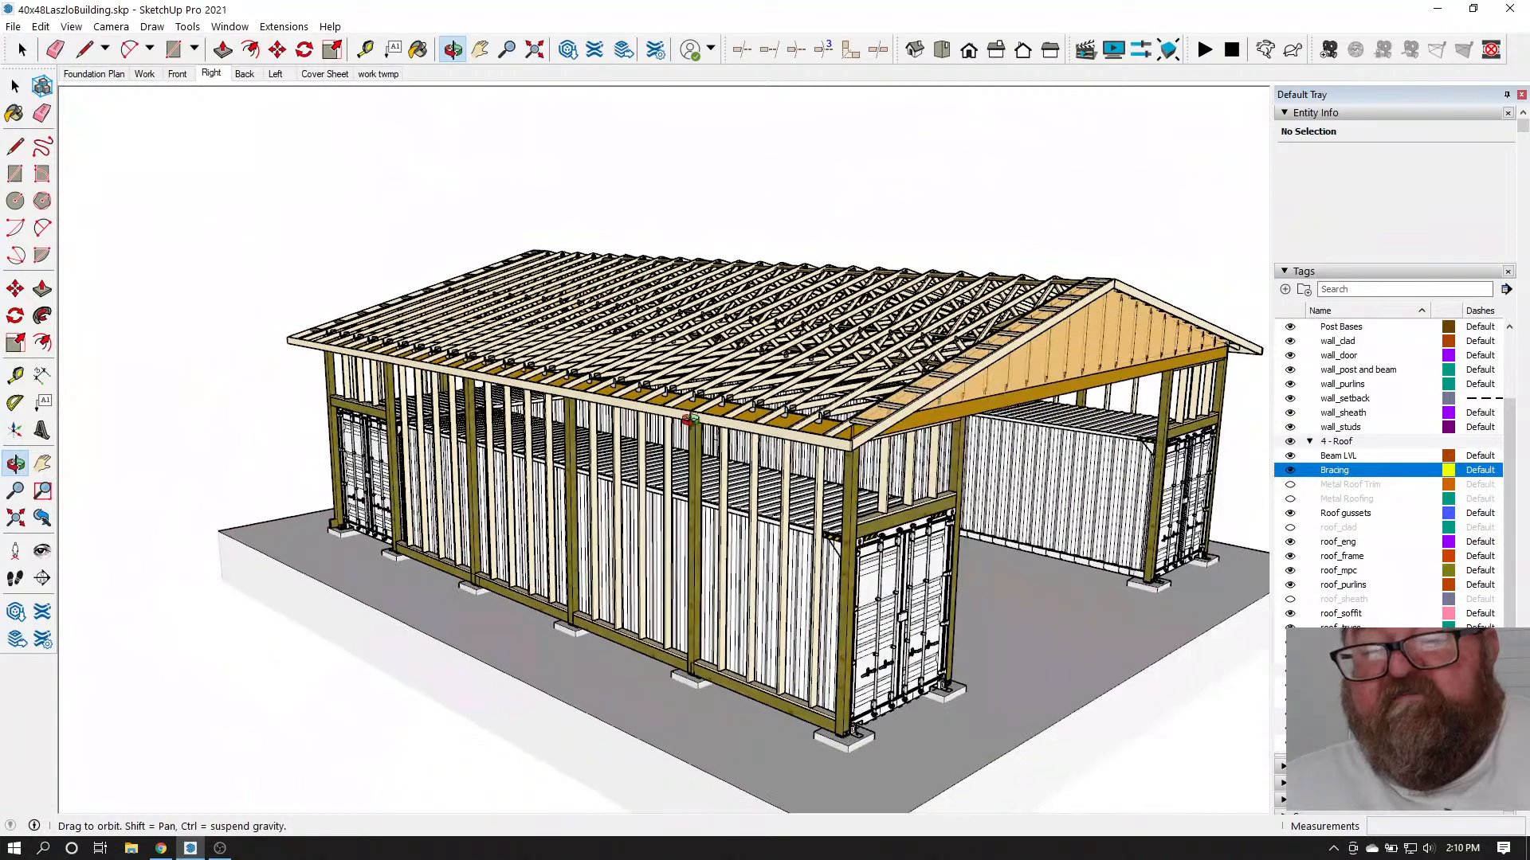
{"action": "left_click_drag", "start_coordinate": [809, 713], "coordinate": [736, 625]}
{"action": "scroll", "coordinate": [734, 635], "scroll_direction": "up", "scroll_amount": 1}
{"action": "scroll", "coordinate": [735, 635], "scroll_direction": "up", "scroll_amount": 6}
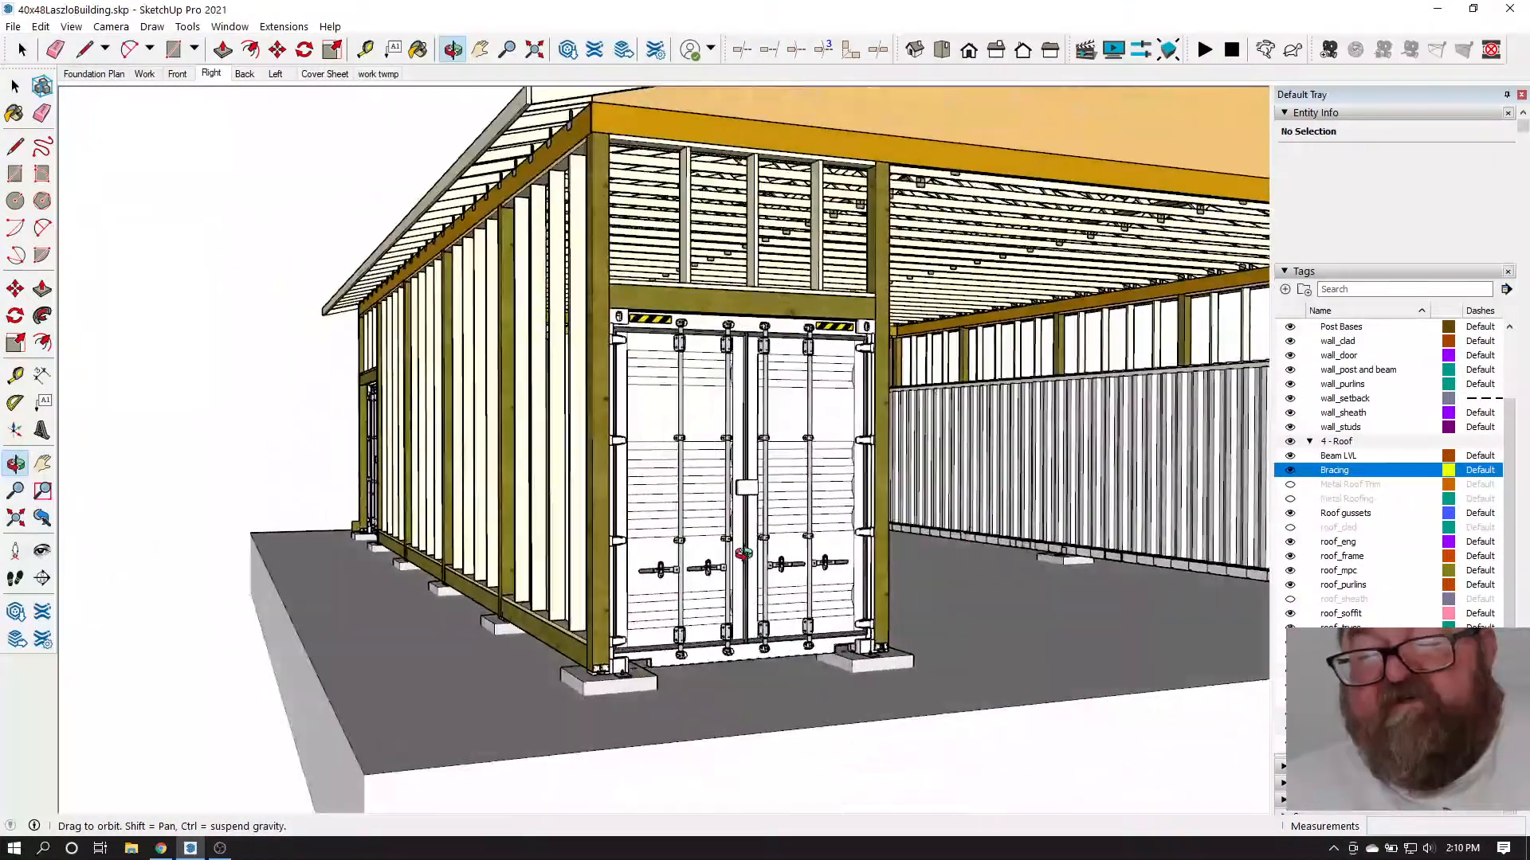
{"action": "scroll", "coordinate": [430, 550], "scroll_direction": "down", "scroll_amount": 4}
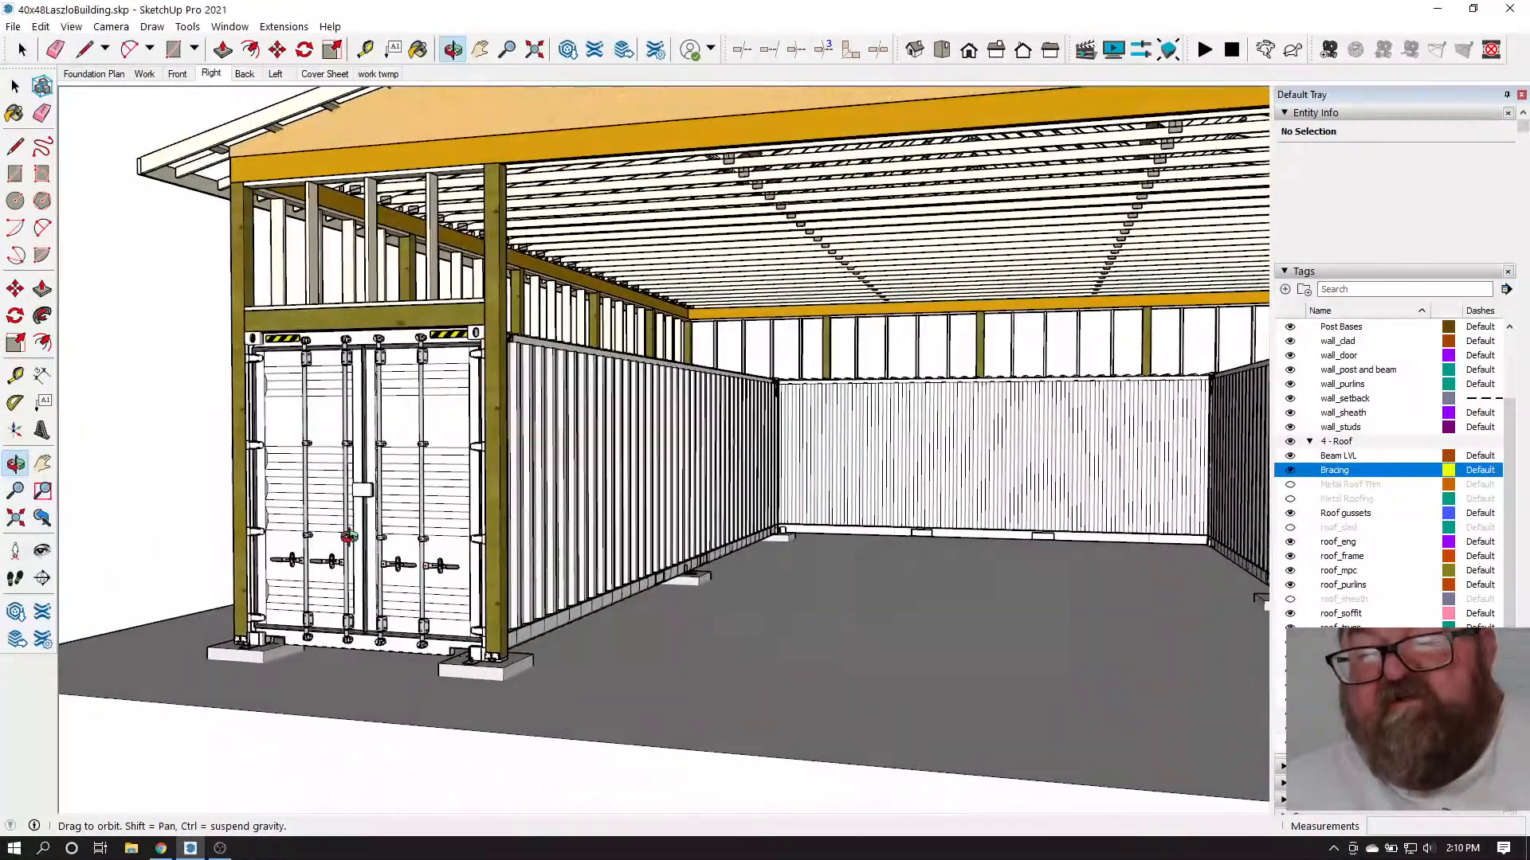
{"action": "scroll", "coordinate": [1025, 518], "scroll_direction": "up", "scroll_amount": 5}
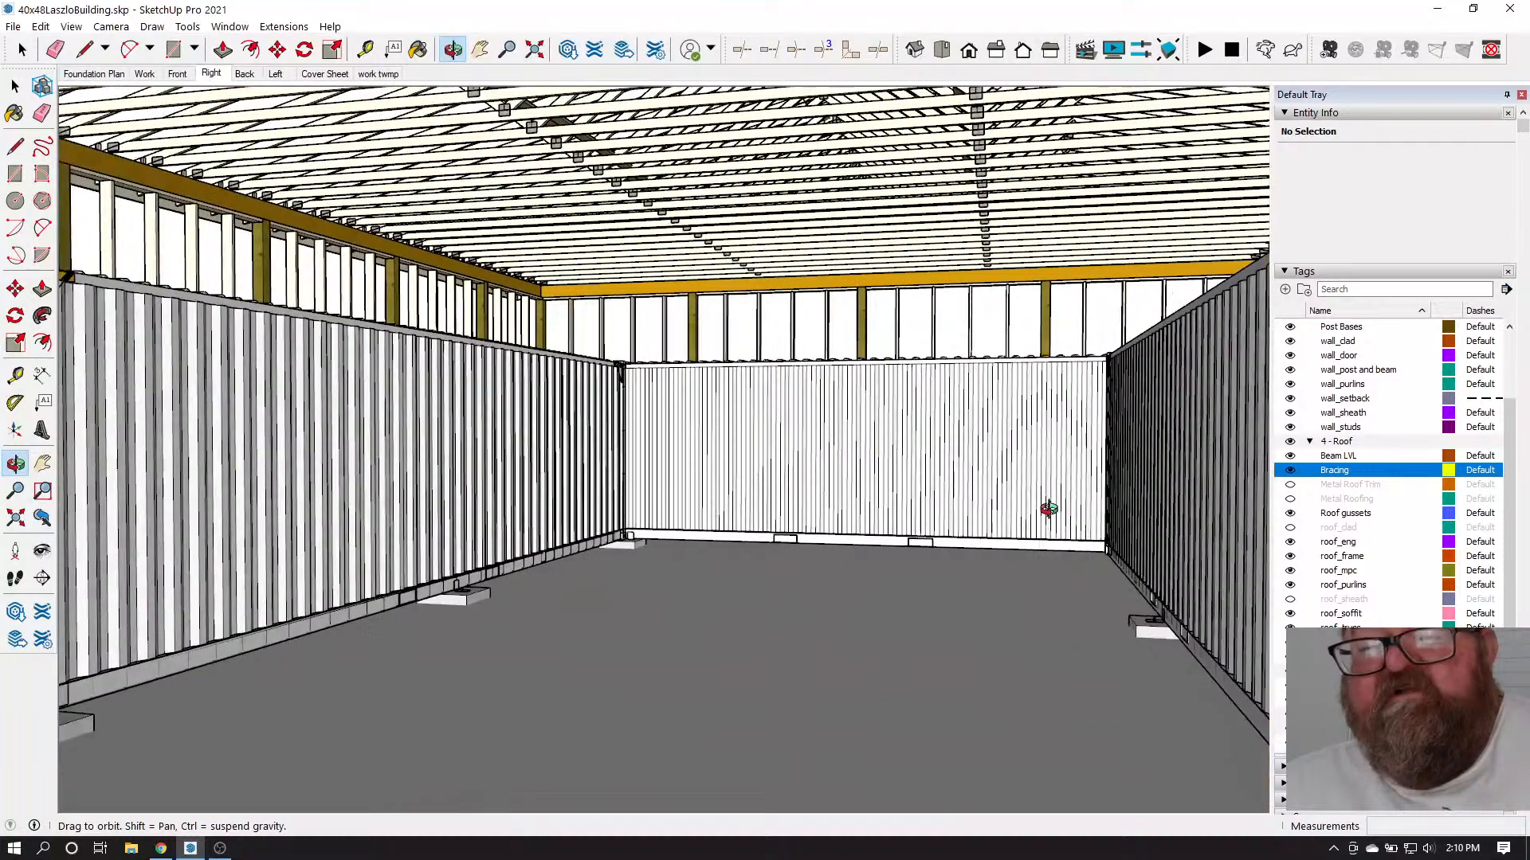
{"action": "scroll", "coordinate": [850, 498], "scroll_direction": "down", "scroll_amount": 5}
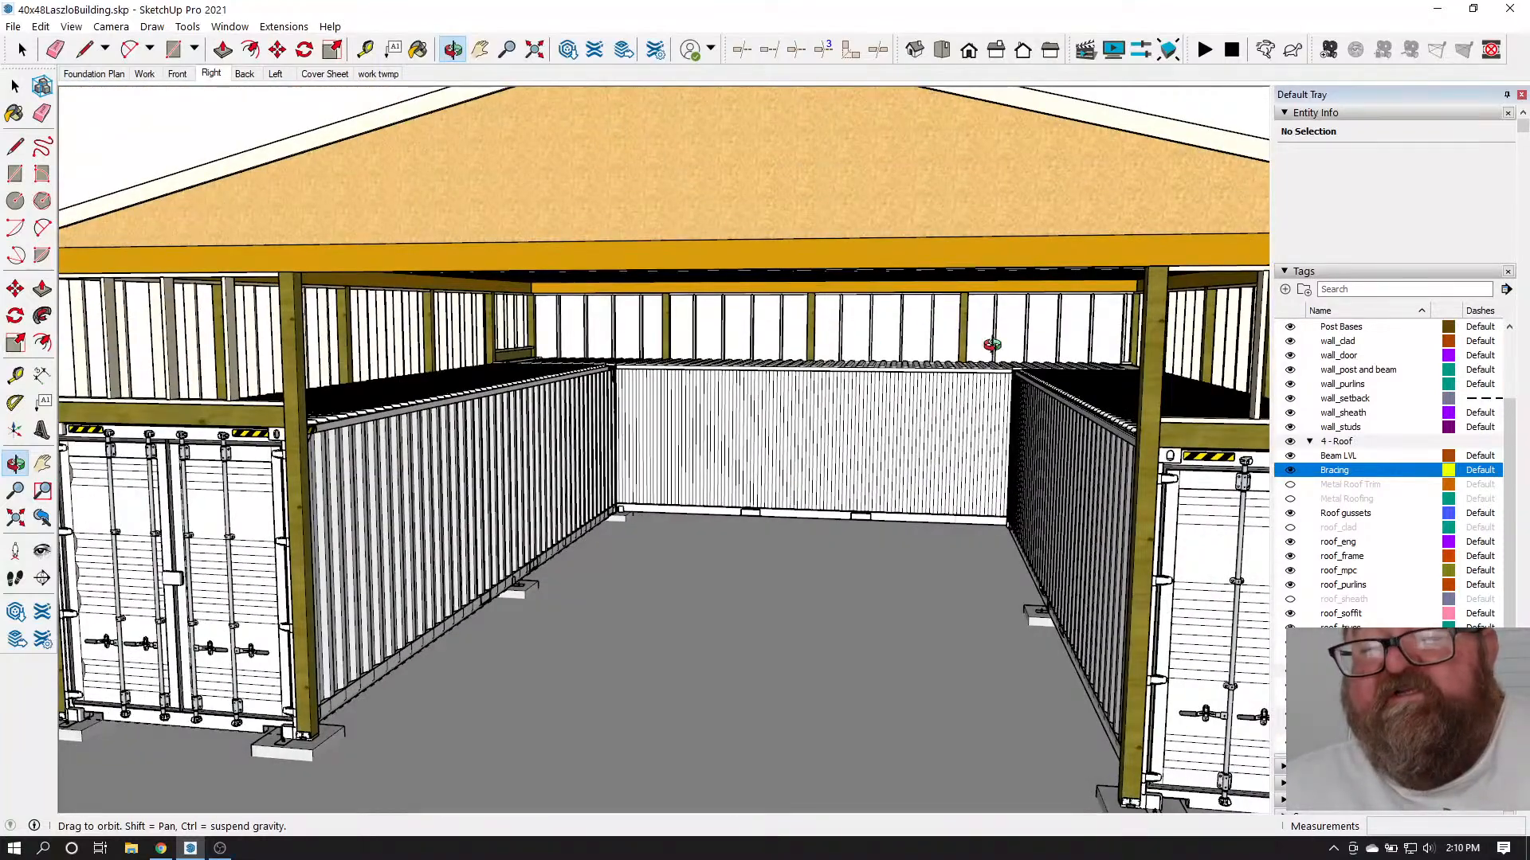
{"action": "left_click_drag", "start_coordinate": [1102, 392], "coordinate": [1131, 397]}
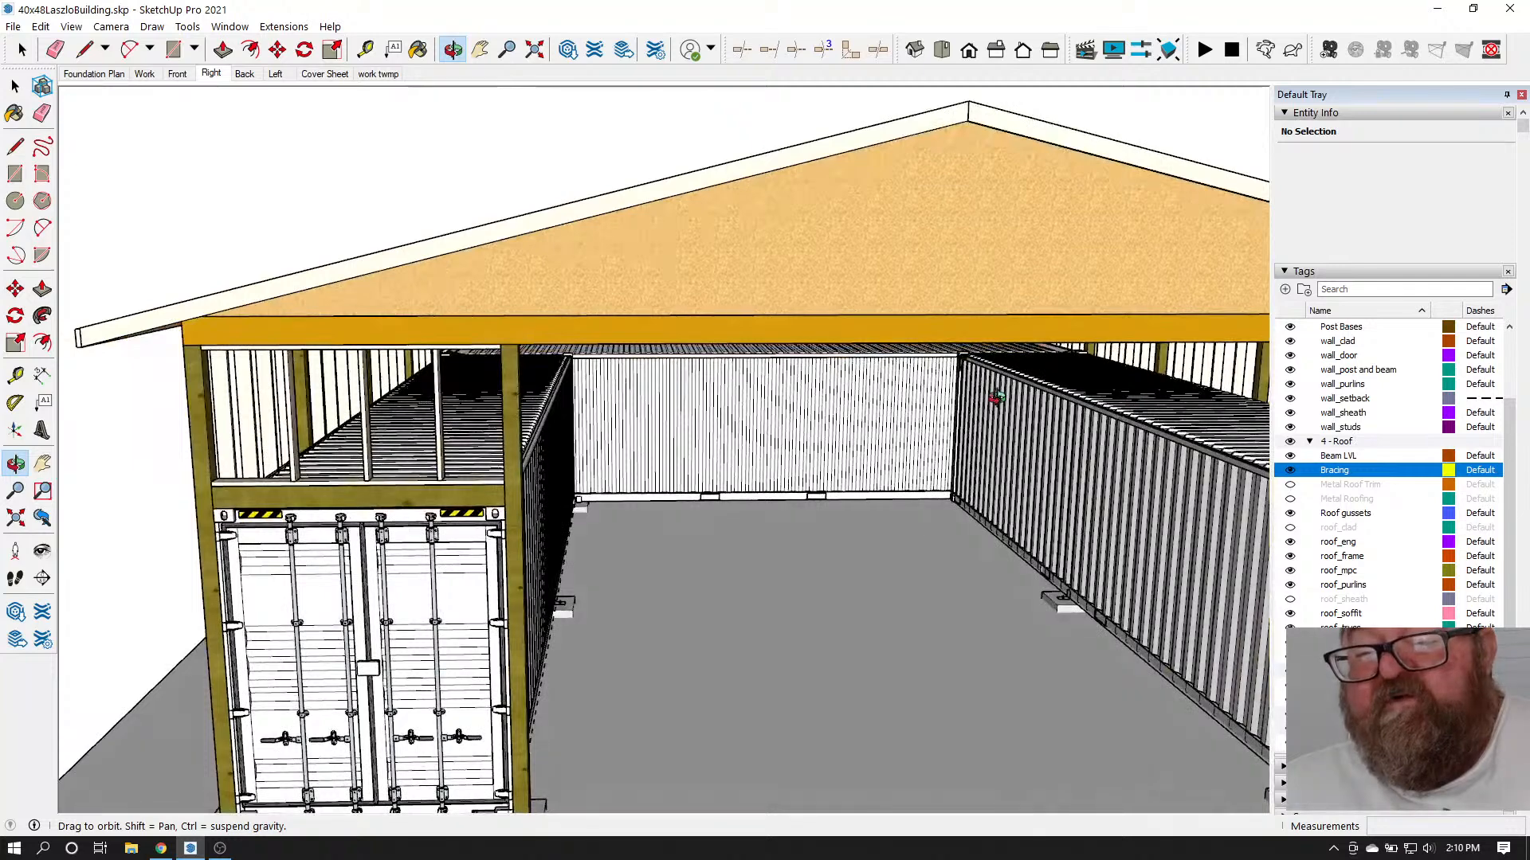
Review the gable front and its two container bays, ending on an overview of the whole building
{"action": "scroll", "coordinate": [995, 396], "scroll_direction": "down", "scroll_amount": 3}
{"action": "left_click_drag", "start_coordinate": [764, 433], "coordinate": [880, 401]}
{"action": "left_click_drag", "start_coordinate": [560, 400], "coordinate": [410, 408]}
{"action": "left_click_drag", "start_coordinate": [791, 456], "coordinate": [587, 371]}
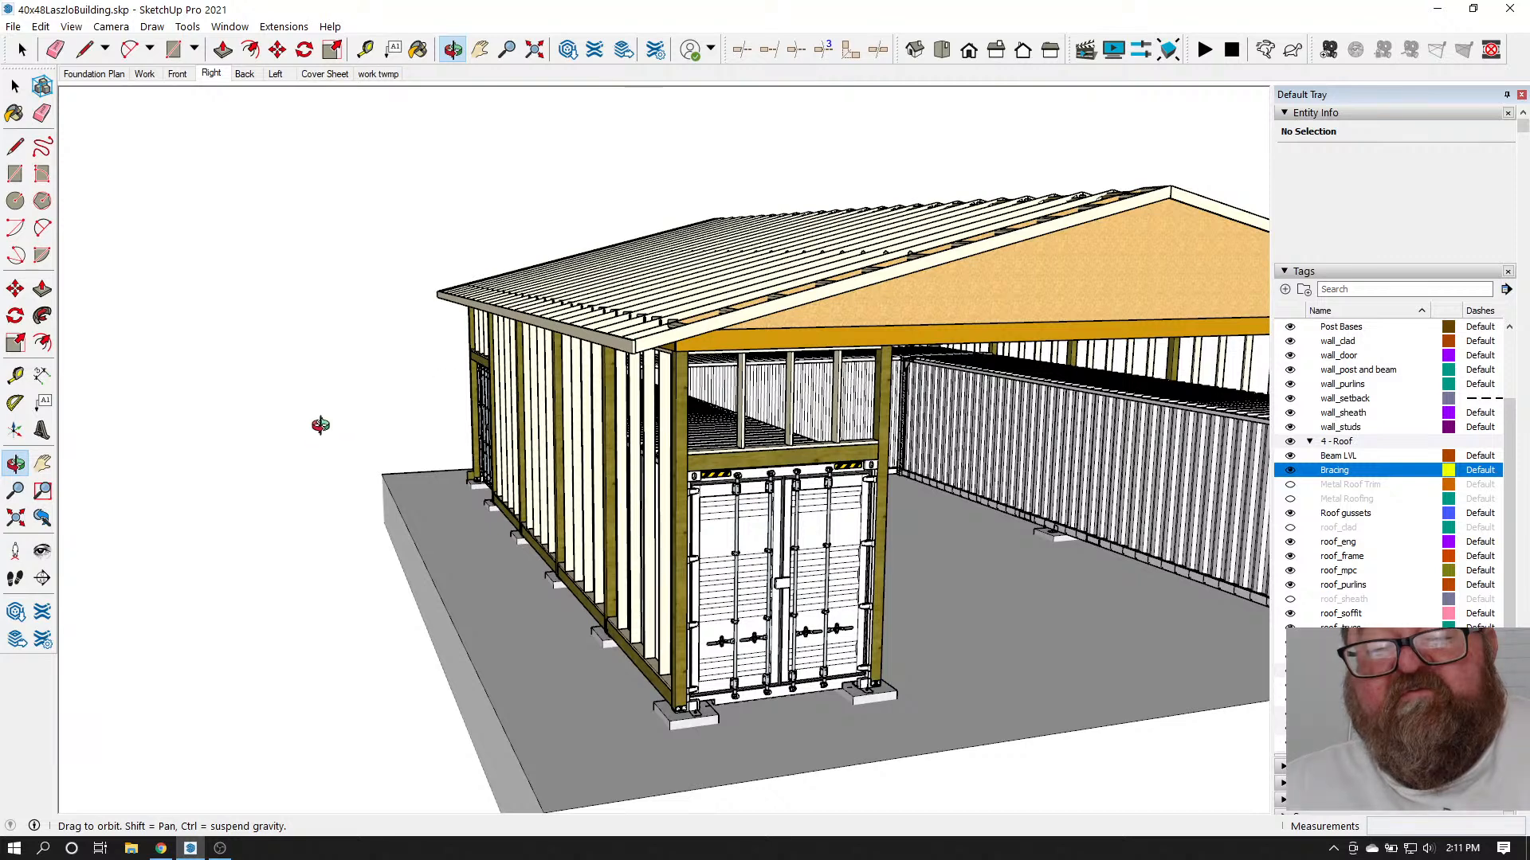
{"action": "left_click_drag", "start_coordinate": [319, 427], "coordinate": [484, 388]}
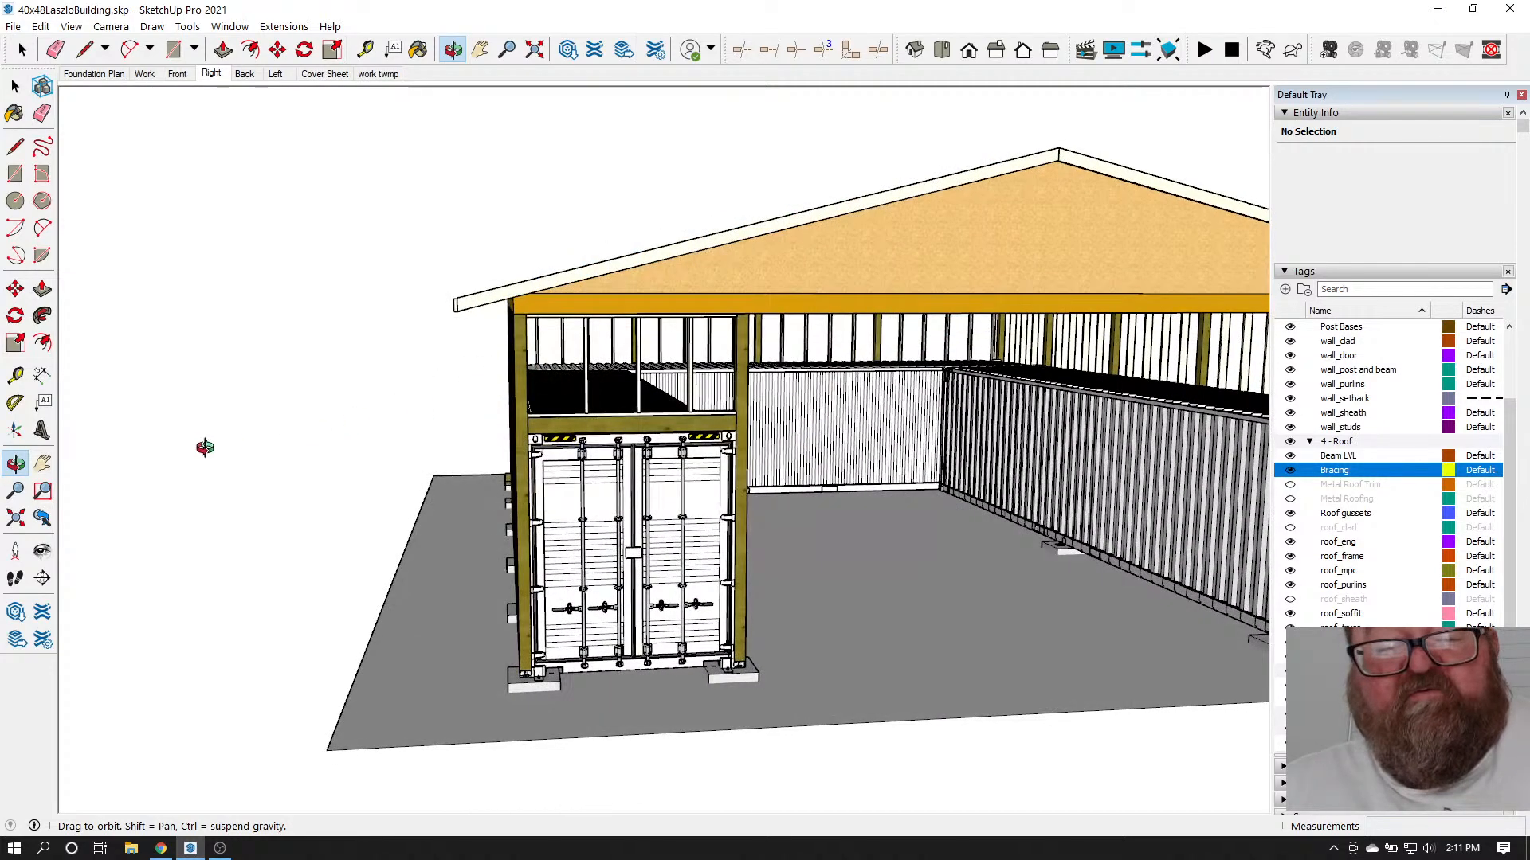
{"action": "scroll", "coordinate": [383, 399], "scroll_direction": "down", "scroll_amount": 5}
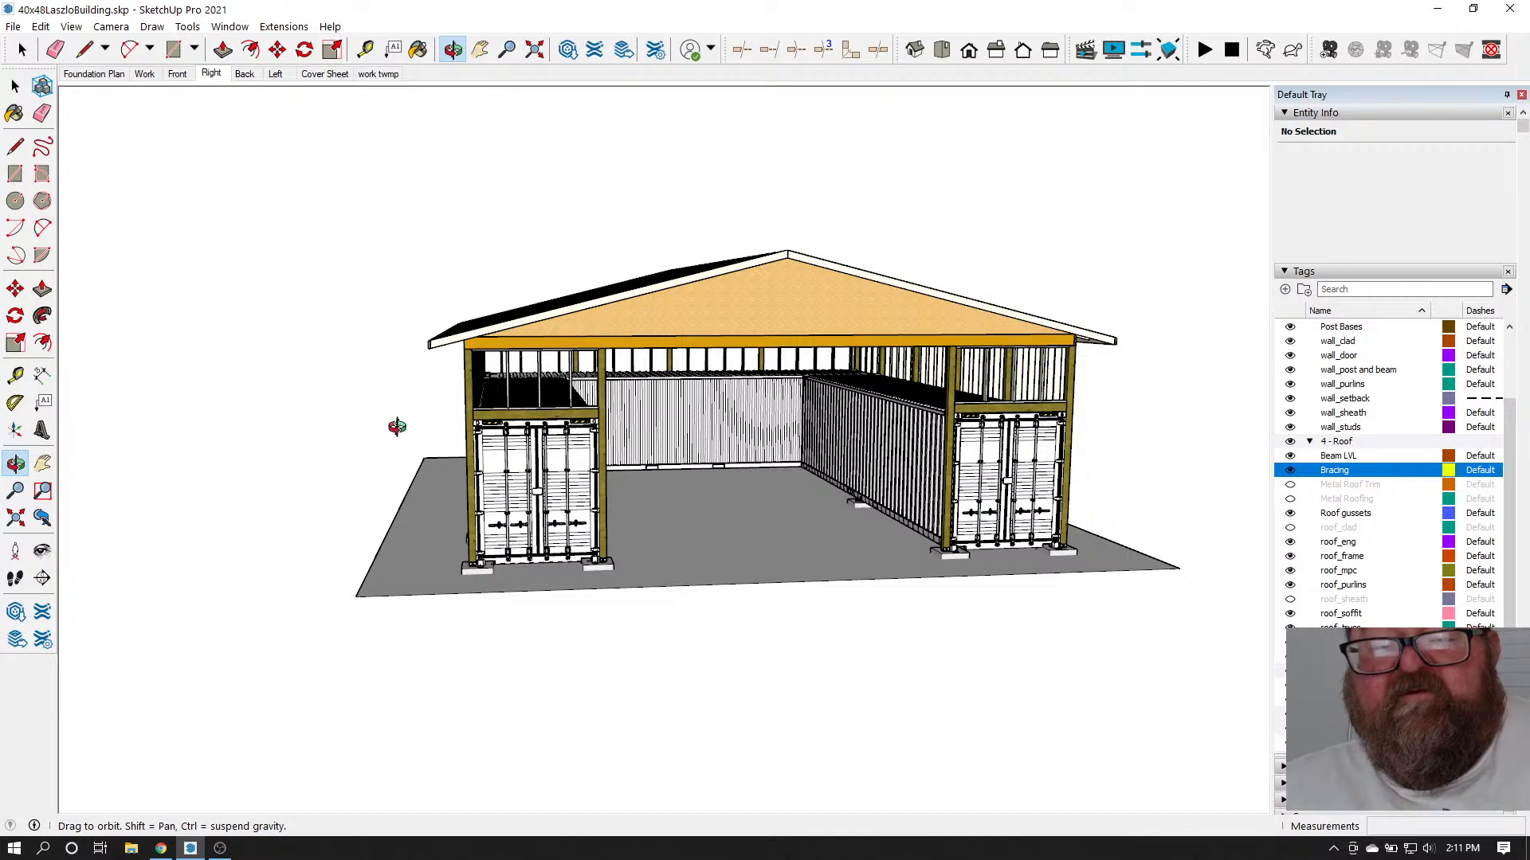
{"action": "left_click_drag", "start_coordinate": [547, 463], "coordinate": [178, 738]}
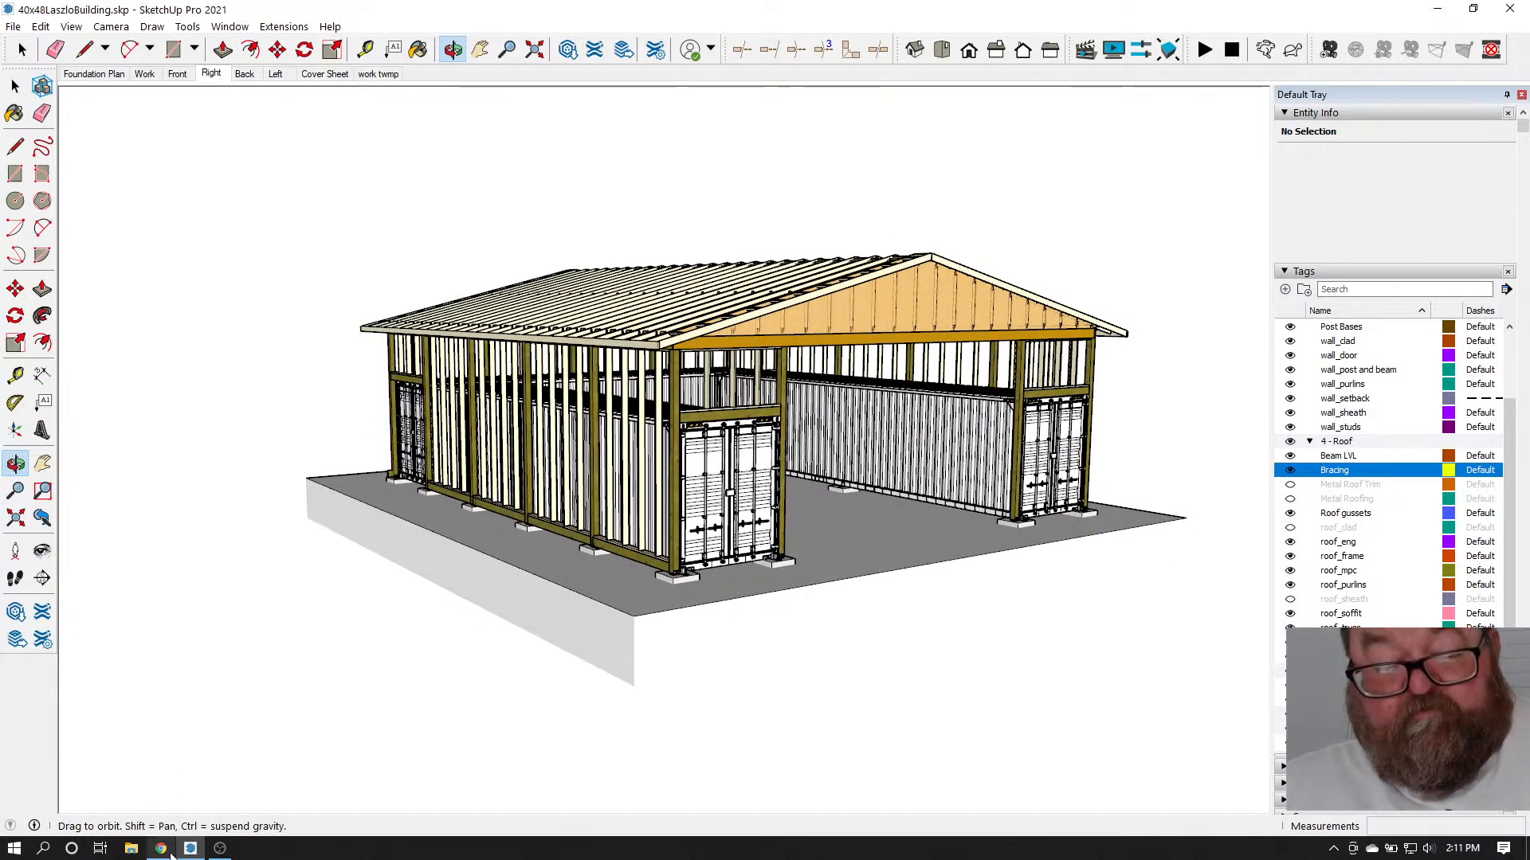
Check the YouTube Studio live stream page for new chat comments in Chrome, and return to the SketchUp model
{"action": "left_click", "coordinate": [161, 849]}
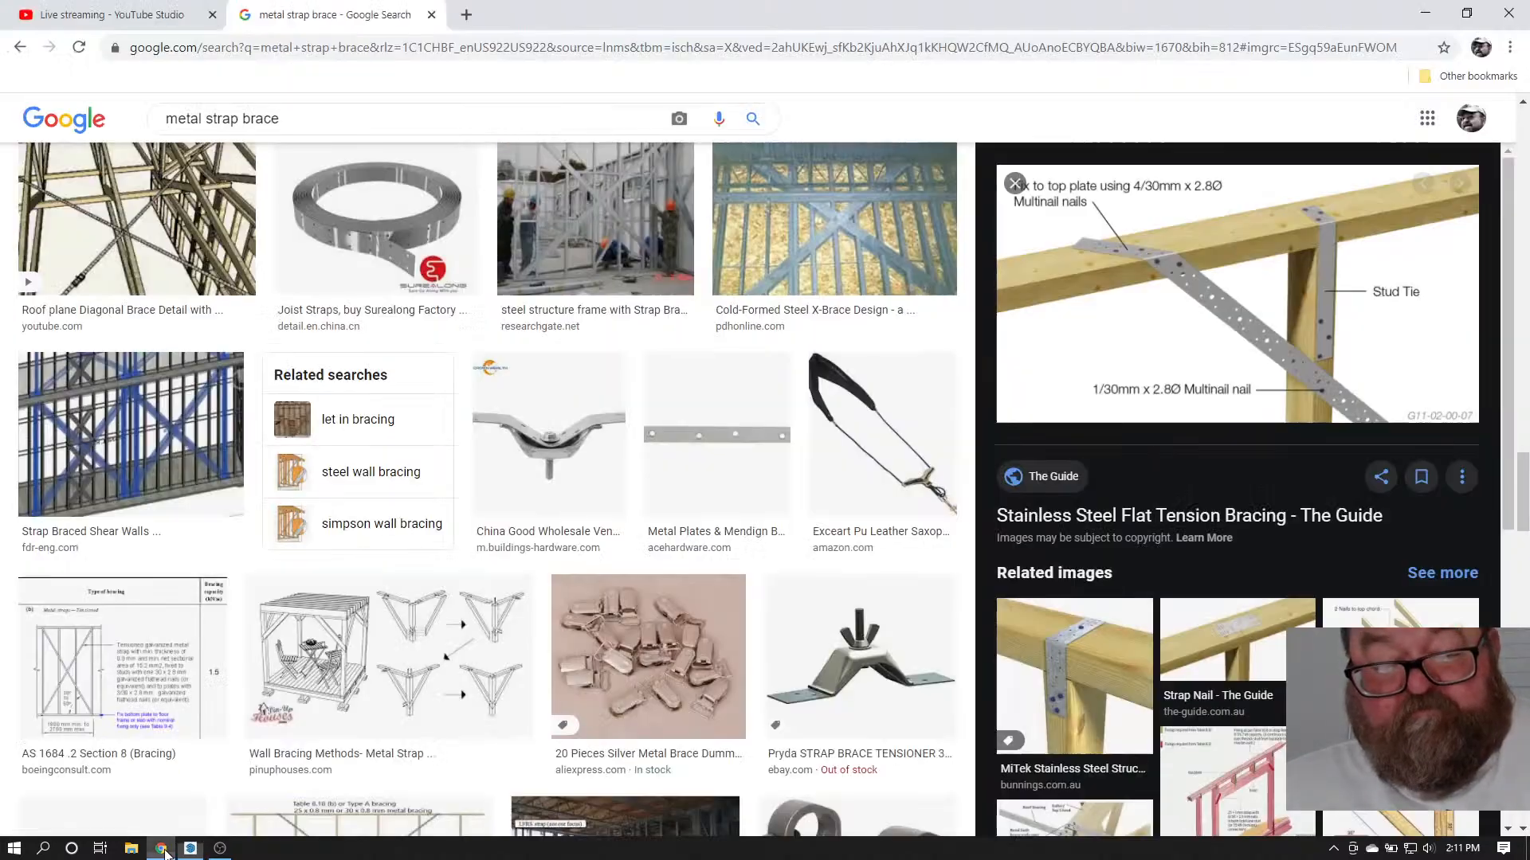
{"action": "left_click", "coordinate": [173, 13]}
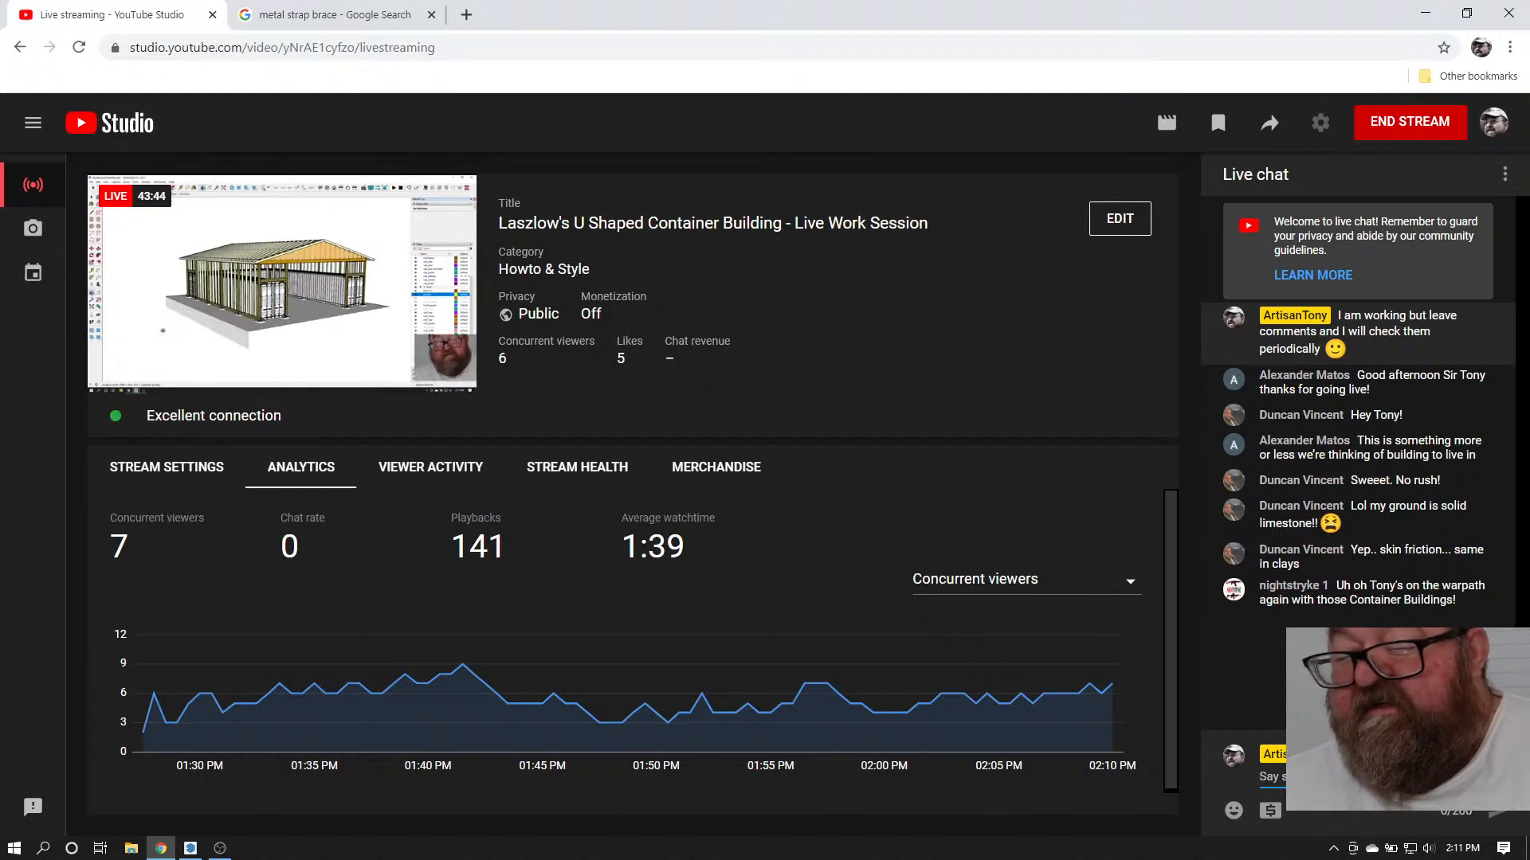
{"action": "left_click", "coordinate": [190, 848]}
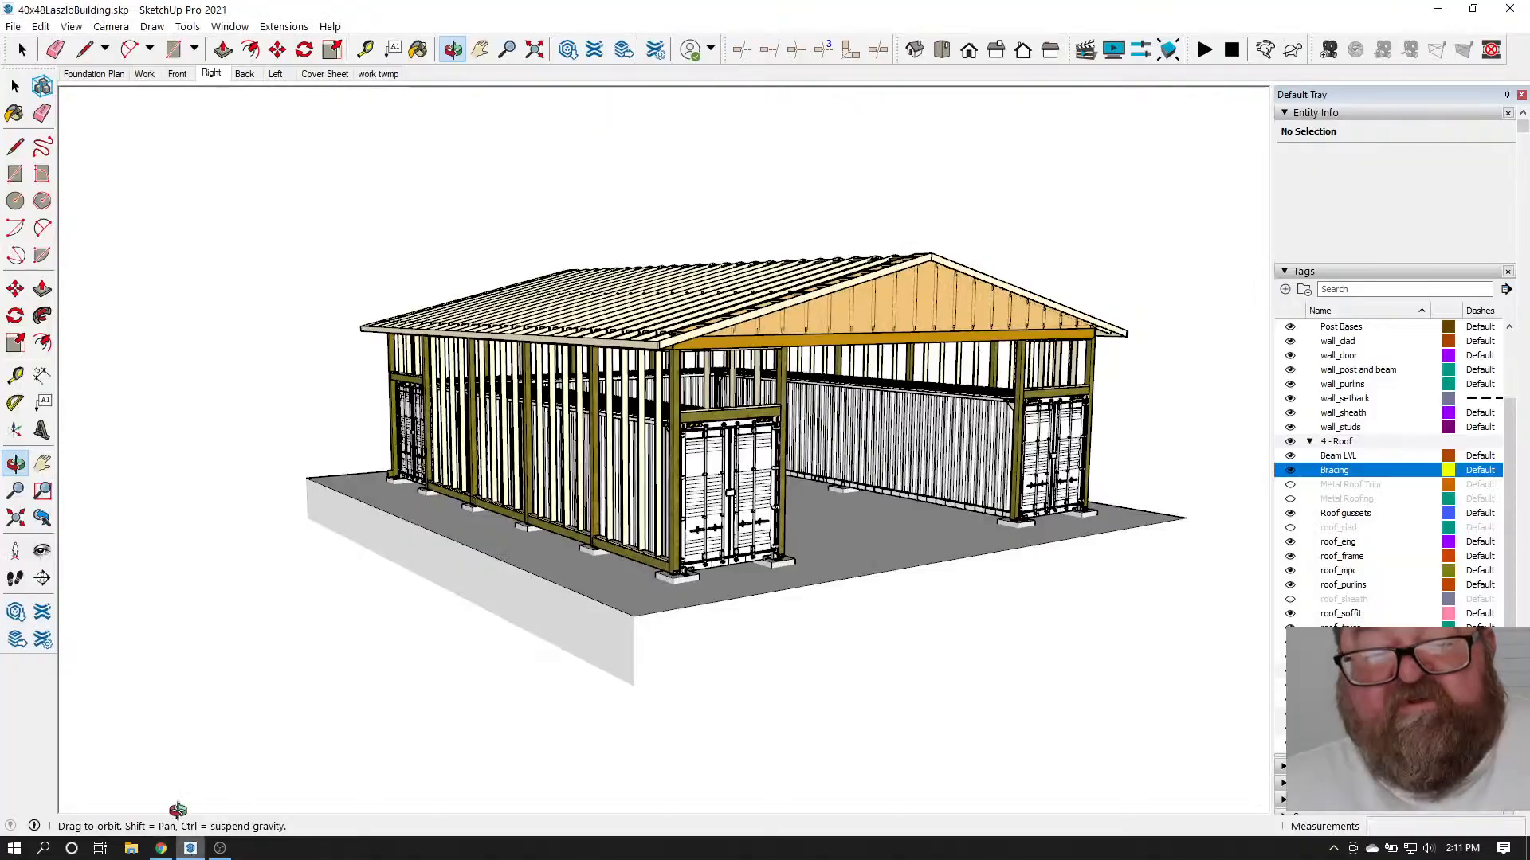
Examine the gable front, the stud-framed side walls and the container bays, ending close to the open space between the containers
{"action": "left_click_drag", "start_coordinate": [553, 477], "coordinate": [804, 526]}
{"action": "scroll", "coordinate": [673, 532], "scroll_direction": "up", "scroll_amount": 8}
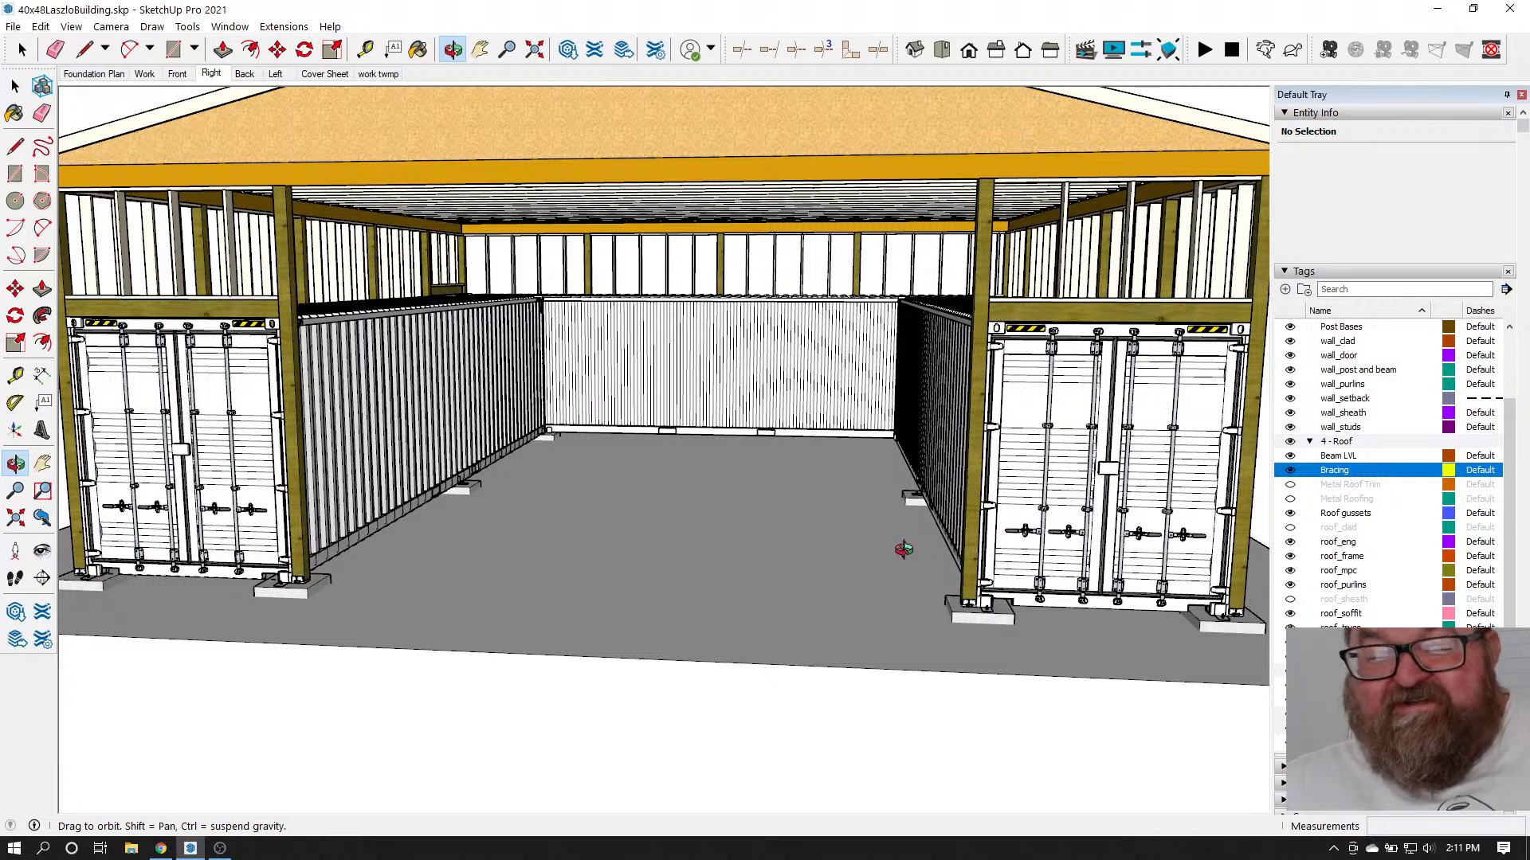
{"action": "left_click_drag", "start_coordinate": [904, 550], "coordinate": [460, 530]}
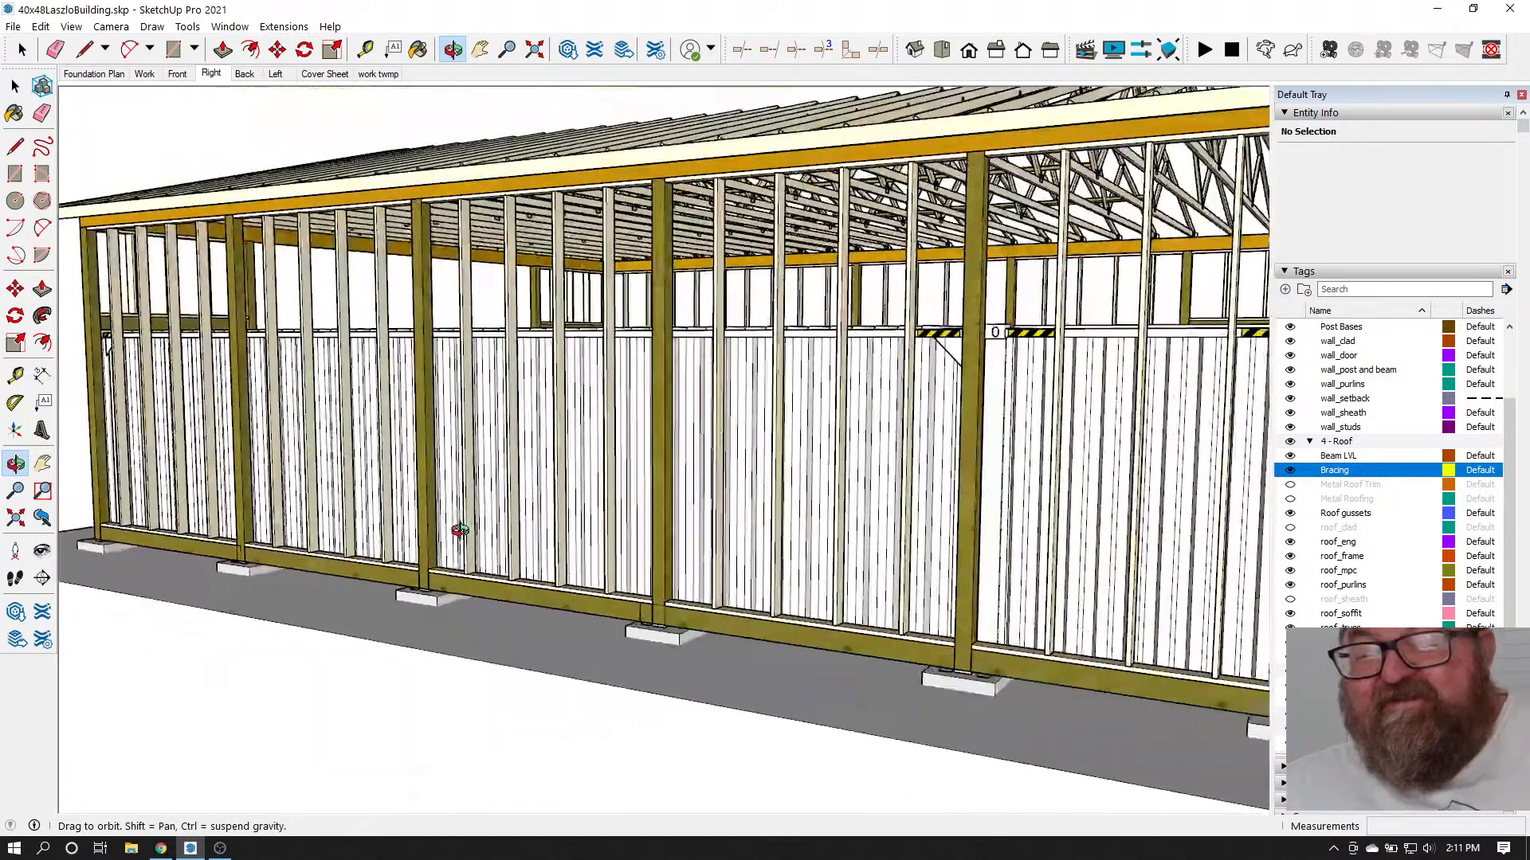
{"action": "scroll", "coordinate": [478, 530], "scroll_direction": "down", "scroll_amount": 5}
{"action": "left_click_drag", "start_coordinate": [806, 534], "coordinate": [655, 587]}
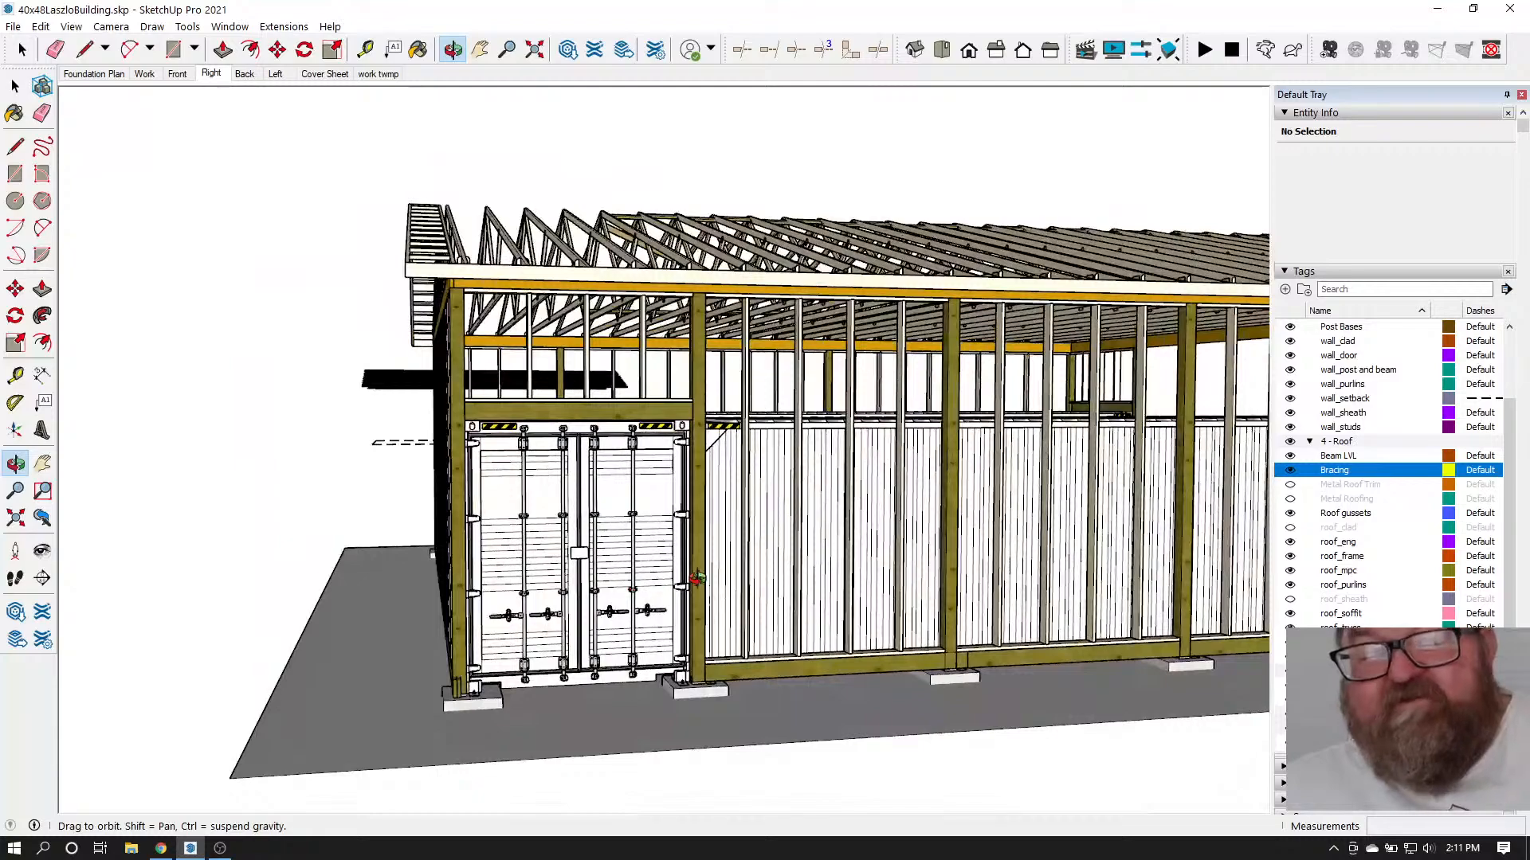
{"action": "left_click_drag", "start_coordinate": [597, 514], "coordinate": [290, 514]}
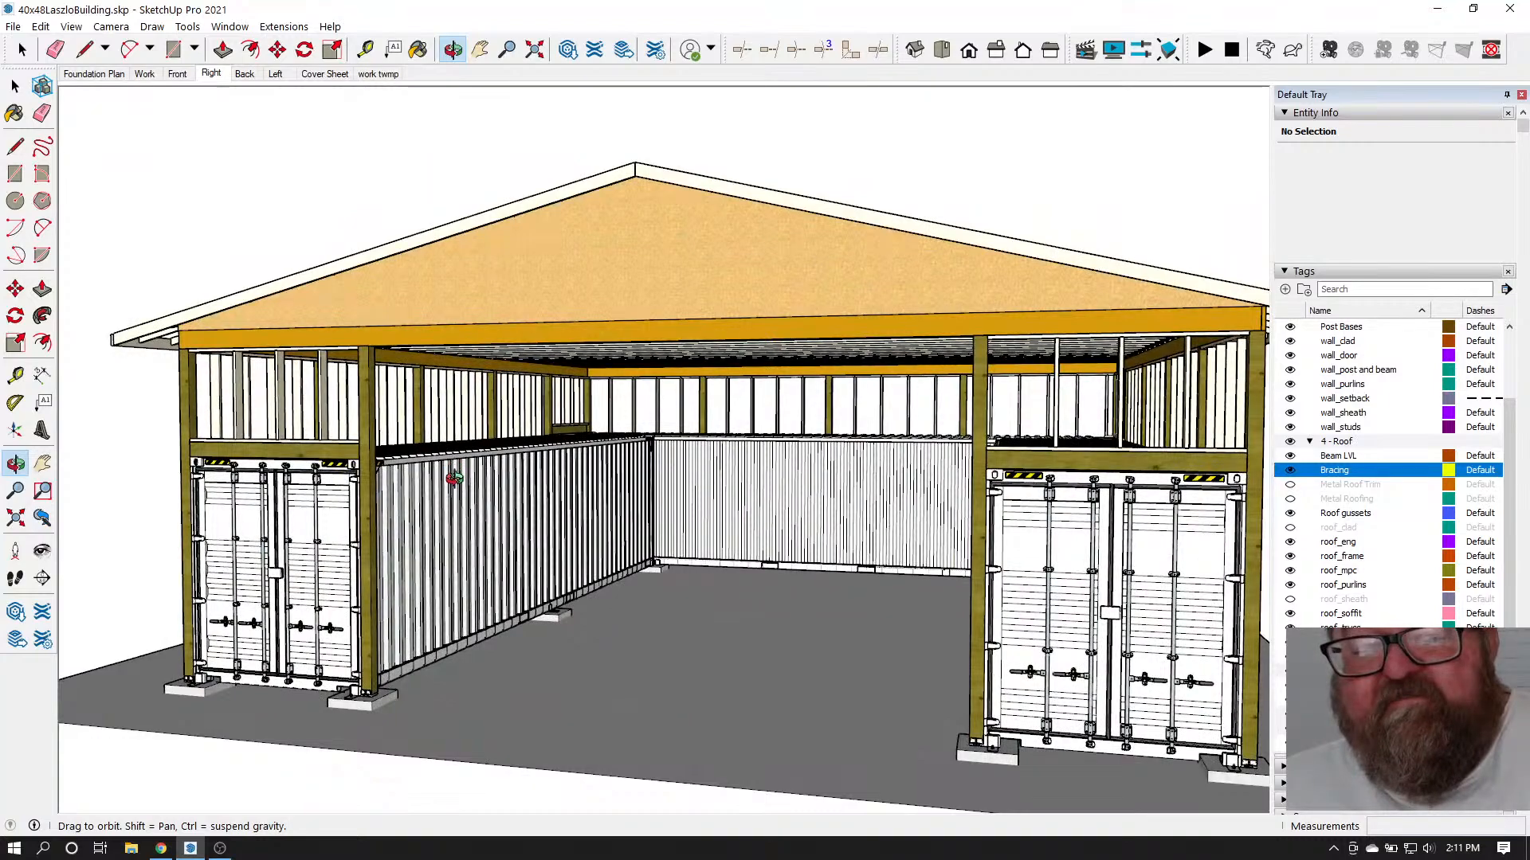
{"action": "scroll", "coordinate": [438, 478], "scroll_direction": "up", "scroll_amount": 6}
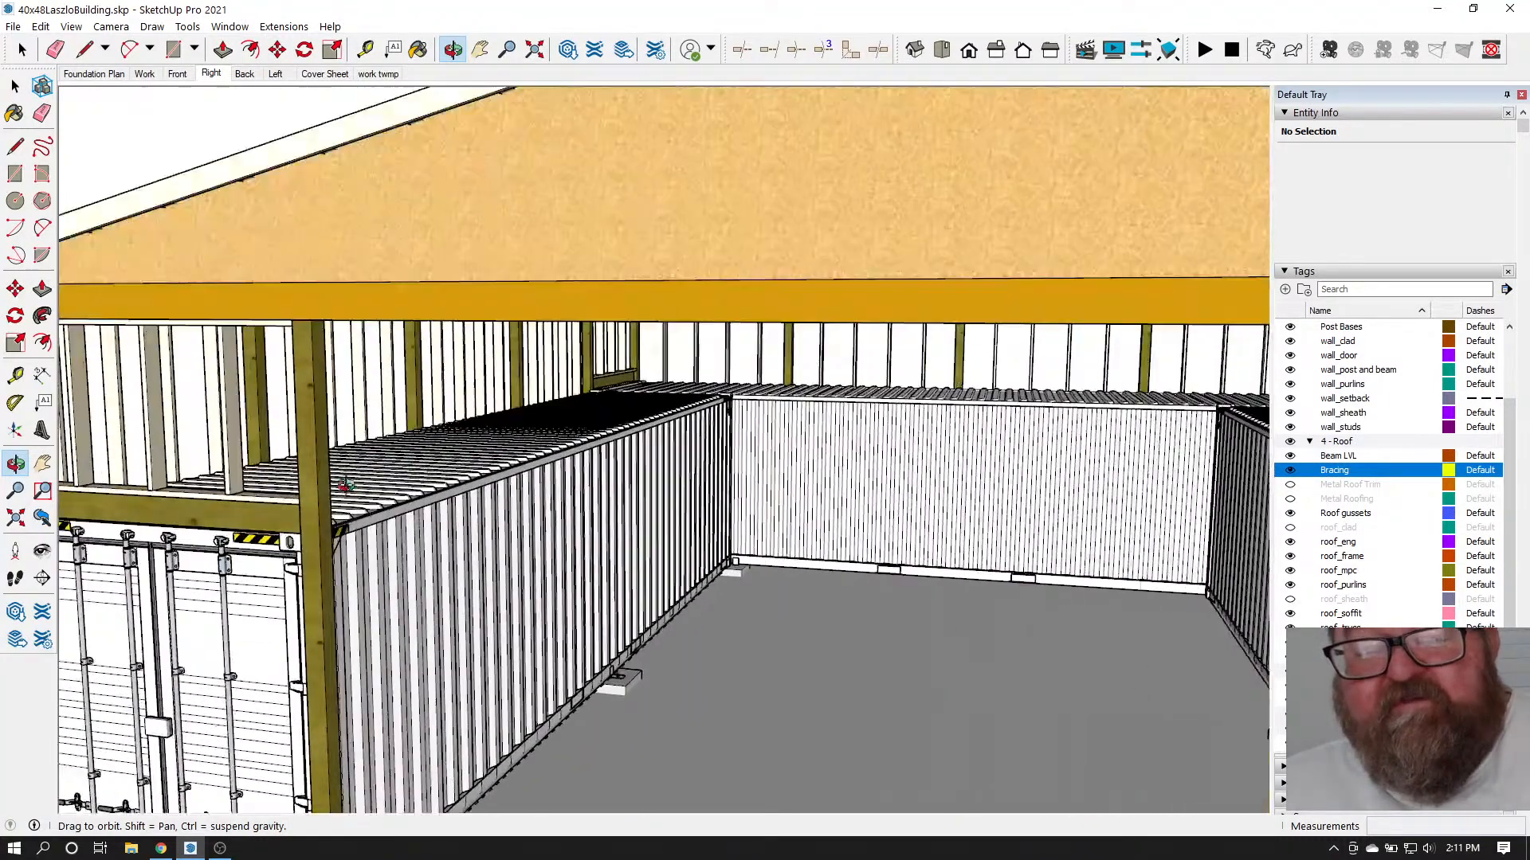
Inspect how the side wall's studs and posts stand against the corrugated container roof, from outside and inside the building
{"action": "left_click_drag", "start_coordinate": [346, 484], "coordinate": [710, 499]}
{"action": "scroll", "coordinate": [526, 495], "scroll_direction": "up", "scroll_amount": 6}
{"action": "left_click_drag", "start_coordinate": [571, 499], "coordinate": [747, 494]}
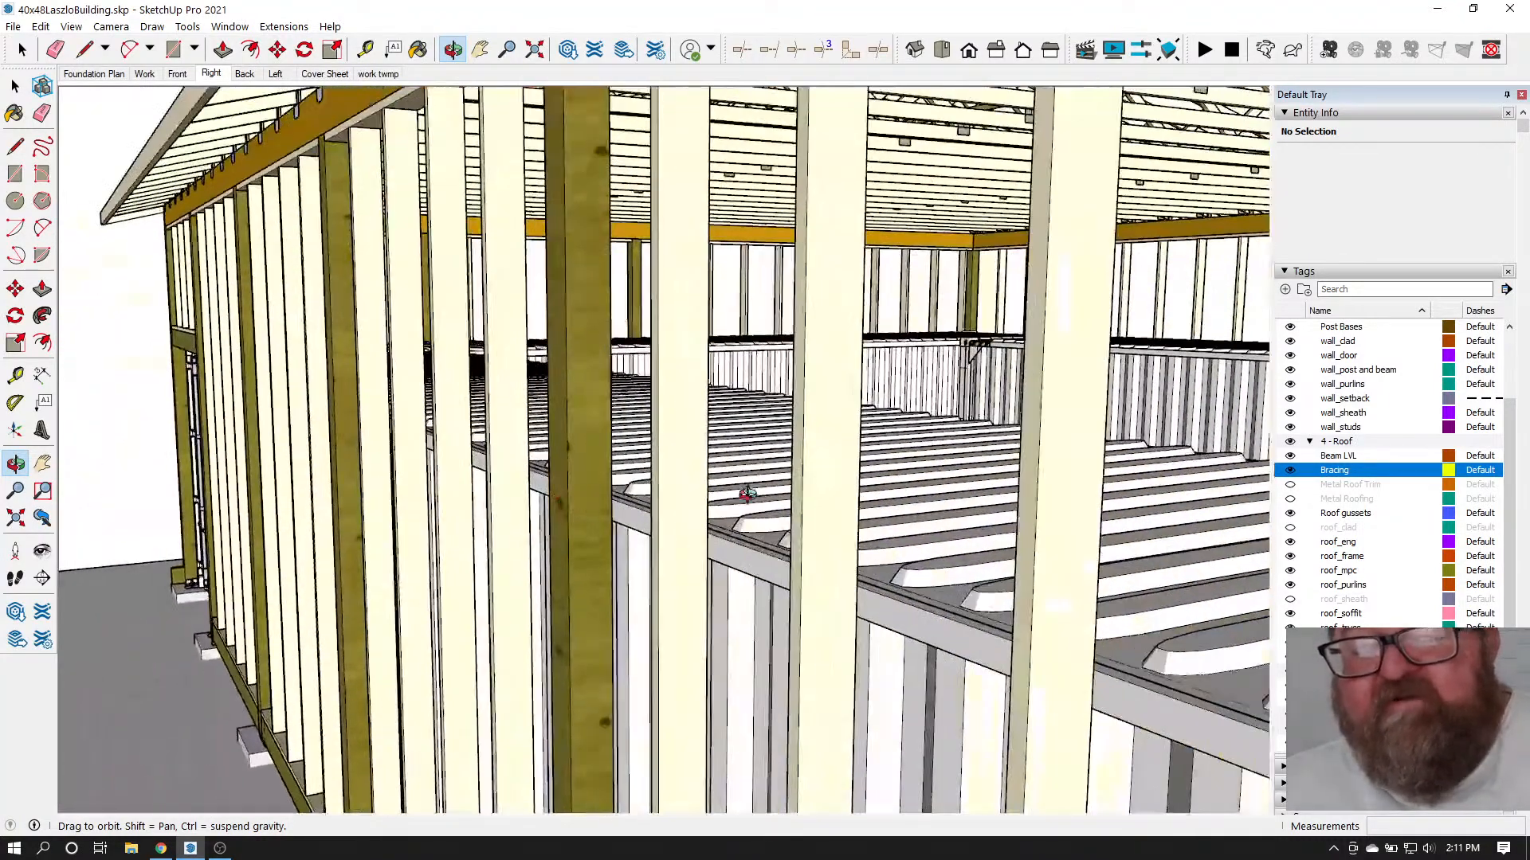
{"action": "scroll", "coordinate": [652, 503], "scroll_direction": "down", "scroll_amount": 3}
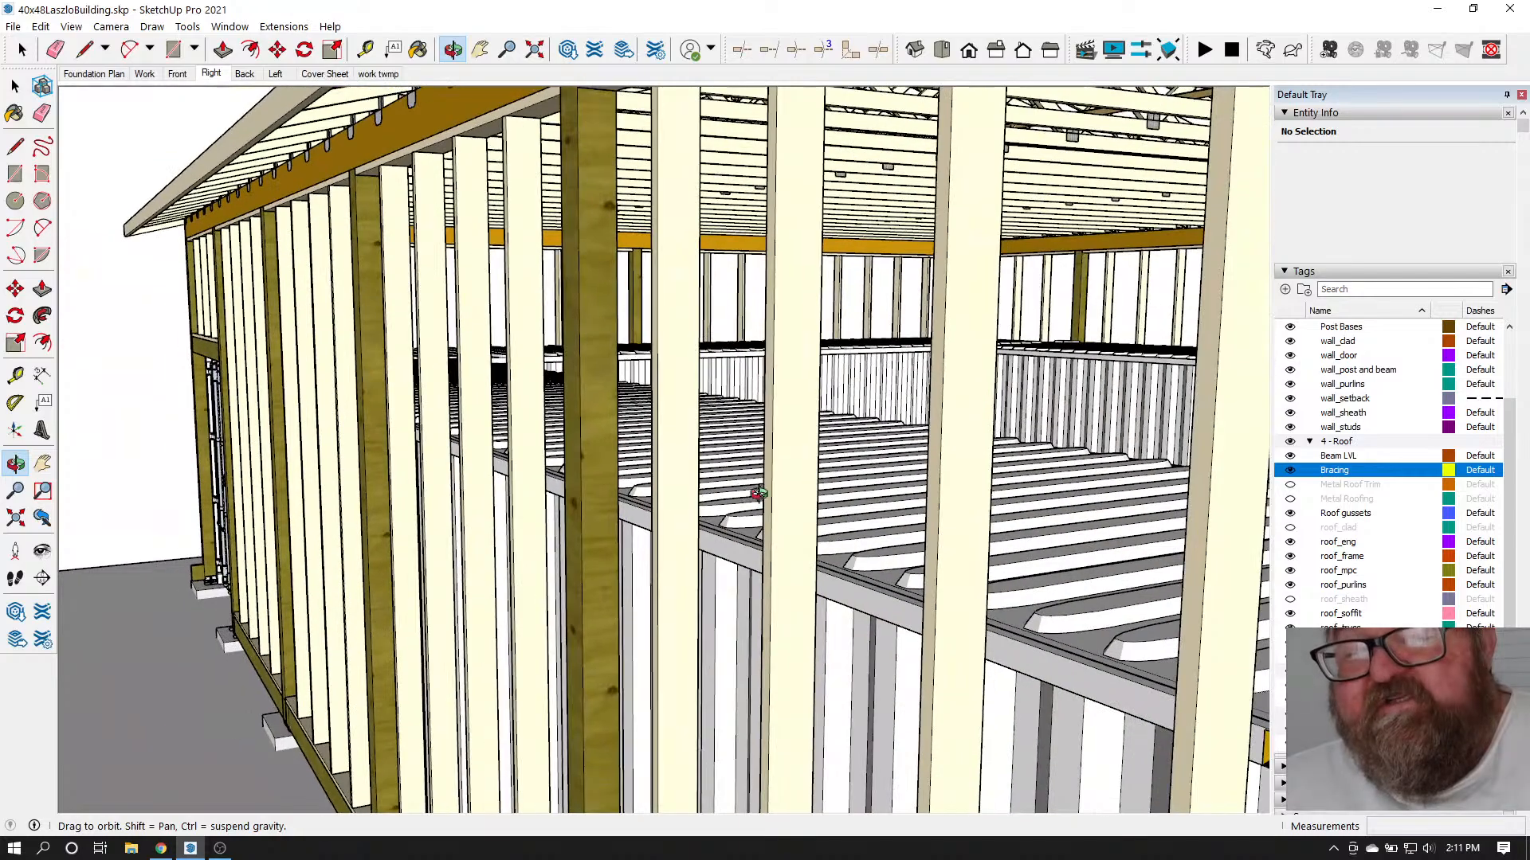
{"action": "scroll", "coordinate": [659, 505], "scroll_direction": "up", "scroll_amount": 8}
{"action": "scroll", "coordinate": [437, 518], "scroll_direction": "down", "scroll_amount": 3}
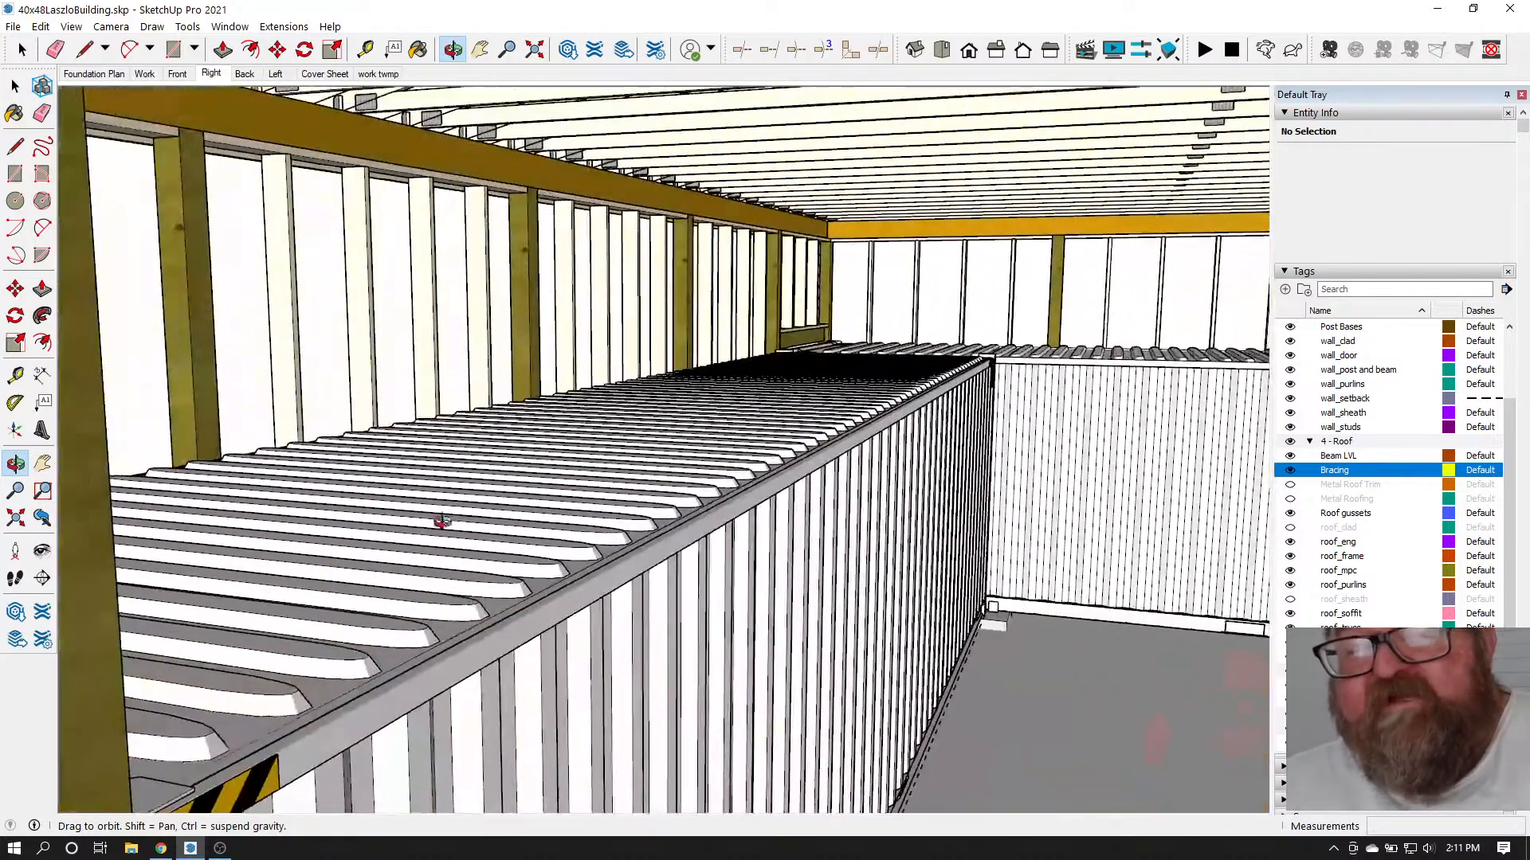
{"action": "left_click_drag", "start_coordinate": [438, 519], "coordinate": [1076, 521]}
{"action": "scroll", "coordinate": [604, 439], "scroll_direction": "down", "scroll_amount": 3}
{"action": "scroll", "coordinate": [603, 479], "scroll_direction": "up", "scroll_amount": 5}
{"action": "scroll", "coordinate": [514, 255], "scroll_direction": "down", "scroll_amount": 3}
{"action": "scroll", "coordinate": [982, 473], "scroll_direction": "down", "scroll_amount": 5}
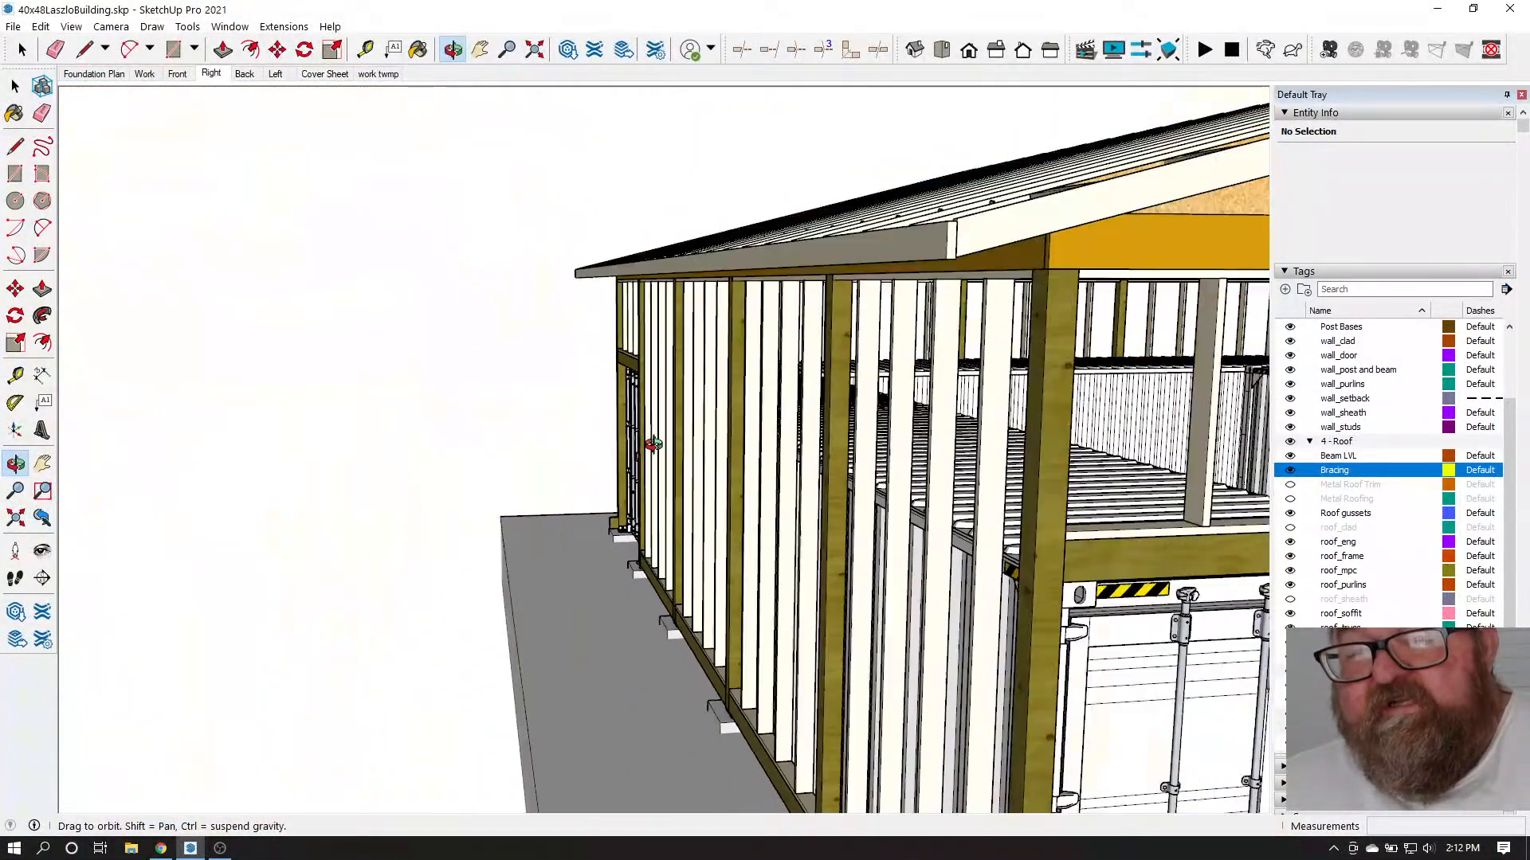
Examine the header and studs above the front container doors, the roof trusses overhead and the adjoining side wall framing
{"action": "left_click_drag", "start_coordinate": [836, 547], "coordinate": [510, 518]}
{"action": "scroll", "coordinate": [771, 503], "scroll_direction": "up", "scroll_amount": 3}
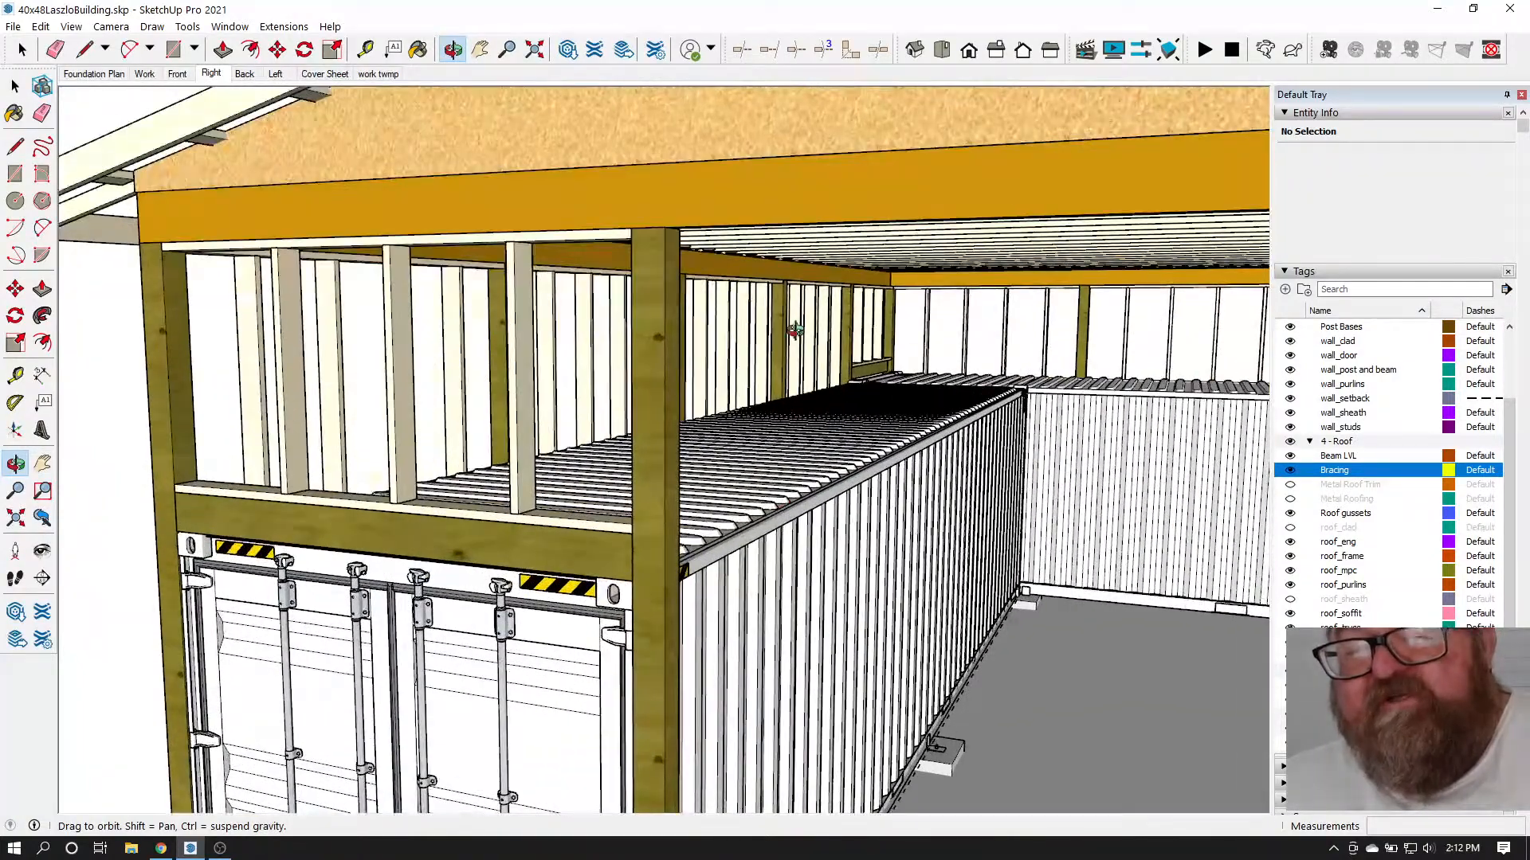
{"action": "left_click_drag", "start_coordinate": [809, 497], "coordinate": [846, 444]}
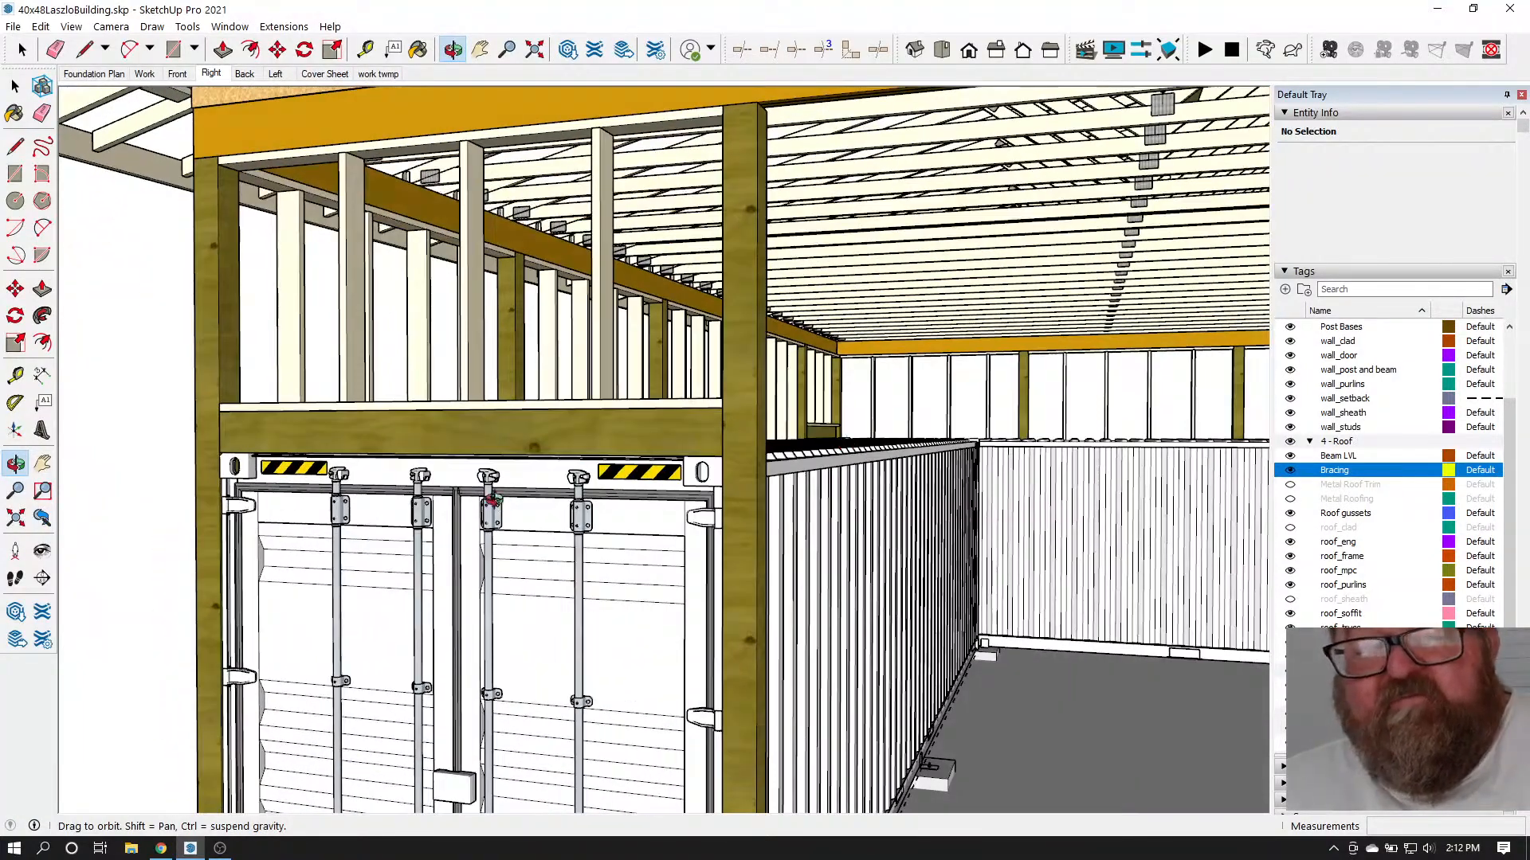
{"action": "left_click_drag", "start_coordinate": [492, 500], "coordinate": [737, 346]}
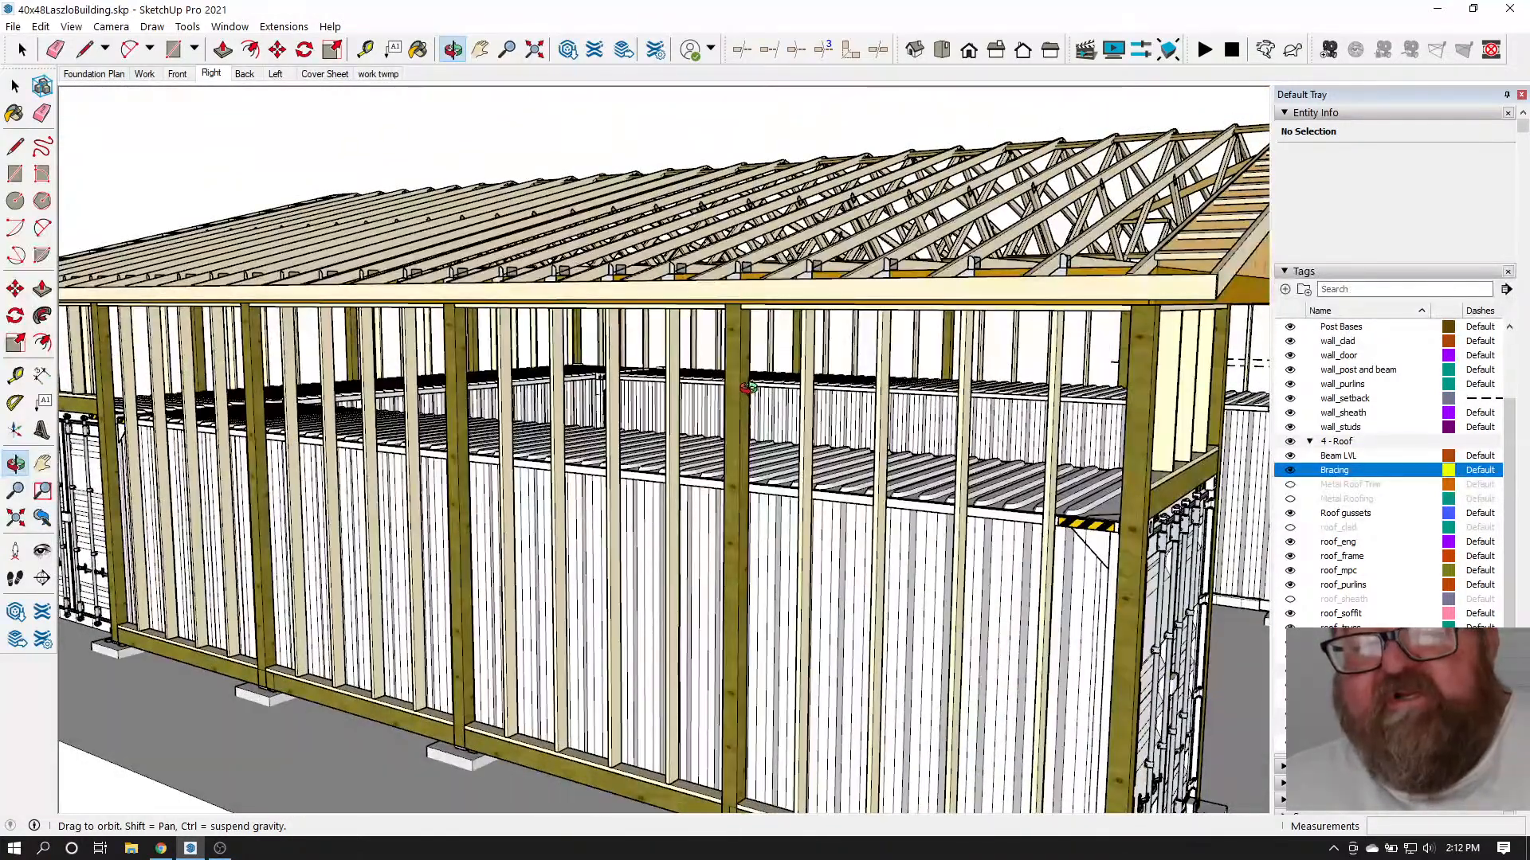
{"action": "left_click_drag", "start_coordinate": [742, 494], "coordinate": [186, 453]}
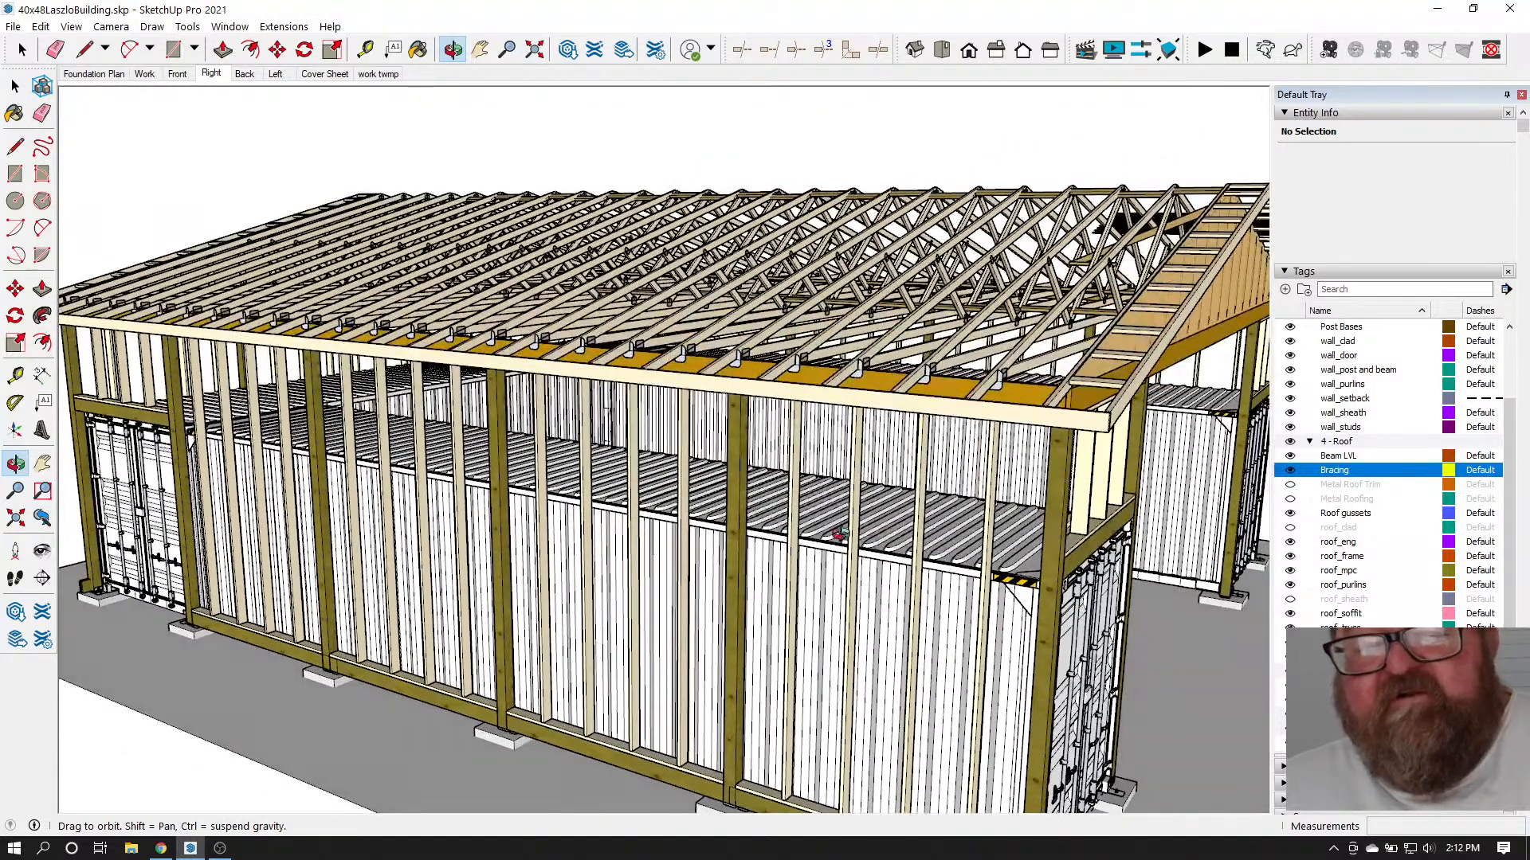
{"action": "left_click_drag", "start_coordinate": [839, 534], "coordinate": [577, 524]}
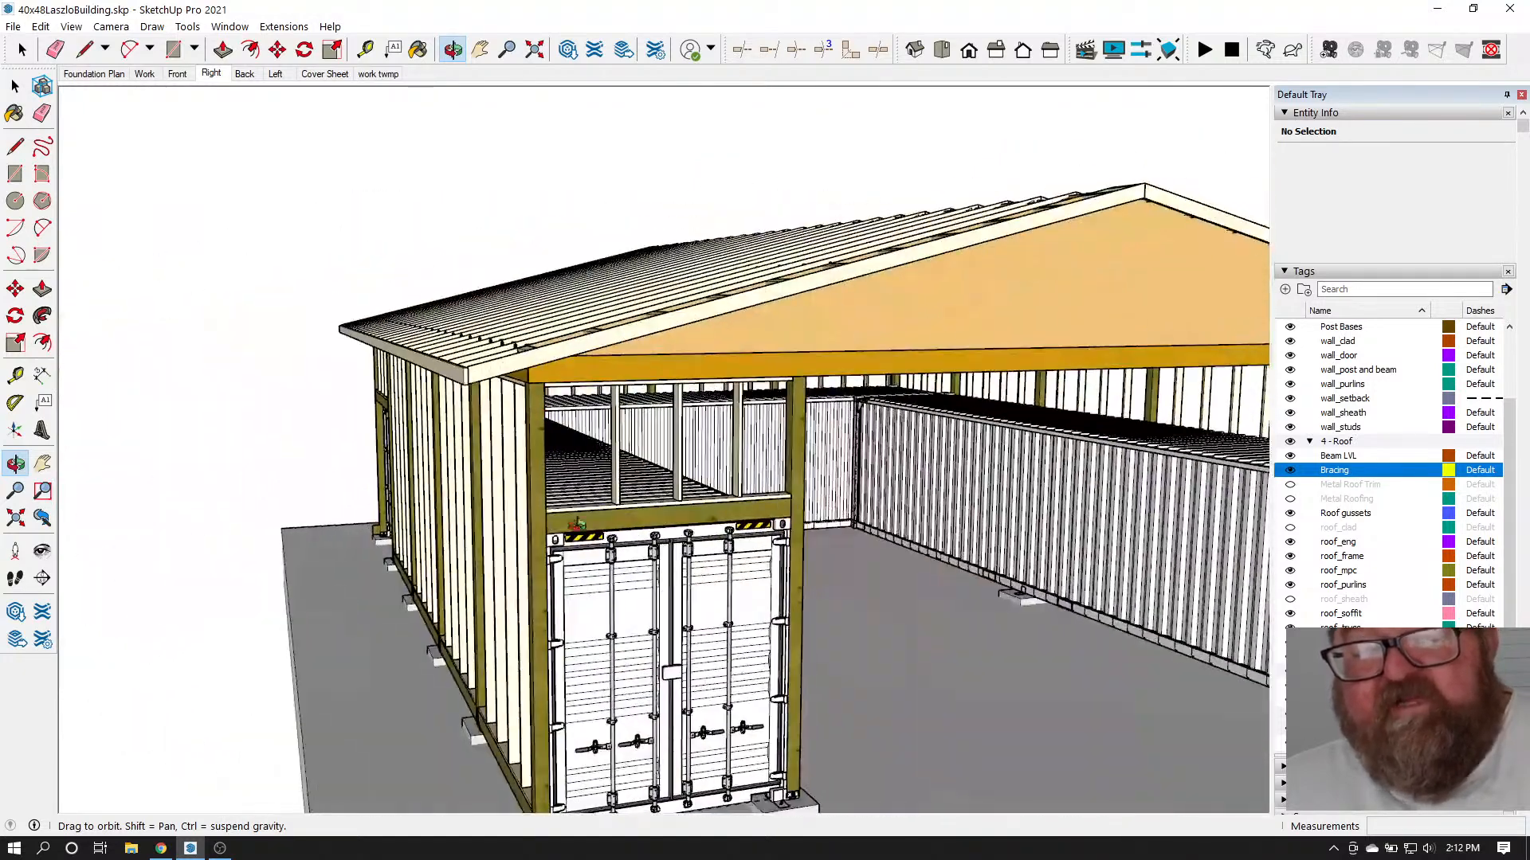
{"action": "left_click_drag", "start_coordinate": [705, 523], "coordinate": [821, 508]}
{"action": "left_click_drag", "start_coordinate": [943, 552], "coordinate": [533, 551]}
{"action": "left_click_drag", "start_coordinate": [911, 538], "coordinate": [614, 588]}
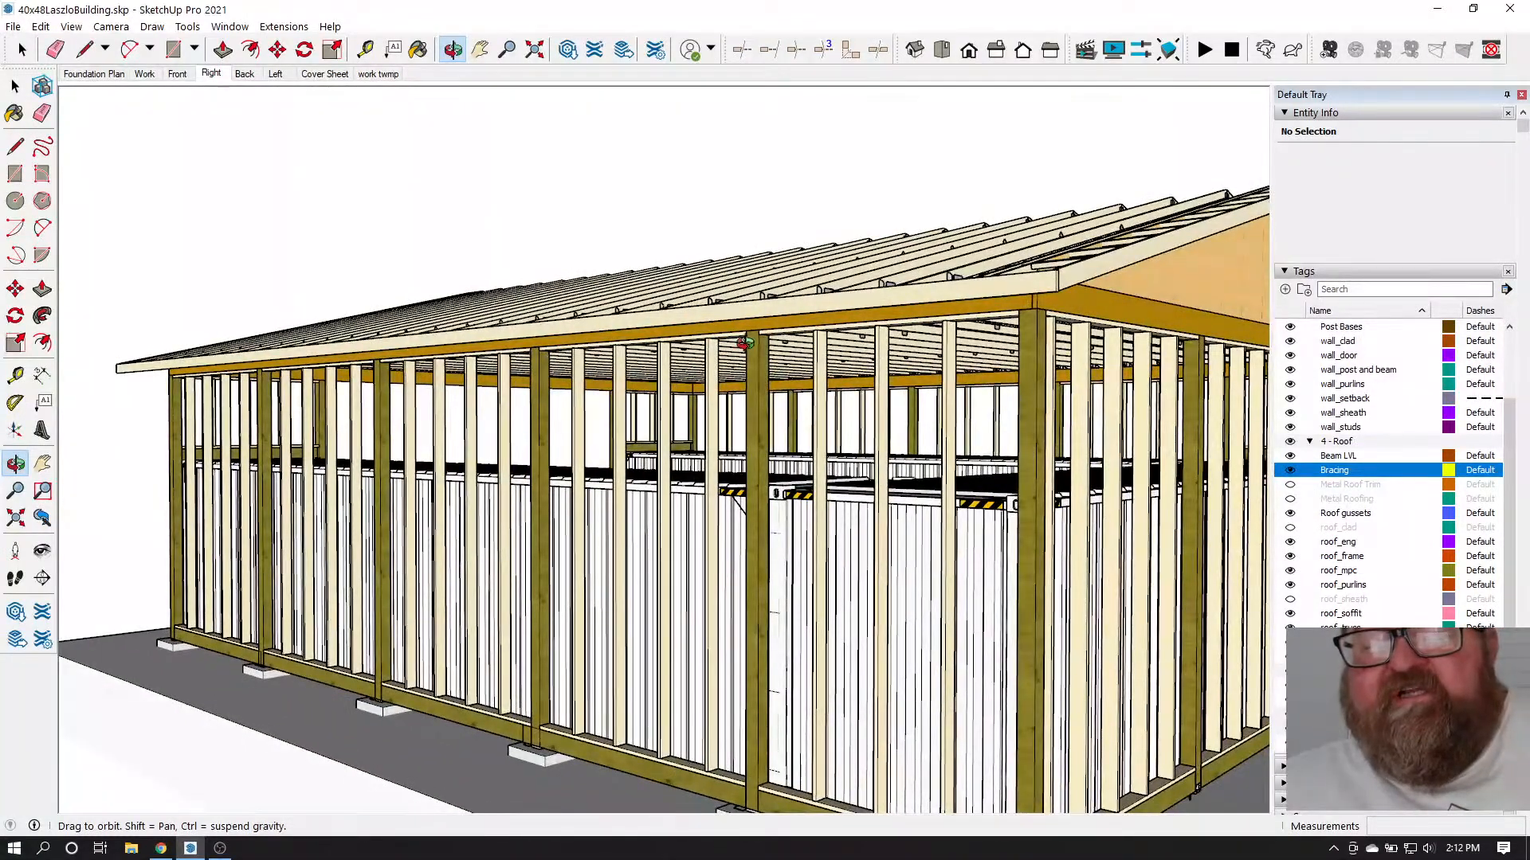
Inspect the gable-end stud wall beside the container up close, including the container's upper edge behind the studs
{"action": "left_click_drag", "start_coordinate": [719, 391], "coordinate": [804, 522]}
{"action": "scroll", "coordinate": [638, 448], "scroll_direction": "up", "scroll_amount": 5}
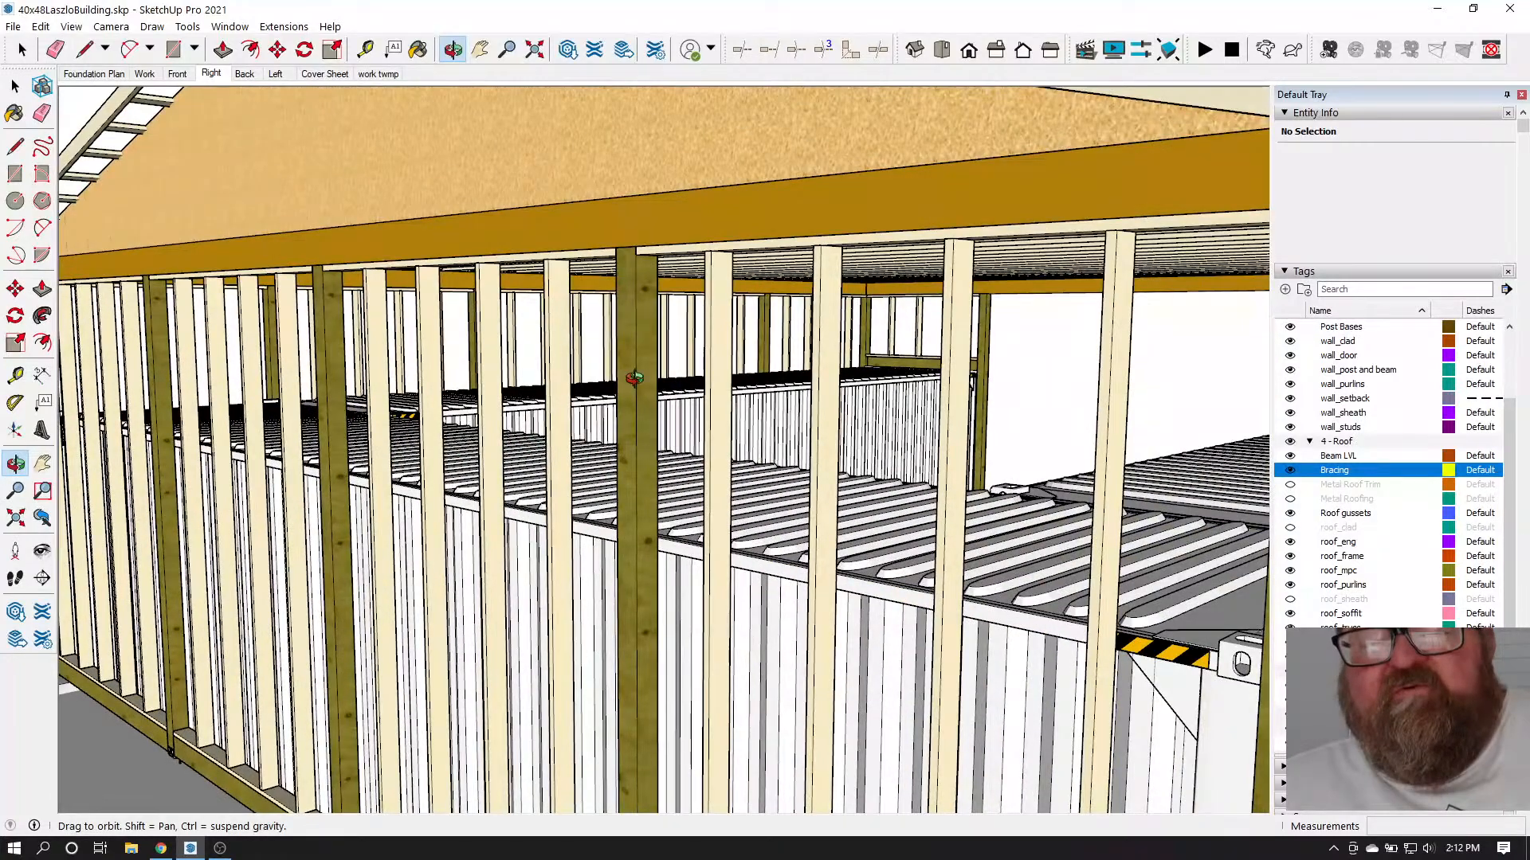
{"action": "scroll", "coordinate": [678, 445], "scroll_direction": "down", "scroll_amount": 4}
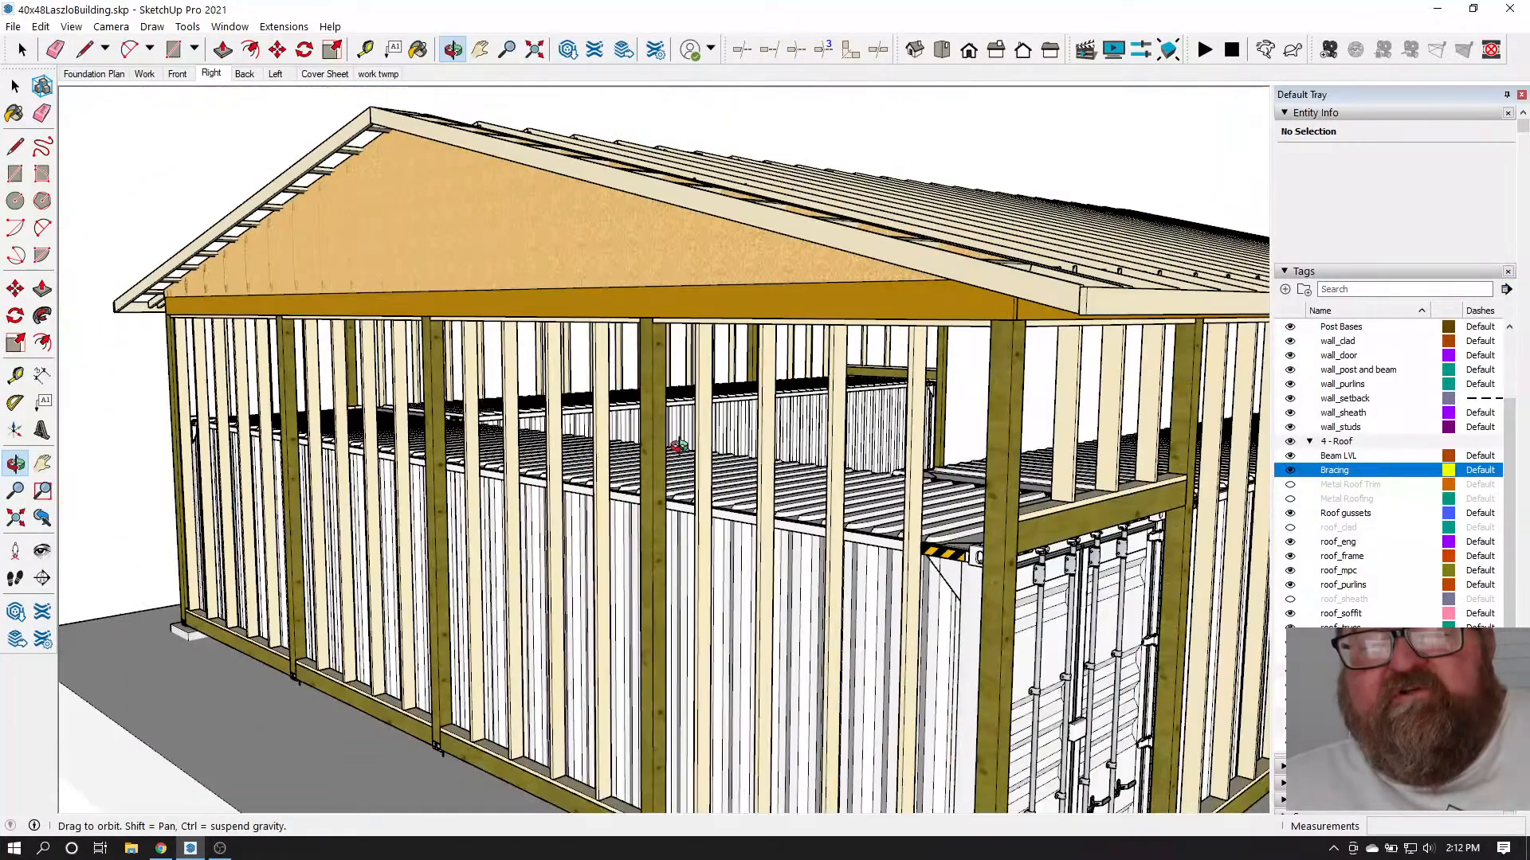
{"action": "scroll", "coordinate": [715, 500], "scroll_direction": "up", "scroll_amount": 8}
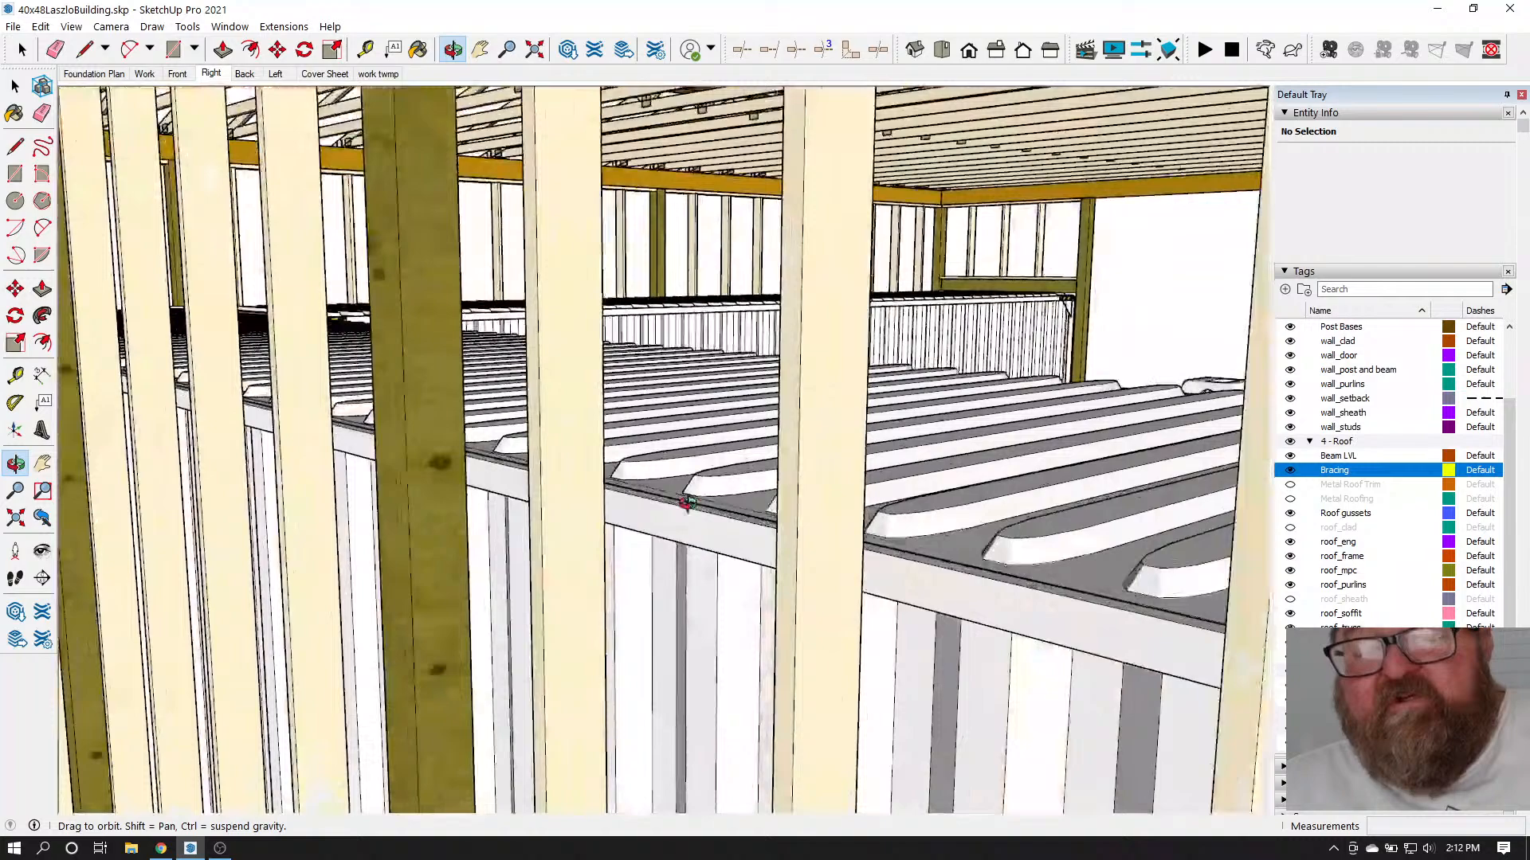
{"action": "scroll", "coordinate": [687, 504], "scroll_direction": "up", "scroll_amount": 3}
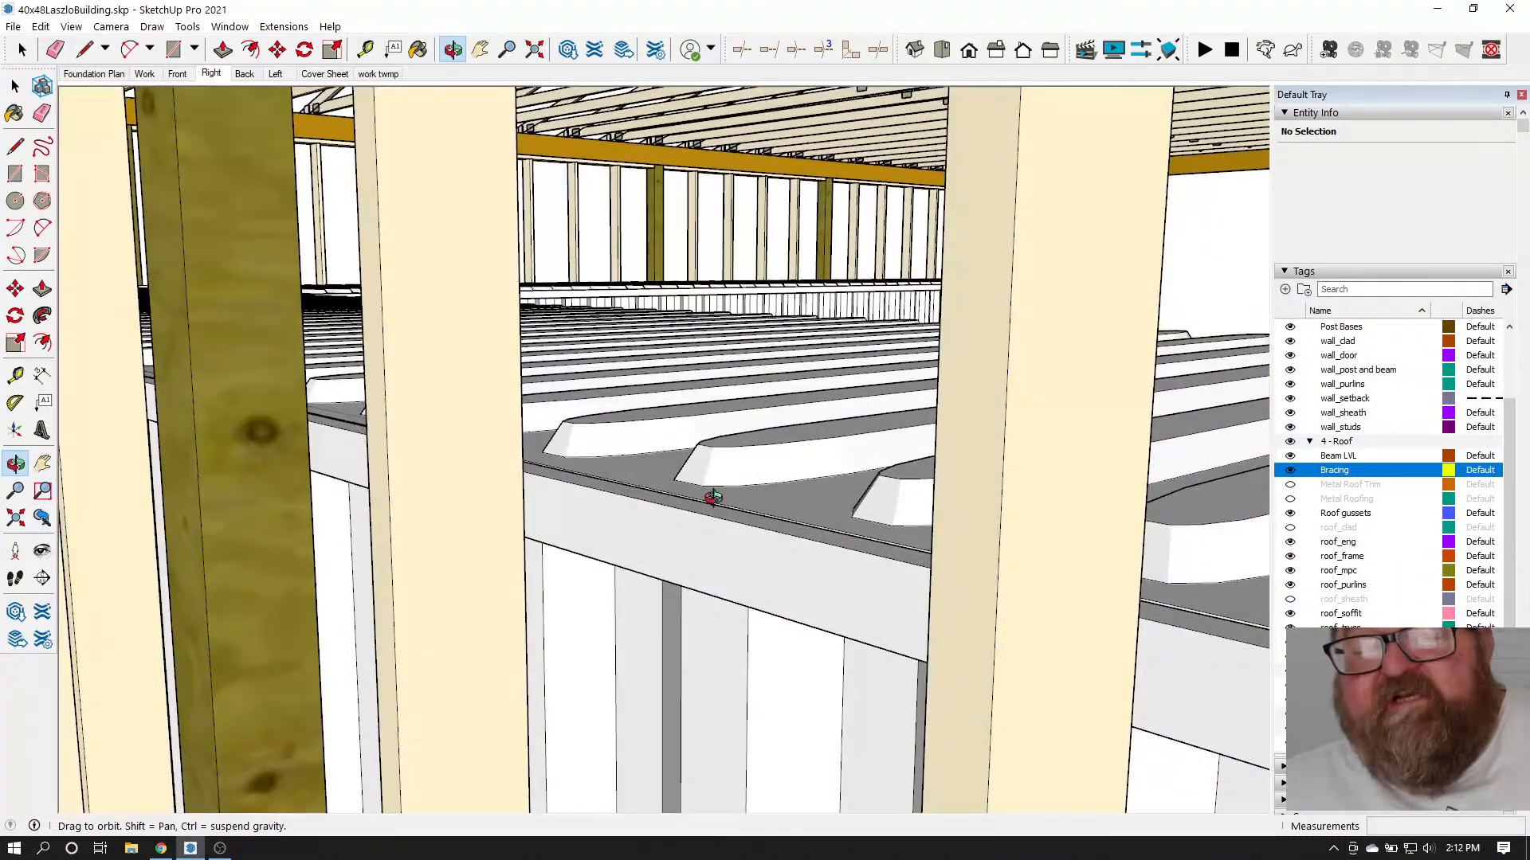
{"action": "scroll", "coordinate": [713, 497], "scroll_direction": "down", "scroll_amount": 3}
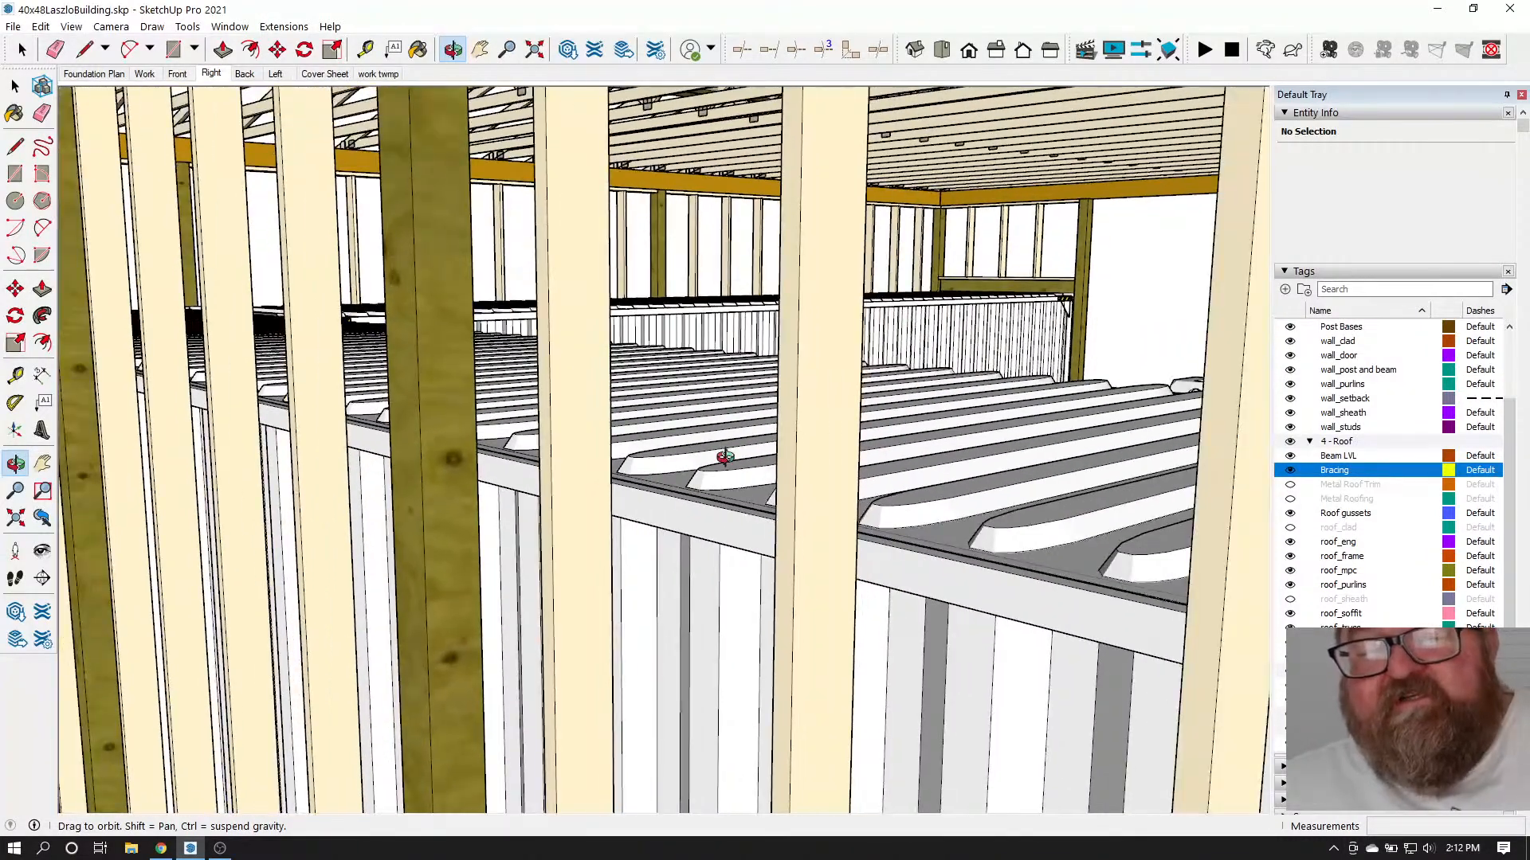
{"action": "scroll", "coordinate": [587, 420], "scroll_direction": "down", "scroll_amount": 7}
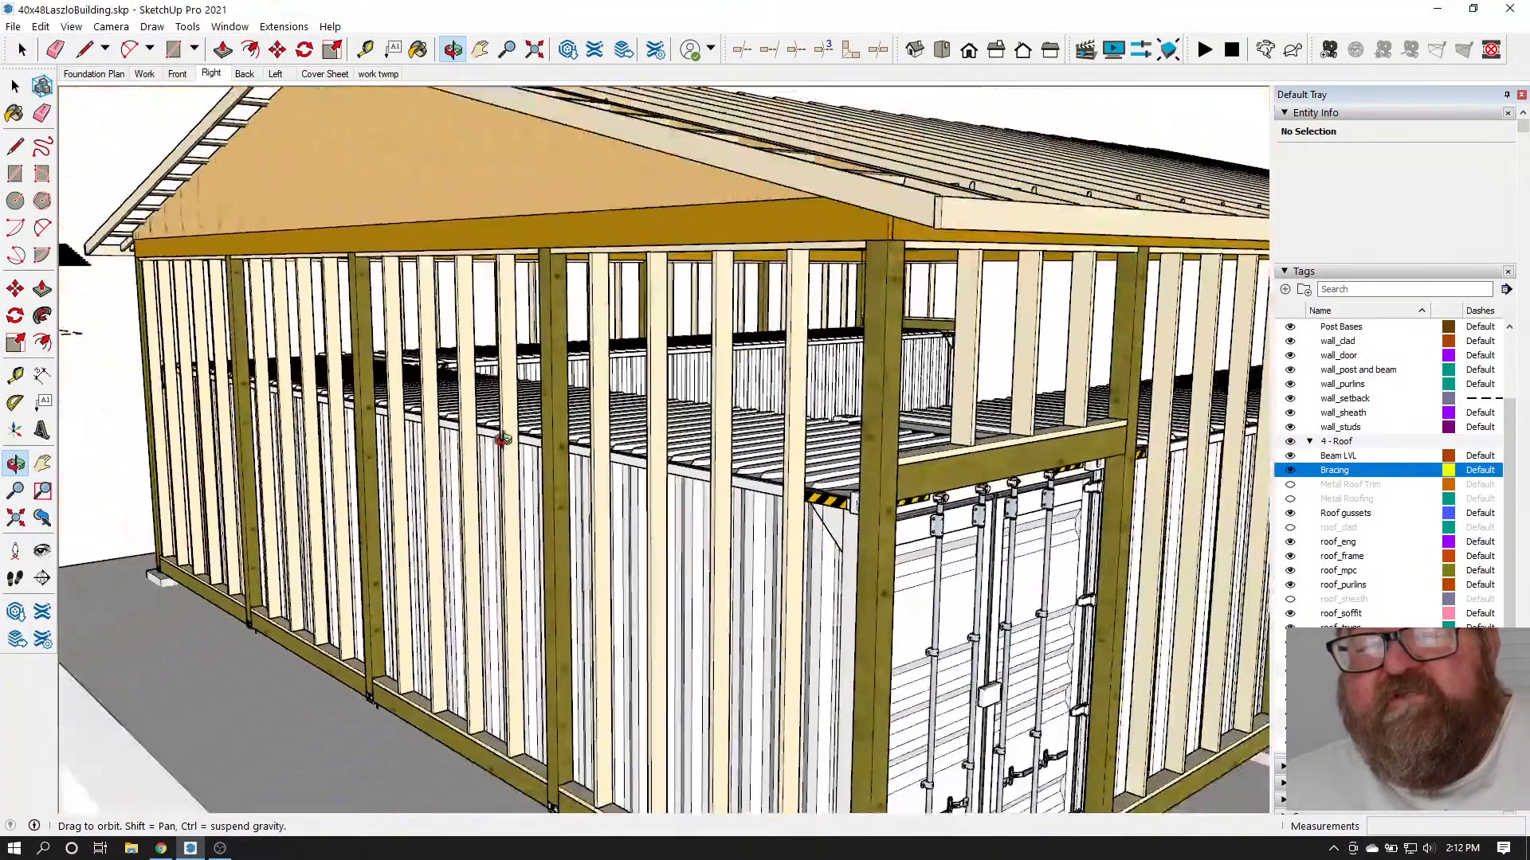
Review the long side wall beneath the trusses, ending on the front corner with its container bay
{"action": "scroll", "coordinate": [502, 439], "scroll_direction": "down", "scroll_amount": 2}
{"action": "middle_click_drag", "start_coordinate": [693, 398], "coordinate": [779, 494]}
{"action": "scroll", "coordinate": [465, 417], "scroll_direction": "down", "scroll_amount": 2}
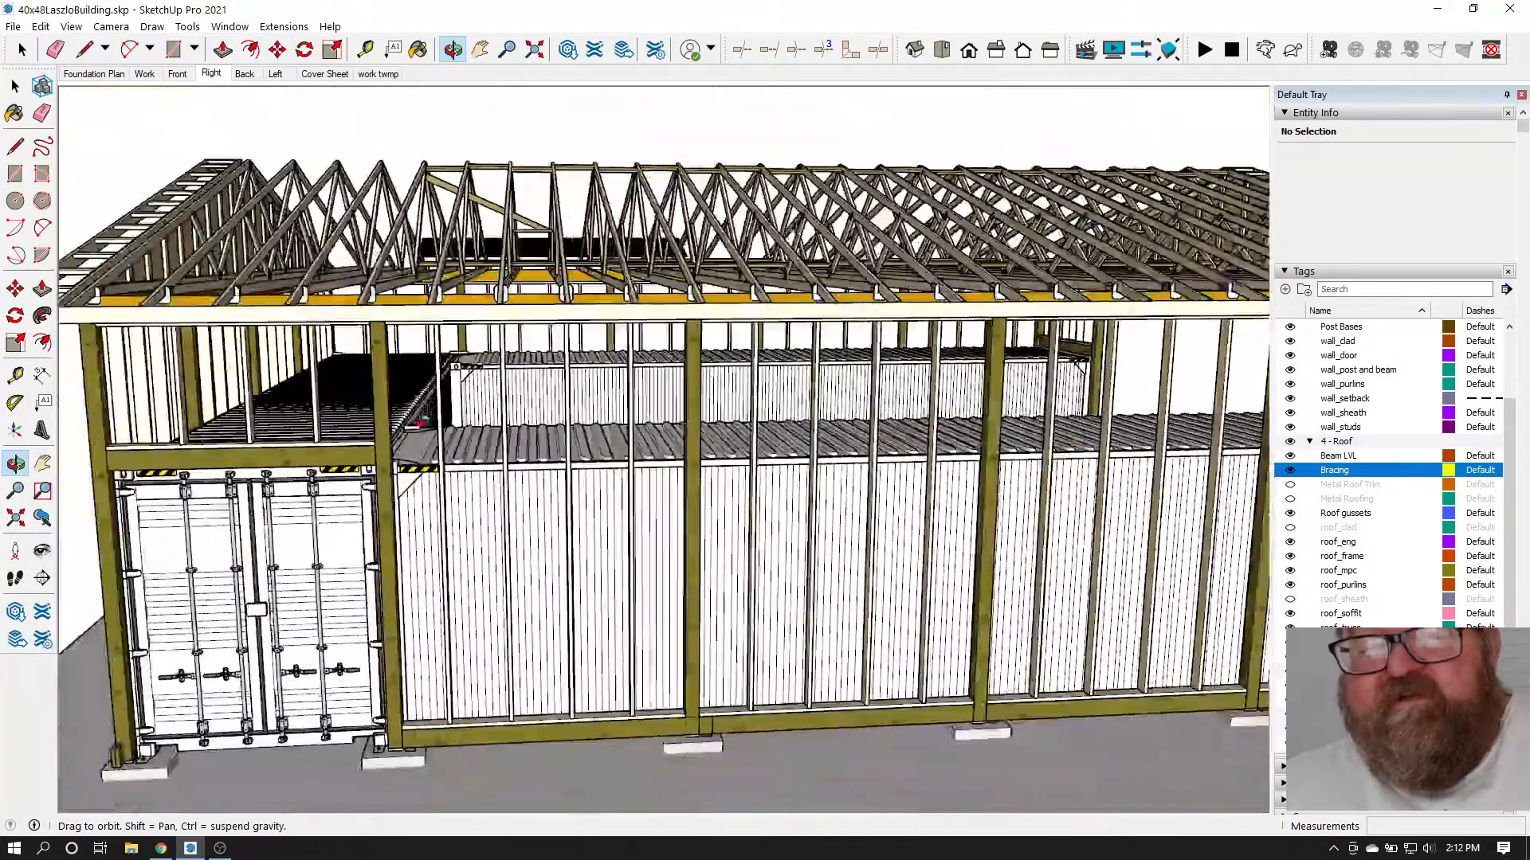
{"action": "scroll", "coordinate": [780, 493], "scroll_direction": "up", "scroll_amount": 5}
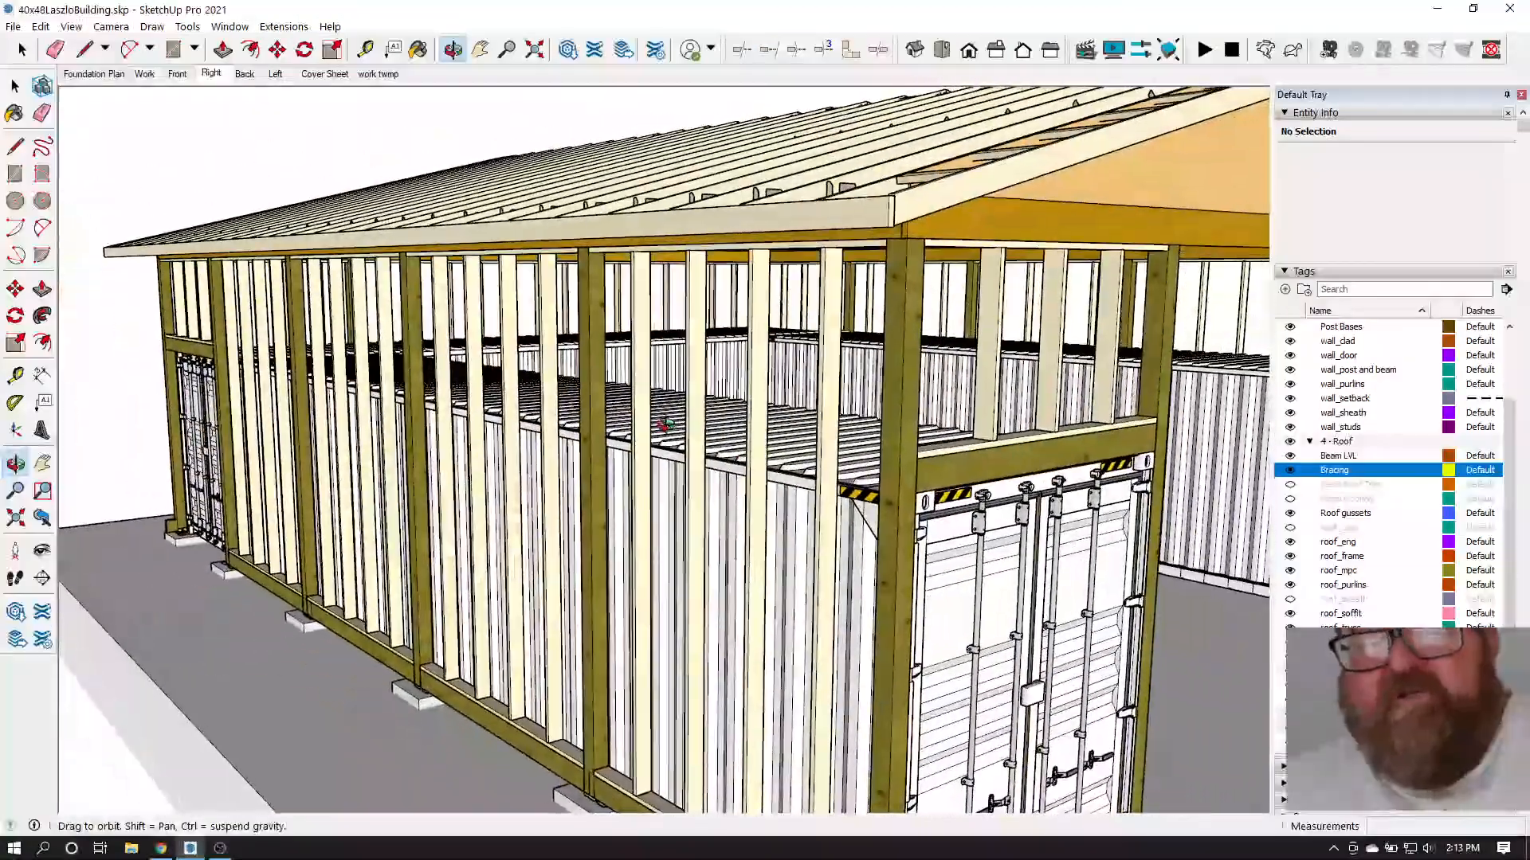
{"action": "scroll", "coordinate": [666, 426], "scroll_direction": "down", "scroll_amount": 2}
{"action": "middle_click_drag", "start_coordinate": [778, 481], "coordinate": [735, 475]}
{"action": "scroll", "coordinate": [606, 490], "scroll_direction": "down", "scroll_amount": 1}
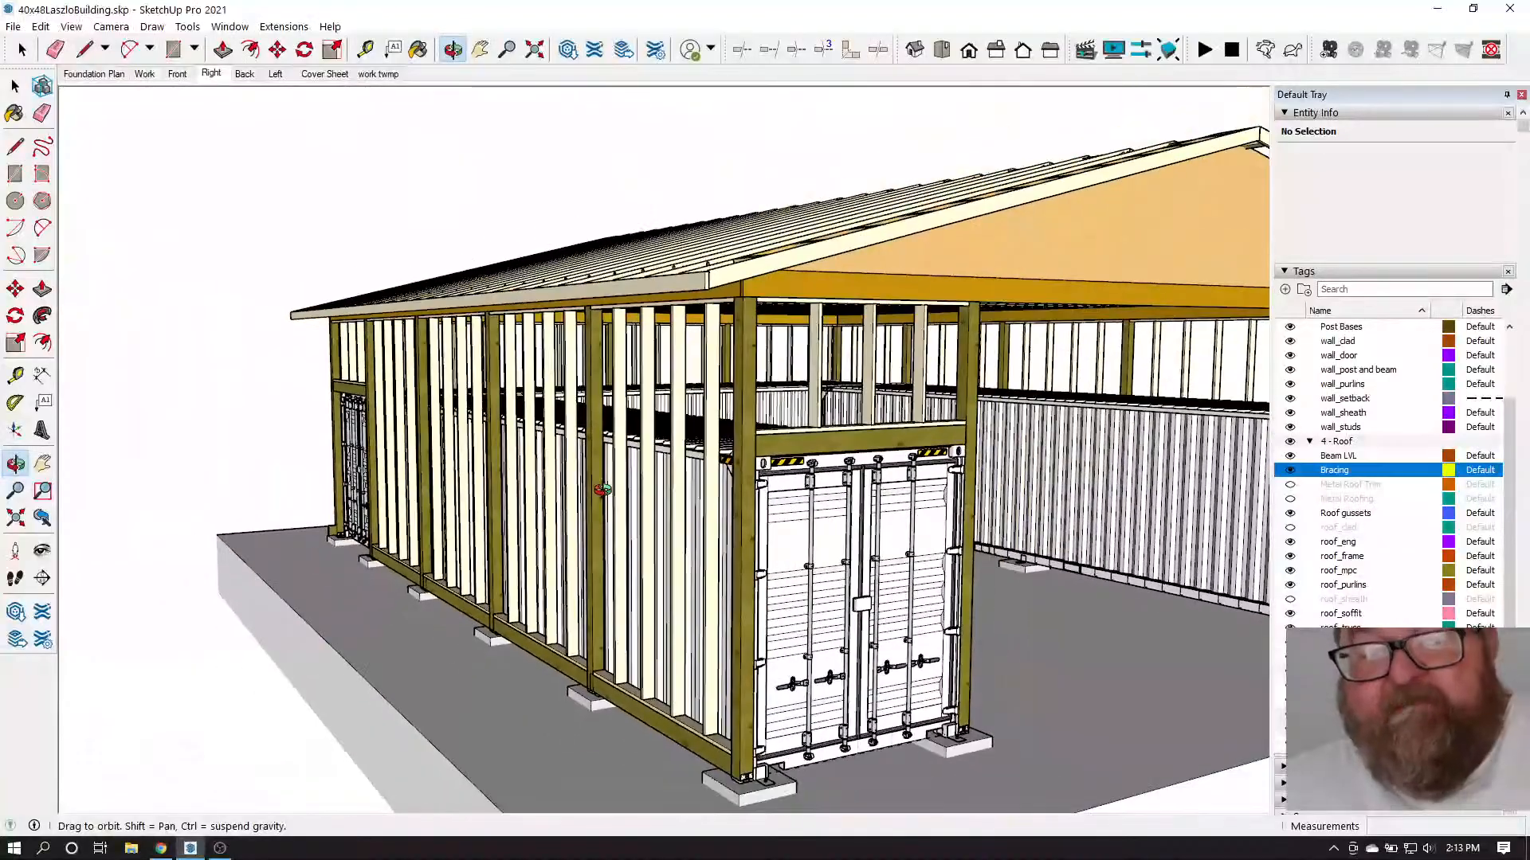
Check the YouTube Studio live chat in Chrome for new comments, and return to the SketchUp model
{"action": "left_click", "coordinate": [160, 847]}
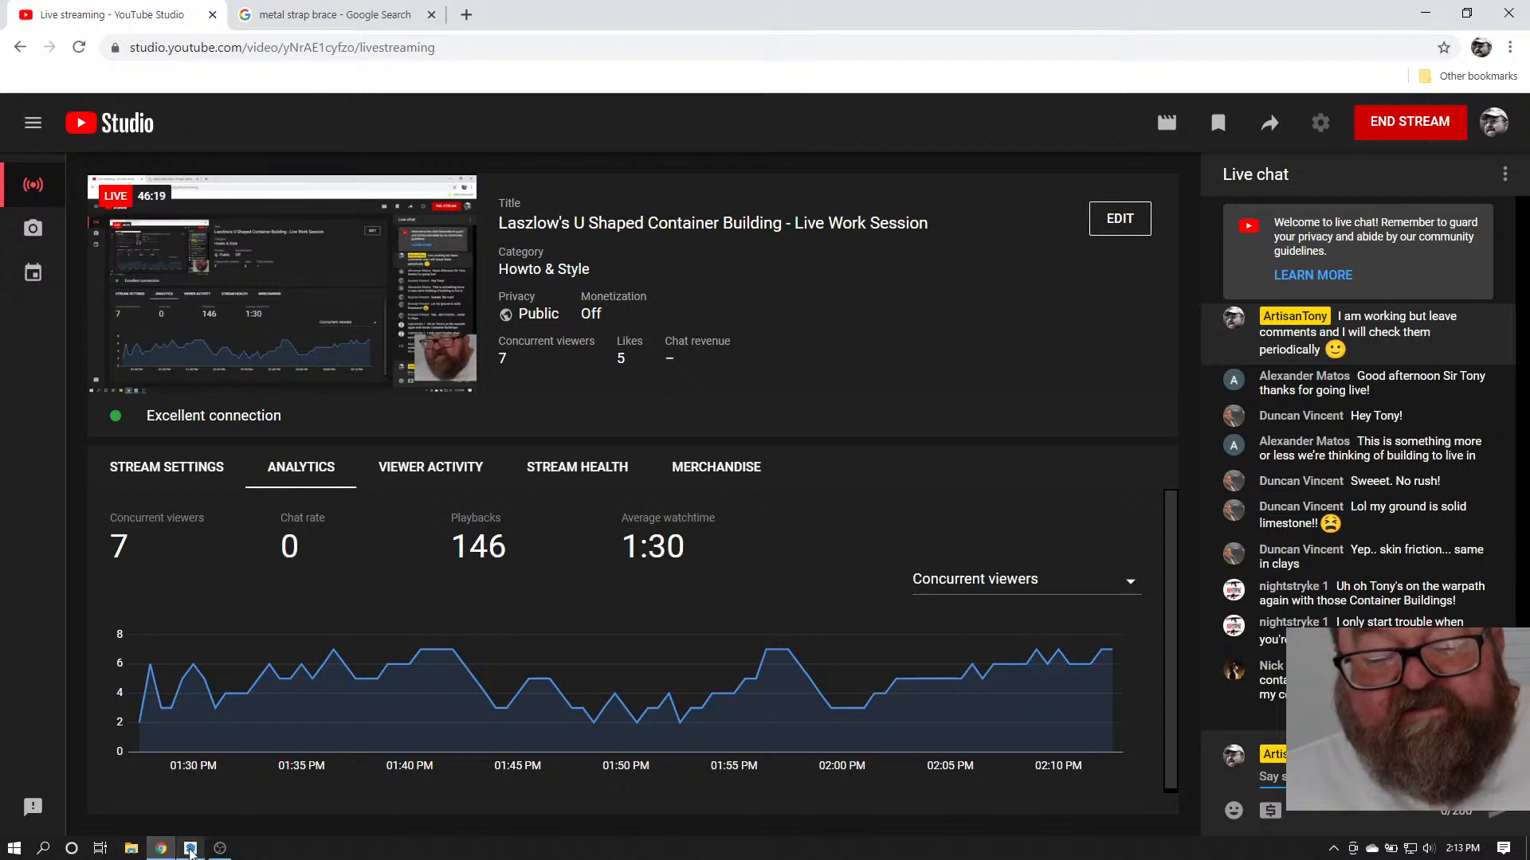
{"action": "mouse_move", "coordinate": [191, 851]}
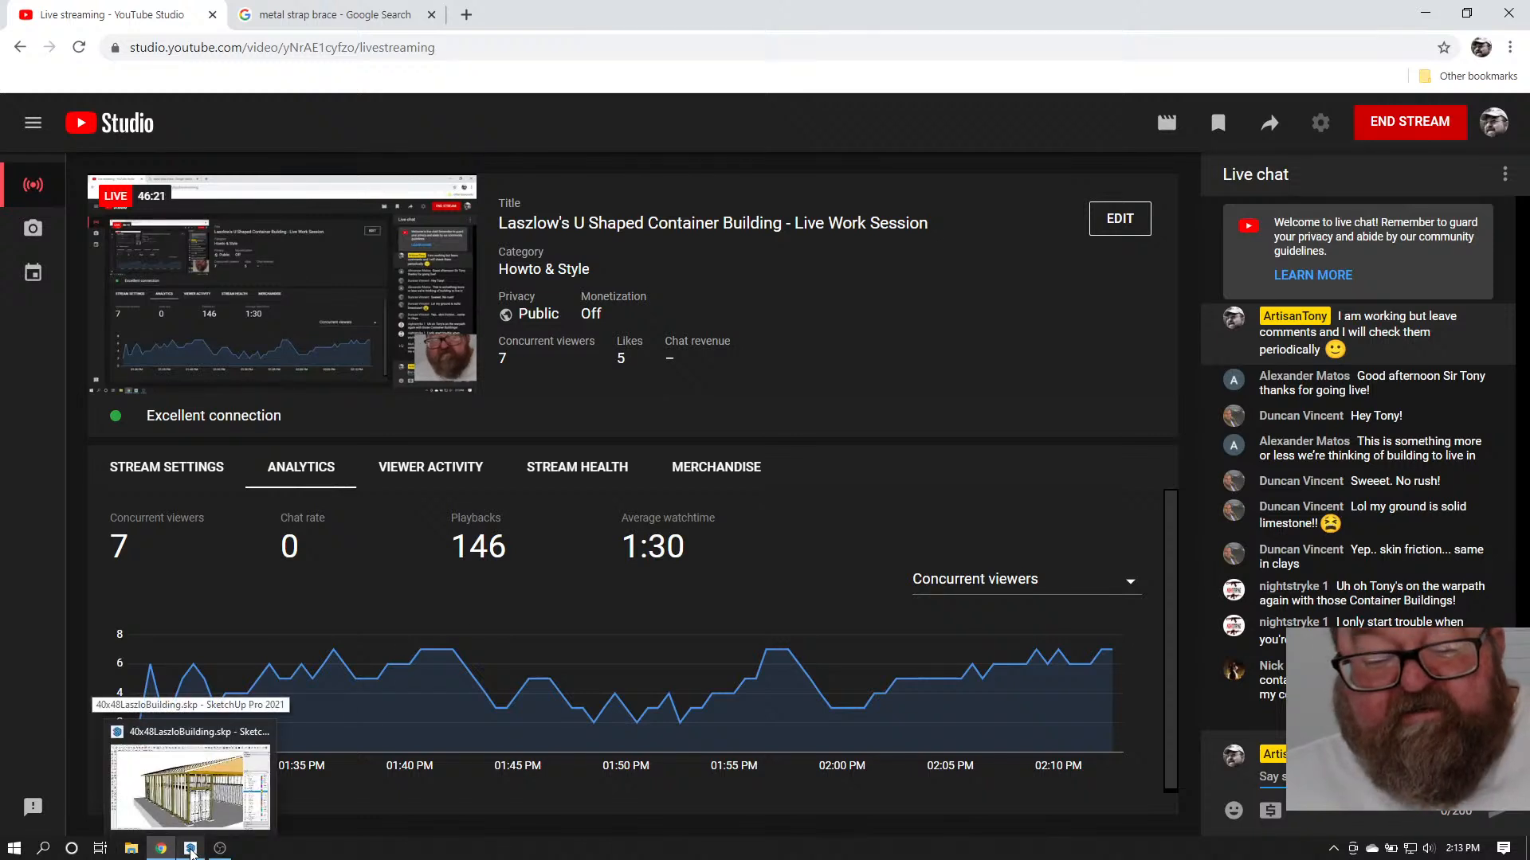
{"action": "left_click", "coordinate": [190, 851]}
Review the building from its front corner around to the gable front with both container bays
{"action": "left_click_drag", "start_coordinate": [492, 510], "coordinate": [518, 461]}
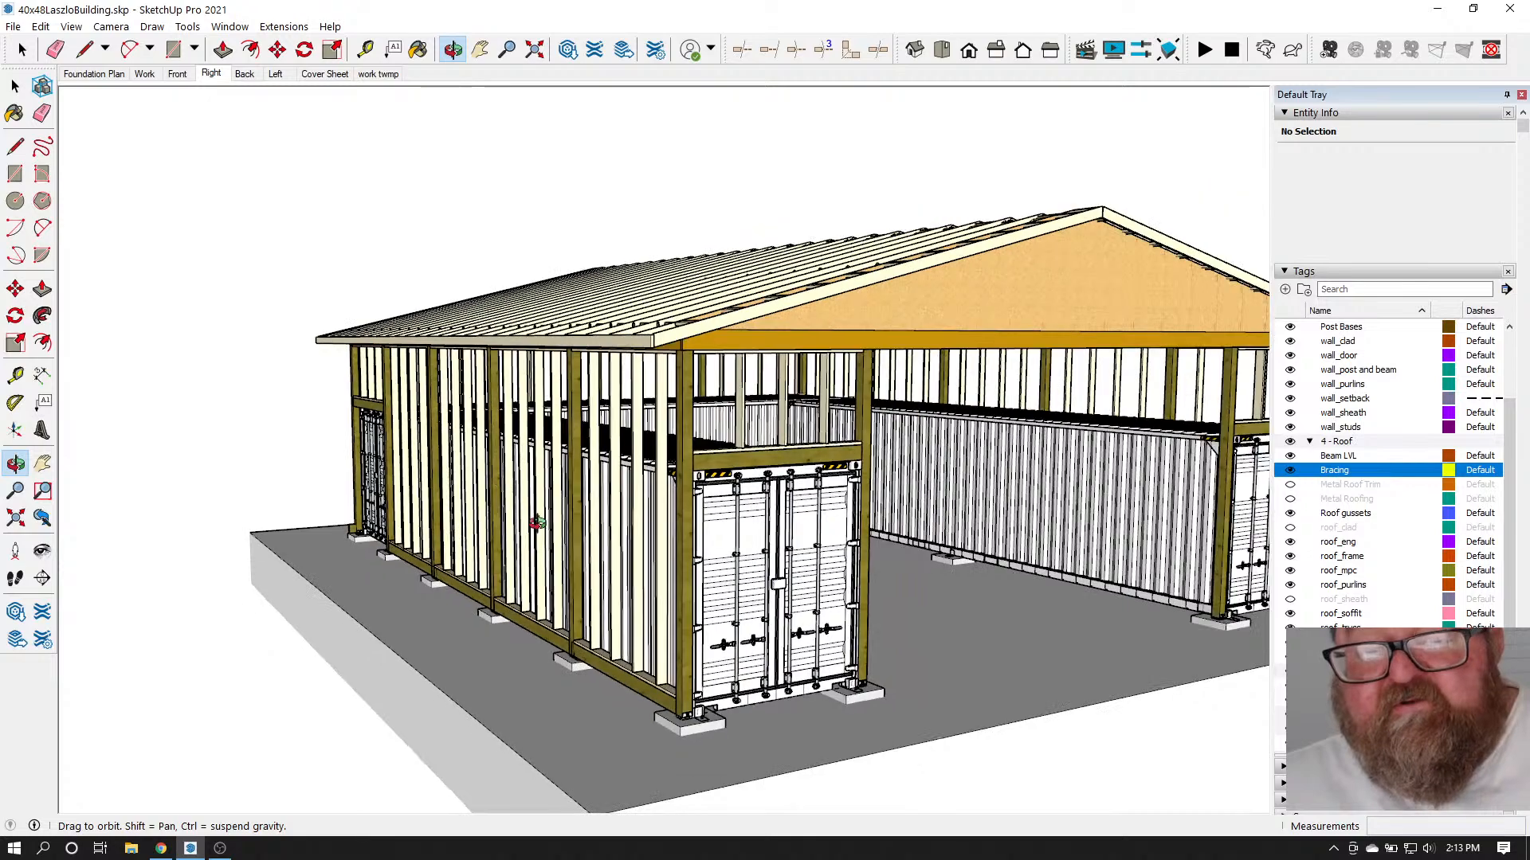
{"action": "left_click_drag", "start_coordinate": [536, 522], "coordinate": [796, 623]}
{"action": "scroll", "coordinate": [795, 624], "scroll_direction": "up", "scroll_amount": 3}
{"action": "left_click_drag", "start_coordinate": [838, 532], "coordinate": [972, 614]}
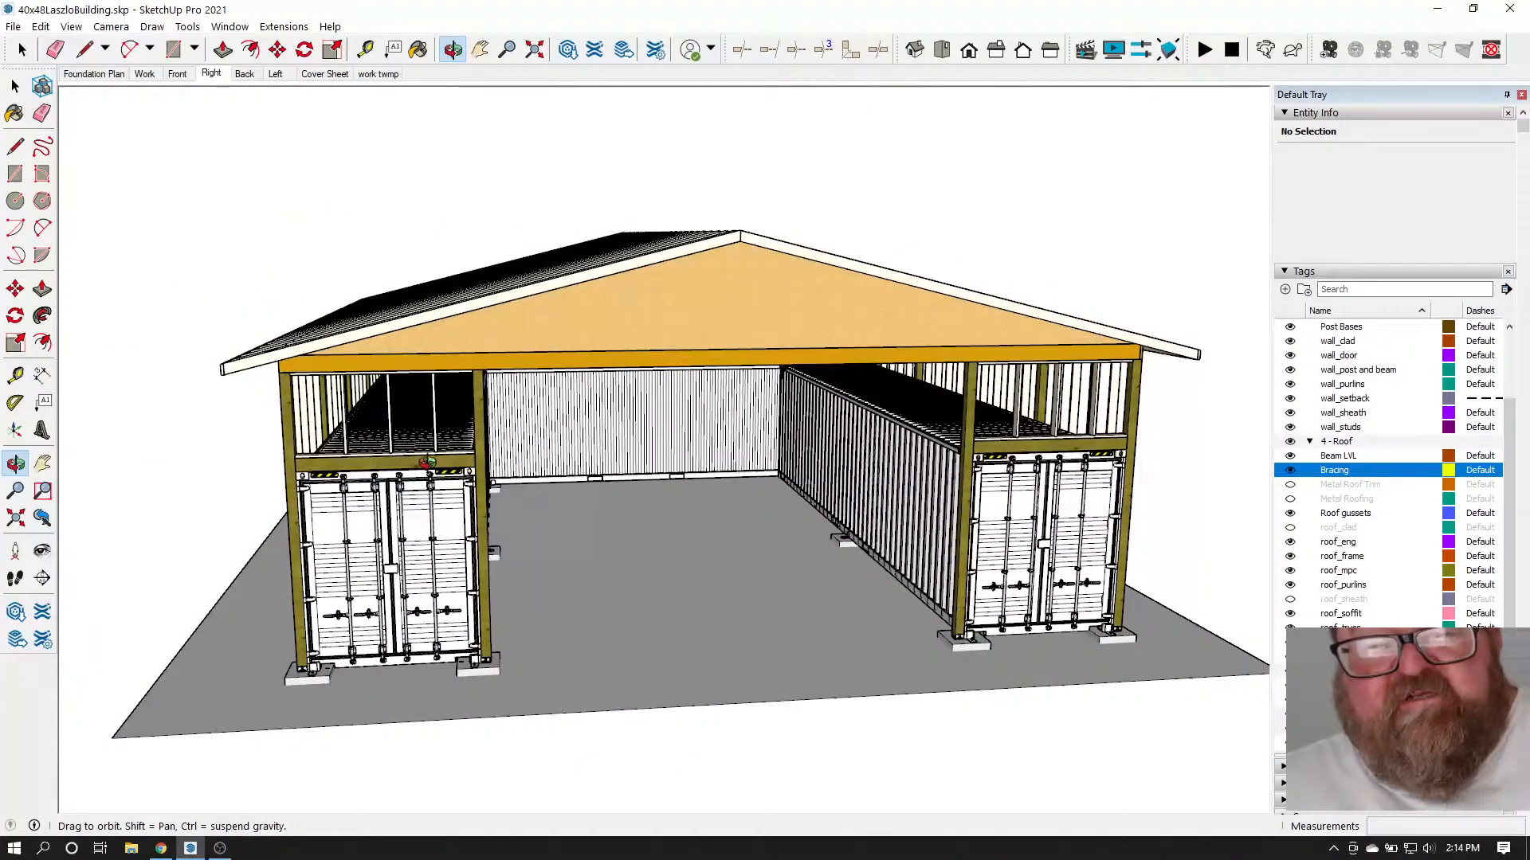
Switch to Chrome and open the bookmarked atdrafting.com website in a new tab
{"action": "left_click", "coordinate": [161, 849]}
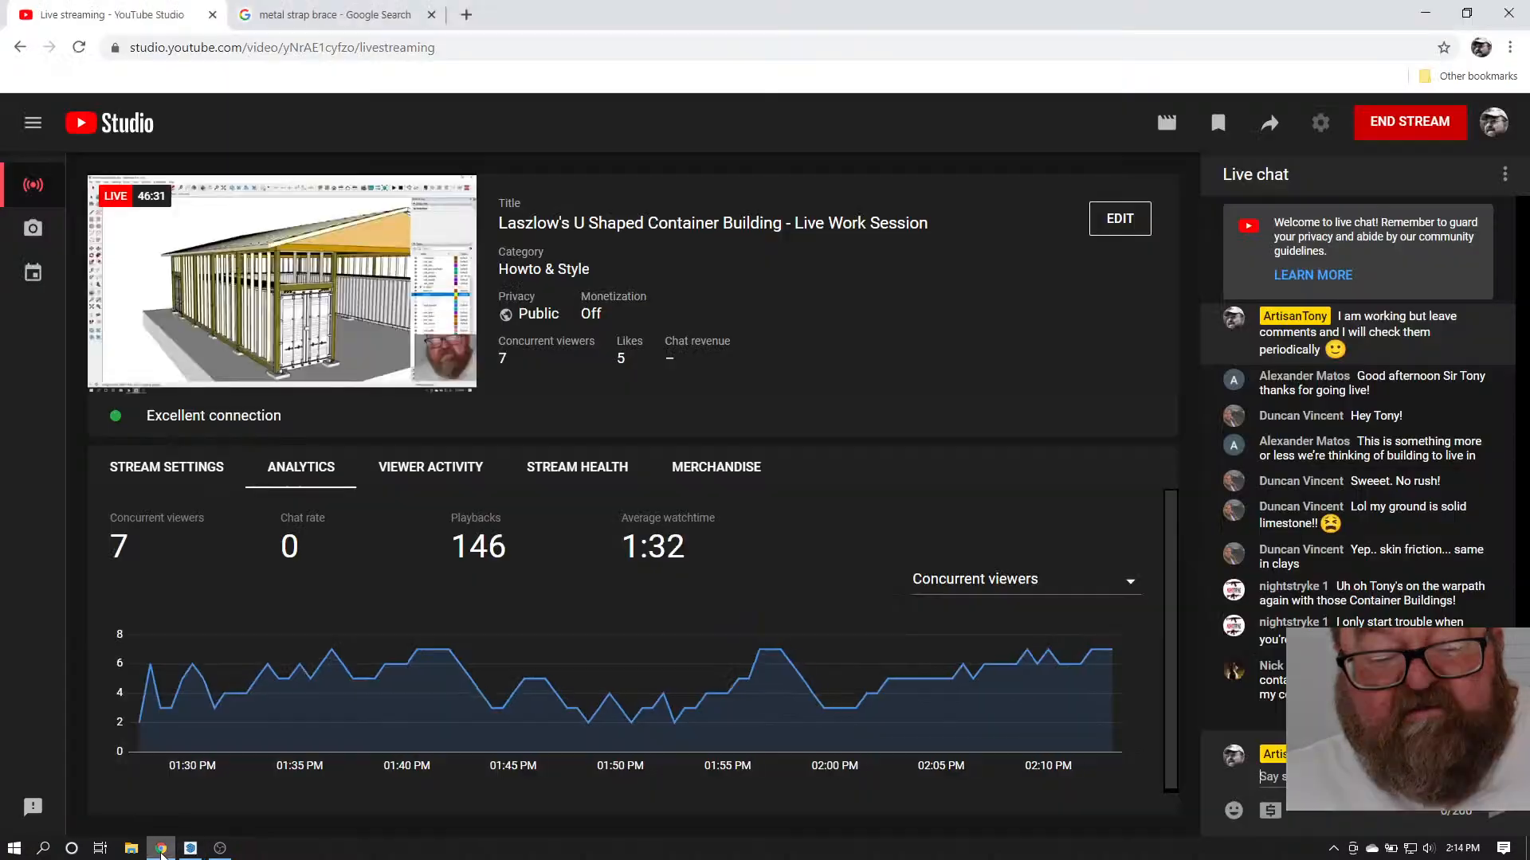
{"action": "left_click", "coordinate": [343, 15]}
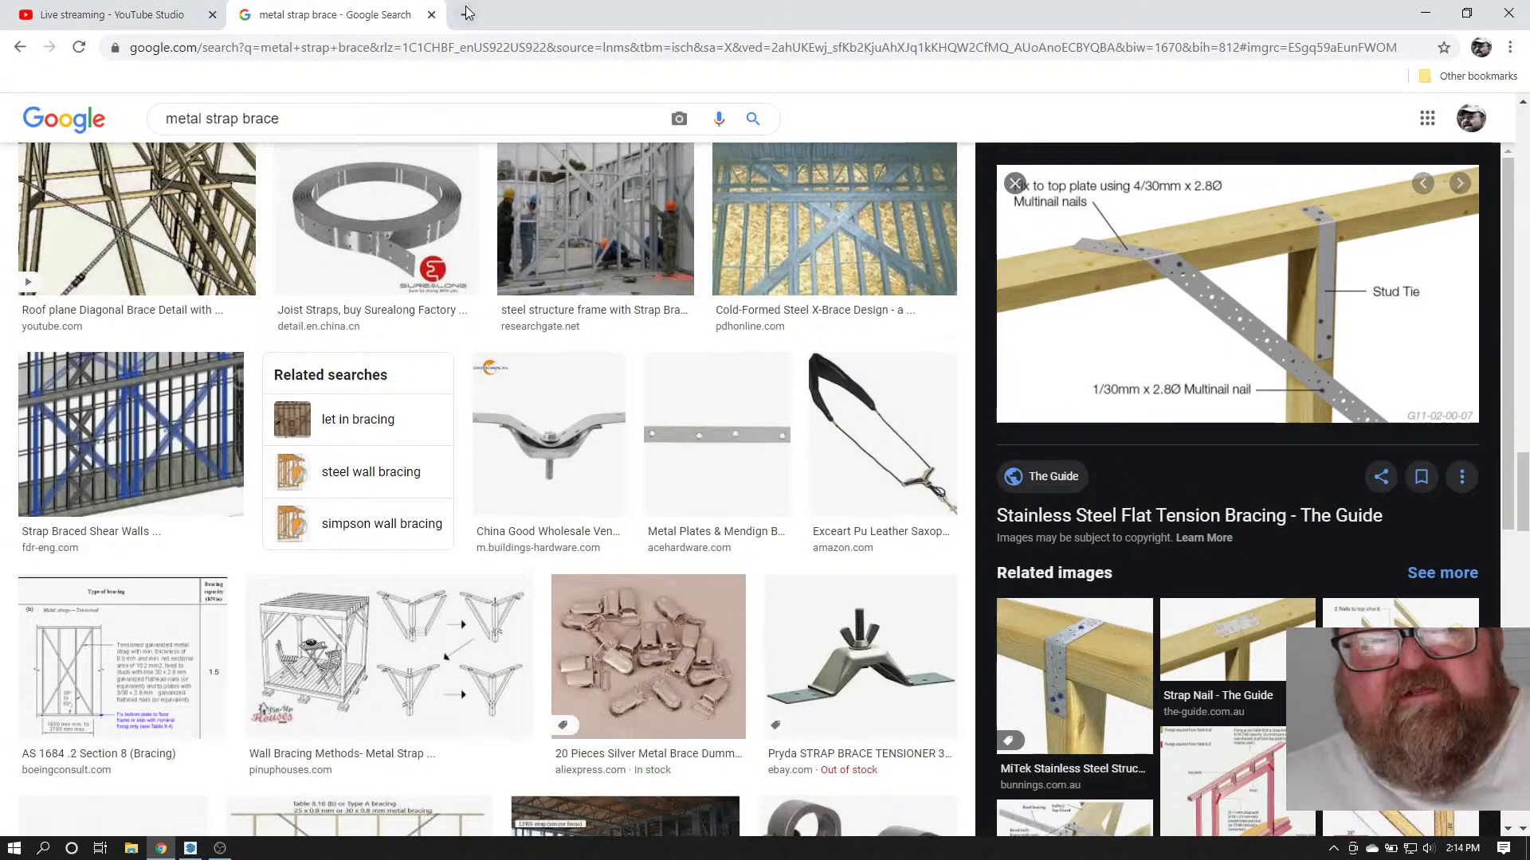
{"action": "left_click", "coordinate": [462, 14]}
{"action": "left_click", "coordinate": [1470, 75]}
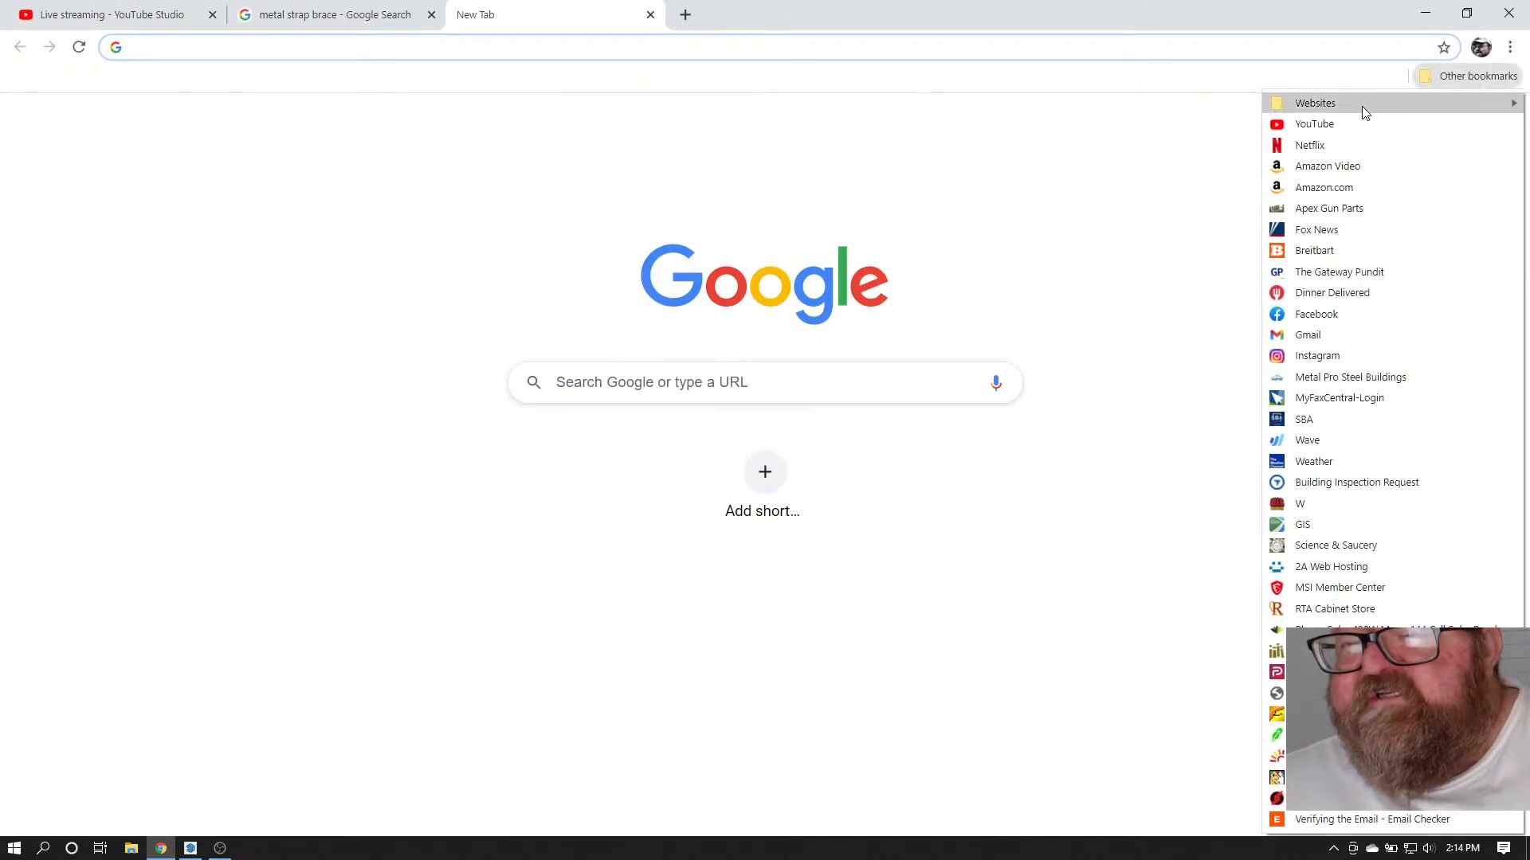
{"action": "mouse_move", "coordinate": [1365, 112]}
{"action": "left_click", "coordinate": [1047, 162]}
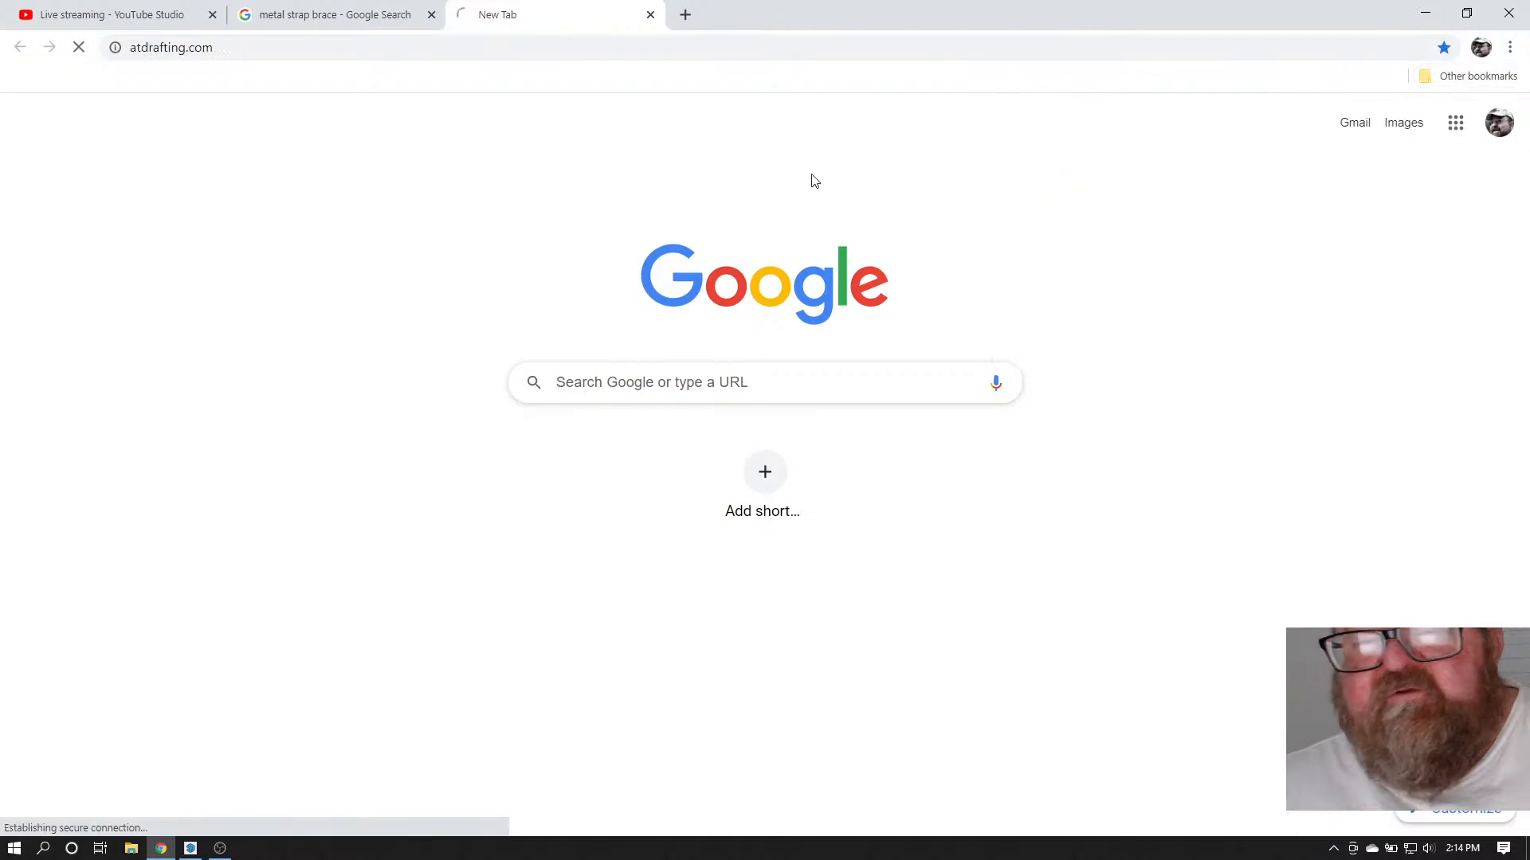
View the website's Pay For Services and Request for Service pages, and return to the YouTube Studio live stream page
{"action": "left_click", "coordinate": [424, 215]}
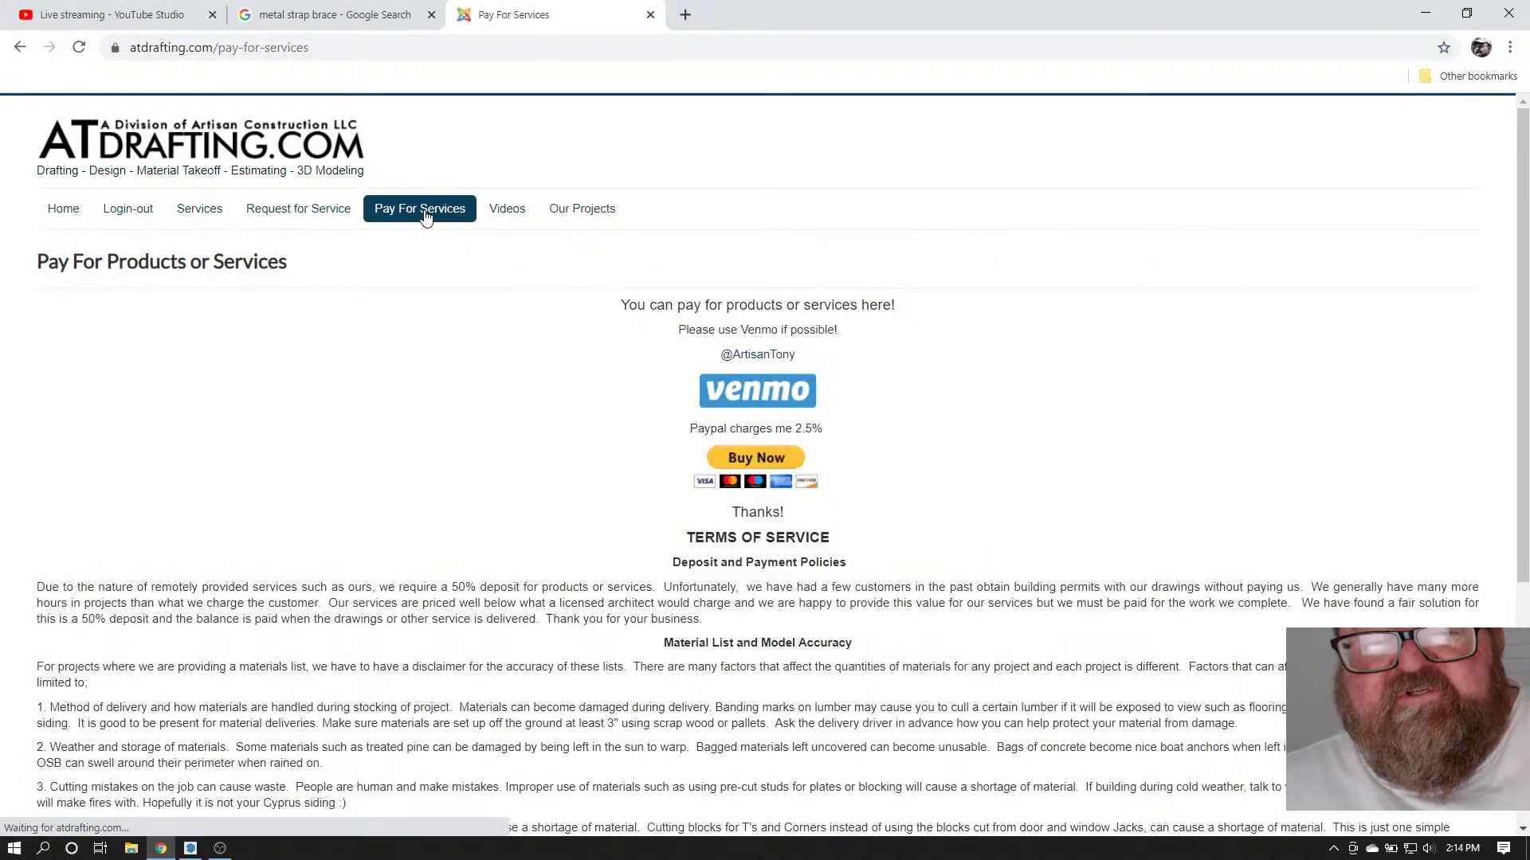
{"action": "left_click", "coordinate": [297, 210]}
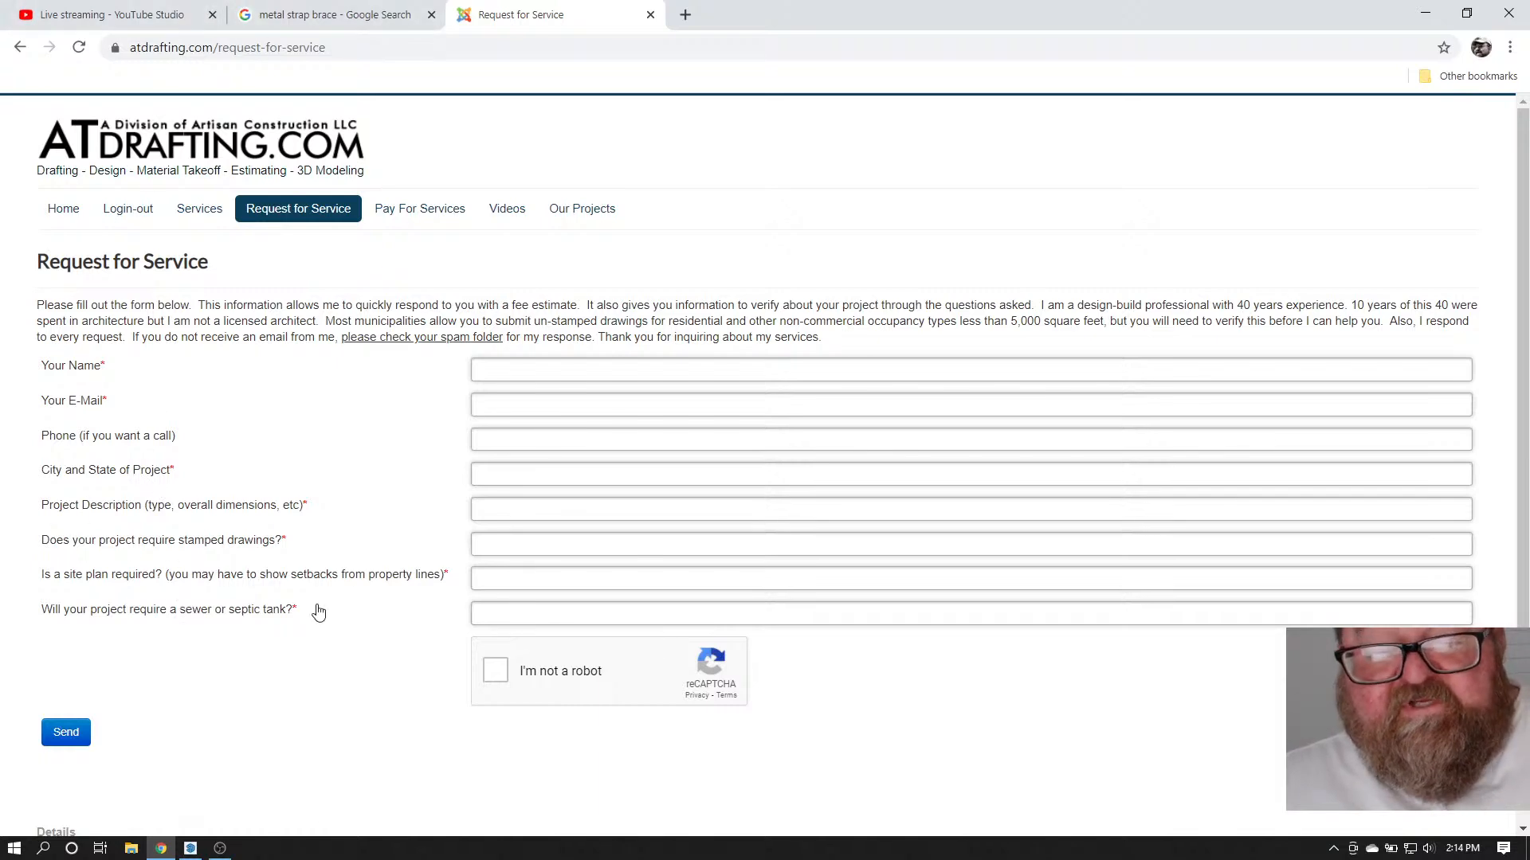
{"action": "left_click", "coordinate": [72, 14]}
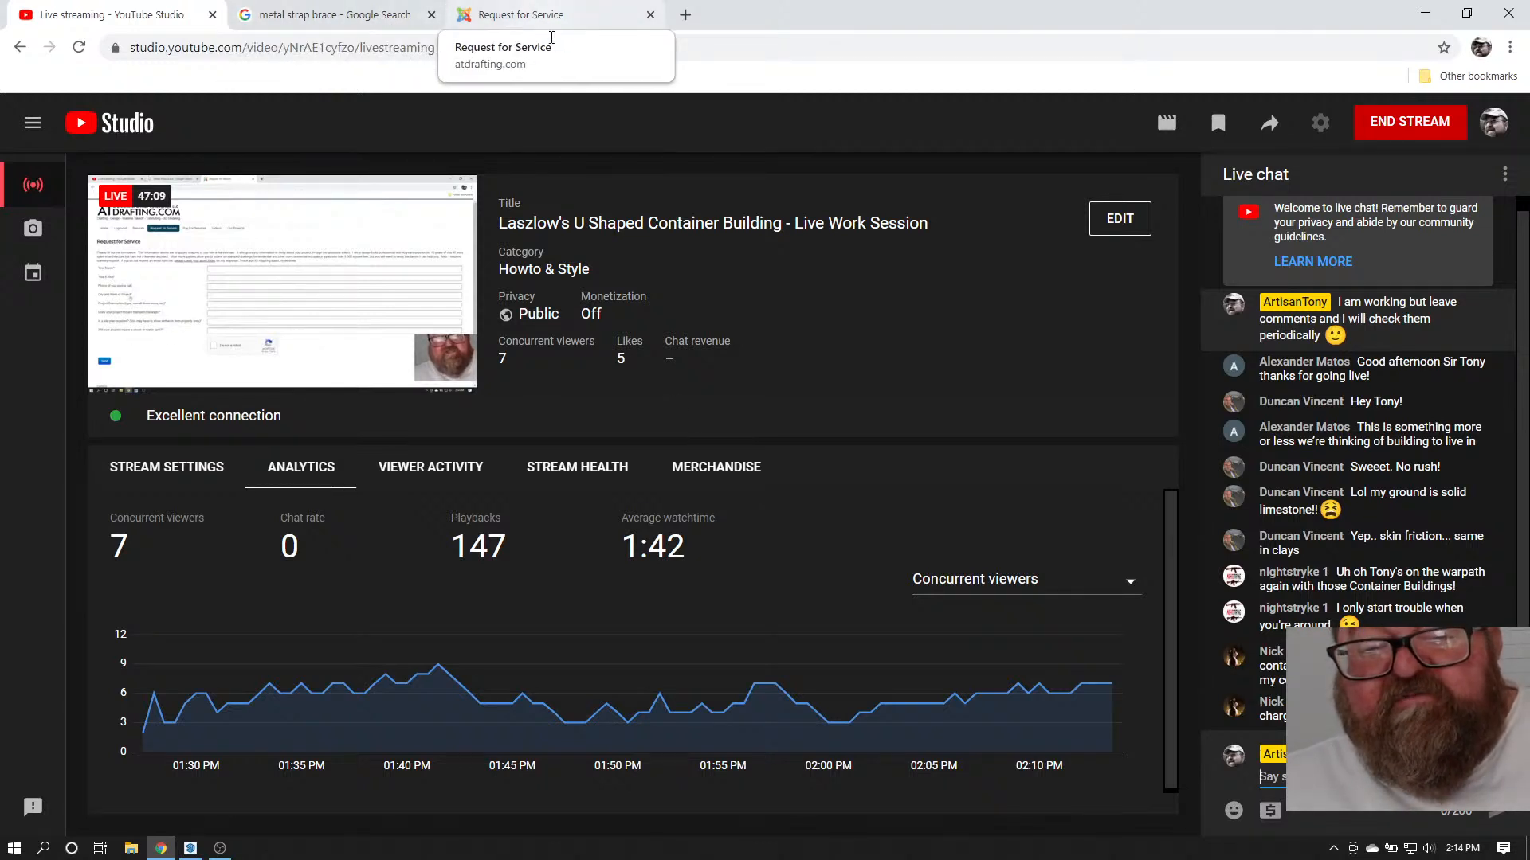
Return to the SketchUp model and review the building's gable front, roof framing, side wall framing and both container bays
{"action": "left_click", "coordinate": [190, 848]}
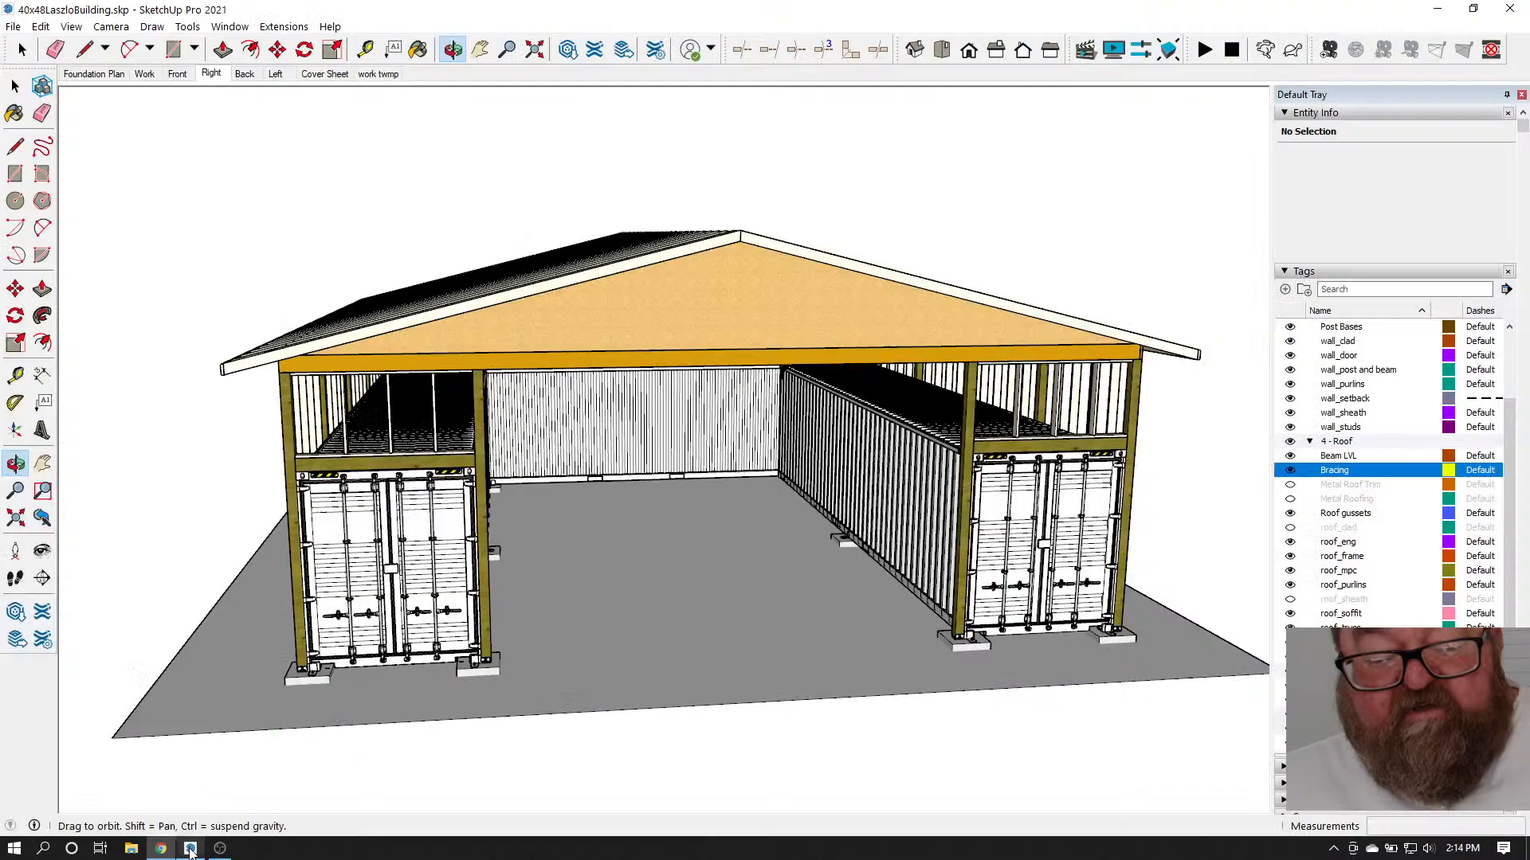
{"action": "left_click_drag", "start_coordinate": [569, 332], "coordinate": [447, 366]}
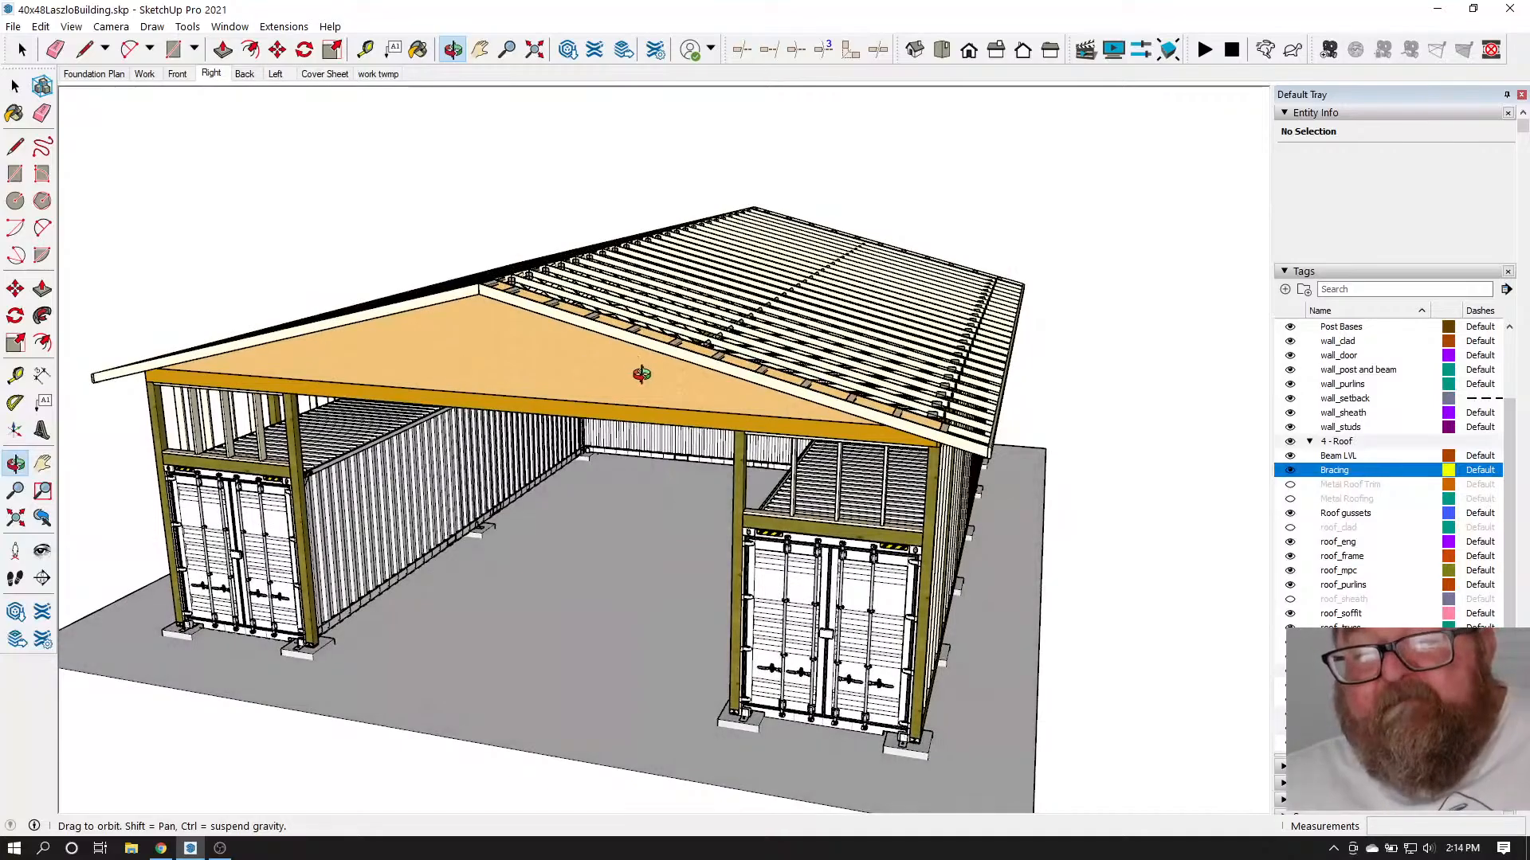
{"action": "left_click_drag", "start_coordinate": [638, 369], "coordinate": [720, 433]}
{"action": "left_click_drag", "start_coordinate": [561, 388], "coordinate": [545, 273]}
{"action": "left_click_drag", "start_coordinate": [495, 416], "coordinate": [350, 487]}
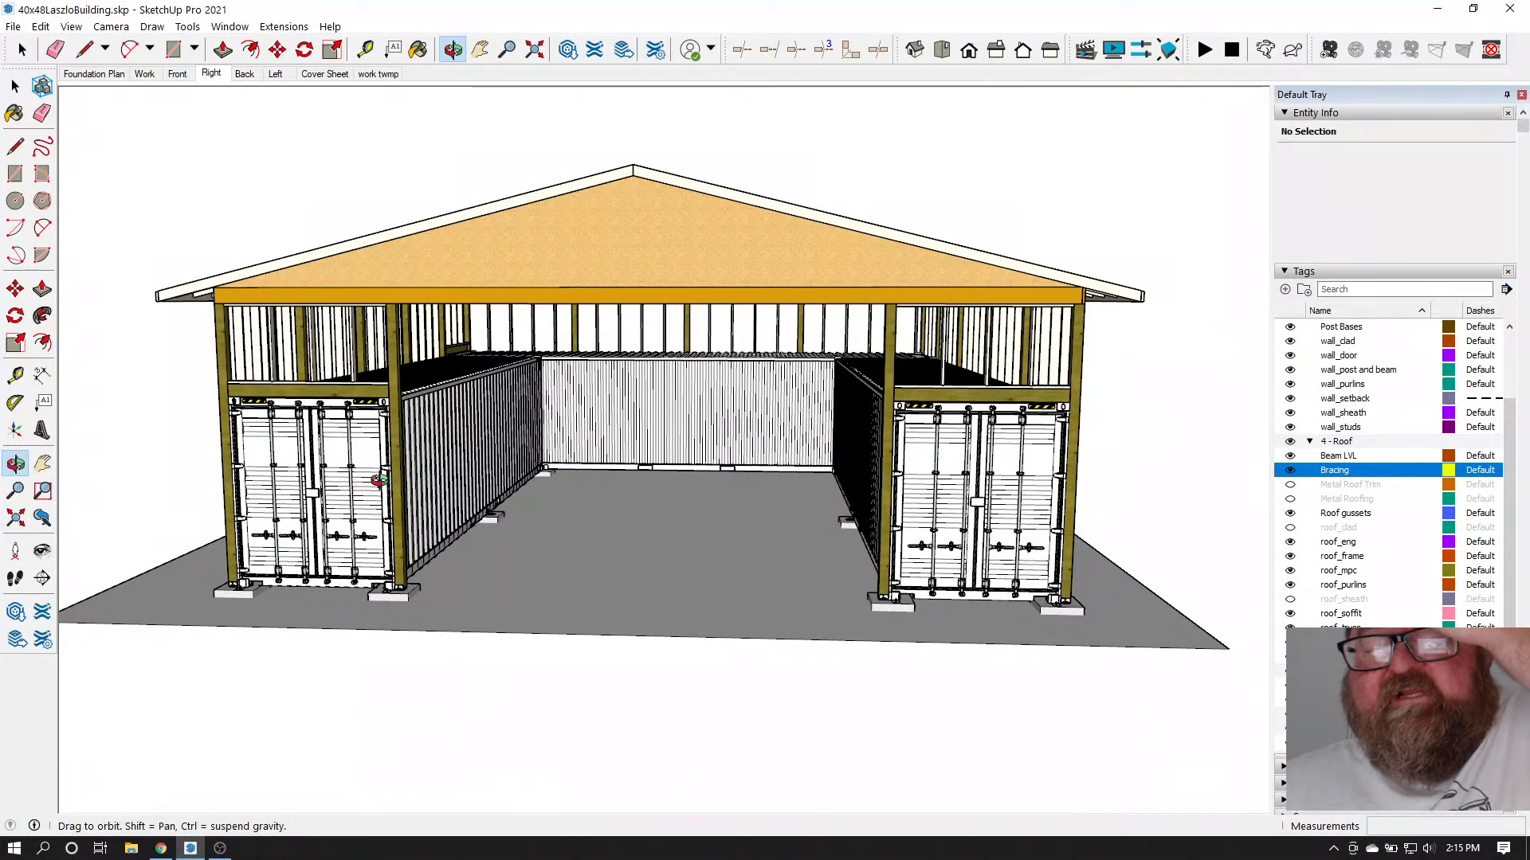
{"action": "left_click_drag", "start_coordinate": [632, 451], "coordinate": [723, 416]}
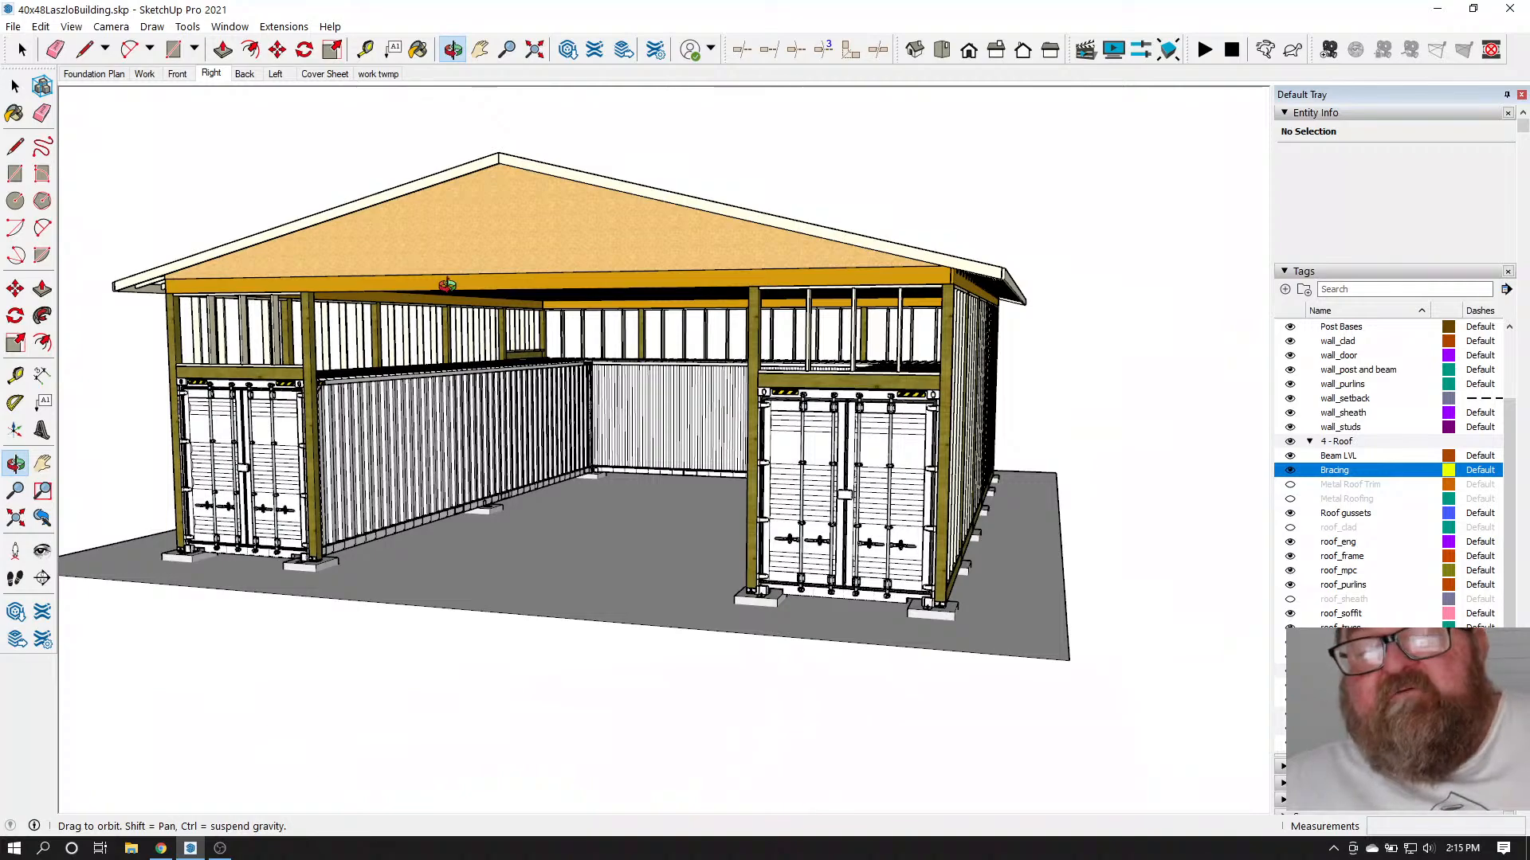
{"action": "left_click_drag", "start_coordinate": [582, 372], "coordinate": [867, 445]}
{"action": "left_click_drag", "start_coordinate": [538, 431], "coordinate": [539, 490]}
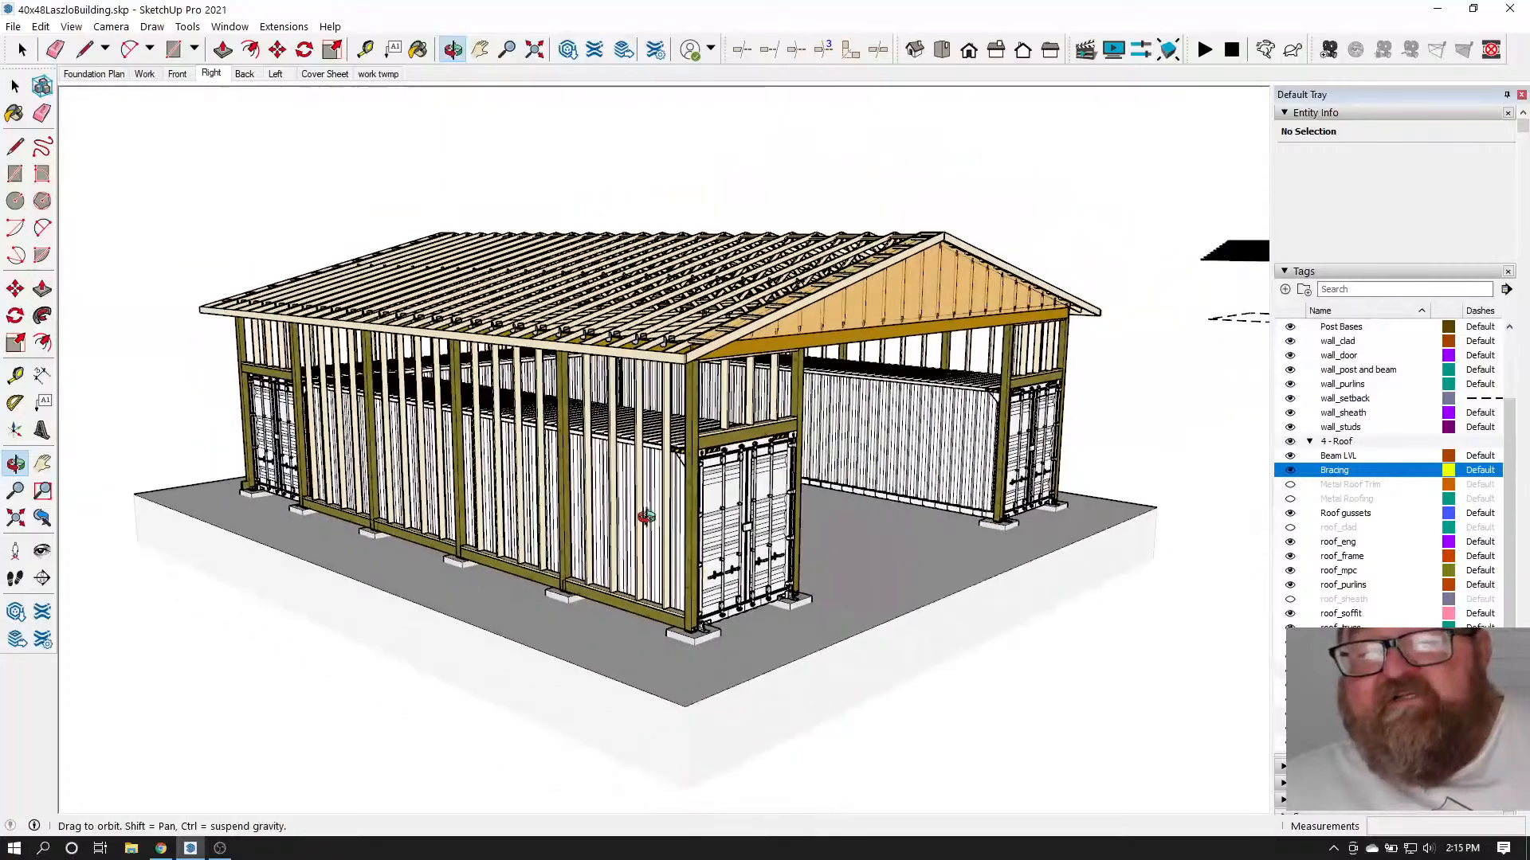
{"action": "left_click_drag", "start_coordinate": [647, 518], "coordinate": [267, 511]}
{"action": "scroll", "coordinate": [541, 526], "scroll_direction": "up", "scroll_amount": 4}
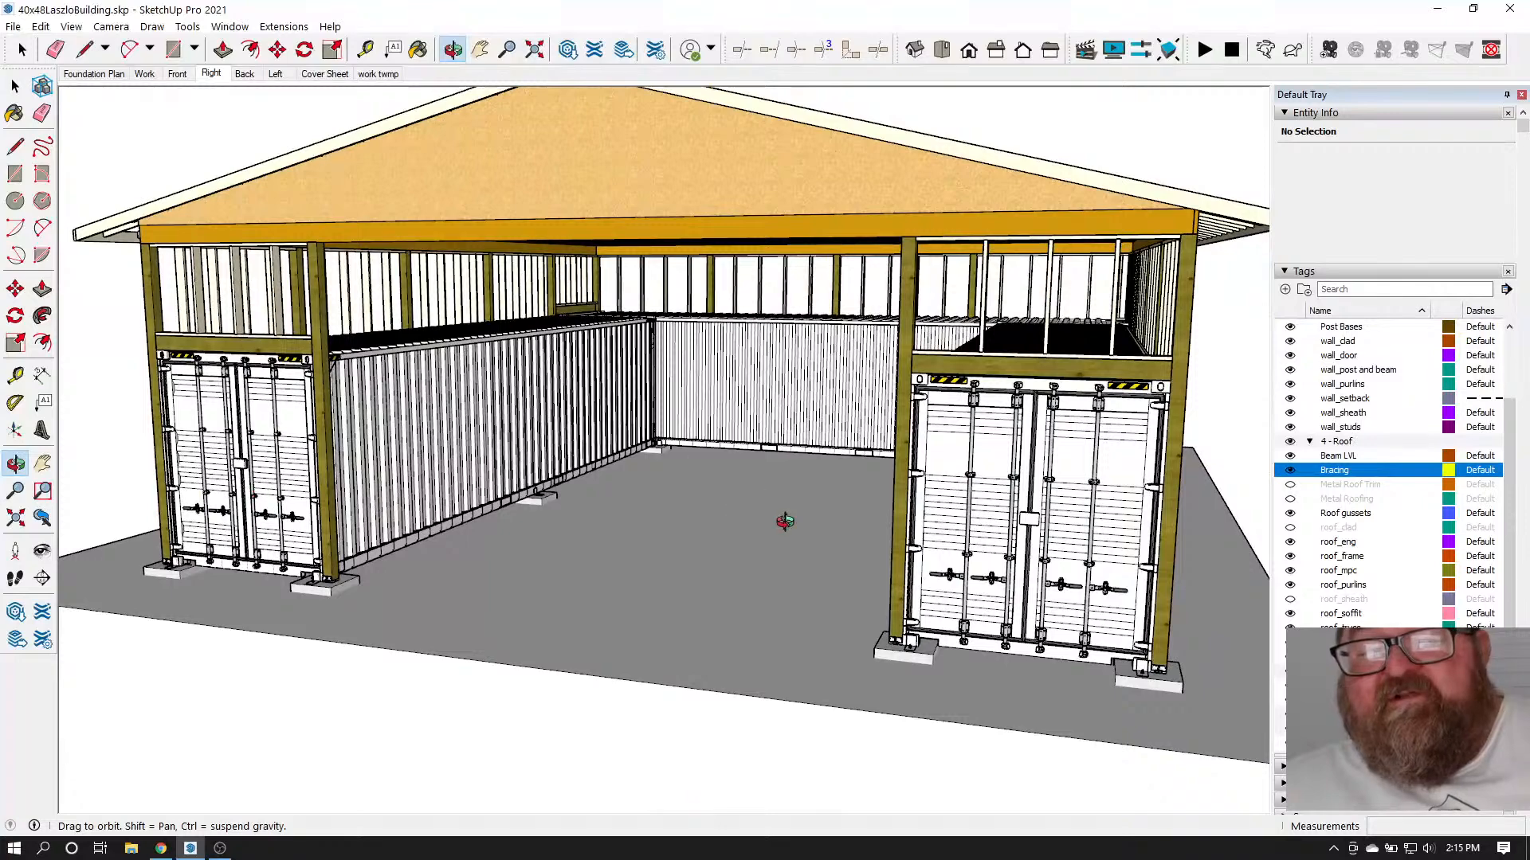
{"action": "left_click_drag", "start_coordinate": [784, 522], "coordinate": [700, 538]}
{"action": "scroll", "coordinate": [700, 538], "scroll_direction": "down", "scroll_amount": 5}
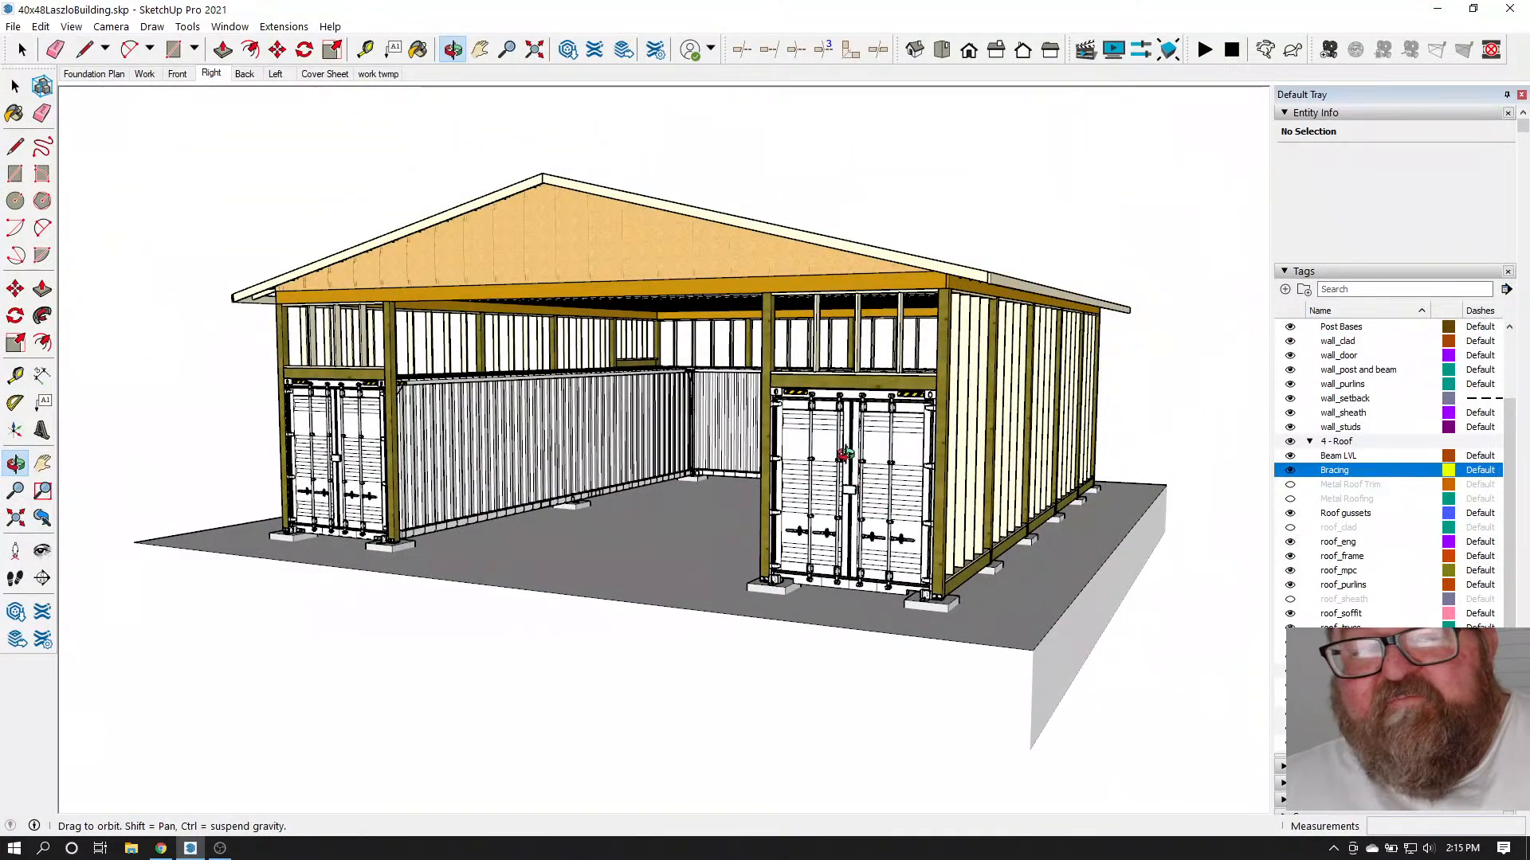
{"action": "mouse_move", "coordinate": [860, 428]}
{"action": "left_mouse_down"}
{"action": "mouse_move", "coordinate": [879, 414]}
{"action": "mouse_move", "coordinate": [883, 433]}
{"action": "left_mouse_up"}
Check the YouTube Studio live chat in Chrome, and examine the SketchUp model's open bay and container side walls
{"action": "left_click", "coordinate": [161, 848]}
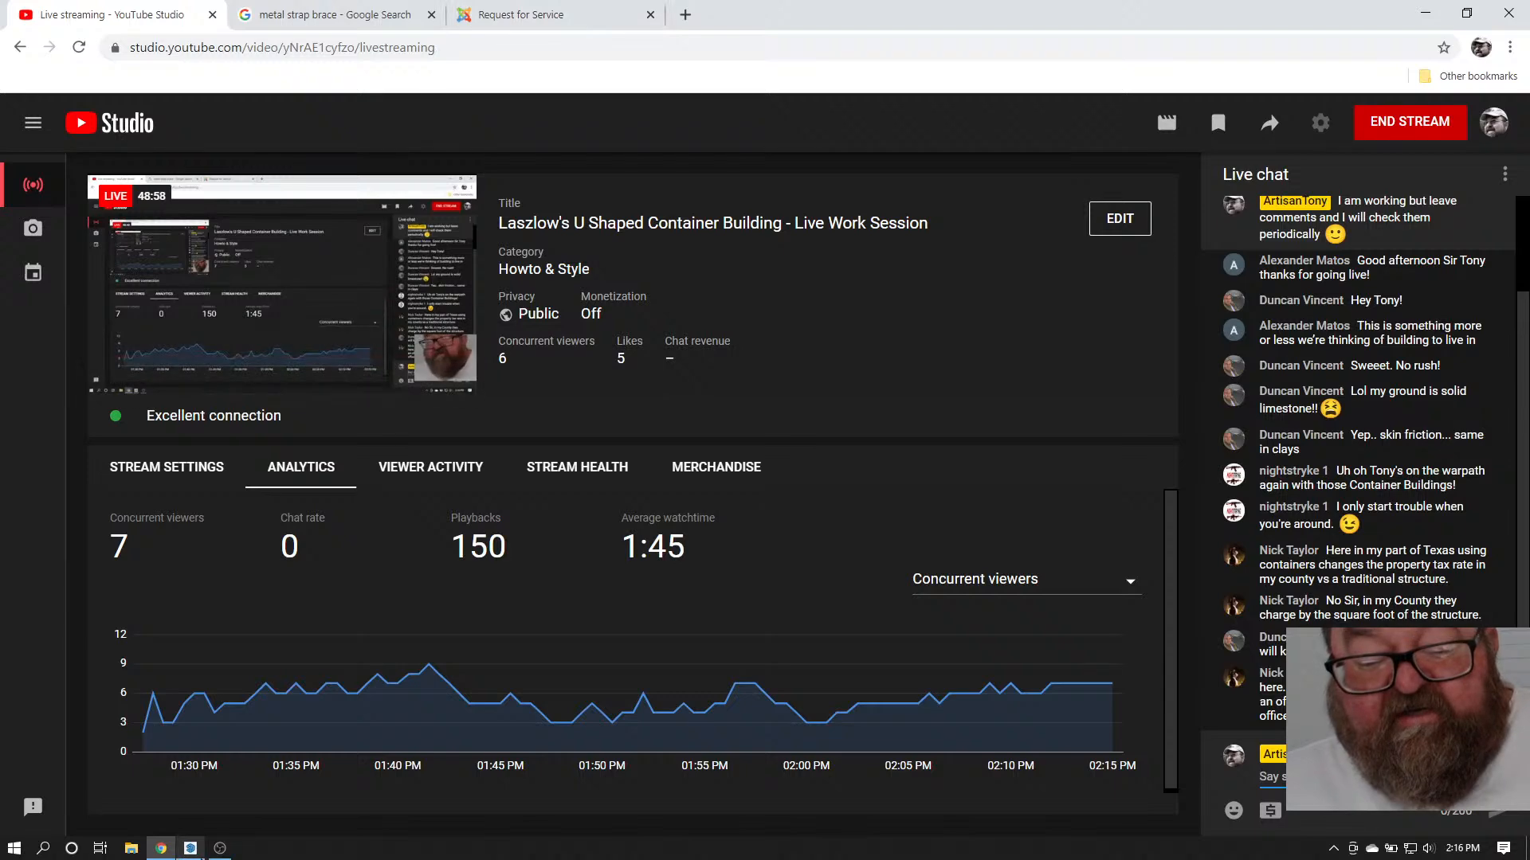
{"action": "left_click", "coordinate": [190, 848]}
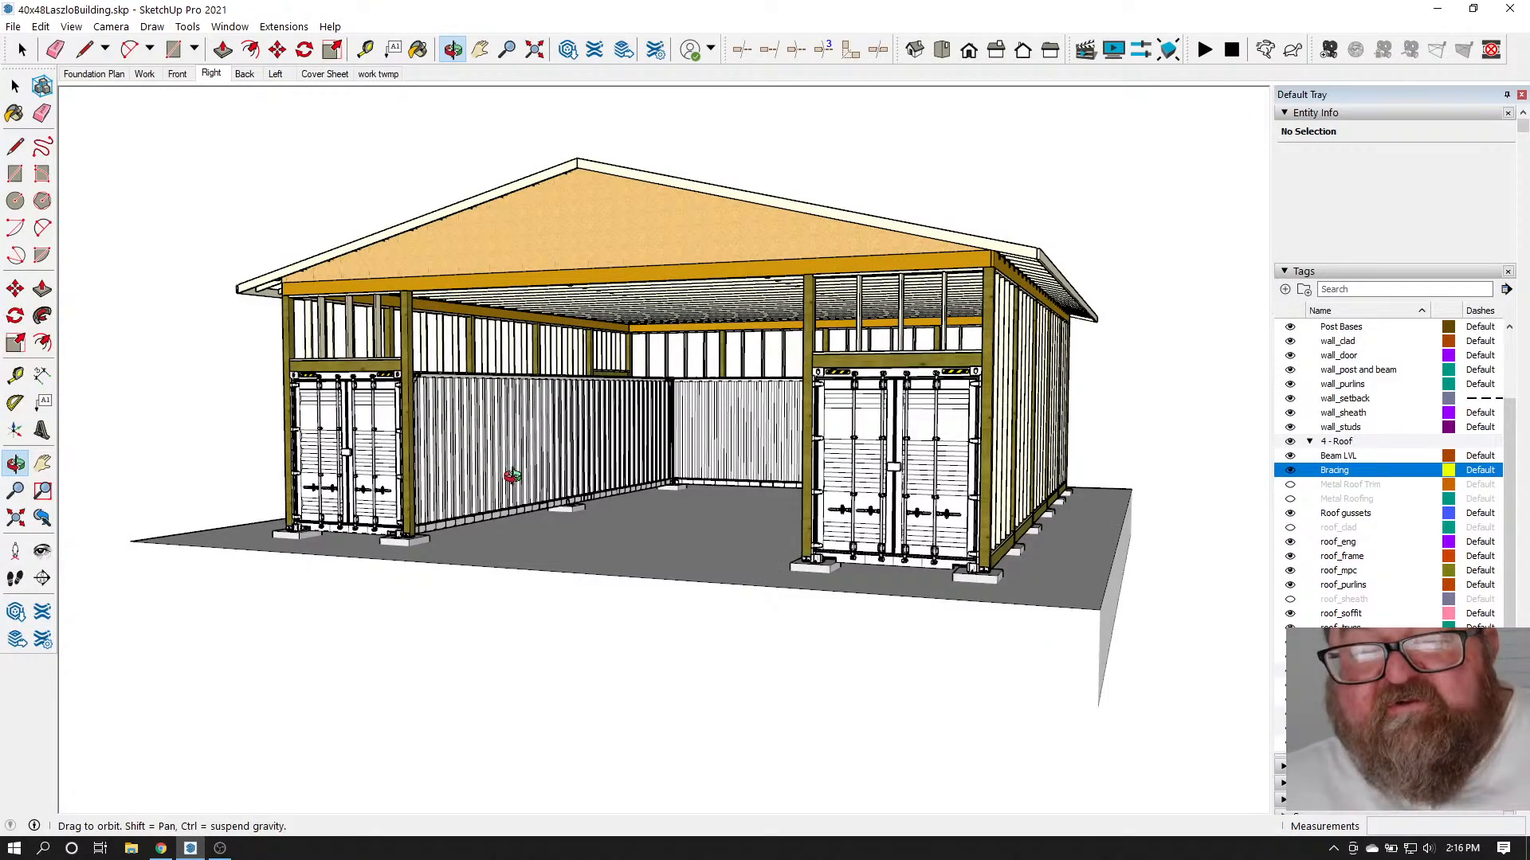
{"action": "left_click_drag", "start_coordinate": [488, 486], "coordinate": [364, 496]}
{"action": "scroll", "coordinate": [364, 495], "scroll_direction": "up", "scroll_amount": 6}
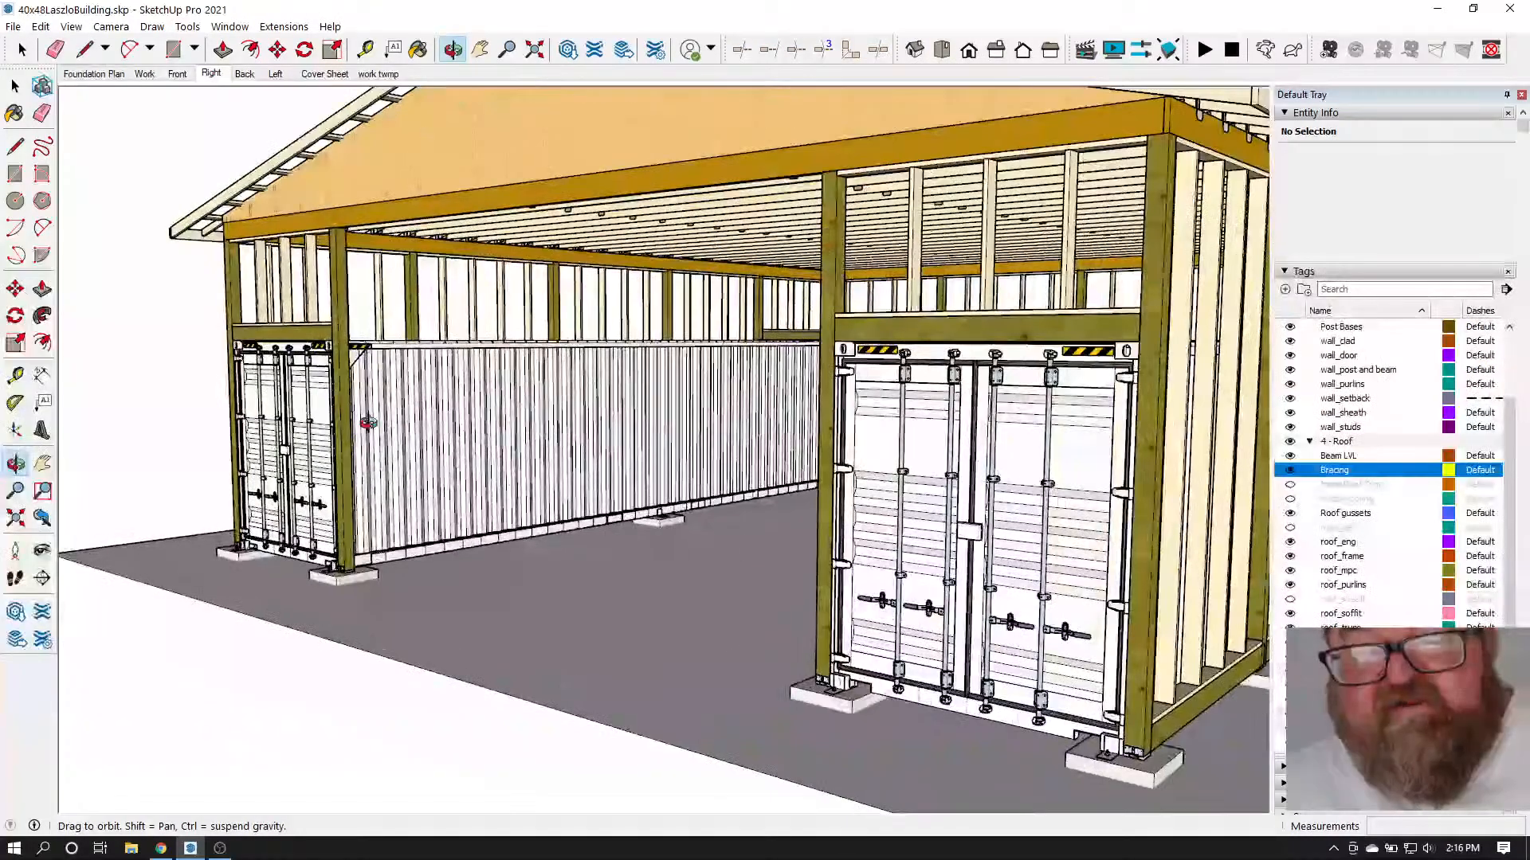
{"action": "scroll", "coordinate": [550, 469], "scroll_direction": "up", "scroll_amount": 5}
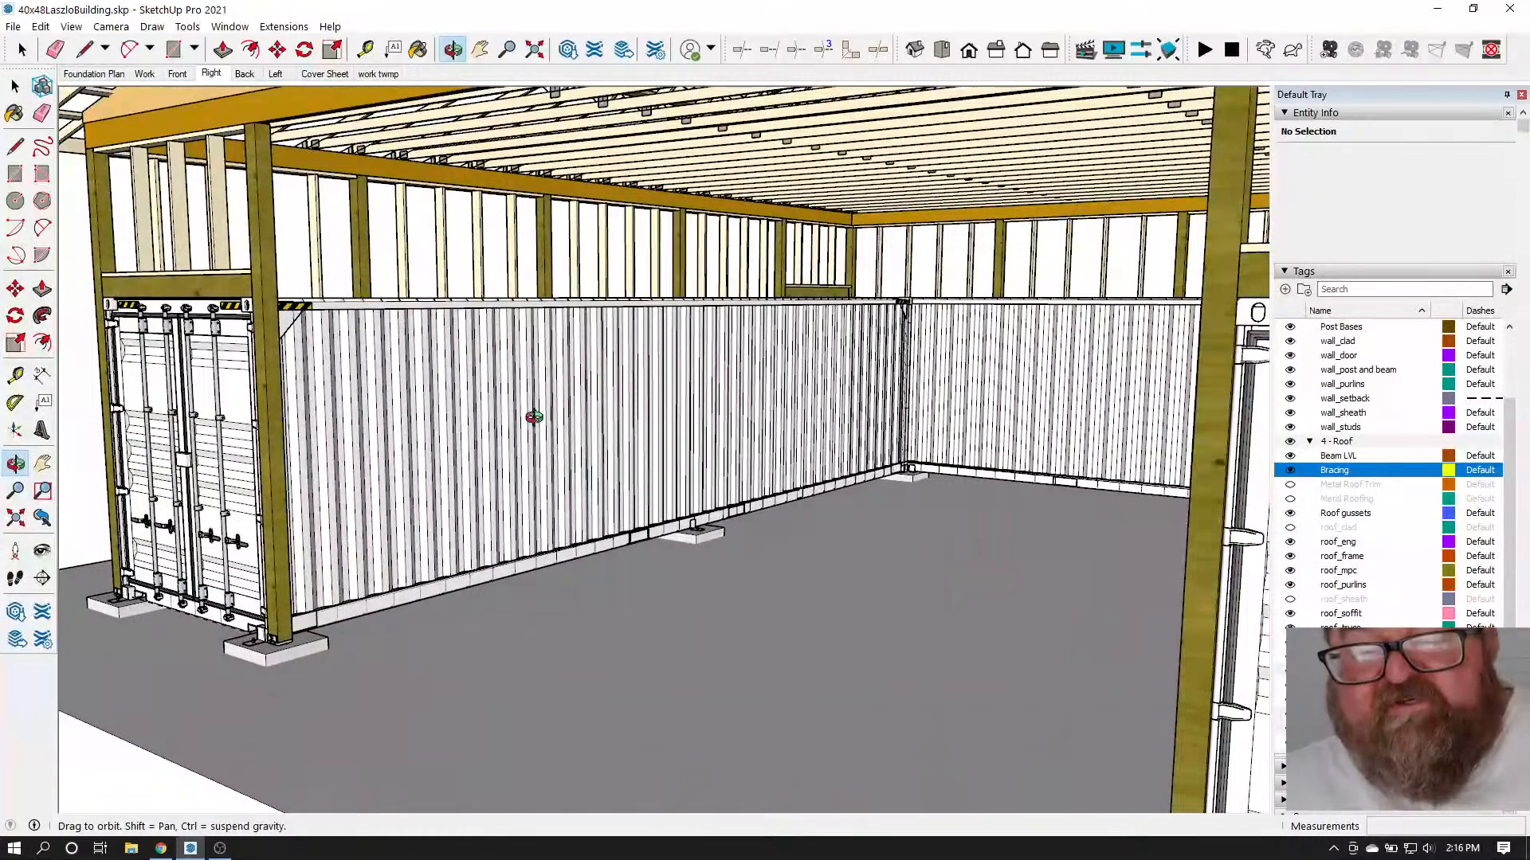
{"action": "left_click_drag", "start_coordinate": [643, 390], "coordinate": [749, 398]}
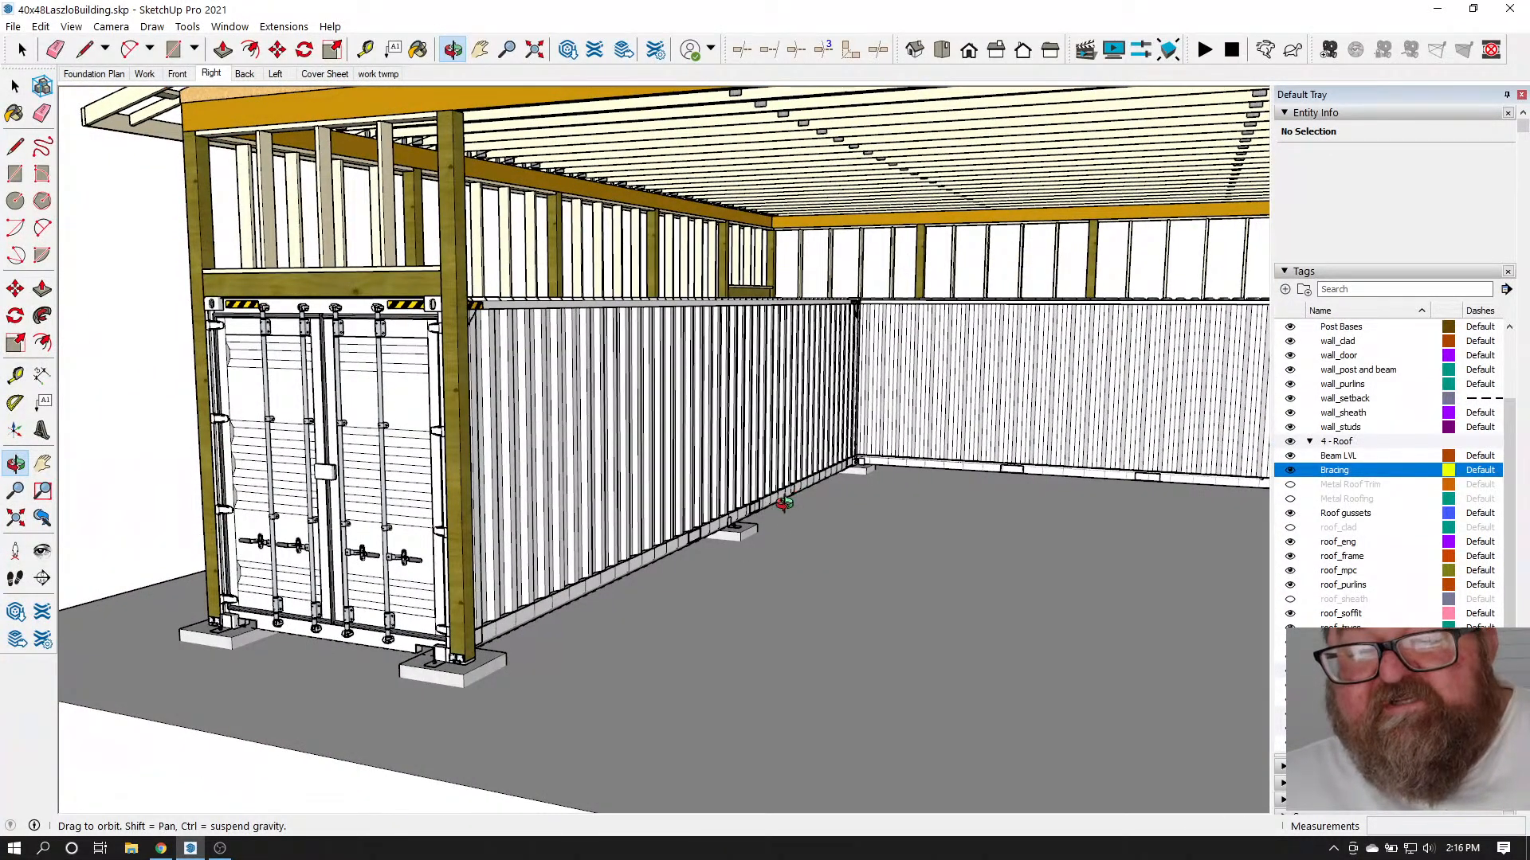
{"action": "left_click_drag", "start_coordinate": [574, 490], "coordinate": [531, 469]}
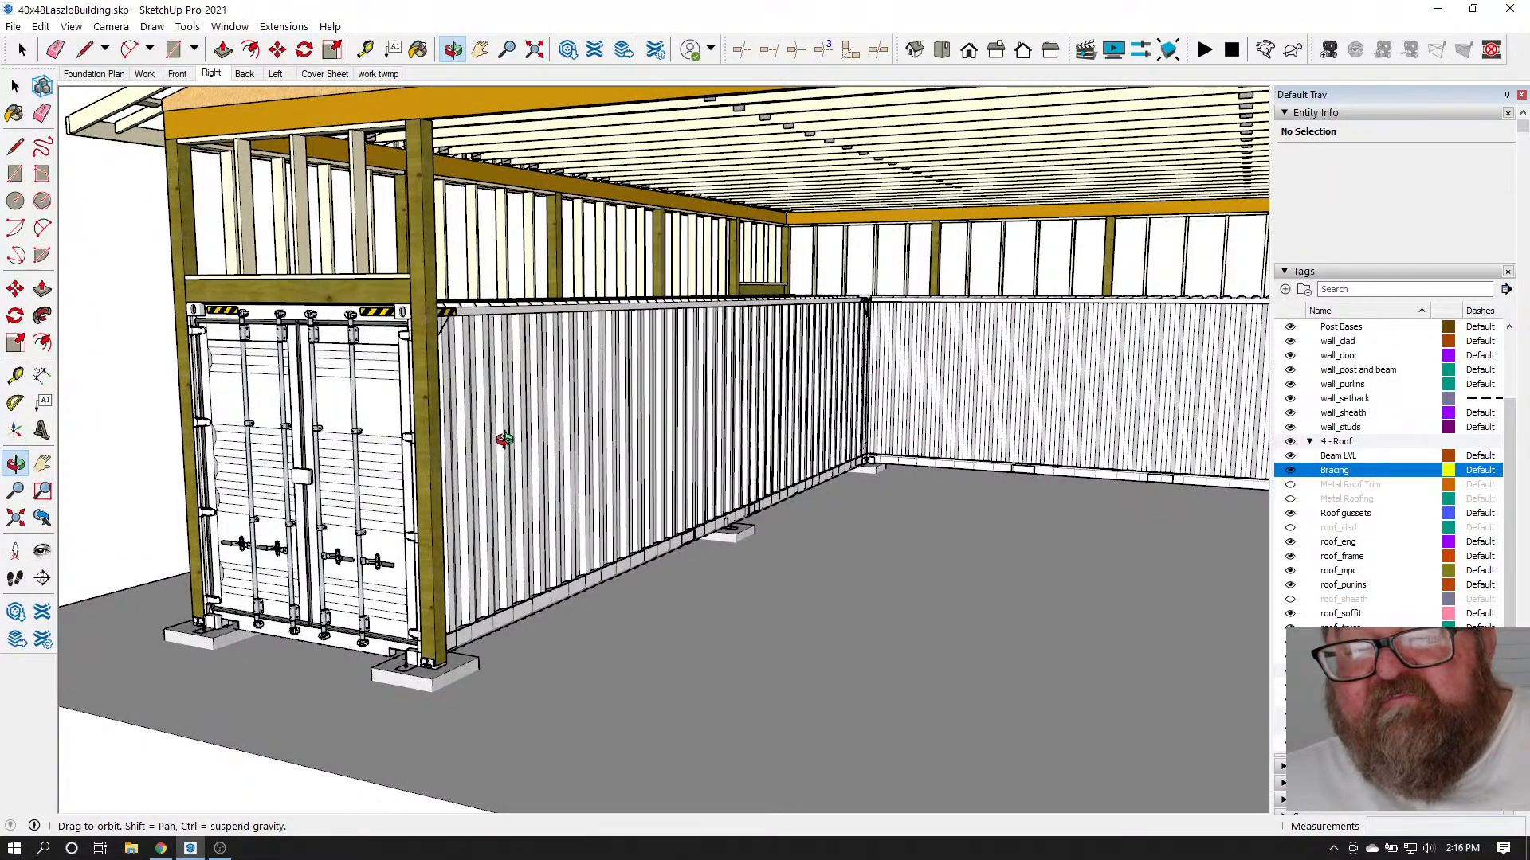
{"action": "left_click_drag", "start_coordinate": [504, 440], "coordinate": [346, 408]}
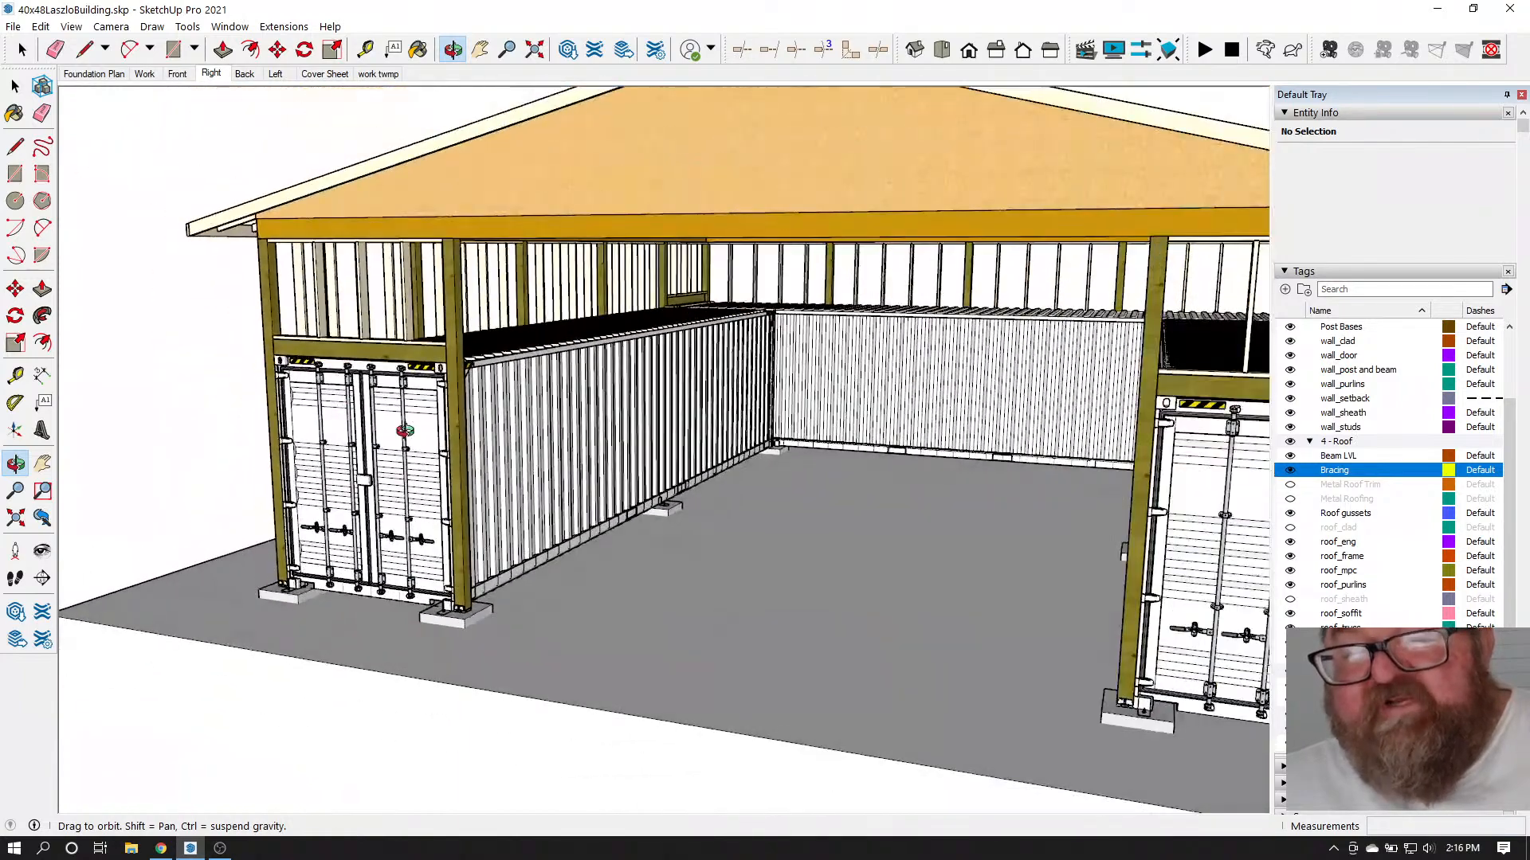
{"action": "left_click_drag", "start_coordinate": [528, 431], "coordinate": [408, 428]}
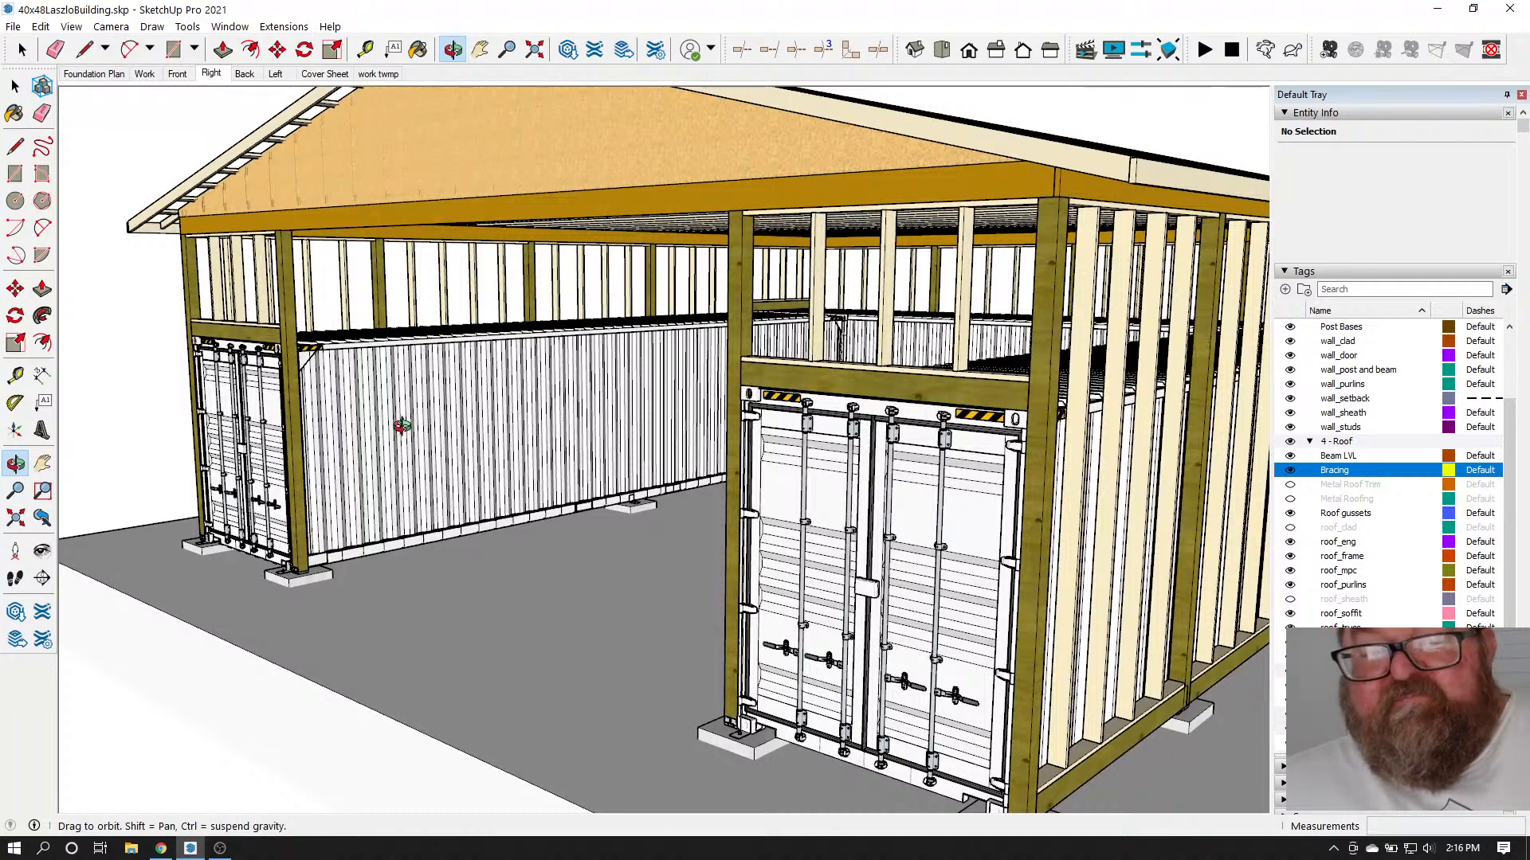
{"action": "left_click_drag", "start_coordinate": [466, 428], "coordinate": [589, 440]}
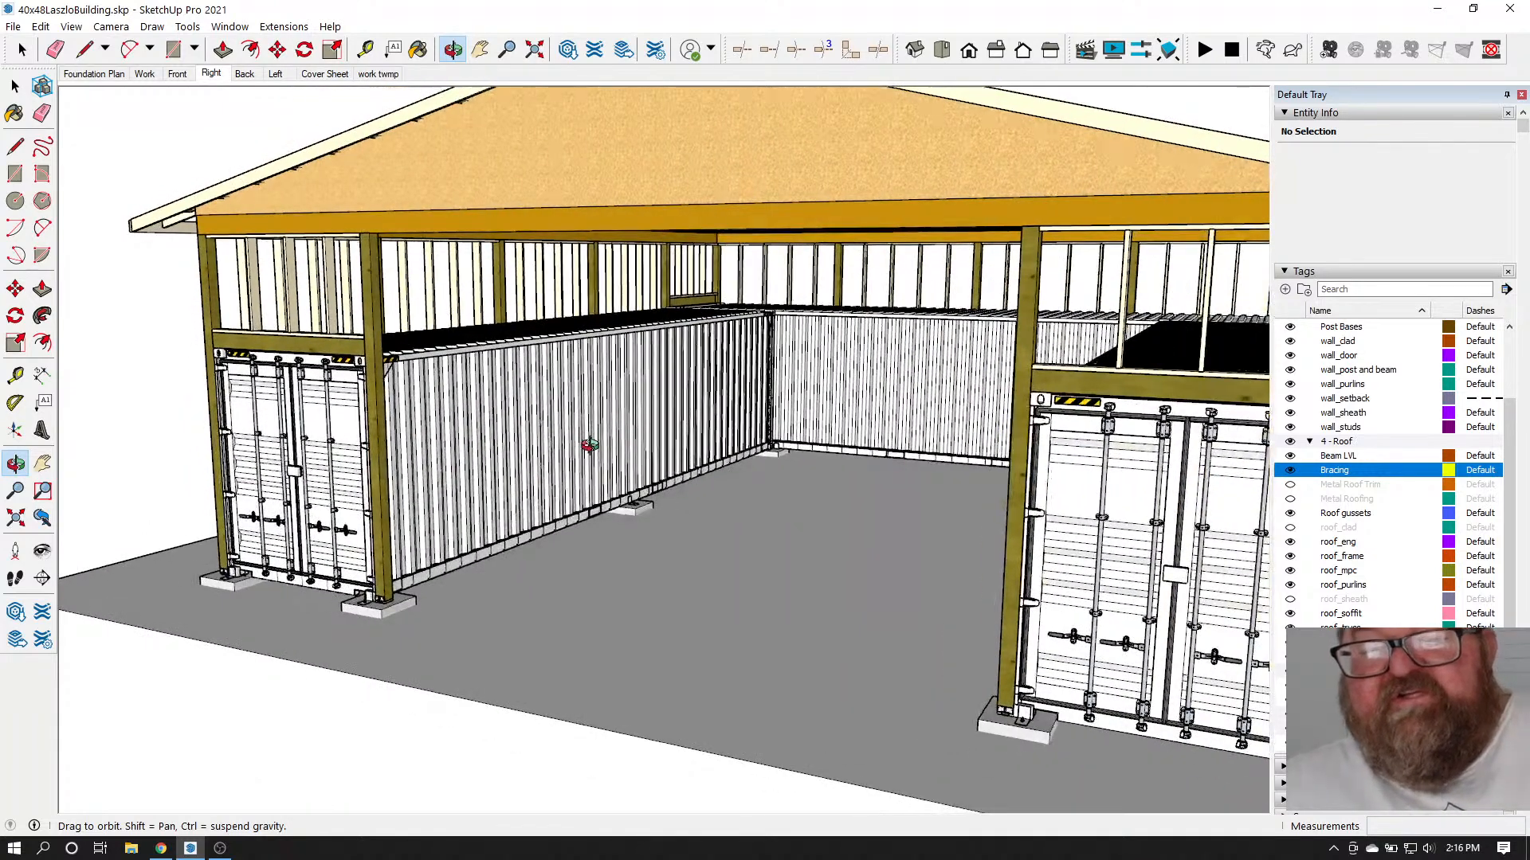
Check the live chat again in Chrome, and inspect the SketchUp model's truss ends and hurricane clips along the eave beam
{"action": "left_click", "coordinate": [161, 848]}
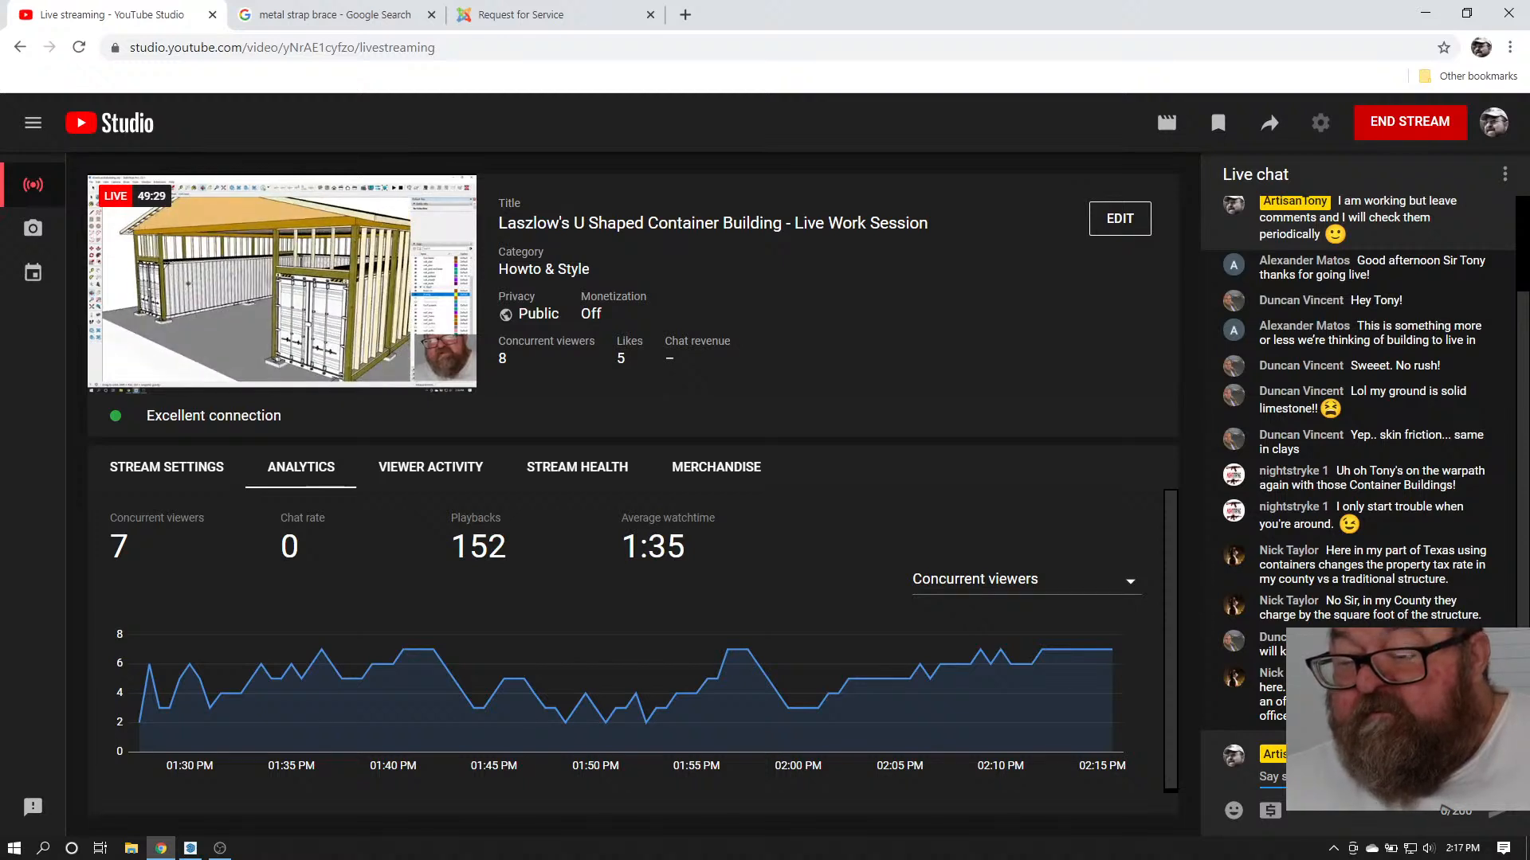
{"action": "left_click", "coordinate": [191, 849]}
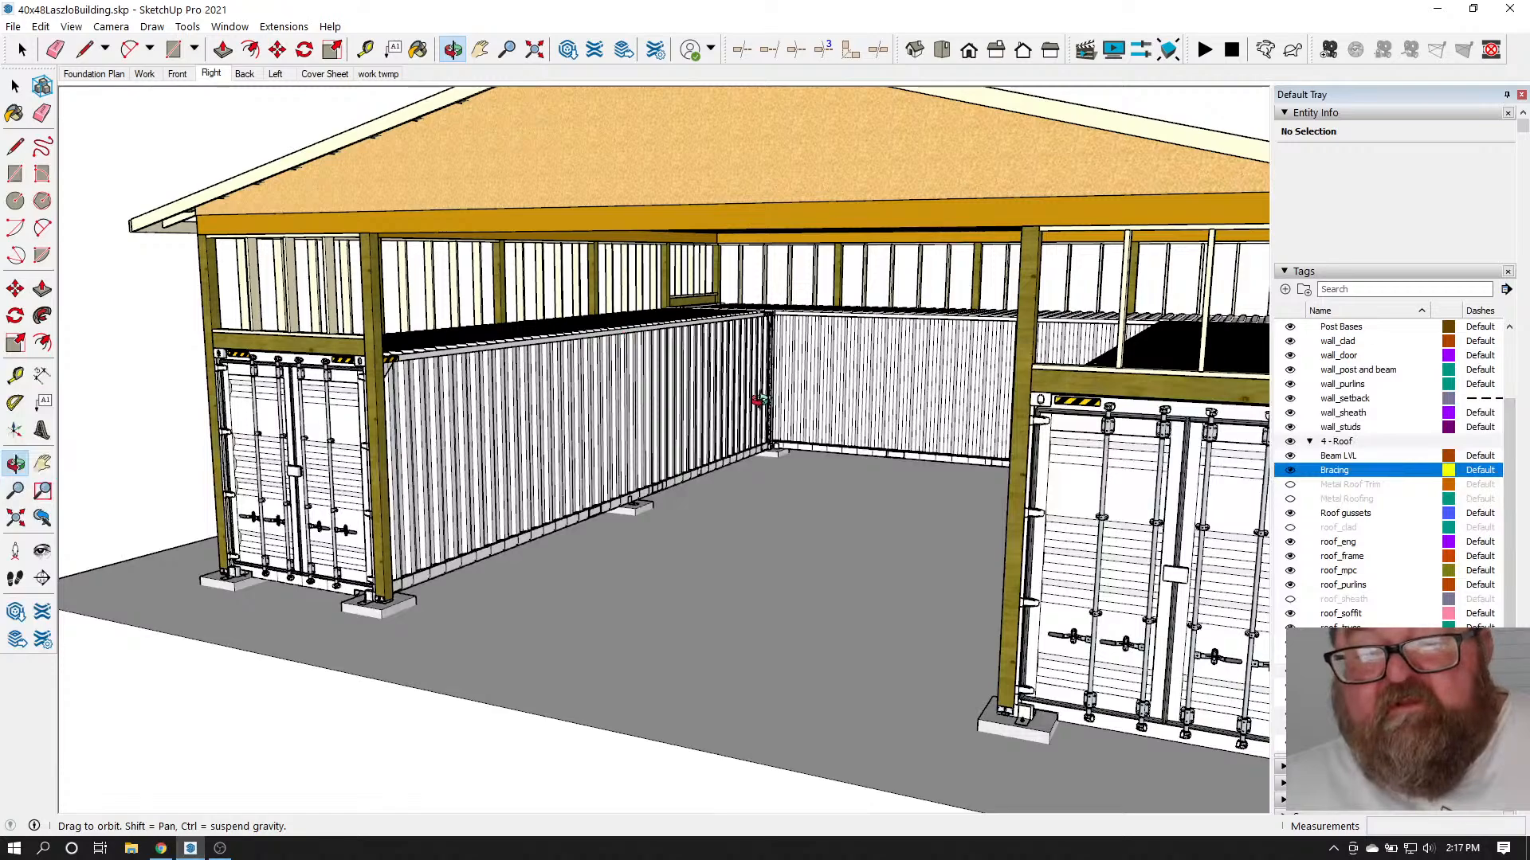
{"action": "mouse_move", "coordinate": [760, 400]}
{"action": "middle_mouse_down"}
{"action": "mouse_move", "coordinate": [594, 401]}
{"action": "mouse_move", "coordinate": [786, 413]}
{"action": "middle_mouse_up"}
{"action": "middle_click_drag", "start_coordinate": [473, 424], "coordinate": [586, 425]}
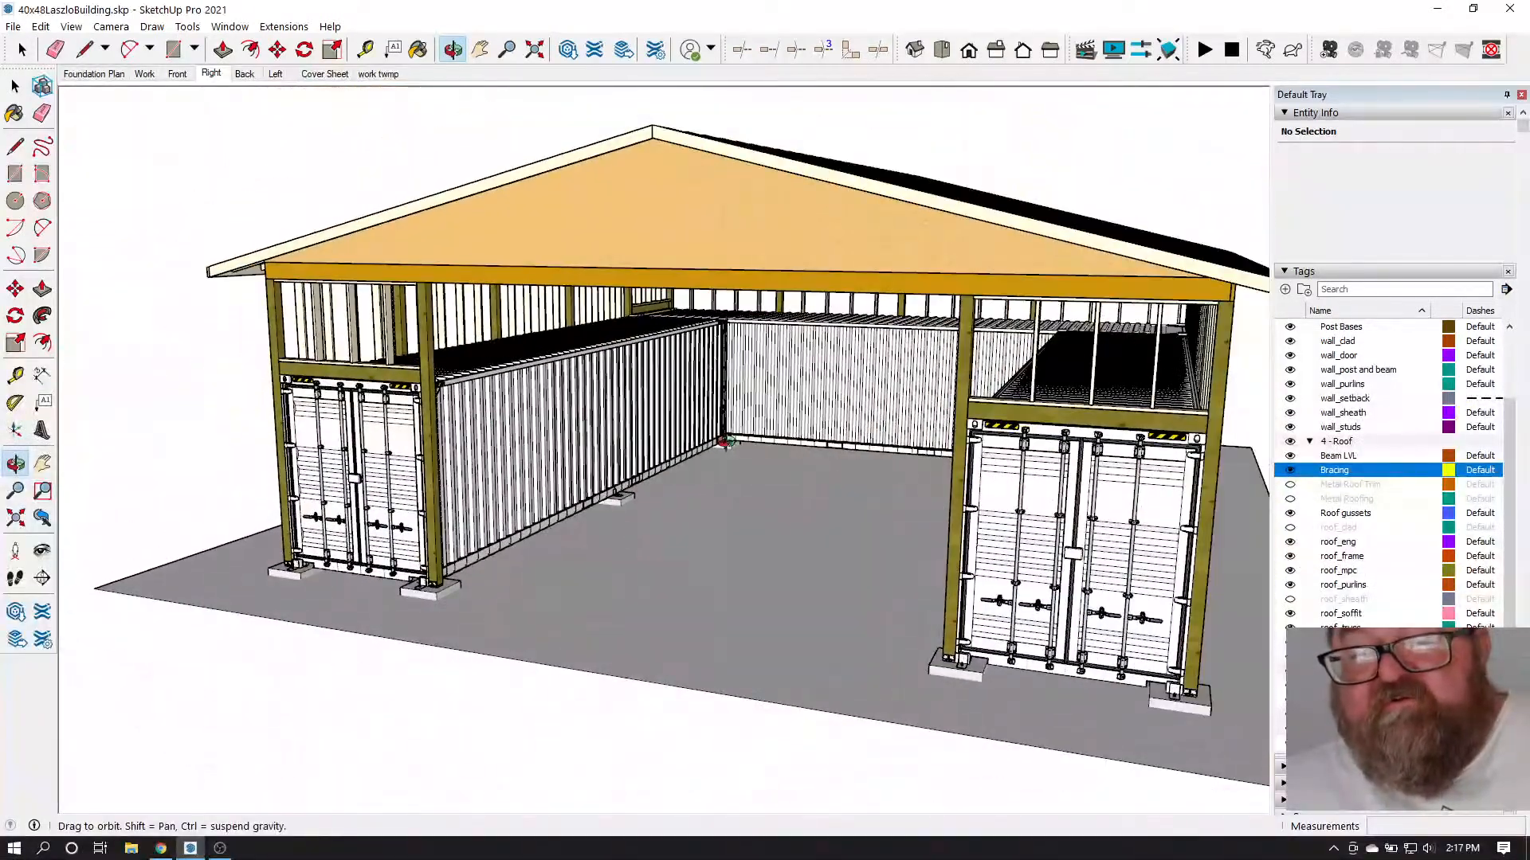
{"action": "middle_click_drag", "start_coordinate": [860, 468], "coordinate": [812, 546]}
{"action": "scroll", "coordinate": [662, 415], "scroll_direction": "up", "scroll_amount": 10}
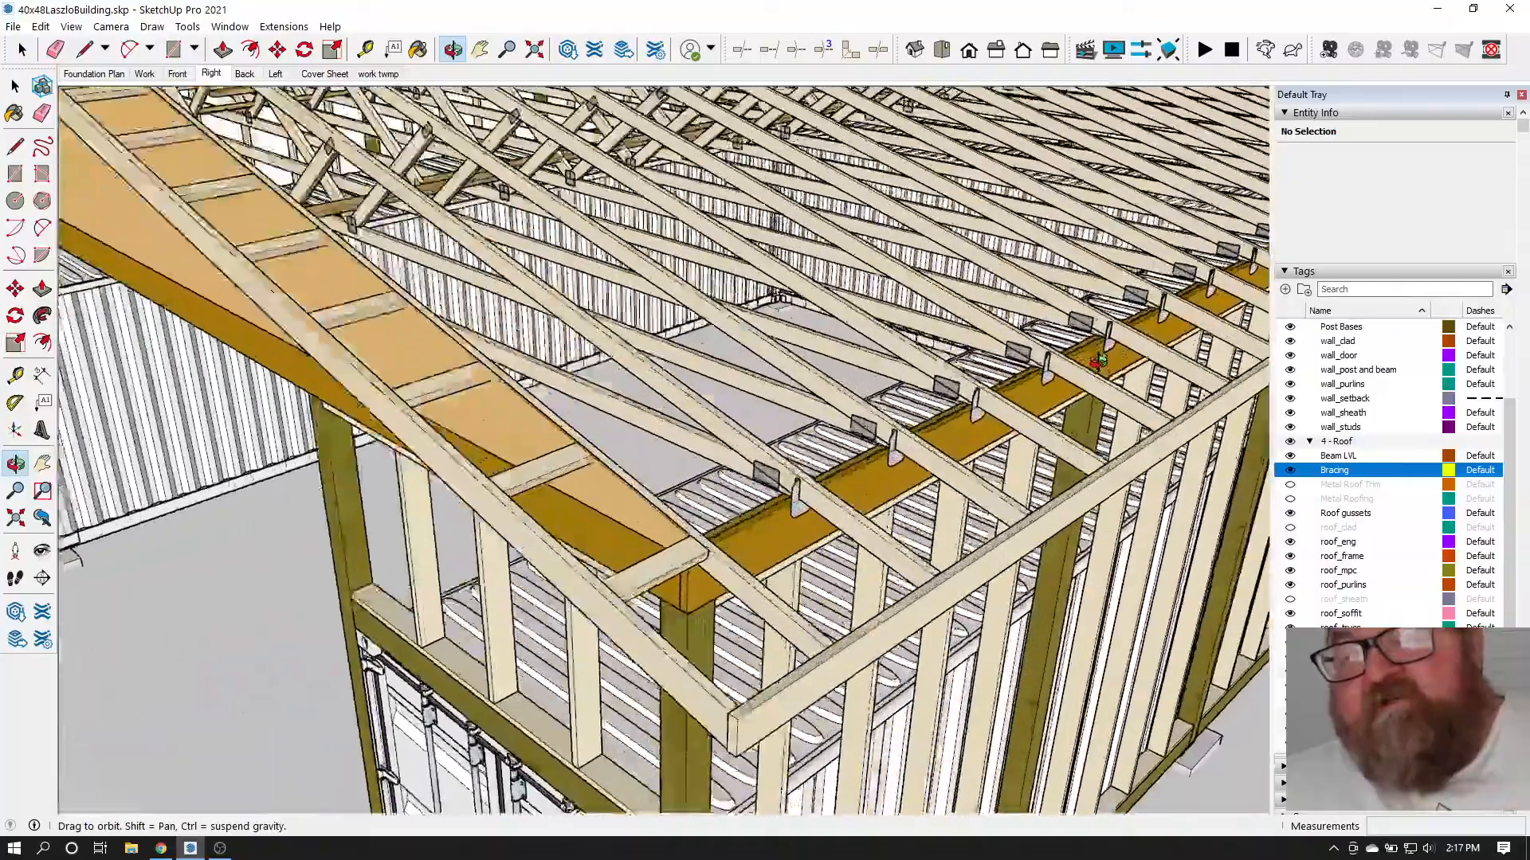
{"action": "scroll", "coordinate": [661, 415], "scroll_direction": "down", "scroll_amount": 6}
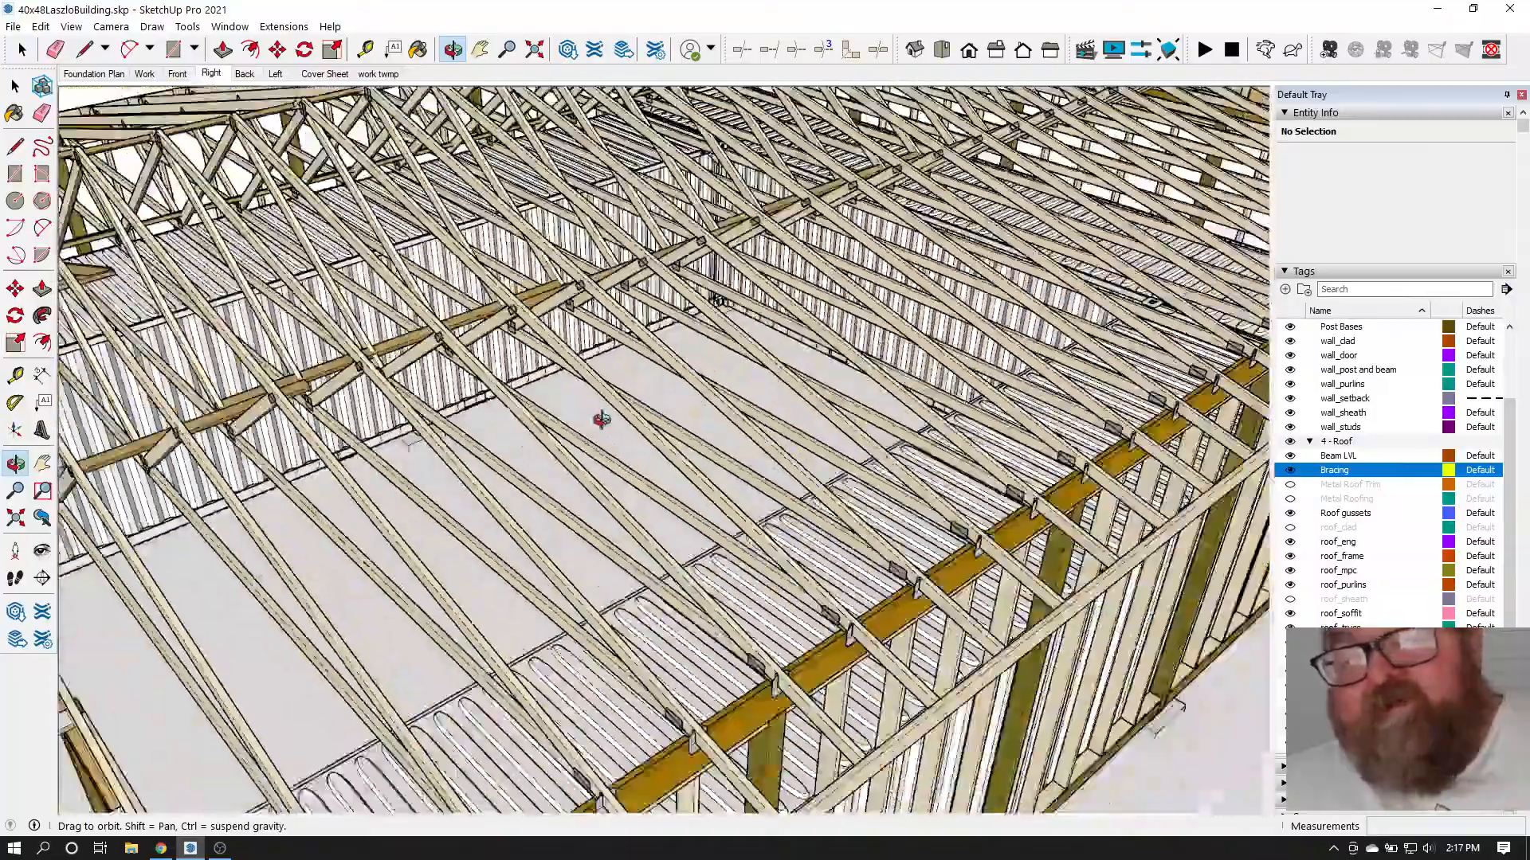
{"action": "scroll", "coordinate": [819, 502], "scroll_direction": "up", "scroll_amount": 8}
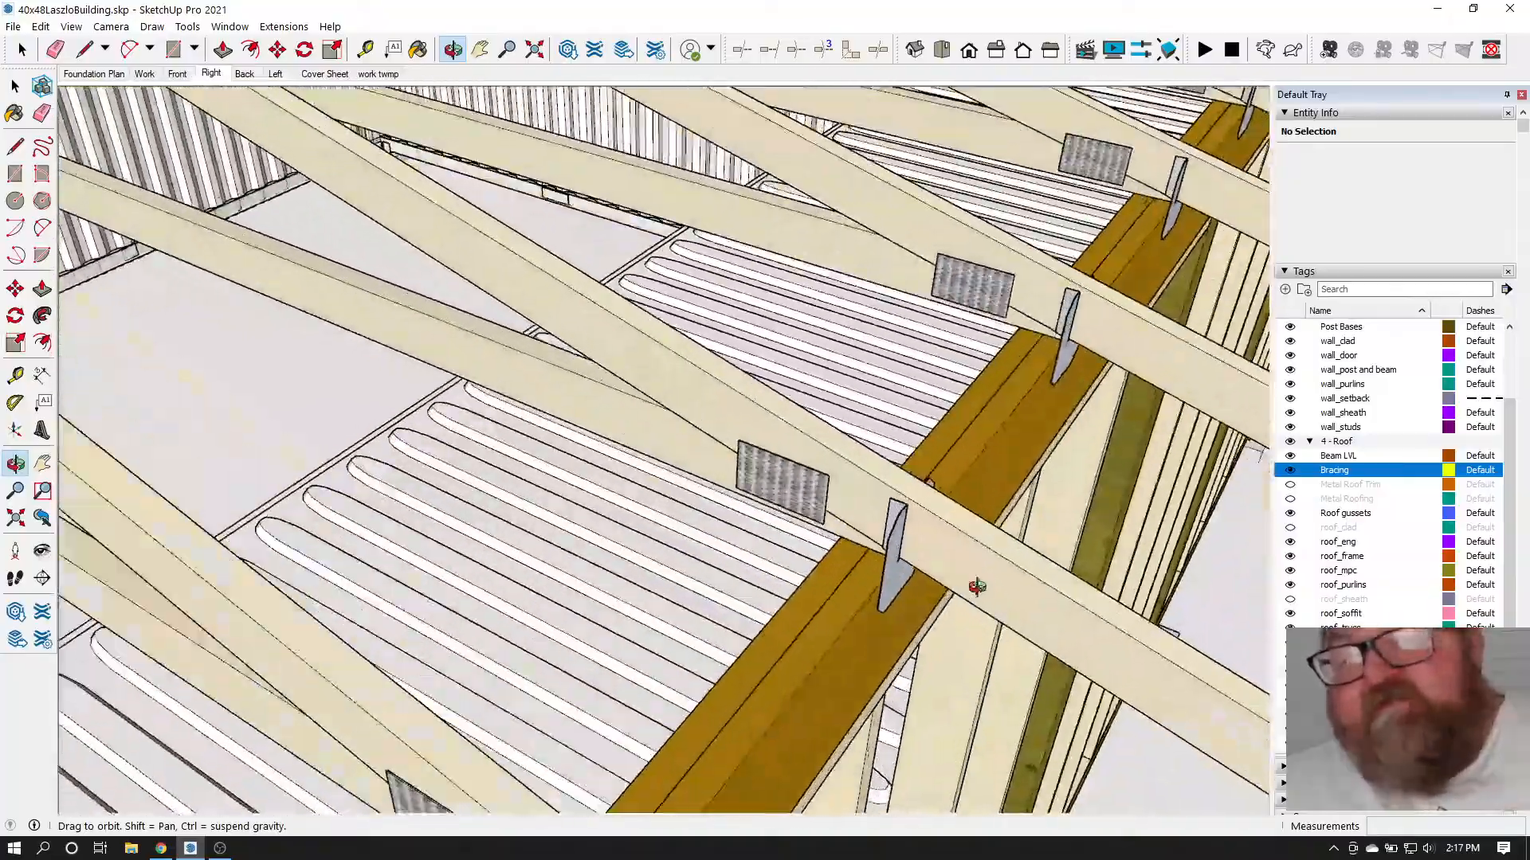
{"action": "left_click_drag", "start_coordinate": [977, 587], "coordinate": [532, 551]}
{"action": "scroll", "coordinate": [987, 566], "scroll_direction": "up", "scroll_amount": 8}
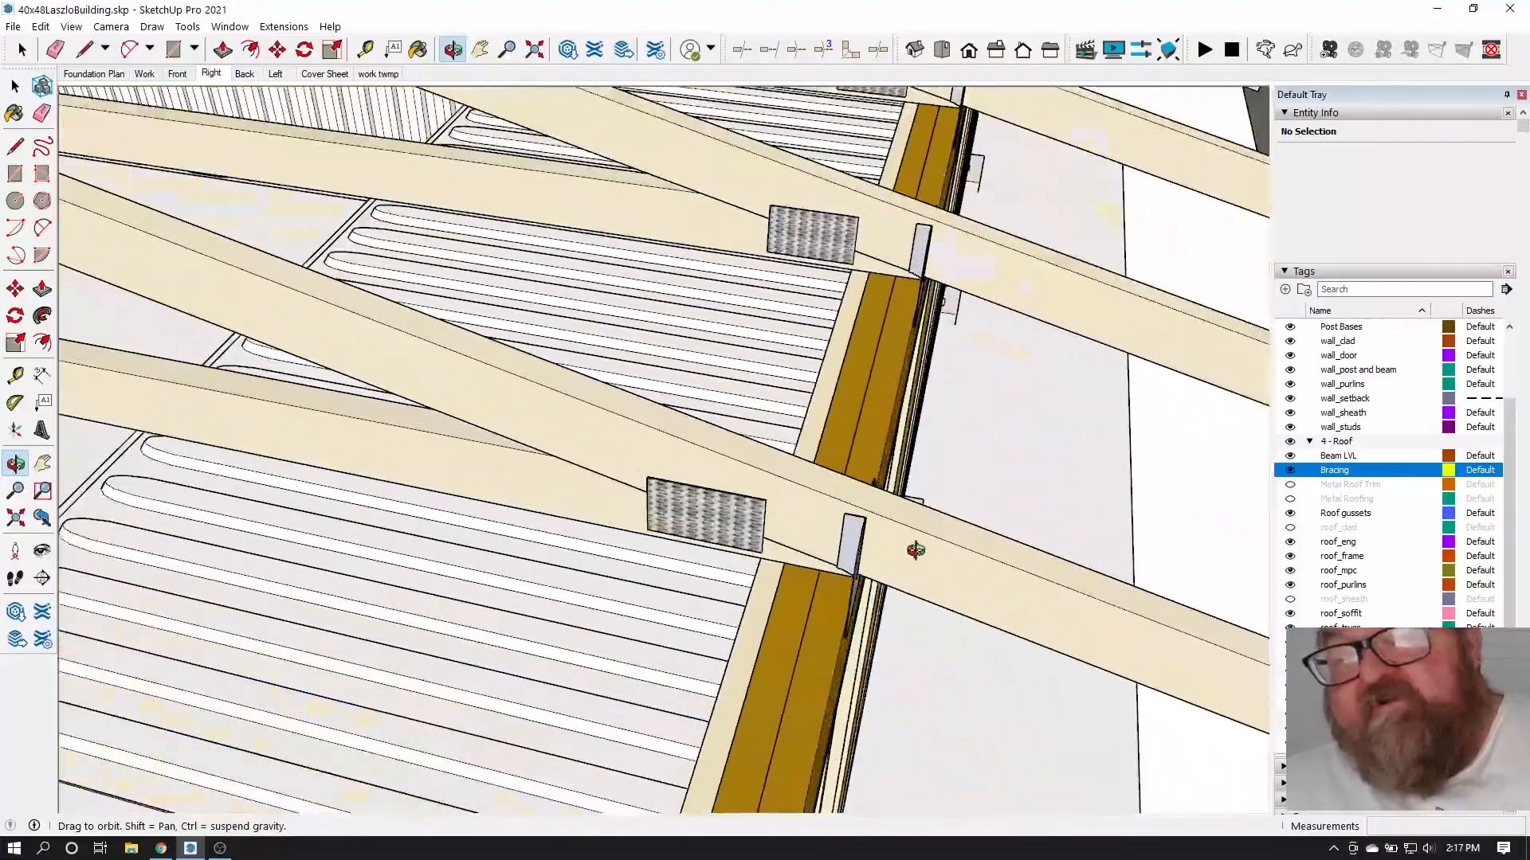
{"action": "left_click_drag", "start_coordinate": [915, 550], "coordinate": [1106, 476]}
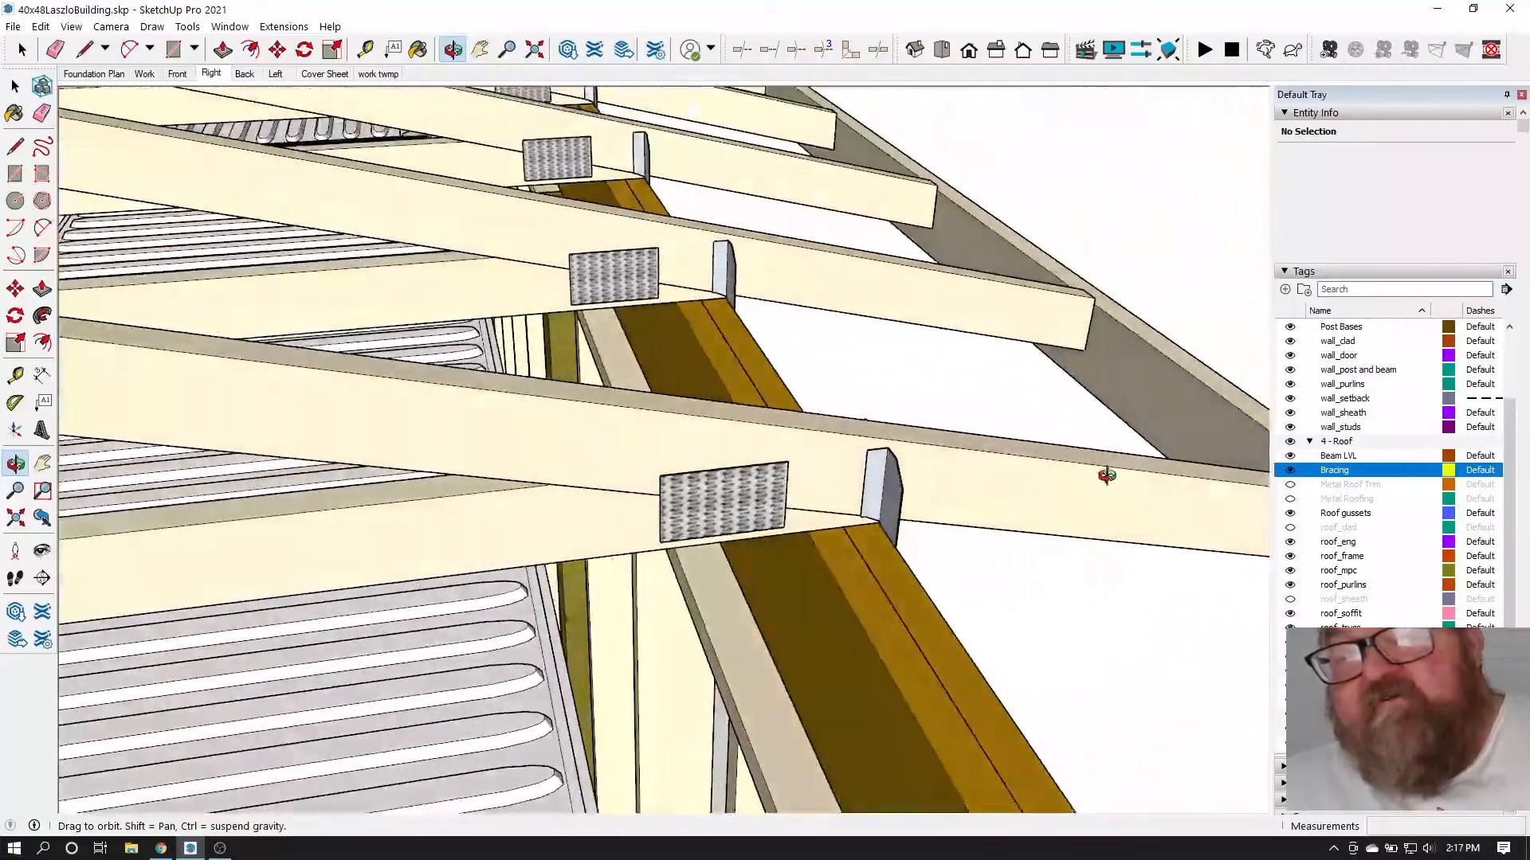
Inside the truss component, move the right hurricane clip about 3 1/16" inward along the truss heel to beside the gusset plate
{"action": "key", "text": "space"}
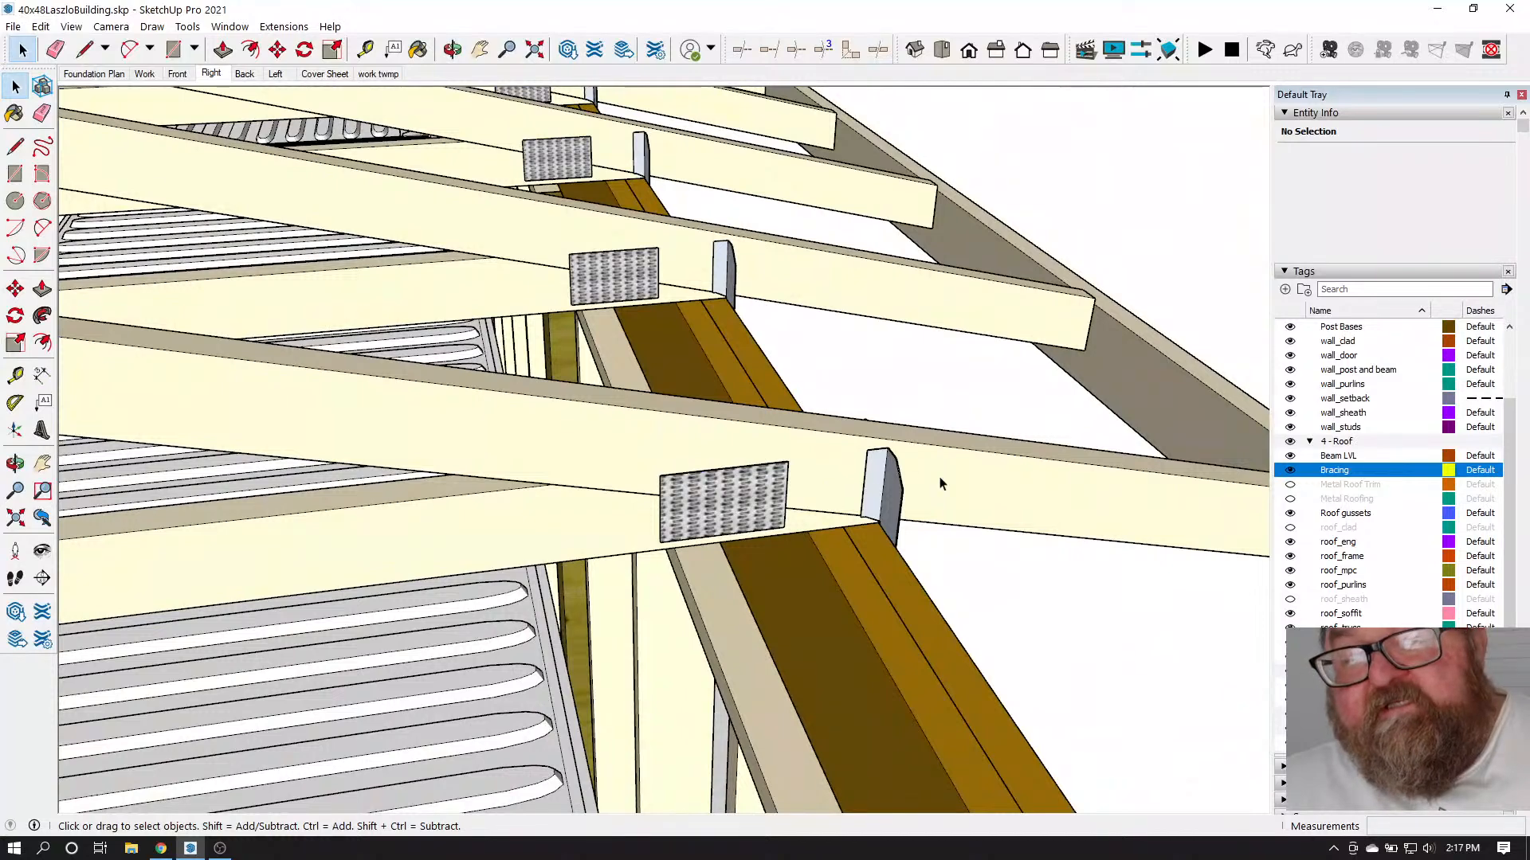
{"action": "double_click", "coordinate": [940, 484]}
{"action": "double_click", "coordinate": [920, 490]}
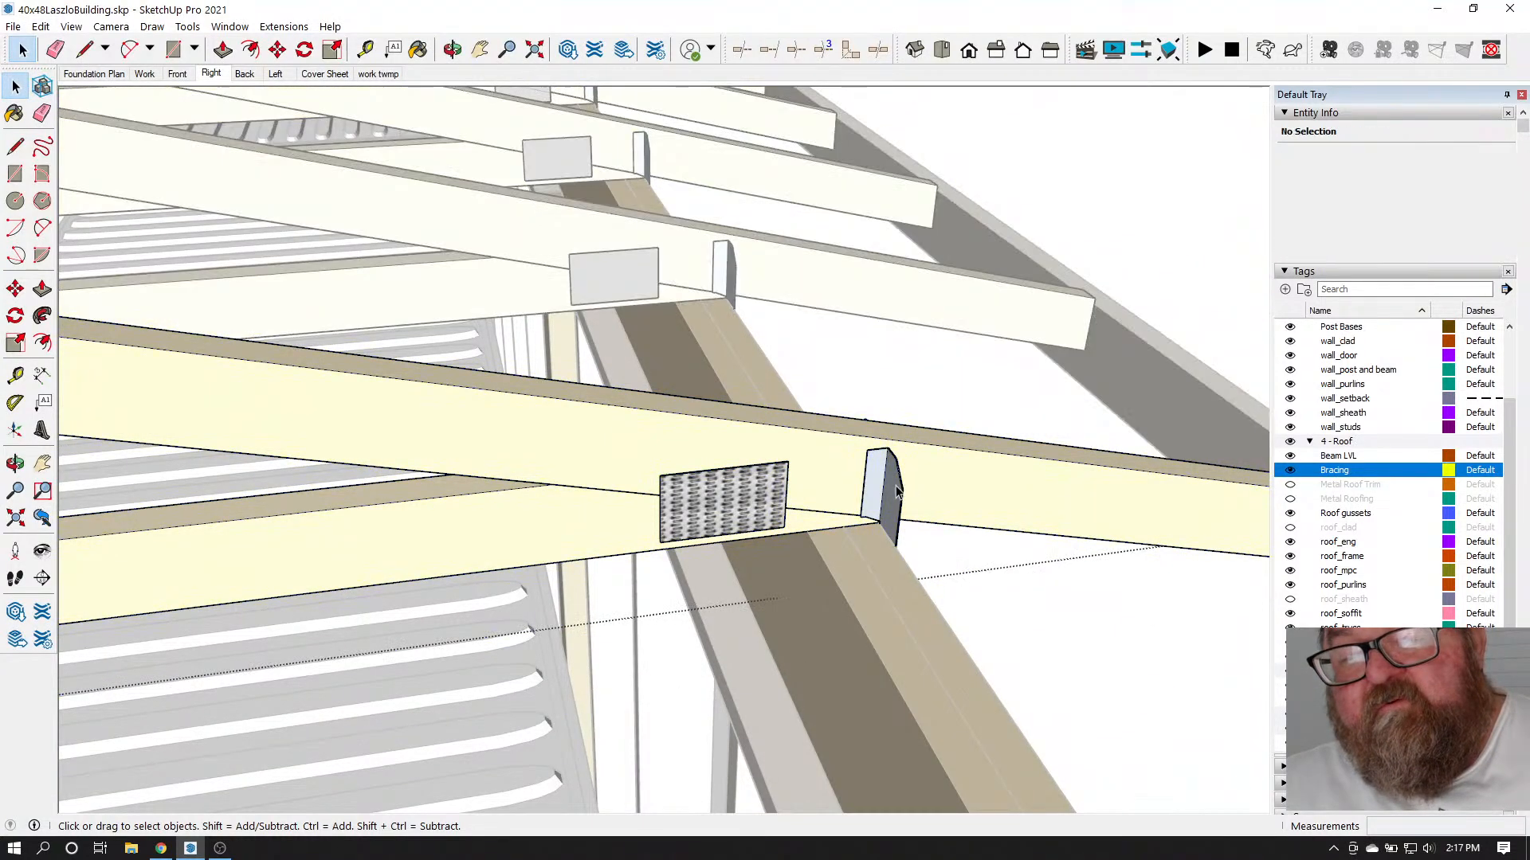
{"action": "left_click", "coordinate": [893, 502]}
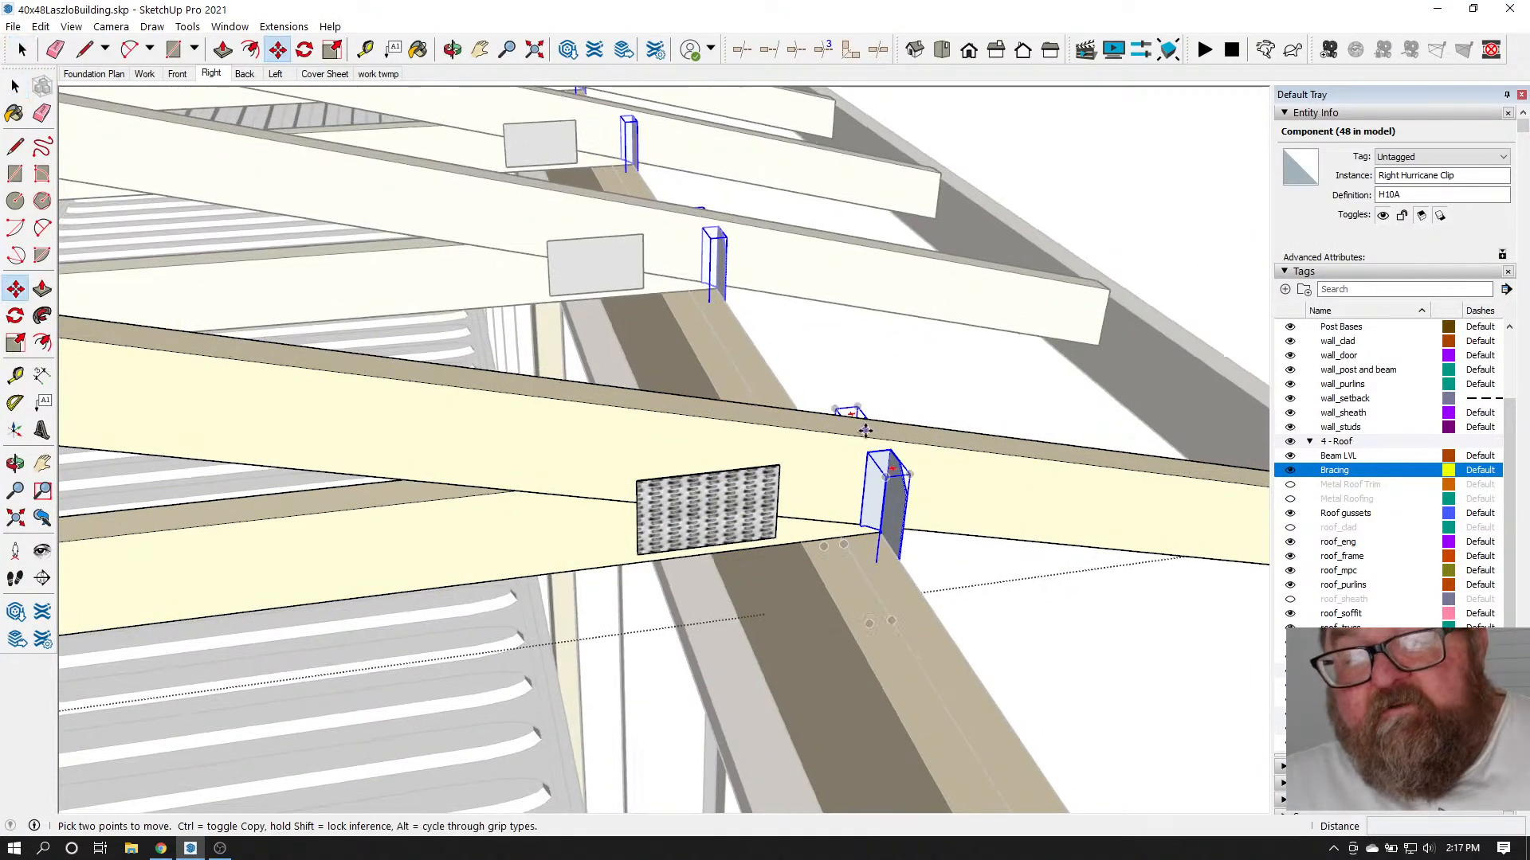
{"action": "scroll", "coordinate": [865, 431], "scroll_direction": "up", "scroll_amount": 3}
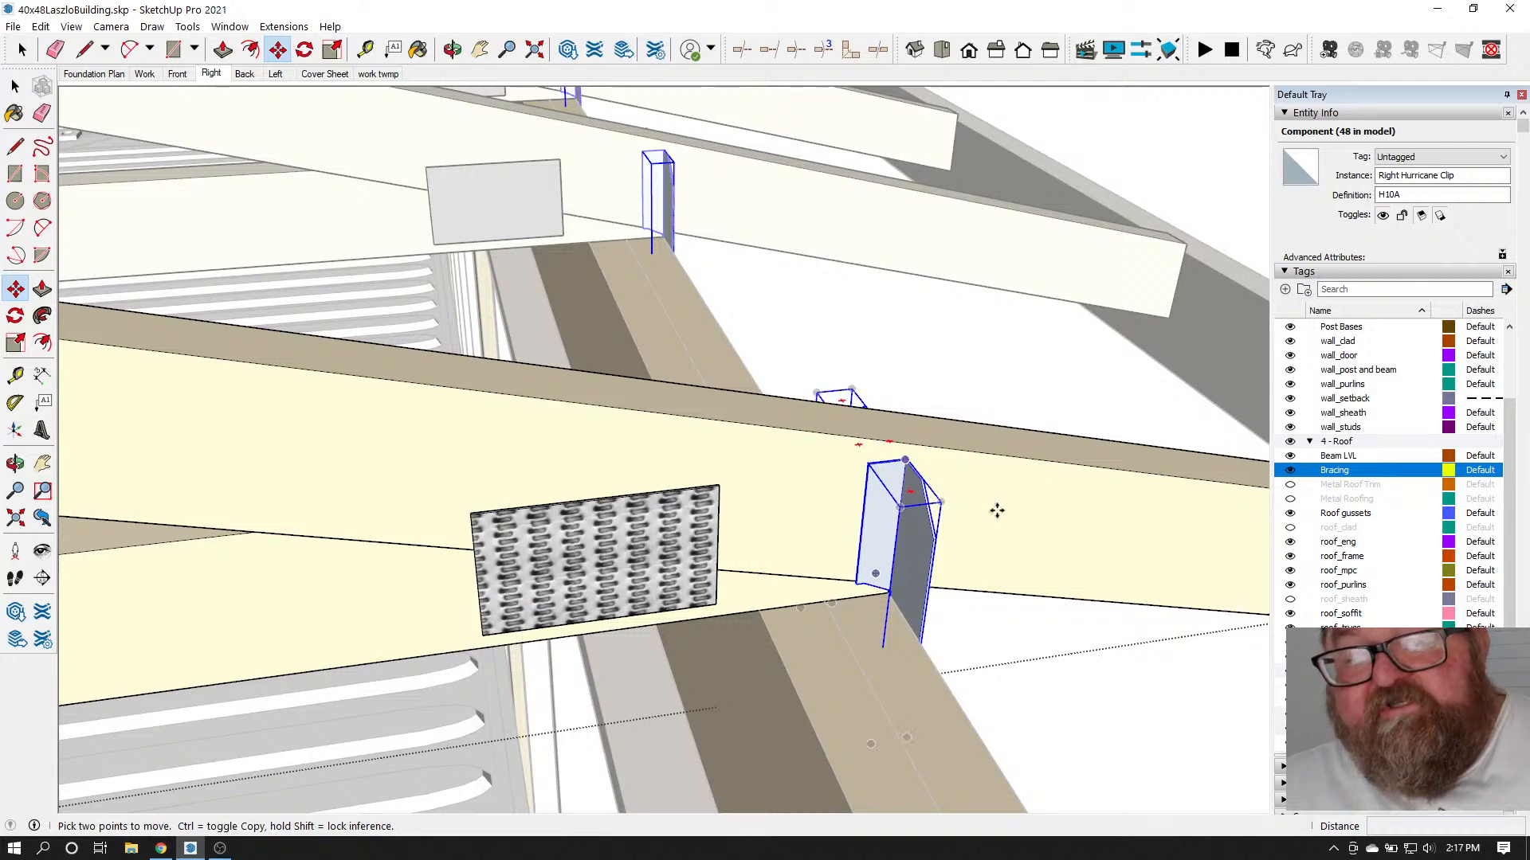
{"action": "scroll", "coordinate": [996, 510], "scroll_direction": "up", "scroll_amount": 2}
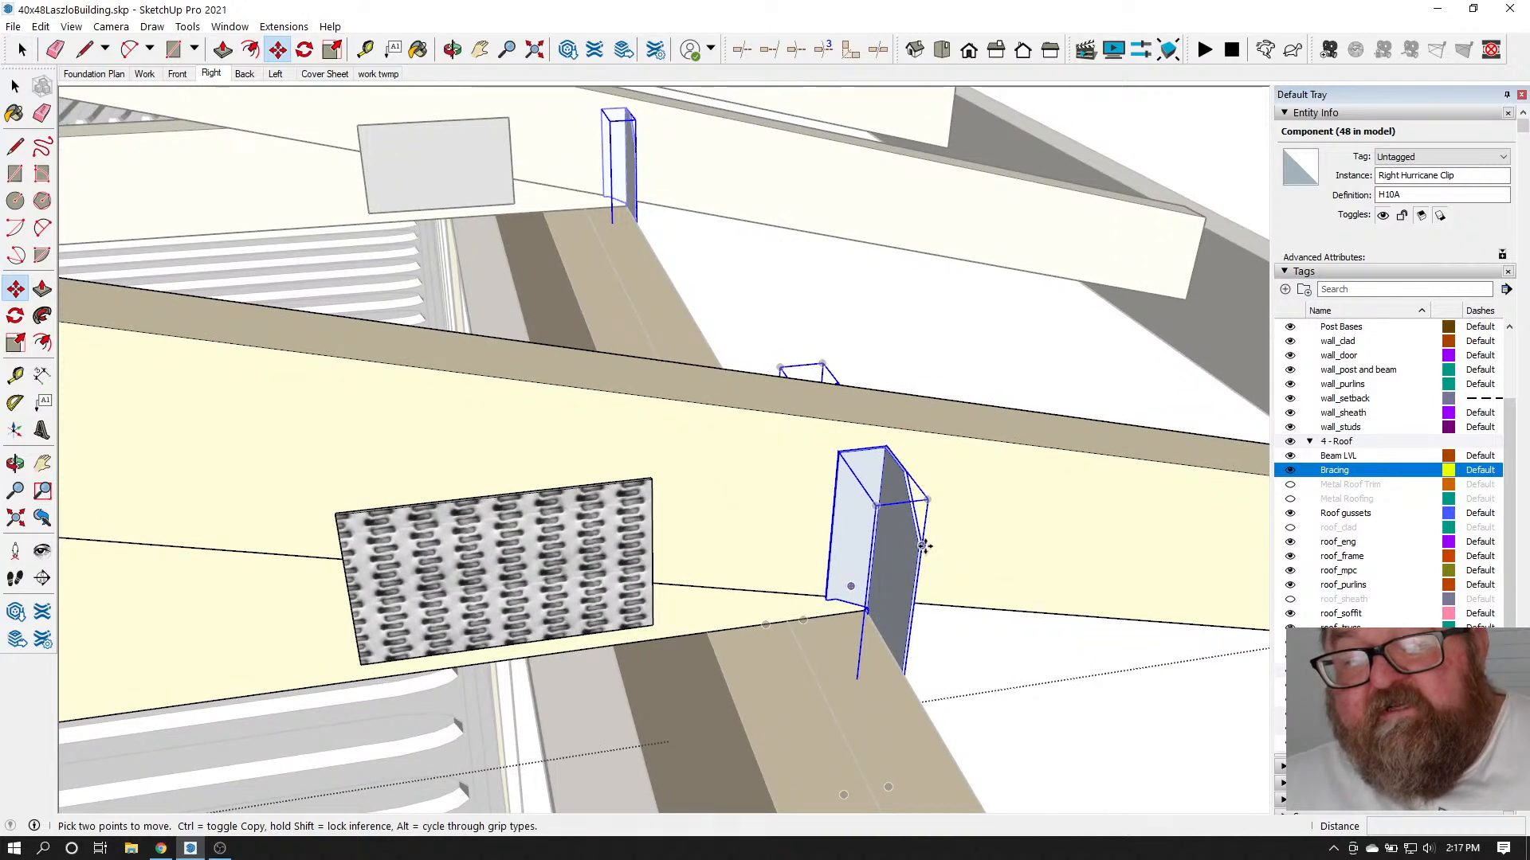
{"action": "left_click", "coordinate": [923, 547]}
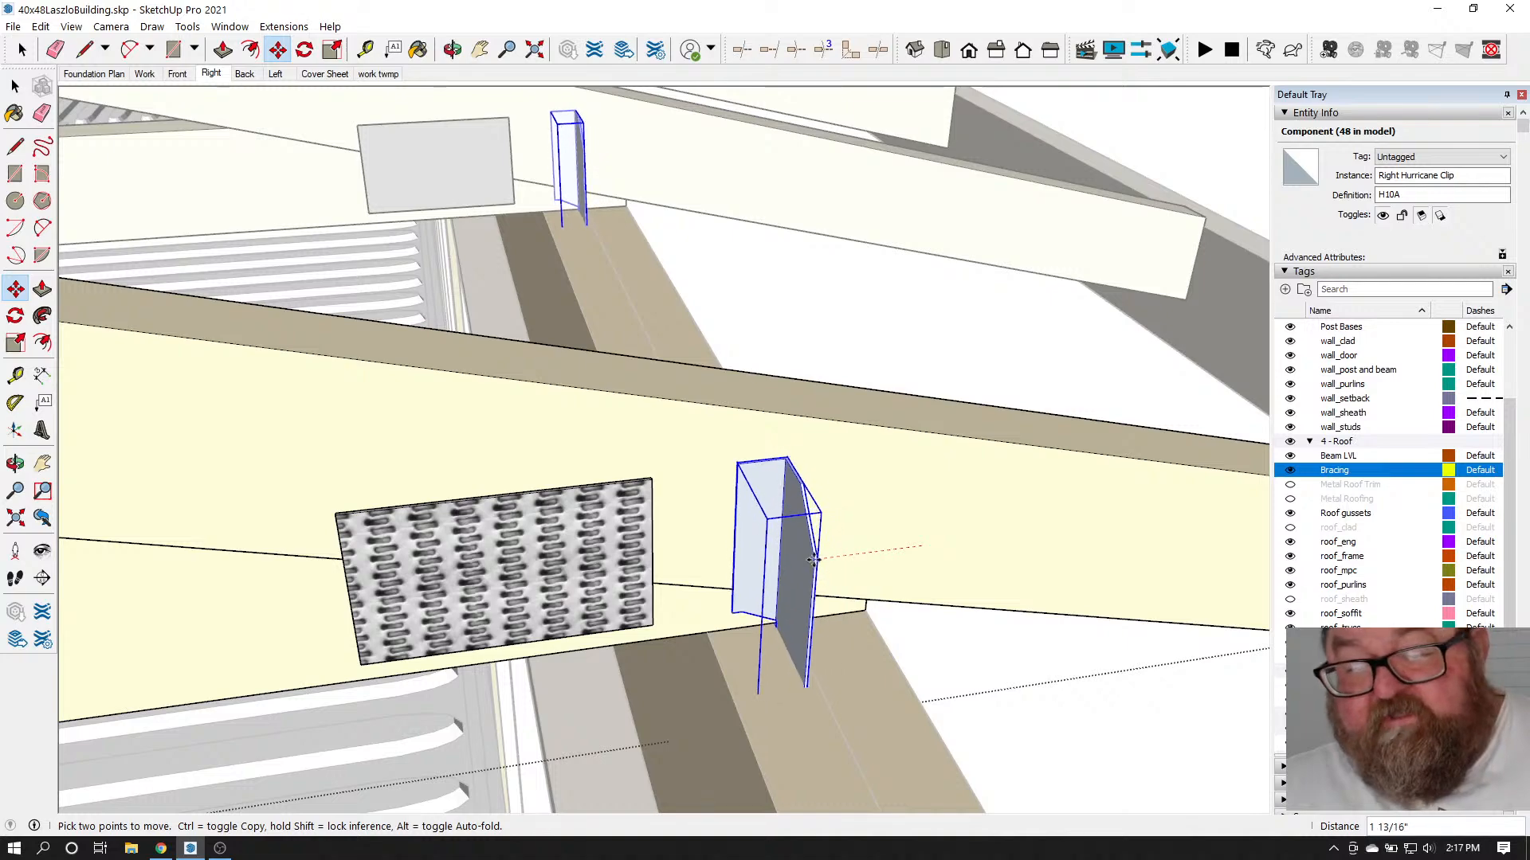
{"action": "left_click", "coordinate": [712, 683]}
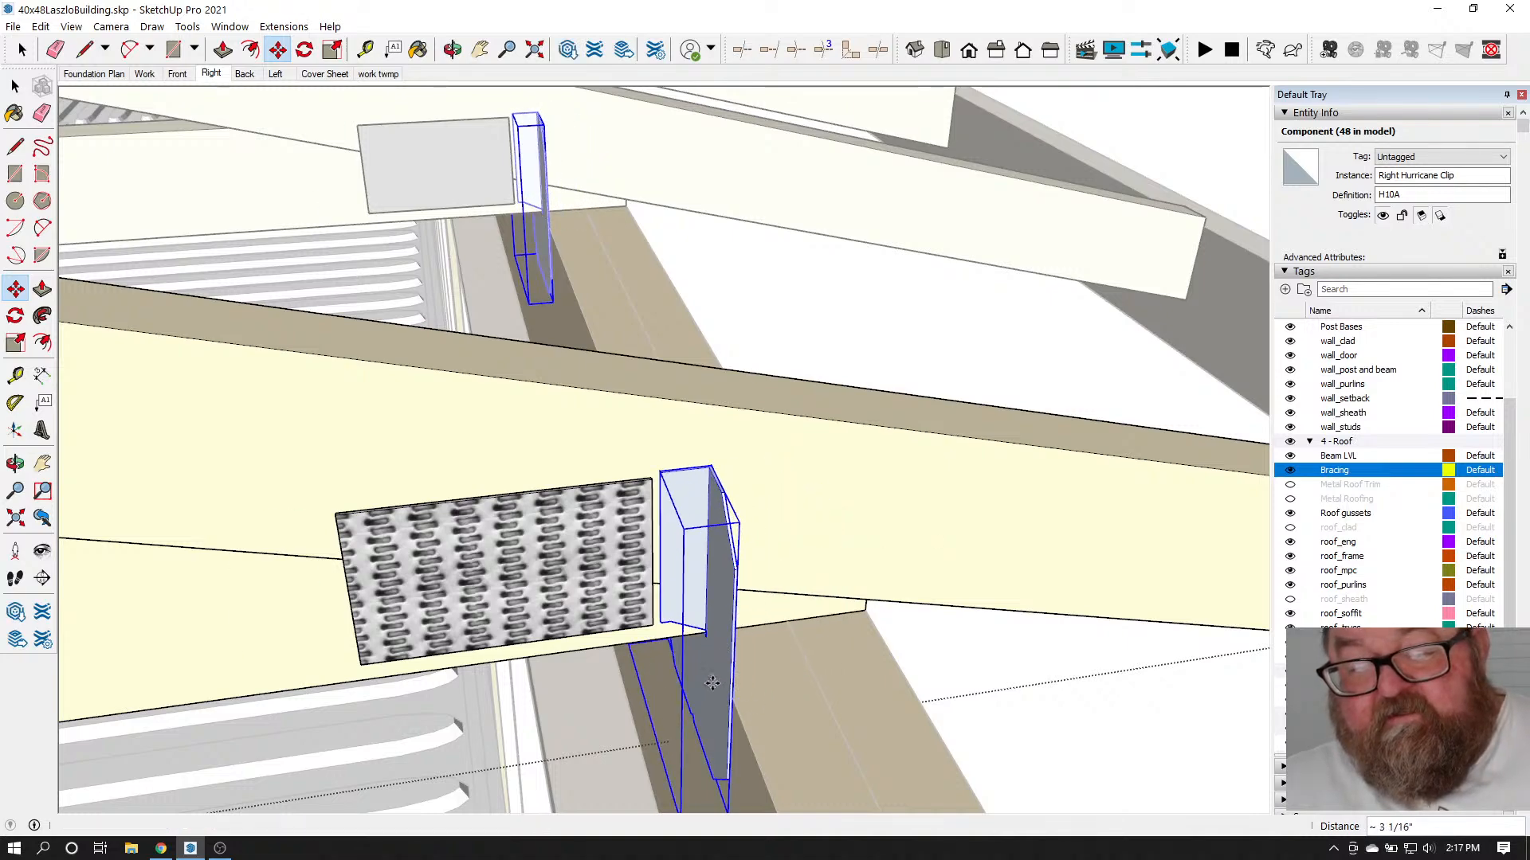
Examine the moved hurricane clip against the truss and beam from below, and the eave beam from outside the wall
{"action": "left_click", "coordinate": [452, 49]}
{"action": "left_click_drag", "start_coordinate": [685, 374], "coordinate": [686, 461]}
{"action": "left_click_drag", "start_coordinate": [722, 622], "coordinate": [743, 572]}
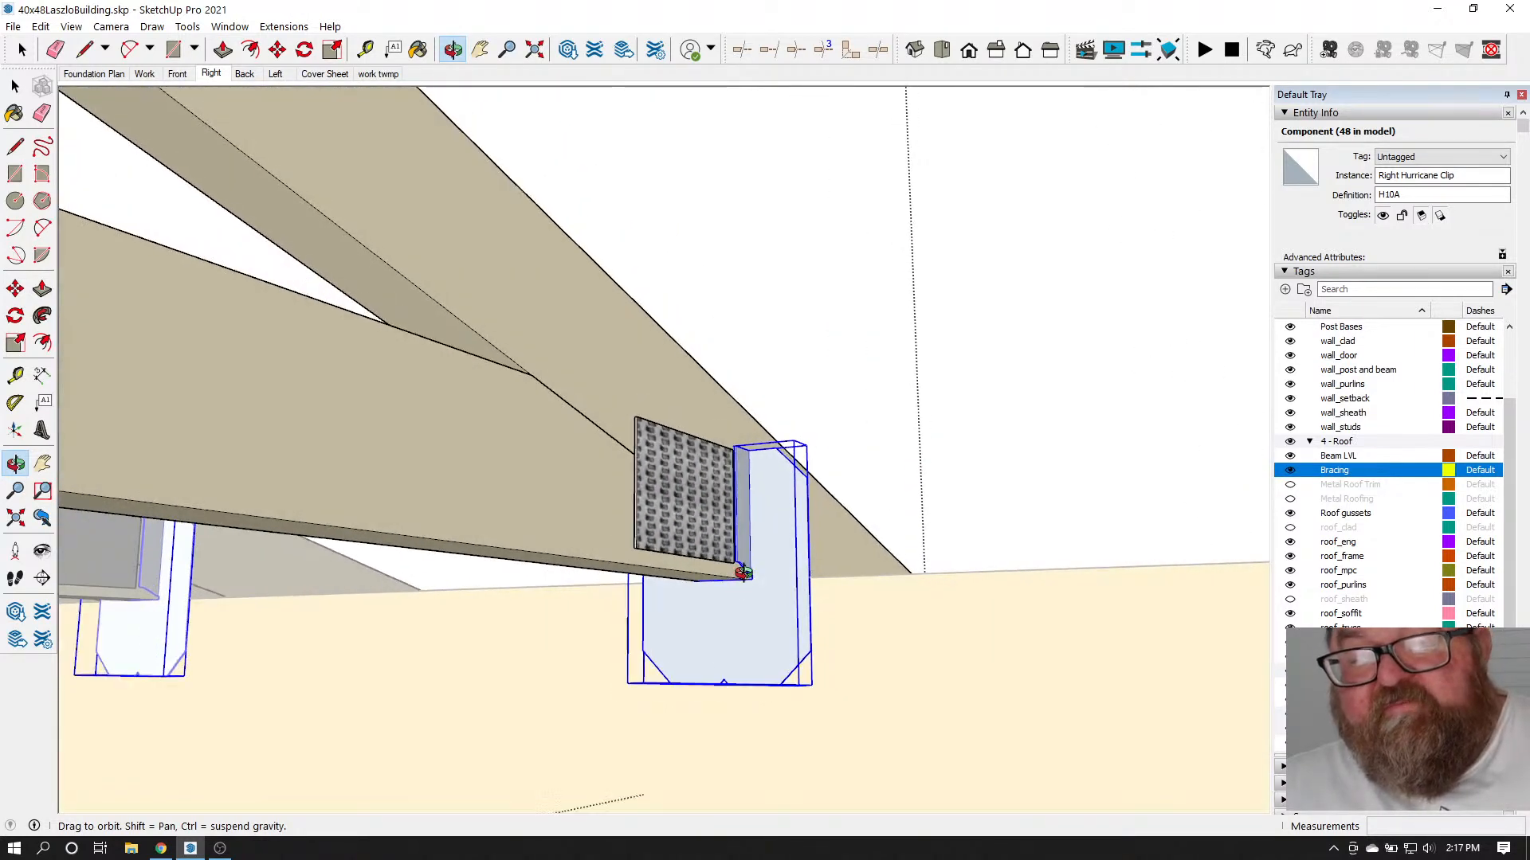
{"action": "left_click_drag", "start_coordinate": [705, 641], "coordinate": [774, 591]}
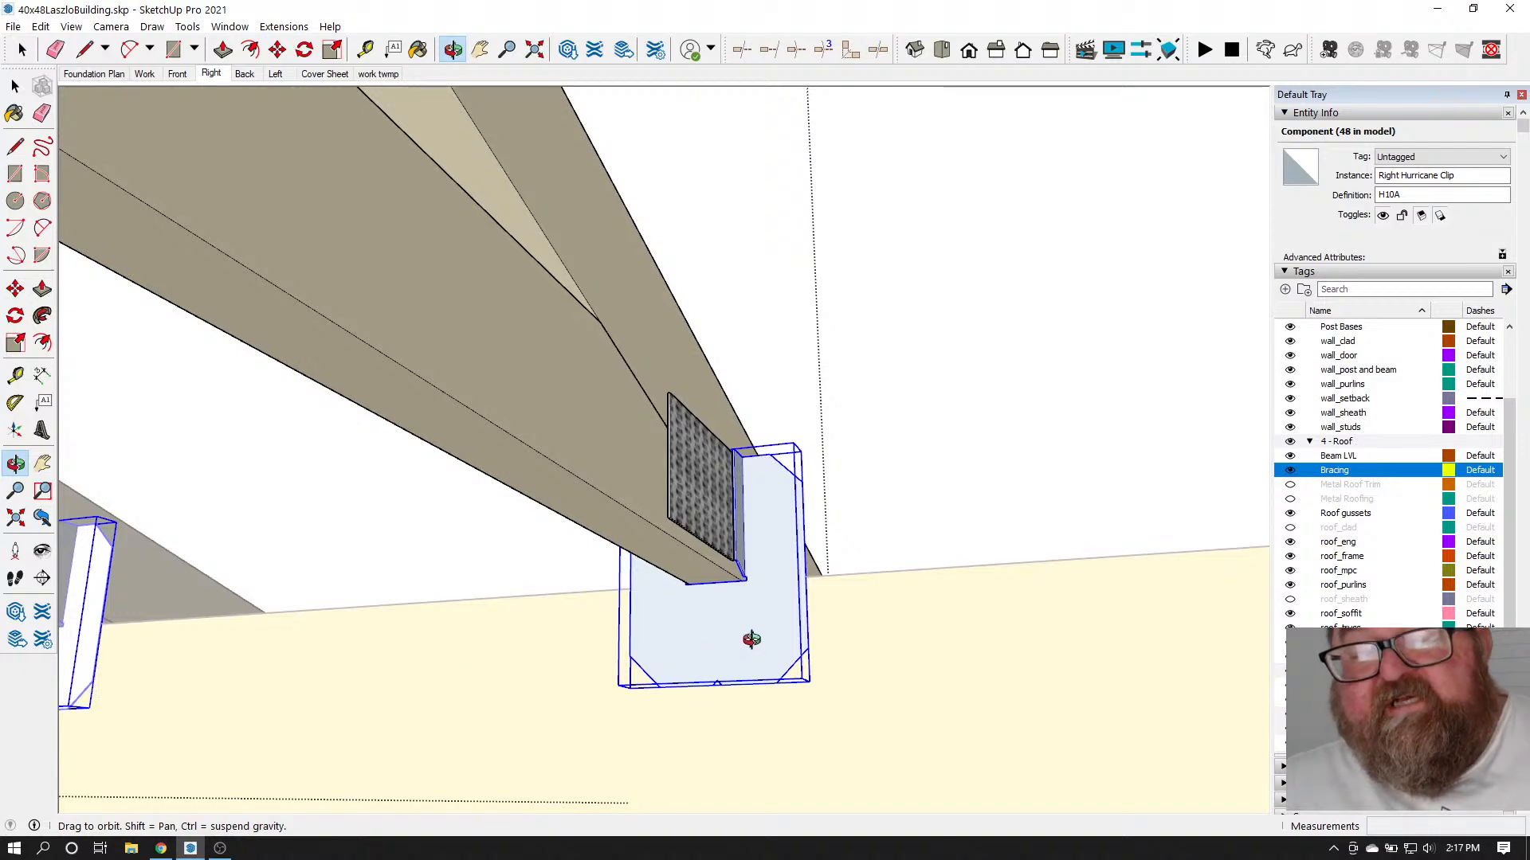
{"action": "mouse_move", "coordinate": [751, 639]}
{"action": "left_mouse_down"}
{"action": "mouse_move", "coordinate": [683, 659]}
{"action": "mouse_move", "coordinate": [722, 623]}
{"action": "mouse_move", "coordinate": [772, 631]}
{"action": "mouse_move", "coordinate": [751, 637]}
{"action": "left_mouse_up"}
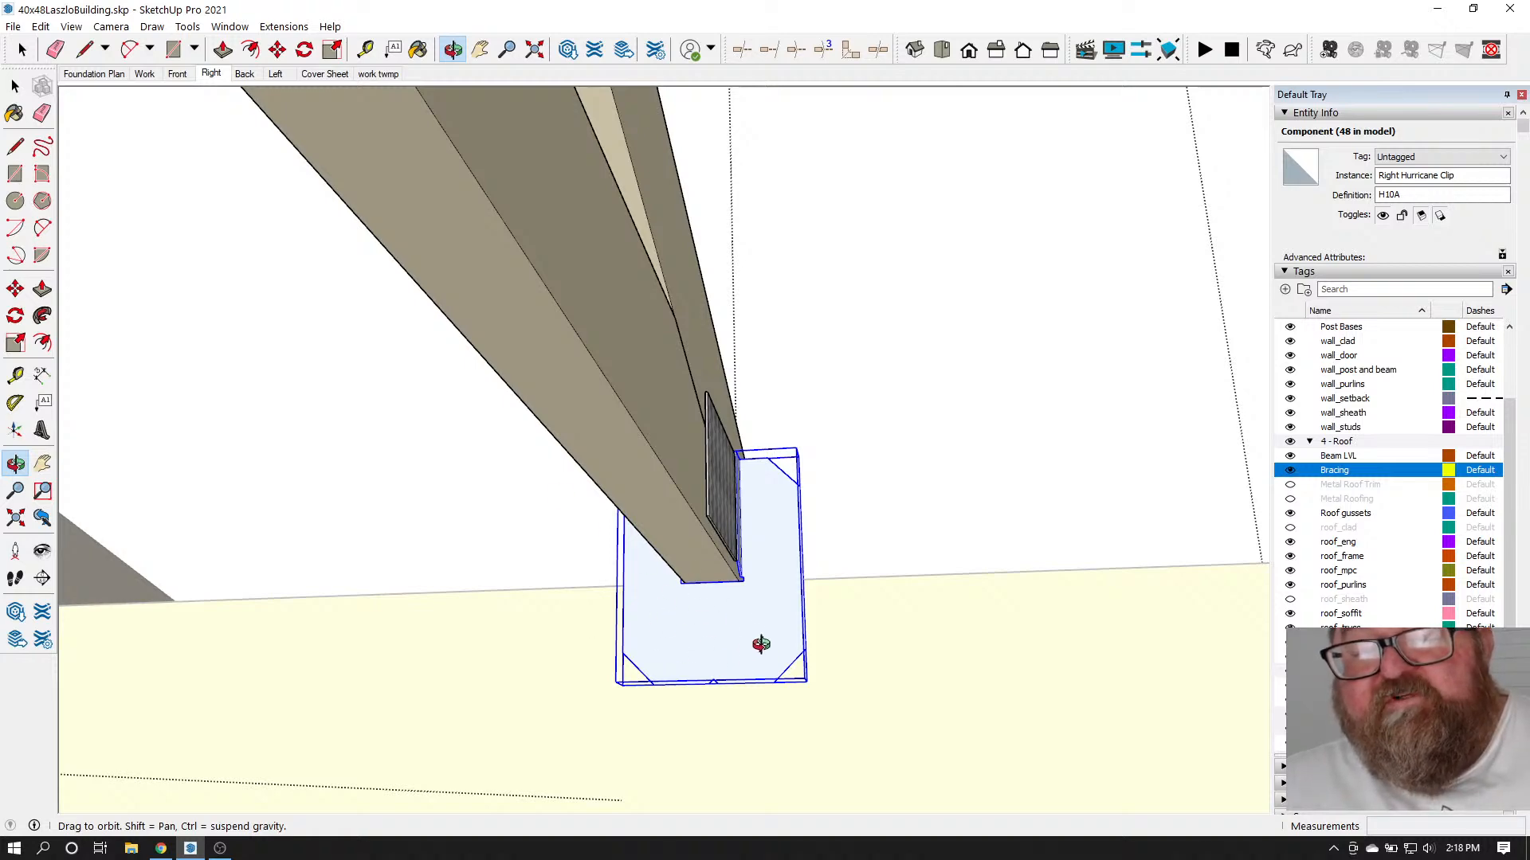
{"action": "left_click_drag", "start_coordinate": [761, 644], "coordinate": [831, 674]}
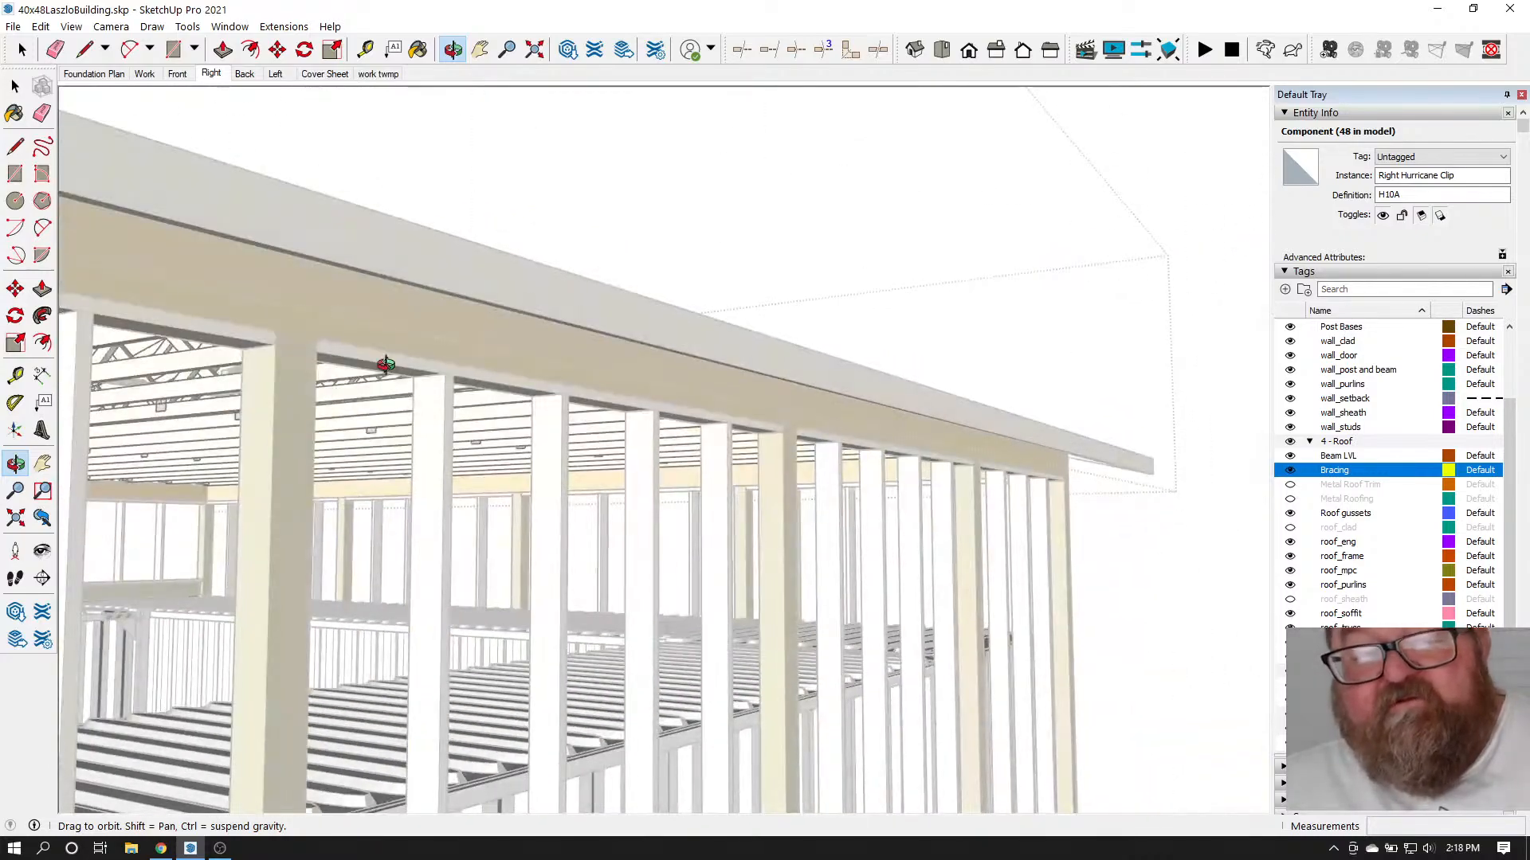
Examine the moved right hurricane clip from inside, checking how it sits against the gusset plate, truss heel and eave beam
{"action": "left_click_drag", "start_coordinate": [386, 364], "coordinate": [834, 455]}
{"action": "scroll", "coordinate": [740, 332], "scroll_direction": "up", "scroll_amount": 5}
{"action": "left_click_drag", "start_coordinate": [617, 428], "coordinate": [698, 462]}
{"action": "scroll", "coordinate": [451, 464], "scroll_direction": "up", "scroll_amount": 3}
{"action": "left_click_drag", "start_coordinate": [488, 468], "coordinate": [541, 465]}
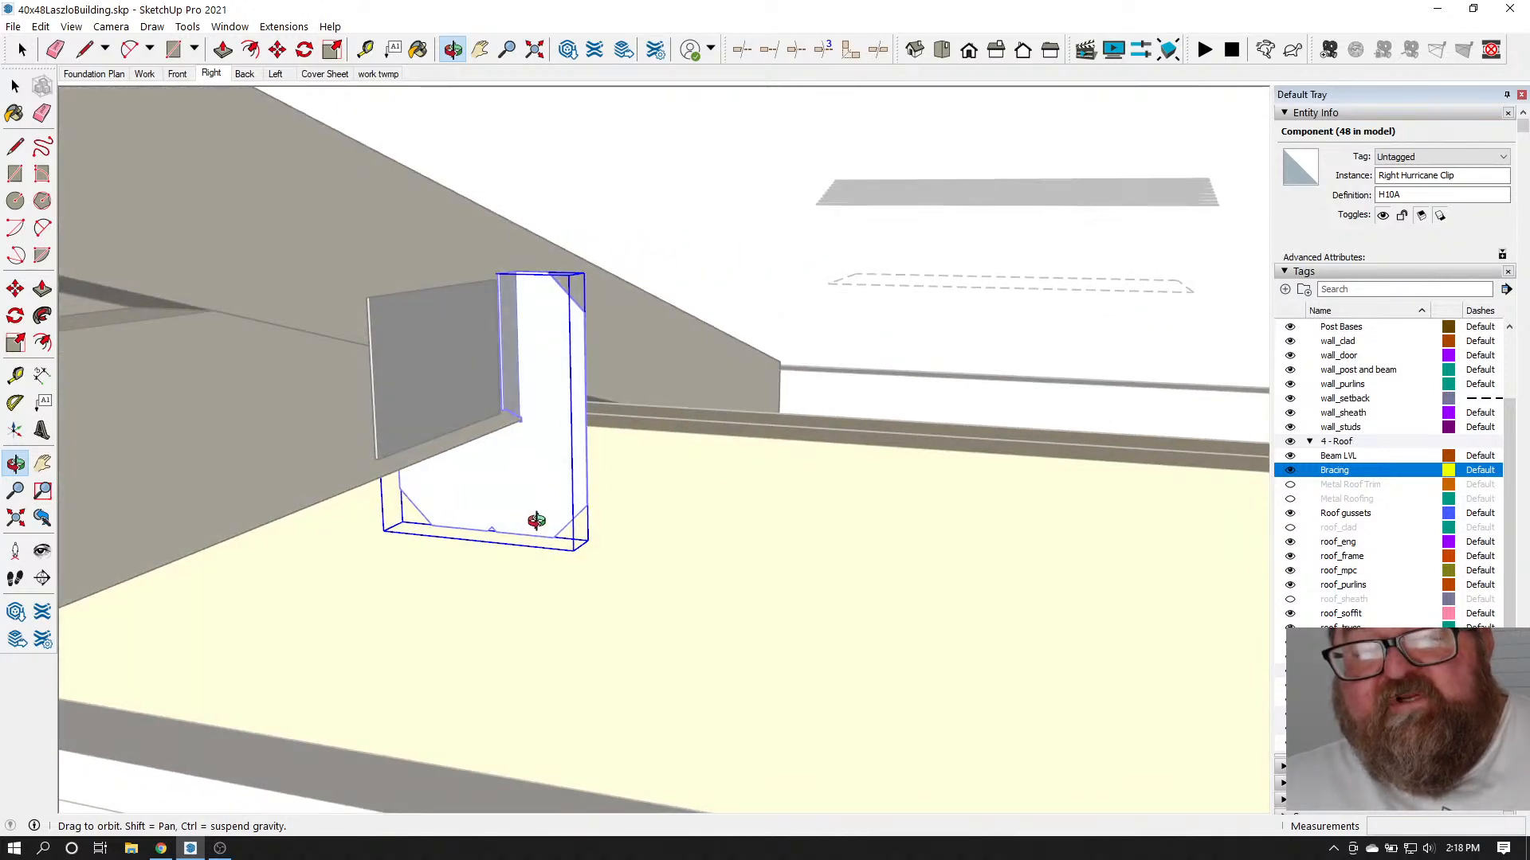
{"action": "left_click_drag", "start_coordinate": [765, 464], "coordinate": [768, 523]}
{"action": "scroll", "coordinate": [769, 530], "scroll_direction": "down", "scroll_amount": 2}
{"action": "scroll", "coordinate": [789, 523], "scroll_direction": "down", "scroll_amount": 2}
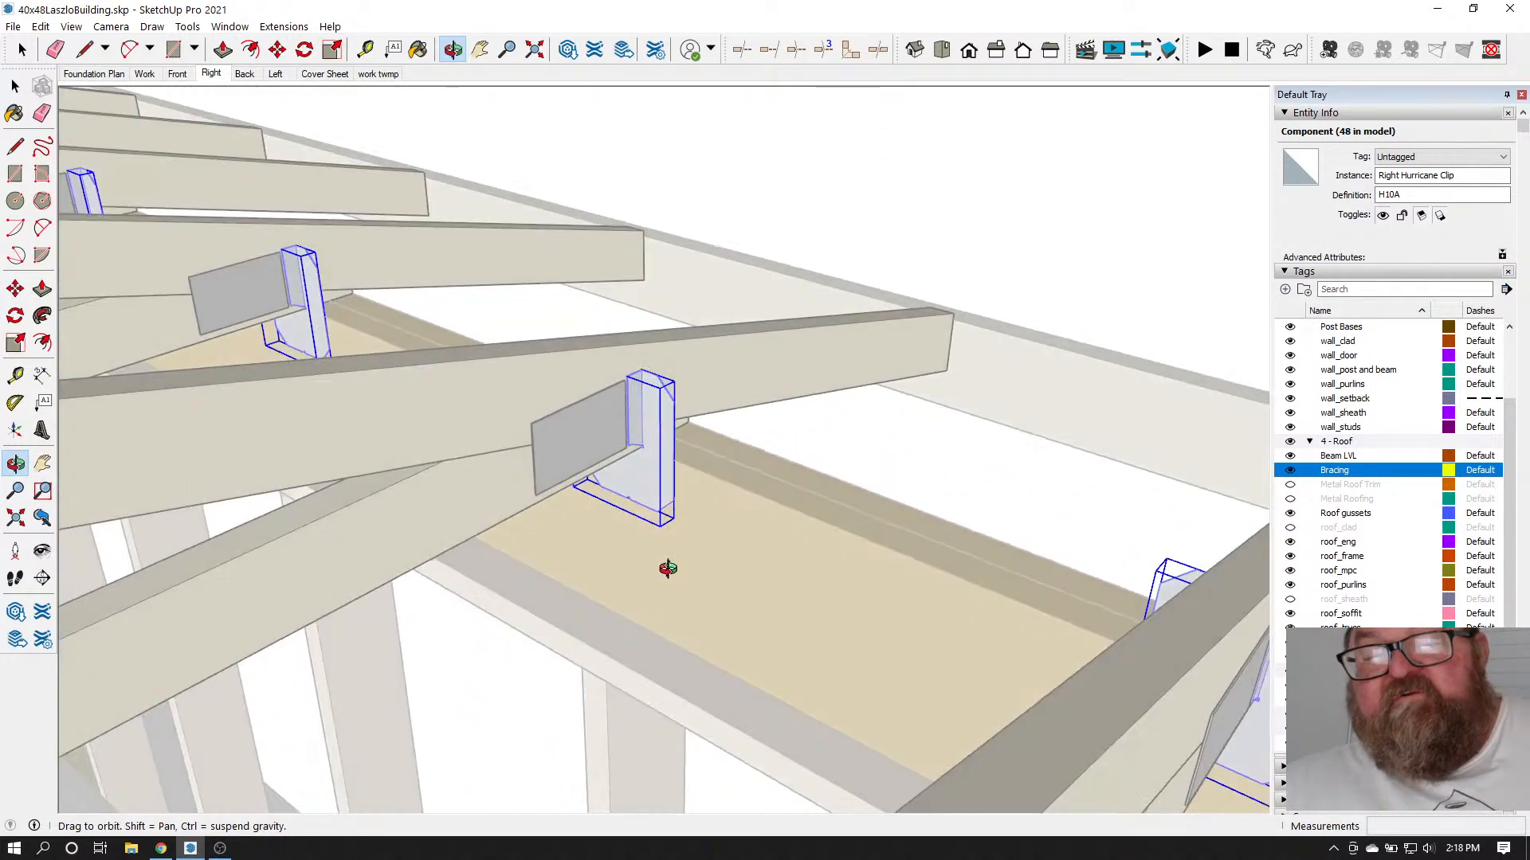
{"action": "left_click_drag", "start_coordinate": [666, 571], "coordinate": [816, 560]}
Deselect the right hurricane clip, close the truss component, and check the clips along the eave beam
{"action": "left_click", "coordinate": [18, 86]}
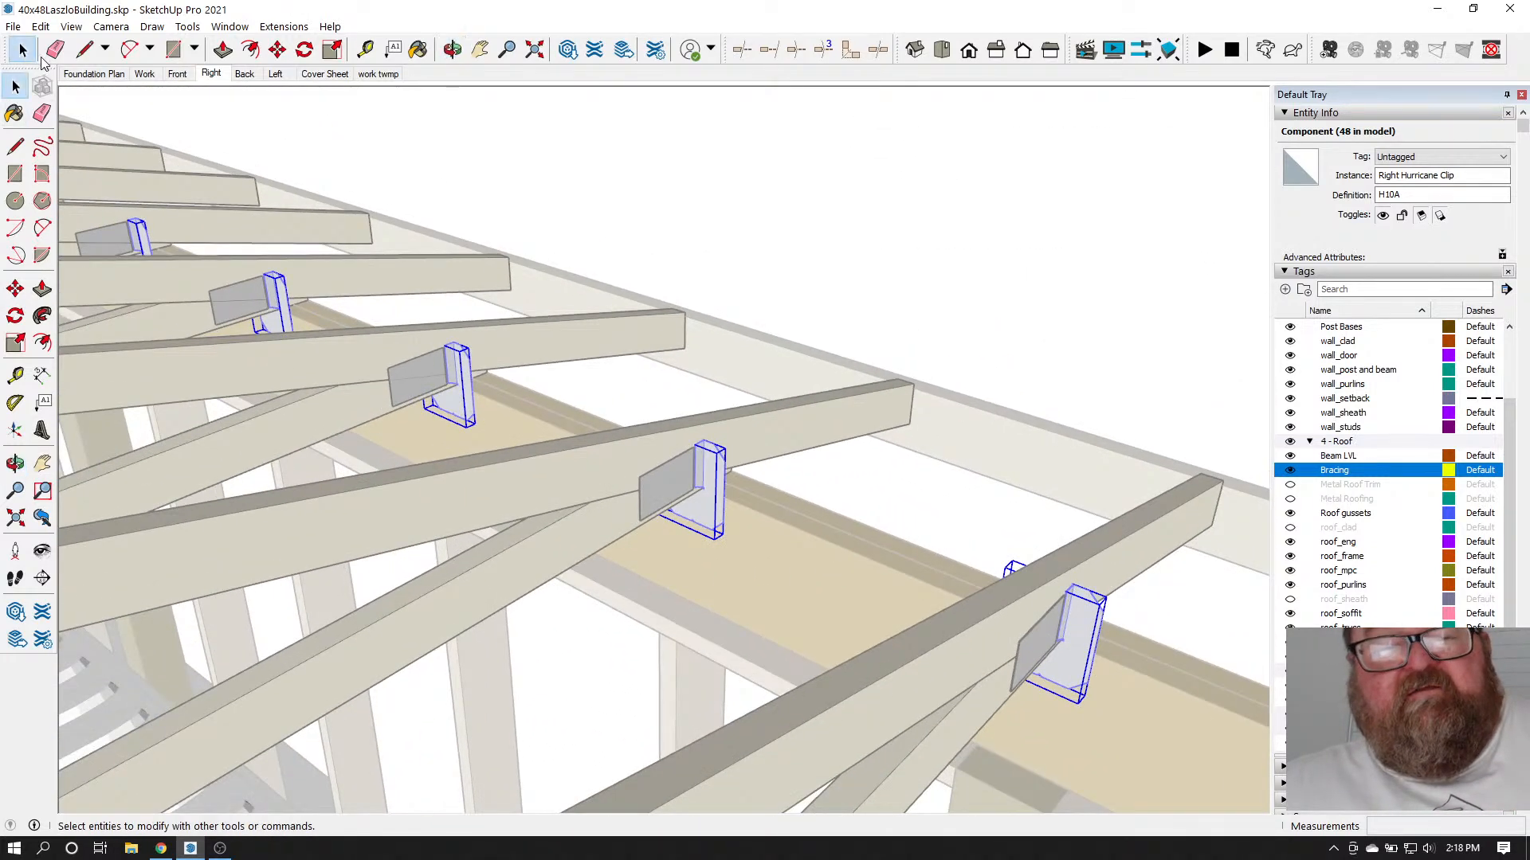
{"action": "left_click", "coordinate": [611, 194]}
{"action": "scroll", "coordinate": [753, 533], "scroll_direction": "up", "scroll_amount": 3}
{"action": "middle_click_drag", "start_coordinate": [753, 534], "coordinate": [681, 532]}
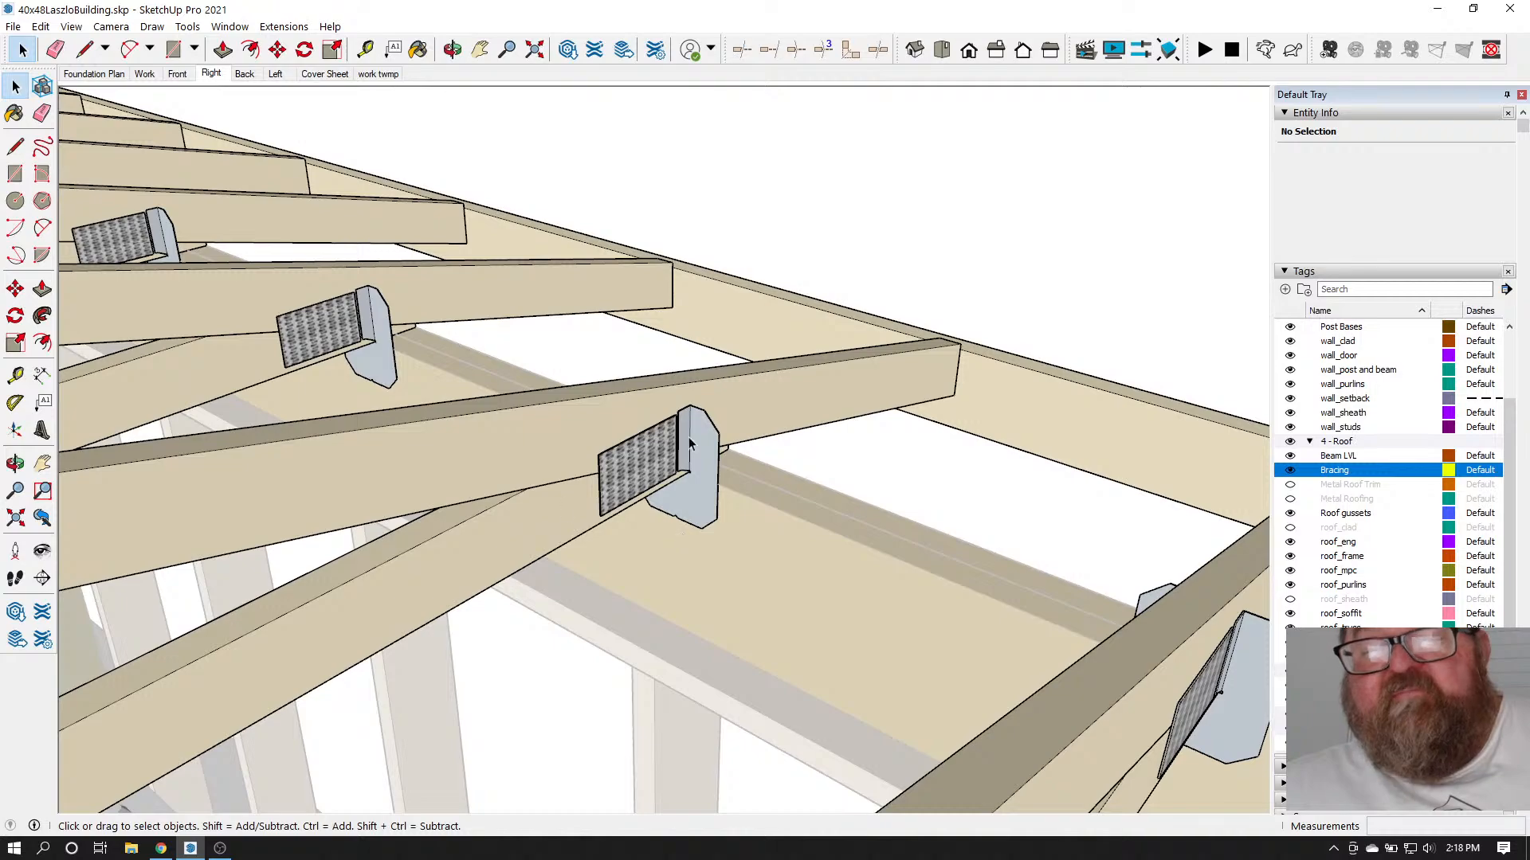
{"action": "key", "text": "o"}
{"action": "left_click_drag", "start_coordinate": [676, 507], "coordinate": [681, 553]}
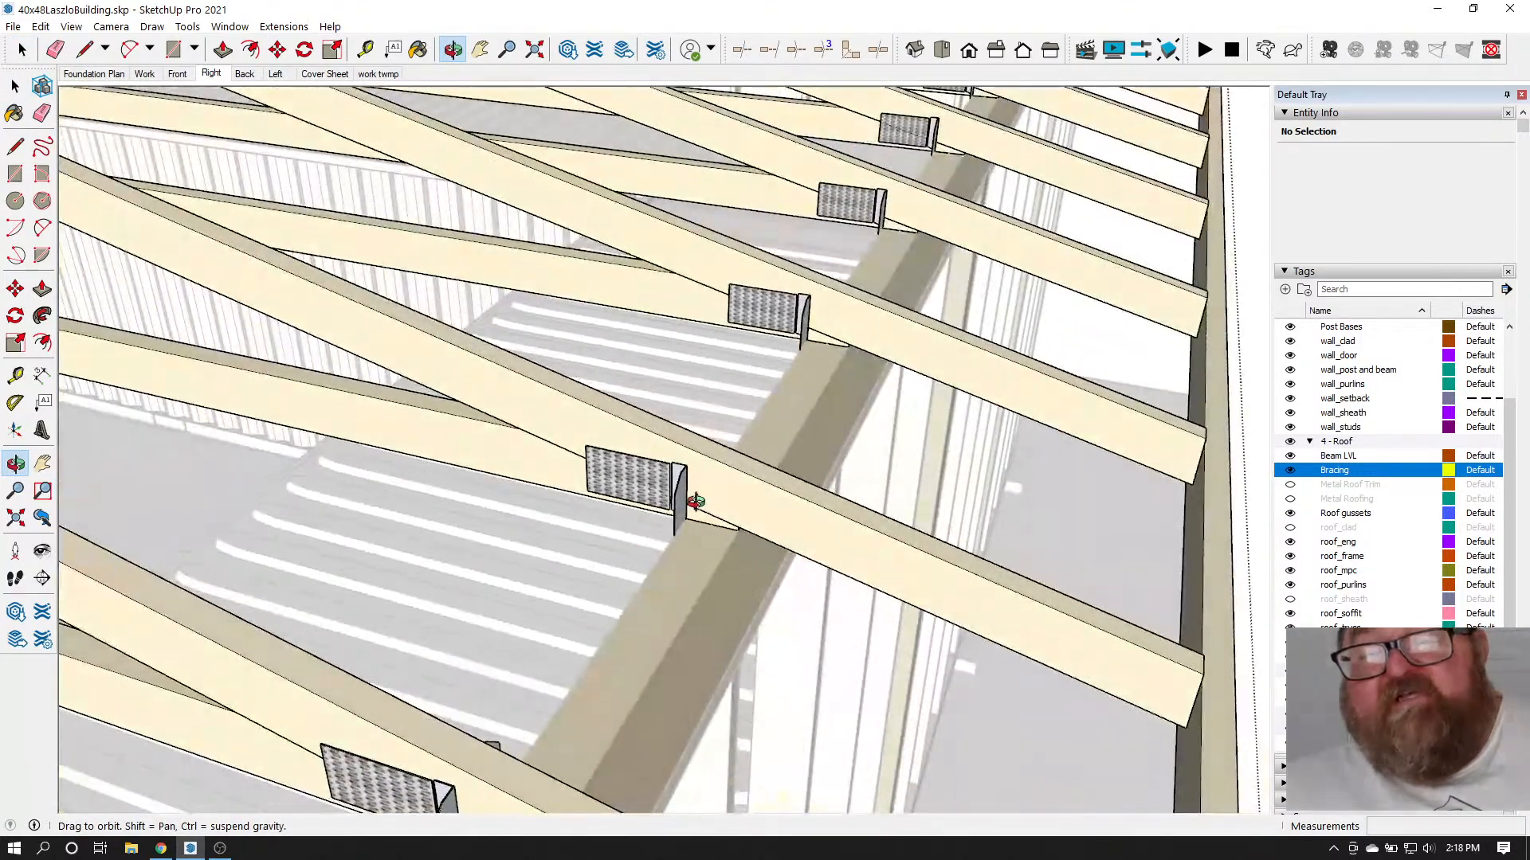
Open one of the trusses for editing at its heel on the opposite eave beam
{"action": "scroll", "coordinate": [948, 573], "scroll_direction": "down", "scroll_amount": 10}
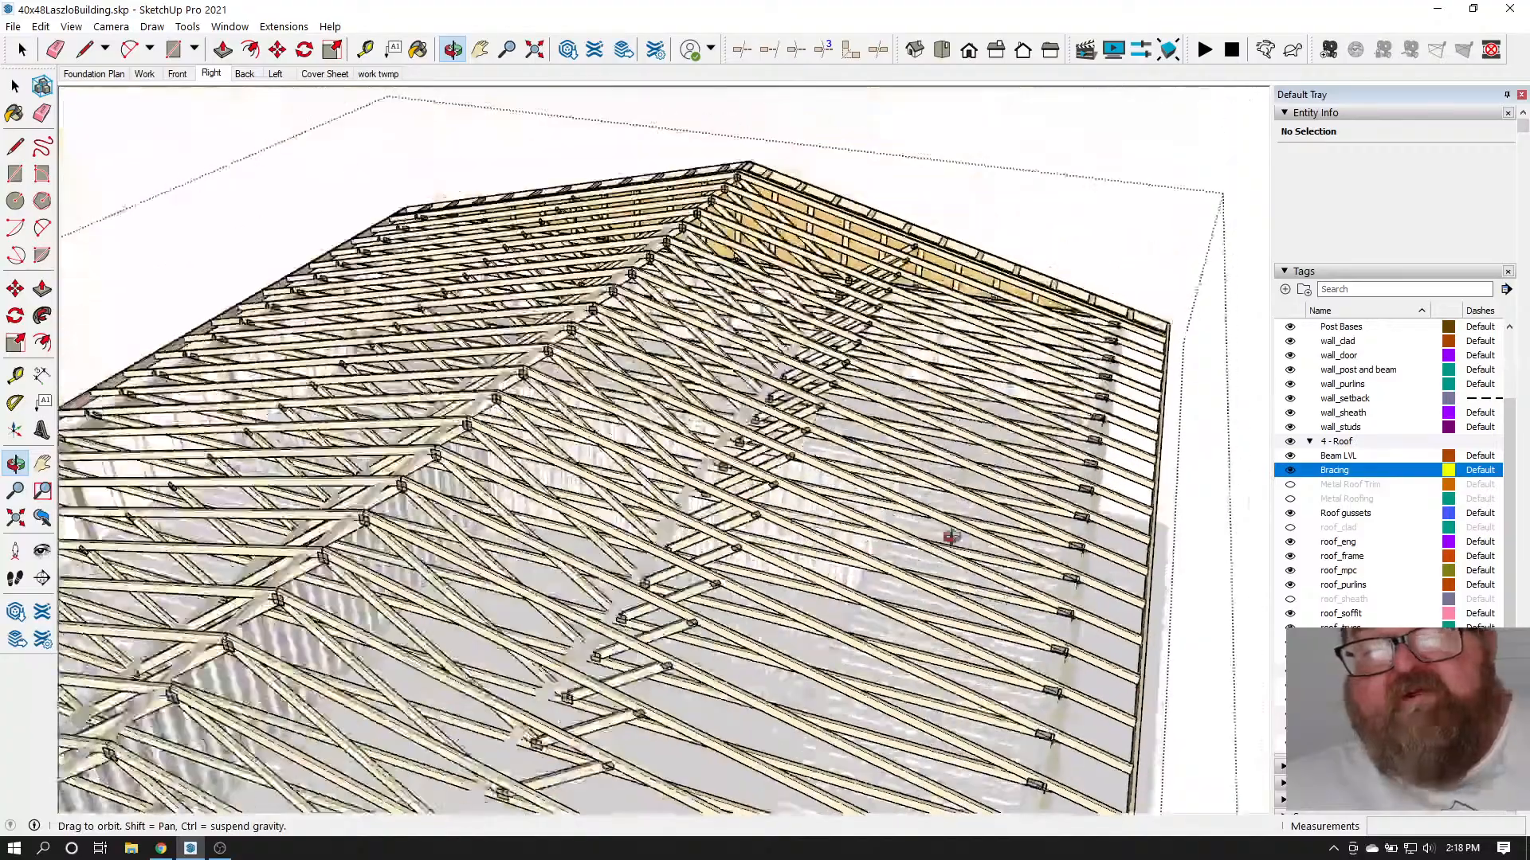
{"action": "scroll", "coordinate": [950, 538], "scroll_direction": "down", "scroll_amount": 3}
{"action": "left_click_drag", "start_coordinate": [194, 399], "coordinate": [271, 530]}
{"action": "scroll", "coordinate": [273, 534], "scroll_direction": "up", "scroll_amount": 8}
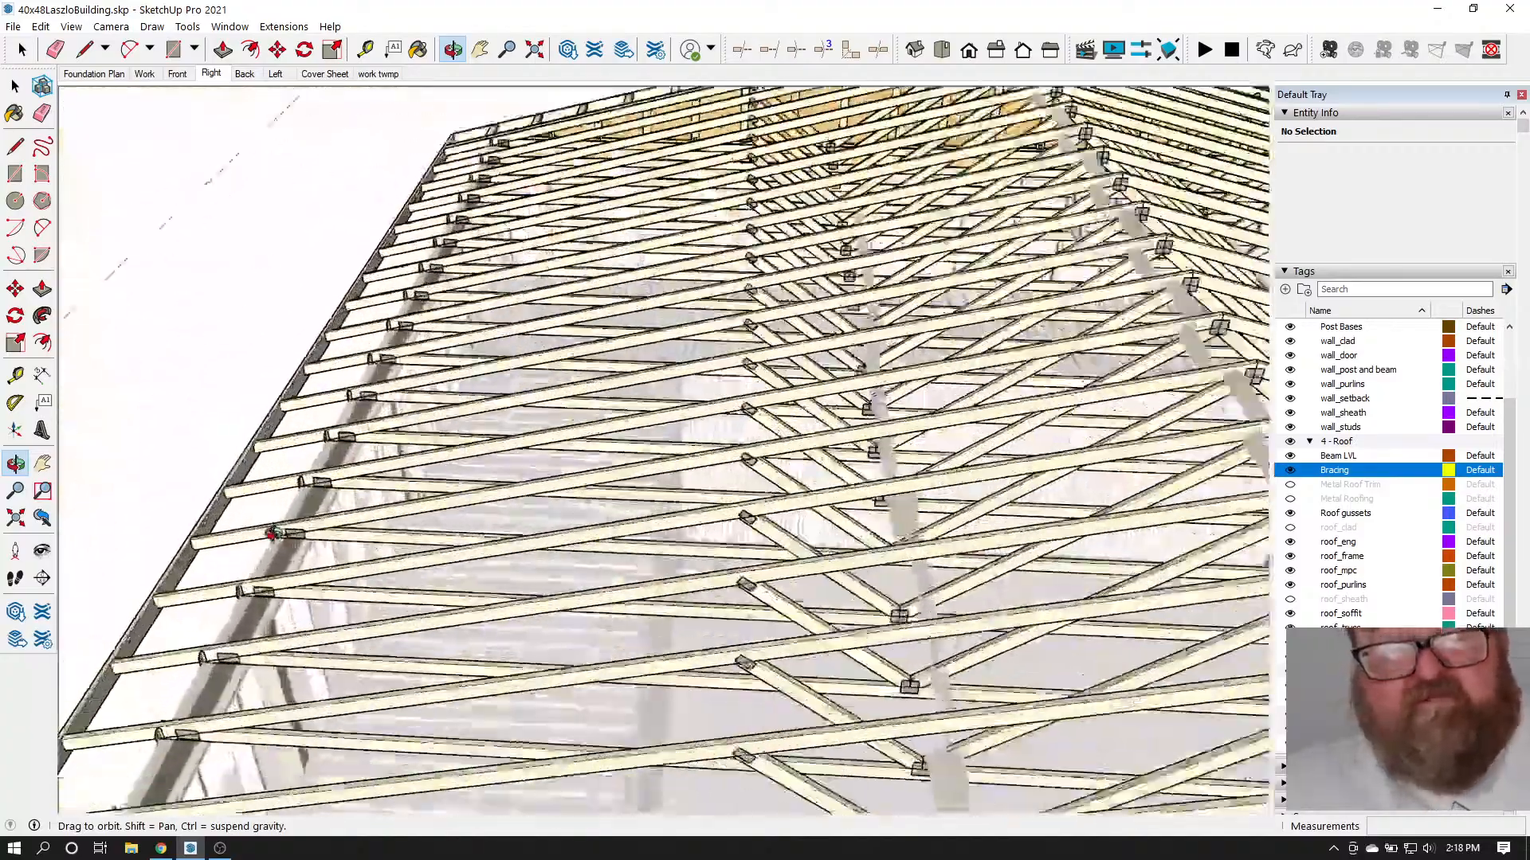
{"action": "scroll", "coordinate": [271, 532], "scroll_direction": "up", "scroll_amount": 10}
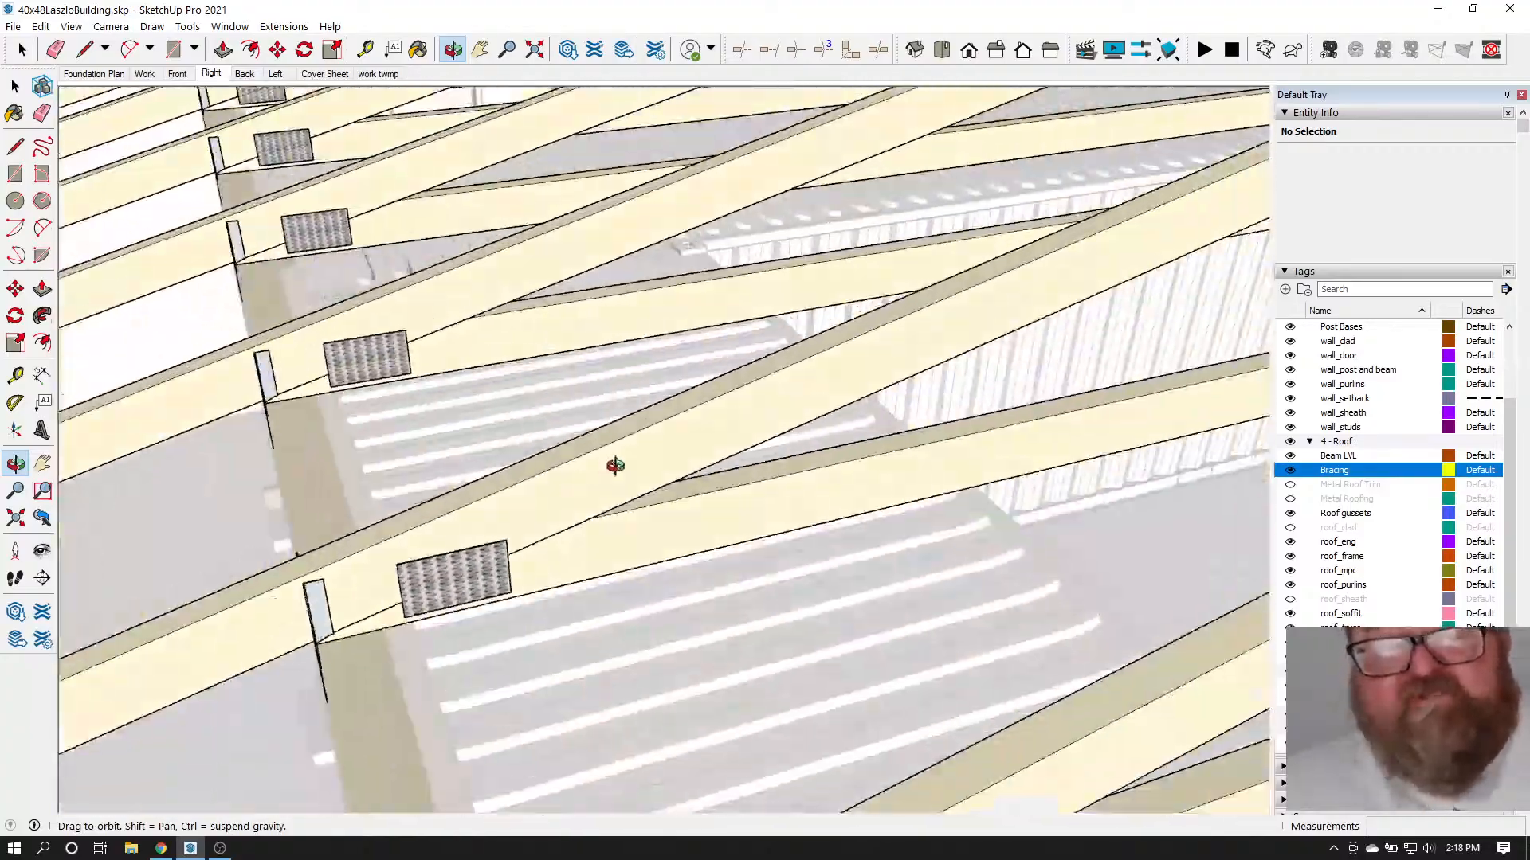
{"action": "left_click_drag", "start_coordinate": [615, 466], "coordinate": [461, 562]}
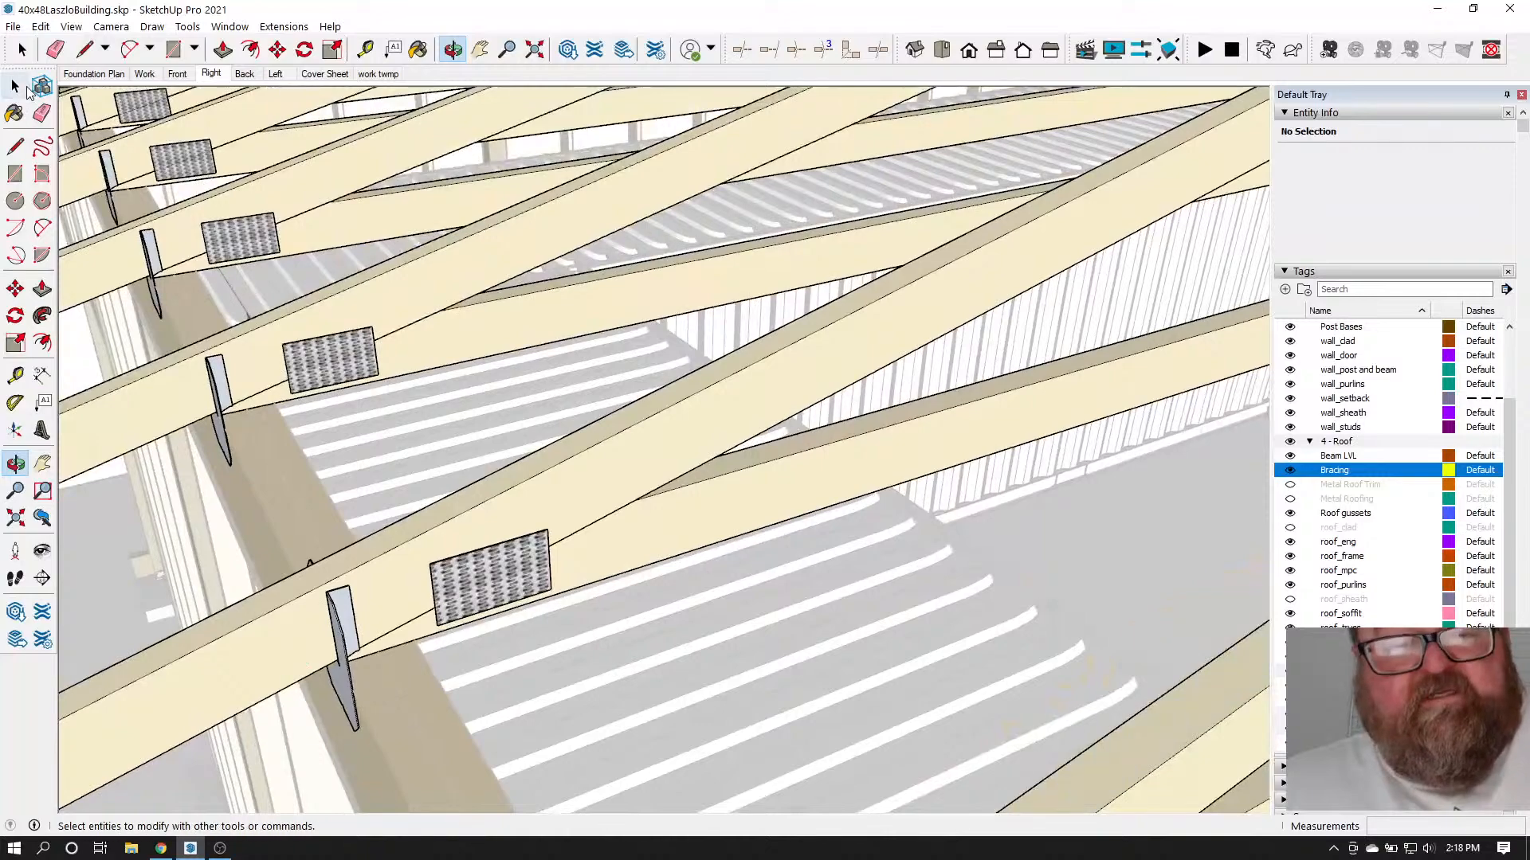
{"action": "left_click", "coordinate": [15, 86]}
{"action": "scroll", "coordinate": [476, 499], "scroll_direction": "down", "scroll_amount": 4}
{"action": "scroll", "coordinate": [478, 470], "scroll_direction": "up", "scroll_amount": 4}
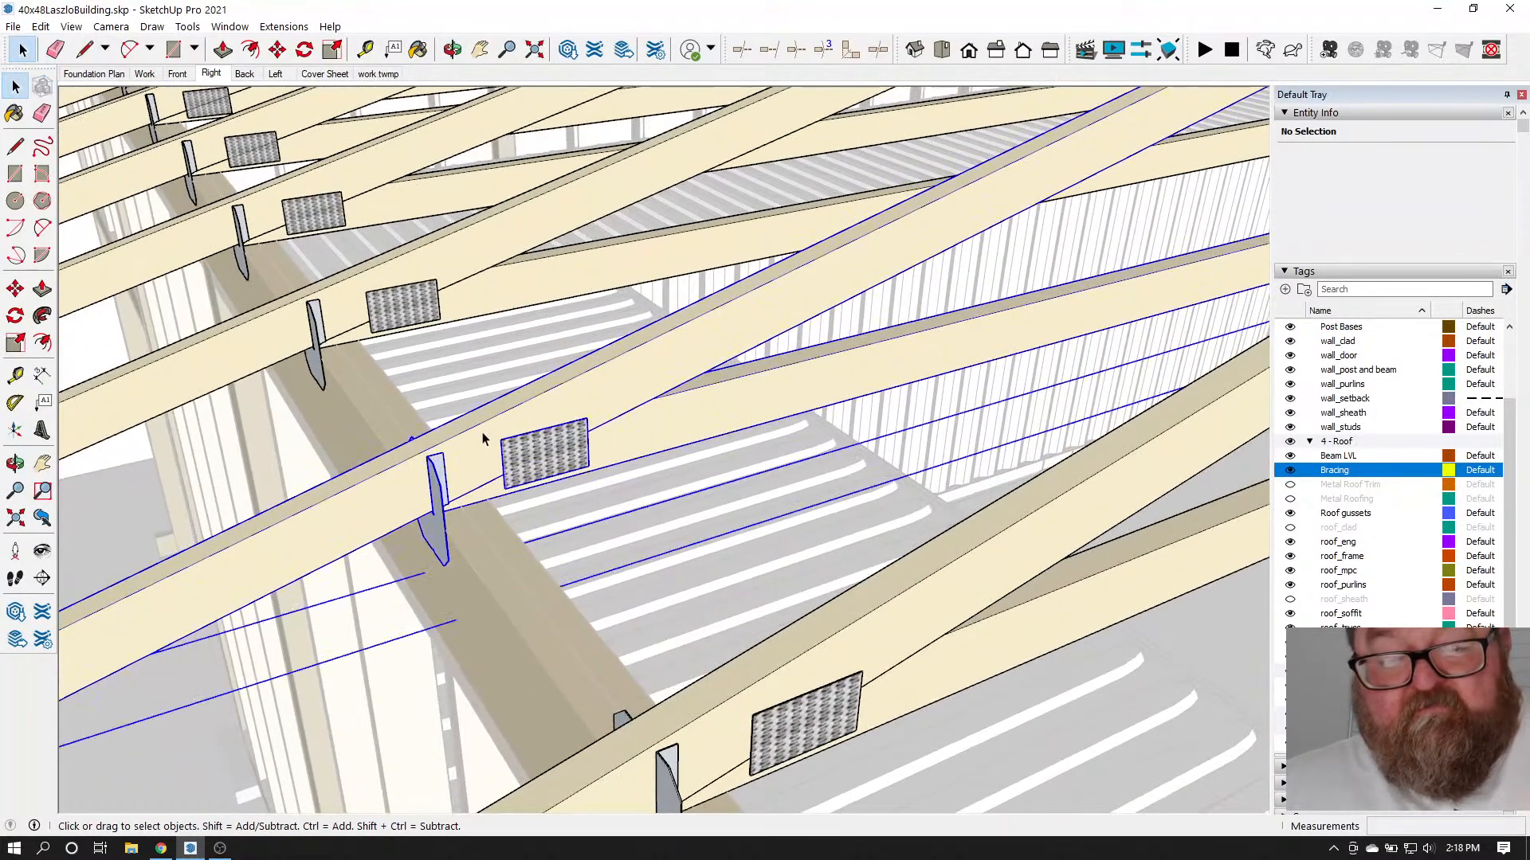
{"action": "double_click", "coordinate": [482, 439]}
Move the left hurricane clip inward along the red axis to beside the truss heel's gusset plate
{"action": "left_click", "coordinate": [435, 478]}
{"action": "scroll", "coordinate": [434, 478], "scroll_direction": "up", "scroll_amount": 1}
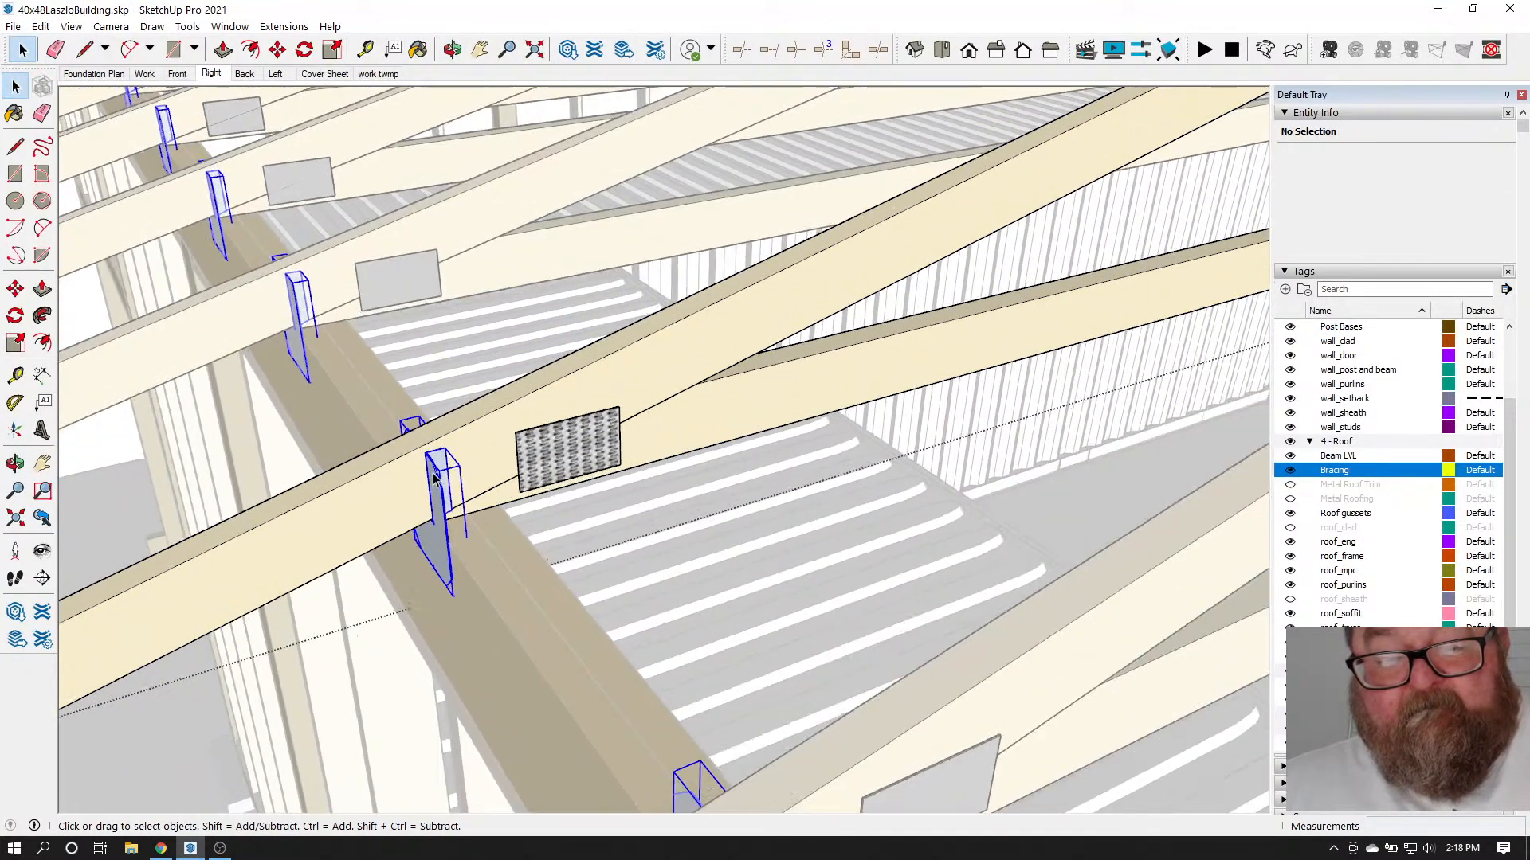
{"action": "left_click", "coordinate": [436, 482]}
{"action": "scroll", "coordinate": [441, 496], "scroll_direction": "up", "scroll_amount": 2}
{"action": "key", "text": "m"}
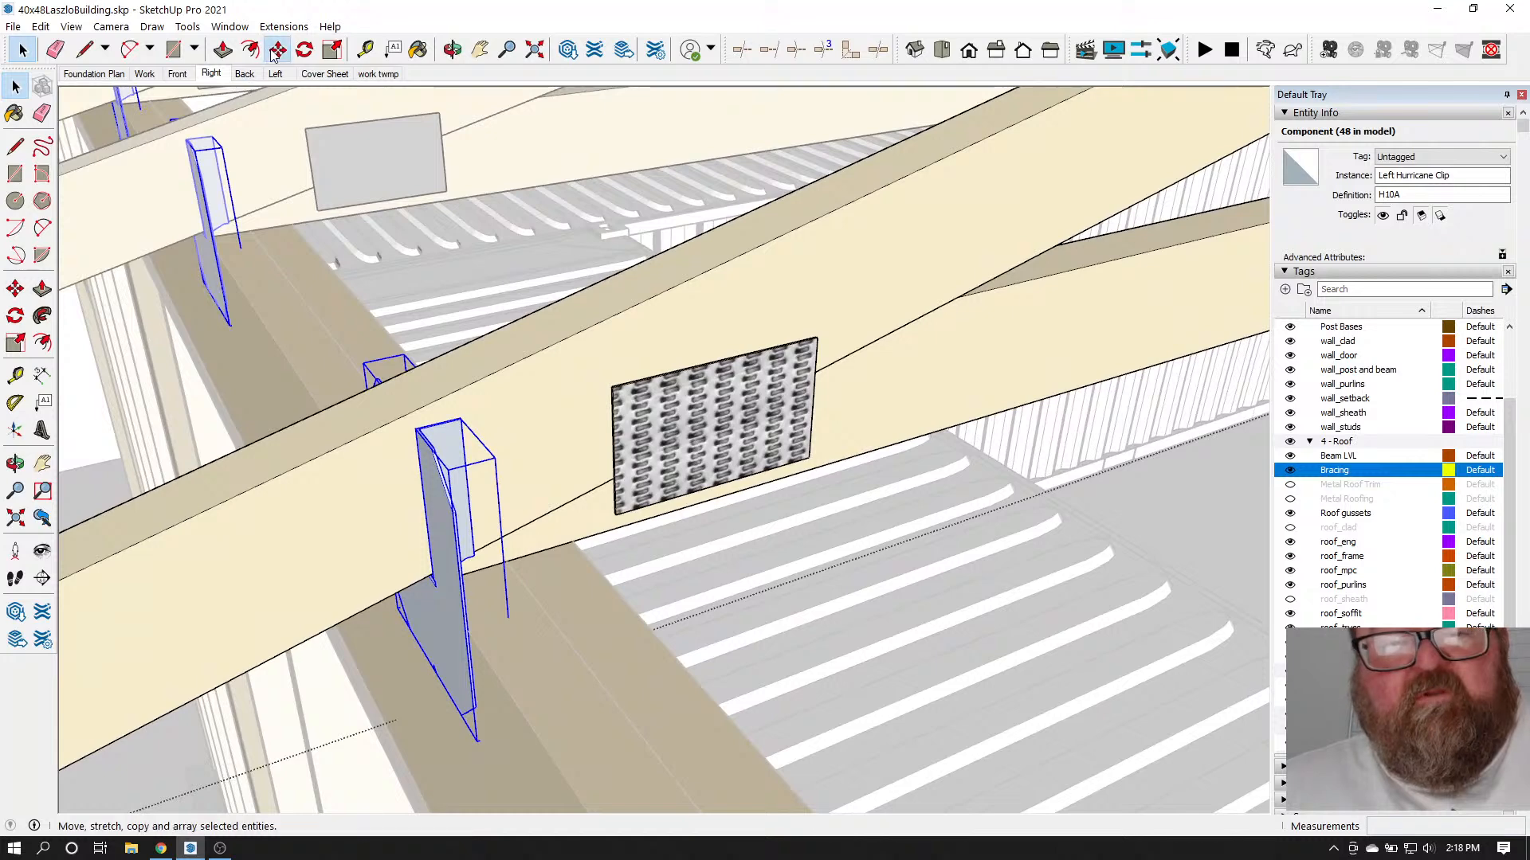
{"action": "left_click", "coordinate": [462, 603]}
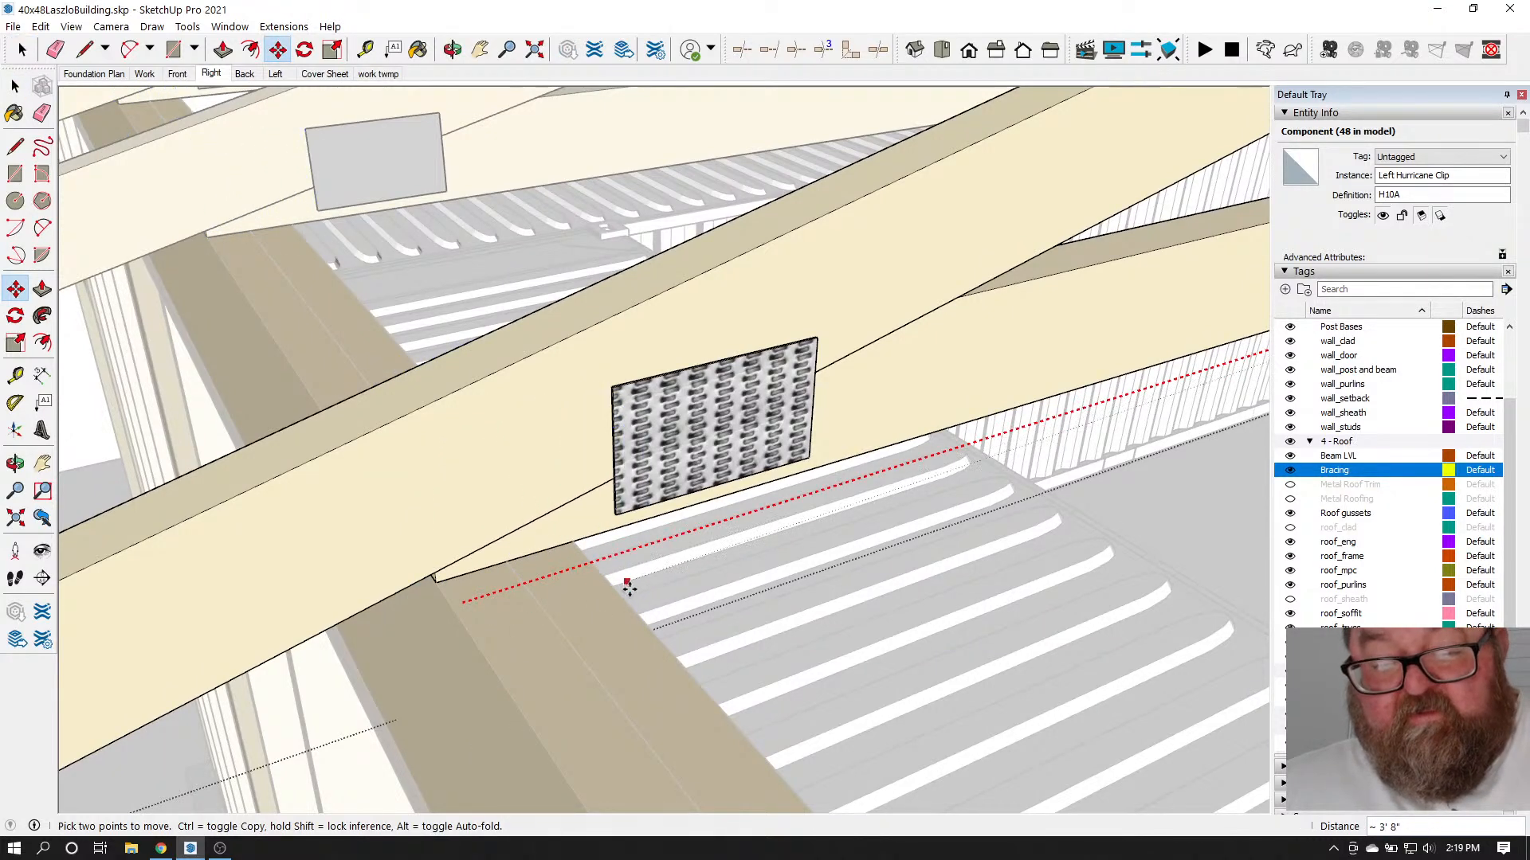
{"action": "left_click", "coordinate": [589, 561]}
{"action": "scroll", "coordinate": [587, 662], "scroll_direction": "down", "scroll_amount": 2}
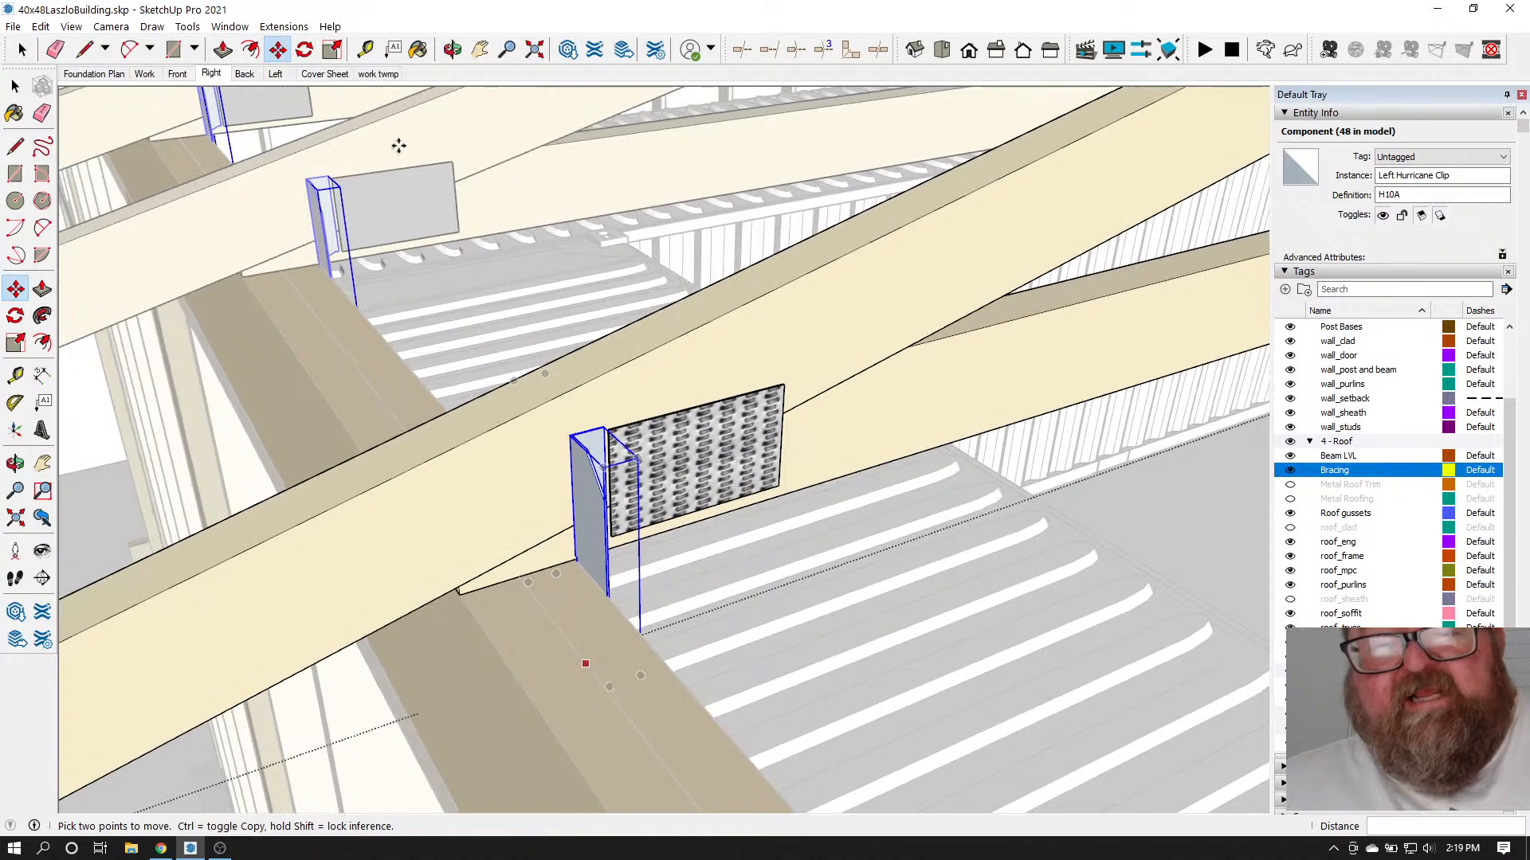
Examine the moved left hurricane clip from the side and below against the gusset plate and eave beam
{"action": "left_click", "coordinate": [452, 50]}
{"action": "left_click_drag", "start_coordinate": [546, 380], "coordinate": [354, 459]}
{"action": "scroll", "coordinate": [557, 513], "scroll_direction": "up", "scroll_amount": 4}
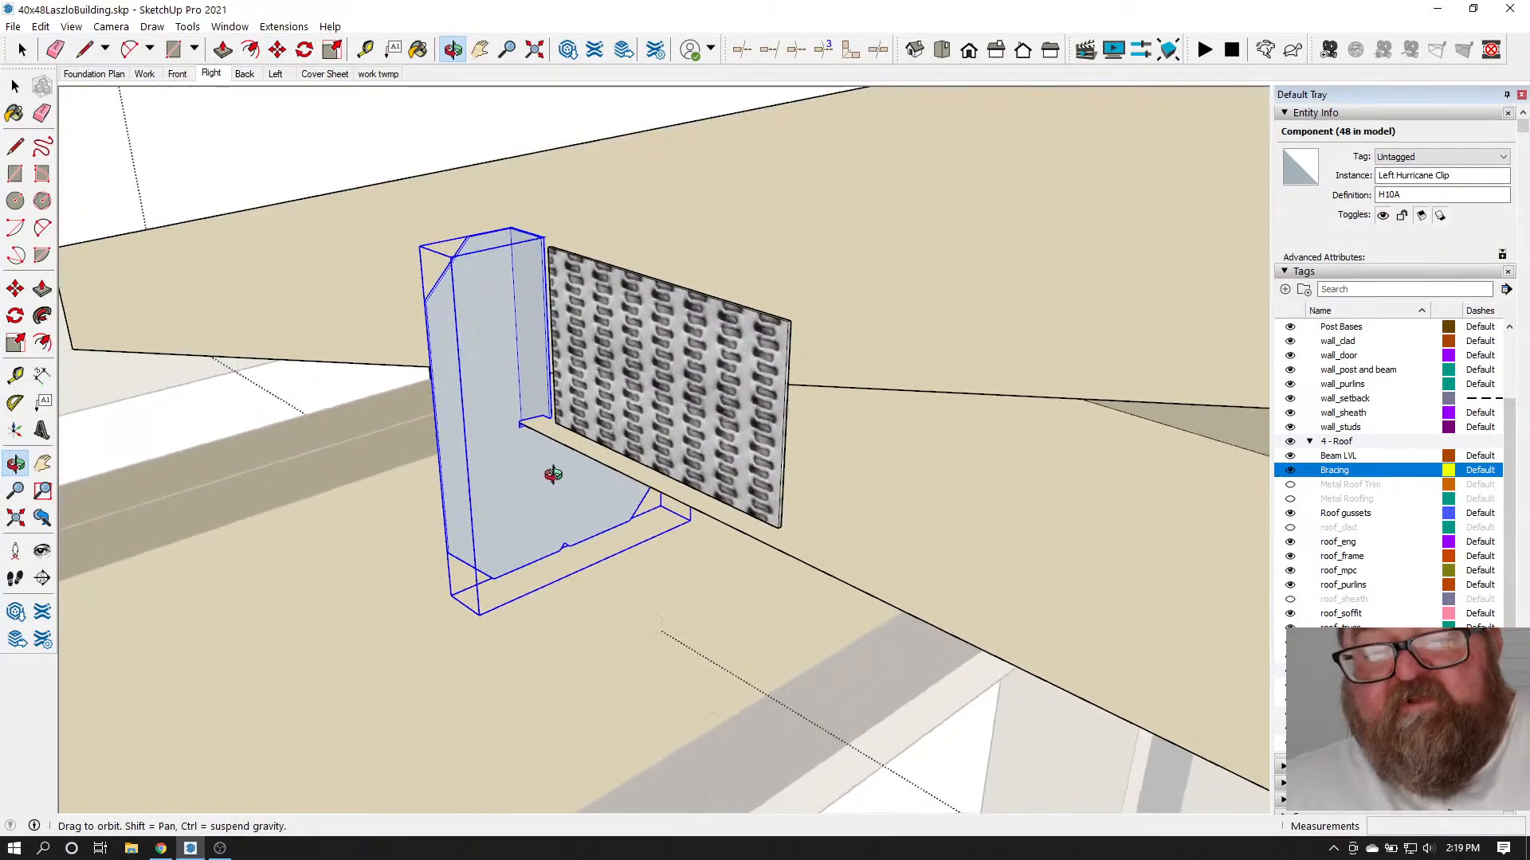
{"action": "mouse_move", "coordinate": [549, 359]}
{"action": "left_mouse_down"}
{"action": "mouse_move", "coordinate": [478, 358]}
{"action": "mouse_move", "coordinate": [858, 345]}
{"action": "mouse_move", "coordinate": [464, 404]}
{"action": "mouse_move", "coordinate": [510, 382]}
{"action": "mouse_move", "coordinate": [566, 398]}
{"action": "mouse_move", "coordinate": [550, 367]}
{"action": "left_mouse_up"}
Open 3D Warehouse and search for "rafter tie"
{"action": "left_click", "coordinate": [235, 48]}
{"action": "left_click", "coordinate": [232, 29]}
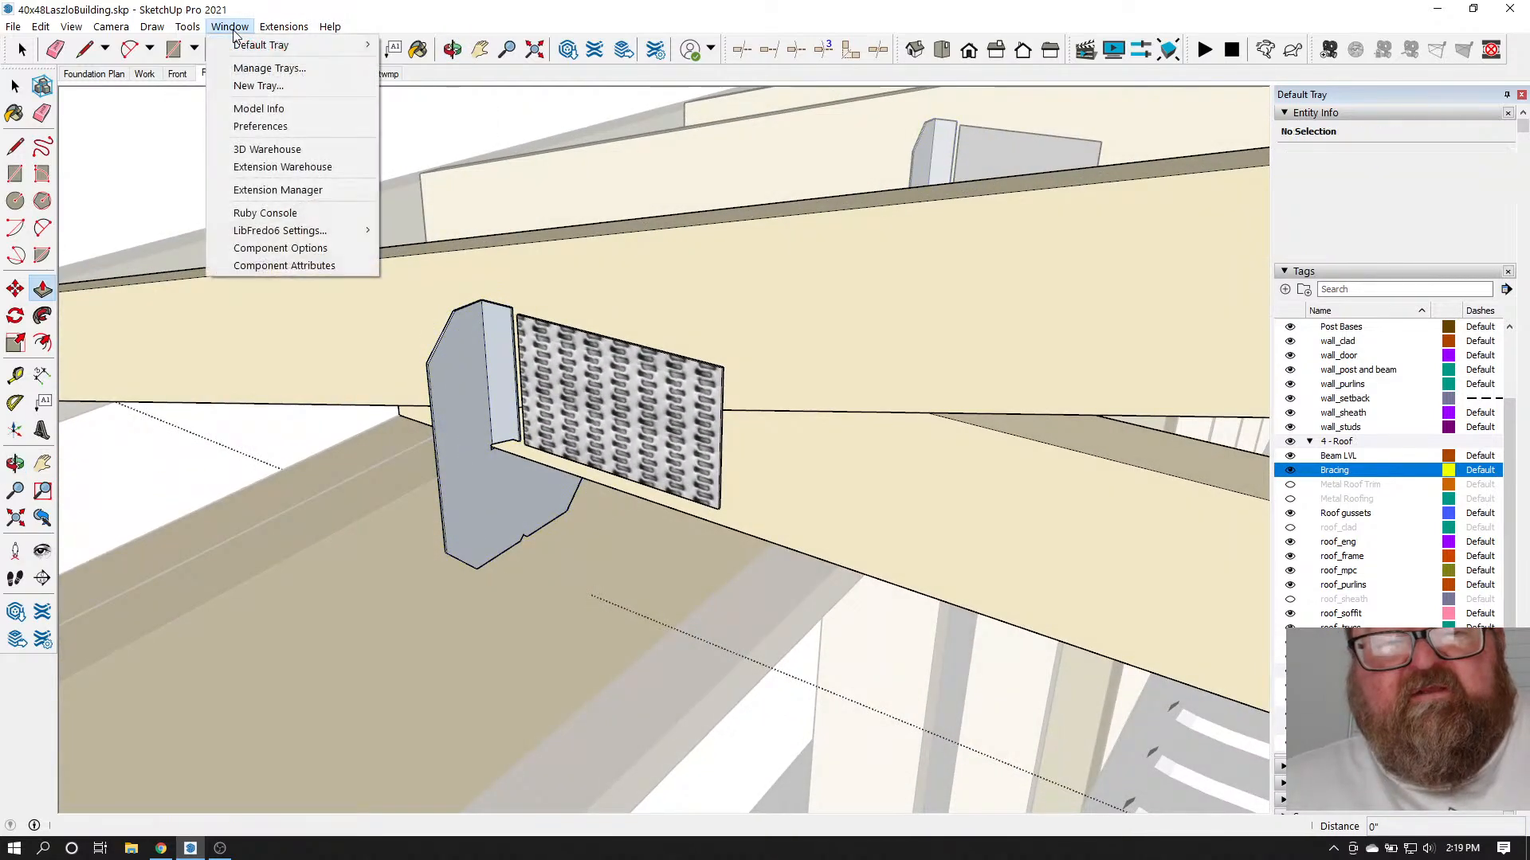
{"action": "left_click", "coordinate": [267, 149]}
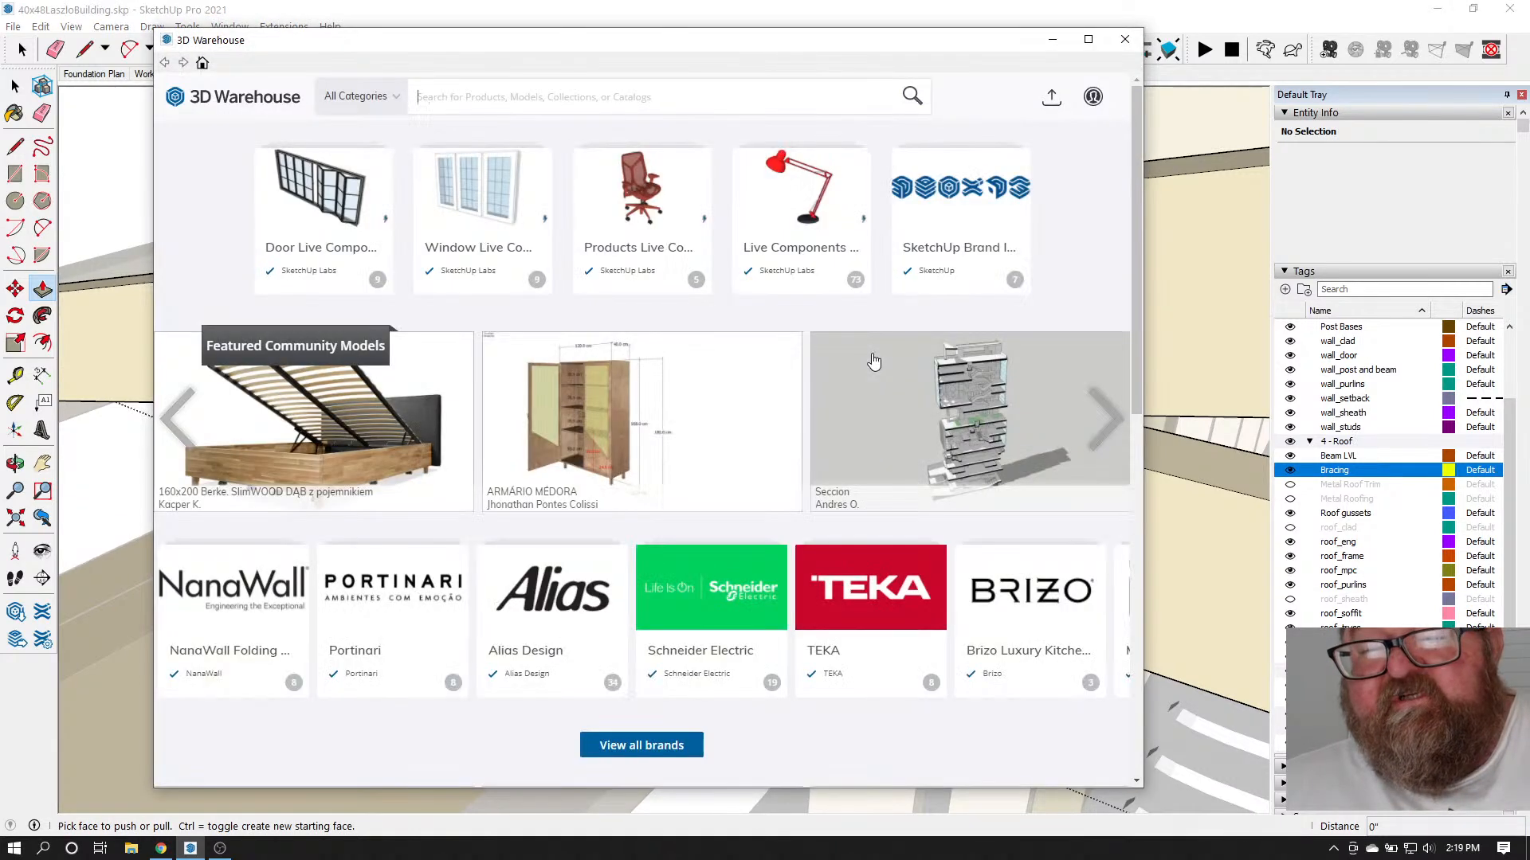
{"action": "left_click", "coordinate": [450, 91]}
{"action": "type", "text": "rat"}
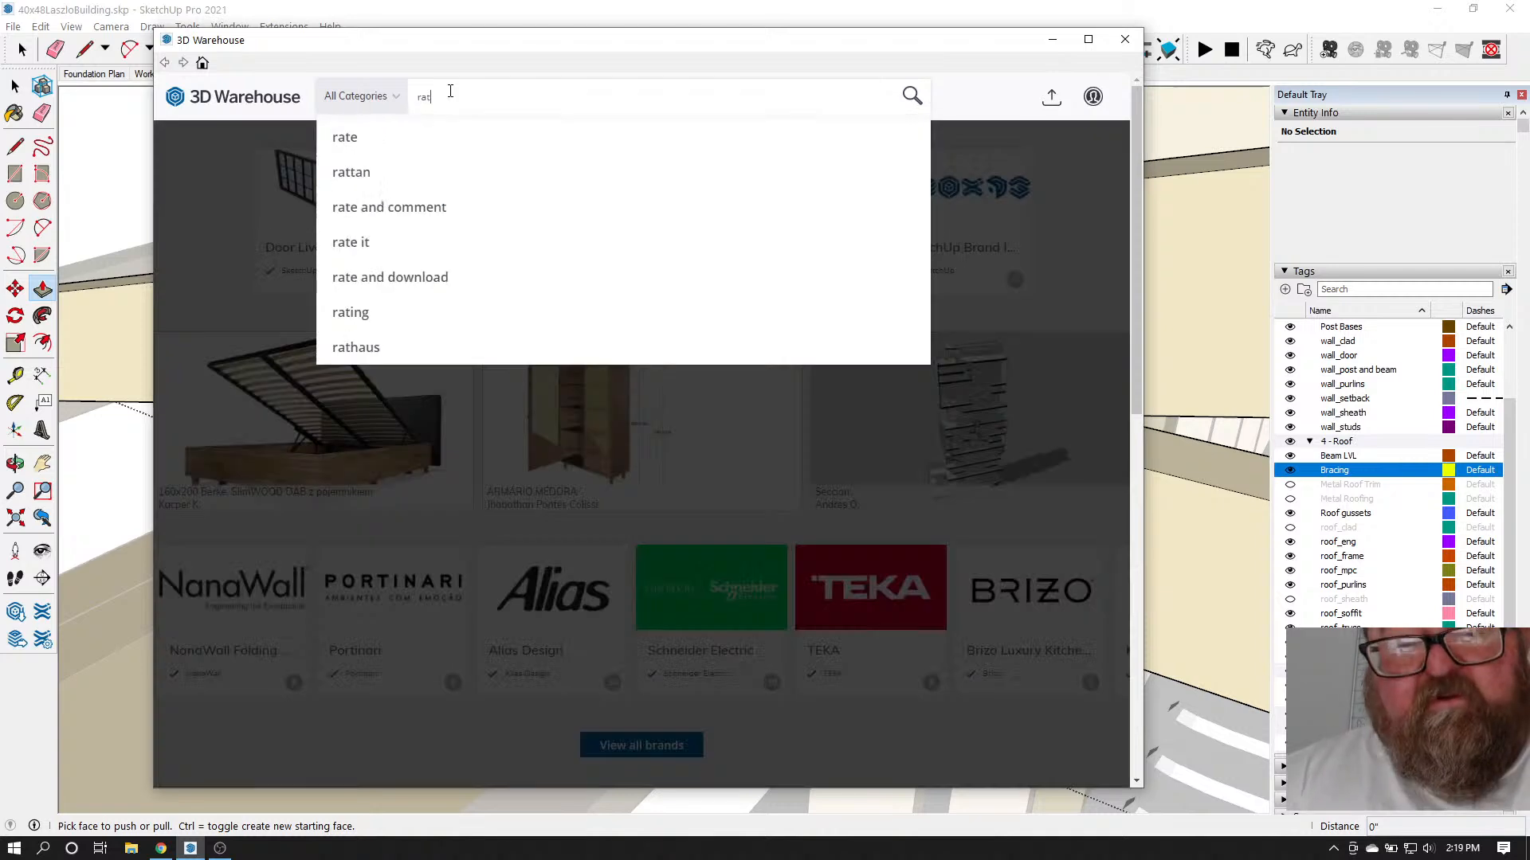
{"action": "type", "text": "afte"}
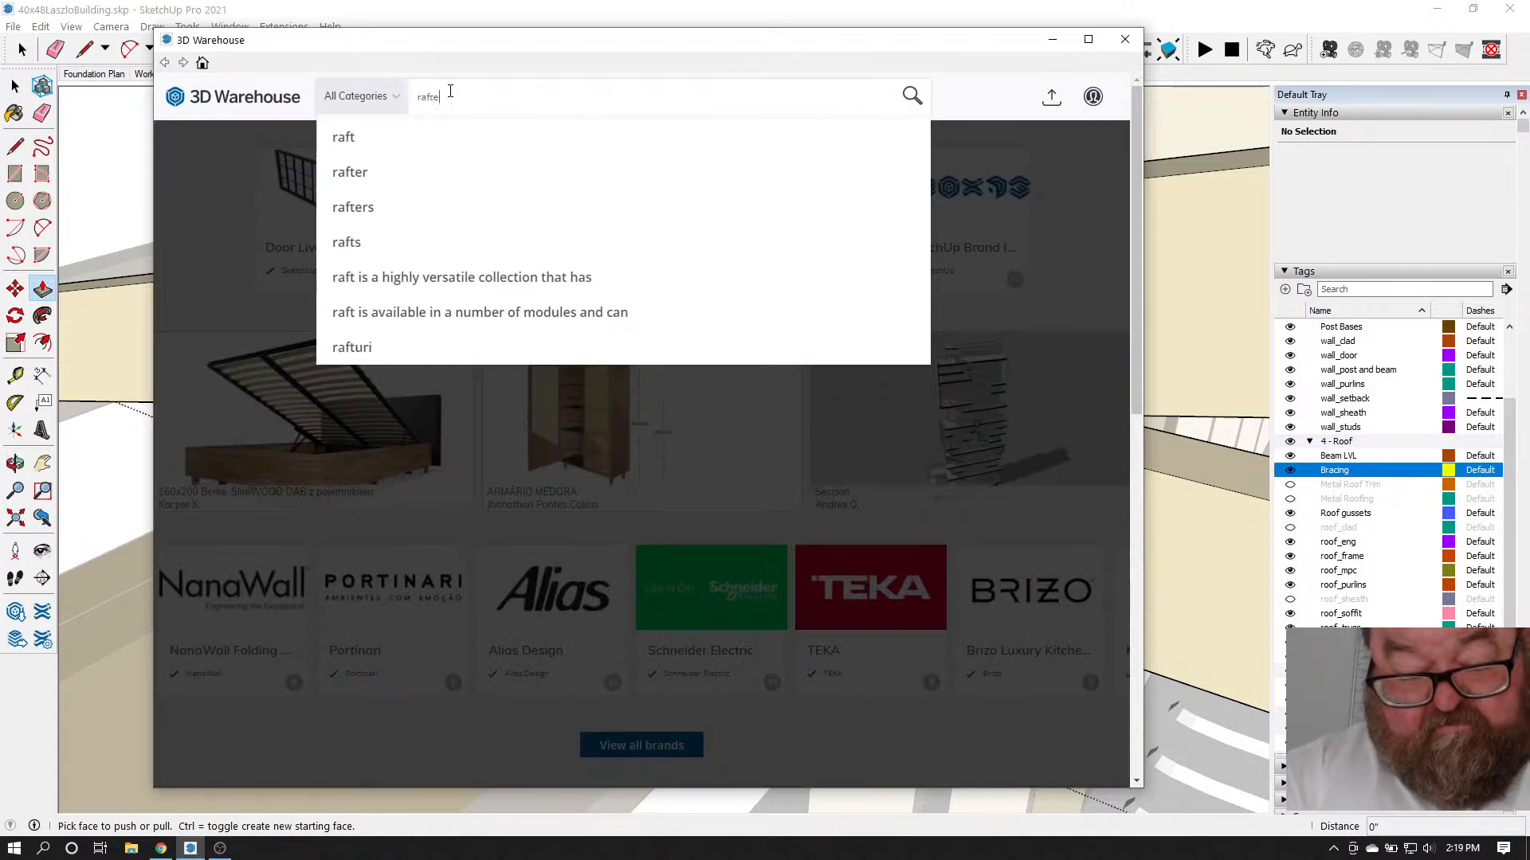
{"action": "type", "text": "r tie"}
{"action": "key", "text": "Return"}
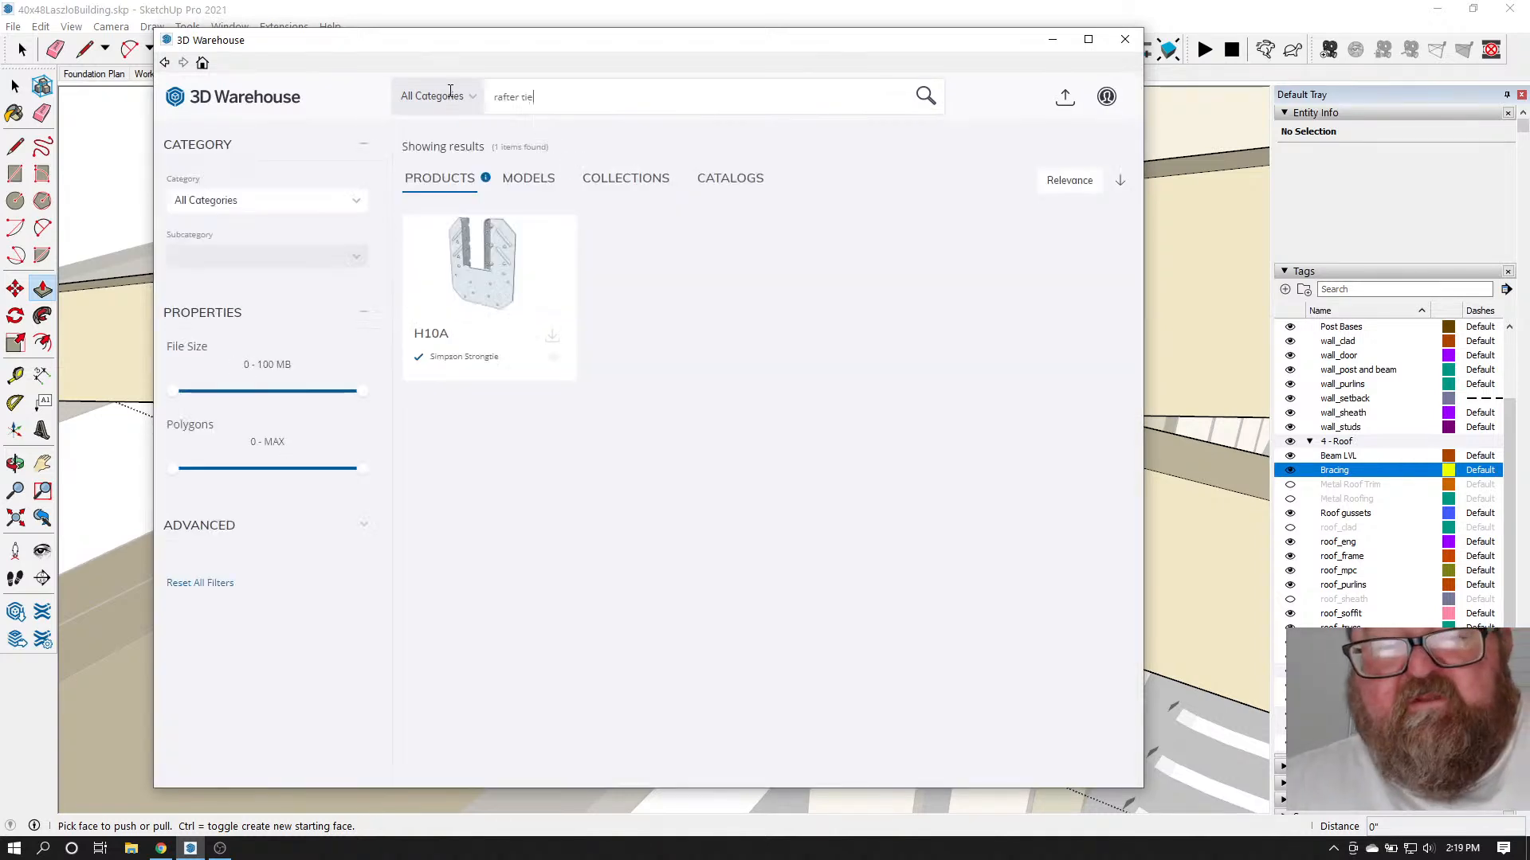
Try to download the Simpson Strong-Tie H2.5A hurricane tie from the model results, and dismiss the sign-in request
{"action": "left_click", "coordinate": [532, 180]}
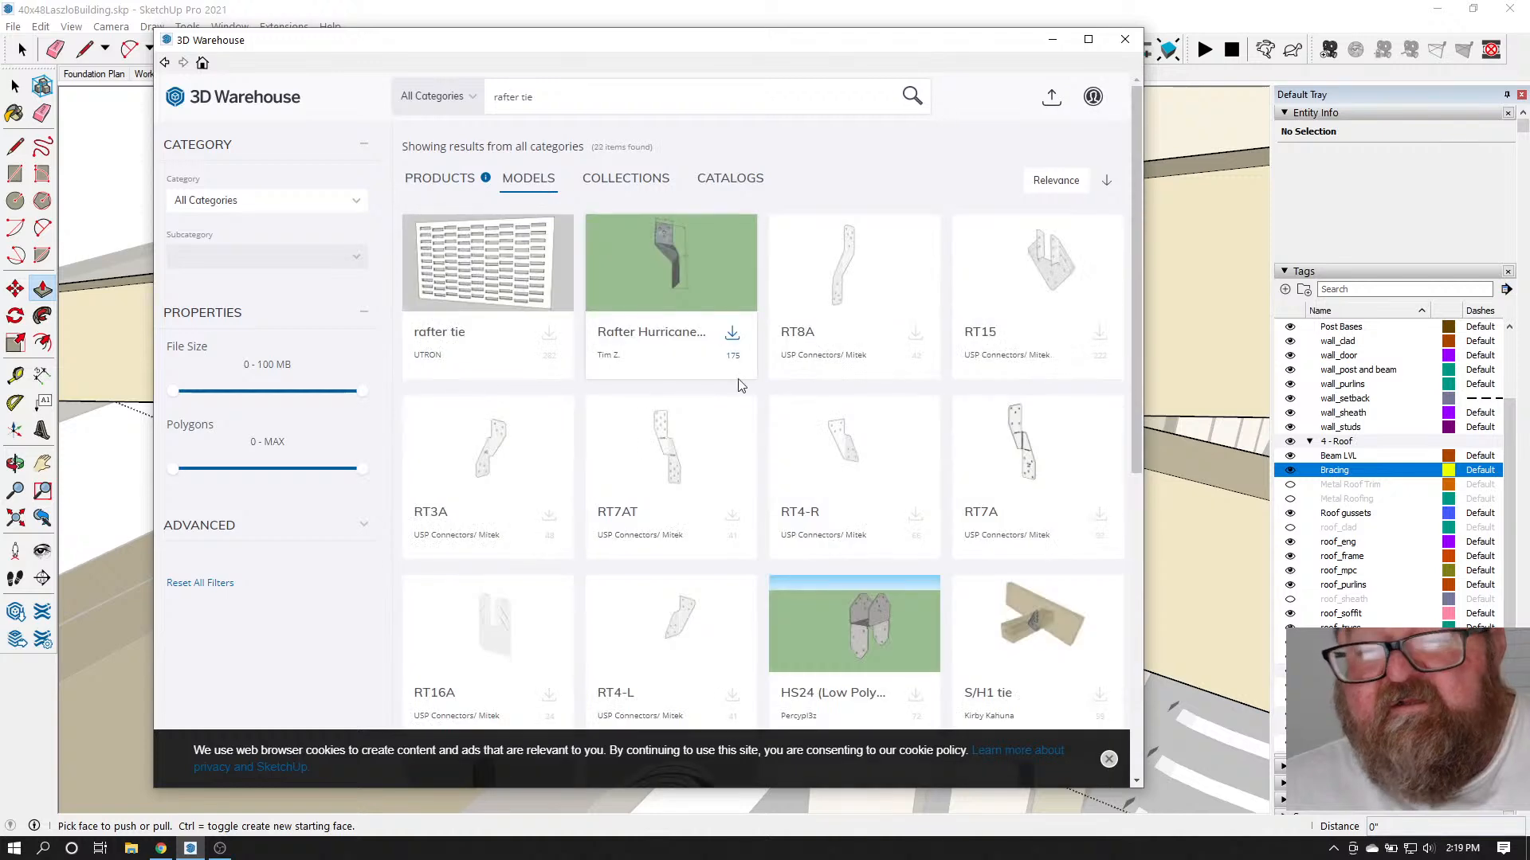
{"action": "scroll", "coordinate": [1034, 503], "scroll_direction": "down", "scroll_amount": 4}
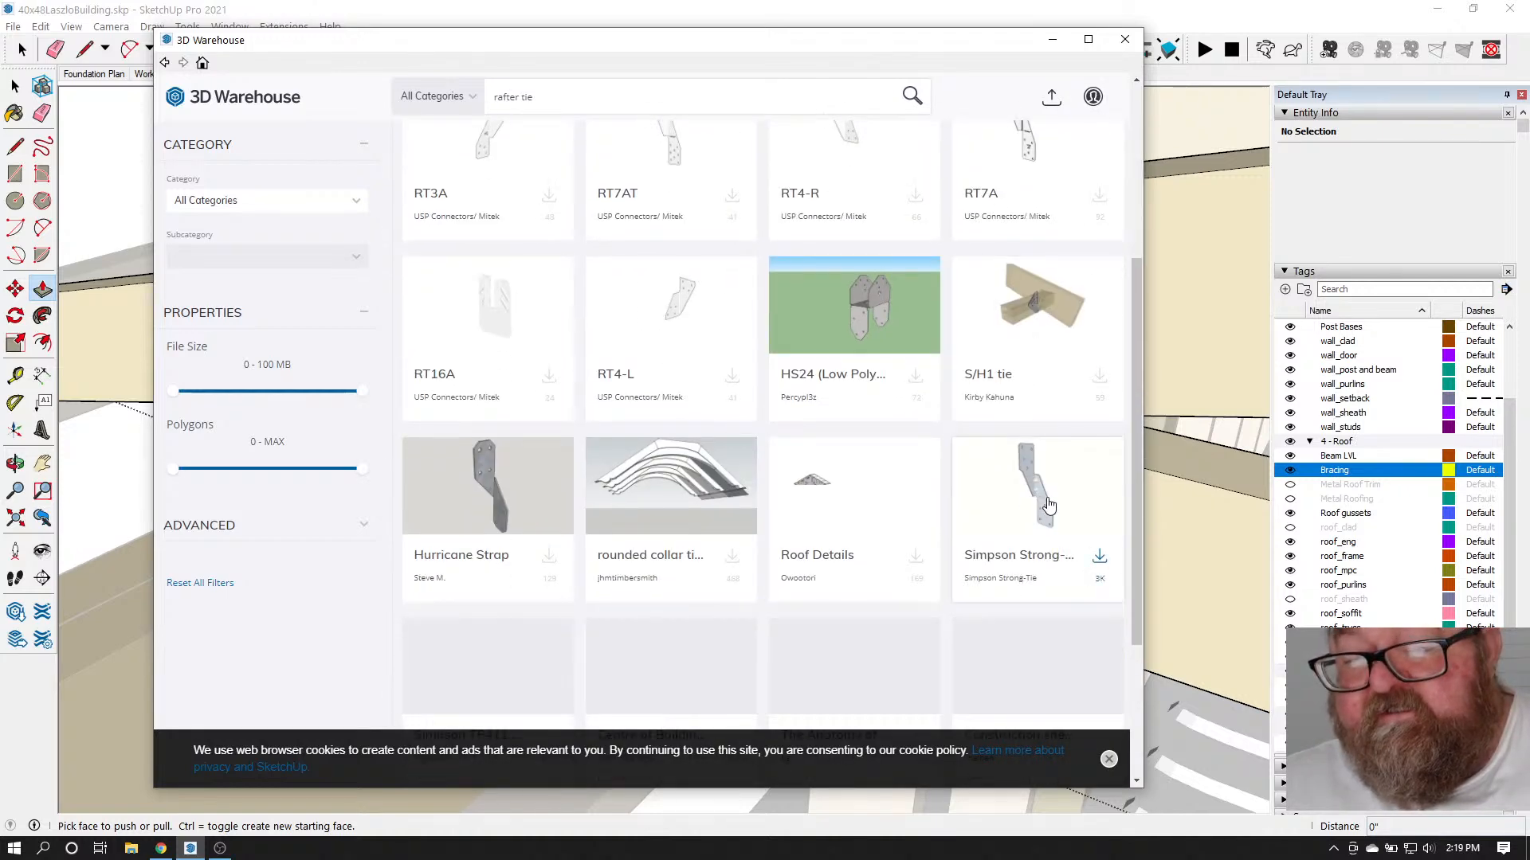
{"action": "left_click", "coordinate": [1049, 502]}
{"action": "left_click", "coordinate": [781, 403]}
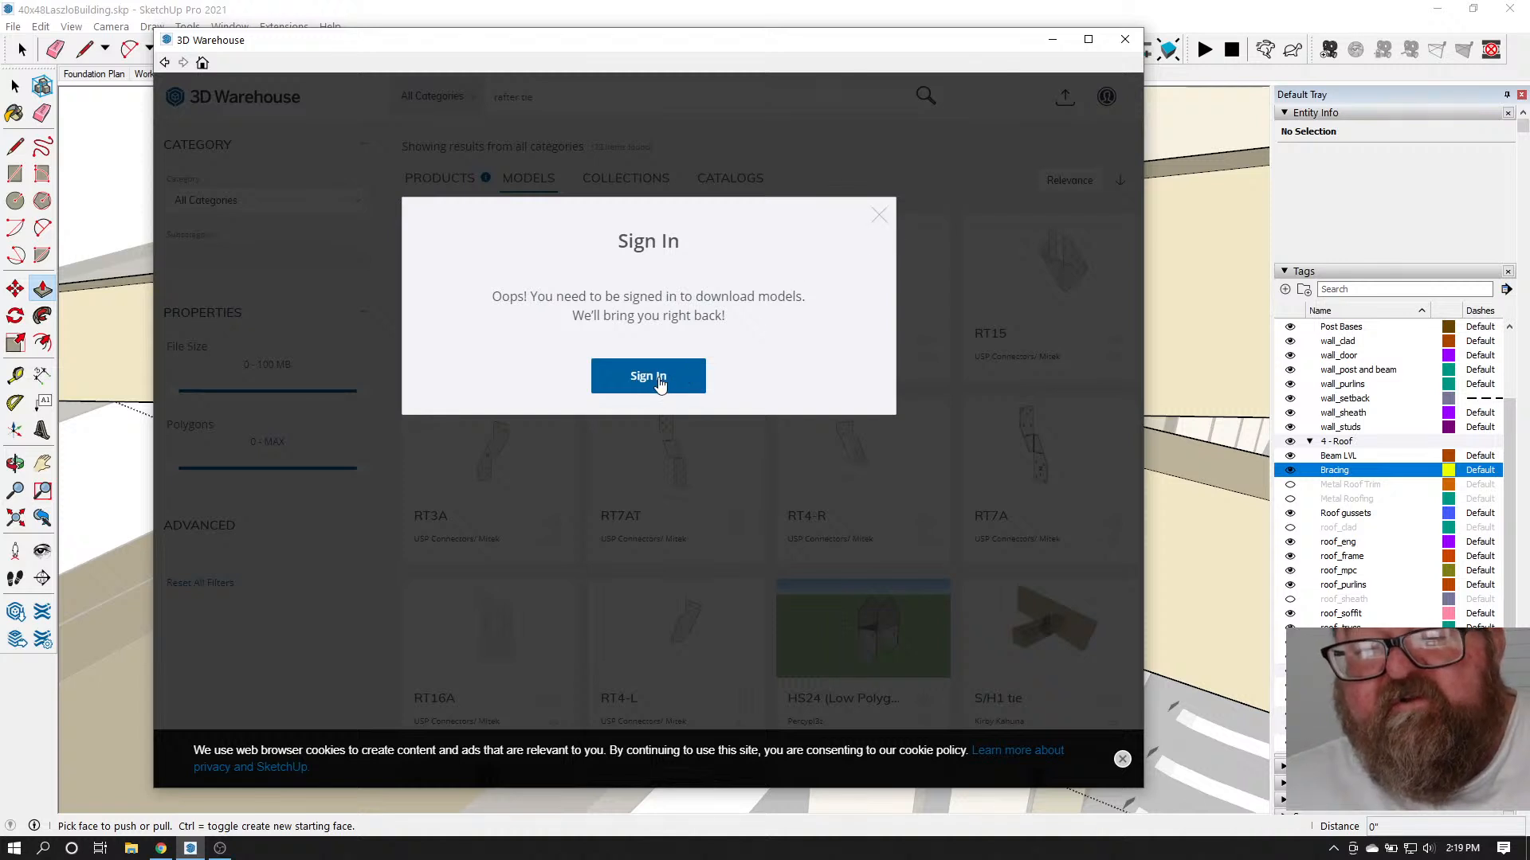
{"action": "left_click", "coordinate": [879, 215]}
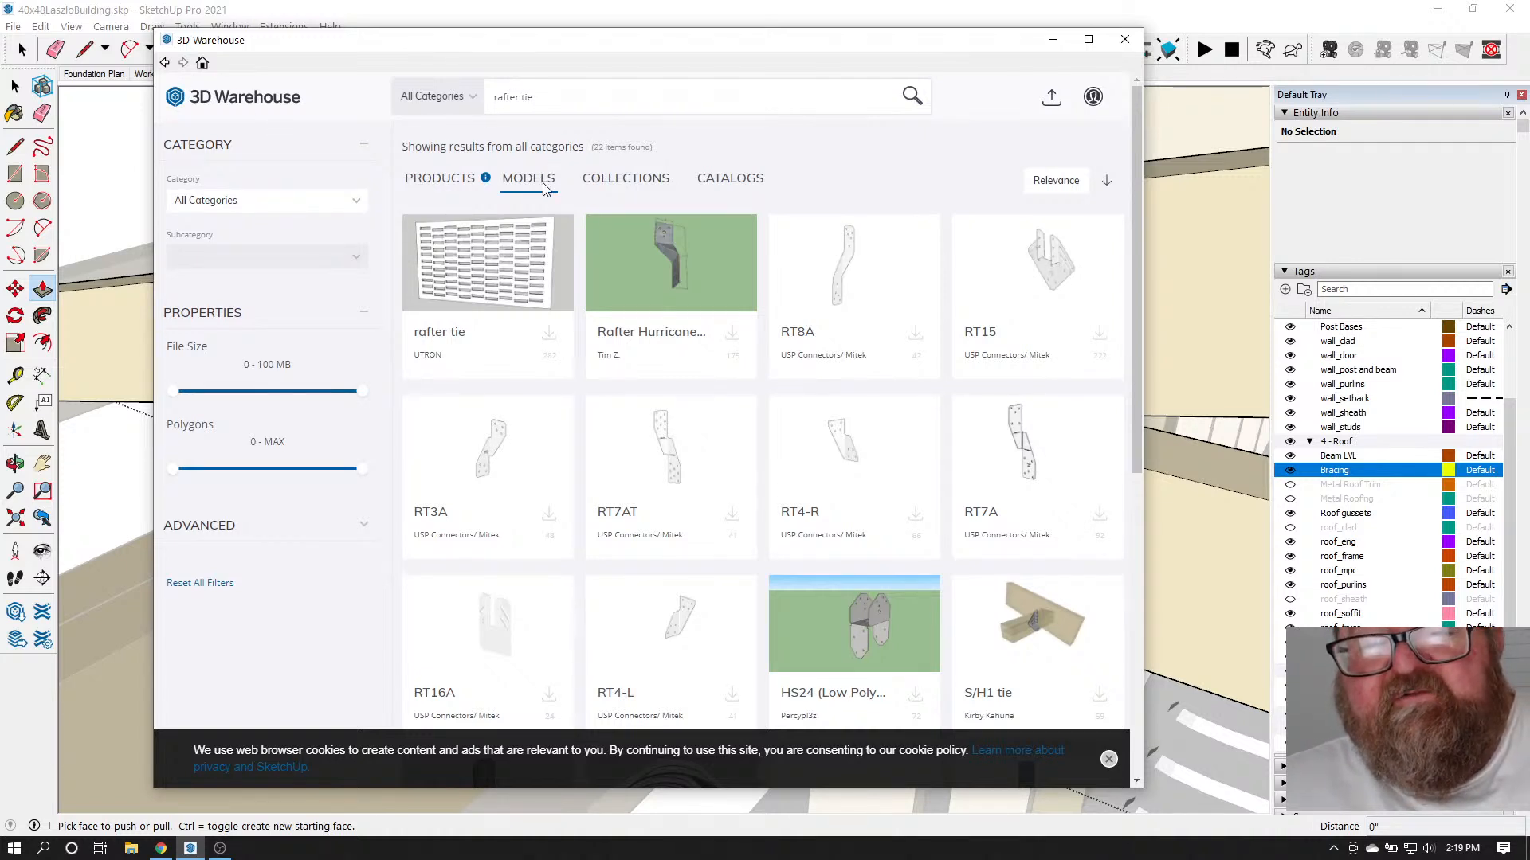
View the Simpson Strong-Tie H2.5A hurricane tie's details again, and close 3D Warehouse
{"action": "scroll", "coordinate": [1048, 500], "scroll_direction": "down", "scroll_amount": 6}
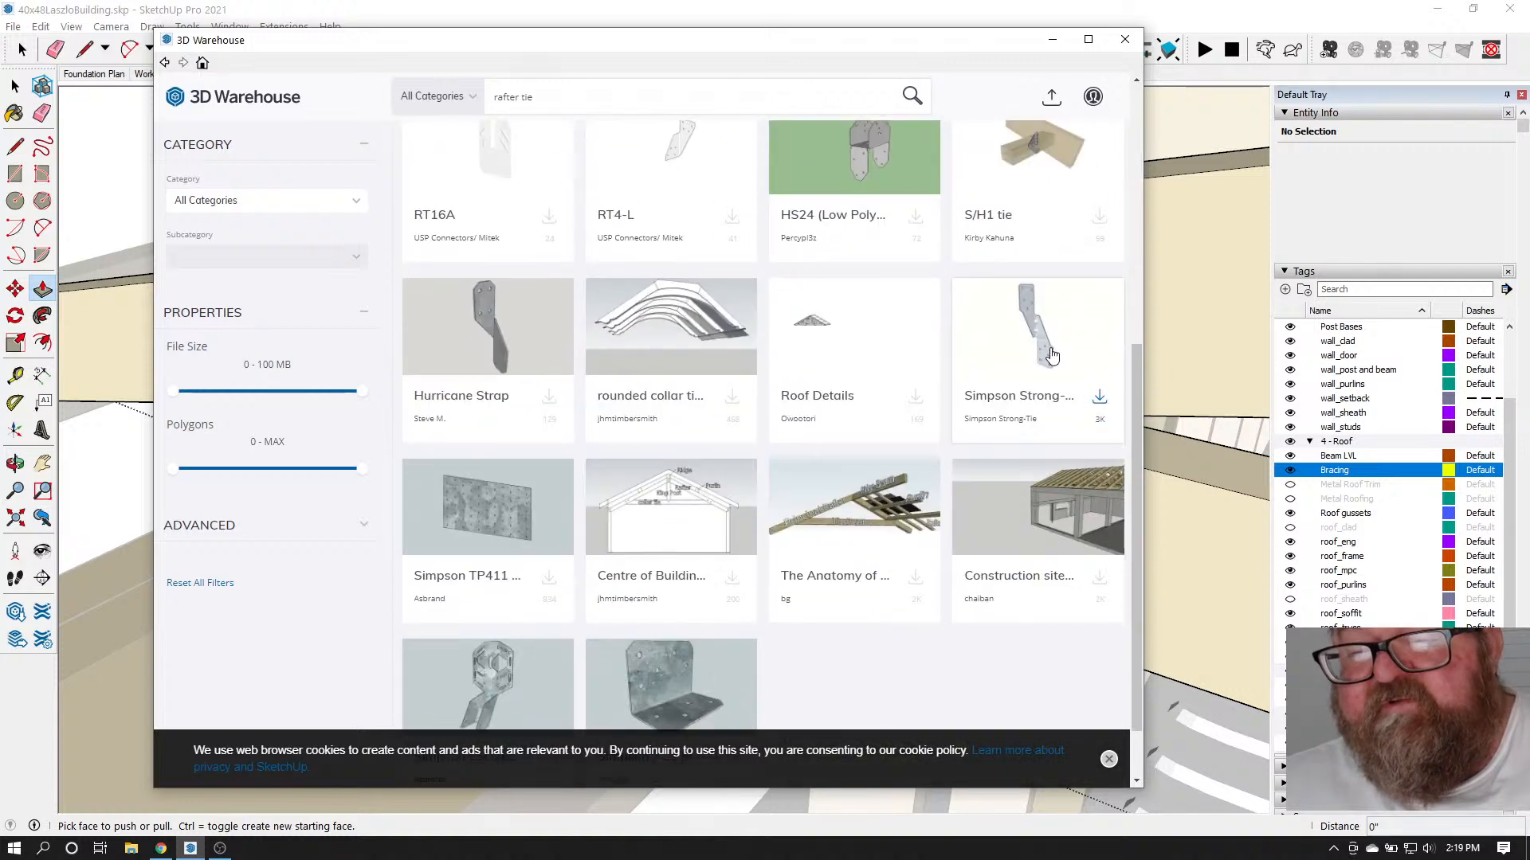
{"action": "left_click", "coordinate": [1052, 355]}
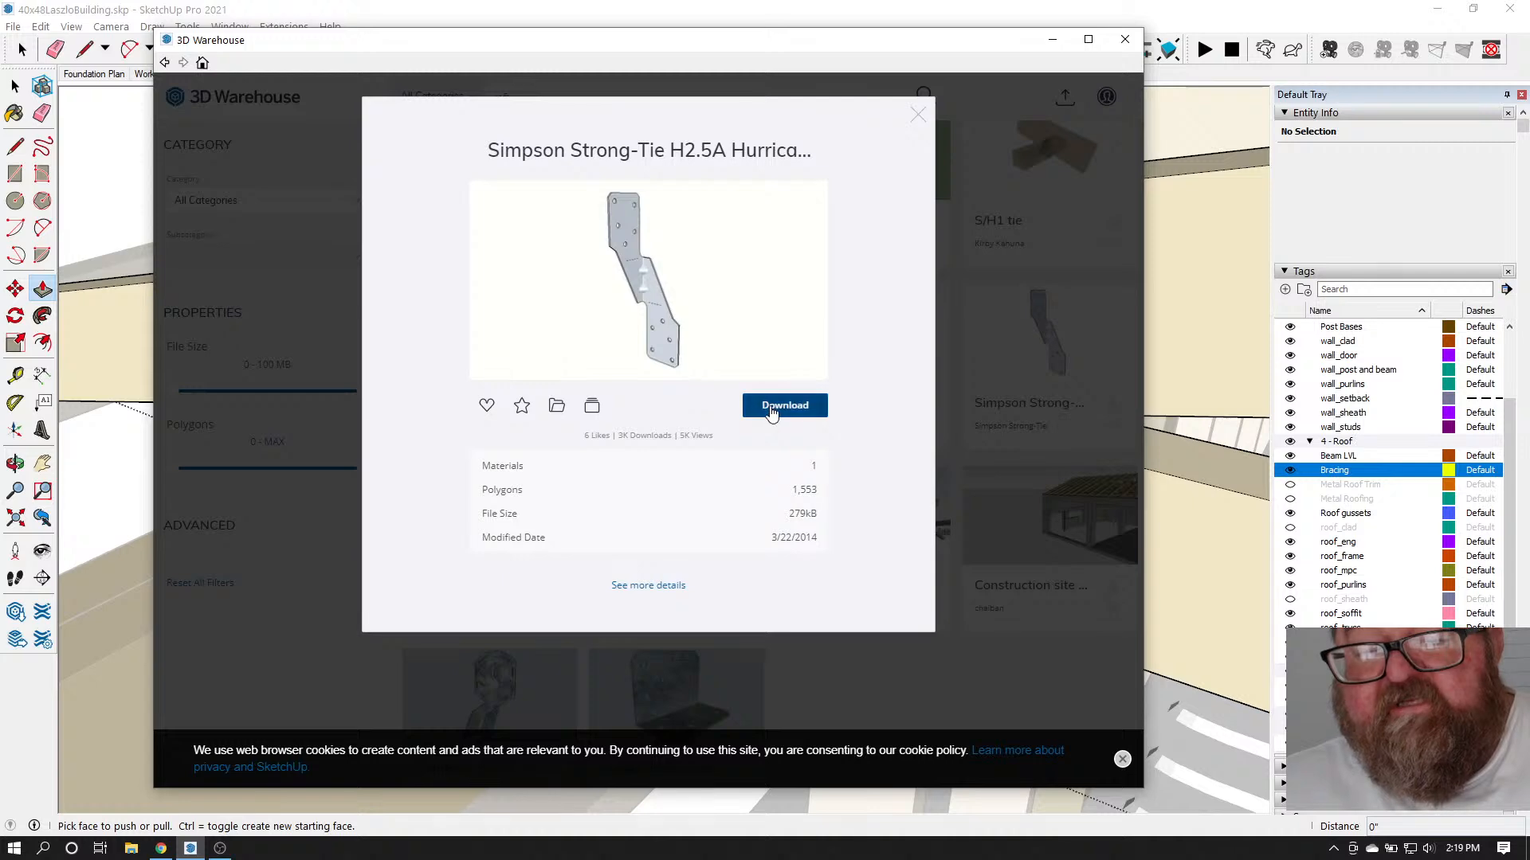
{"action": "left_click", "coordinate": [919, 117]}
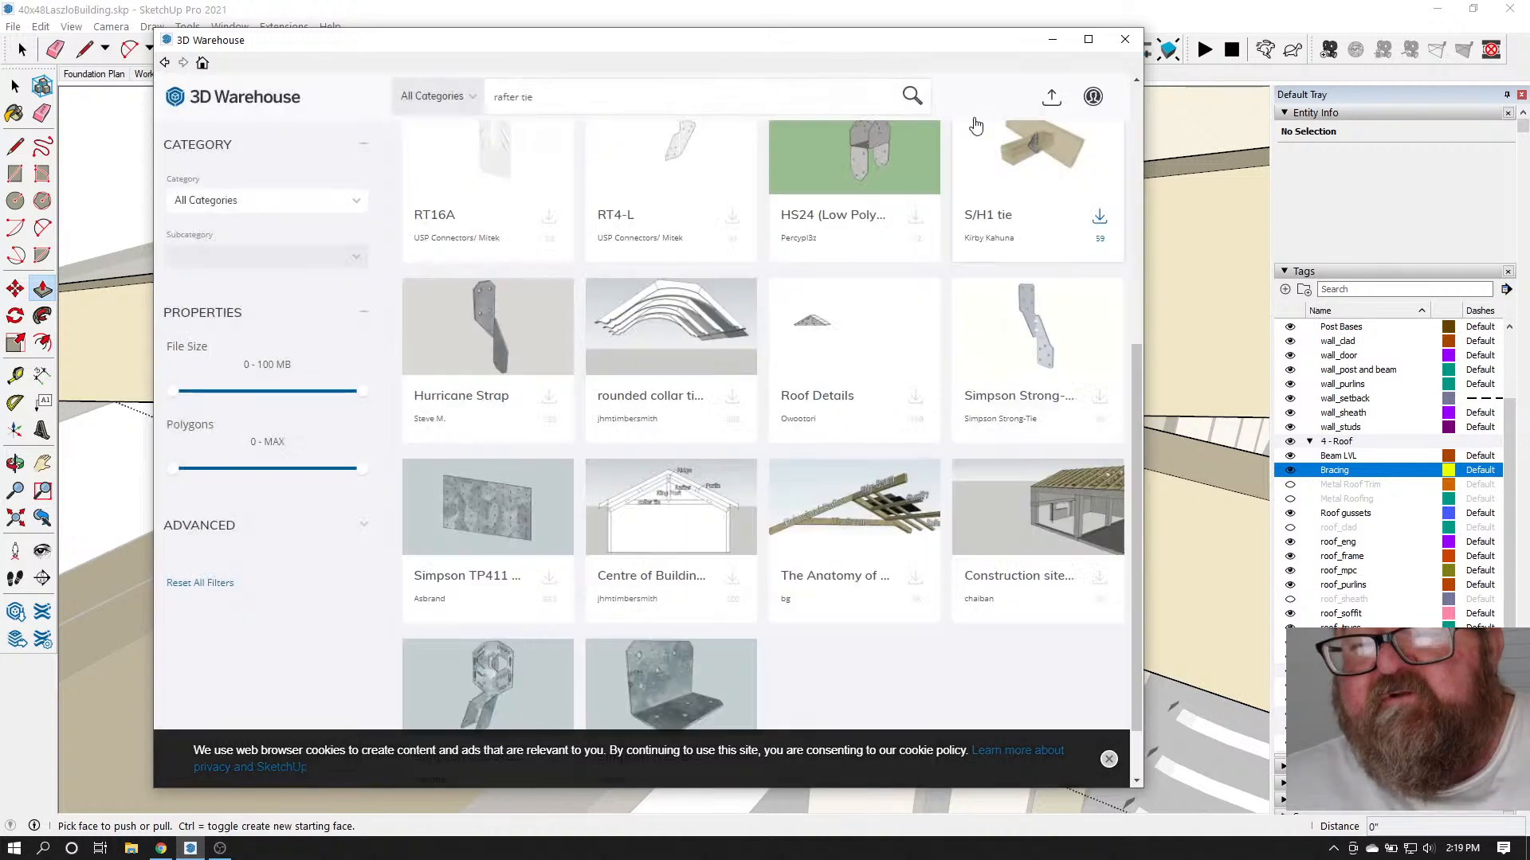
{"action": "left_click", "coordinate": [1124, 40]}
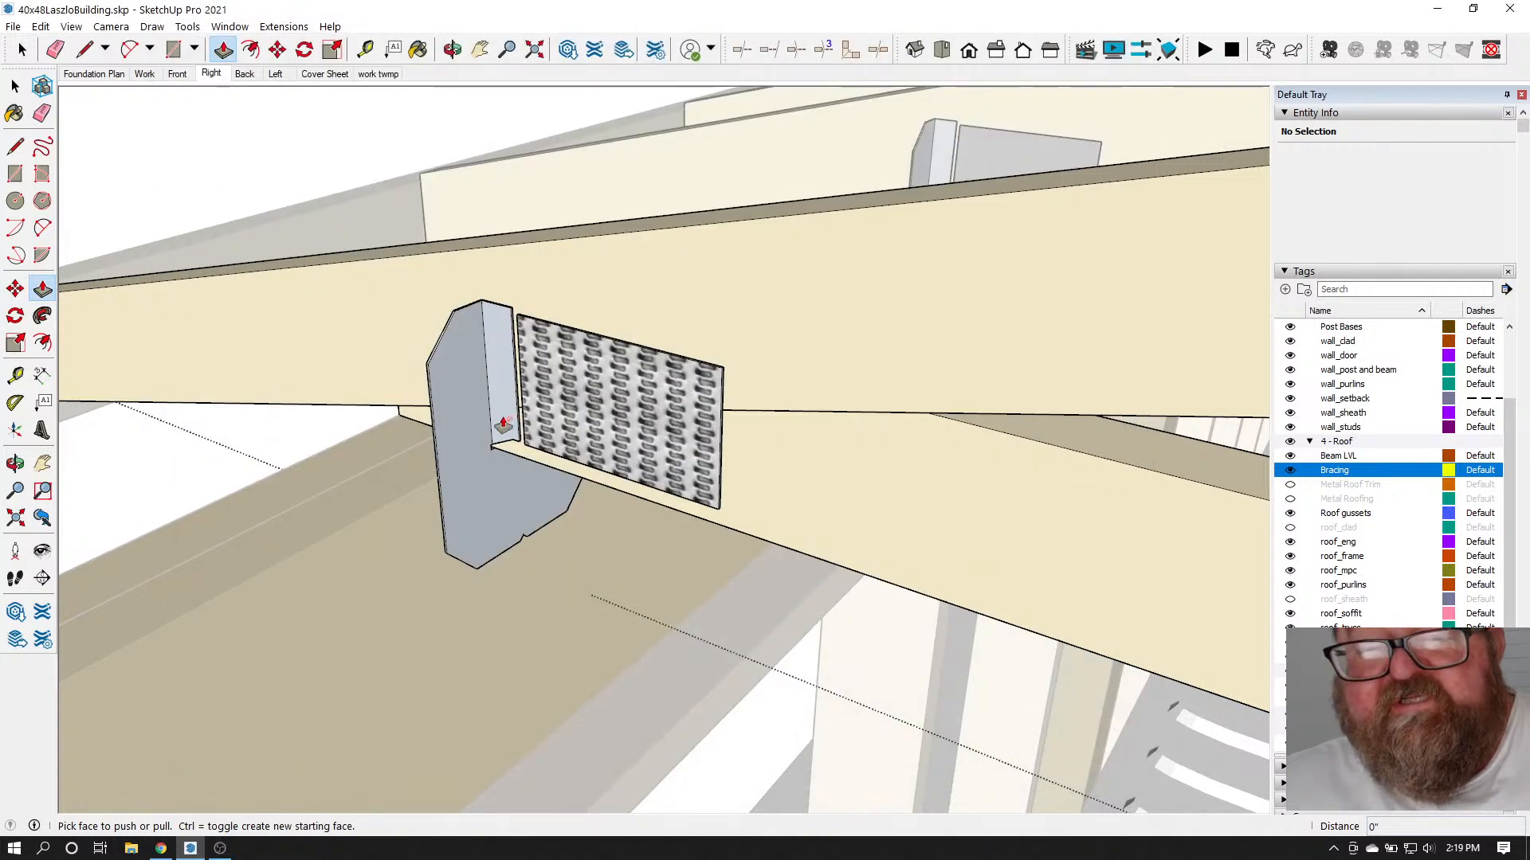
Leave the truss component and examine the repositioned left hurricane clips along the eave beam
{"action": "key", "text": "space"}
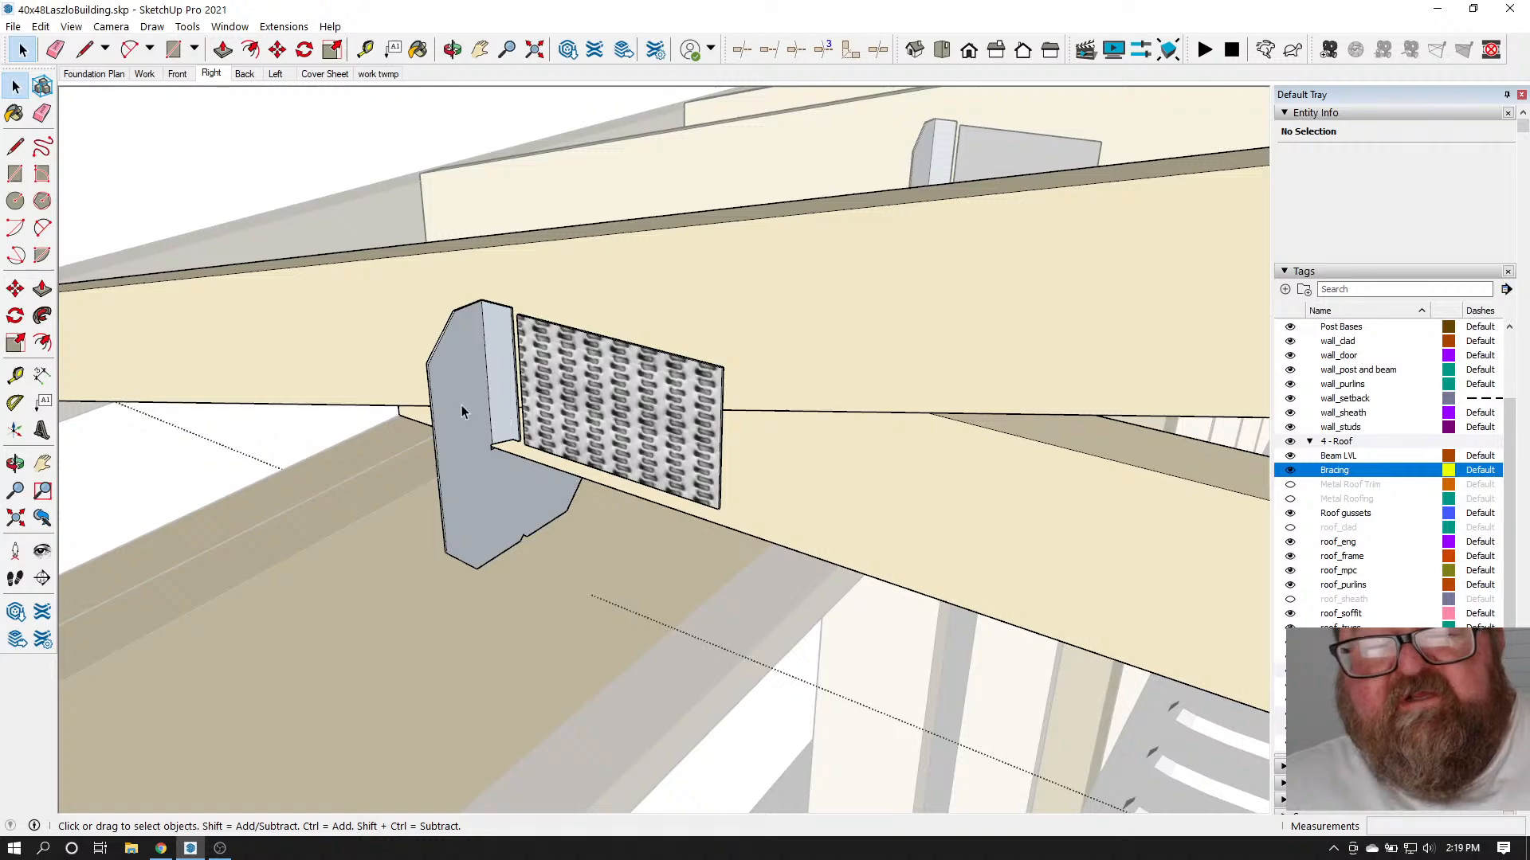
{"action": "middle_click_drag", "start_coordinate": [439, 413], "coordinate": [605, 540]}
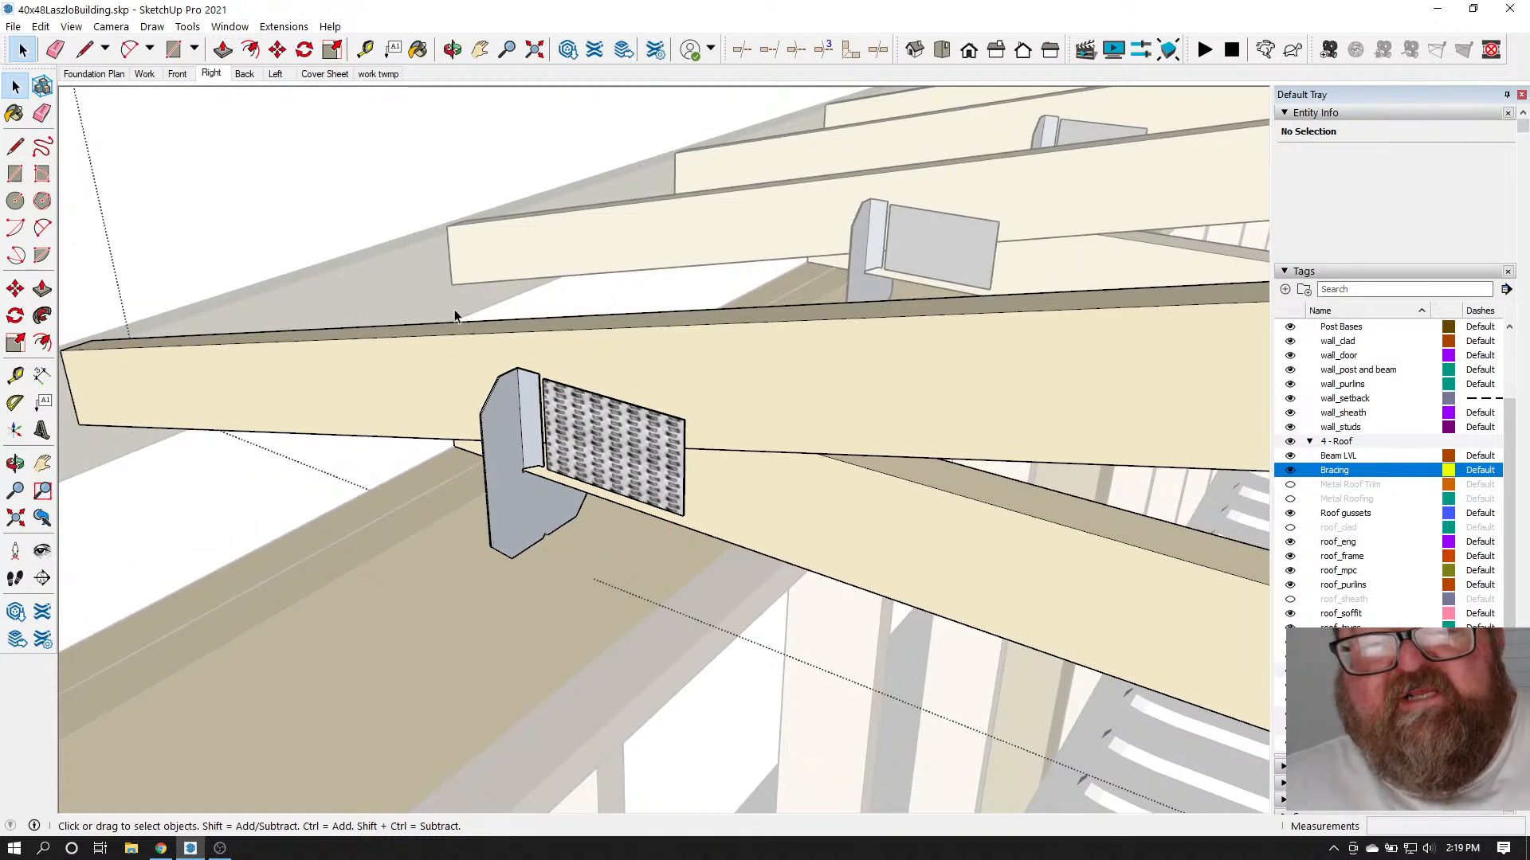
{"action": "middle_click_drag", "start_coordinate": [217, 122], "coordinate": [323, 198]}
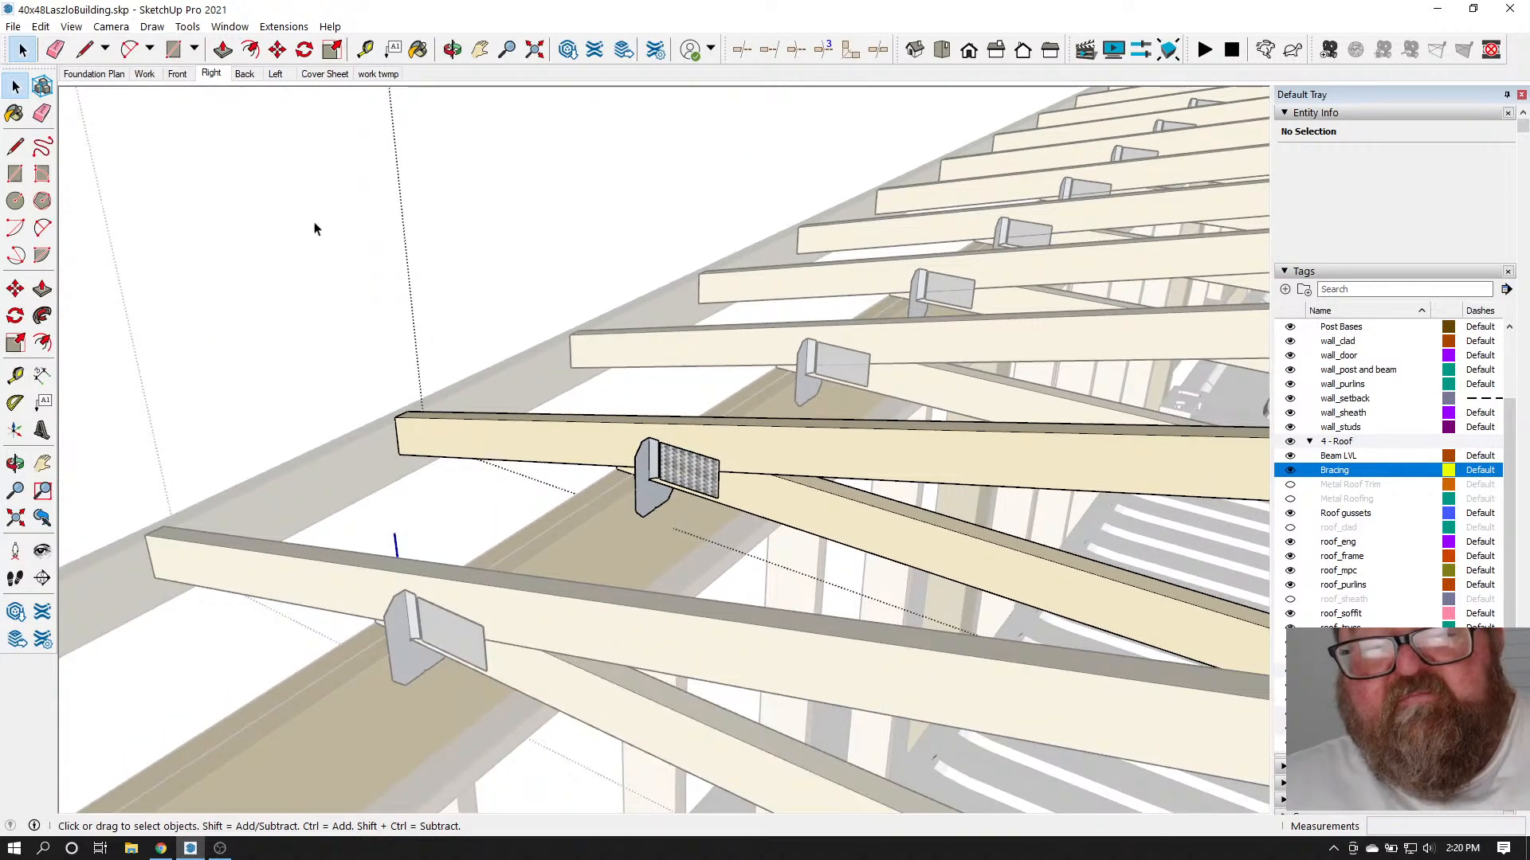
{"action": "scroll", "coordinate": [315, 230], "scroll_direction": "down", "scroll_amount": 3}
{"action": "scroll", "coordinate": [834, 411], "scroll_direction": "down", "scroll_amount": 8}
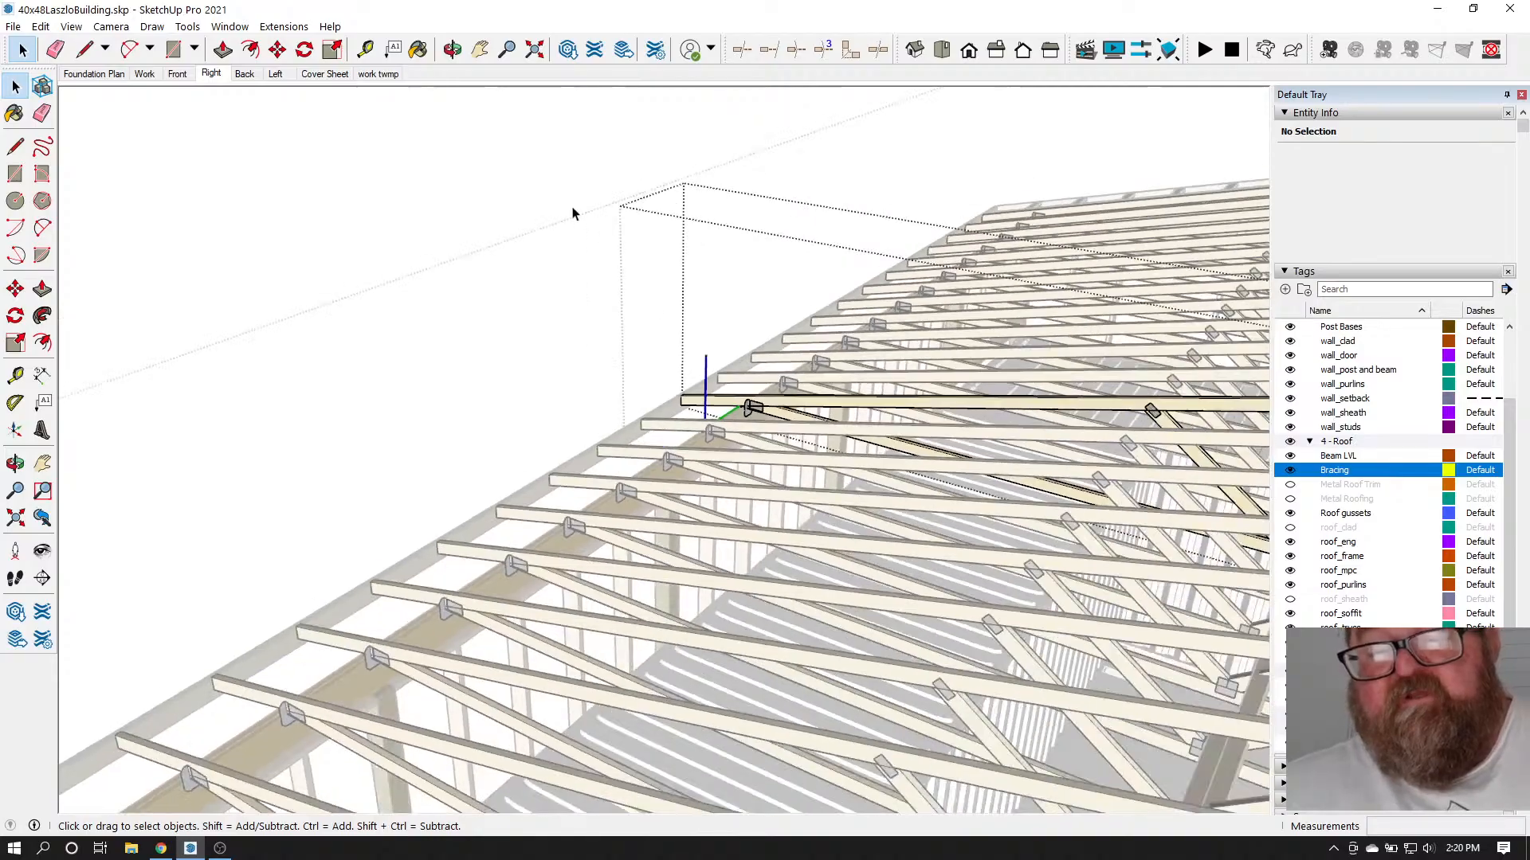
{"action": "scroll", "coordinate": [572, 214], "scroll_direction": "down", "scroll_amount": 10}
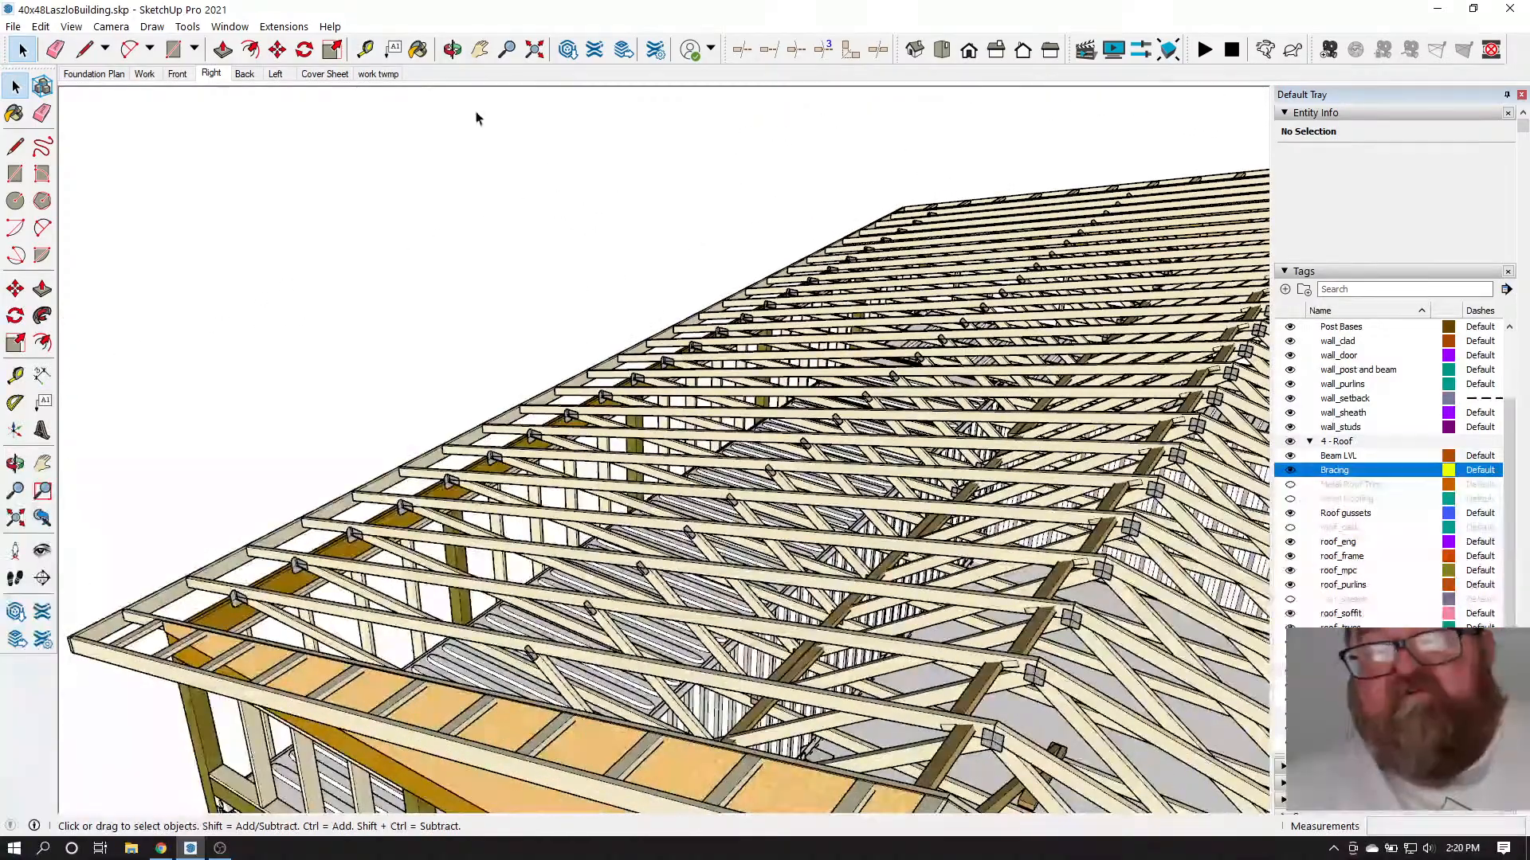
{"action": "scroll", "coordinate": [539, 430], "scroll_direction": "up", "scroll_amount": 10}
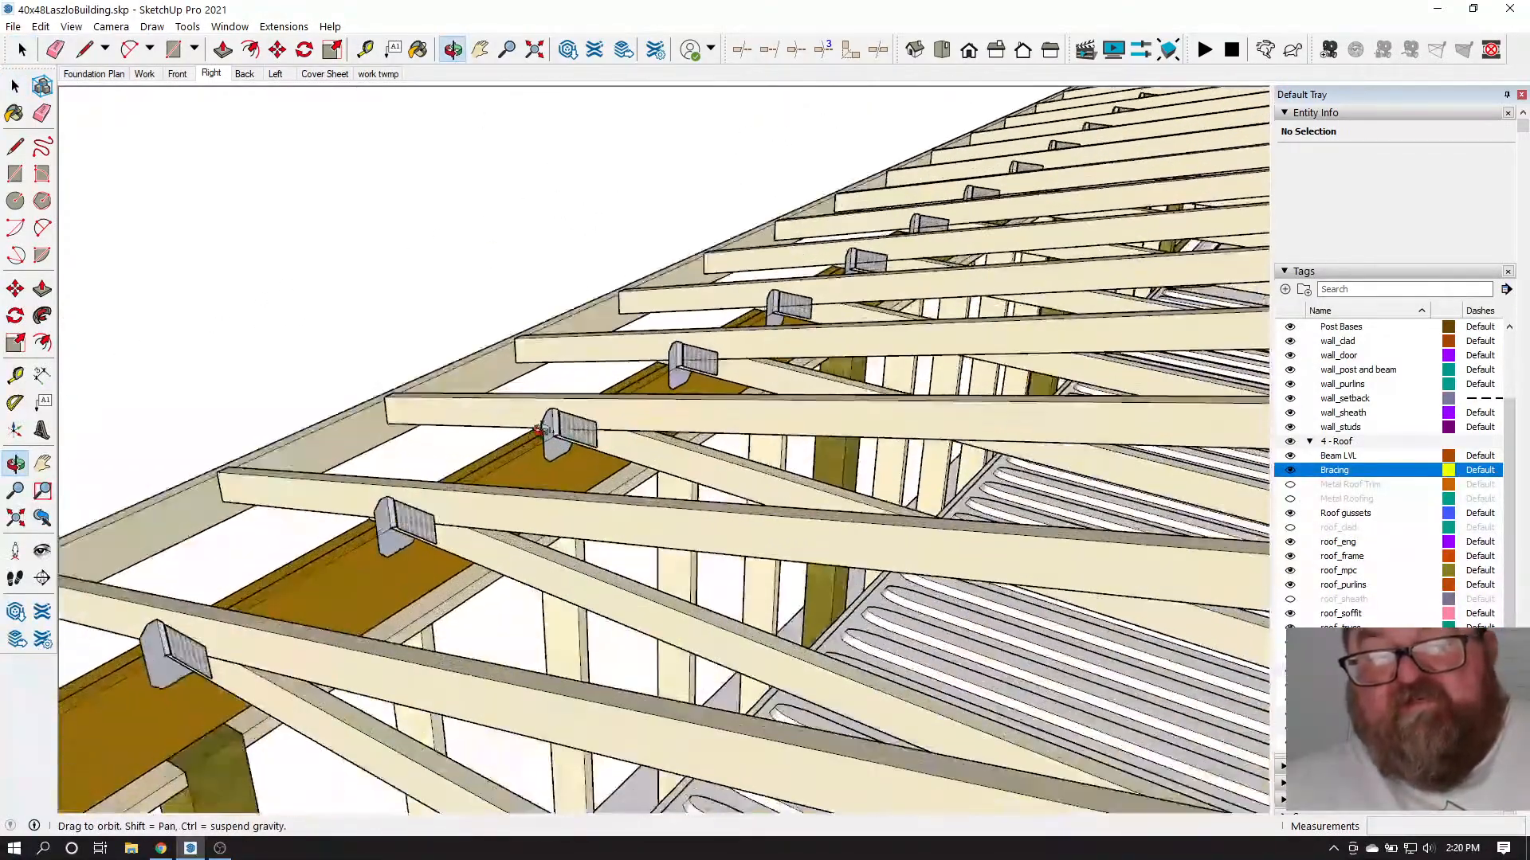
{"action": "middle_click_drag", "start_coordinate": [539, 430], "coordinate": [597, 488]}
{"action": "scroll", "coordinate": [717, 356], "scroll_direction": "up", "scroll_amount": 7}
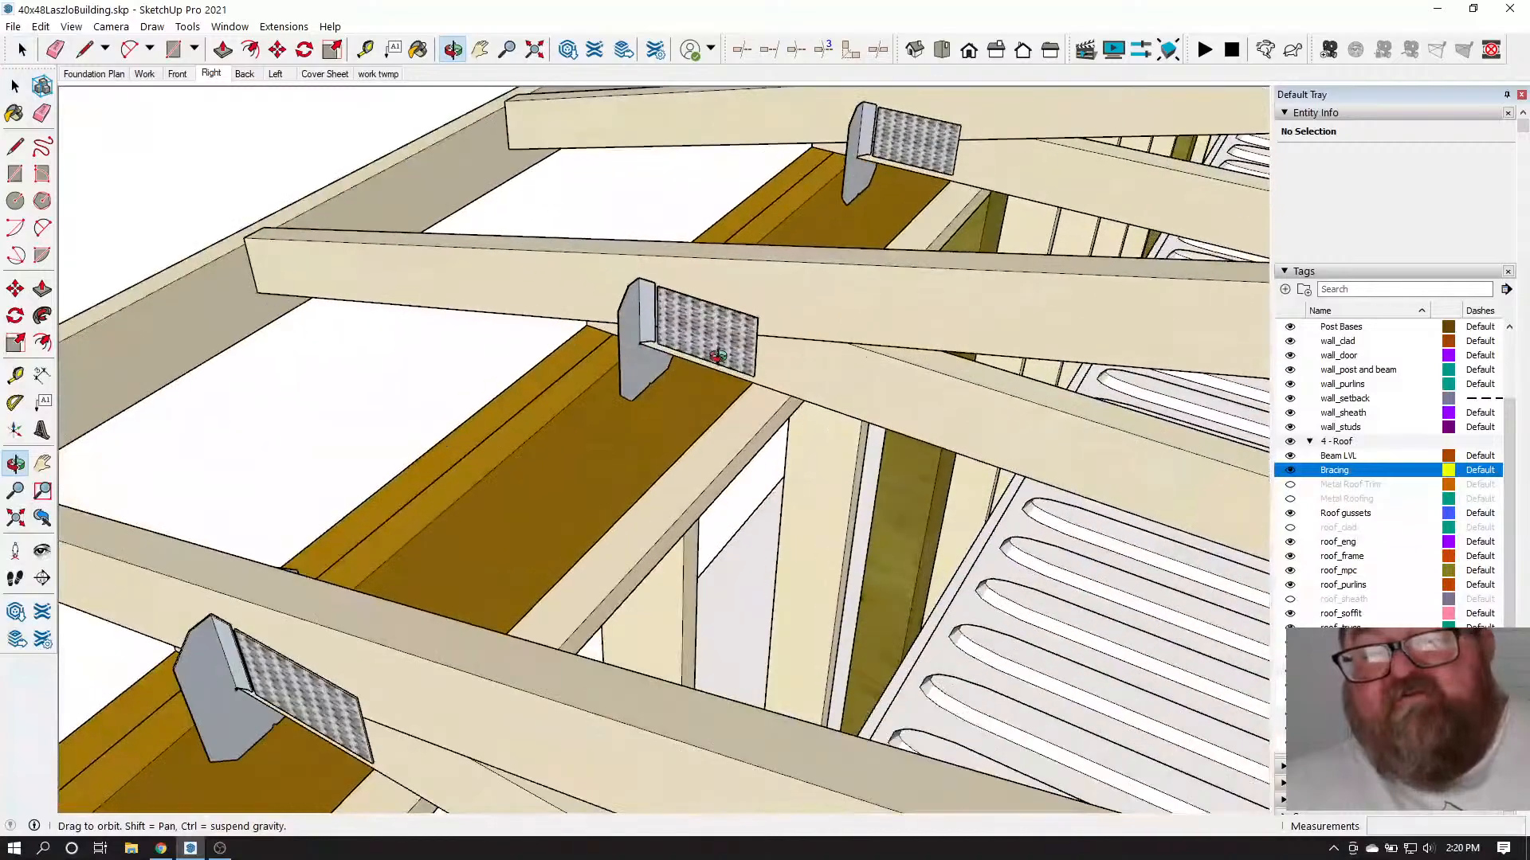
Examine the hurricane clips along the left eave beam, the whole roof framing, and the clips along the right eave beam
{"action": "mouse_move", "coordinate": [717, 356]}
{"action": "middle_mouse_down"}
{"action": "mouse_move", "coordinate": [509, 335]}
{"action": "mouse_move", "coordinate": [722, 373]}
{"action": "middle_mouse_up"}
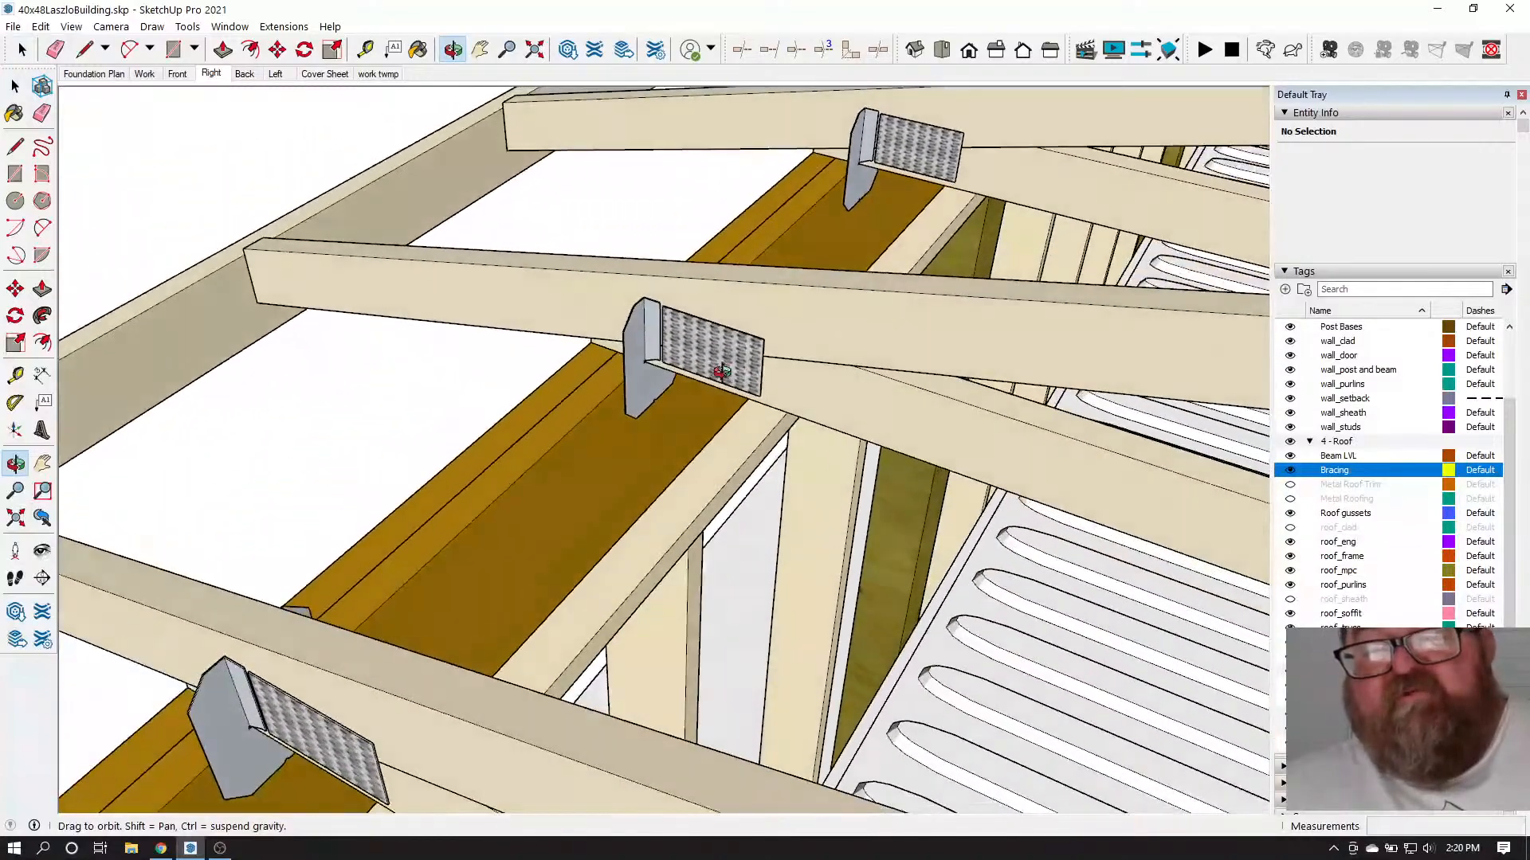
{"action": "scroll", "coordinate": [454, 367], "scroll_direction": "down", "scroll_amount": 5}
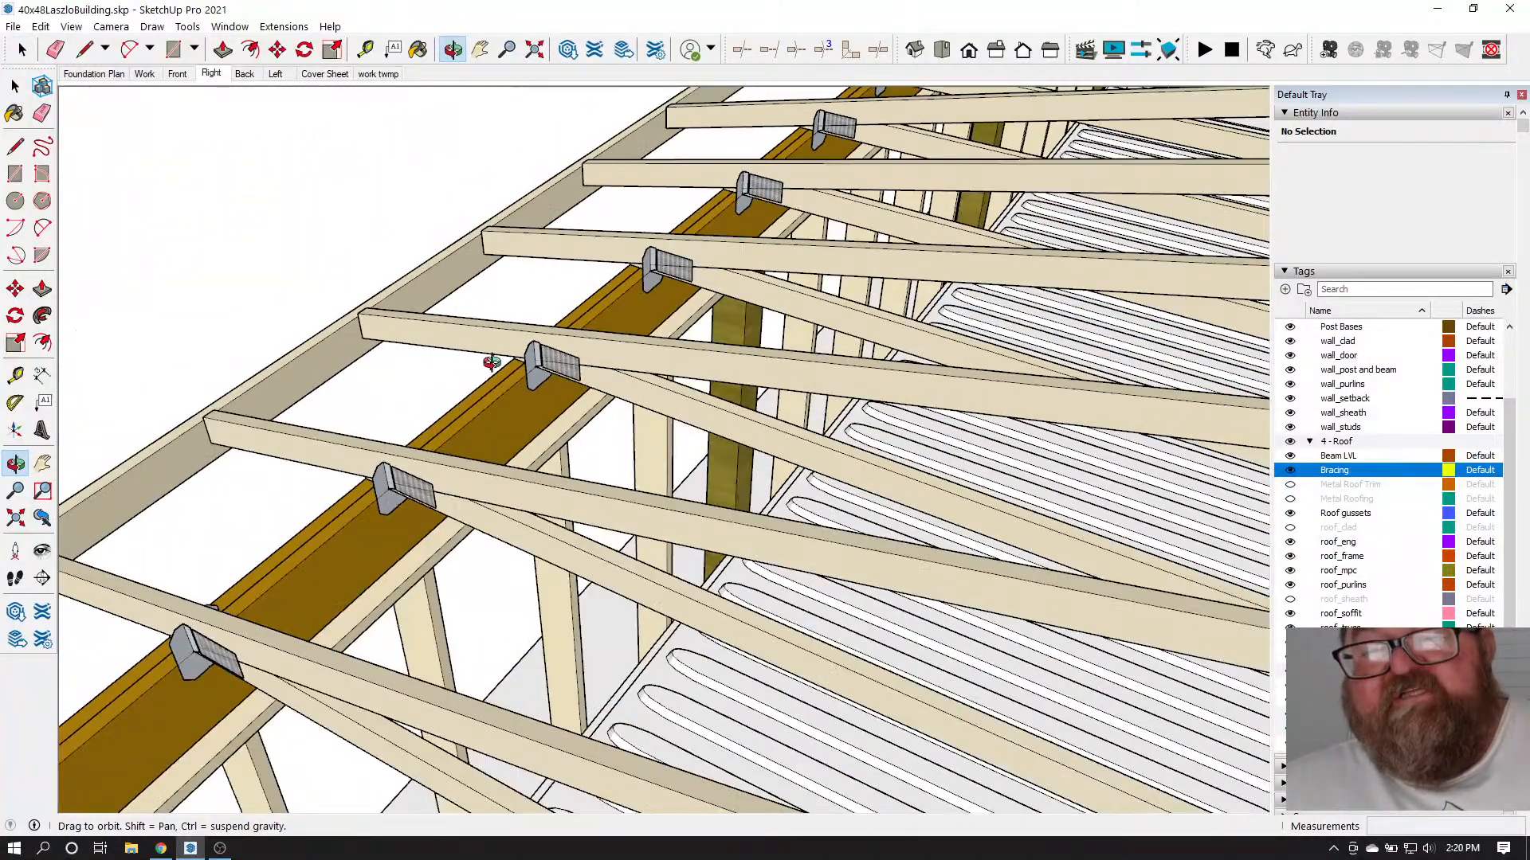
{"action": "scroll", "coordinate": [519, 370], "scroll_direction": "up", "scroll_amount": 5}
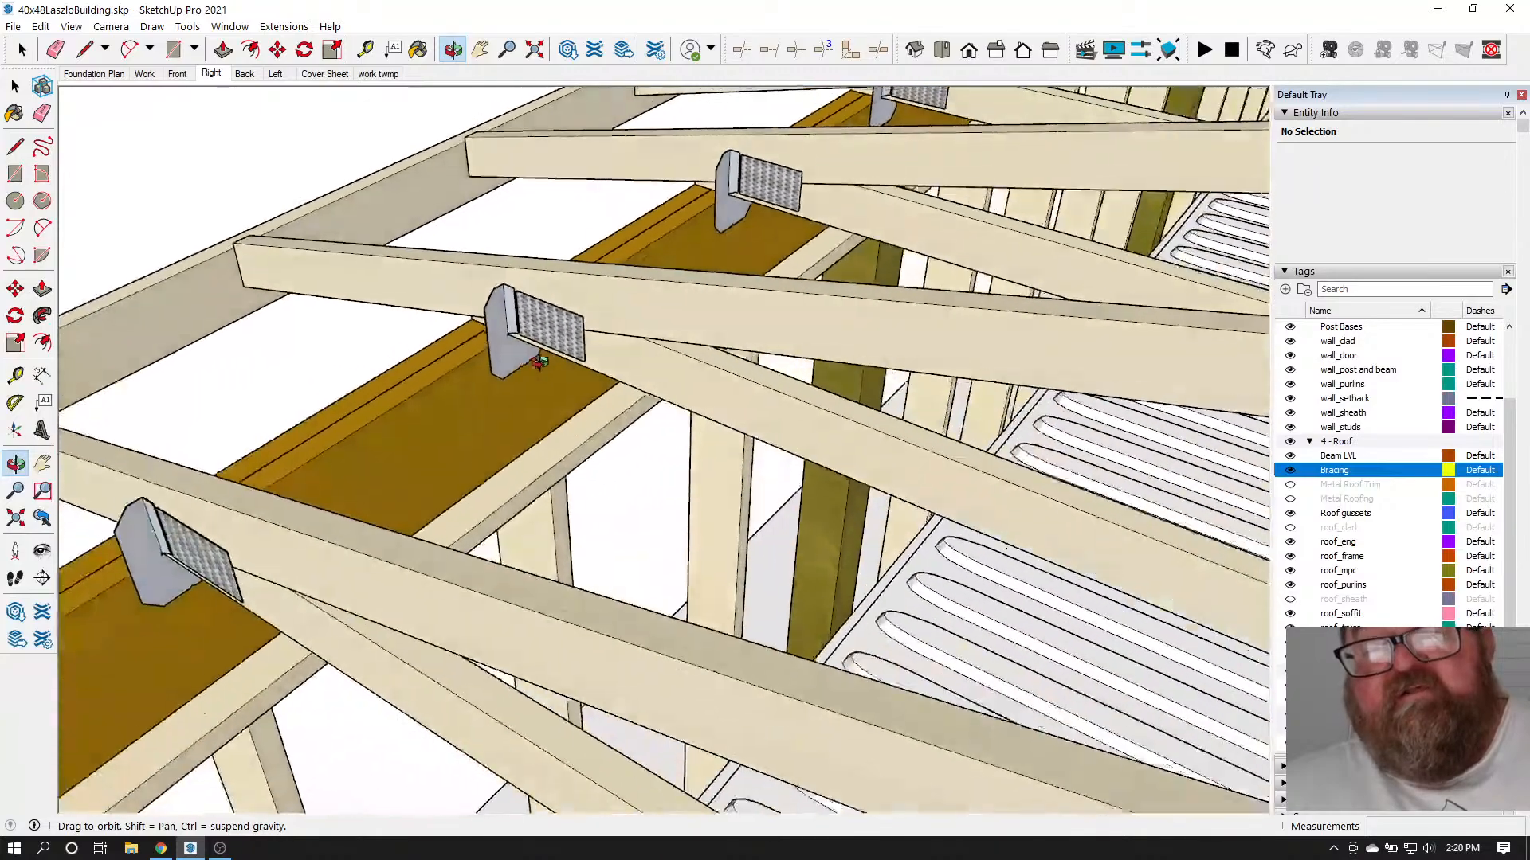
{"action": "left_click_drag", "start_coordinate": [538, 361], "coordinate": [483, 356]}
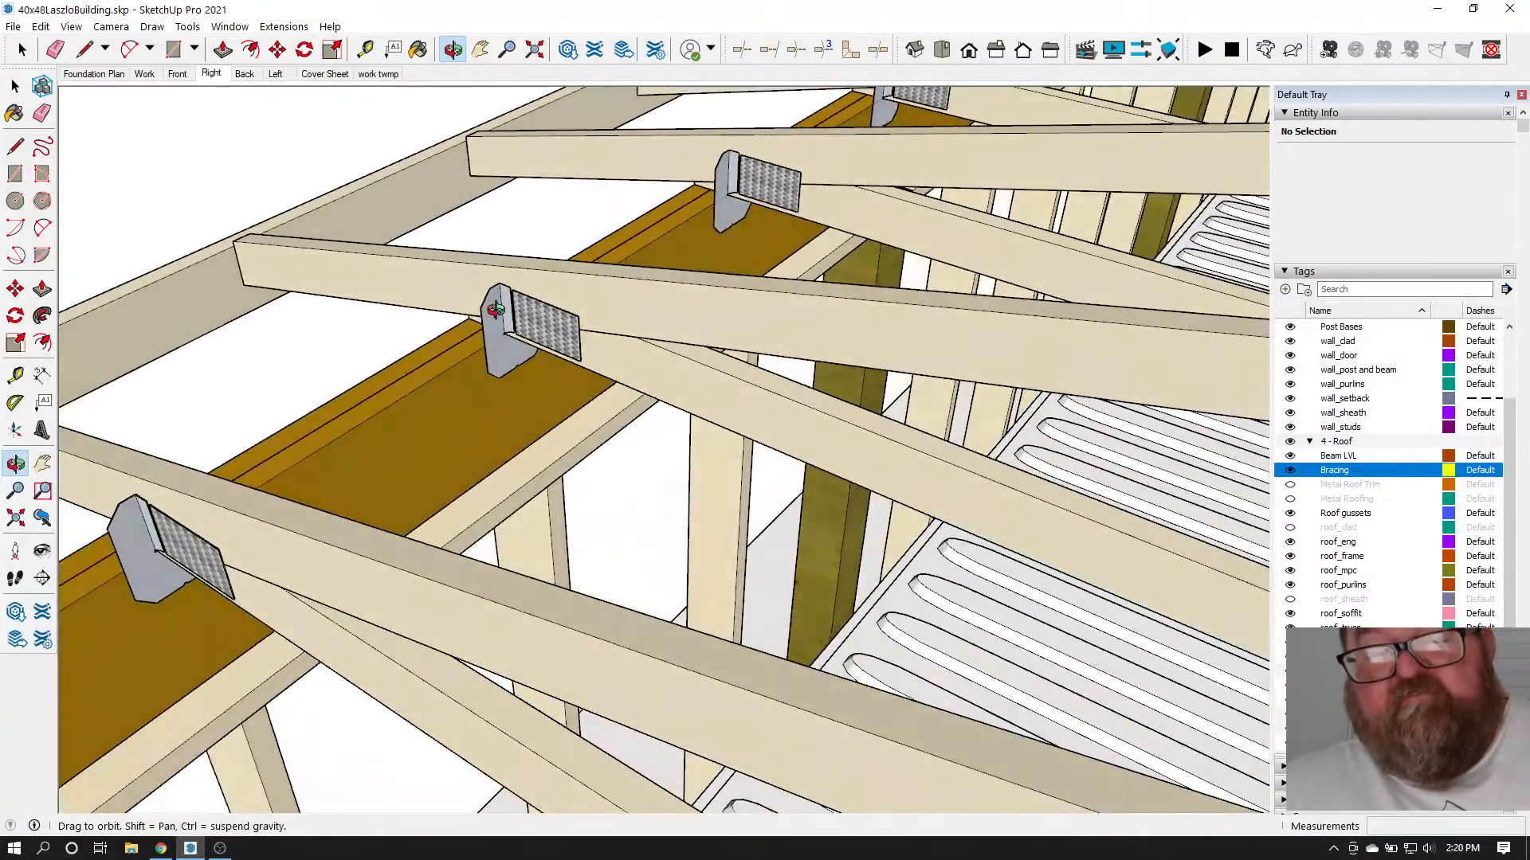
{"action": "scroll", "coordinate": [439, 296], "scroll_direction": "down", "scroll_amount": 8}
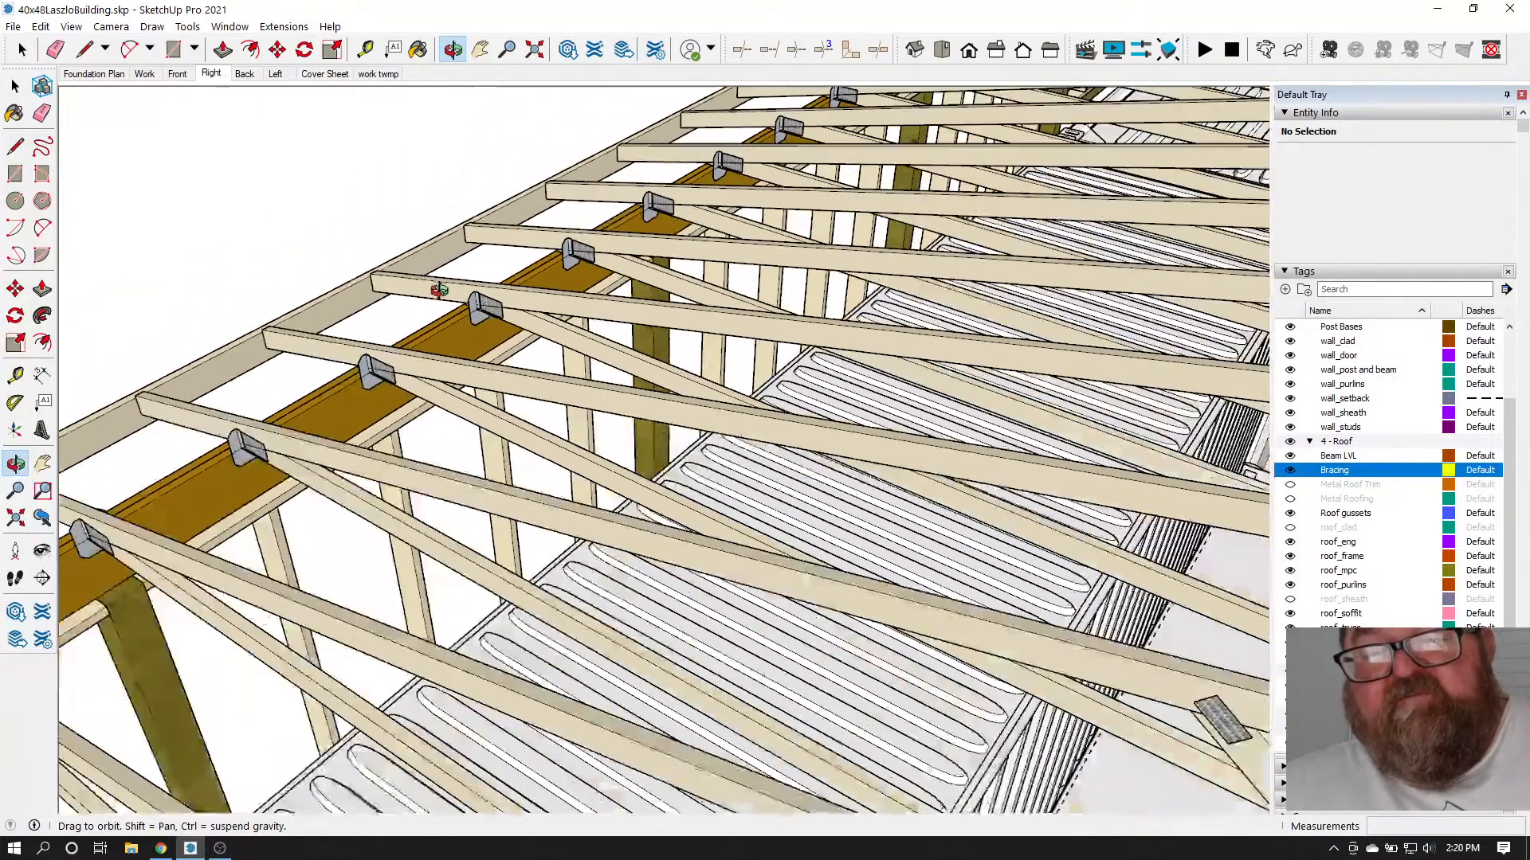
{"action": "scroll", "coordinate": [439, 296], "scroll_direction": "down", "scroll_amount": 10}
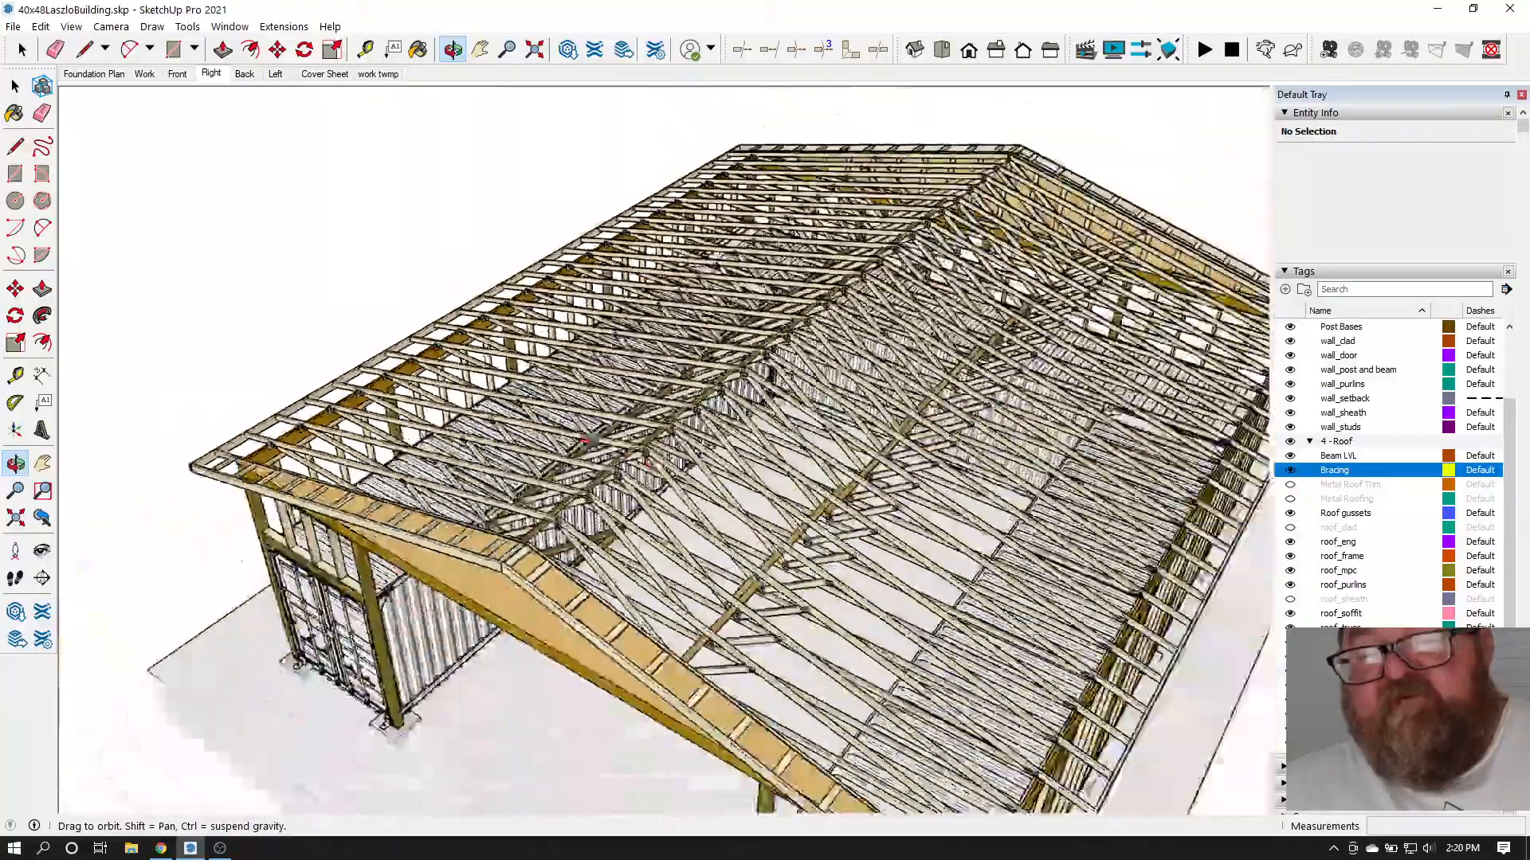
{"action": "left_click_drag", "start_coordinate": [647, 463], "coordinate": [666, 408]}
{"action": "scroll", "coordinate": [1086, 645], "scroll_direction": "up", "scroll_amount": 10}
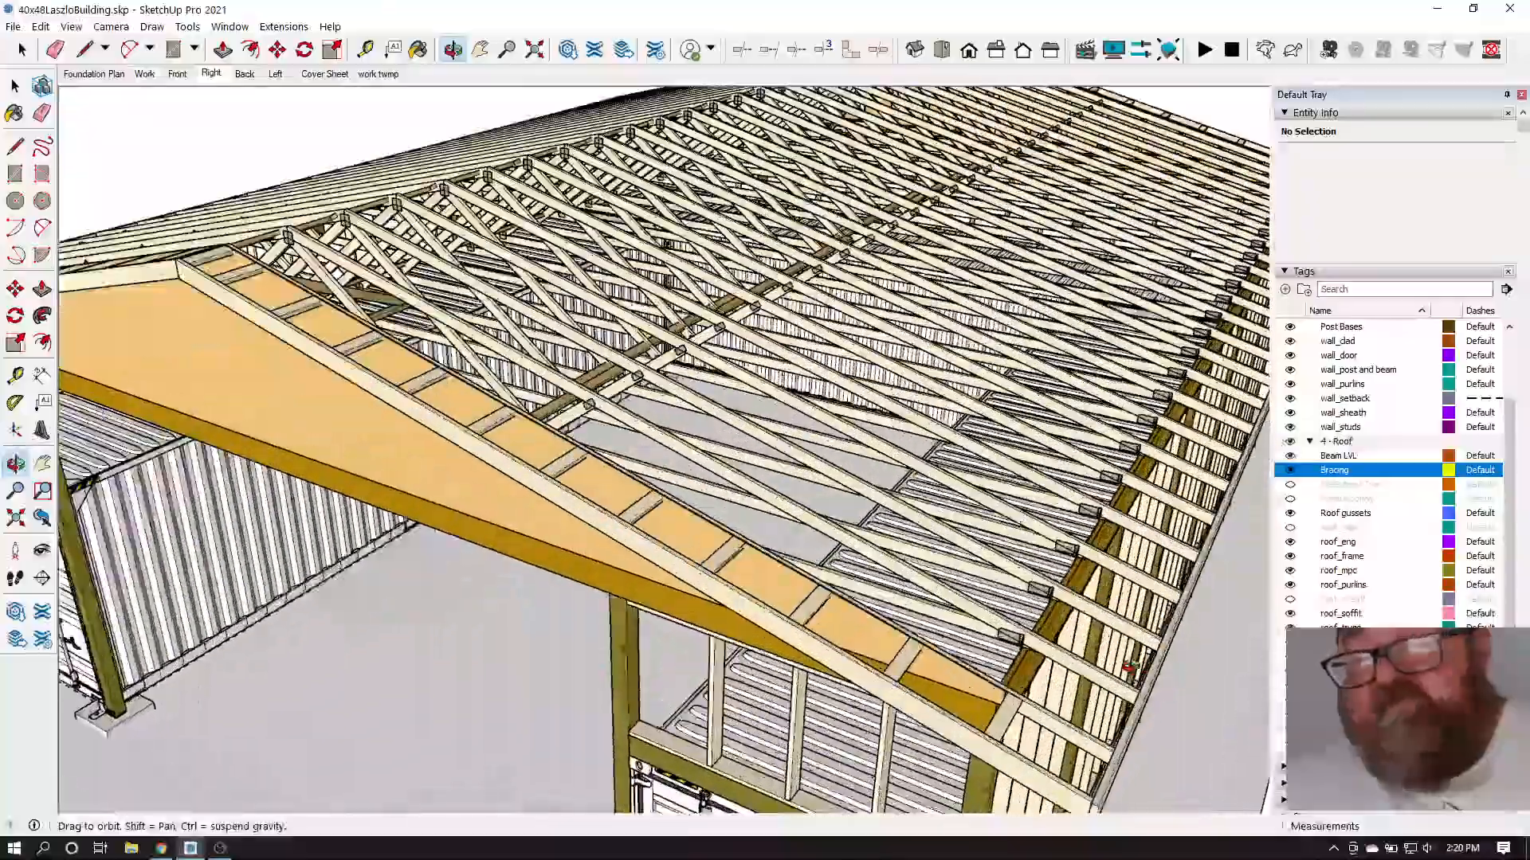
{"action": "scroll", "coordinate": [1085, 646], "scroll_direction": "up", "scroll_amount": 10}
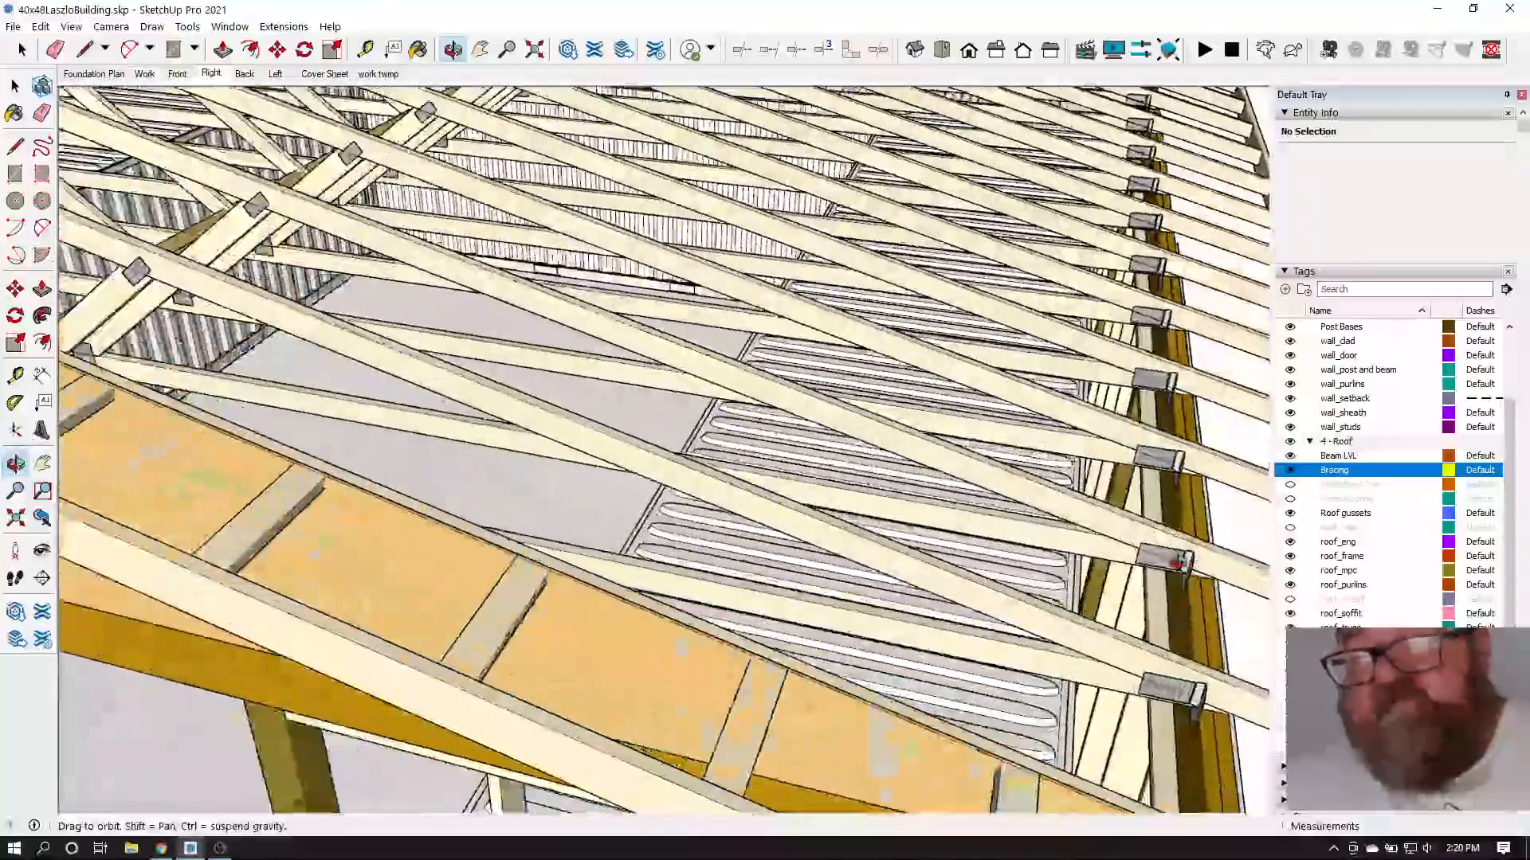
{"action": "scroll", "coordinate": [1034, 512], "scroll_direction": "down", "scroll_amount": 5}
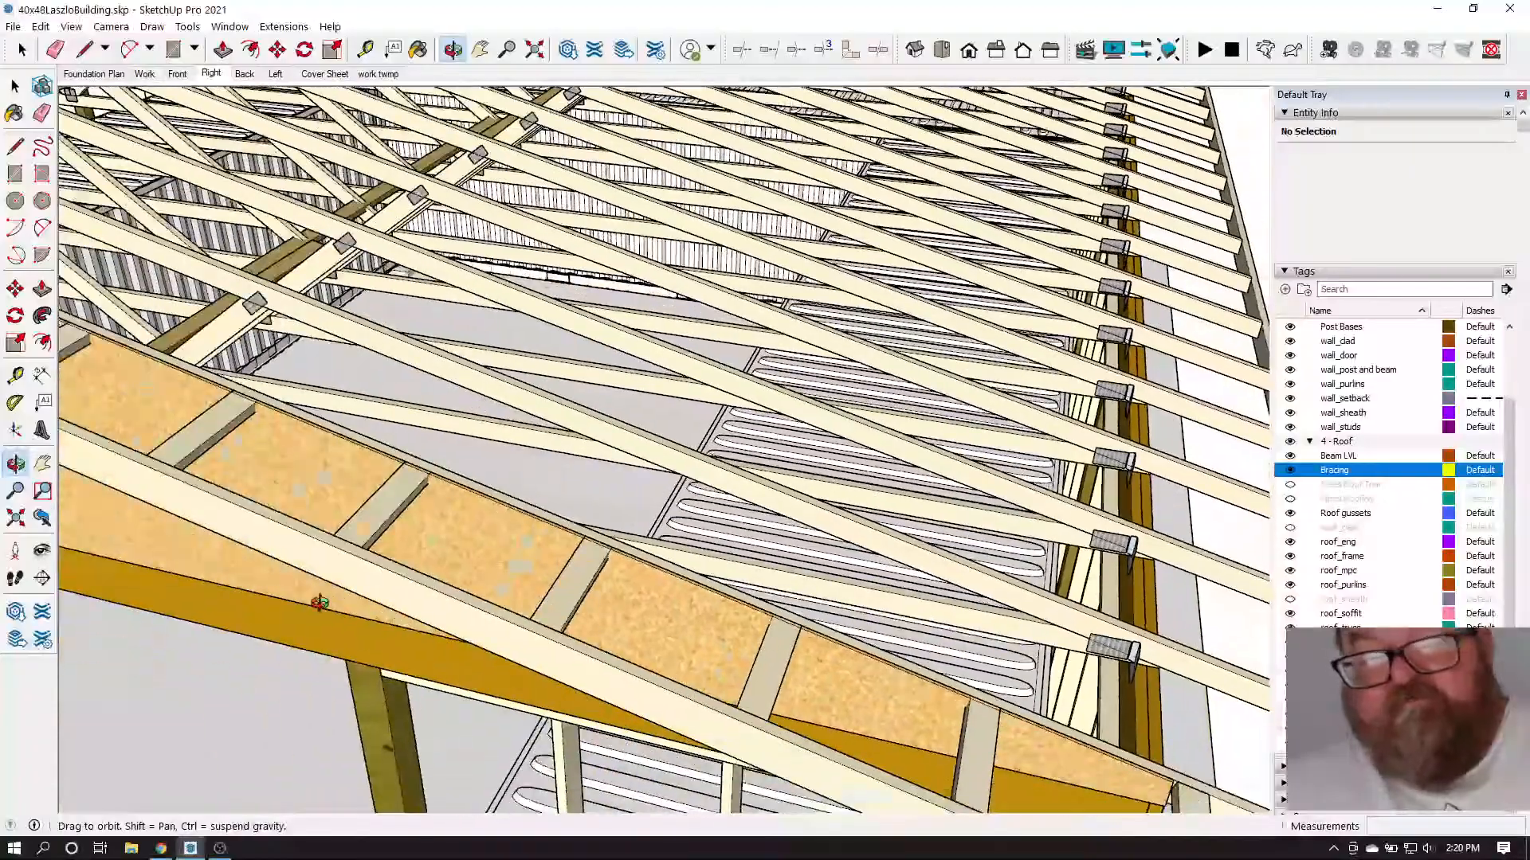
Switch to Chrome and search Google for "Satelliteco type" in a new tab
{"action": "left_click", "coordinate": [162, 849]}
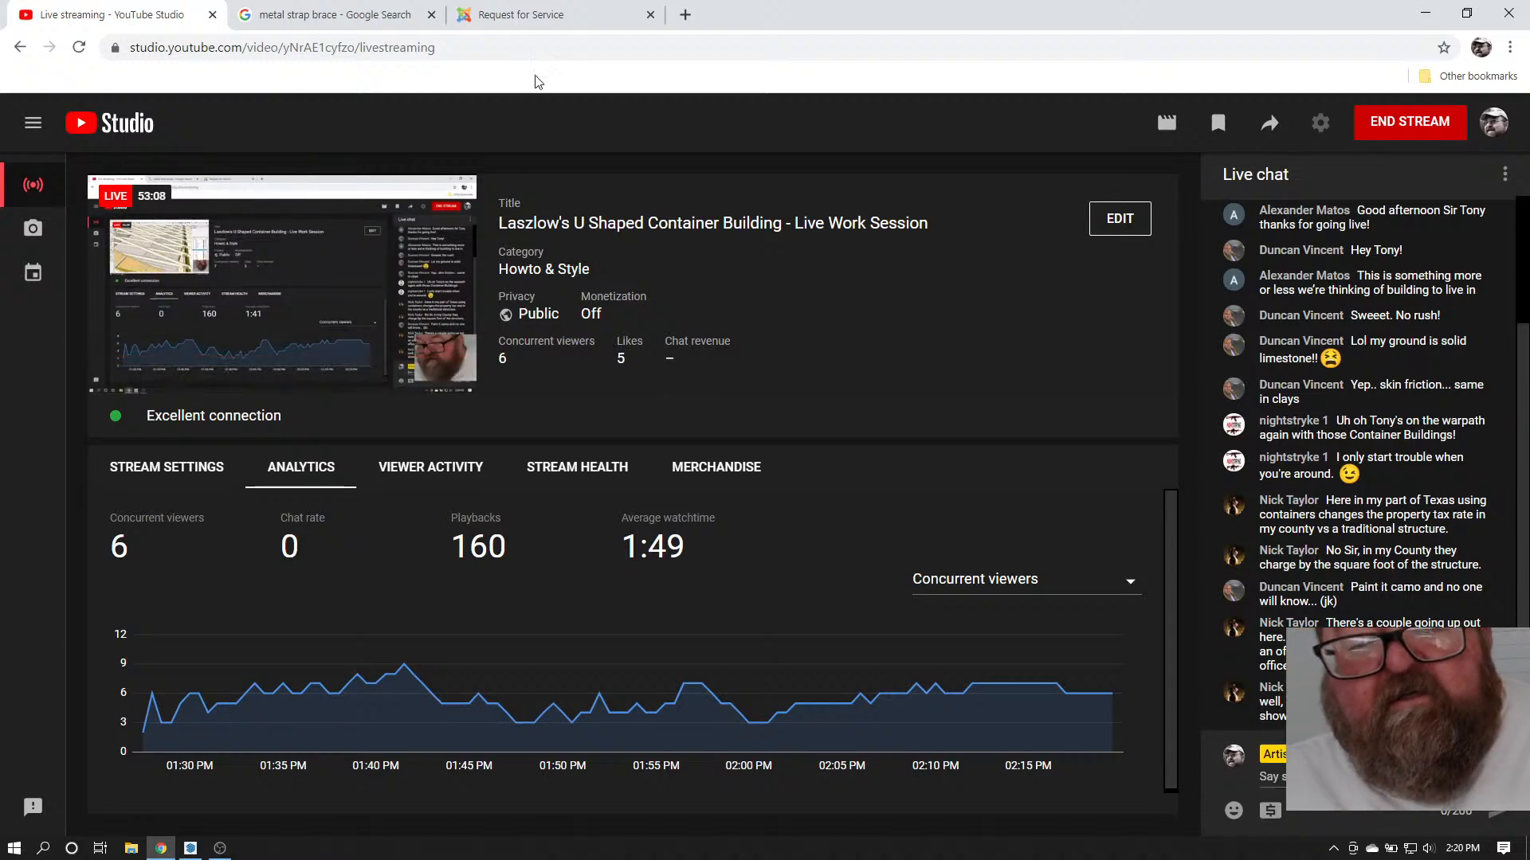
{"action": "left_click", "coordinate": [552, 18]}
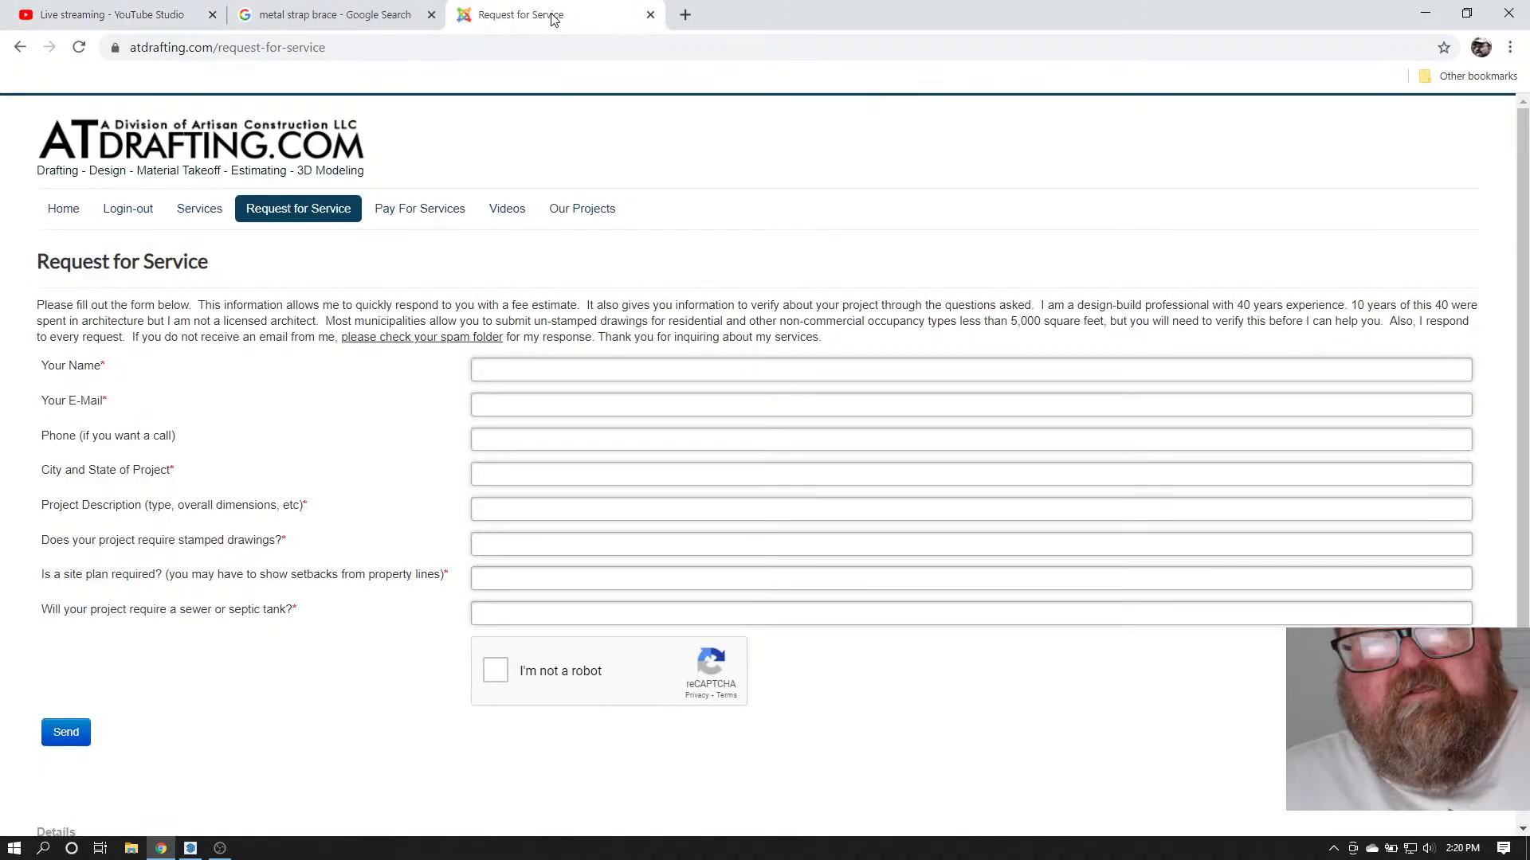
{"action": "left_click", "coordinate": [684, 15]}
{"action": "left_click", "coordinate": [604, 373]}
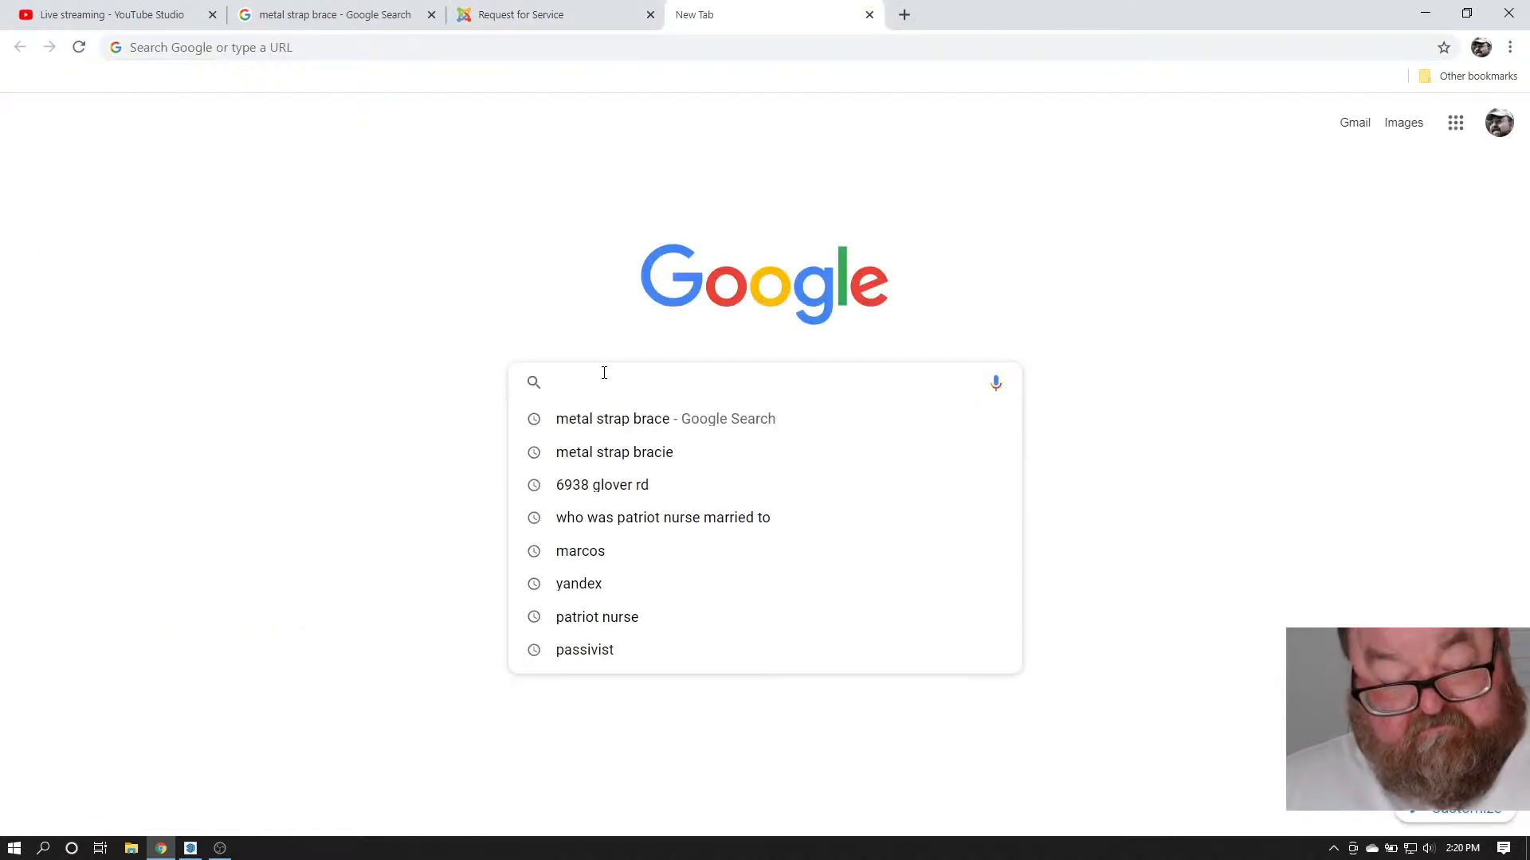
{"action": "type", "text": "Satelliteco type"}
{"action": "key", "text": "Return"}
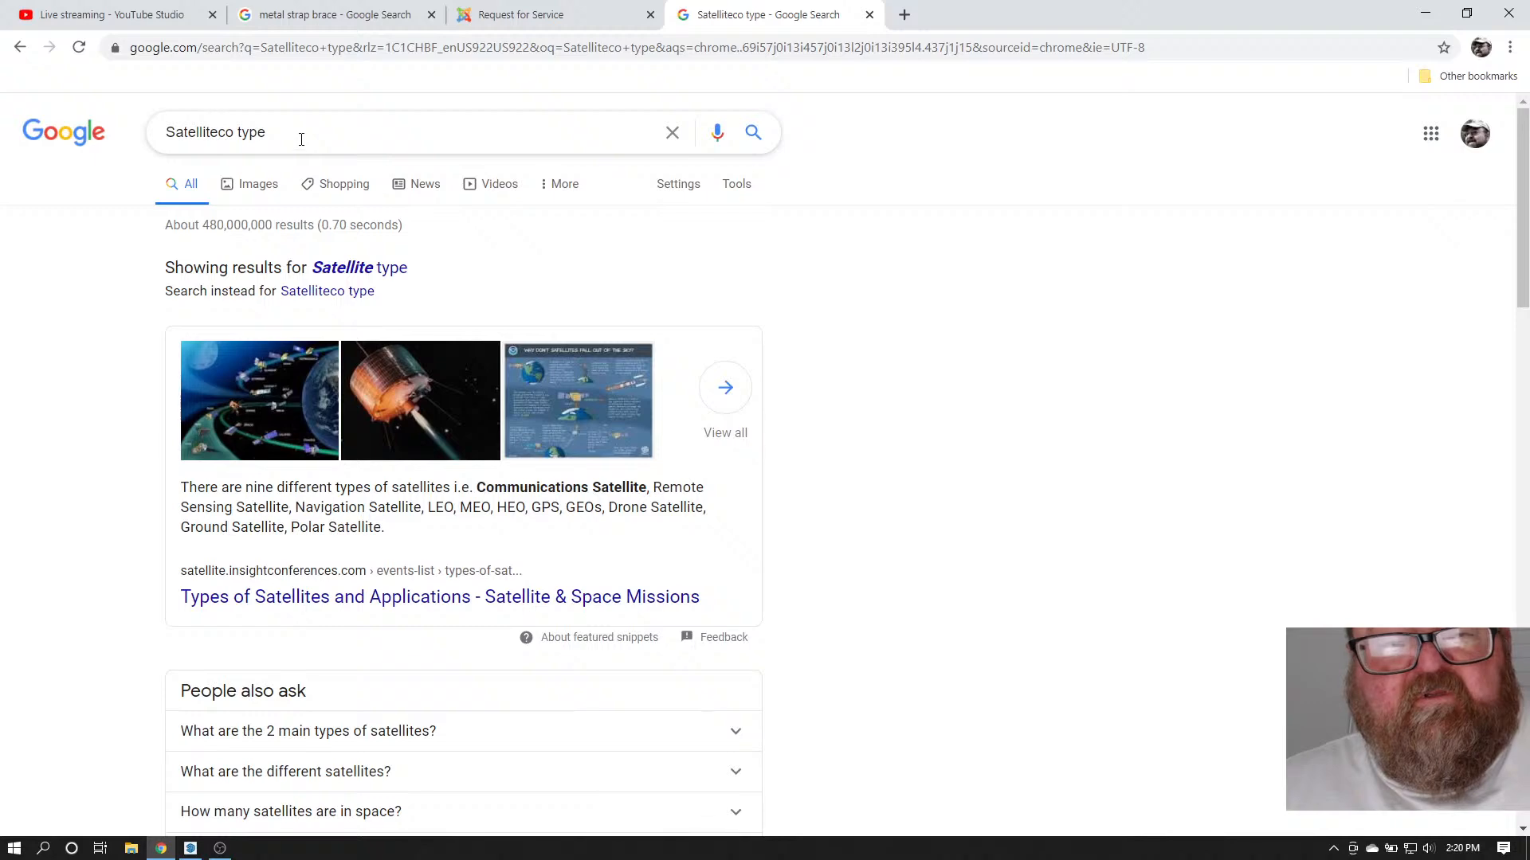
Extend the search to "Satelliteco type office trailer", accept the suggested spelling "Satellite type office trailer", and show the image results
{"action": "left_click", "coordinate": [301, 139]}
{"action": "type", "text": "off"}
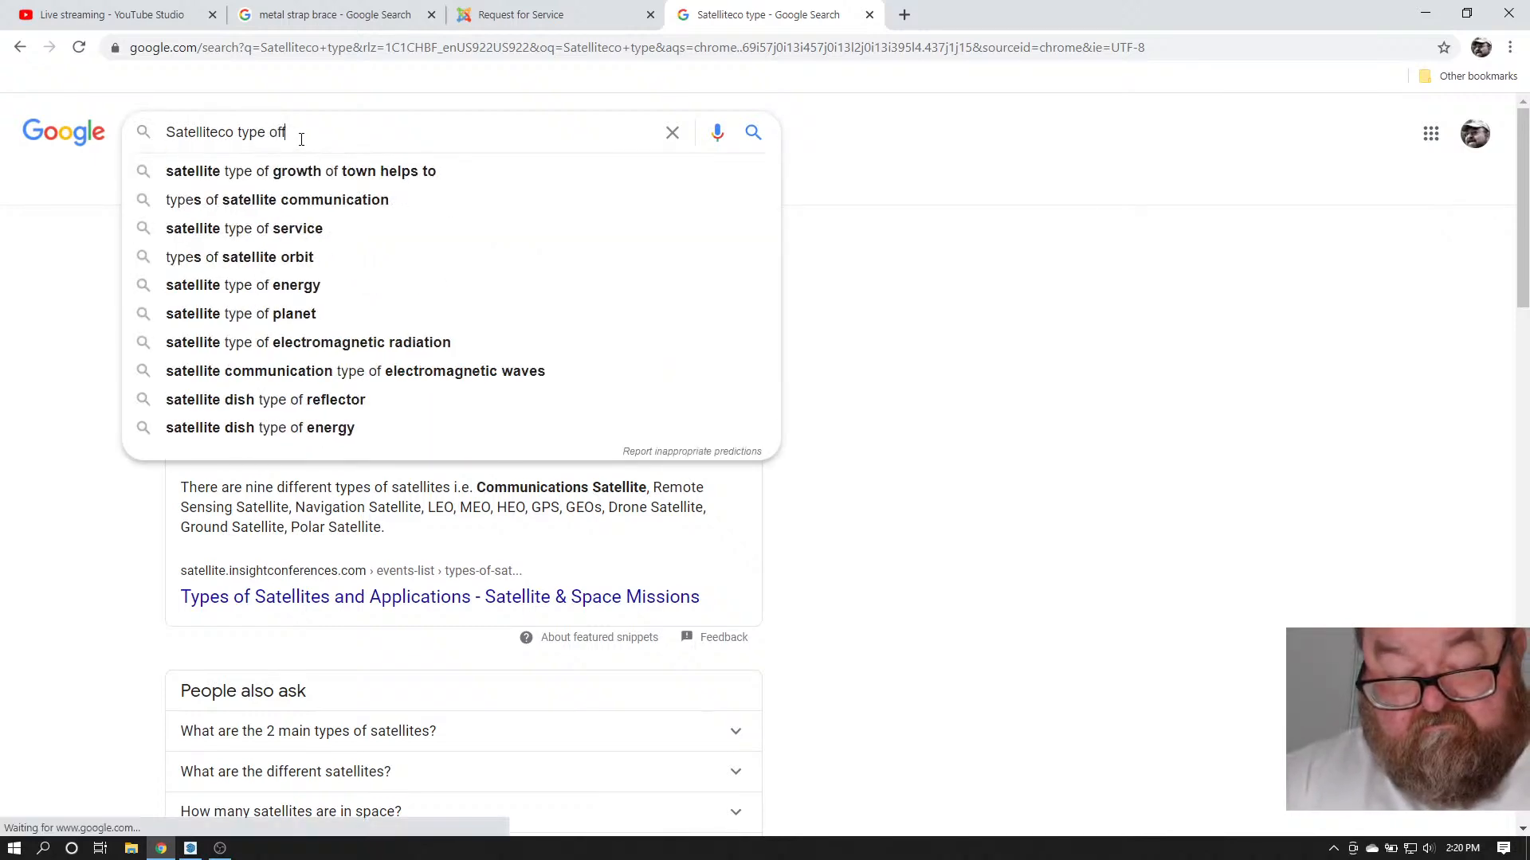
{"action": "type", "text": "ice trailer"}
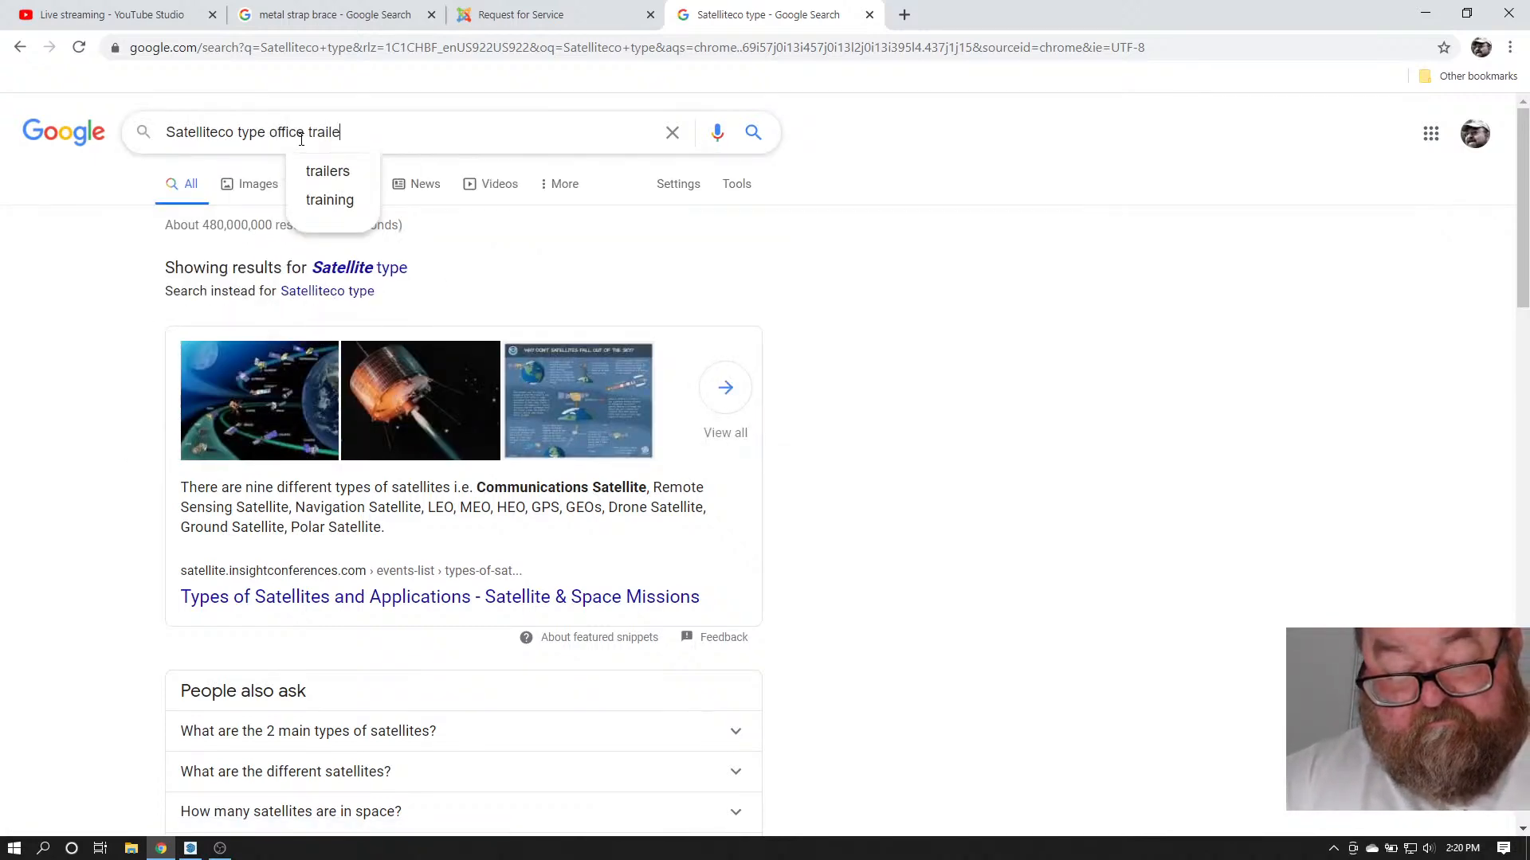
{"action": "key", "text": "Return"}
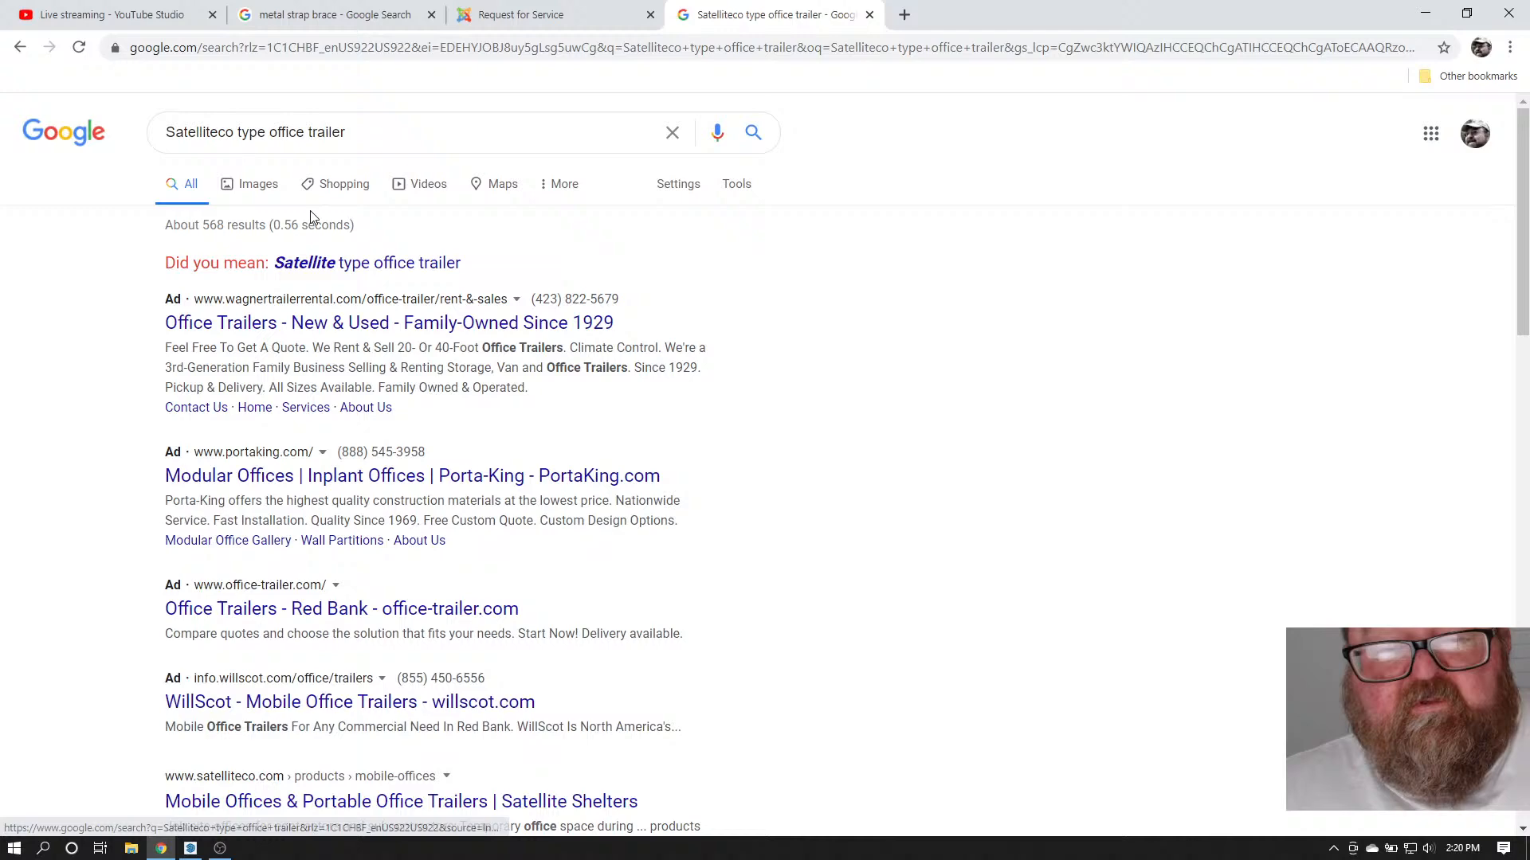
{"action": "left_click", "coordinate": [311, 263]}
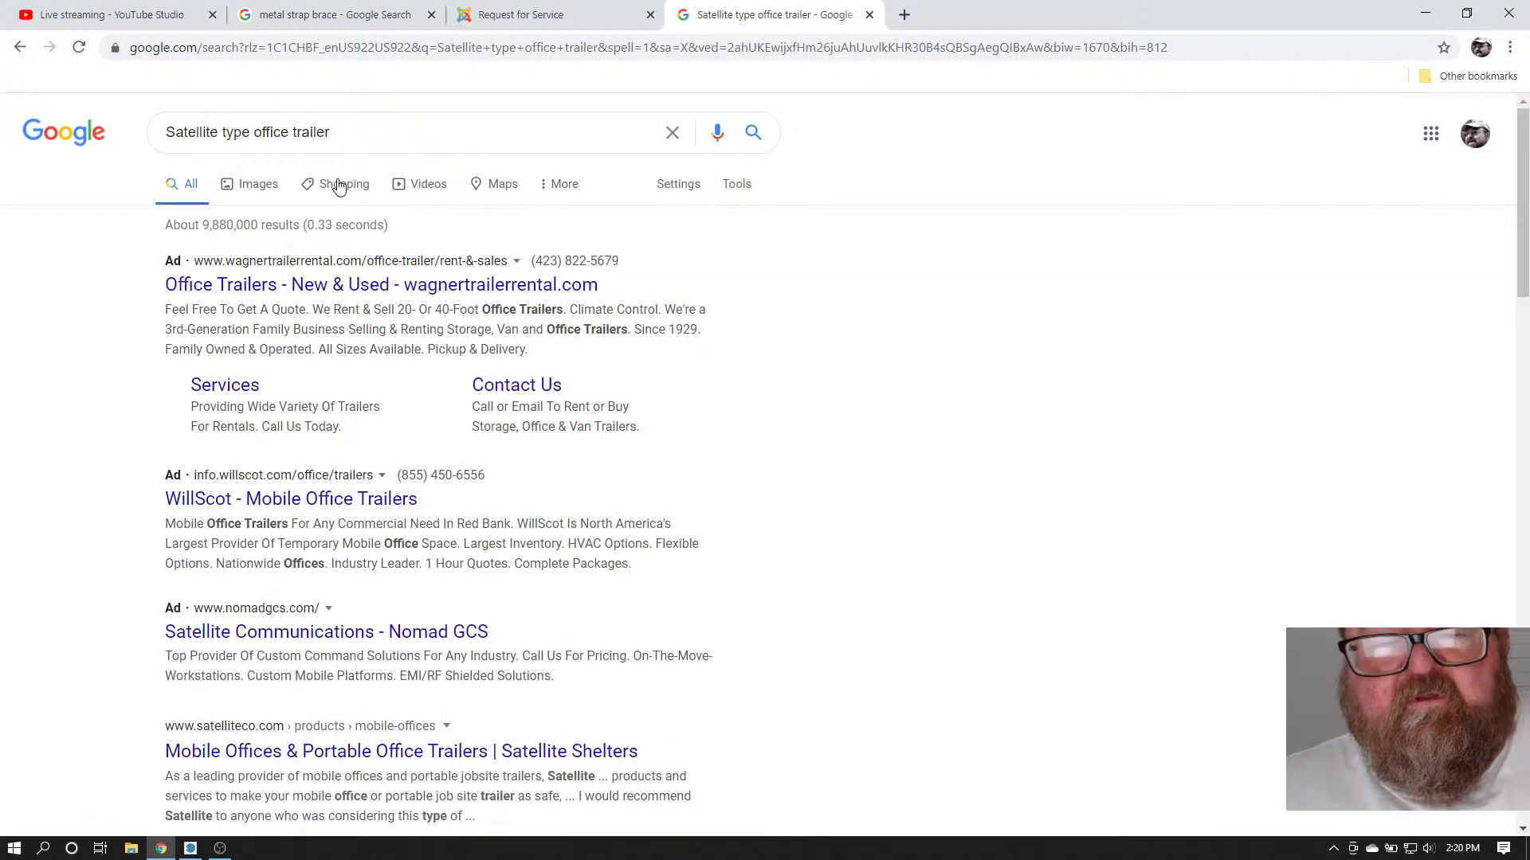
{"action": "left_click", "coordinate": [267, 187]}
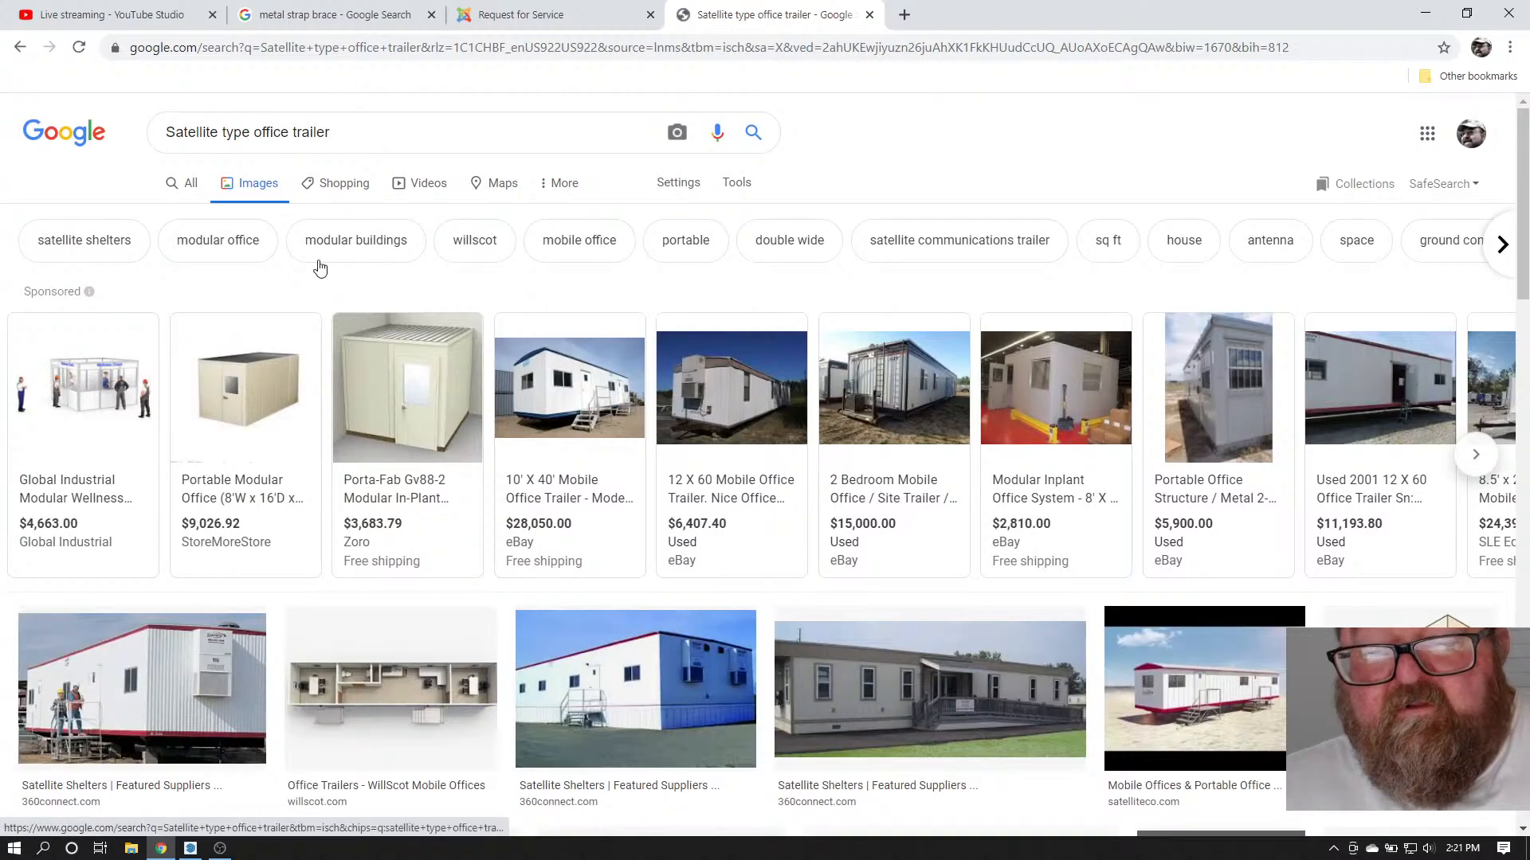
View the eBay listings for the 10' x 40' mobile office trailer and the 2 bedroom mobile office, closing each one after viewing
{"action": "left_click", "coordinate": [571, 390]}
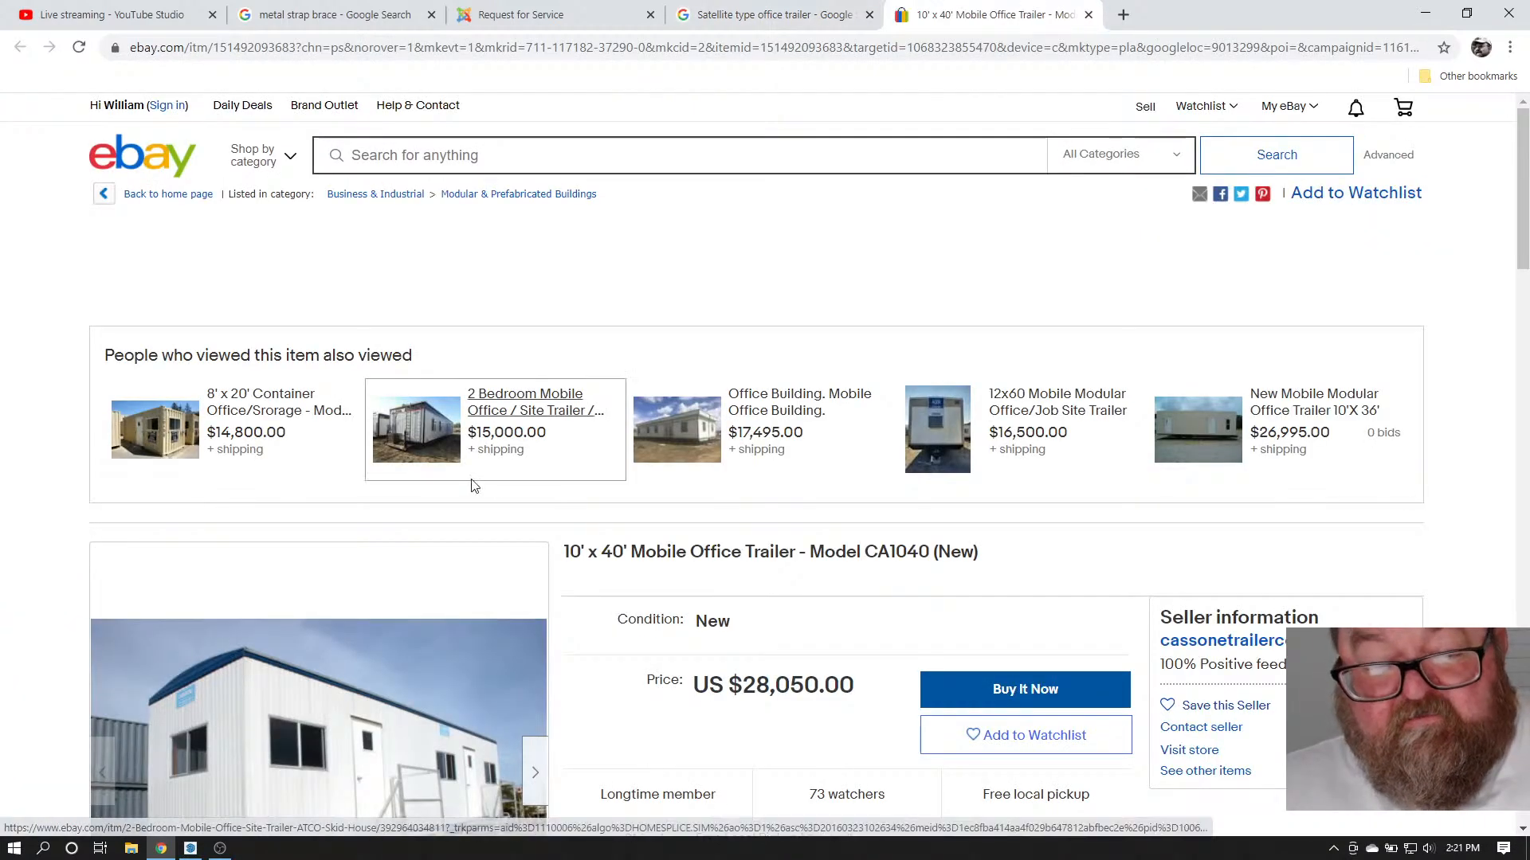
{"action": "scroll", "coordinate": [474, 485], "scroll_direction": "down", "scroll_amount": 3}
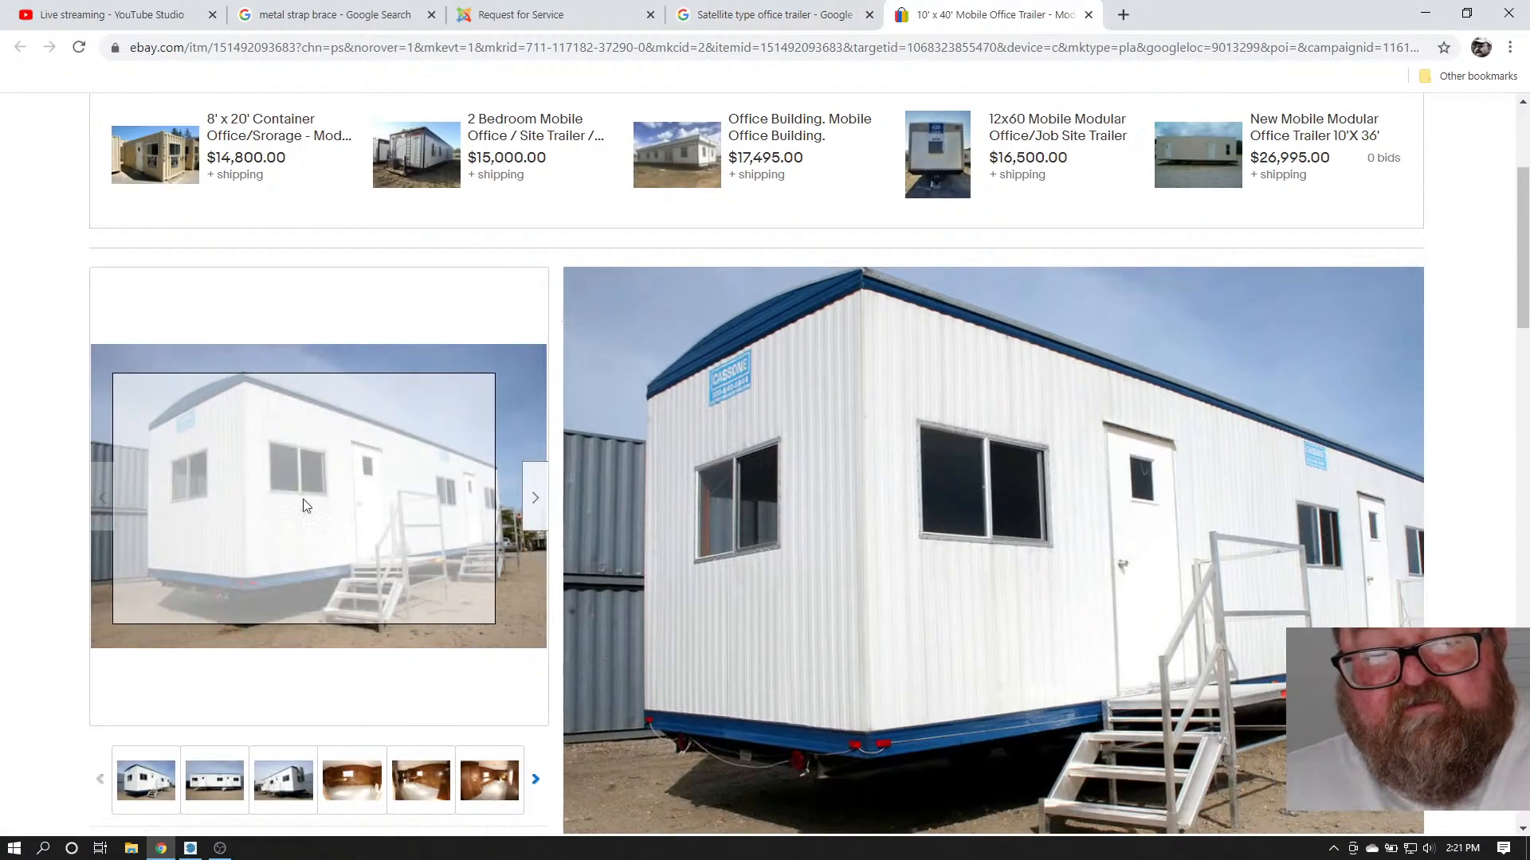
{"action": "left_click", "coordinate": [301, 498]}
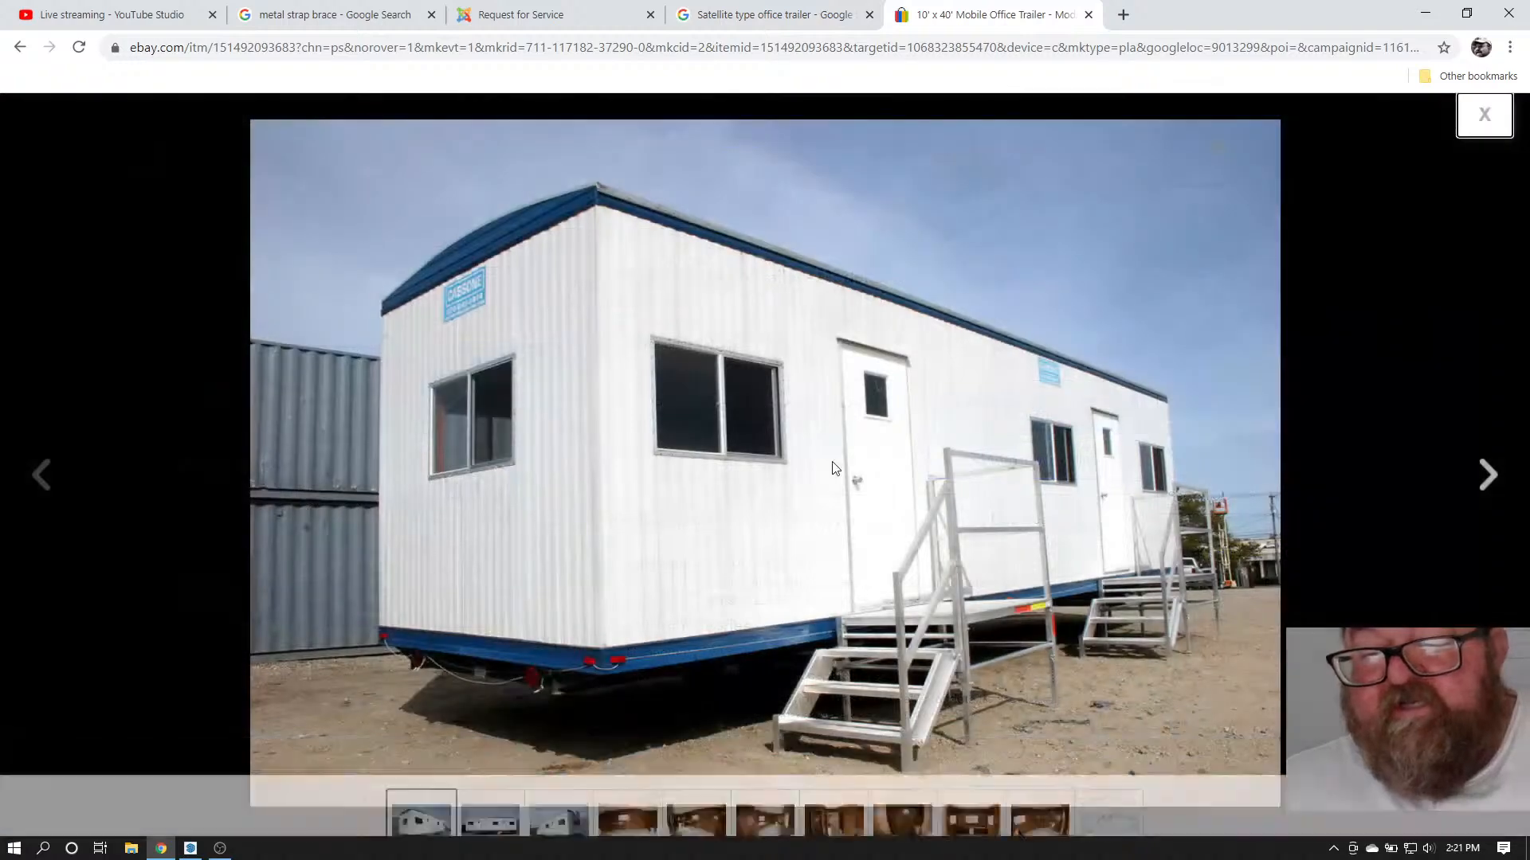
{"action": "left_click", "coordinate": [20, 47]}
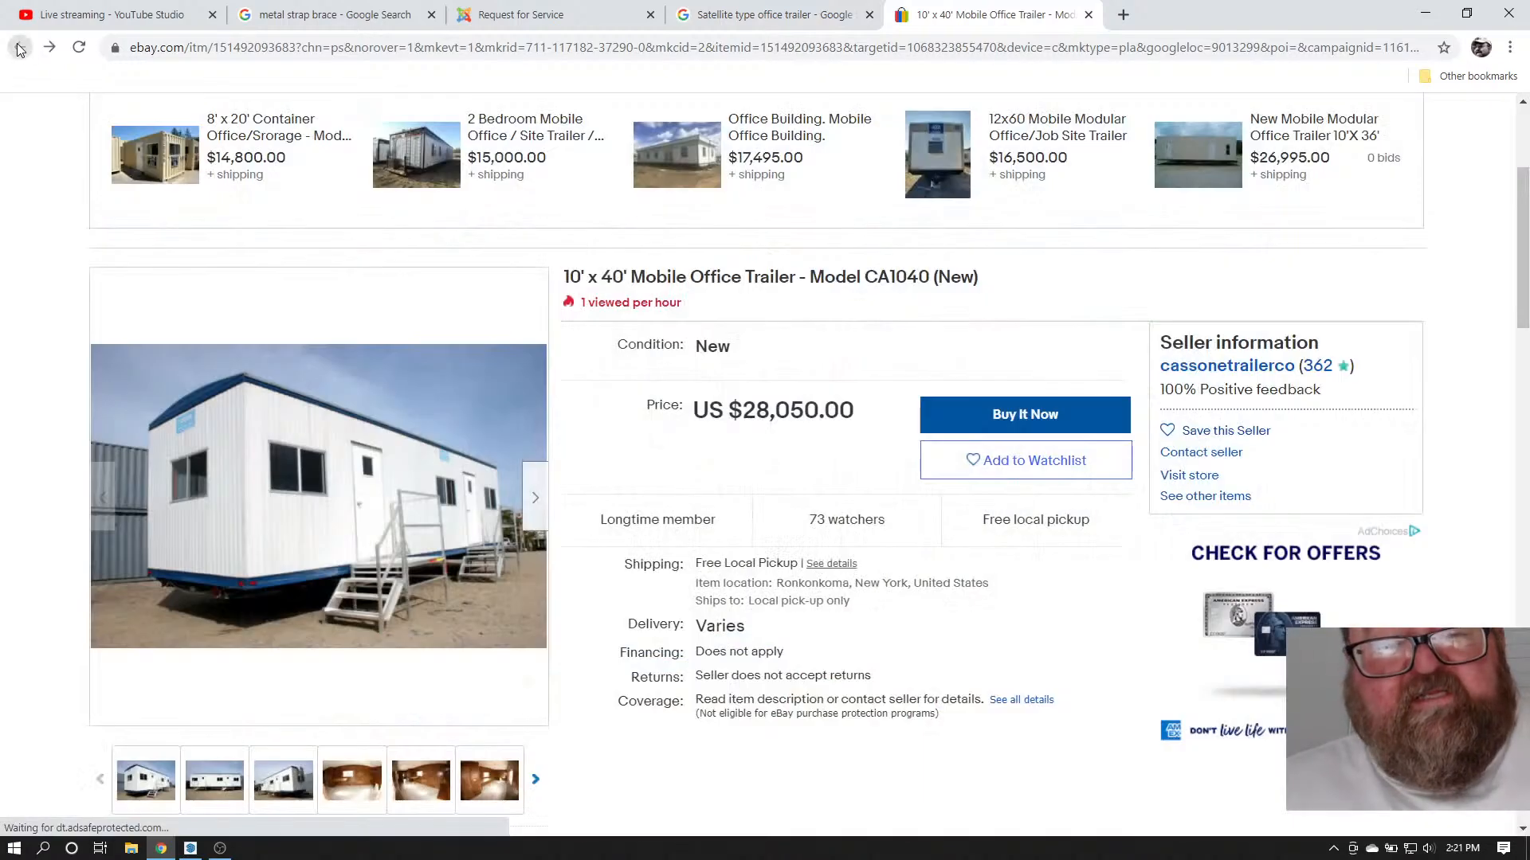
{"action": "scroll", "coordinate": [415, 470], "scroll_direction": "down", "scroll_amount": 7}
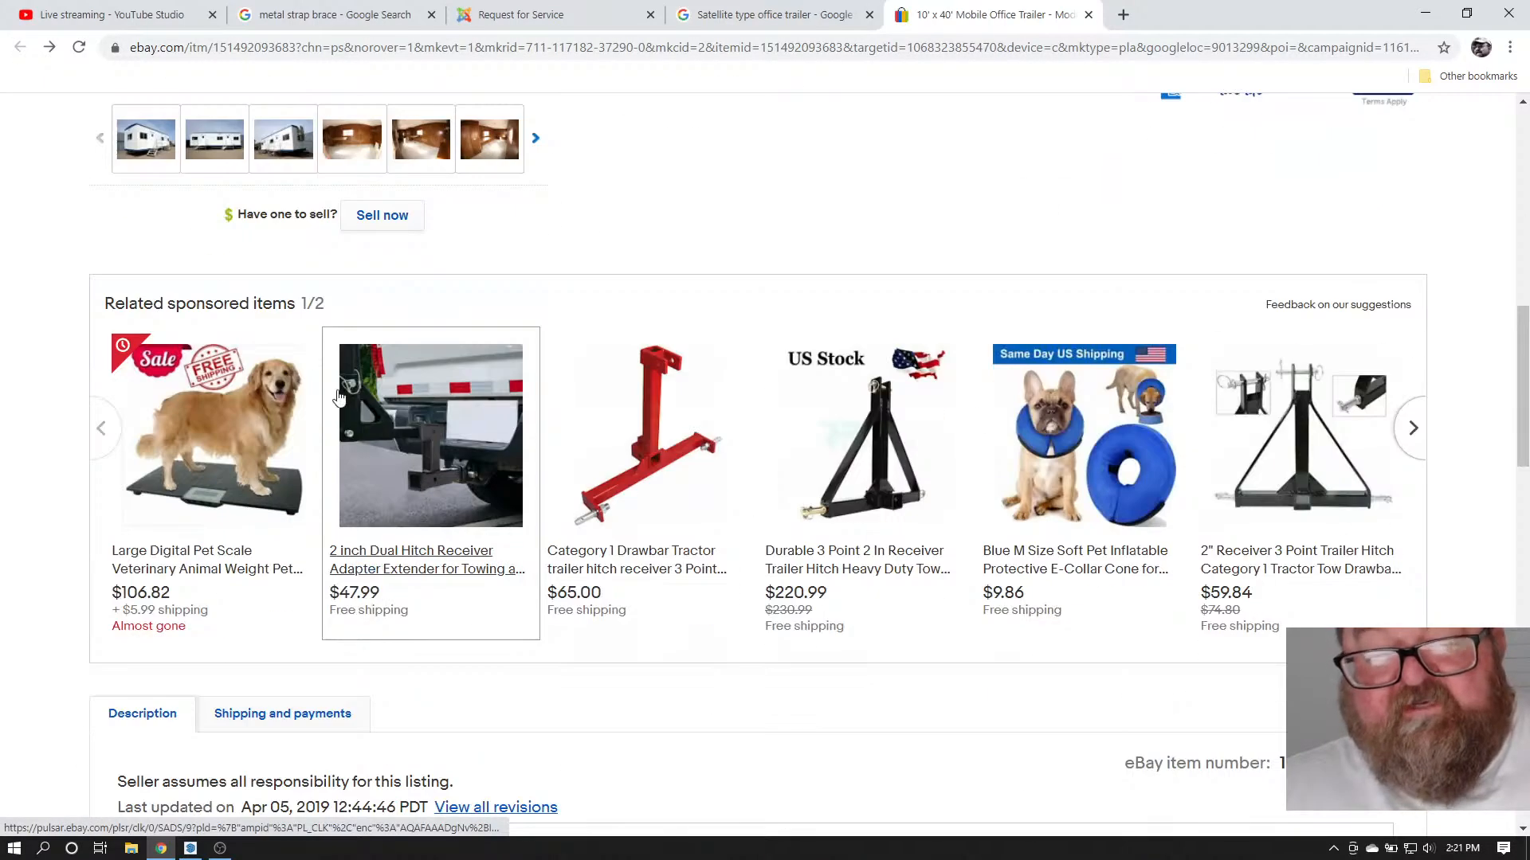
{"action": "left_click", "coordinate": [1088, 16]}
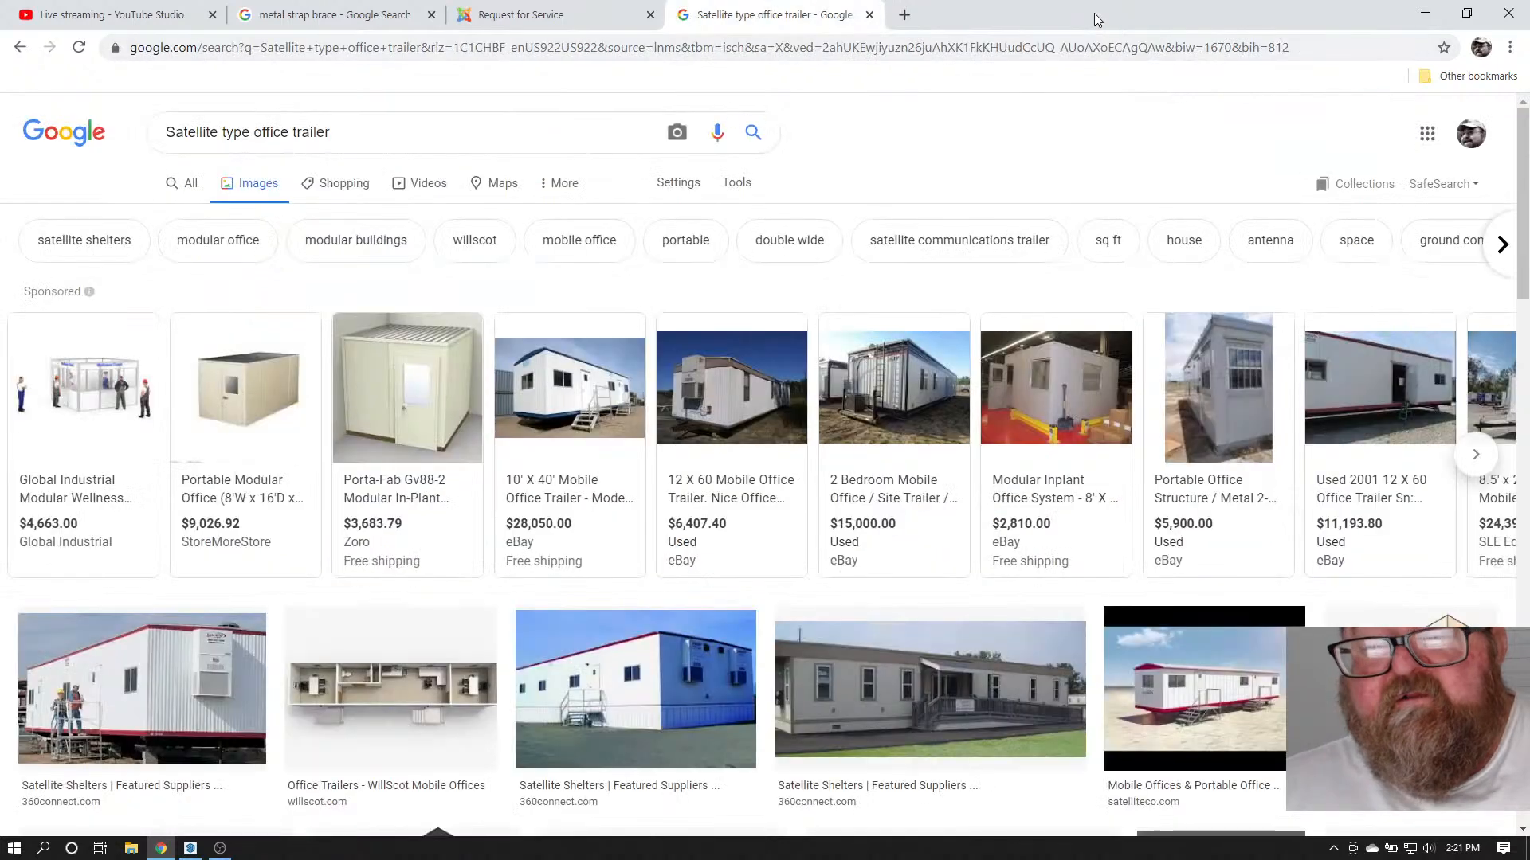
{"action": "left_click", "coordinate": [900, 377]}
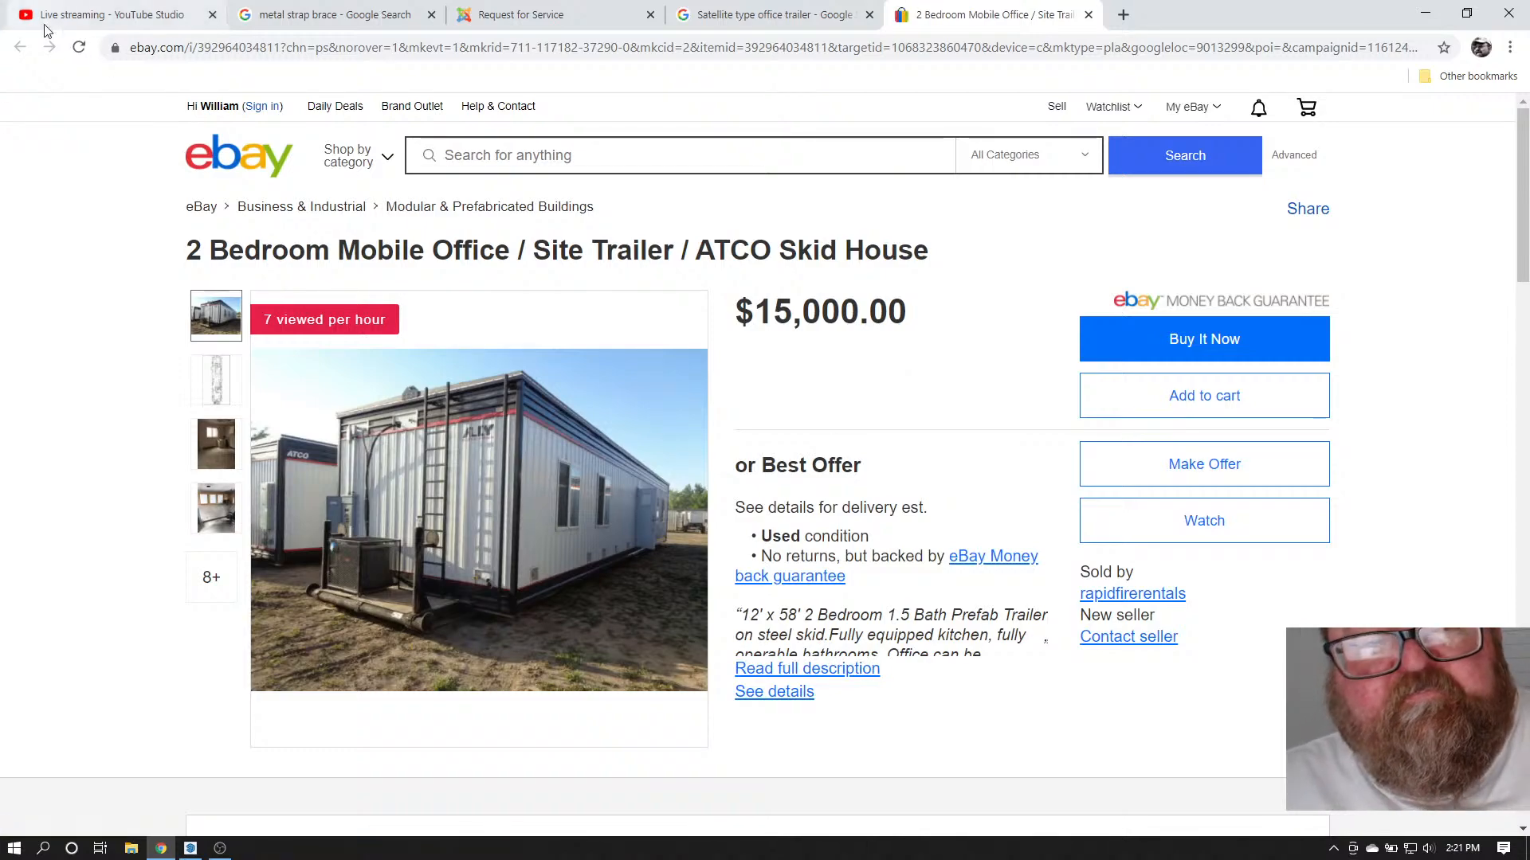
{"action": "left_click", "coordinate": [1089, 14]}
Browse the office trailer image results for a trailer exterior that shows its cladding and roof shape
{"action": "scroll", "coordinate": [189, 480], "scroll_direction": "down", "scroll_amount": 4}
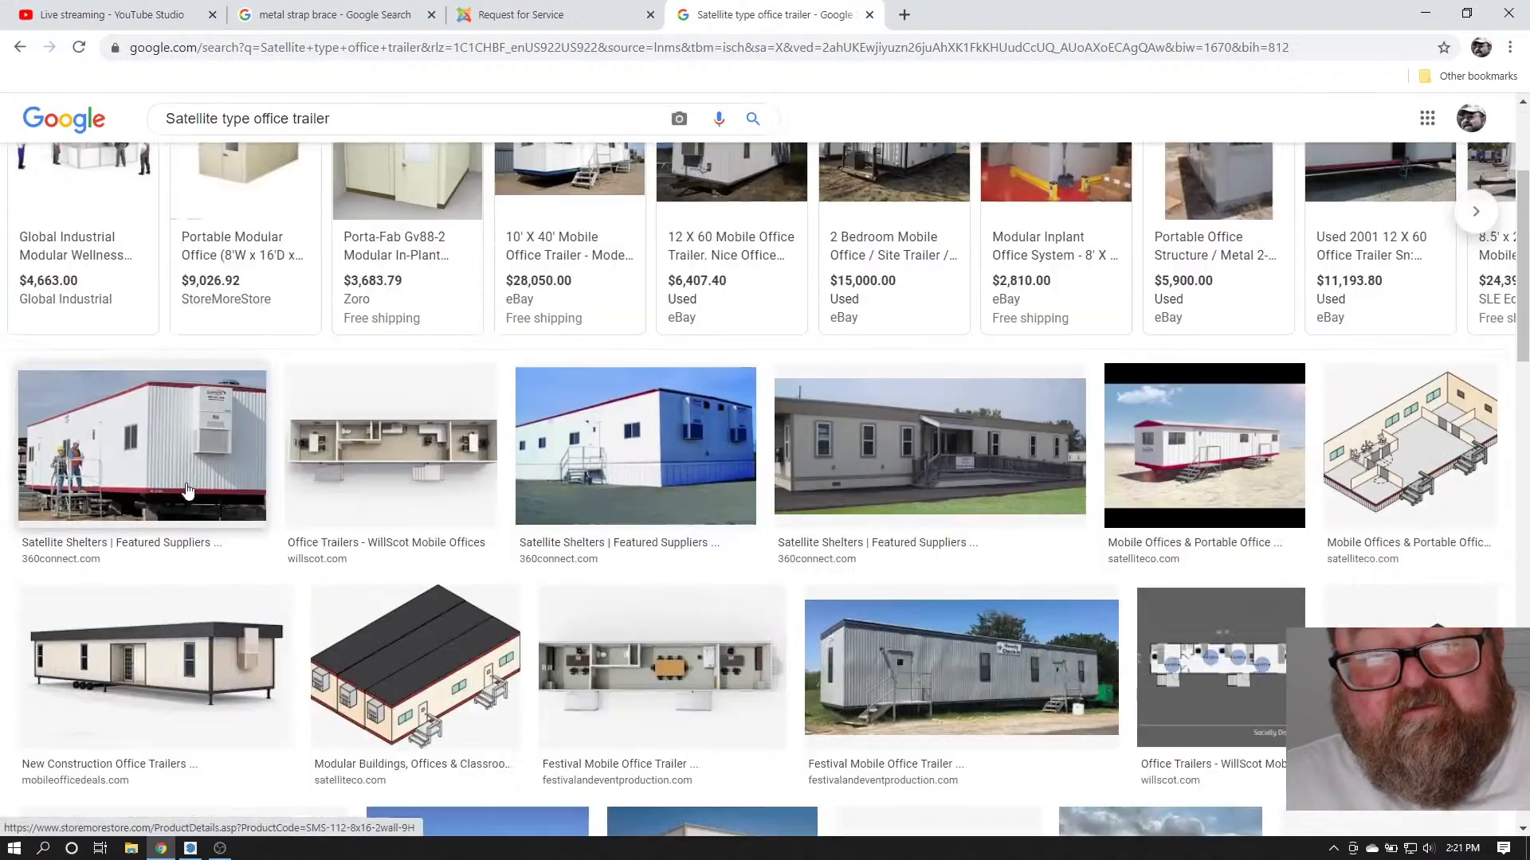
{"action": "scroll", "coordinate": [188, 480], "scroll_direction": "down", "scroll_amount": 6}
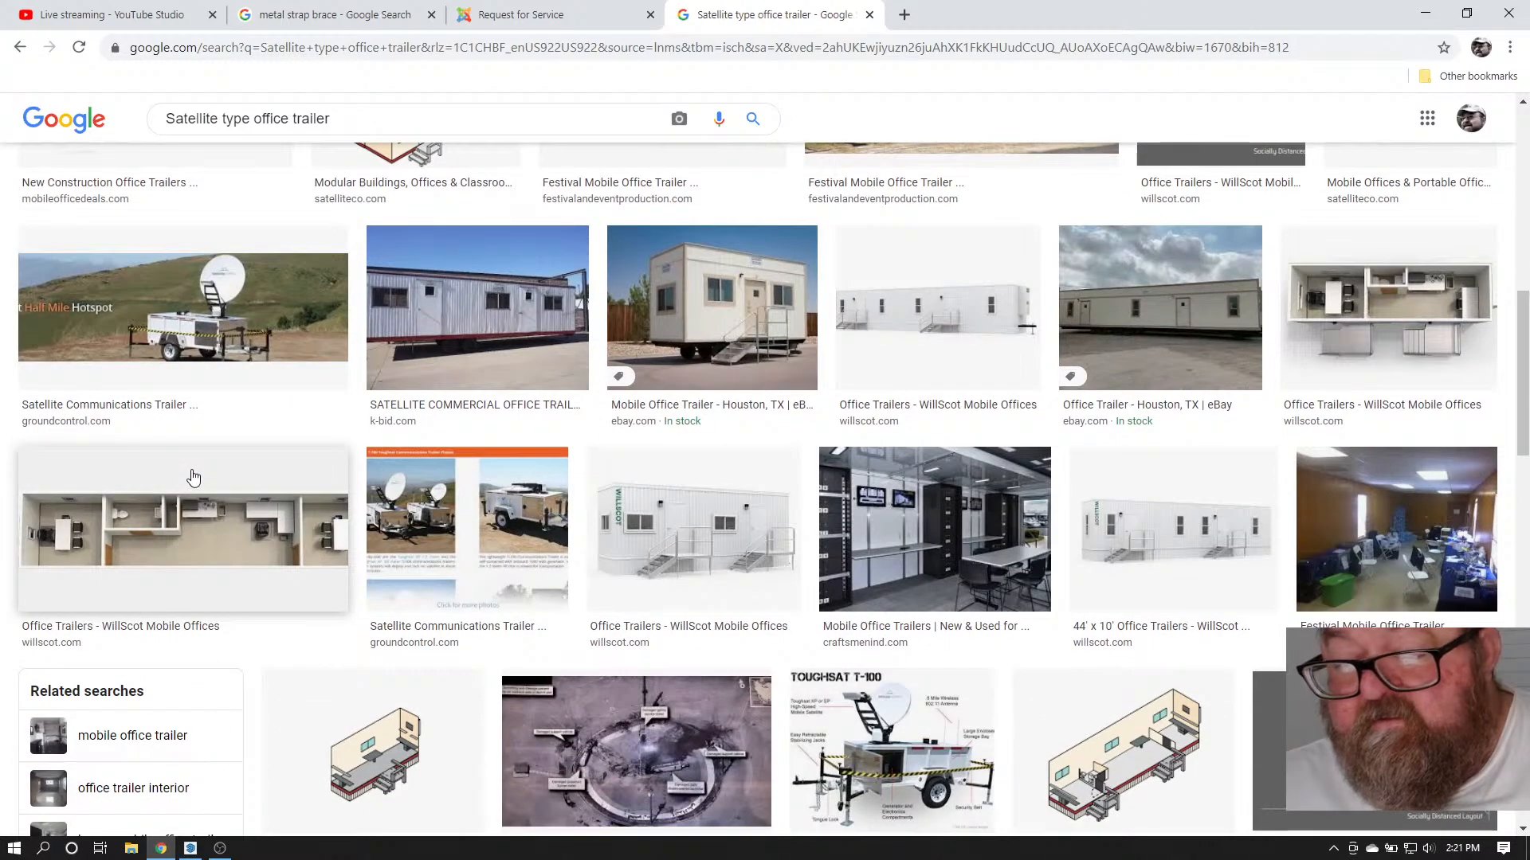
{"action": "scroll", "coordinate": [193, 477], "scroll_direction": "up", "scroll_amount": 6}
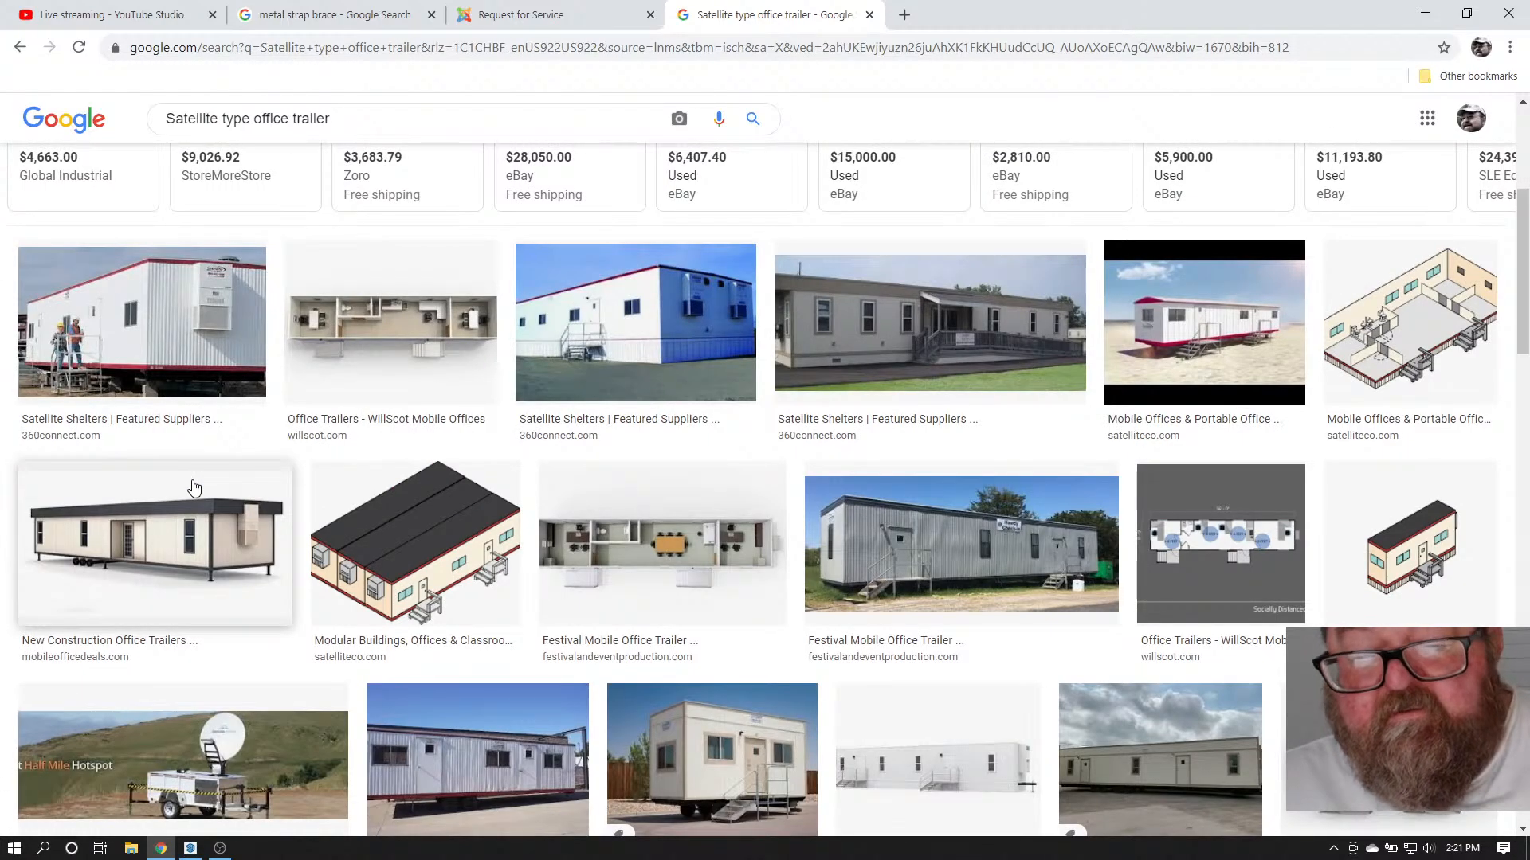
{"action": "scroll", "coordinate": [193, 488], "scroll_direction": "down", "scroll_amount": 15}
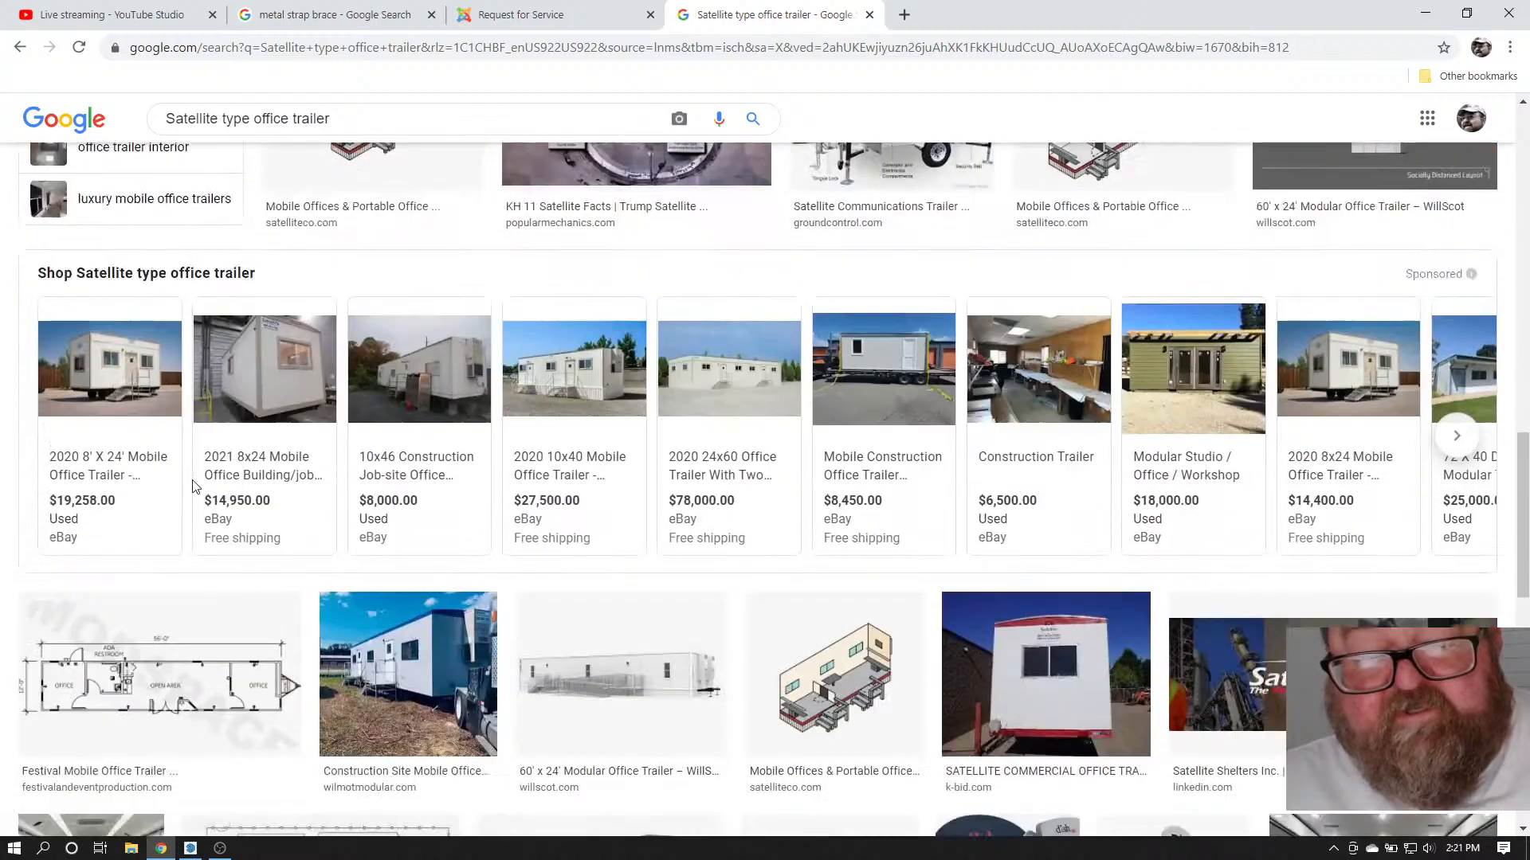
{"action": "mouse_move", "coordinate": [242, 409]}
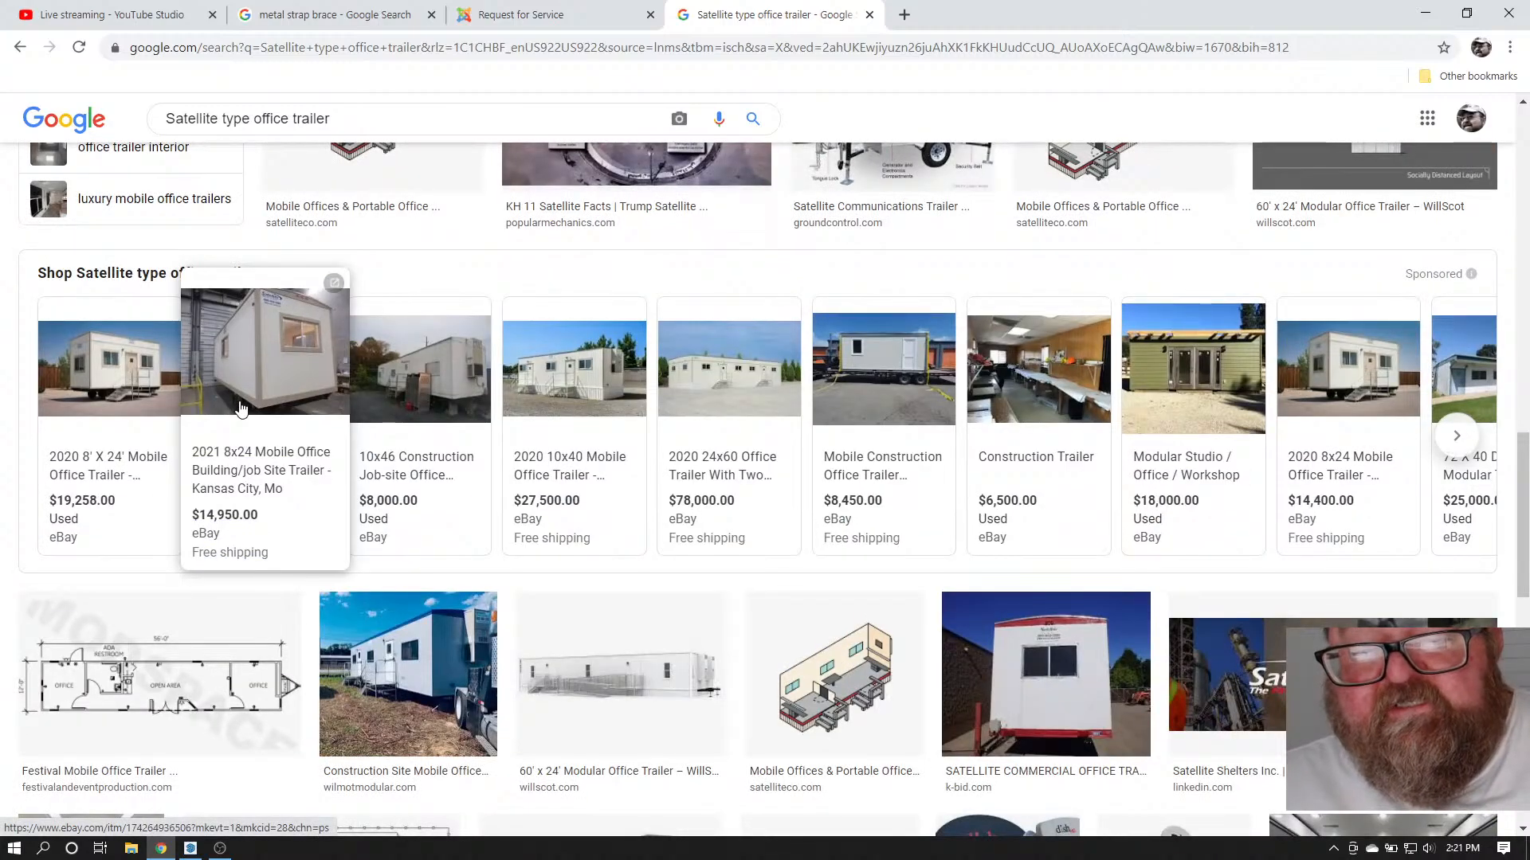
{"action": "mouse_move", "coordinate": [699, 403]}
{"action": "scroll", "coordinate": [699, 404], "scroll_direction": "down", "scroll_amount": 3}
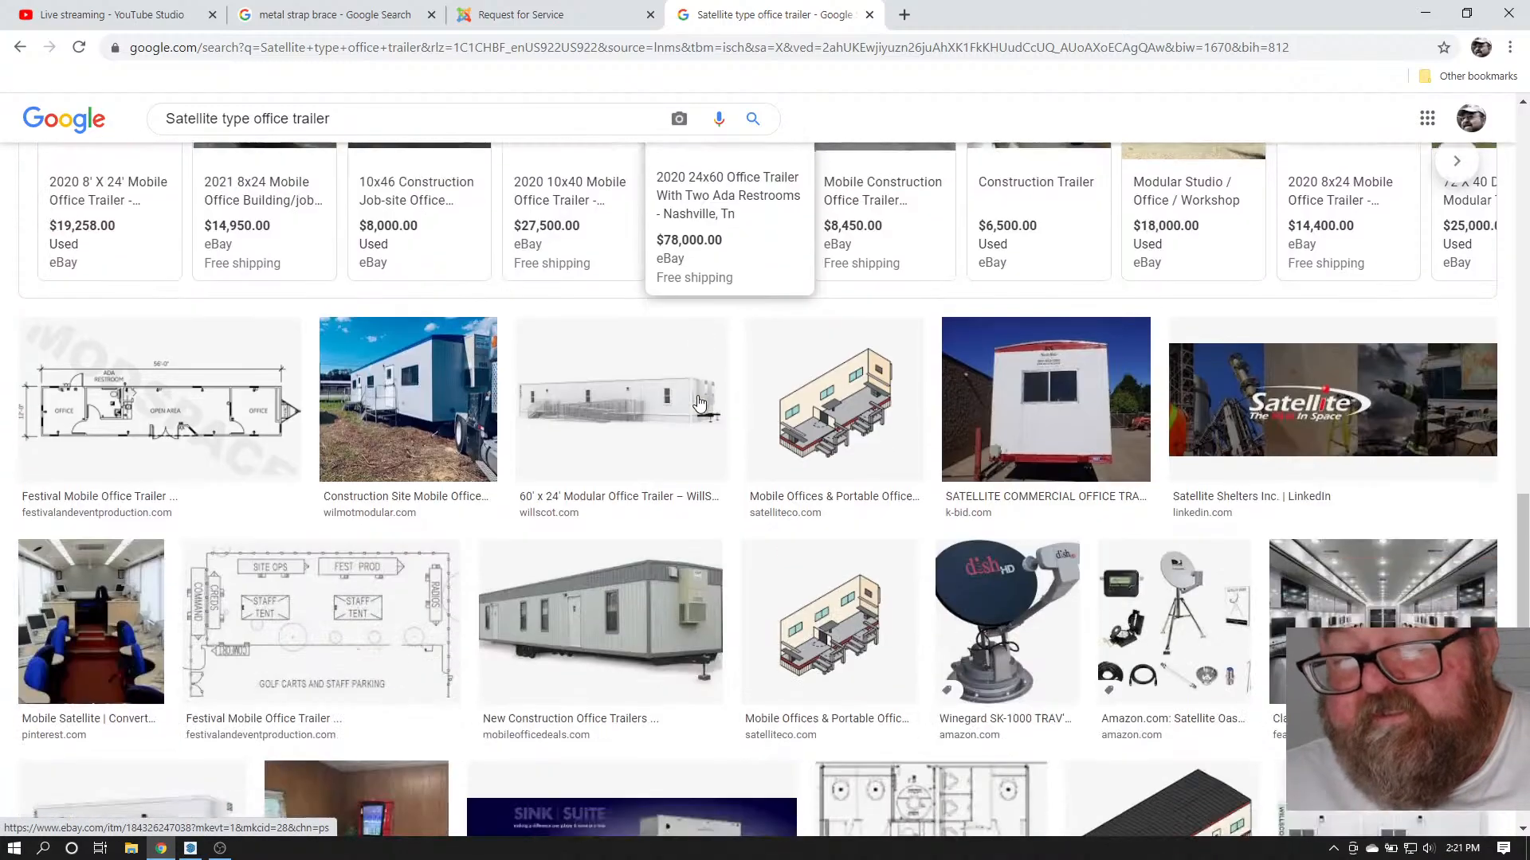
{"action": "scroll", "coordinate": [700, 404], "scroll_direction": "down", "scroll_amount": 5}
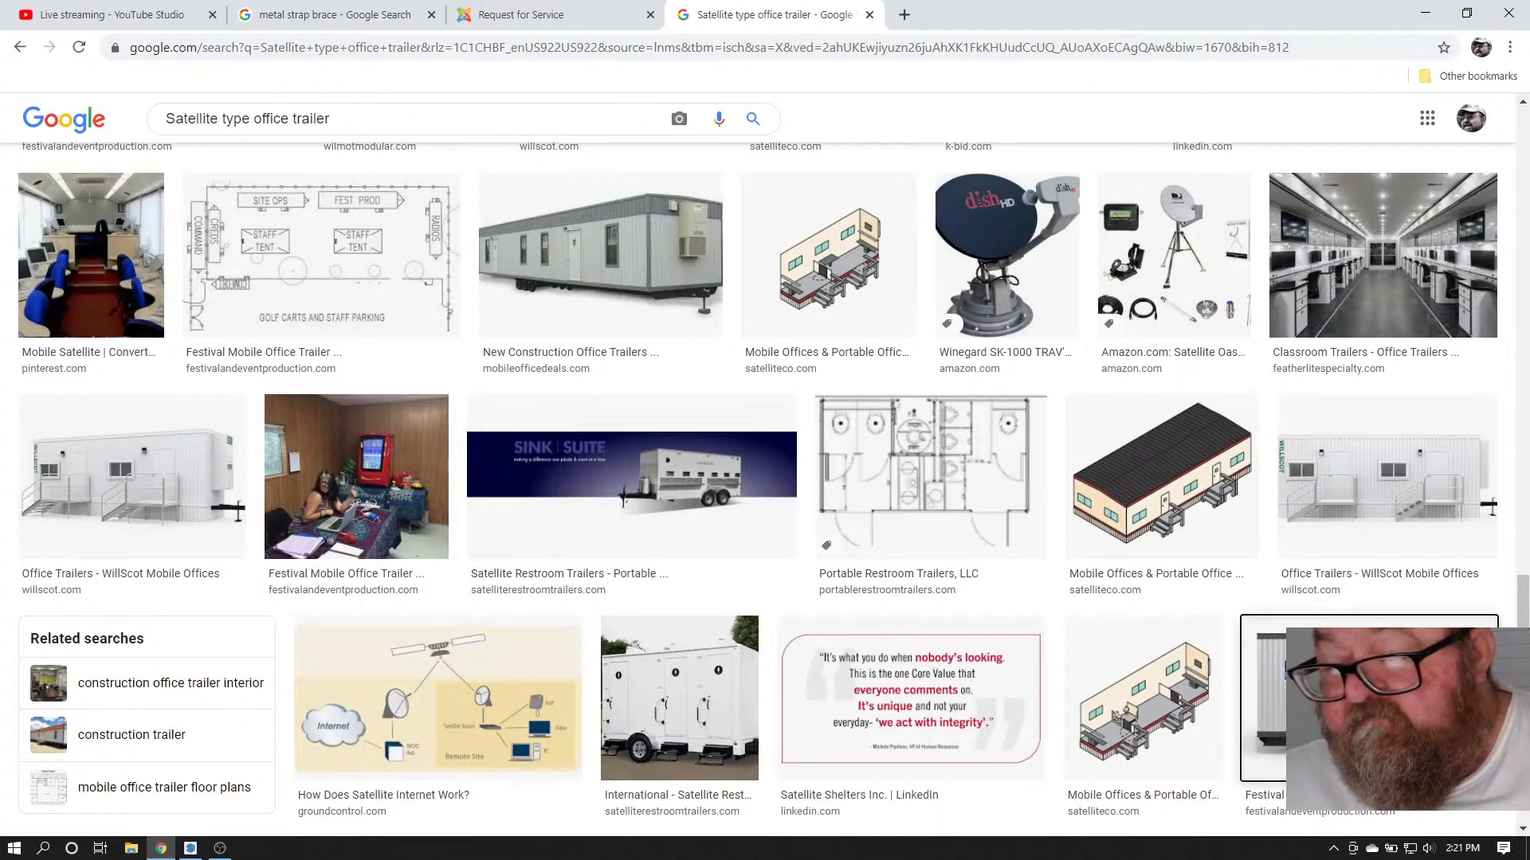
Preview the Festival Mobile Office Trailer image with the ModSpace sign and look through its related images
{"action": "left_click", "coordinate": [1265, 701]}
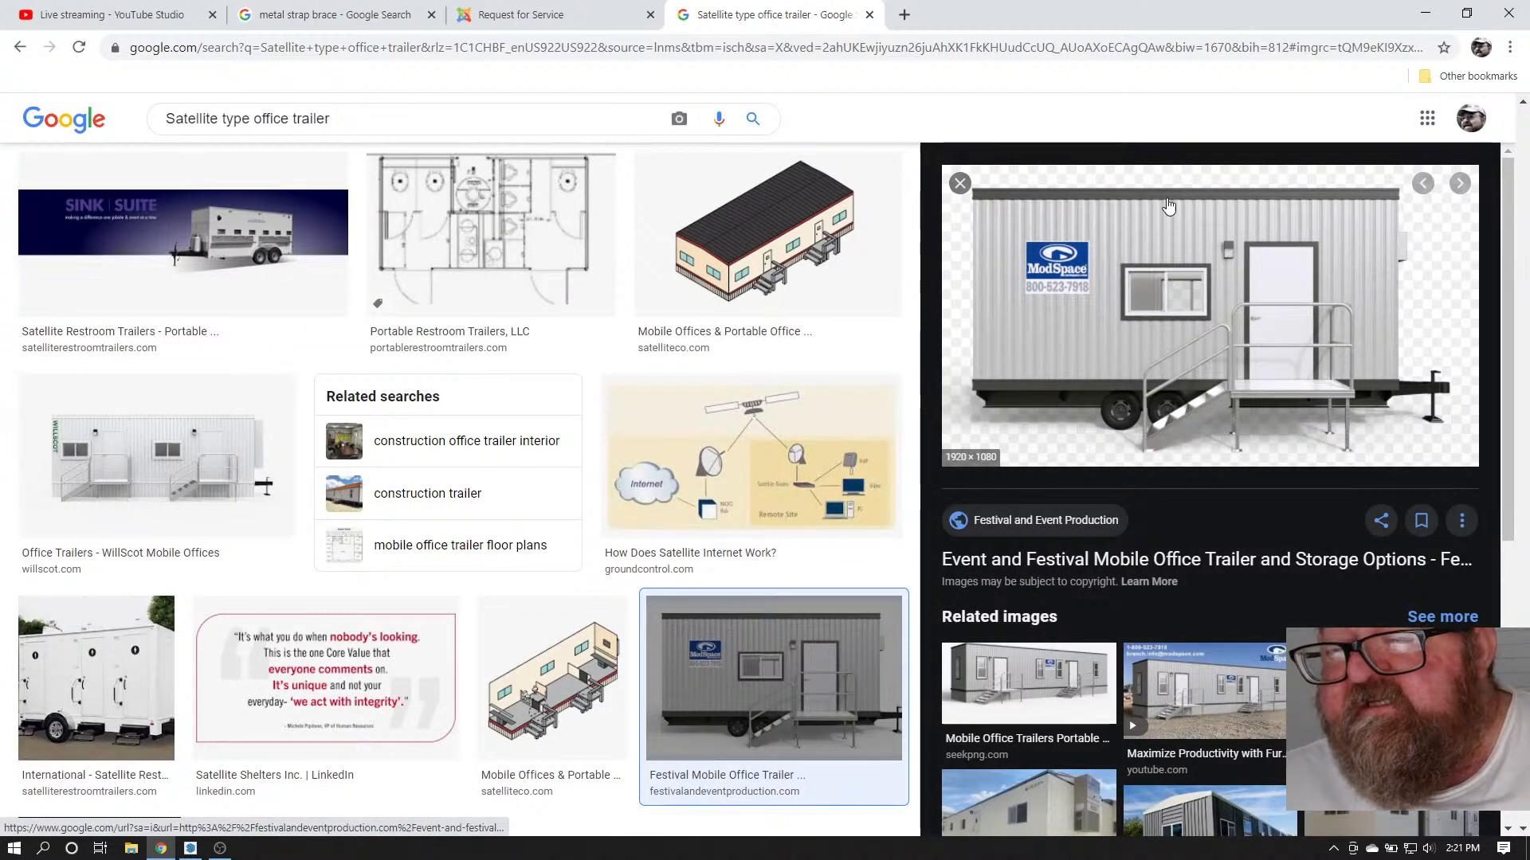
{"action": "scroll", "coordinate": [259, 400], "scroll_direction": "down", "scroll_amount": 3}
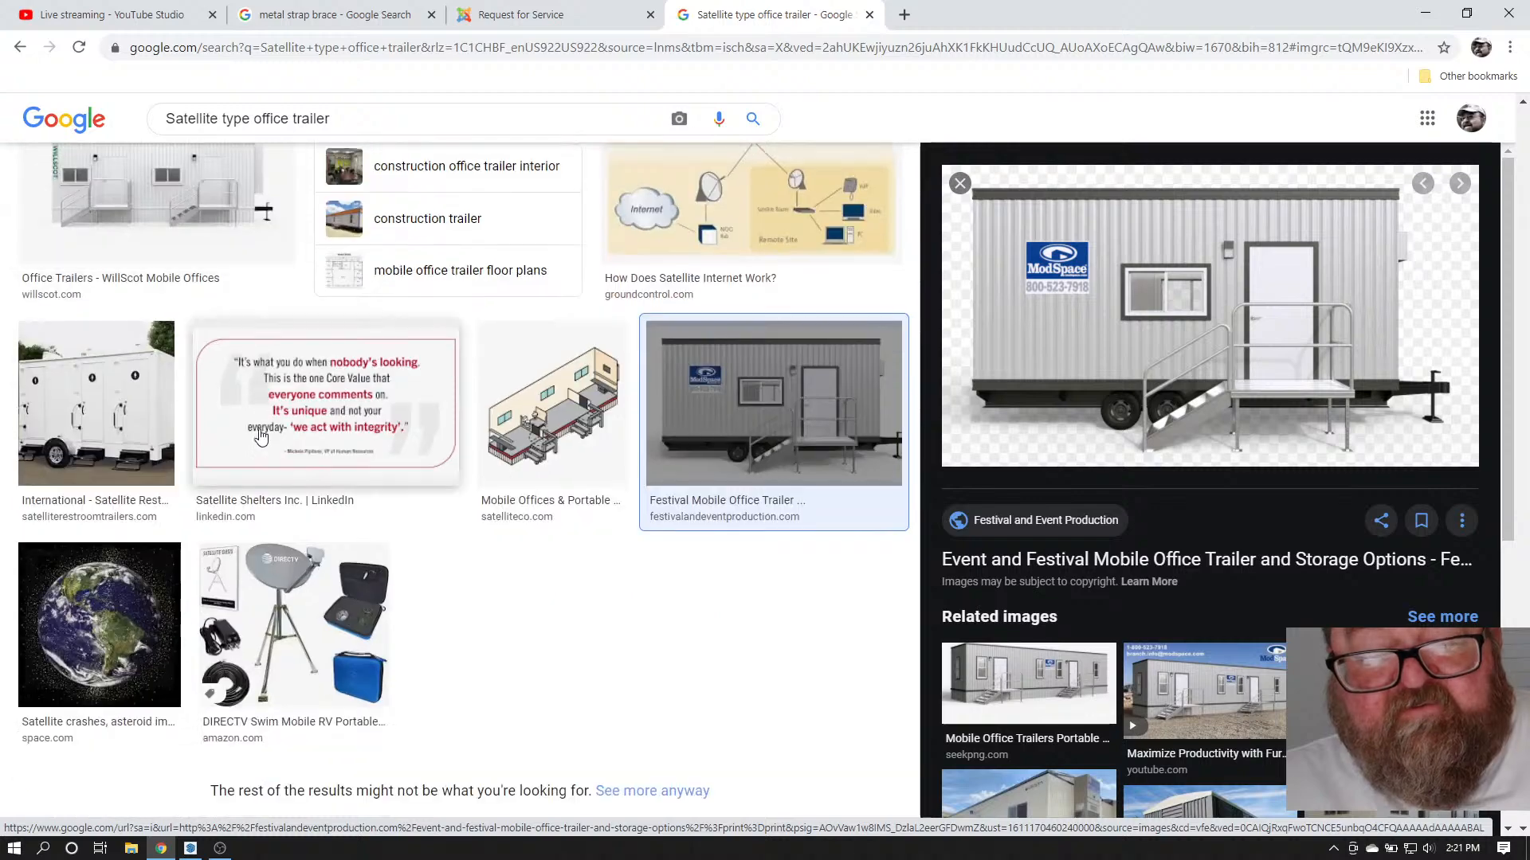
{"action": "scroll", "coordinate": [260, 435], "scroll_direction": "down", "scroll_amount": 1}
{"action": "scroll", "coordinate": [1068, 570], "scroll_direction": "down", "scroll_amount": 4}
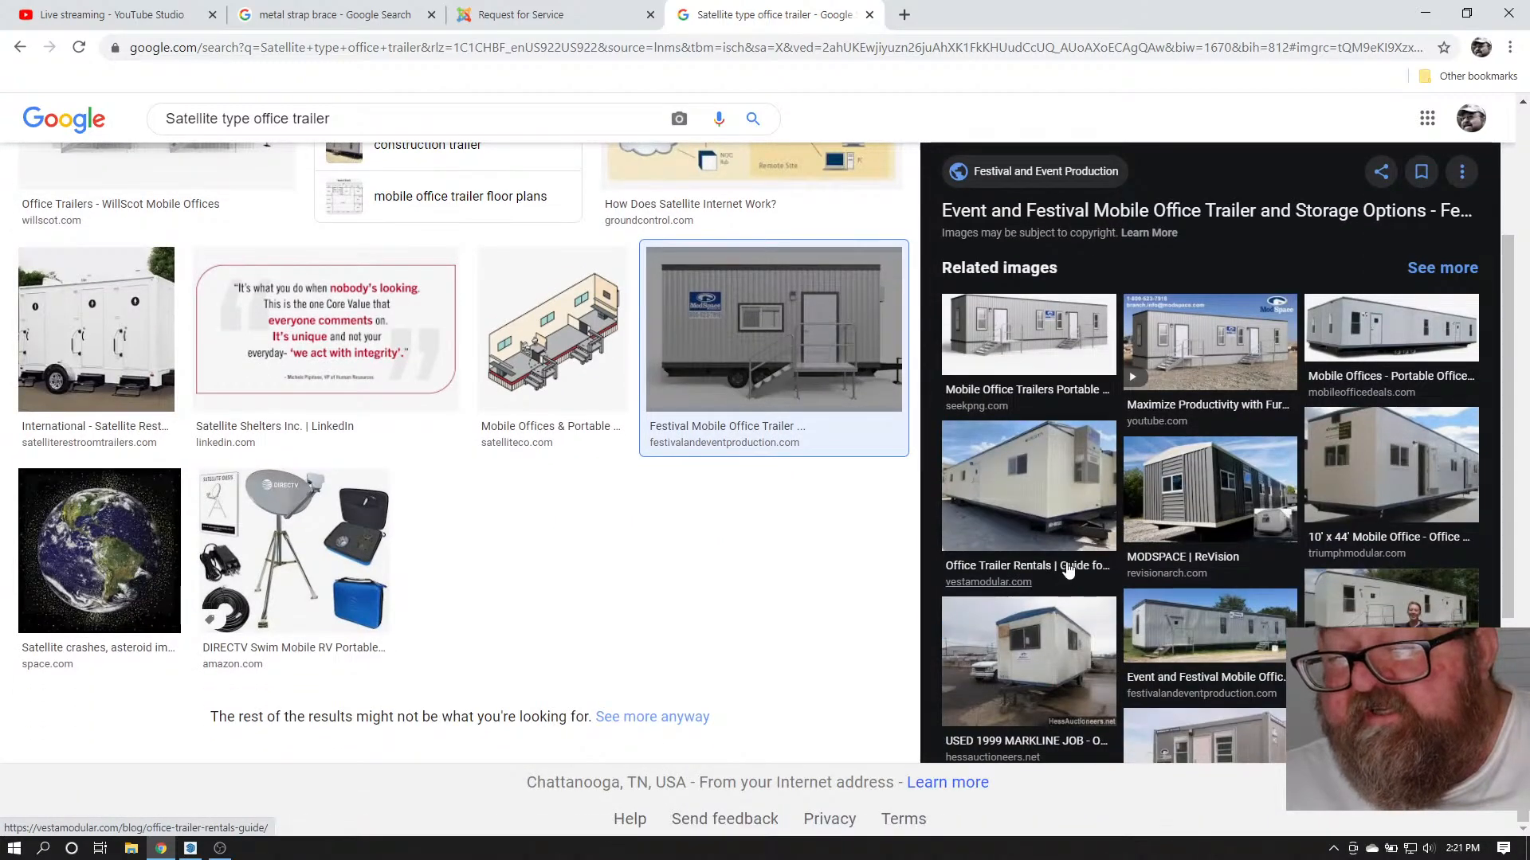
Preview the ModSpace HQ Ground-Level Office image, open its YouTube video, pause it, and close the video page
{"action": "scroll", "coordinate": [1068, 570], "scroll_direction": "down", "scroll_amount": 3}
{"action": "left_click", "coordinate": [1235, 547]}
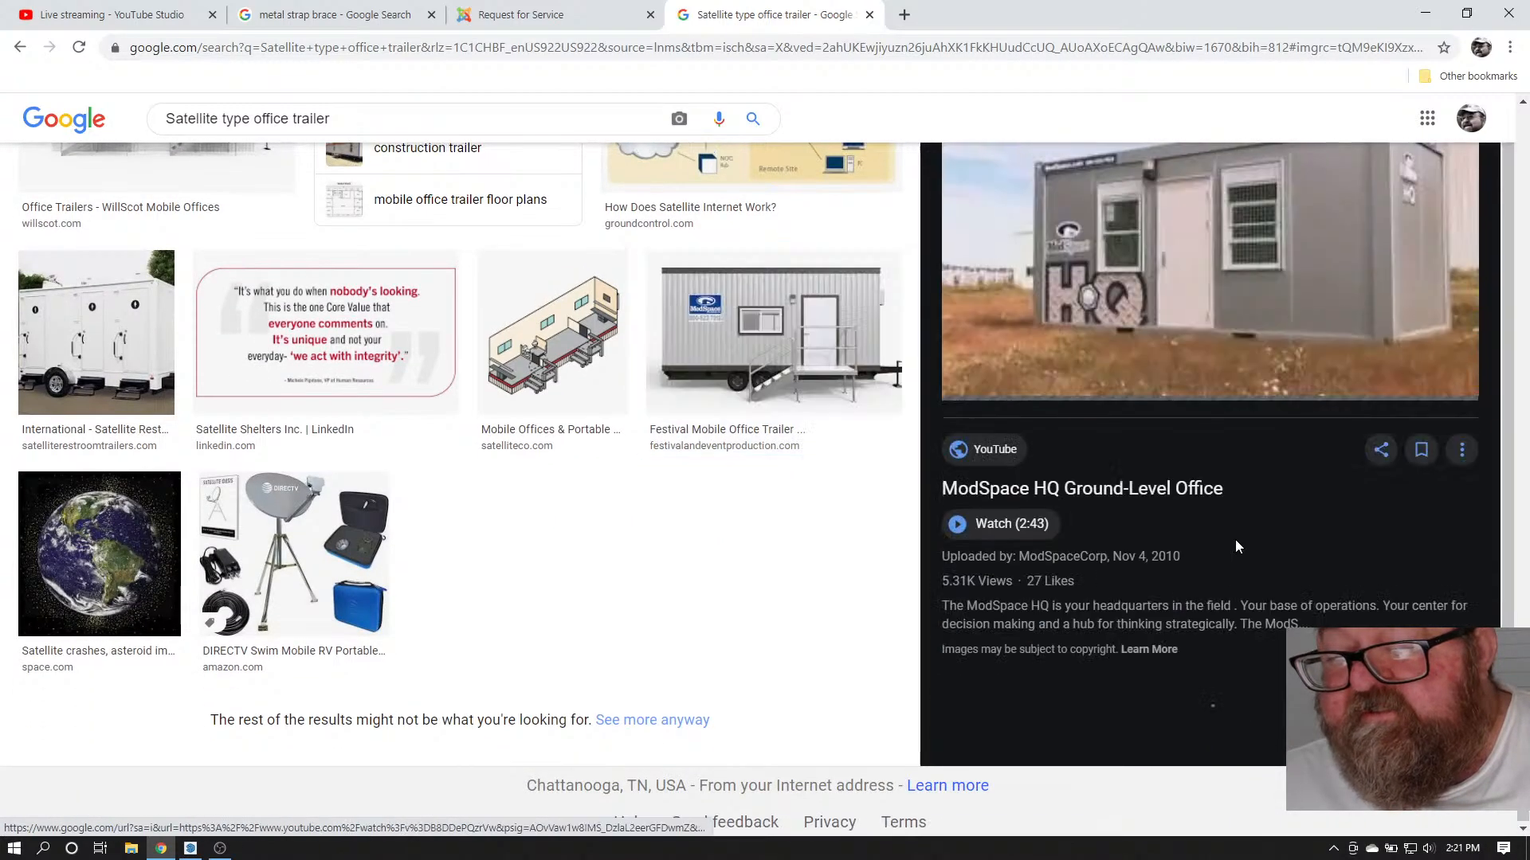
{"action": "scroll", "coordinate": [1323, 478], "scroll_direction": "up", "scroll_amount": 2}
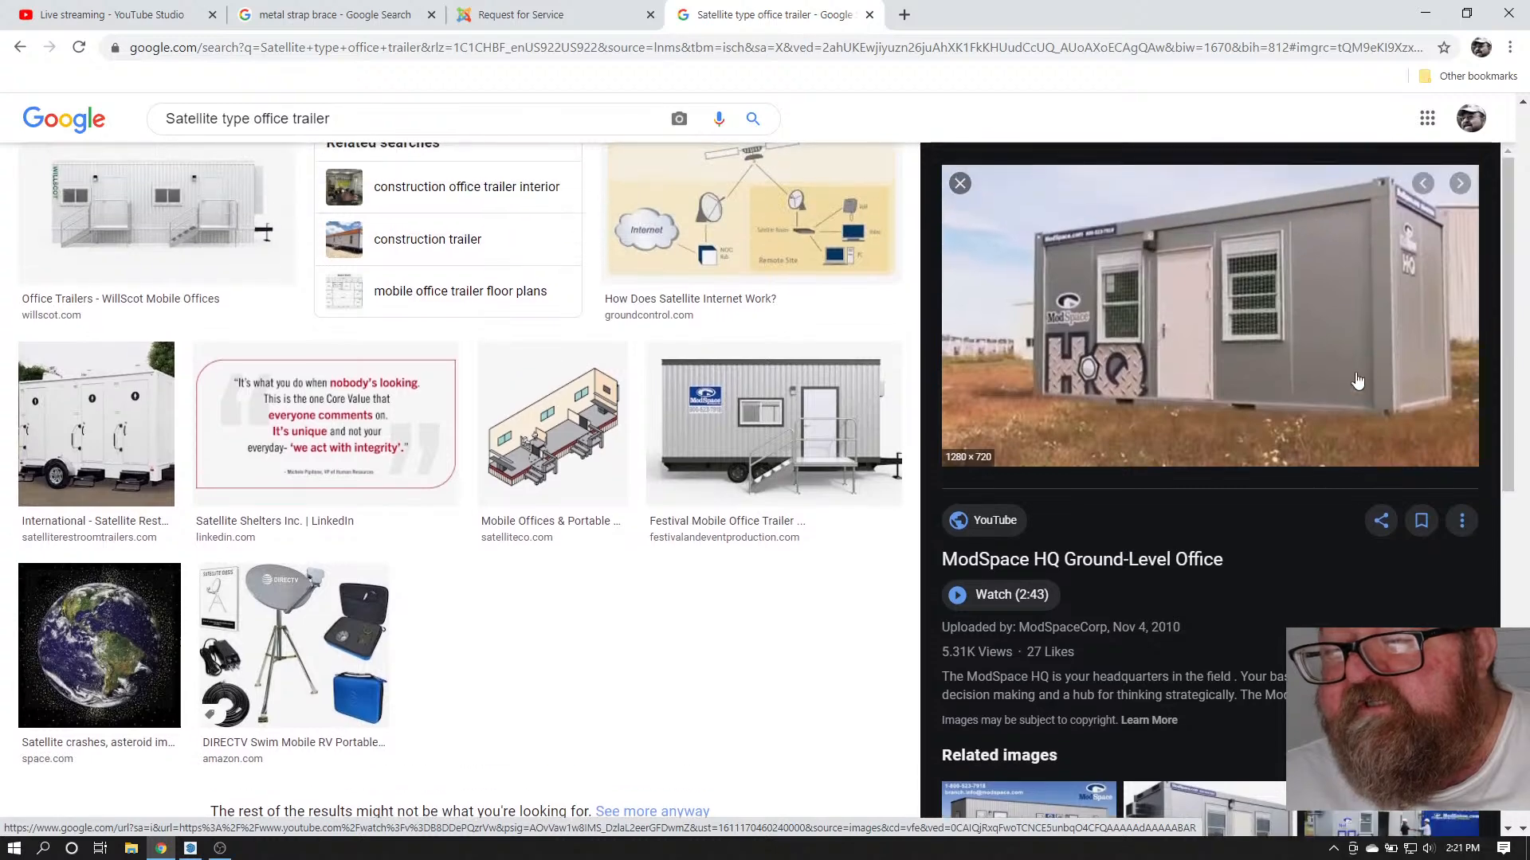
{"action": "left_click", "coordinate": [1208, 386]}
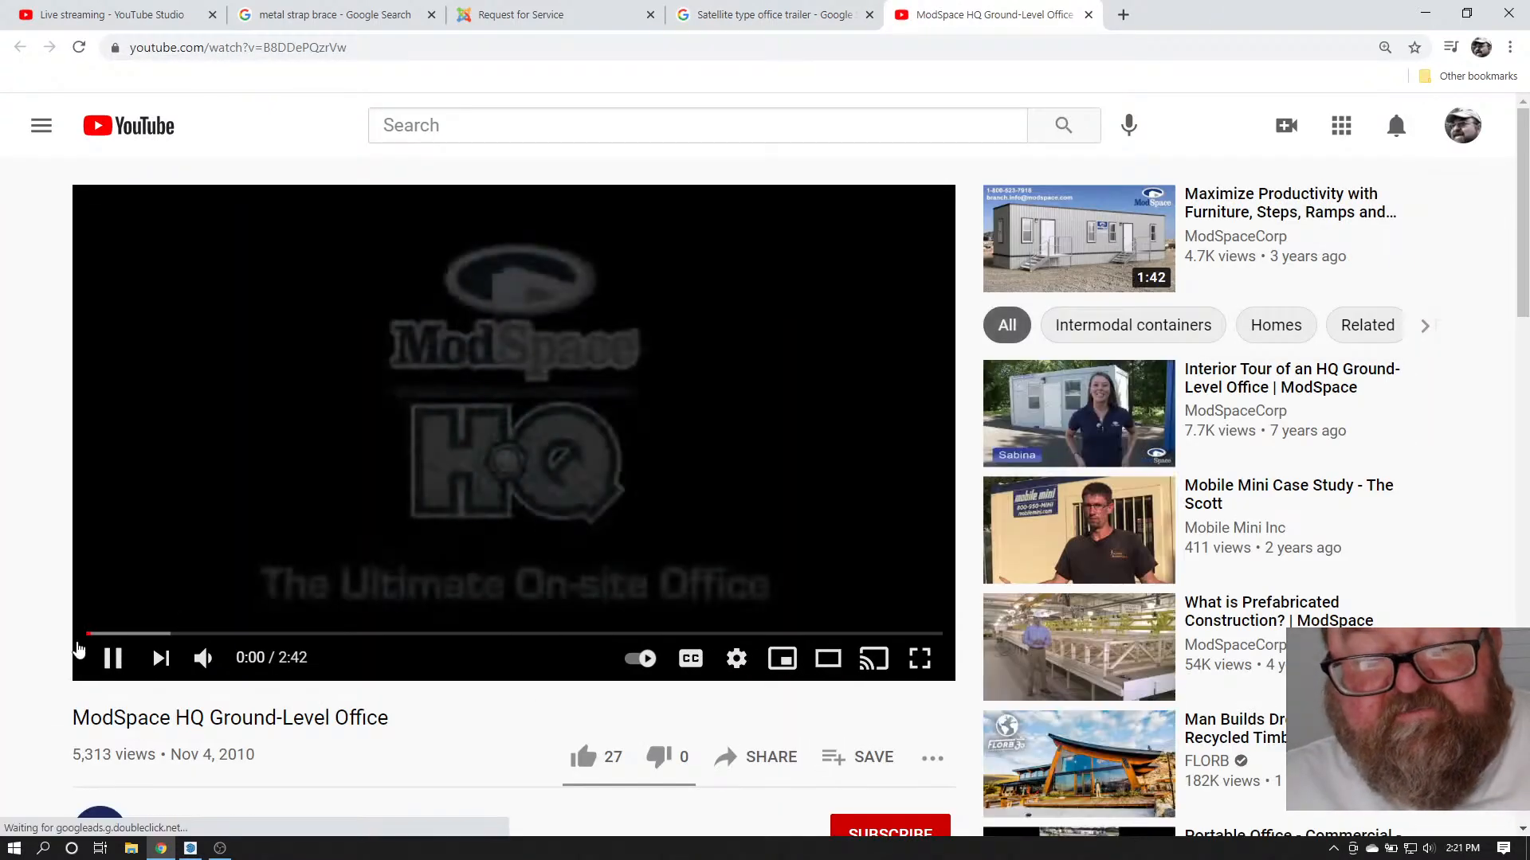
{"action": "left_click", "coordinate": [113, 658]}
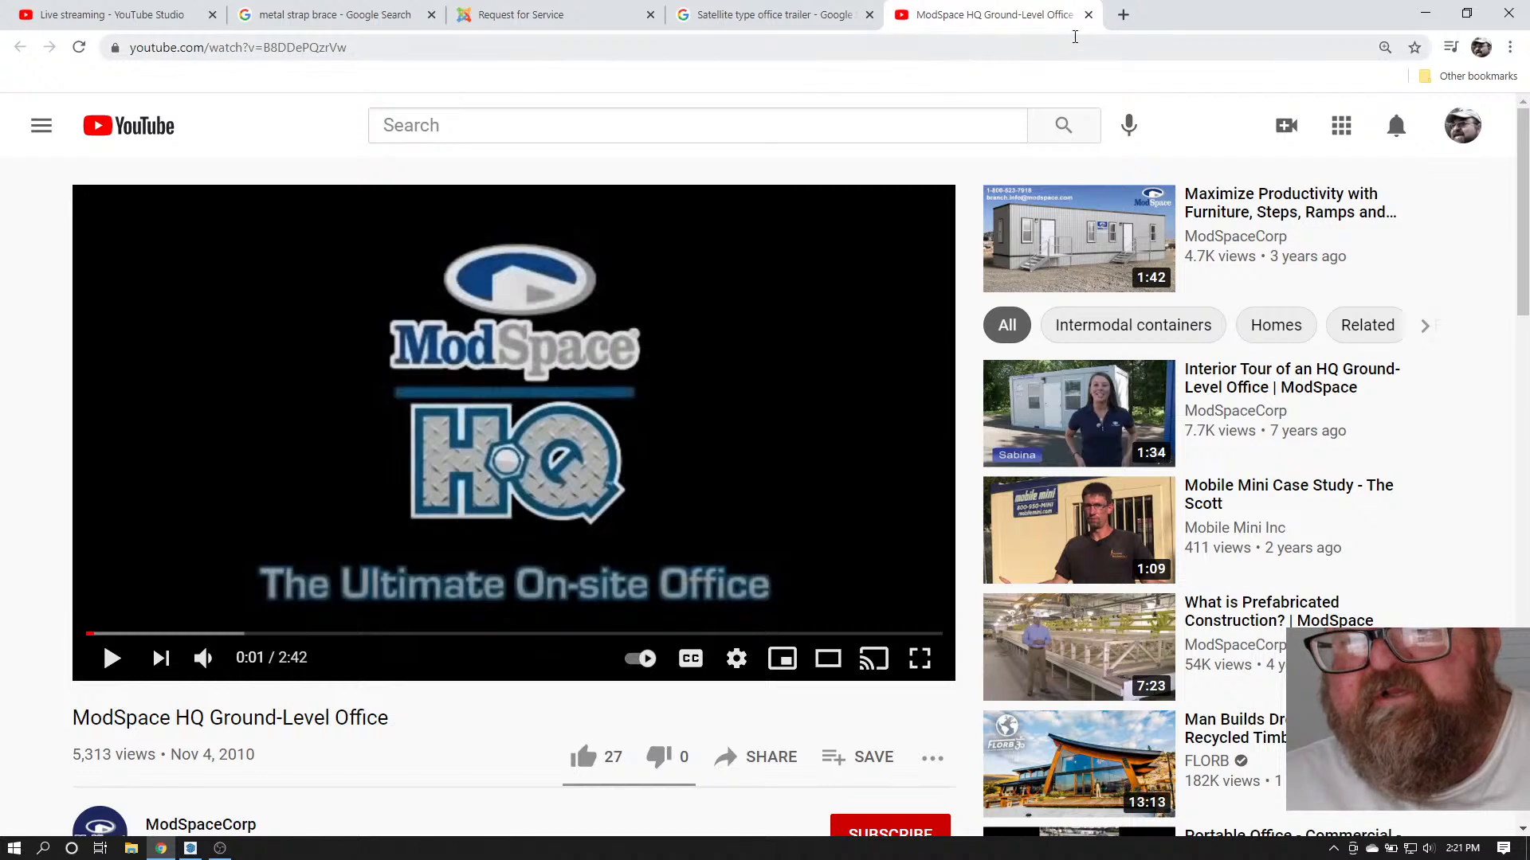
{"action": "left_click", "coordinate": [1088, 15]}
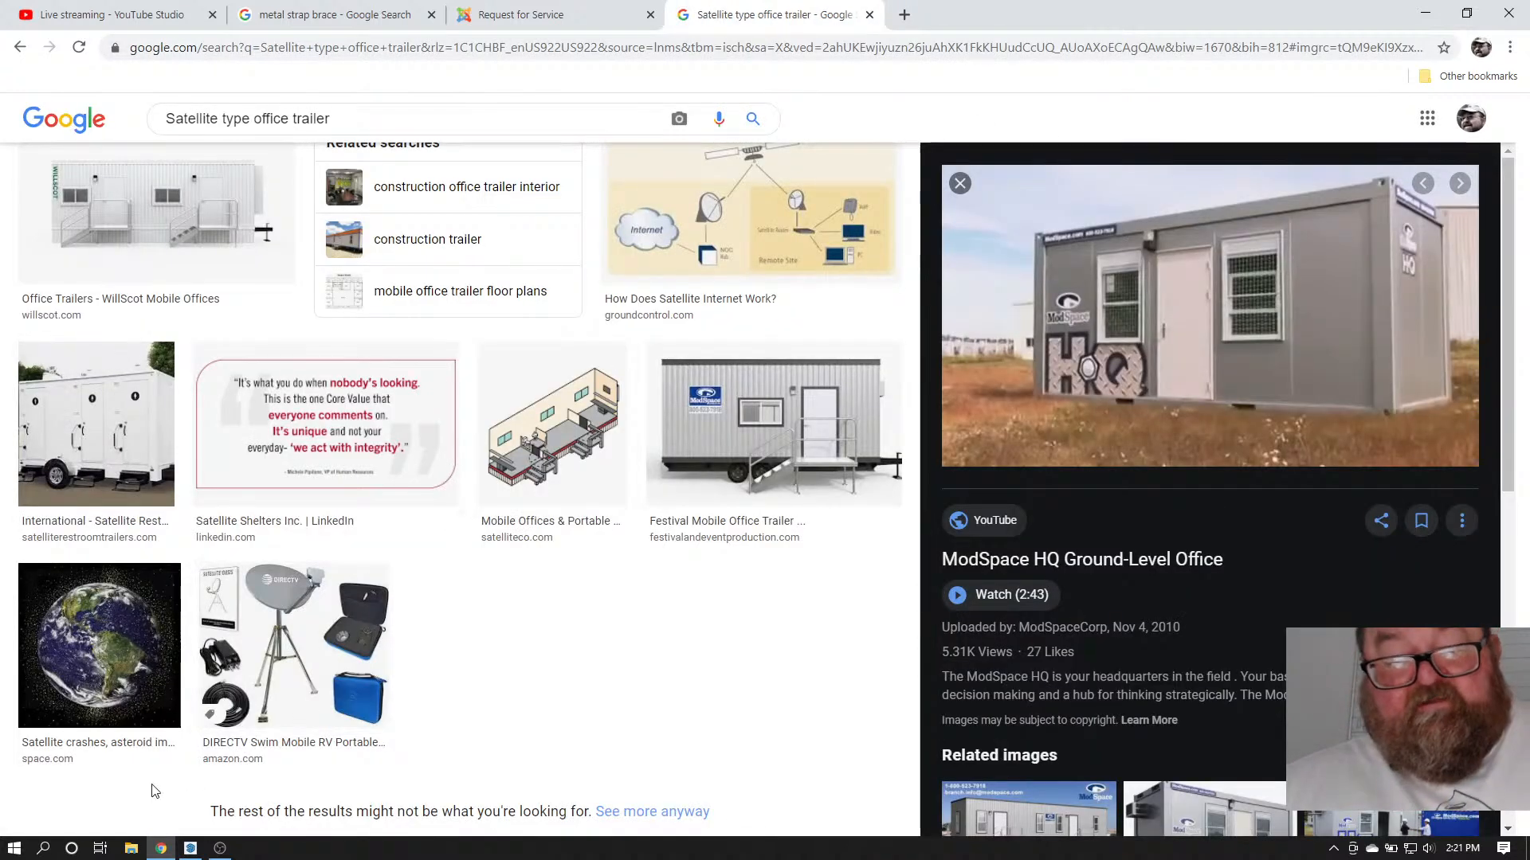
Switch to SketchUp and open the roof truss assembly's settings for editing
{"action": "left_click", "coordinate": [190, 850]}
{"action": "left_click_drag", "start_coordinate": [508, 485], "coordinate": [786, 706]}
{"action": "scroll", "coordinate": [501, 444], "scroll_direction": "up", "scroll_amount": 10}
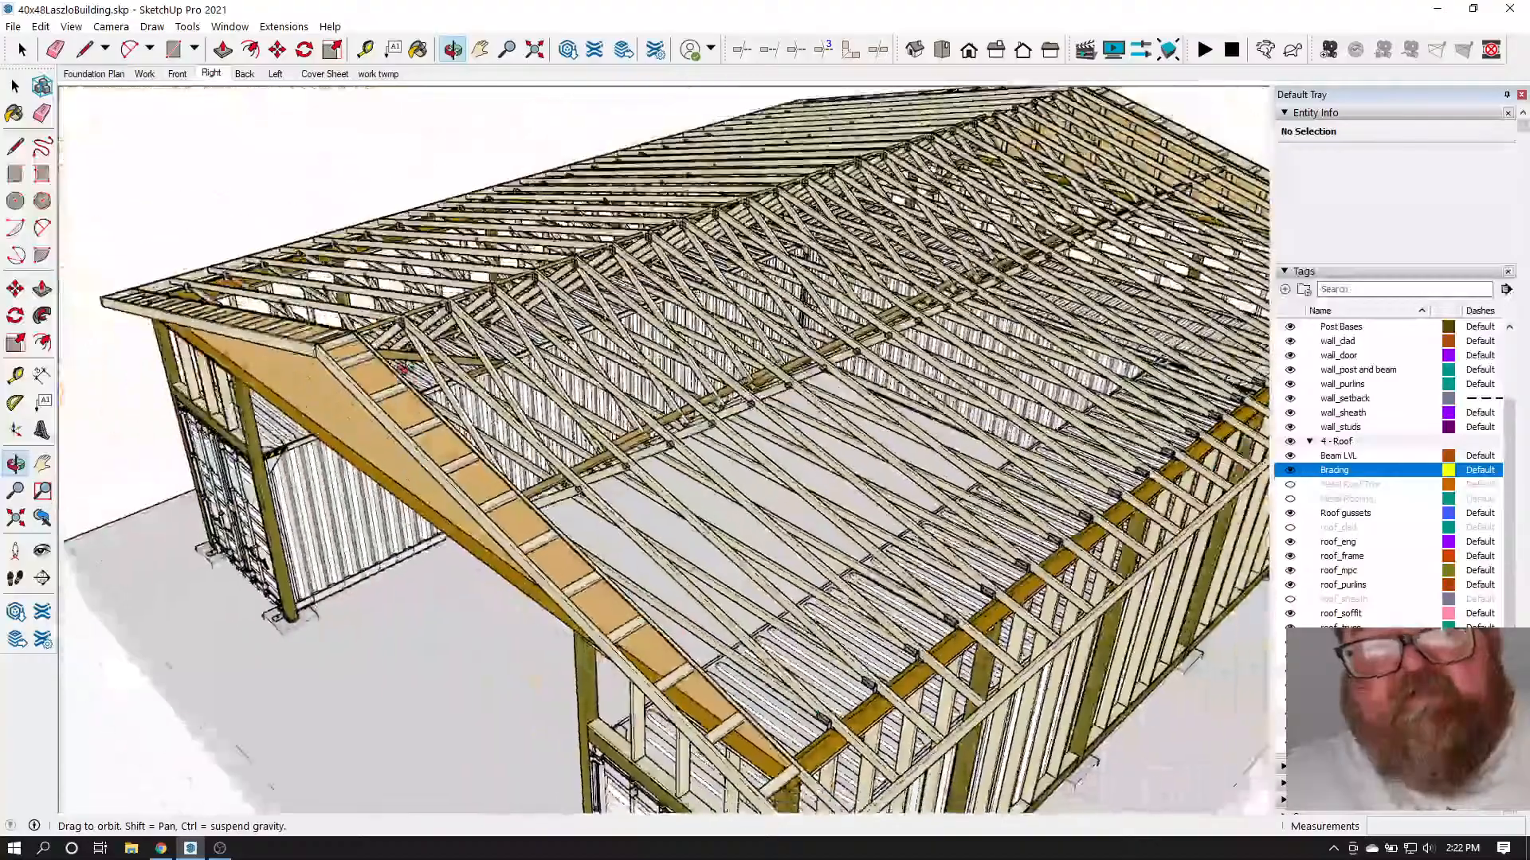
{"action": "scroll", "coordinate": [501, 444], "scroll_direction": "down", "scroll_amount": 8}
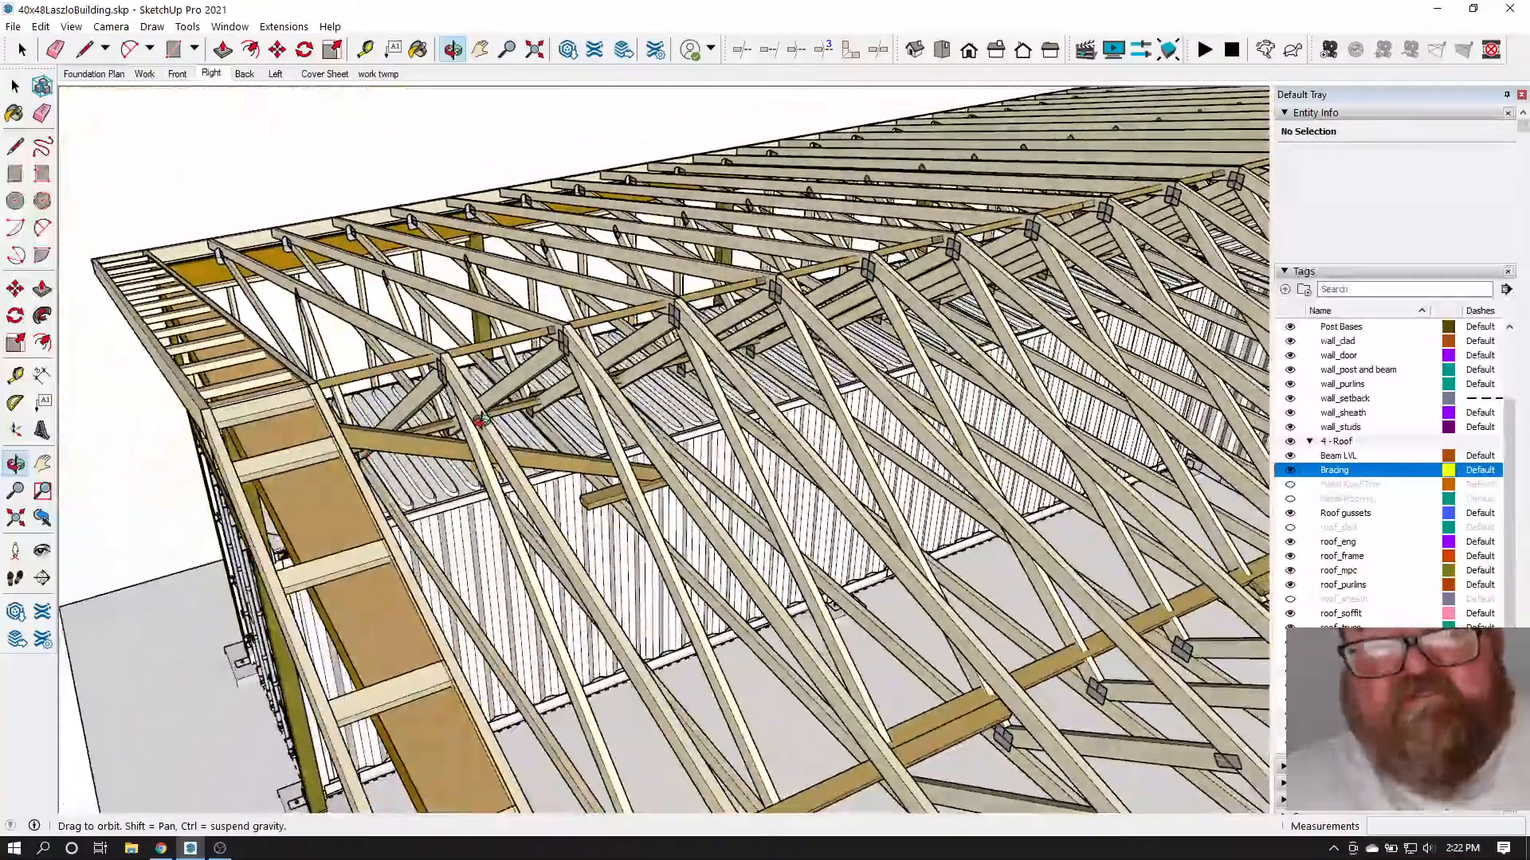
{"action": "left_click_drag", "start_coordinate": [480, 421], "coordinate": [510, 375]}
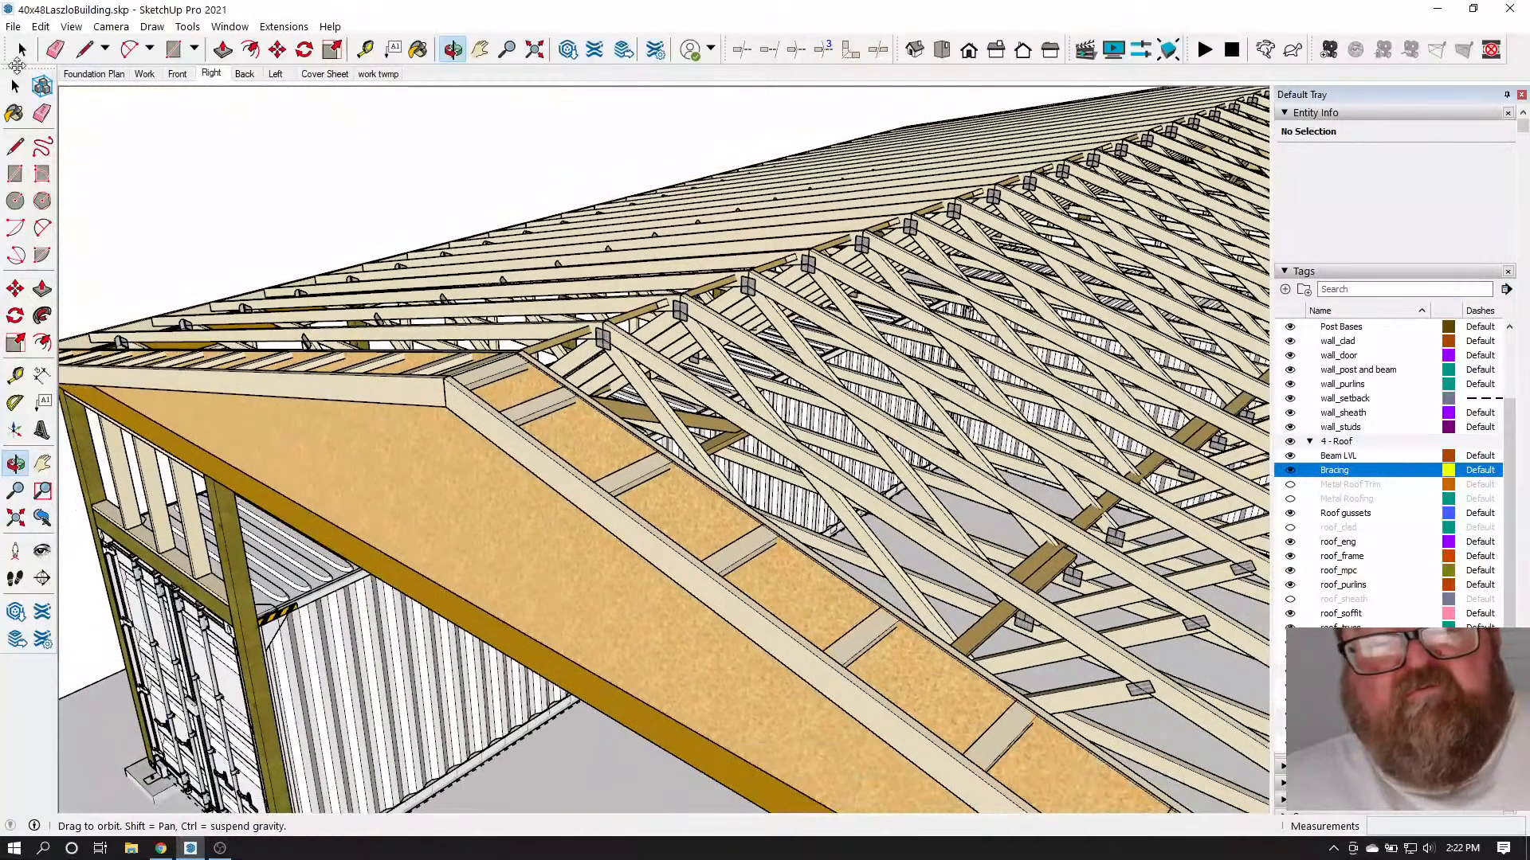
{"action": "key", "text": "space"}
{"action": "left_click", "coordinate": [692, 399]}
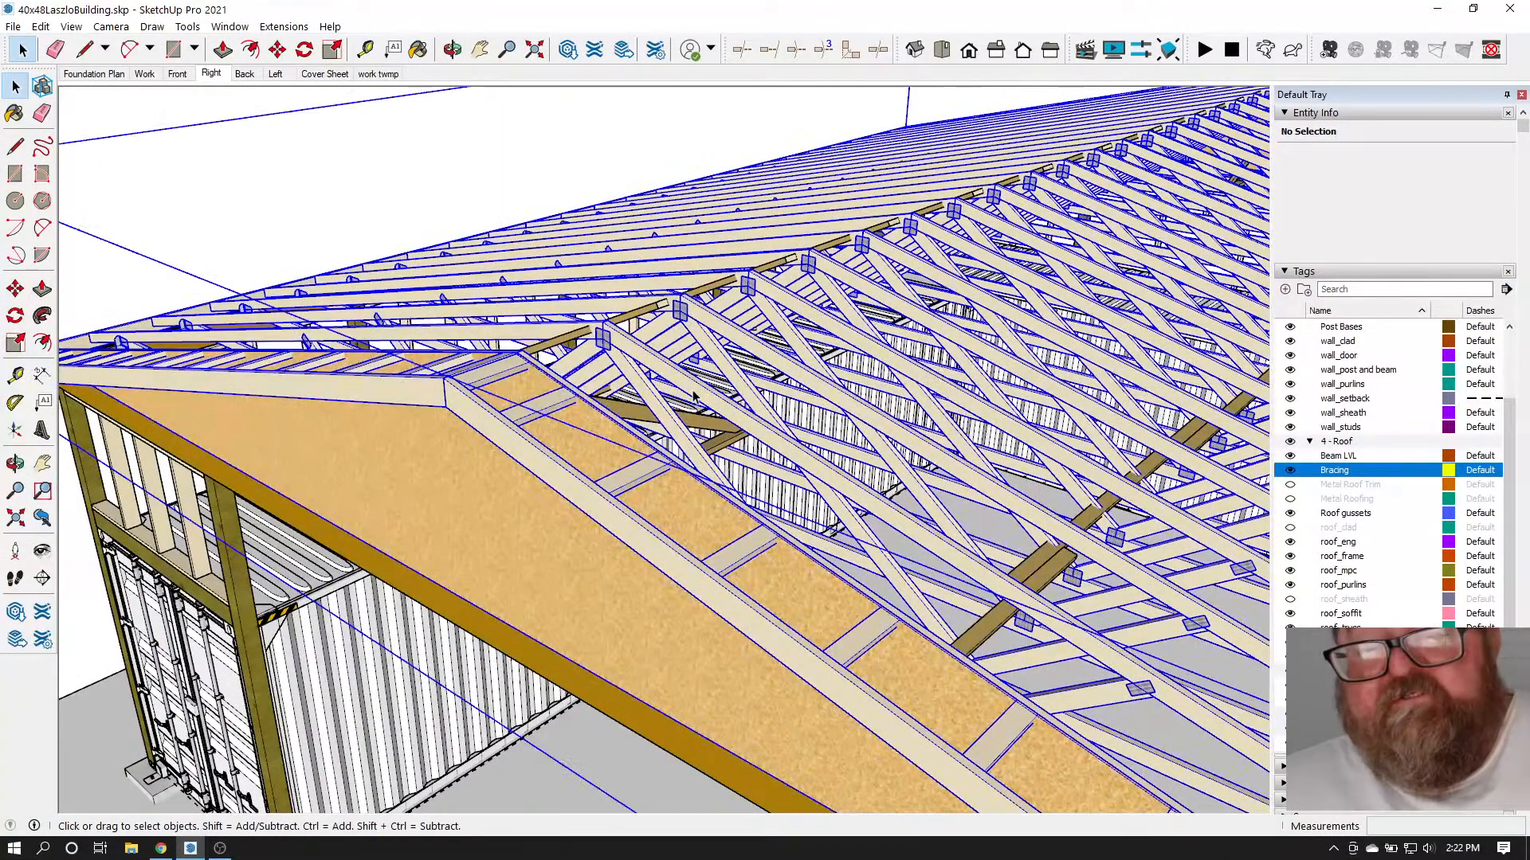
{"action": "right_click", "coordinate": [691, 396]}
{"action": "left_click", "coordinate": [742, 687]}
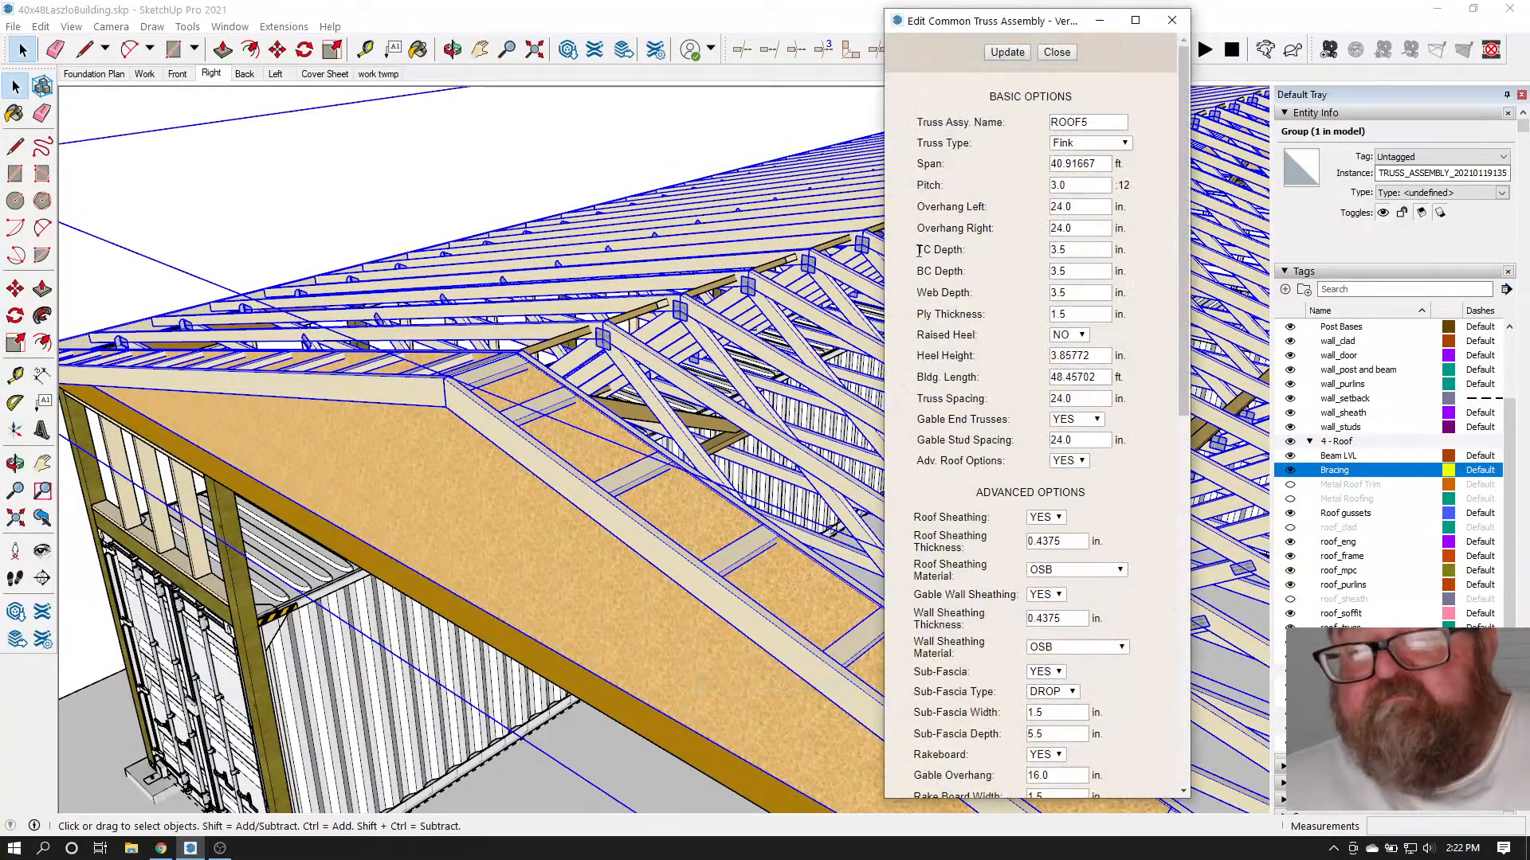
Set the truss assembly's Structural Outlookers to YES and Outlooker Orientation to VERTICAL, and update the assembly
{"action": "scroll", "coordinate": [943, 313], "scroll_direction": "down", "scroll_amount": 4}
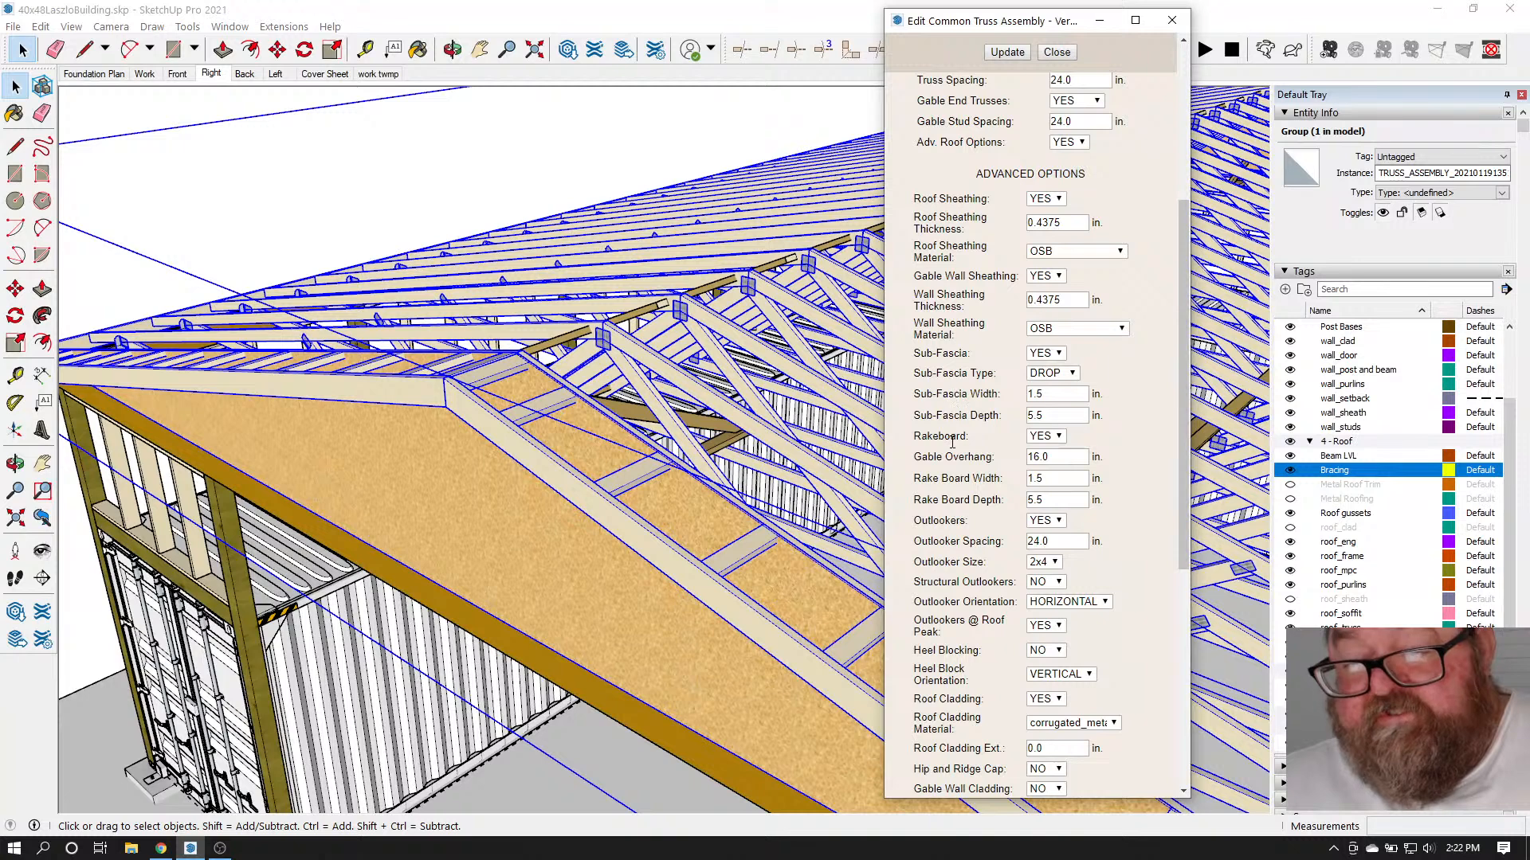
{"action": "scroll", "coordinate": [952, 440], "scroll_direction": "down", "scroll_amount": 2}
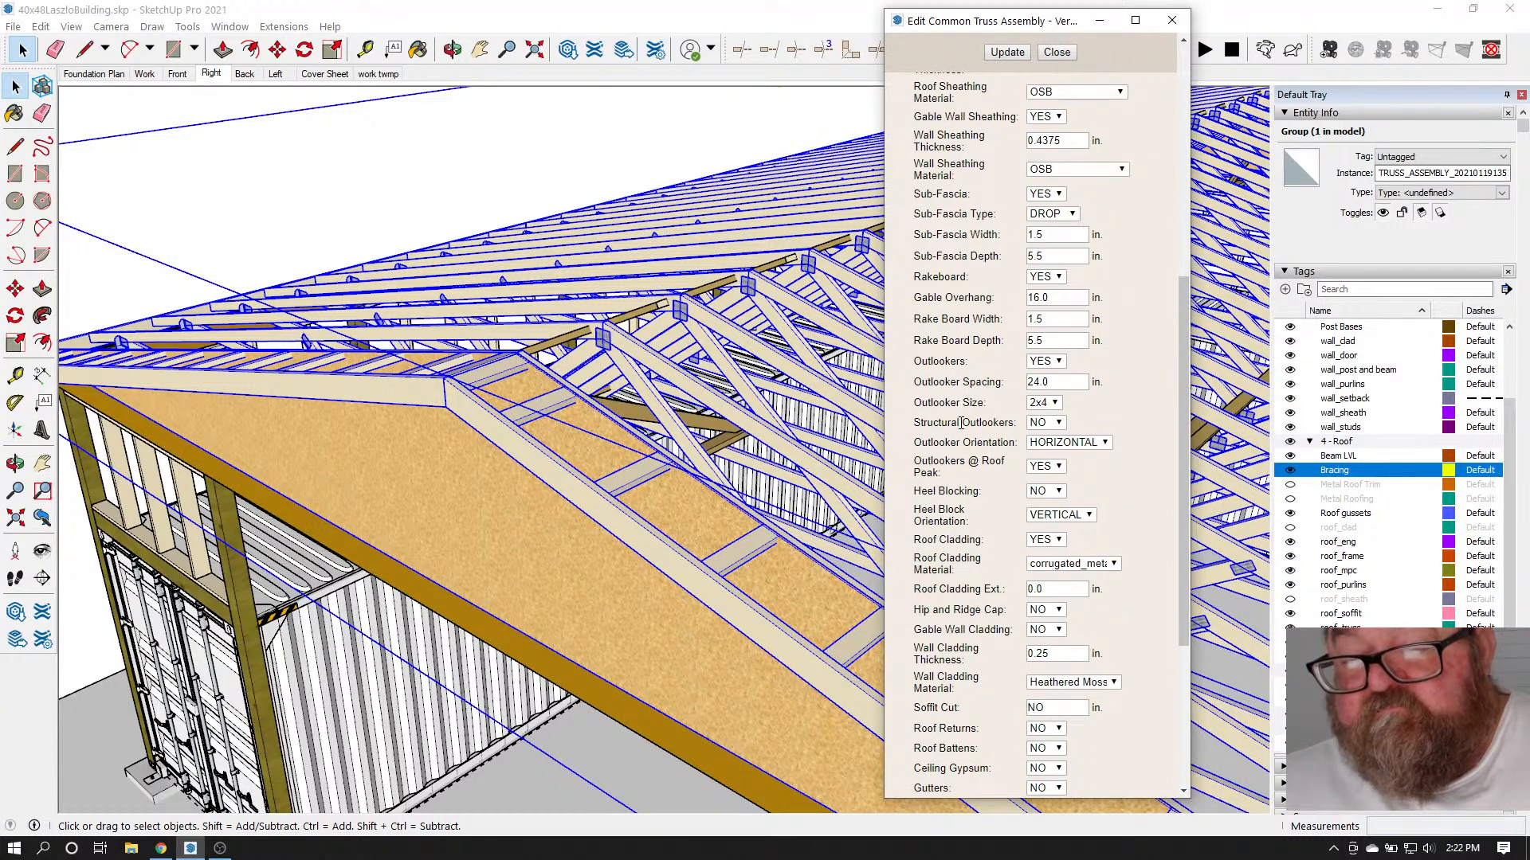
{"action": "left_click", "coordinate": [1060, 436]}
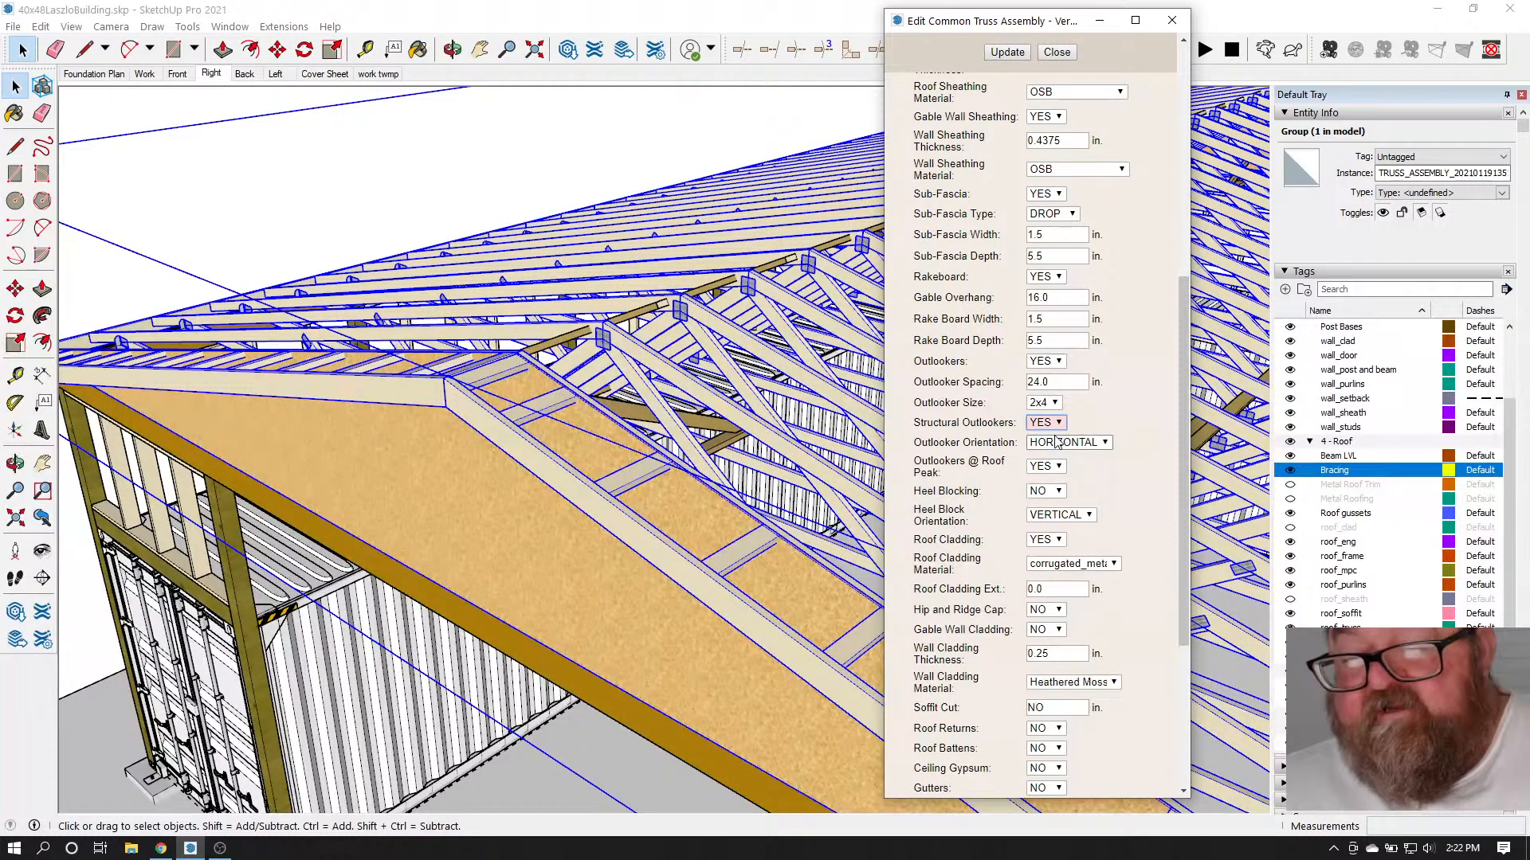
{"action": "left_click", "coordinate": [1108, 444]}
{"action": "left_click", "coordinate": [1097, 471]}
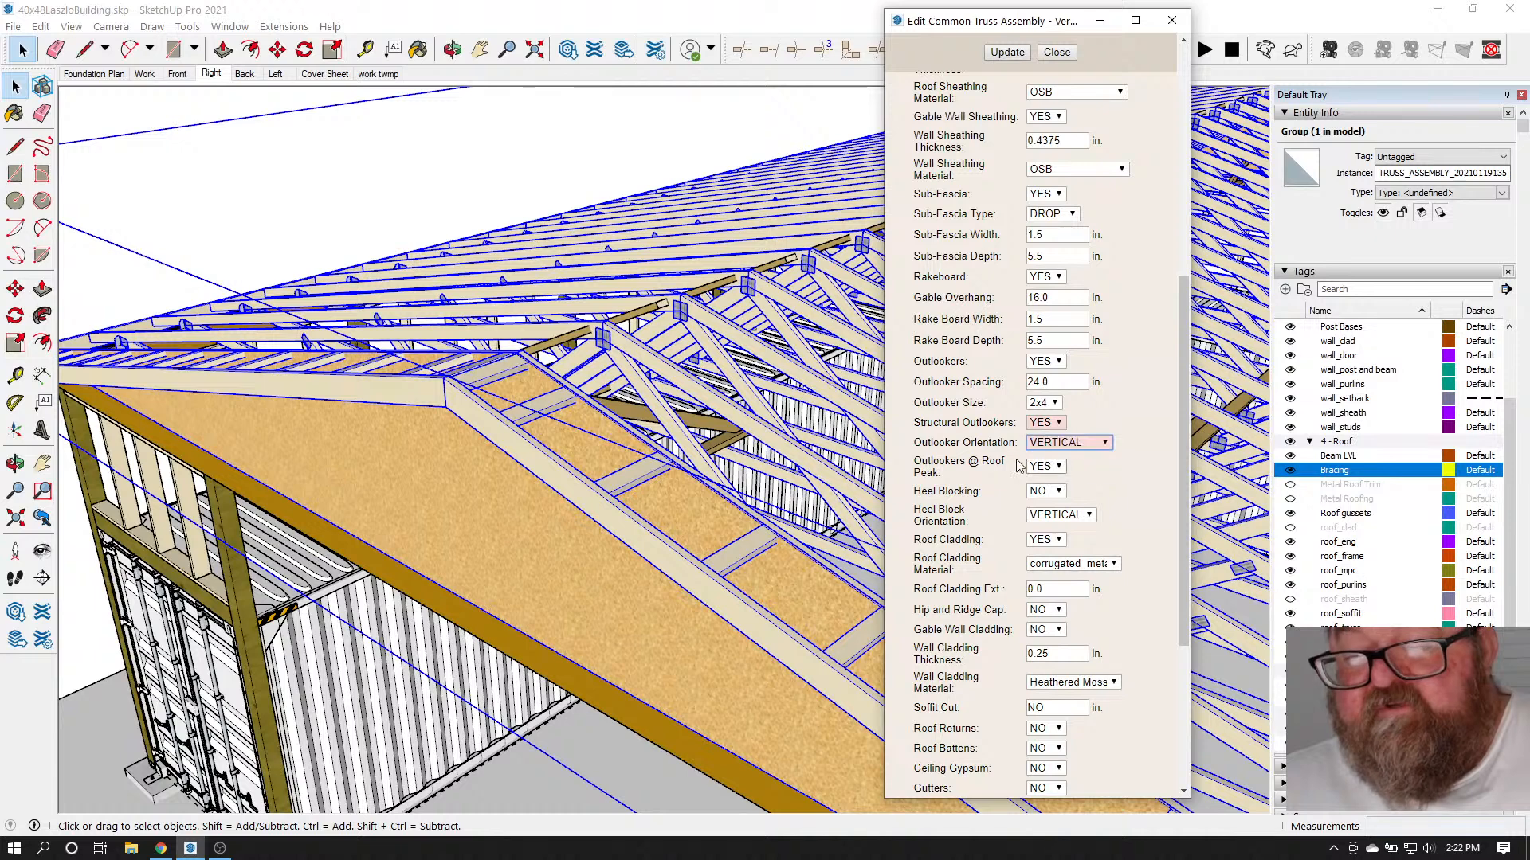
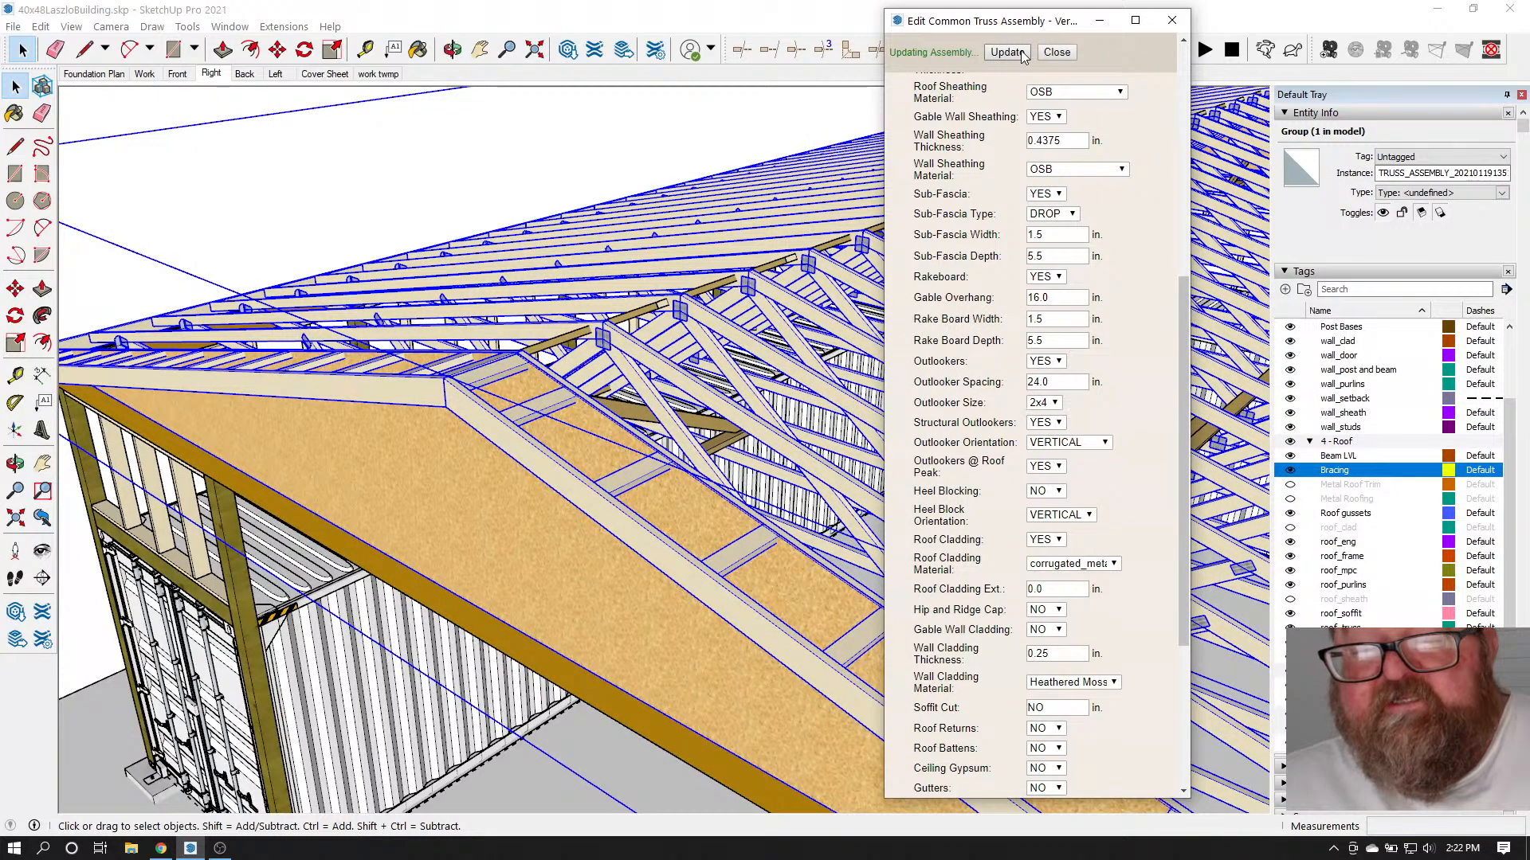
{"action": "left_click", "coordinate": [1057, 52]}
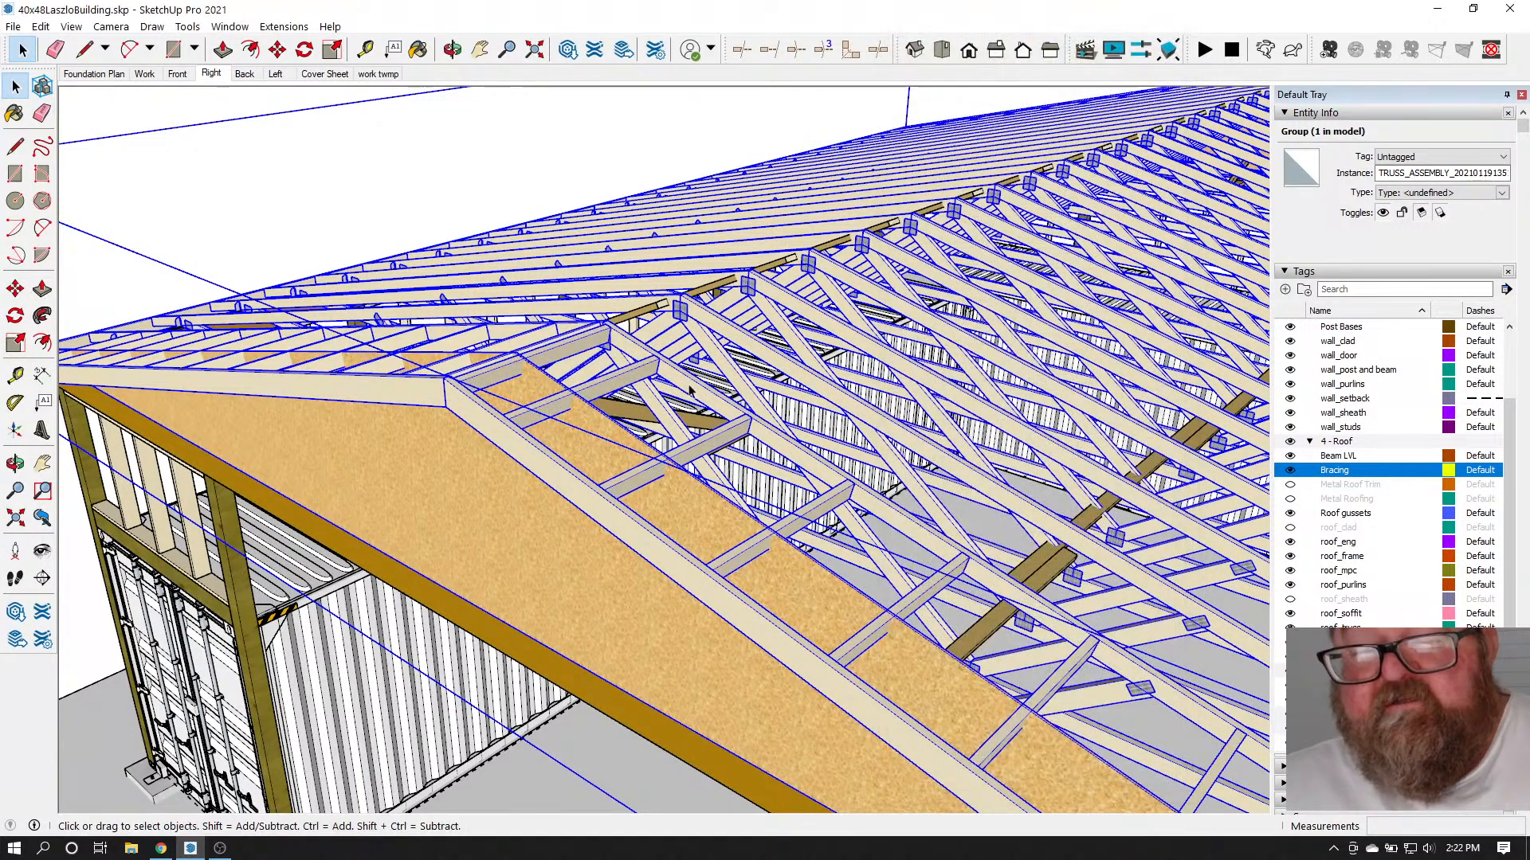
Examine the updated outlookers and nearby trusses at the gable end of the roof
{"action": "scroll", "coordinate": [735, 466], "scroll_direction": "up", "scroll_amount": 2}
{"action": "left_click", "coordinate": [452, 50]}
{"action": "left_click_drag", "start_coordinate": [966, 446], "coordinate": [740, 407]}
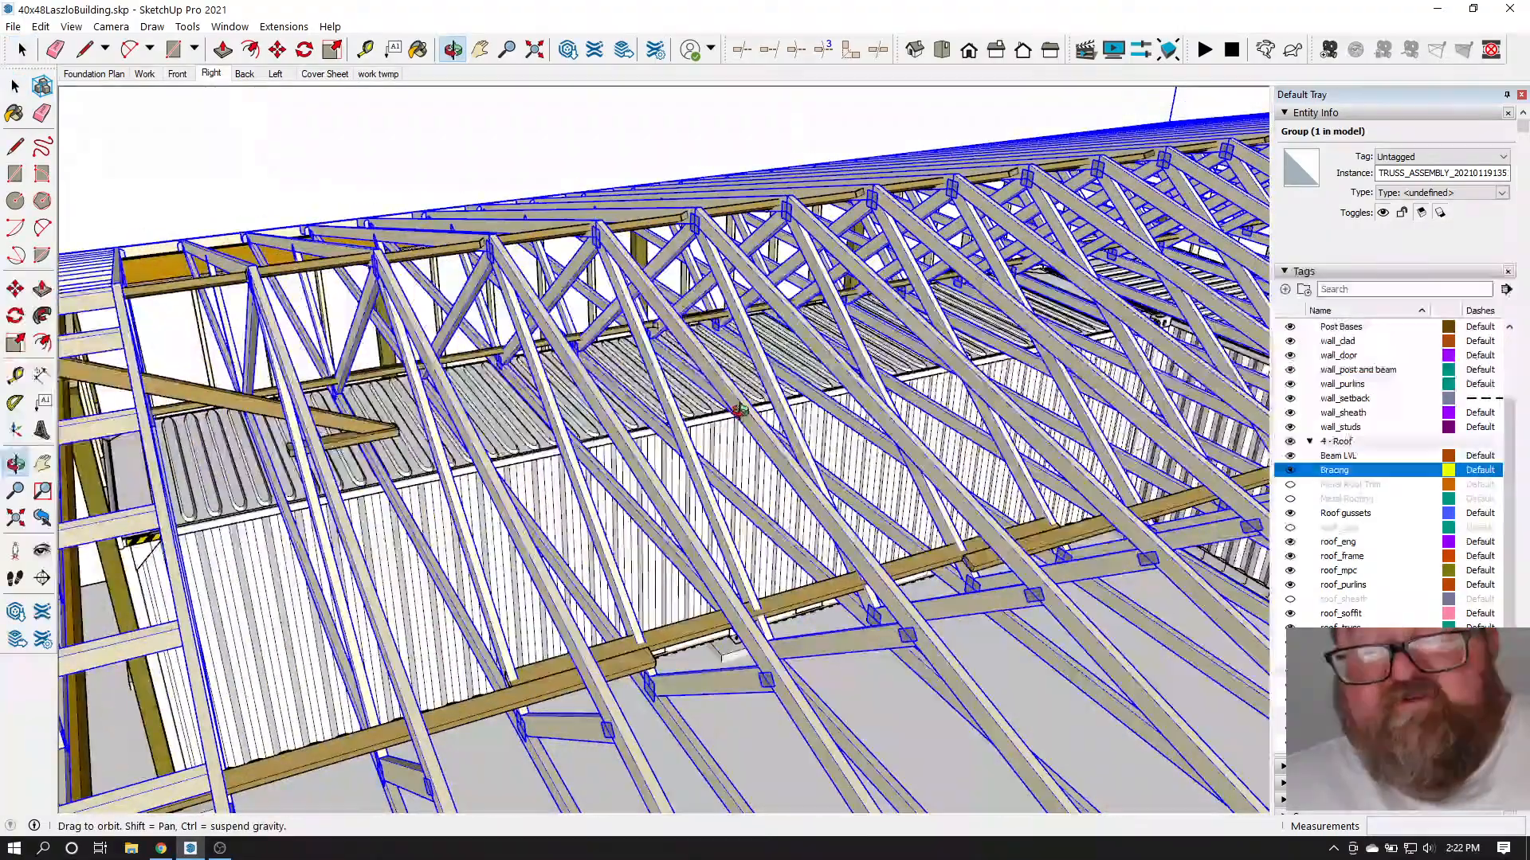
{"action": "scroll", "coordinate": [794, 404], "scroll_direction": "down", "scroll_amount": 3}
{"action": "scroll", "coordinate": [794, 405], "scroll_direction": "up", "scroll_amount": 4}
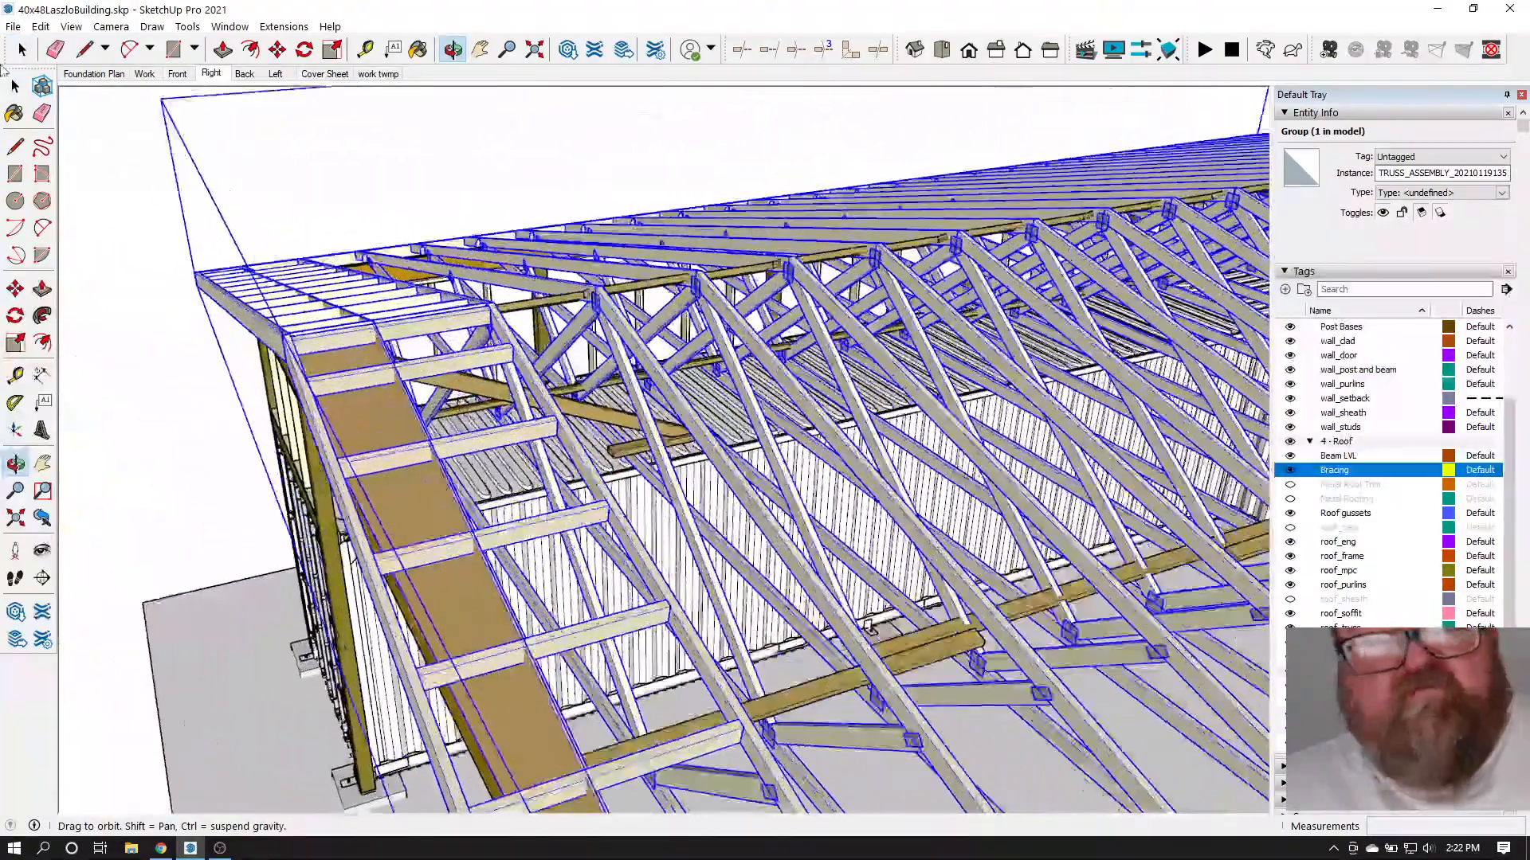
{"action": "left_click", "coordinate": [22, 51]}
{"action": "left_click", "coordinate": [130, 137]}
{"action": "scroll", "coordinate": [415, 289], "scroll_direction": "up", "scroll_amount": 2}
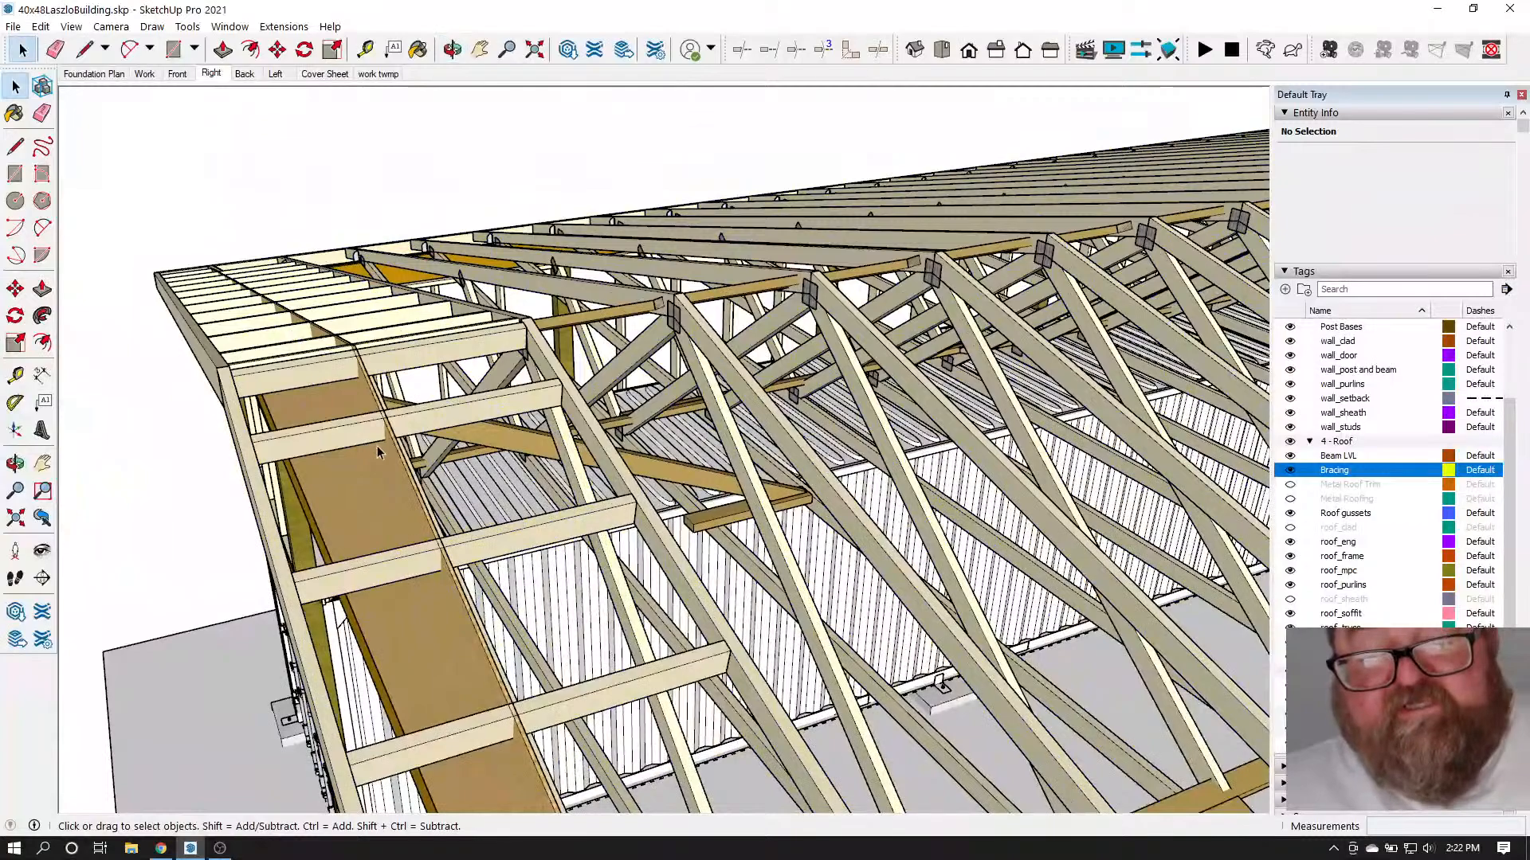
Hide the wall_sheath tag and inspect how the outlookers cross the gable end truss
{"action": "left_click", "coordinate": [452, 49]}
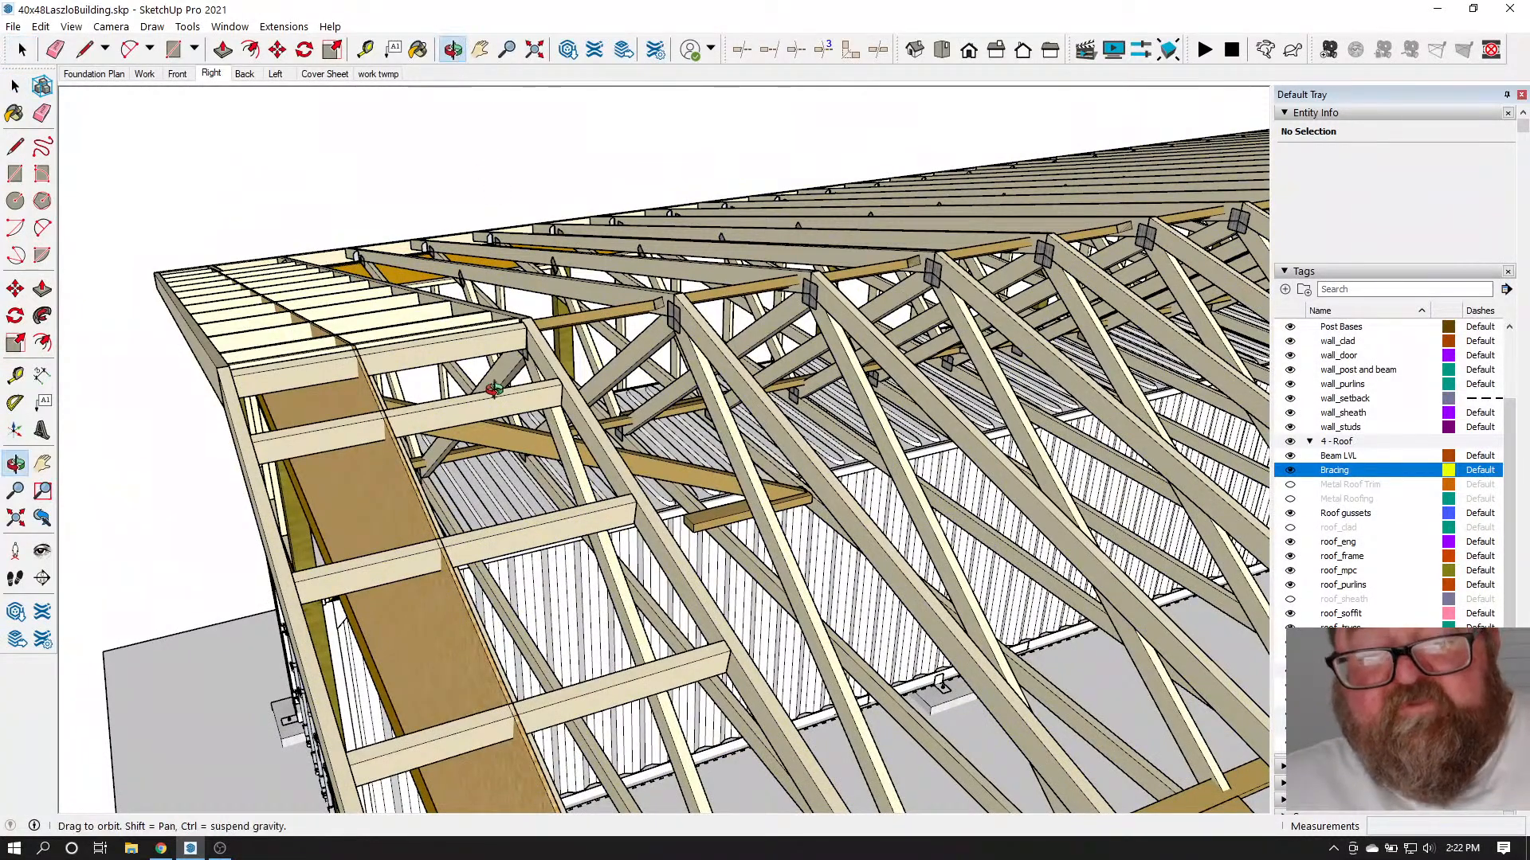
{"action": "left_click_drag", "start_coordinate": [374, 343], "coordinate": [315, 396]}
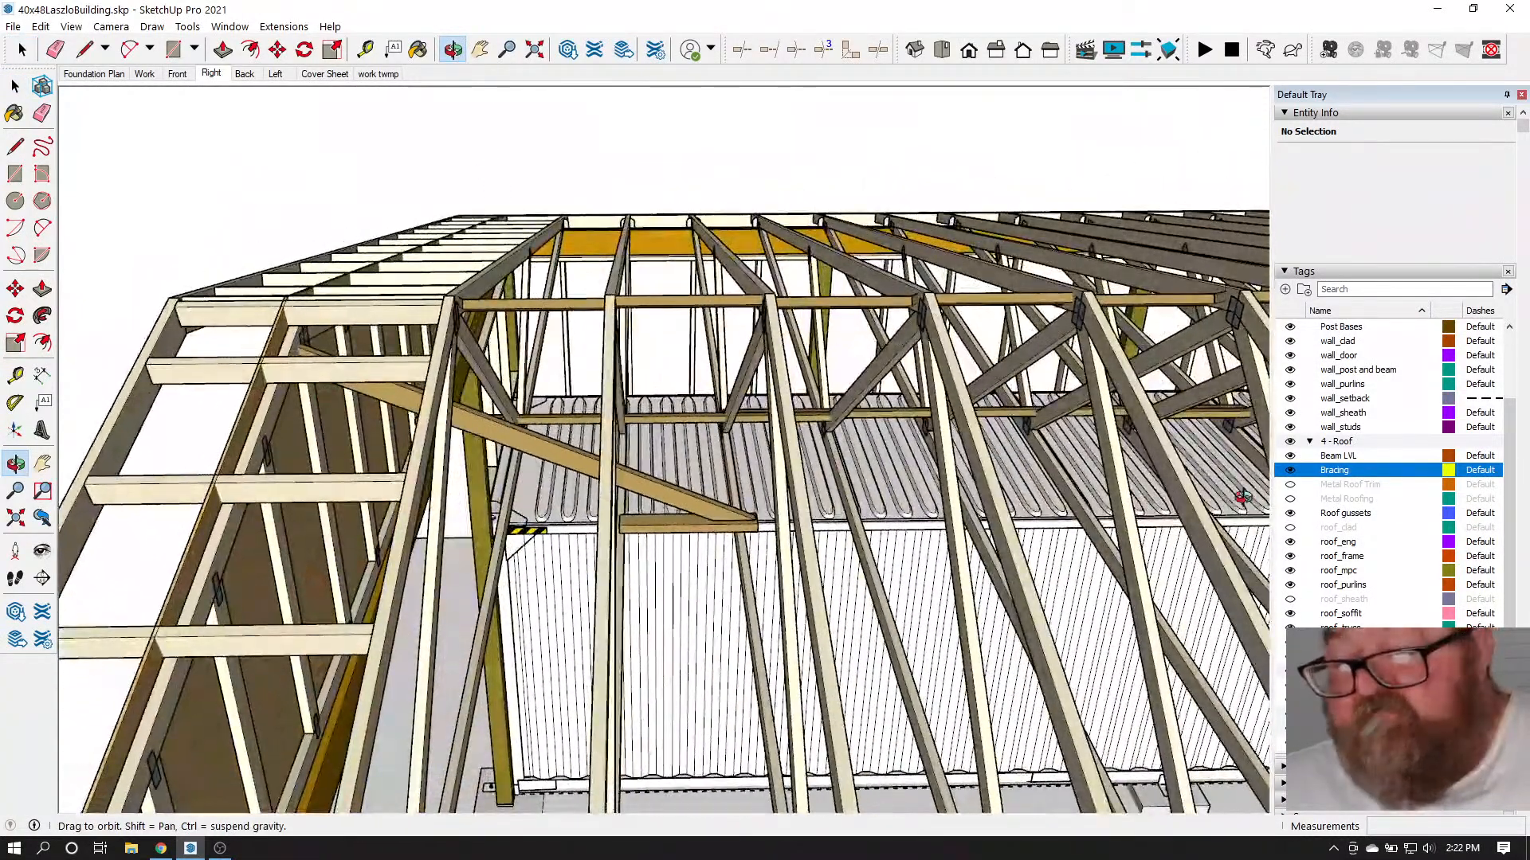
{"action": "left_click", "coordinate": [1290, 413]}
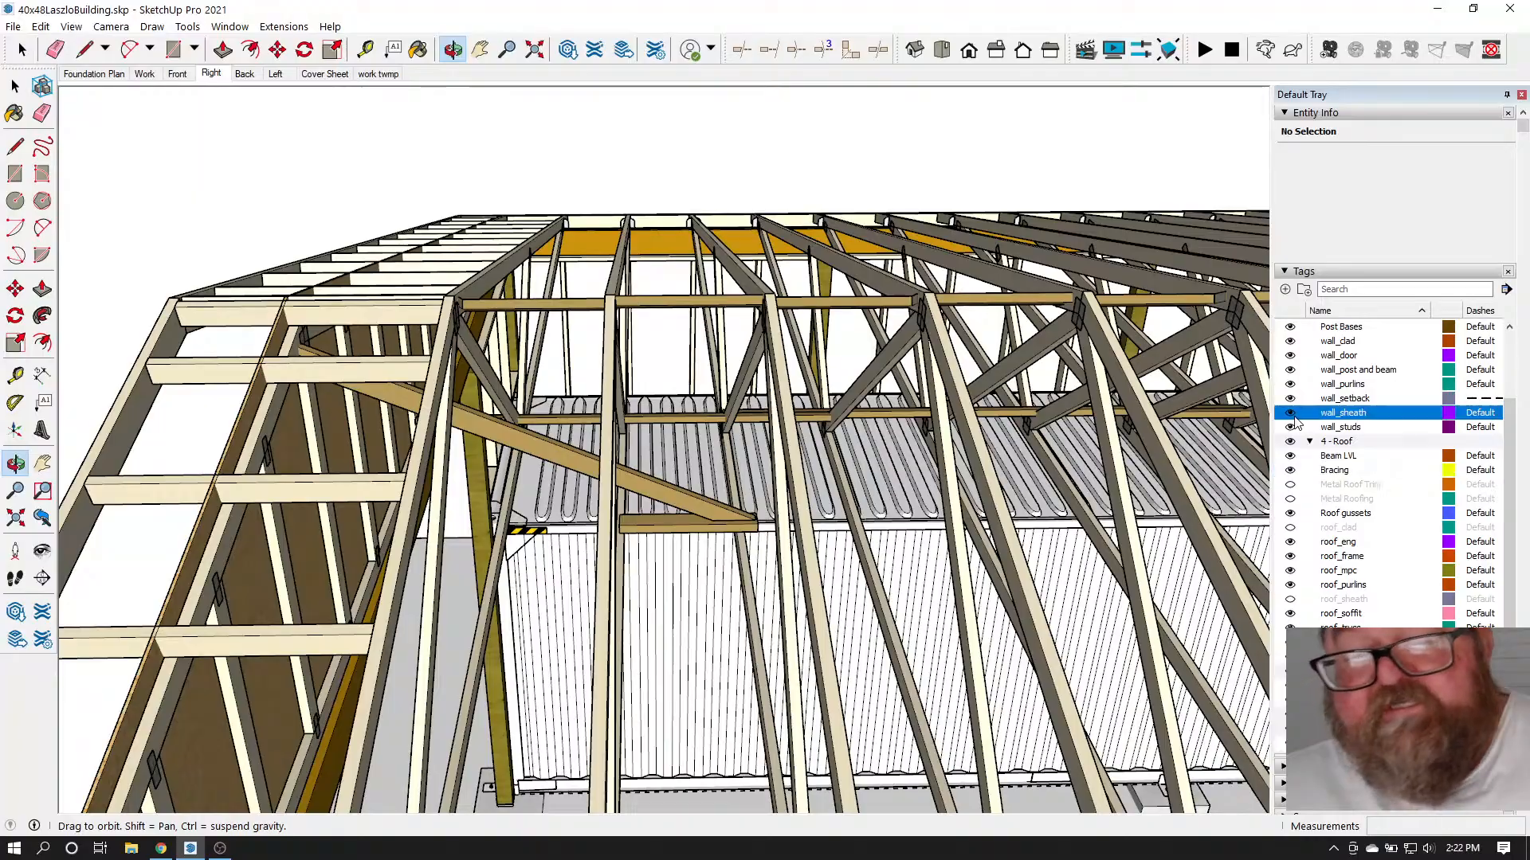
{"action": "left_click_drag", "start_coordinate": [442, 384], "coordinate": [628, 194]}
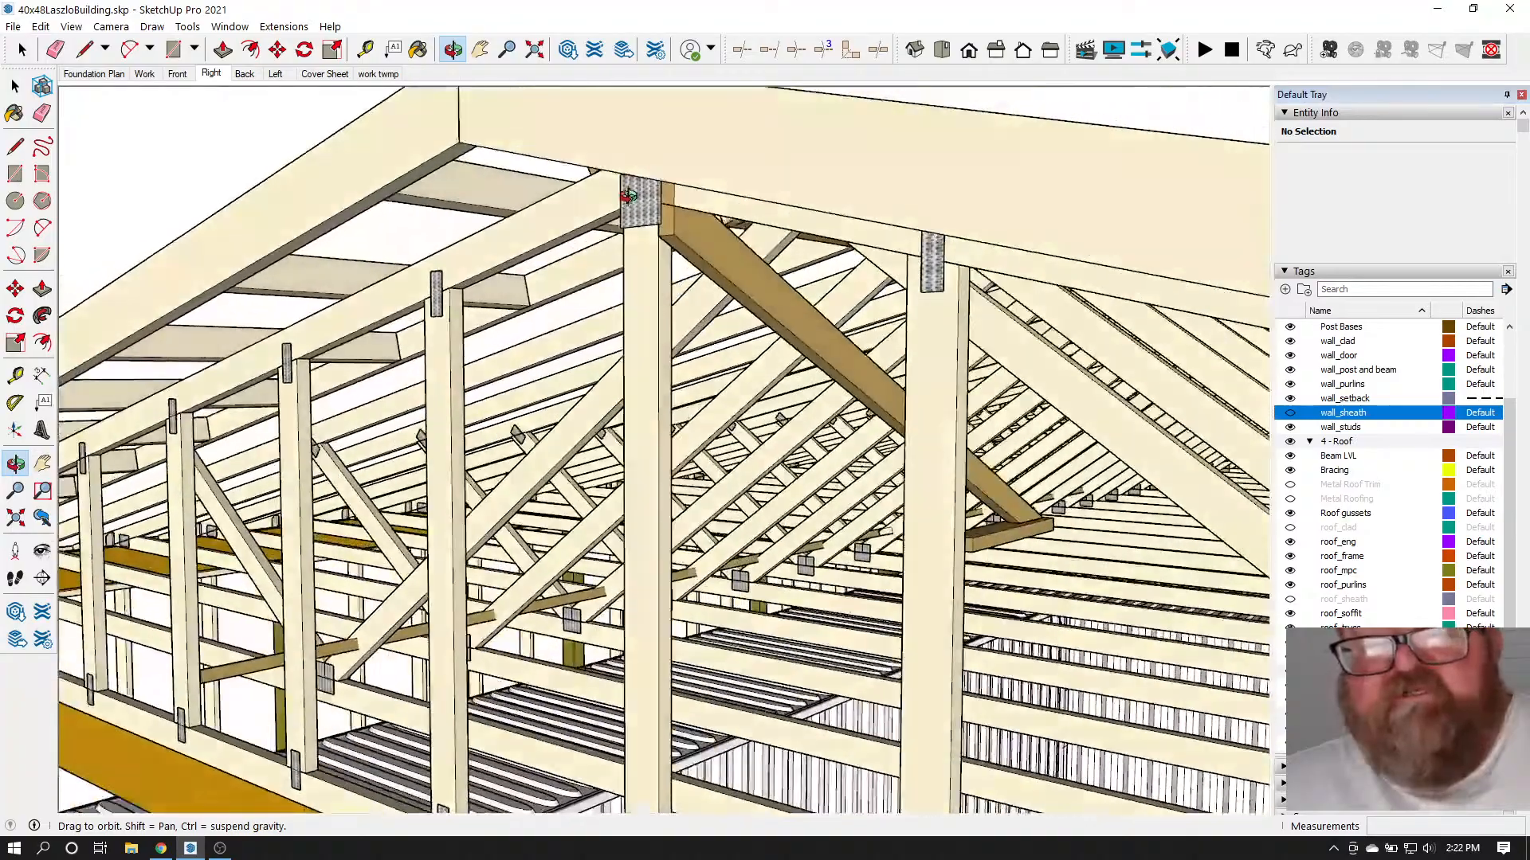
{"action": "left_click_drag", "start_coordinate": [517, 227], "coordinate": [578, 465]}
{"action": "left_click_drag", "start_coordinate": [410, 475], "coordinate": [739, 423]}
{"action": "left_click_drag", "start_coordinate": [646, 469], "coordinate": [1030, 365]}
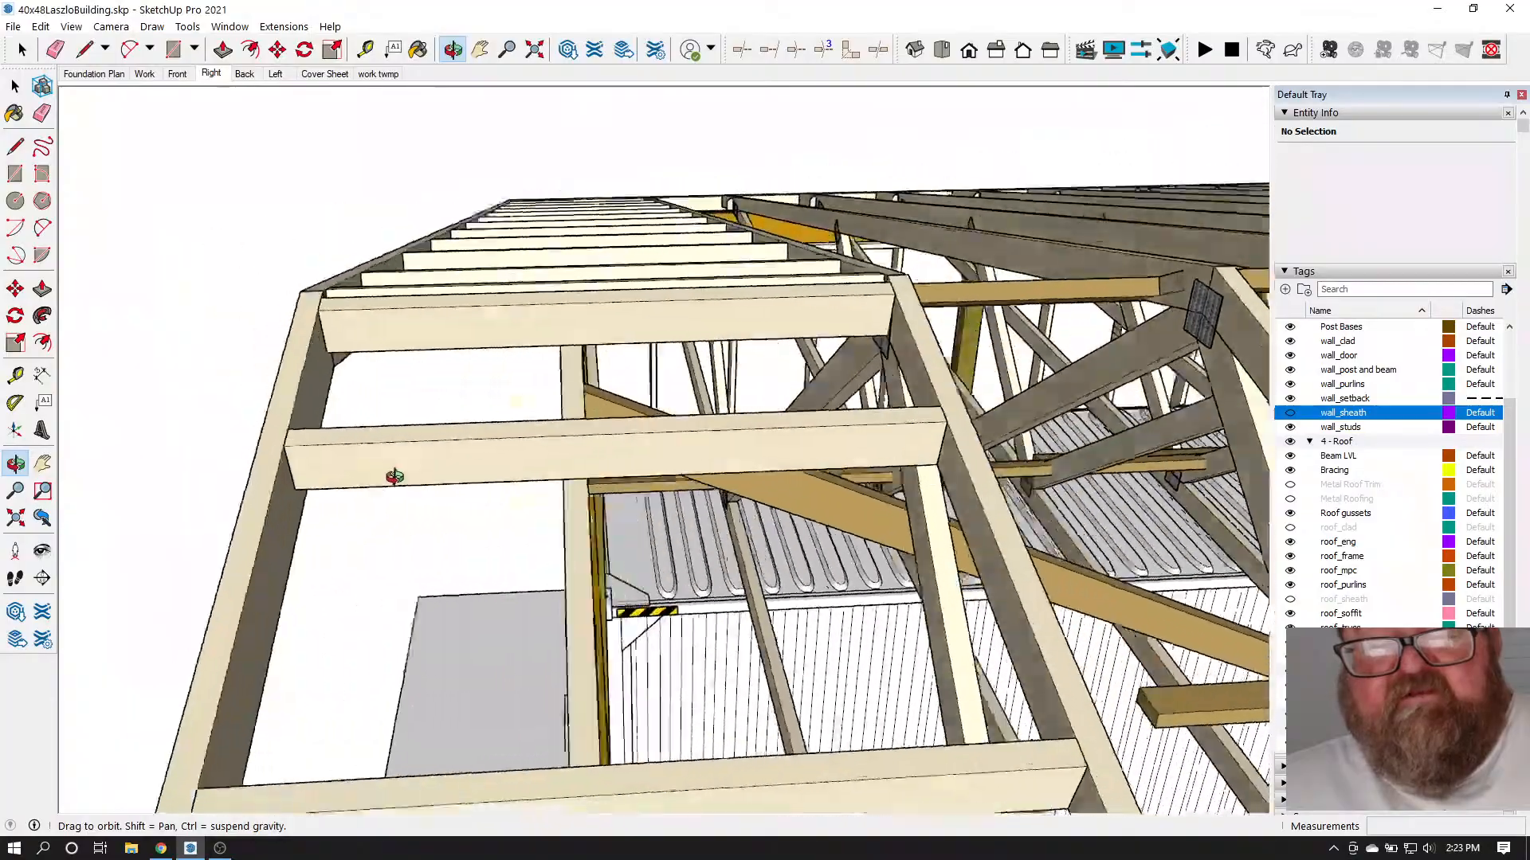
{"action": "left_click_drag", "start_coordinate": [316, 447], "coordinate": [534, 328]}
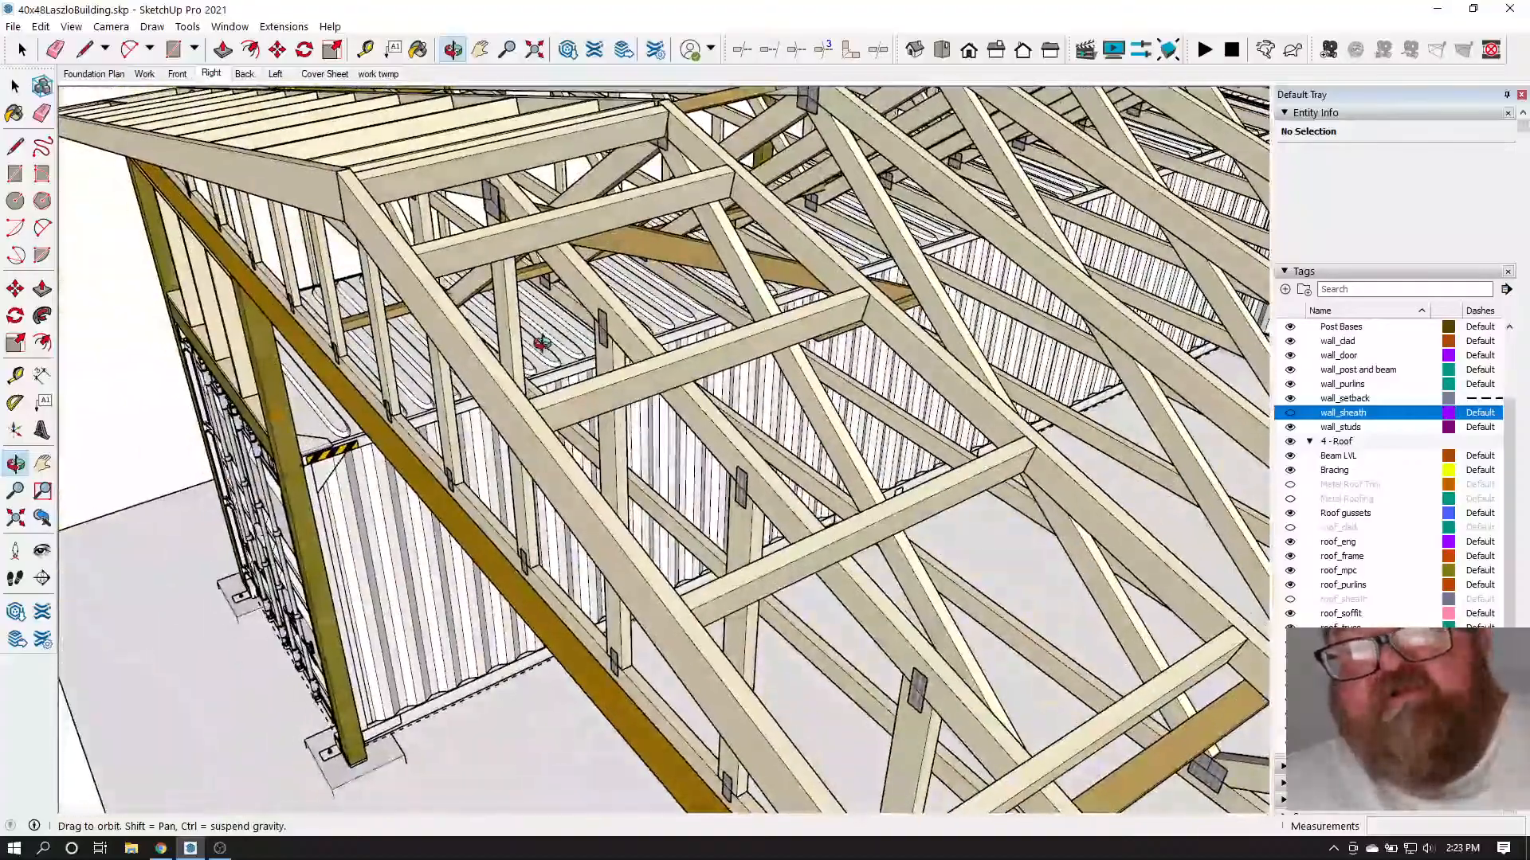
{"action": "left_click_drag", "start_coordinate": [669, 419], "coordinate": [547, 388]}
Edit the truss assembly to set its Gable Overhang to 24 in., and update the assembly
{"action": "left_click", "coordinate": [22, 49]}
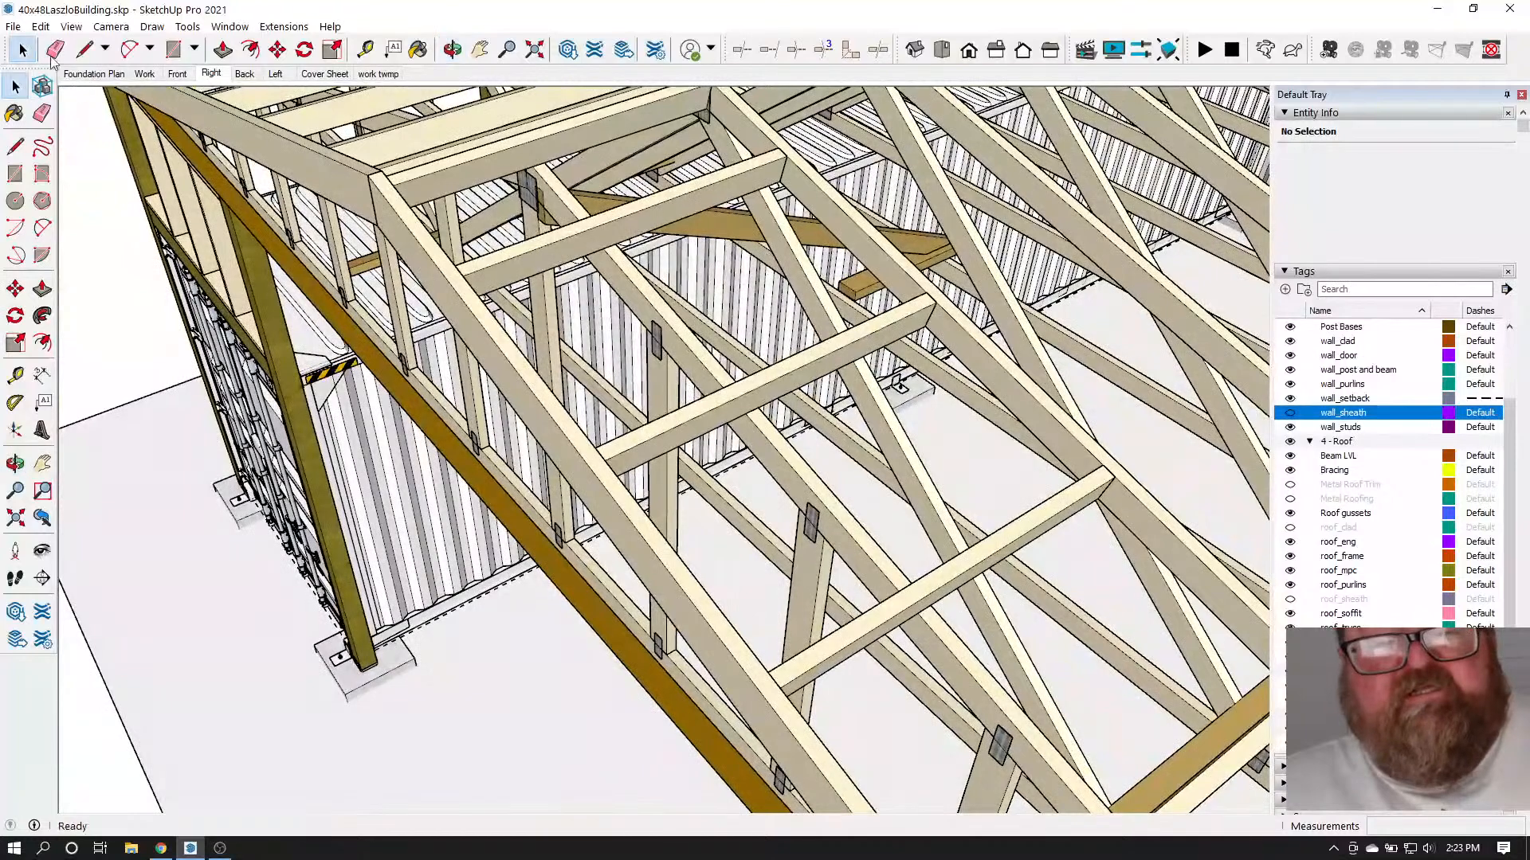
{"action": "key", "text": "ctrl+a"}
{"action": "right_click", "coordinate": [851, 239]}
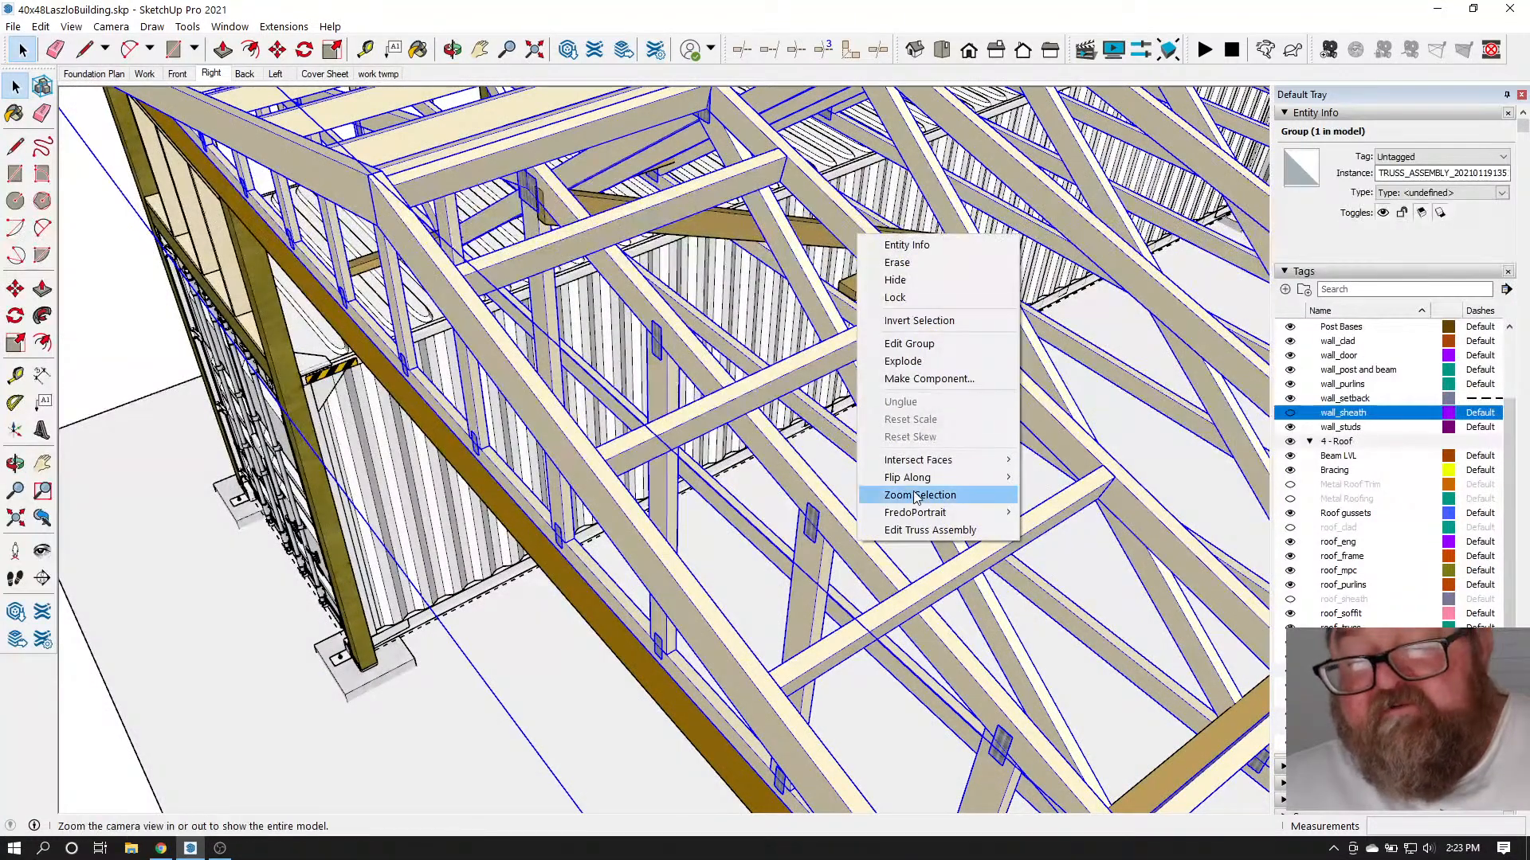
{"action": "left_click", "coordinate": [925, 529]}
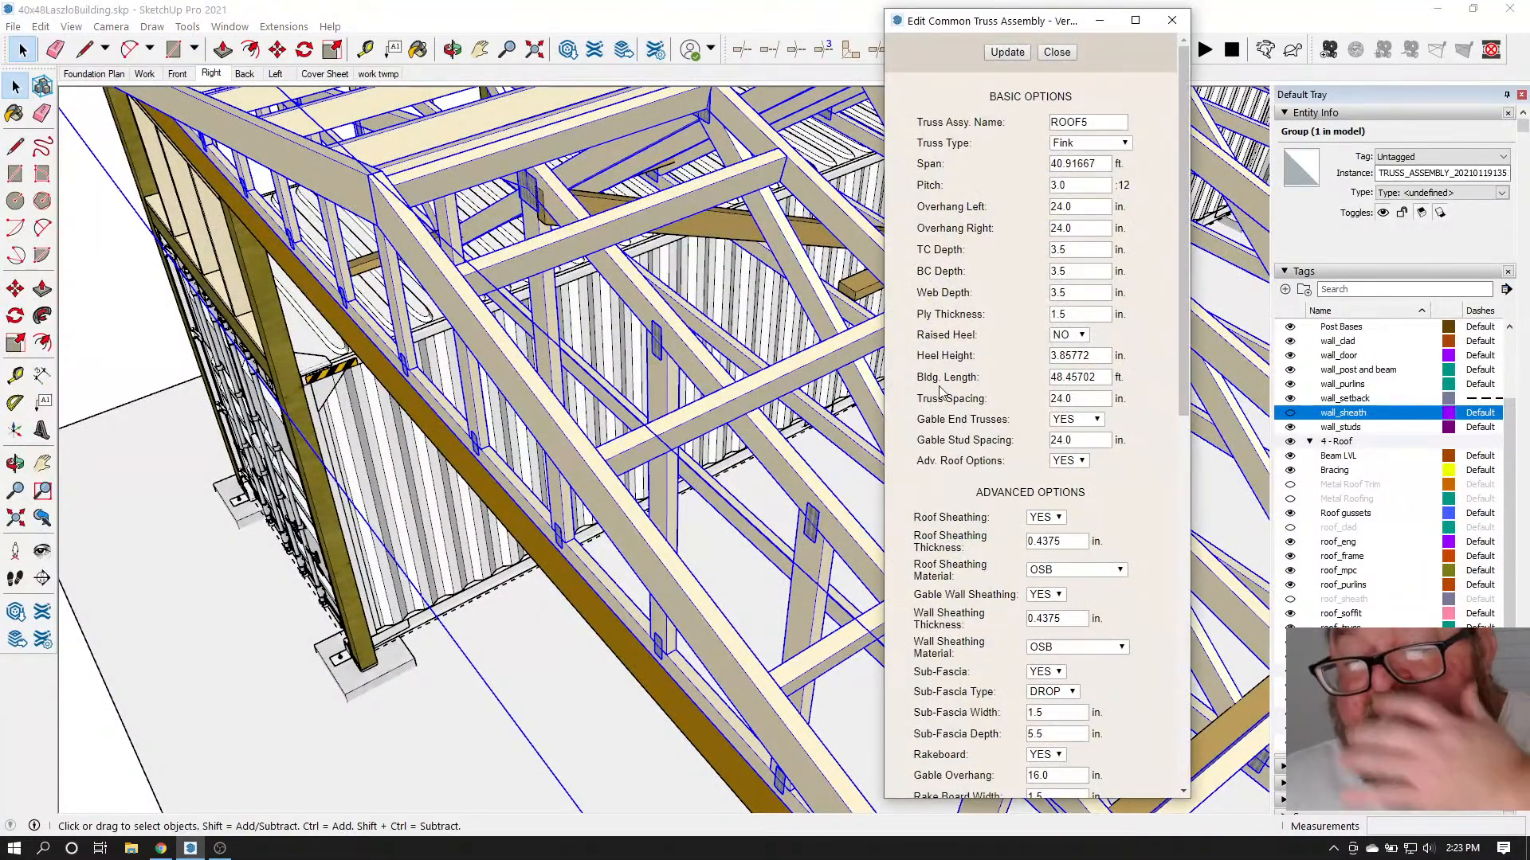
{"action": "scroll", "coordinate": [941, 422], "scroll_direction": "down", "scroll_amount": 5}
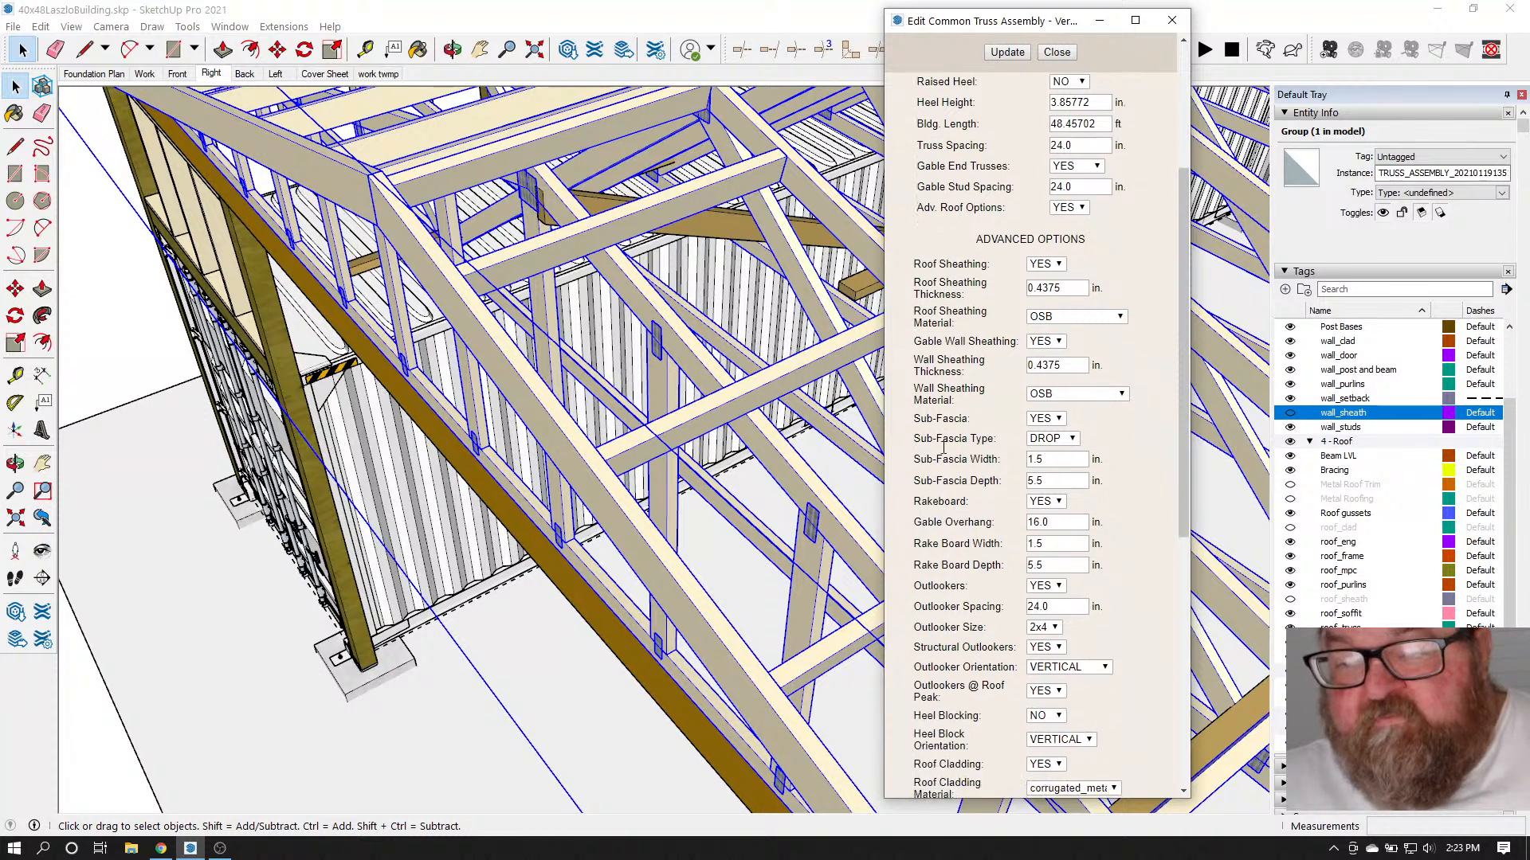
{"action": "scroll", "coordinate": [943, 447], "scroll_direction": "down", "scroll_amount": 3}
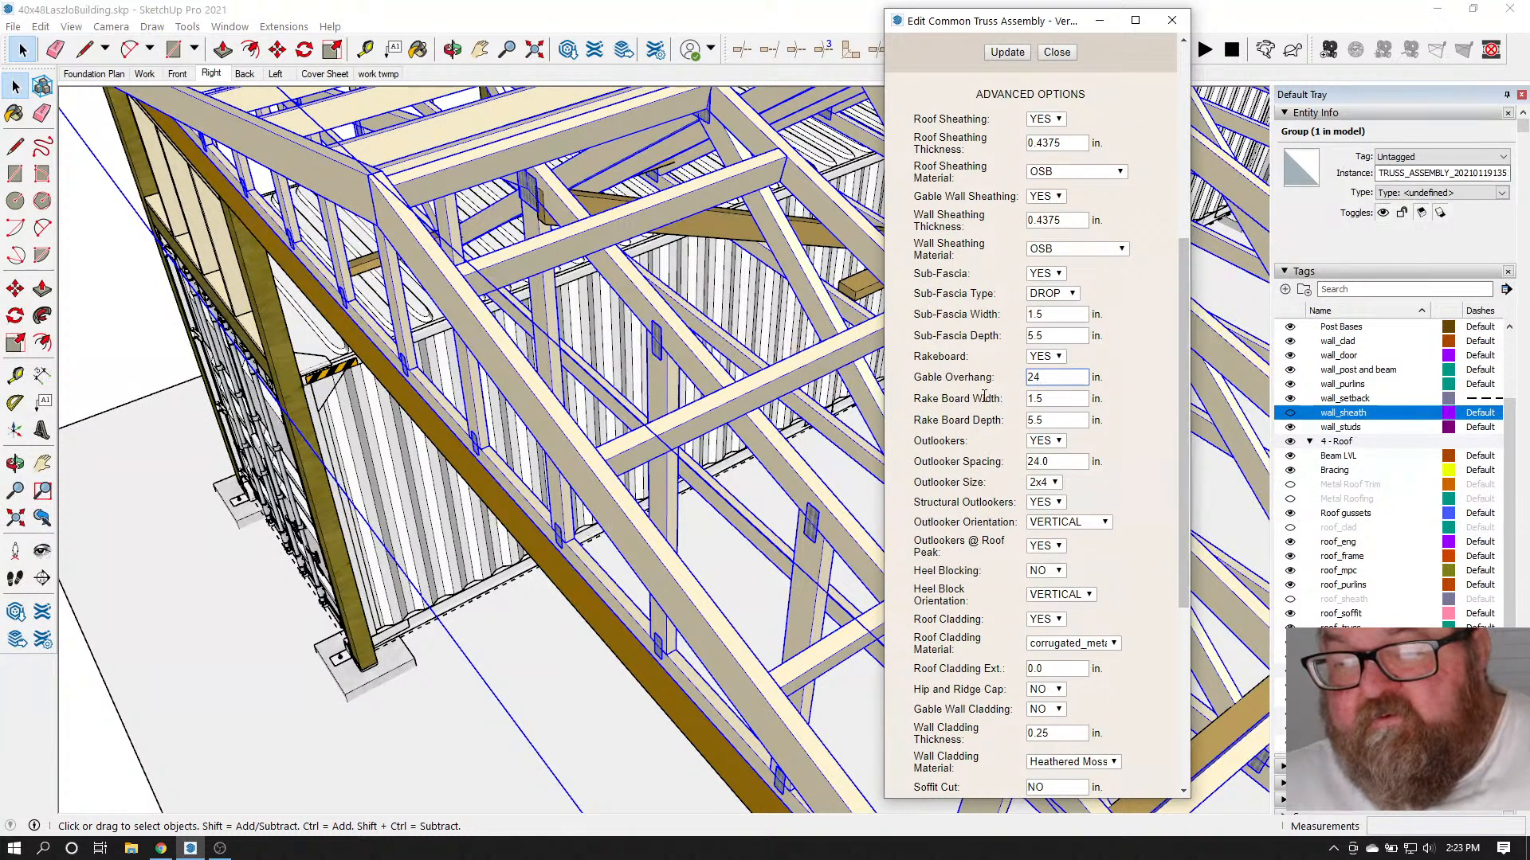
{"action": "left_click", "coordinate": [1009, 54]}
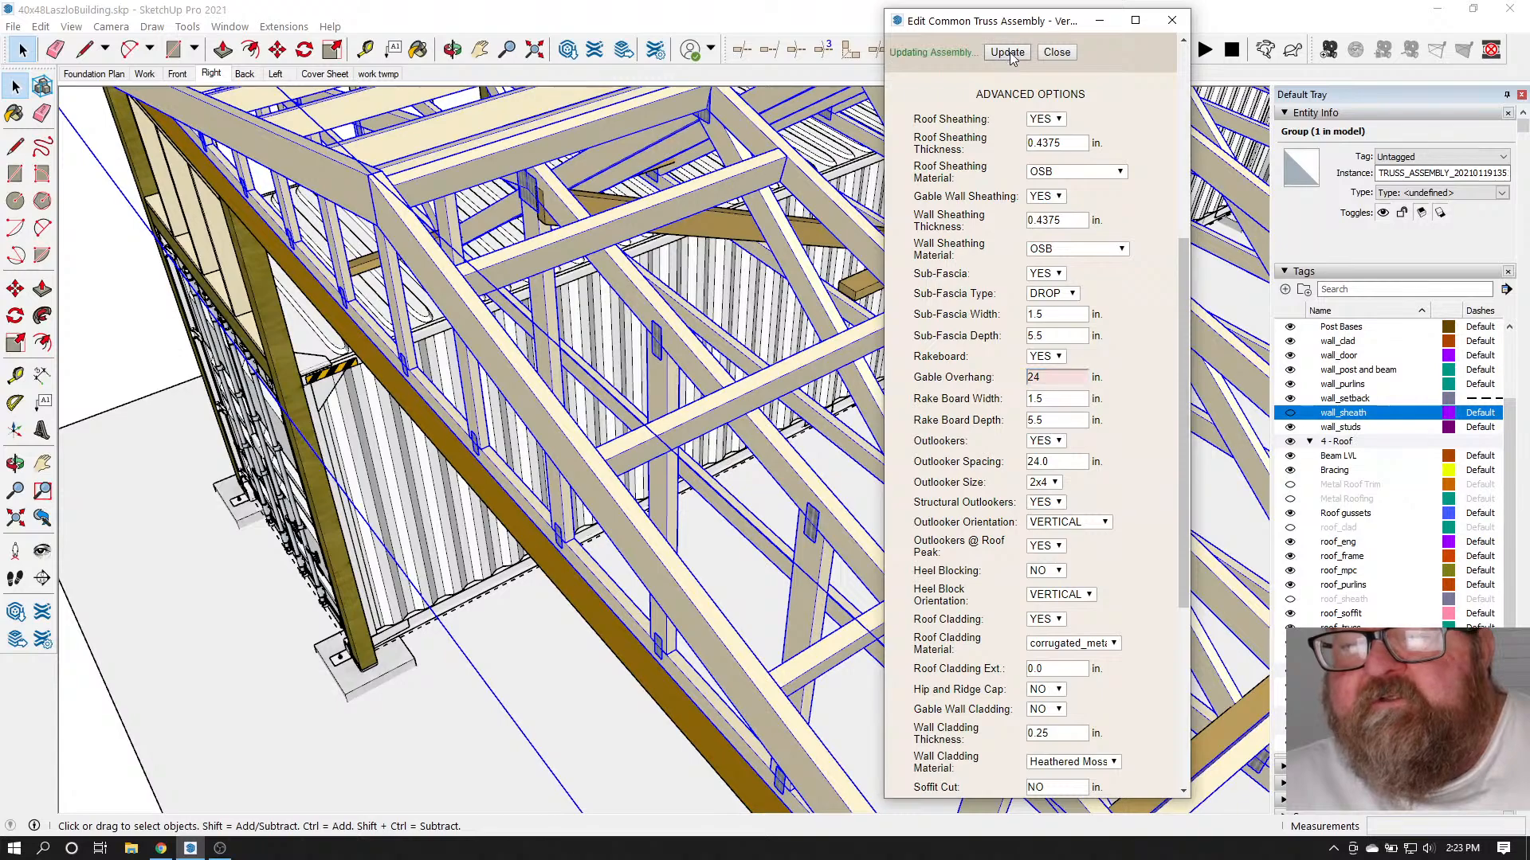
{"action": "left_click", "coordinate": [1056, 52]}
Examine how the outlookers carry the updated gable overhang past the end truss
{"action": "scroll", "coordinate": [597, 313], "scroll_direction": "up", "scroll_amount": 3}
{"action": "left_click", "coordinate": [452, 49]}
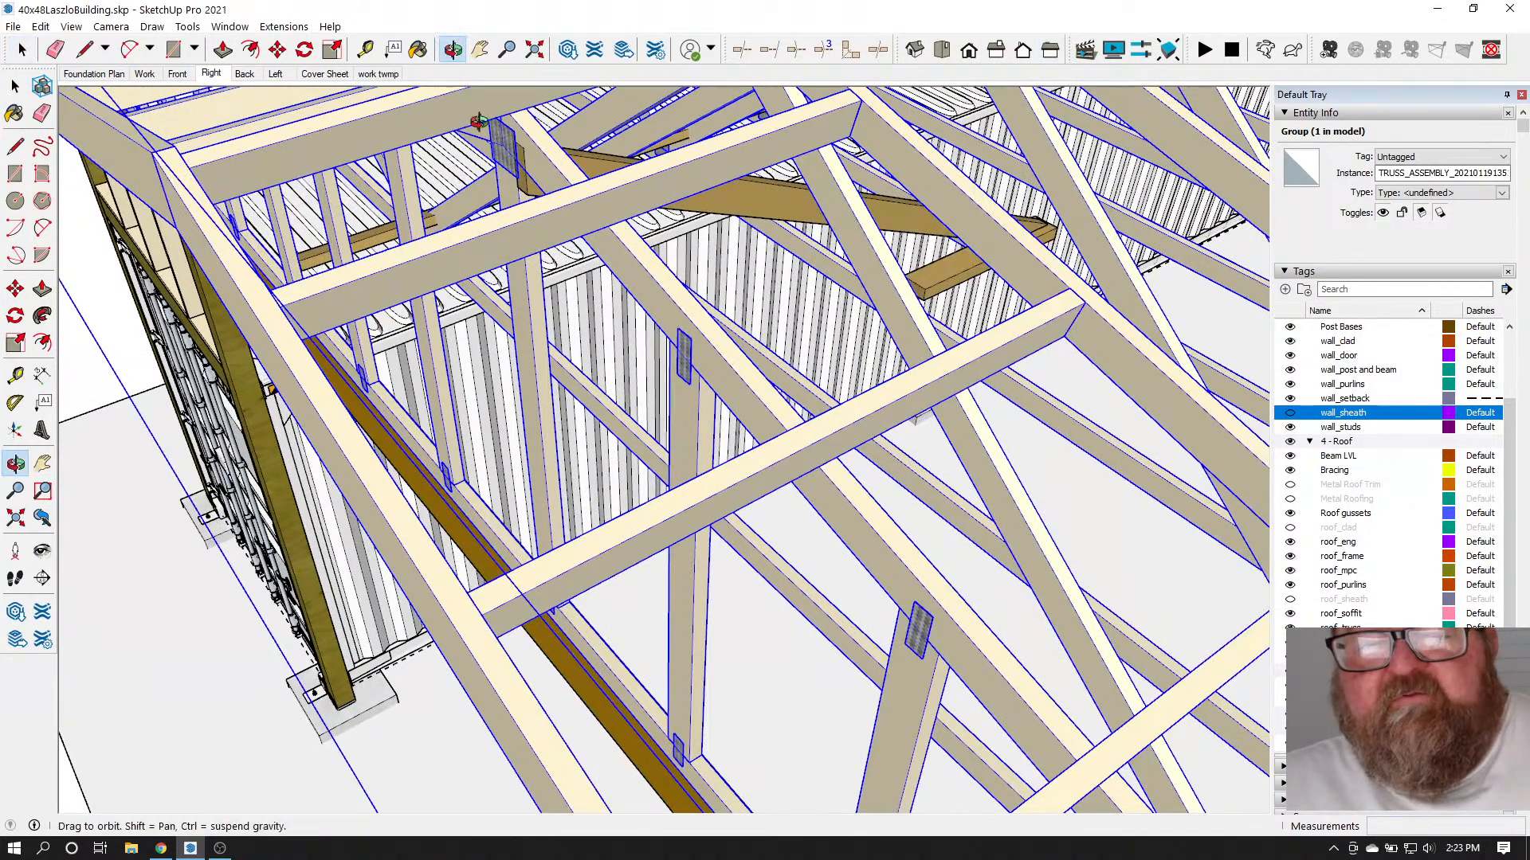
{"action": "left_click_drag", "start_coordinate": [748, 474], "coordinate": [236, 301]}
{"action": "left_click", "coordinate": [15, 86]}
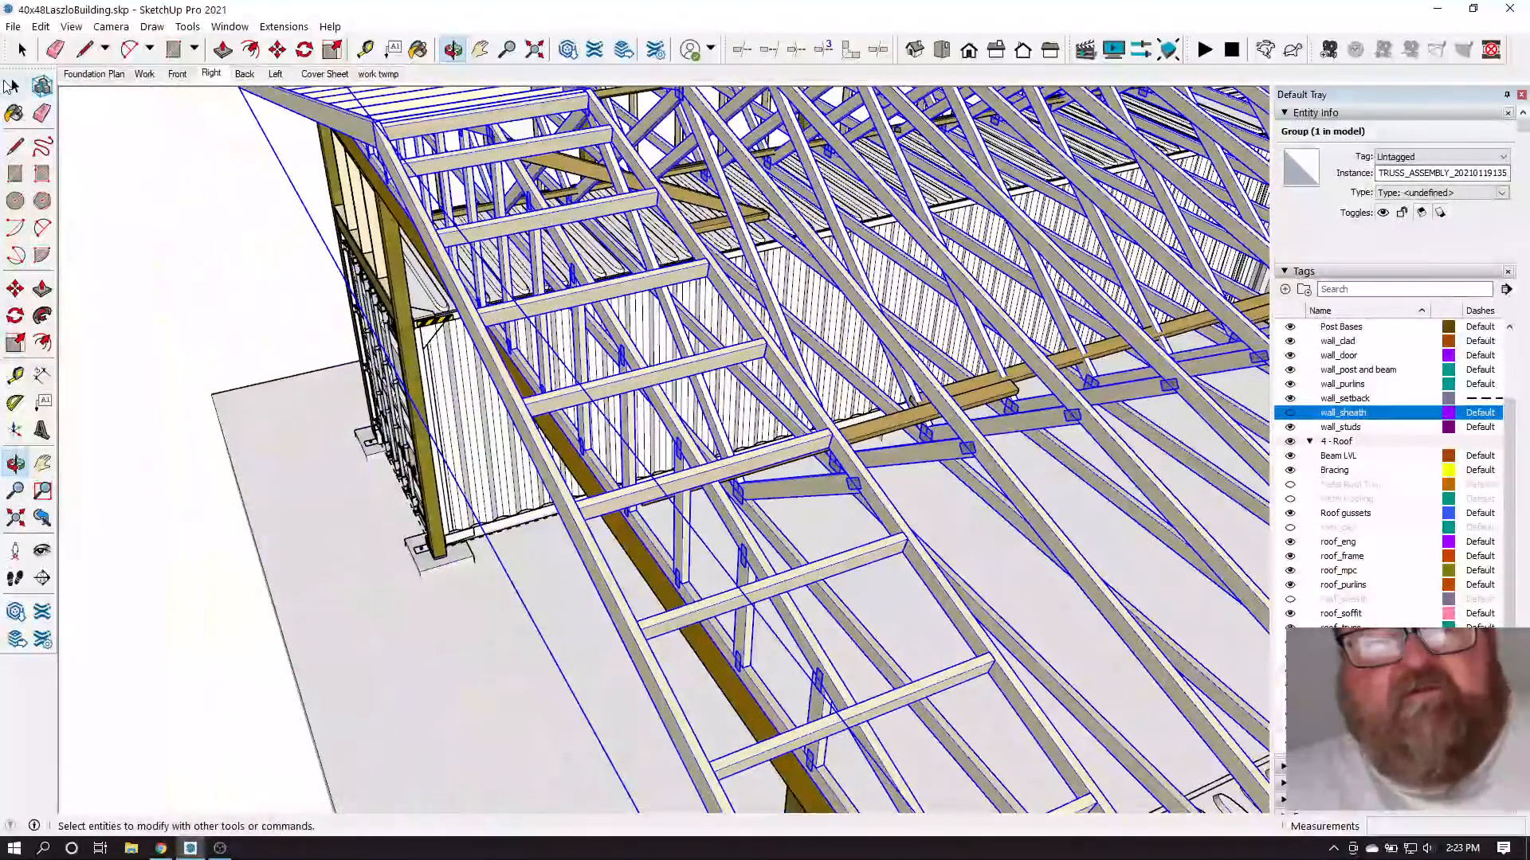
{"action": "left_click", "coordinate": [148, 199]}
{"action": "scroll", "coordinate": [610, 250], "scroll_direction": "up", "scroll_amount": 4}
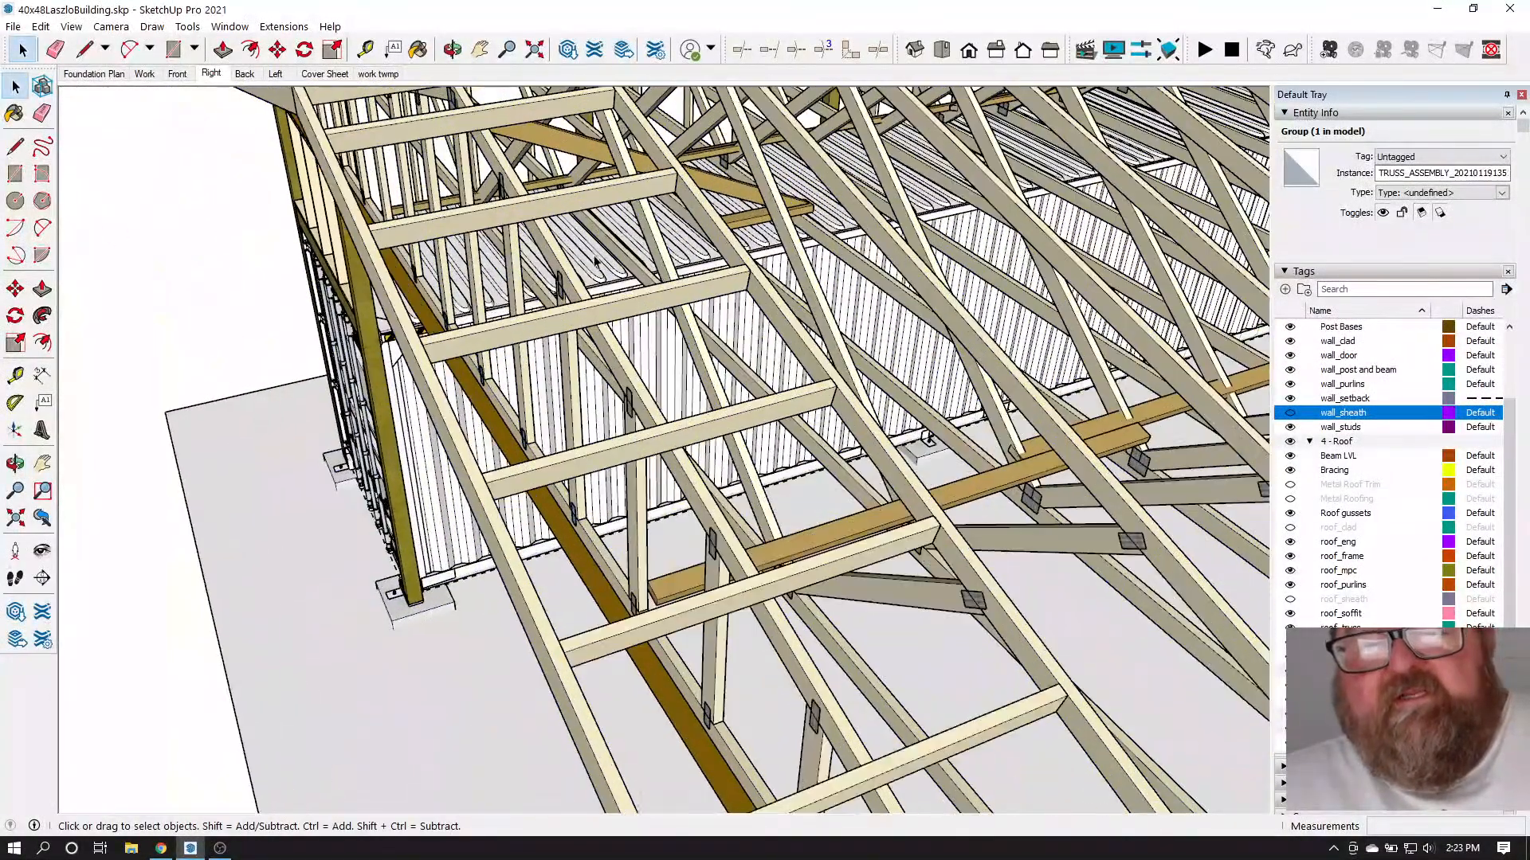
{"action": "left_click", "coordinate": [452, 49]}
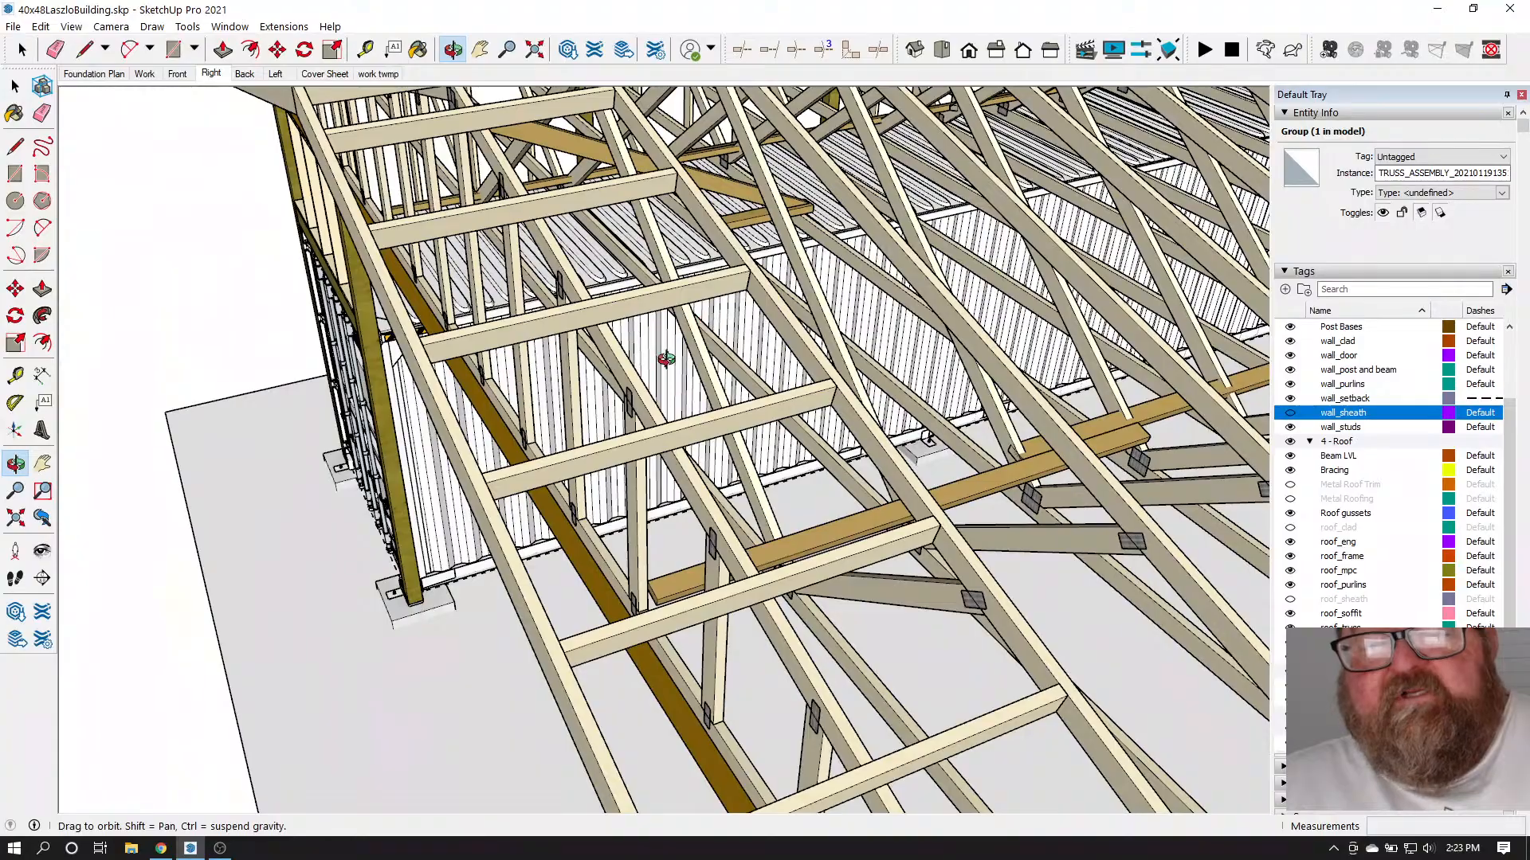
{"action": "left_click_drag", "start_coordinate": [666, 359], "coordinate": [728, 381]}
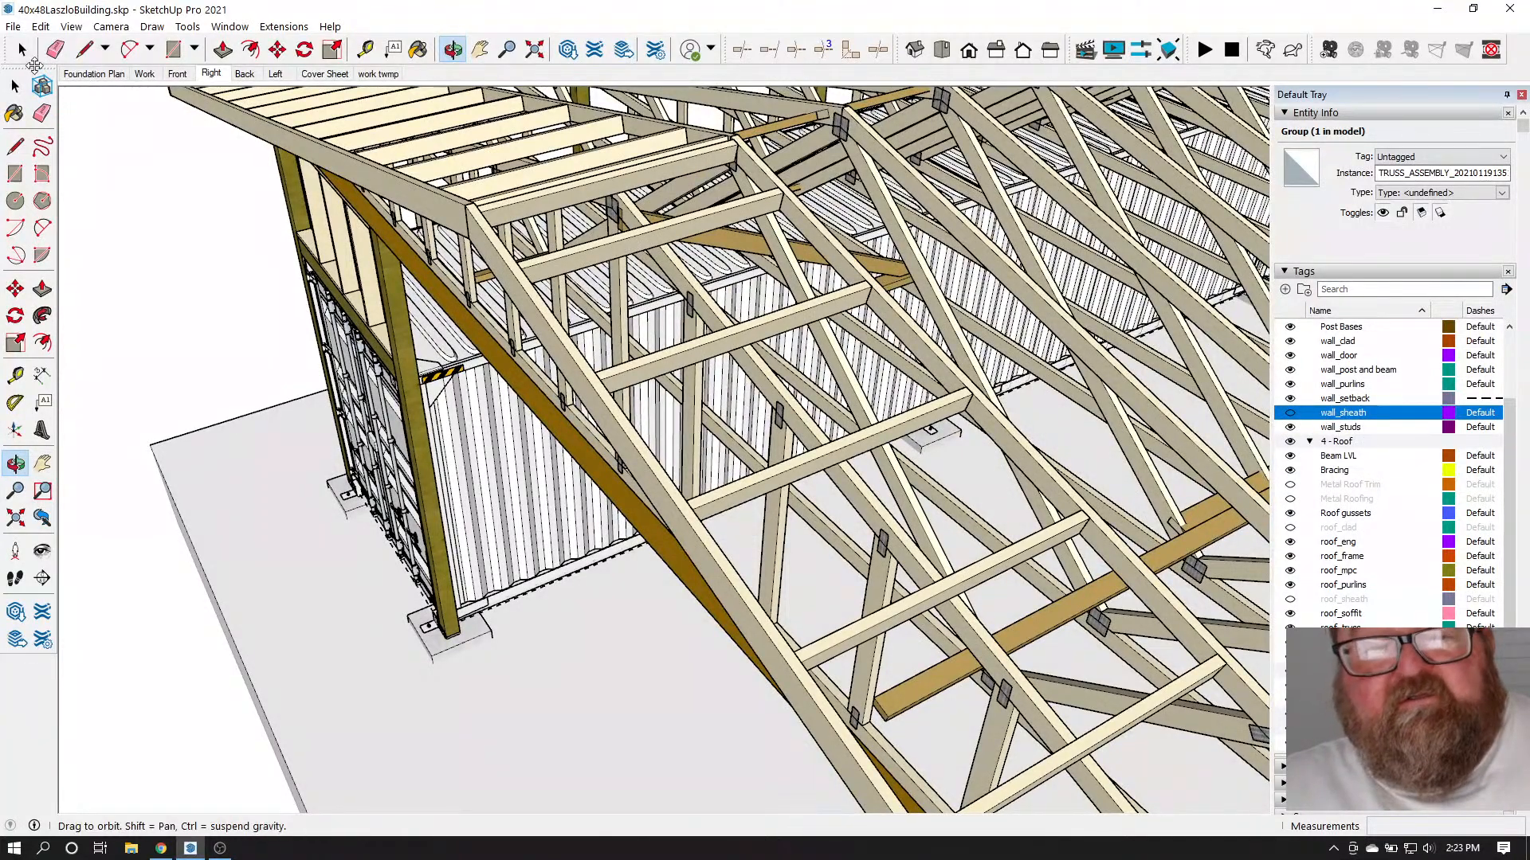
Edit the truss assembly to set Structural Outlookers to NO and Outlooker Orientation to HORIZONTAL, and update the assembly
{"action": "left_click", "coordinate": [22, 51]}
{"action": "left_click", "coordinate": [860, 275]}
{"action": "right_click", "coordinate": [859, 277]}
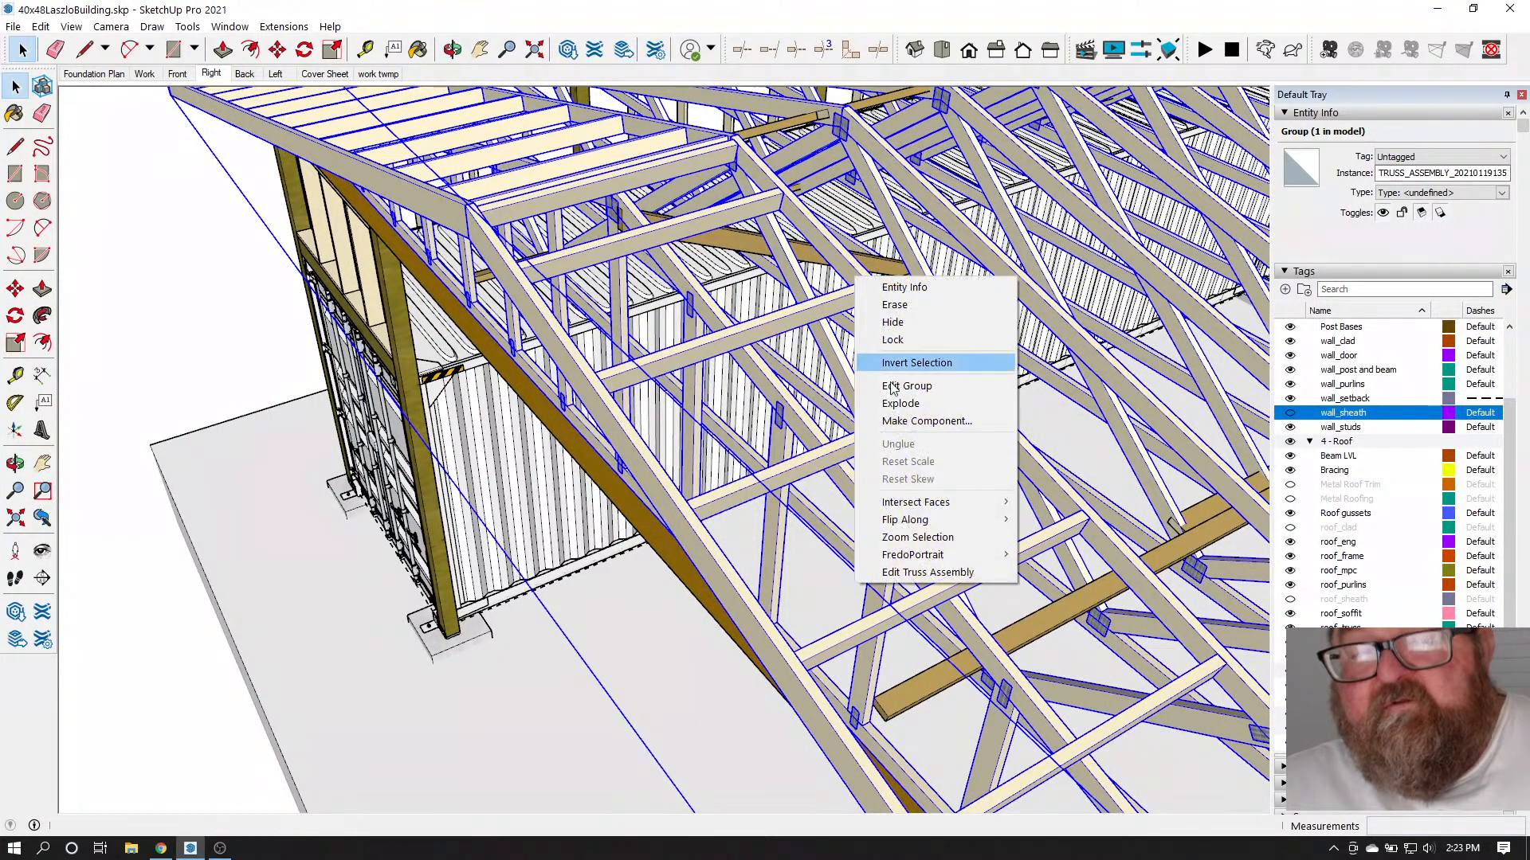
{"action": "left_click", "coordinate": [906, 573]}
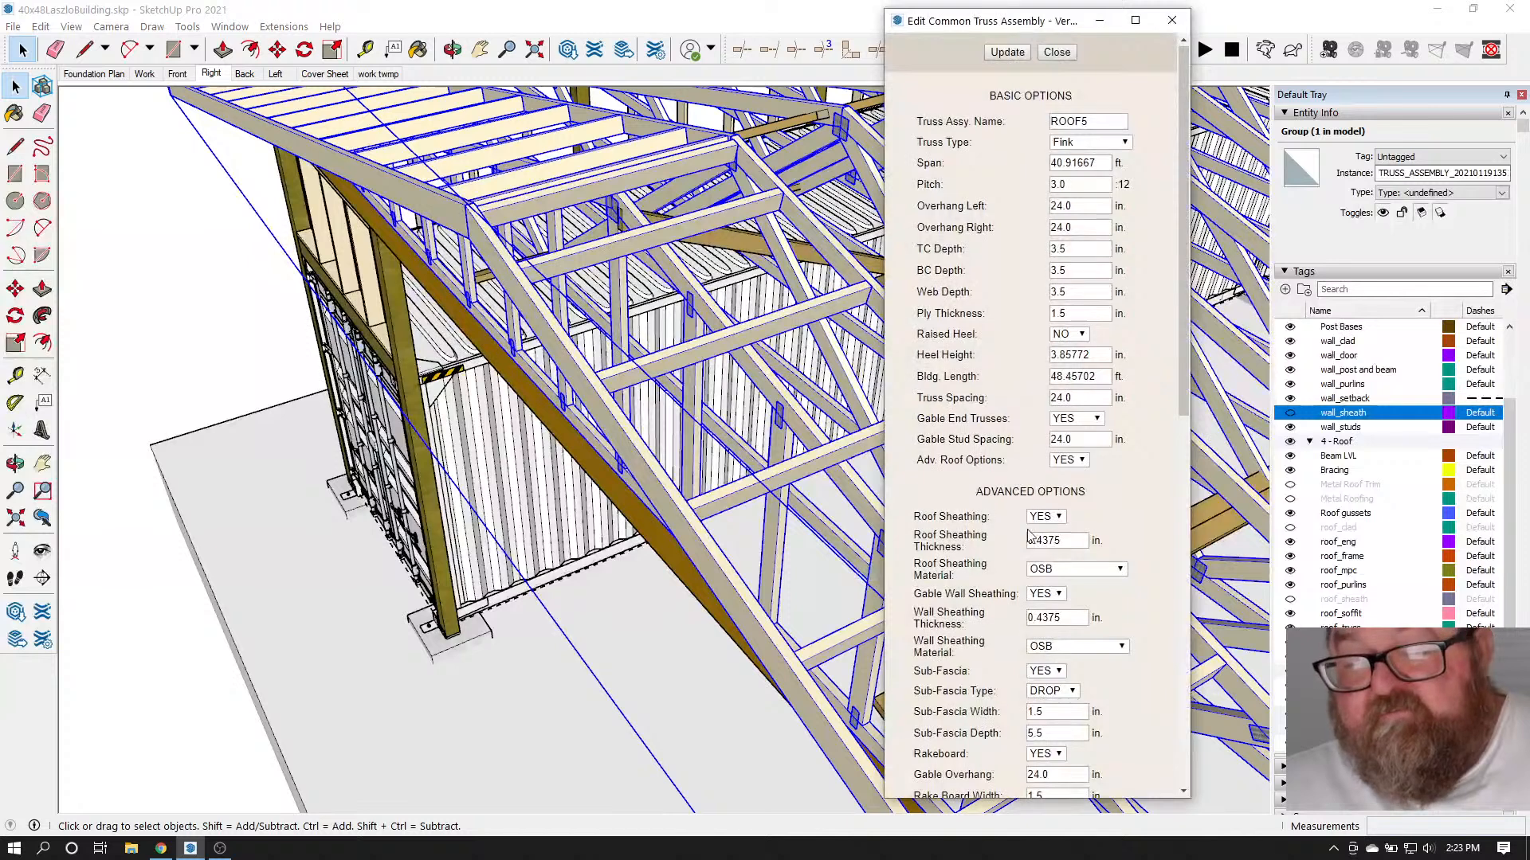
{"action": "scroll", "coordinate": [971, 518], "scroll_direction": "down", "scroll_amount": 7}
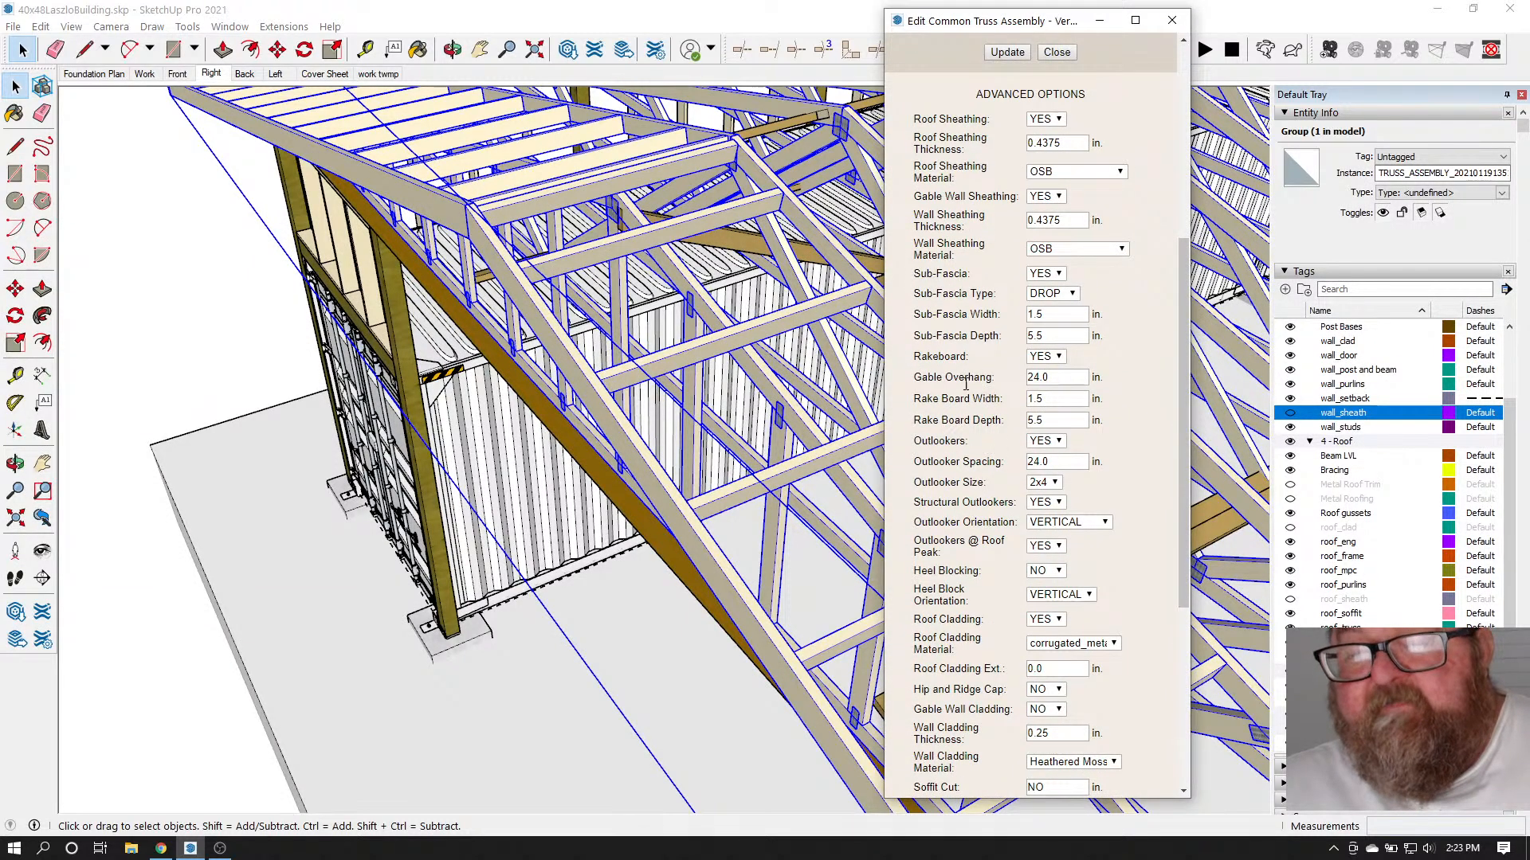
{"action": "left_click", "coordinate": [1056, 530]}
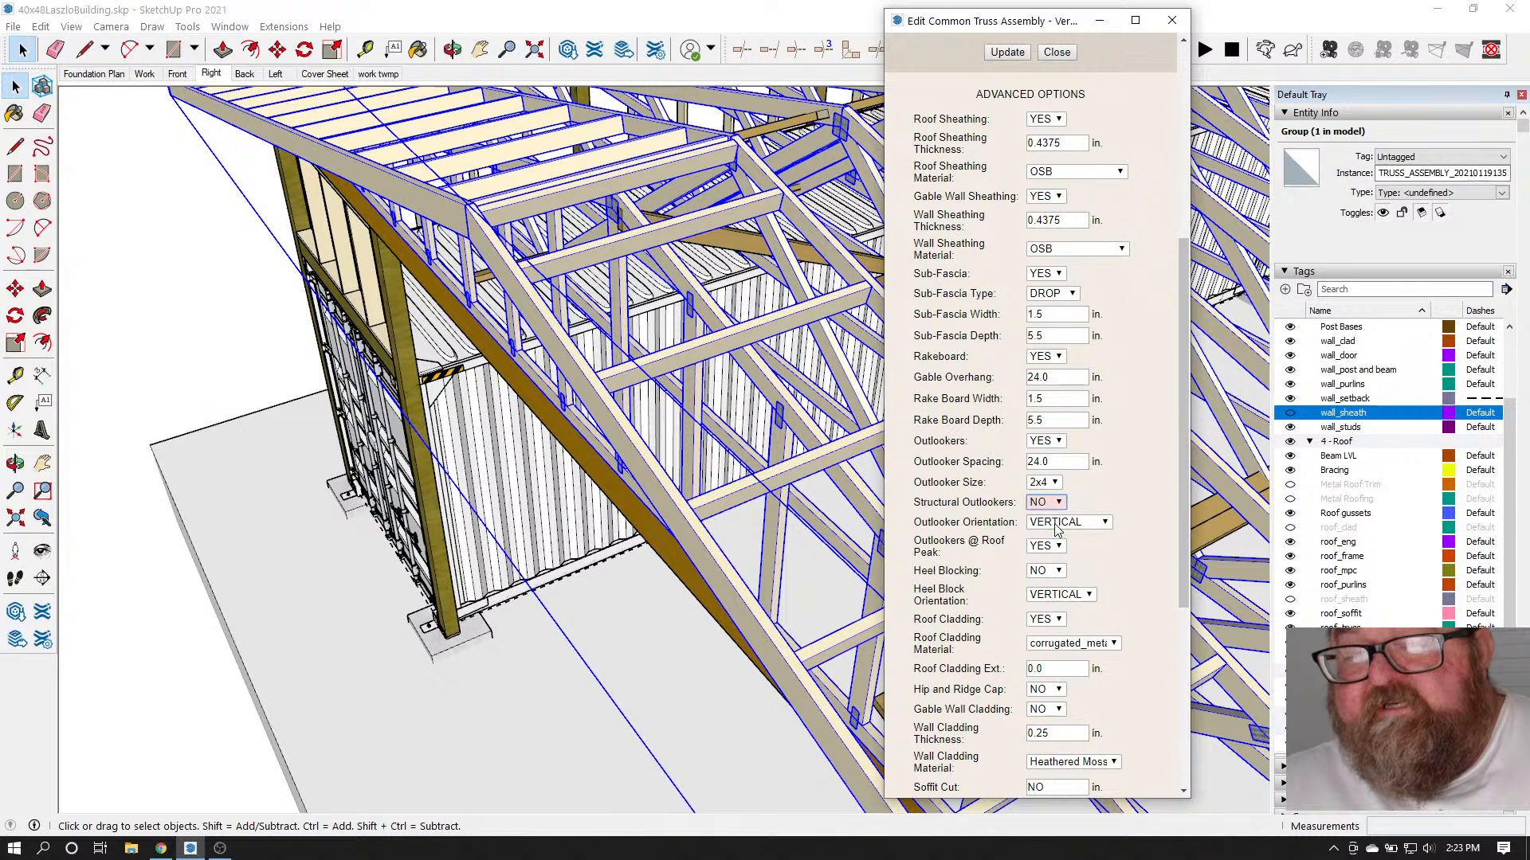
{"action": "left_click", "coordinate": [1104, 523]}
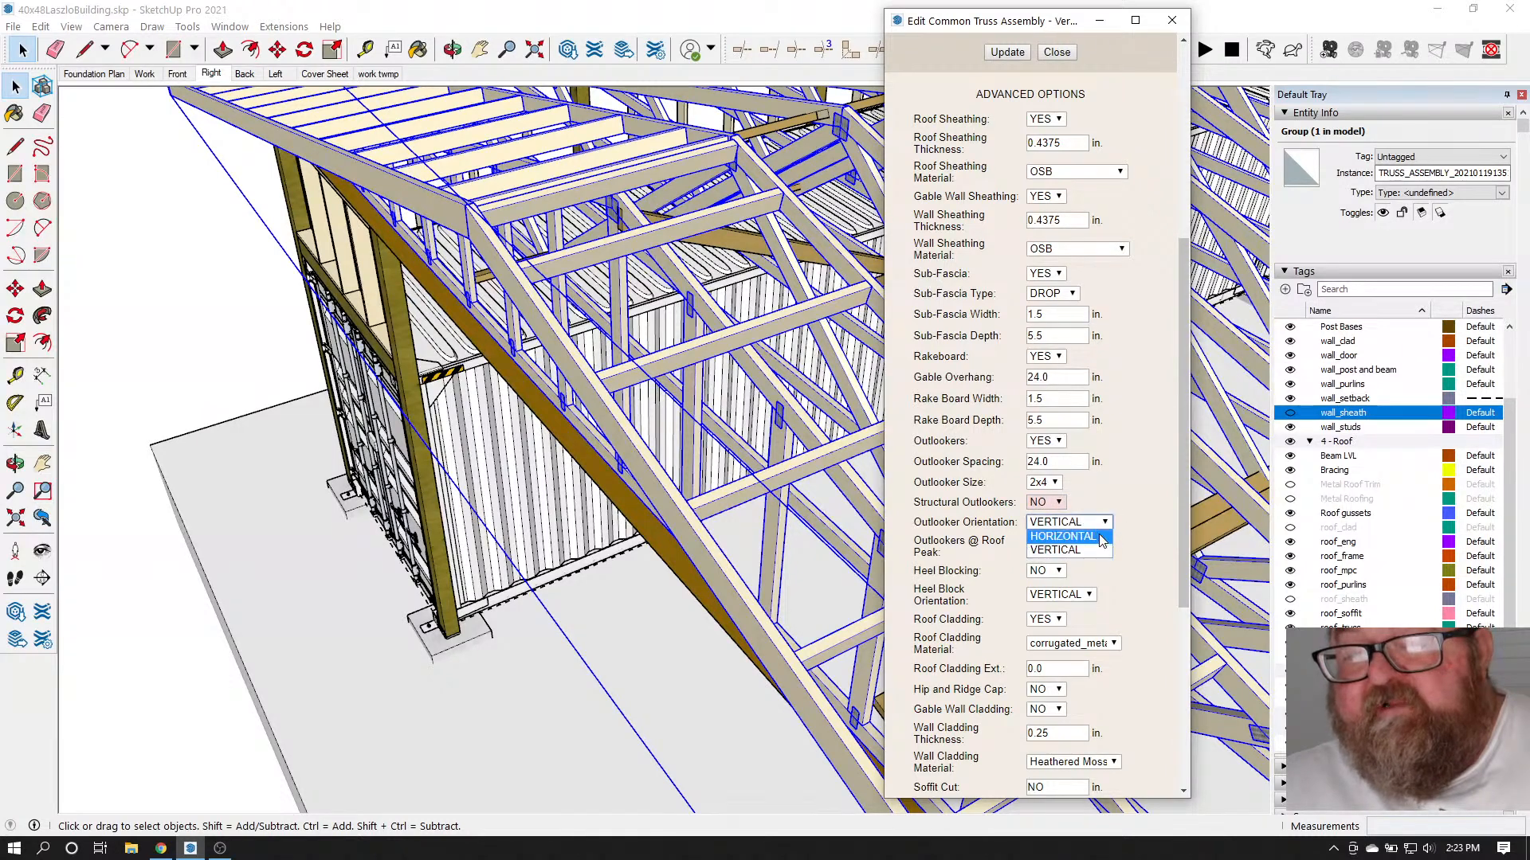
{"action": "left_click", "coordinate": [1102, 541]}
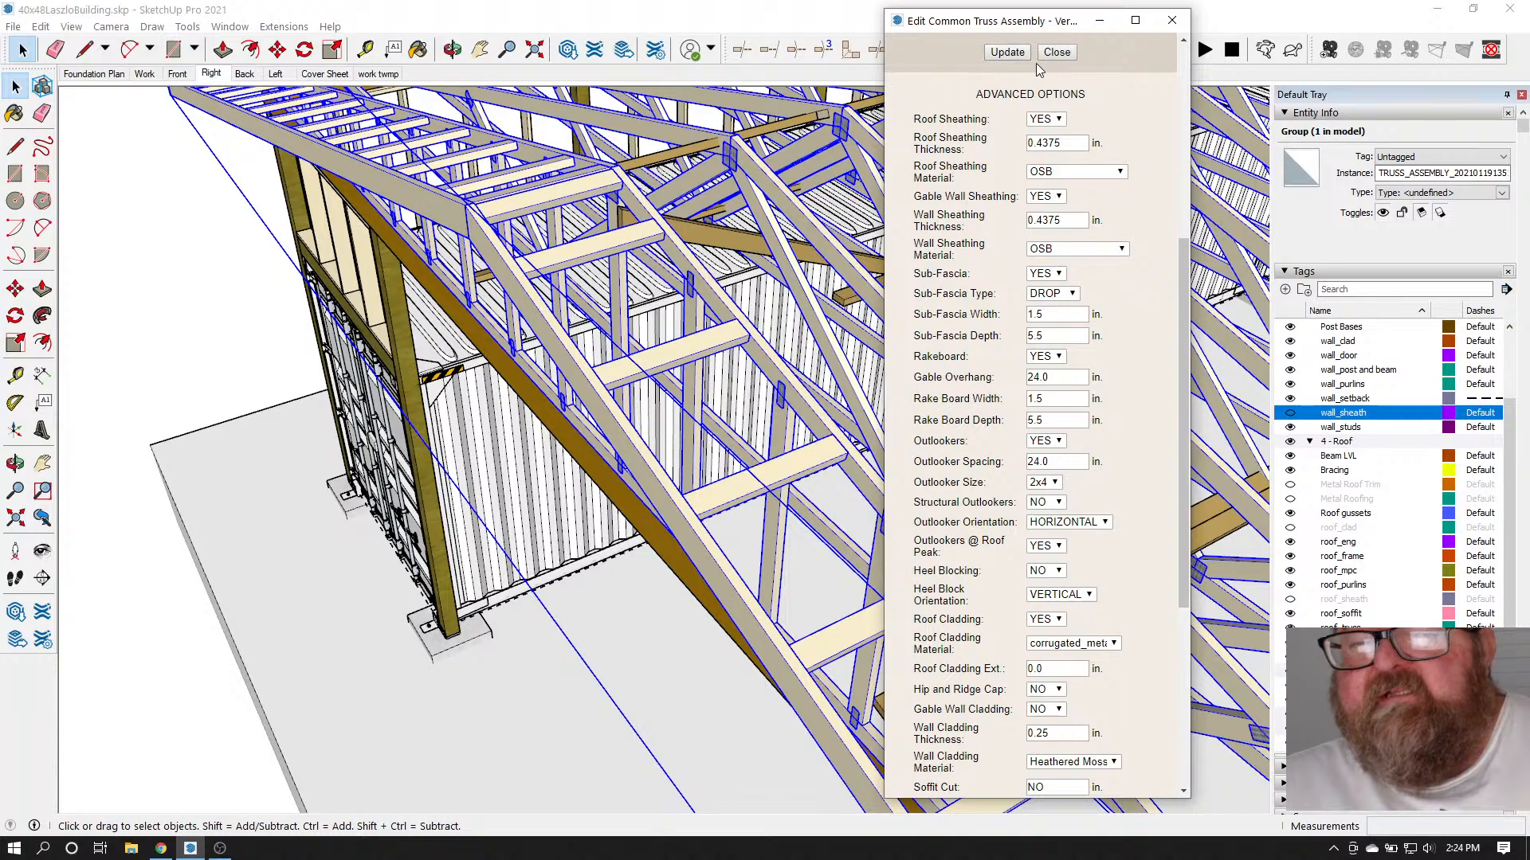
{"action": "left_click", "coordinate": [1062, 54]}
Inspect the flat, non-structural outlookers along the gable end and at the roof peak
{"action": "scroll", "coordinate": [741, 312], "scroll_direction": "up", "scroll_amount": 2}
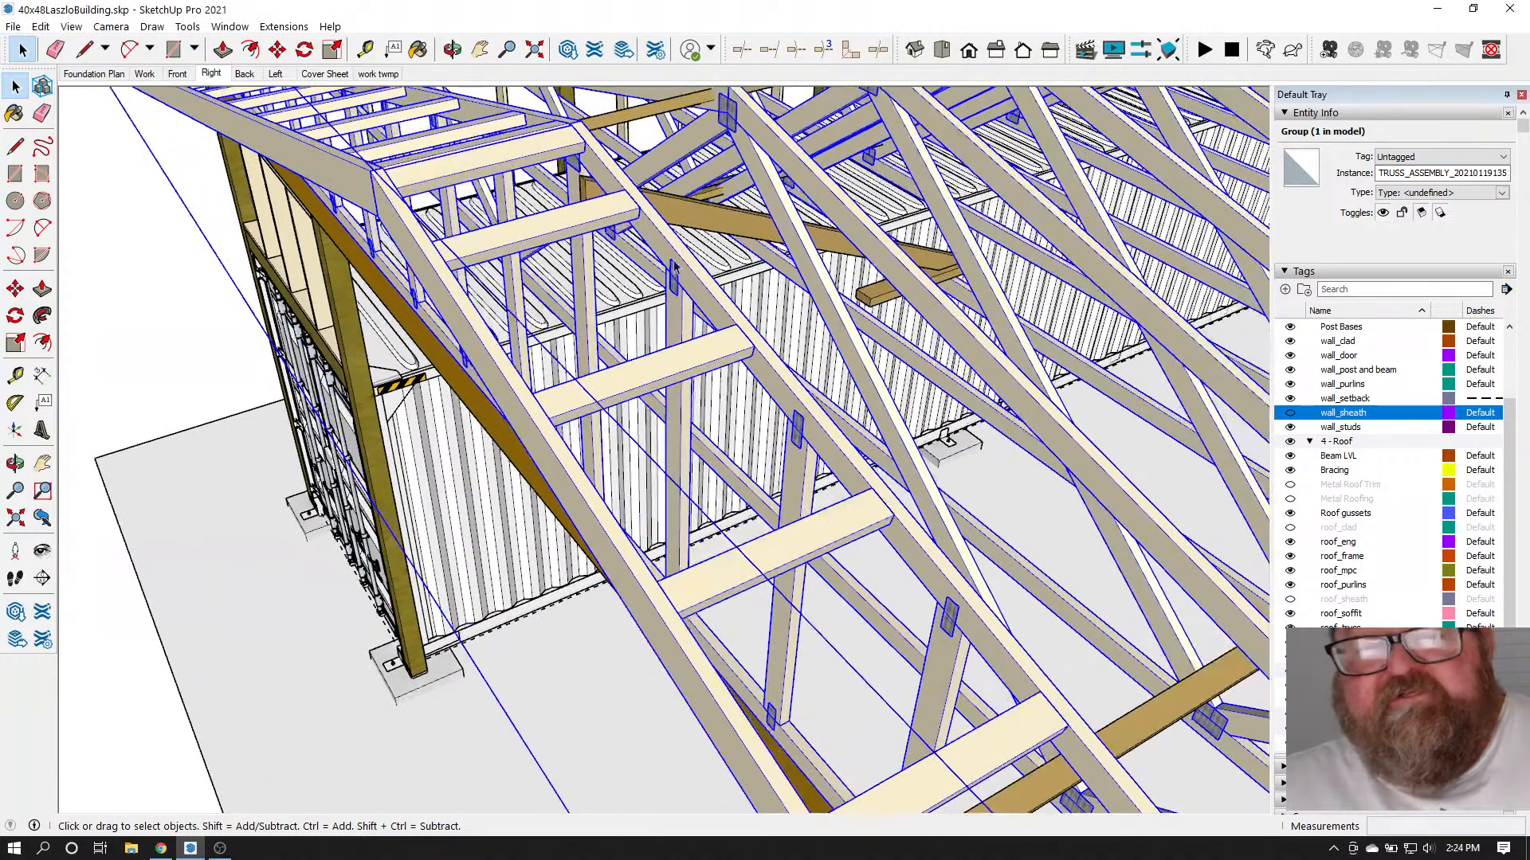
{"action": "middle_click_drag", "start_coordinate": [674, 268], "coordinate": [818, 427]}
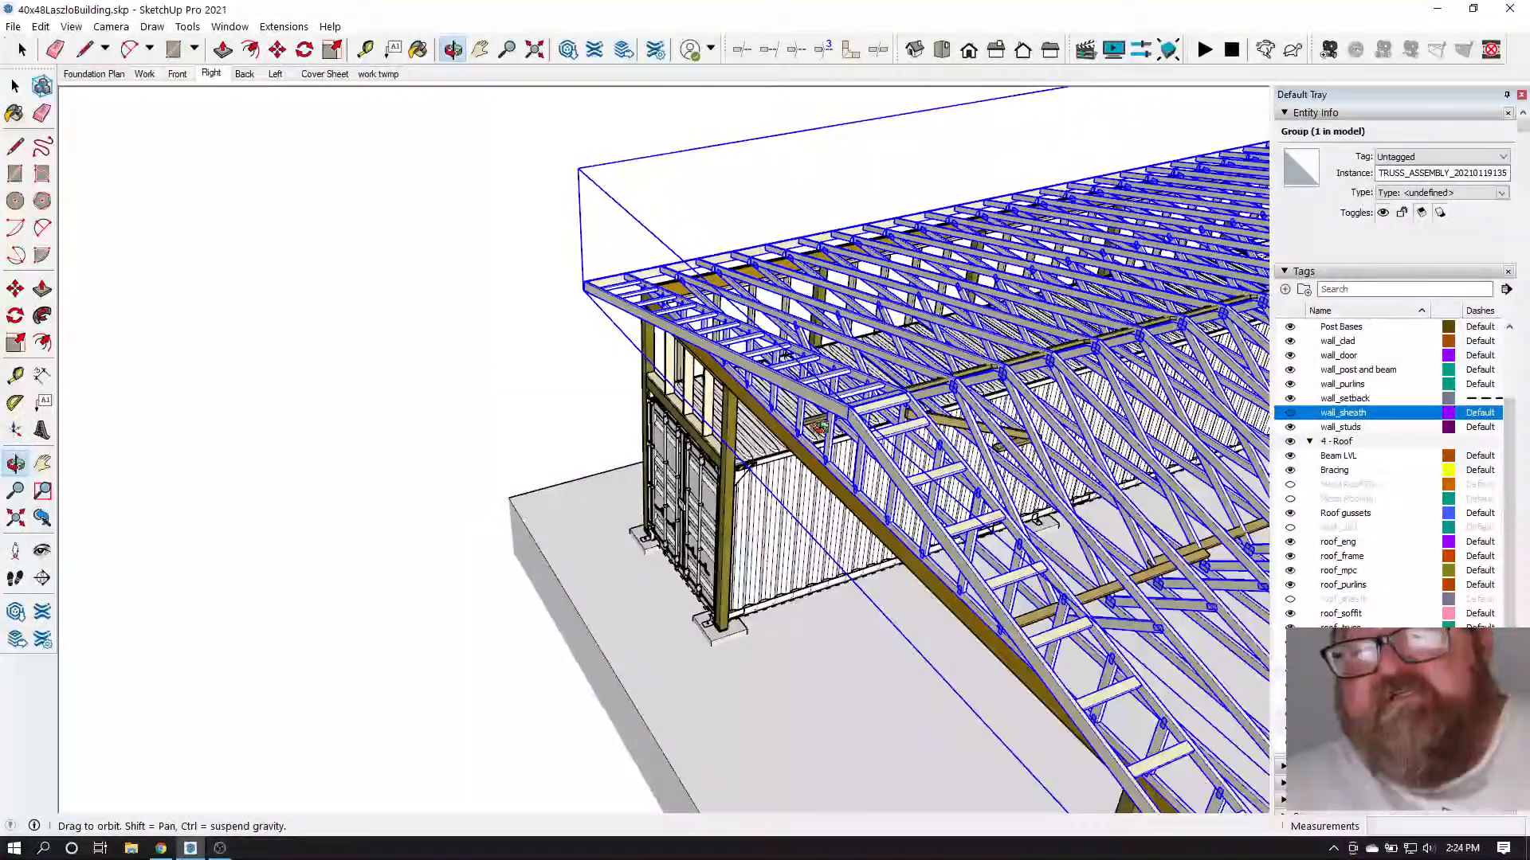
{"action": "scroll", "coordinate": [813, 406], "scroll_direction": "up", "scroll_amount": 5}
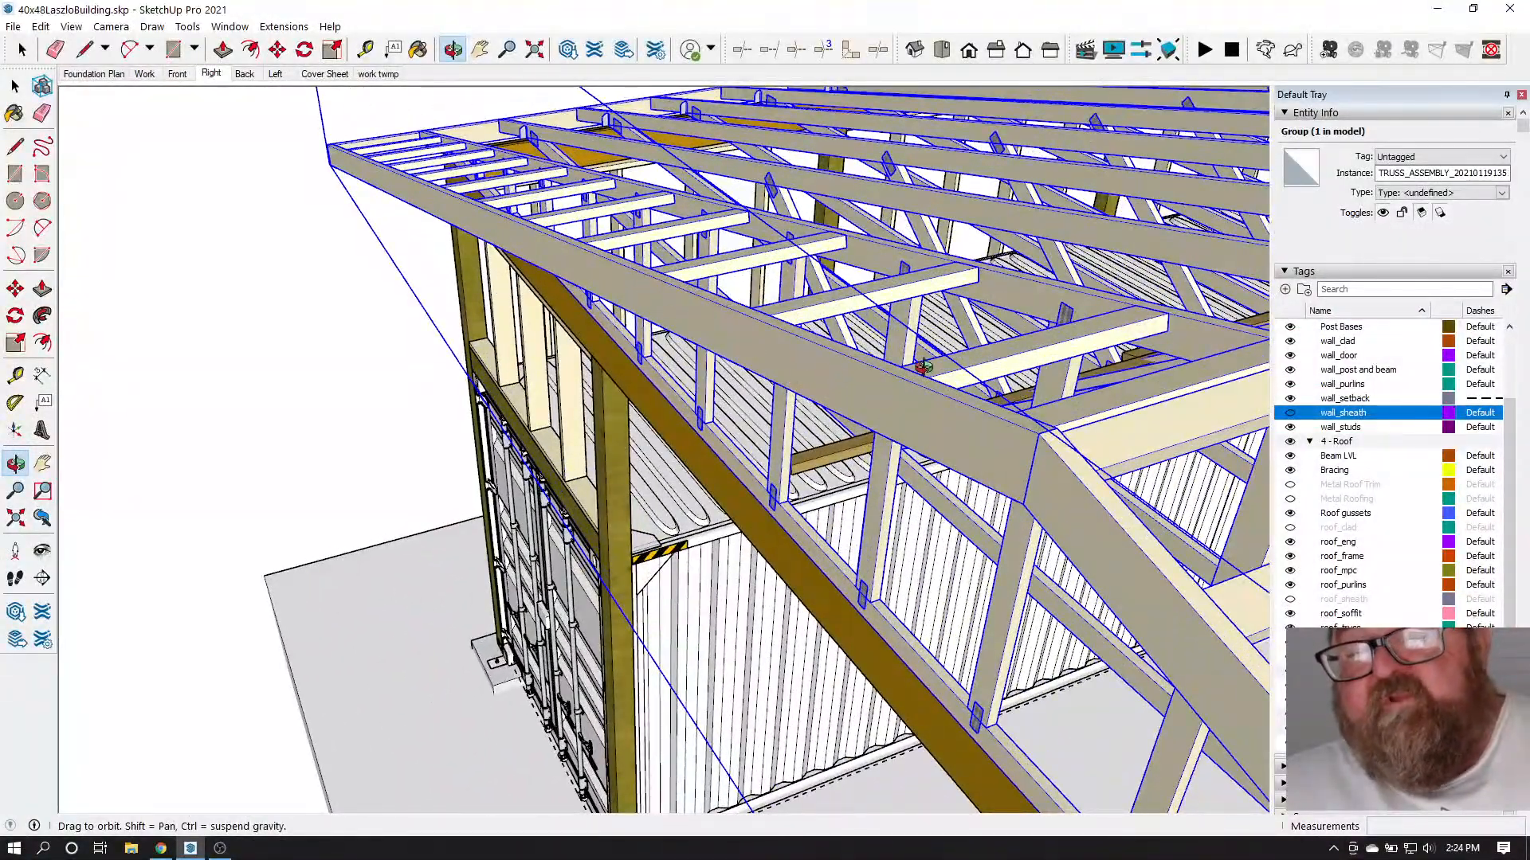
{"action": "left_click_drag", "start_coordinate": [924, 367], "coordinate": [786, 379]}
{"action": "left_click_drag", "start_coordinate": [734, 320], "coordinate": [857, 360]}
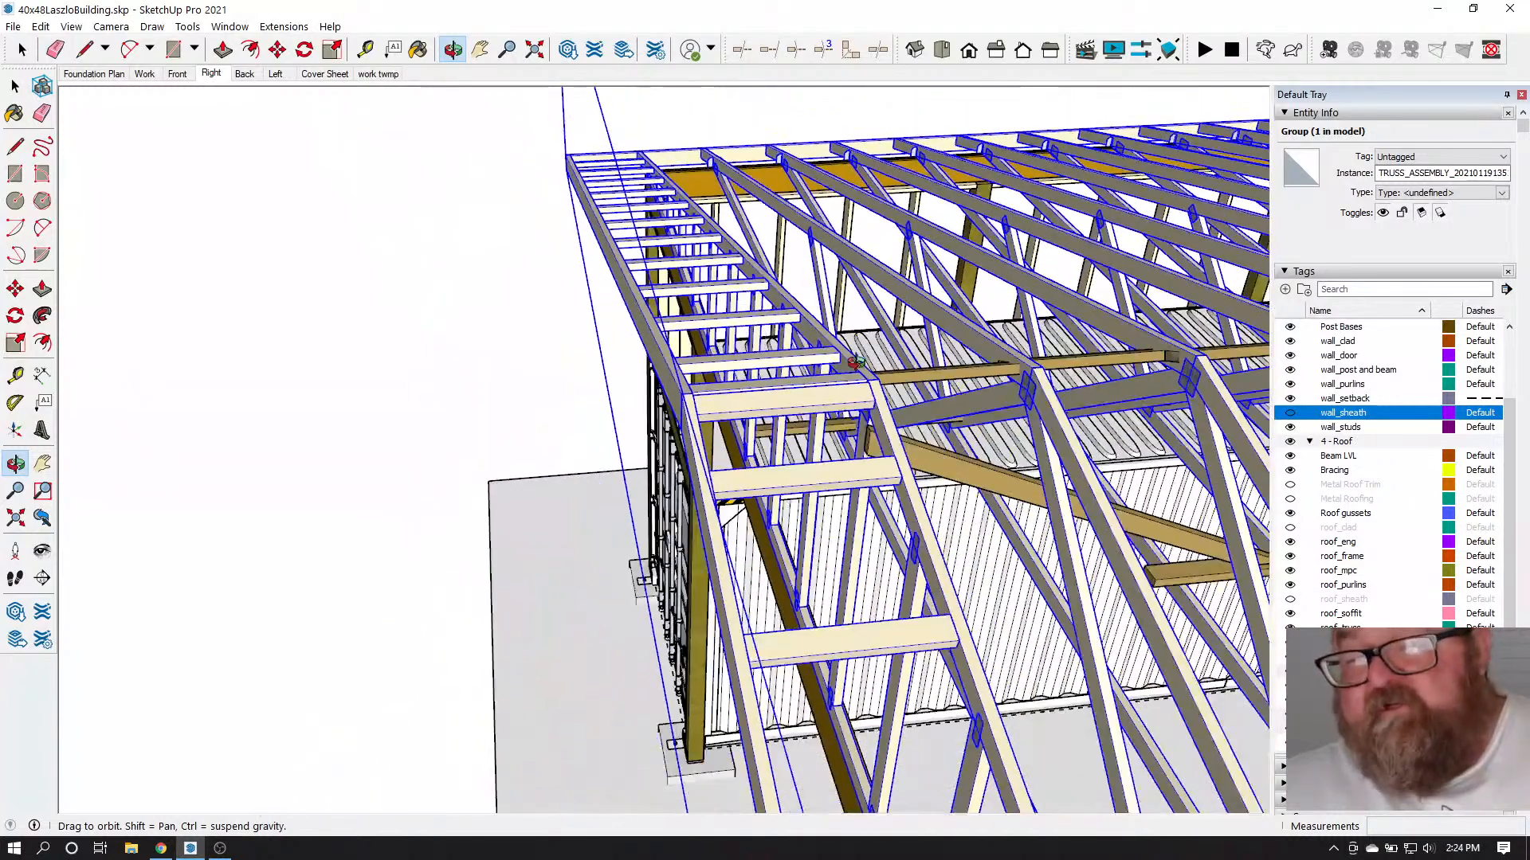
Switch the truss assembly back to Structural Outlookers YES with VERTICAL Outlooker Orientation, and update the assembly
{"action": "key", "text": "space"}
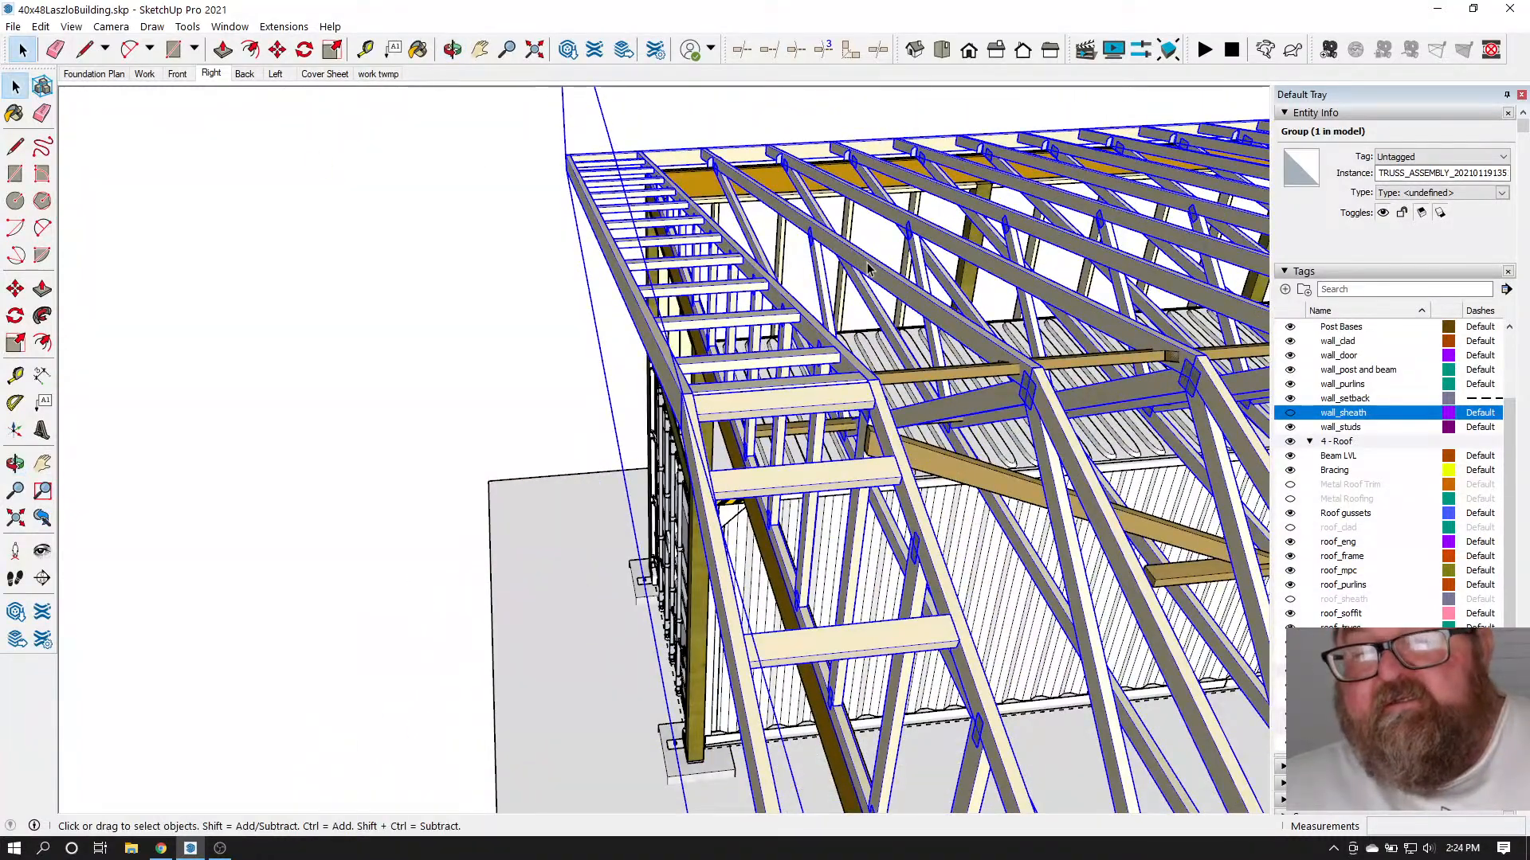
{"action": "right_click", "coordinate": [869, 269]}
{"action": "left_click", "coordinate": [940, 562]}
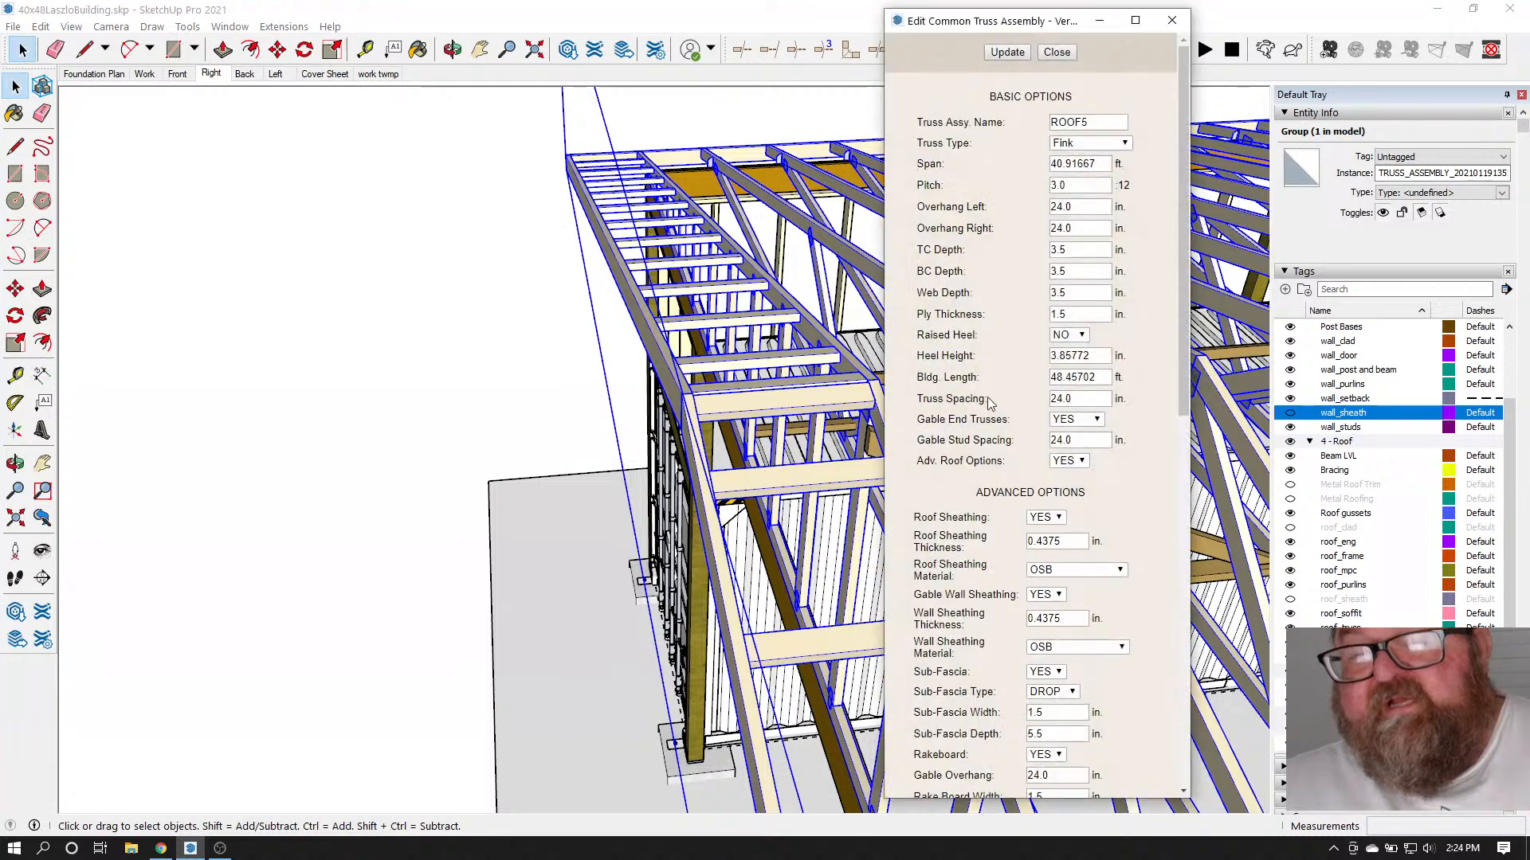
{"action": "scroll", "coordinate": [953, 597], "scroll_direction": "down", "scroll_amount": 5}
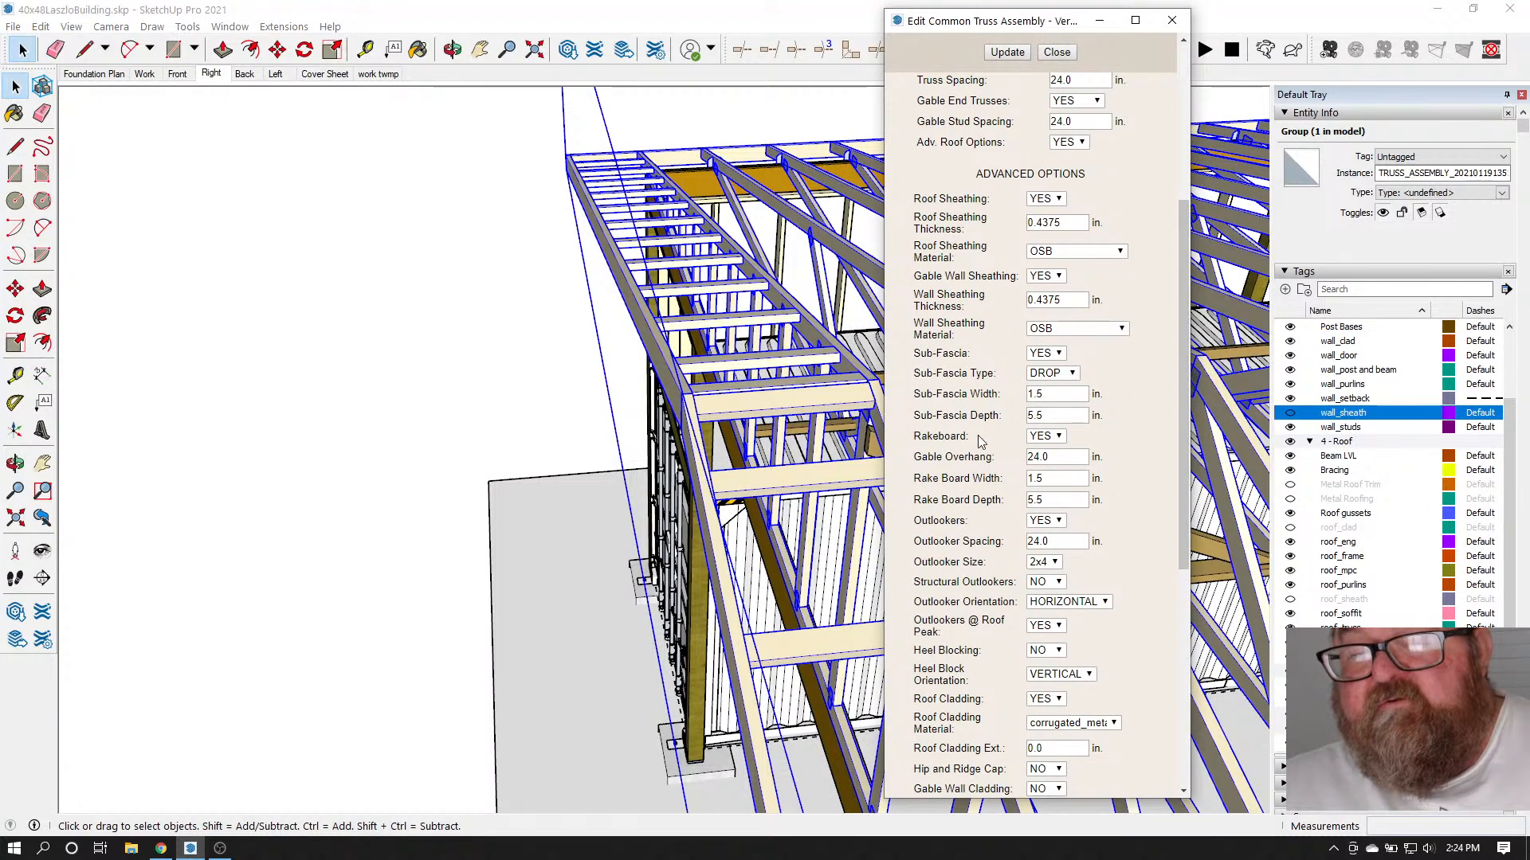
{"action": "scroll", "coordinate": [980, 441], "scroll_direction": "down", "scroll_amount": 1}
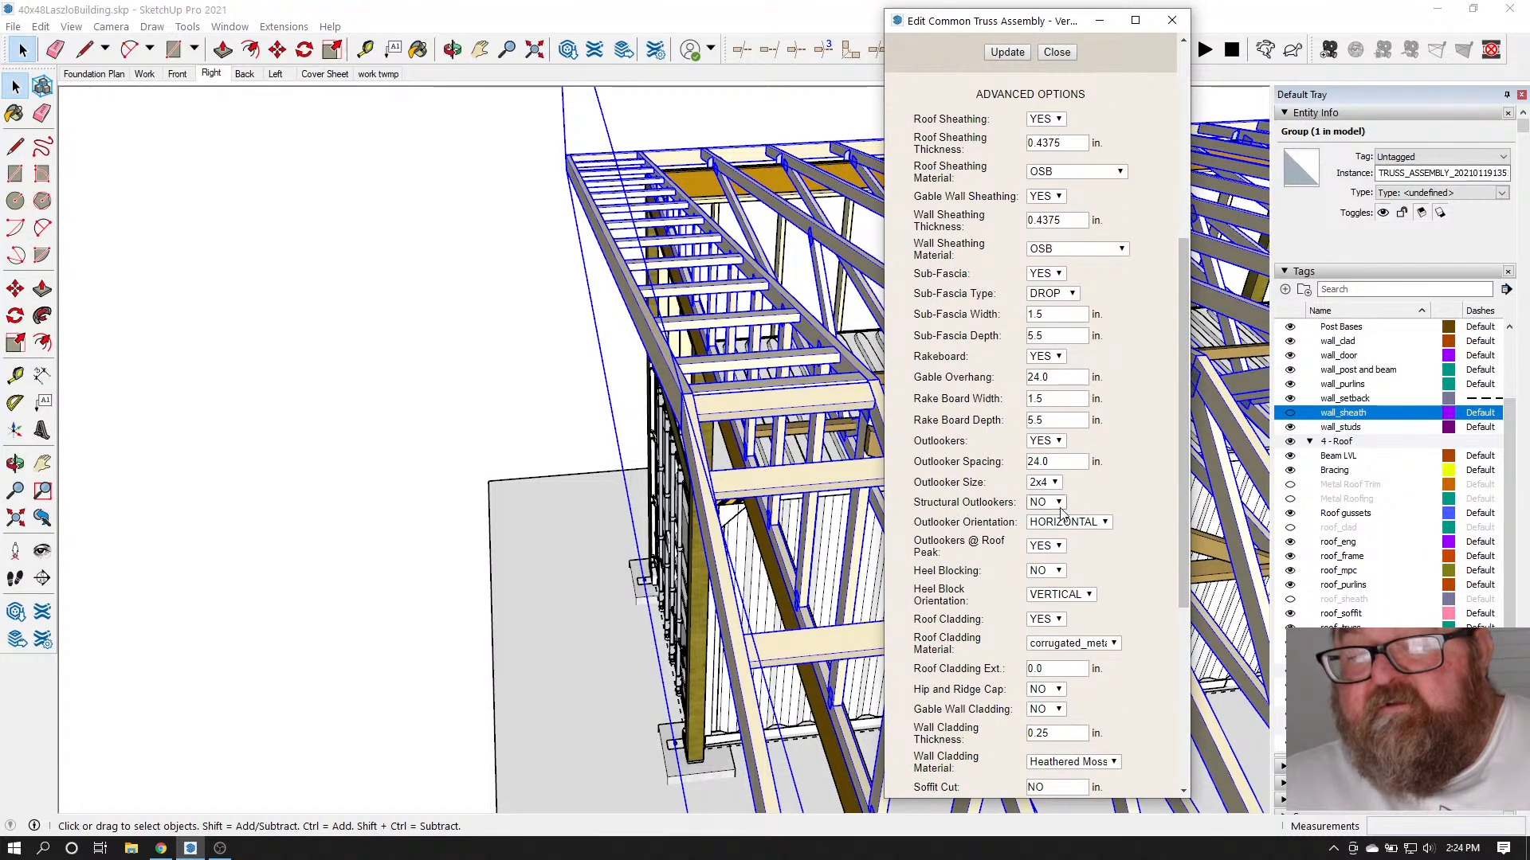
{"action": "left_click", "coordinate": [1045, 502]}
{"action": "left_click", "coordinate": [1042, 516]}
{"action": "left_click", "coordinate": [1106, 523]}
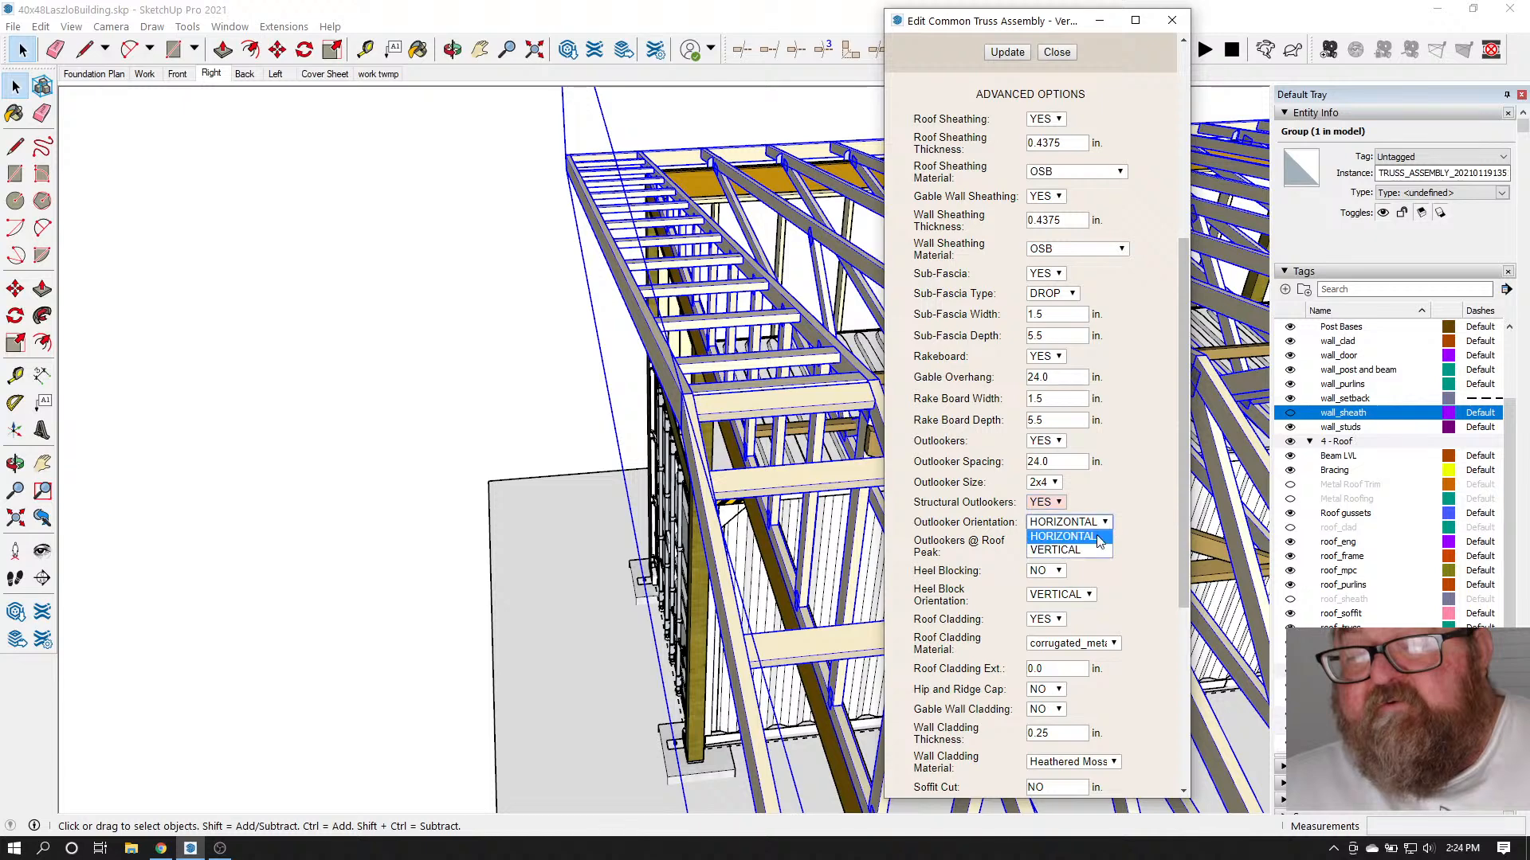
{"action": "left_click", "coordinate": [1091, 551]}
{"action": "left_click", "coordinate": [1007, 52]}
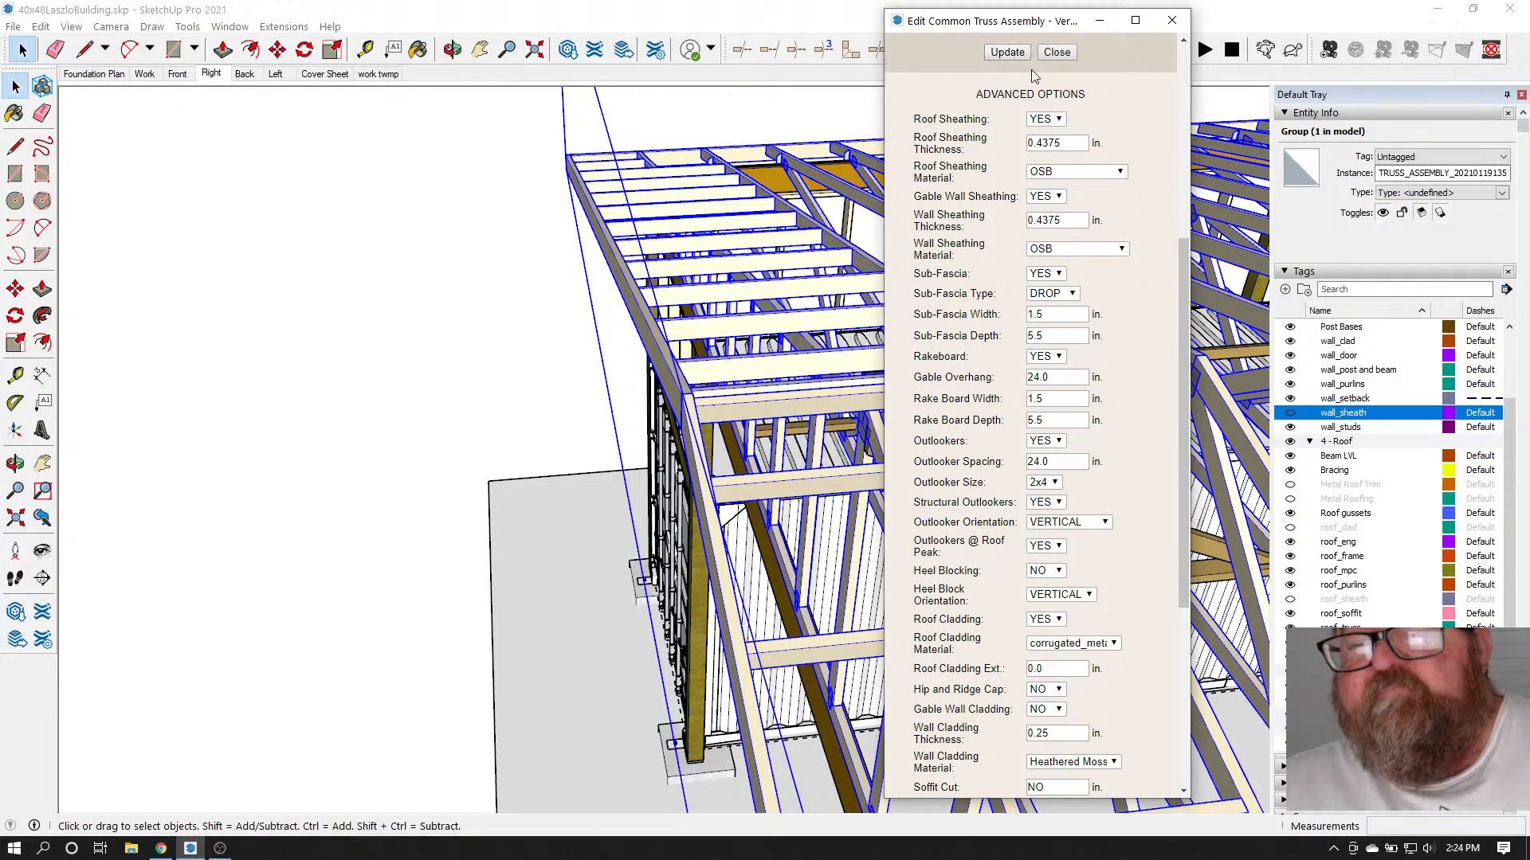
{"action": "left_click", "coordinate": [1057, 52]}
Deselect the truss assembly and examine the vertical outlookers from above and from beneath the gable overhang
{"action": "left_click", "coordinate": [453, 49]}
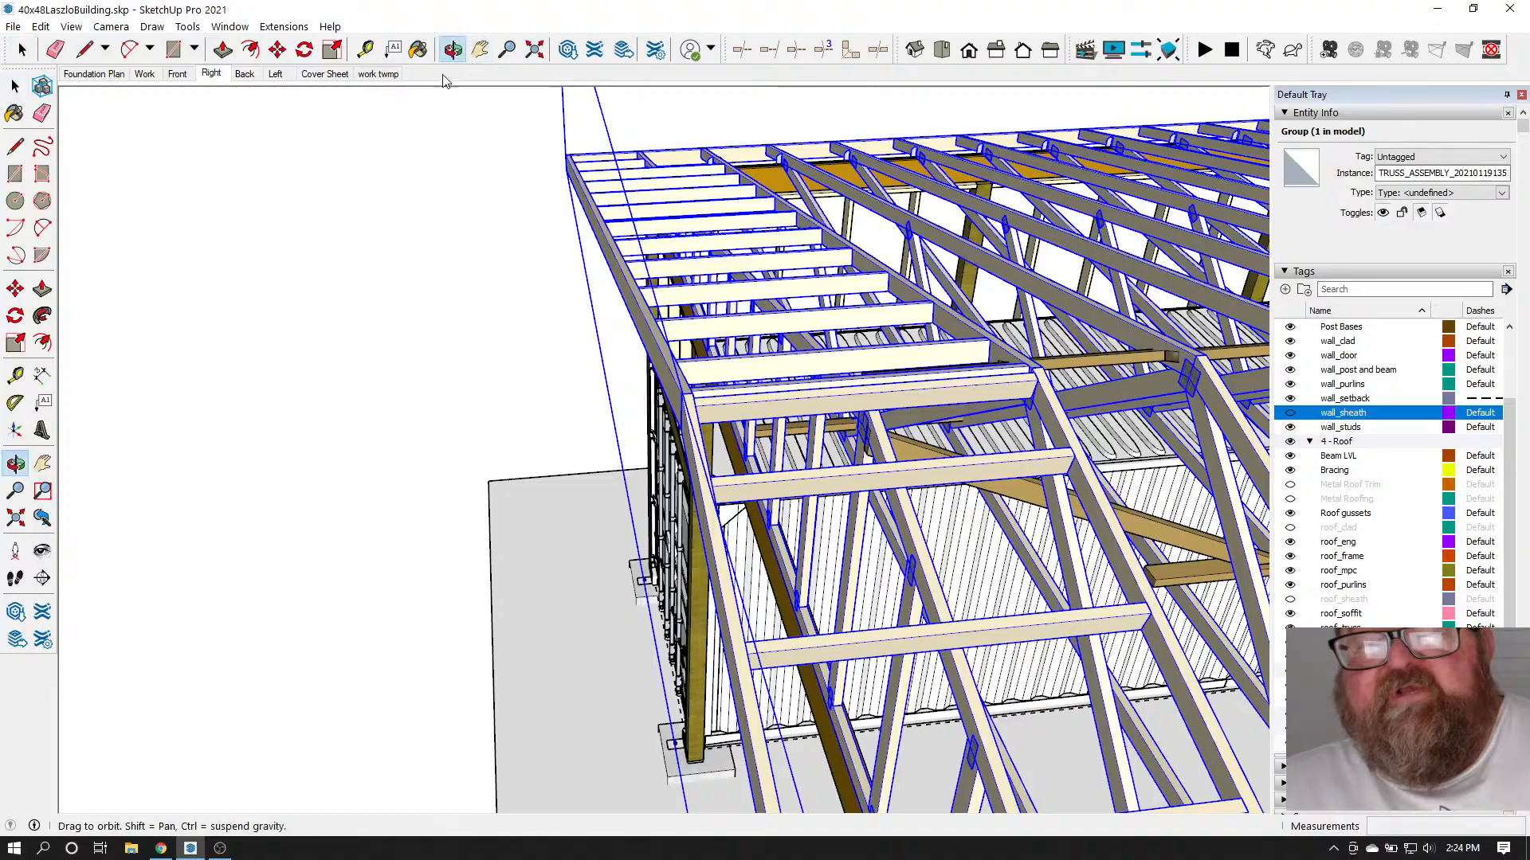
{"action": "left_click_drag", "start_coordinate": [901, 417], "coordinate": [988, 398]}
{"action": "scroll", "coordinate": [916, 446], "scroll_direction": "down", "scroll_amount": 3}
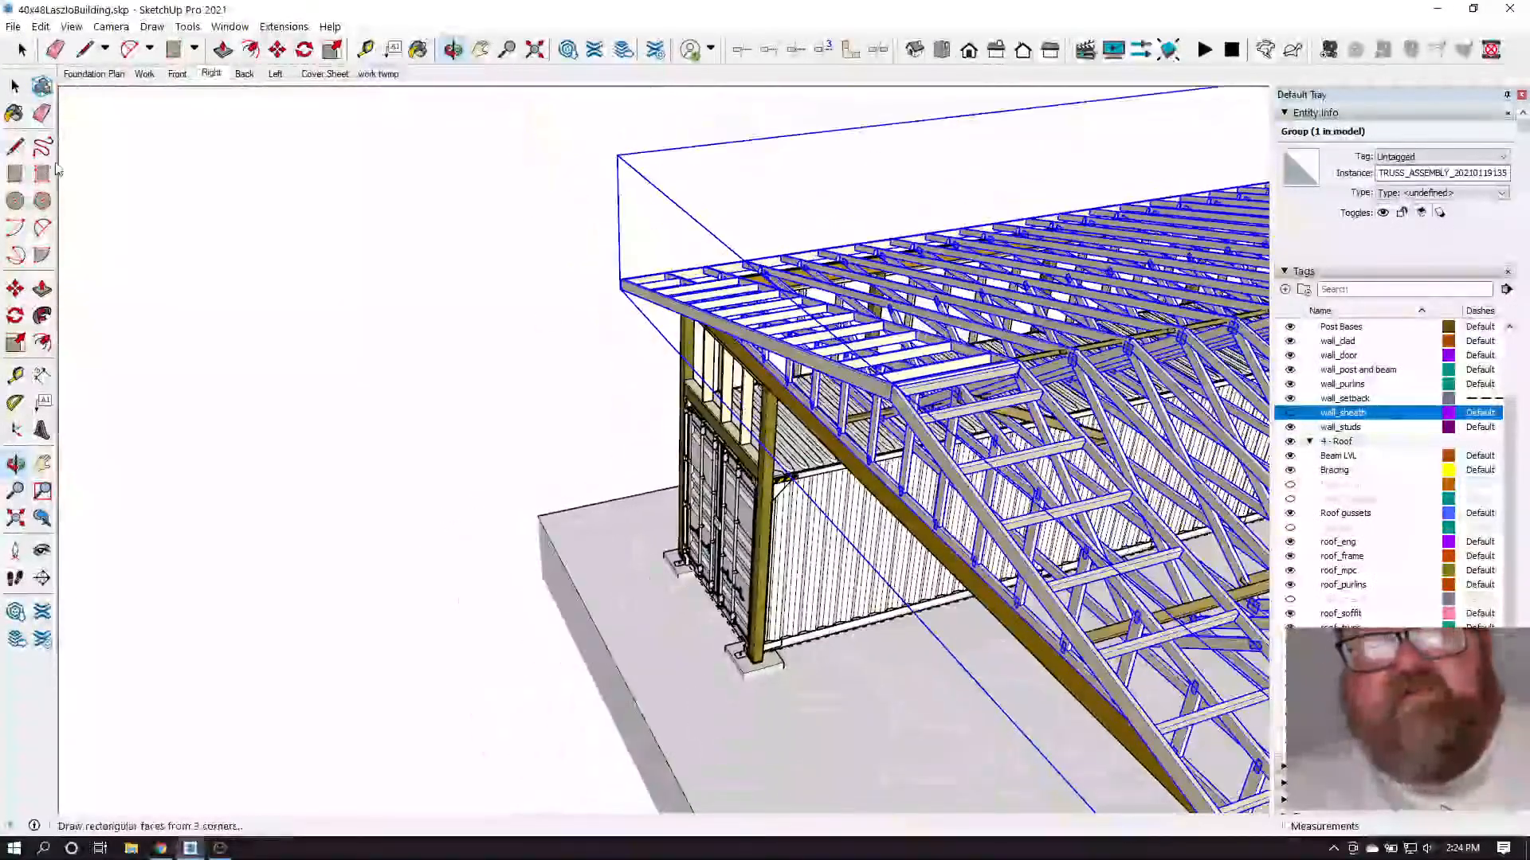
{"action": "left_click", "coordinate": [22, 50]}
{"action": "left_click", "coordinate": [681, 216]}
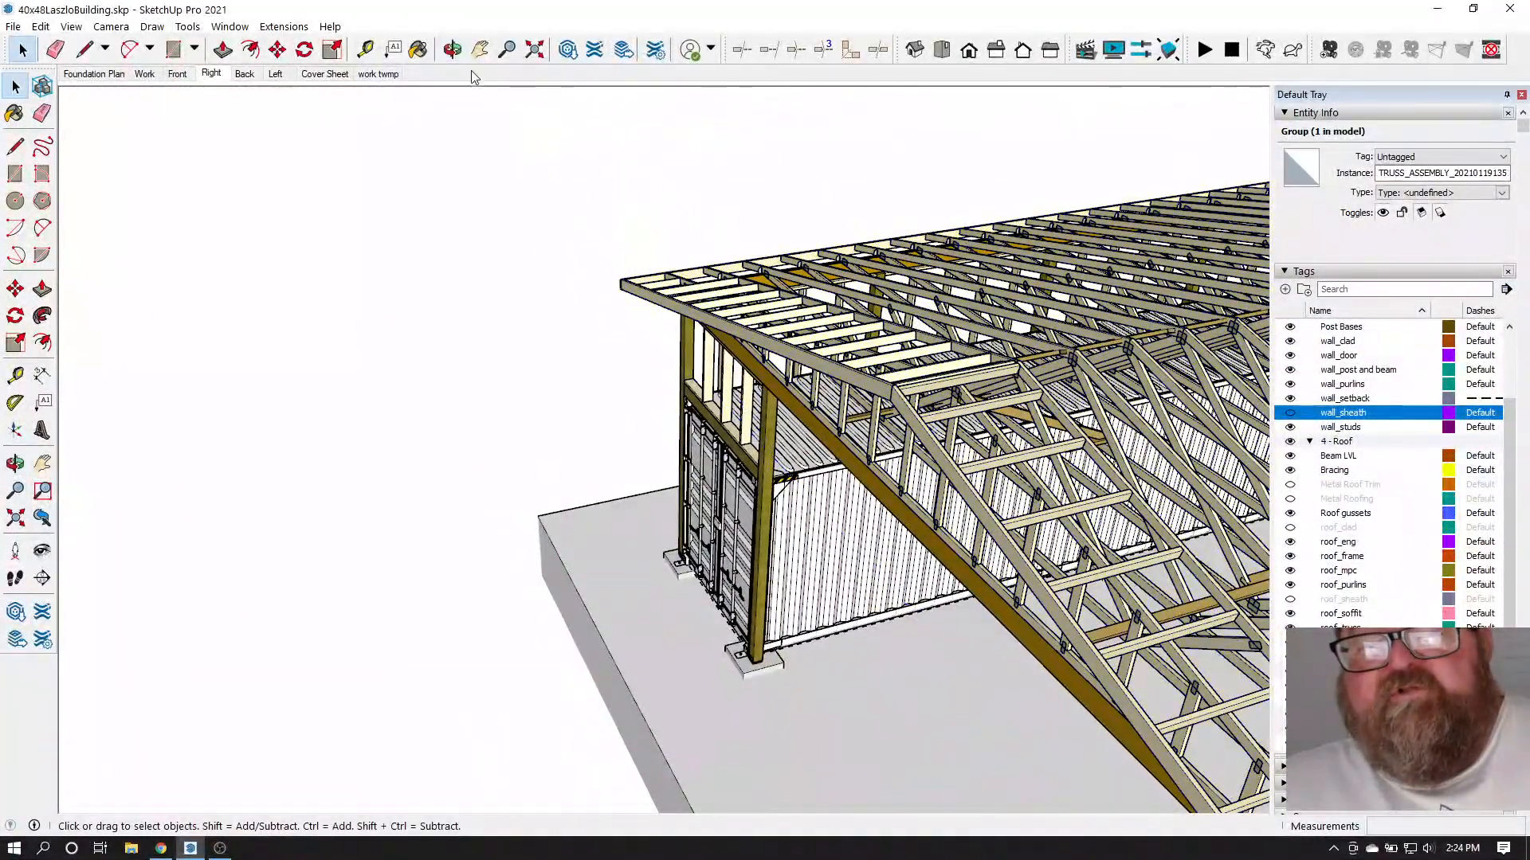
{"action": "key", "text": "o"}
{"action": "scroll", "coordinate": [797, 302], "scroll_direction": "up", "scroll_amount": 8}
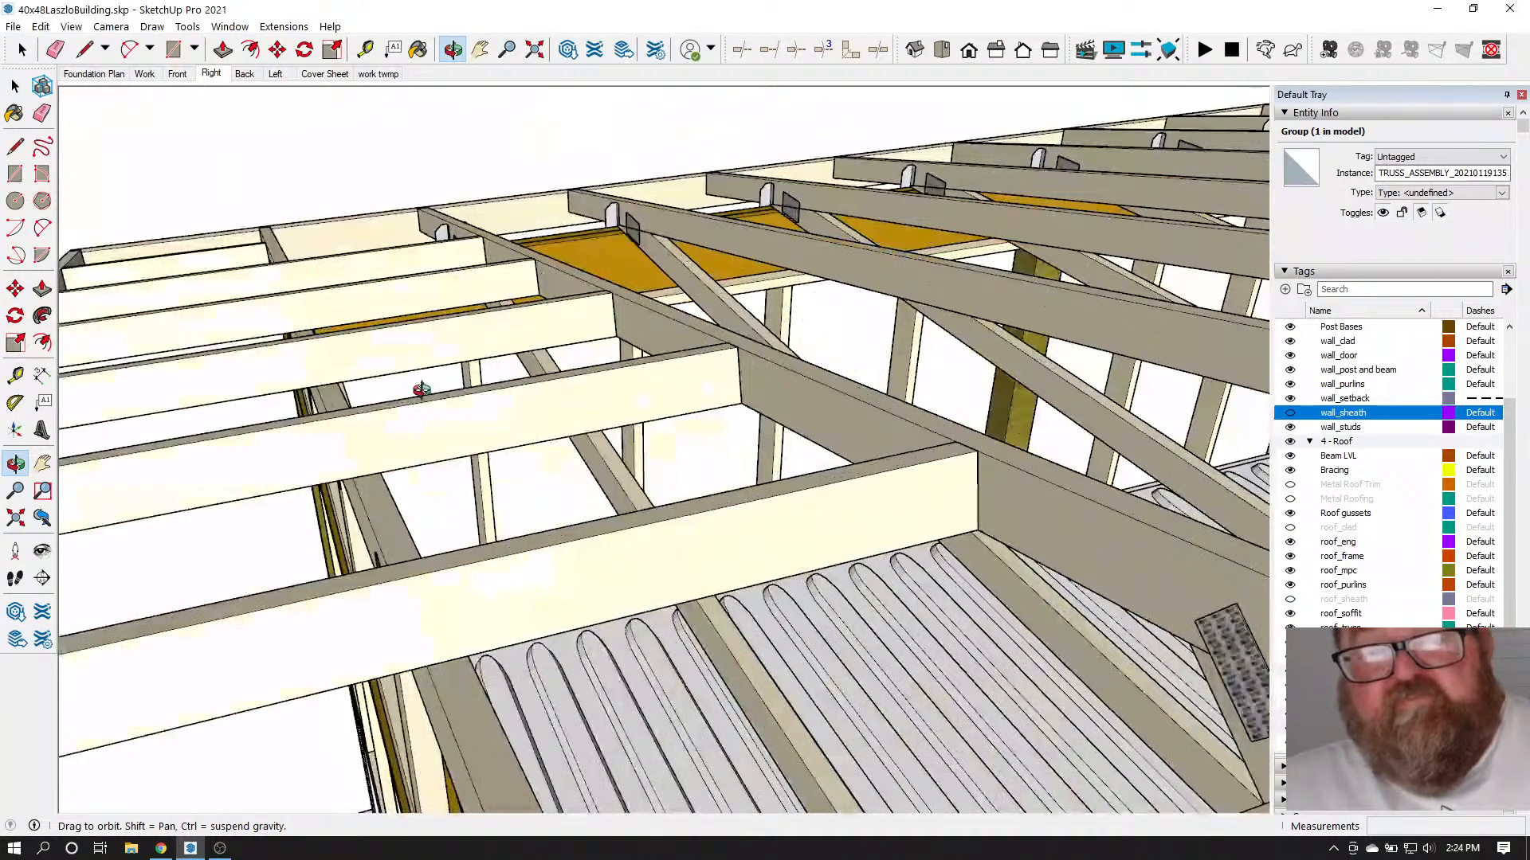
{"action": "left_click_drag", "start_coordinate": [421, 390], "coordinate": [772, 163]}
{"action": "scroll", "coordinate": [746, 231], "scroll_direction": "down", "scroll_amount": 8}
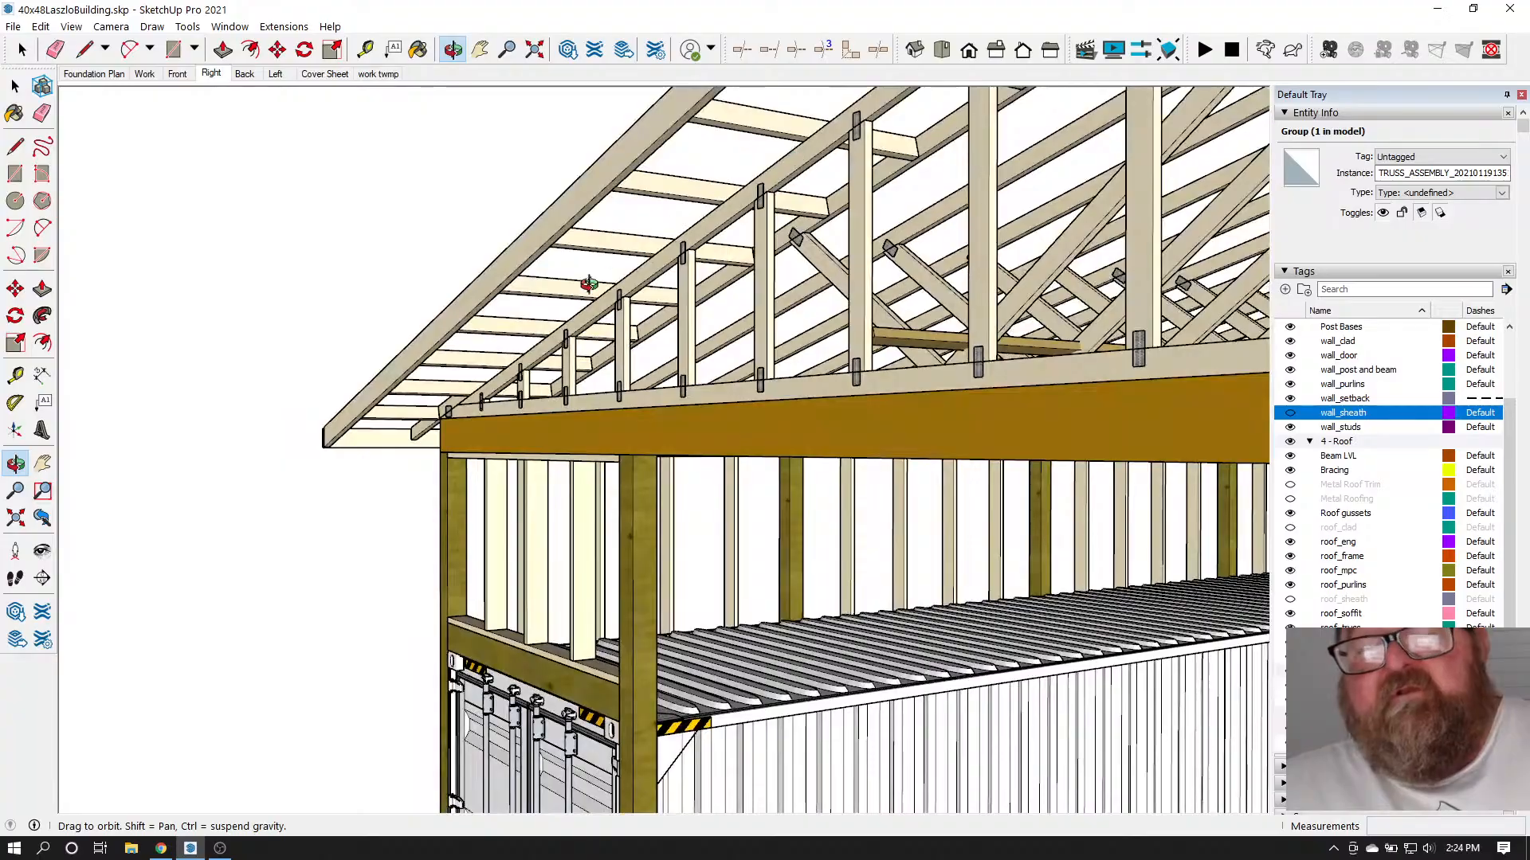
Inspect the framing at the eave corner of the gable overhang, including the rake board and truss tails, and review the whole building
{"action": "left_click_drag", "start_coordinate": [524, 355], "coordinate": [721, 602]}
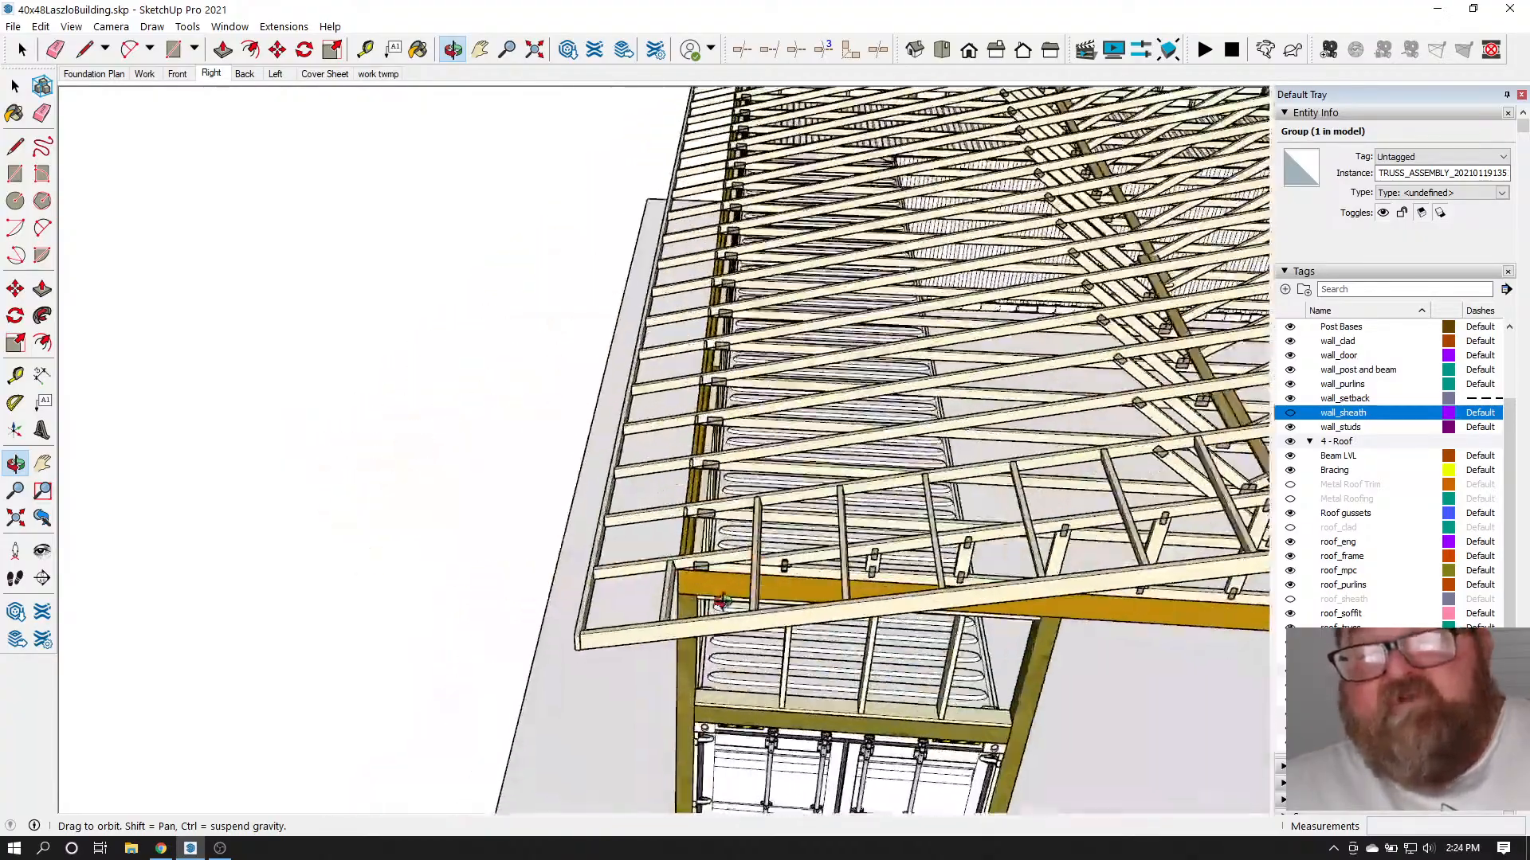
{"action": "scroll", "coordinate": [721, 601], "scroll_direction": "up", "scroll_amount": 8}
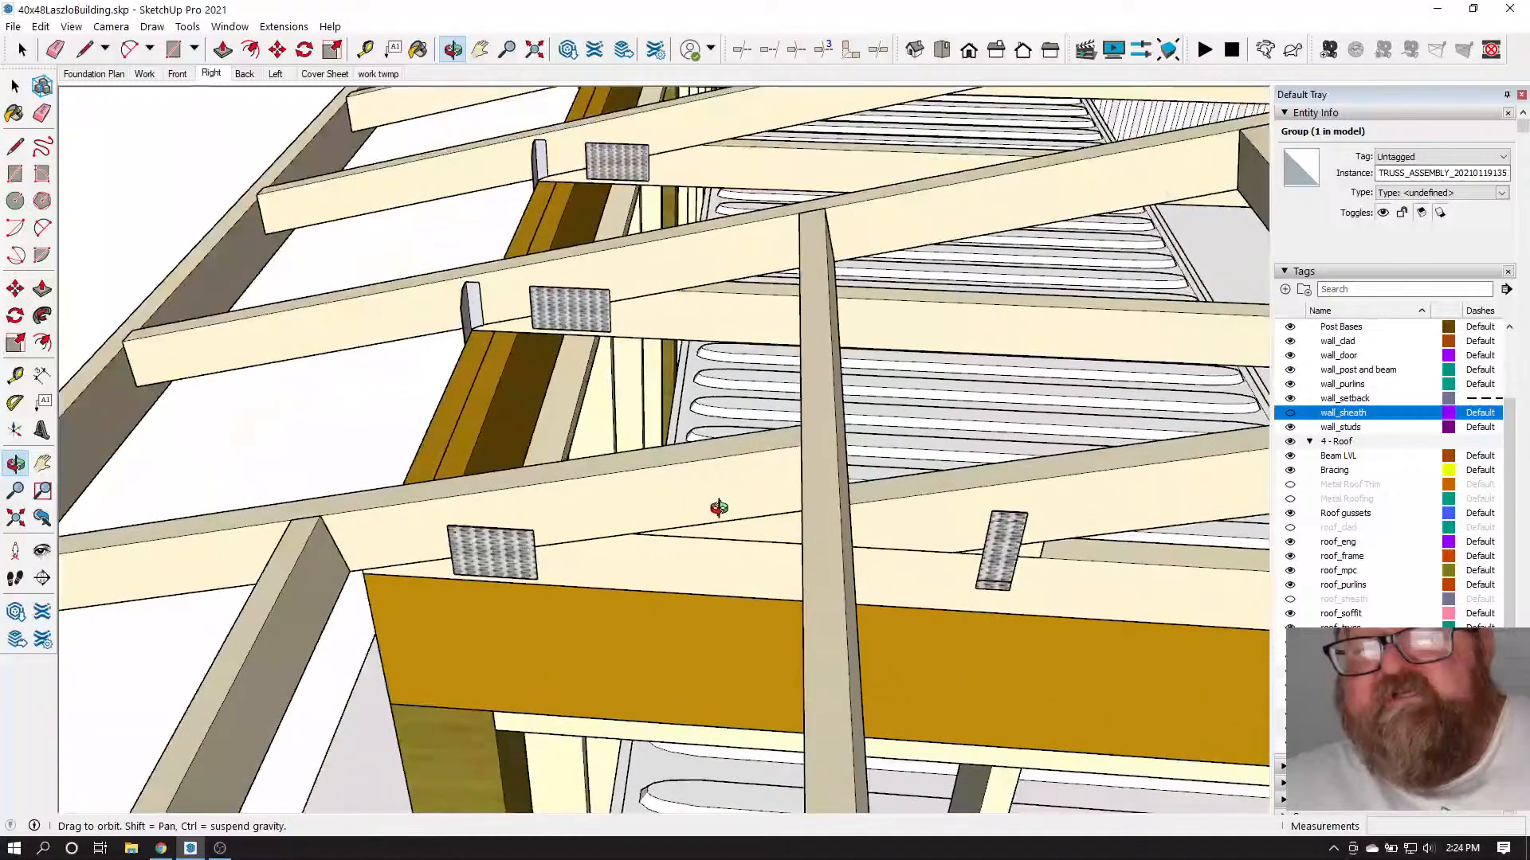
{"action": "left_click_drag", "start_coordinate": [718, 507], "coordinate": [833, 498]}
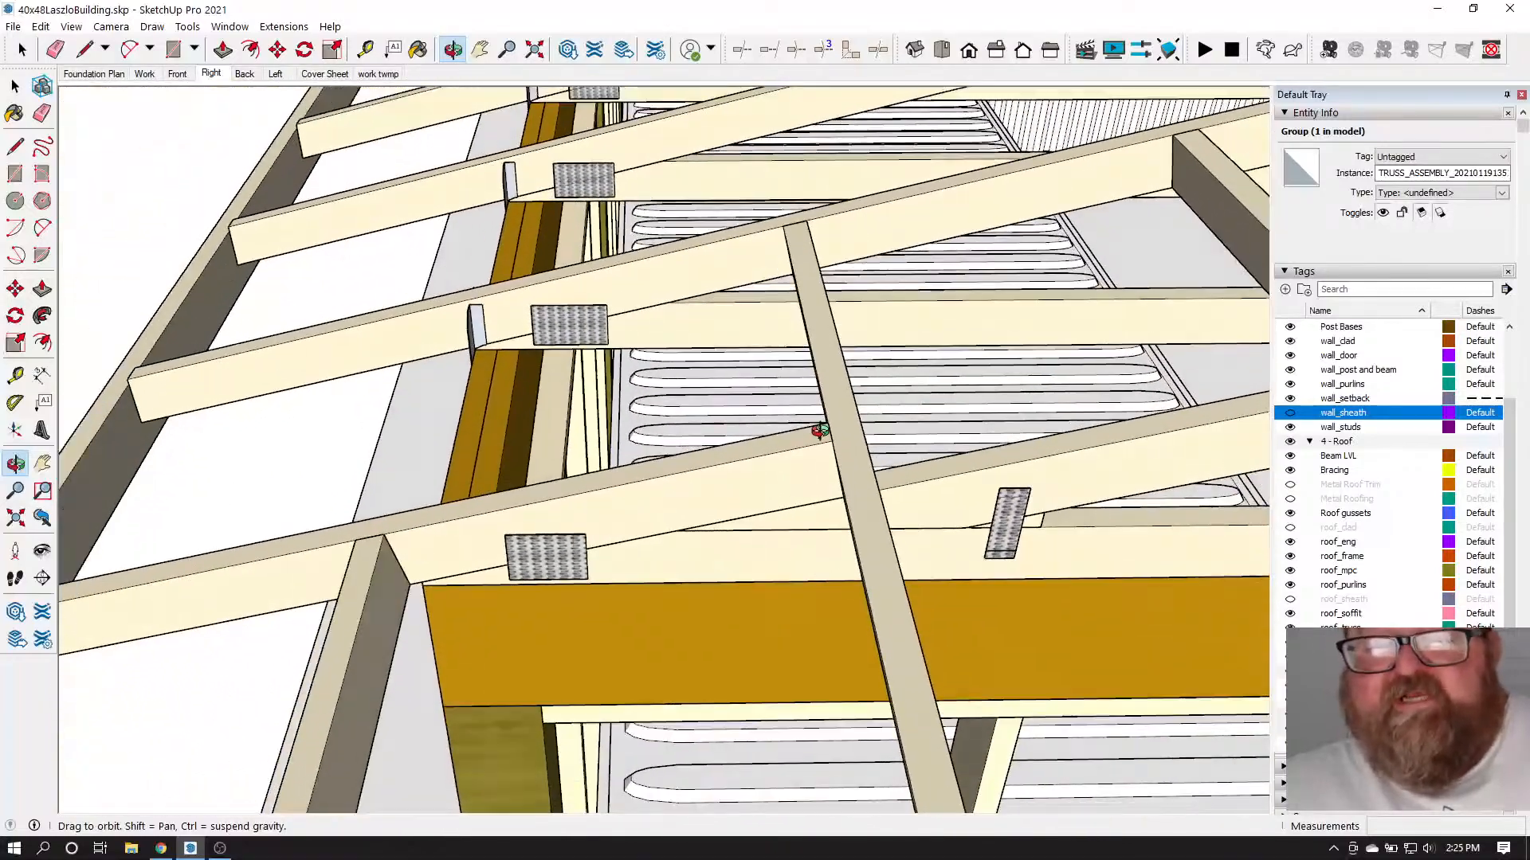
{"action": "left_click_drag", "start_coordinate": [529, 517], "coordinate": [751, 487]}
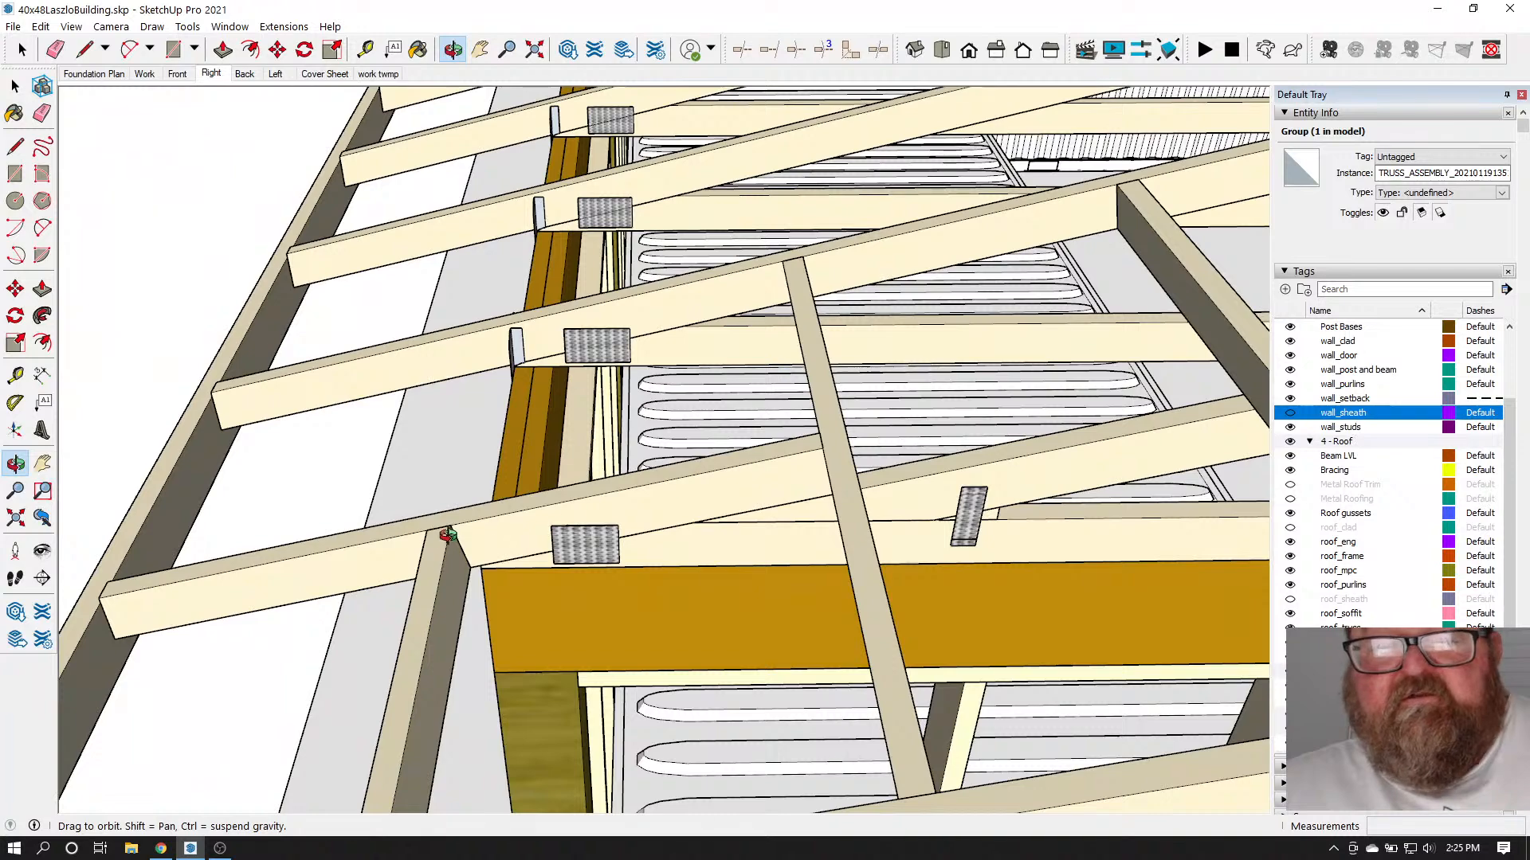
{"action": "left_click_drag", "start_coordinate": [573, 539], "coordinate": [569, 507]}
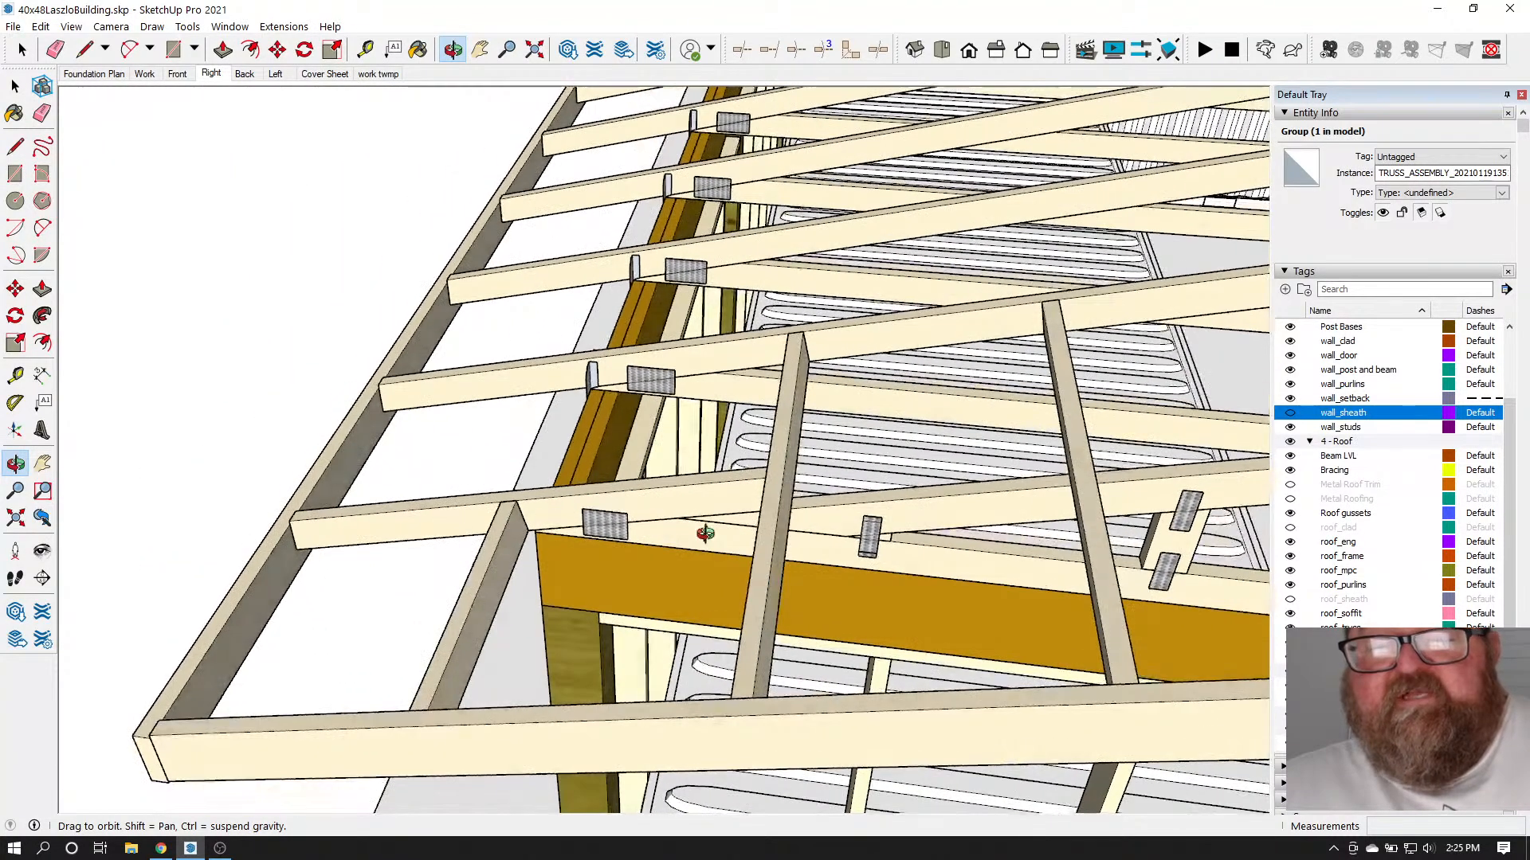
{"action": "left_click_drag", "start_coordinate": [793, 516], "coordinate": [637, 484]}
{"action": "scroll", "coordinate": [636, 484], "scroll_direction": "down", "scroll_amount": 10}
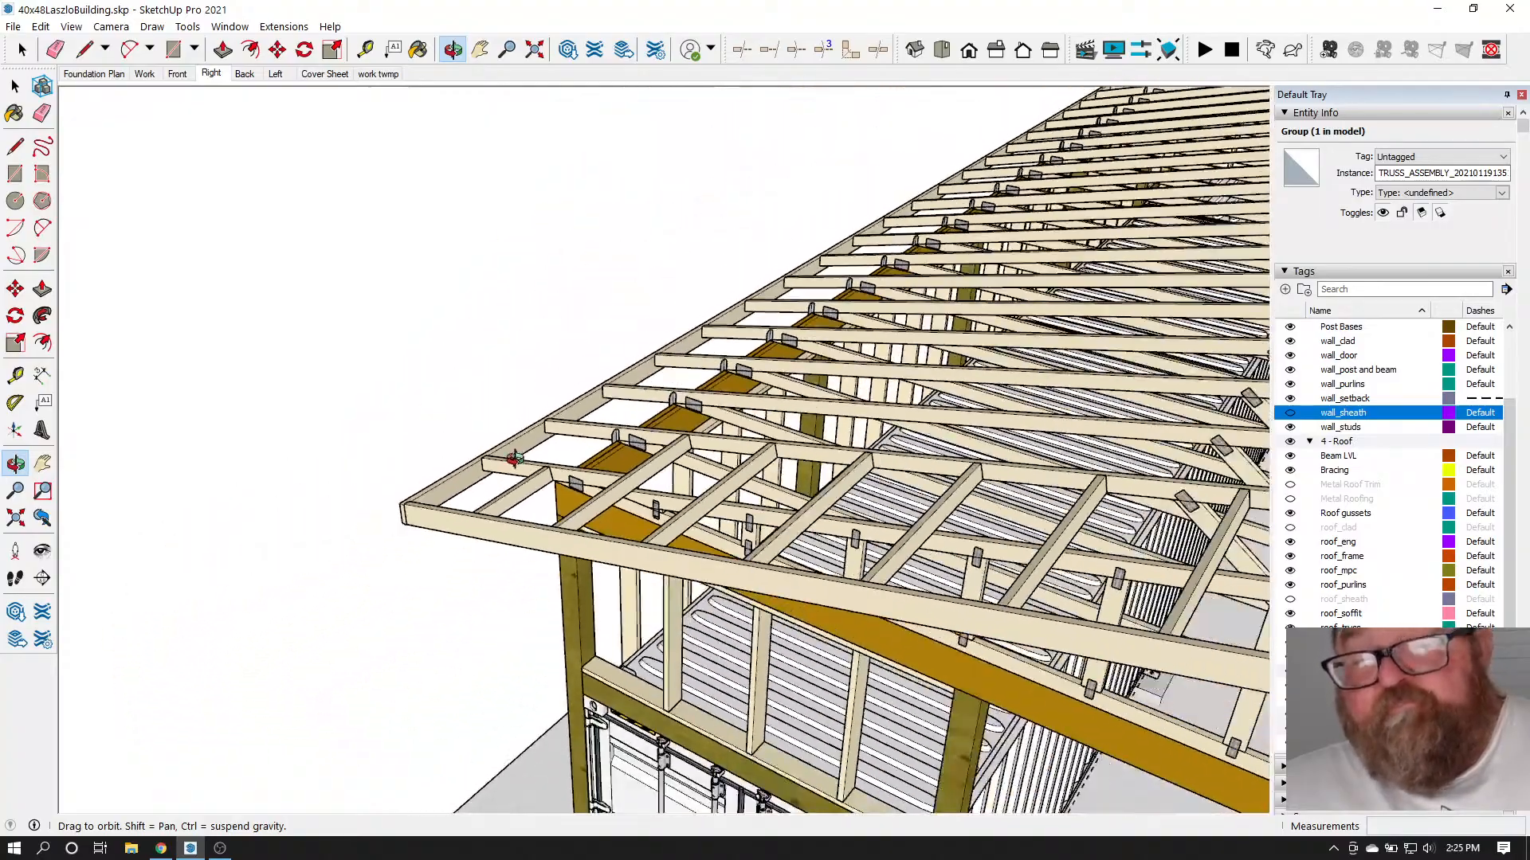
{"action": "mouse_move", "coordinate": [960, 541]}
{"action": "left_mouse_down"}
{"action": "mouse_move", "coordinate": [437, 478]}
{"action": "mouse_move", "coordinate": [645, 474]}
{"action": "mouse_move", "coordinate": [1007, 429]}
{"action": "mouse_move", "coordinate": [1020, 349]}
{"action": "mouse_move", "coordinate": [1059, 446]}
{"action": "mouse_move", "coordinate": [1023, 471]}
{"action": "left_mouse_up"}
{"action": "scroll", "coordinate": [440, 478], "scroll_direction": "down", "scroll_amount": 7}
{"action": "scroll", "coordinate": [1080, 478], "scroll_direction": "up", "scroll_amount": 5}
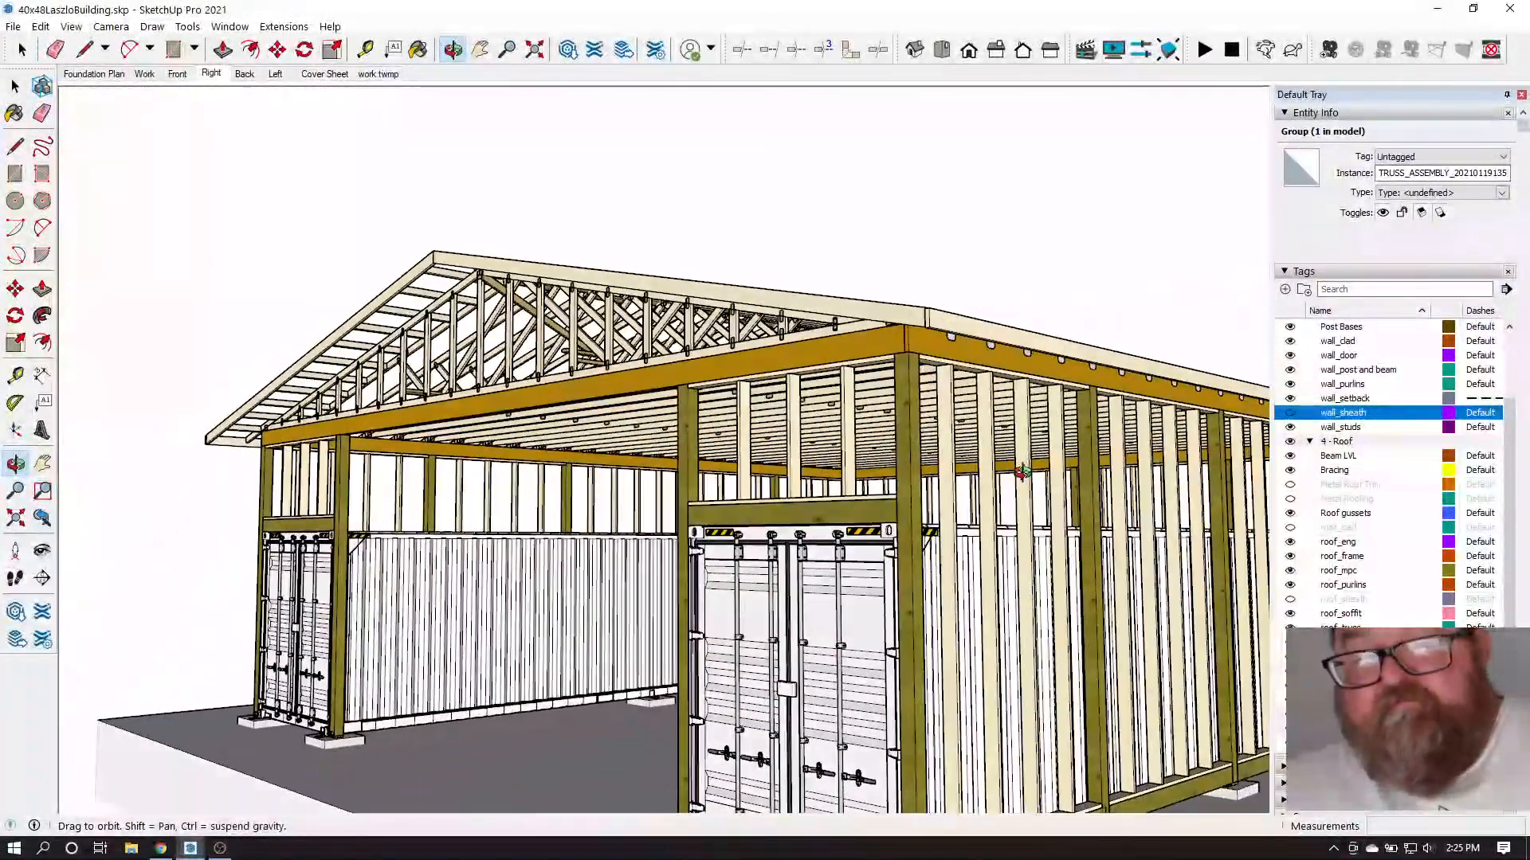
Switch to Chrome and open the YouTube Studio live stream page to check the live chat
{"action": "left_click", "coordinate": [163, 852]}
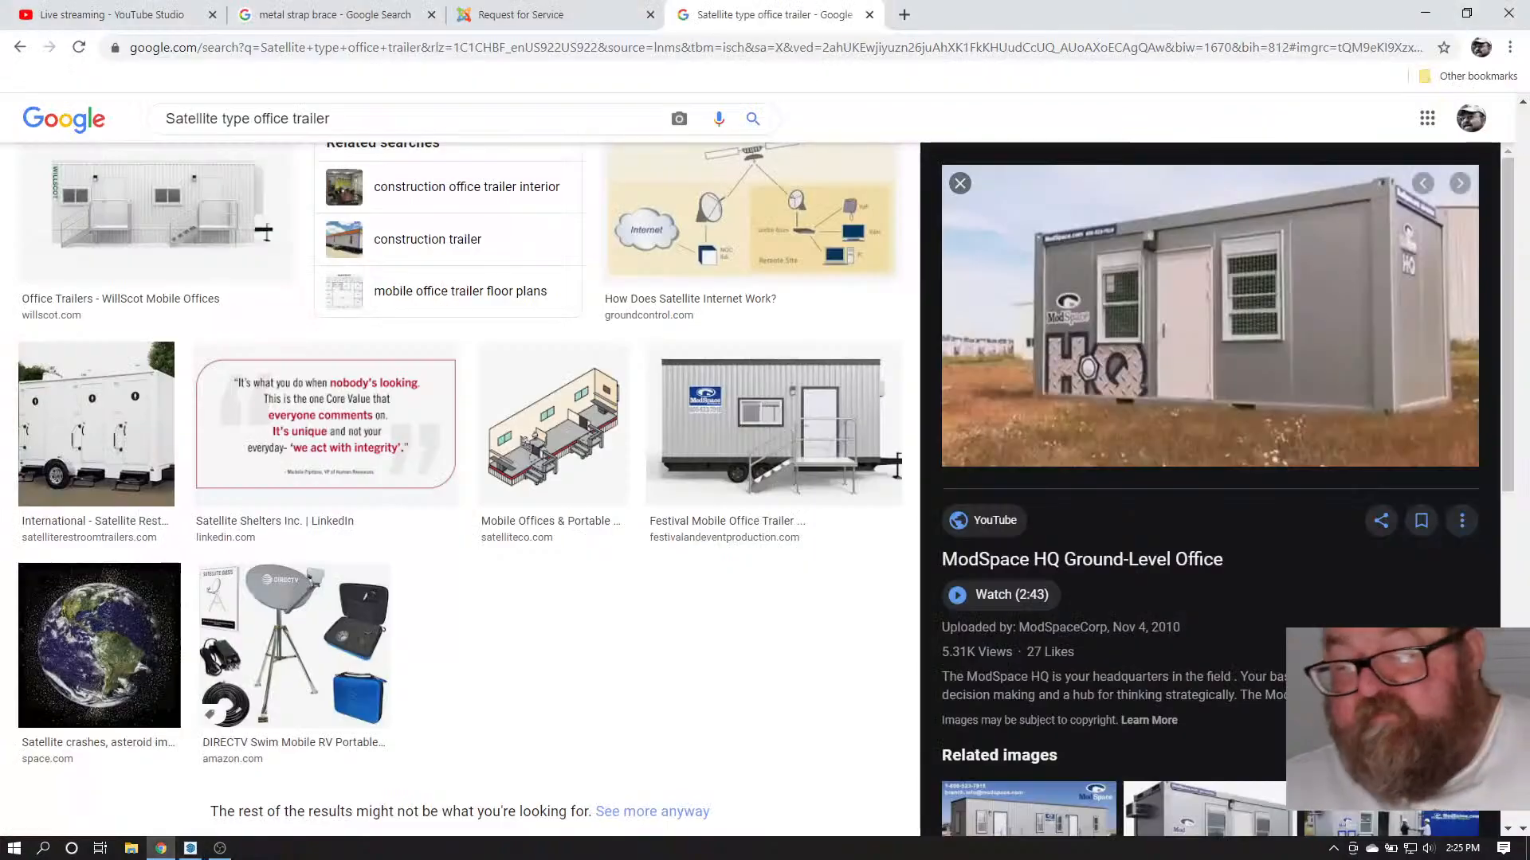
{"action": "left_click", "coordinate": [115, 14]}
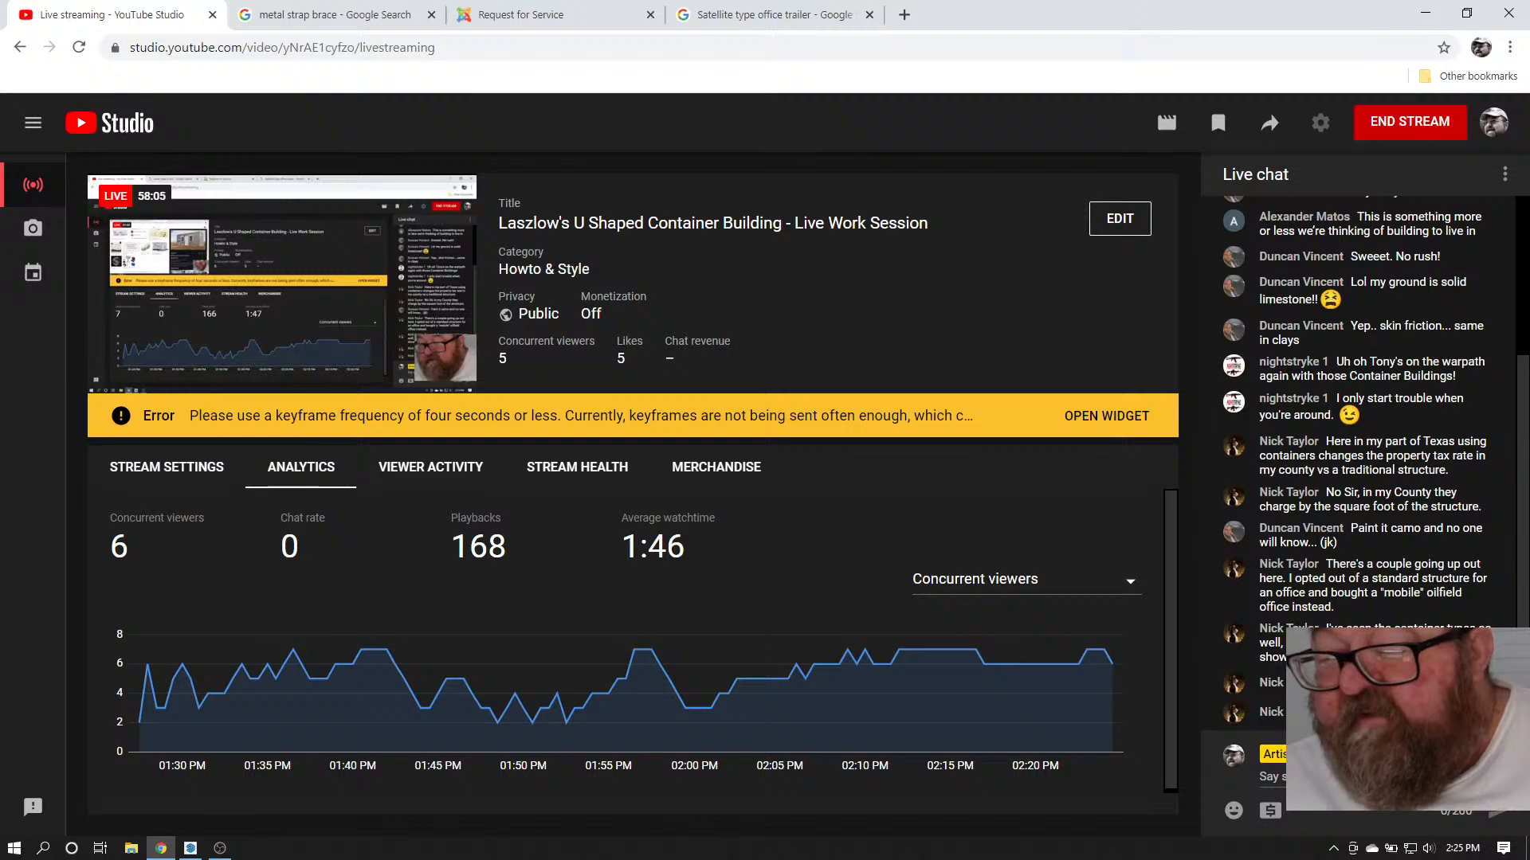
Close the metal strap brace and Satellite type office trailer search tabs, keeping the Request for Service page open
{"action": "left_click", "coordinate": [326, 12]}
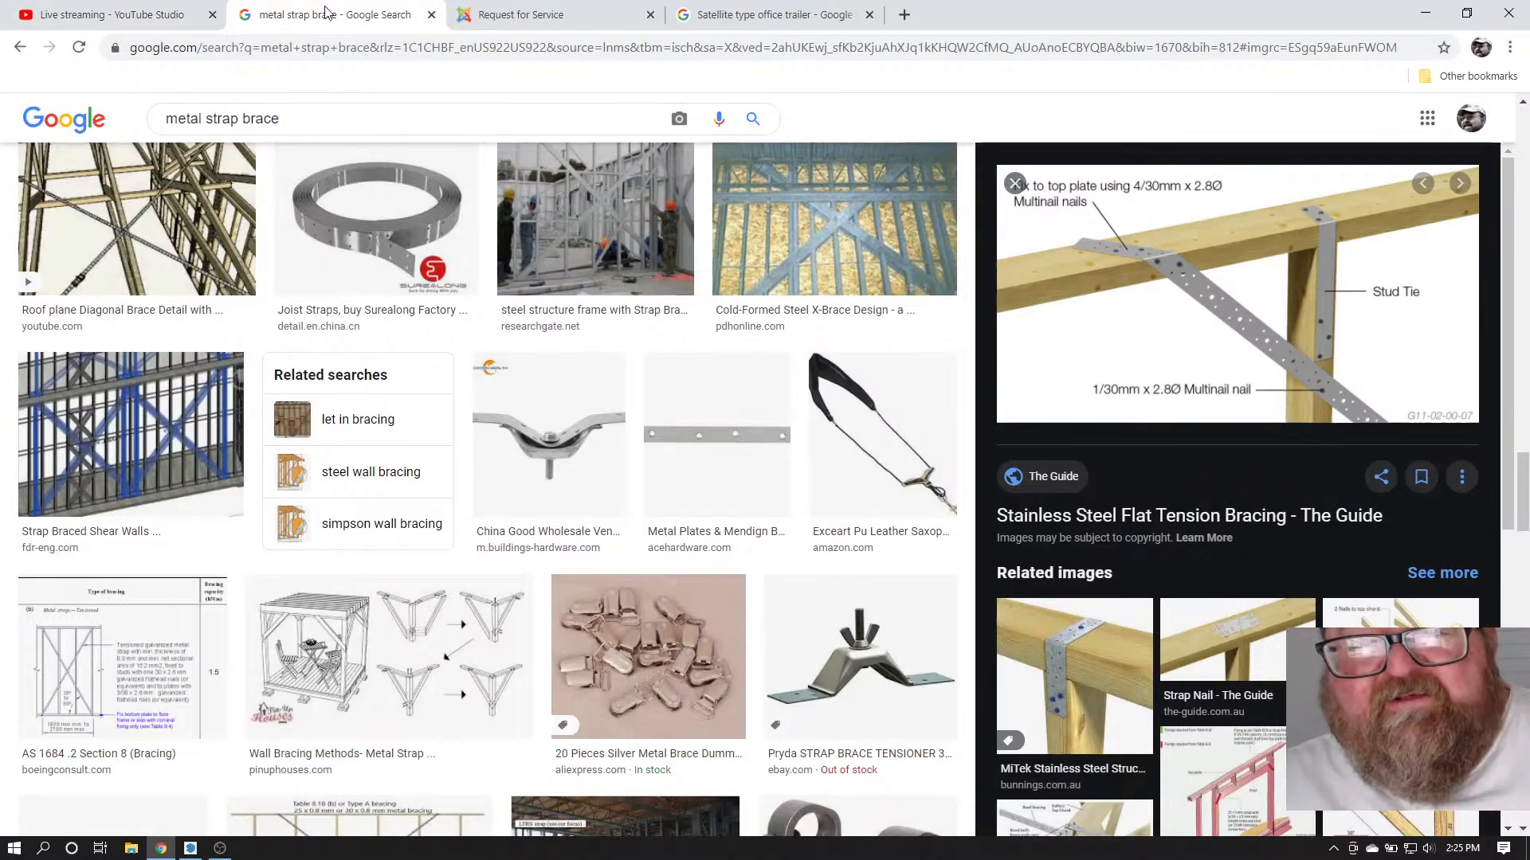
{"action": "left_click", "coordinate": [530, 14]}
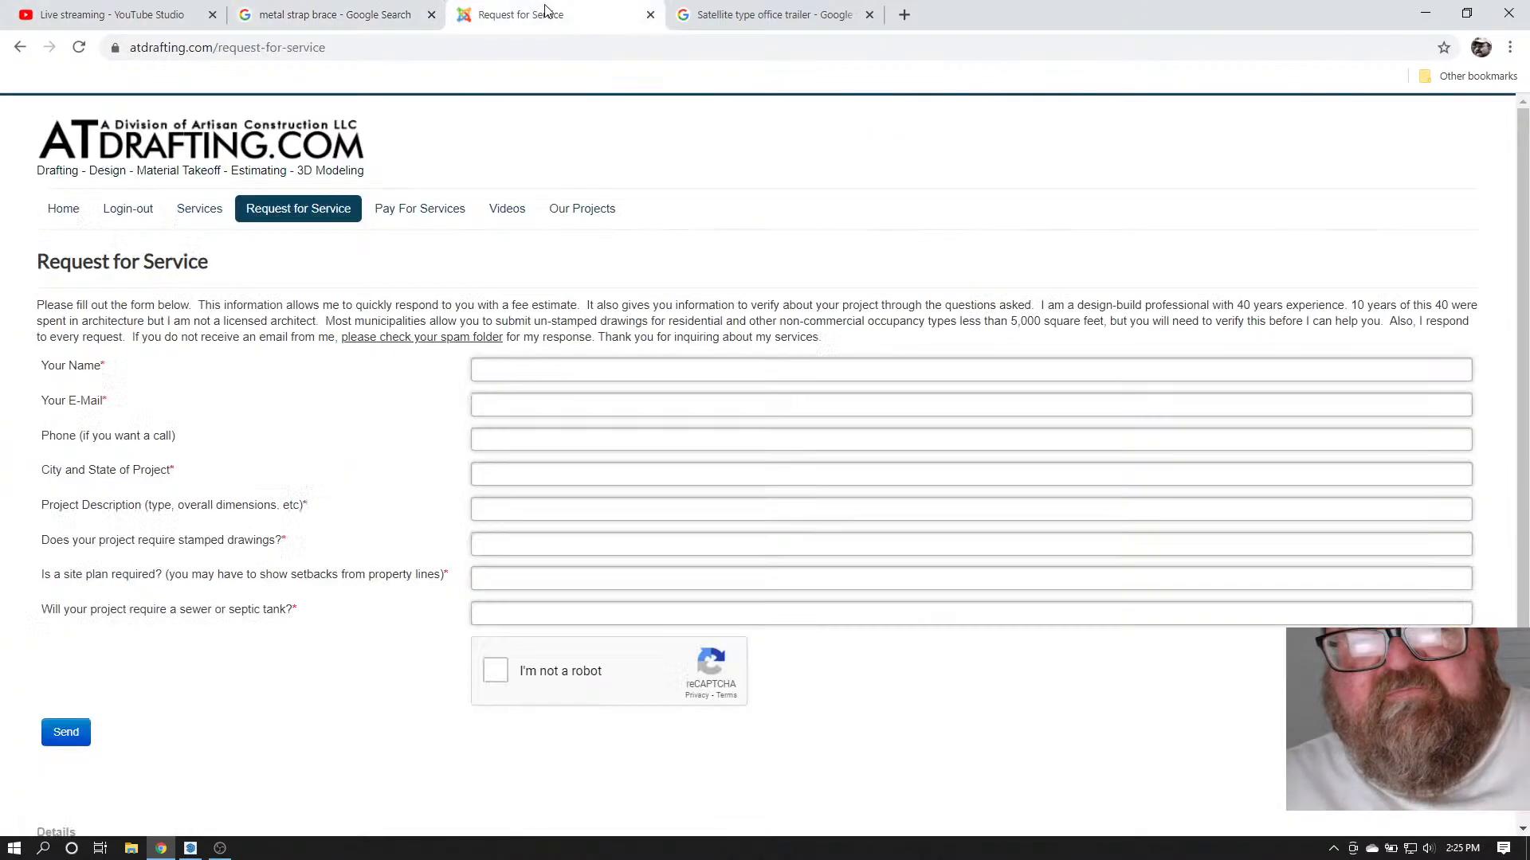
{"action": "left_click", "coordinate": [413, 17]}
{"action": "left_click", "coordinate": [431, 14]}
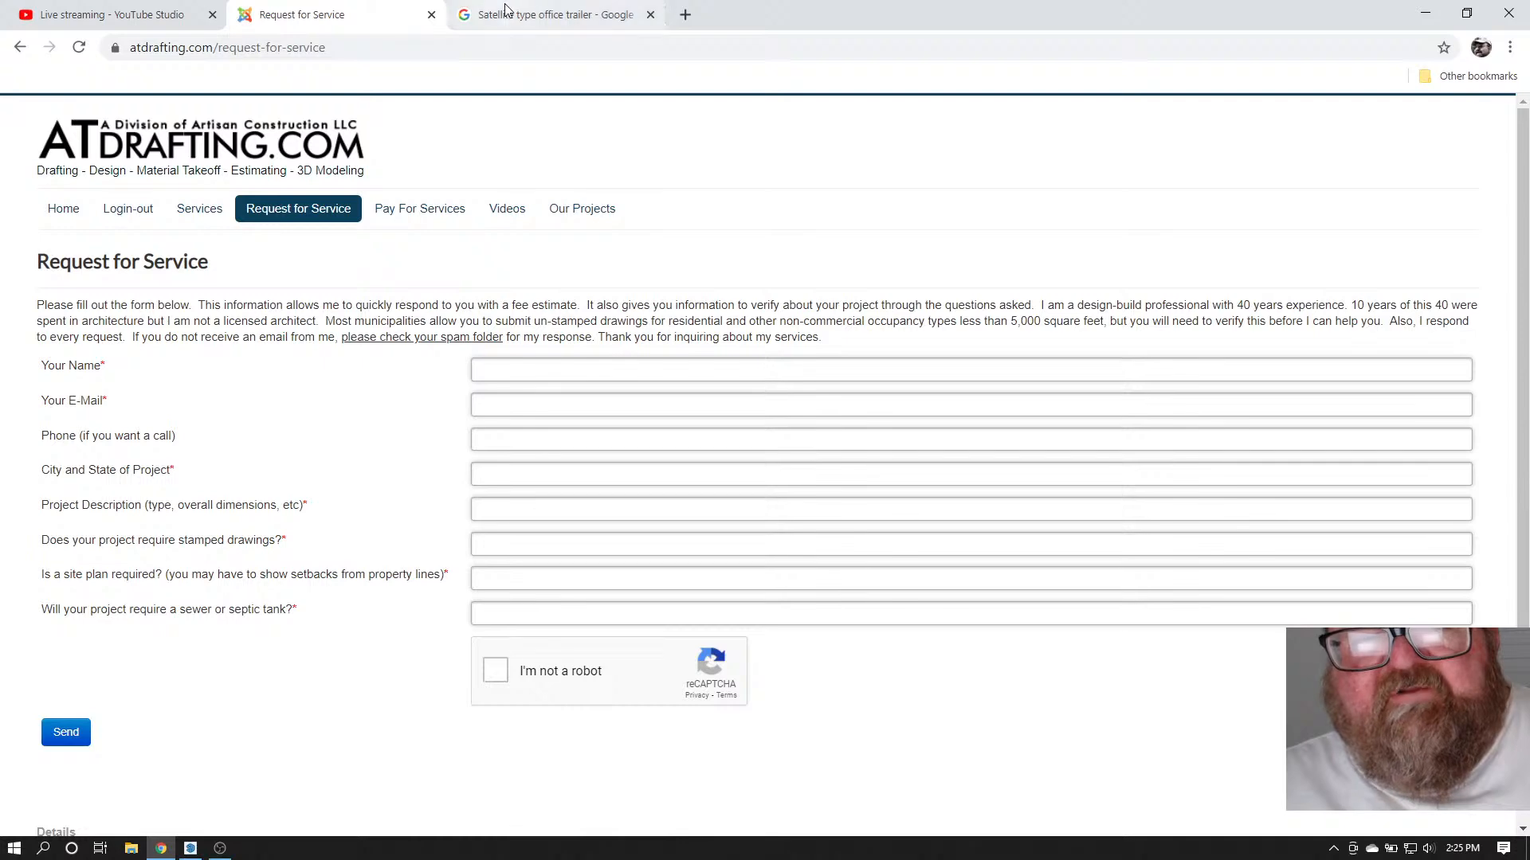
{"action": "left_click", "coordinate": [506, 11]}
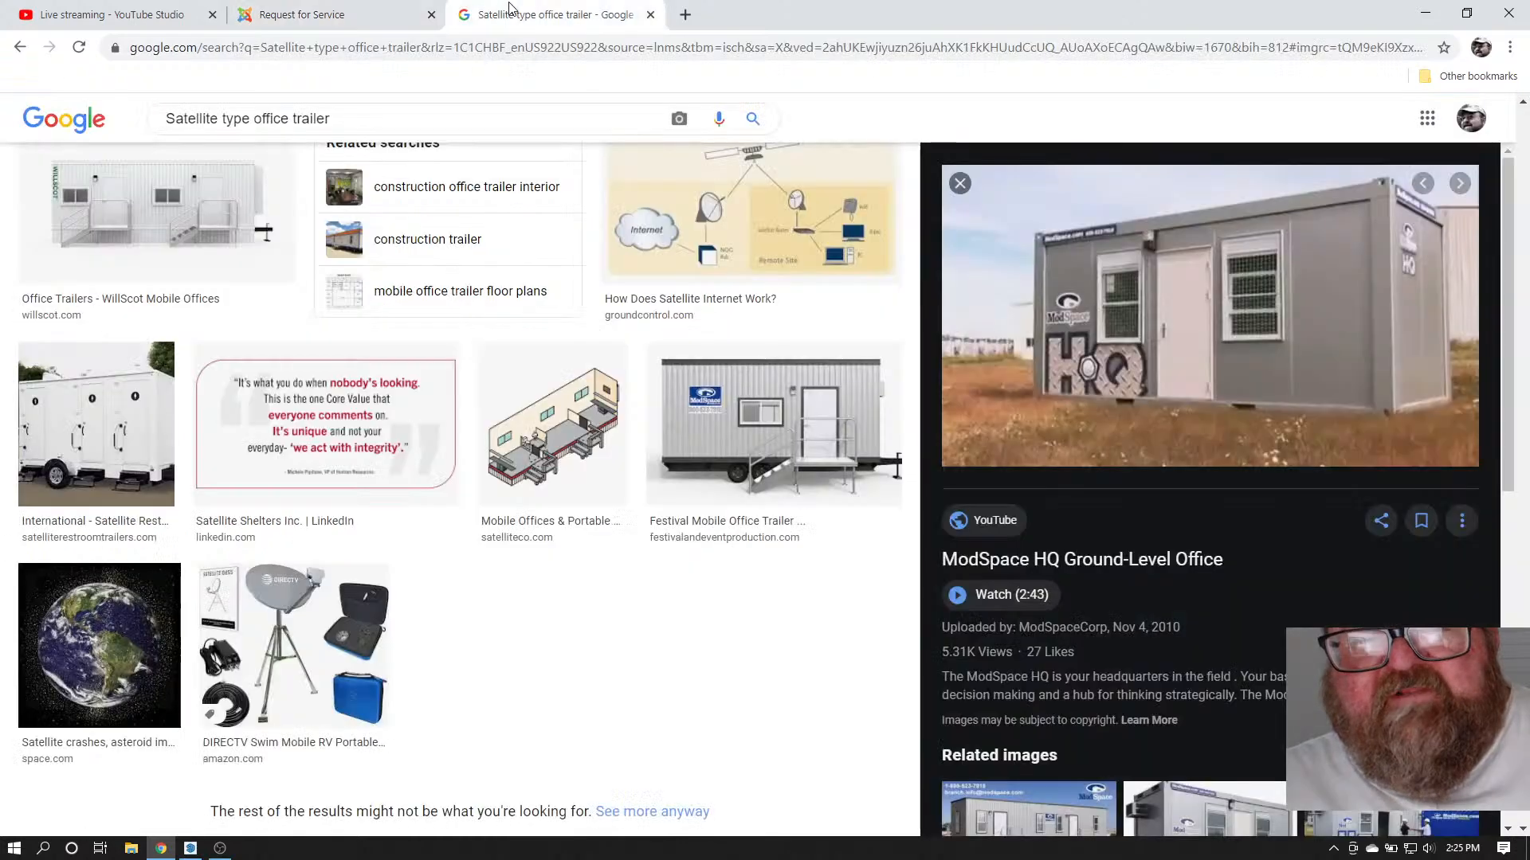
{"action": "left_click", "coordinate": [649, 15]}
Return to the YouTube Studio live stream page to check the chat, and switch to OBS with its streaming controls
{"action": "left_click", "coordinate": [138, 13]}
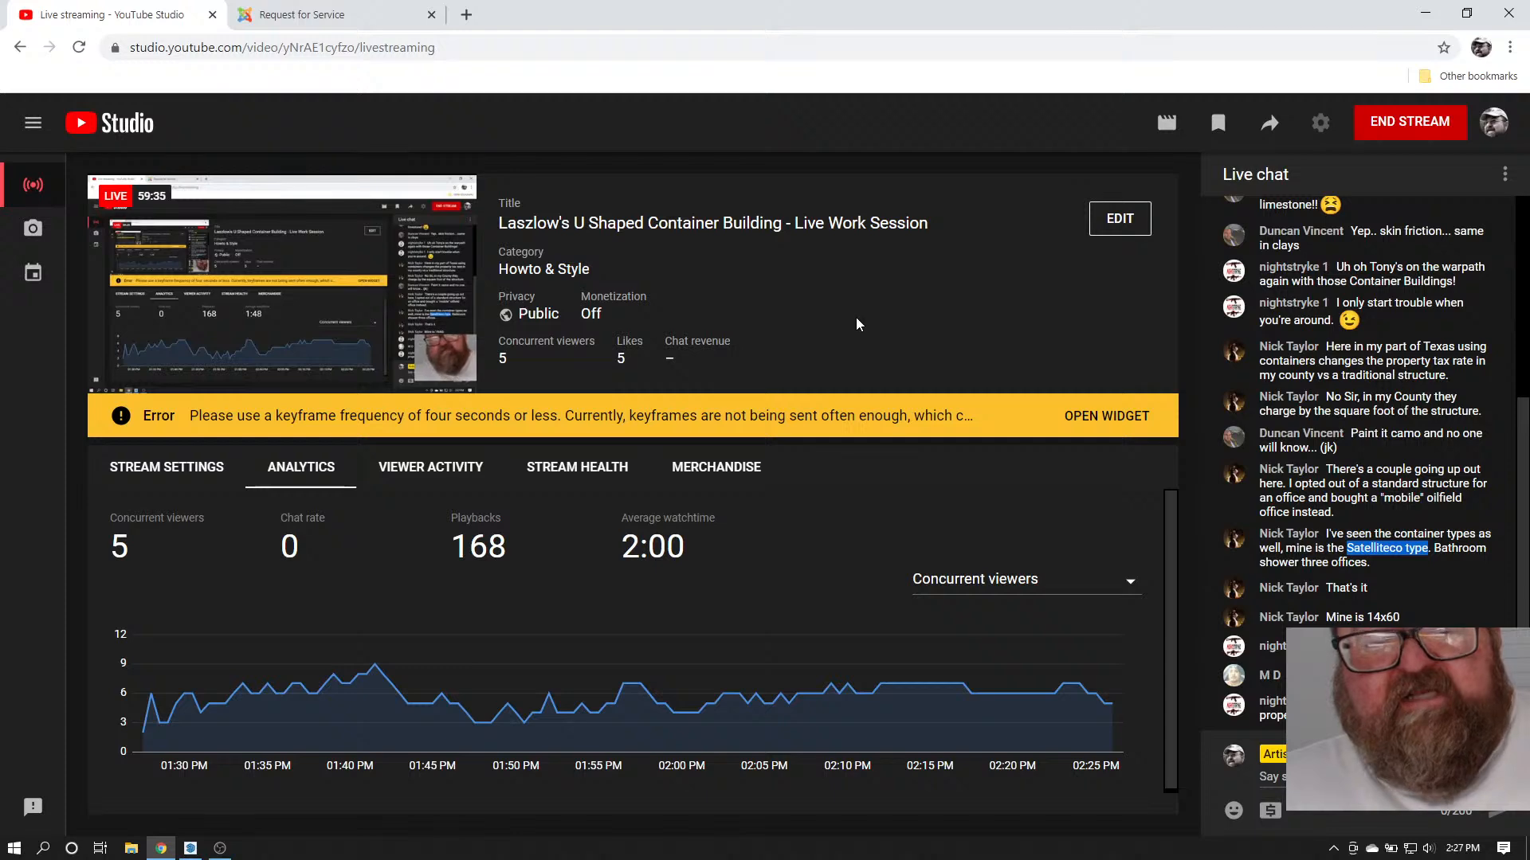
{"action": "left_click", "coordinate": [220, 849]}
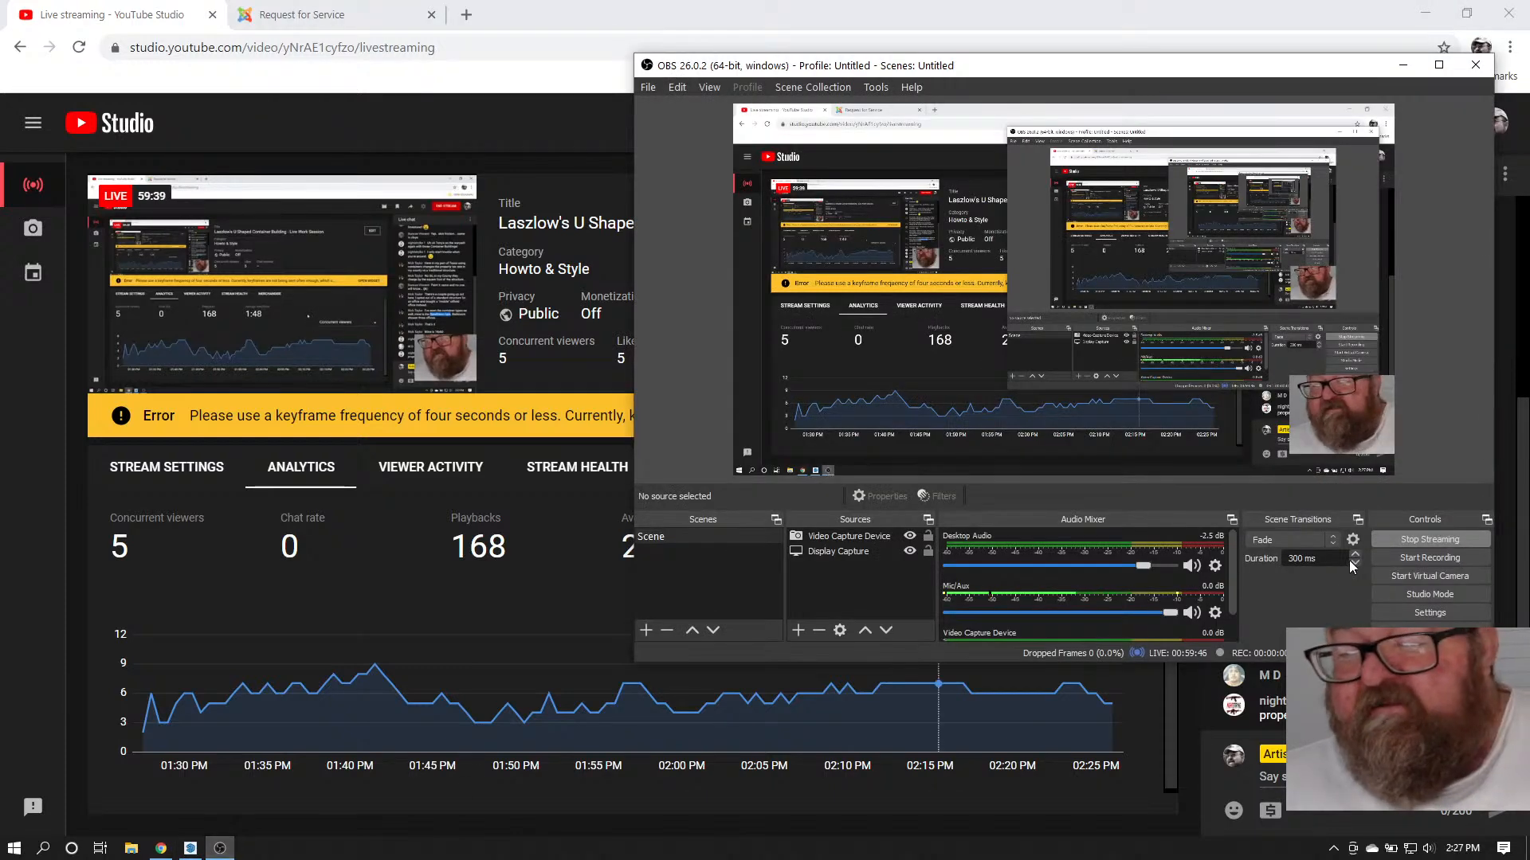